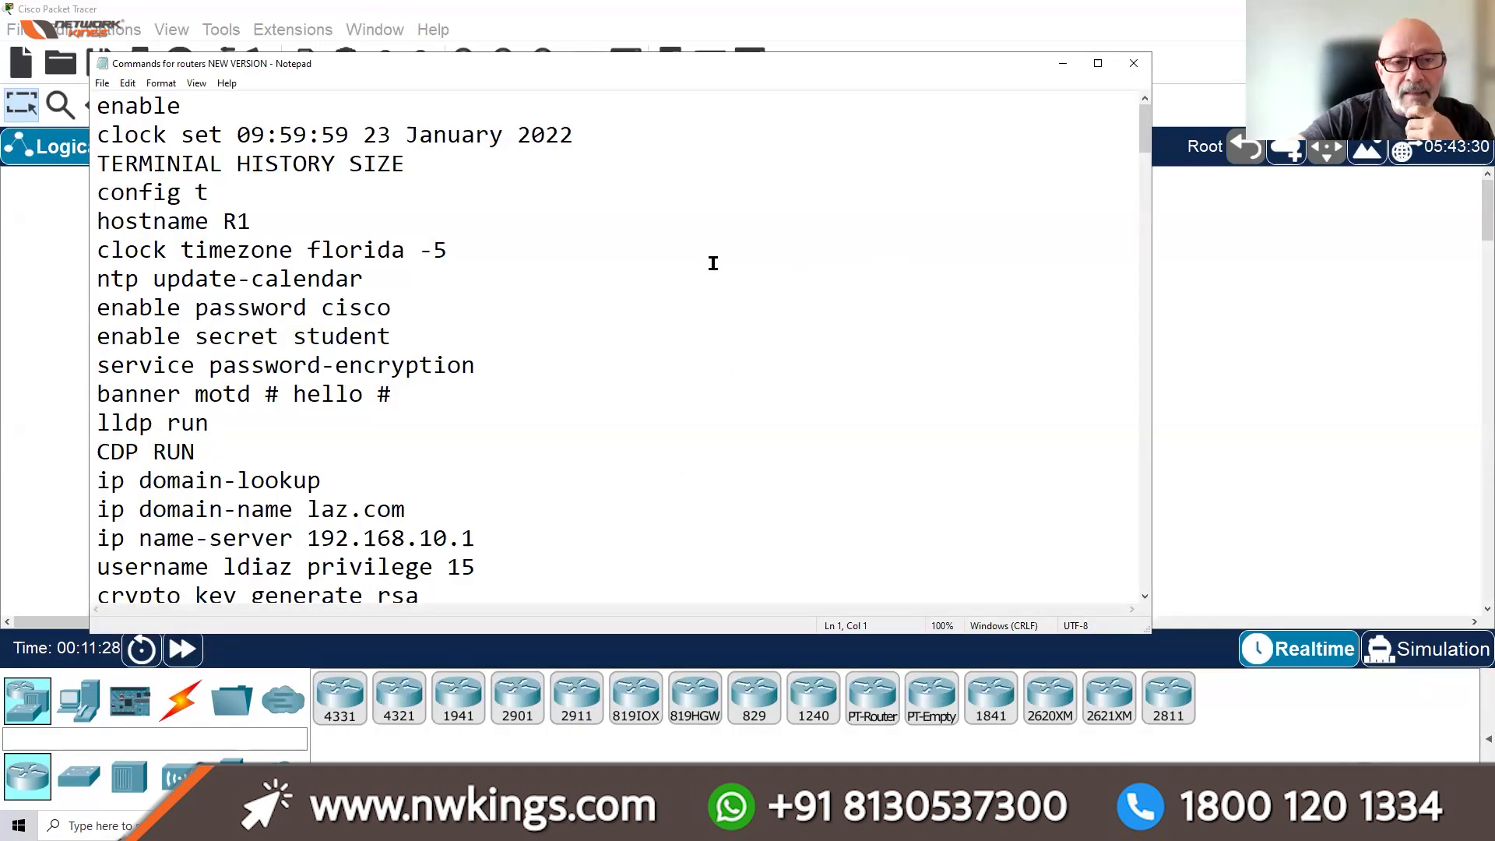
Scroll through the command notes in Notepad
scroll(581, 234, down, 1)
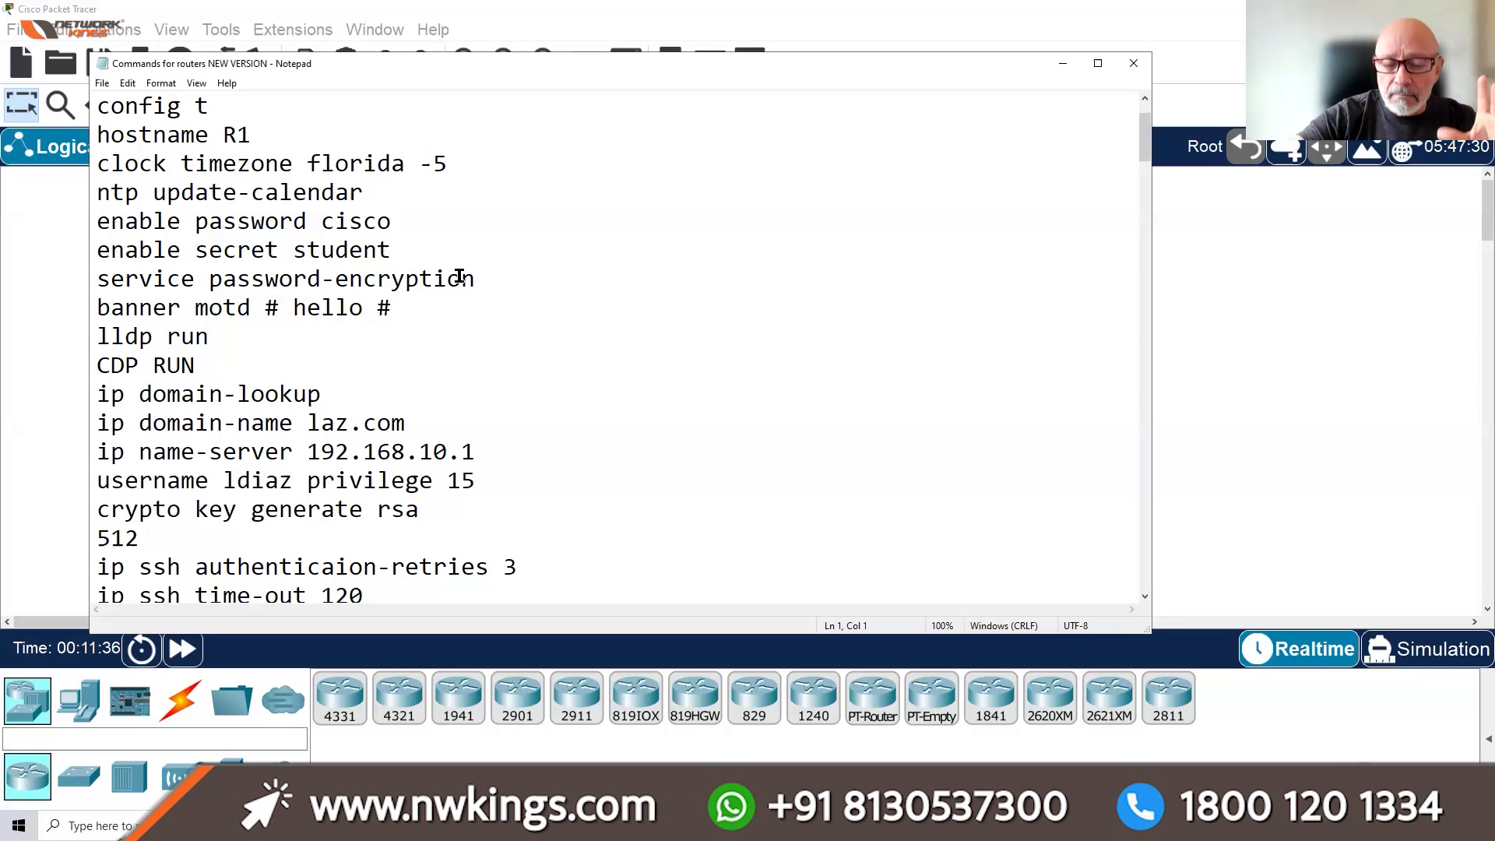
scroll(459, 276, down, 6)
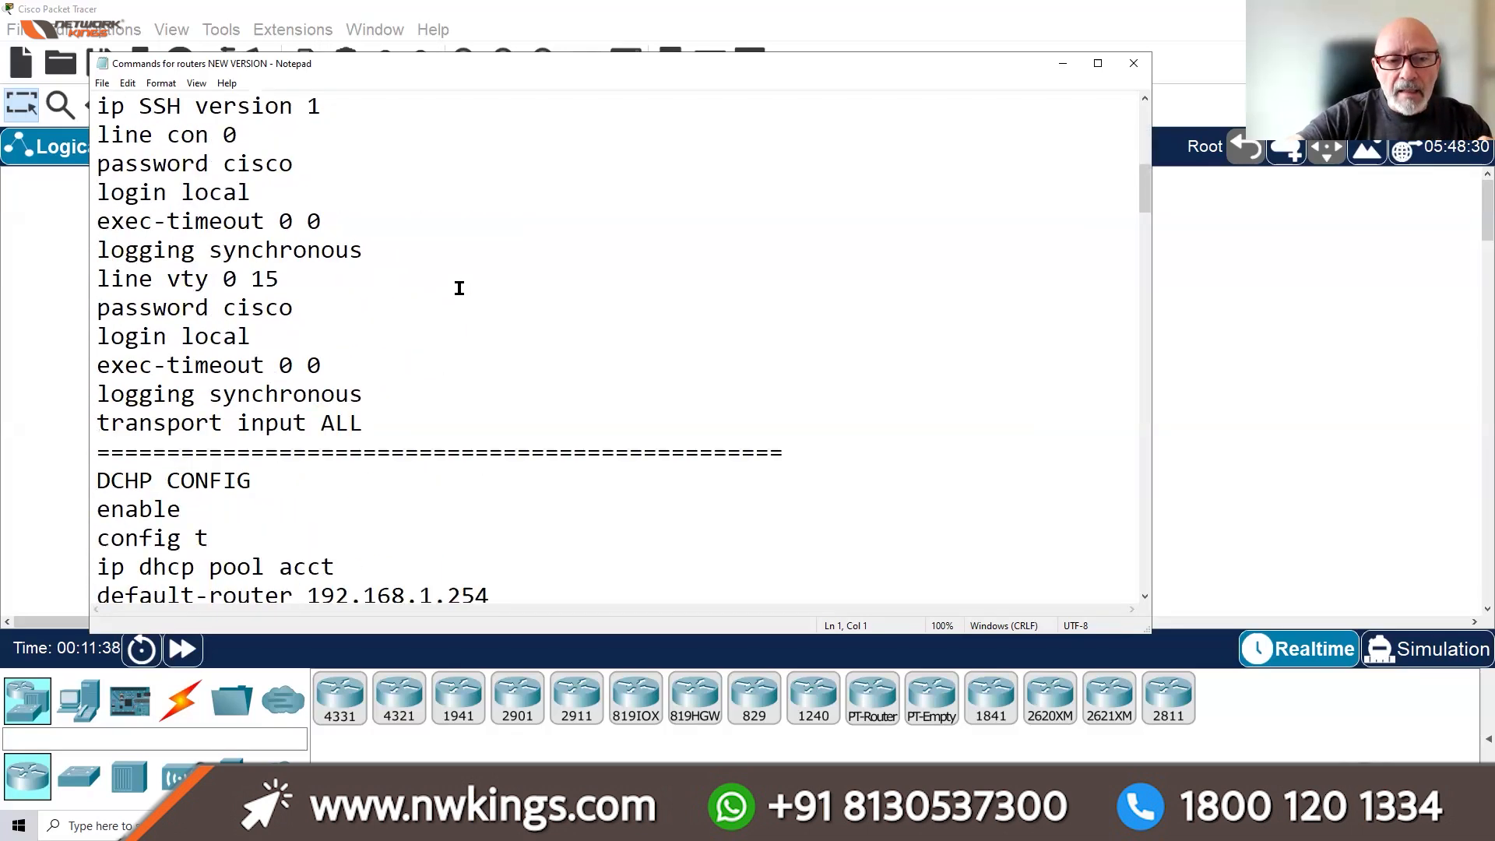
scroll(447, 343, down, 2)
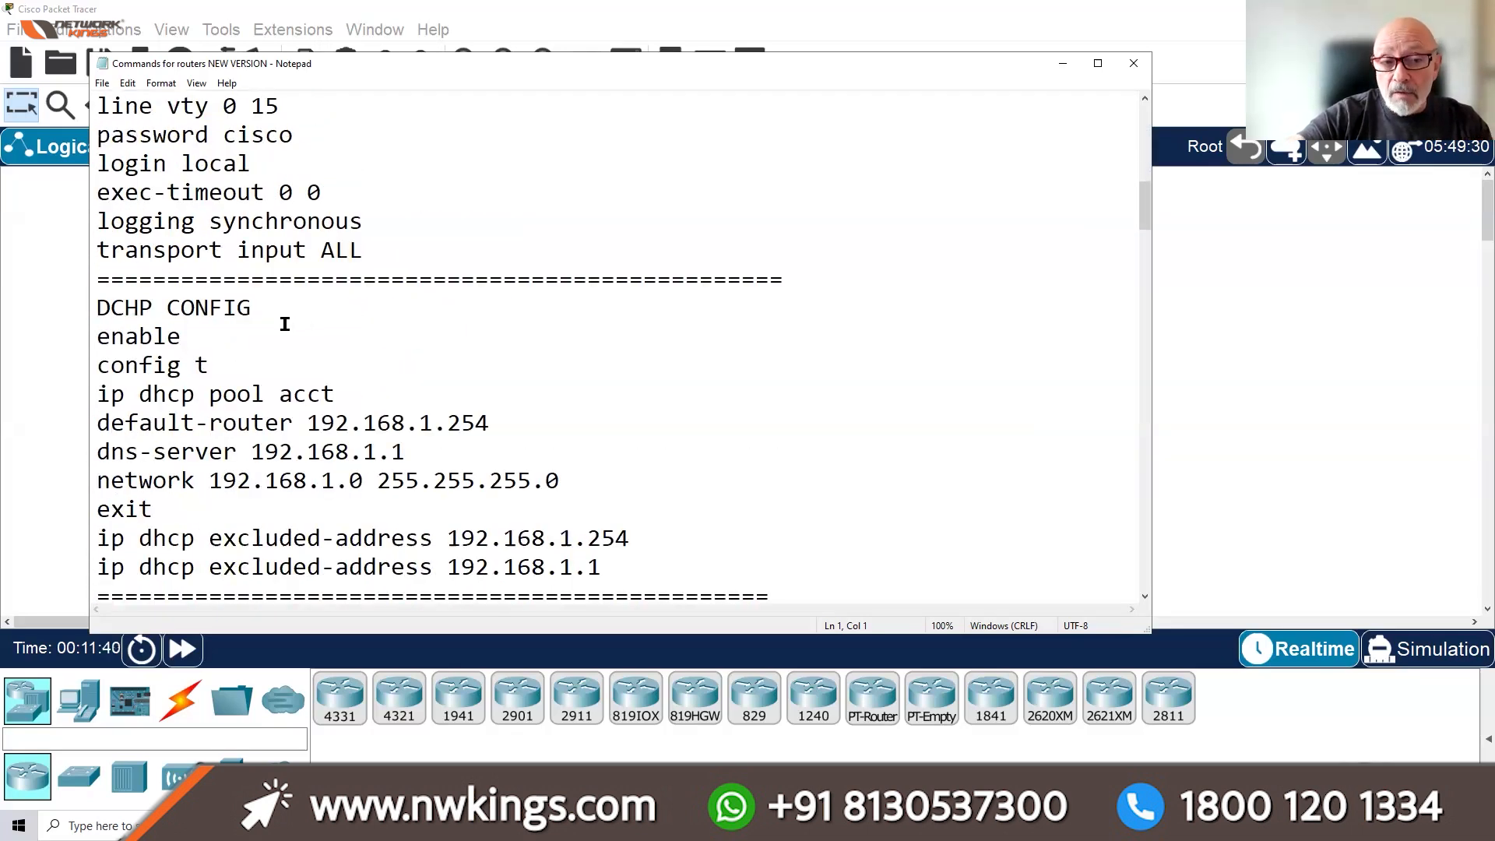
scroll(285, 324, down, 3)
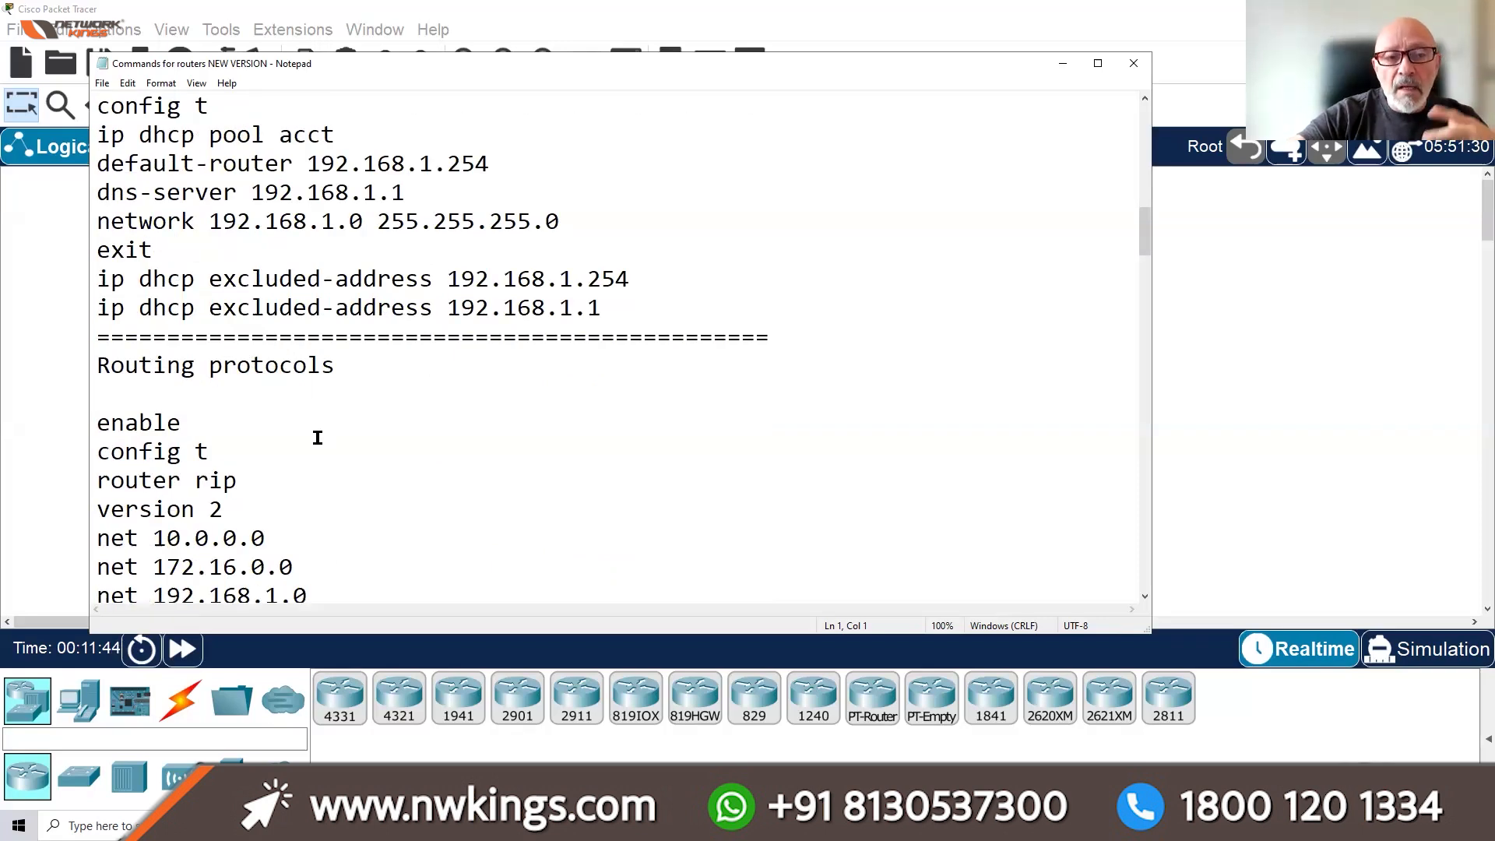
scroll(318, 437, down, 1)
scroll(318, 438, down, 3)
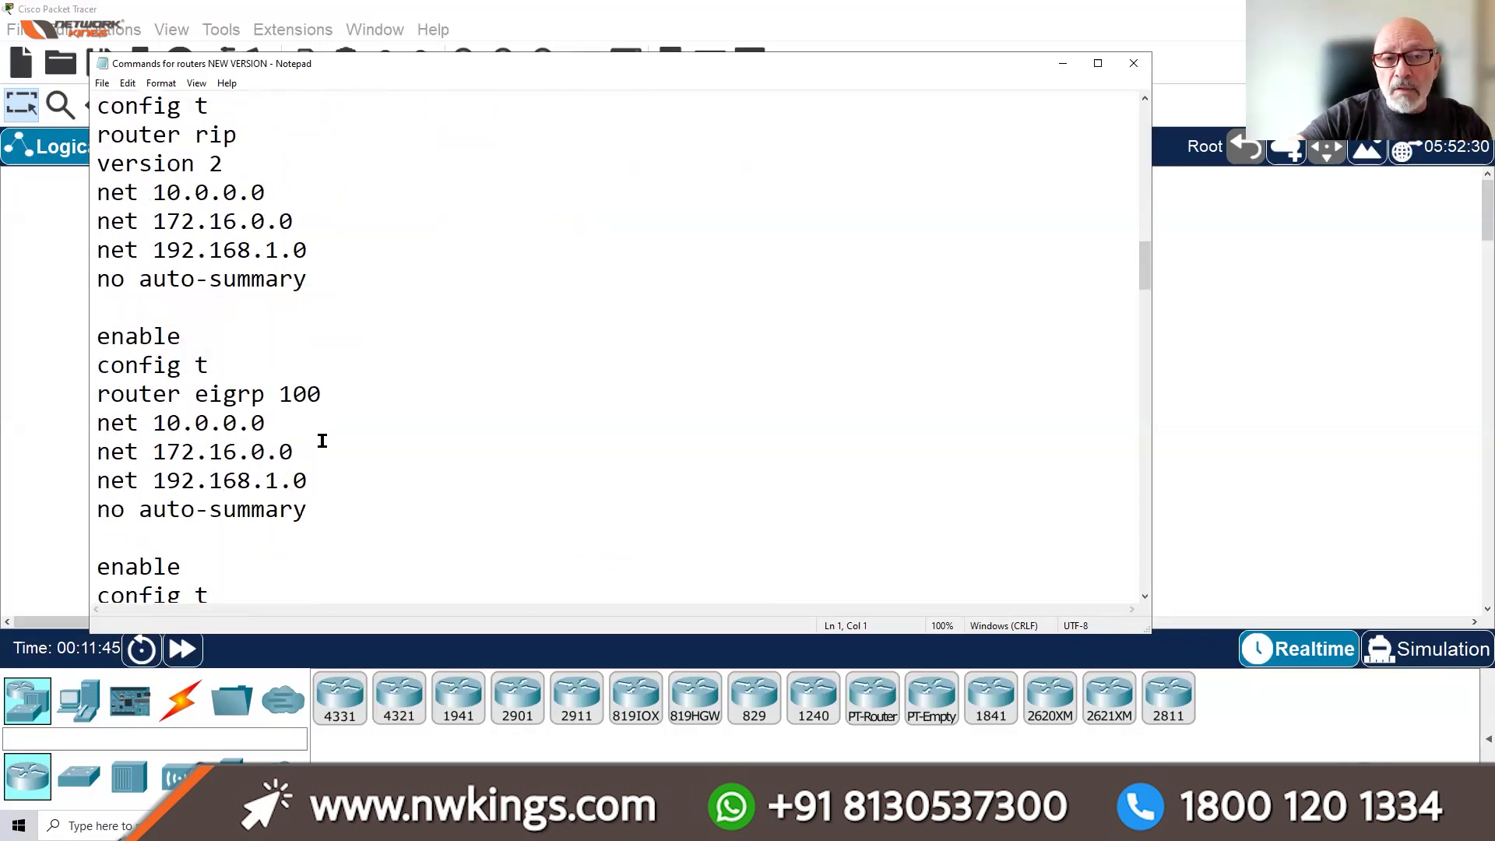
scroll(343, 425, down, 2)
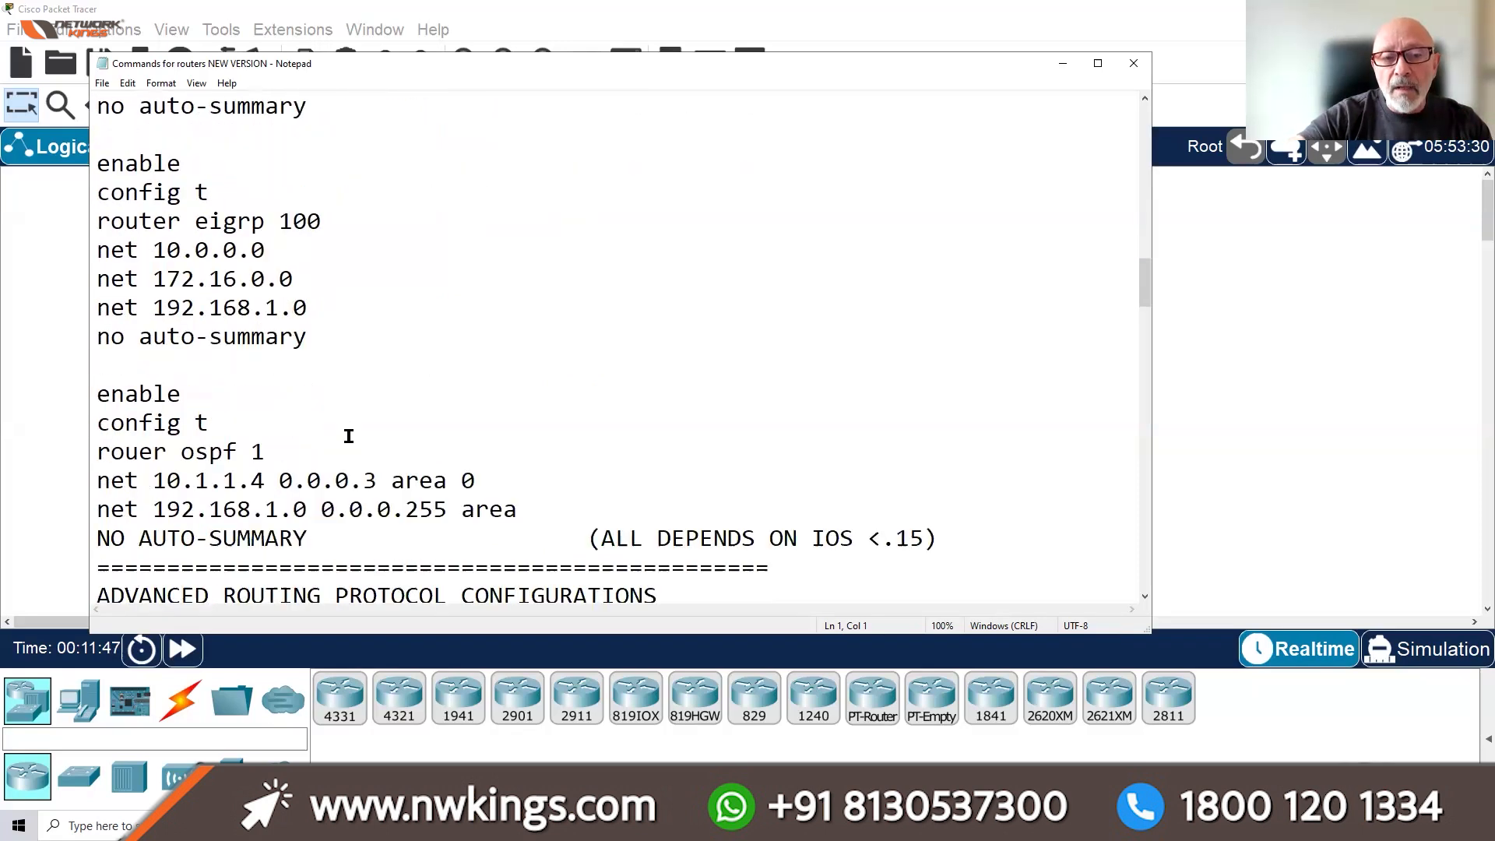
scroll(357, 452, down, 2)
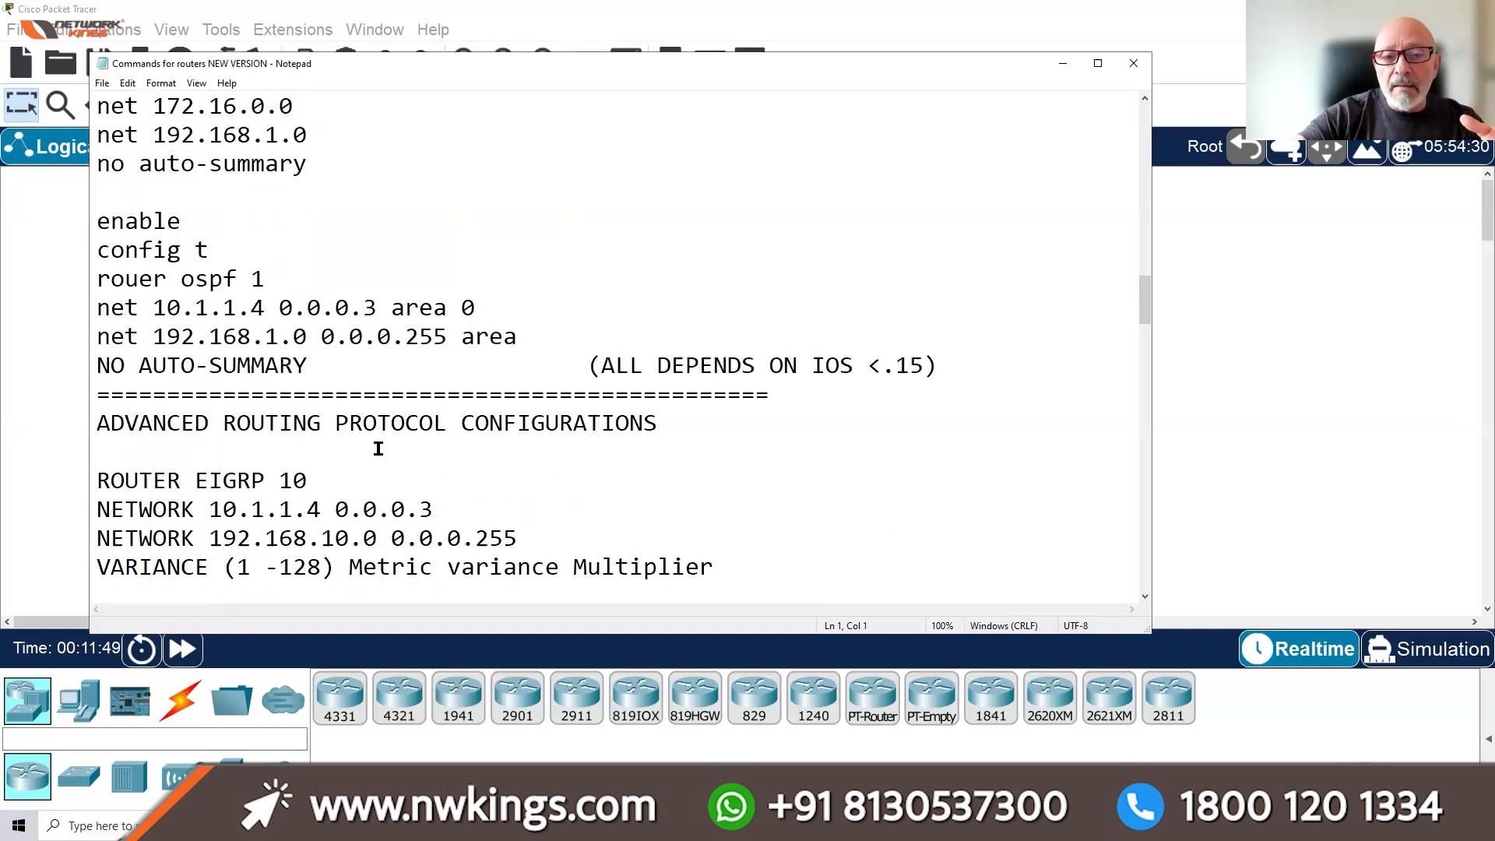
scroll(378, 449, down, 1)
scroll(563, 478, down, 2)
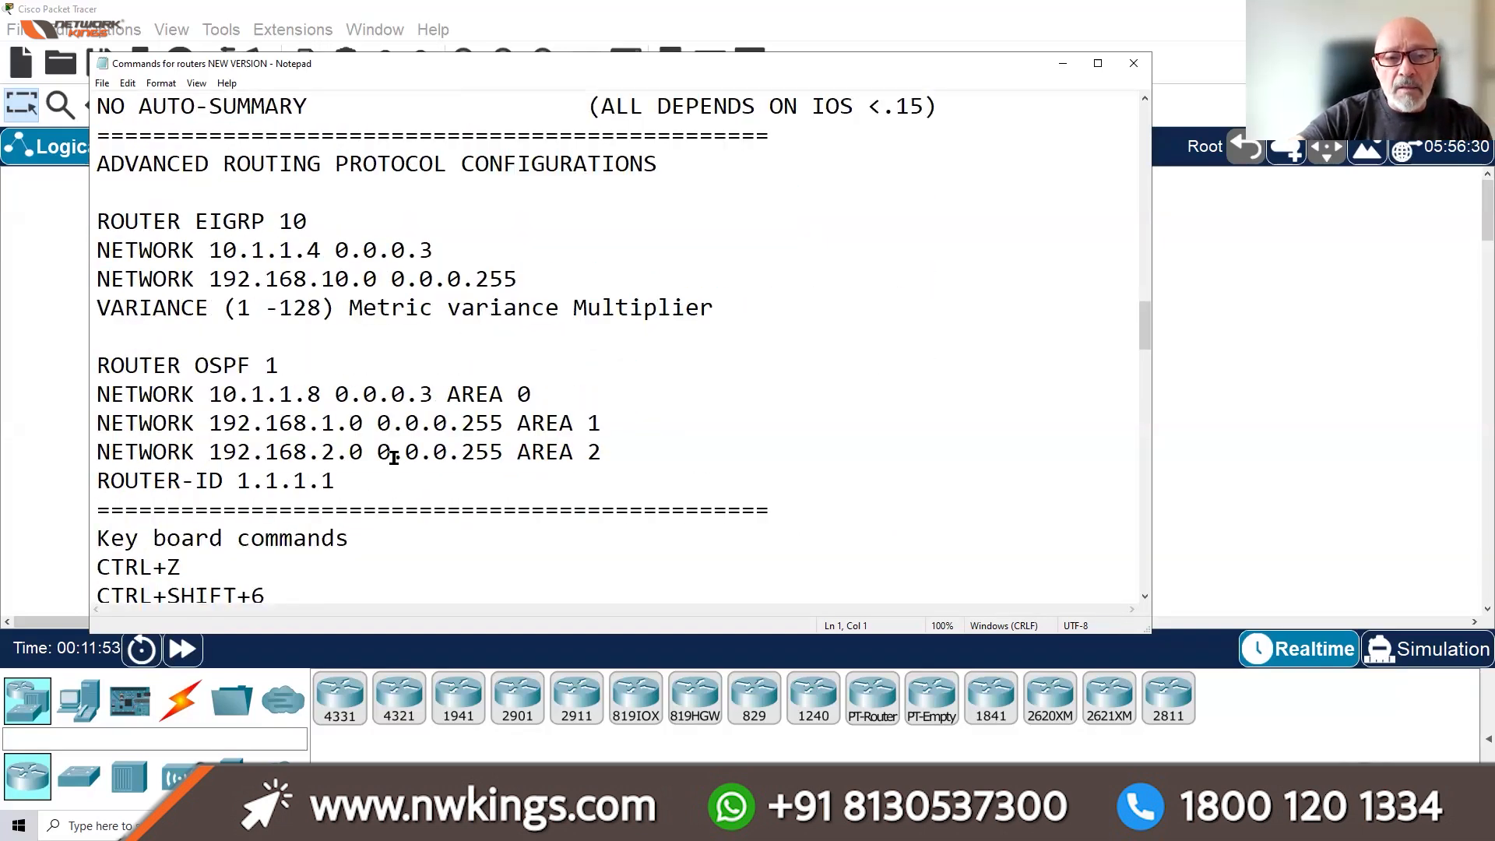
scroll(517, 459, down, 2)
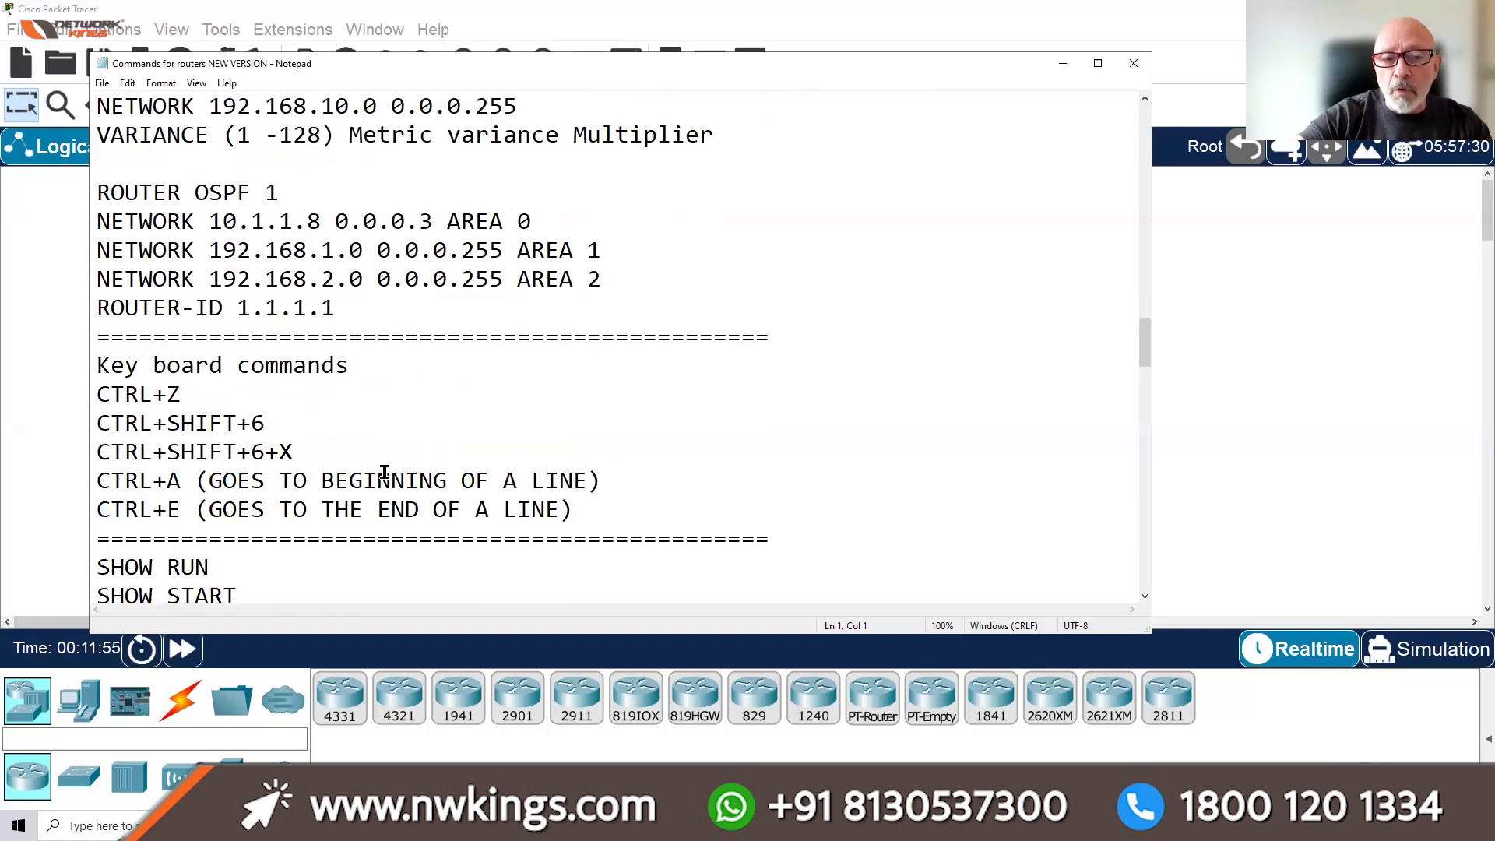
scroll(418, 451, down, 2)
scroll(396, 487, down, 2)
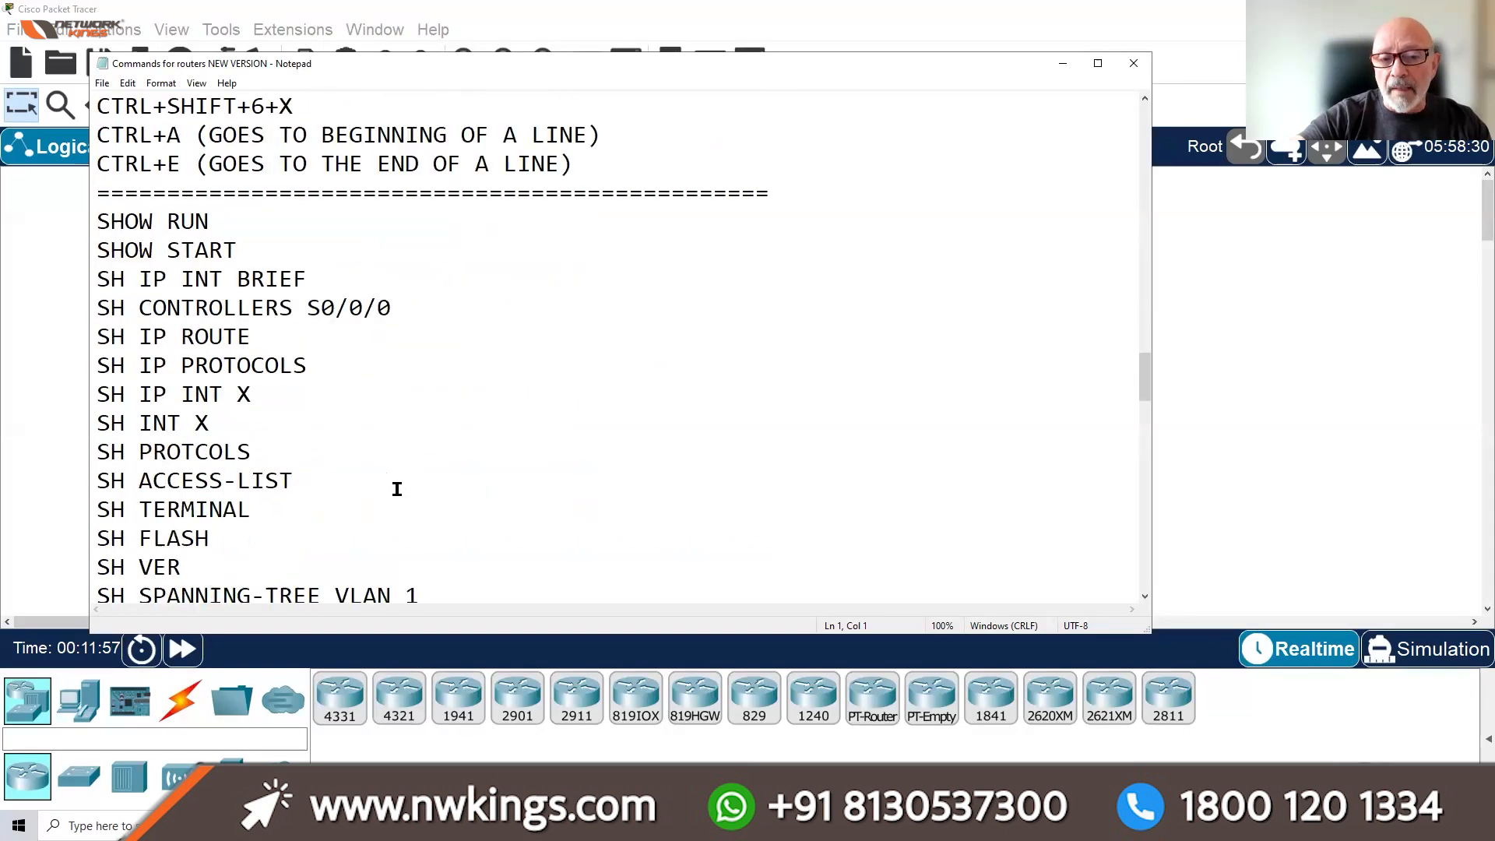
scroll(664, 413, up, 15)
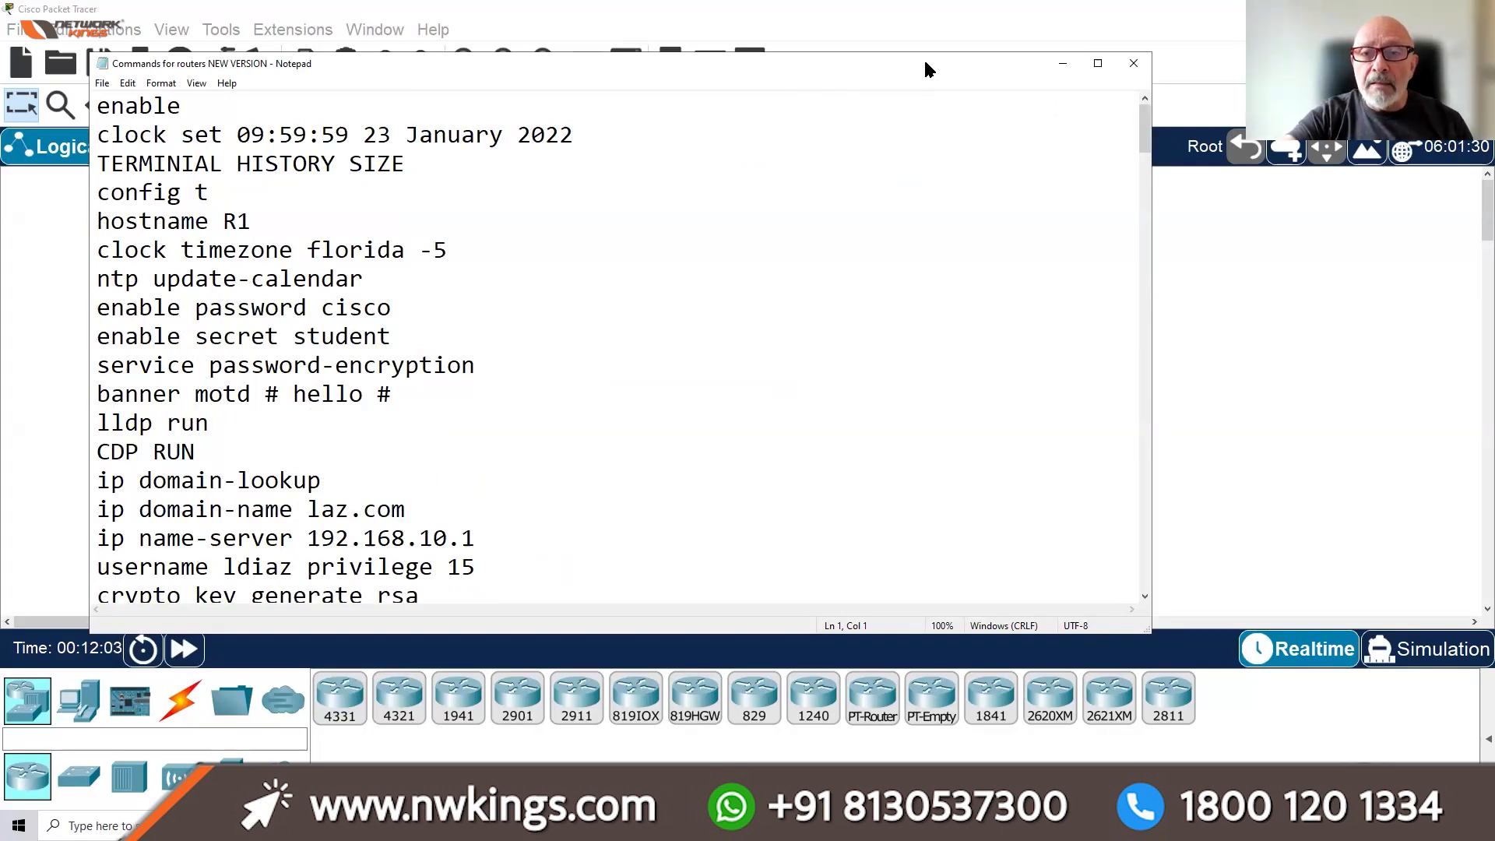
Move the Notepad window down and narrow it, test-dragging a 2911 router and withdrawing it
drag(932, 63, 914, 156)
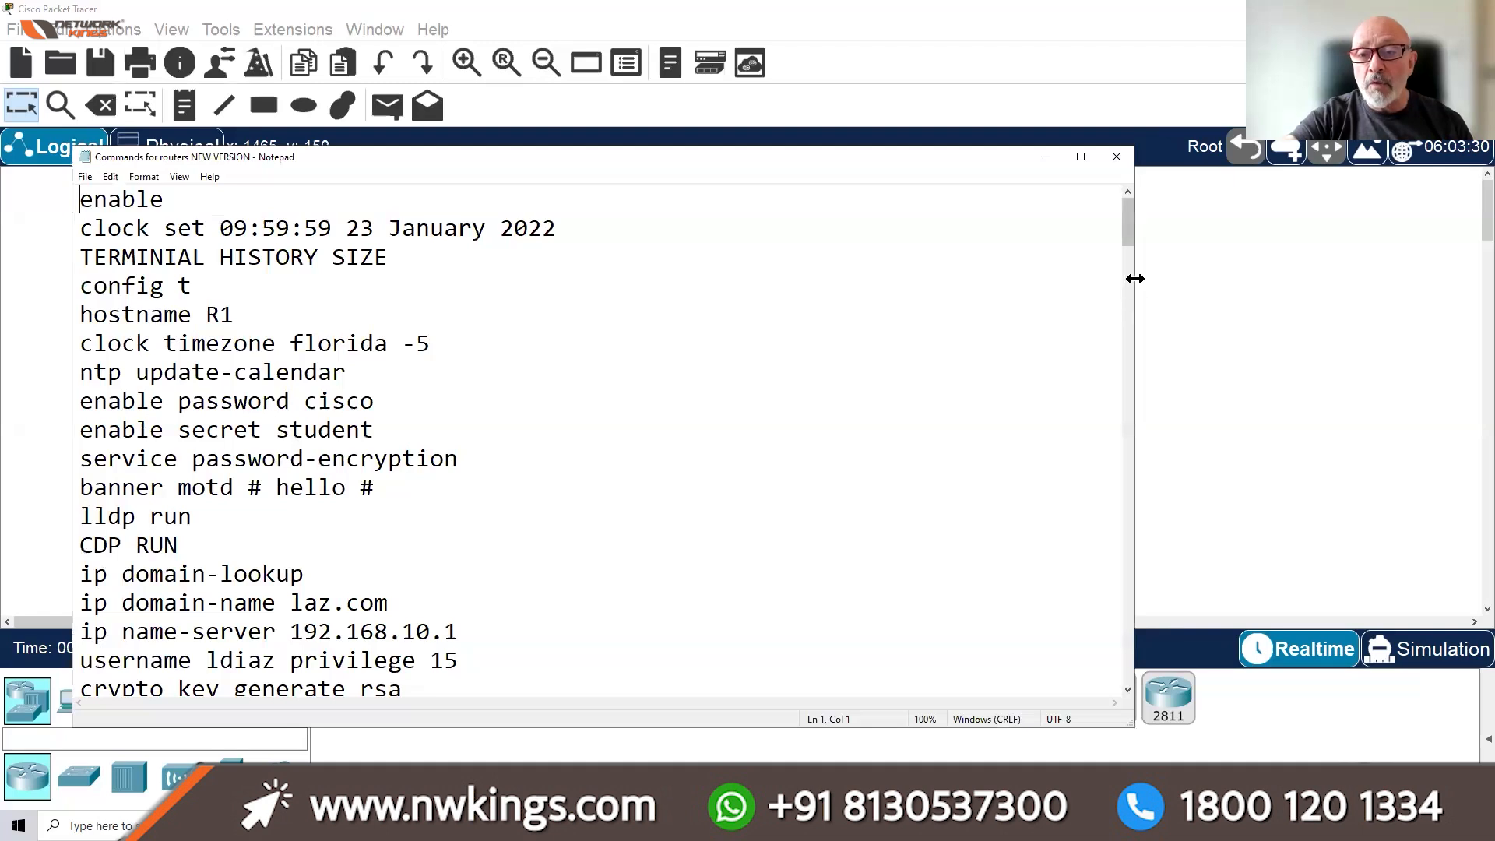
drag(1136, 278, 706, 278)
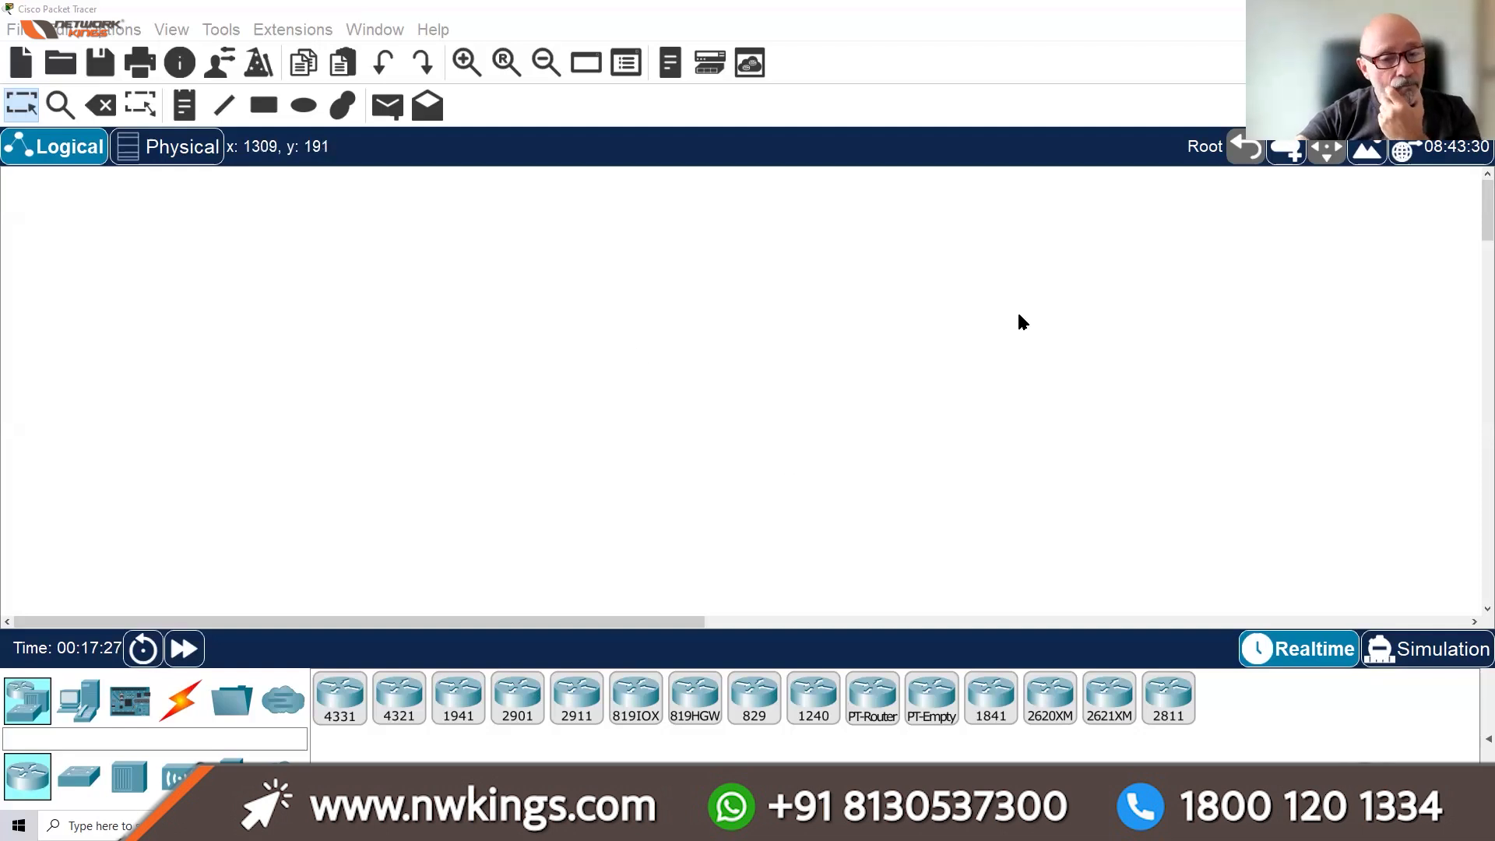
drag(585, 717, 459, 304)
drag(387, 262, 565, 695)
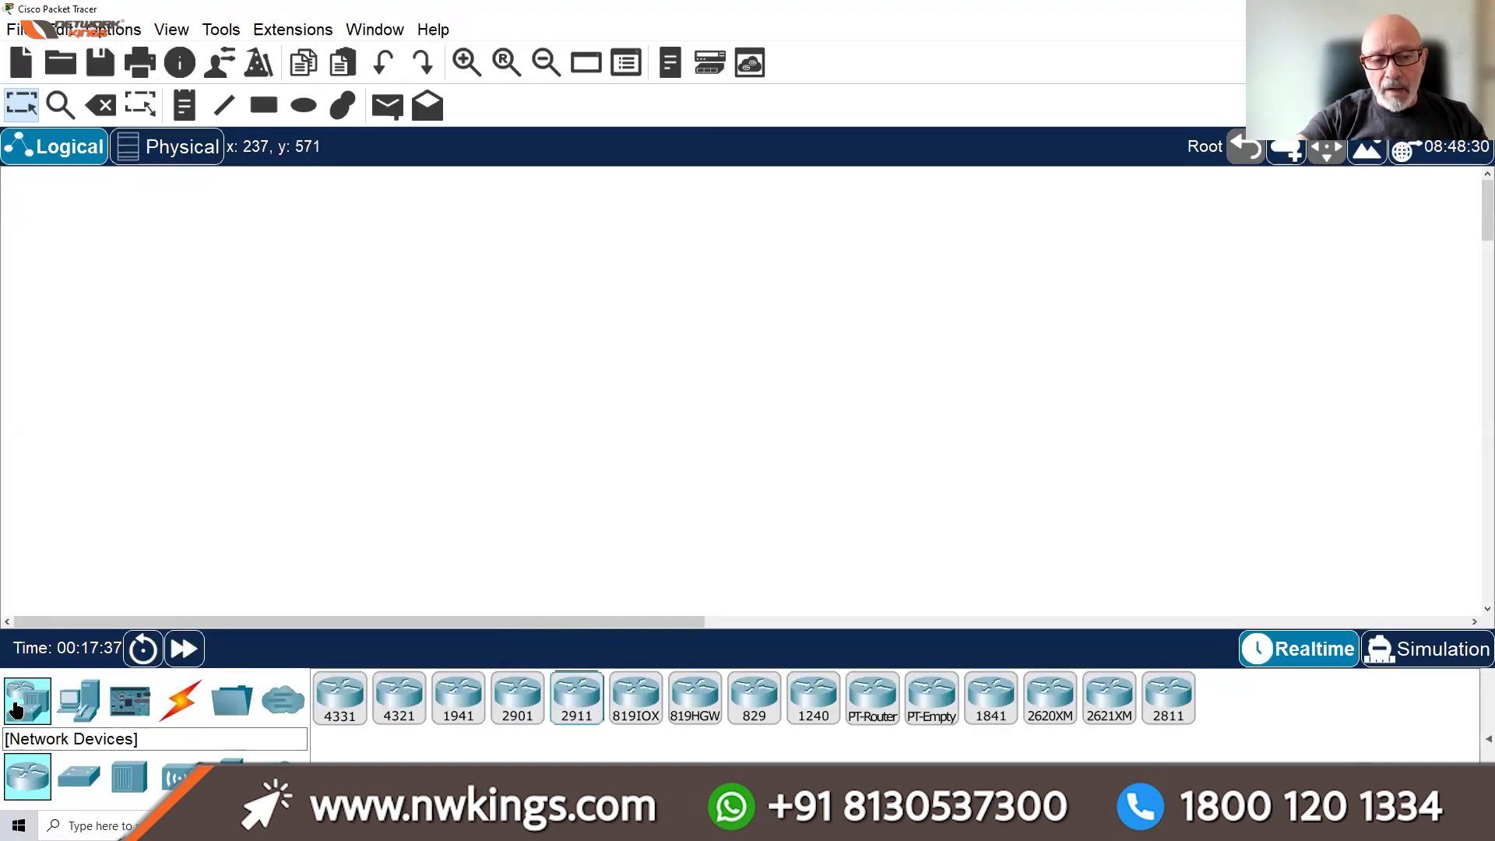
click(76, 779)
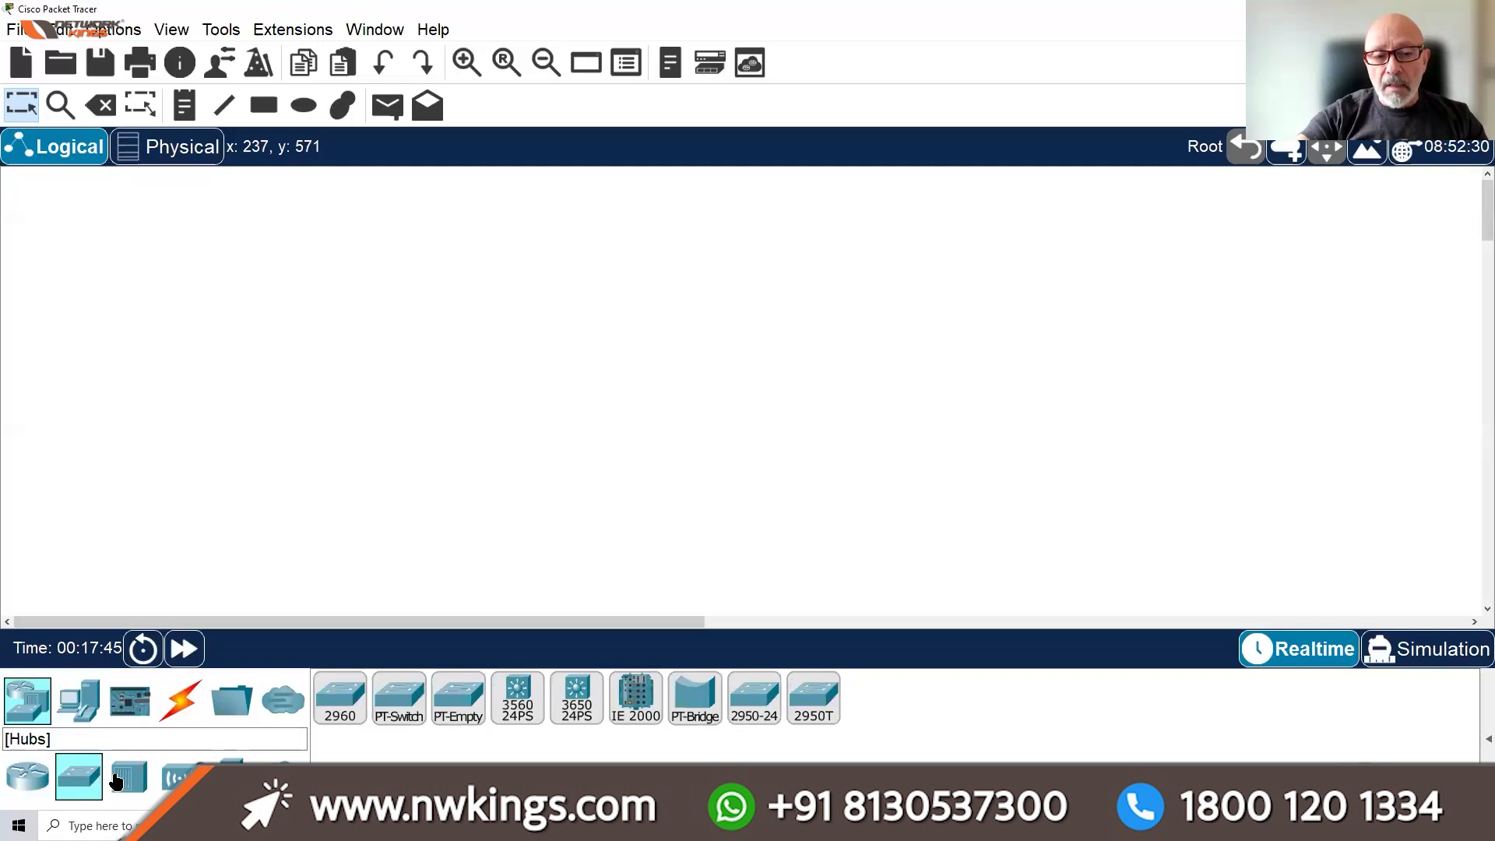
click(116, 779)
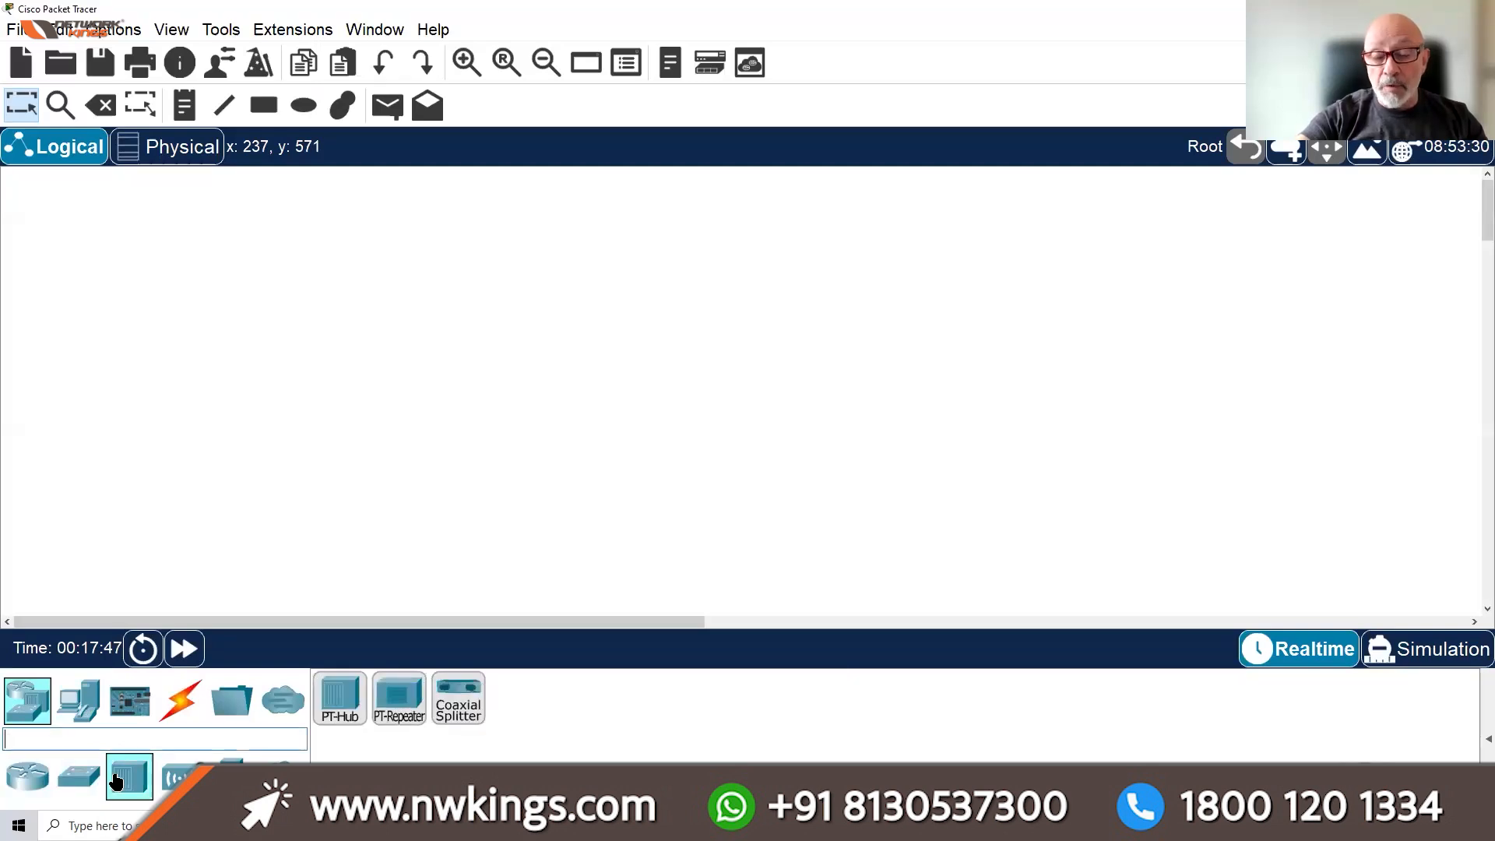
click(173, 779)
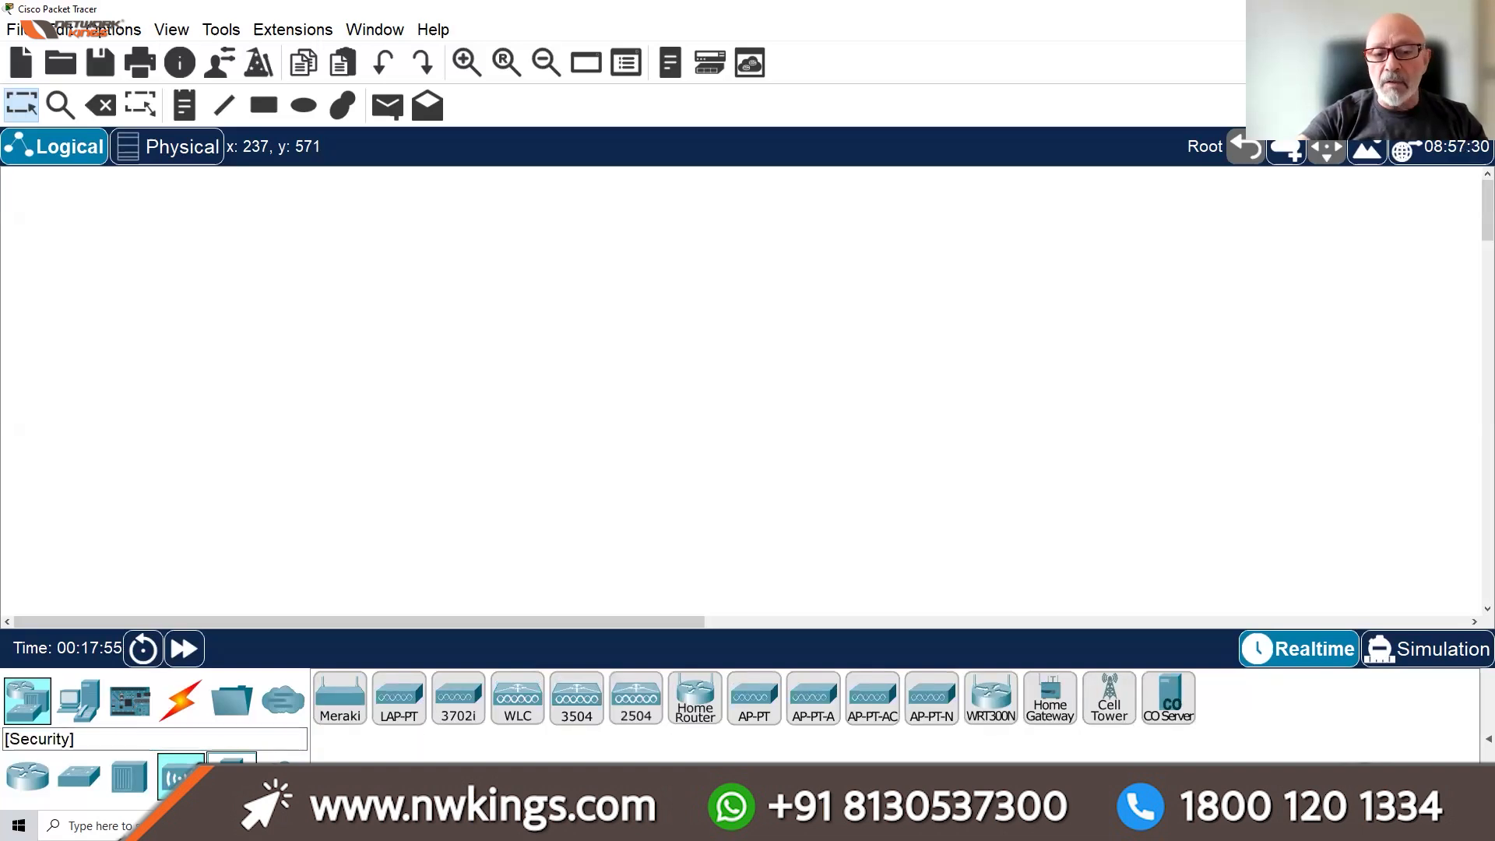
click(231, 762)
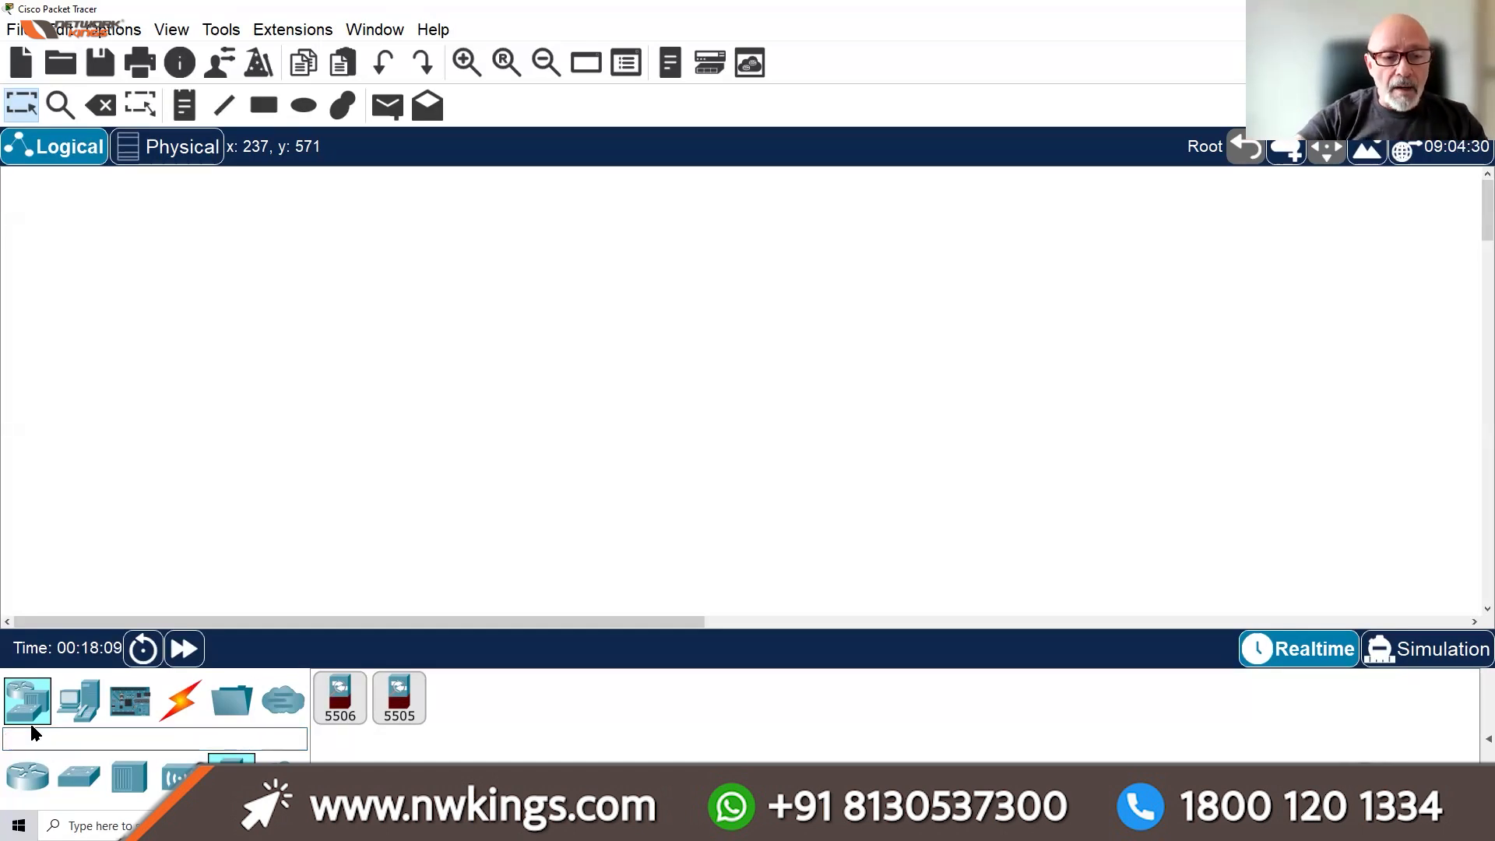
click(29, 779)
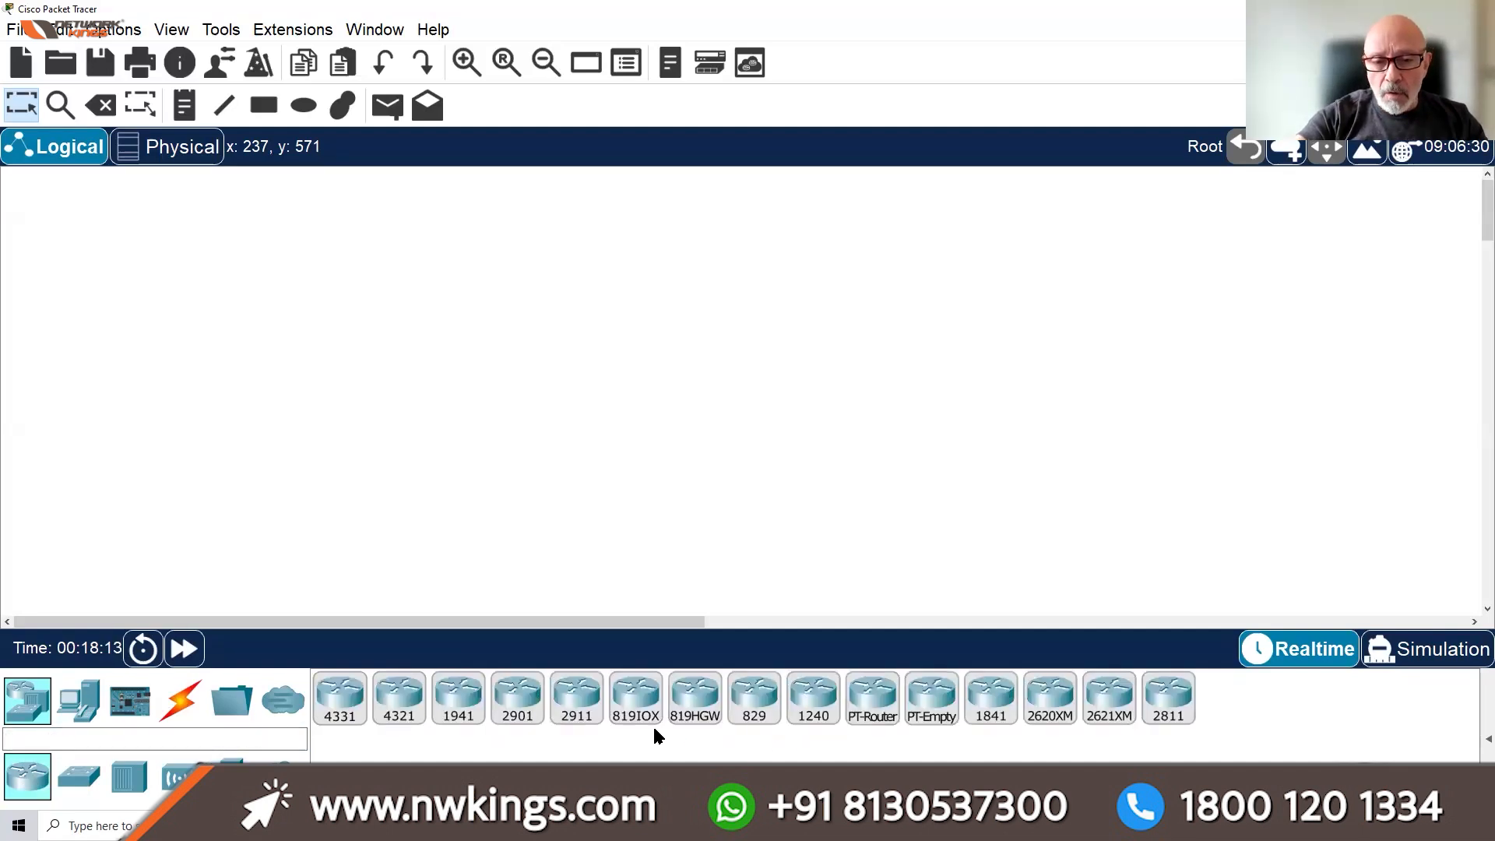
Place a 2911 router (Router0) and a generic PT router (Router1) on the workspace
drag(577, 705, 428, 253)
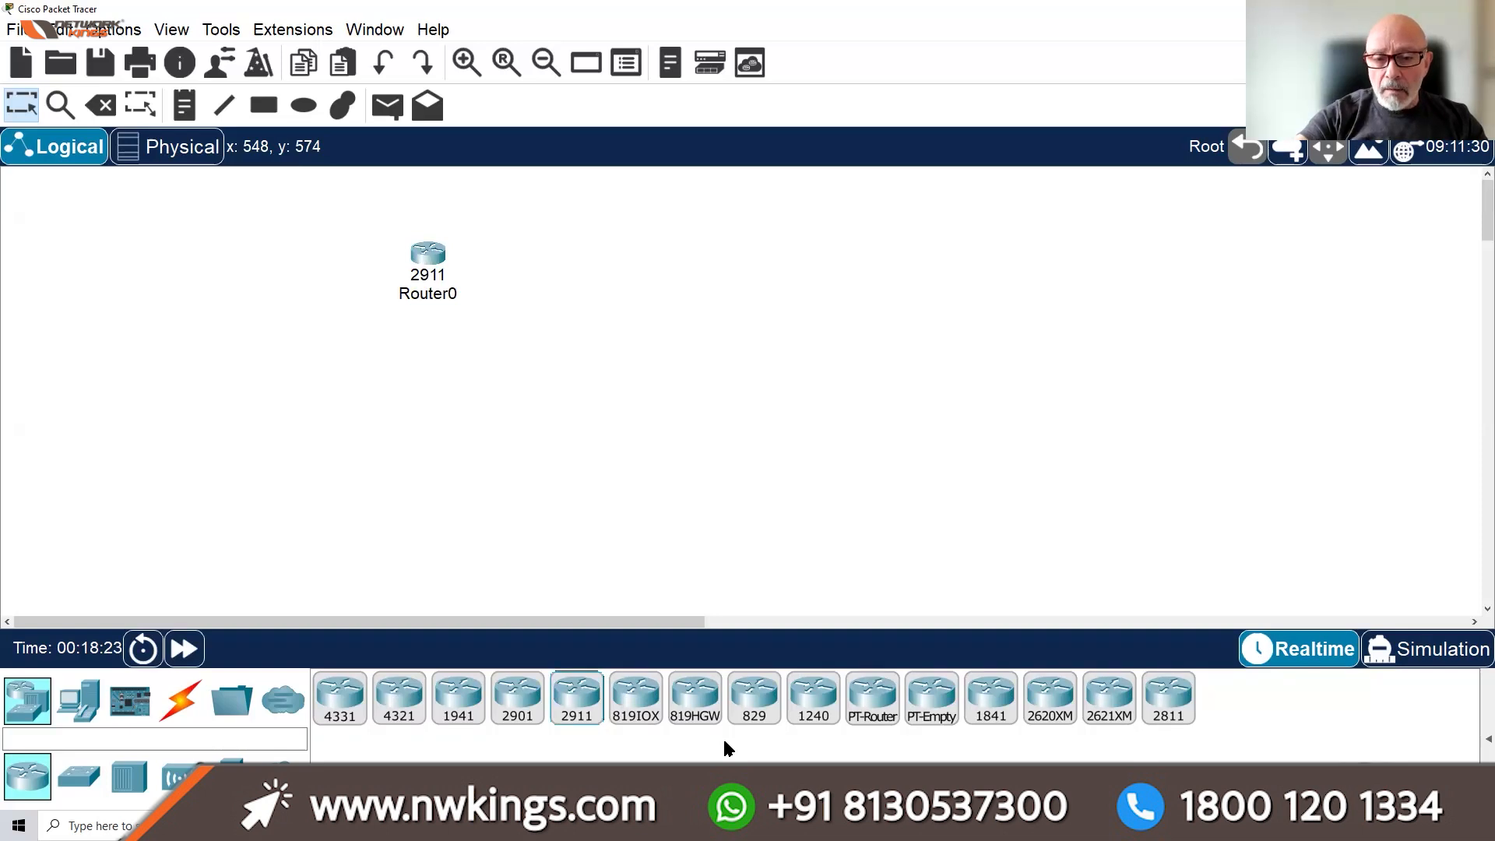
click(869, 714)
click(818, 340)
Open and close Router1's settings, then delete Router1 and confirm
click(819, 341)
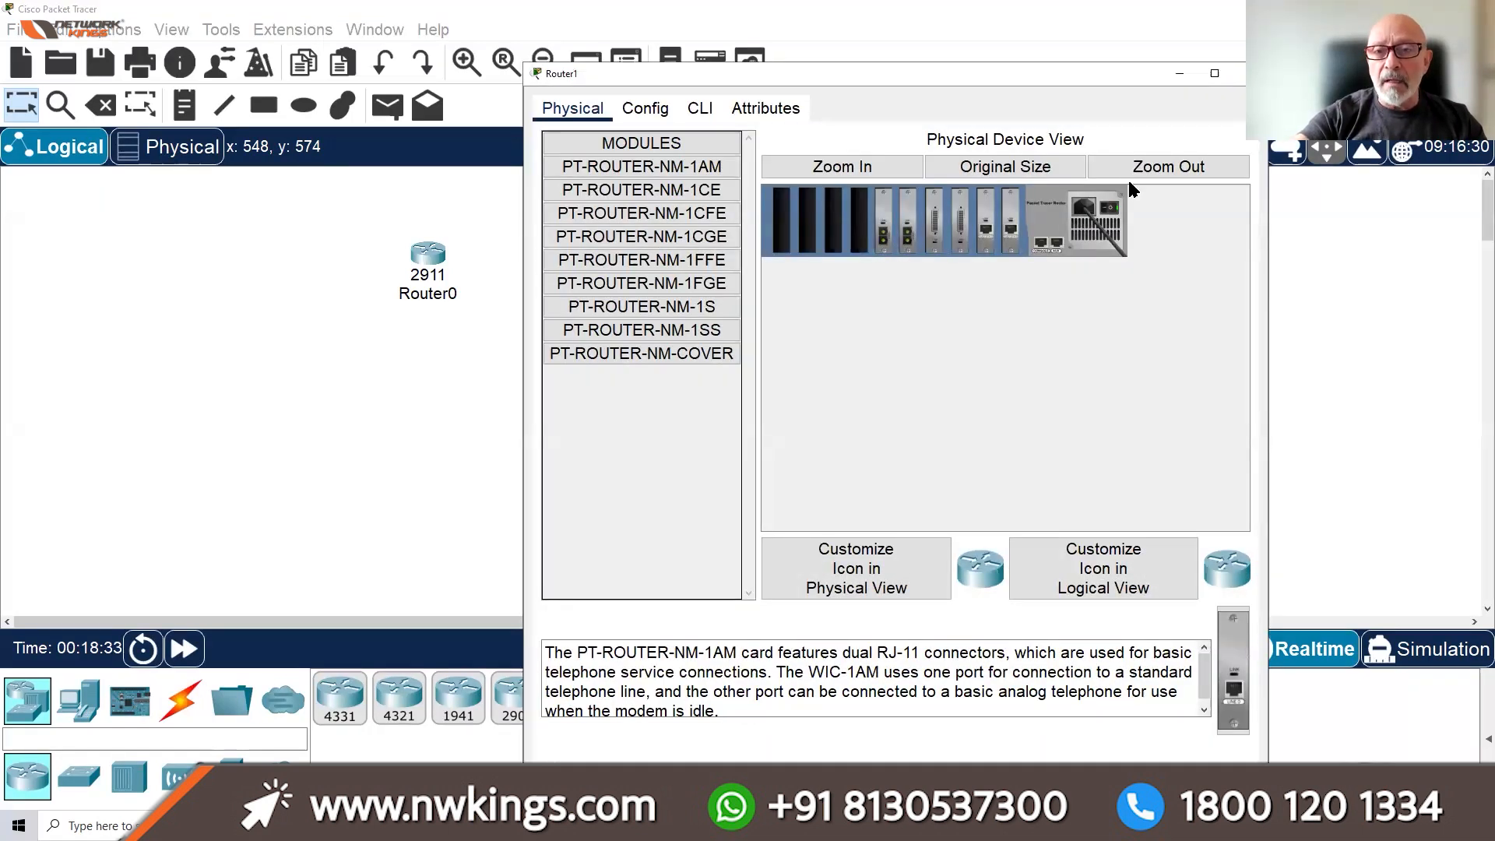
click(1240, 73)
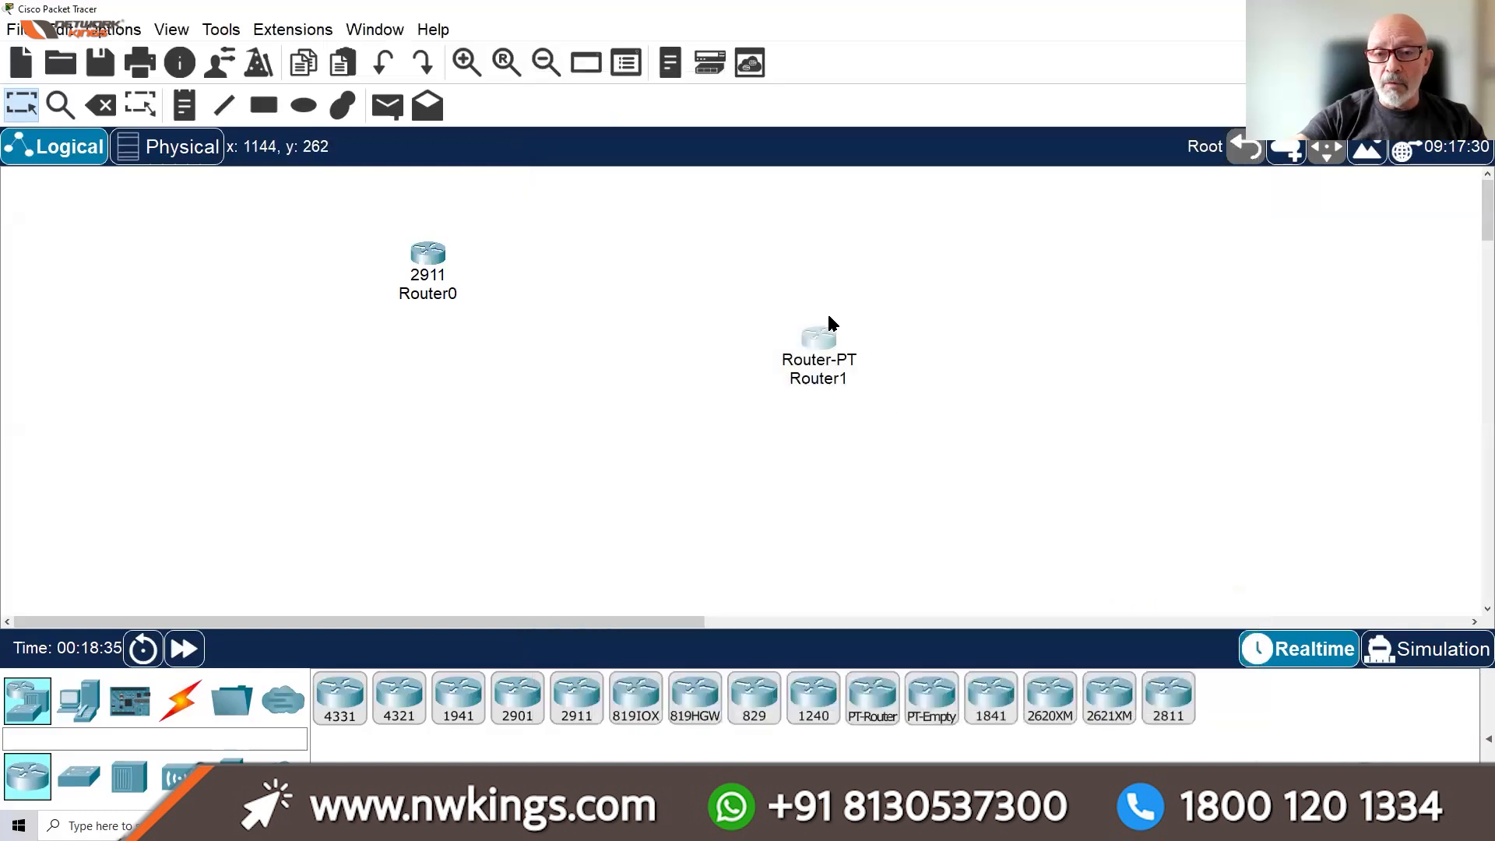
key(Delete)
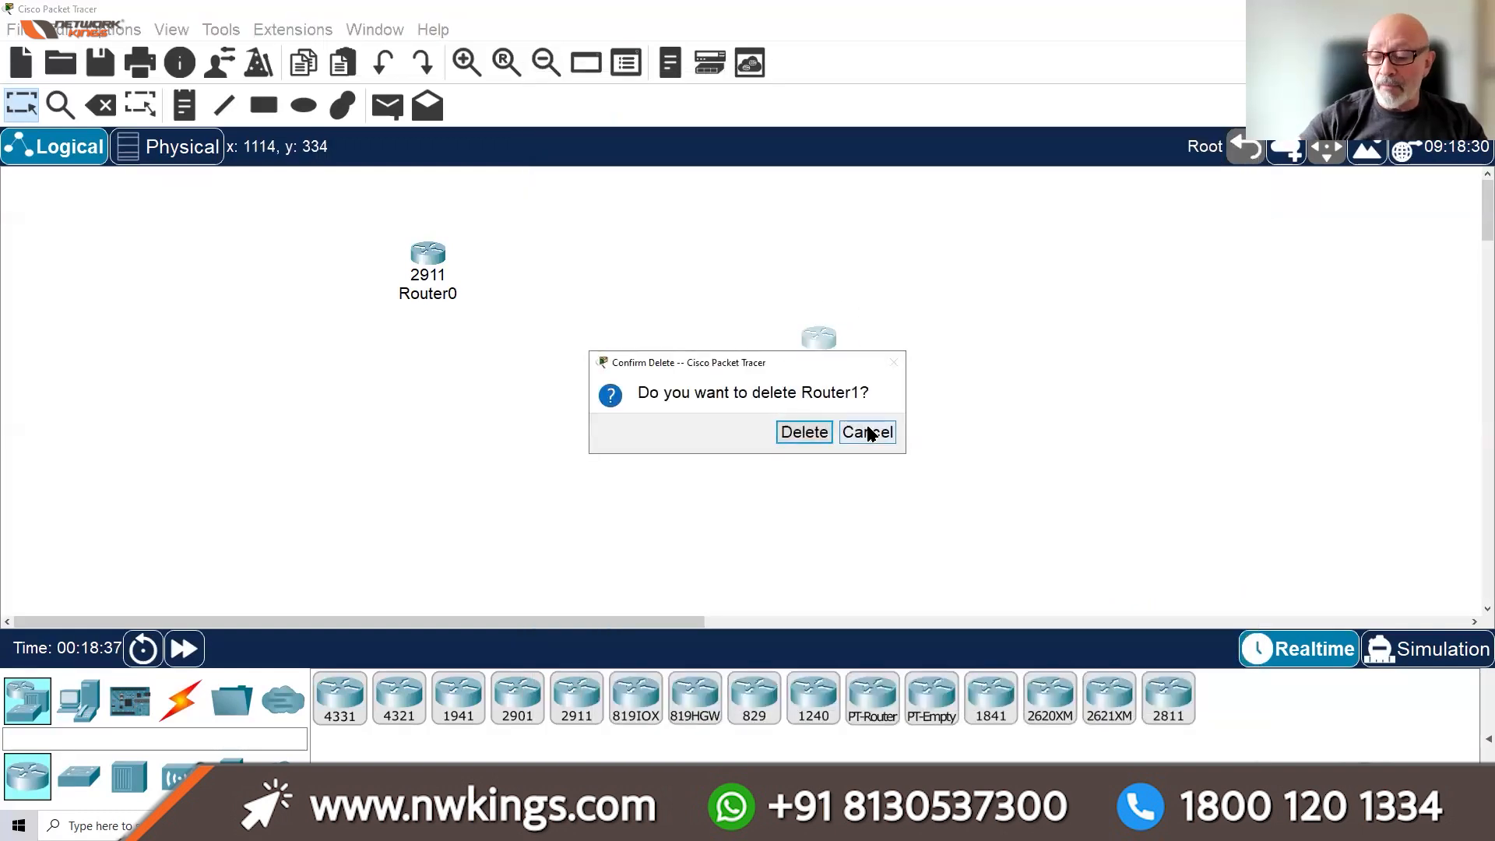
key(Return)
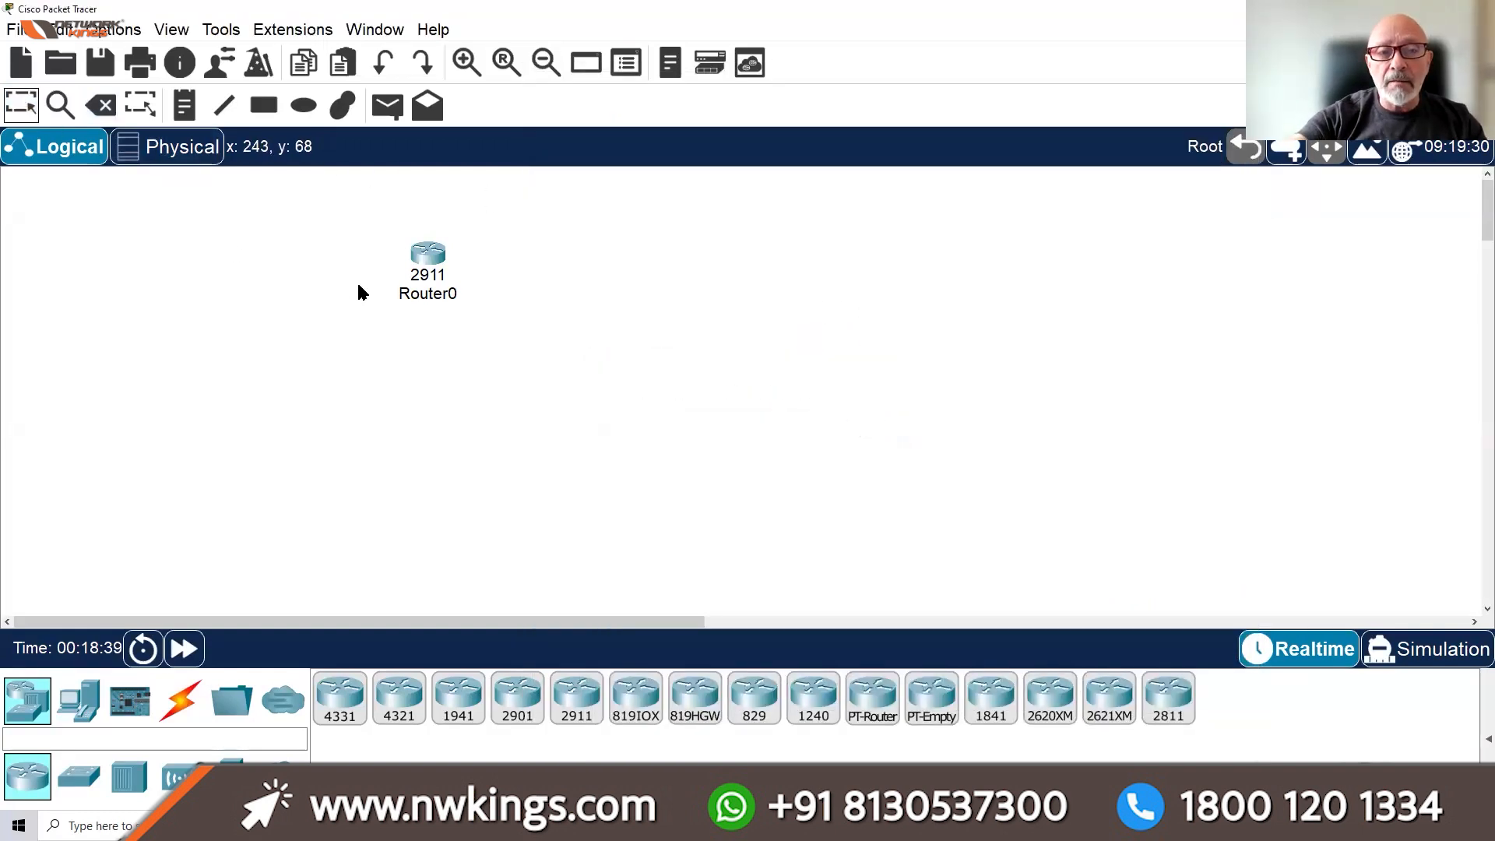
Open Router0's window, enlarge the chassis view, and centre and widen the window
click(428, 257)
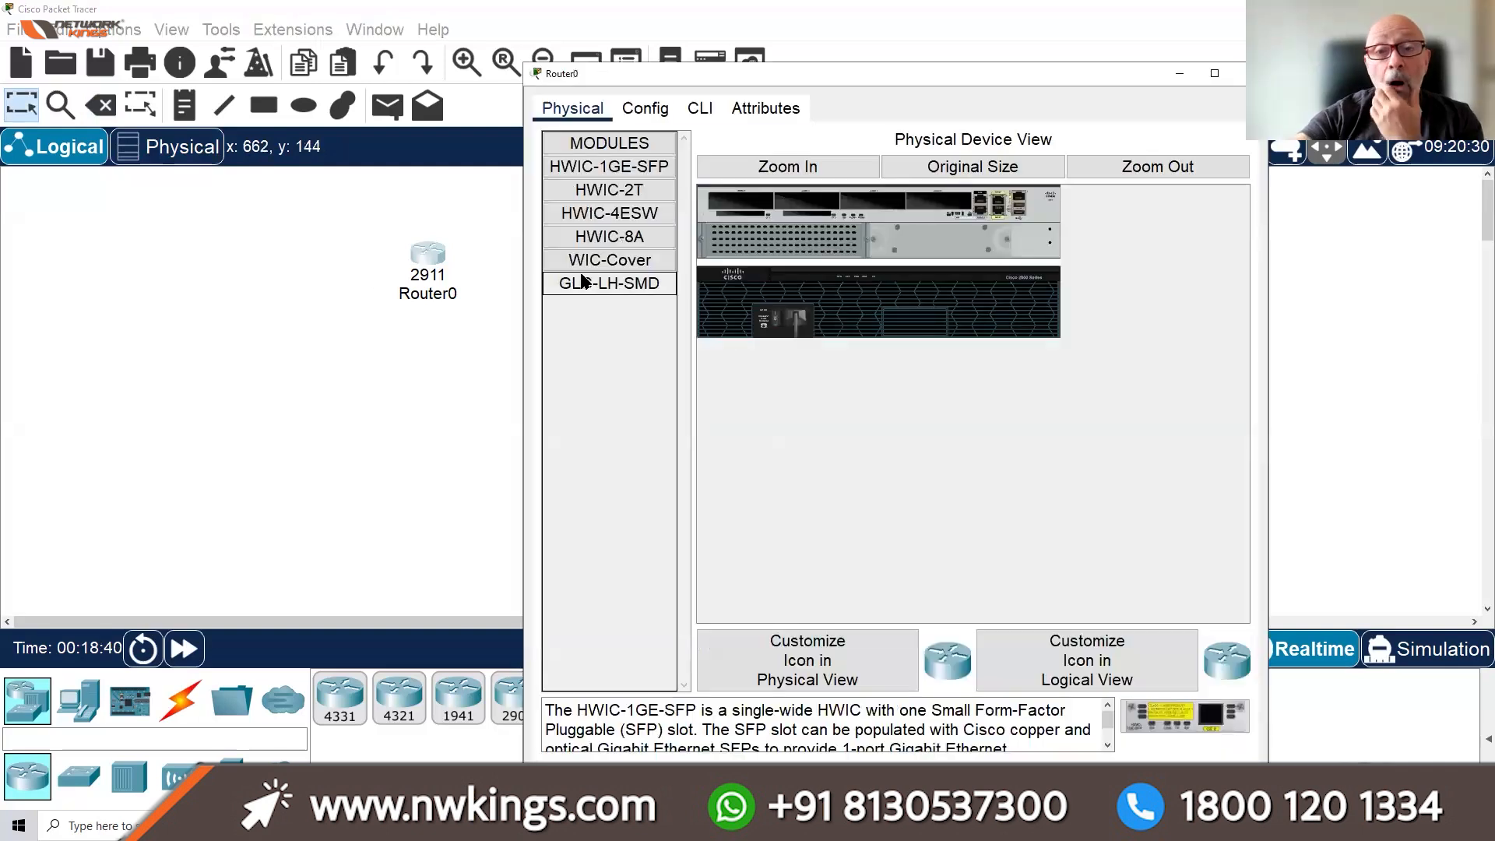
click(788, 166)
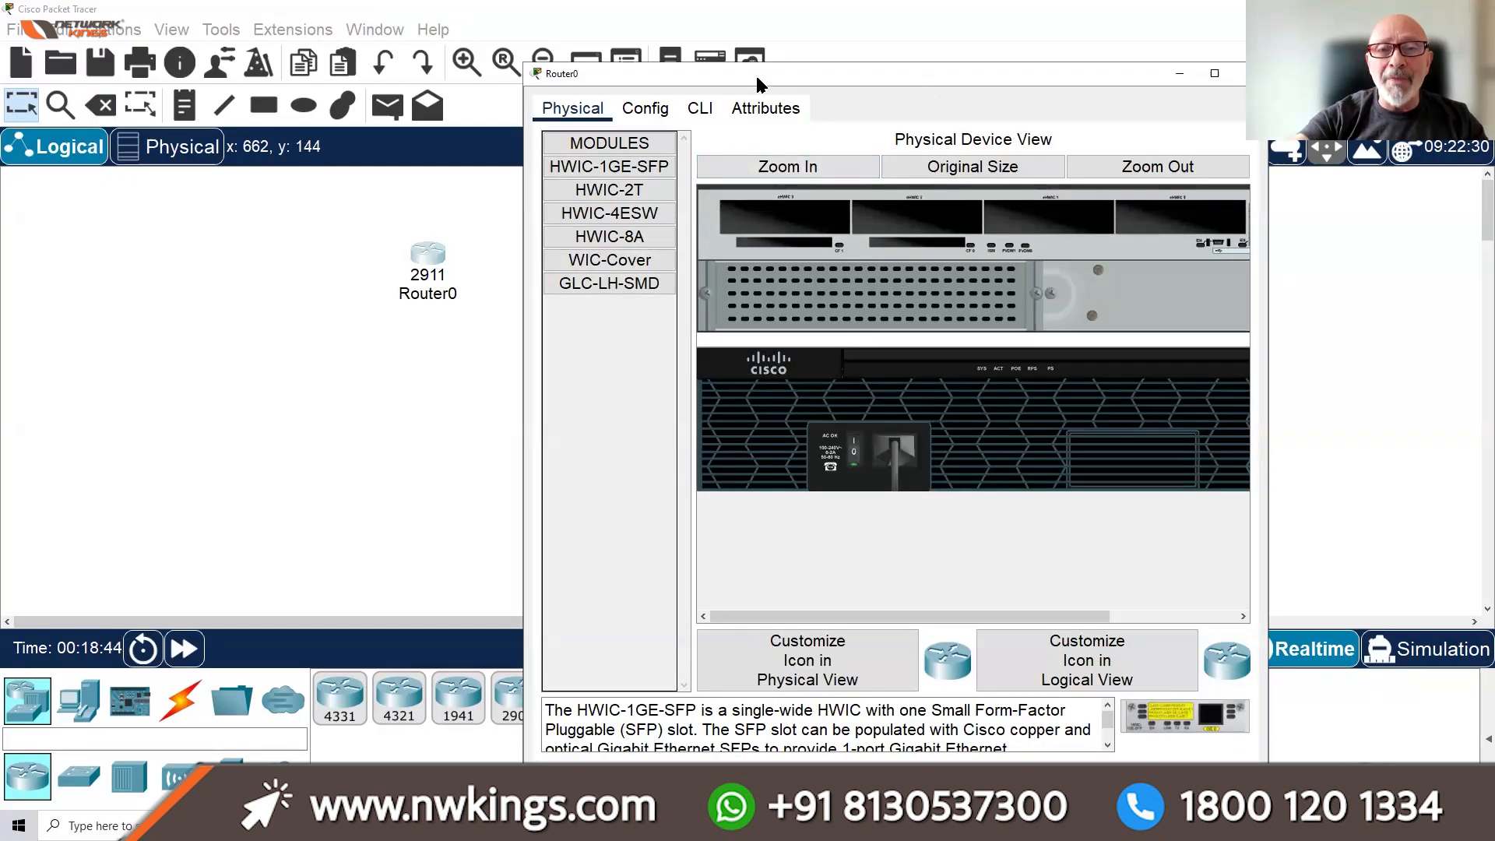
drag(759, 84, 569, 91)
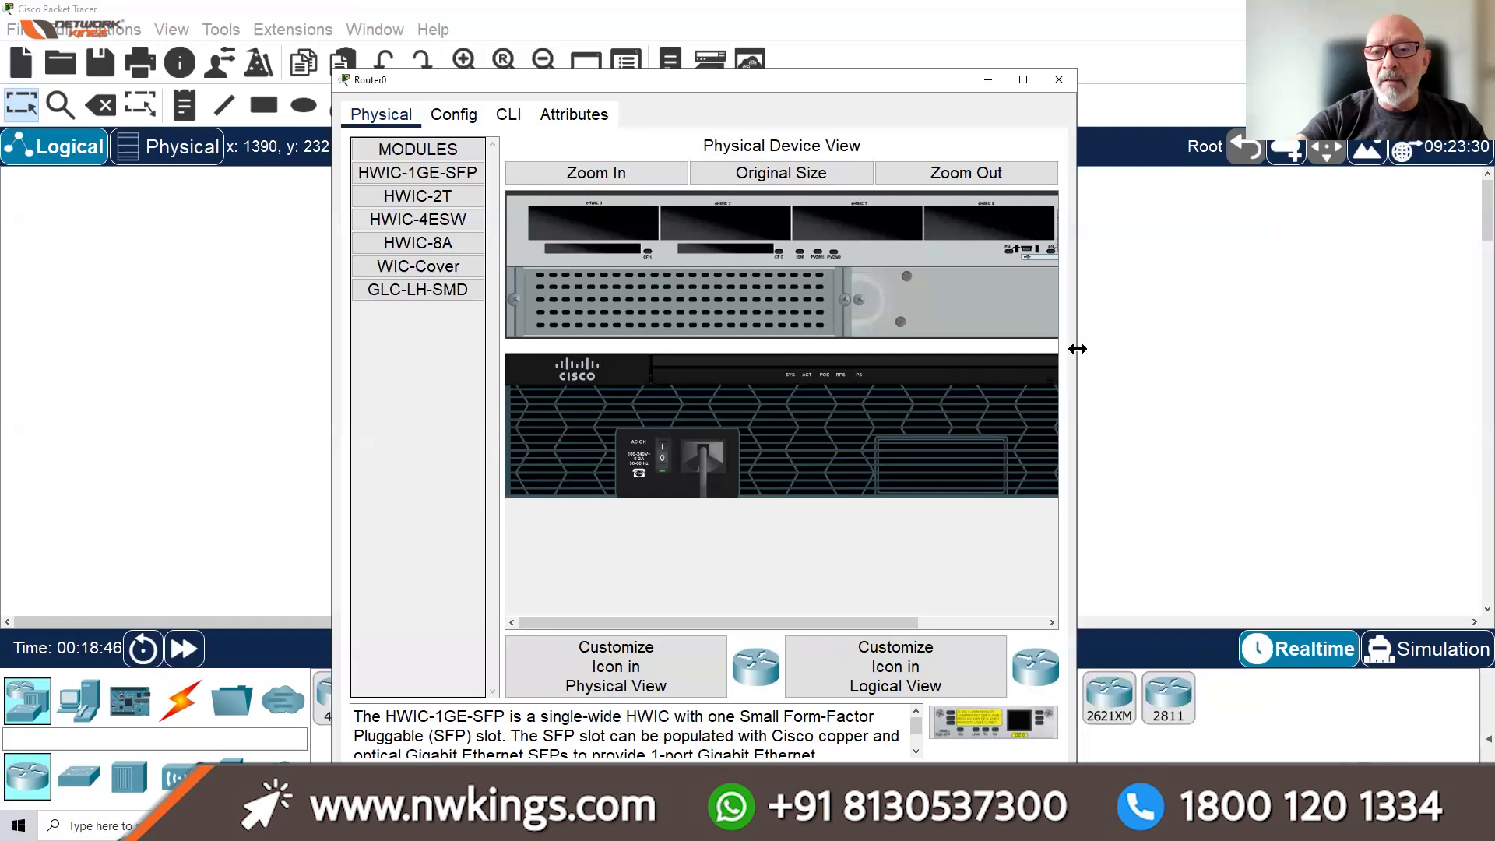
drag(1081, 347, 1358, 346)
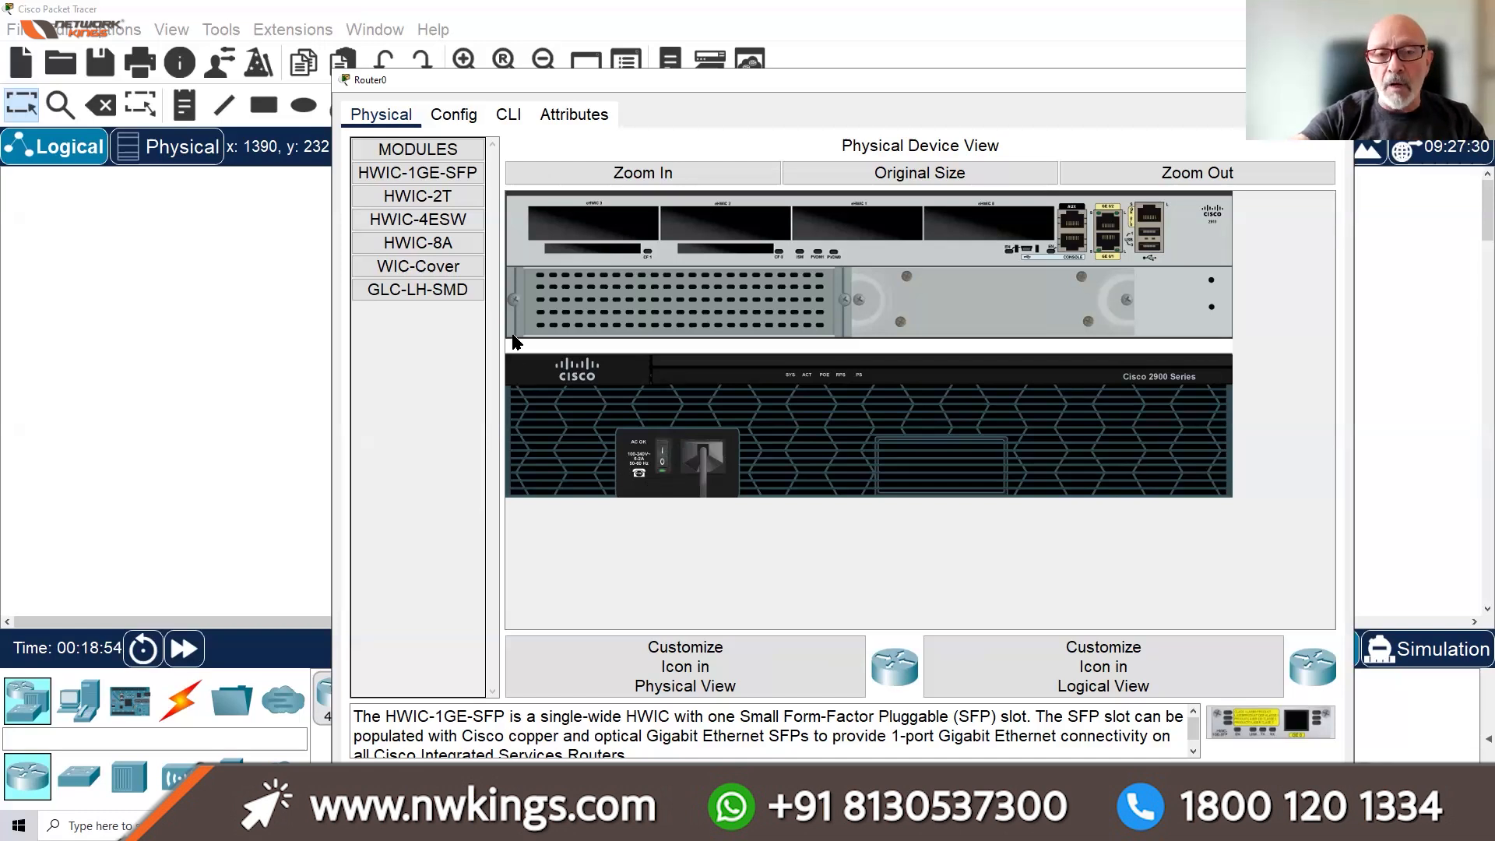
Install the HWIC-2T card in Router0, power it on, and watch it boot in the CLI
drag(447, 199, 994, 222)
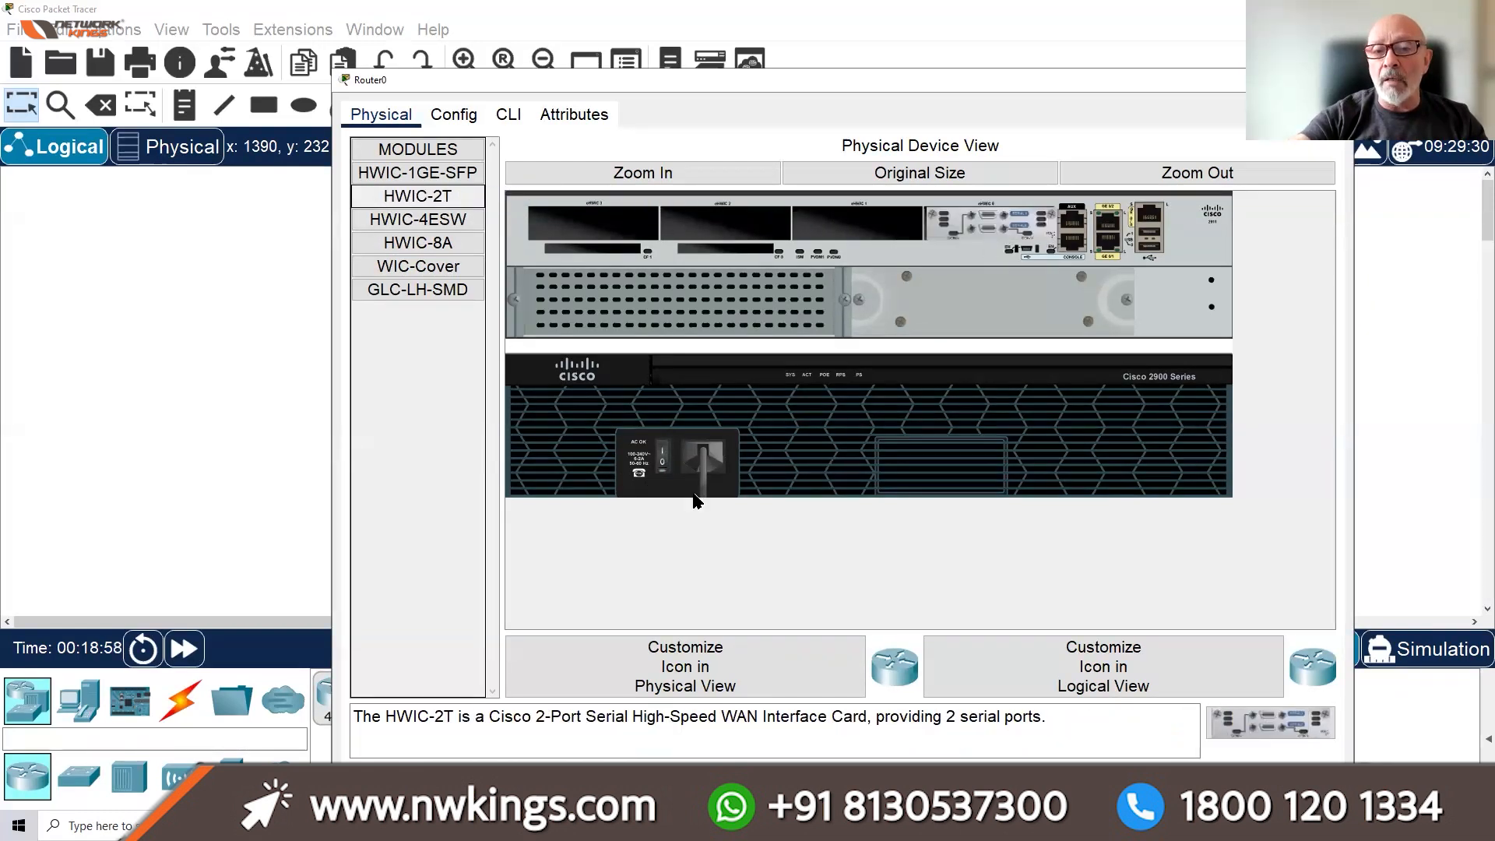
click(666, 457)
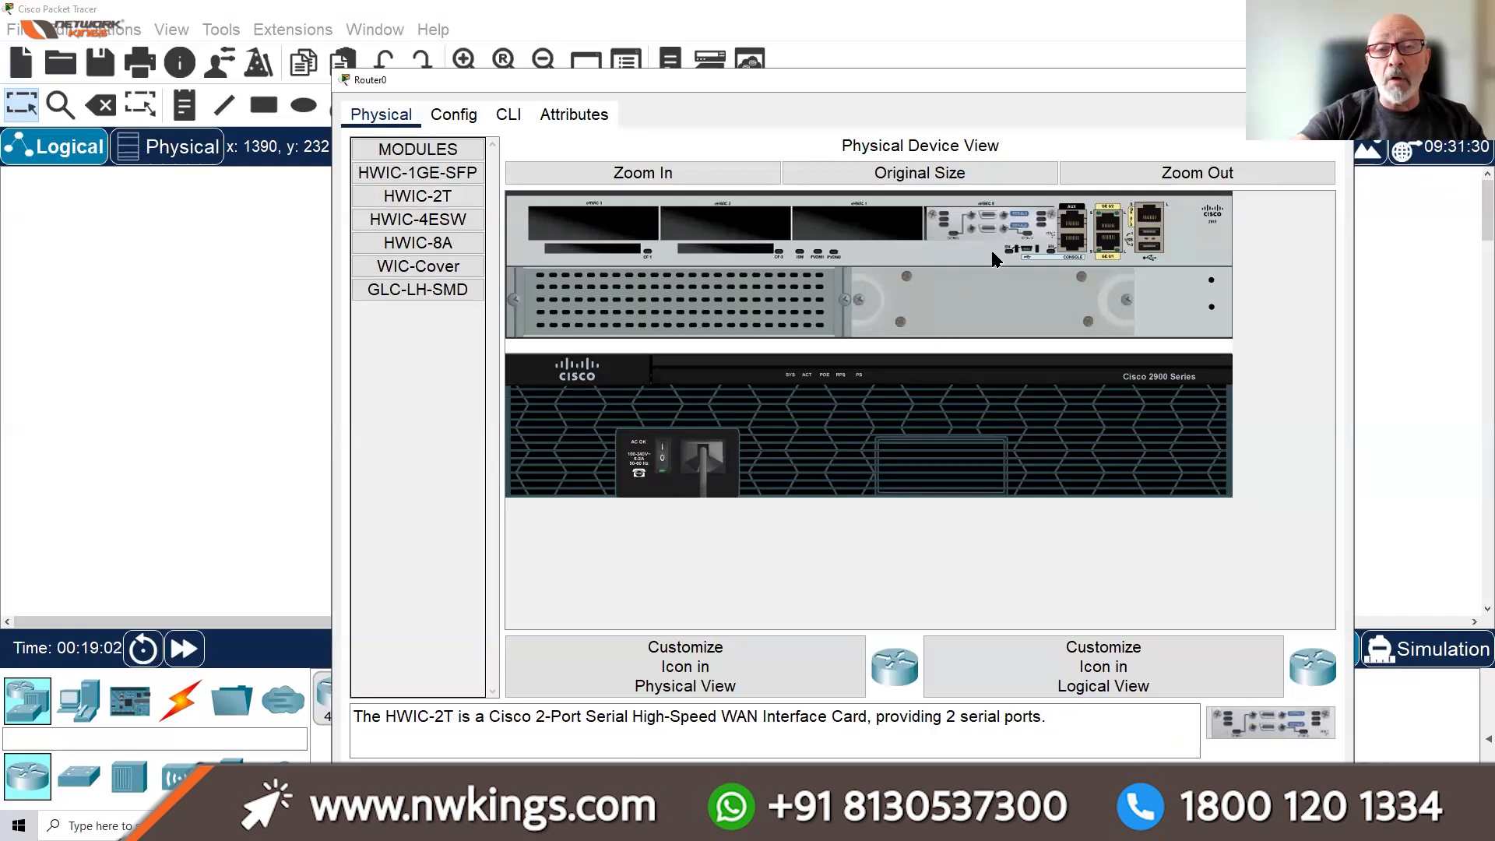
click(694, 172)
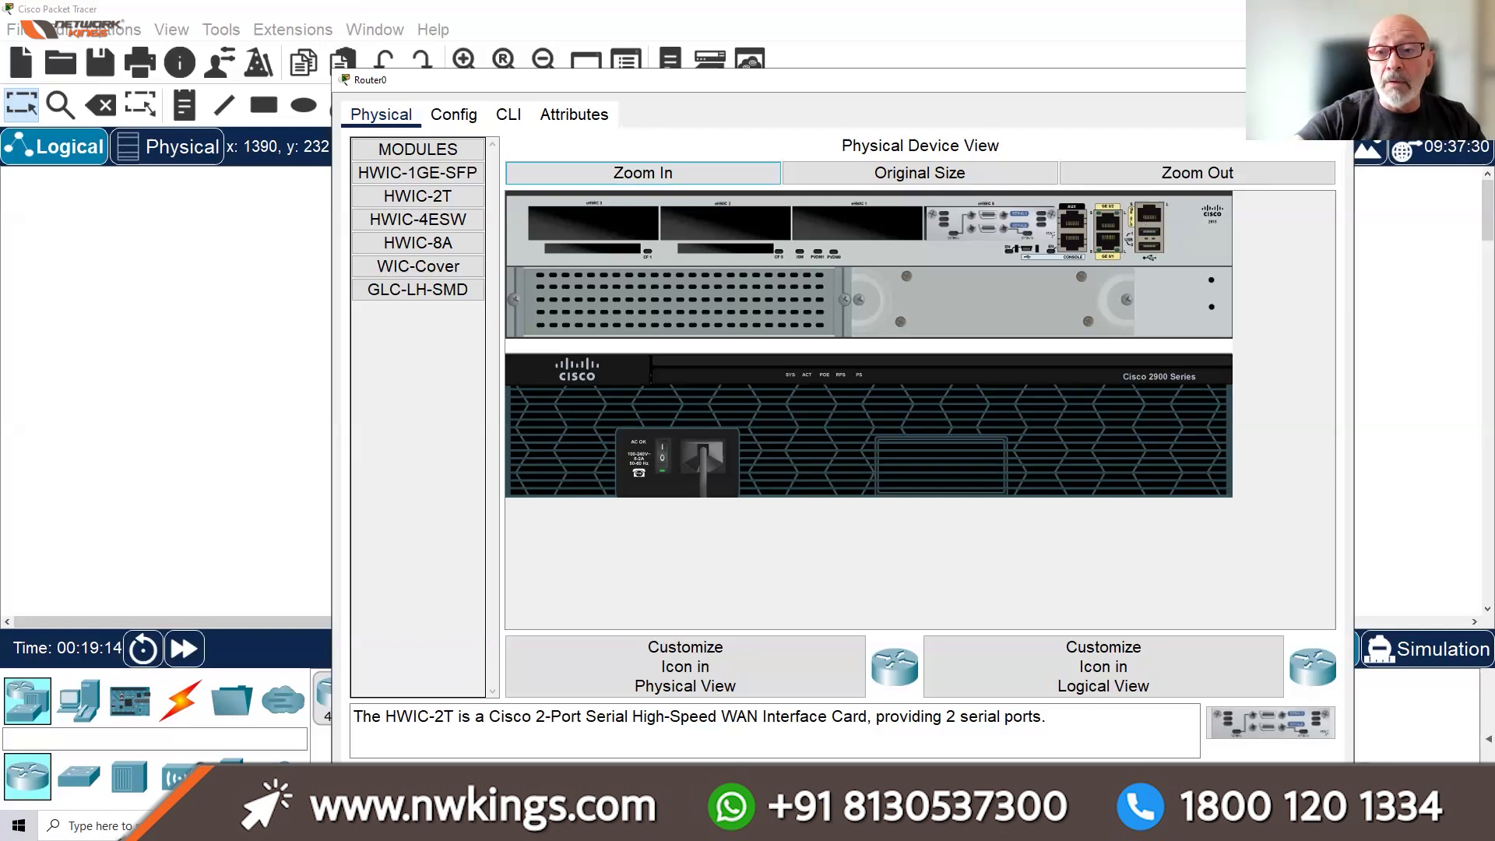
click(509, 114)
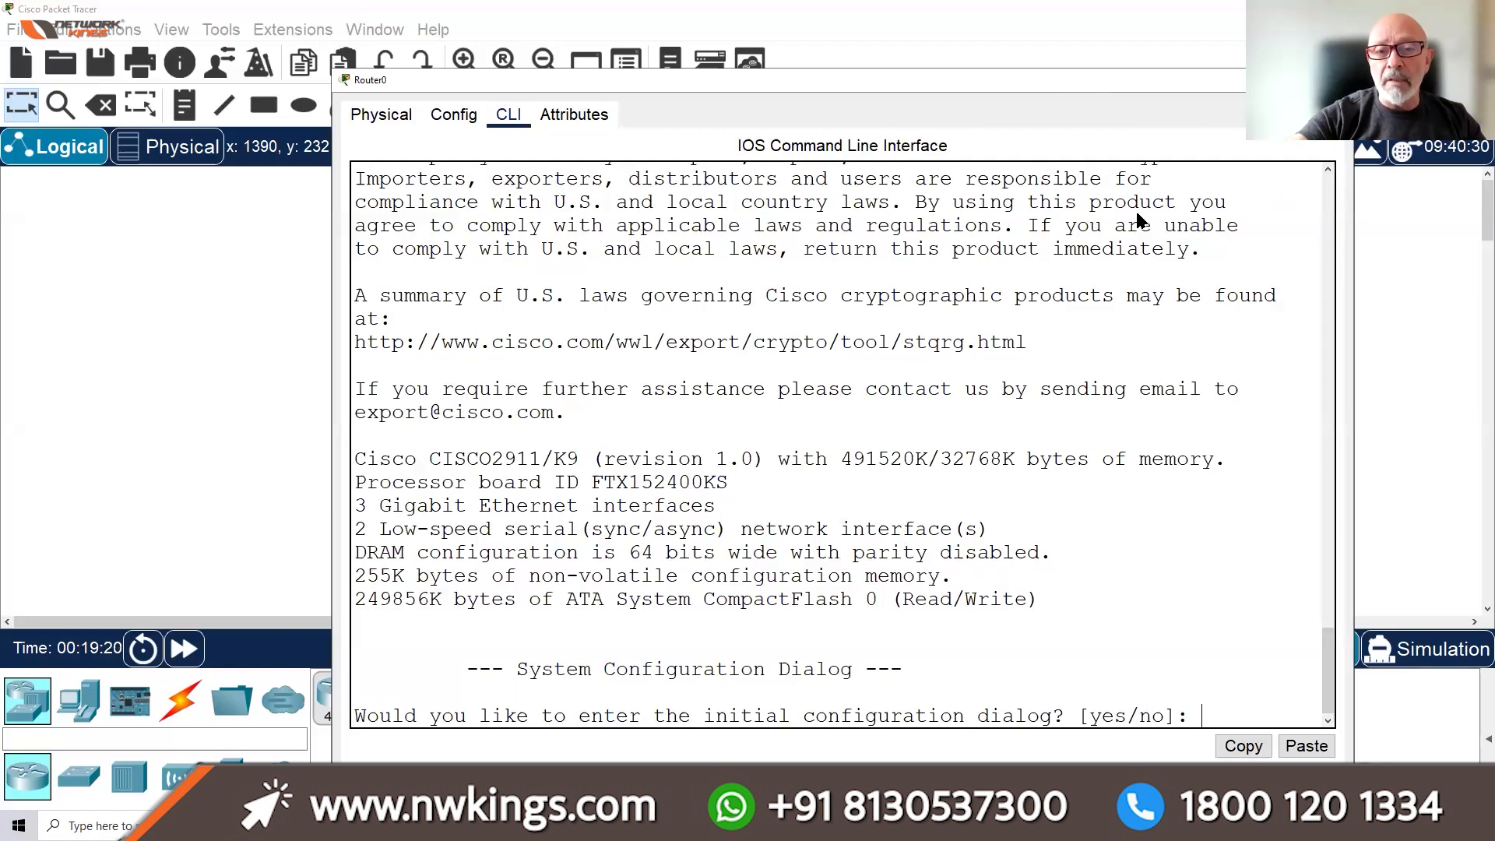
click(1336, 80)
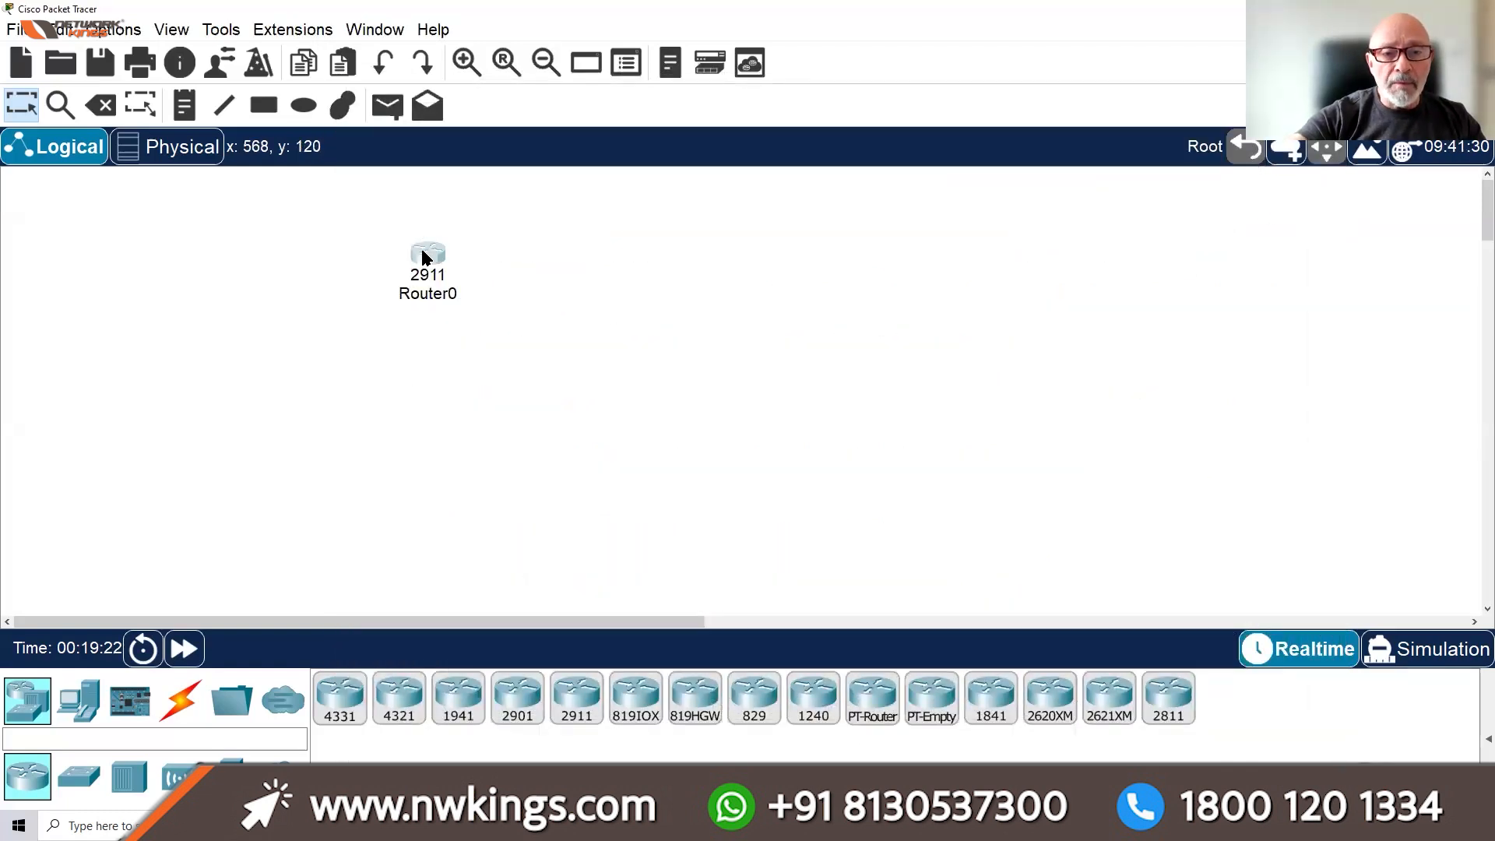
Move Router0 up-left and place a second 2911 router, Router2, to its right
drag(423, 257, 368, 240)
click(581, 700)
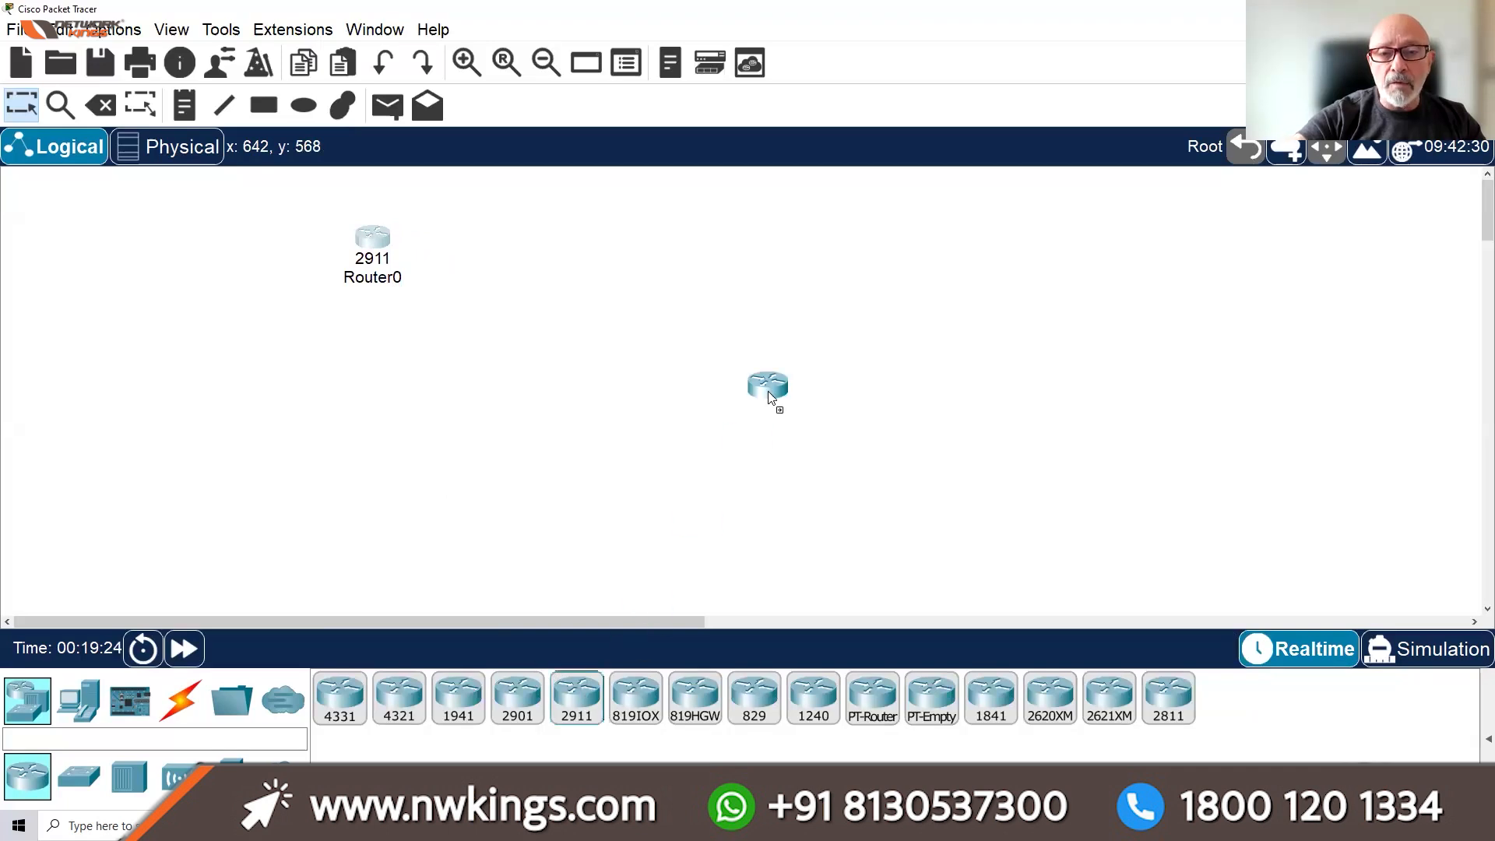
click(830, 232)
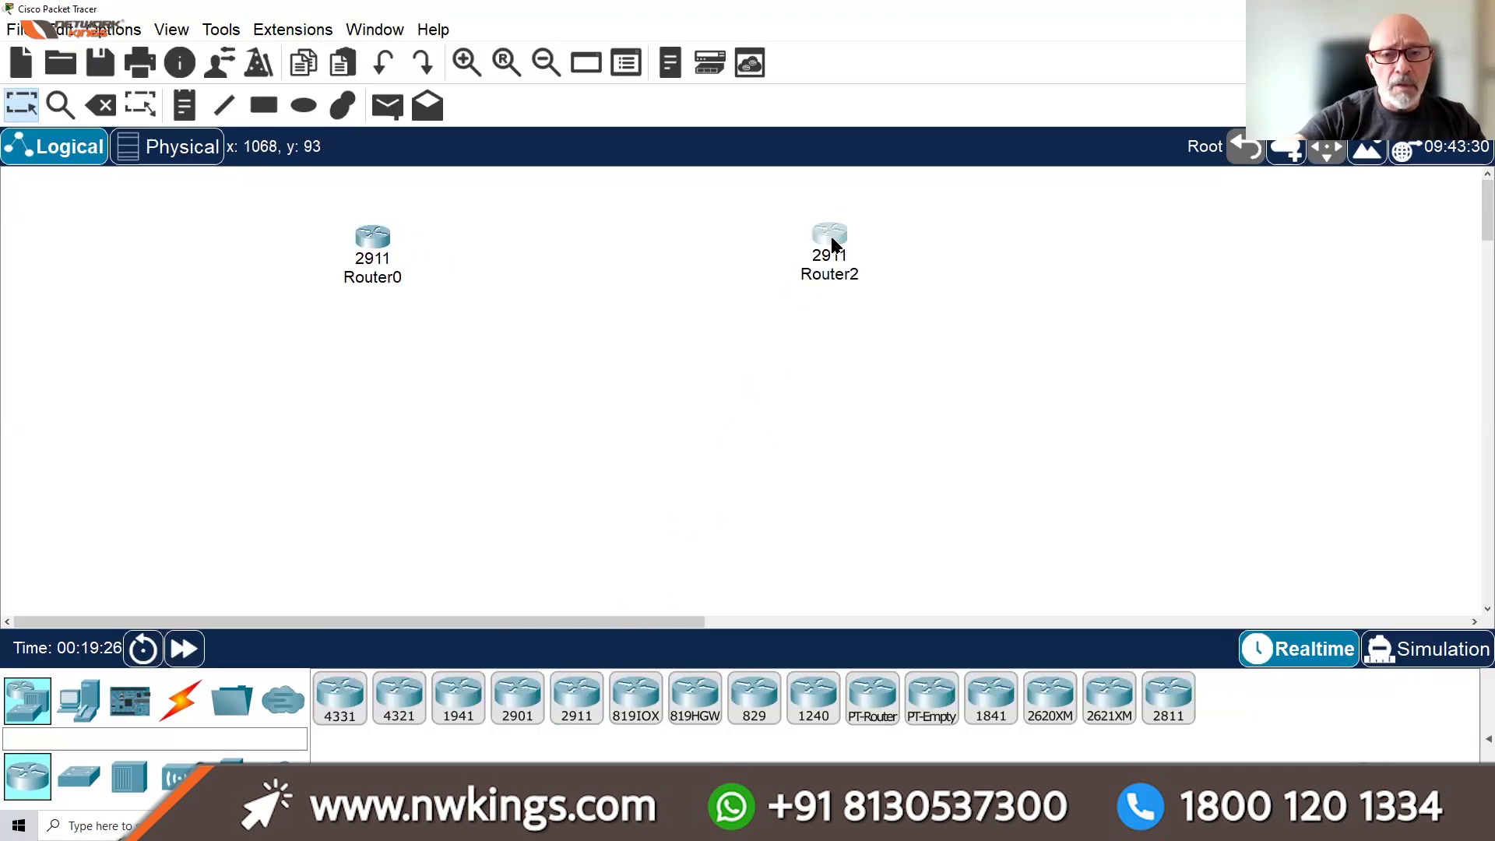
Try fitting the HWIC-2T serial card into Router2's empty slot, then close its window
click(833, 242)
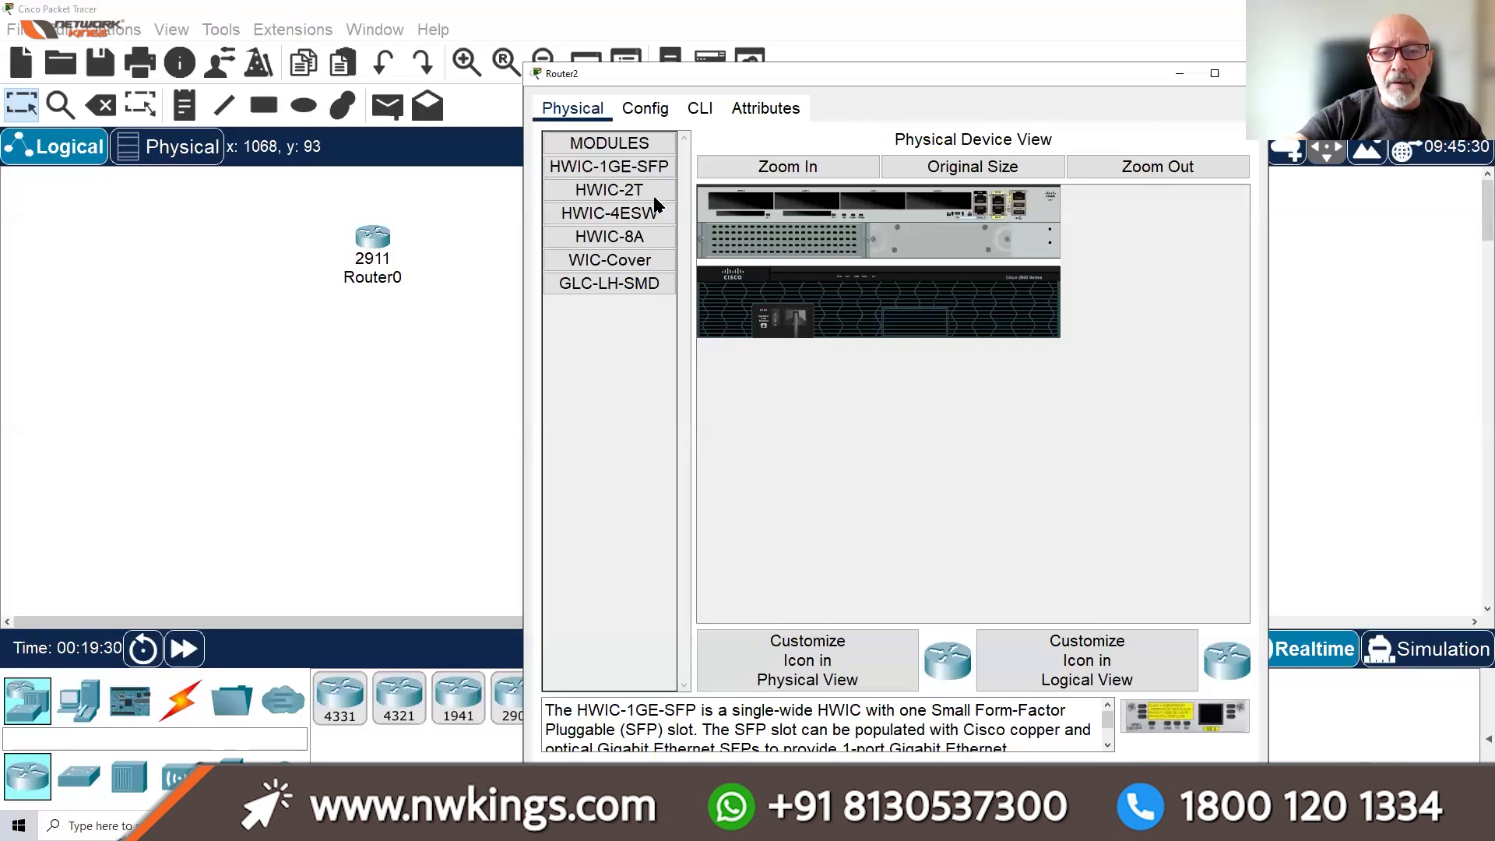
click(633, 187)
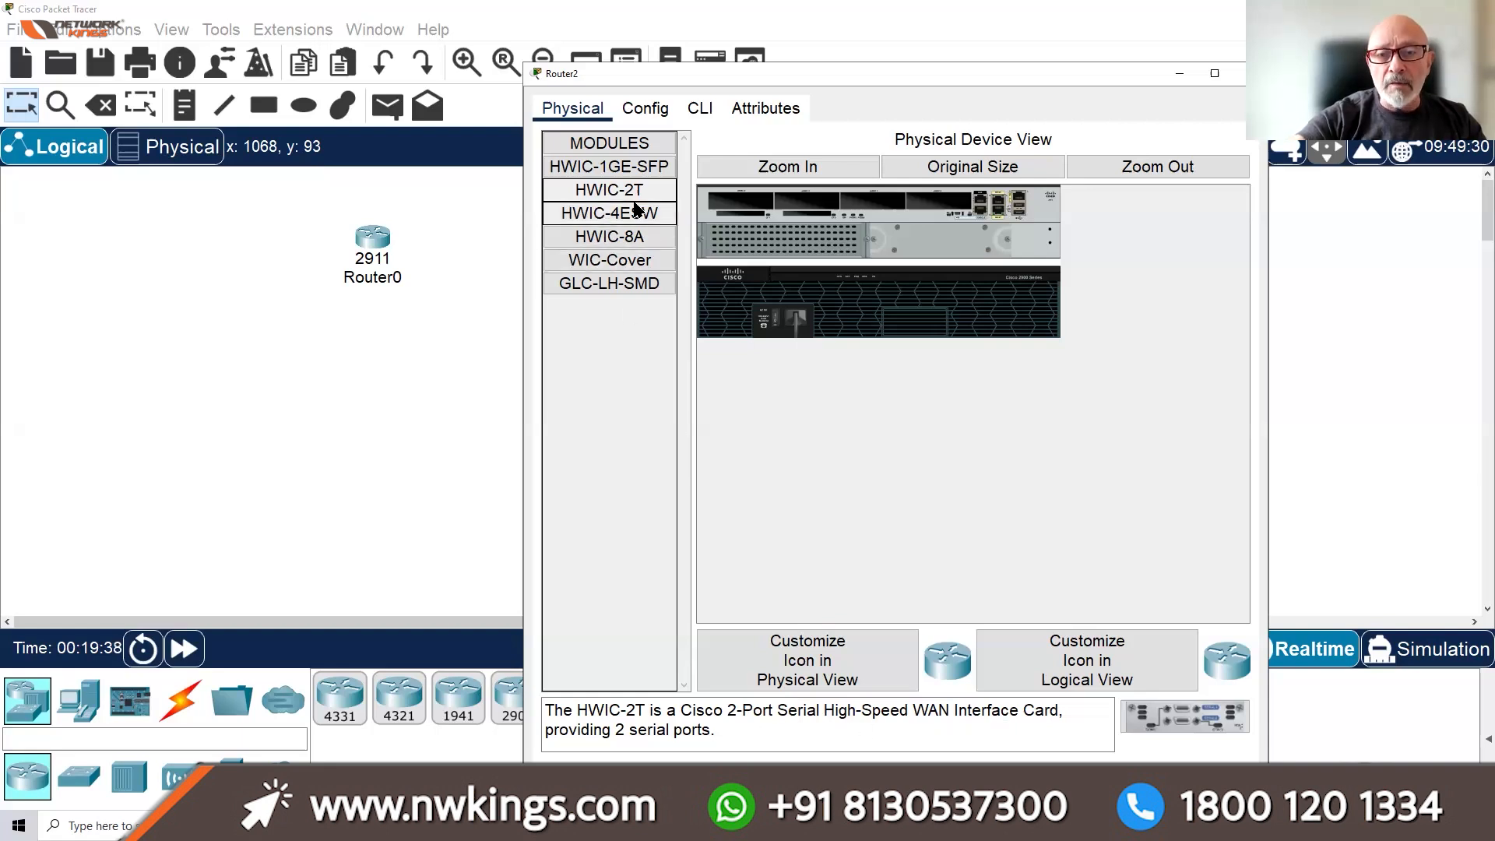
drag(601, 200, 763, 204)
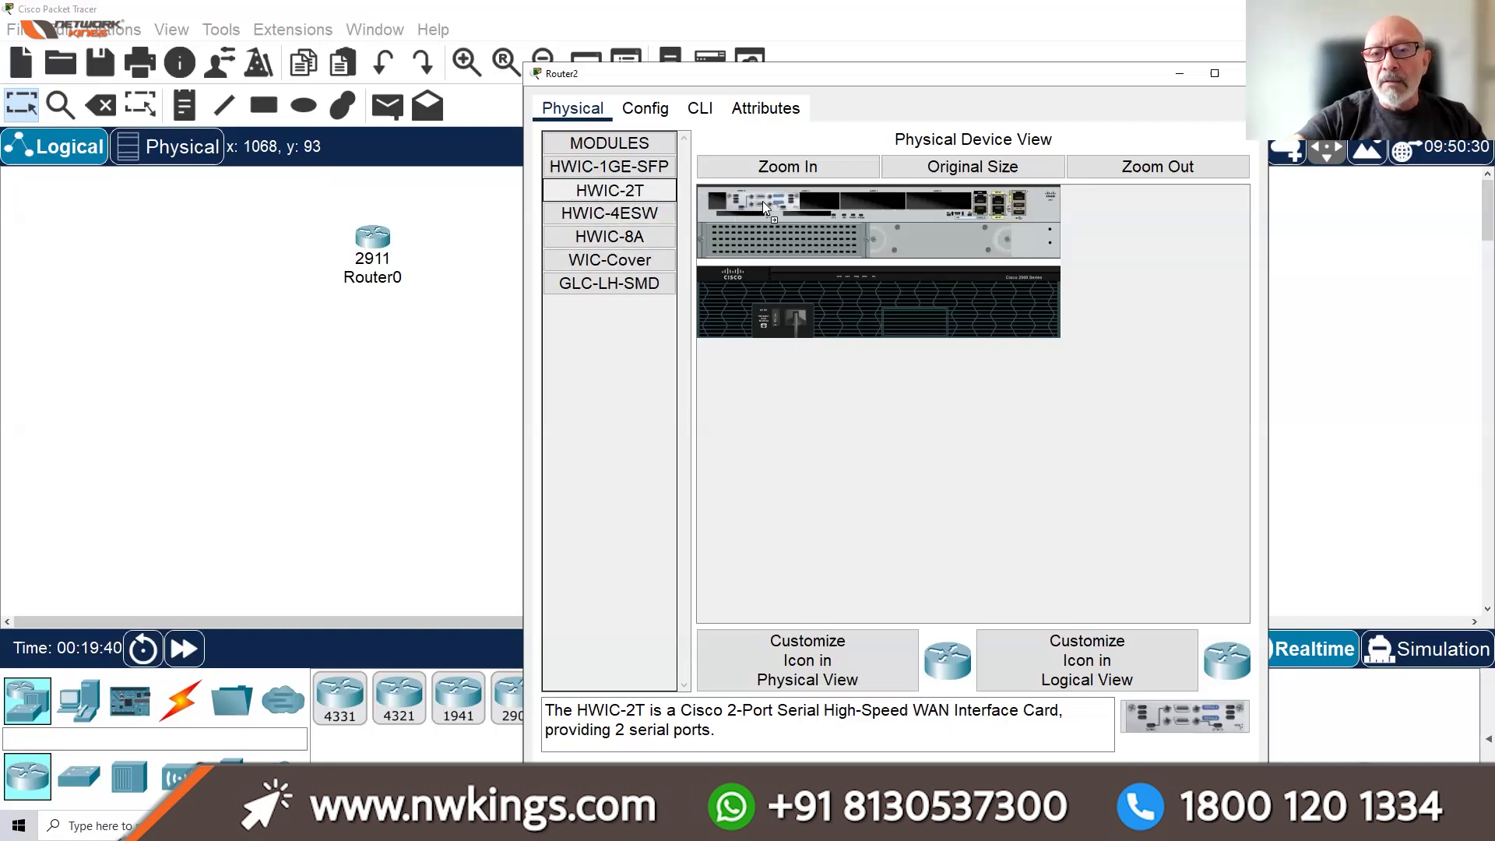
drag(941, 209, 950, 201)
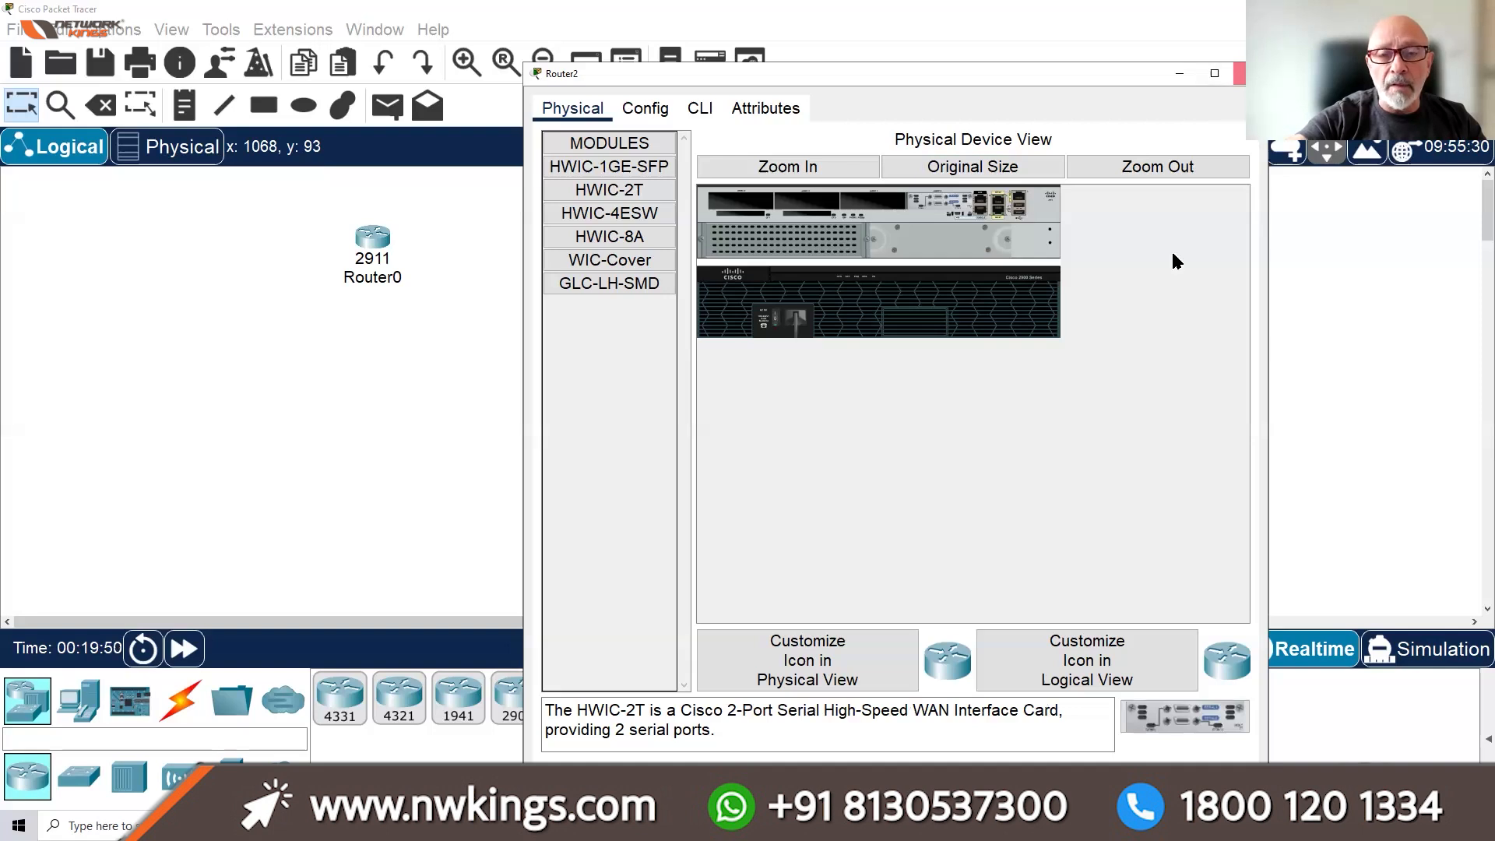
click(1239, 73)
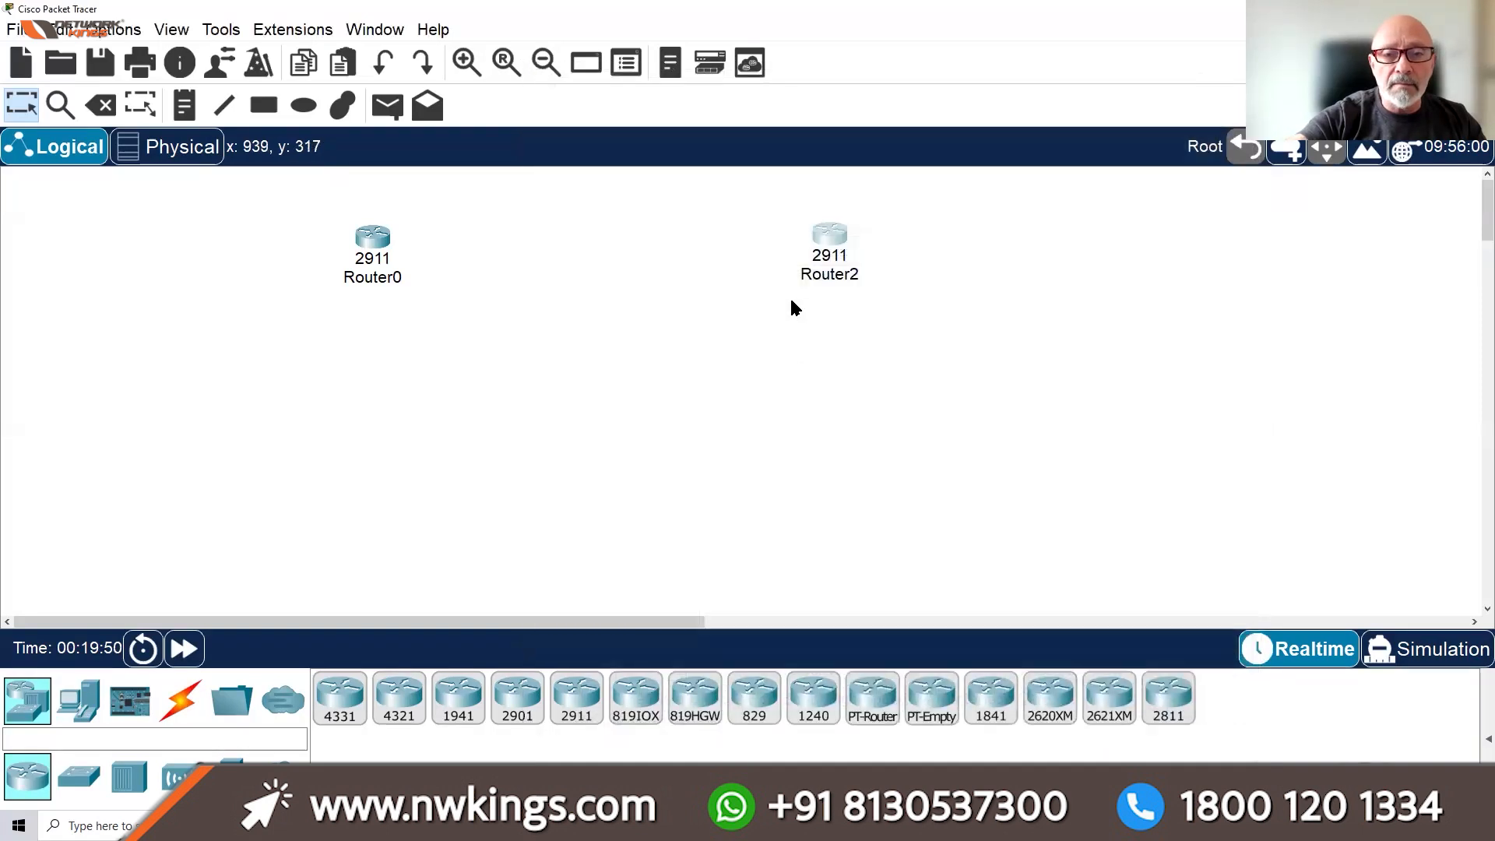
Drop one 2960 switch under Router0 and another under Router2
click(79, 776)
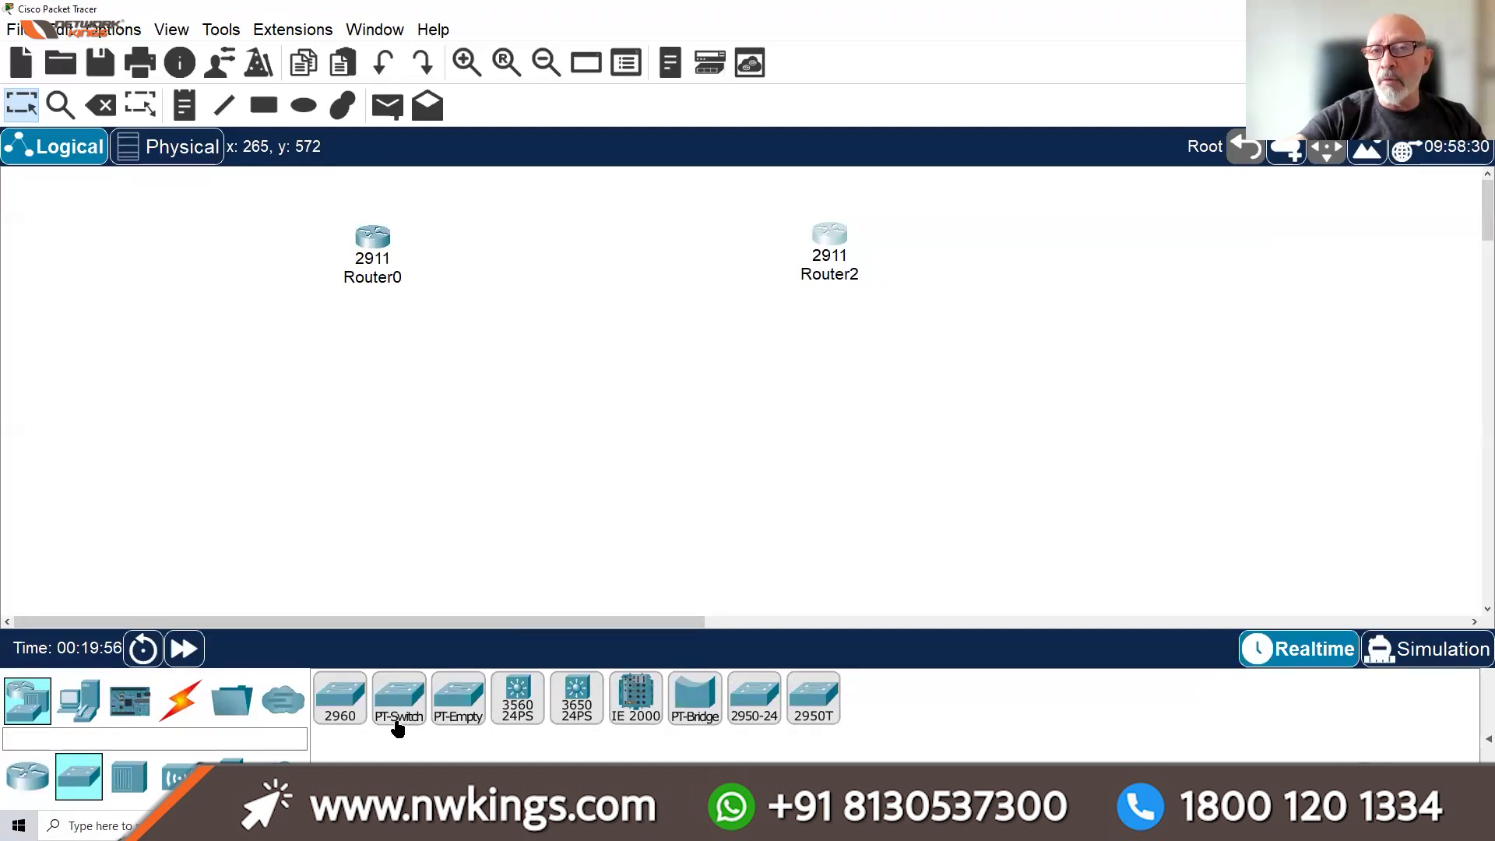
drag(347, 717, 363, 398)
drag(346, 711, 842, 400)
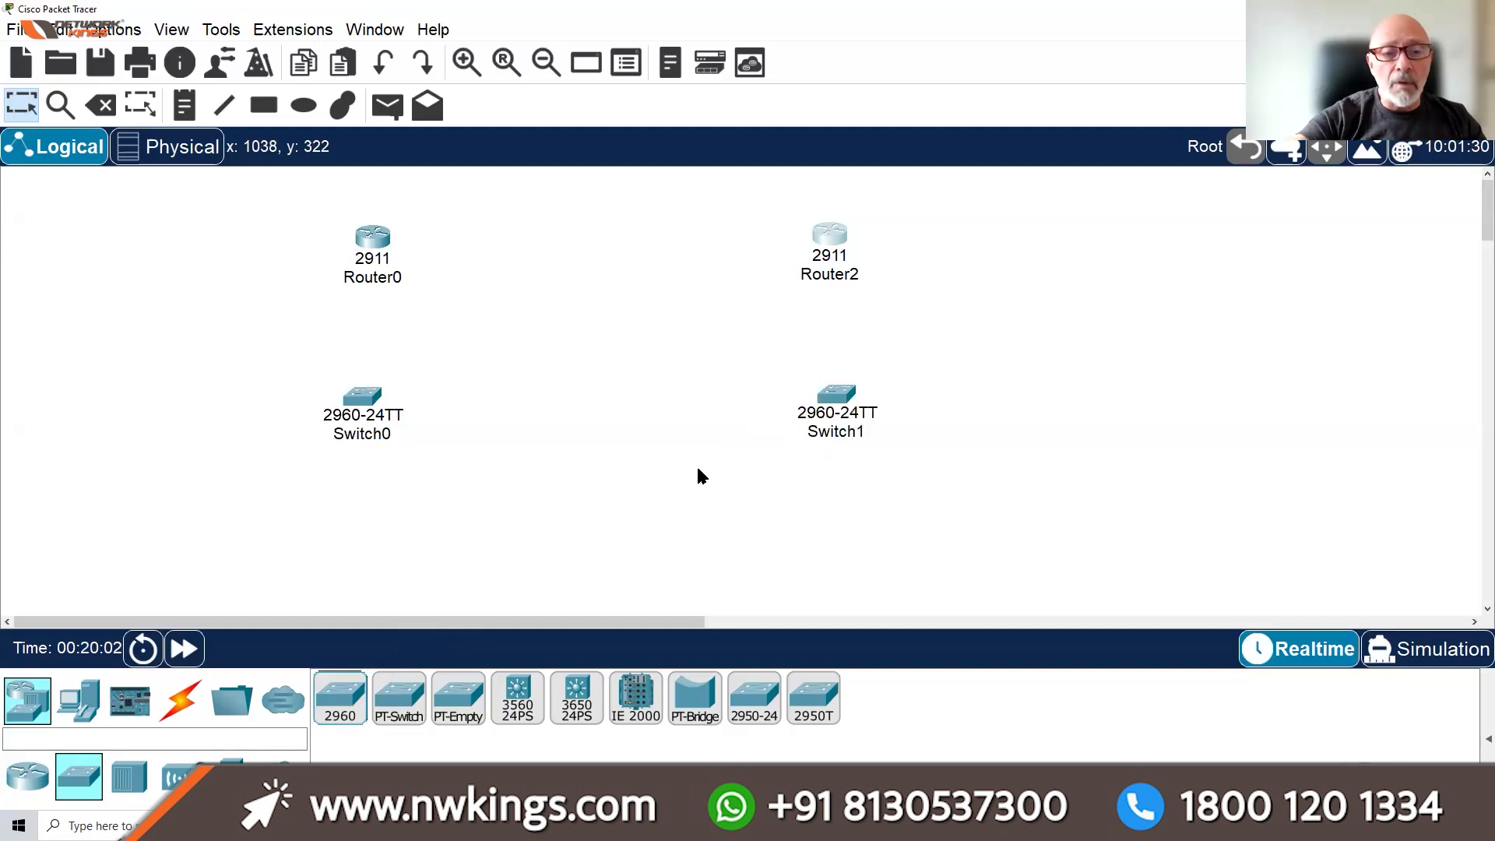
click(73, 704)
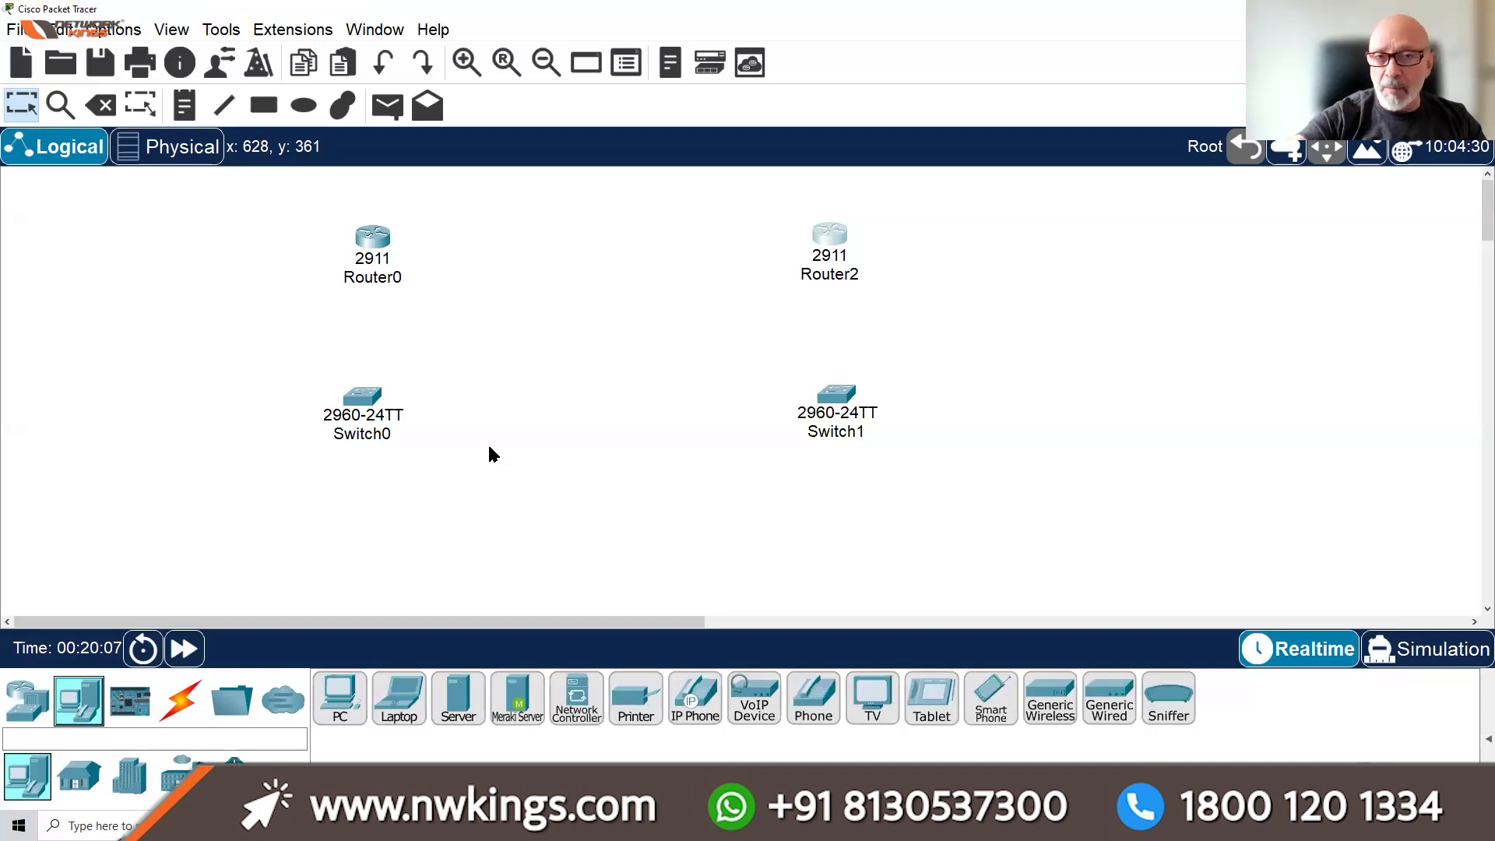
Select both switches and move them up slightly
drag(287, 352, 947, 517)
click(307, 534)
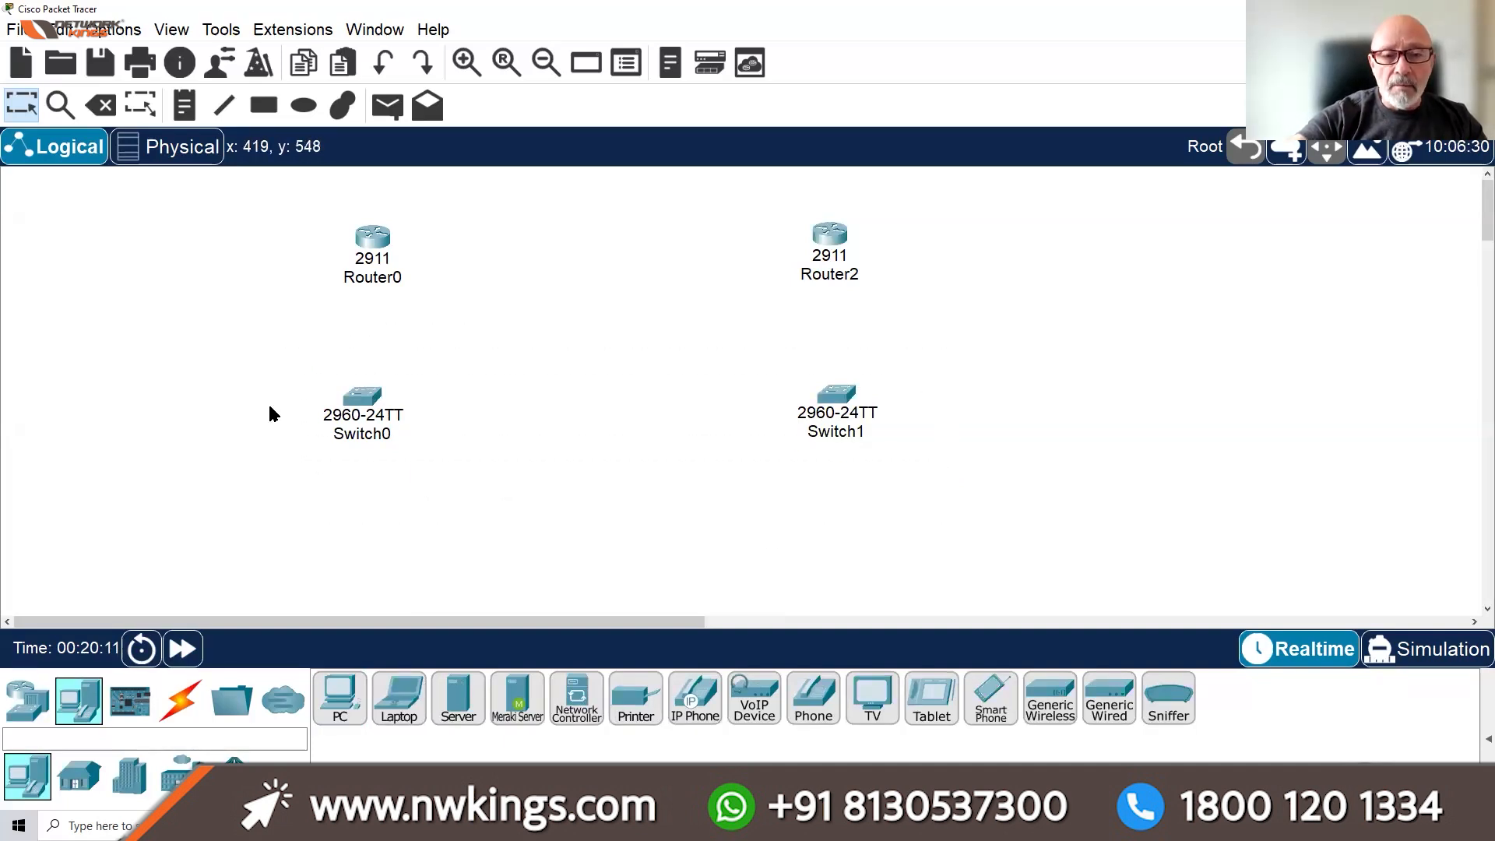
drag(271, 358, 911, 448)
drag(832, 407, 827, 377)
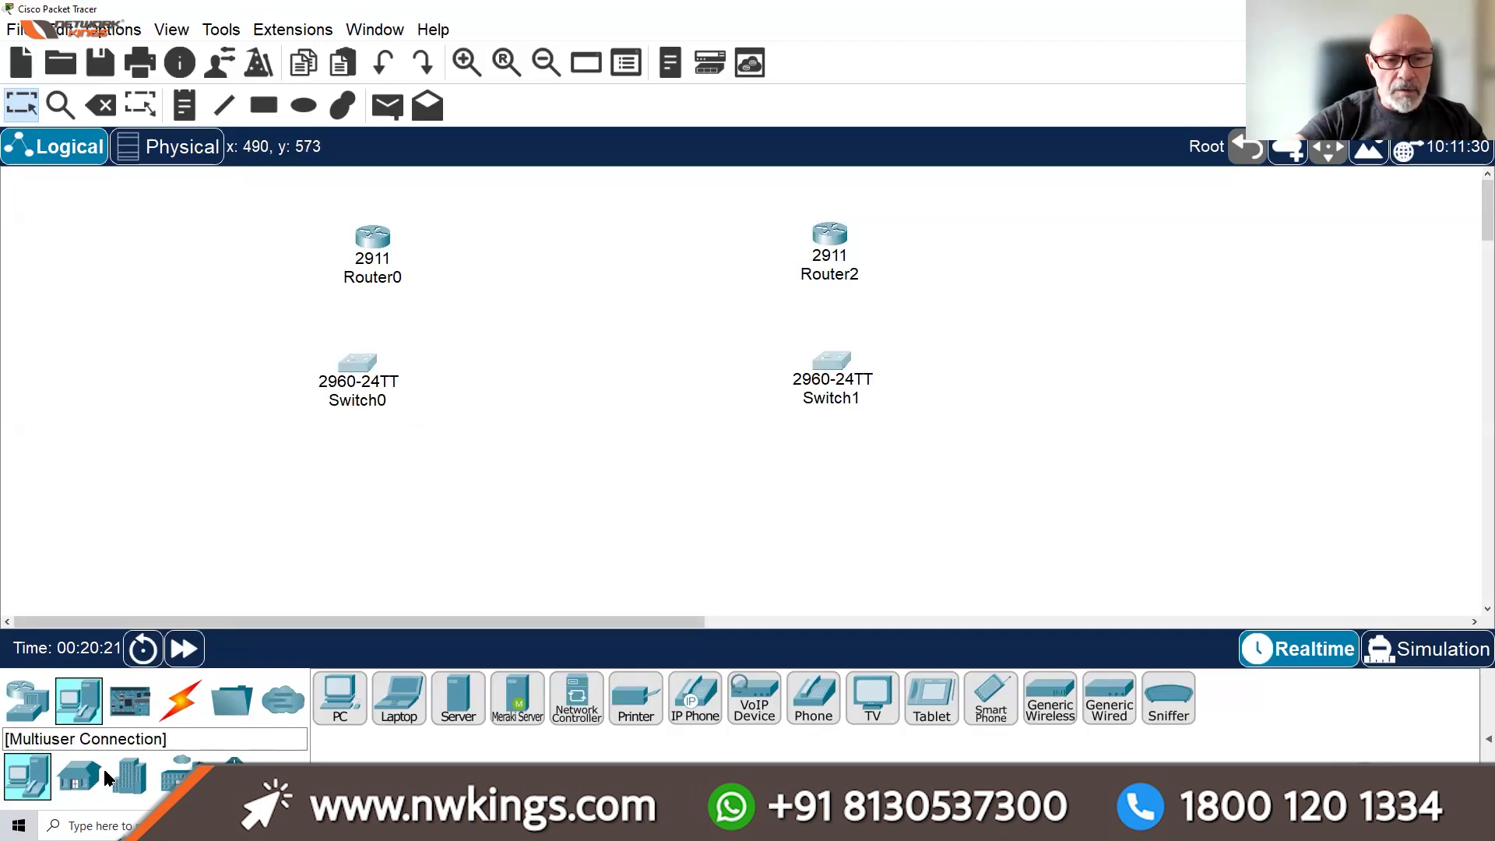
Place PC0 under Switch0 and PC1 under Switch1, then nudge PC0 into position
click(27, 699)
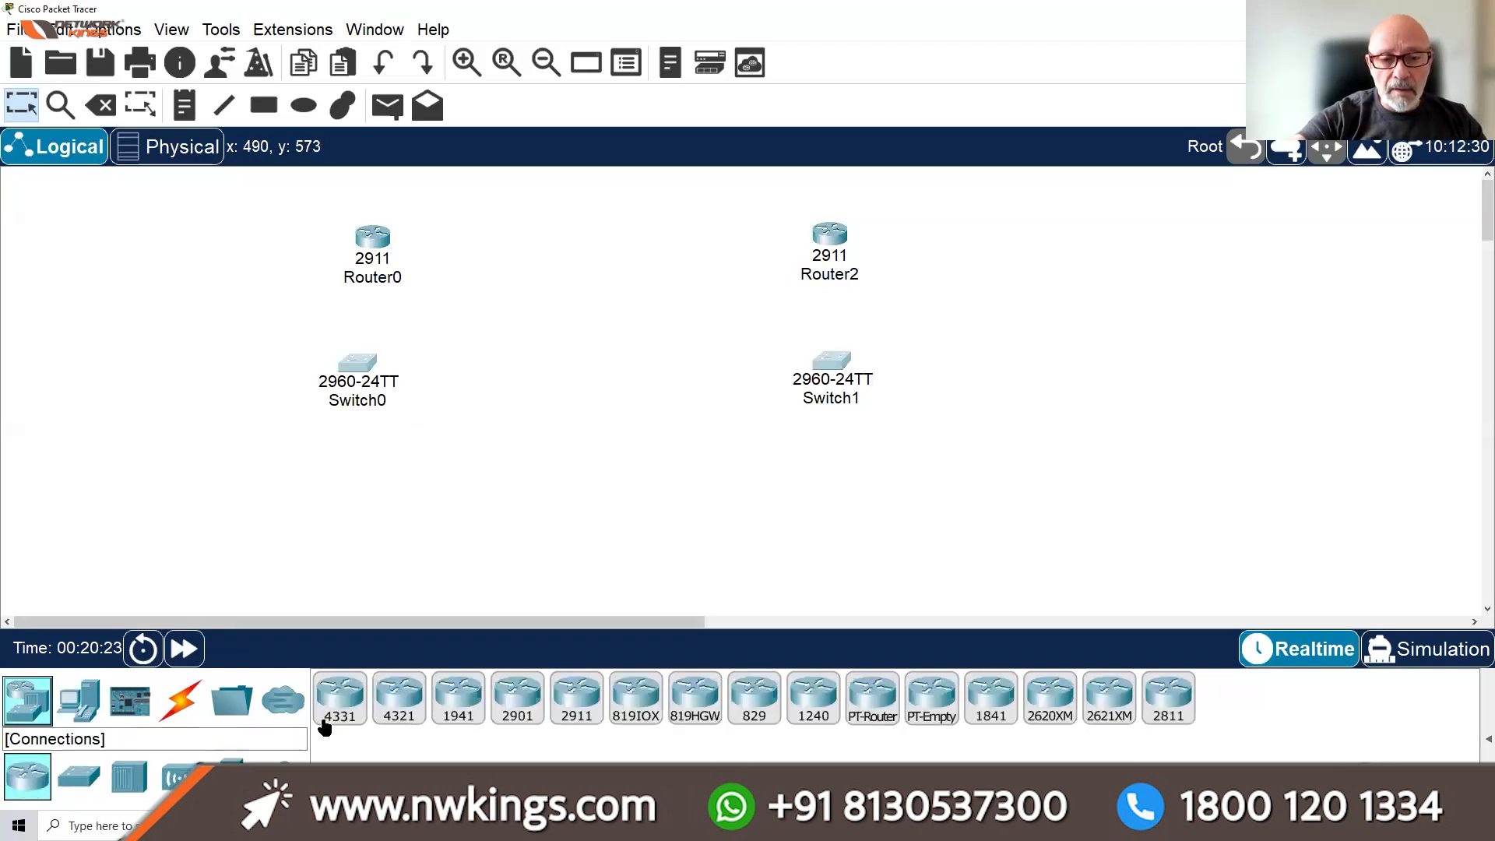
click(78, 776)
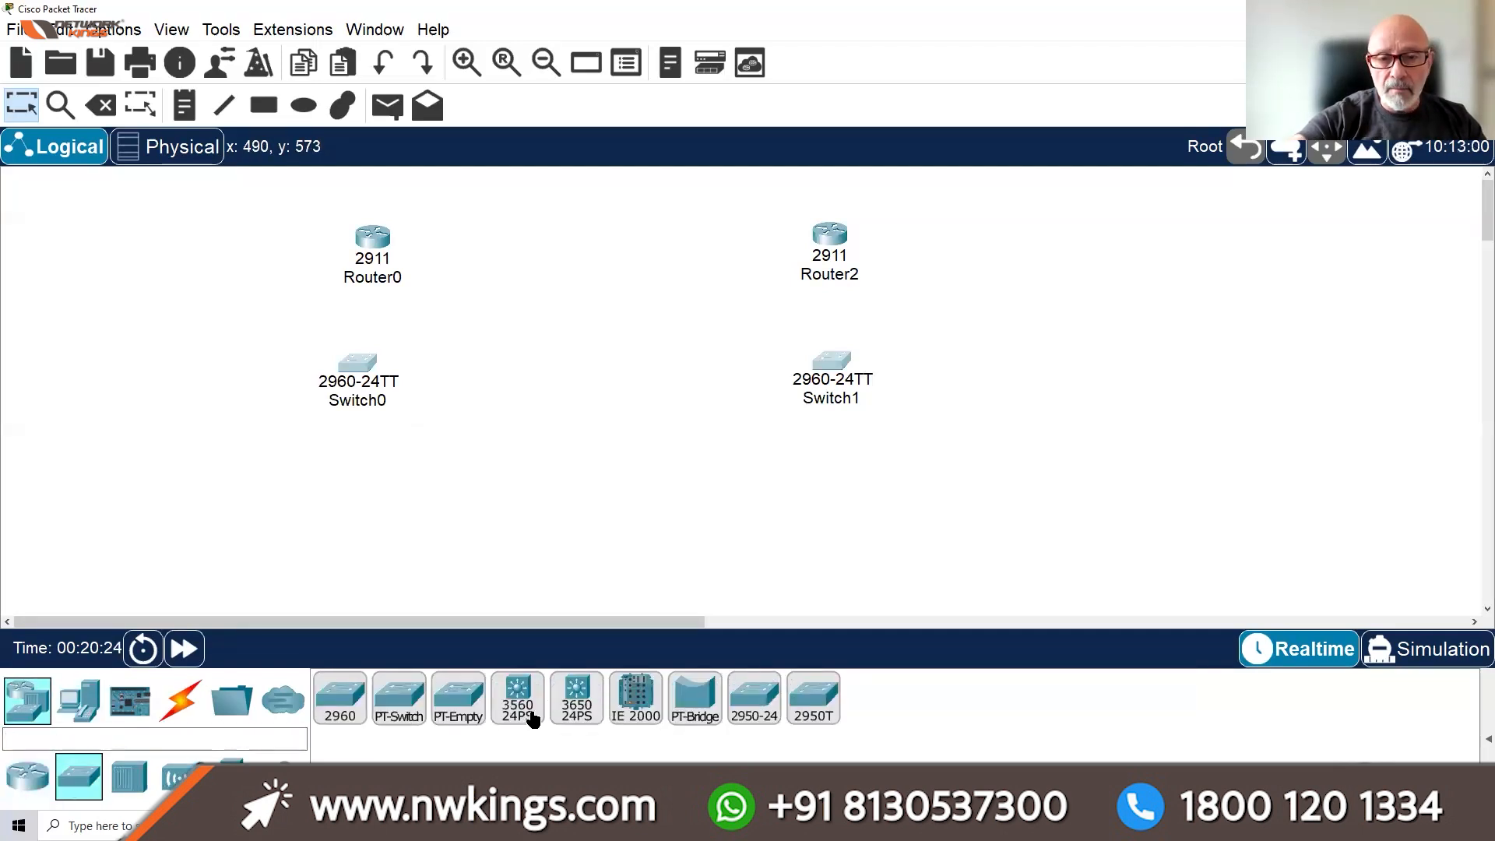
click(75, 713)
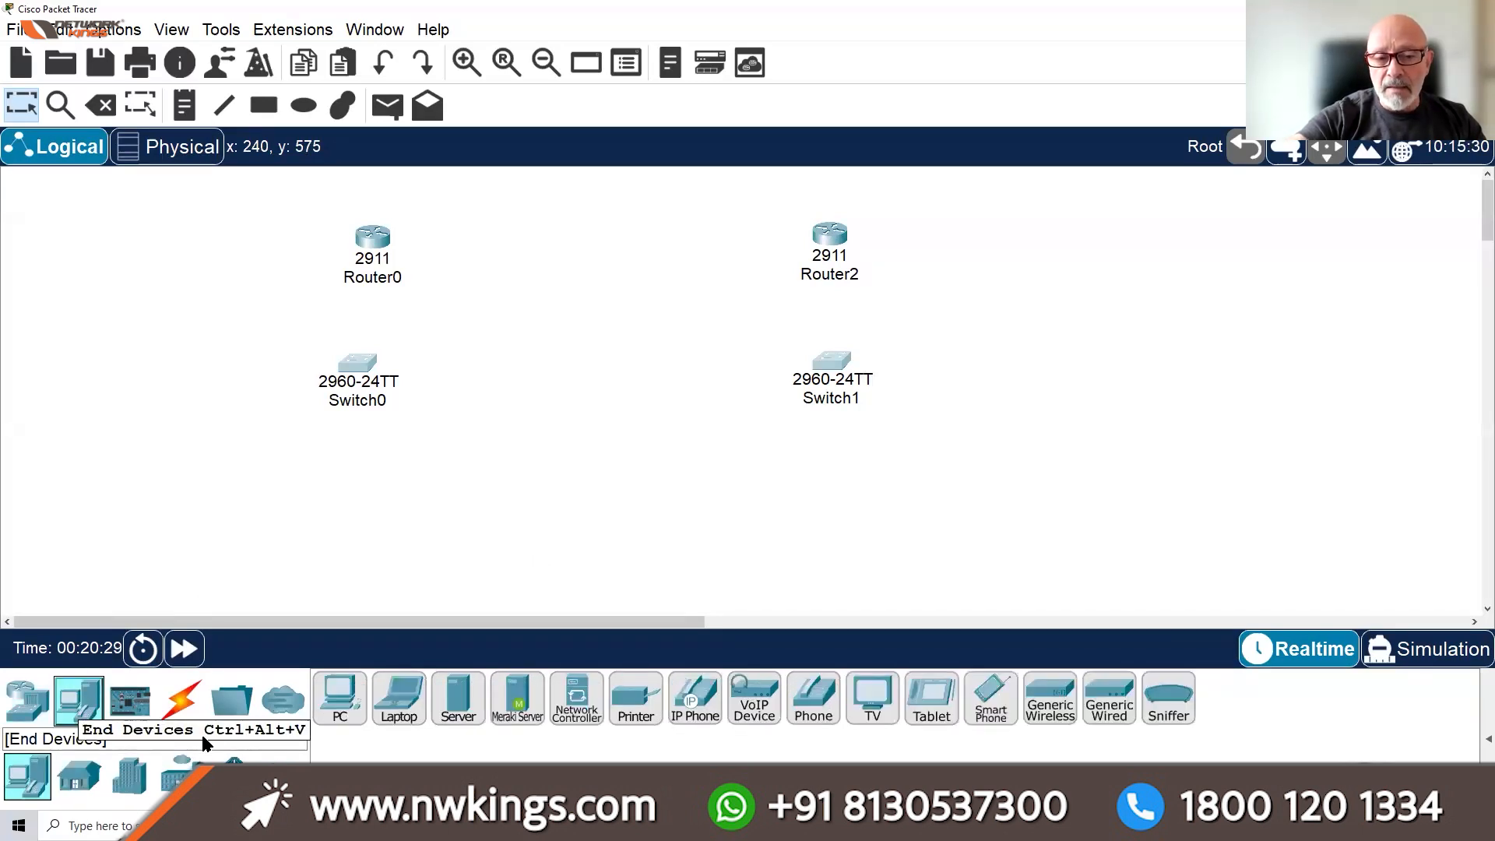
drag(327, 701, 340, 514)
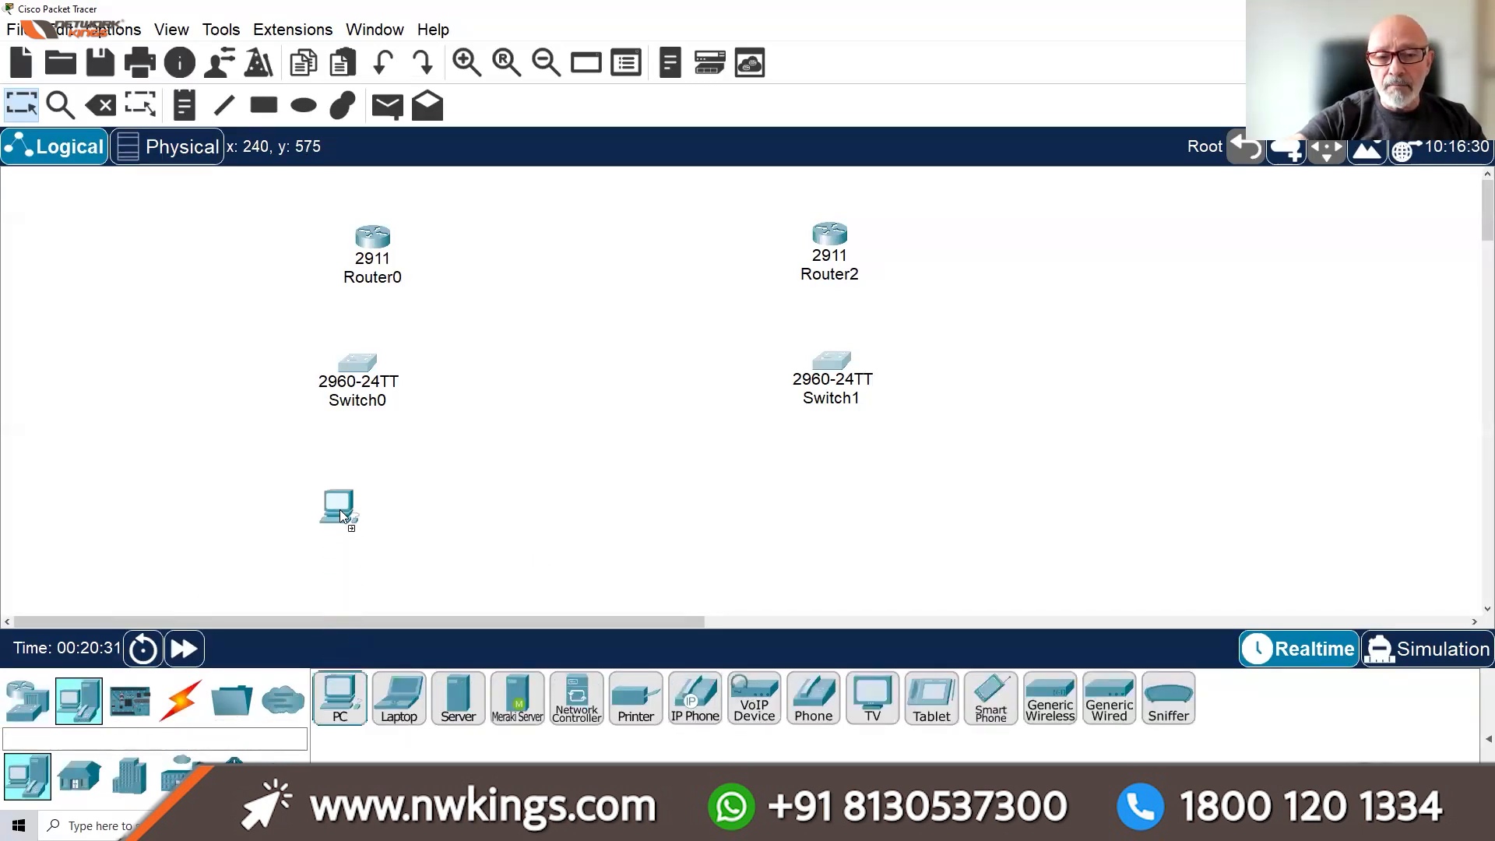
drag(340, 703, 853, 533)
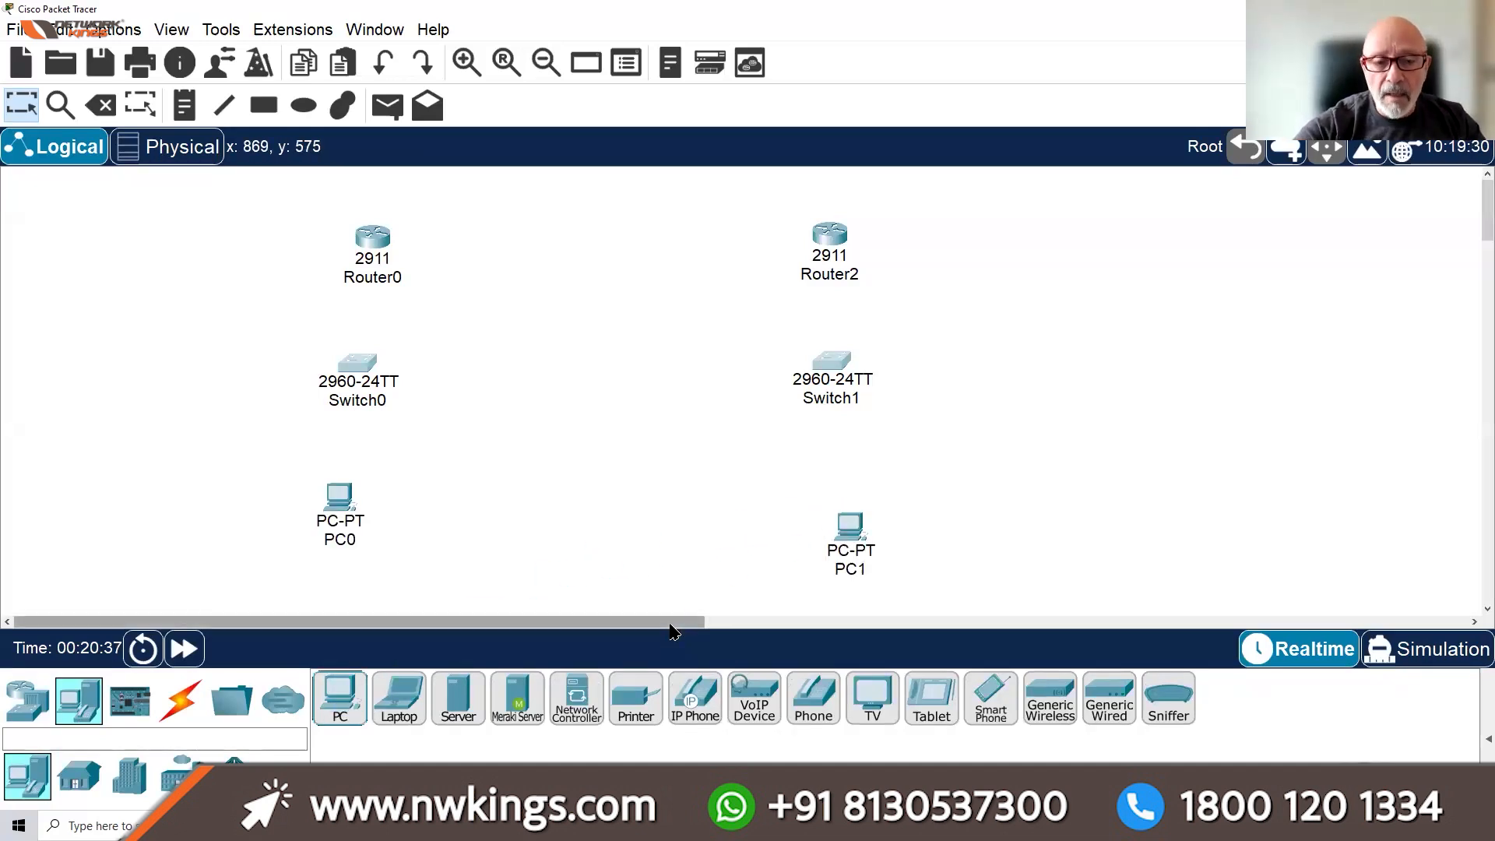
drag(338, 512, 348, 522)
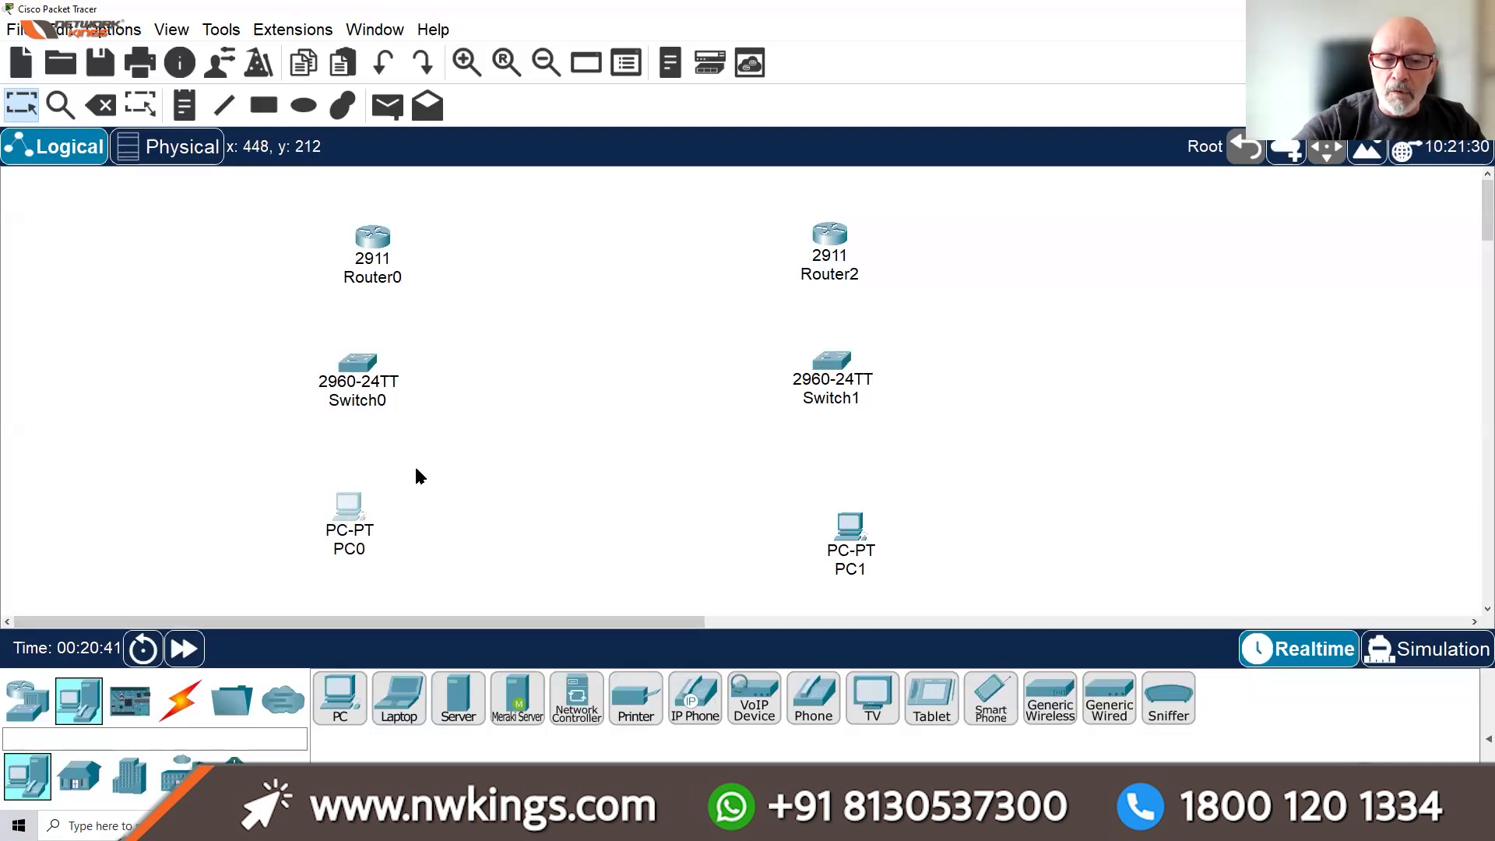
Connect PC0's FastEthernet0 to Switch0's Fa0/1 with a copper straight-through cable
click(181, 704)
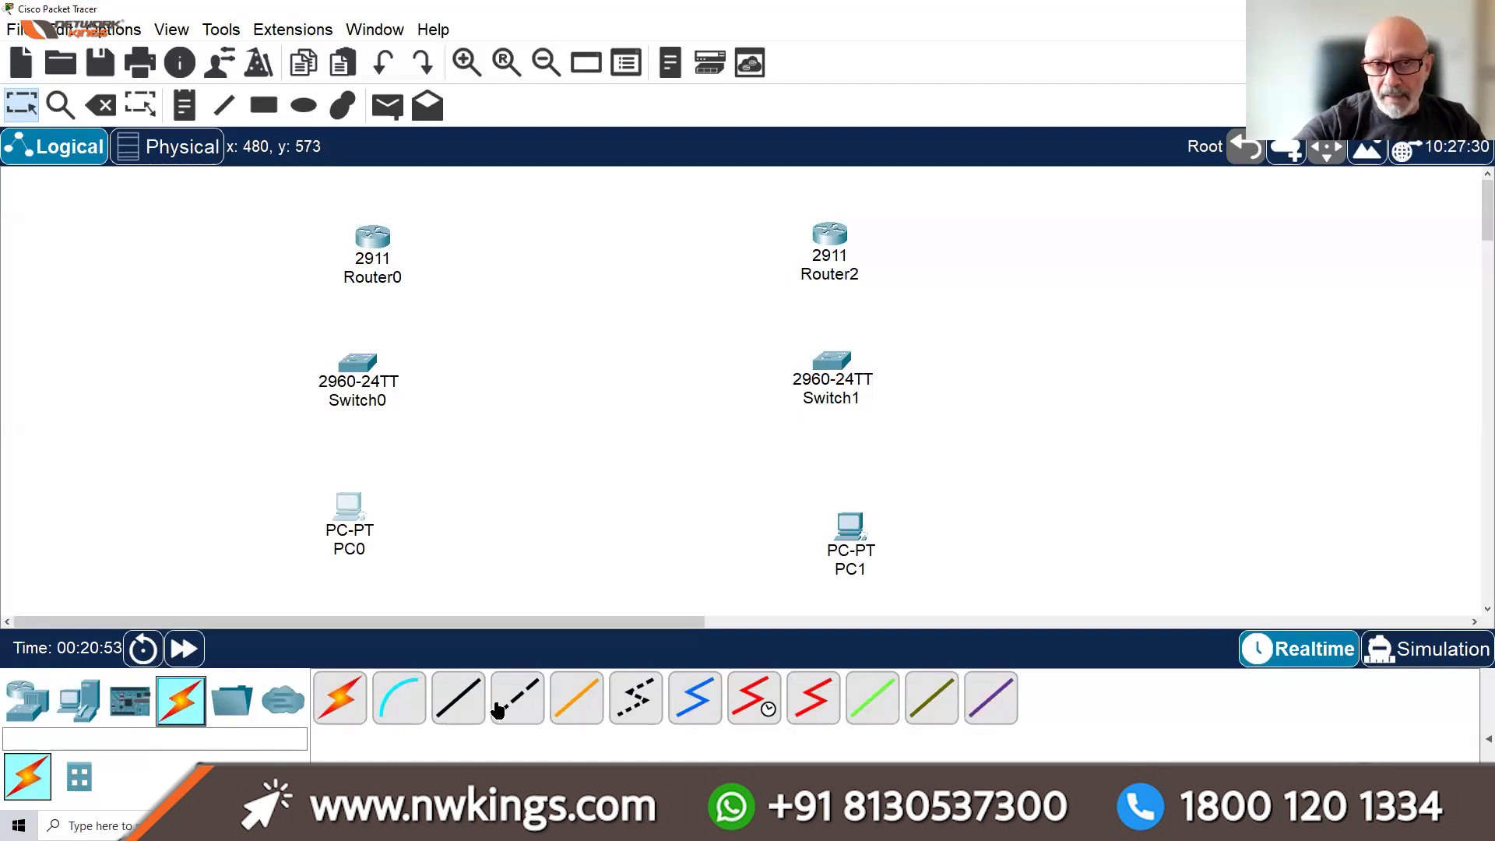
click(458, 698)
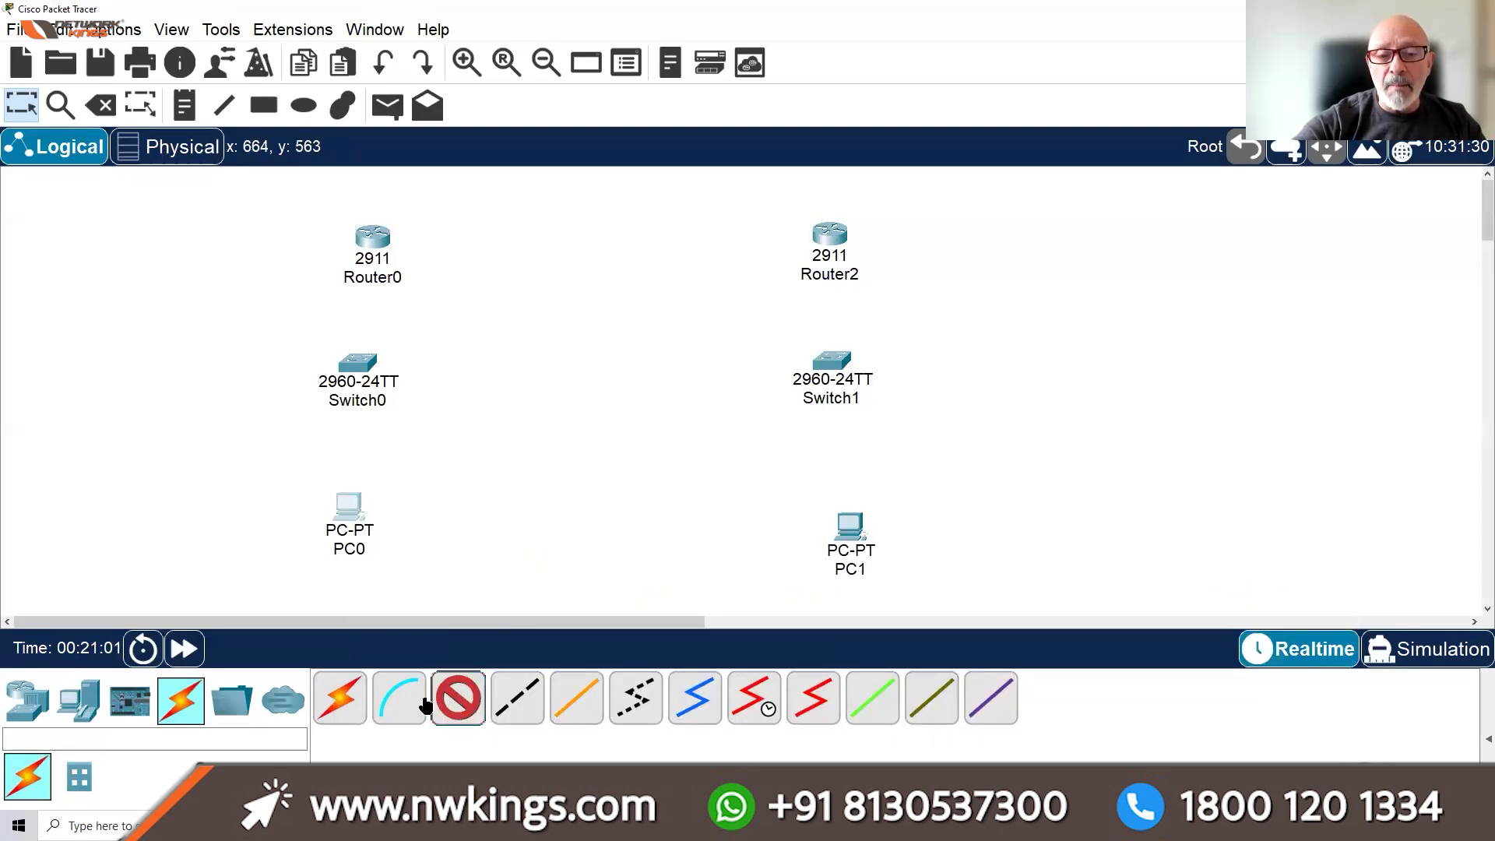
click(458, 699)
click(339, 698)
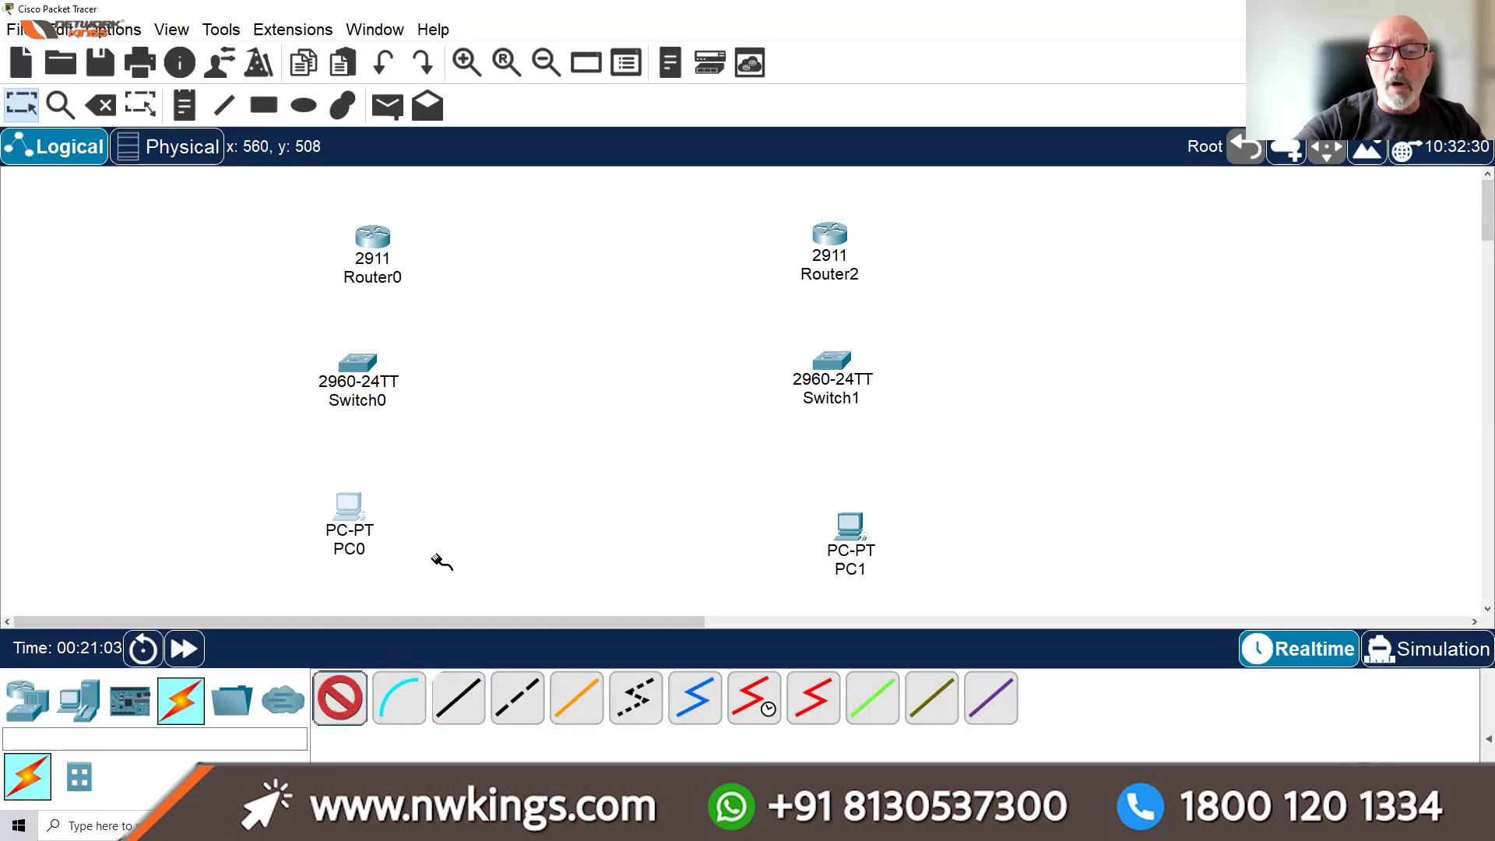
click(466, 703)
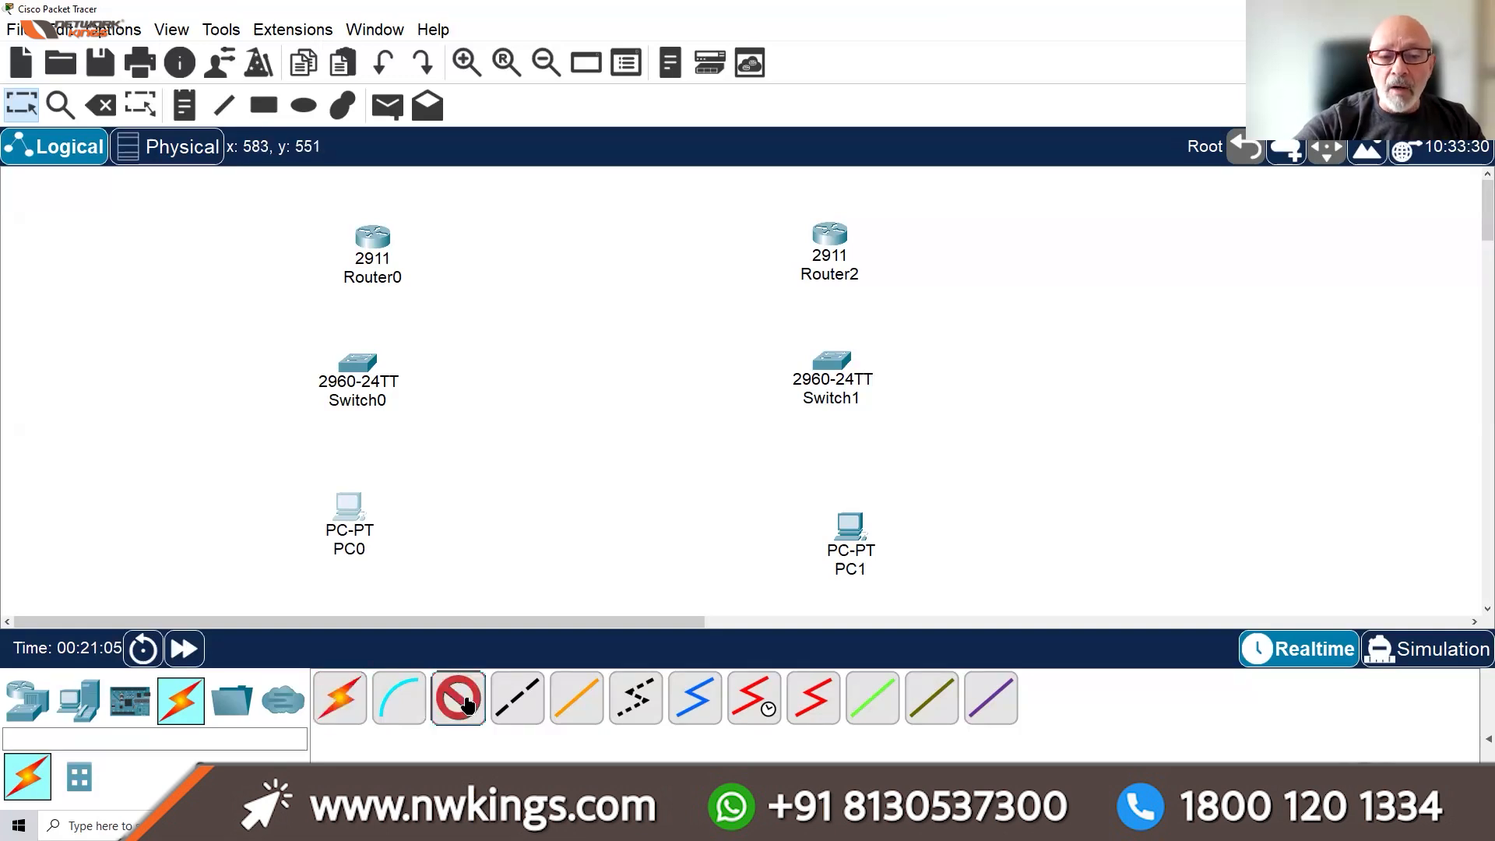
click(353, 514)
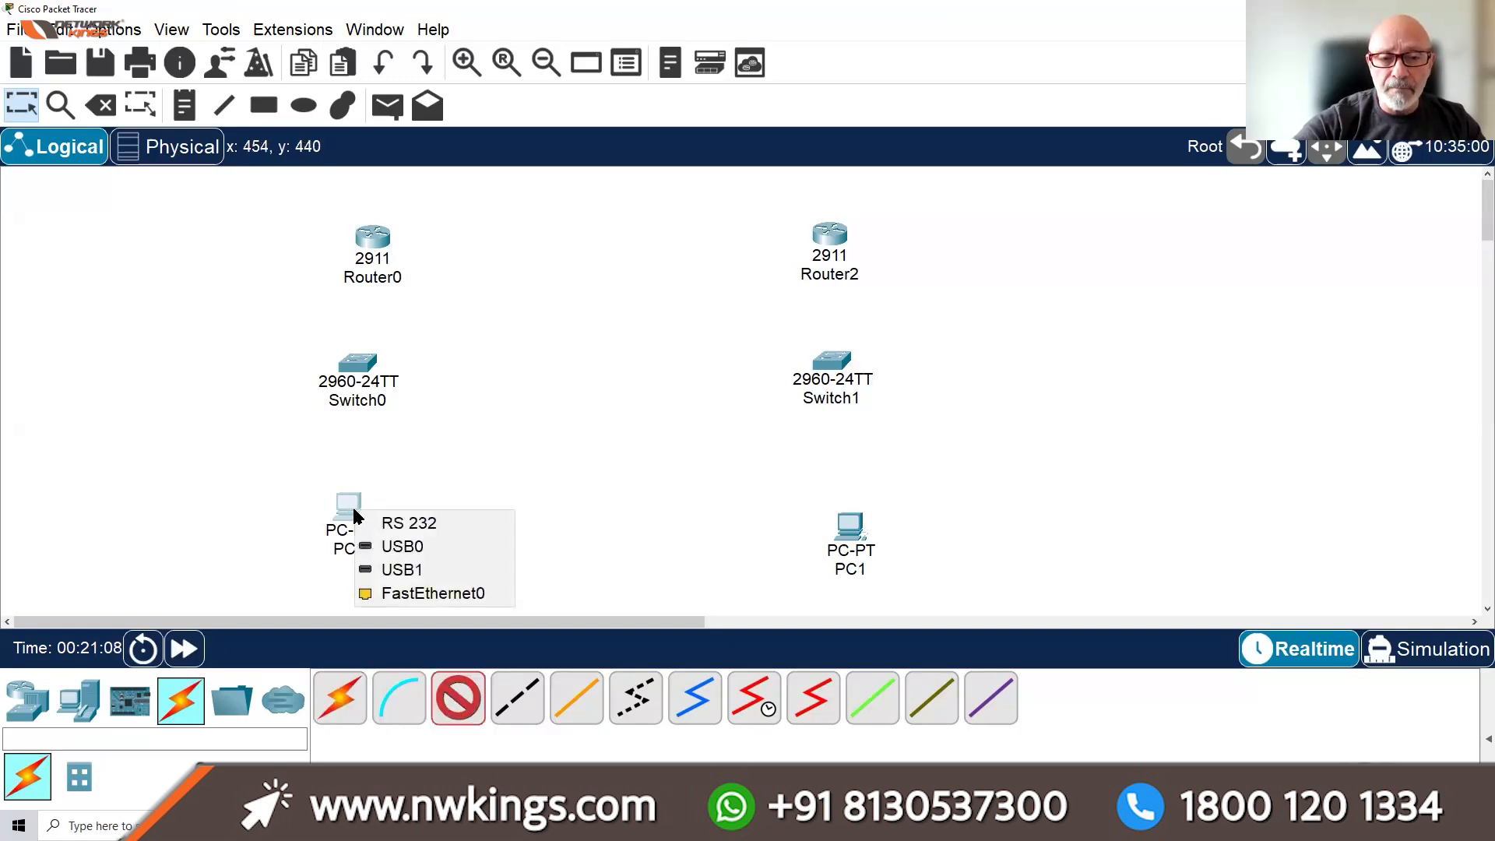
click(423, 596)
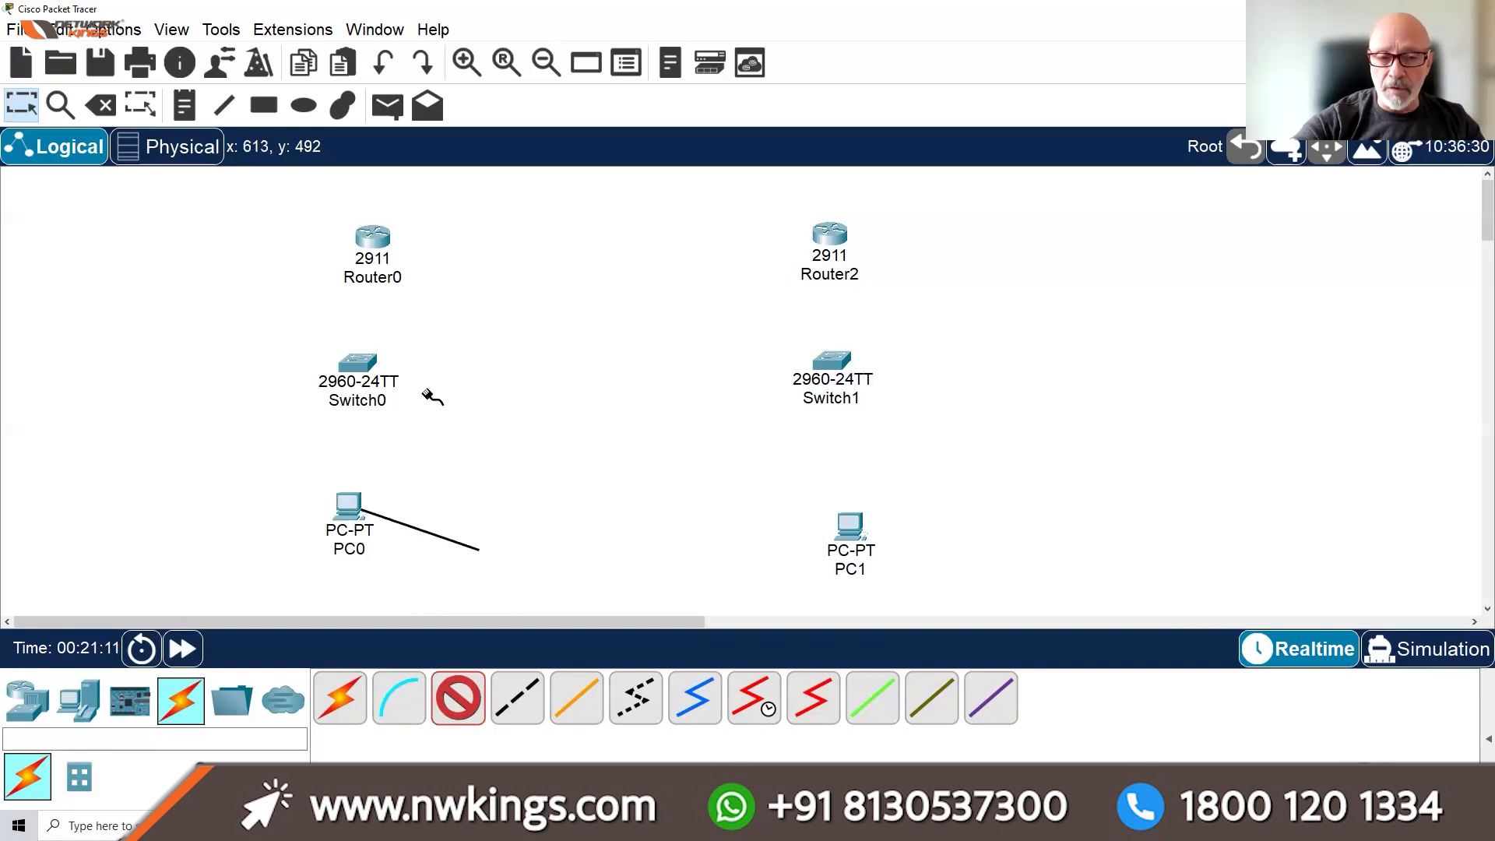
click(353, 364)
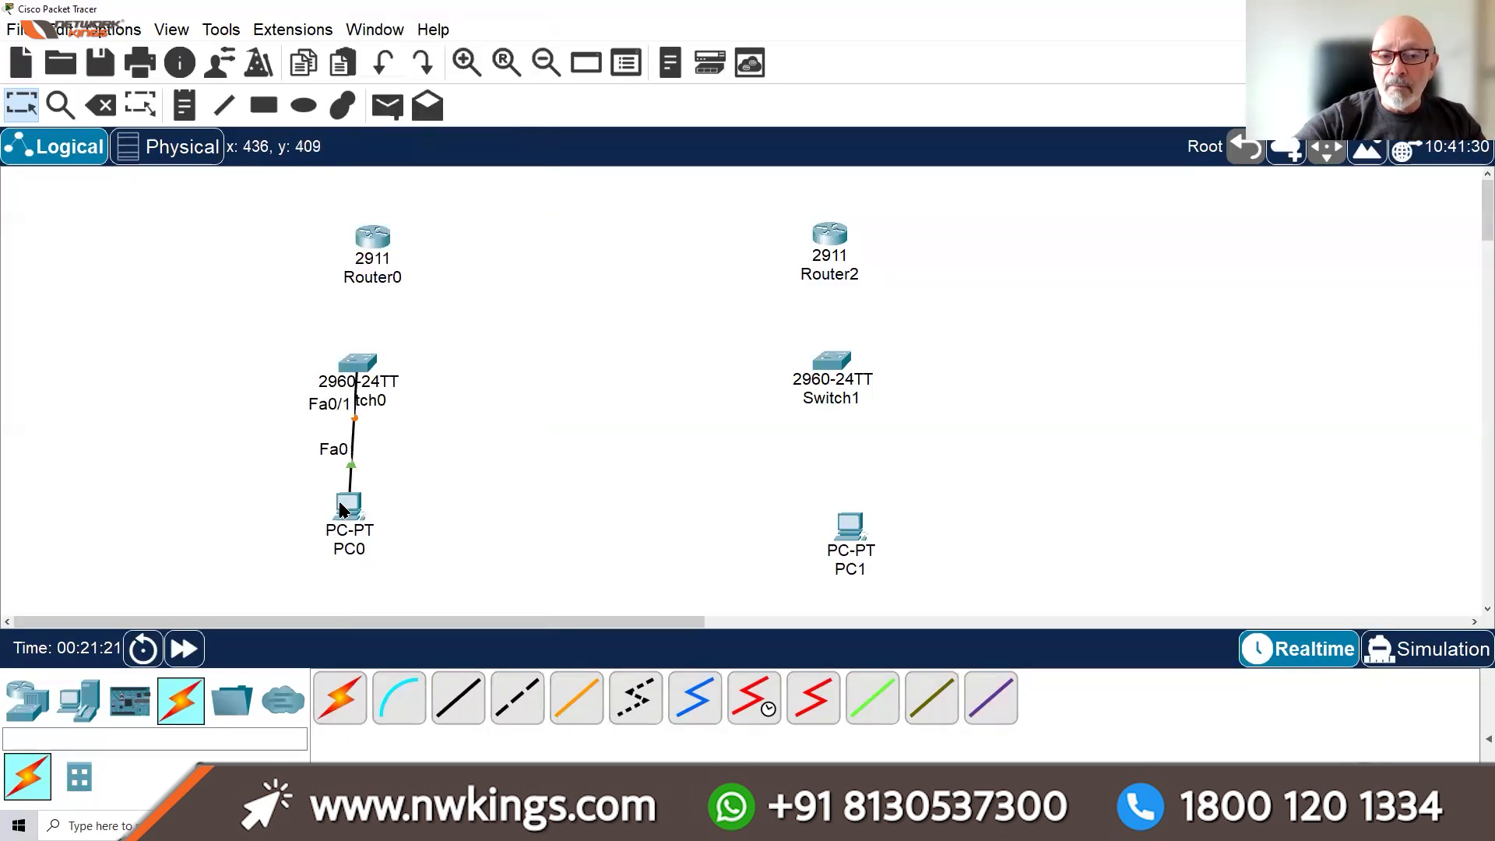
Move PC0 slightly lower and Router0 up and to the left
drag(342, 510, 351, 540)
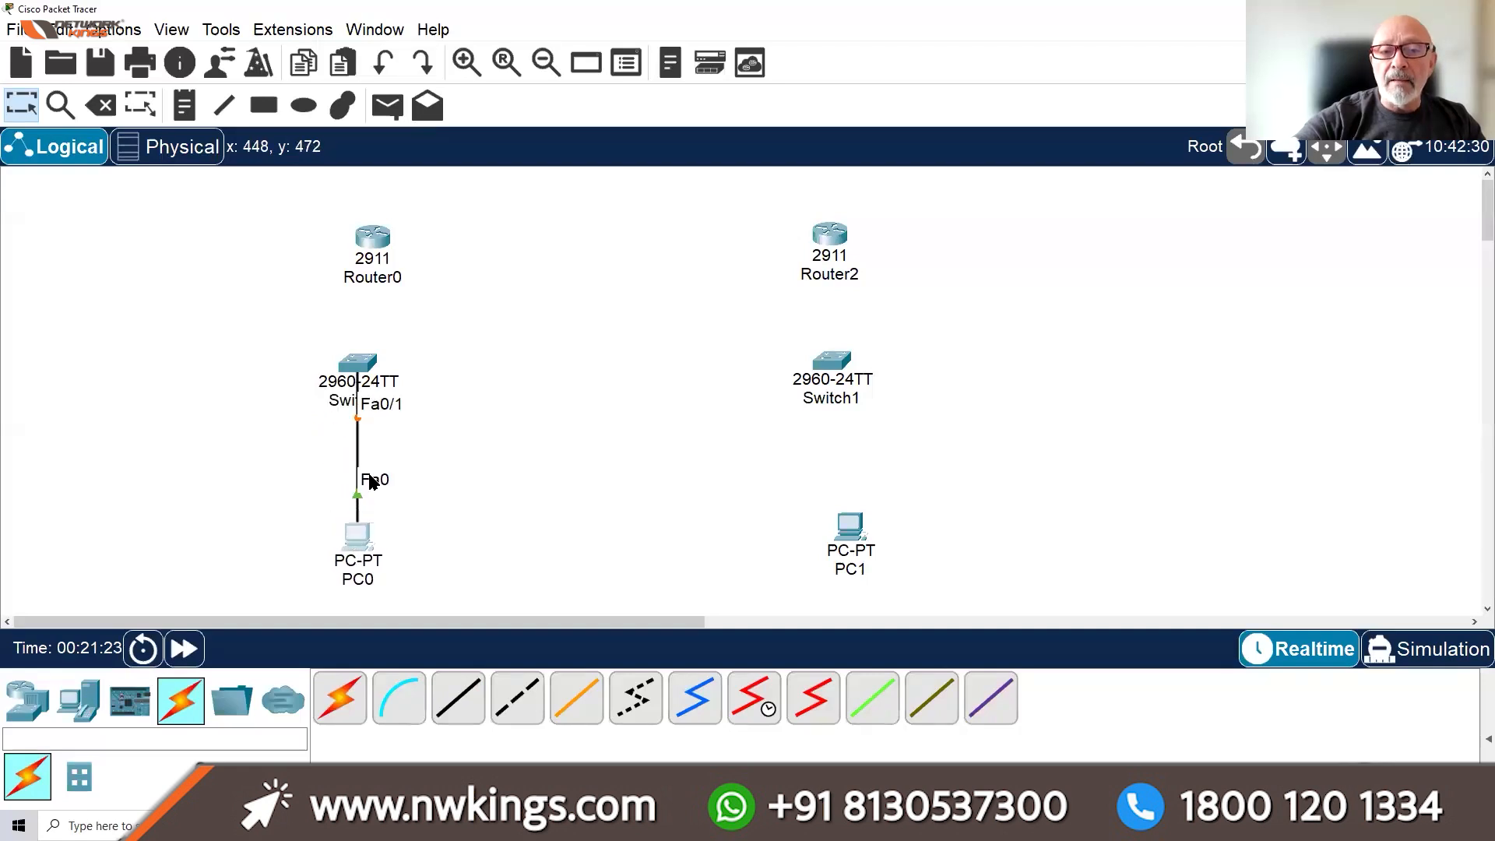
drag(348, 220, 321, 197)
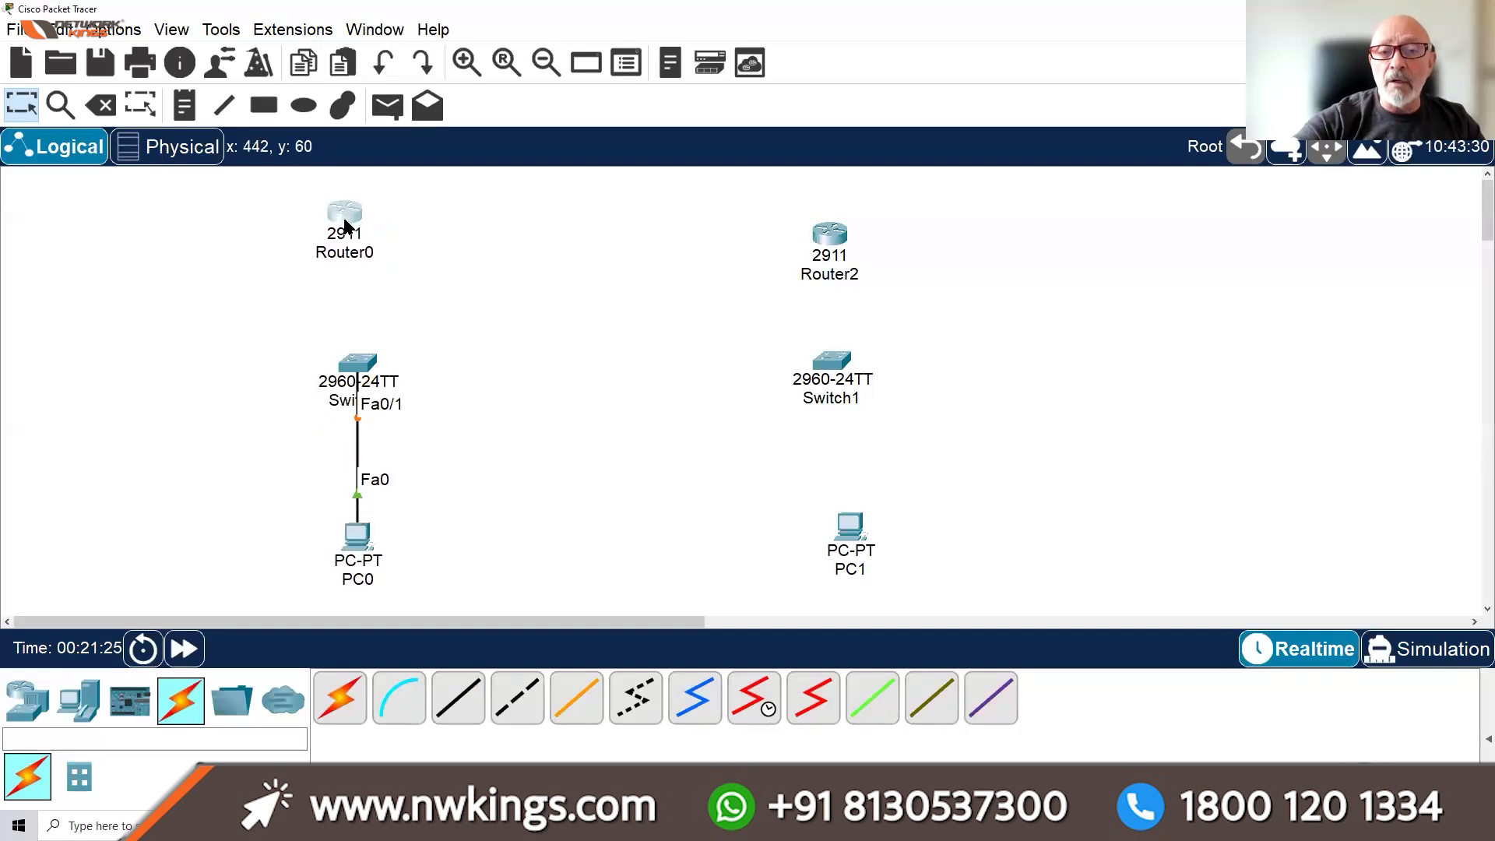
click(458, 701)
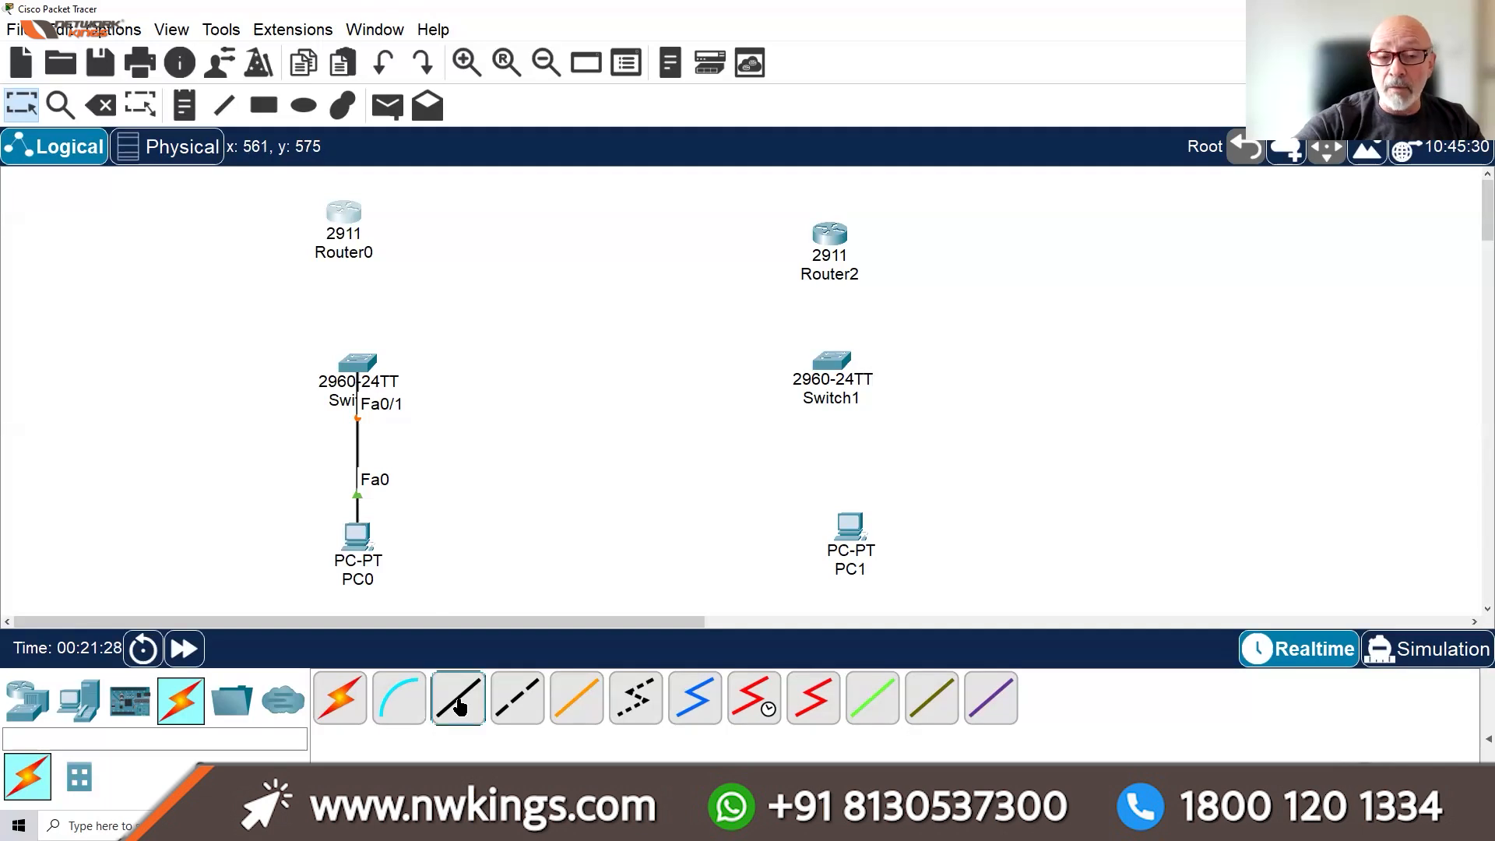
Cable Switch0's Gig0/1 to Router0's Gig0/0, then move Router0 up slightly
click(363, 360)
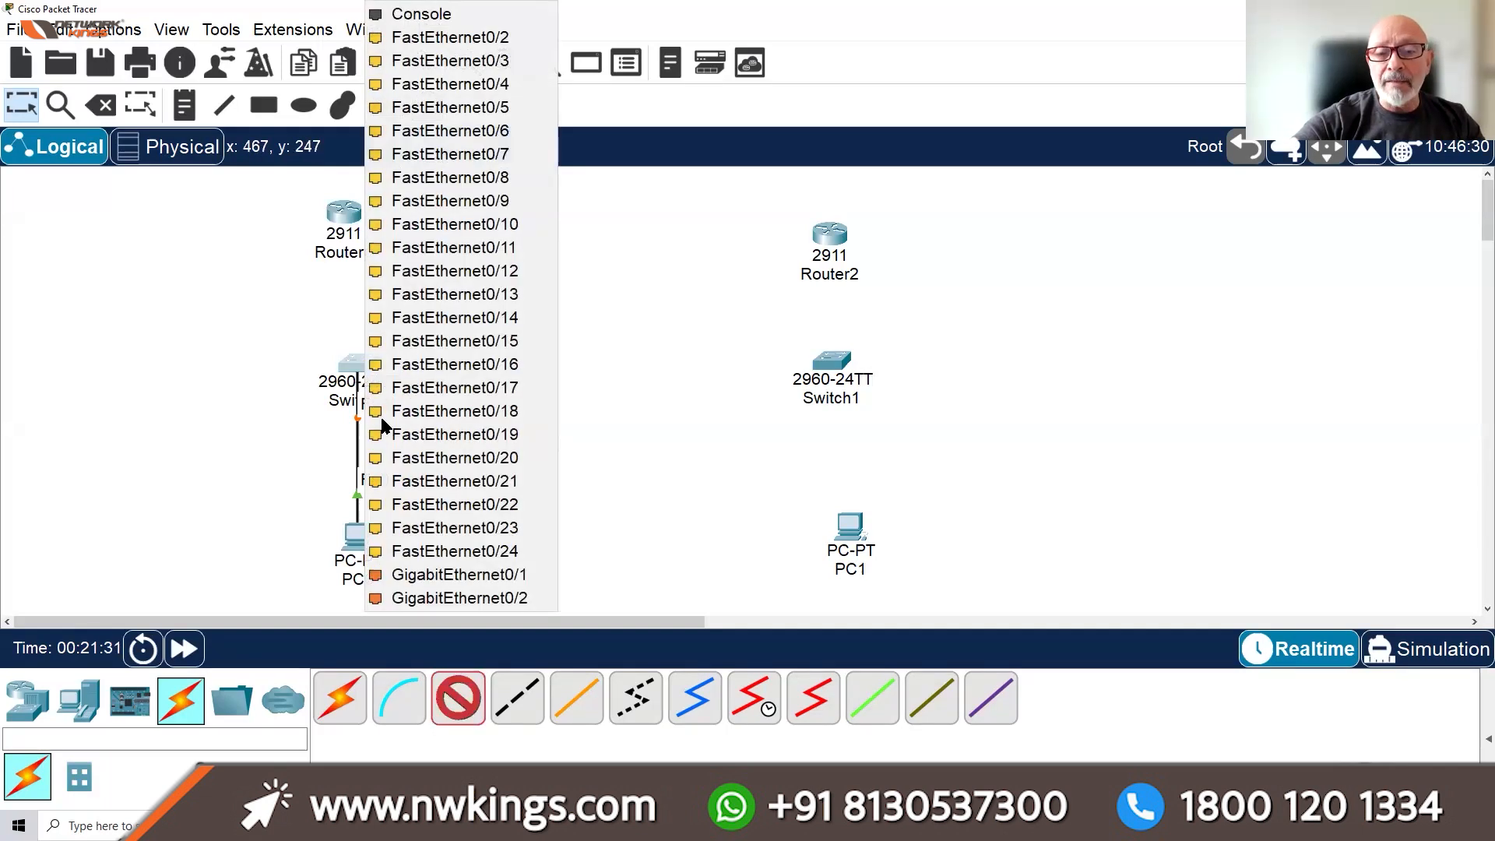
click(434, 576)
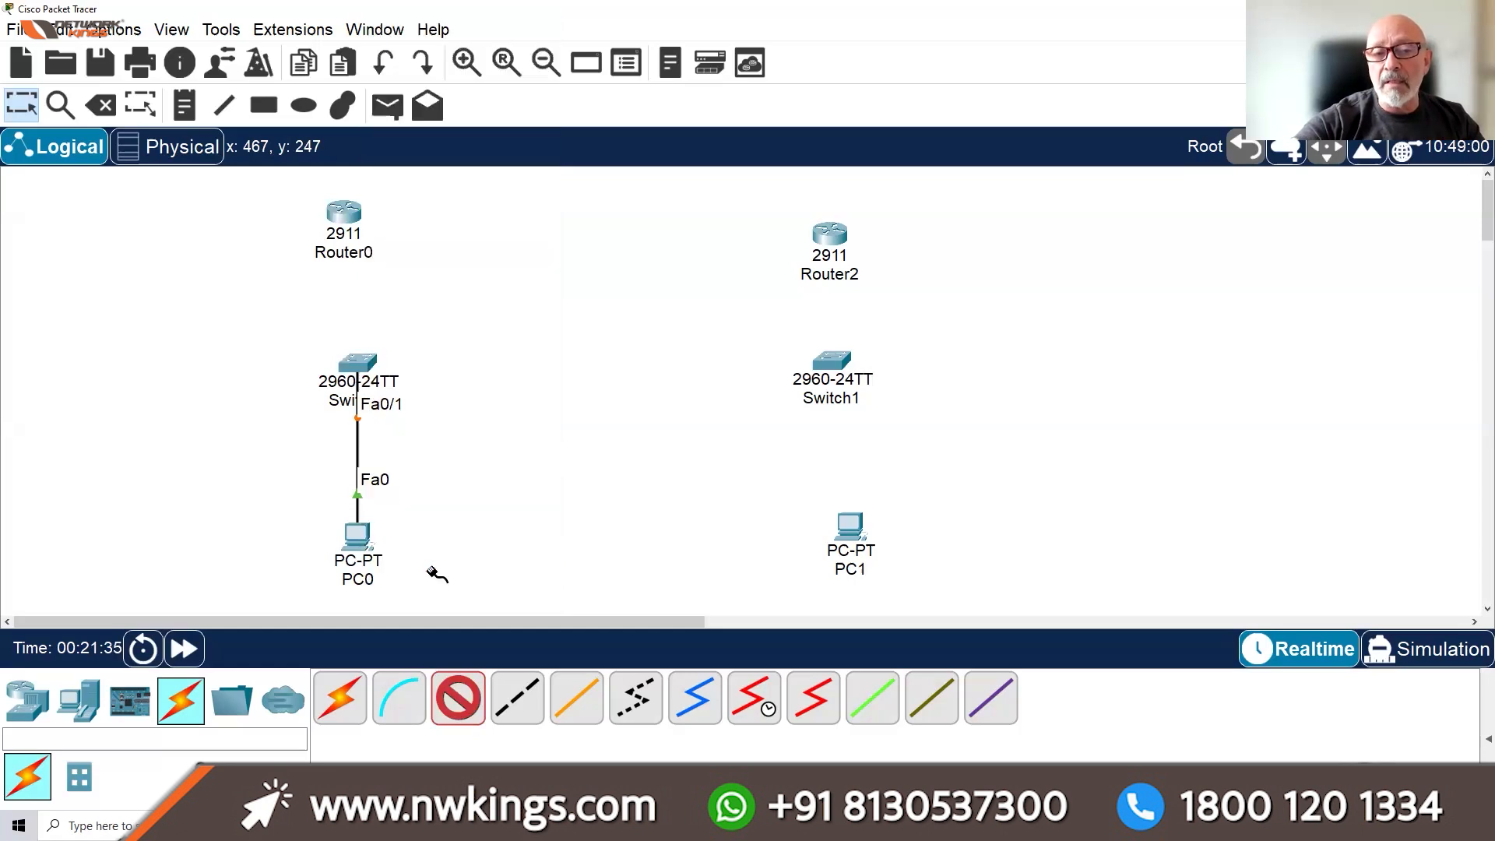
click(348, 215)
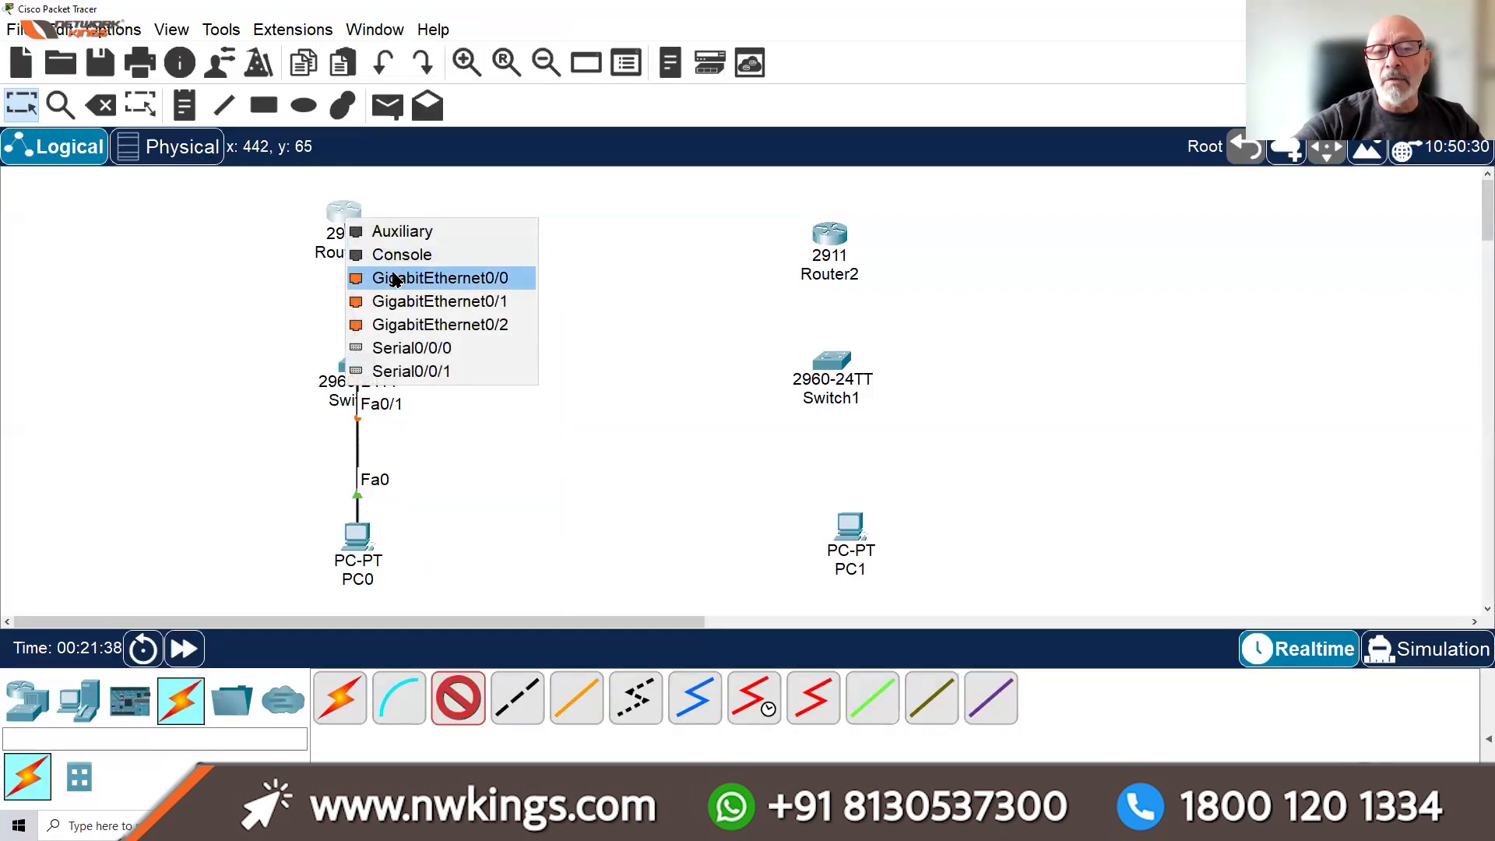
click(393, 278)
mouse_move(357, 214)
mouse_down()
mouse_move(383, 198)
mouse_move(370, 195)
mouse_up()
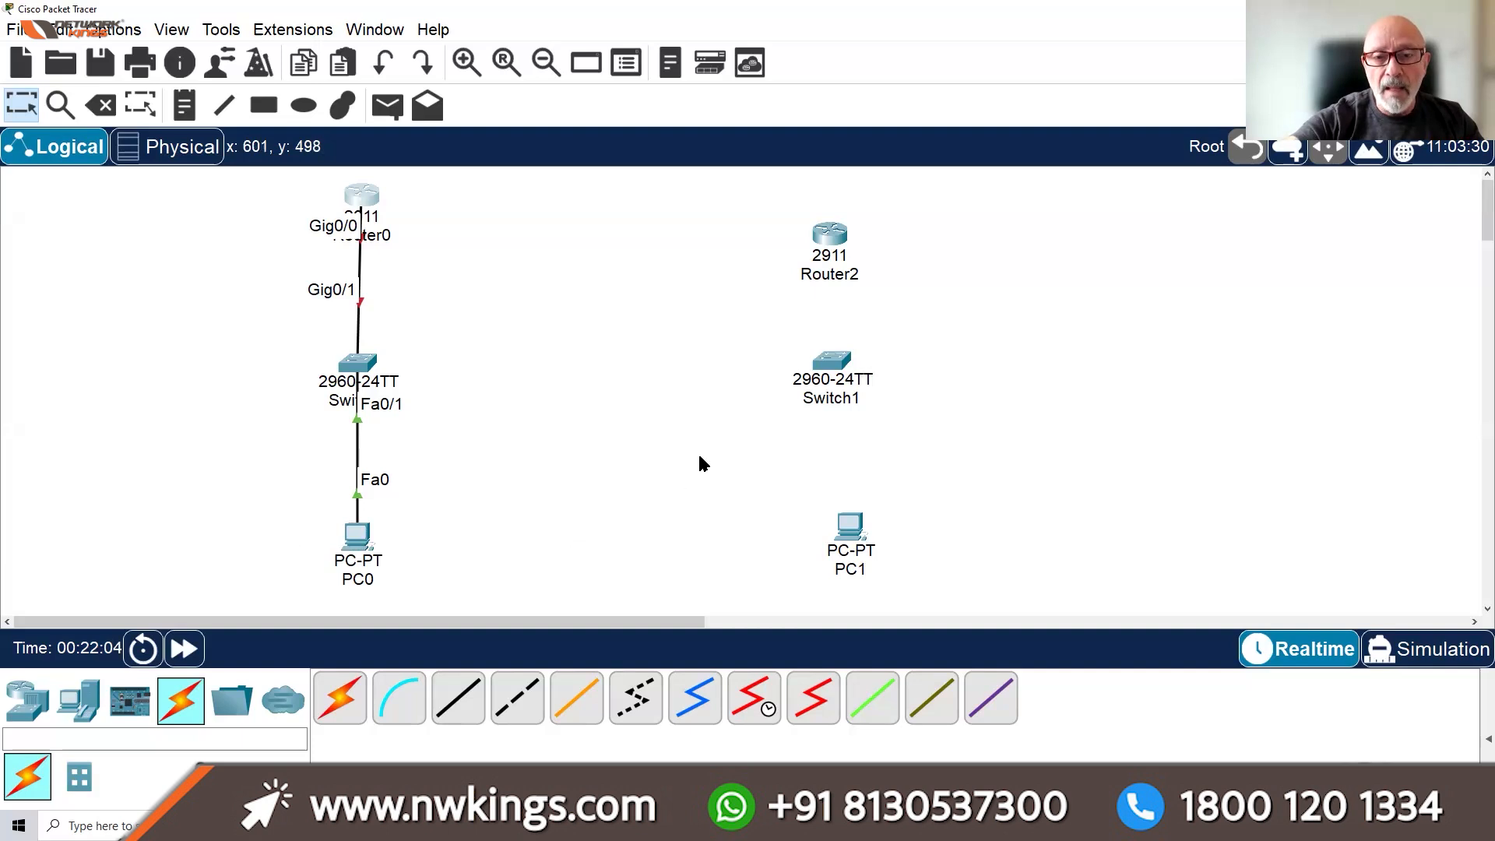
Connect PC1's FastEthernet0 to Switch1's Fa0/1 with a straight-through cable
click(452, 701)
click(850, 524)
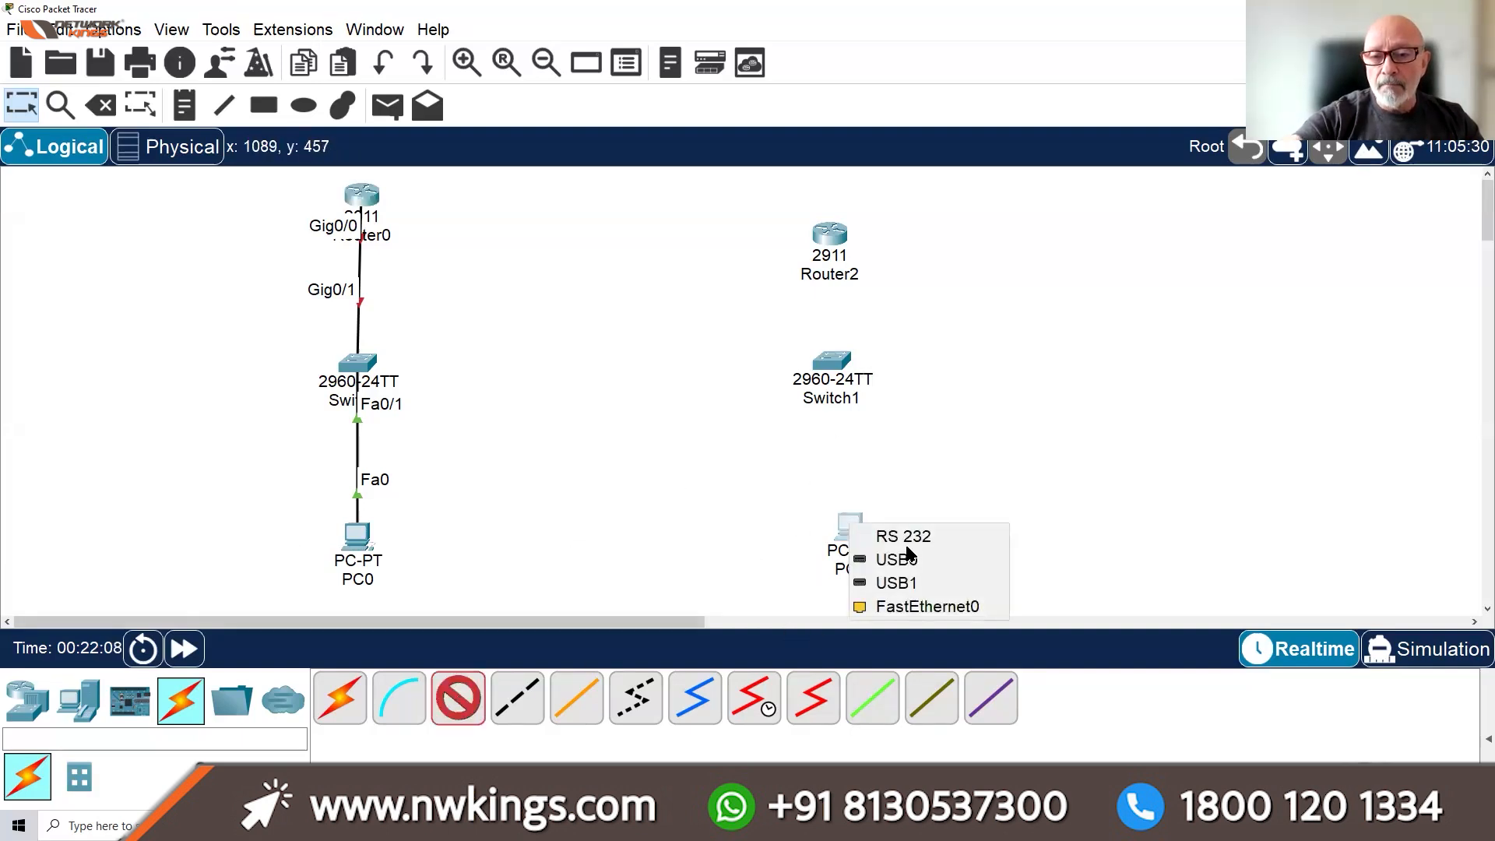
click(925, 606)
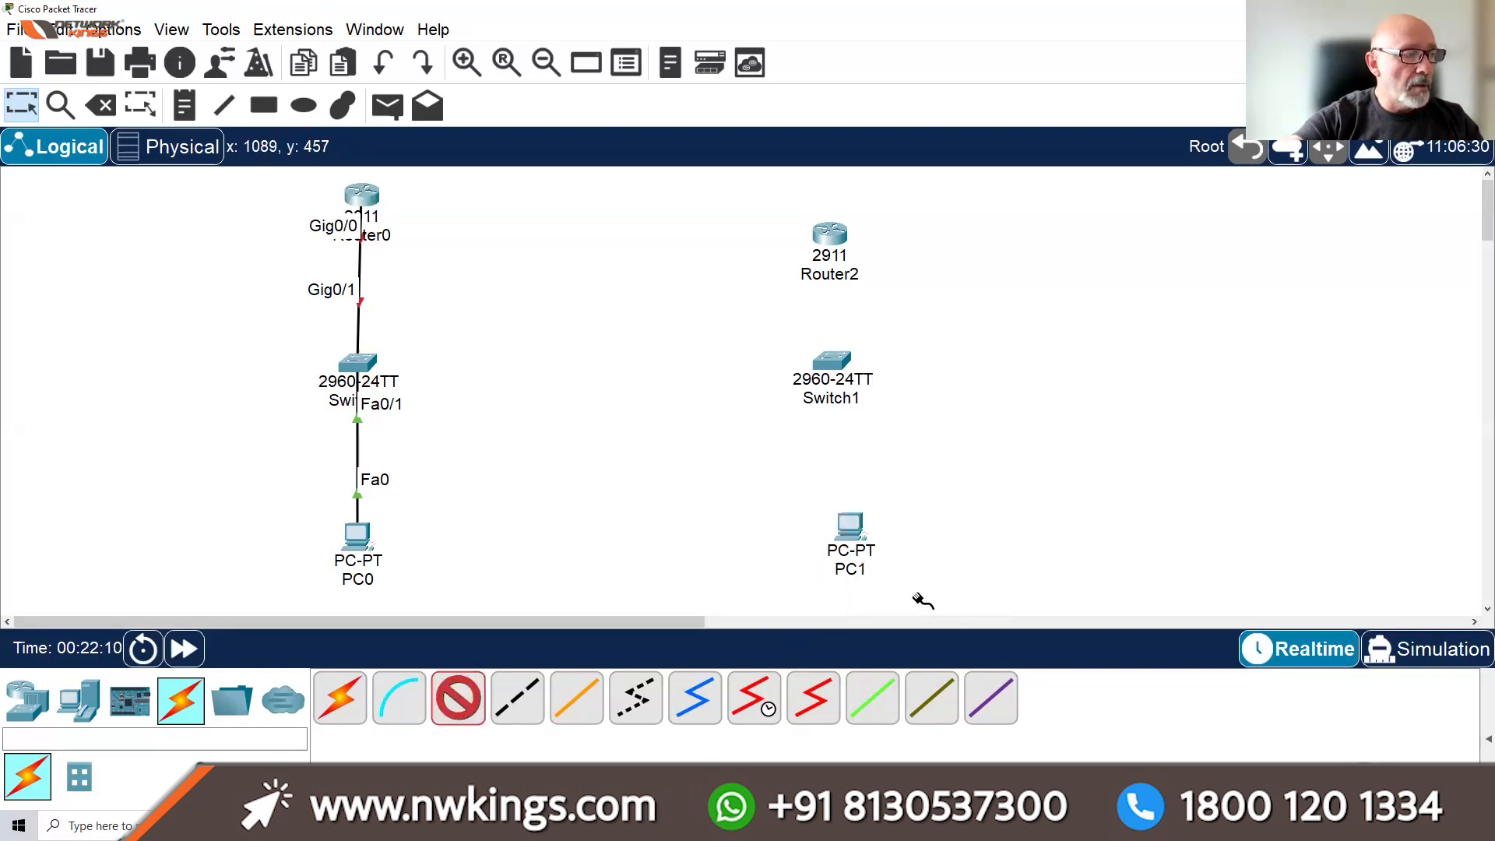
click(833, 361)
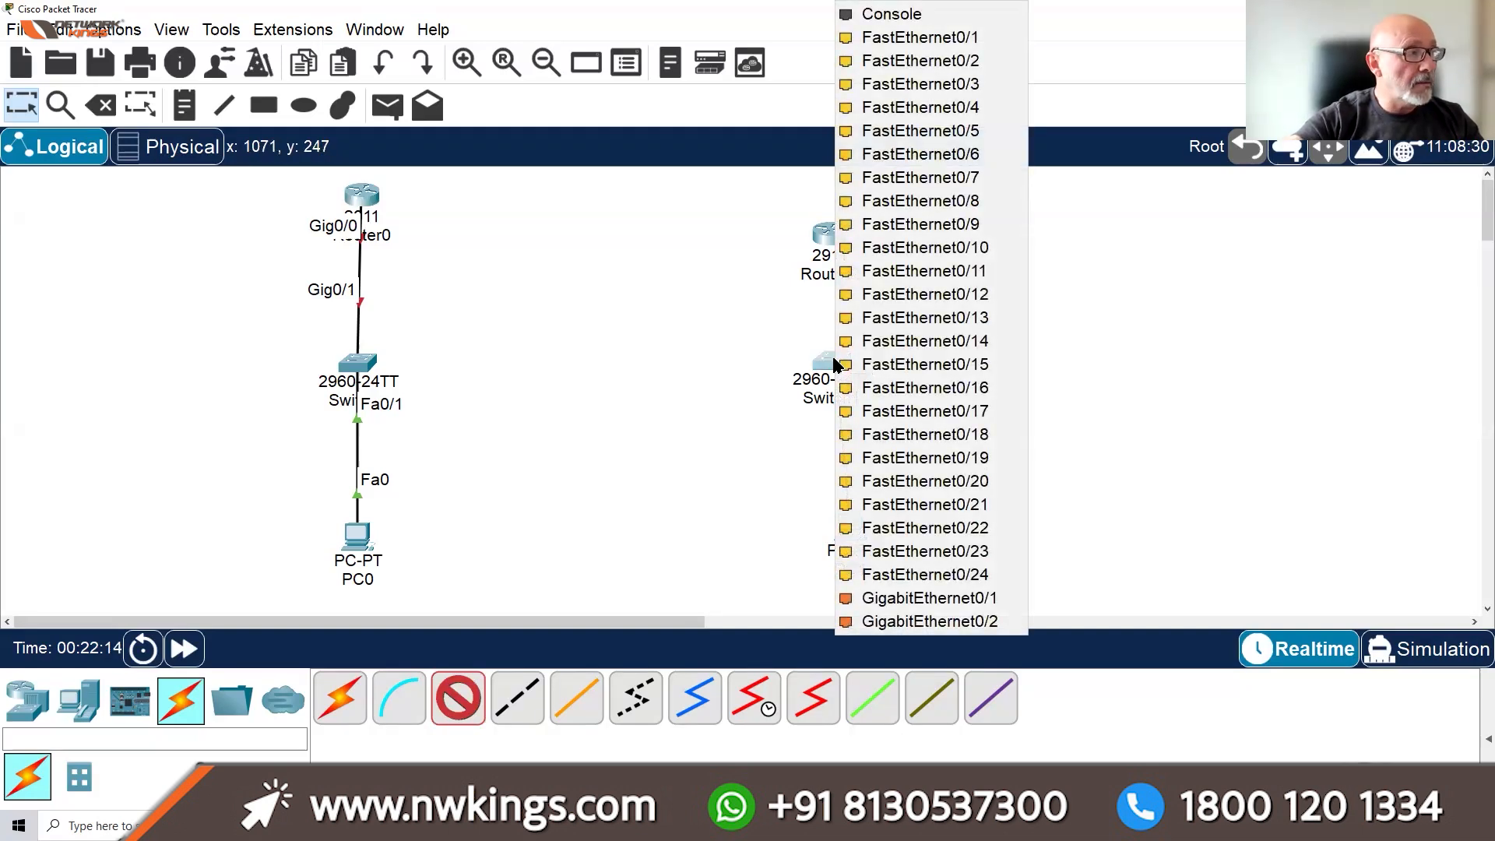
click(909, 39)
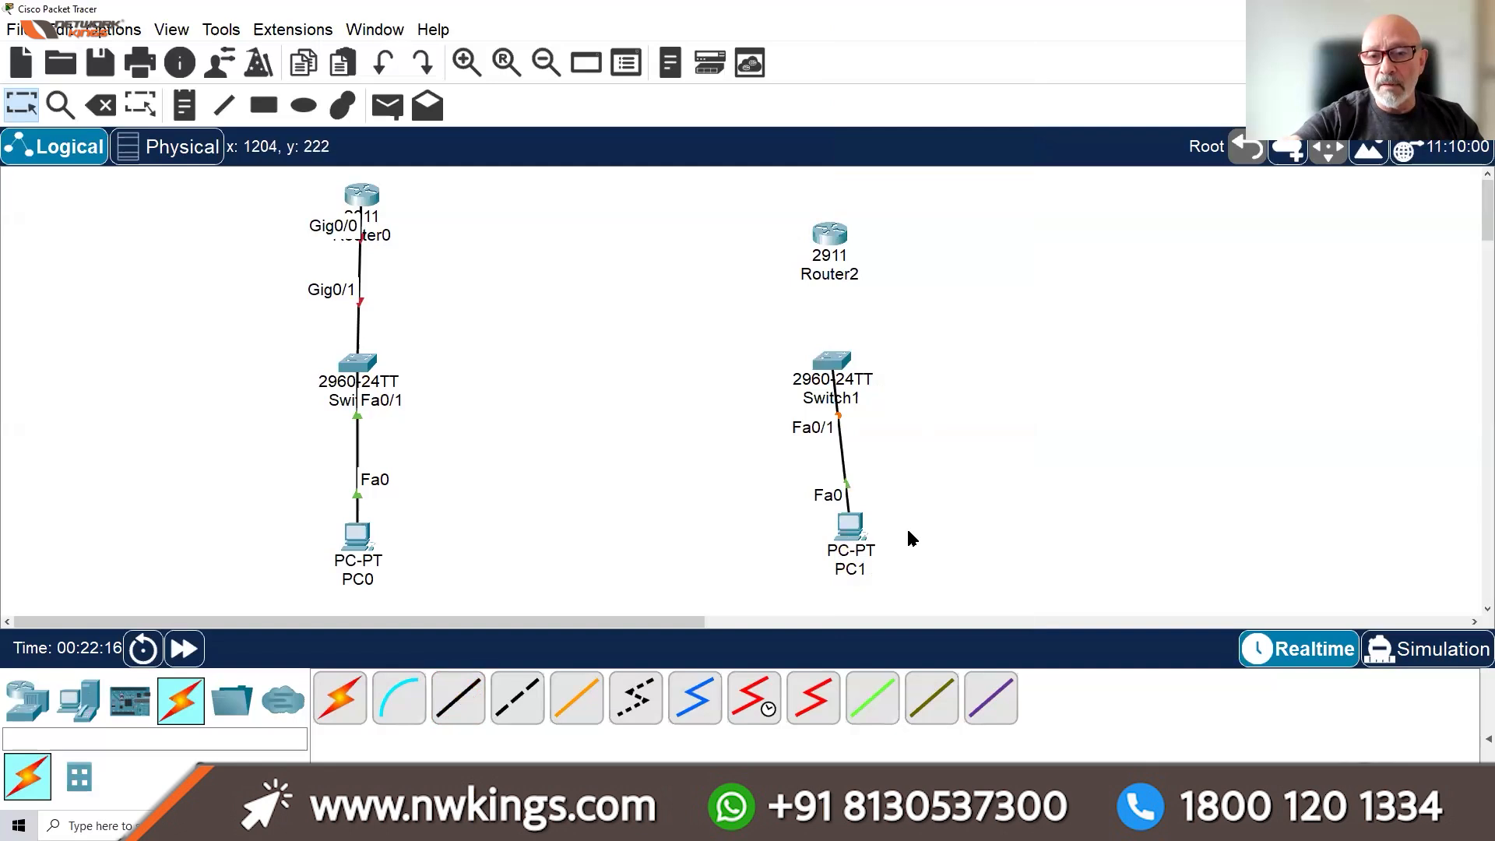
Link Switch1's Gig0/1 to Router2's Gig0/0 with a crossover cable and nudge Switch1 right
click(506, 705)
click(843, 365)
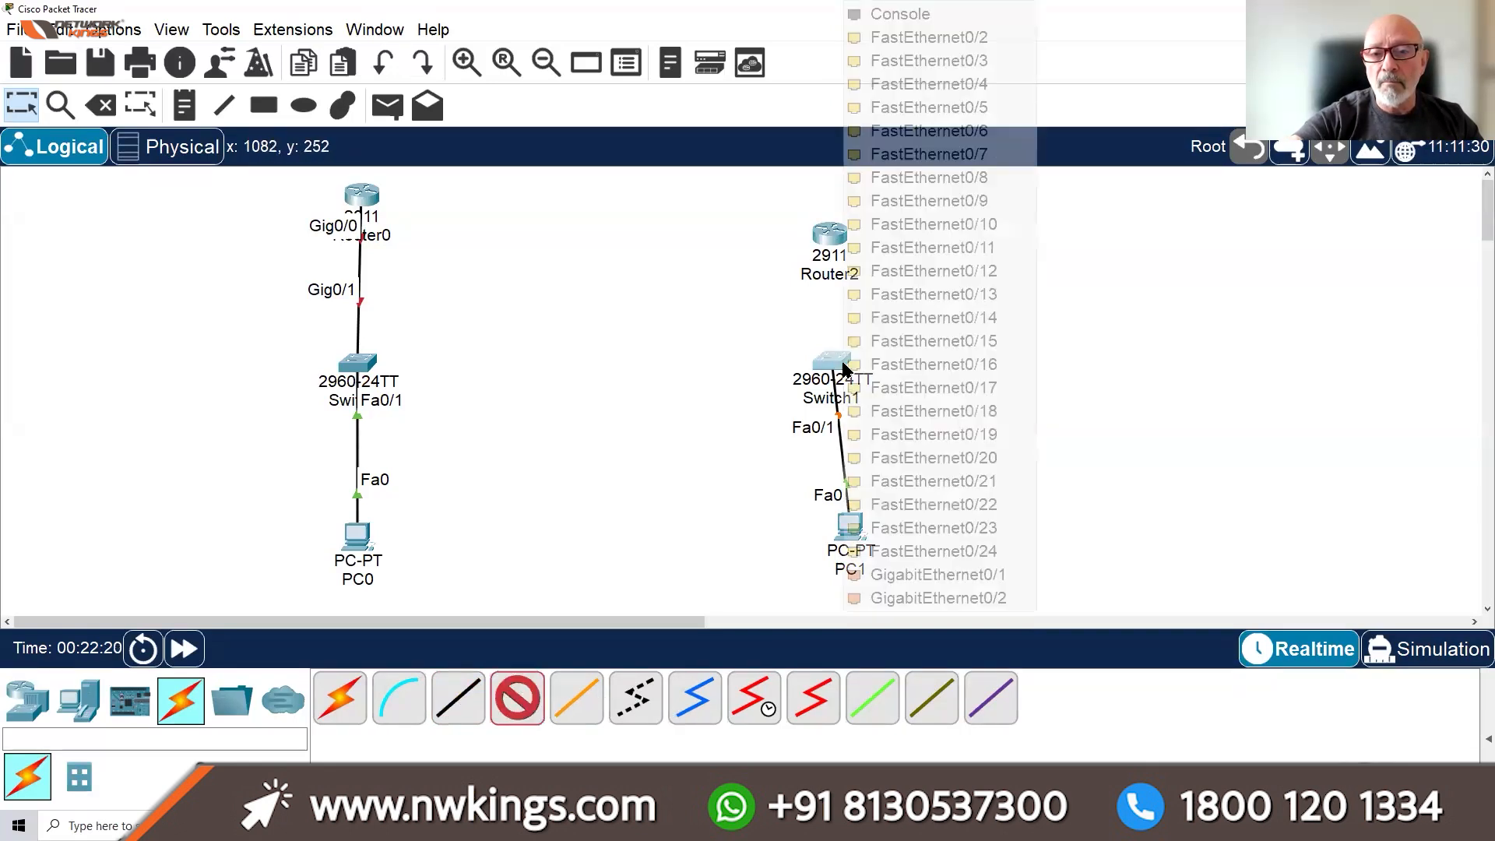
click(907, 575)
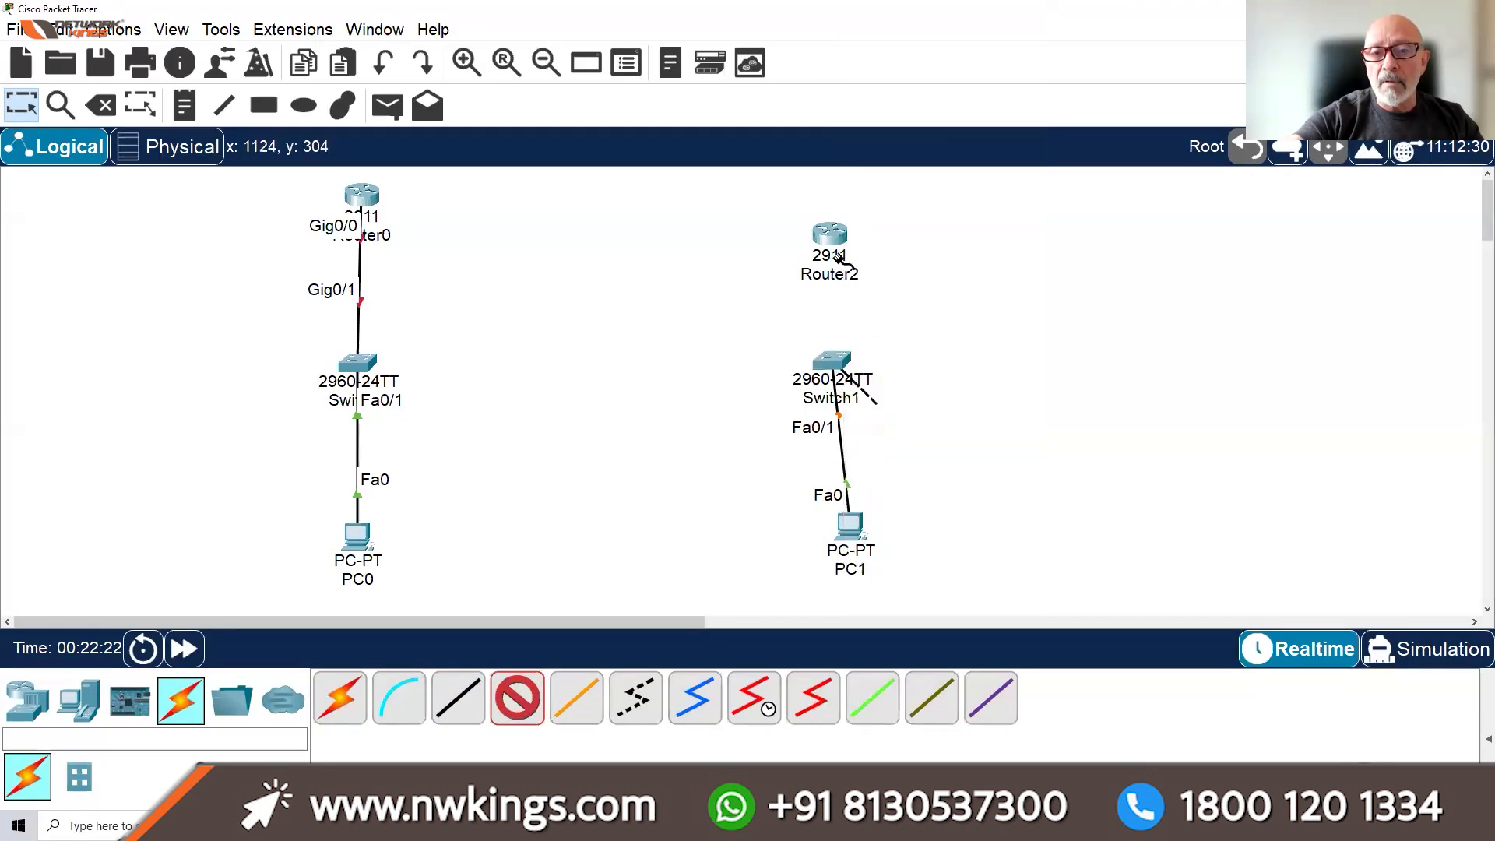
click(830, 235)
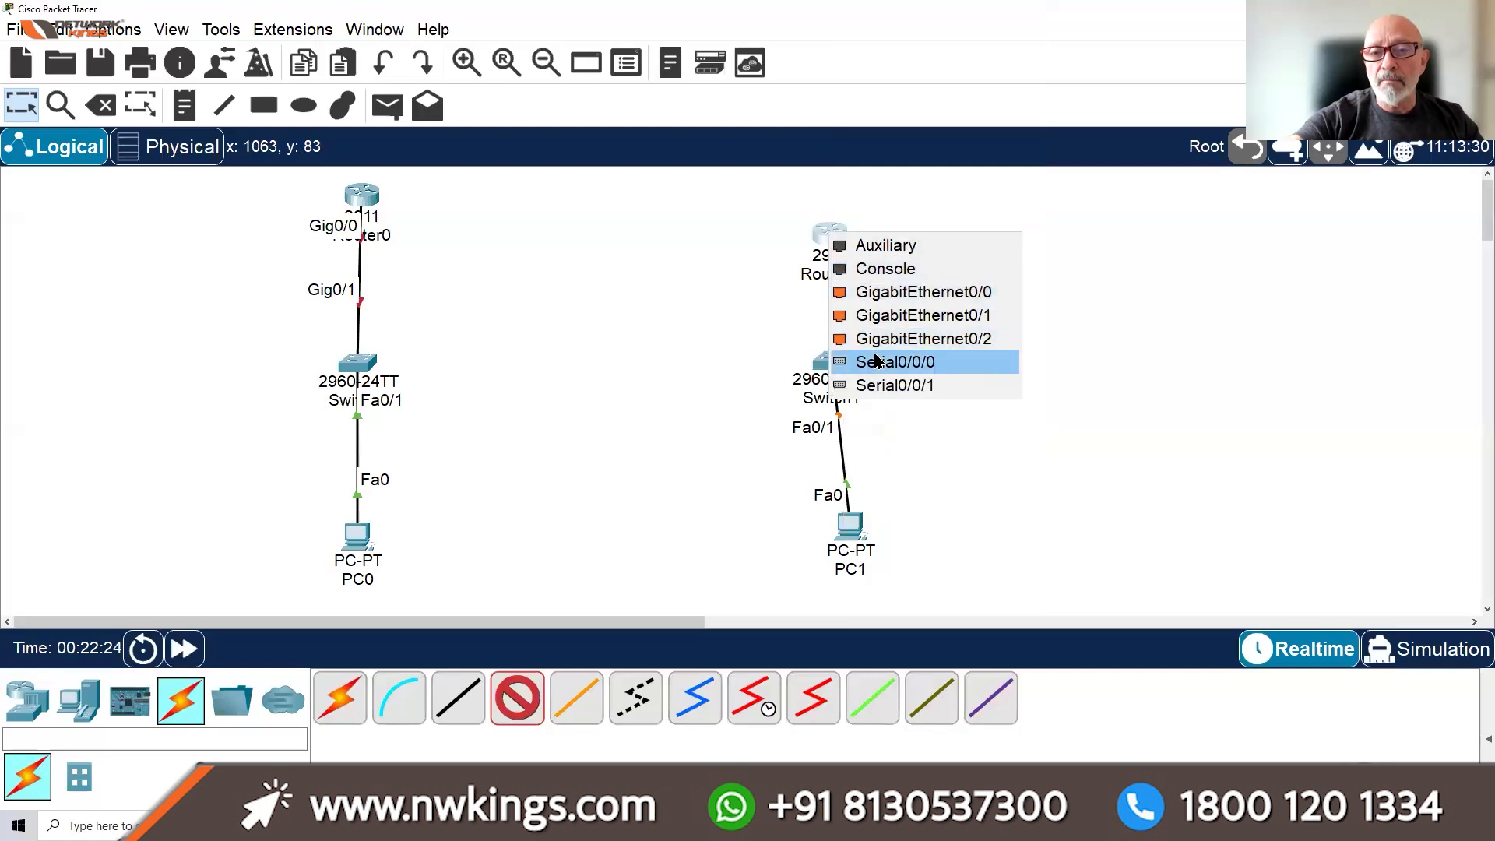
click(888, 292)
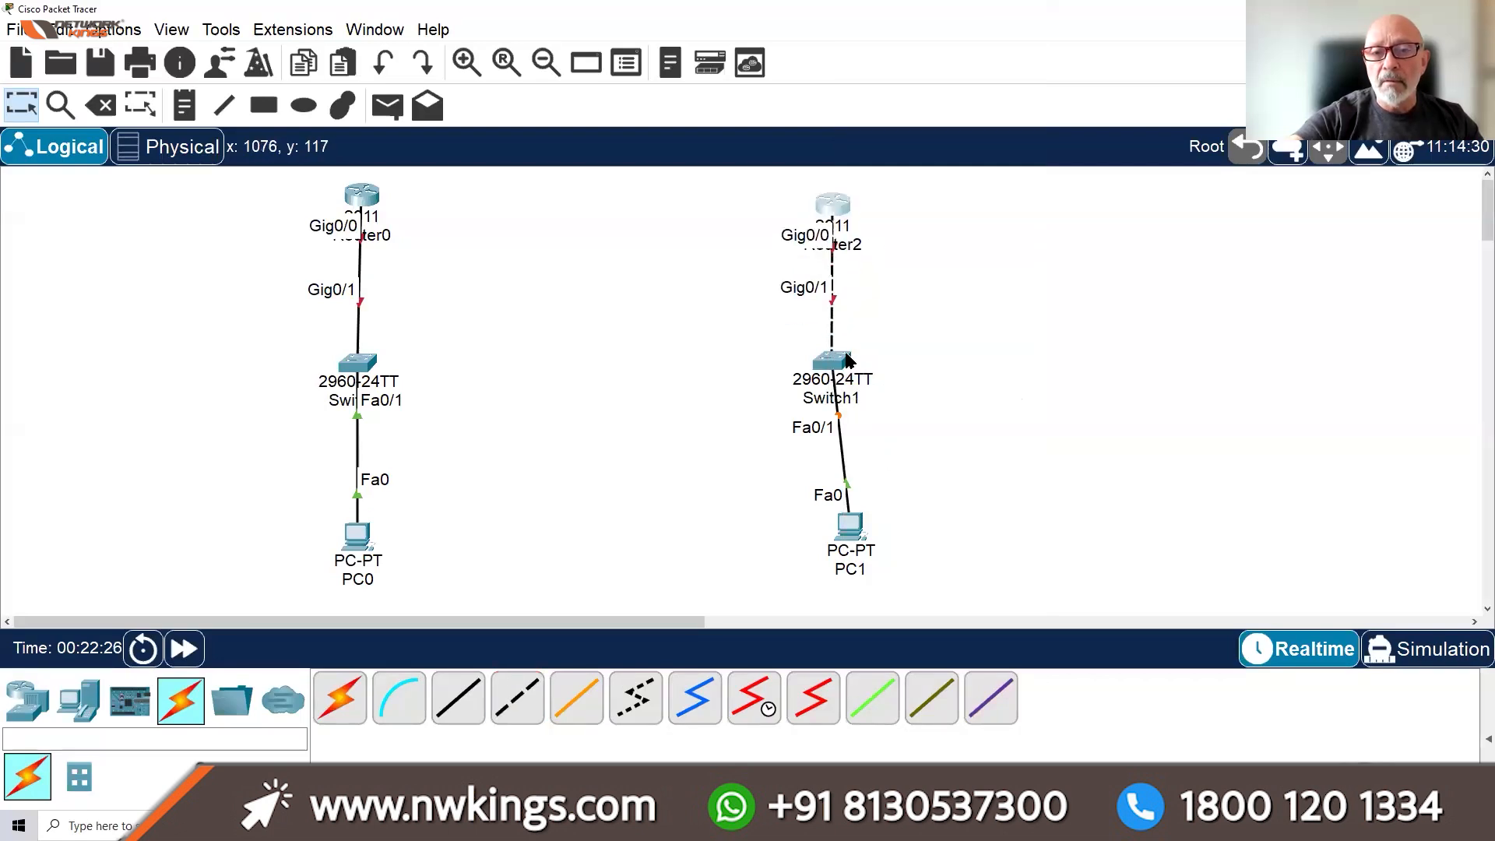
drag(837, 366, 847, 363)
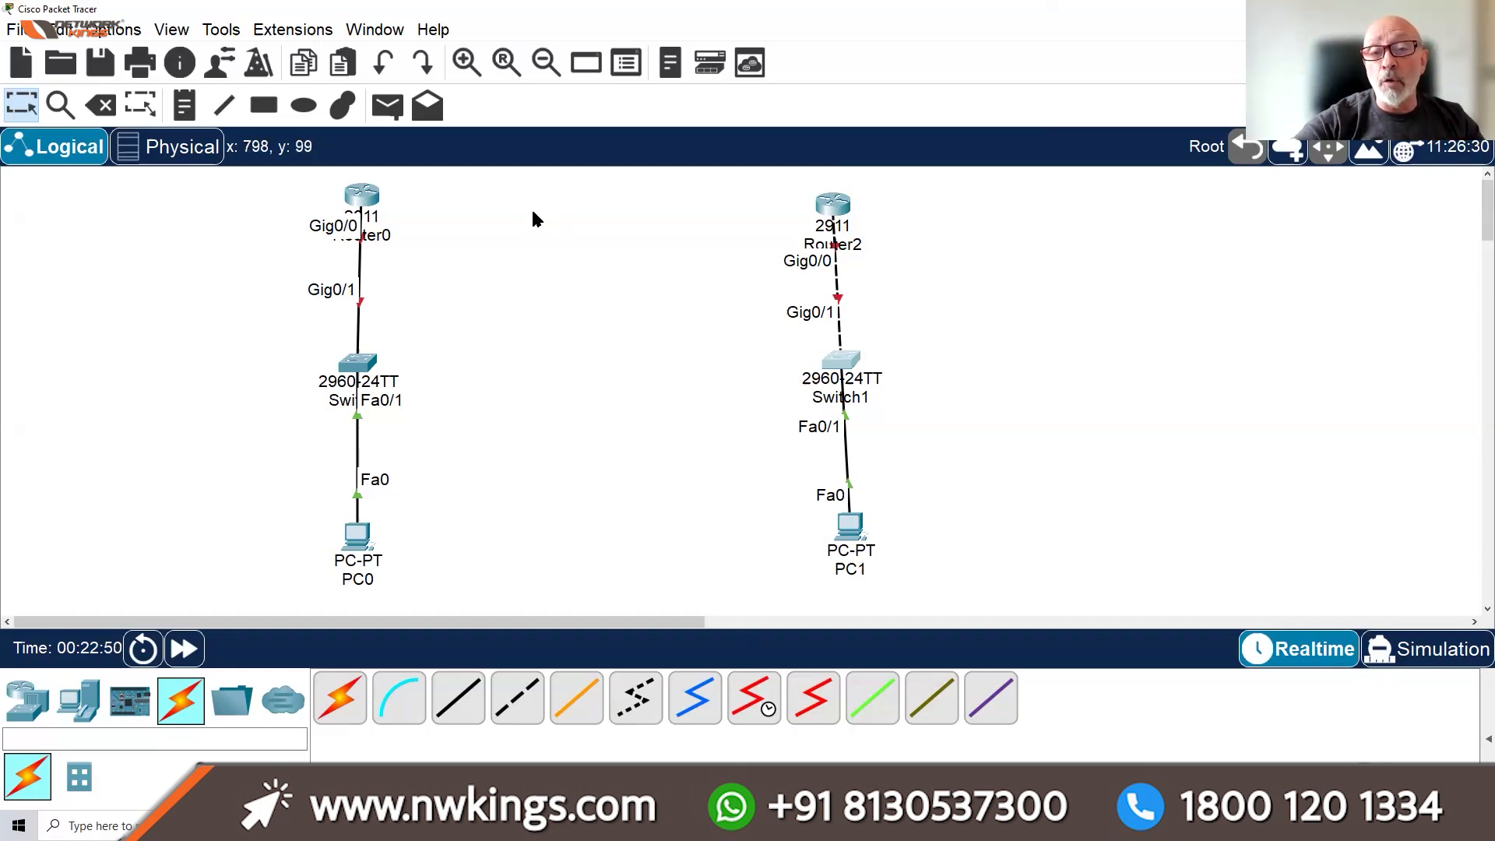
Delete the crossover link between Router2 and Switch1
click(100, 103)
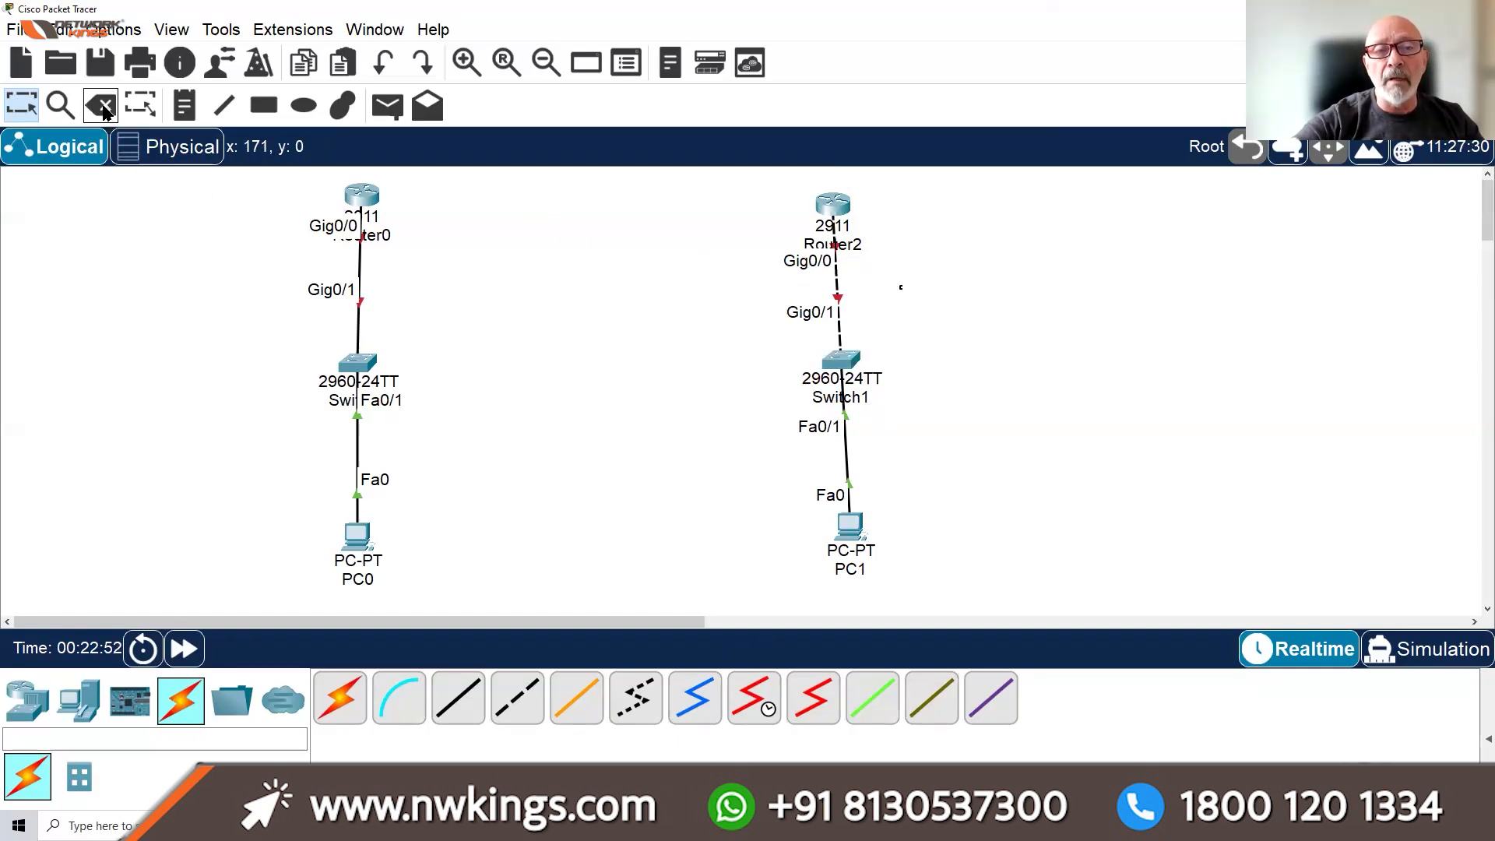
click(839, 282)
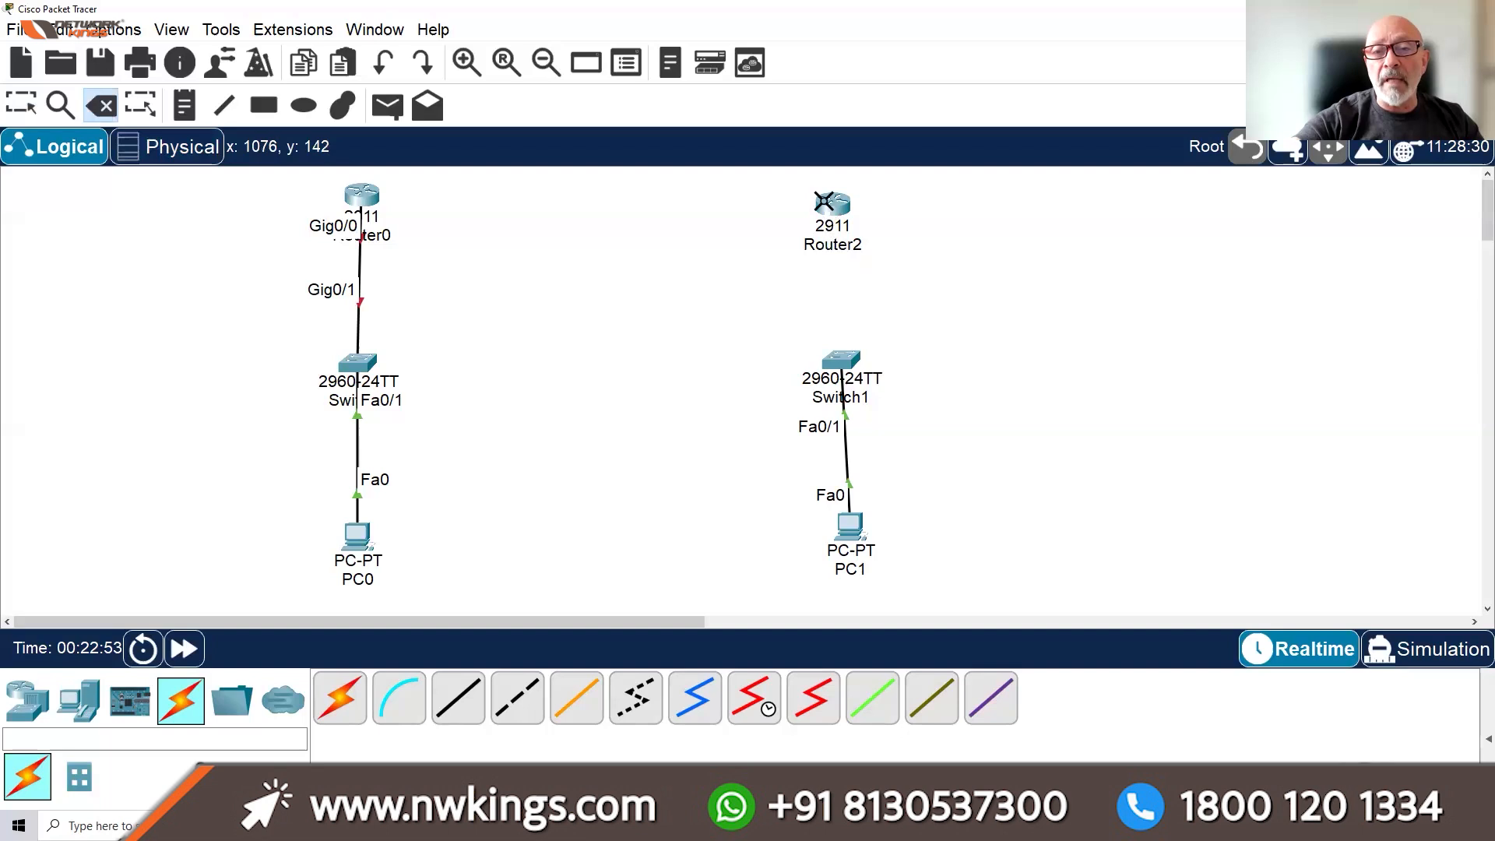
click(19, 104)
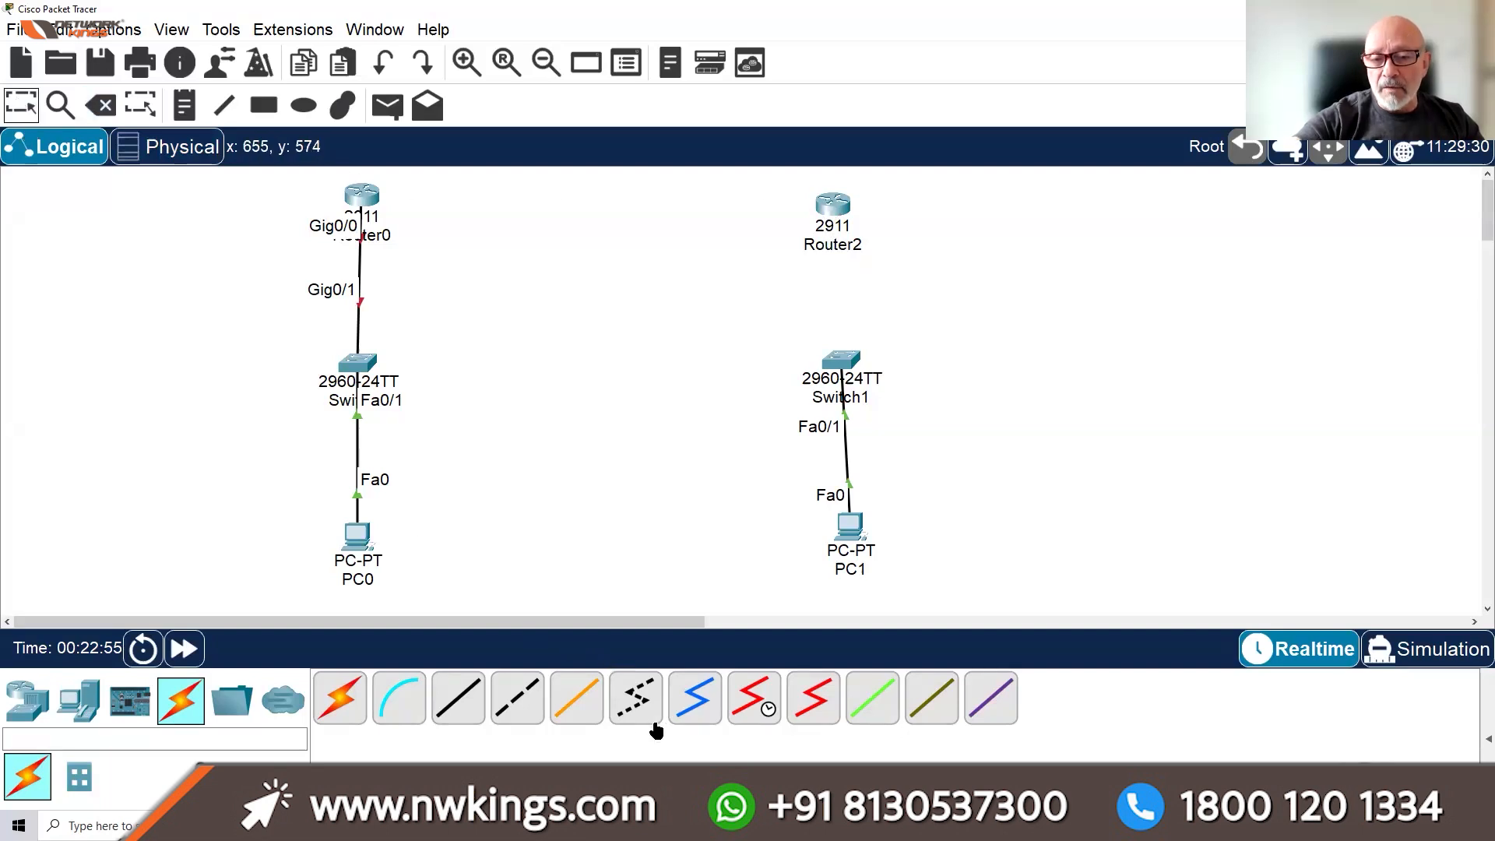
Cable Switch1's Gig0/1 to Router2's Gig0/0 with a copper straight-through cable
click(463, 699)
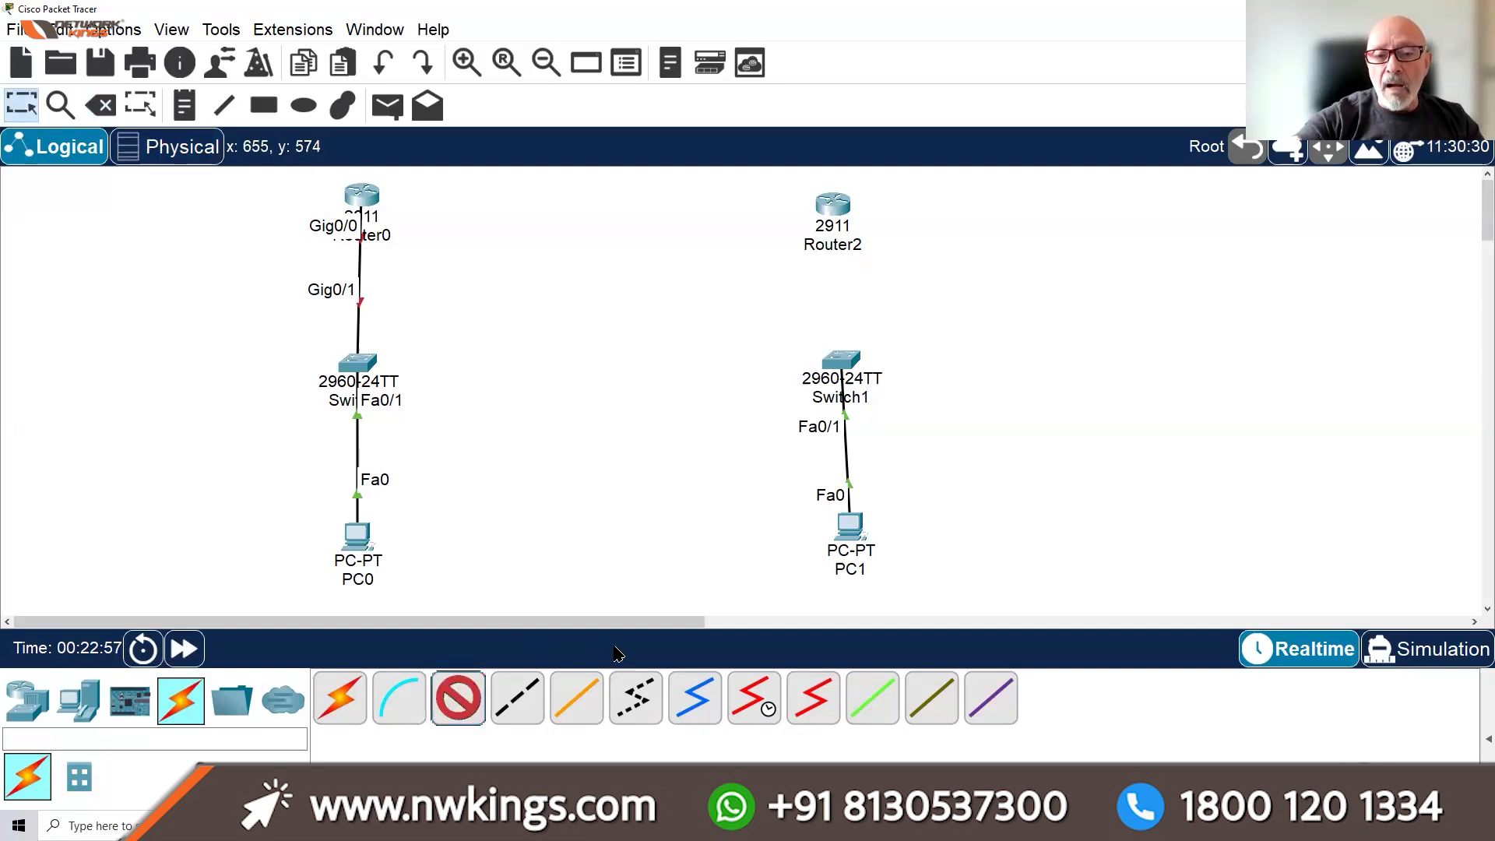
click(850, 364)
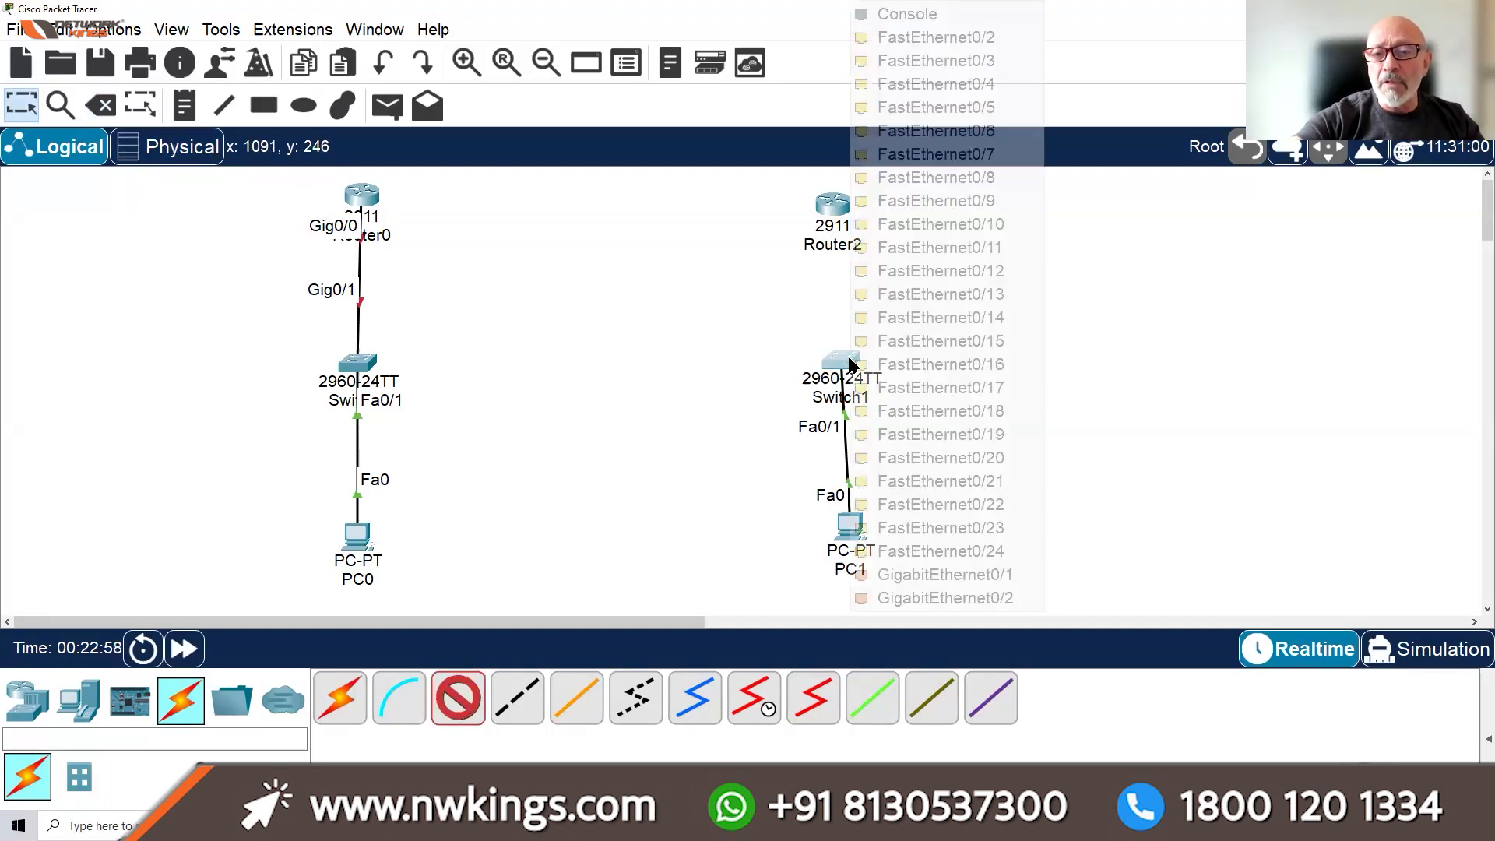
click(904, 575)
click(834, 205)
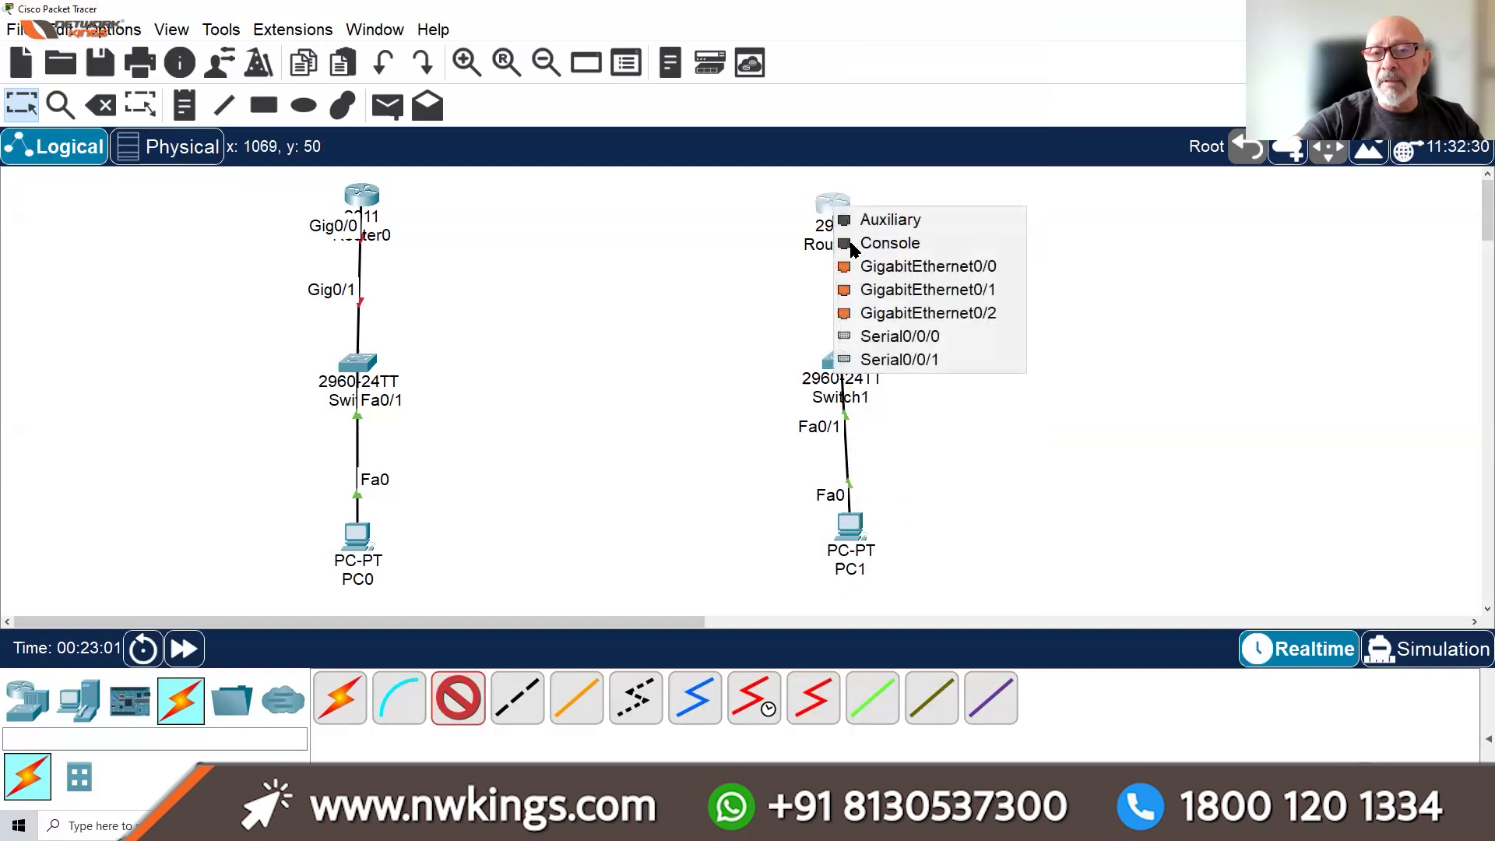
click(870, 274)
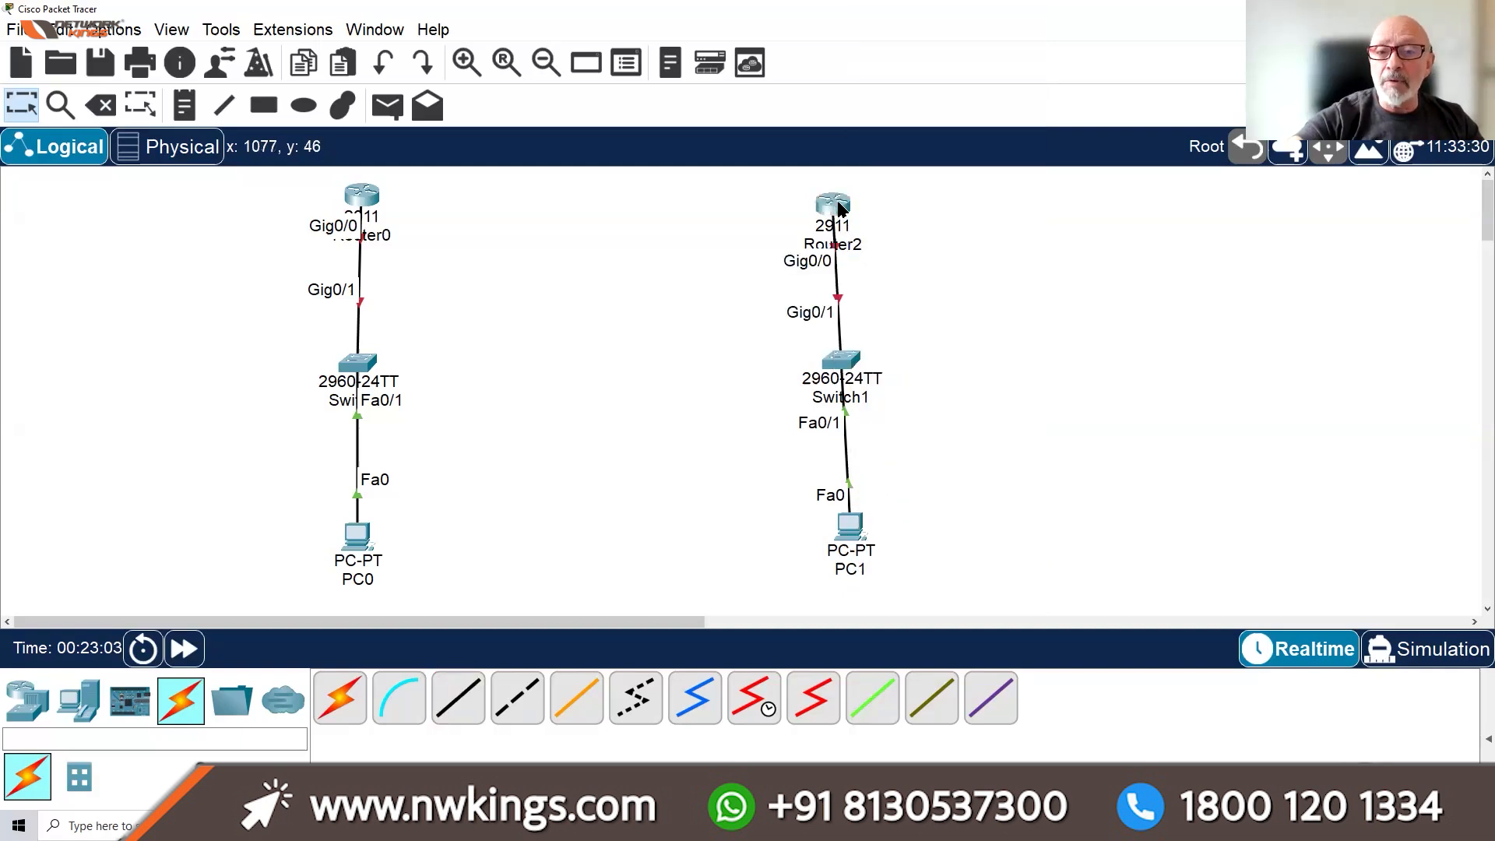
Run a serial DCE cable from Router0 Se0/0/0 to Router2 Se0/0/1, then nudge Router0
click(763, 700)
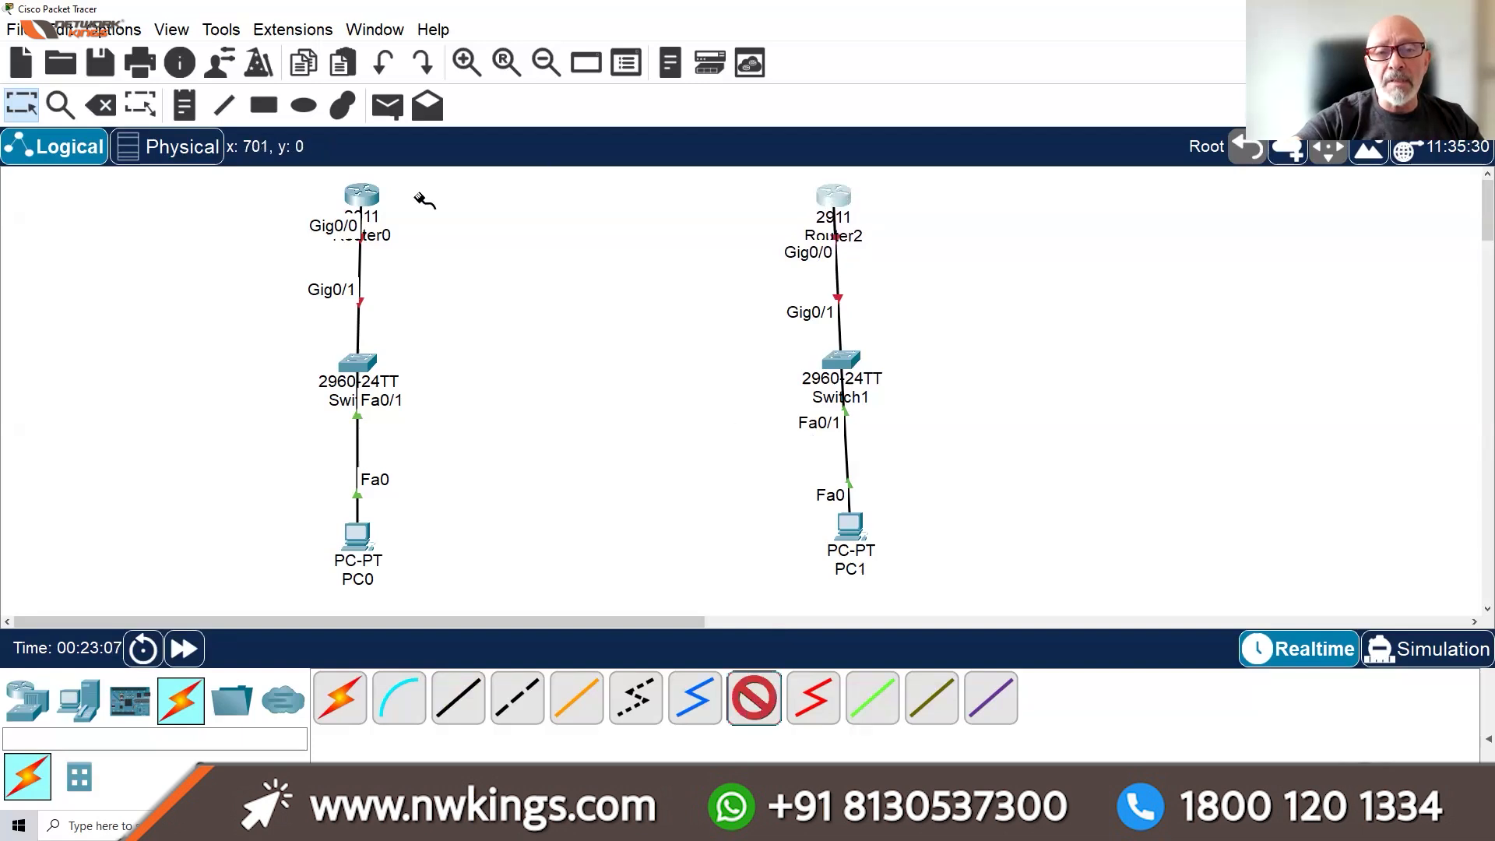
click(363, 197)
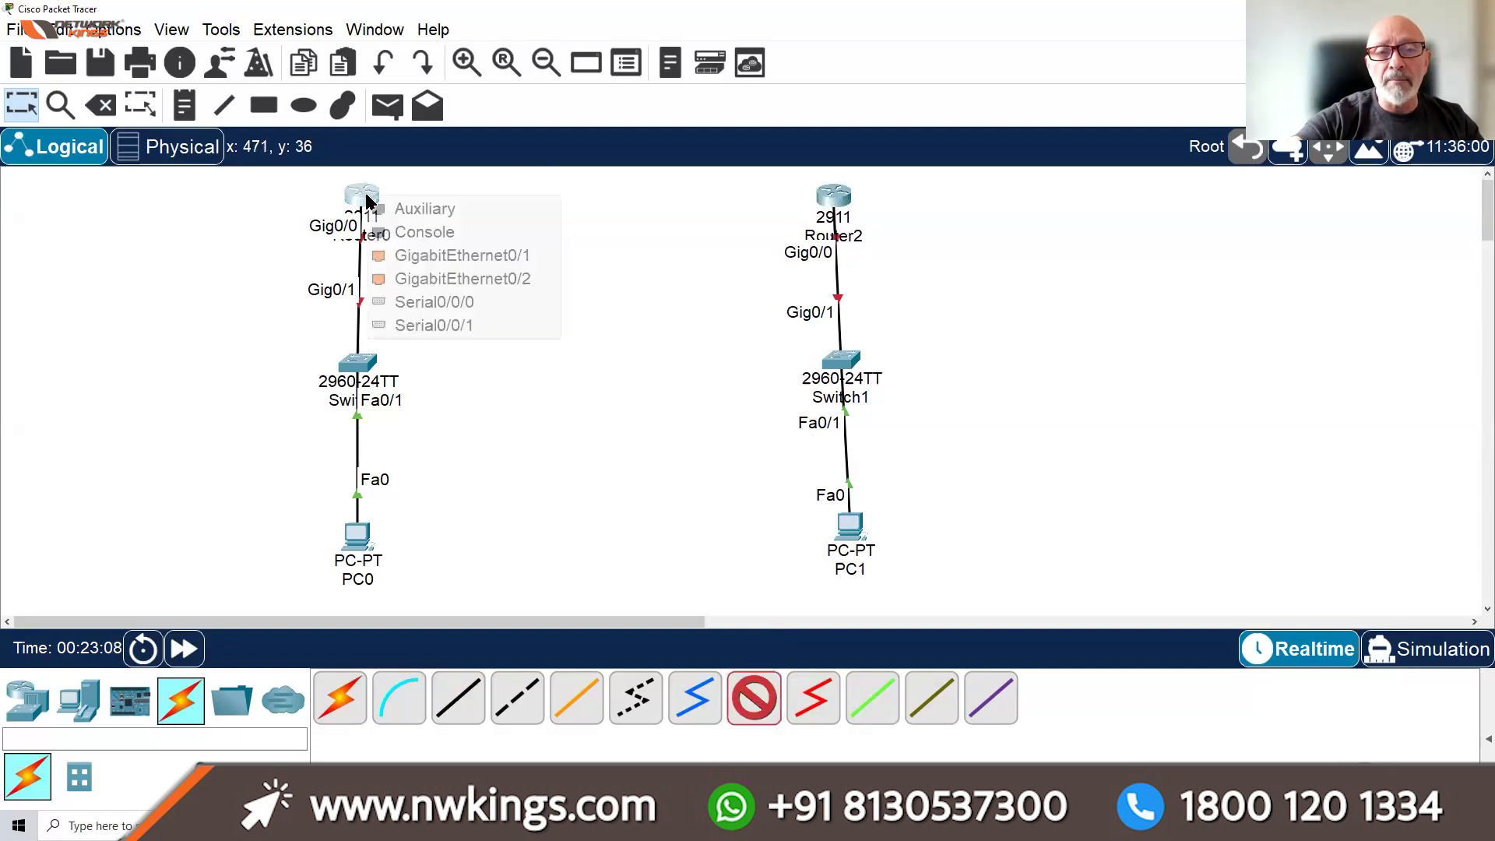
click(466, 302)
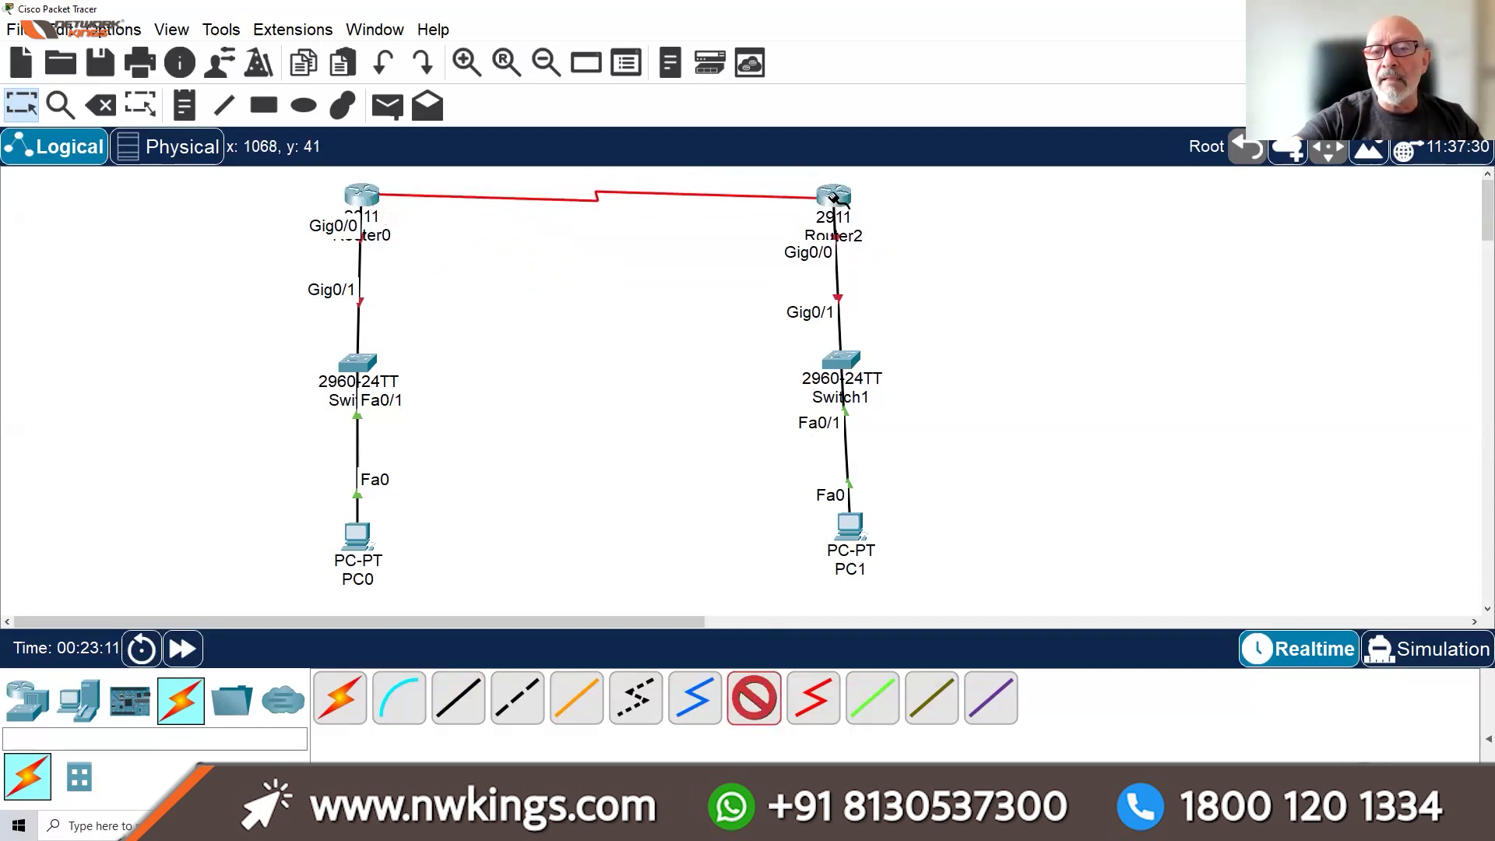
click(834, 195)
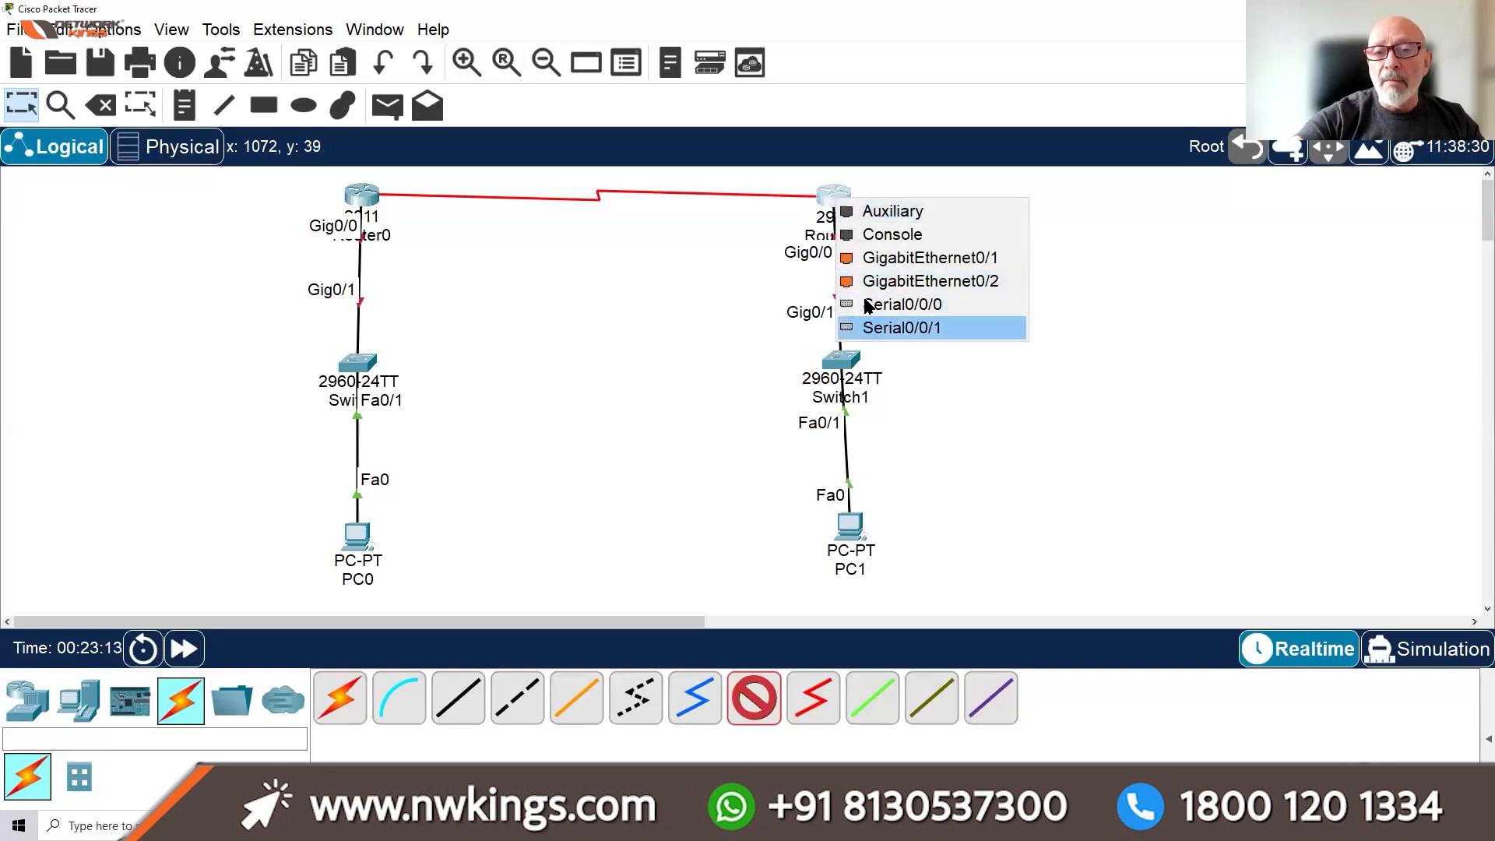
click(869, 327)
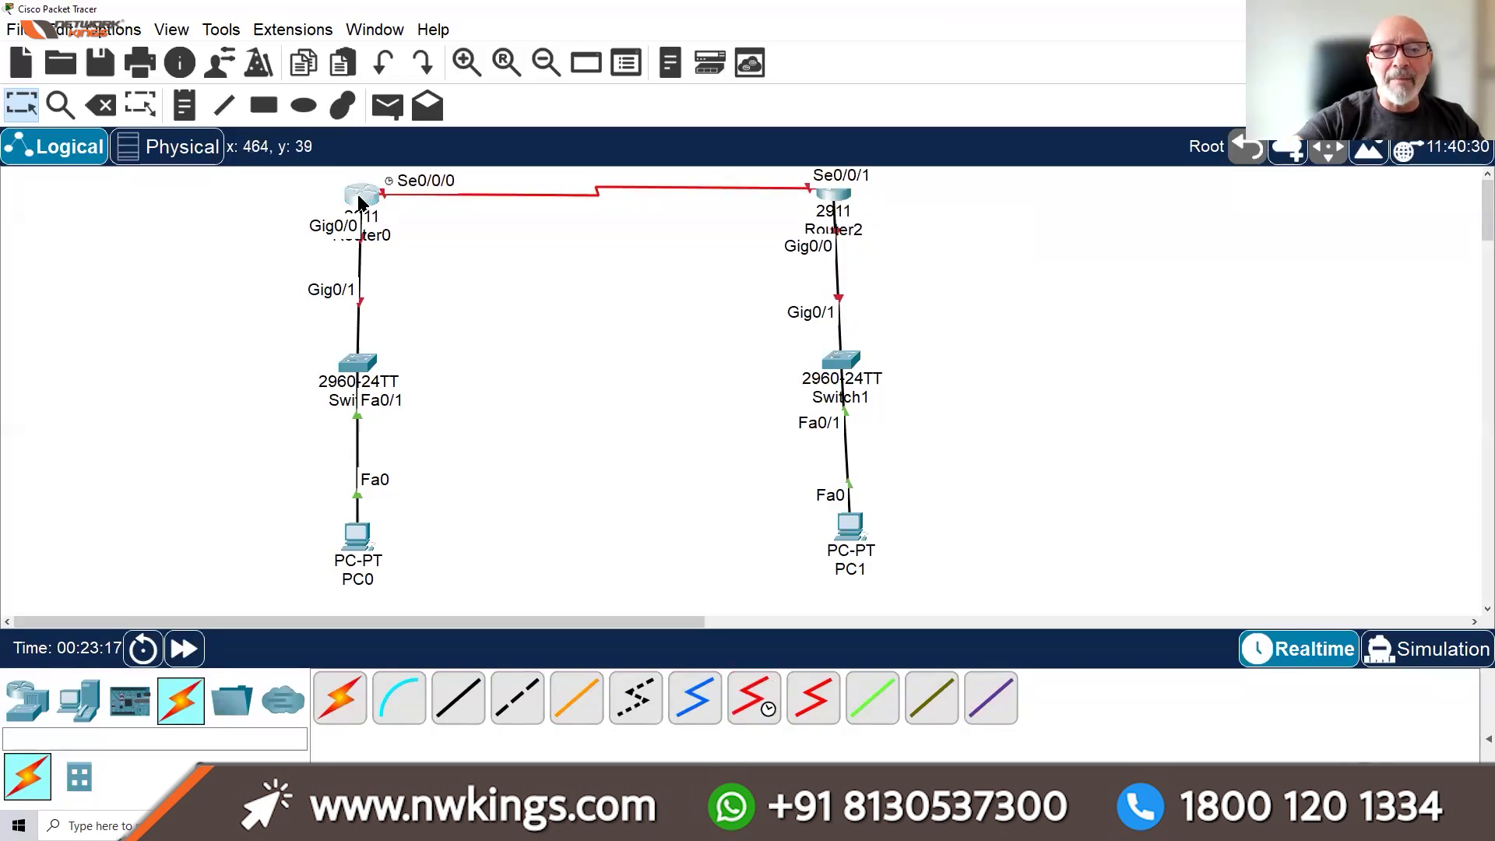
drag(363, 198, 357, 194)
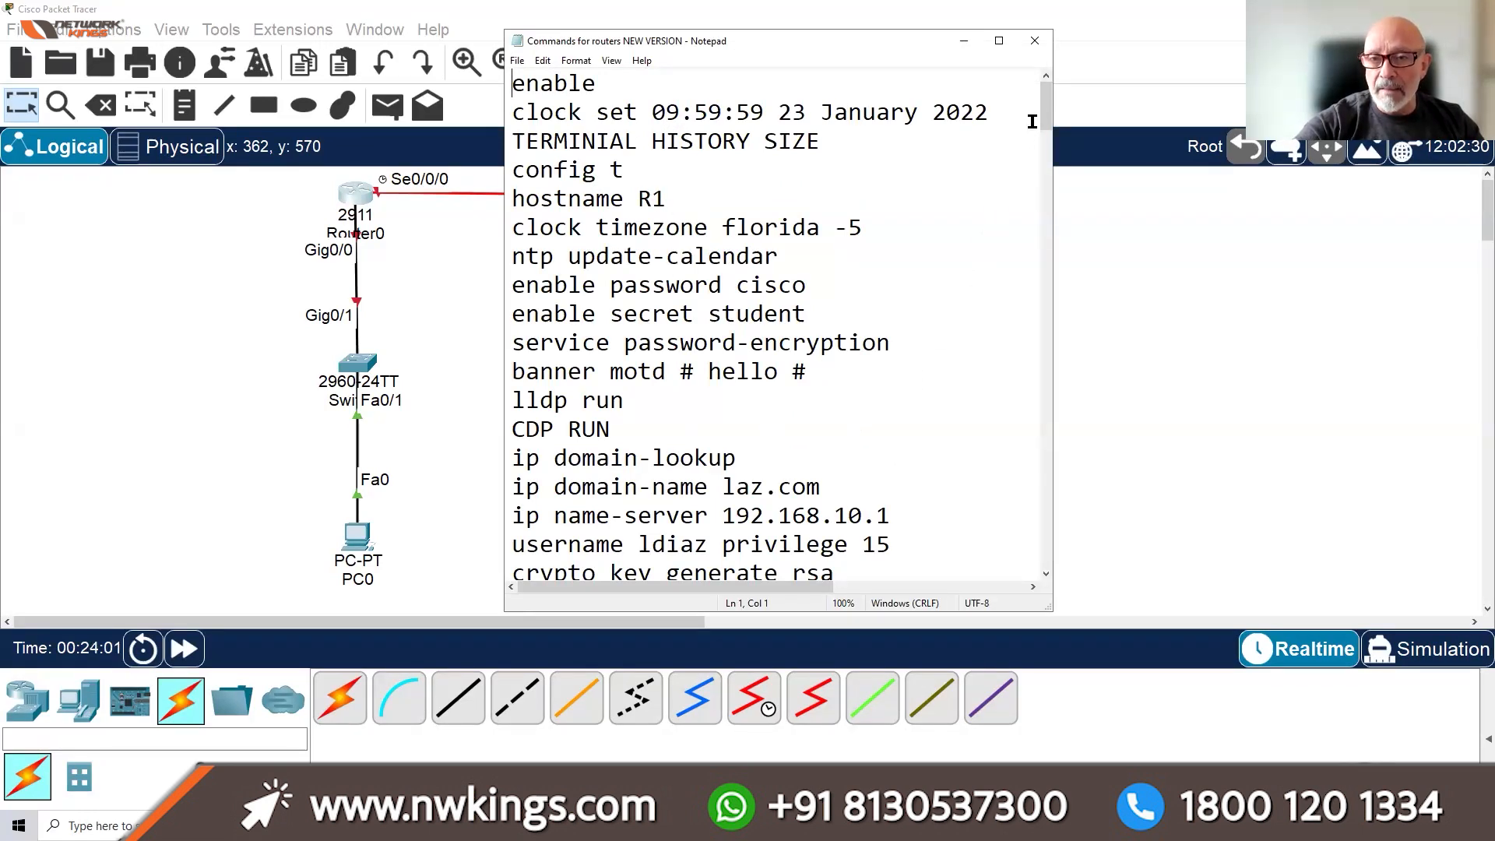
Scroll through the router command notes in Notepad, then select Router0 in the topology
mouse_move(1044, 113)
mouse_down()
mouse_move(1047, 170)
mouse_move(1048, 109)
mouse_up()
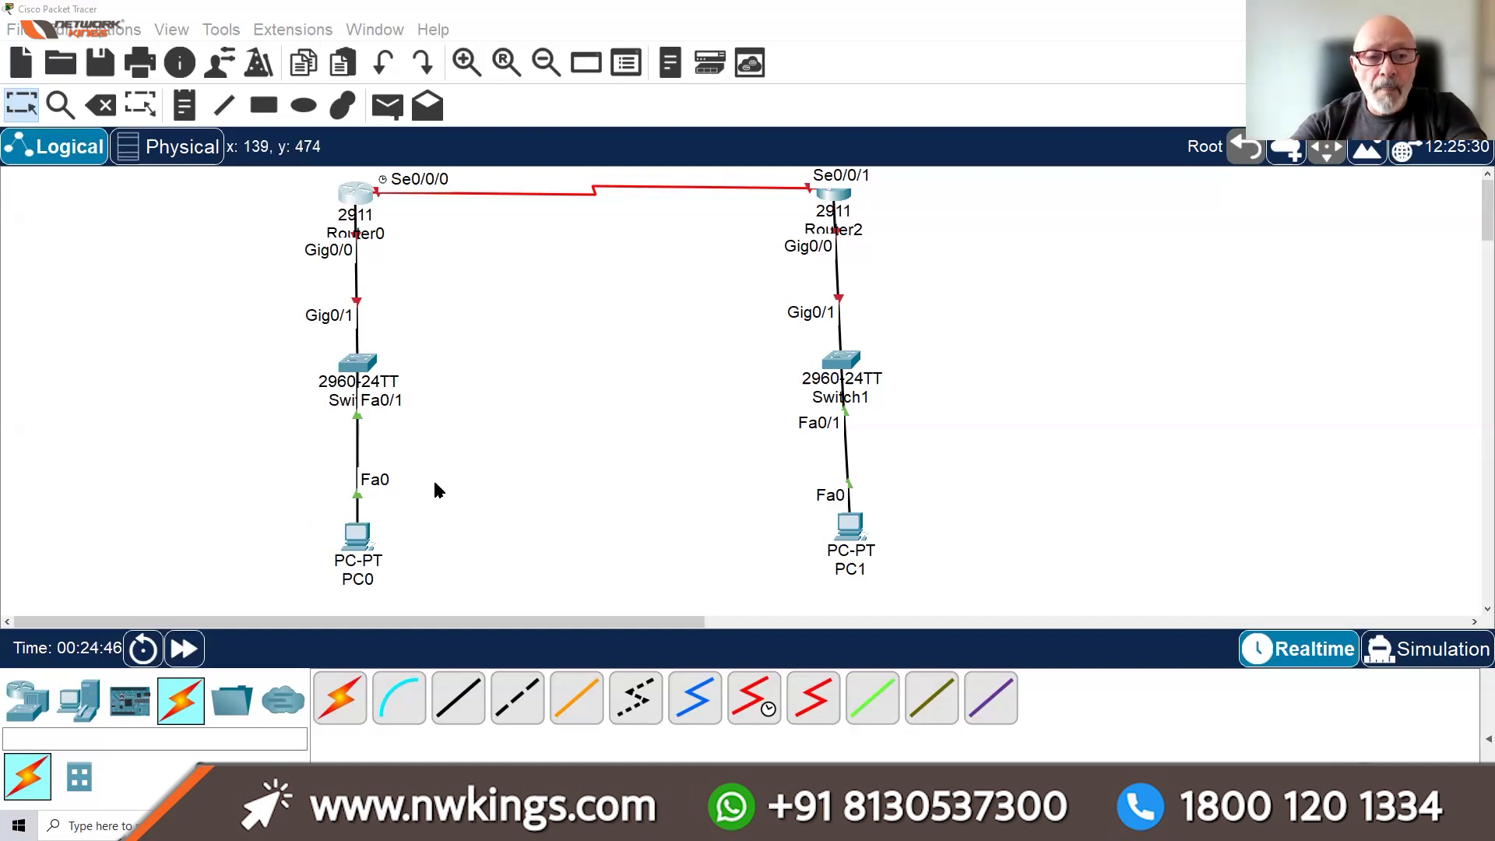
click(357, 204)
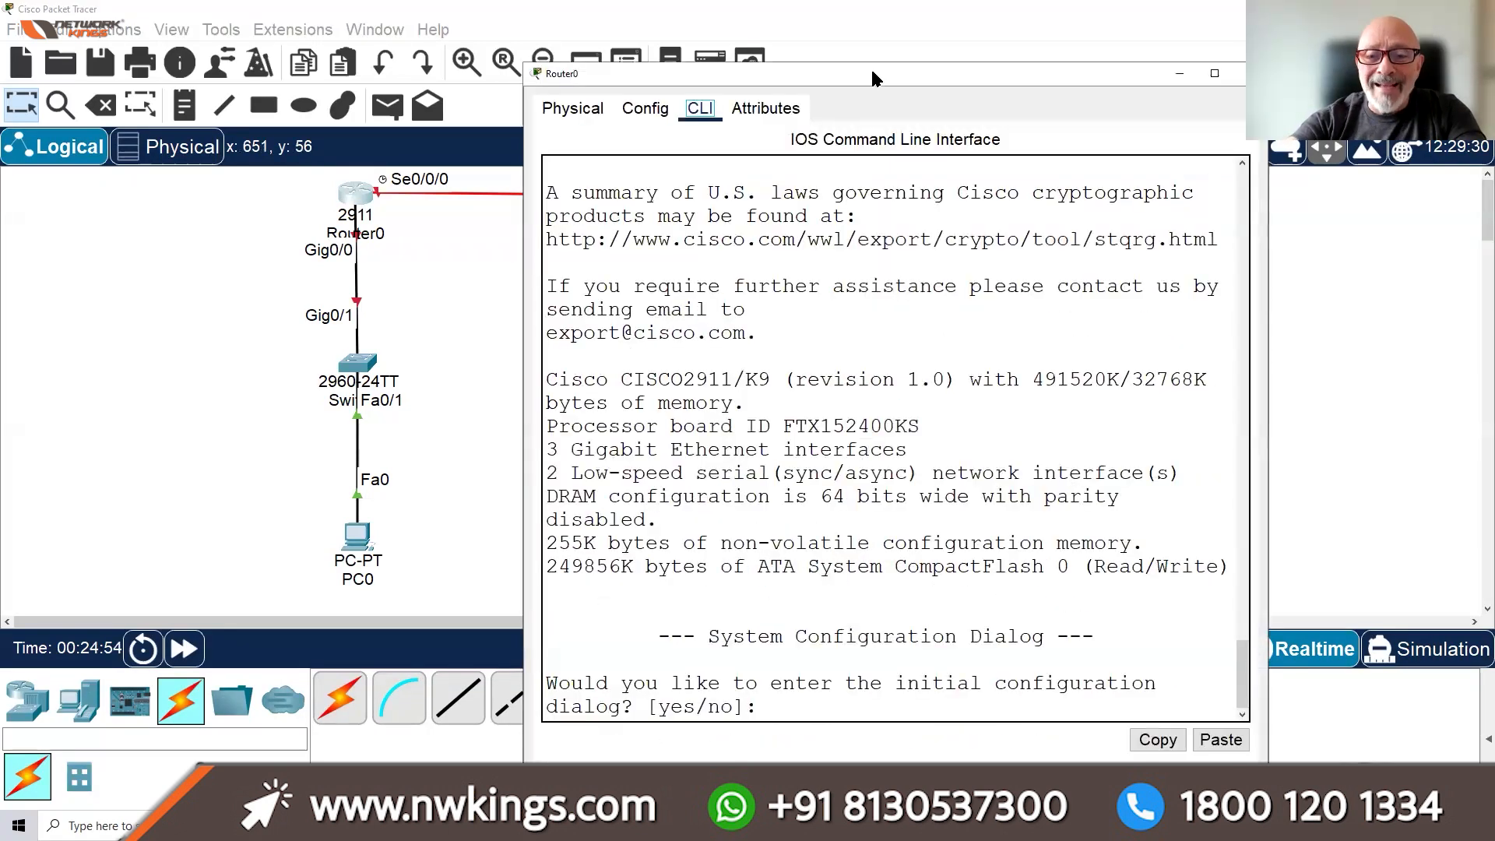
Maximize Router0's CLI window and place the cursor in its terminal
double_click(872, 78)
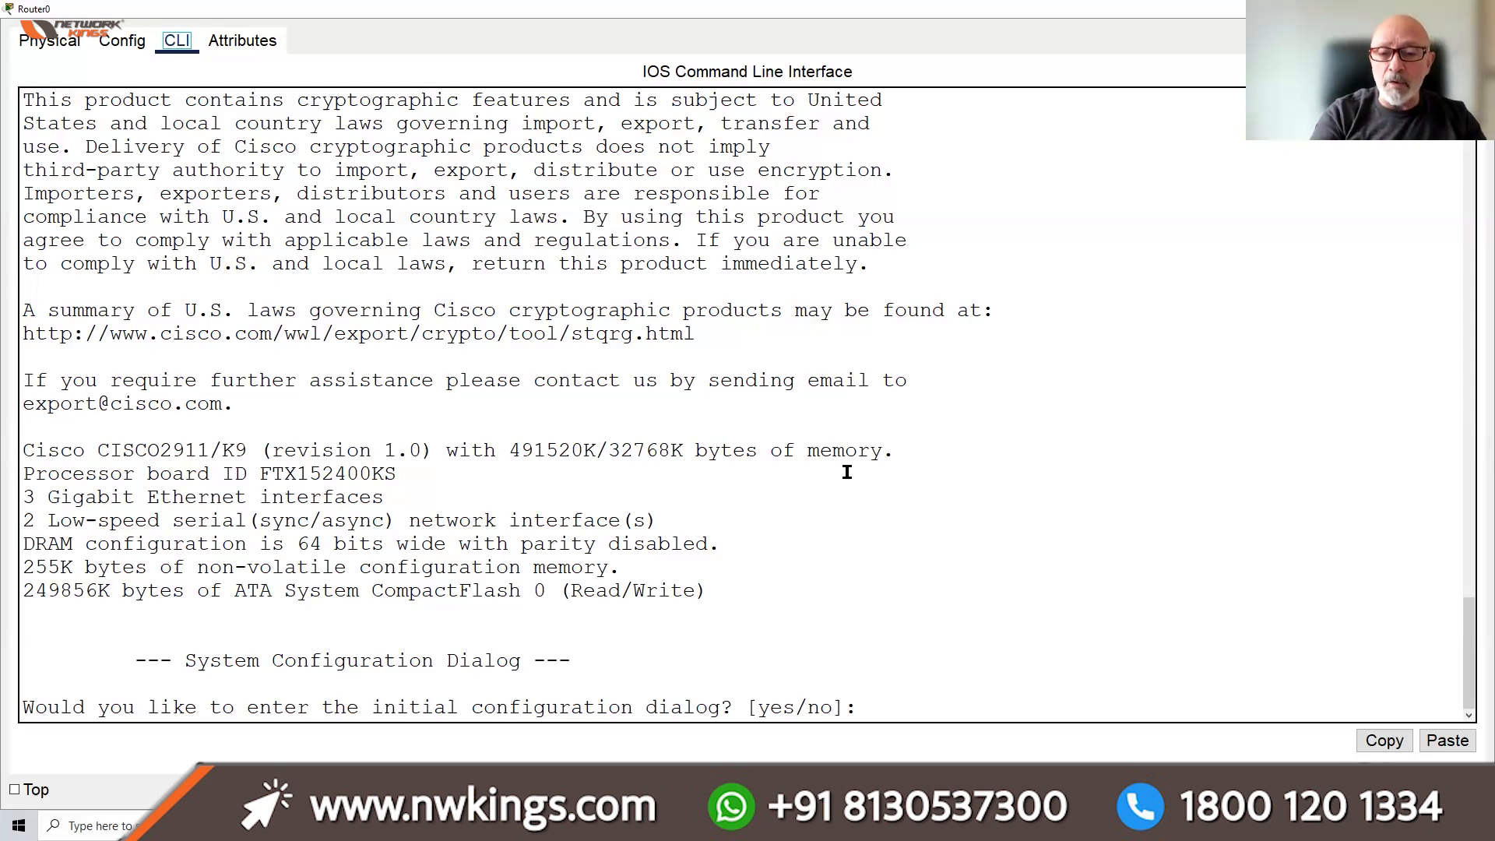
click(960, 575)
Answer 'n' to the initial configuration dialog, reach Router>, and list Exec commands with '?'
text(n)
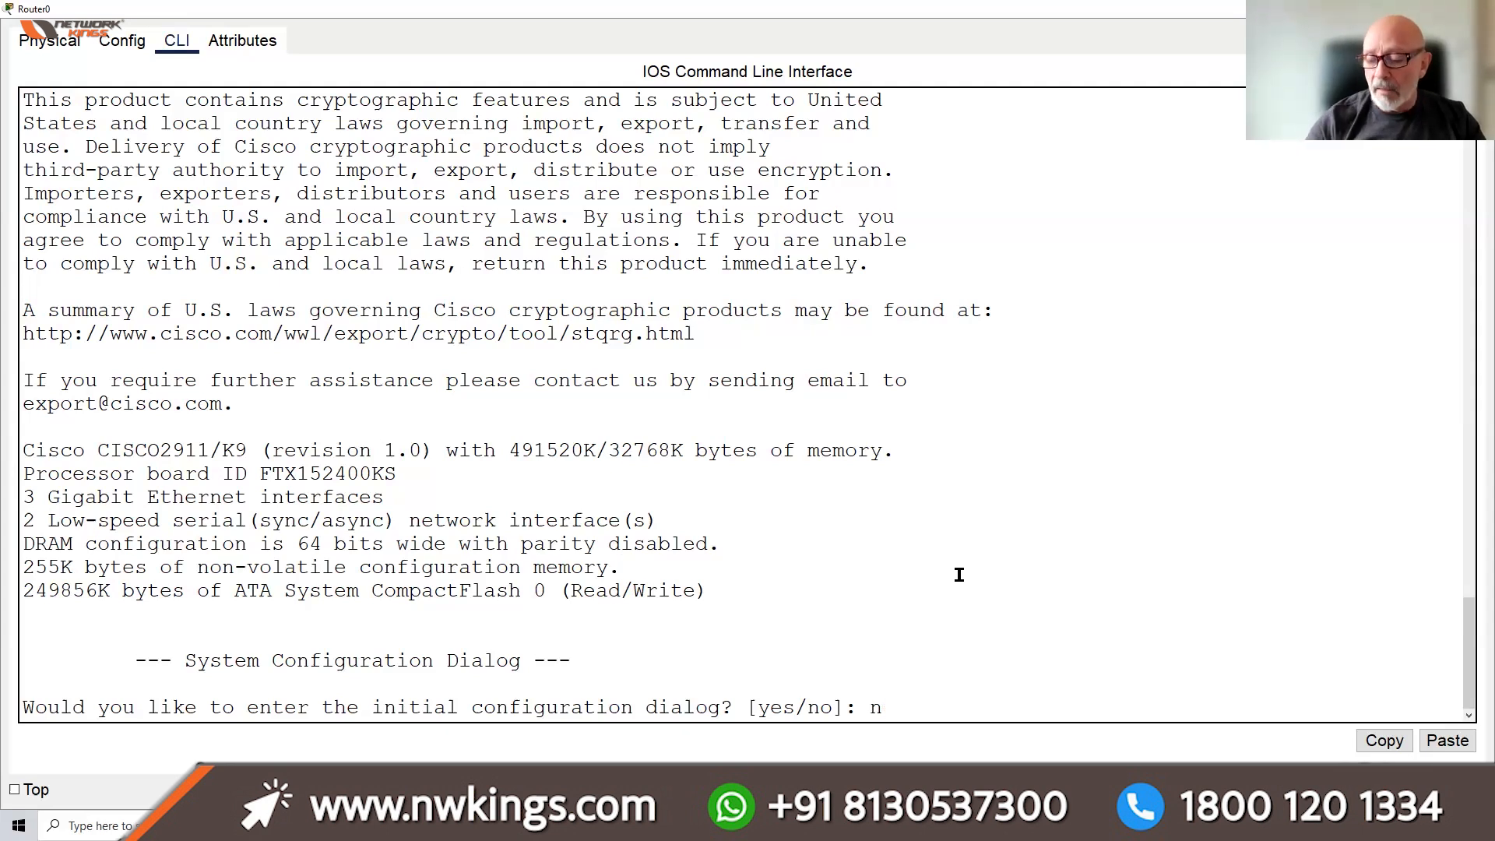
key(Return)
key(Return)
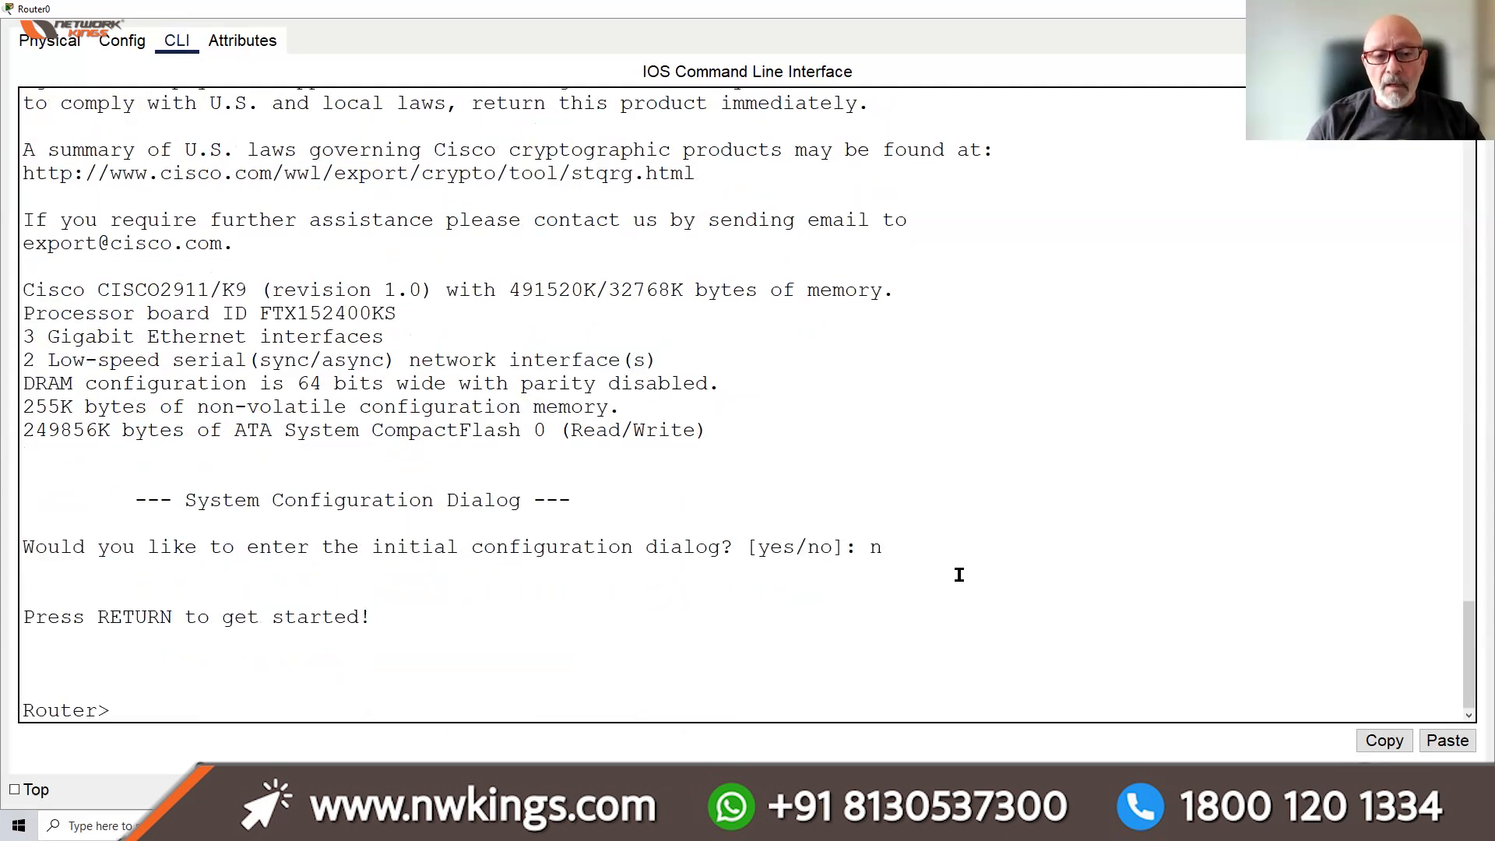
key(Return)
key(Return)
key(Return)
key(Return)
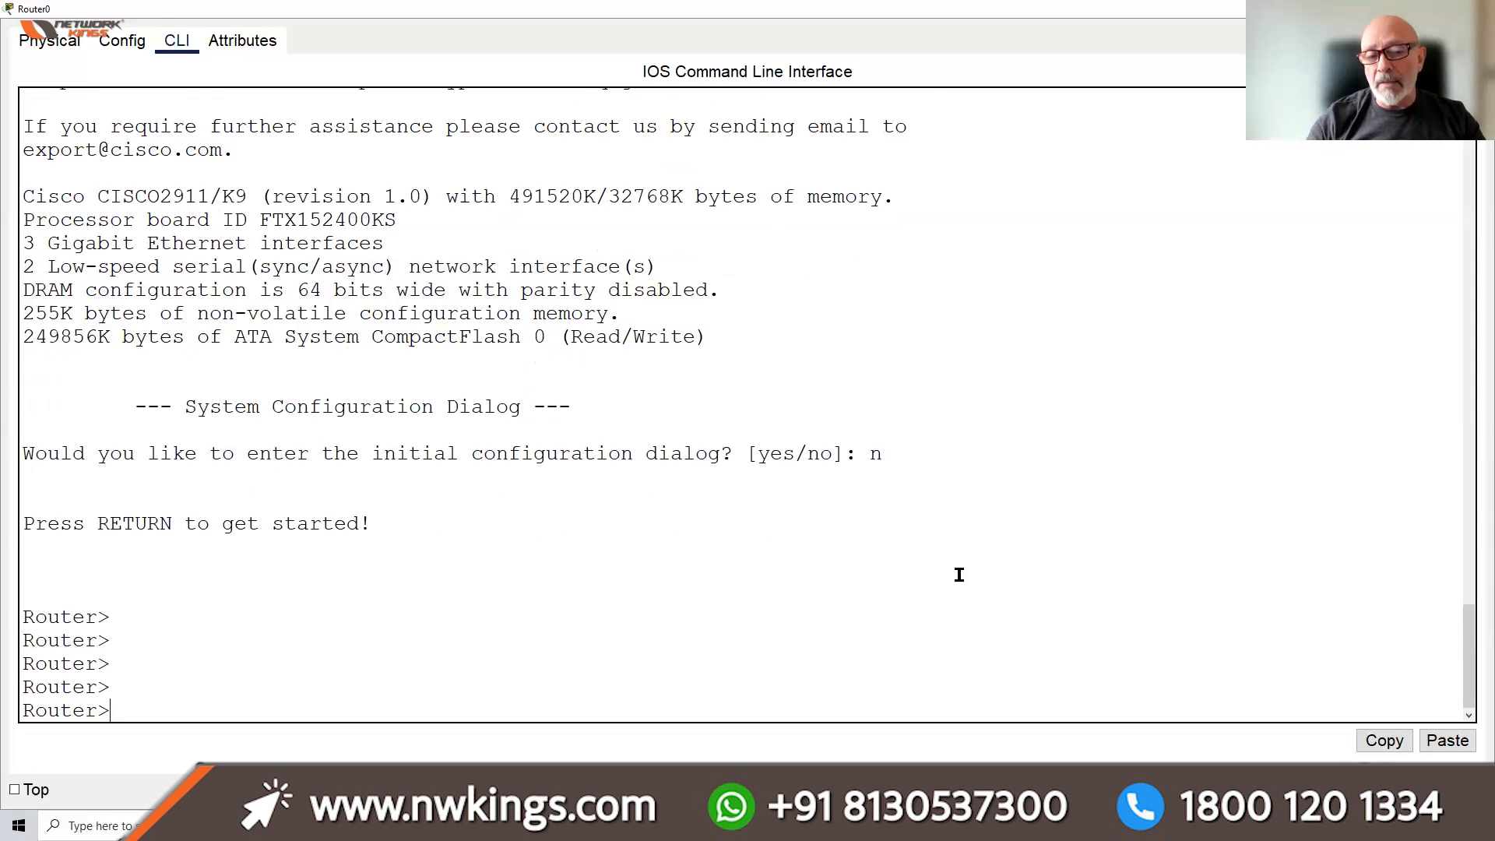
key(Return)
key(Return)
key(Return)
key(Return)
key(Return)
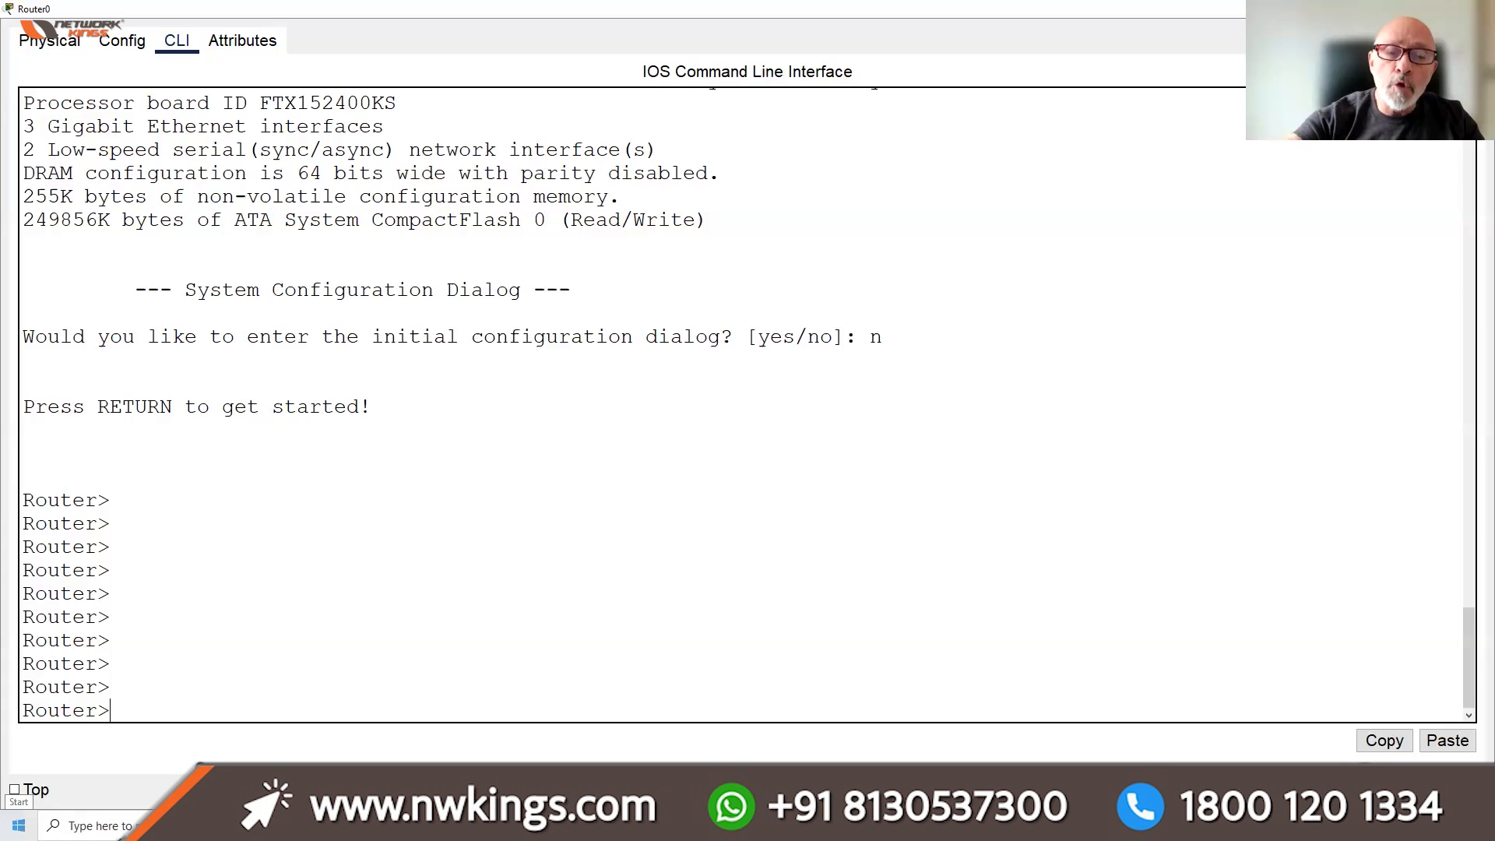
drag(102, 499, 111, 499)
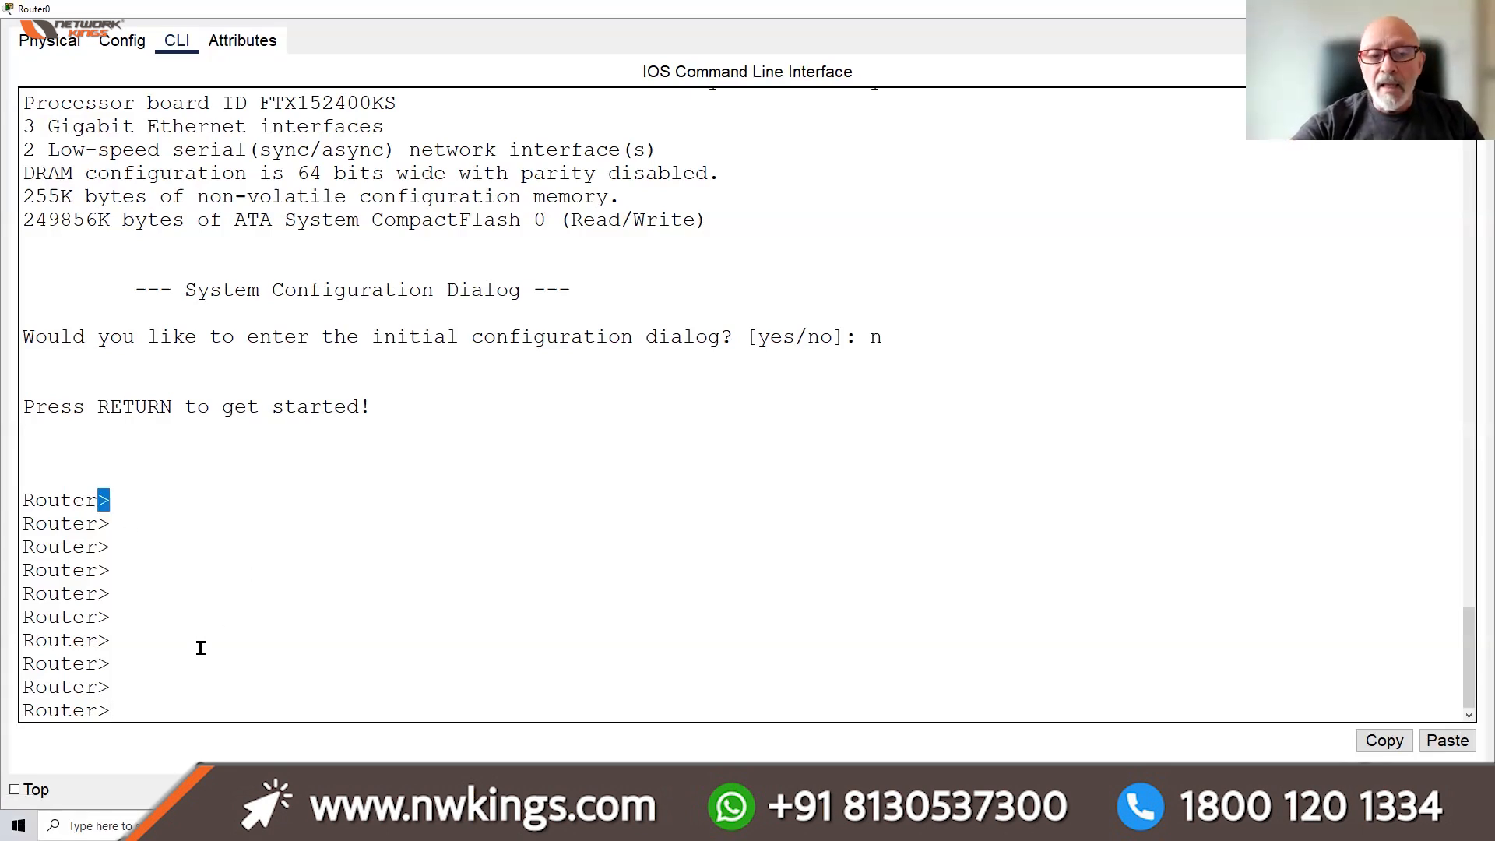
click(180, 705)
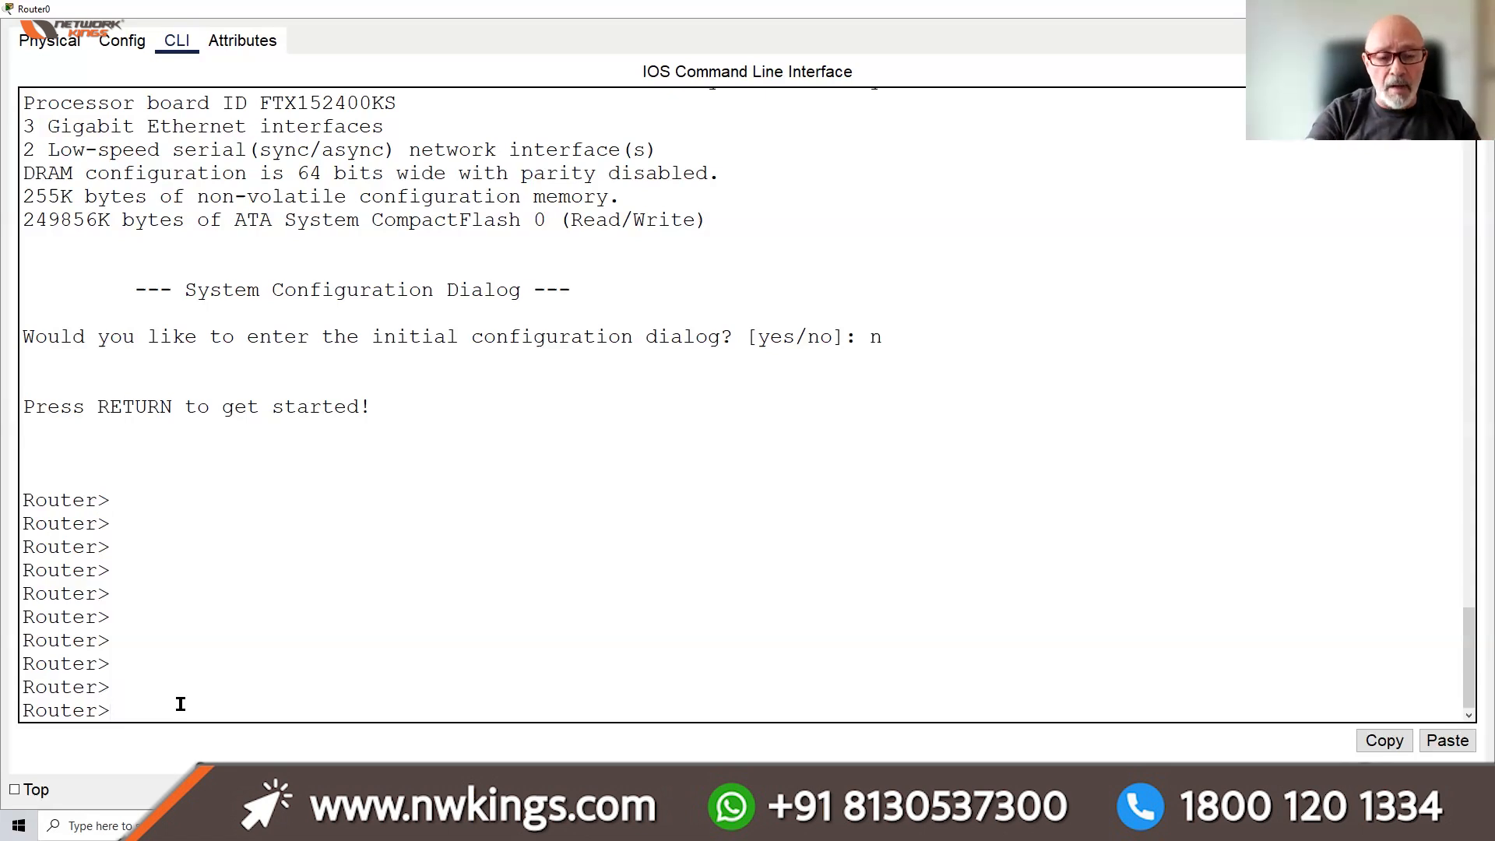
text(?)
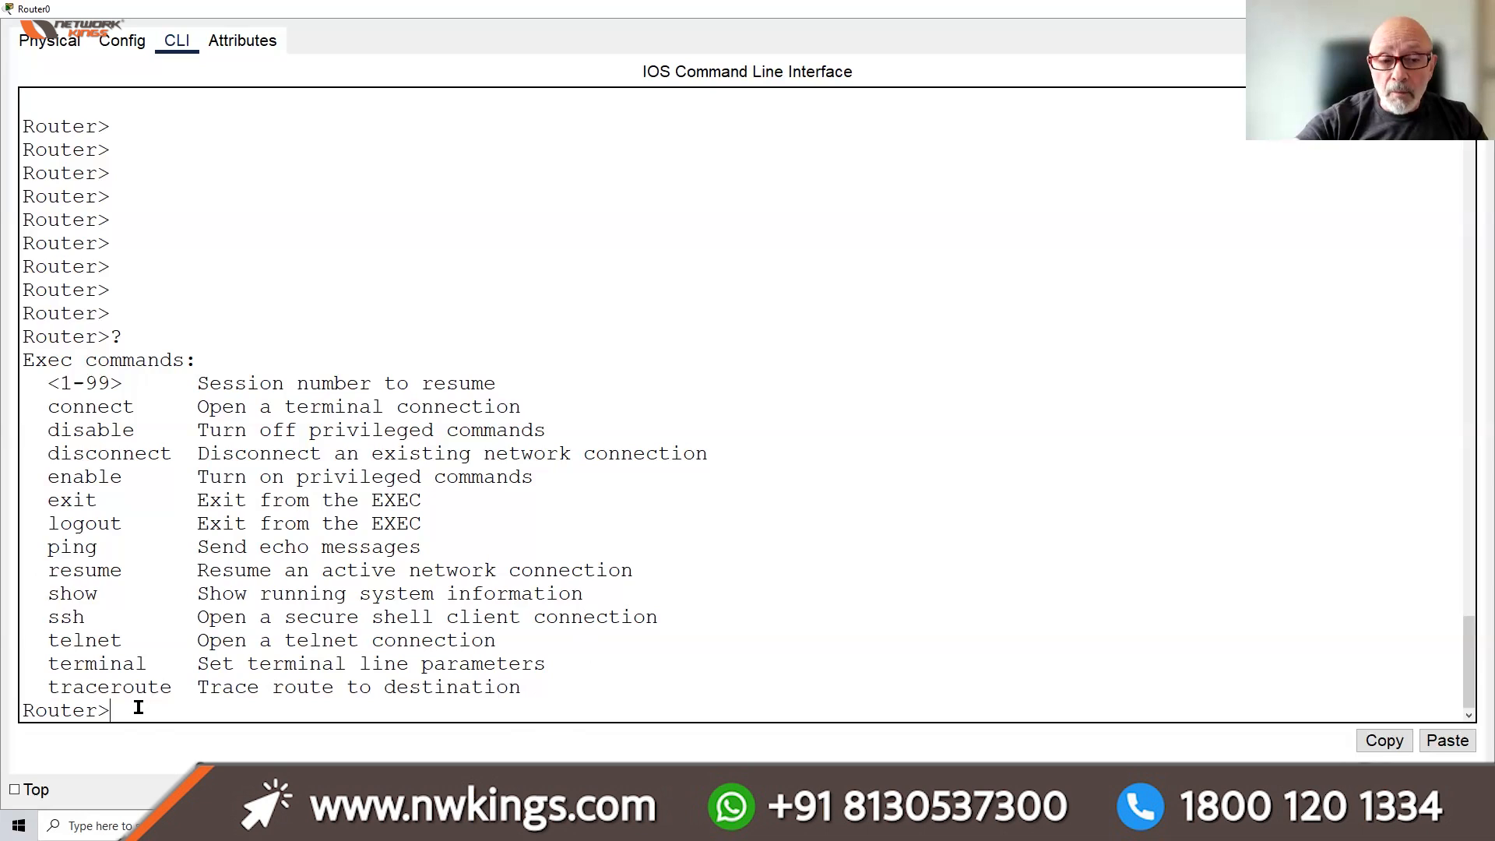
Type 'enable' at Router0's latest Router> prompt
double_click(100, 708)
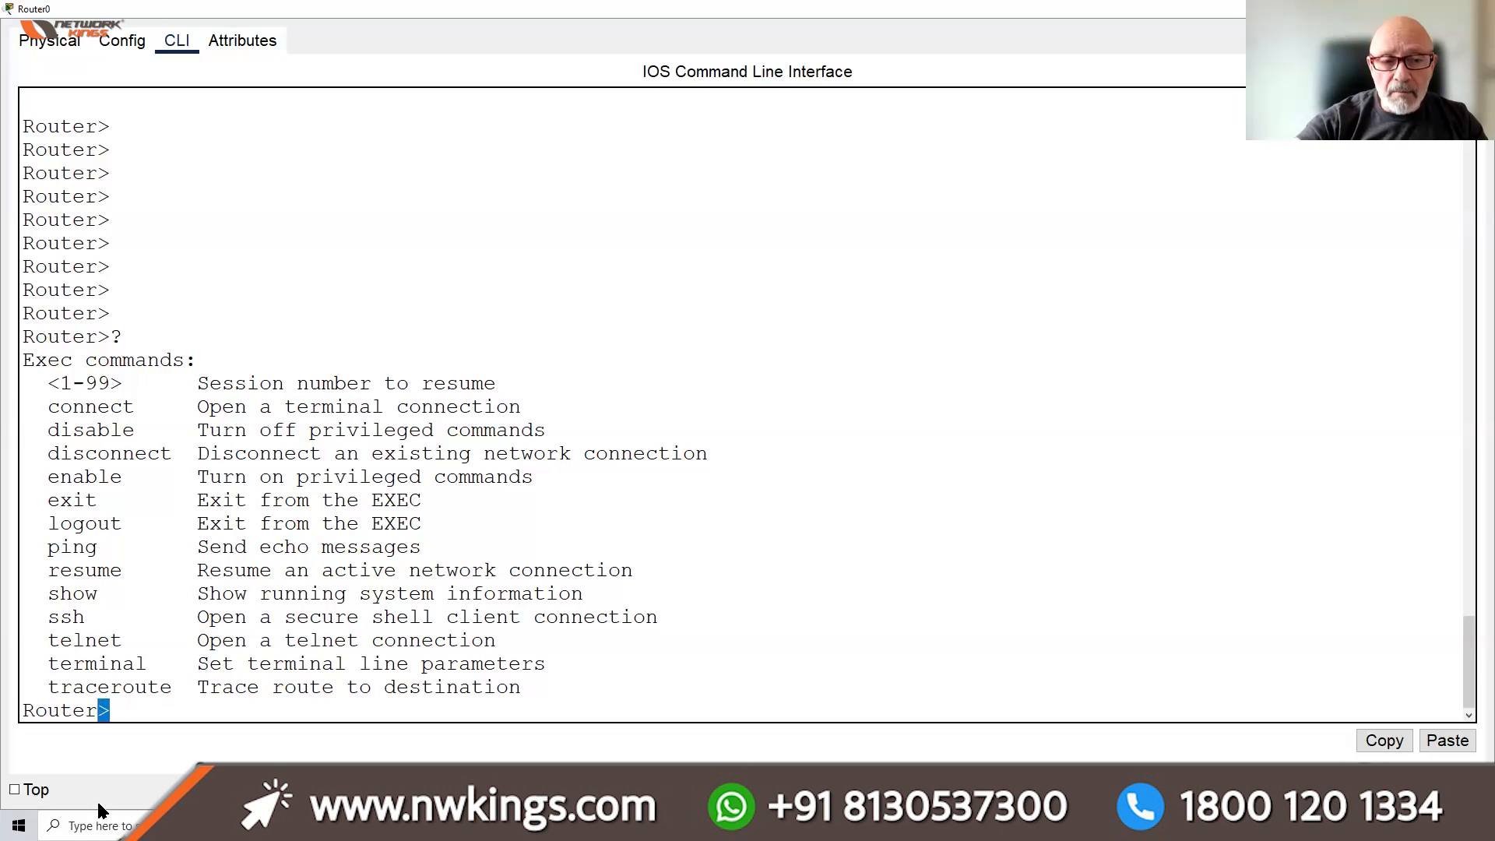
click(491, 694)
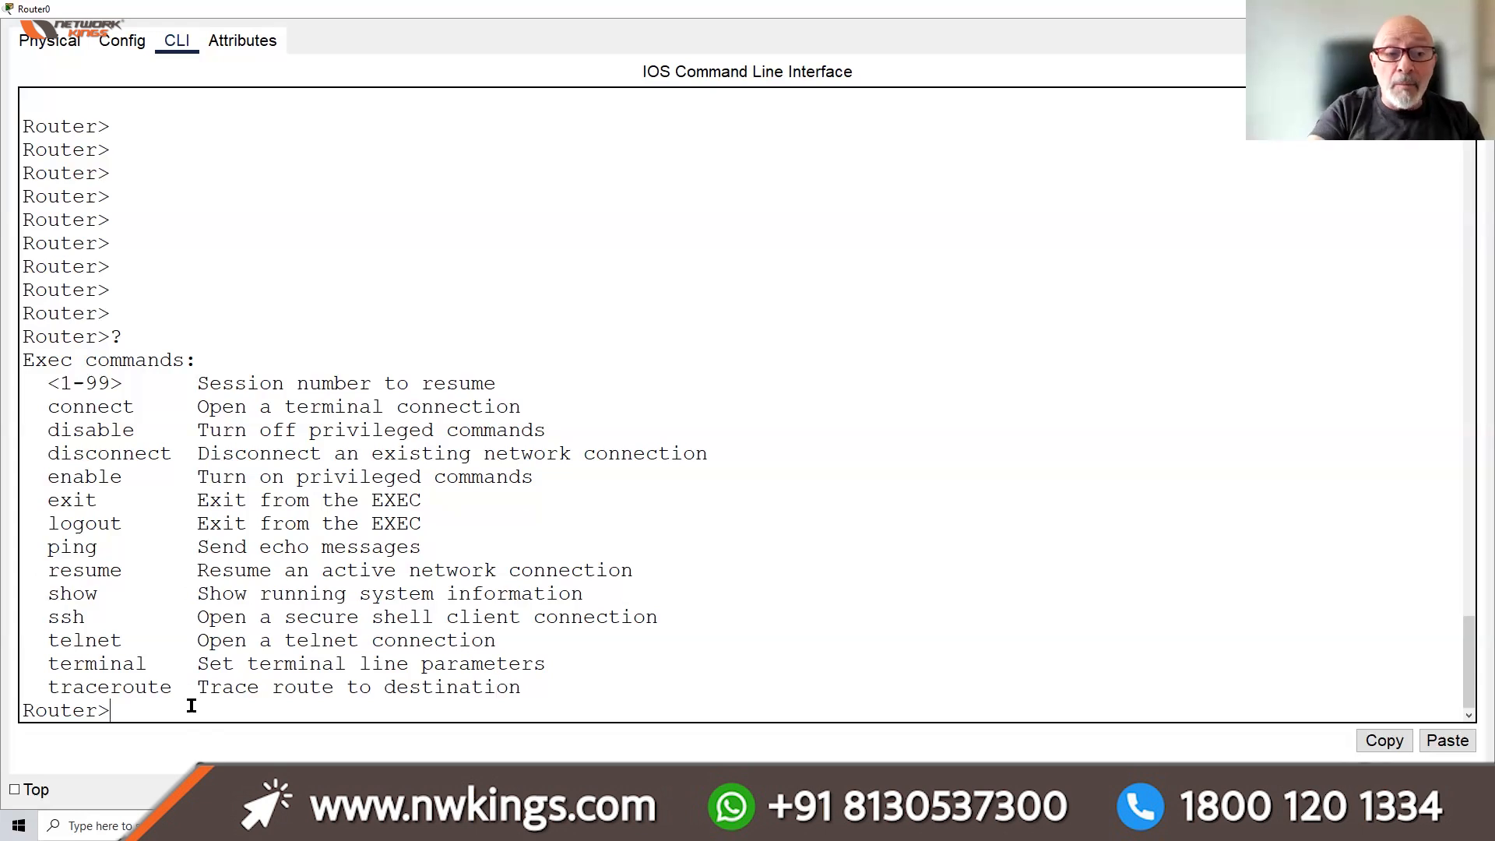
text(enable)
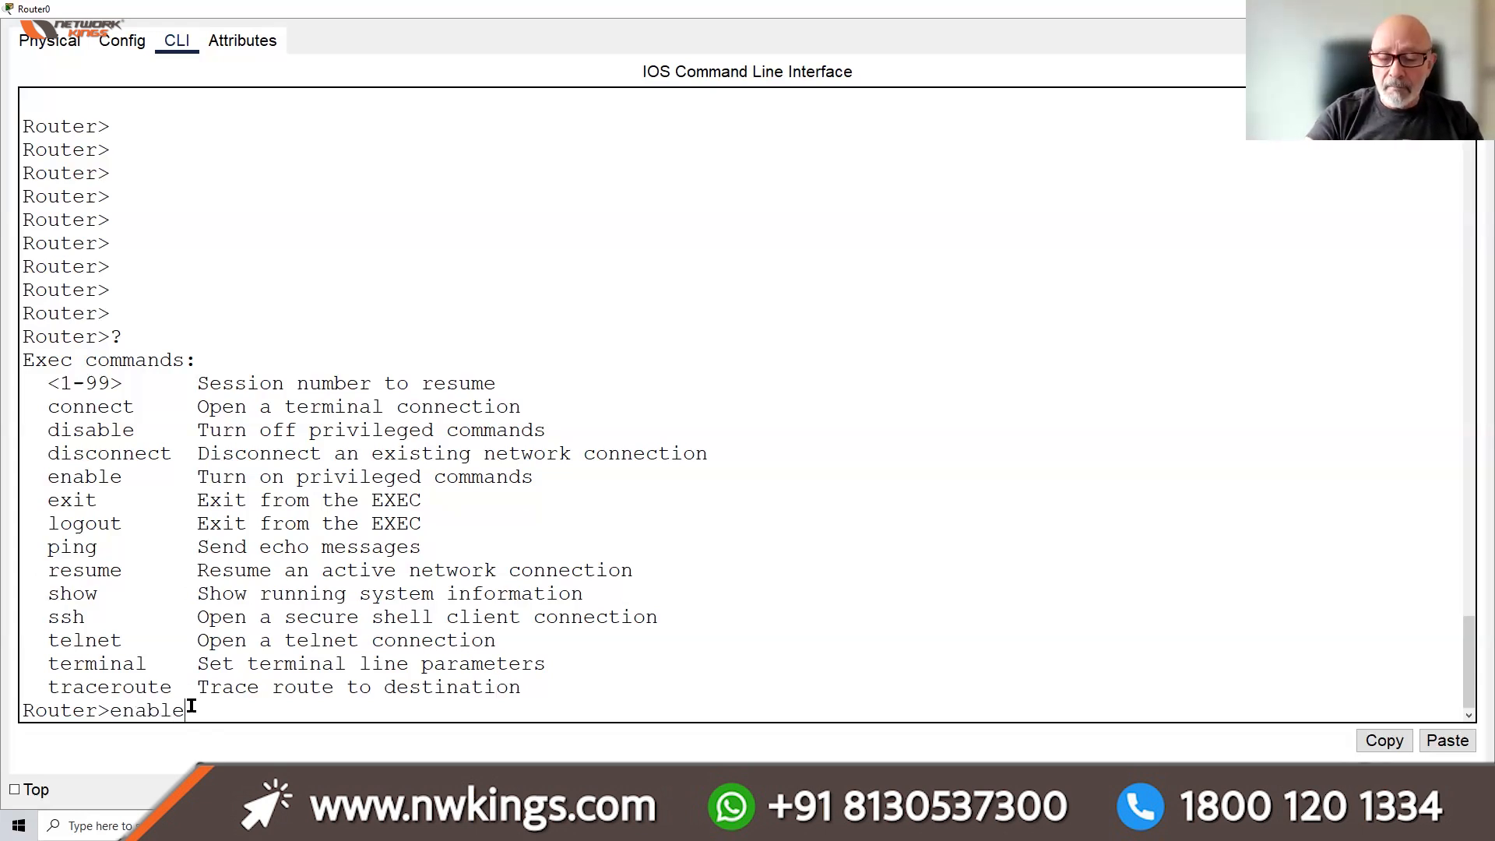
Run enable to reach Router#, pointing out its 'Turn on privileged commands' description
key(Return)
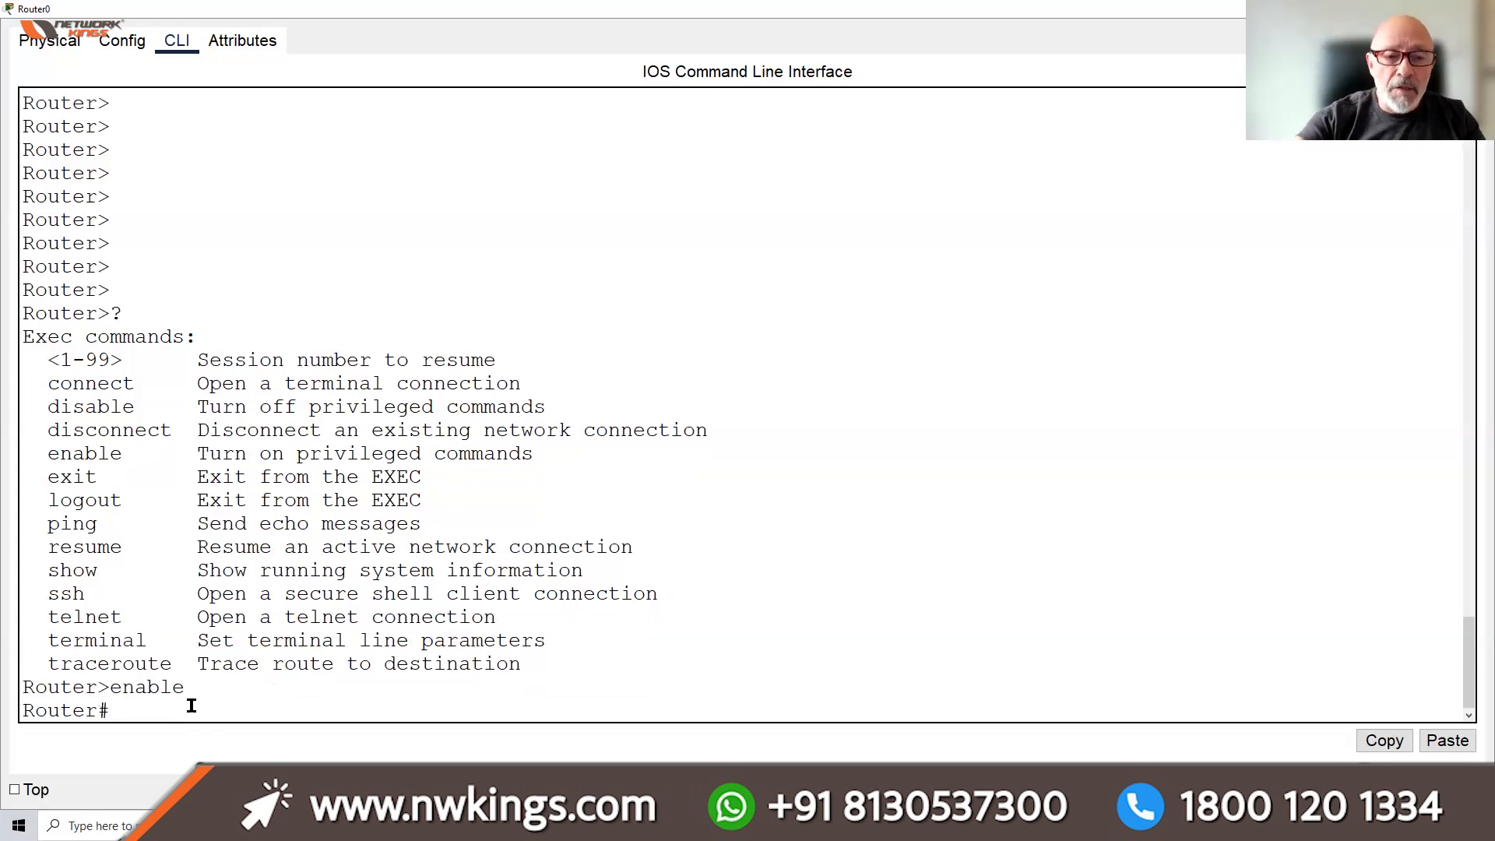
drag(190, 441, 547, 458)
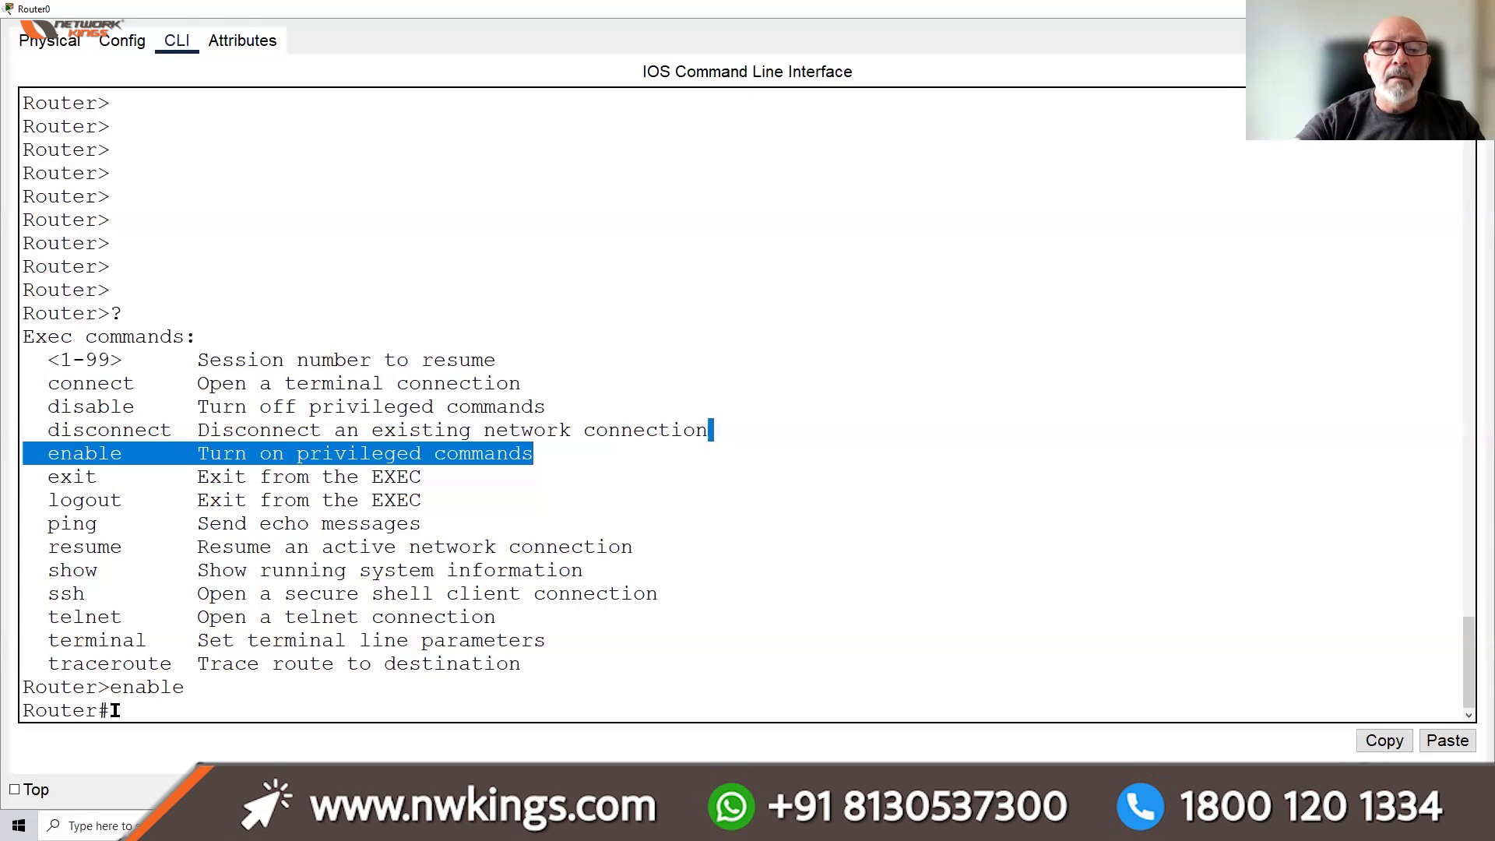
drag(115, 710, 22, 710)
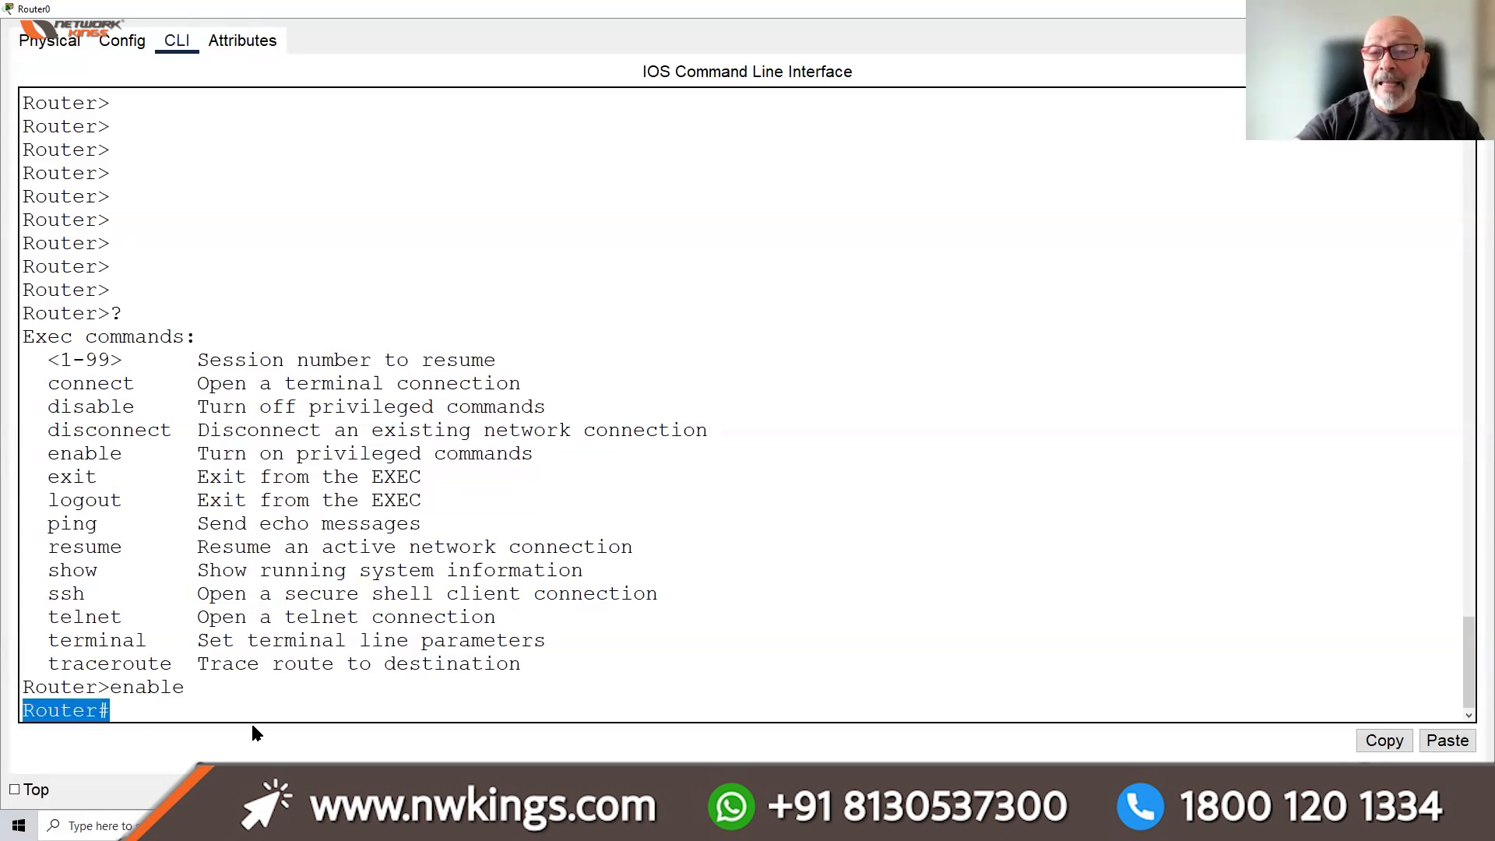
drag(187, 687, 113, 687)
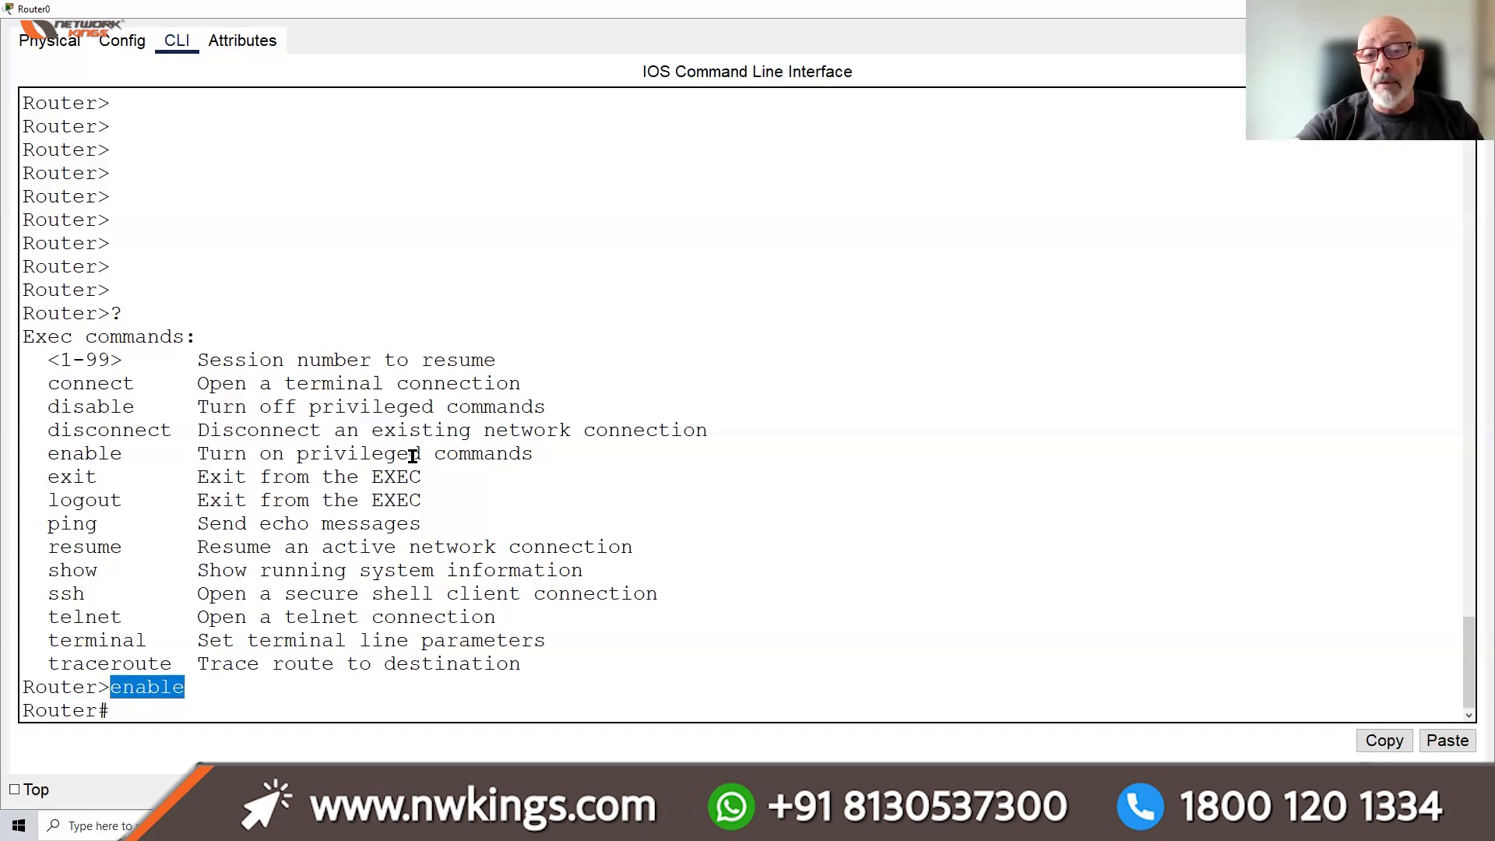
click(221, 715)
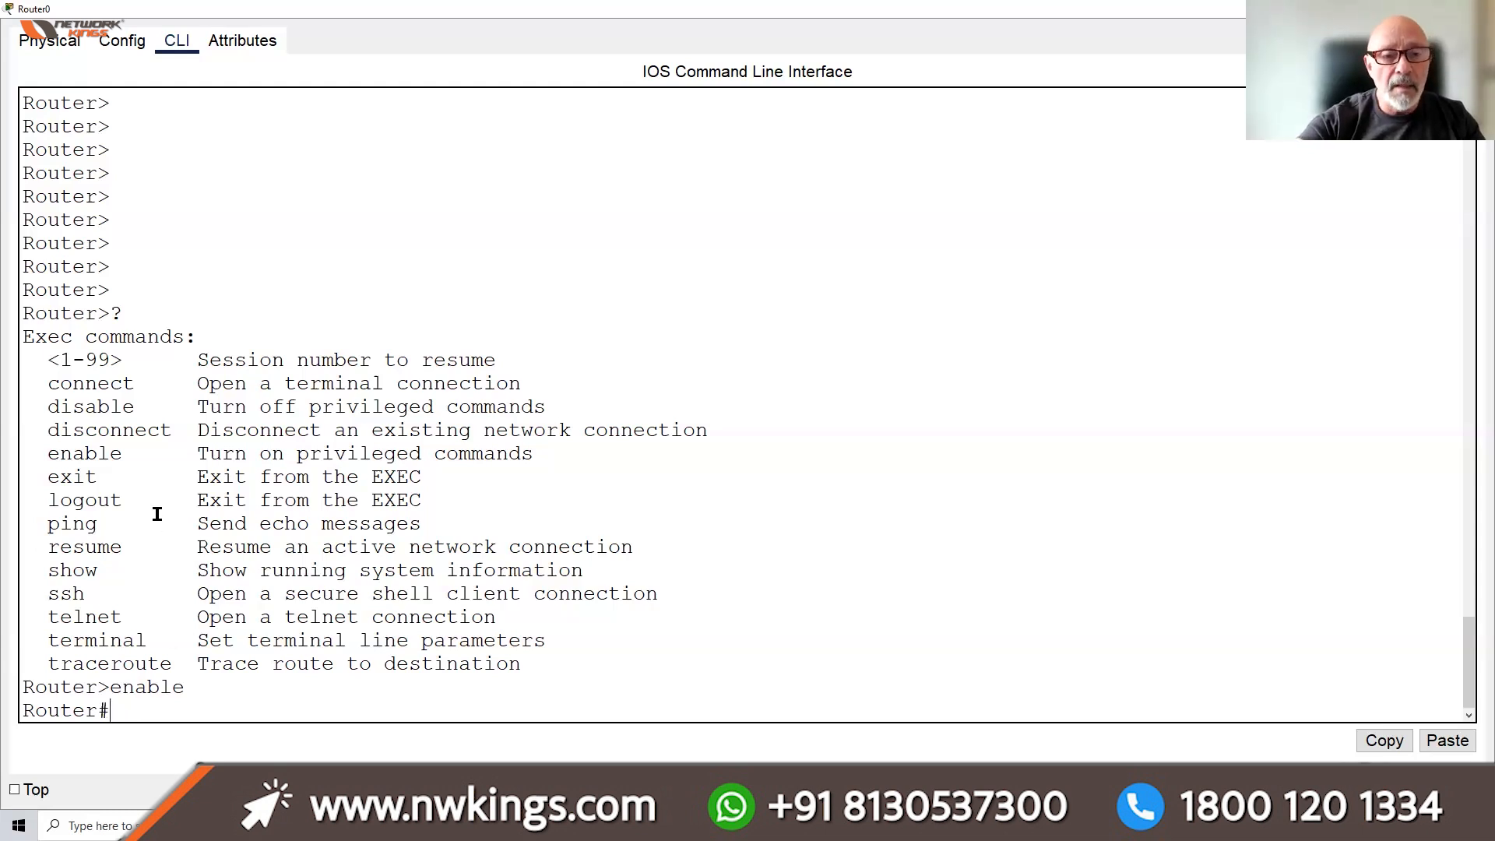
drag(171, 453, 521, 456)
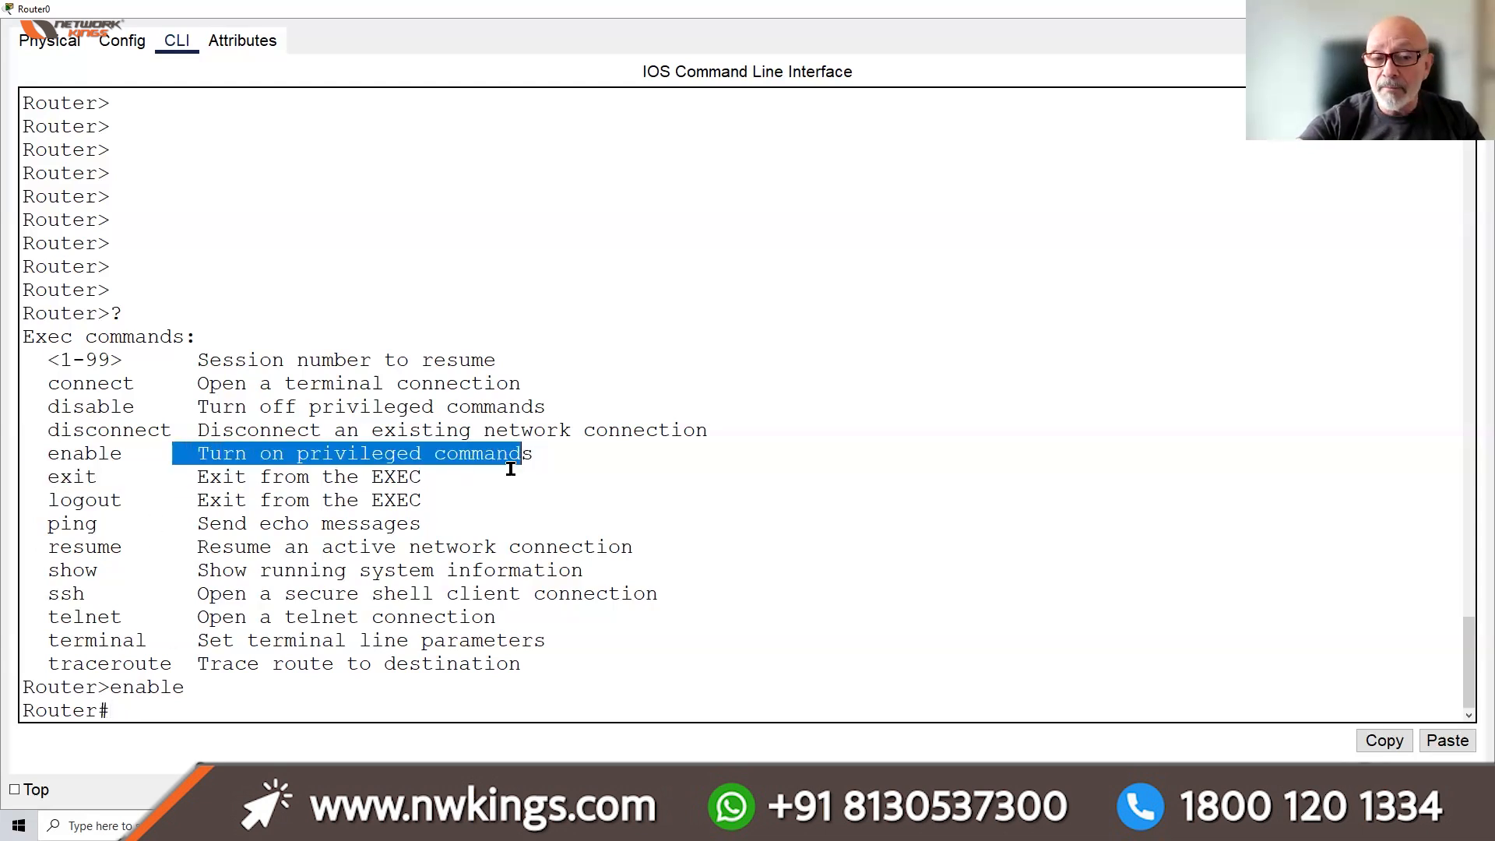
click(143, 708)
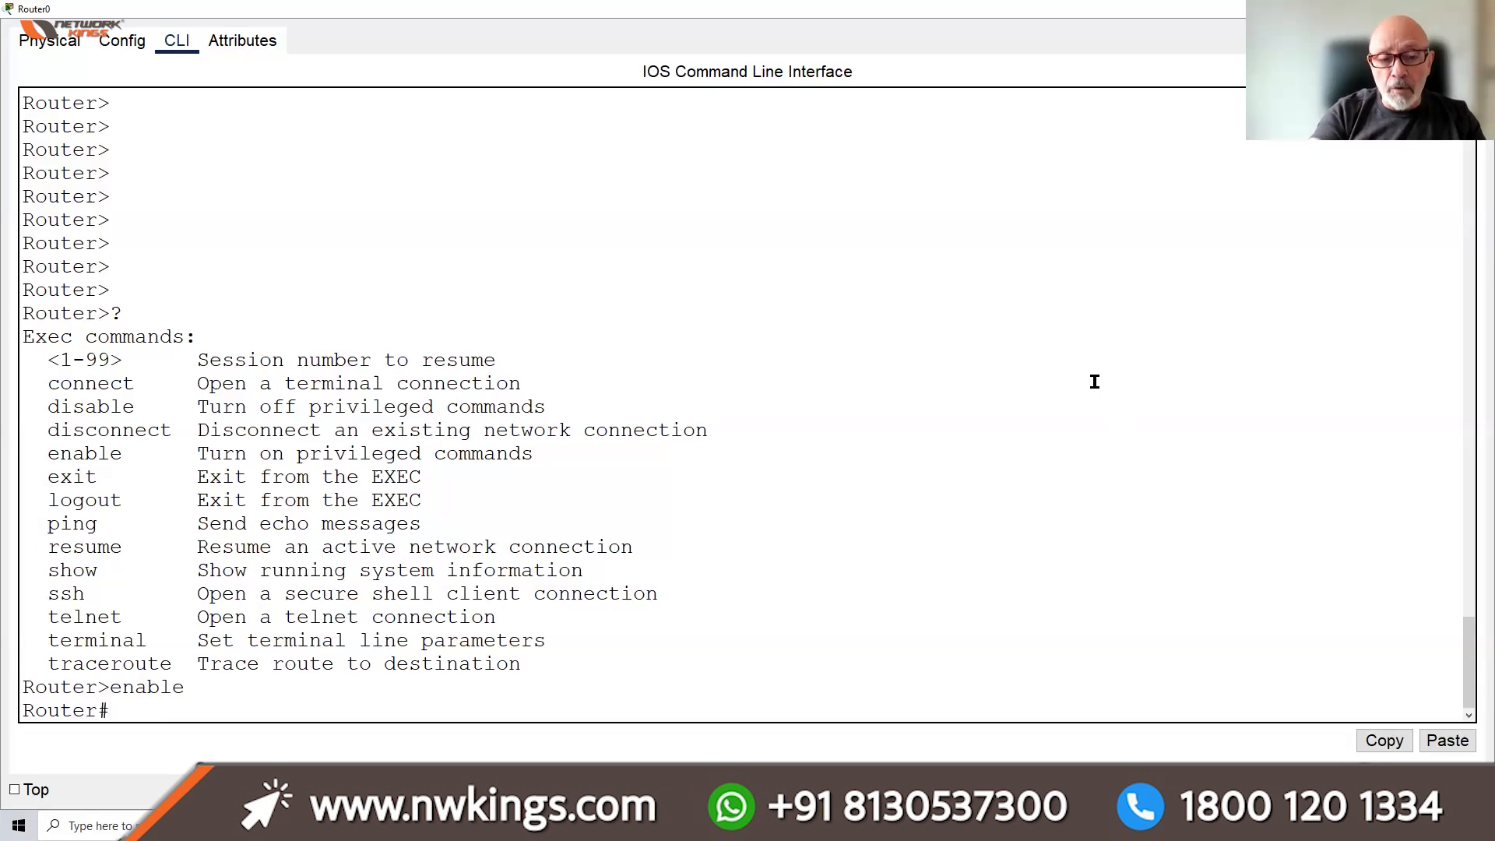
List all privileged commands with '?', then those beginning with c using 'c?'
text(?)
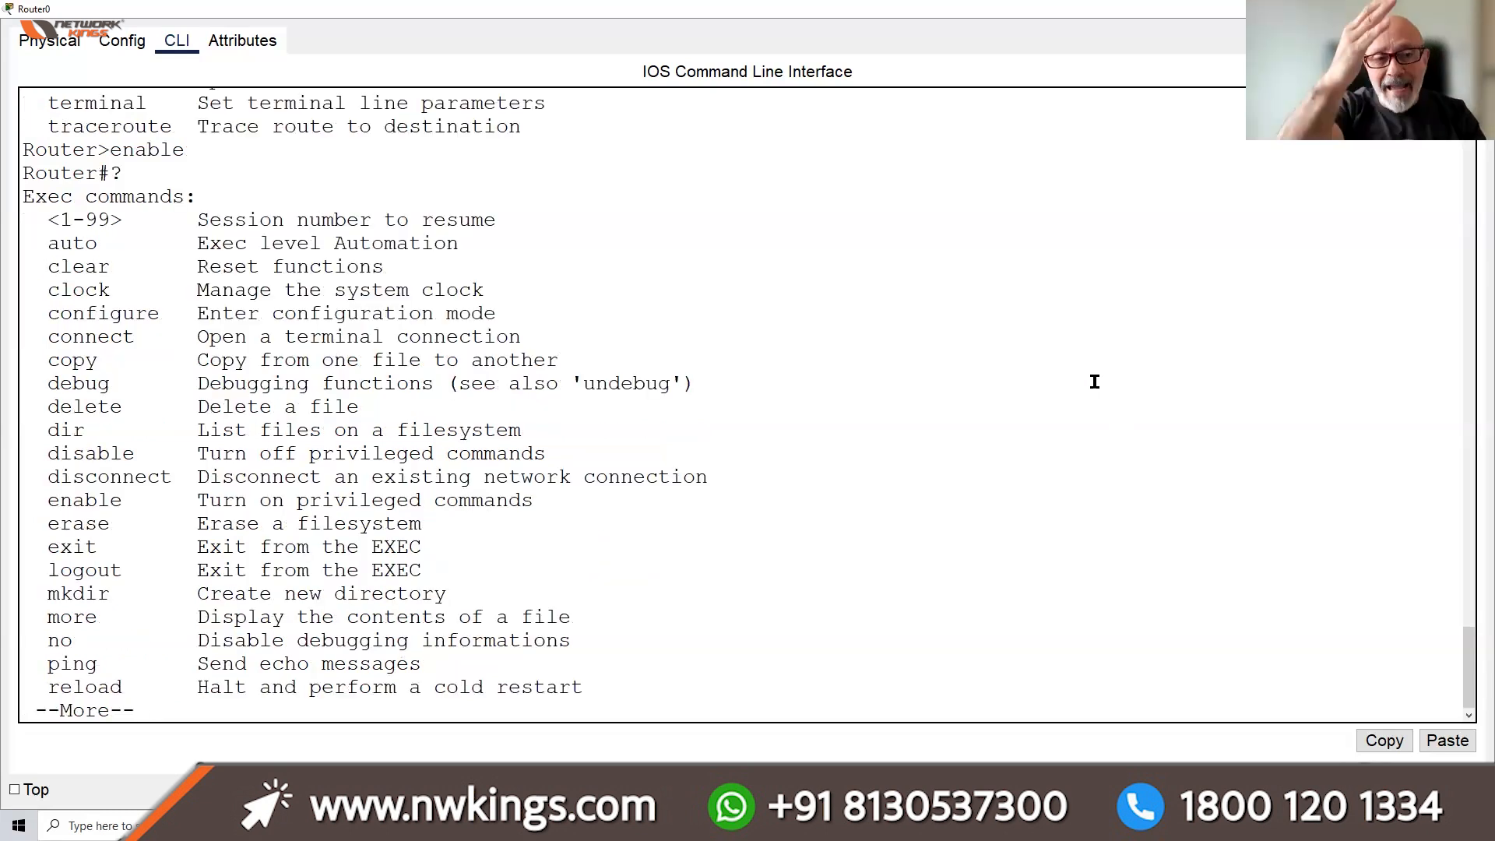
key(space)
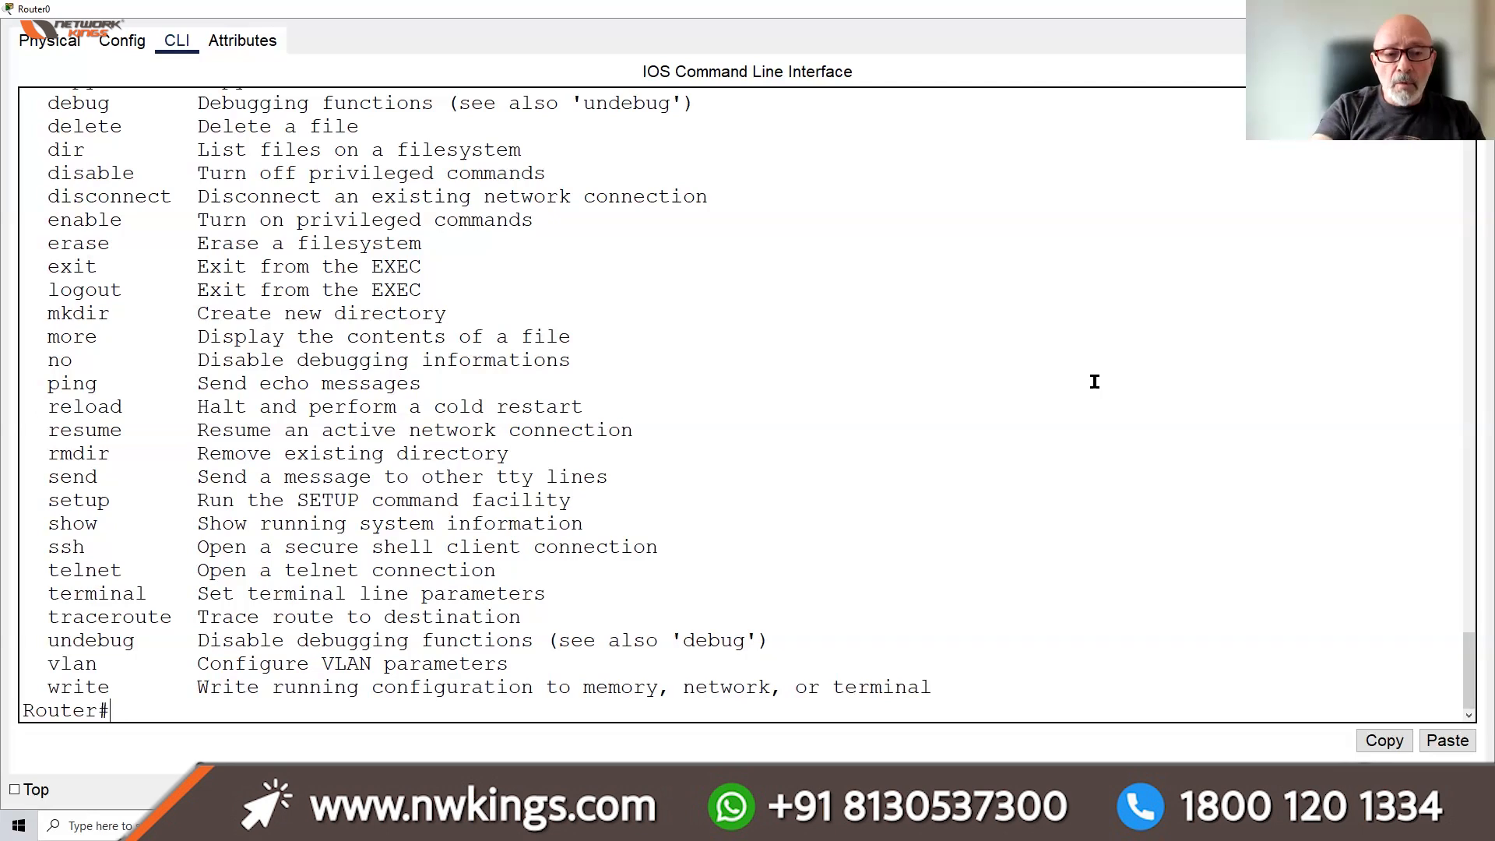
text(c)
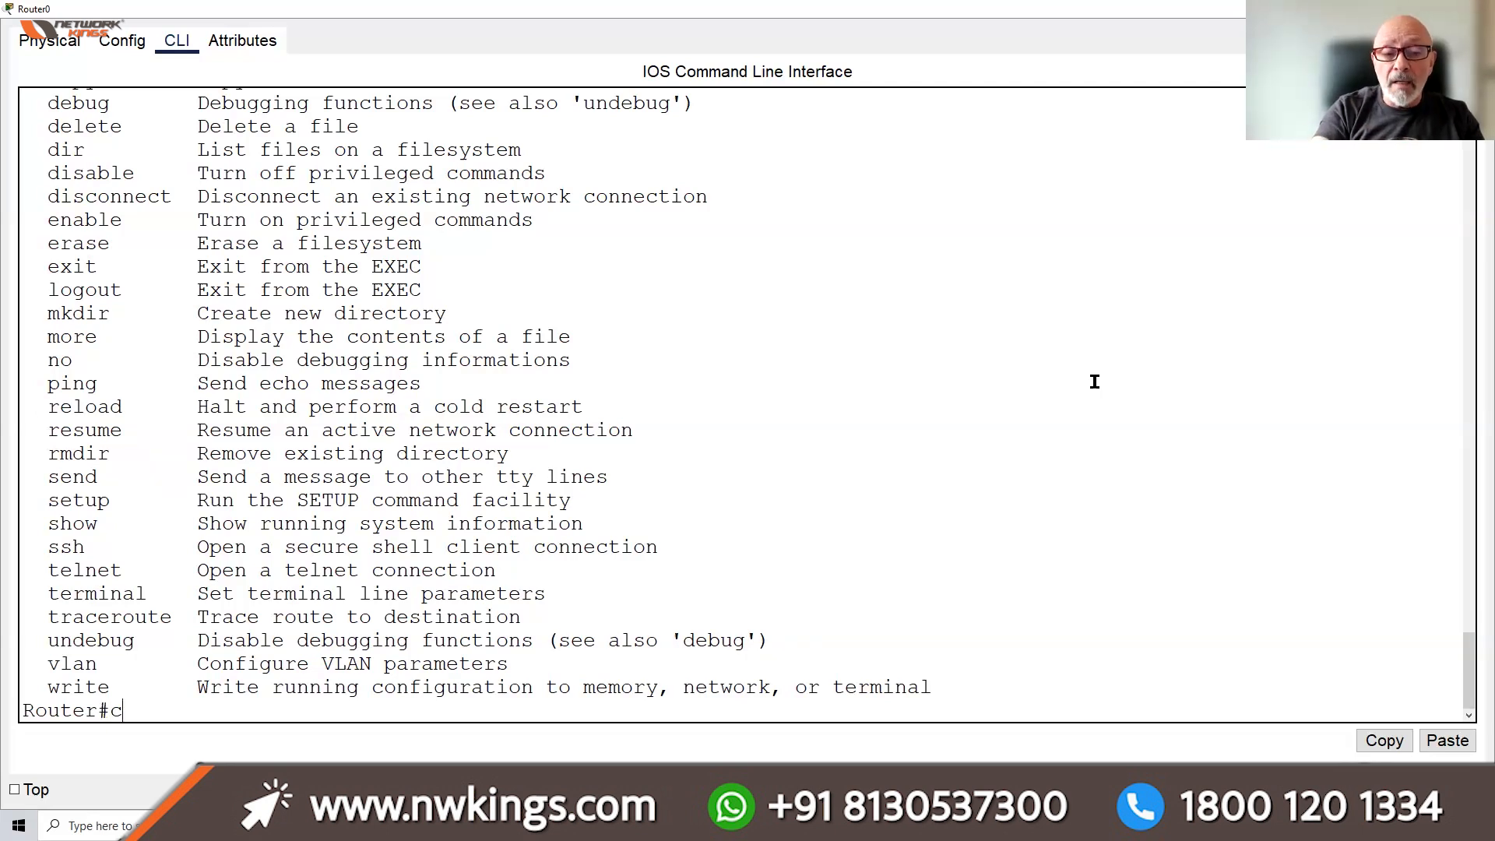
text(?)
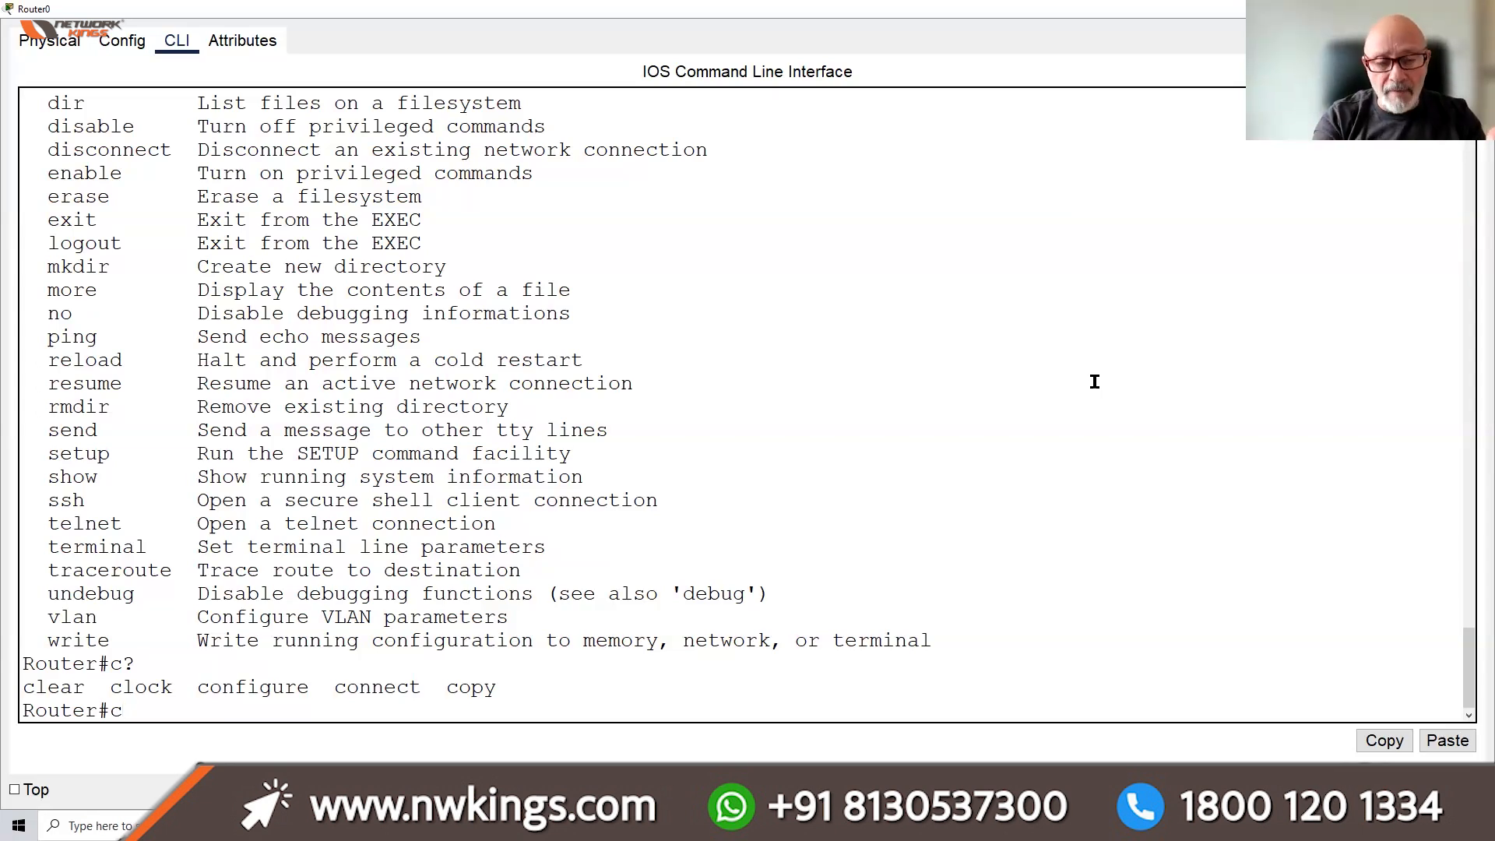
Build 'clock set 10:49:30 8 December 2024', checking '?' help at each argument
text(lock)
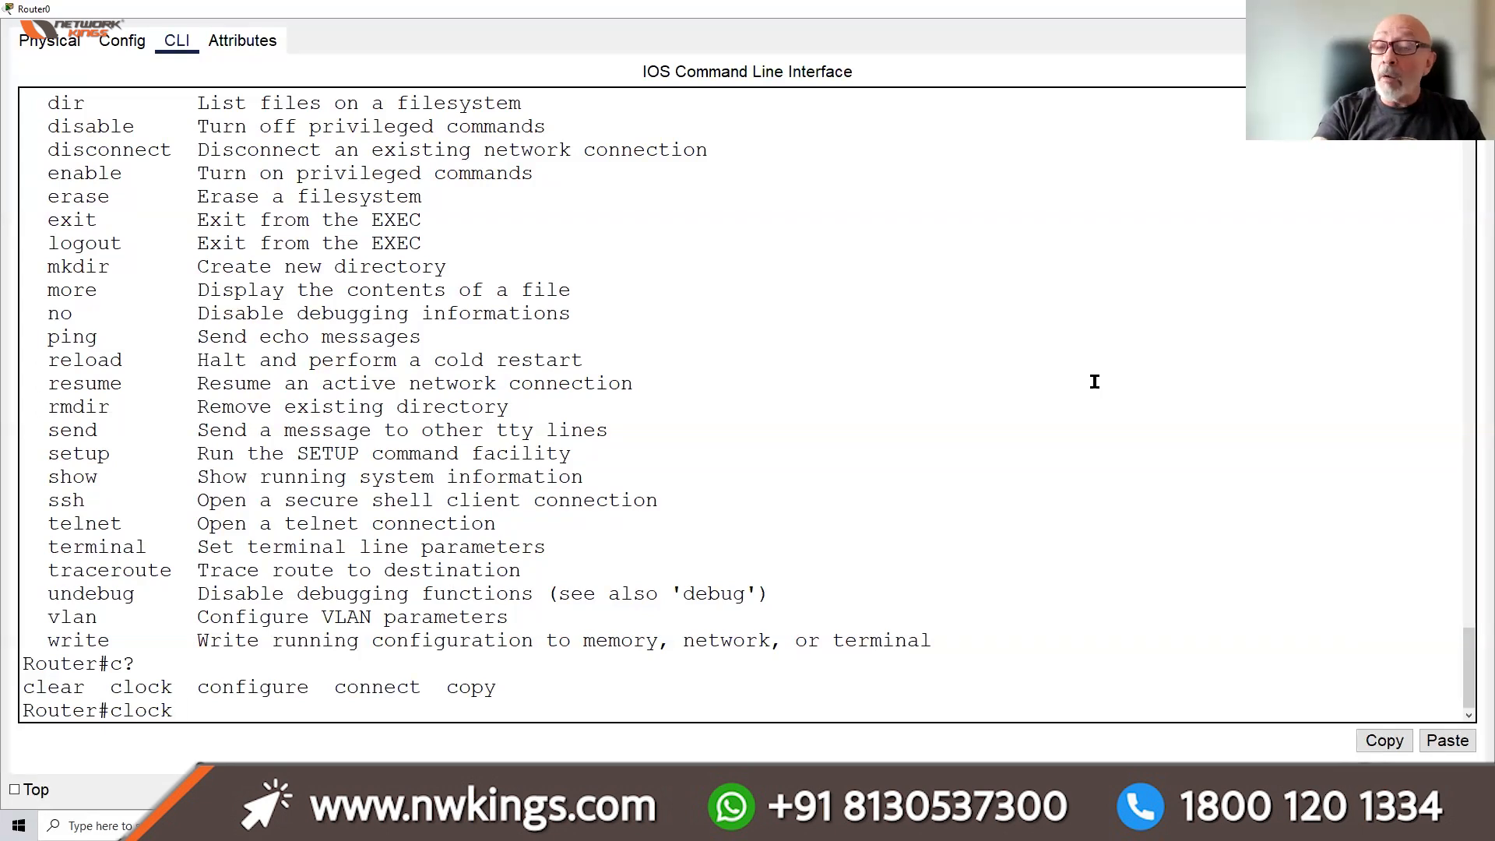
text( ?)
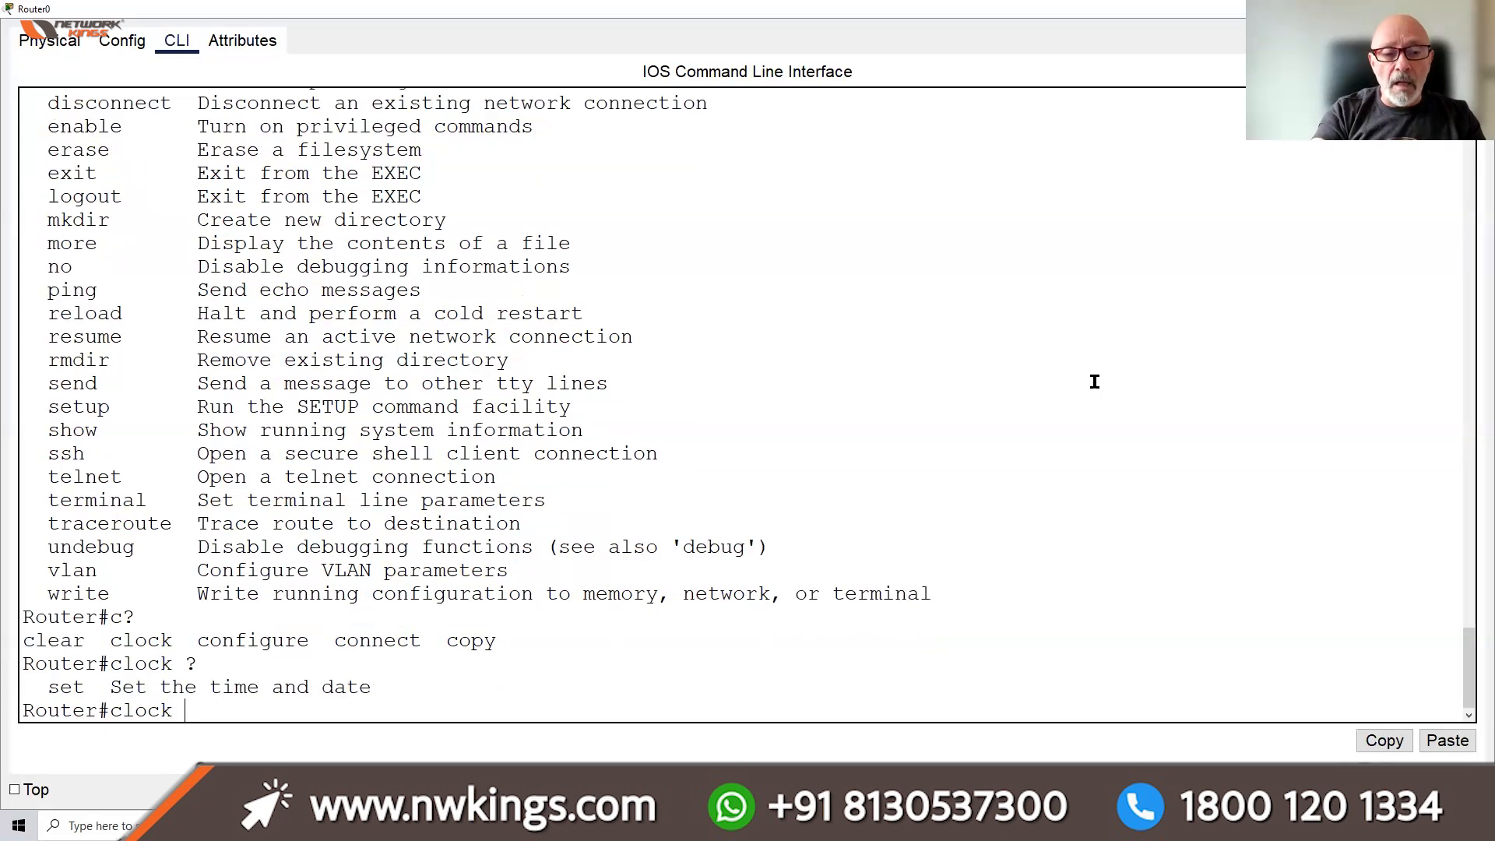
text(se)
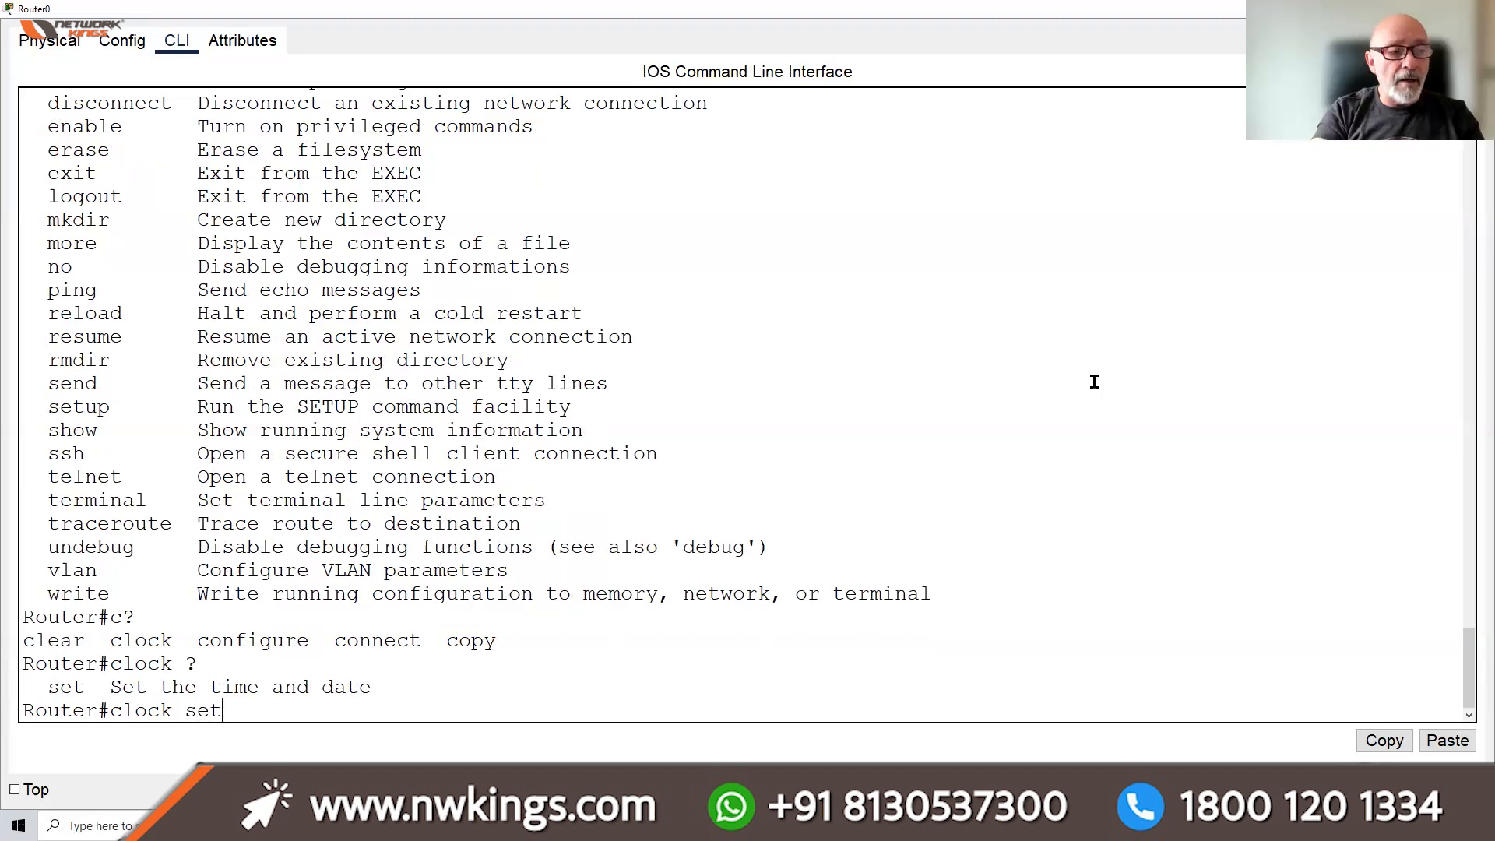
text(t)
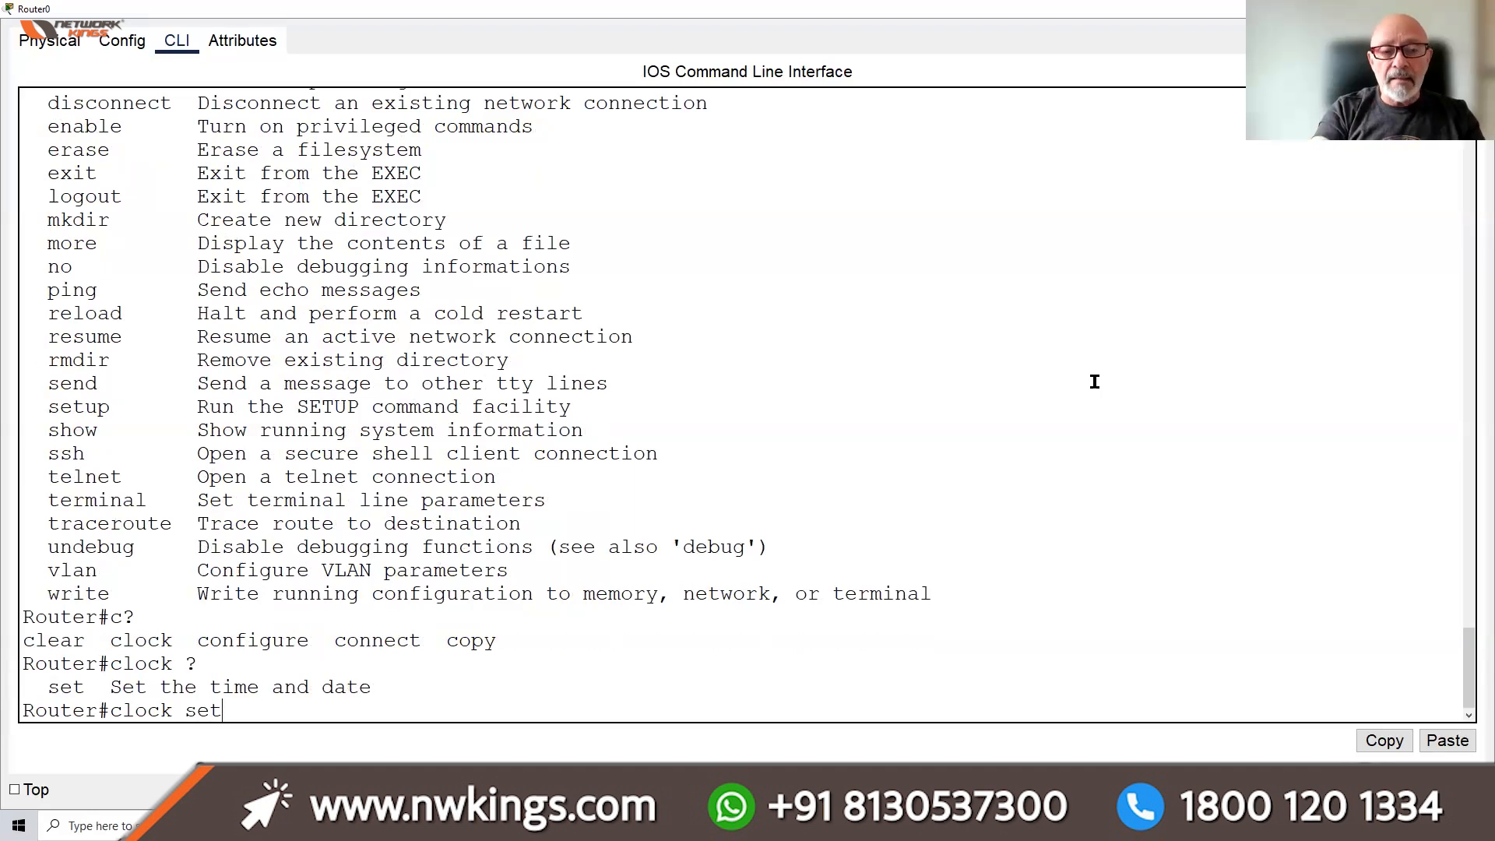
text( ?)
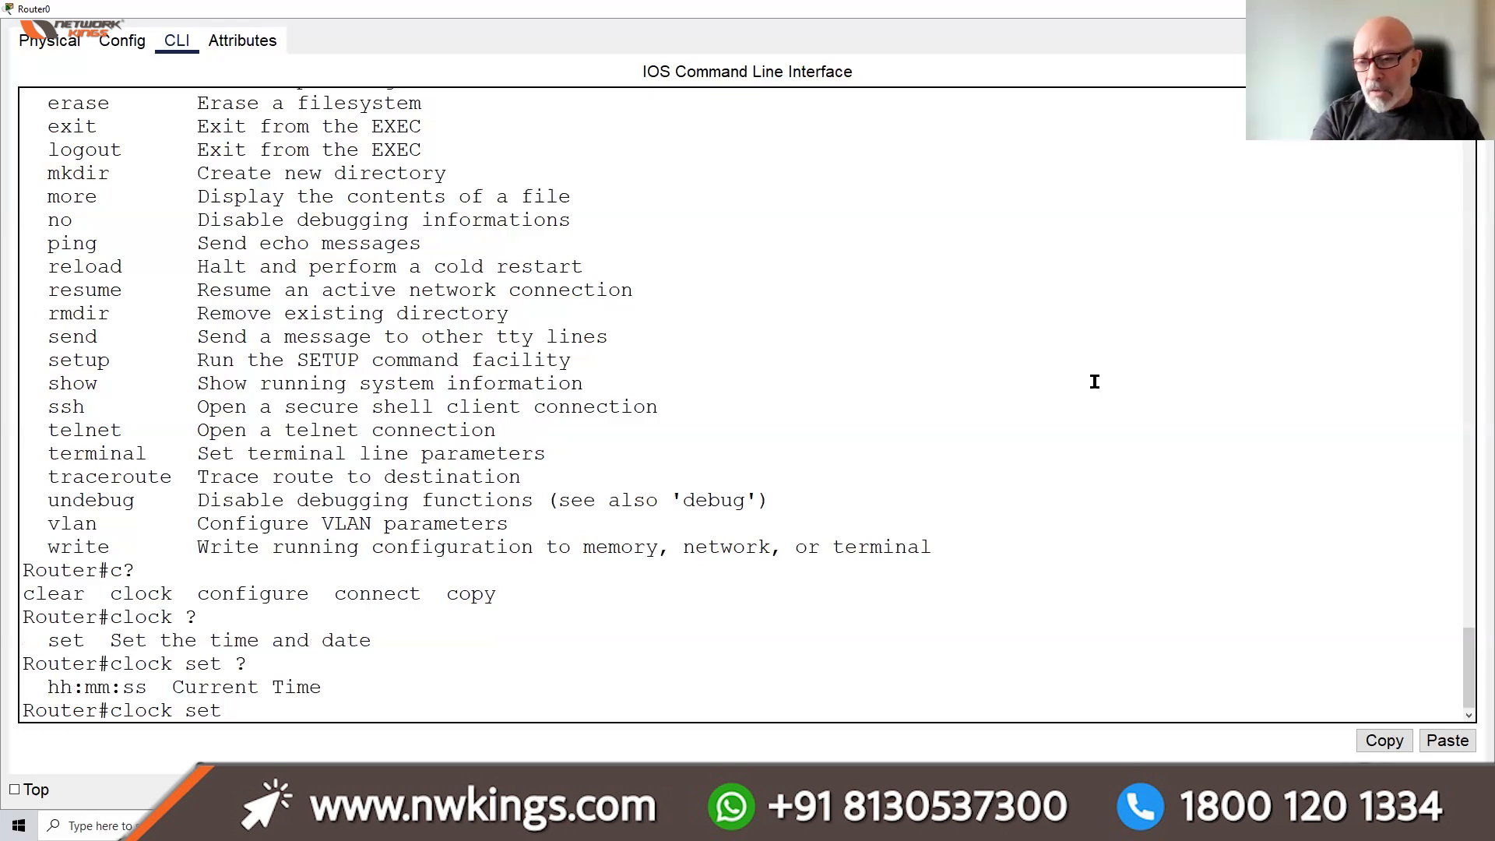
text(10)
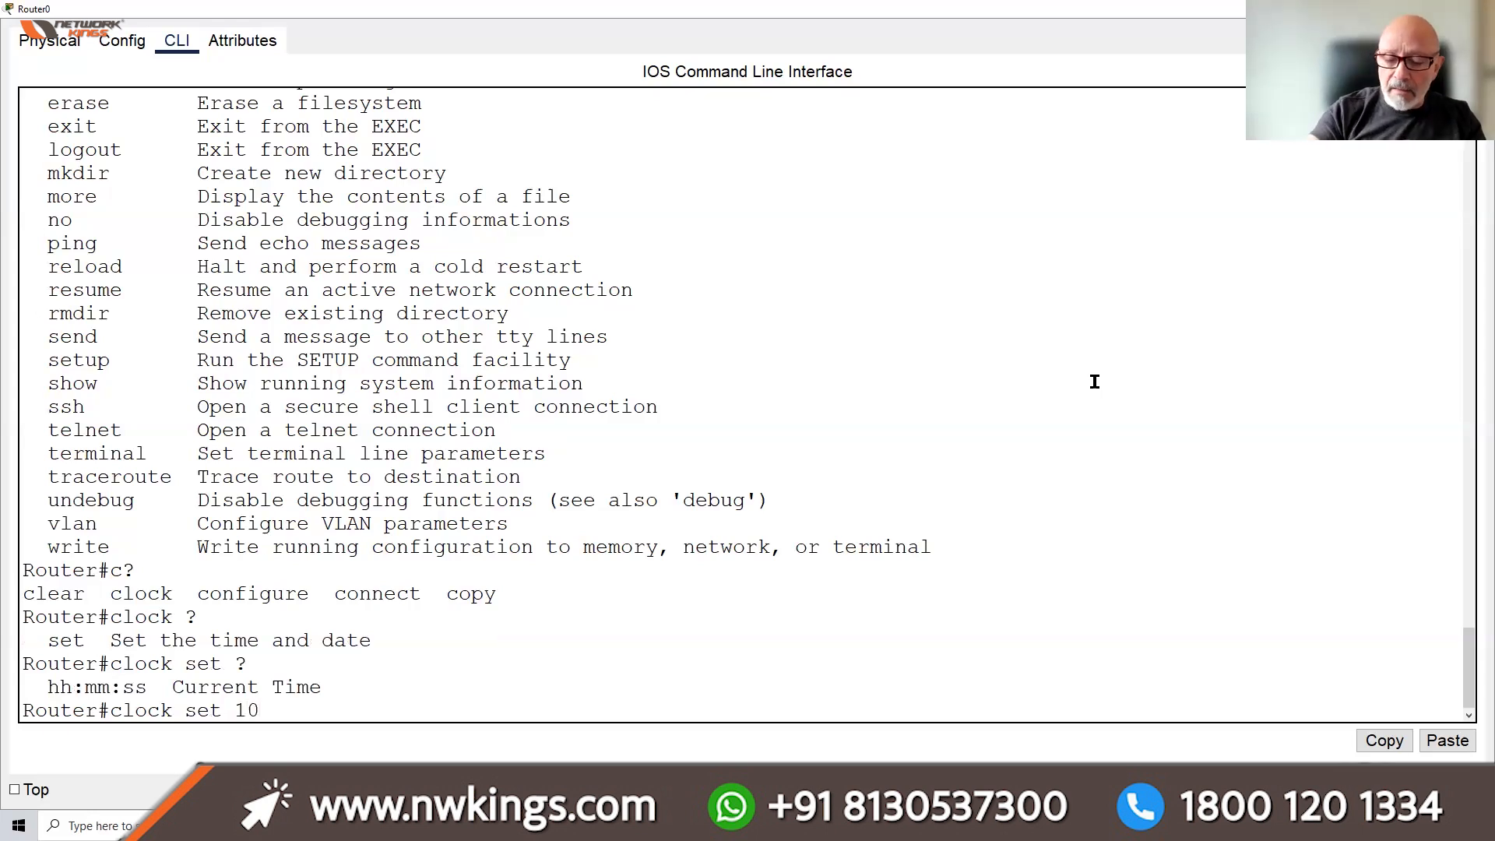
text(:49)
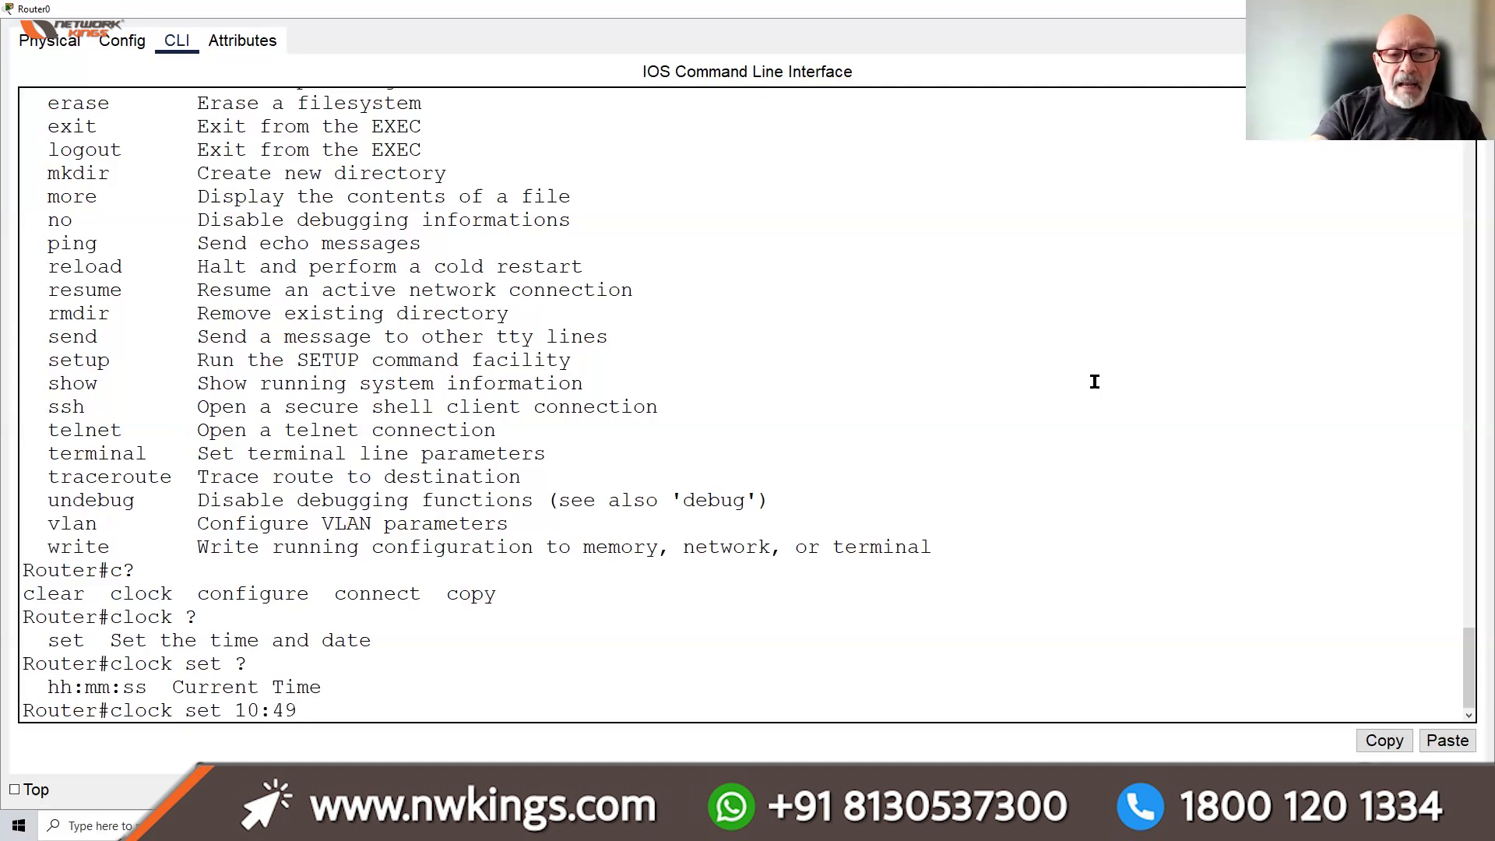
text(:30)
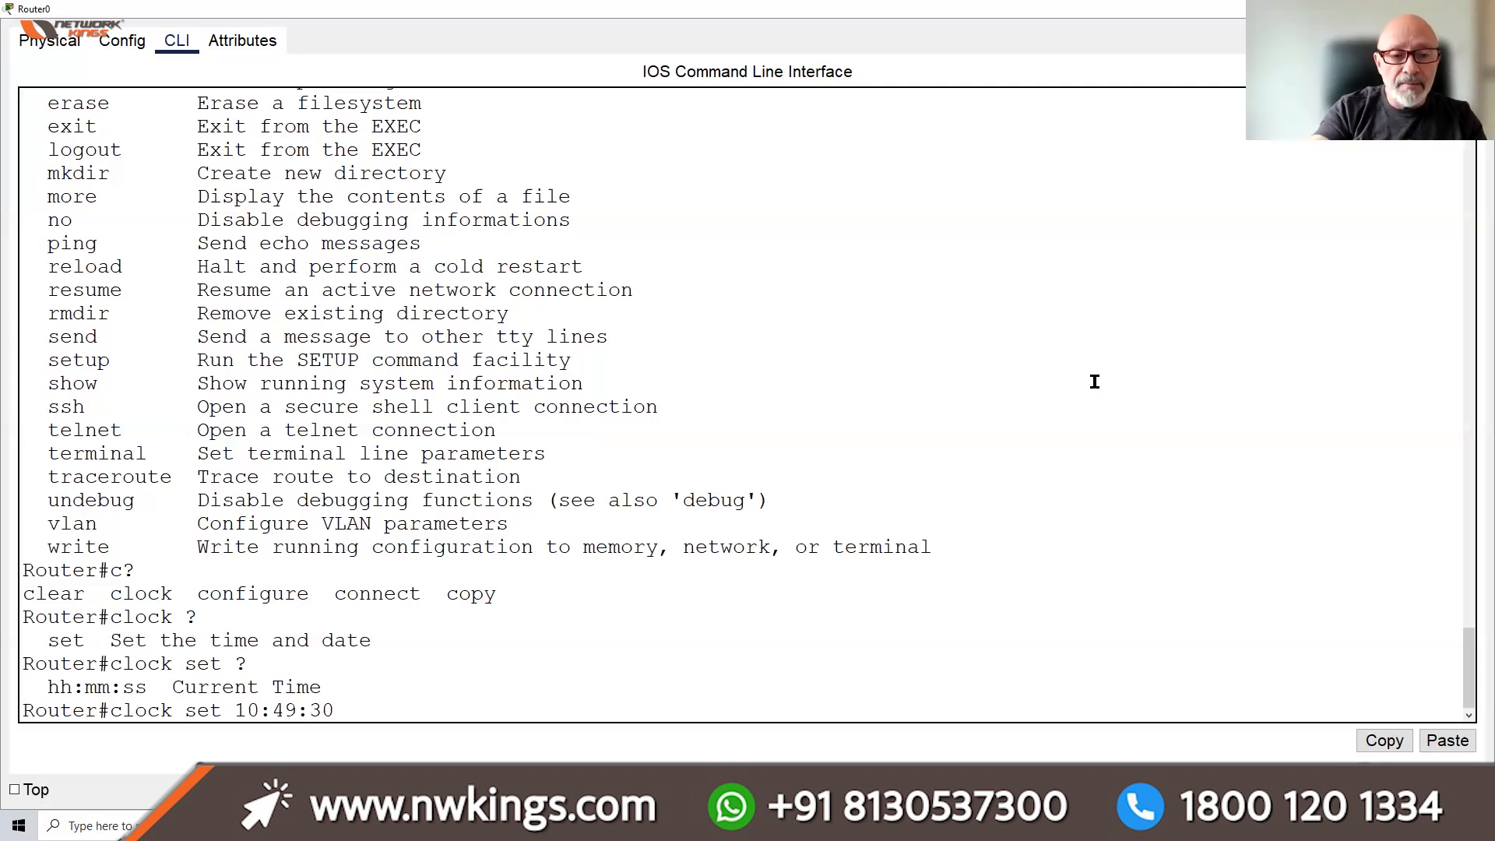
text( ?)
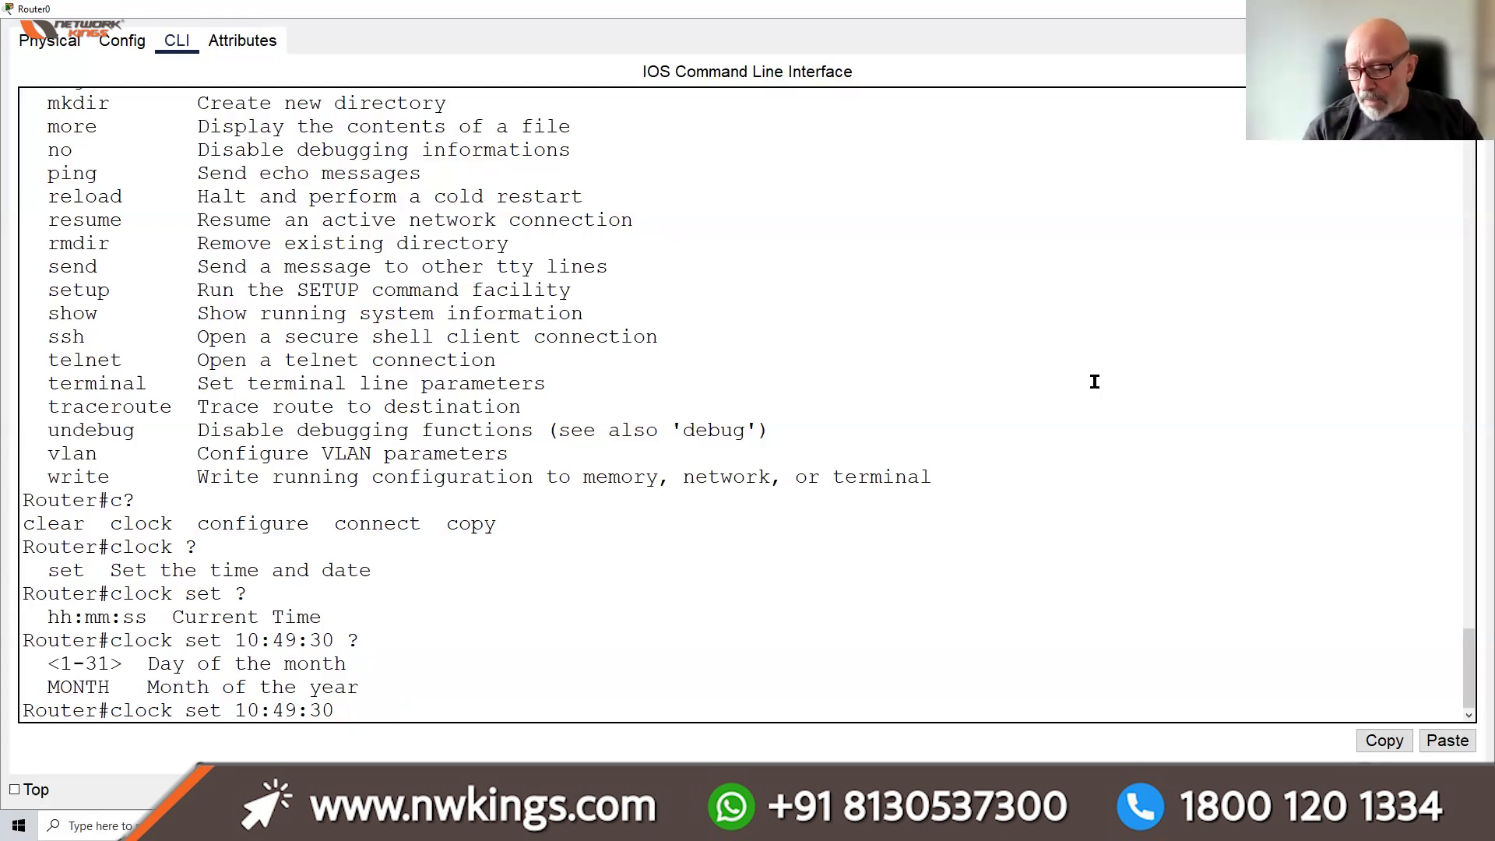
text(8)
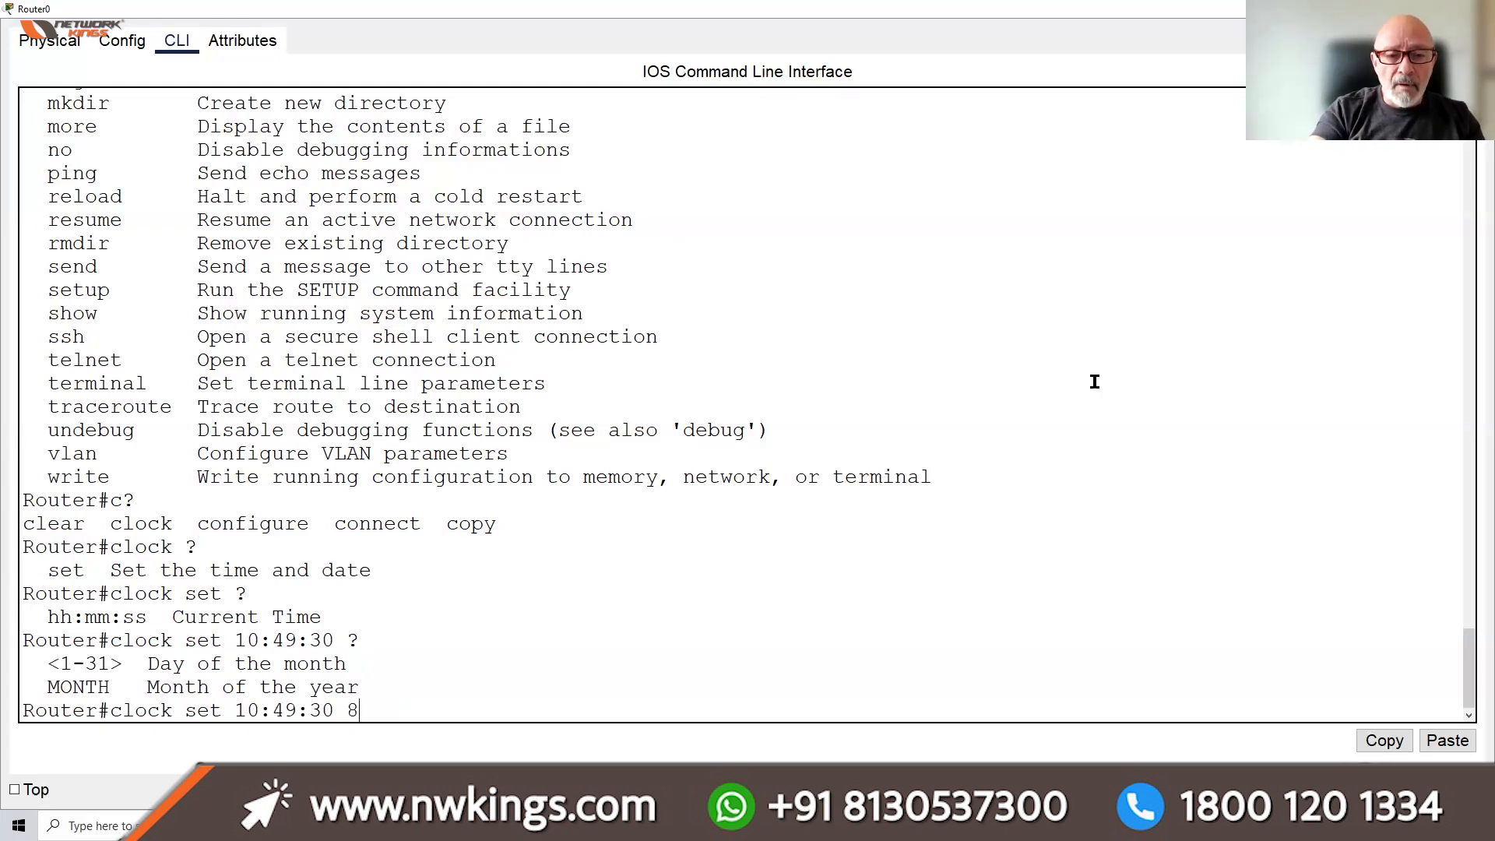
text( ?)
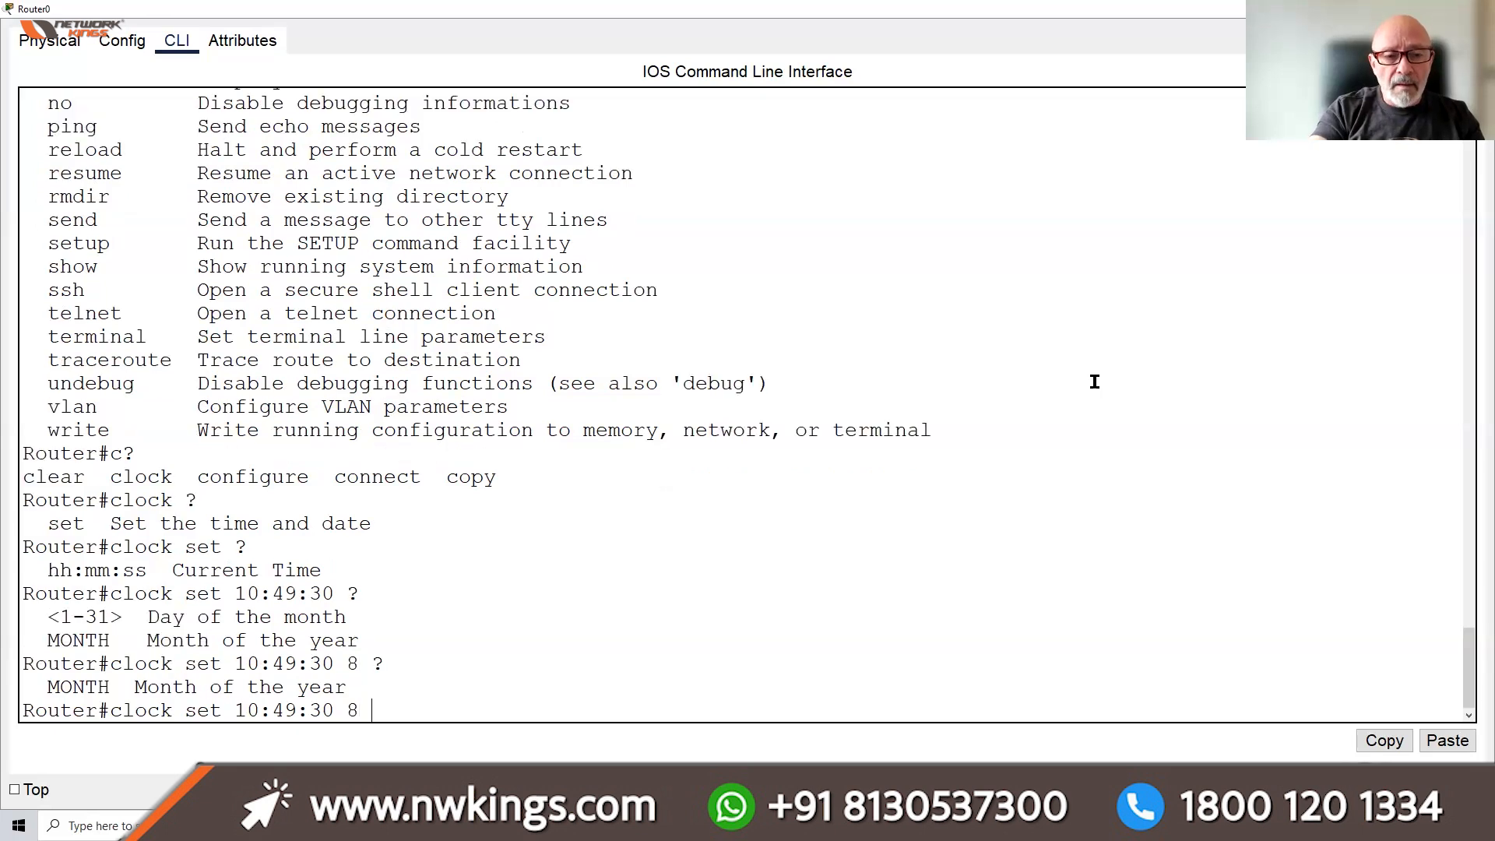
text(de)
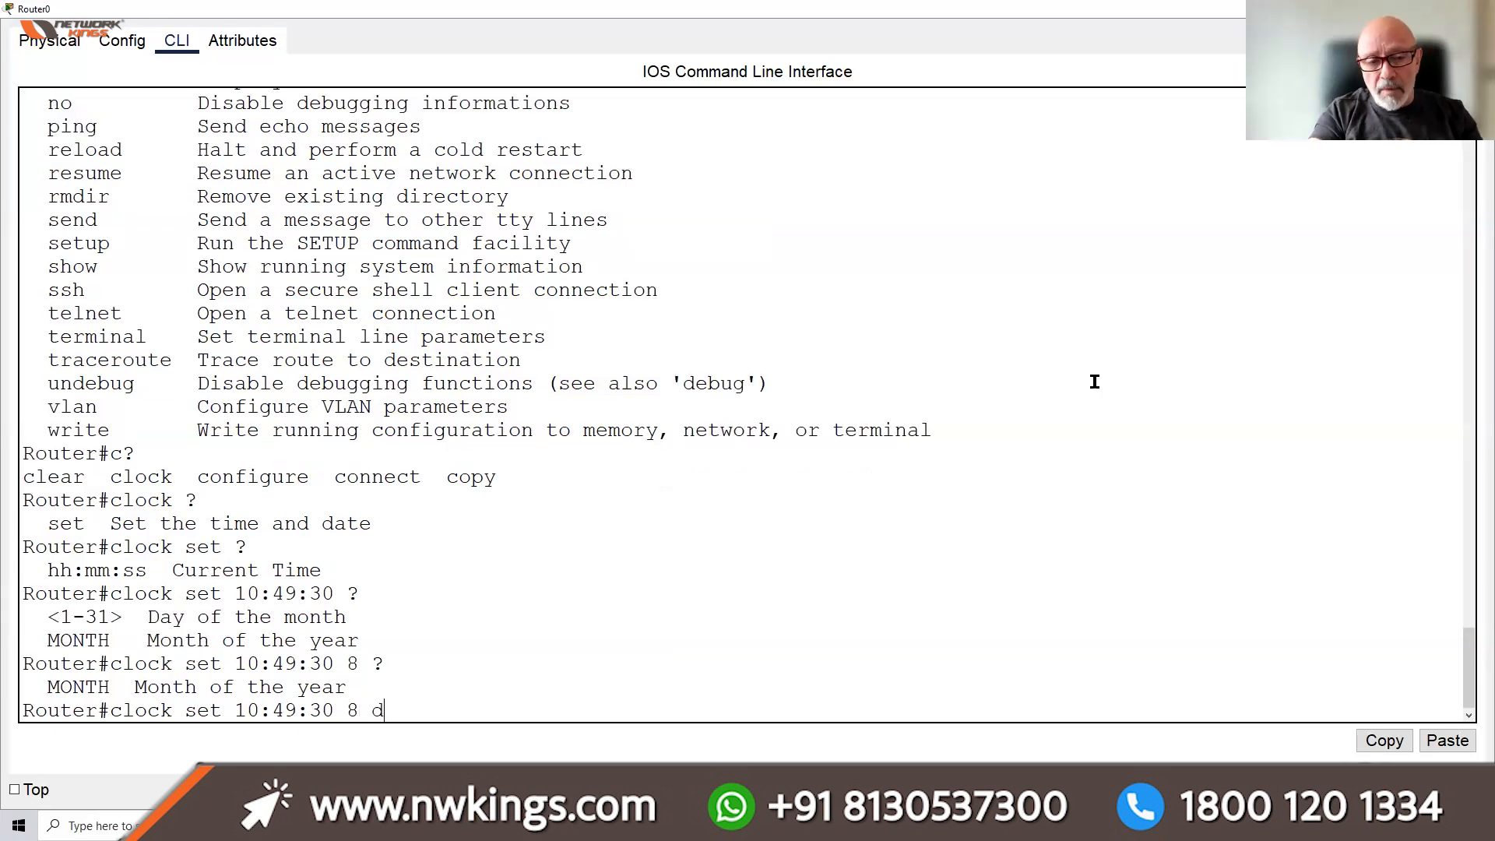
key(BackSpace)
key(BackSpace)
text(Decemb)
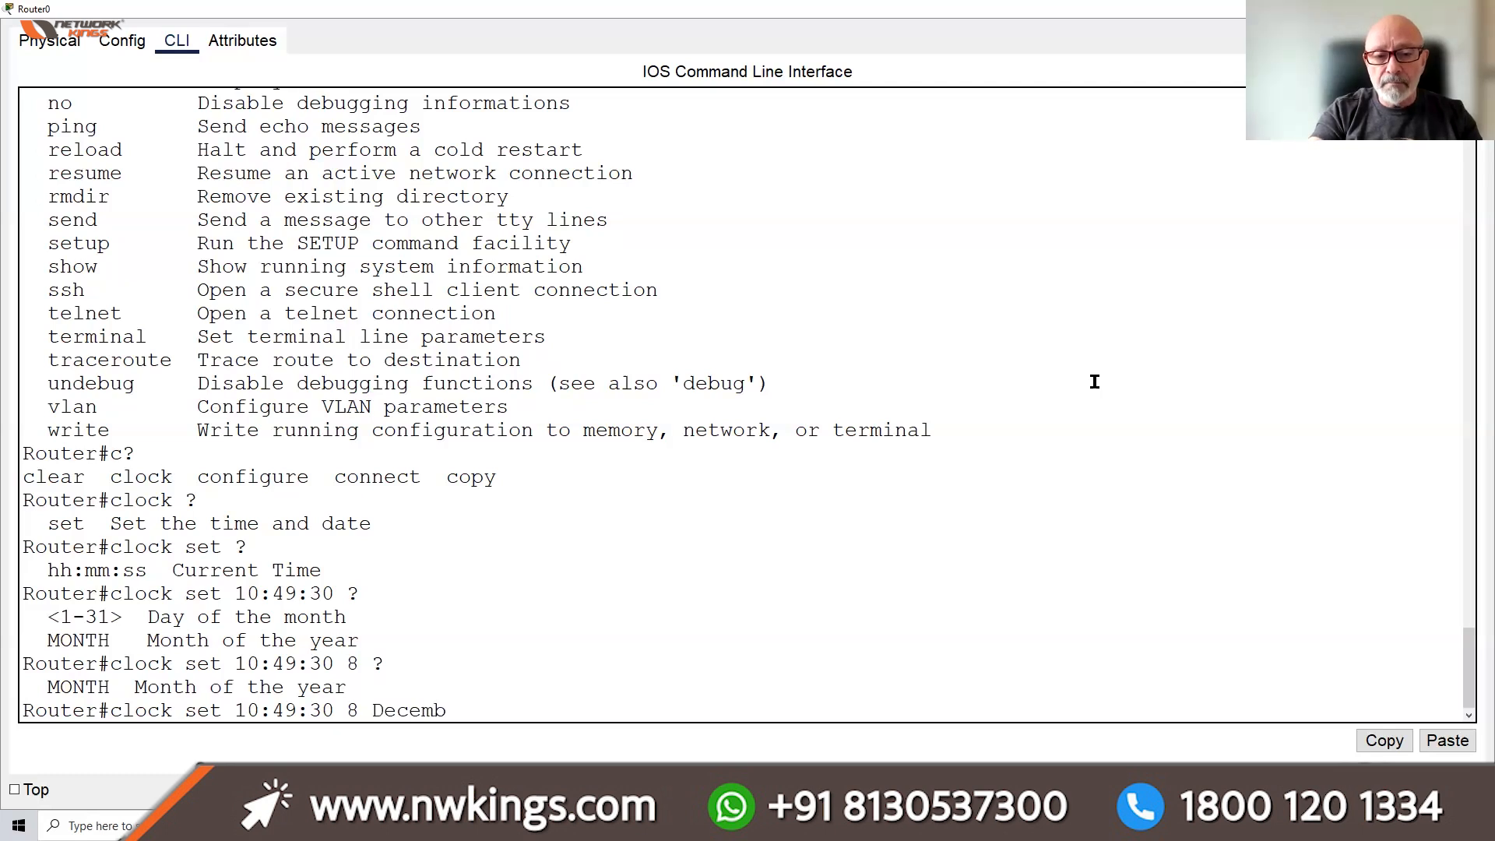
text(er 2024)
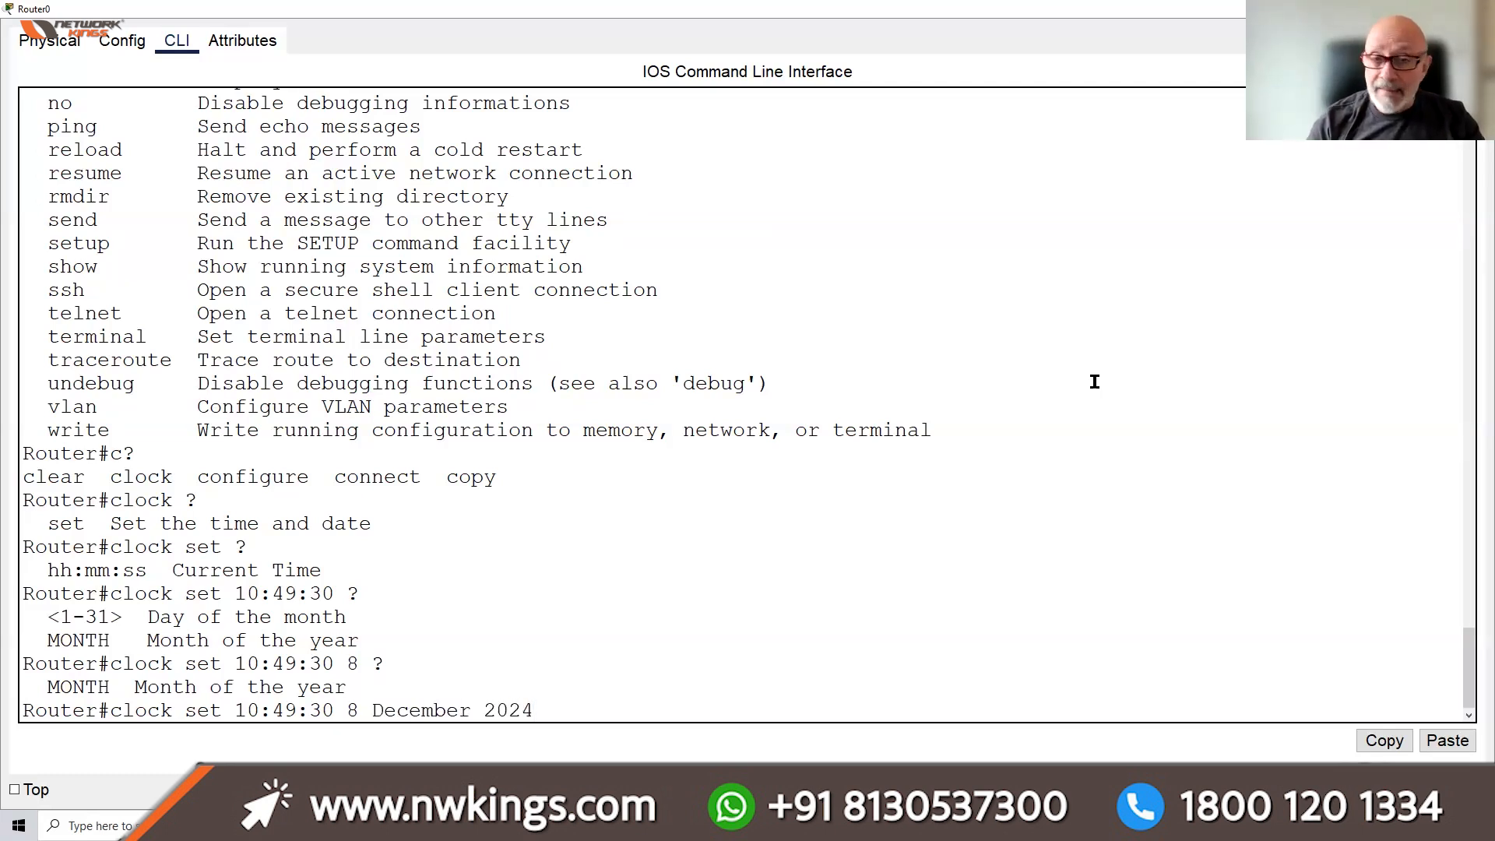
text( ?)
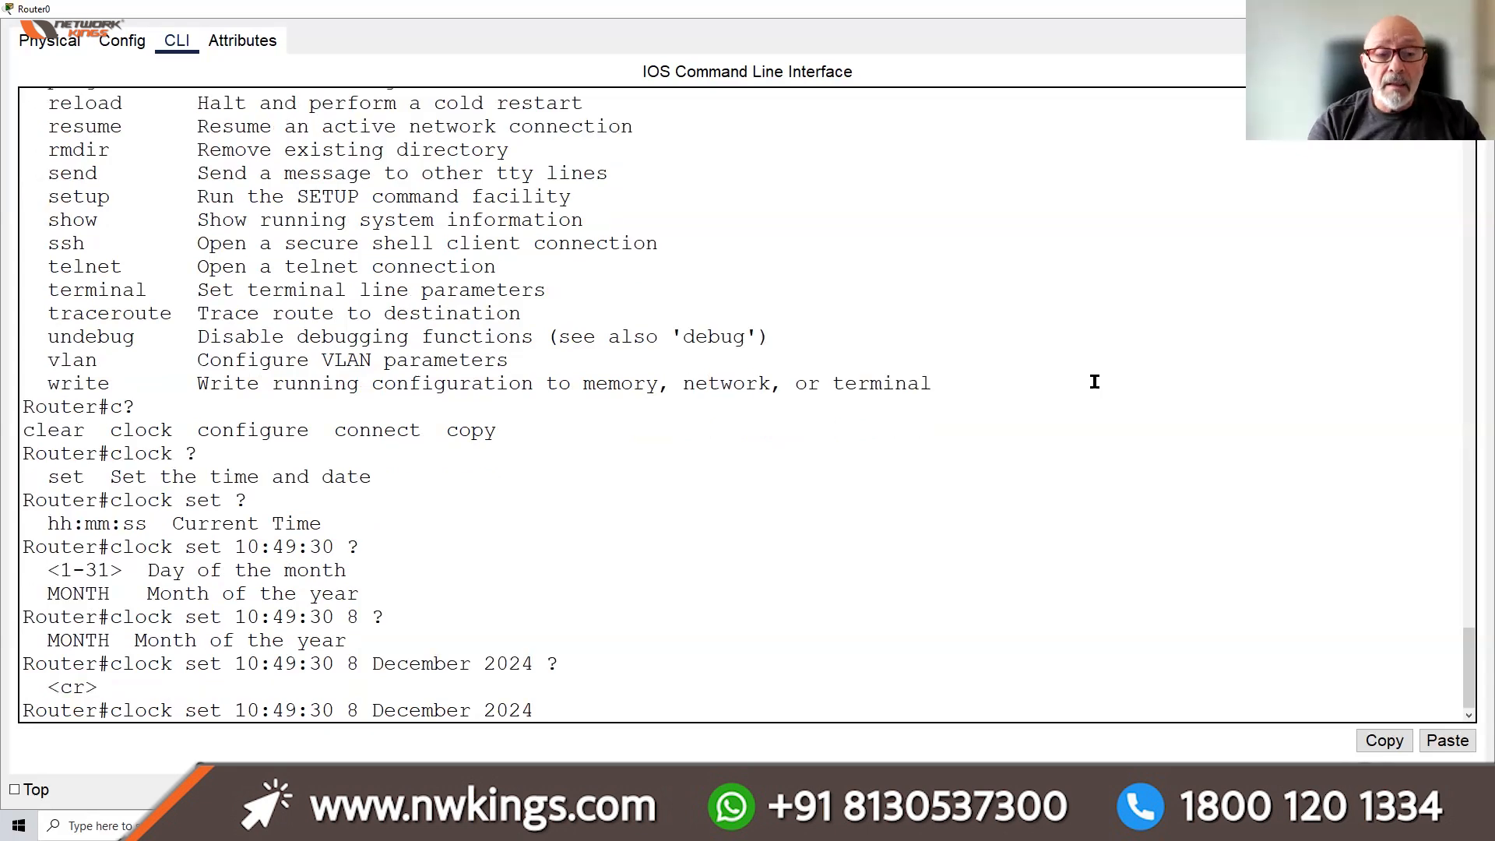
drag(99, 683, 47, 688)
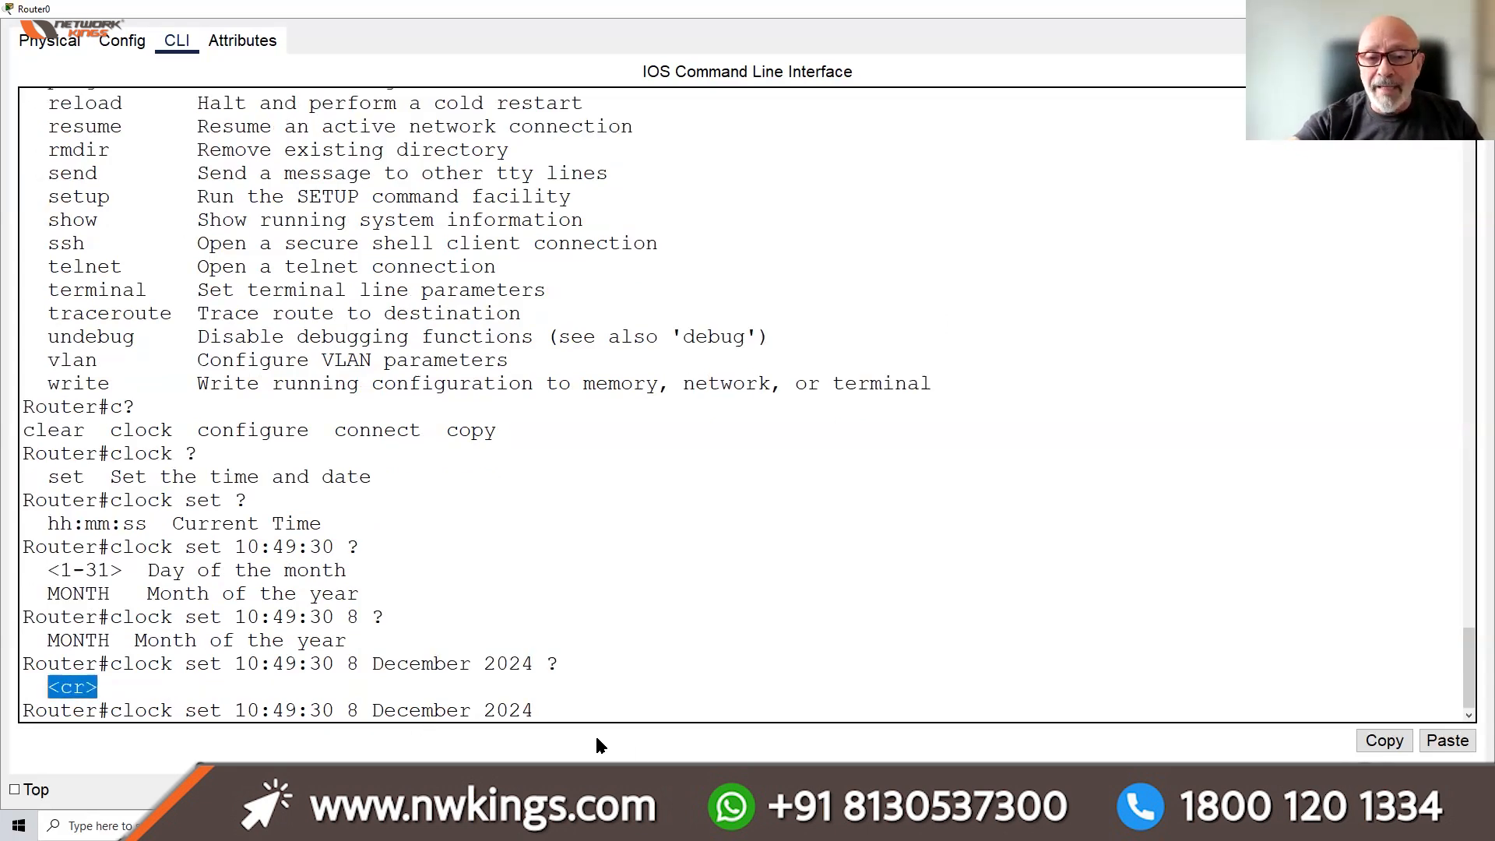
click(552, 703)
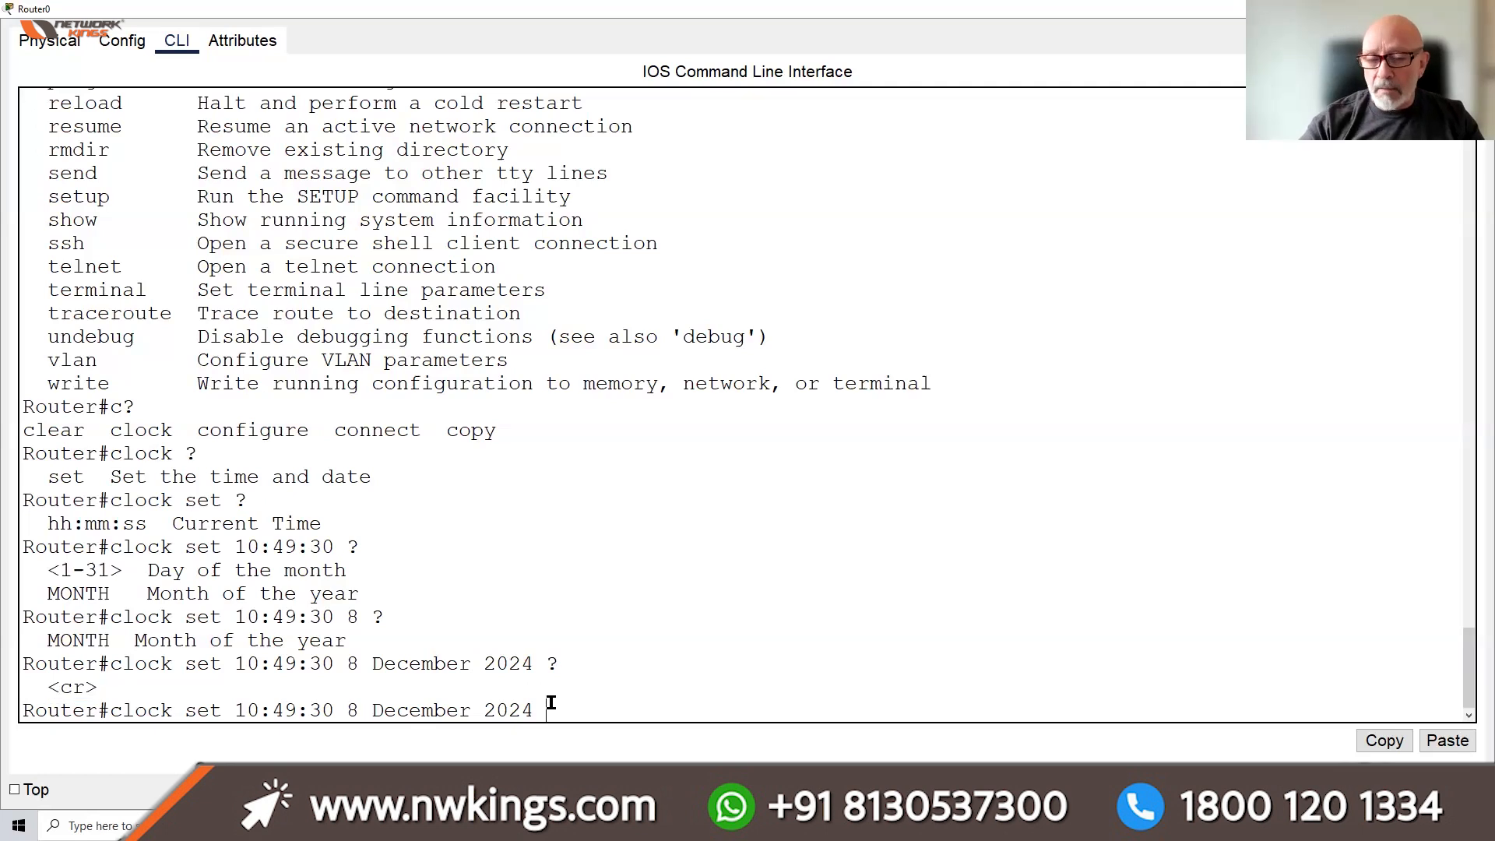
Run 'clock set 10:49:30 8 December 2024', then begin entering 'terminal history' with help
key(Return)
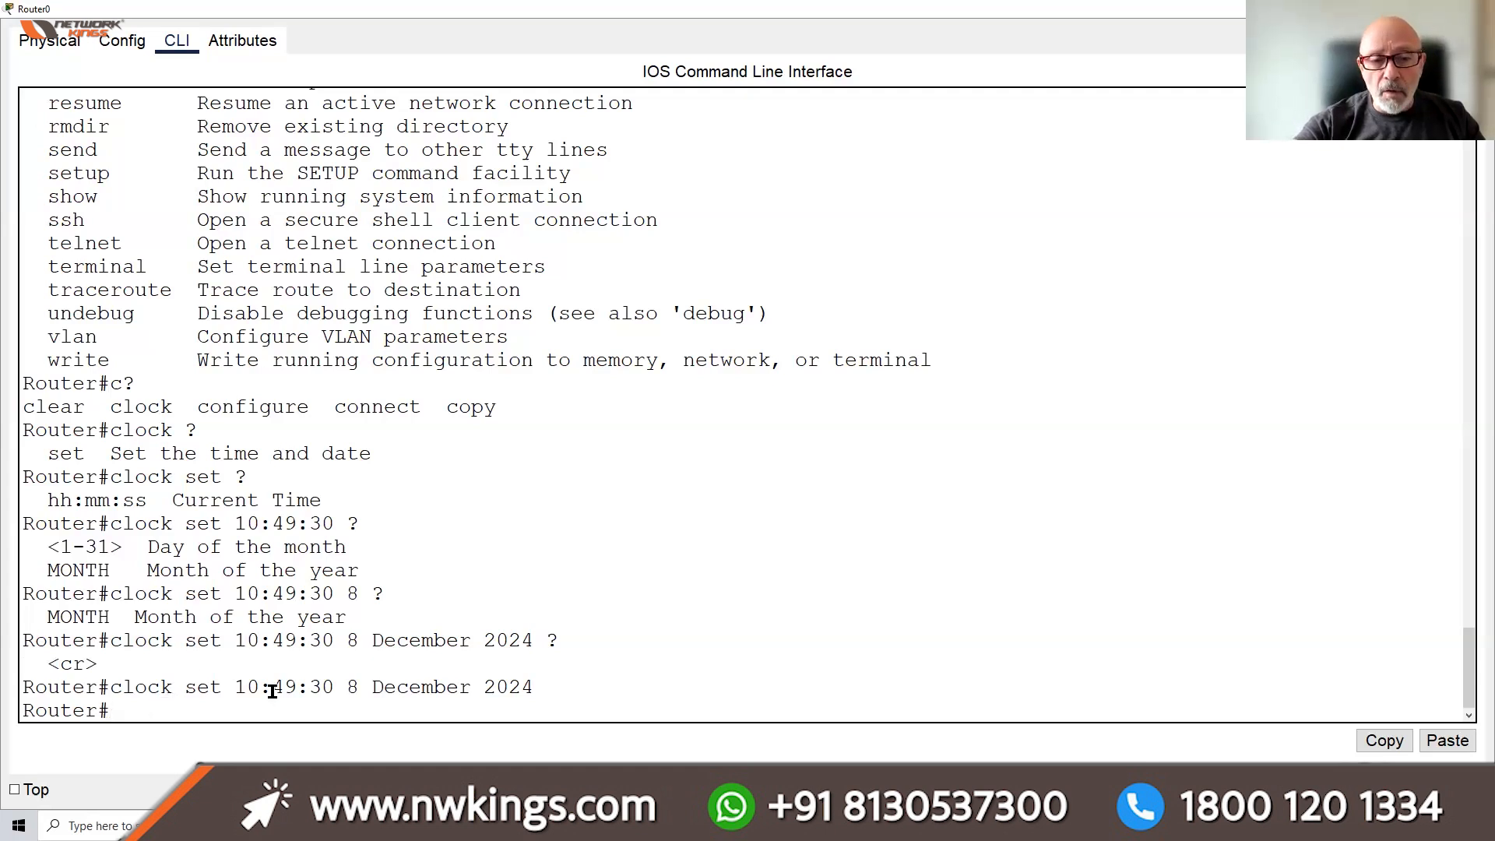
drag(102, 660, 47, 668)
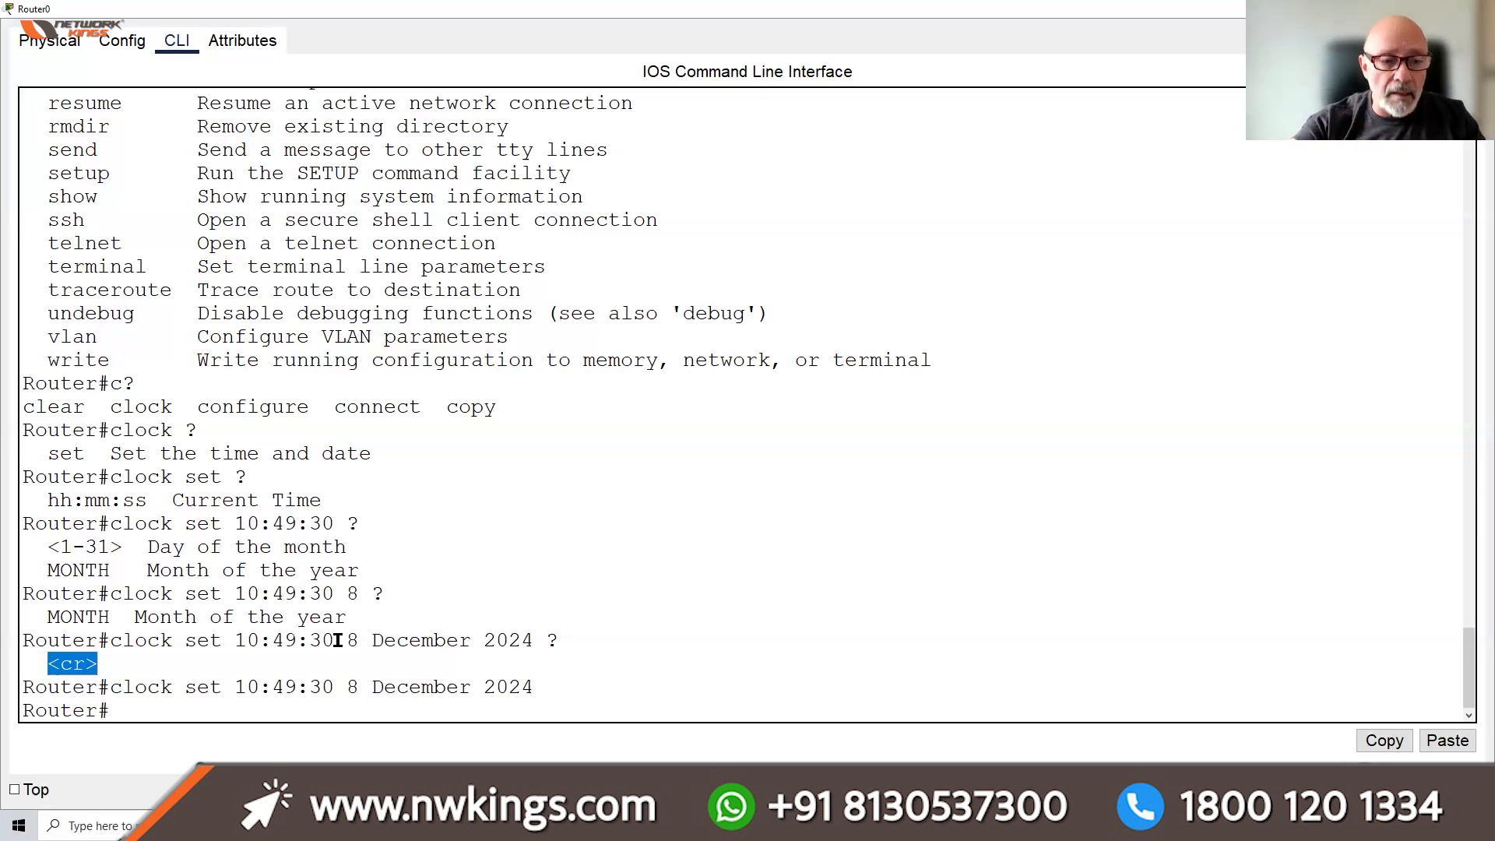
click(187, 697)
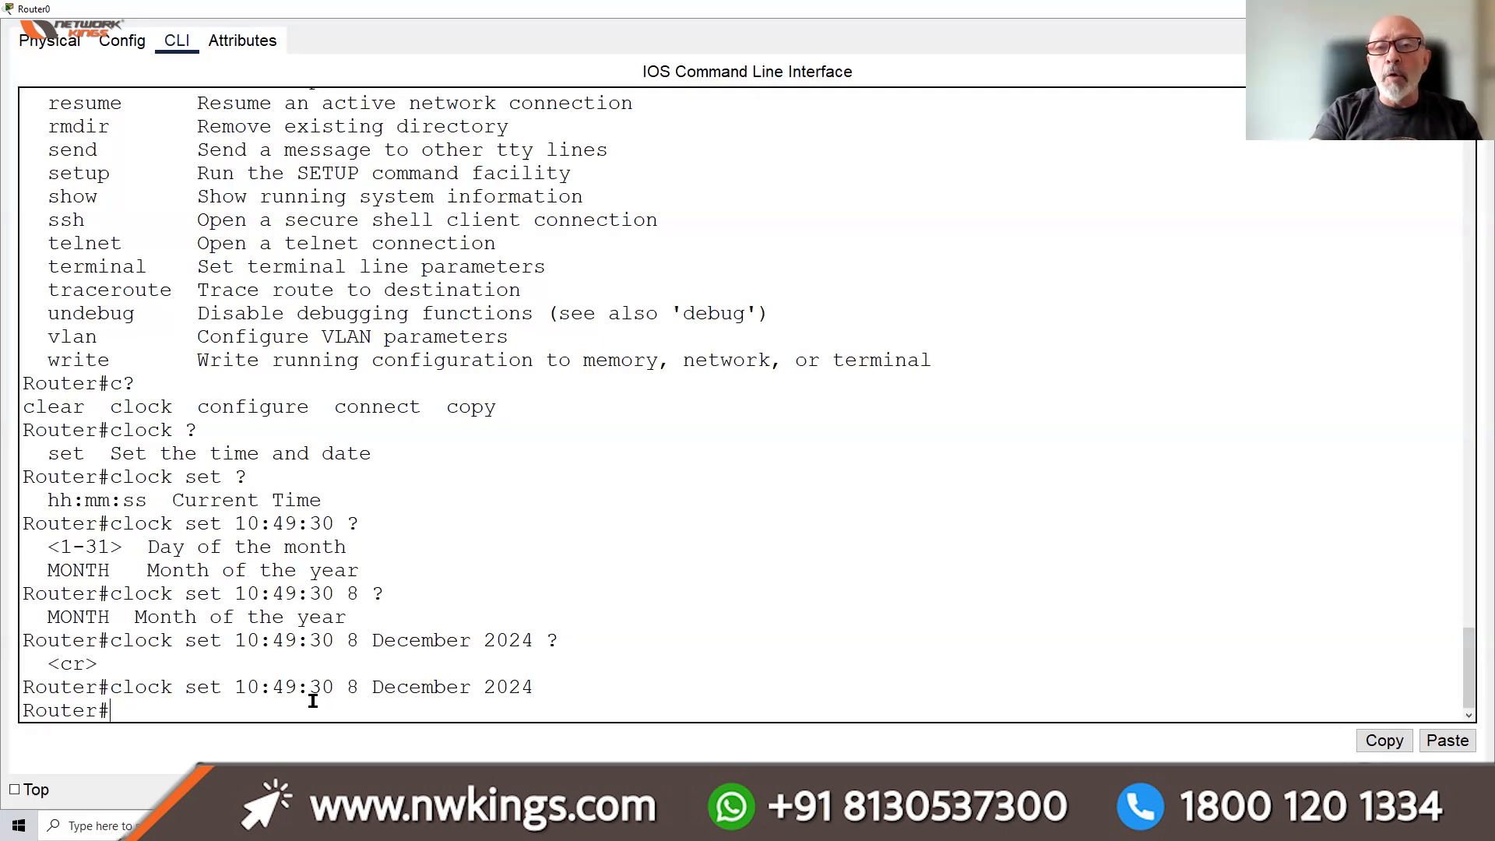
text(t)
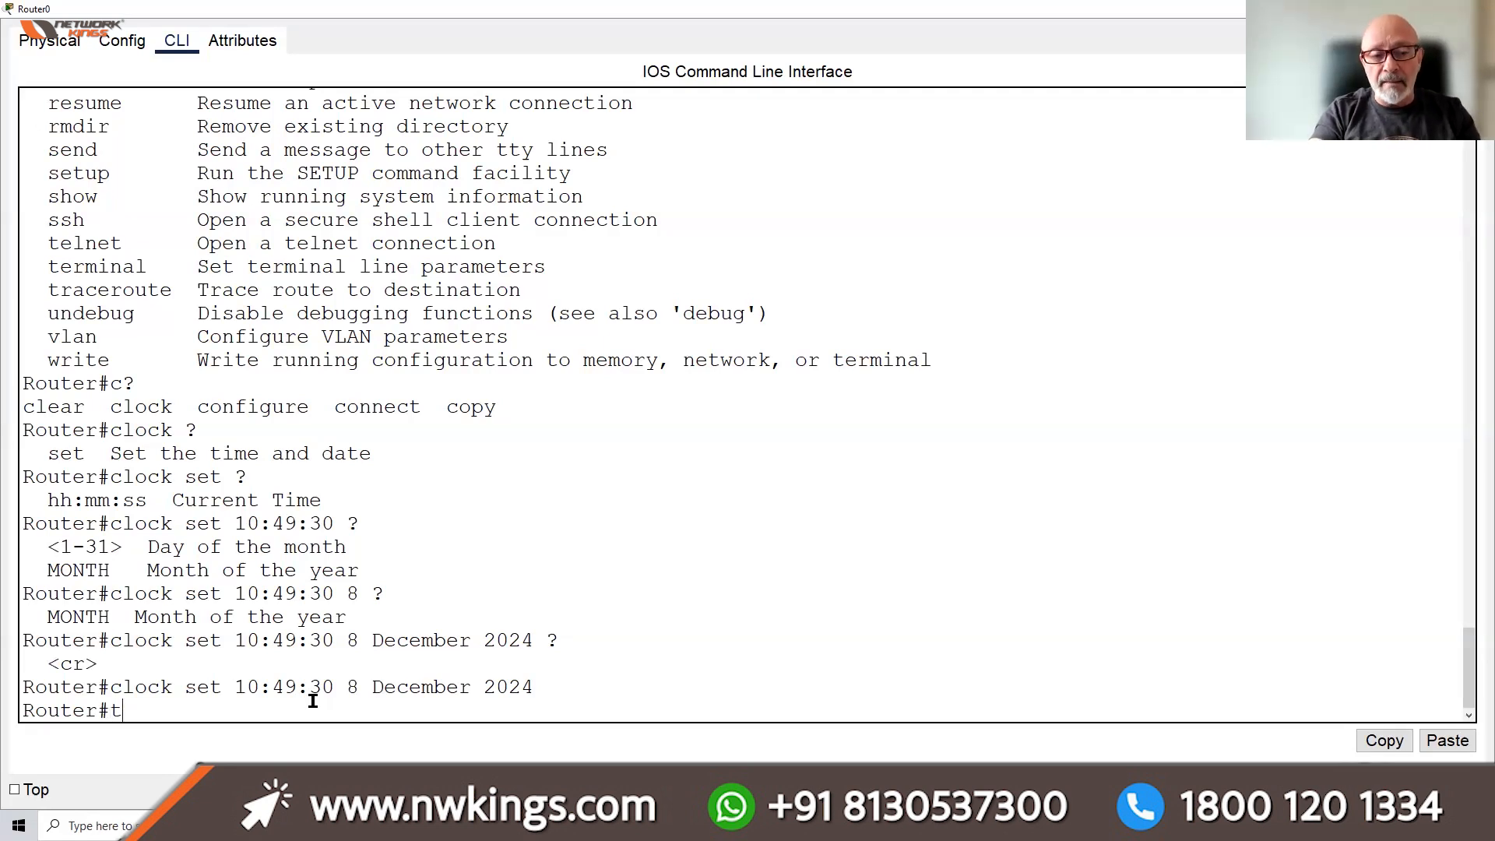
text(?)
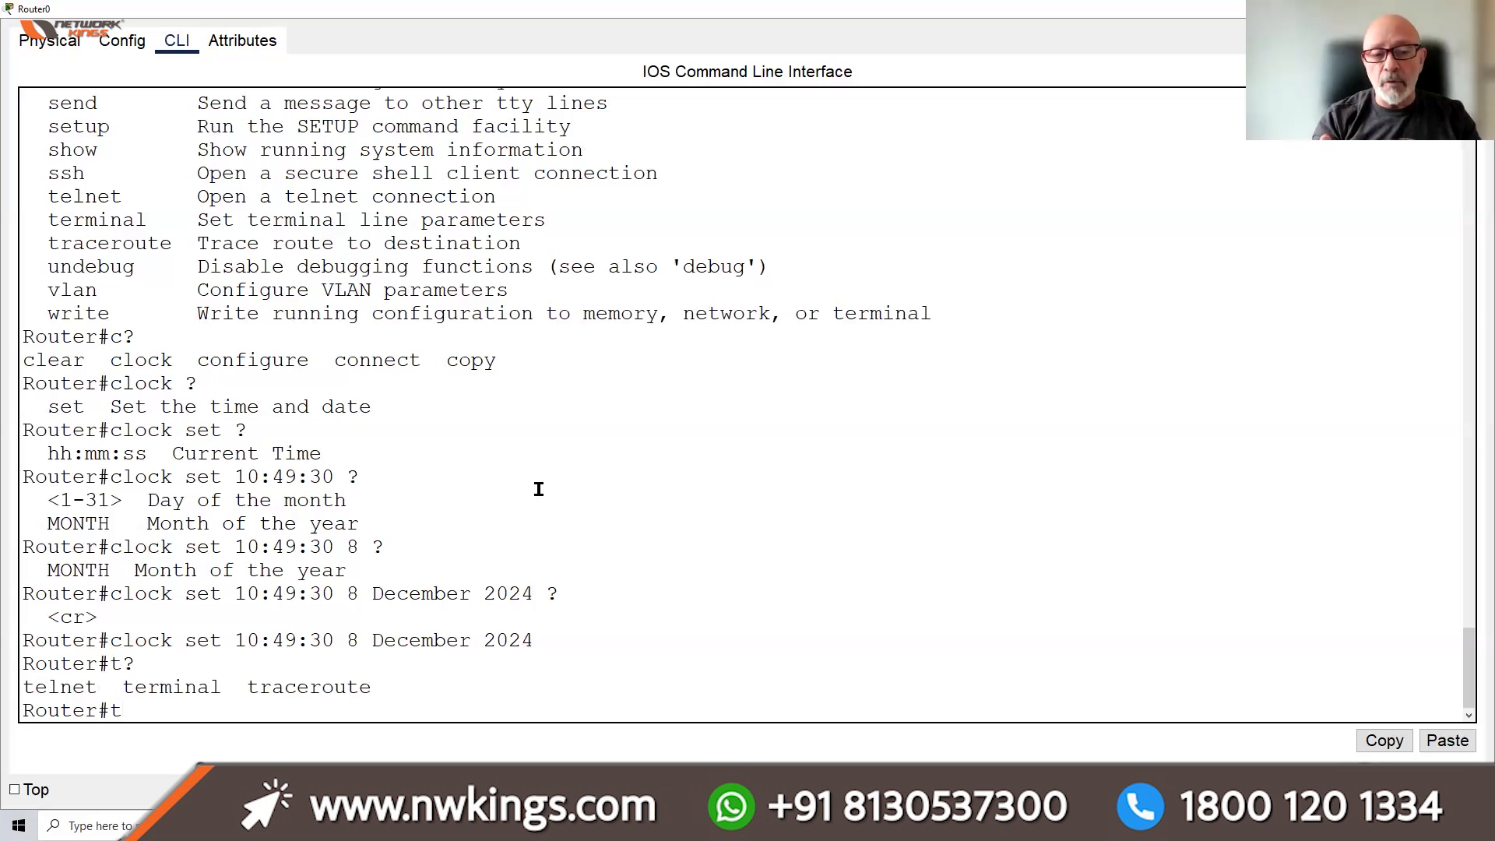
text(ermi)
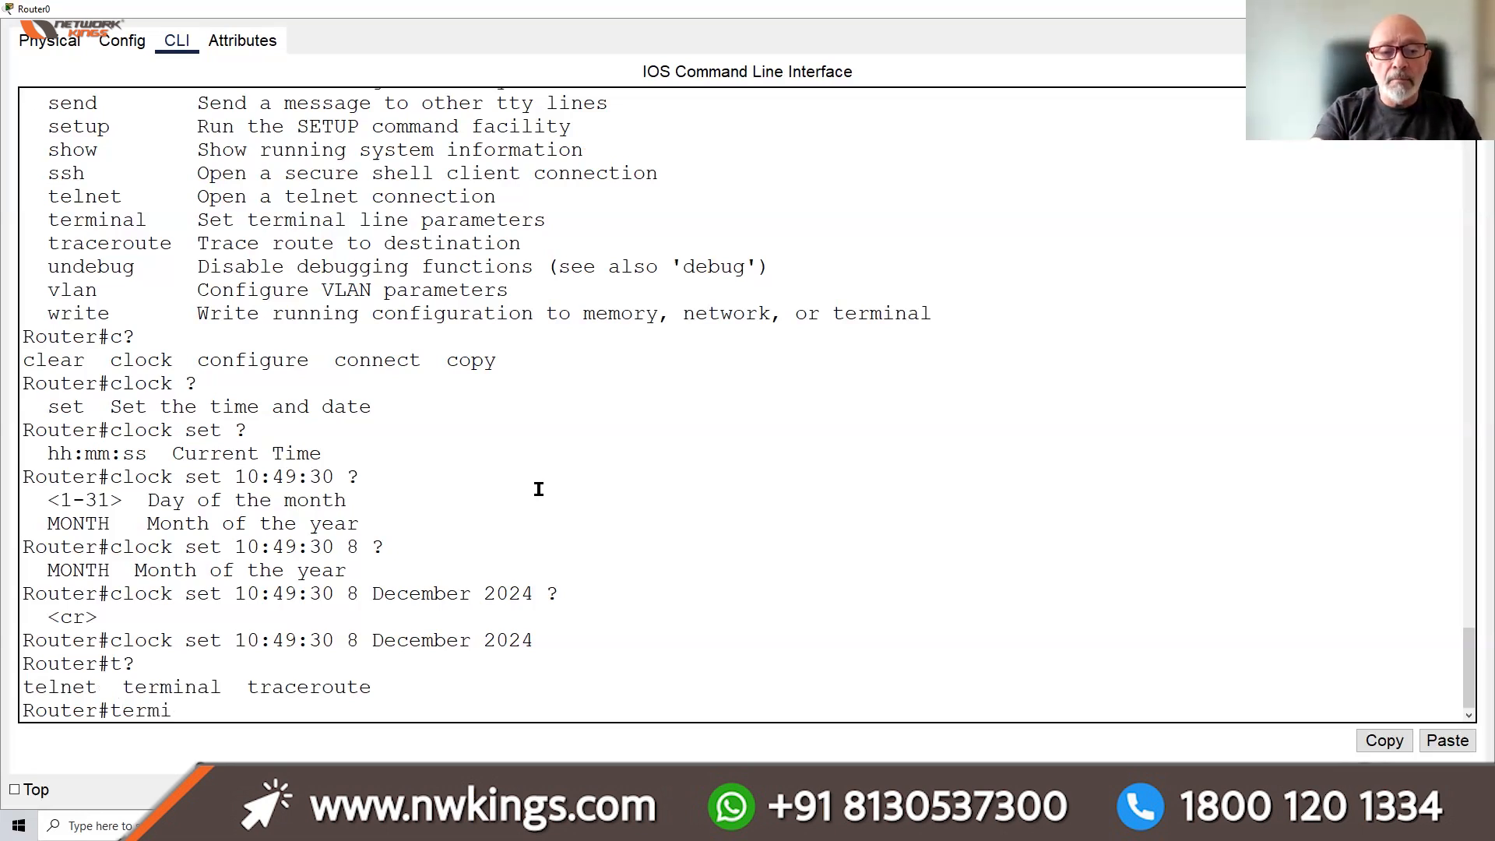
text(nal ?)
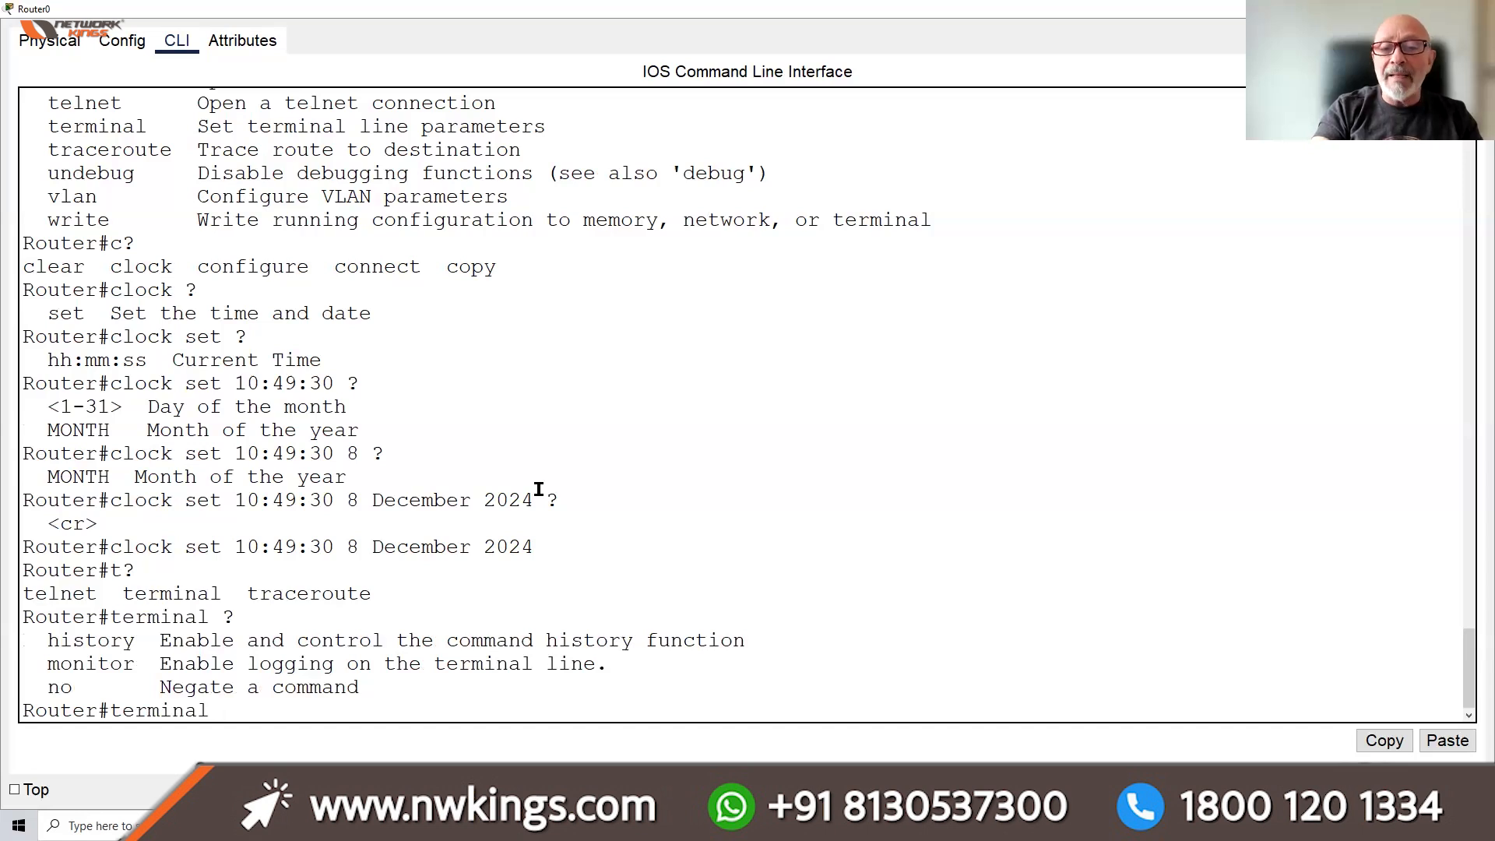
text(history)
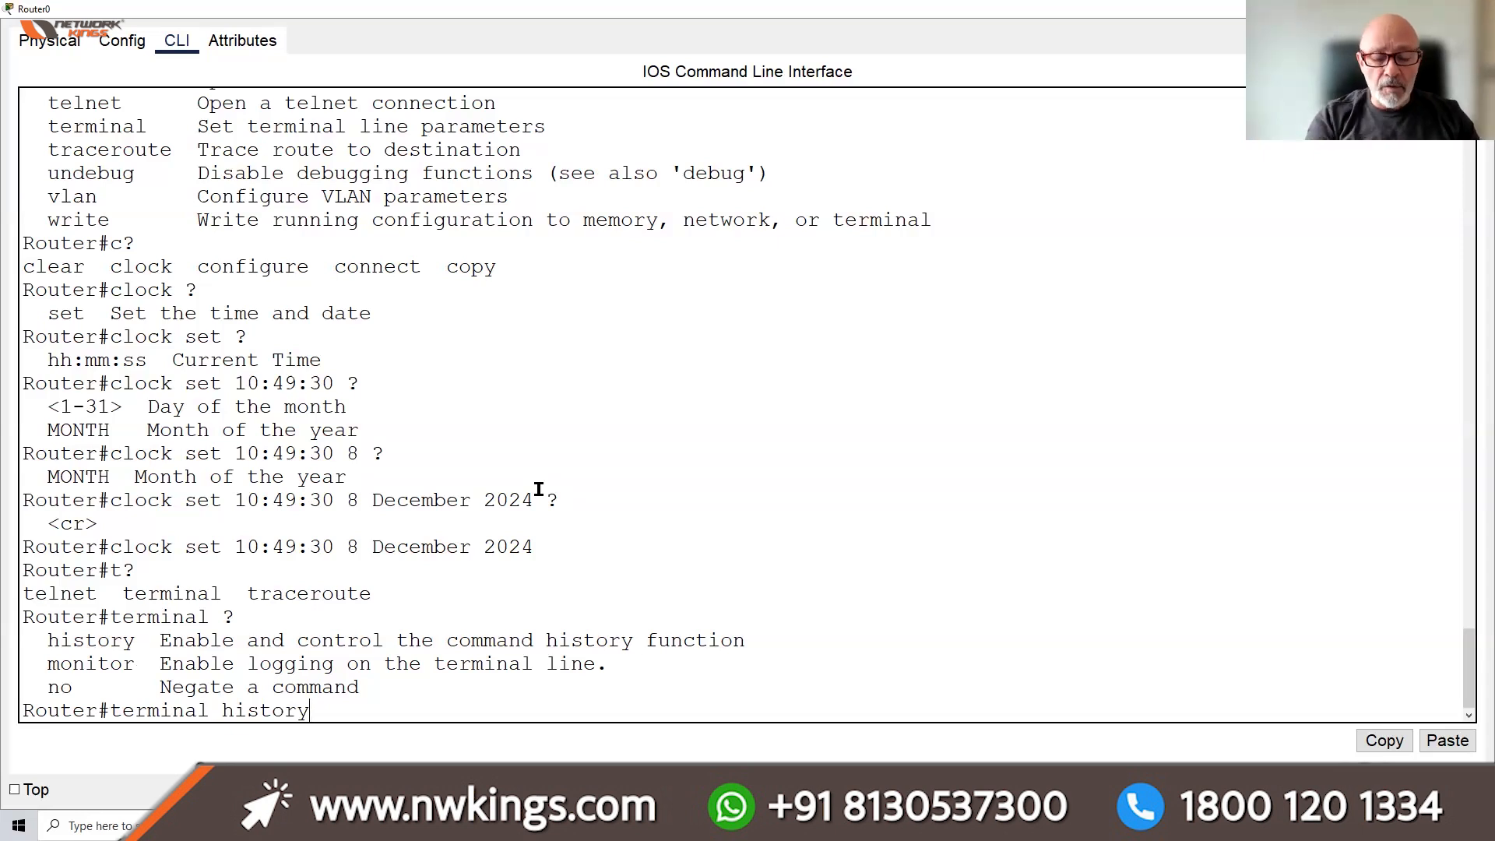
Complete 'terminal history size 50' after help shows the 0-256 buffer range
text(?)
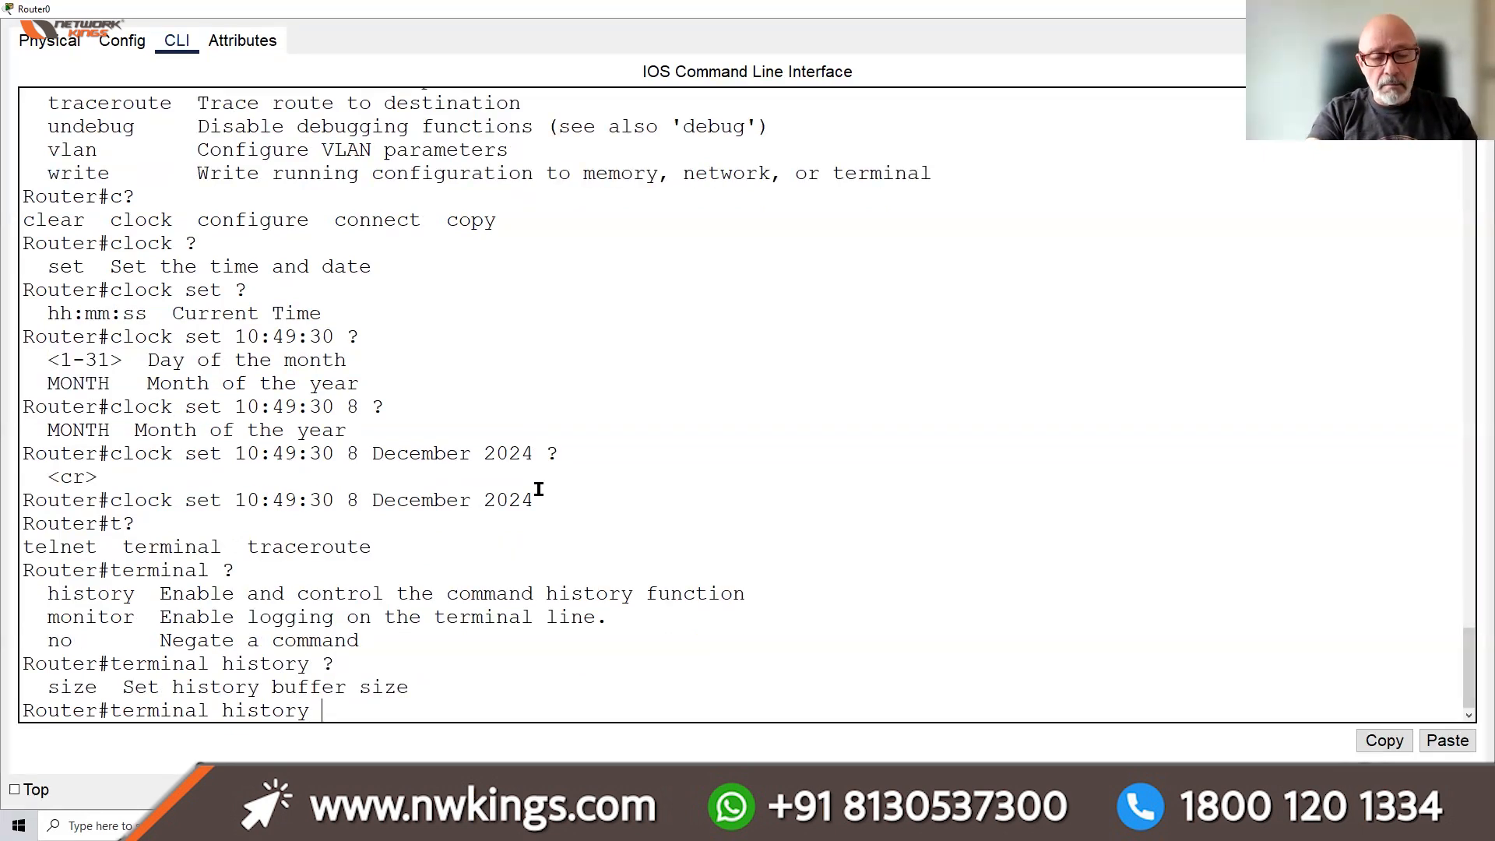
text(siz)
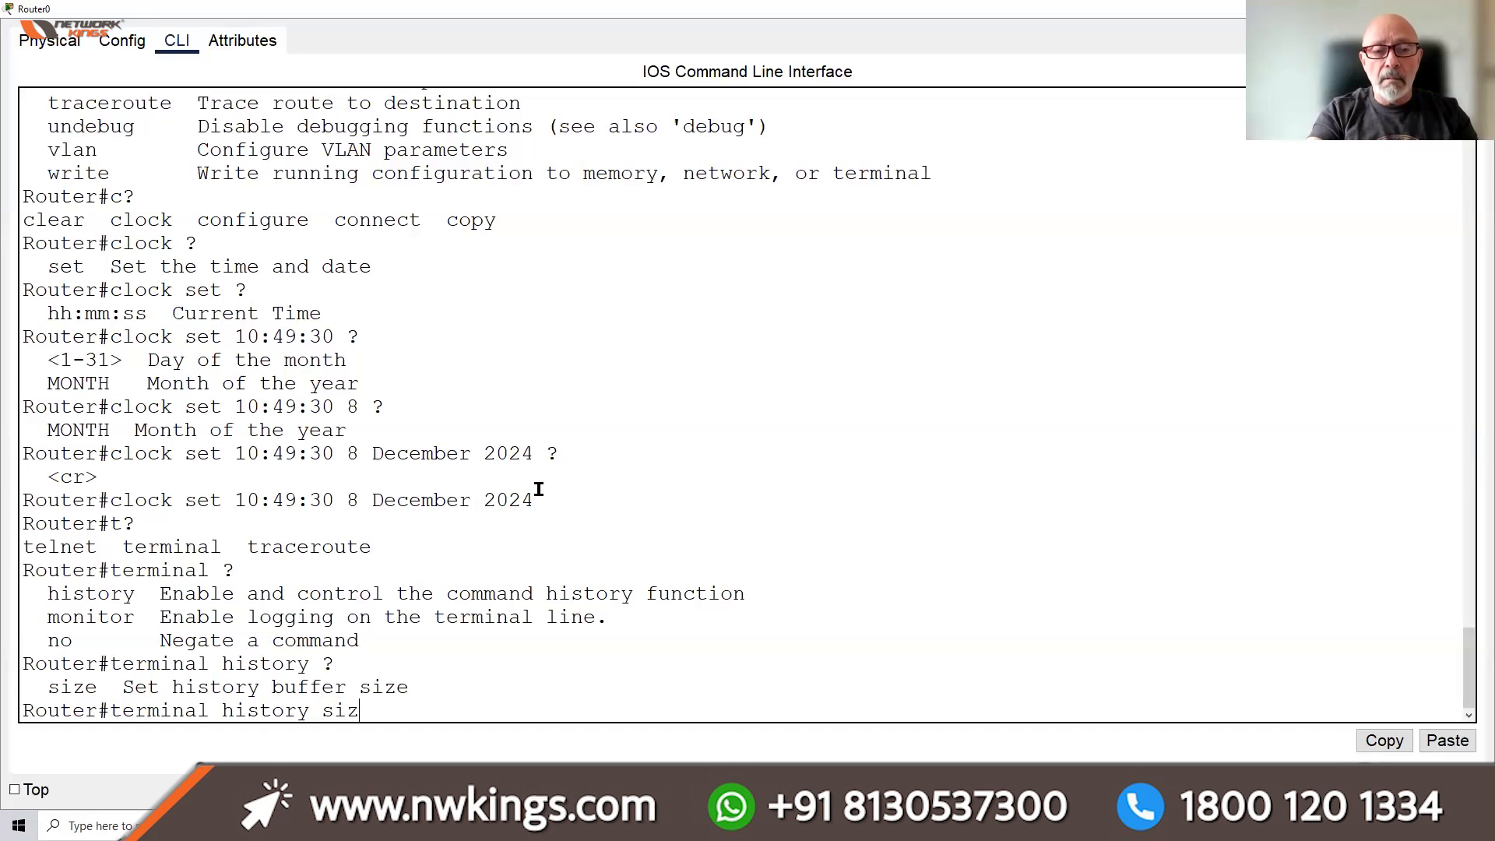
text(e ?)
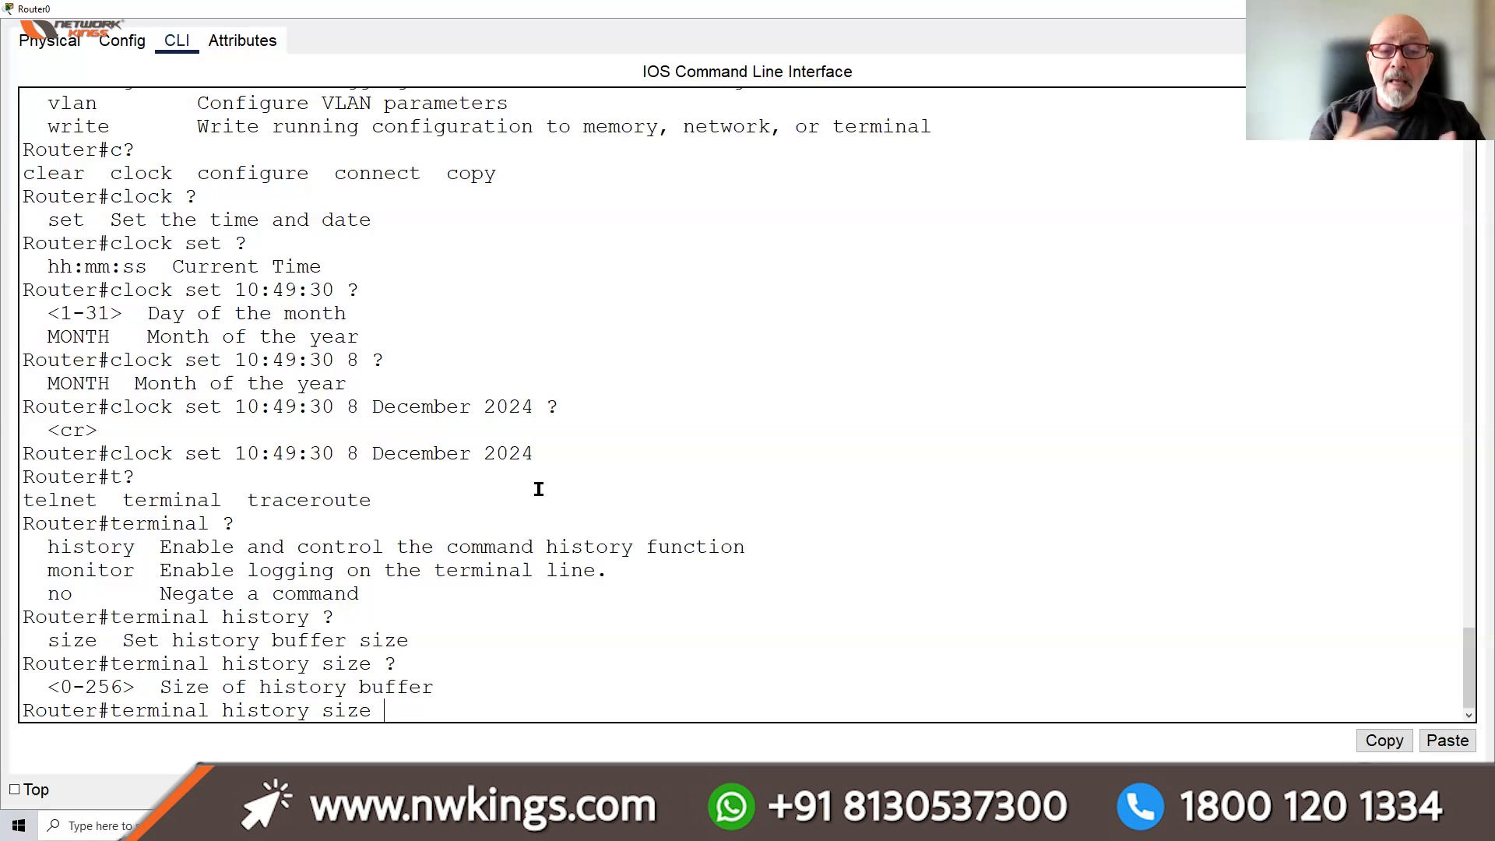
text(50)
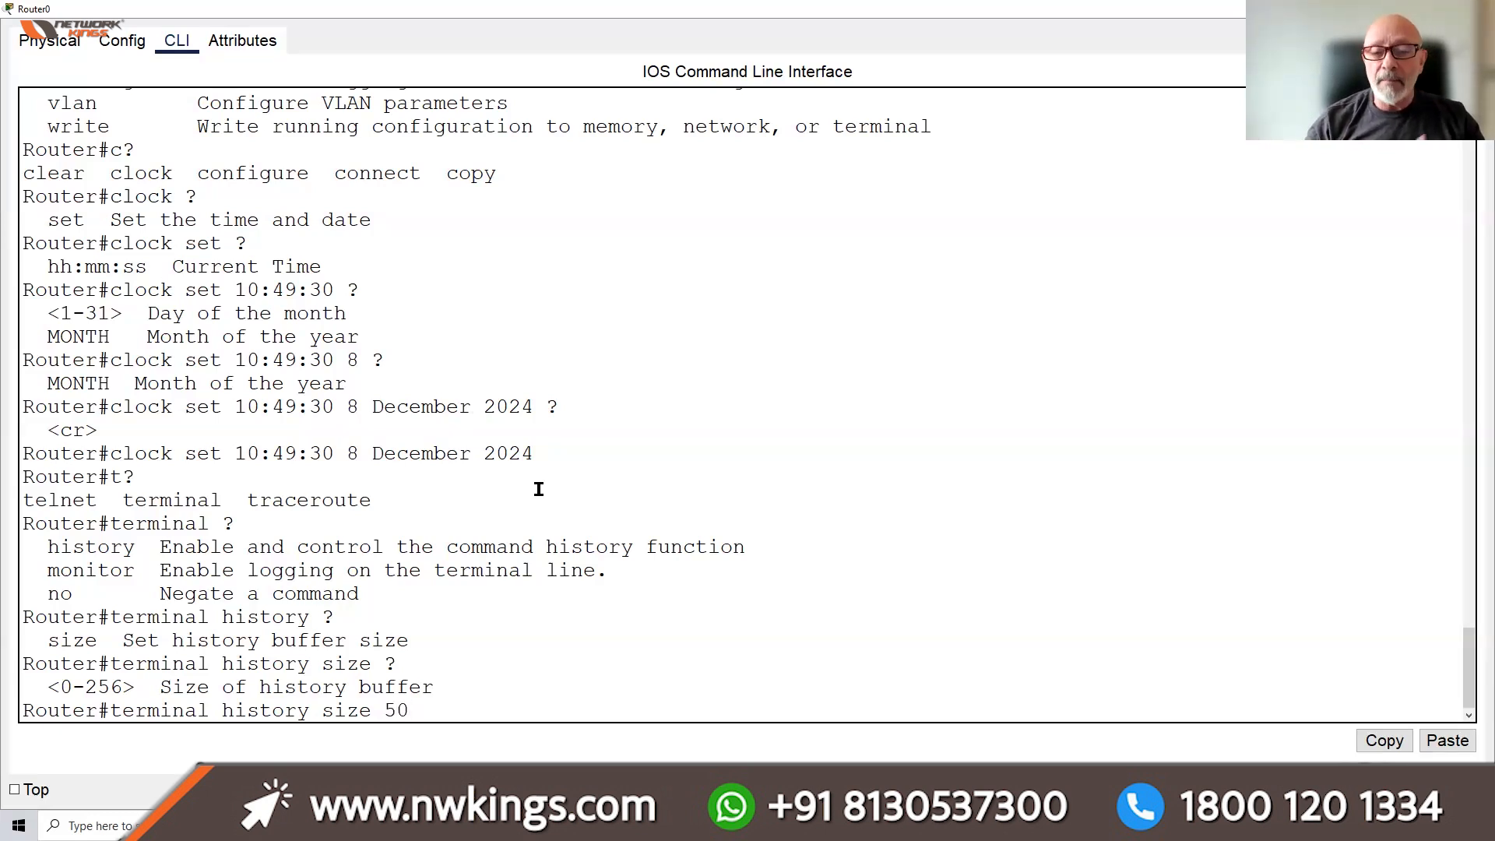
Apply 'terminal history size 50', then start the 'copy start' command
key(Return)
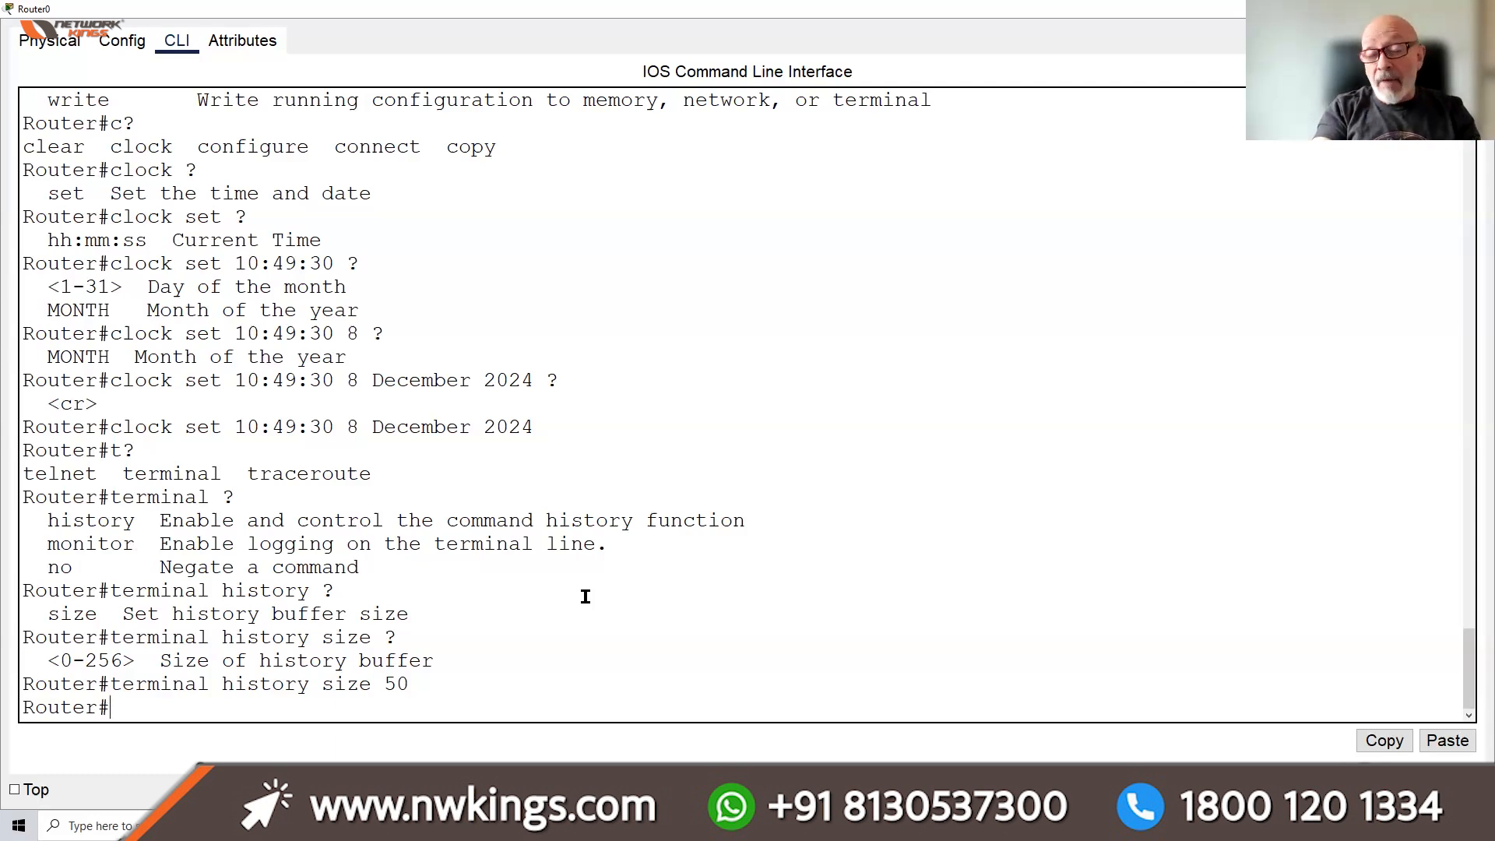
text(copy)
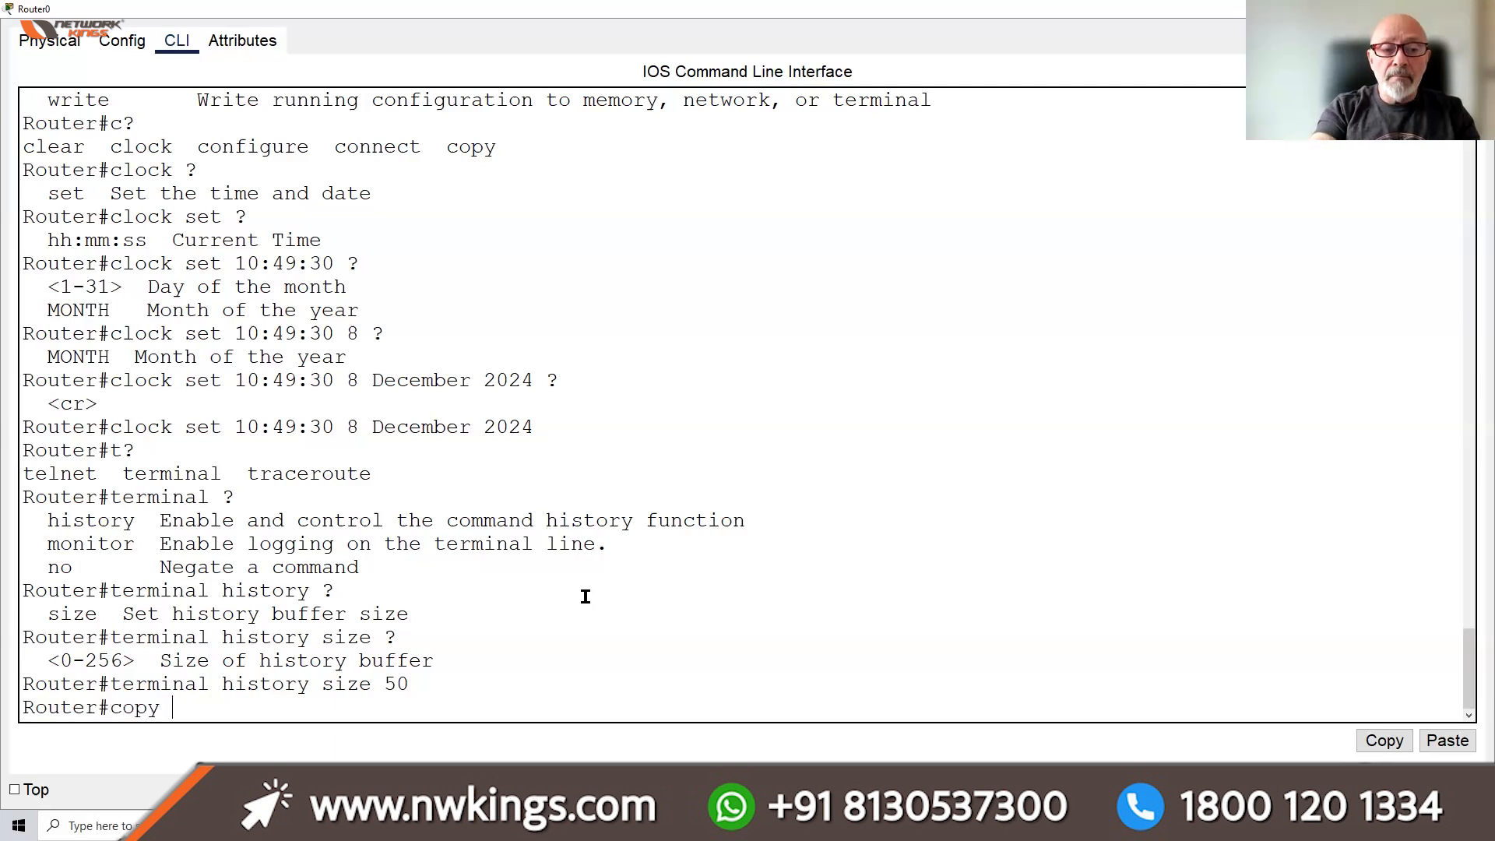
text( start)
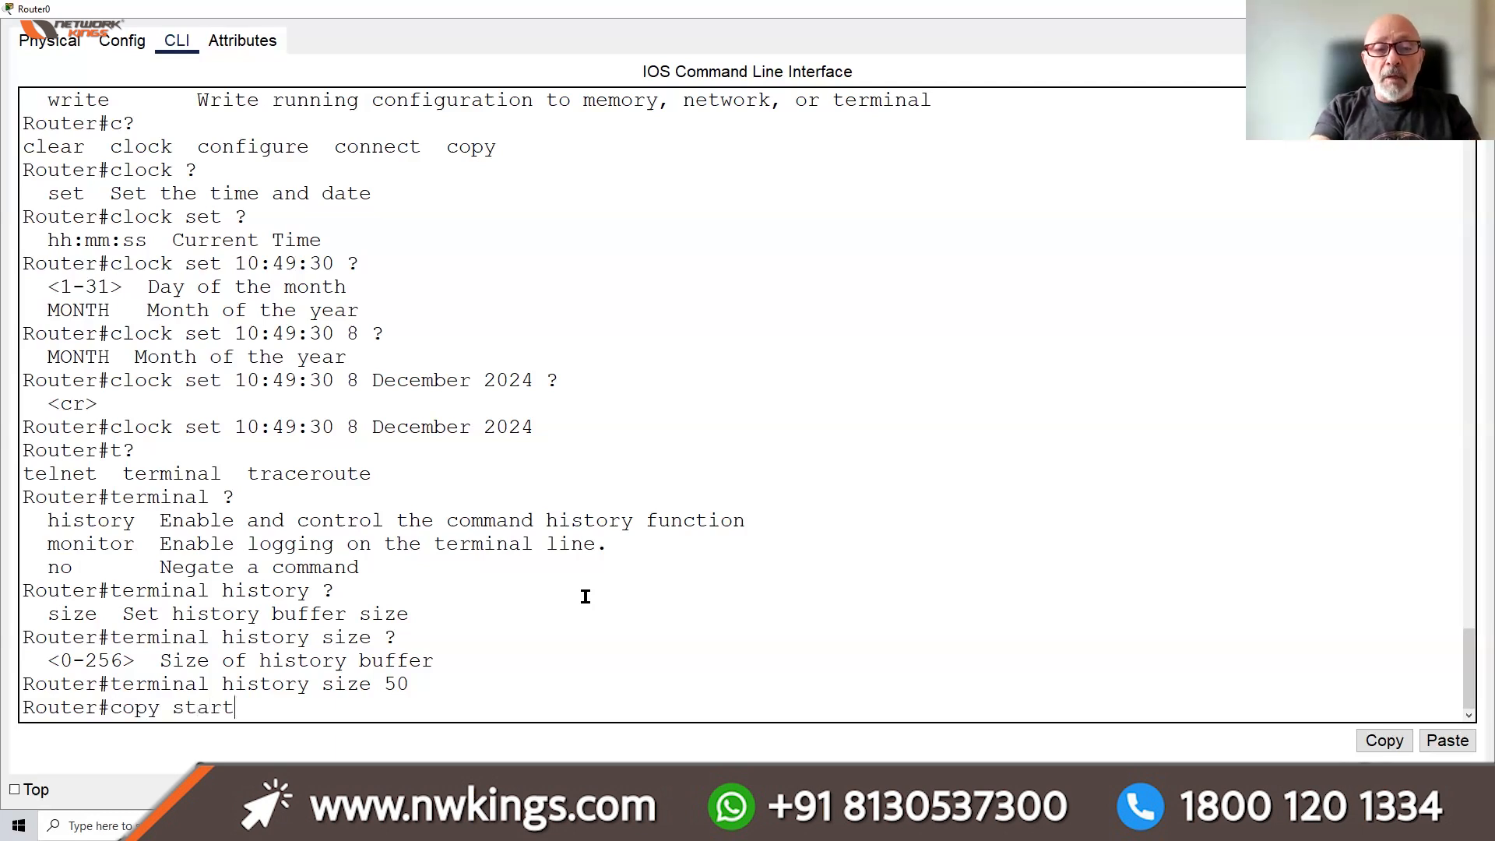
Save running-config to startup-config with 'copy run start', accepting the default startup-config filename
key(Tab)
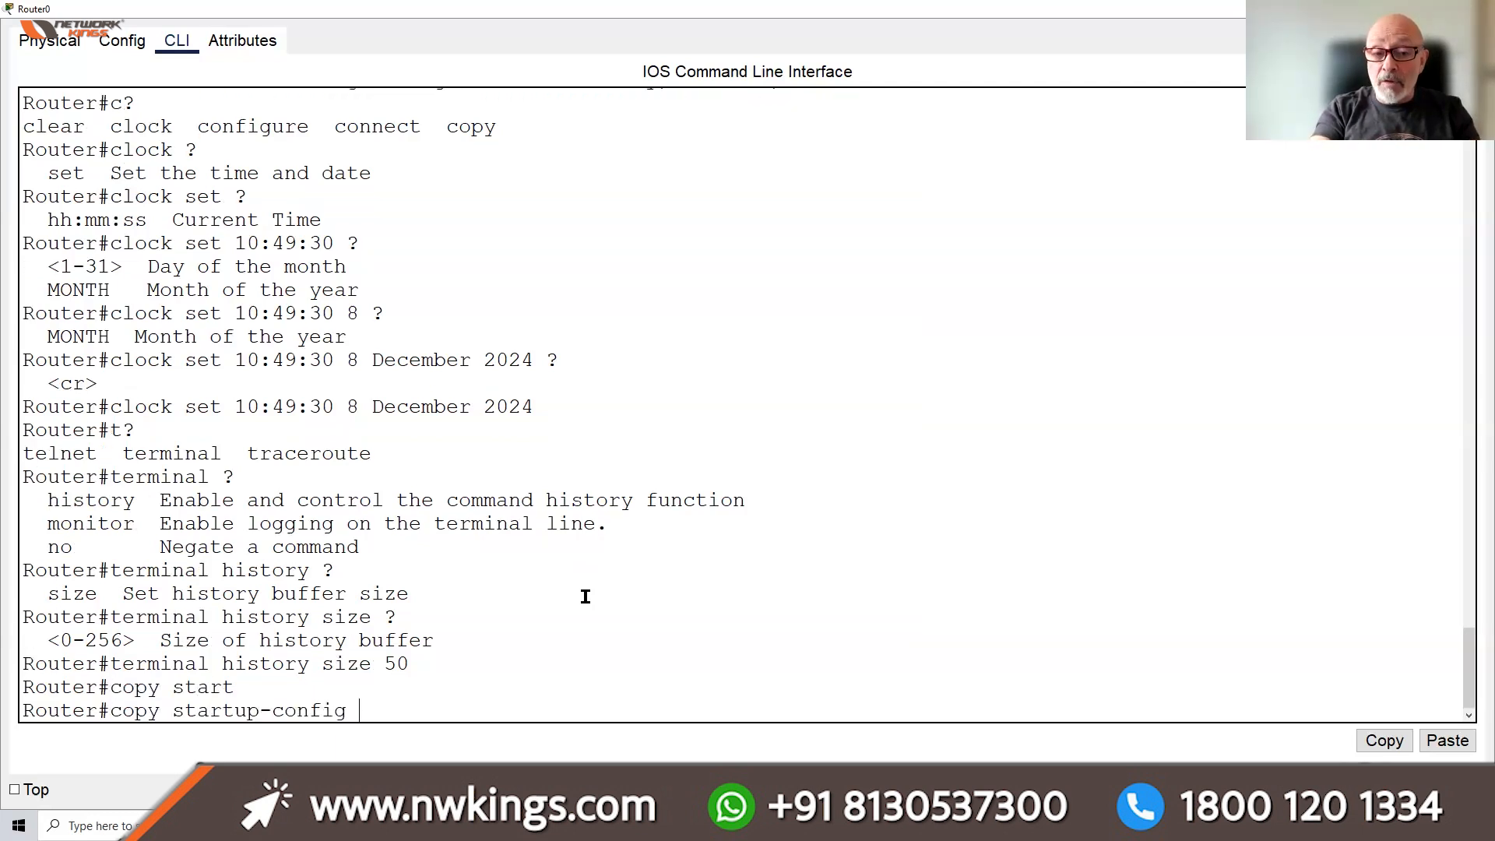
text(ru)
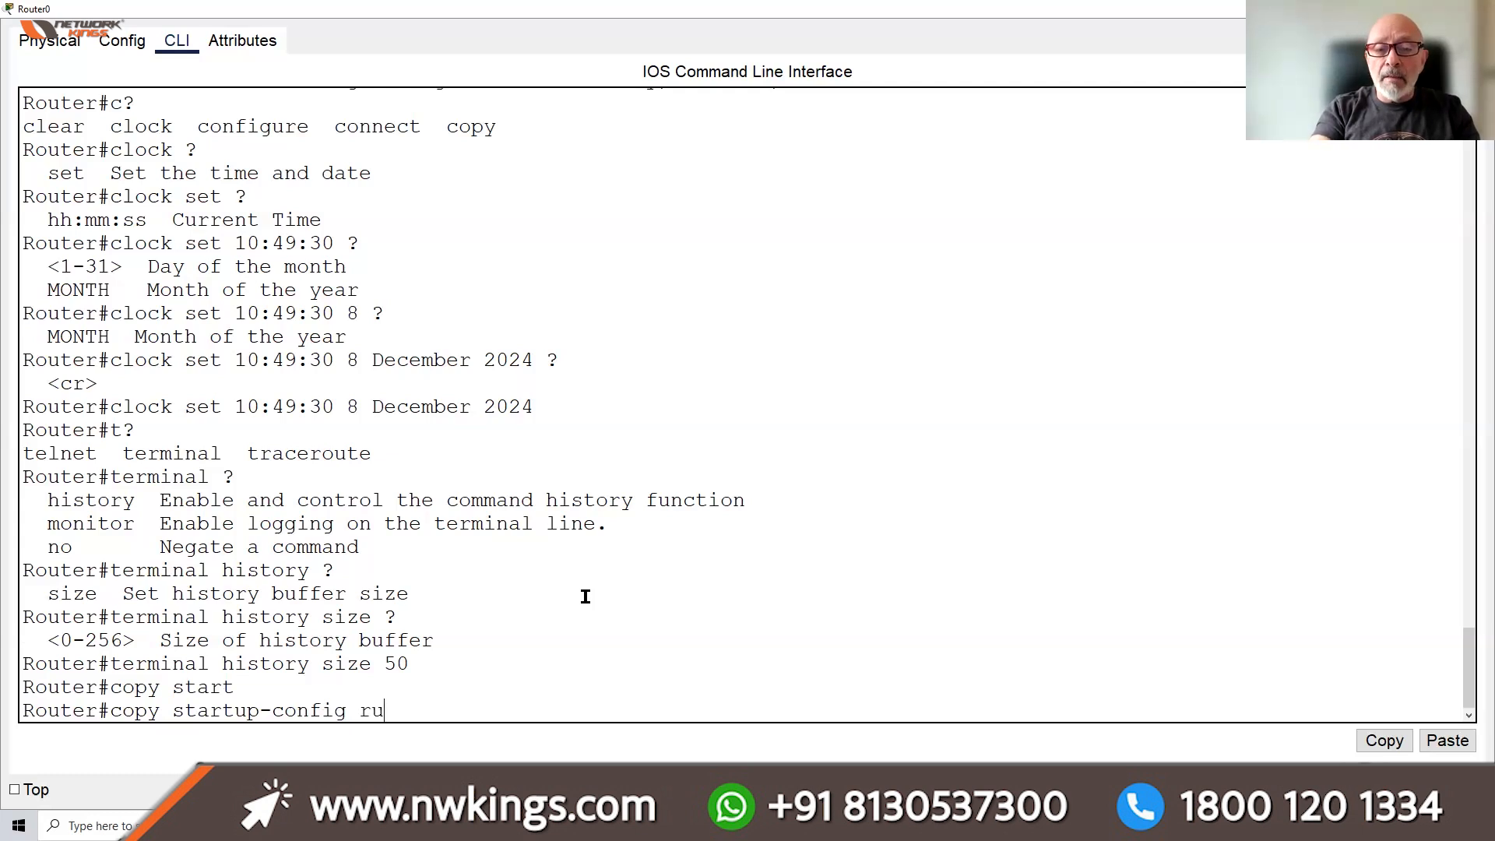
key(Tab)
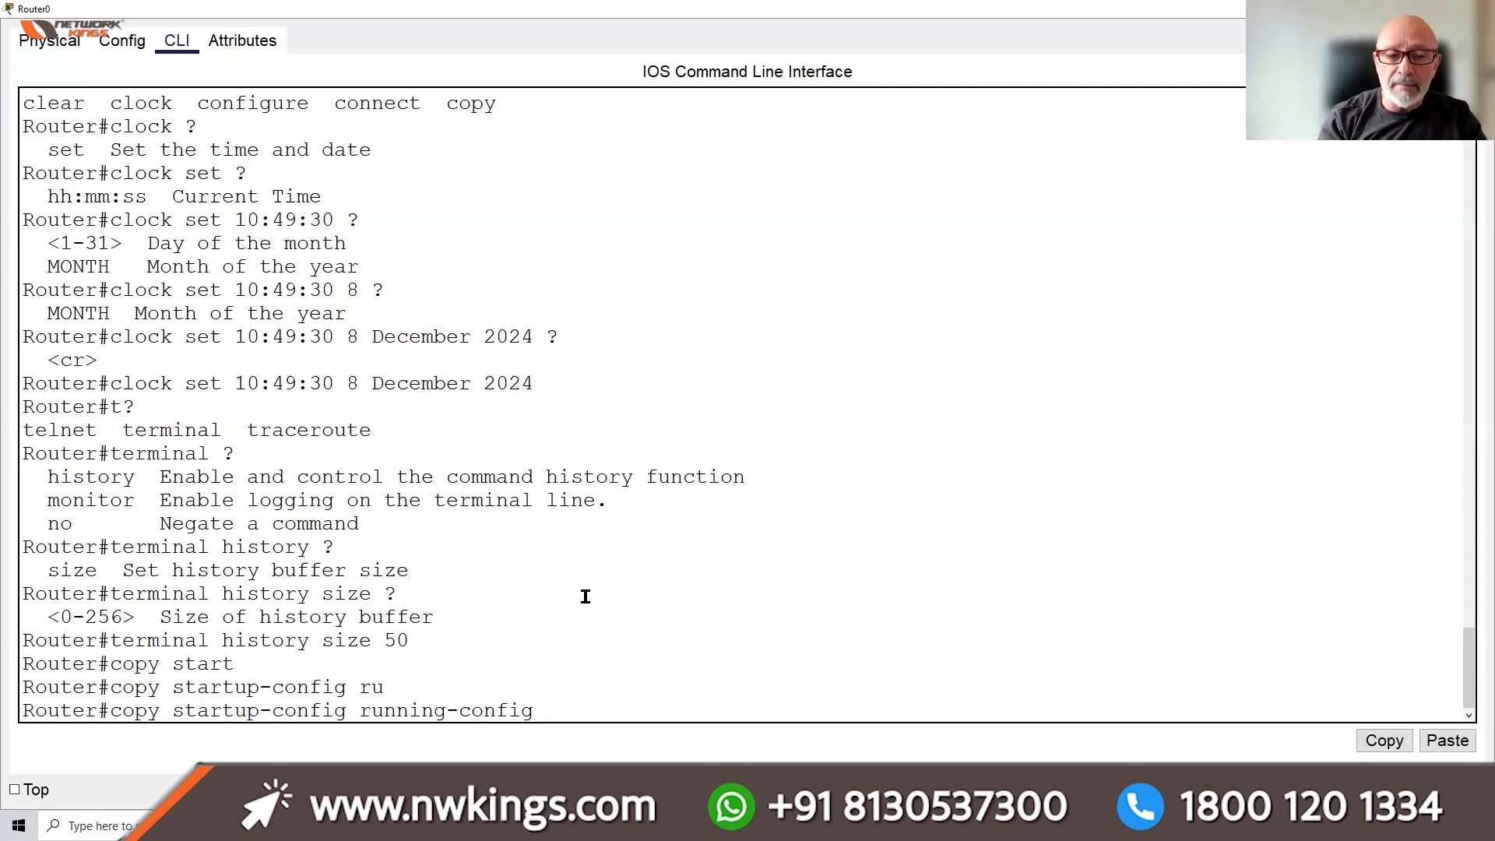
key(BackSpace)
key(BackSpace)
key(BackSpace)
key(BackSpace)
key(BackSpace)
key(BackSpace)
key(BackSpace)
key(BackSpace)
key(BackSpace)
key(BackSpace)
key(BackSpace)
key(BackSpace)
key(BackSpace)
key(BackSpace)
key(BackSpace)
key(BackSpace)
key(BackSpace)
key(BackSpace)
key(BackSpace)
key(BackSpace)
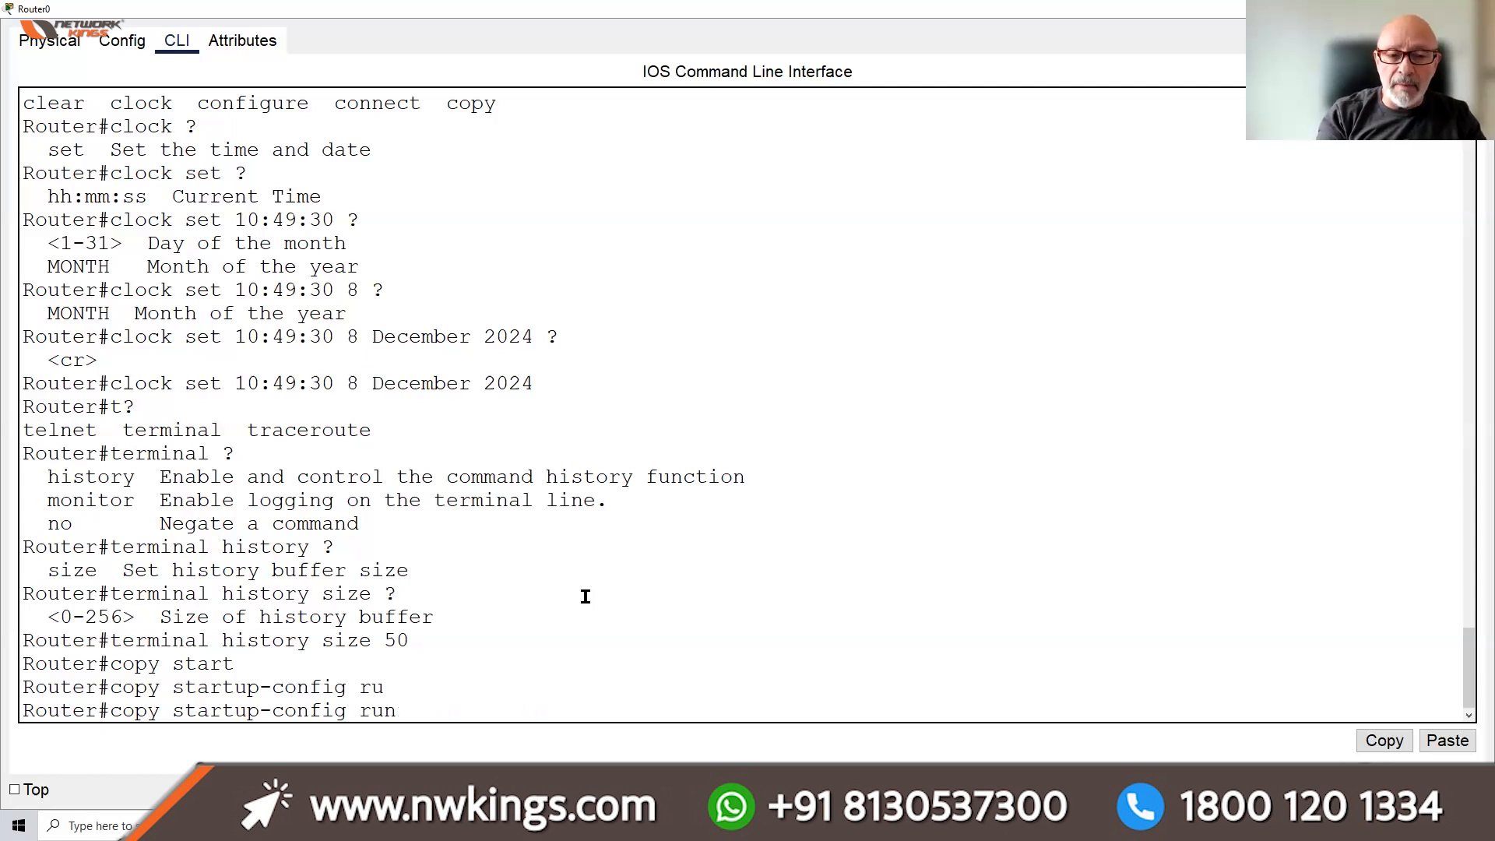
key(BackSpace)
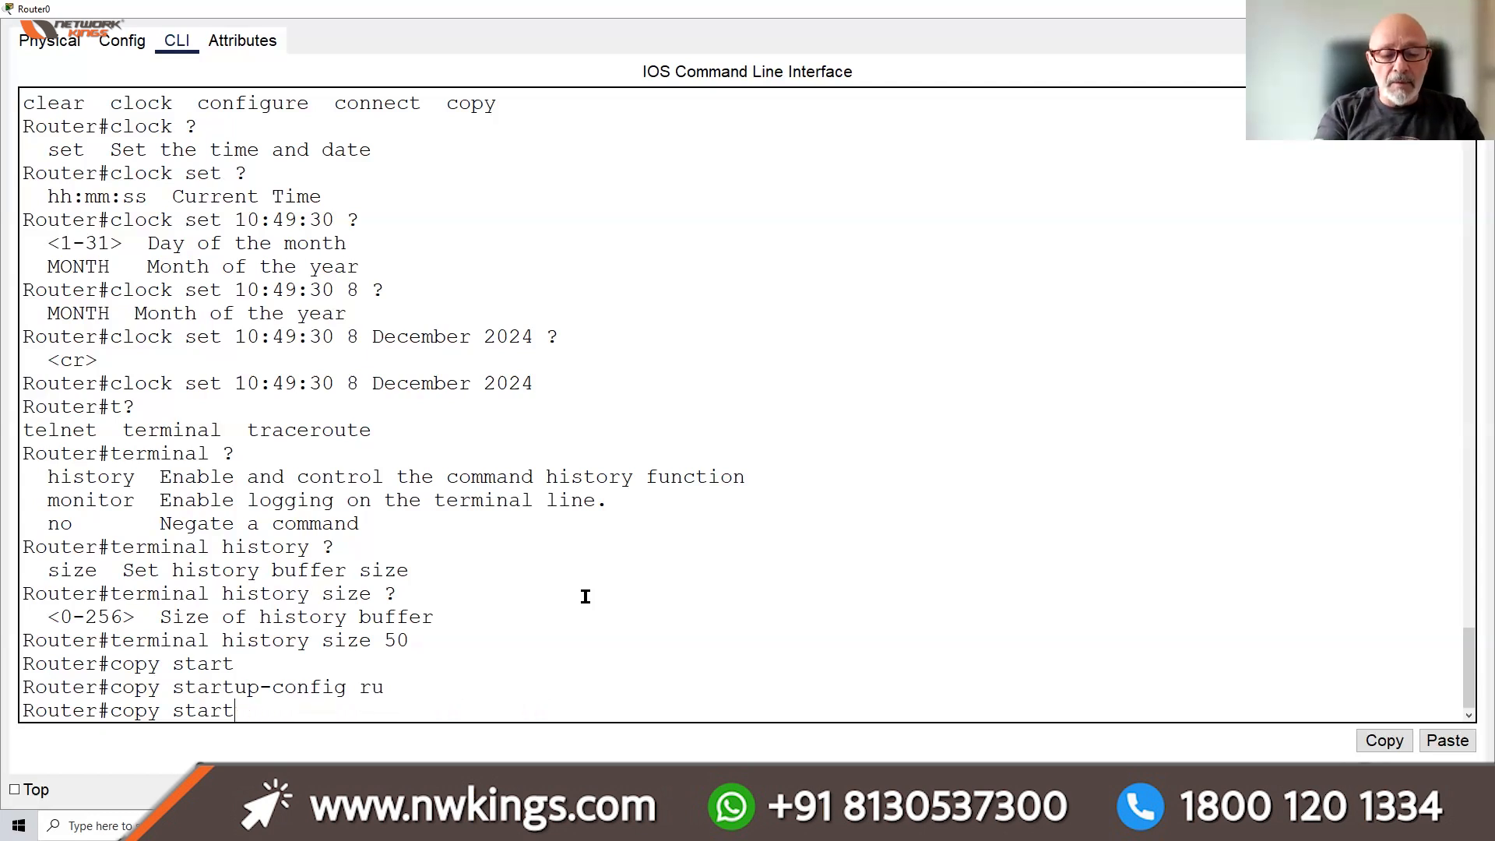
text(s)
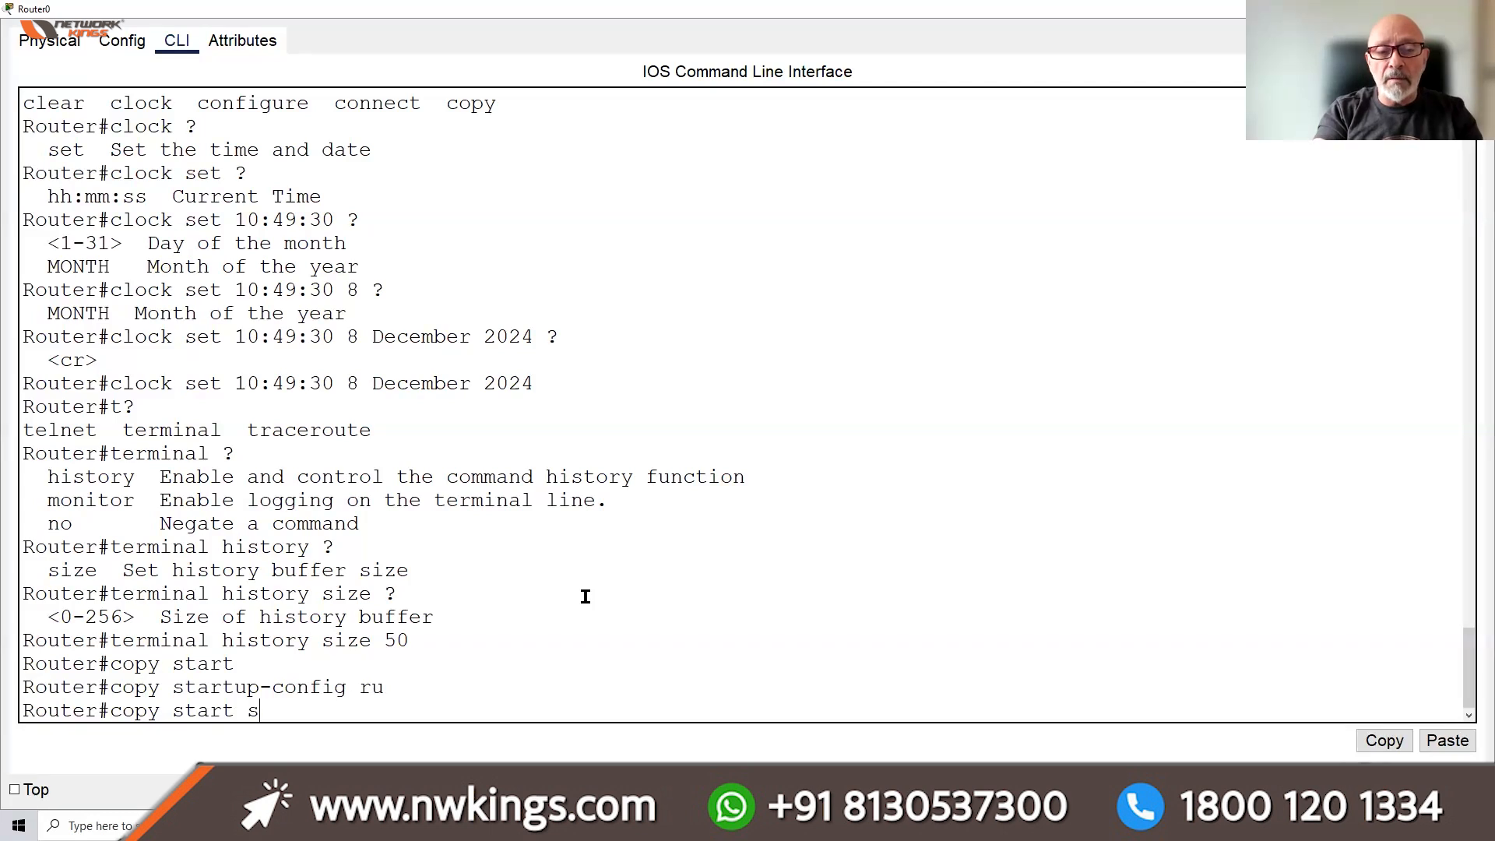
key(BackSpace)
key(BackSpace)
key(BackSpace)
key(BackSpace)
key(BackSpace)
key(BackSpace)
key(BackSpace)
text(run start)
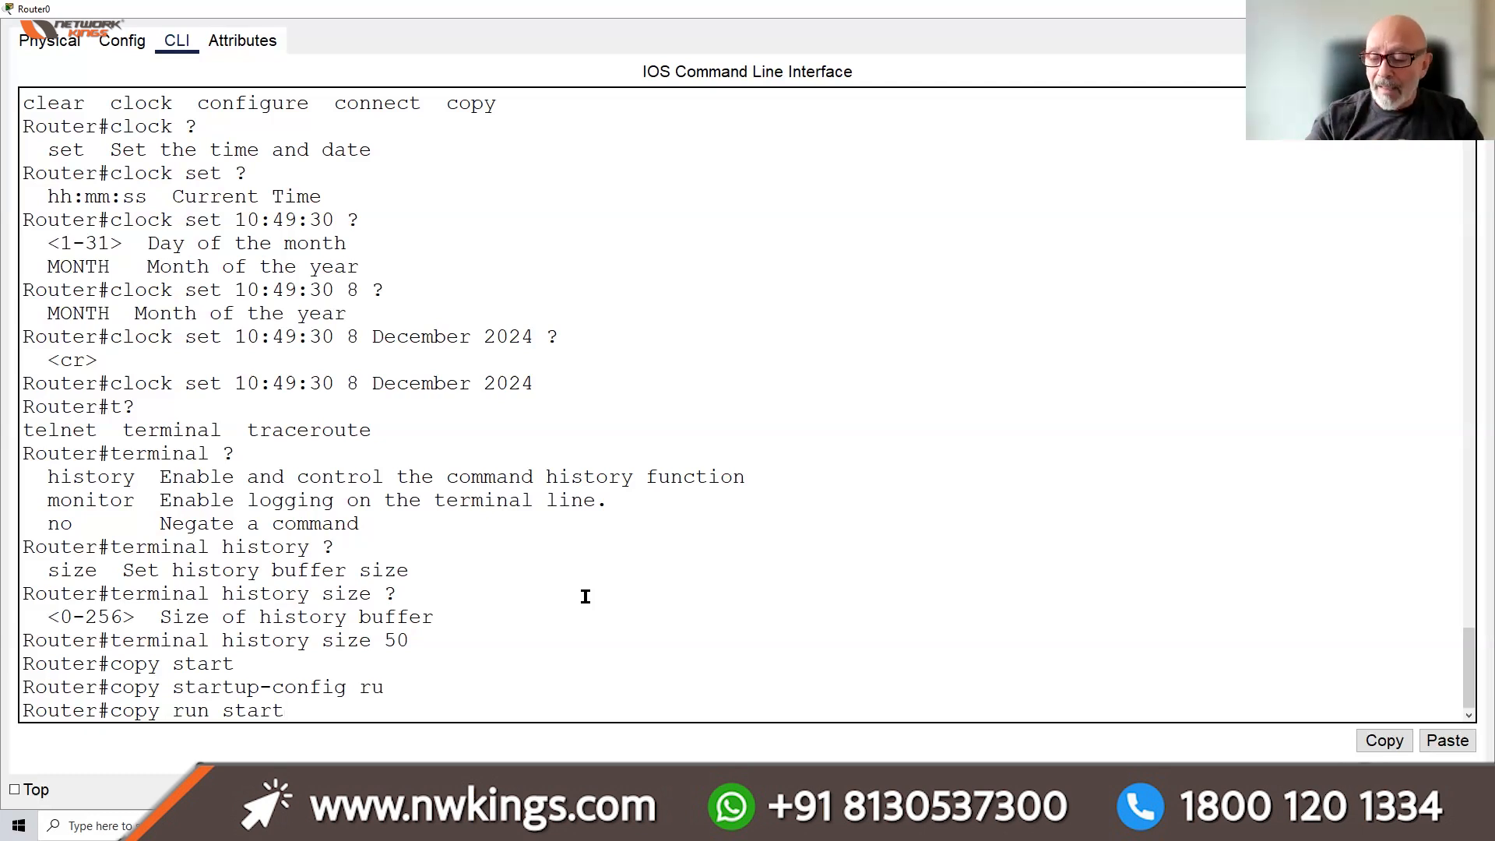
key(Return)
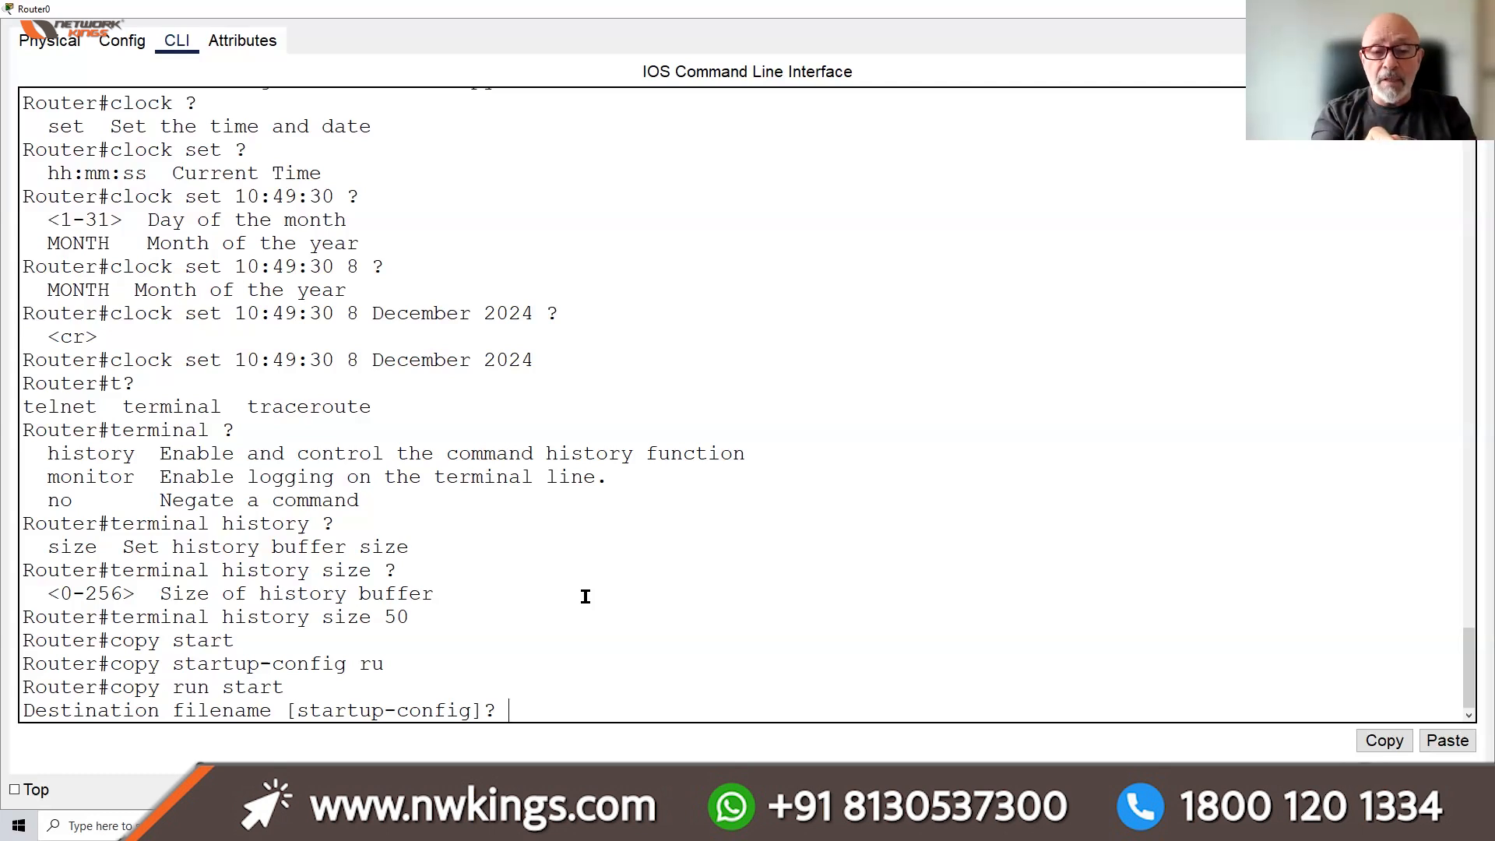
key(Return)
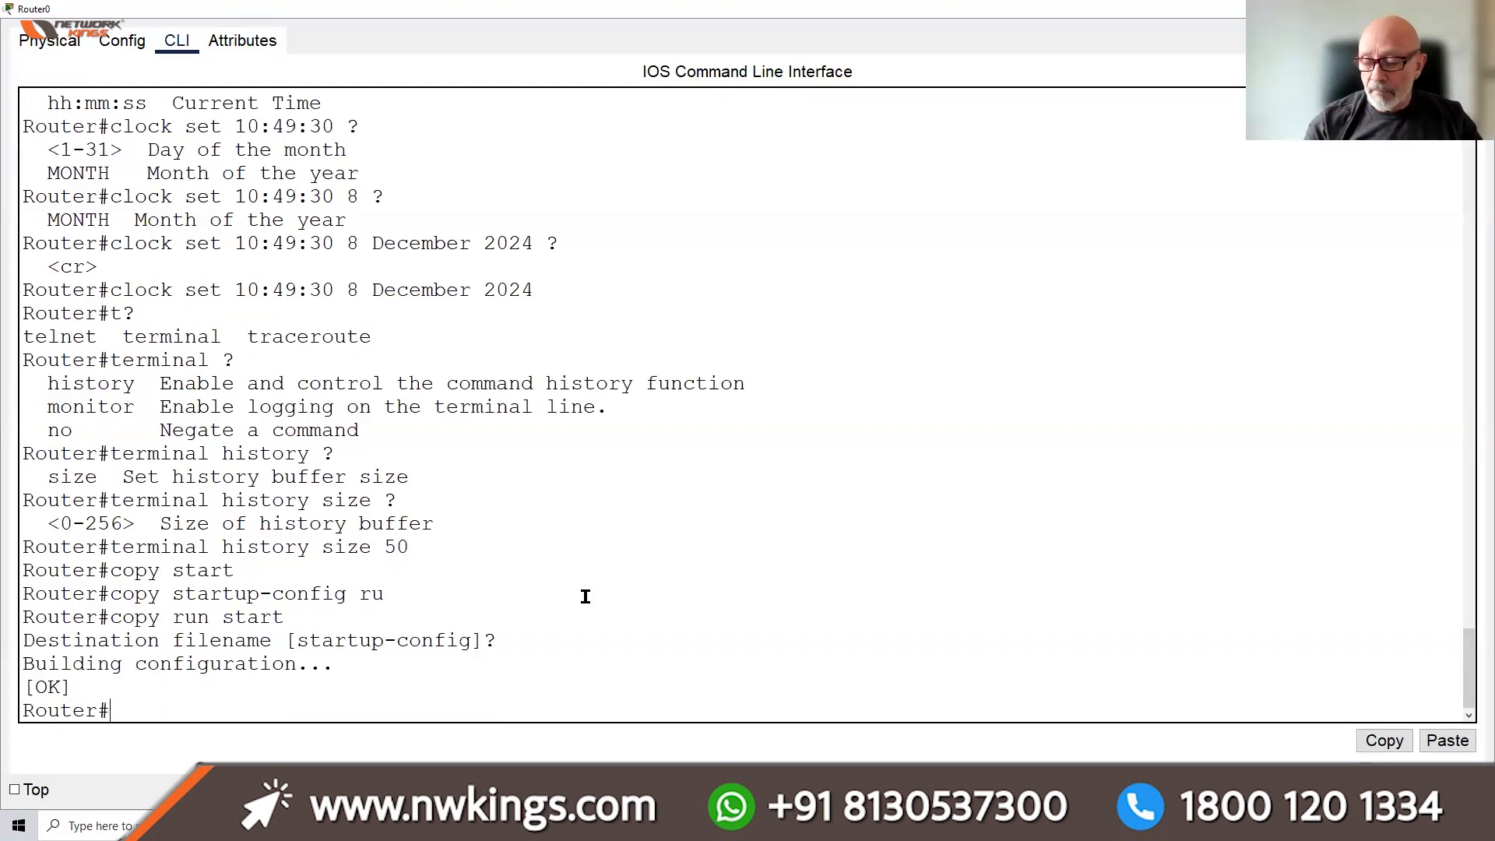
key(Return)
key(Return)
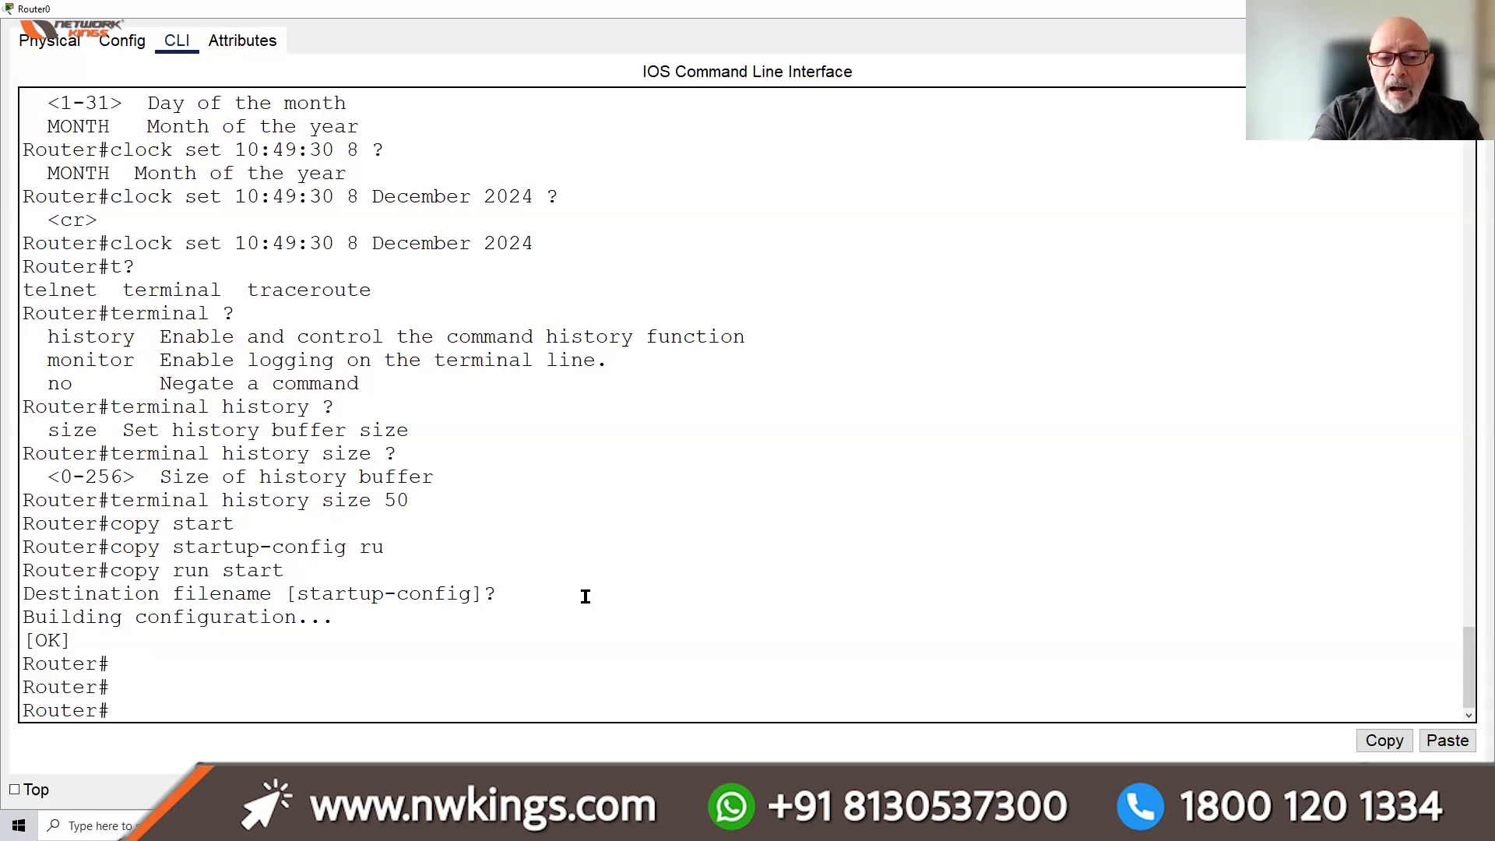
text(wr)
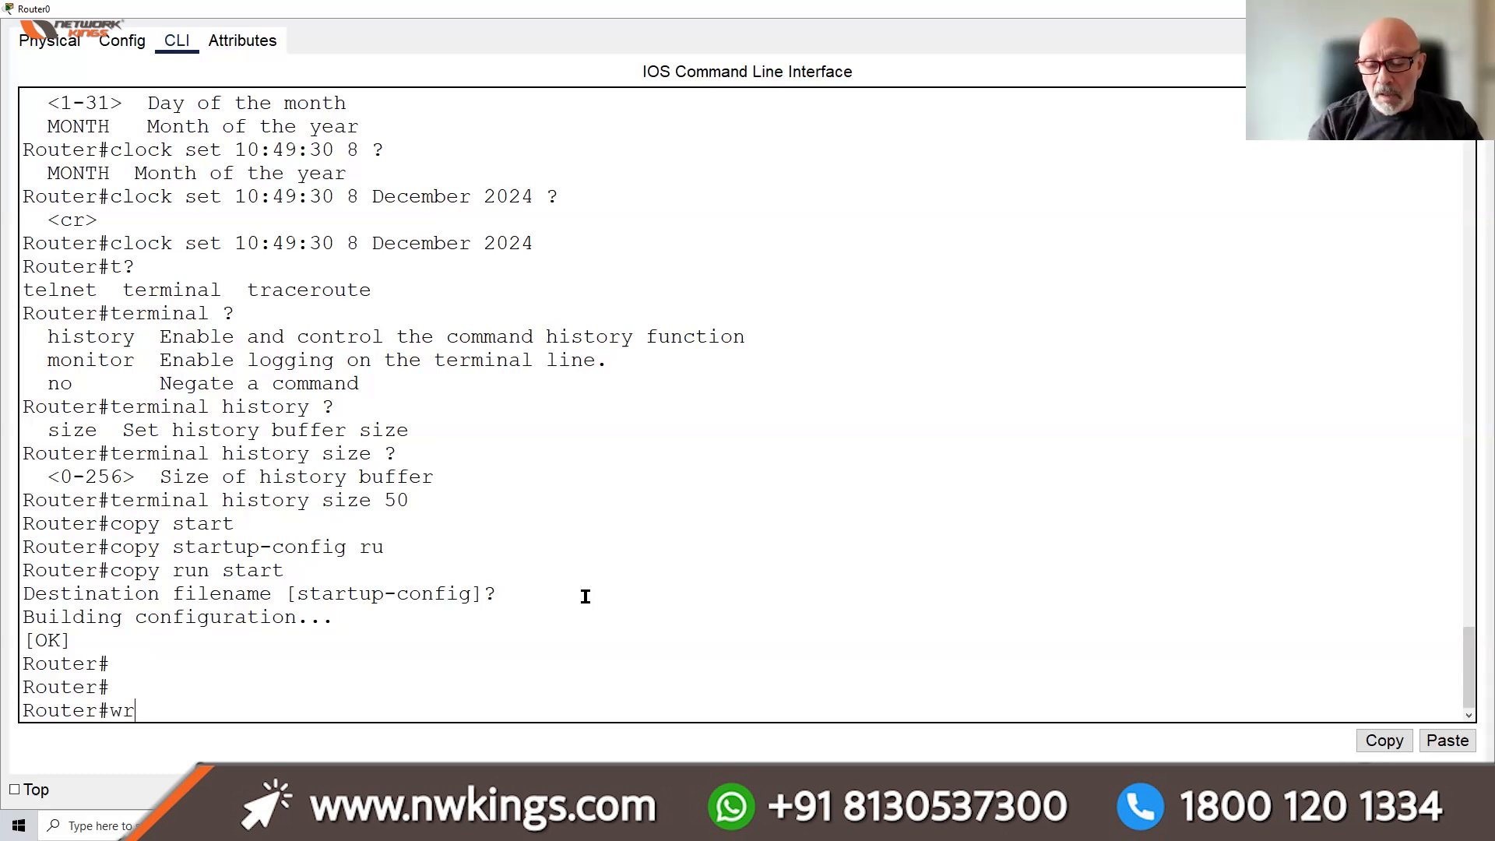
Run 'wr' at the Router# prompt to write the configuration to memory
key(Return)
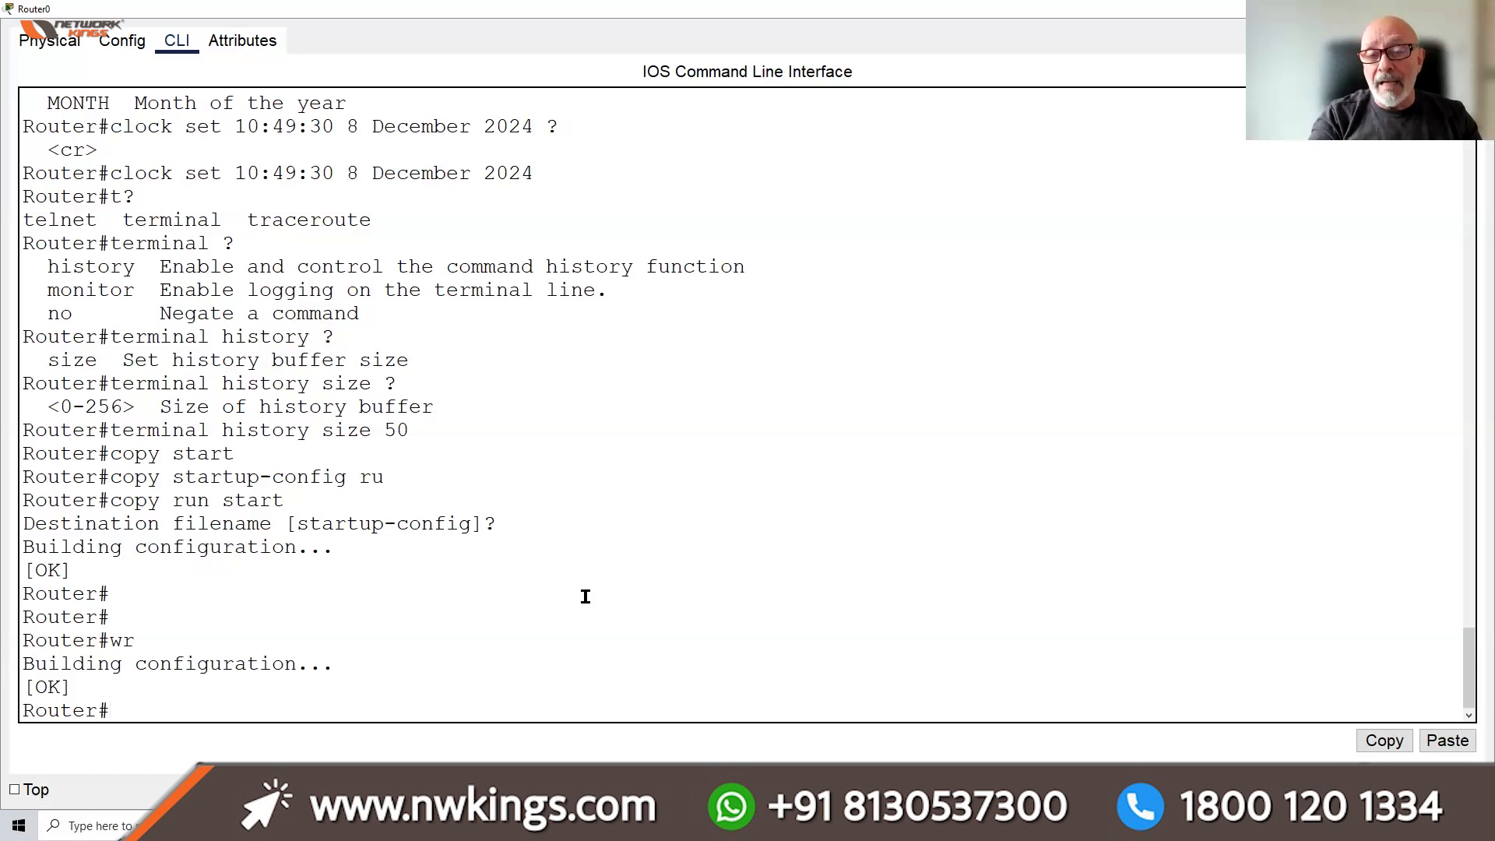
Run 'configure terminal' to reach the Router(config)# prompt
text(configure t)
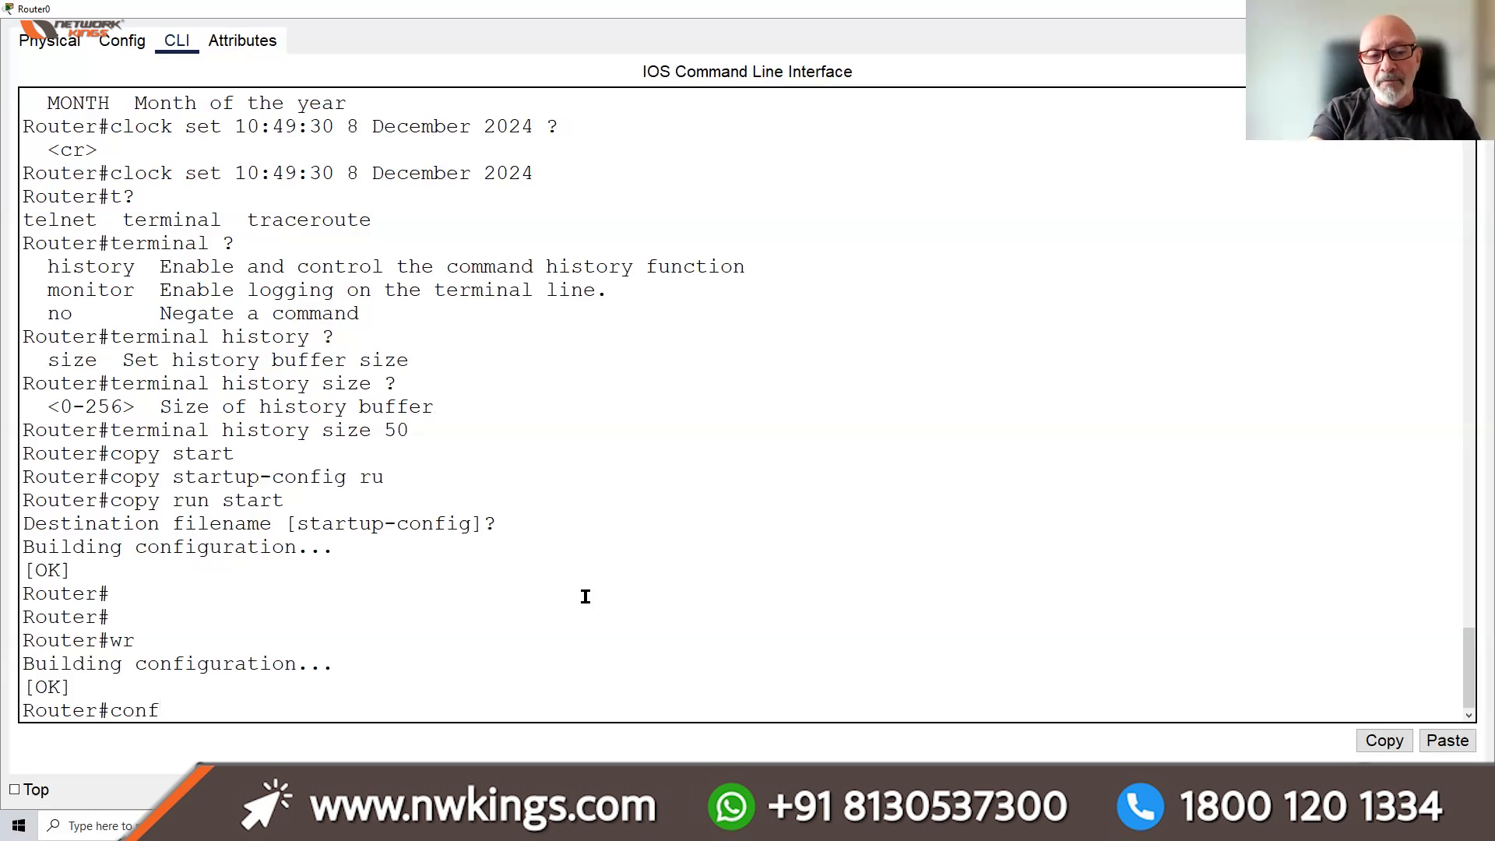
key(Tab)
text(t)
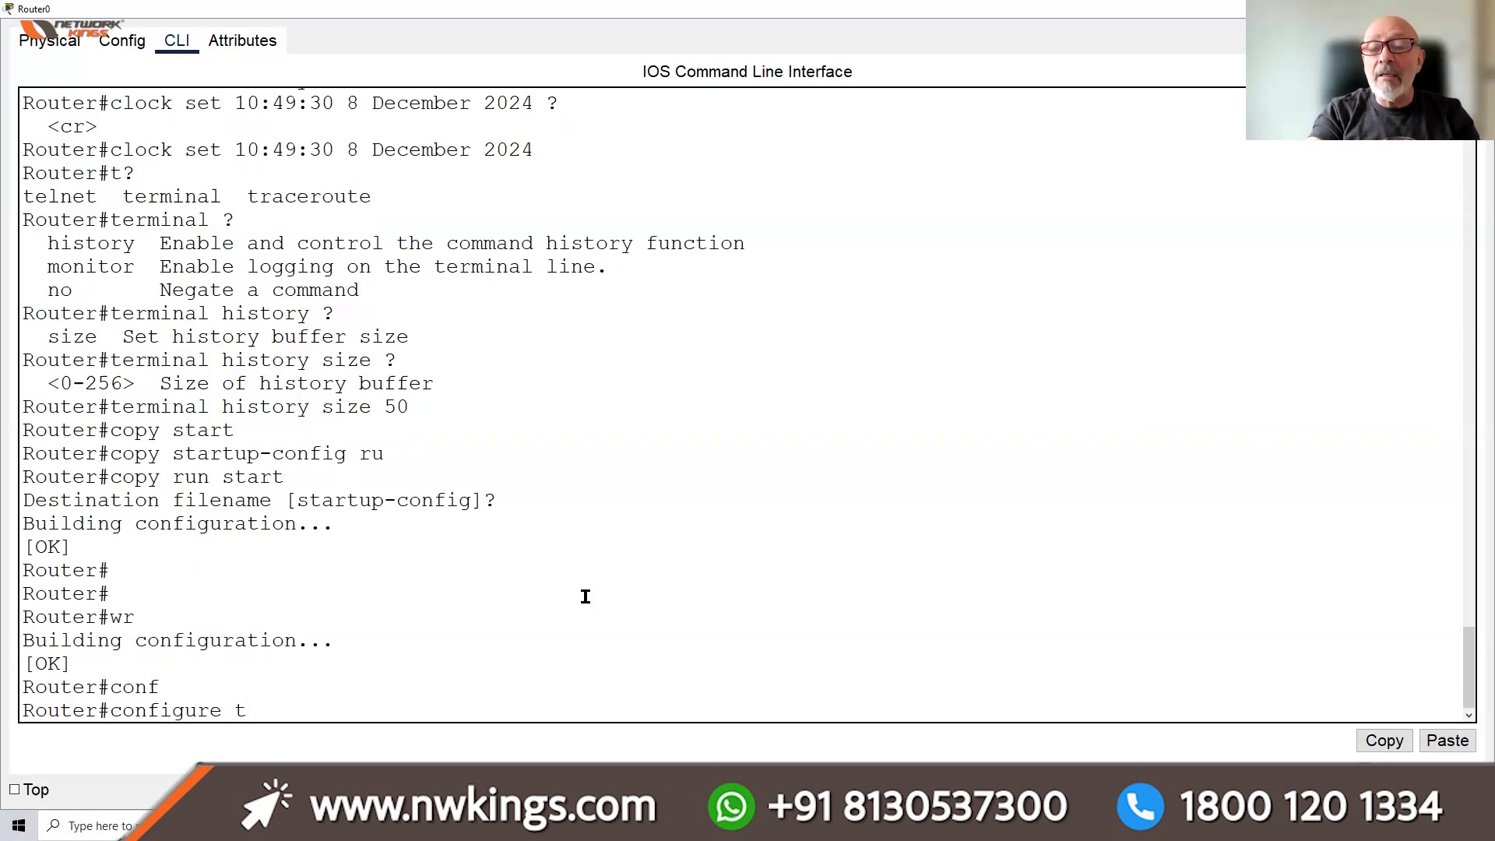
key(Tab)
key(Return)
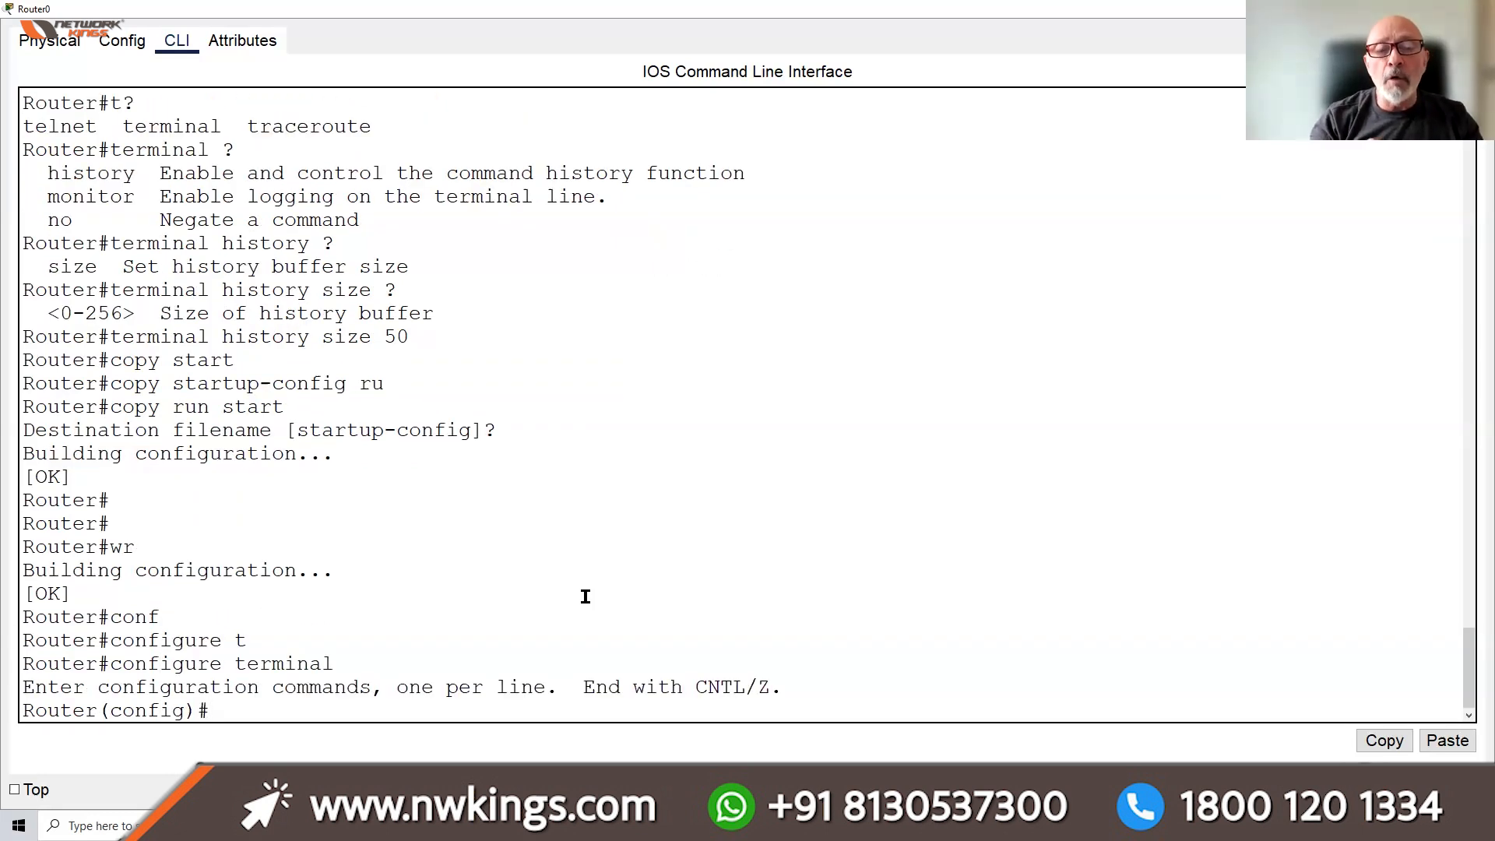
key(Return)
key(Return)
key(Return)
key(Return)
key(Return)
key(Return)
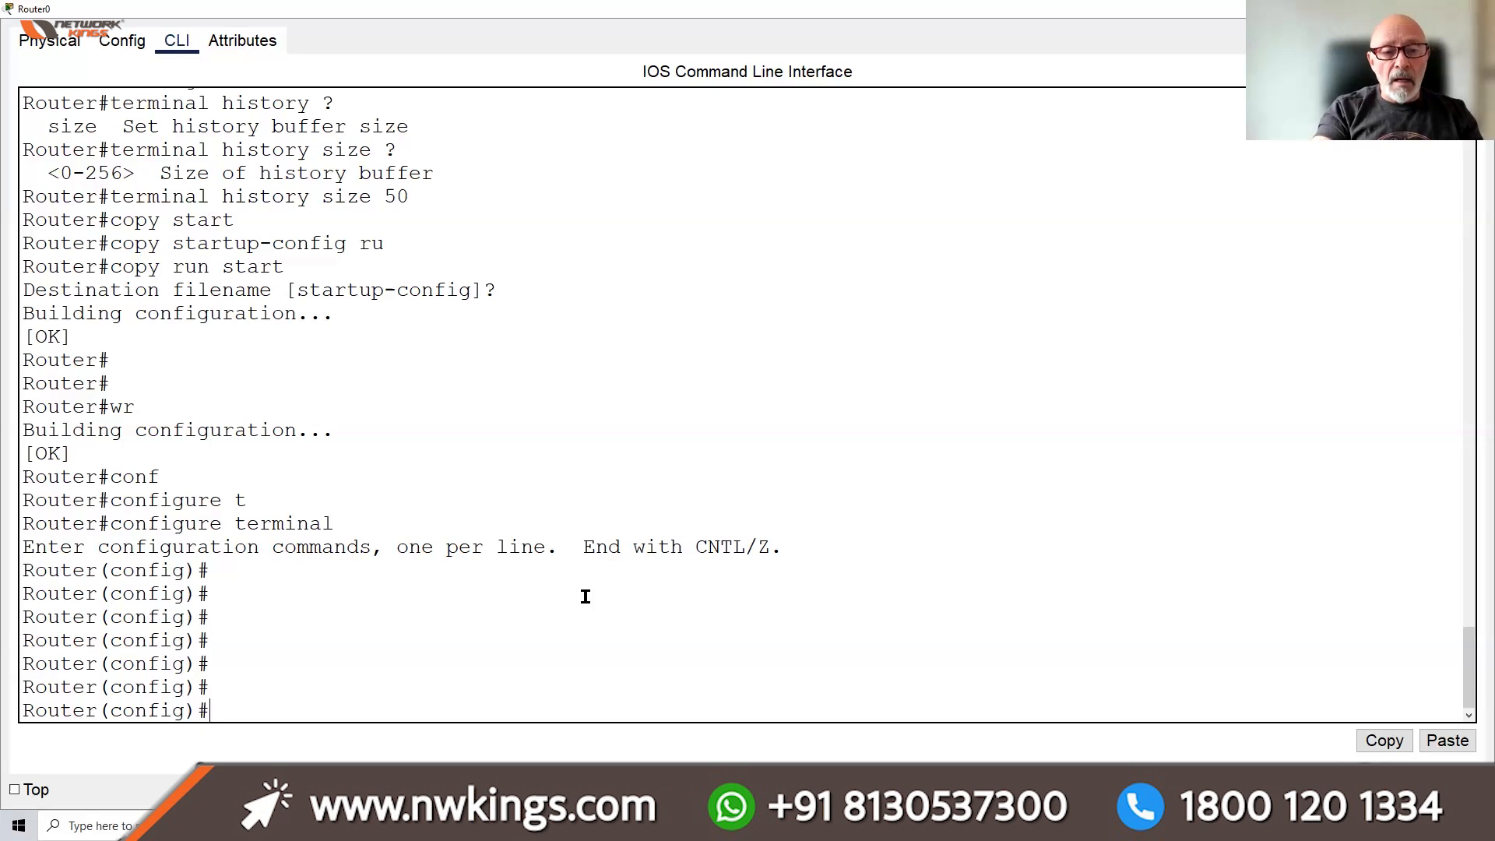
text(host)
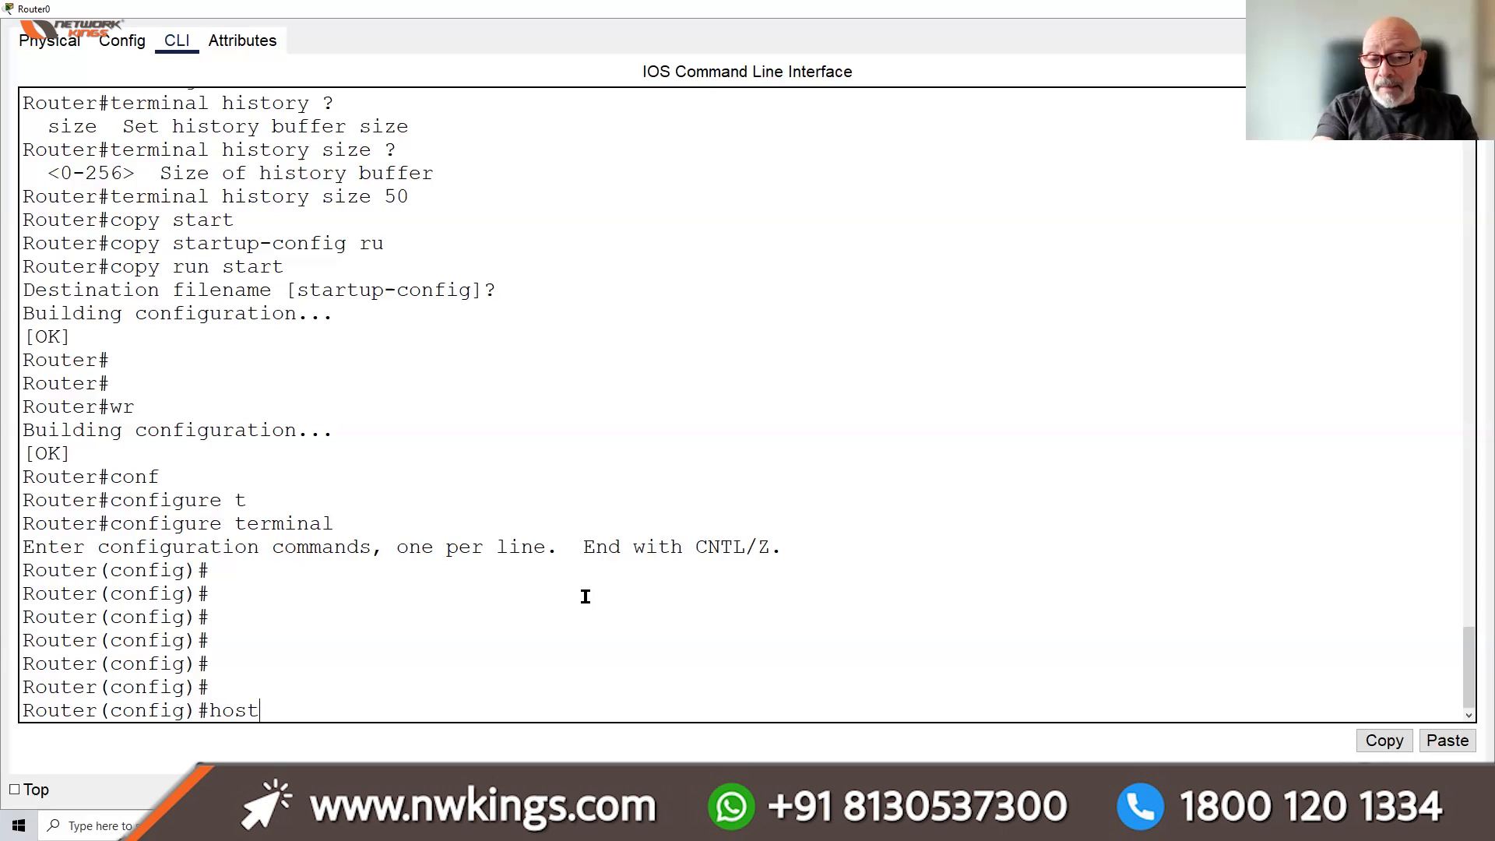
Rename the router to R1 with the abbreviated command 'host R1'
key(Tab)
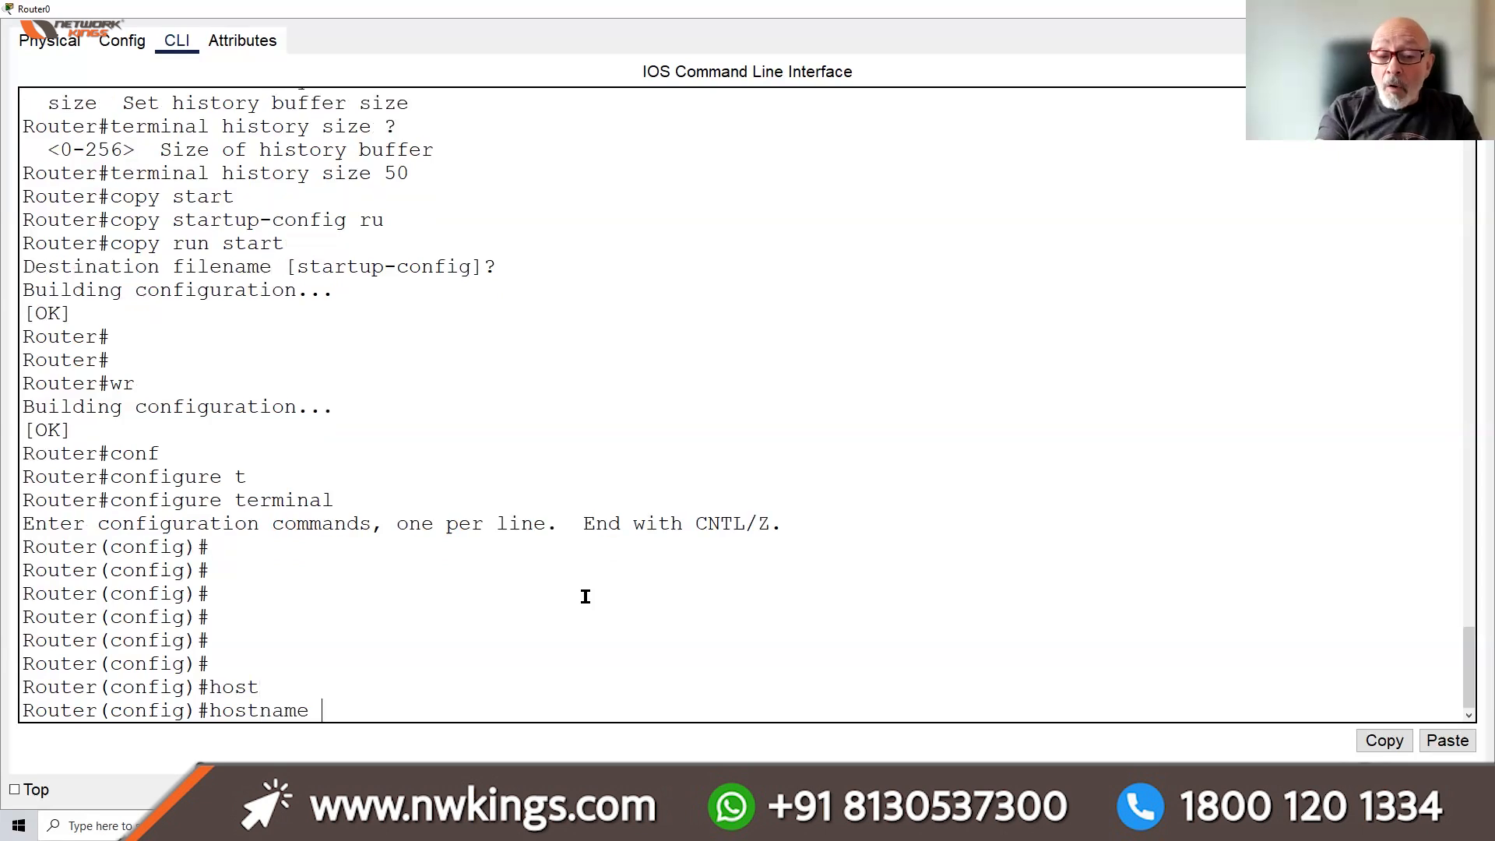
key(BackSpace)
key(BackSpace)
key(BackSpace)
key(BackSpace)
key(BackSpace)
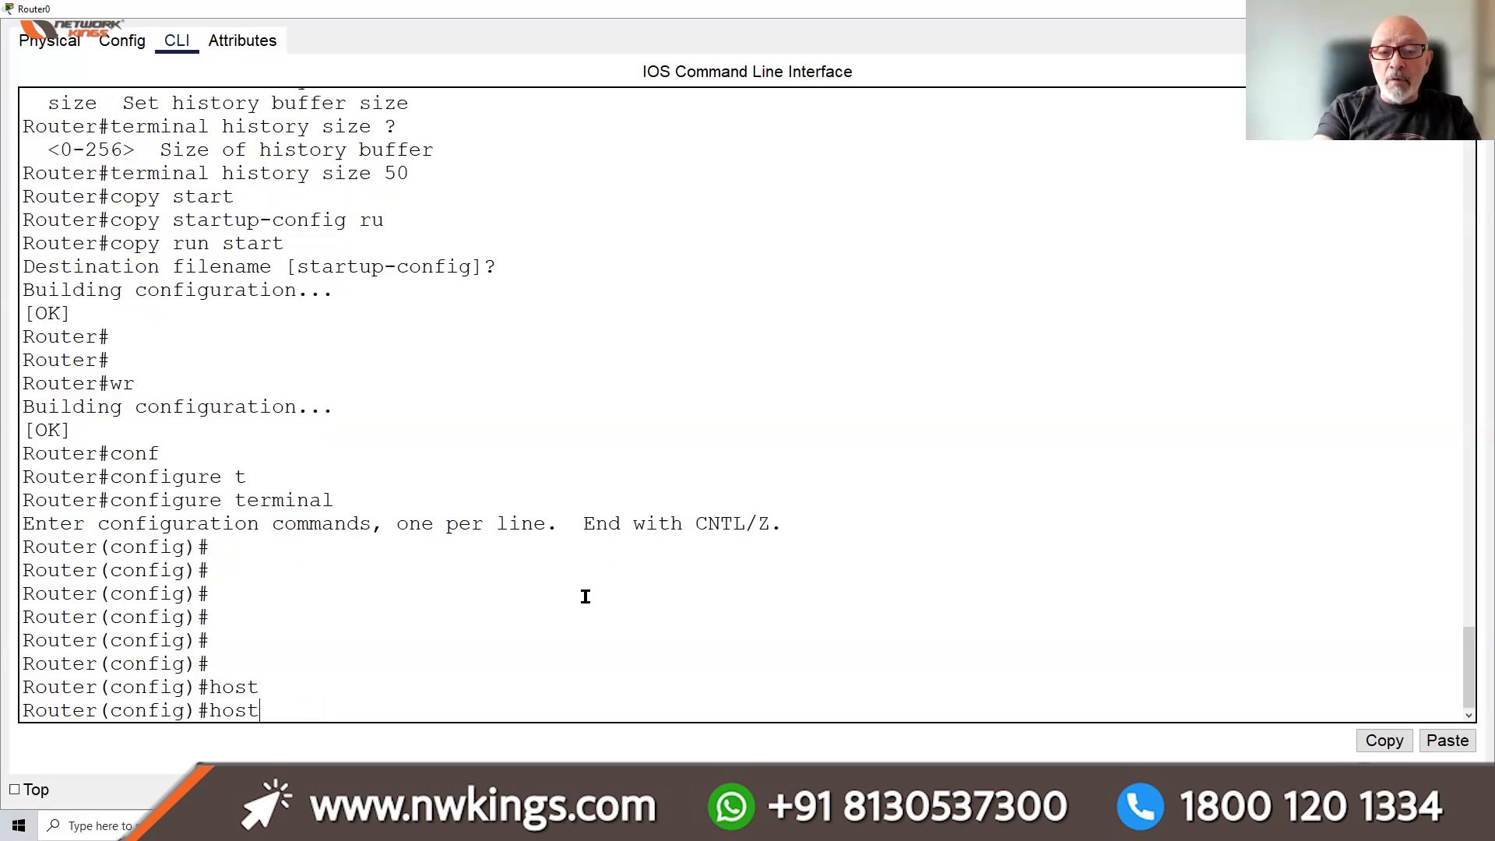
text(r)
key(BackSpace)
text(R1)
key(Return)
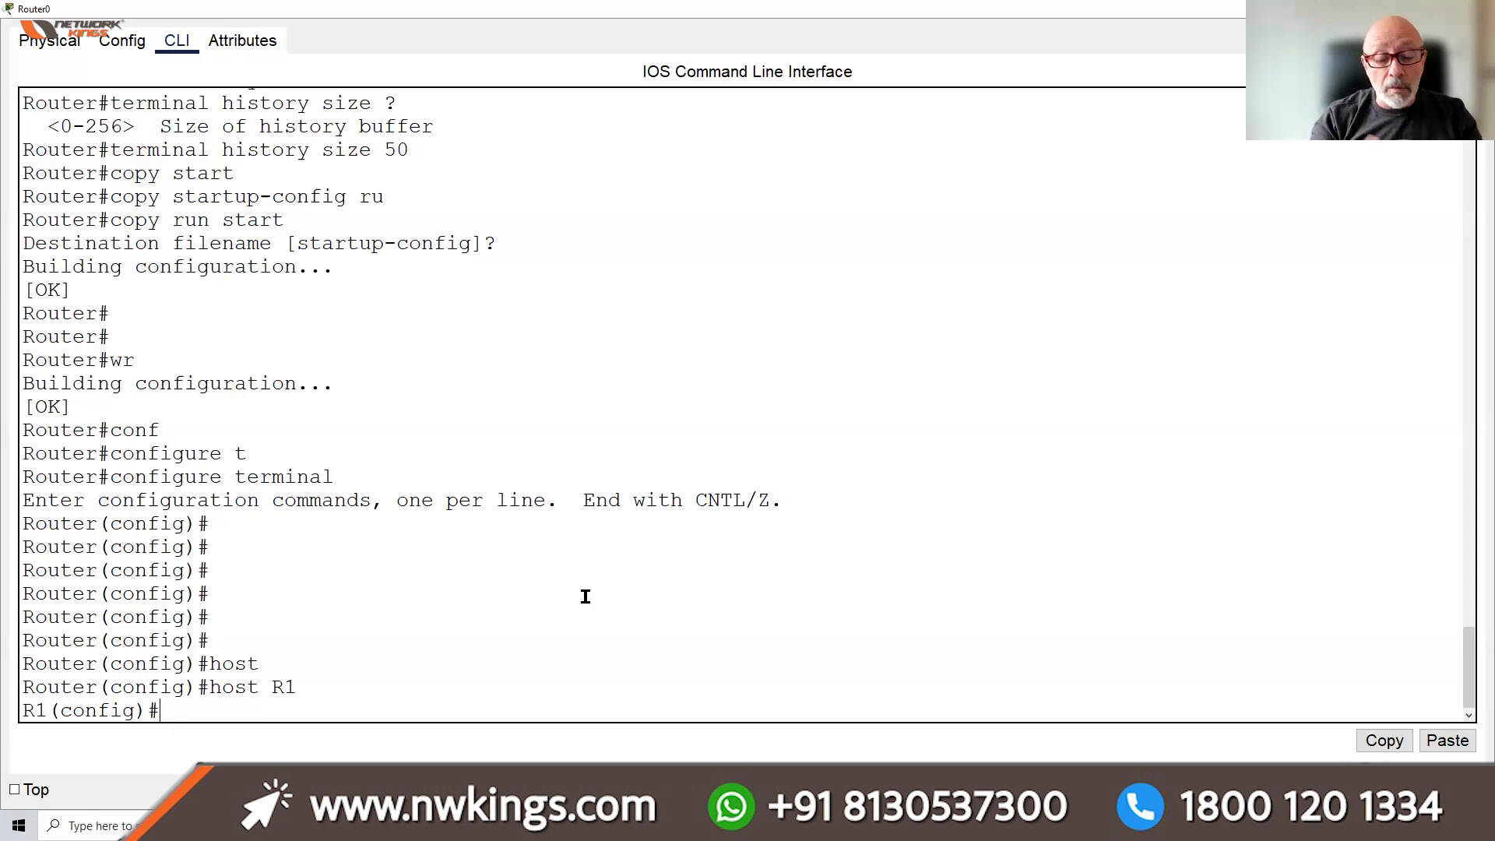
Apply the hostname R1 again using the full 'HOSTname R1' command
text(HOST)
key(Tab)
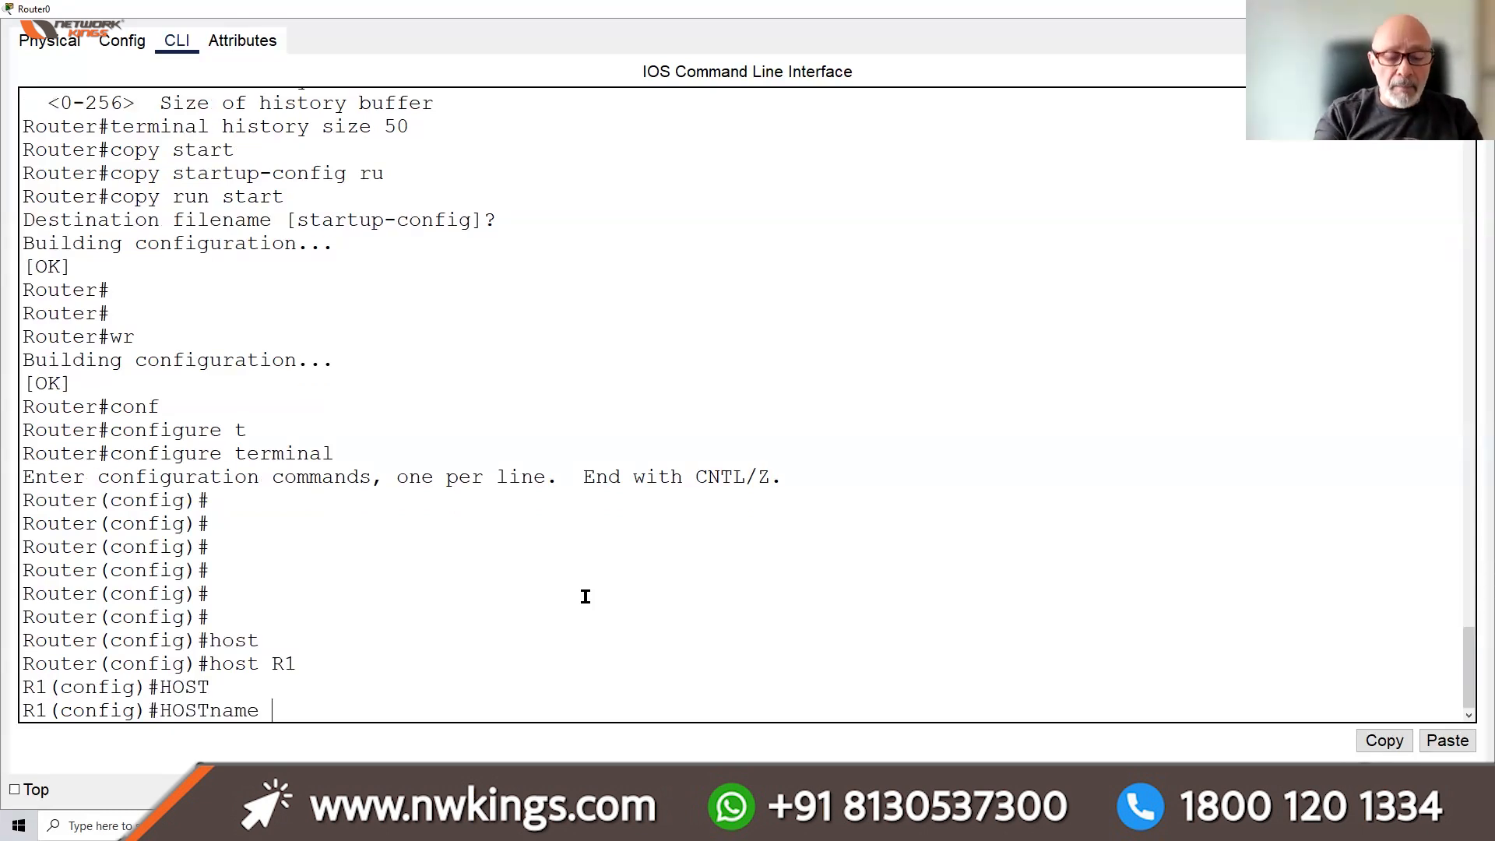
text(R1)
key(Return)
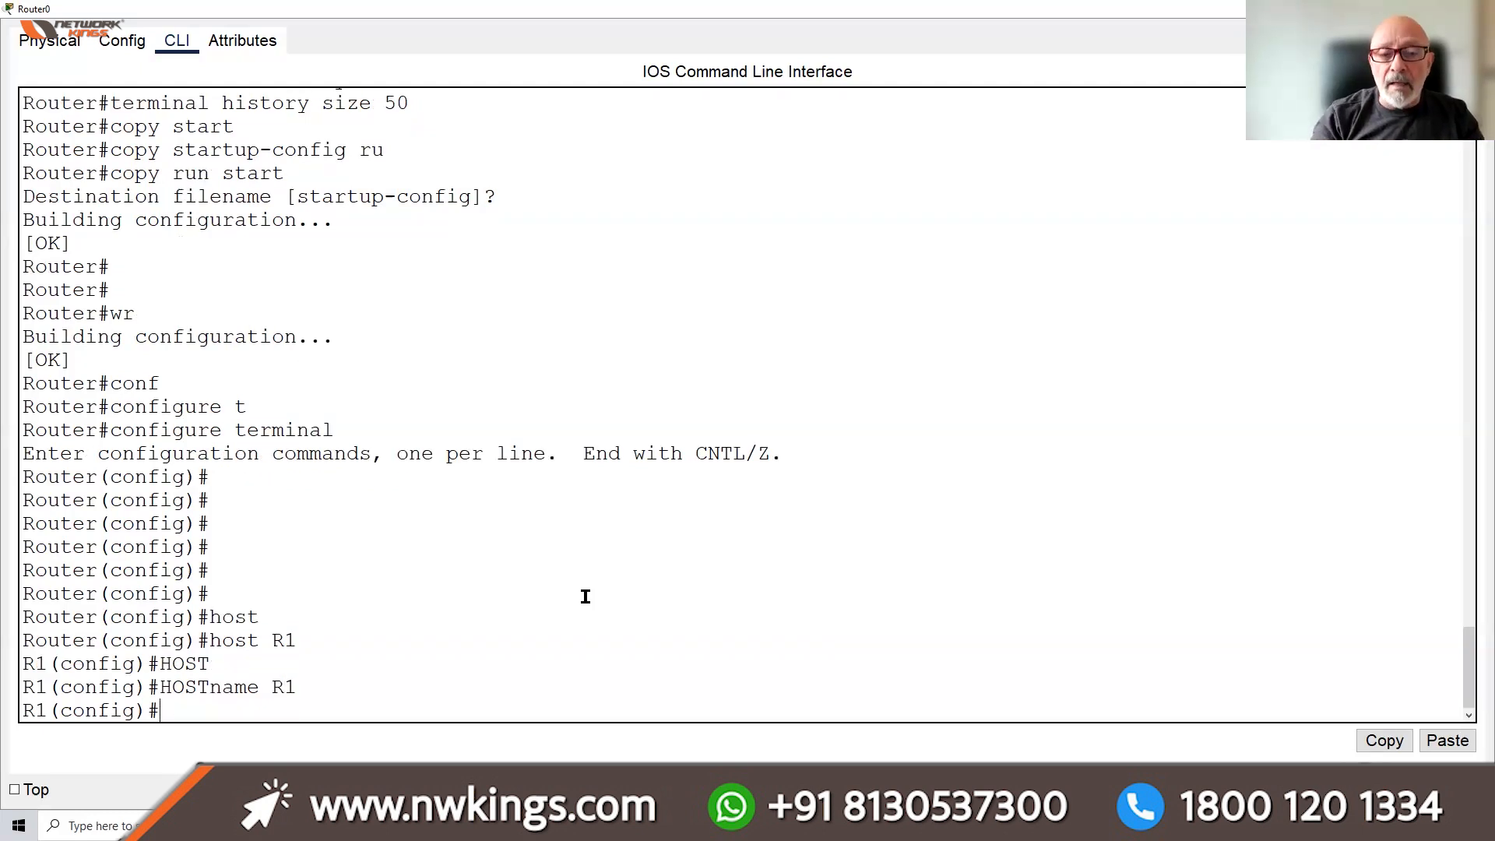
key(Return)
key(Return)
key(Return)
key(Return)
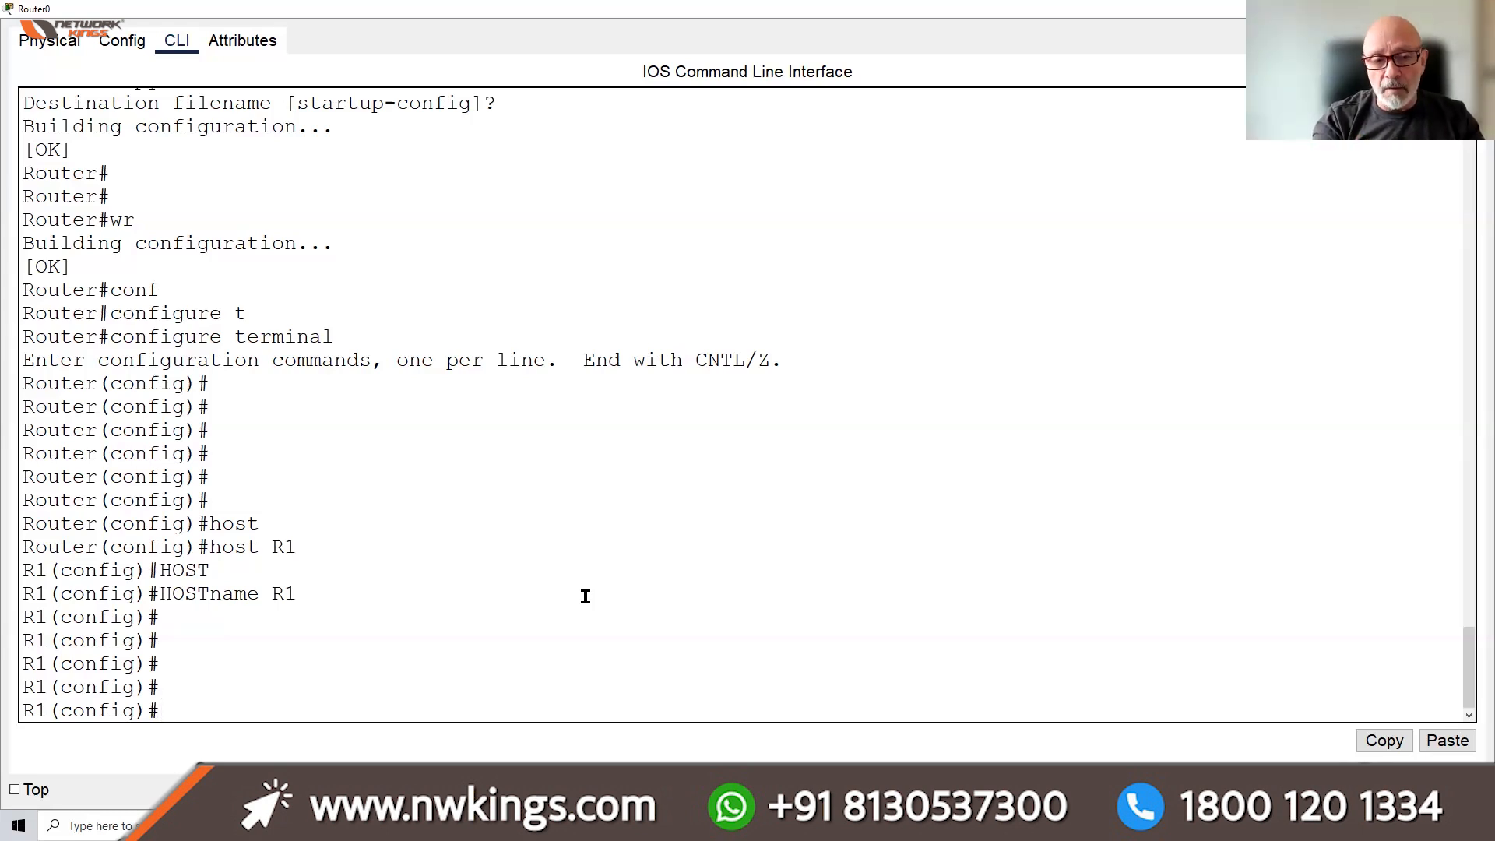
text(HOST)
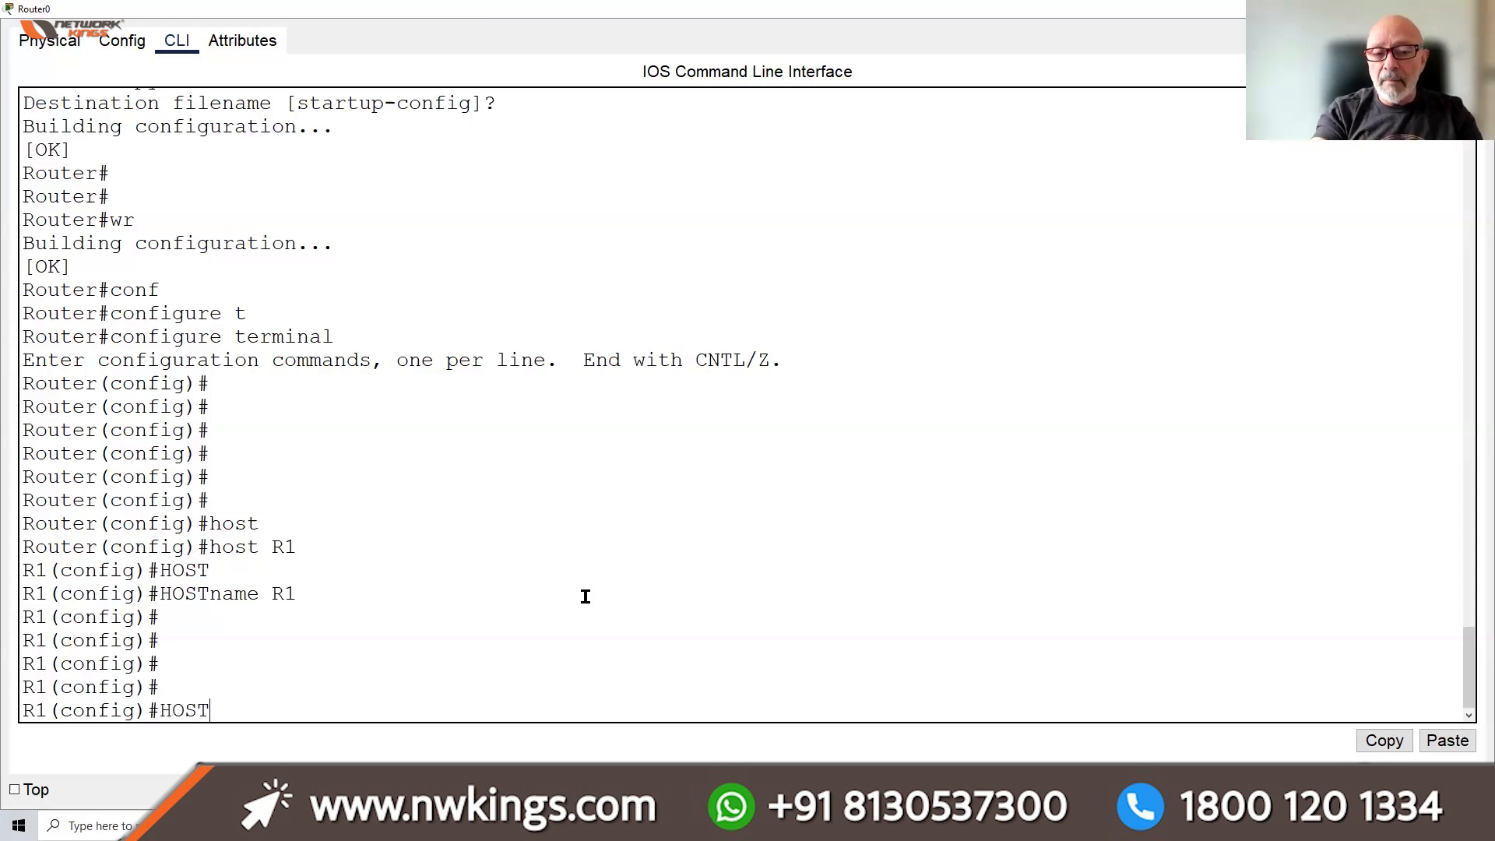
Try 'HOSTname R1 ROUTER', which IOS rejects as invalid input
key(Tab)
text(R)
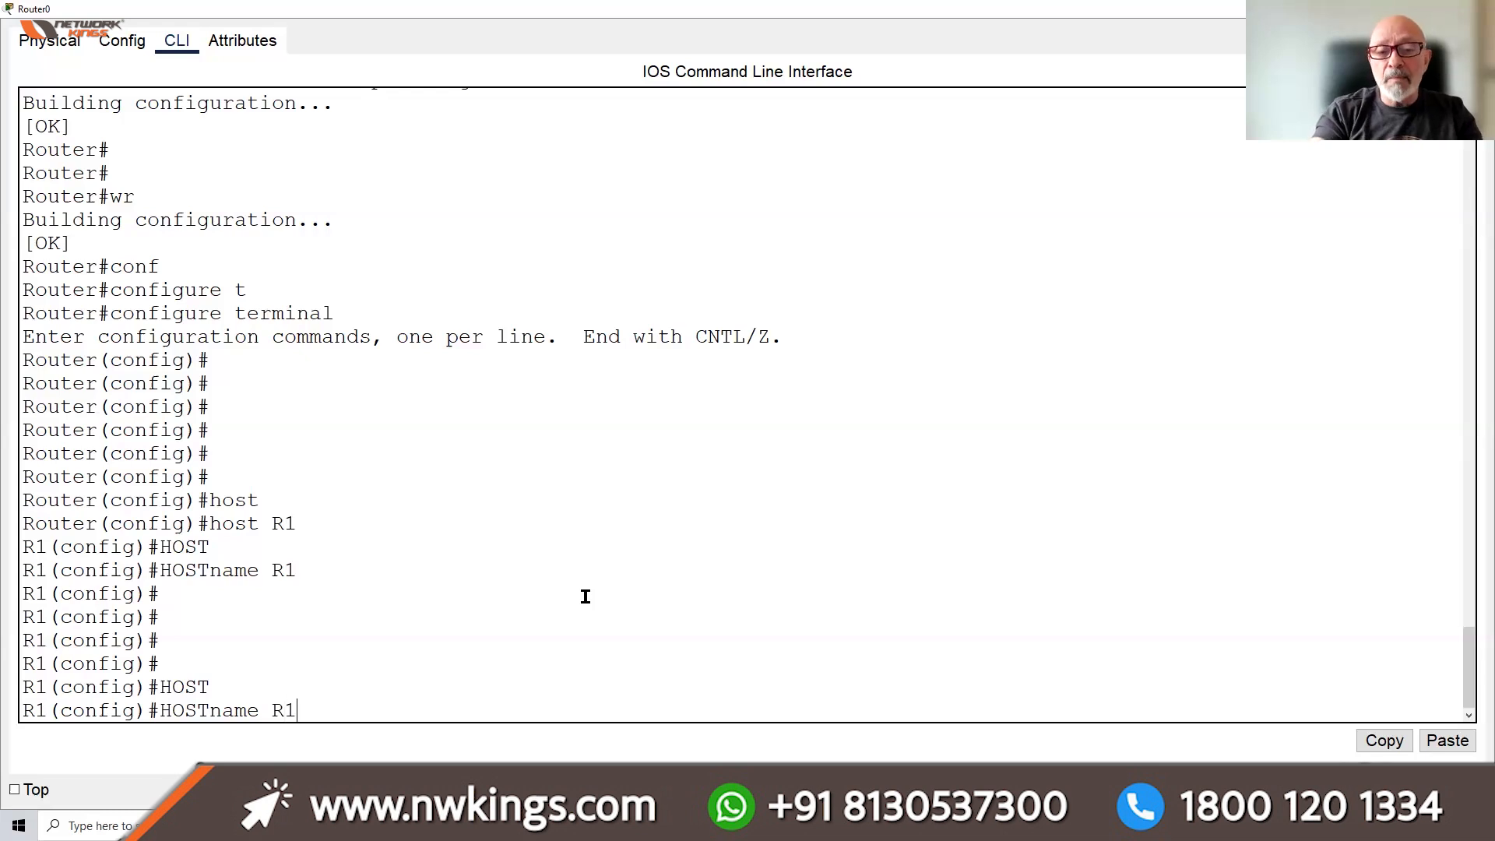
text(1 ROUTER)
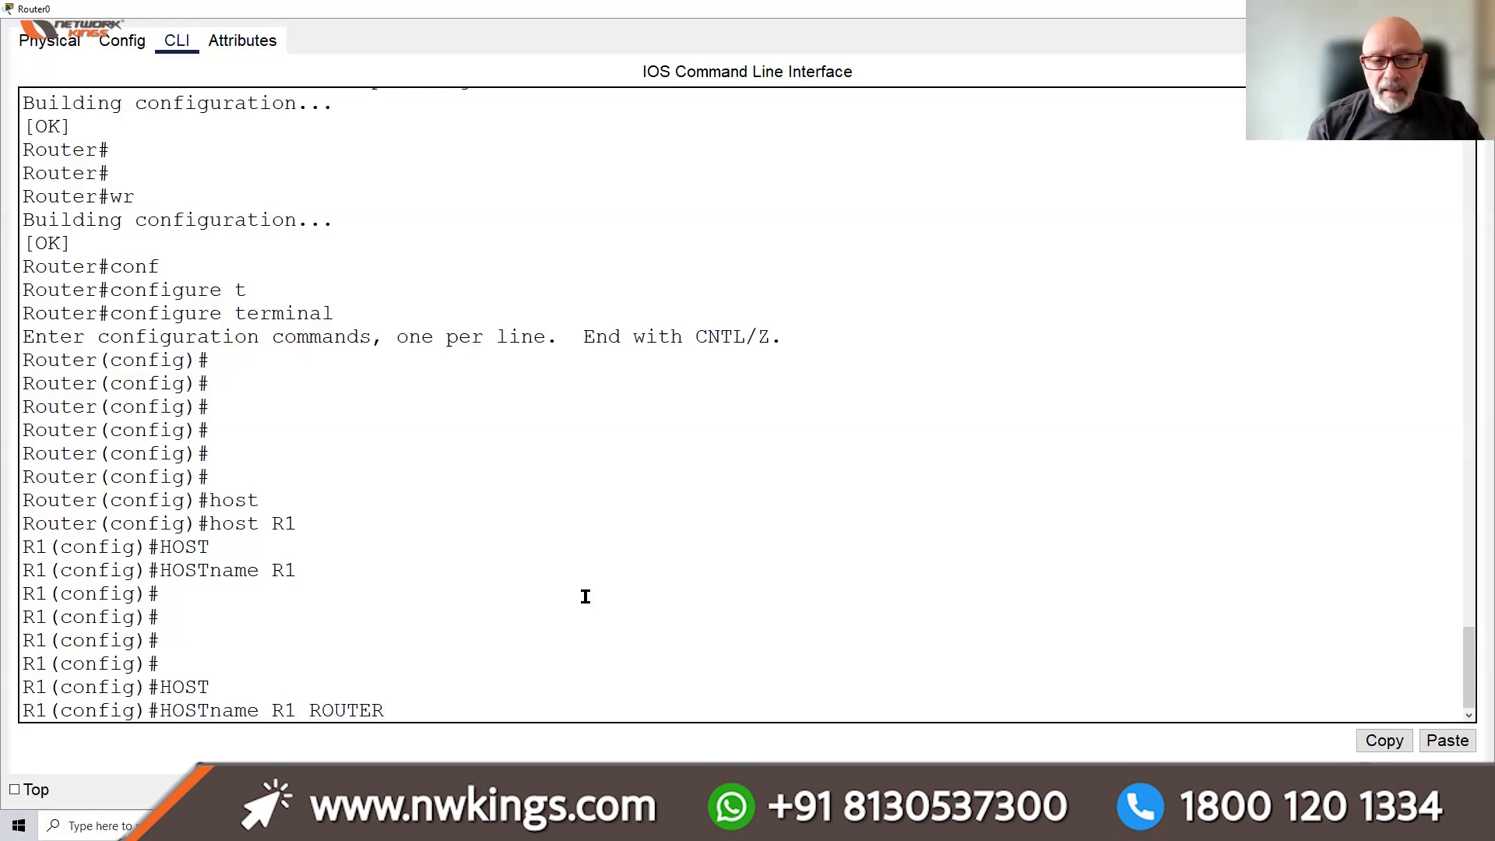
key(Return)
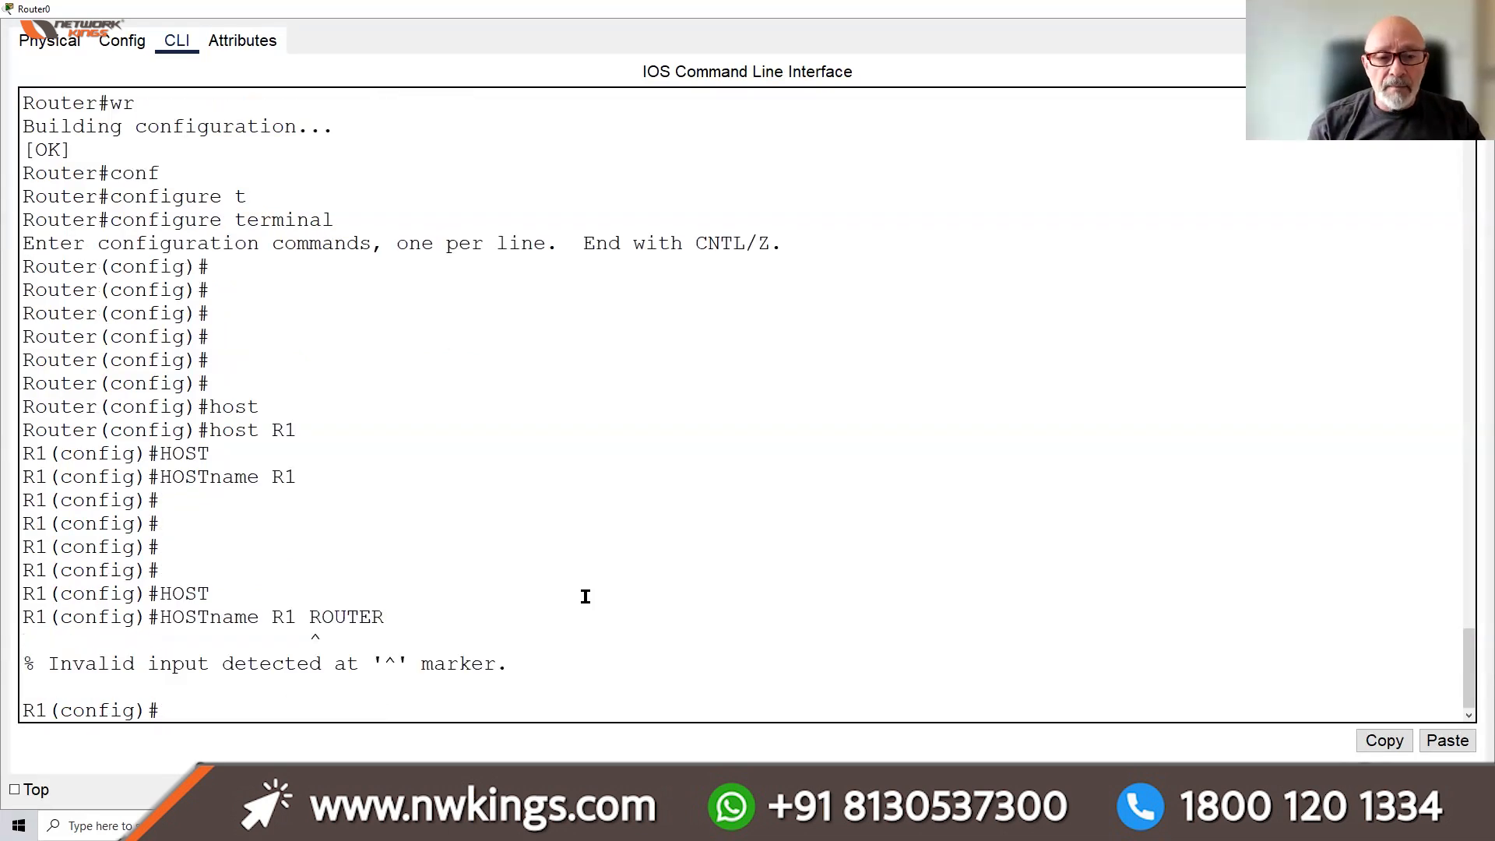
Recall the command, drop ROUTER, and re-enter 'HOSTname R1'
click(289, 627)
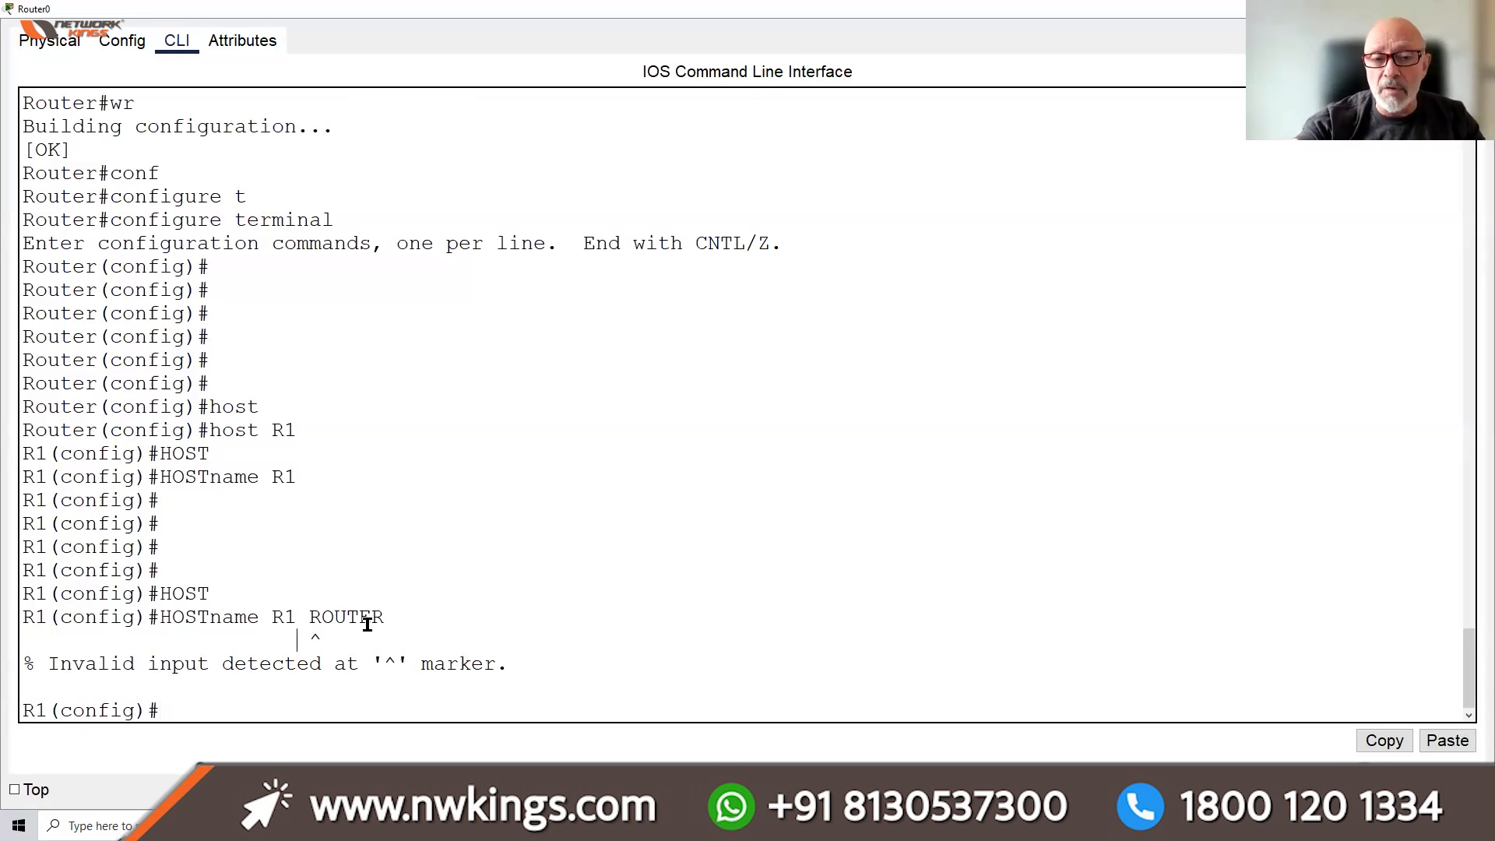
double_click(316, 638)
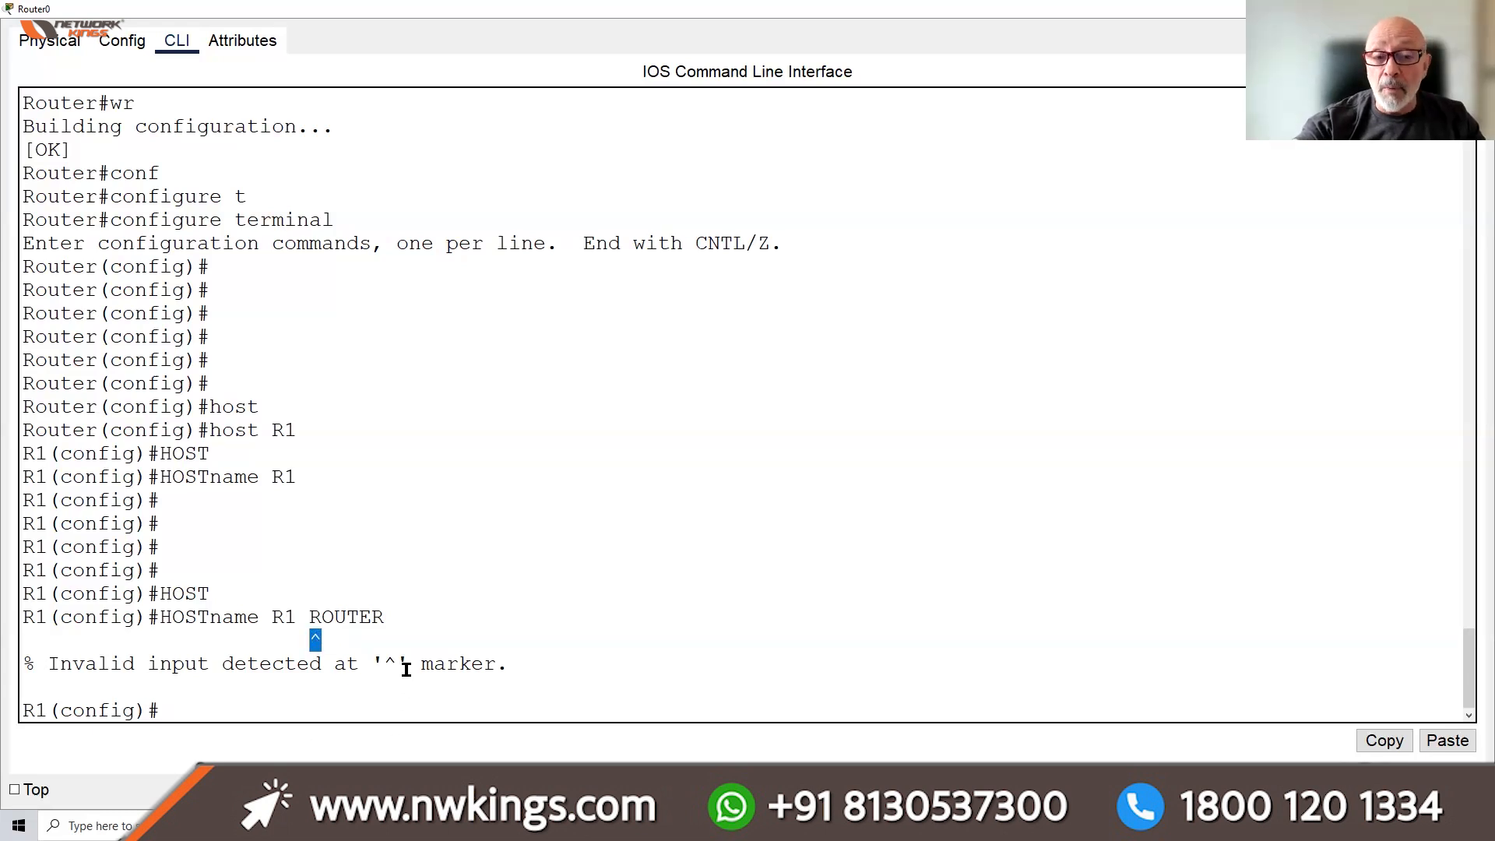
click(253, 706)
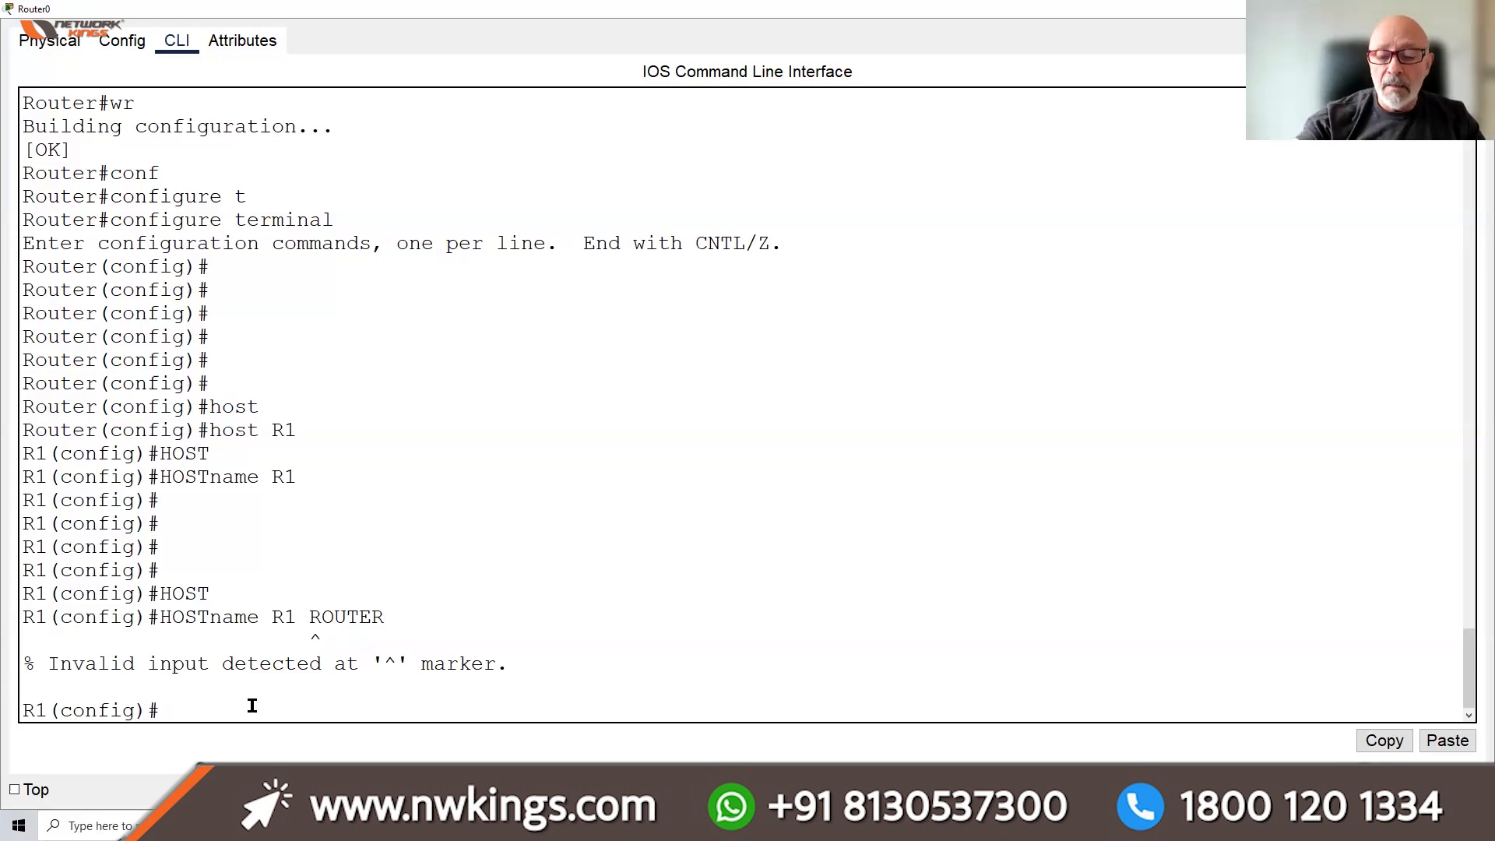
key(Up)
key(BackSpace)
key(BackSpace)
key(BackSpace)
key(BackSpace)
key(BackSpace)
key(BackSpace)
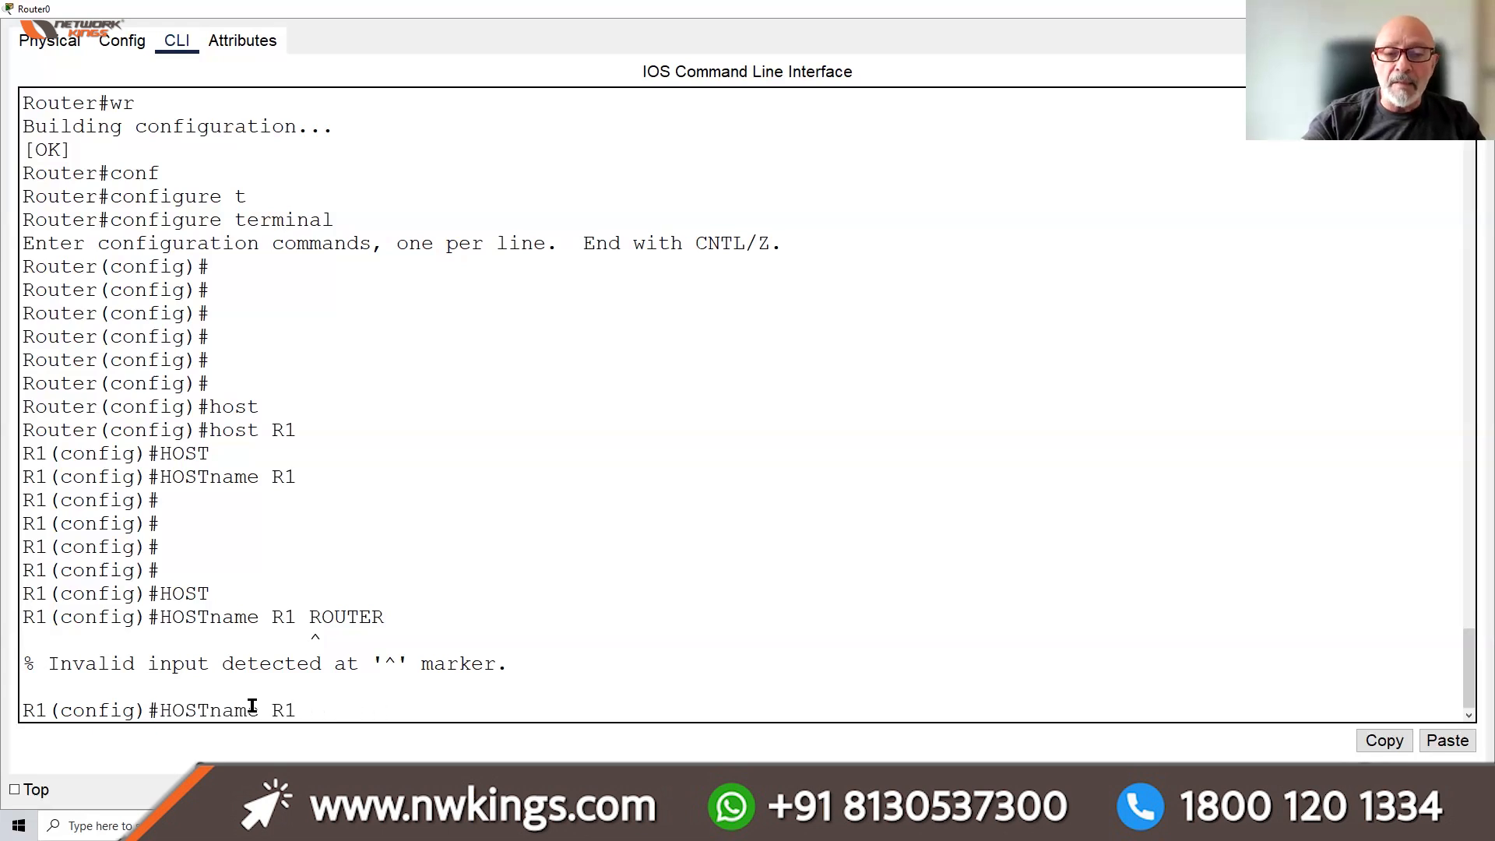
key(Return)
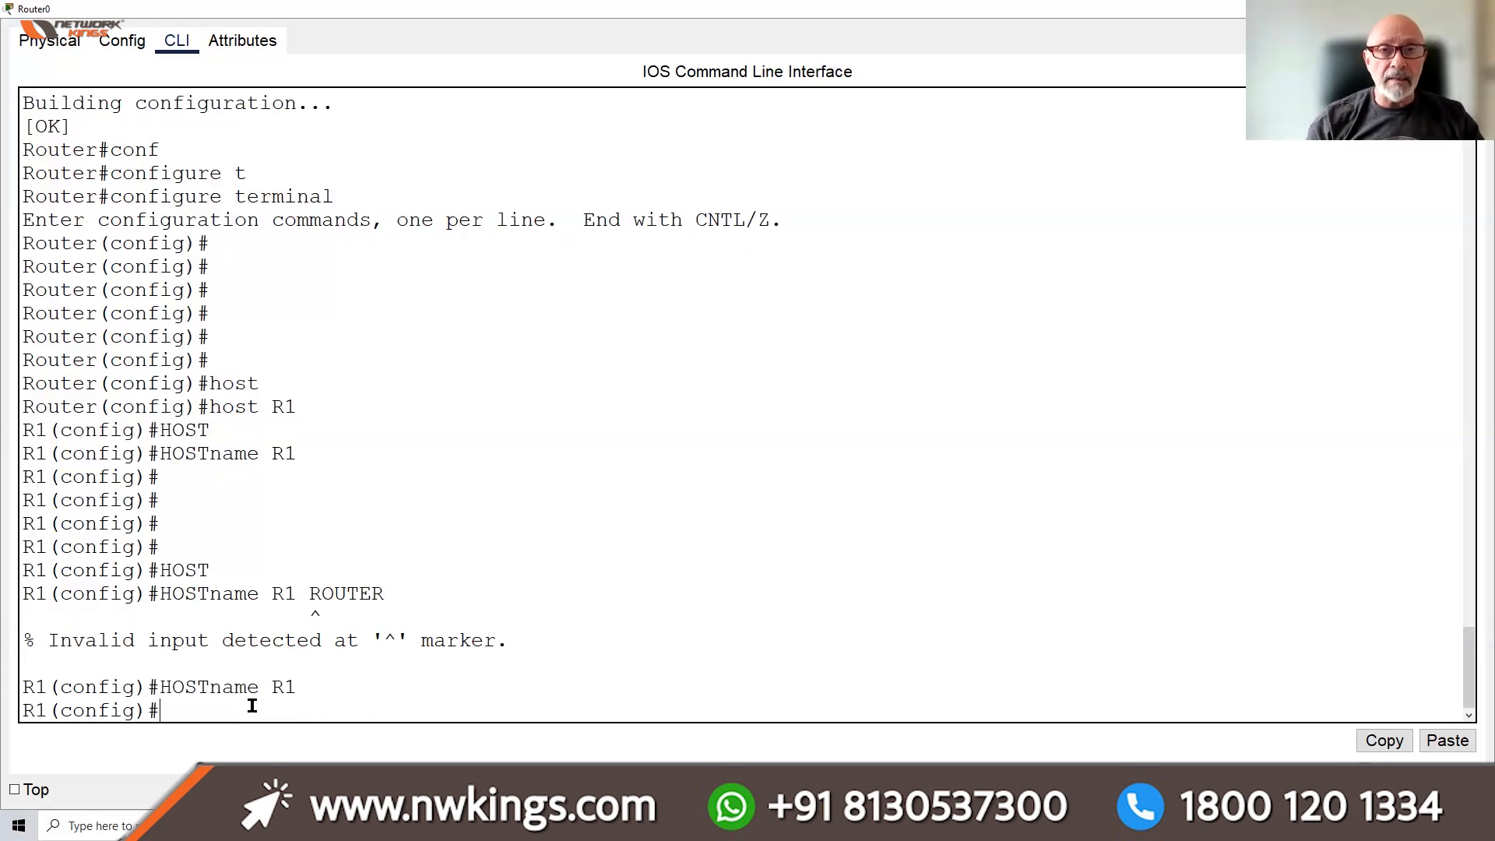
key(Return)
key(Return)
key(Return)
key(Return)
key(Return)
key(Return)
key(Return)
key(Return)
key(Return)
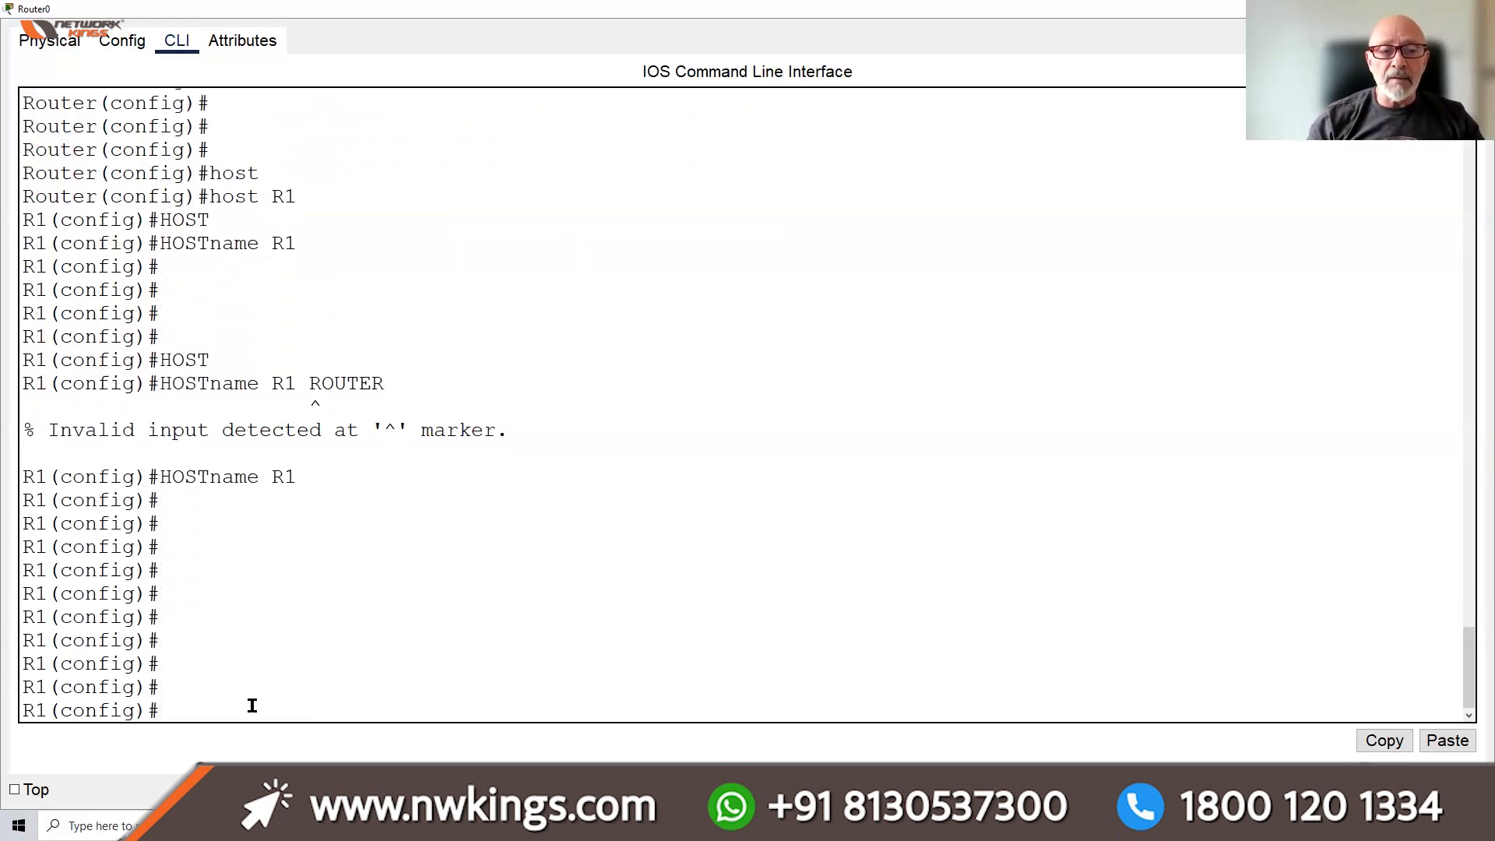
key(Return)
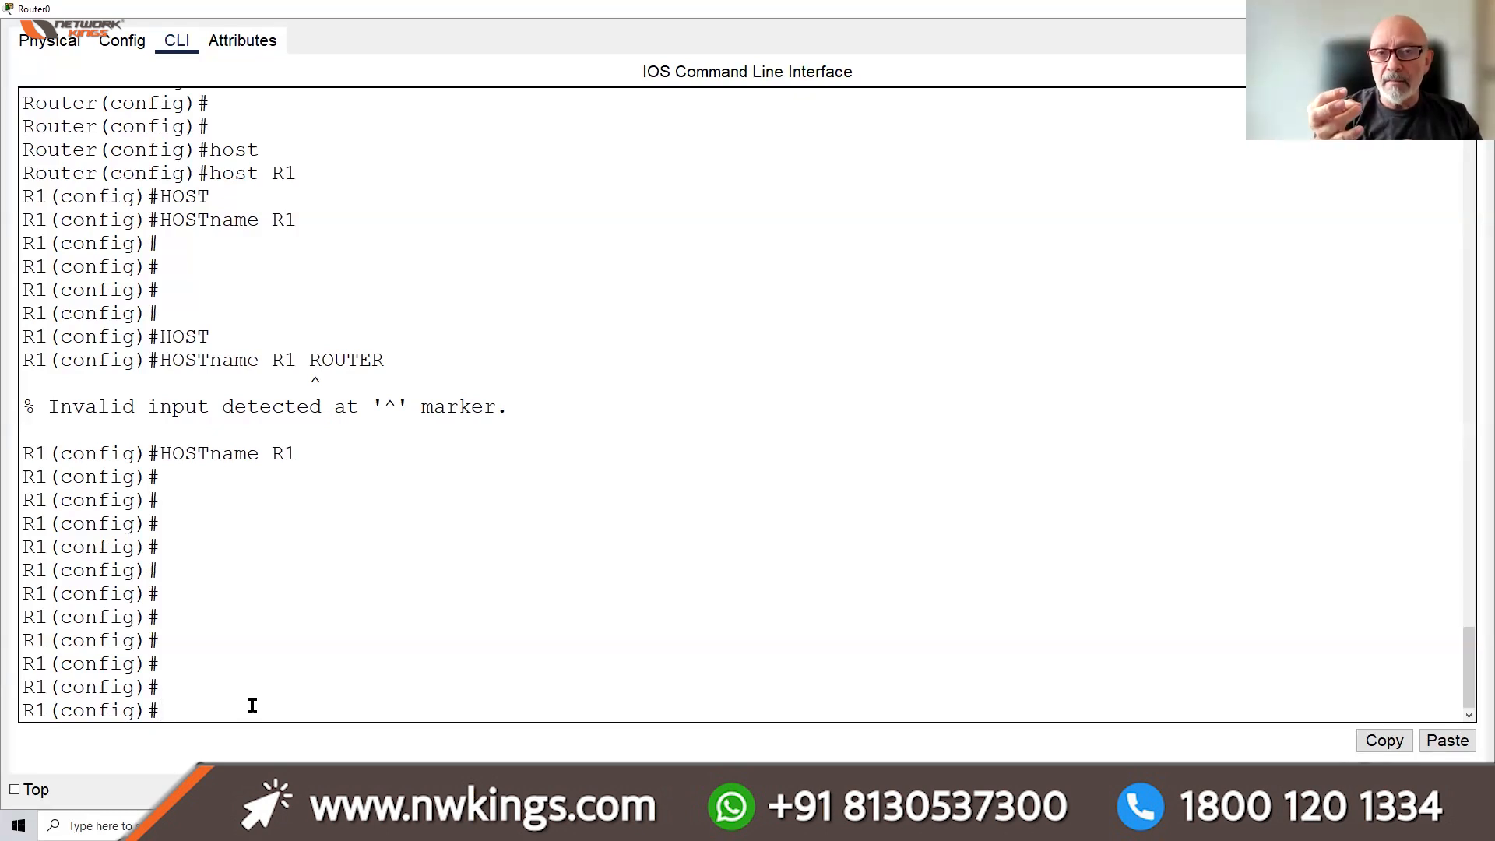
Check 'clock timezone ?' help and try 'clock timezone THAILAND +7', which is rejected
text(CLOCK T)
key(Tab)
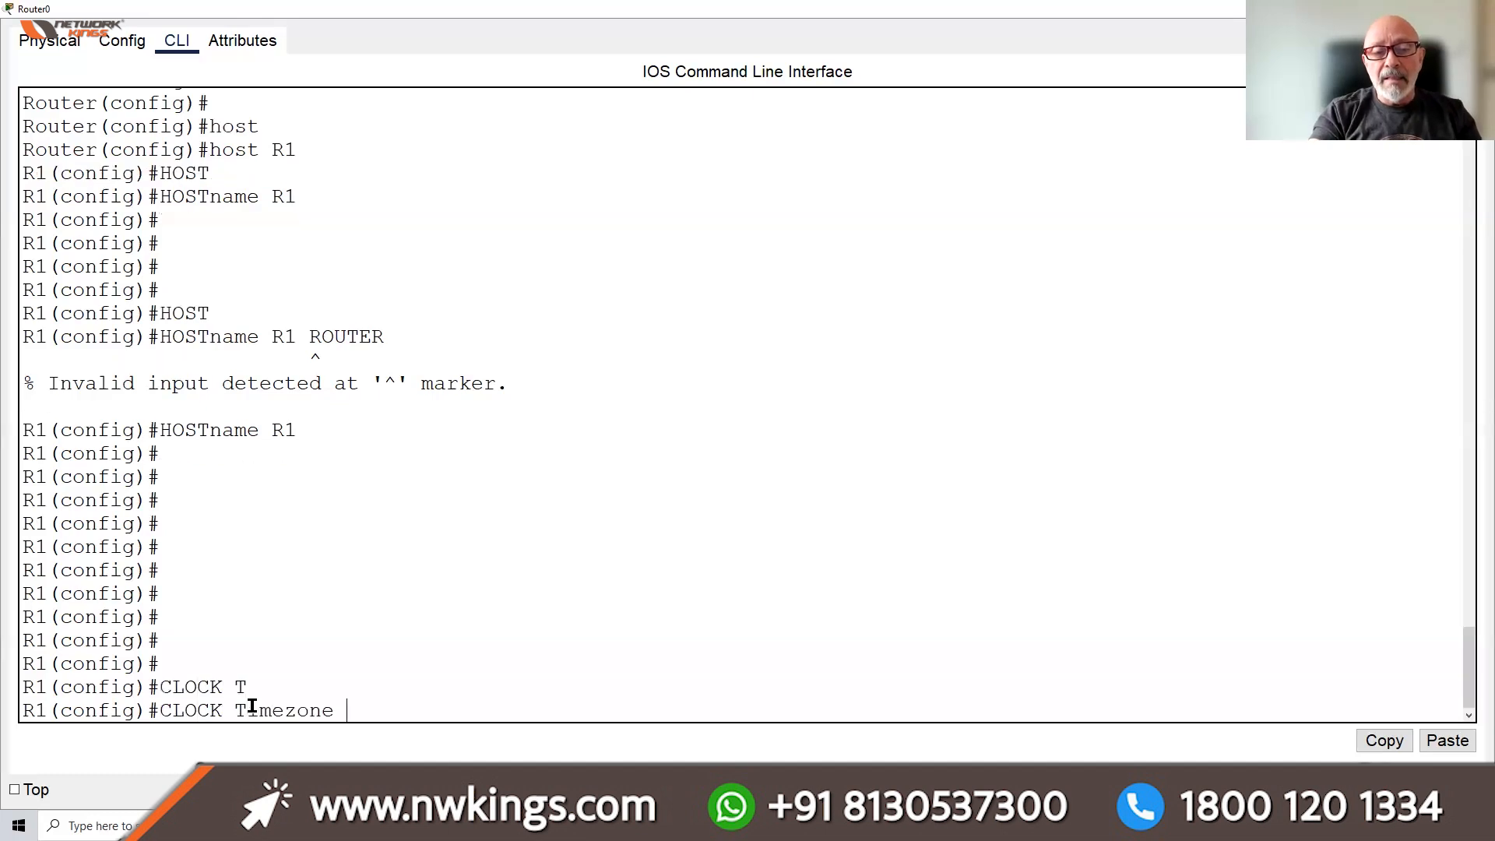
text(T)
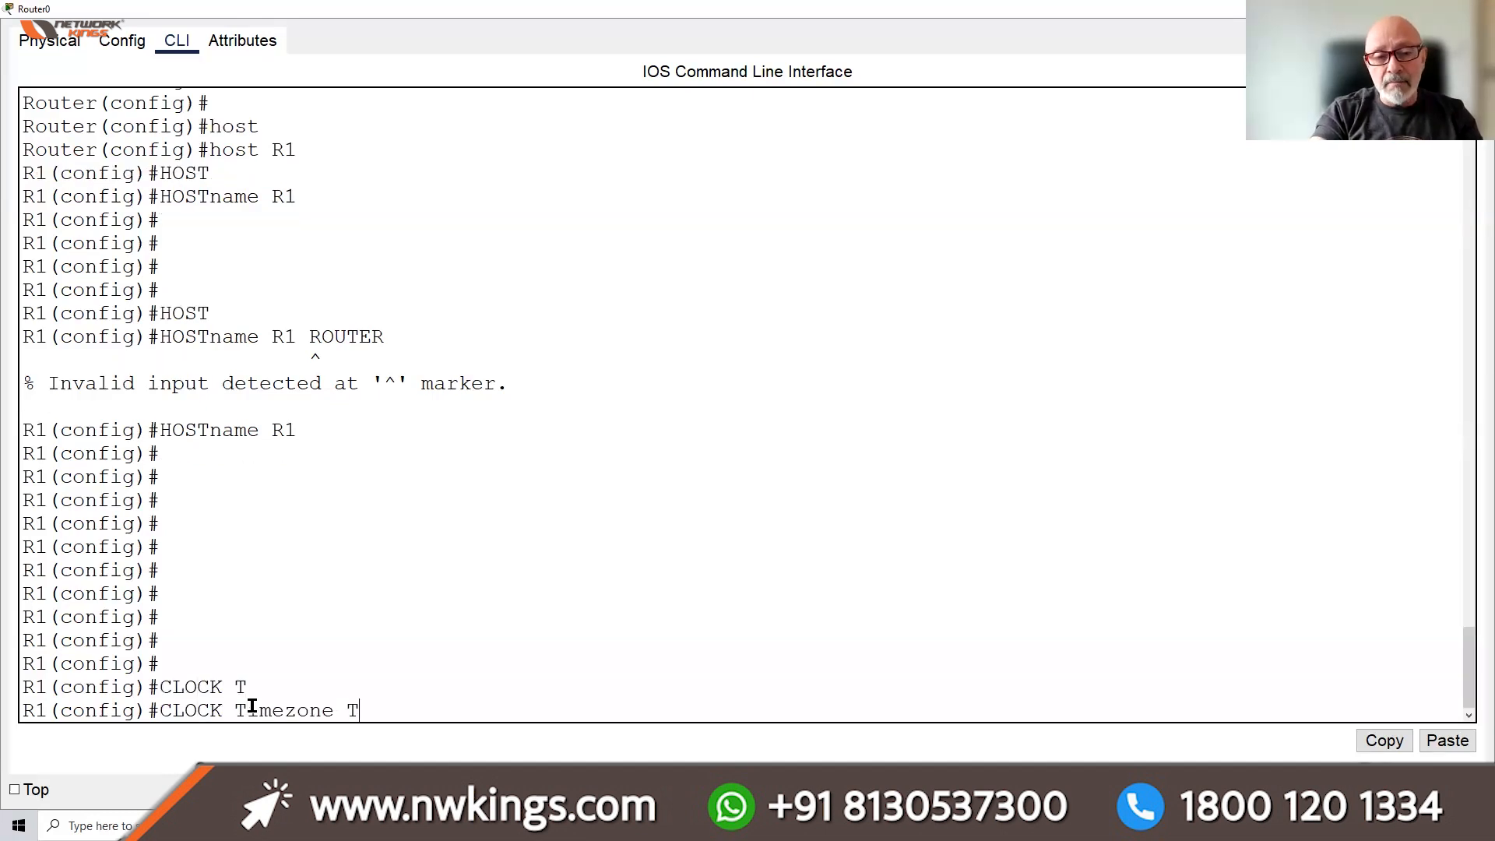
text(HAILAND)
key(BackSpace)
key(BackSpace)
key(BackSpace)
key(BackSpace)
key(BackSpace)
key(BackSpace)
key(BackSpace)
key(BackSpace)
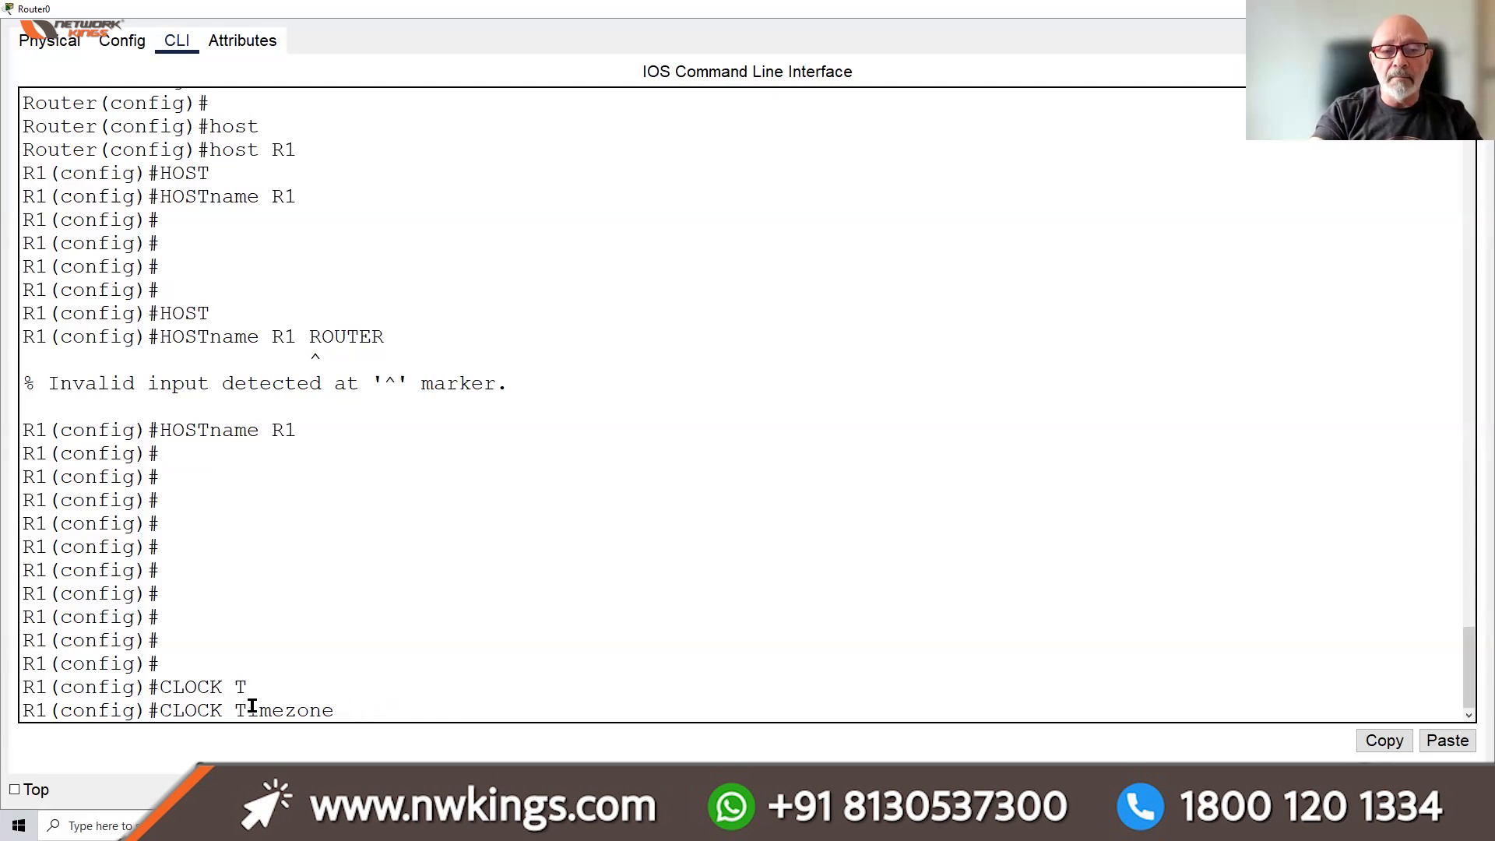
text(?)
text(THAILAND)
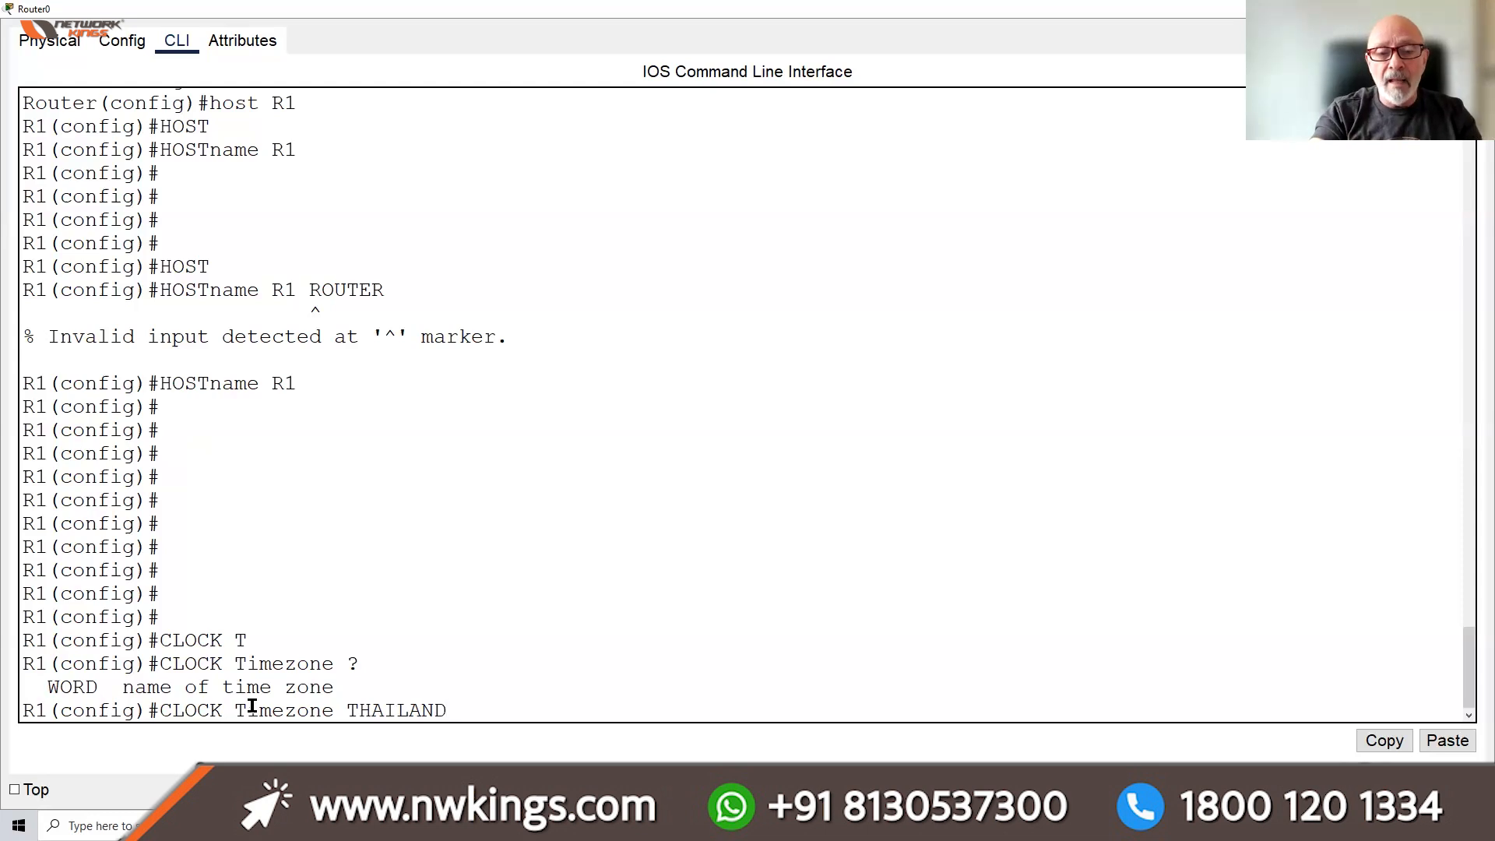
text( ?)
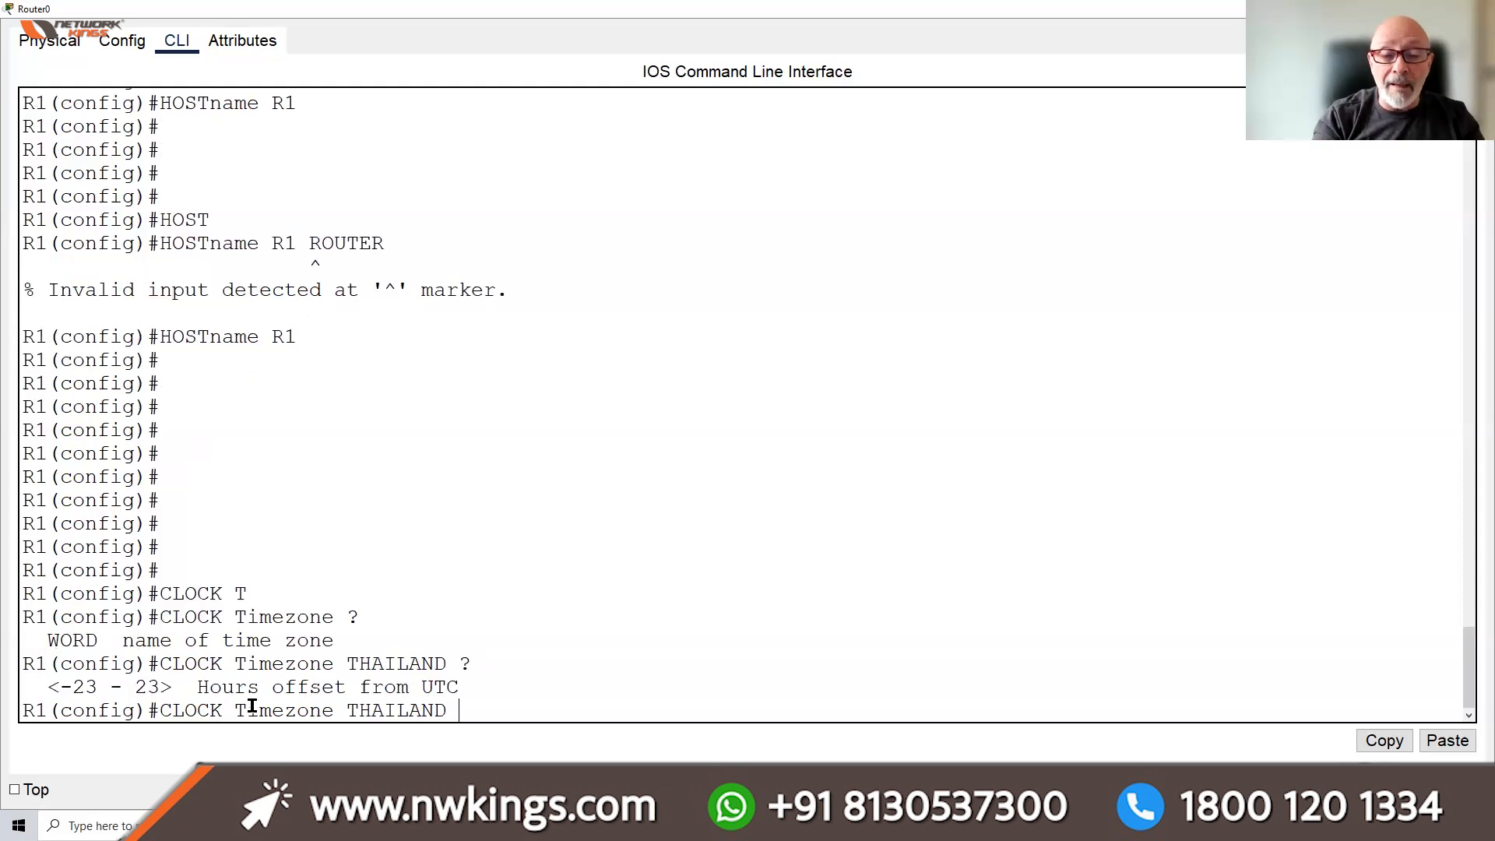
text(+7)
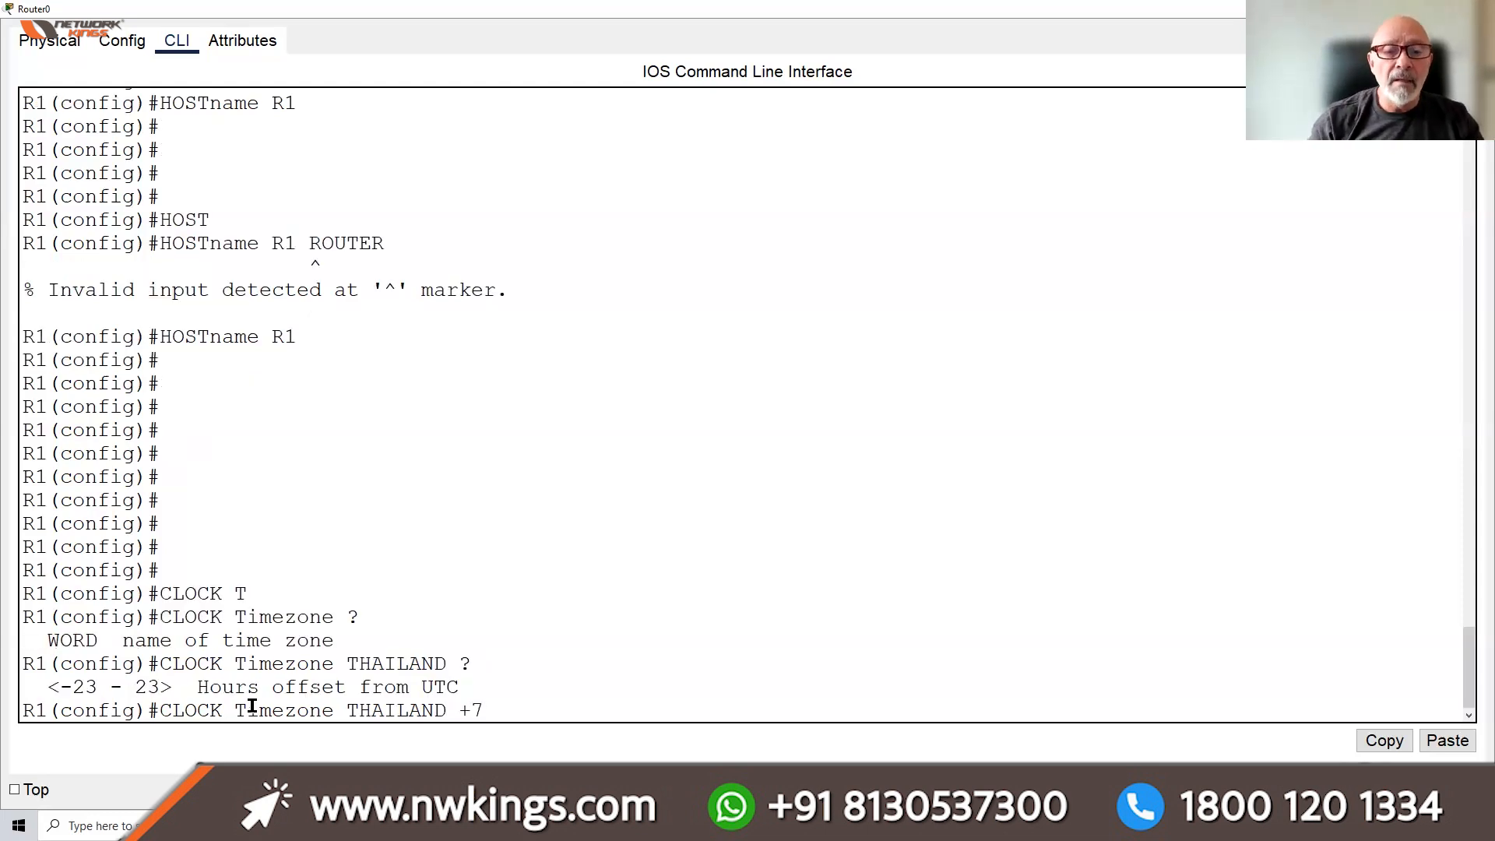
key(Return)
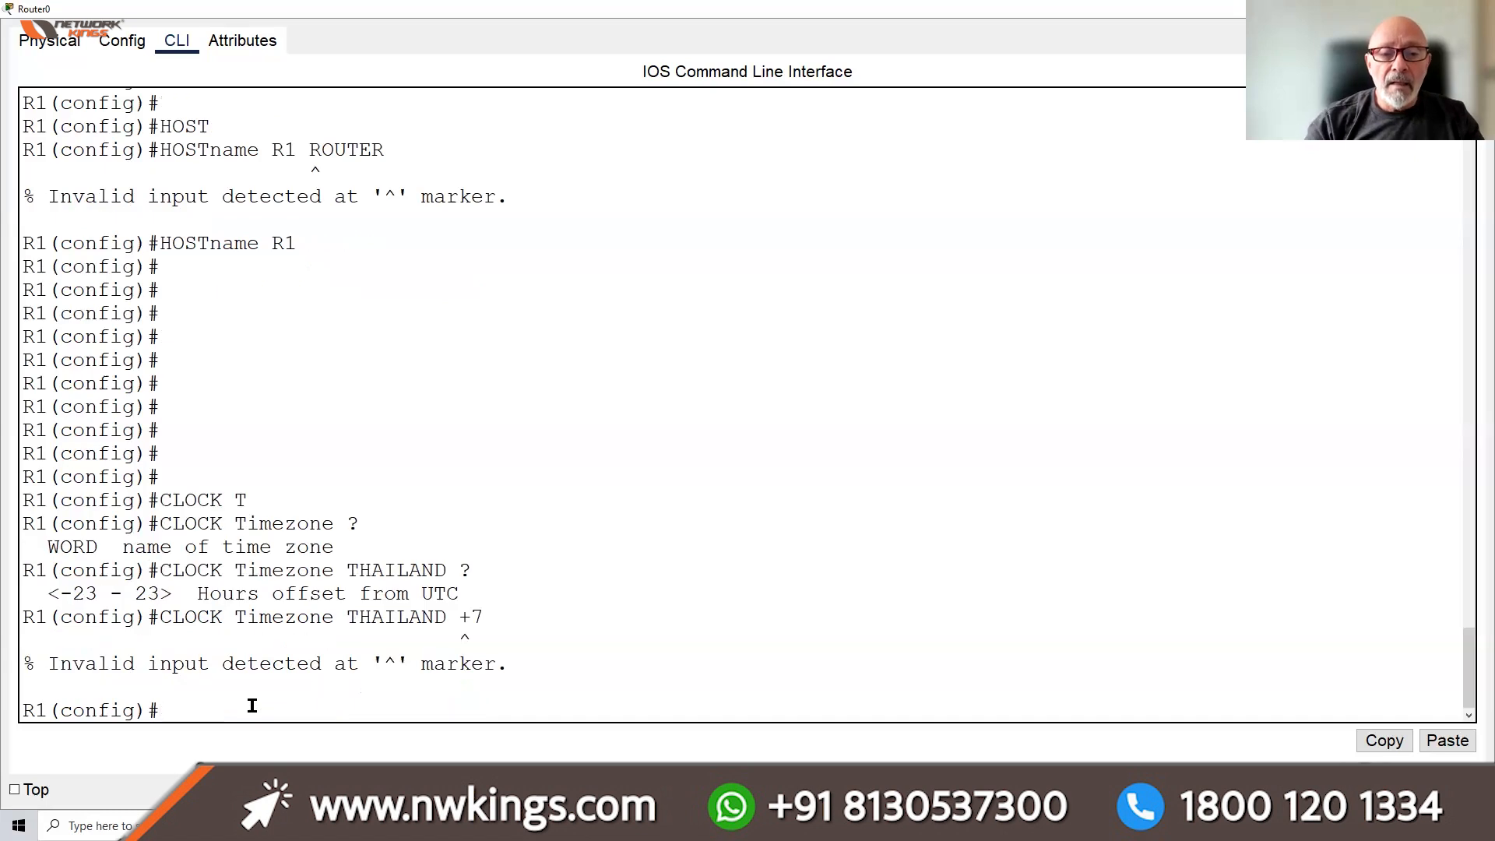
Retry as 'THAILAND -7', which fails because time zone names are limited to 7 characters
key(Up)
key(BackSpace)
key(BackSpace)
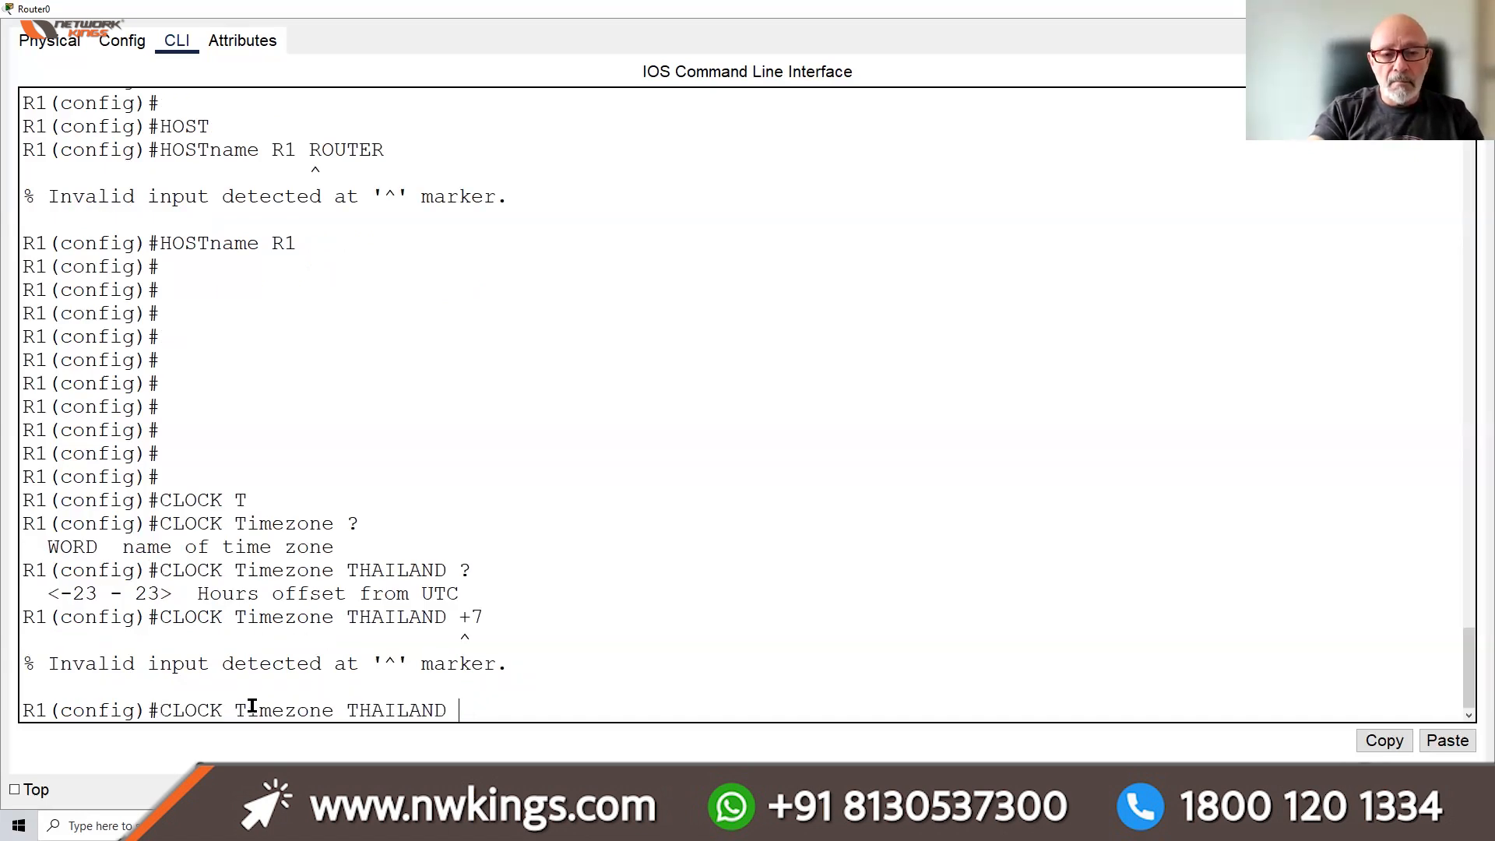
text(?)
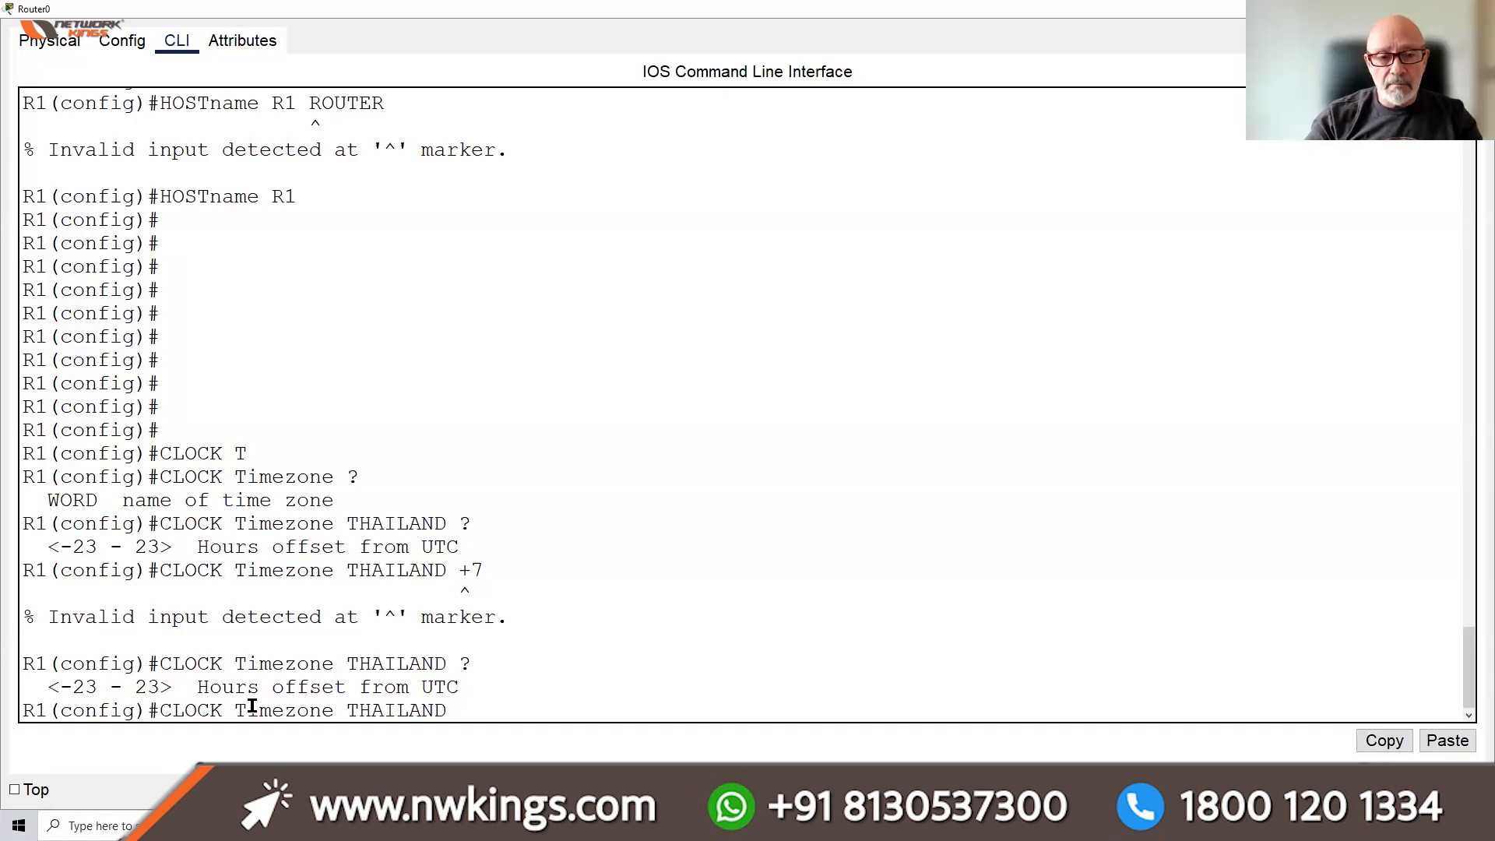
text(-7)
key(Return)
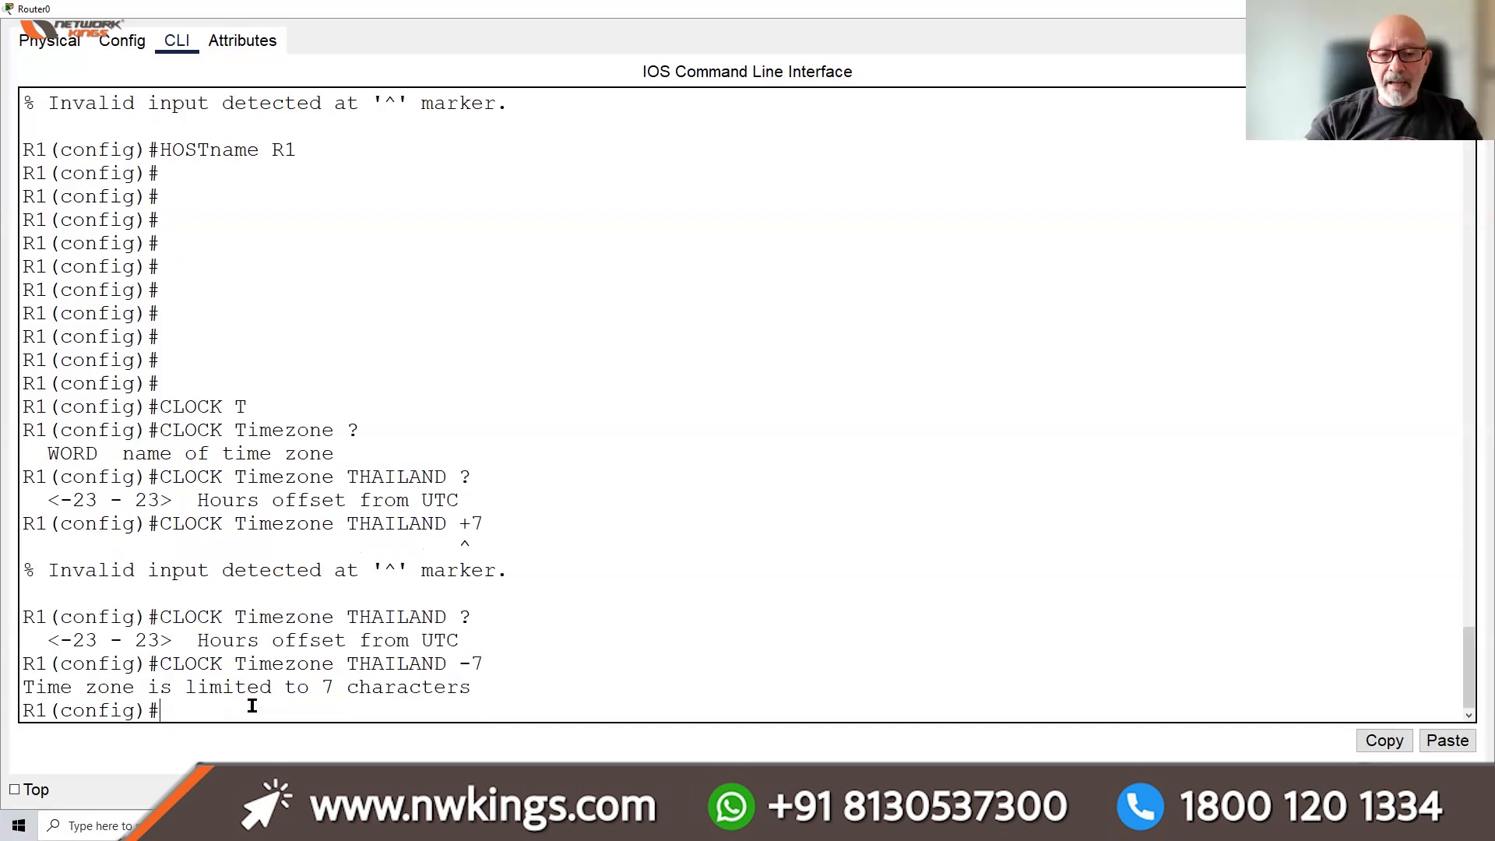
Shorten the zone name to THAI and try 'clock timezone THAI +7', which is rejected
key(Up)
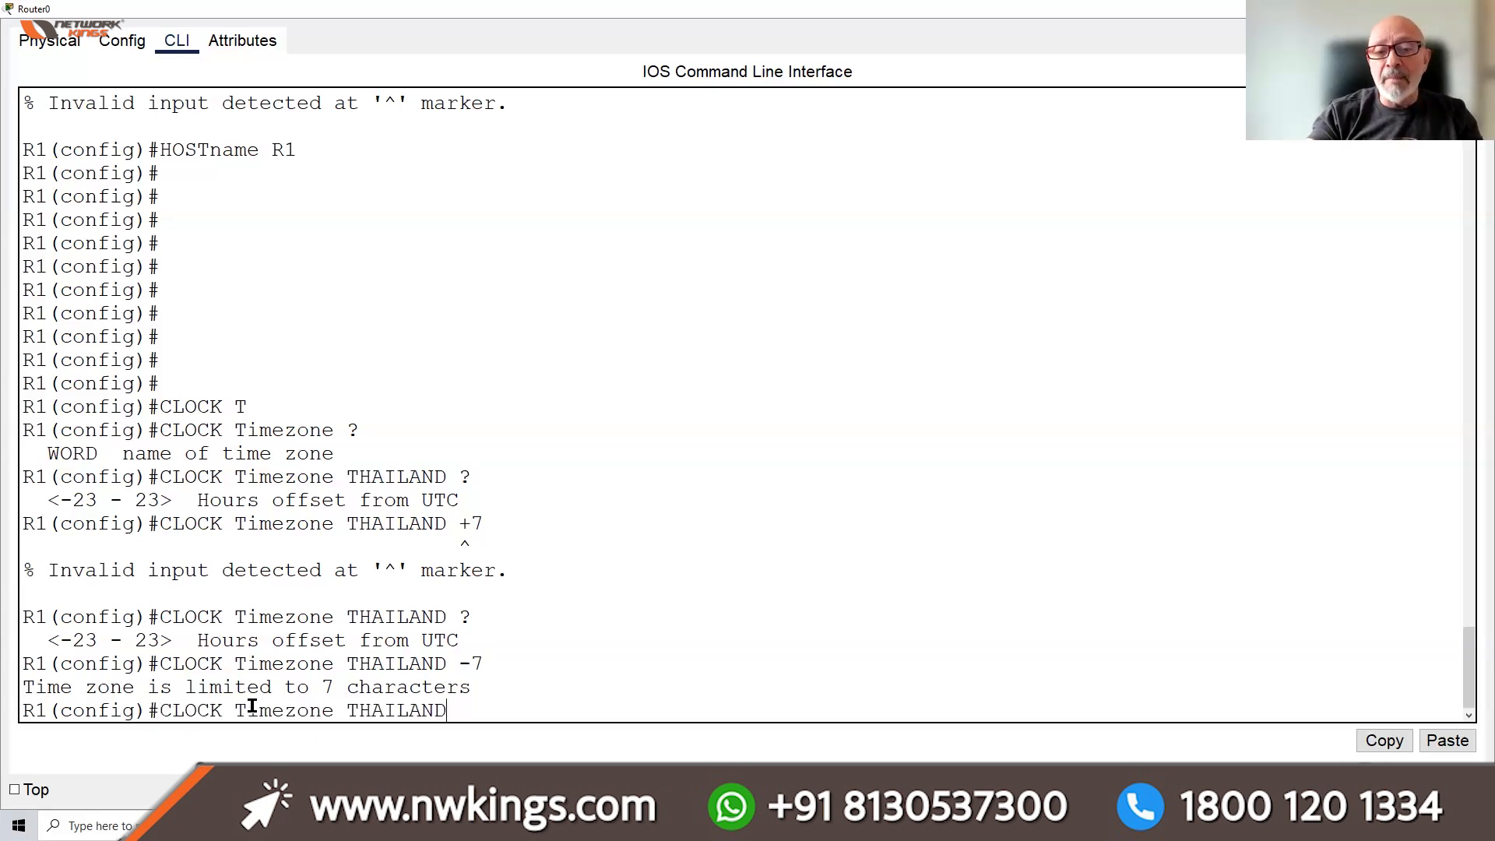
key(BackSpace)
key(BackSpace)
key(BackSpace)
key(BackSpace)
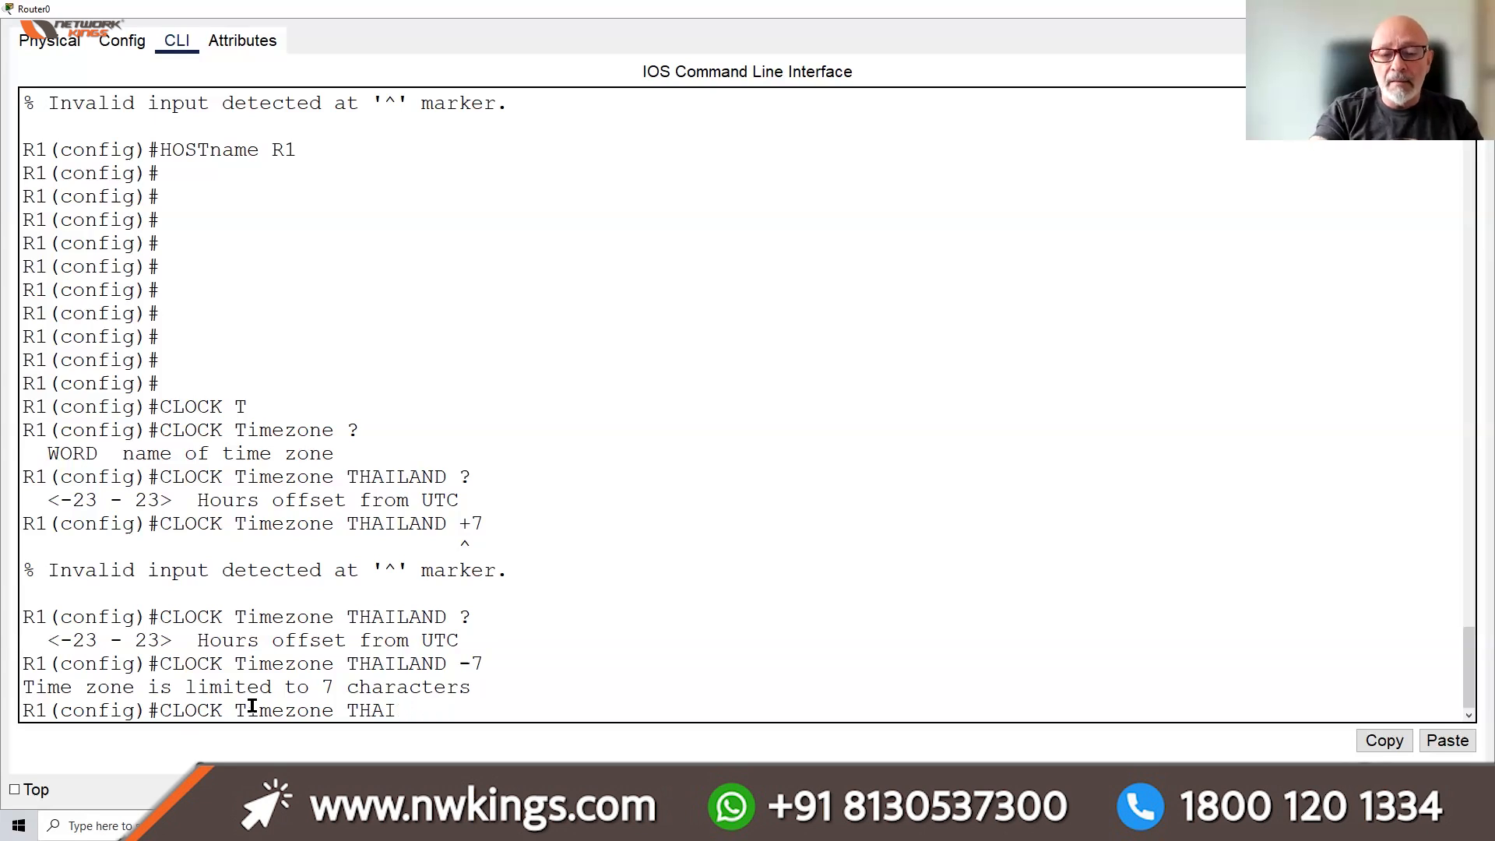
text(+7)
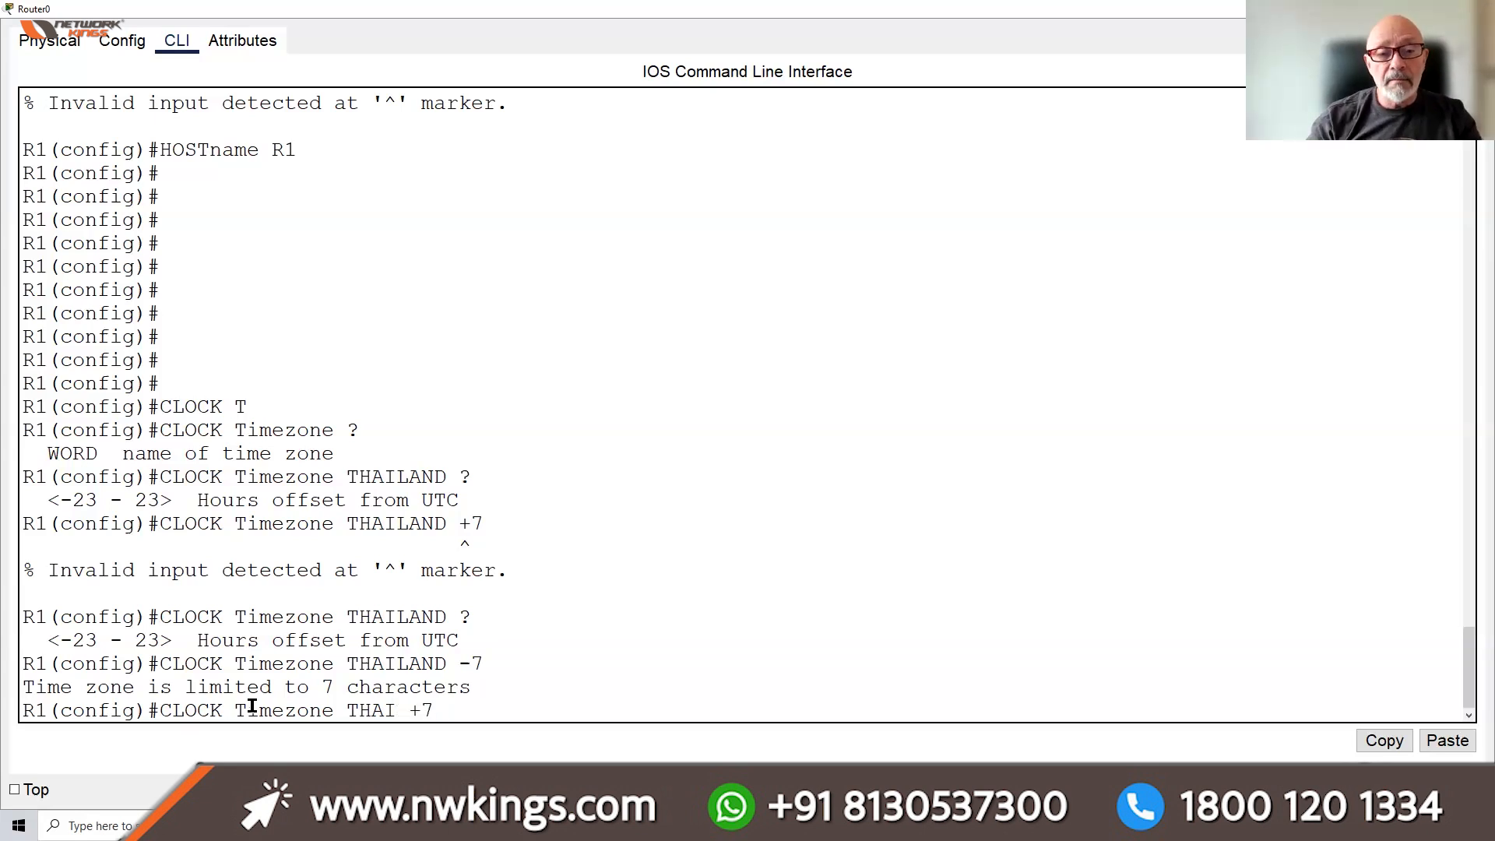
key(Return)
Set 'clock timezone THAI -7', which is accepted without error
key(Up)
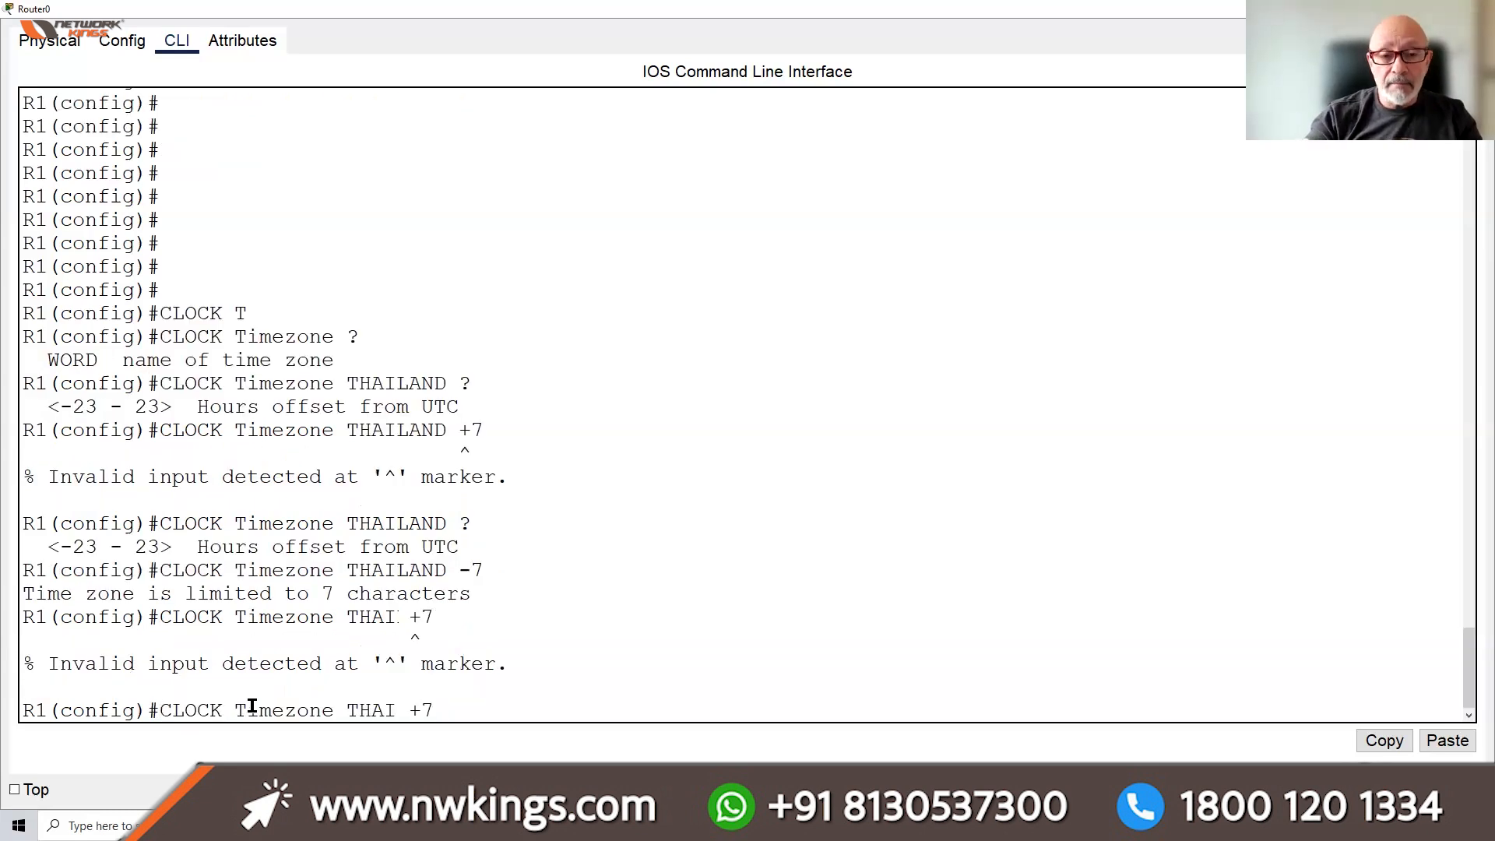
key(BackSpace)
key(BackSpace)
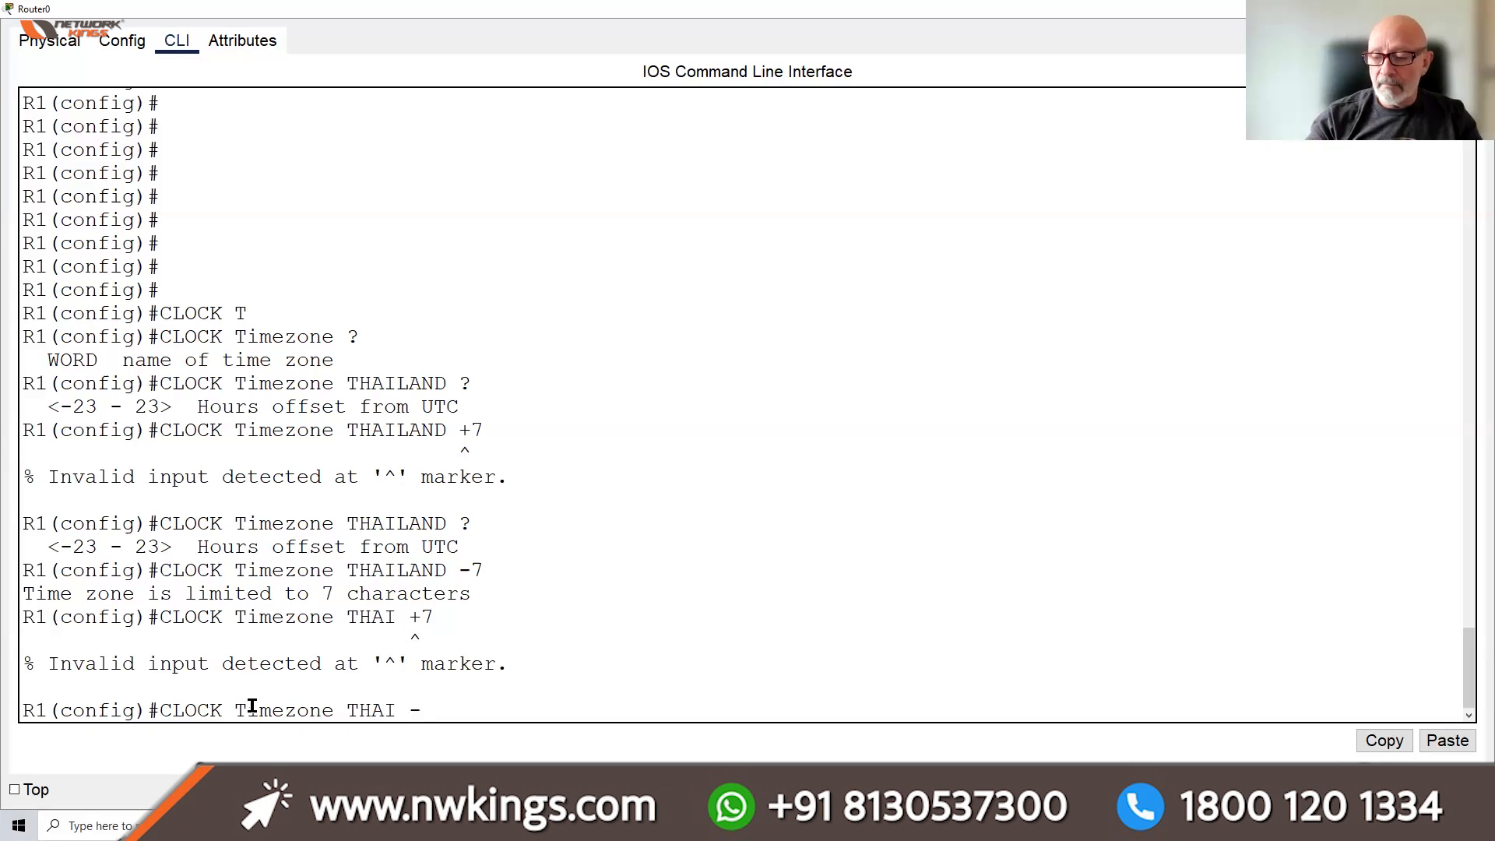
text(-7)
key(Return)
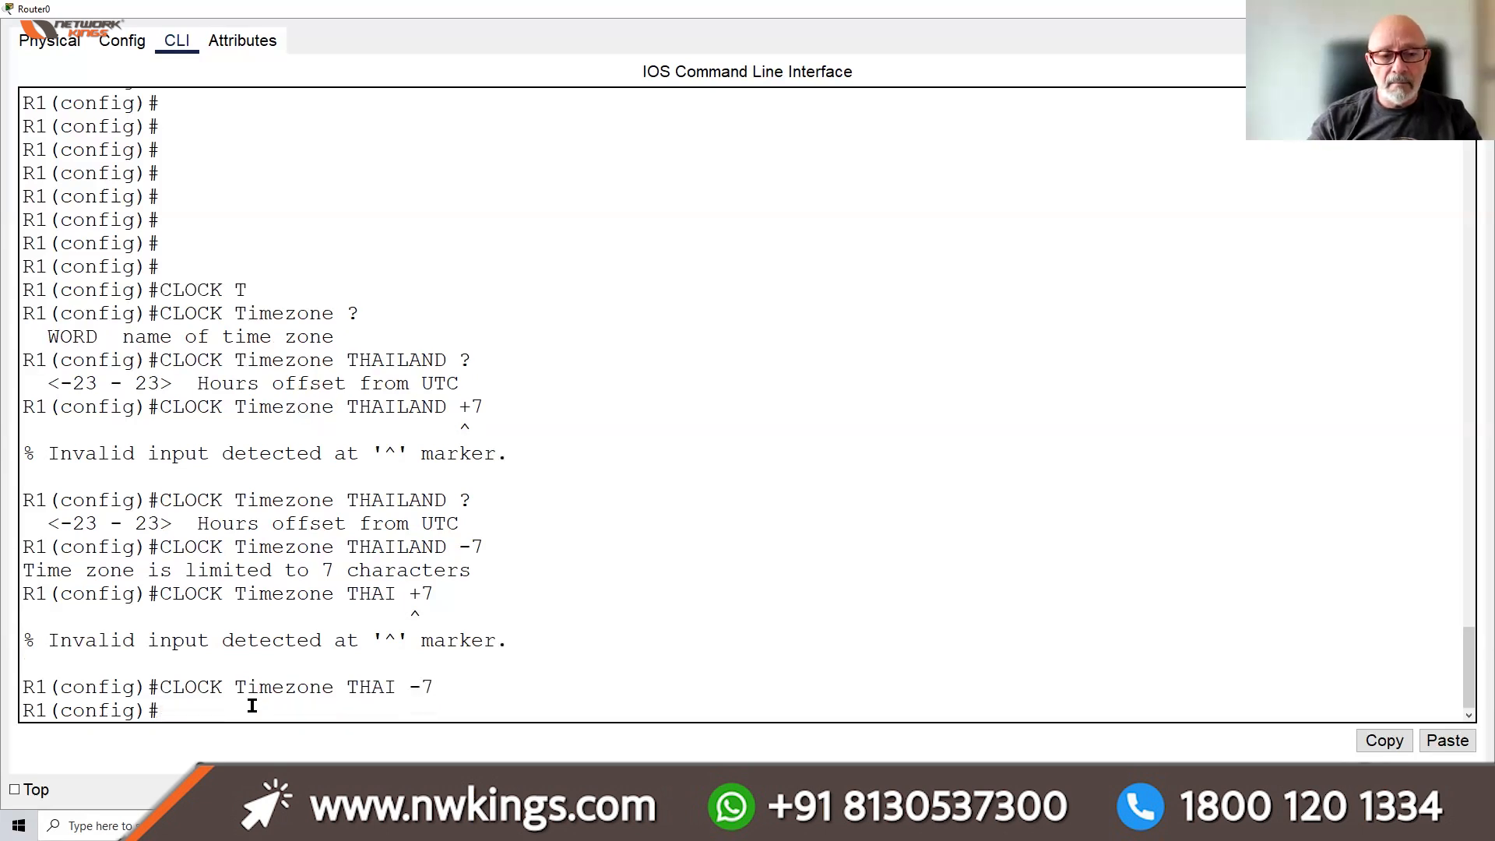
key(Return)
key(Return)
key(Return)
key(Return)
key(Return)
key(Return)
key(Return)
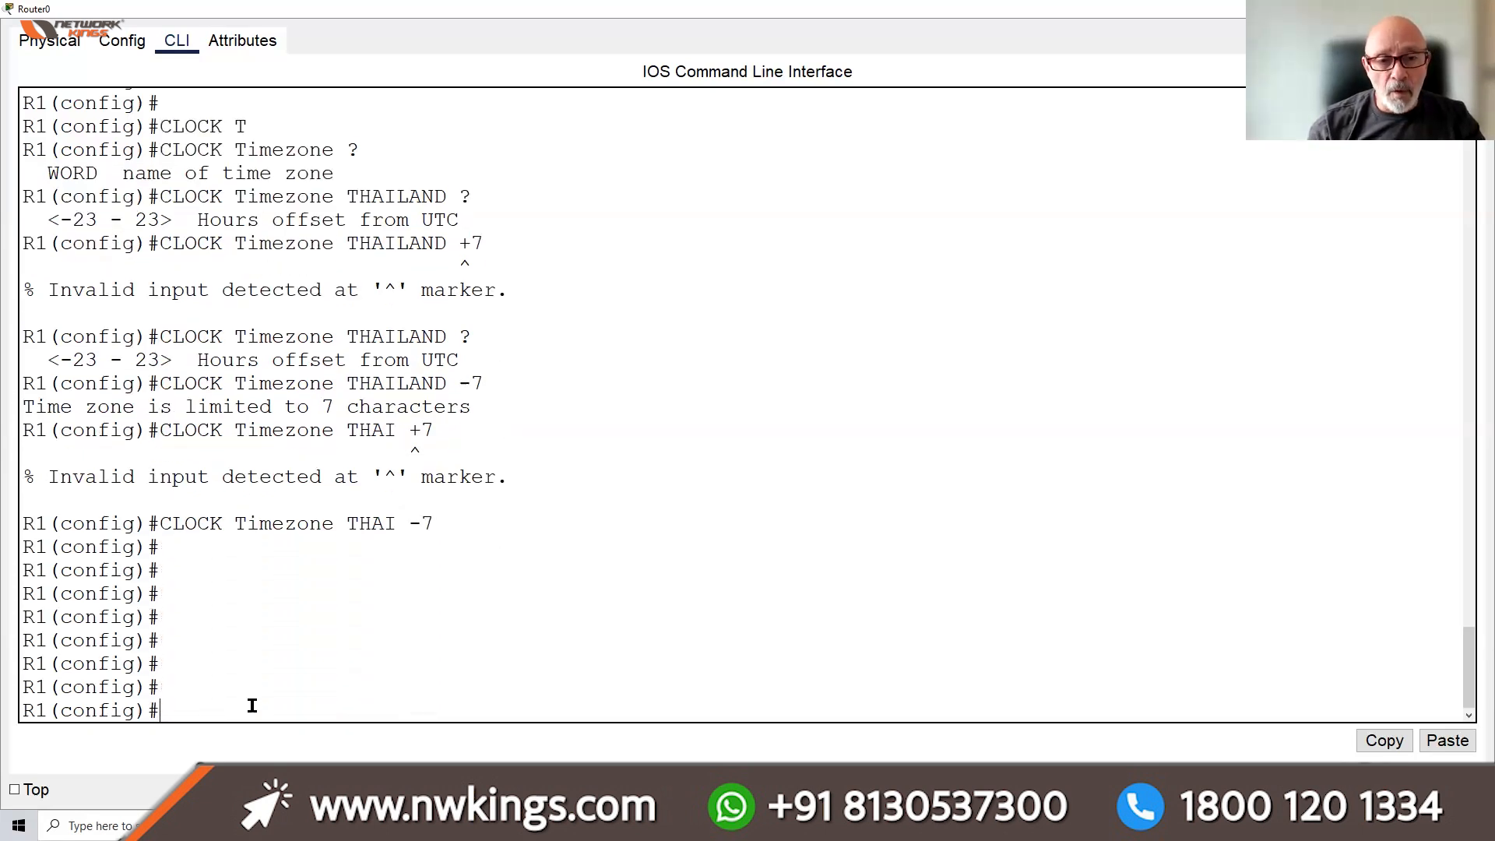
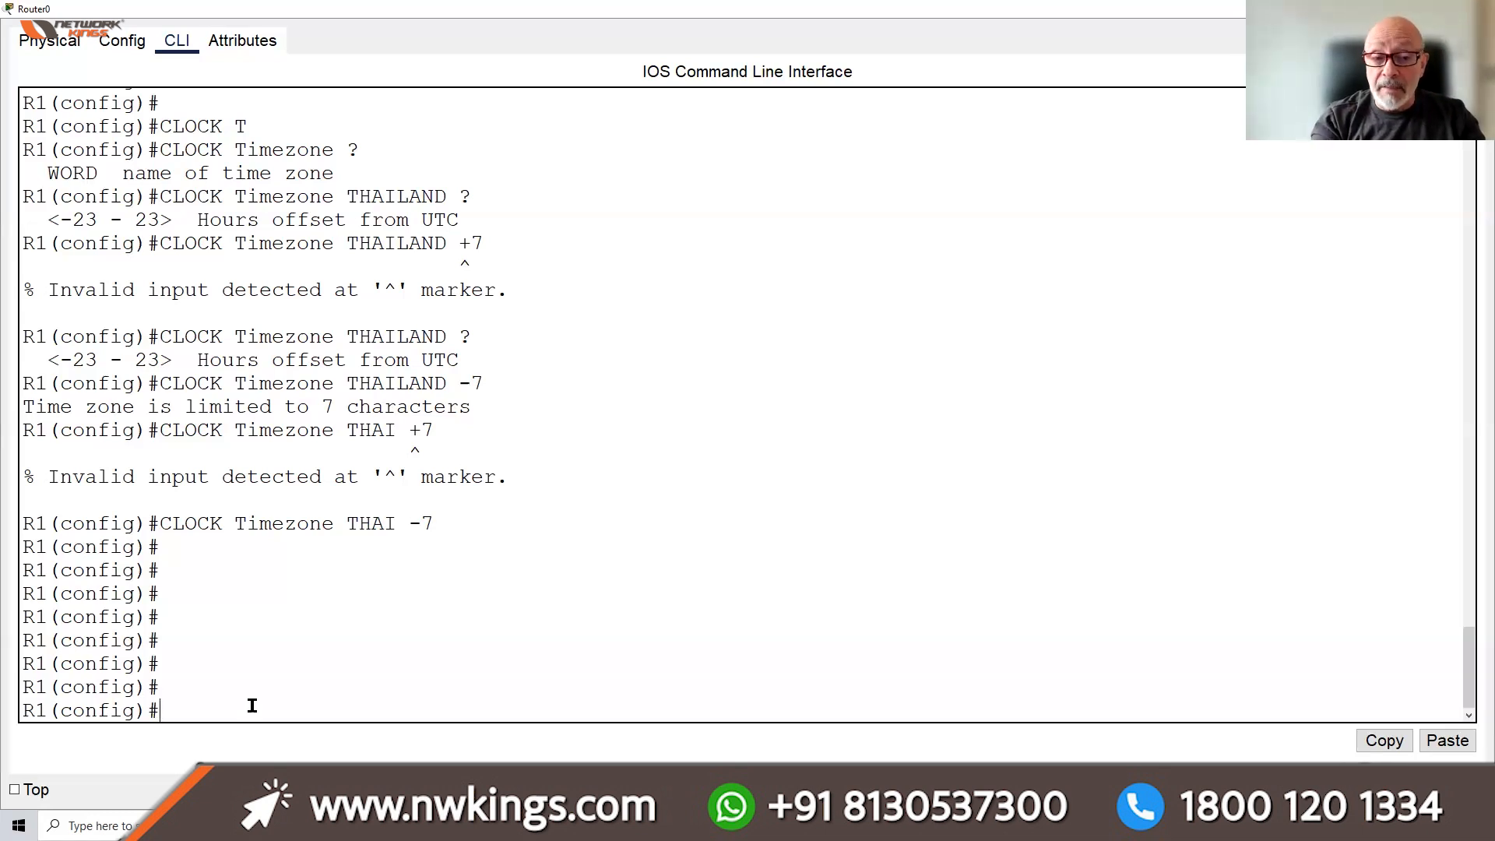
Try disable in configuration mode, which is rejected, then exit to privileged mode R1#
text(DISABLE)
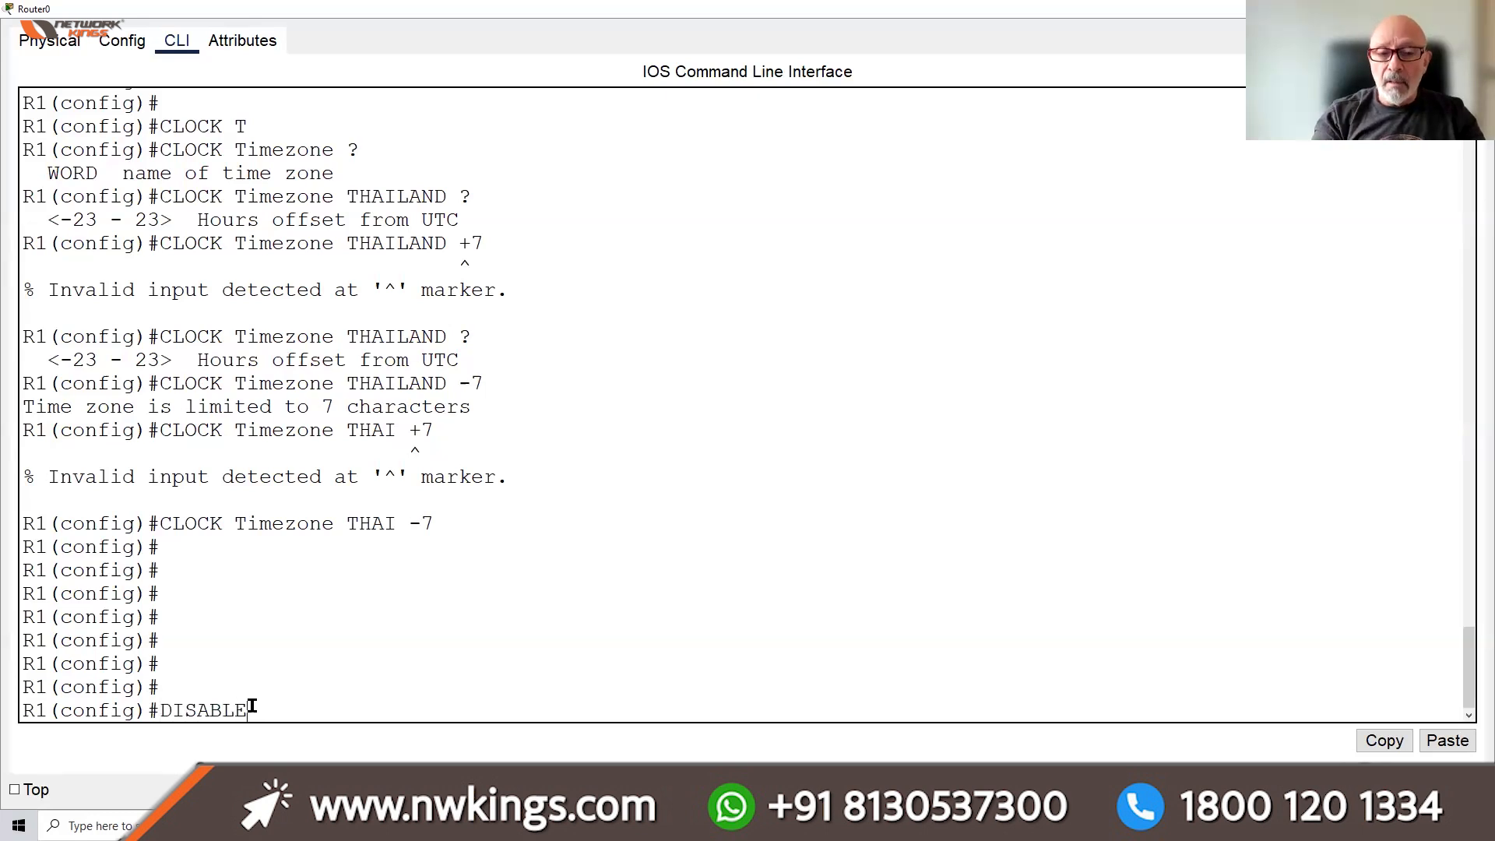
key(Return)
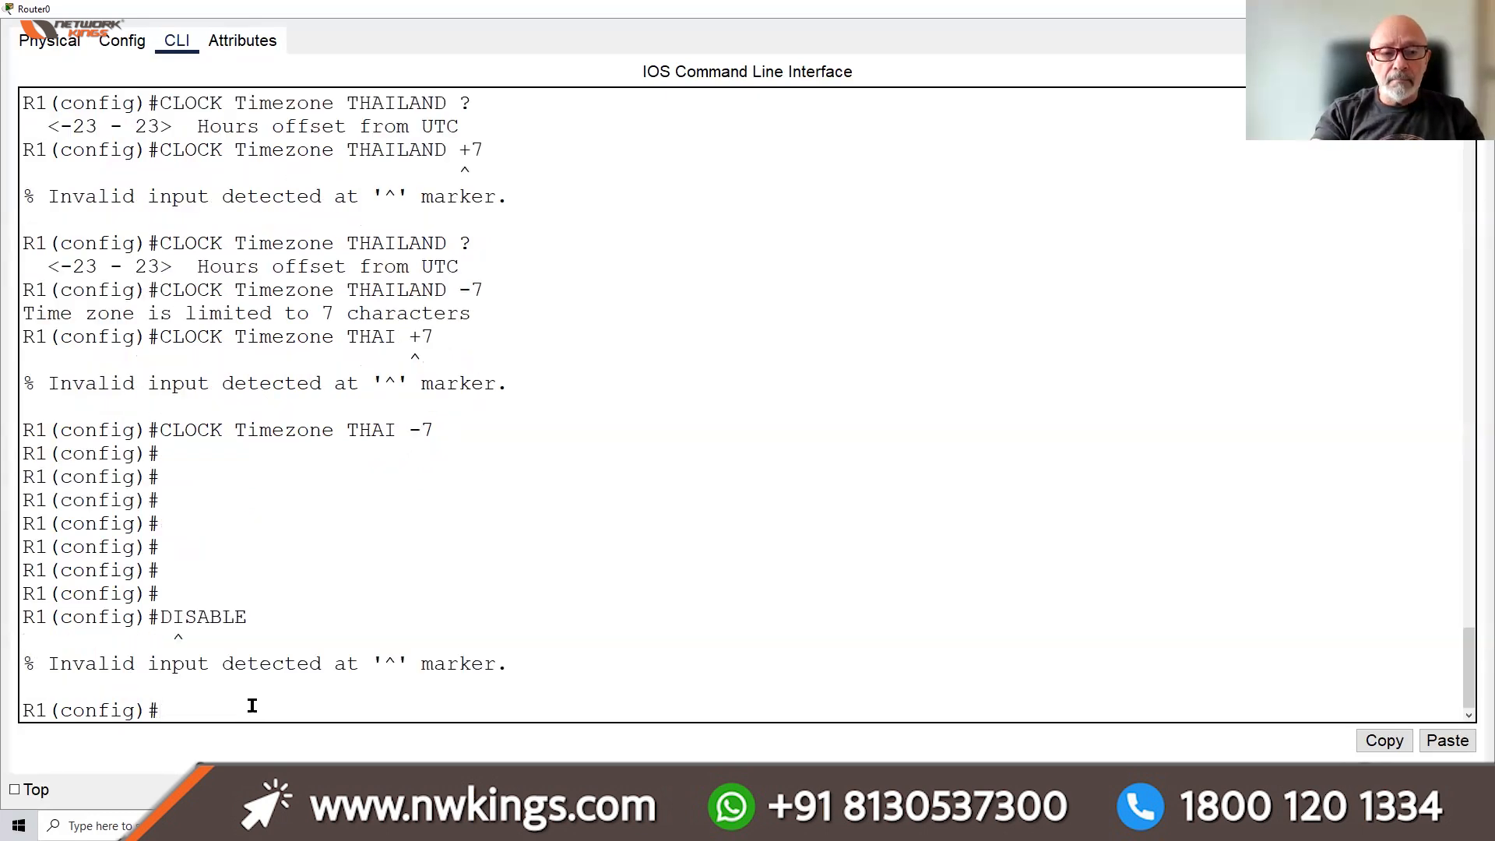
text(EXIT)
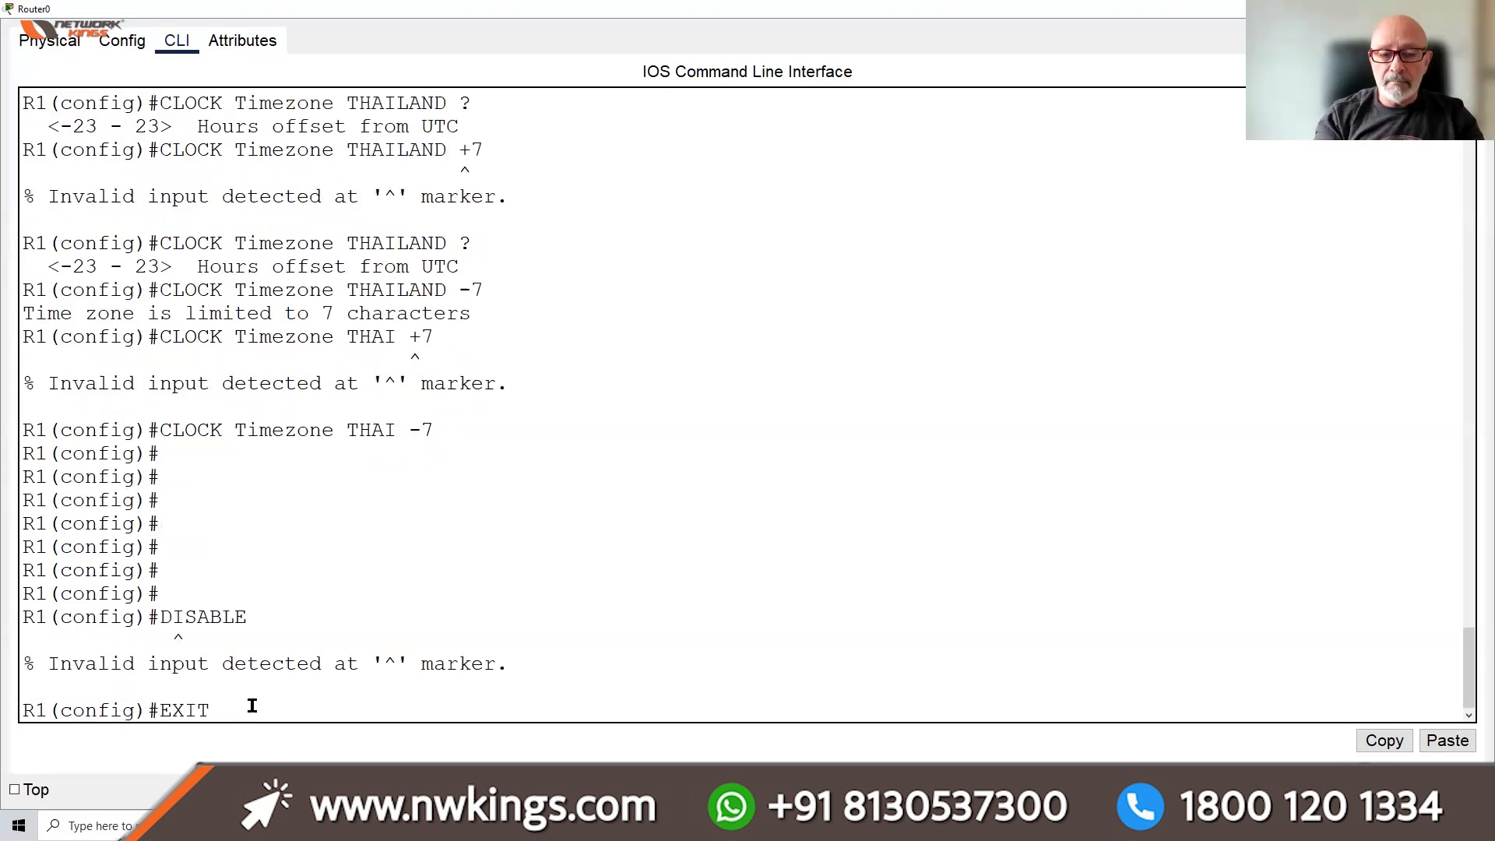
key(Return)
key(Return)
key(Return)
key(Return)
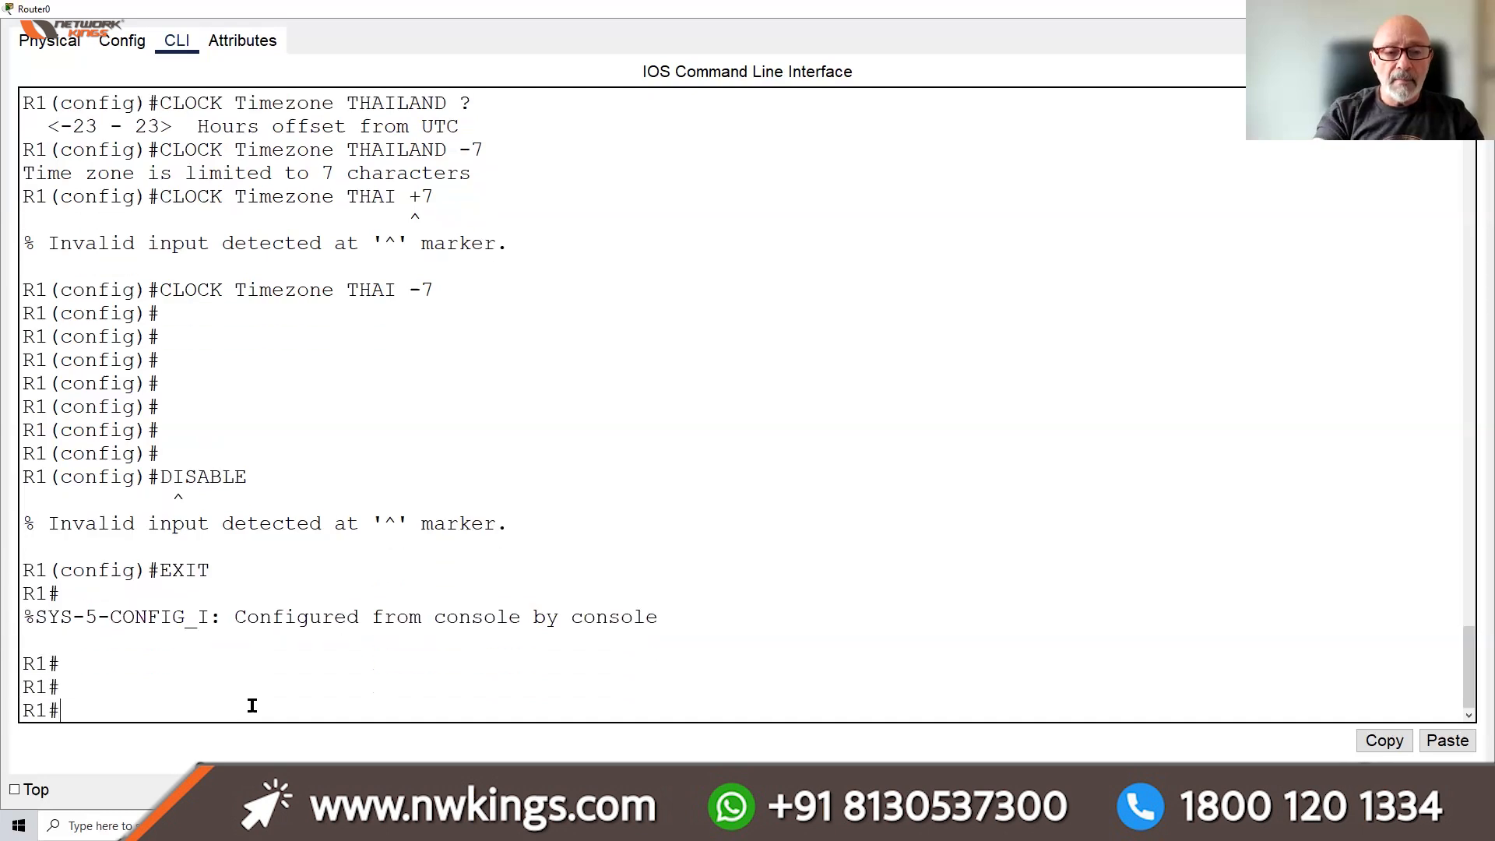
Drop R1 to user mode with disable, re-enable it, and enter global configuration with conf t
text(DISABLE)
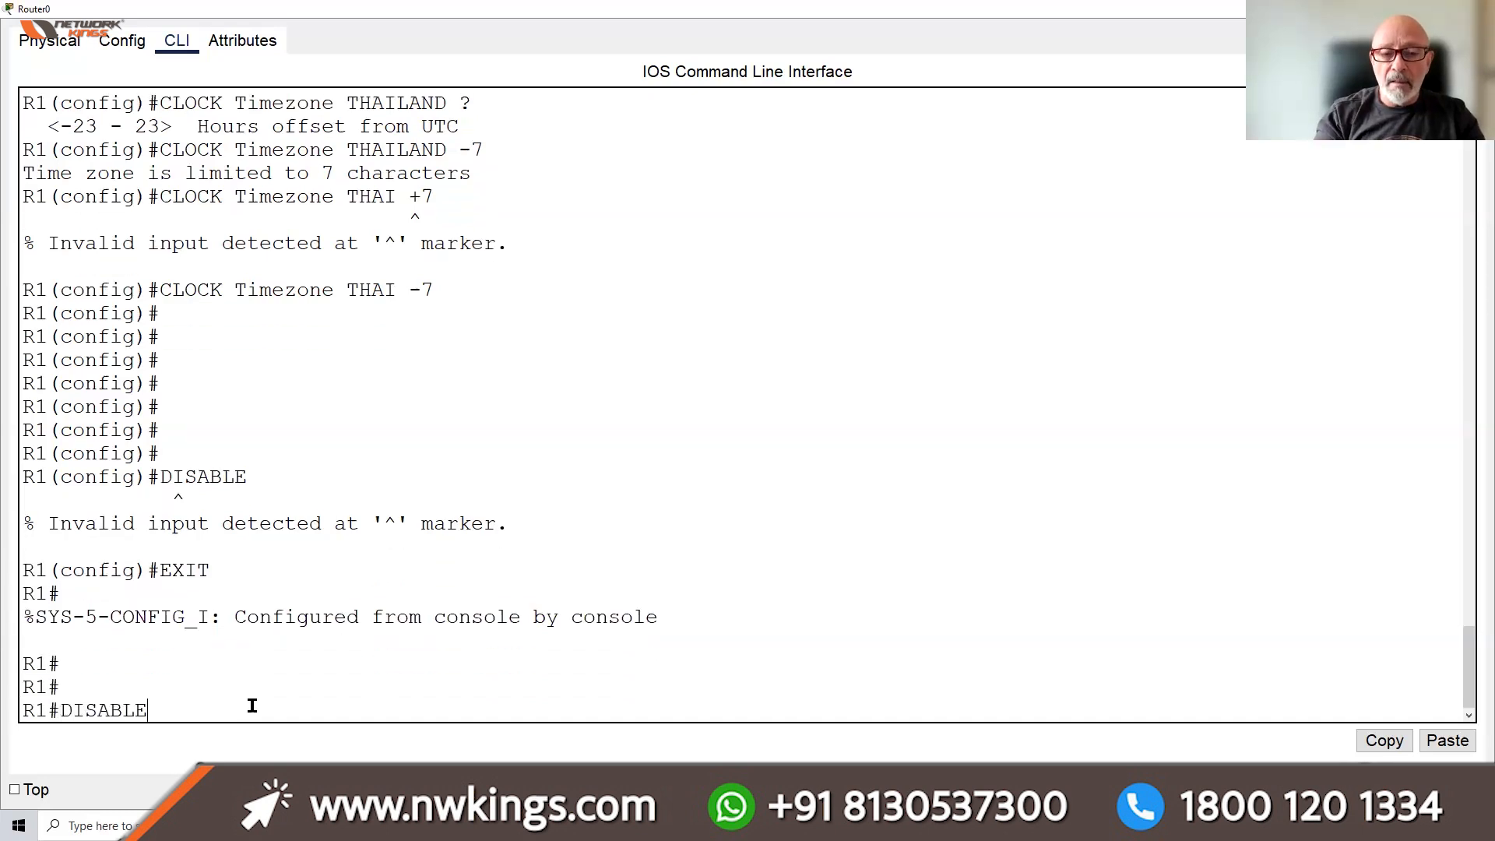
key(Return)
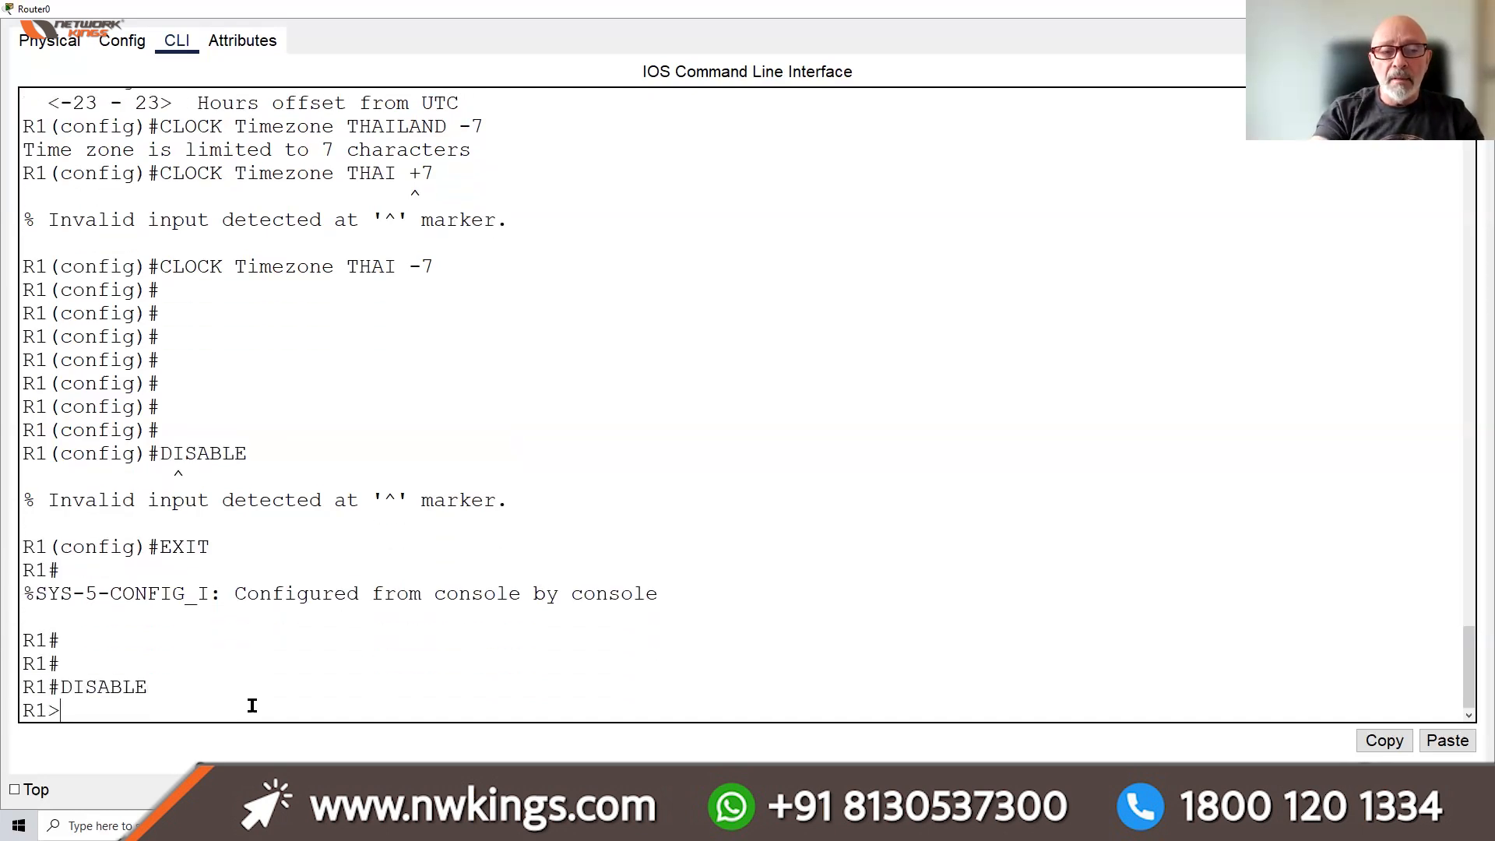
text(ENABLE)
key(Return)
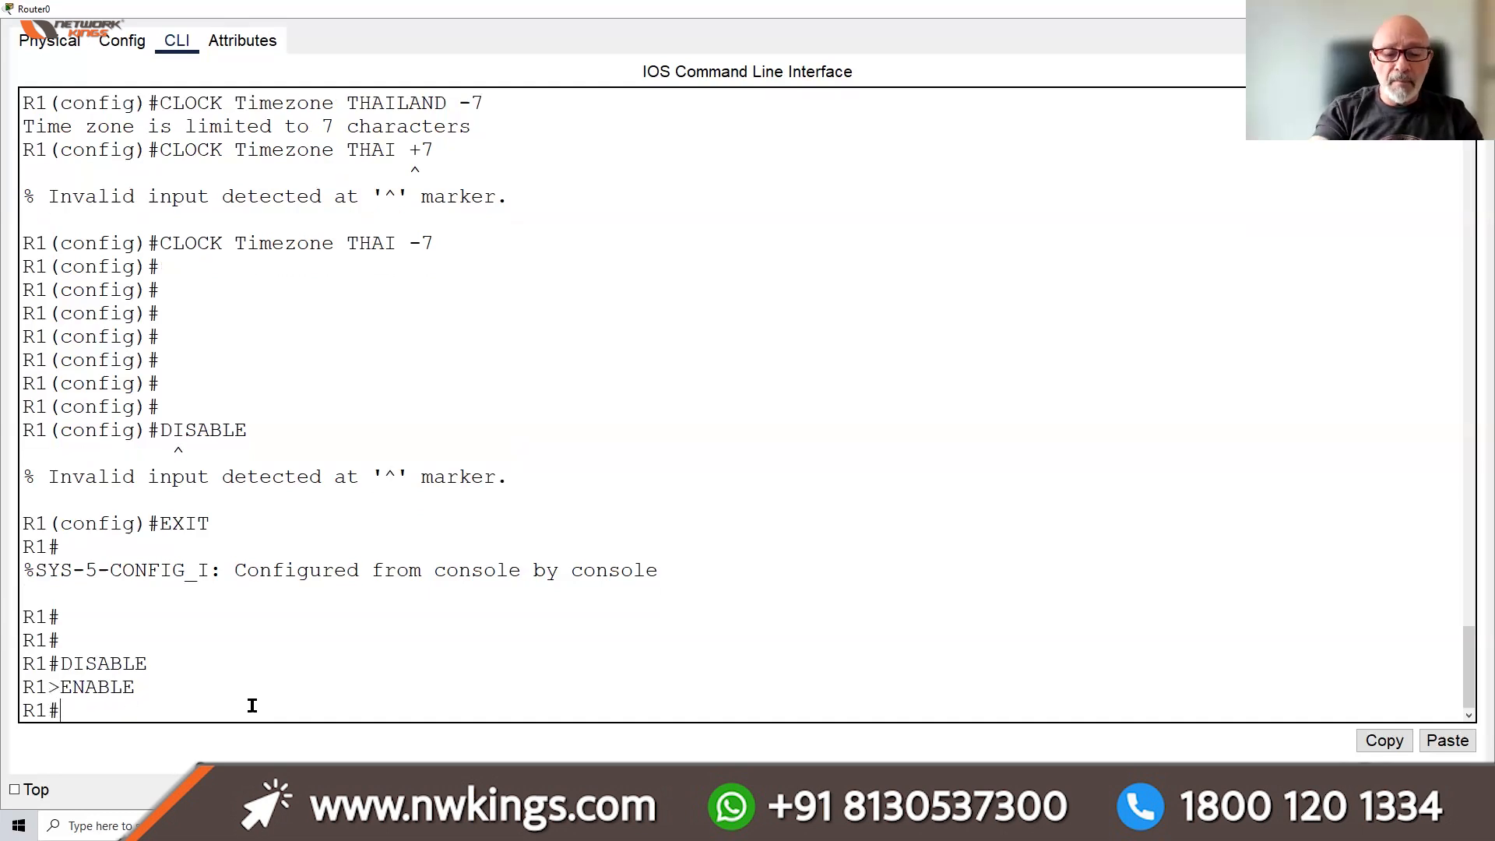
text(CONF T)
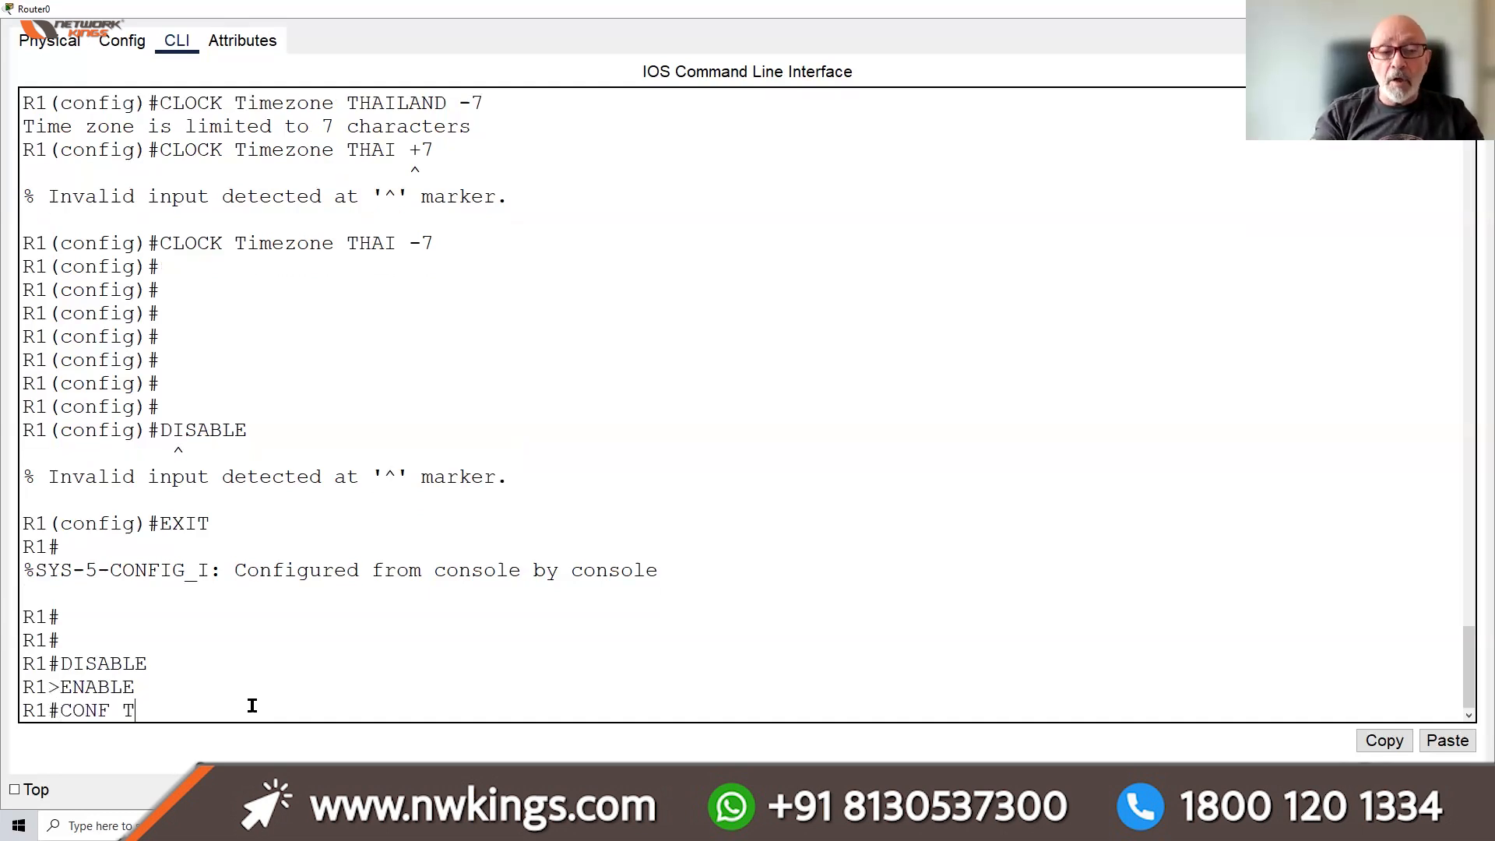
key(Return)
key(Return)
key(Return)
key(Return)
key(Return)
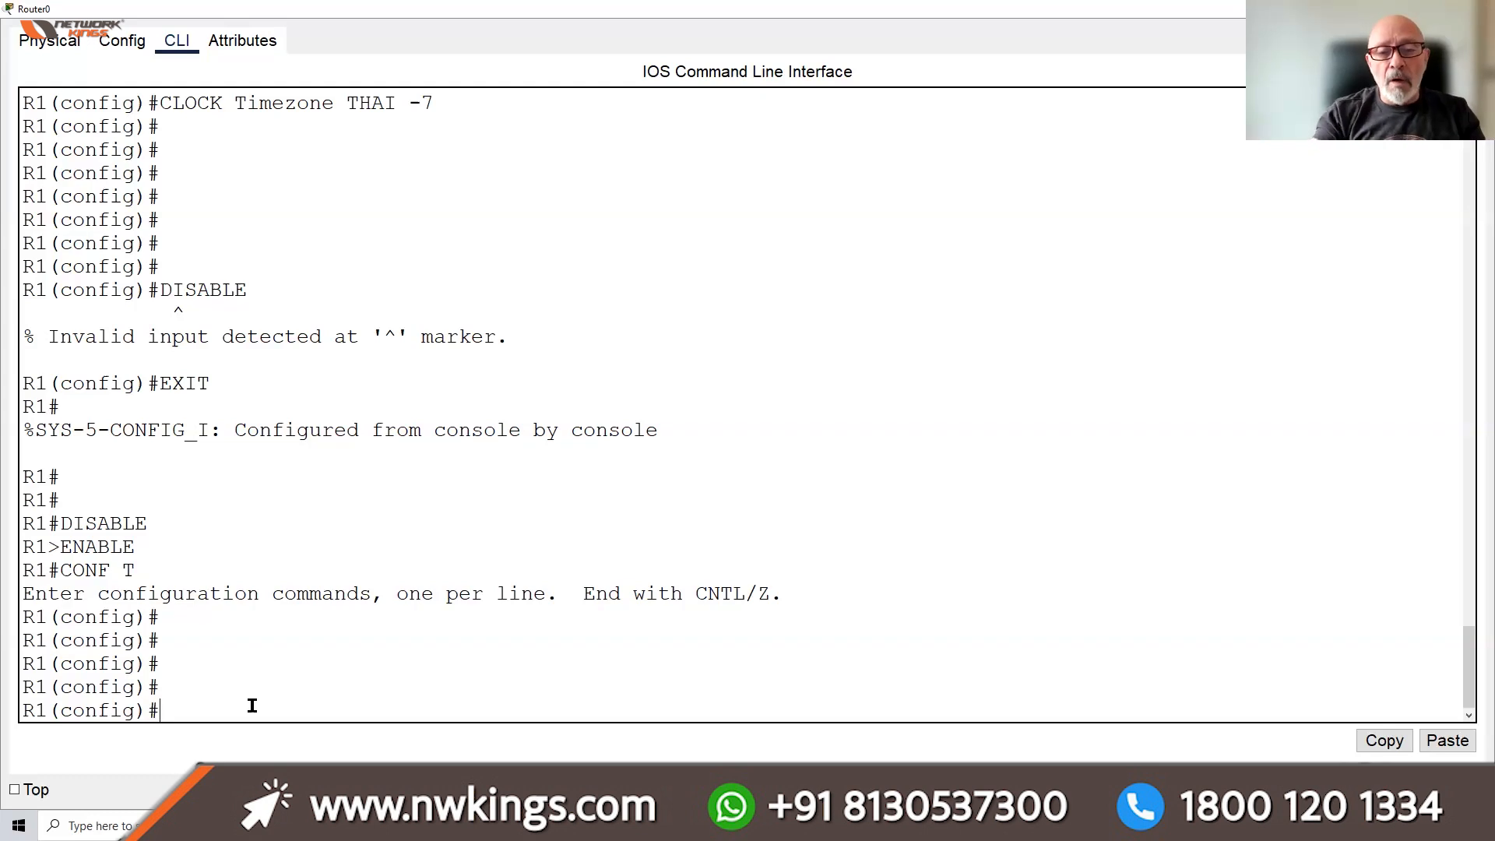
Set a plain enable password and a different enable secret on R1, fixing a typo in the secret
text(E)
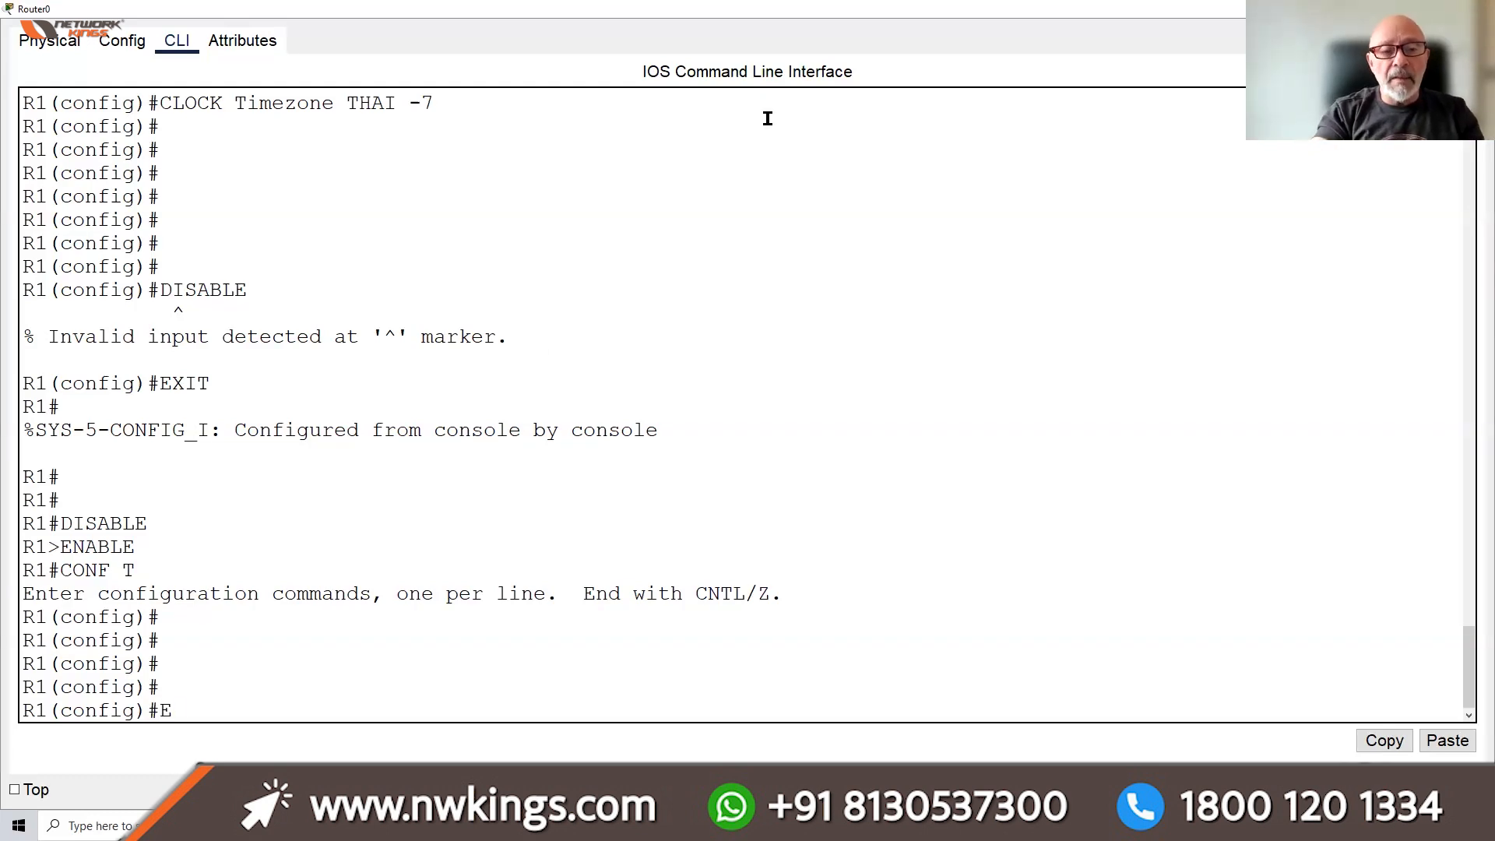
text(NABLE PASSW)
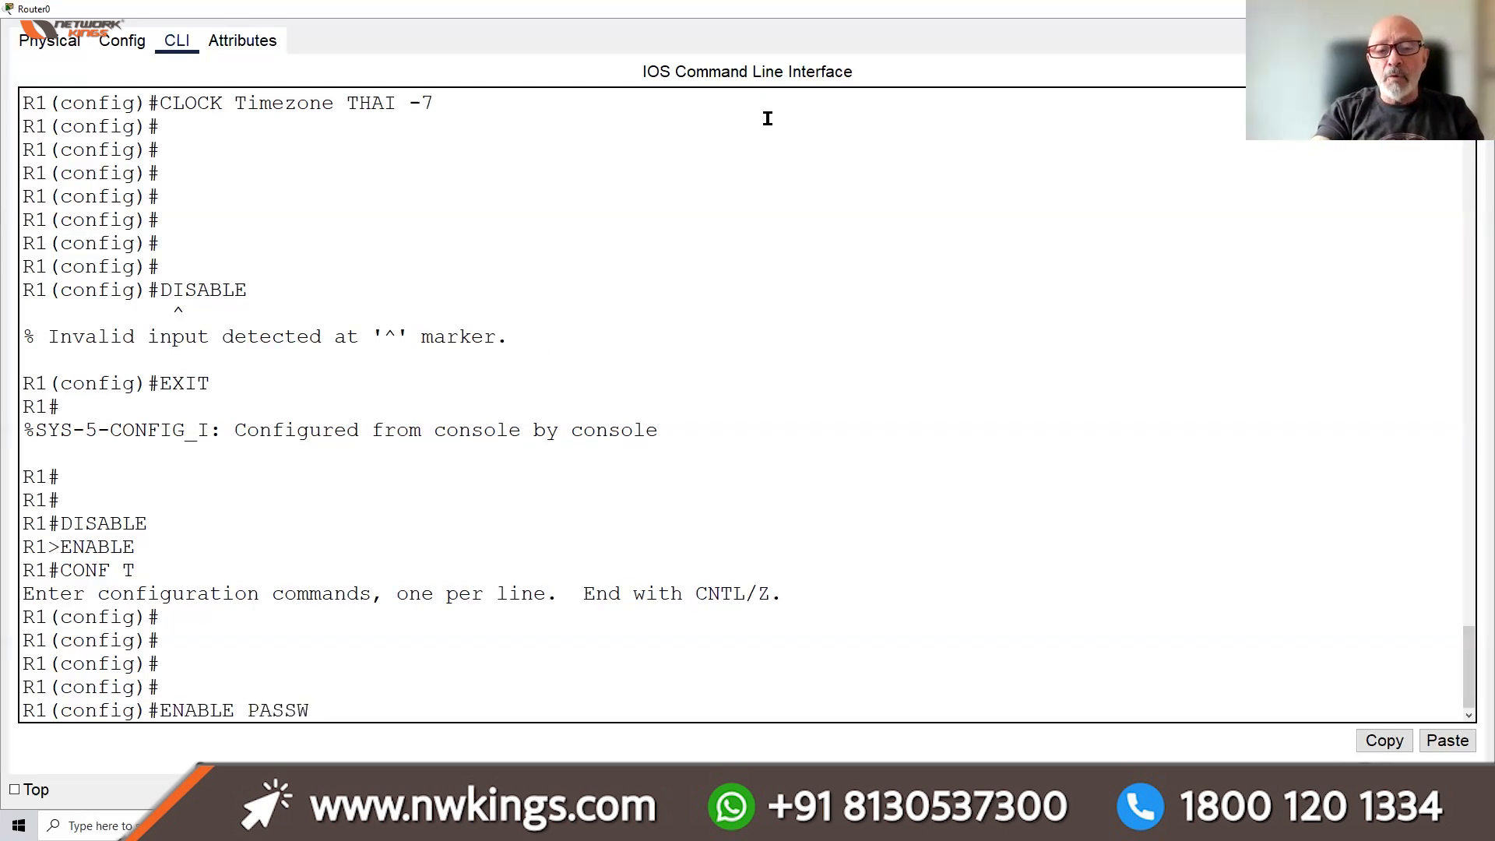
text(ORD CISCO)
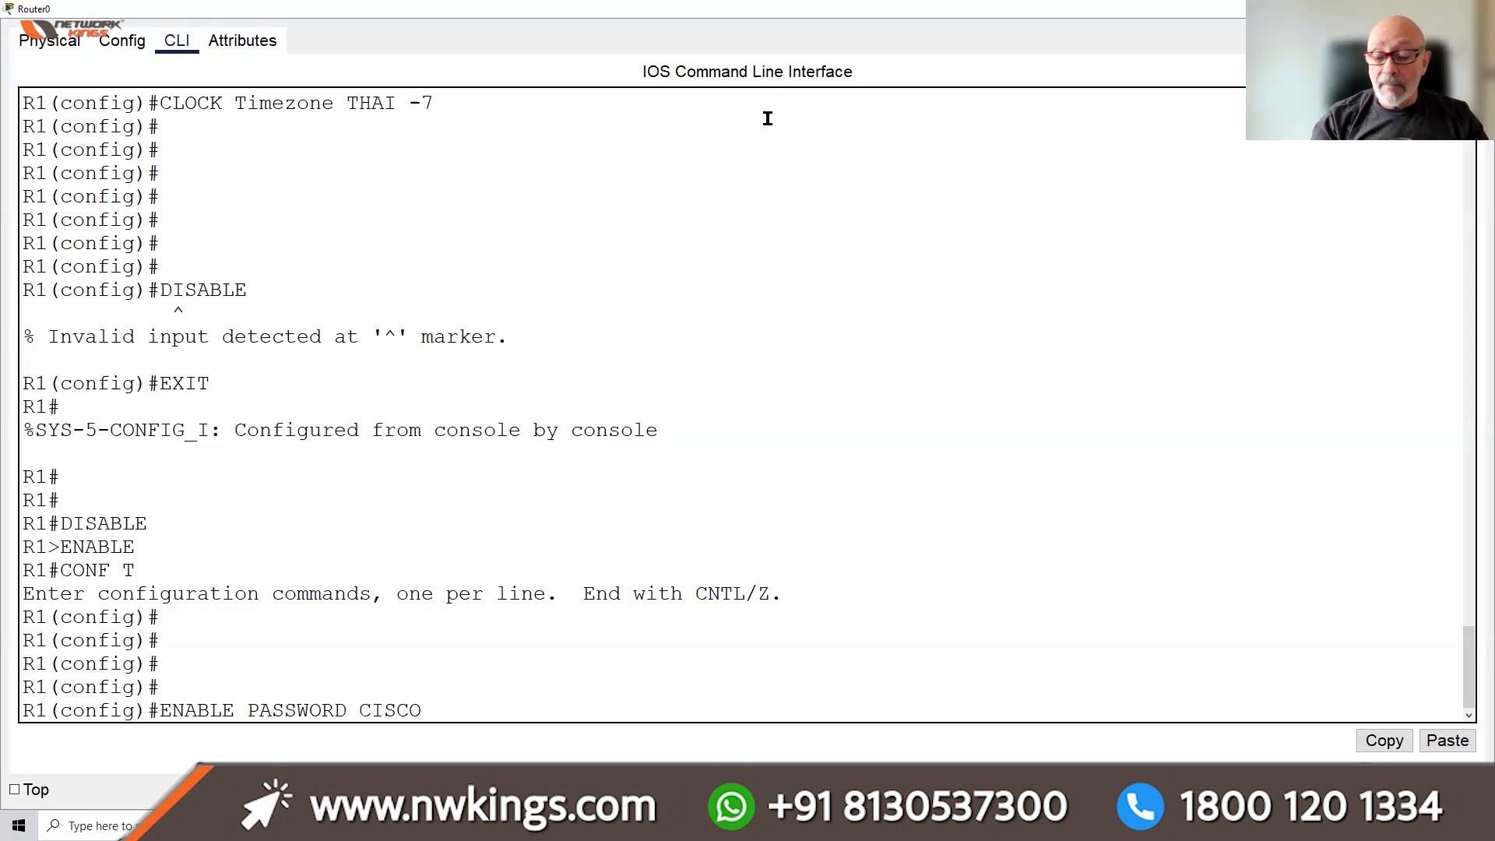
key(Return)
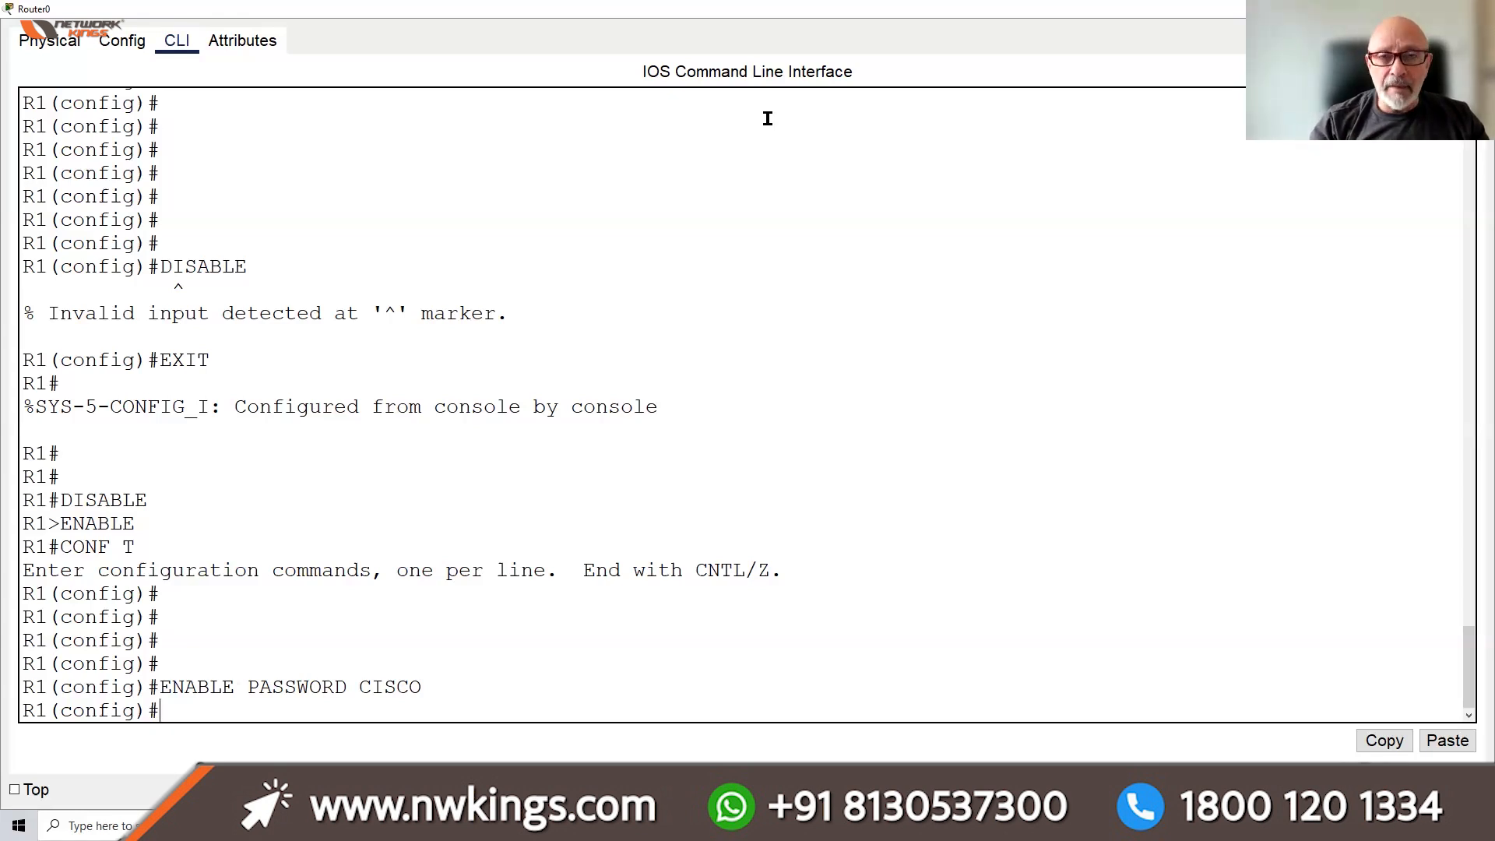
text(ENABLE SECRET )
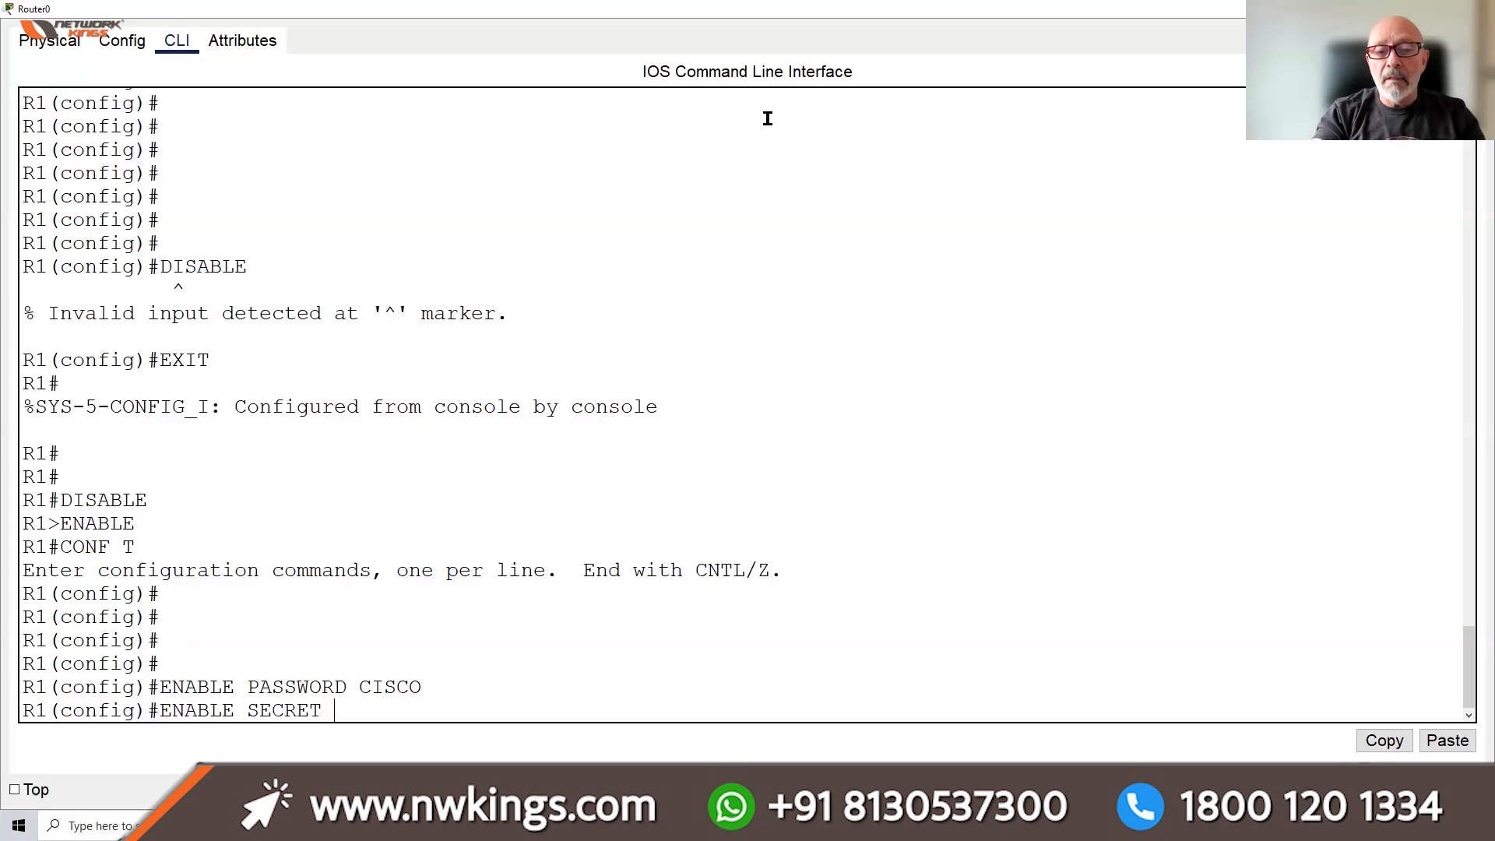
text(STUDENT)
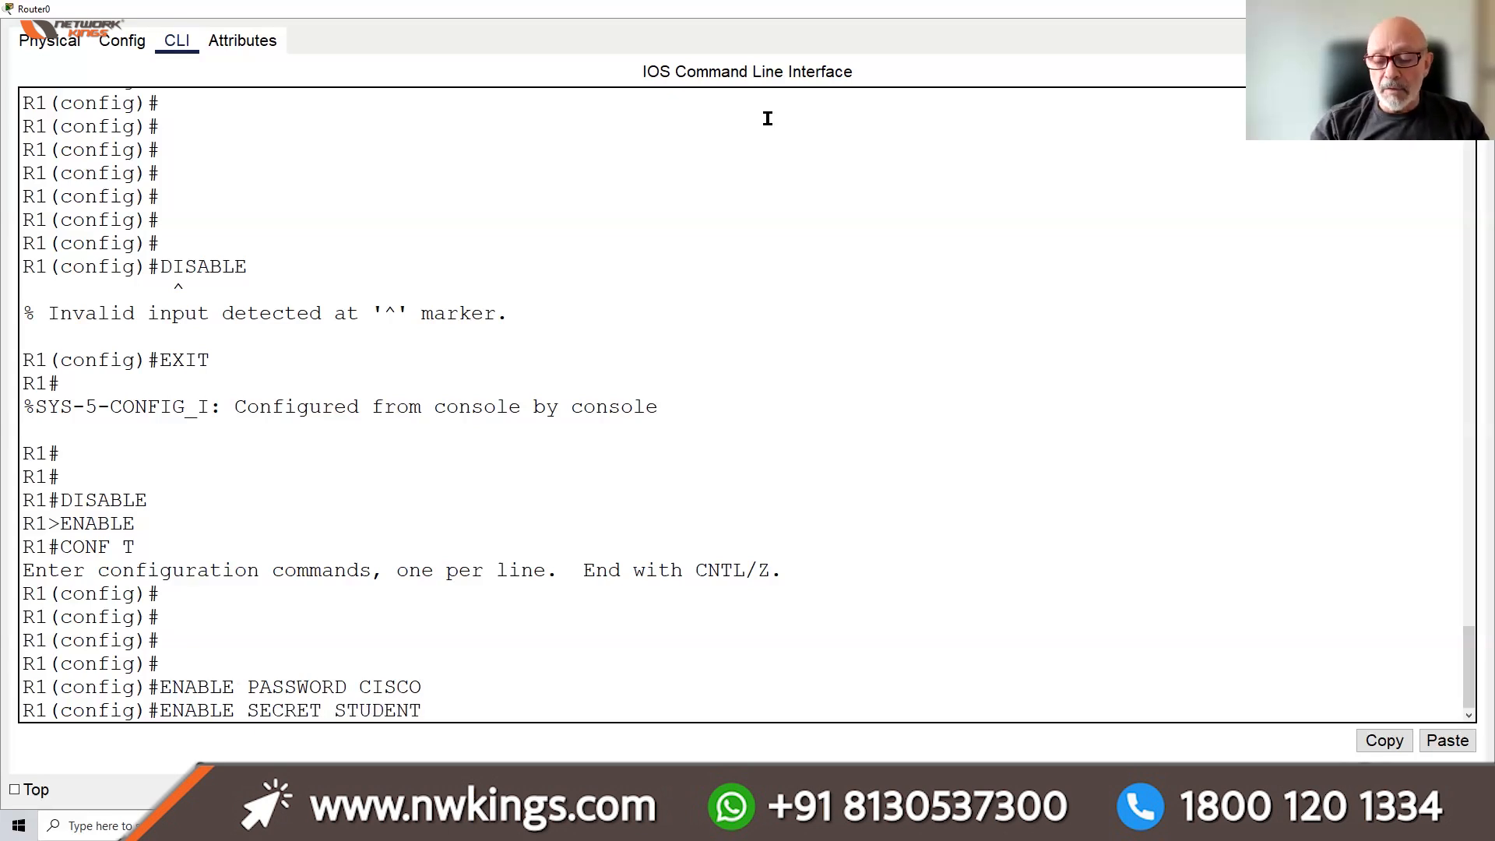
key(Return)
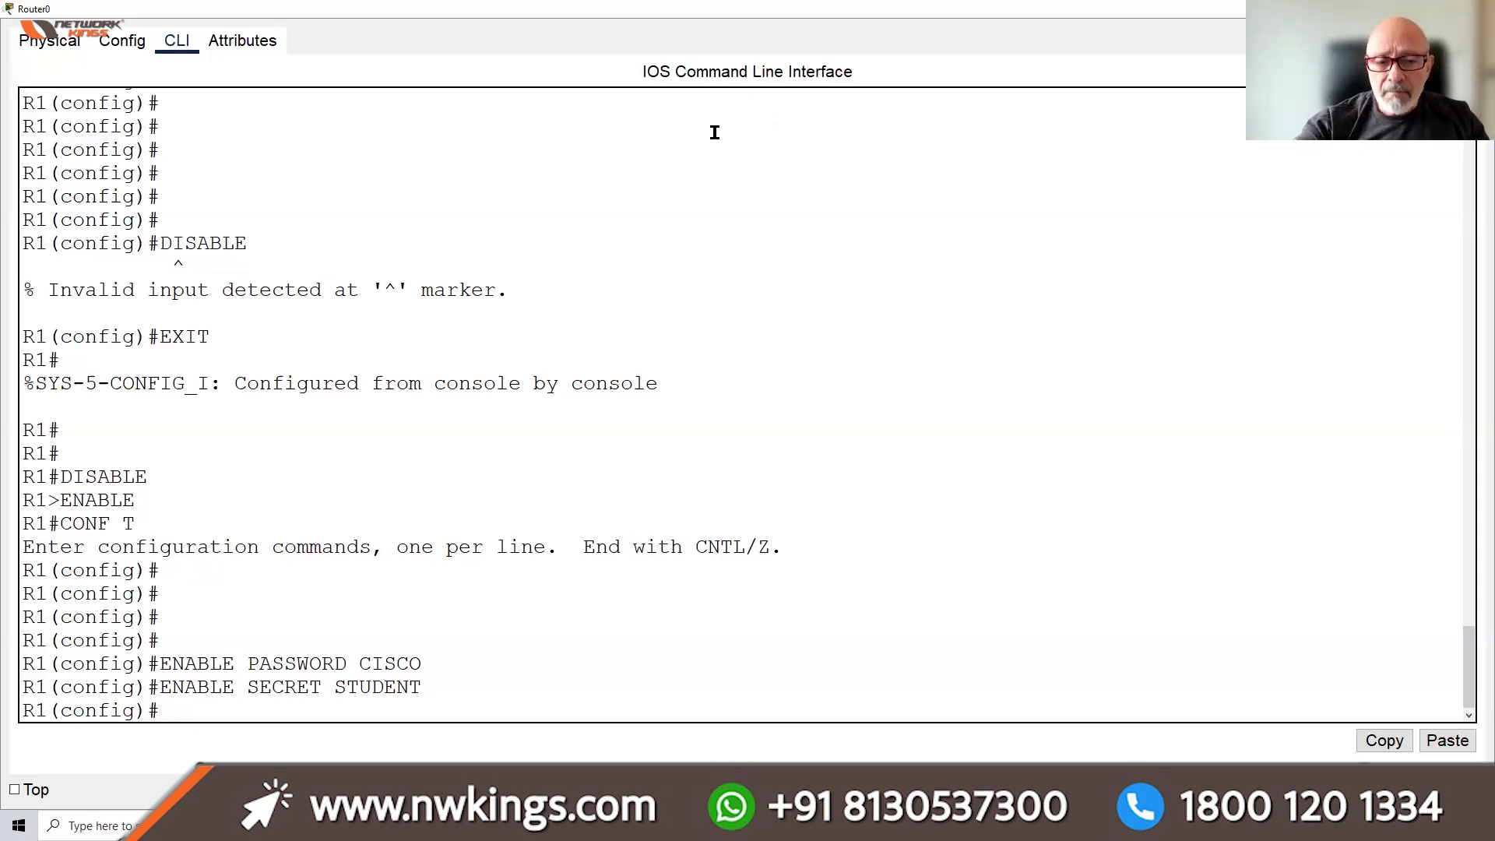
Highlight the enable password and enable secret lines to compare them
drag(434, 688, 259, 687)
drag(440, 663, 263, 664)
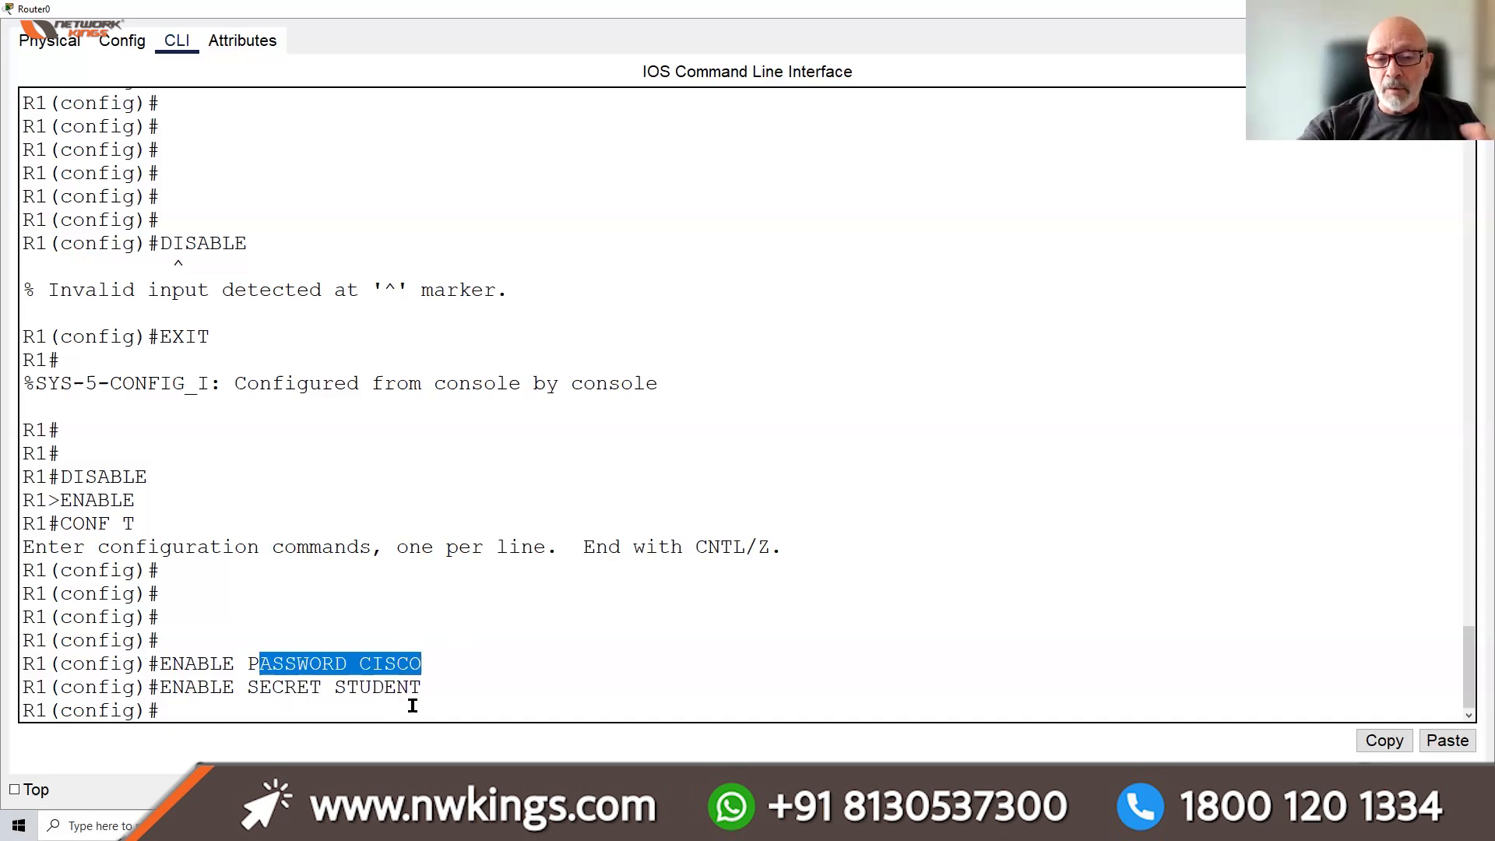
drag(421, 686, 335, 691)
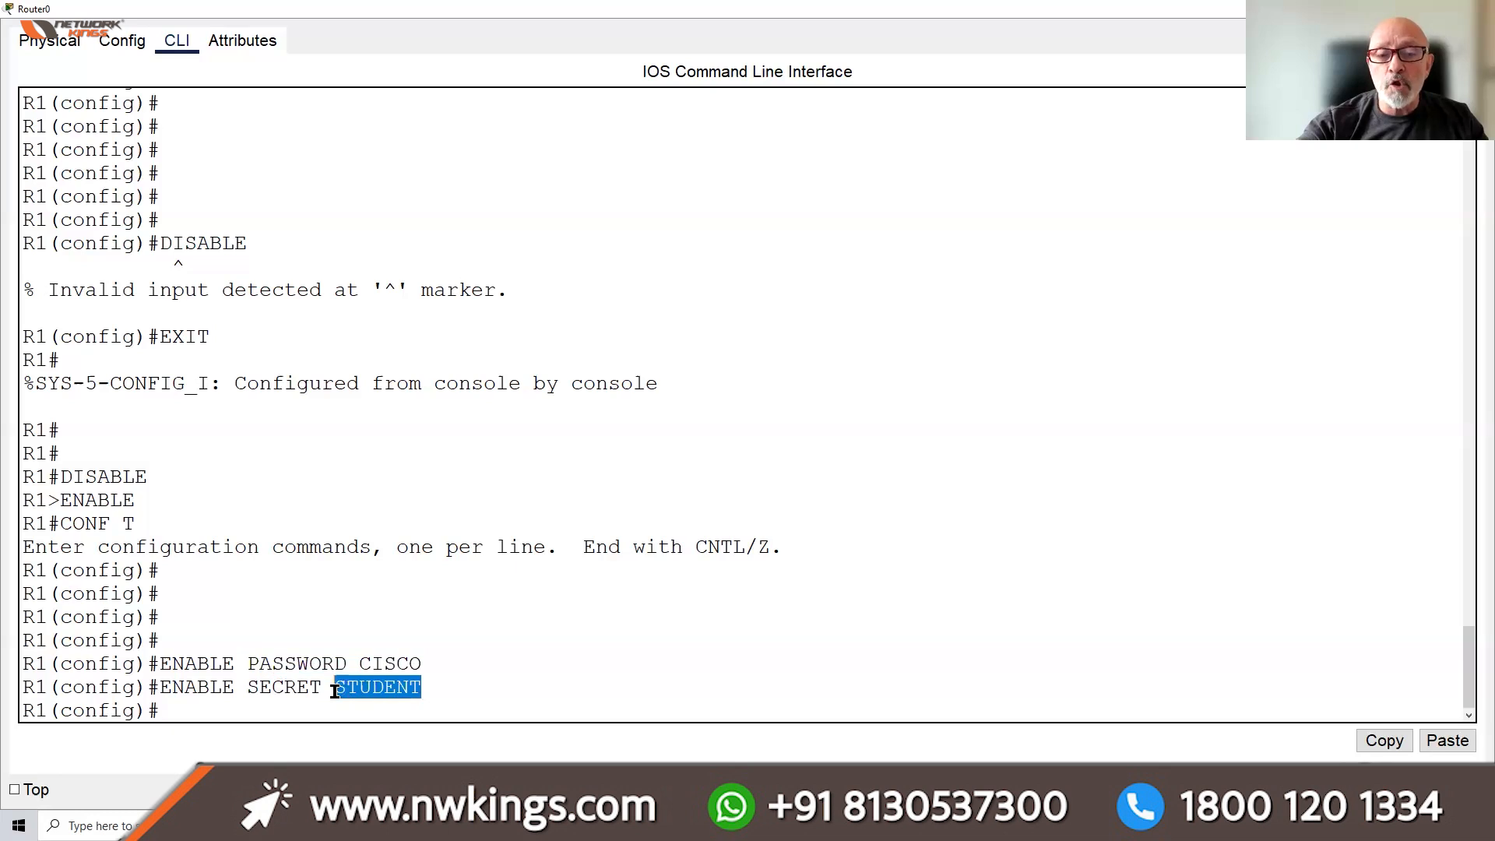
click(258, 709)
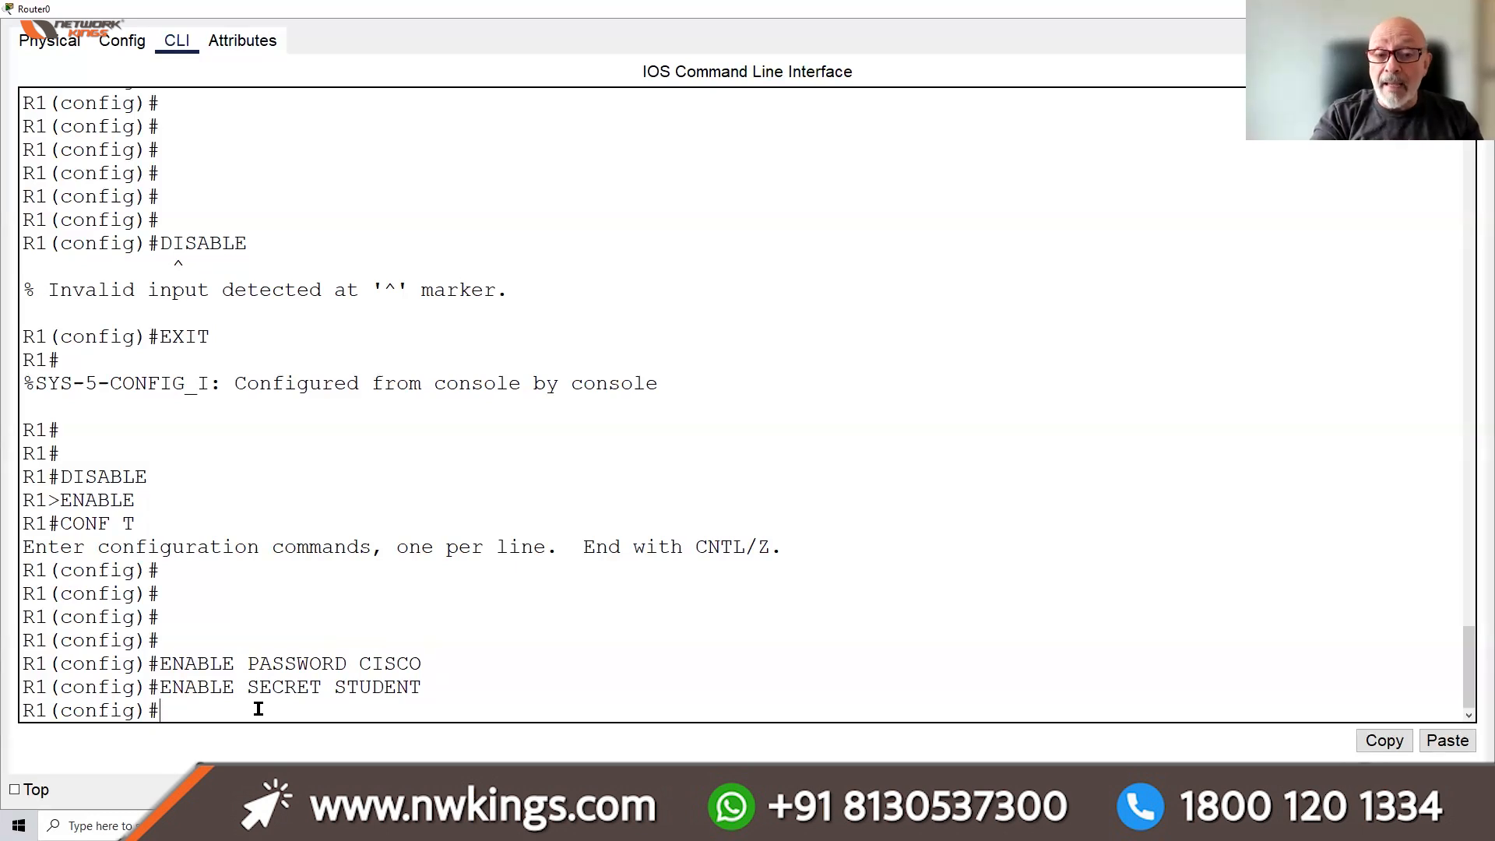
Exit to privileged mode and save with copy run start to the default startup-config
text(EI)
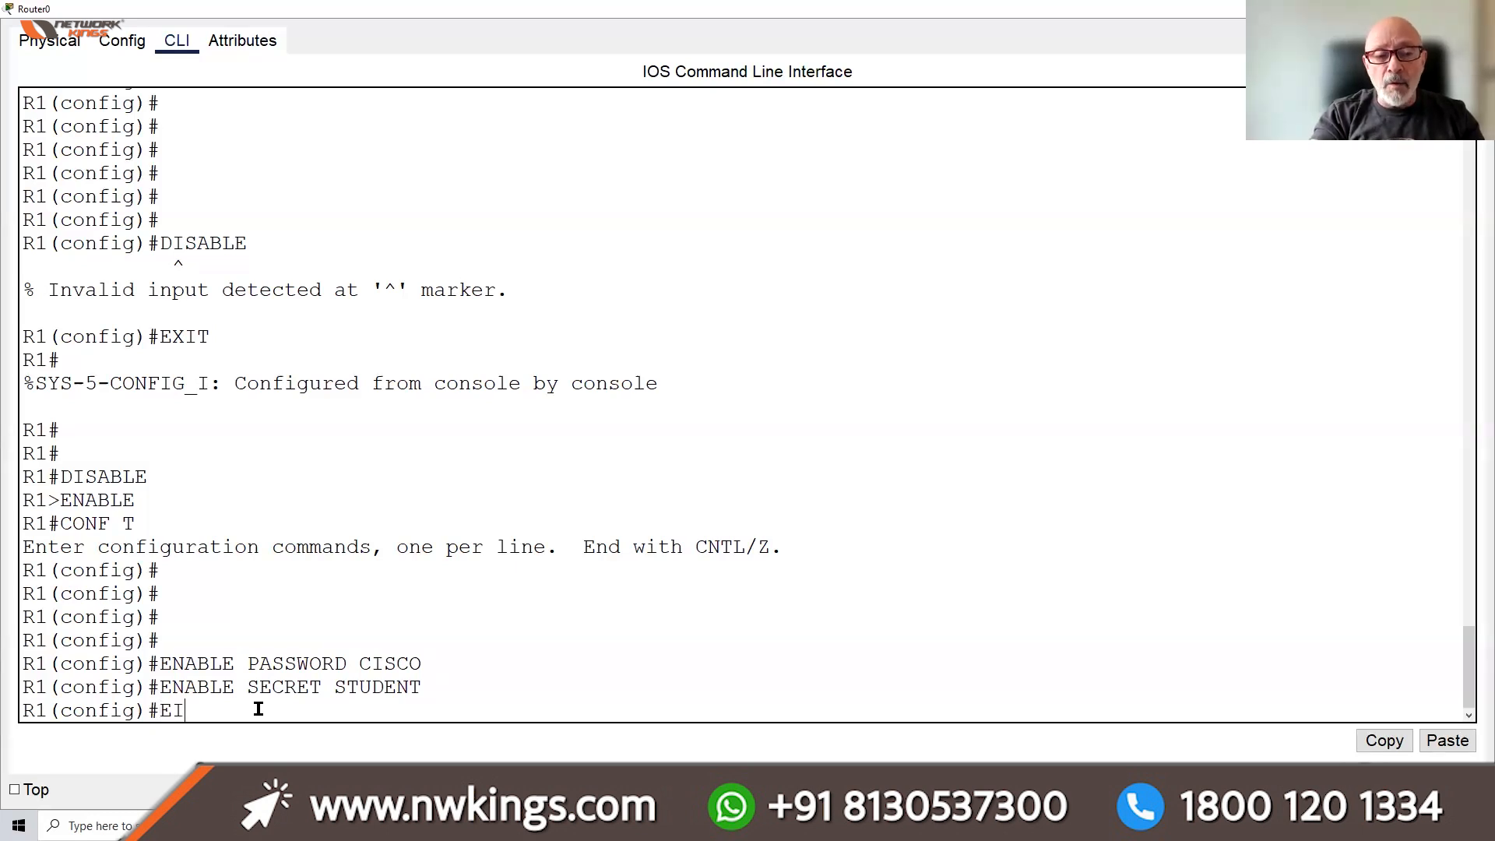
key(BackSpace)
text(XIT)
key(Return)
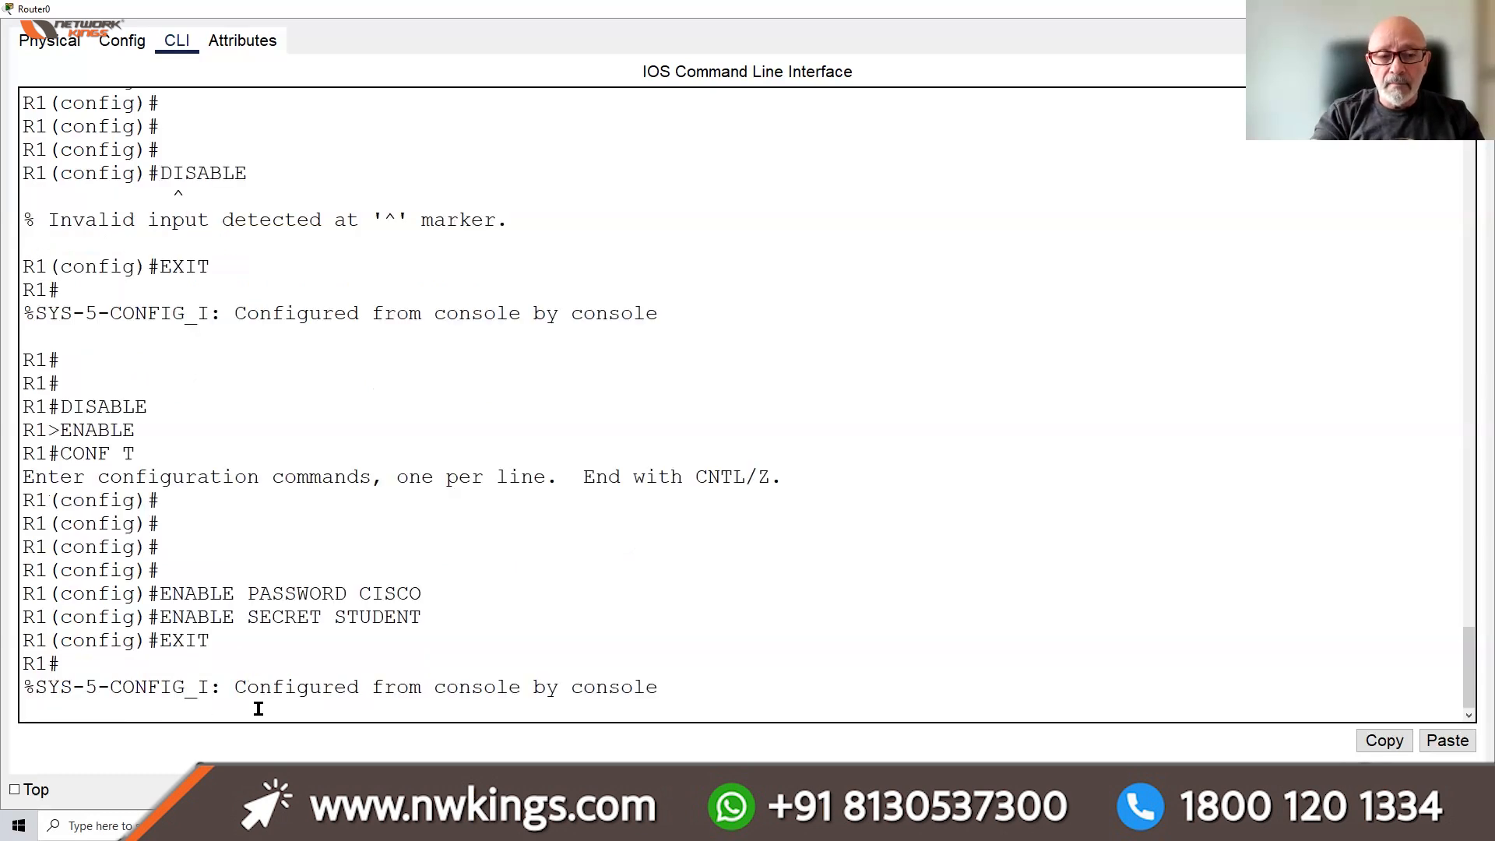
key(Return)
text(COPY RUN START)
key(Return)
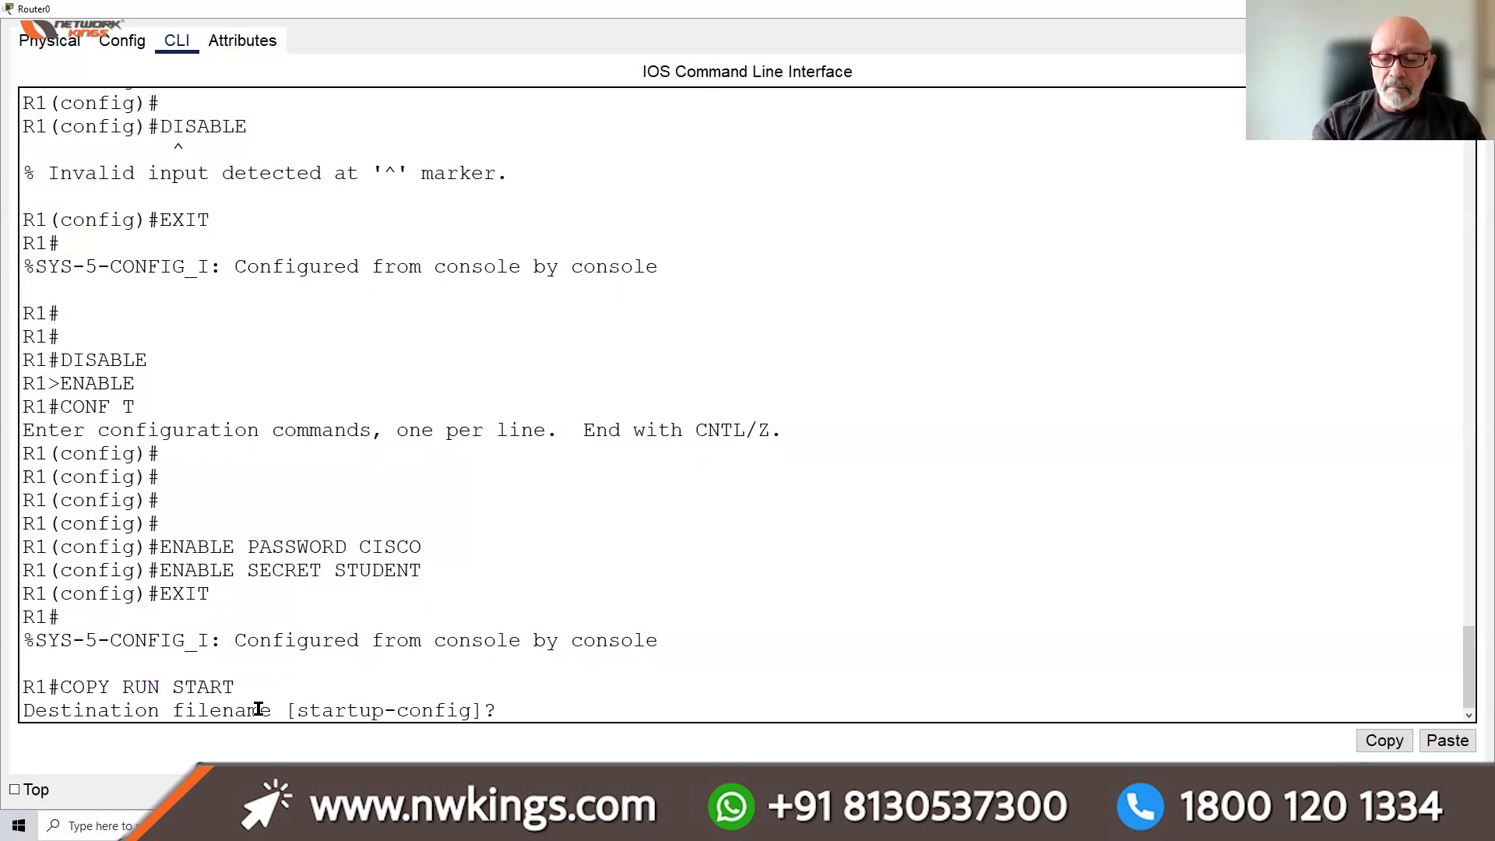
key(Return)
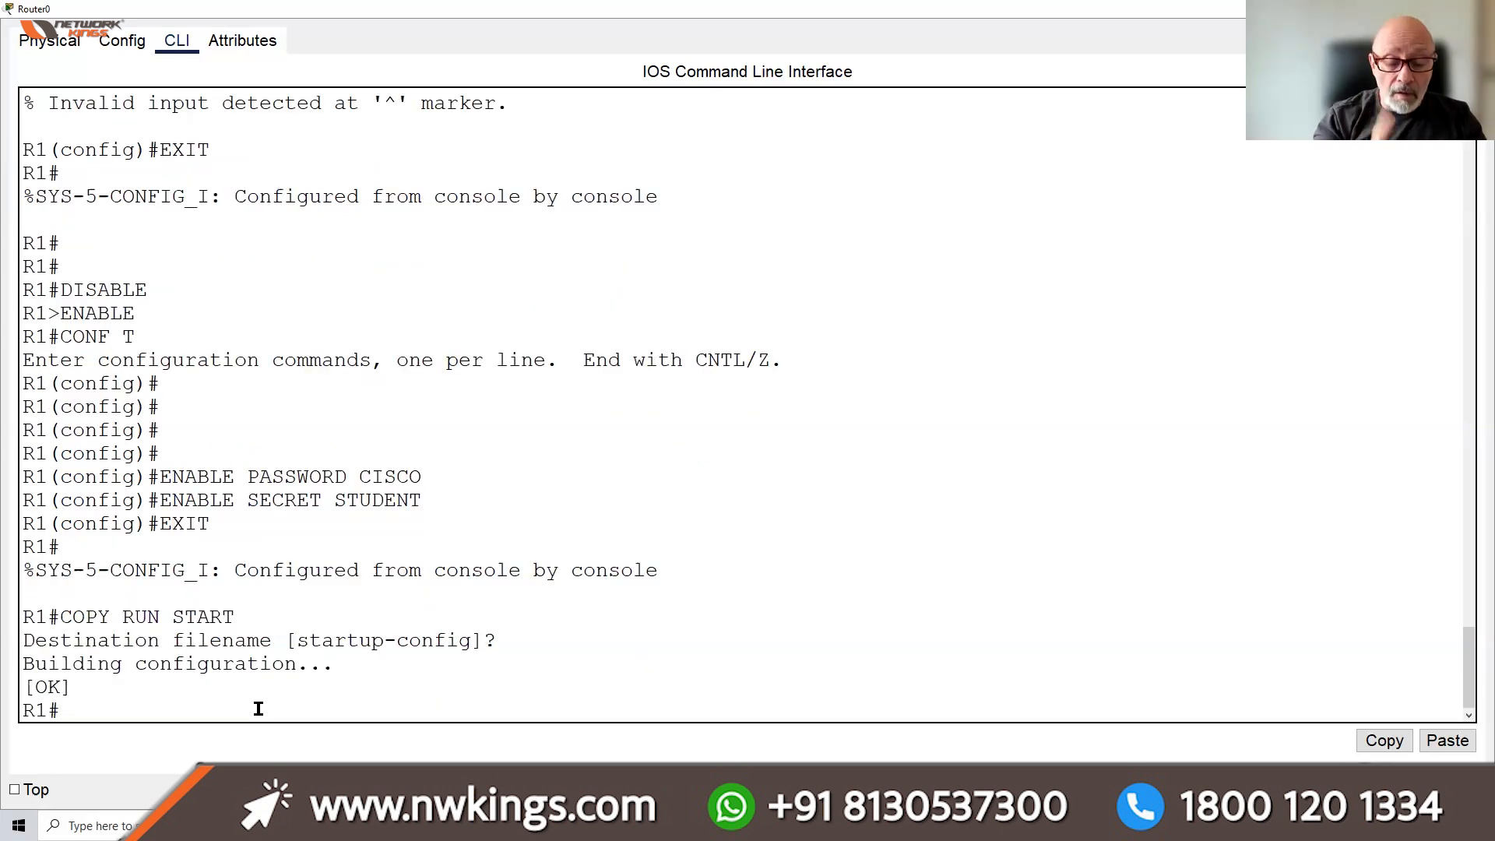
From global configuration, see copy run start rejected, then save with do copy run start to startup-config
text(CONF )
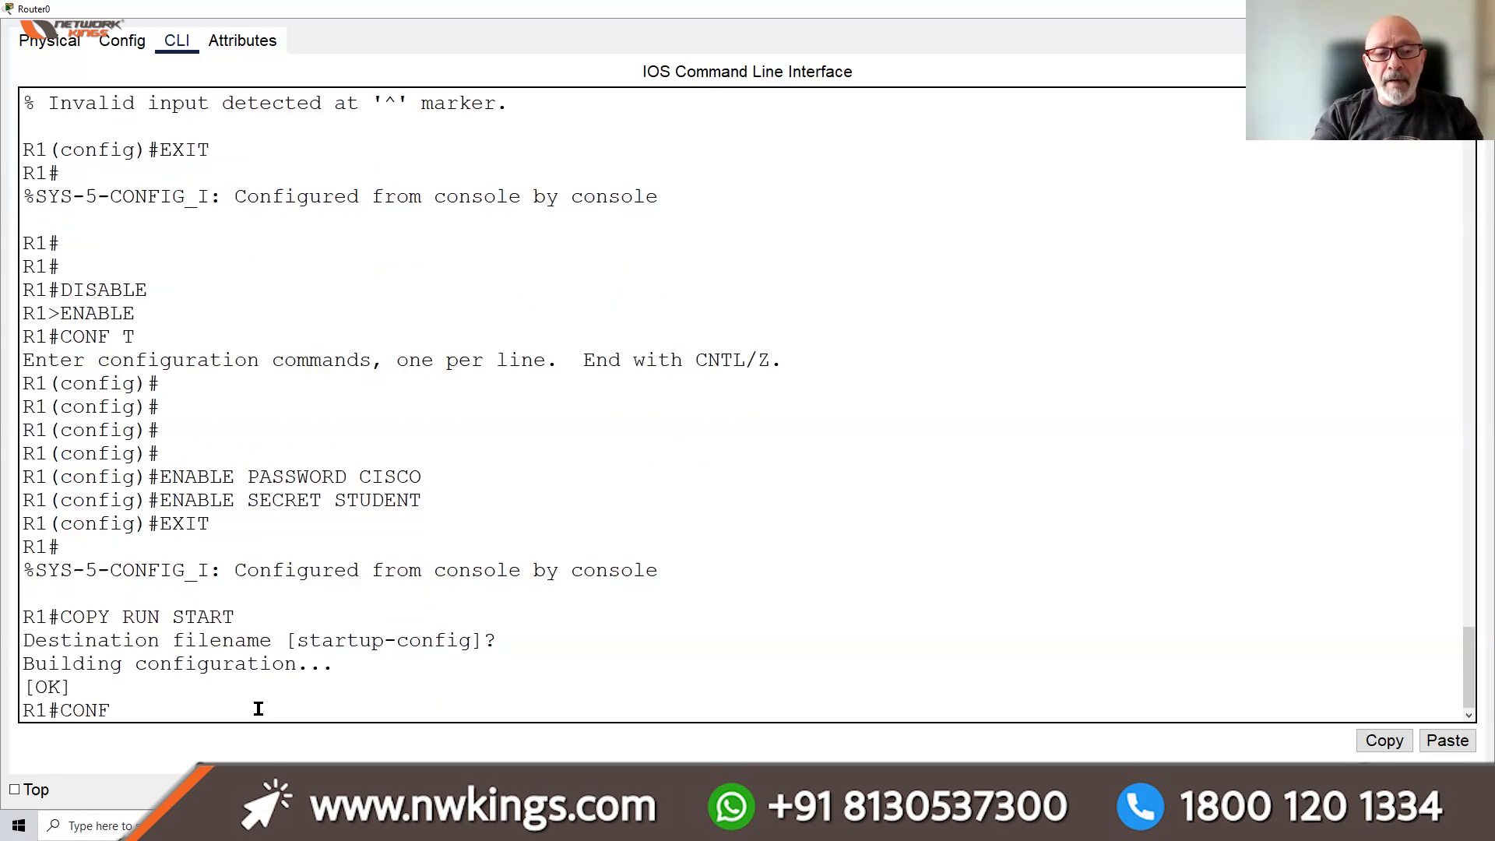
text(T)
key(Return)
key(Return)
key(Return)
key(Return)
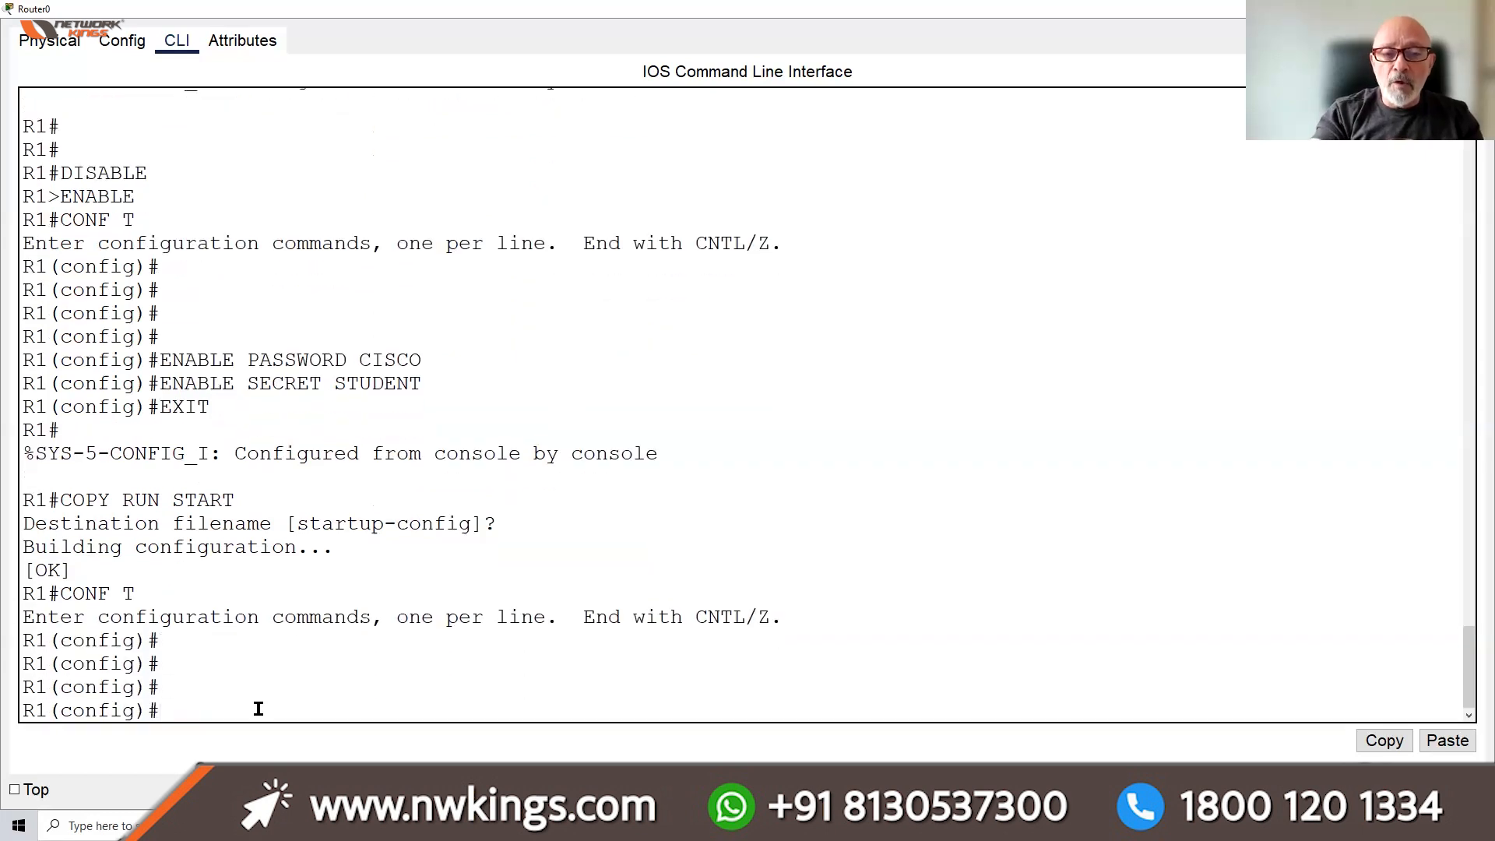
text(COPY )
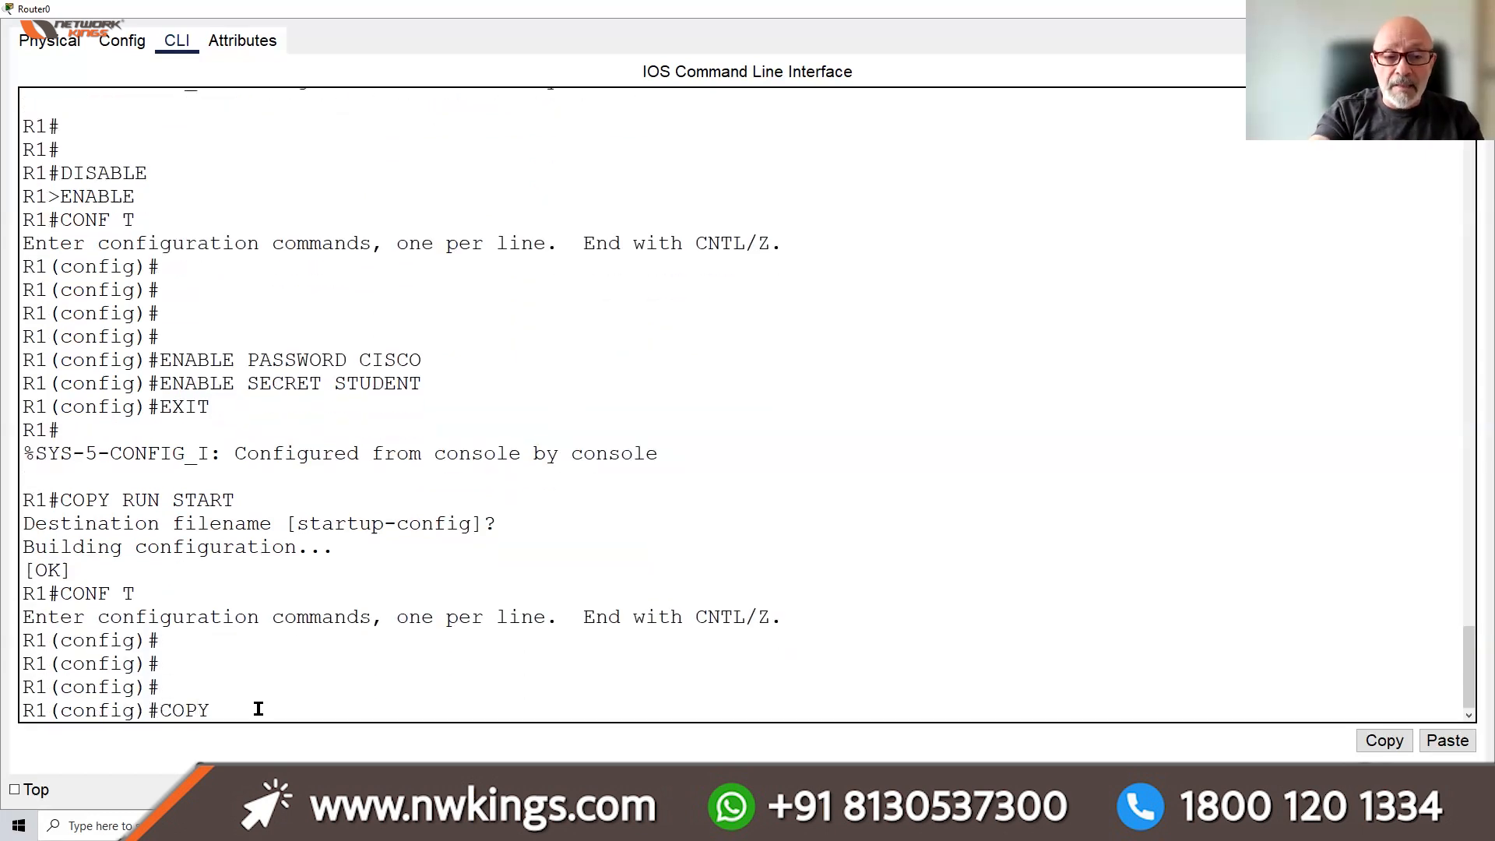
text(RUN START)
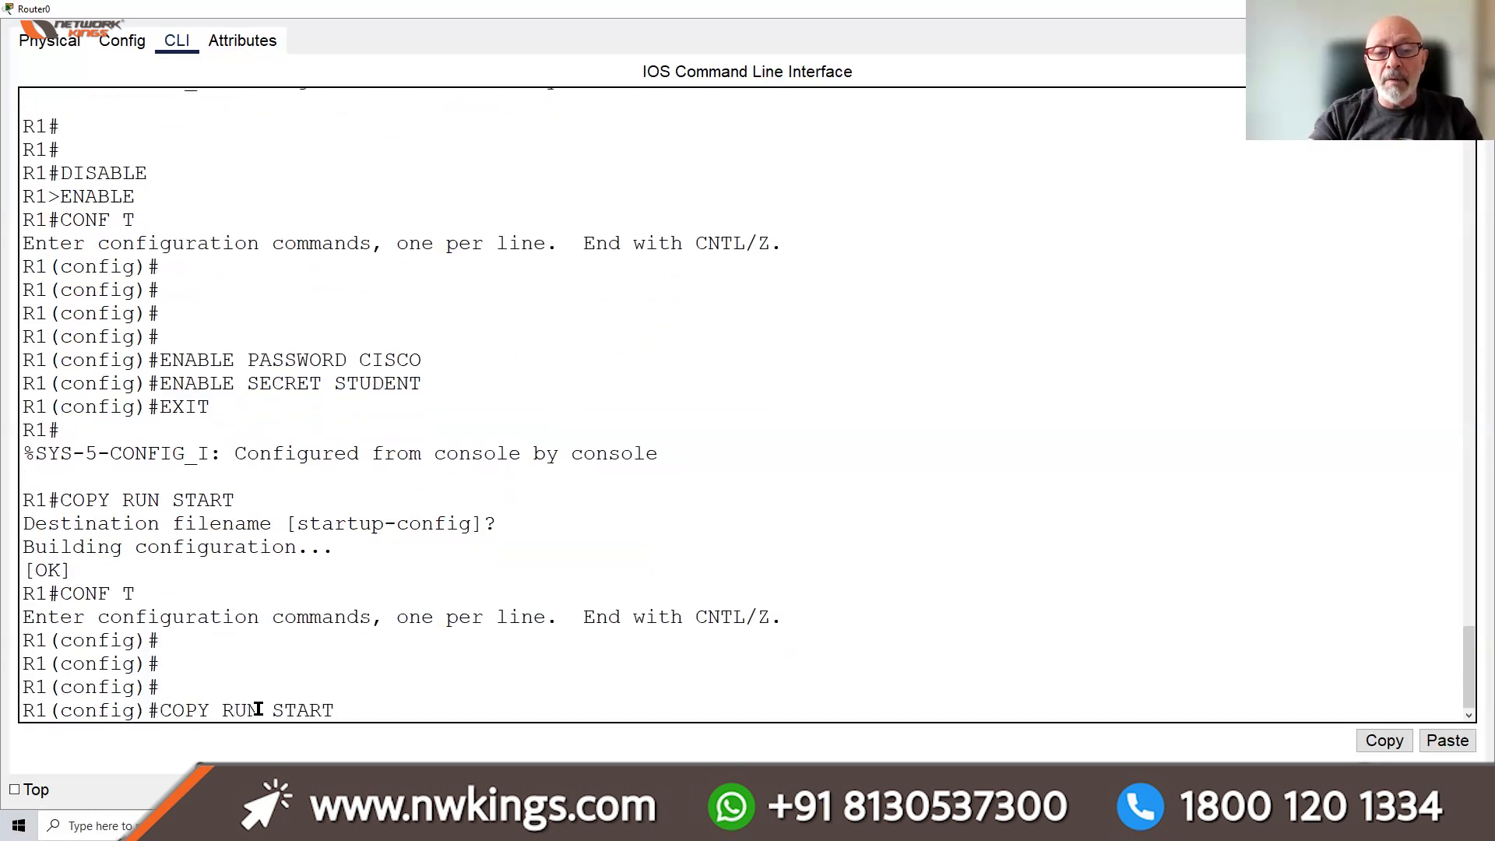
key(Return)
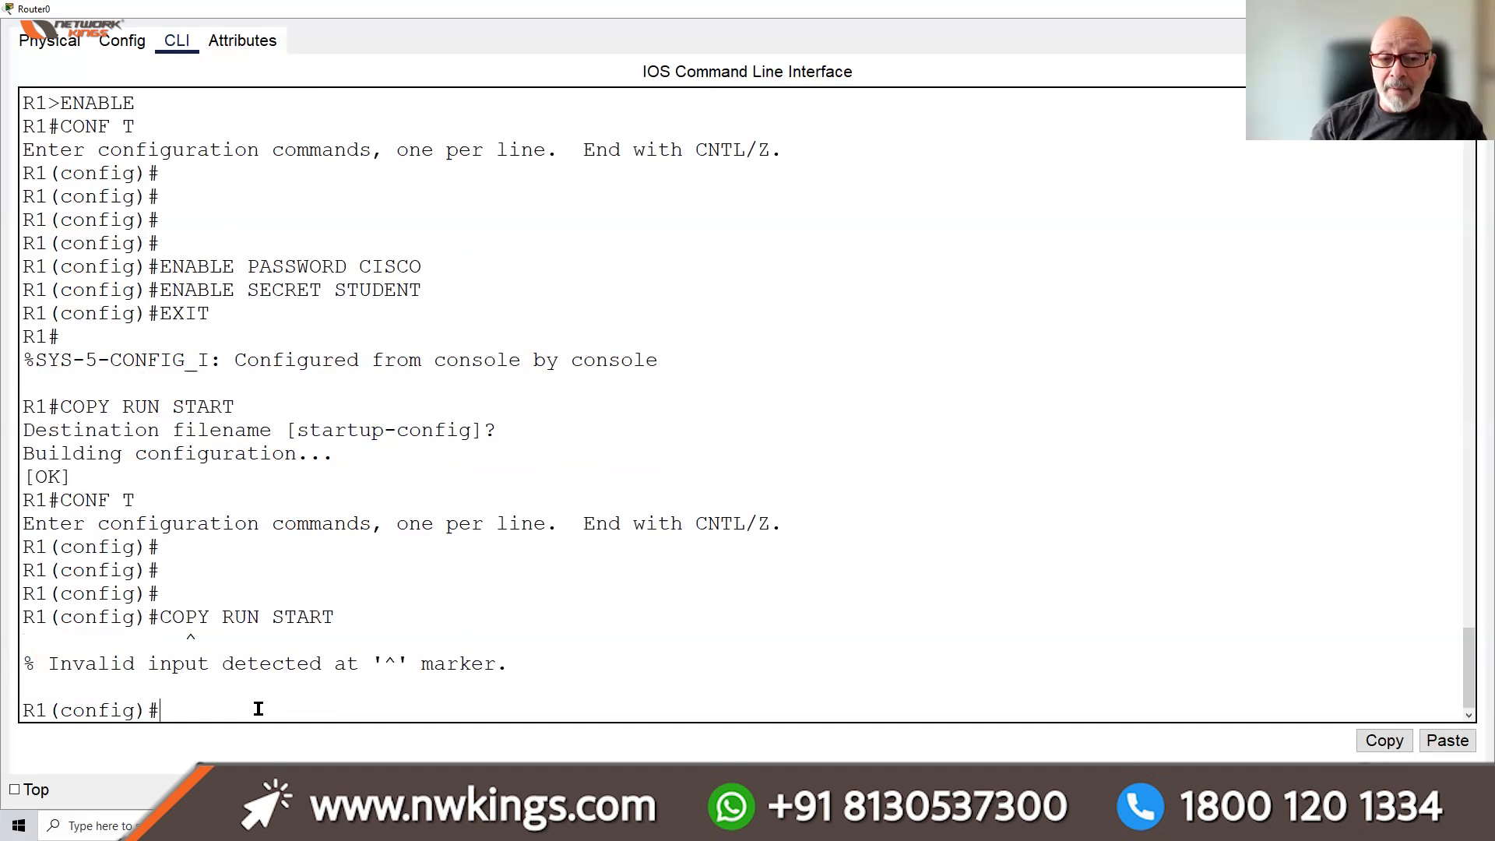
key(Up)
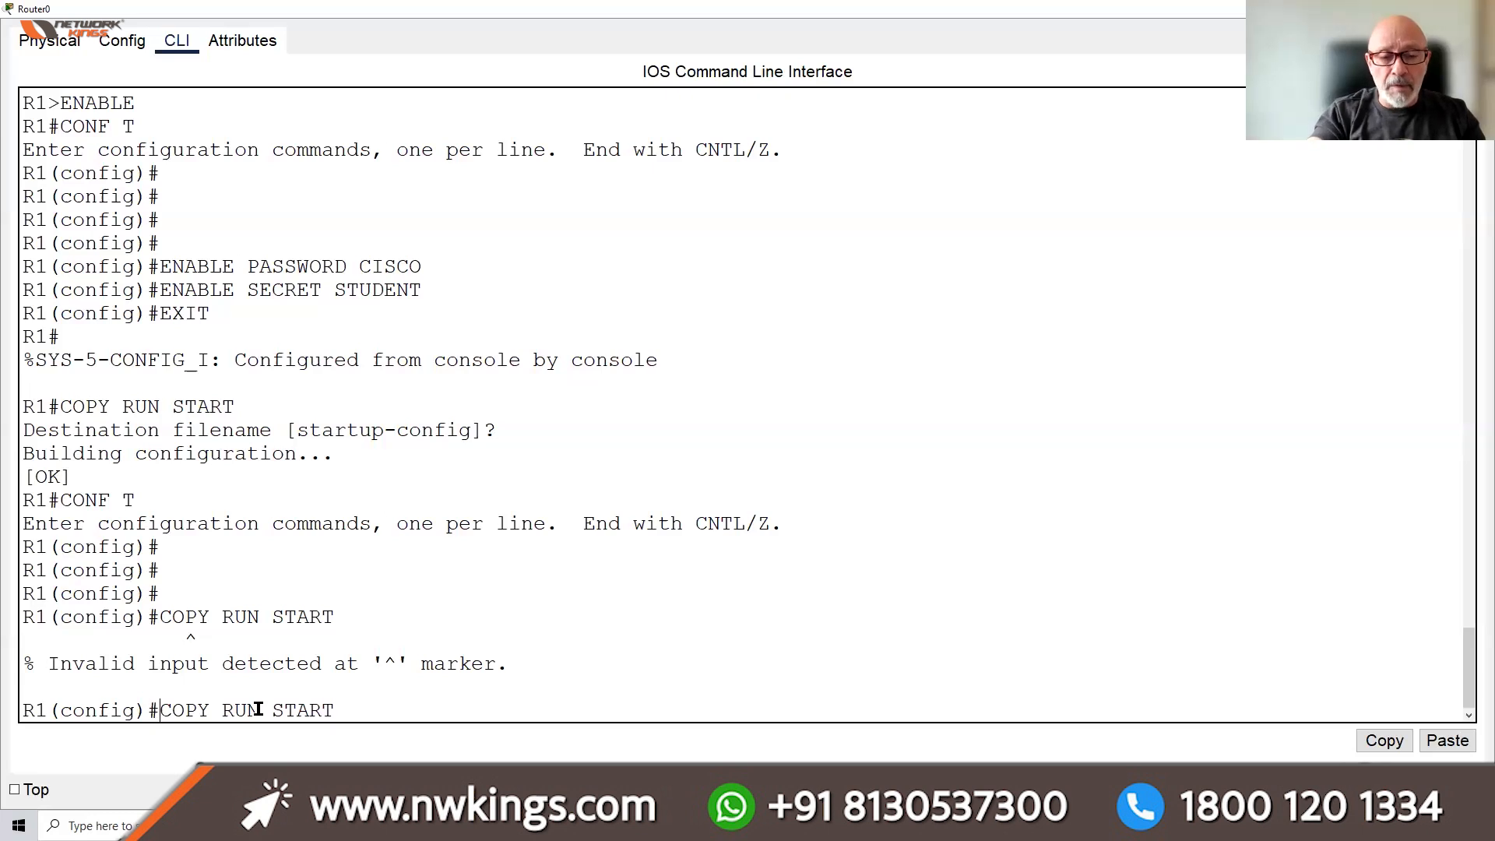
text(DO)
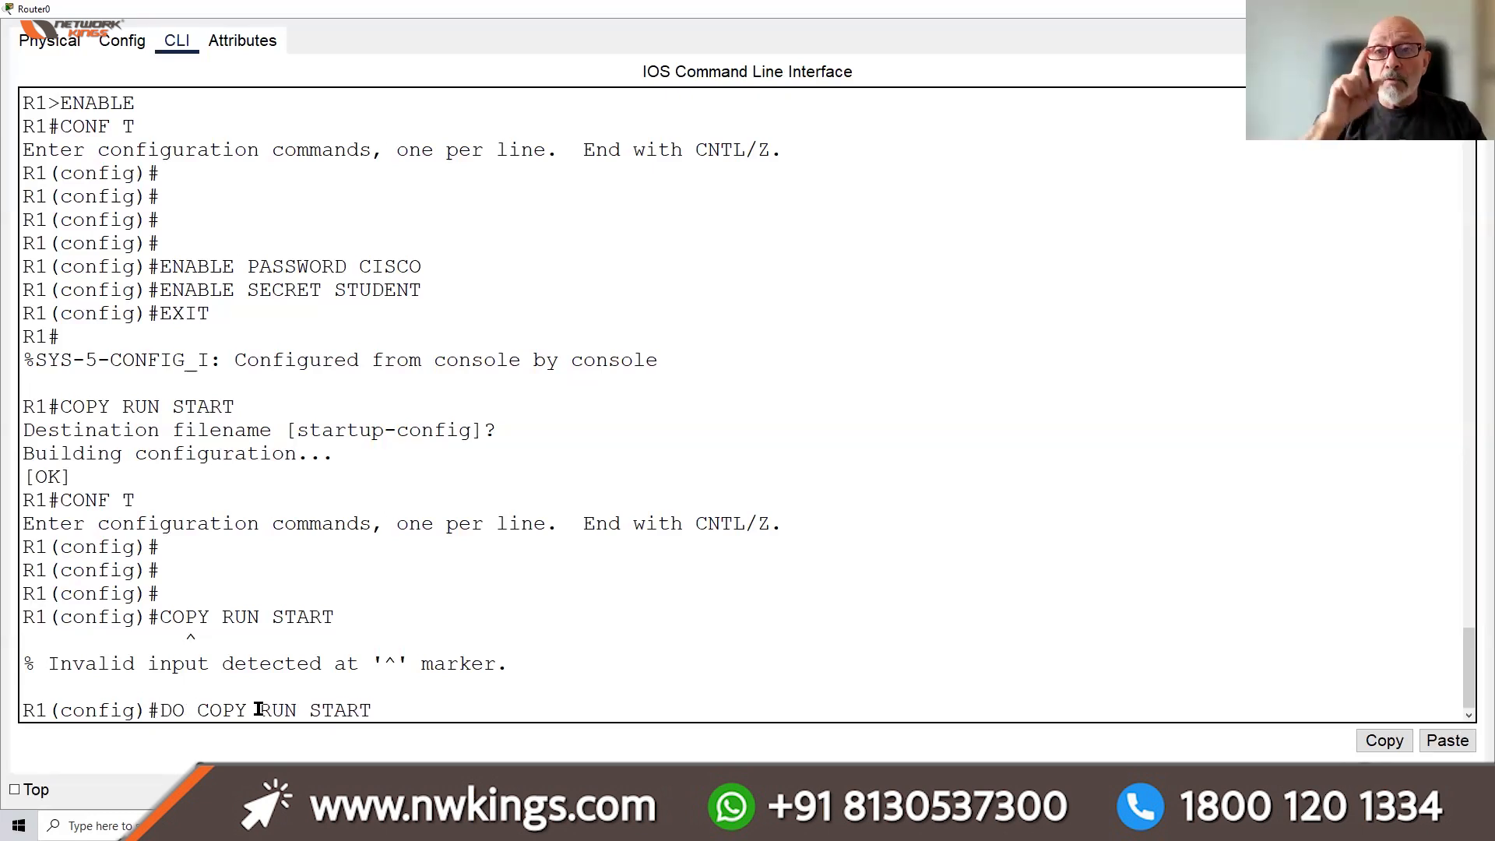
key(Return)
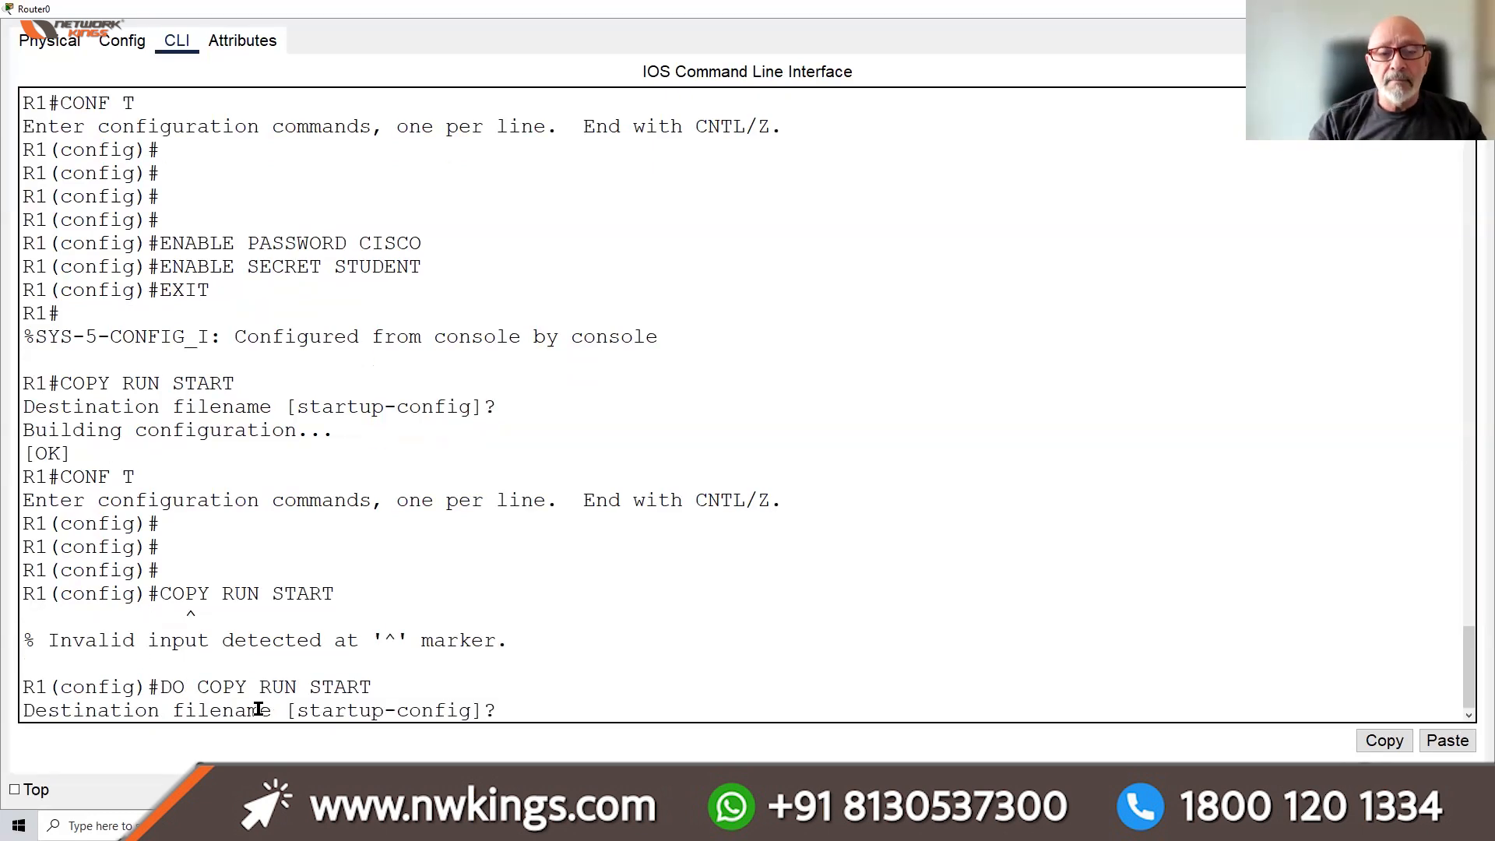
key(Return)
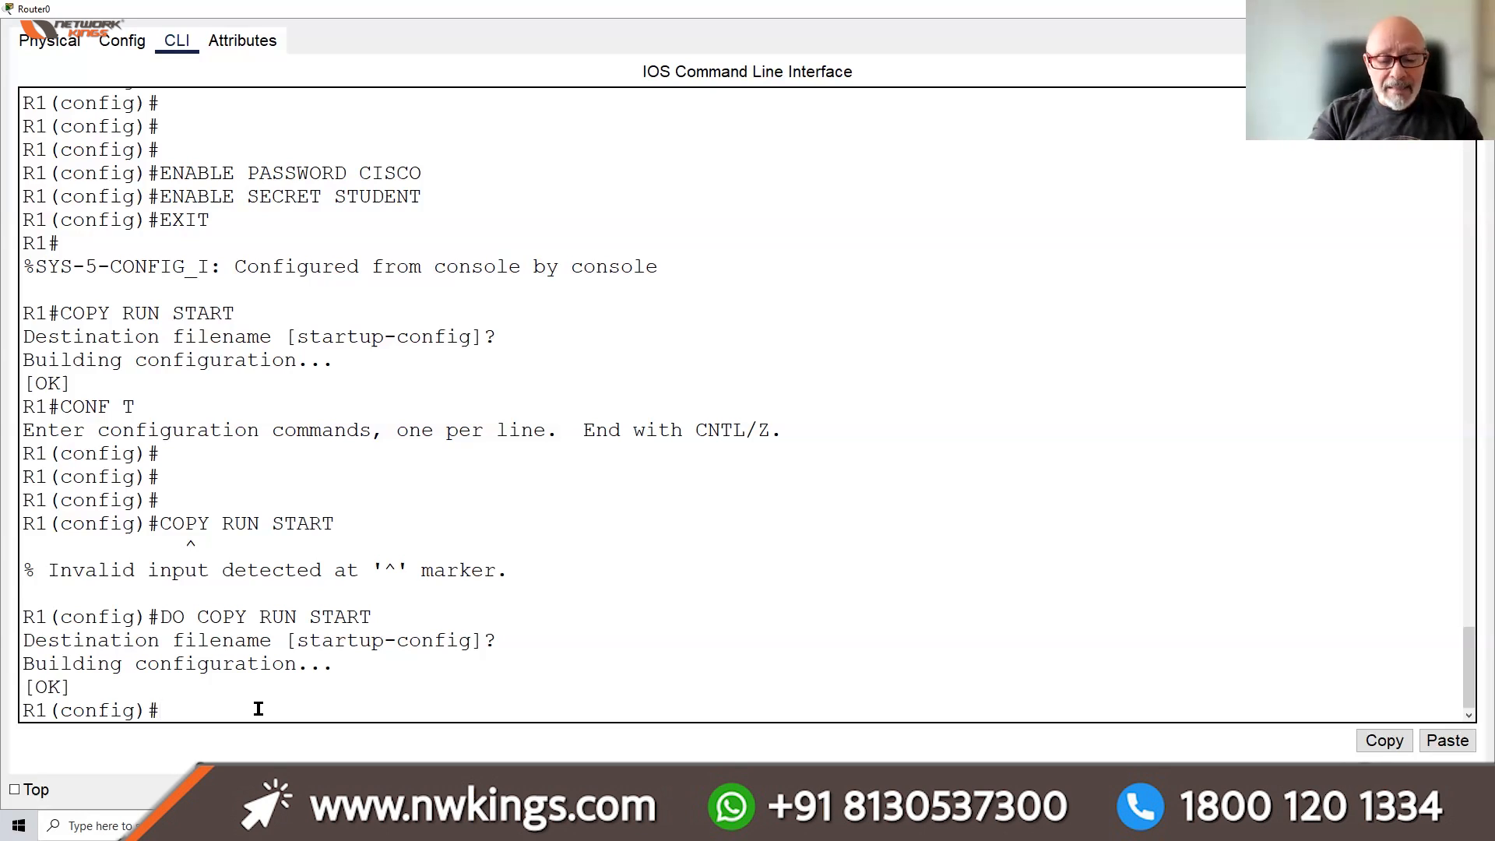
Exit configuration mode and log out of the R1 console session
text(EXIT)
key(Return)
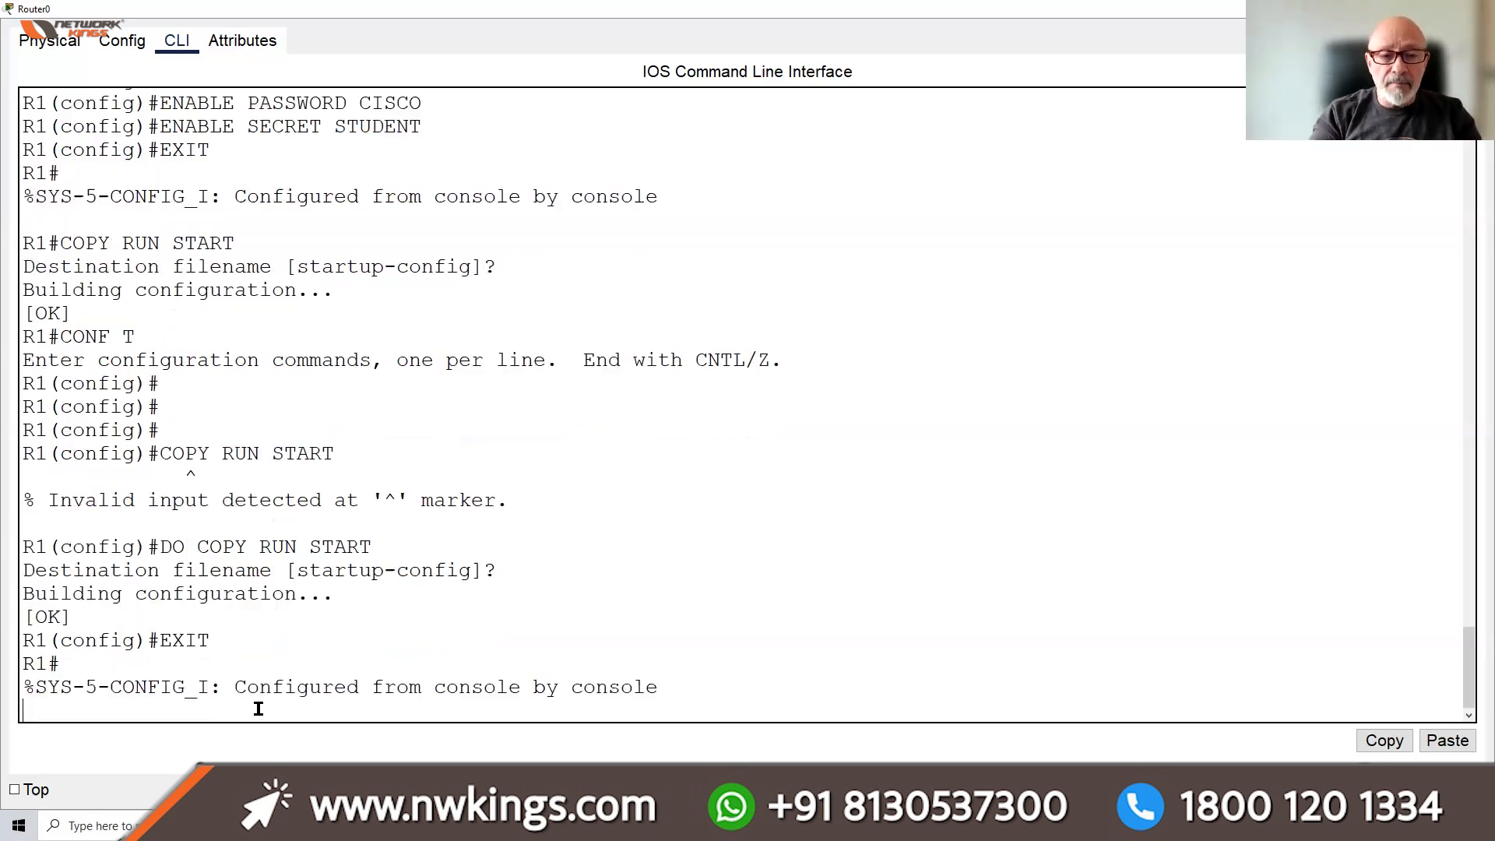
text(EXIT)
key(Return)
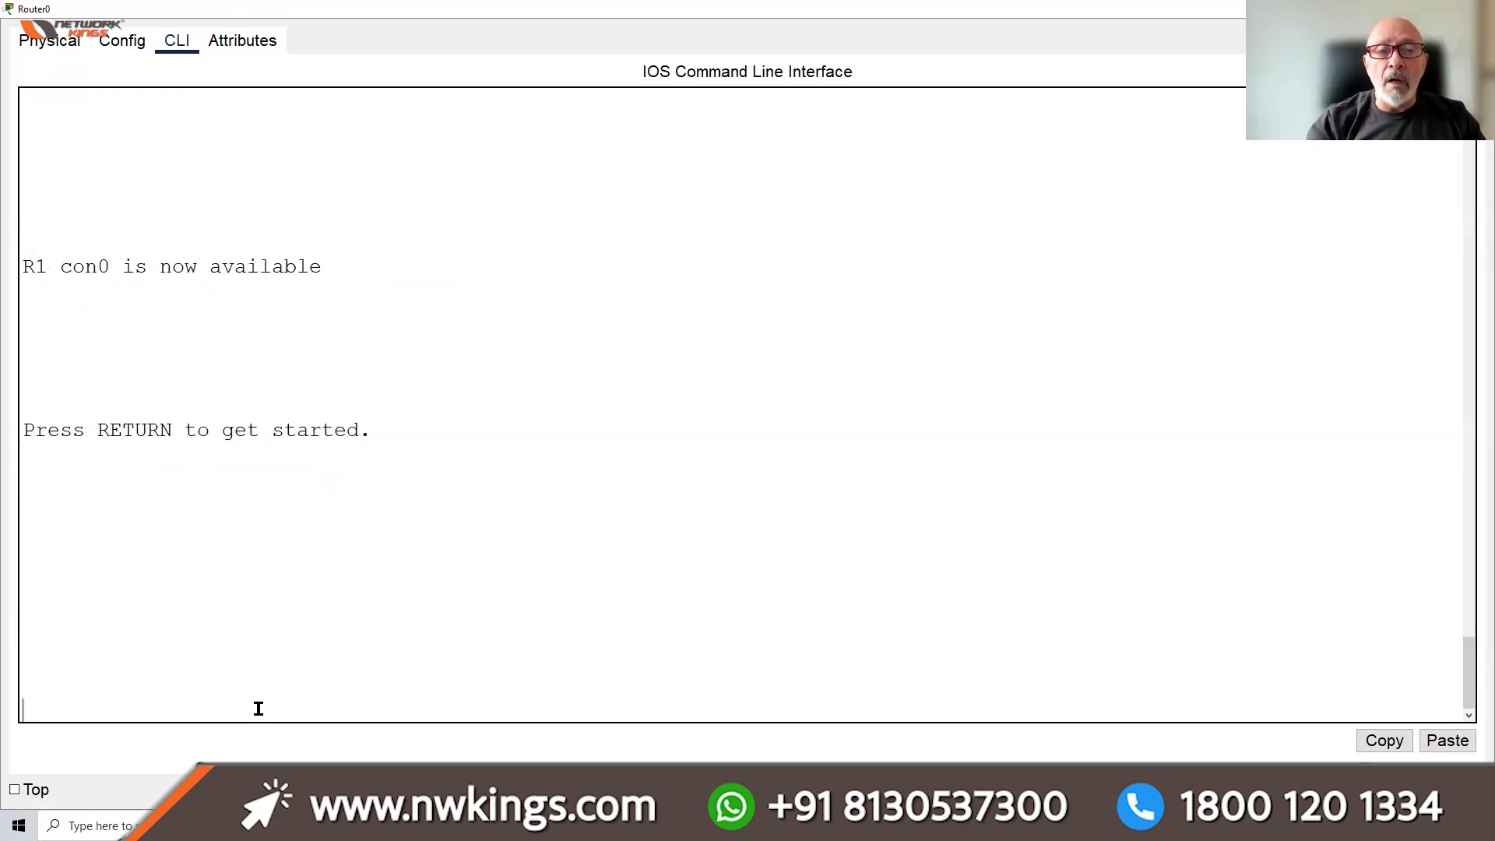
key(Return)
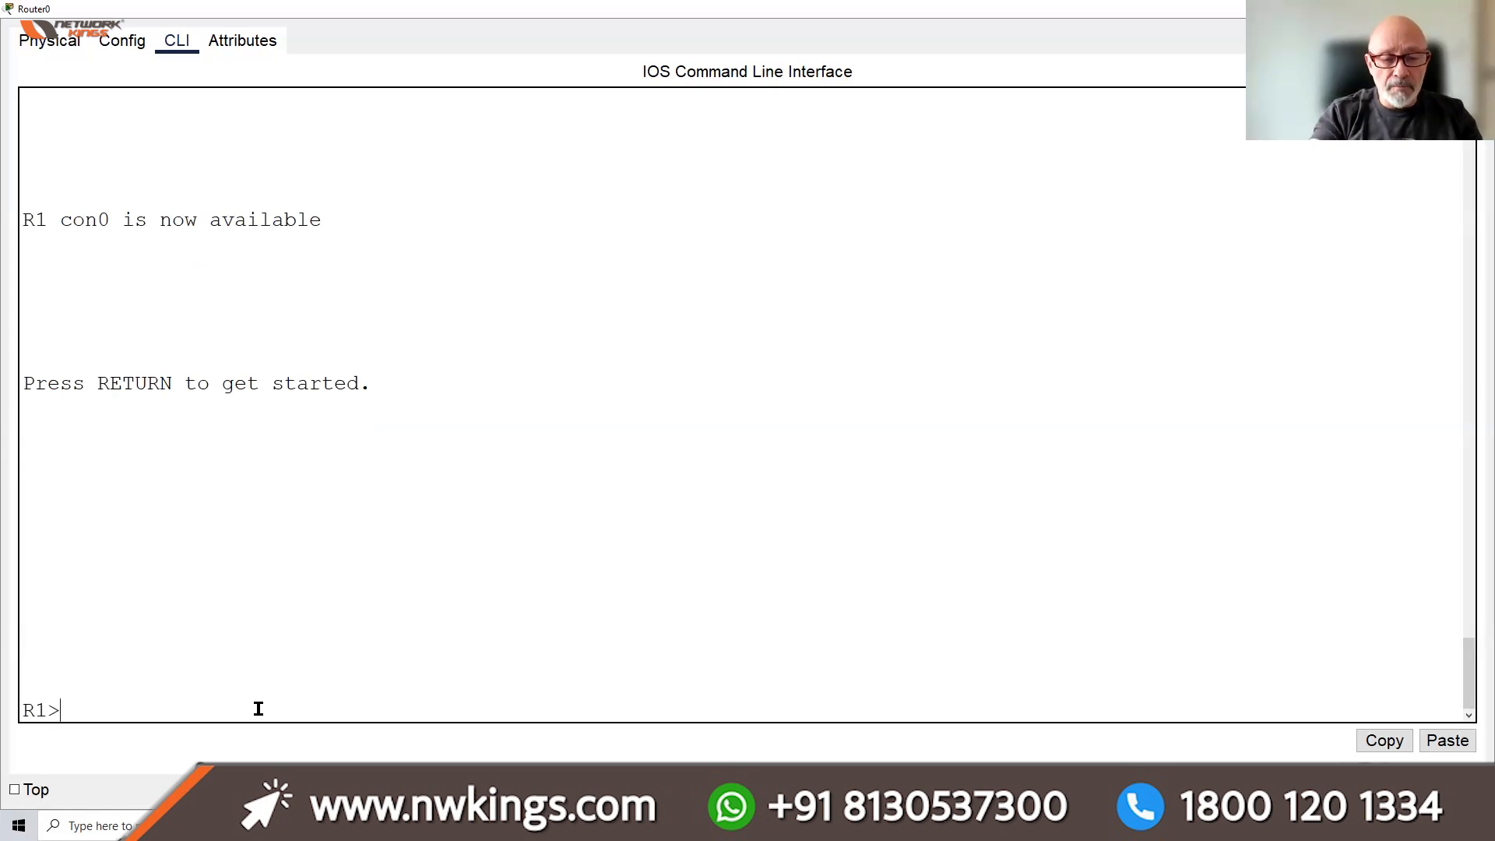
text(ENABLE)
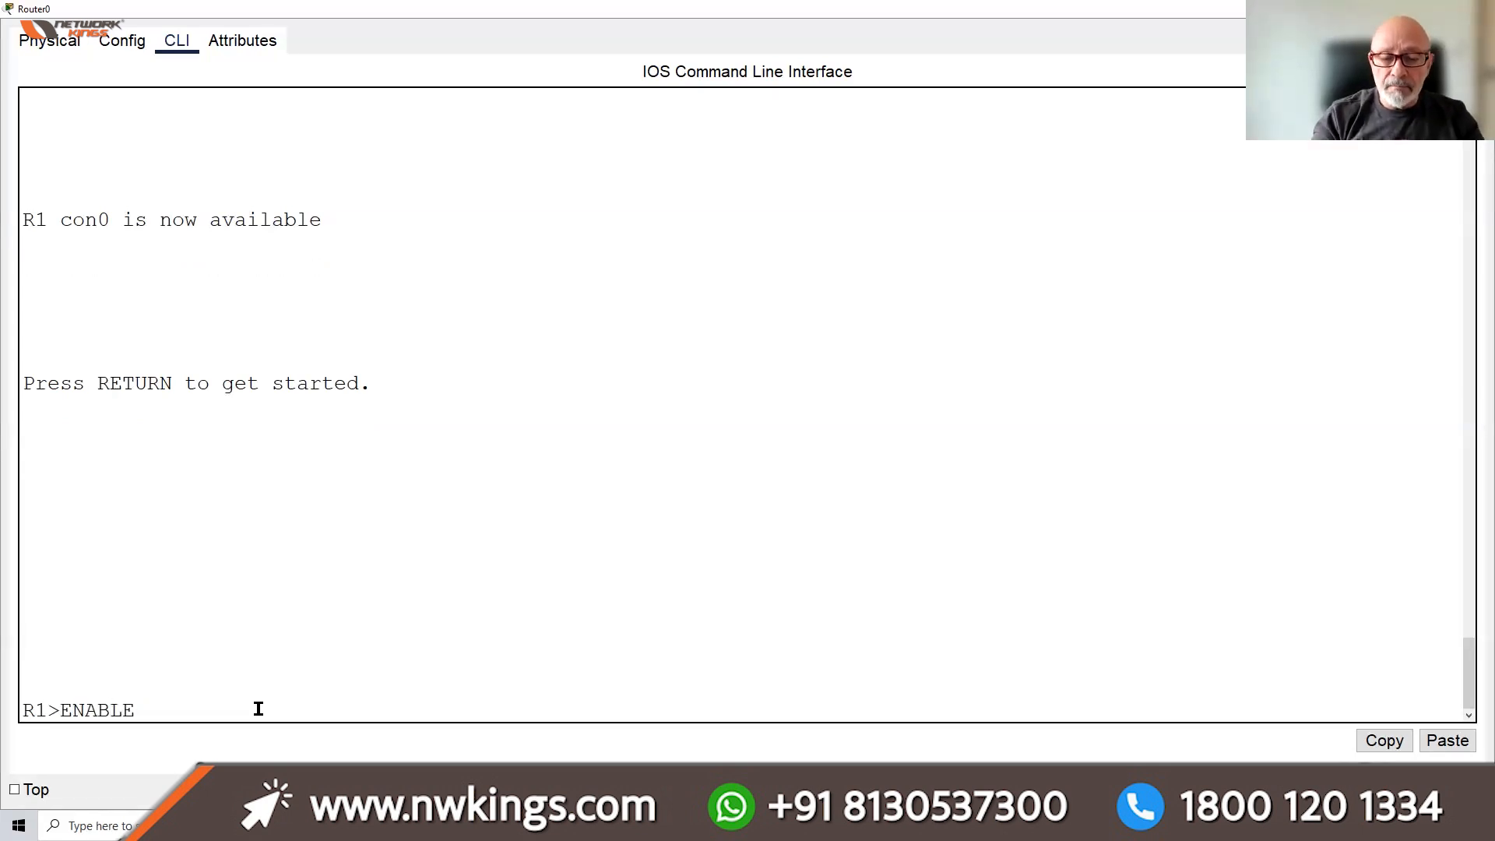
key(Return)
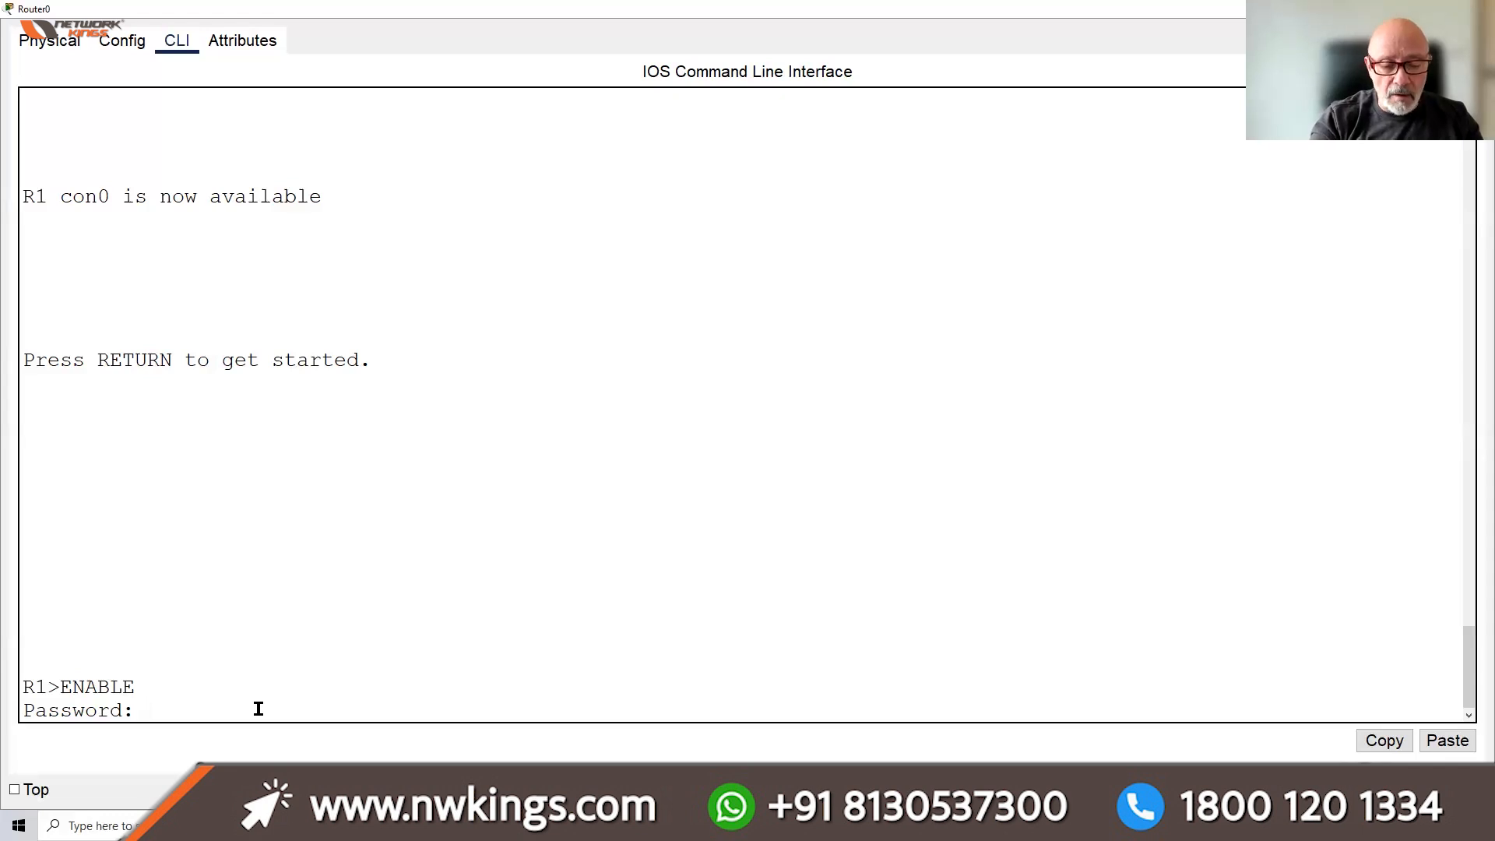
key(Return)
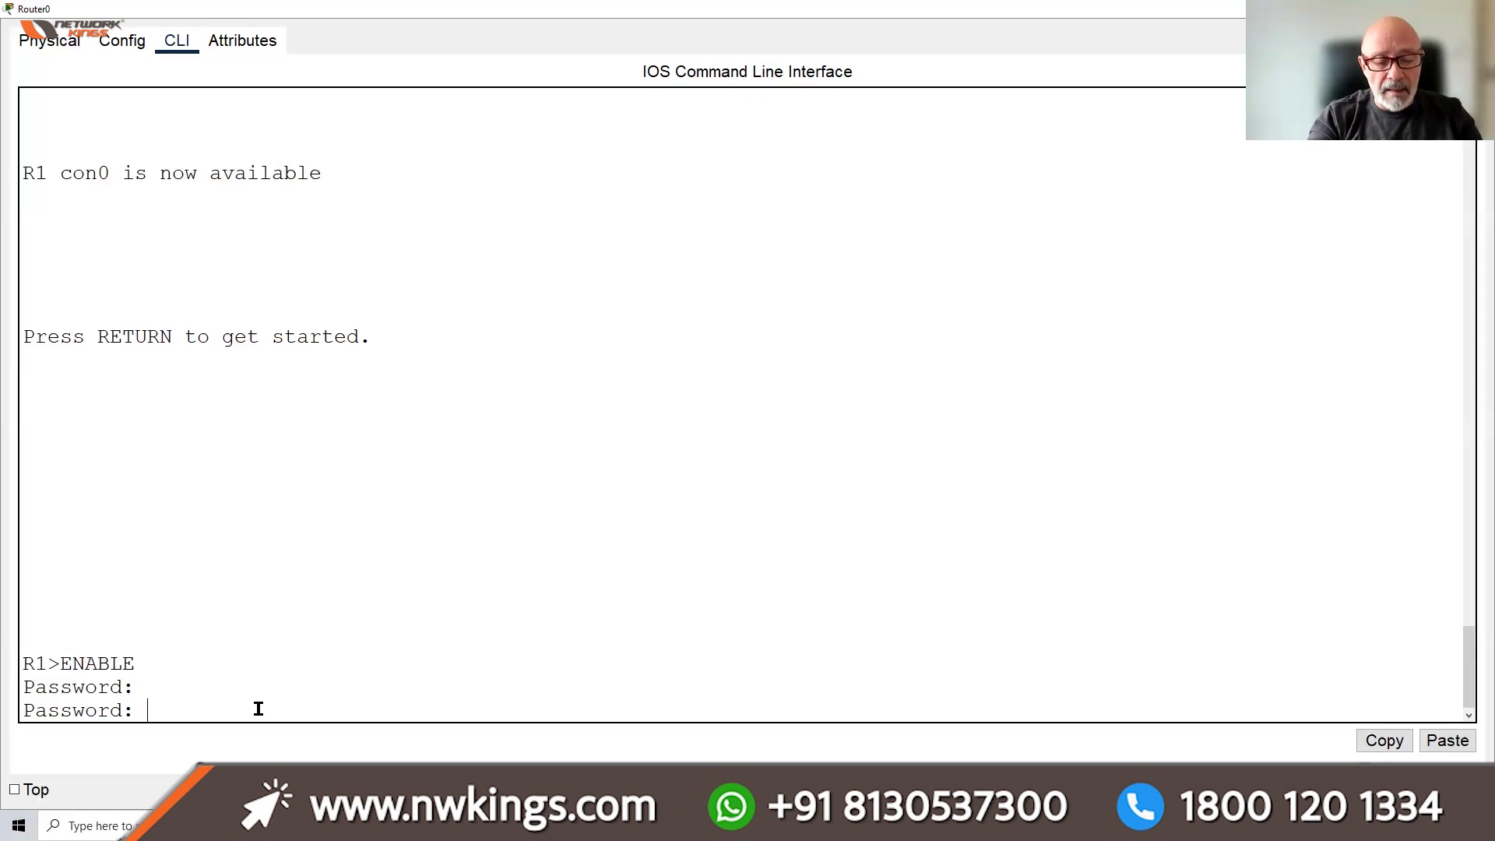
key(Return)
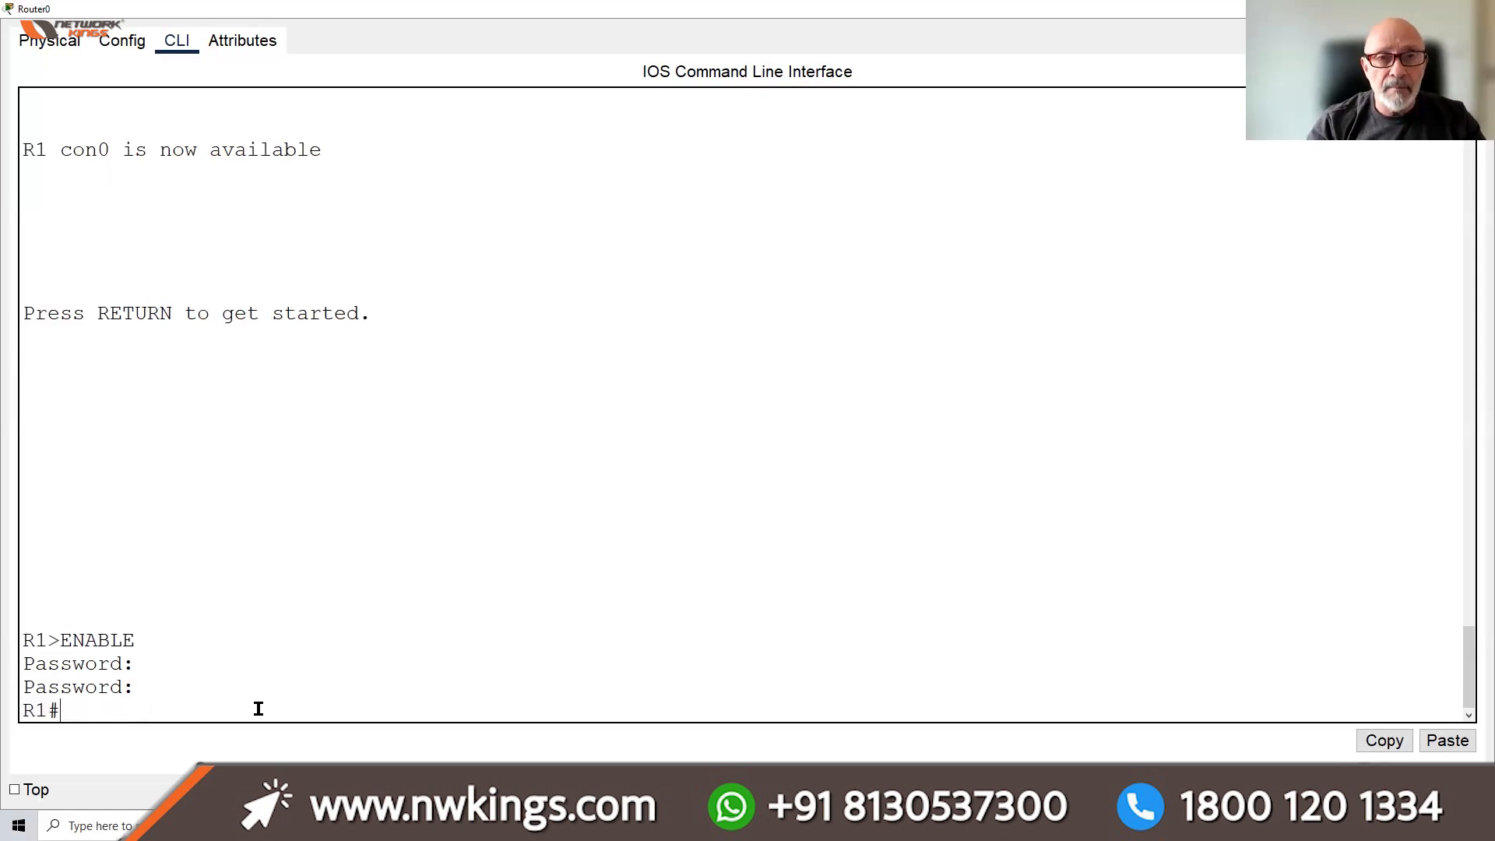
key(Return)
key(Return)
key(Return)
key(Return)
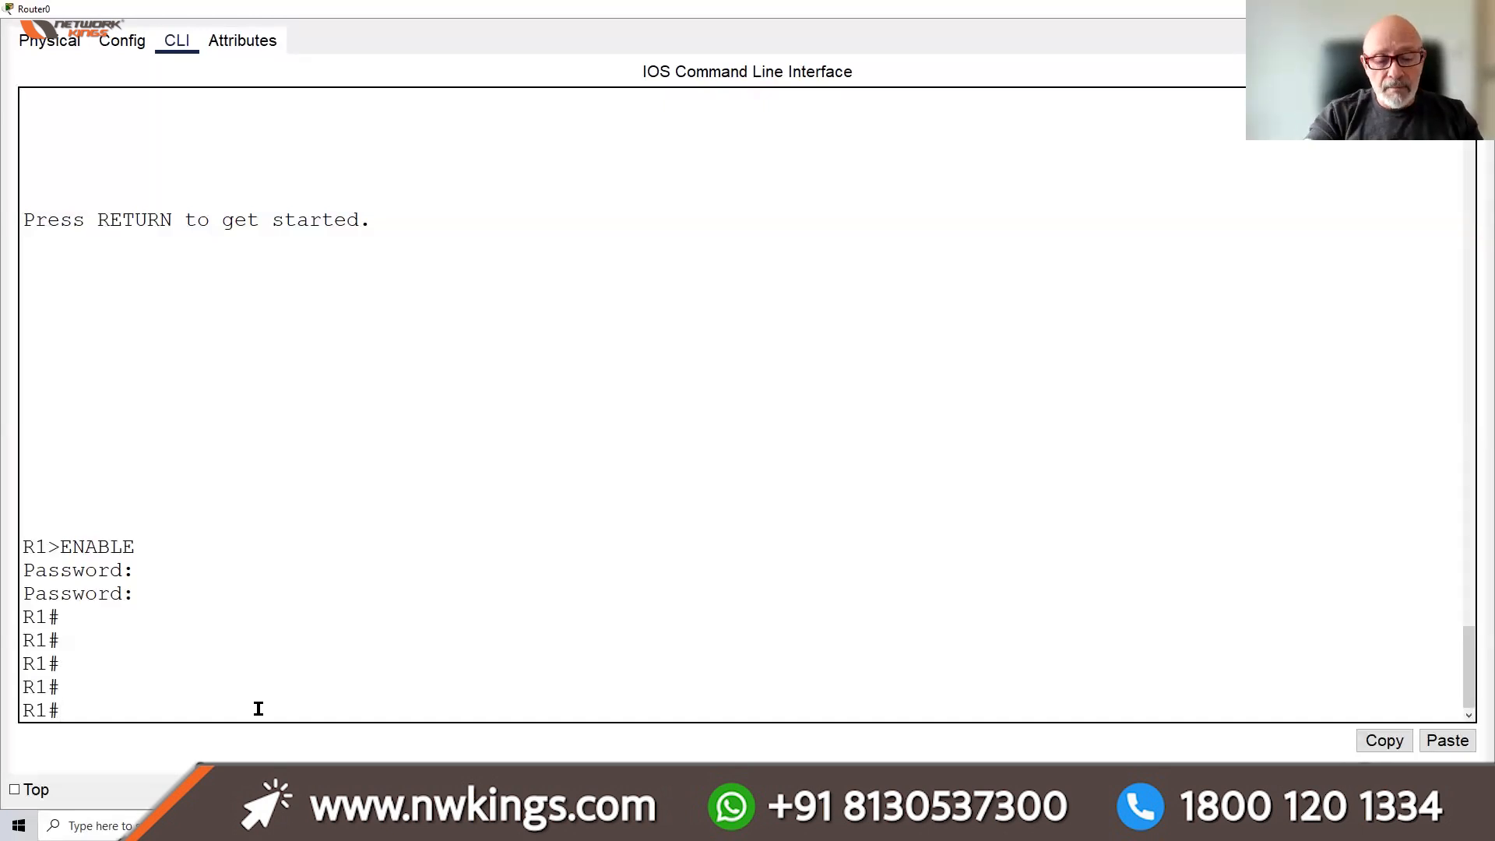
text(EXIT)
key(Return)
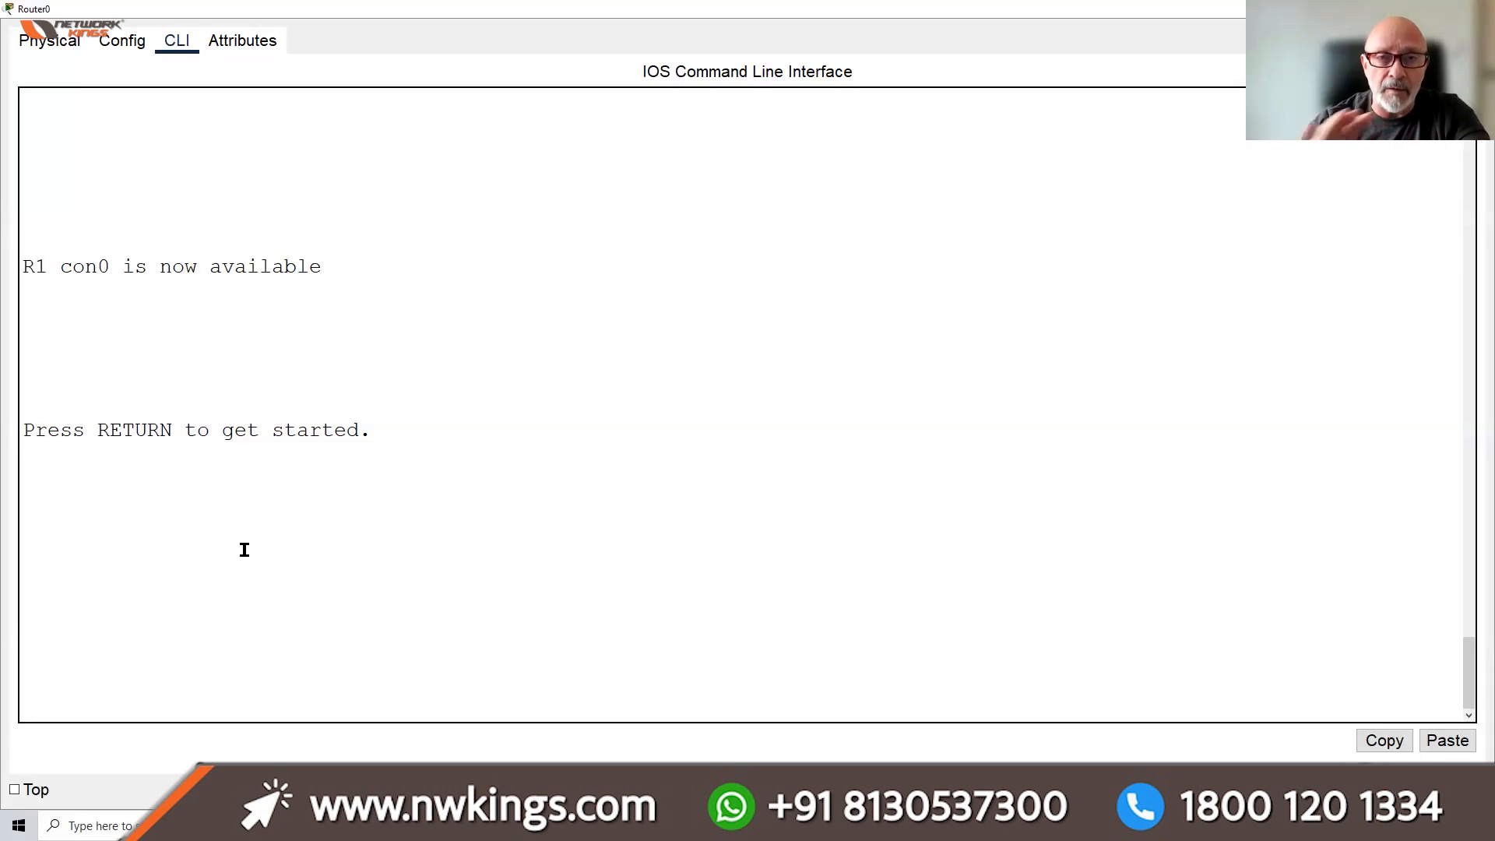
click(115, 42)
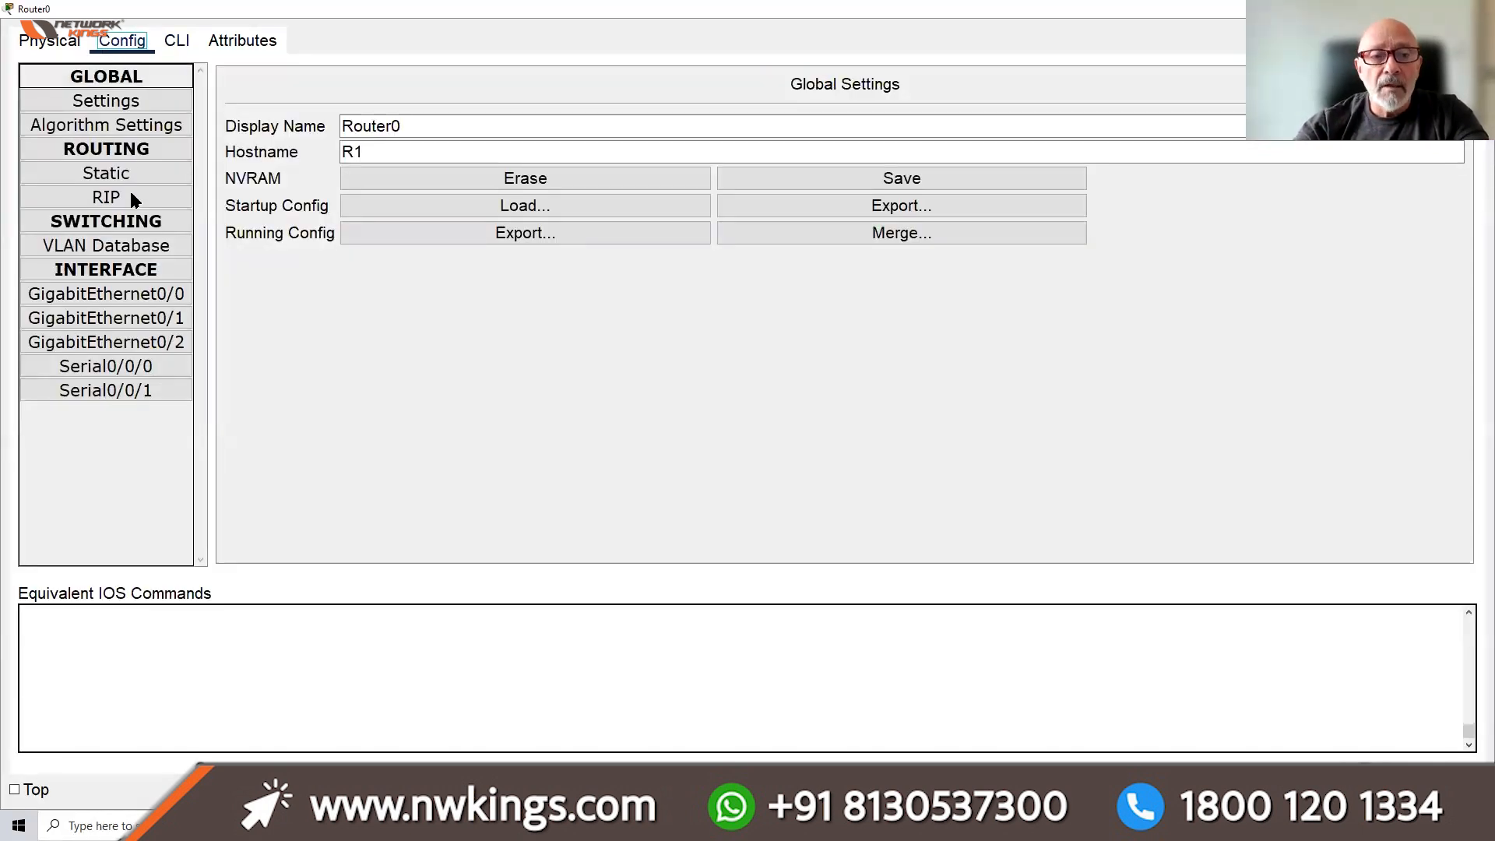
Open the GigabitEthernet0/0 settings, then return to the CLI and exit back to global configuration mode
click(135, 298)
click(180, 47)
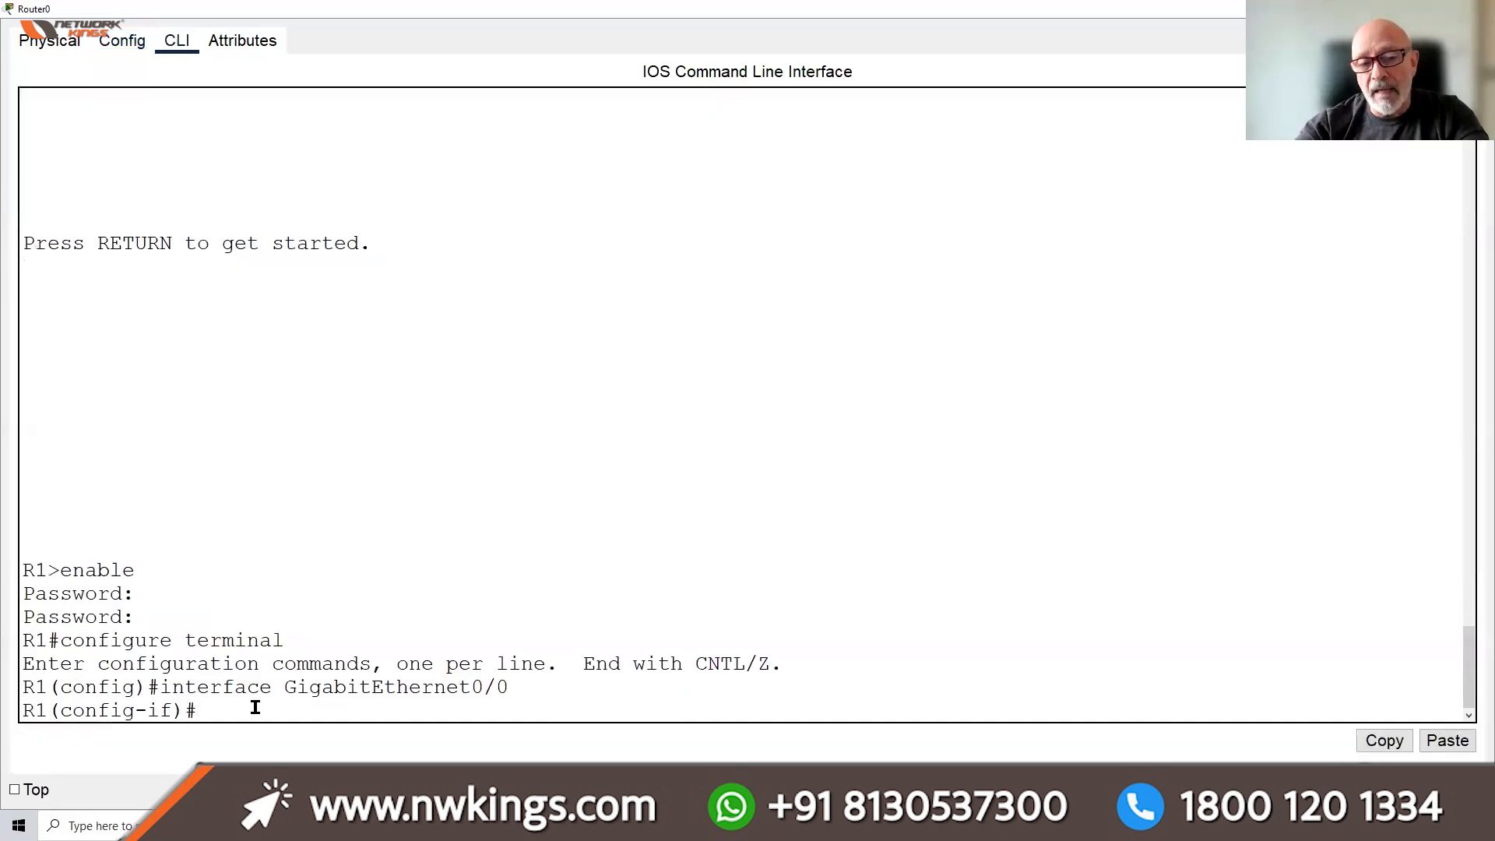
text(EXIT)
key(Return)
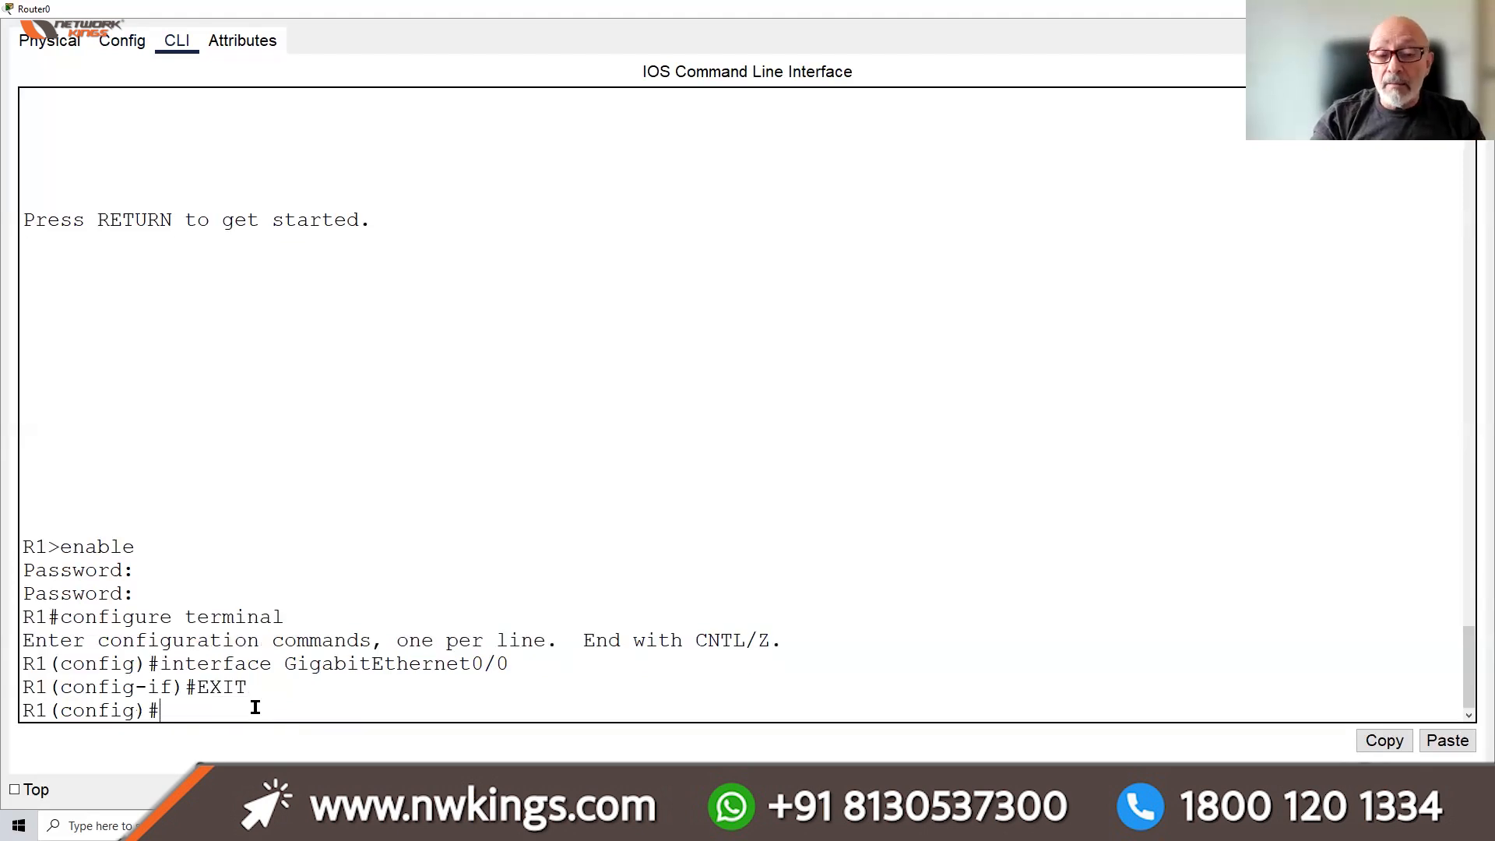
key(Return)
key(Return)
key(Return)
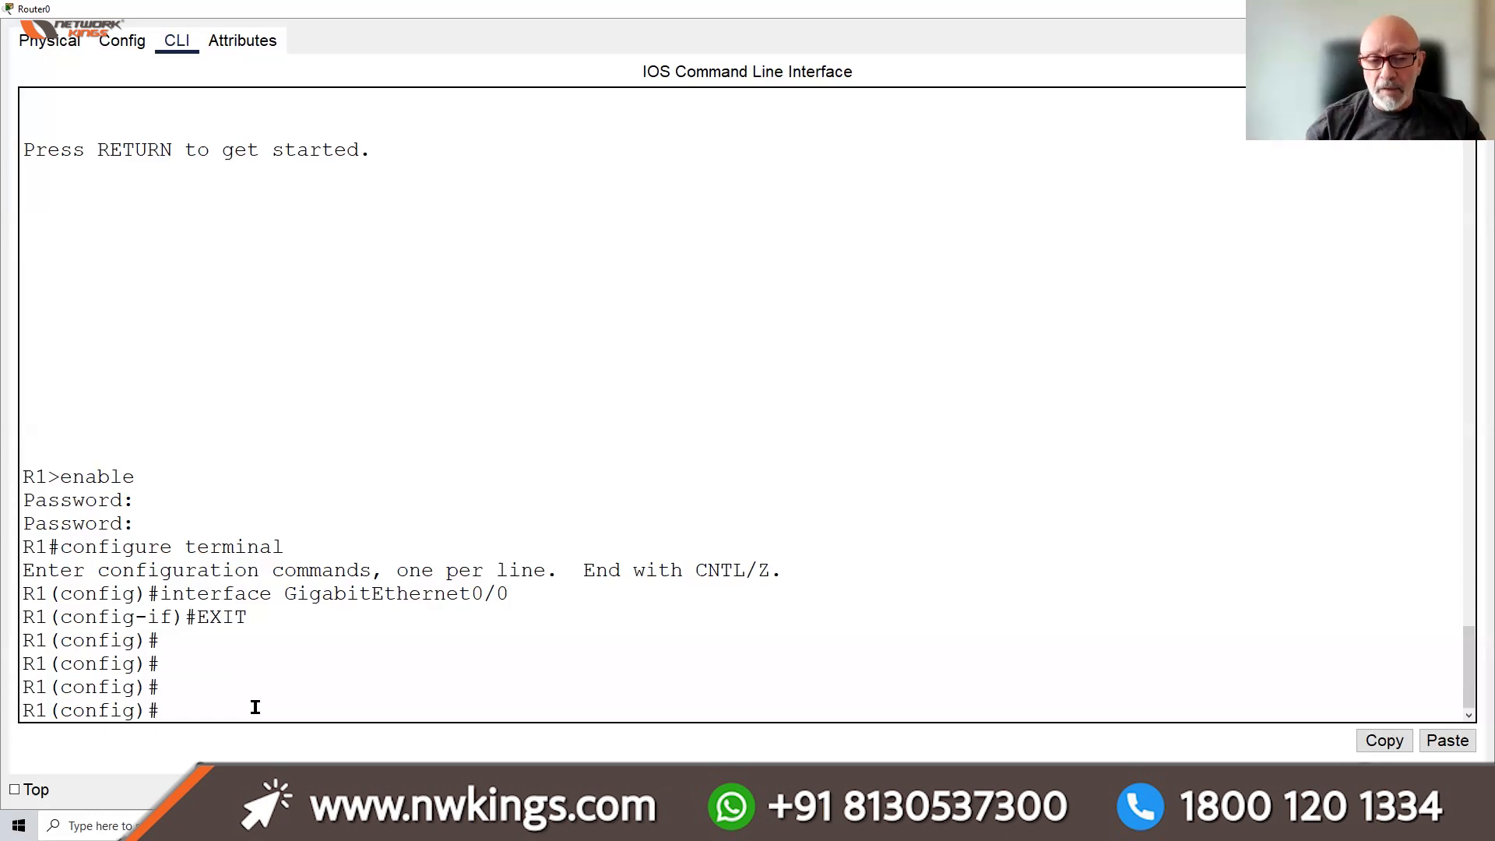
key(Return)
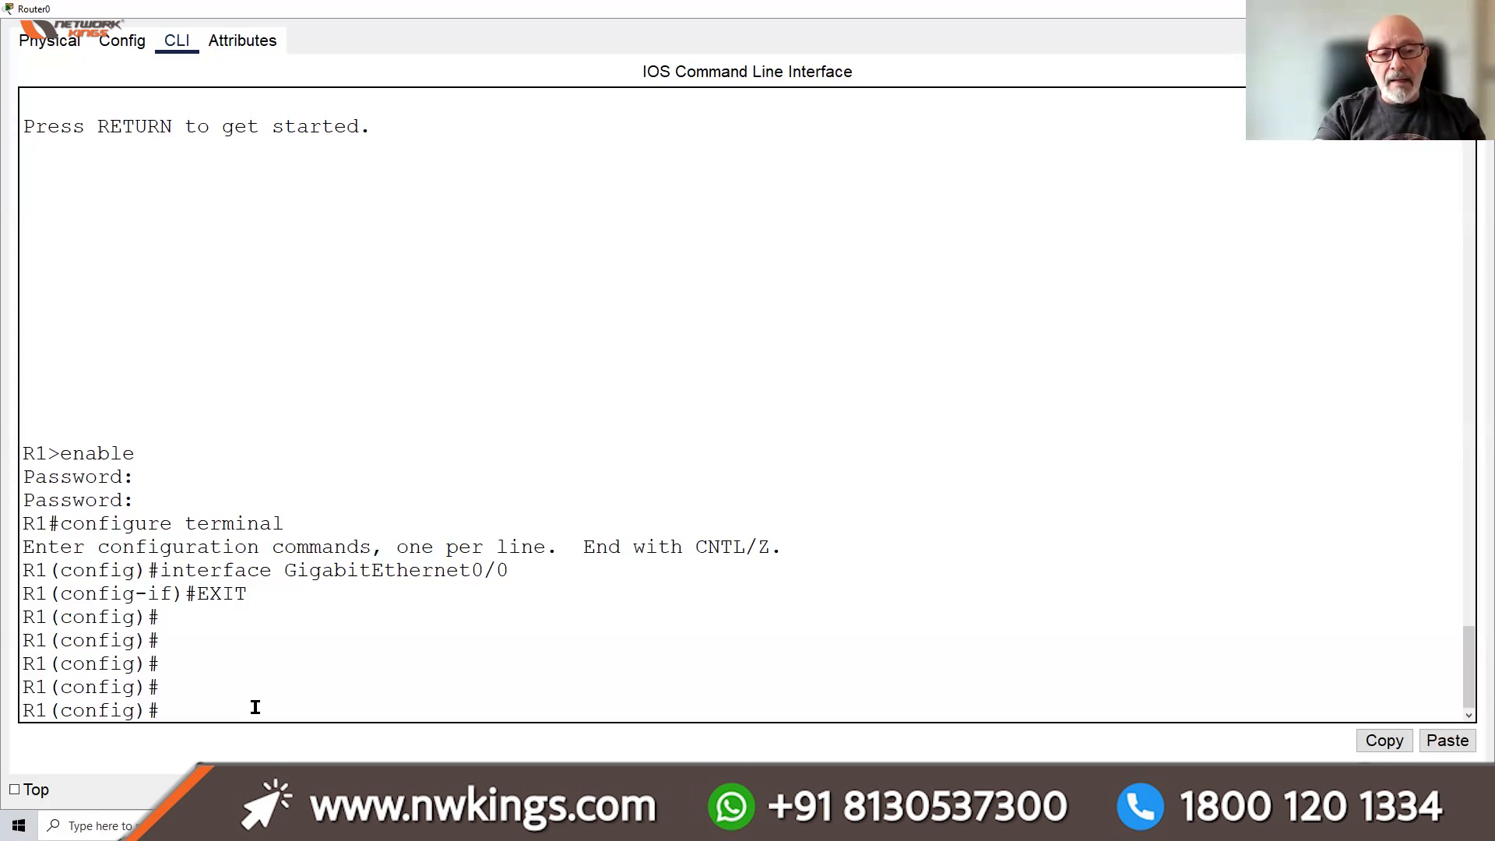
Show R1's running configuration with do show run and highlight the type 5 enable secret
text(DO)
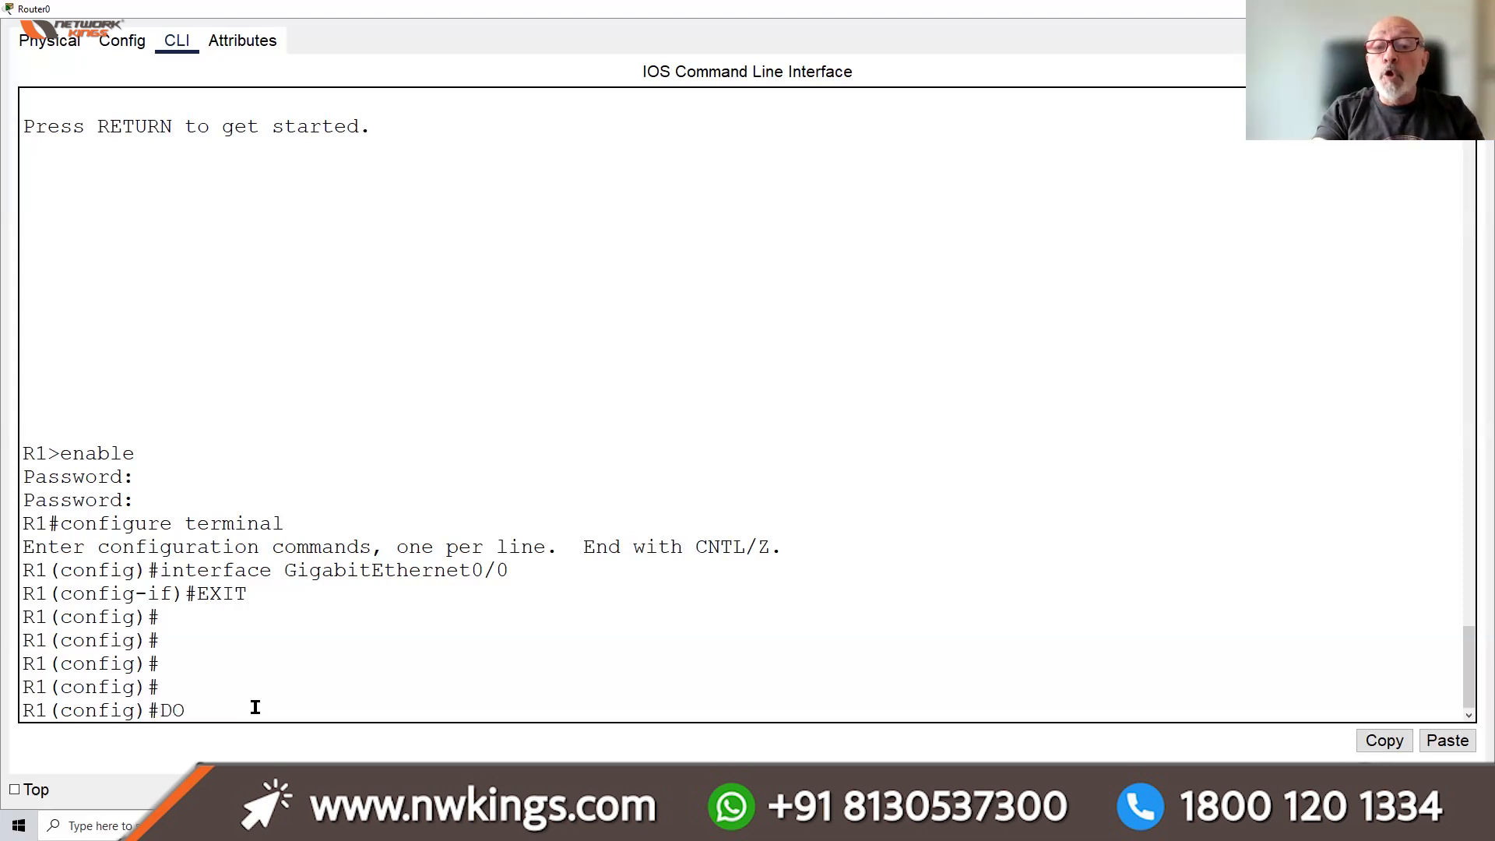
text( SHOW)
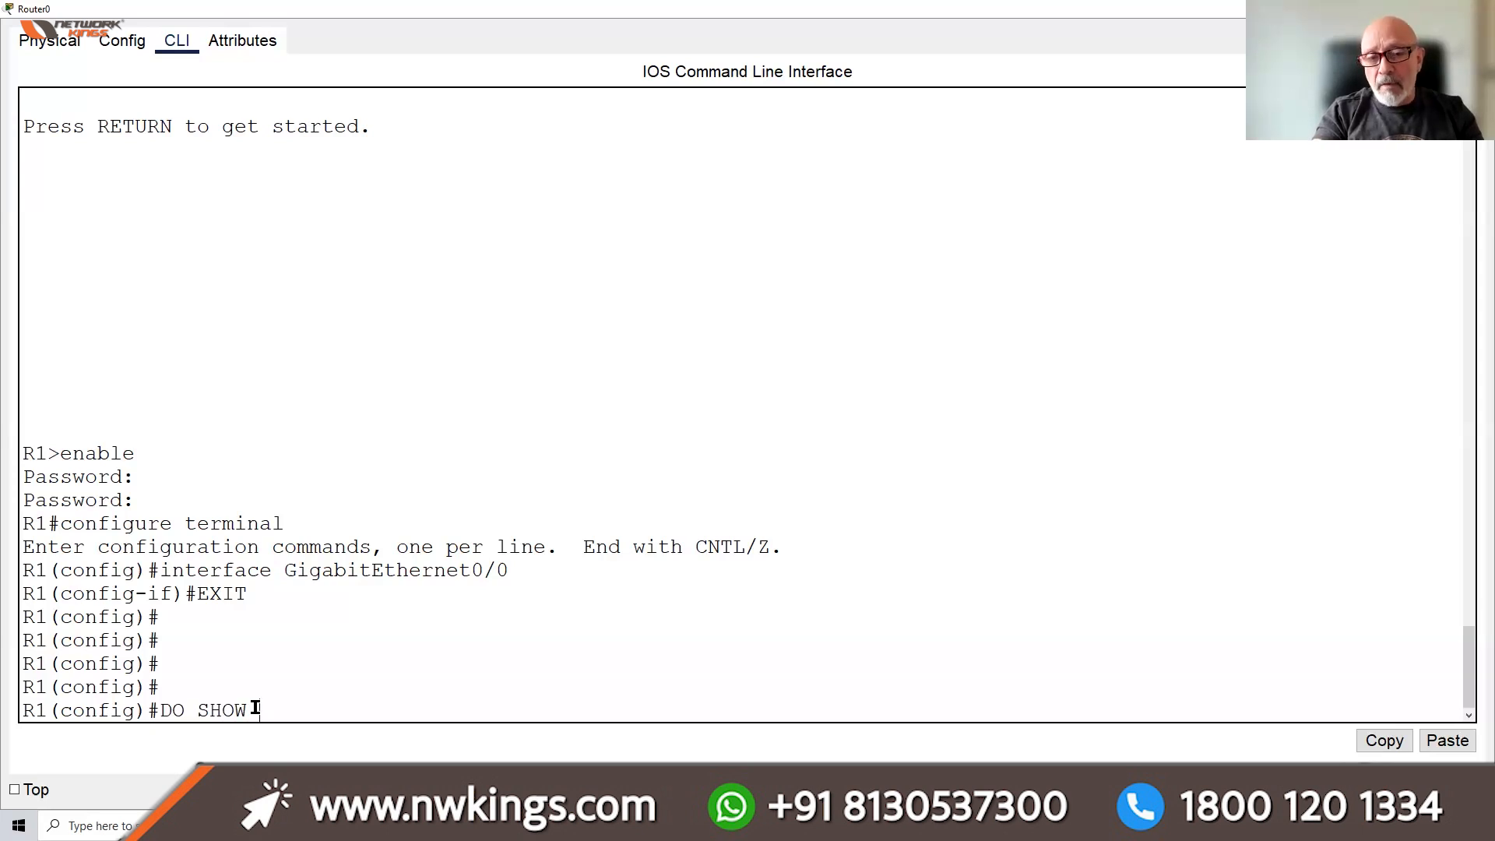
text( RUN)
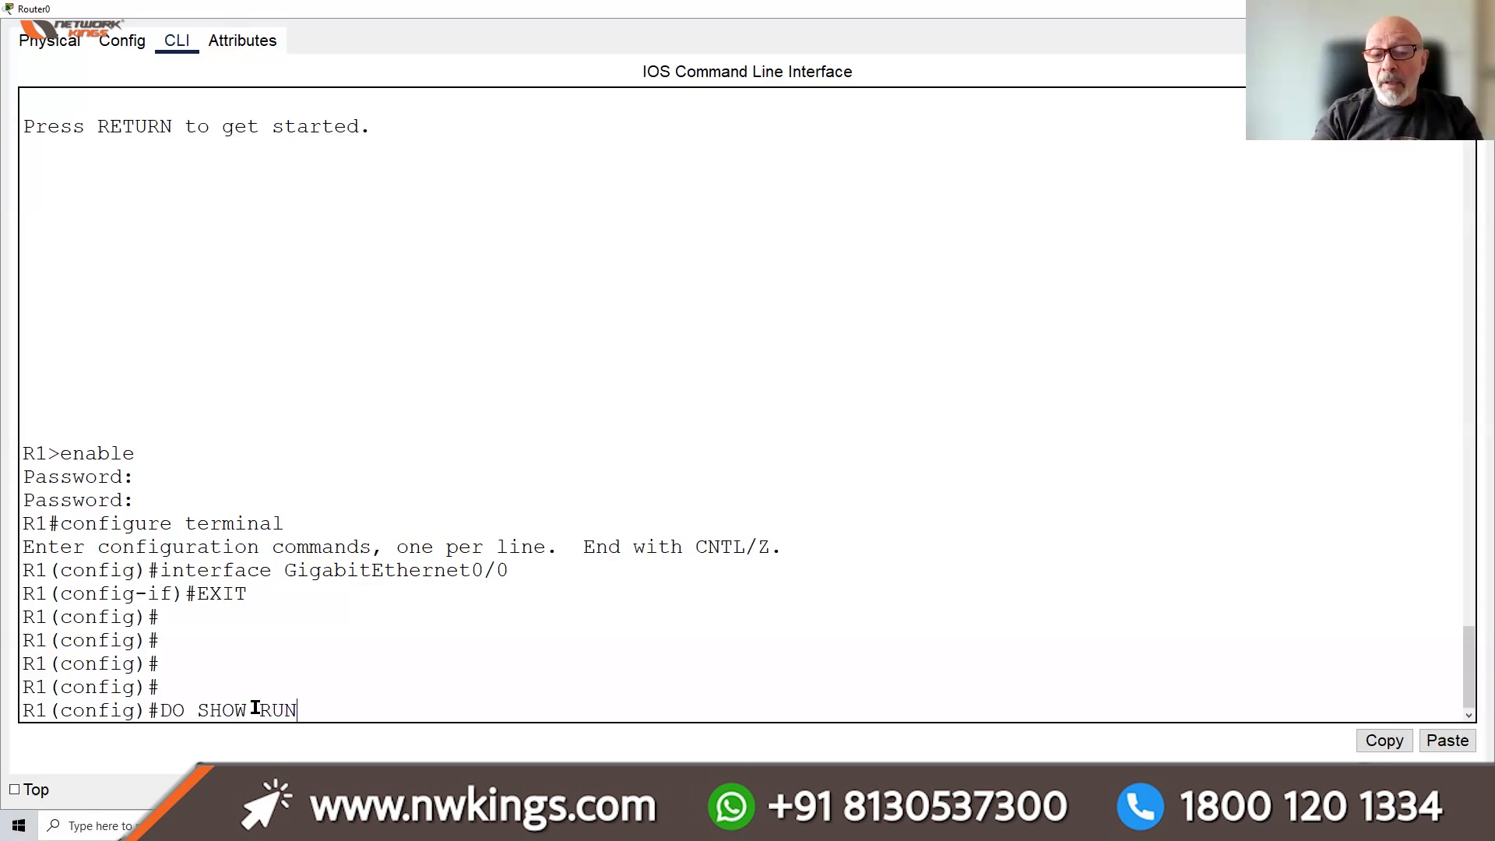
key(Return)
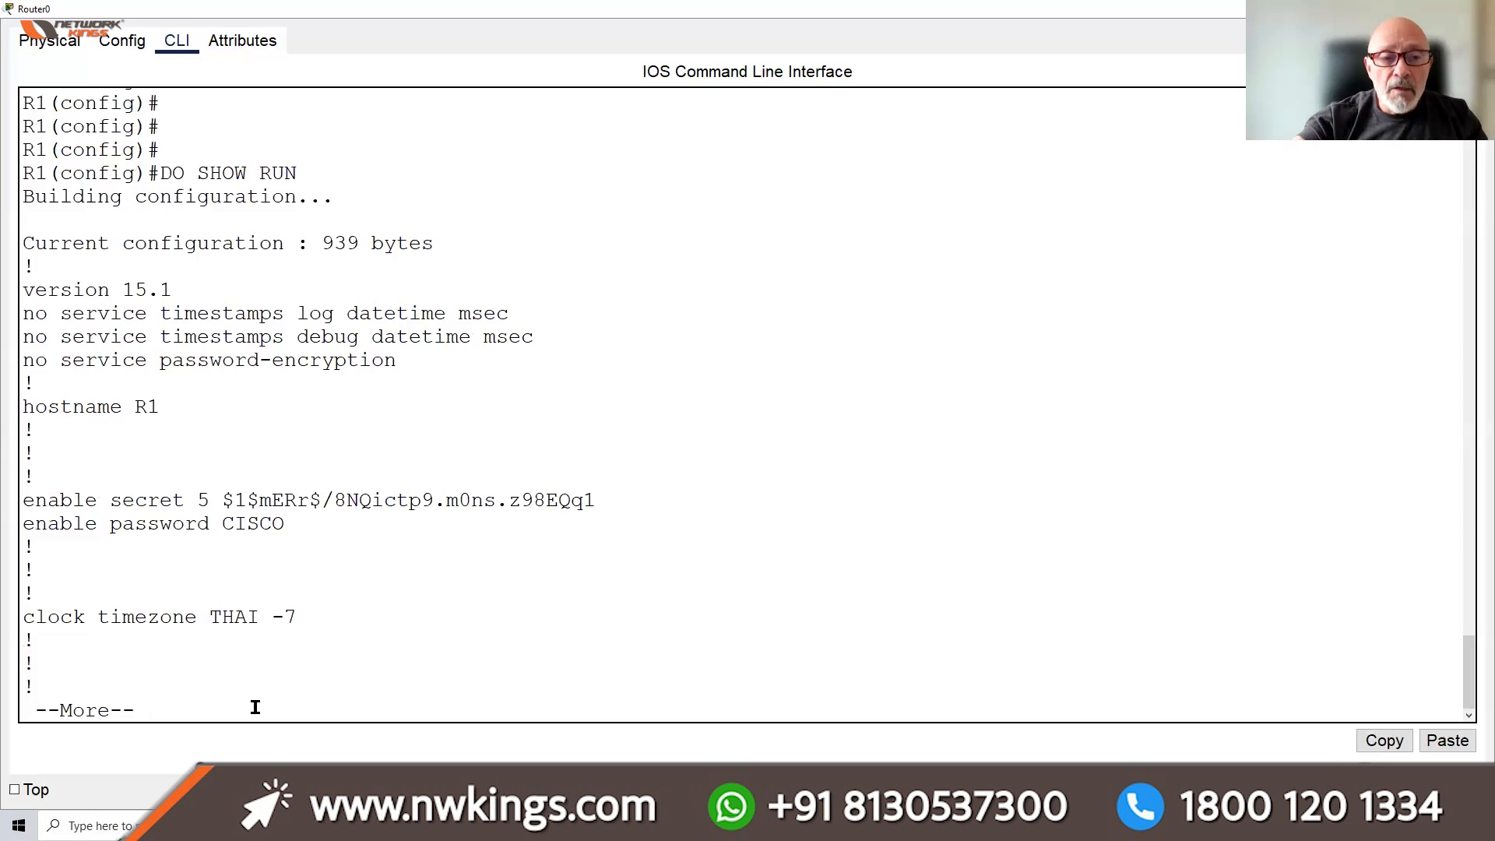
drag(23, 500, 592, 491)
double_click(204, 500)
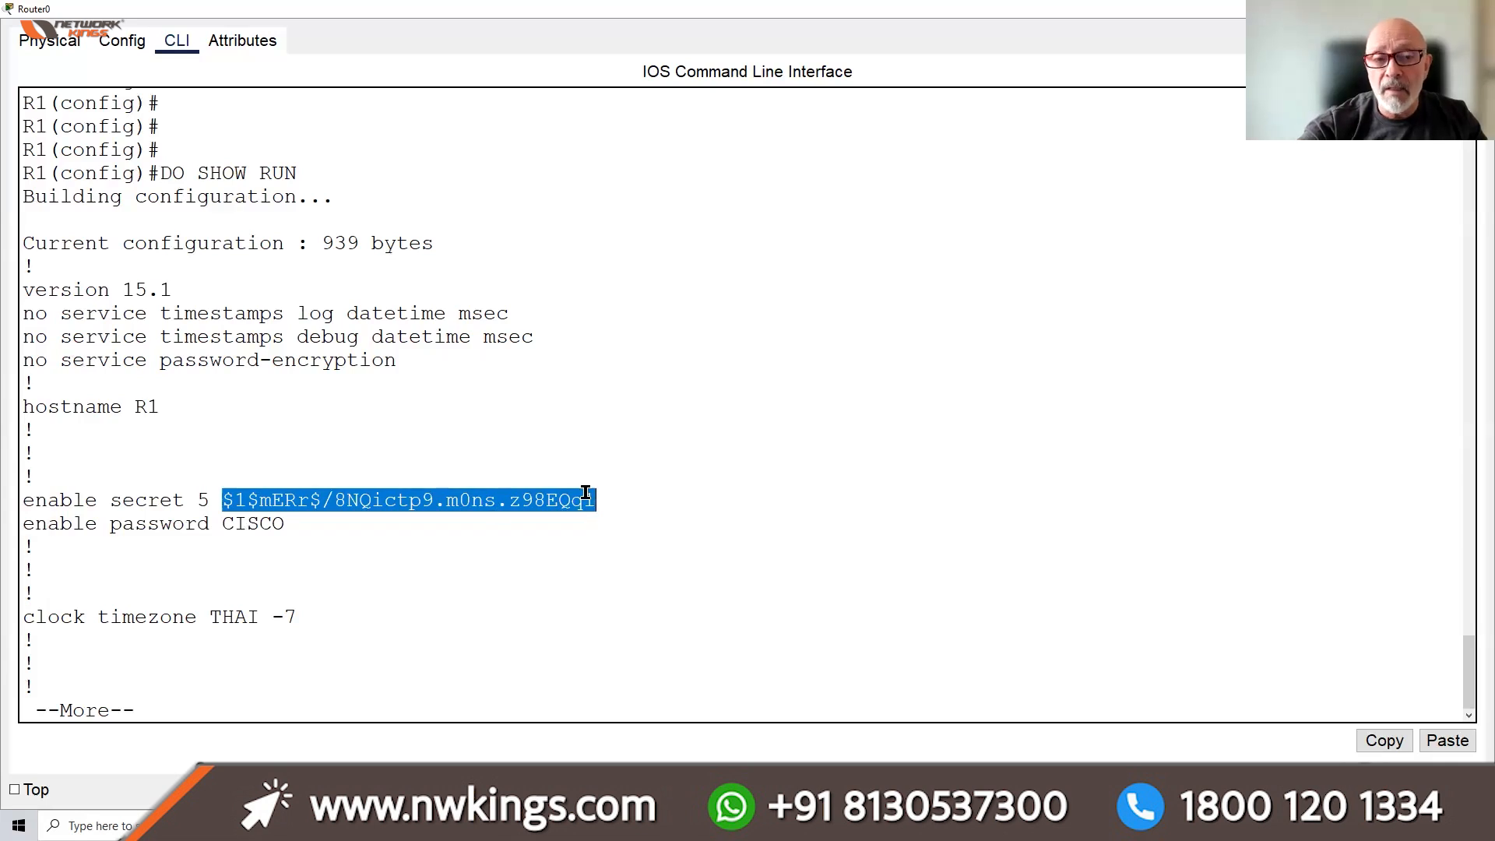
Highlight the plain-text enable password, the hashed secret and the timezone -7 offset for comparison
drag(290, 522, 211, 520)
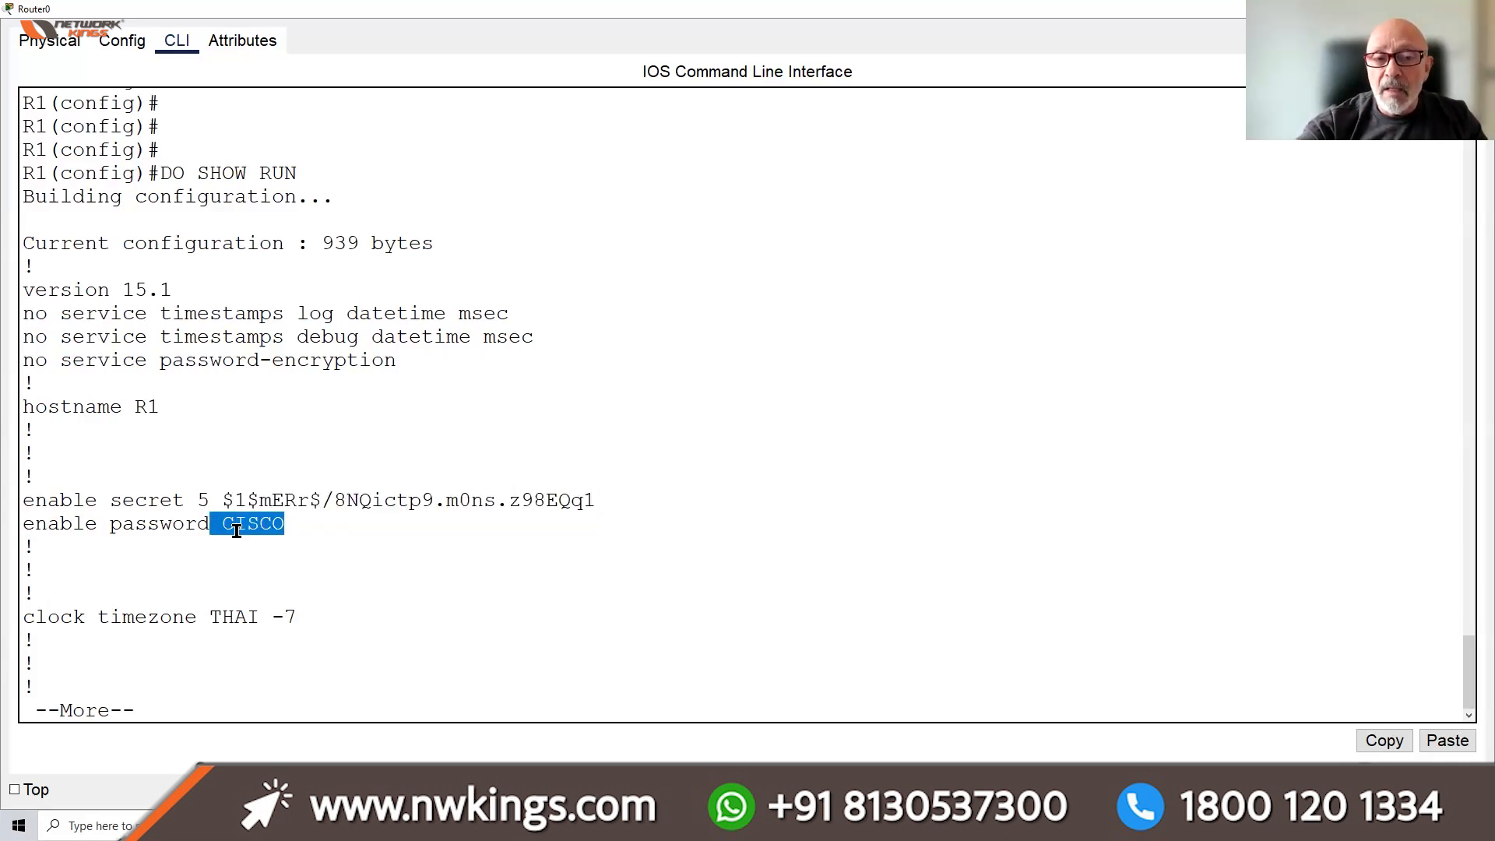
drag(601, 500, 187, 502)
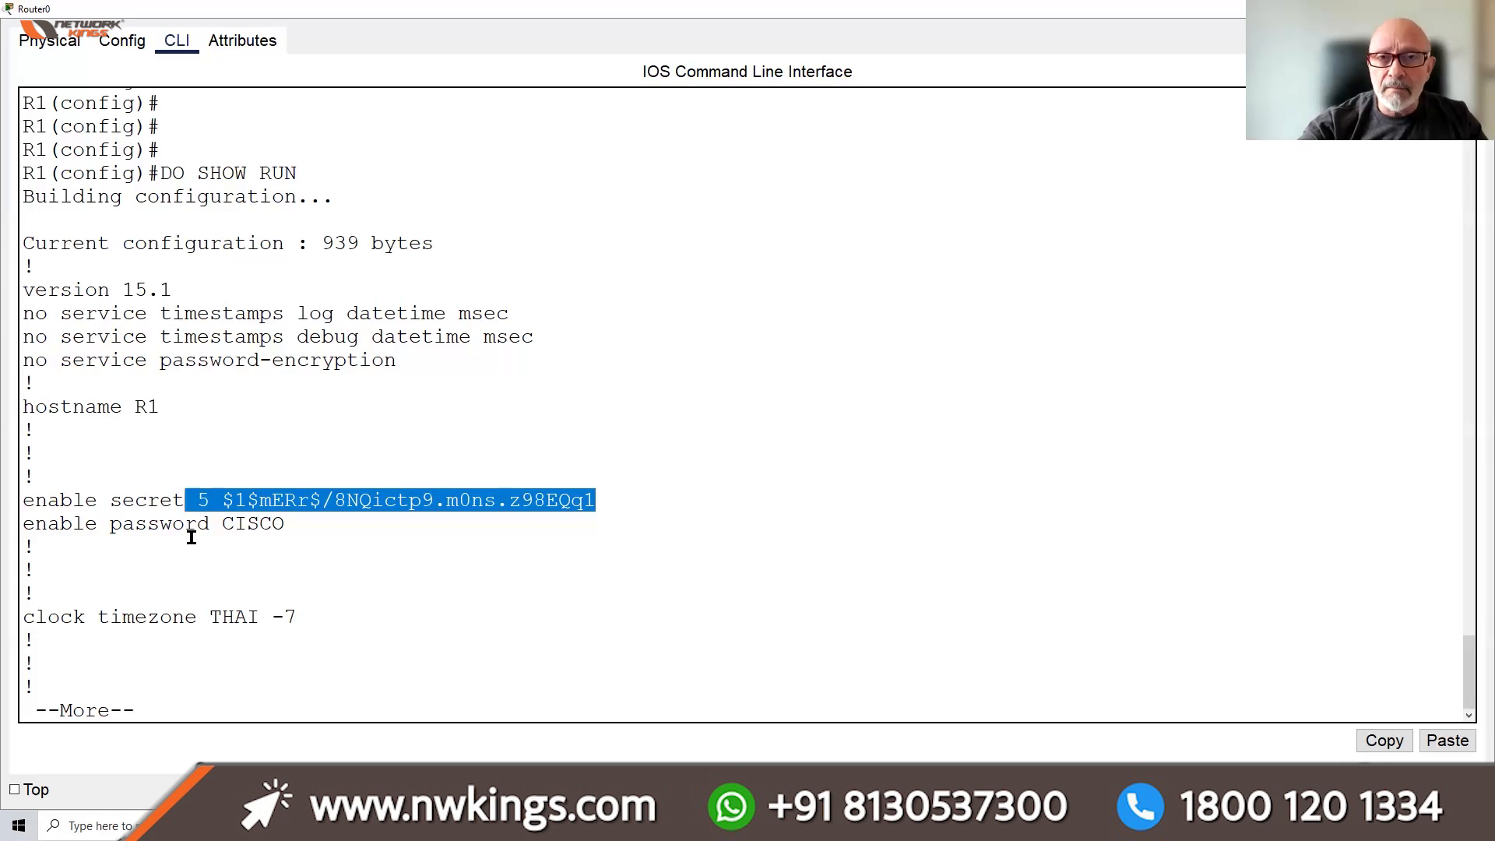
drag(289, 523, 25, 523)
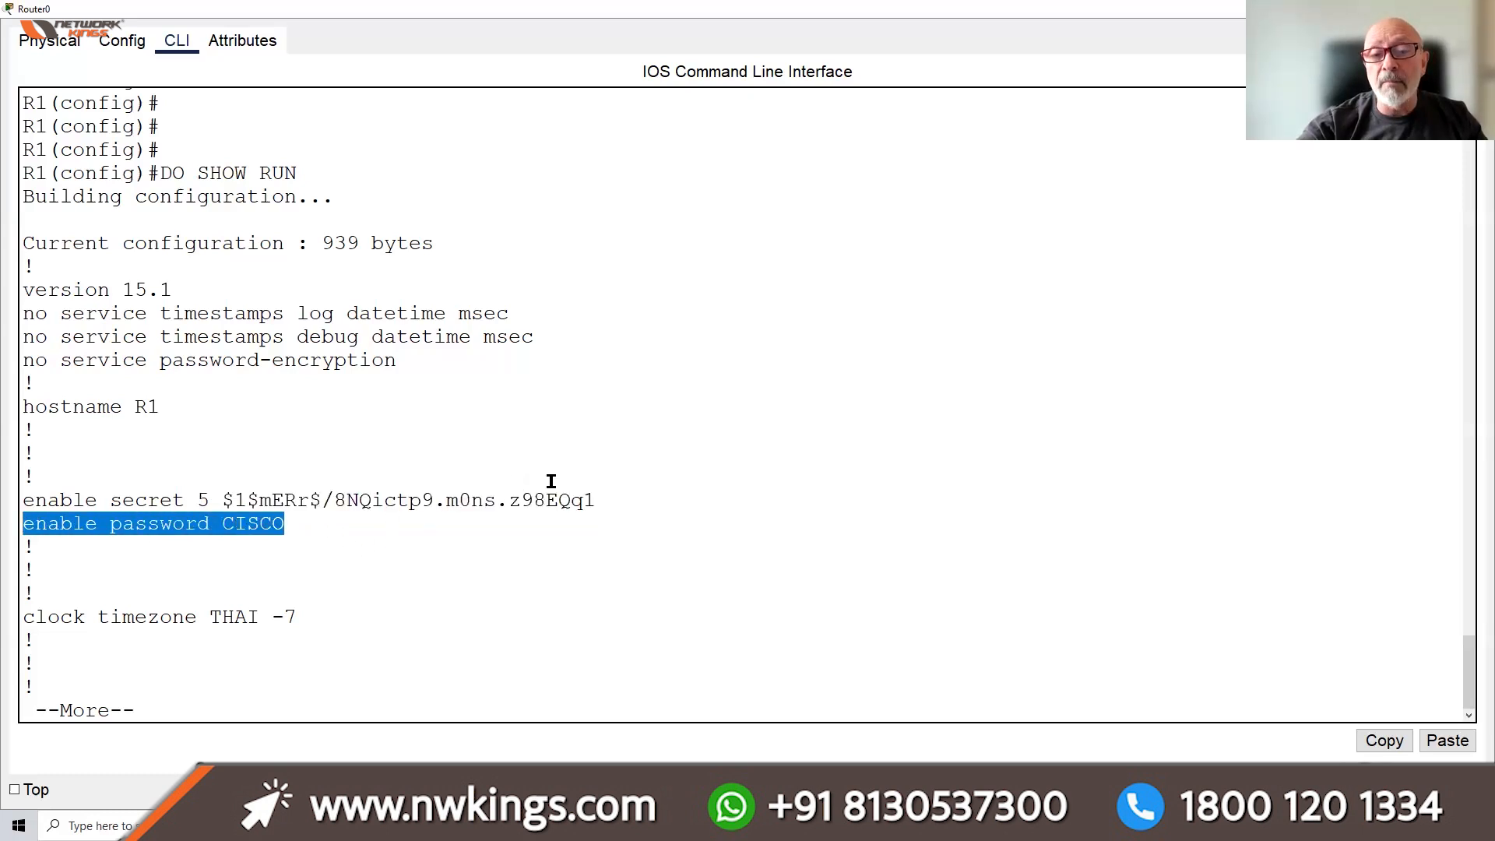
drag(604, 507, 274, 488)
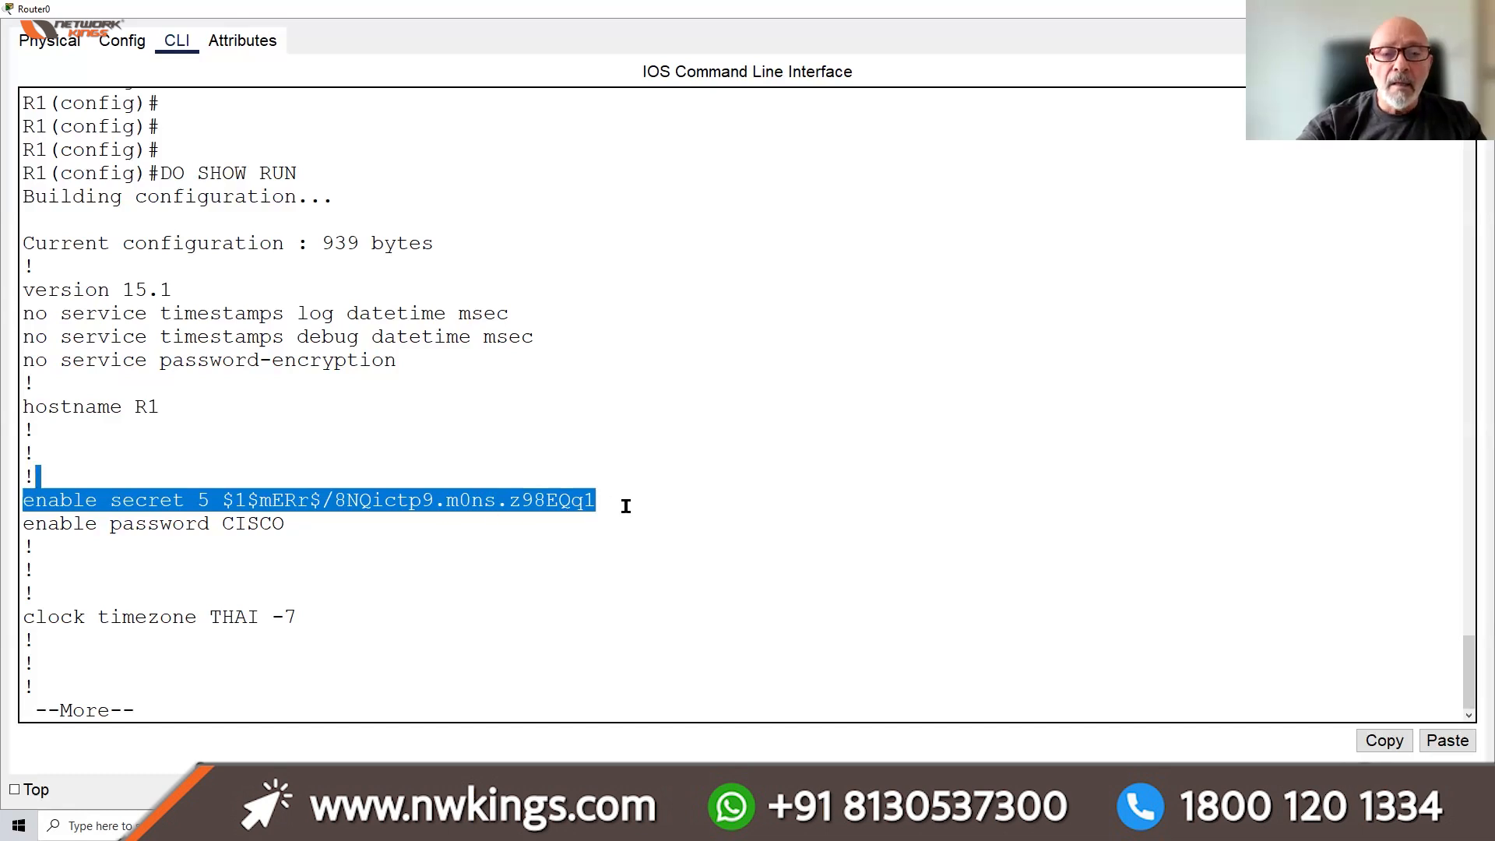
drag(618, 501, 211, 524)
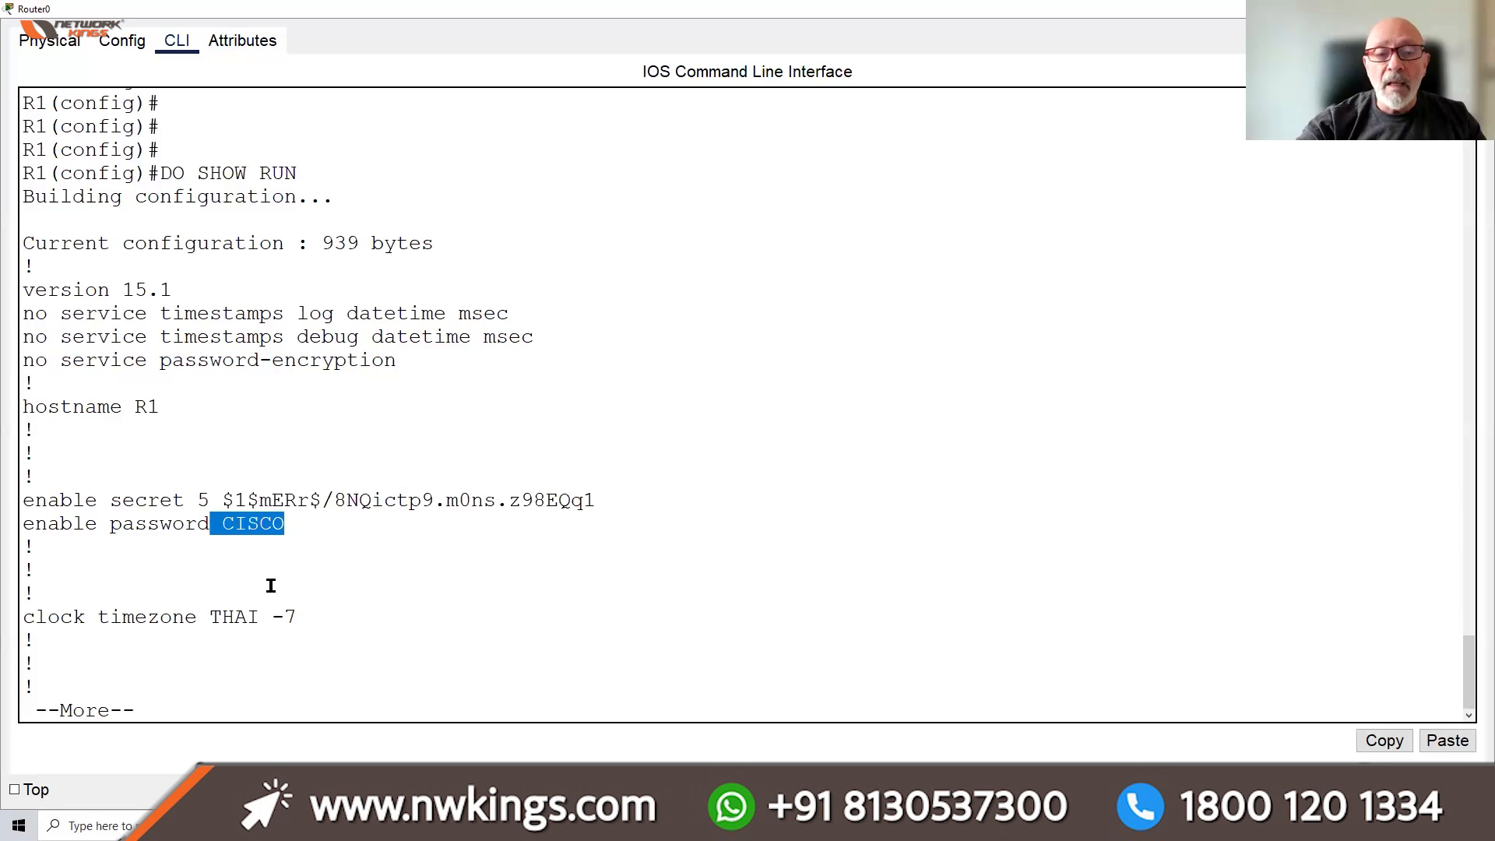
drag(311, 617, 248, 615)
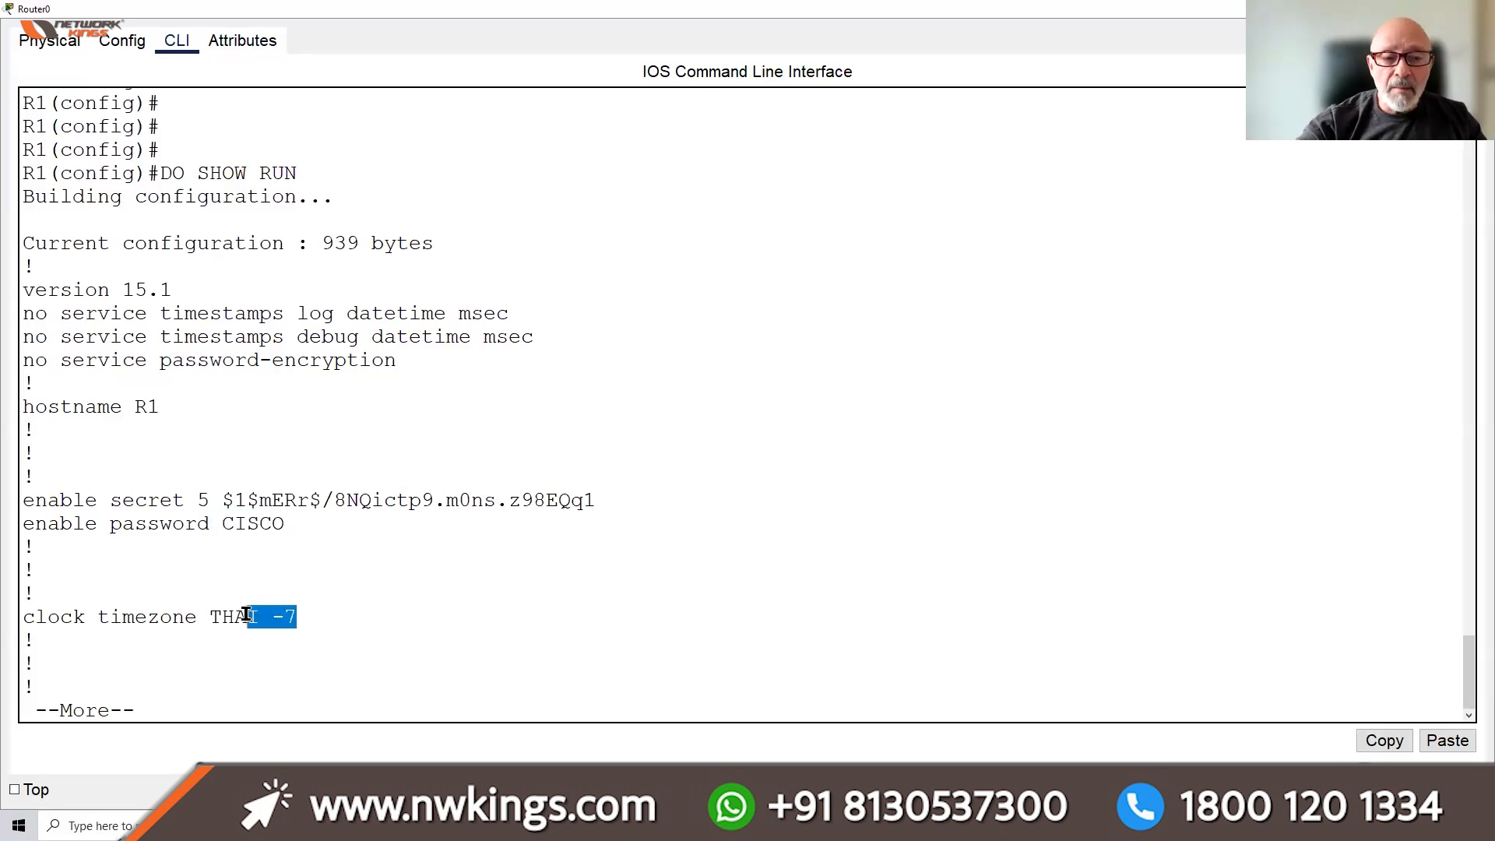
click(348, 619)
Page through the running configuration past the interfaces to the console and vty 0 4 line settings
key(Return)
key(Return)
key(Return)
key(Return)
key(Return)
key(Return)
key(Return)
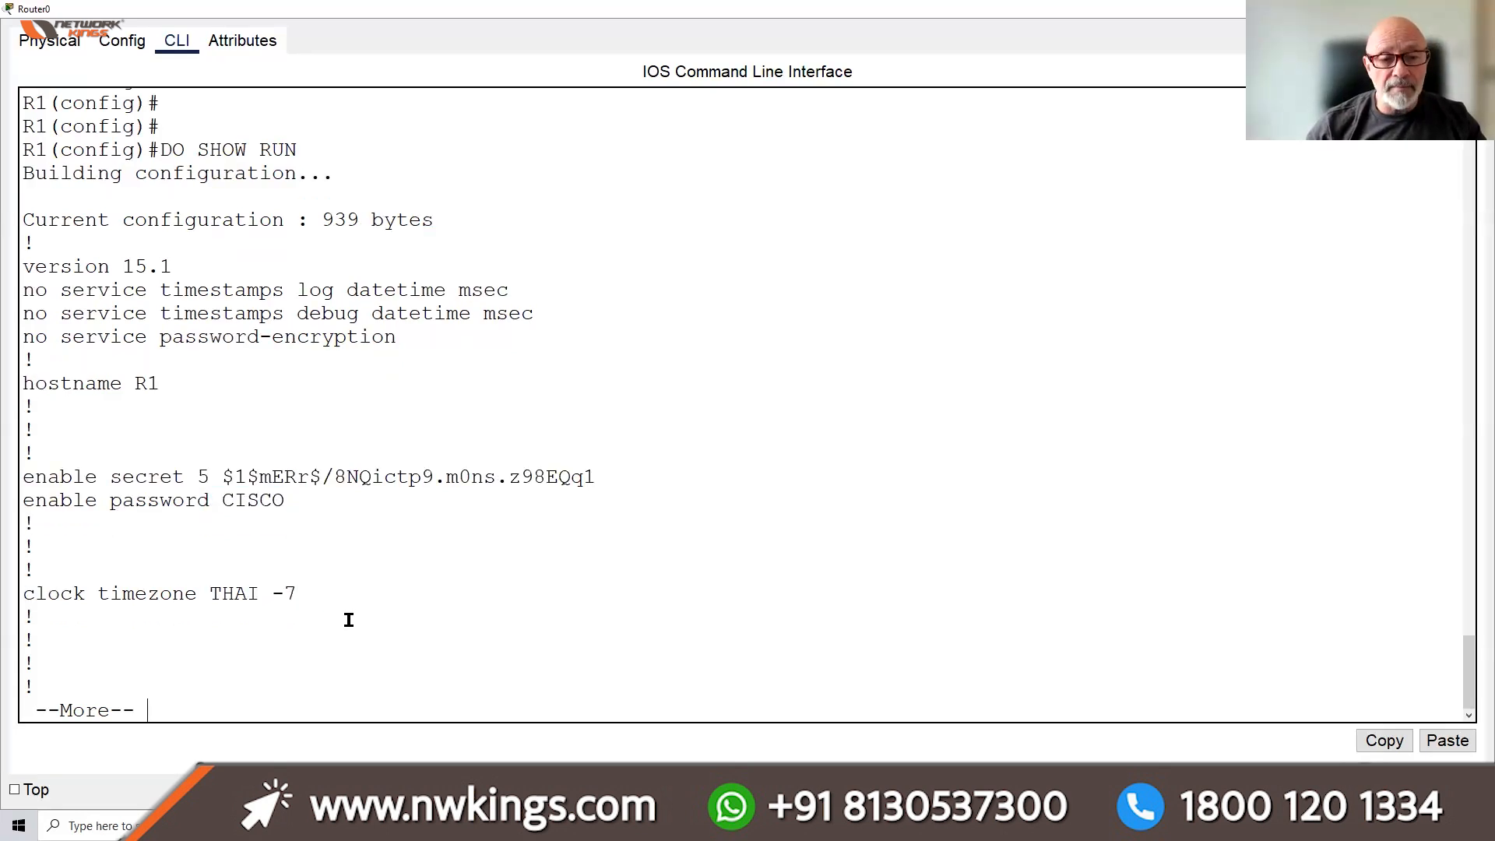
key(Return)
key(Return)
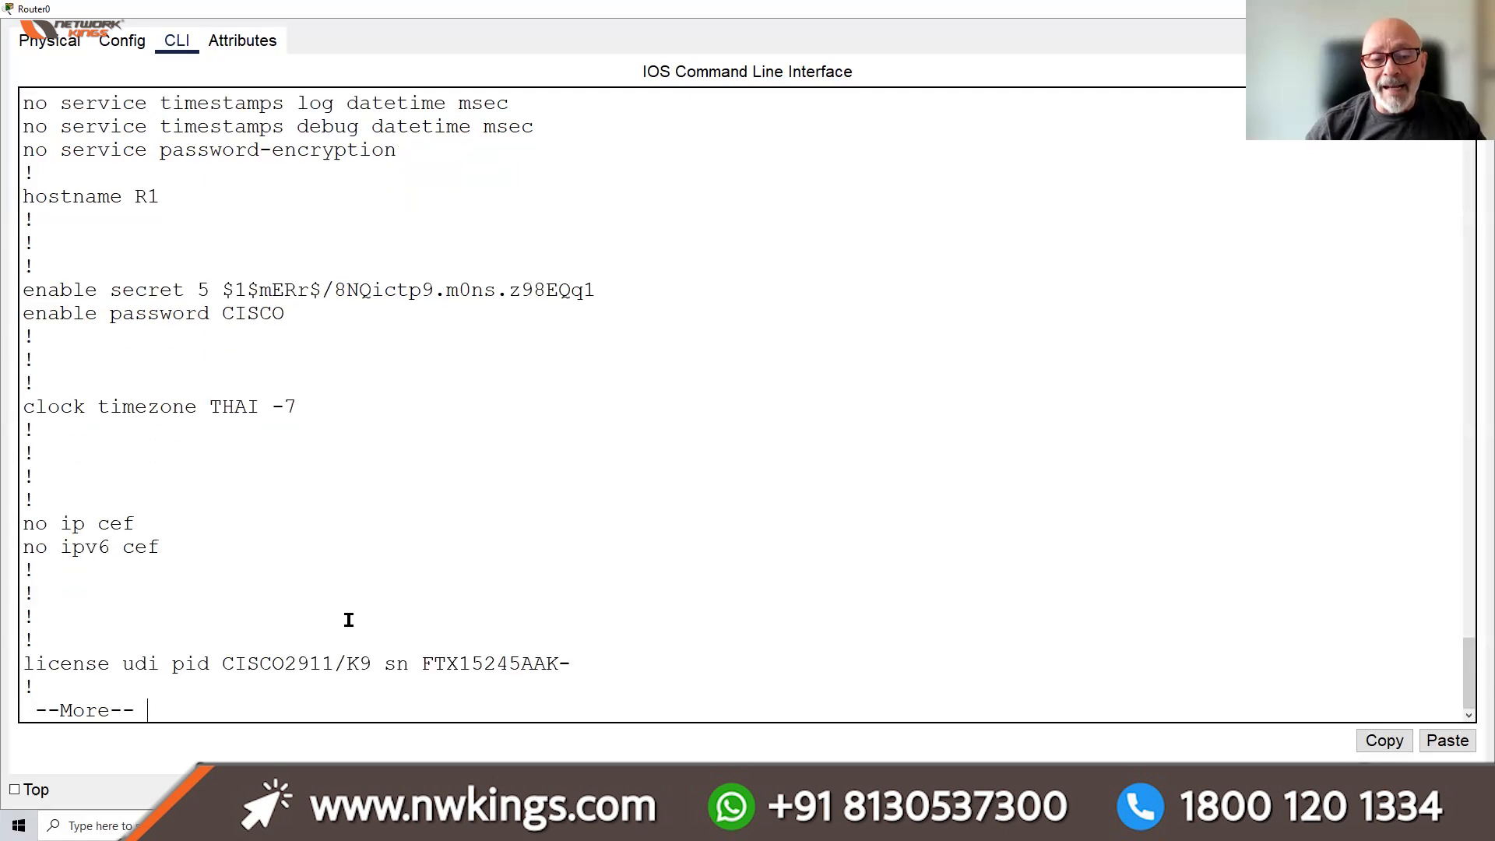
key(Return)
key(Return)
key(Return)
key(Return)
key(Return)
key(Return)
key(Return)
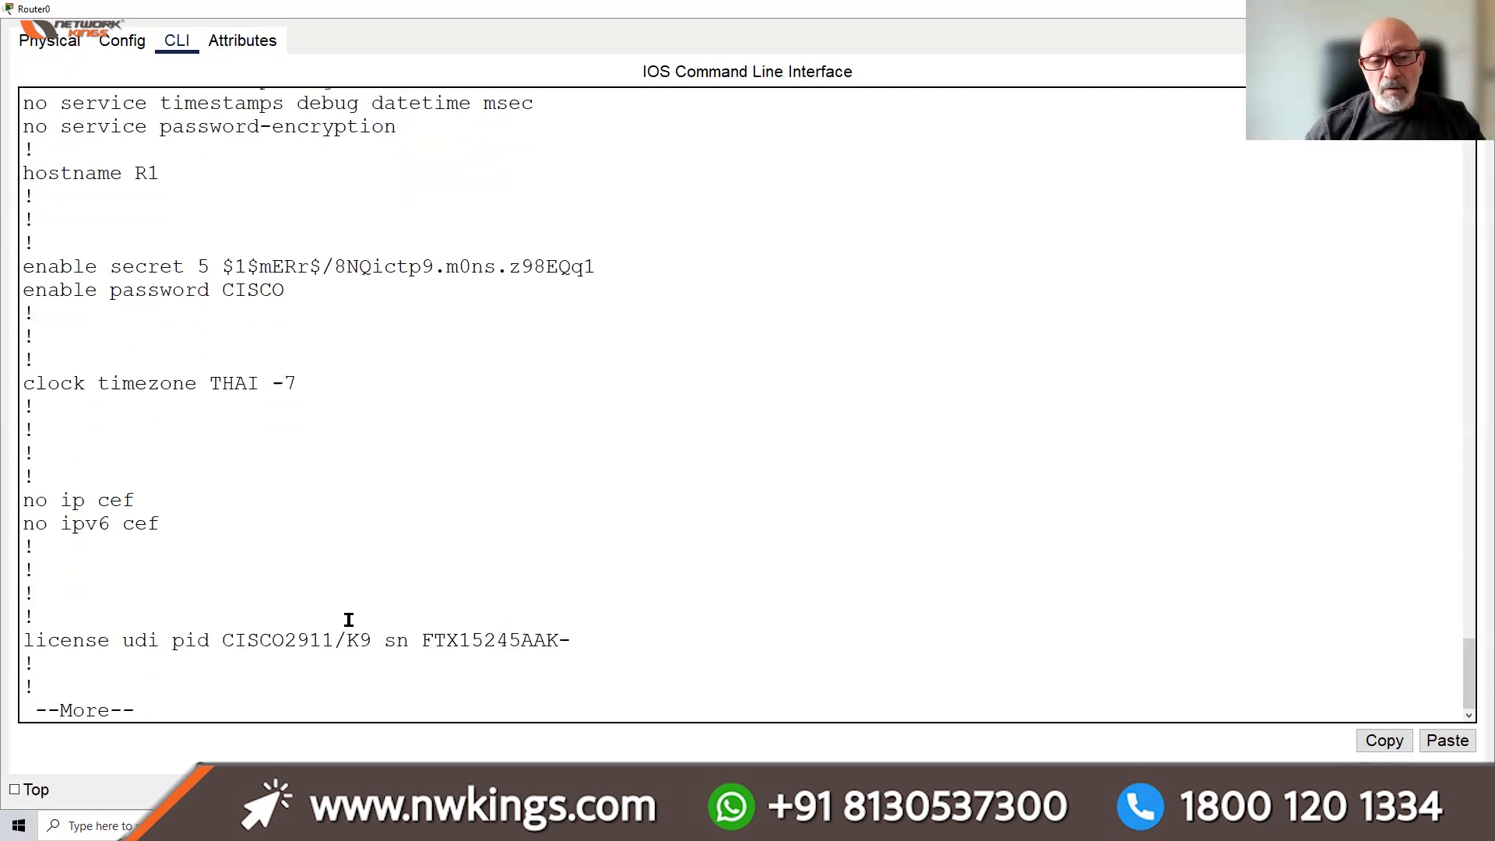
key(Return)
key(Return)
key(Return)
key(Return)
key(Return)
key(Return)
key(Return)
key(Return)
key(Return)
key(Return)
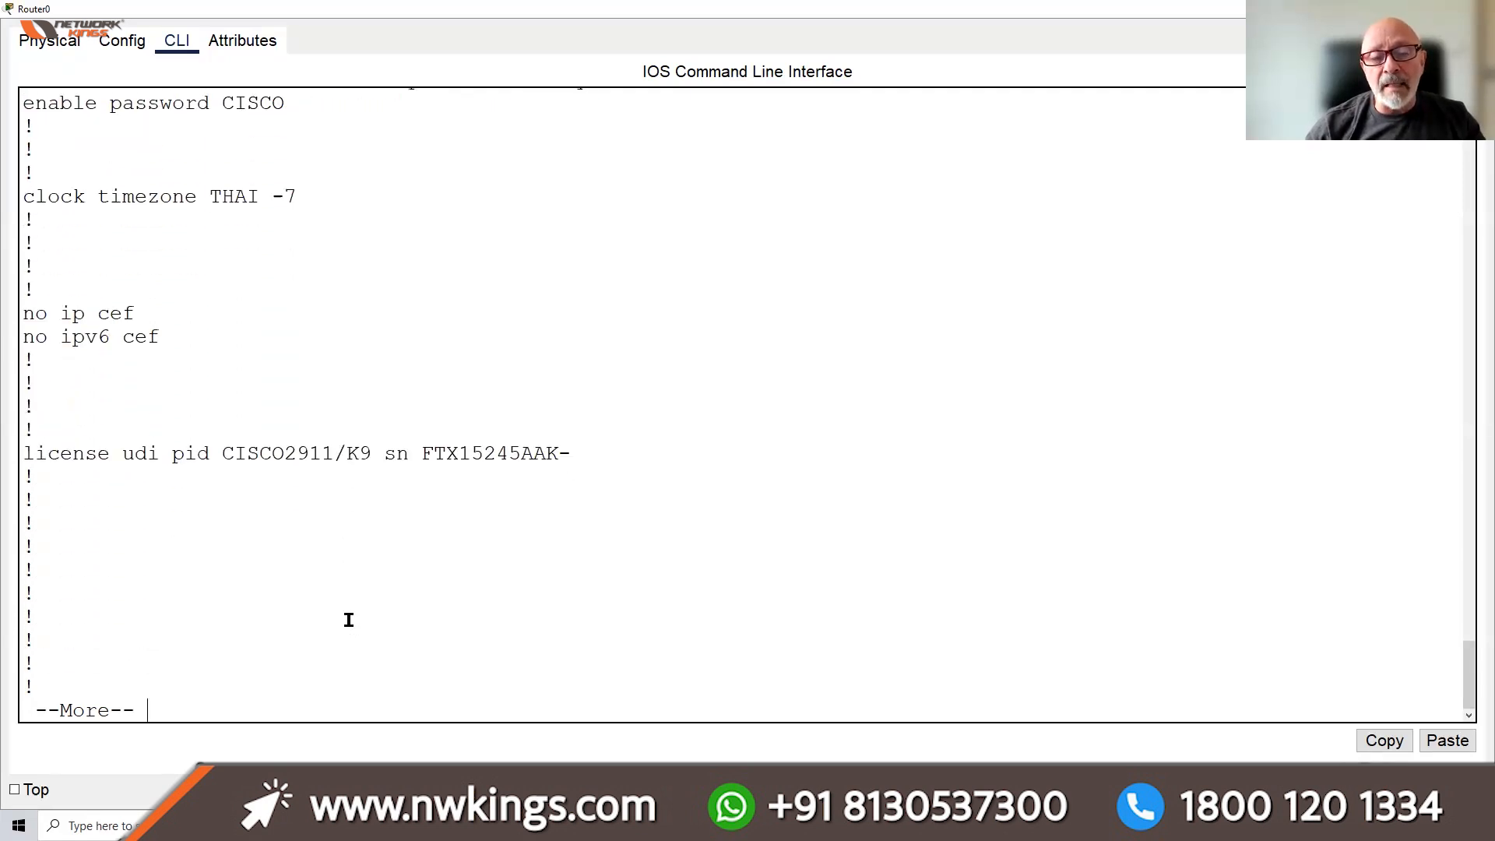
key(Return)
key(Return)
key(Return)
key(Return)
key(Return)
key(Return)
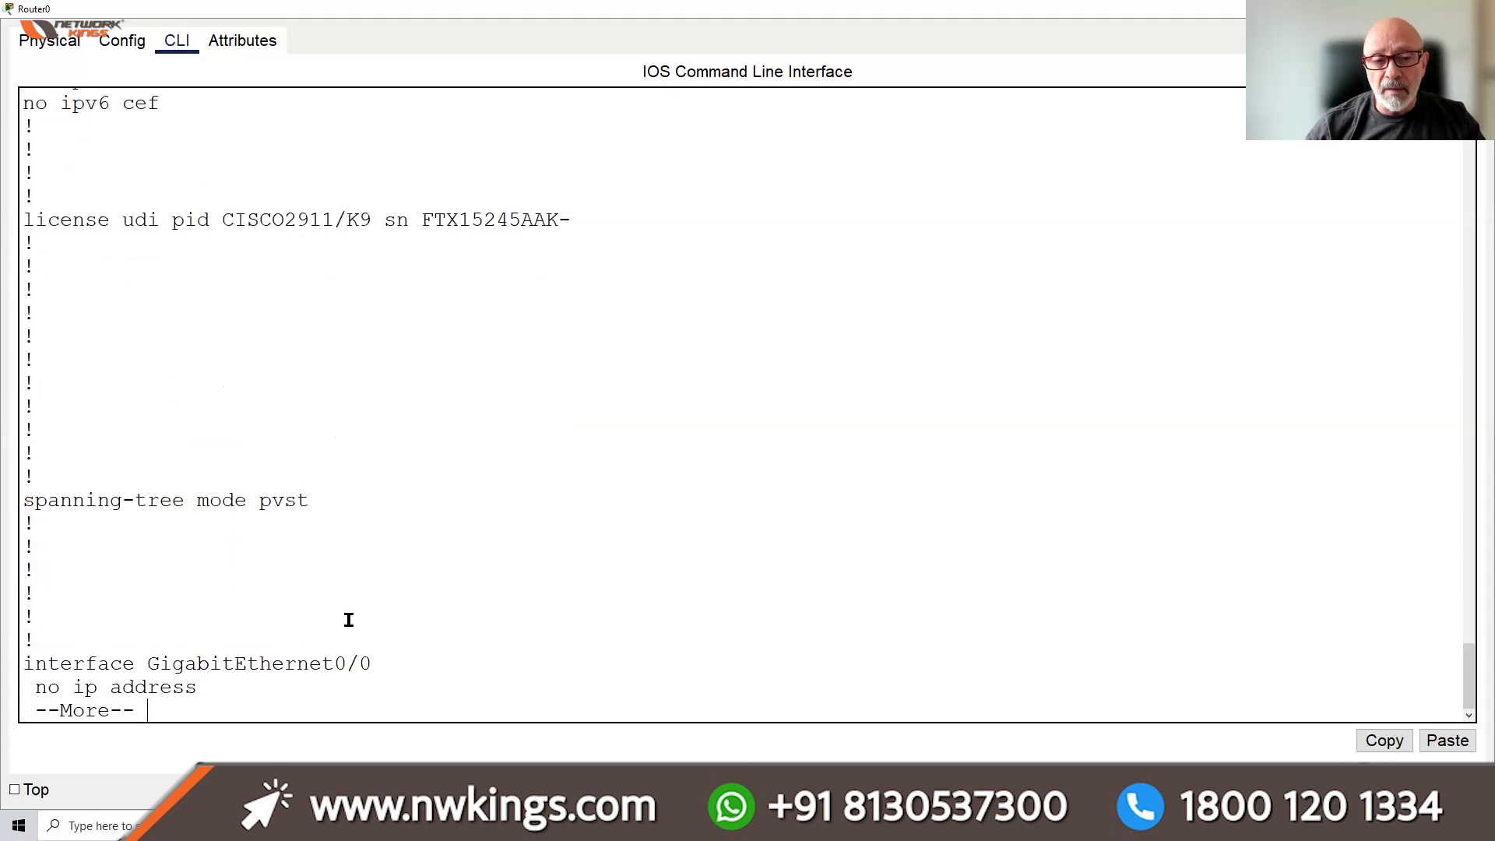
key(Return)
key(Return)
key(Return)
key(Return)
key(Return)
key(Return)
key(Return)
key(Return)
key(Return)
key(Return)
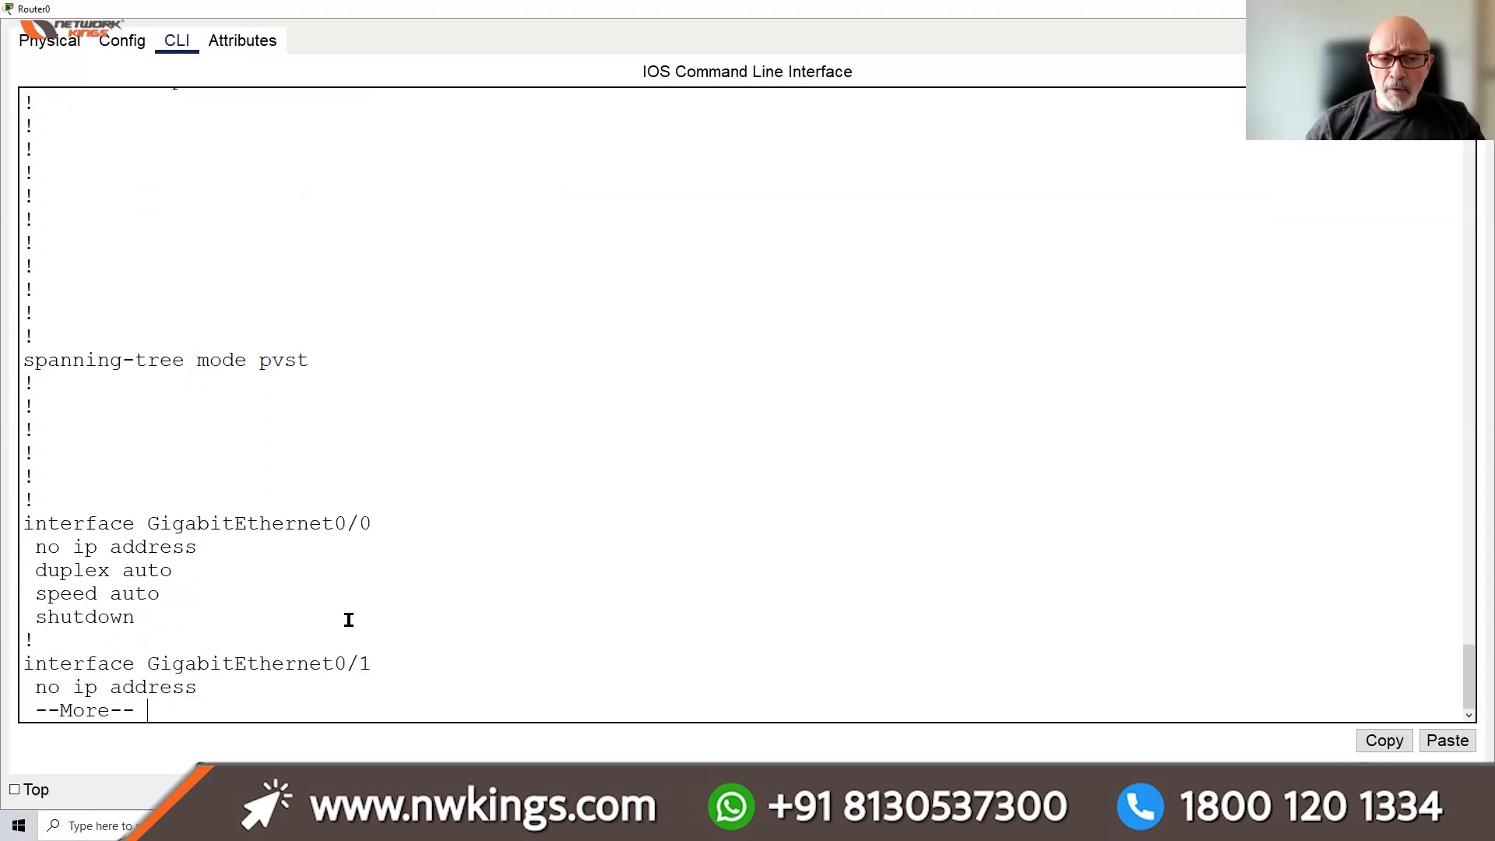
key(Return)
key(Return)
key(Return)
key(Return)
key(Return)
key(Return)
key(Return)
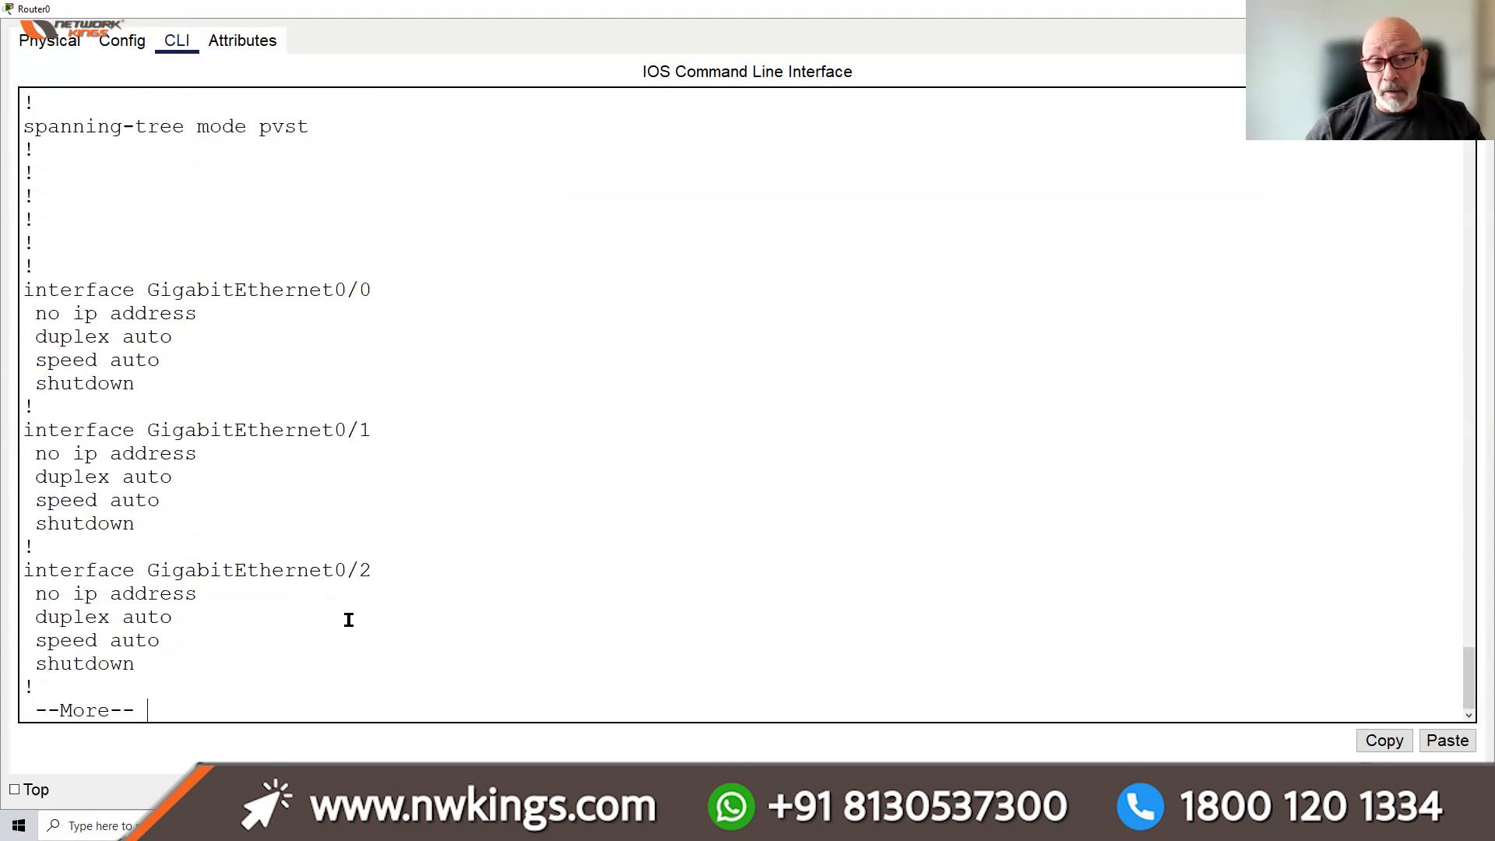
key(Return)
key(Return)
key(Return)
key(Return)
key(Return)
key(Return)
key(Return)
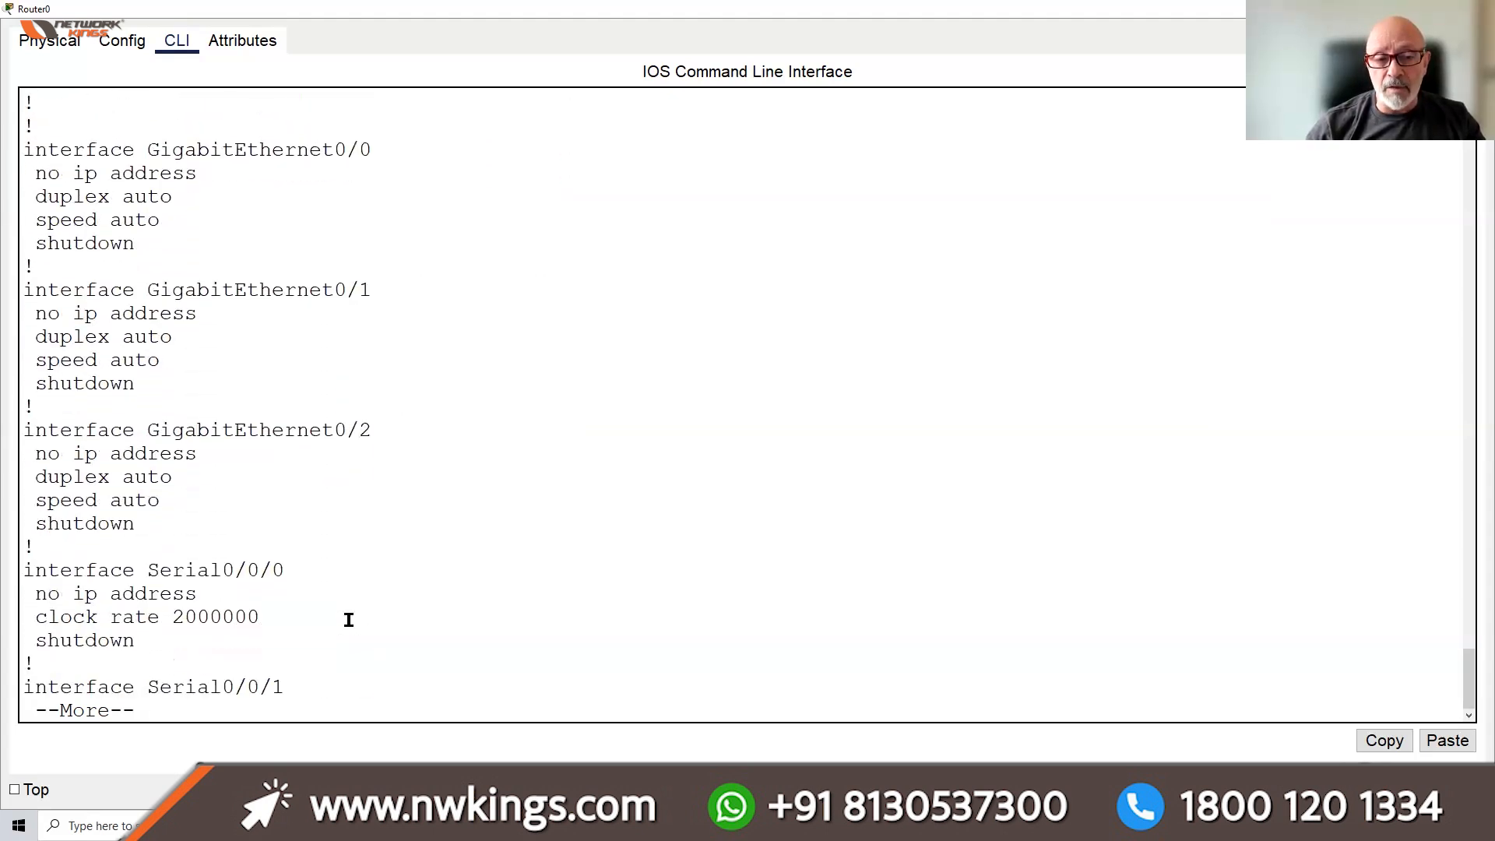
key(Return)
key(Return)
key(Return)
key(Return)
key(Return)
key(Return)
key(Return)
key(Return)
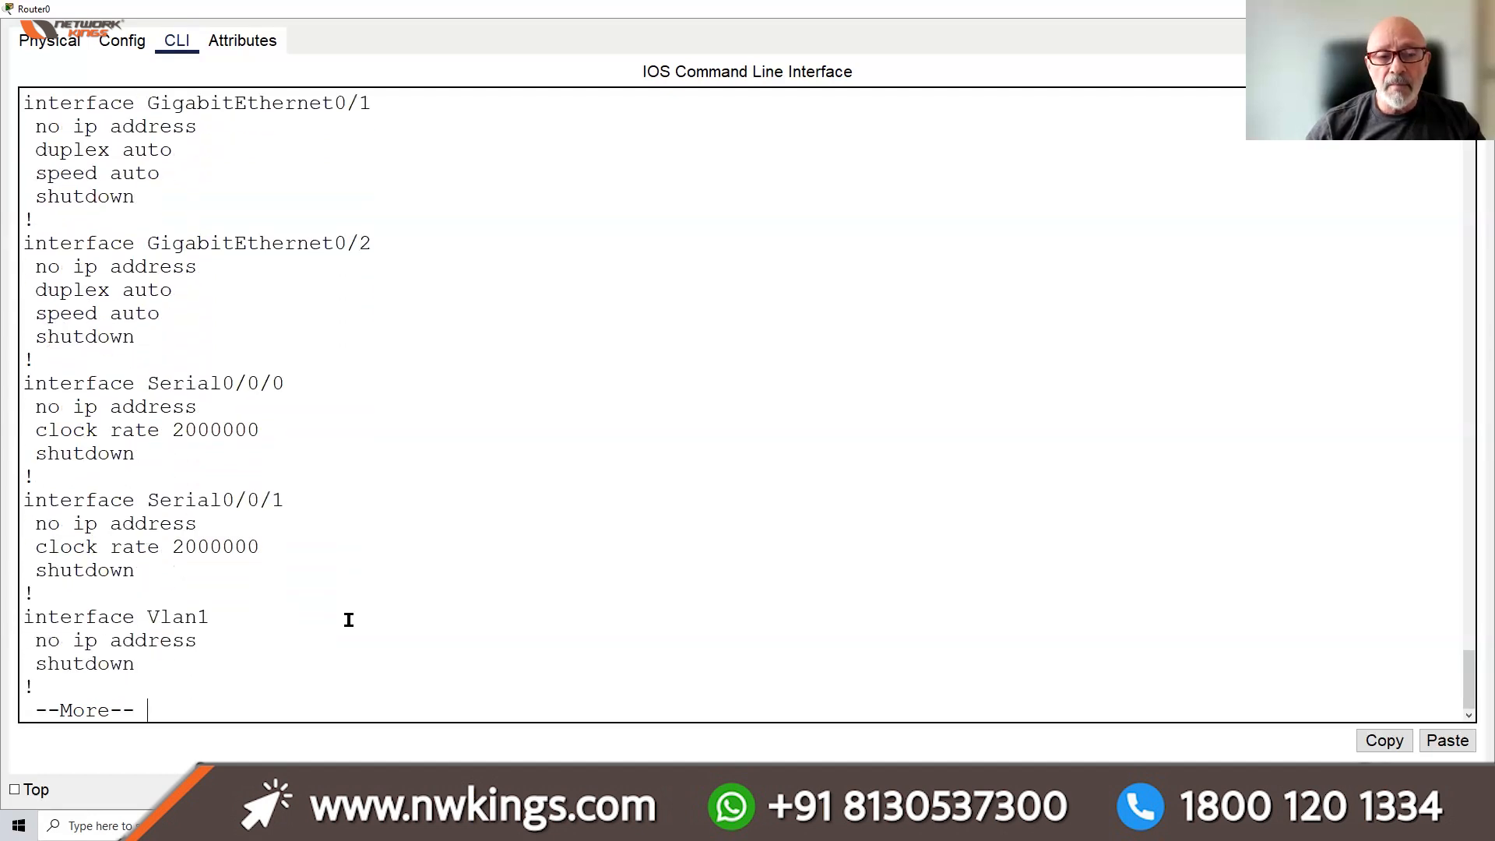
key(Return)
key(Return)
key(Return)
key(Return)
key(Return)
key(Return)
key(Return)
key(Return)
key(Return)
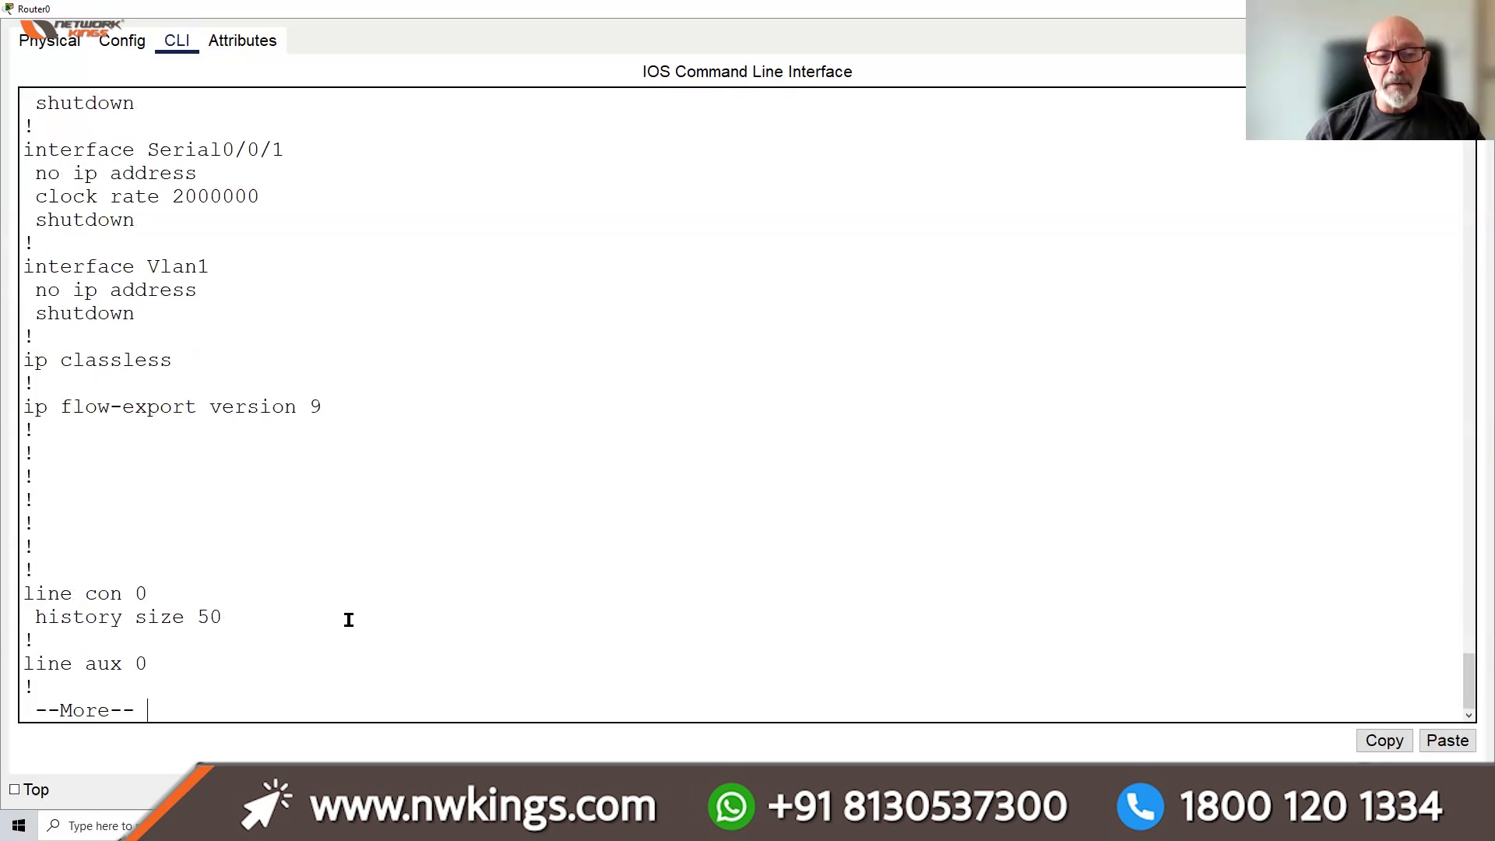
key(Return)
key(Return)
key(Return)
key(Return)
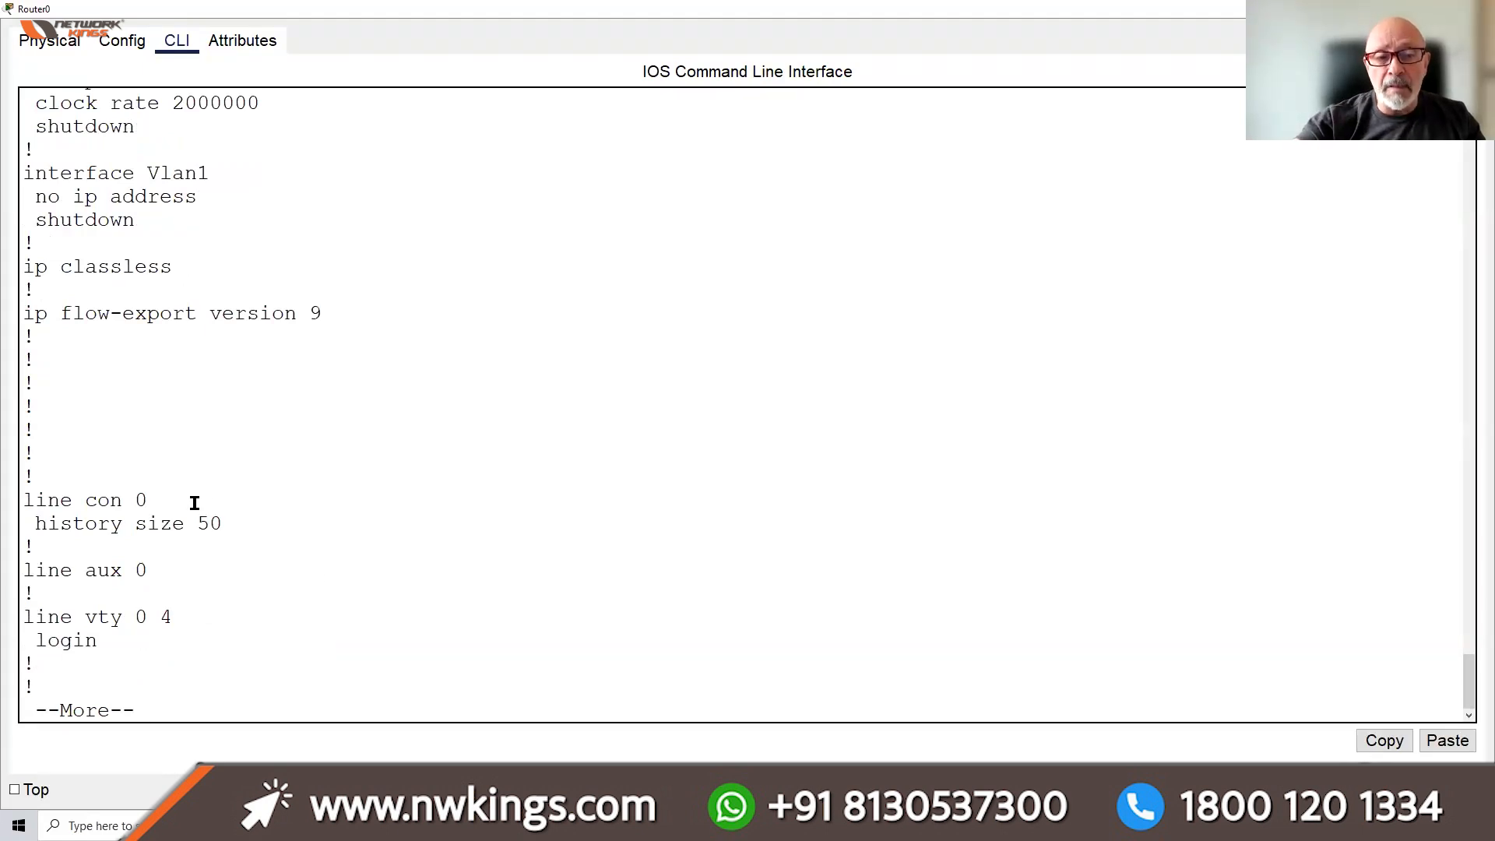
Highlight the line con 0 and line vty 0 4 entries, then finish the listing
drag(157, 500, 27, 502)
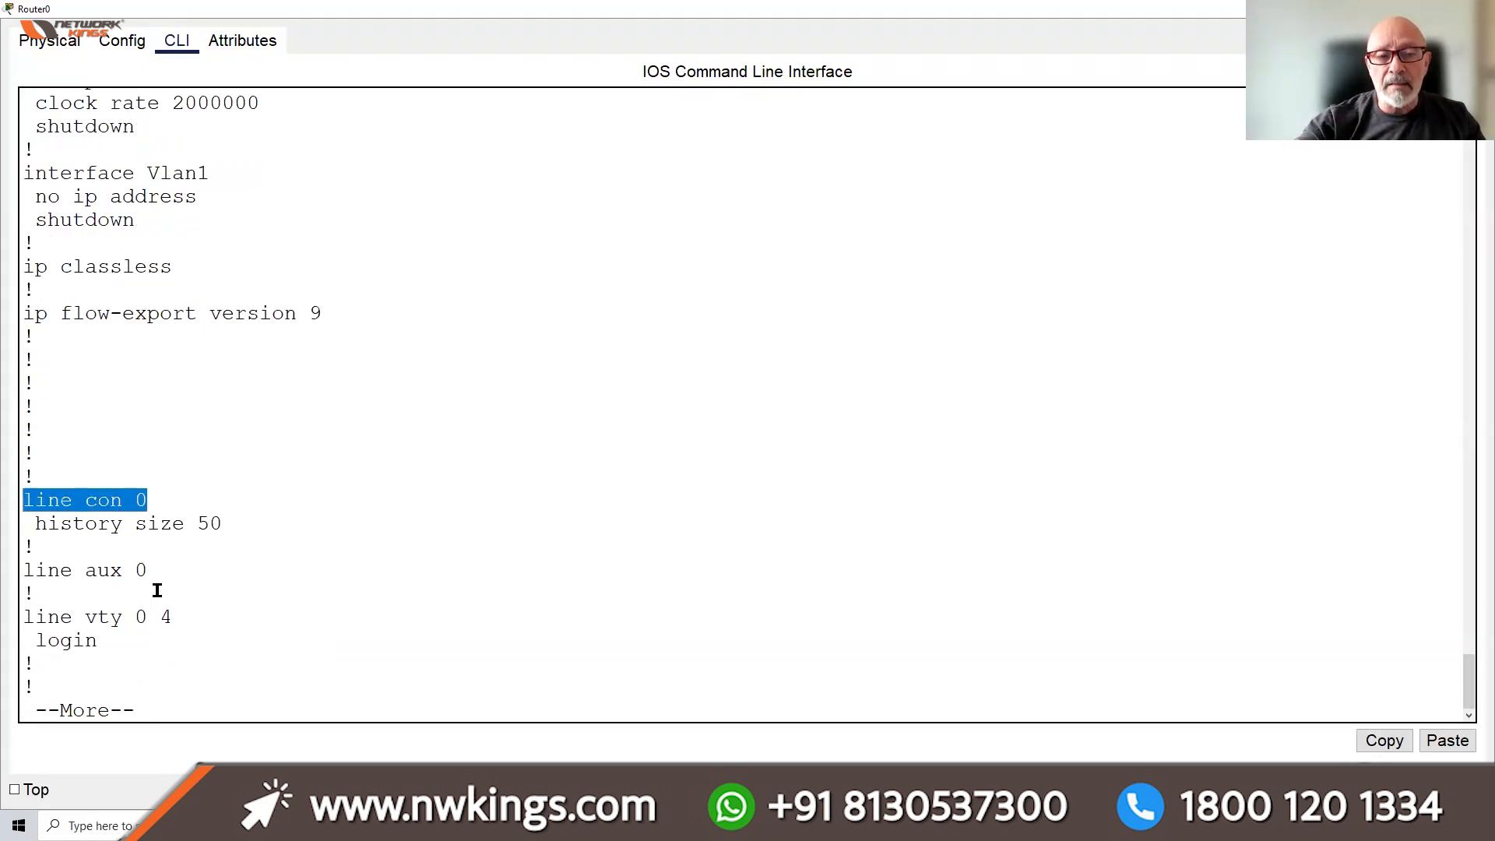
drag(166, 615, 24, 616)
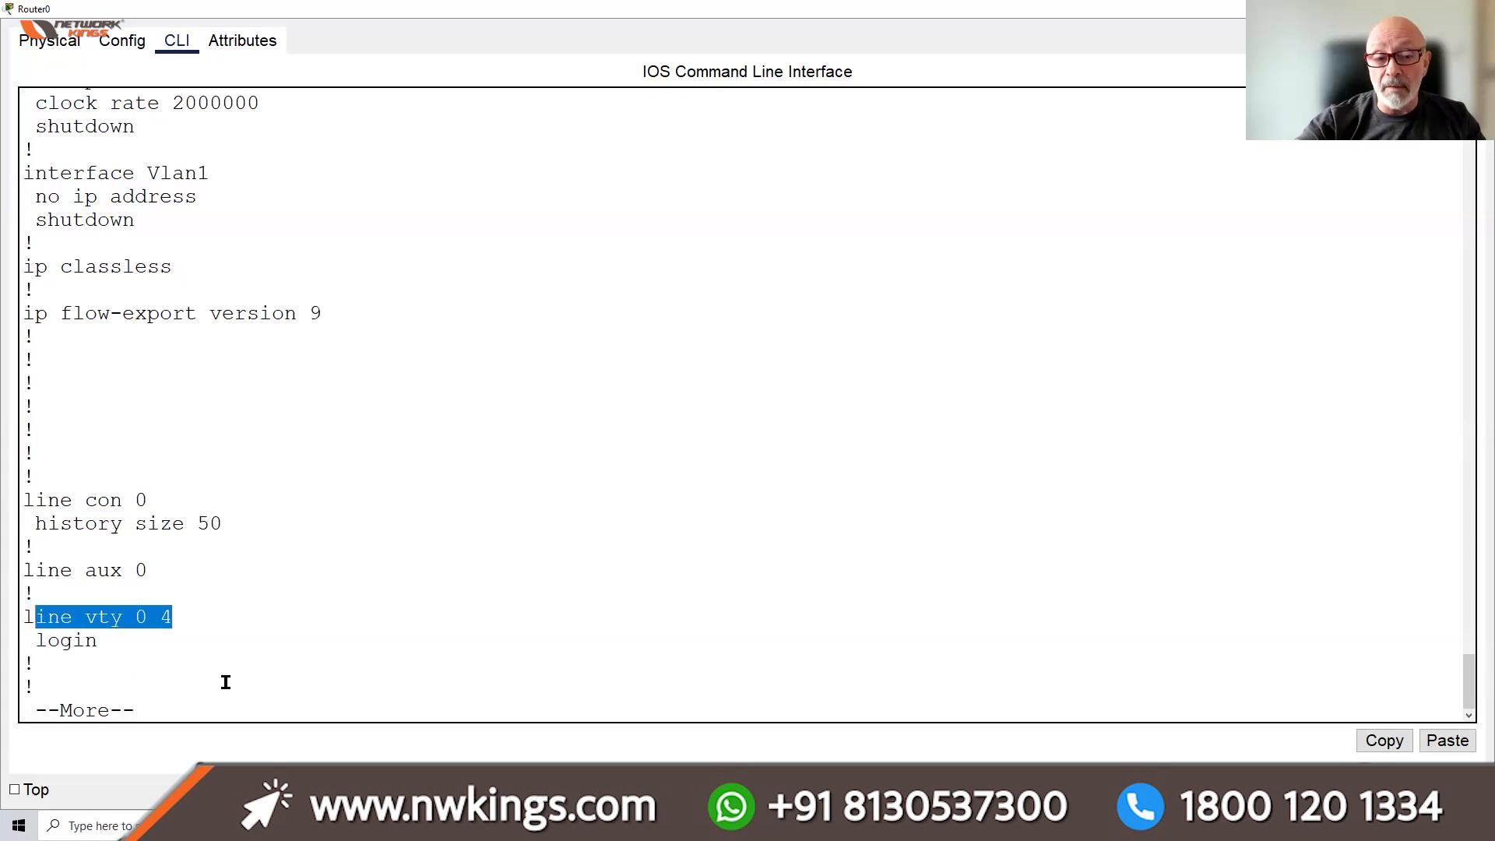
click(225, 689)
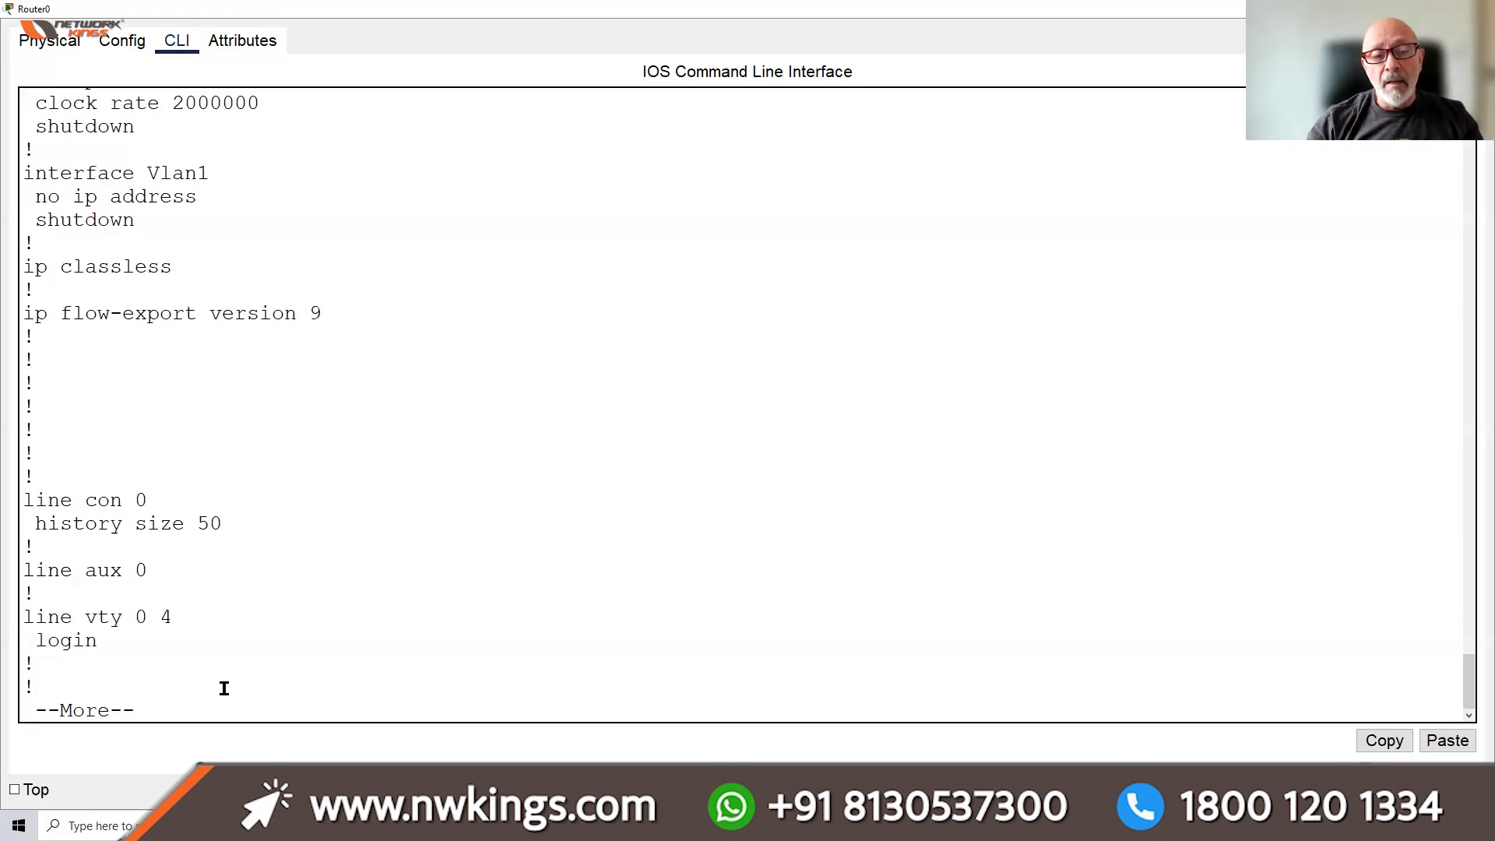
key(space)
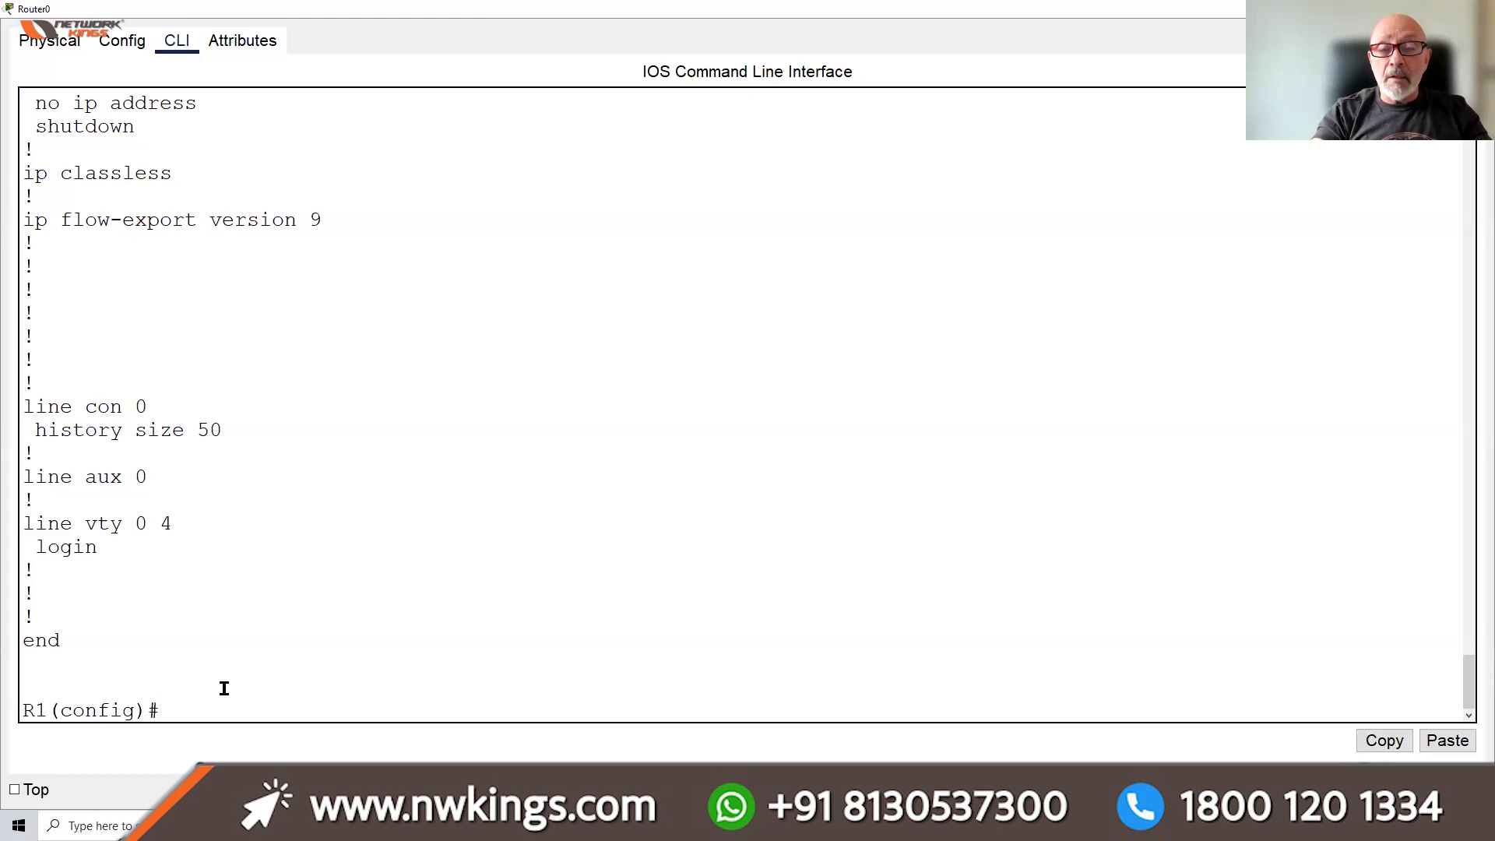
Enable service password-encryption on R1 and leave configuration mode
text(SERV)
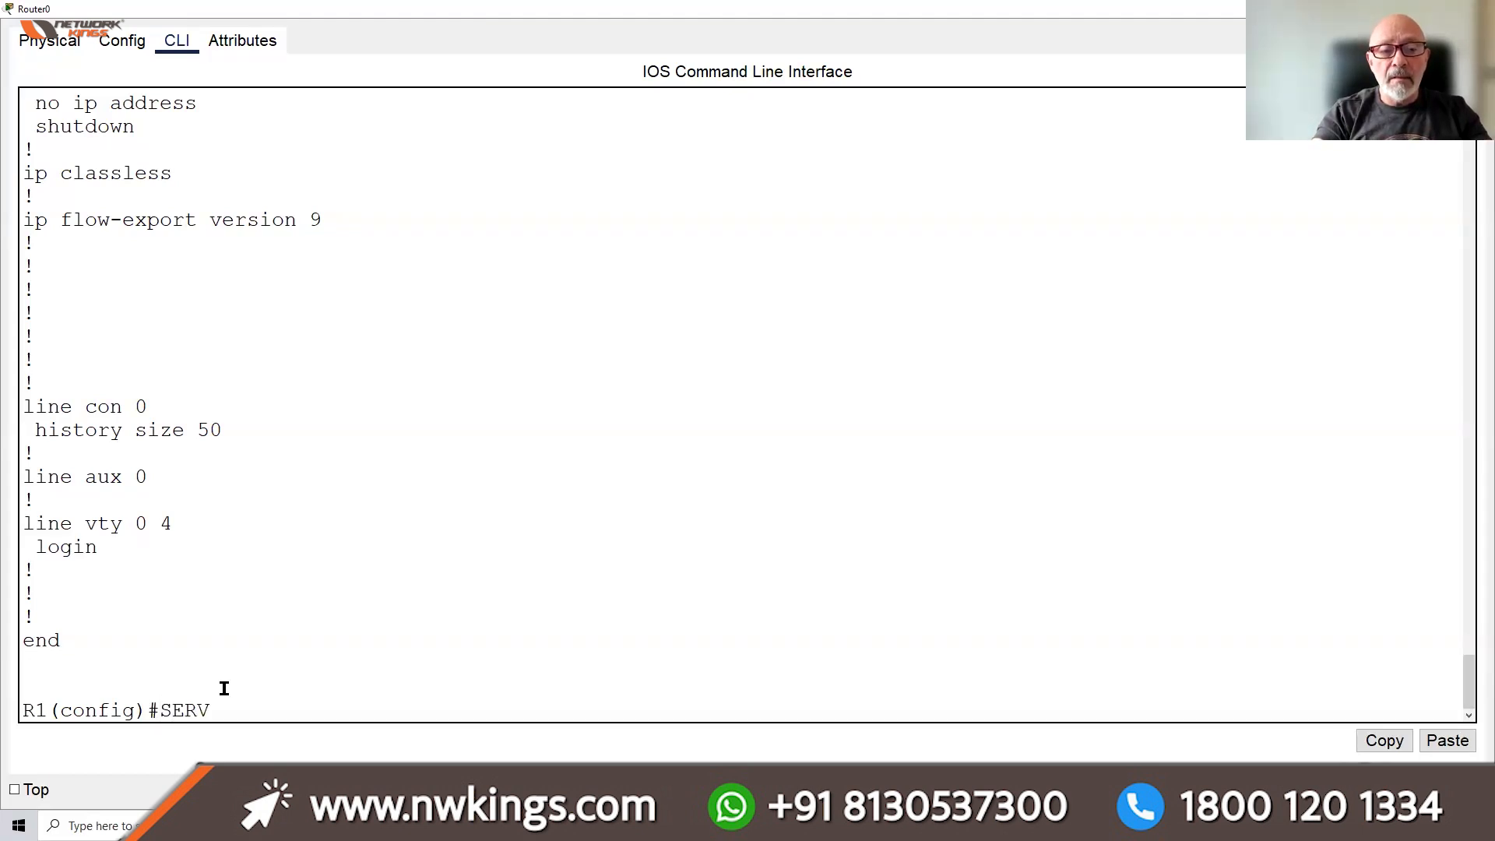
text(ICE PASS)
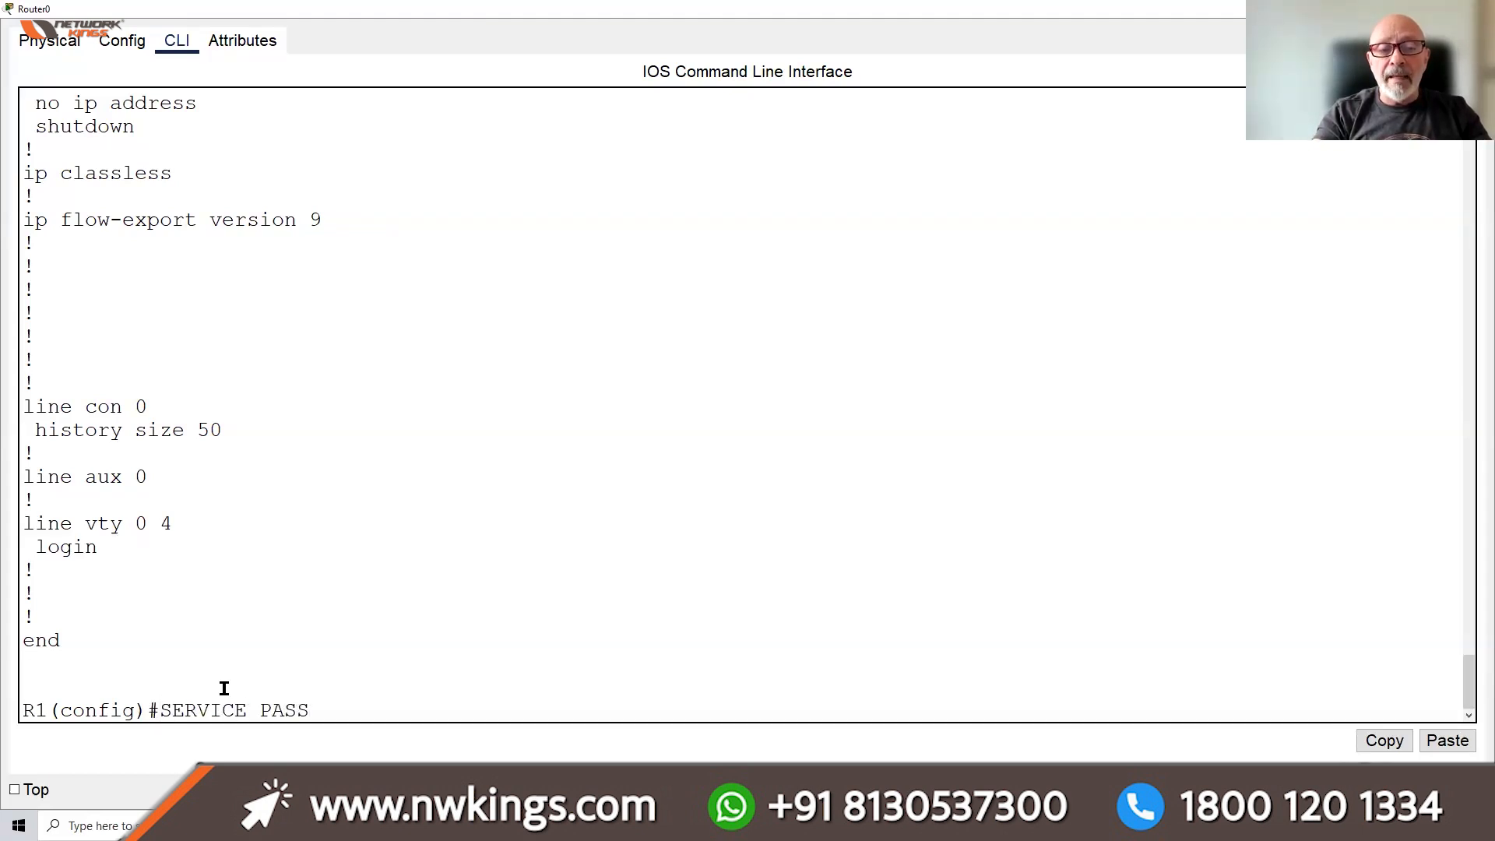
key(Tab)
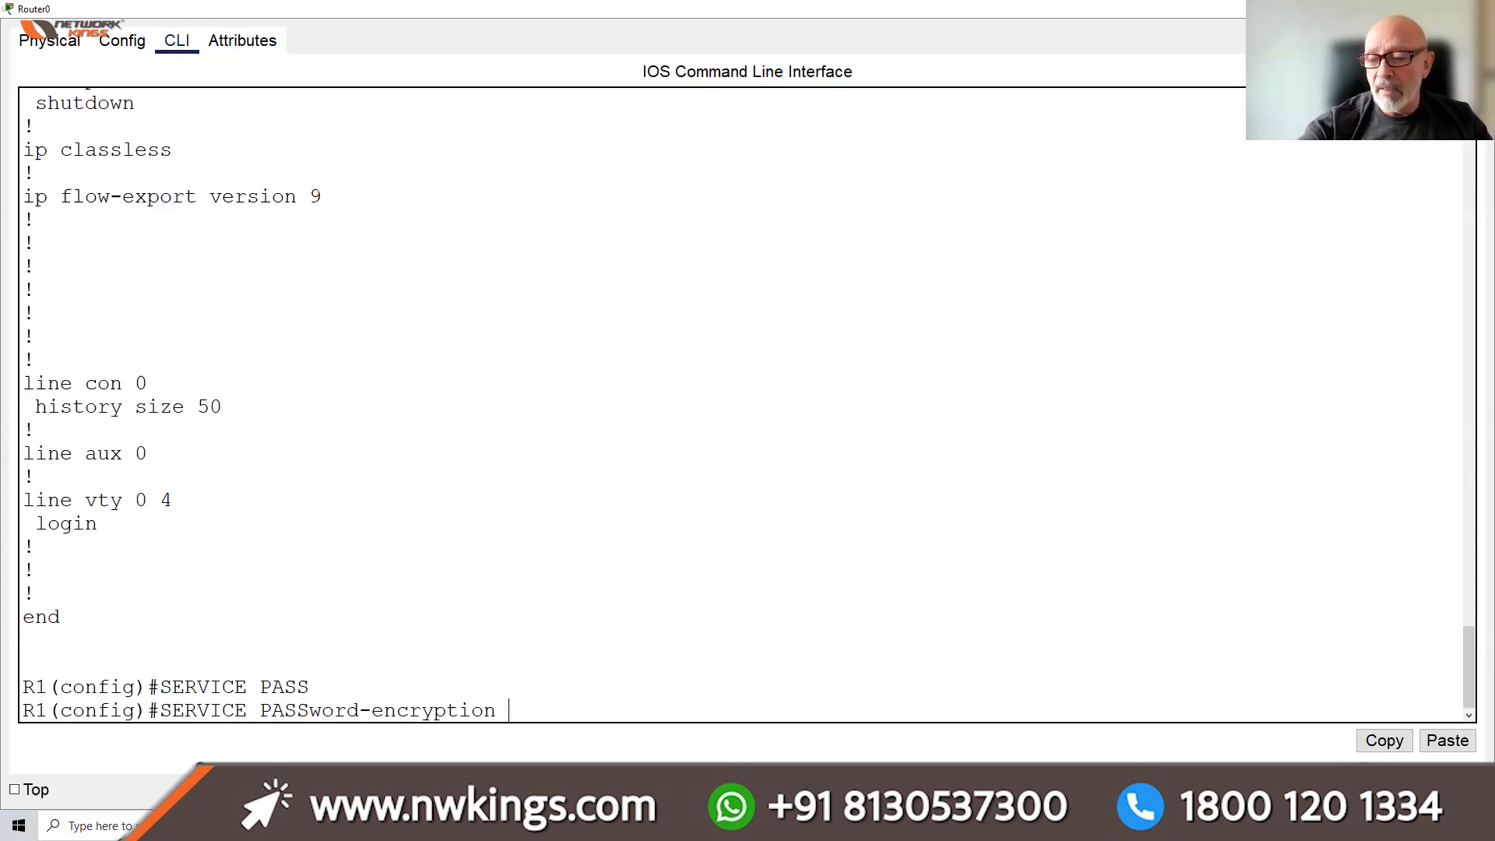
key(Return)
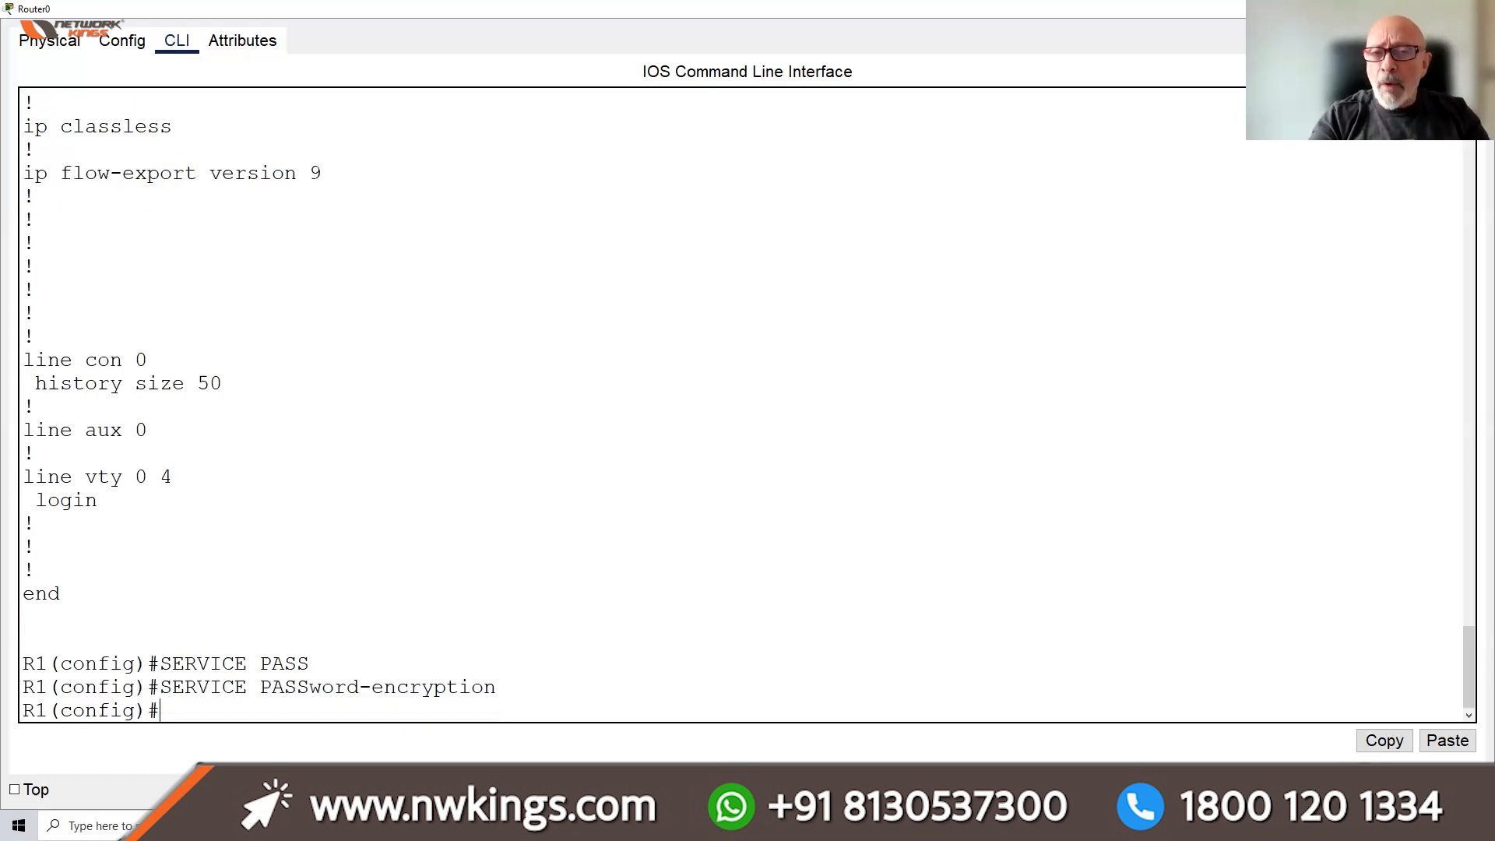
text(DO WR)
key(BackSpace)
key(BackSpace)
key(BackSpace)
key(BackSpace)
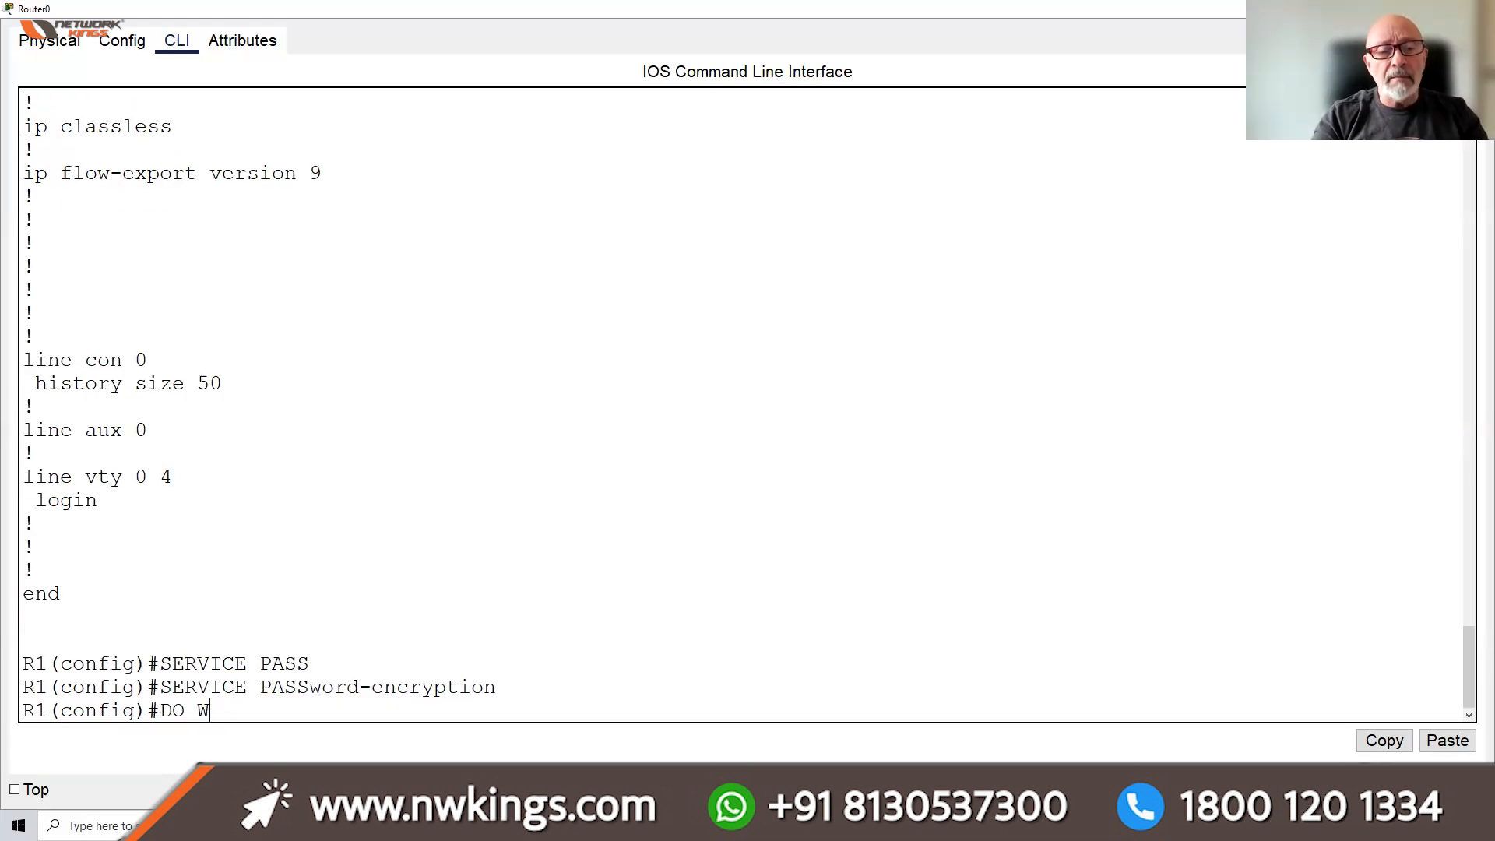
key(BackSpace)
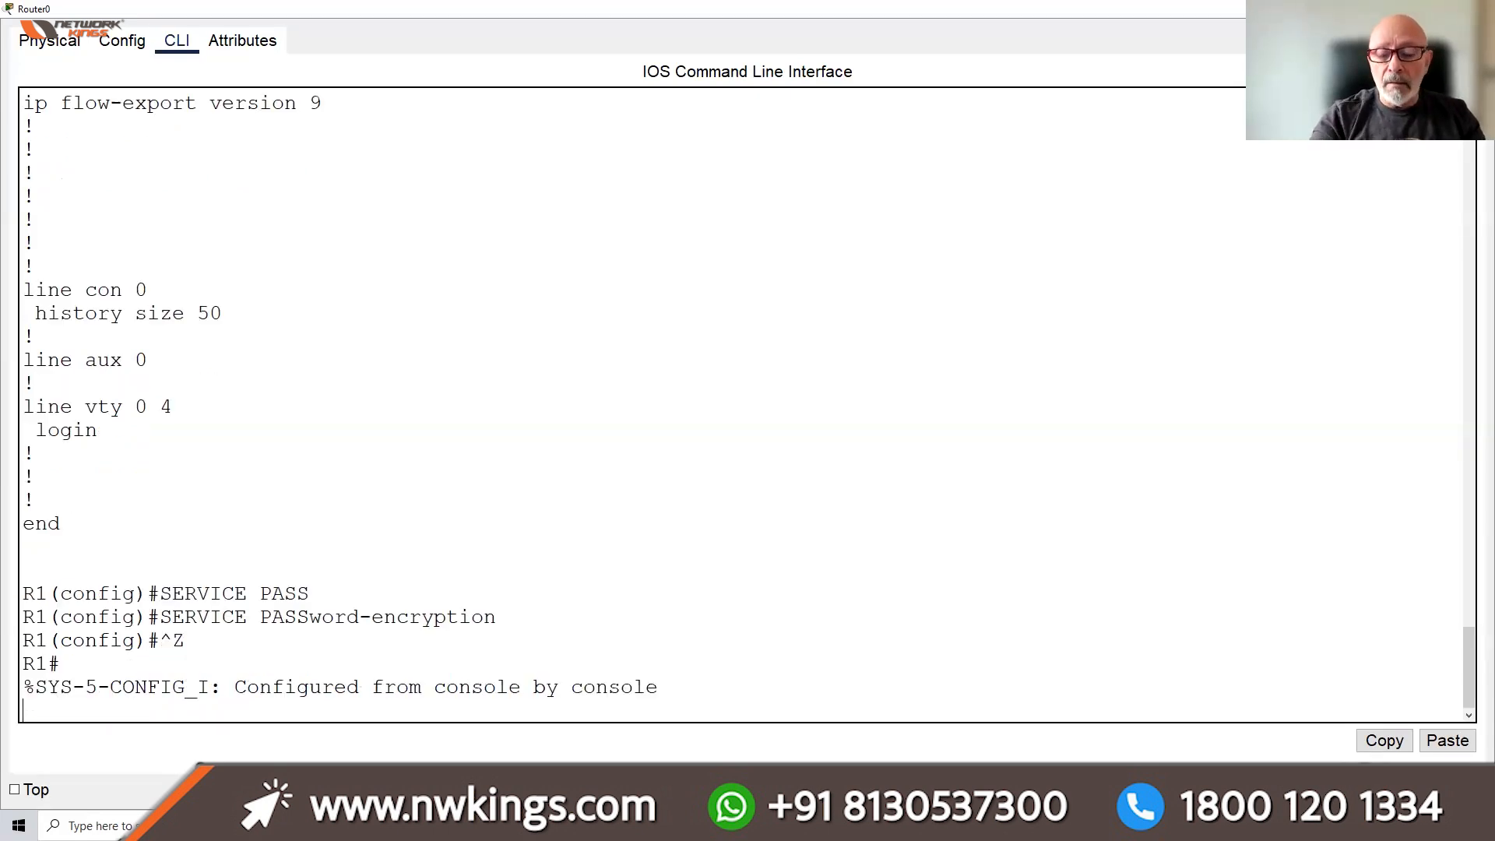
key(Return)
key(Return)
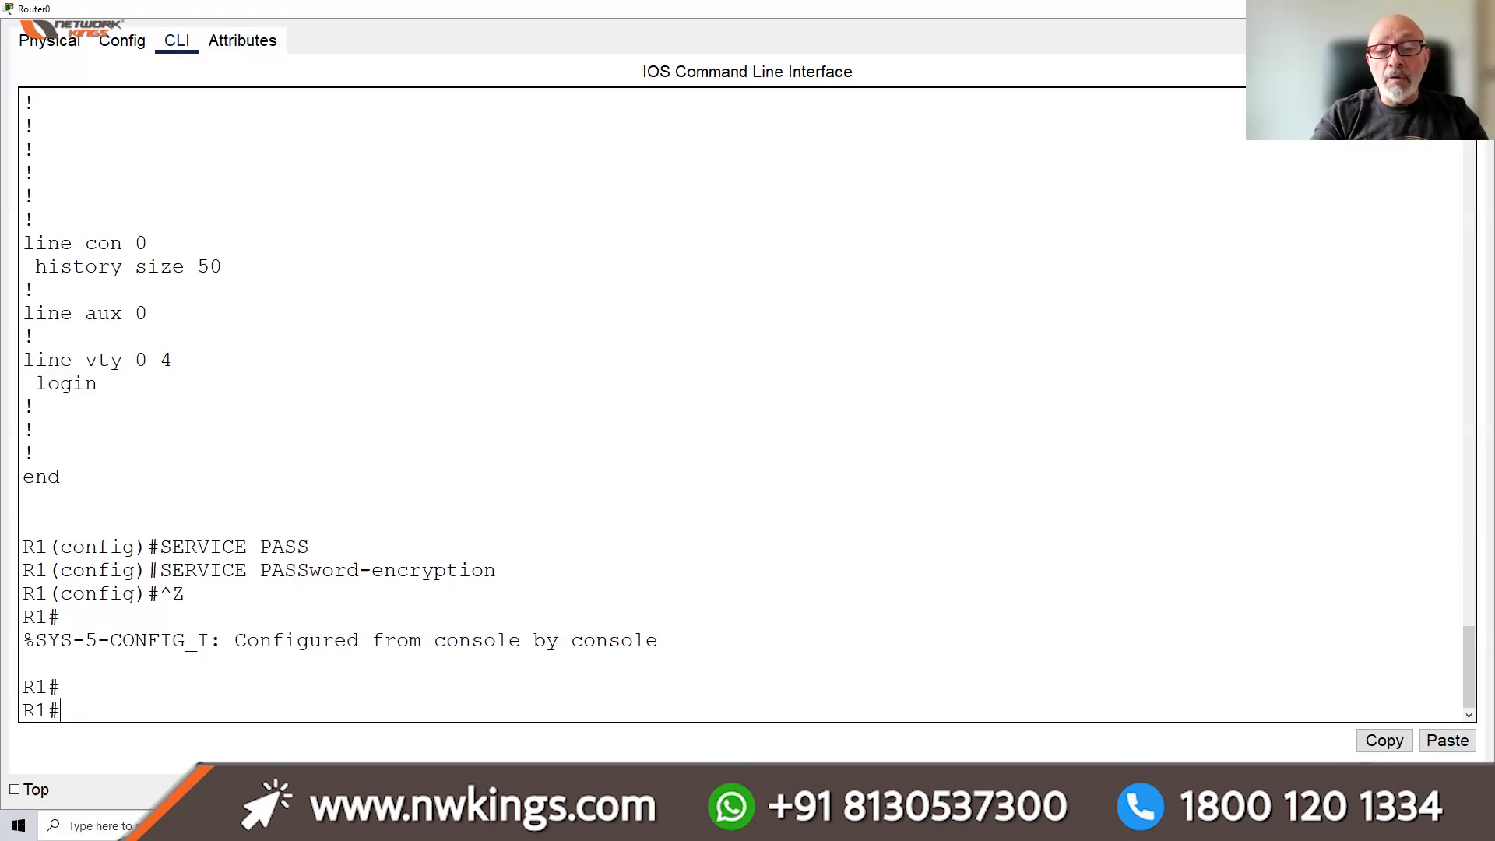
Save with wr and display the startup-config, now listing the enable password as type 7
text(WR)
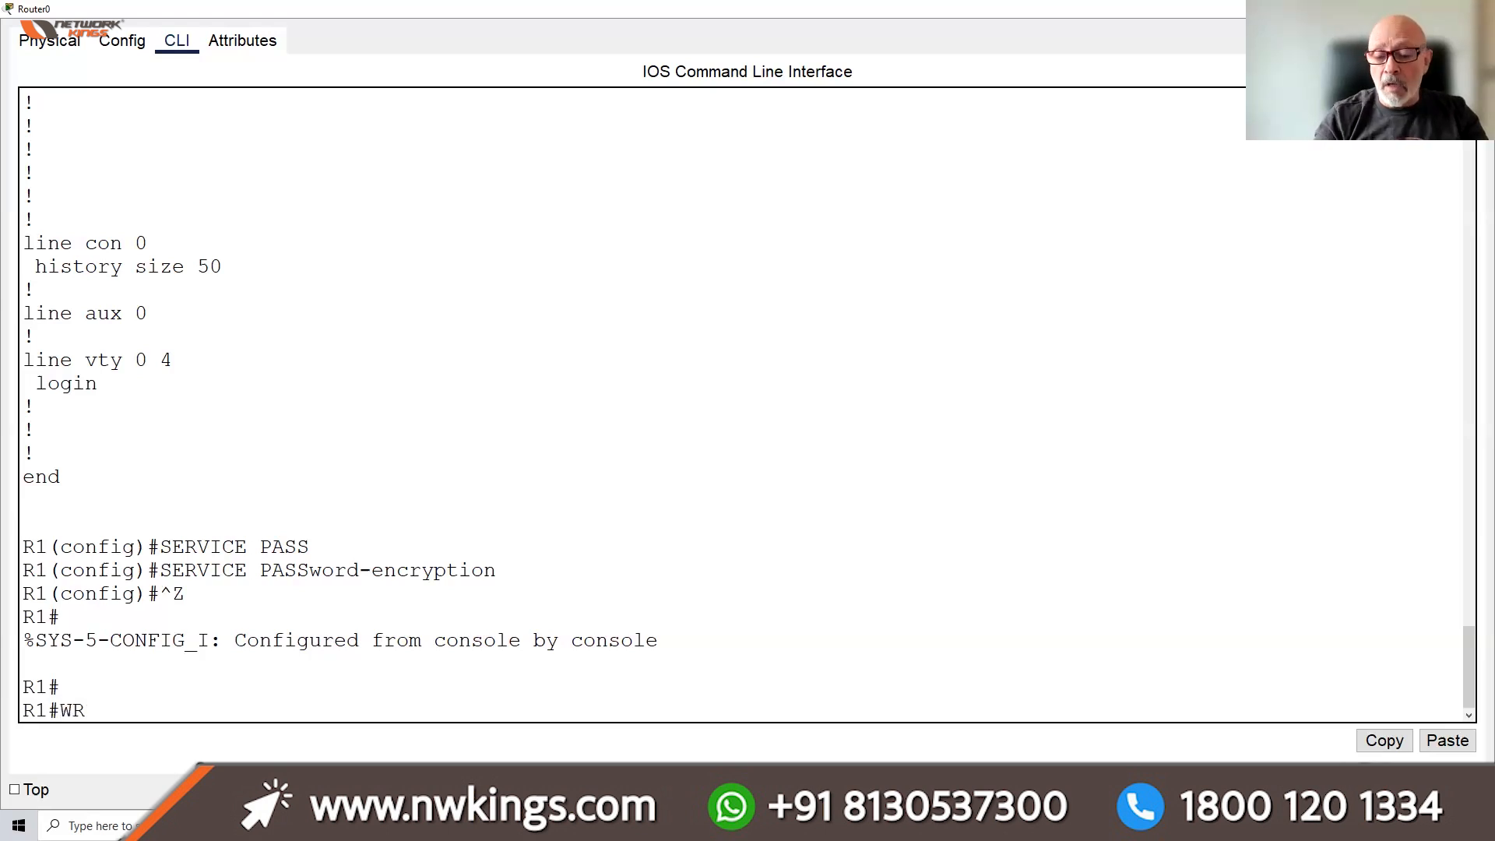
key(Return)
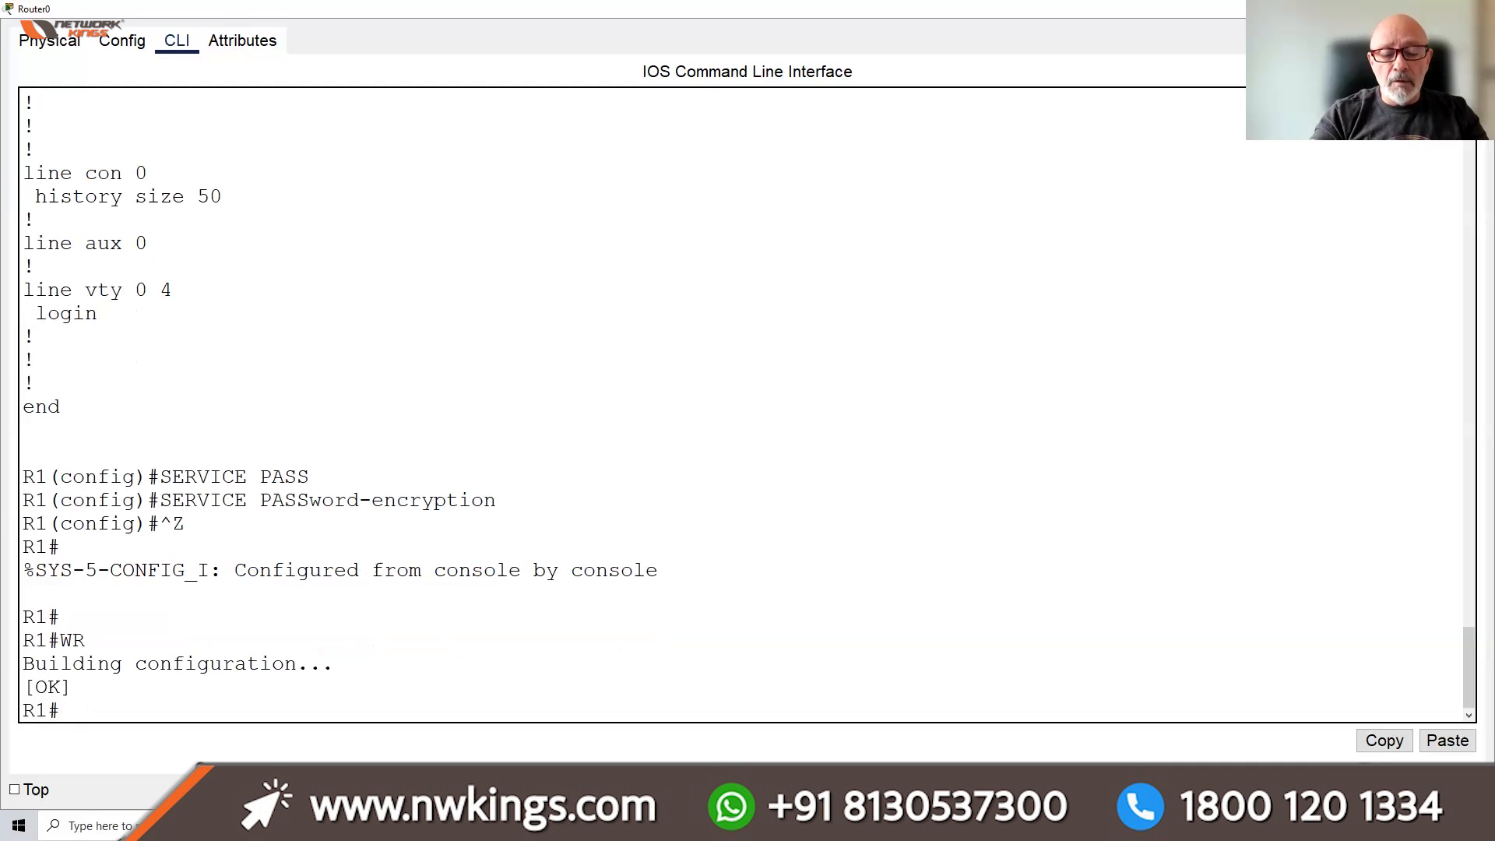
text(SH START)
key(Return)
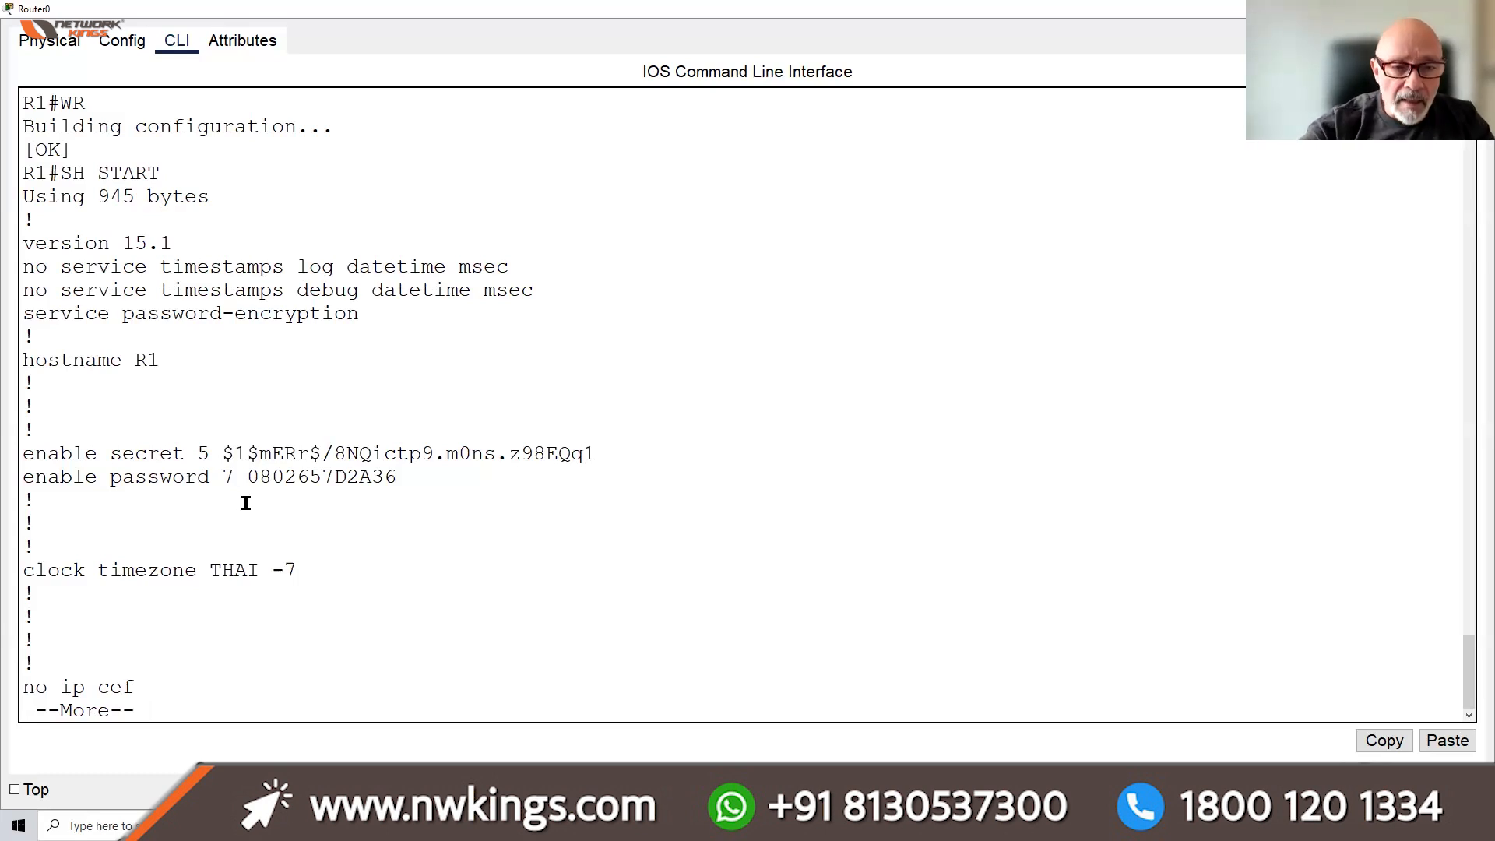
drag(235, 477, 399, 472)
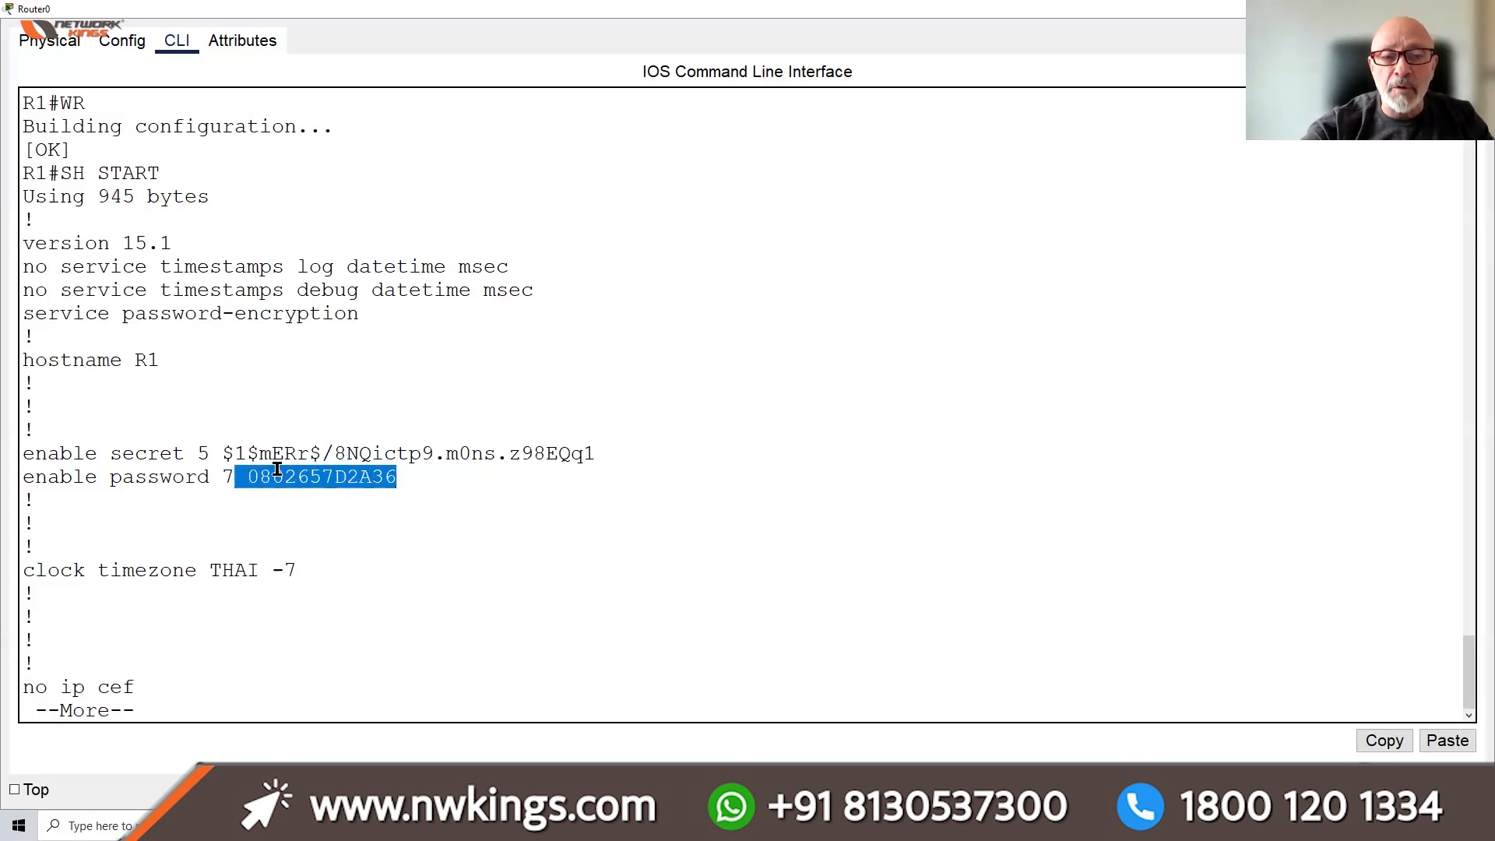
drag(222, 474, 232, 471)
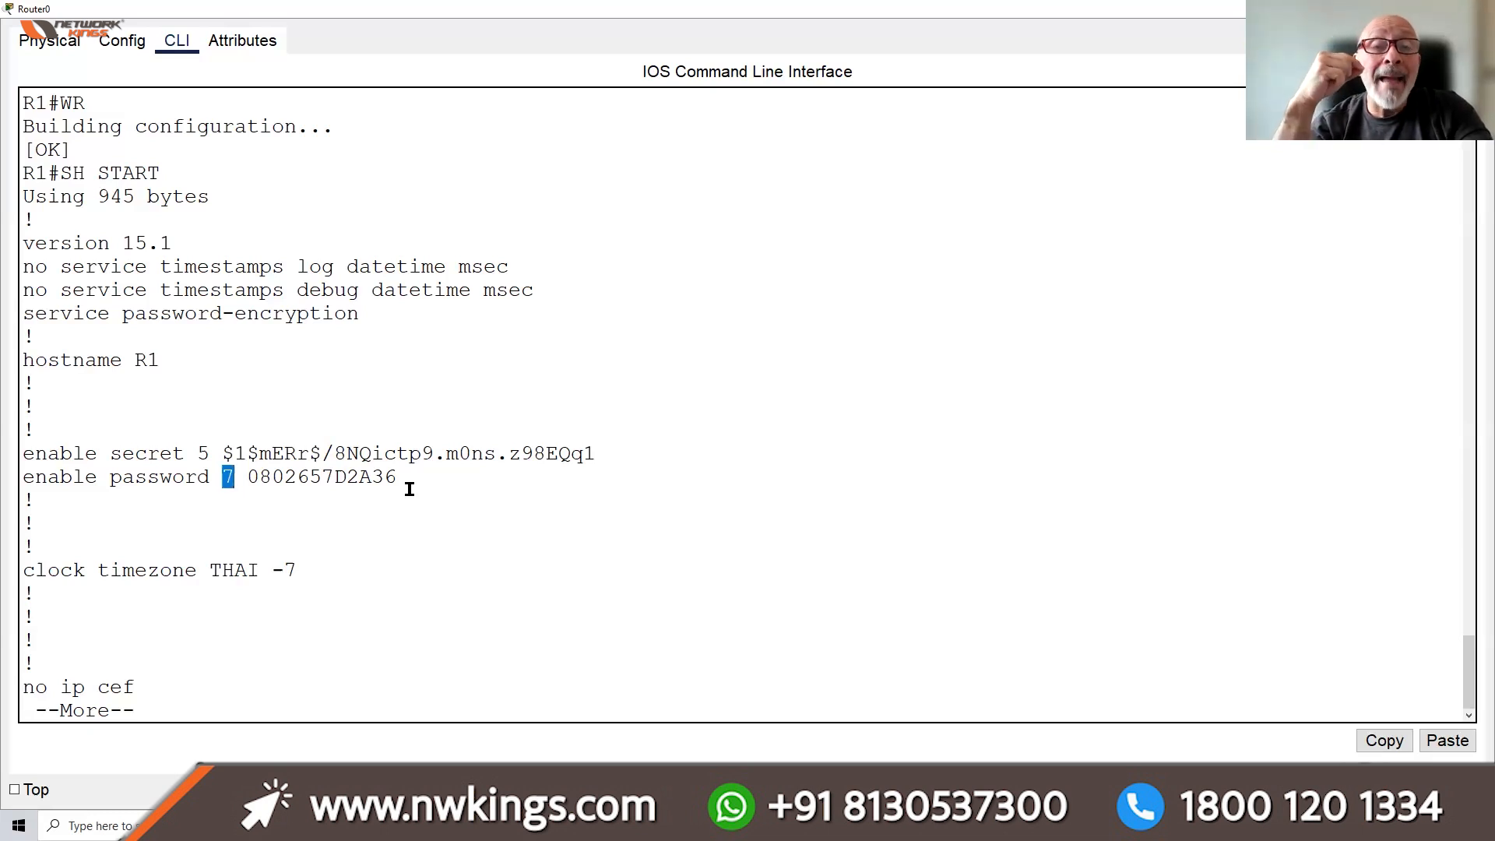
click(162, 680)
key(q)
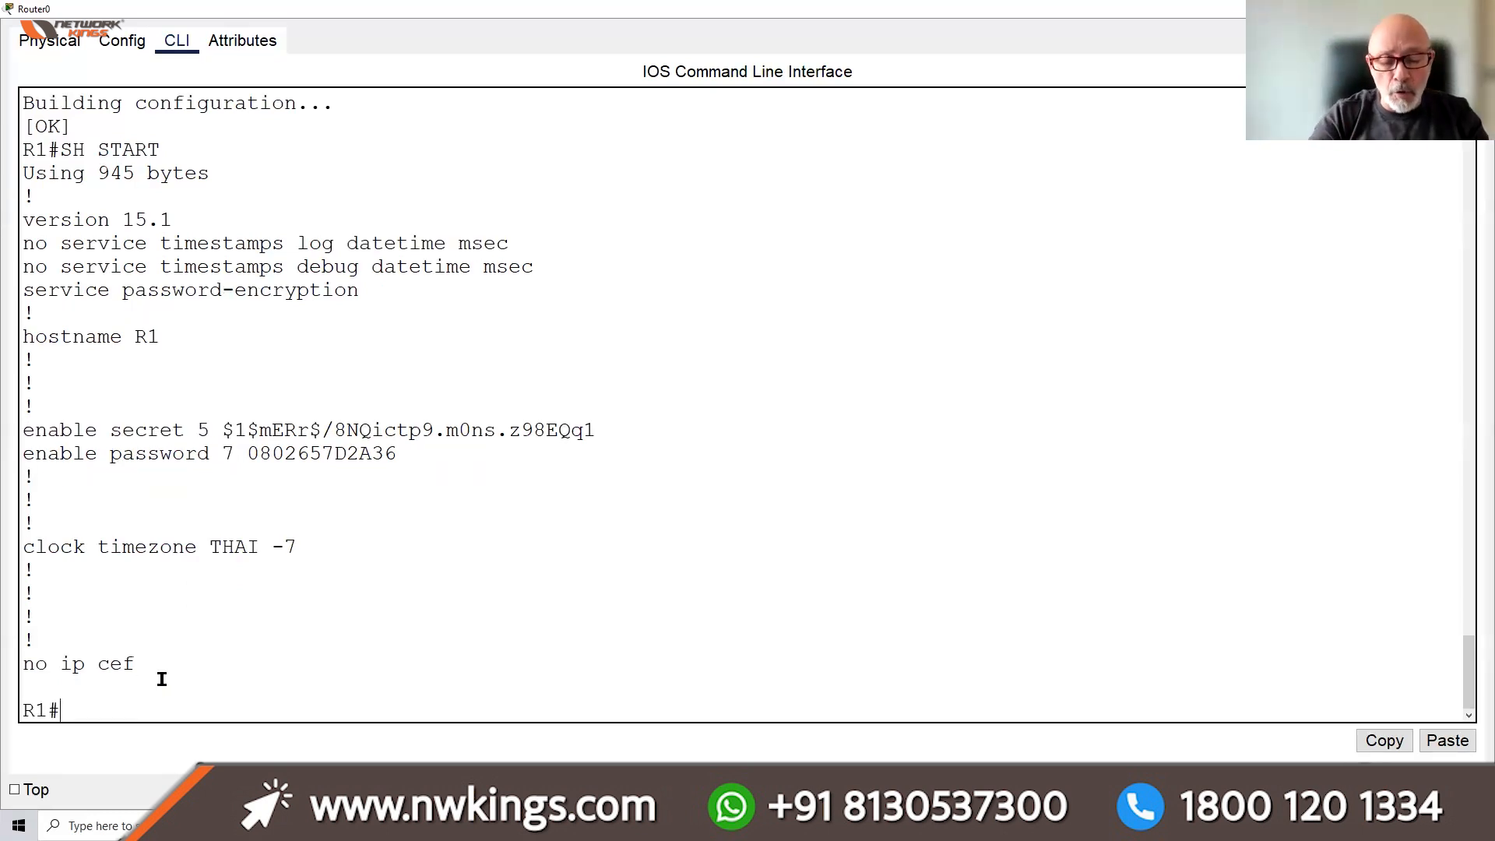
text(CONFIG T)
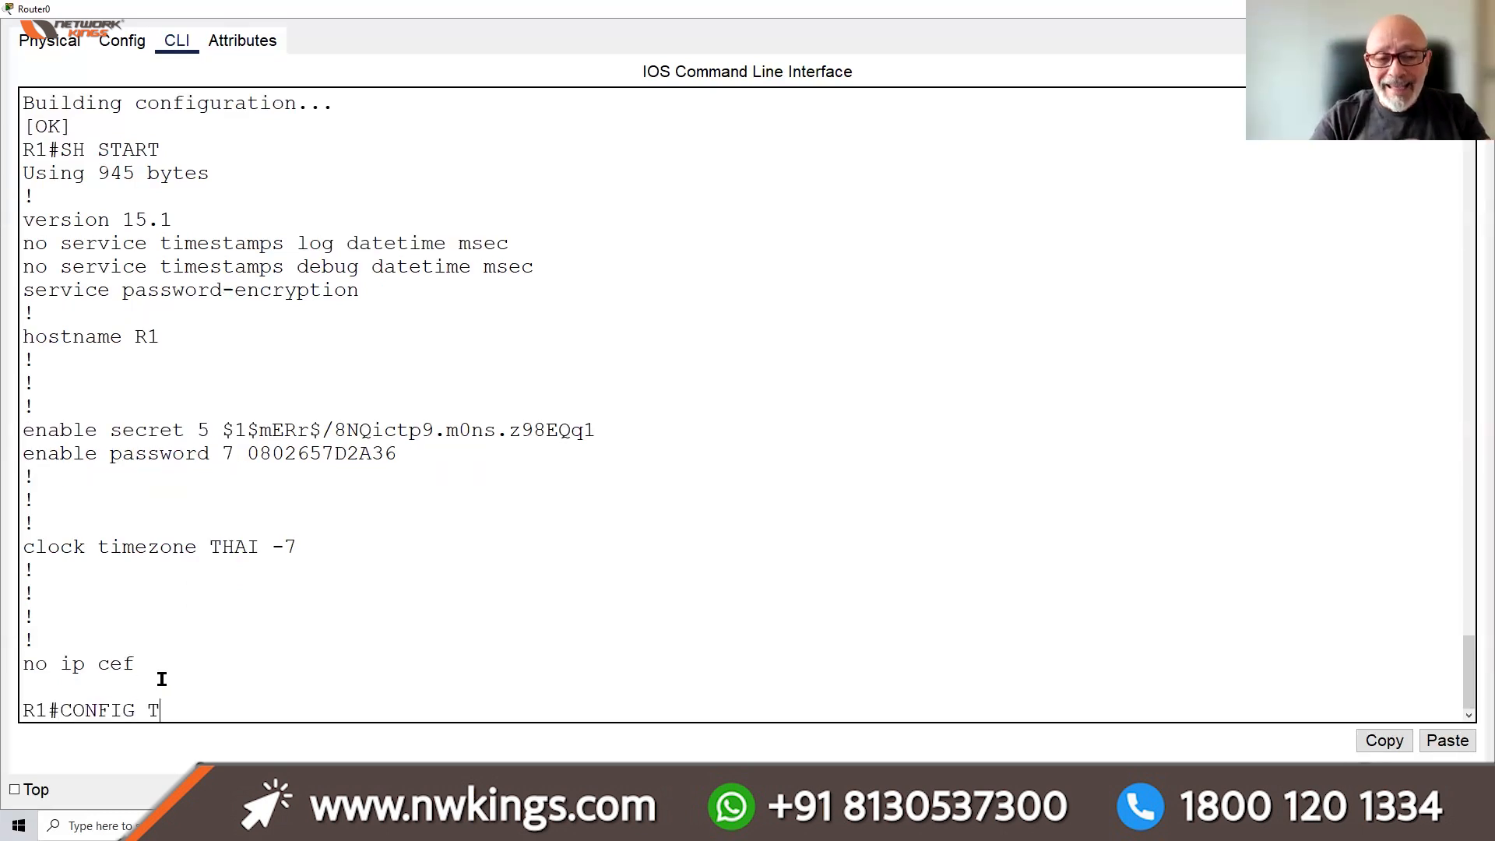
key(Return)
key(Return)
key(Return)
key(Return)
key(Return)
text(EN)
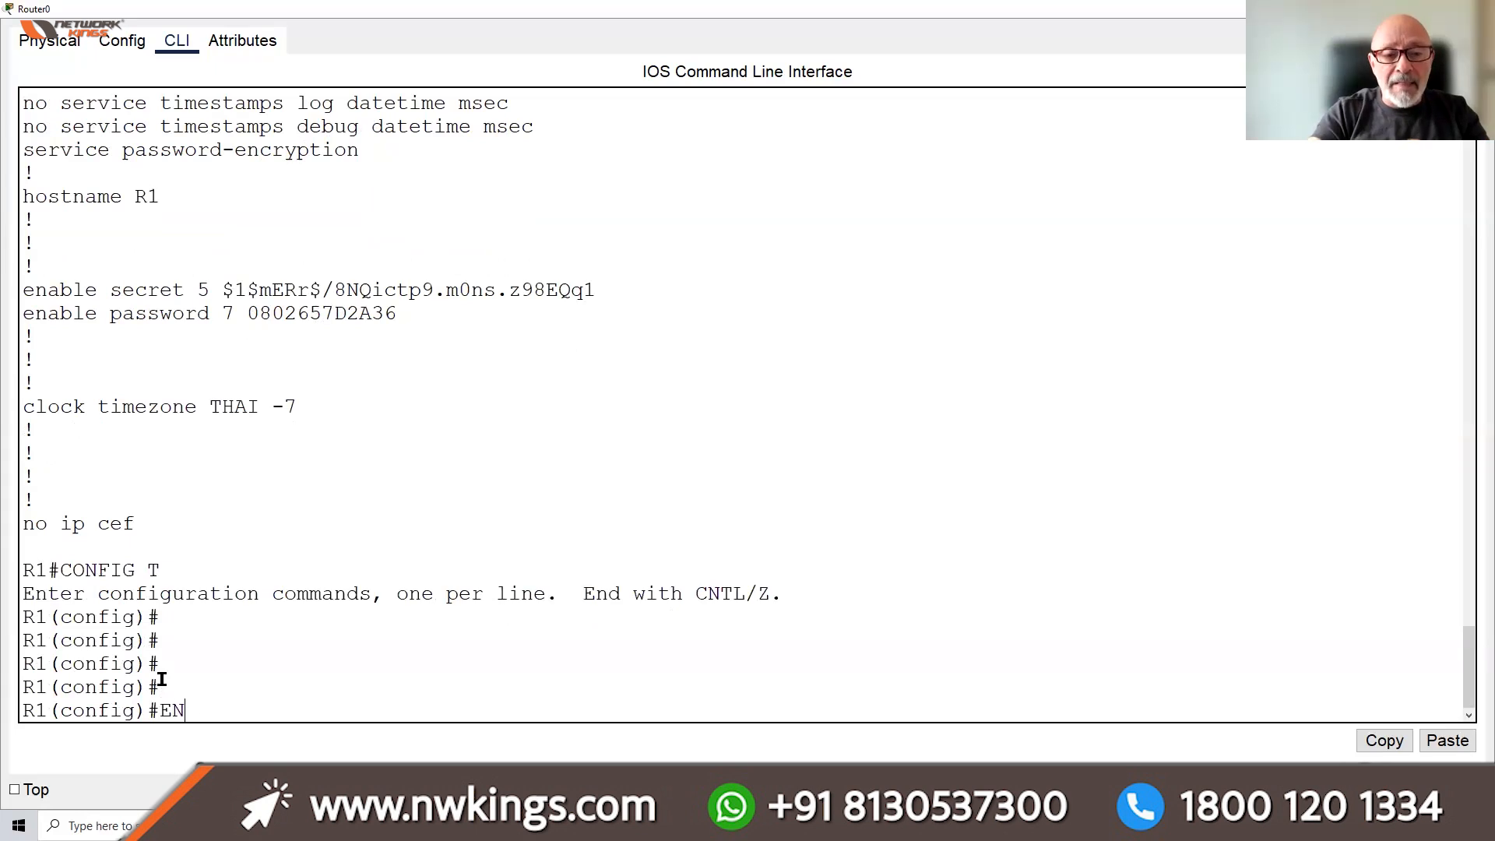
text(ABLE ALOG)
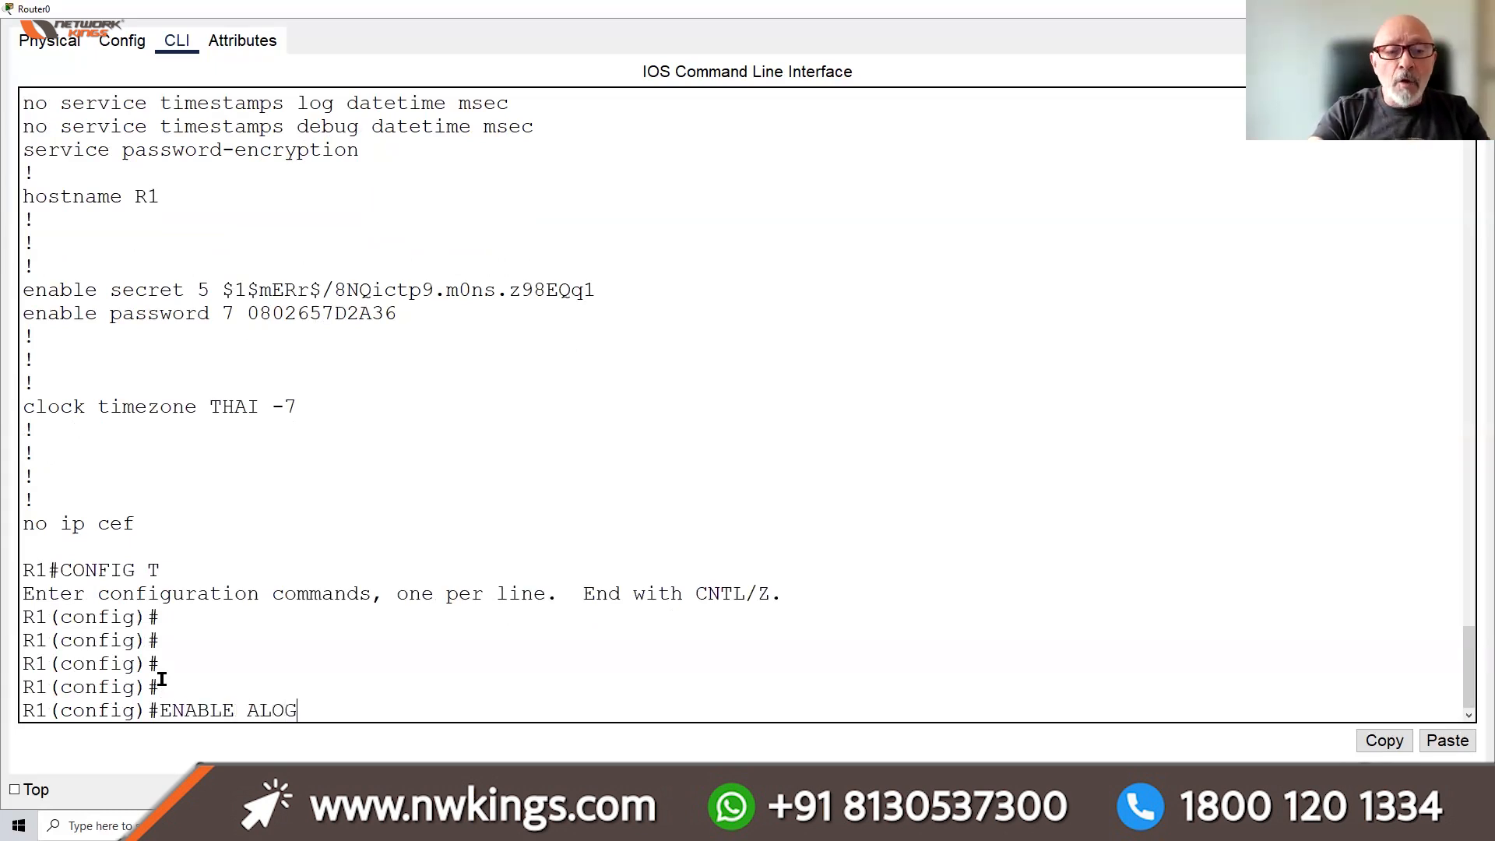
key(BackSpace)
key(BackSpace)
text(GO)
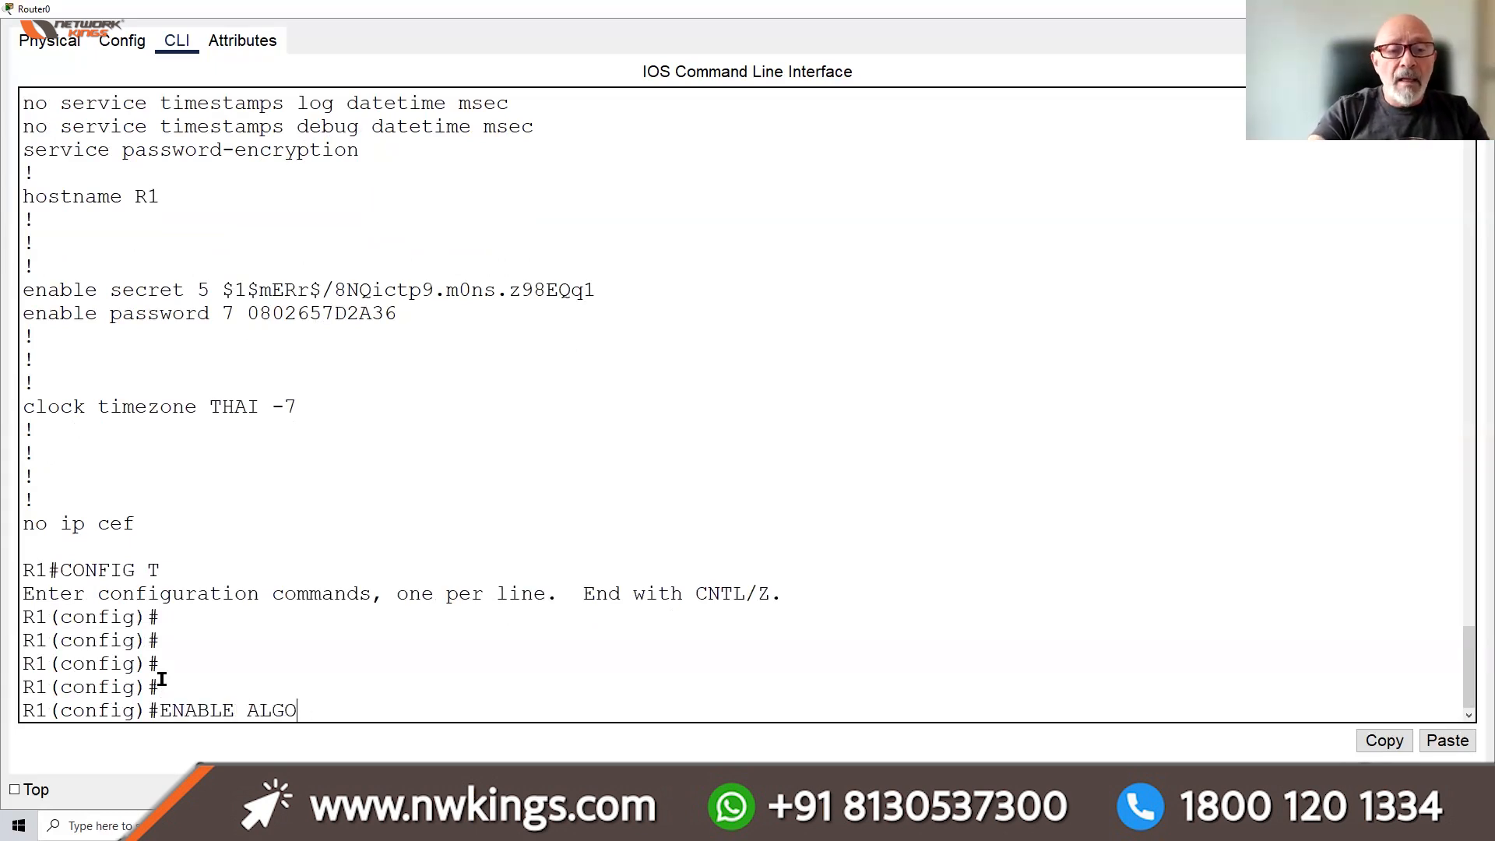
text(RIT)
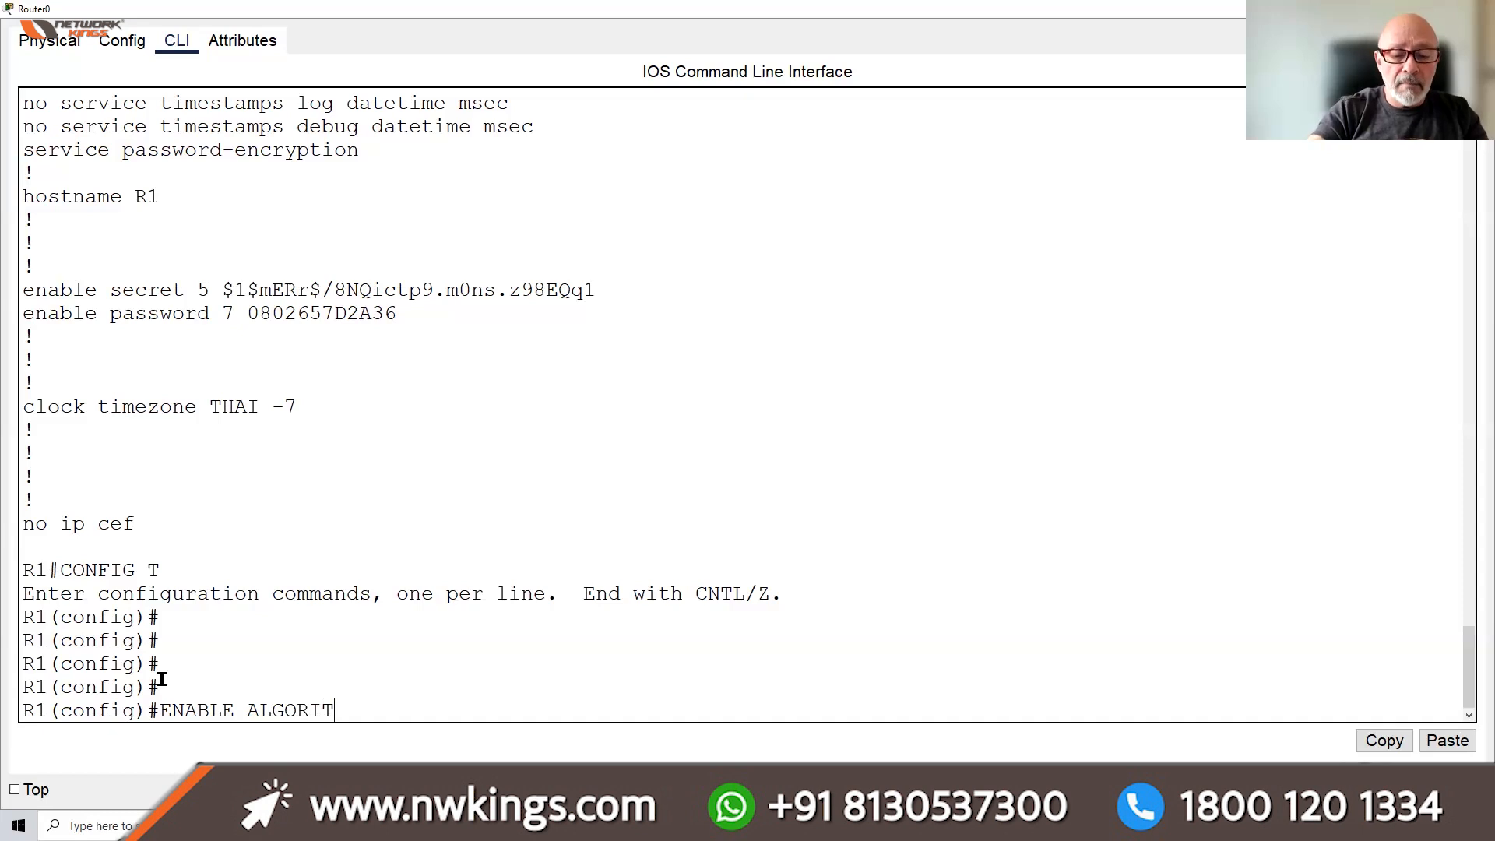
text(HM-TYPE)
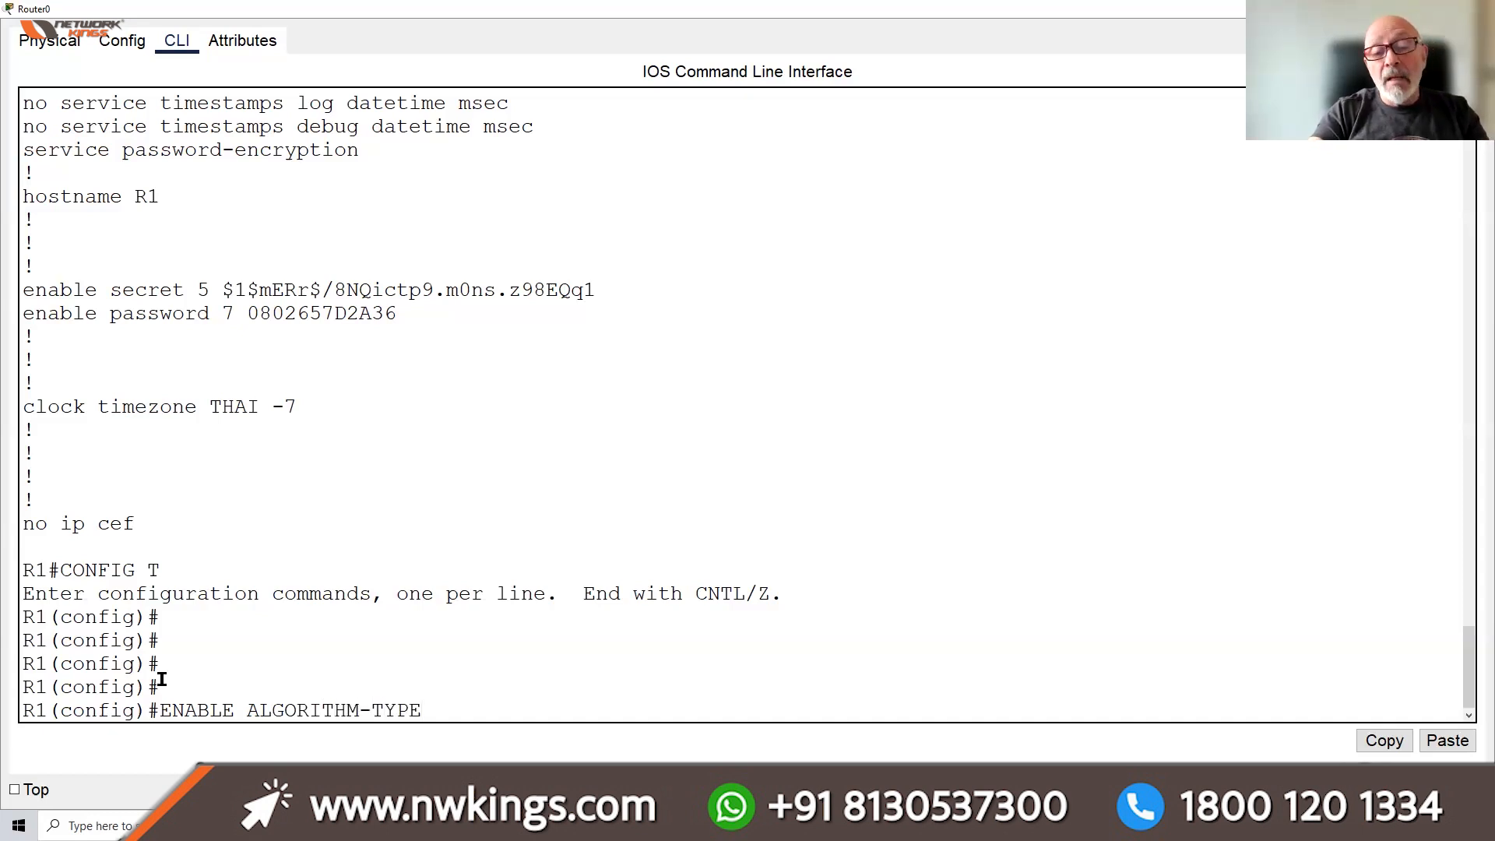
text( S)
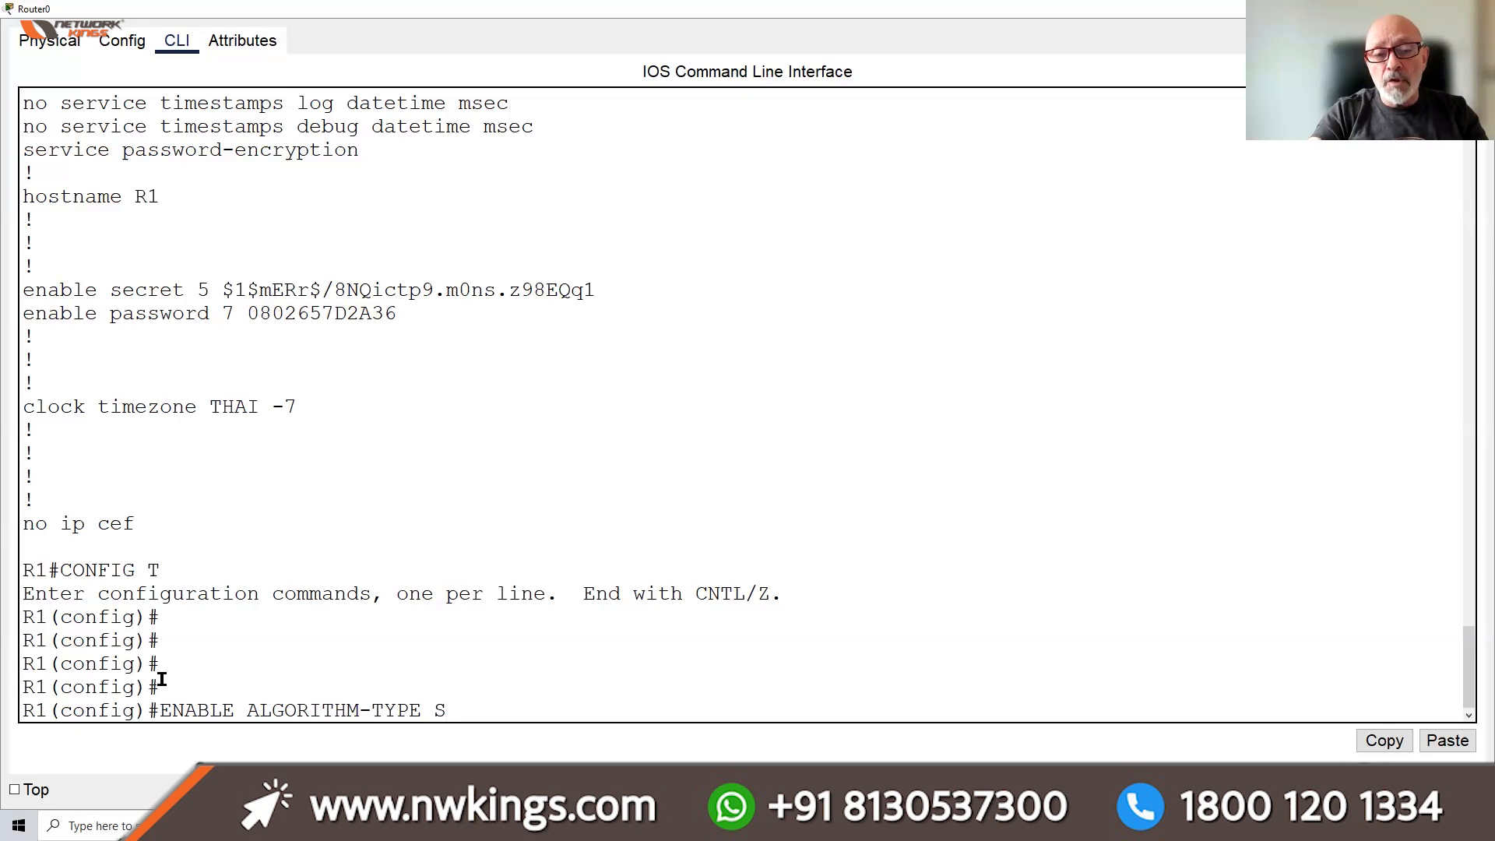
text(CRYPT S)
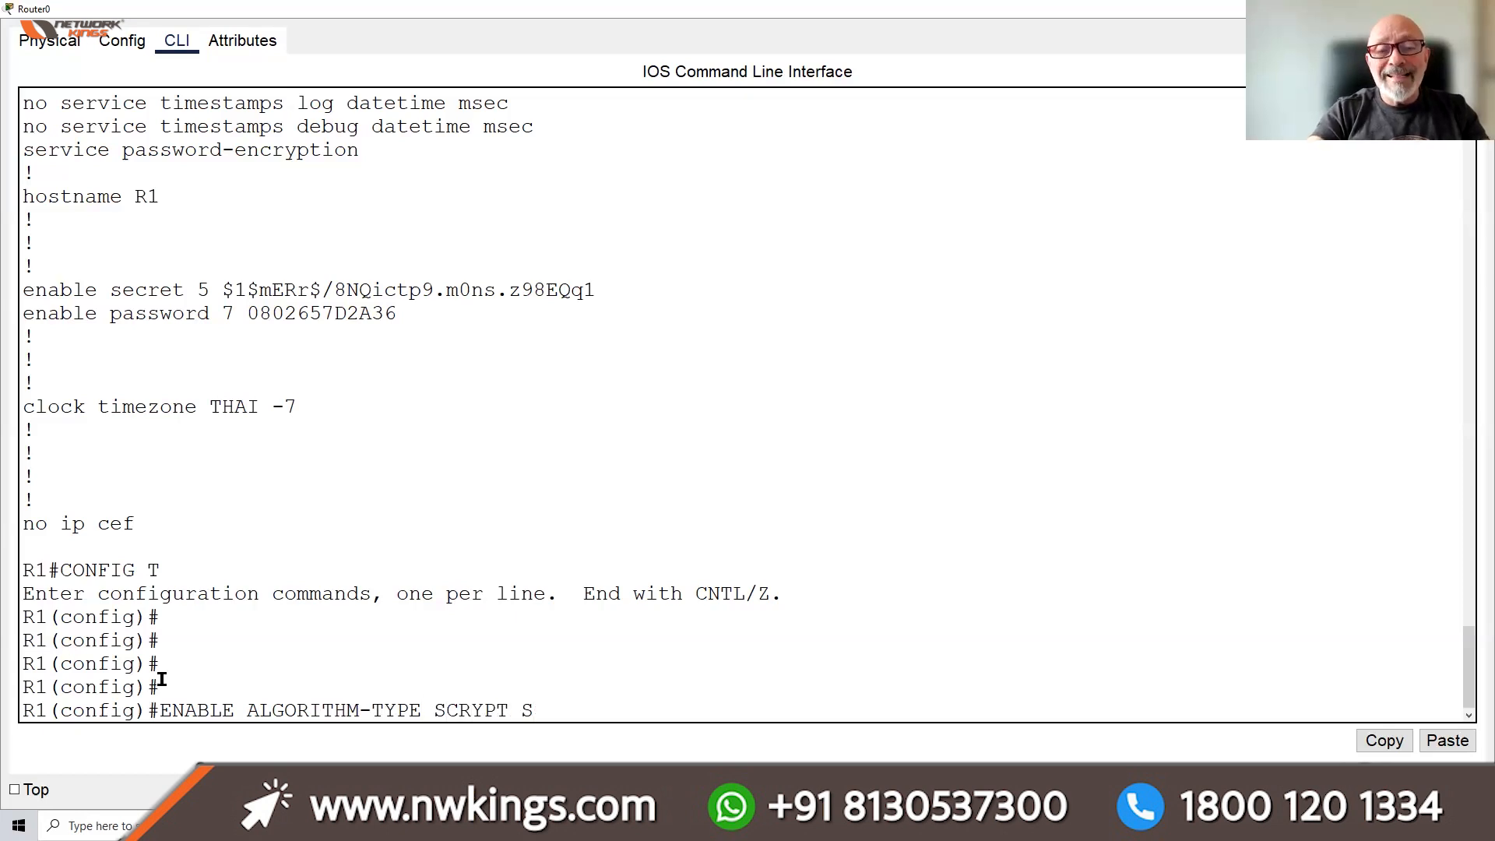
text(ECRET CISCO)
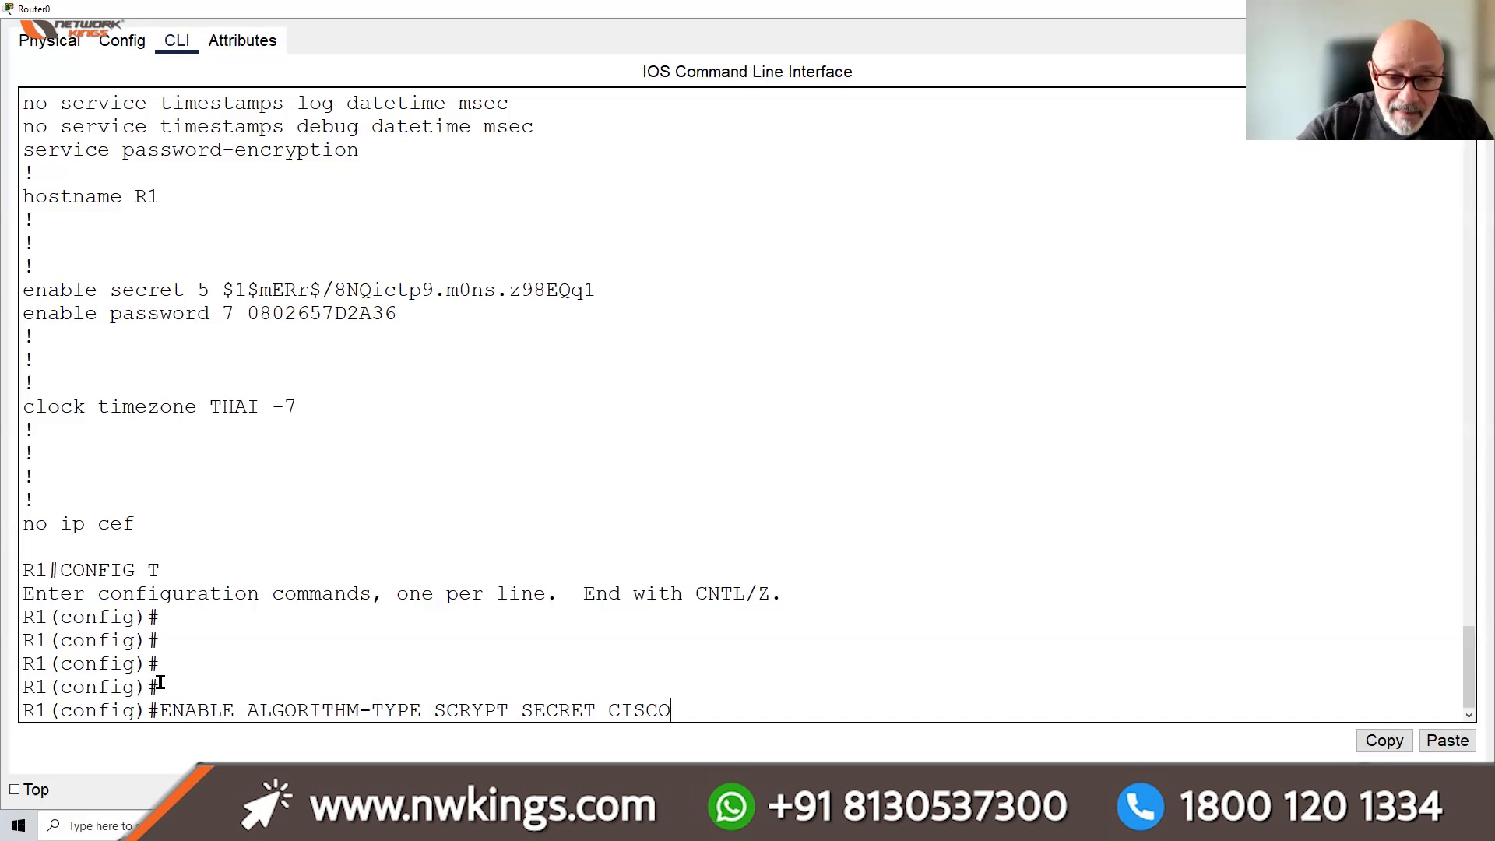
drag(509, 705, 422, 707)
click(712, 707)
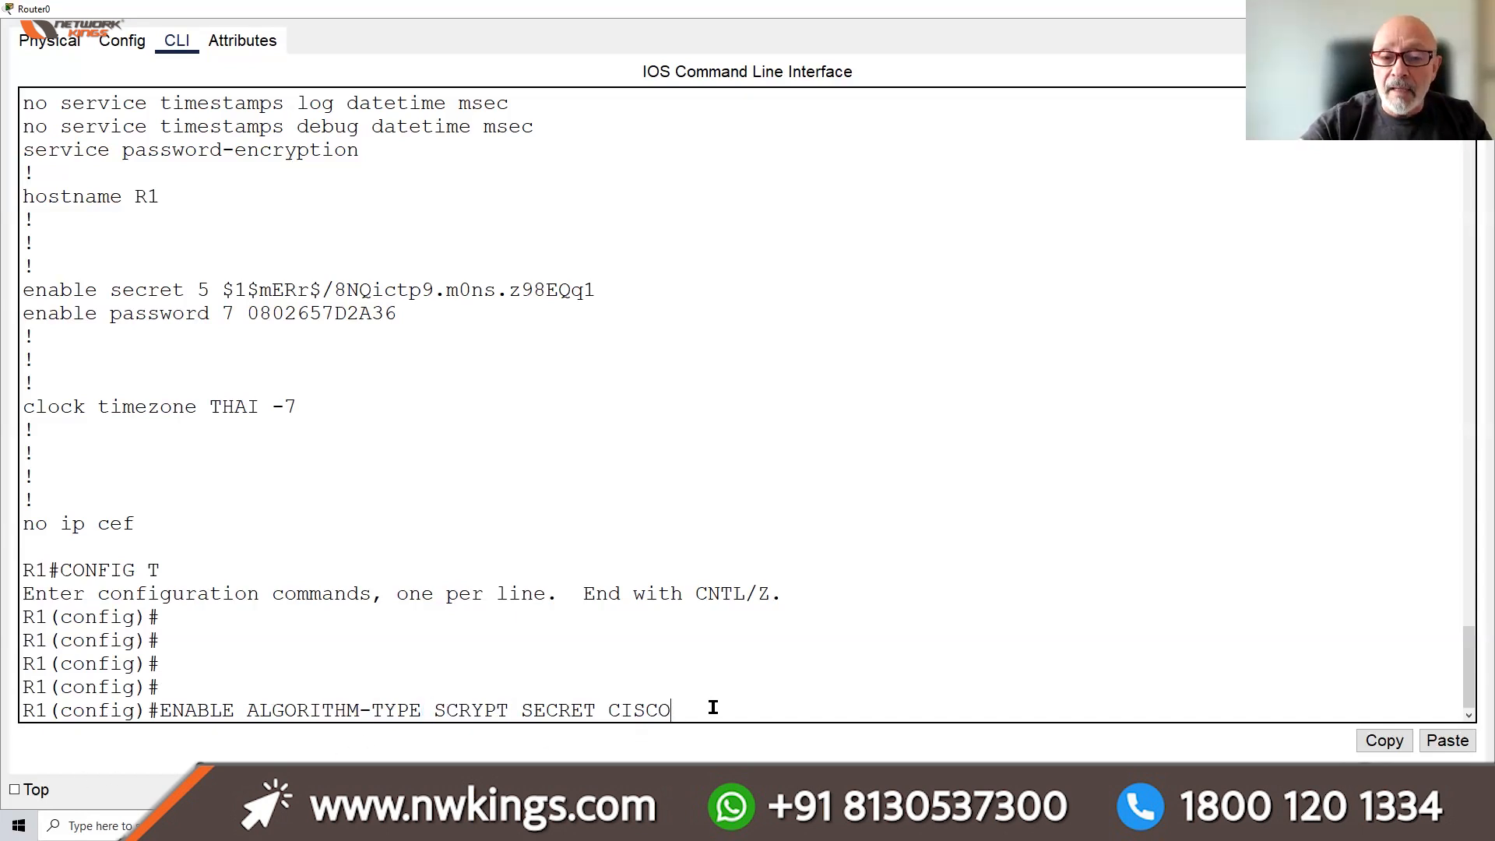
key(BackSpace)
key(BackSpace)
key(BackSpace)
key(BackSpace)
key(BackSpace)
key(BackSpace)
key(BackSpace)
key(BackSpace)
key(BackSpace)
key(BackSpace)
key(BackSpace)
key(BackSpace)
key(BackSpace)
key(BackSpace)
key(BackSpace)
key(BackSpace)
key(BackSpace)
key(BackSpace)
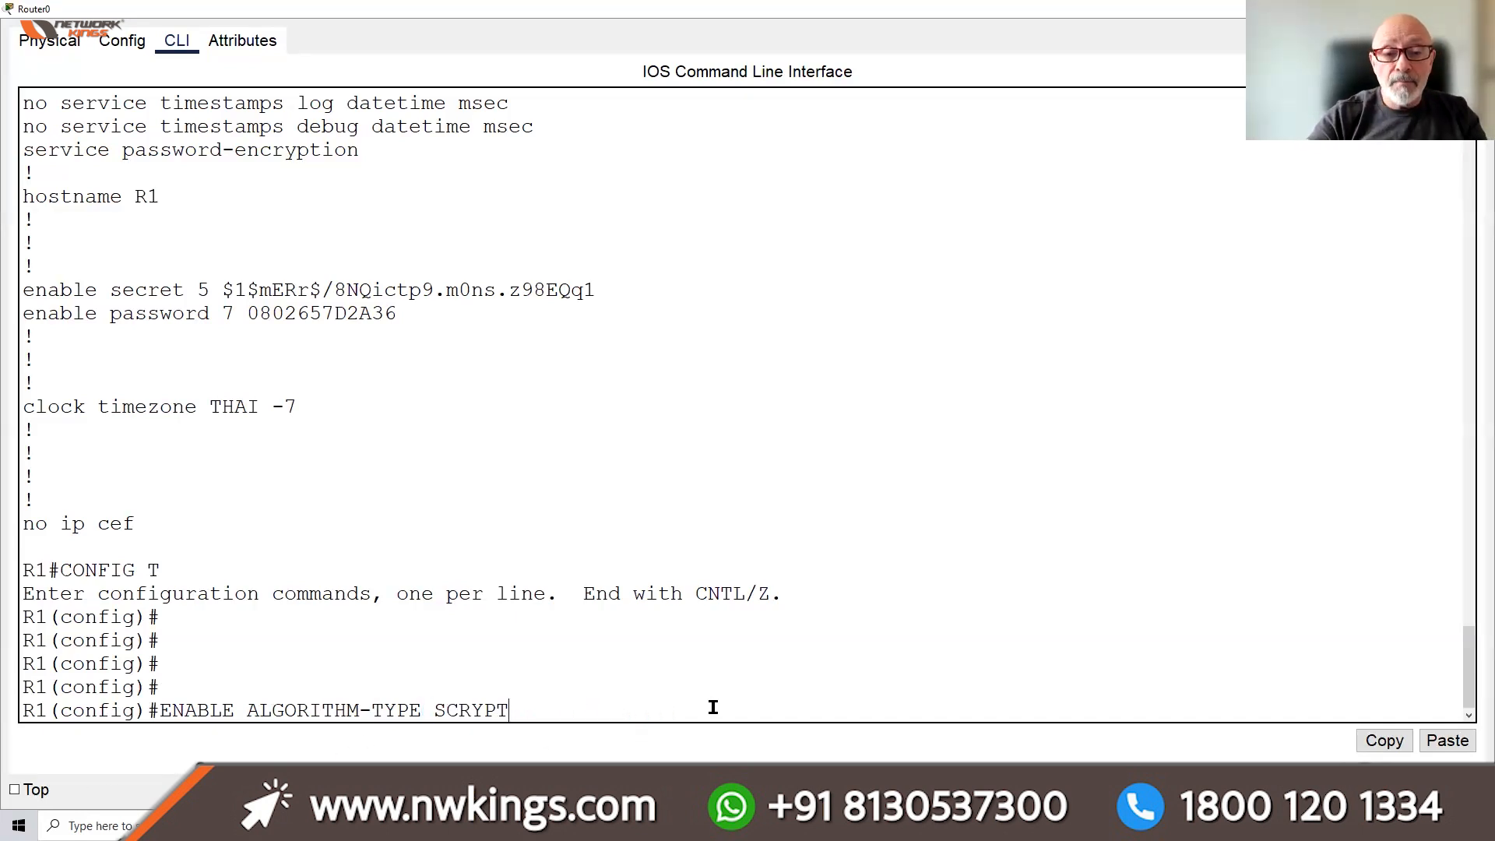
text(S)
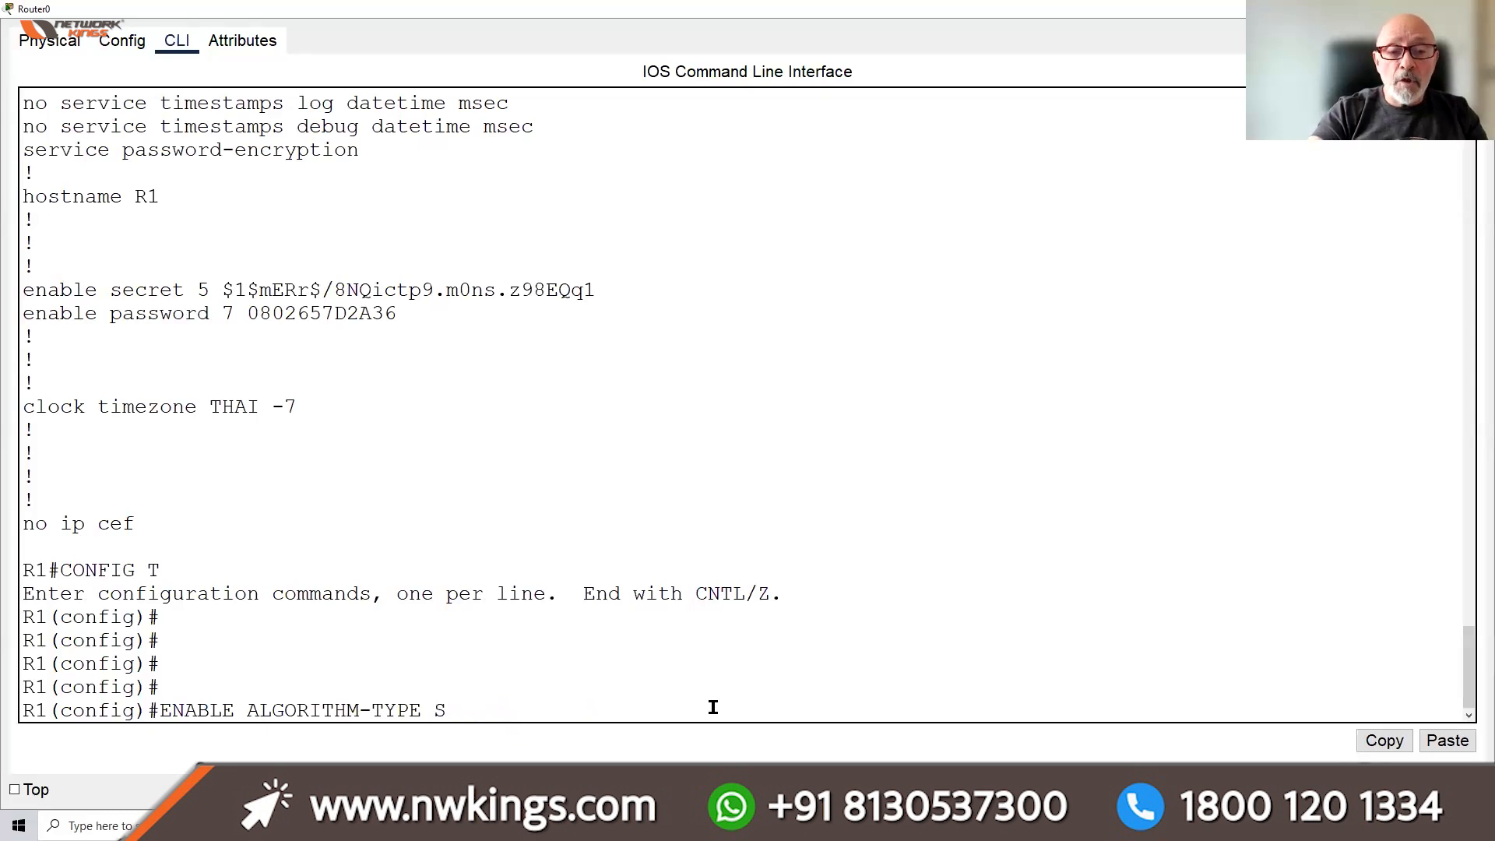
text(HA25)
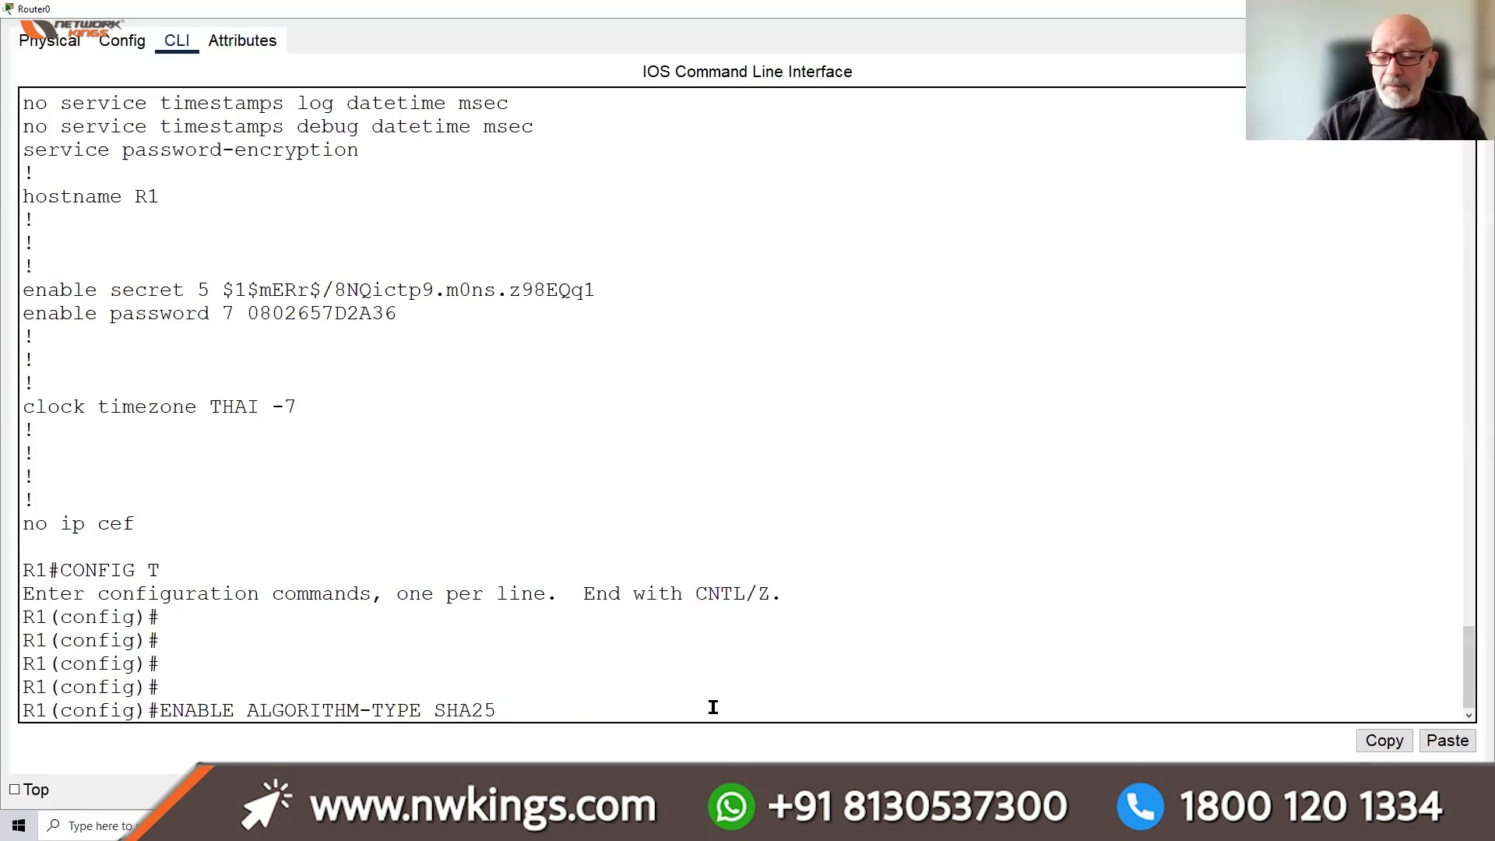
text(6 SECR)
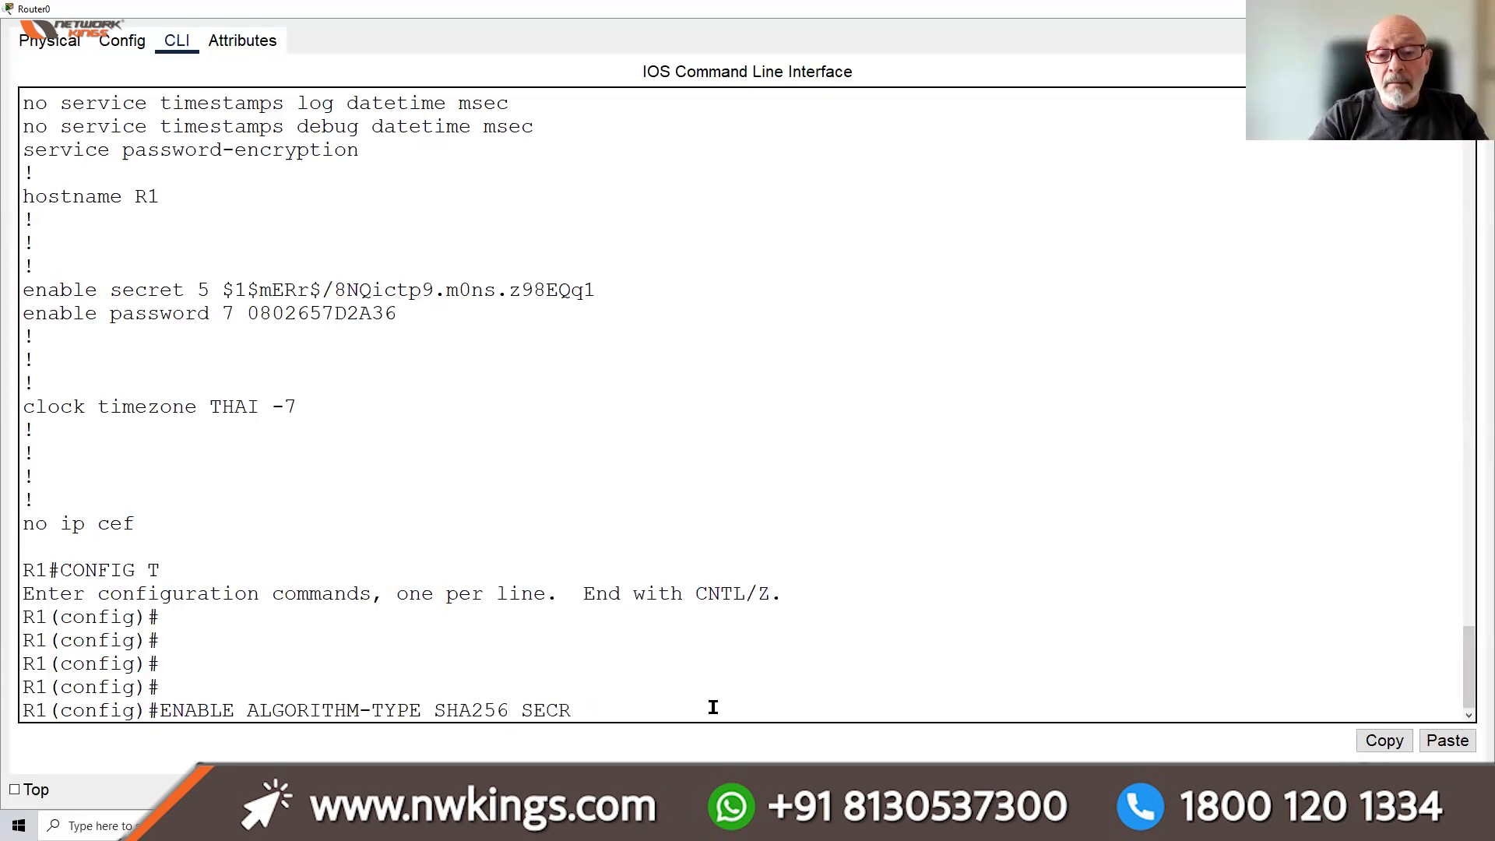
text(ET CISCO)
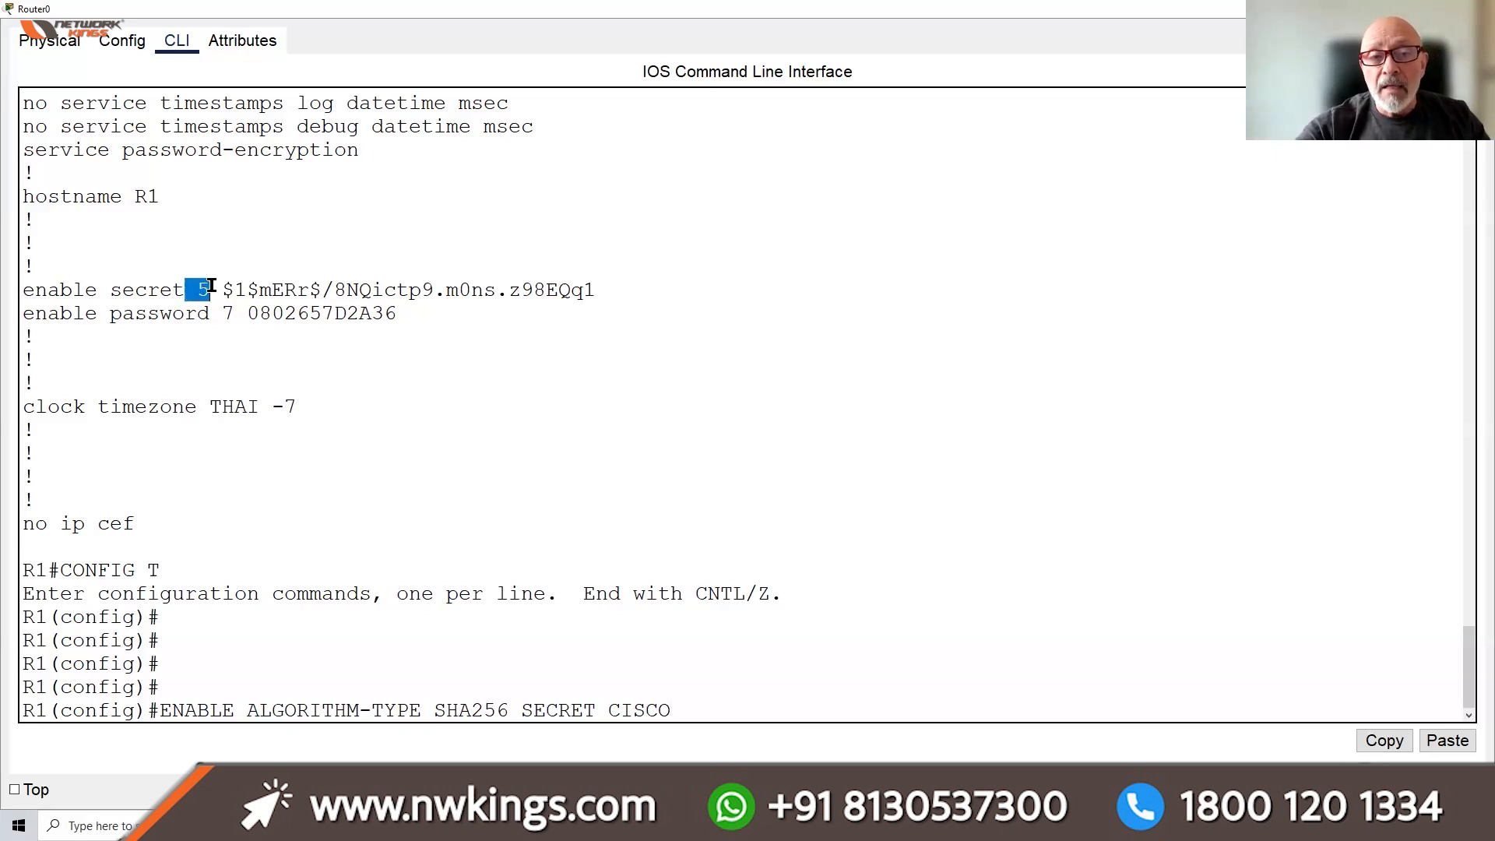
drag(223, 290, 725, 299)
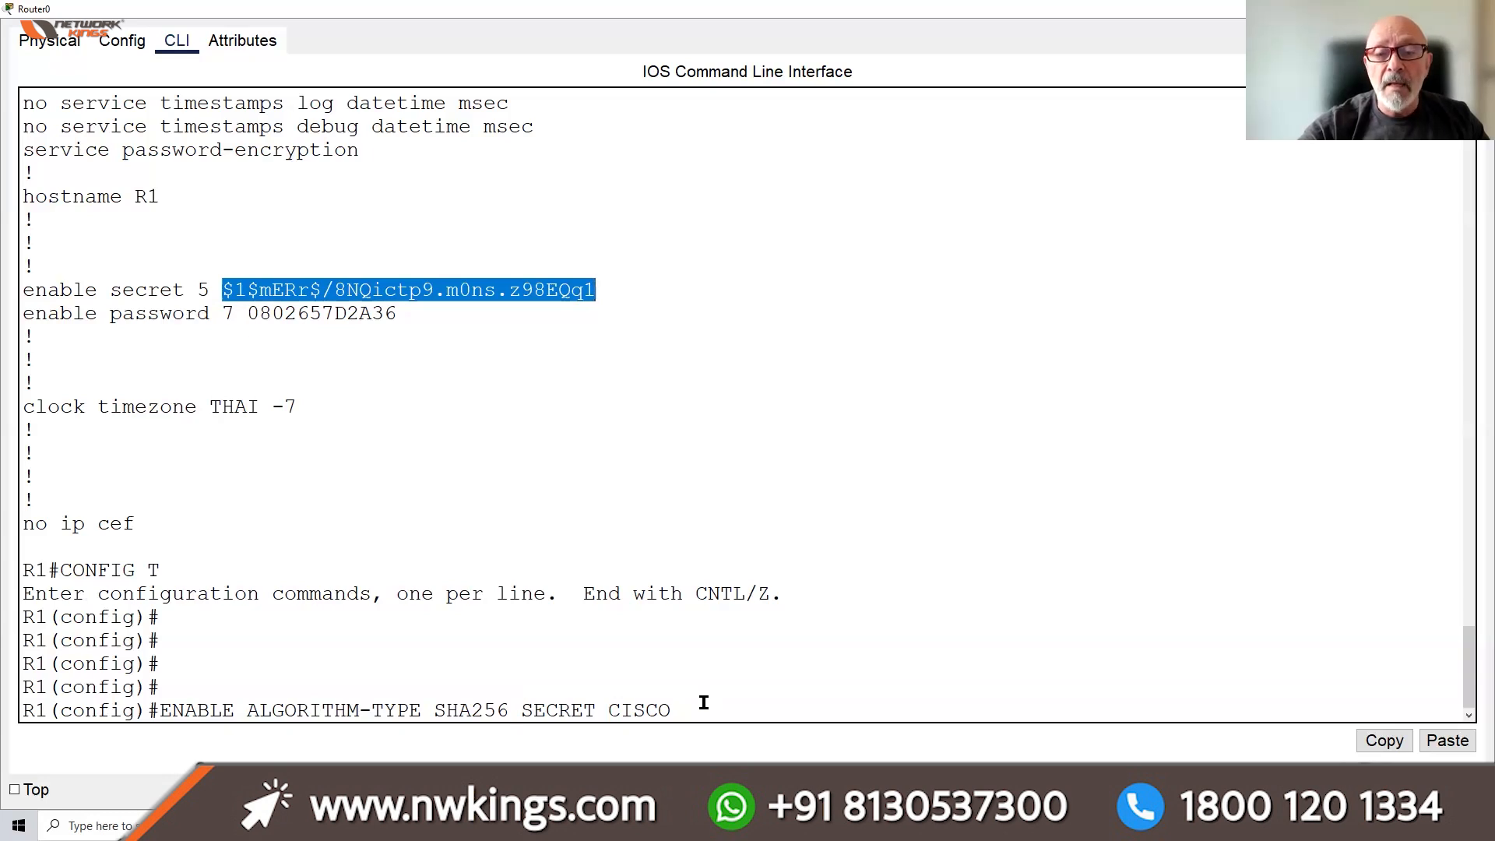
click(668, 710)
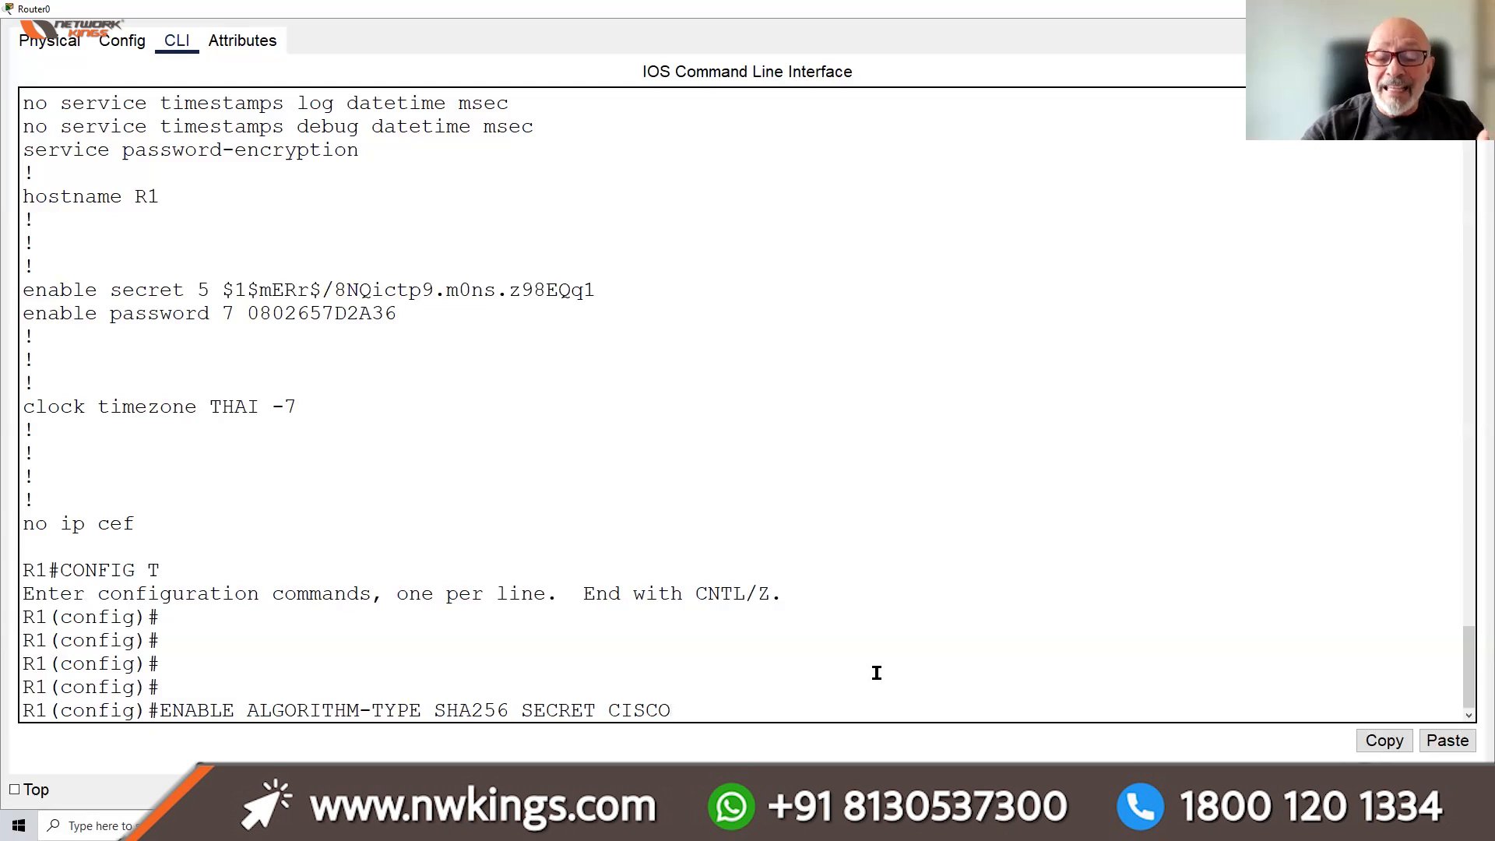
key(BackSpace)
key(BackSpace)
key(BackSpace)
key(BackSpace)
key(BackSpace)
key(BackSpace)
key(BackSpace)
key(BackSpace)
key(BackSpace)
key(BackSpace)
key(BackSpace)
key(BackSpace)
key(BackSpace)
key(BackSpace)
key(BackSpace)
key(BackSpace)
key(BackSpace)
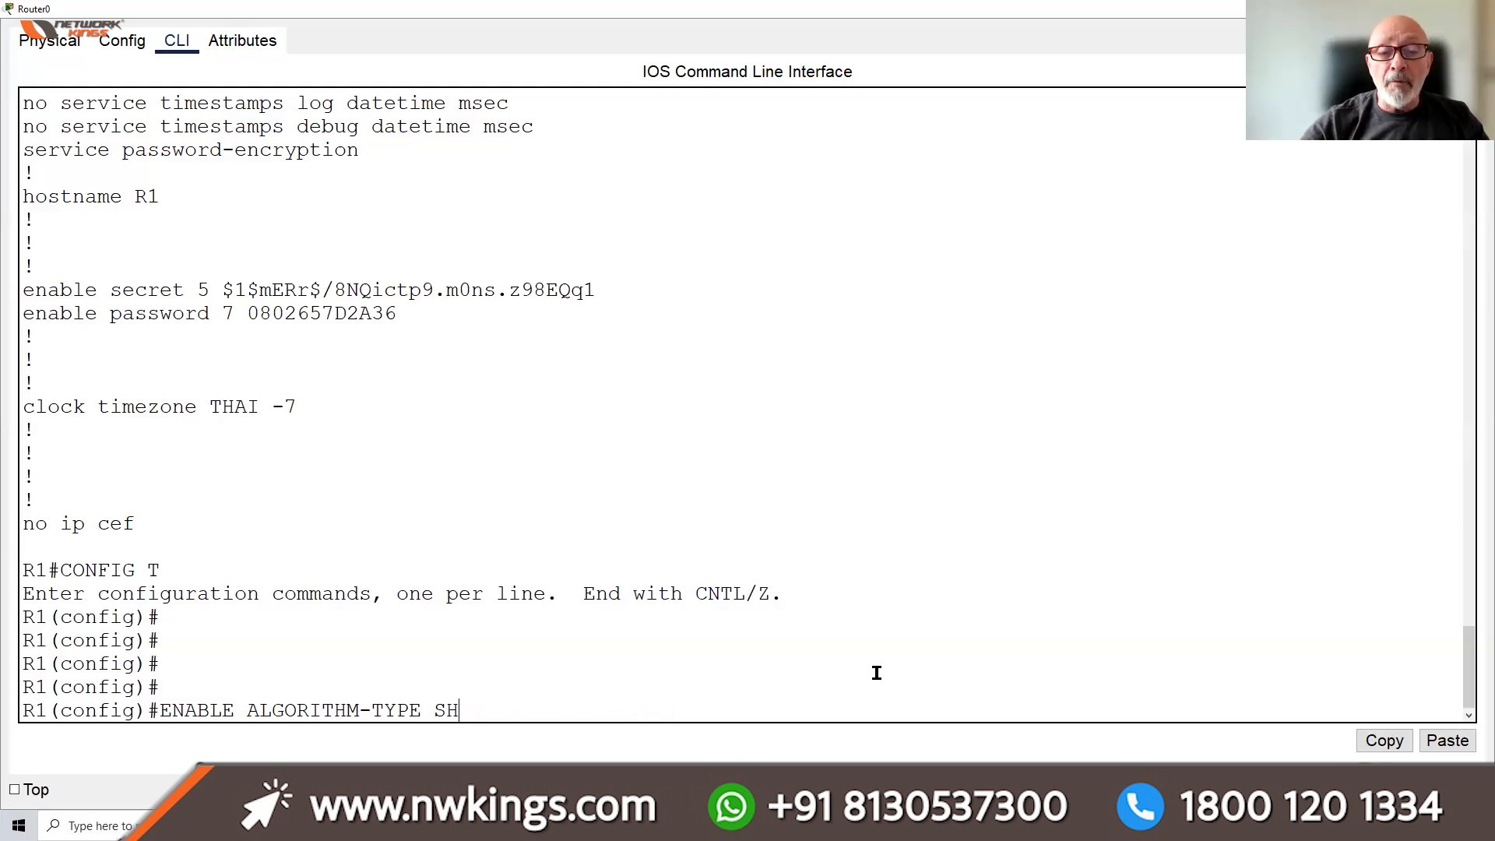
key(BackSpace)
key(BackSpace)
key(BackSpace)
key(BackSpace)
key(BackSpace)
key(BackSpace)
key(BackSpace)
key(BackSpace)
key(BackSpace)
key(BackSpace)
key(BackSpace)
key(BackSpace)
key(BackSpace)
key(BackSpace)
key(BackSpace)
key(BackSpace)
key(BackSpace)
key(BackSpace)
key(BackSpace)
key(BackSpace)
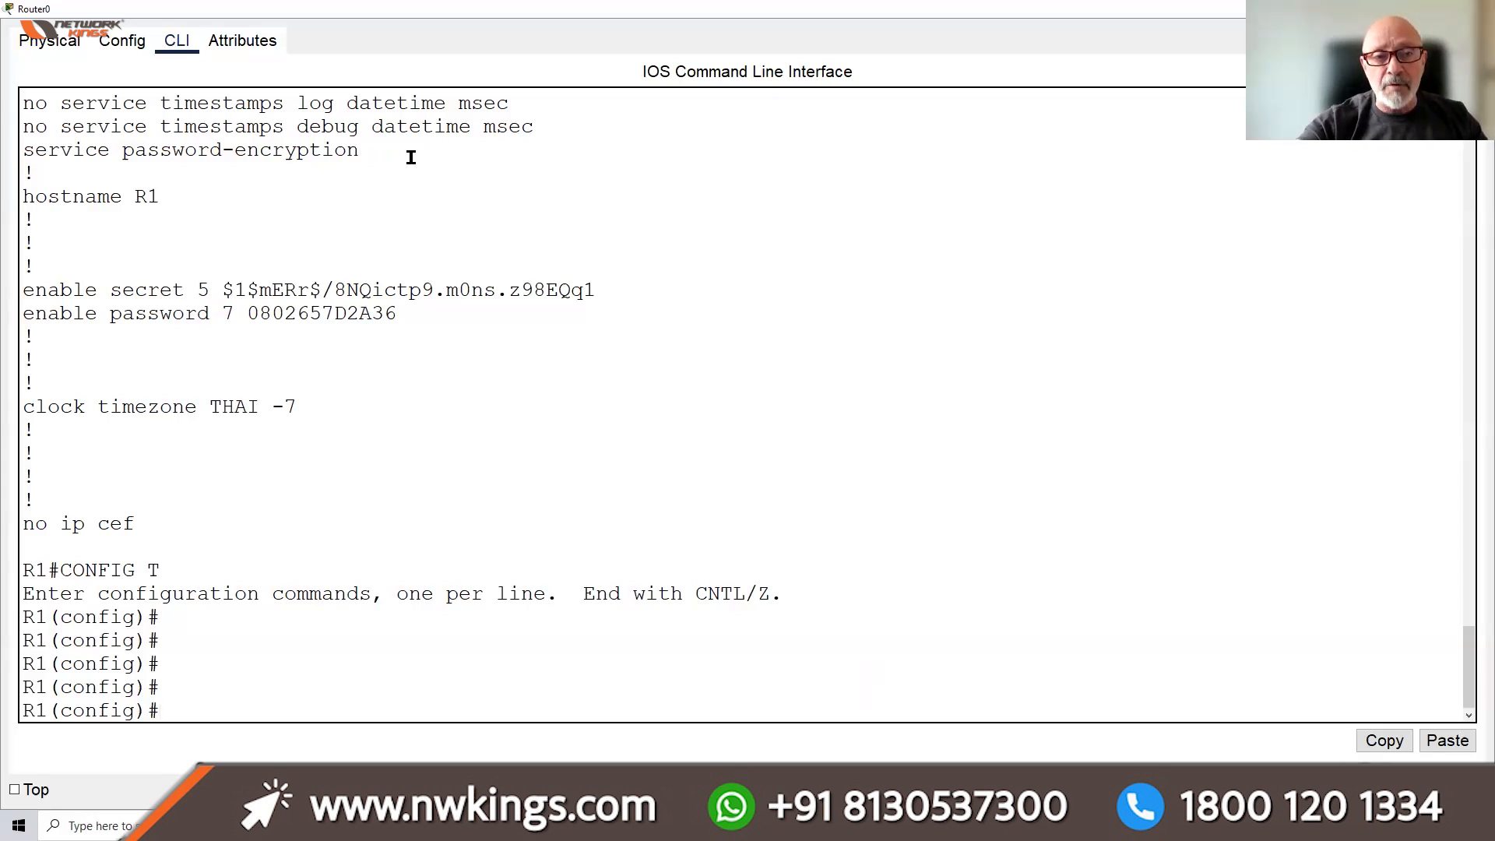
drag(359, 151, 22, 149)
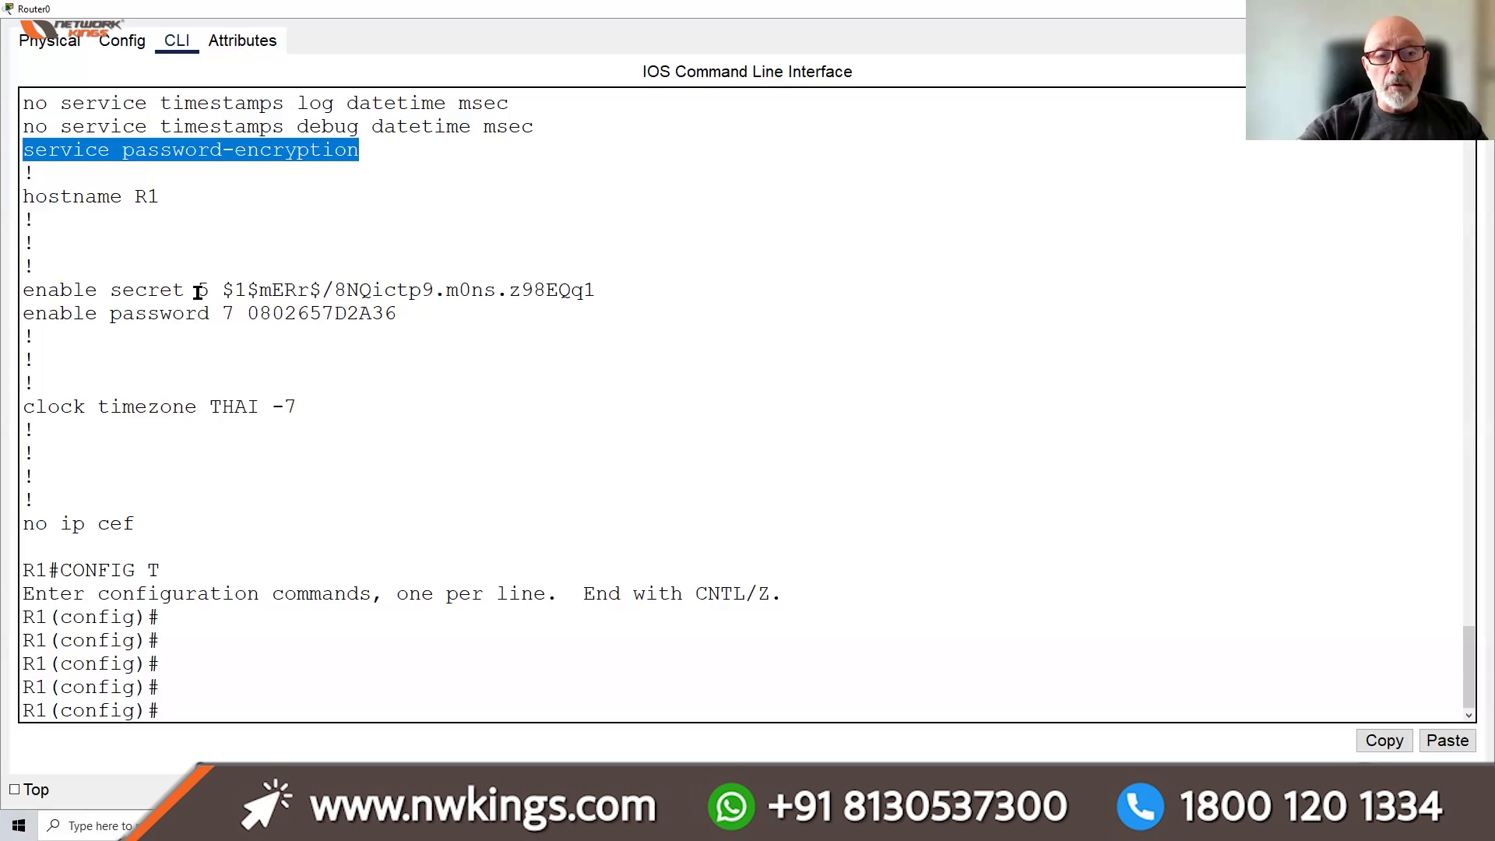
click(310, 310)
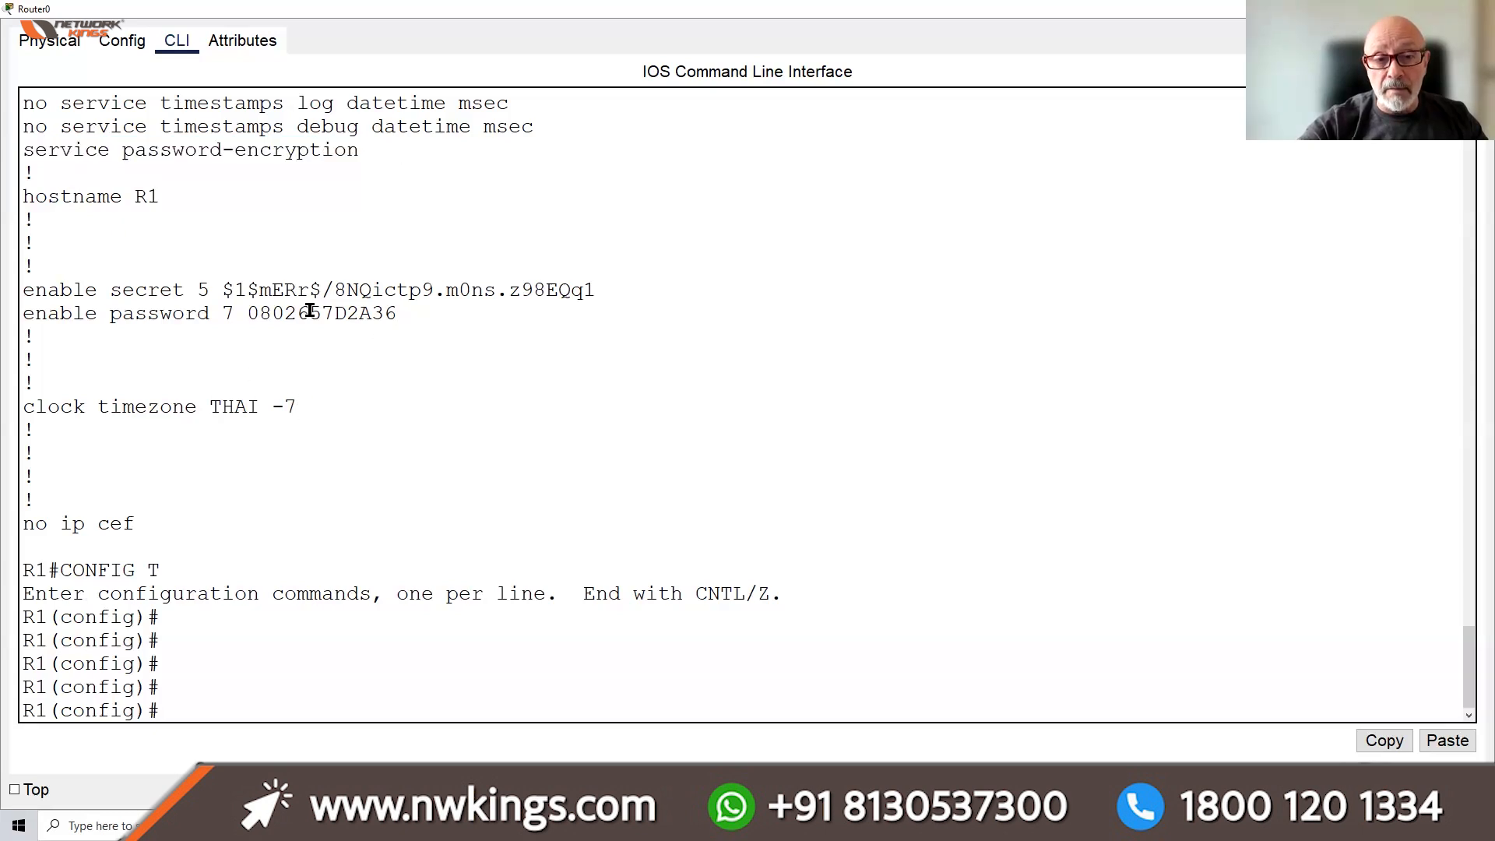
double_click(310, 310)
click(257, 690)
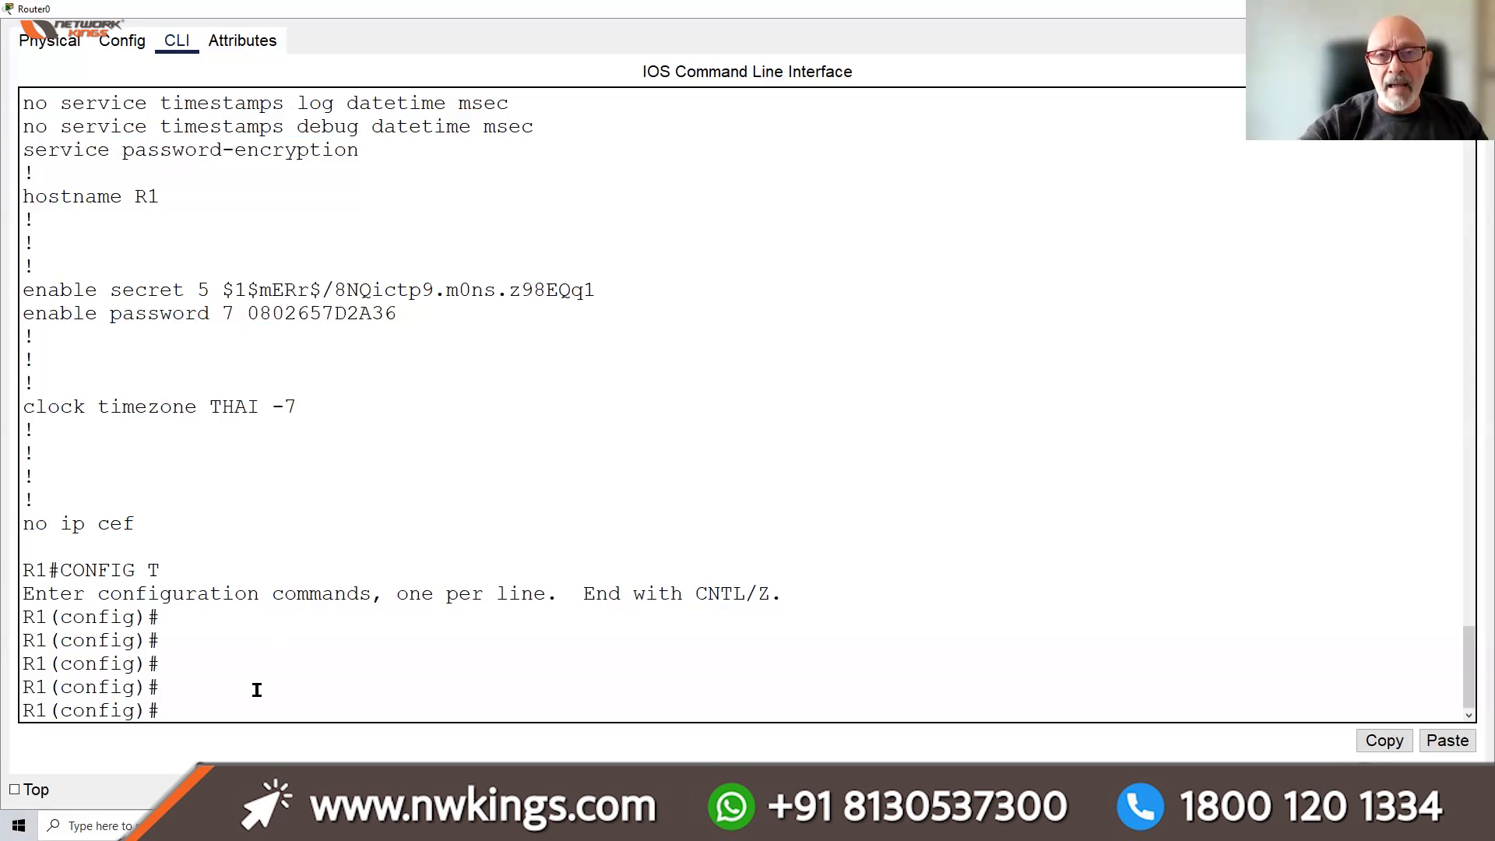
drag(359, 149, 25, 149)
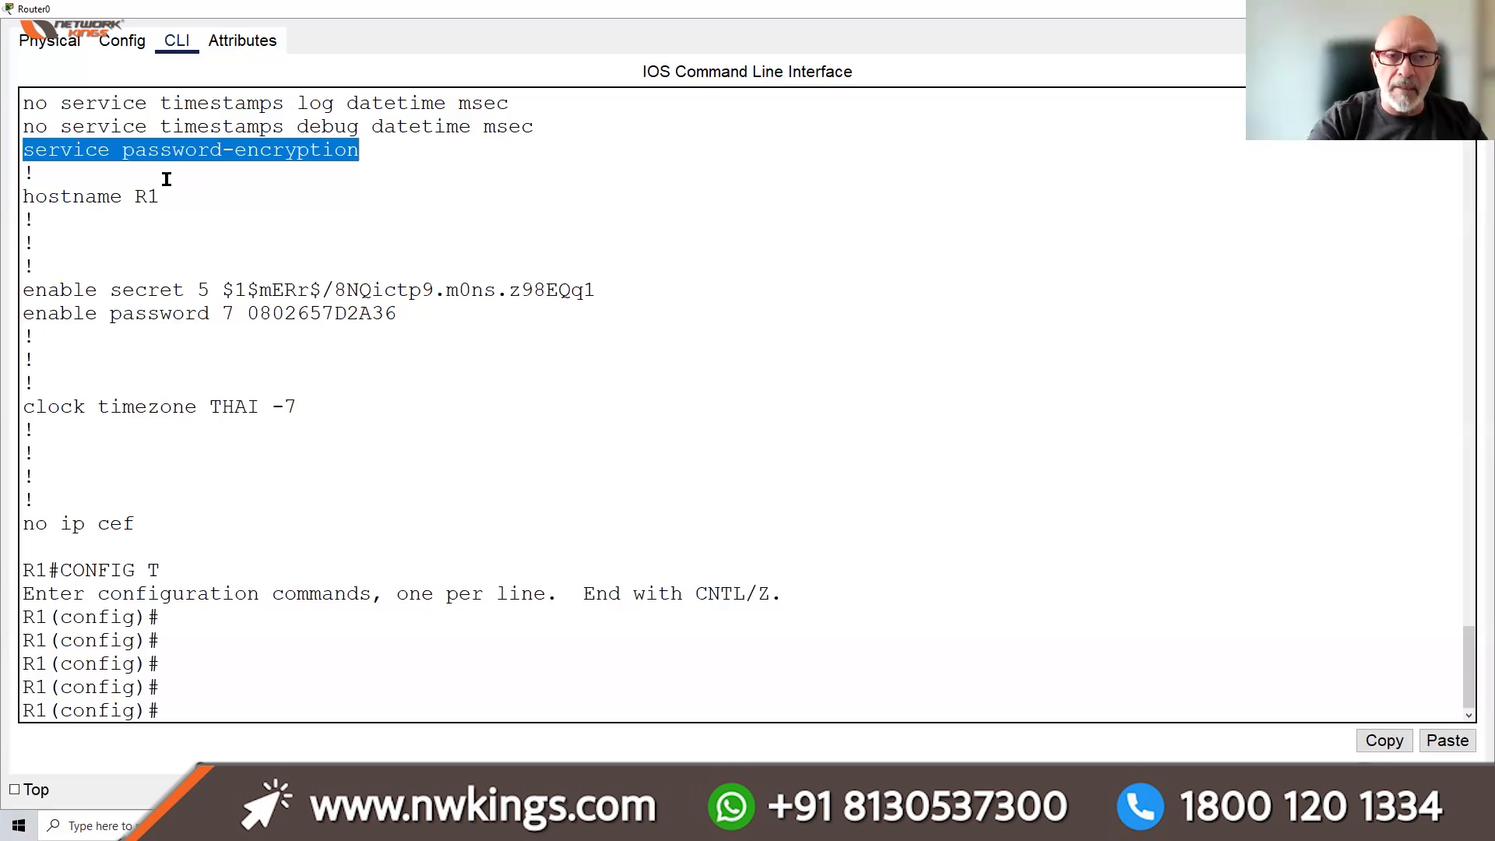
click(233, 711)
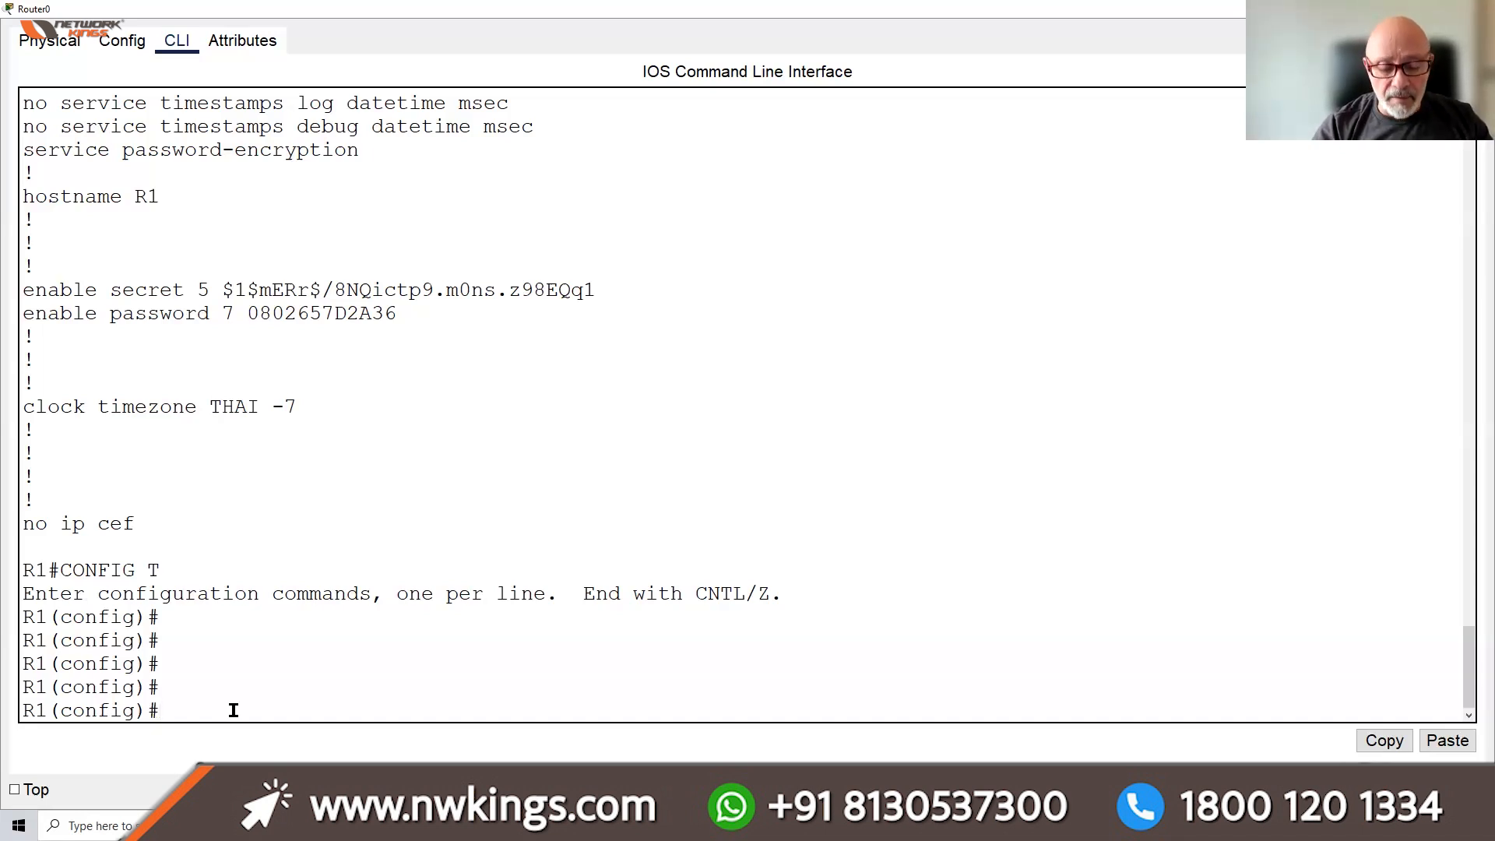
Use ? help to build BANNER MOTD # and type the text NEED HELP CALL EXT#555 #
text(BANNER)
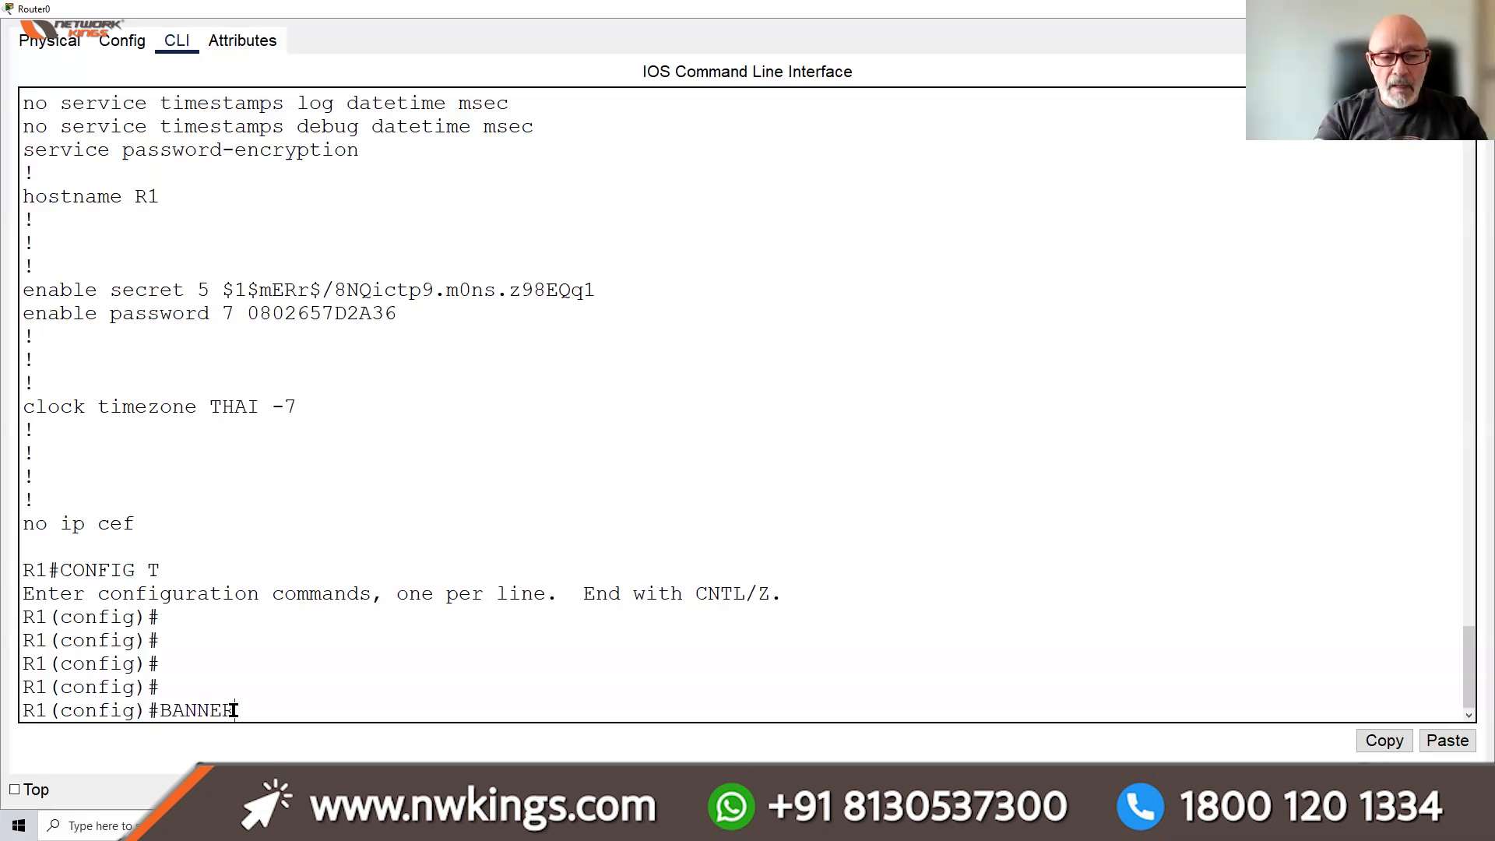
text( M)
key(BackSpace)
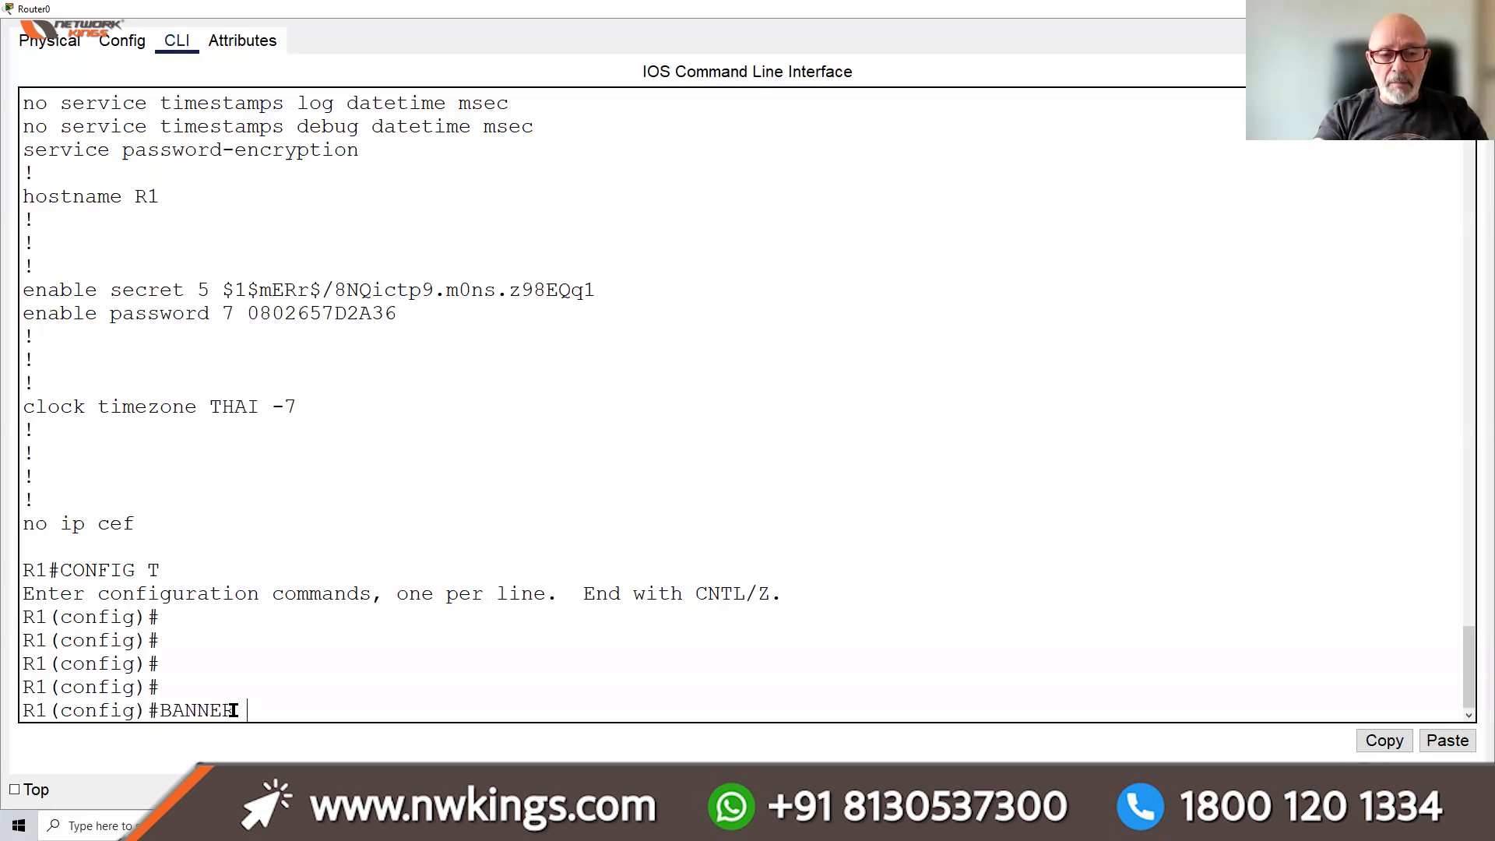
text(?)
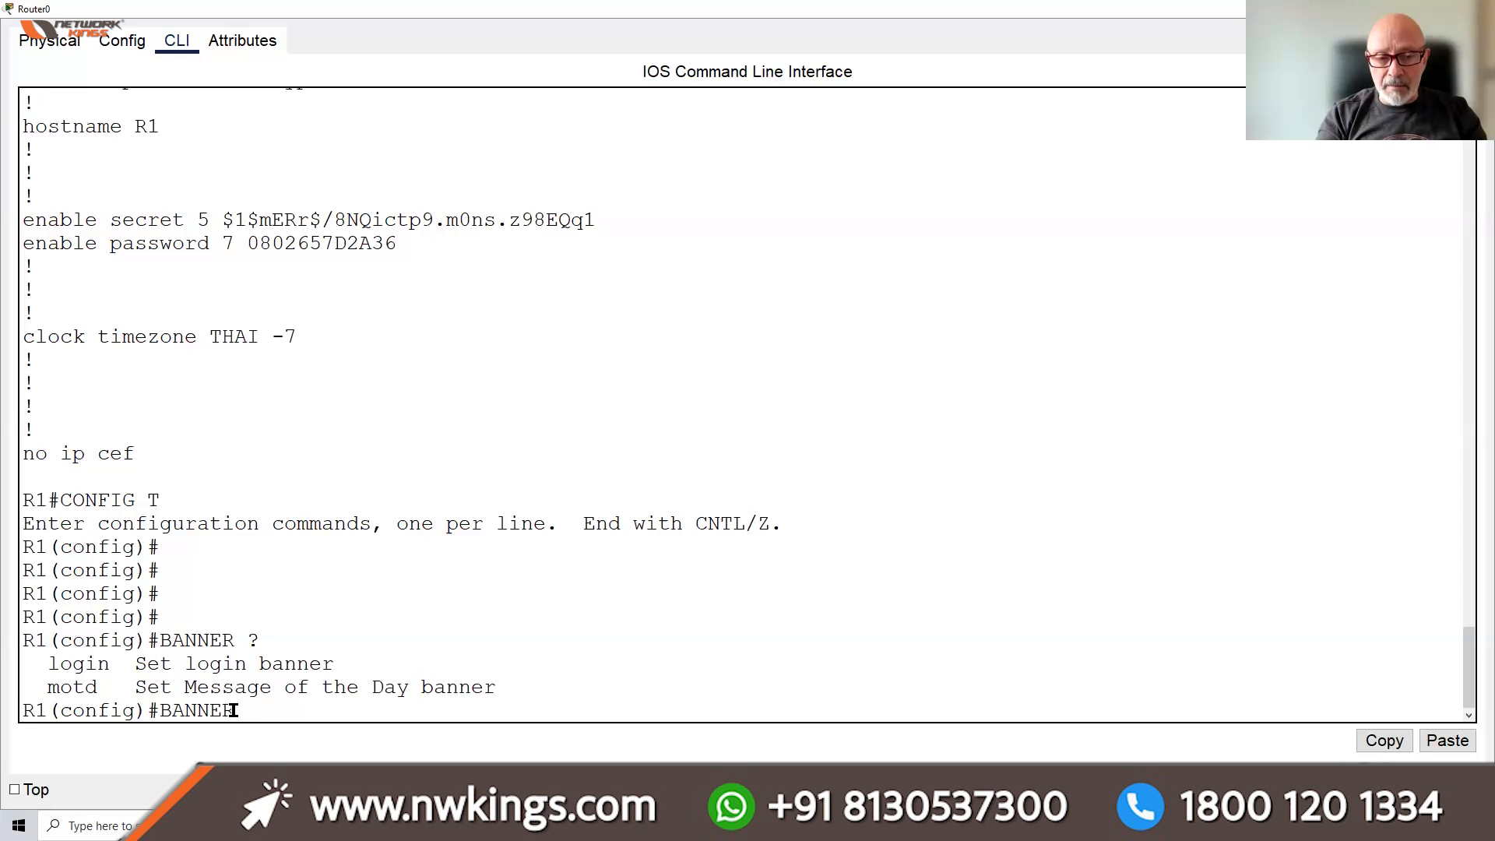
text(MOTD)
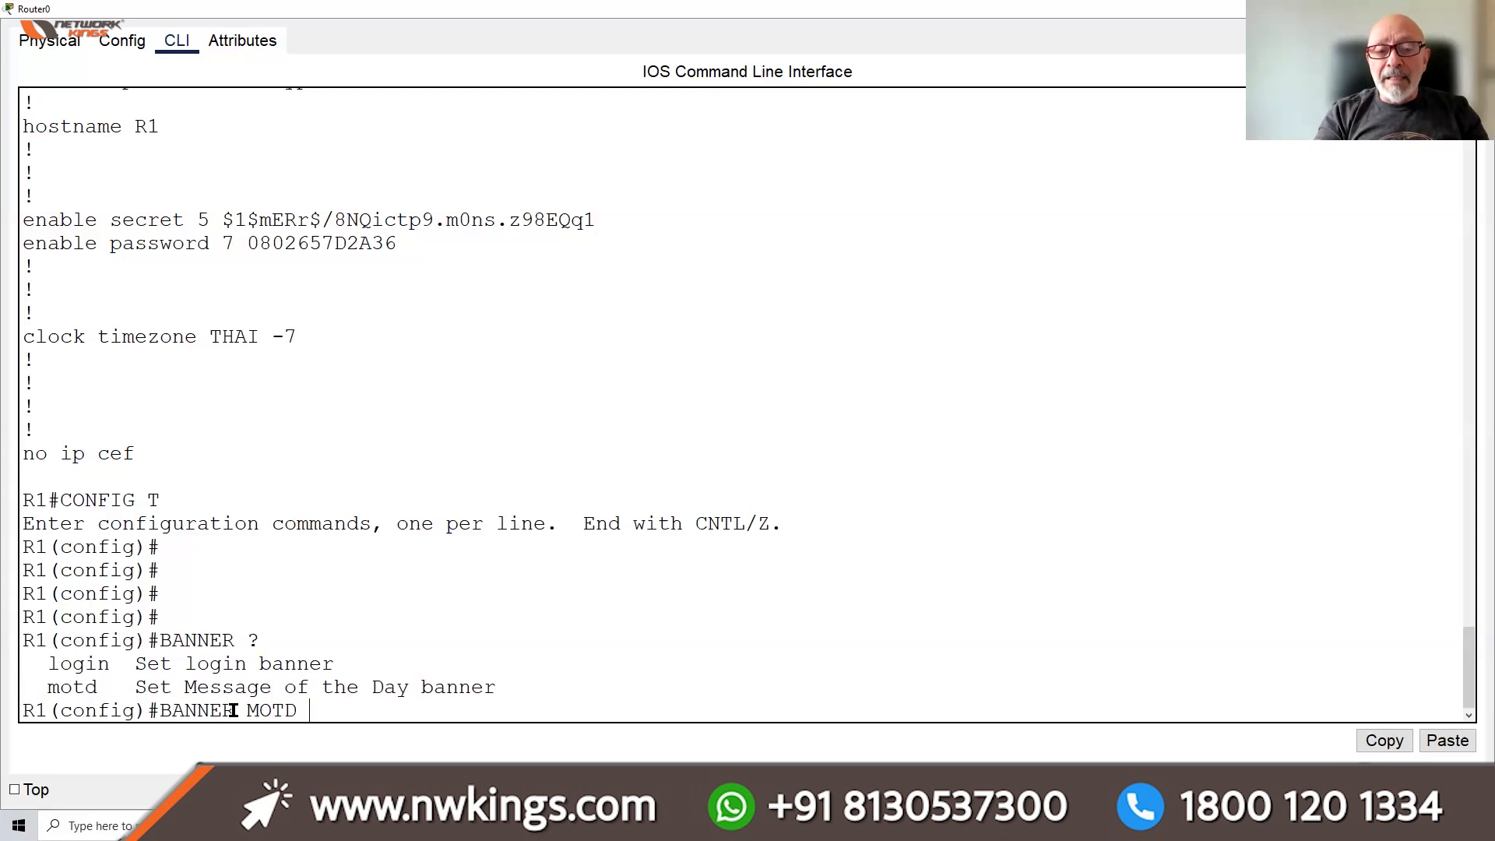
text(?)
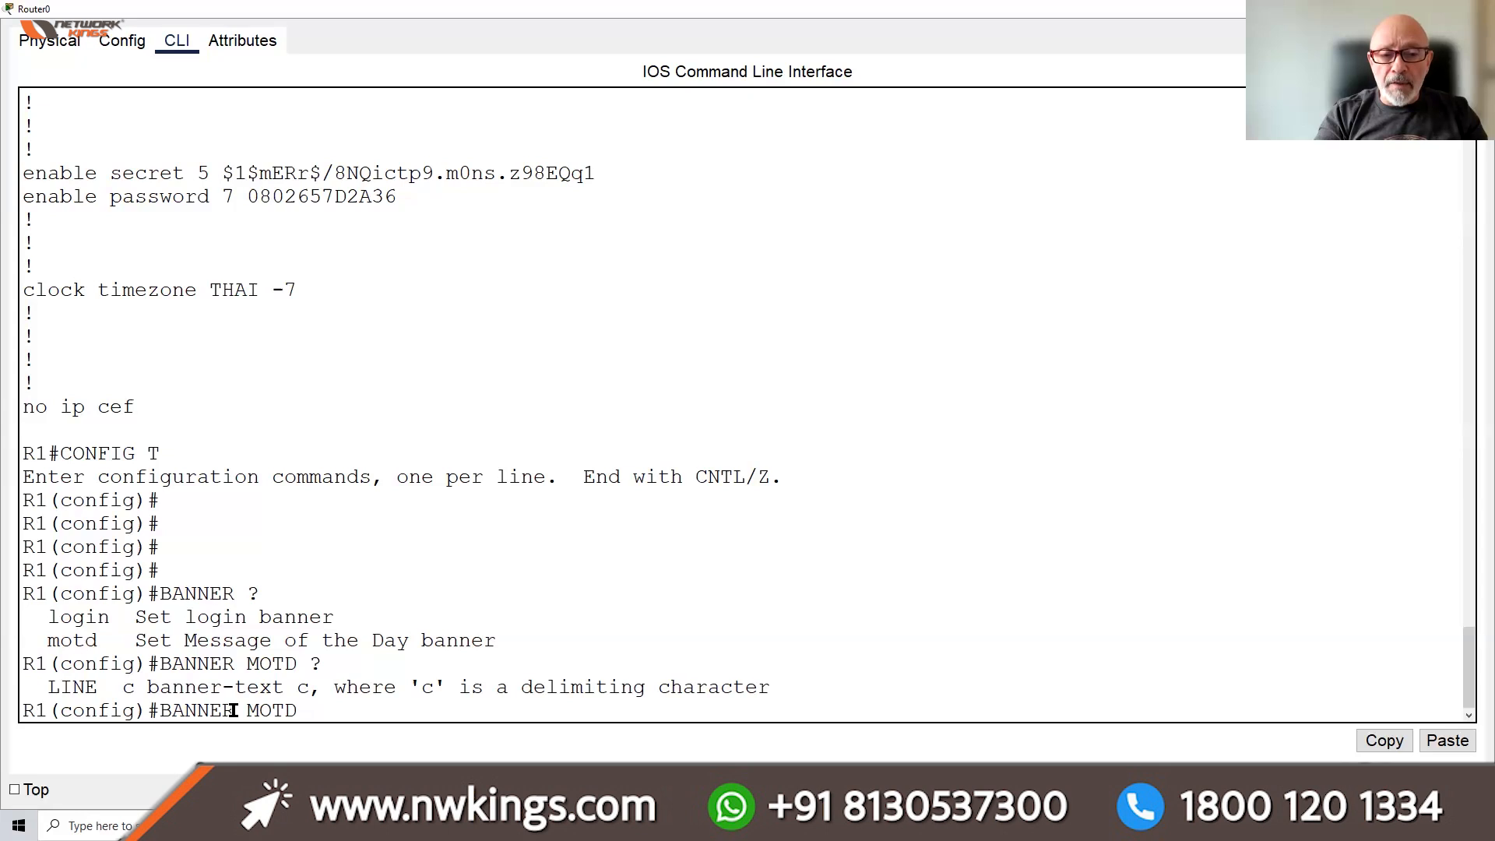
text(#)
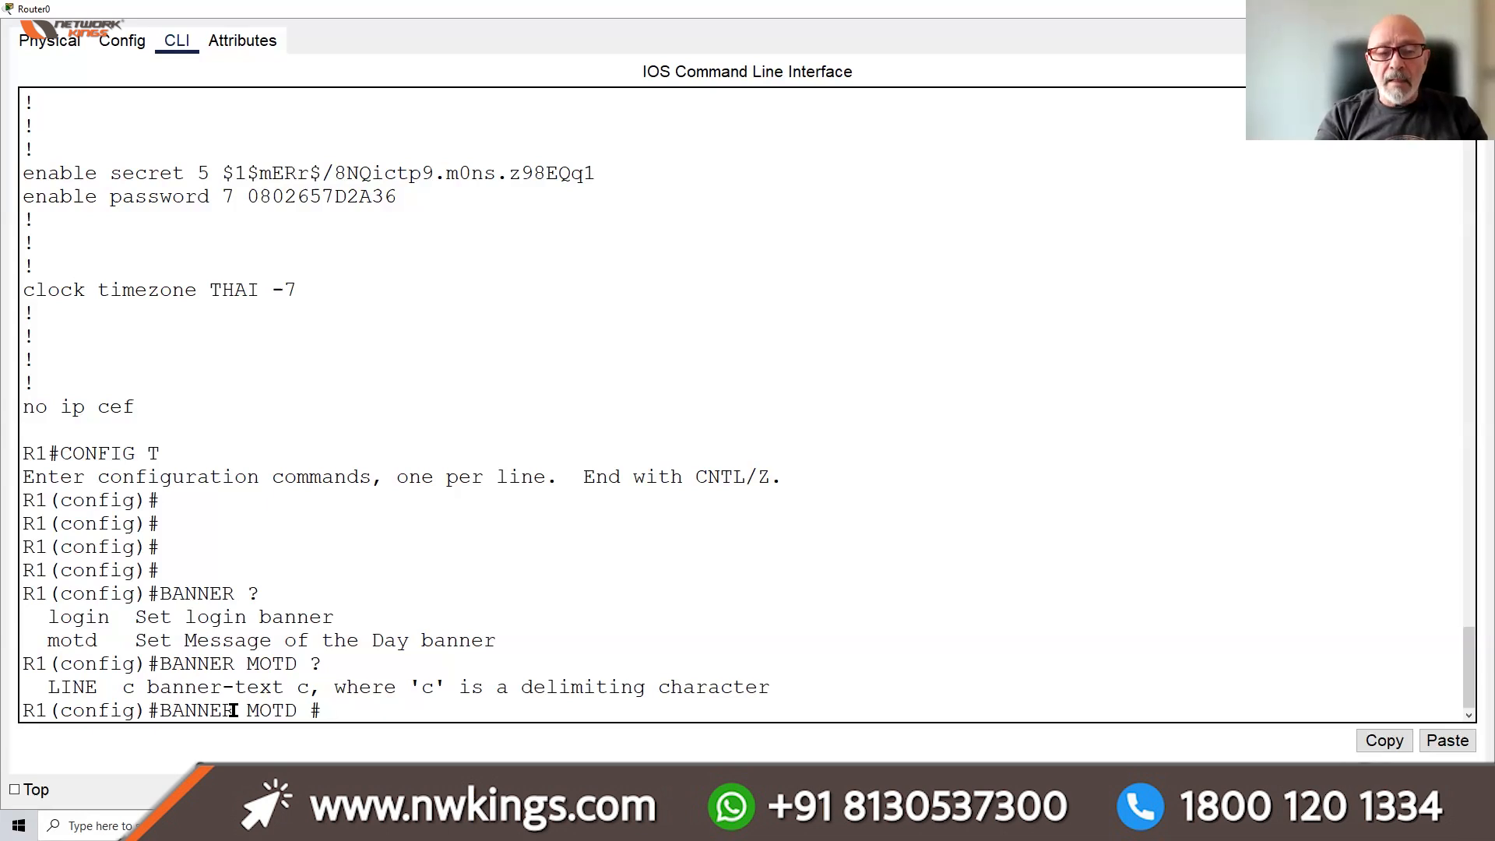
text(ST)
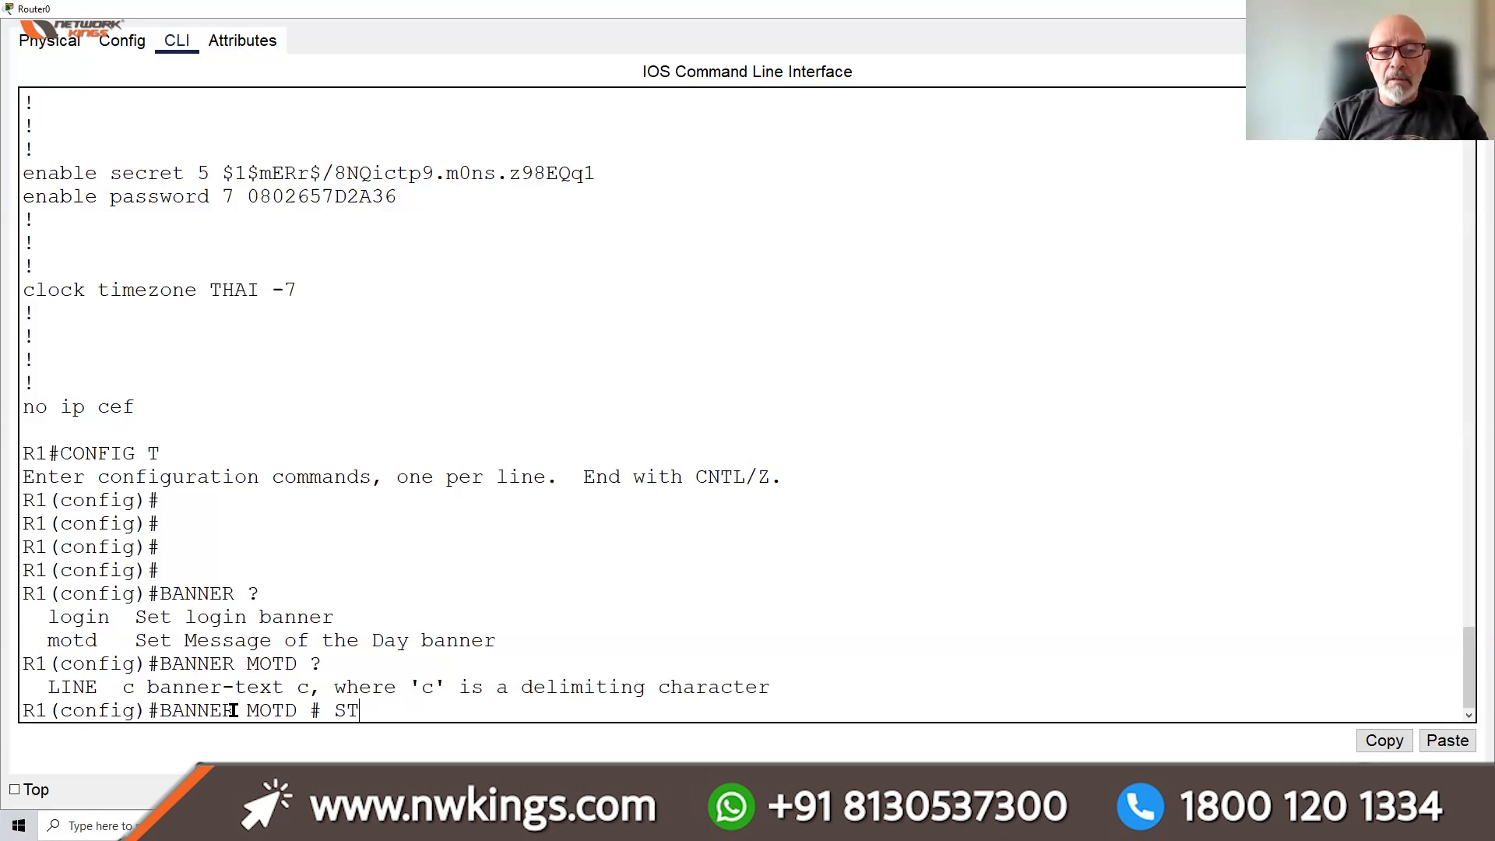
text(AYOU)
key(BackSpace)
key(BackSpace)
key(BackSpace)
key(BackSpace)
key(BackSpace)
key(BackSpace)
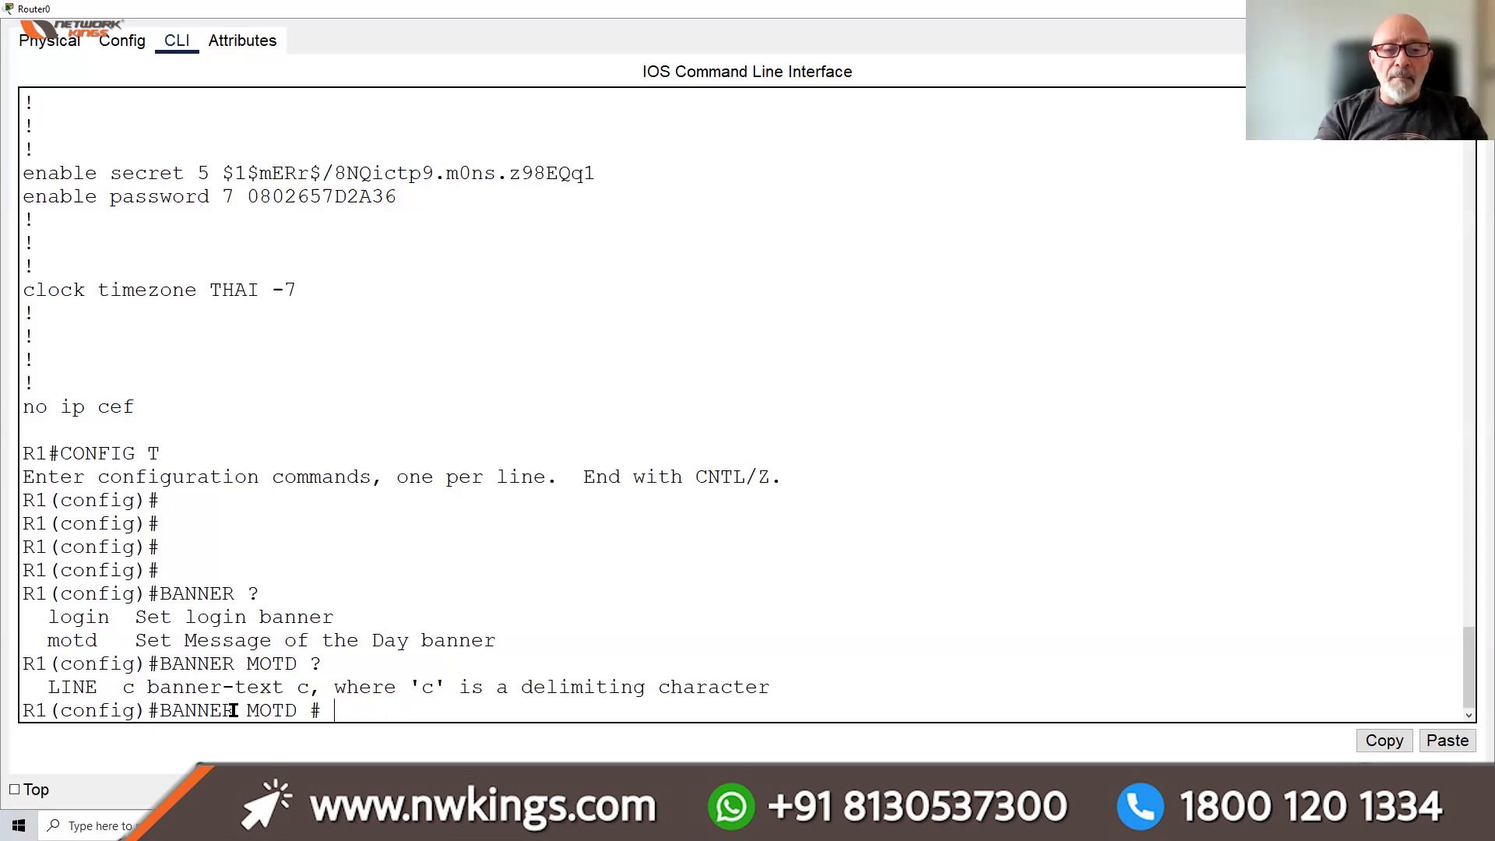
text(NEED HE)
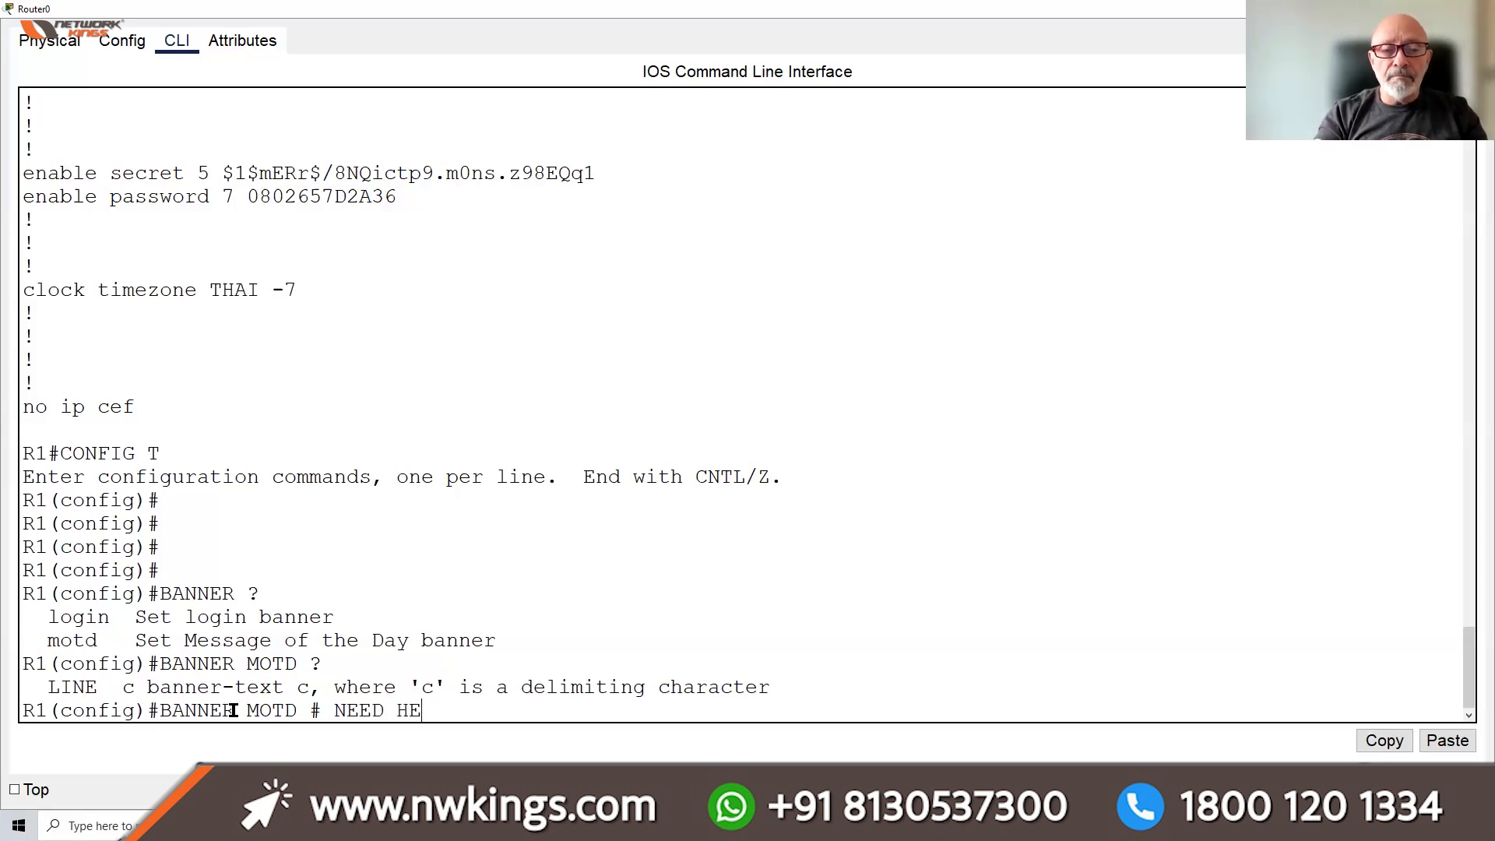
text(LP CALL)
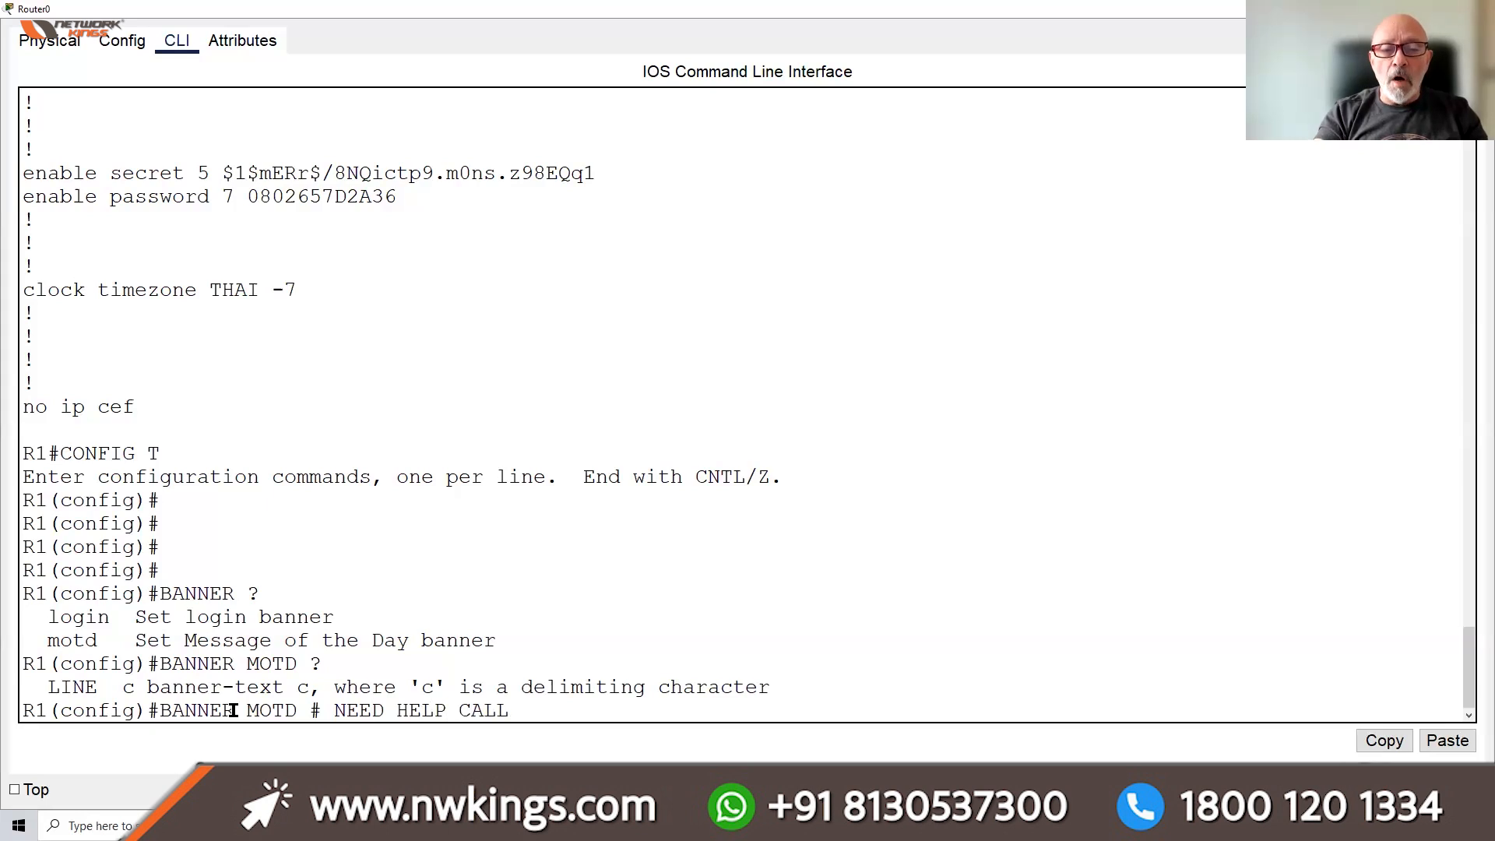
text( EXT)
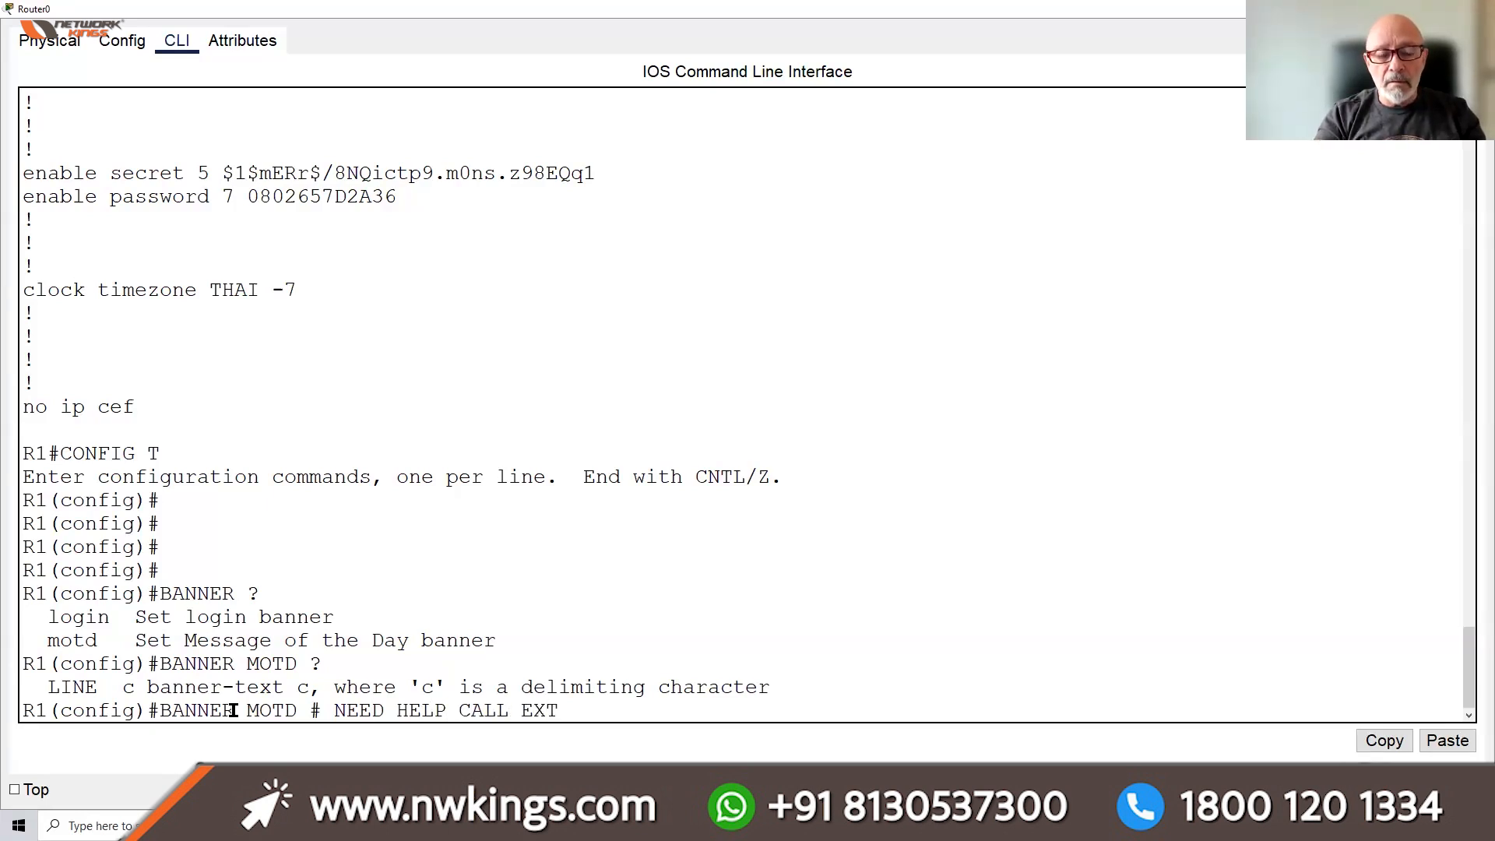
text(#555 #)
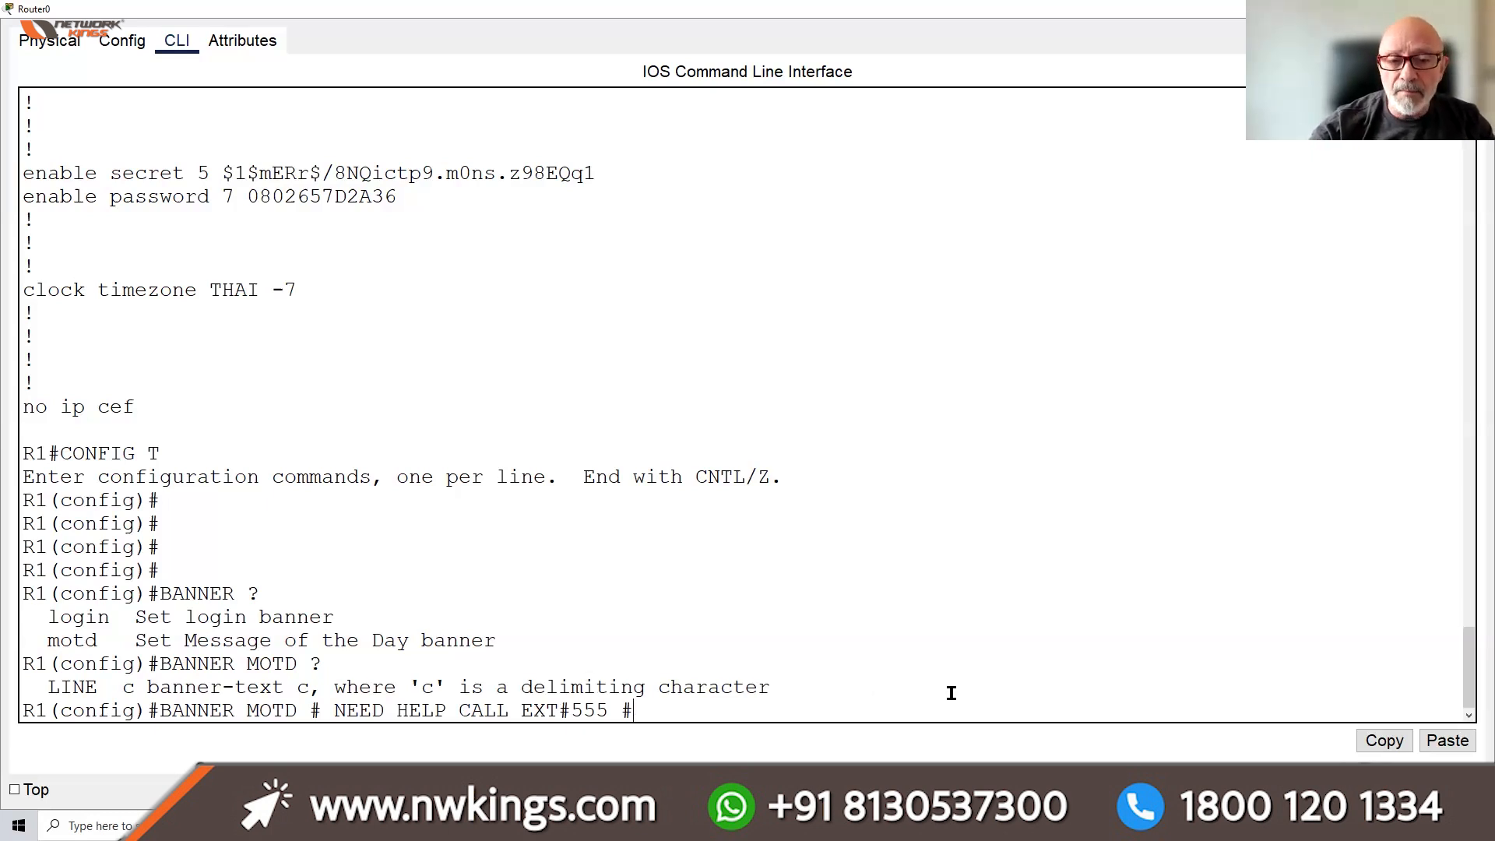
drag(301, 708, 322, 708)
drag(639, 710, 617, 709)
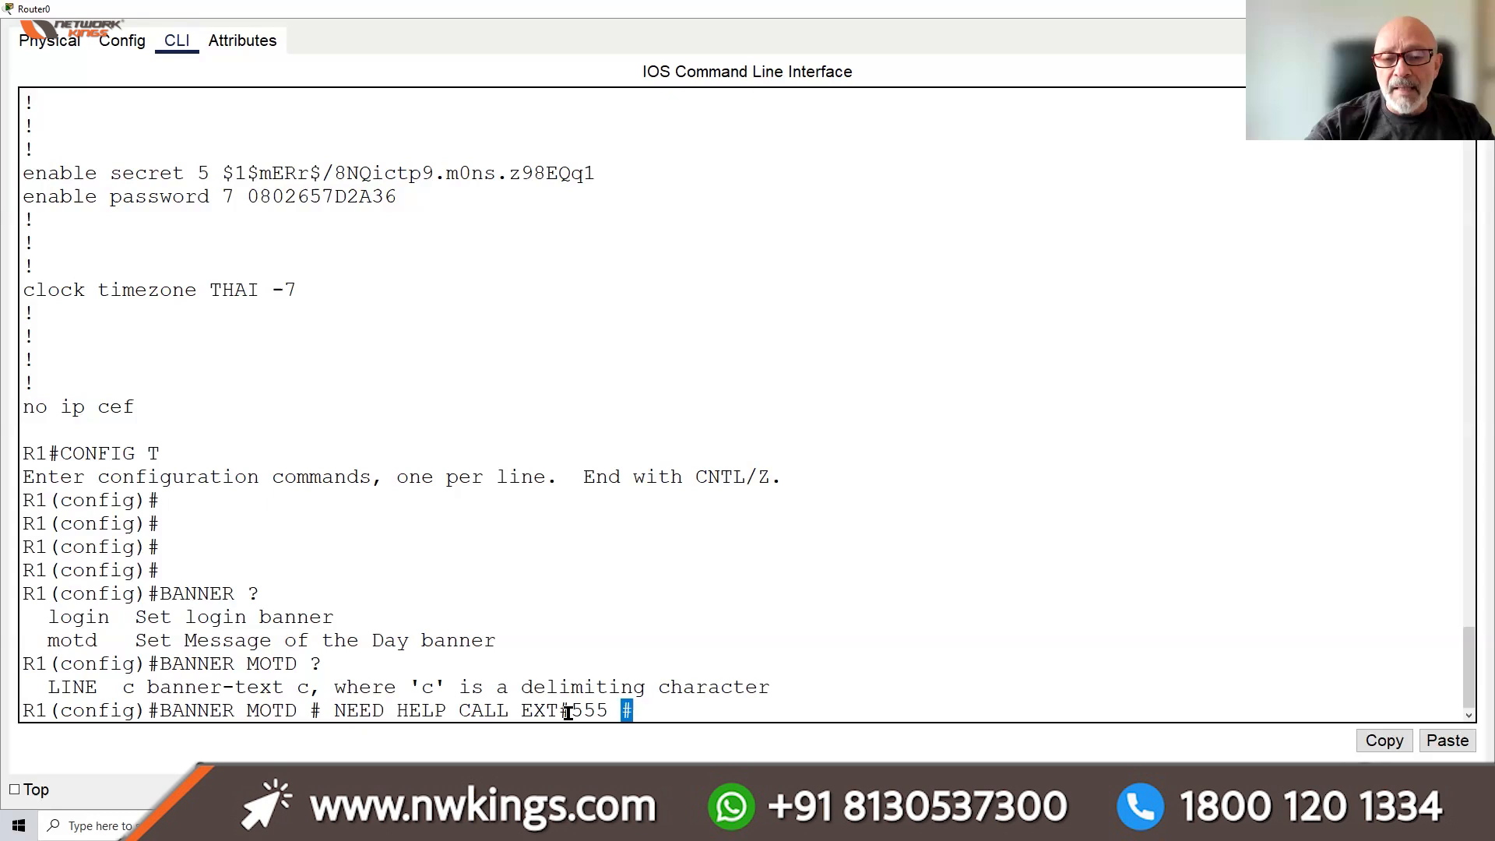
drag(574, 712, 562, 714)
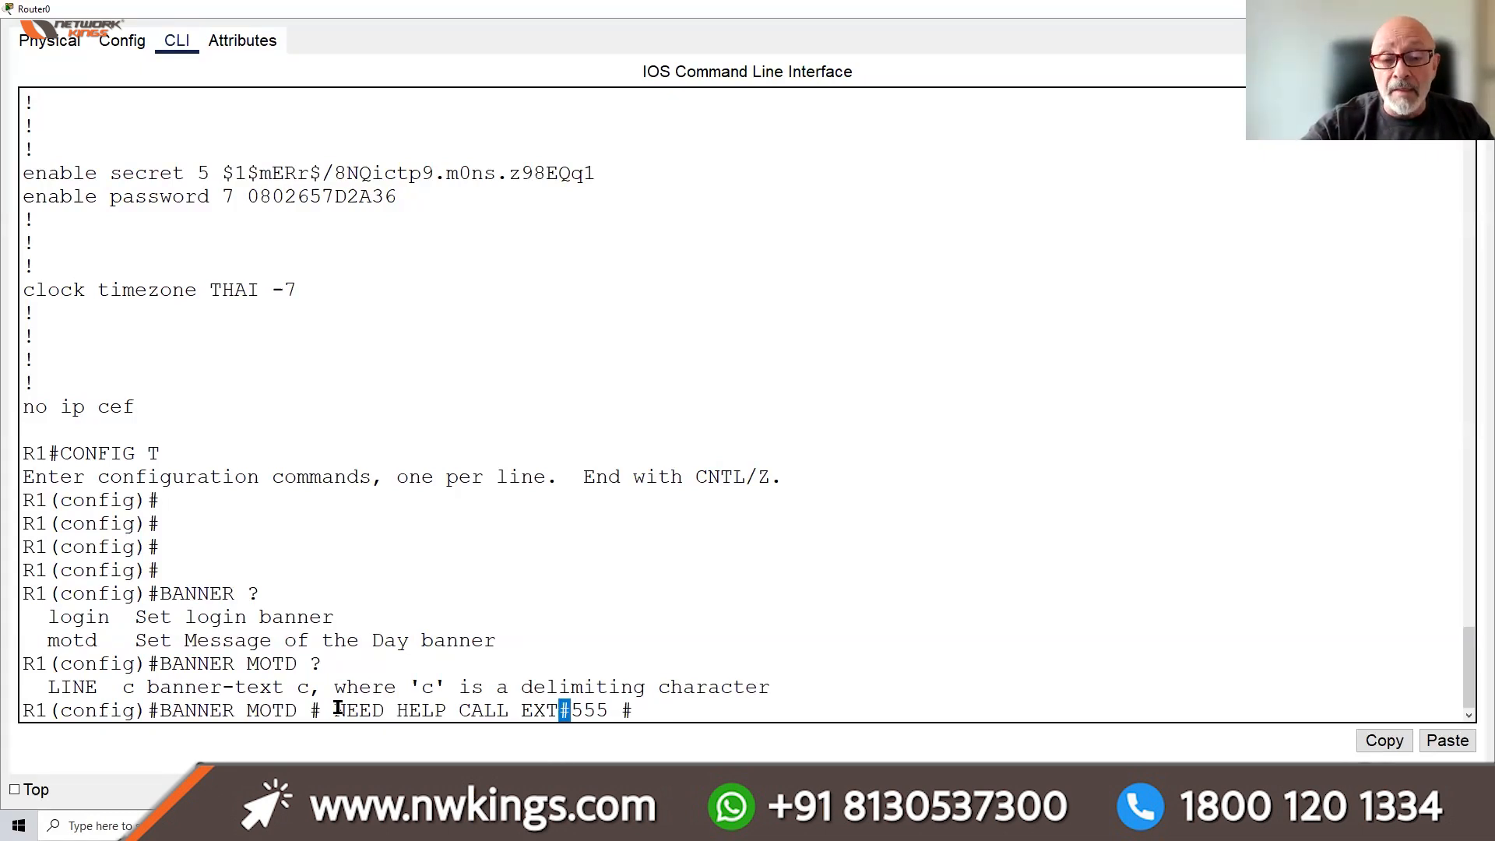
drag(338, 707, 570, 708)
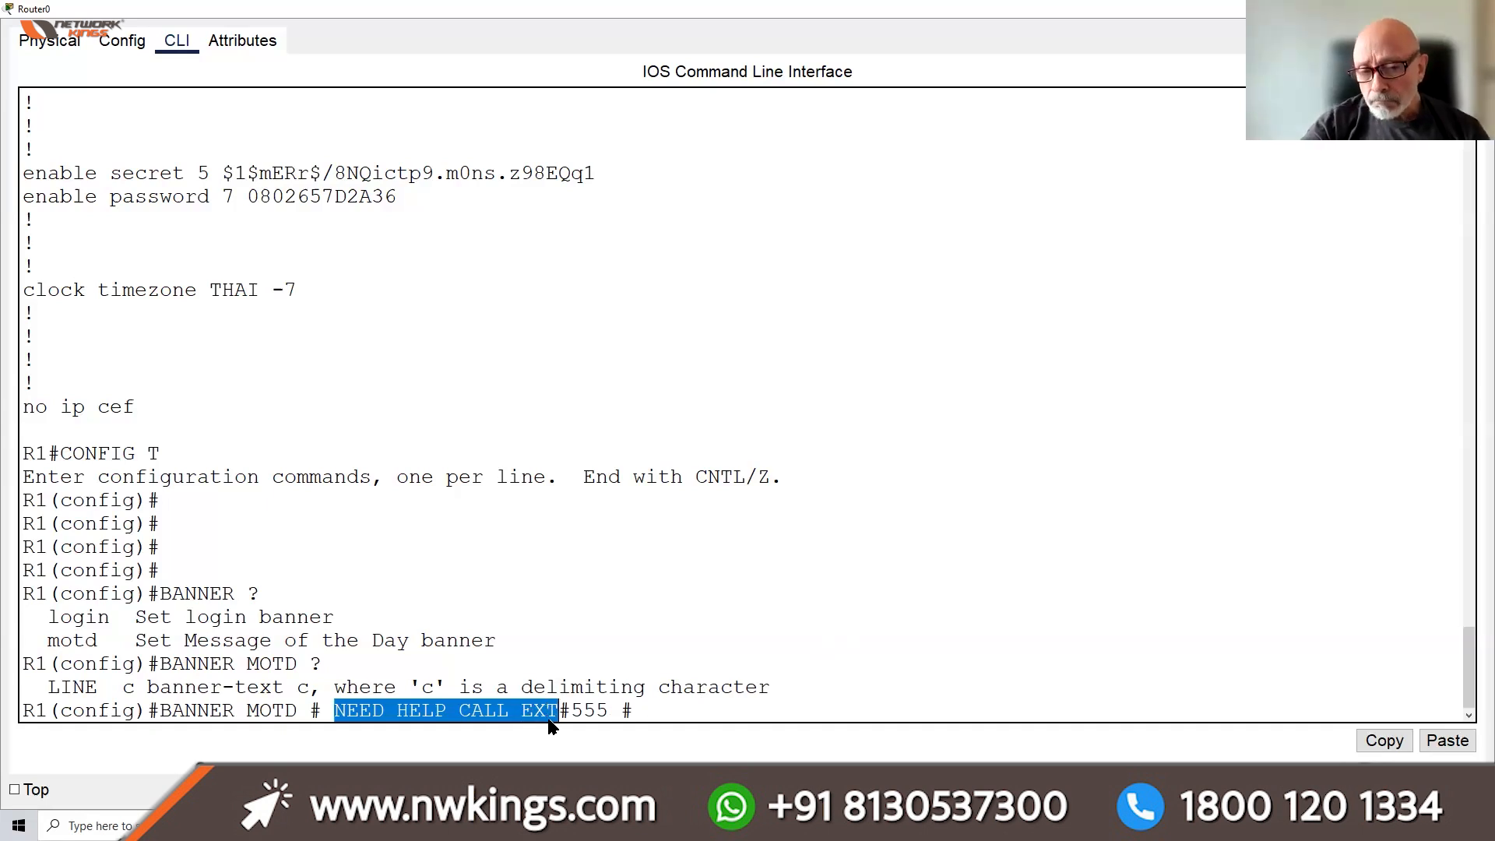
Re-enter the banner as BANNER MOTD $ NEED HELP CALL EXT #555 $ using $ delimiters
click(653, 710)
key(BackSpace)
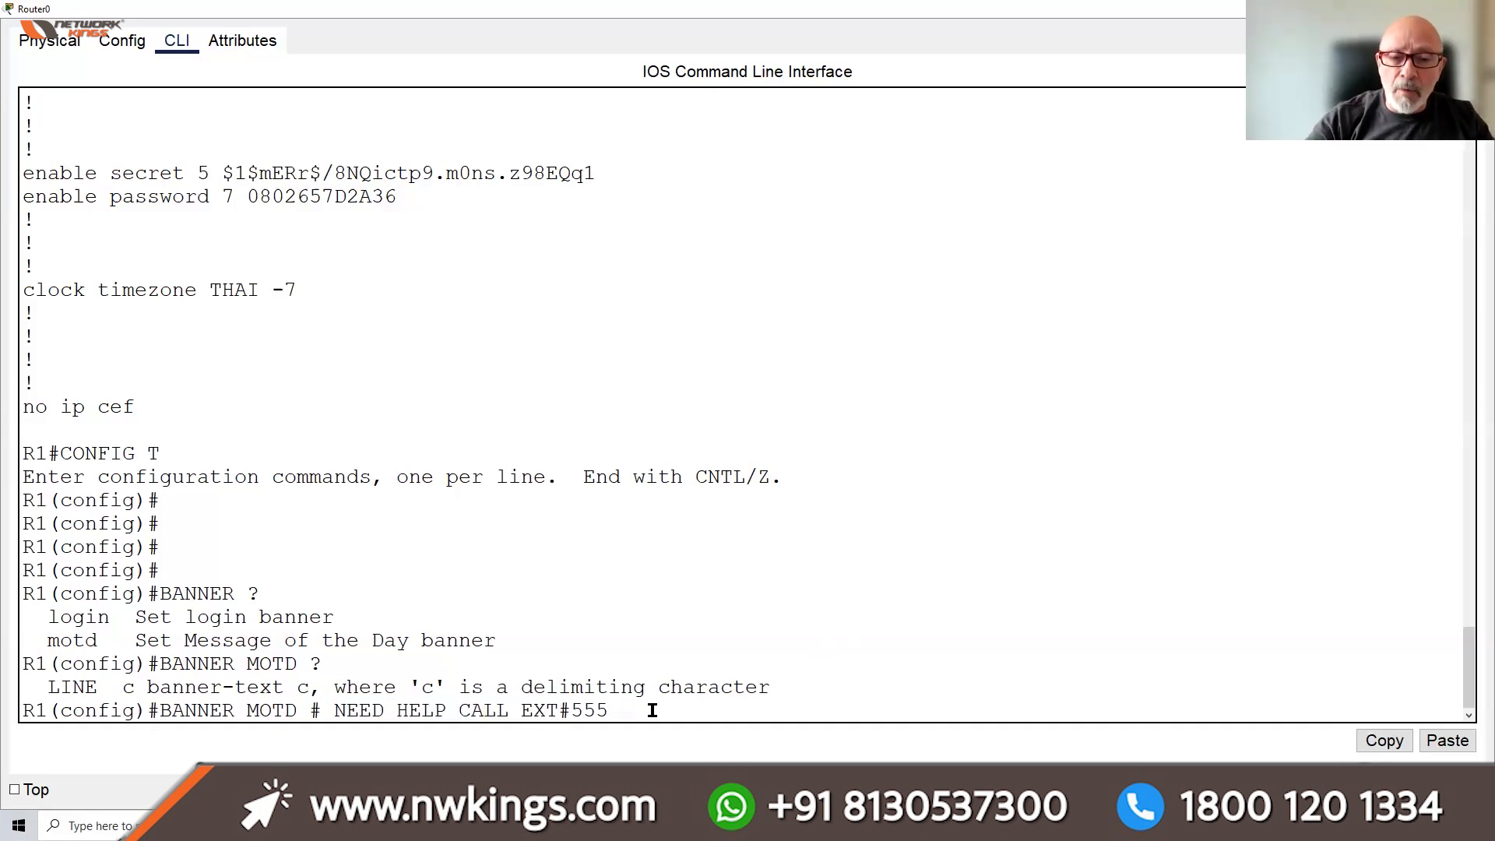
key(BackSpace)
key(BackSpace)
key(BackSpace)
key(BackSpace)
key(BackSpace)
key(BackSpace)
key(BackSpace)
key(BackSpace)
key(BackSpace)
key(BackSpace)
key(BackSpace)
key(BackSpace)
key(BackSpace)
key(BackSpace)
key(BackSpace)
key(BackSpace)
key(BackSpace)
key(BackSpace)
key(BackSpace)
key(BackSpace)
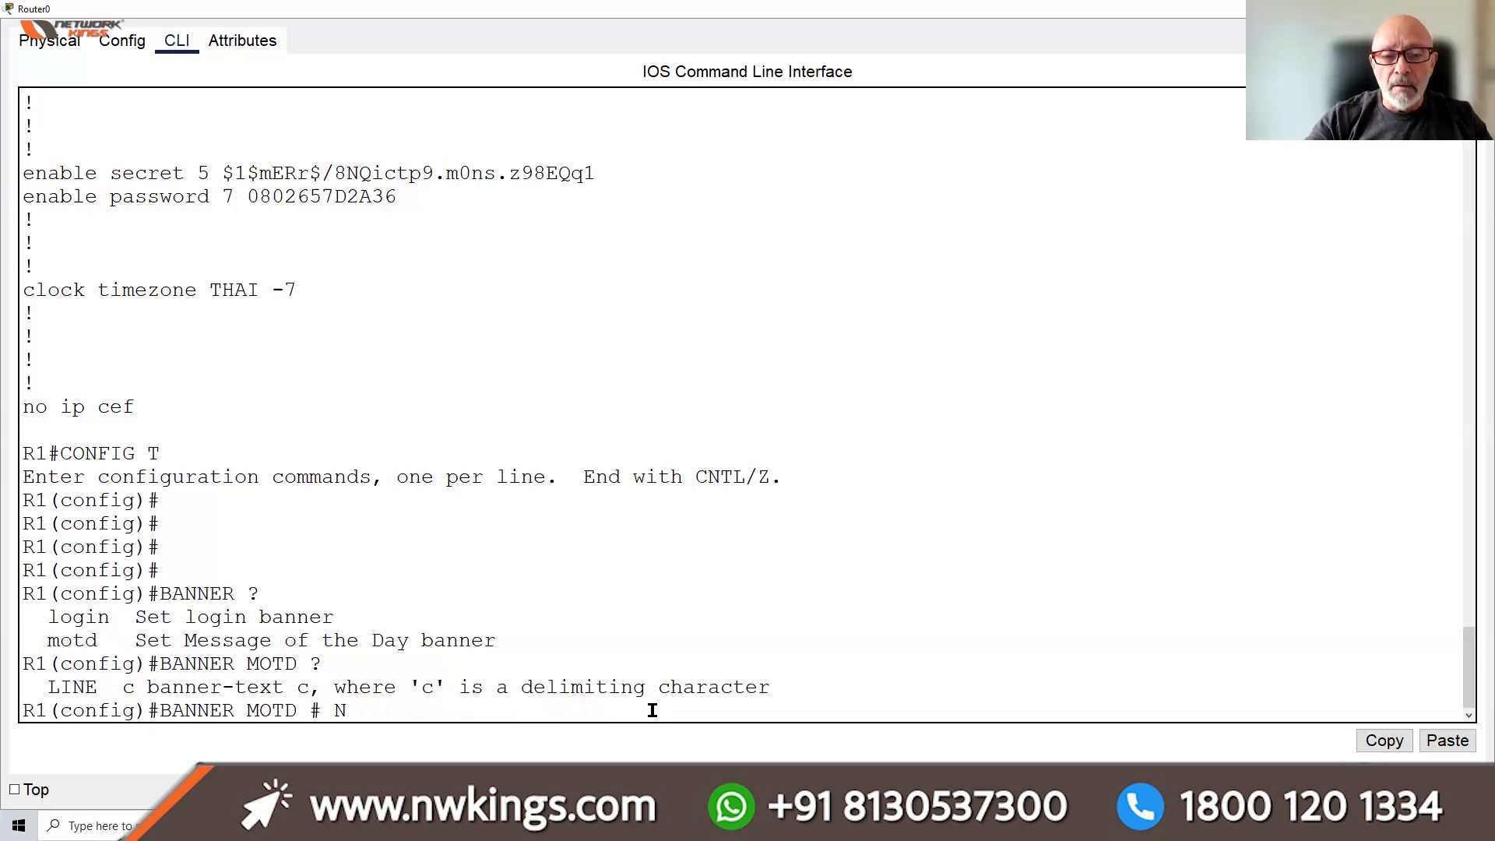
key(BackSpace)
key(BackSpace)
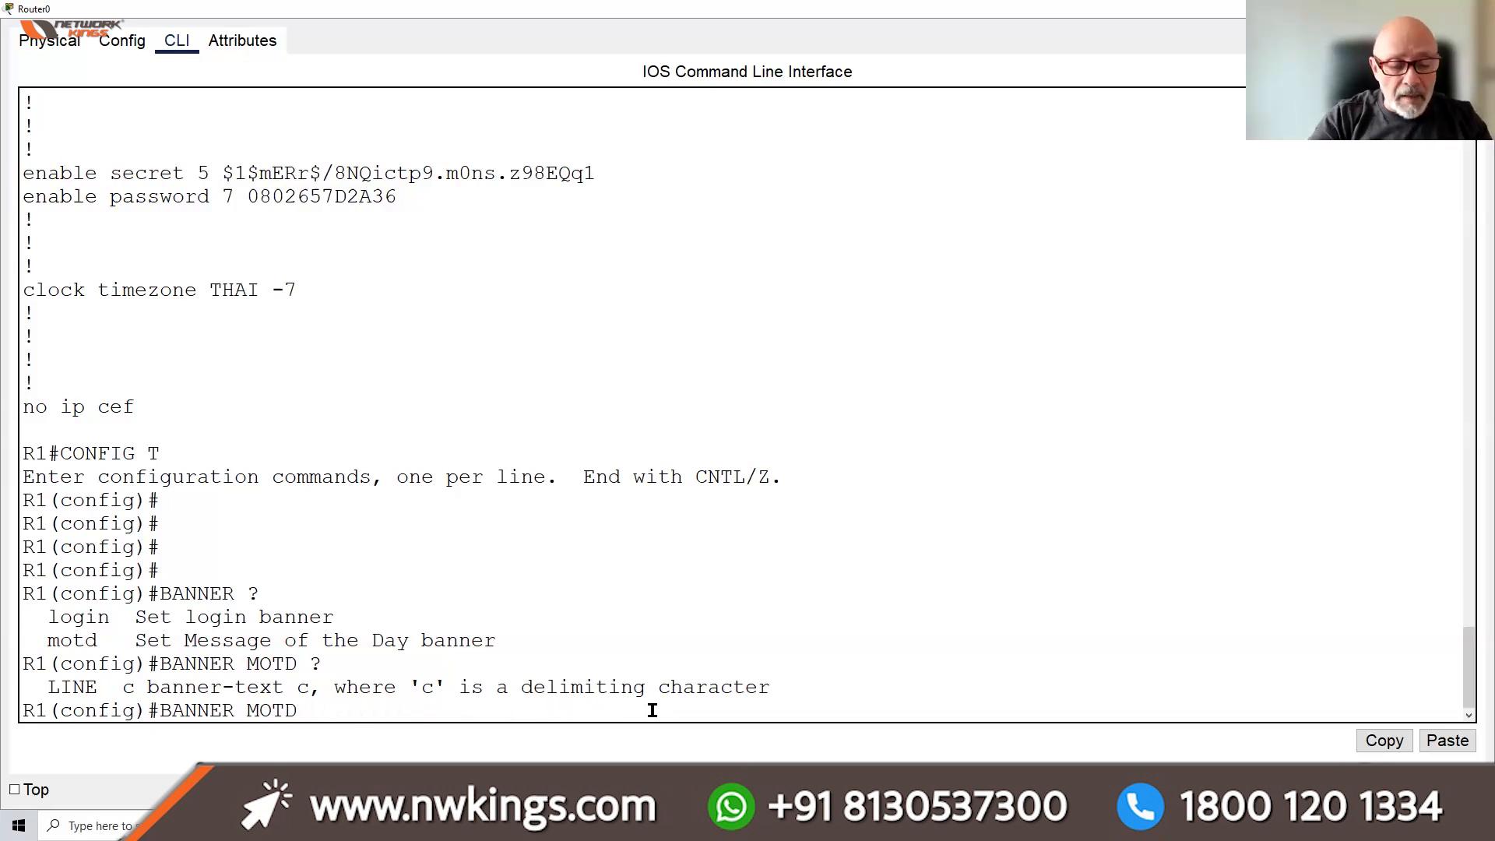
text($)
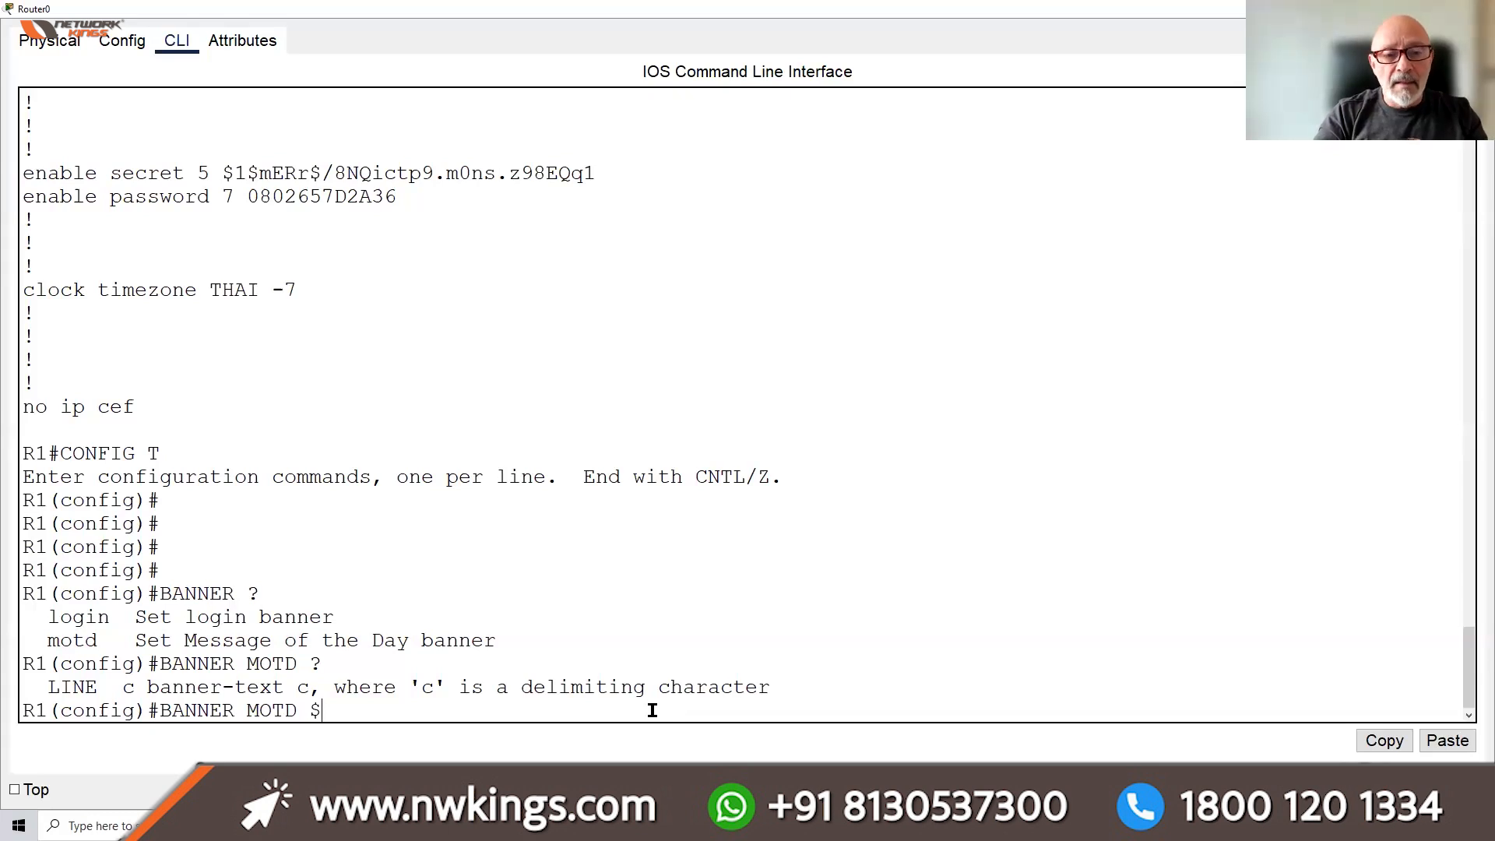
text( NEED)
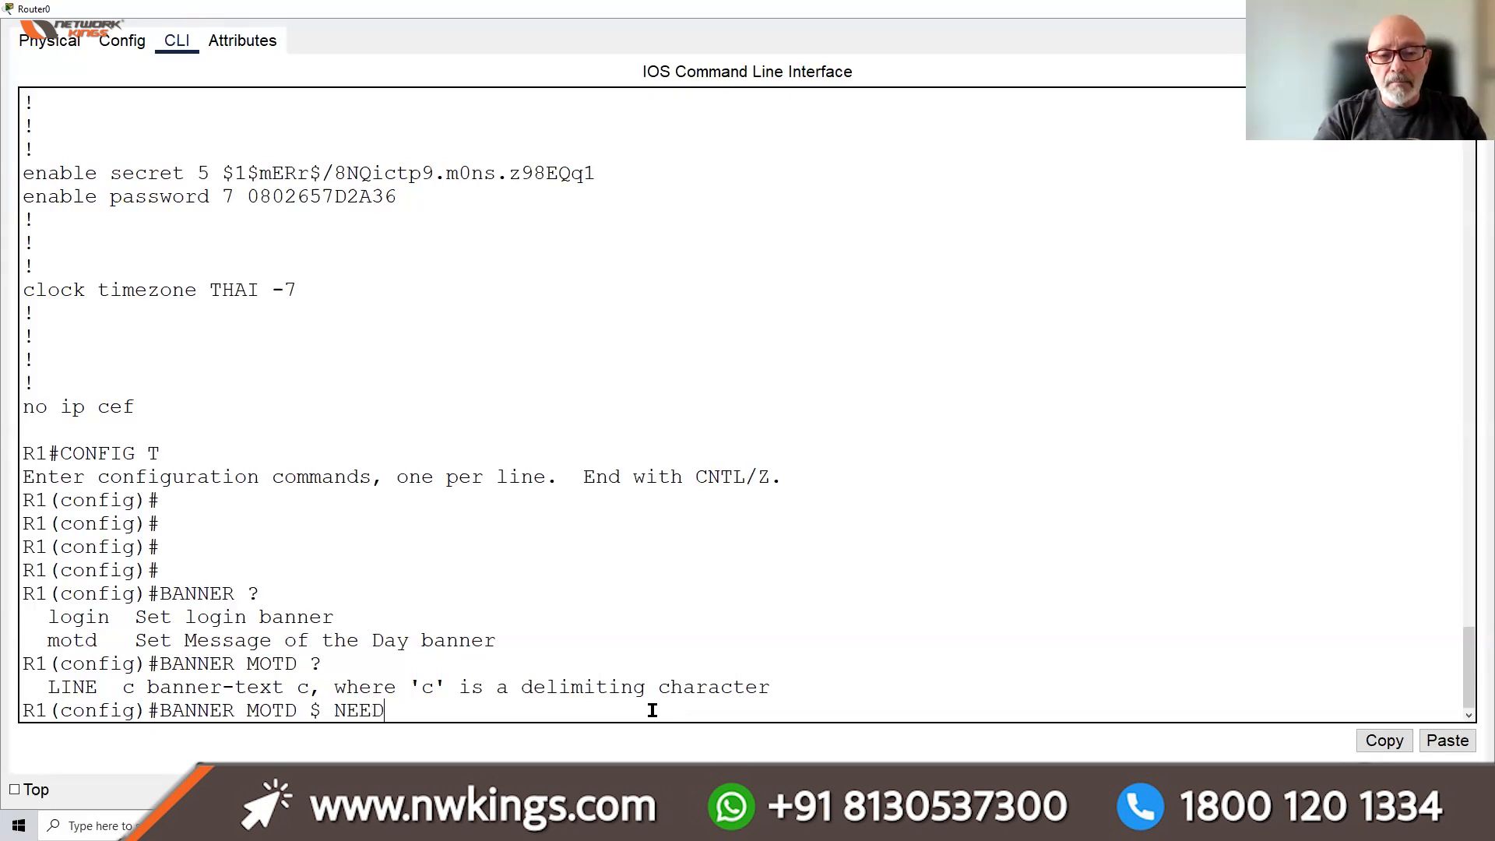
text( HELP CALL EXT )
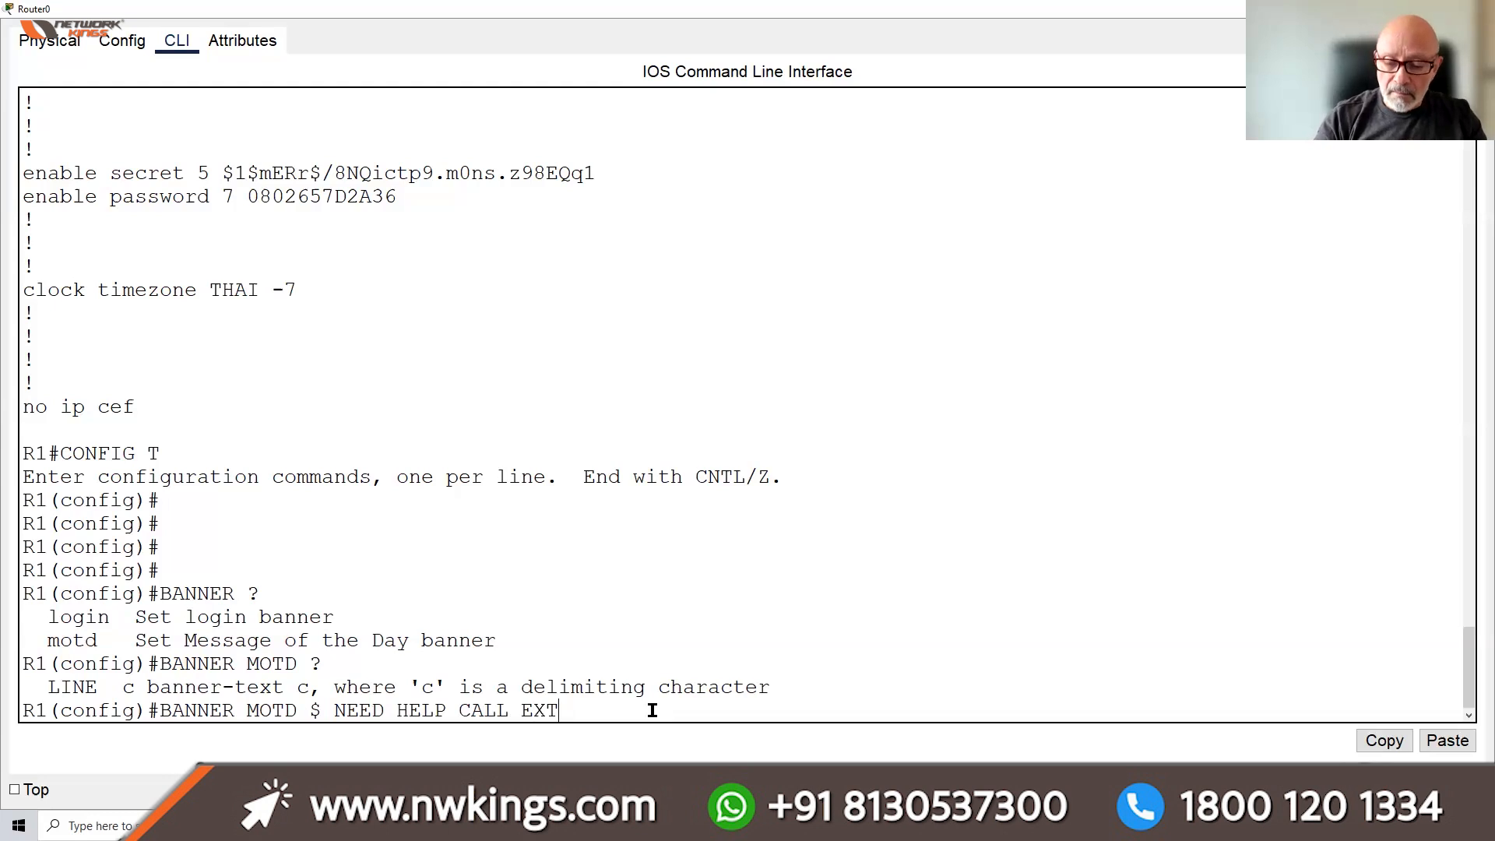
text(#)
text(5)
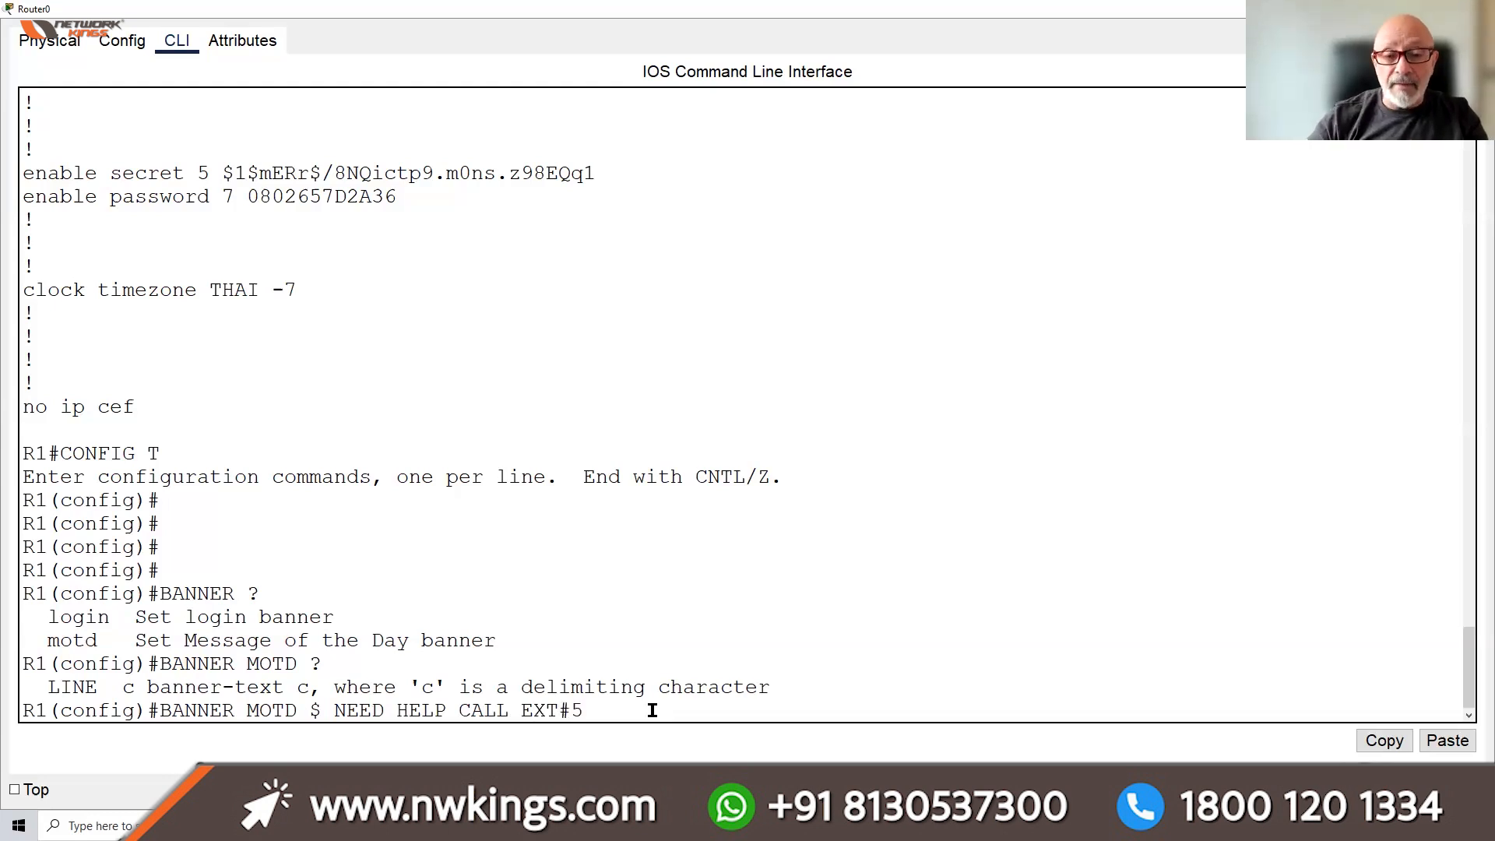
text(55 $)
key(Return)
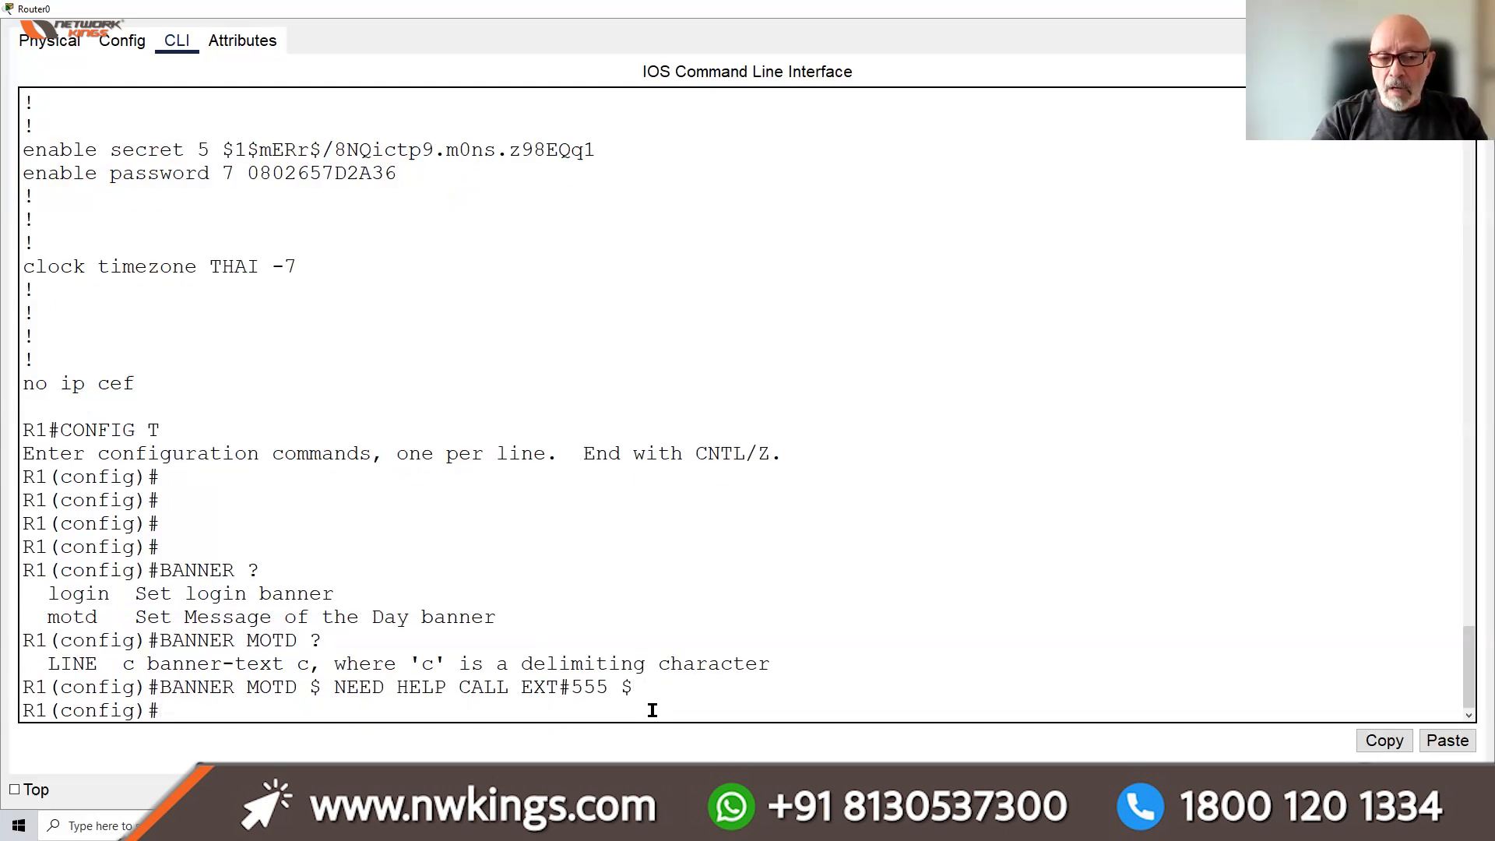
text(DO WR)
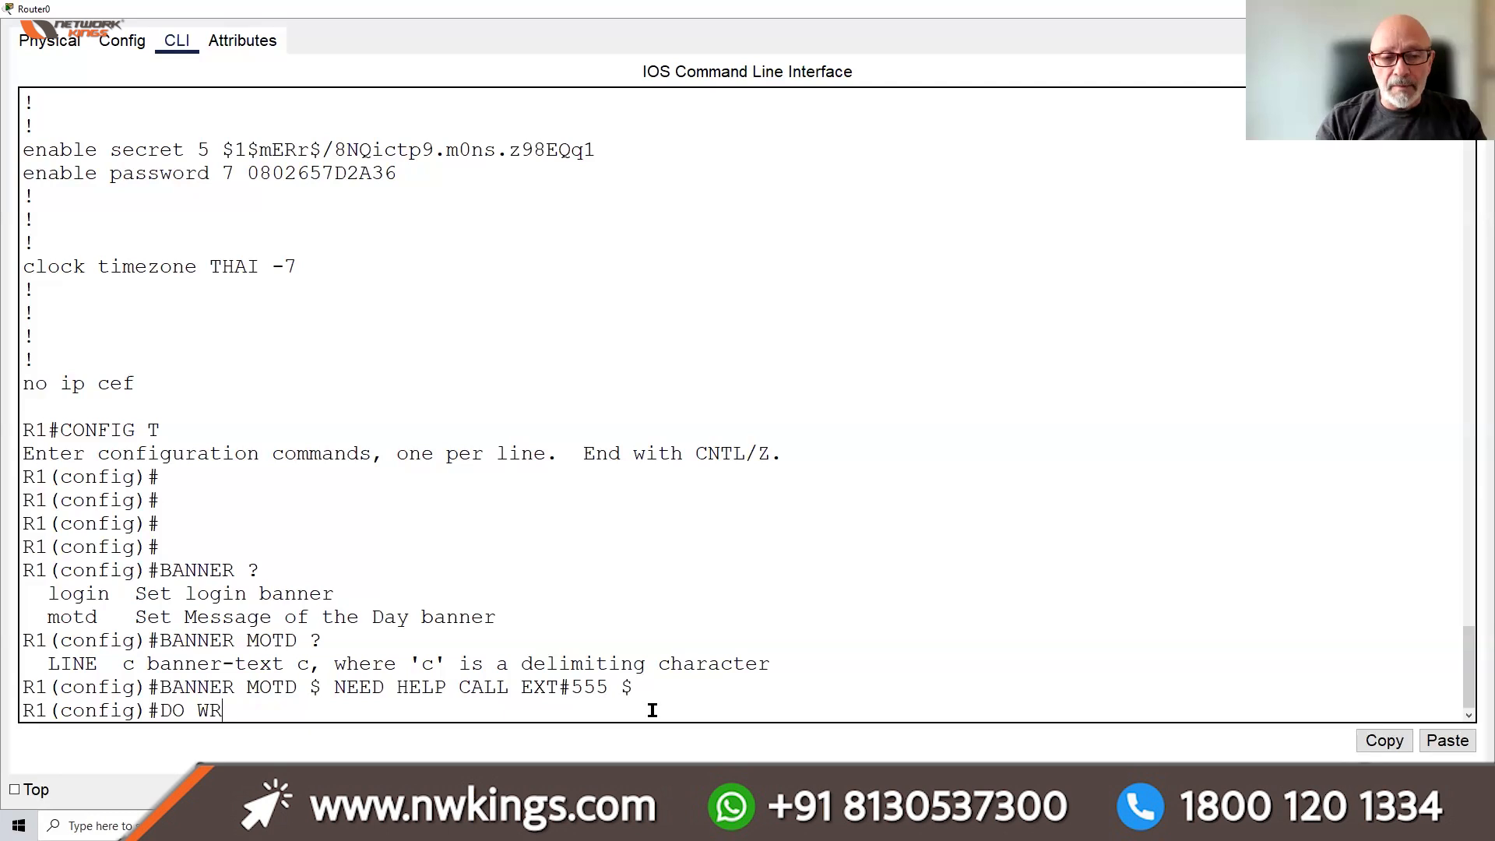
Leave configuration with END, log out, and start a new session showing the NEED HELP CALL EXT#555 banner
key(BackSpace)
key(BackSpace)
key(BackSpace)
key(BackSpace)
key(BackSpace)
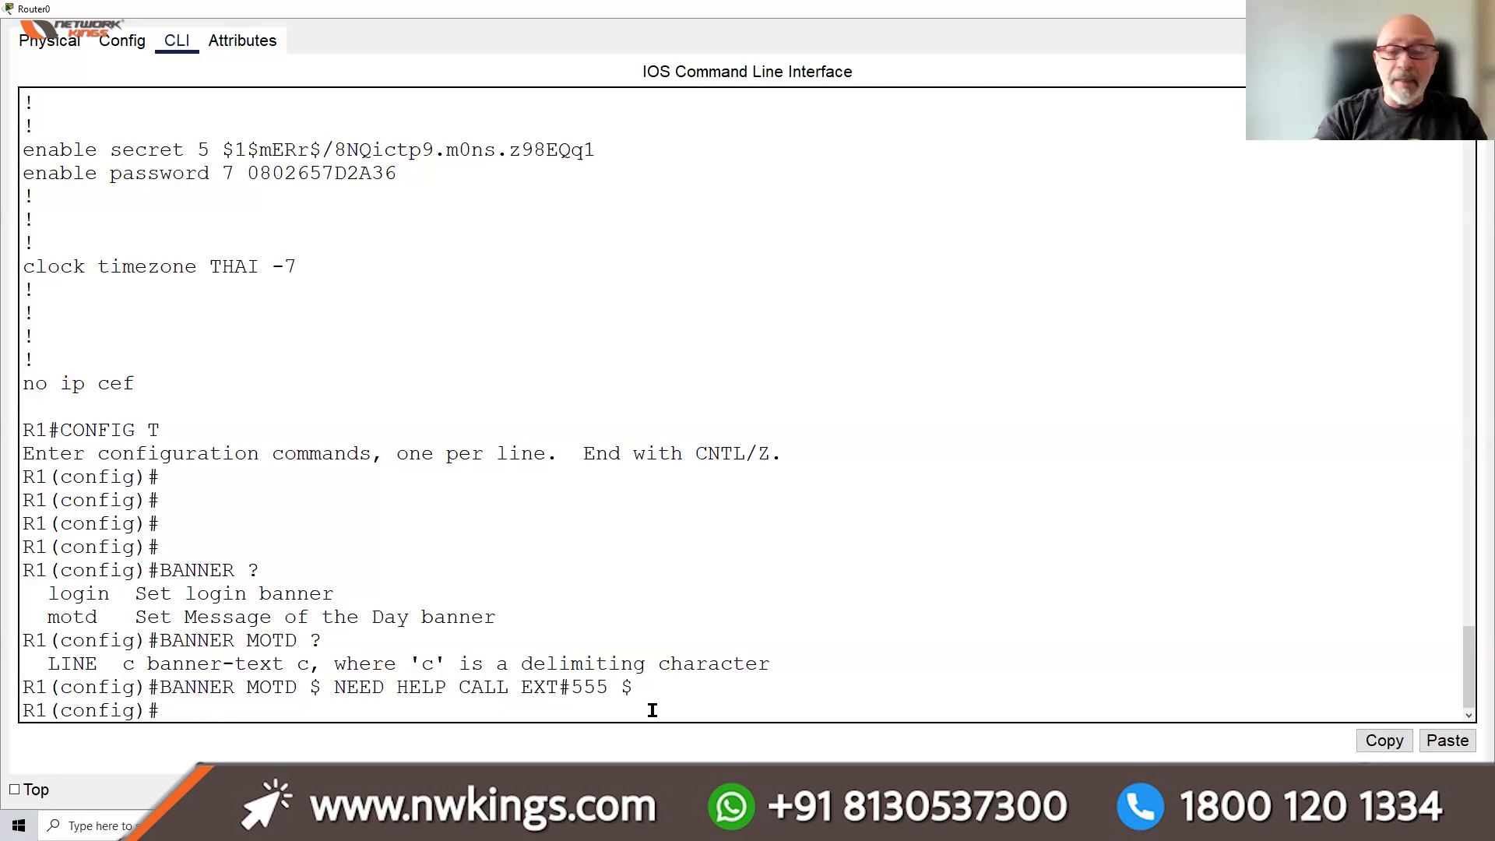
text(END)
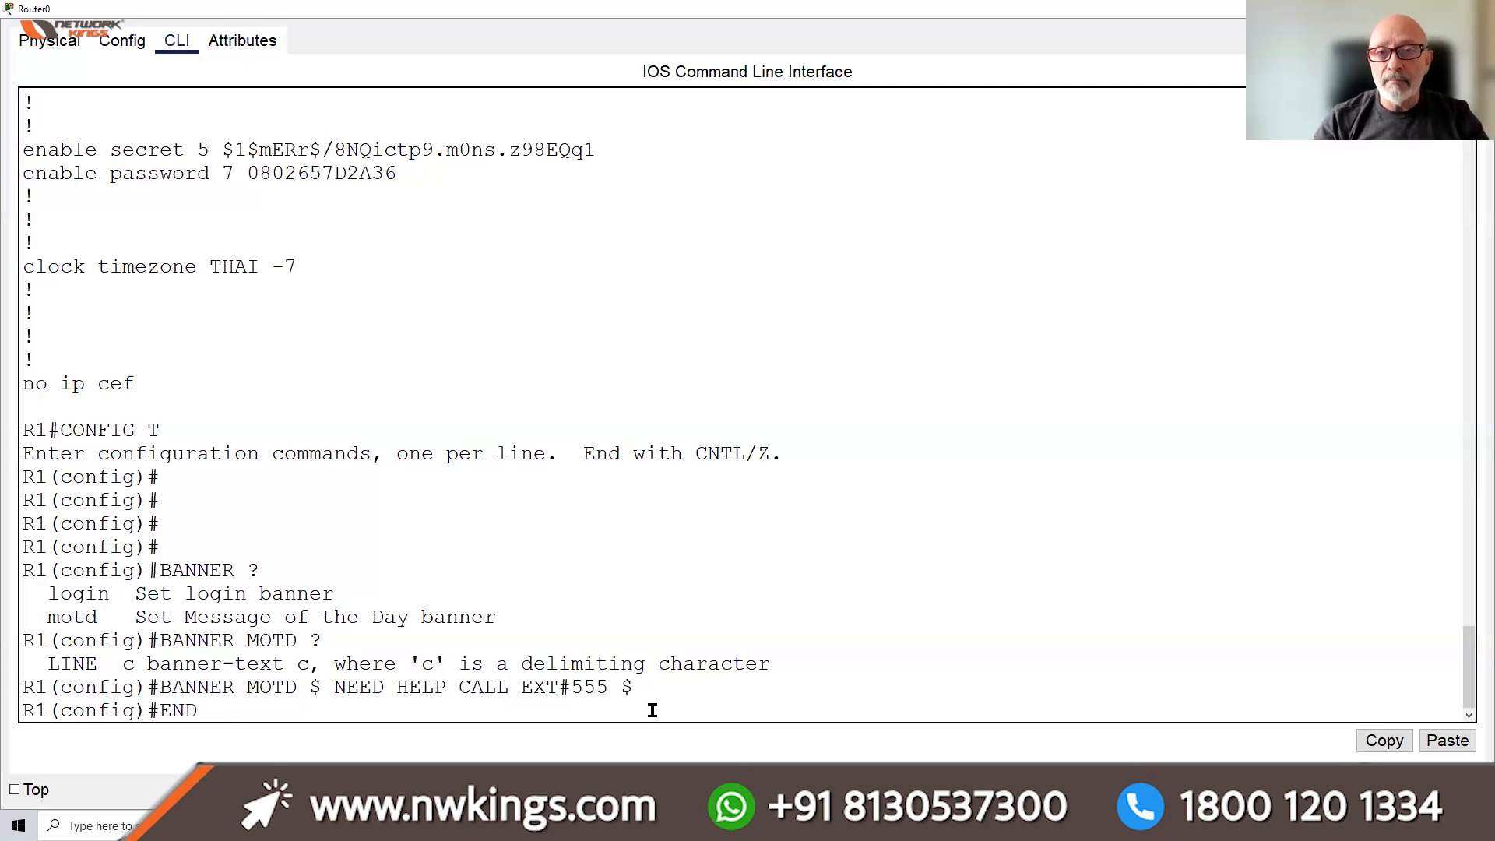
key(Return)
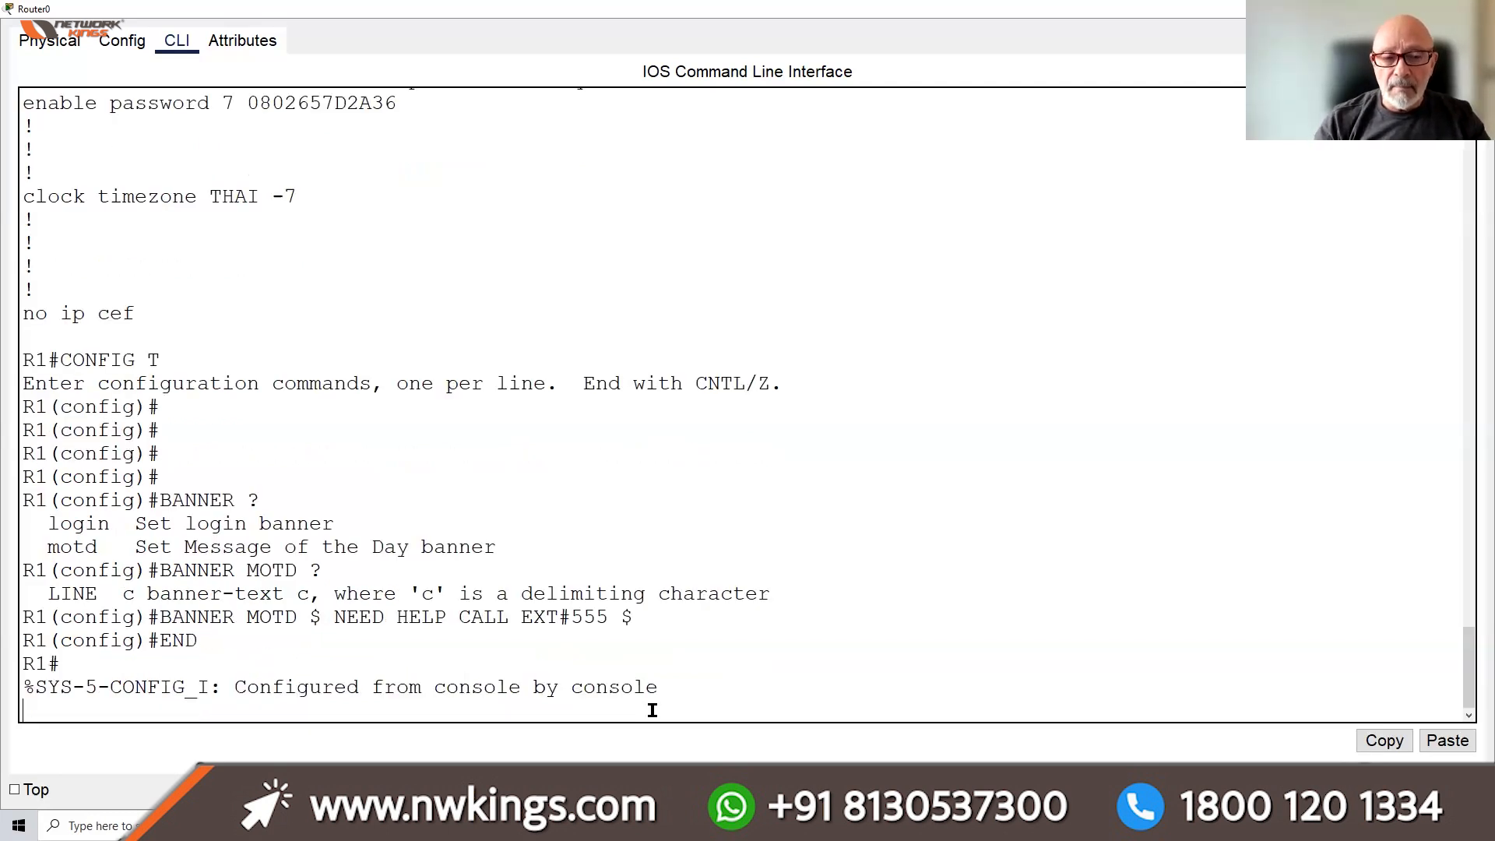
key(Return)
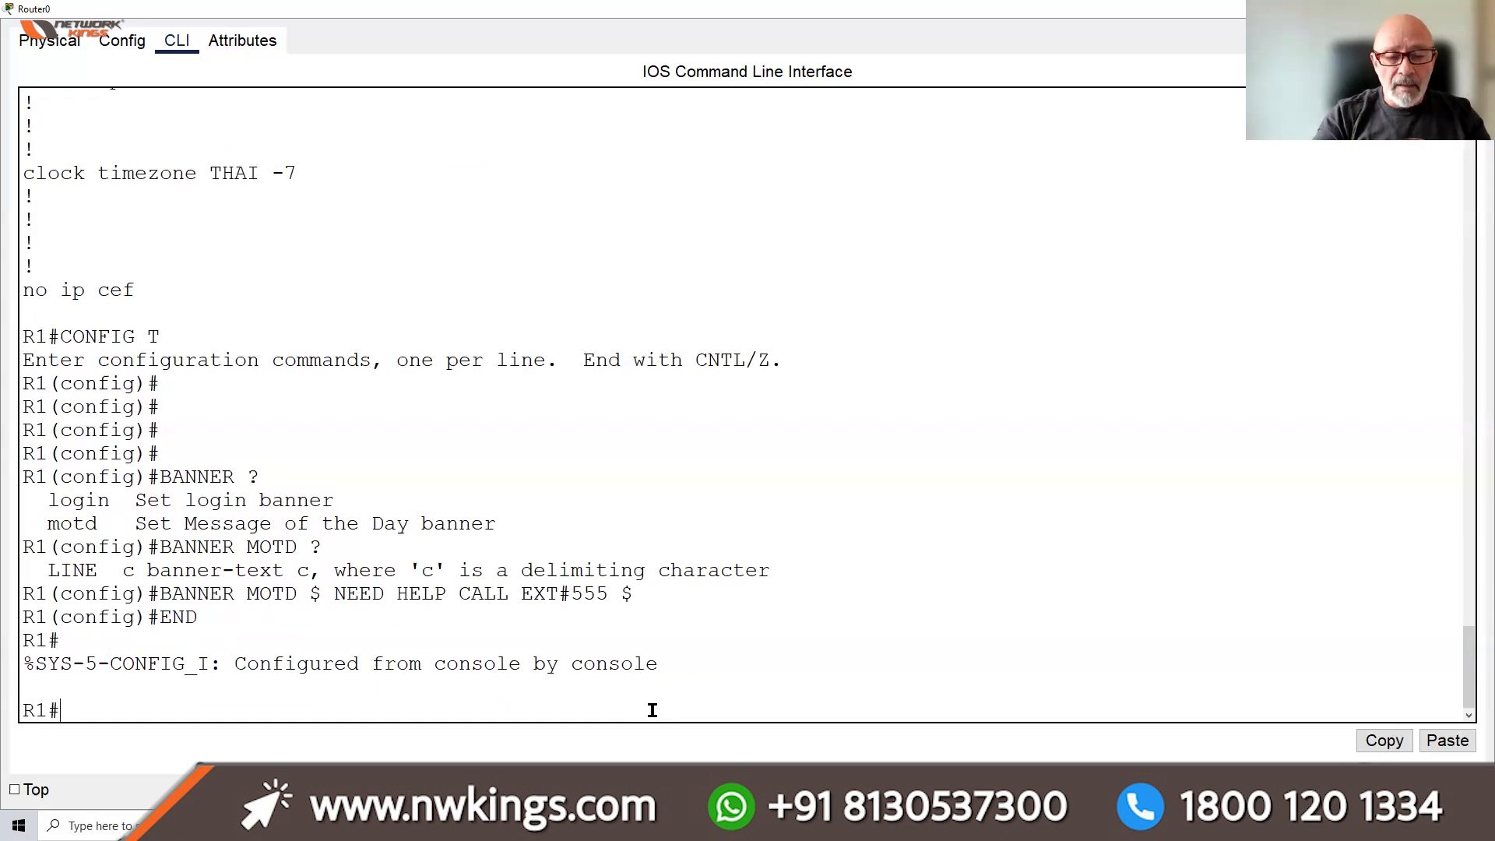
text(EXIT)
key(Return)
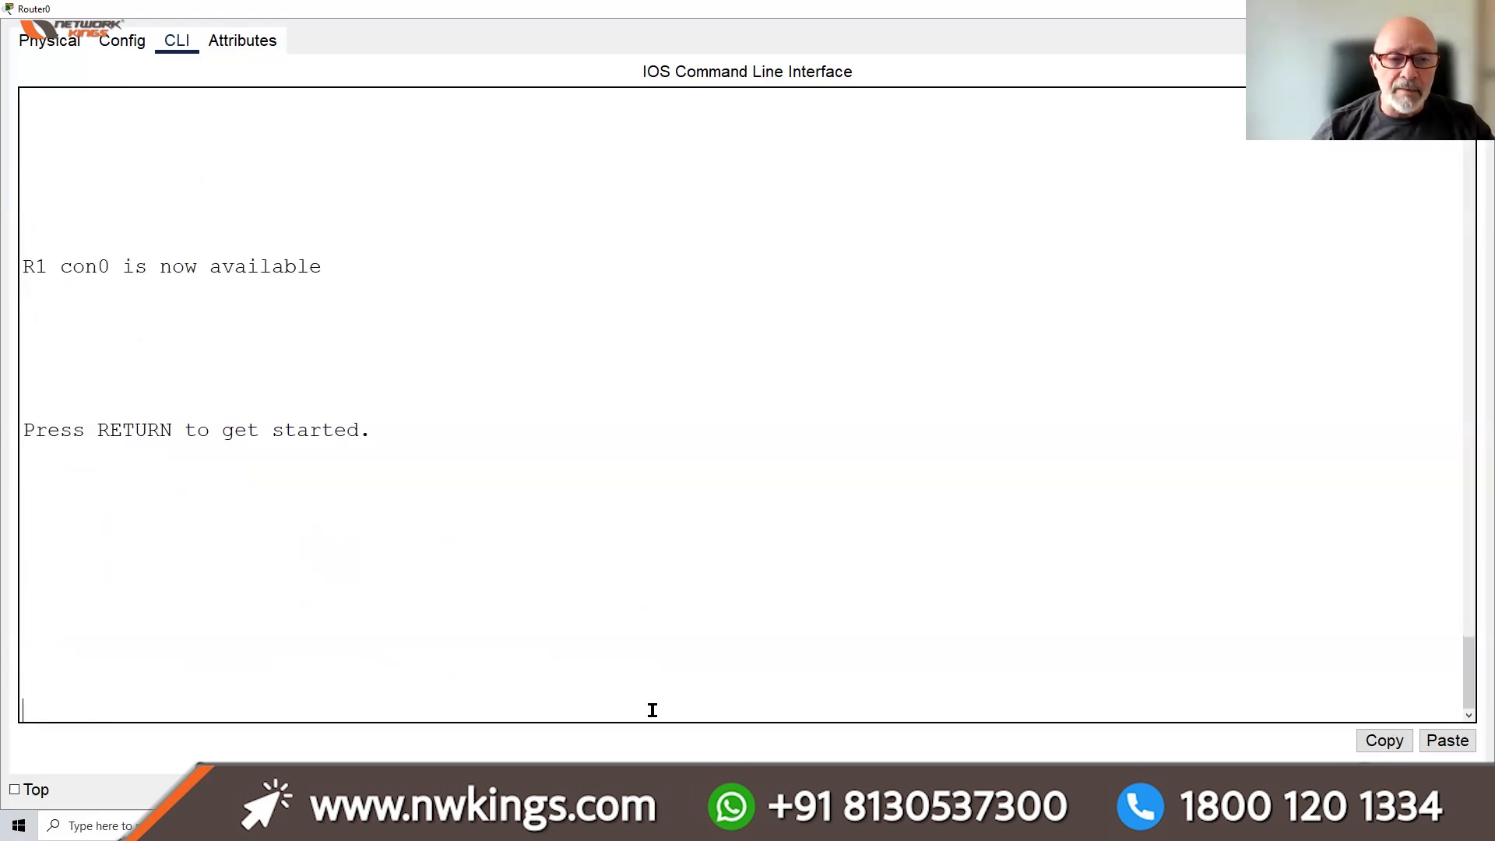
key(Return)
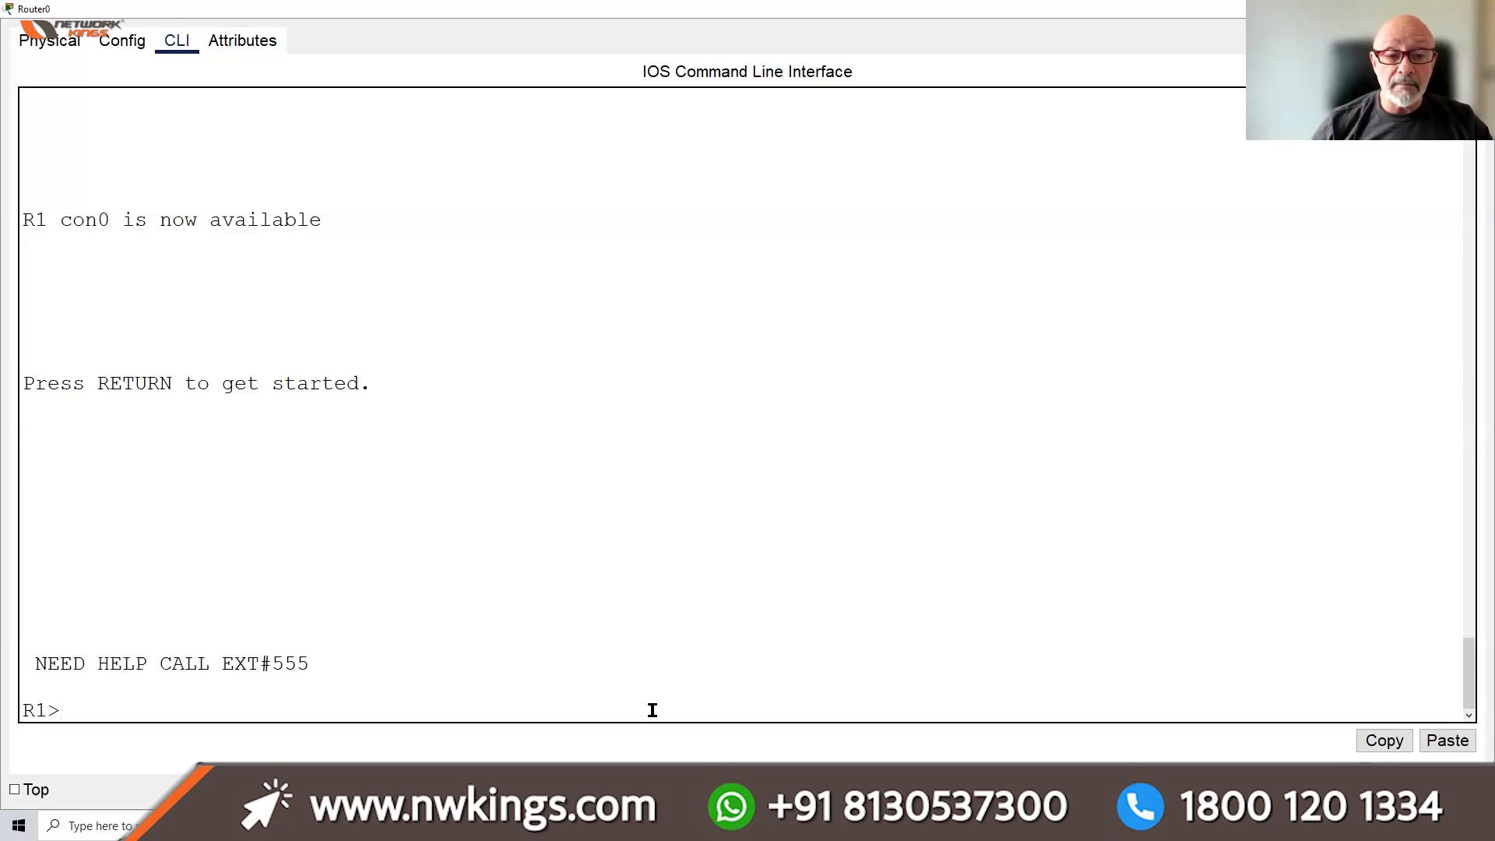
Regain privileged mode on R1 with the enable password and enter R1(config)# via CONFI T
text(ENABLE)
key(Return)
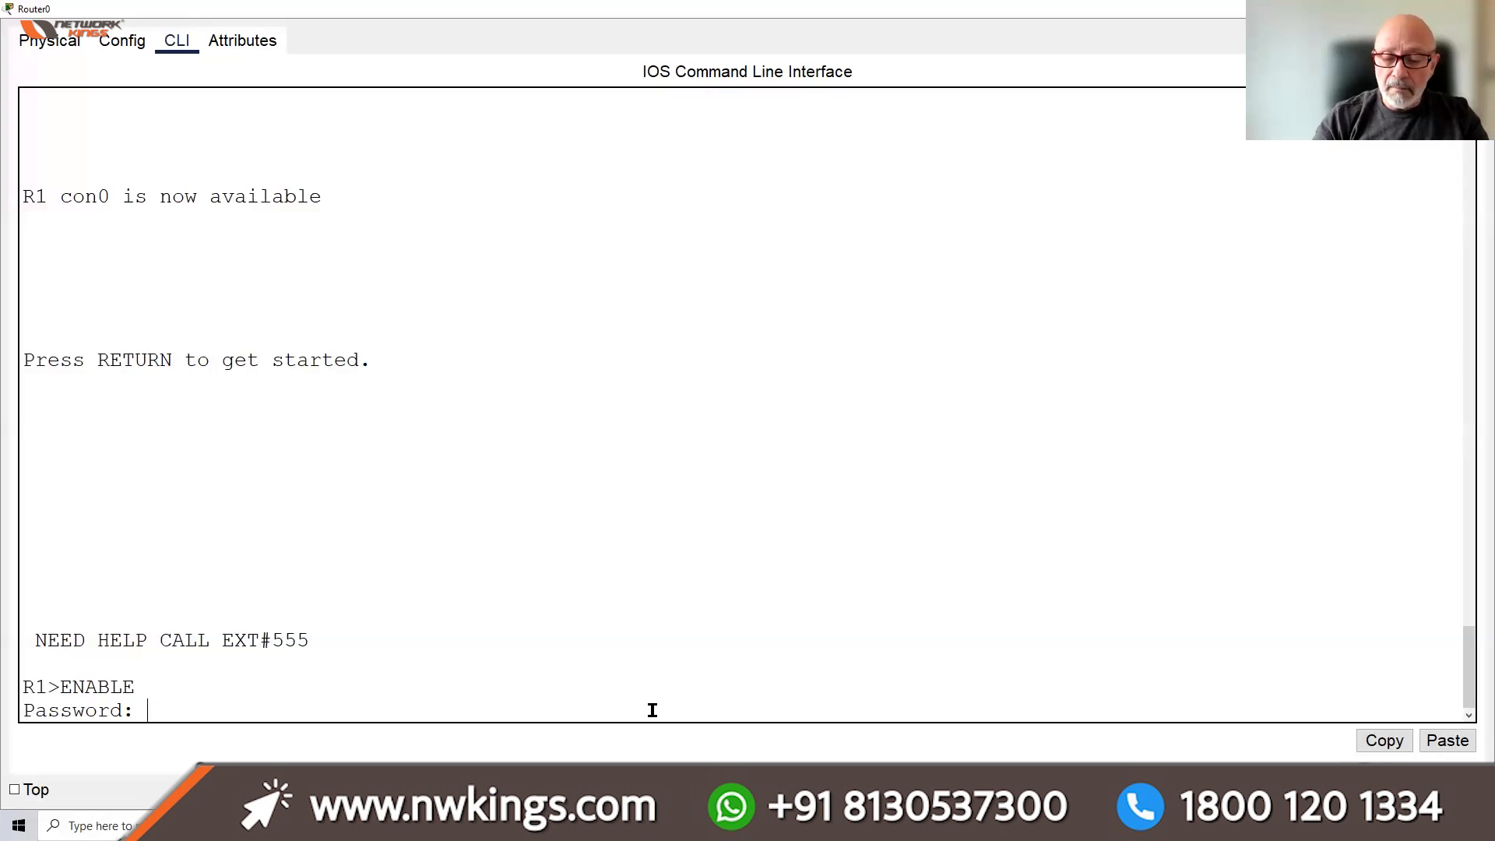
key(Return)
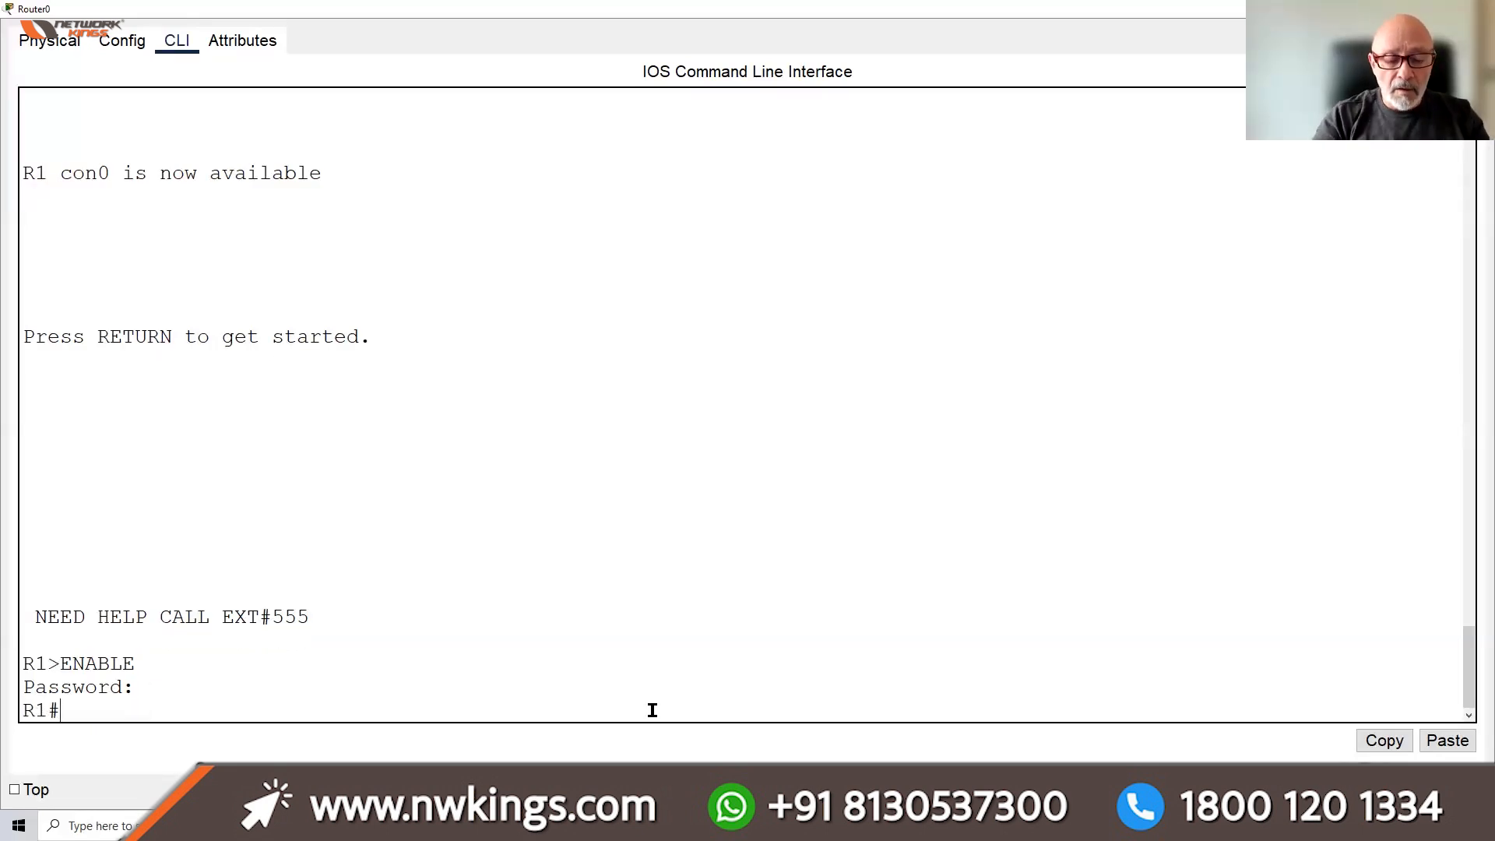
text(CONFI T)
key(Return)
key(Return)
key(Return)
key(Return)
key(Return)
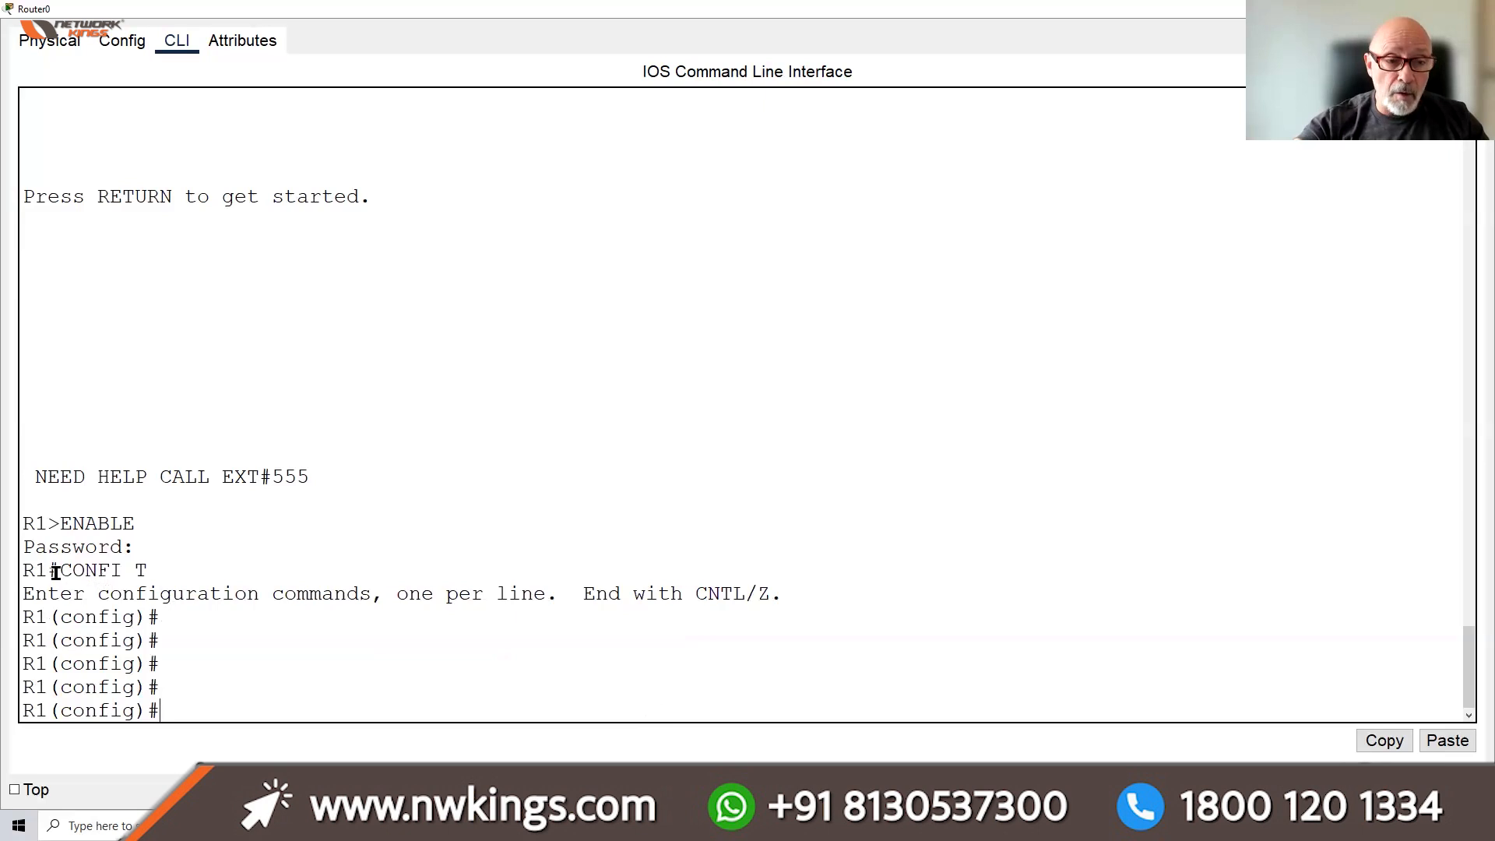
drag(56, 572, 48, 572)
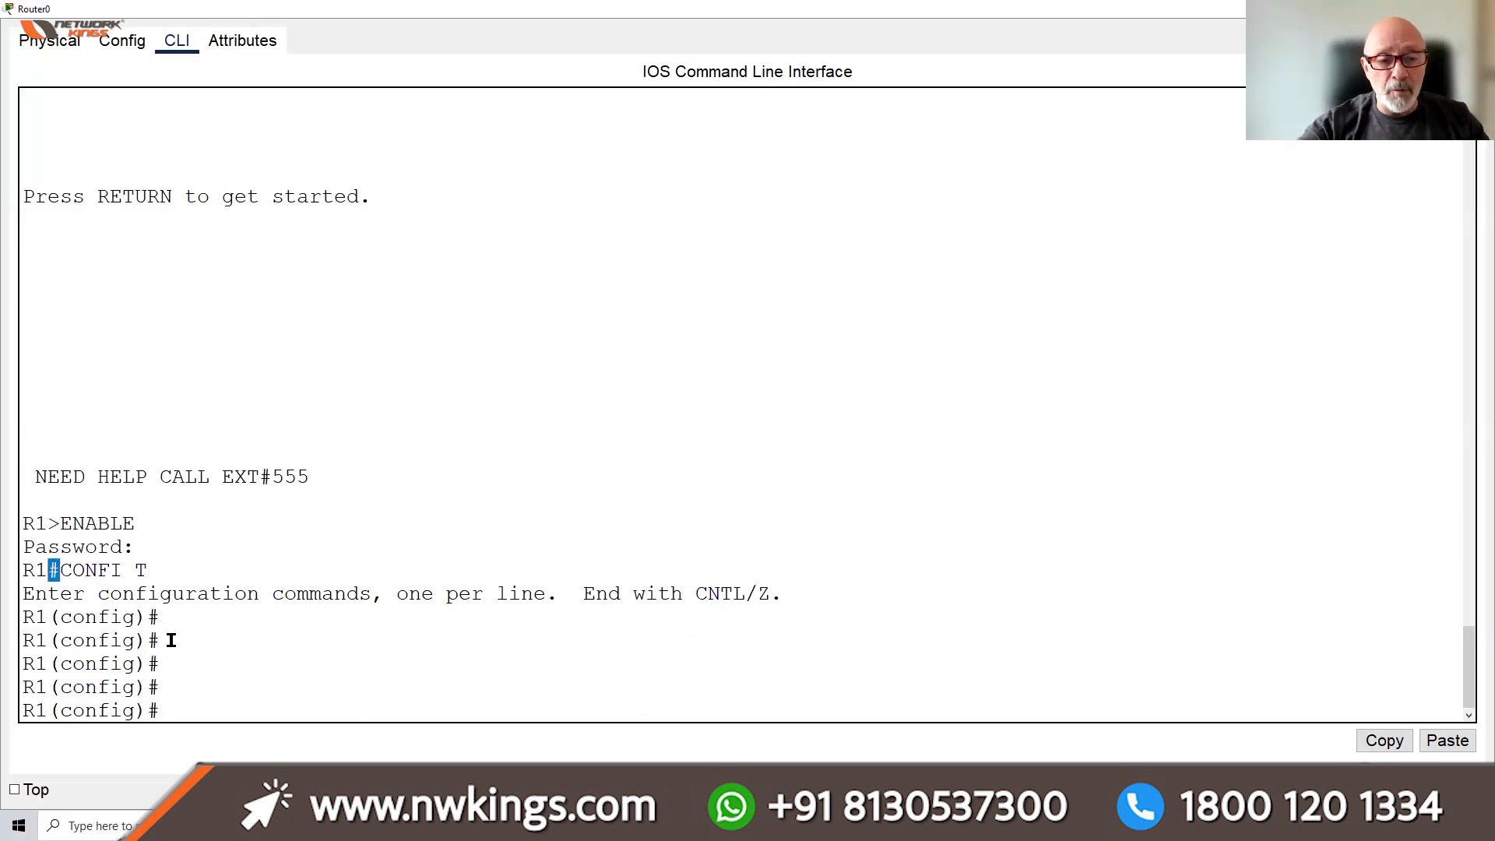
click(172, 707)
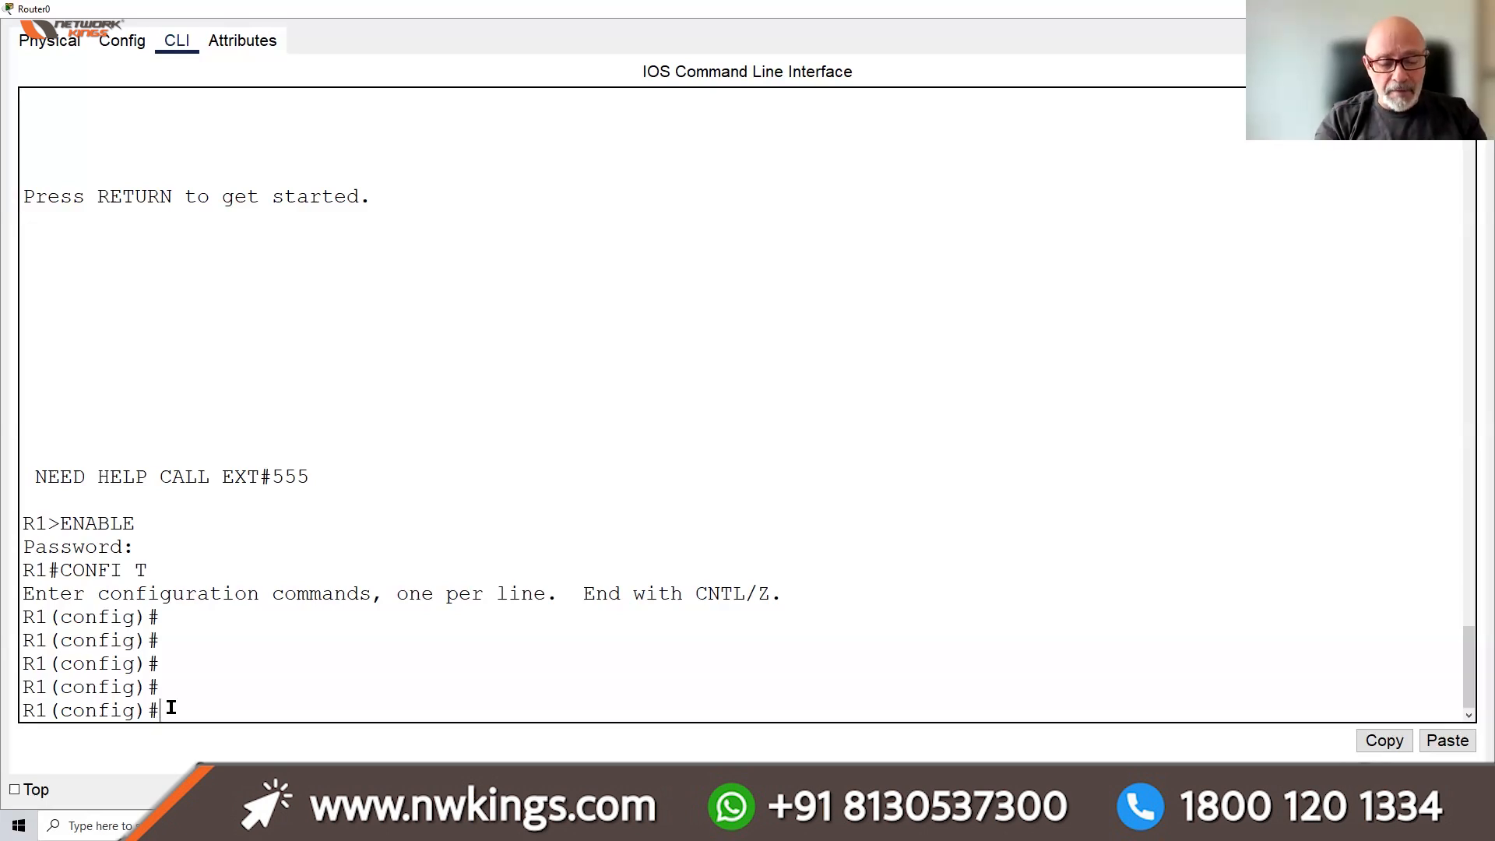
Apply NO IP DOMAIN-LOOKUP on R1 from global configuration mode
text(IP)
key(BackSpace)
key(BackSpace)
text(NO IP)
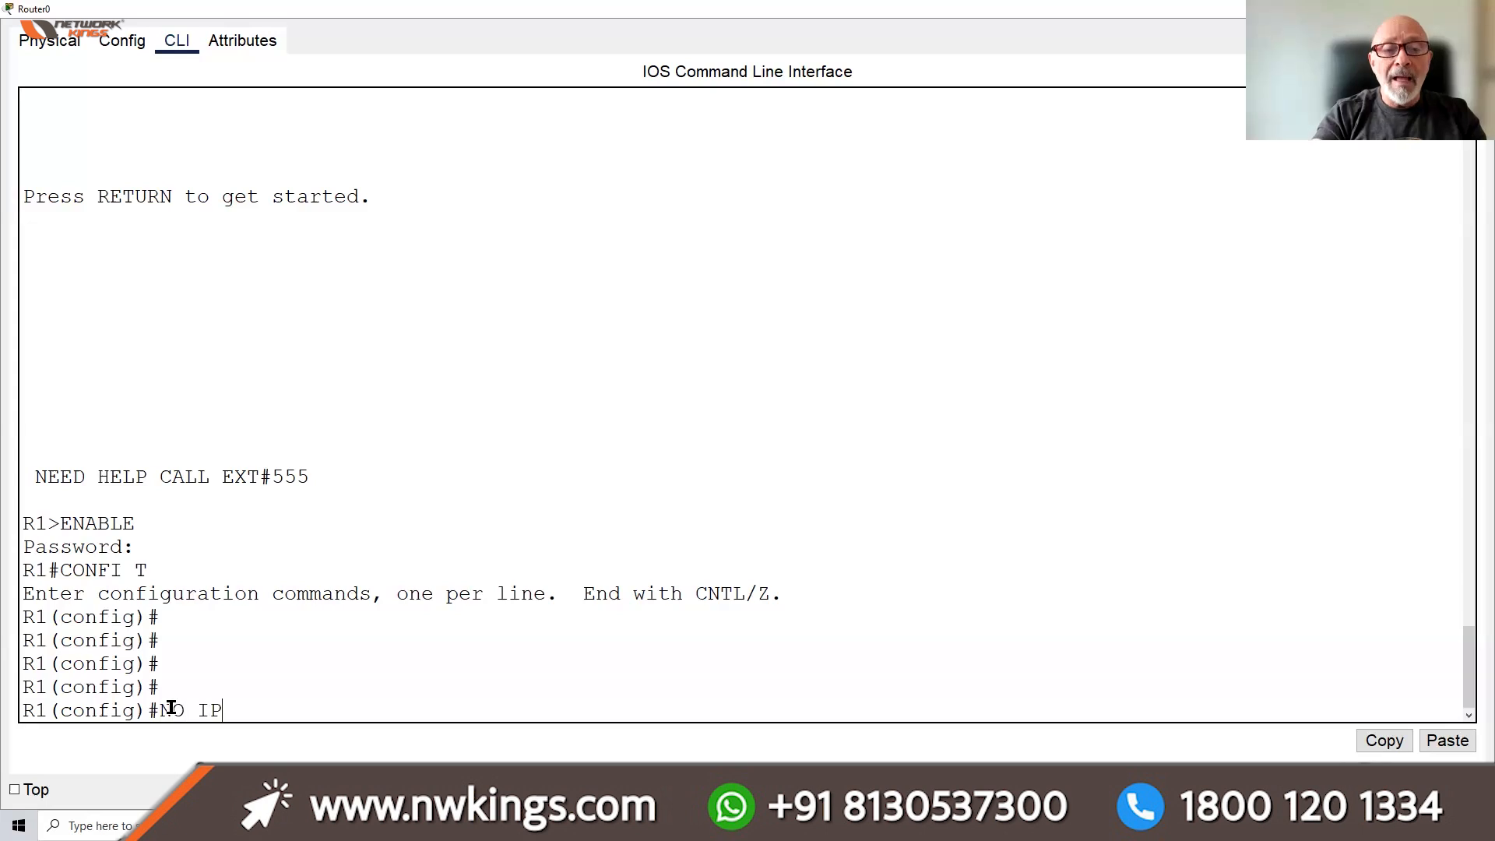
text( DOMAIN)
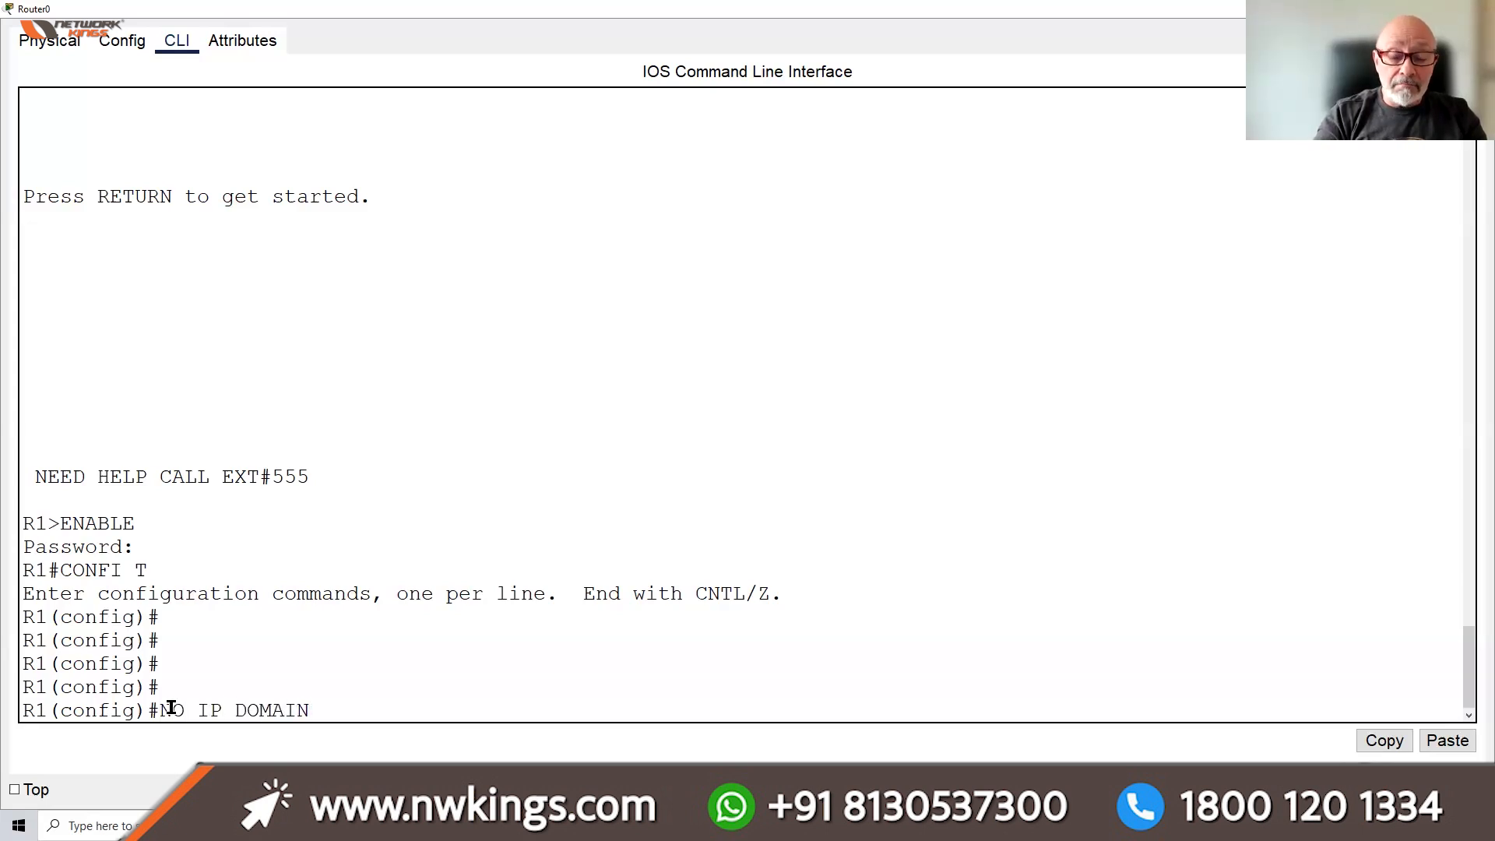
text(-LOOKUP)
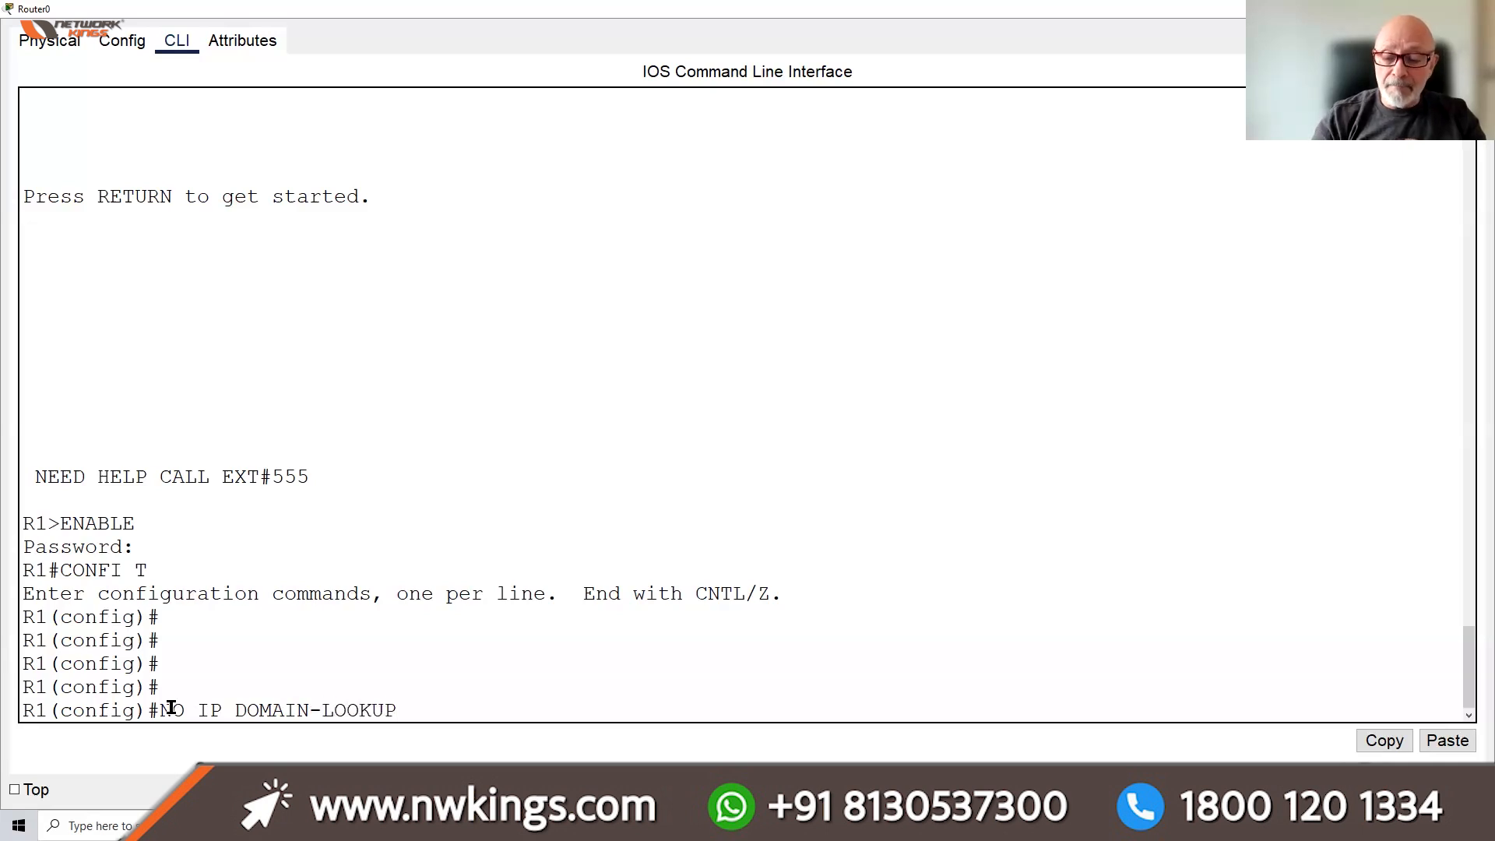
key(Return)
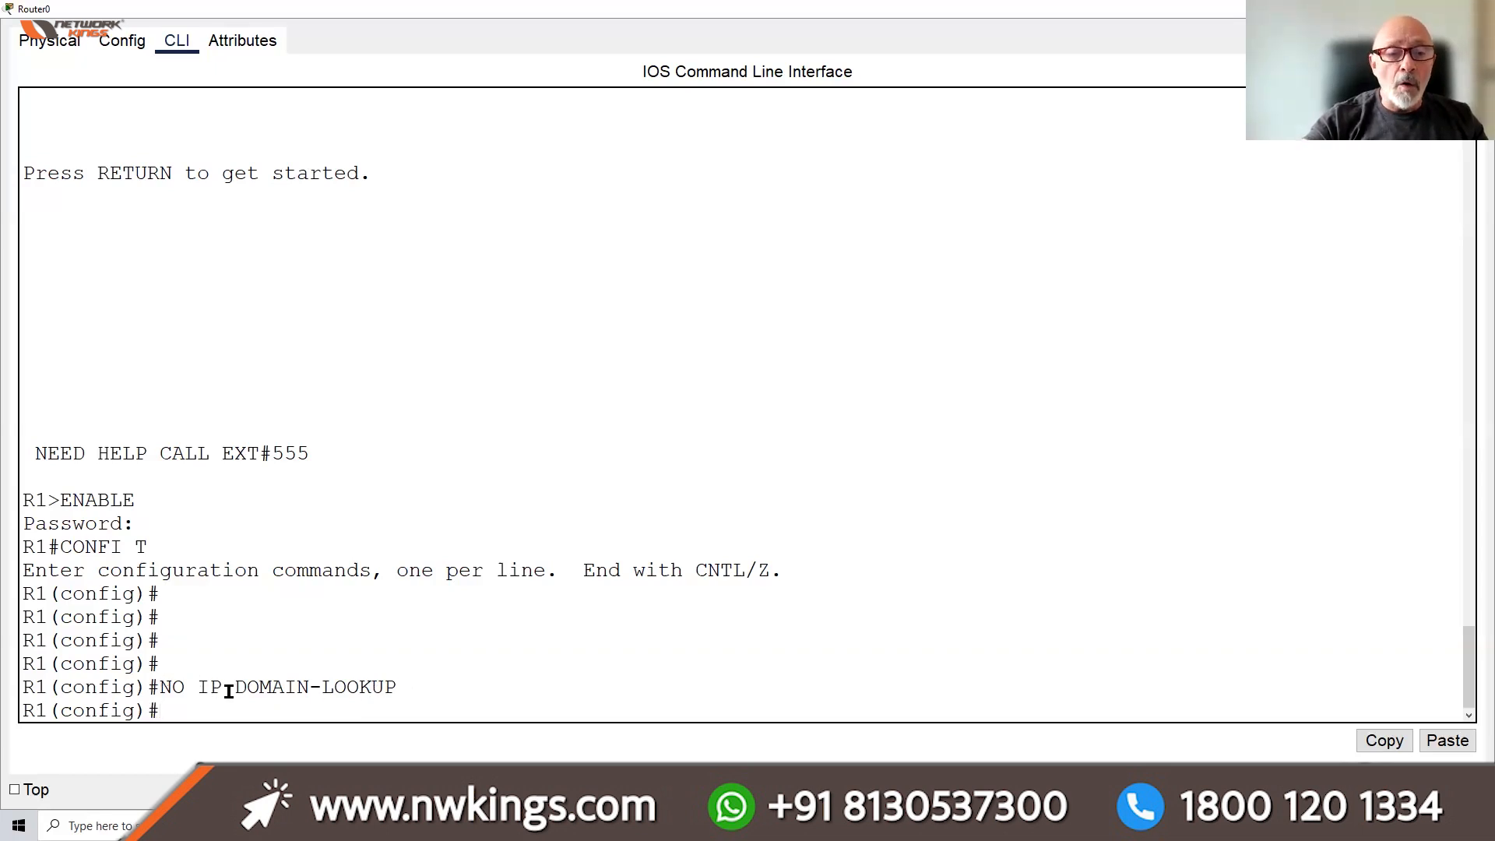
drag(199, 687, 404, 685)
click(418, 682)
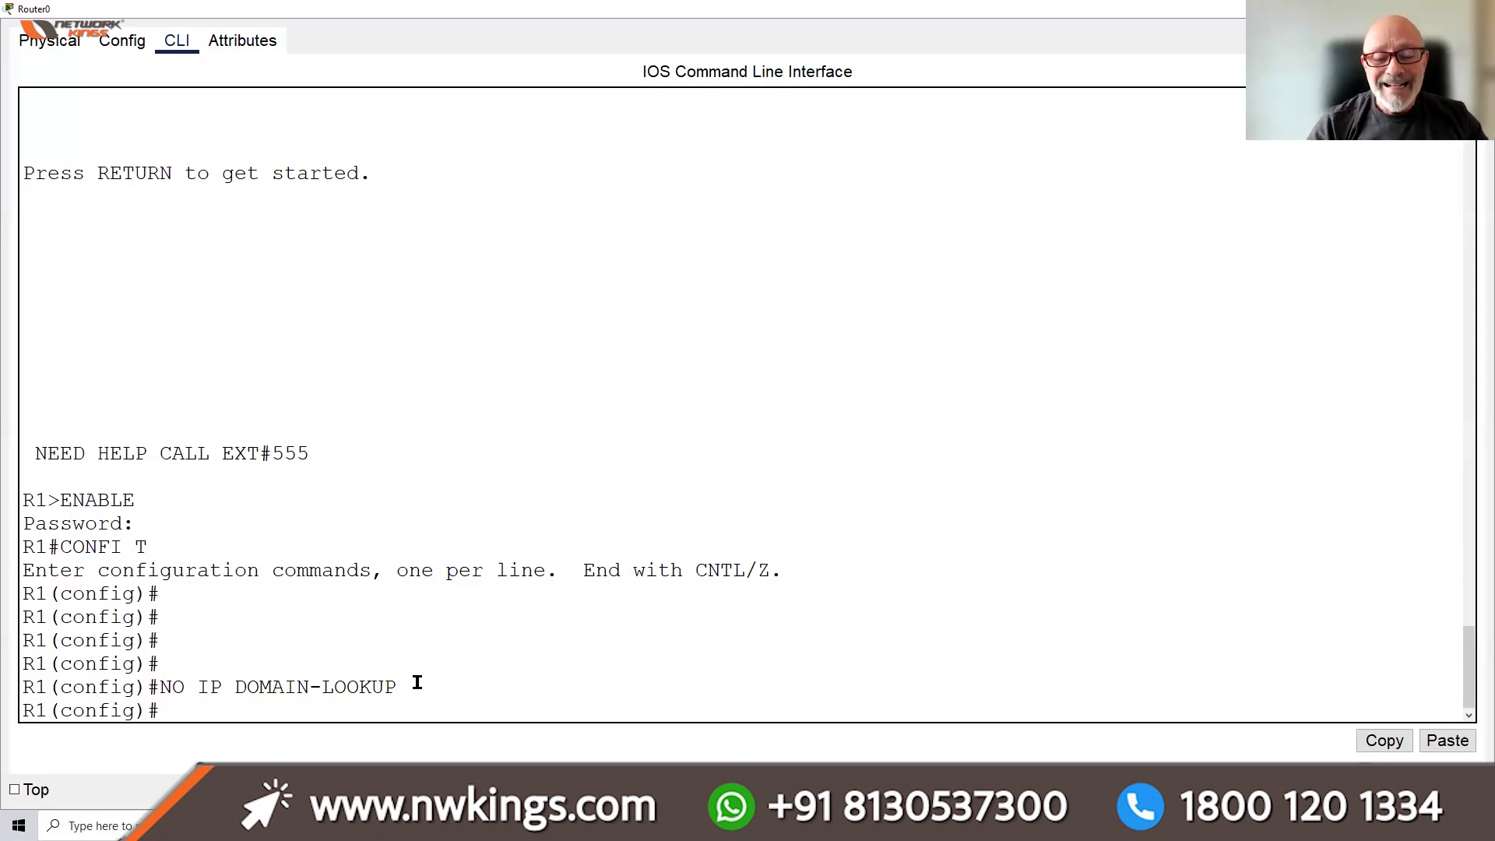
key(Return)
key(Return)
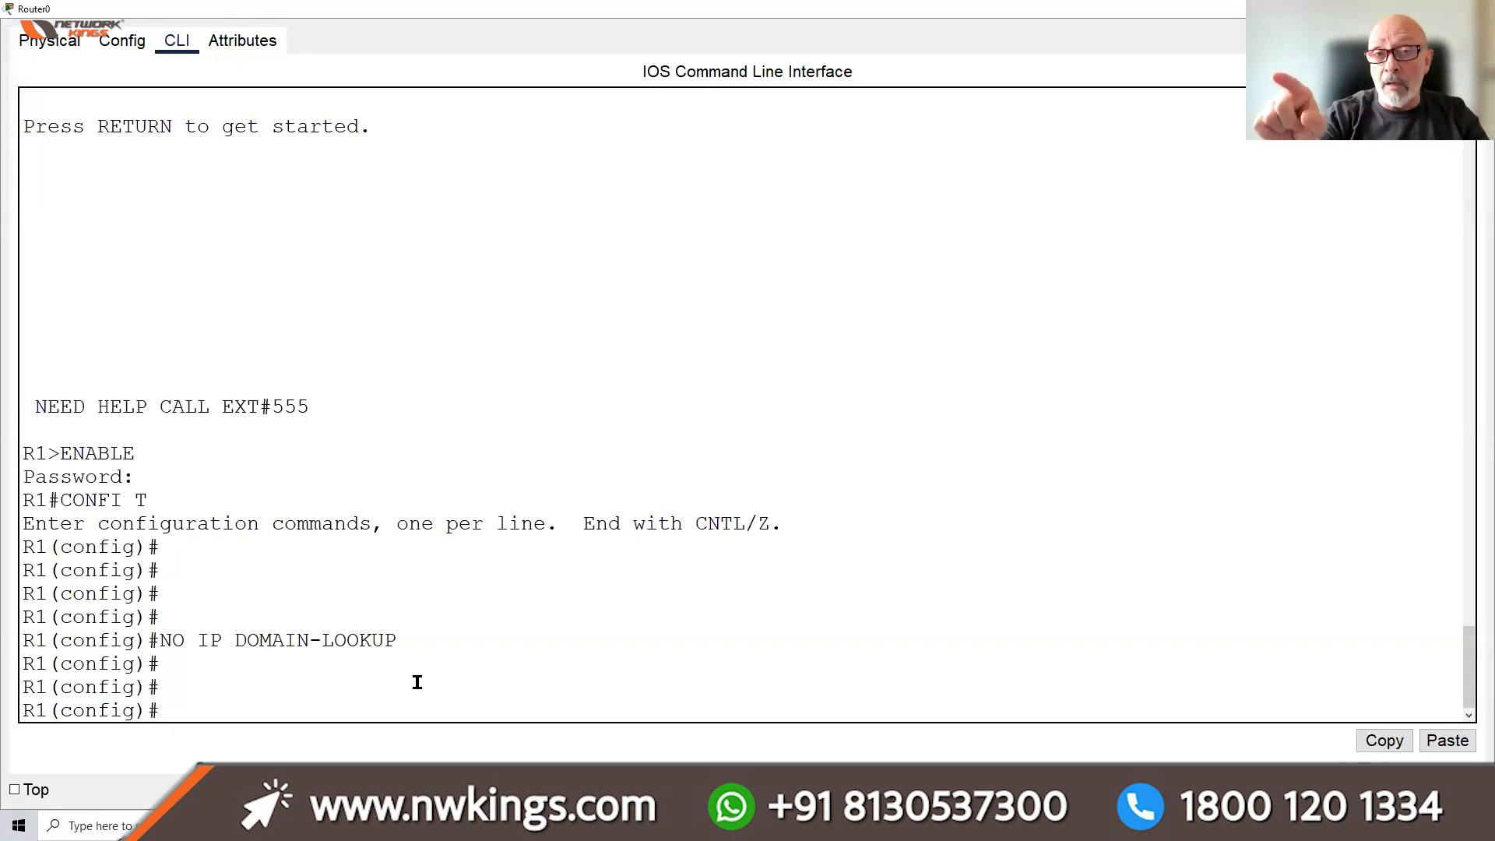
Under LINE CON 0, apply LOGGING SYNCHRONOUS after checking its ? help options
text(LINE CON 0)
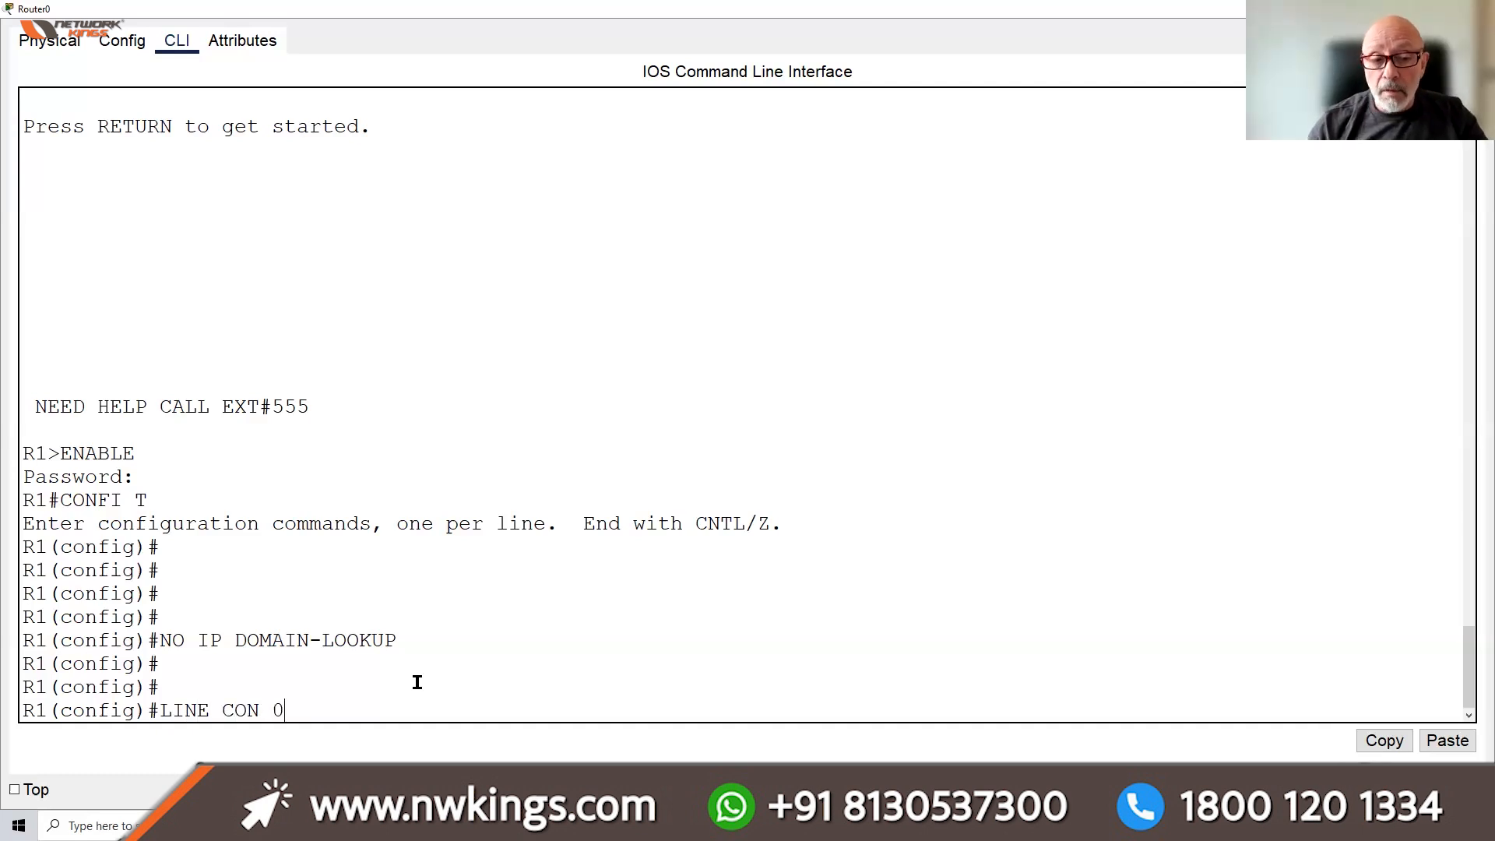
key(Return)
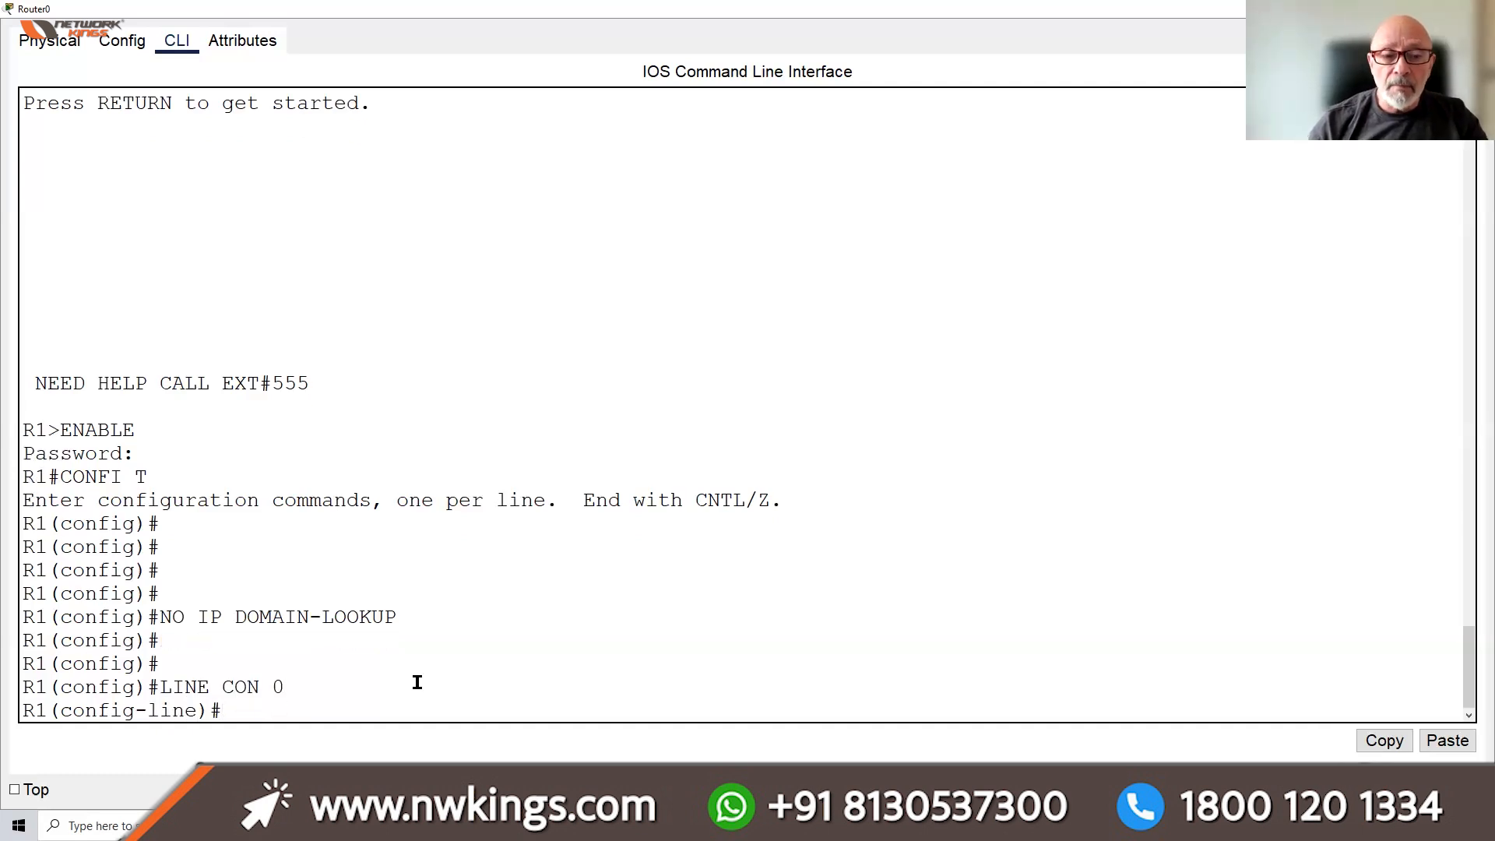
text(LOGGGIN)
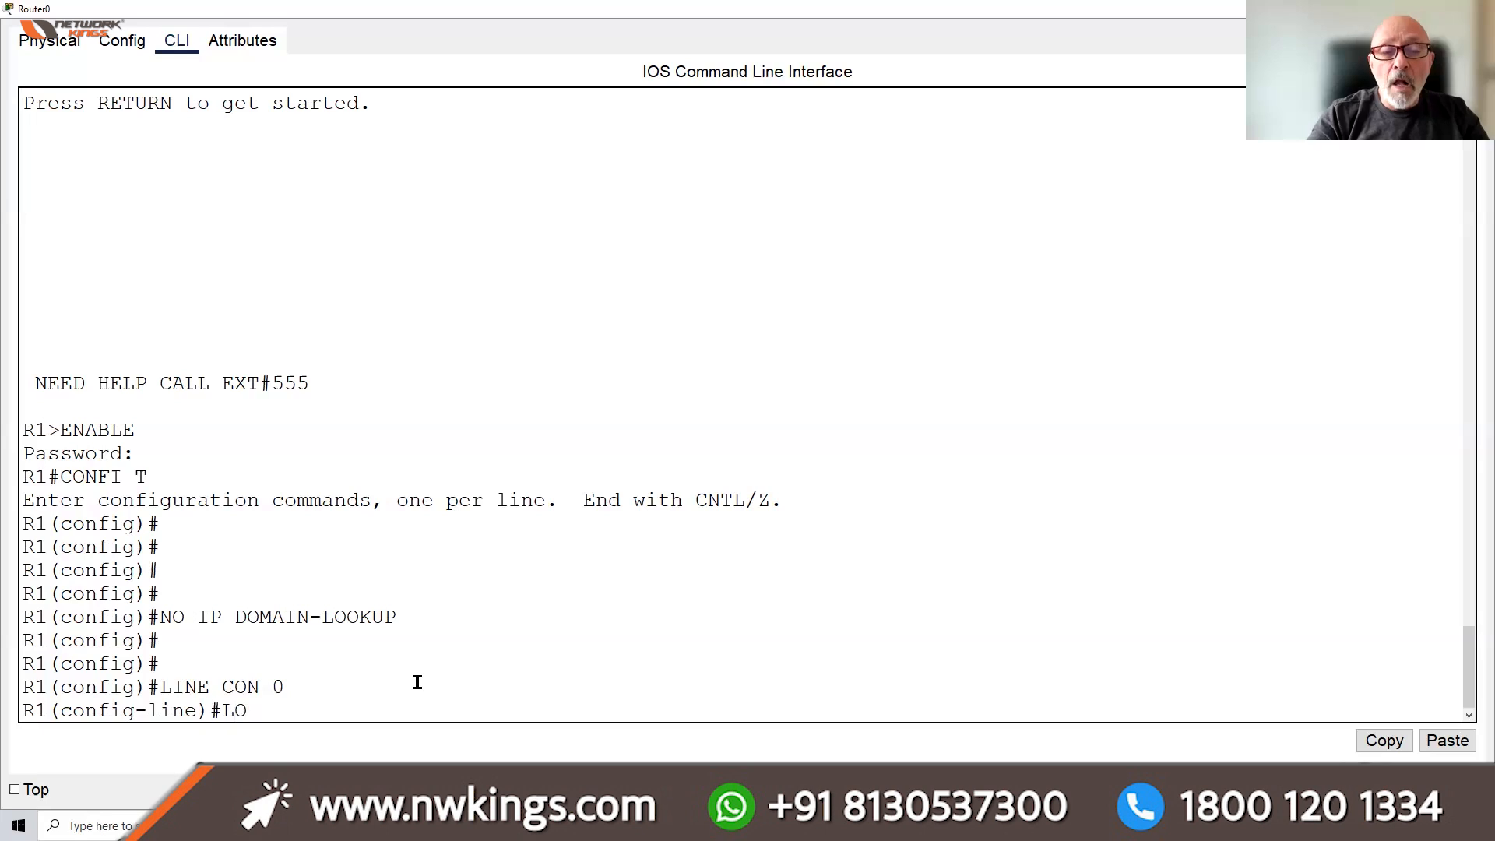
key(BackSpace)
key(BackSpace)
key(BackSpace)
text(ING)
key(Tab)
text(SY)
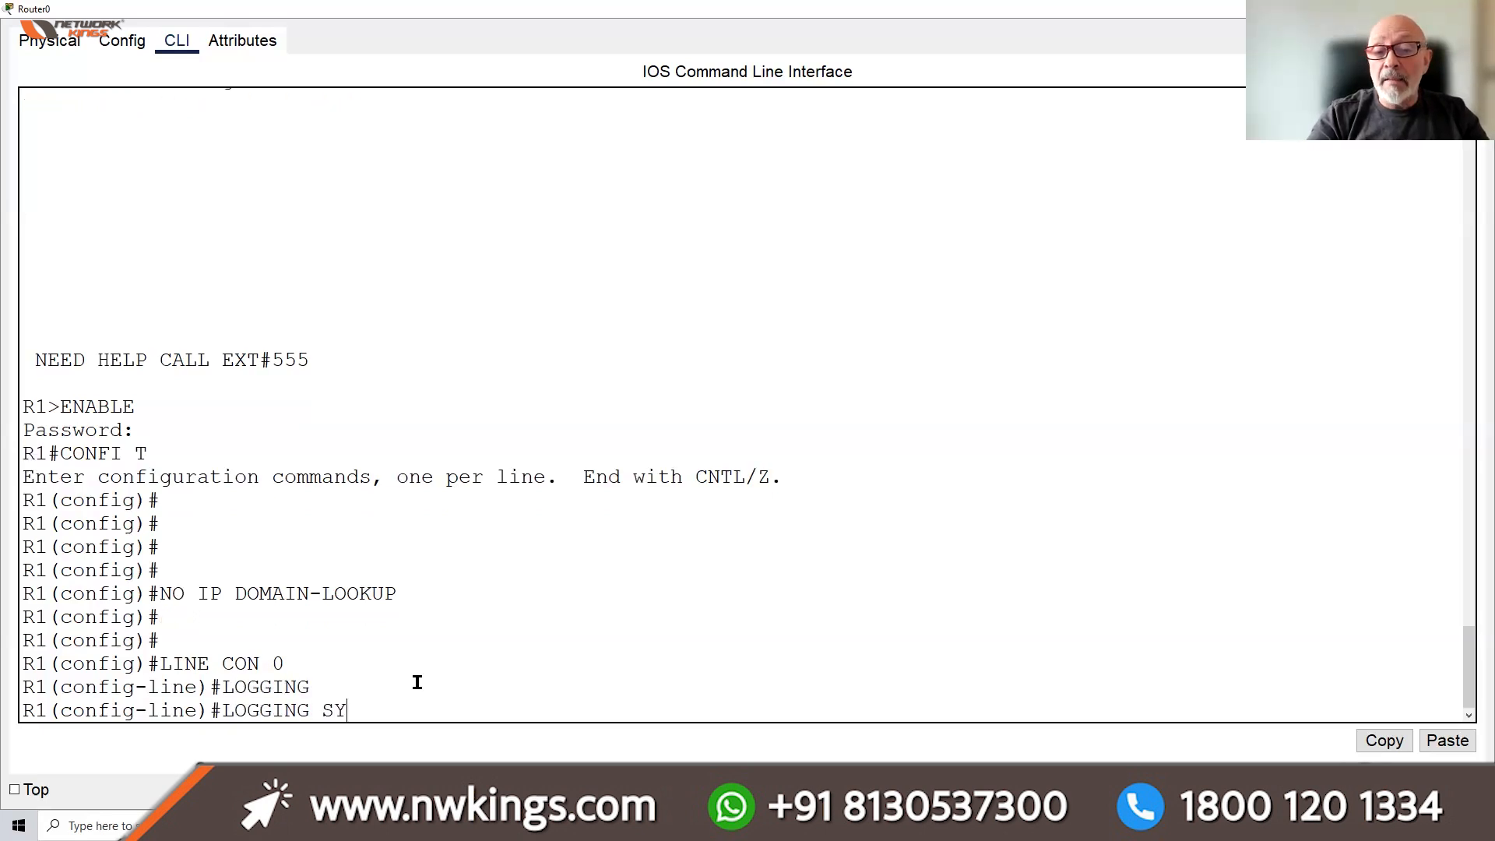
key(Tab)
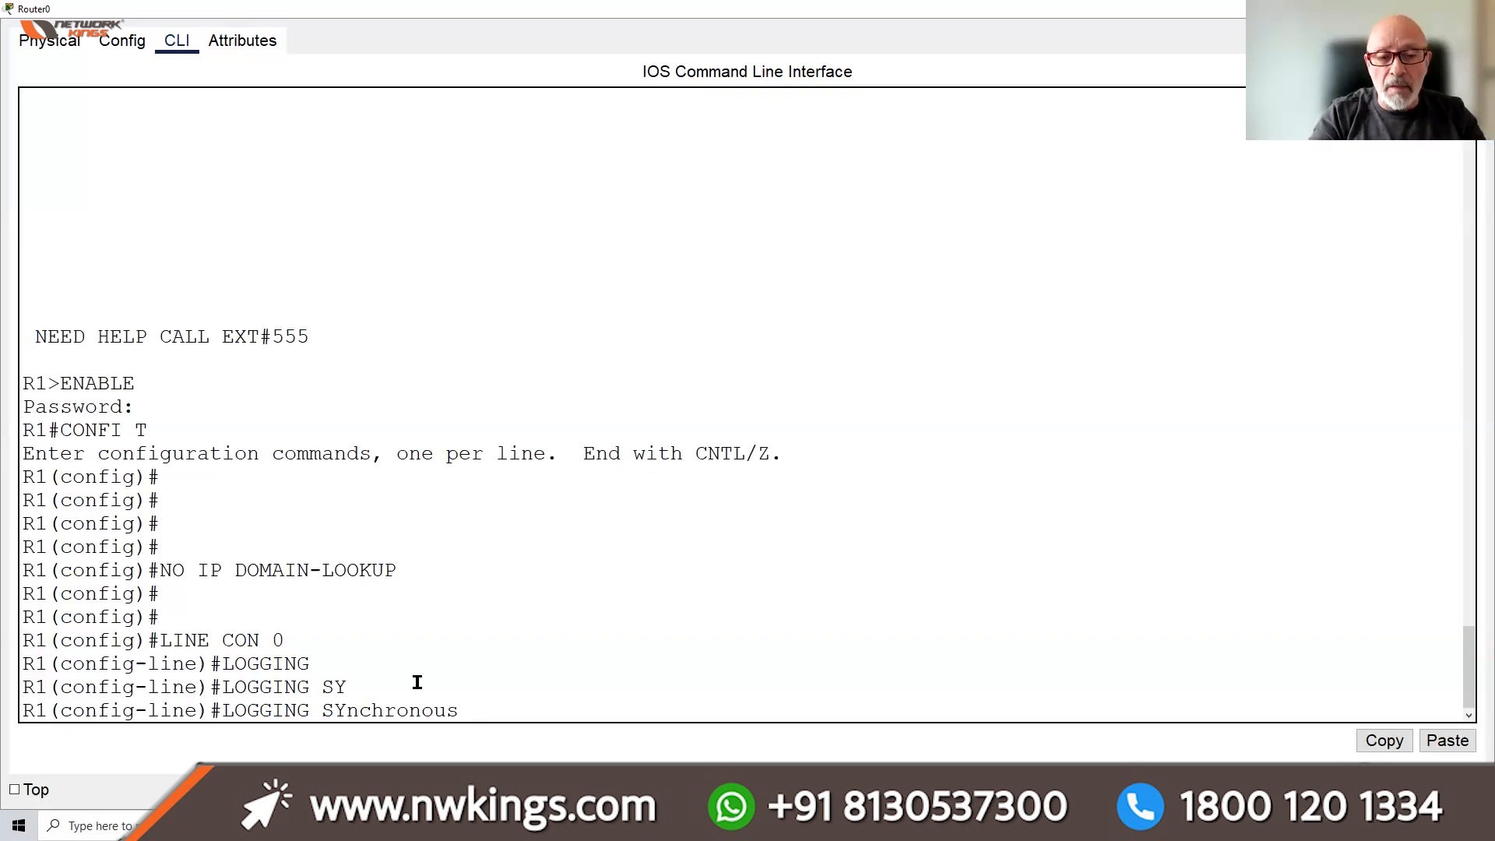
text(?)
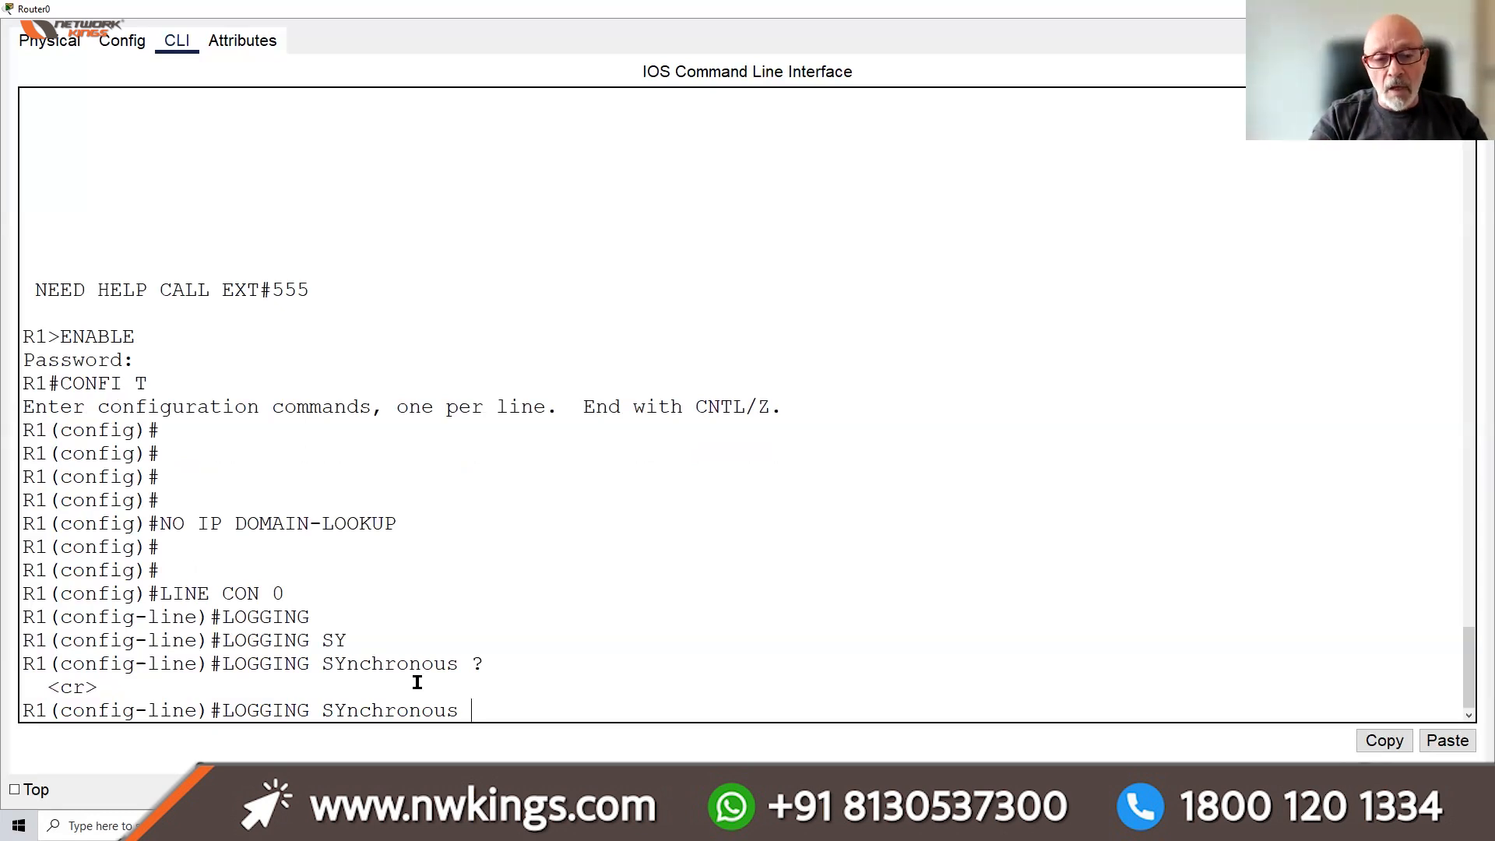
text(LEVEL ALL)
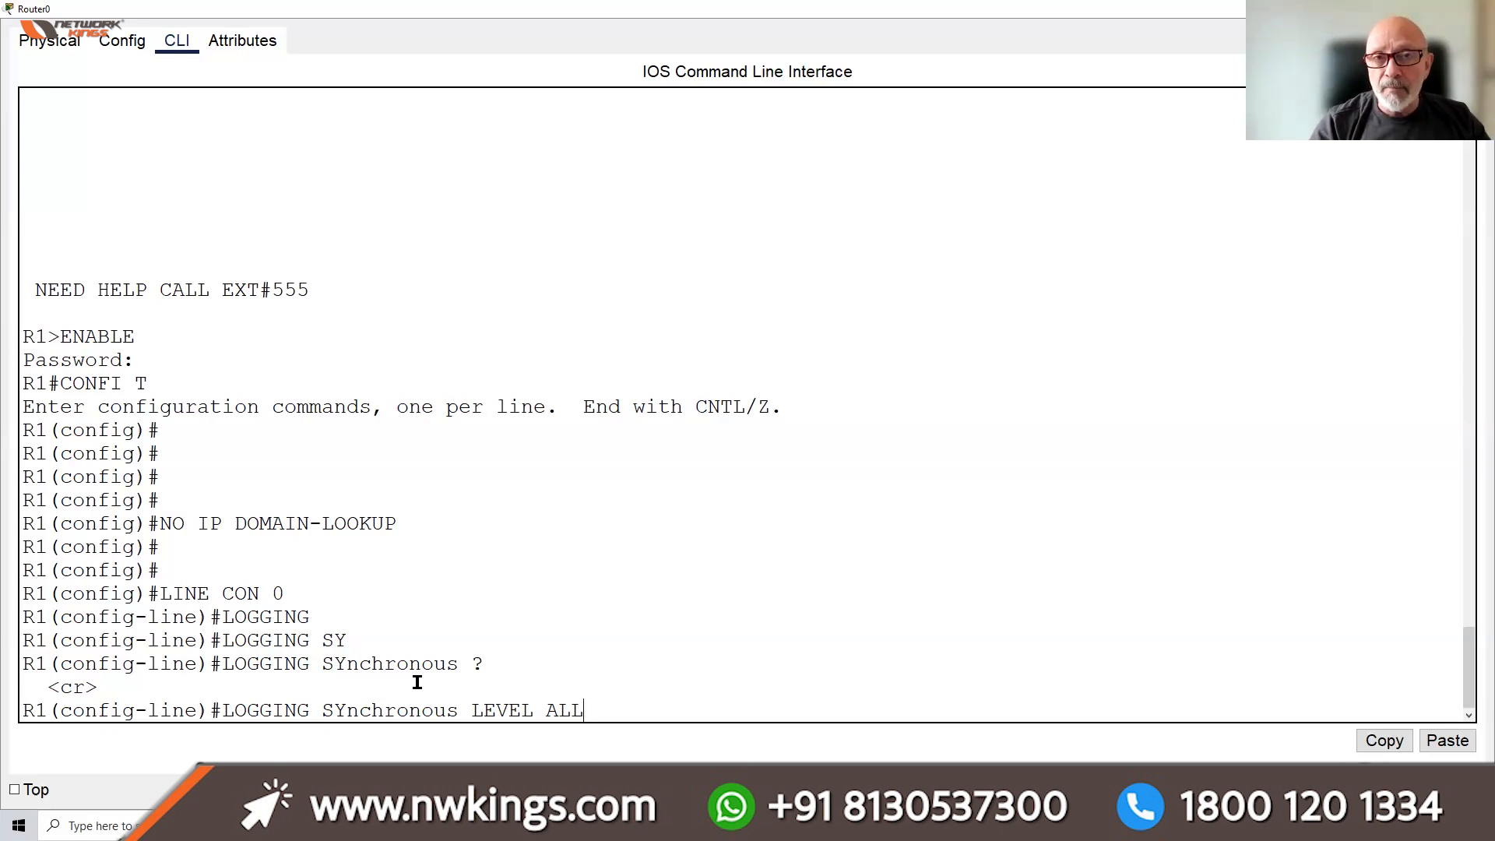
key(BackSpace)
key(BackSpace)
key(BackSpace)
key(BackSpace)
key(BackSpace)
key(BackSpace)
key(BackSpace)
key(BackSpace)
key(BackSpace)
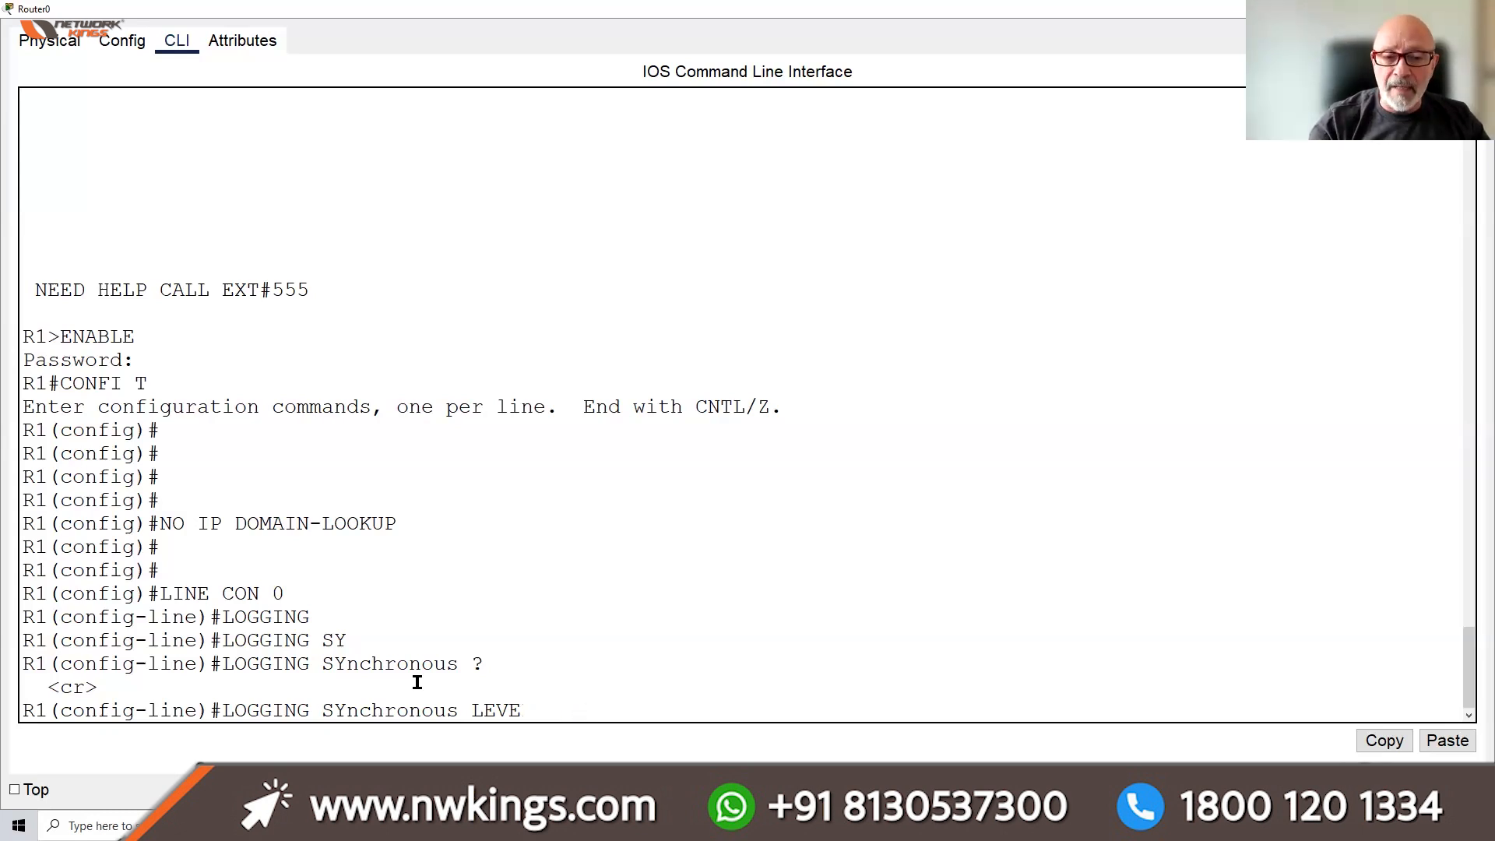
key(Return)
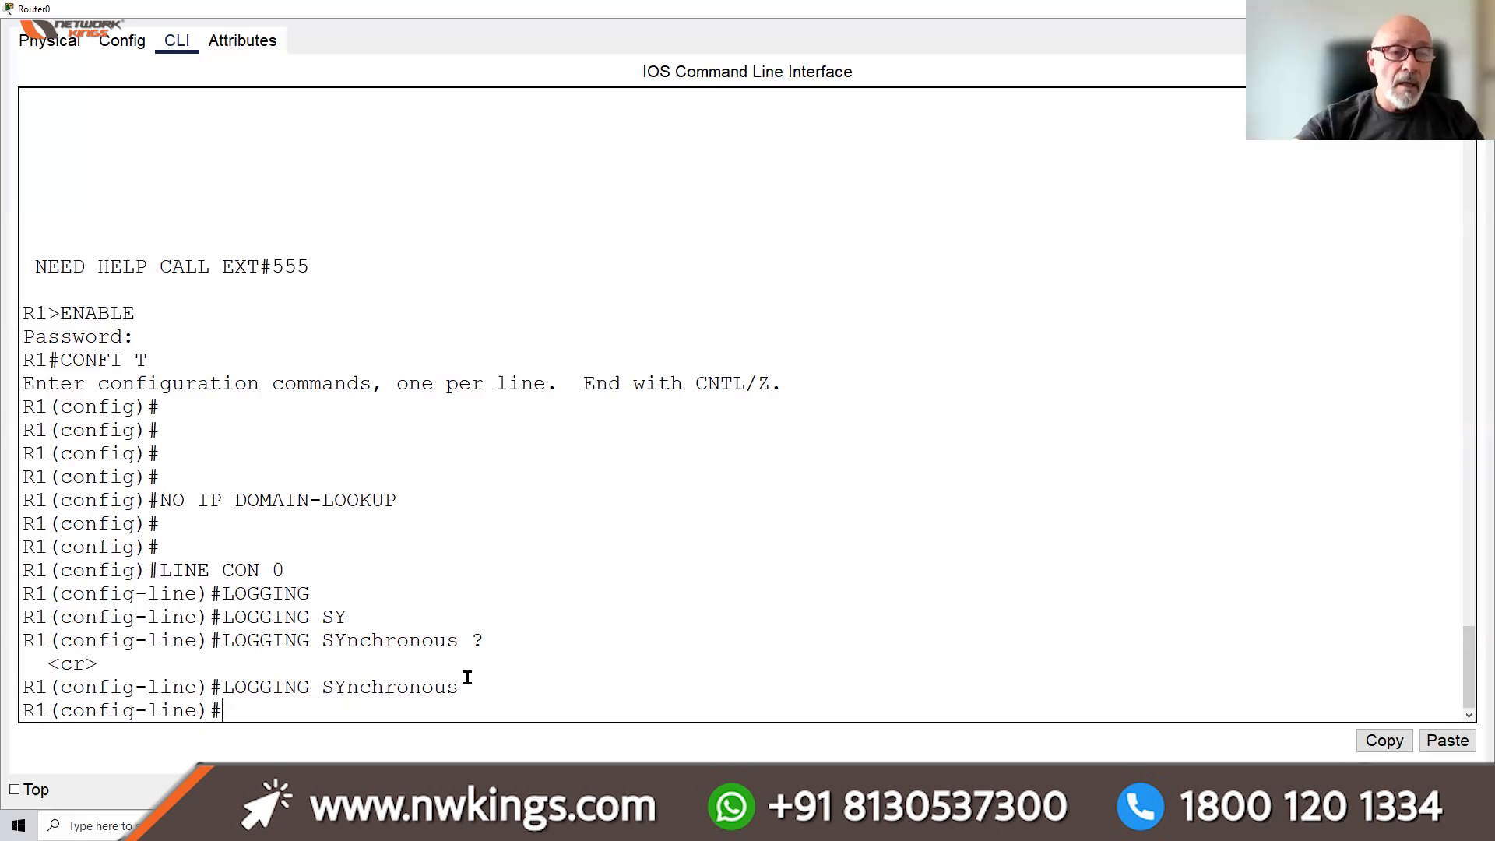
Review the domain-lookup and synchronous logging commands, then EXIT line con 0 to global configuration
drag(393, 500, 154, 502)
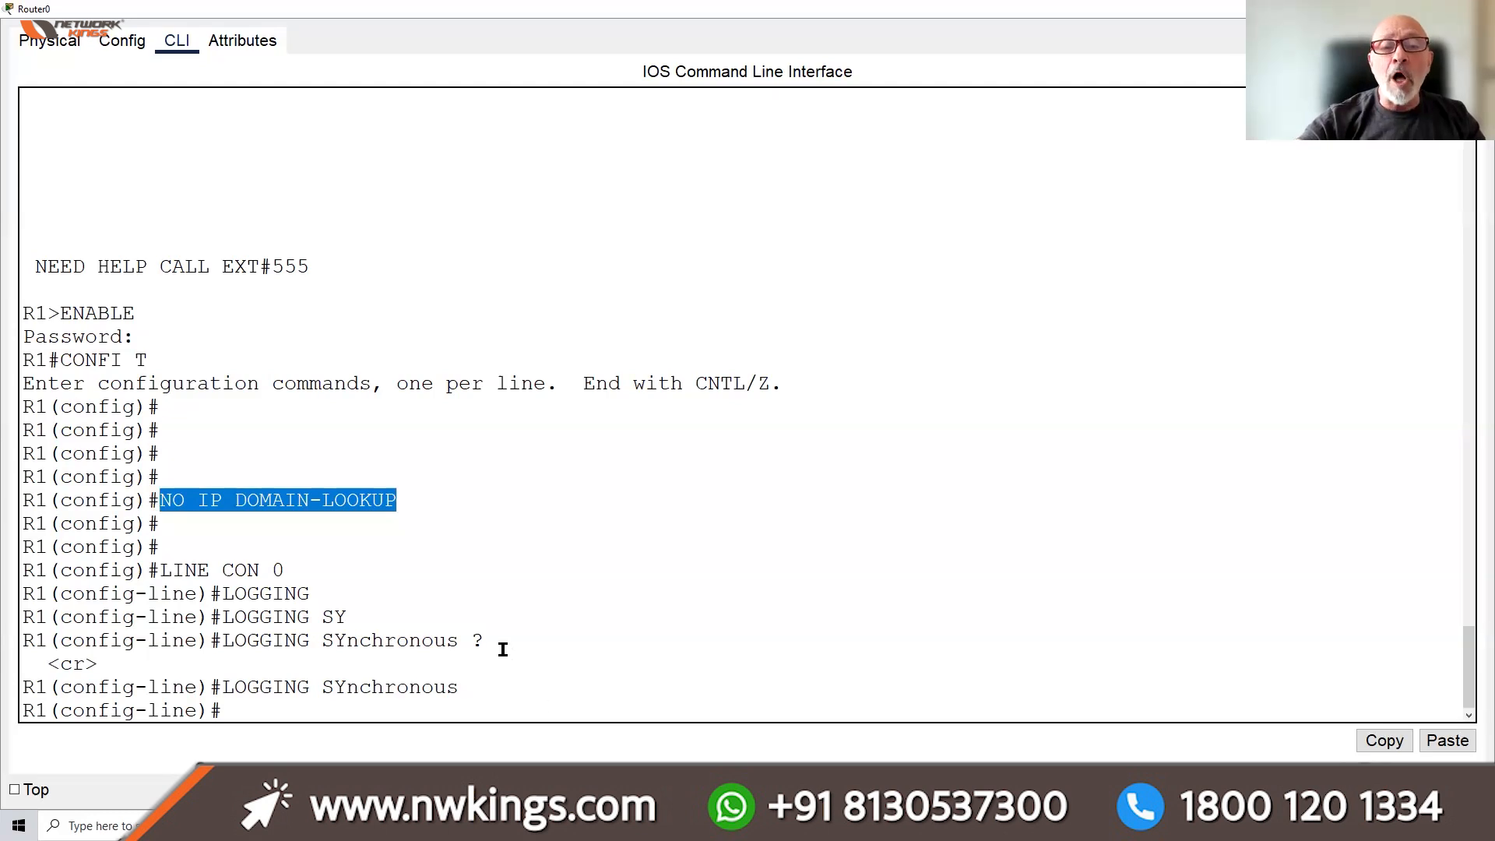
drag(472, 640, 223, 639)
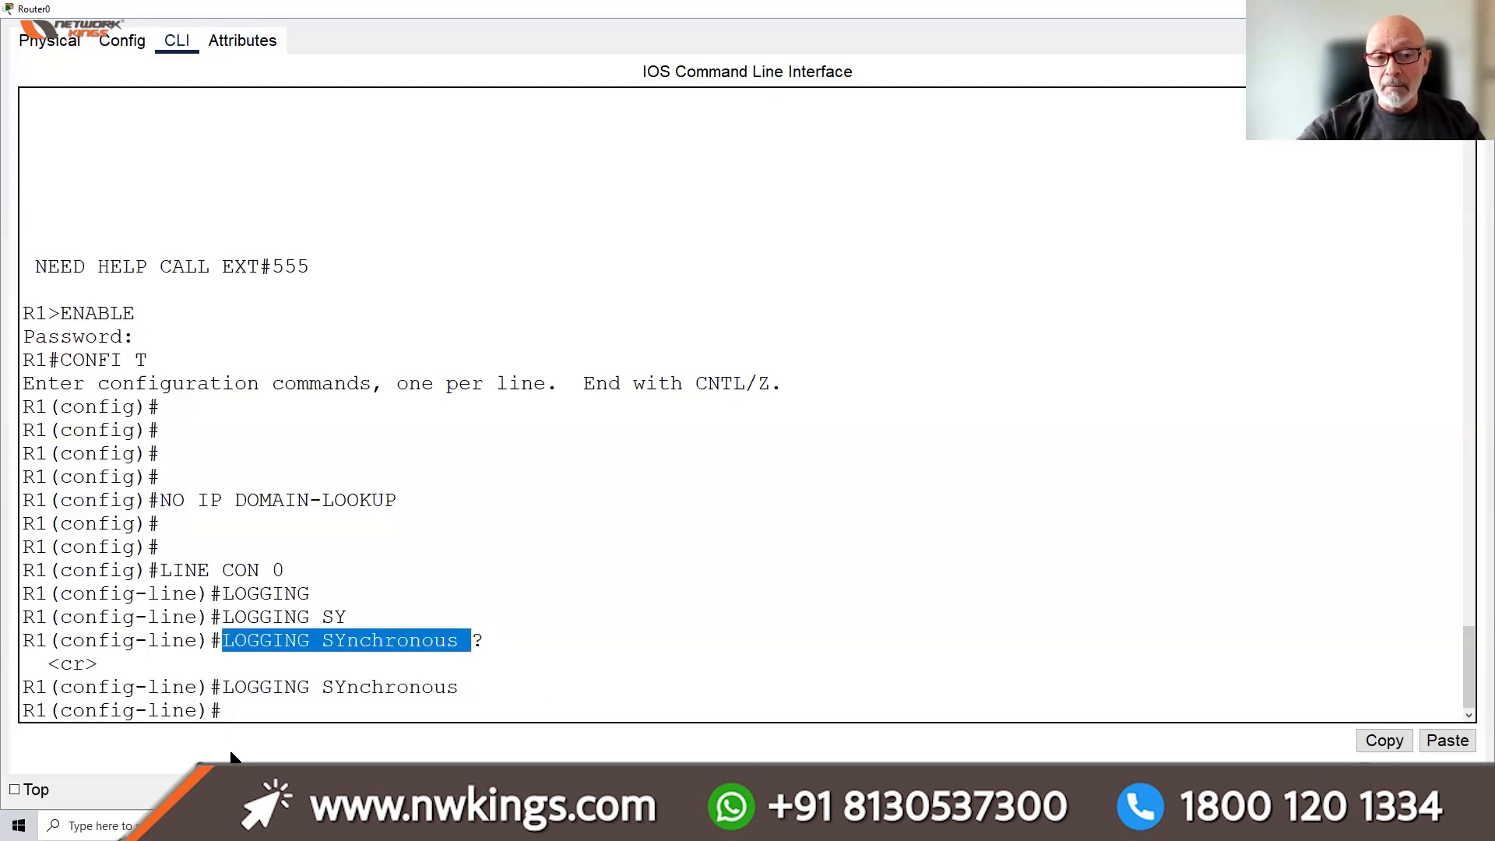
click(234, 709)
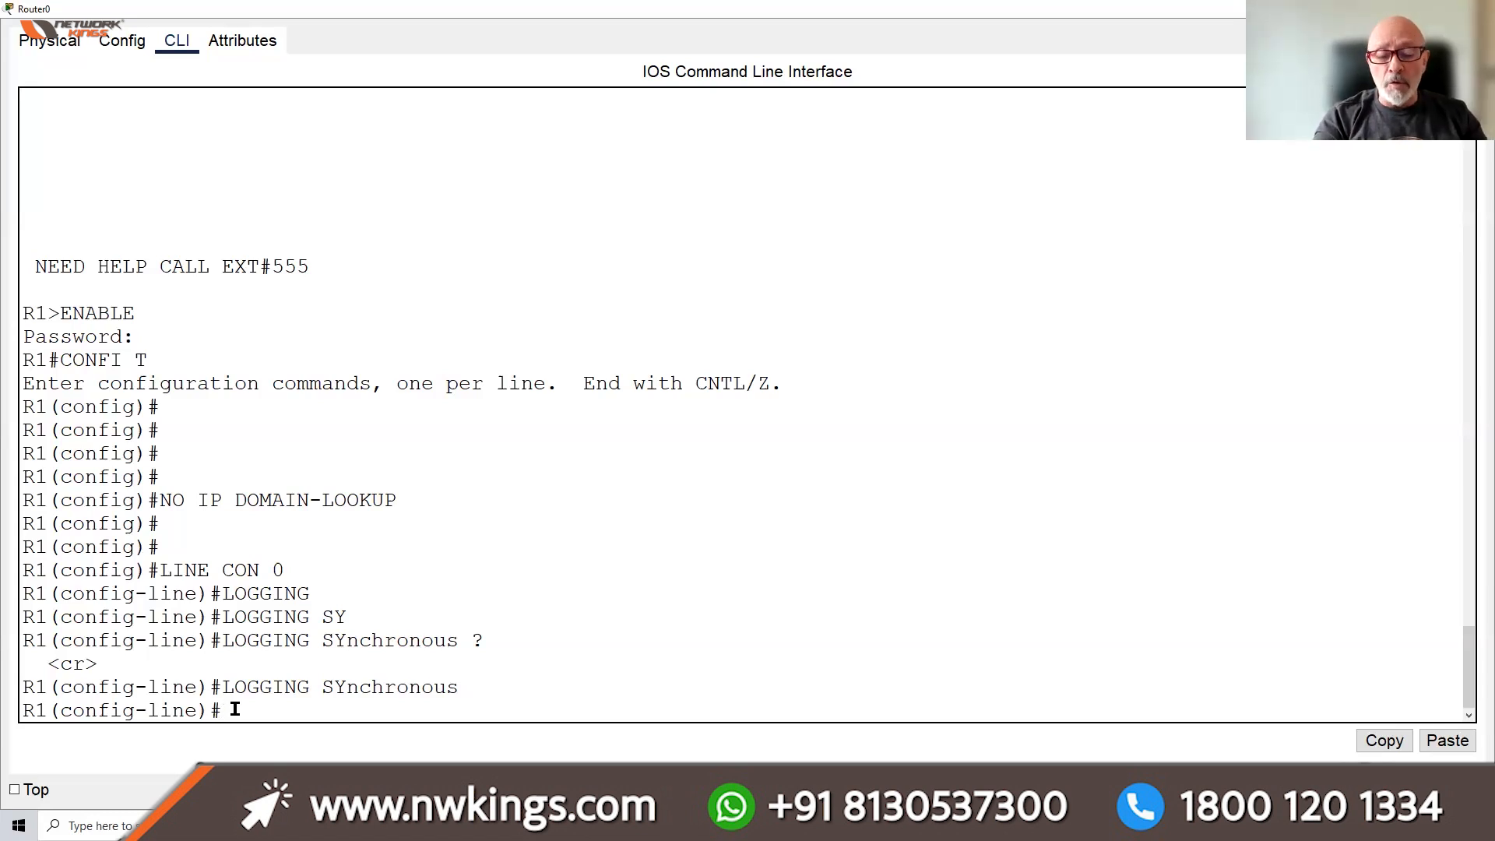
text(EXIT)
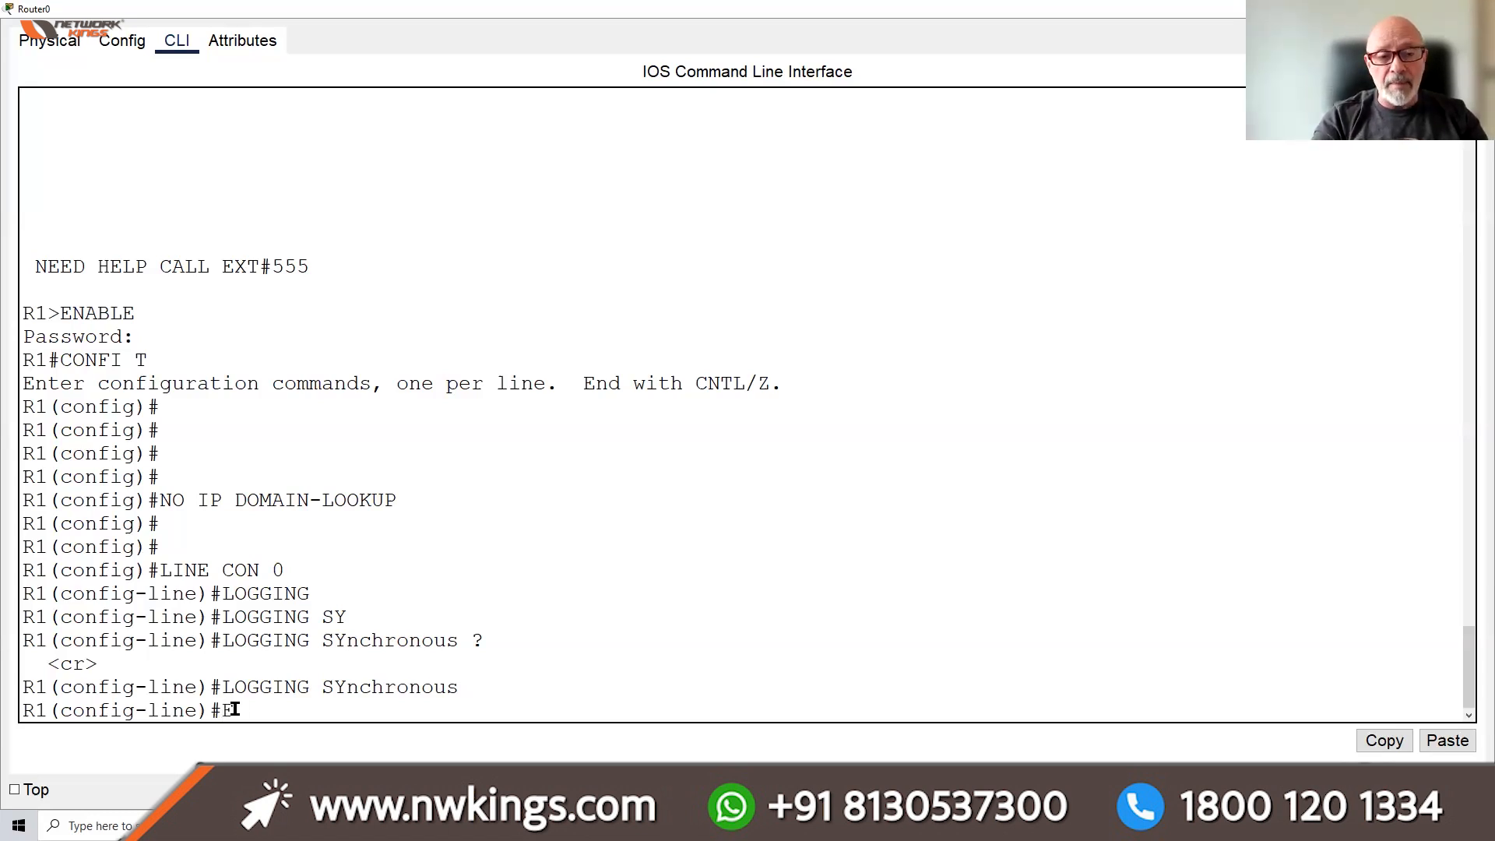
key(Return)
key(Return)
key(Return)
key(Return)
key(Return)
key(Return)
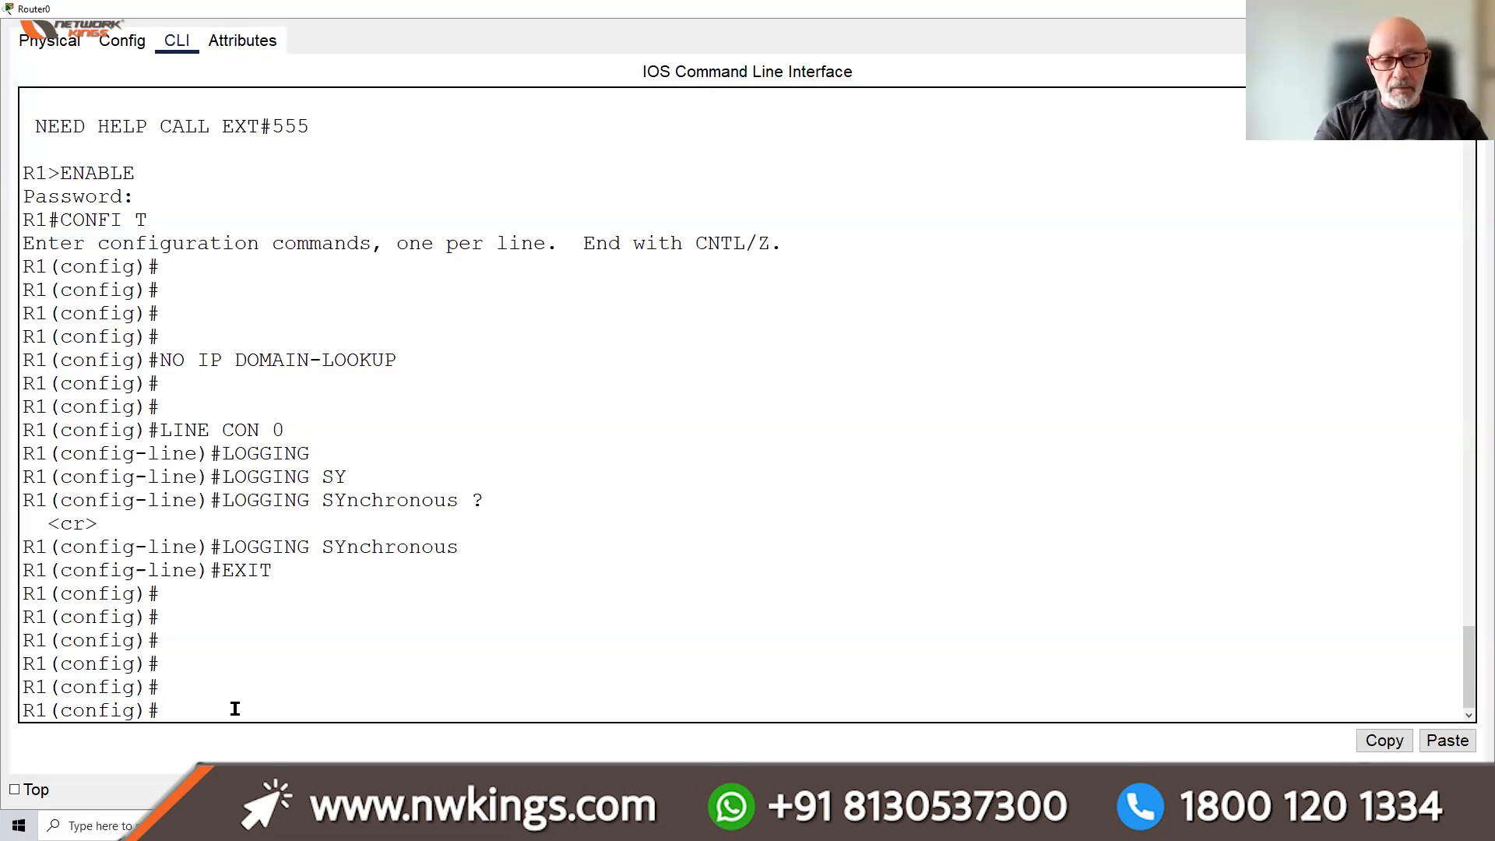
text(USER)
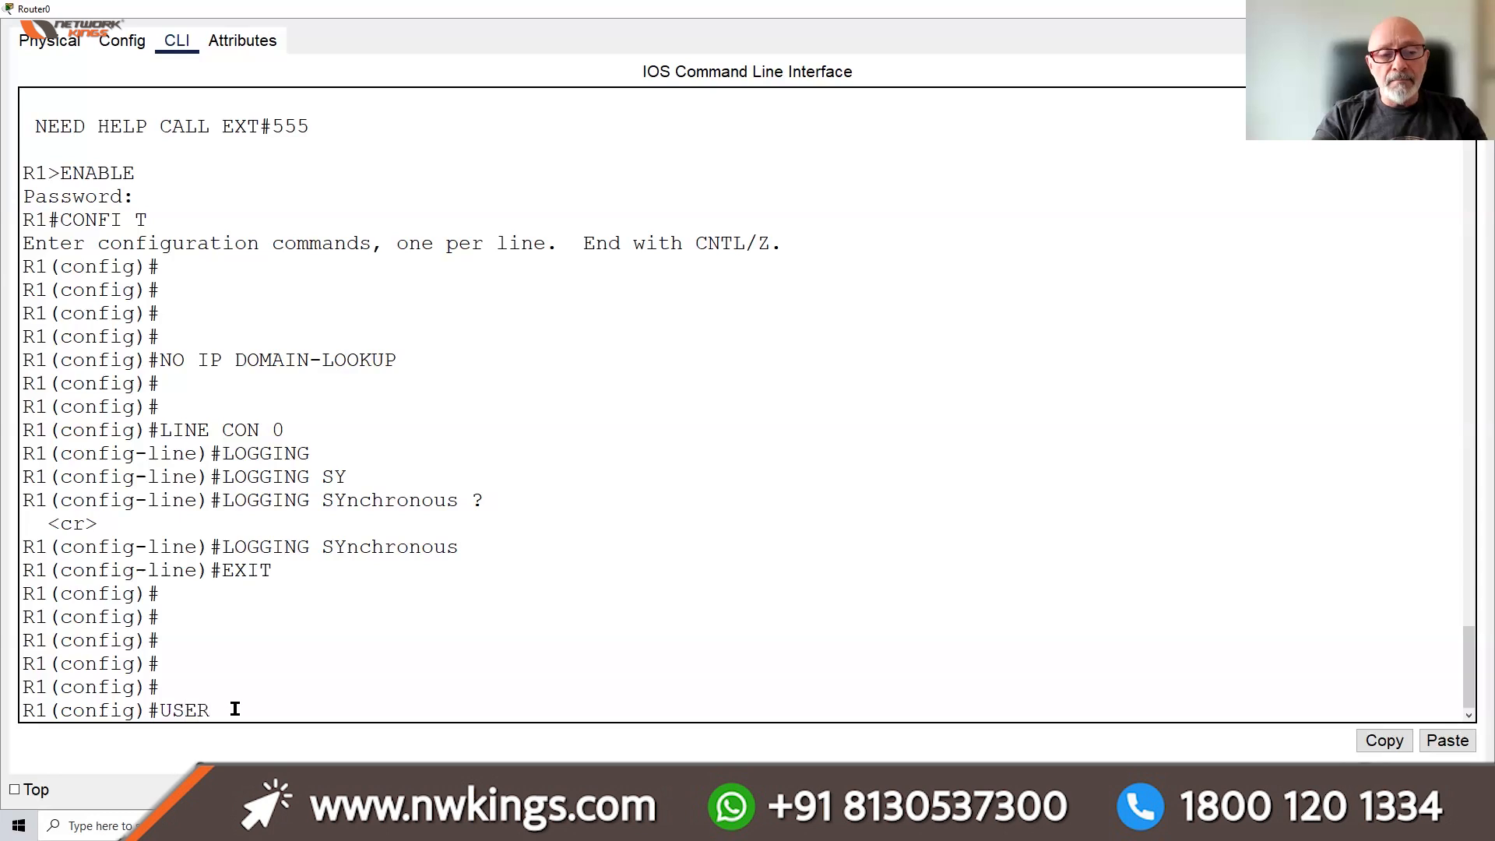
text(NAME)
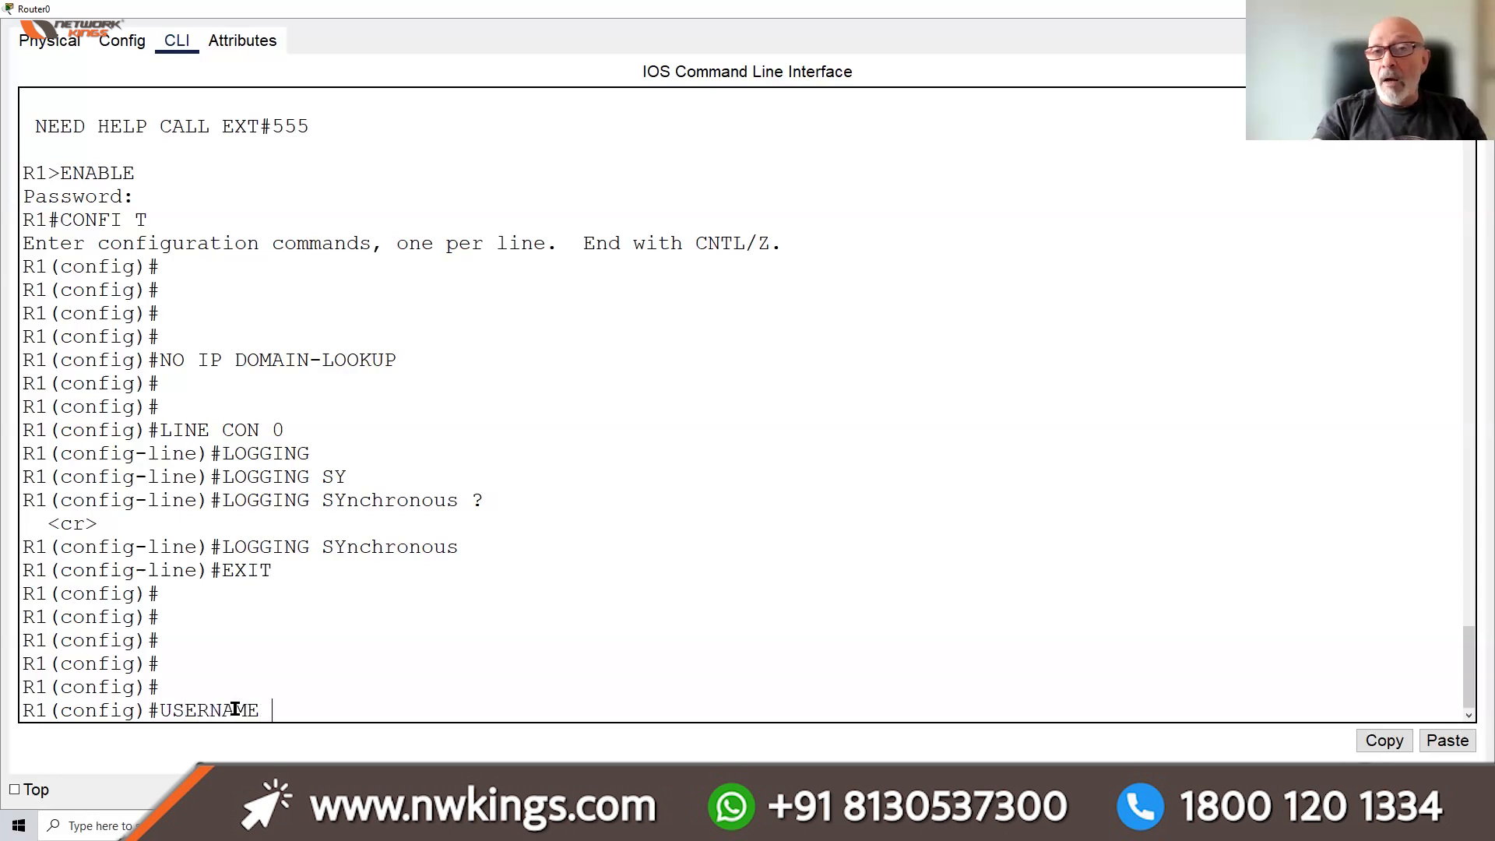
Correct the user name and list the USERNAME options: password, privilege, secret
key(BackSpace)
key(BackSpace)
key(BackSpace)
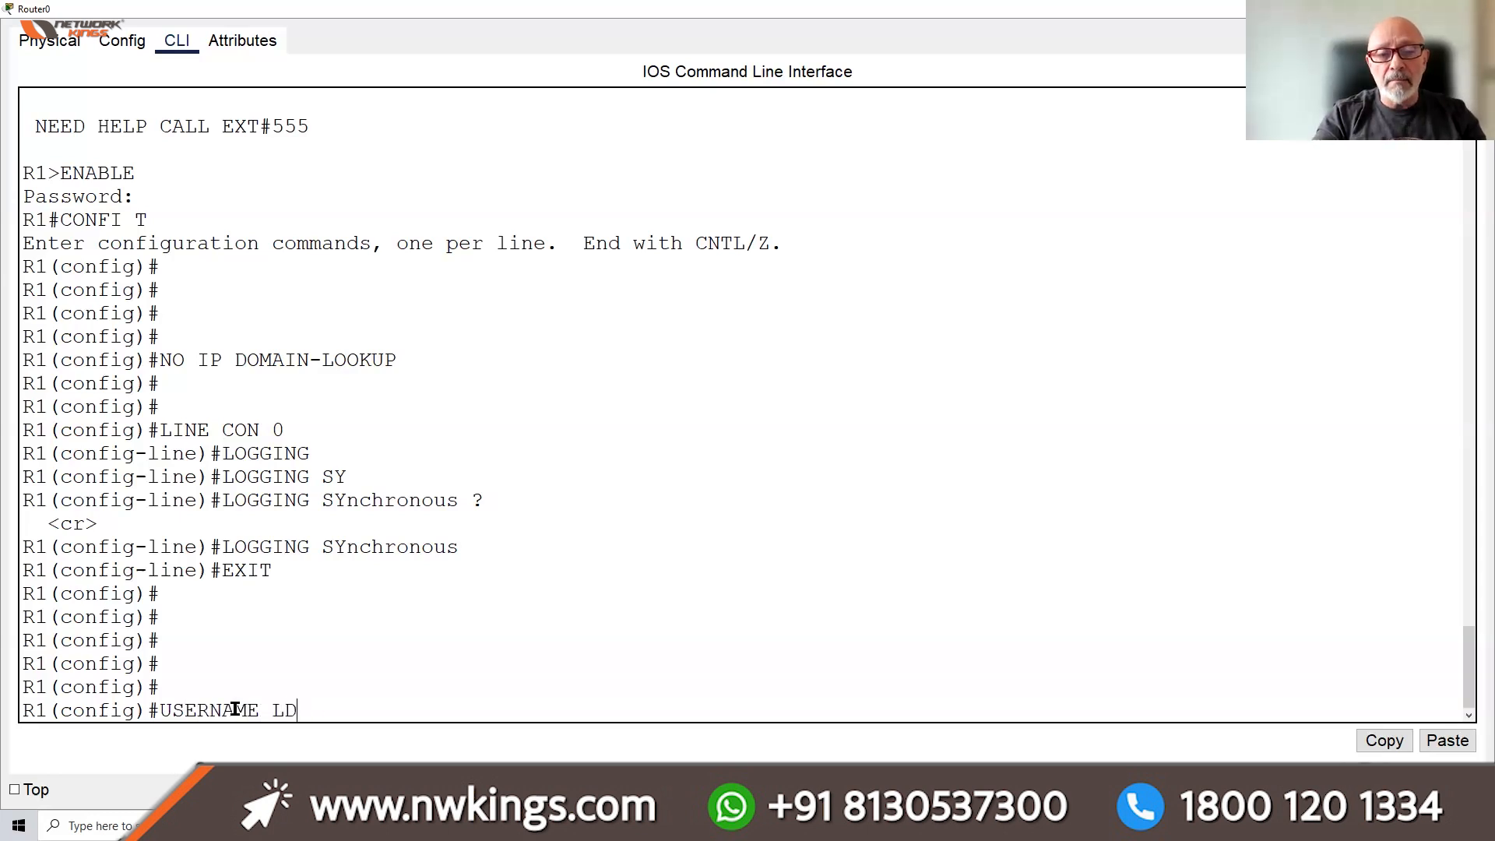
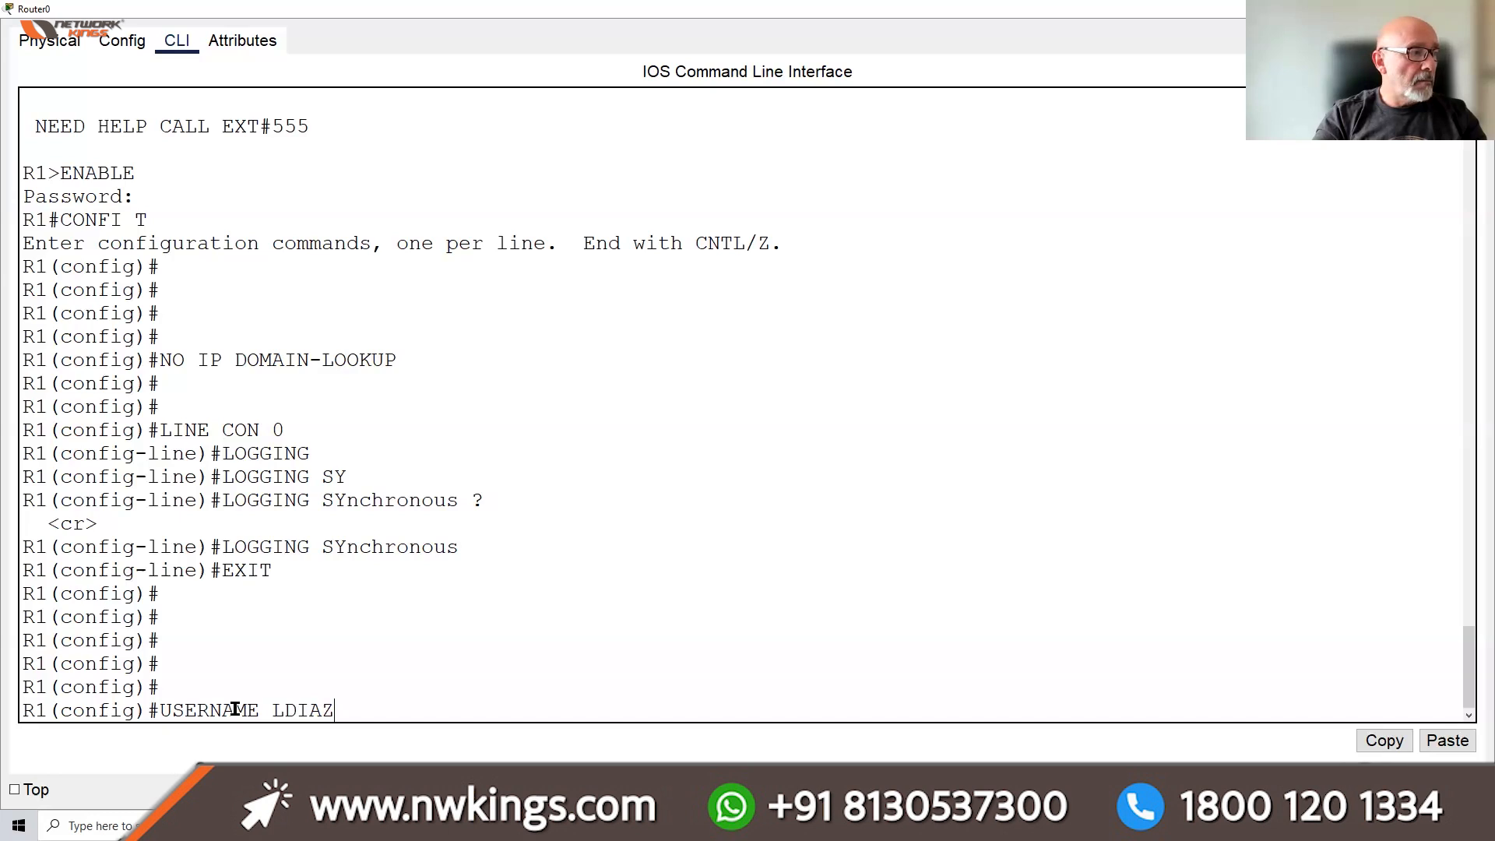
text( ?)
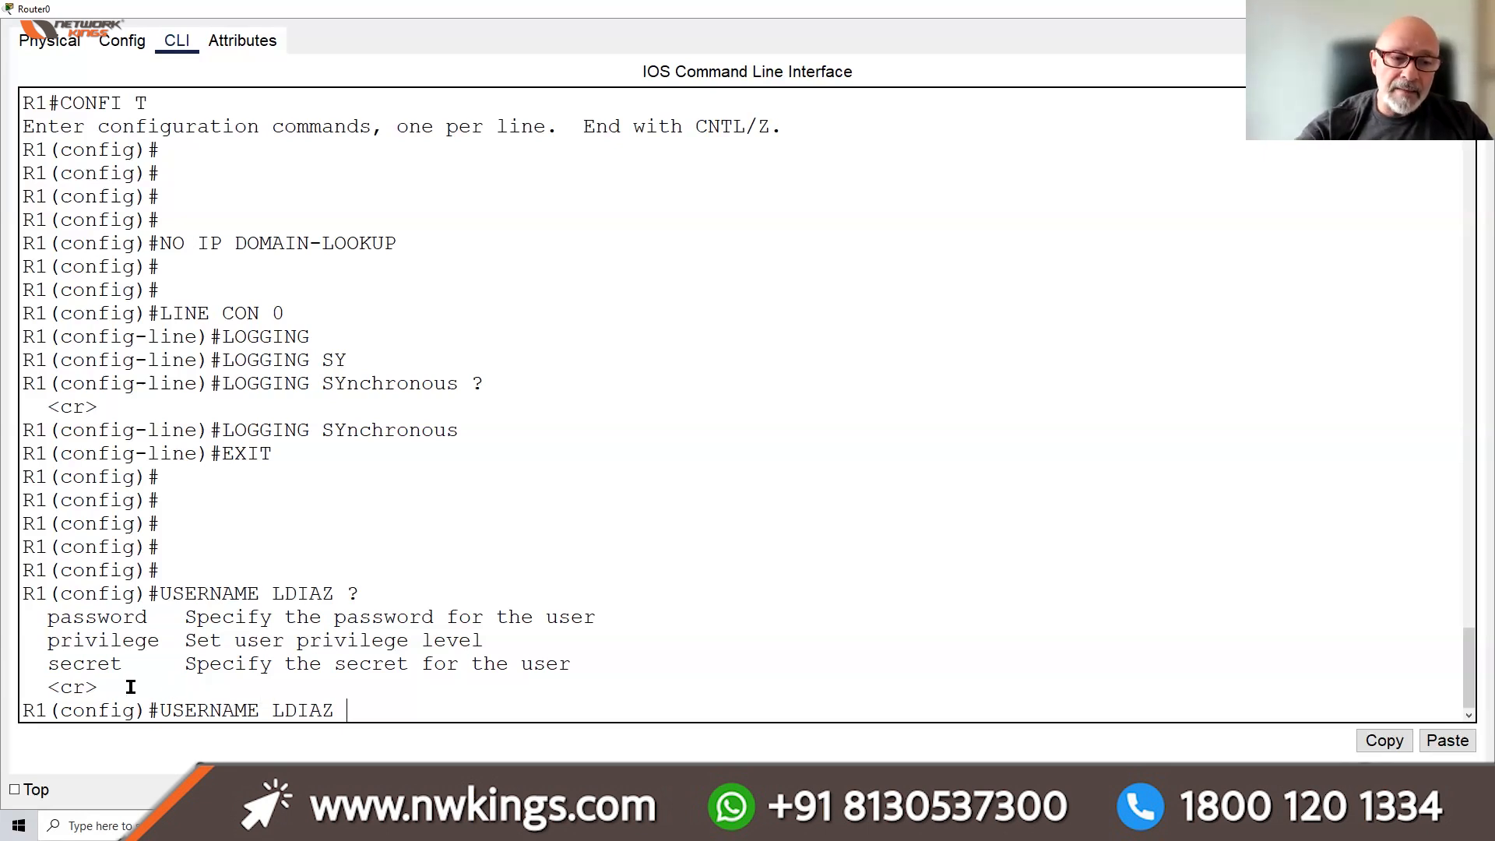
drag(109, 687, 30, 690)
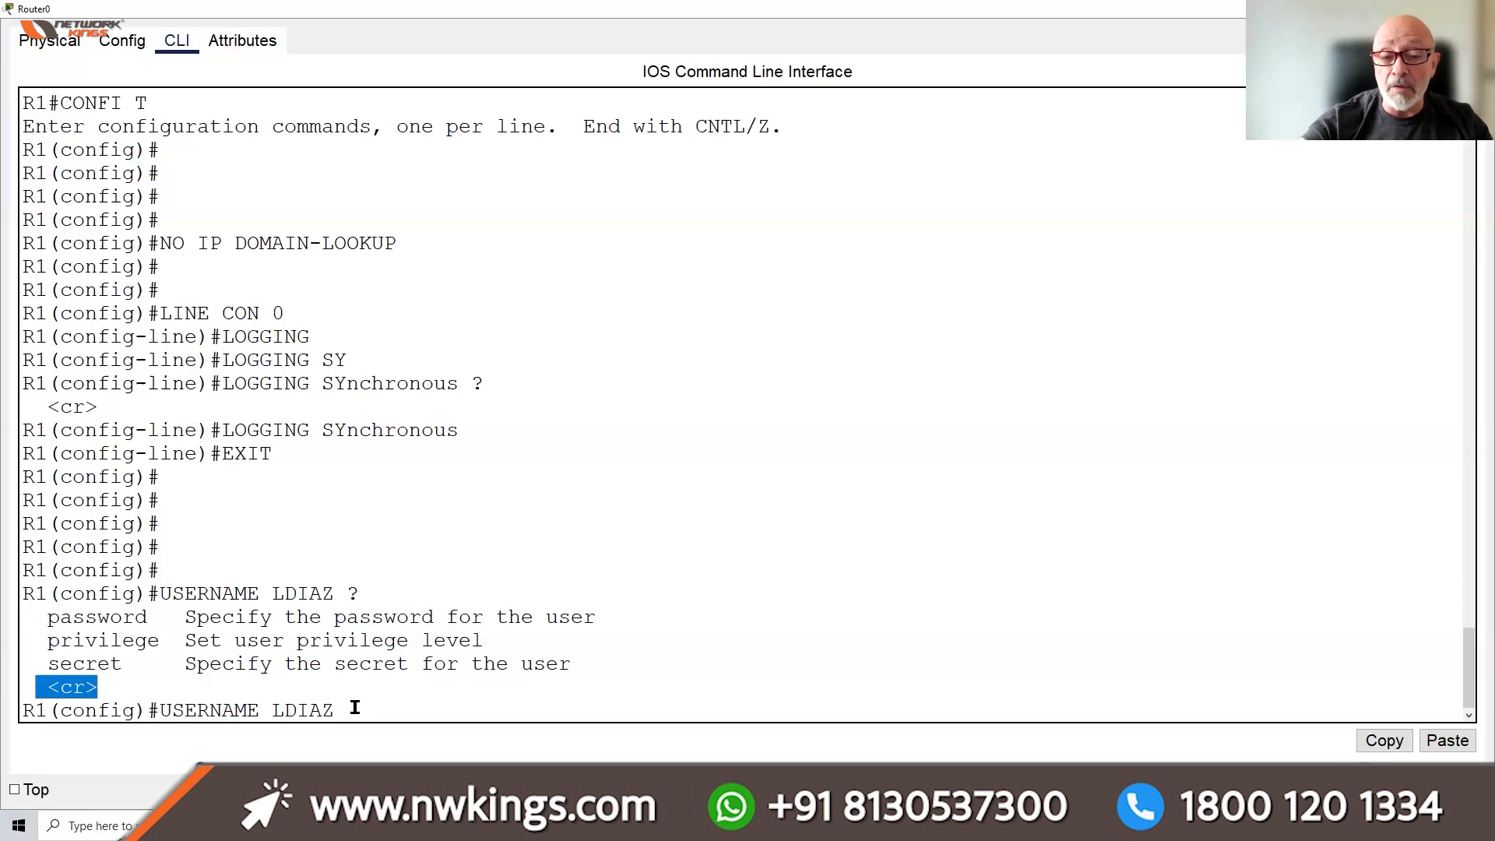
Create the local user with privilege 15 and a type 0 password after the type 7 attempt fails
click(355, 708)
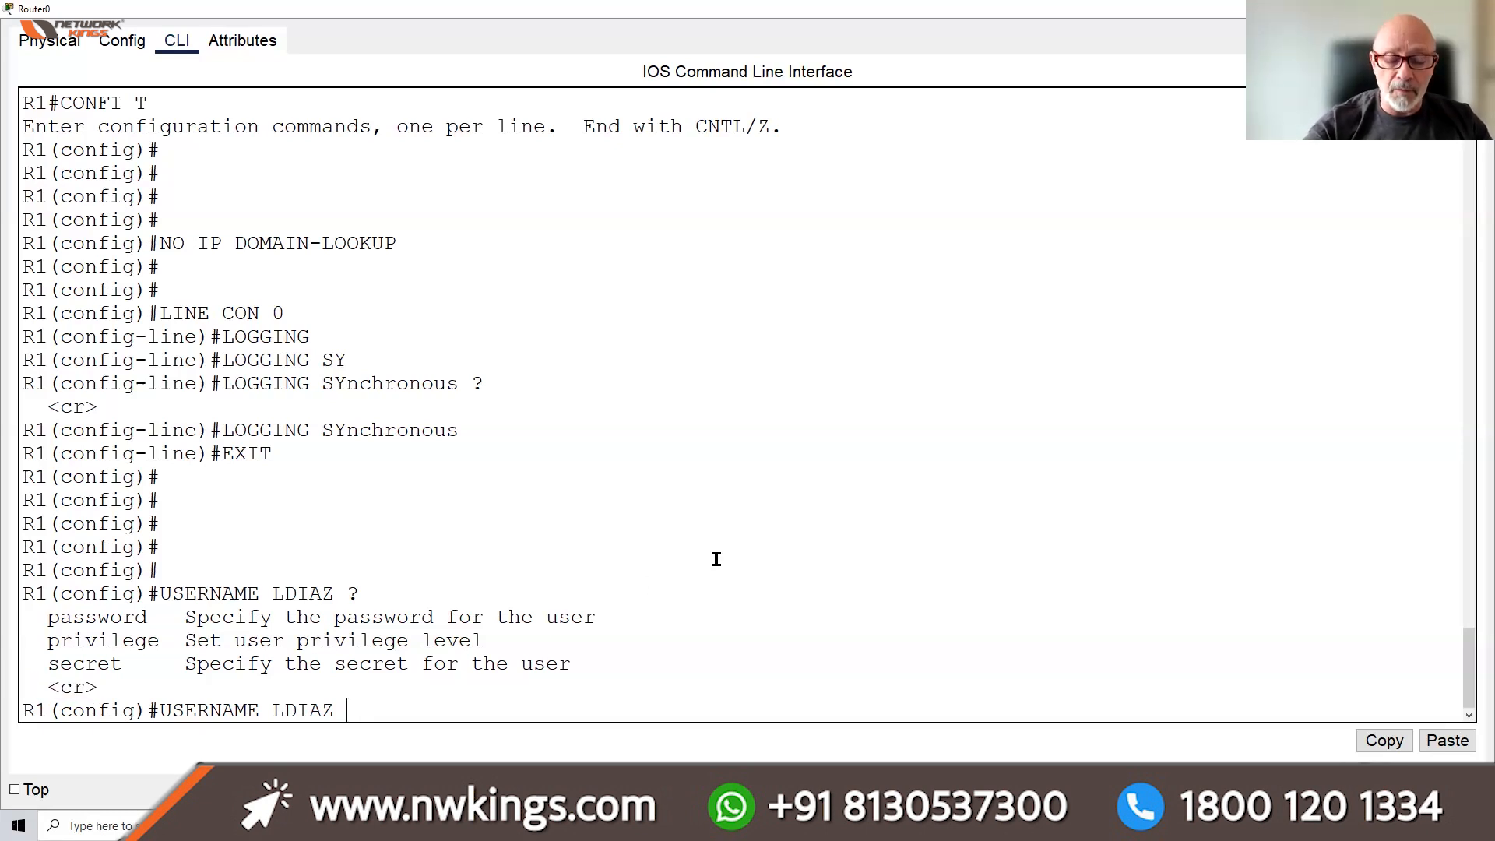
text(PRI)
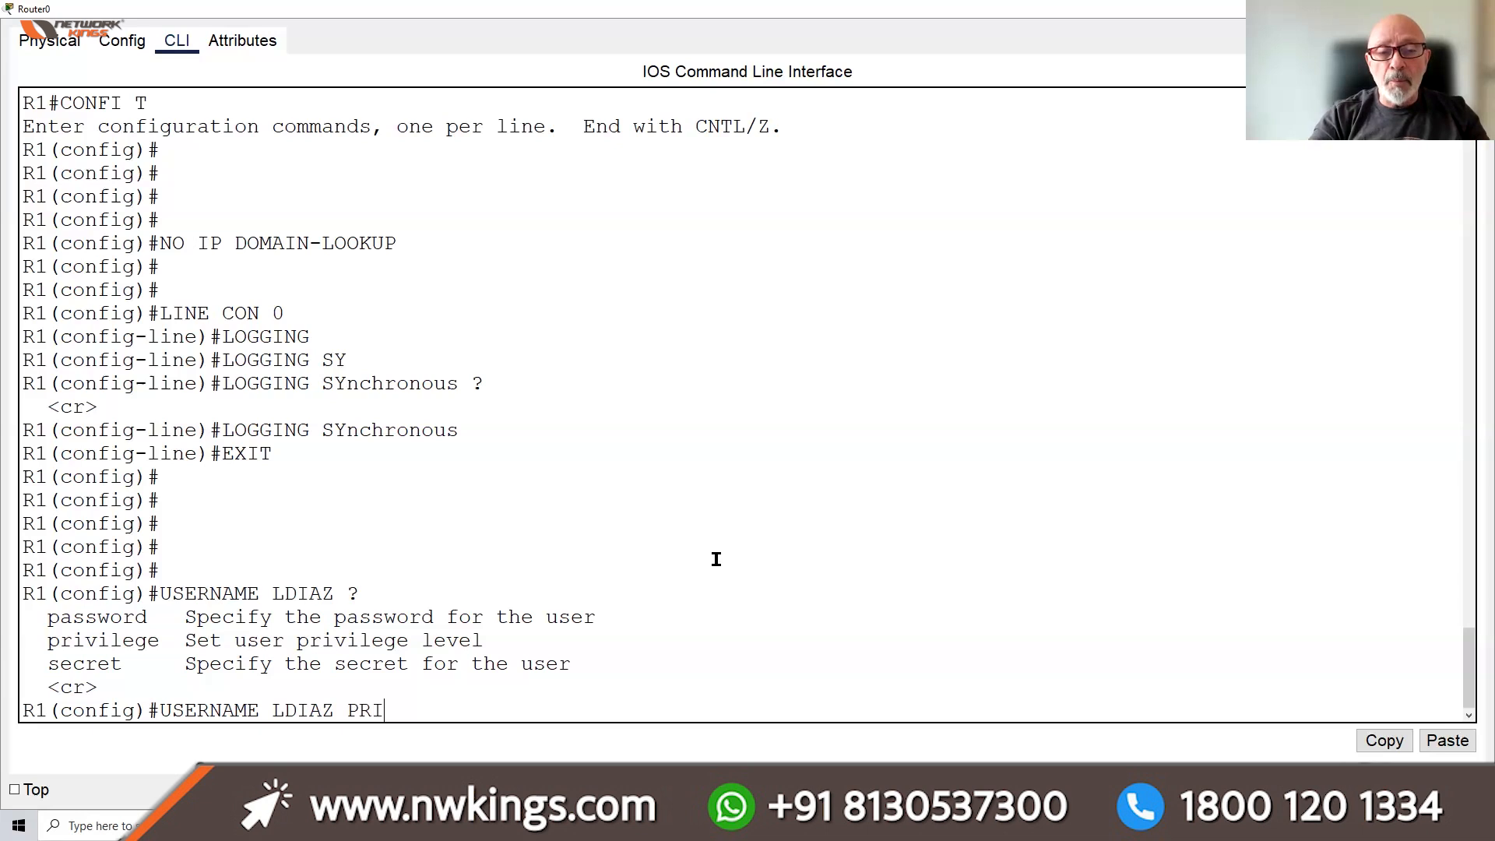
key(Tab)
text(15)
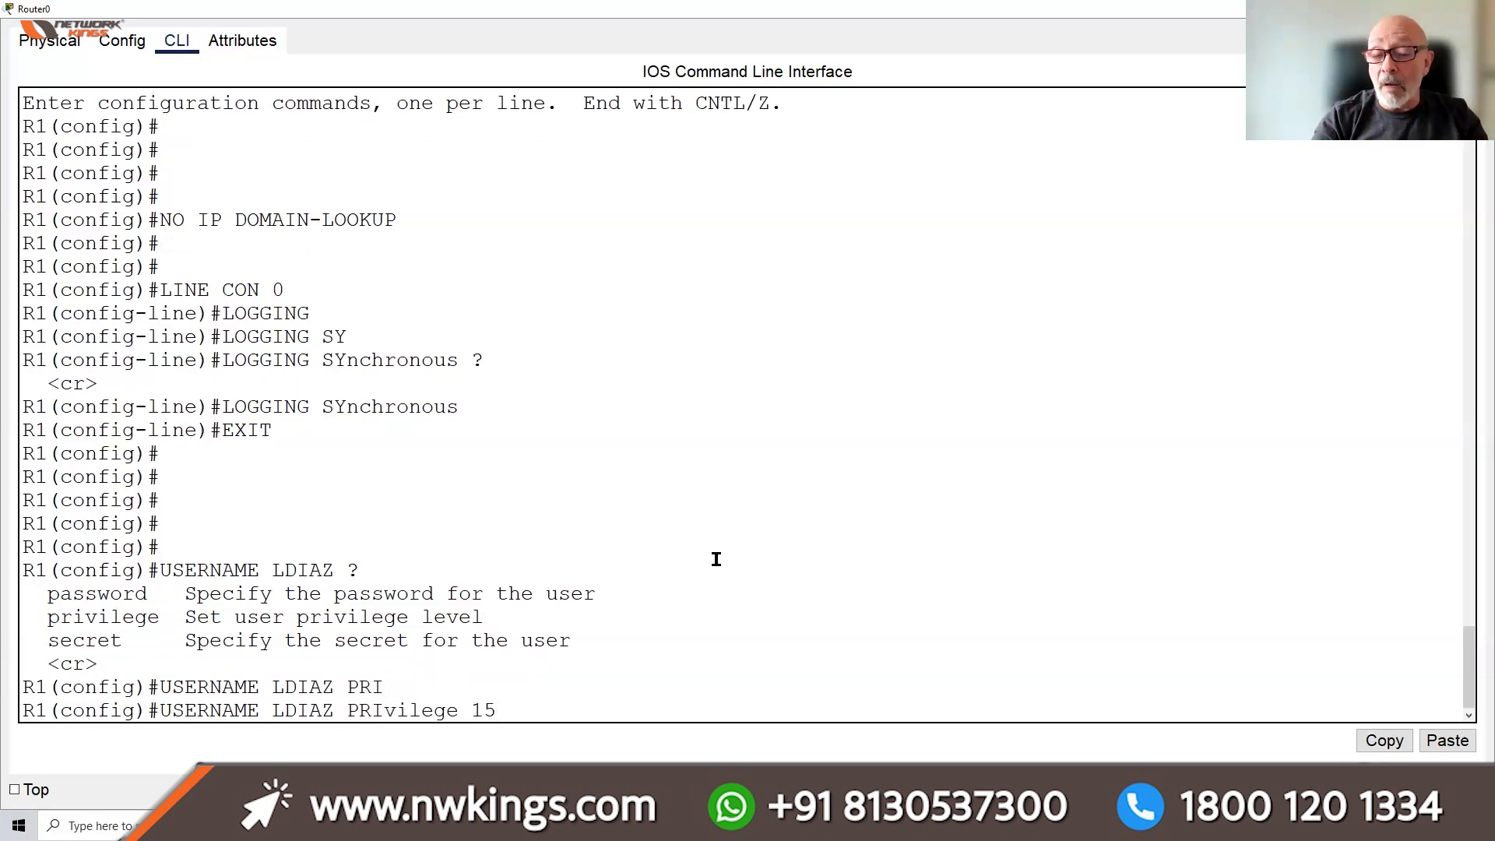
text( PAS)
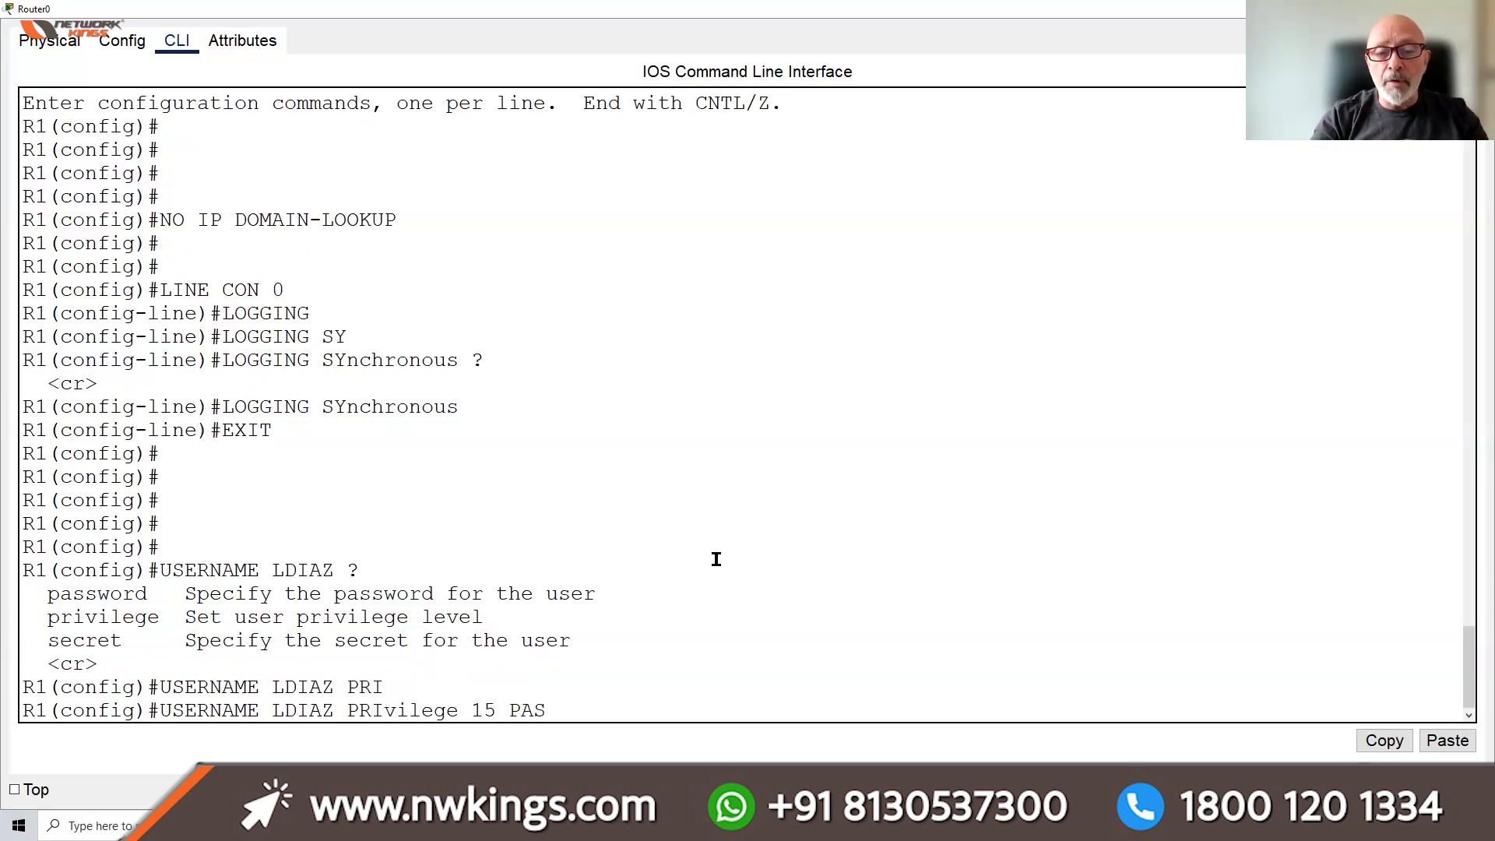
text(SWORD ?)
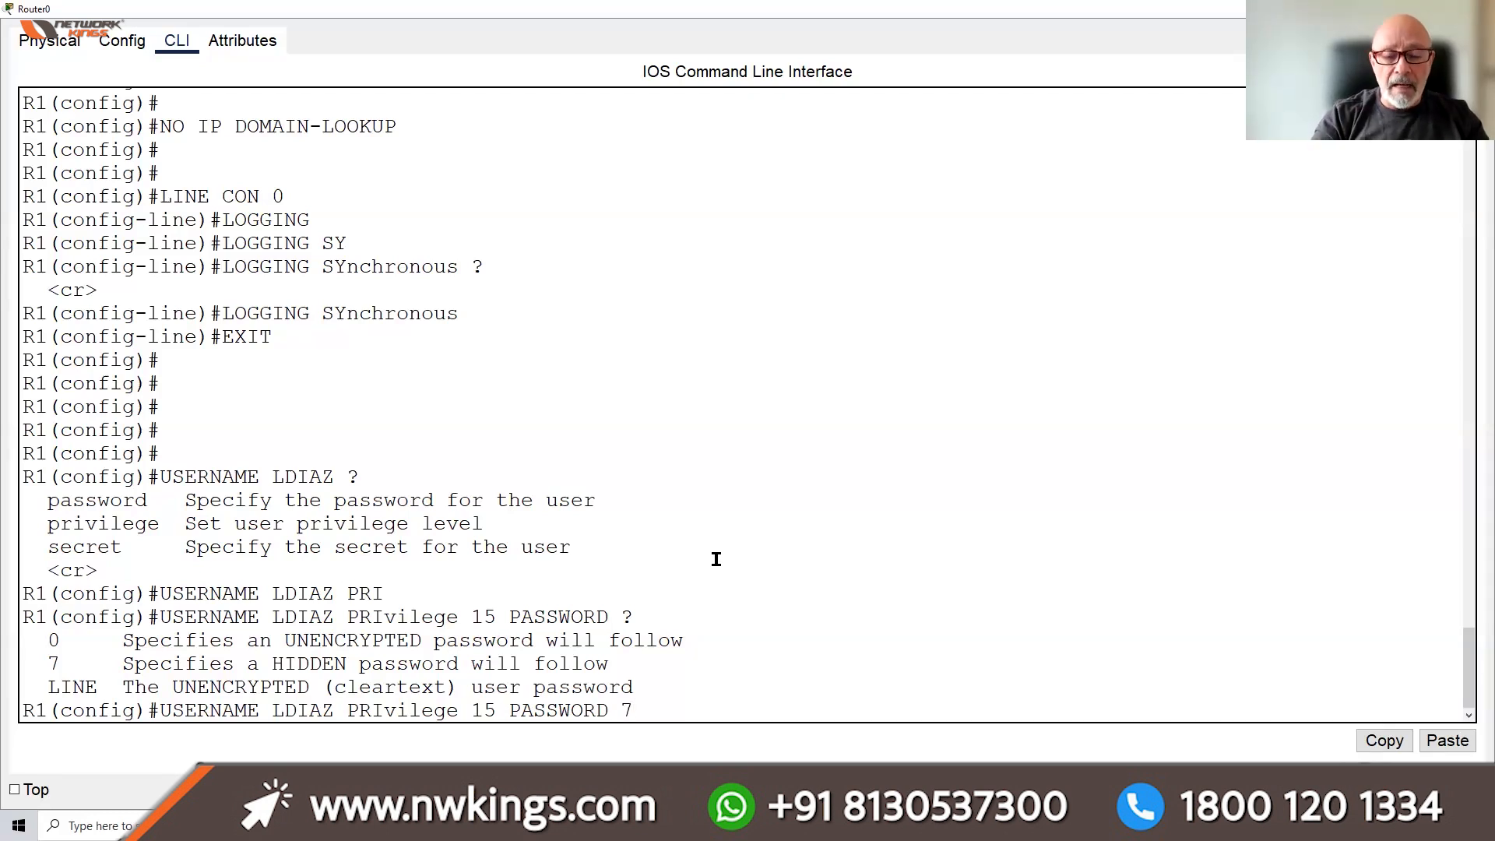
text(CISCO)
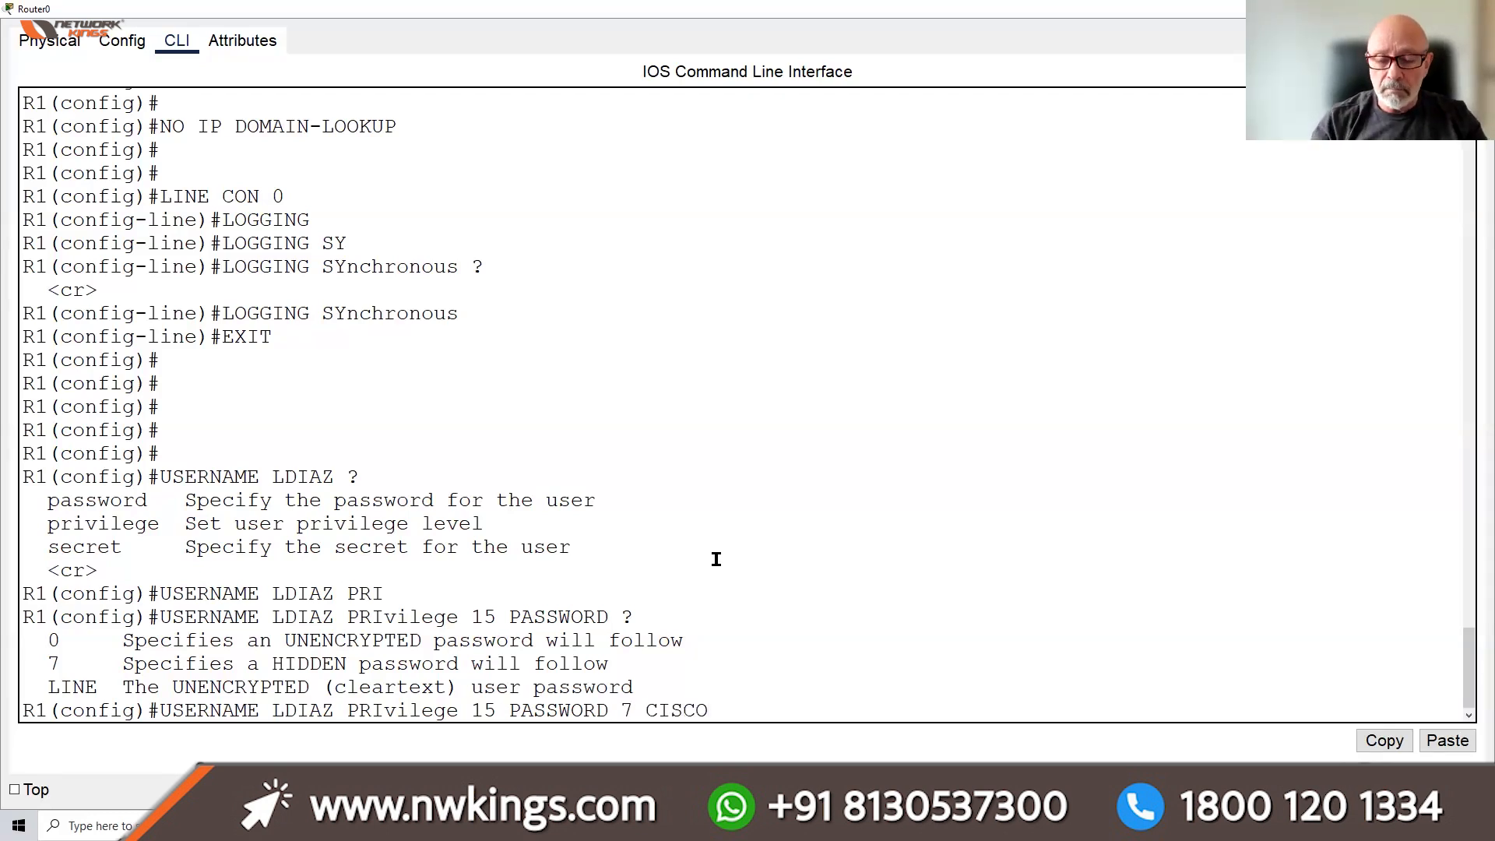
key(Return)
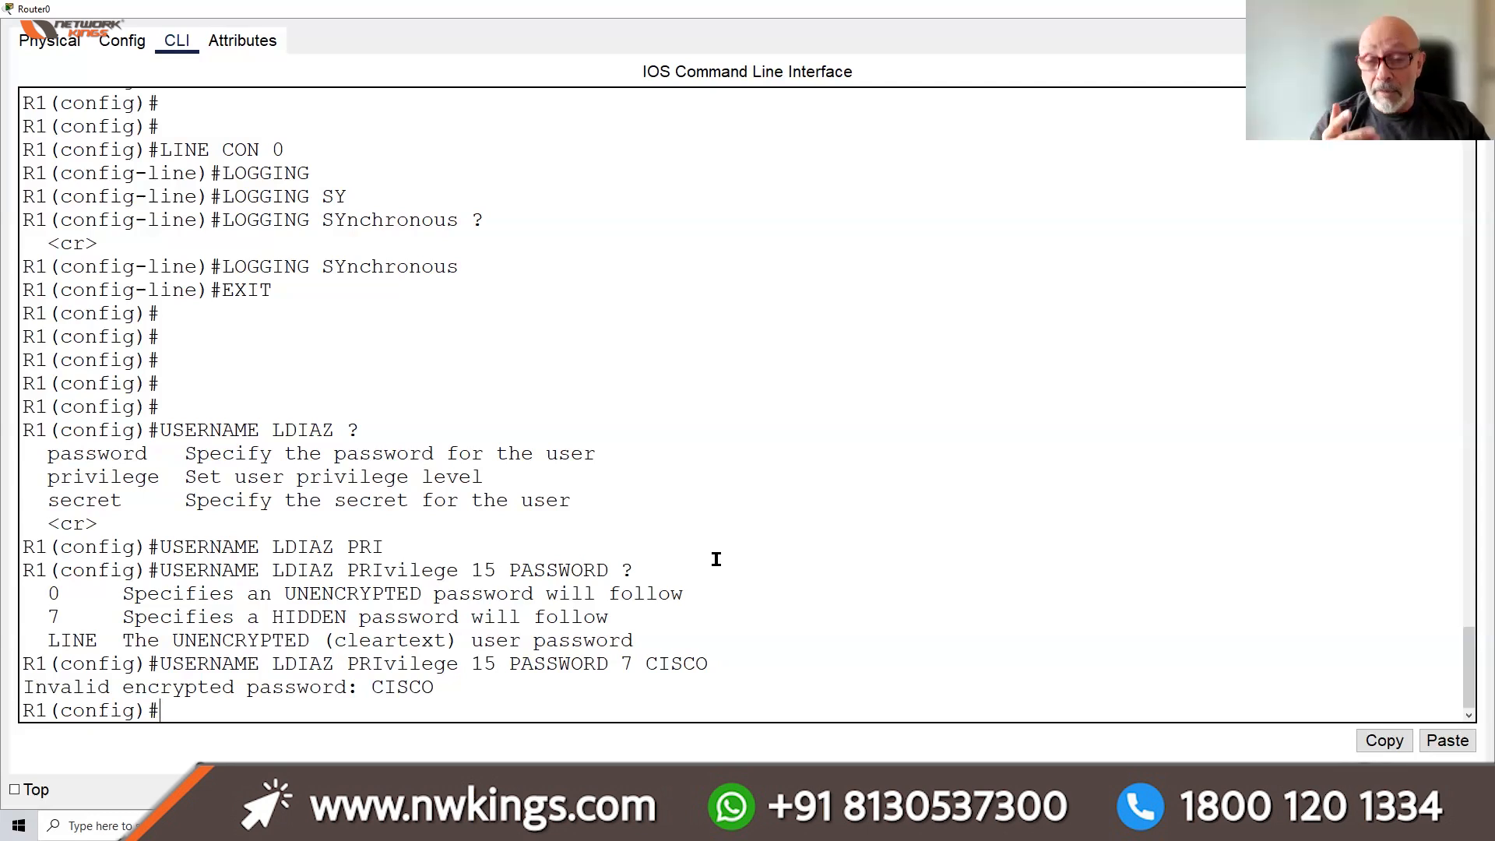
key(Up)
key(BackSpace)
key(BackSpace)
key(BackSpace)
key(BackSpace)
key(BackSpace)
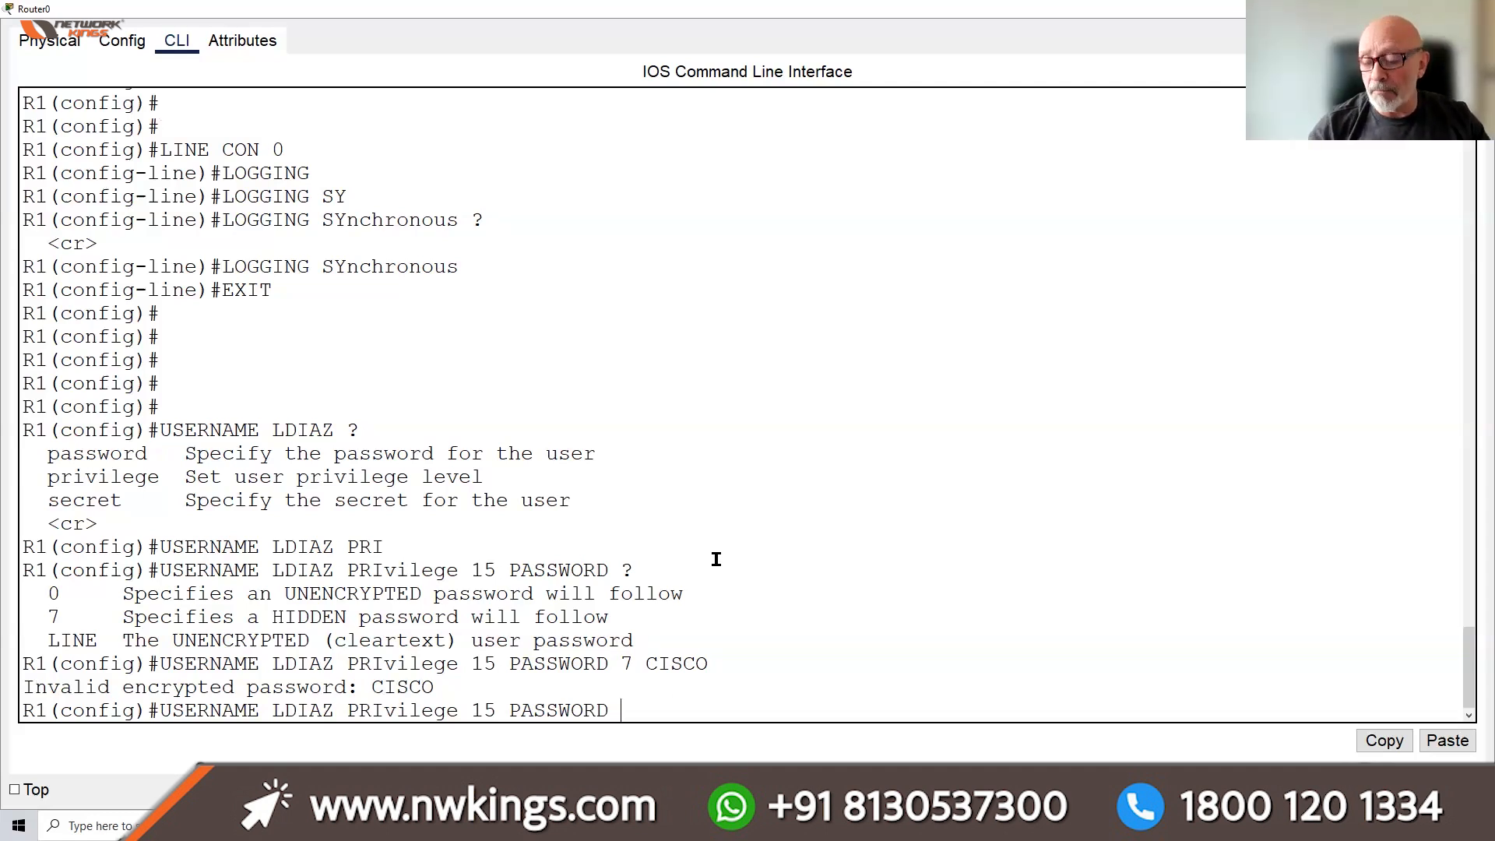
text(0)
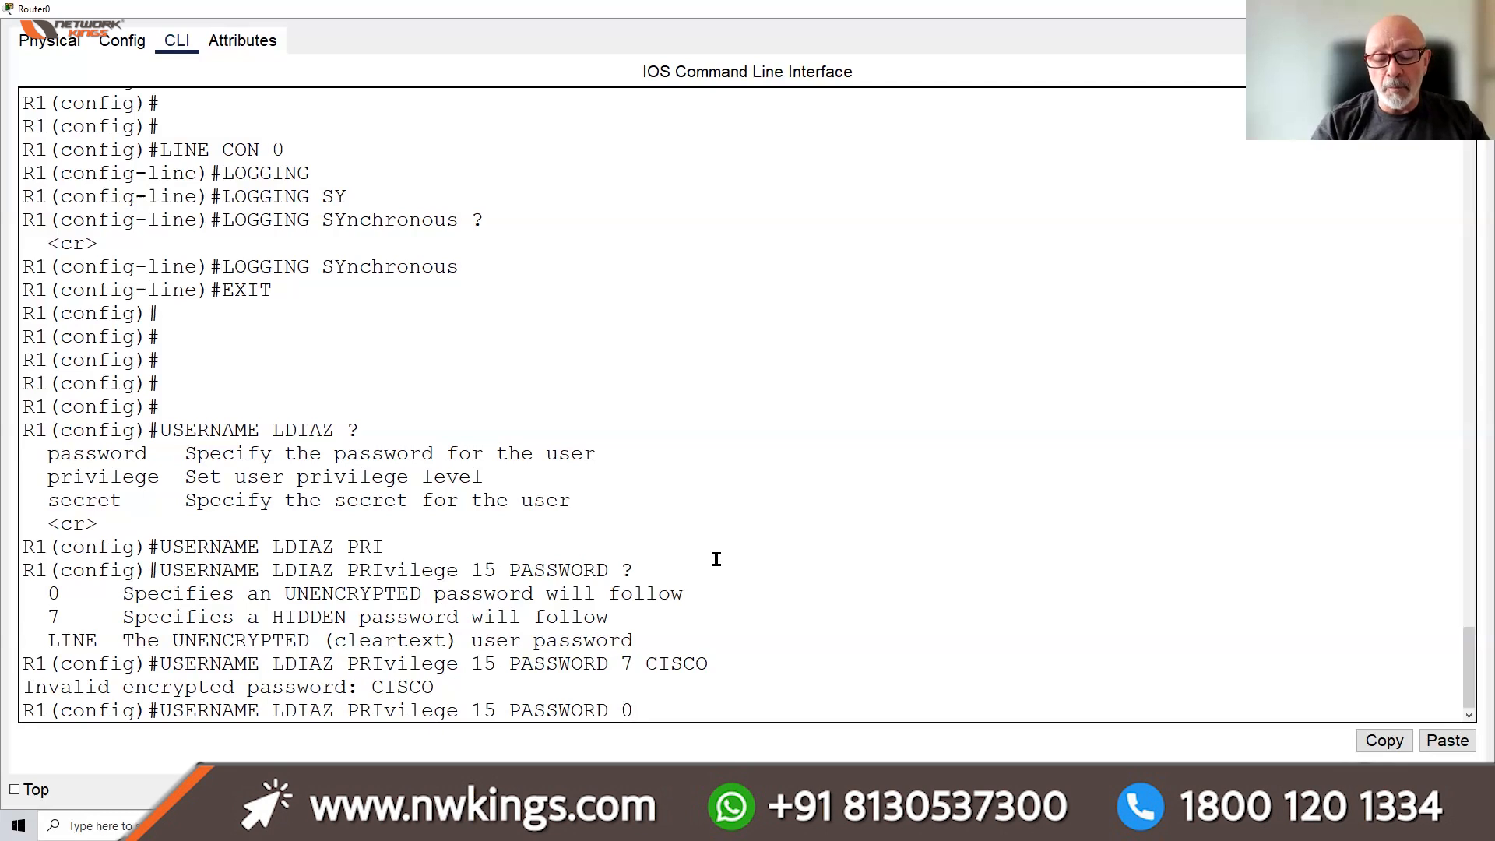
text( CISCO)
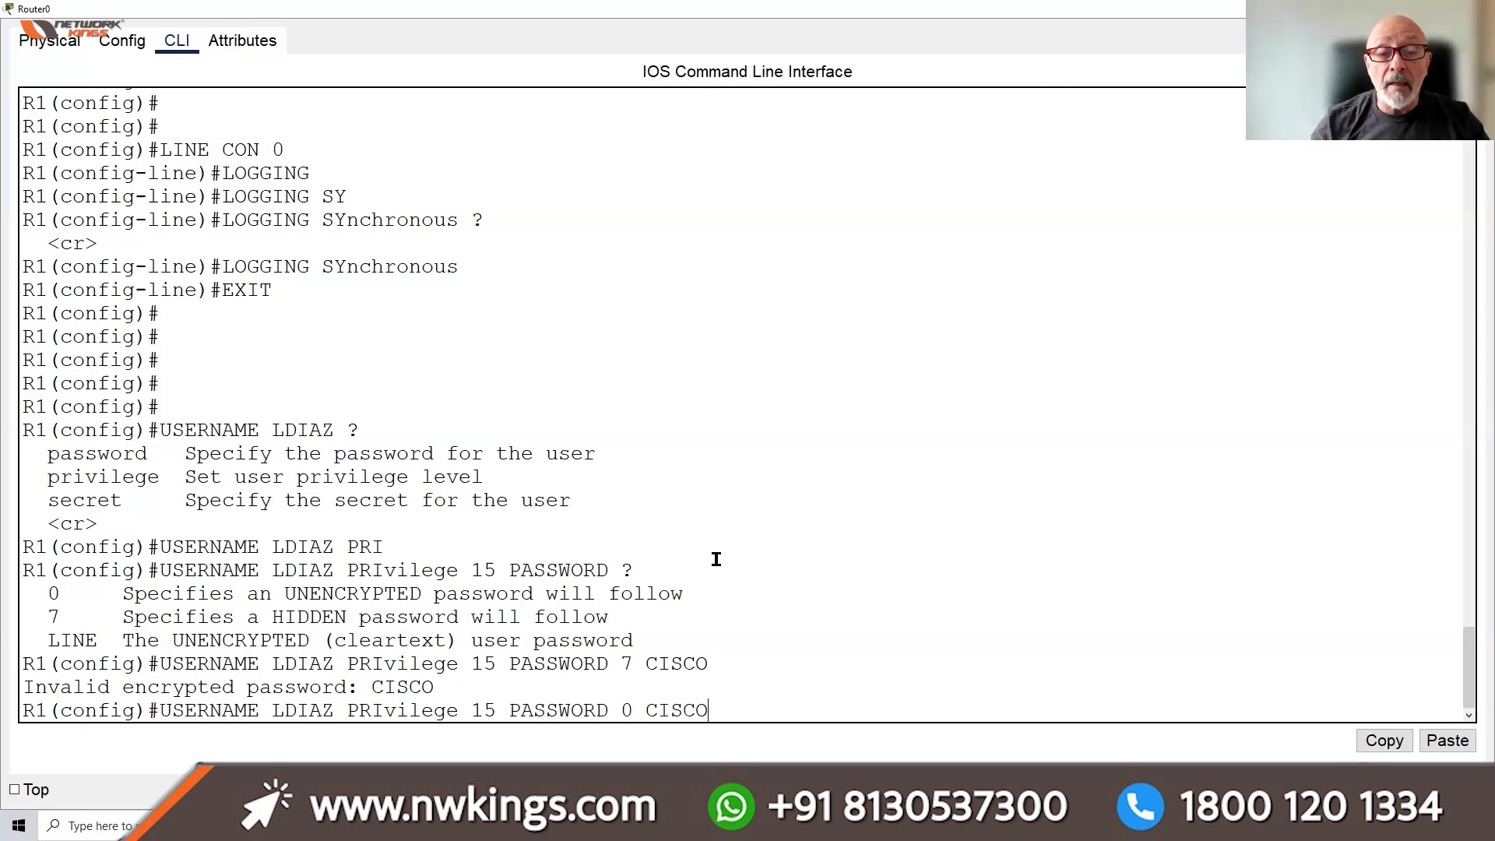
key(Return)
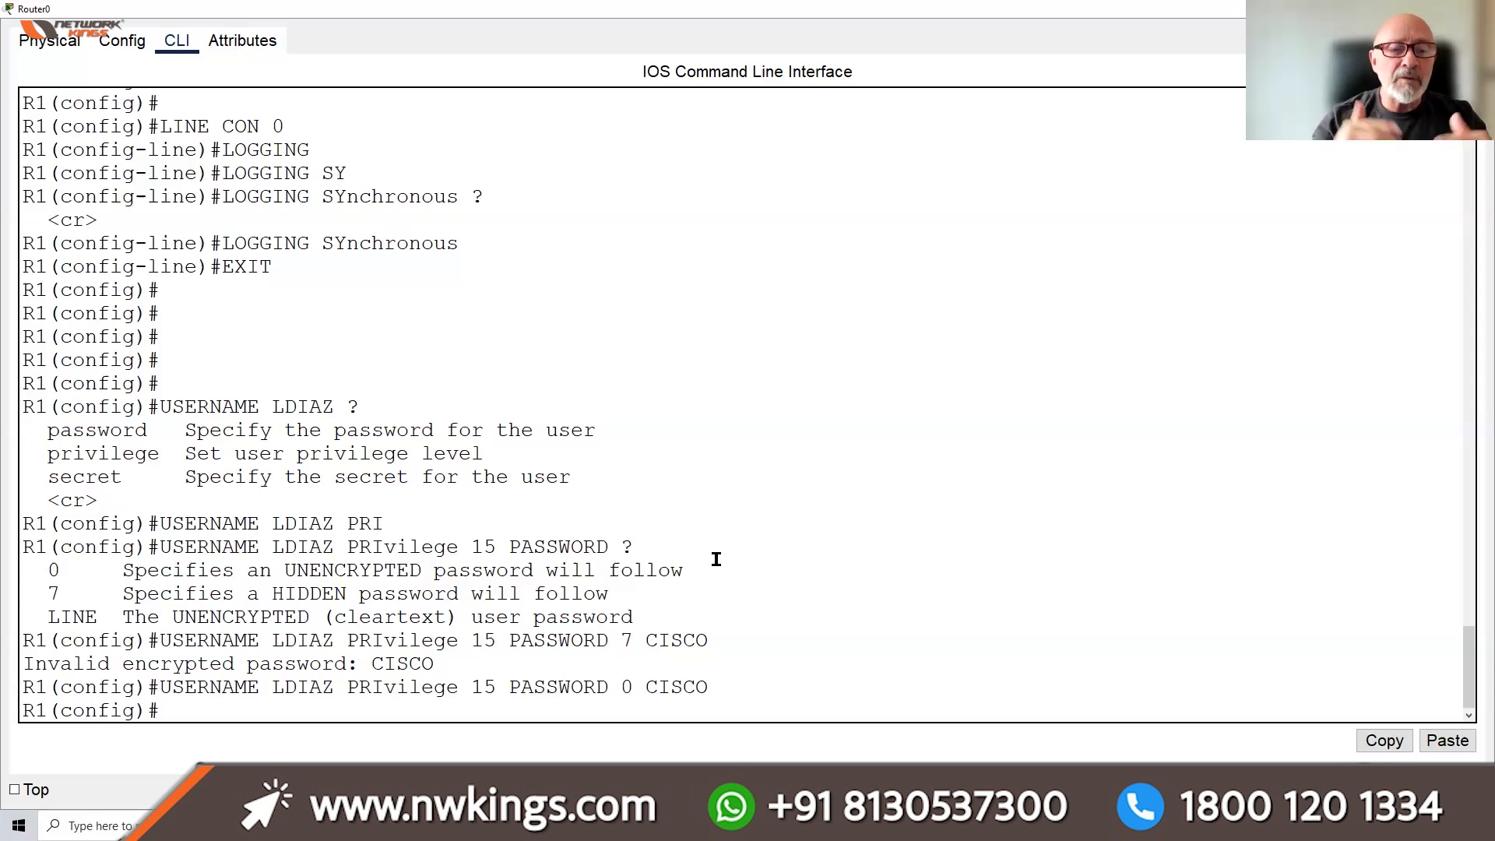
Enter LINE CON 0 and apply LOGIN LOCAL so the console uses local user accounts
text(L)
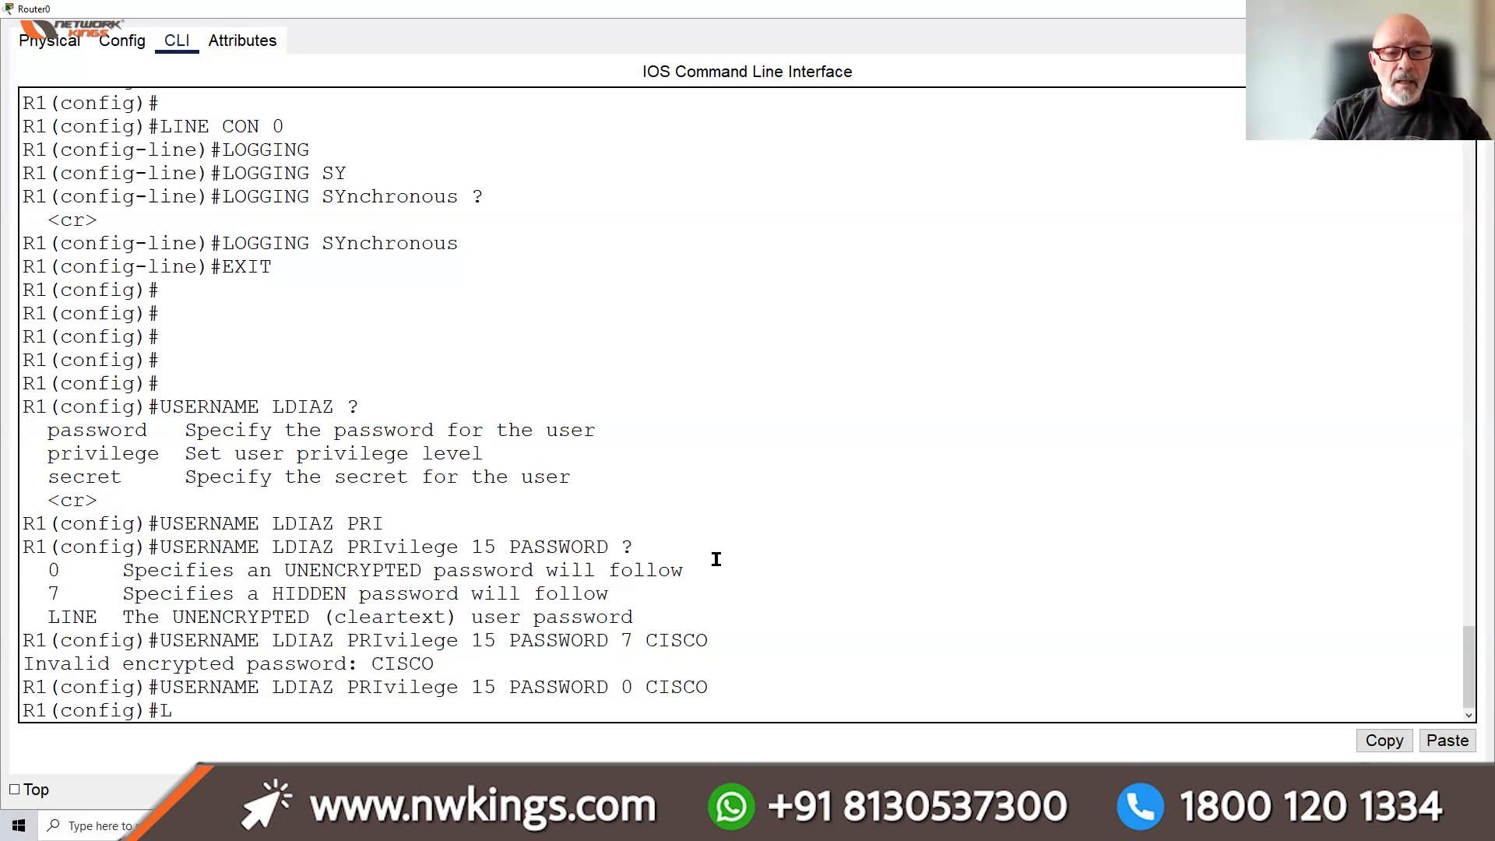
text(INE CON 0)
key(Return)
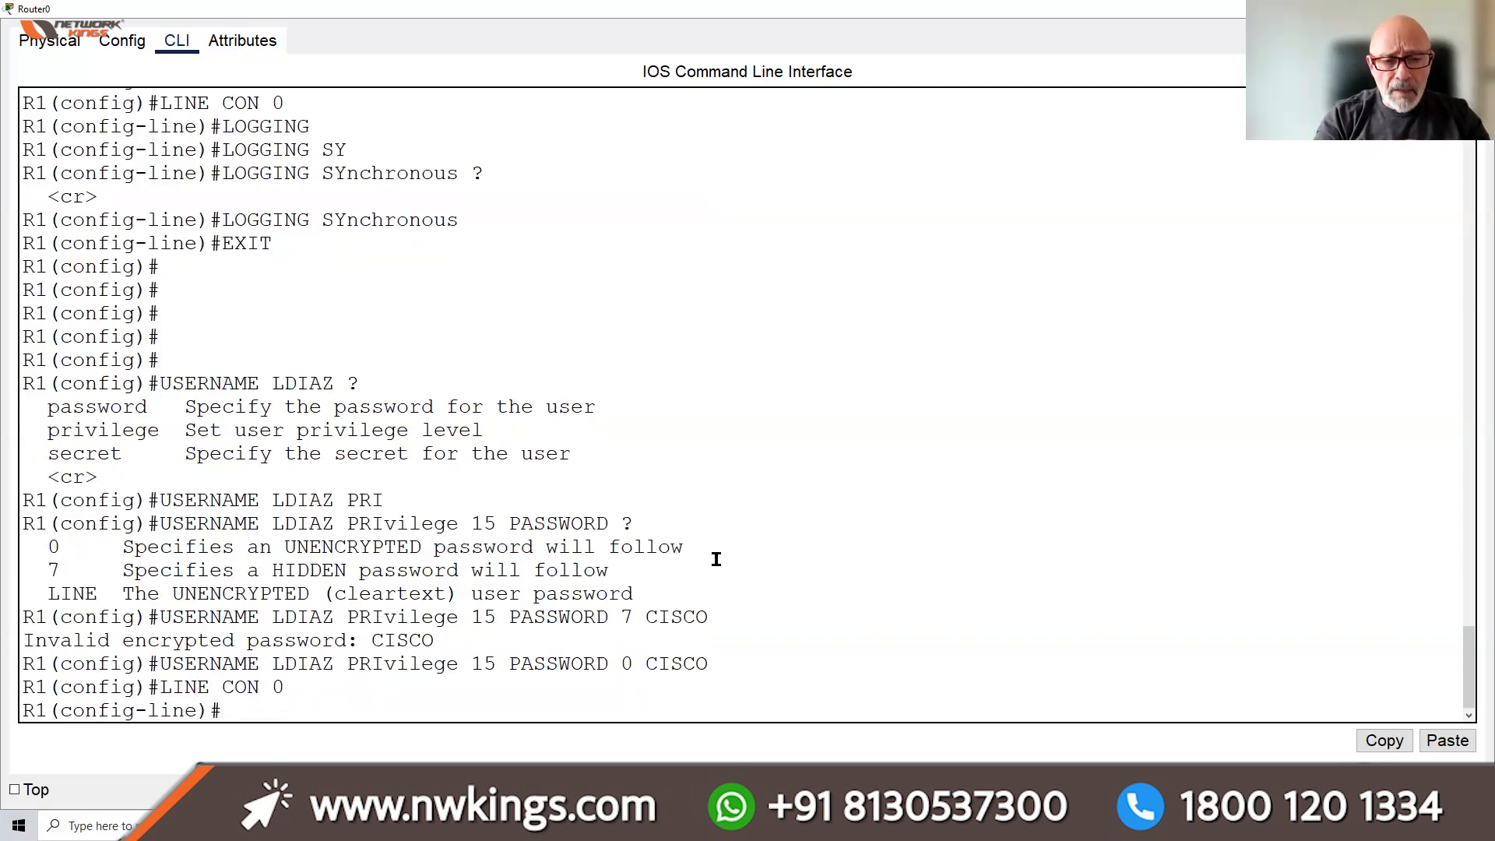
text(LOGIN)
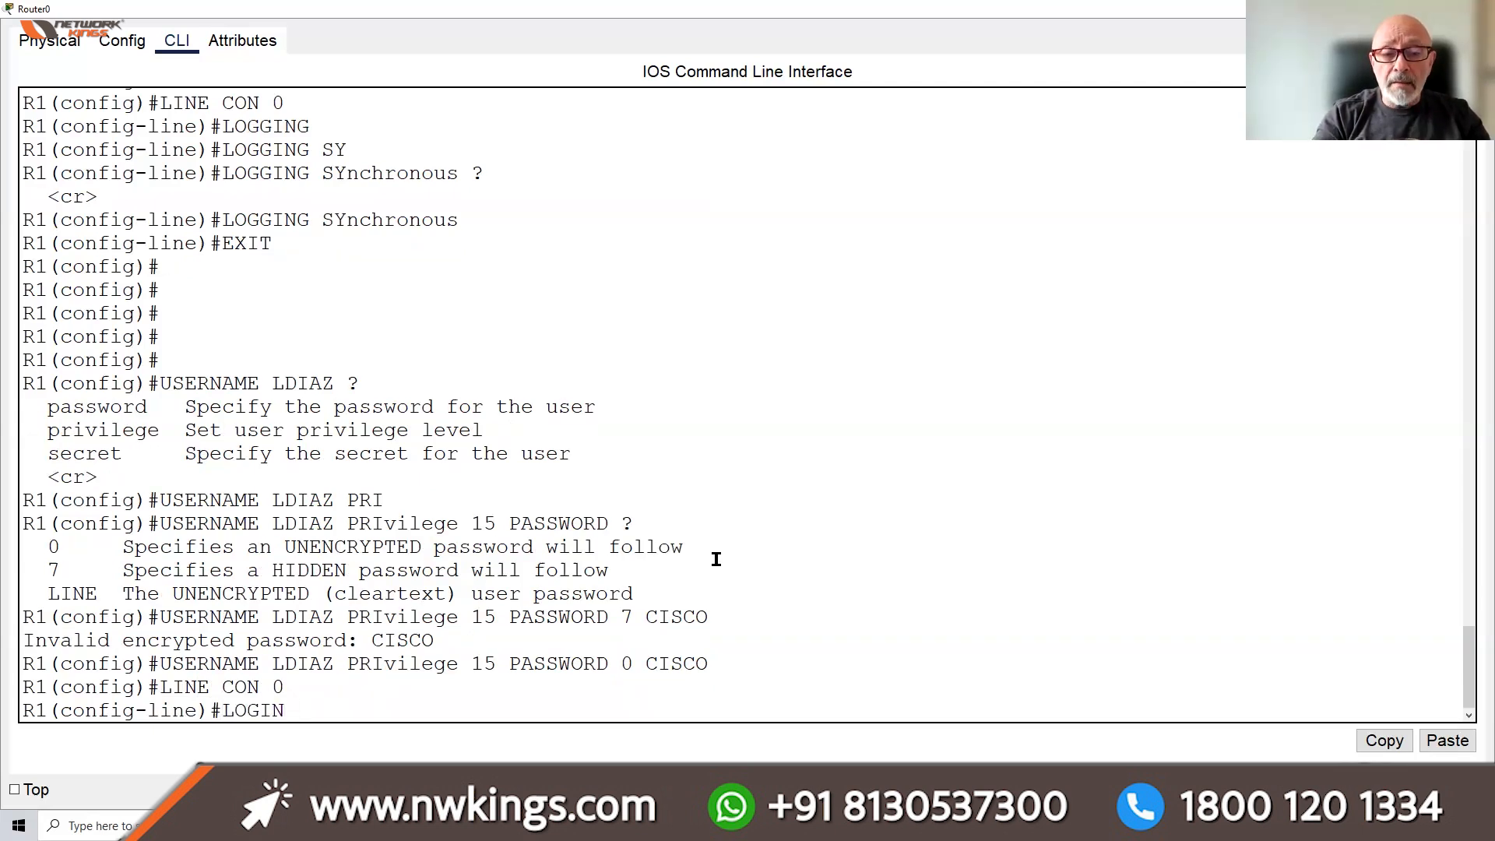
text( LOCAL)
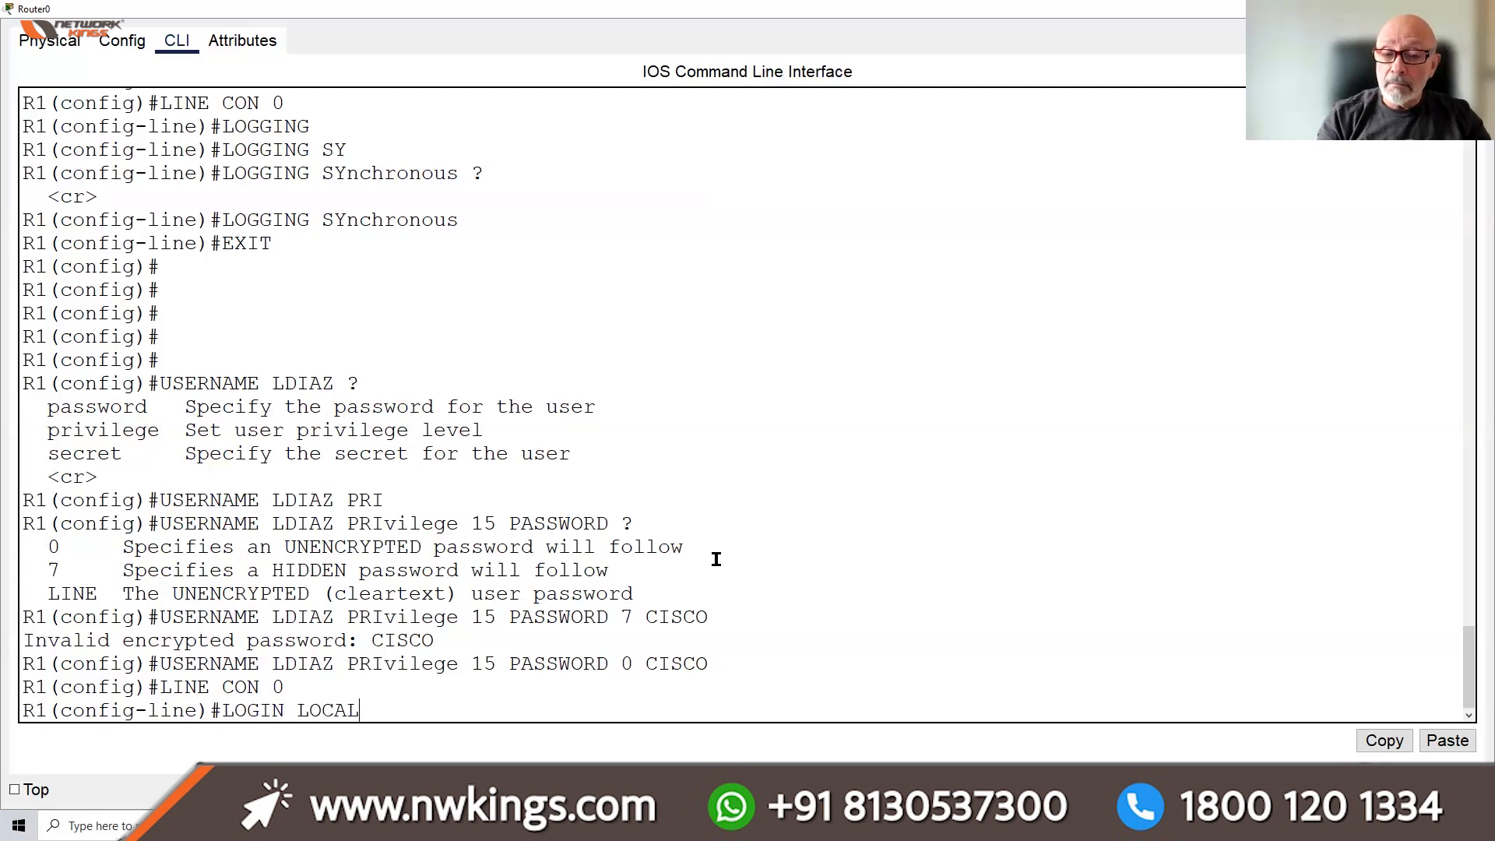
key(Return)
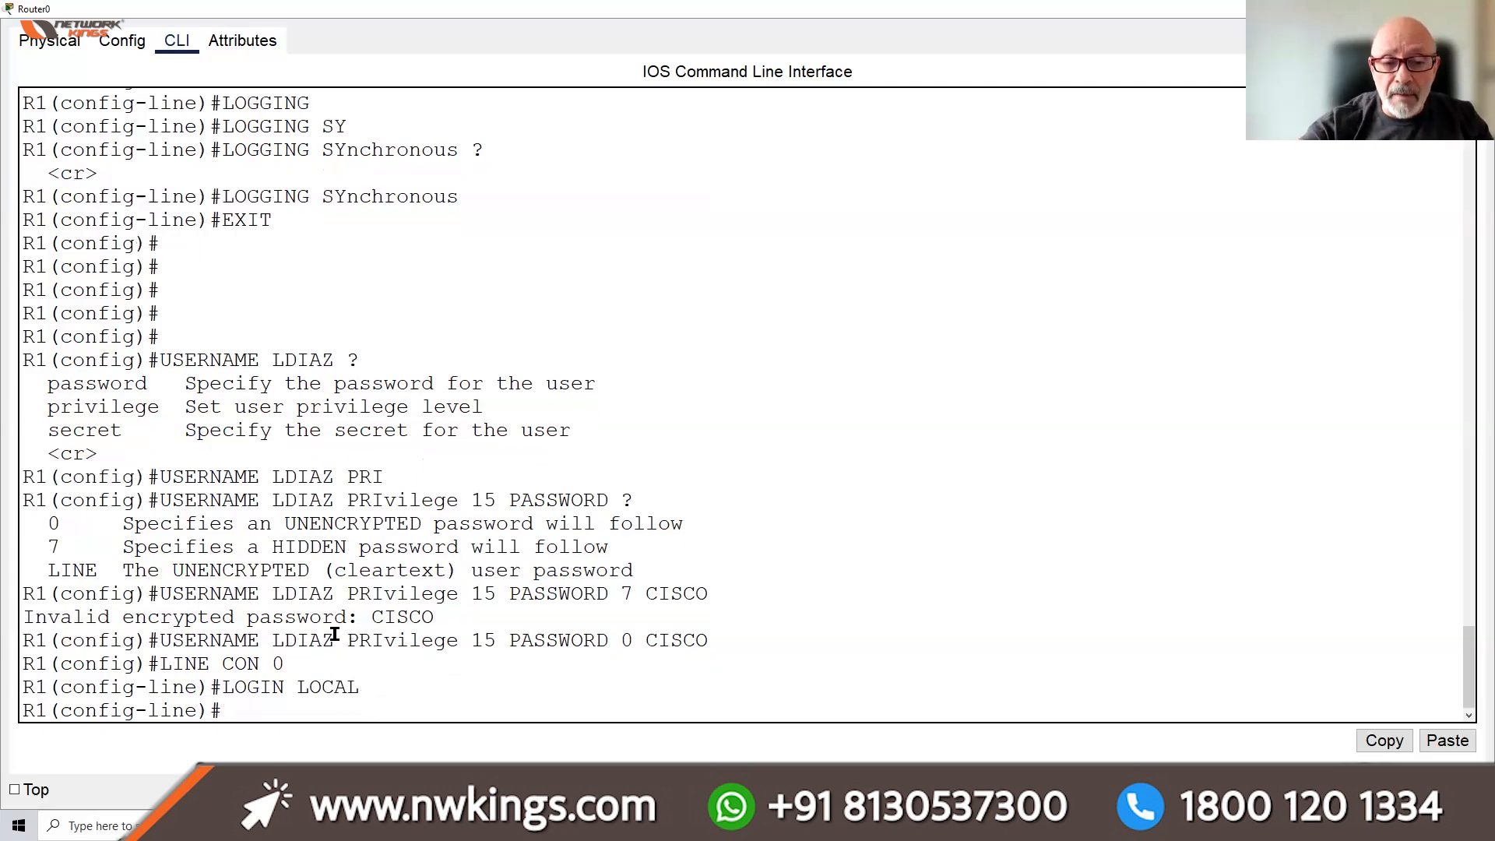
drag(285, 686, 220, 688)
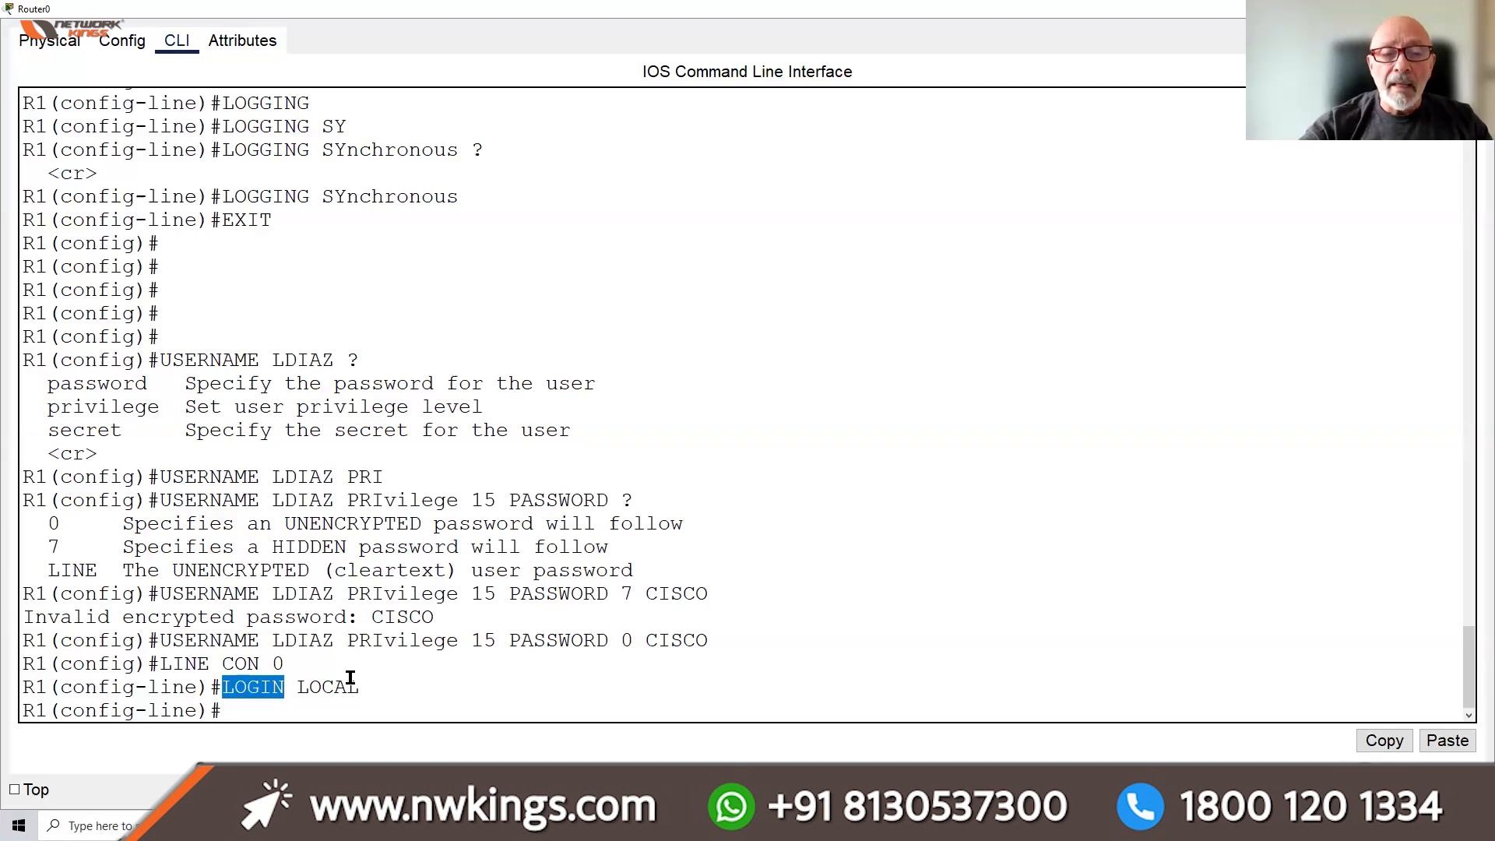
drag(361, 688, 224, 687)
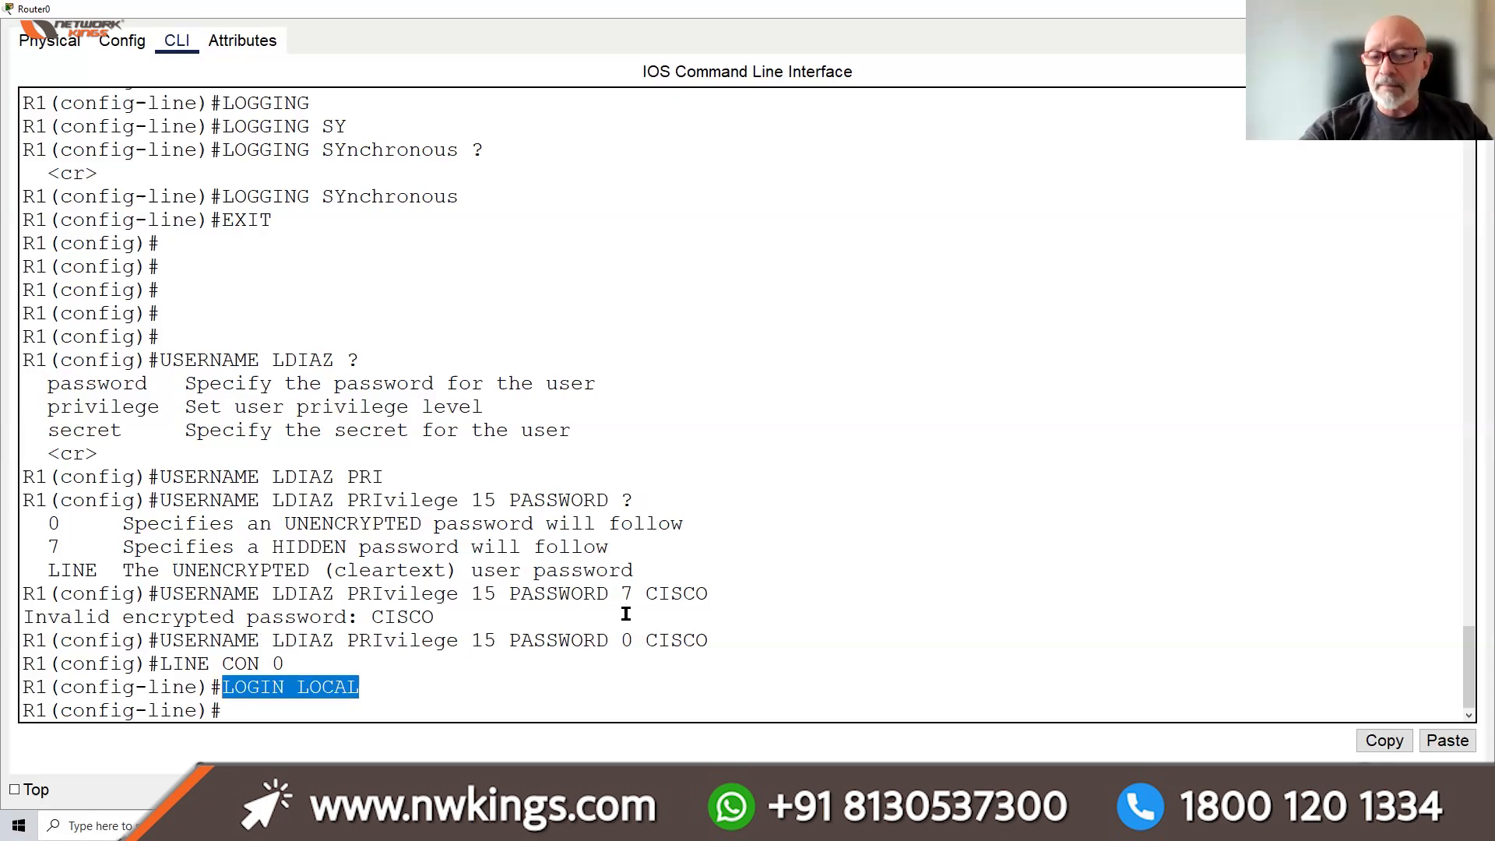
click(287, 684)
drag(288, 684, 198, 685)
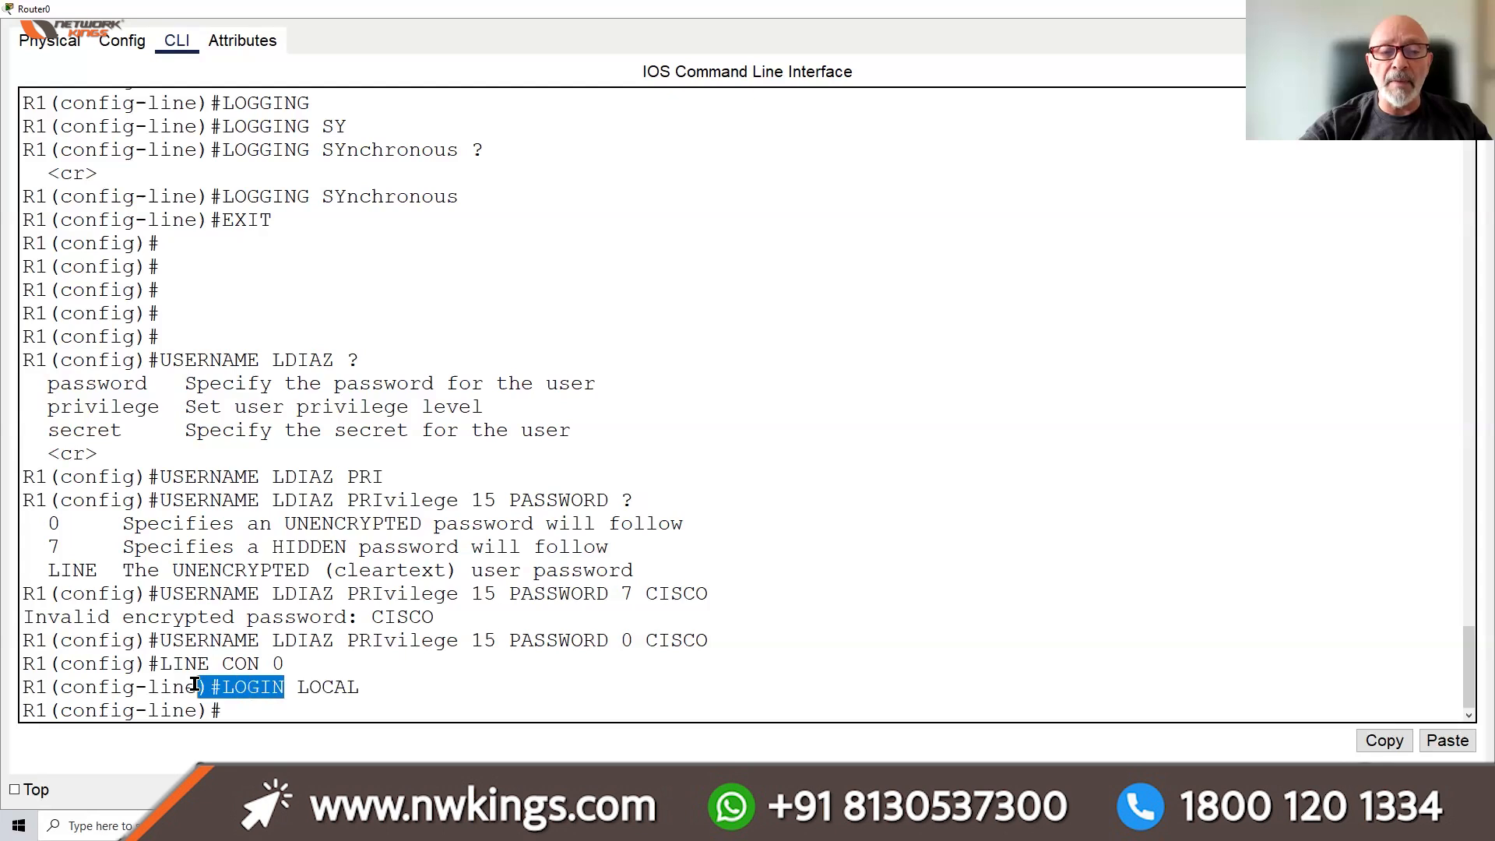
click(370, 691)
click(246, 714)
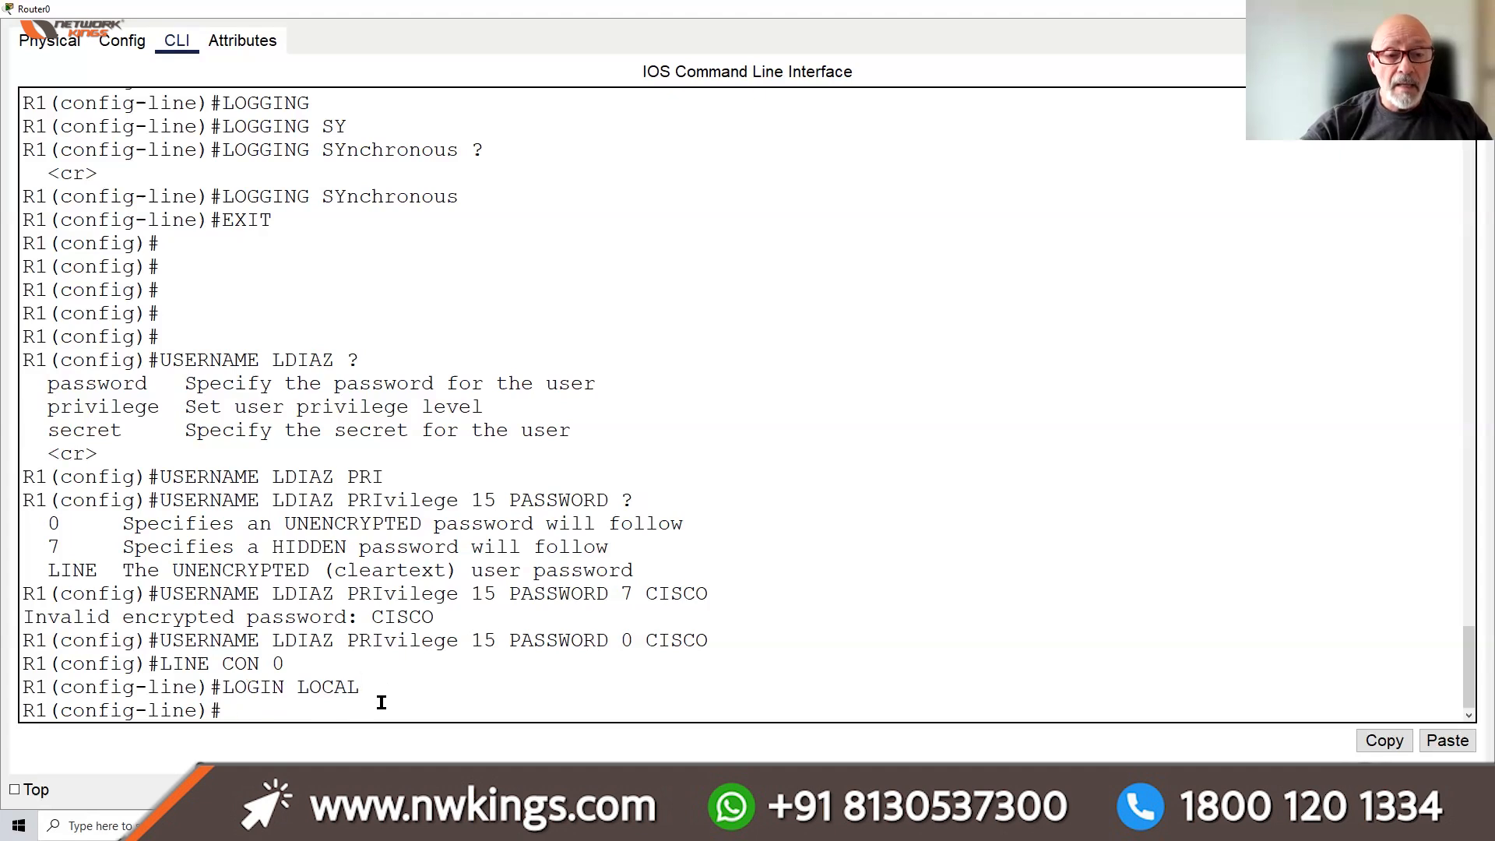
Set the console line password and highlight the login and user password lines for review
key(Return)
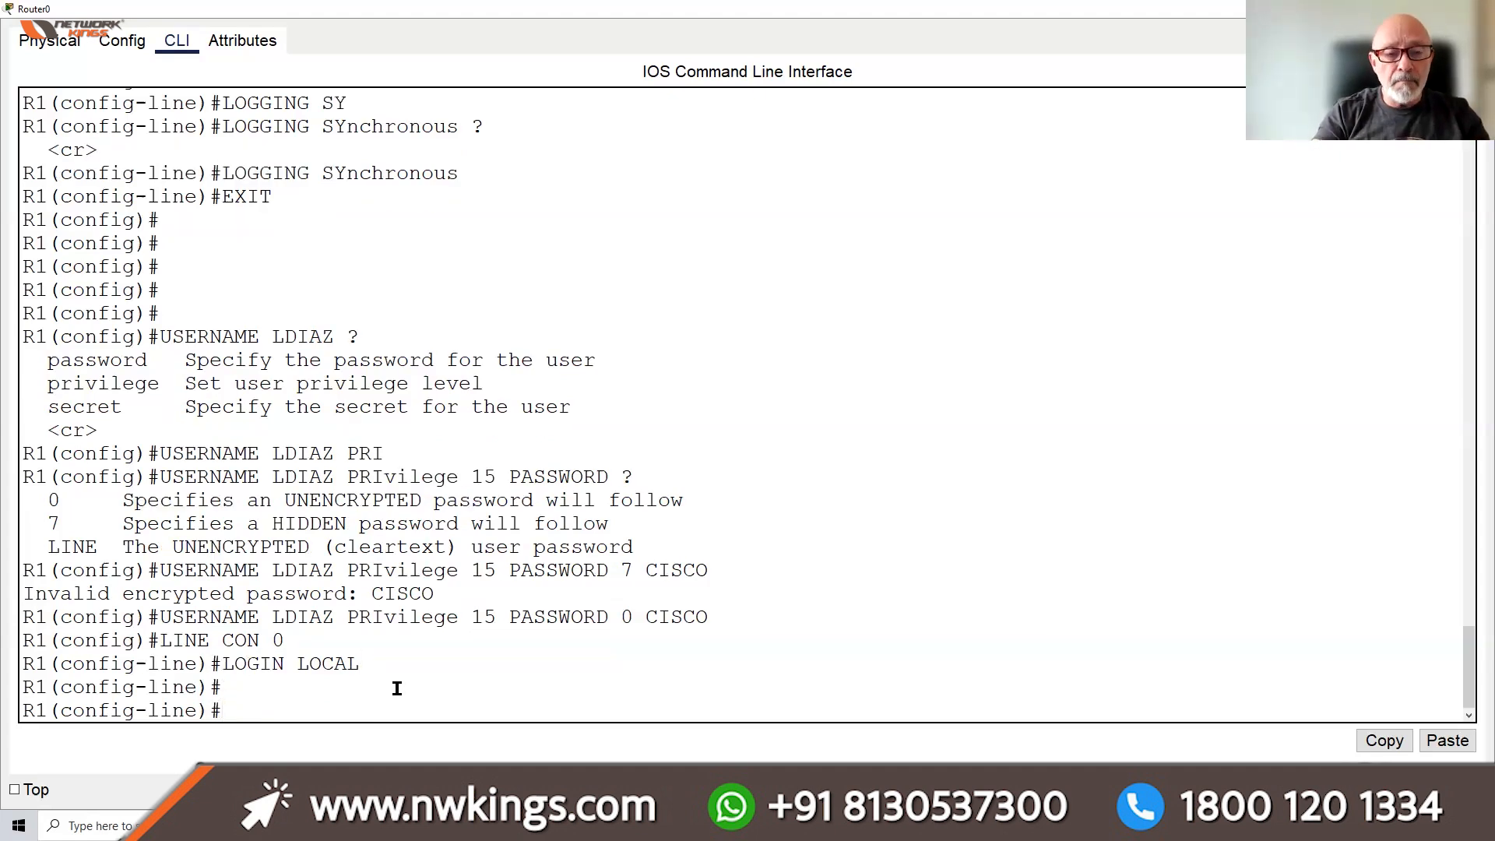
key(BackSpace)
key(BackSpace)
key(BackSpace)
key(BackSpace)
key(BackSpace)
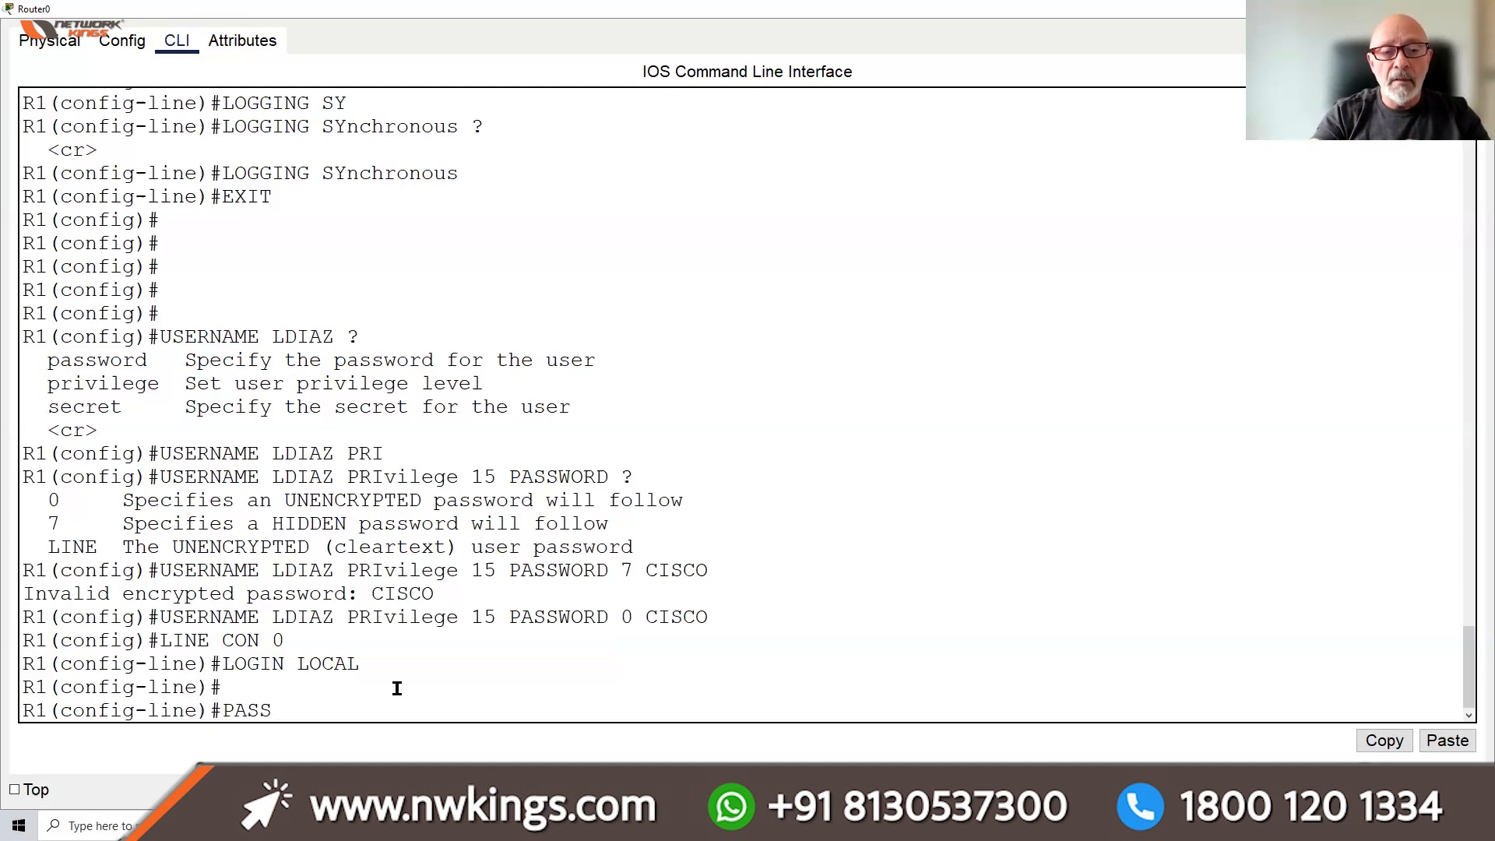
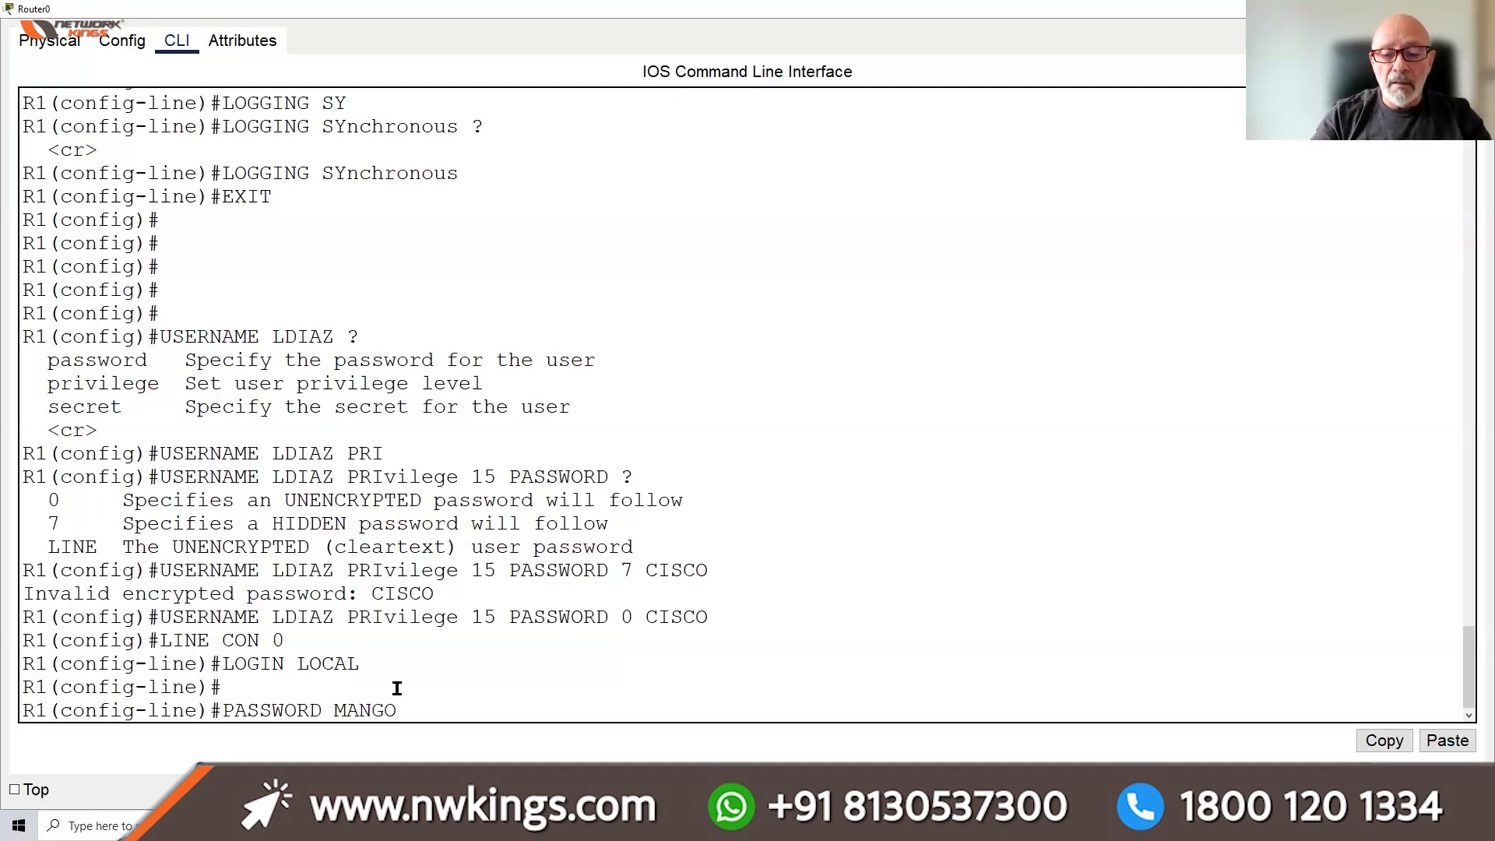
key(Return)
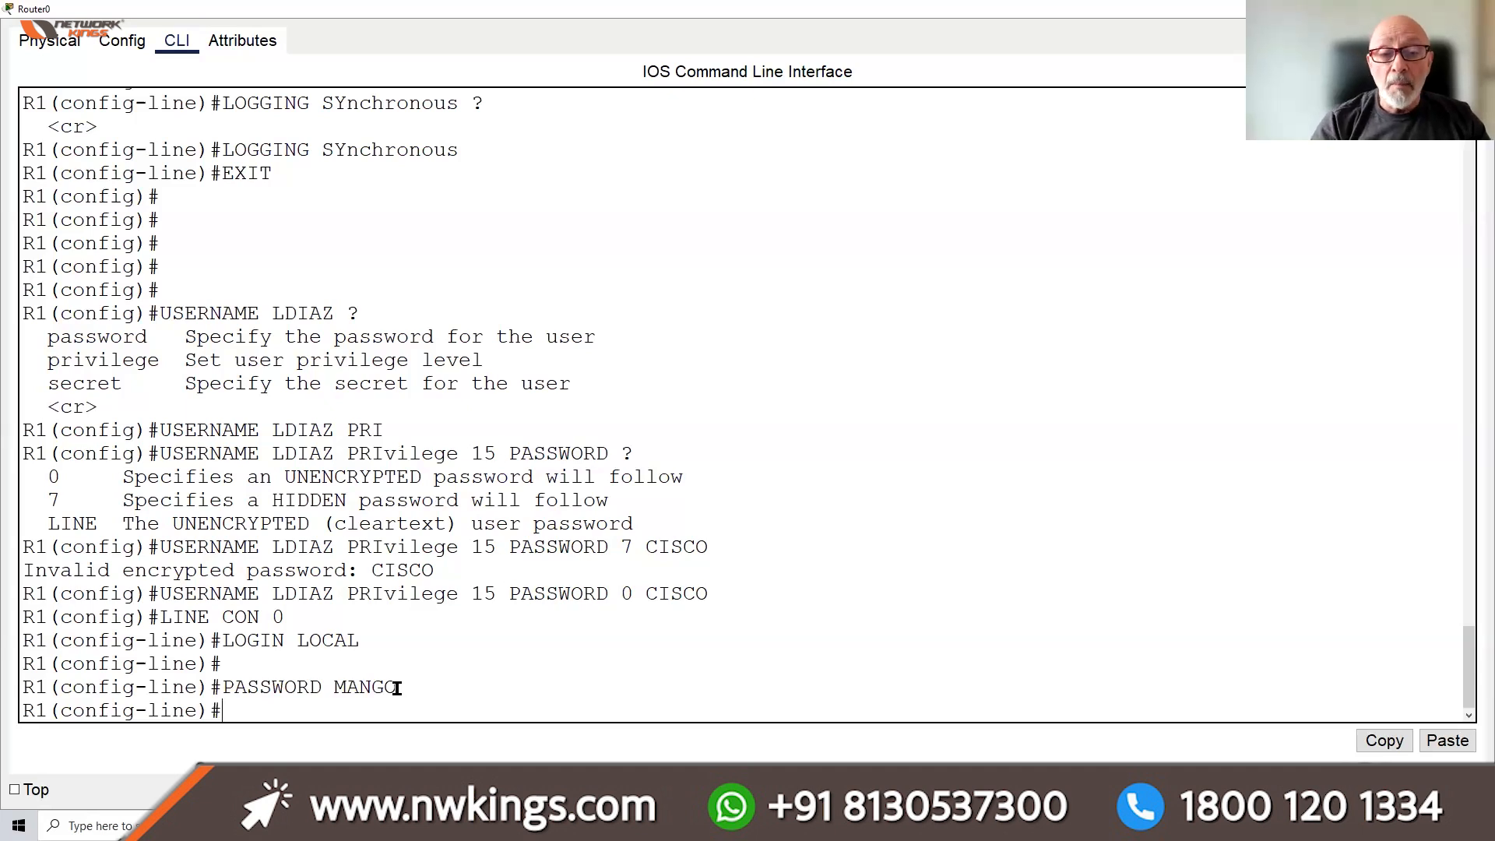
double_click(262, 643)
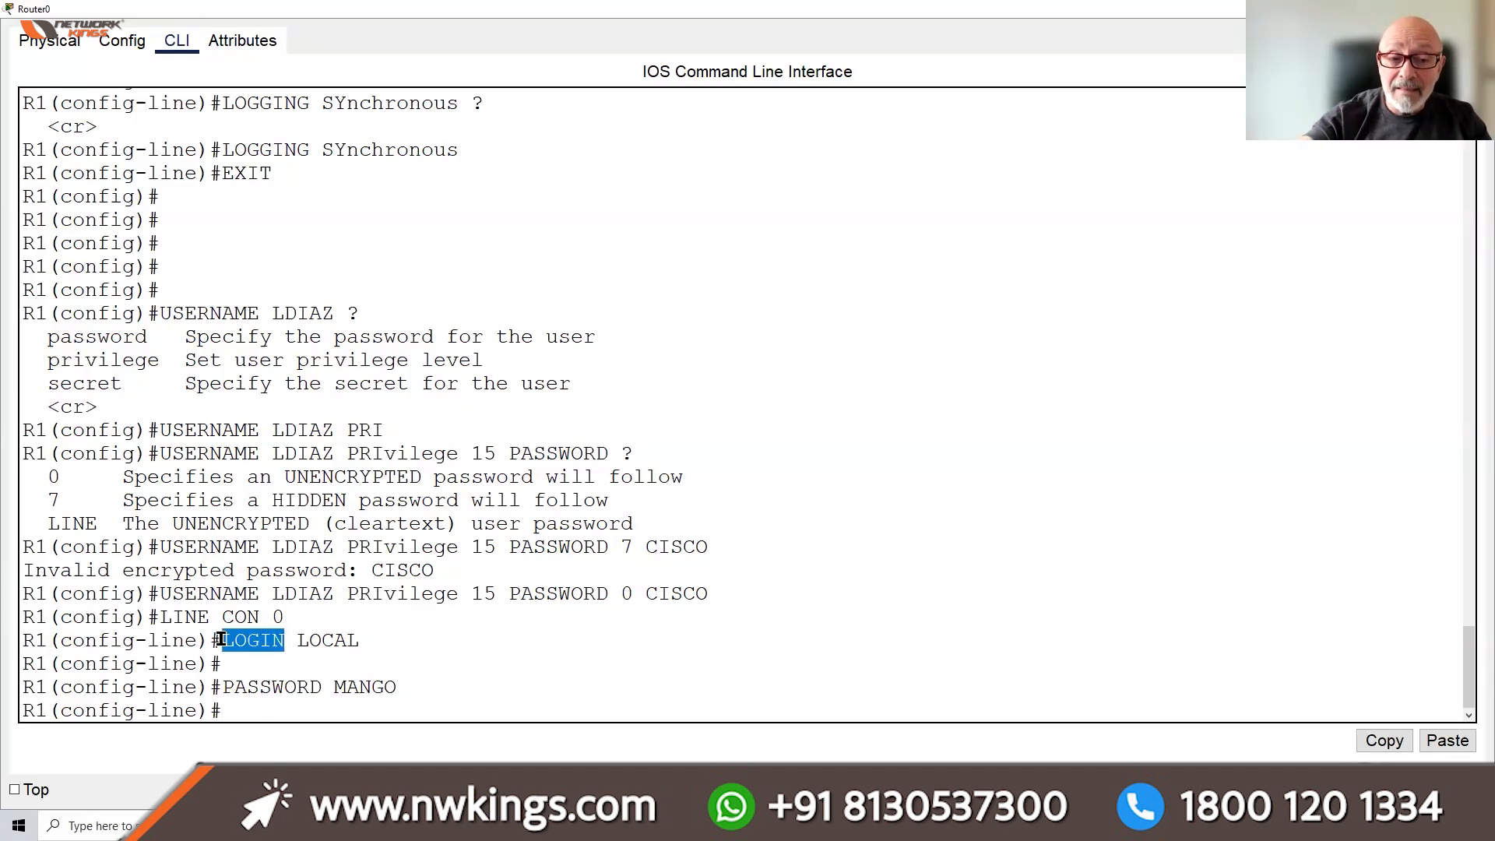
click(398, 687)
drag(398, 687, 209, 640)
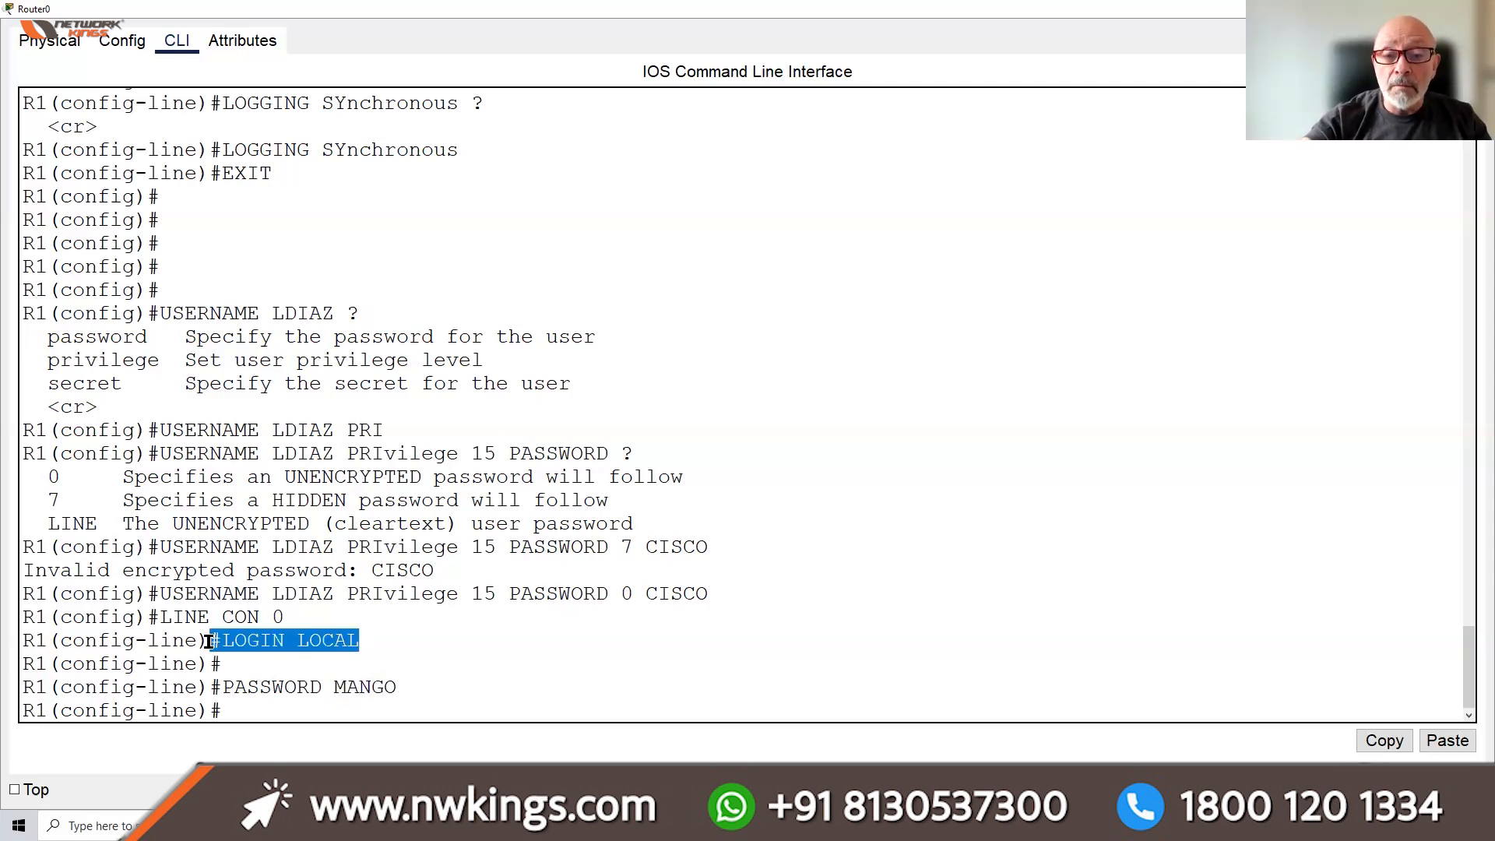
click(255, 596)
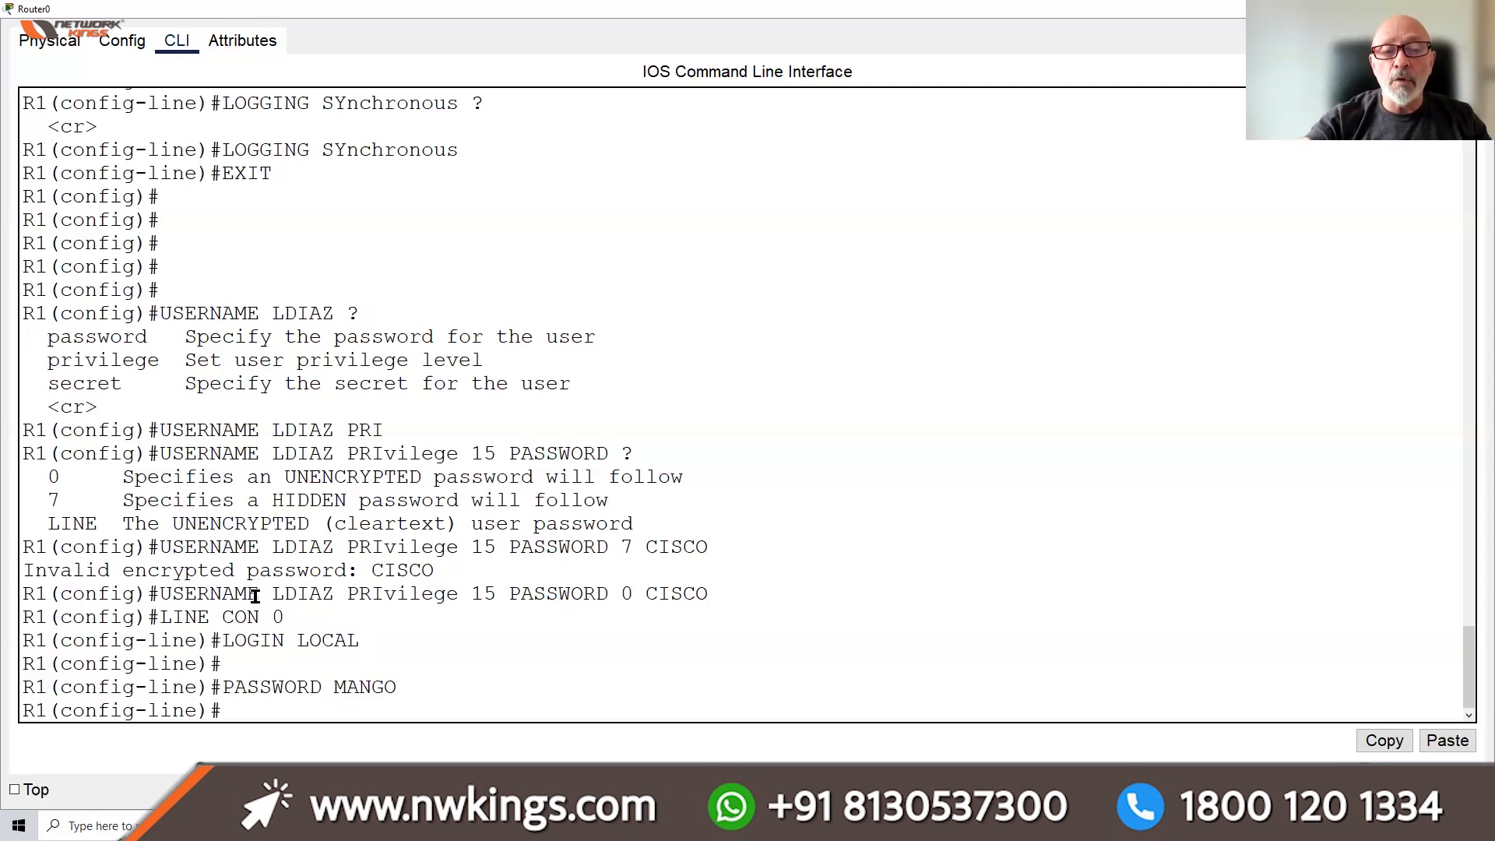
double_click(256, 596)
drag(646, 594, 720, 593)
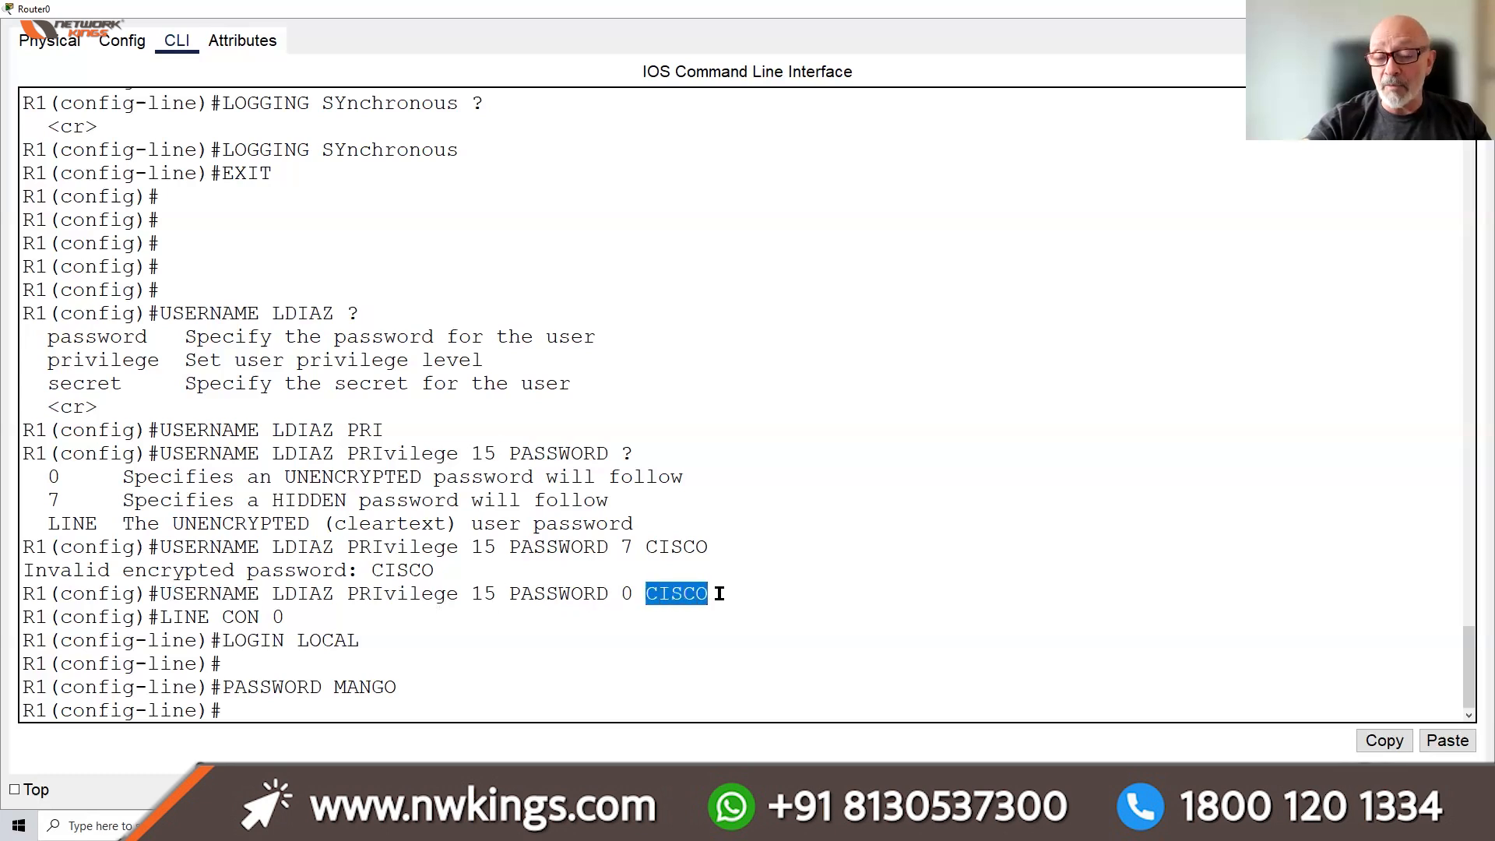
click(373, 705)
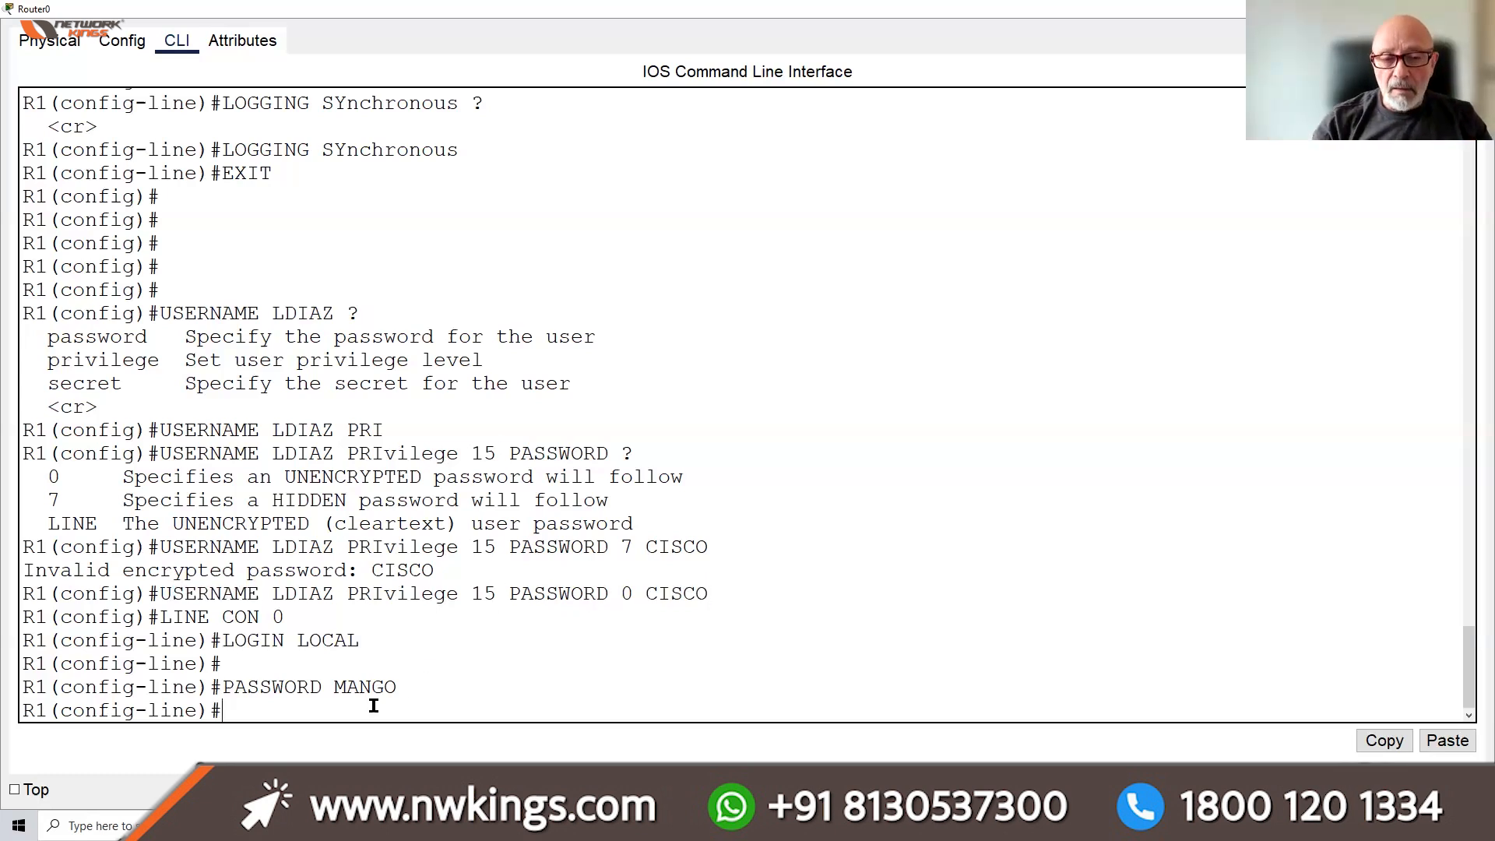
key(Return)
key(Return)
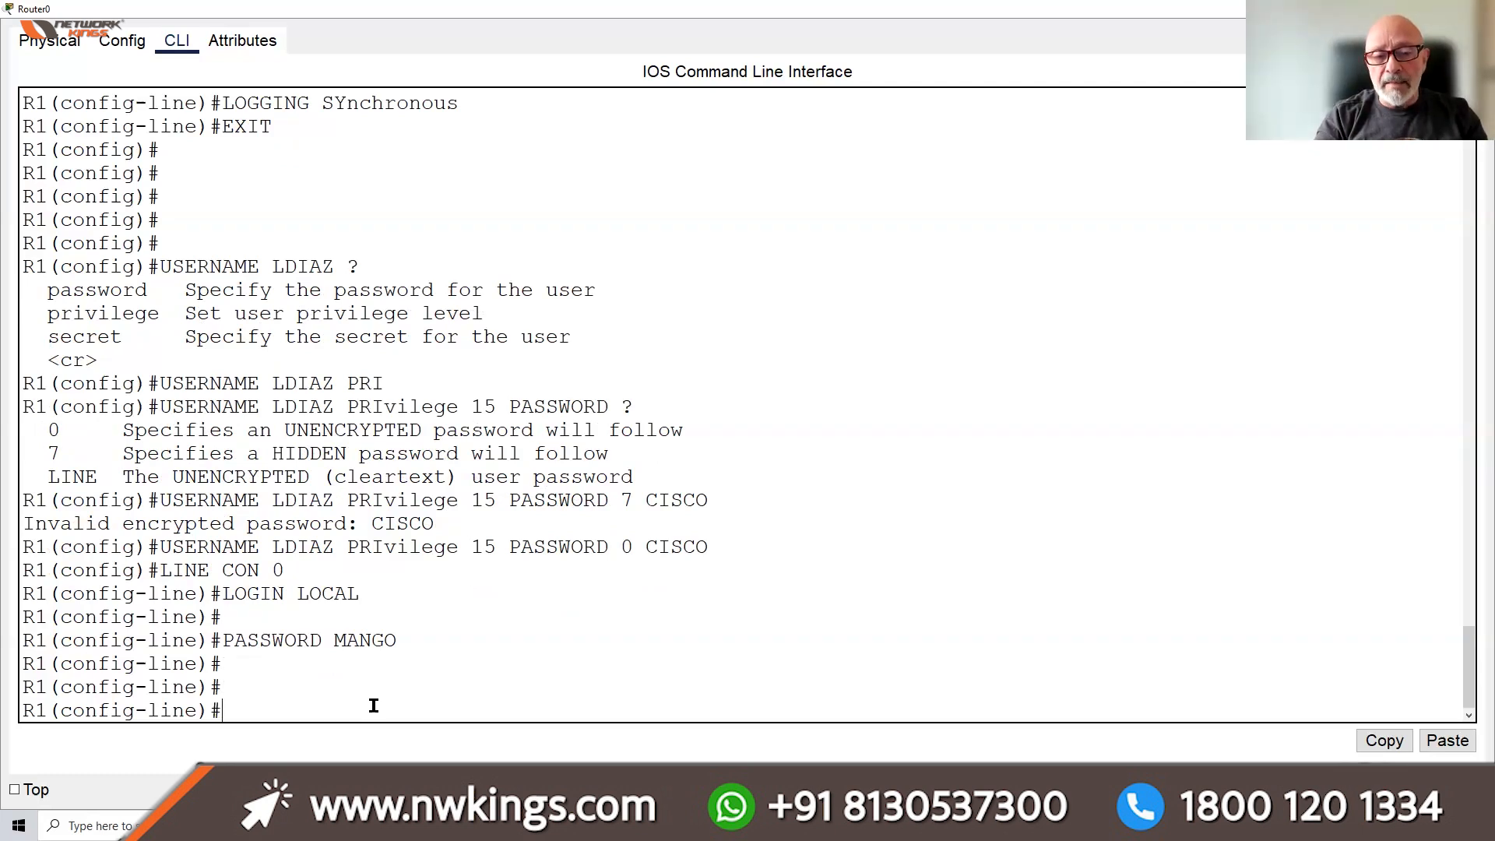
Apply EXEC-TIMEOUT 10 45 to R1's console line 0
text(EXEC-TIMEOU)
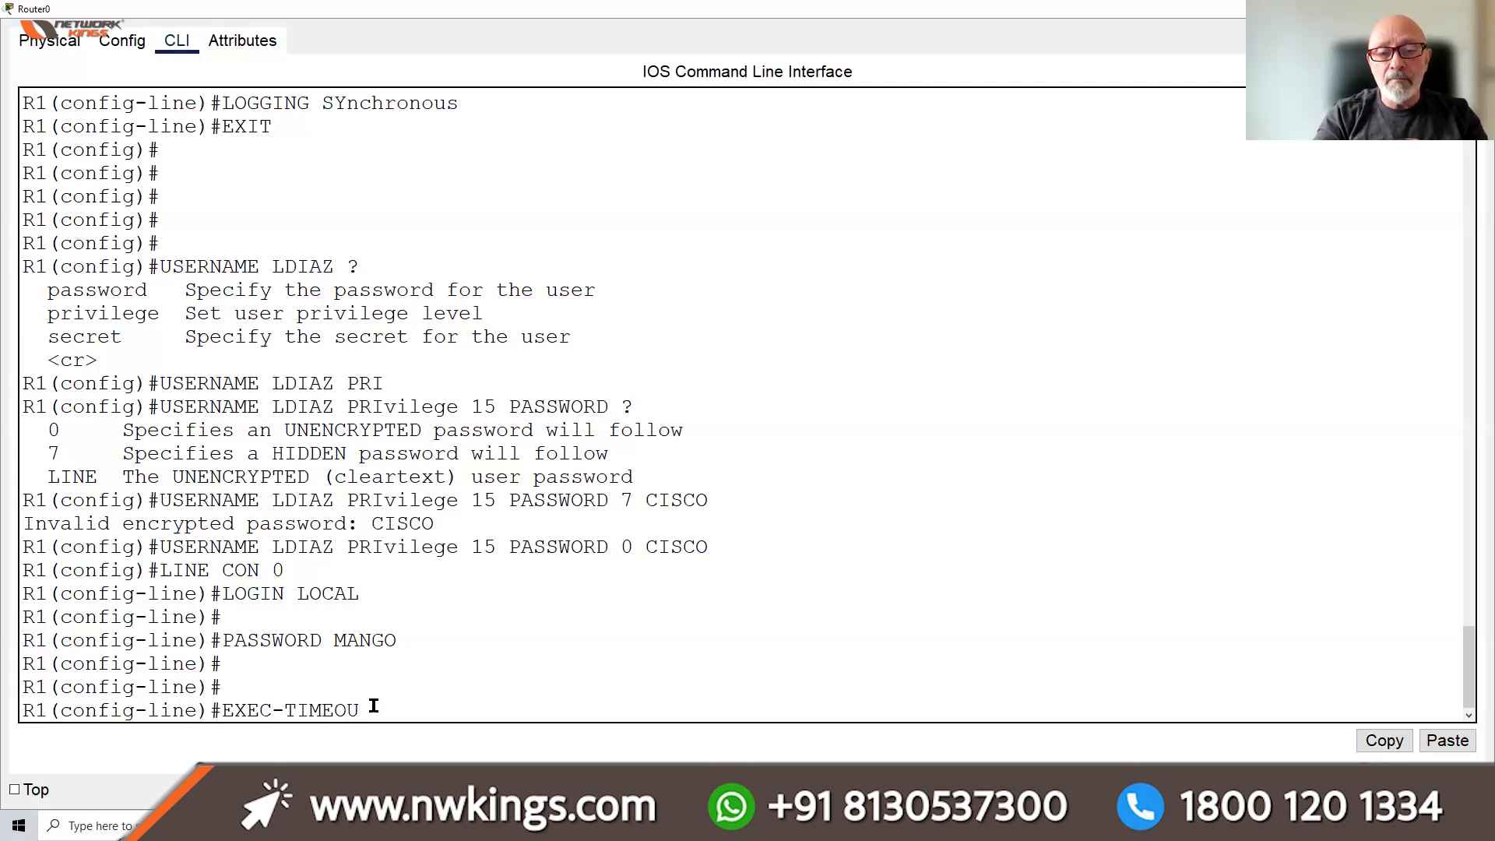
text(T)
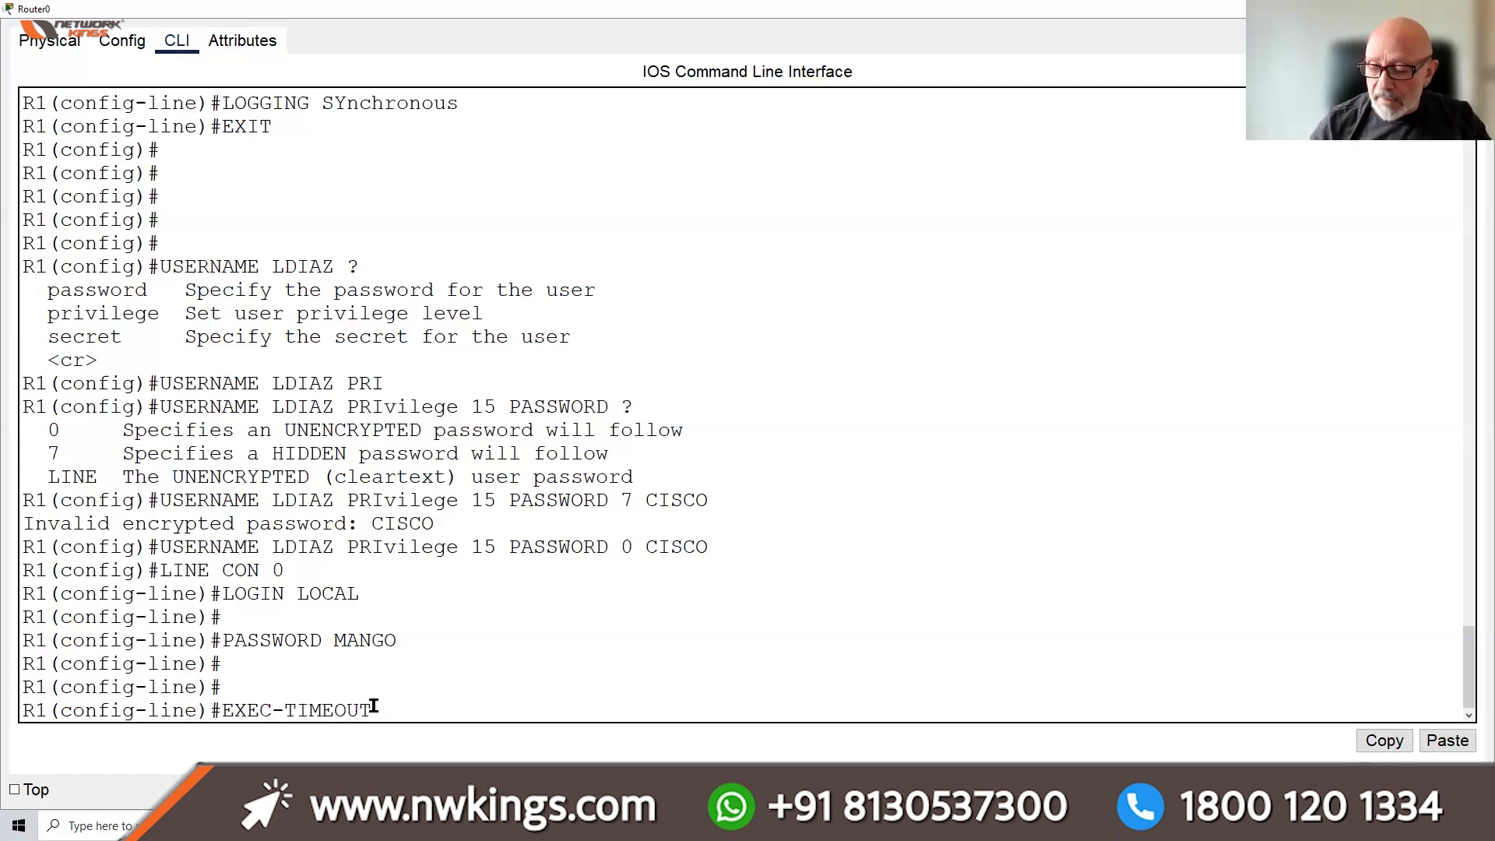
text( 10)
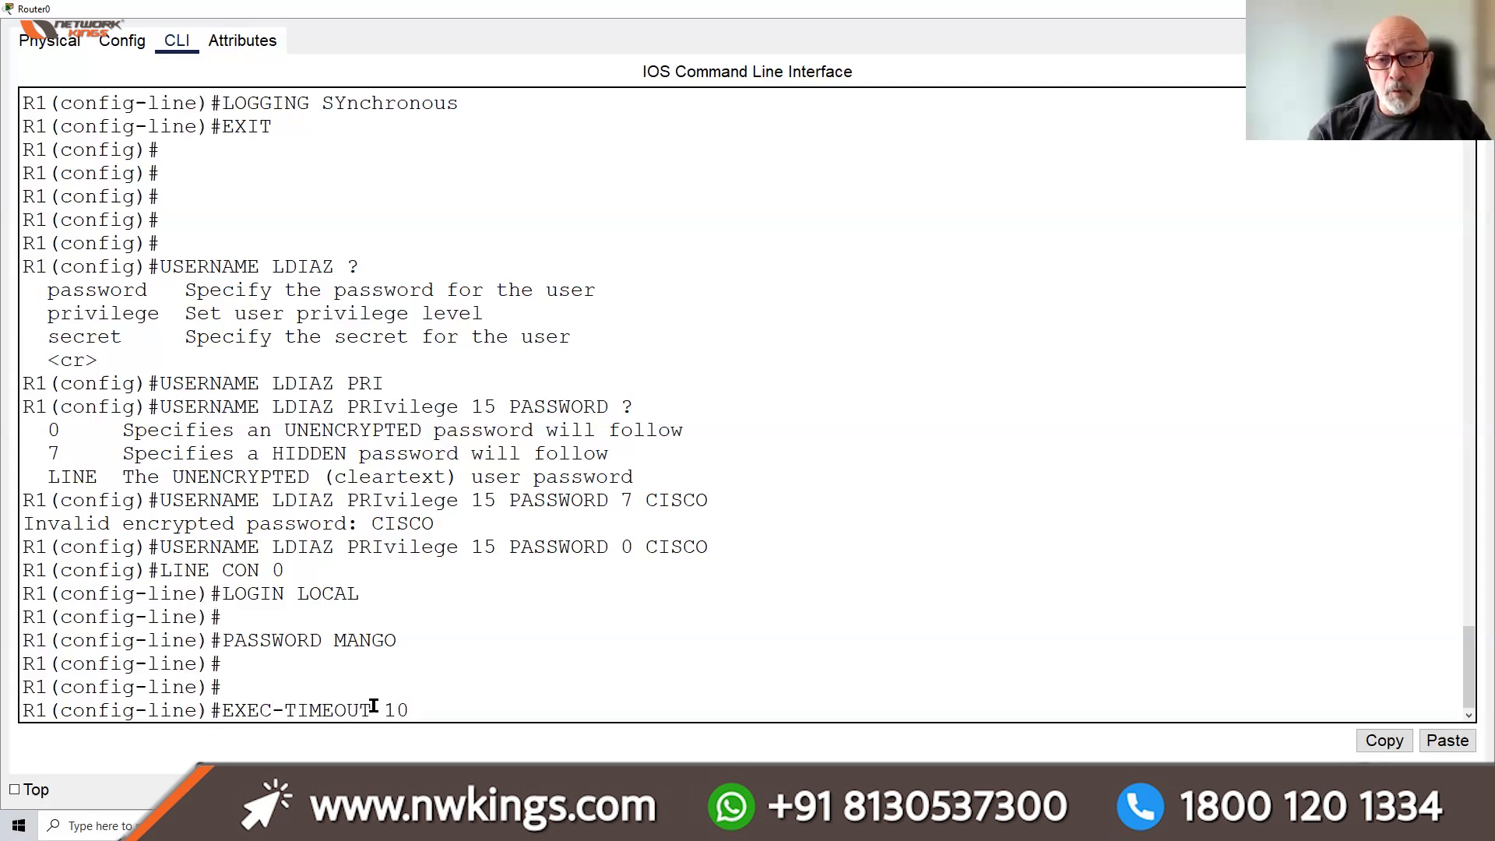
text( 45)
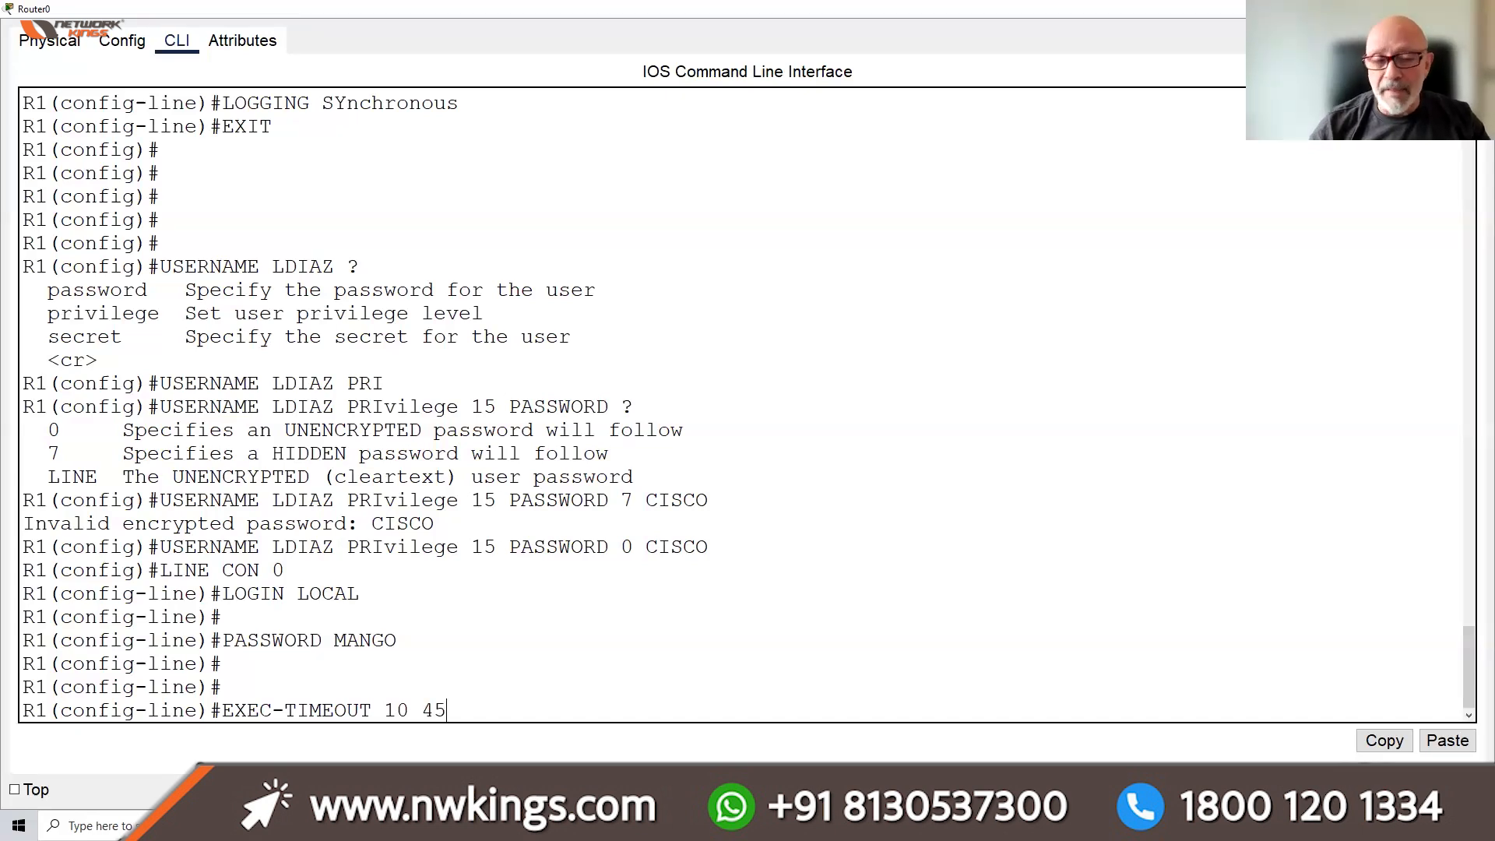
key(Return)
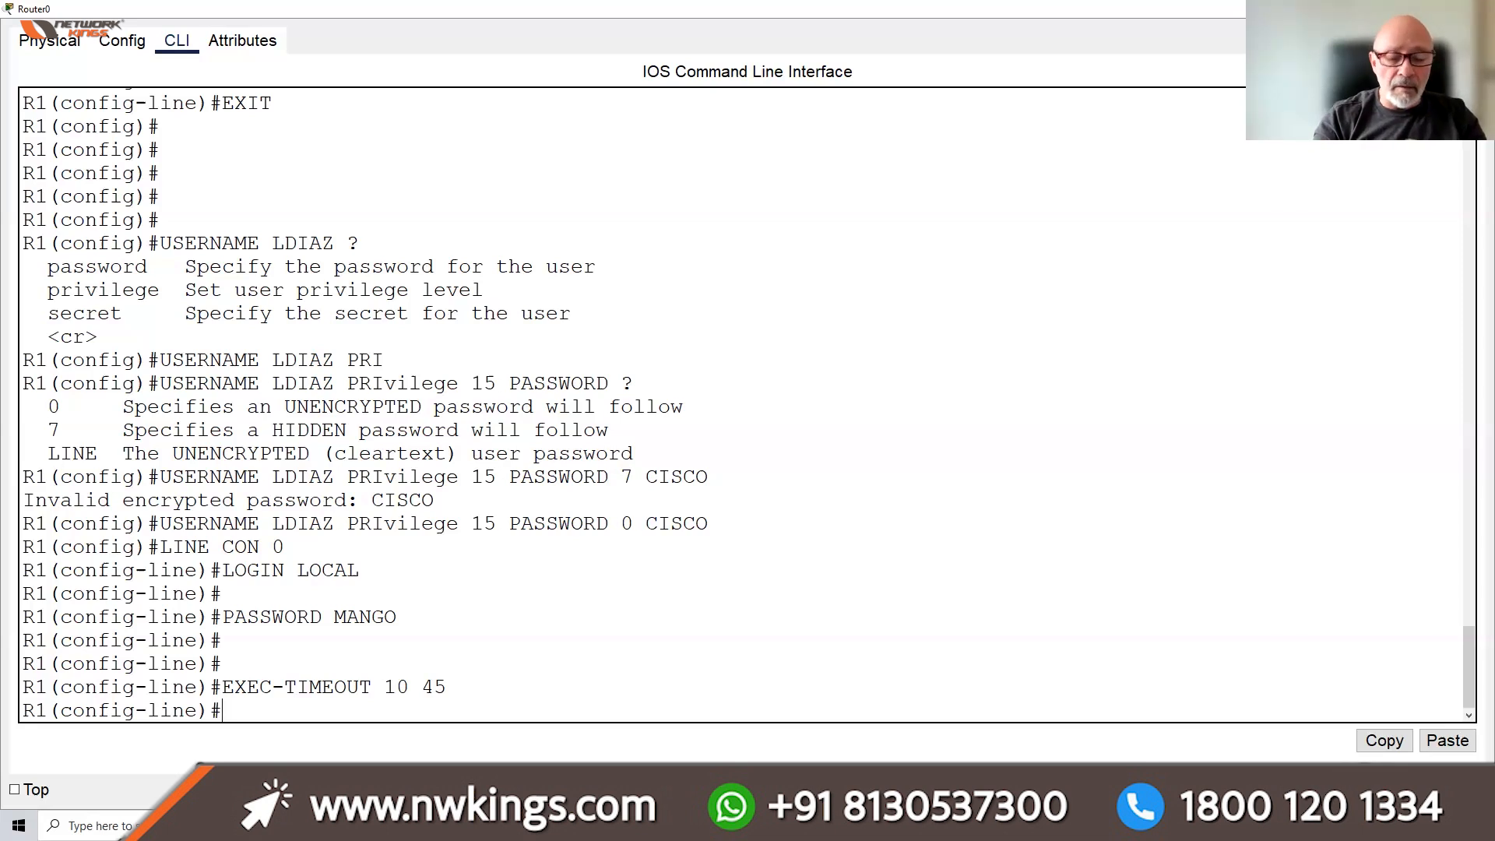
text(LINE )
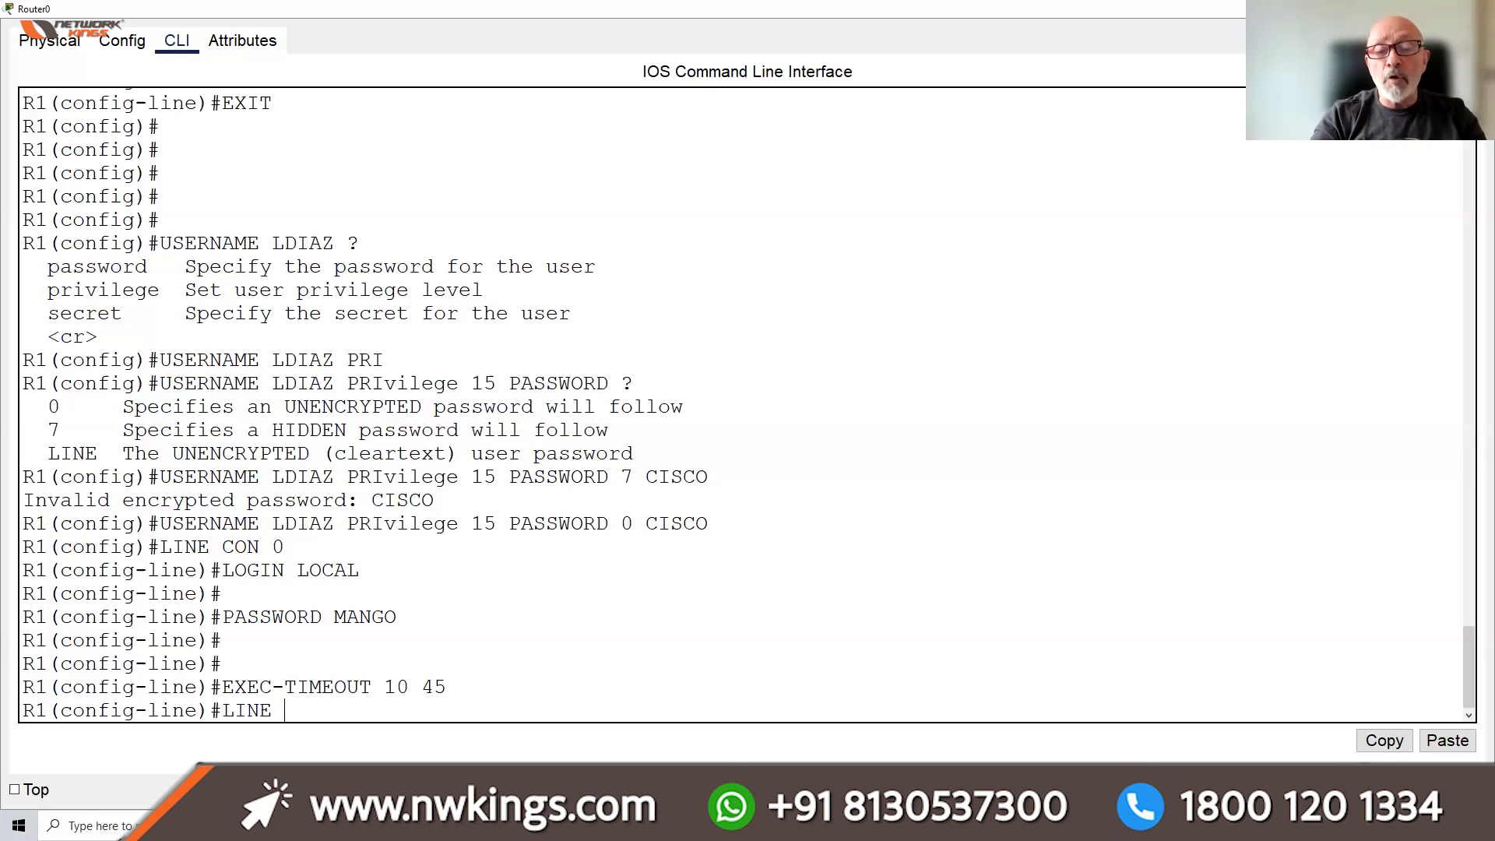
text(VTY)
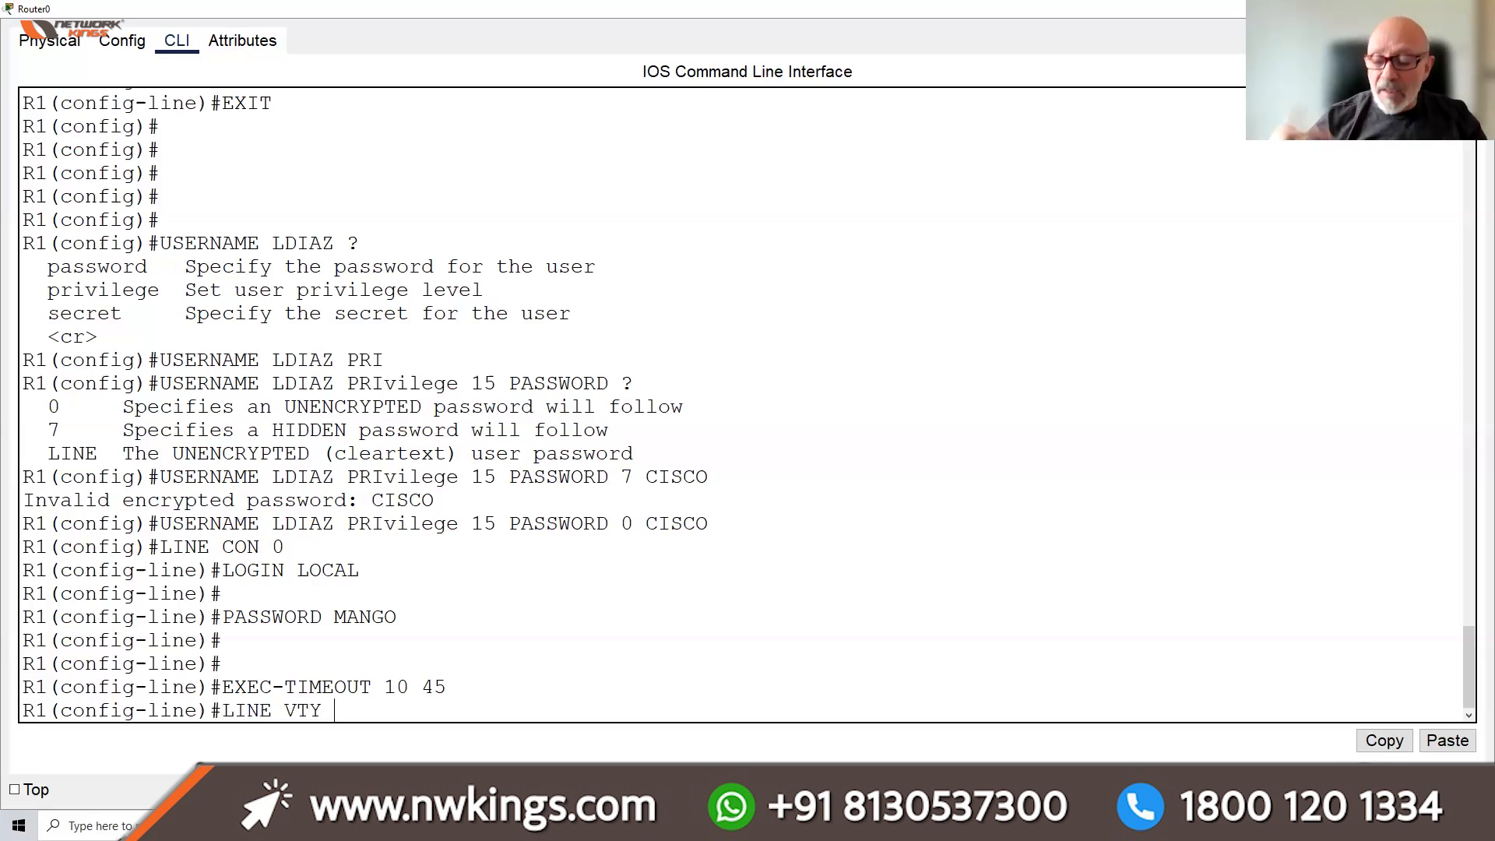
text( 0 )
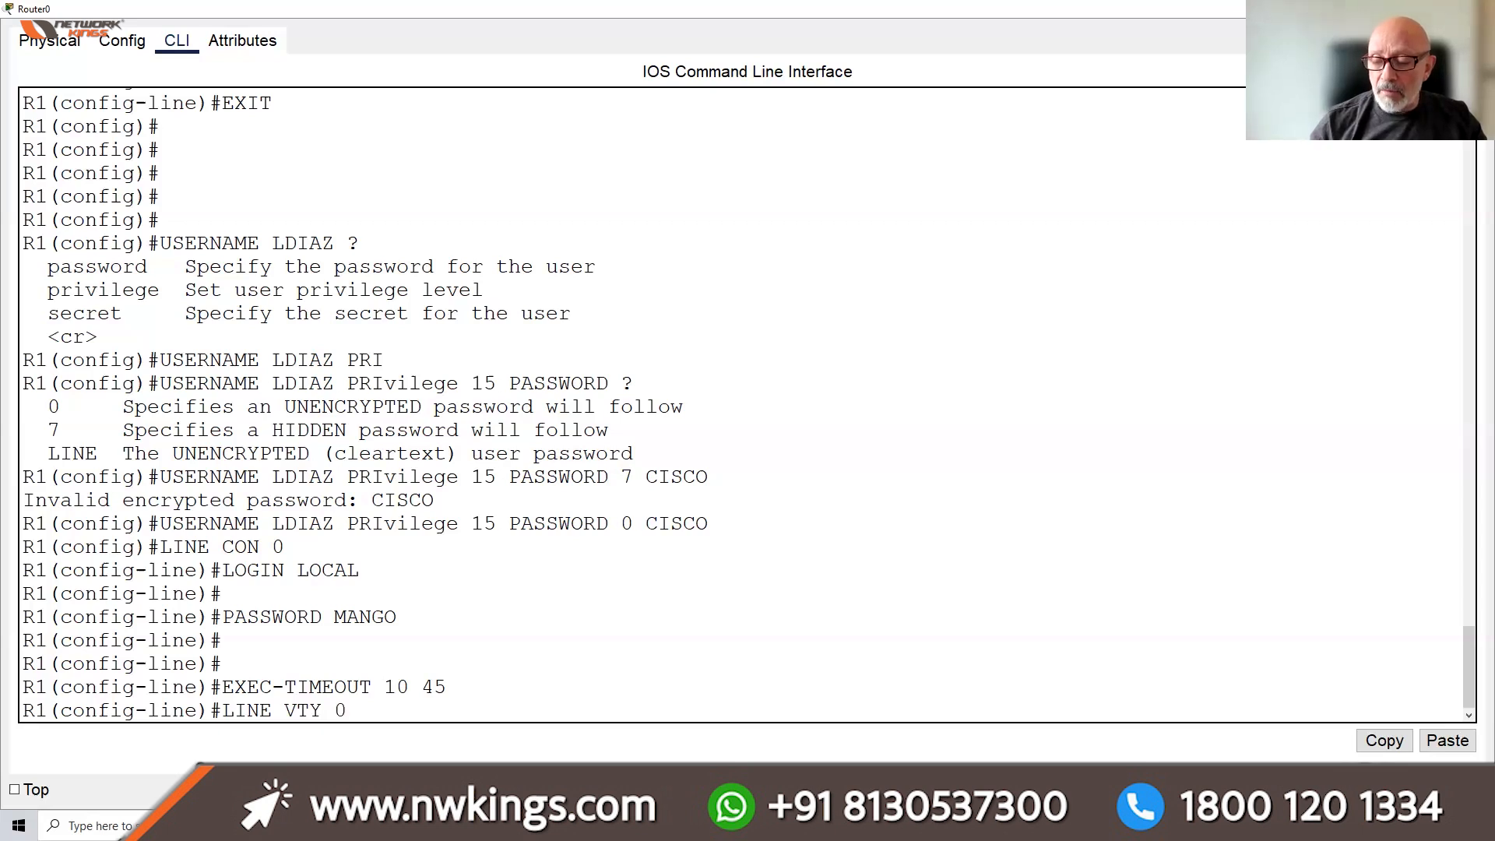
text(4)
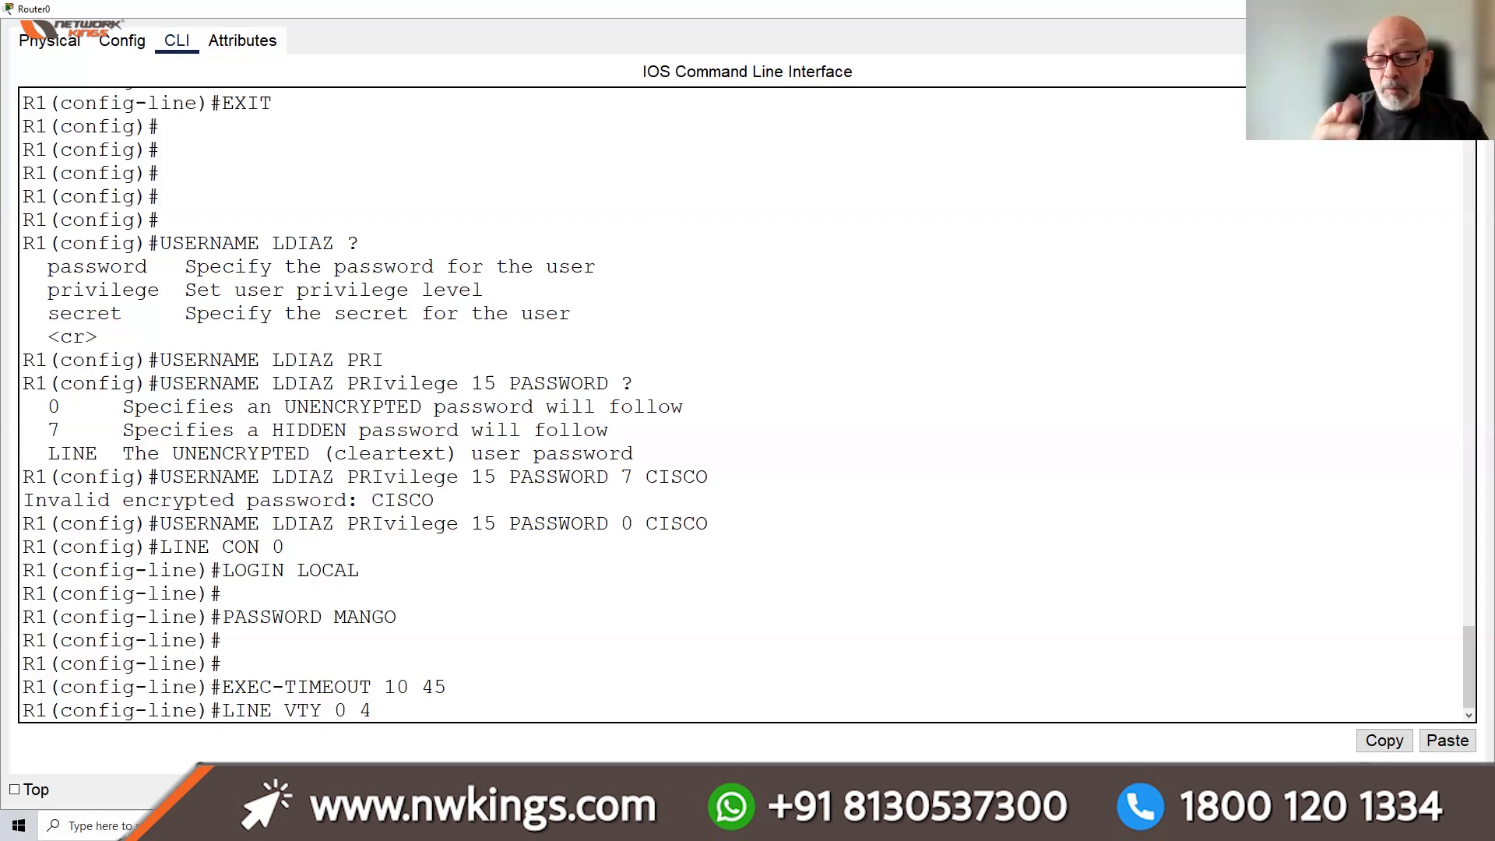
Enter LINE VTY 0 15 and apply LOGIN LOCAL plus a line password
key(BackSpace)
text(15)
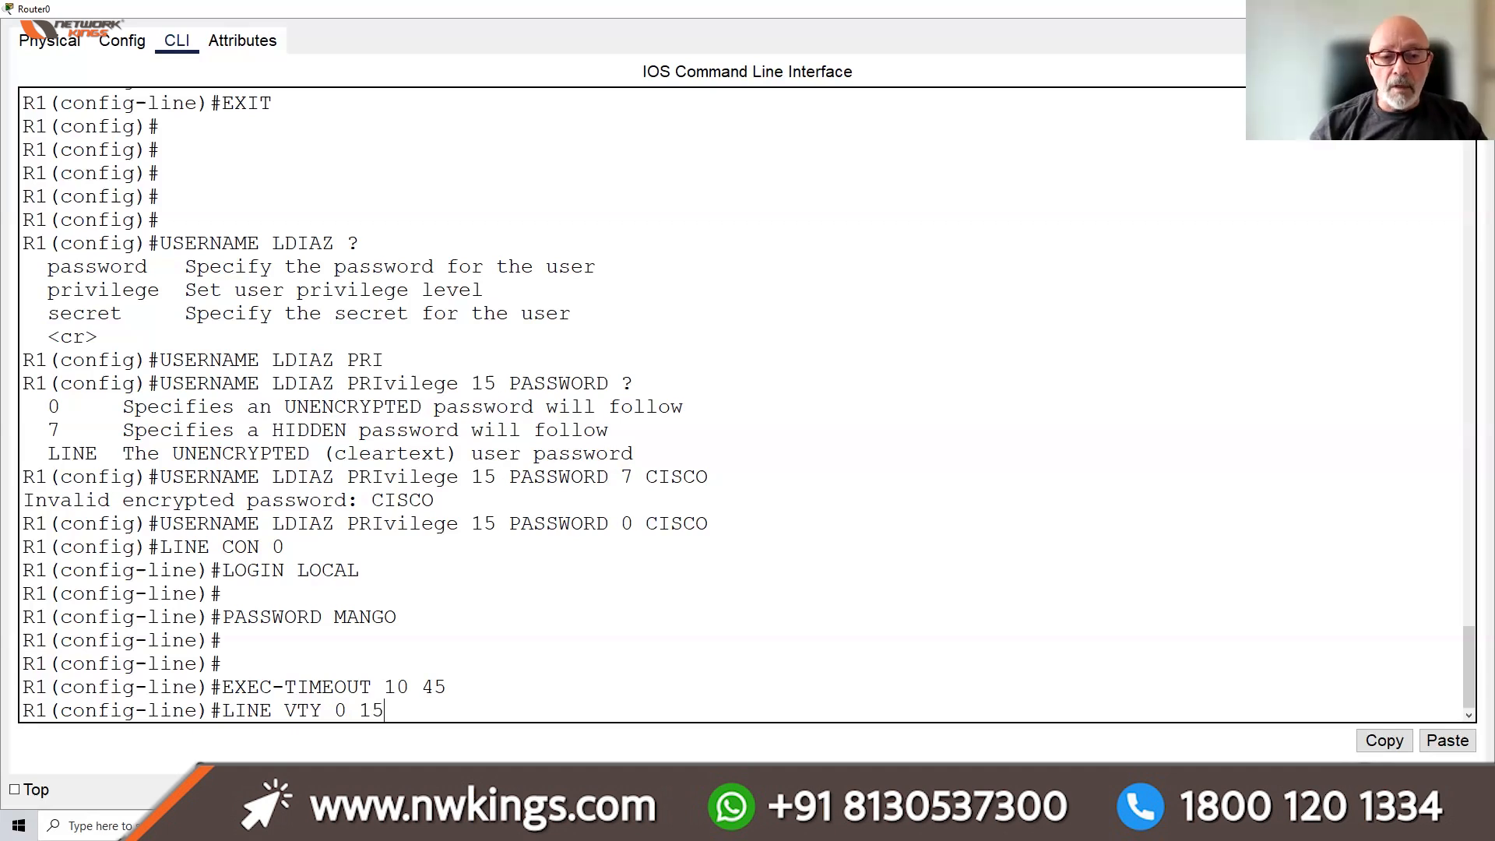
key(Return)
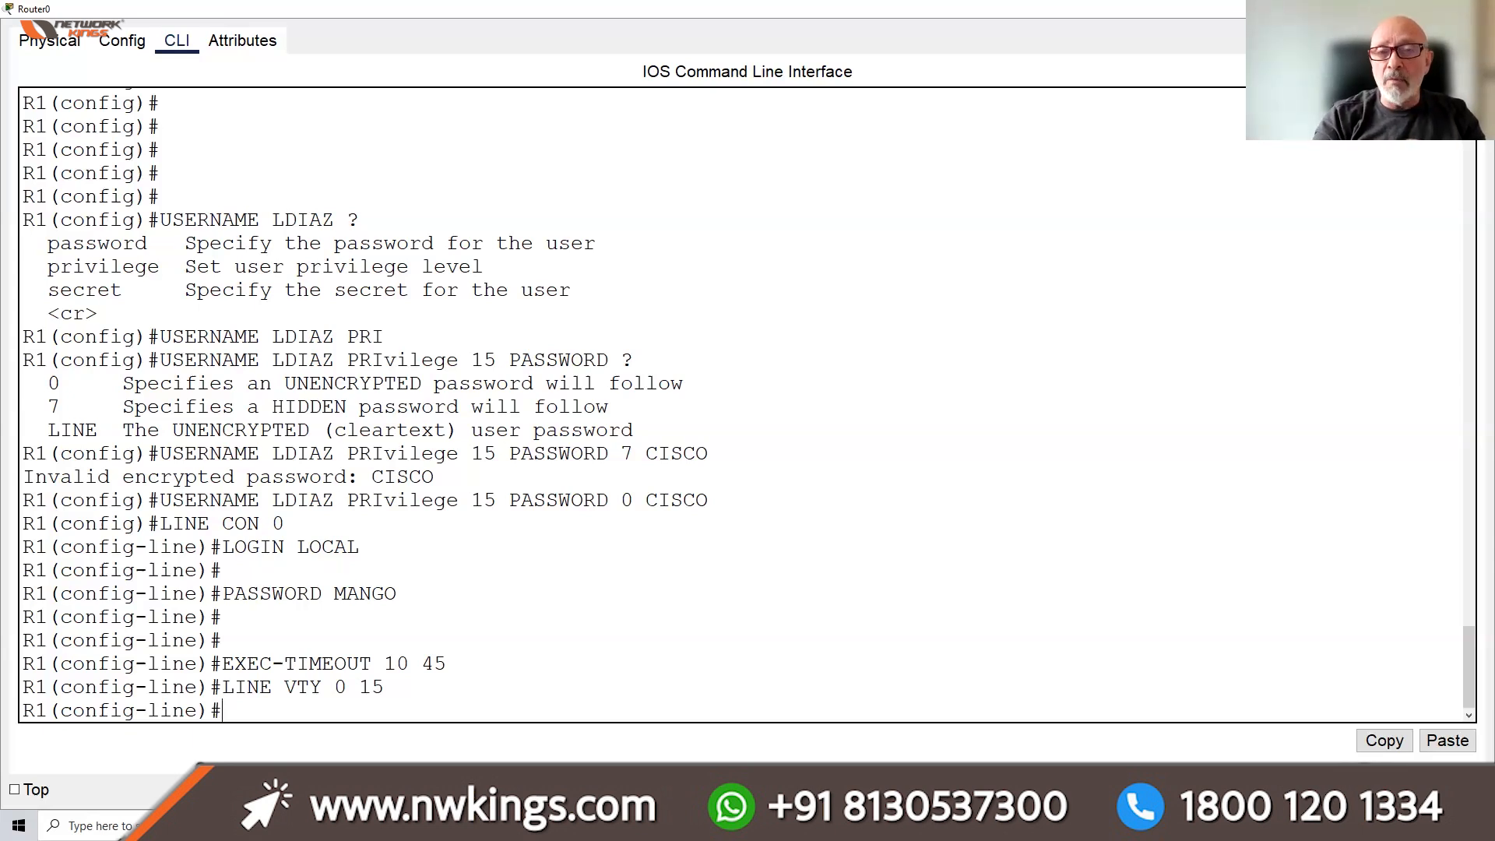
text(LINE)
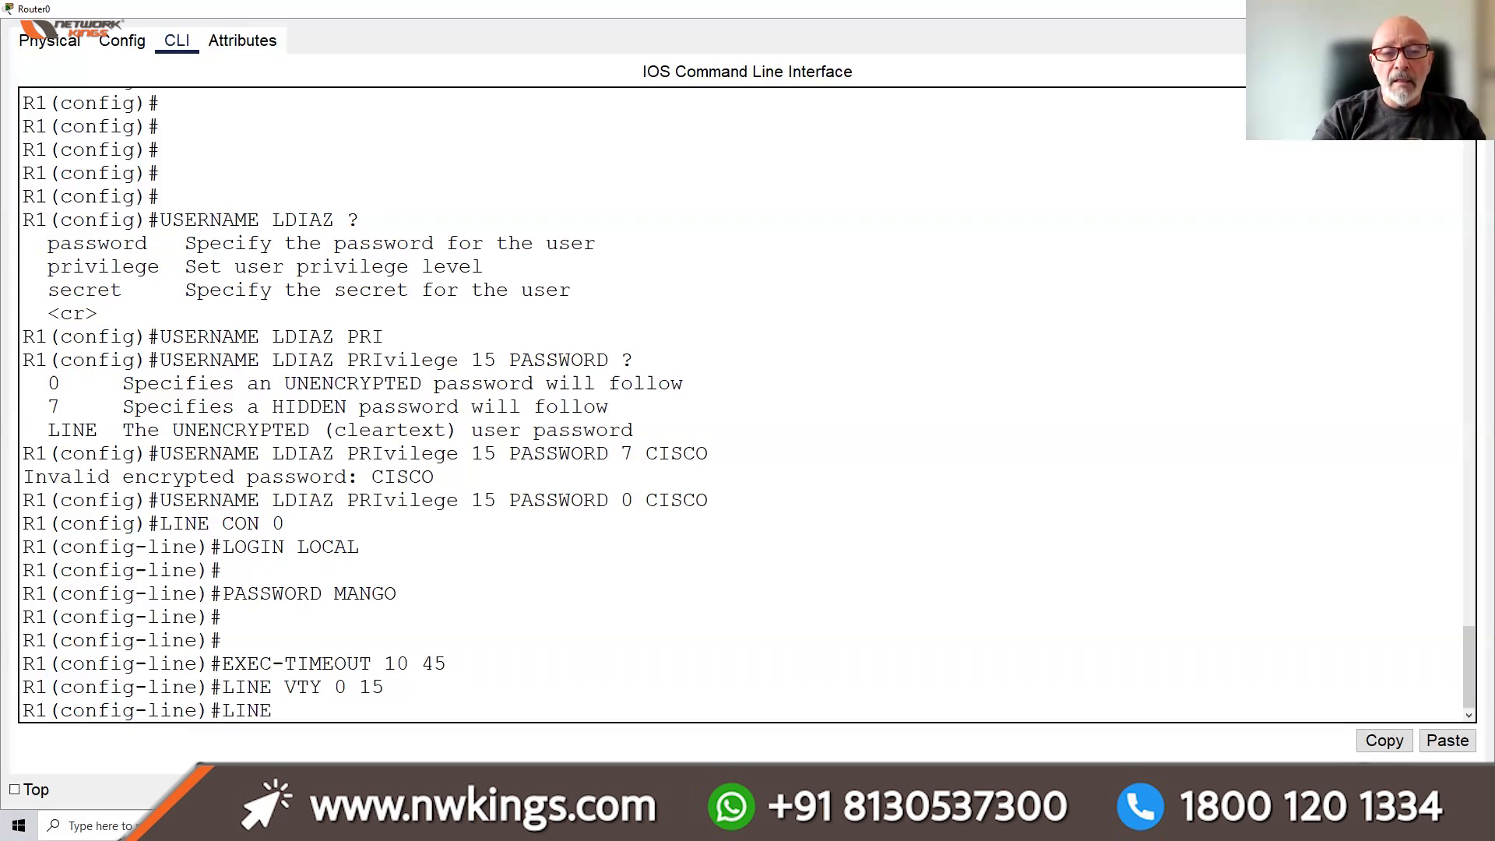
key(BackSpace)
key(BackSpace)
key(BackSpace)
key(BackSpace)
text(LOG)
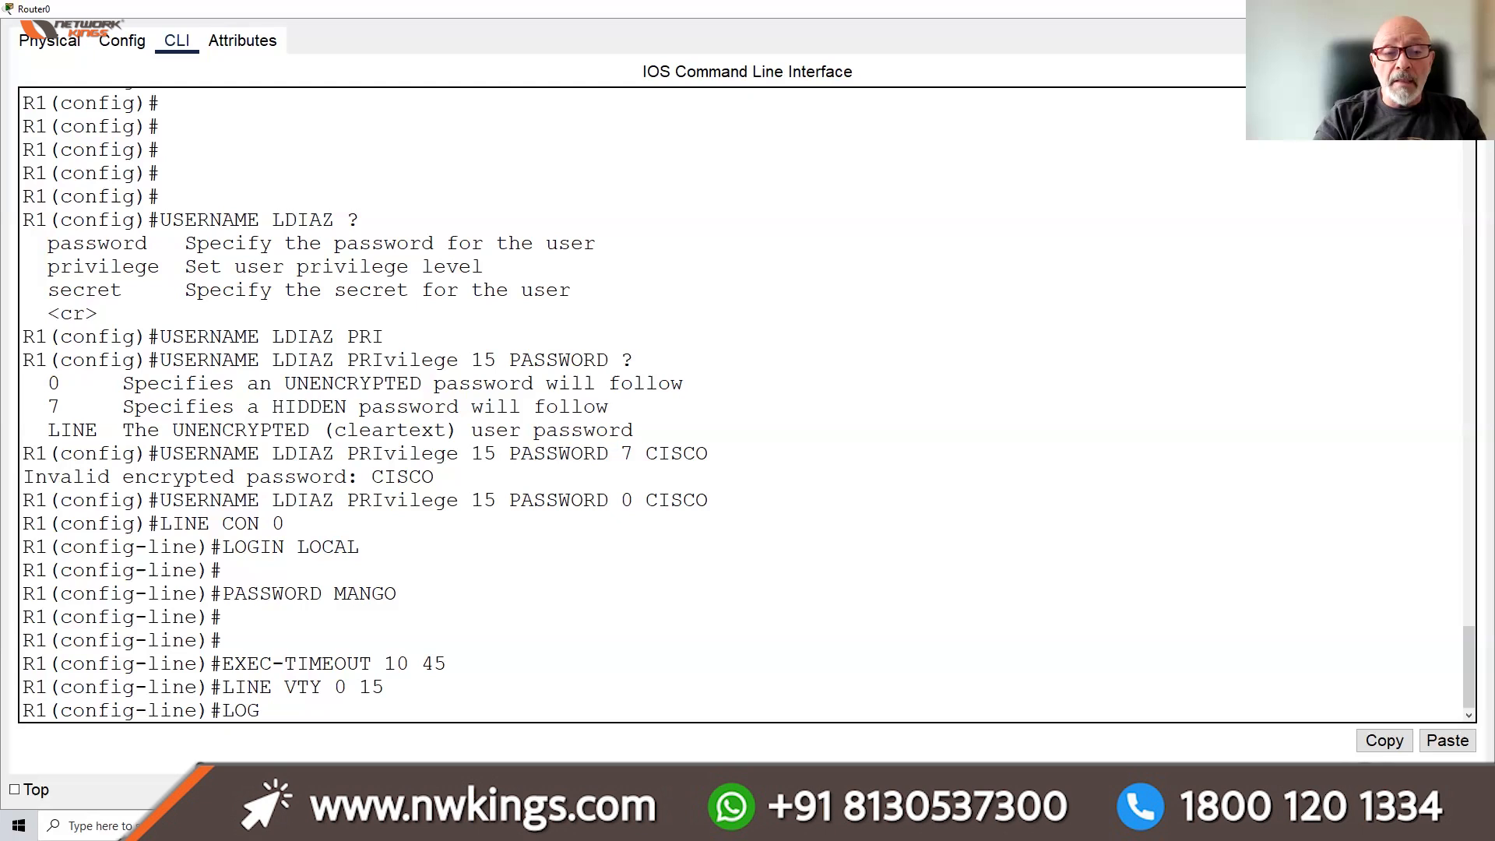
text(IN LOCAL)
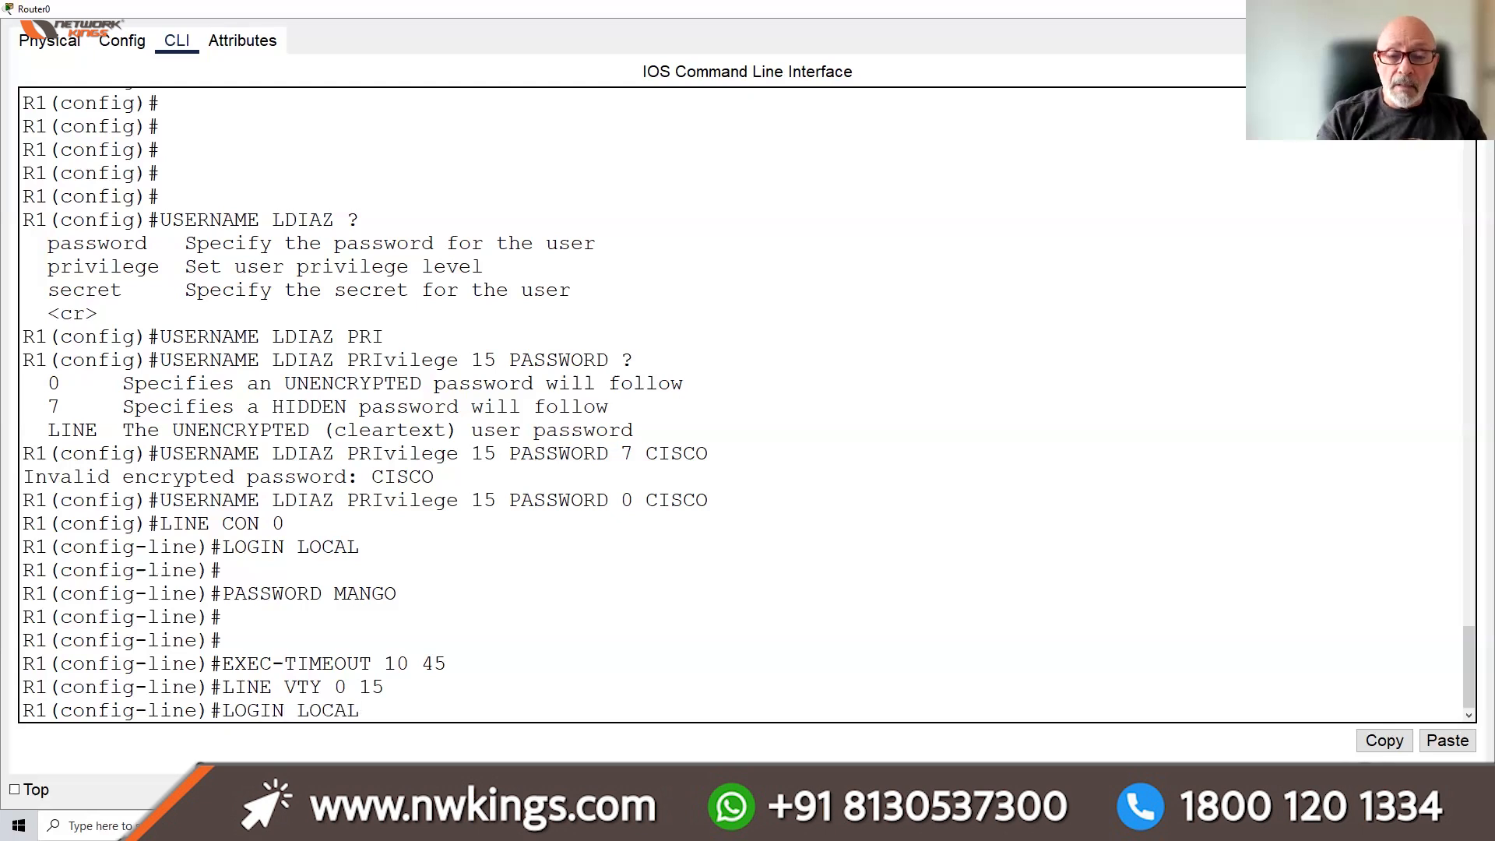
key(Return)
text(PASSO)
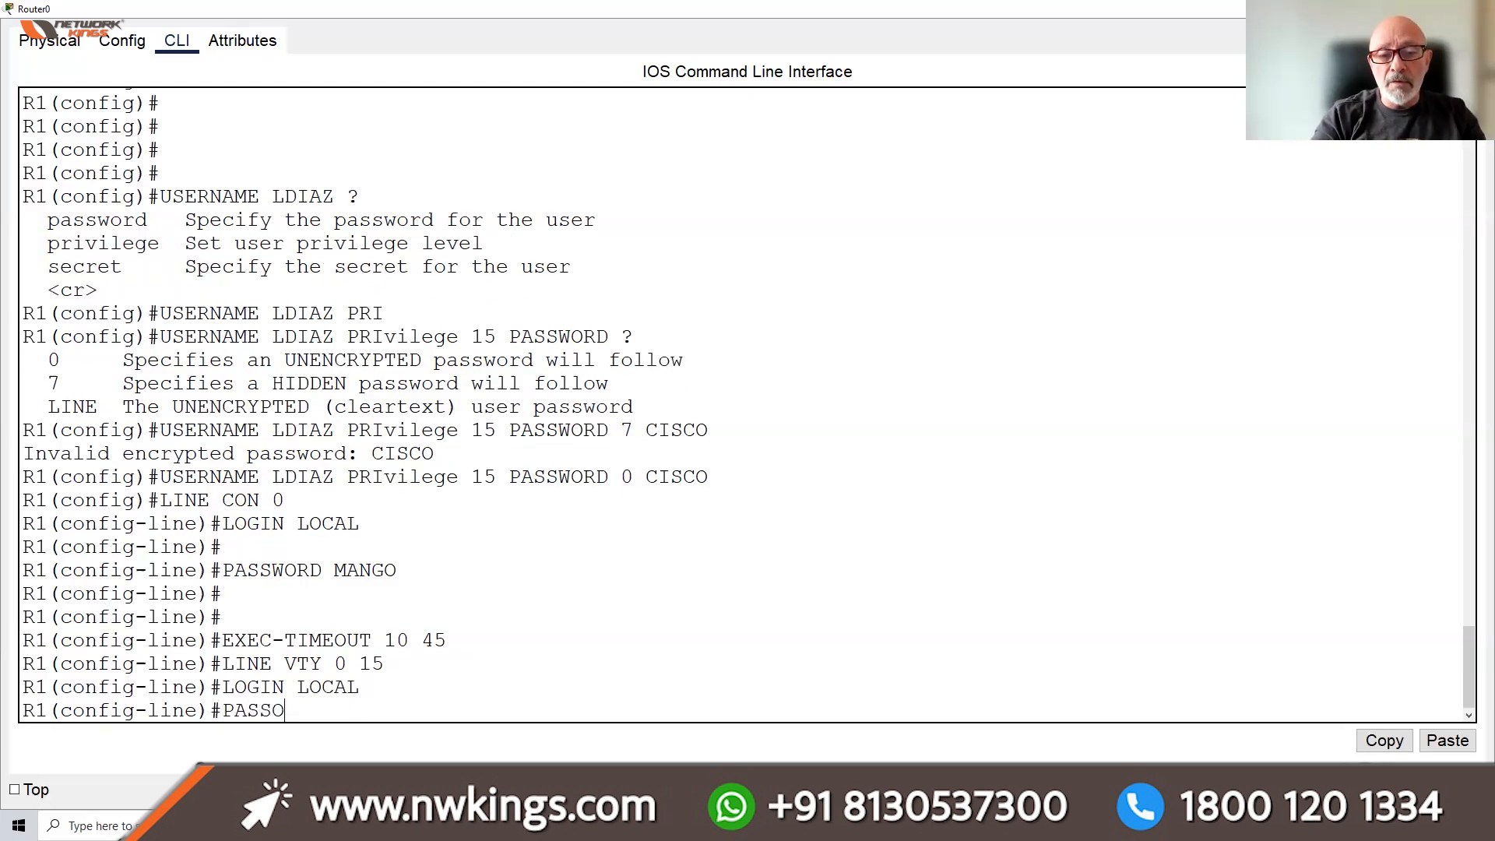
key(BackSpace)
text(WORD )
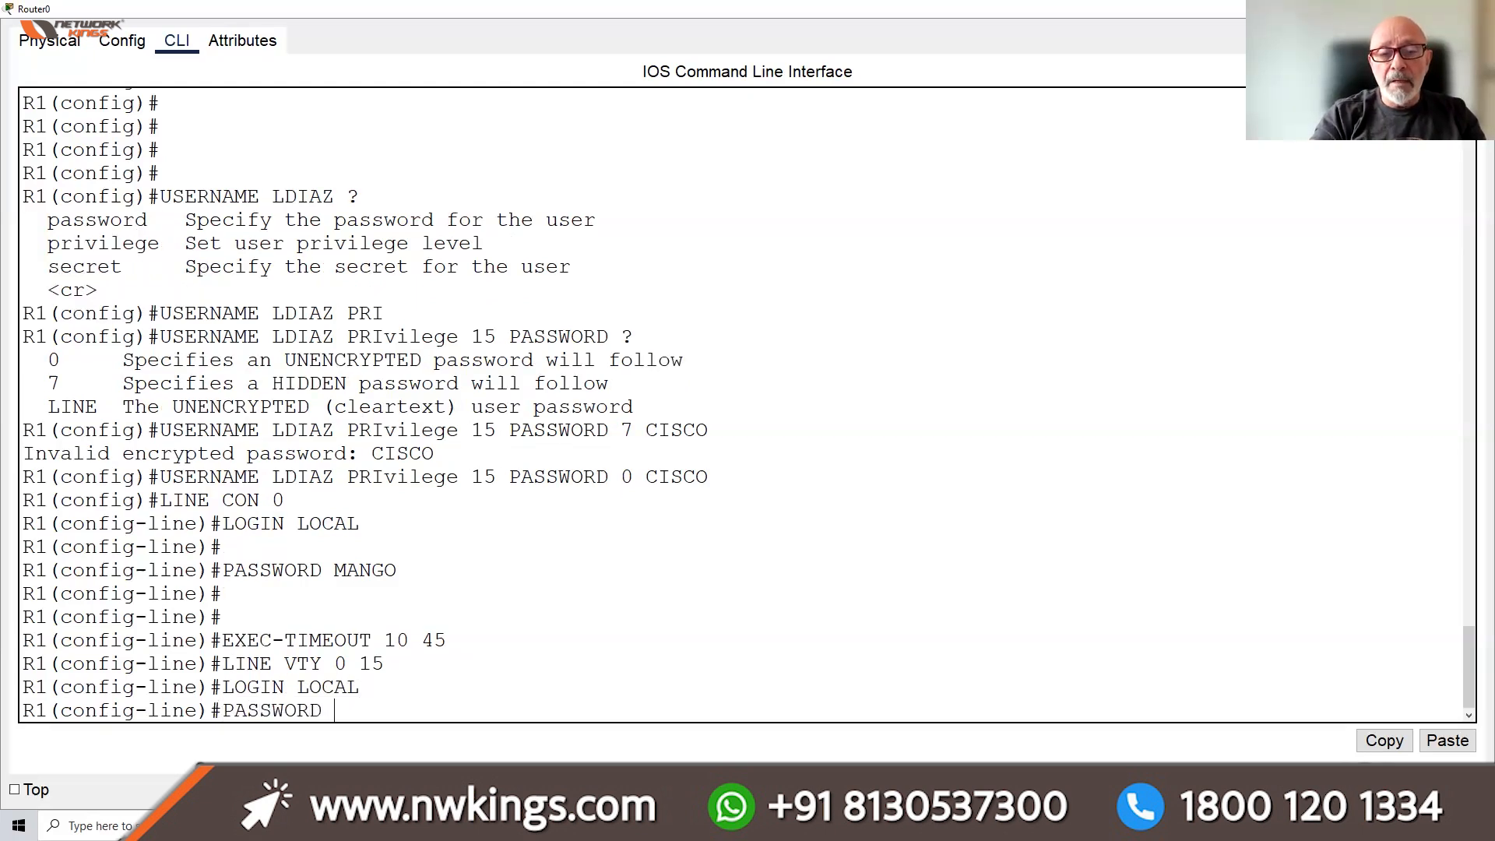
text(MANGO)
key(Return)
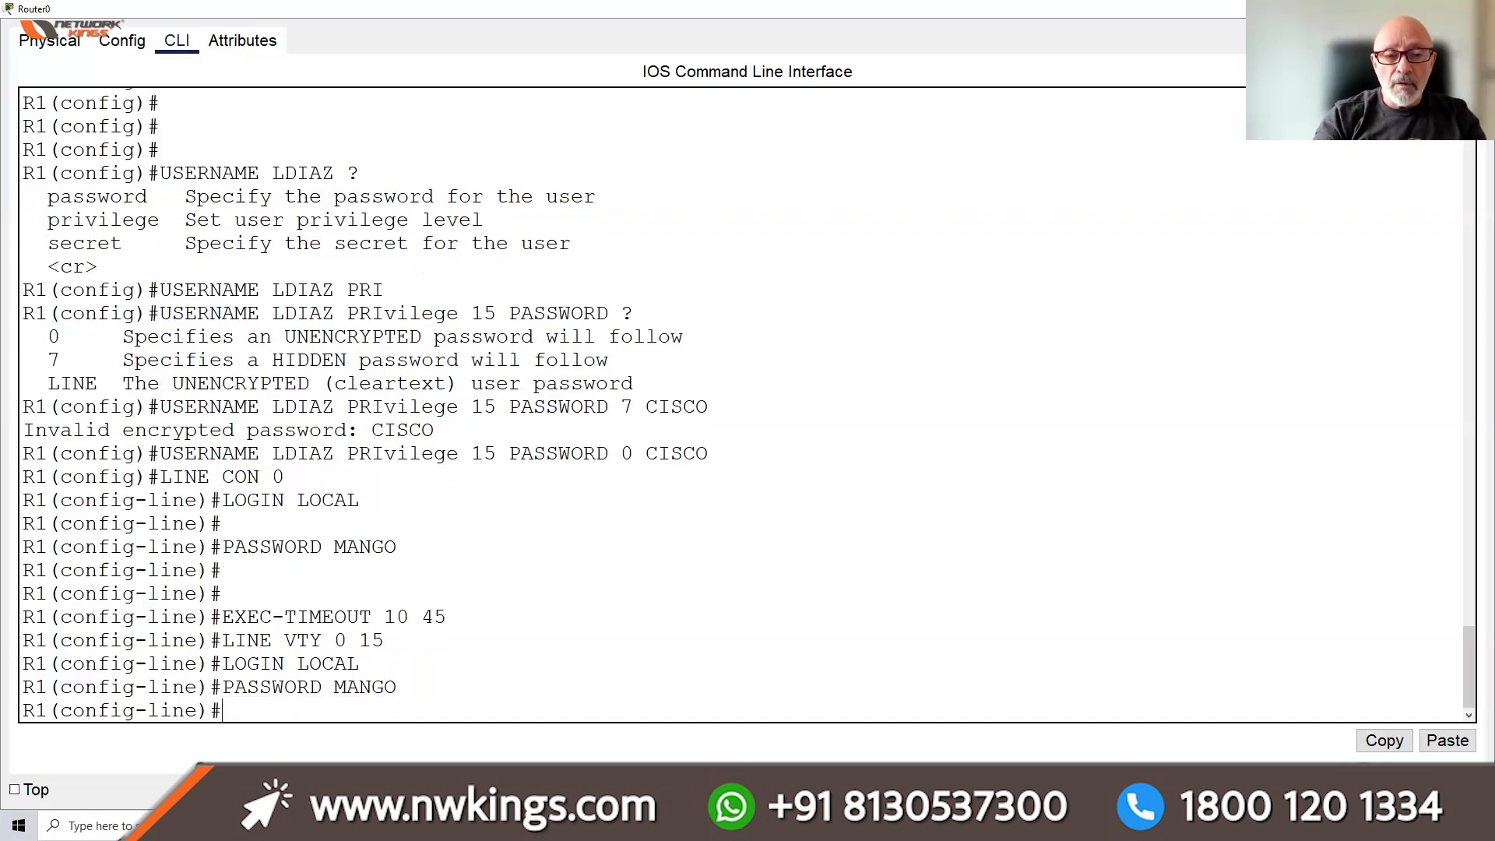
Add LOGGING SYNCHRONOUS and EXEC-TIMEOUT 10 45 to the VTY lines, then END configuration
text(LOGG)
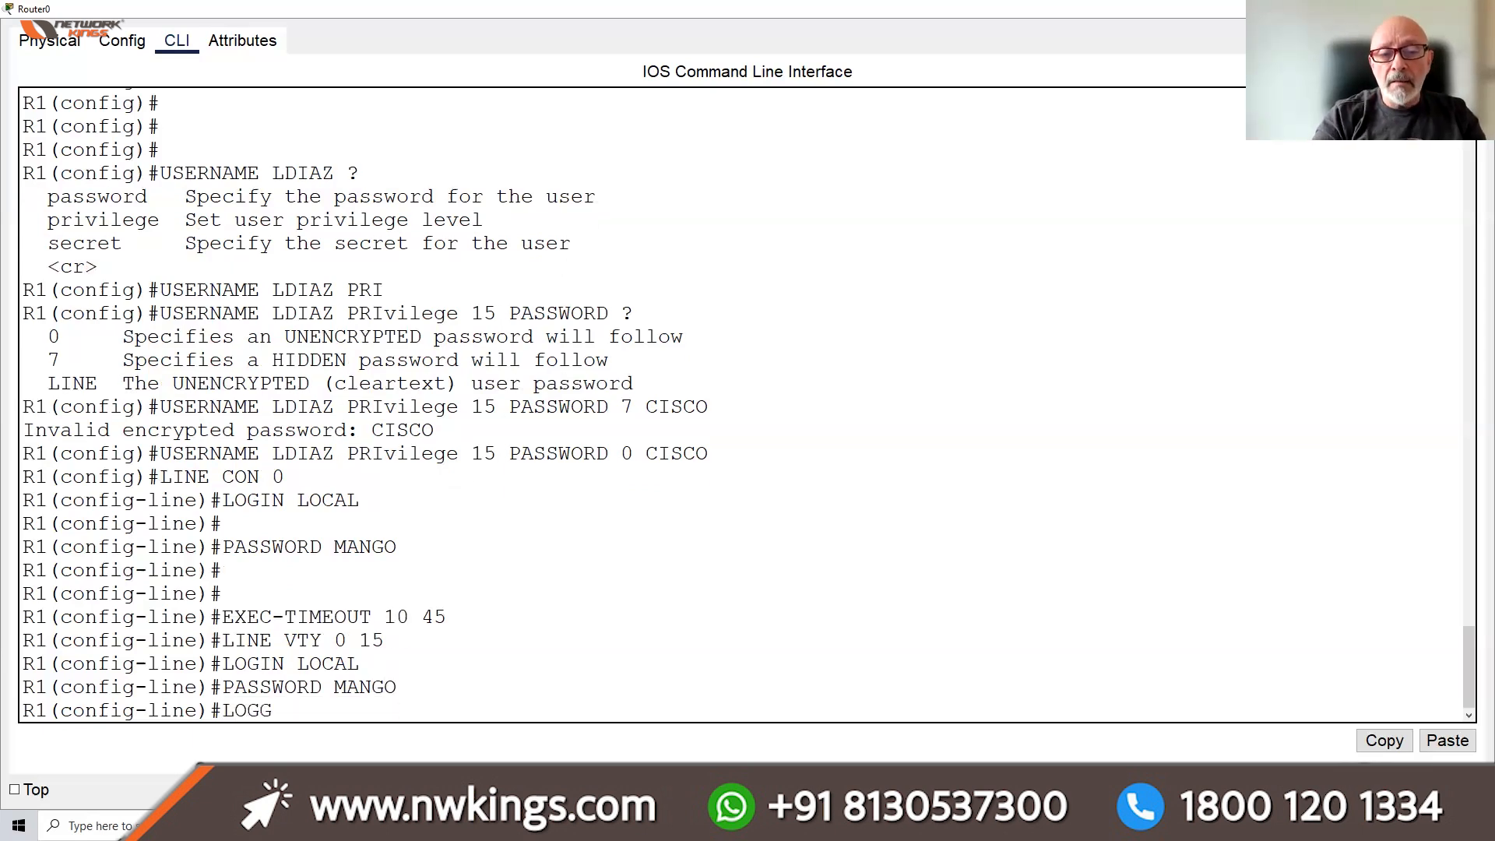
key(Tab)
text(Y)
key(BackSpace)
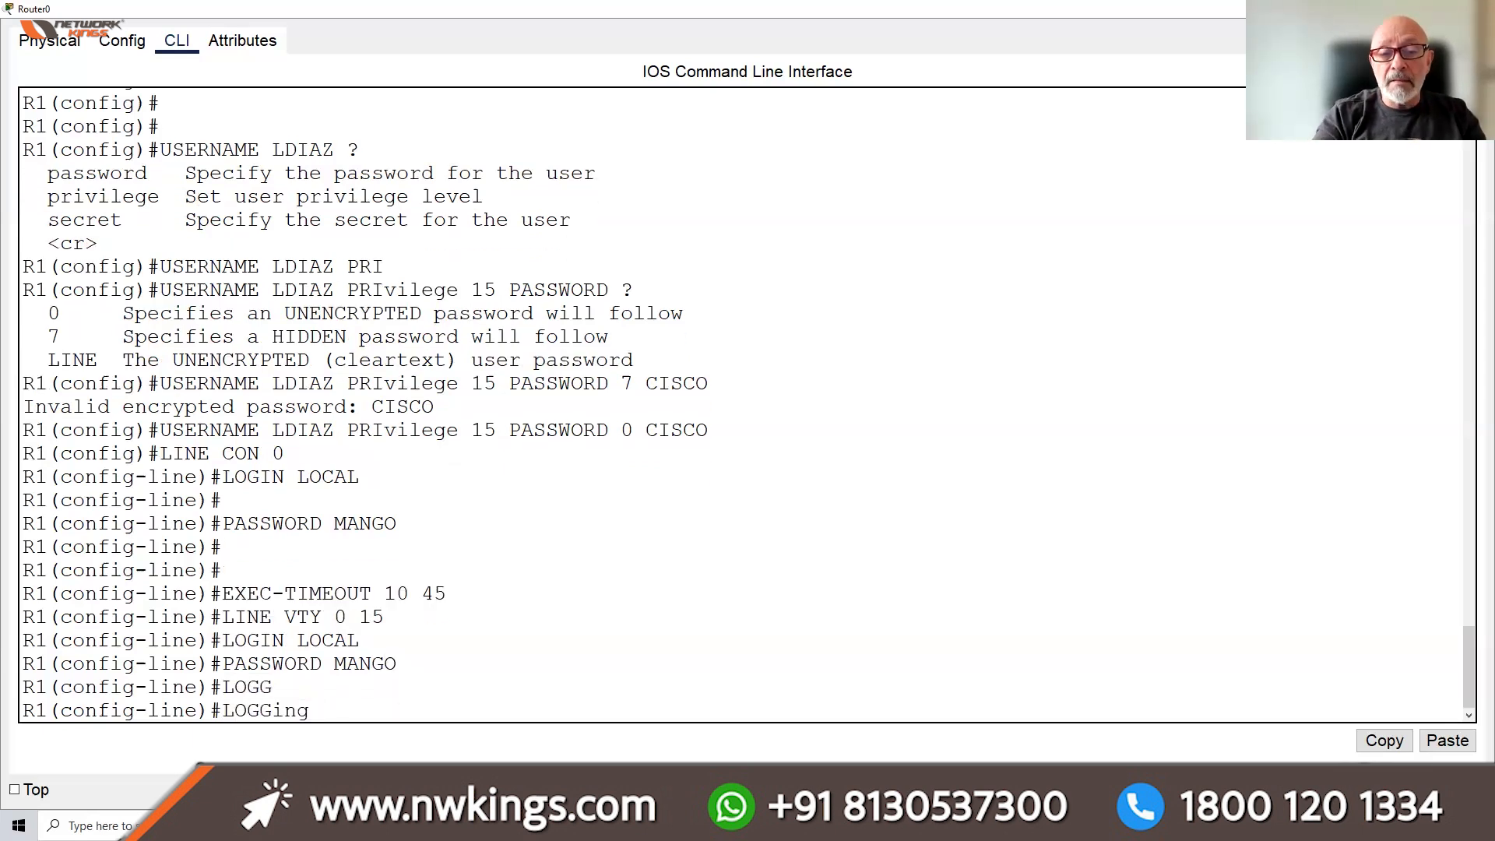
text(SY)
key(Tab)
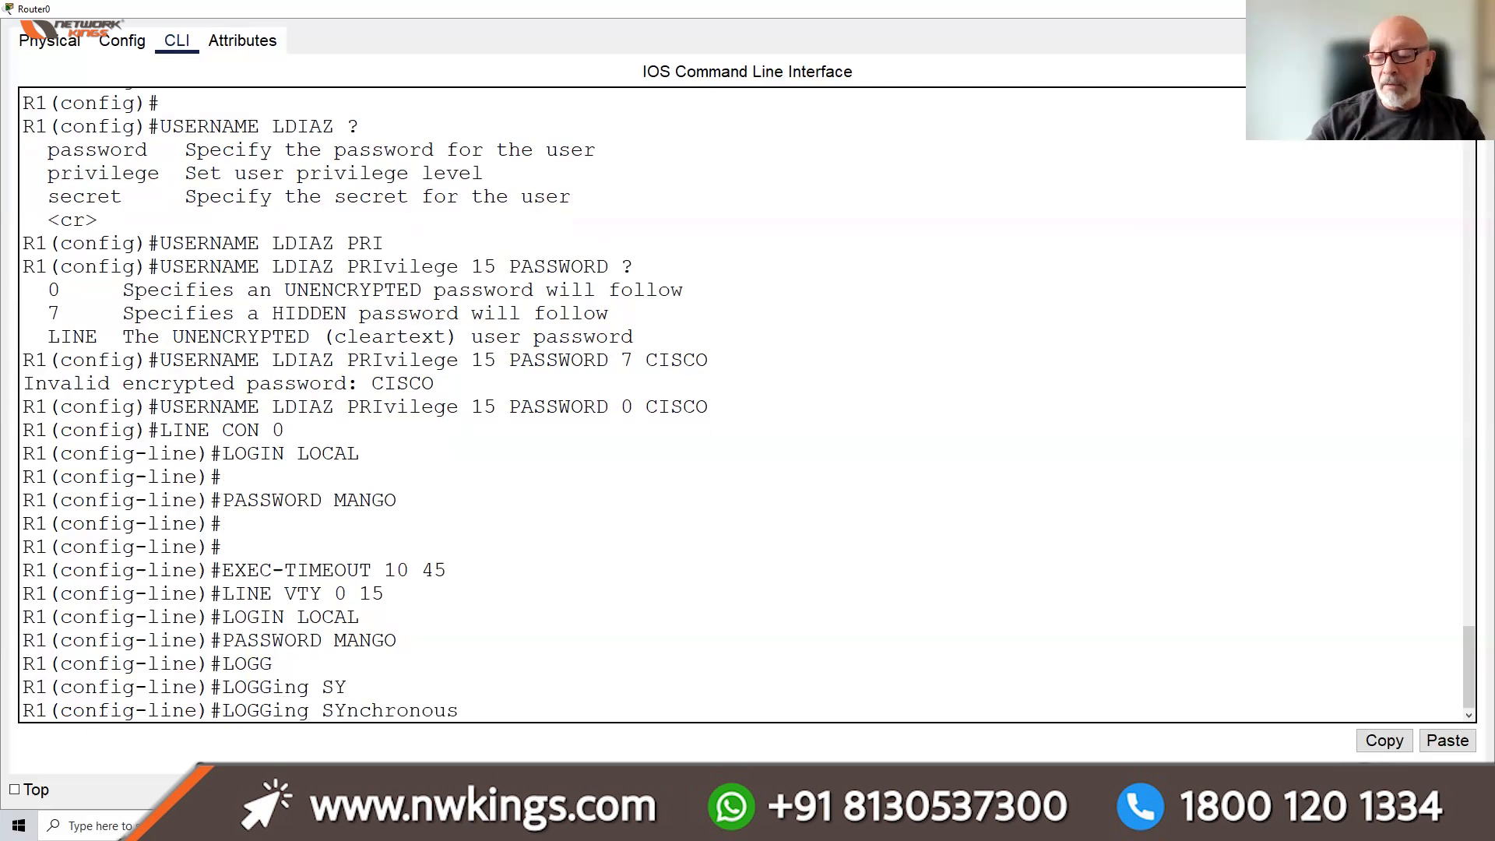
key(Return)
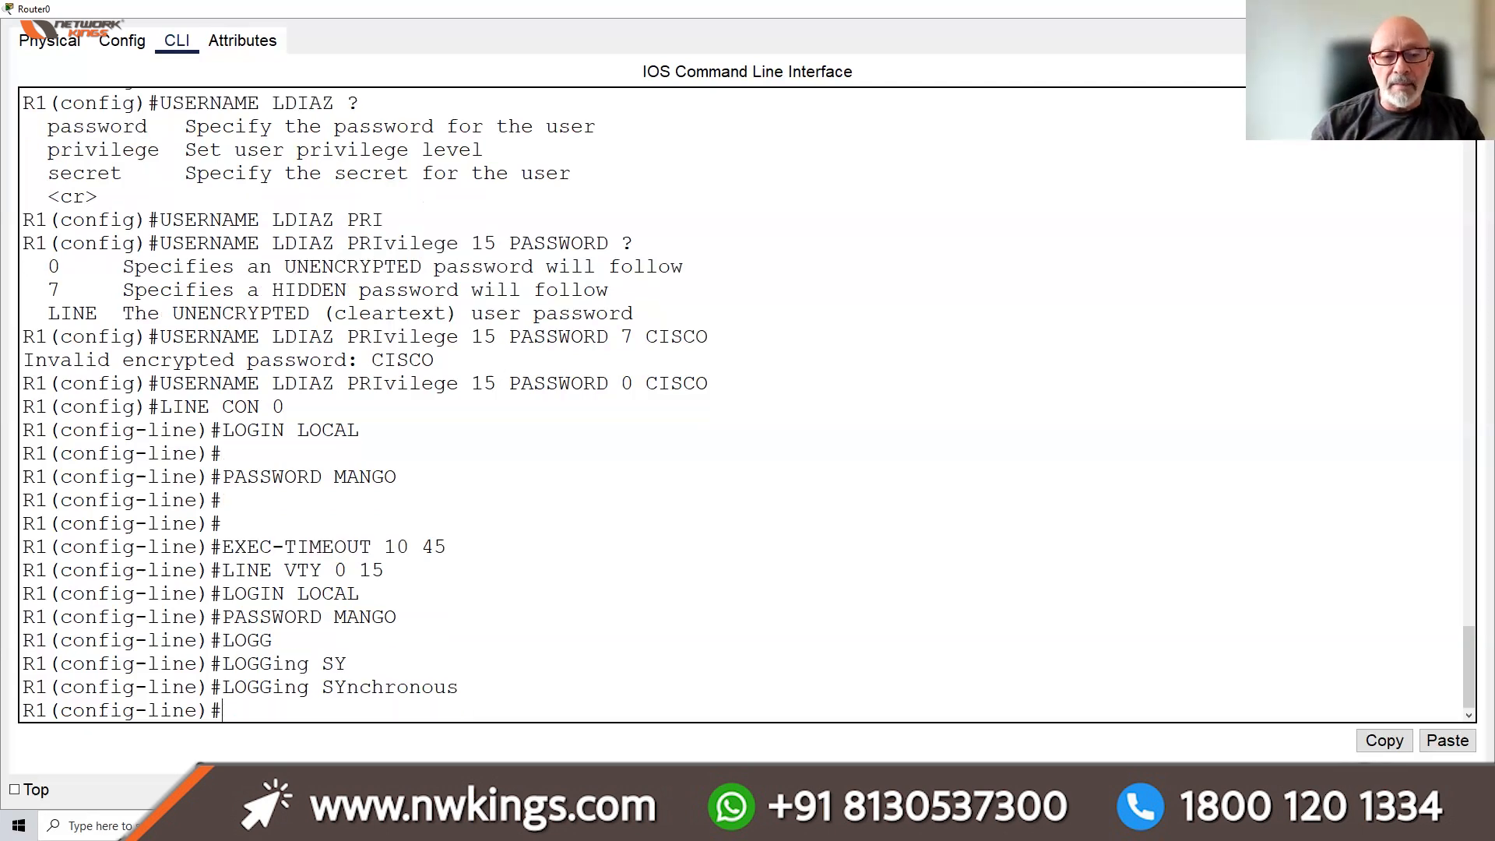
text(EXE)
key(Tab)
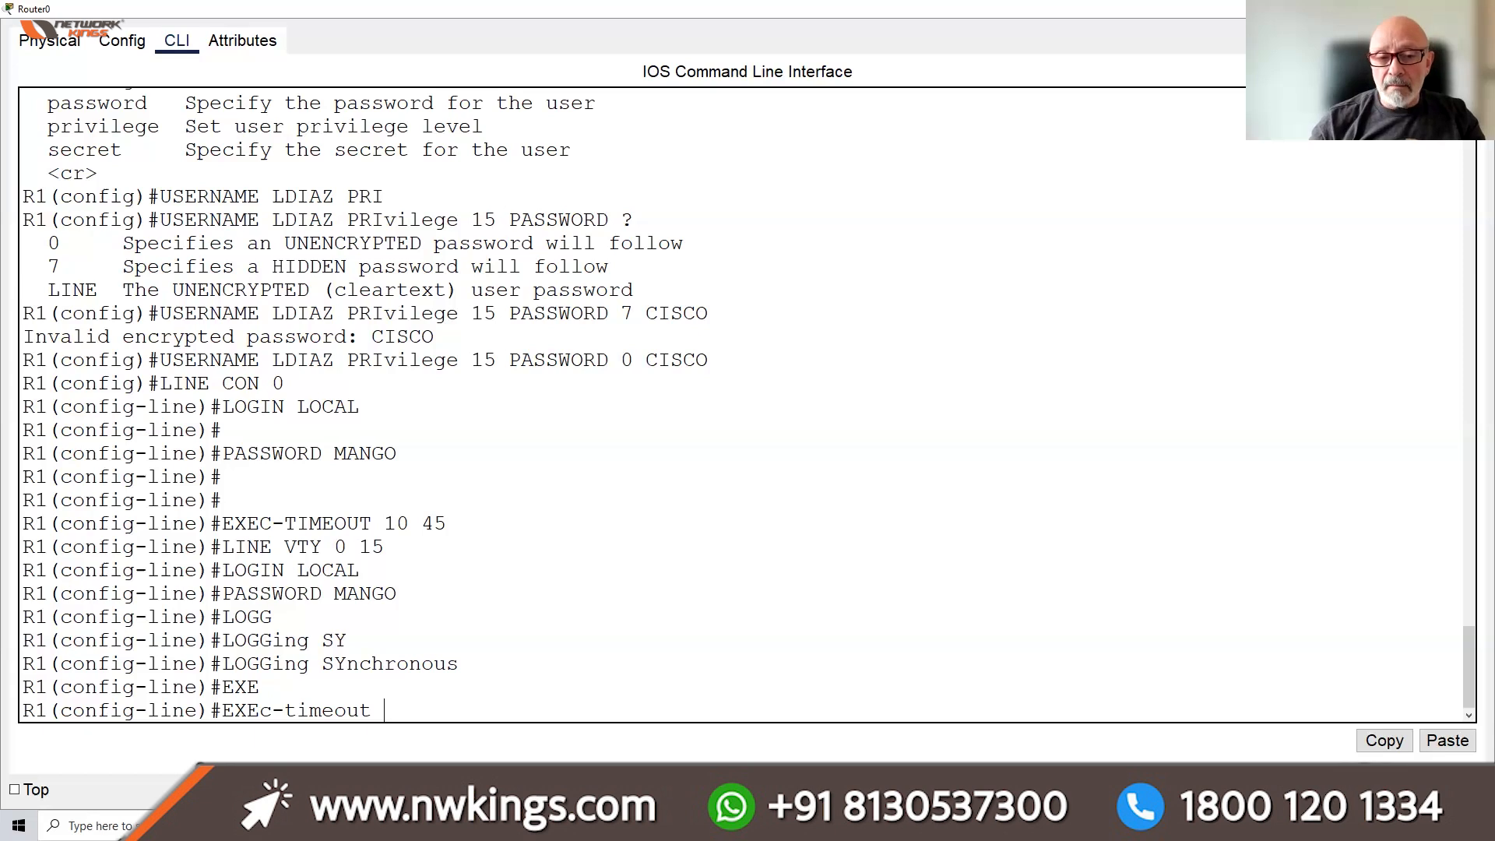
text(4)
key(BackSpace)
text(10 45)
key(Return)
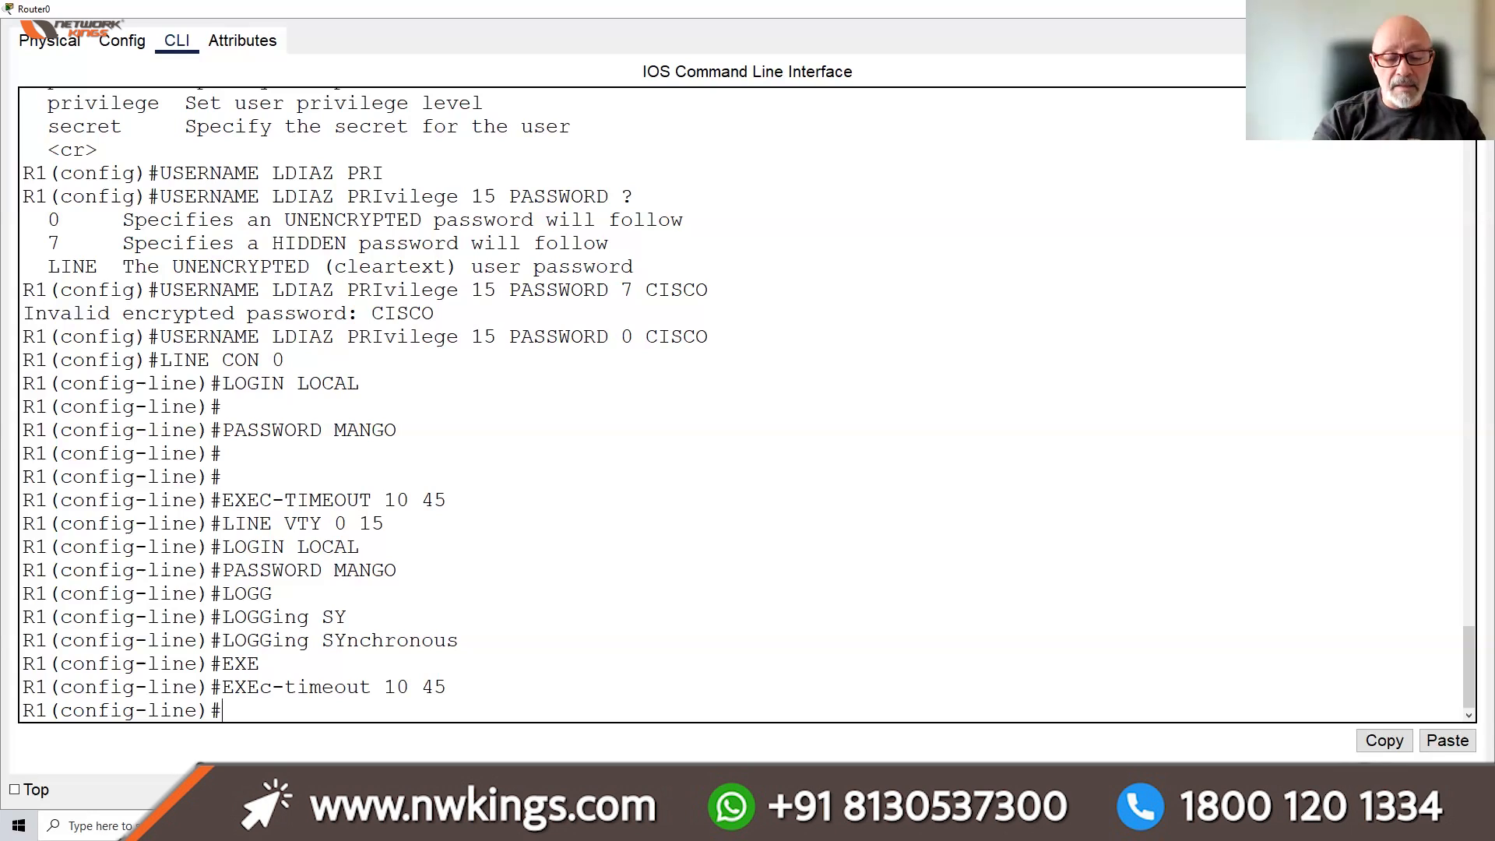
text(END)
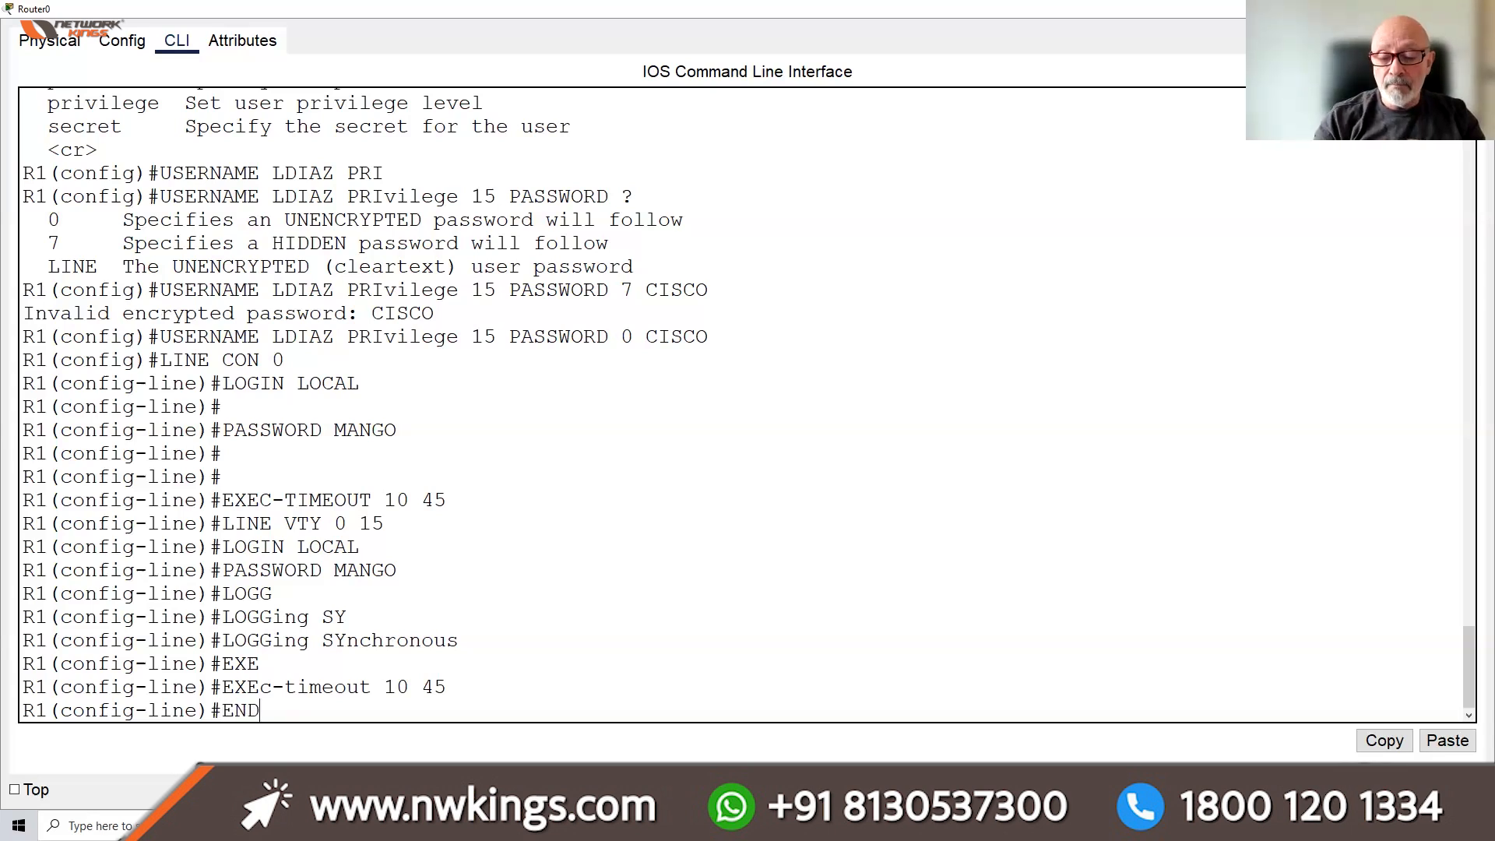
key(Return)
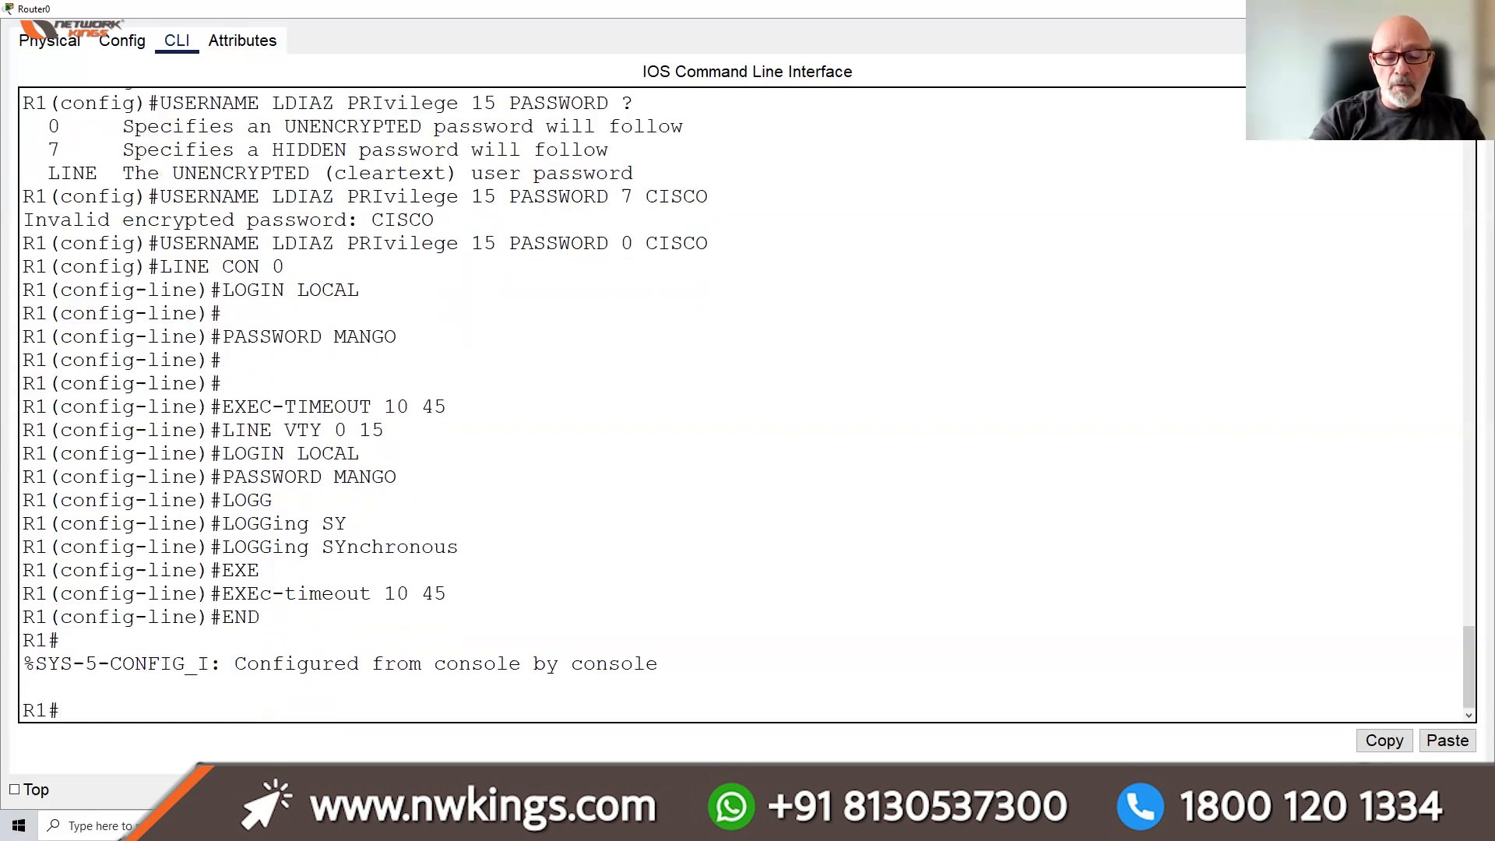
Save the running configuration to startup-config with COPY RUN START, accepting the default filename
text(COPY)
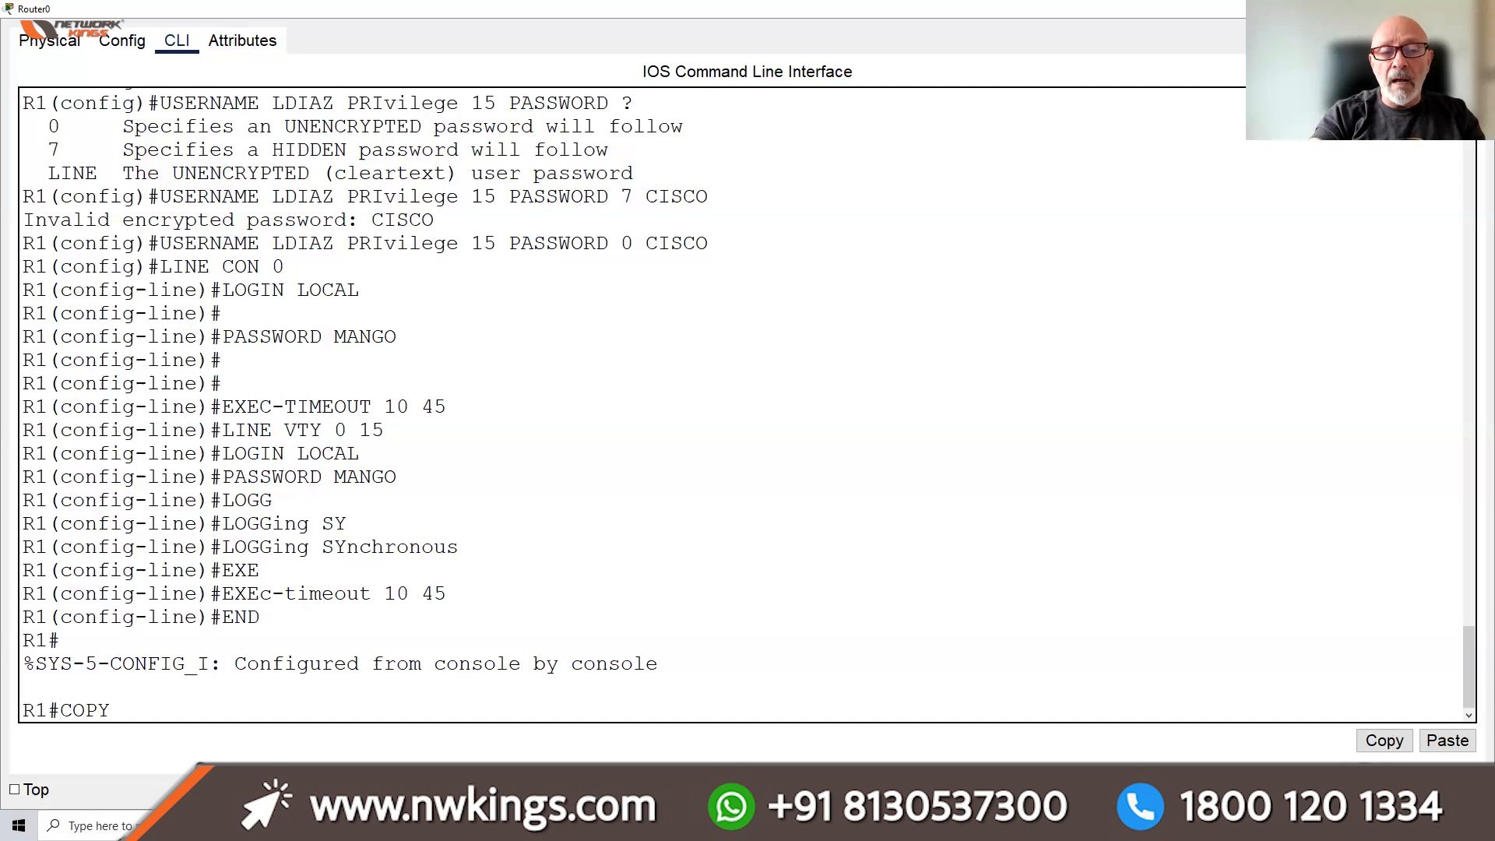
text( RUN START)
key(Return)
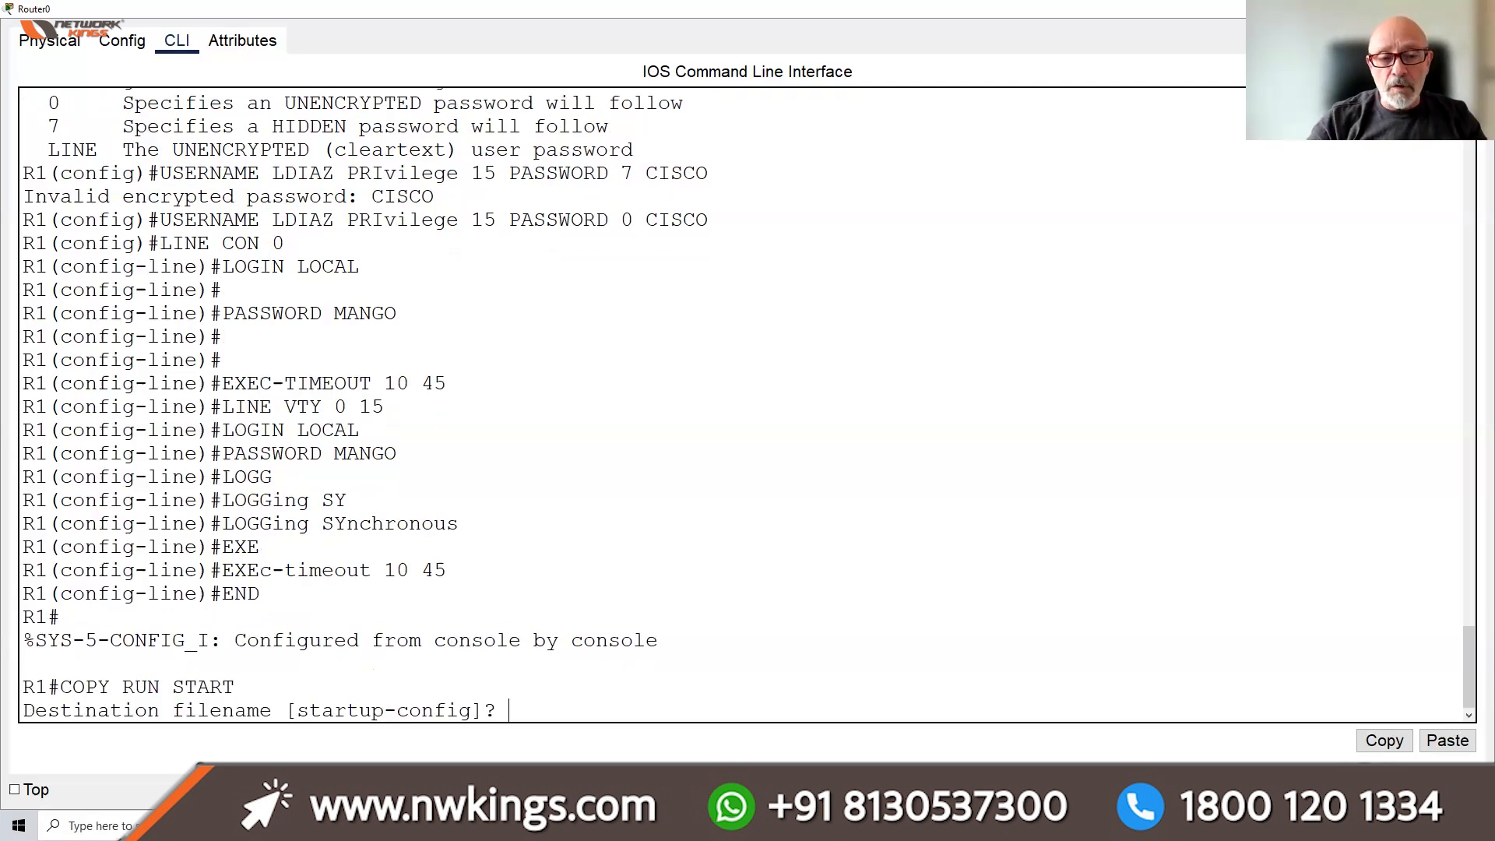
key(Return)
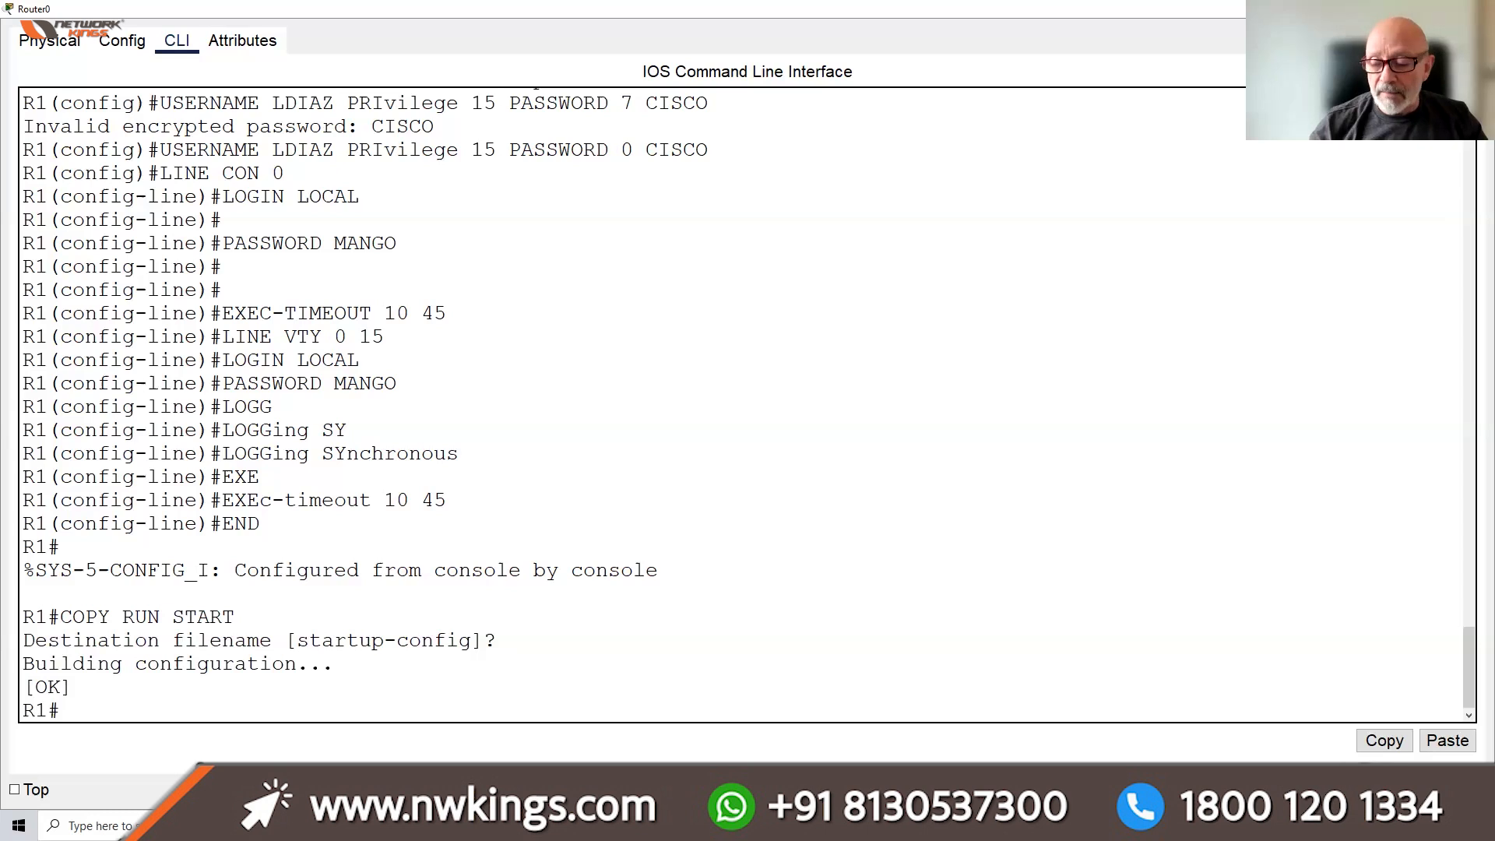
key(Return)
key(Return)
key(Return)
key(Return)
key(Return)
key(Return)
Run 'sh run' on R1 to list the 1302-byte running configuration and page past --More--
text(SH RUN)
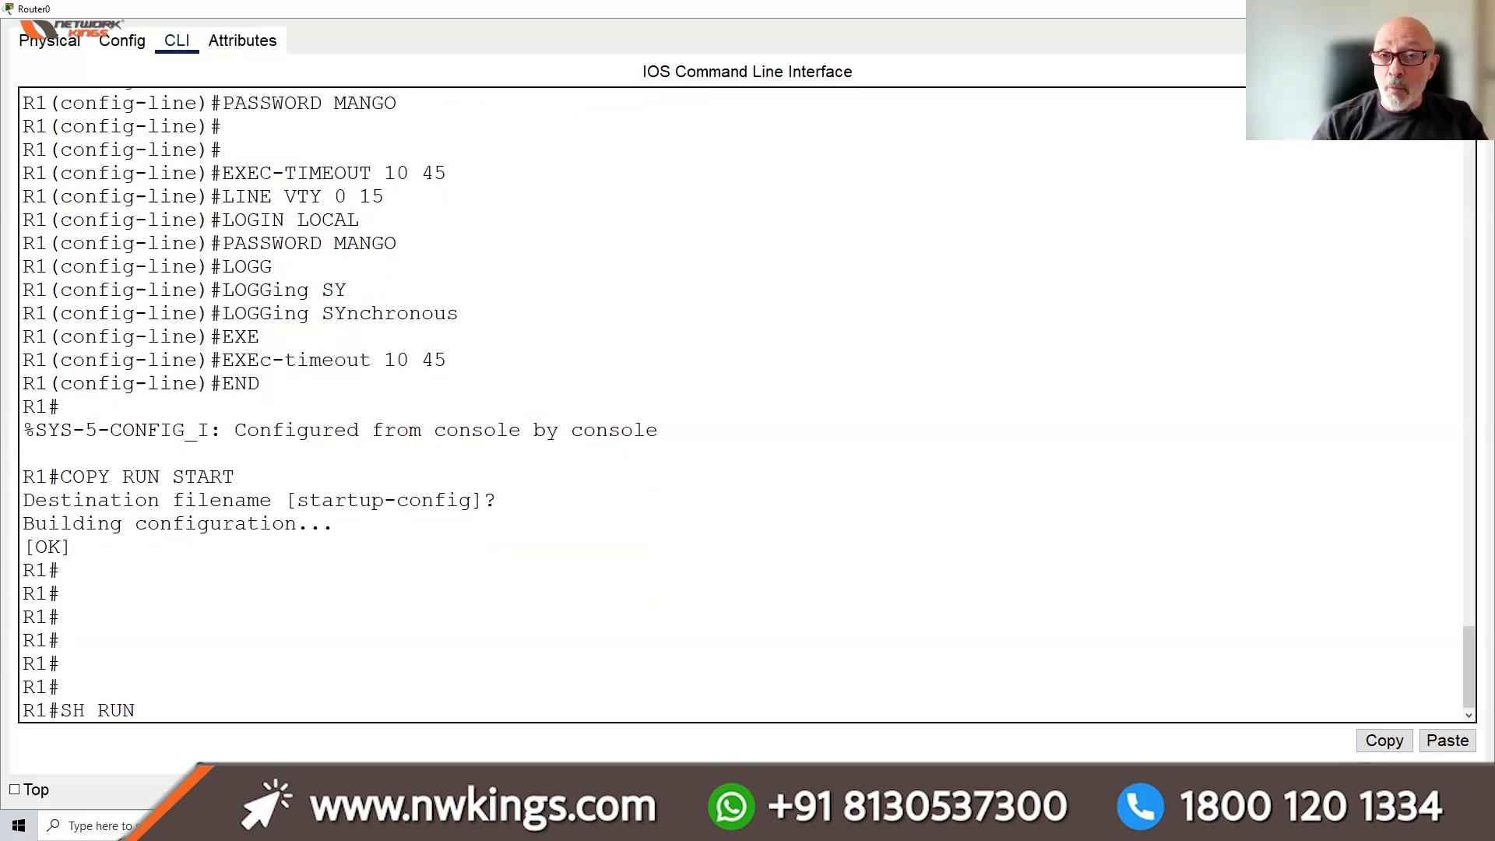
key(Return)
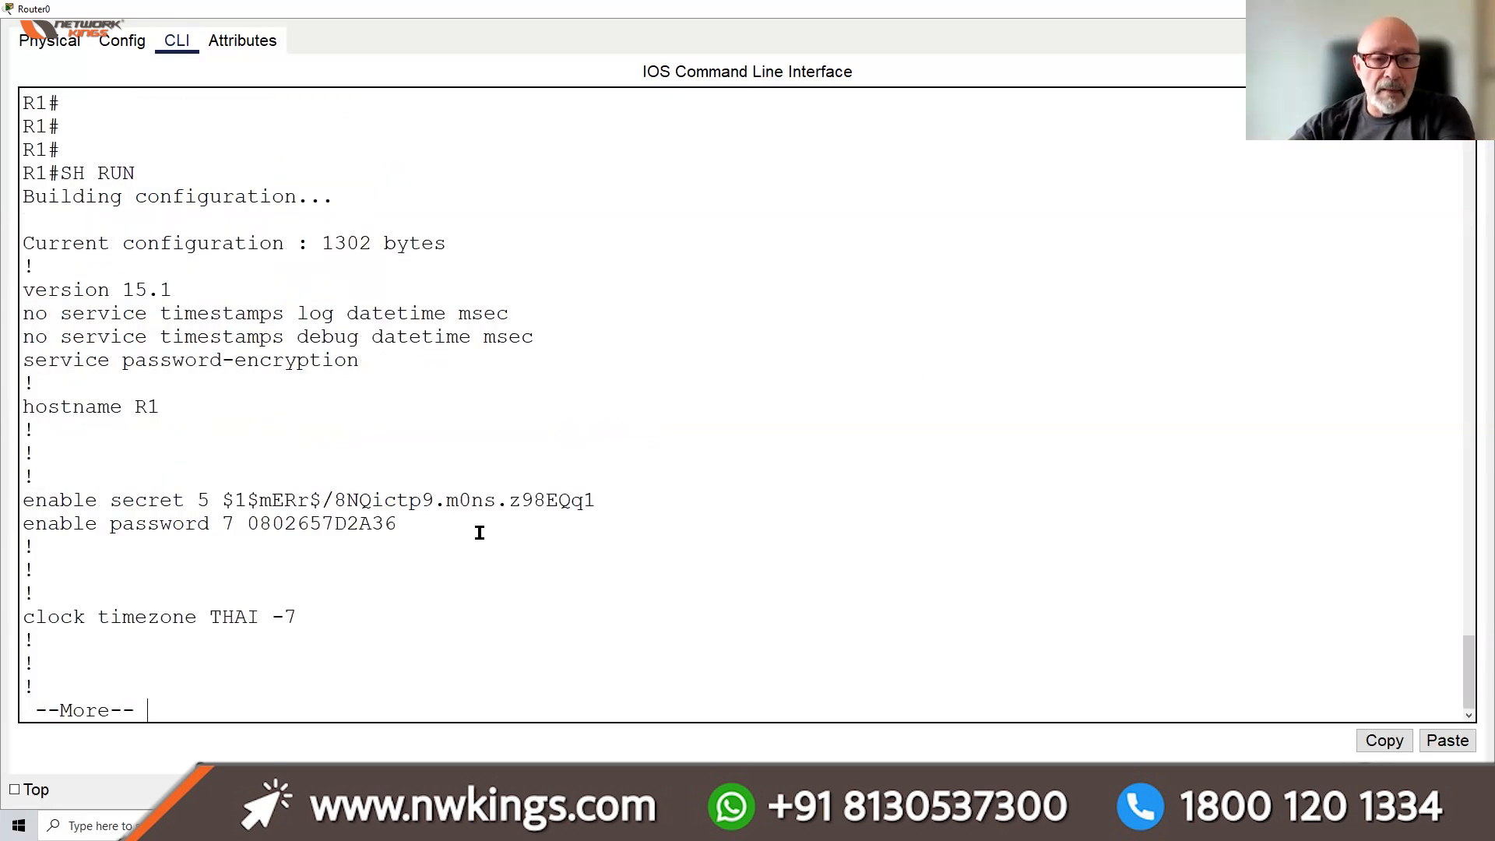
key(Return)
key(Return)
key(Return)
key(Return)
key(Return)
key(Return)
key(Return)
key(Return)
key(Return)
key(Return)
key(Return)
key(Return)
key(Return)
key(Return)
key(Return)
key(Return)
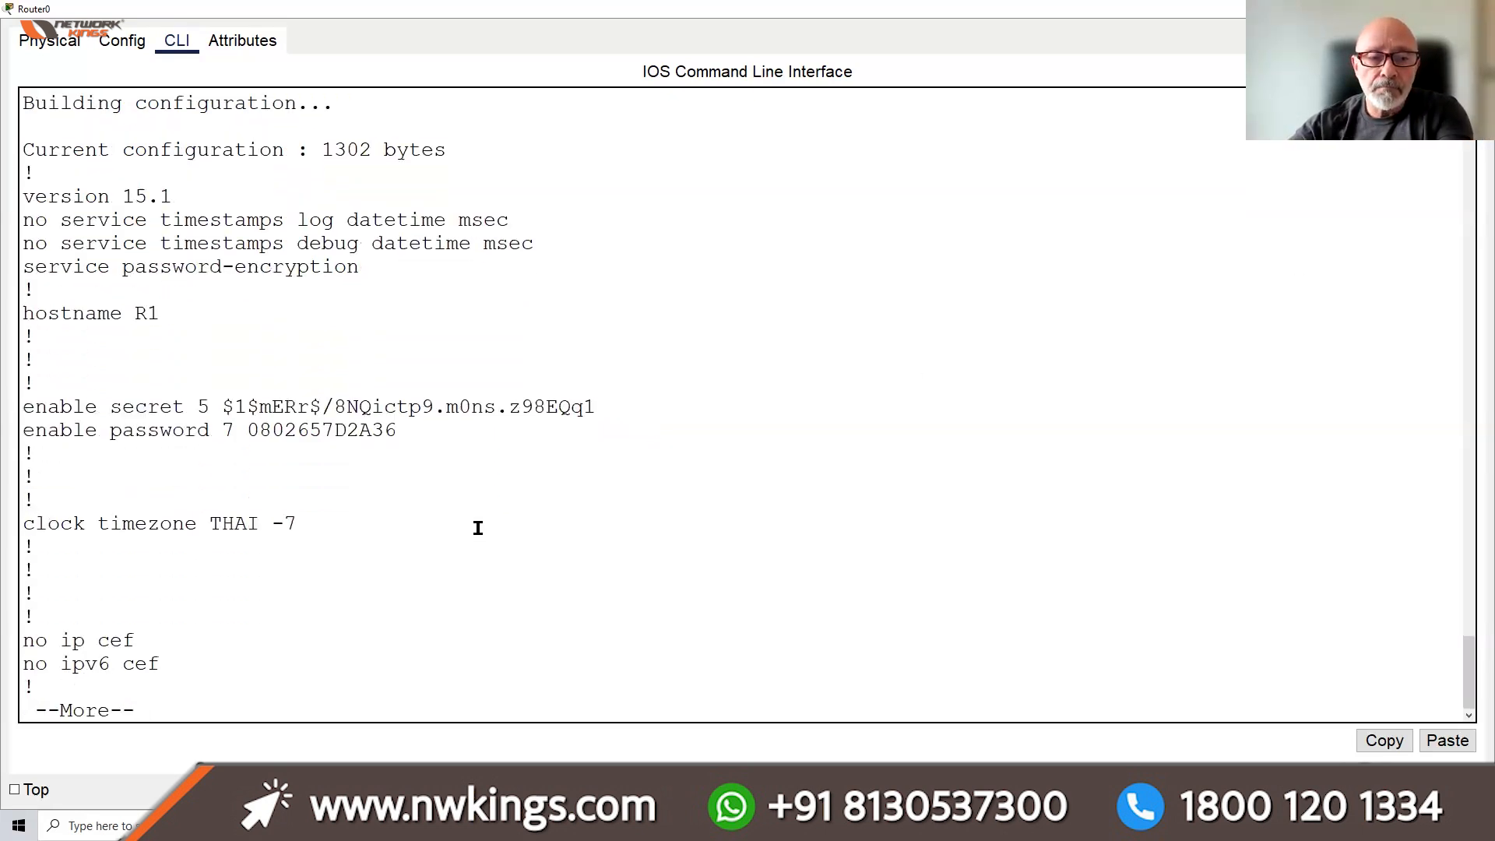
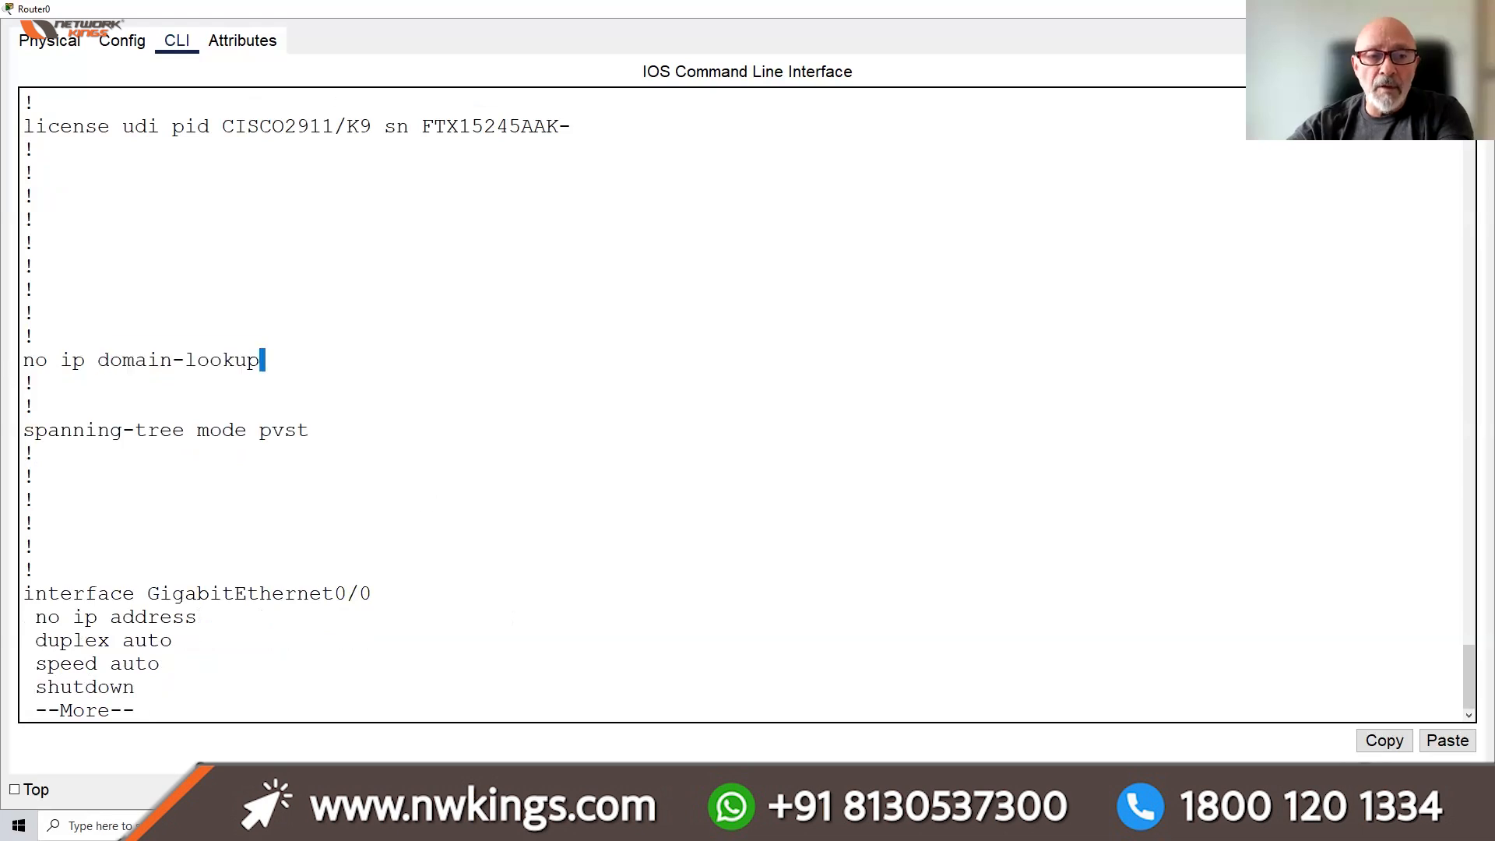
Page Router0's running configuration through its banner, console, aux and VTY lines, then show its Physical view
key(Return)
key(Return)
key(Return)
key(Return)
key(Return)
key(Return)
key(Return)
key(Return)
key(Return)
key(Return)
key(Return)
key(Return)
key(Return)
key(Return)
key(Return)
key(Return)
key(Return)
key(Return)
key(Return)
key(Return)
key(Return)
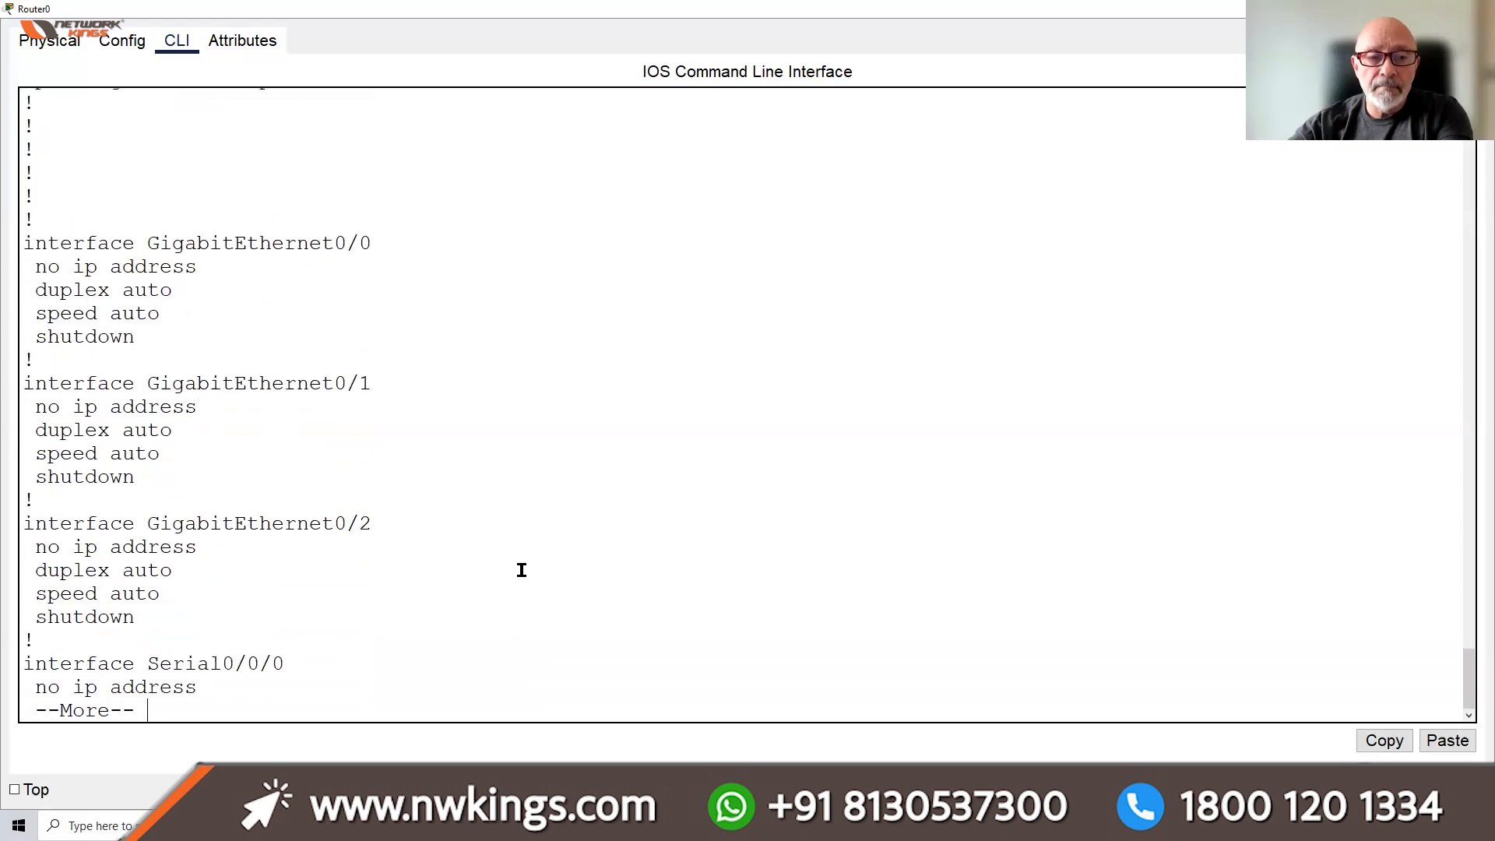
key(Return)
key(Return)
key(Return)
key(Return)
key(Return)
key(Return)
key(Return)
key(Return)
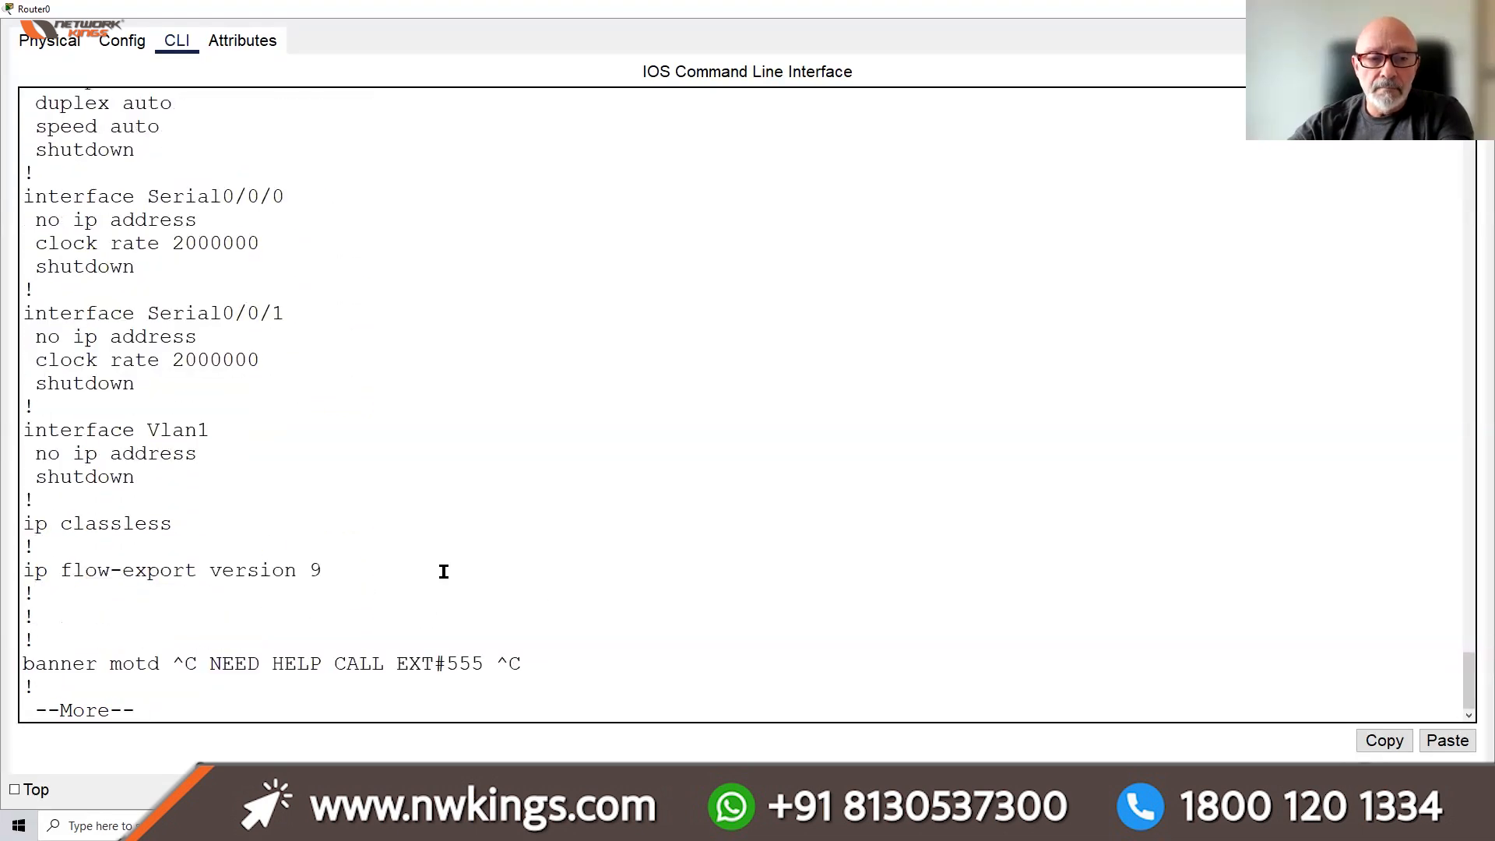
key(Return)
key(Return)
key(Return)
mouse_move(523, 594)
mouse_down()
mouse_move(462, 593)
mouse_move(501, 593)
mouse_up()
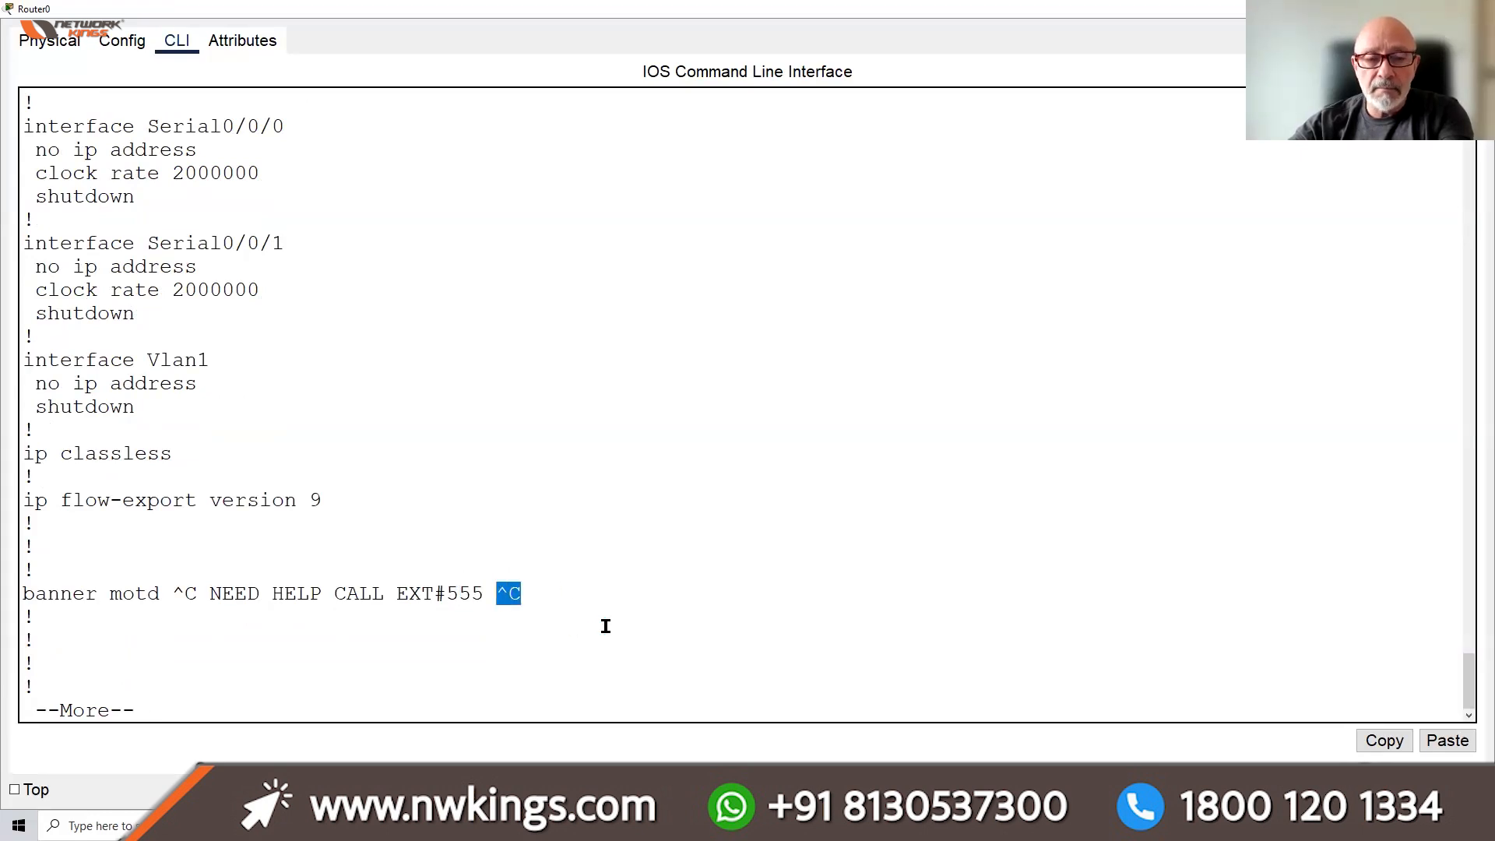
key(Return)
key(Return)
key(Return)
key(Return)
key(Return)
key(Return)
key(Return)
key(Return)
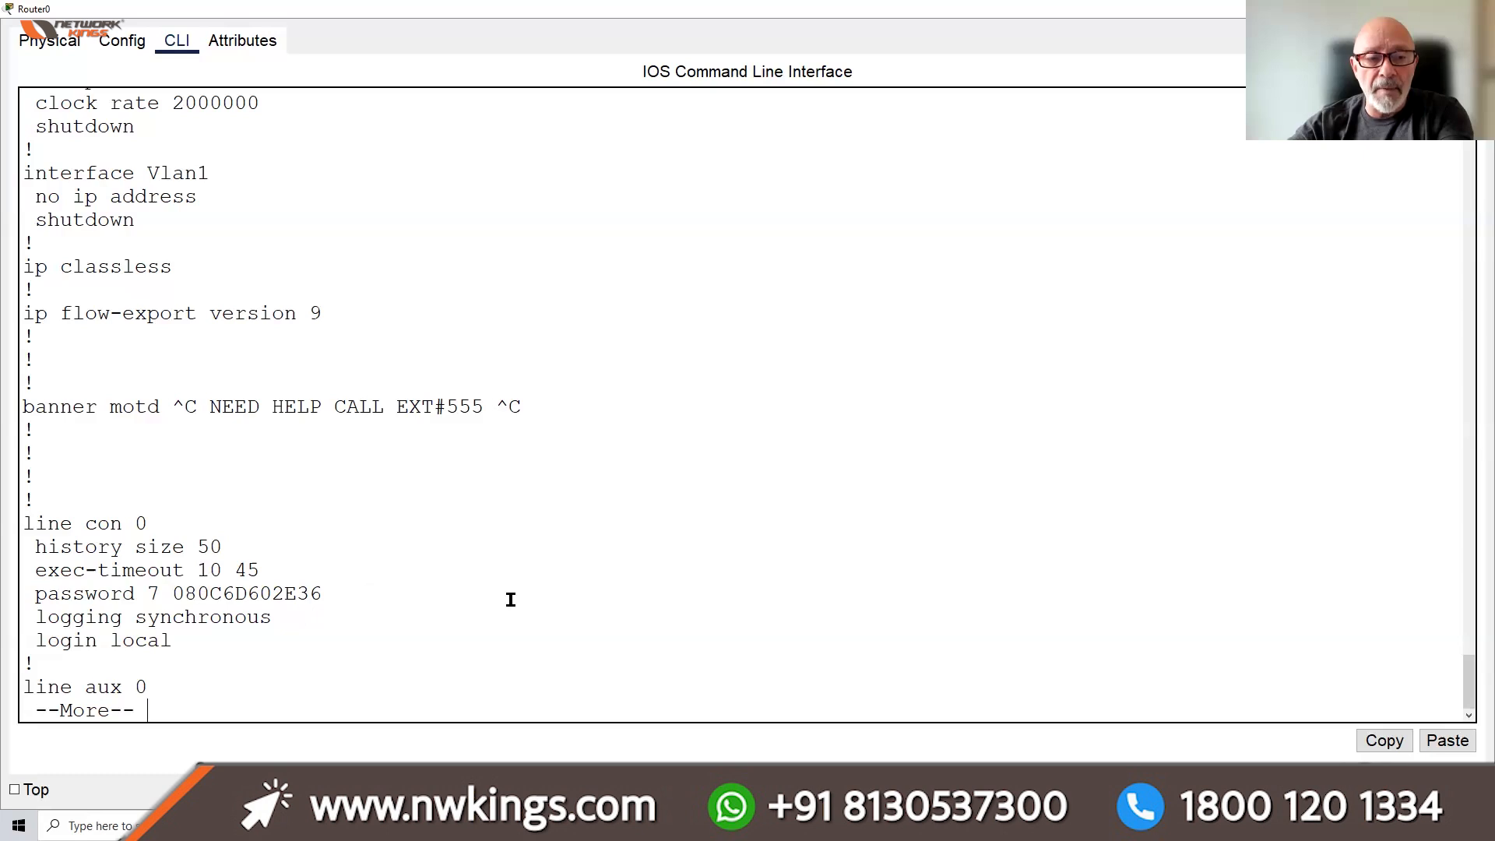
key(Return)
key(Return)
key(Return)
key(Return)
key(Return)
key(Return)
key(Return)
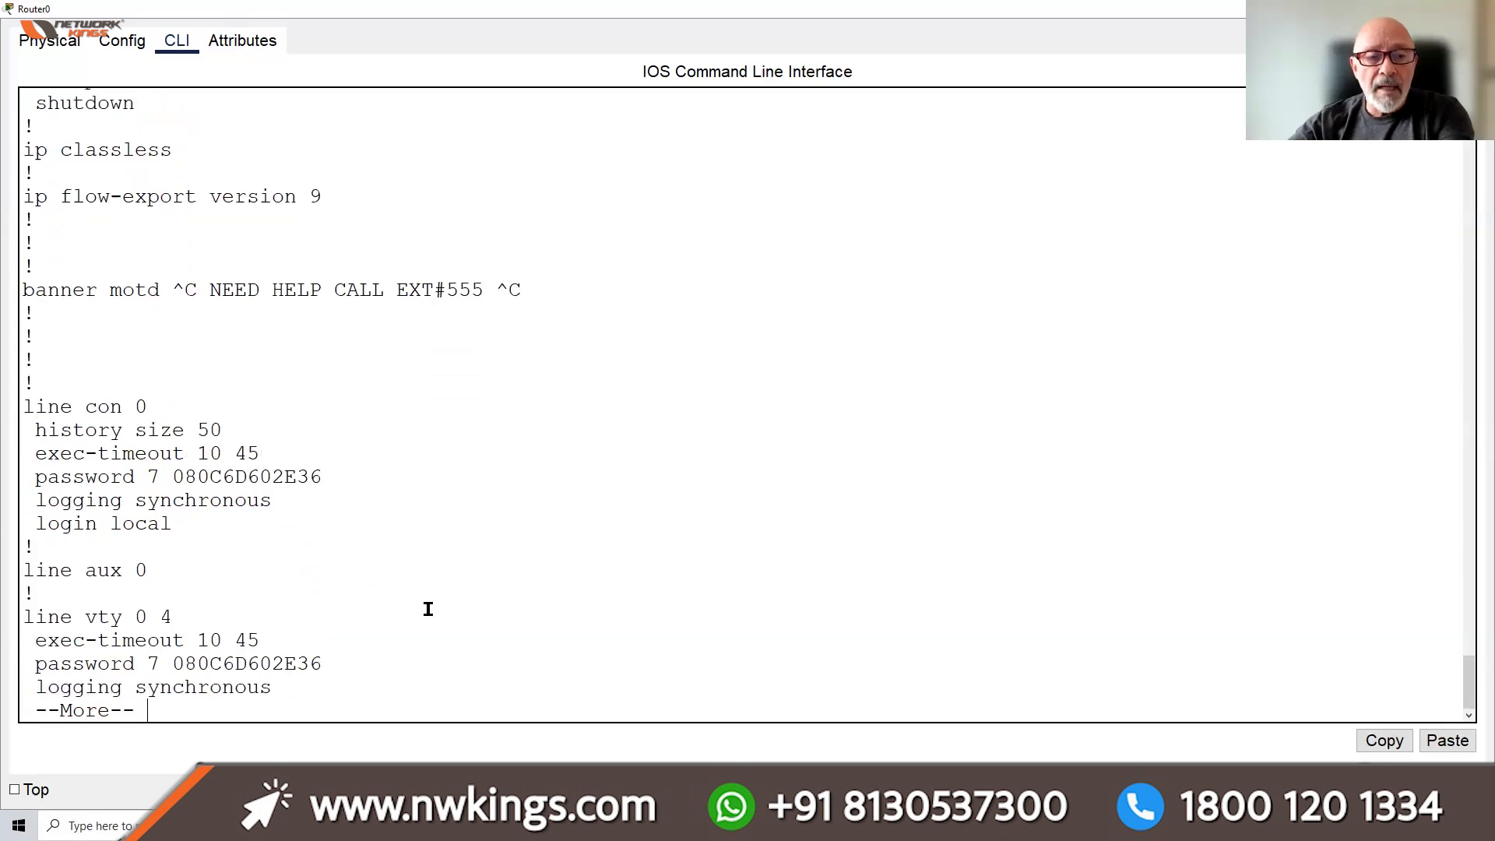
drag(148, 523, 22, 525)
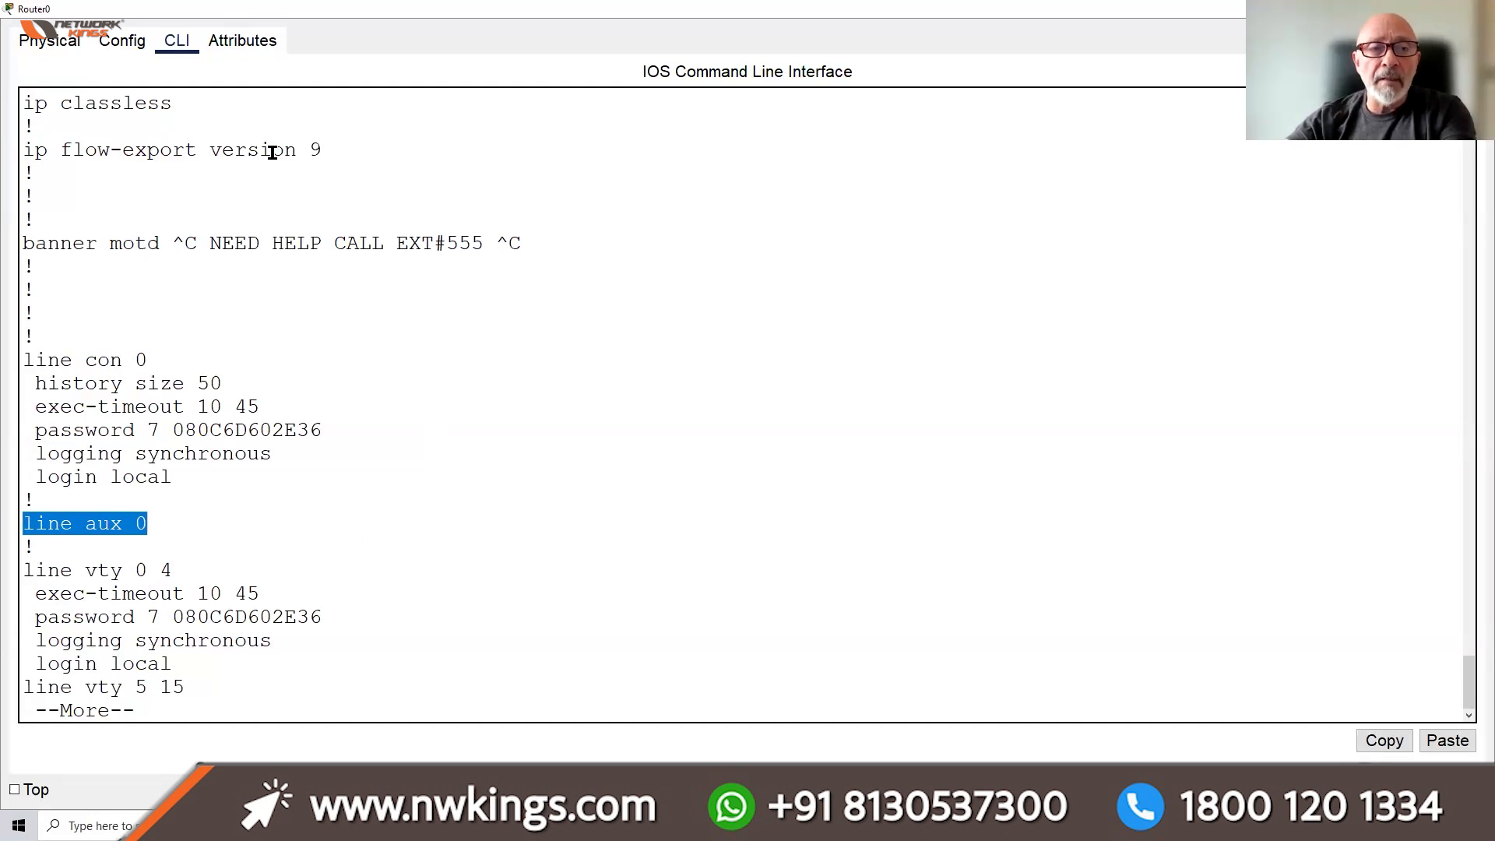
click(48, 41)
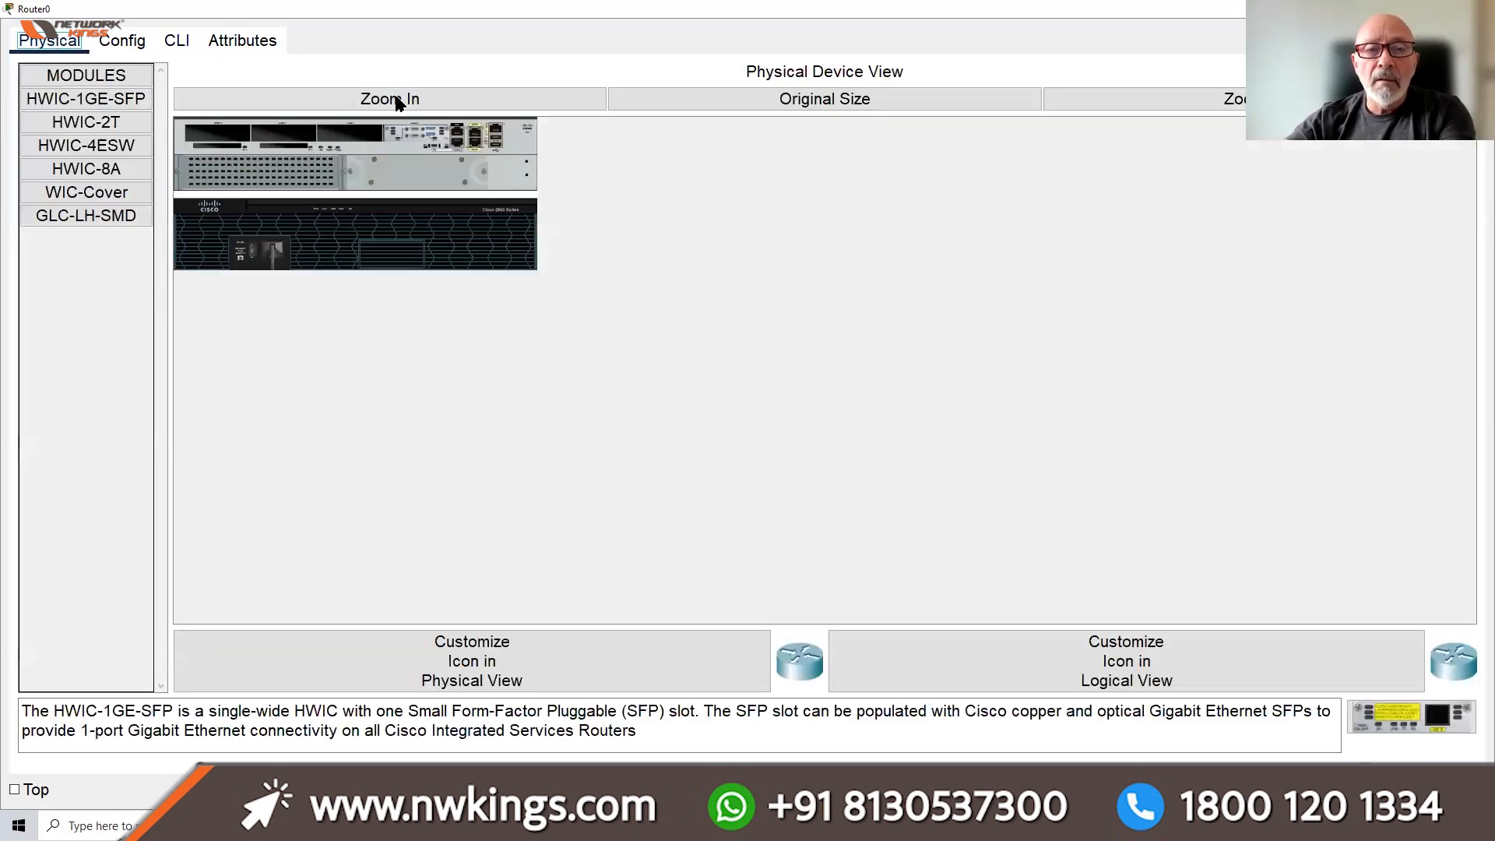
Zoom in on Router0's hardware, then return to its CLI and list the rest of the configuration
click(397, 103)
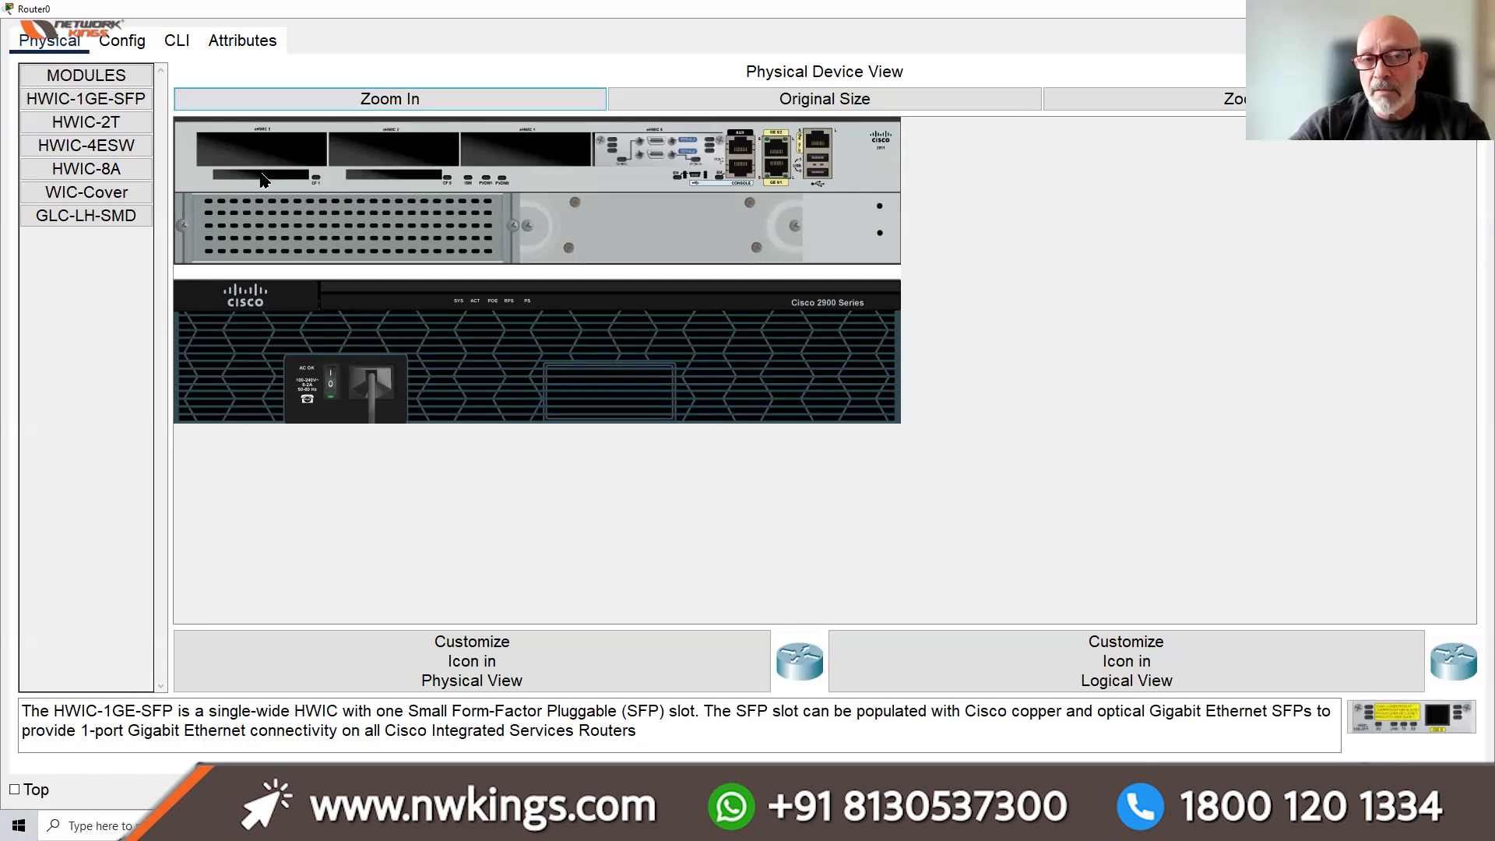
click(182, 48)
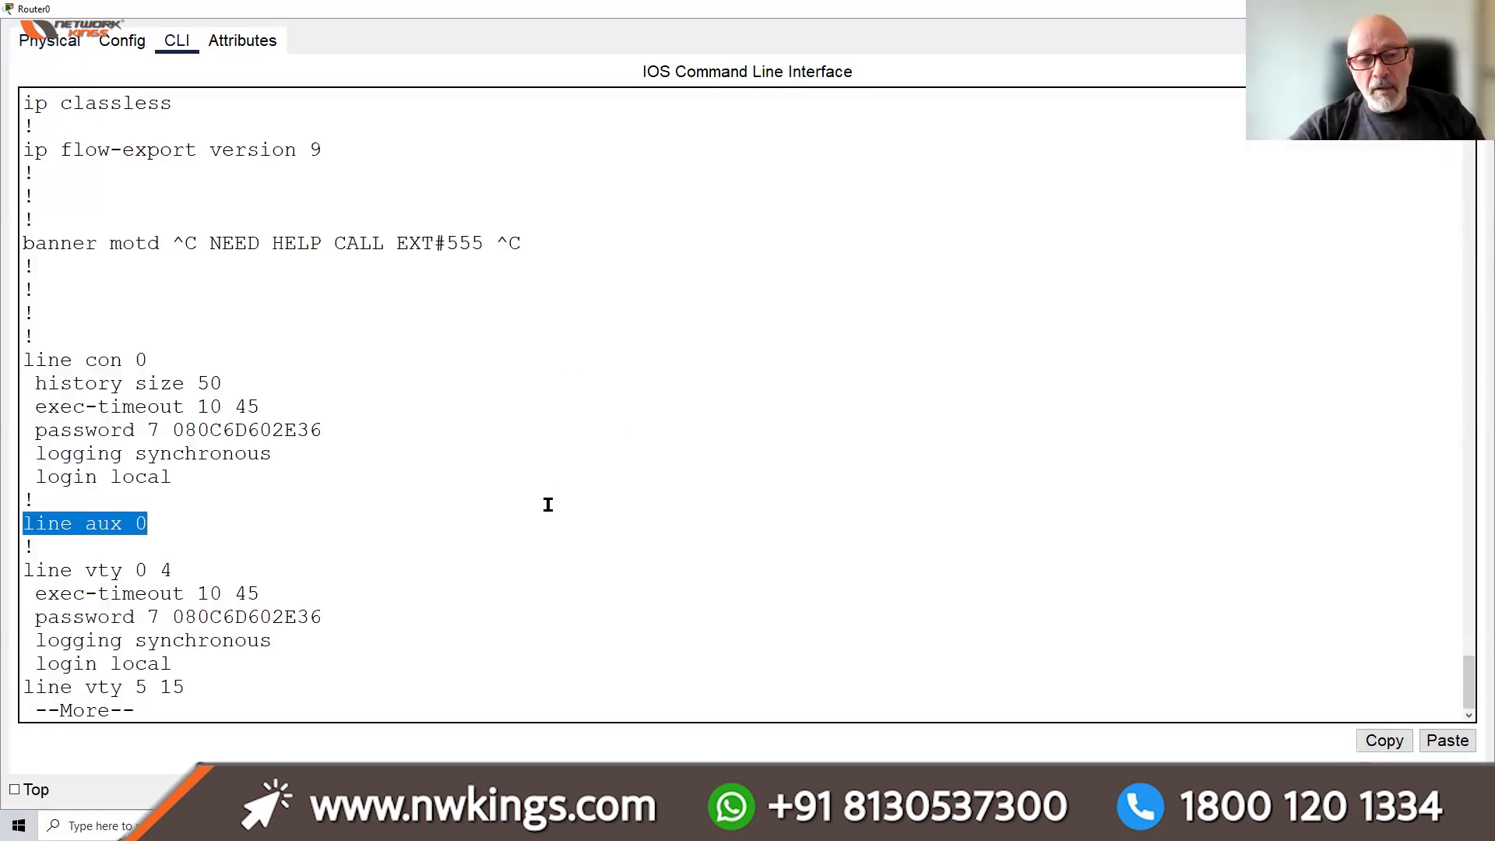
key(space)
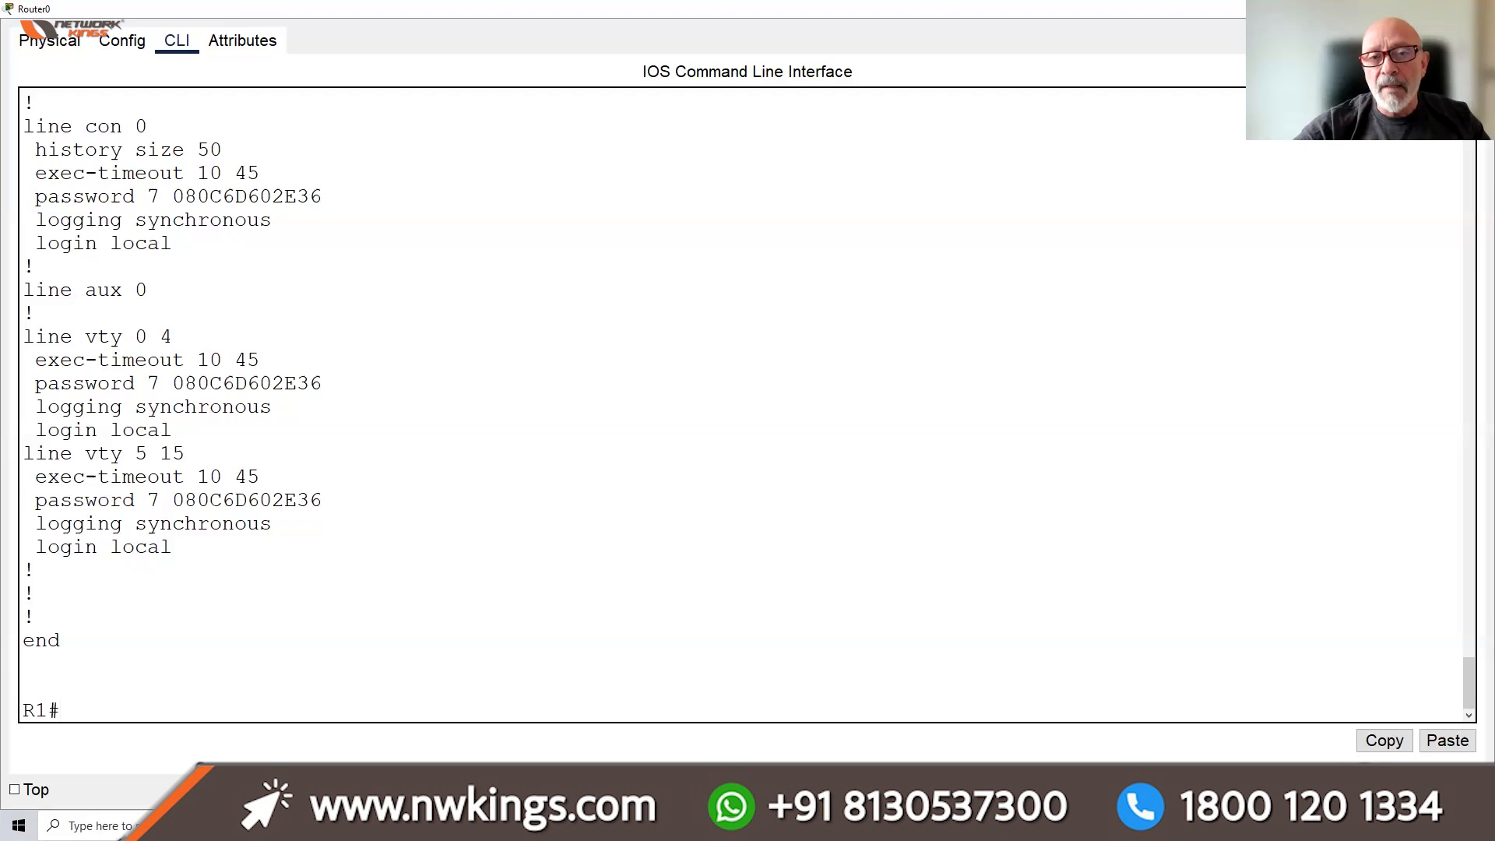
Close Router0's window and move Router2, Switch1 and PC1 further right, away from Router0's LAN
click(1180, 74)
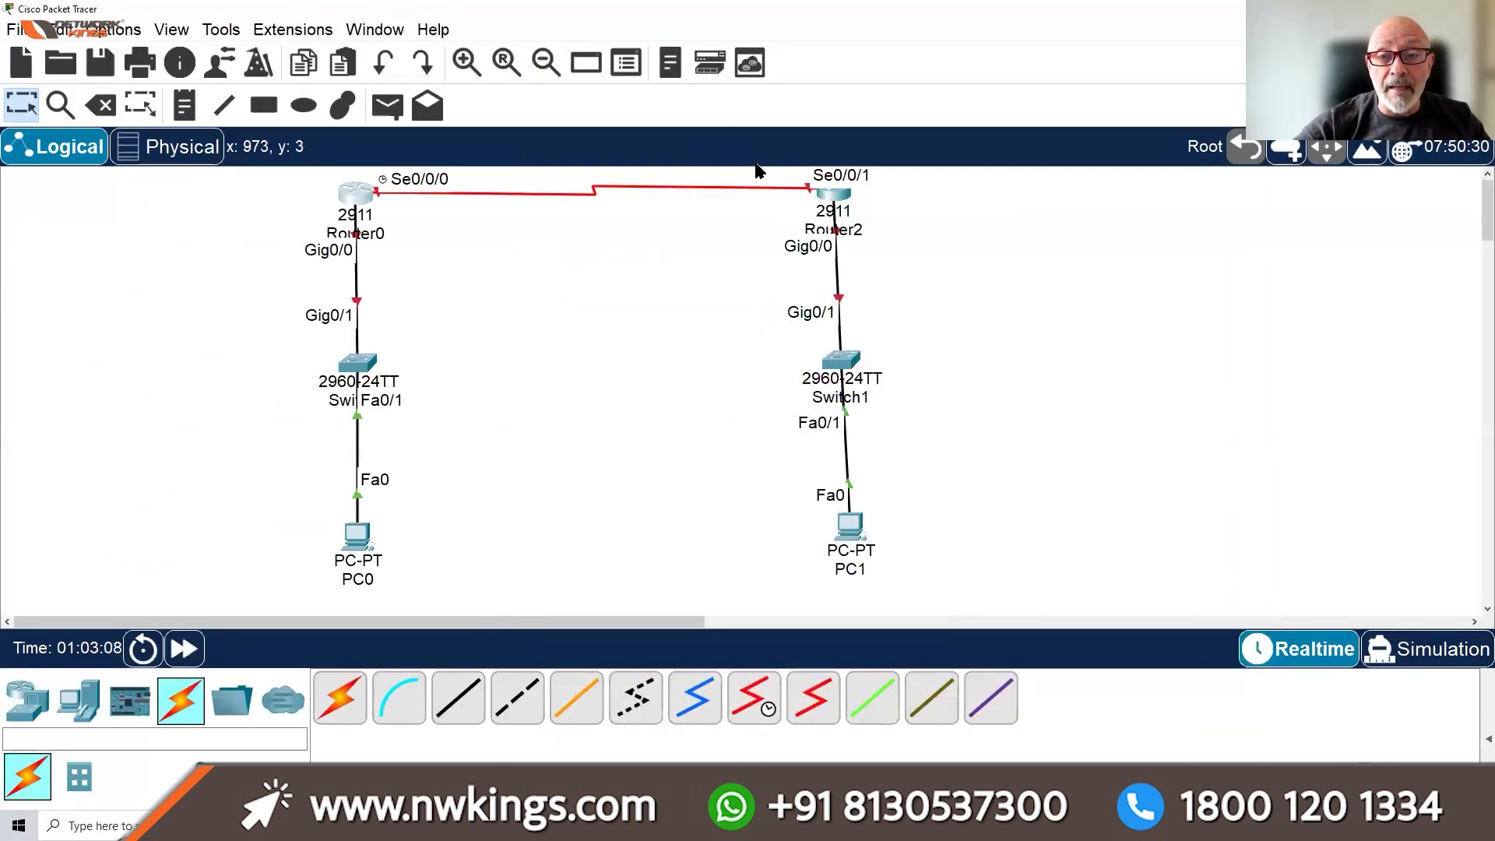
drag(751, 169, 931, 536)
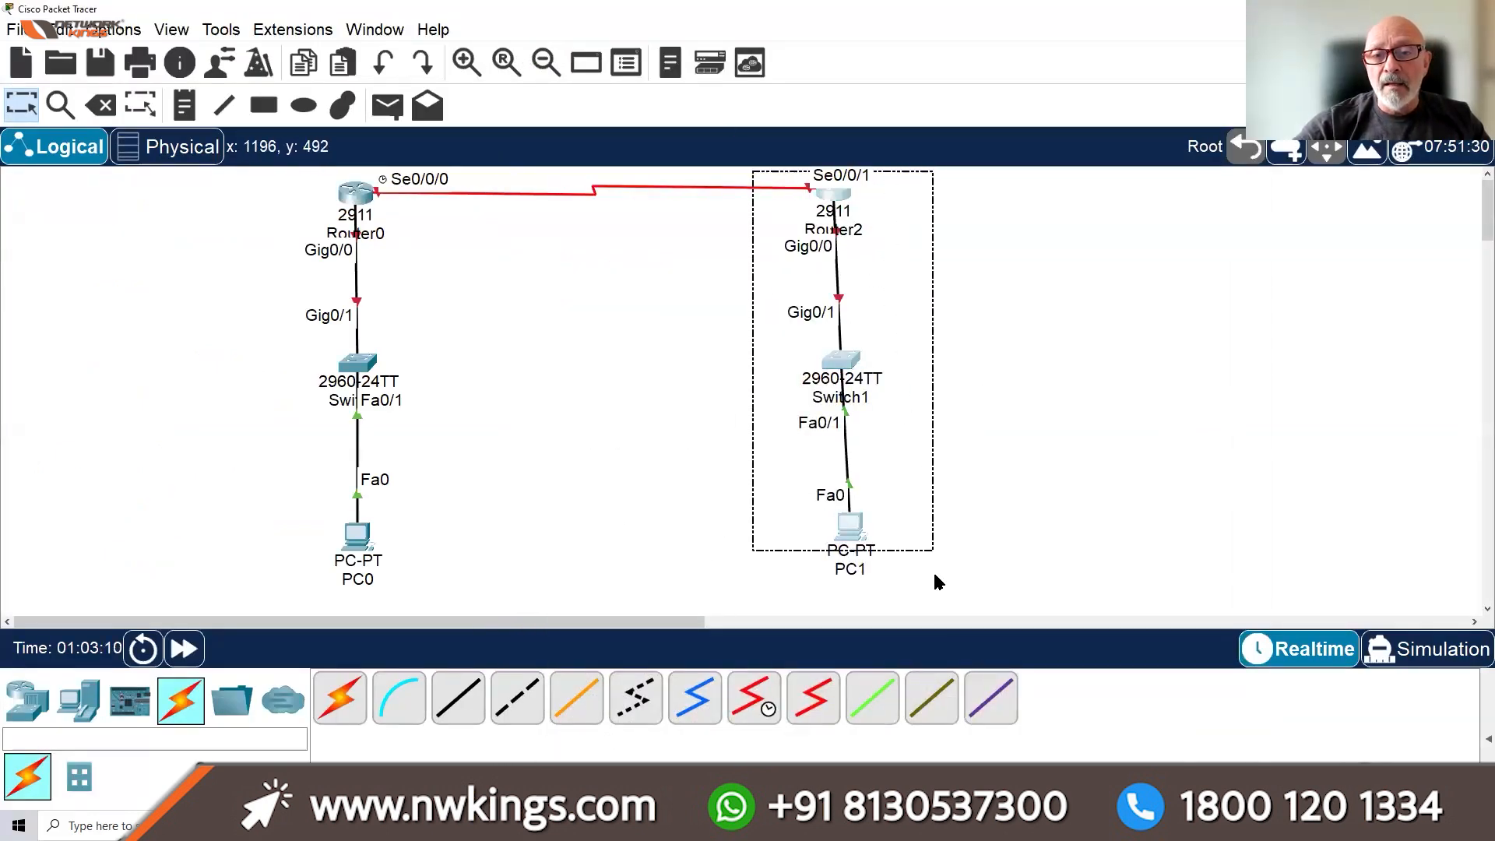
drag(856, 362, 946, 364)
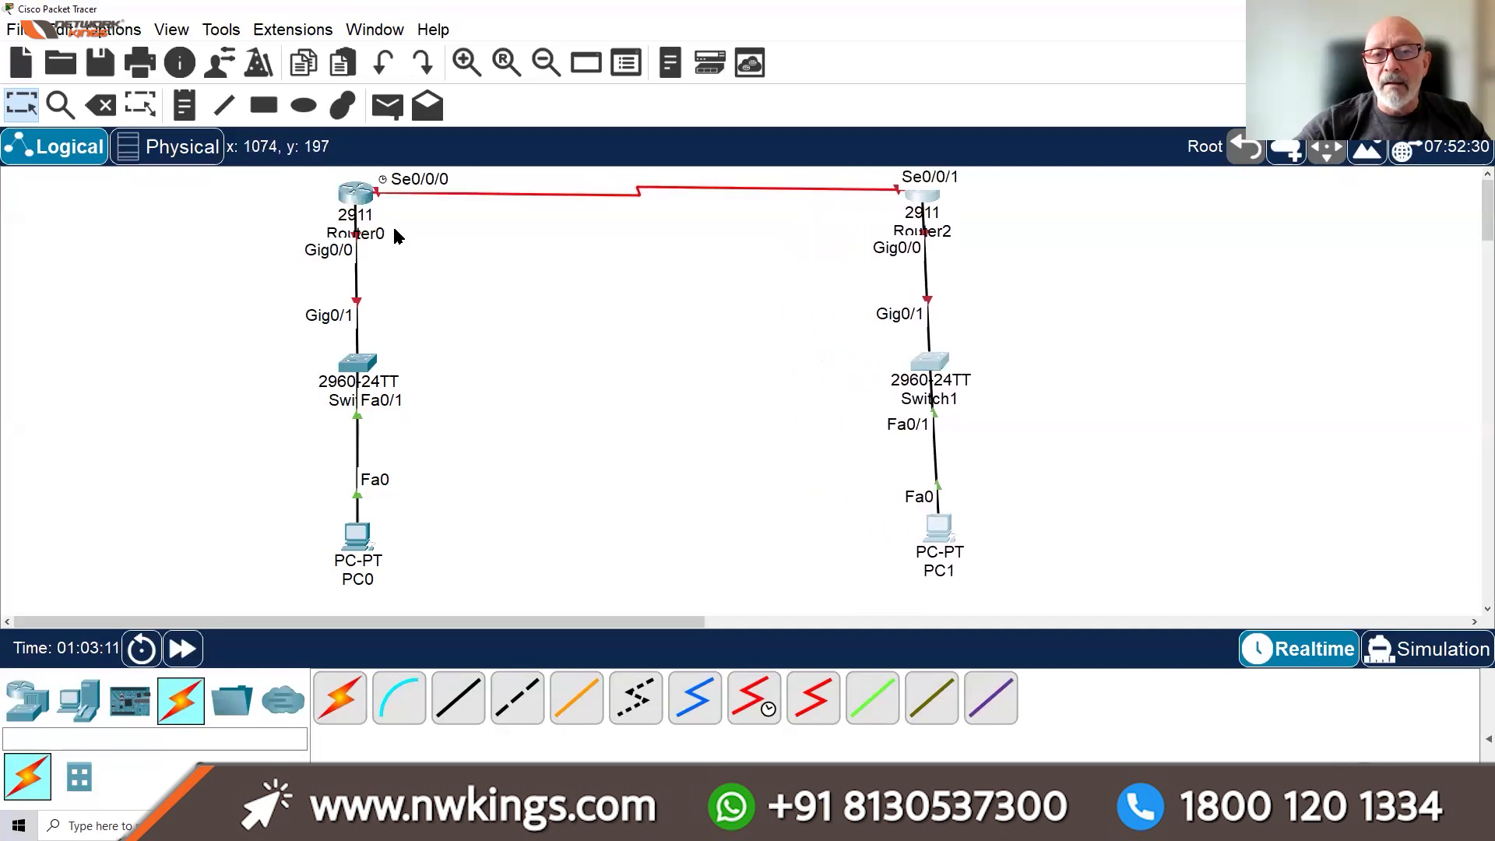
drag(250, 226, 487, 586)
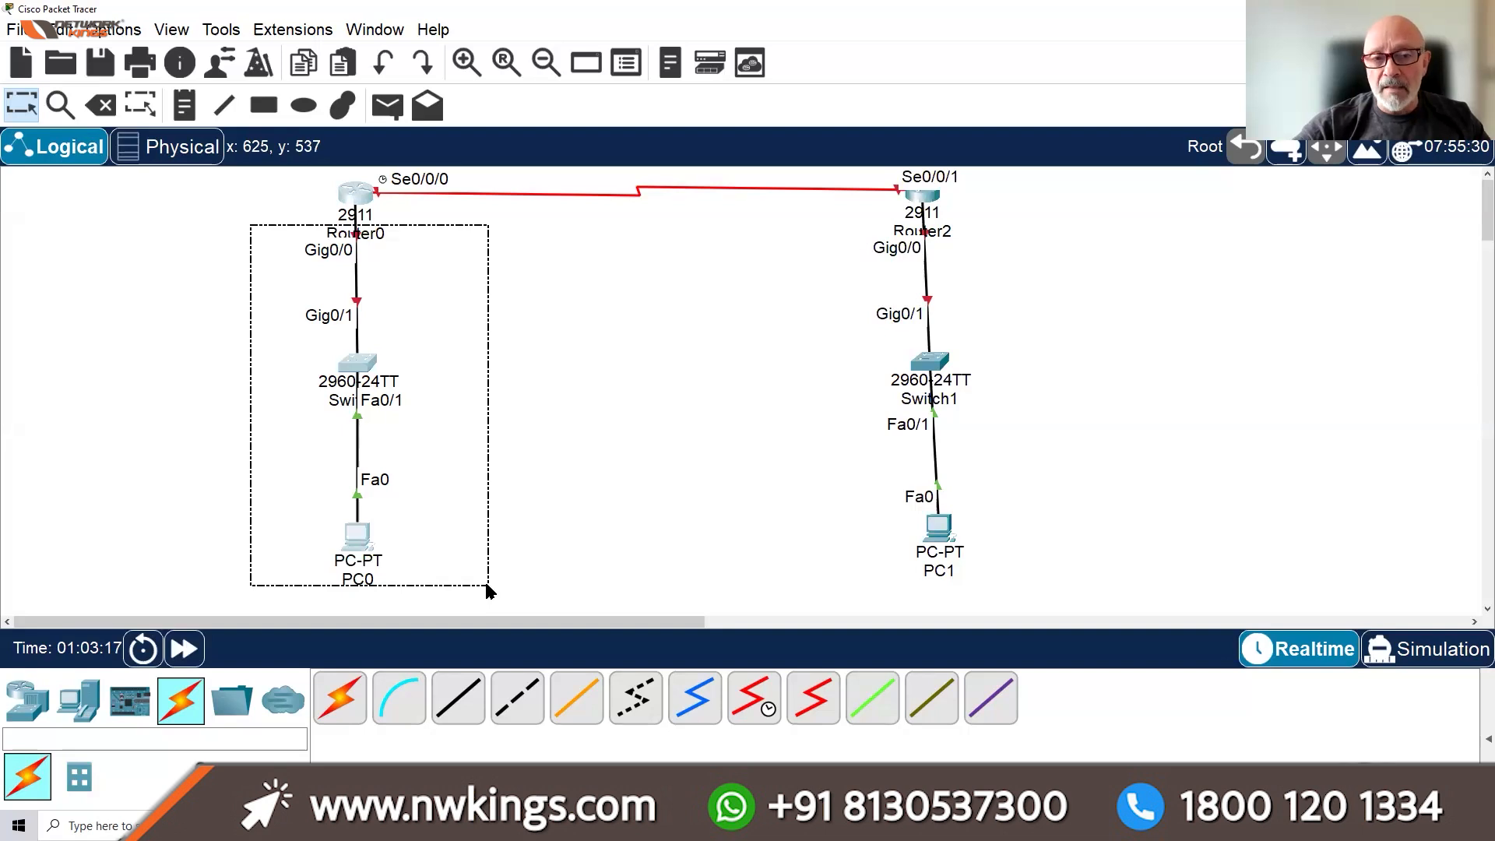
drag(487, 585, 487, 582)
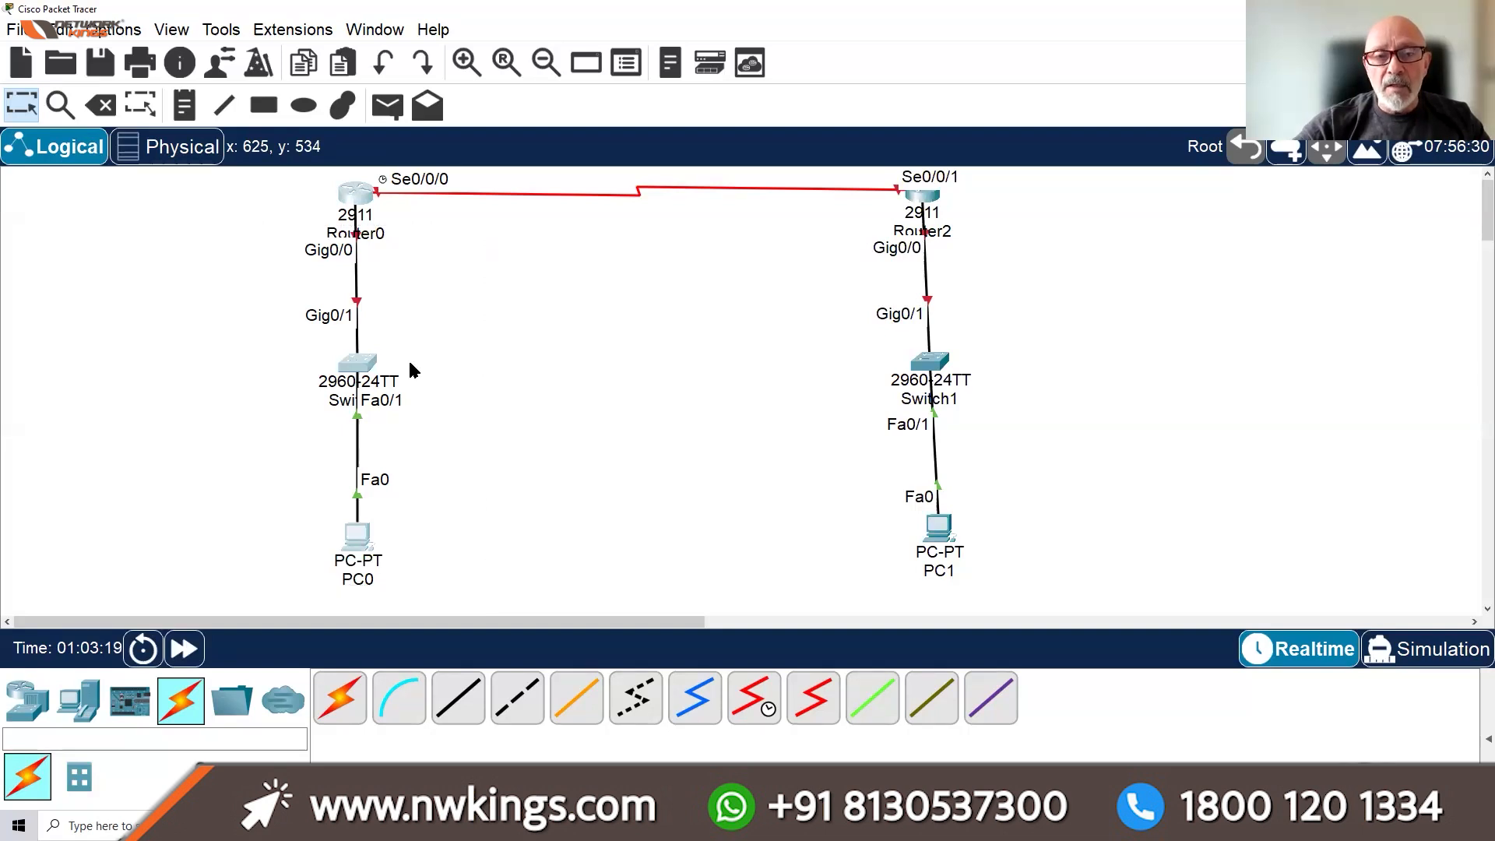
Place a note reading 192.168.1.0/24 beside Switch0
click(184, 105)
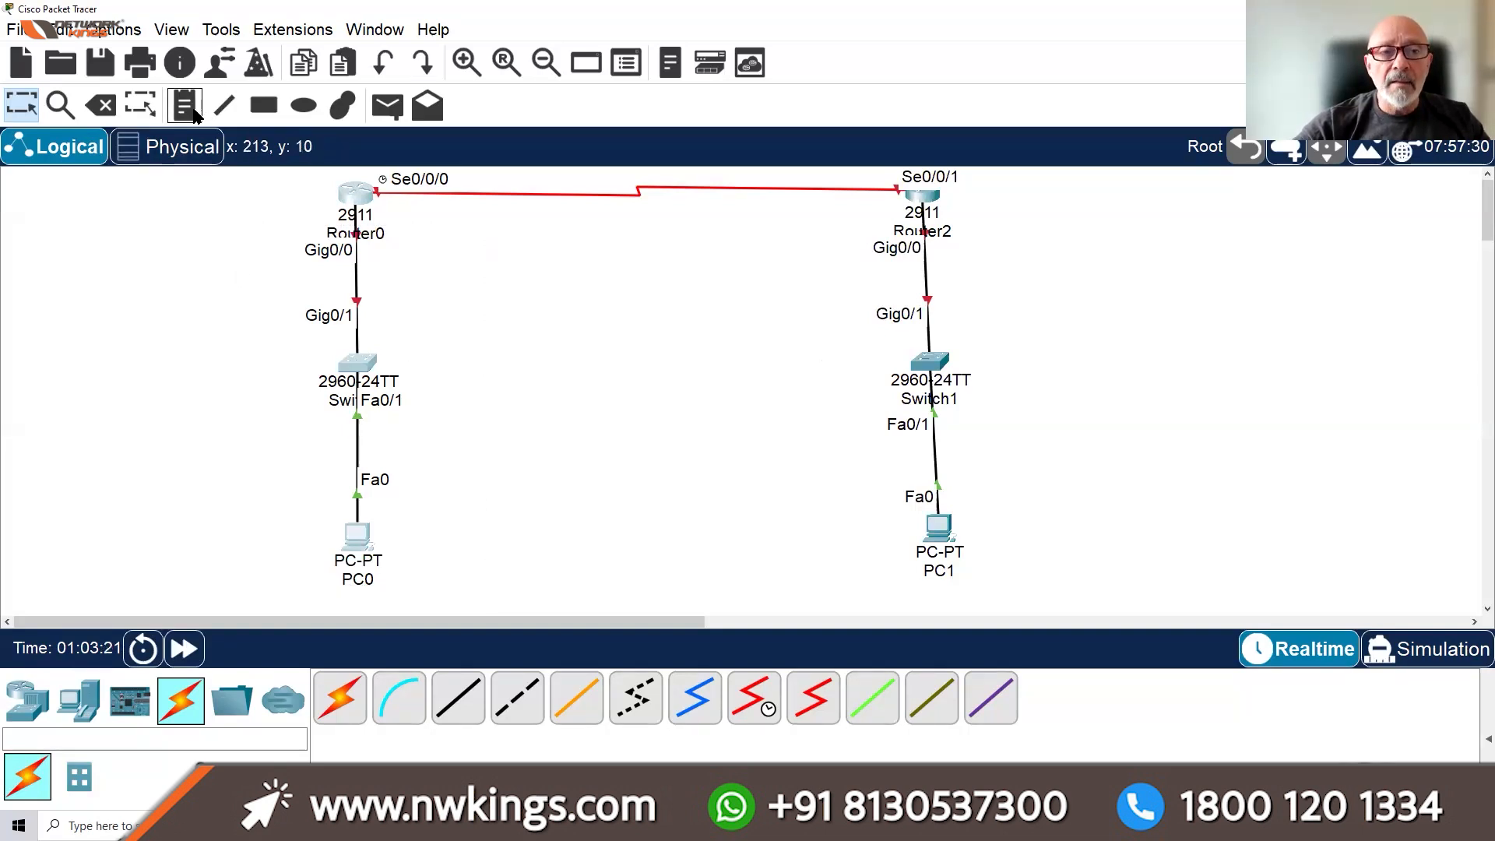
click(402, 356)
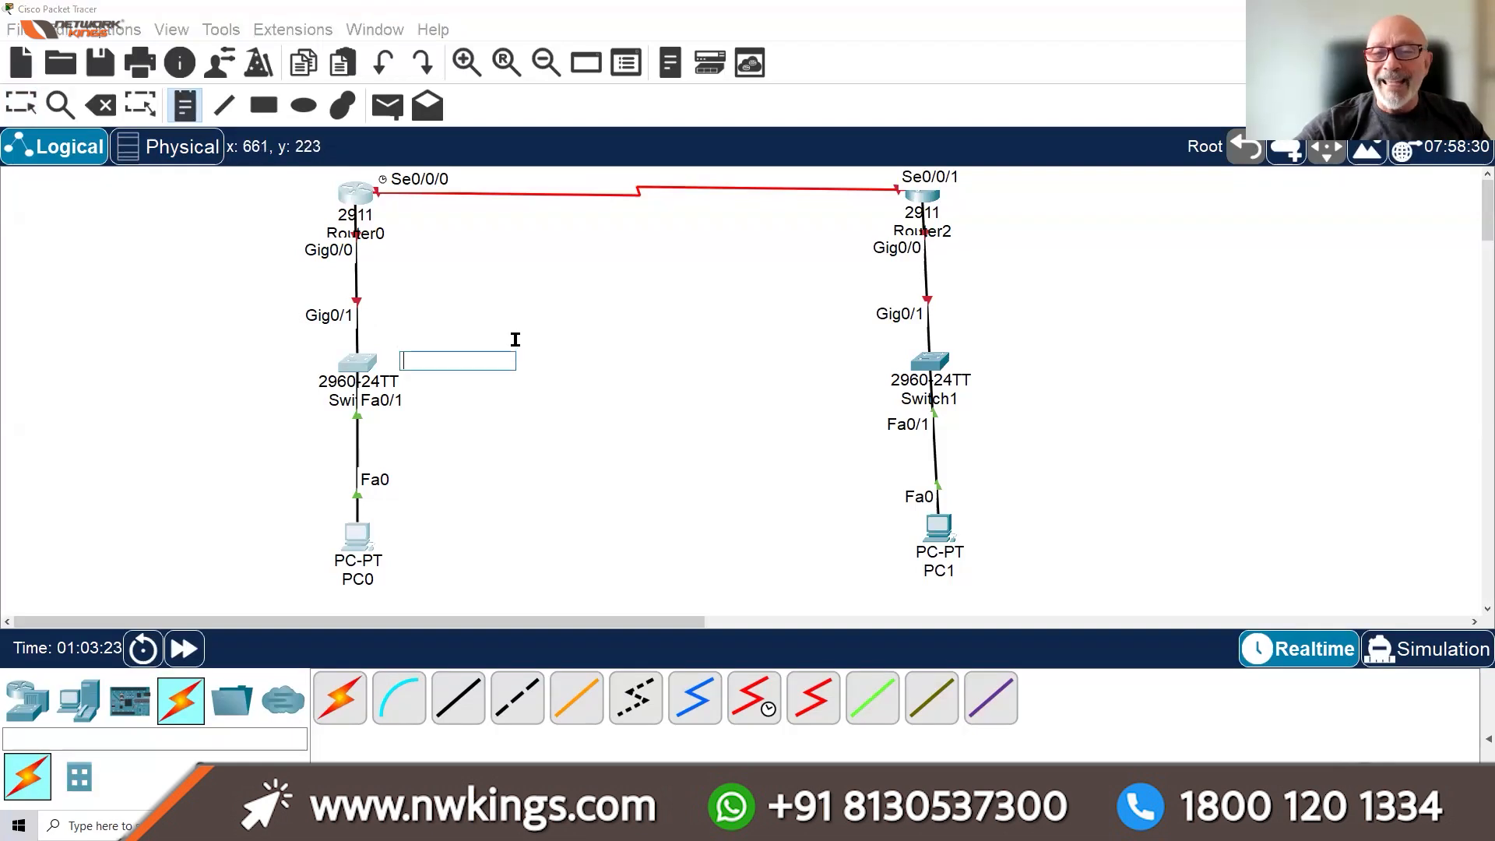
text(19)
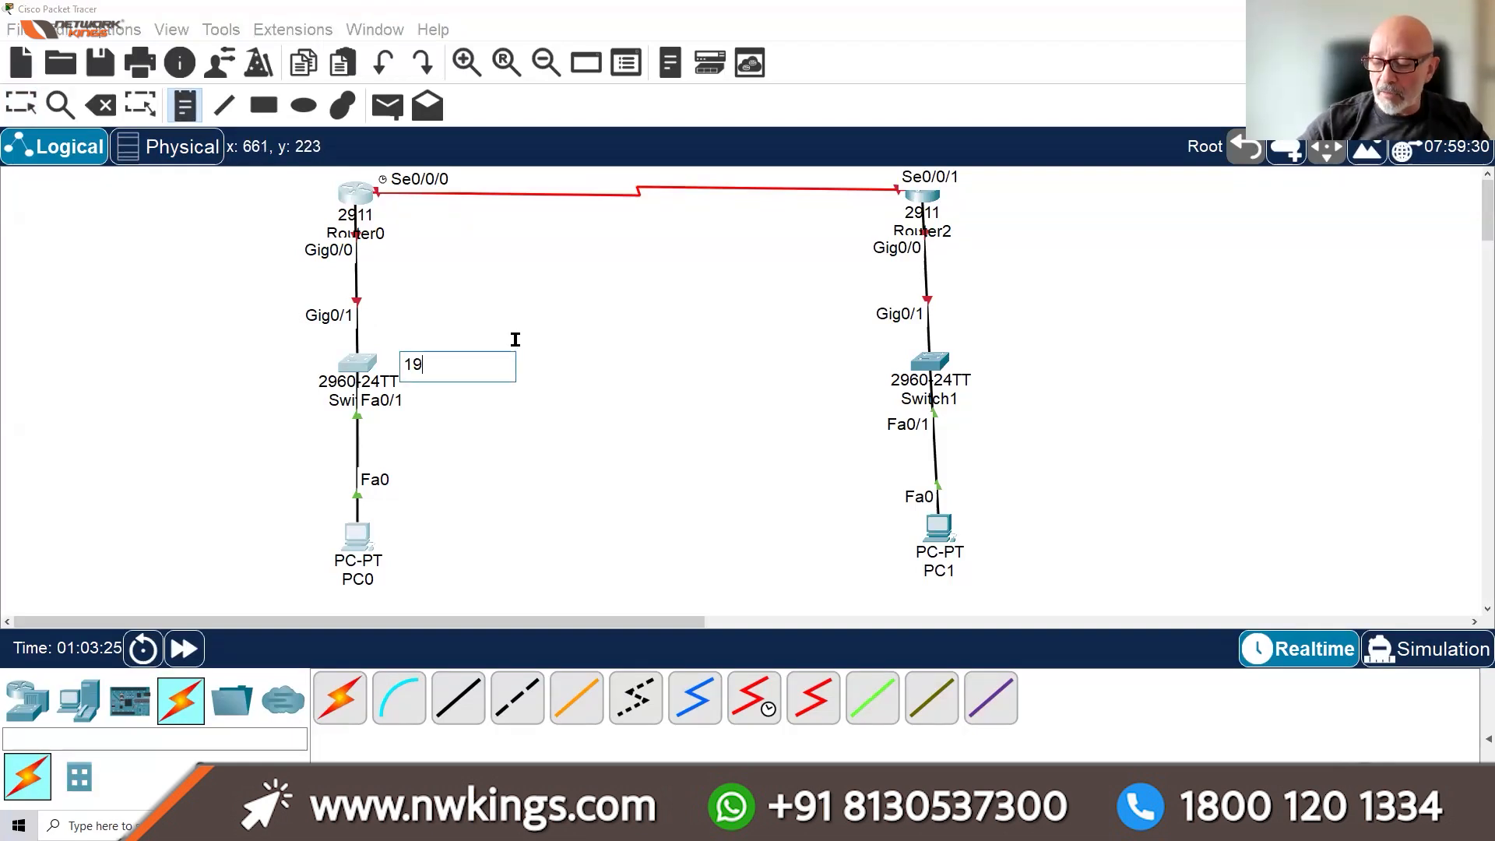
text(2.168.1.)
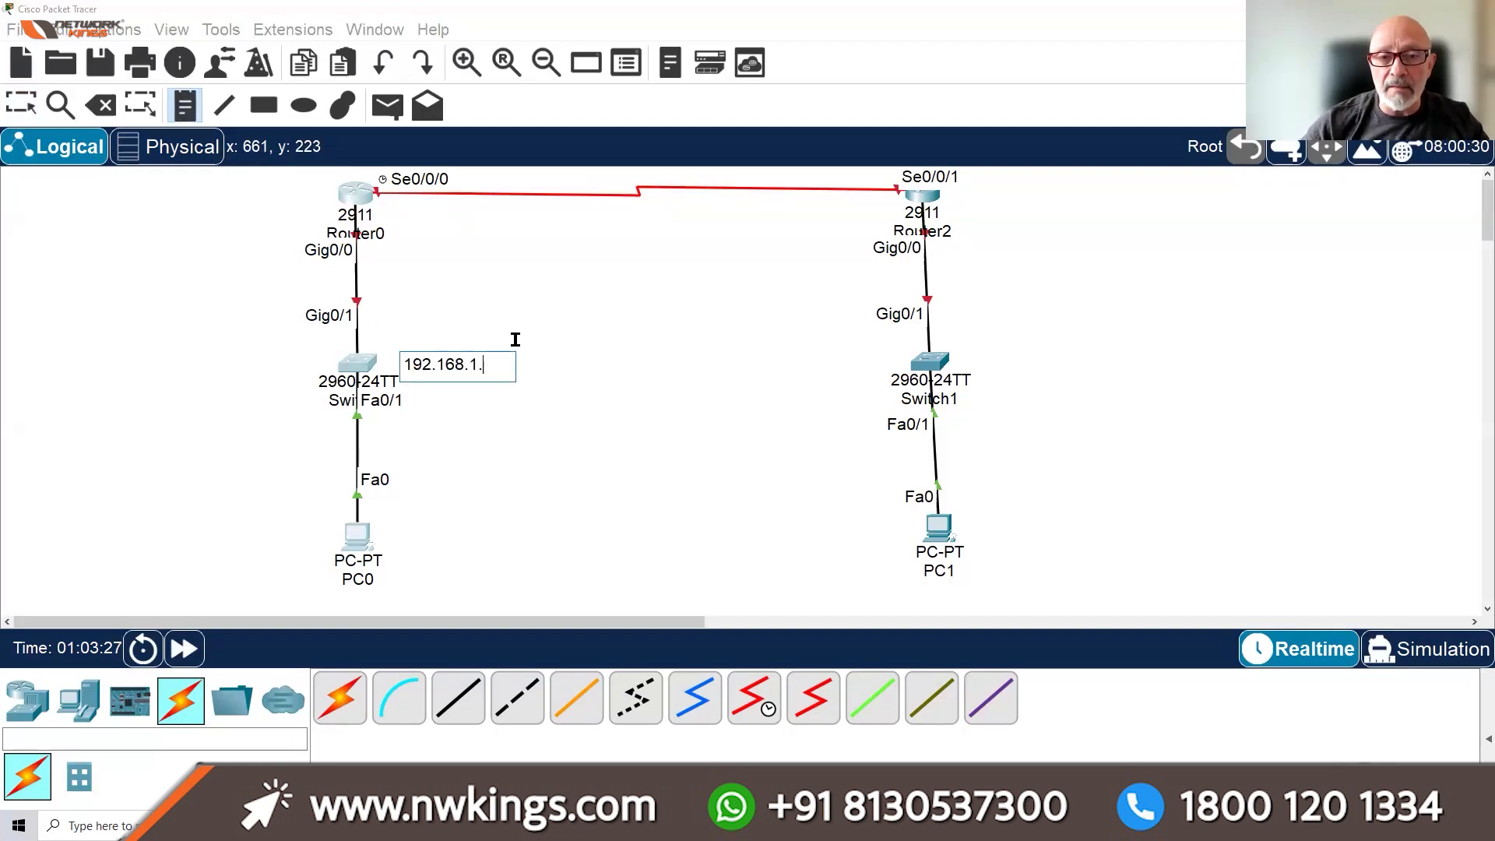
text(0/24)
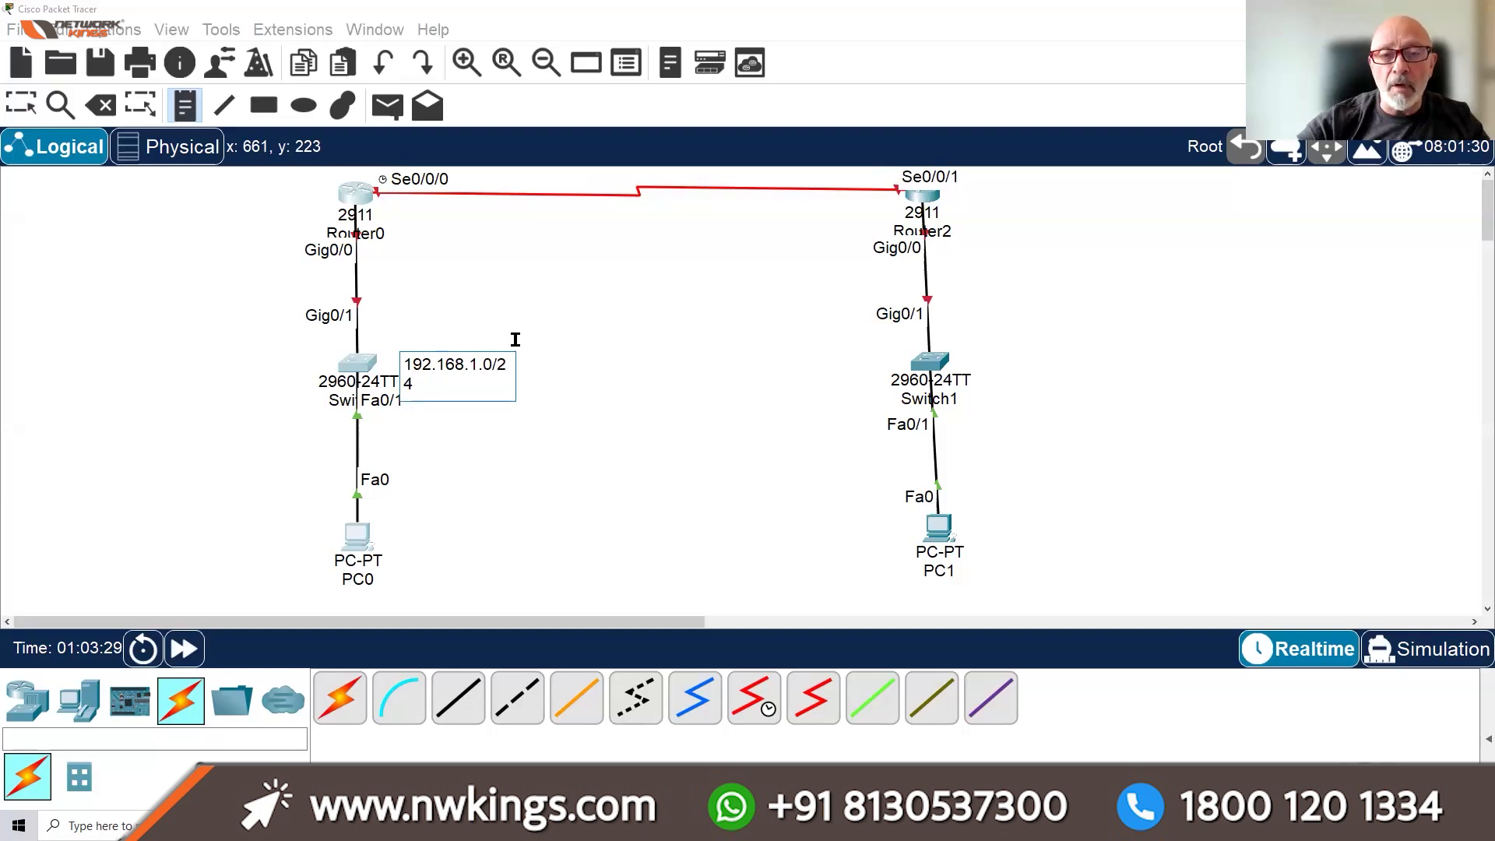
click(21, 104)
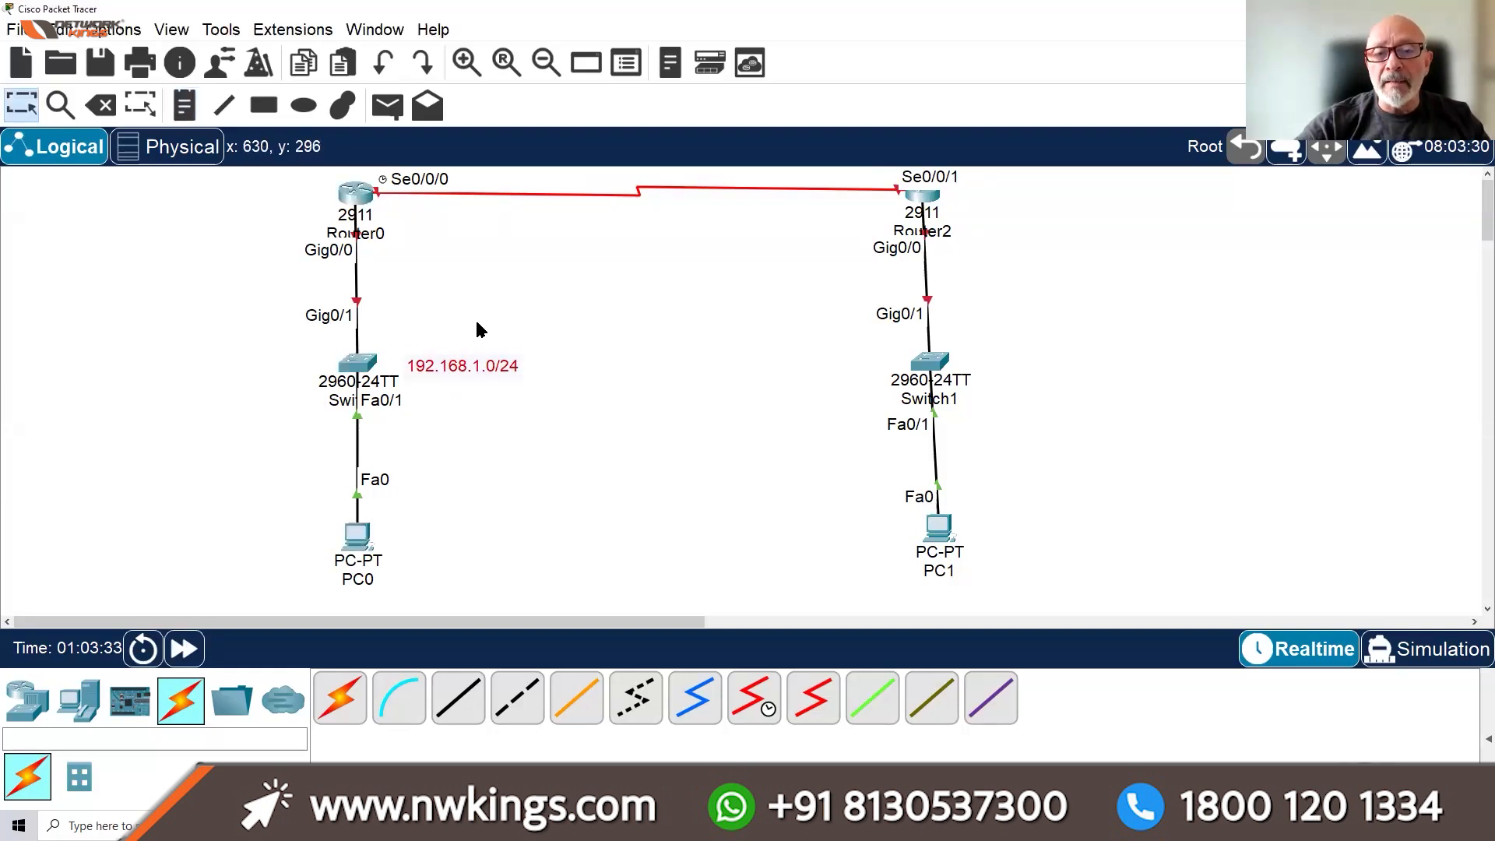
Copy that note next to Switch1 and change its text to 192.168.2.0/24
drag(458, 276, 483, 445)
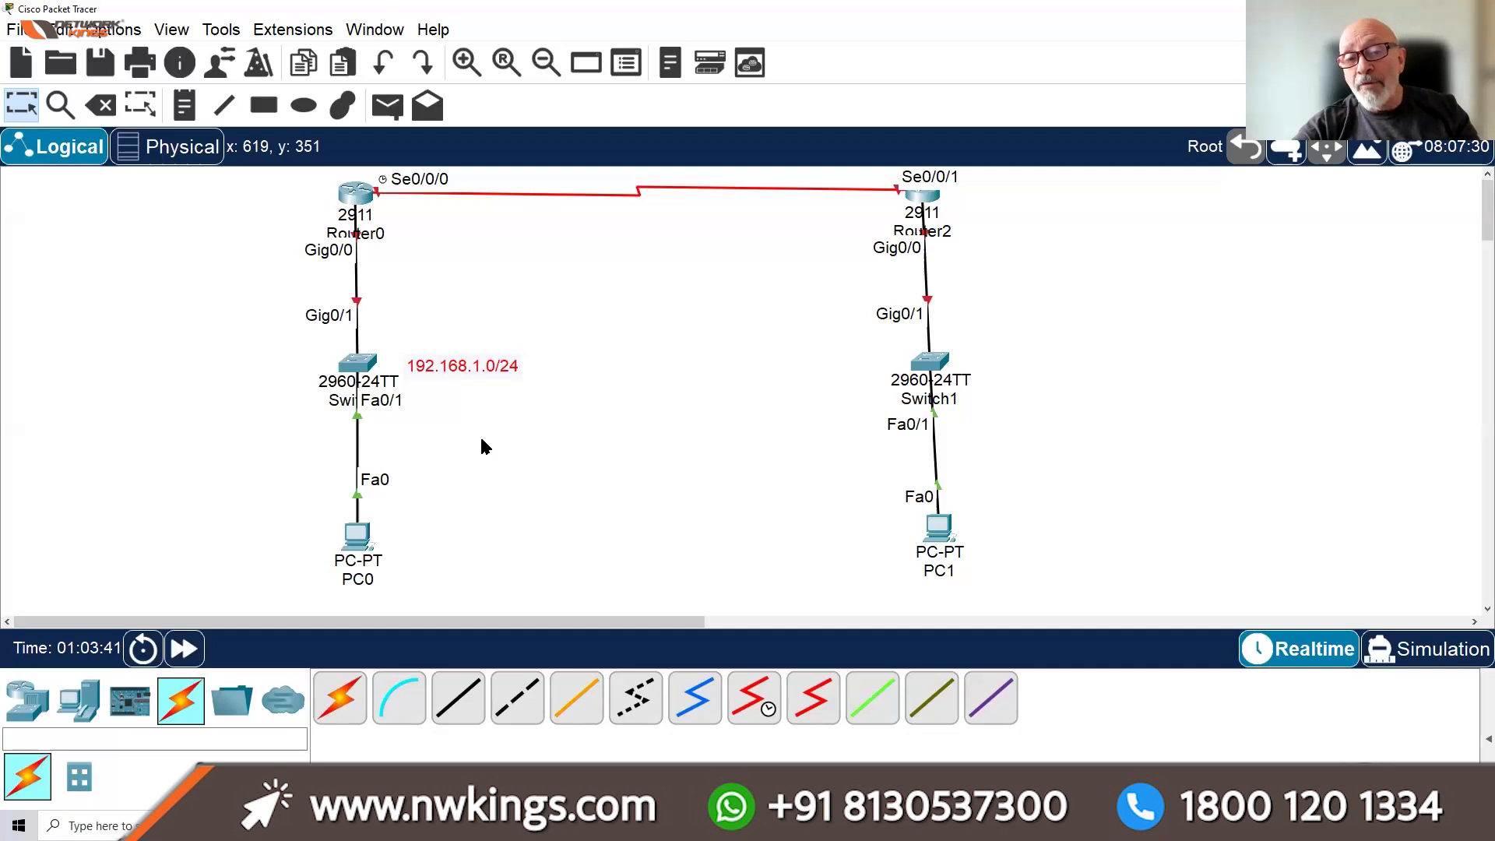
key(ctrl+v)
drag(486, 329, 822, 388)
click(821, 387)
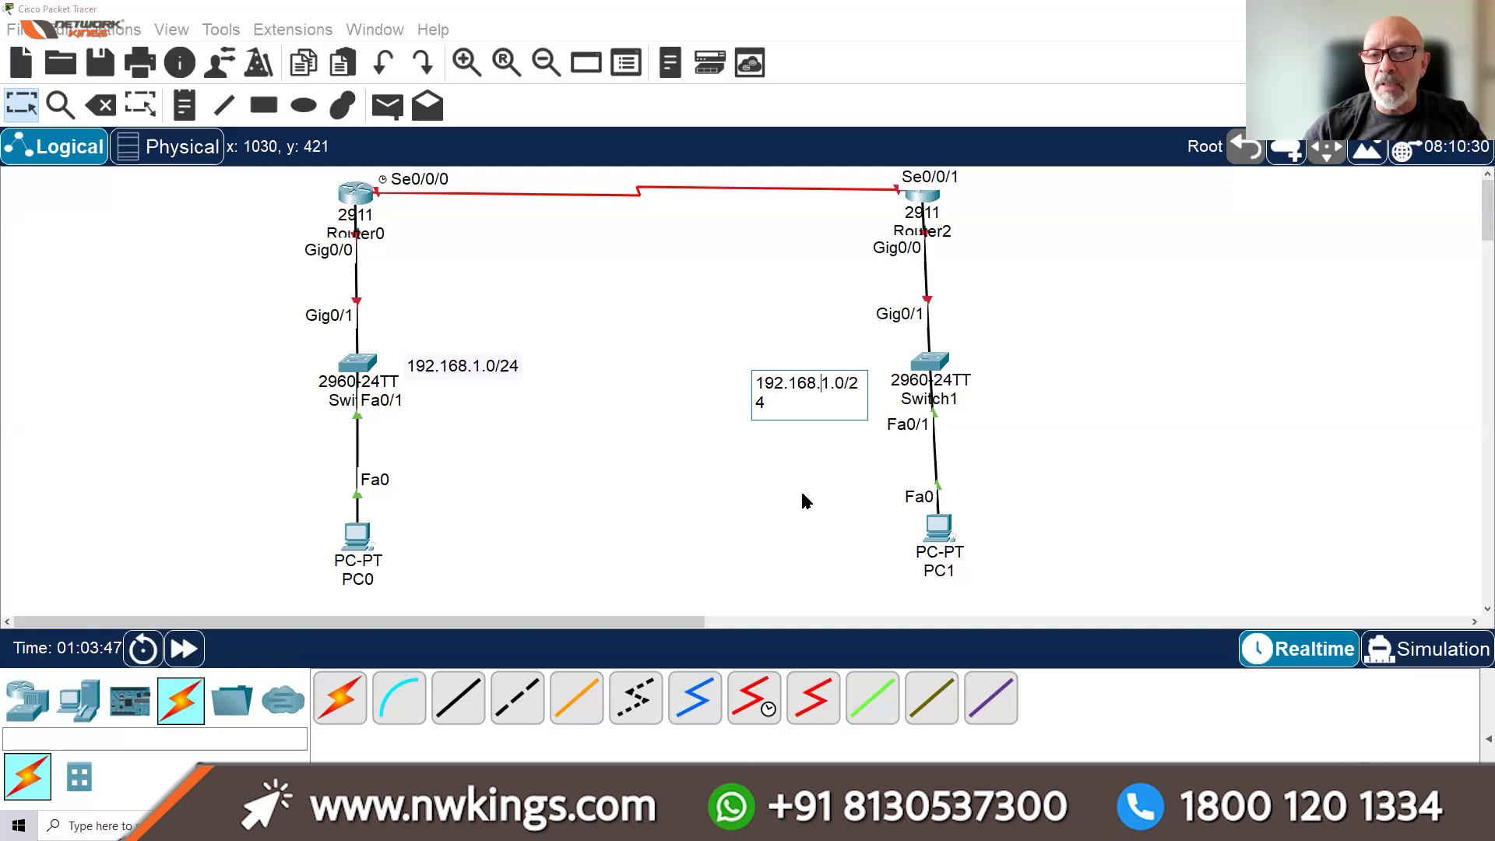
key(BackSpace)
text(2)
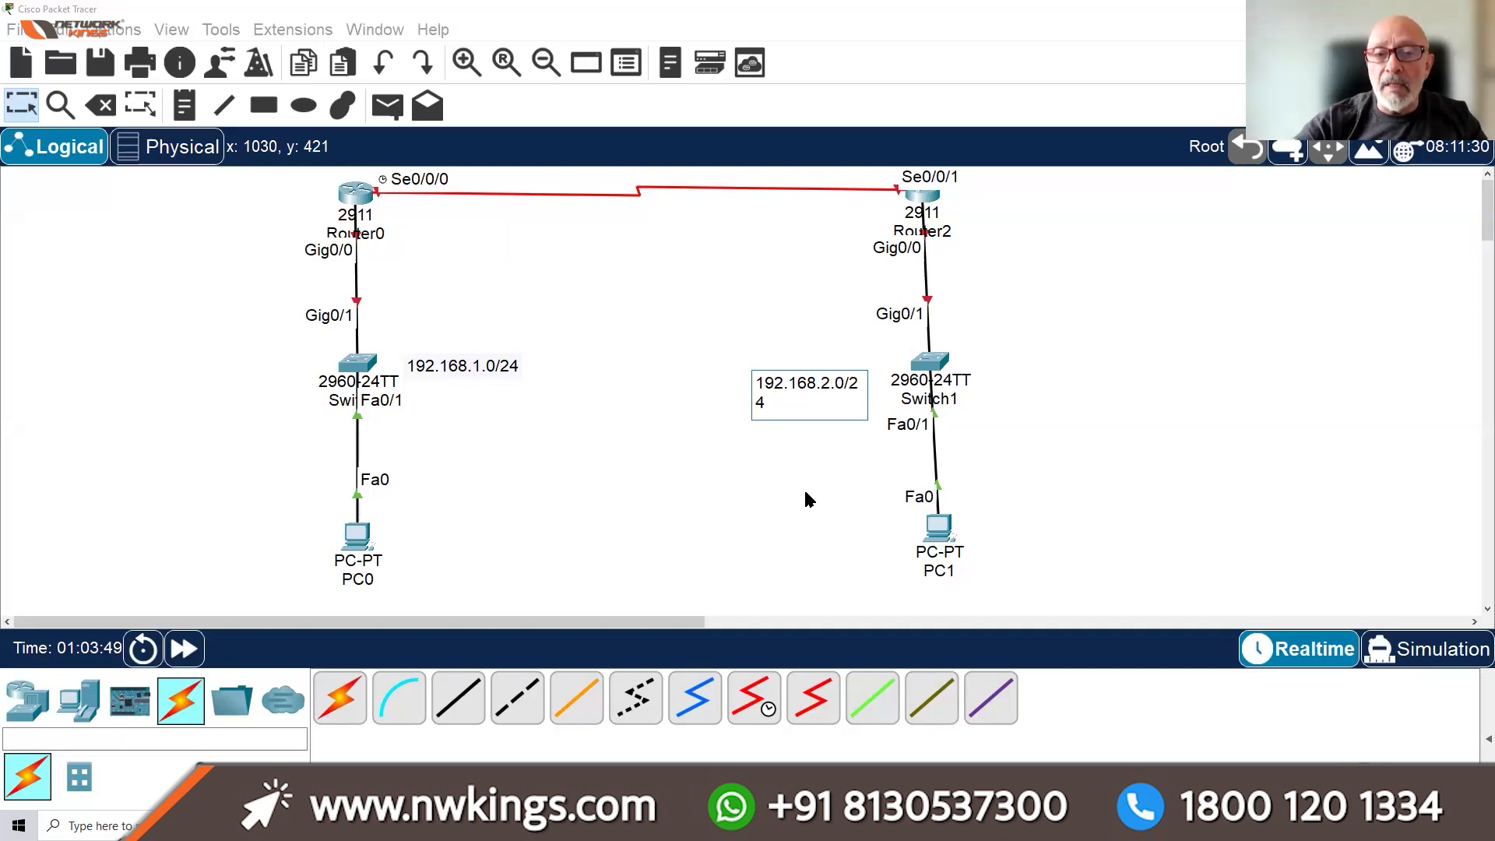
click(700, 455)
drag(852, 389, 847, 387)
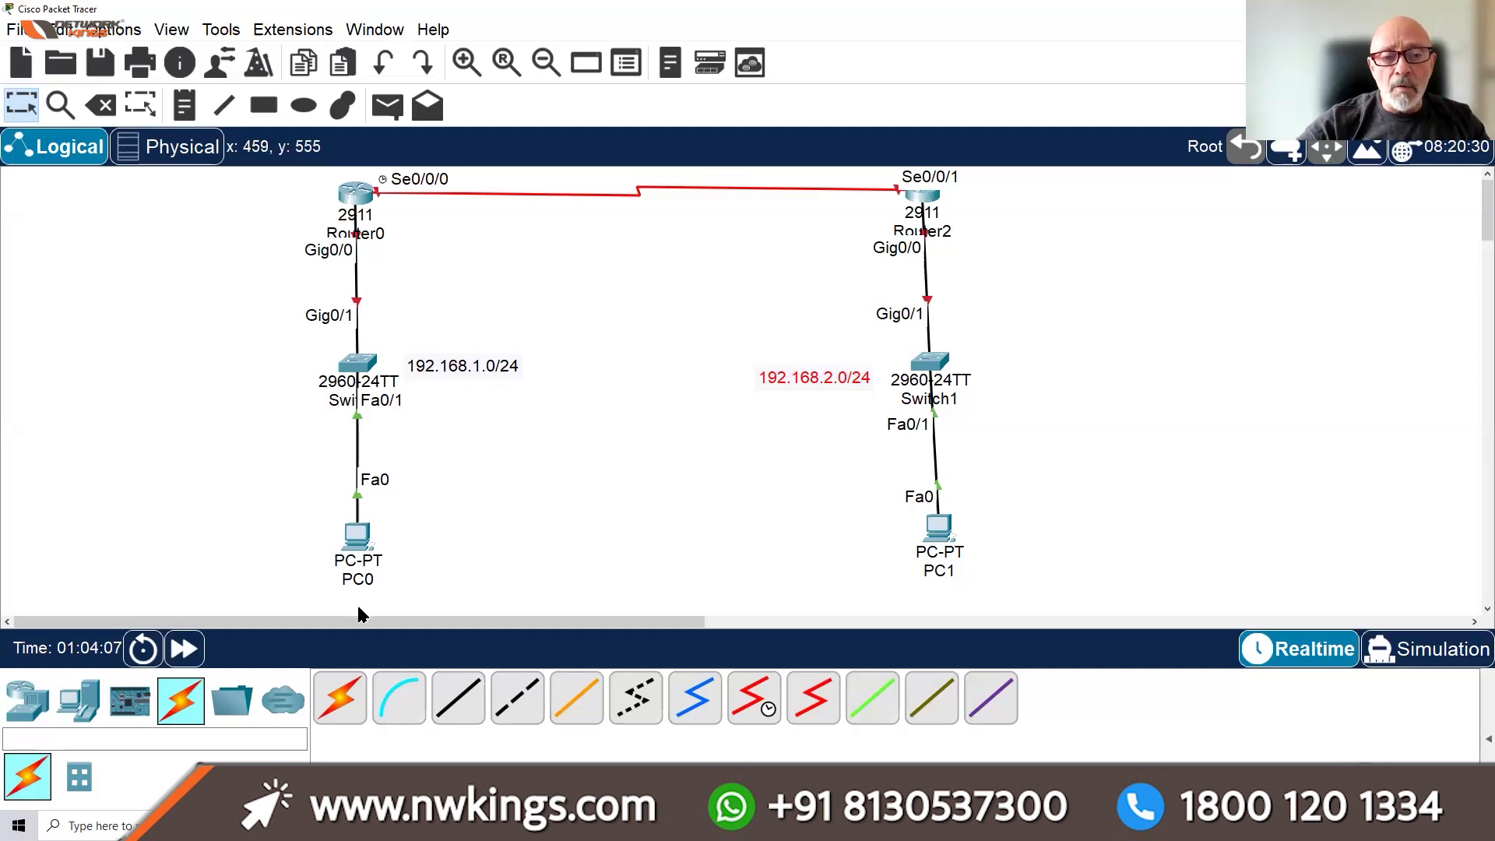
drag(391, 622, 430, 621)
drag(460, 626, 470, 625)
Open PC0's IP Configuration from its Desktop
click(133, 543)
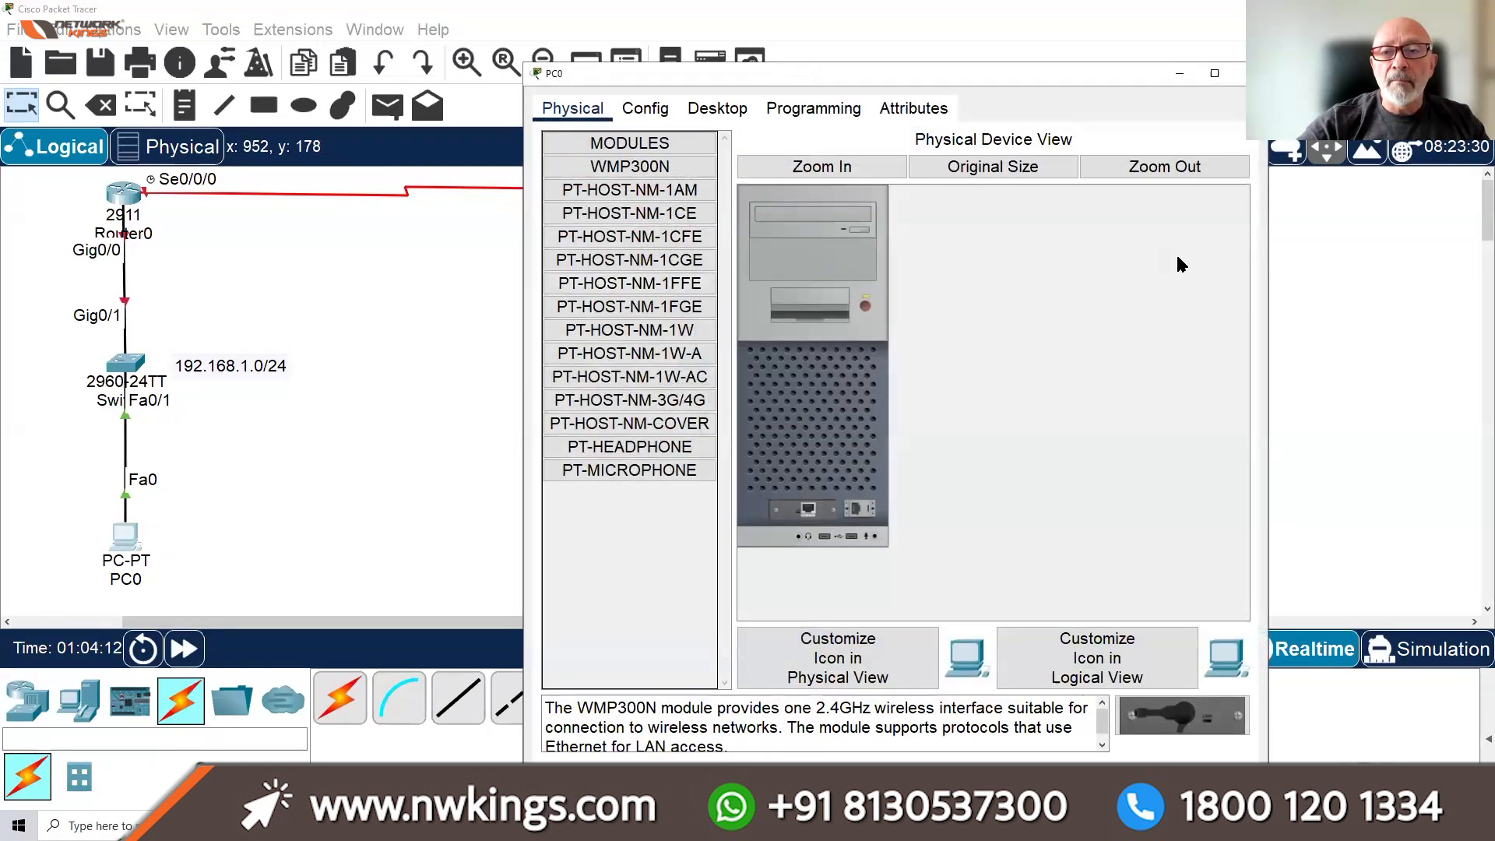
drag(800, 72, 732, 41)
click(598, 81)
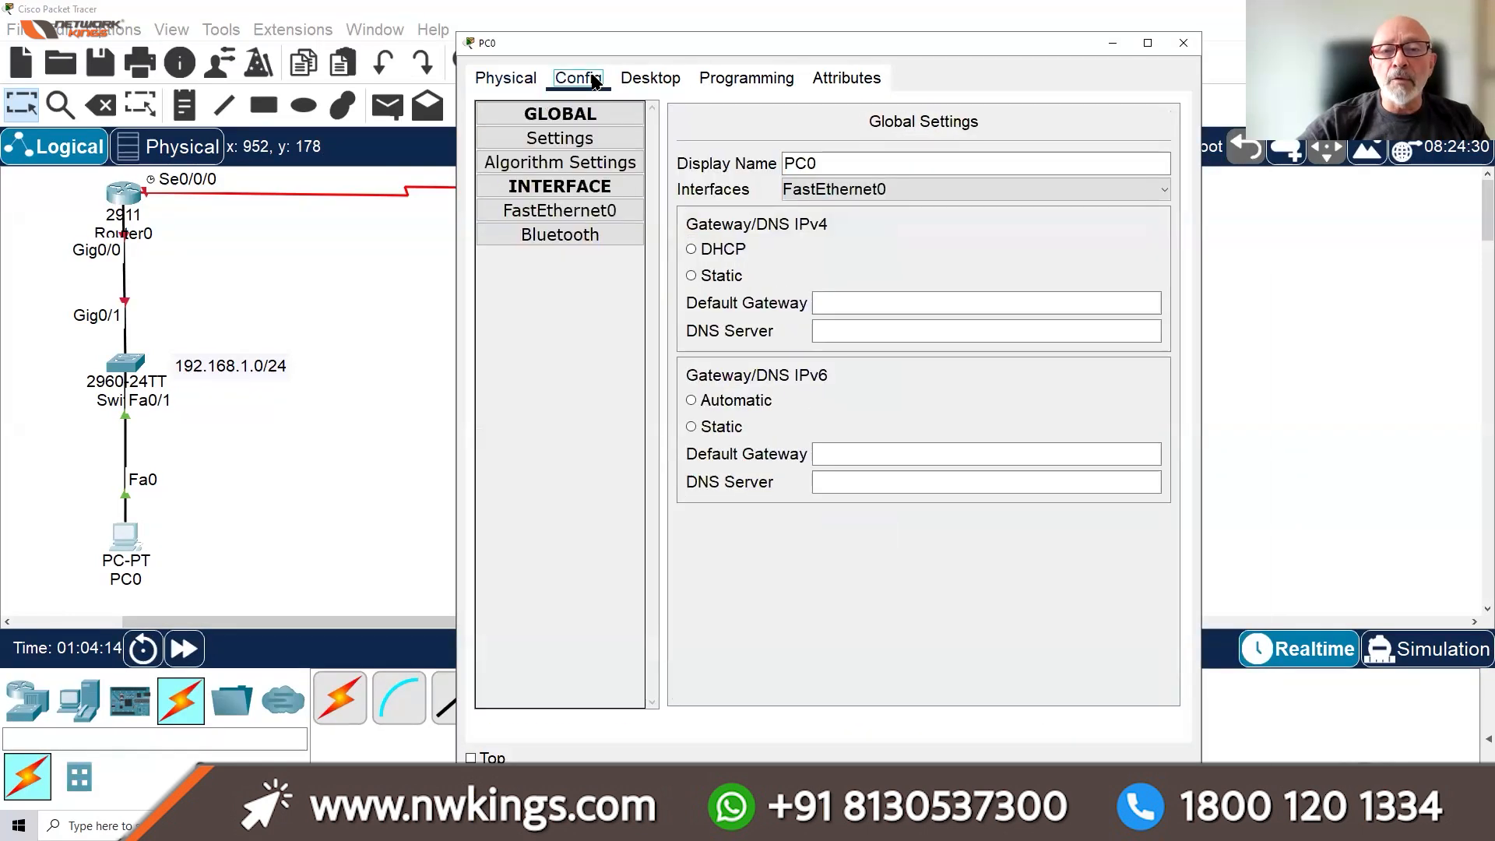
click(644, 81)
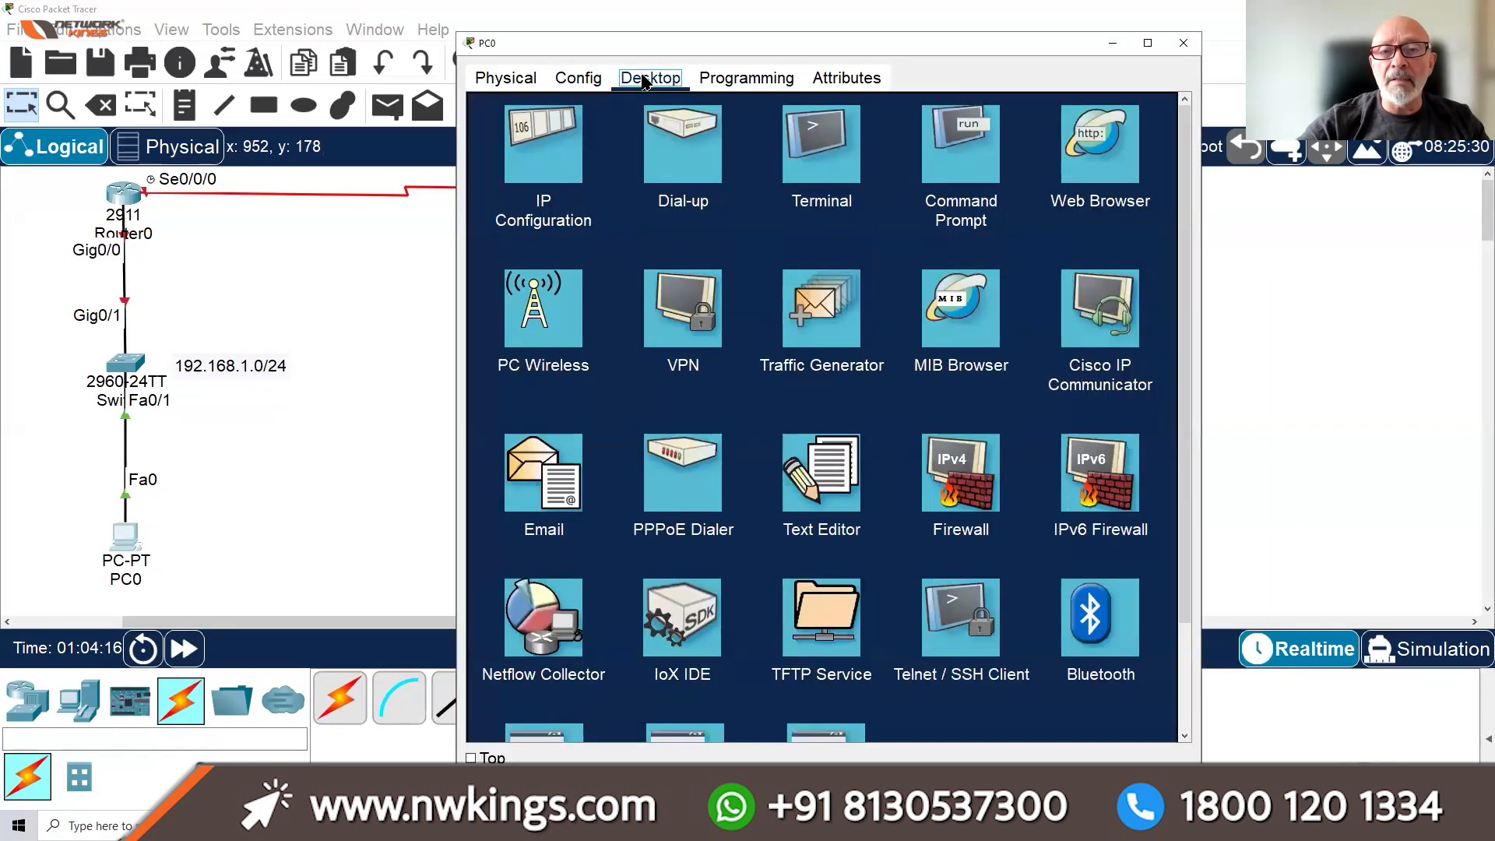
click(556, 159)
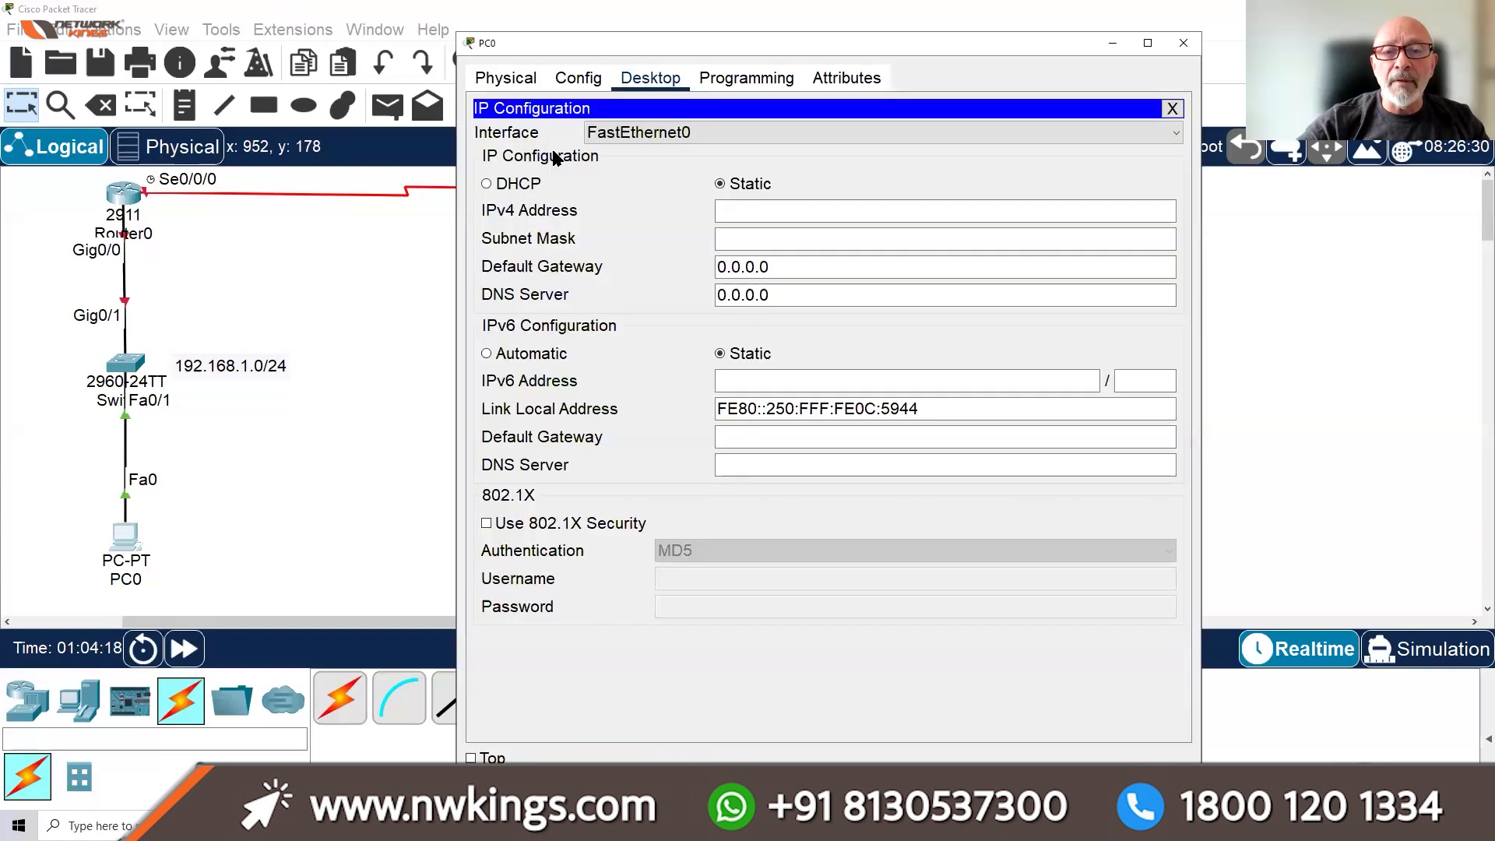
Give PC0 static IP 192.168.1.1, default mask 255.255.255.0 and gateway 192.168.1.254
click(751, 202)
click(761, 188)
text(192.)
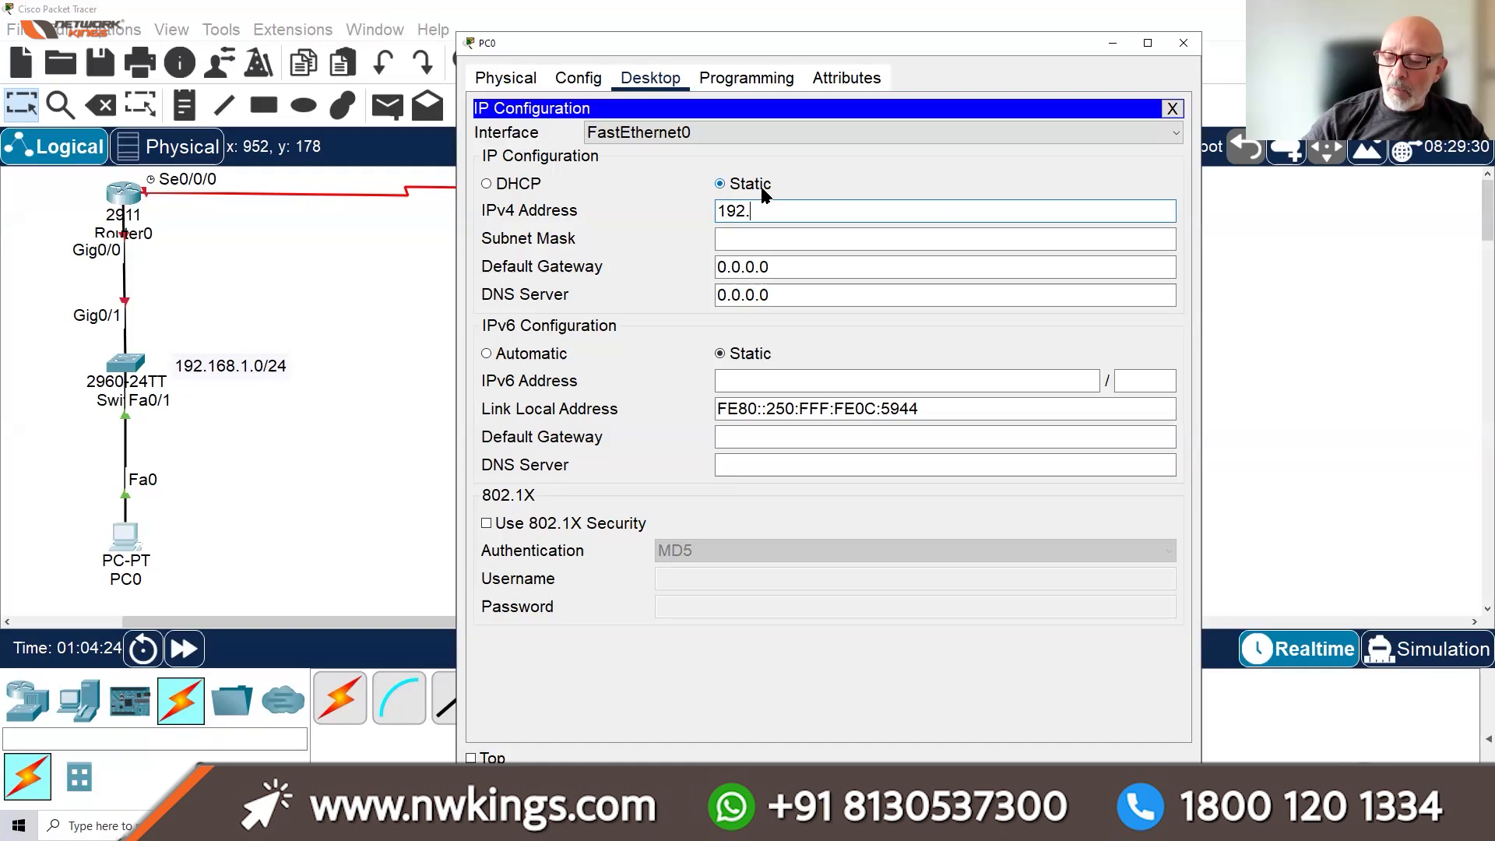
text(168.1.1)
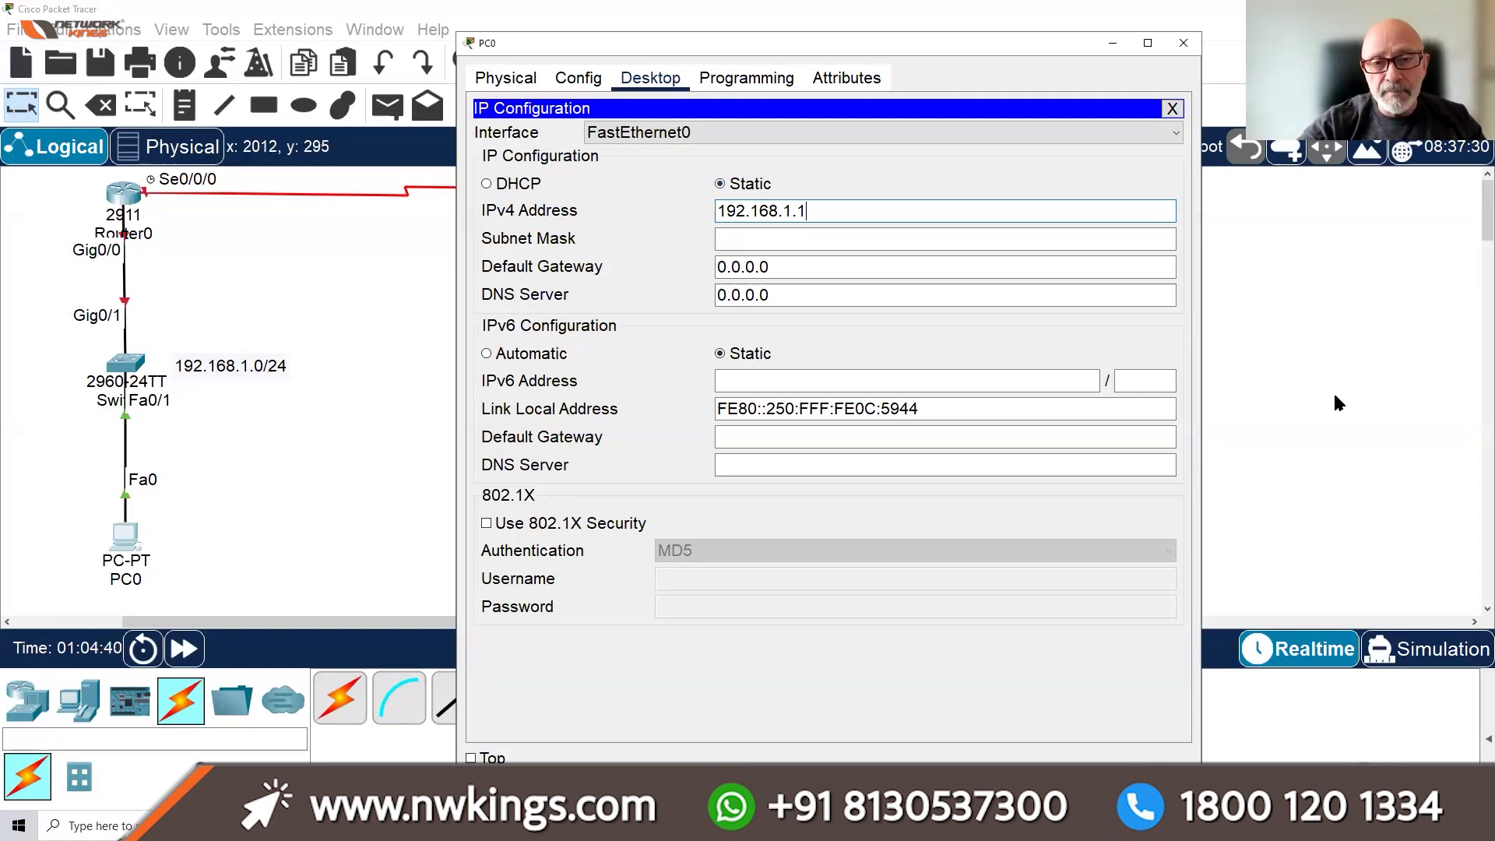
key(Tab)
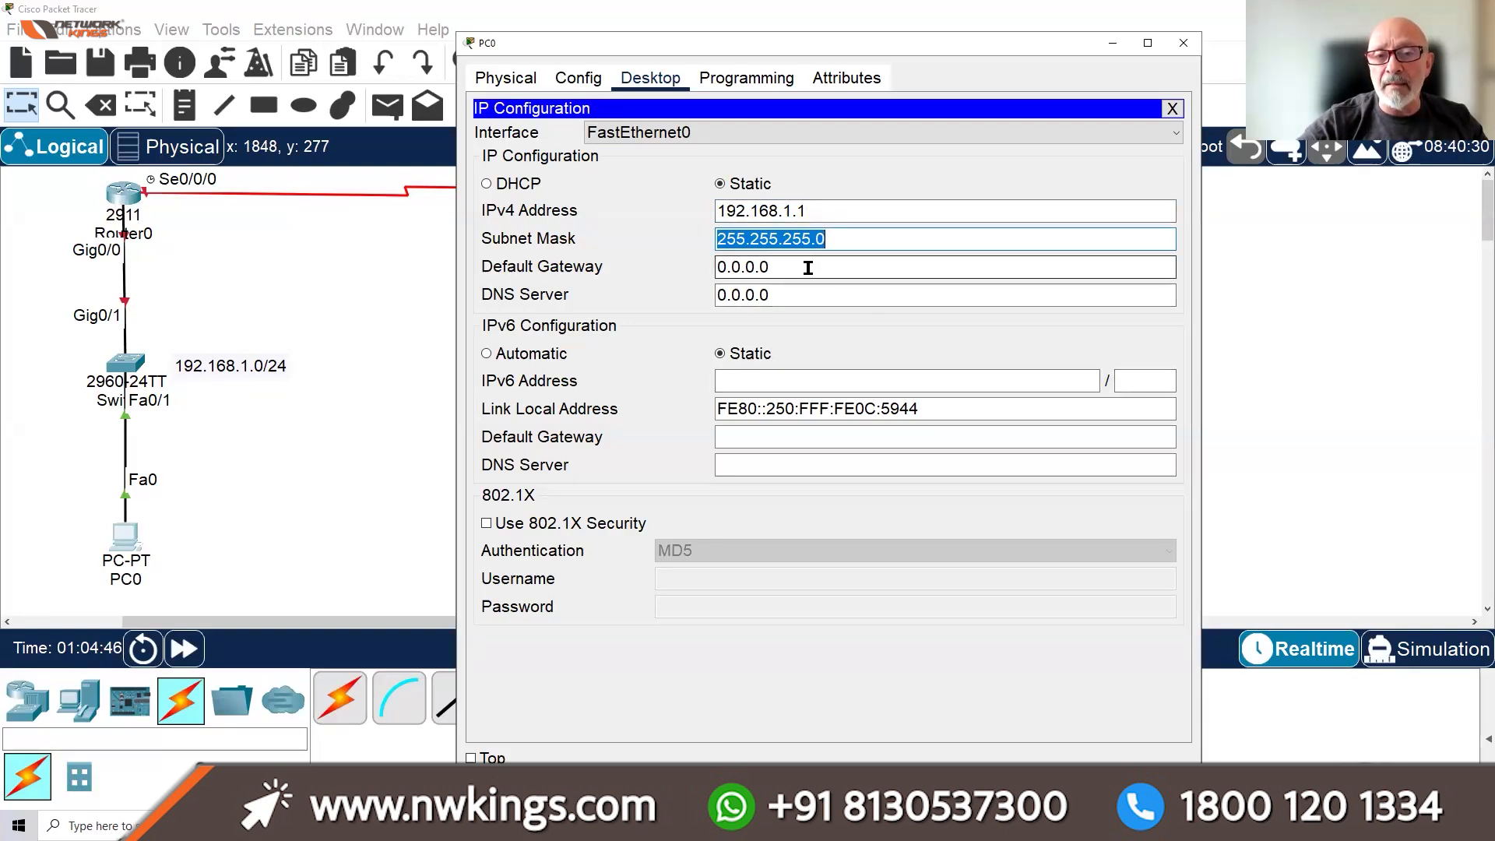
key(Tab)
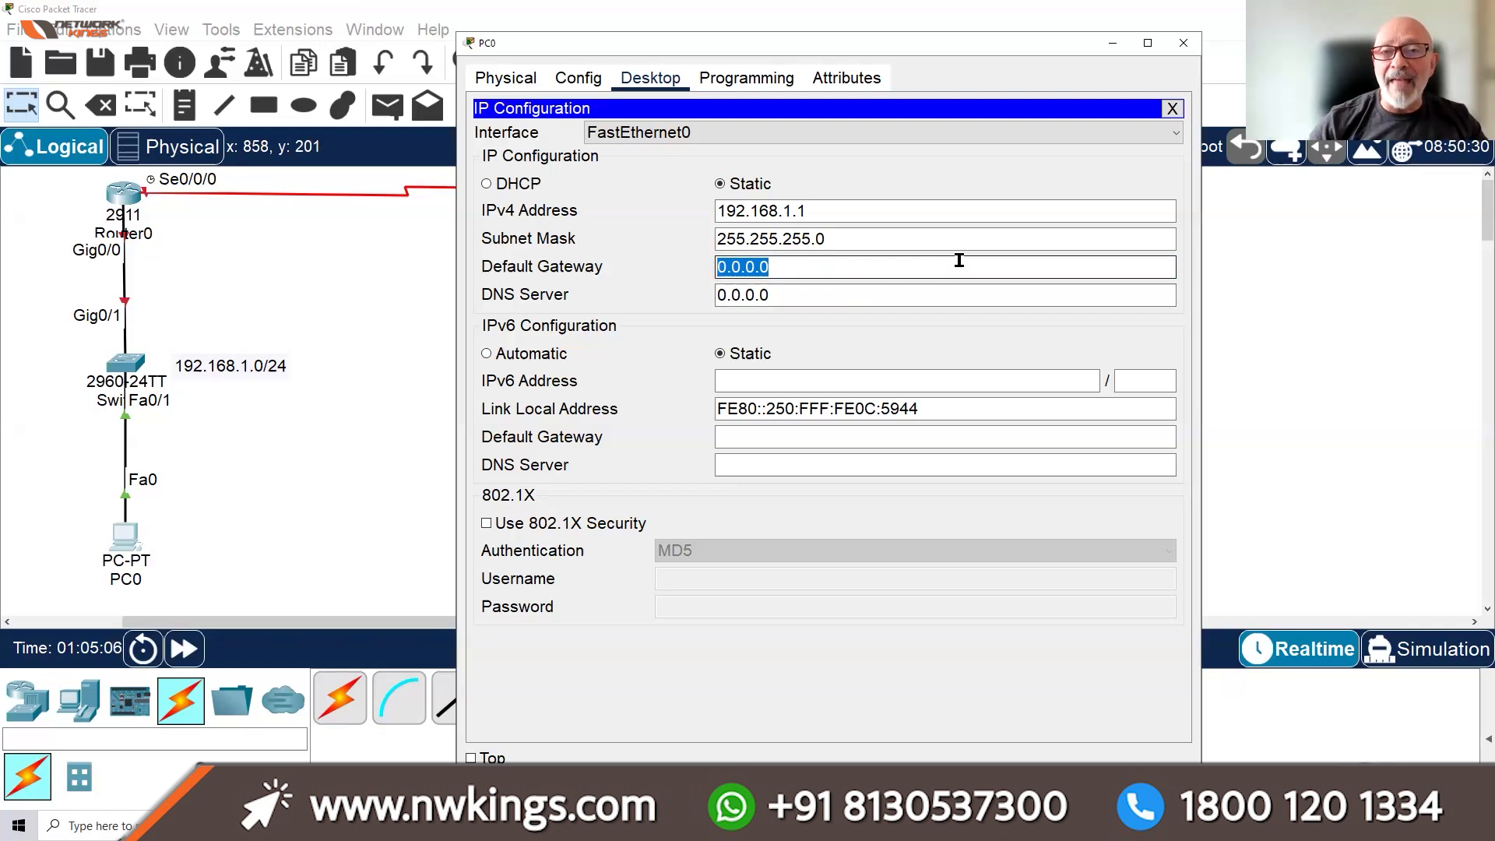
text(192)
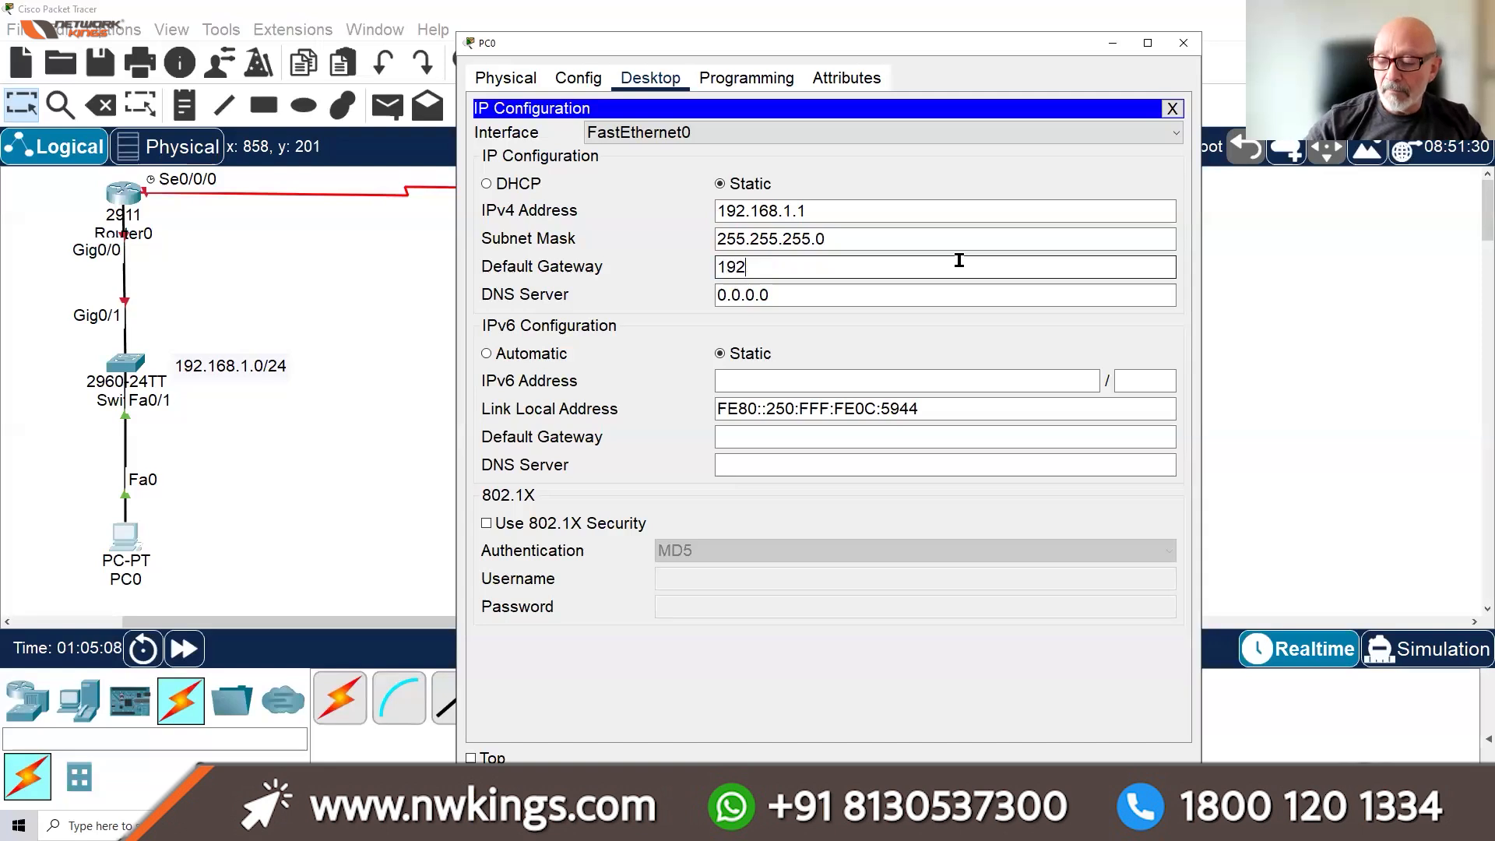
text(.168.1.254)
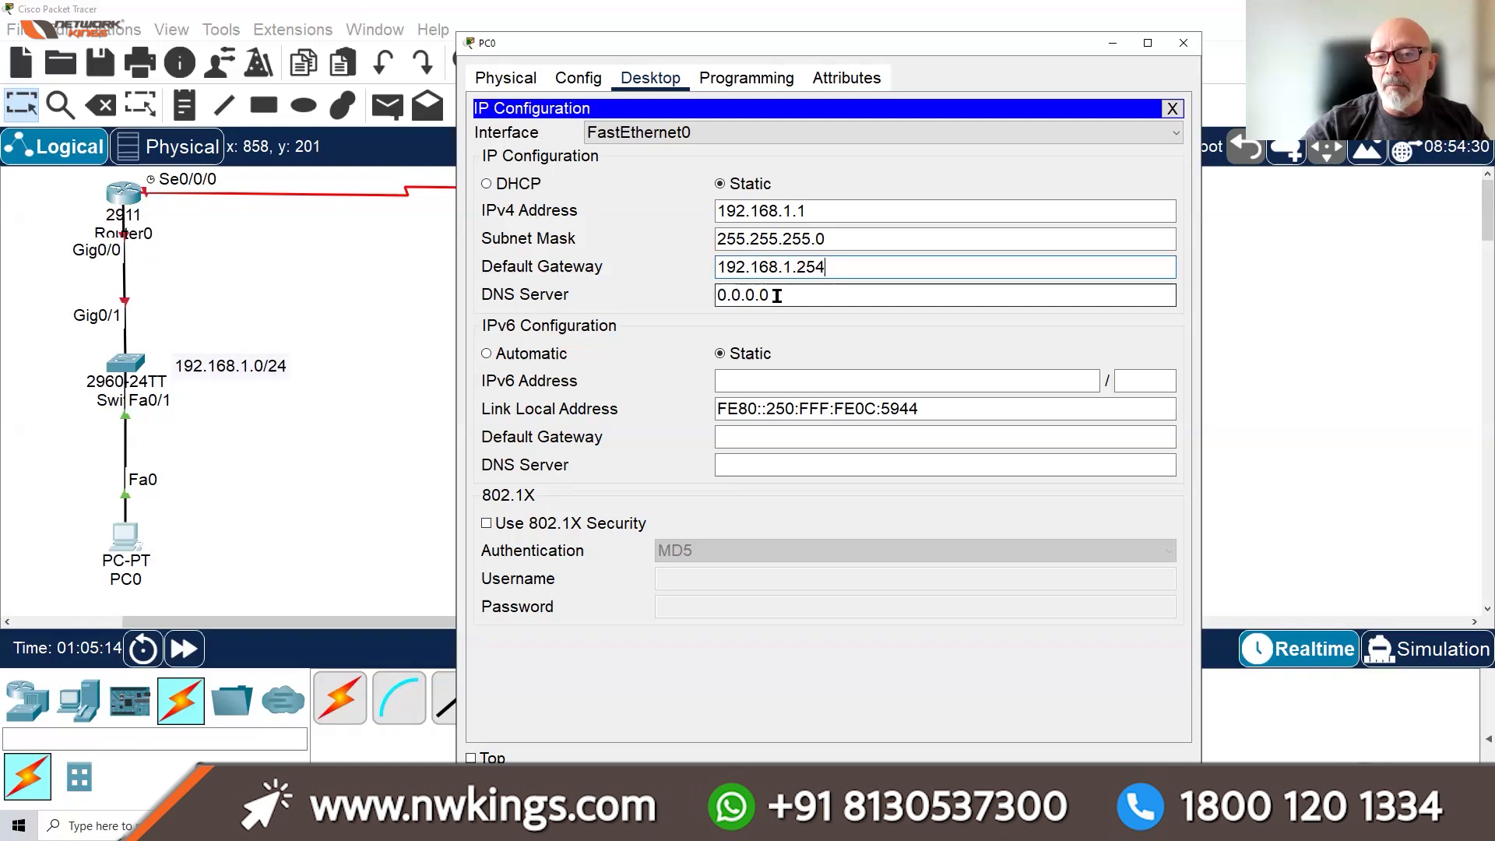
Review the address, mask and gateway values, then close PC0's IP Configuration and window
drag(783, 211, 725, 222)
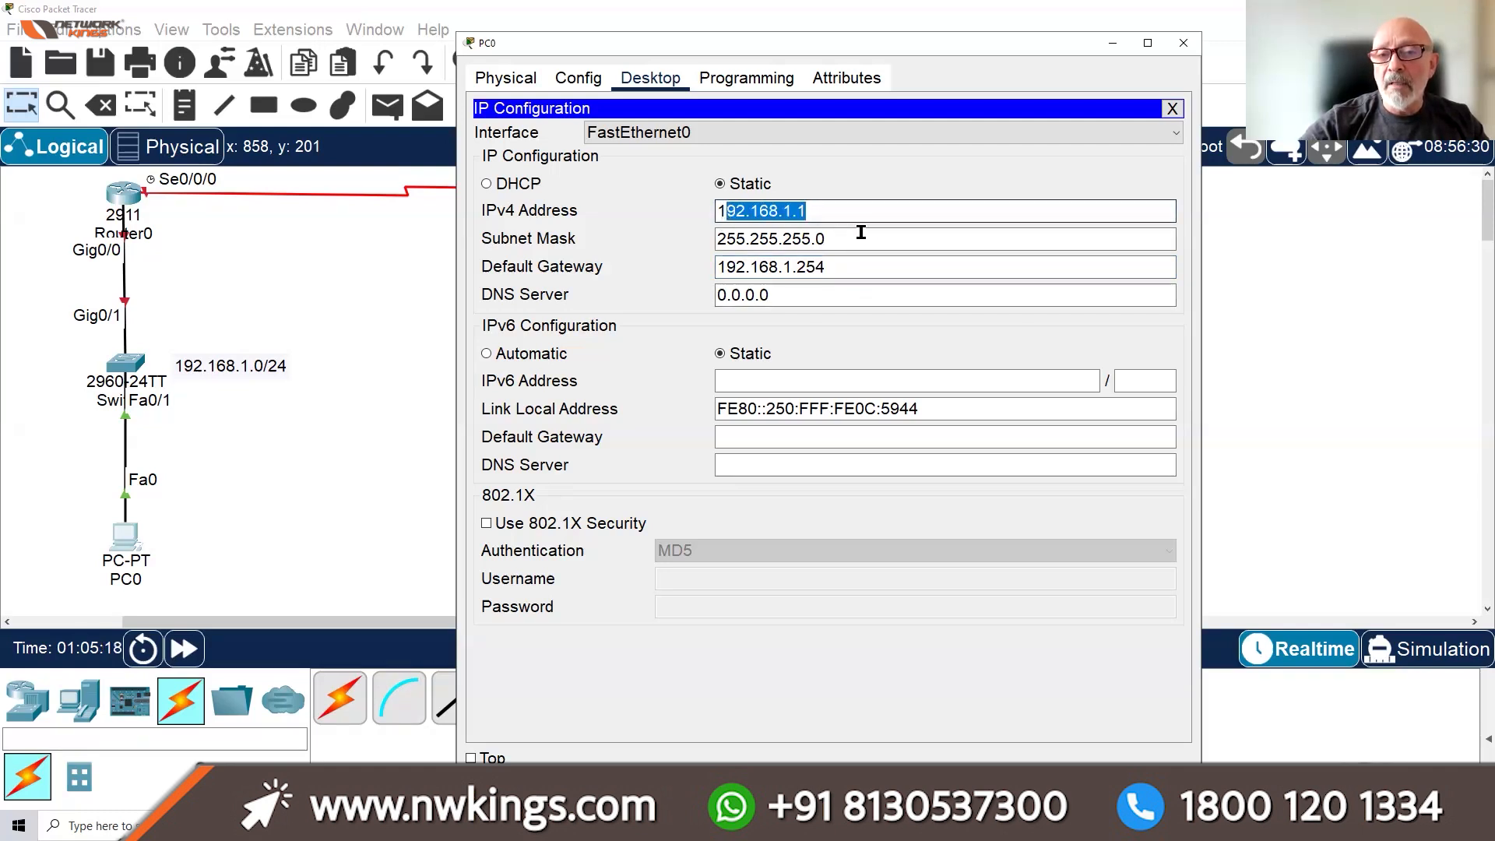
drag(829, 237, 716, 235)
drag(831, 265, 797, 265)
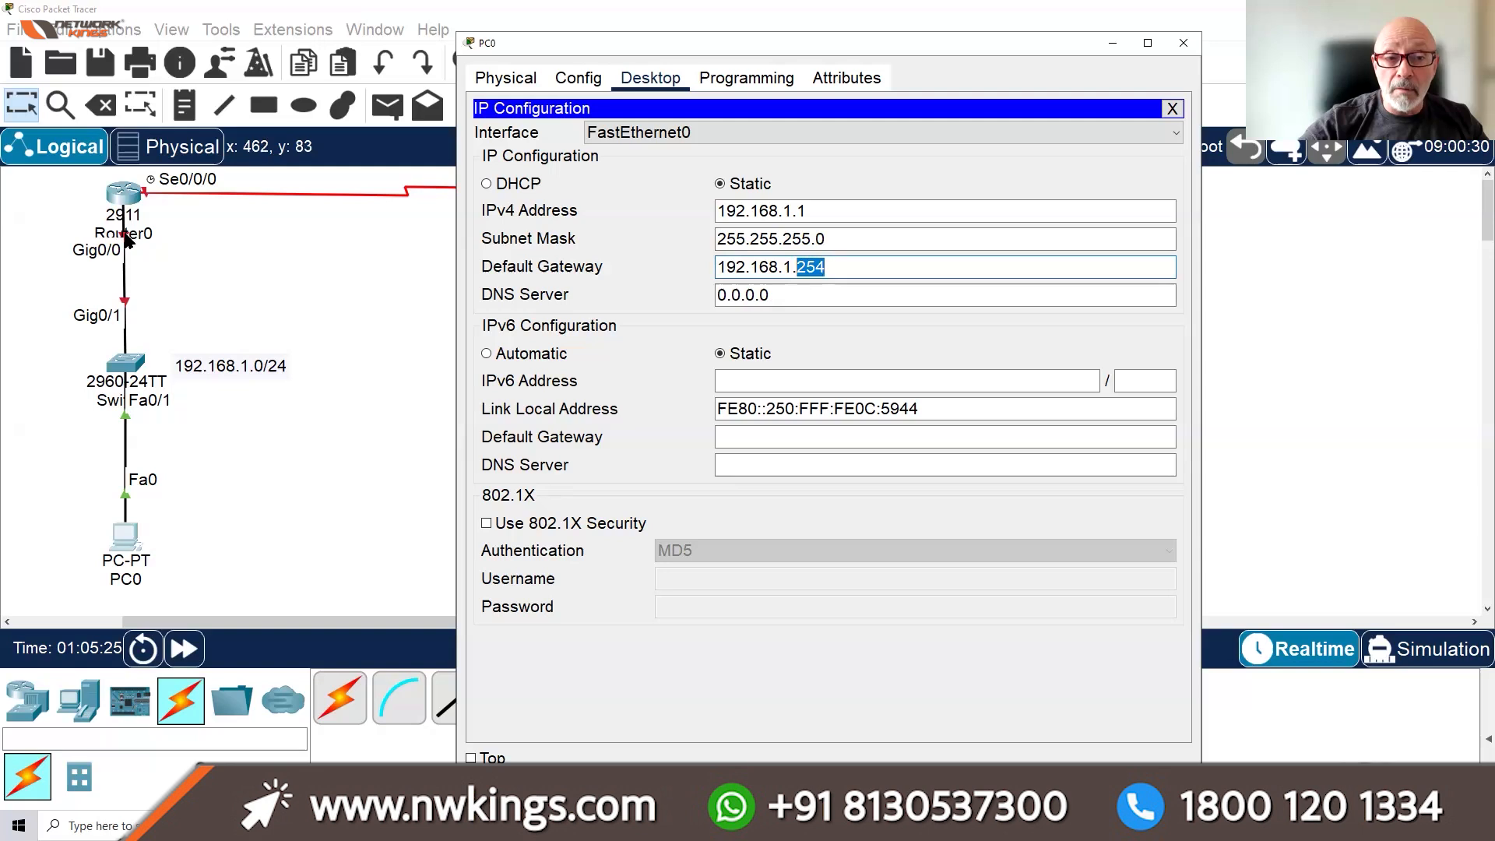
click(1172, 108)
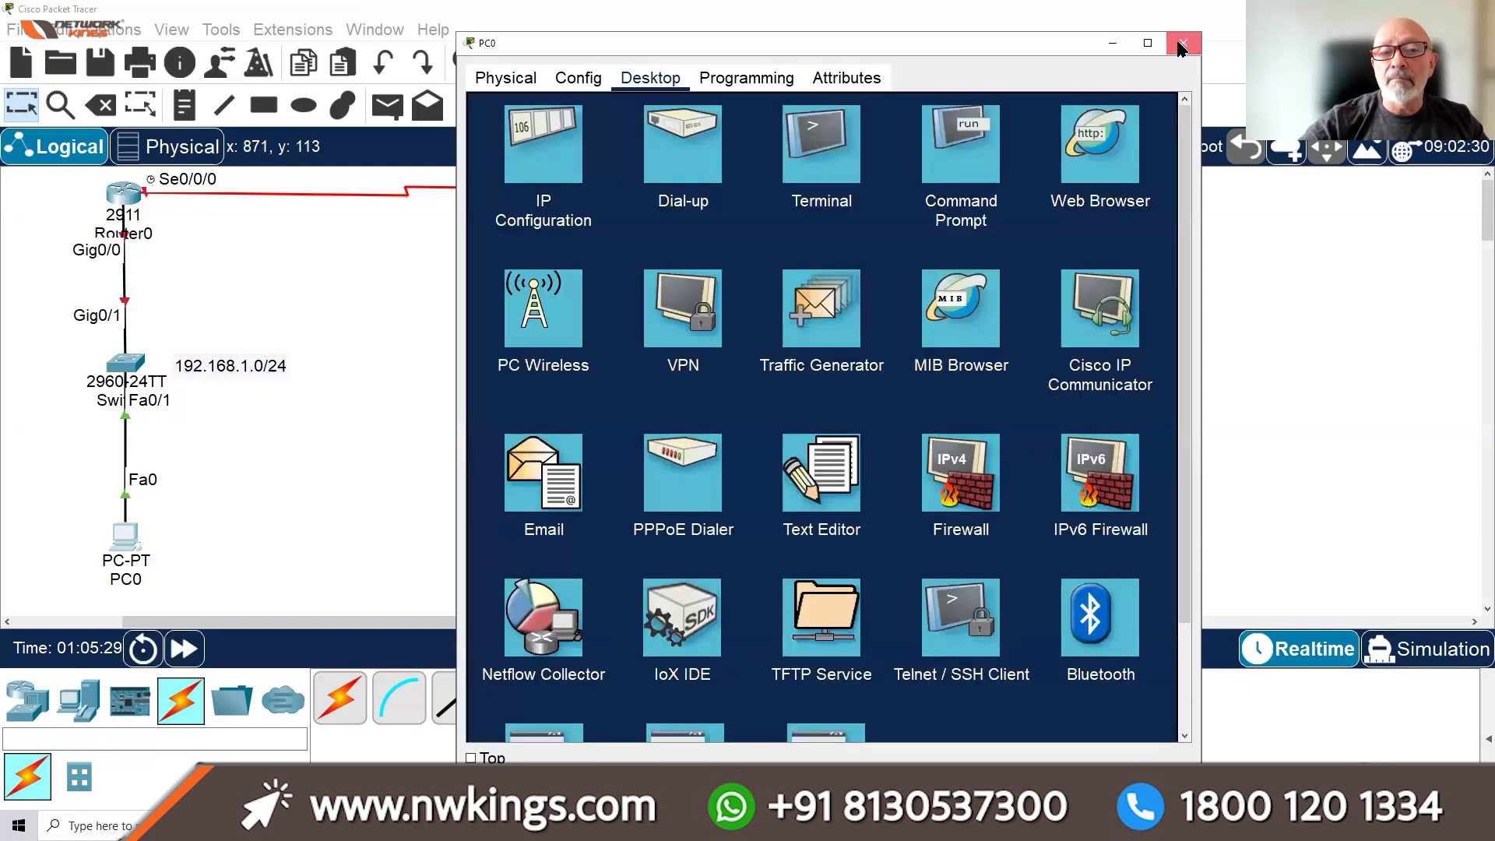
click(1184, 43)
Open Router0's CLI in a repositioned, wider window and clear the old output from view
click(124, 193)
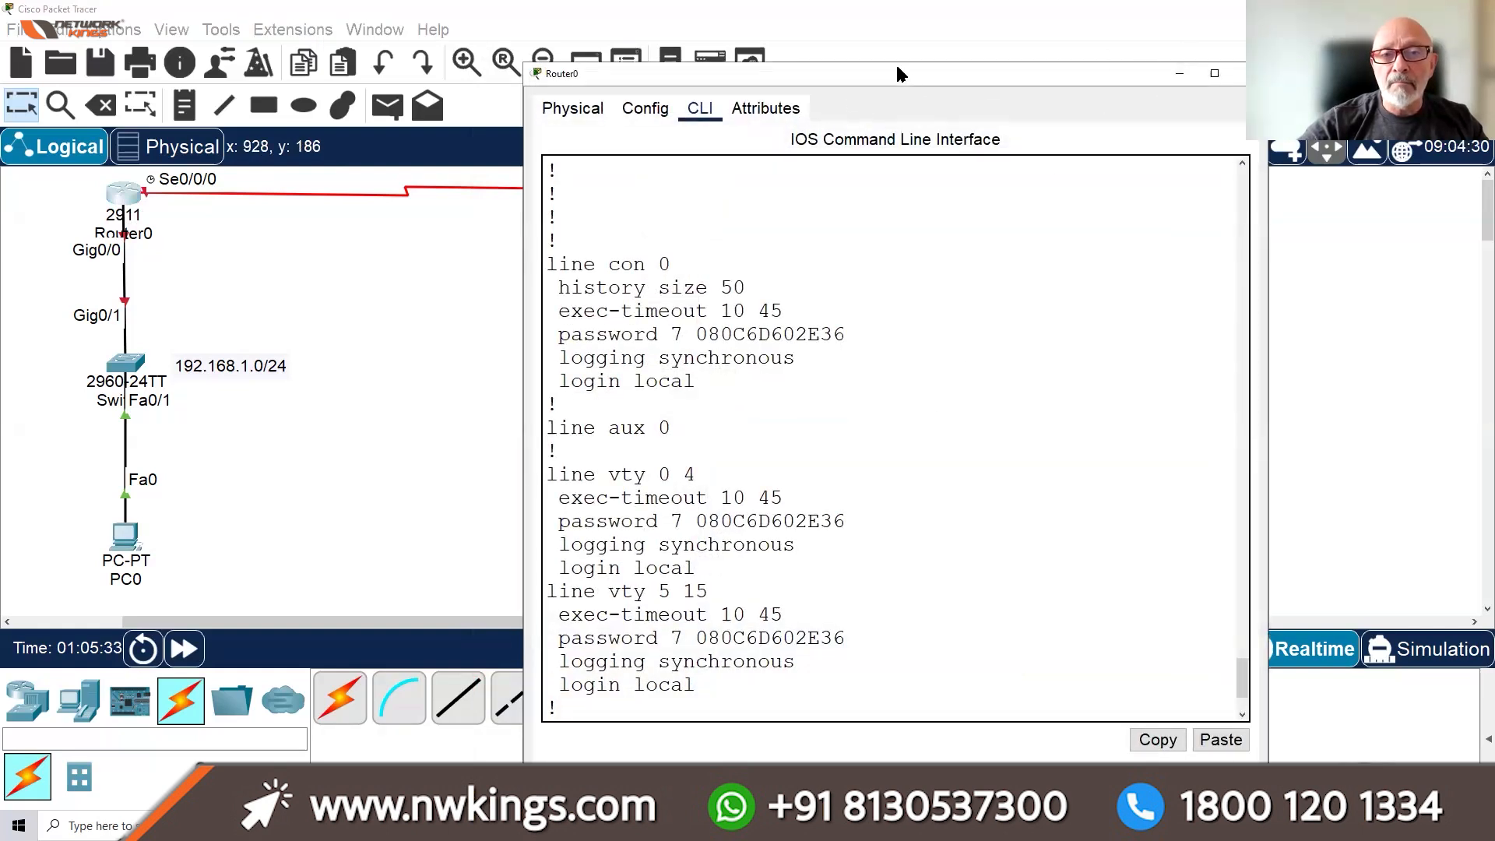
drag(827, 74, 681, 32)
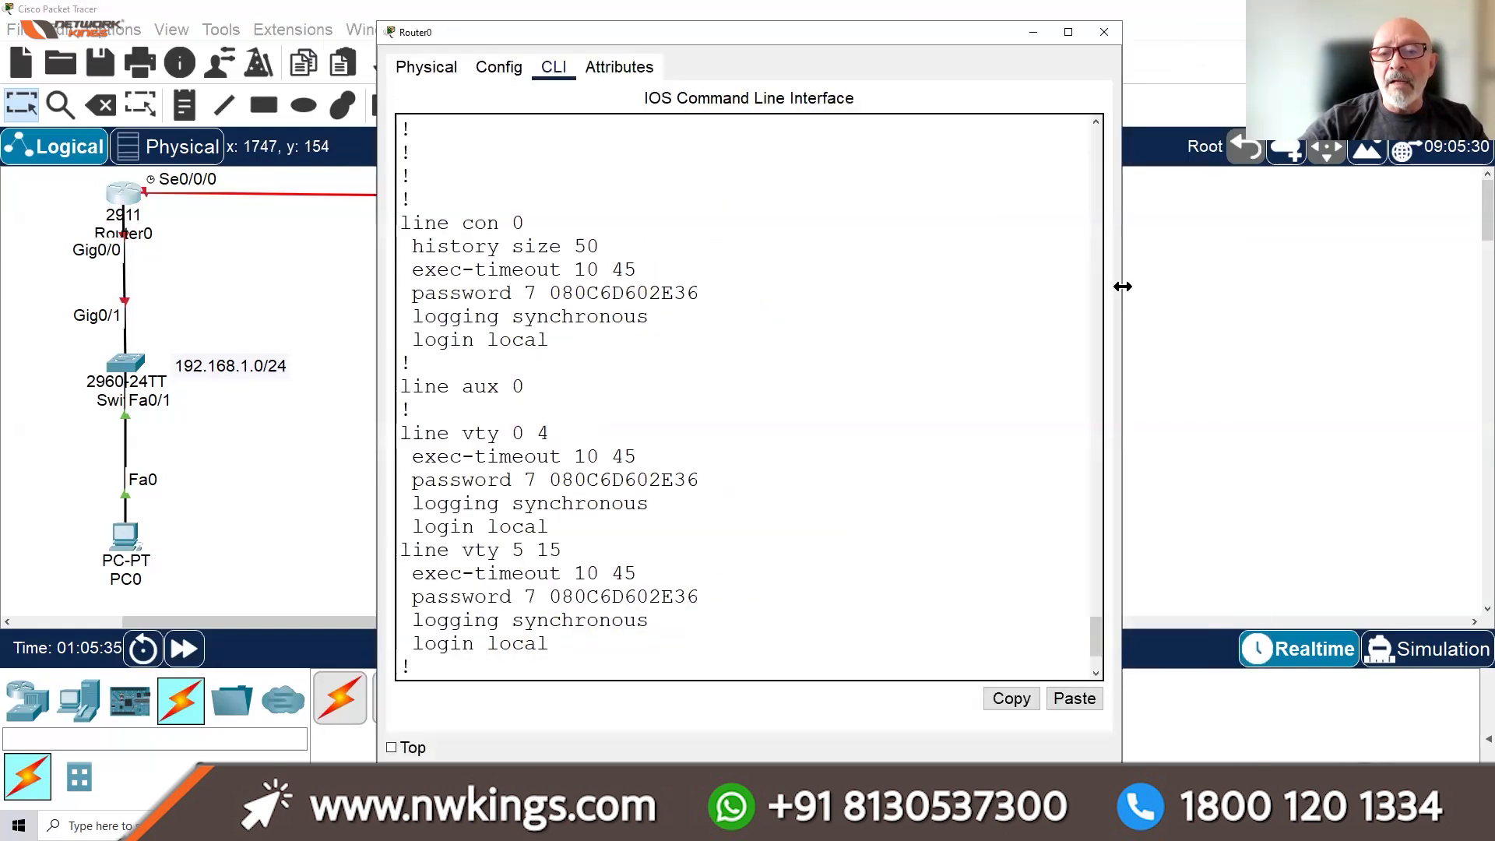
drag(1122, 286, 1377, 288)
key(Return)
key(Return)
key(Return)
key(Return)
key(Return)
key(Return)
key(Return)
key(Return)
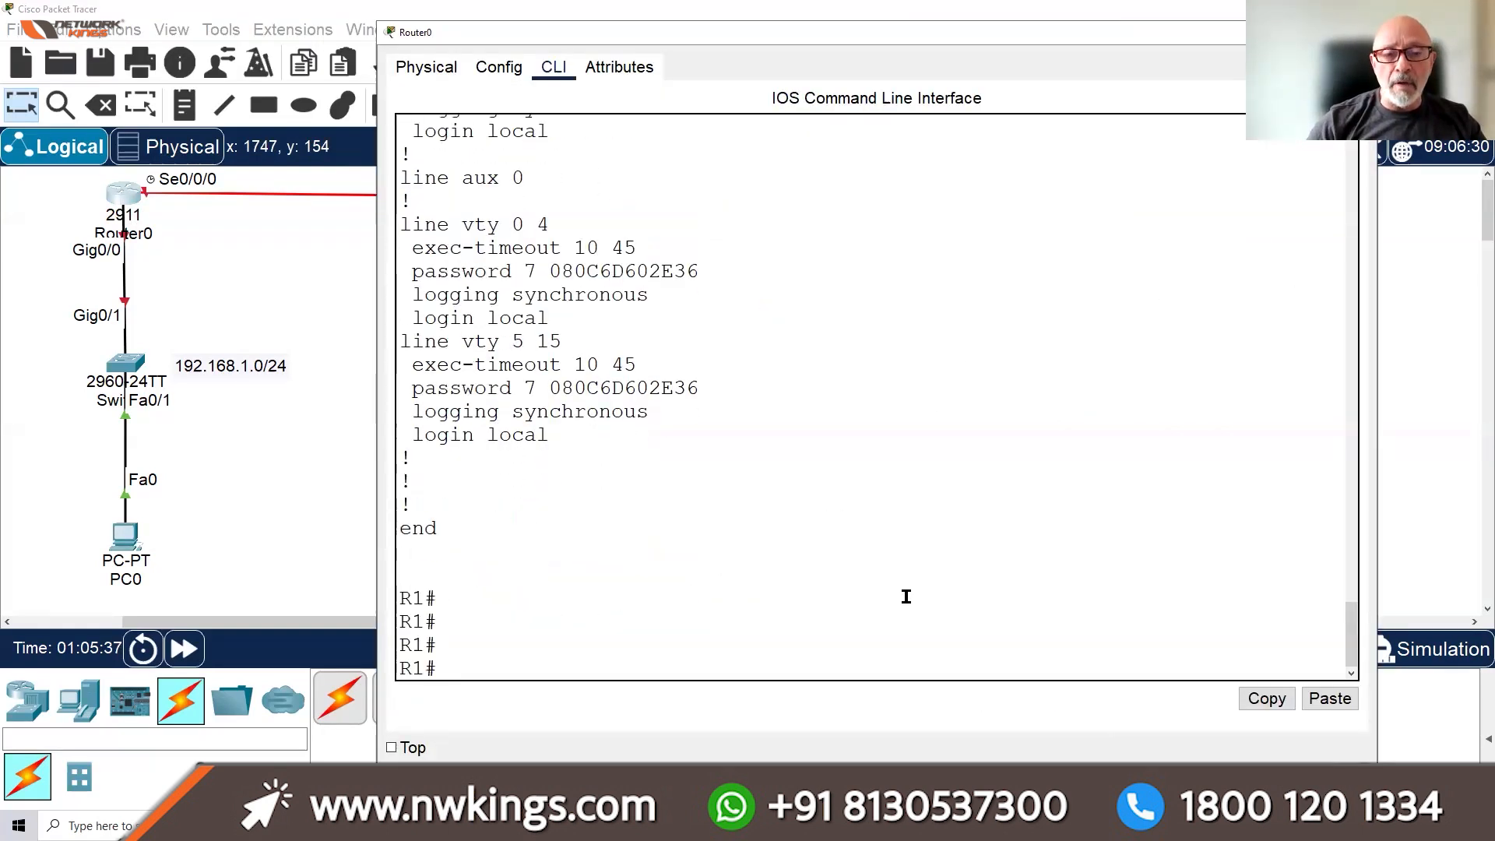
key(Return)
key(Return)
key(Return)
key(Return)
key(Return)
key(Return)
key(Return)
key(Return)
key(Return)
key(Return)
key(Return)
key(Return)
key(Return)
key(Return)
key(Return)
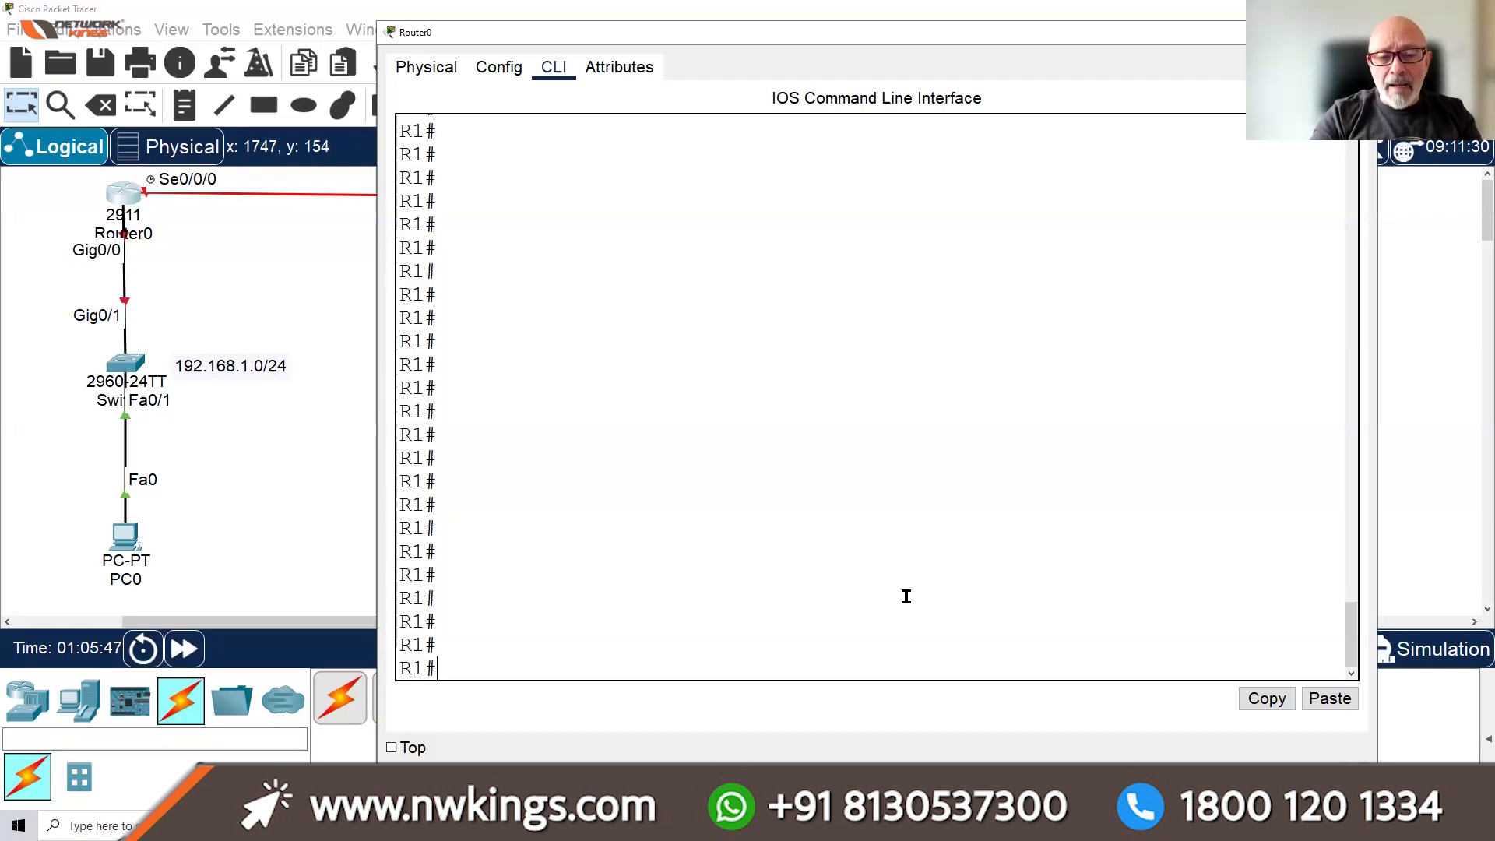
Run CONFIG T and INT G0/0 to enter GigabitEthernet0/0 interface configuration
text(INT )
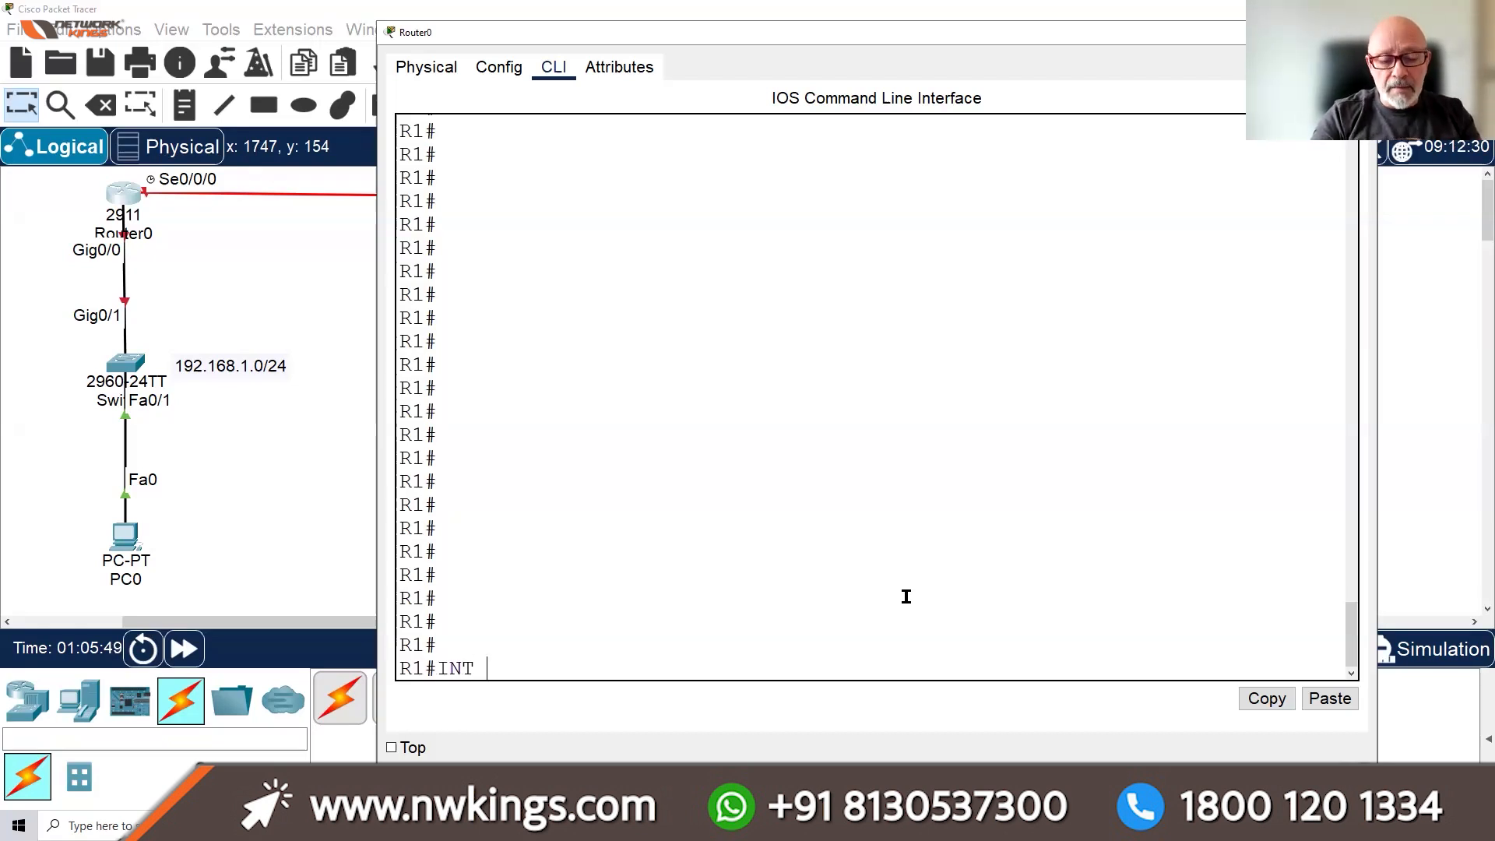
text(G0/0-)
key(BackSpace)
key(Return)
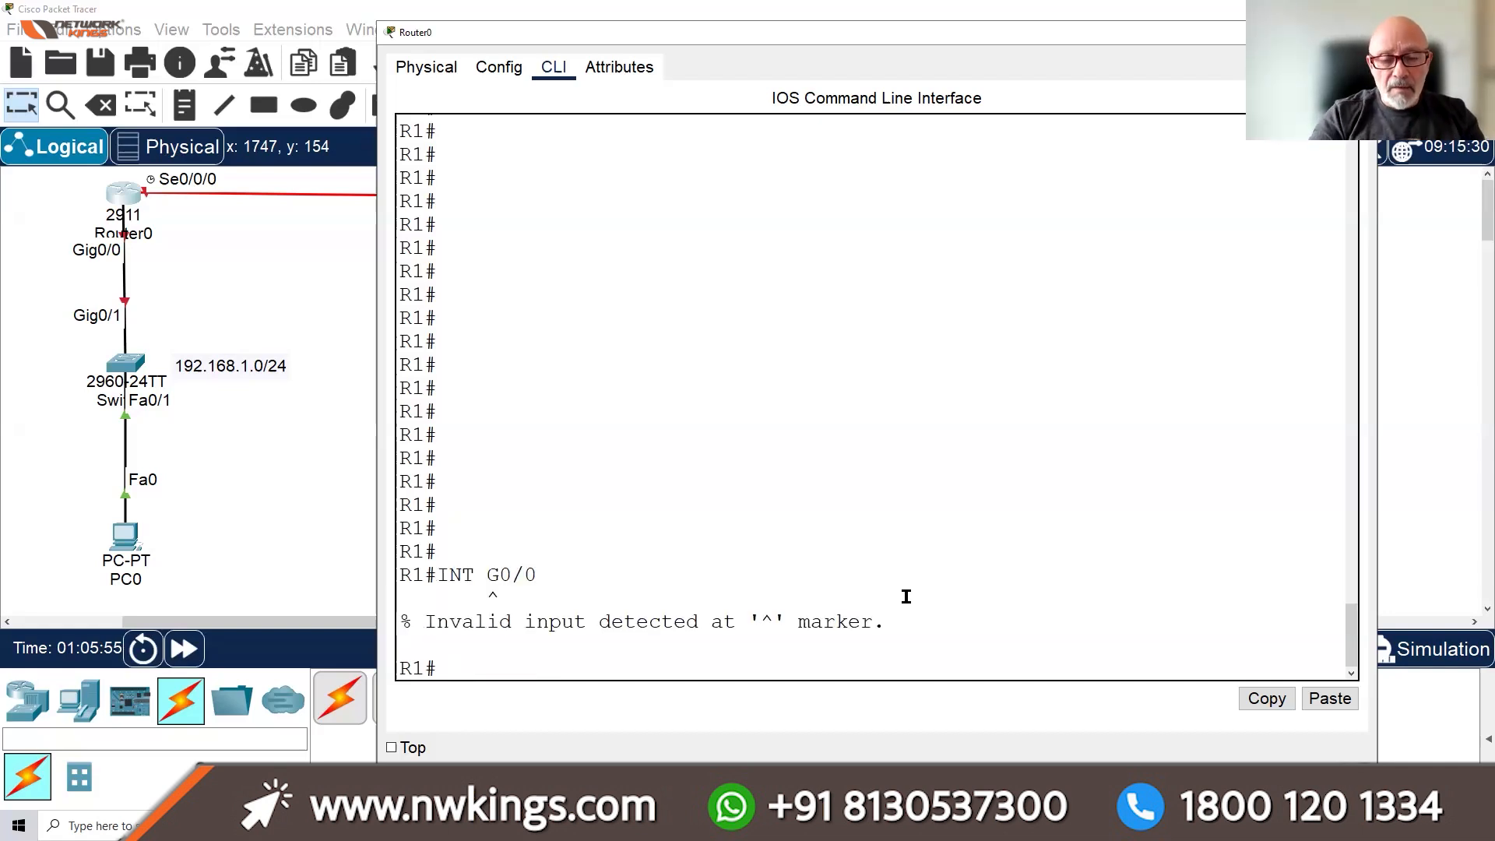
text(CONFIG)
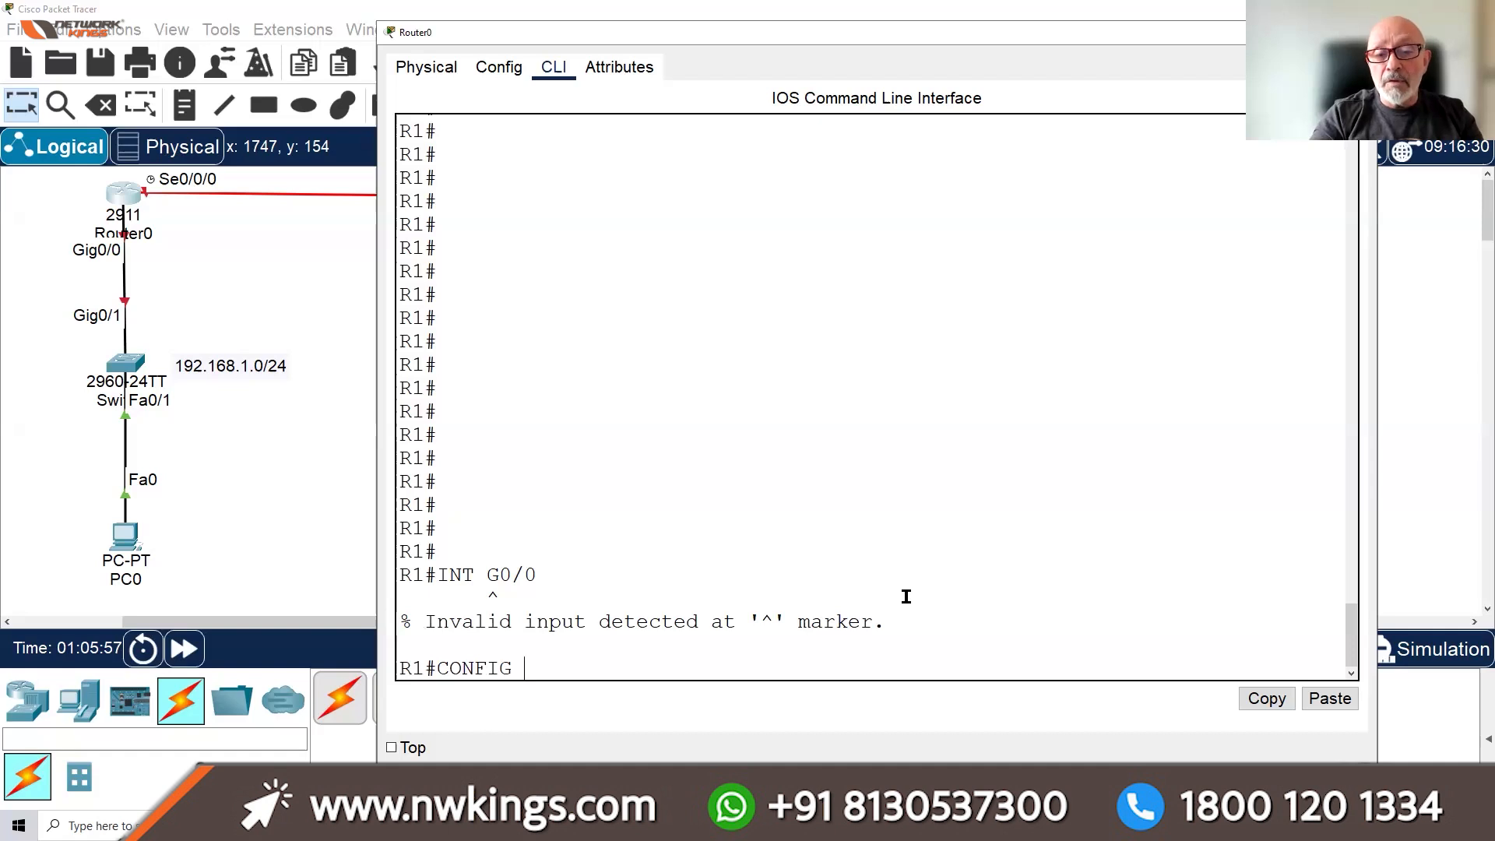
text( T)
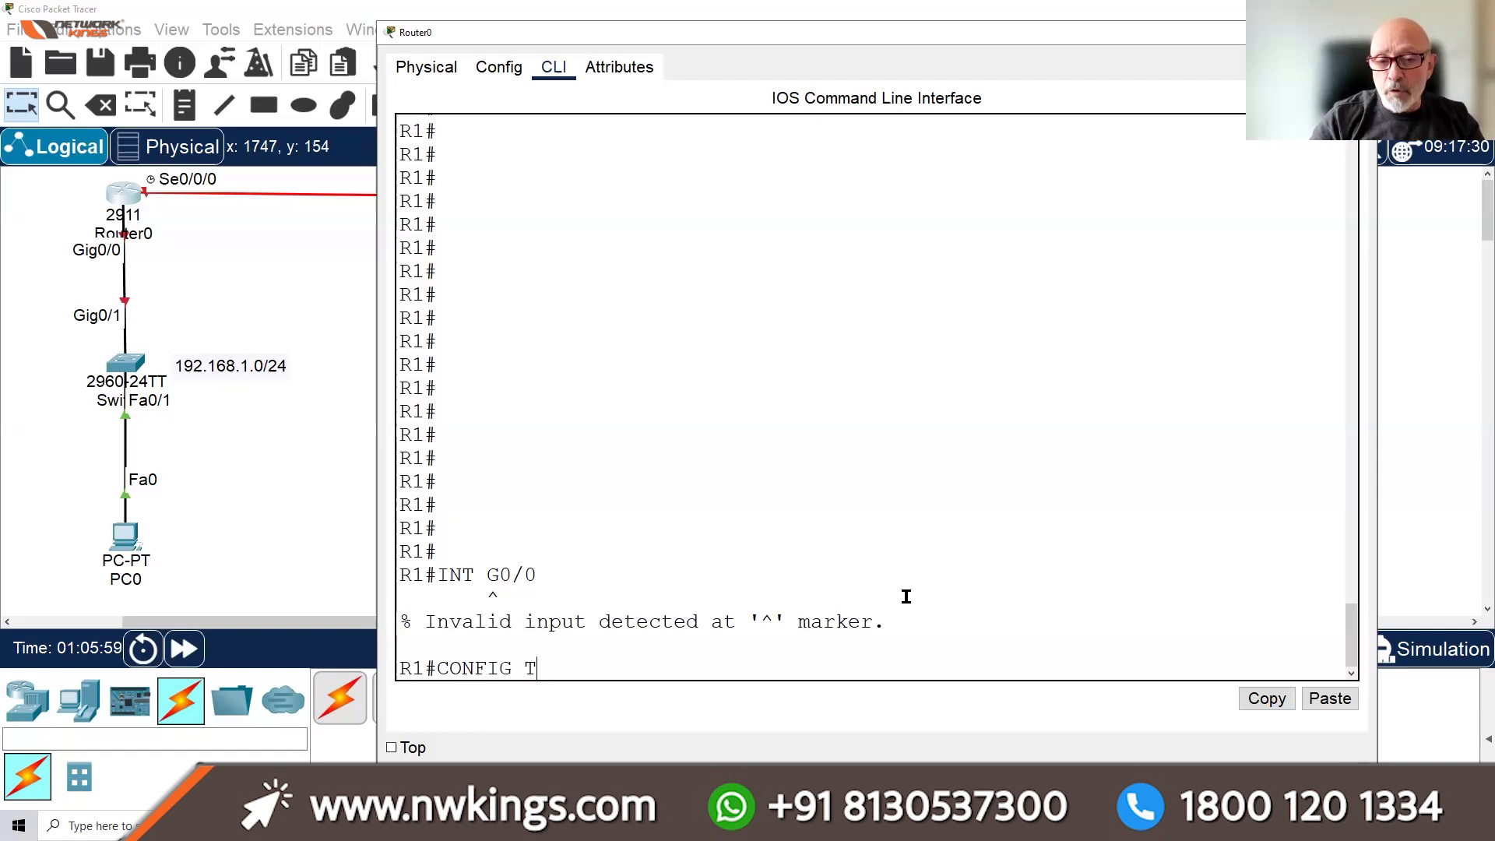
key(Return)
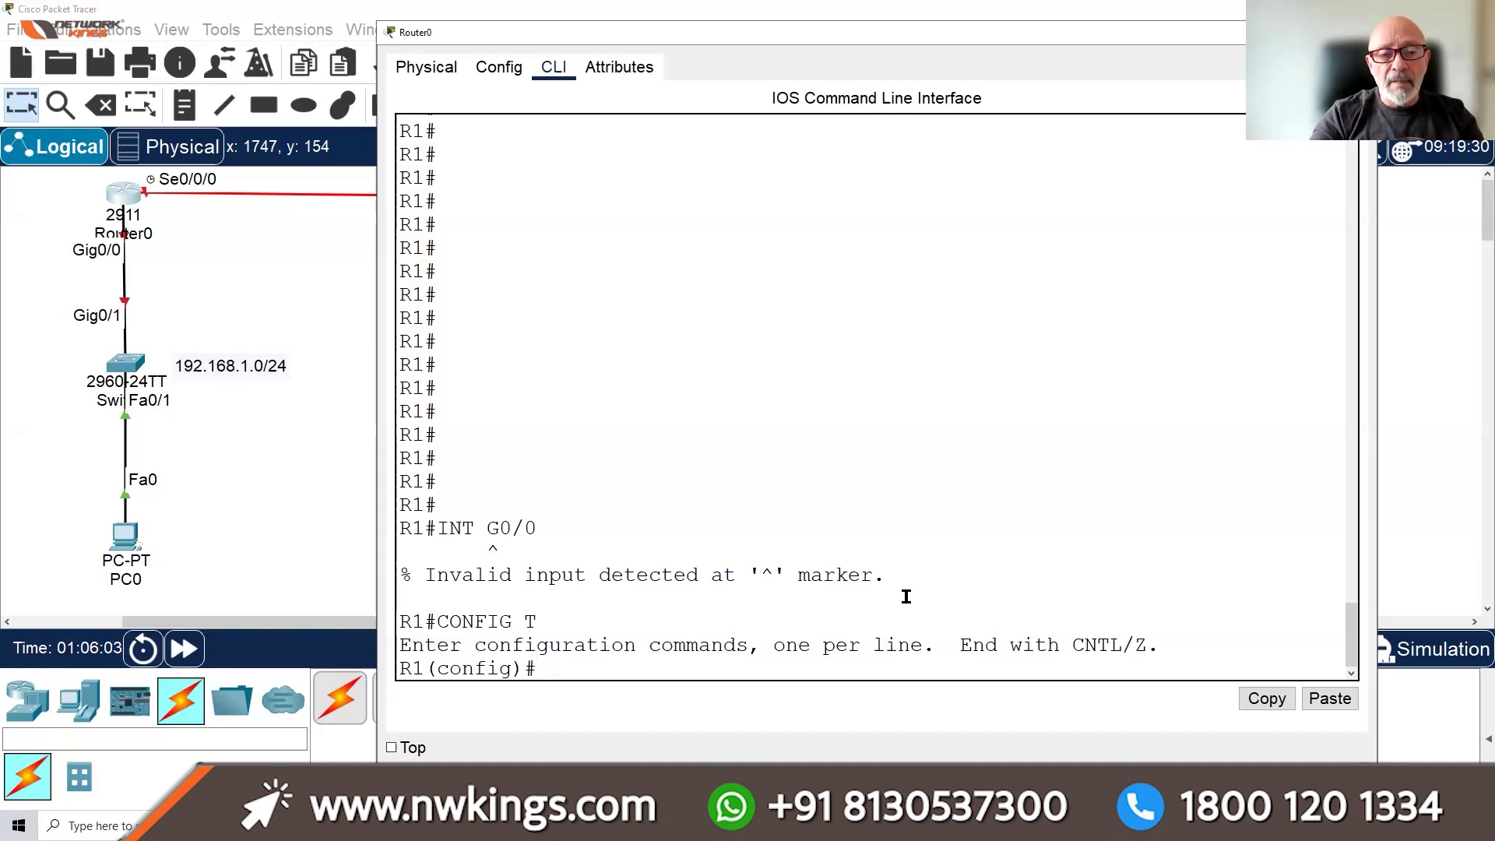
text(INT G0/0)
key(Return)
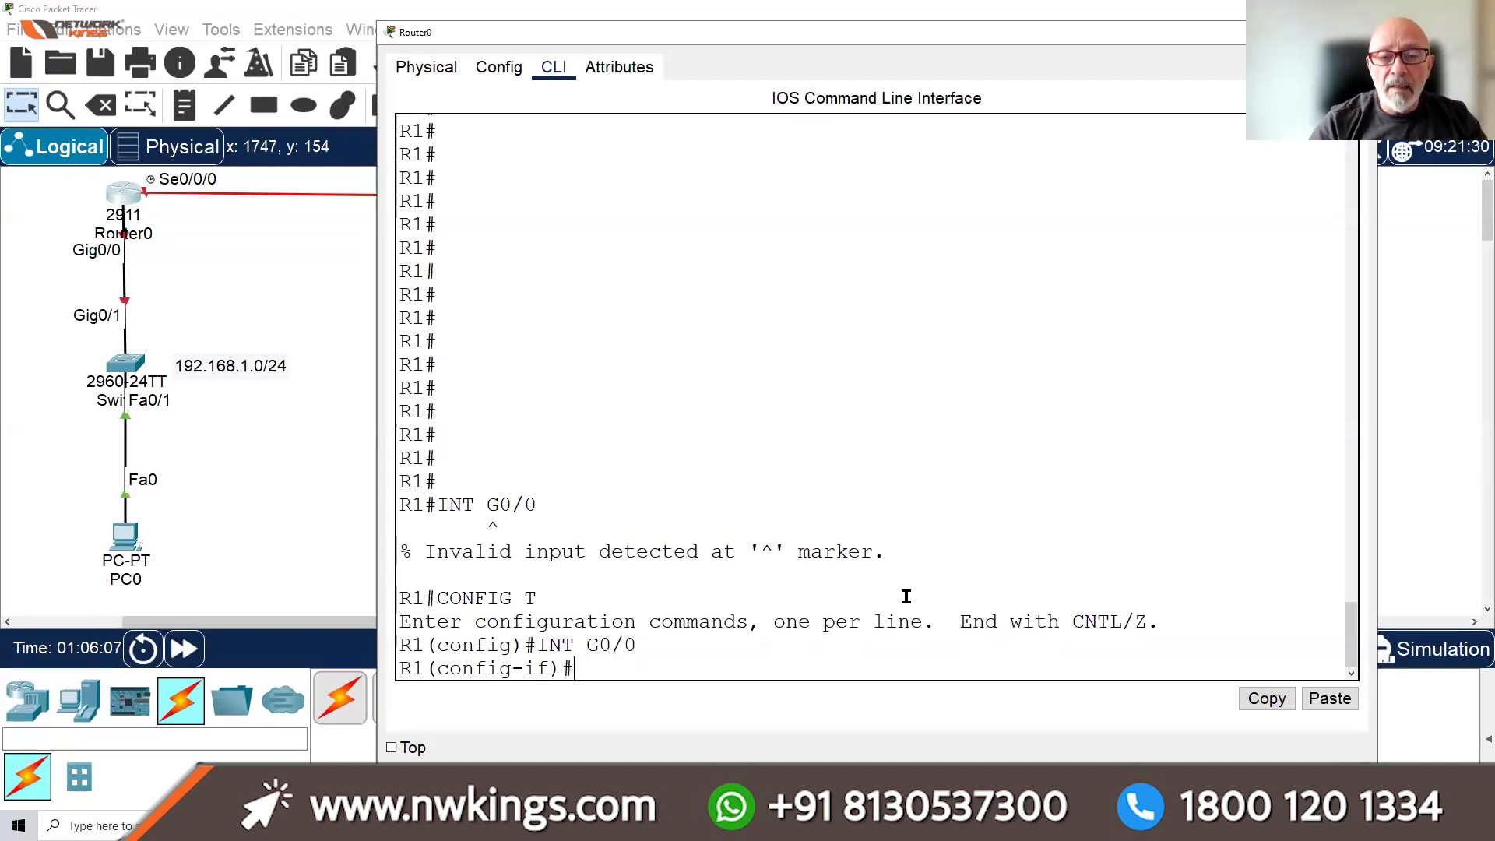
key(Return)
key(Return)
key(Return)
key(Return)
key(Return)
key(Return)
key(Return)
key(Return)
key(Return)
key(Return)
key(Return)
key(Return)
key(Return)
key(Return)
key(Return)
key(Return)
key(Return)
key(Return)
key(Return)
key(Return)
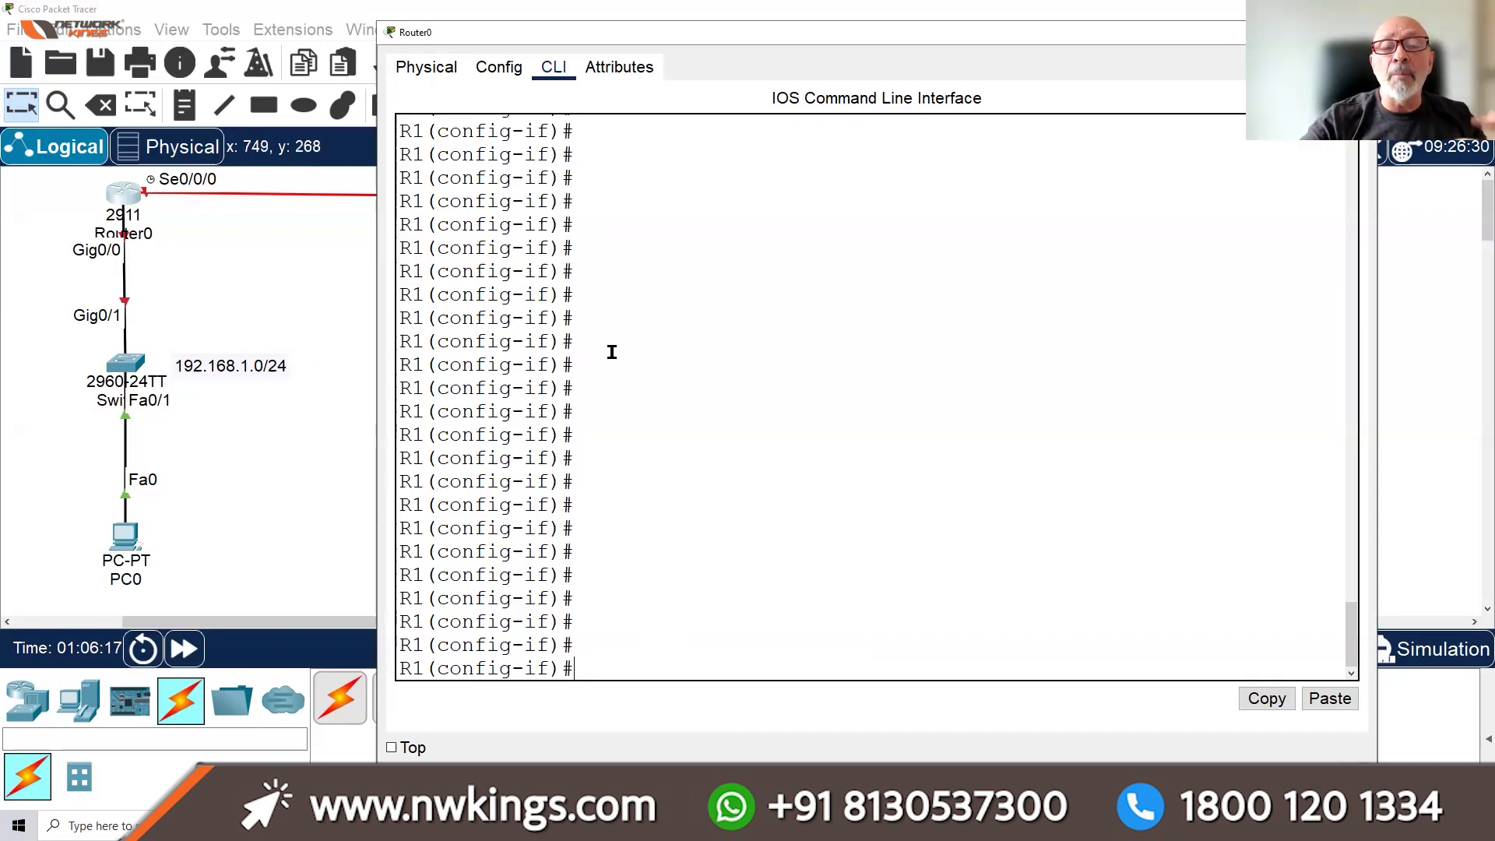
Apply IP ADDRESS 192.168.1.254 255.255.255.0 to G0/0, then type DO SH IP INT BRIEF
text(IP A)
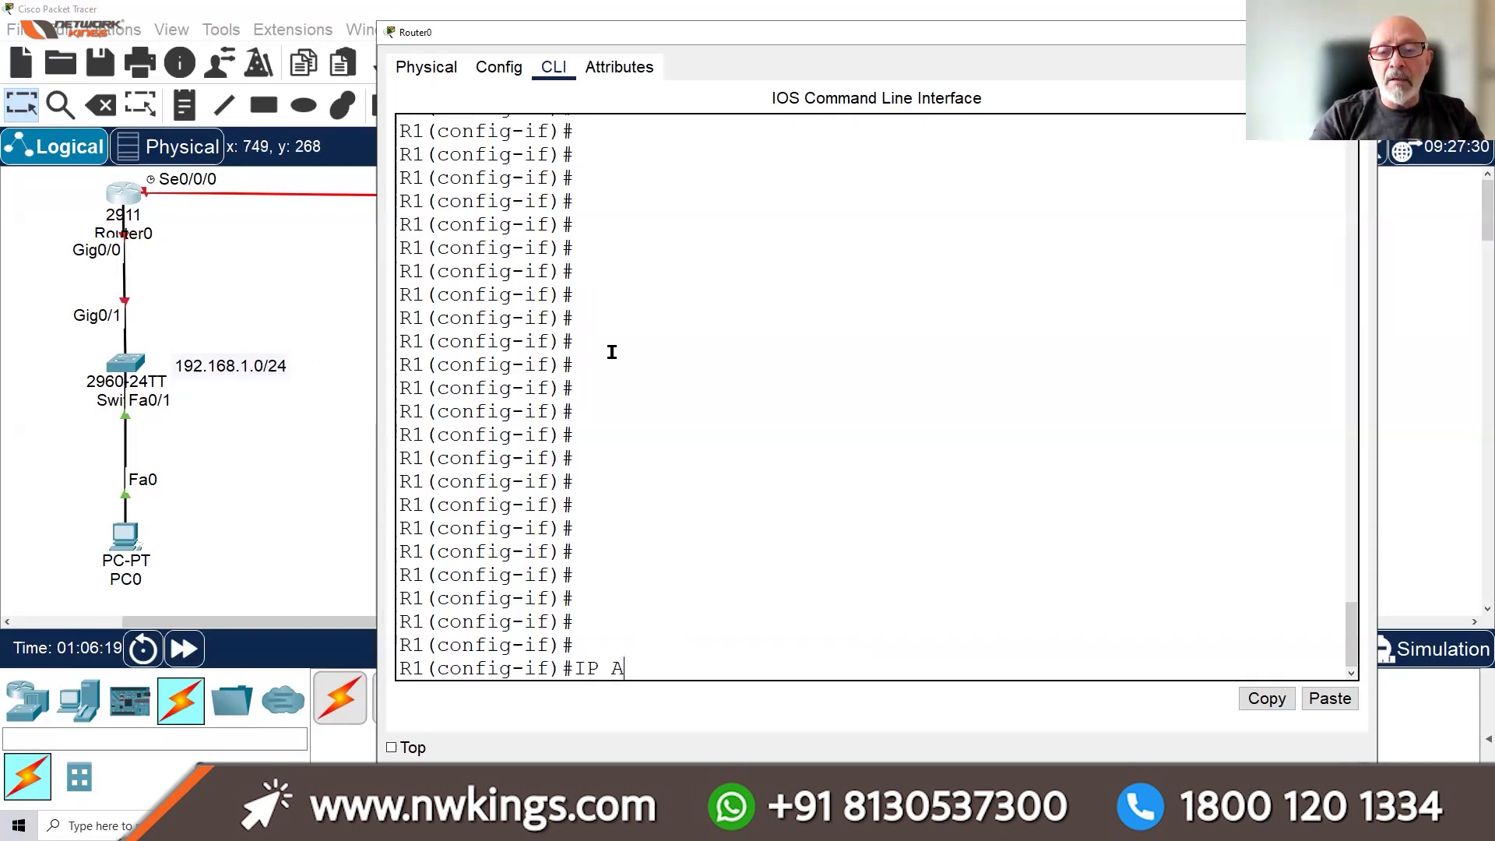
text(DDRESS )
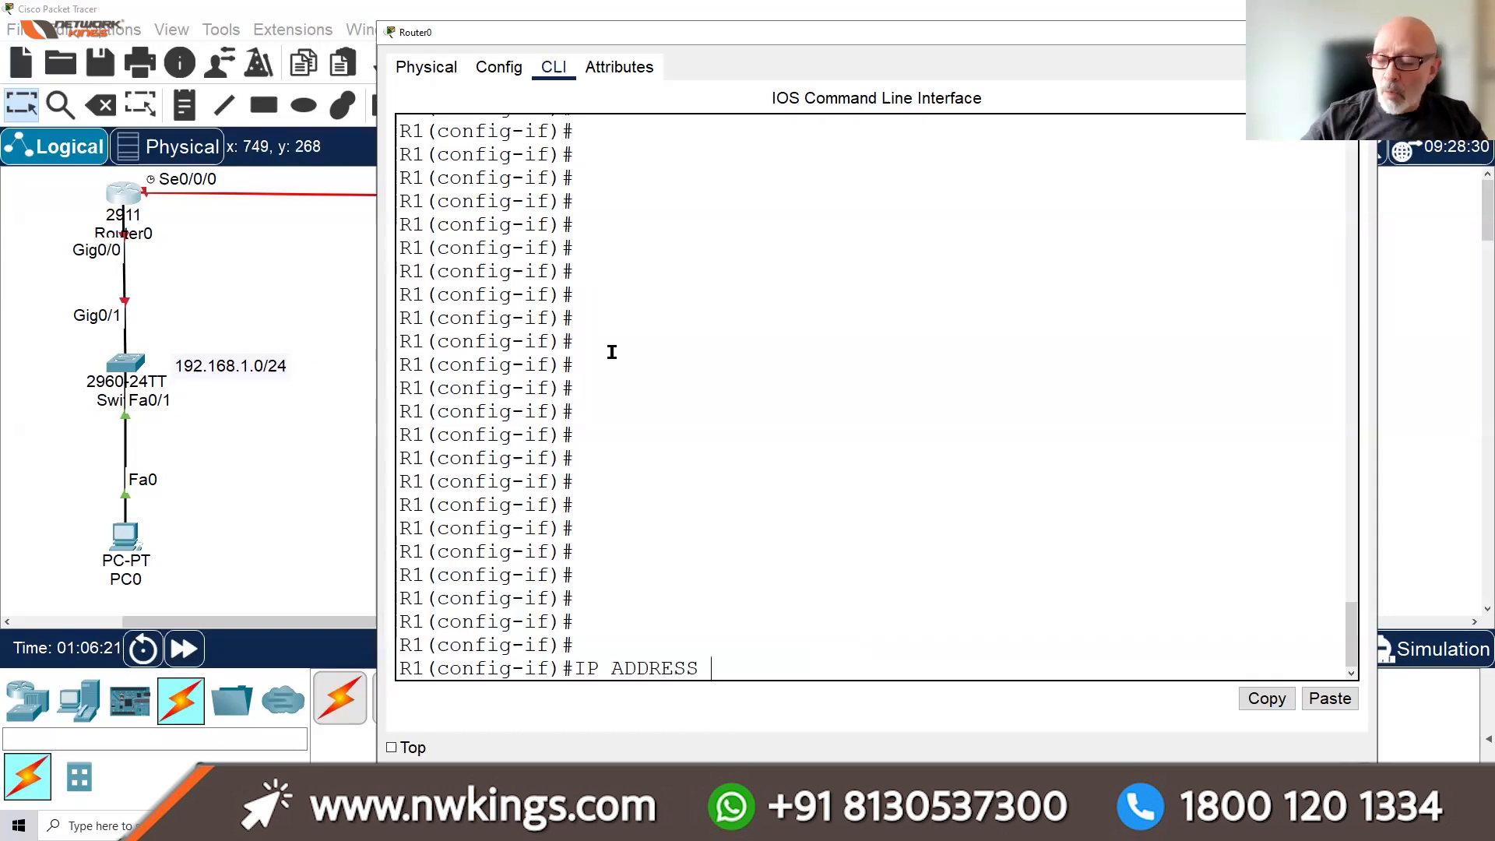
text(192.168)
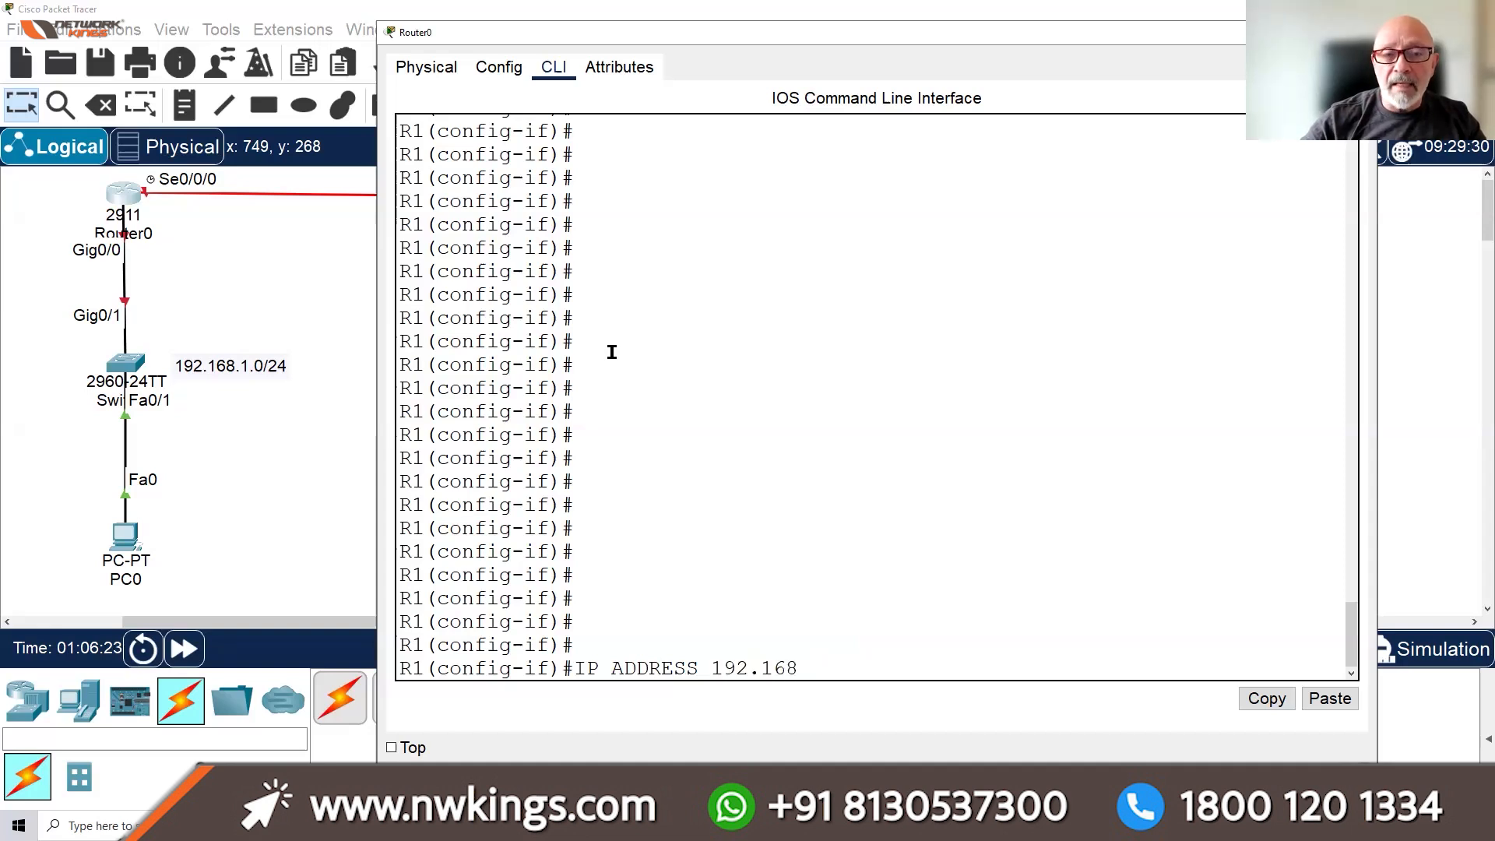
text(.1.254)
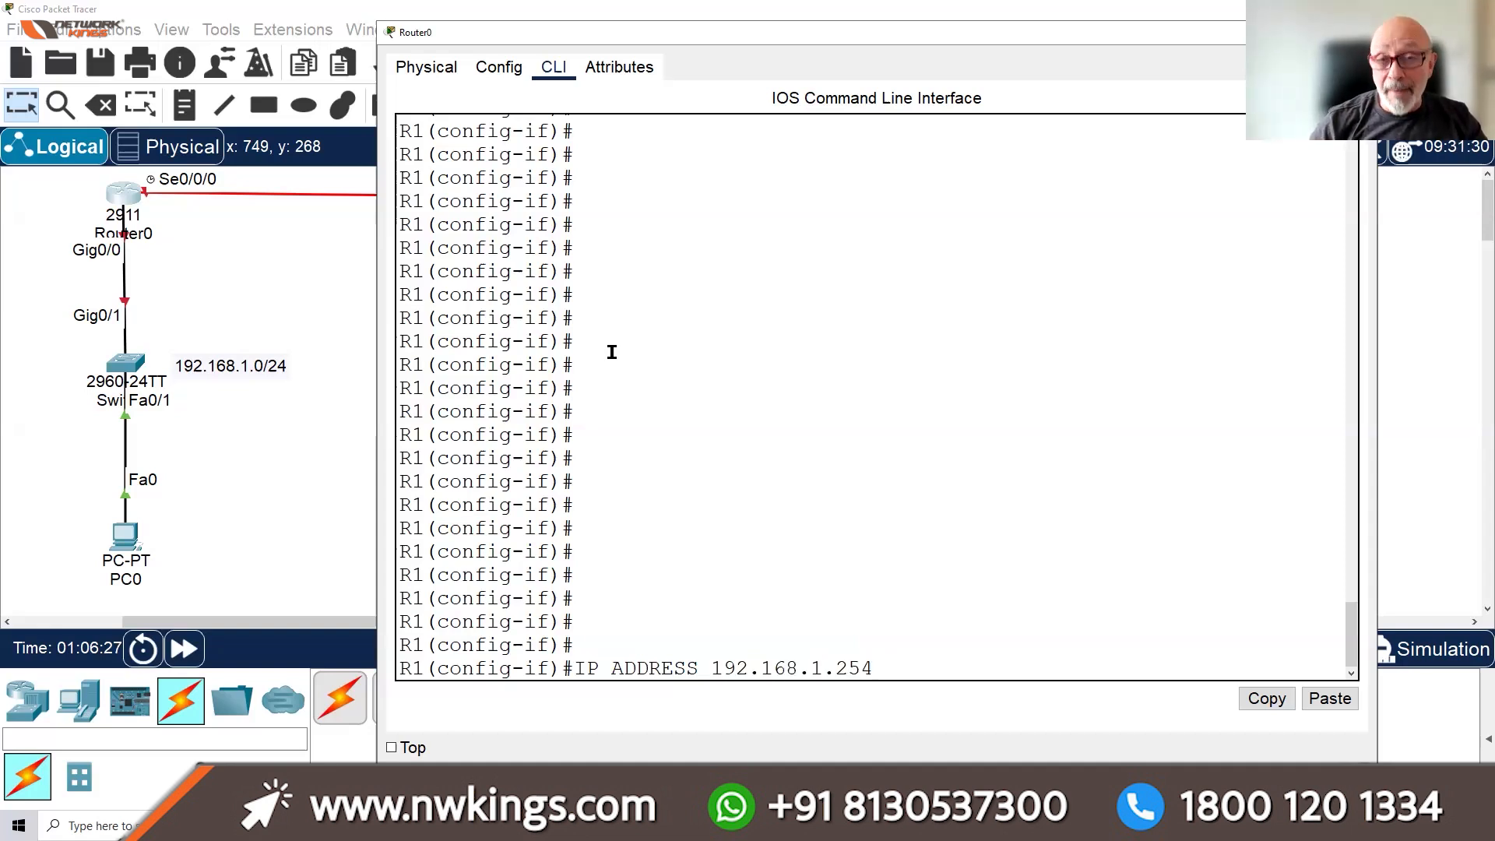
text( 255.255.2)
text(55.255.0)
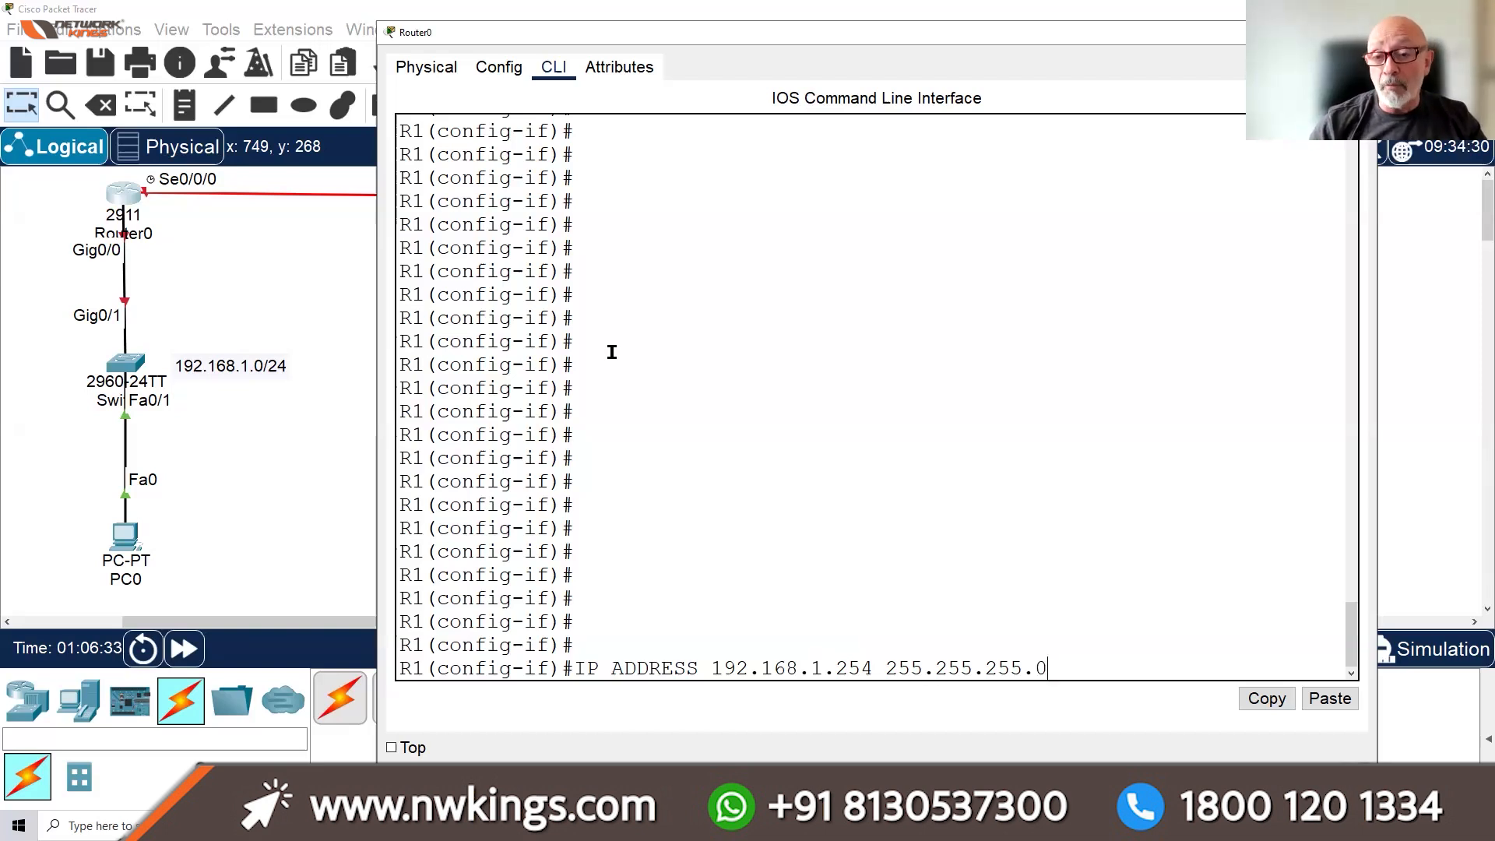
key(Return)
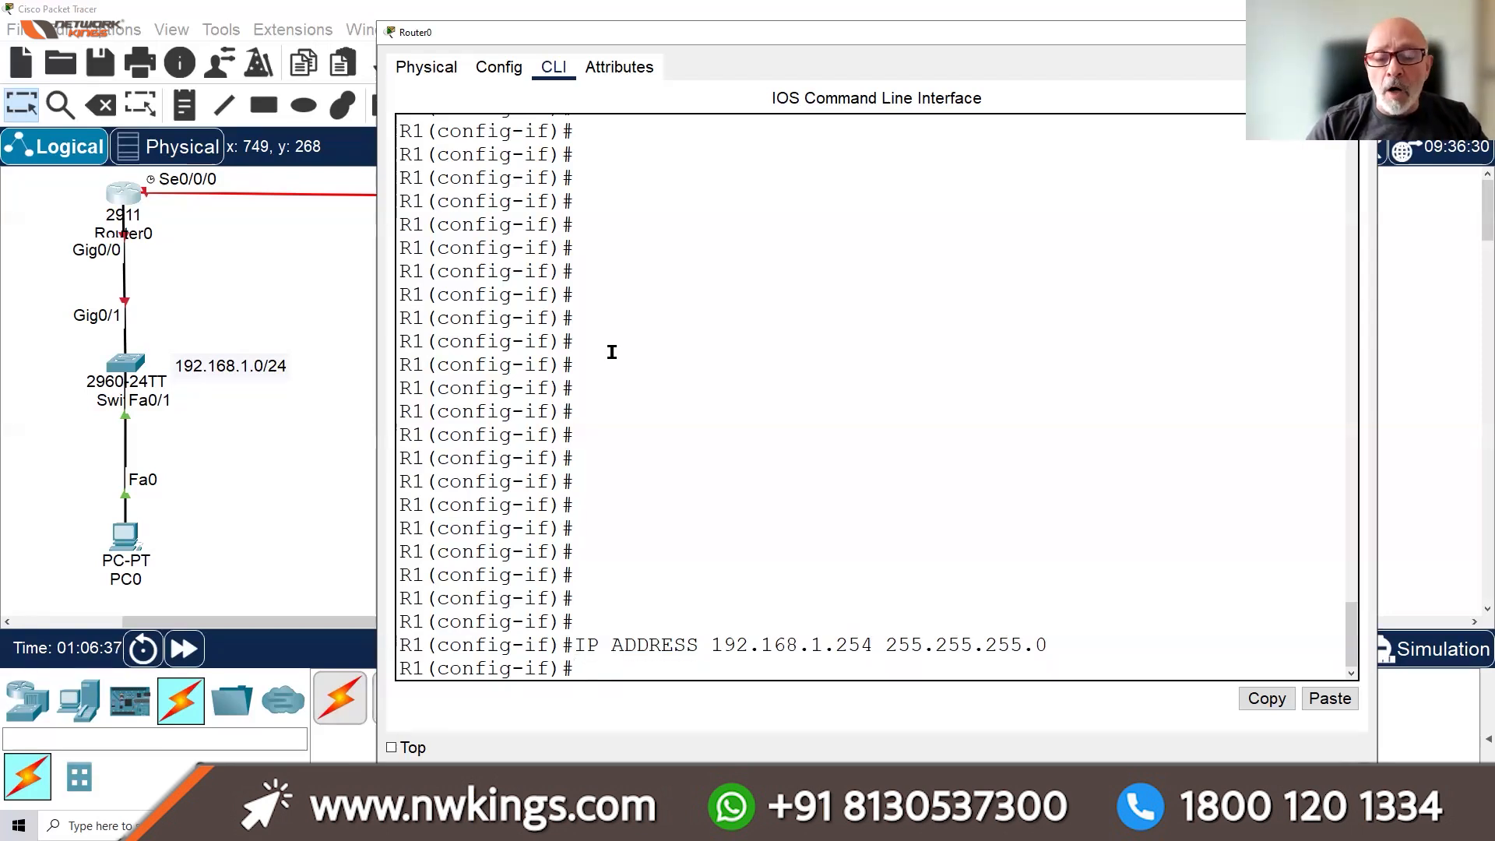
text(DO)
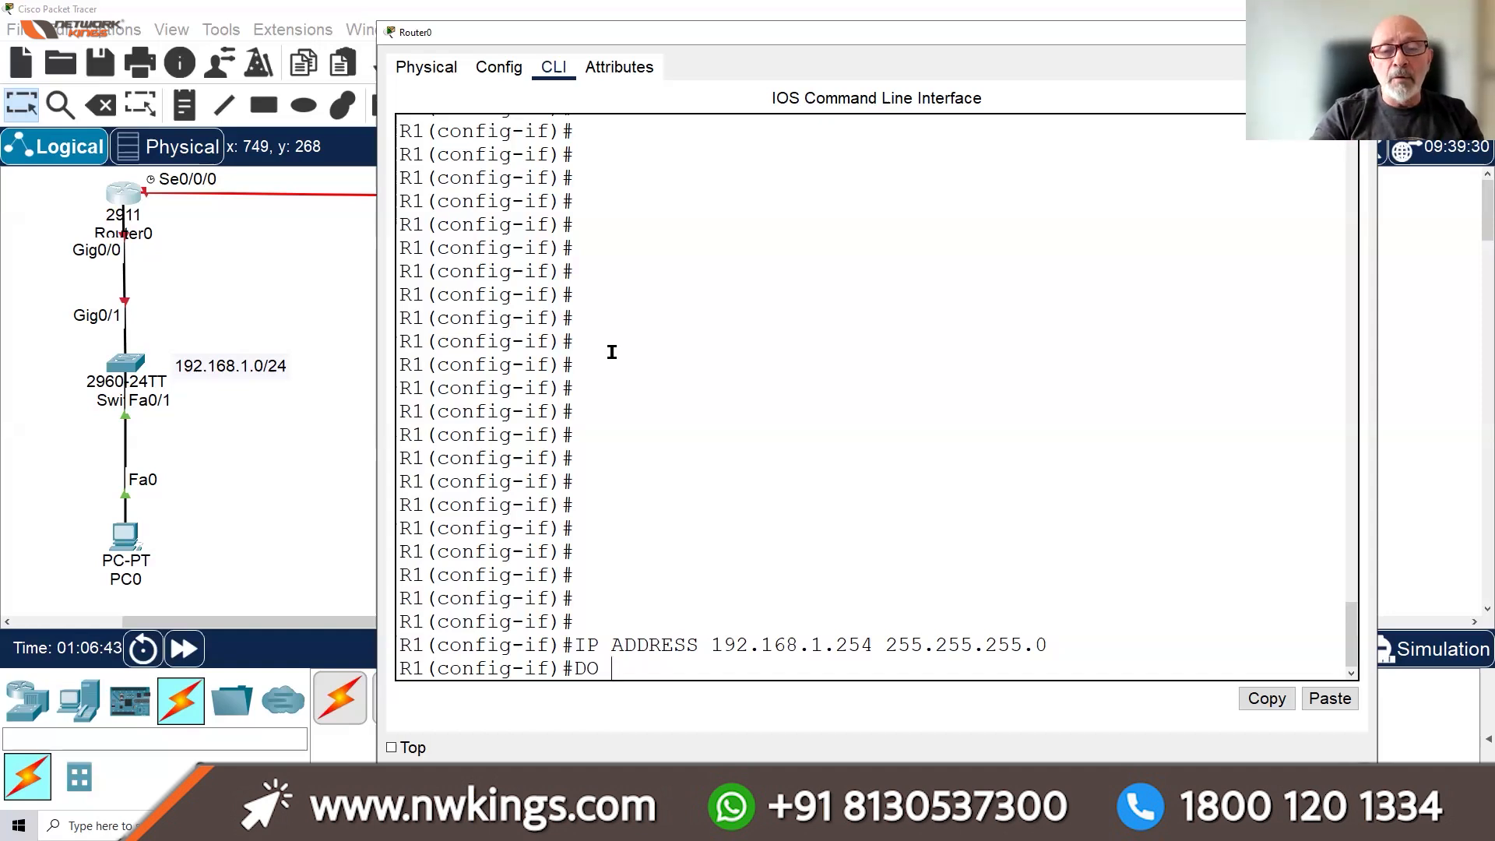
text(S)
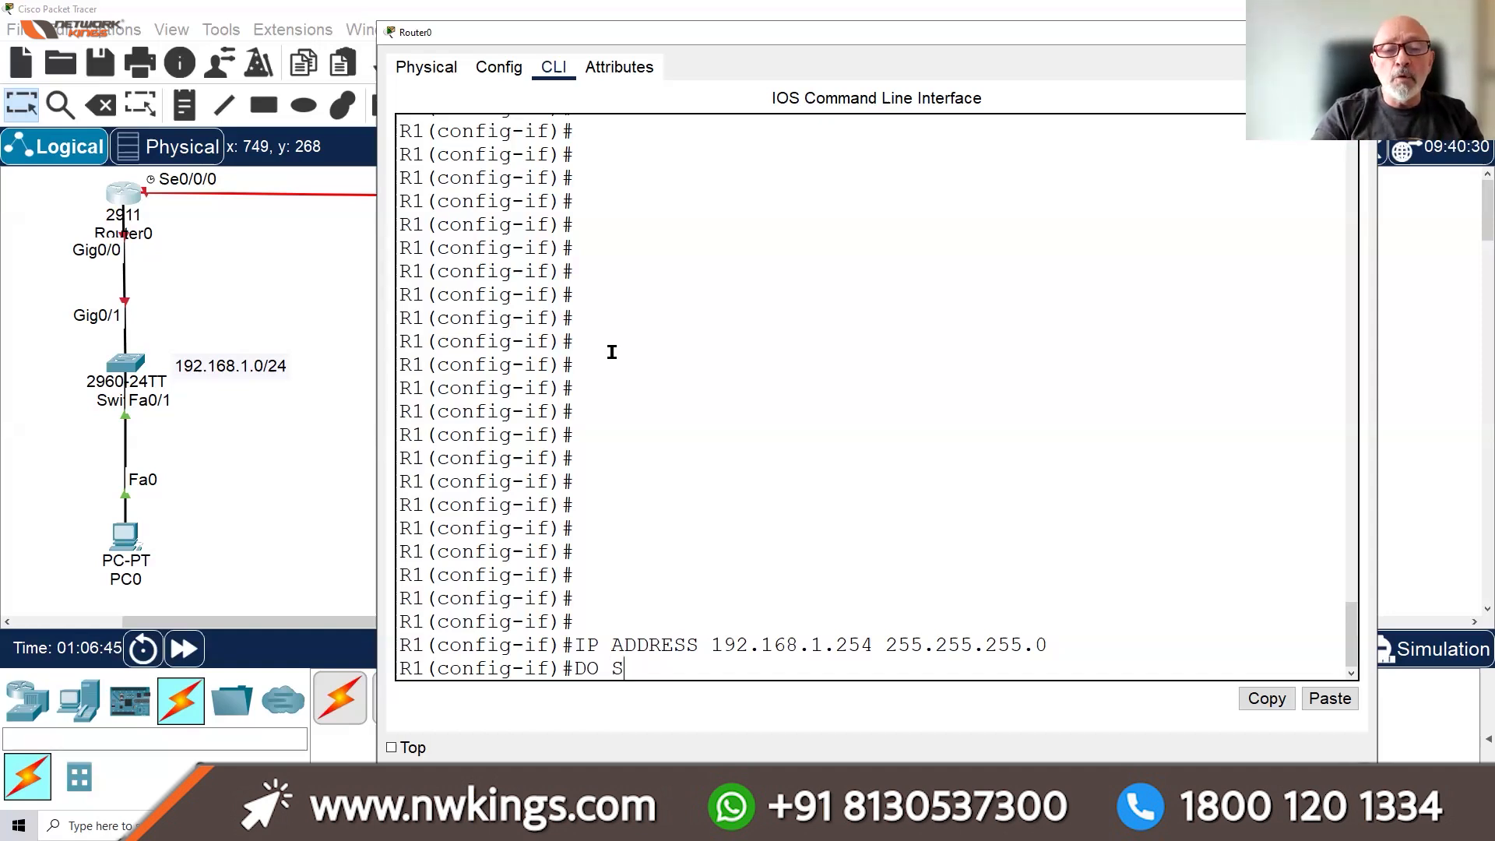
text(H IP)
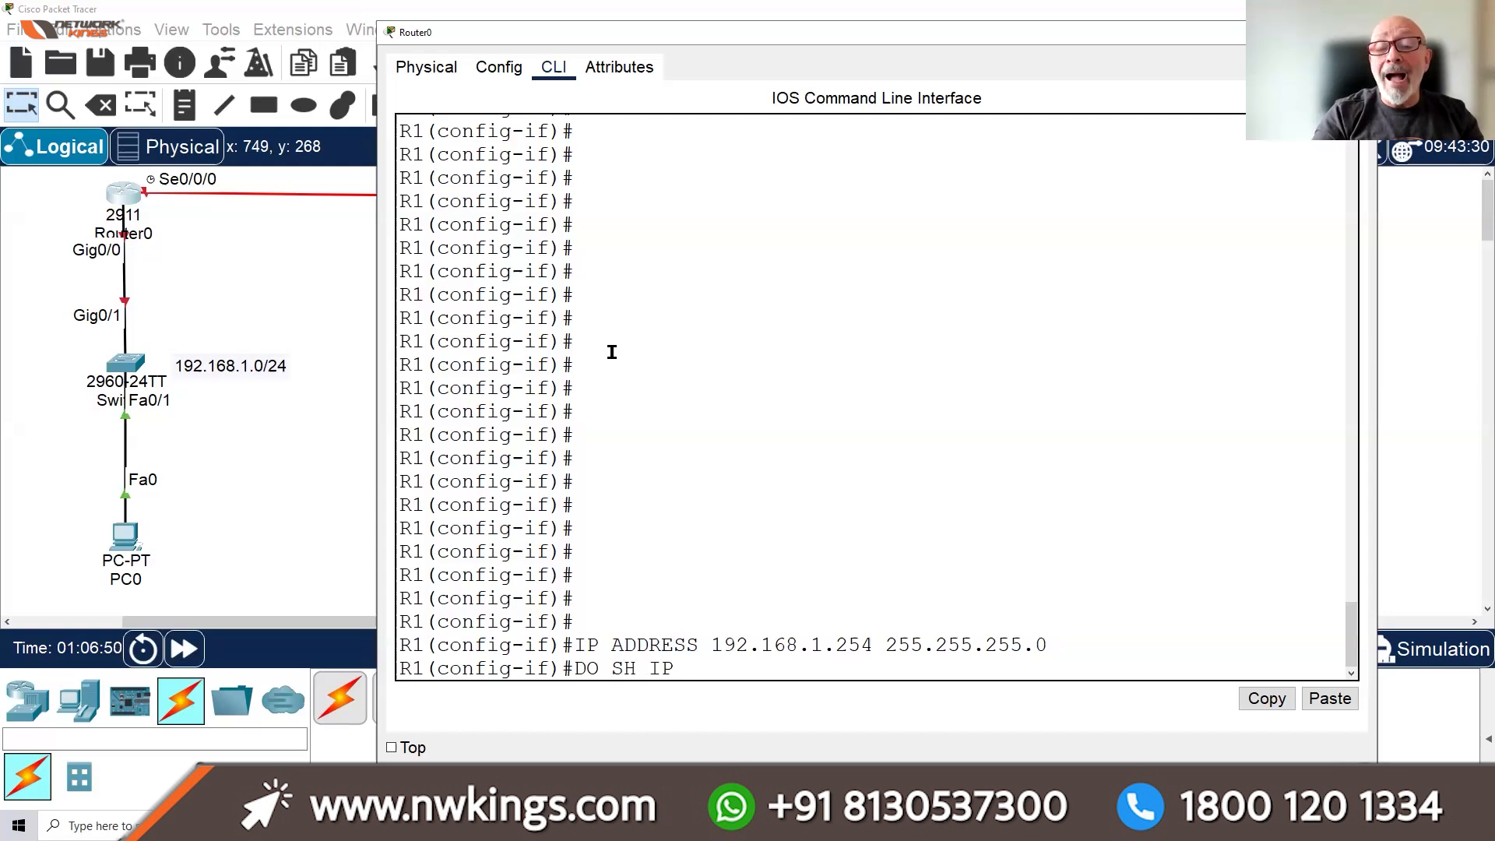
text( INT)
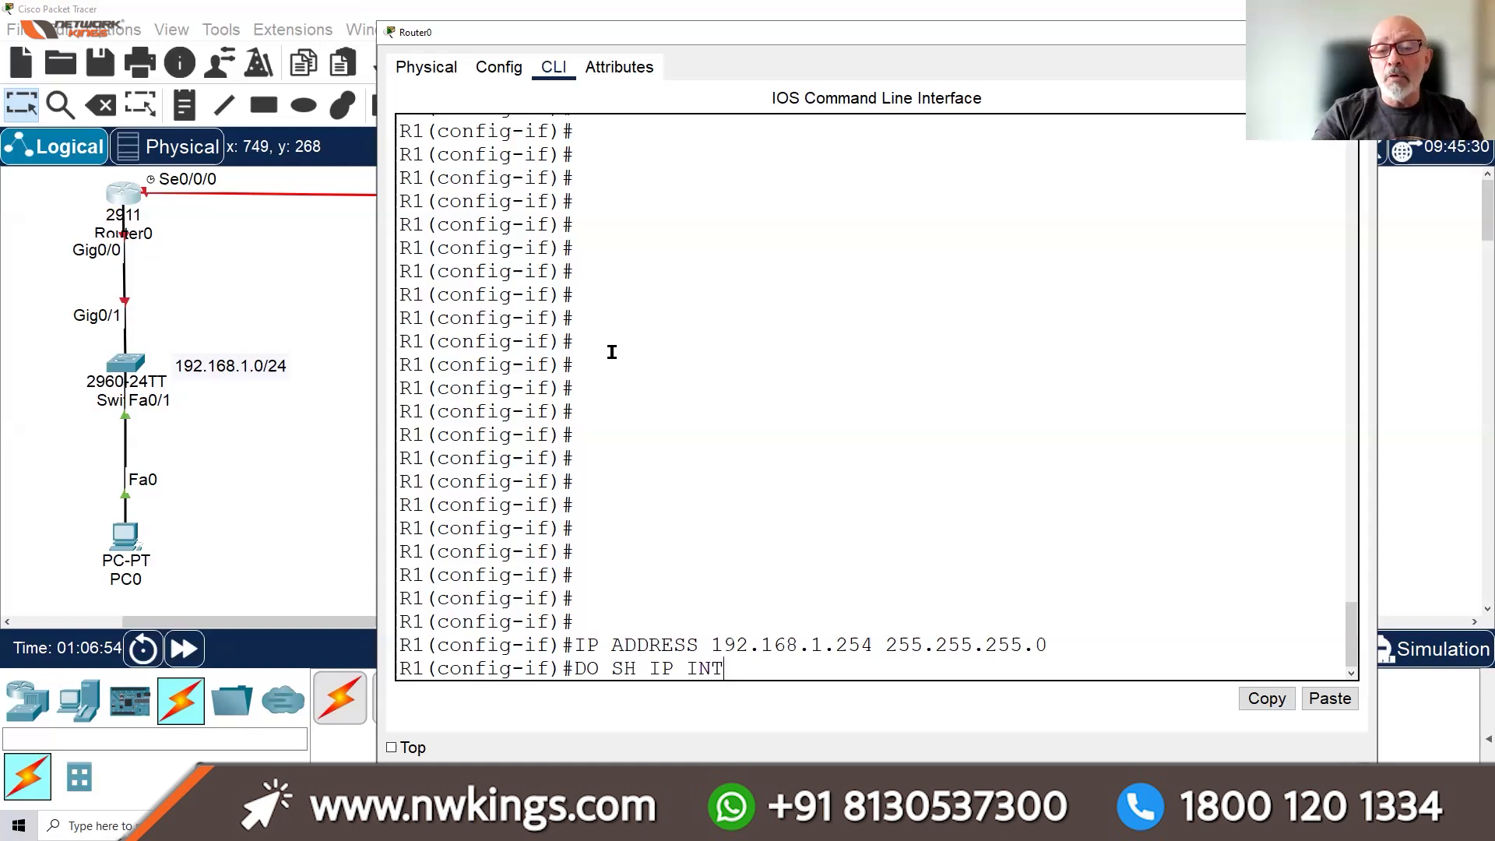
text( BRIEF)
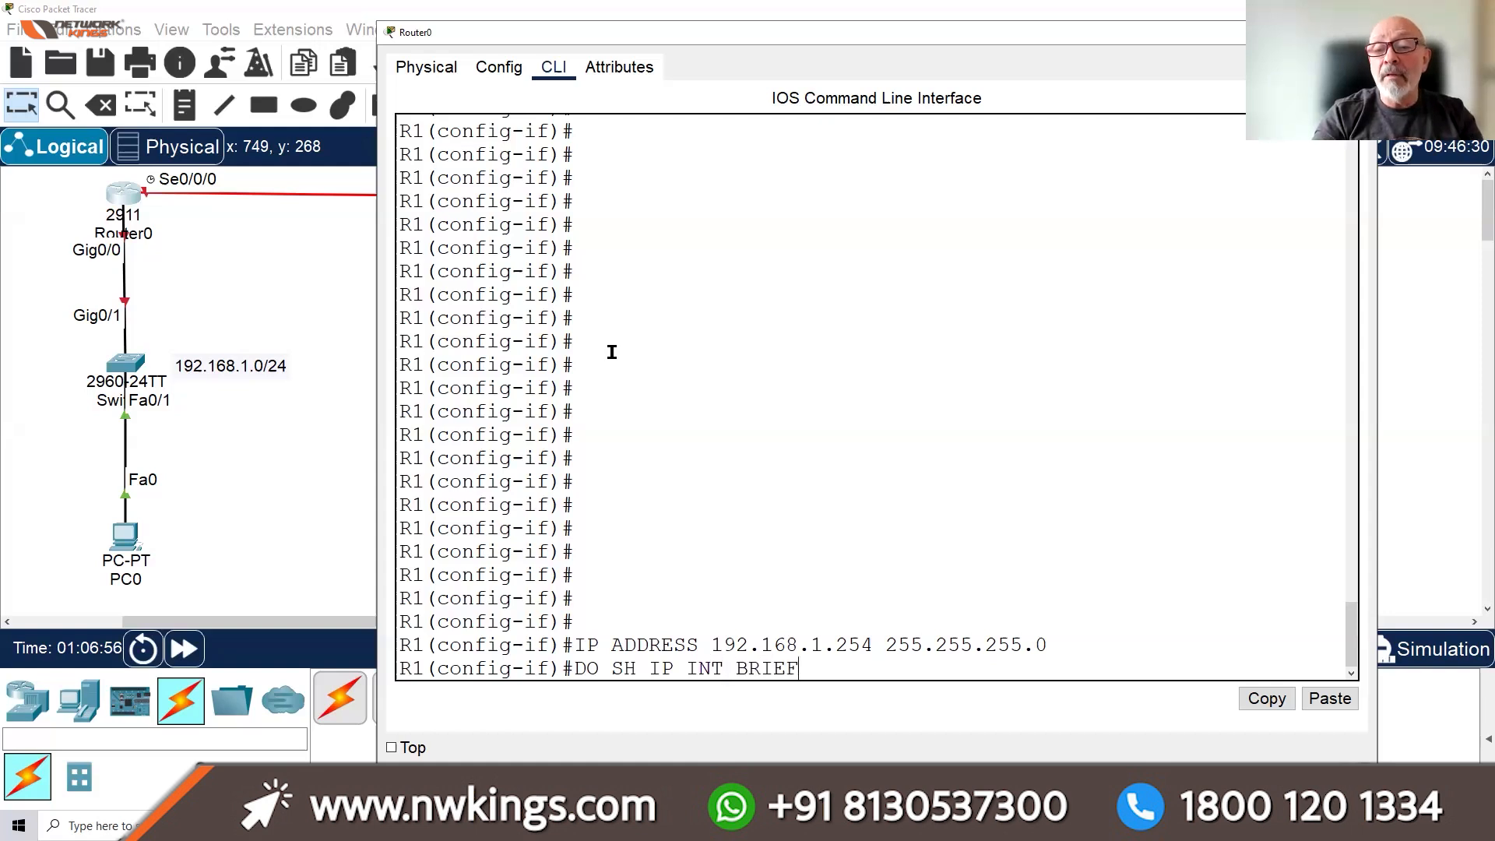
key(Return)
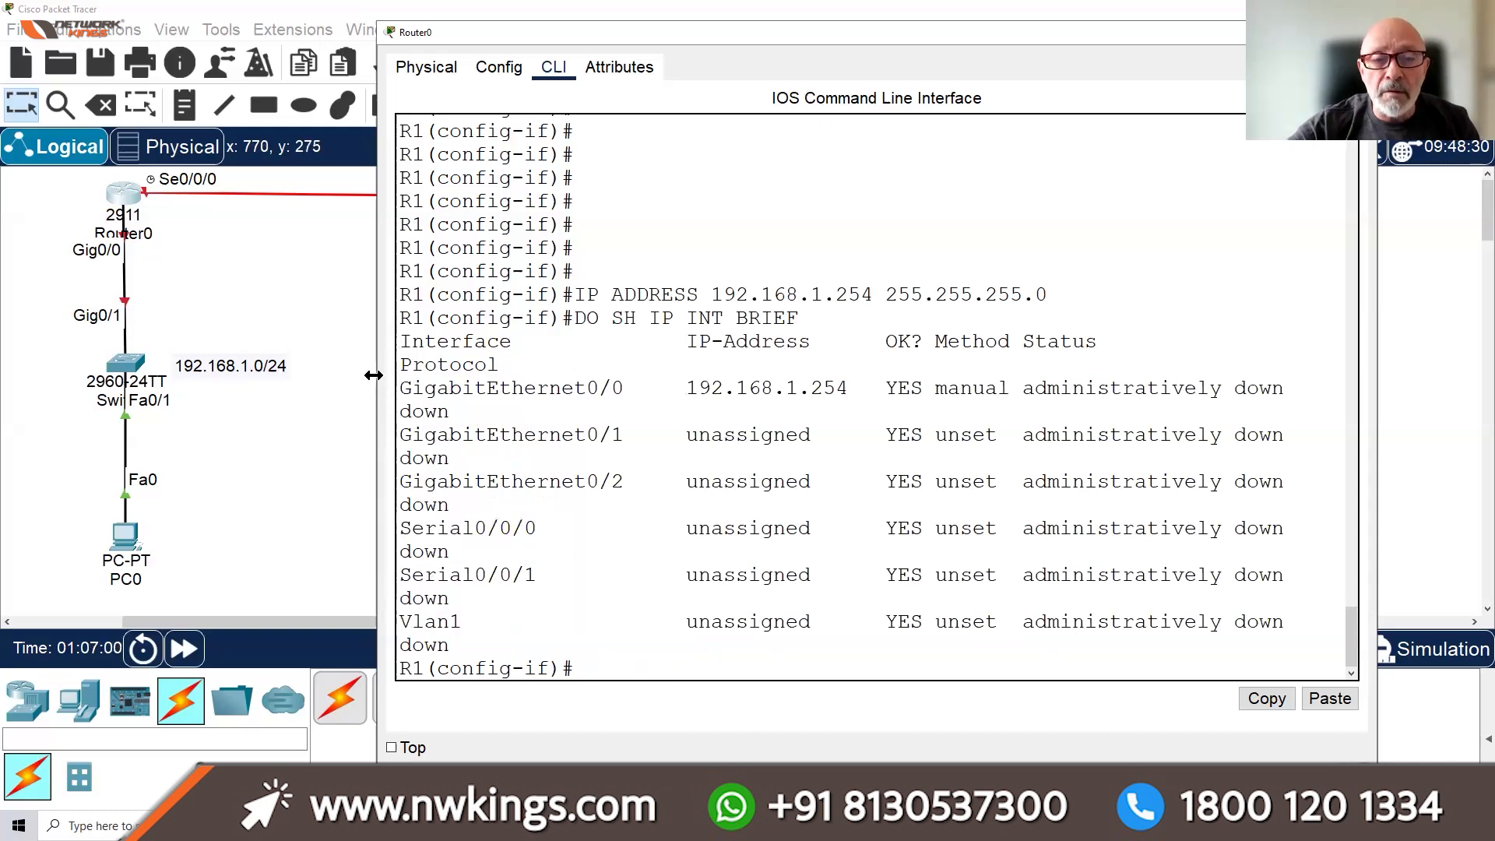
drag(374, 376, 342, 375)
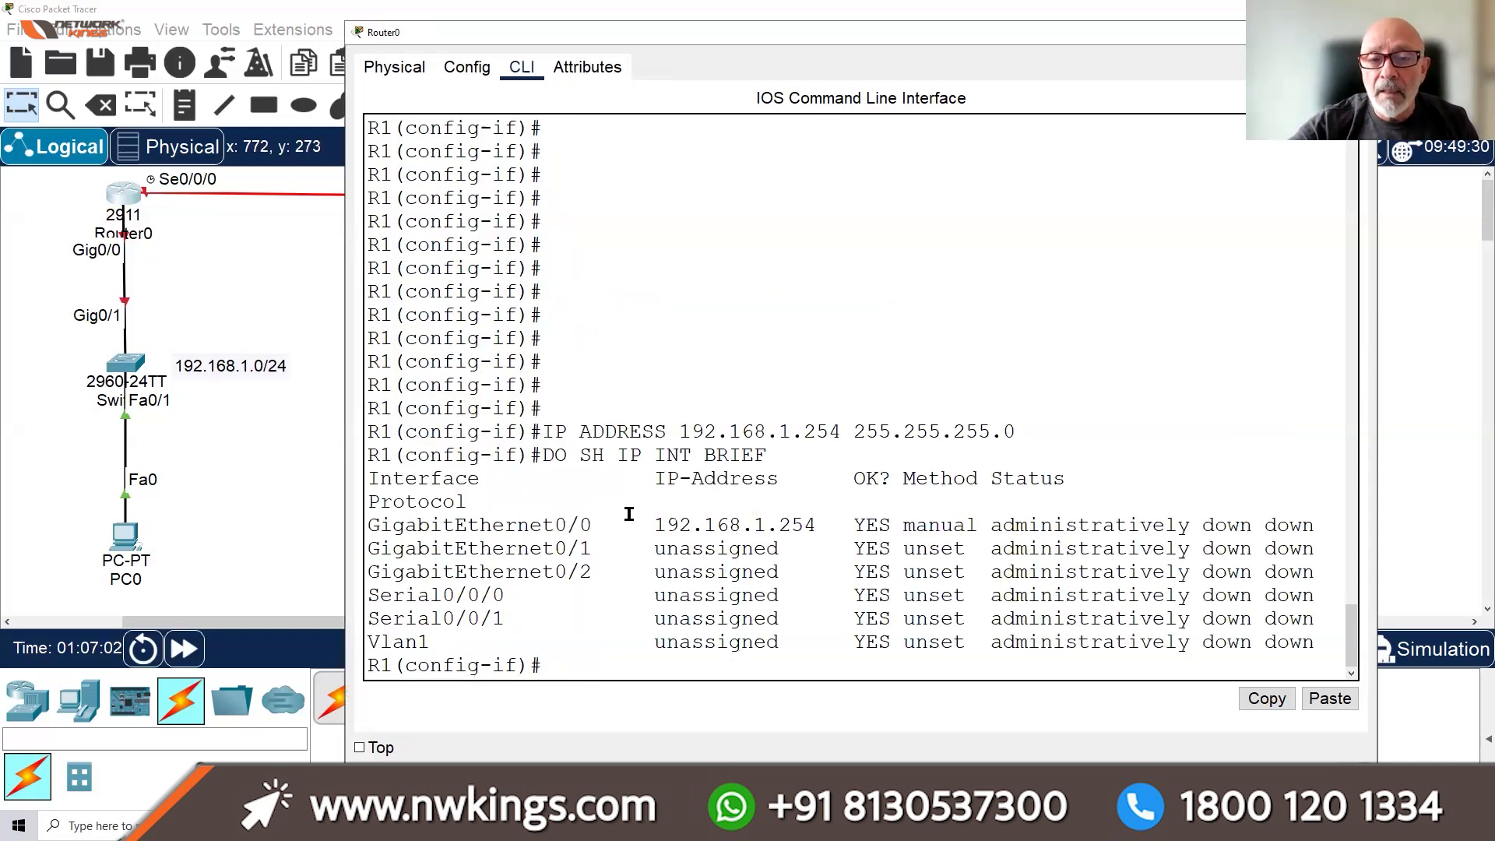
drag(366, 527, 1316, 526)
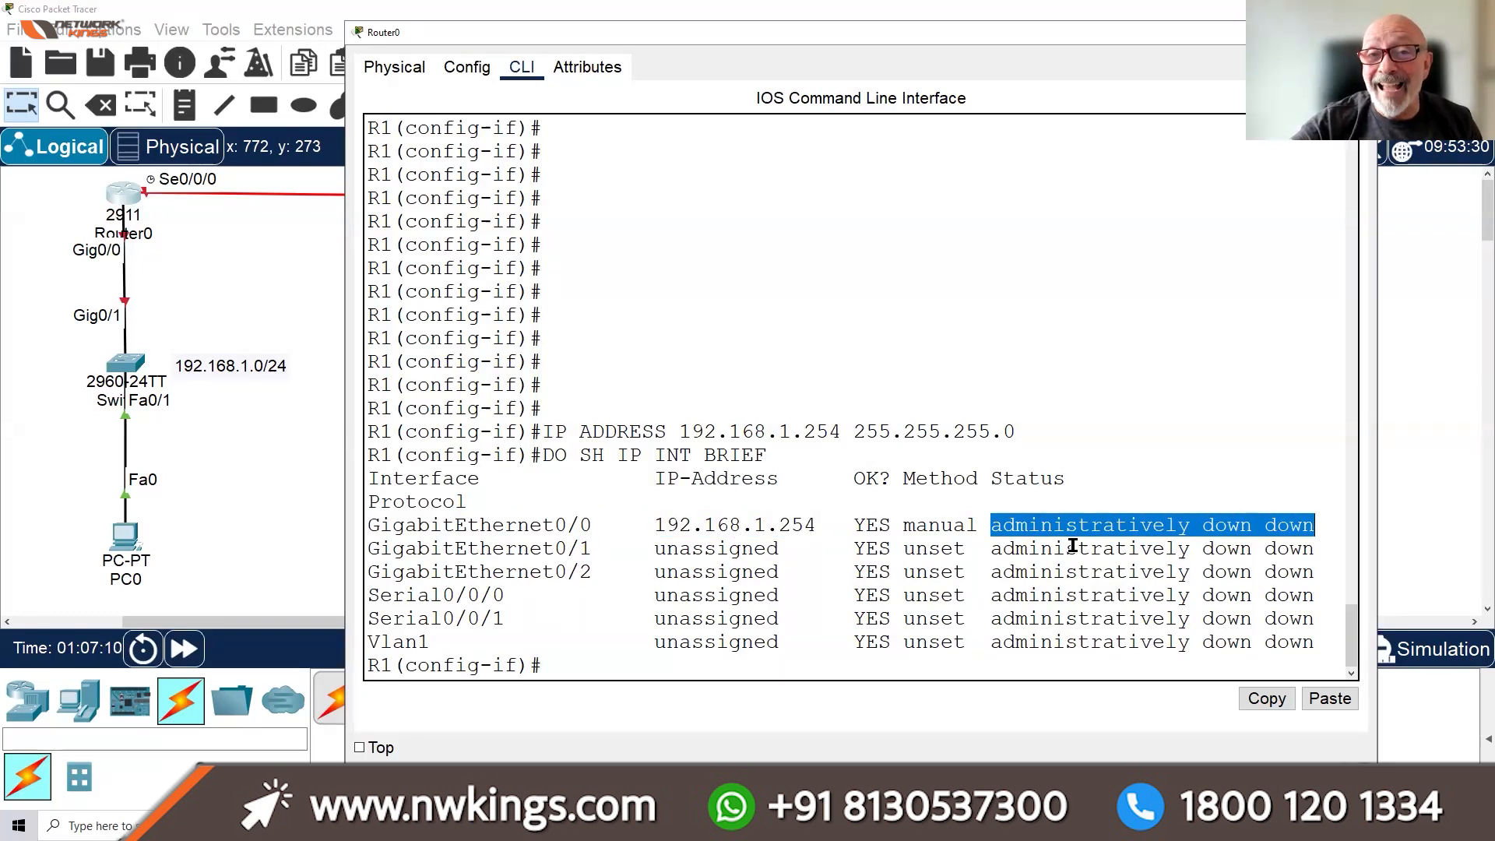
click(655, 660)
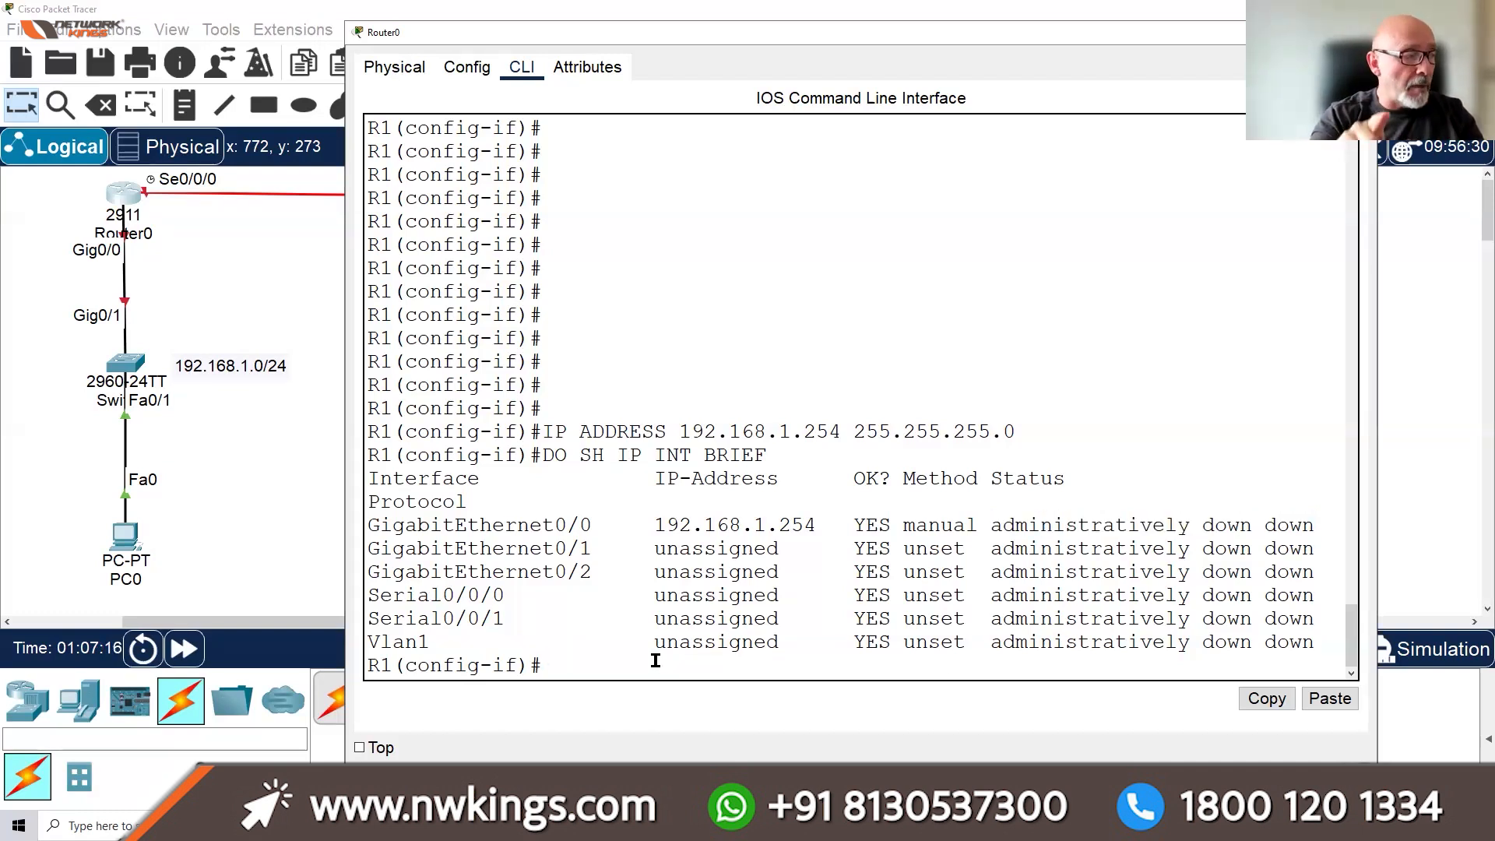
text(NO SHUT)
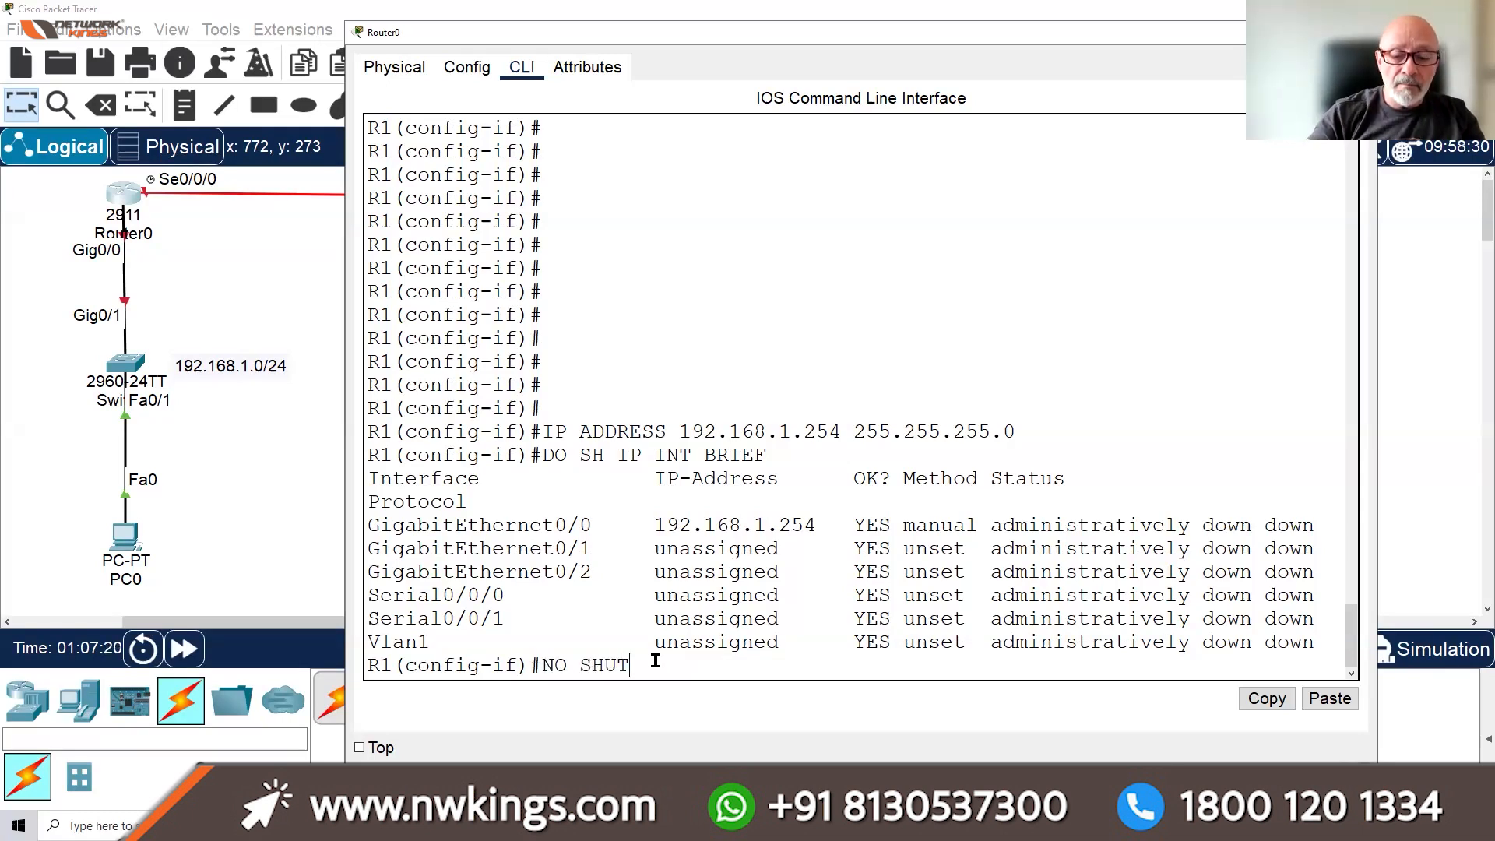
Correct the typo and run NO SHUT to enable GigabitEthernet0/0
key(Return)
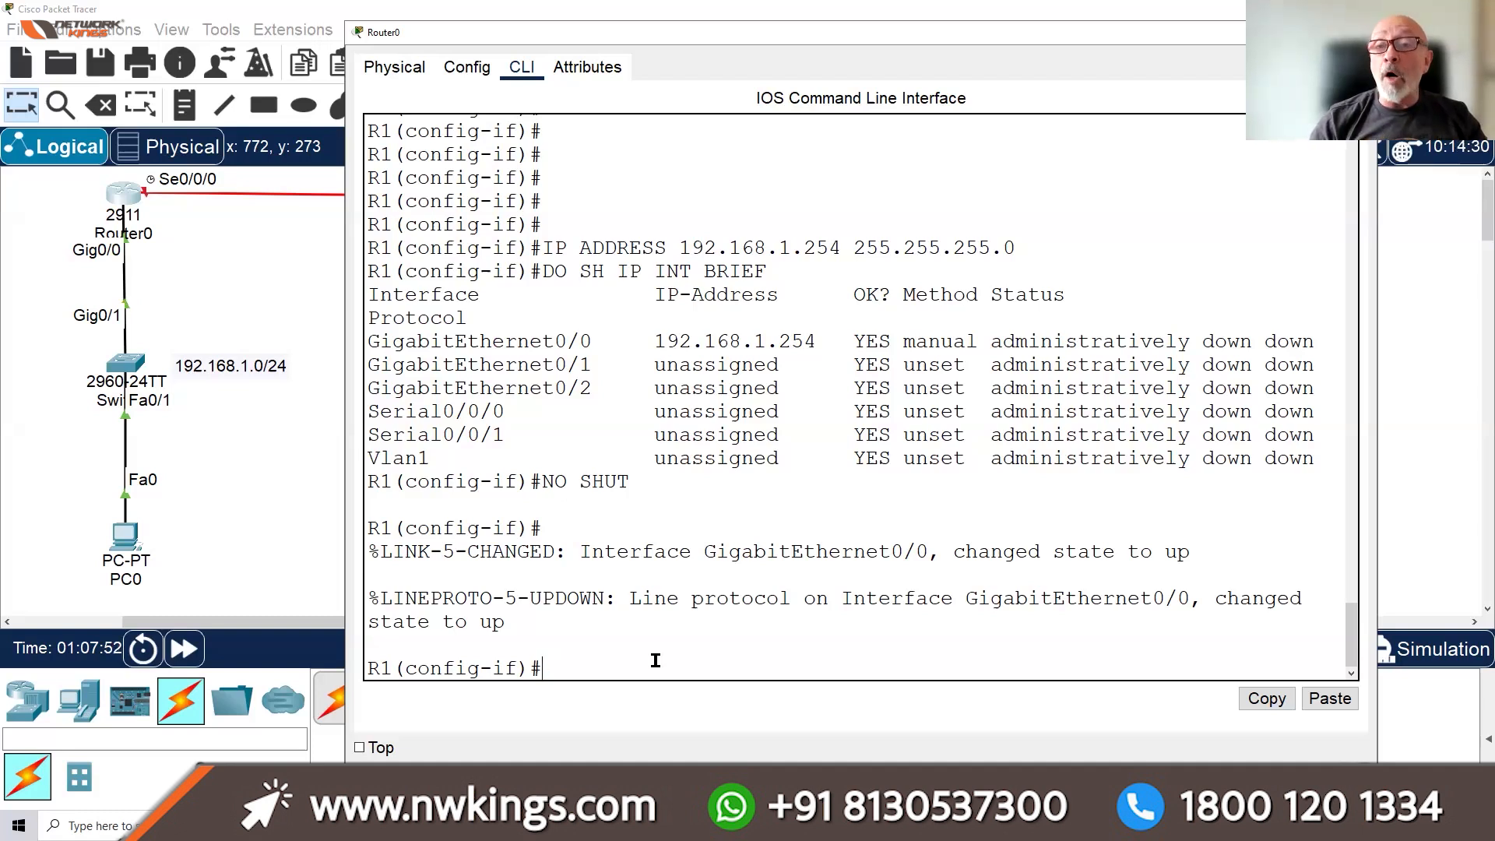
Rerun DO SH IP INT BRIEF to confirm G0/0 is up/up at 192.168.1.254, then minimize Router0
key(Up)
key(Up)
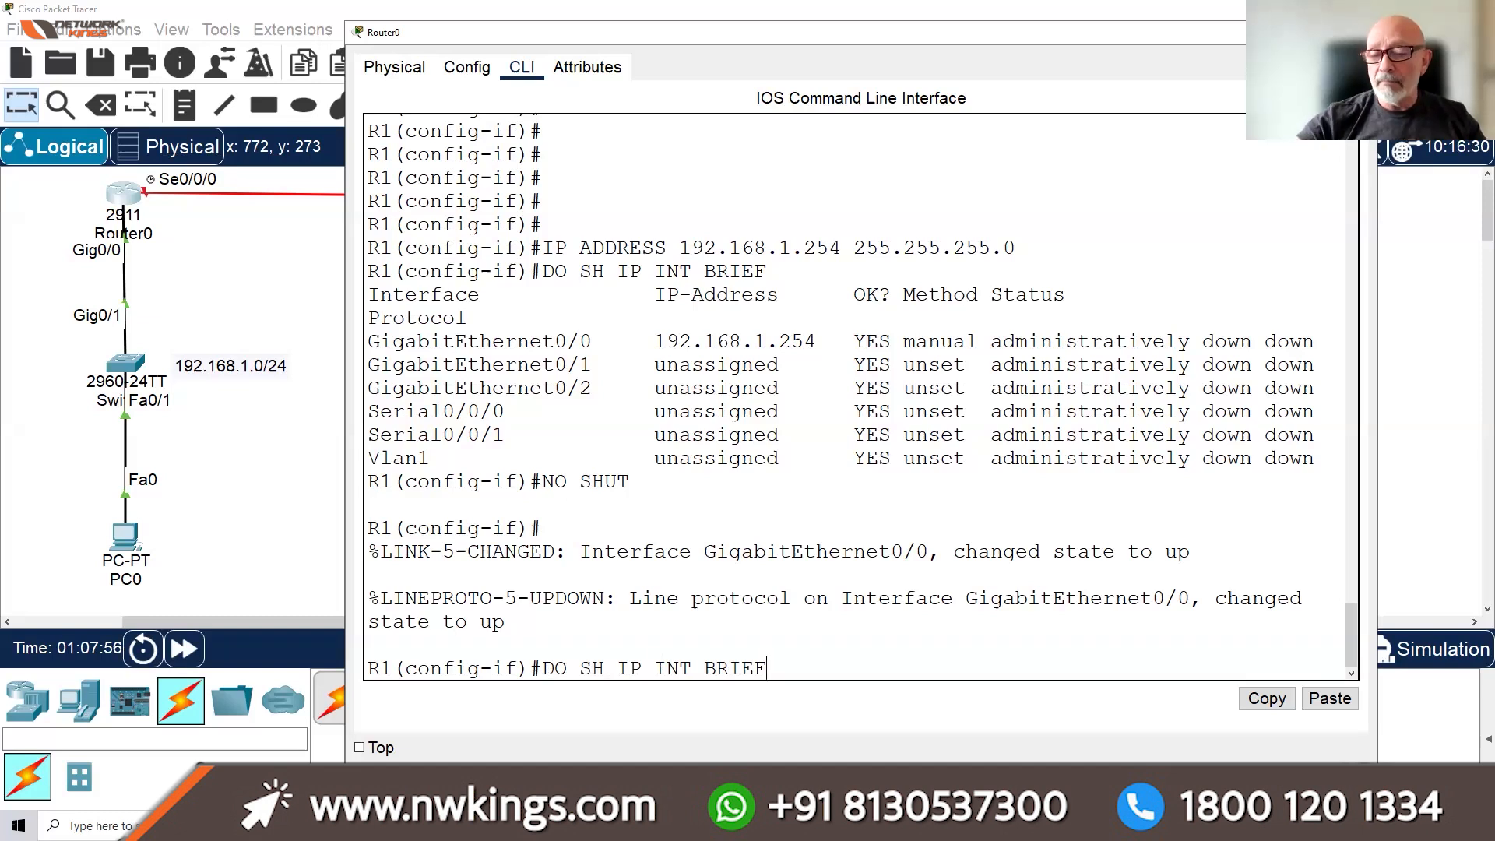
key(Return)
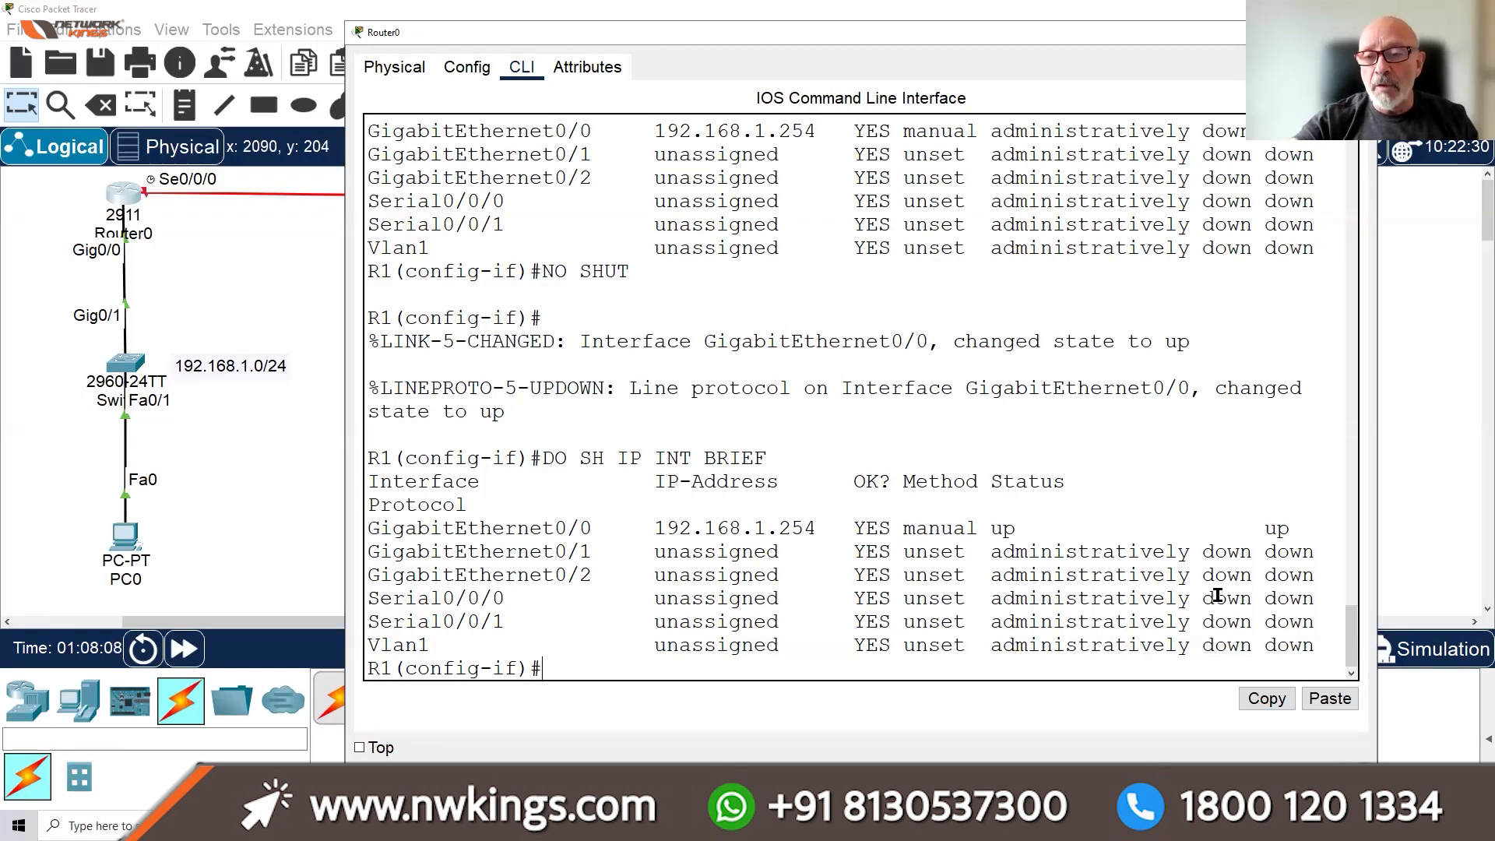
drag(1292, 530, 991, 534)
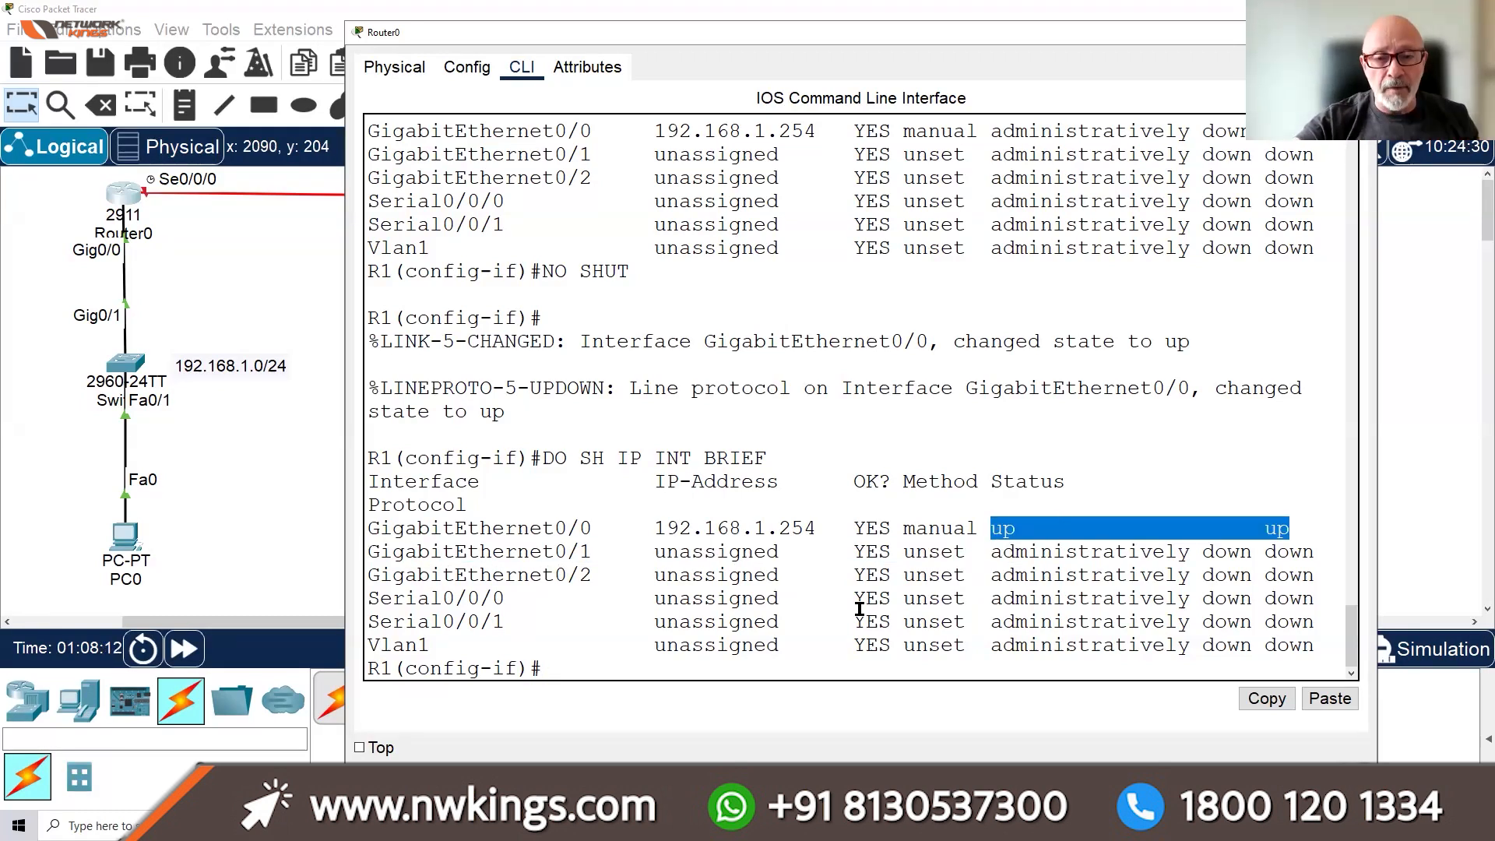
click(837, 537)
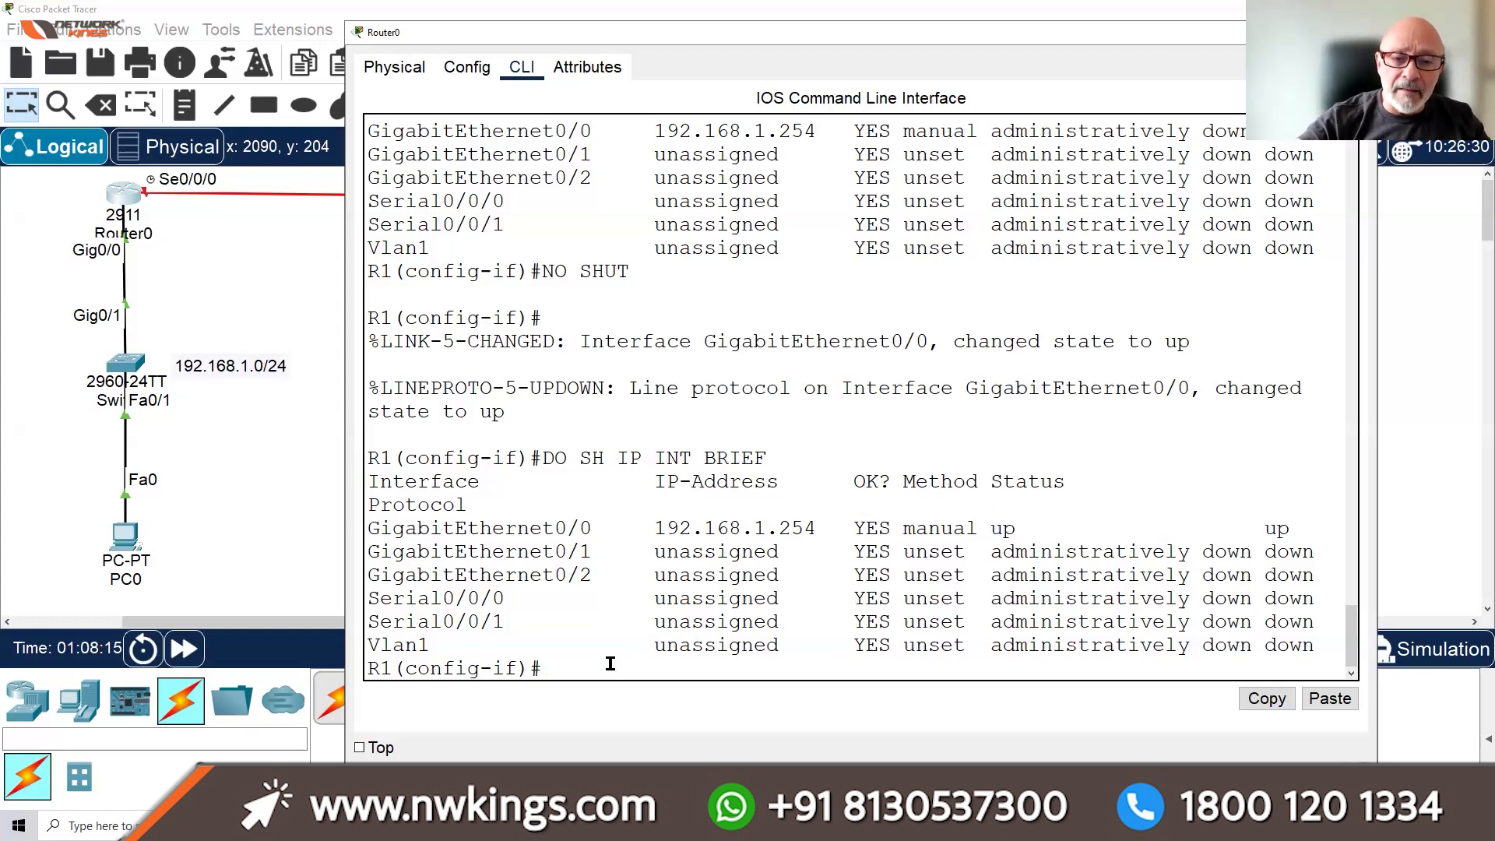
click(665, 531)
drag(734, 525, 1313, 518)
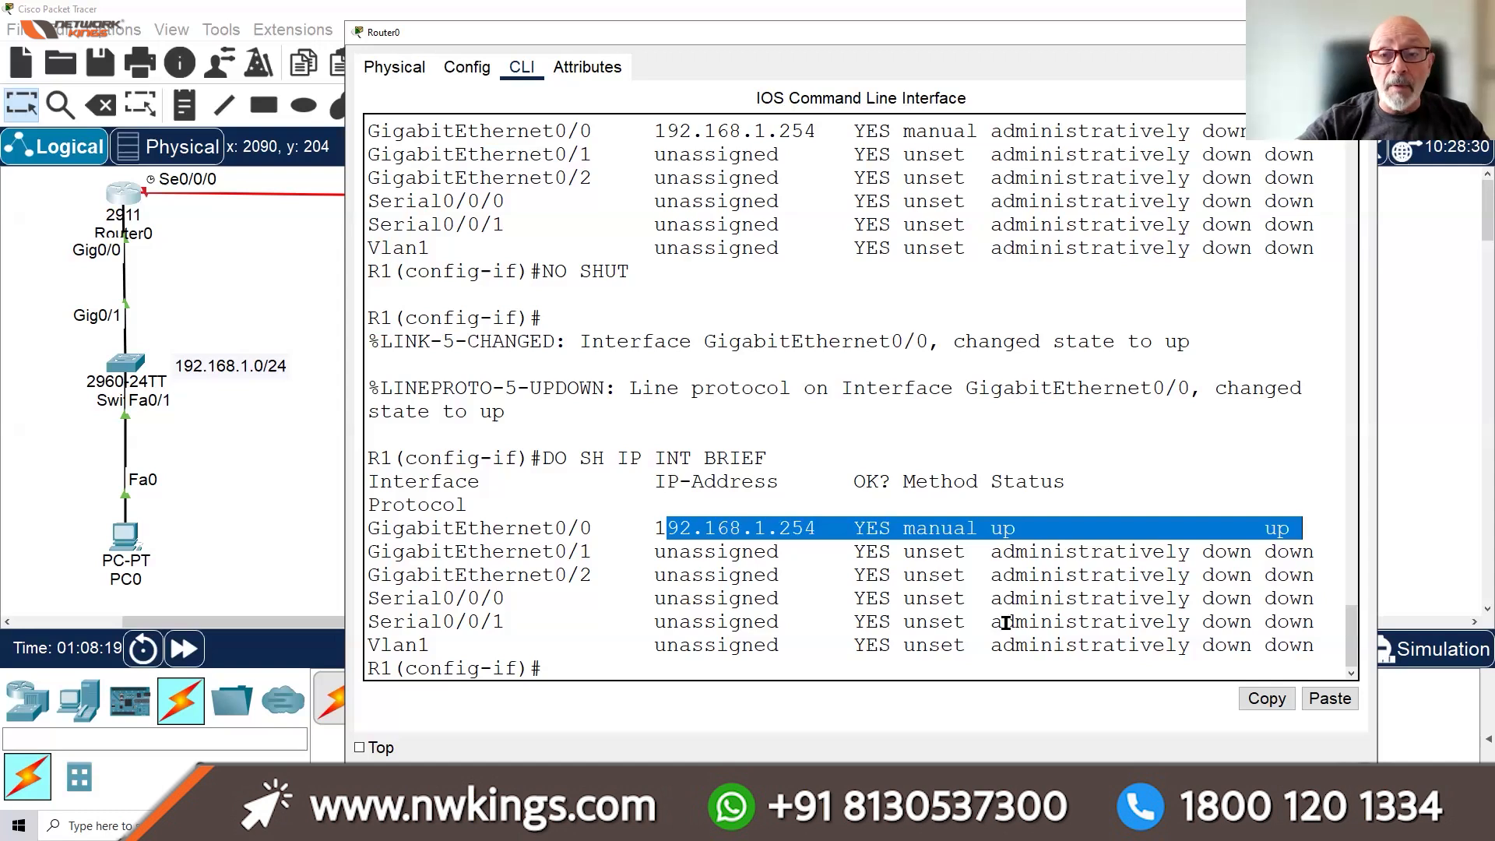
click(1289, 32)
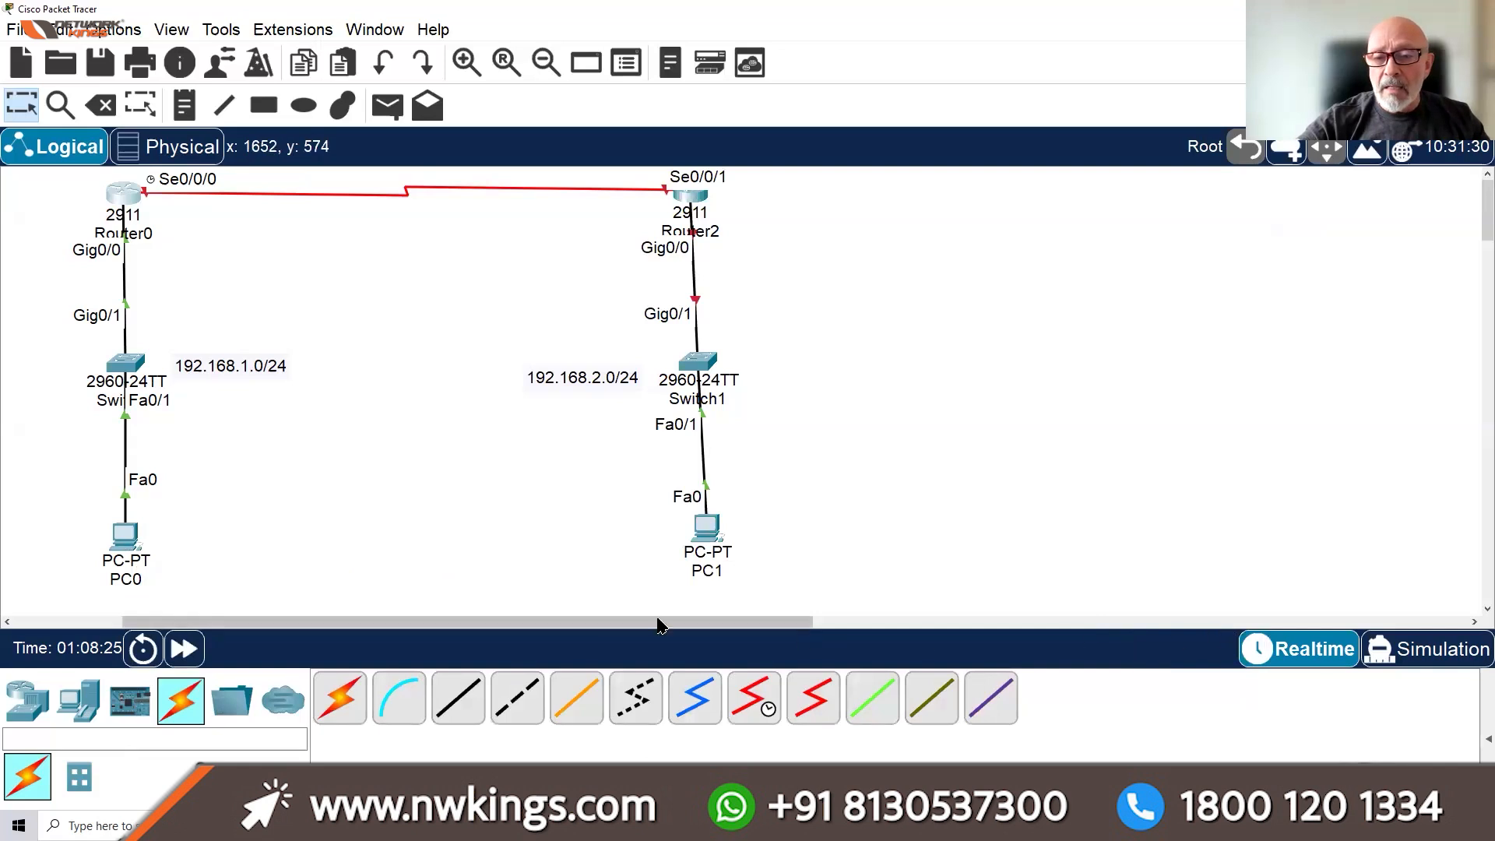
Switch to Simulation mode, widen the Simulation Panel, and open PC0's Command Prompt
click(121, 539)
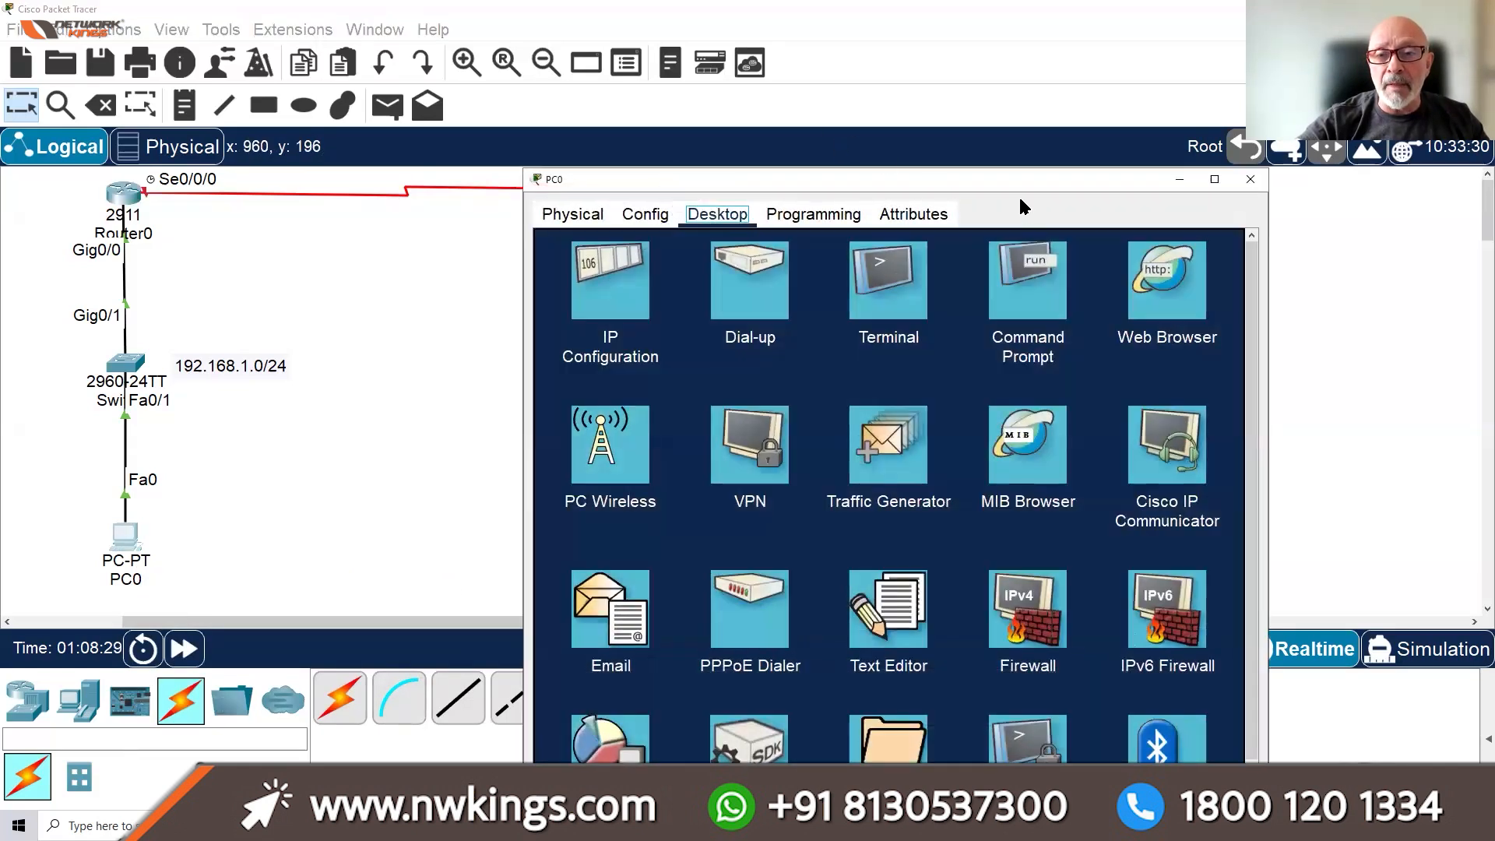
click(1250, 179)
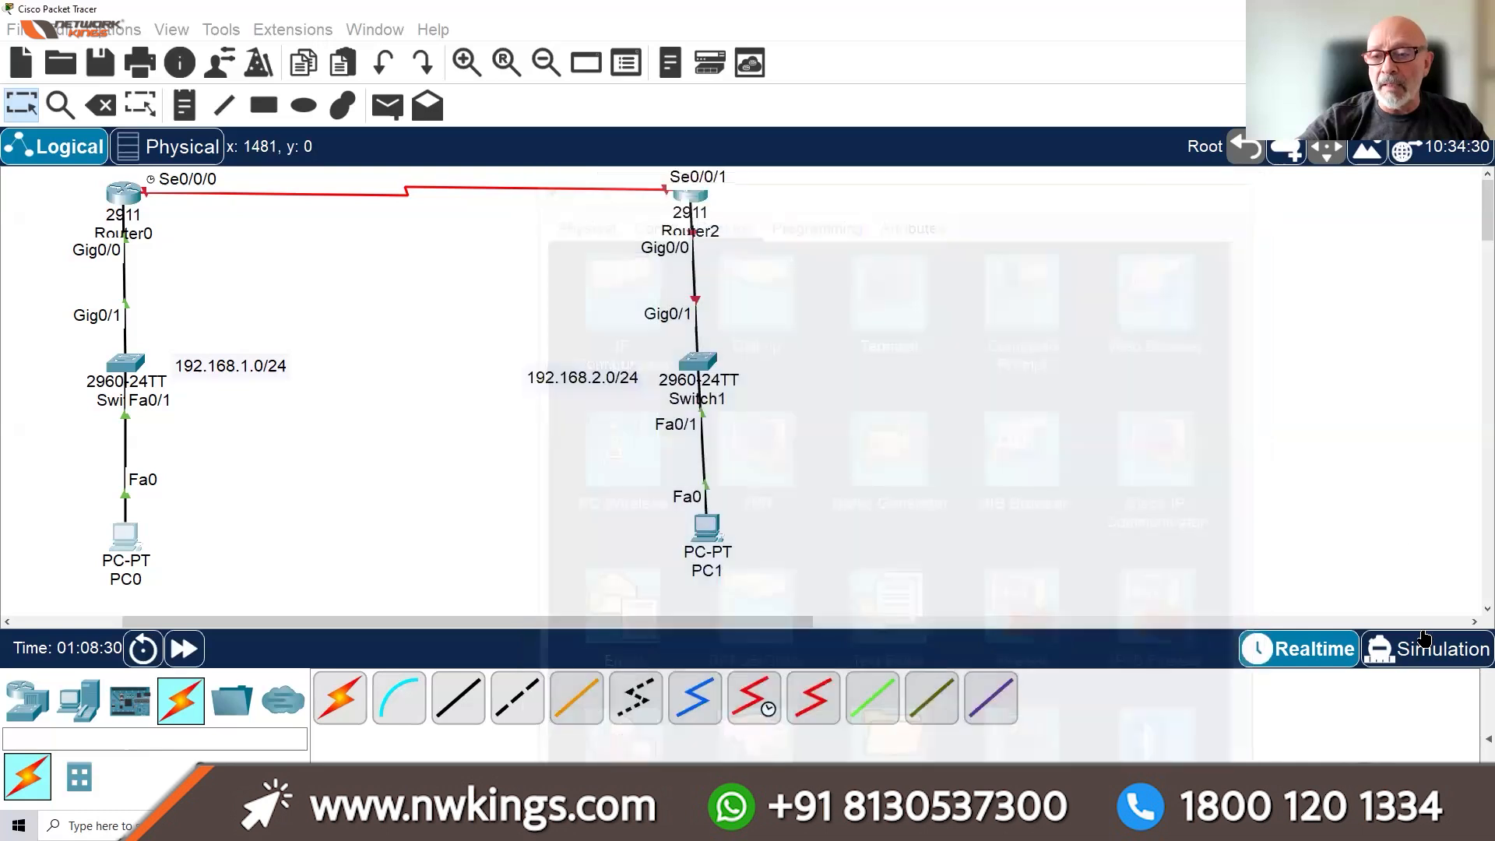
click(1426, 648)
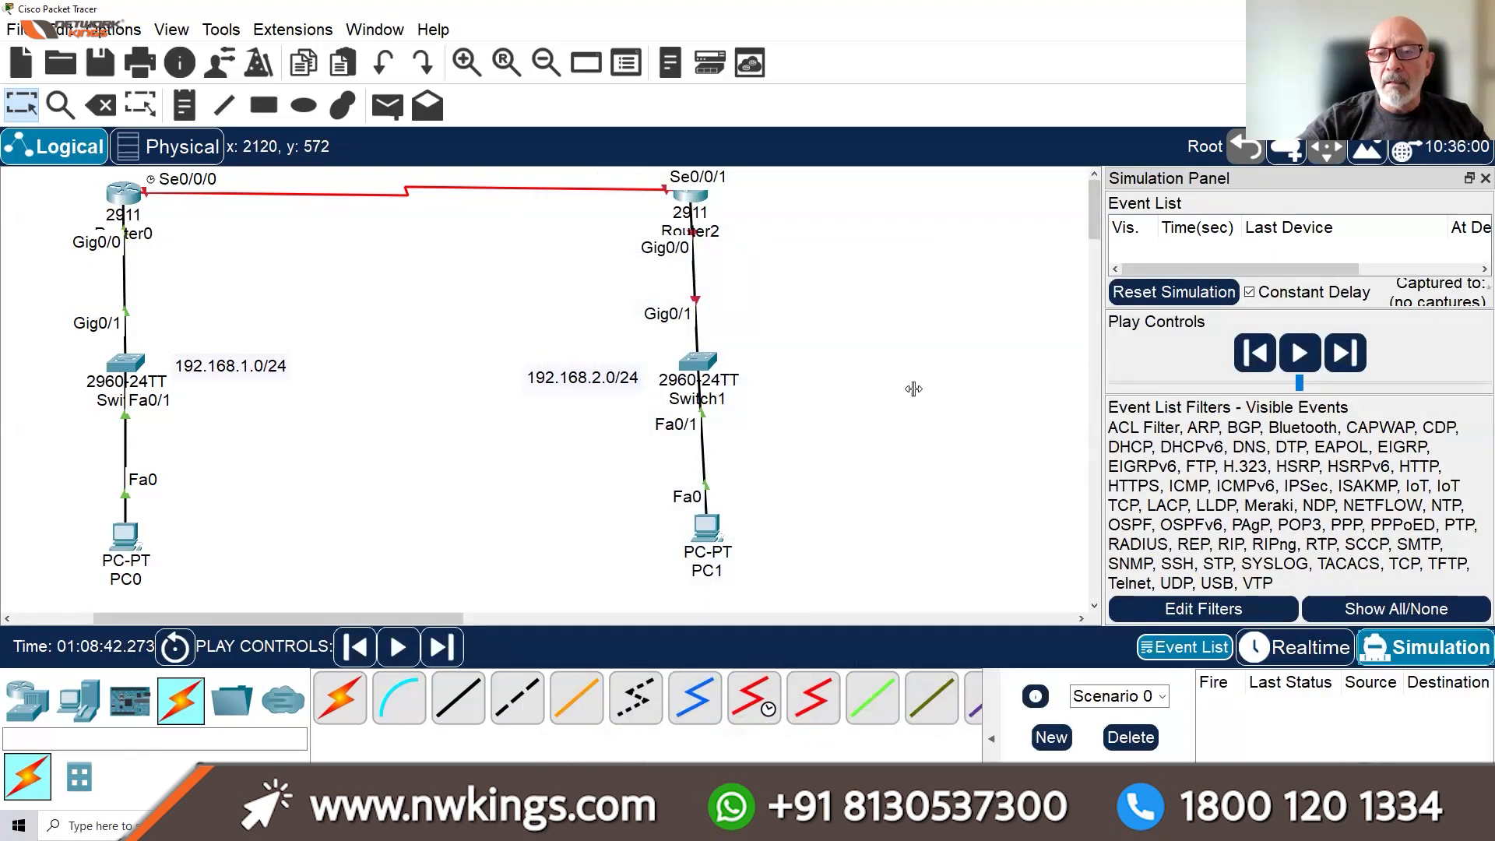
drag(913, 388, 733, 395)
click(124, 532)
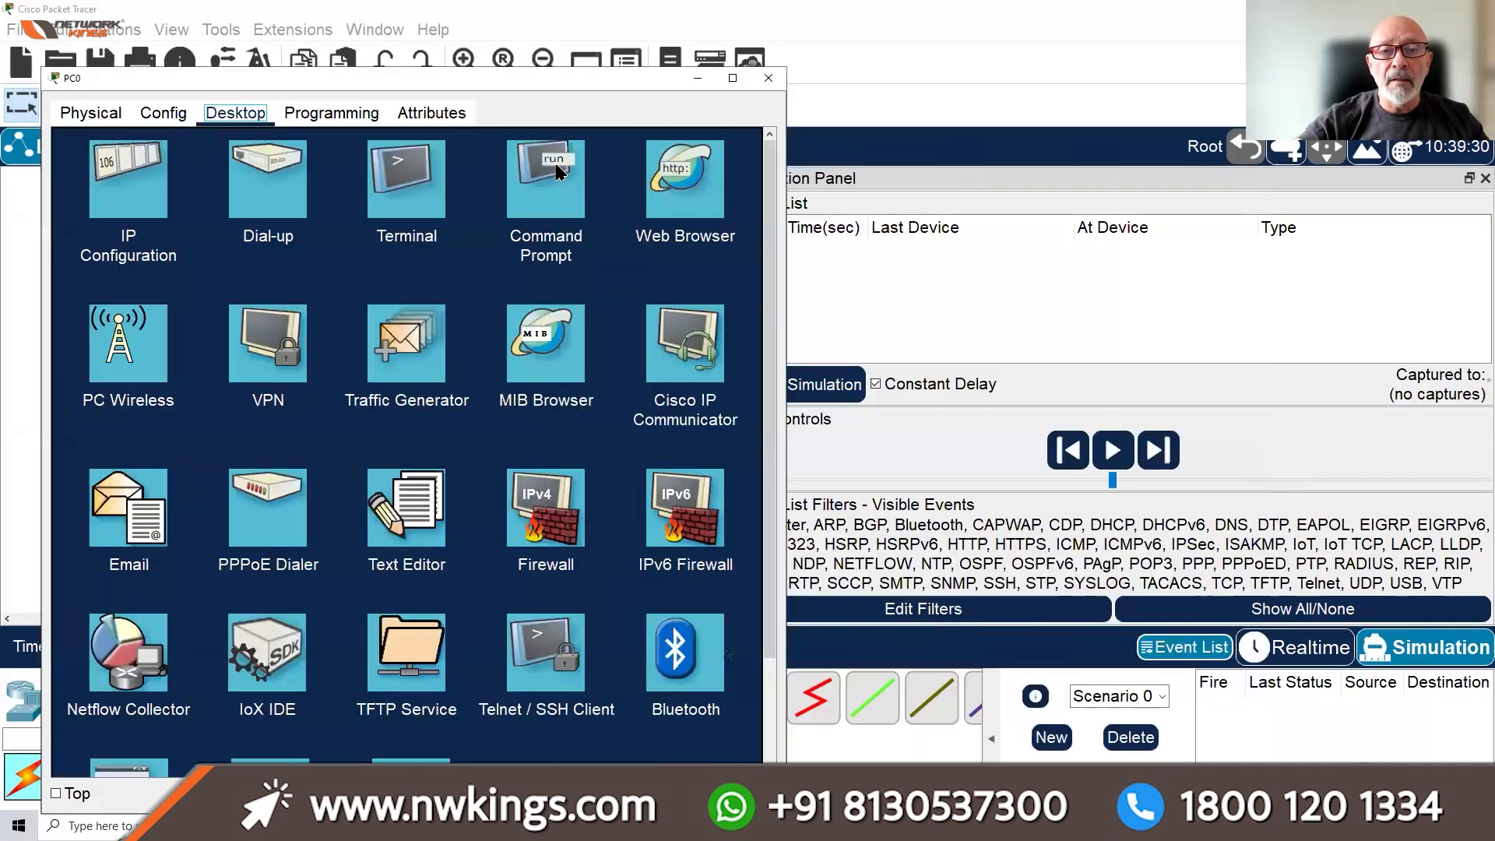
click(544, 241)
Run IPCONFIG on PC0 to check its addressing and default gateway 192.168.1.254
text(PING)
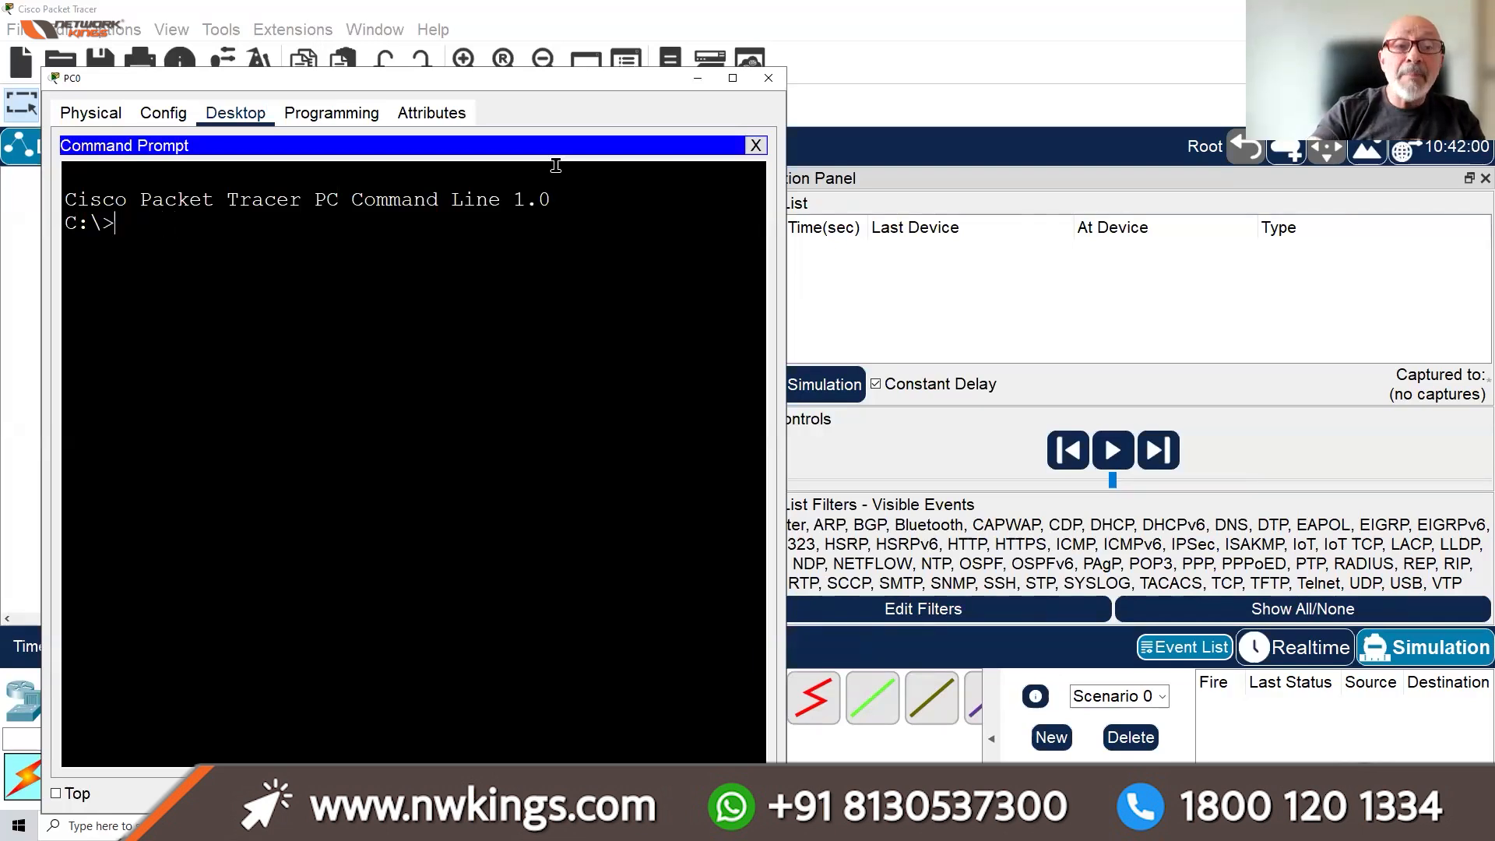
text(IPCONFIG)
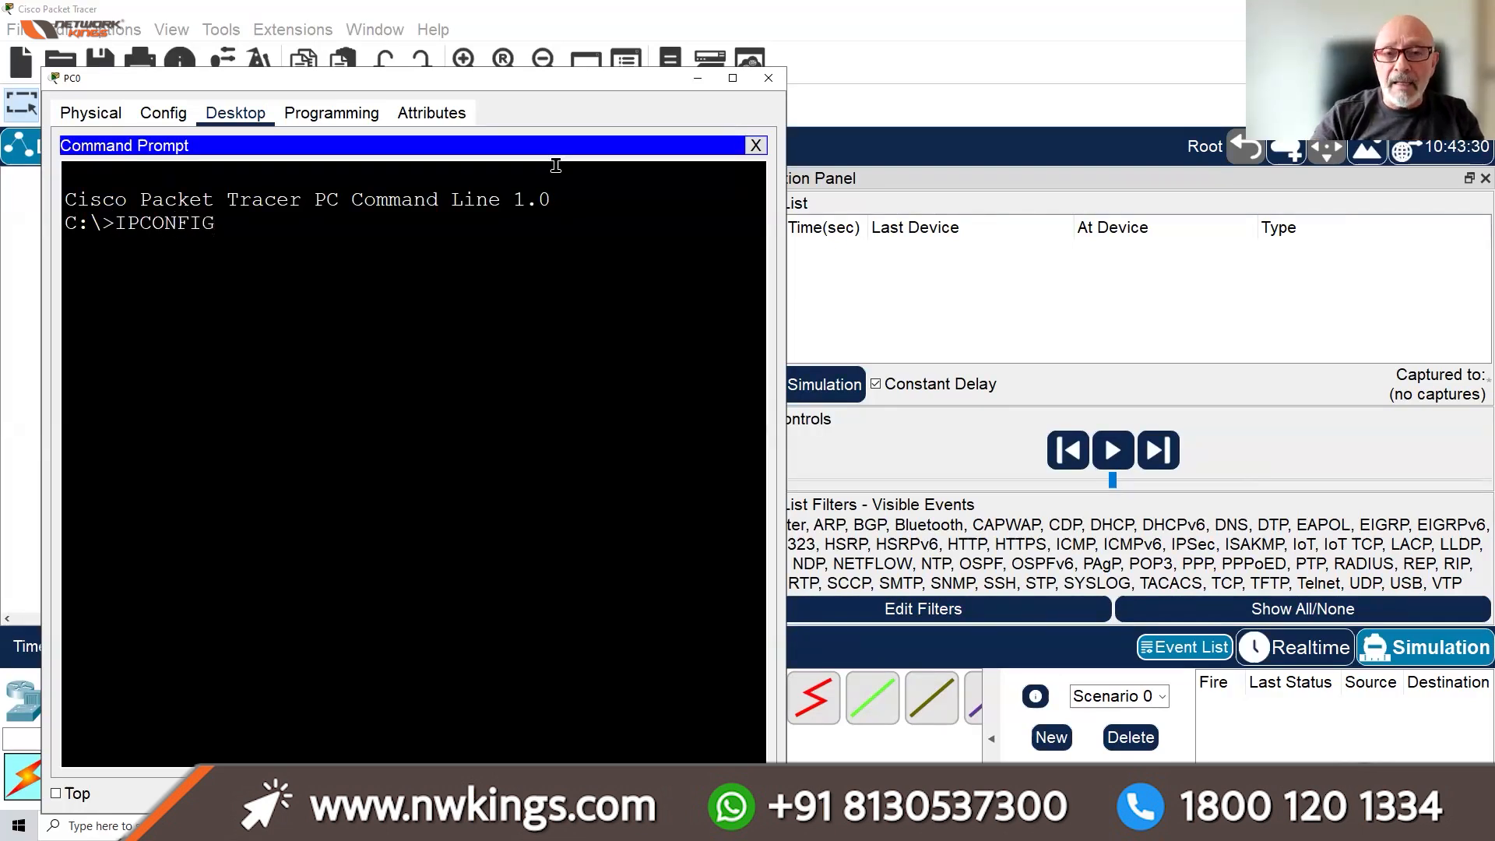
key(Return)
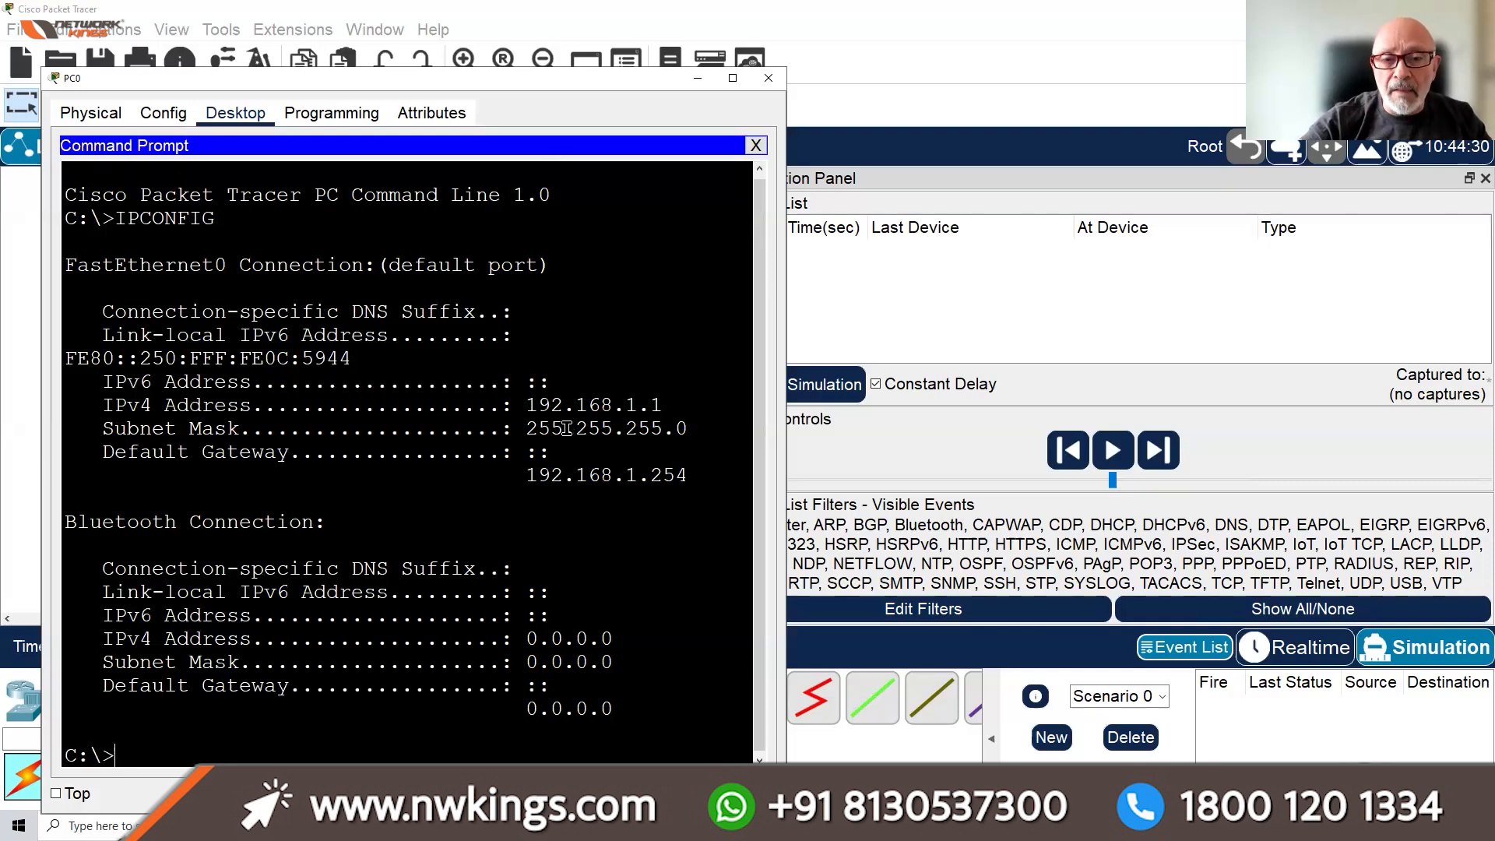
drag(689, 473, 510, 477)
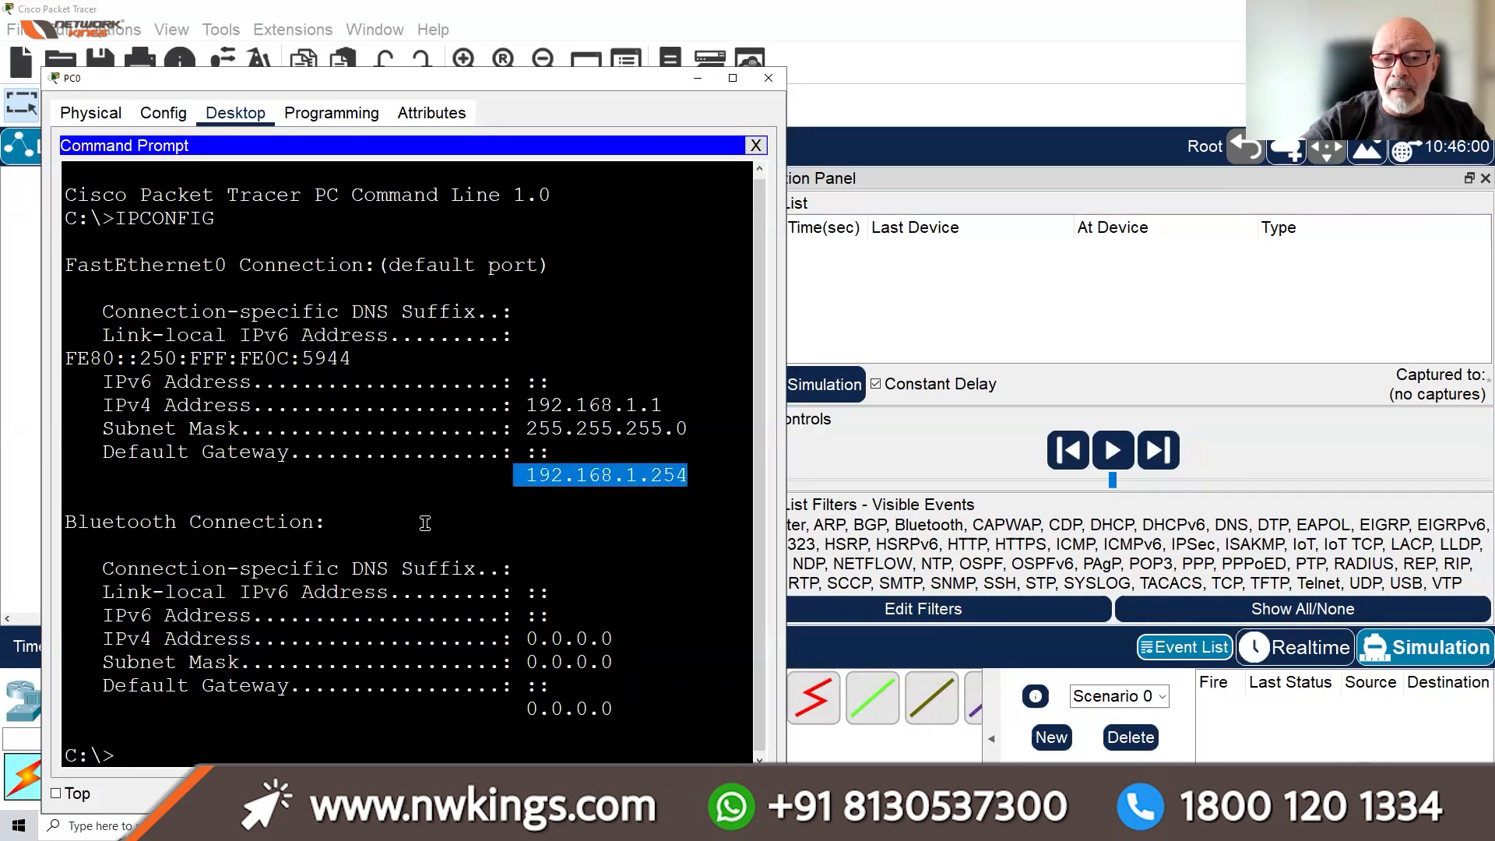
click(216, 752)
Ping 192.168.1.254 from PC0, then minimize its window
text(PING)
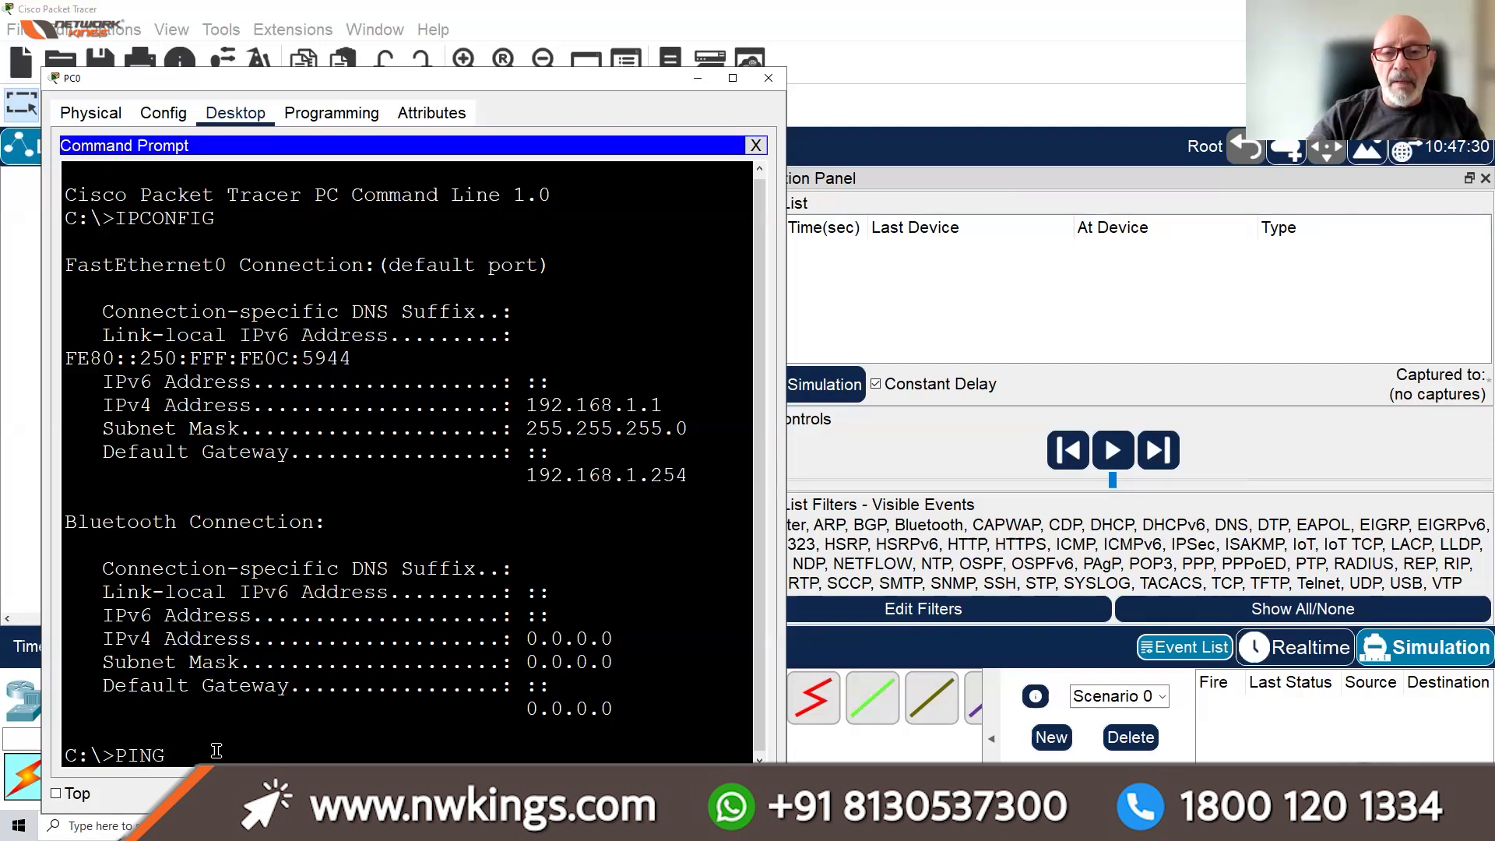
text( 192.168.1.254)
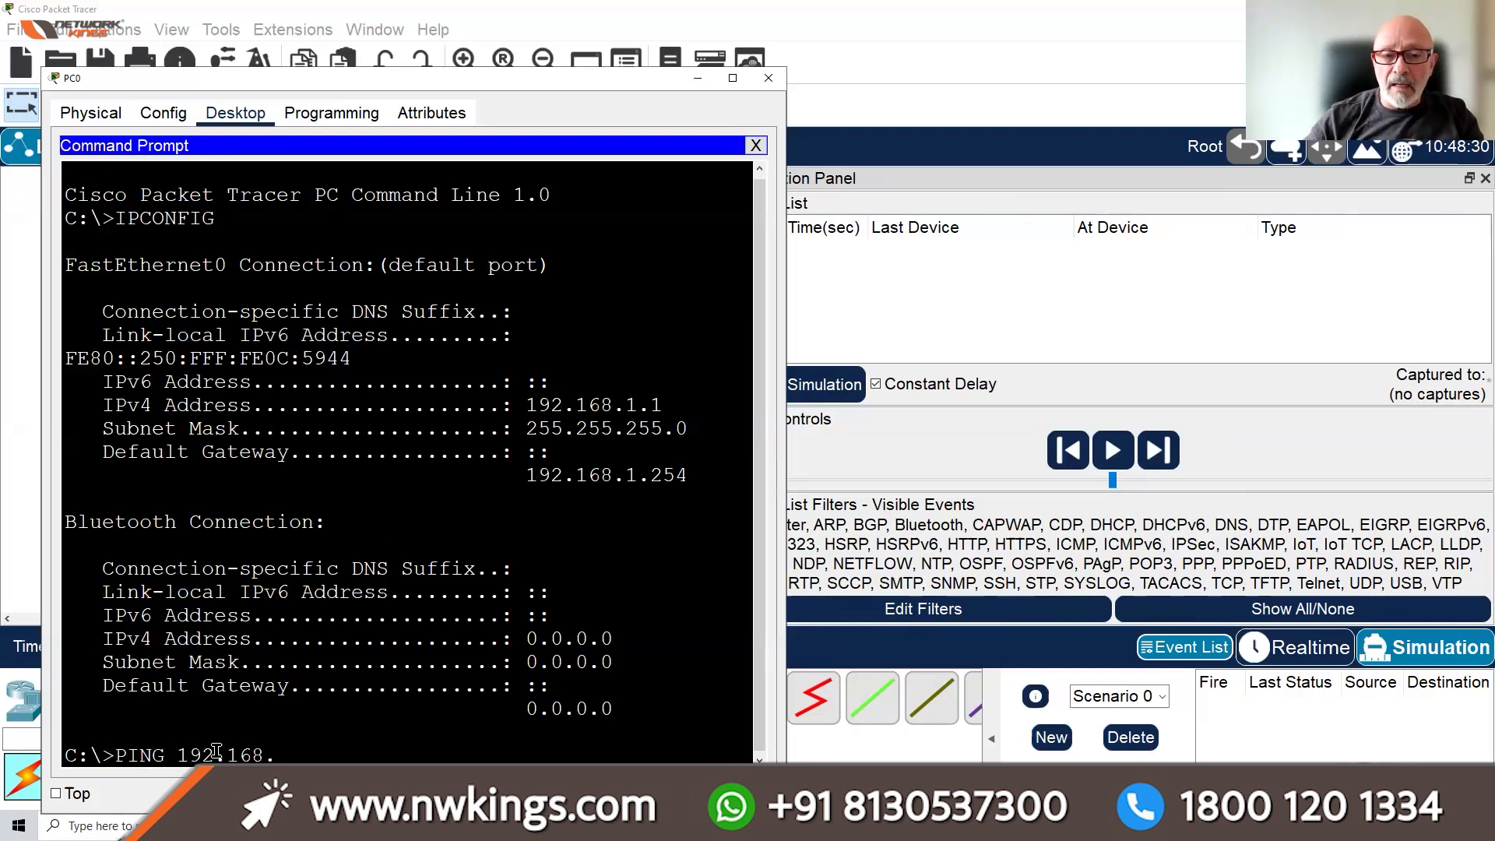
key(Return)
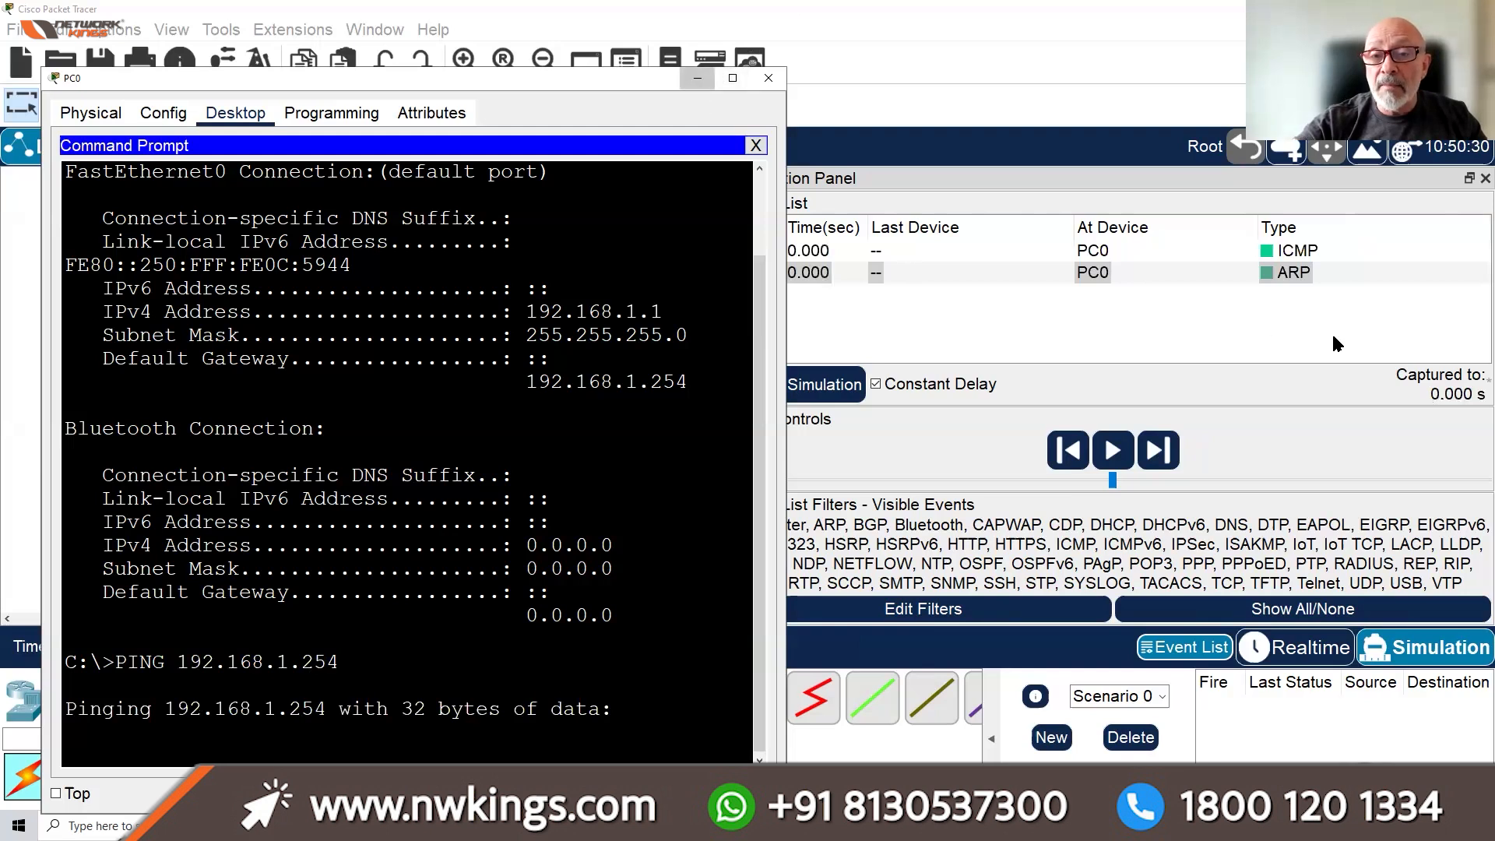
click(695, 81)
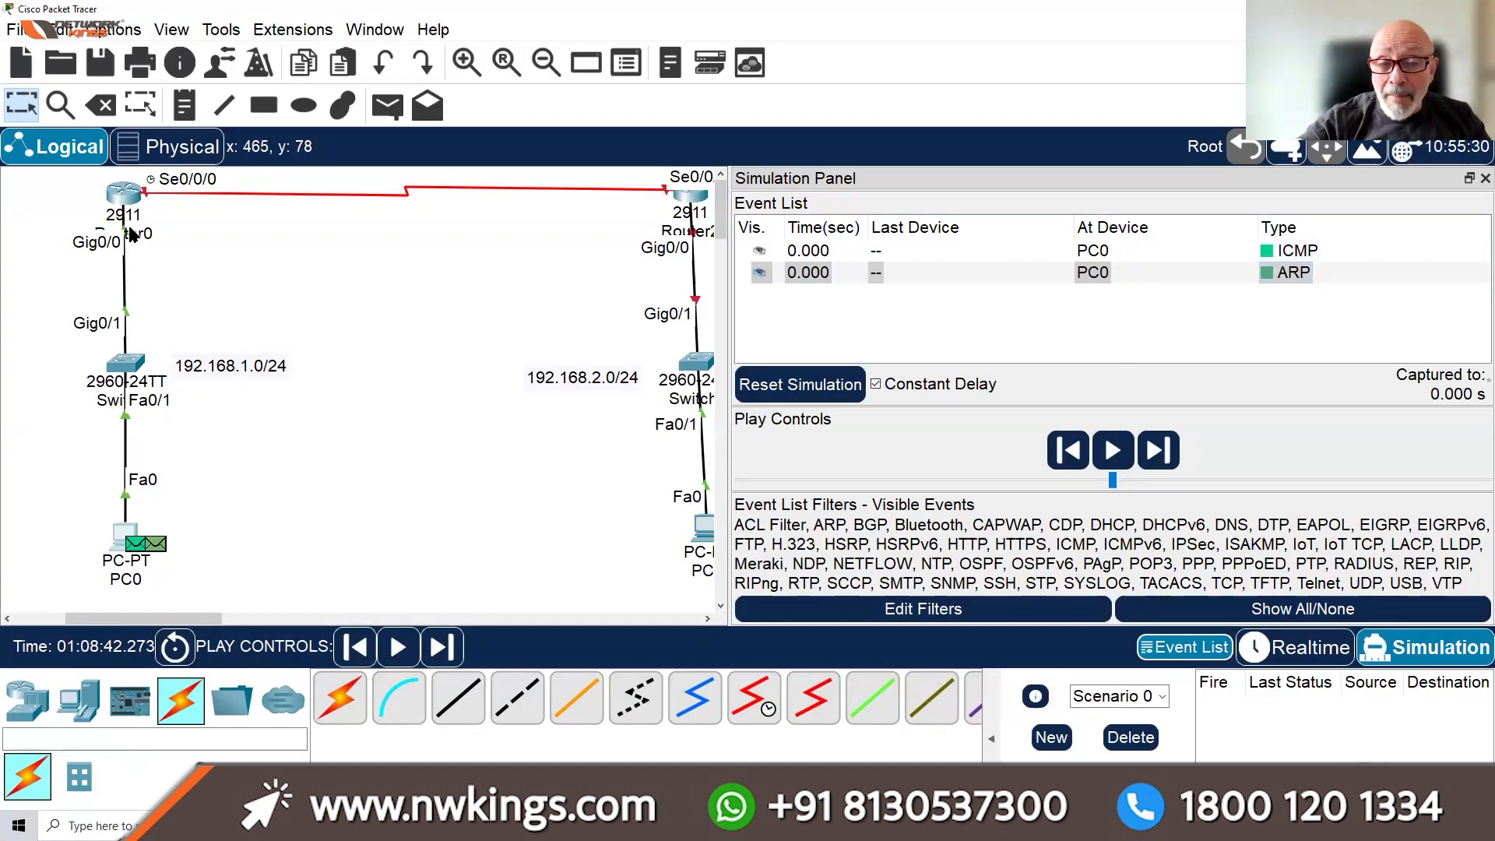
Play the simulation until ARP completes and ICMP reaches Router0, then pause and return to Realtime
mouse_move(131, 234)
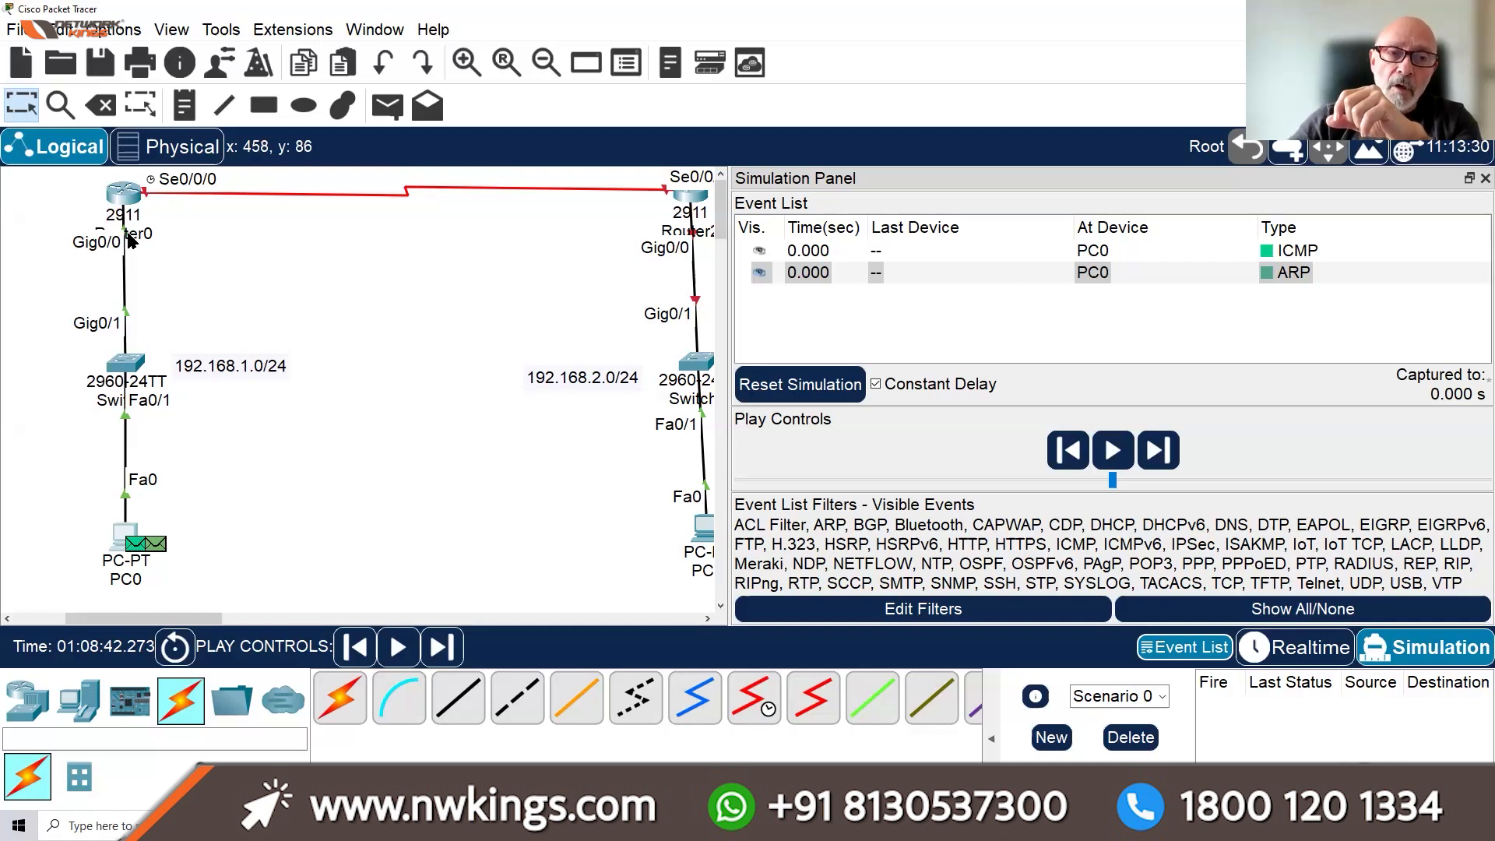
mouse_move(129, 236)
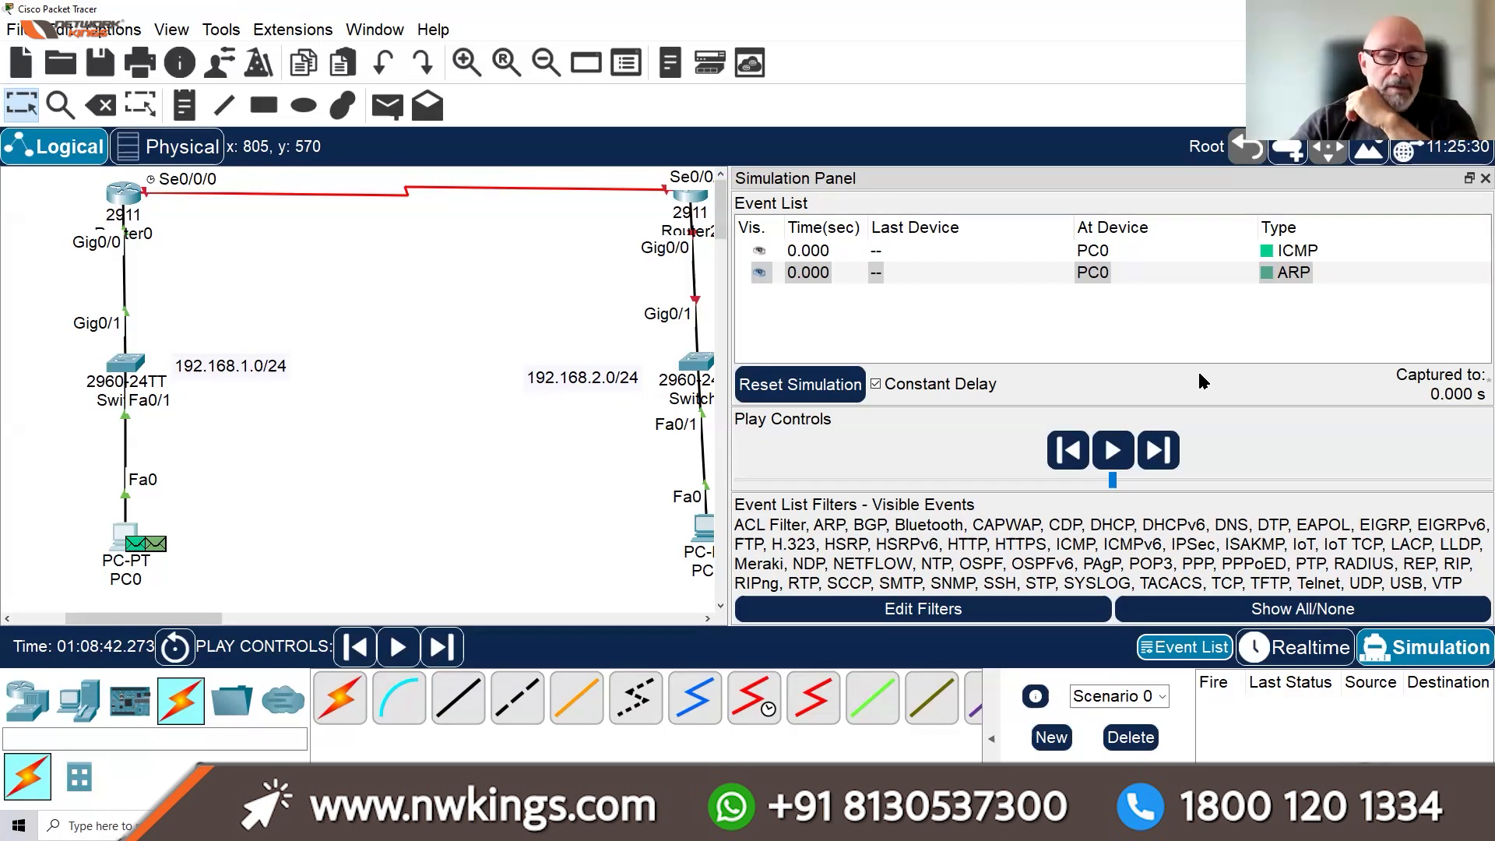
click(1112, 457)
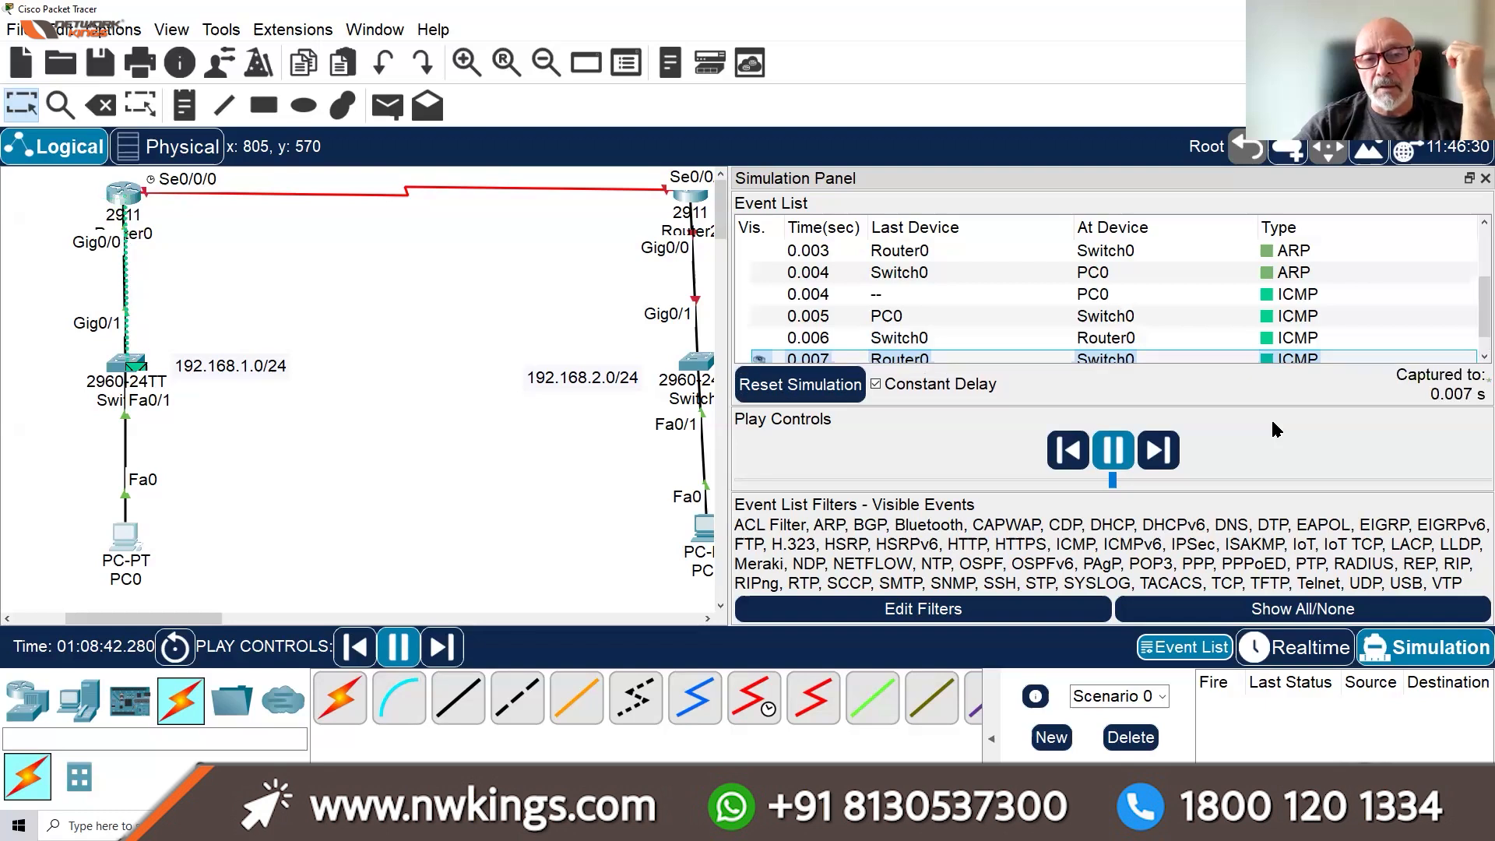
click(1114, 452)
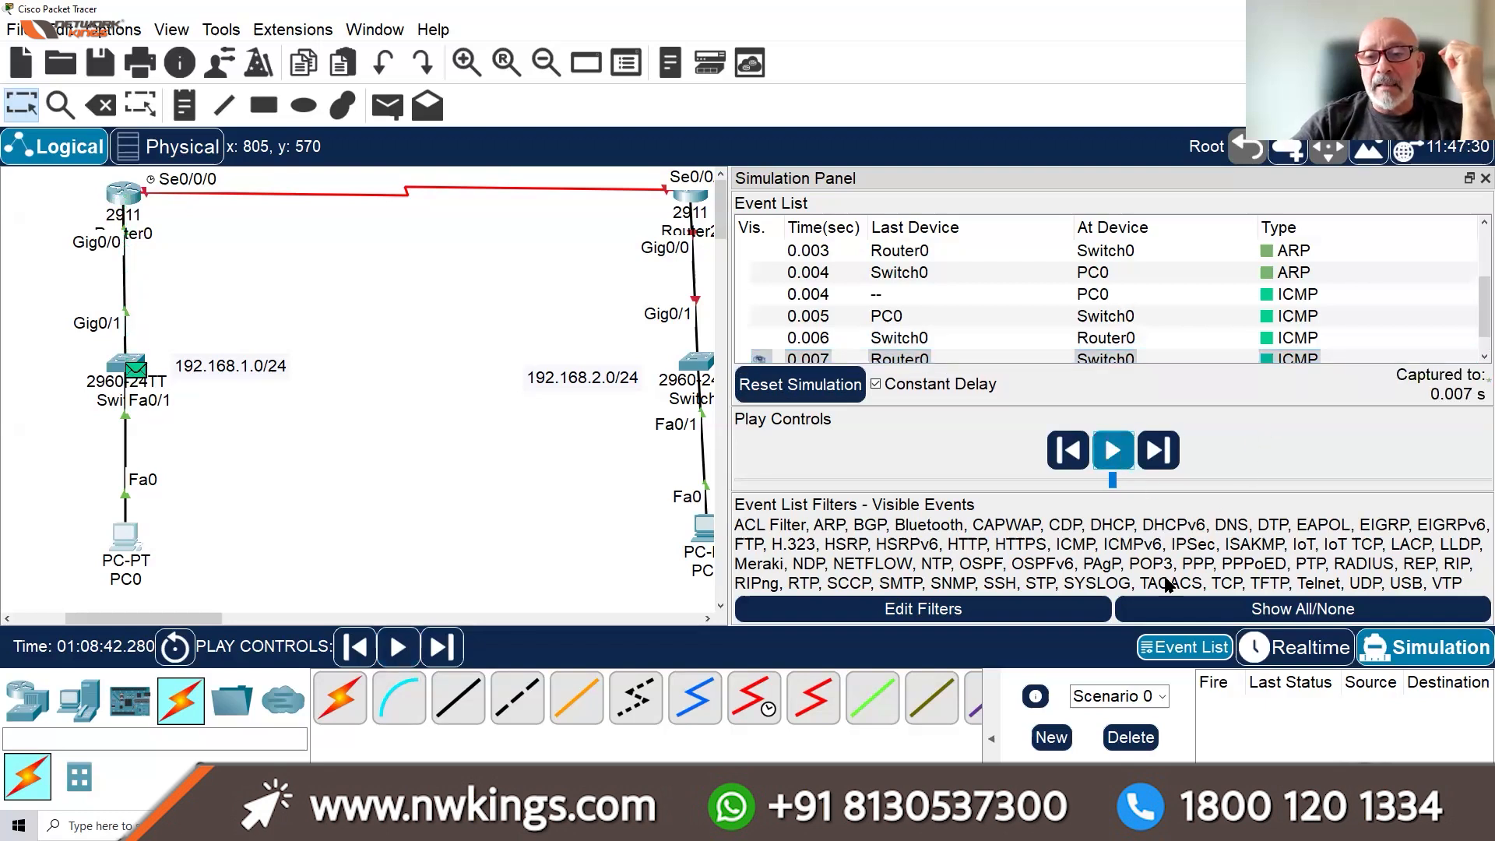
click(1309, 648)
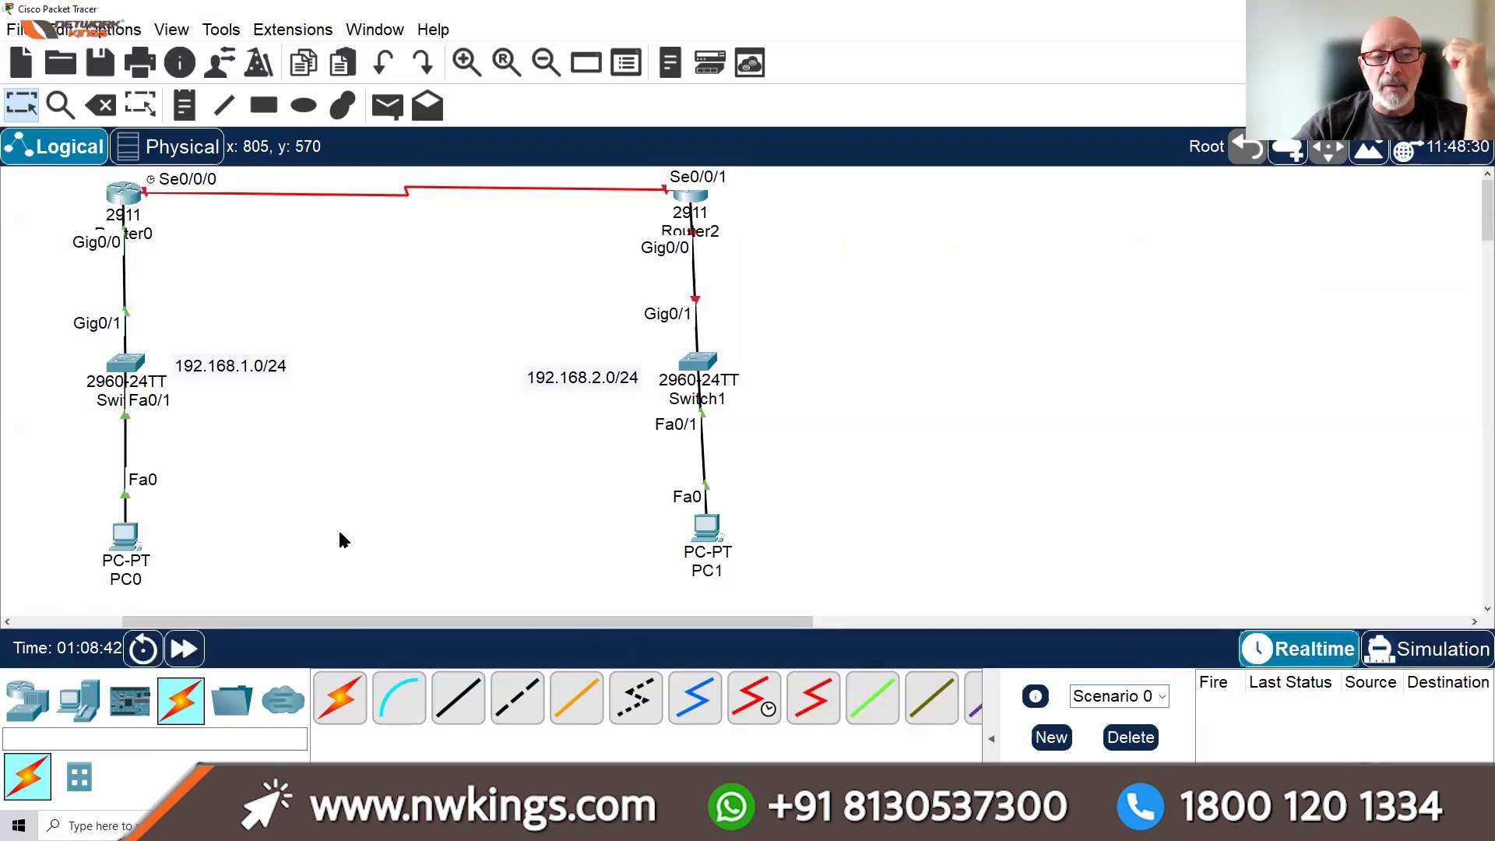
Rerun PC0's ping to gateway 192.168.1.254 (4 of 4 replies), then close PC0's window
click(131, 542)
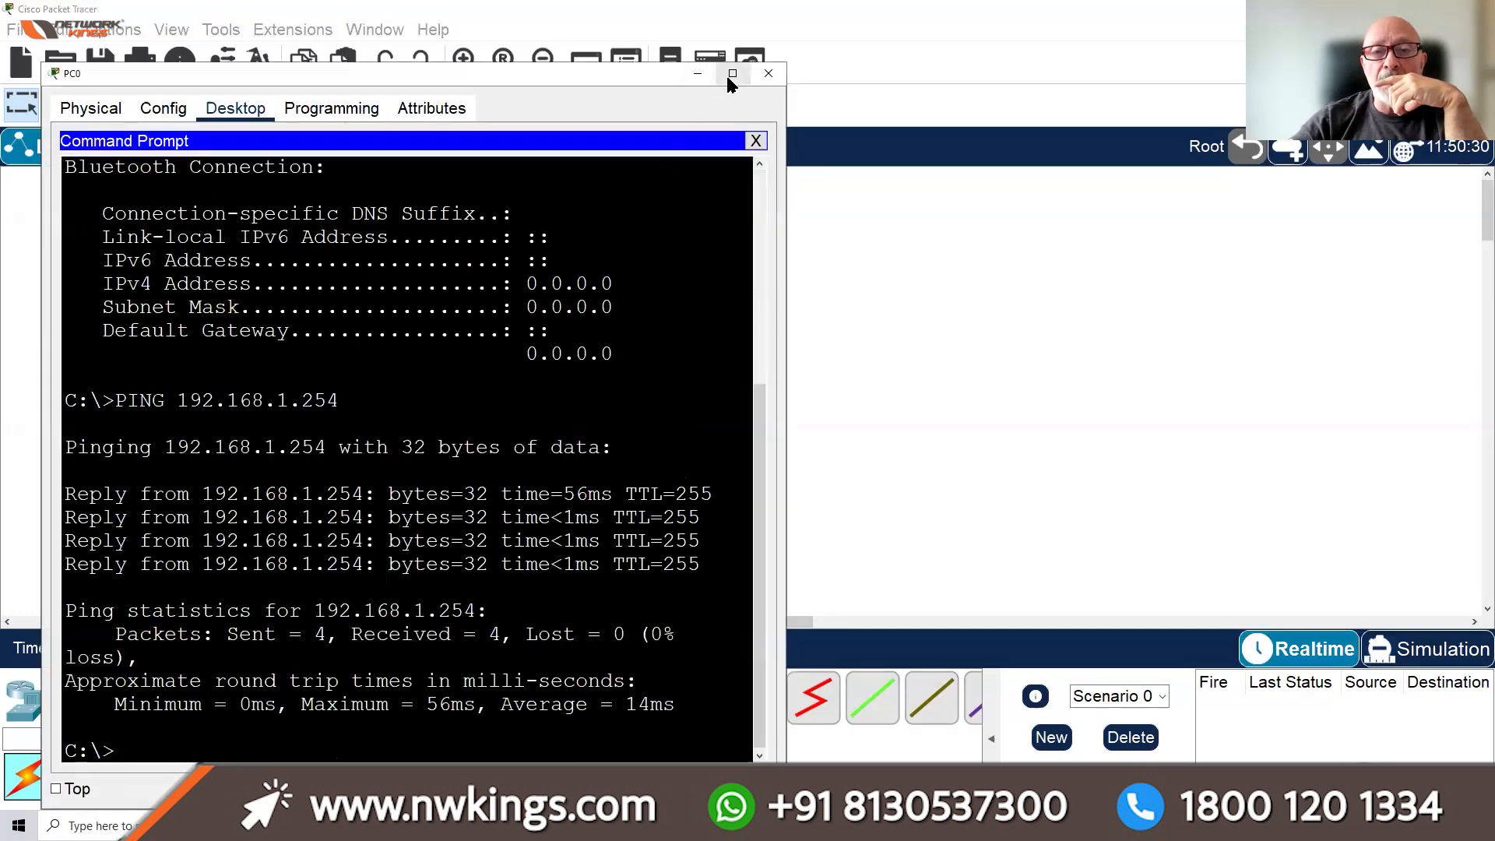
click(732, 74)
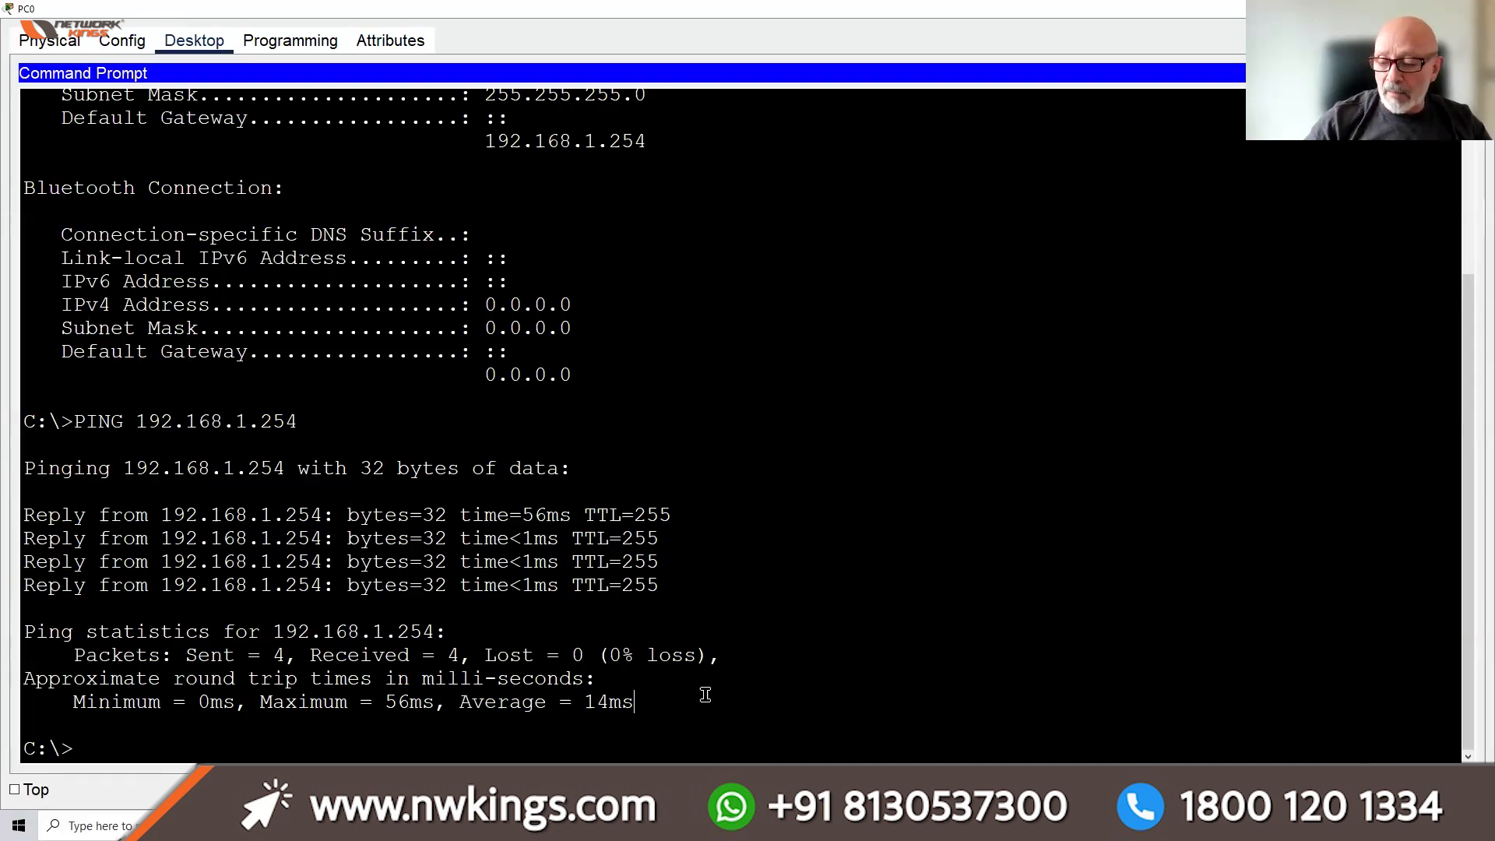
key(Return)
key(Return)
key(Return)
key(Return)
key(Up)
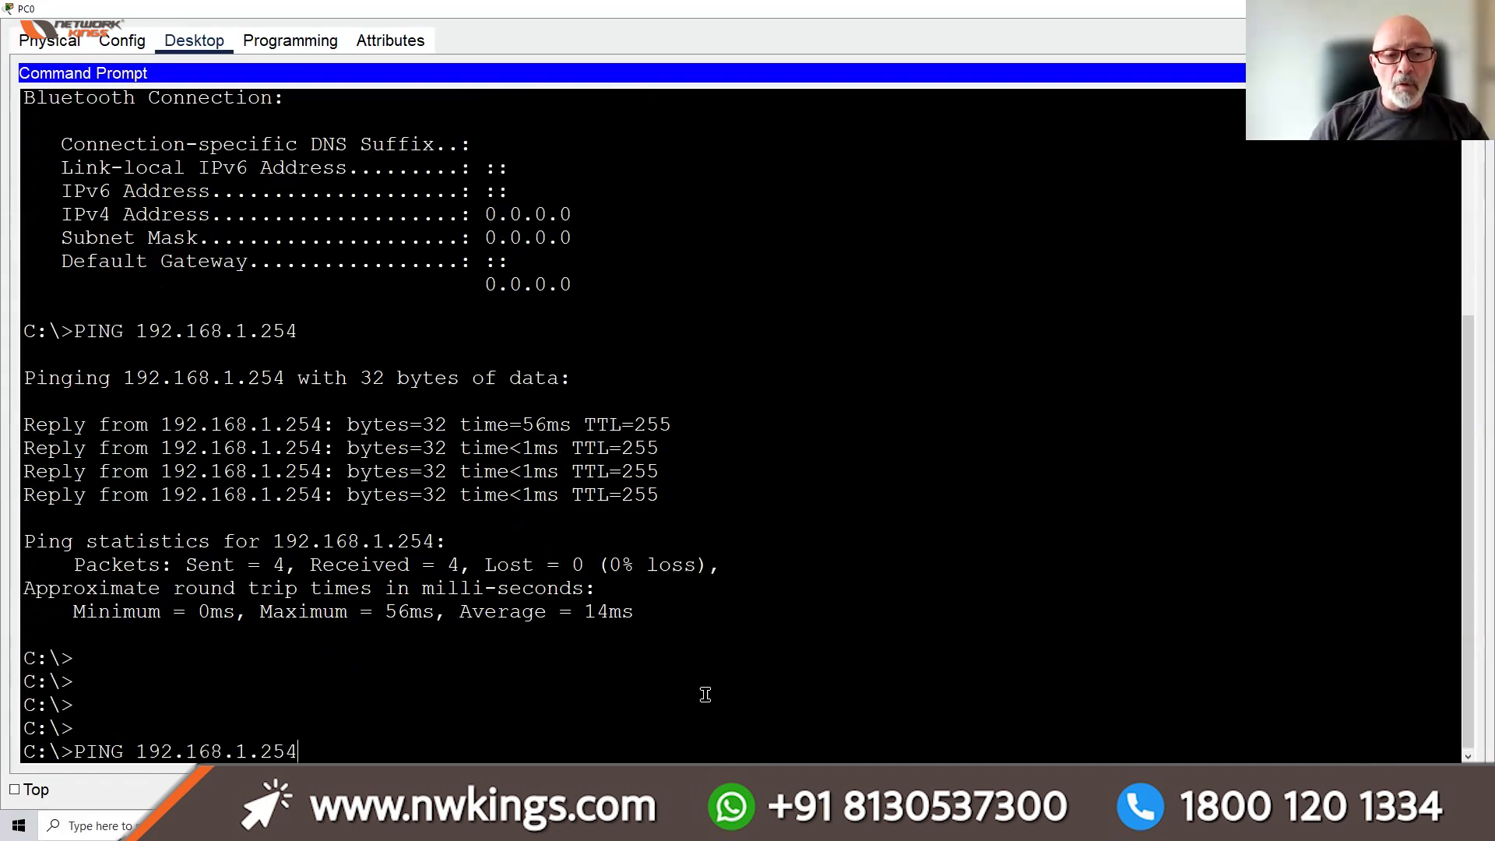
key(Return)
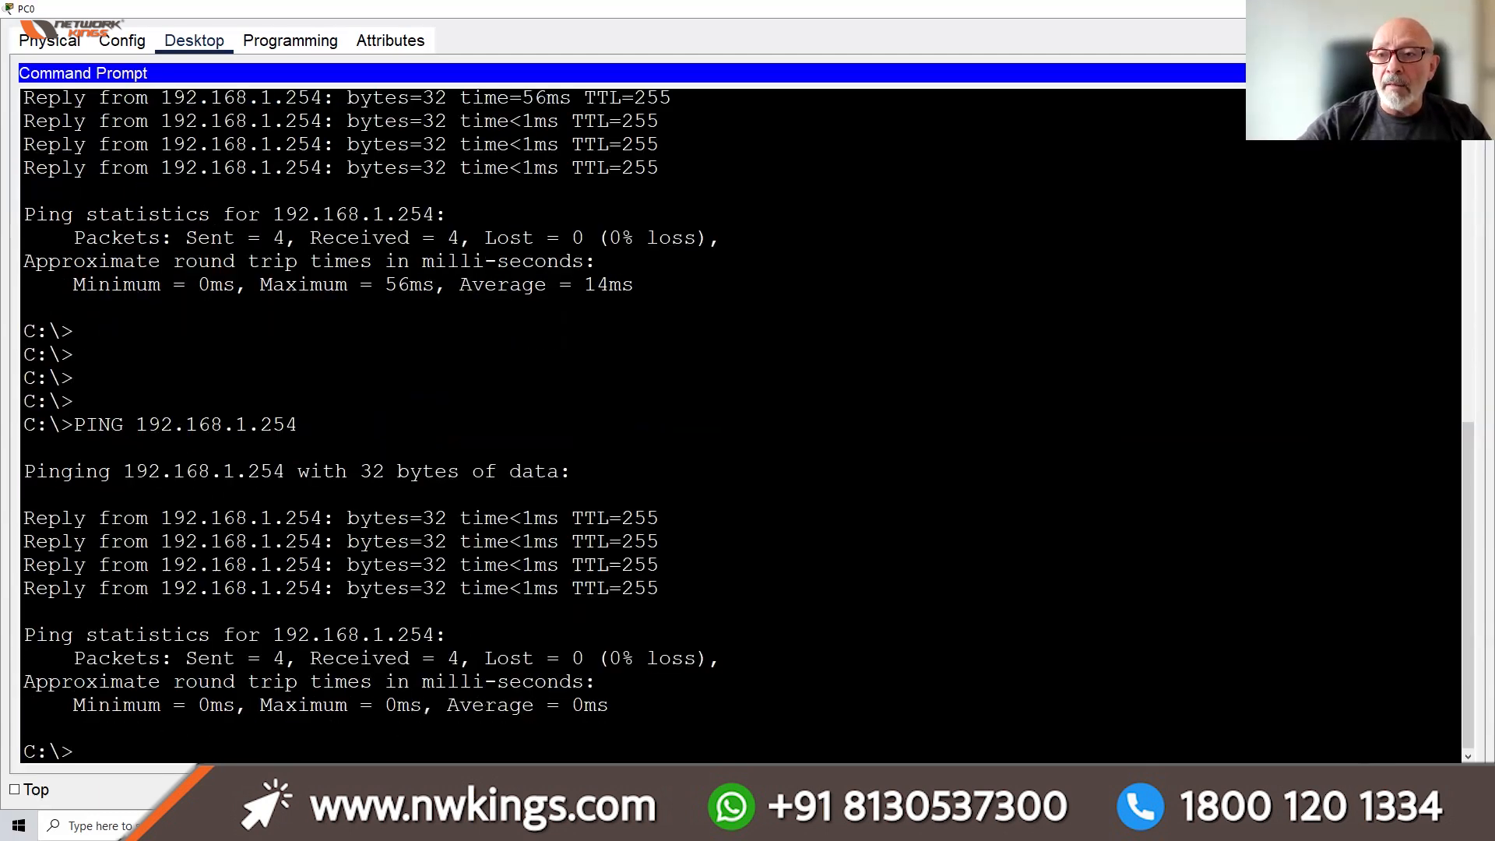
click(1475, 73)
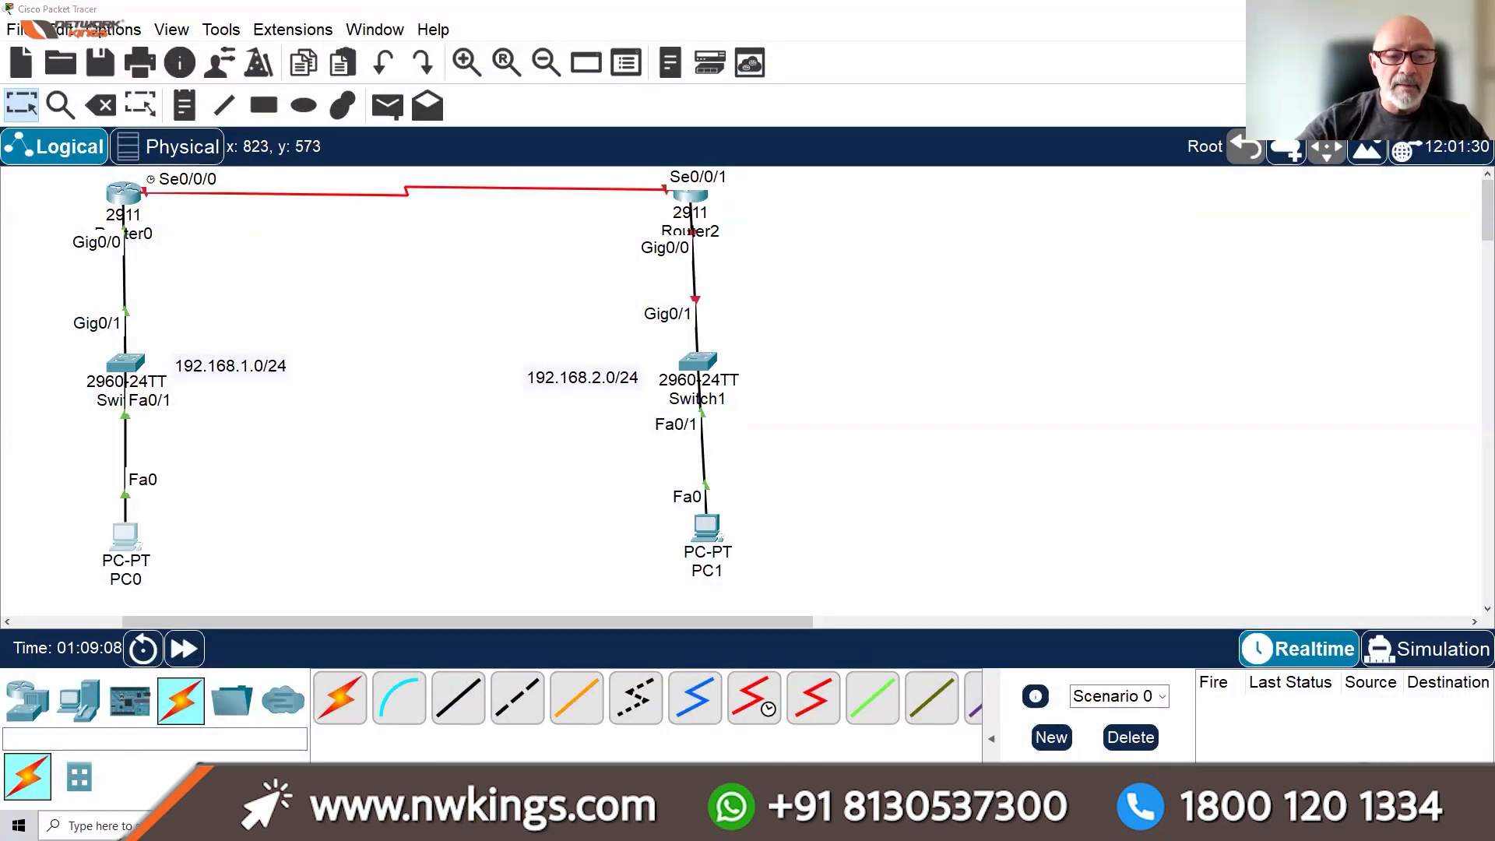
click(101, 826)
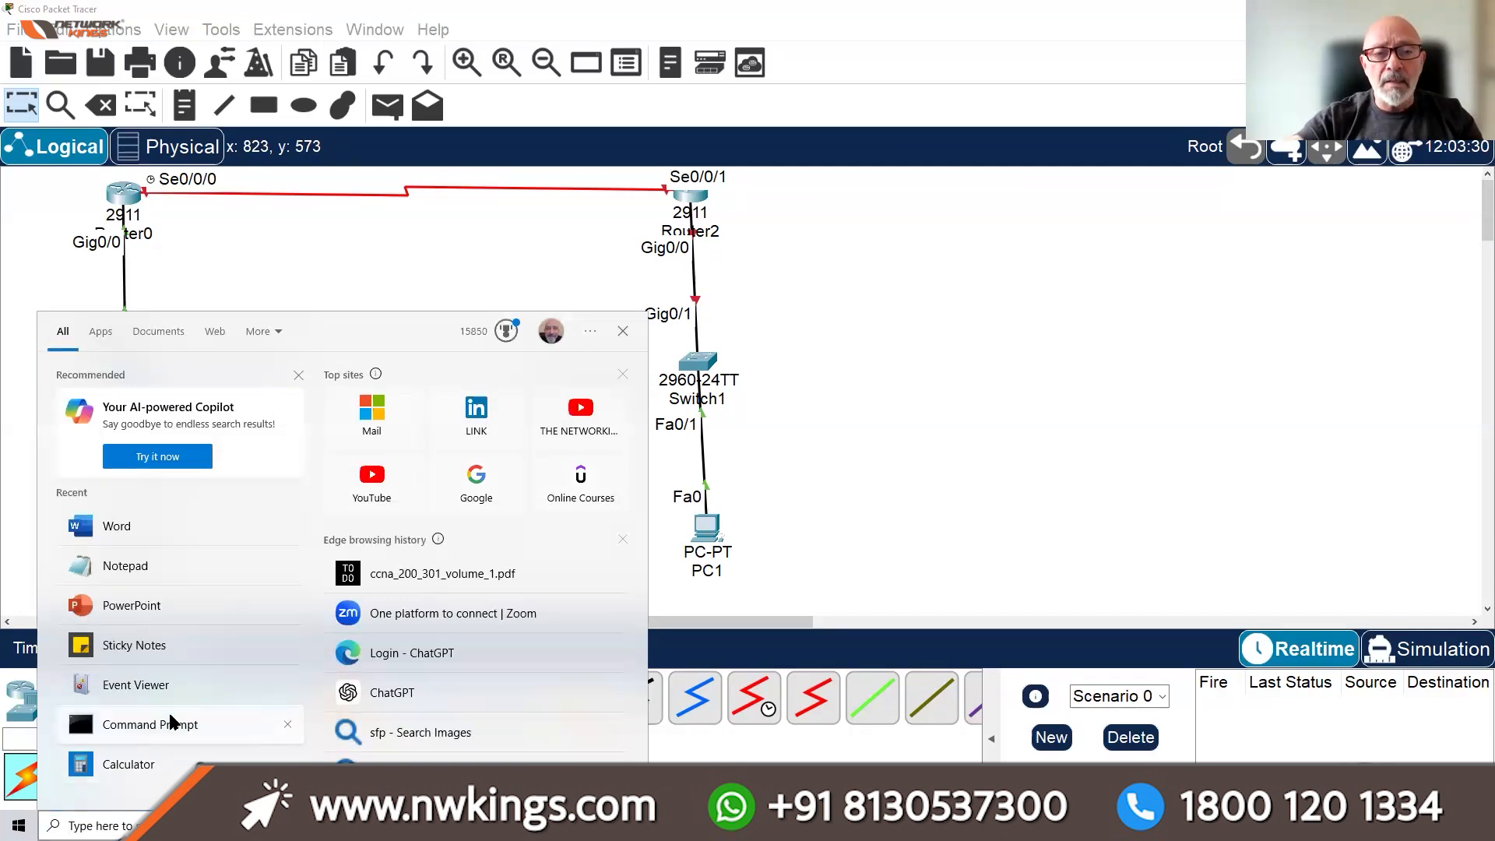
Launch Windows Command Prompt, move to the C: drive root with CD/ and clear the screen
click(201, 724)
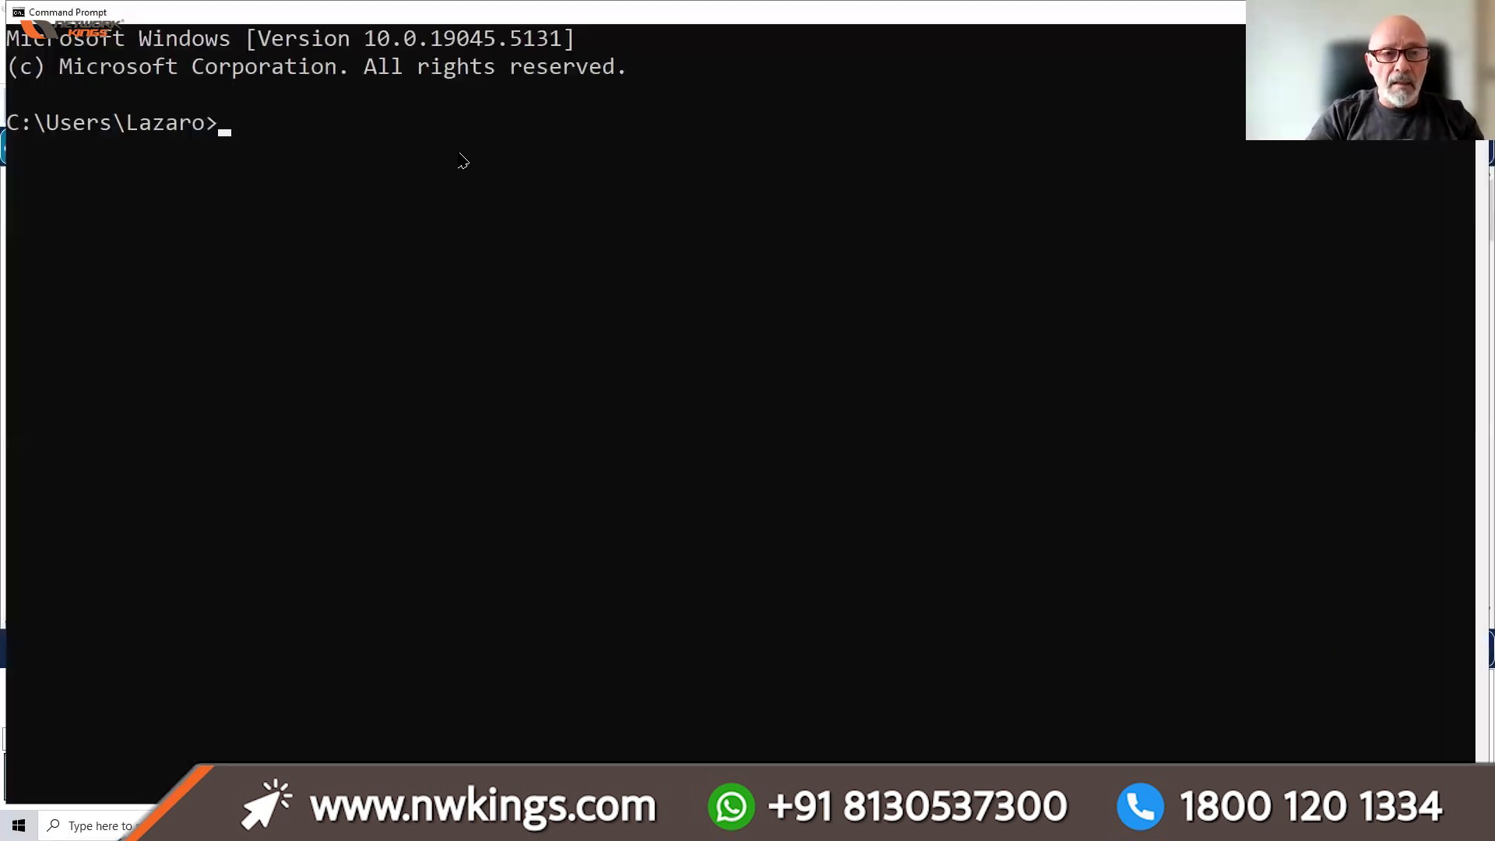
text(CD/)
key(Return)
text(CLS)
key(Return)
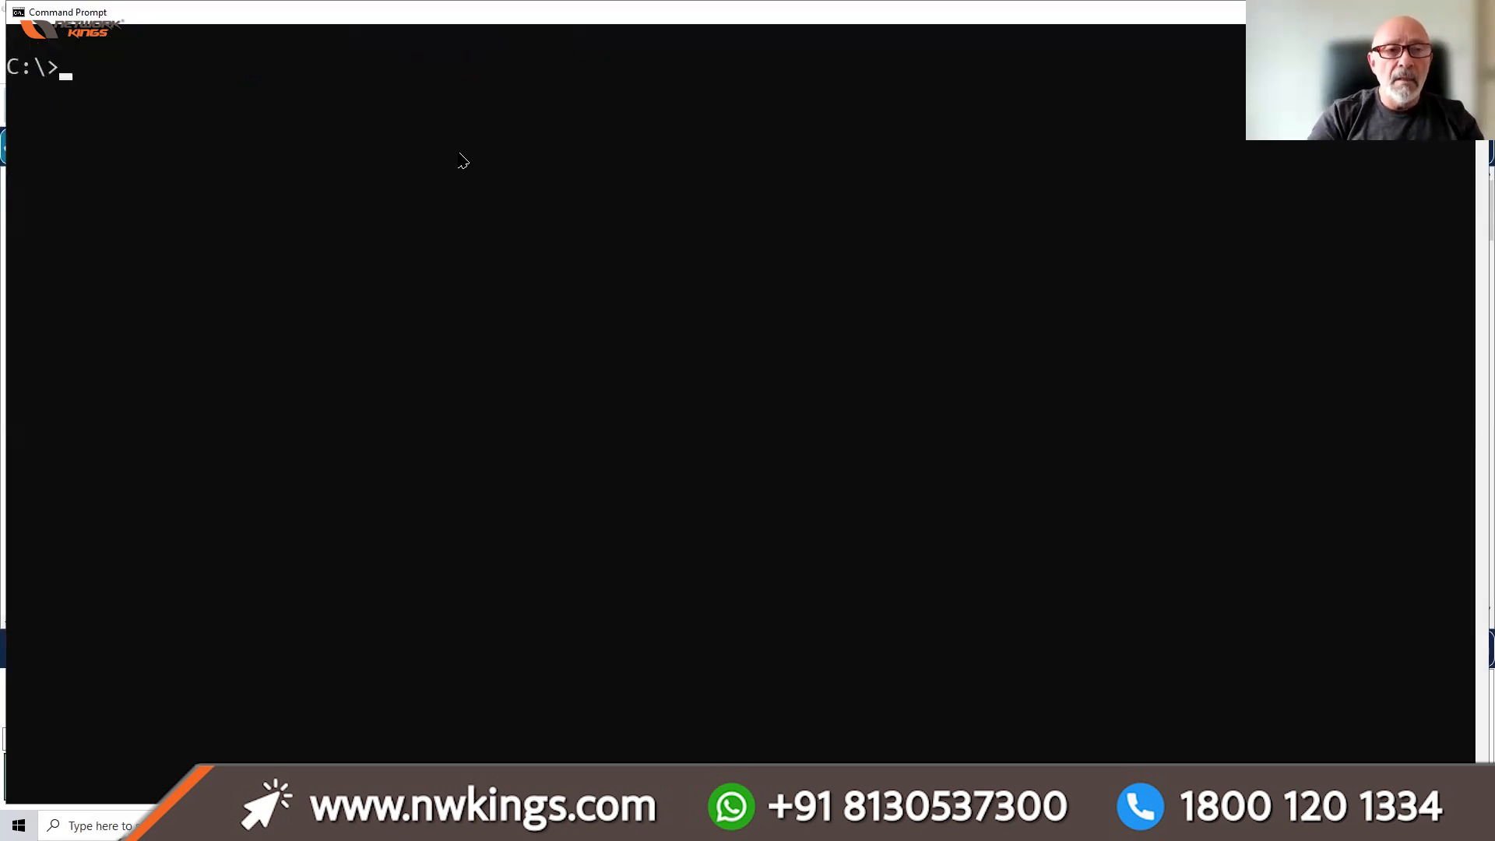
Ping google.com, getting four replies with 0% loss, then switch back to Packet Tracer
text(PING Y)
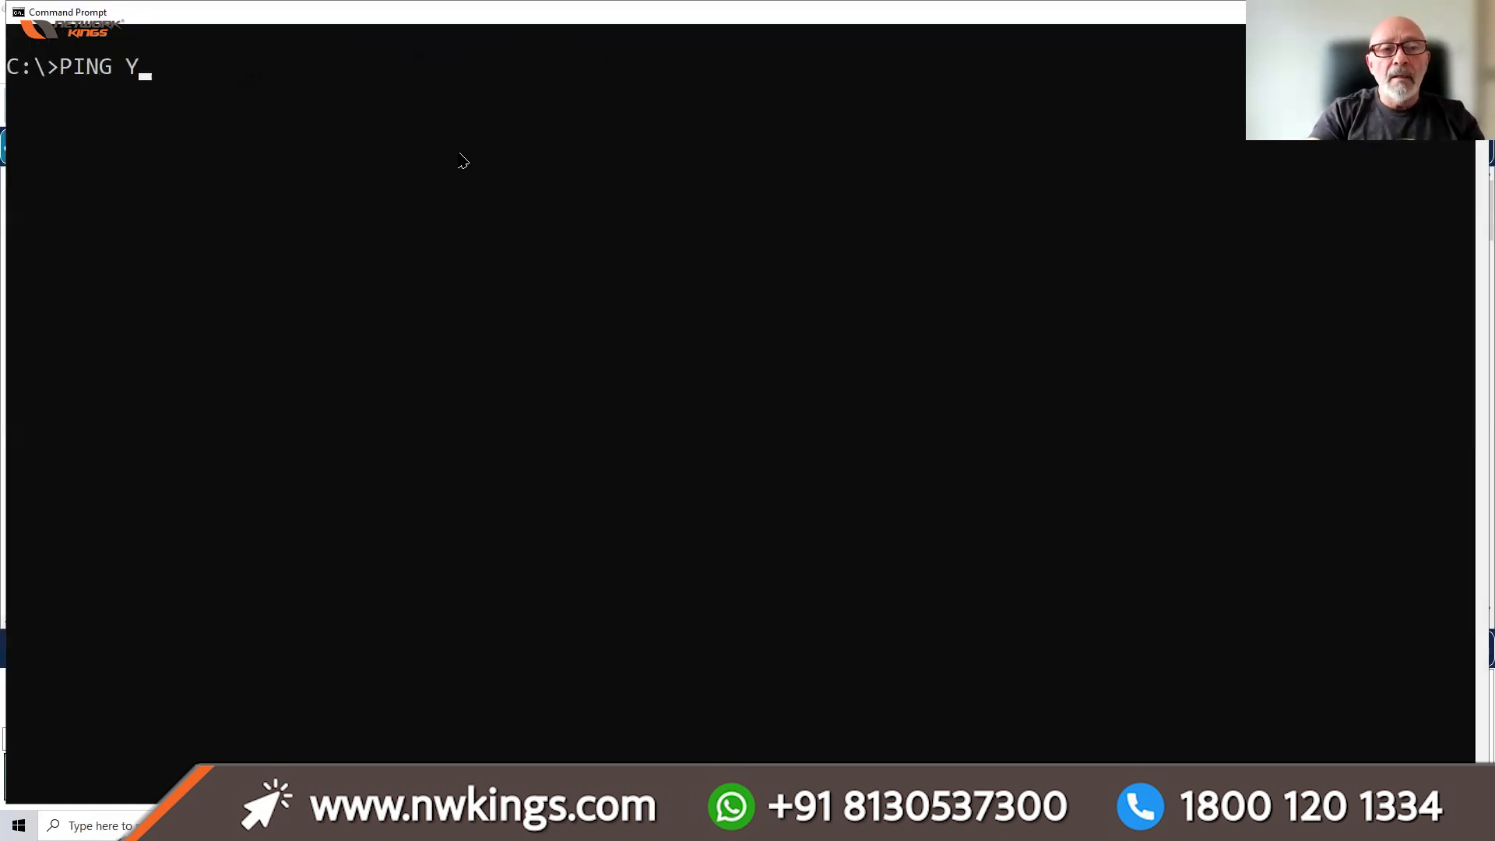
key(BackSpace)
text(GOOGEL)
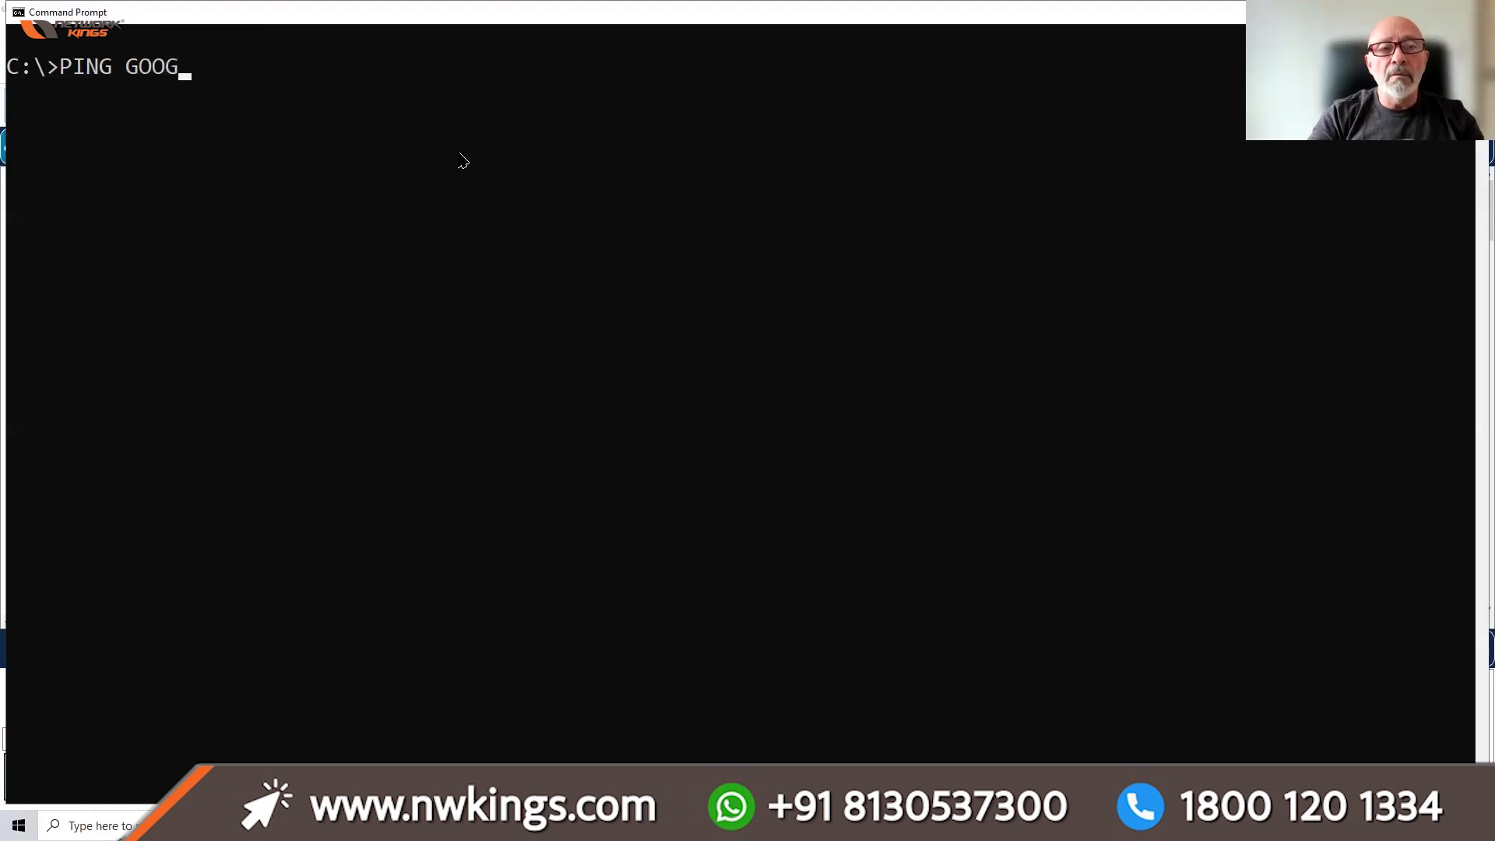
key(BackSpace)
key(BackSpace)
text(LE.COM)
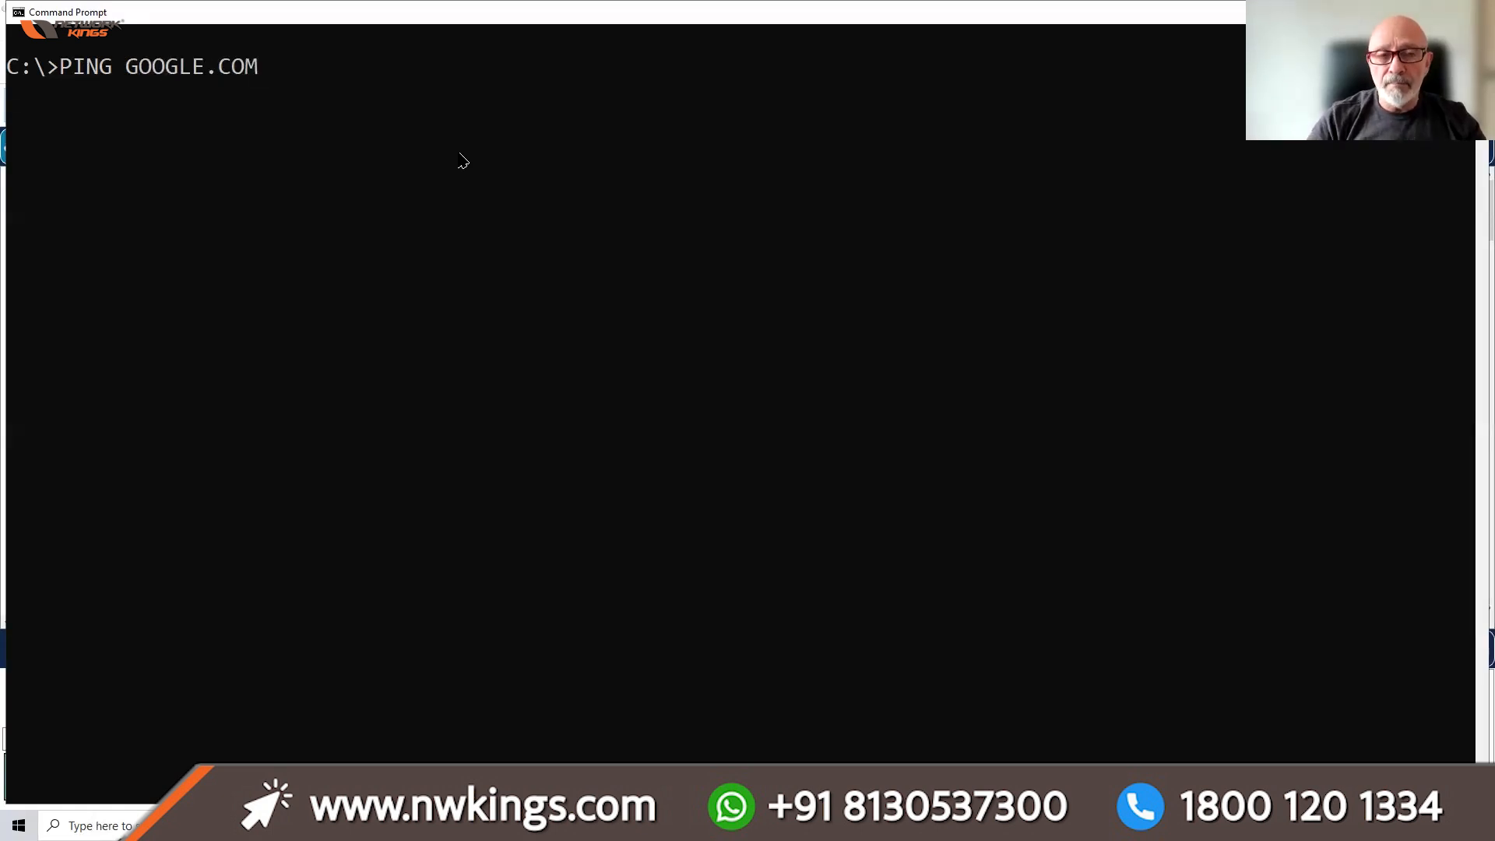
key(Return)
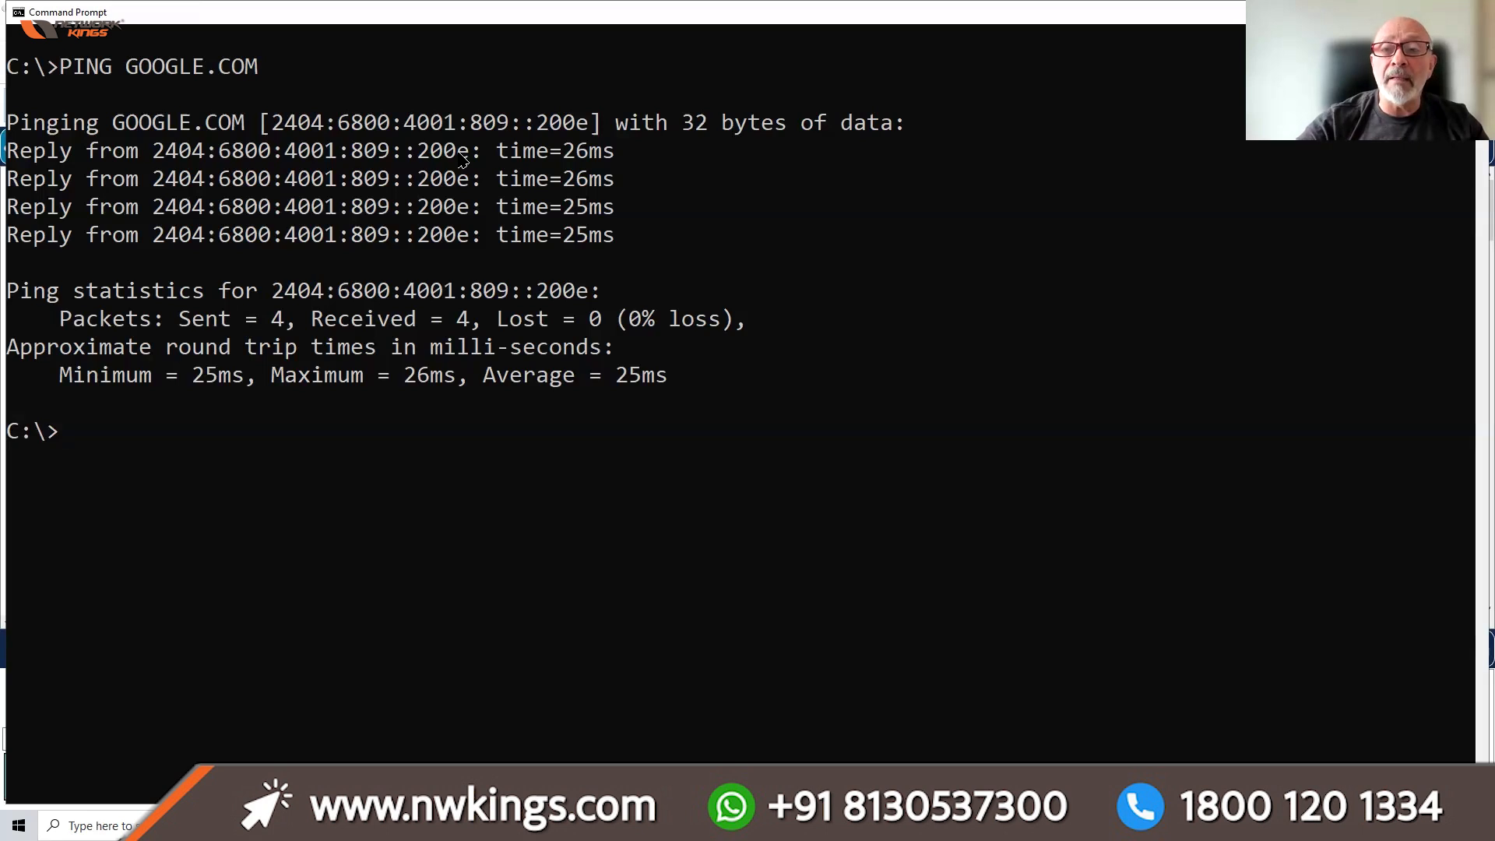
key(alt+Tab)
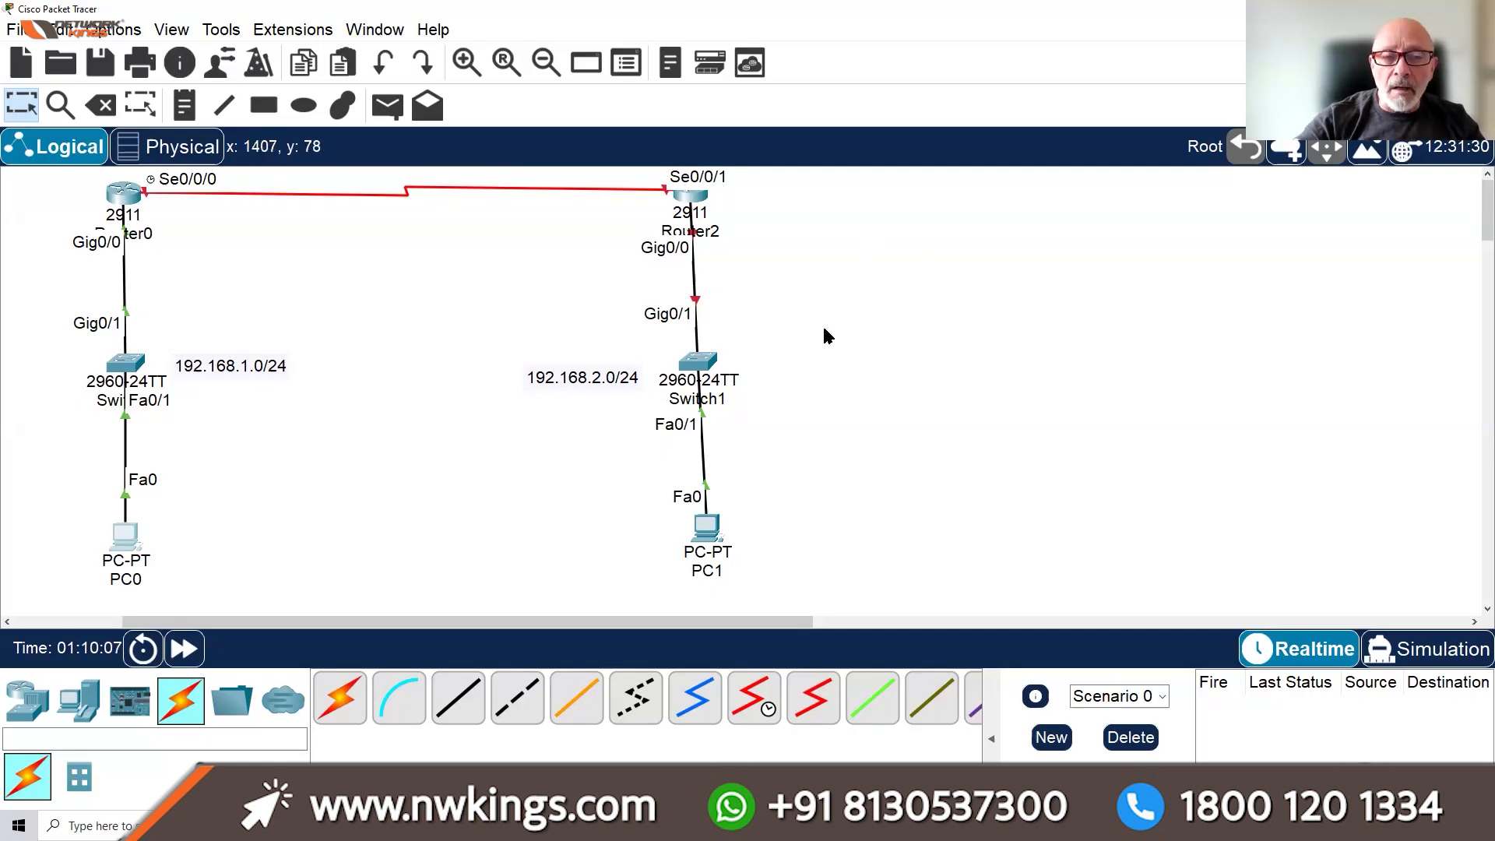
Open Router0's command line window, then reposition and widen it
click(123, 201)
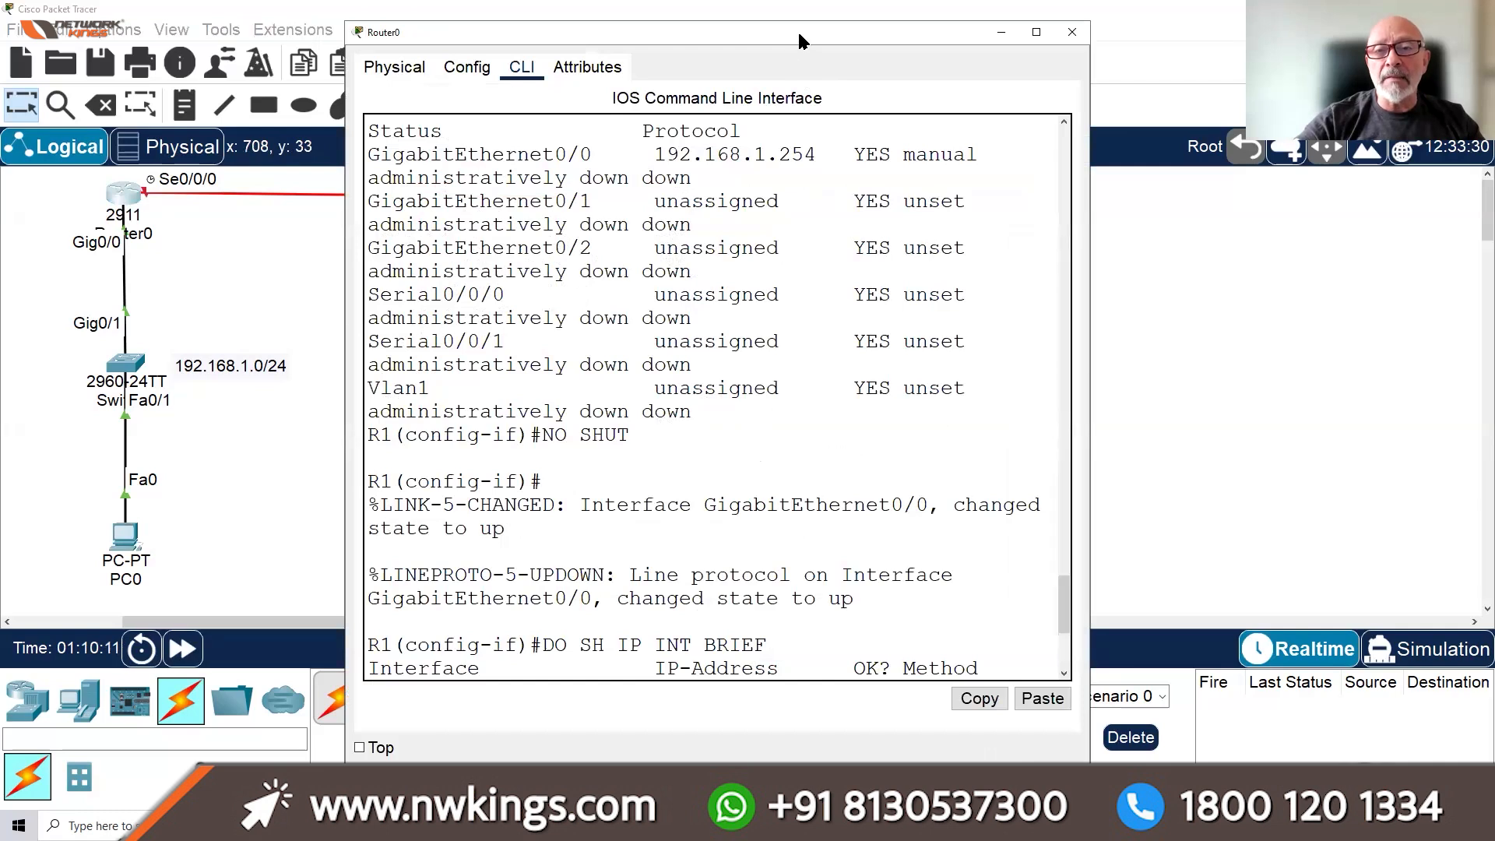
drag(799, 42, 850, 31)
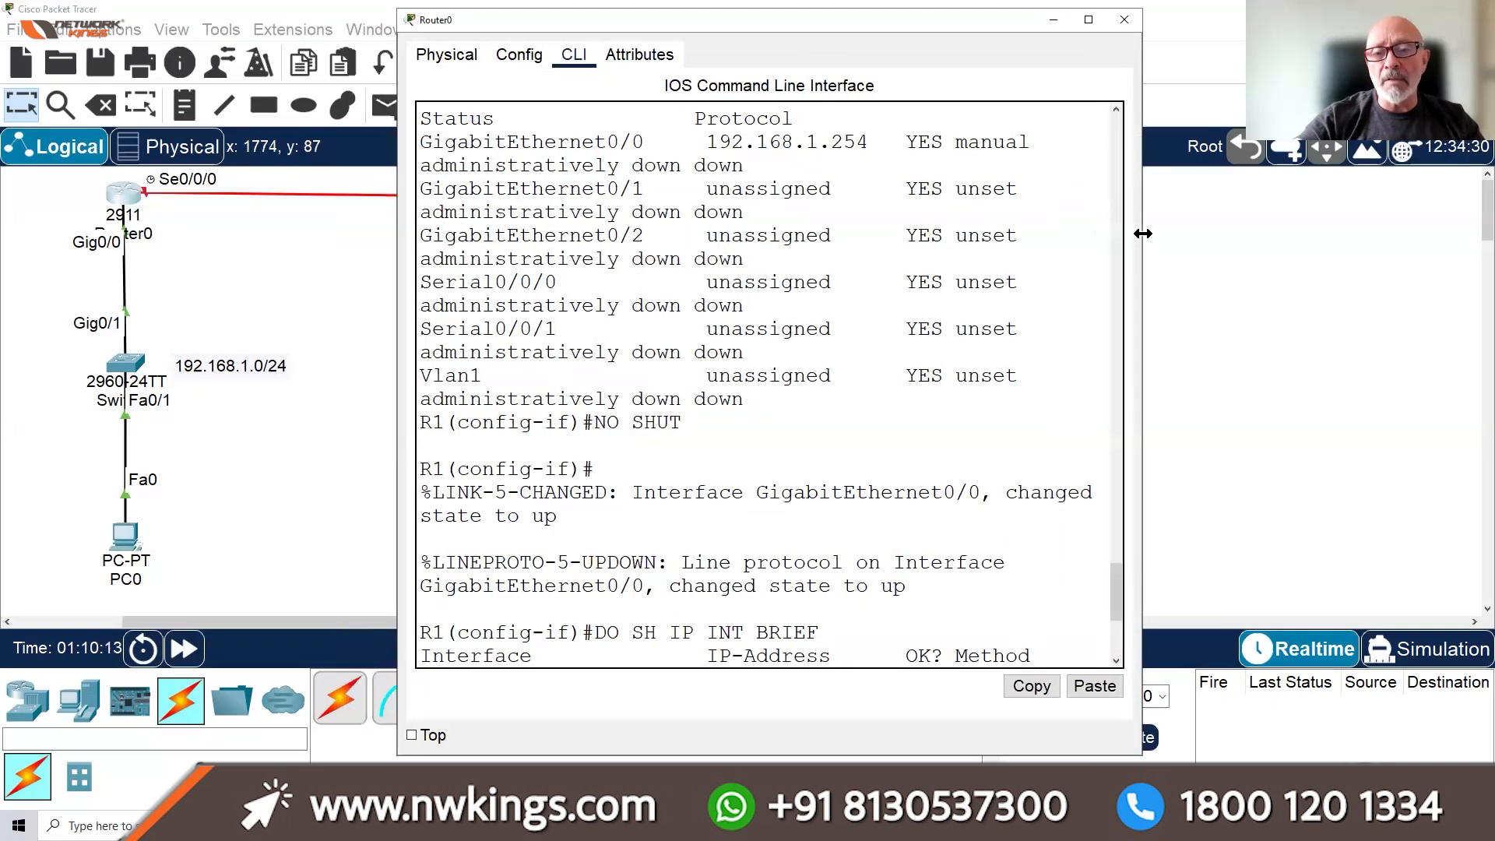
drag(1143, 233, 1242, 222)
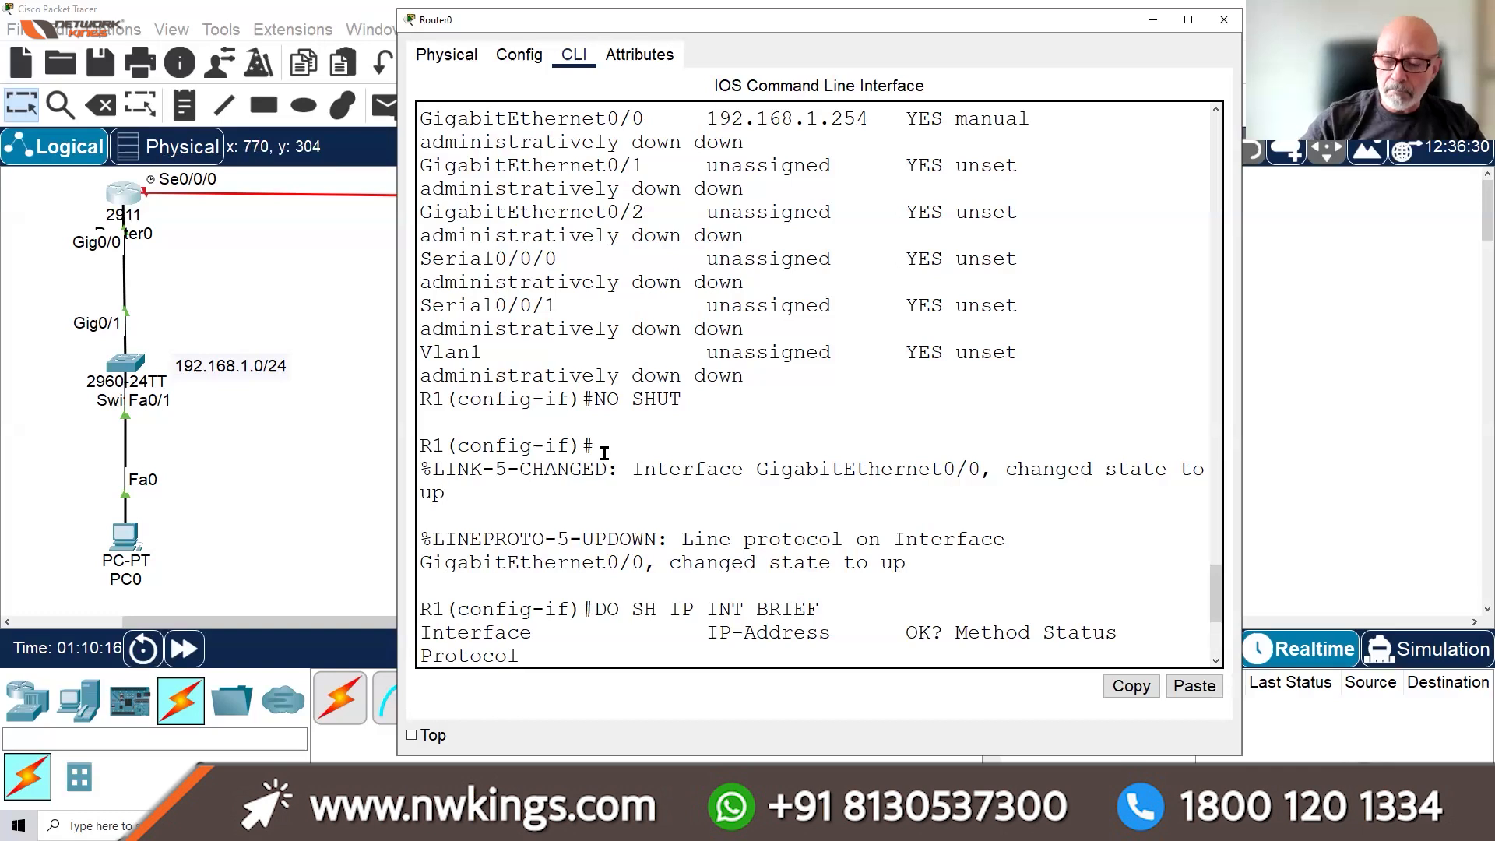
Leave interface configuration with EXIT and Ctrl+Z, returning to a cleared R1# prompt
key(Return)
key(Return)
key(Return)
key(Return)
key(Return)
text(EXIT)
key(Return)
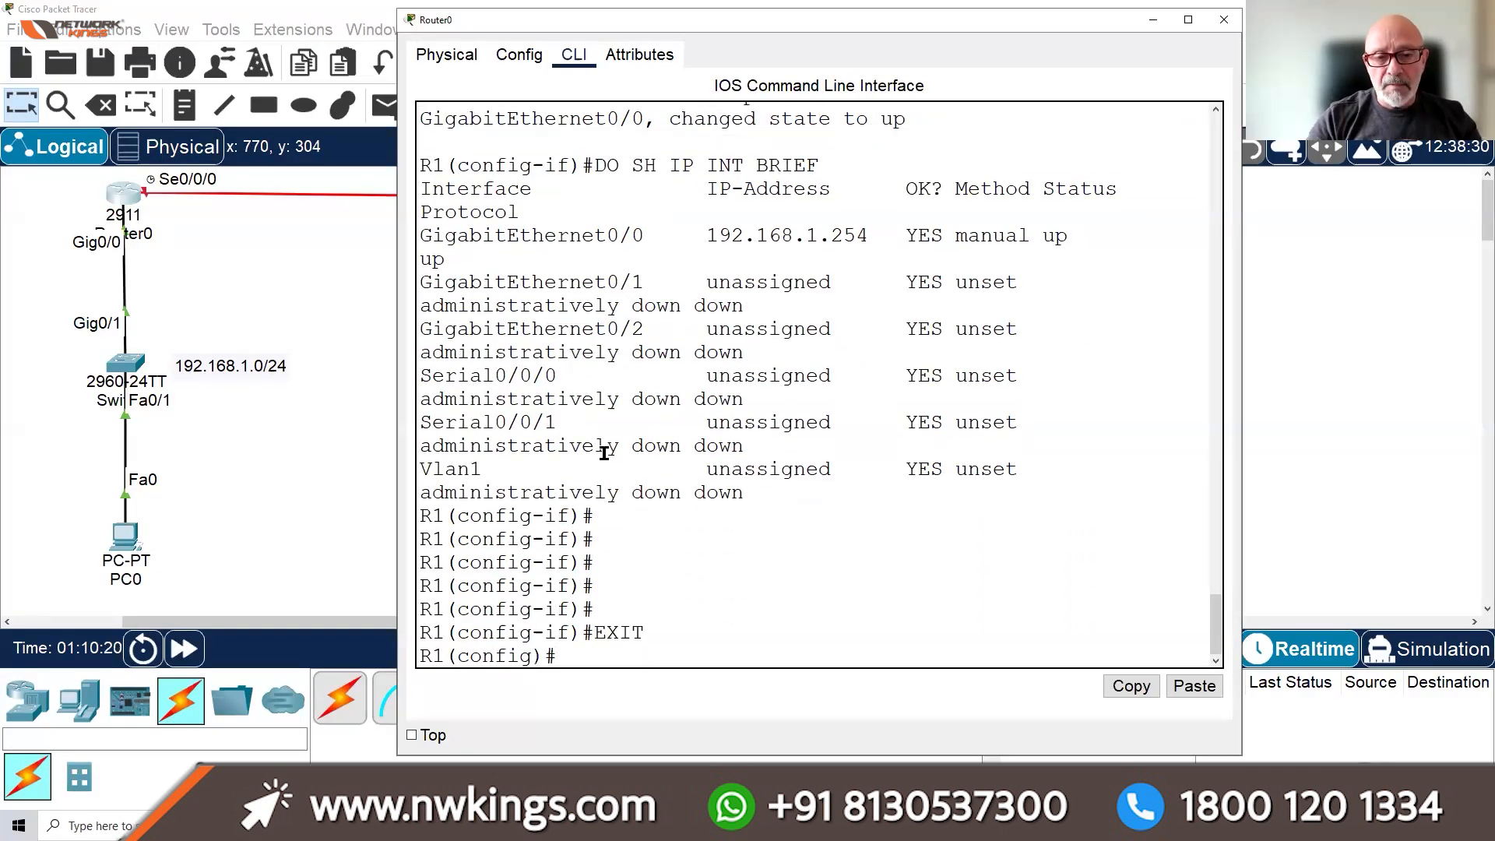
key(ctrl+z)
key(Return)
key(Return)
key(Return)
key(Return)
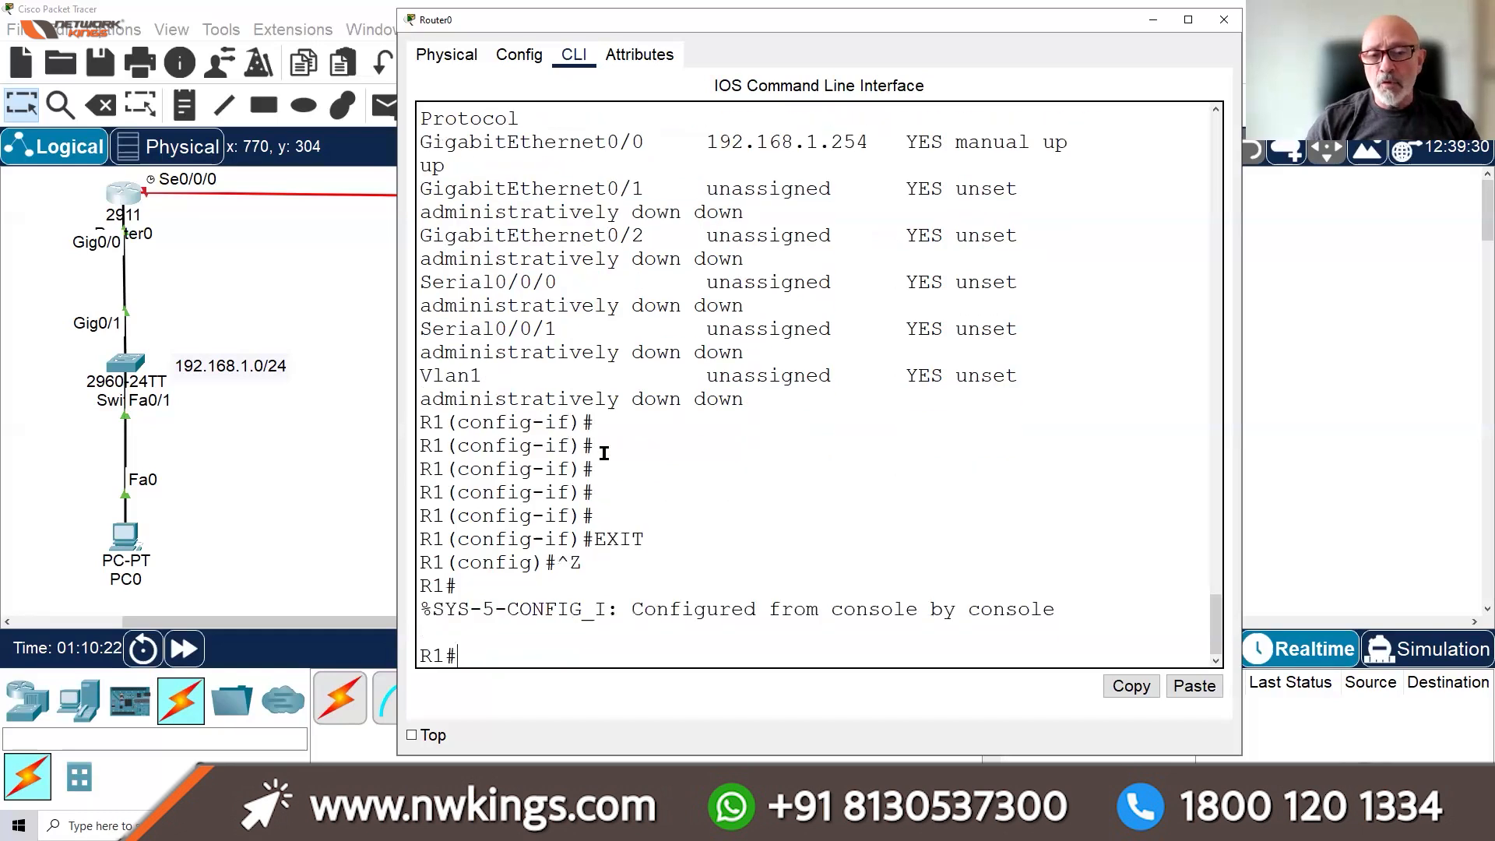
key(Return)
key(Return)
key(Return)
key(Return)
key(Return)
key(Return)
key(Return)
key(Return)
key(Return)
key(Return)
key(Return)
key(Return)
key(Return)
key(Return)
key(Return)
key(Return)
key(Return)
key(Return)
key(Return)
key(Return)
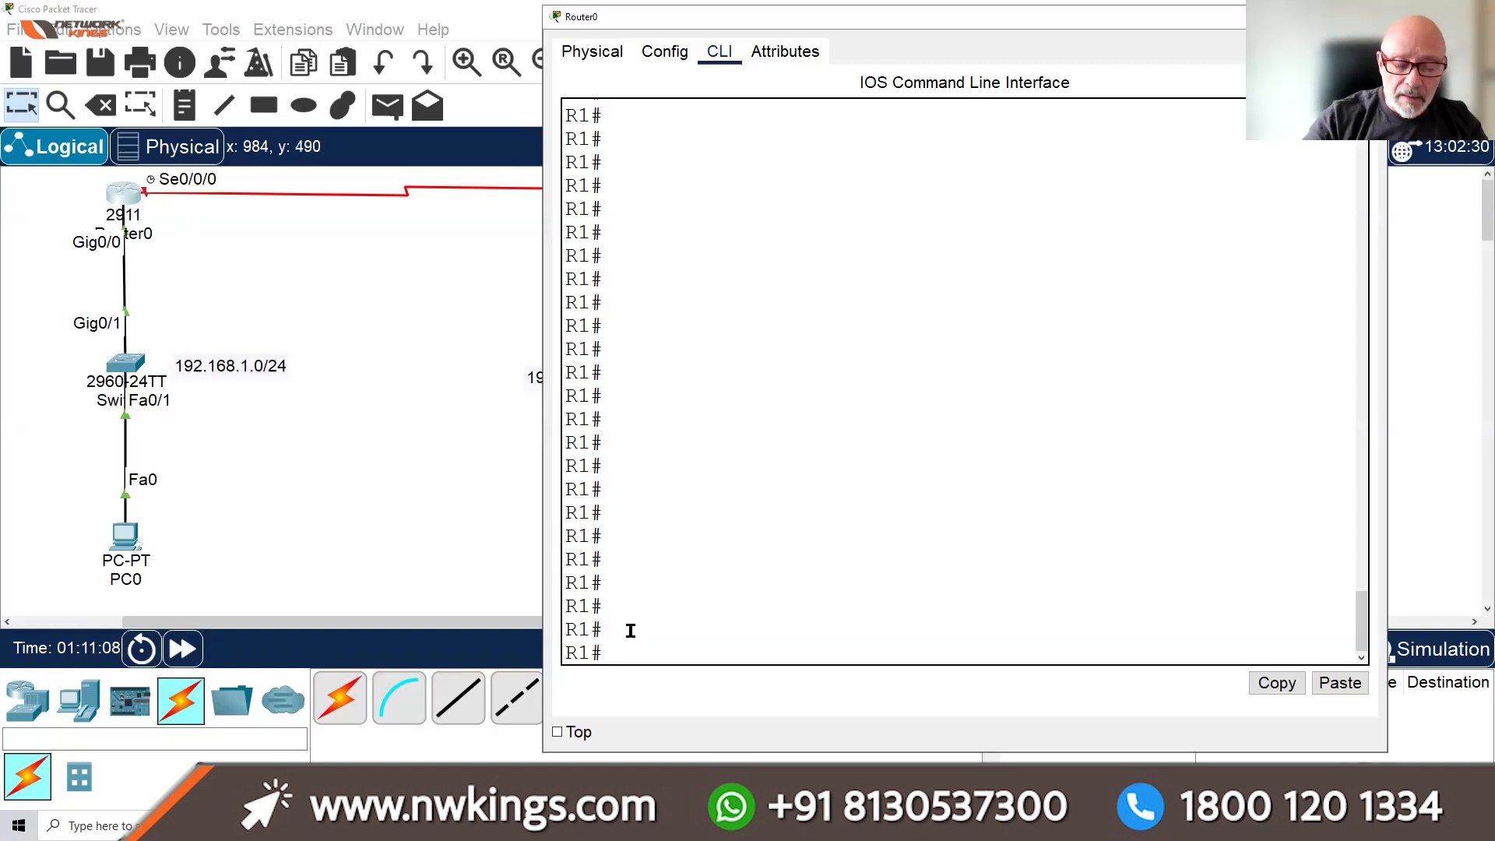
Enter global configuration with CONF T and type the INT S0/0/0 command on Router0
text(CONF T)
key(Return)
key(Return)
key(Return)
text(INT S0/0/0)
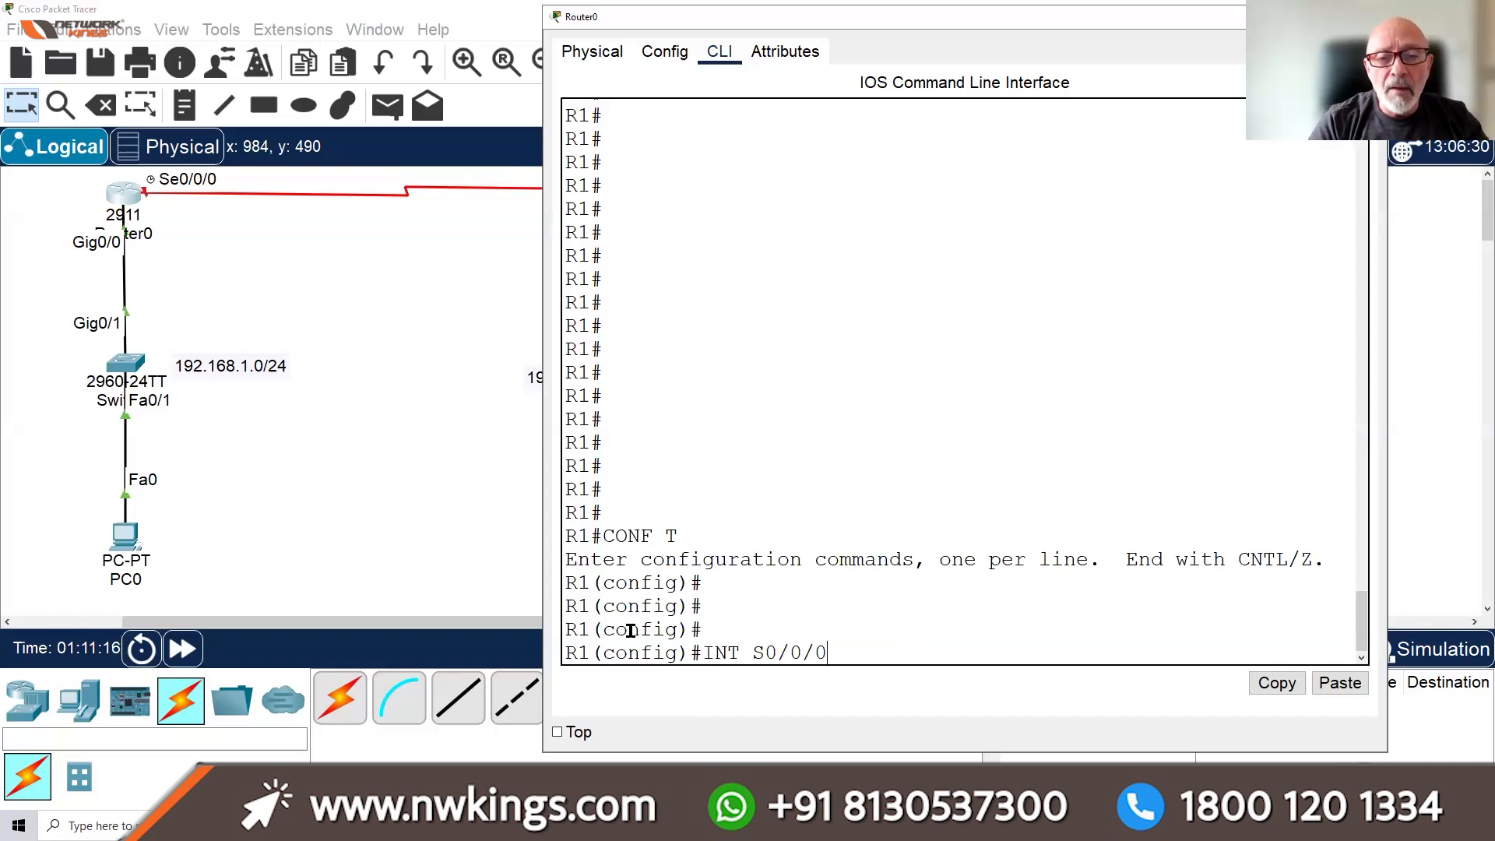
key(BackSpace)
key(BackSpace)
key(BackSpace)
key(BackSpace)
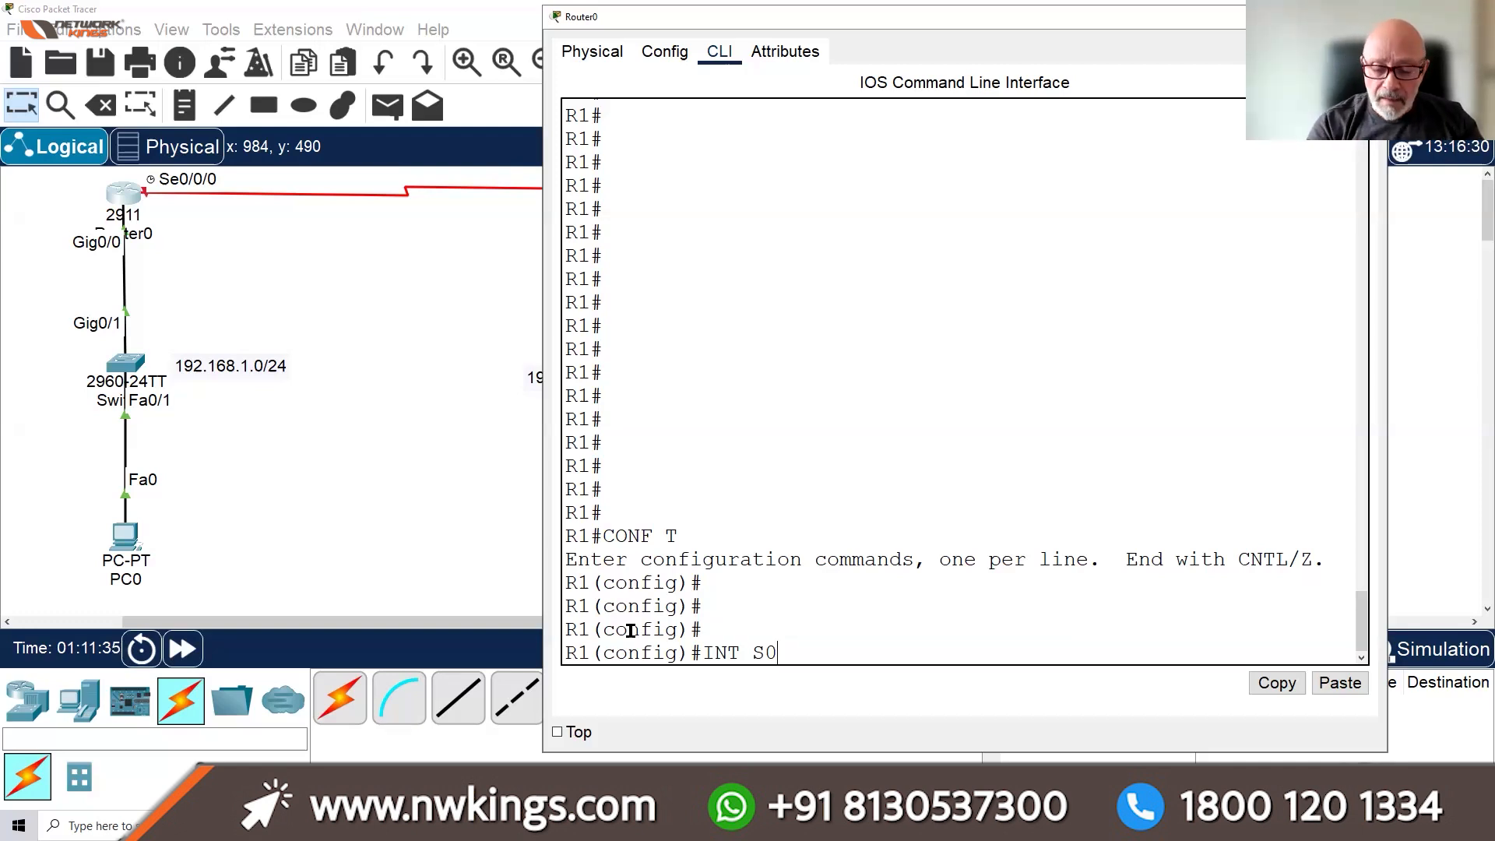
text(/0)
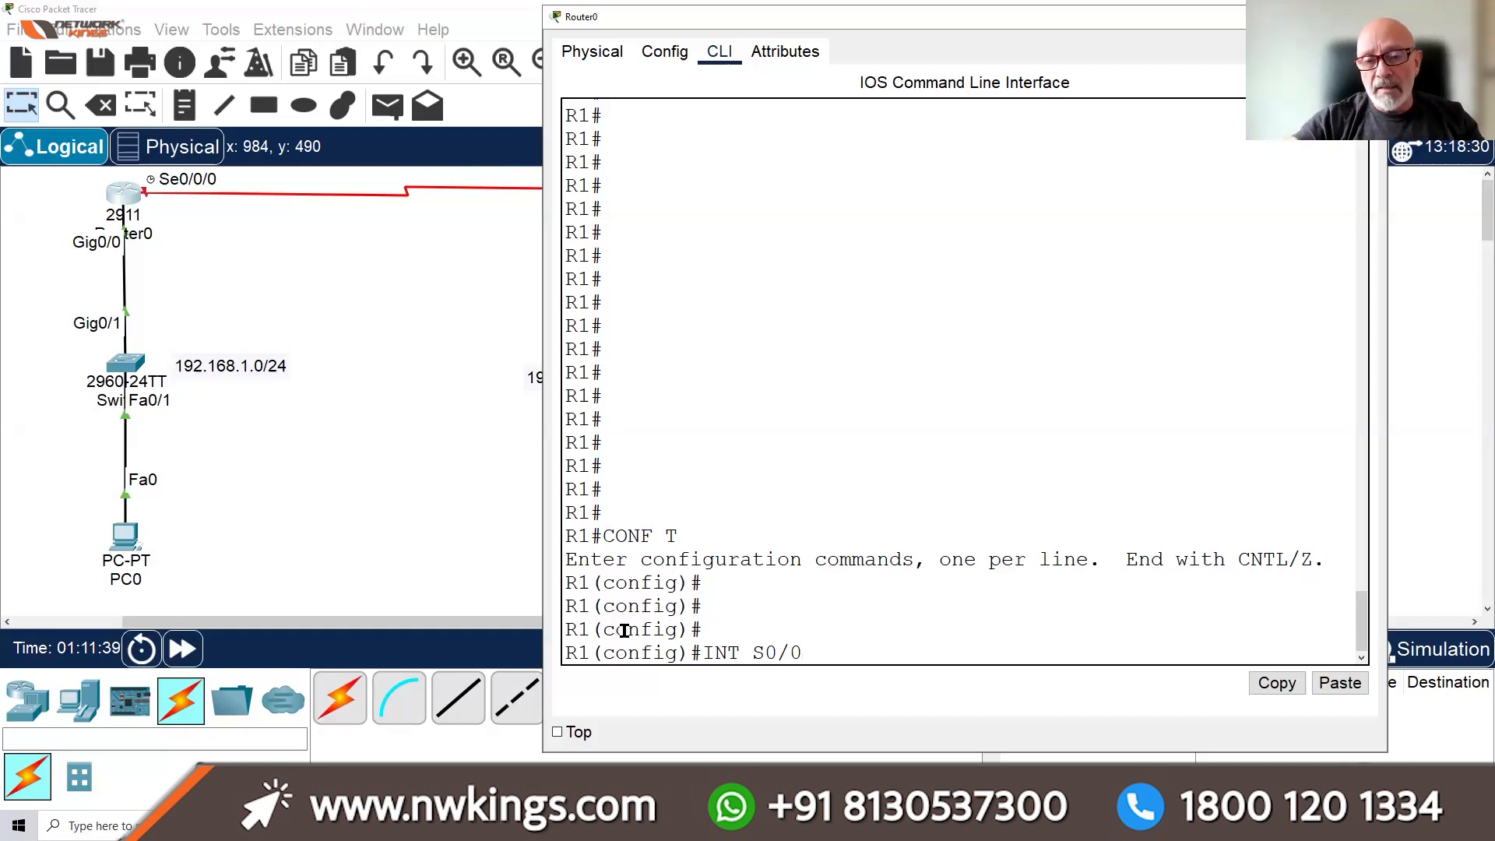
Point out the slot, module and port numbers of S0/0/0, then enter its interface configuration
drag(780, 653, 768, 653)
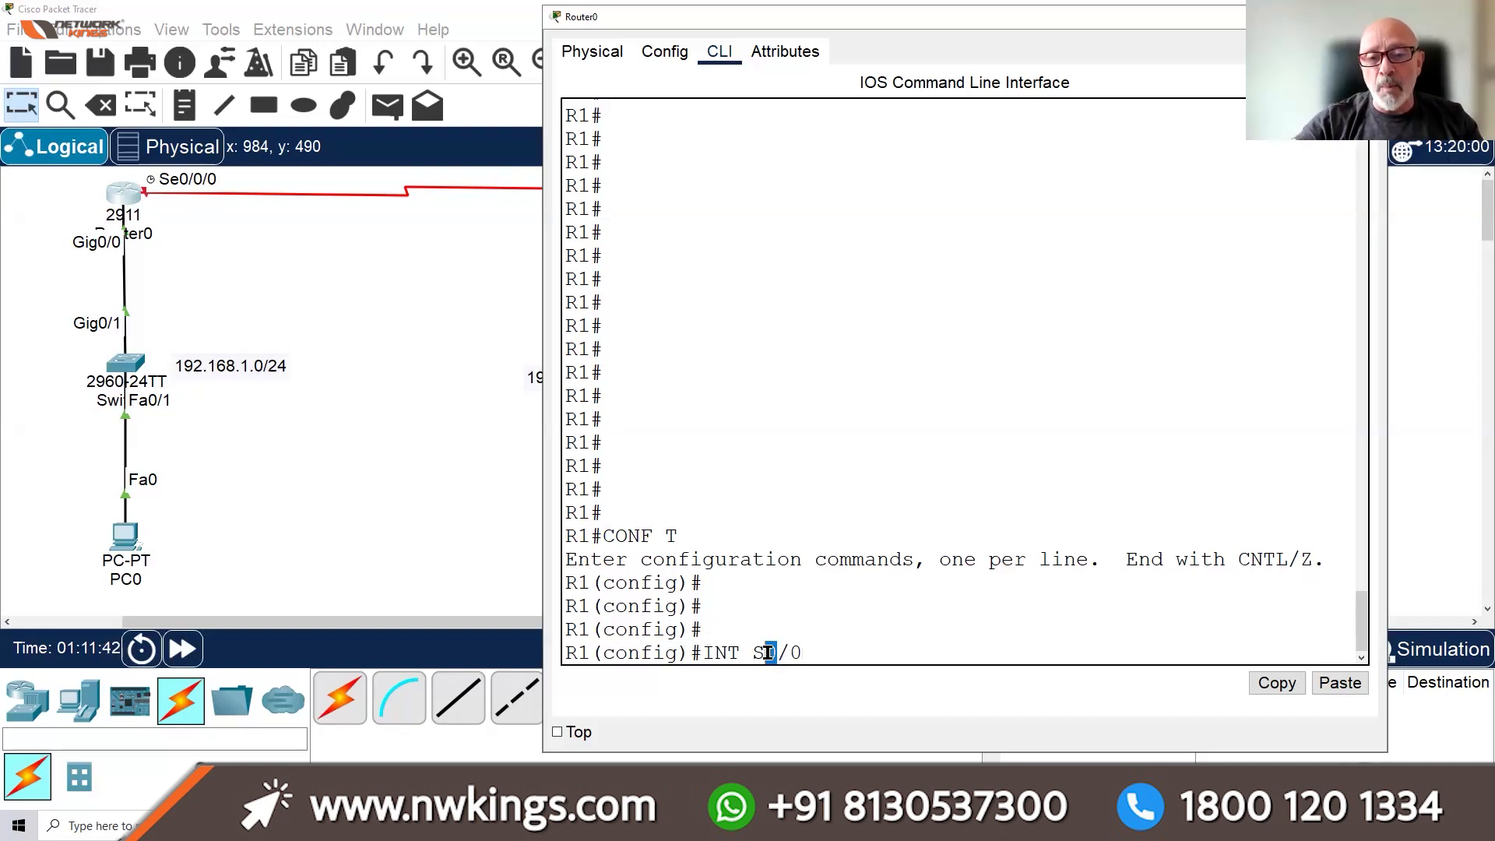
click(808, 652)
text(/0)
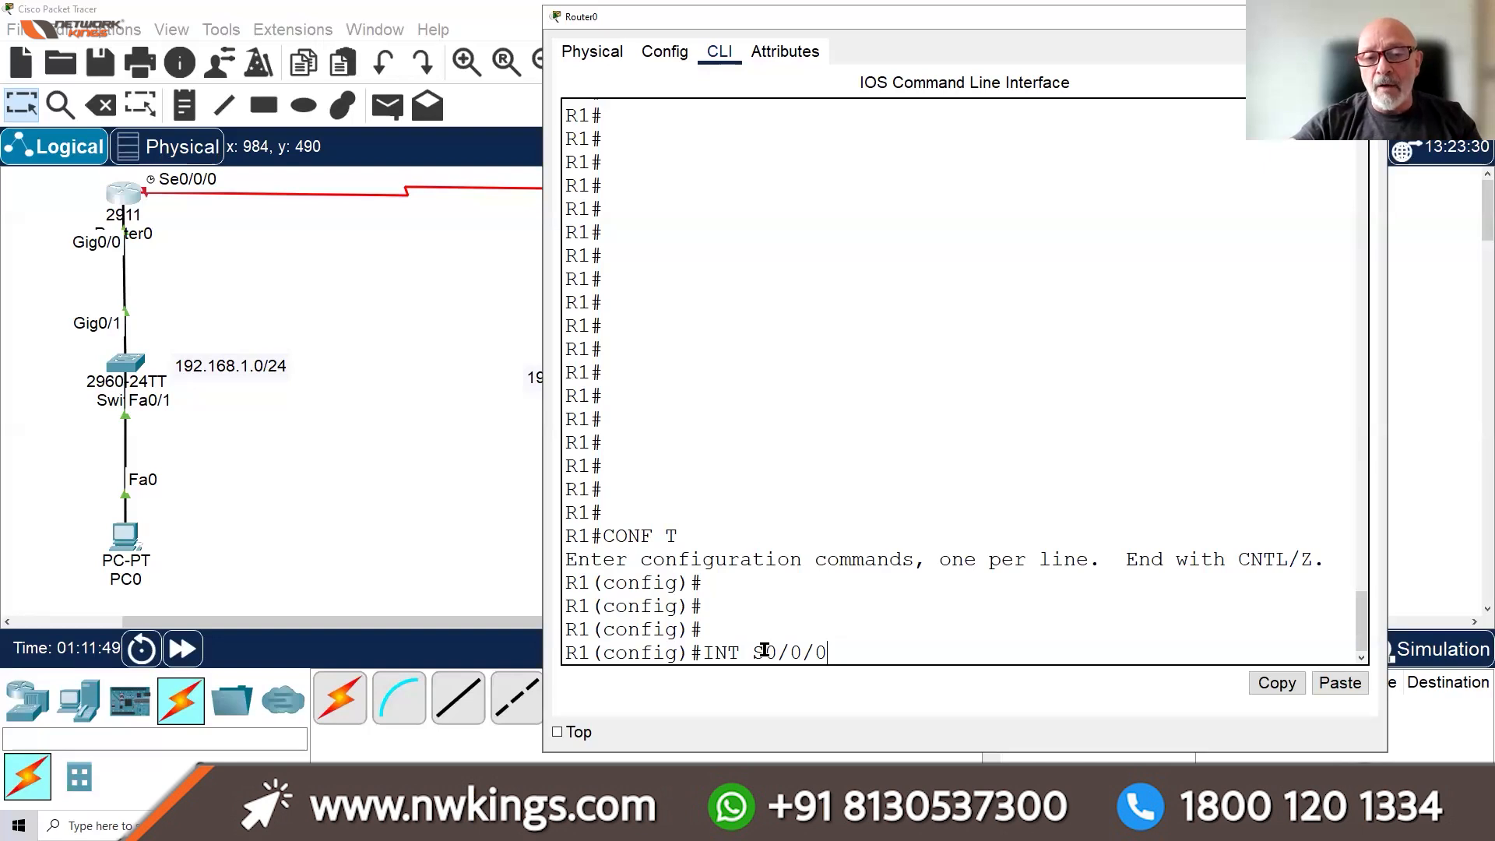
drag(767, 651, 788, 652)
double_click(796, 652)
double_click(822, 652)
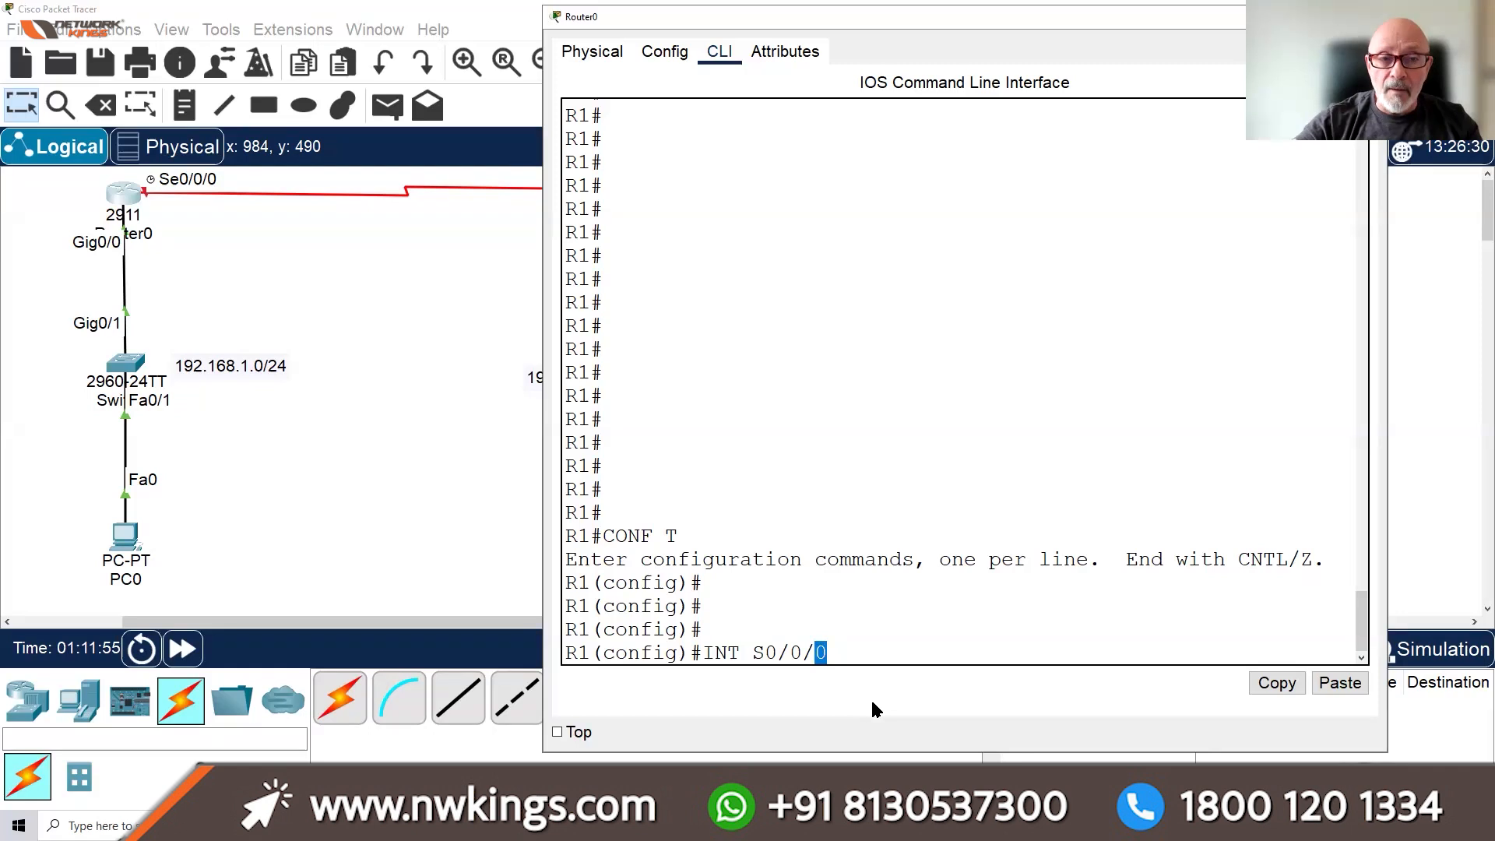
click(857, 644)
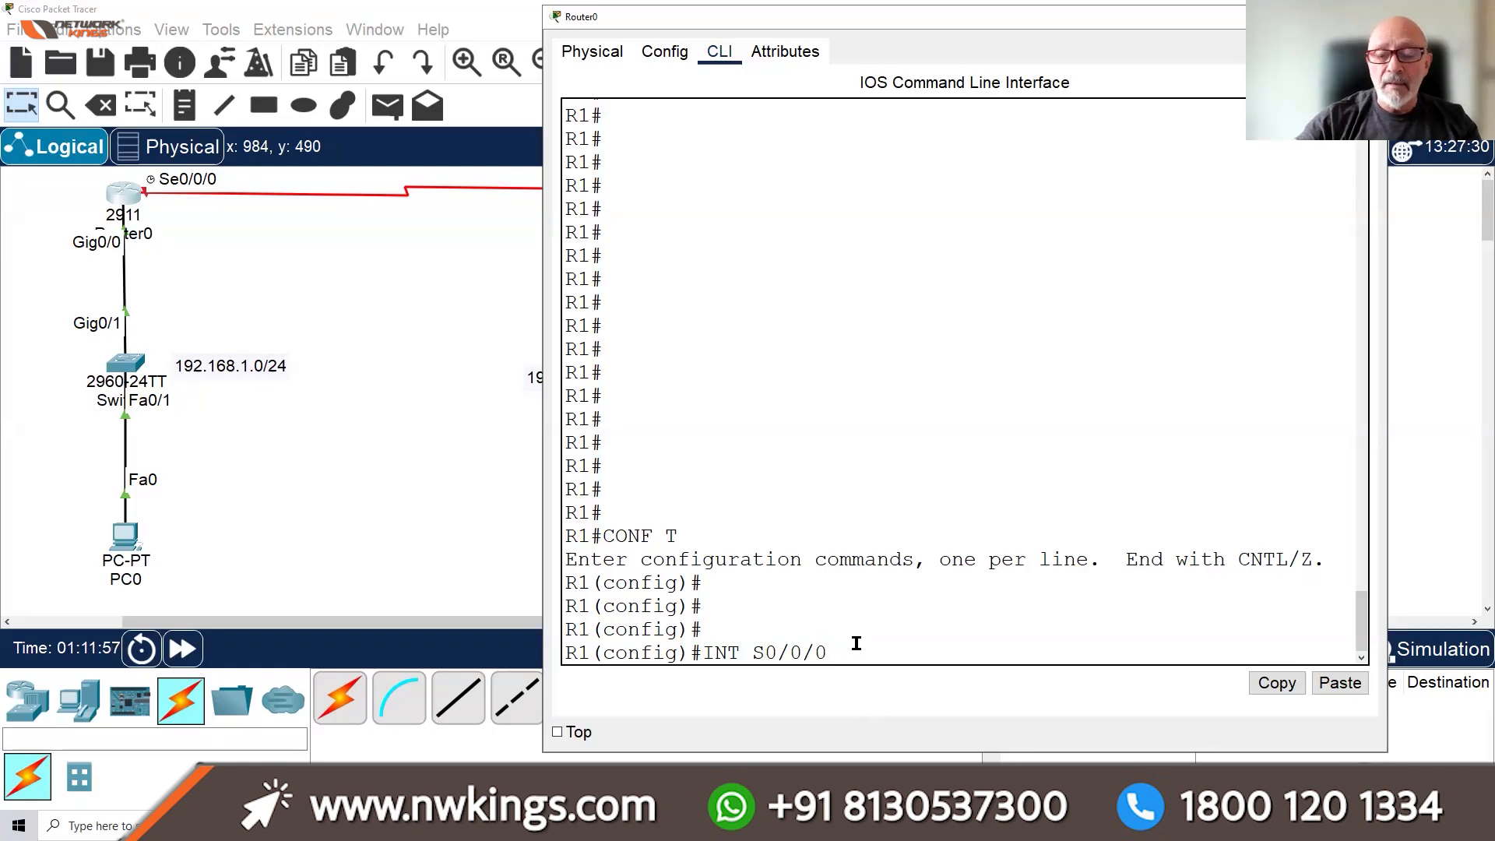
key(Return)
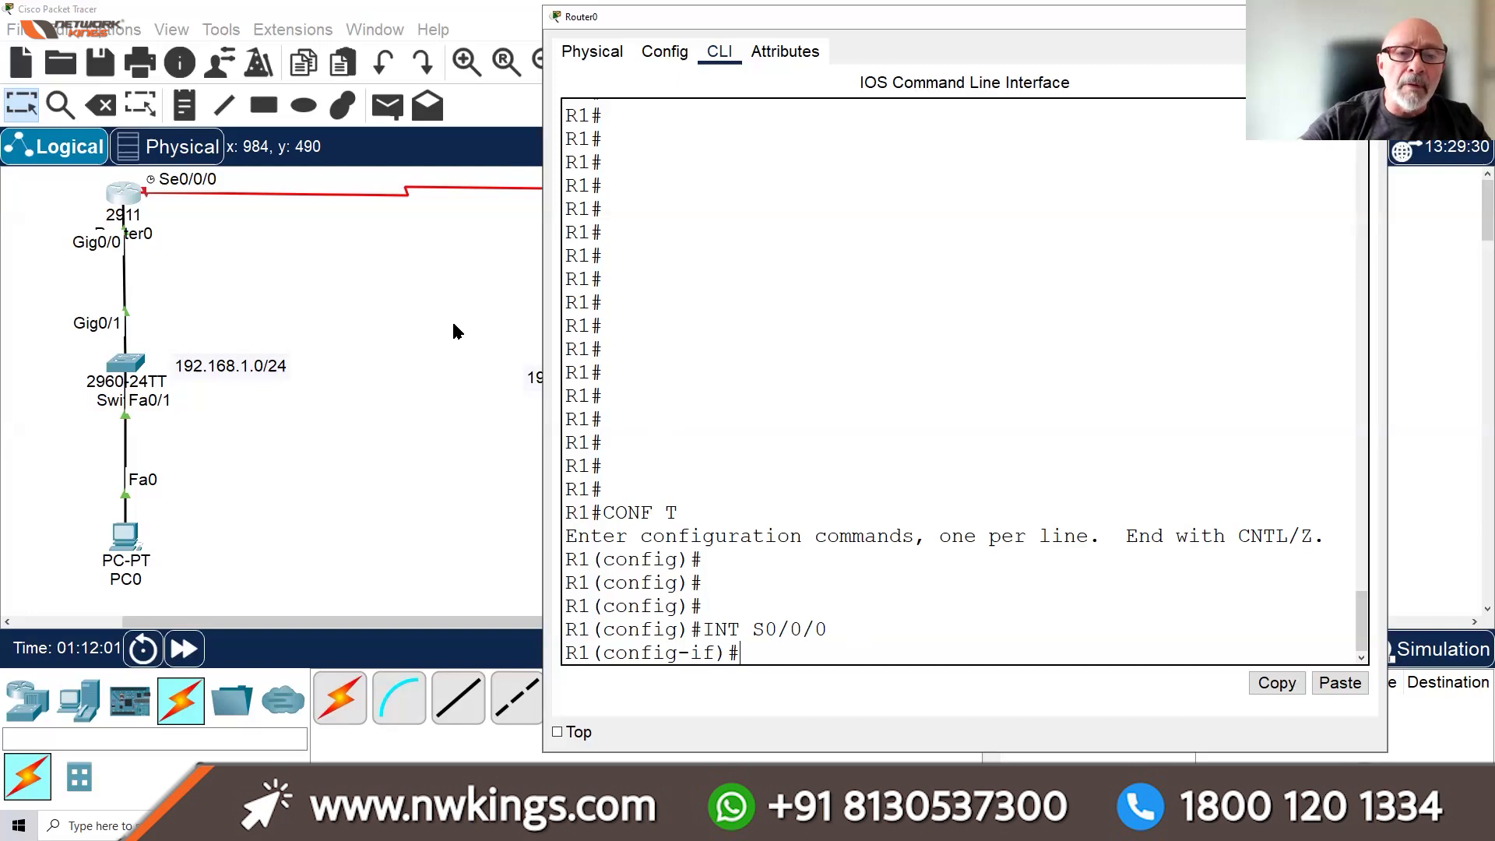
click(408, 212)
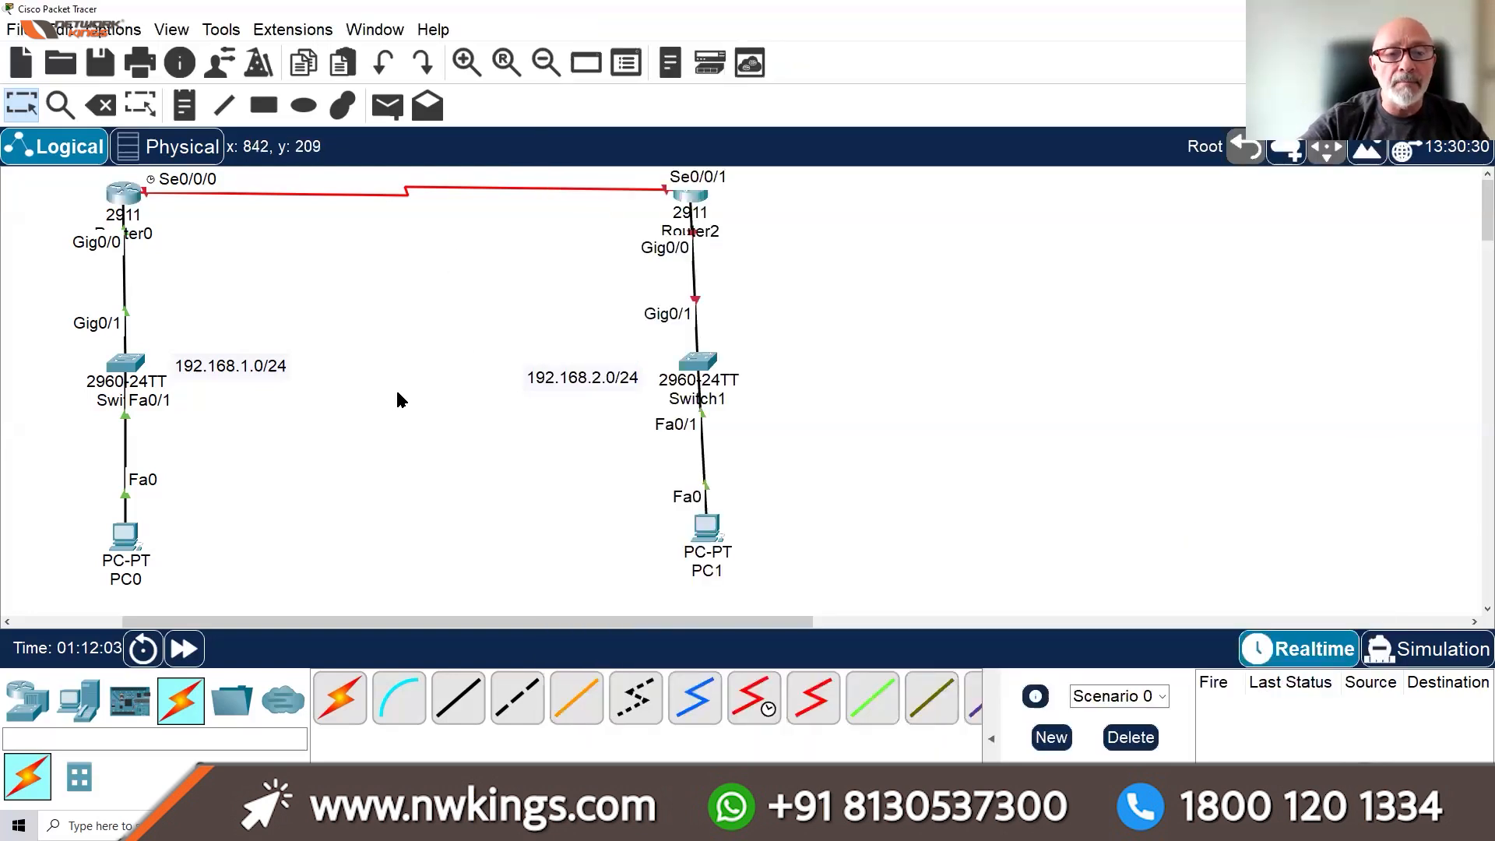
Duplicate the 192.168.1.0/24 note, move it by the serial link and change it to 10.1.1.4/30
drag(249, 303, 254, 445)
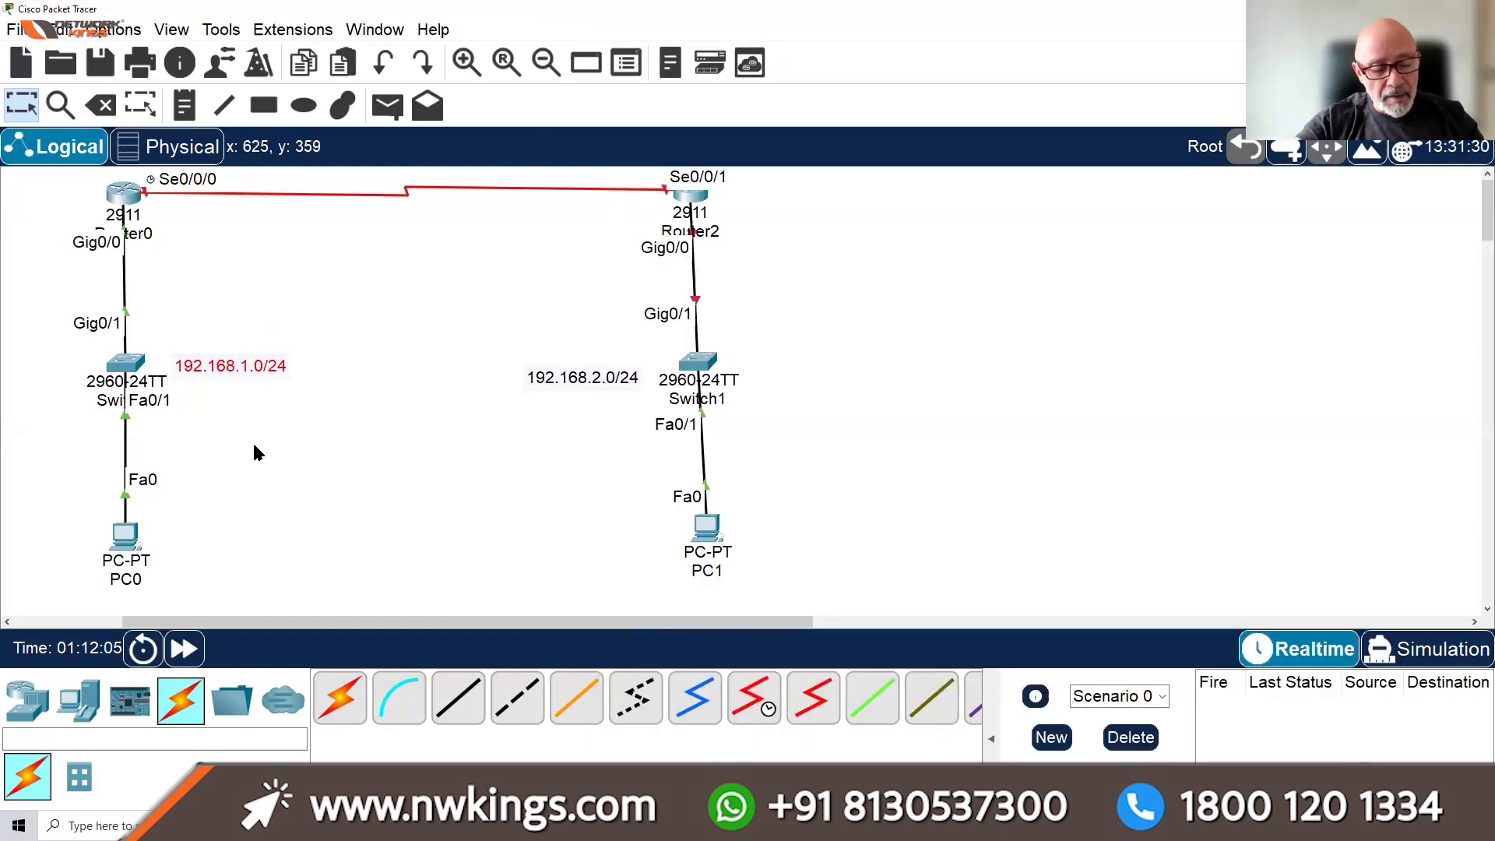
key(ctrl+c)
key(ctrl+v)
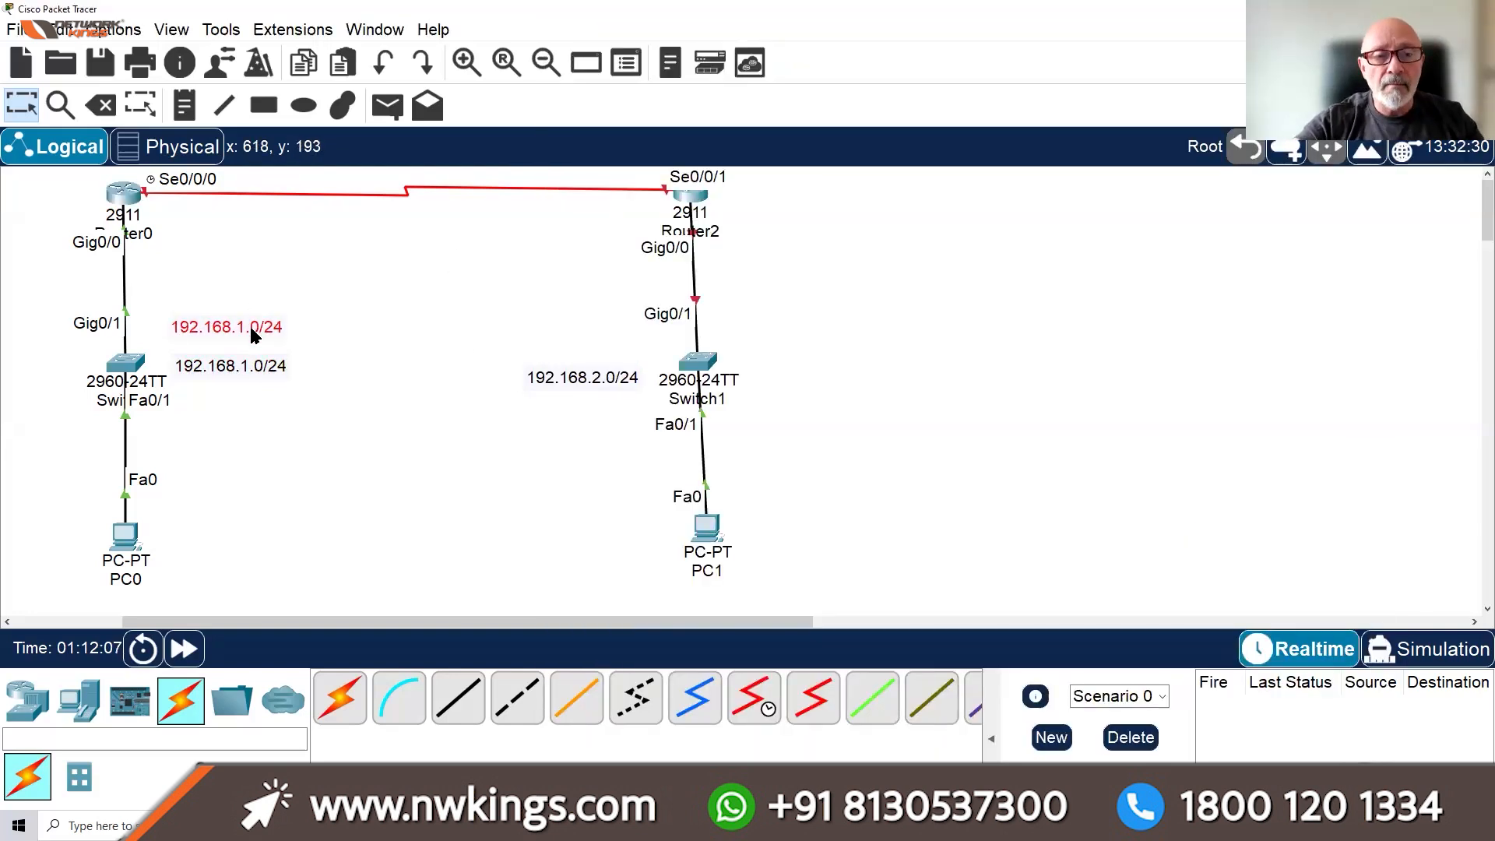
drag(250, 325, 406, 226)
click(406, 227)
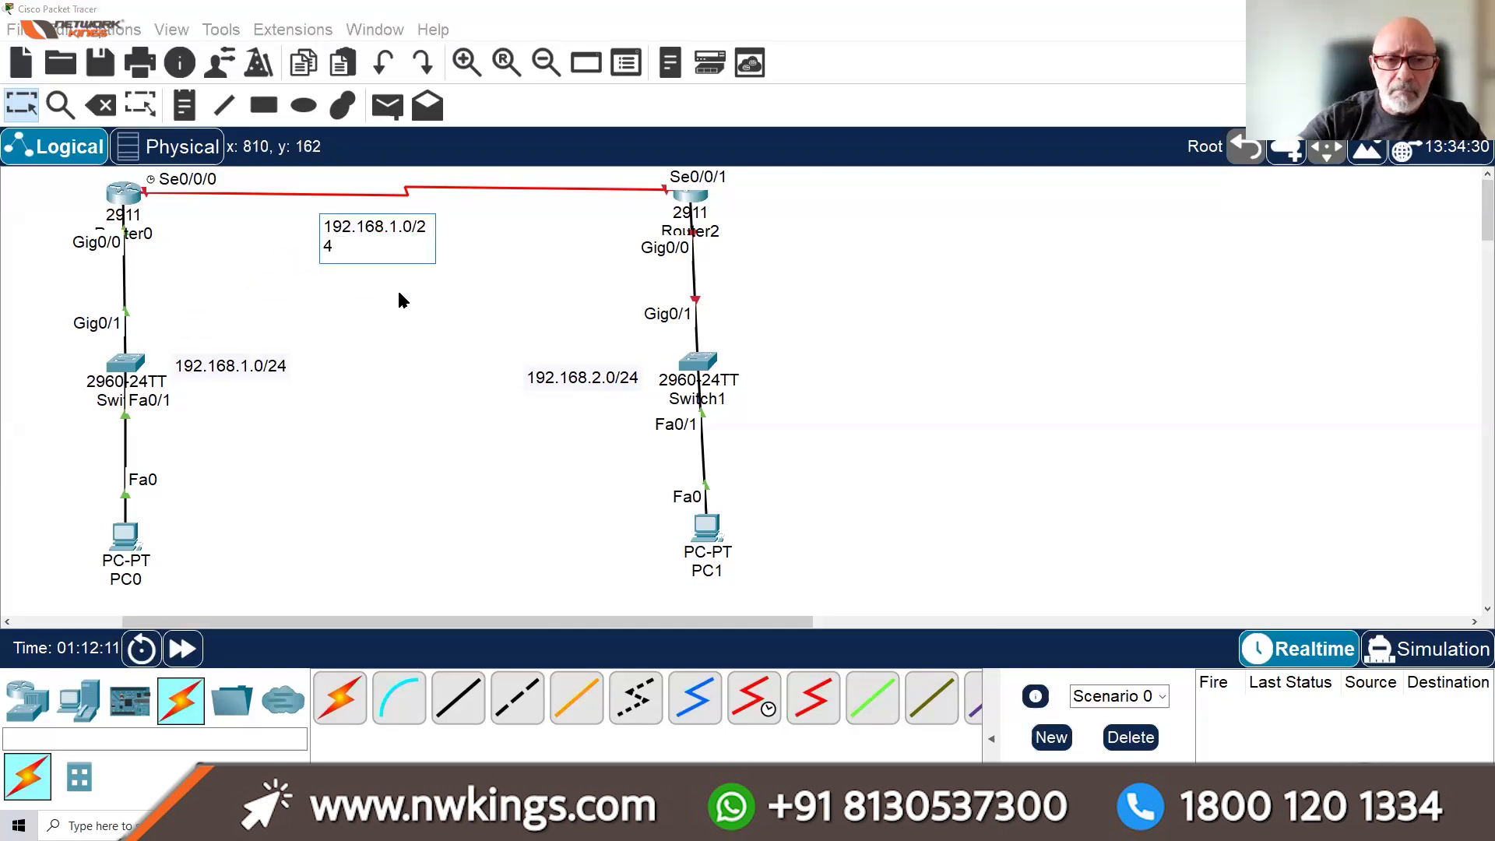
drag(345, 238, 332, 228)
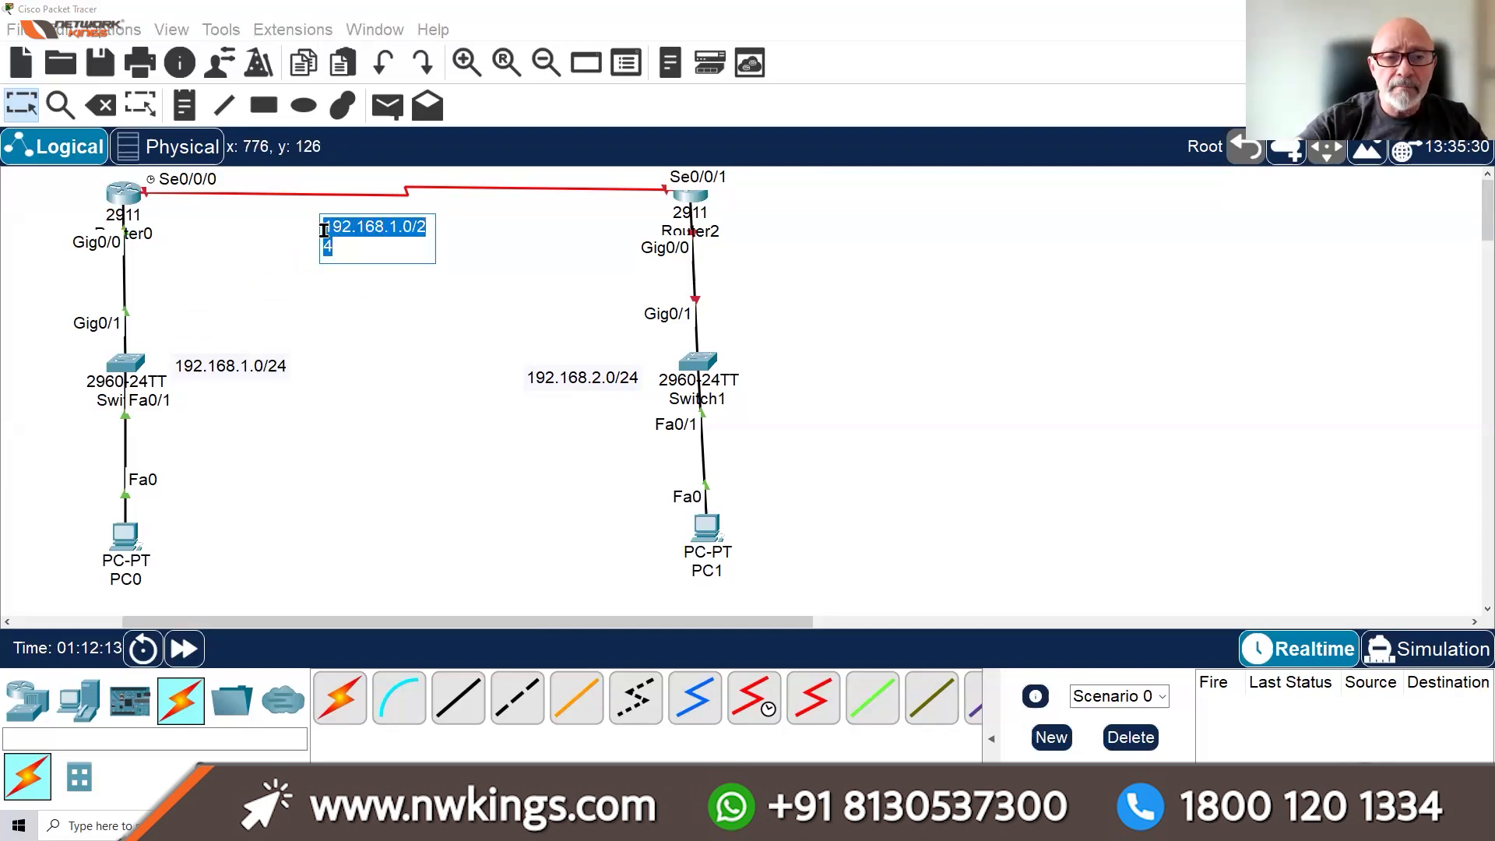
text(0.1.1.)
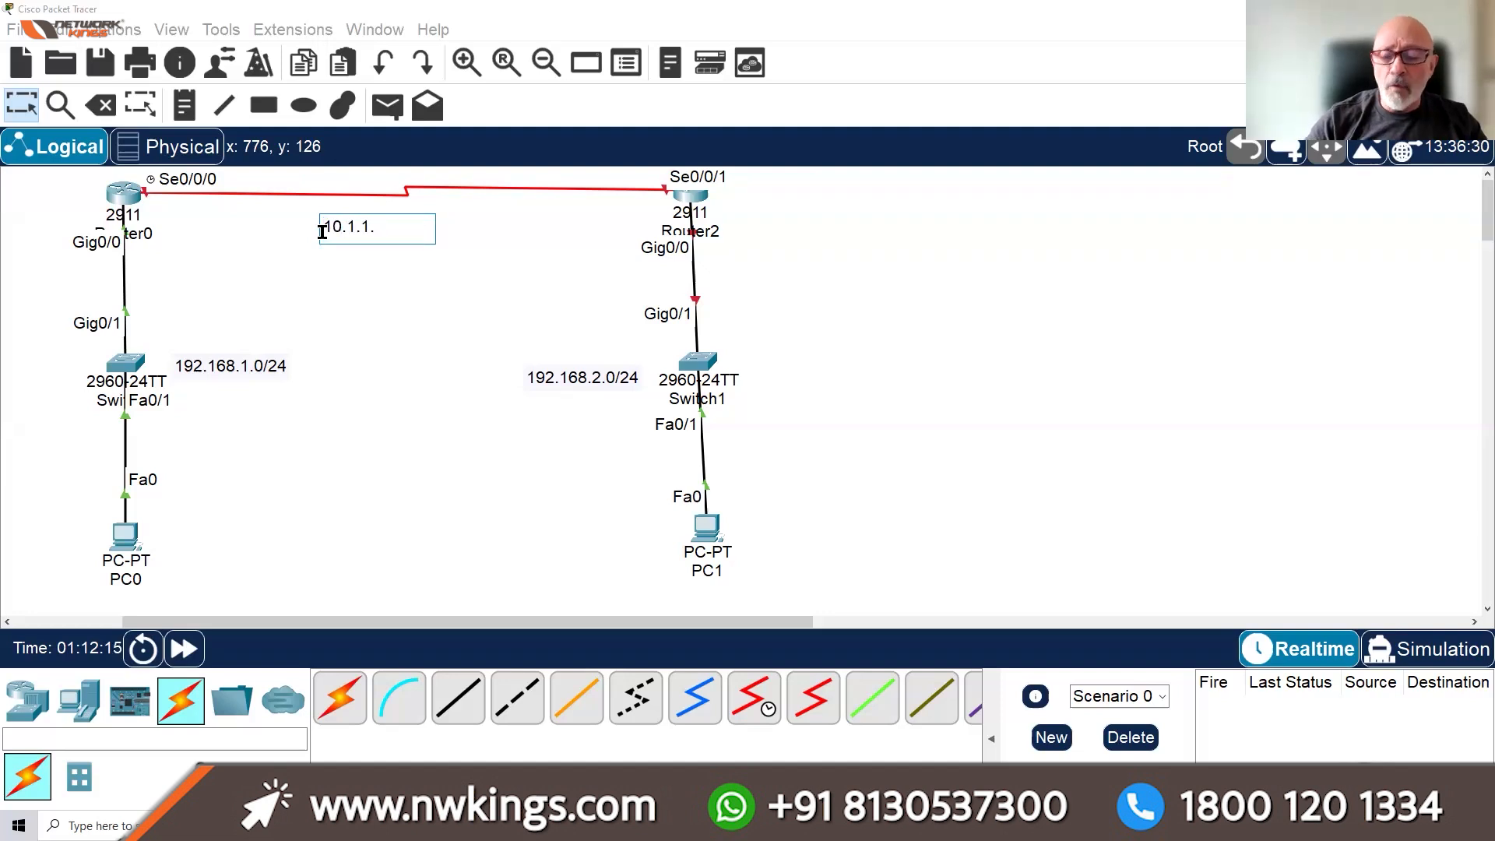
text(4/)
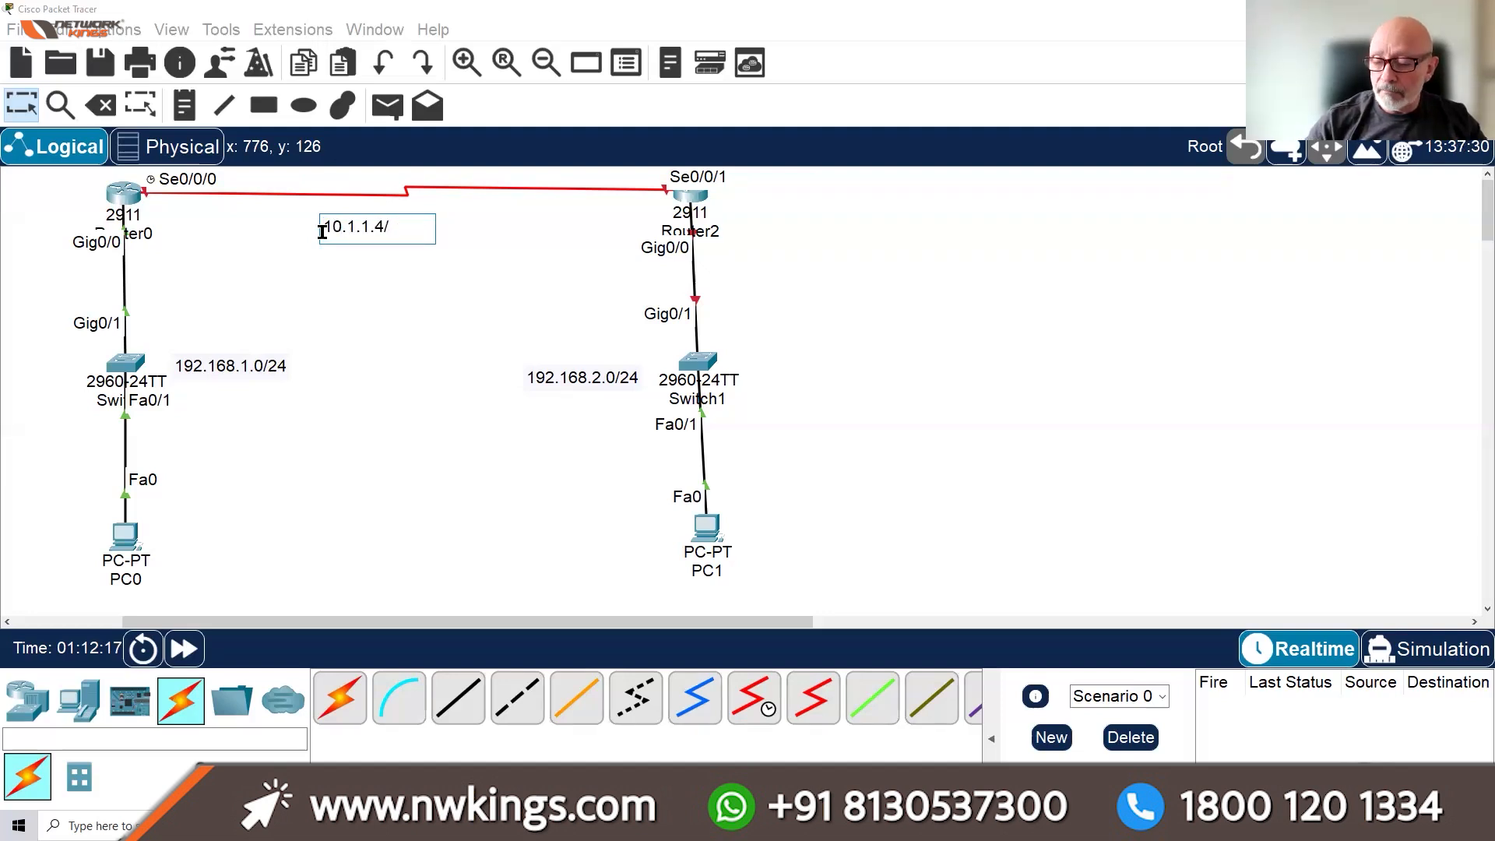
text(30)
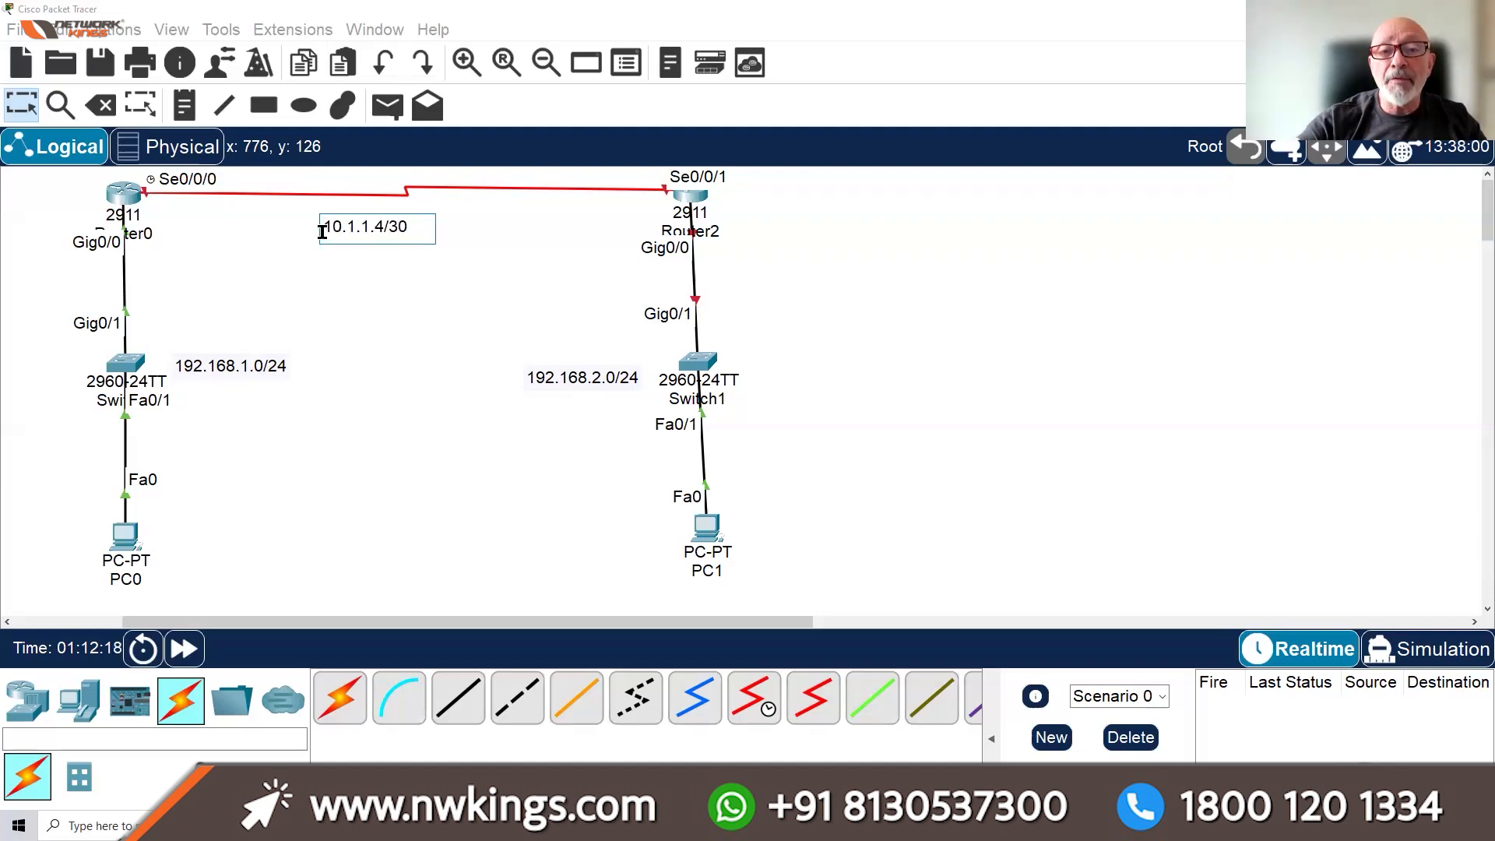
click(240, 262)
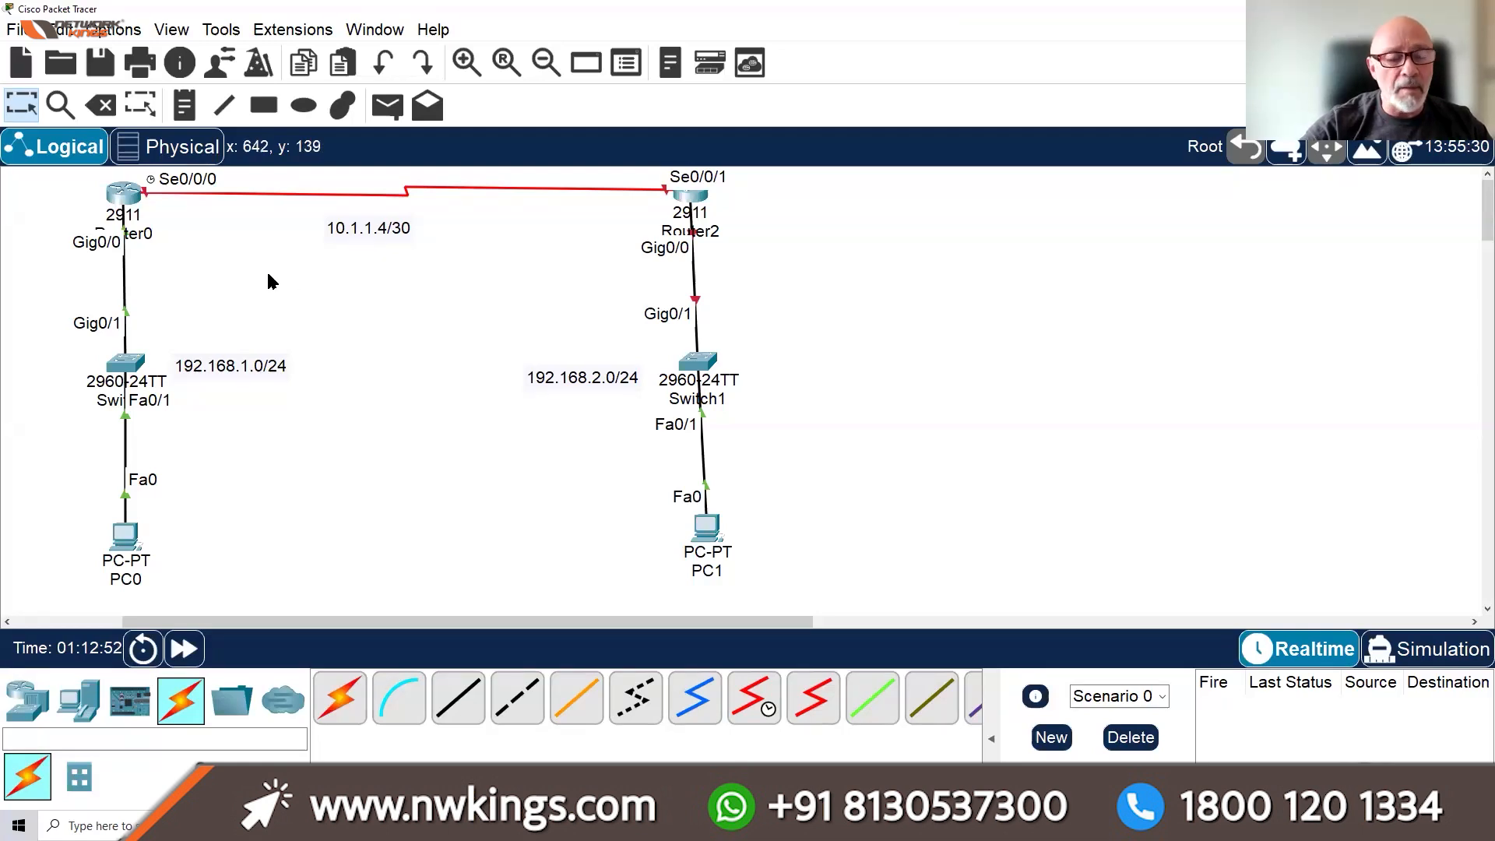
Assign Router0's Serial0/0/0 the address 10.1.1.5 255.255.255.252
click(113, 201)
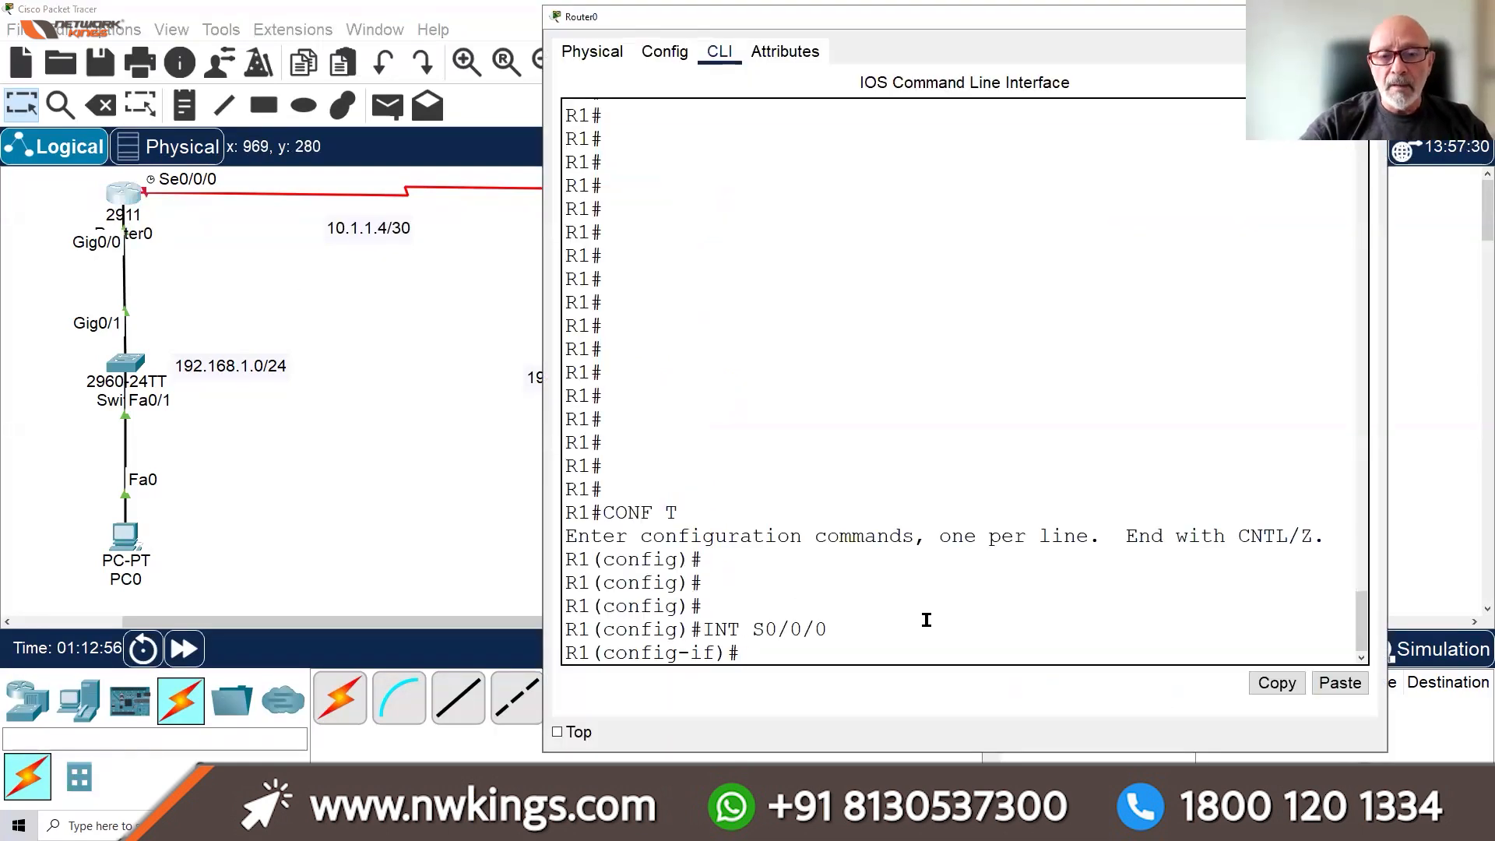
text(IP ADDR)
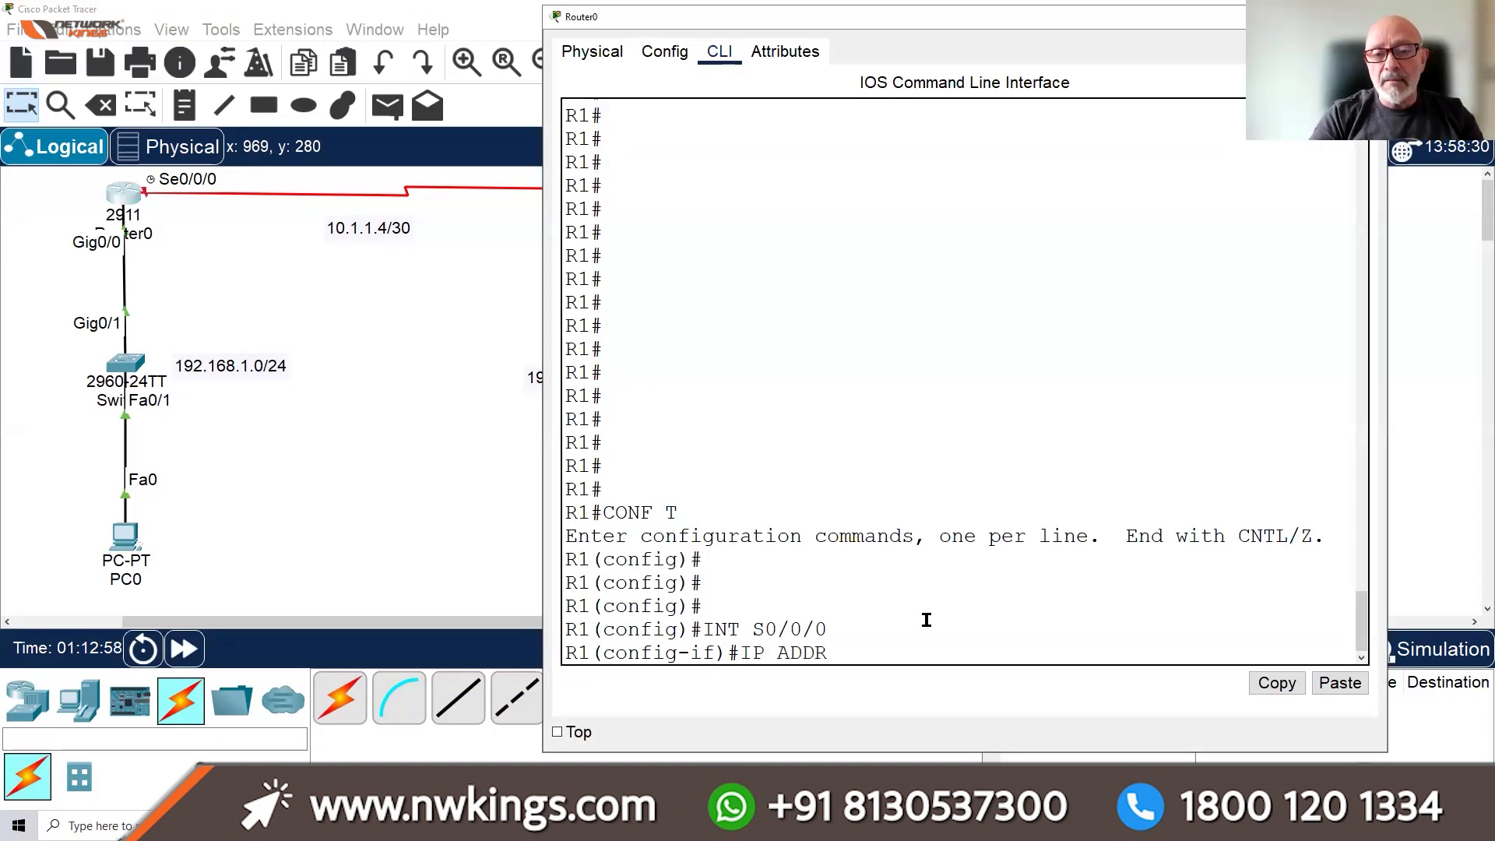
text(ESS 10.1.)
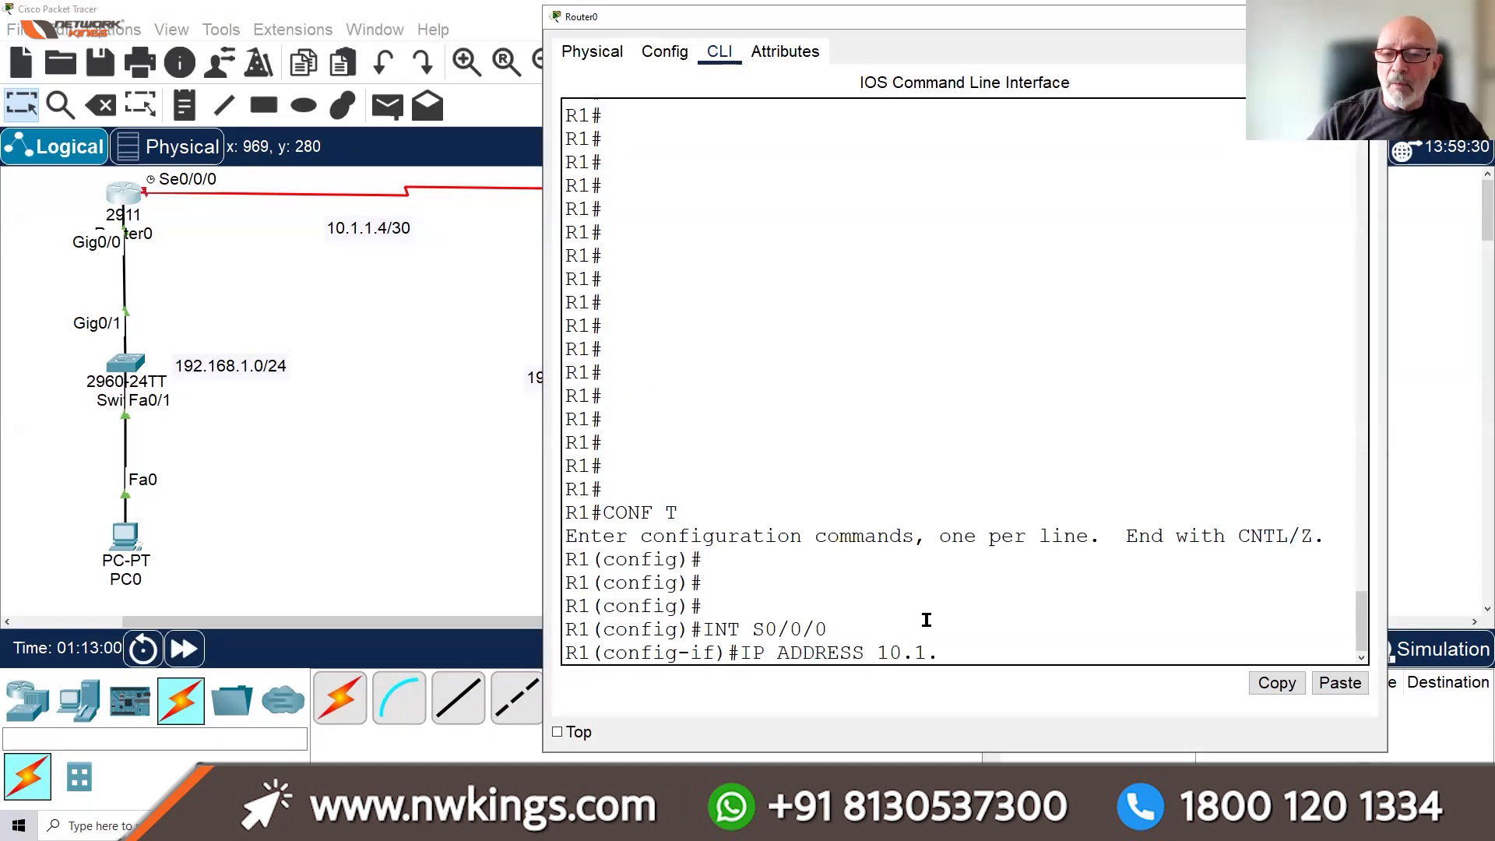
text(1.5 2)
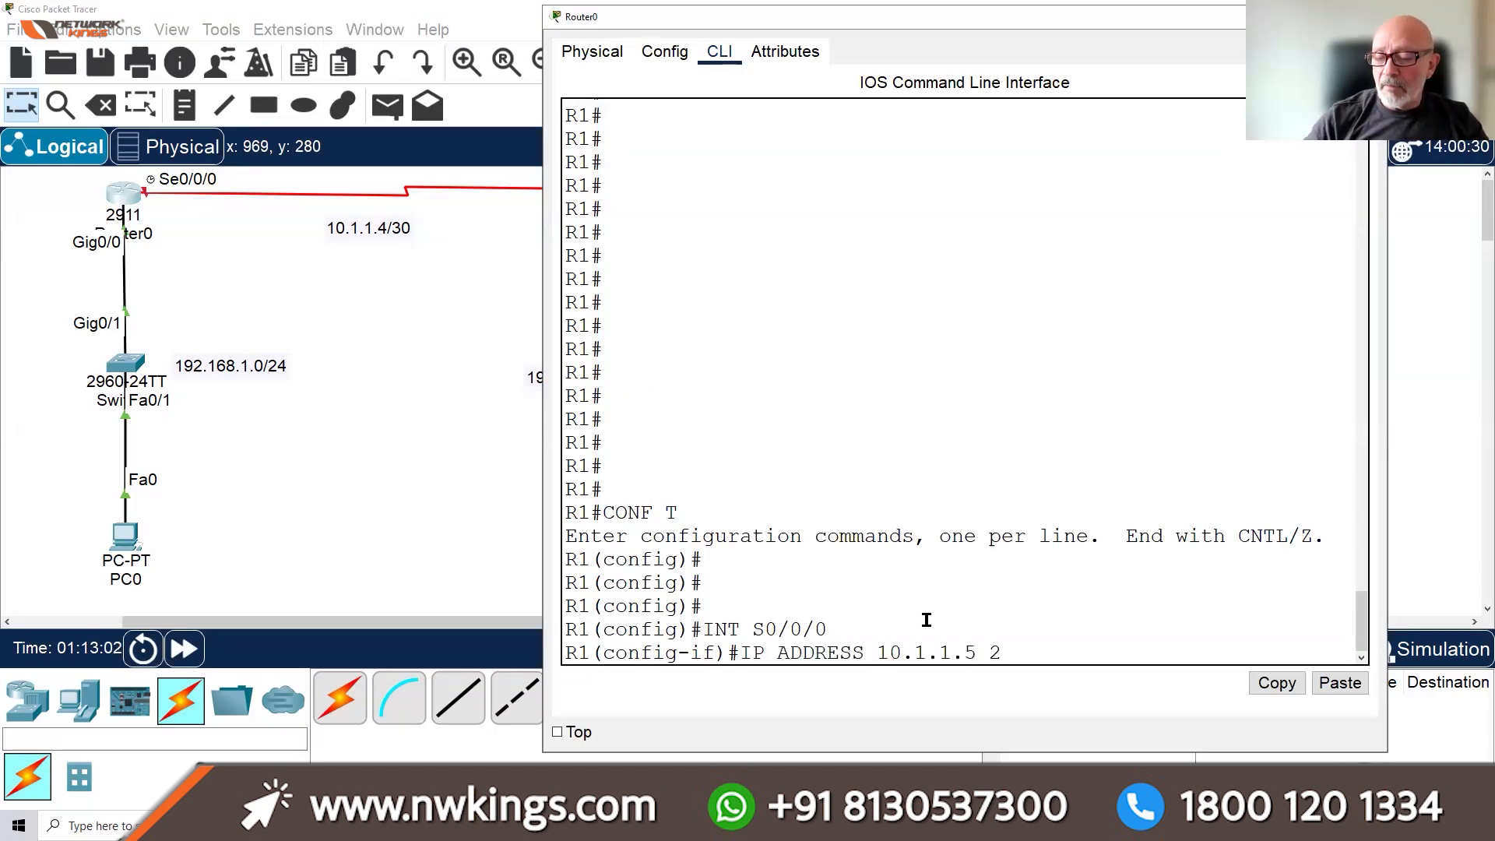
text(55.255.255.)
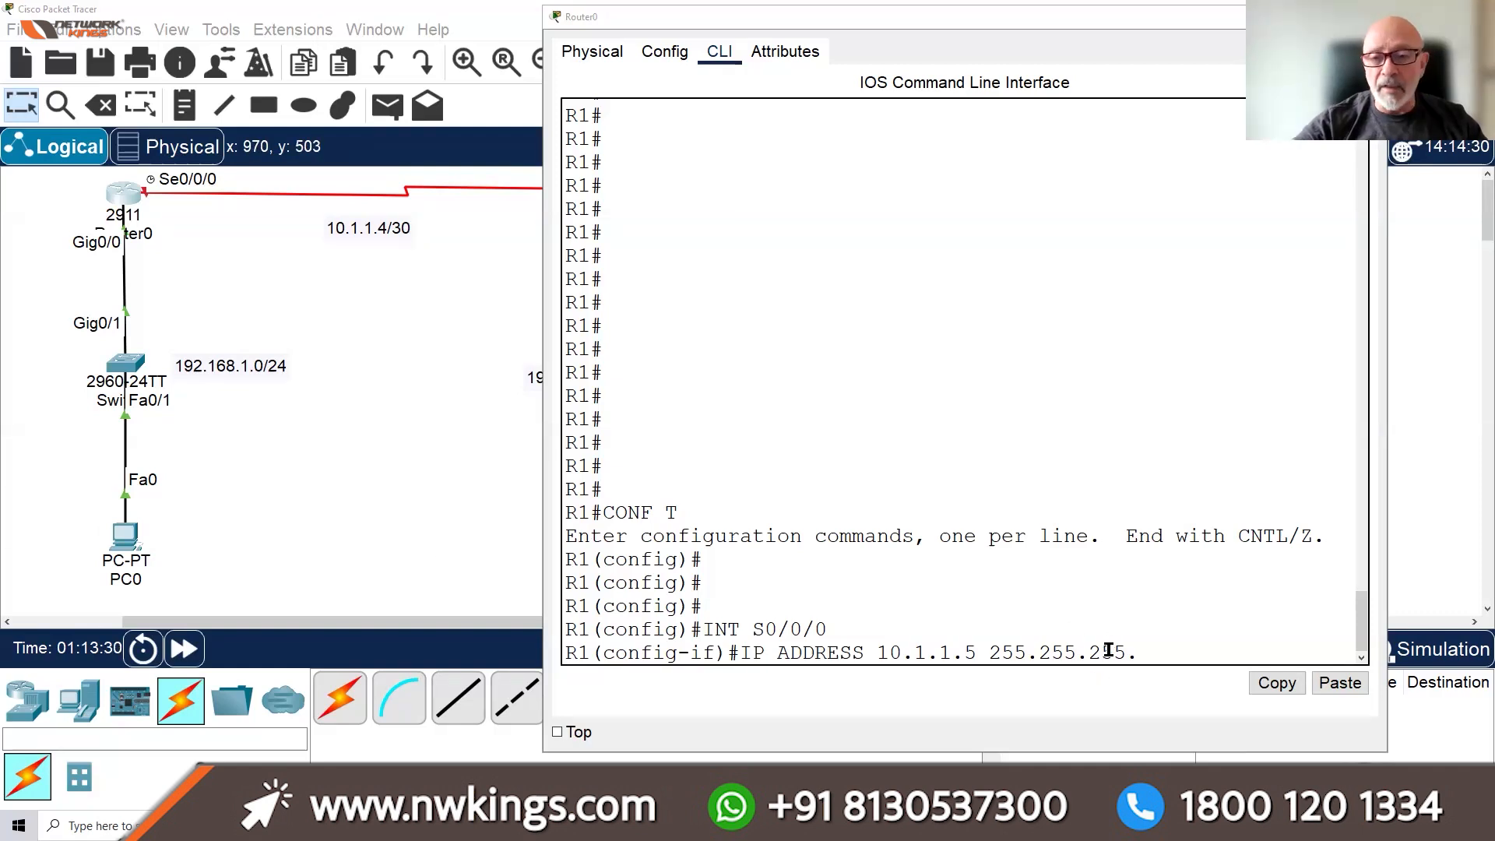
text(252)
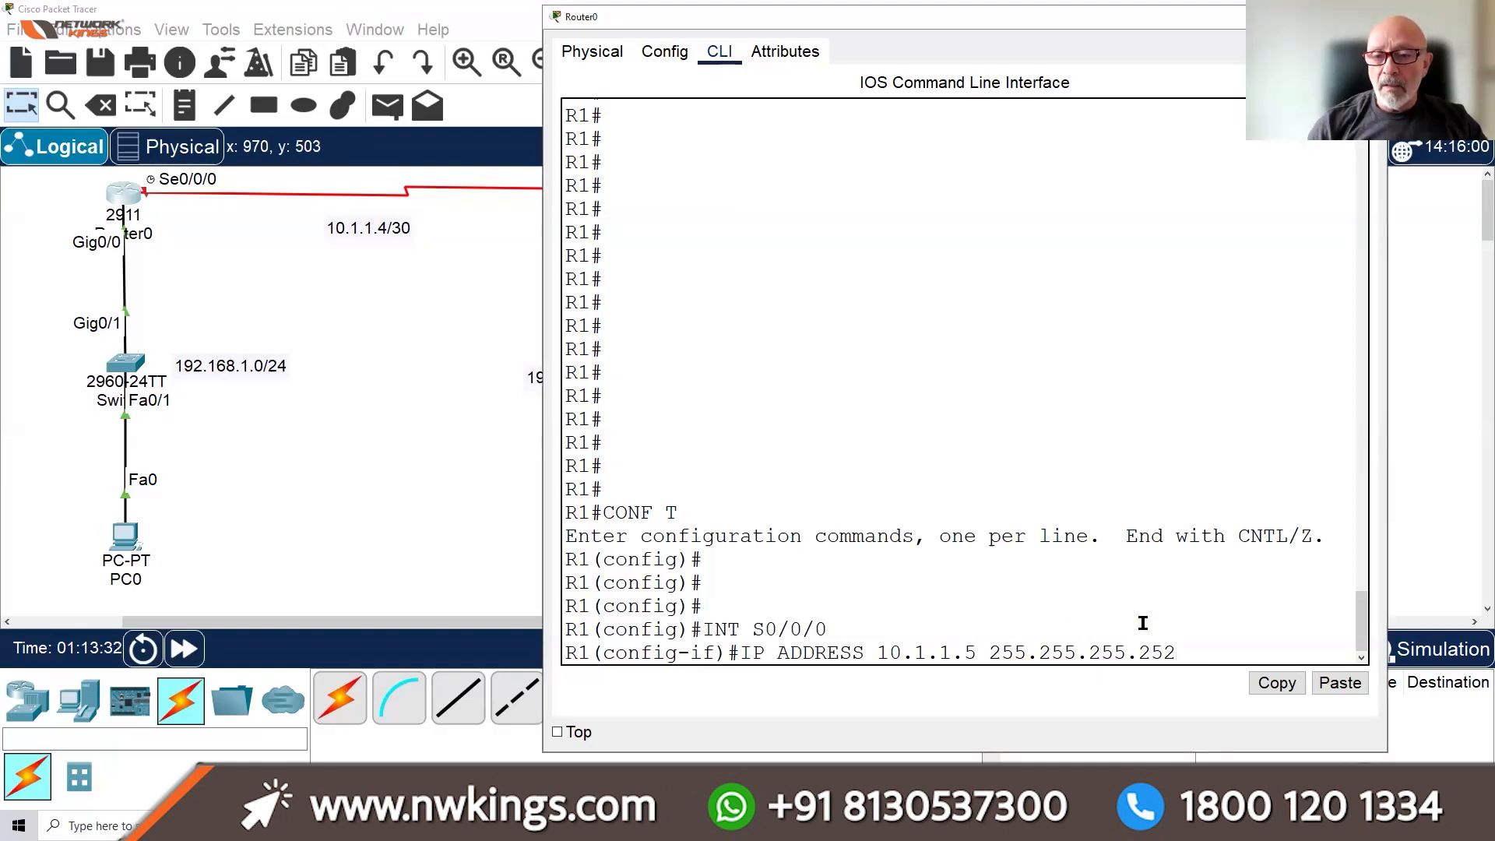
key(Return)
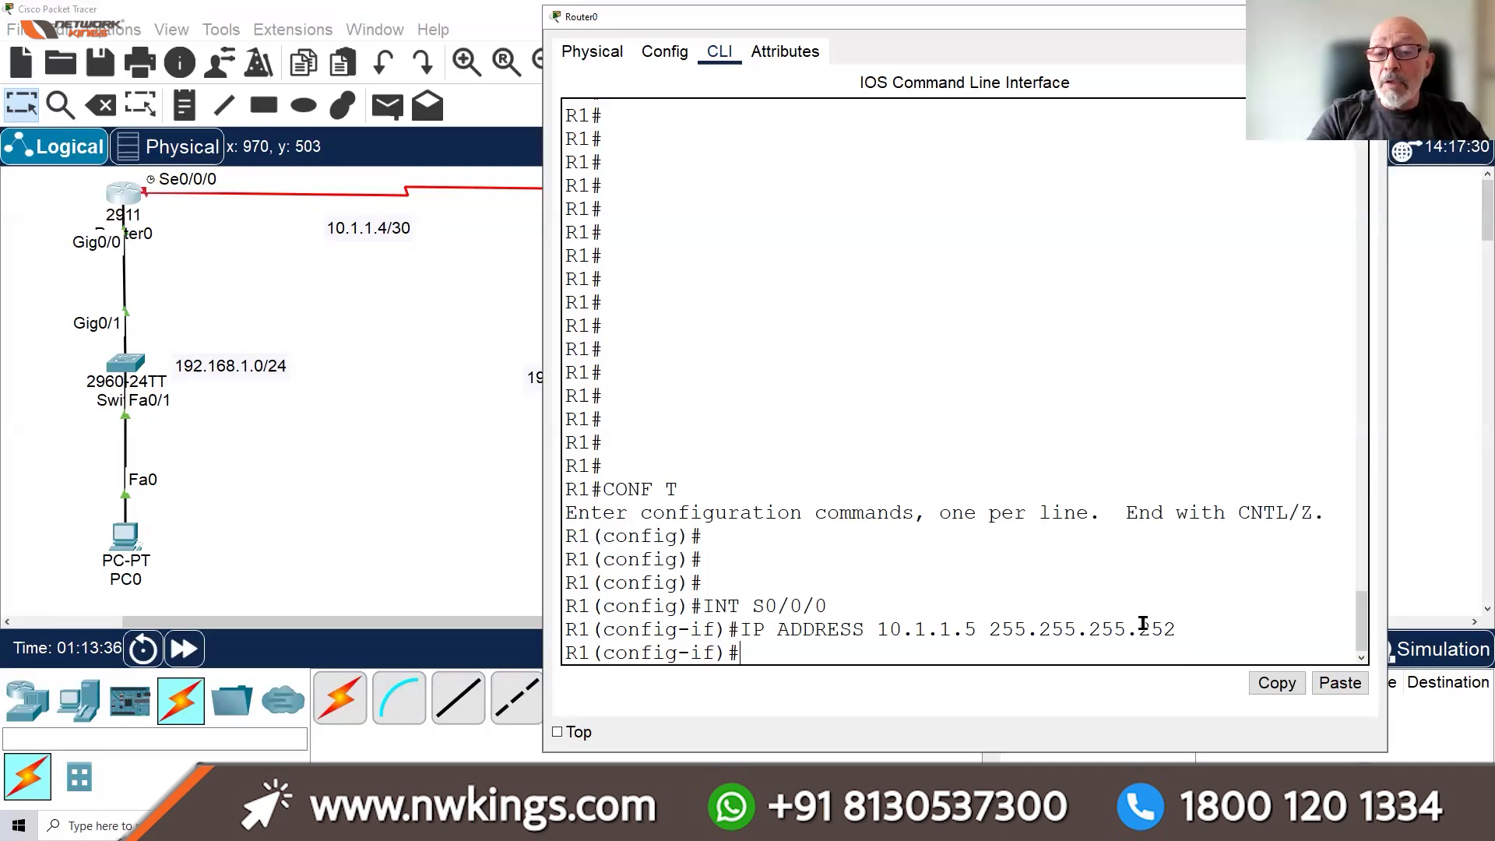
List the available clock rates and set Serial0/0/0's clock rate to 4000000
text(CLOCK )
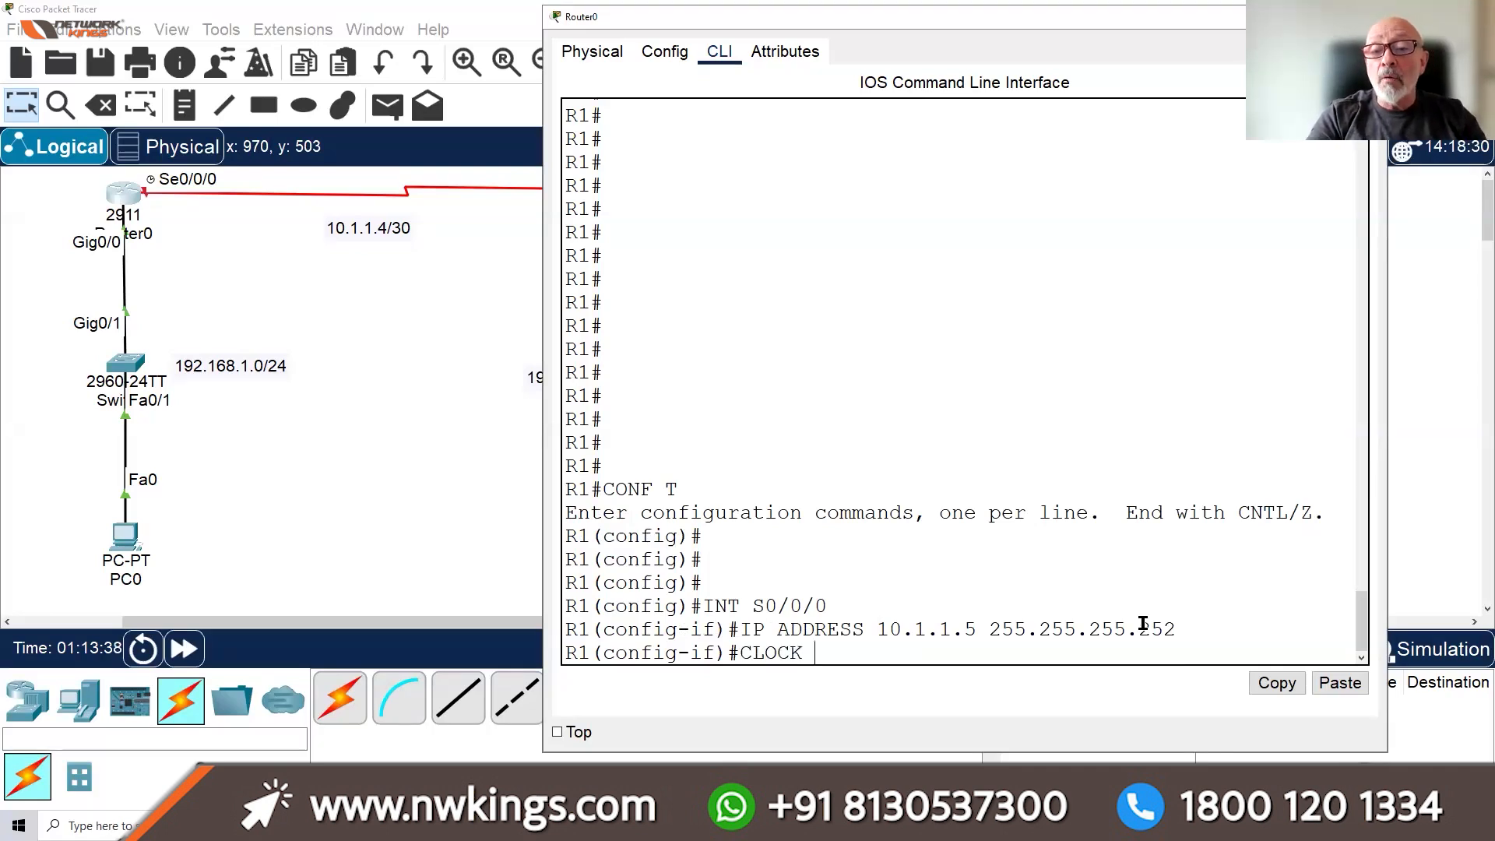
text(RAE)
key(BackSpace)
text(TE ?)
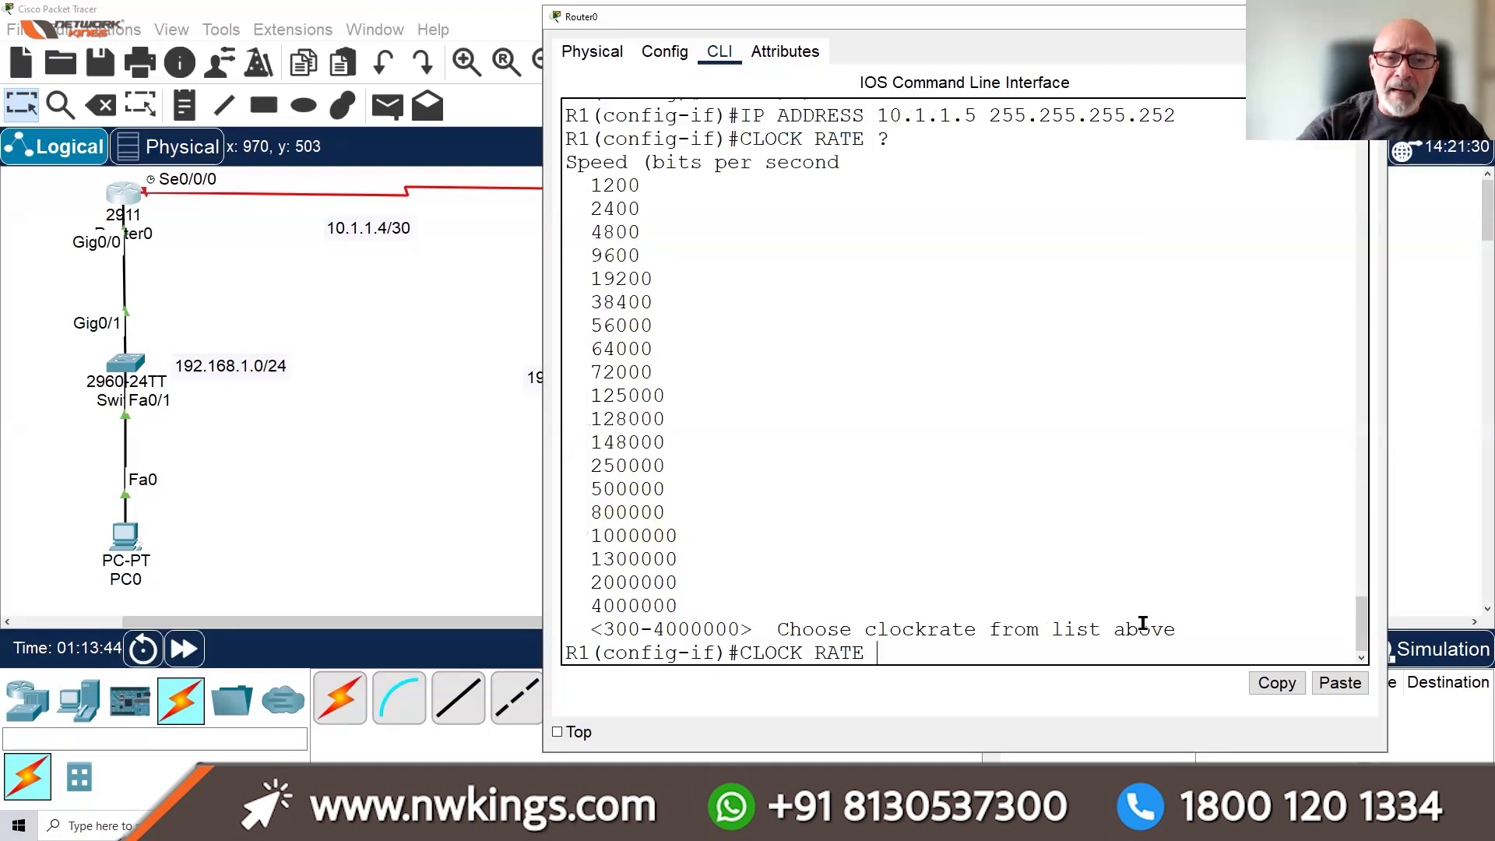
drag(674, 323, 576, 356)
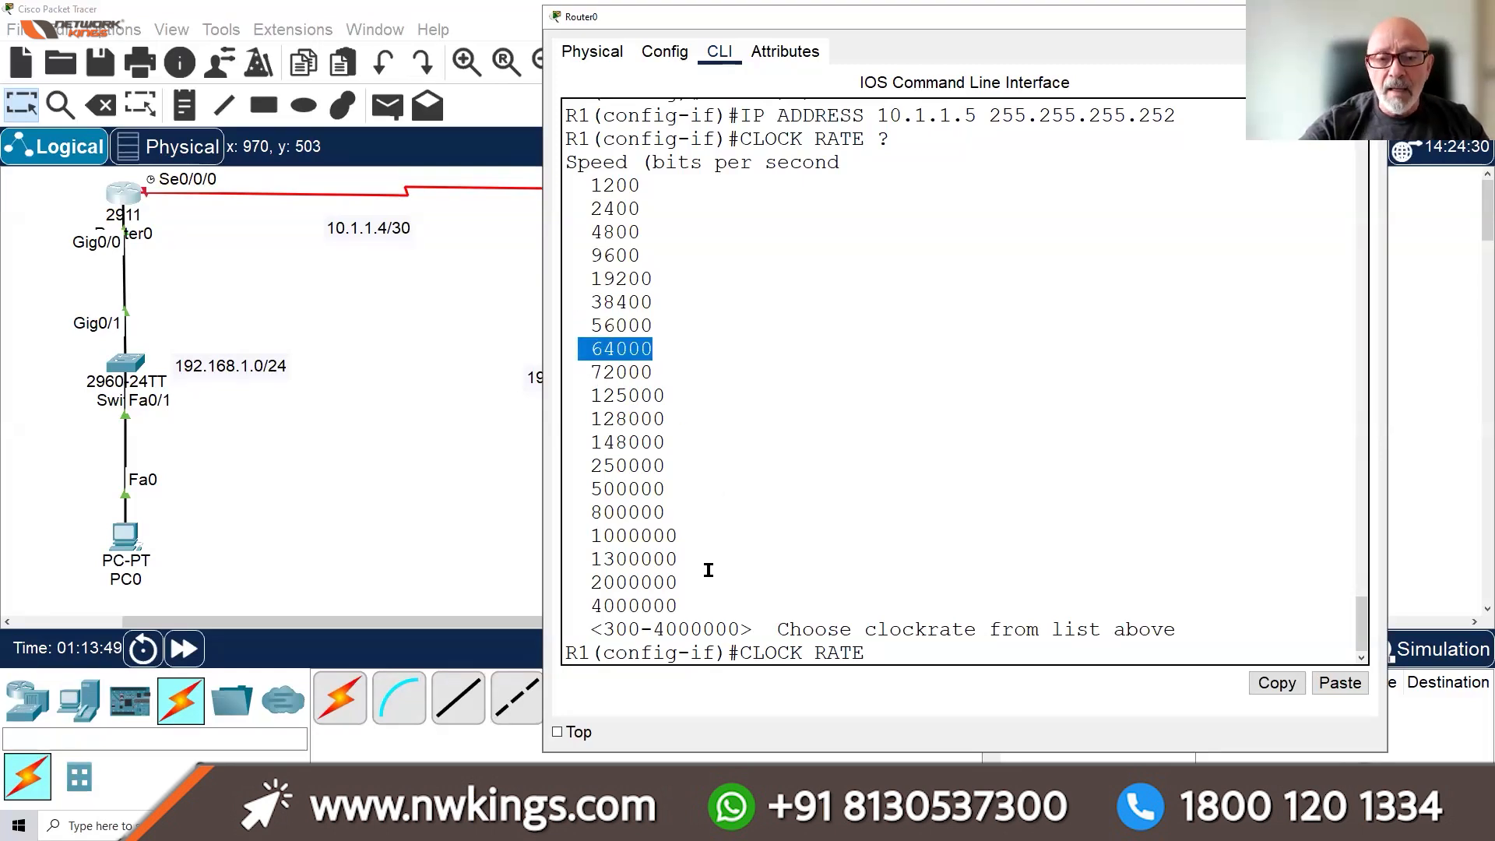
drag(700, 583, 577, 586)
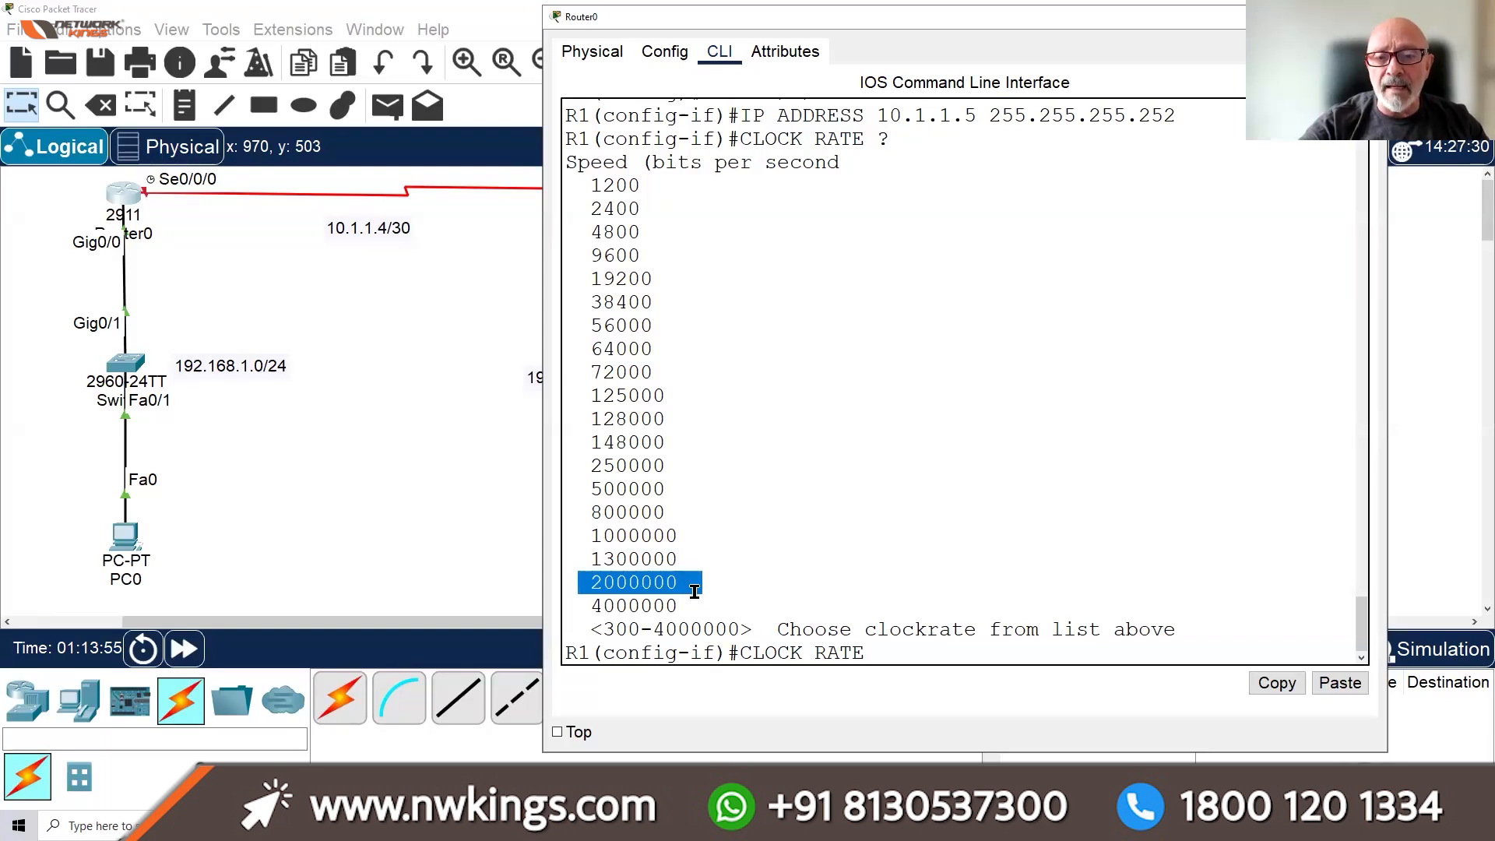
drag(693, 605, 591, 605)
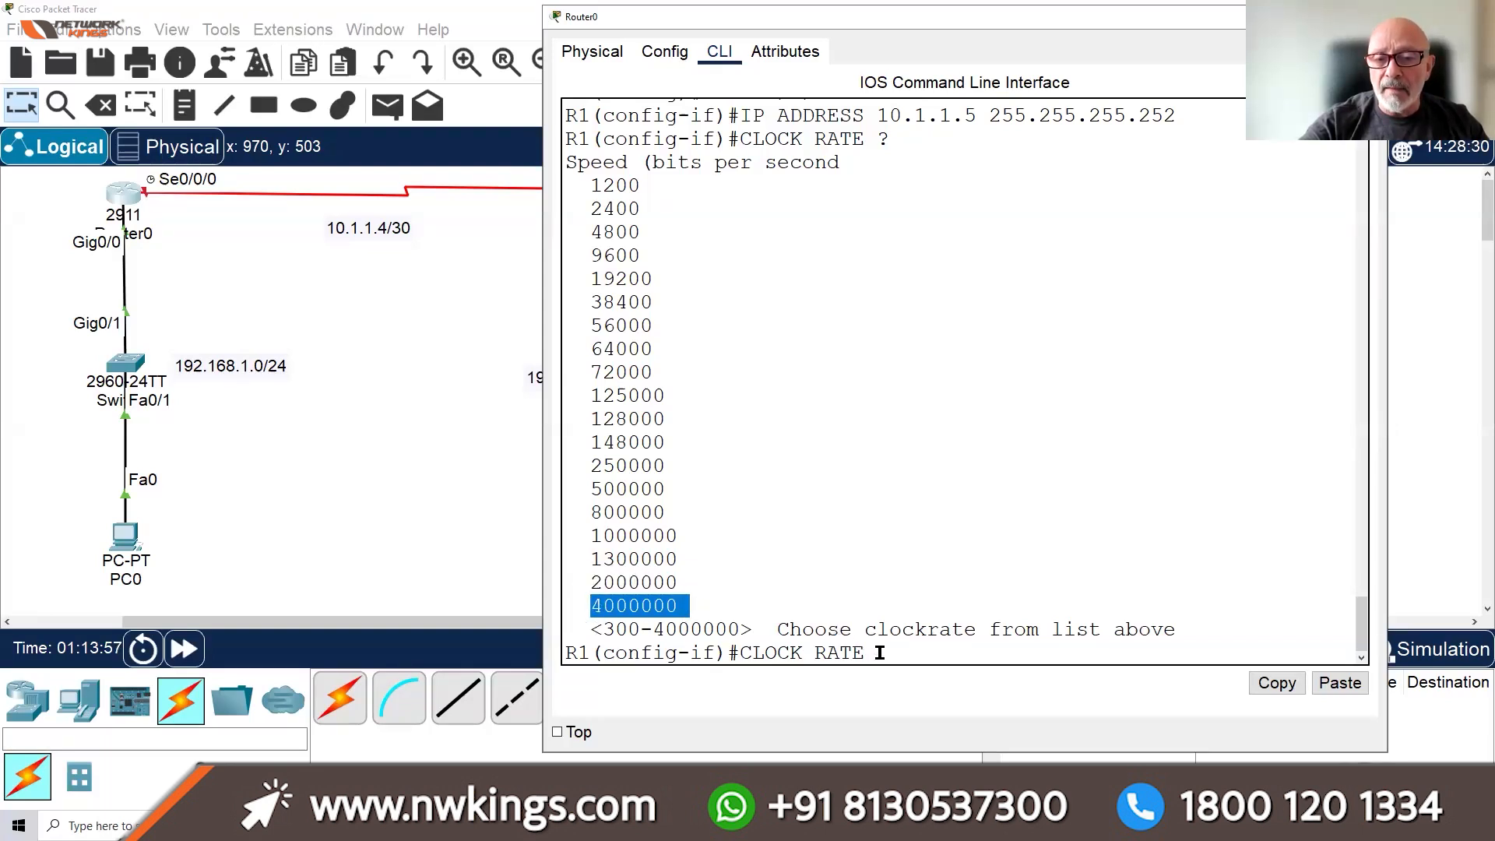
click(984, 617)
text(4000000)
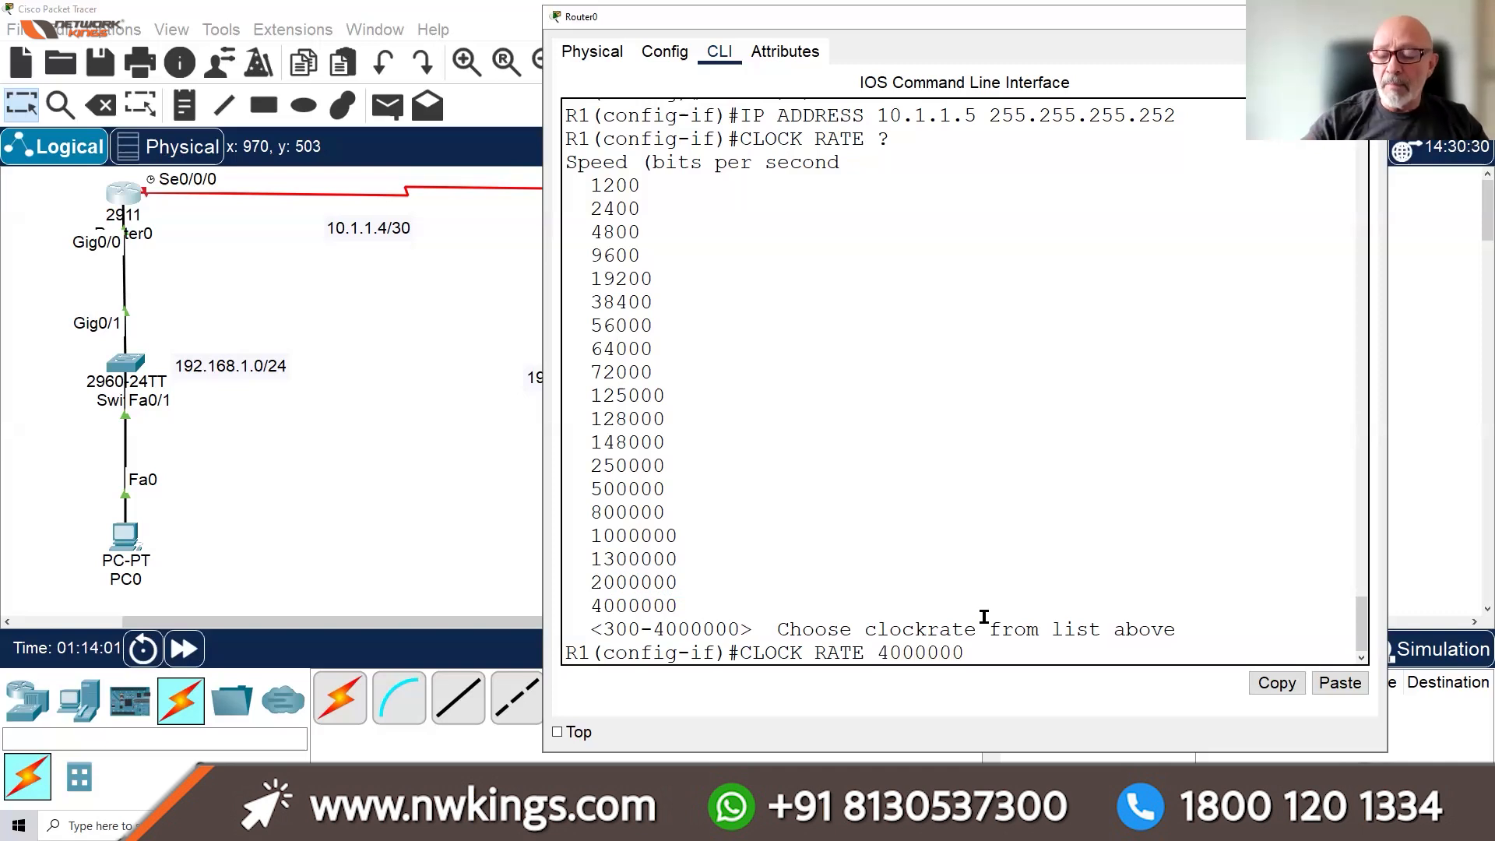
key(Return)
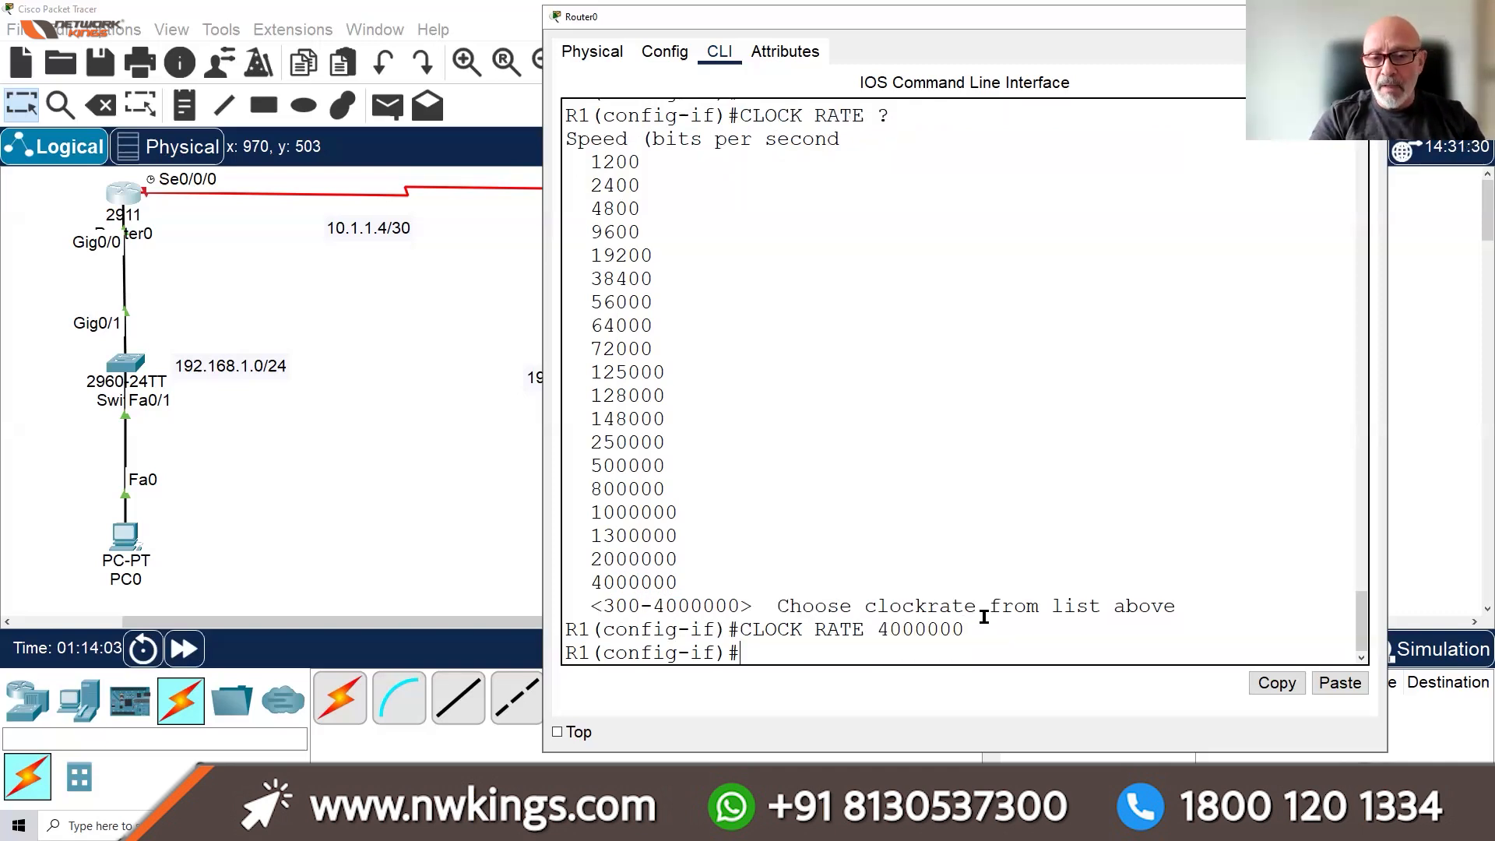
Enable the interface with NO SHUT, exit configuration mode and save with WR
text(NO SHUT)
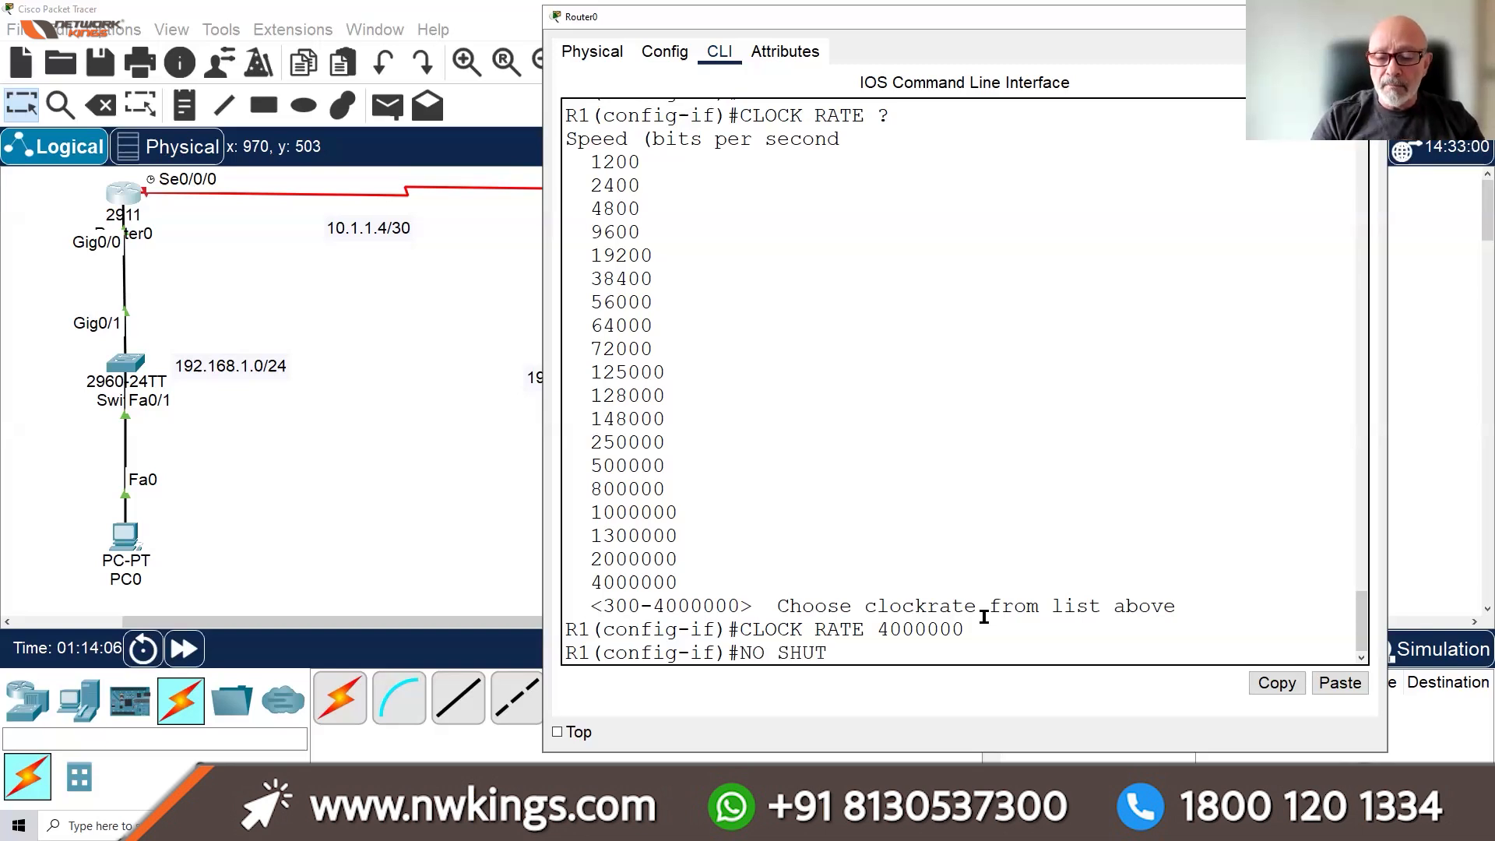
key(Return)
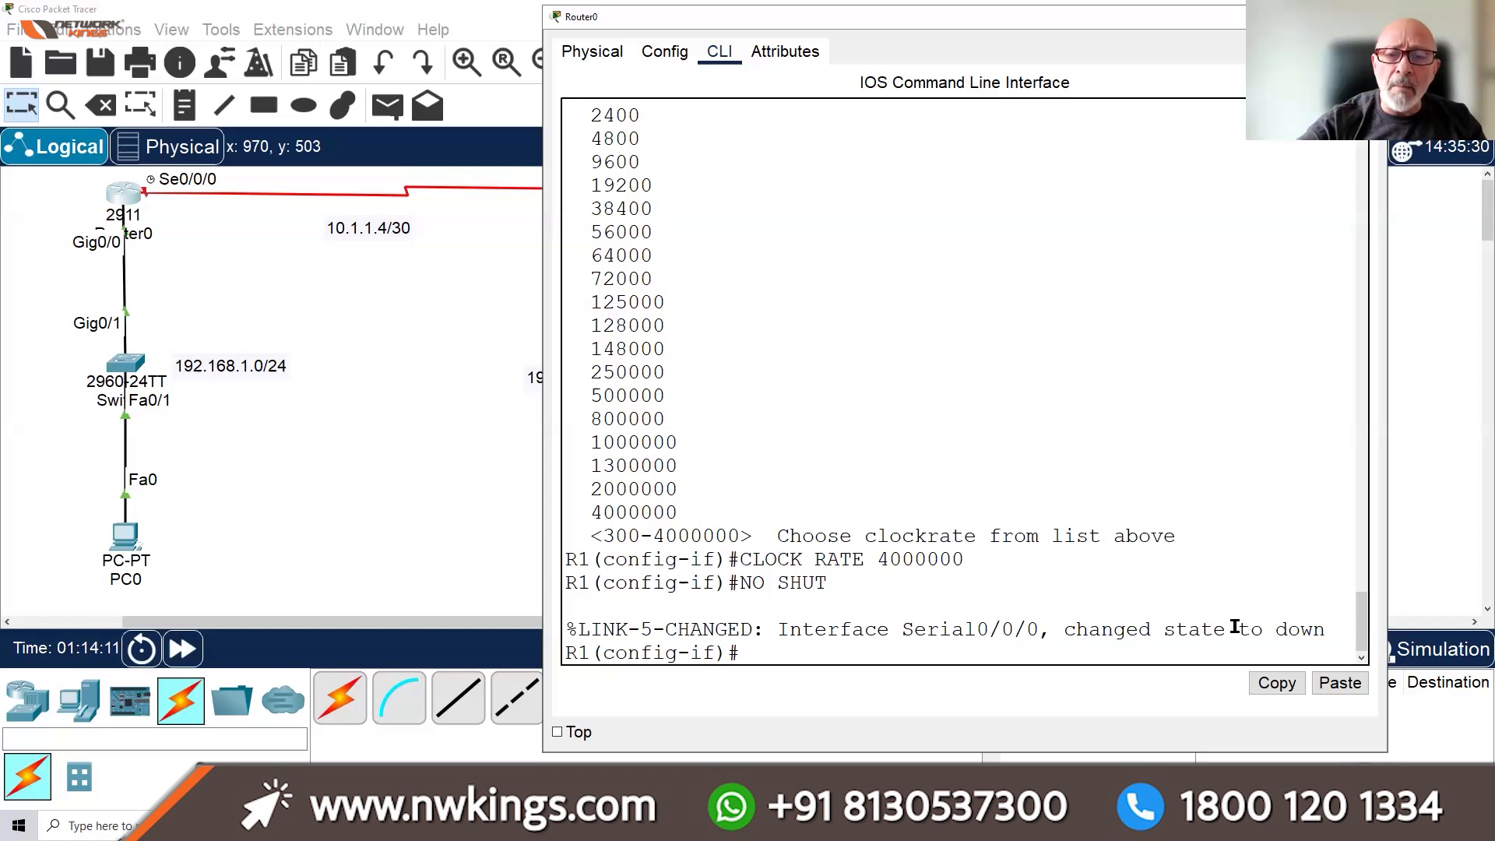
key(ctrl+z)
key(Return)
key(Return)
key(Return)
key(Return)
key(Return)
key(Return)
key(Return)
key(Return)
key(Return)
key(Return)
key(Return)
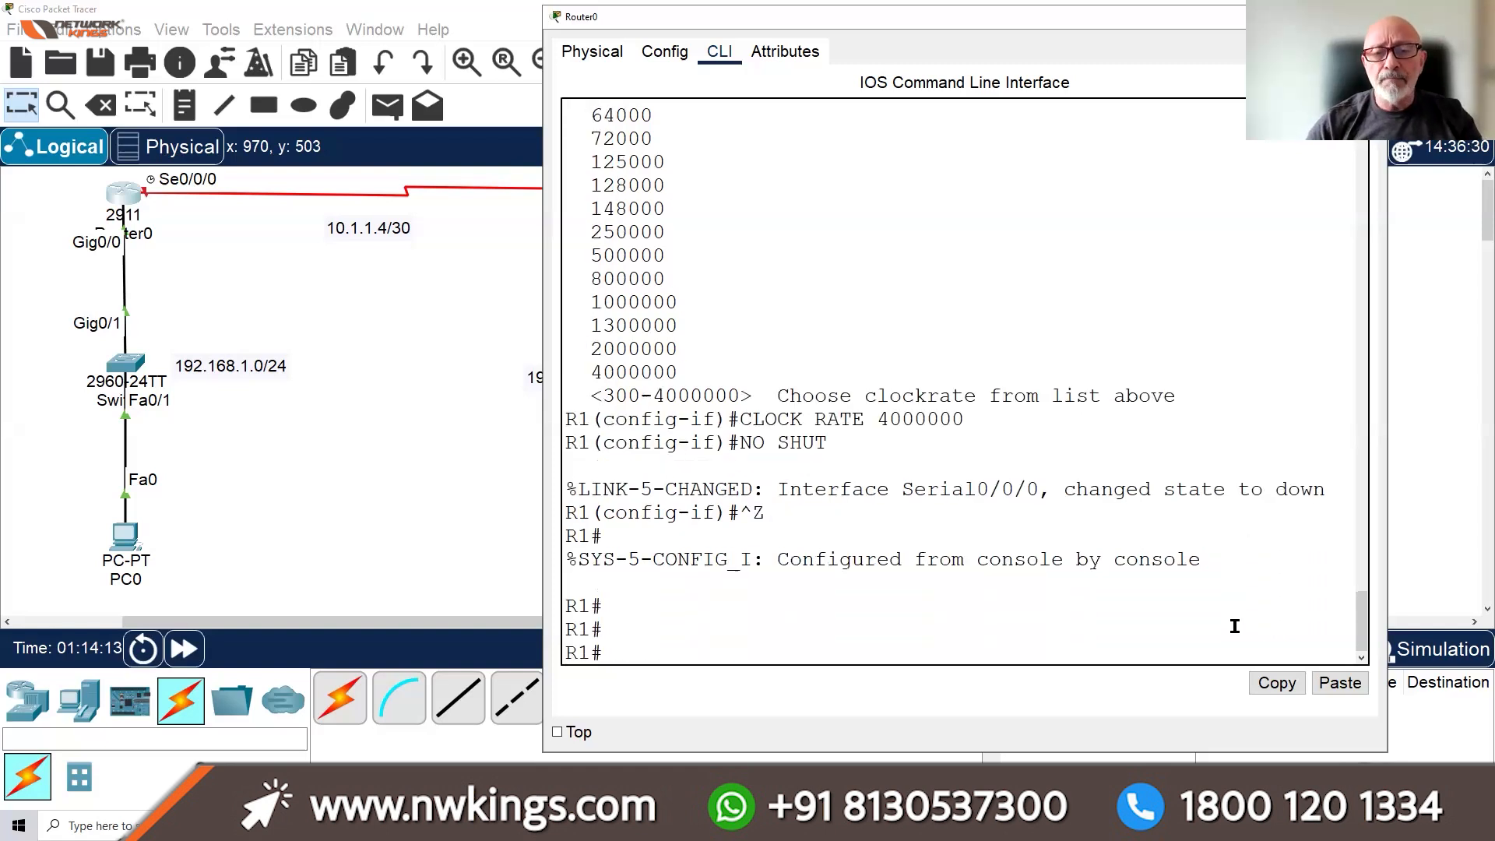
text(WR)
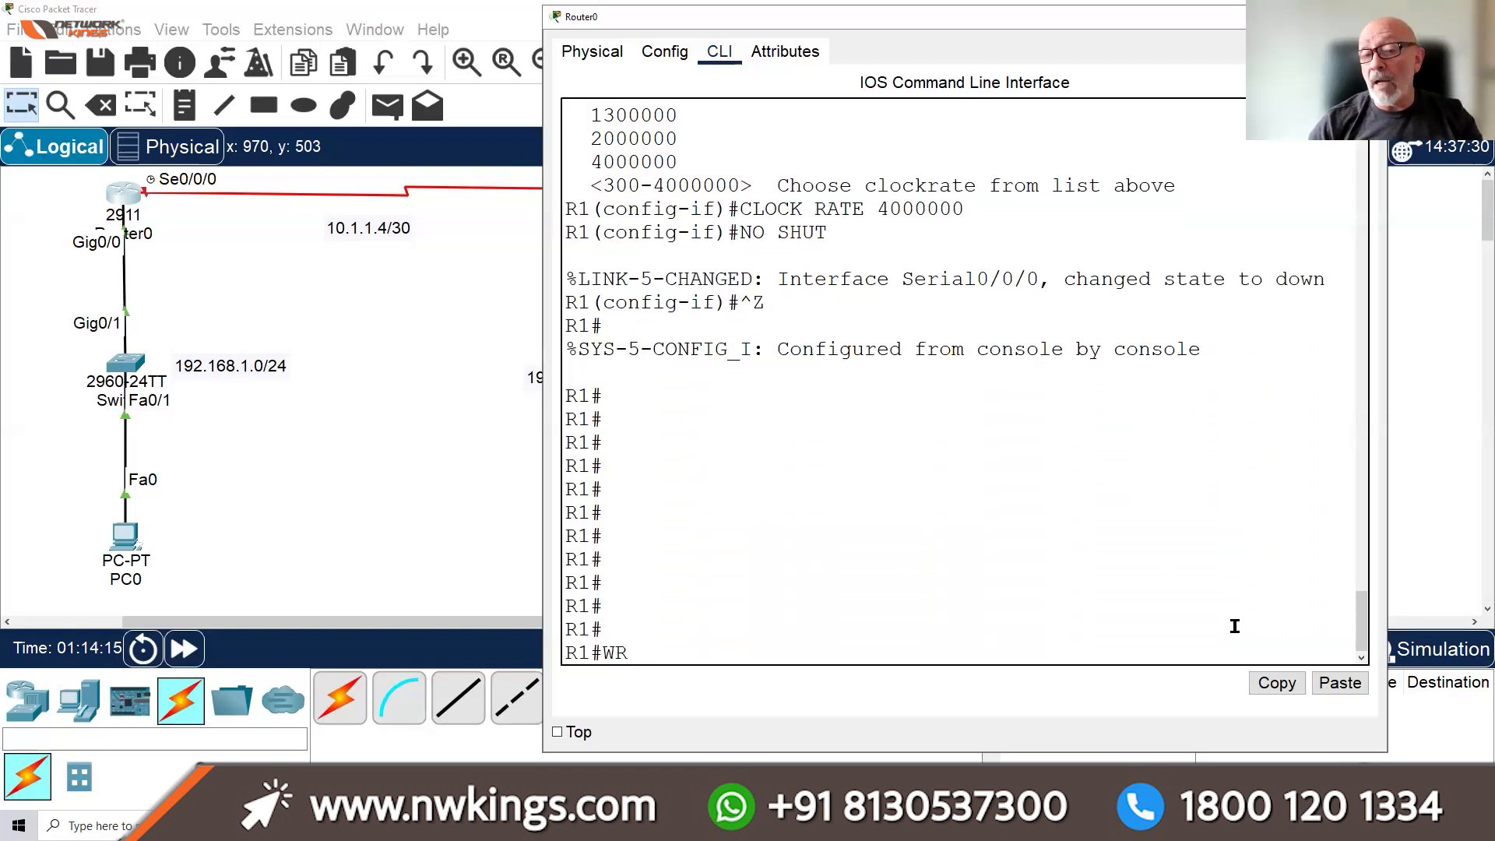
key(Return)
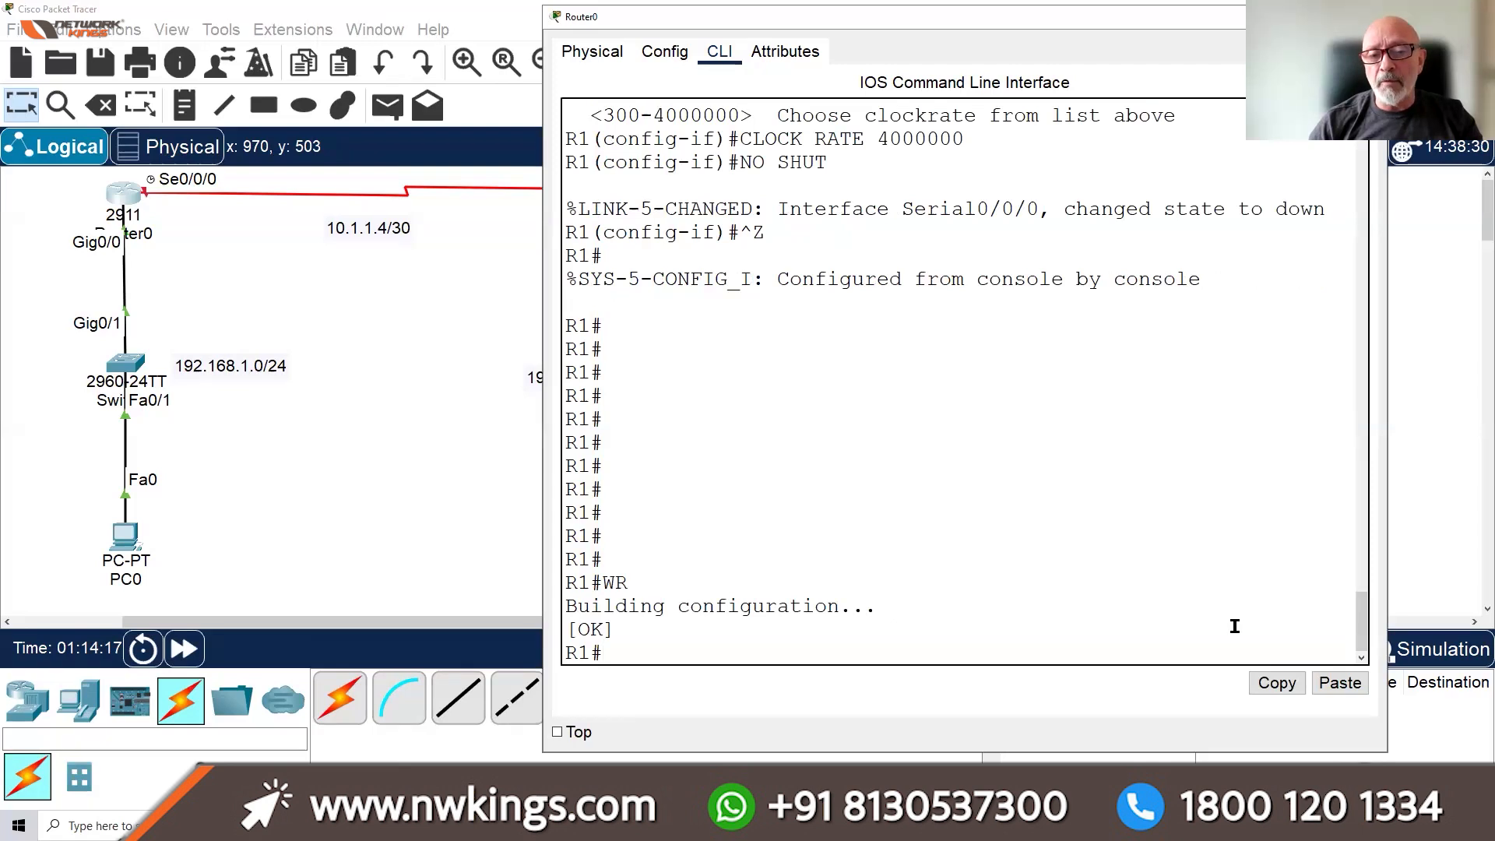
key(Return)
key(Return)
key(Return)
key(Return)
key(Return)
key(Return)
key(Return)
key(Return)
key(Return)
key(Return)
key(Return)
key(Return)
key(Return)
key(Return)
key(Return)
key(Return)
key(Return)
key(Return)
key(Return)
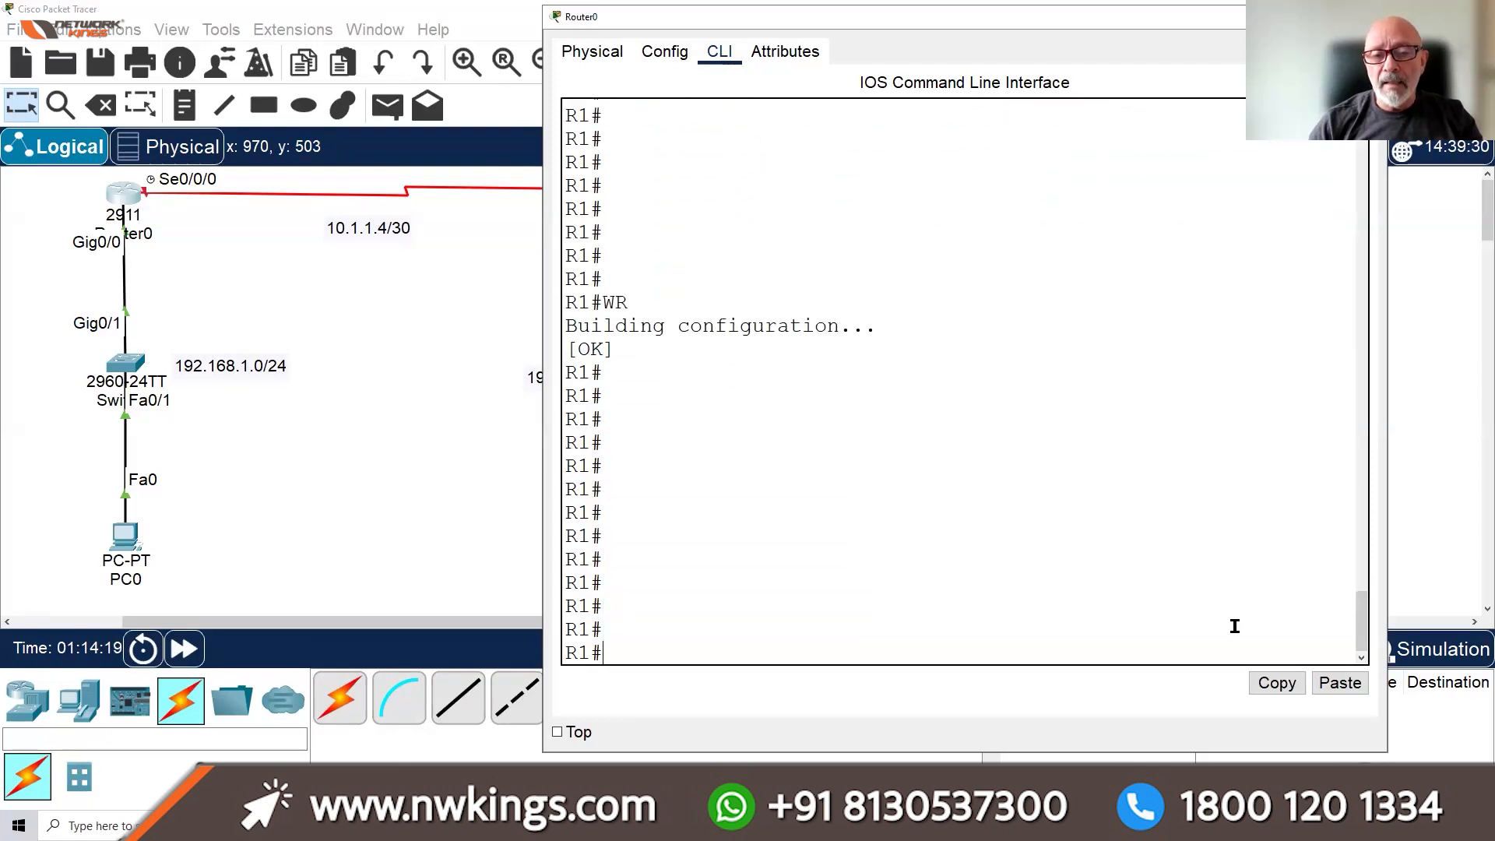
Run SH IP INT BRIEF and highlight the Serial0/0/0 row showing 10.1.1.5 down/down
text(SH)
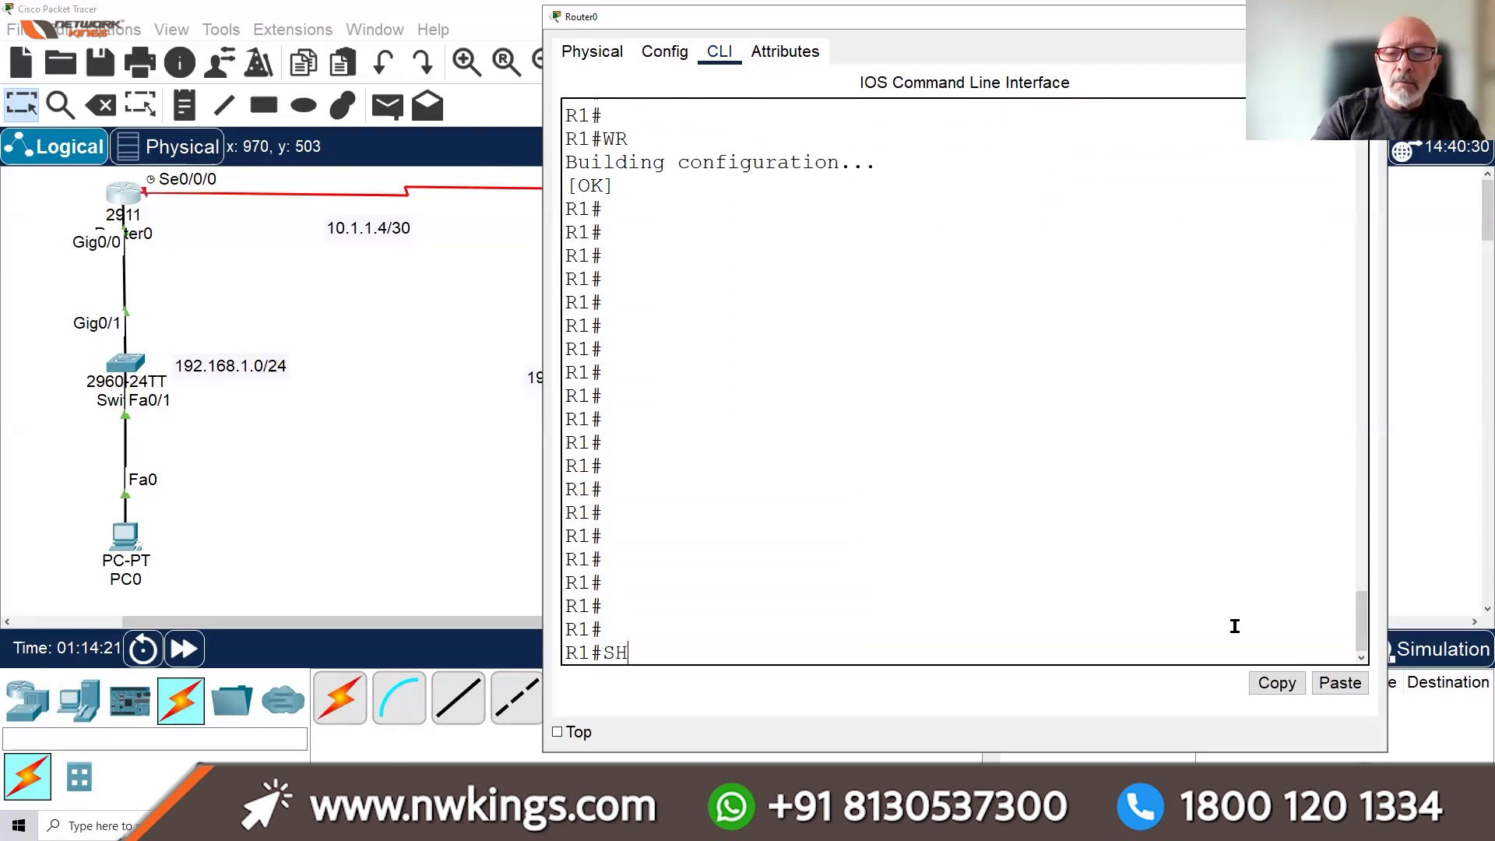
text( IP IN)
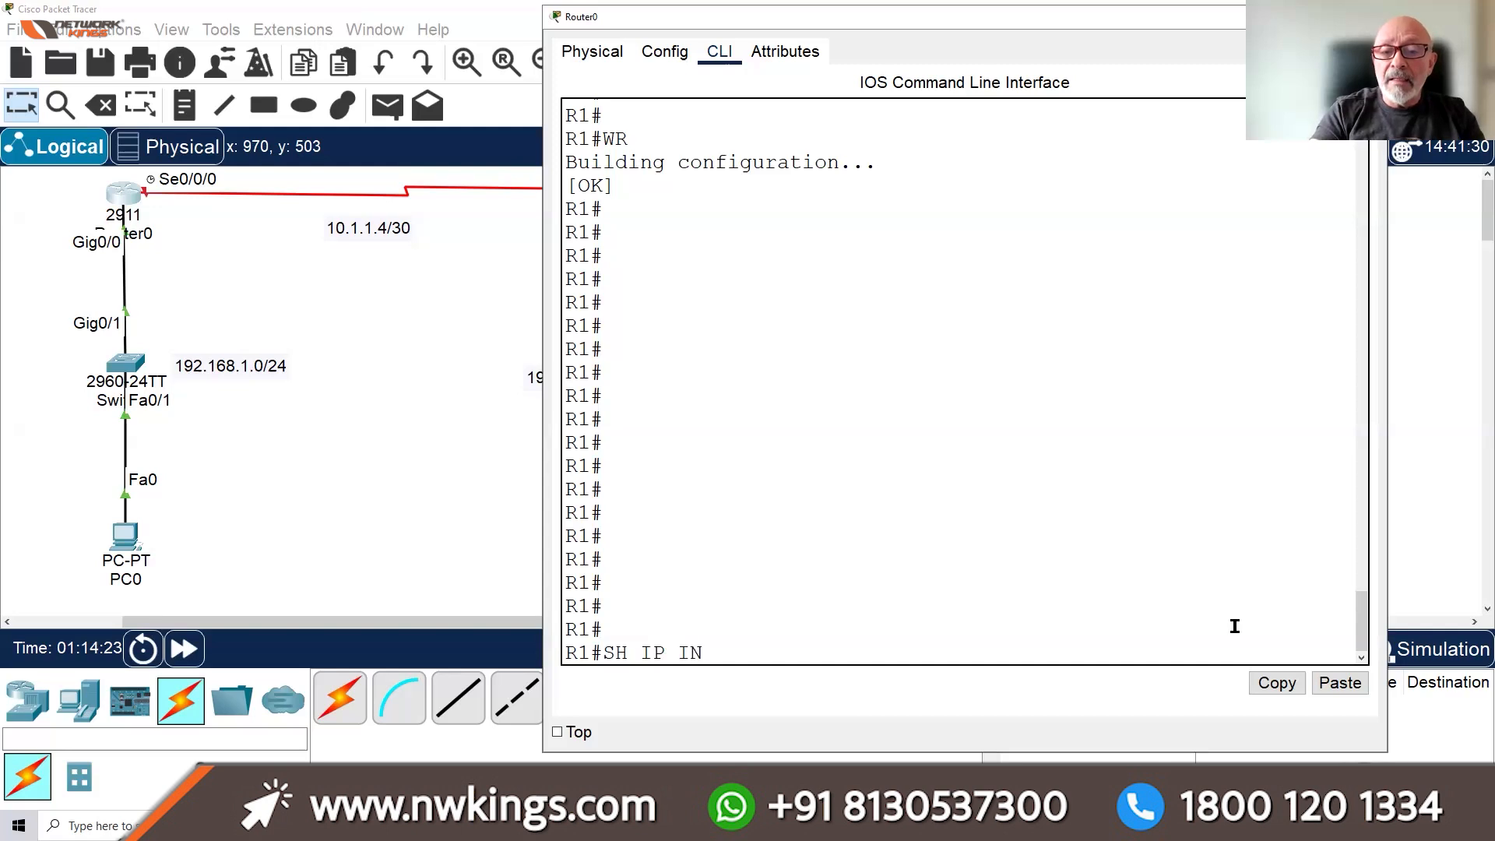
text(T BRIEF)
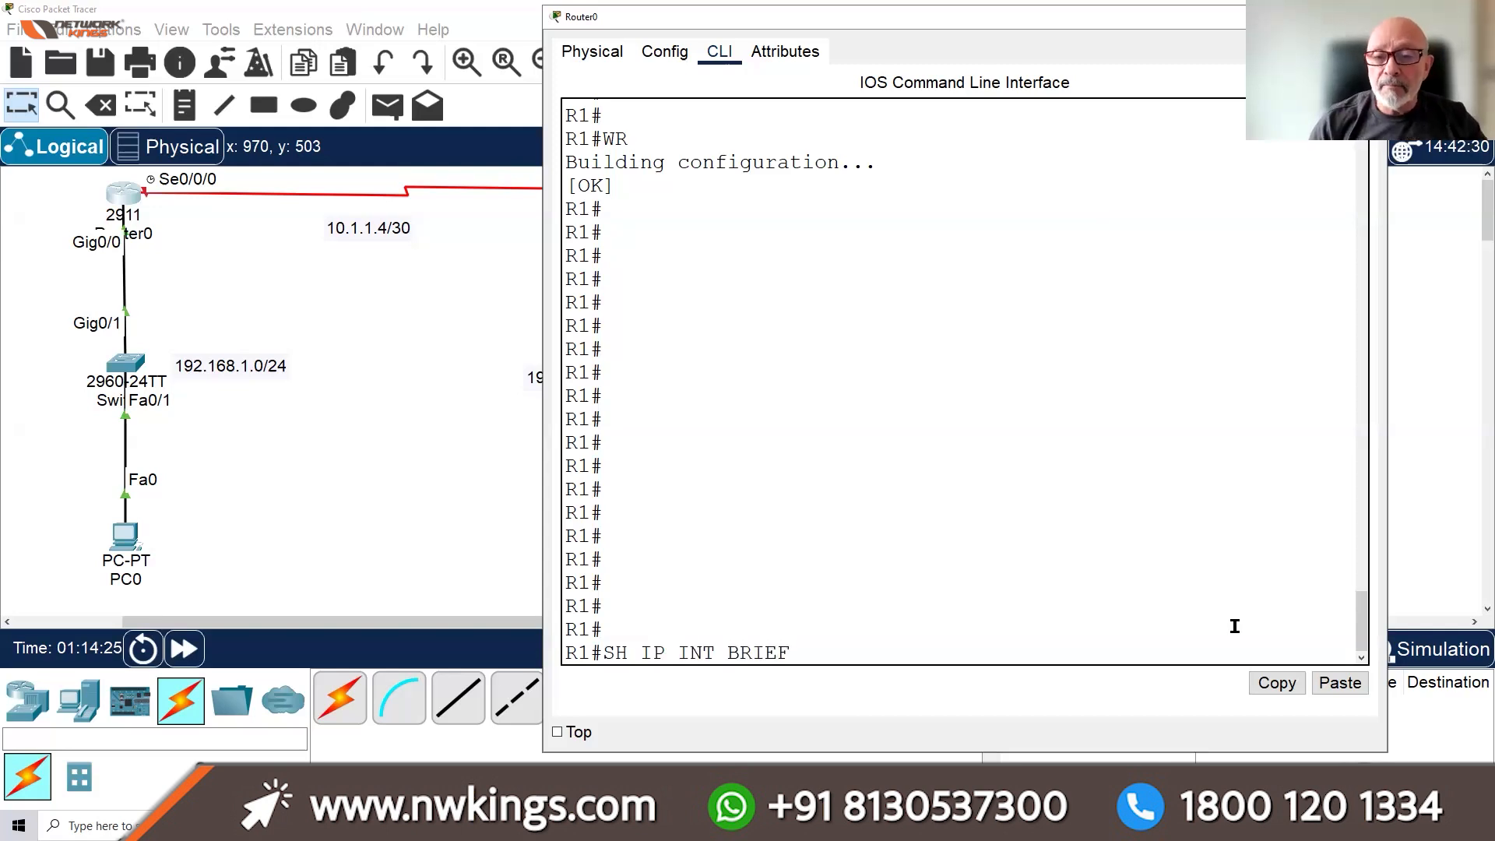
key(Return)
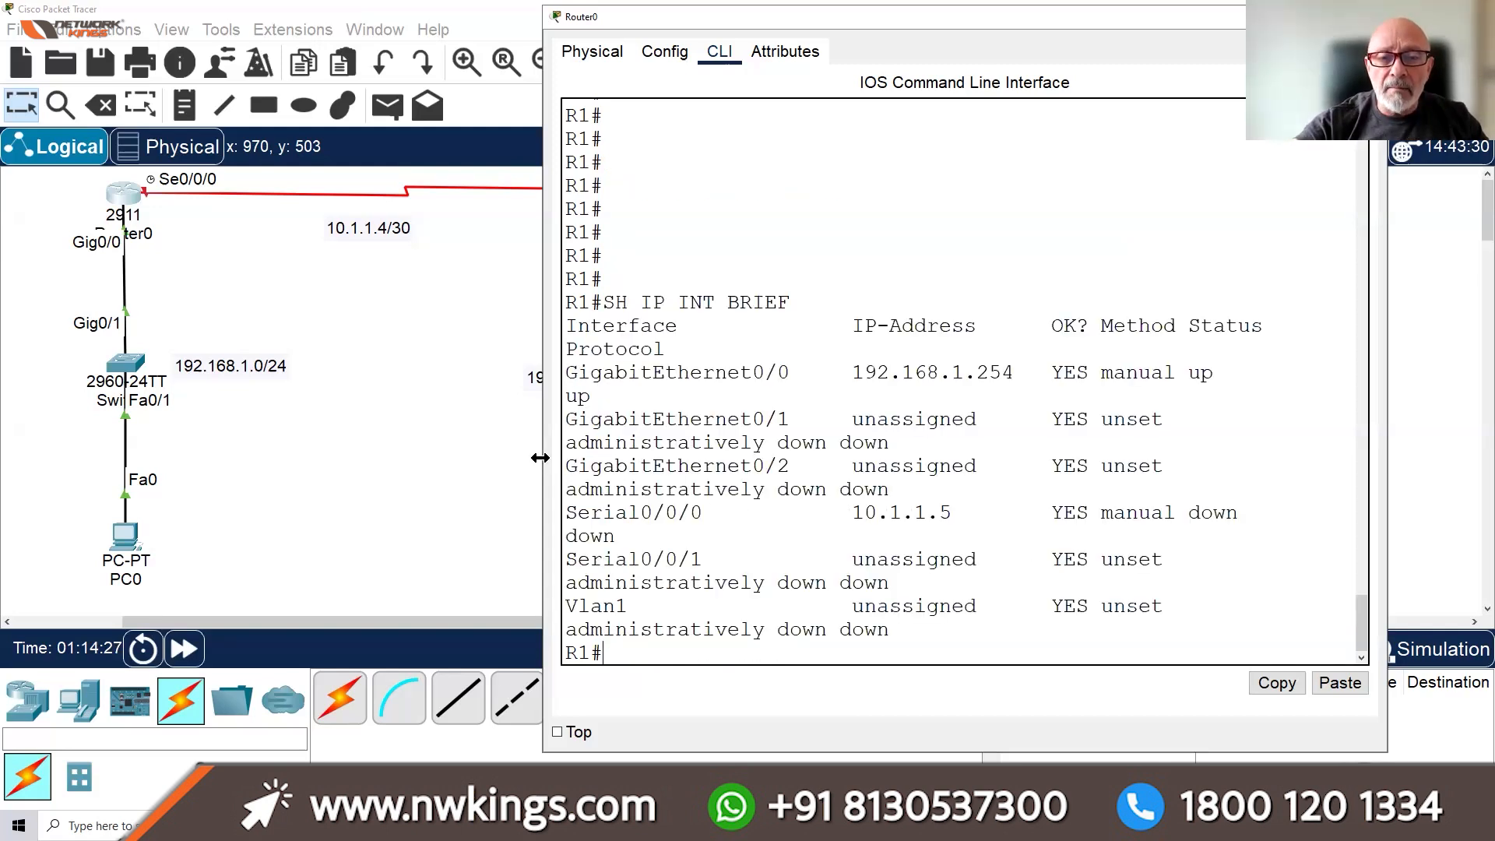
drag(540, 458, 332, 458)
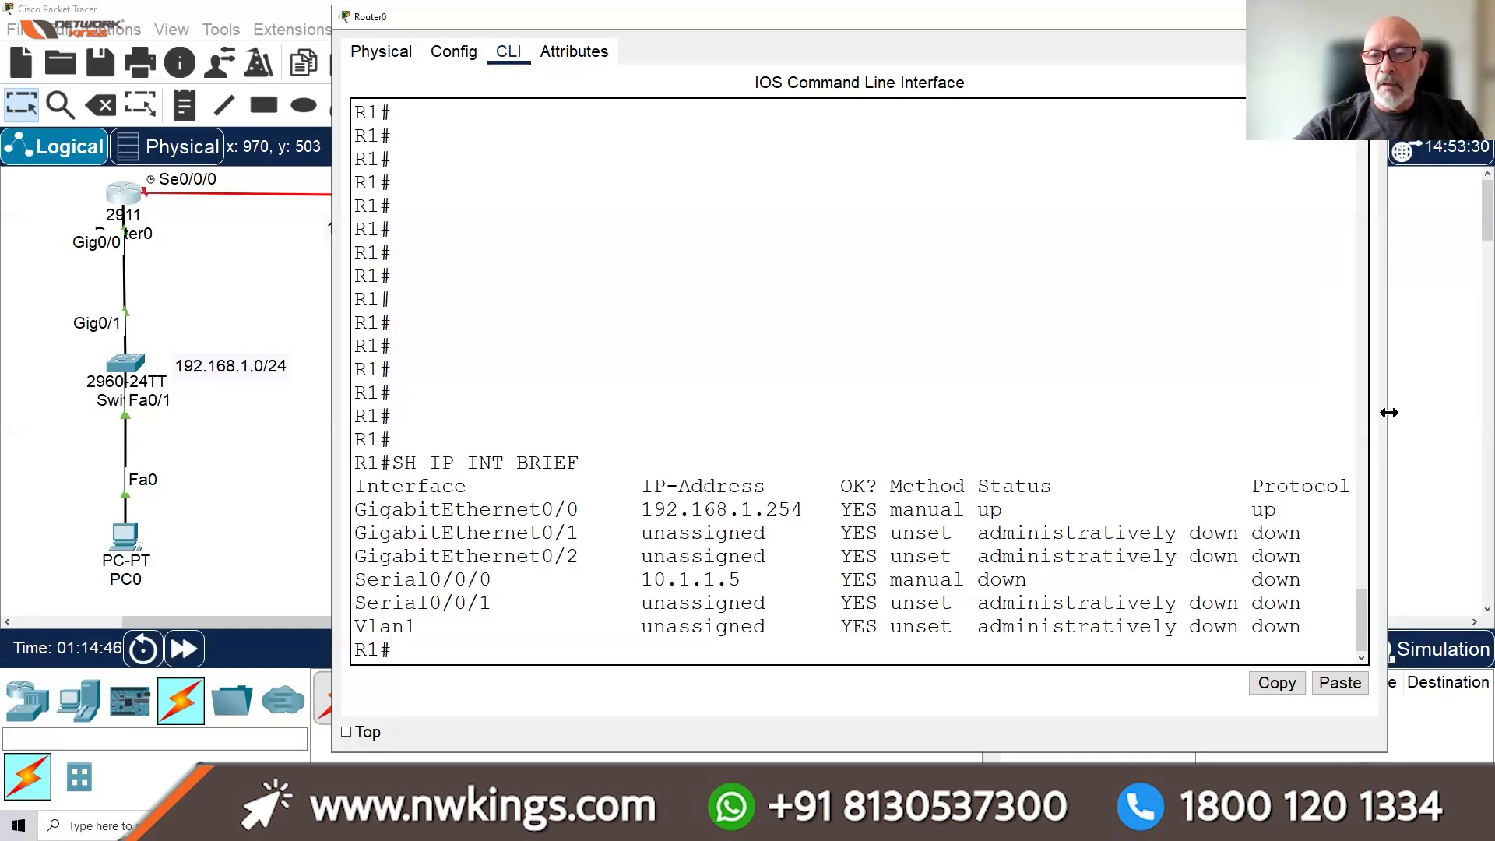
drag(1390, 412, 1441, 413)
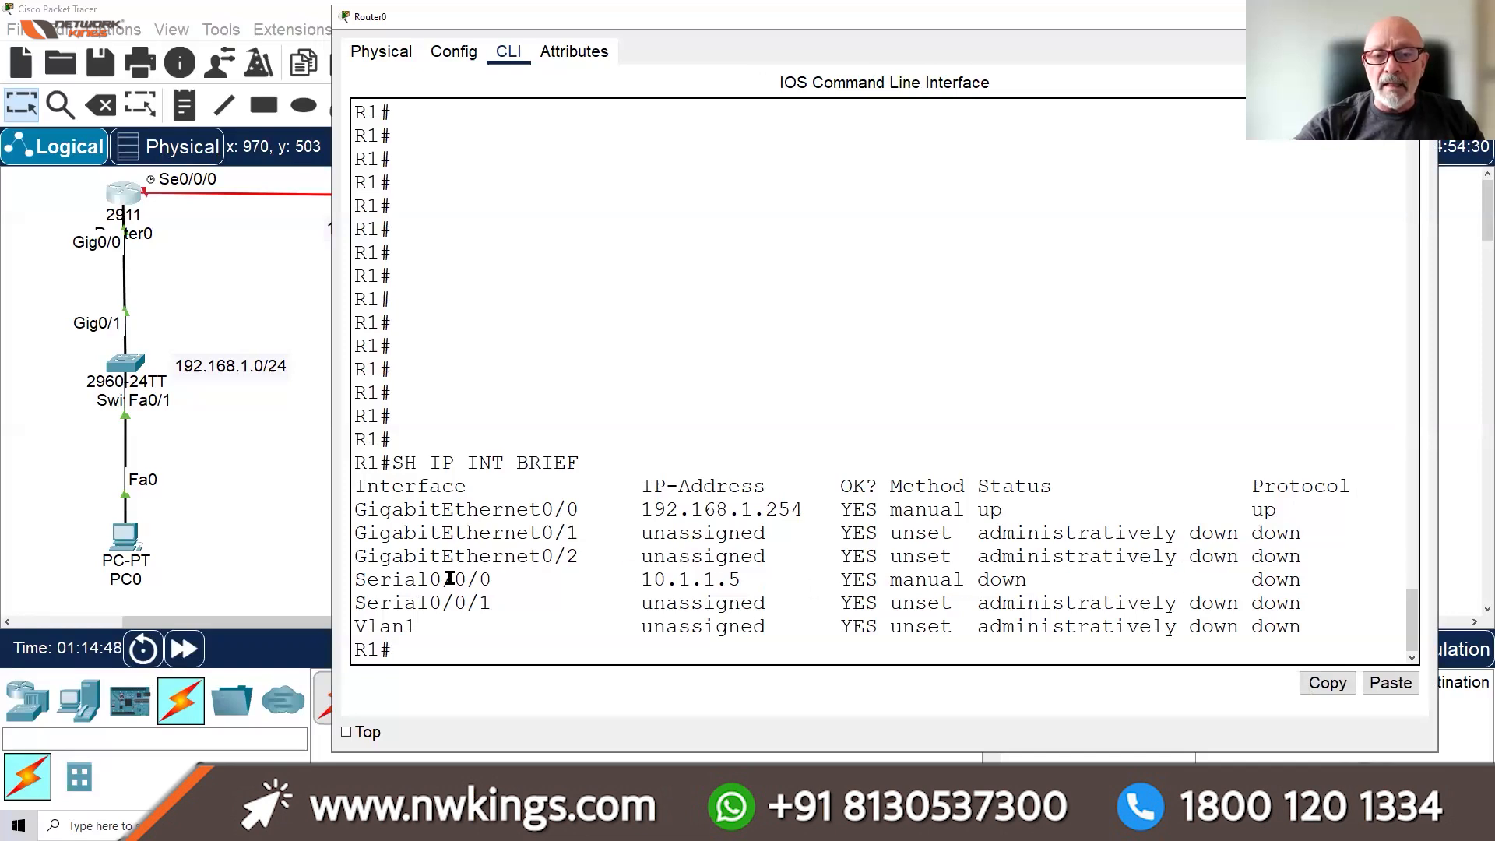
drag(374, 578, 1316, 581)
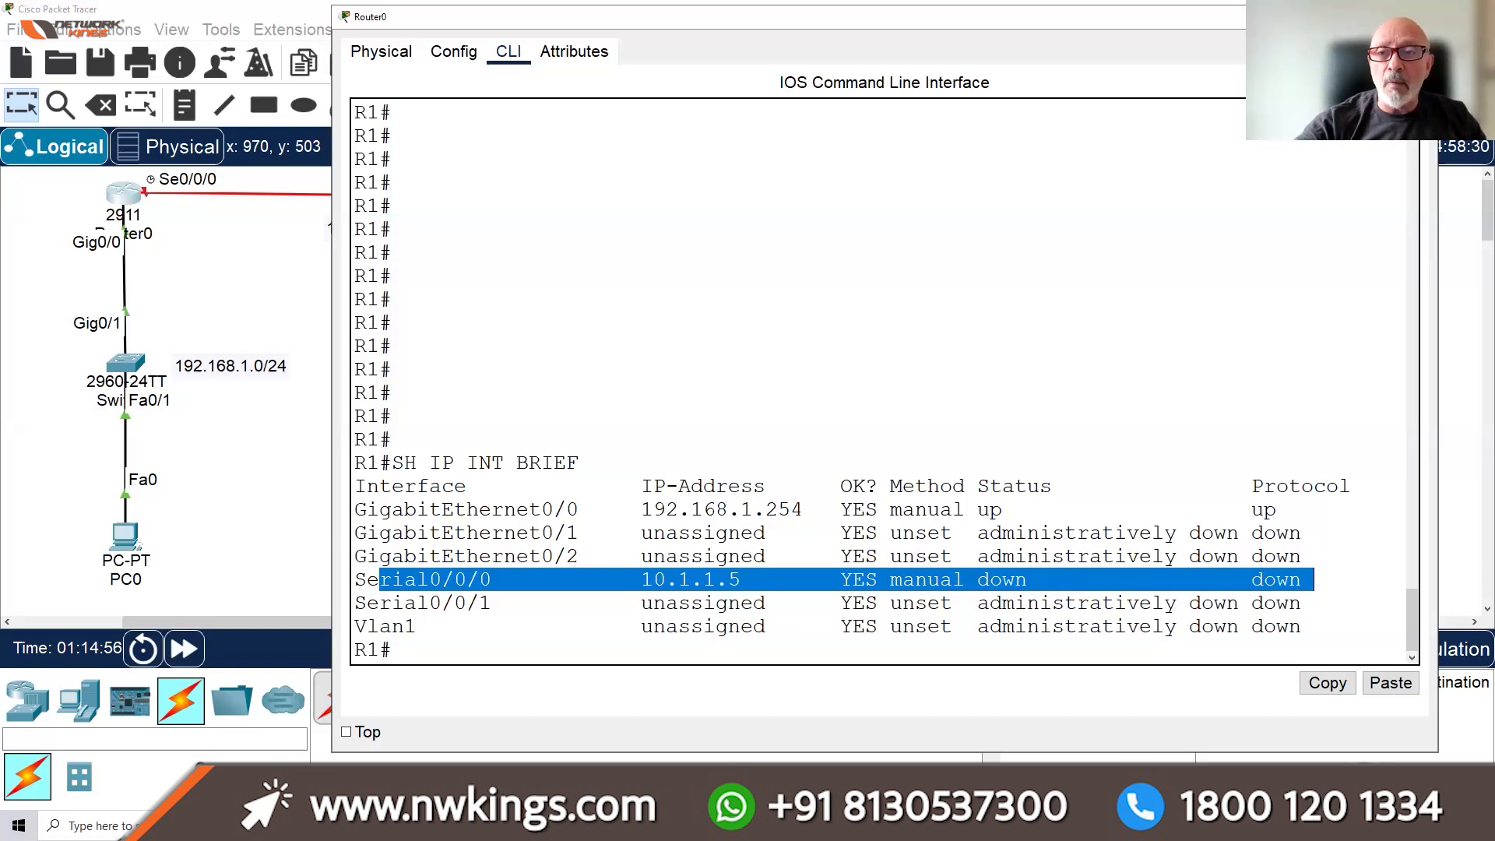
click(1349, 17)
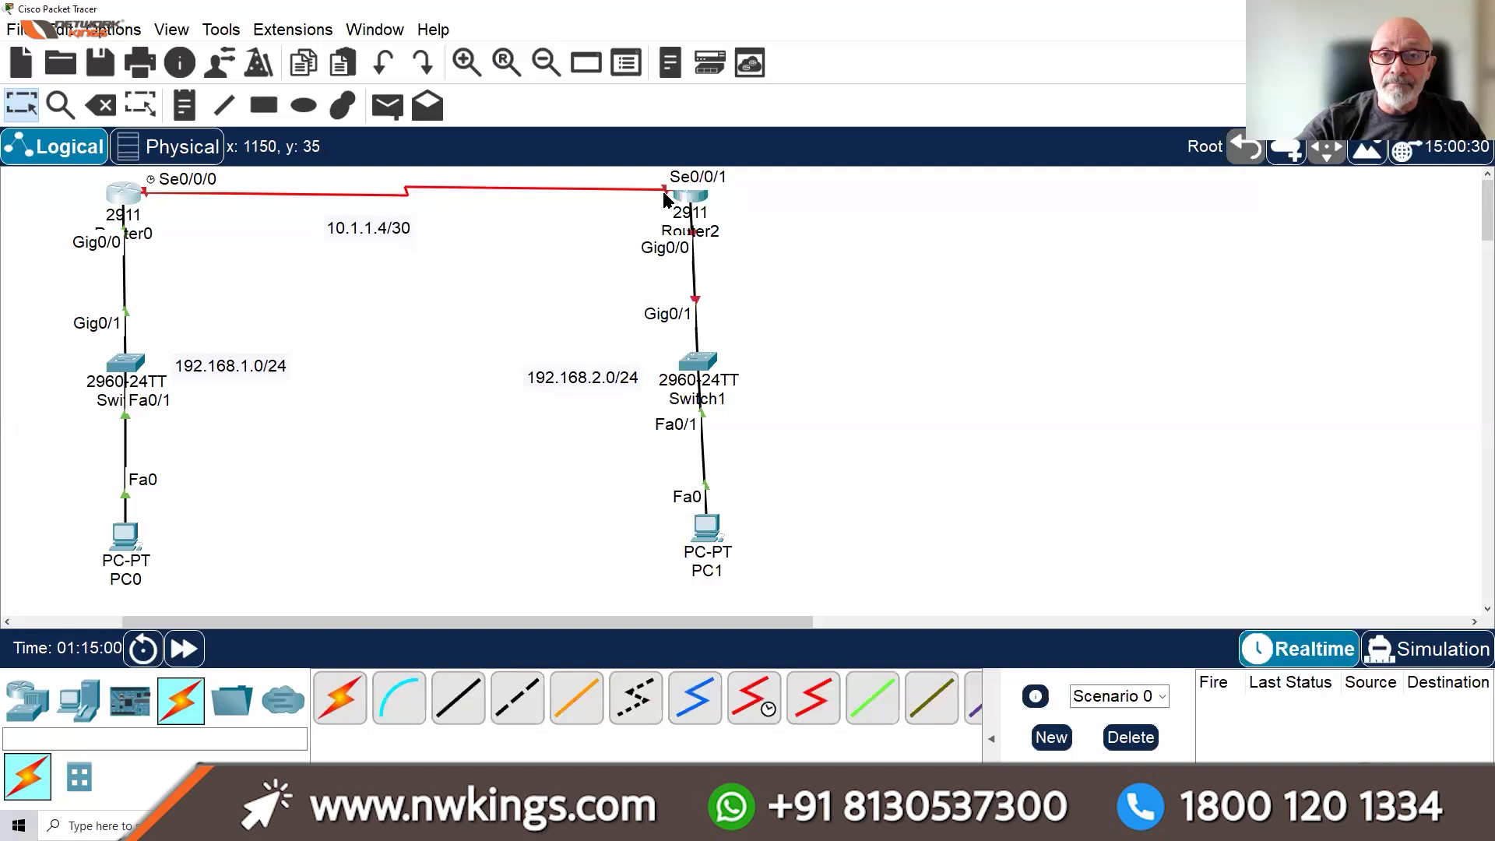
Run SH CONTROLLERS S0/0/0 and highlight the 'DCE V.35, clock rate 4000000' line
click(134, 204)
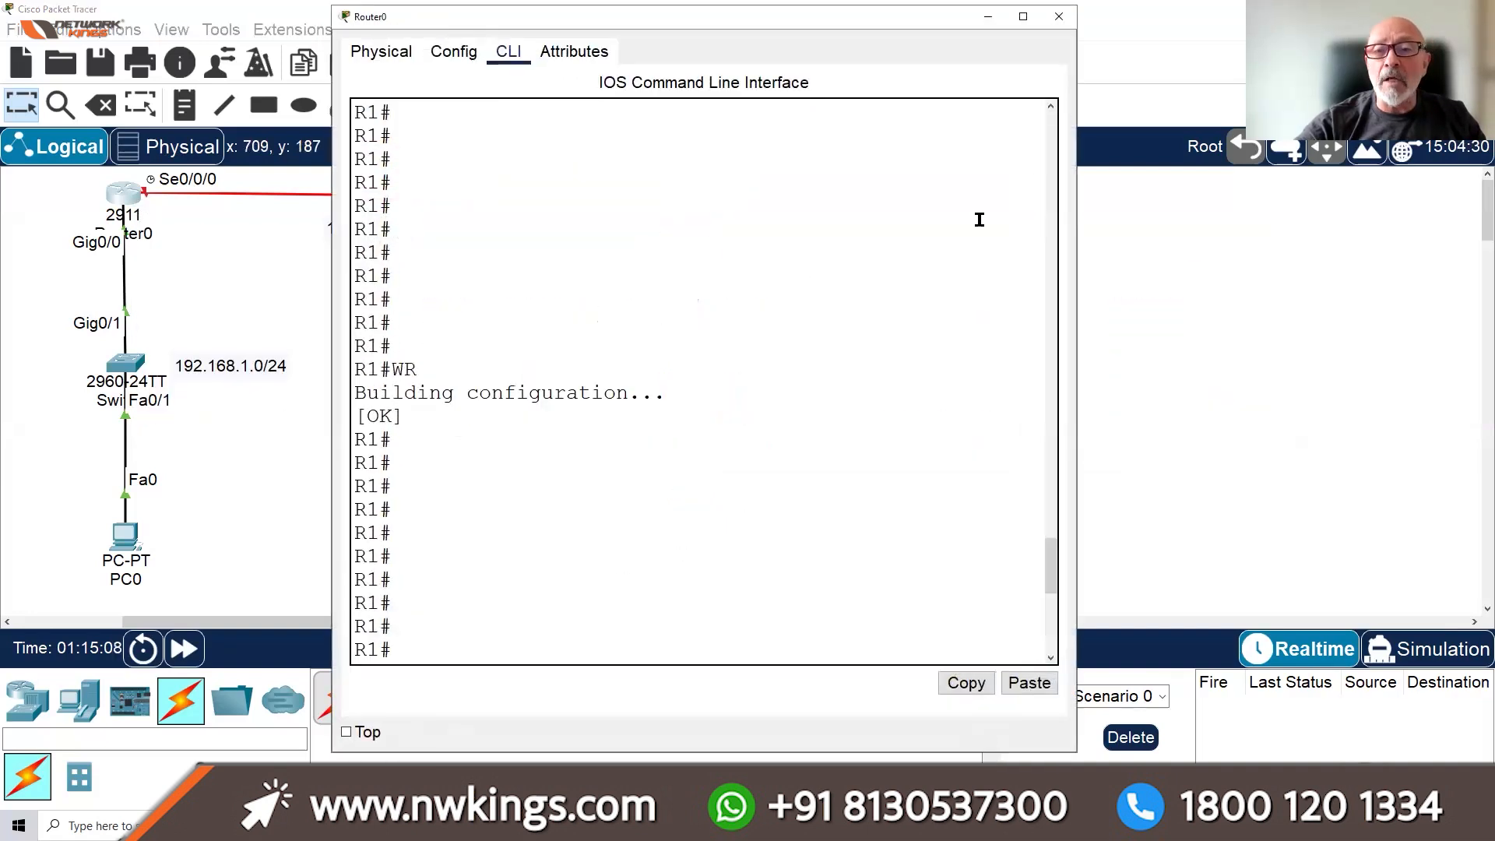
click(1025, 17)
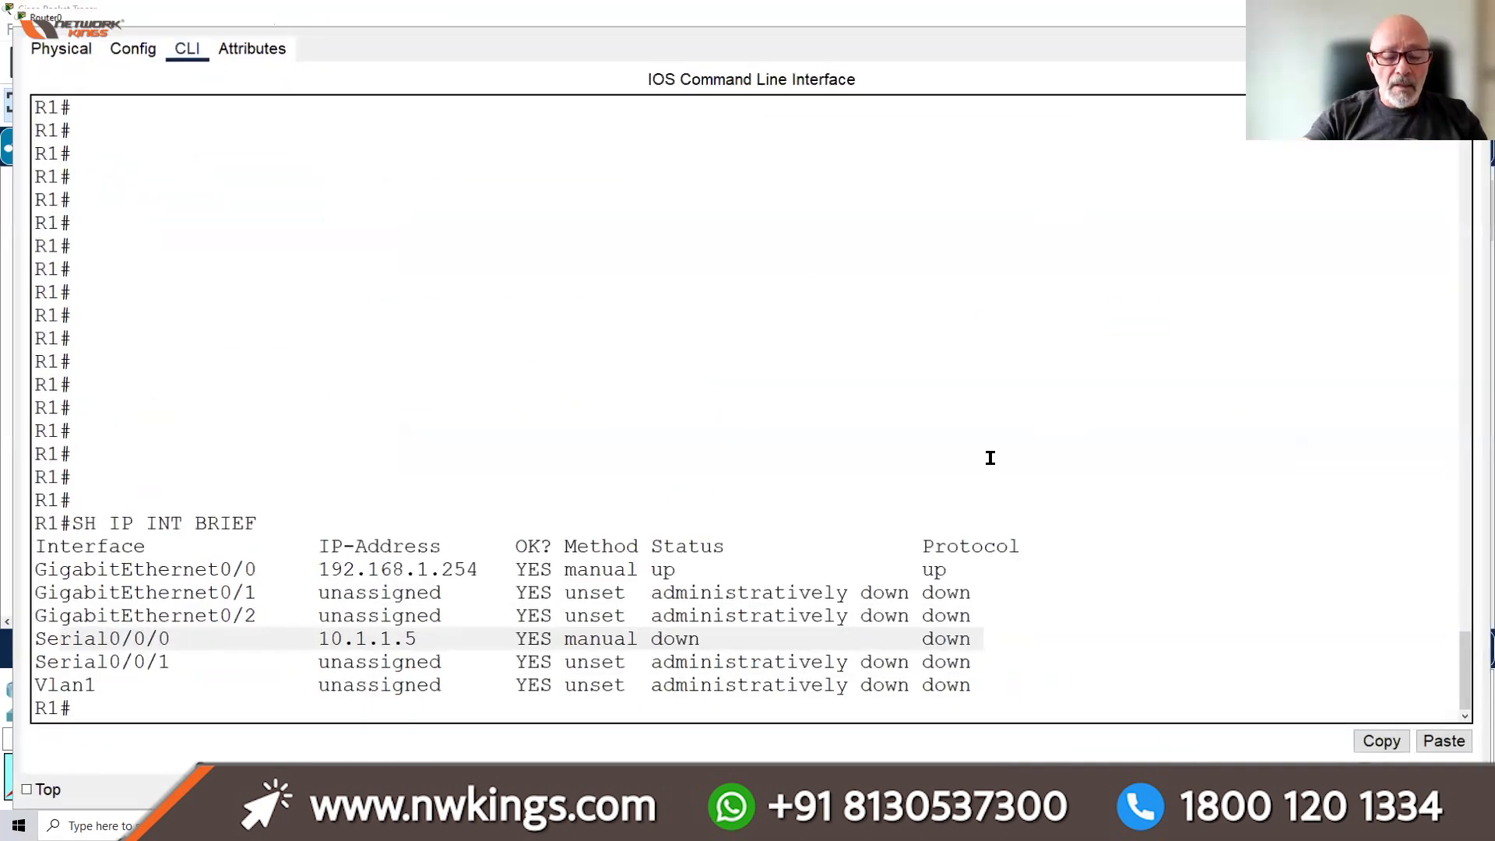
key(Return)
key(Return)
key(Return)
key(Return)
key(Return)
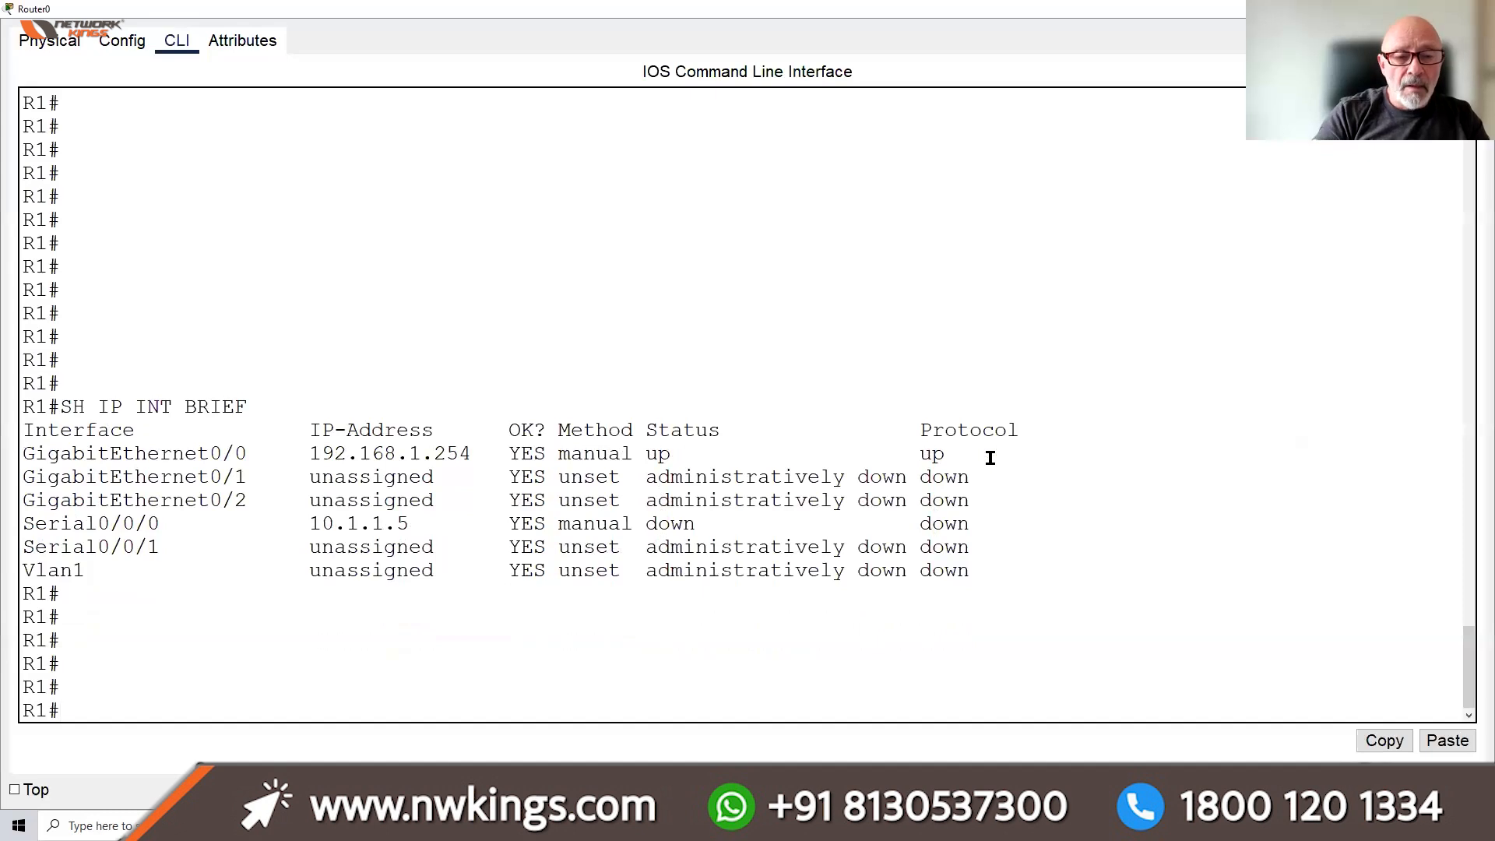
text(SH CONTR)
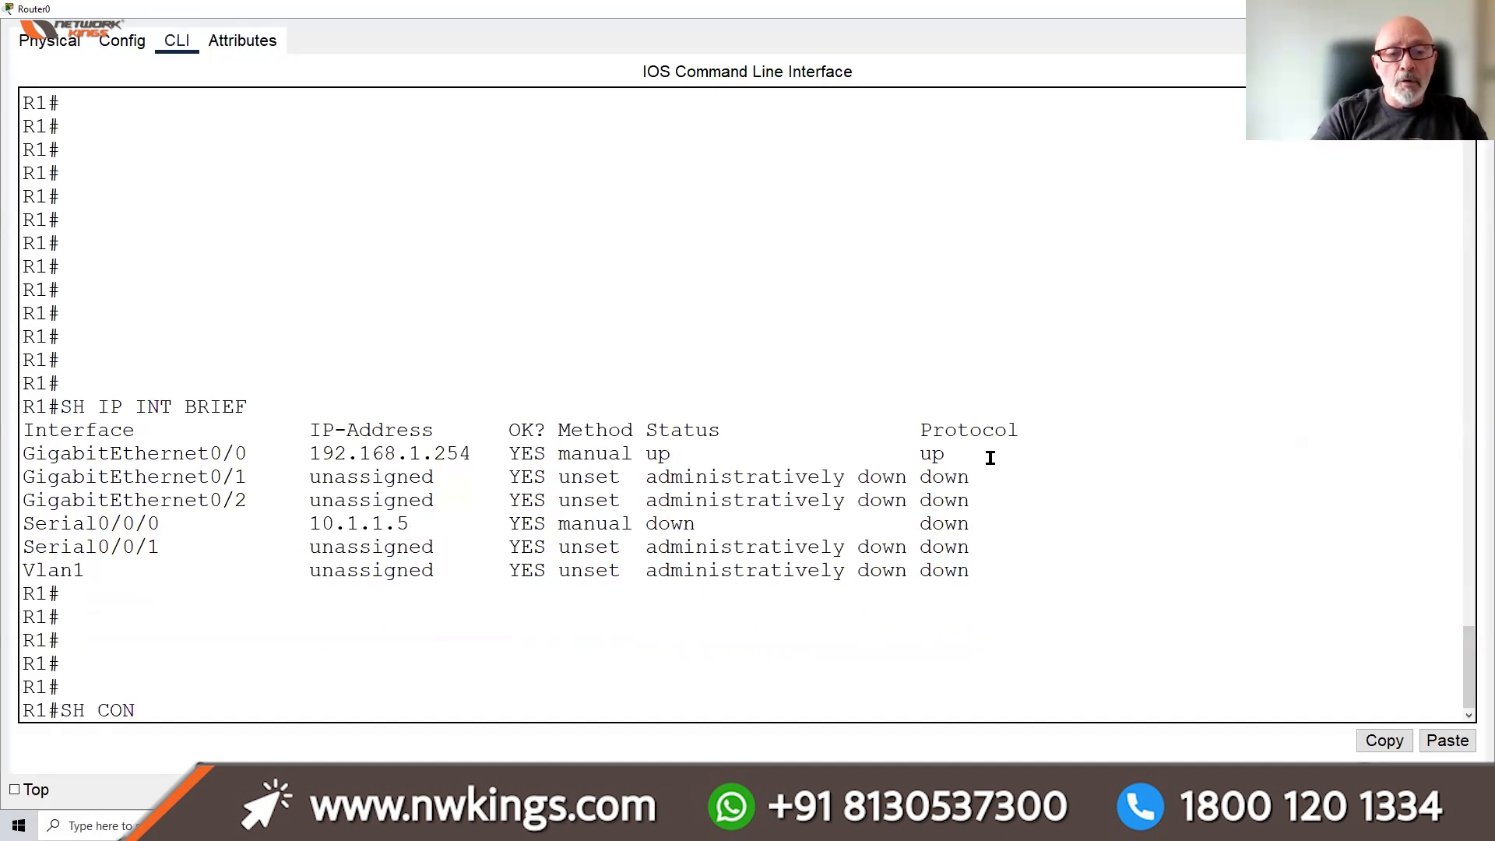
key(Tab)
text(S)
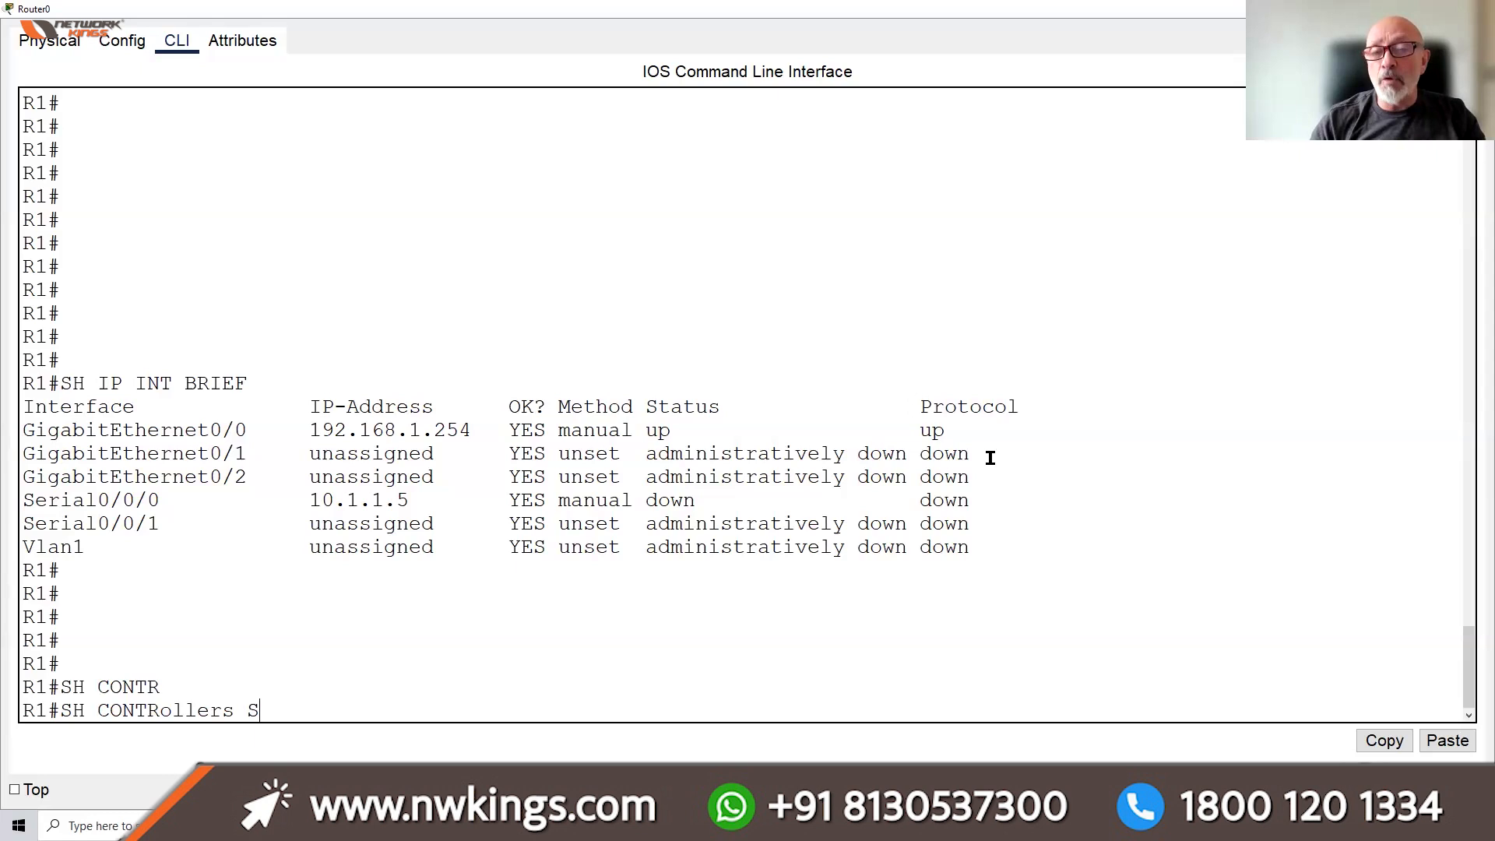
text(0/0/0)
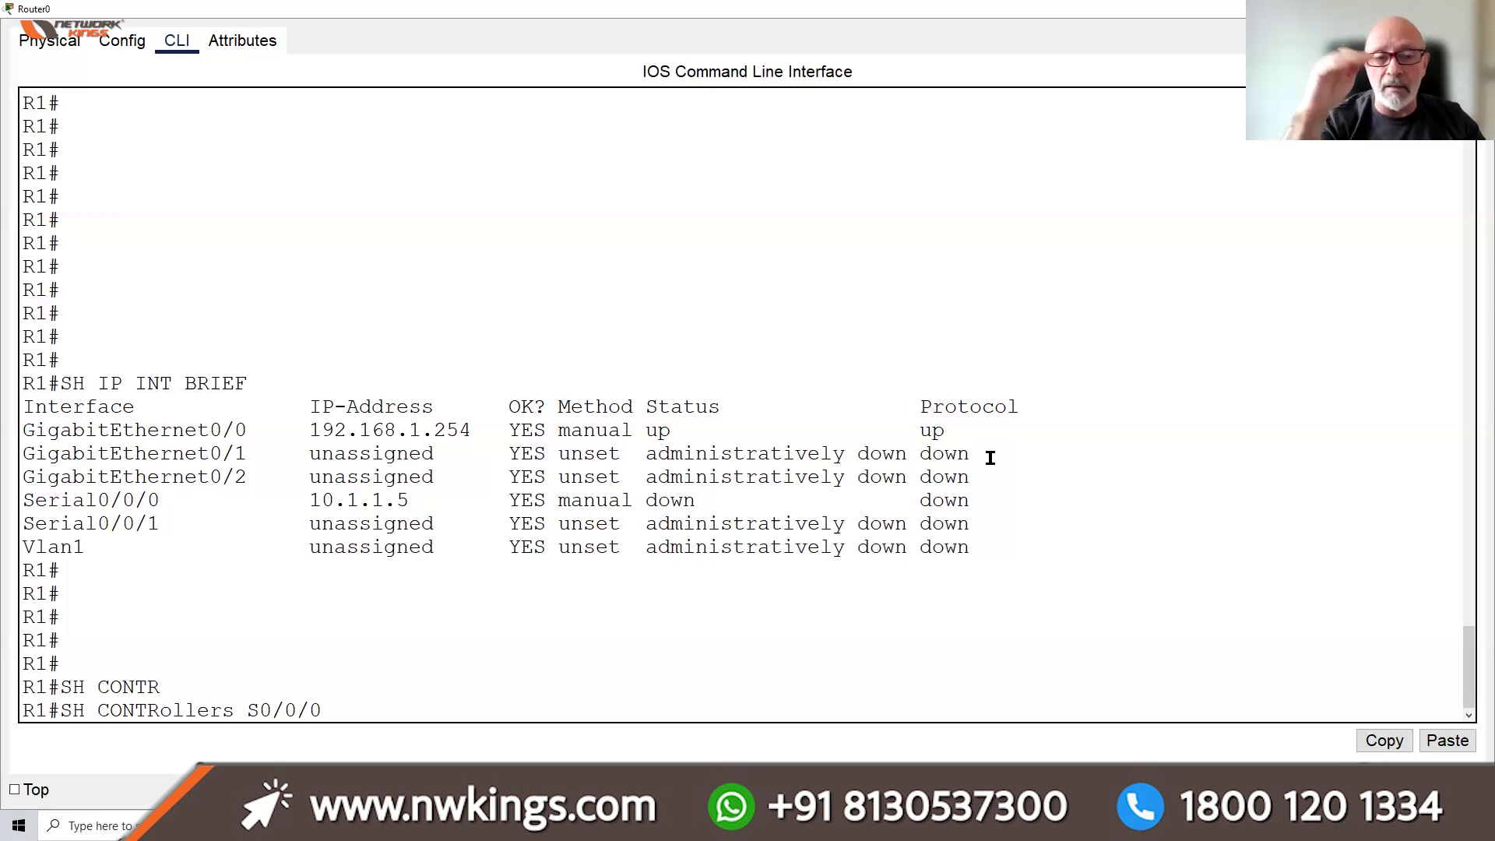
key(Return)
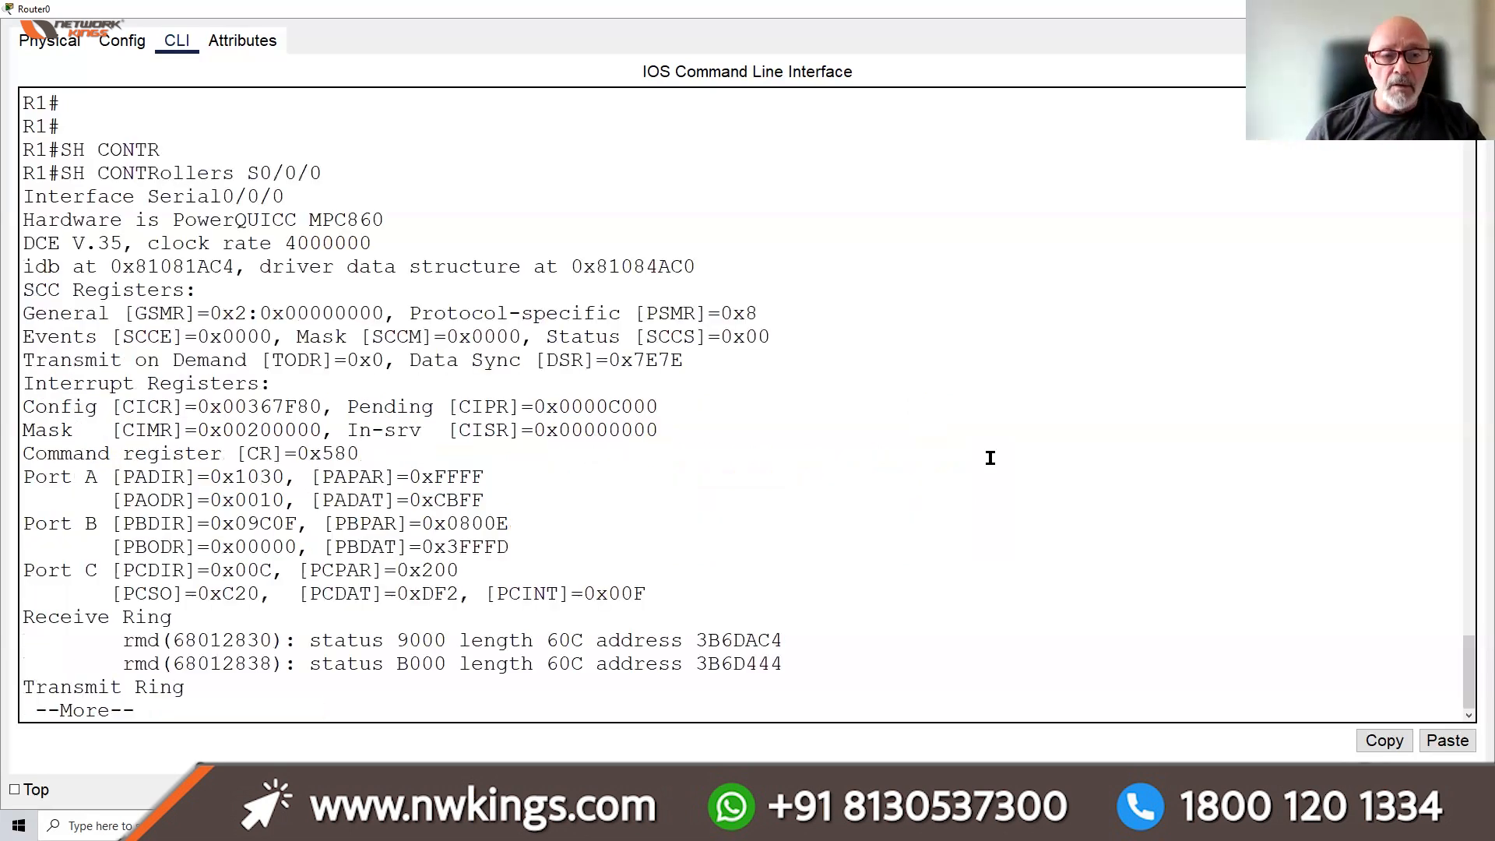
scroll(990, 458, up, 1)
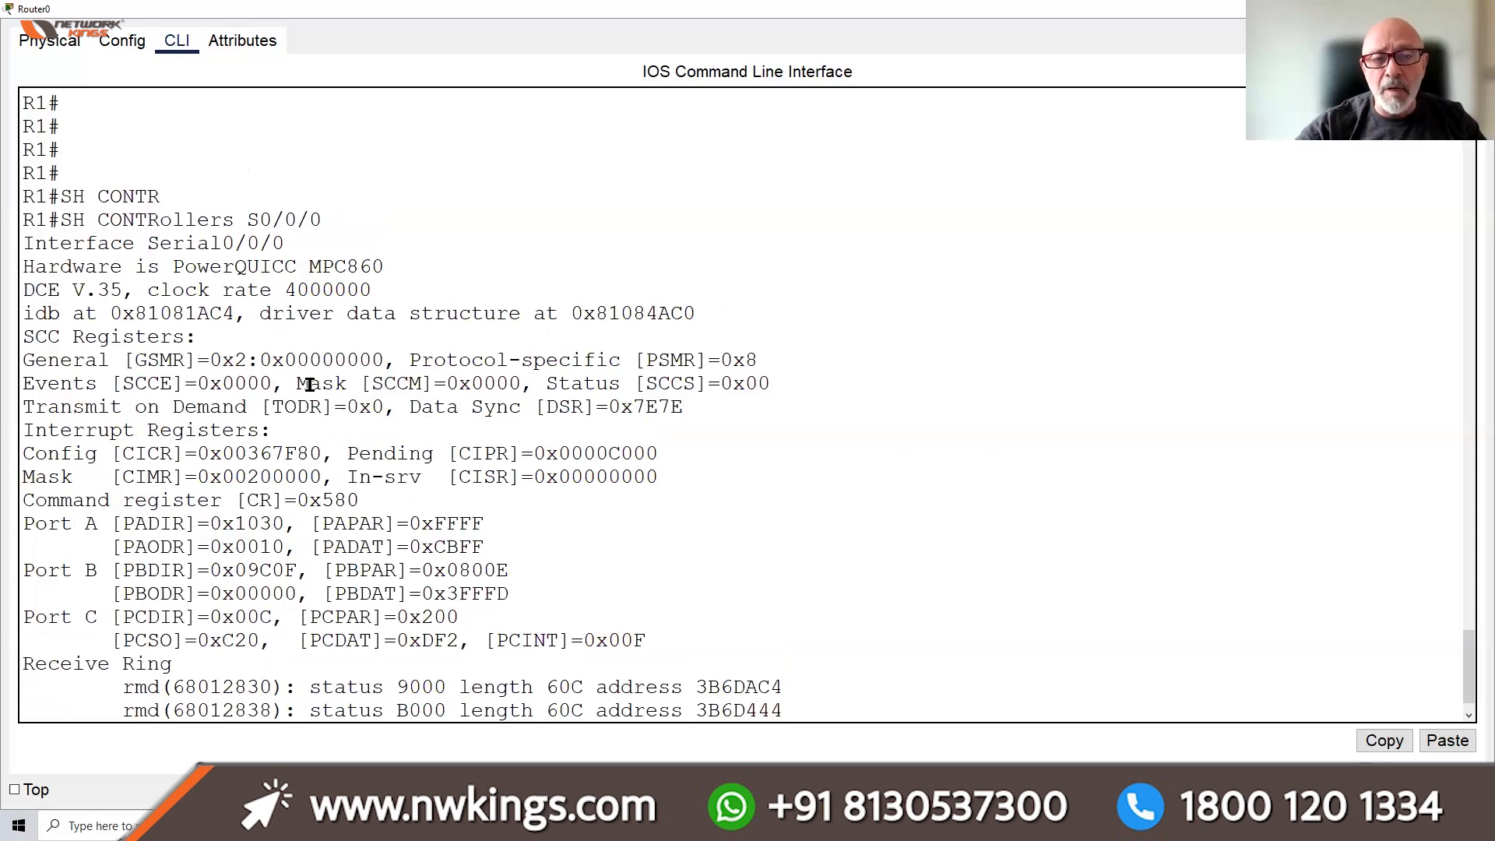
drag(23, 290, 113, 287)
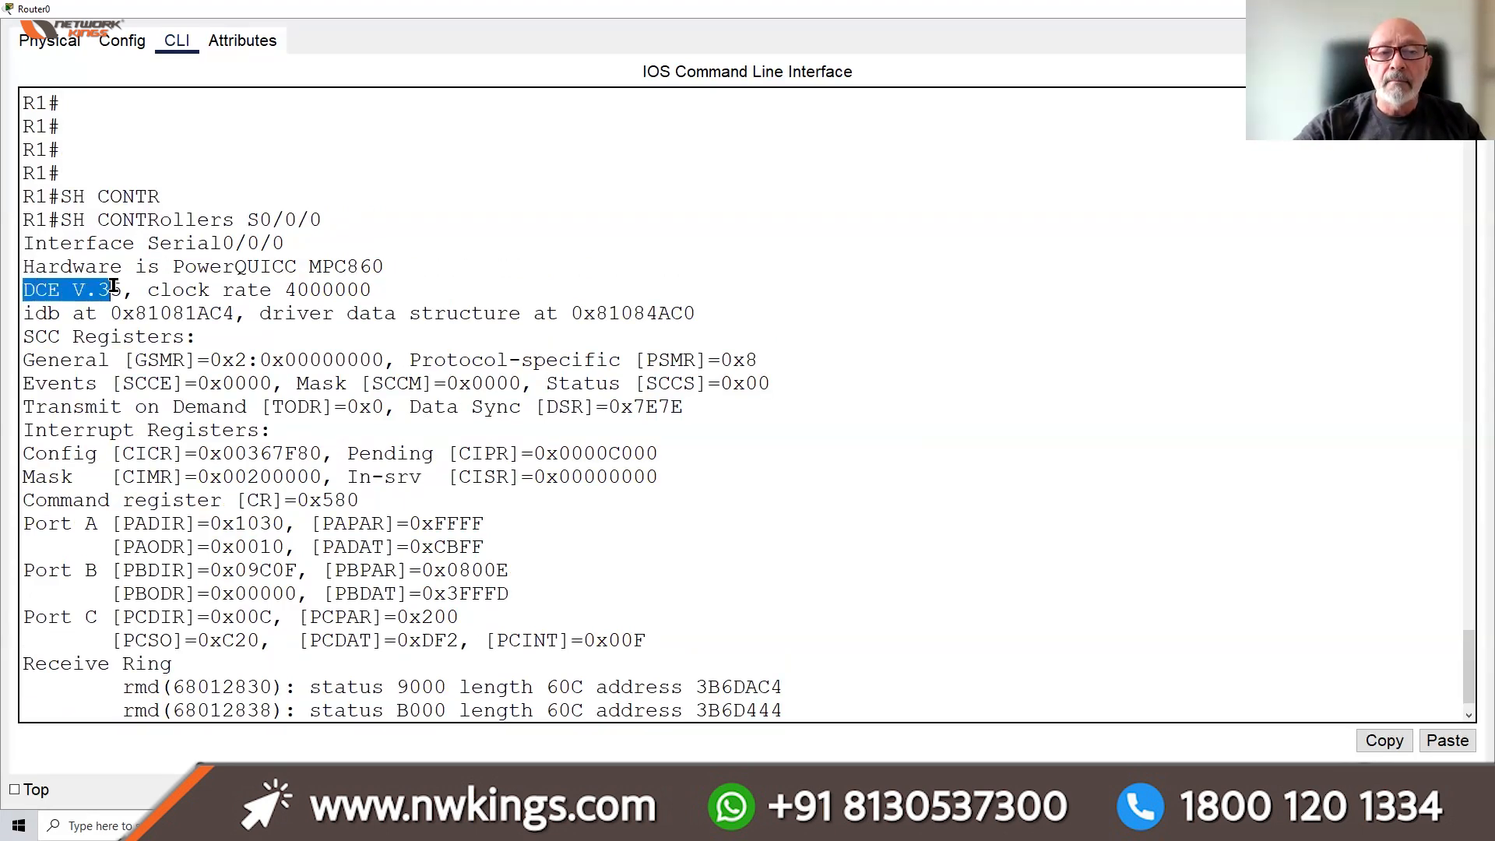
drag(114, 287, 398, 288)
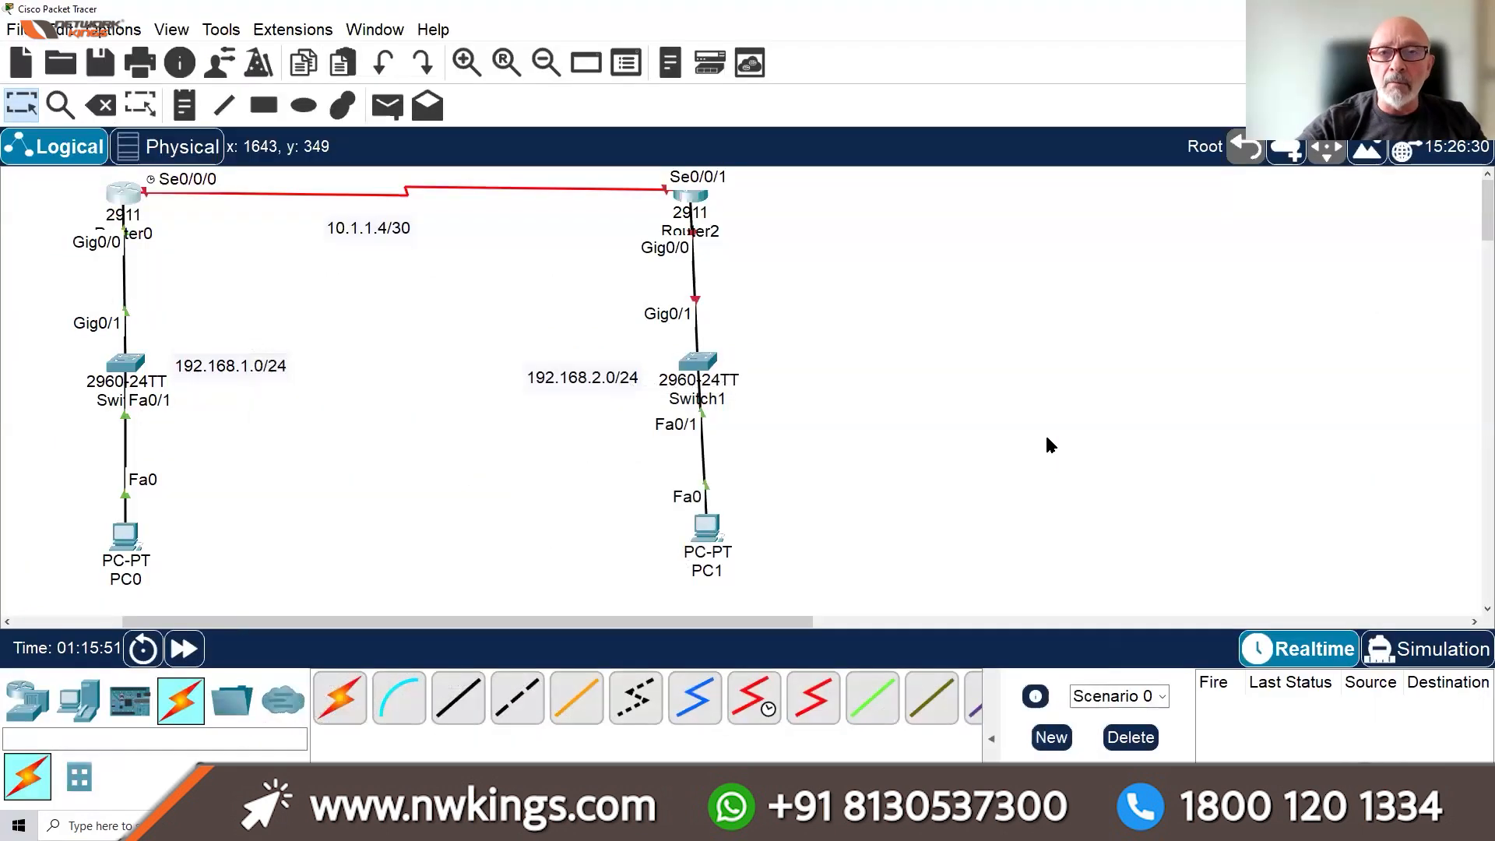
Reopen Router0's device window, widen it and switch to its CLI, then minimize it
click(126, 201)
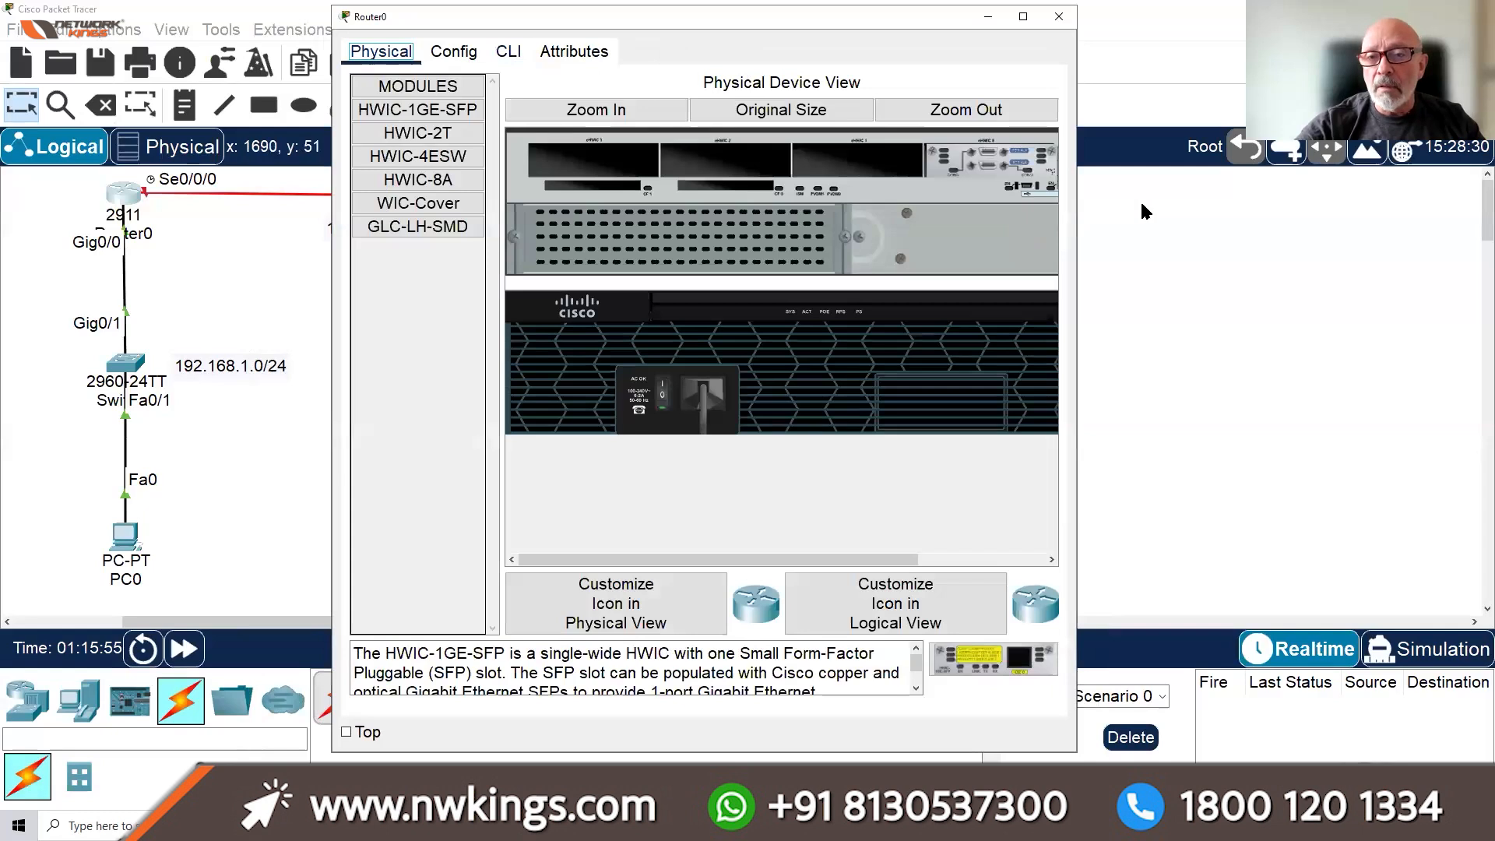
click(1133, 206)
click(109, 198)
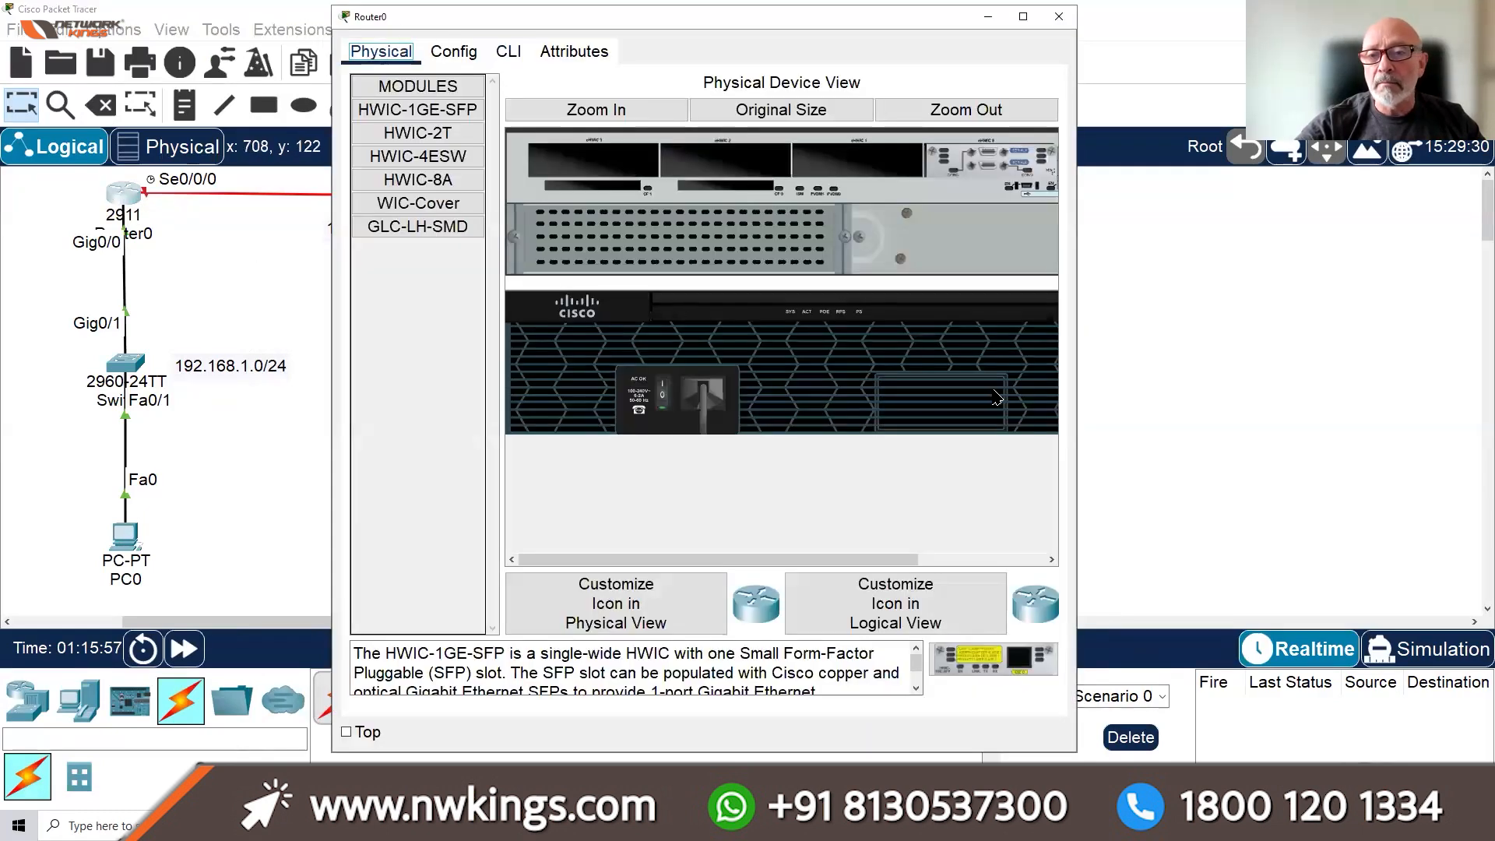
drag(1076, 376, 1215, 366)
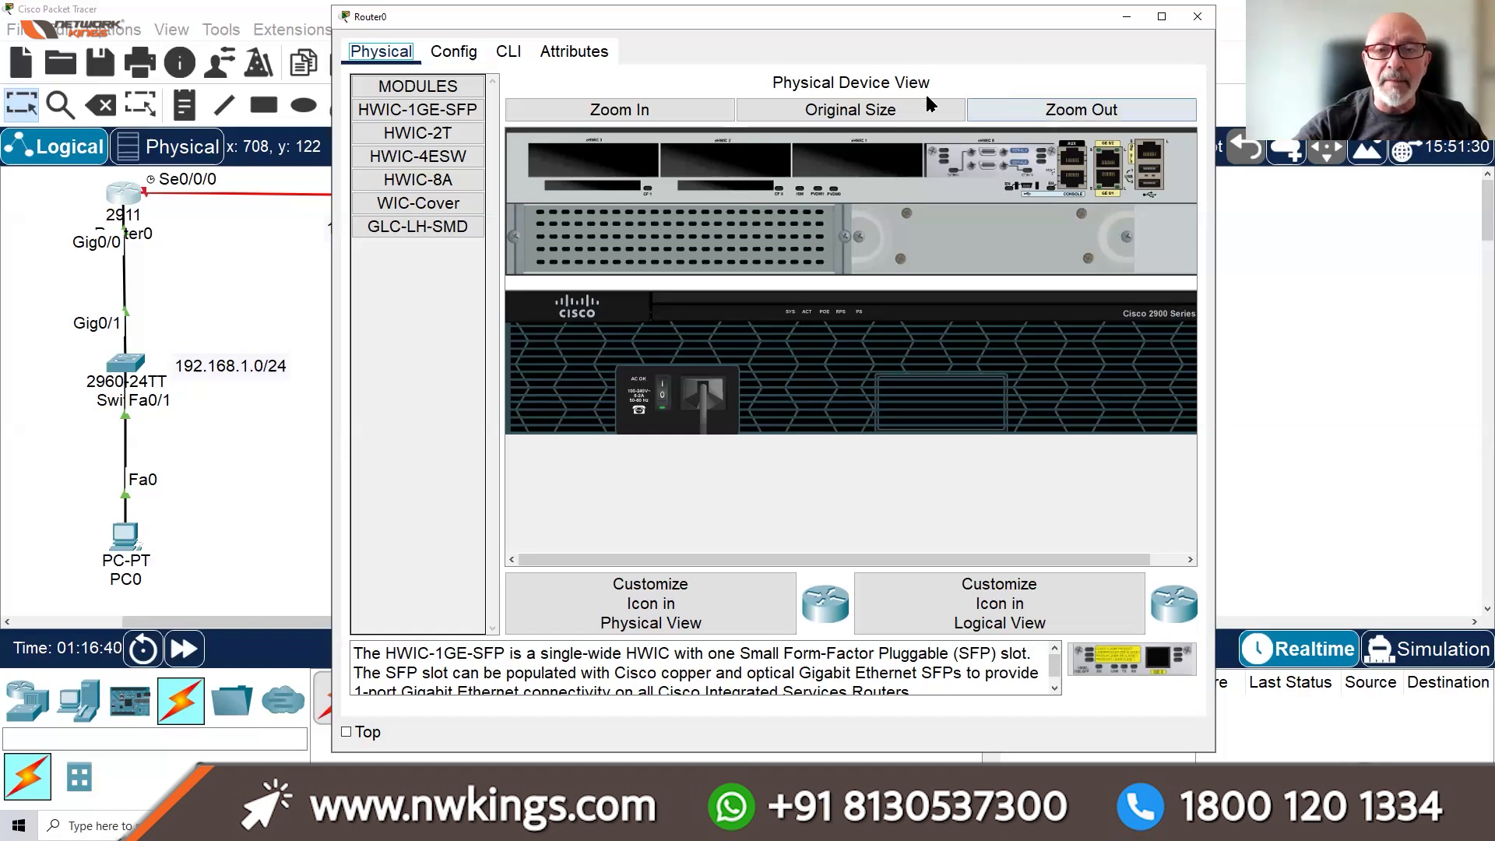
click(509, 53)
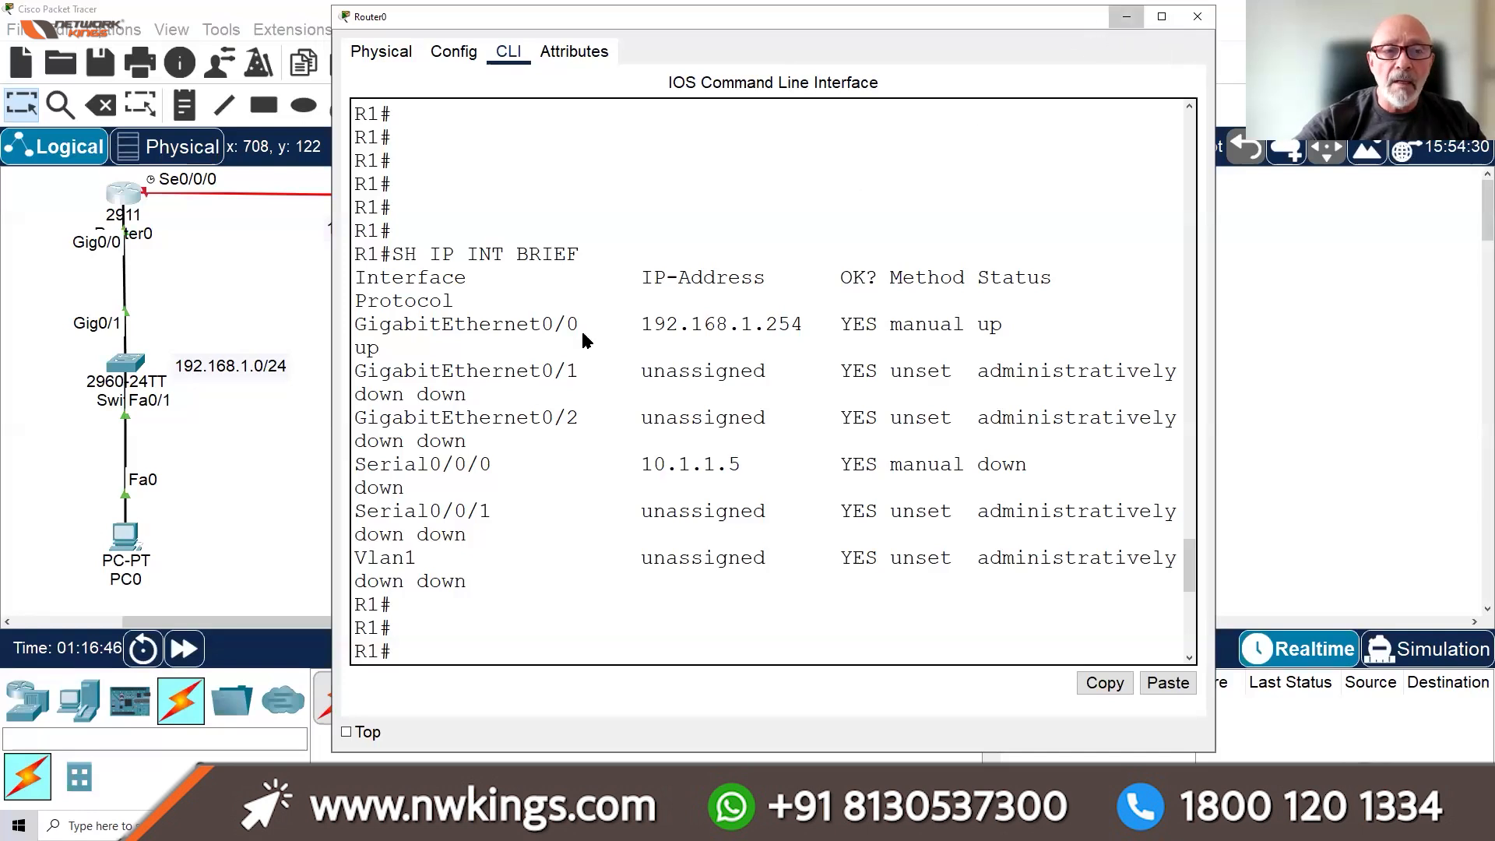
click(1127, 17)
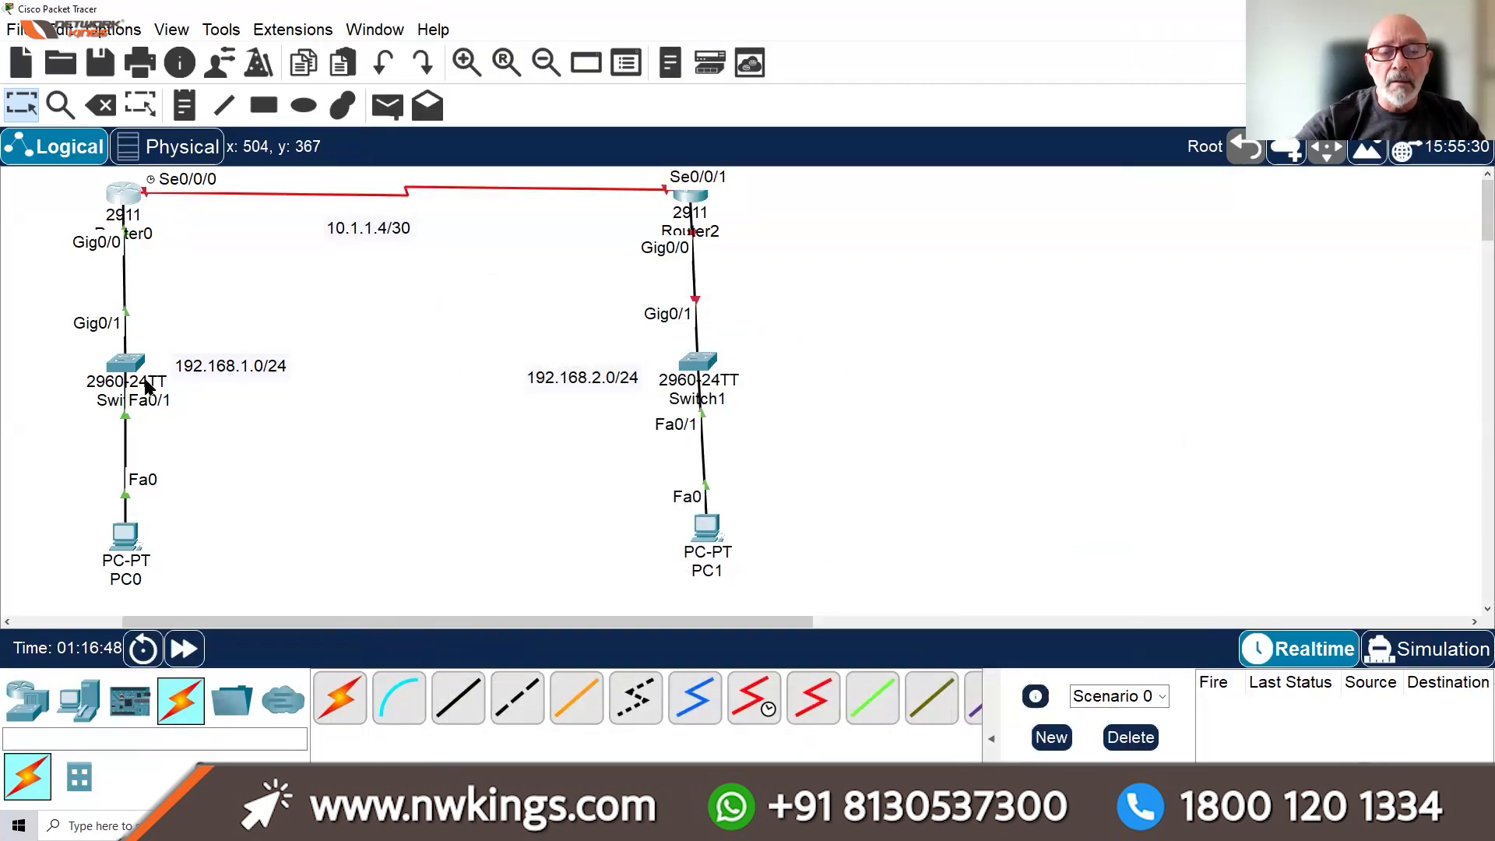
Scroll the canvas to Router2's LAN, collapse the scenario panel and open PC1's window
mouse_move(682, 209)
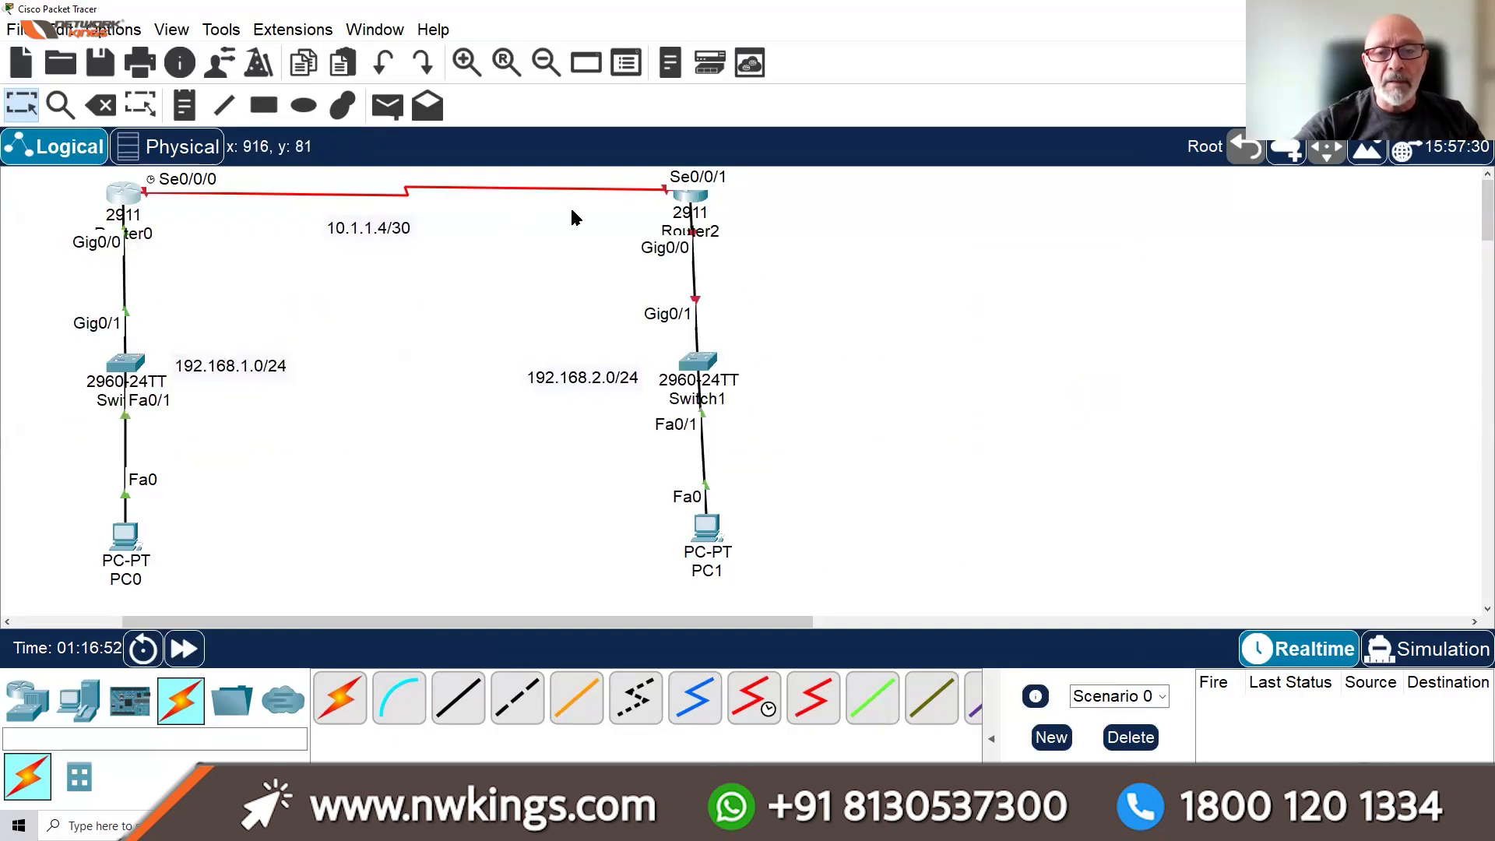
drag(606, 617, 685, 615)
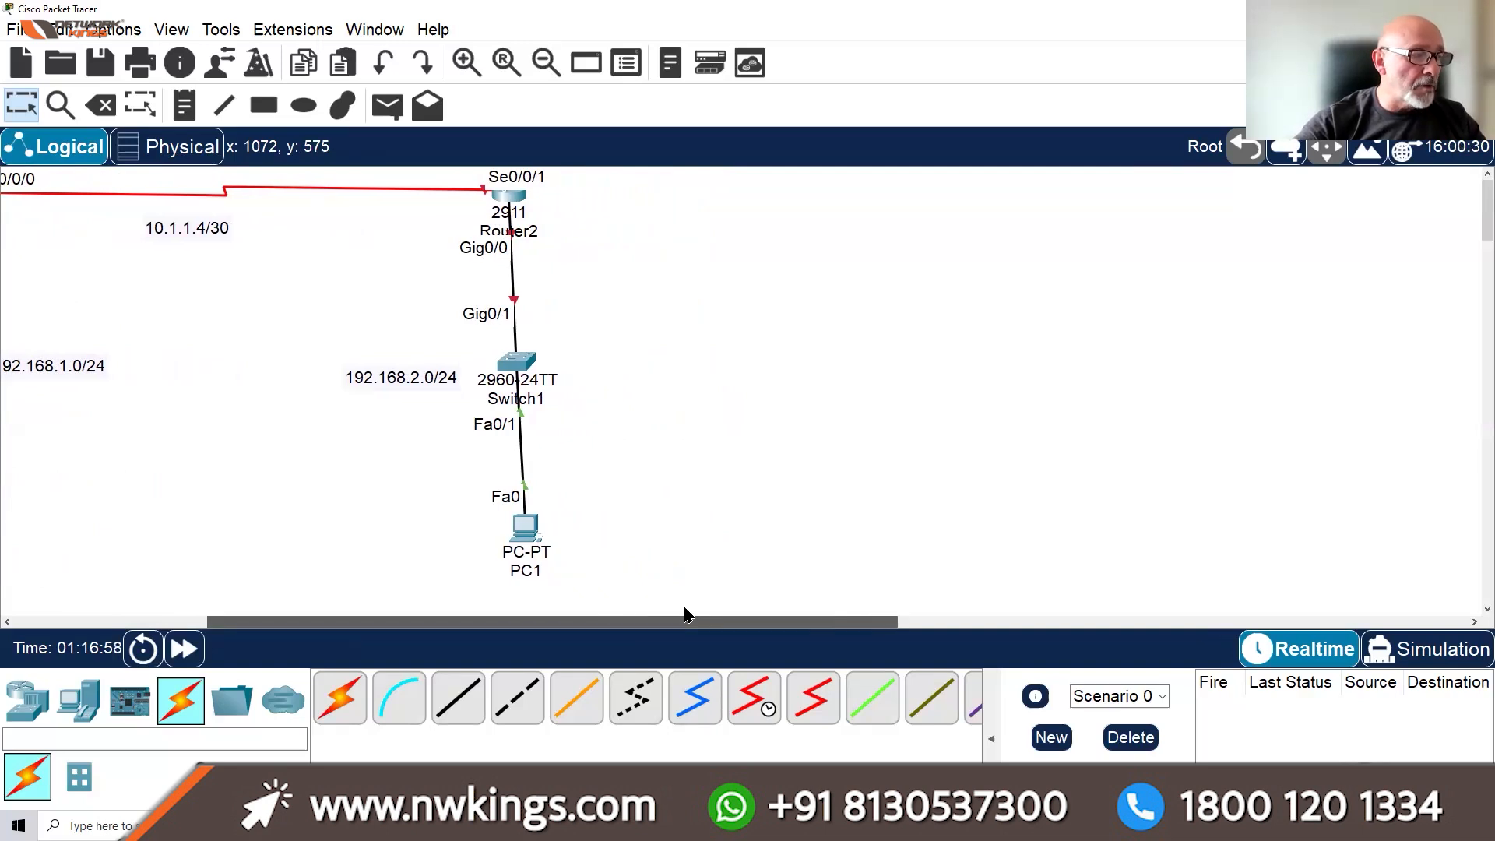
drag(685, 615, 687, 616)
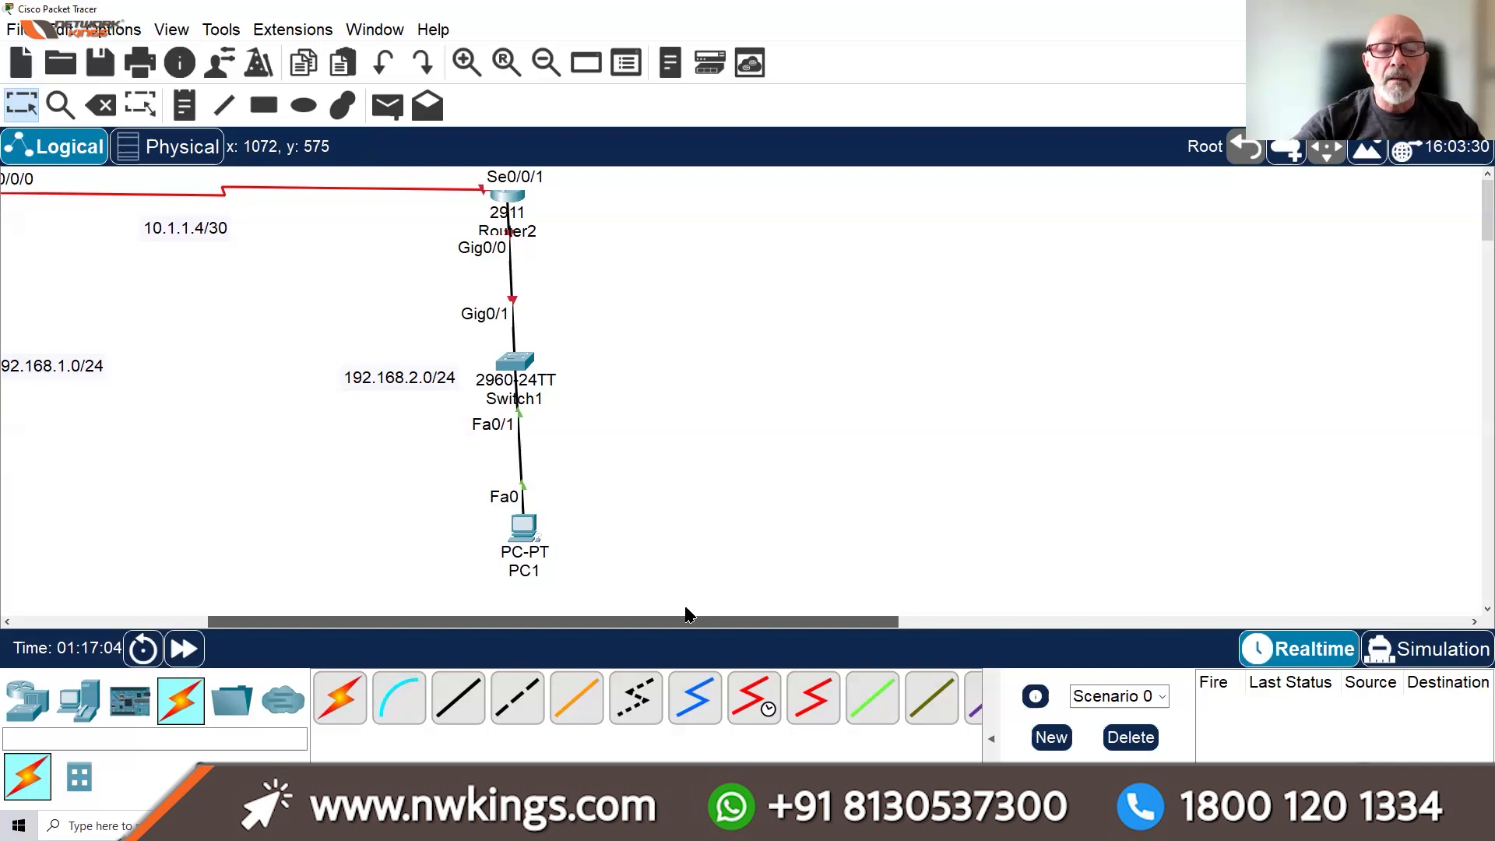
drag(680, 627, 687, 628)
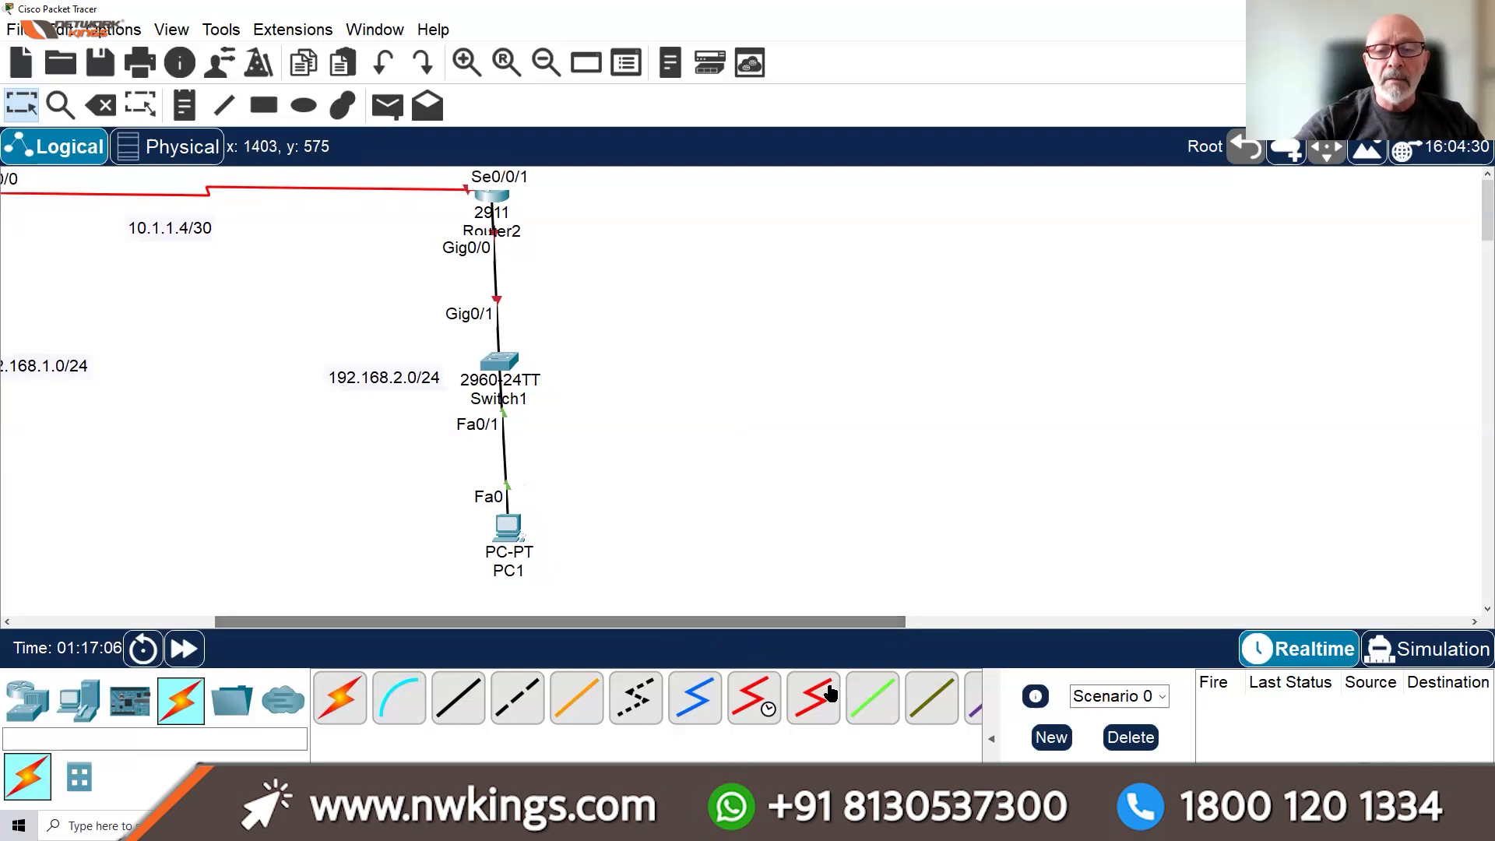
drag(991, 744, 1091, 740)
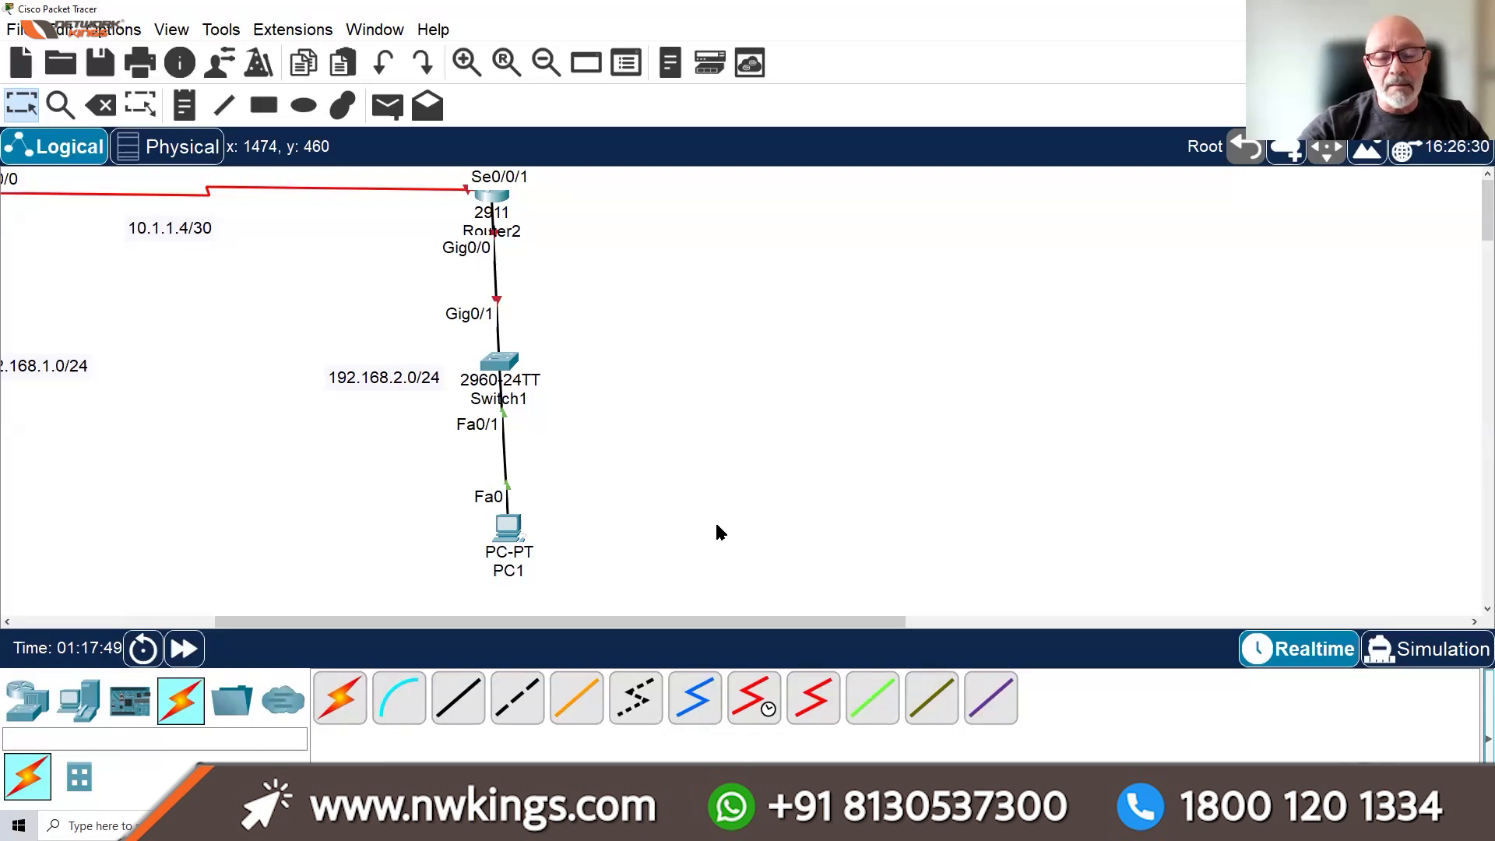
drag(699, 630, 816, 624)
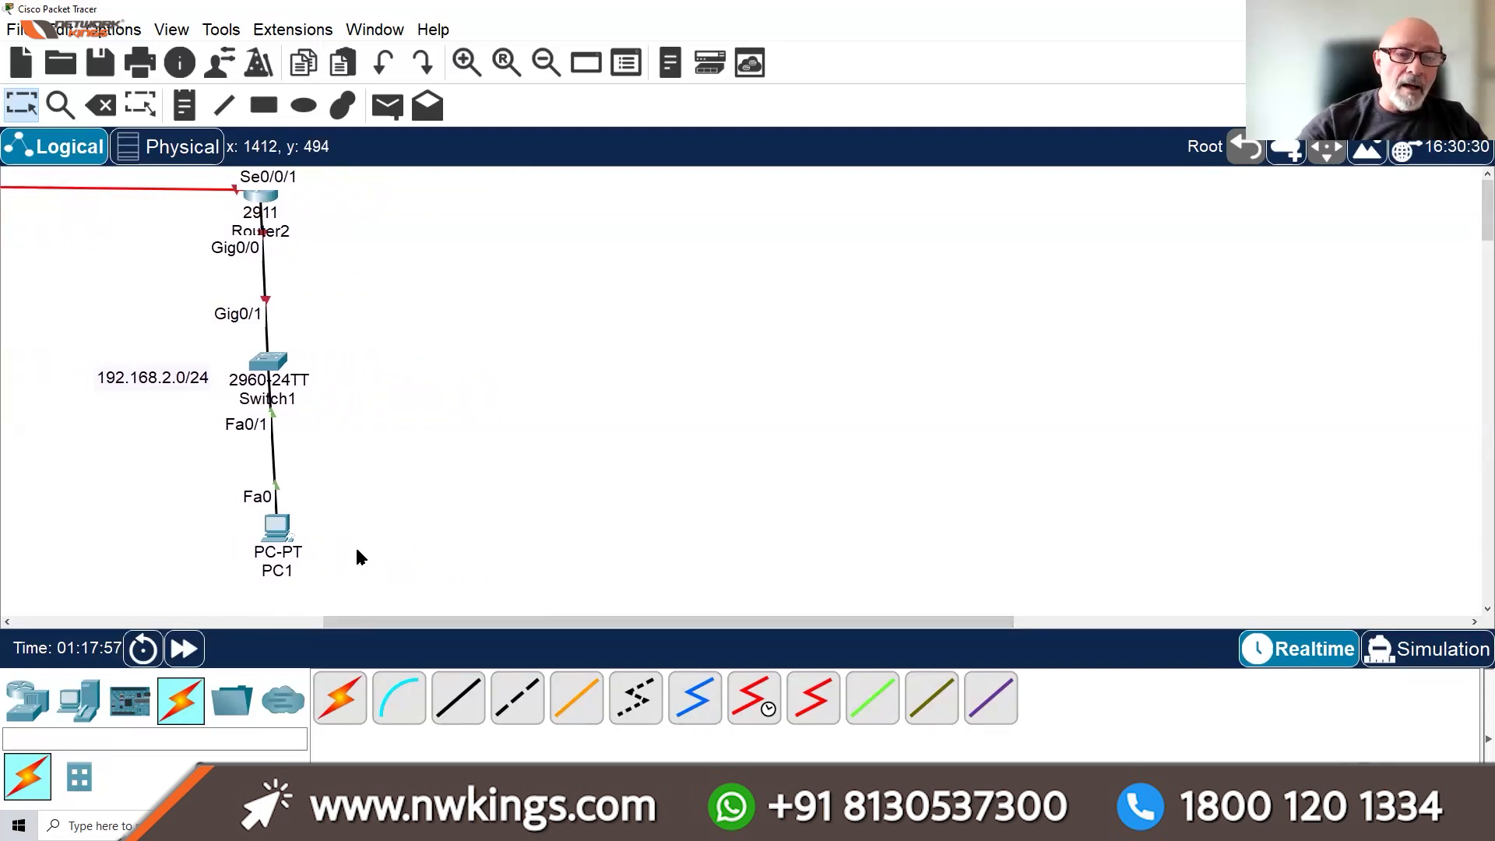
click(278, 529)
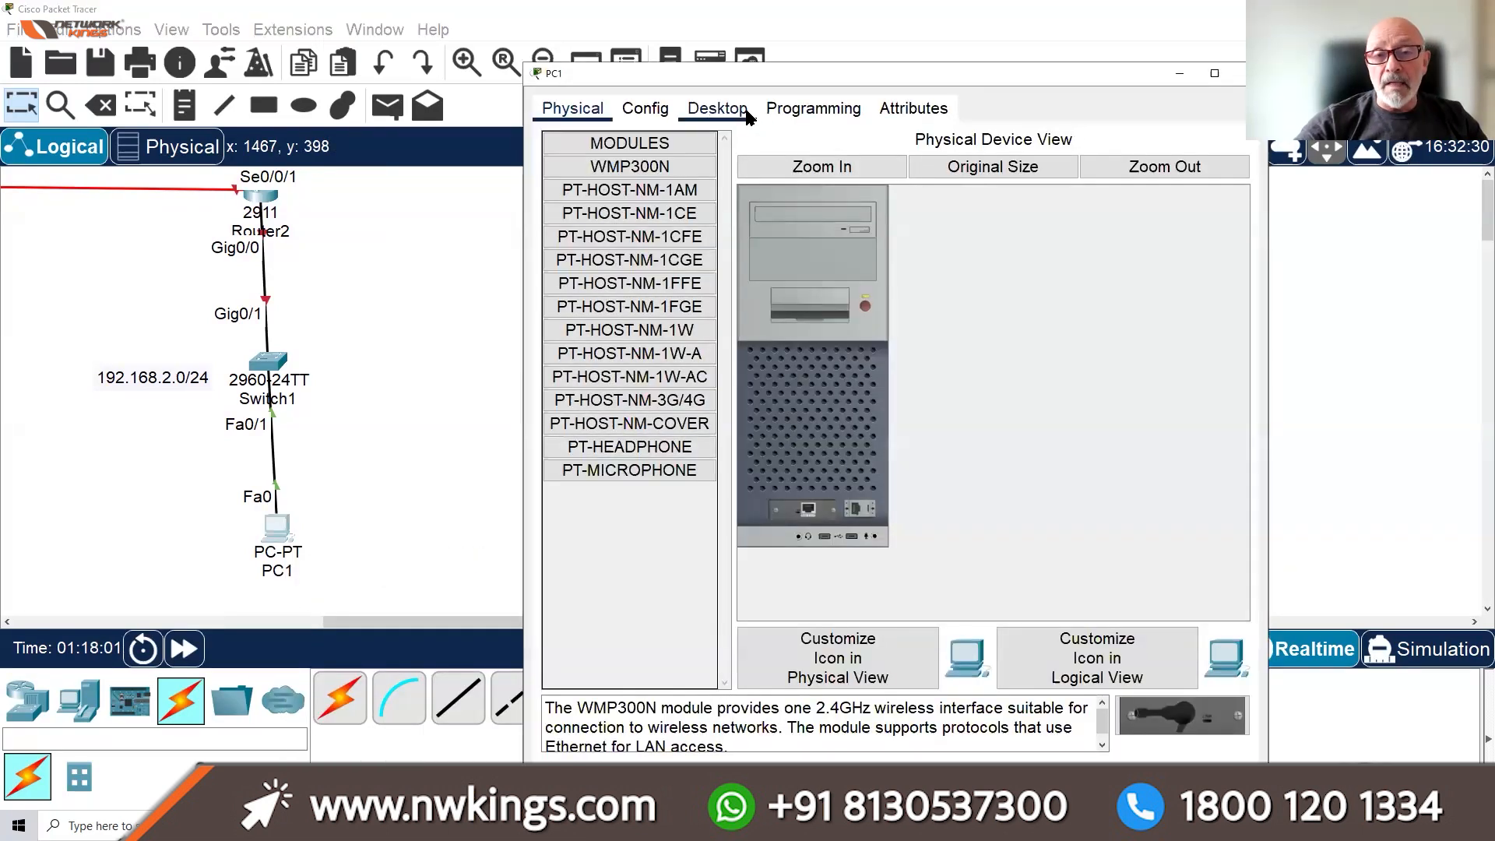
In PC1's IP Configuration, enter address 192.168.2.1, mask 255.255.255.0 and gateway 192.168.2.254
click(746, 113)
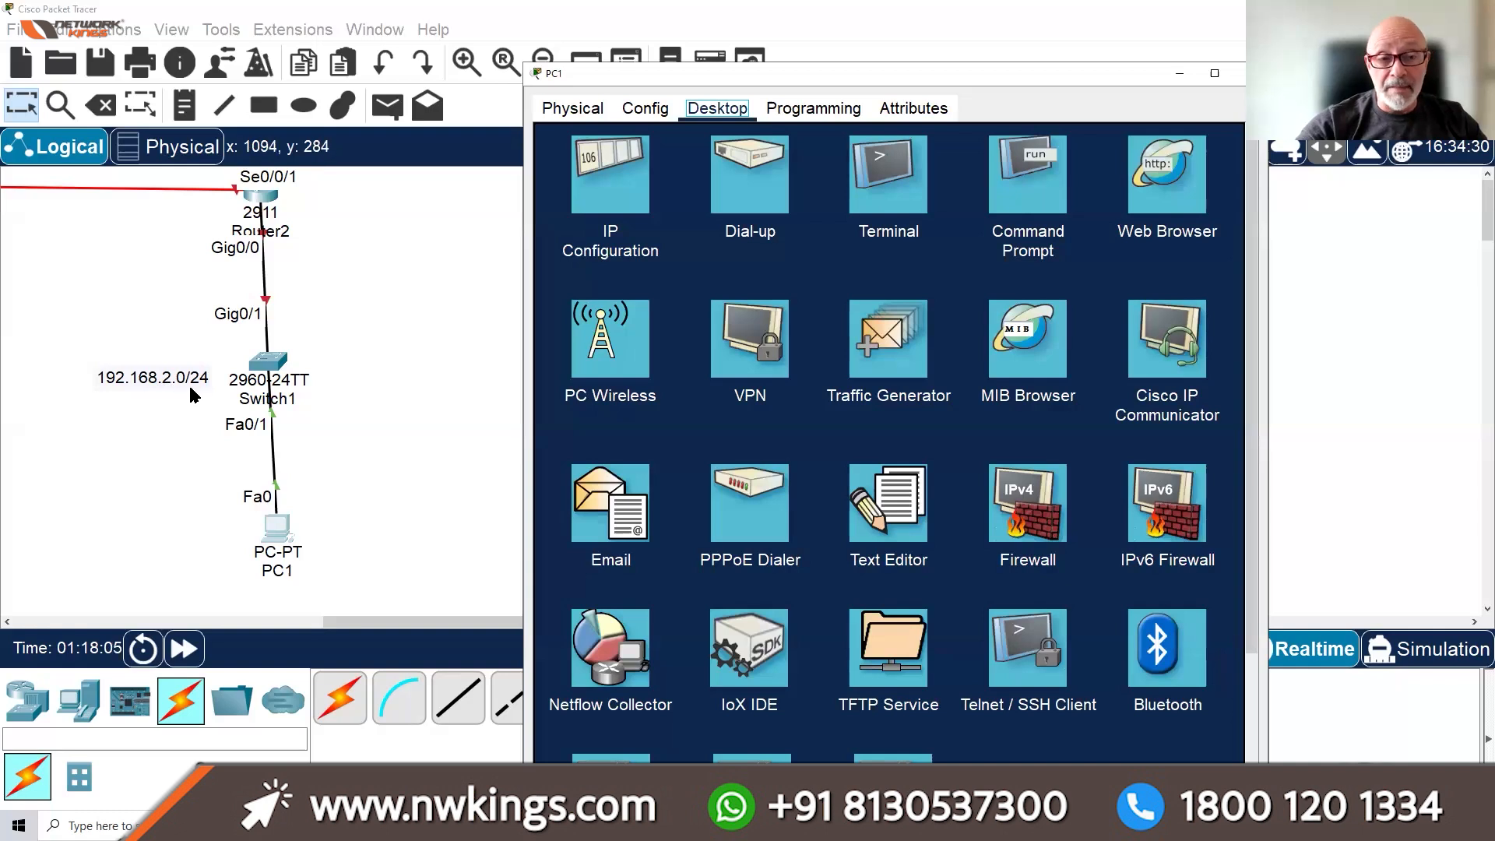
click(625, 185)
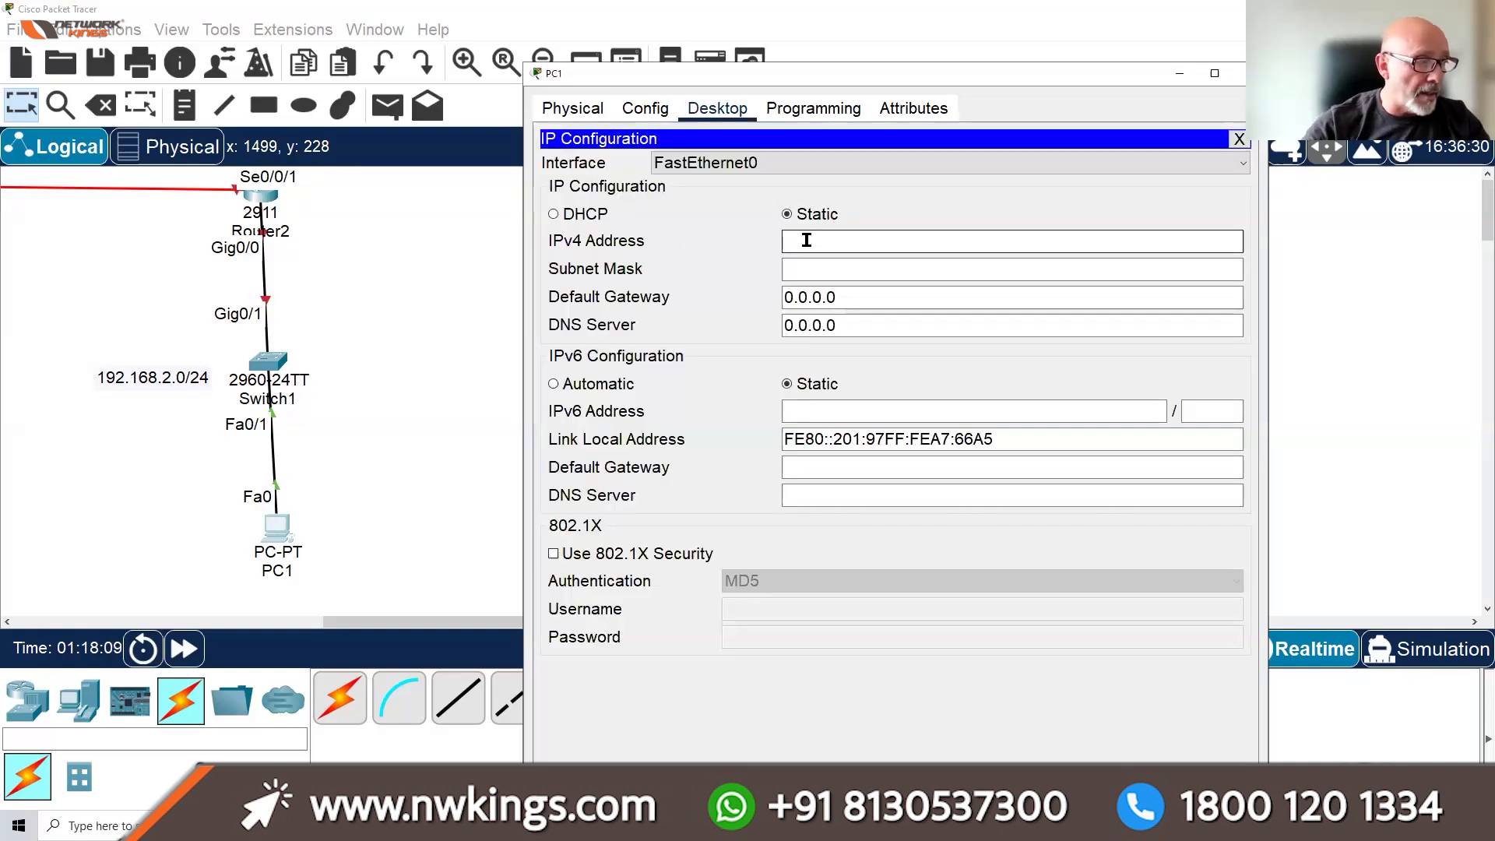
text(192.1)
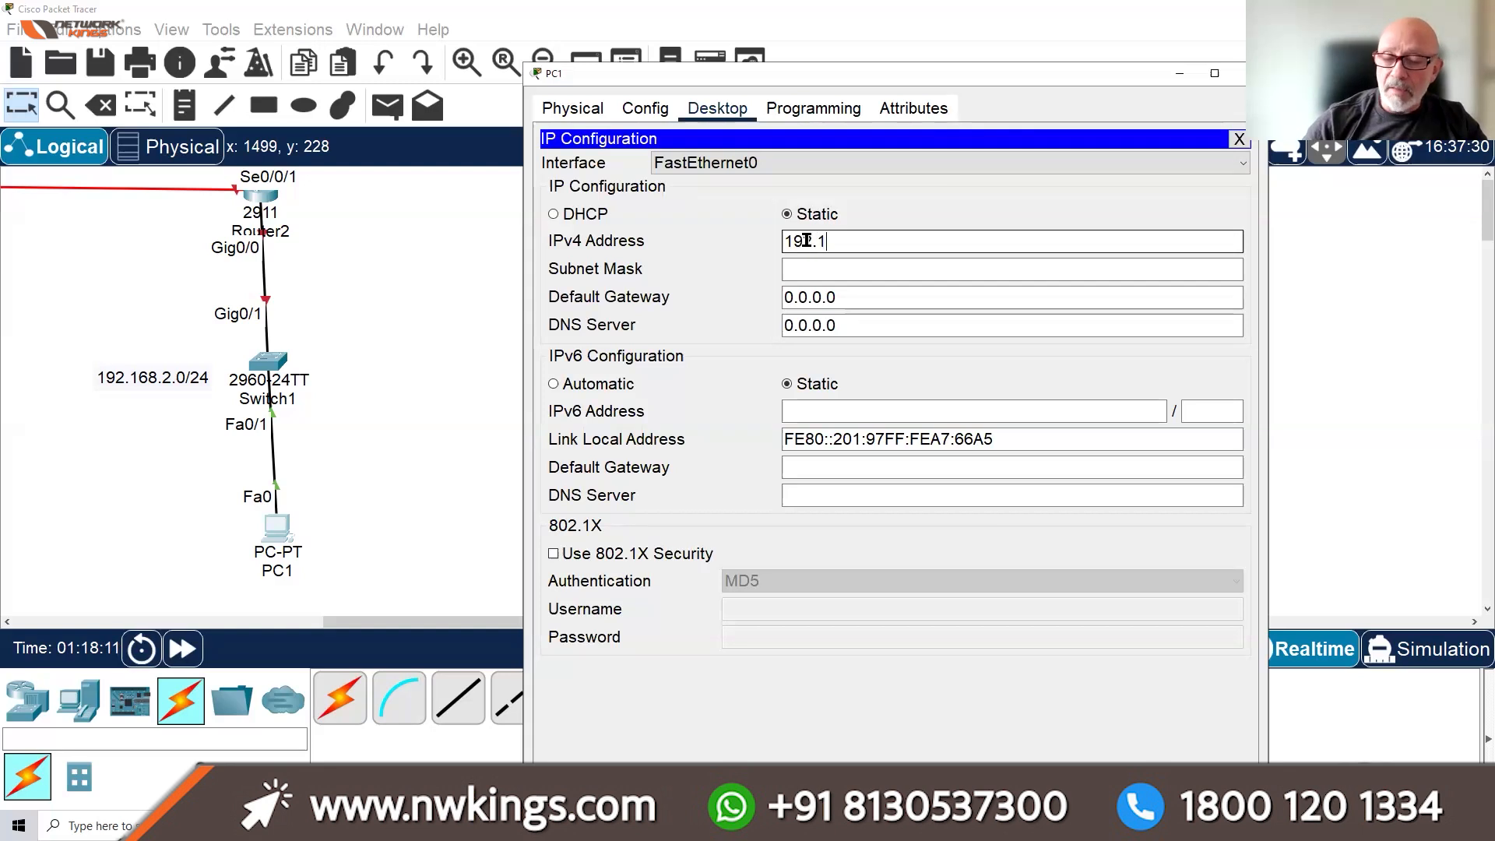
text(68.2.1)
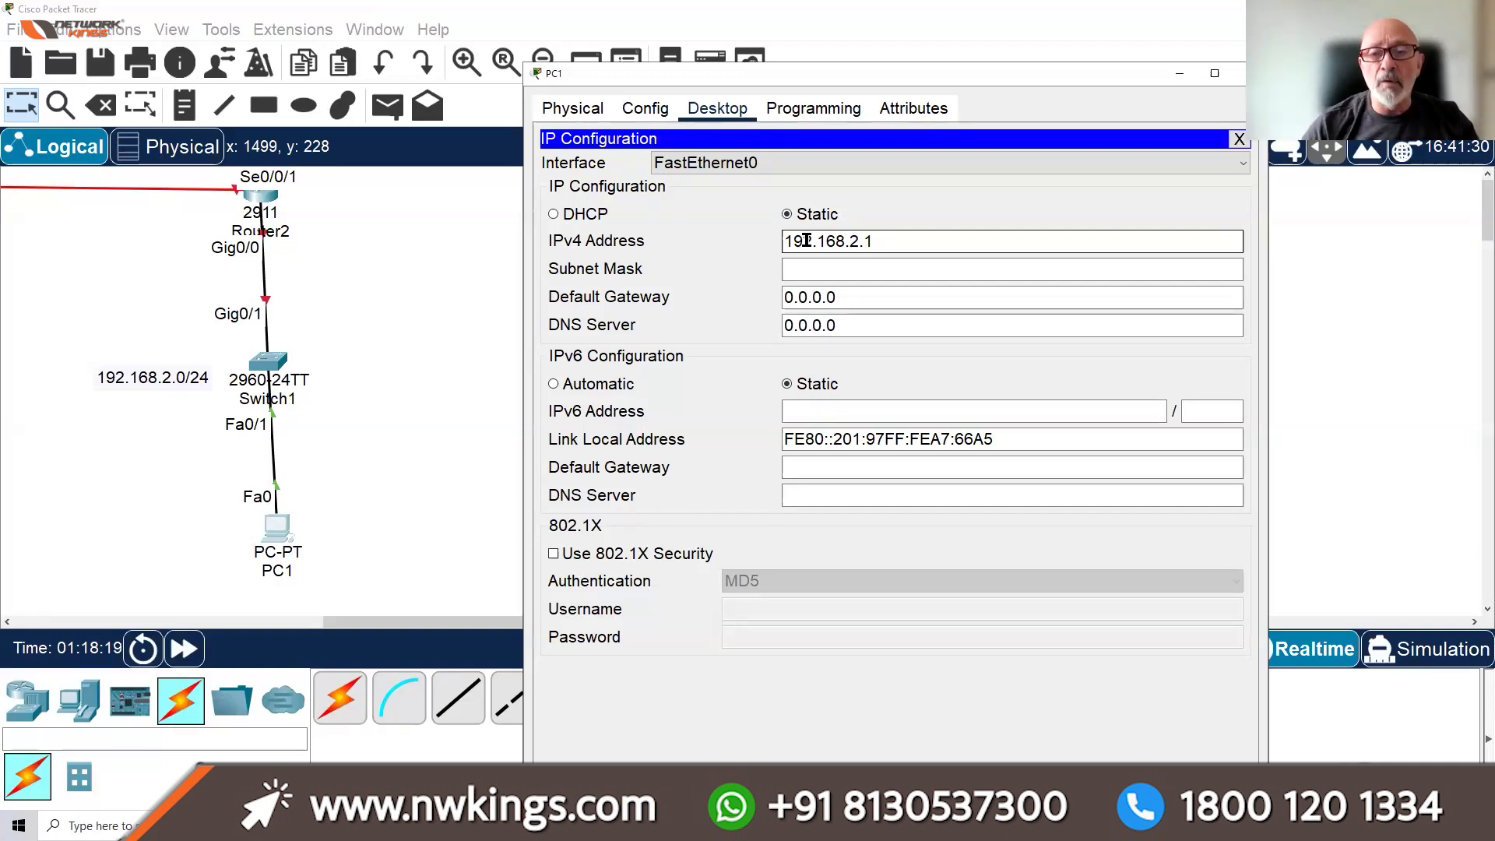
key(Tab)
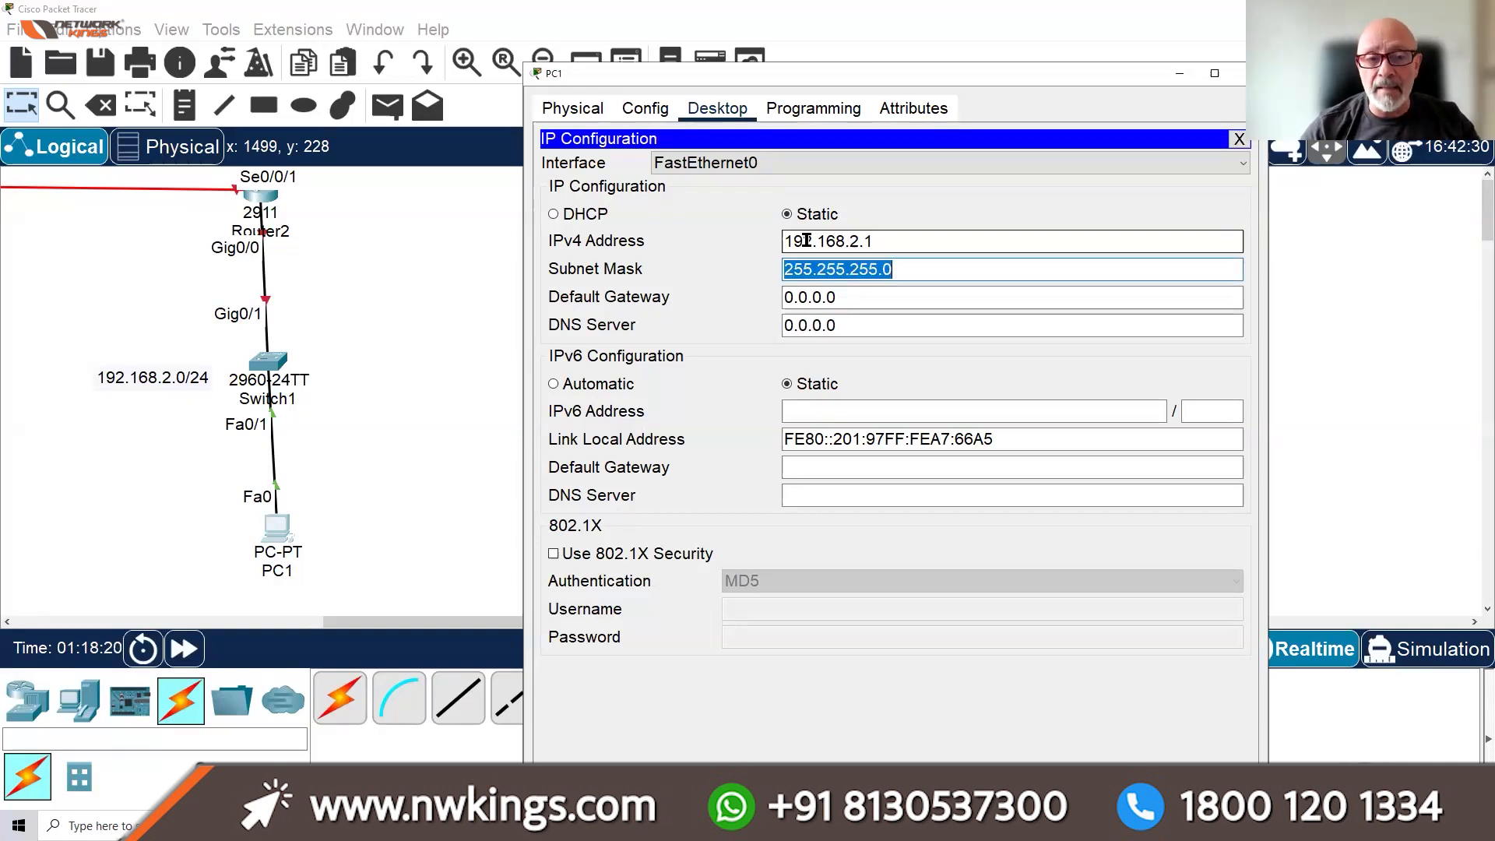
key(Tab)
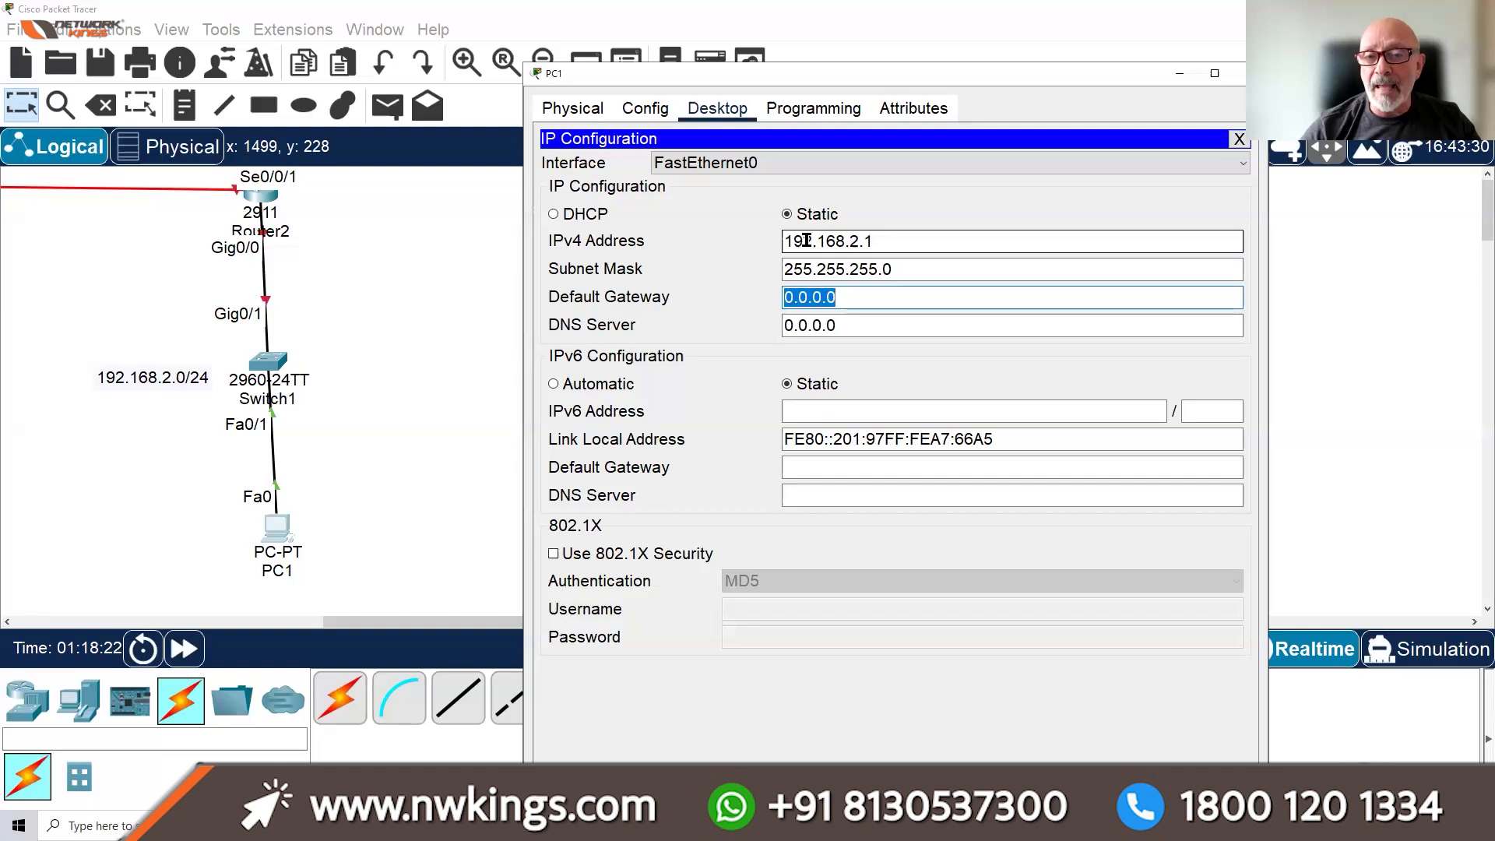
text(192.168)
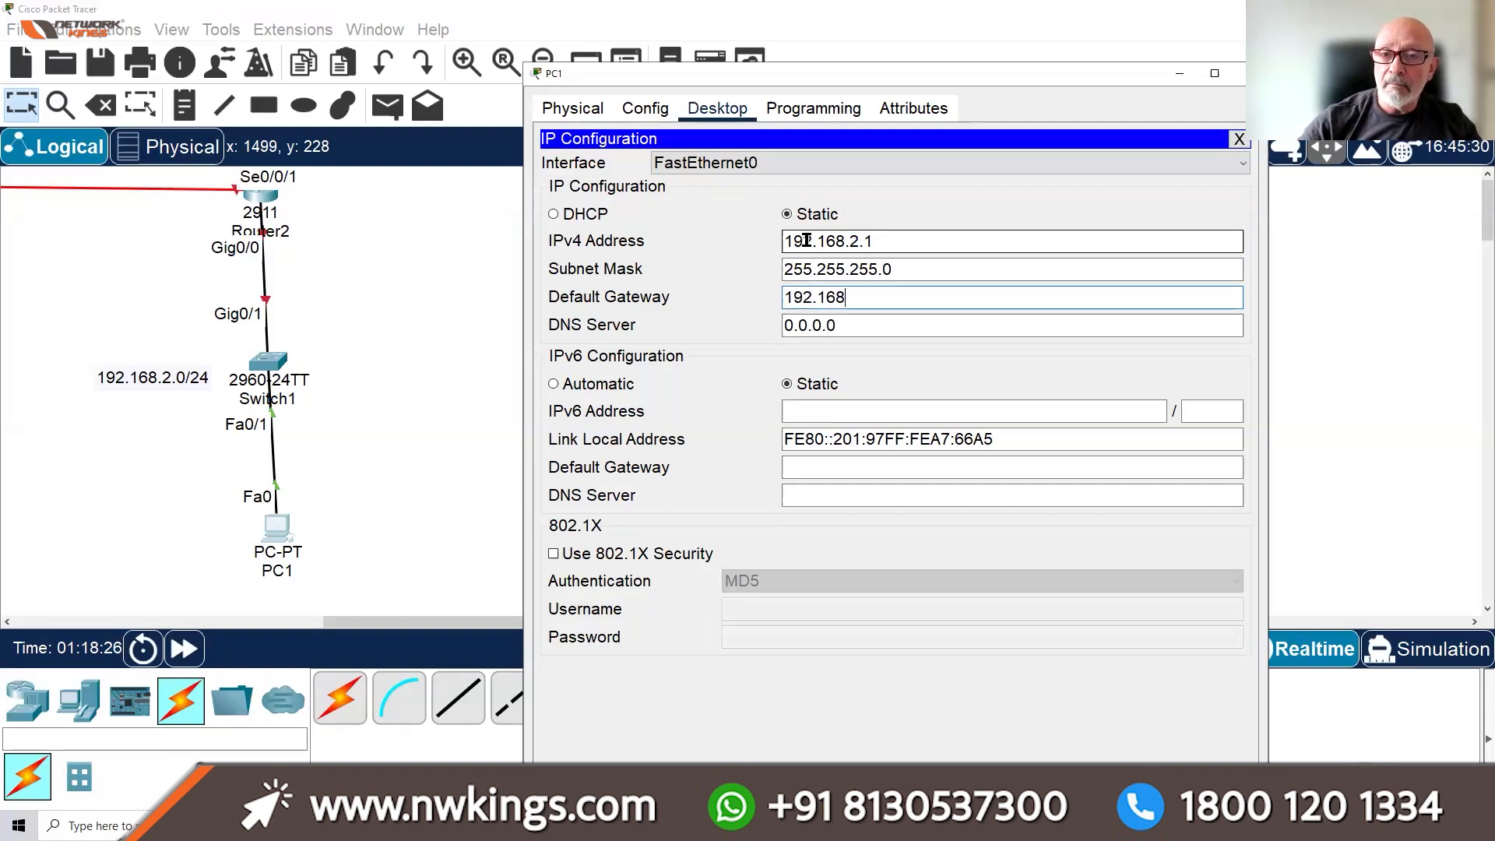
text(.2.254)
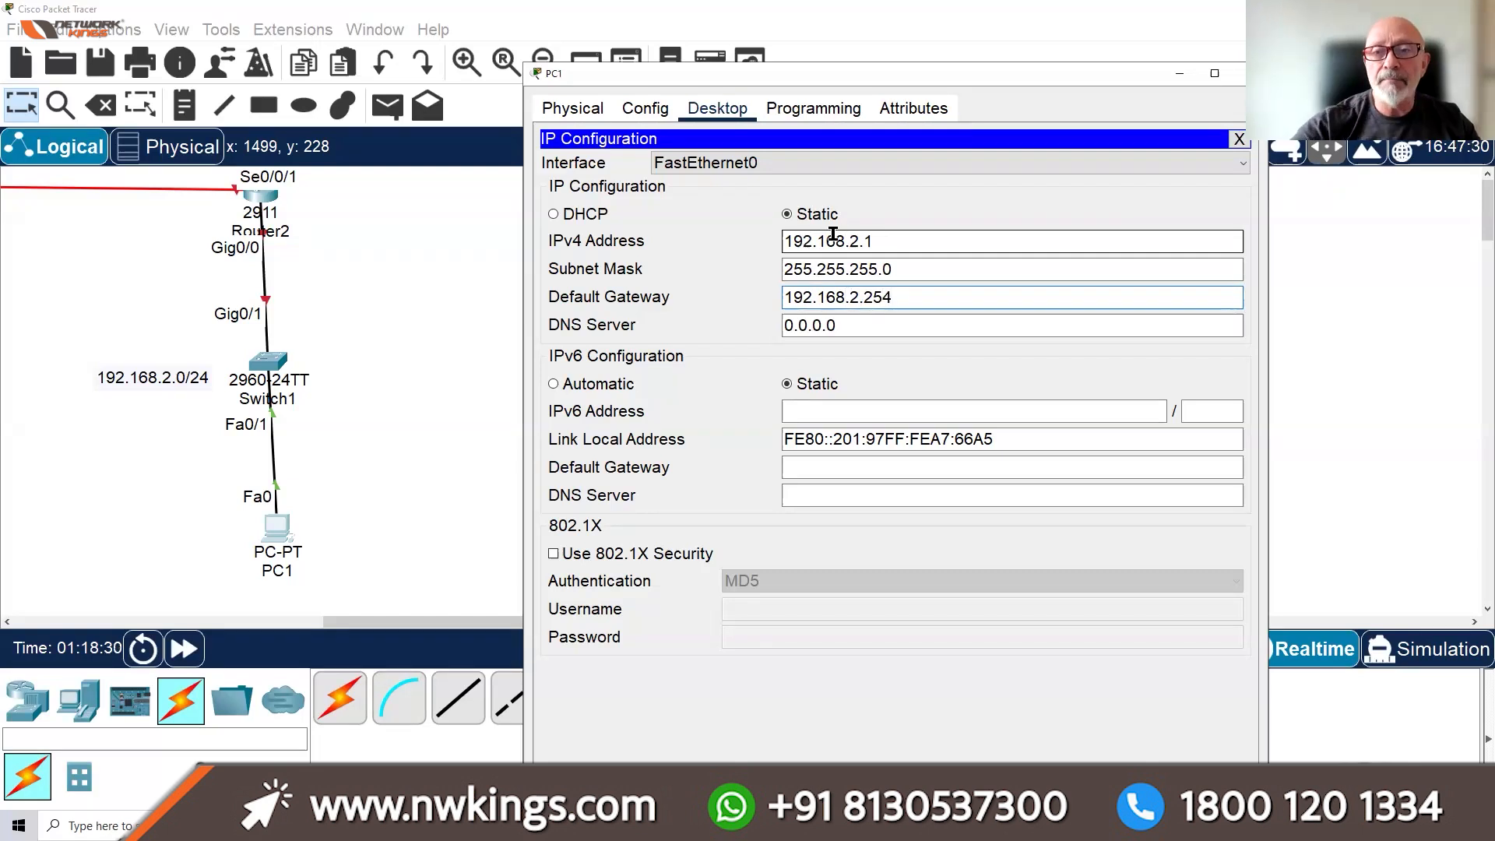
click(1237, 138)
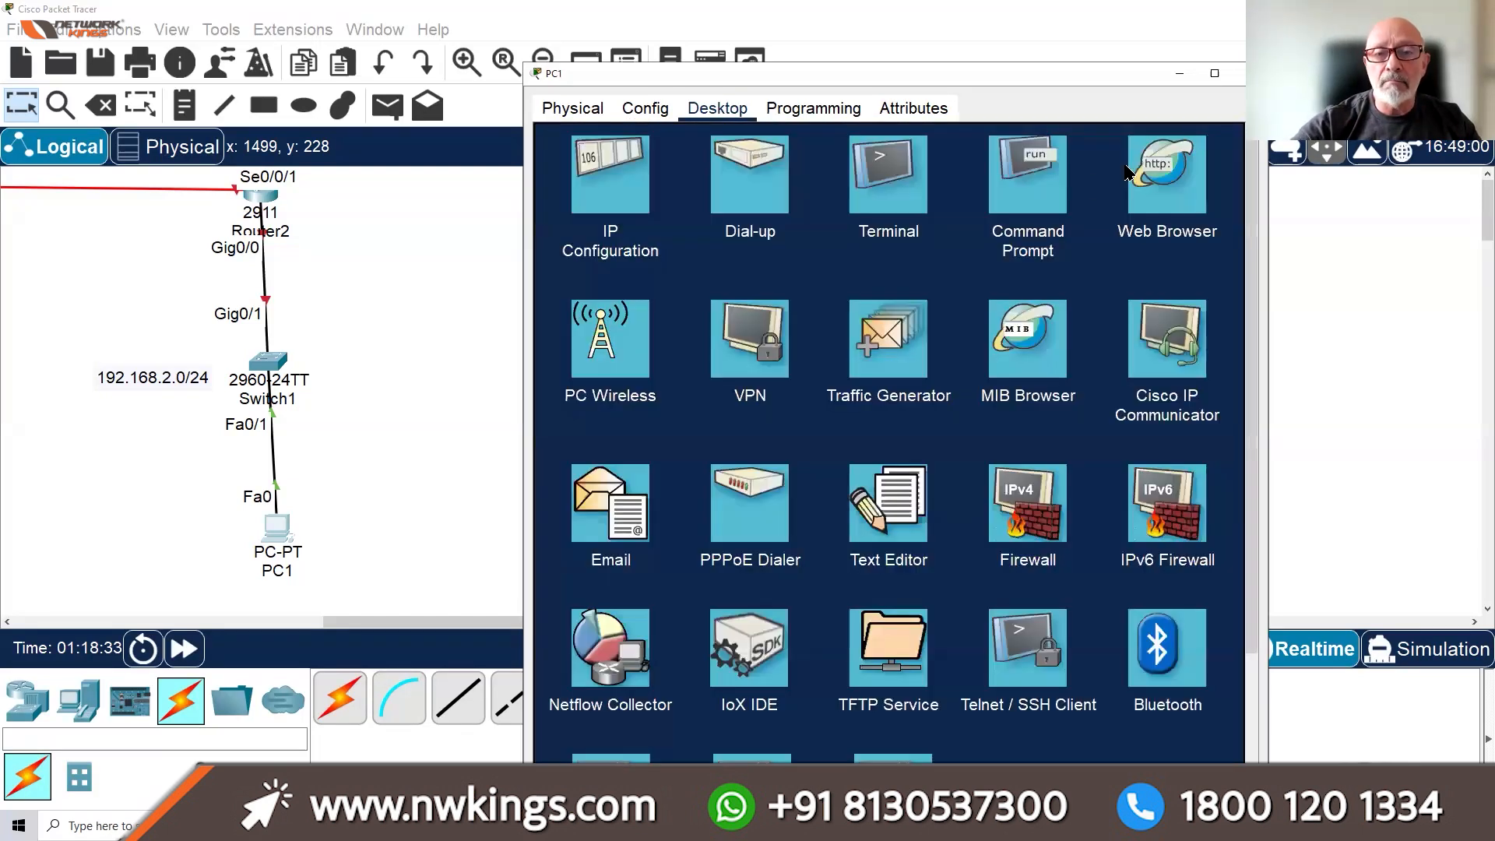
Run IPCONFIG in PC1's command prompt and widen the window to fit the output
click(1042, 186)
text(IPCONFIG)
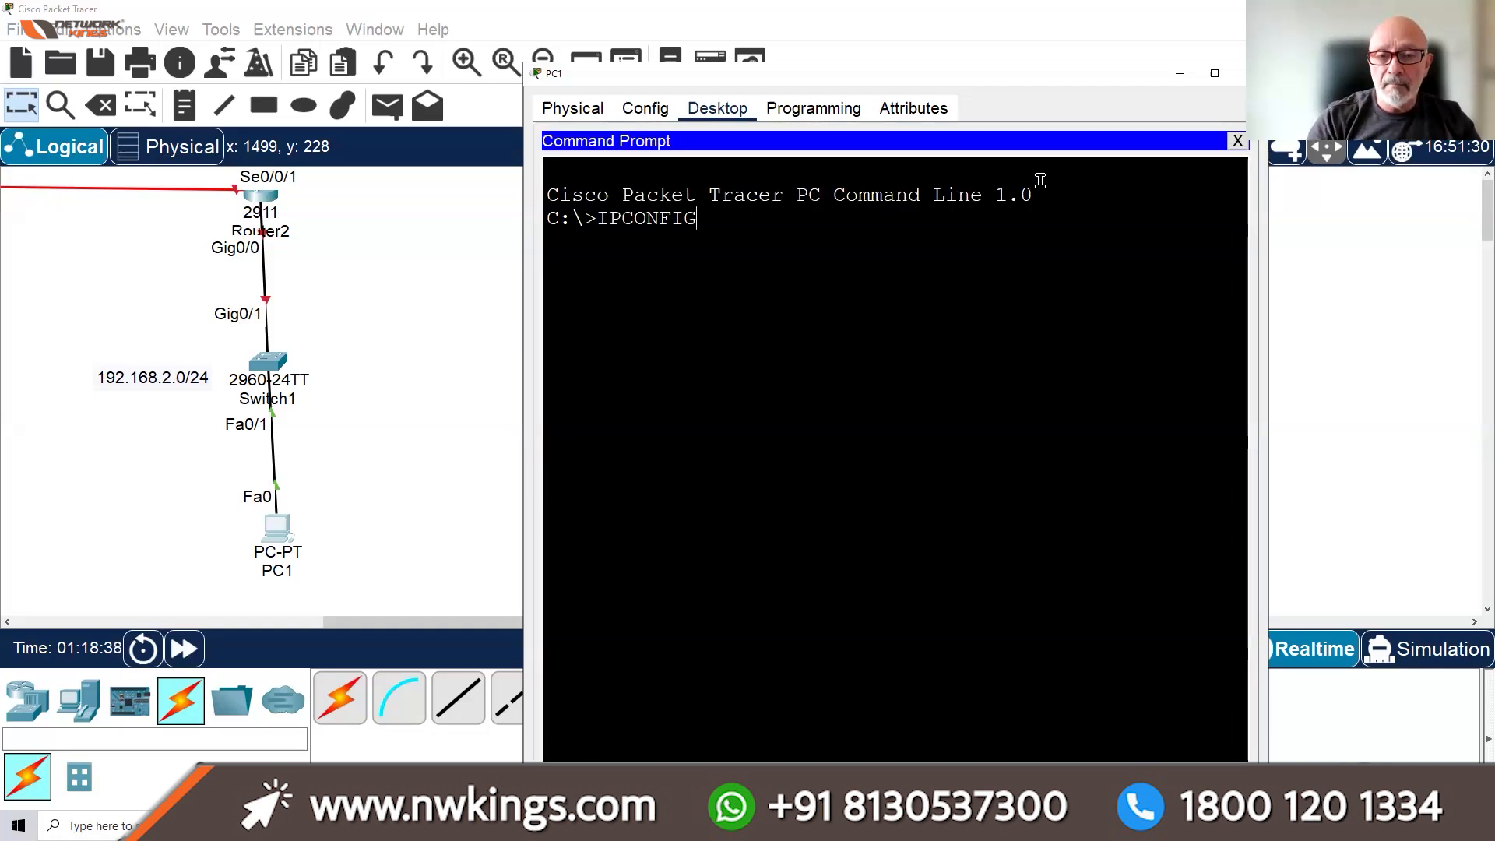
key(Return)
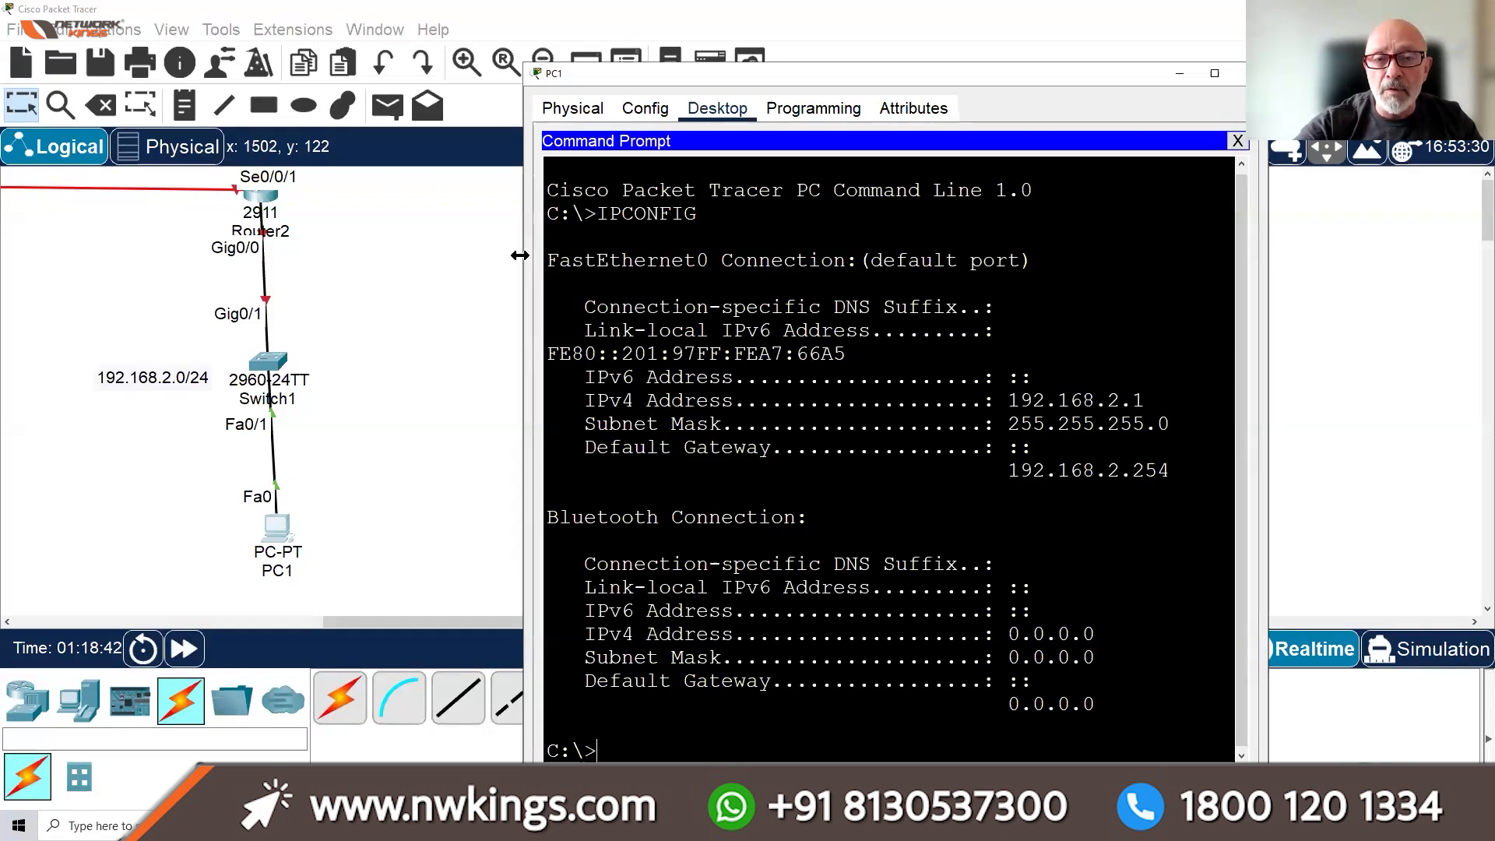
drag(520, 256, 275, 257)
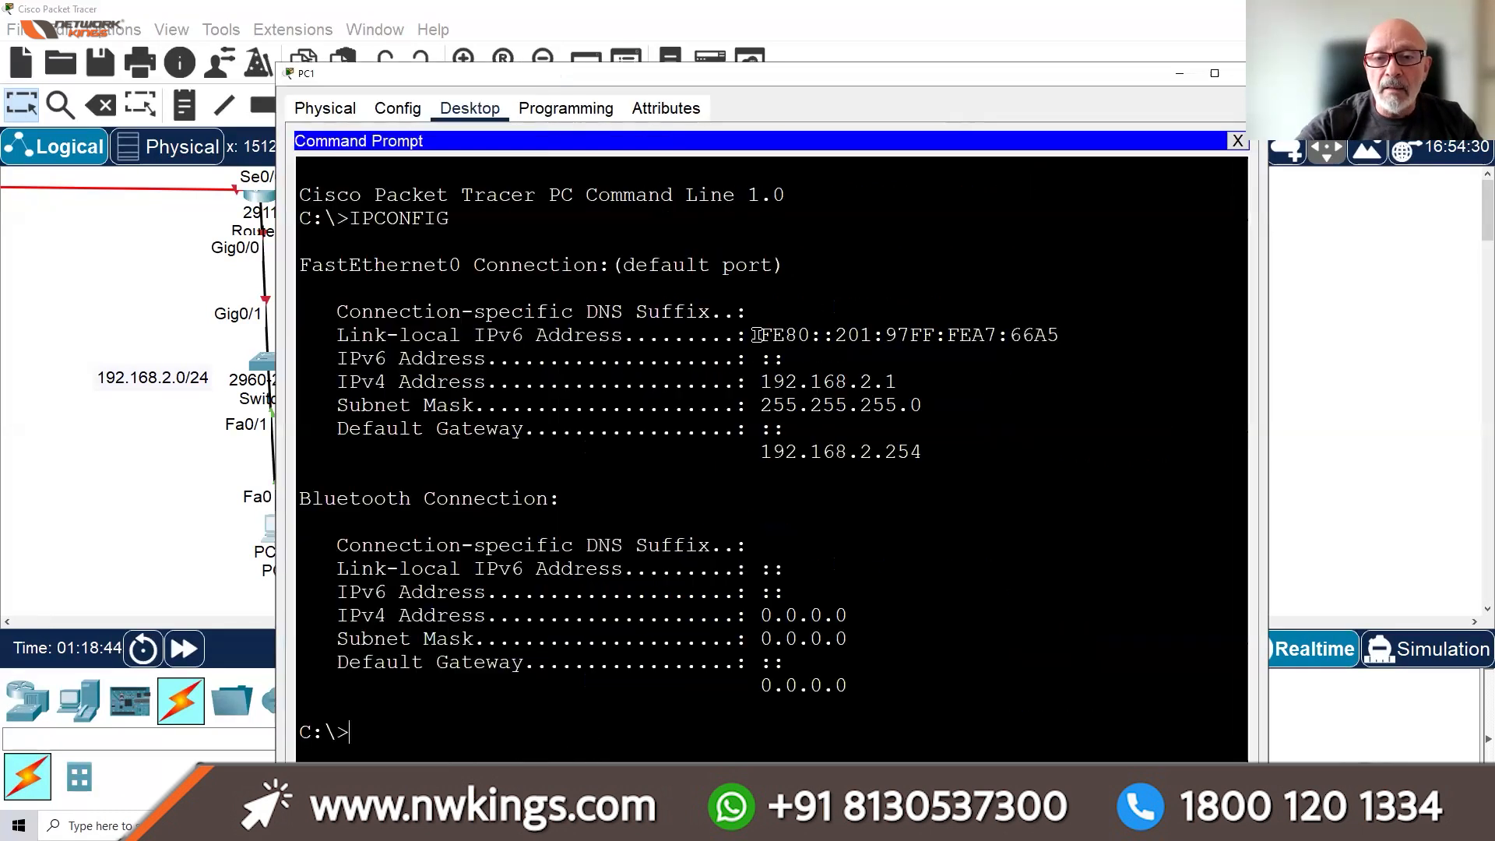
Highlight the IPv6 entries, IPv4 192.168.2.1 and gateway 192.168.2.254, then recall IPCONFIG
drag(757, 332, 1034, 336)
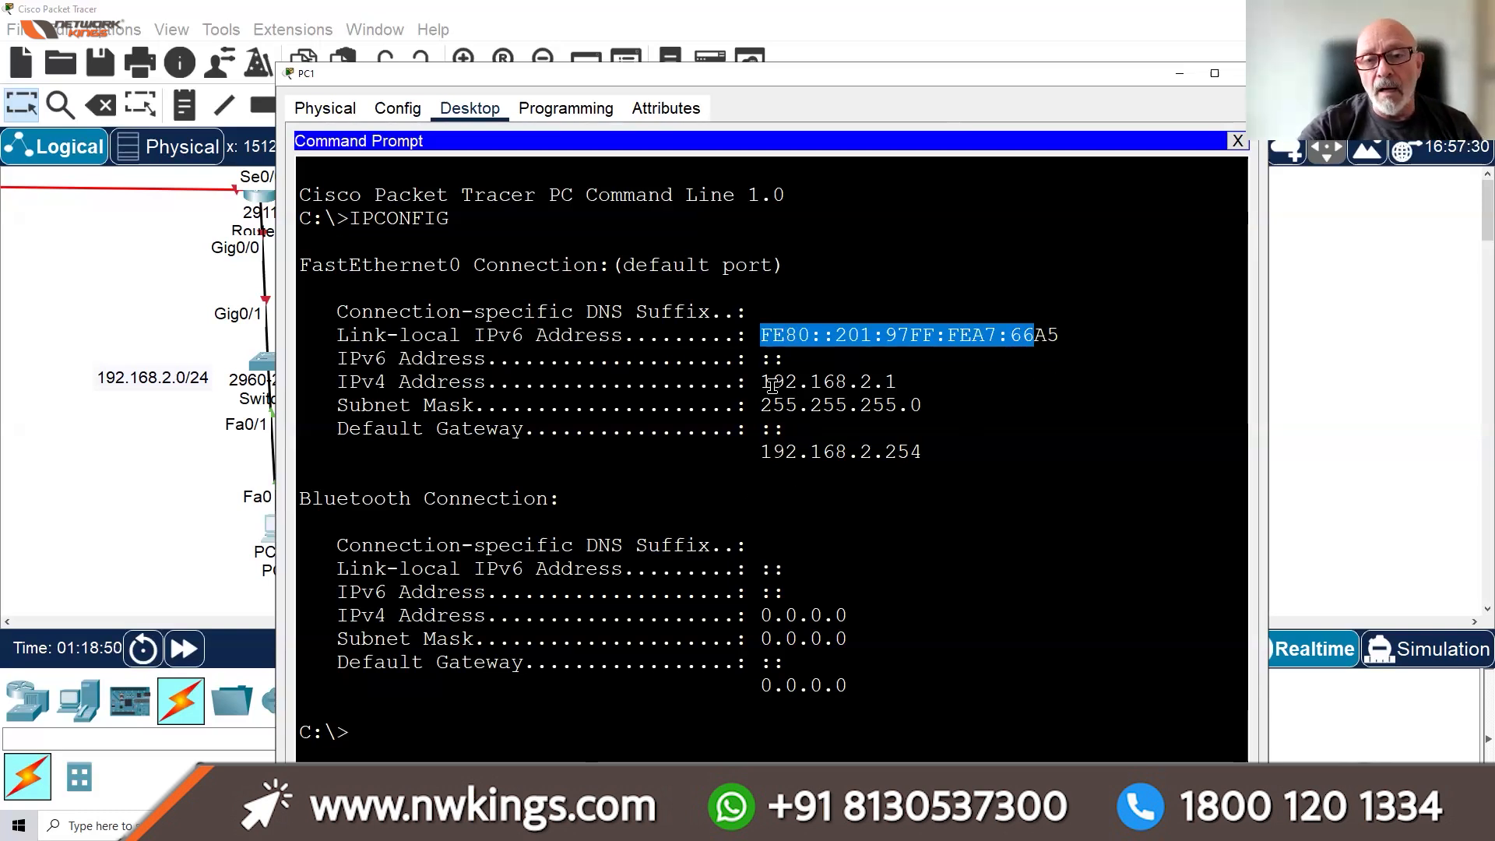
drag(785, 359, 724, 360)
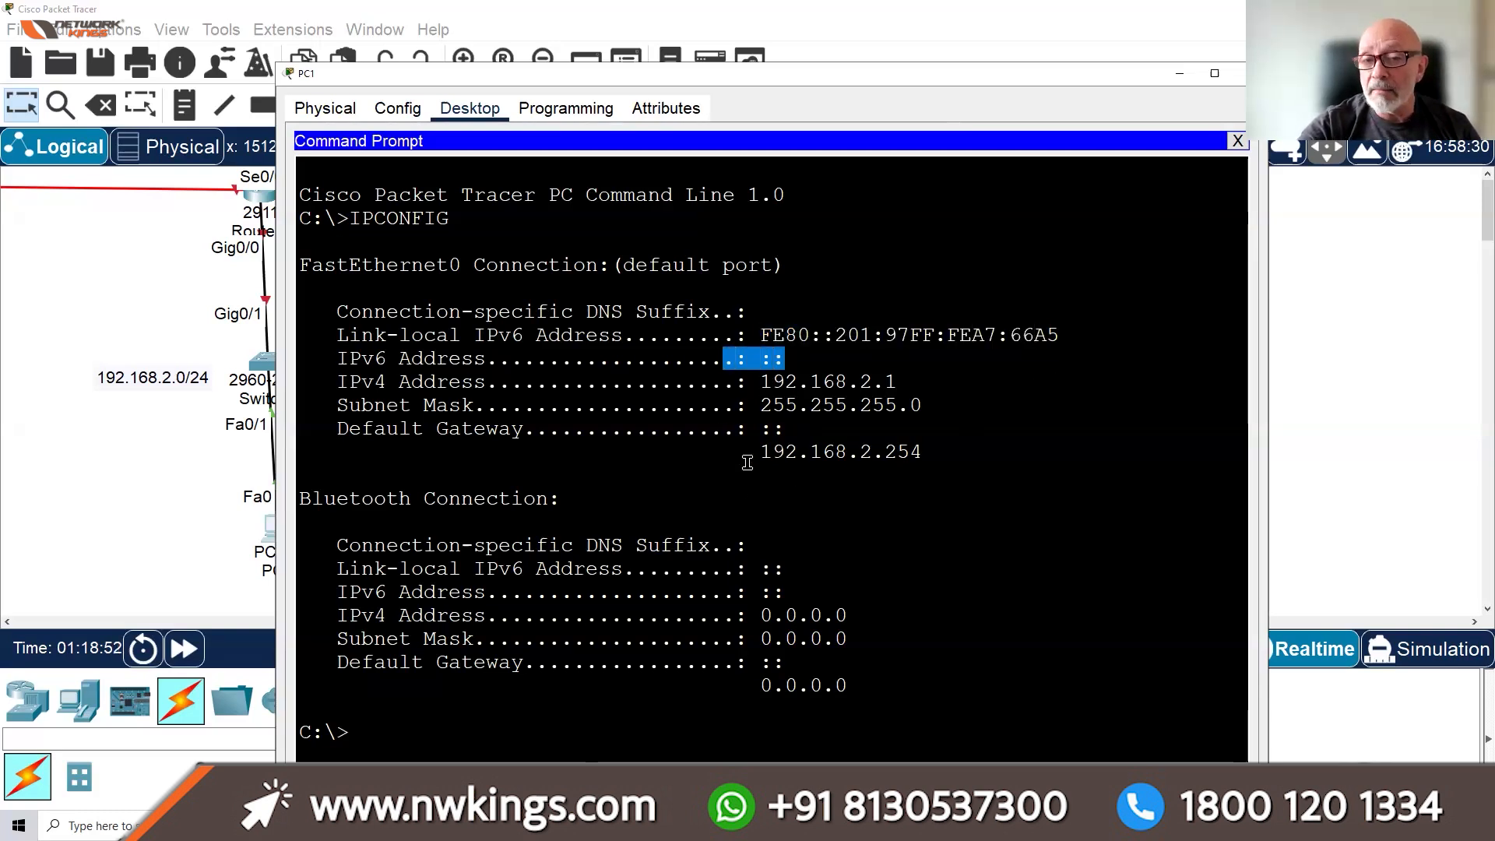
click(792, 356)
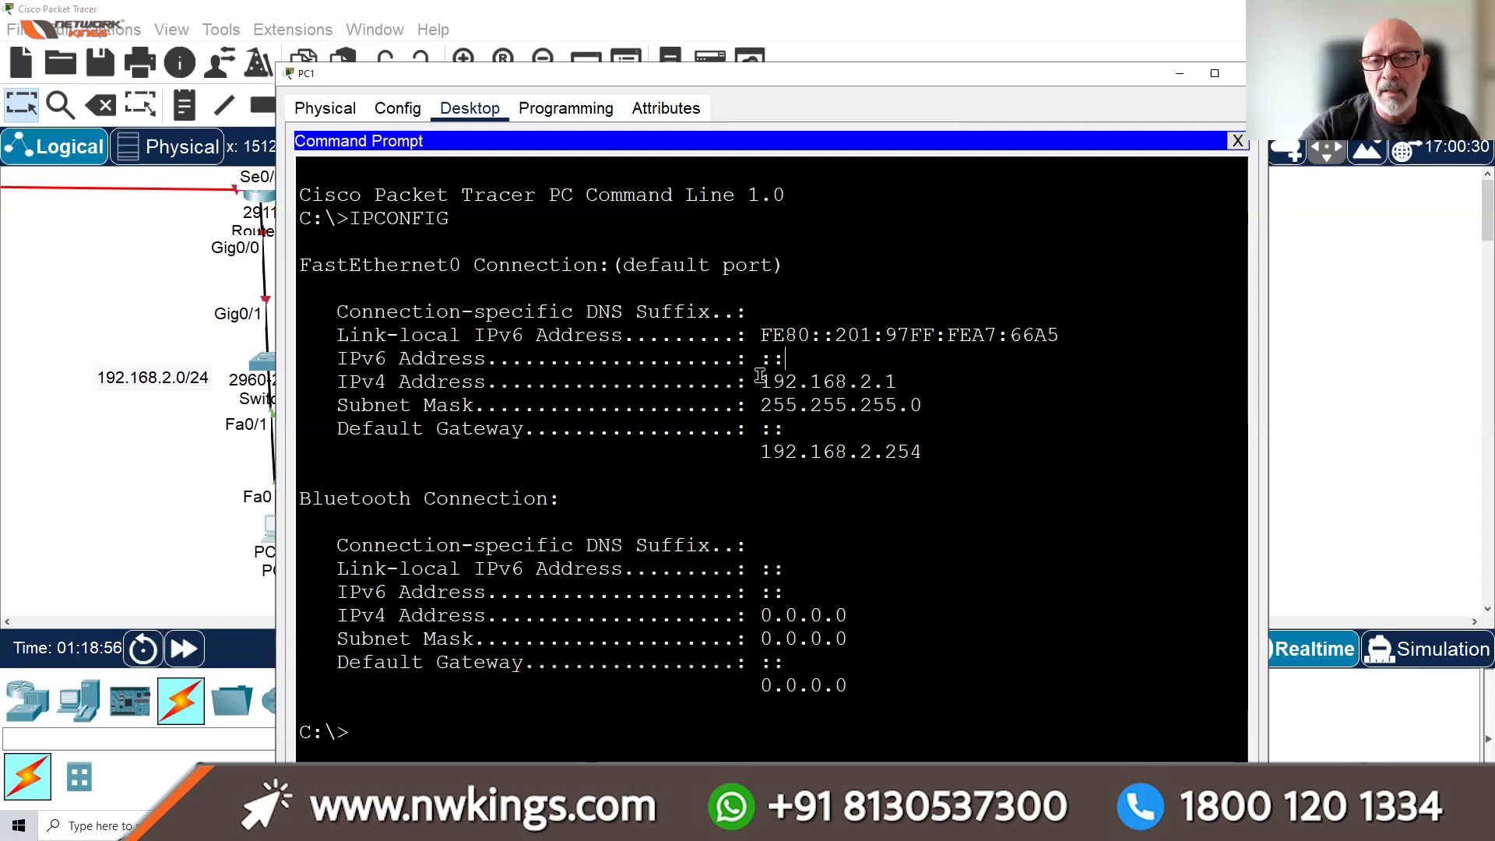
drag(765, 373, 759, 405)
drag(916, 449, 749, 456)
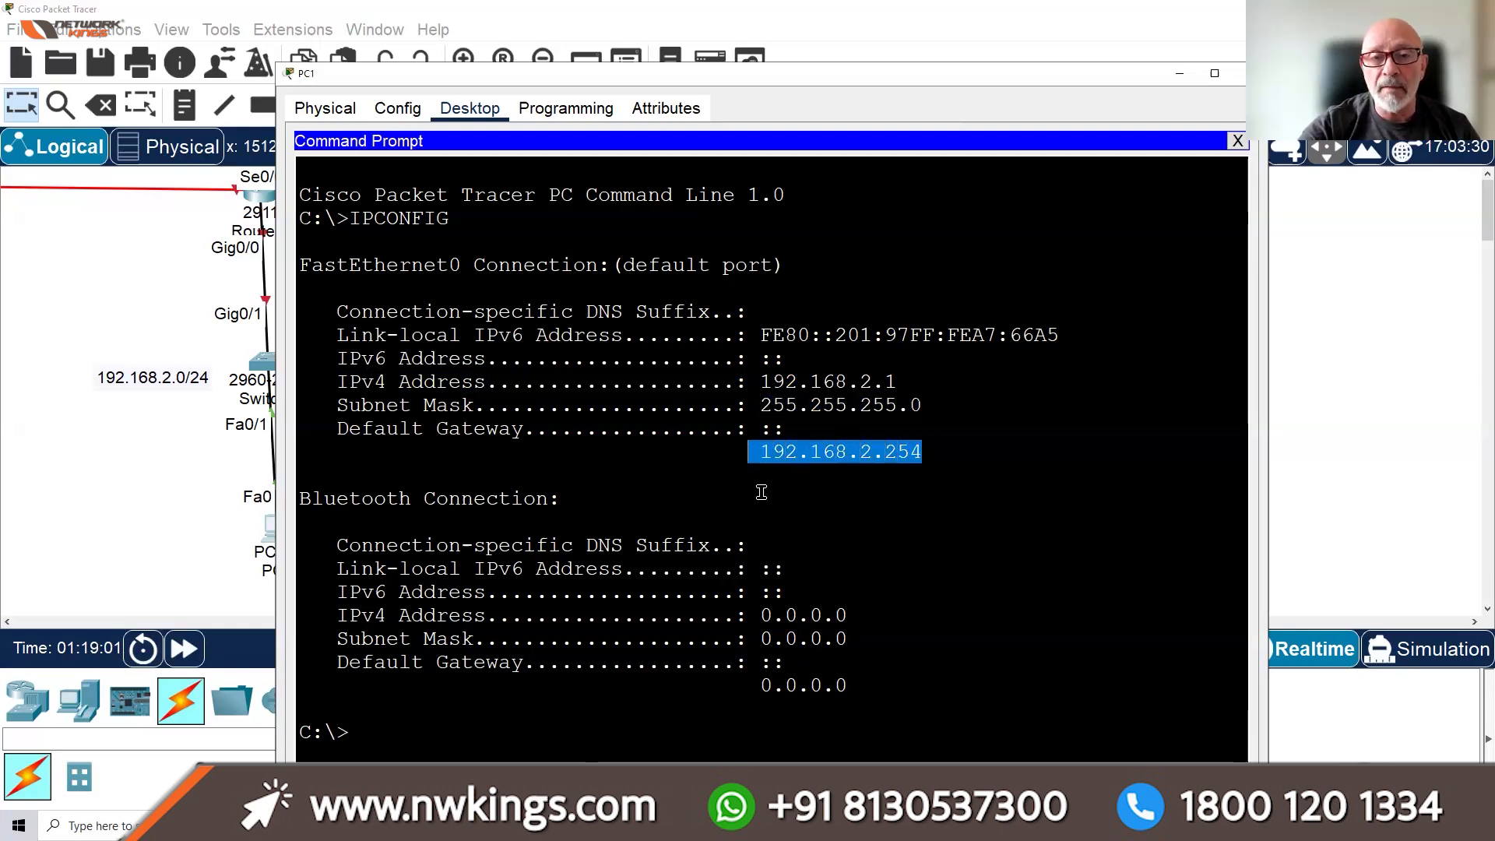
click(679, 735)
key(Up)
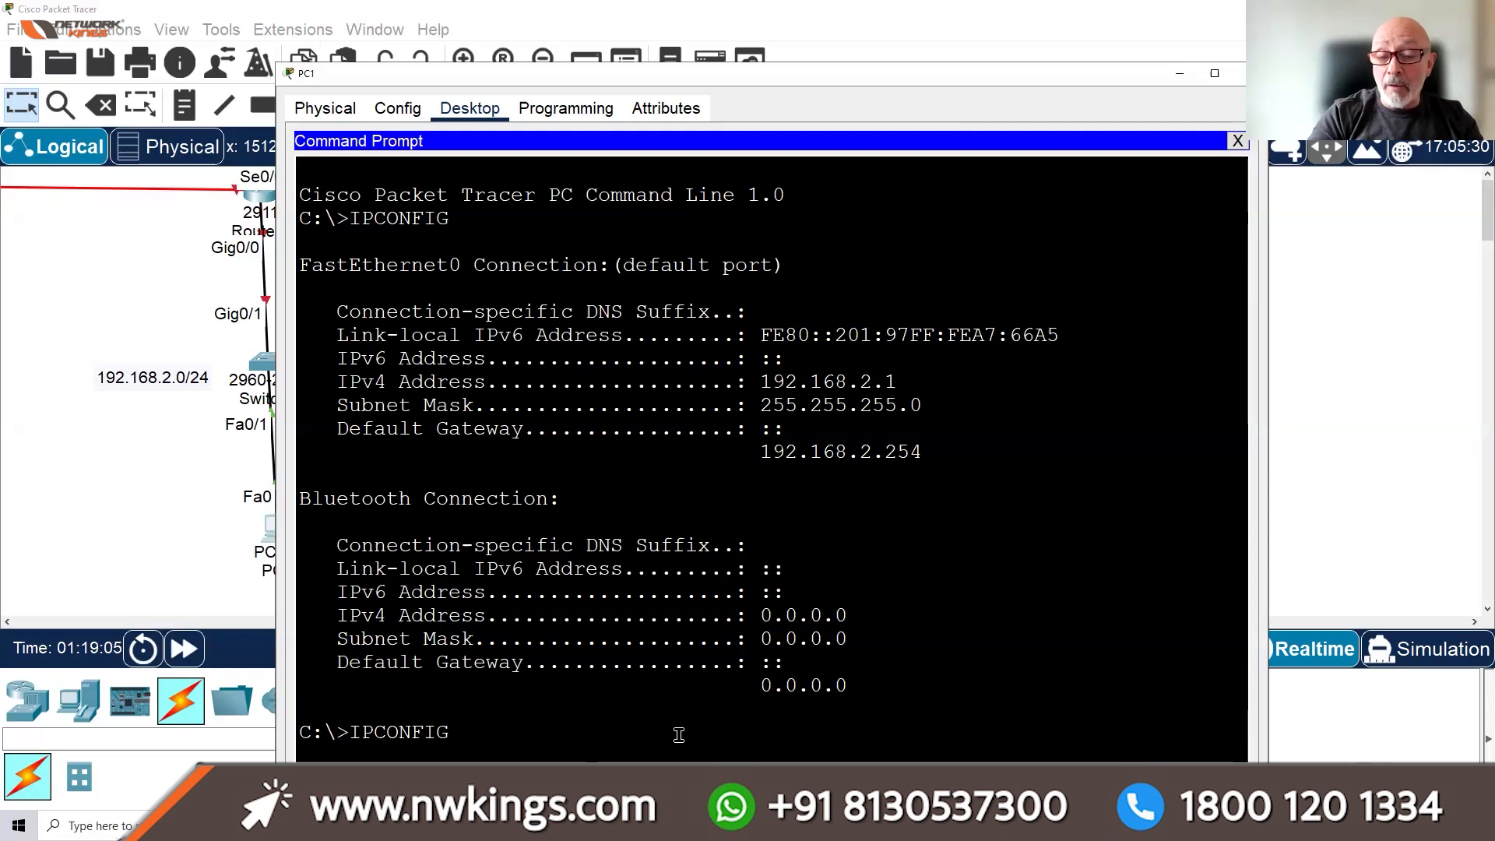
Run IPCONFIG /ALL, highlight physical address 0001.97A7.66A5, the DUID and IPv4 address, then close PC1
text(/ALL)
key(Return)
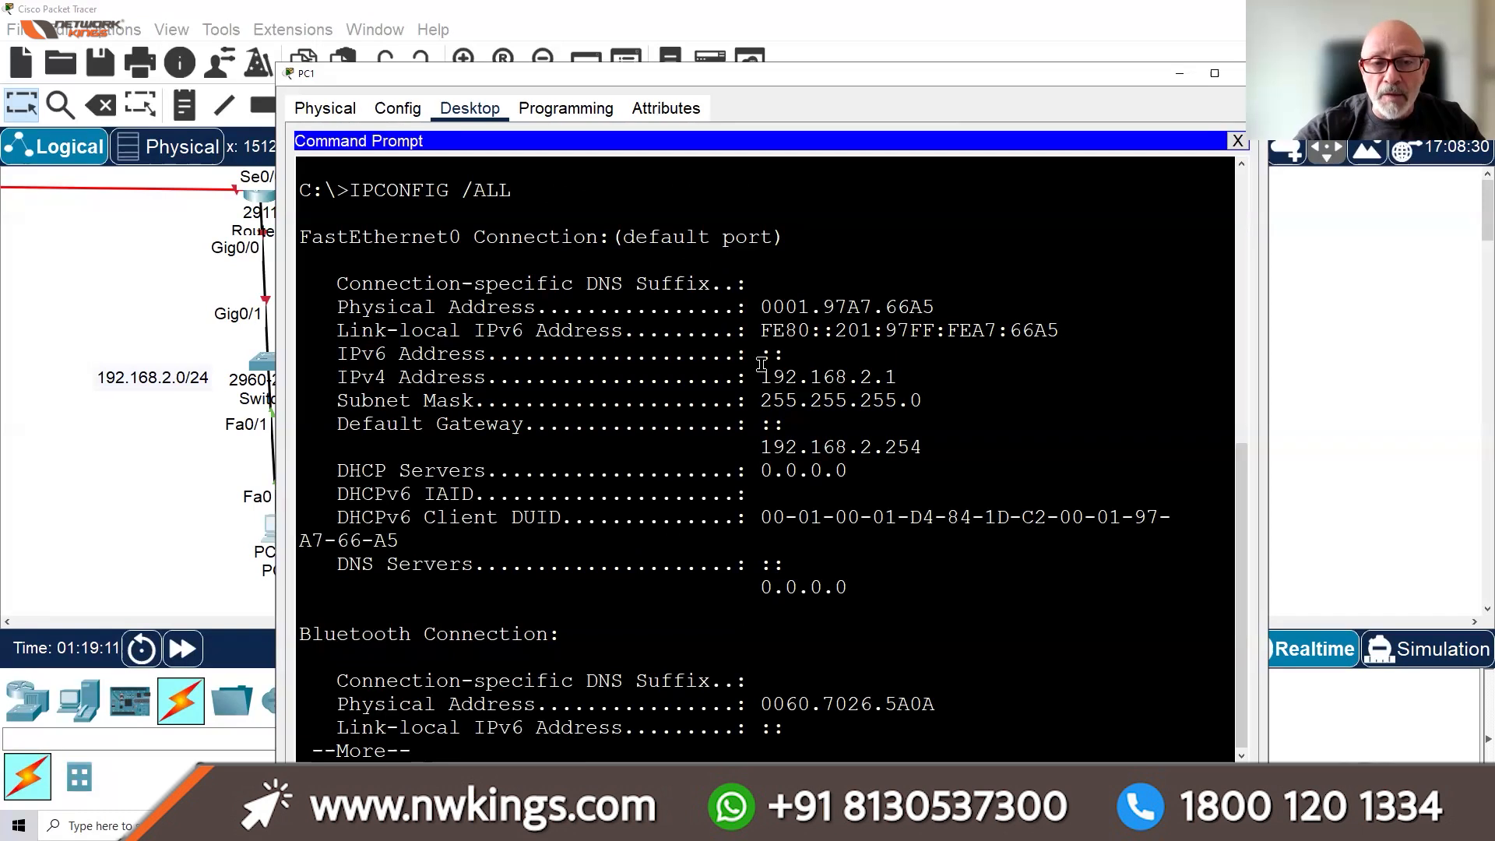
drag(760, 304, 935, 301)
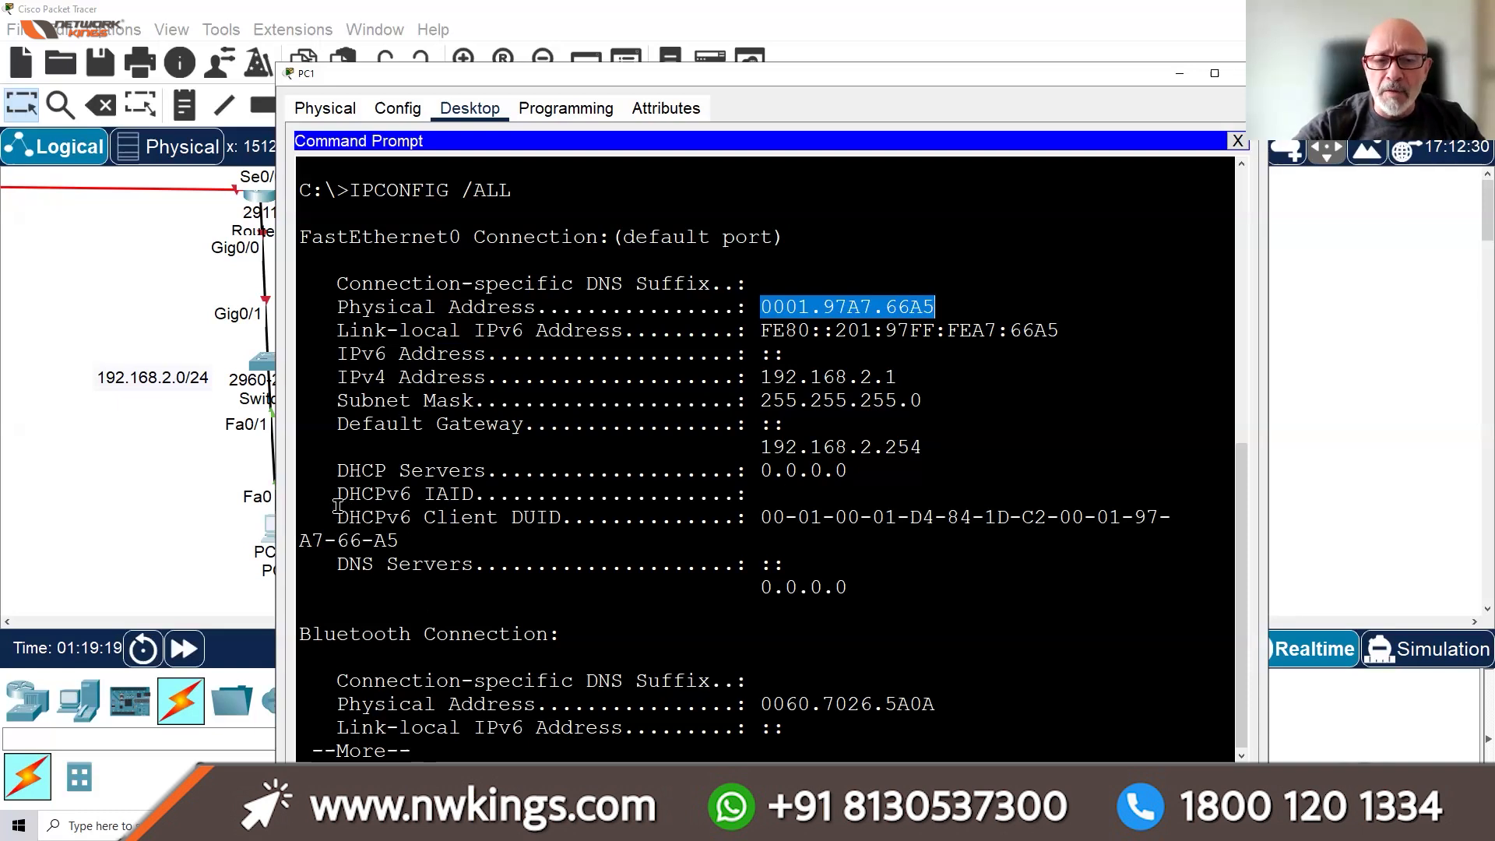
drag(338, 515, 1173, 536)
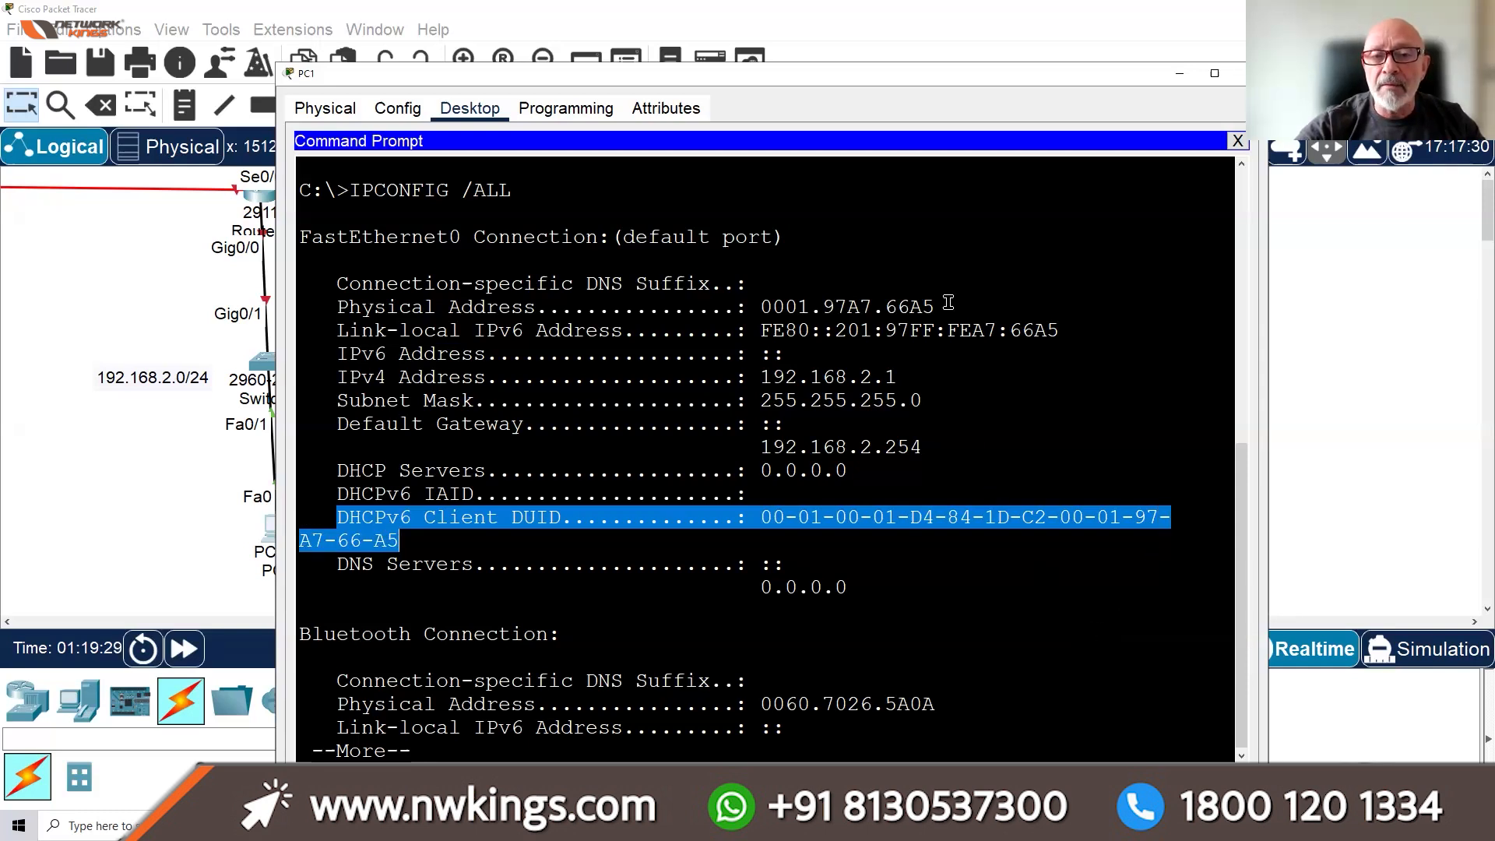
drag(944, 305, 750, 314)
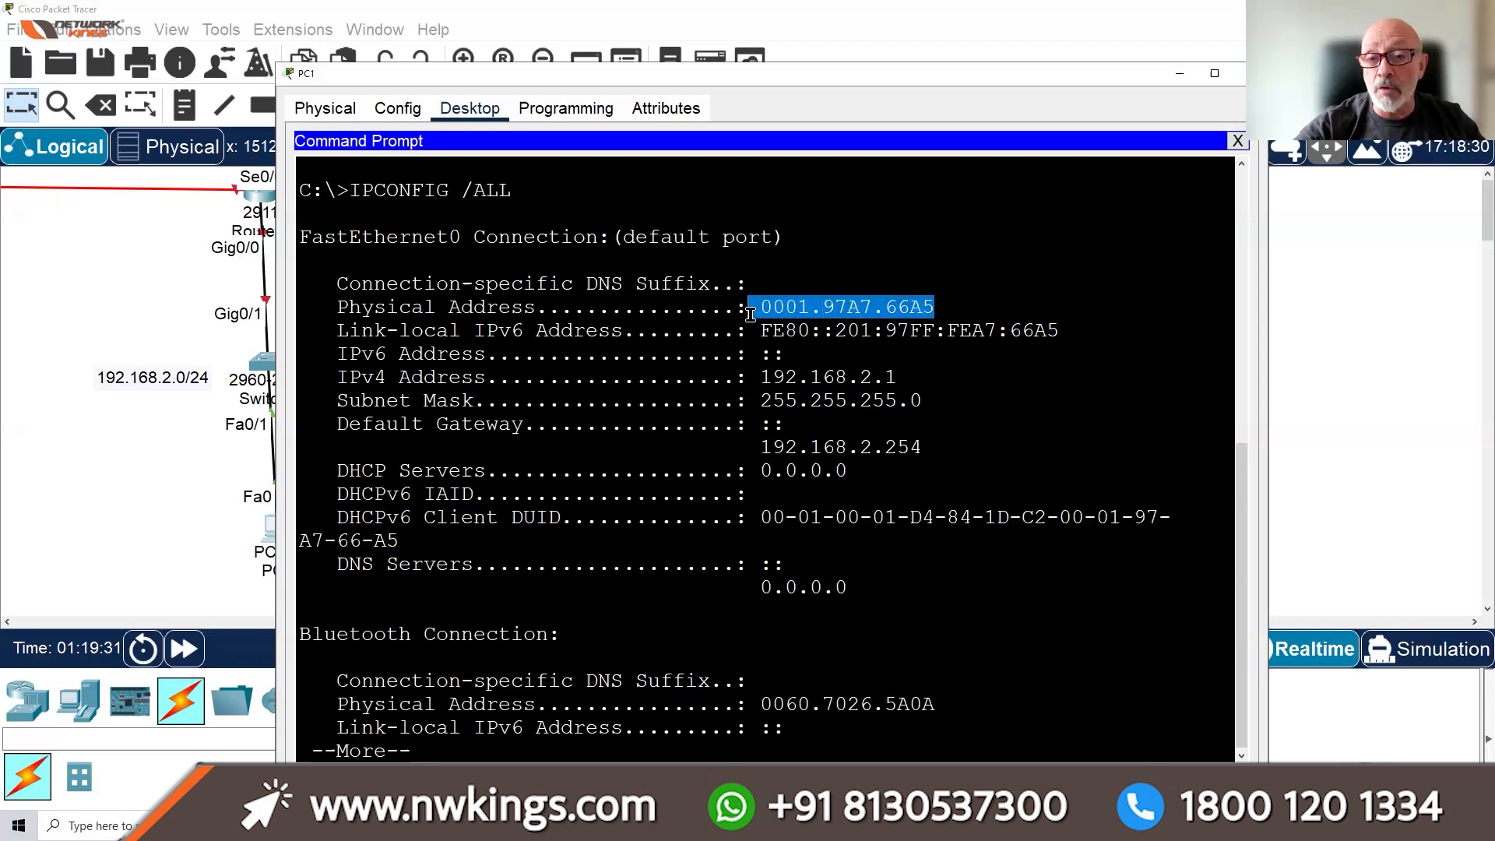
drag(896, 378, 748, 379)
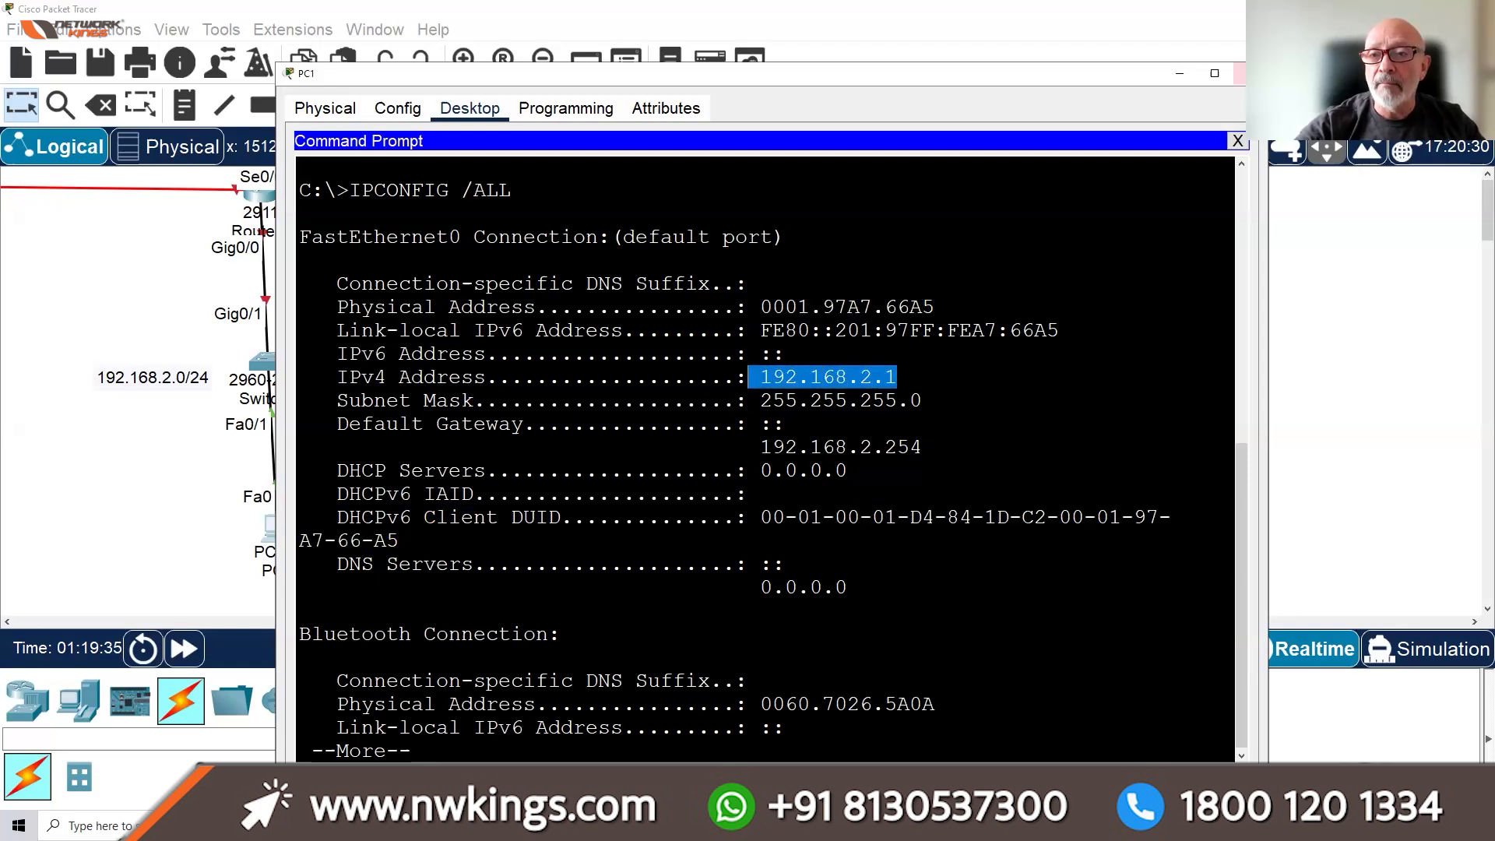
click(1240, 74)
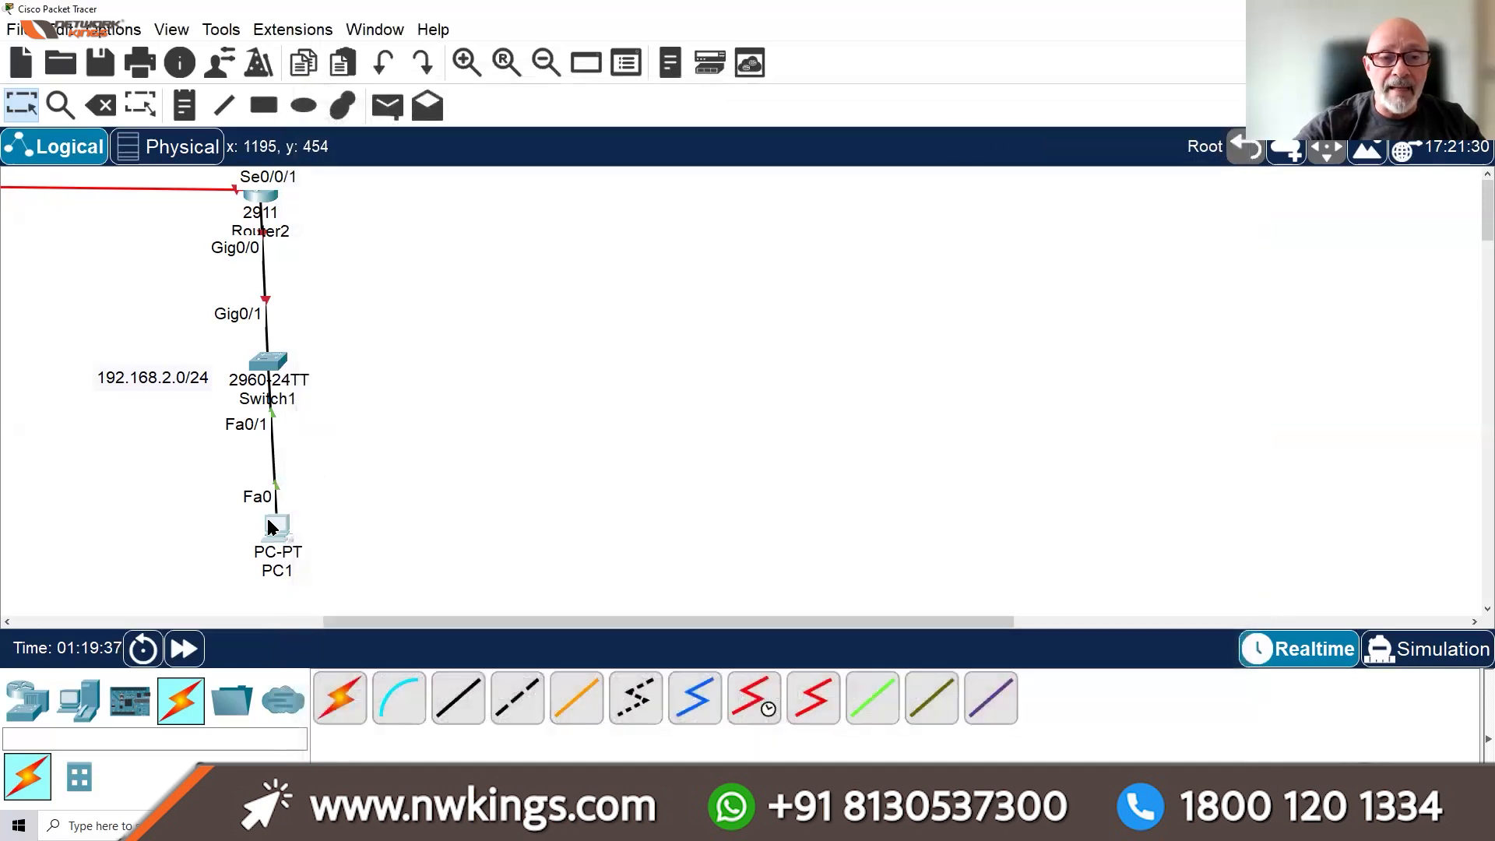
Open Router2's device window, widen it and switch to its CLI
click(265, 201)
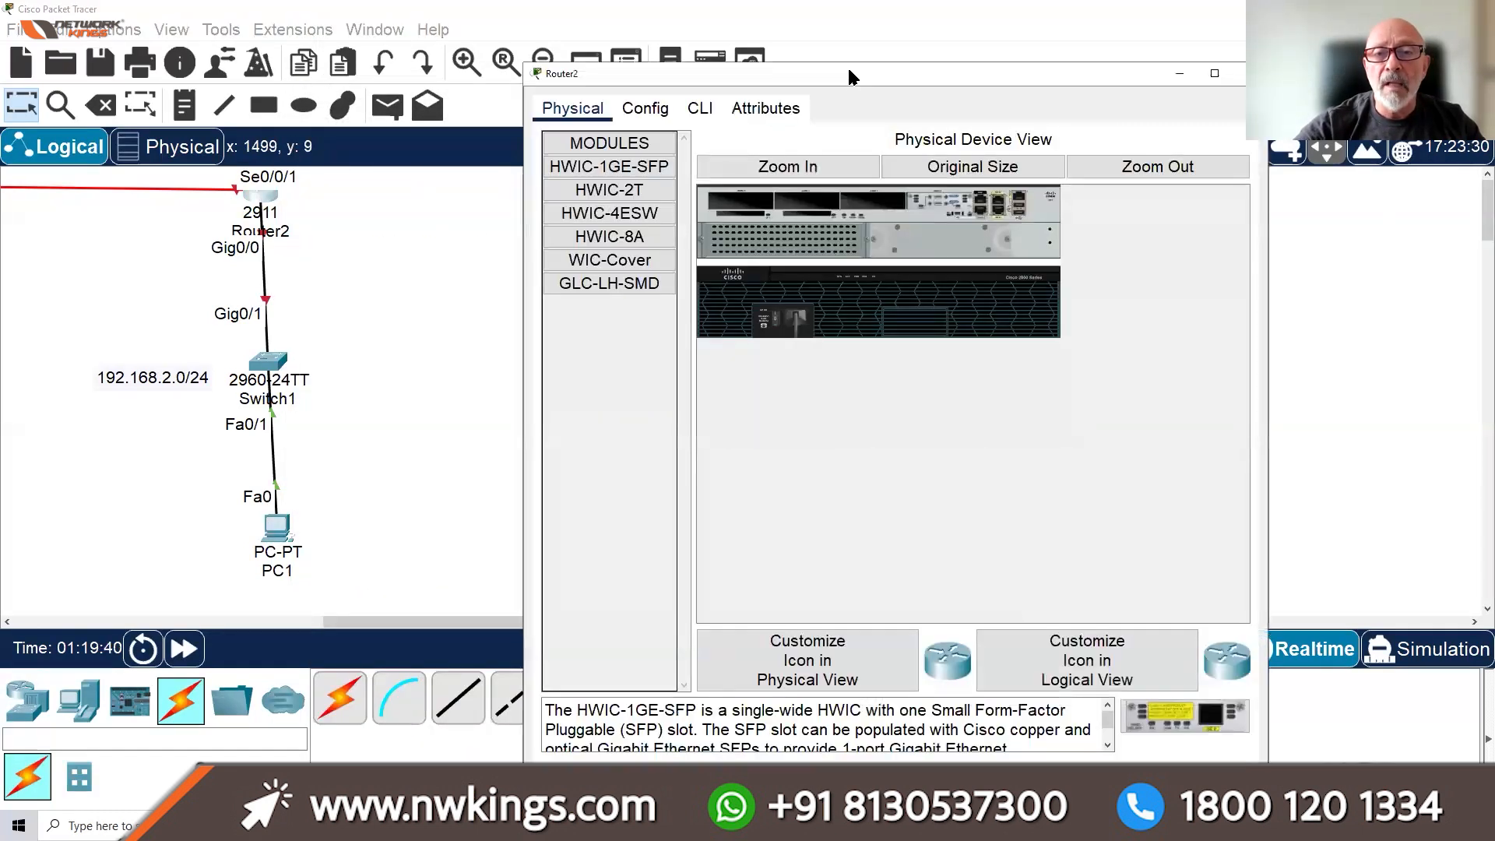
drag(377, 620, 417, 607)
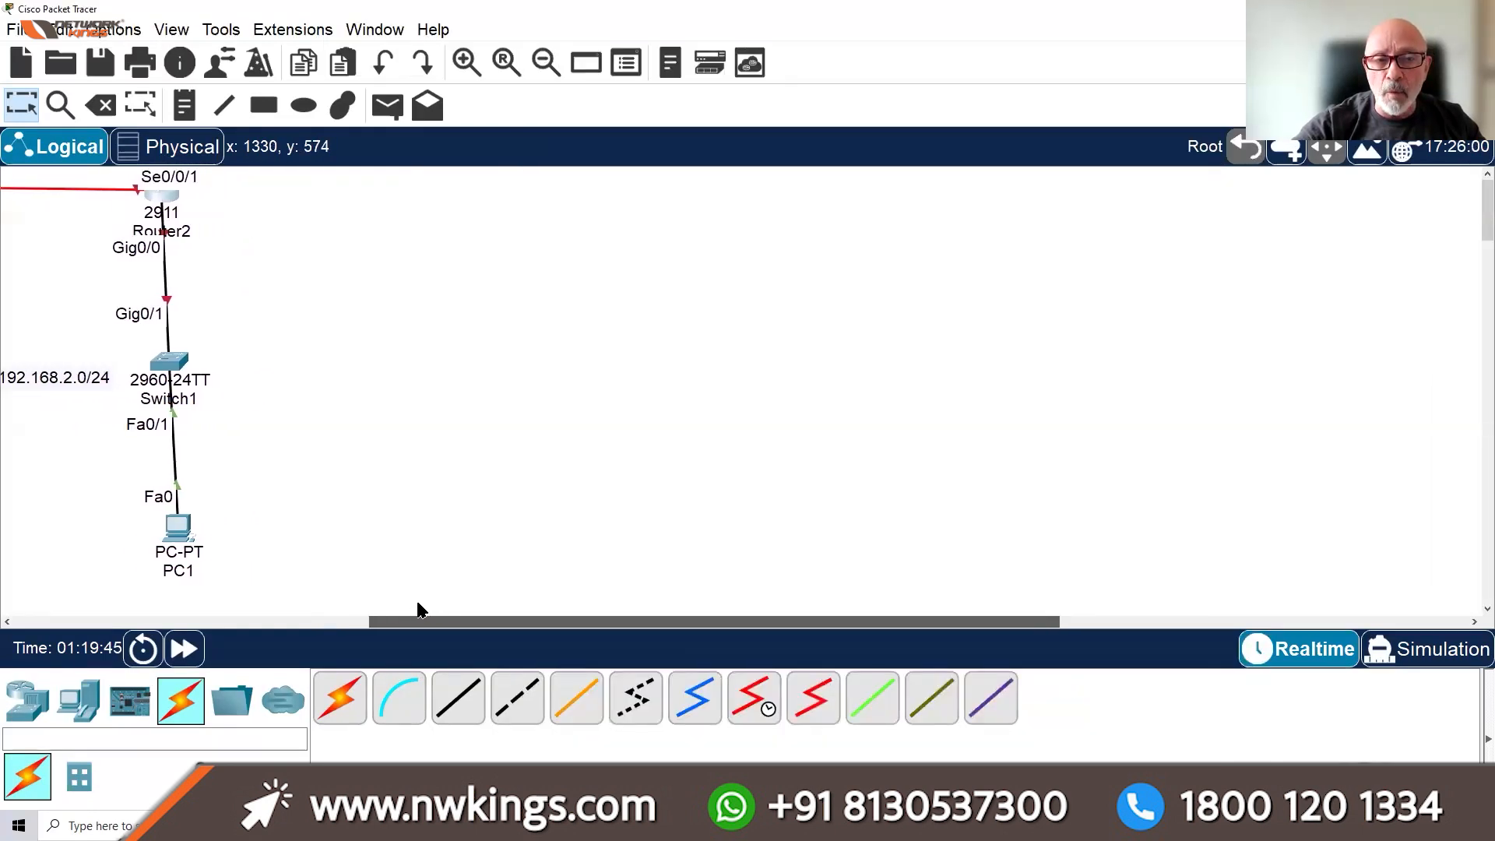
click(167, 201)
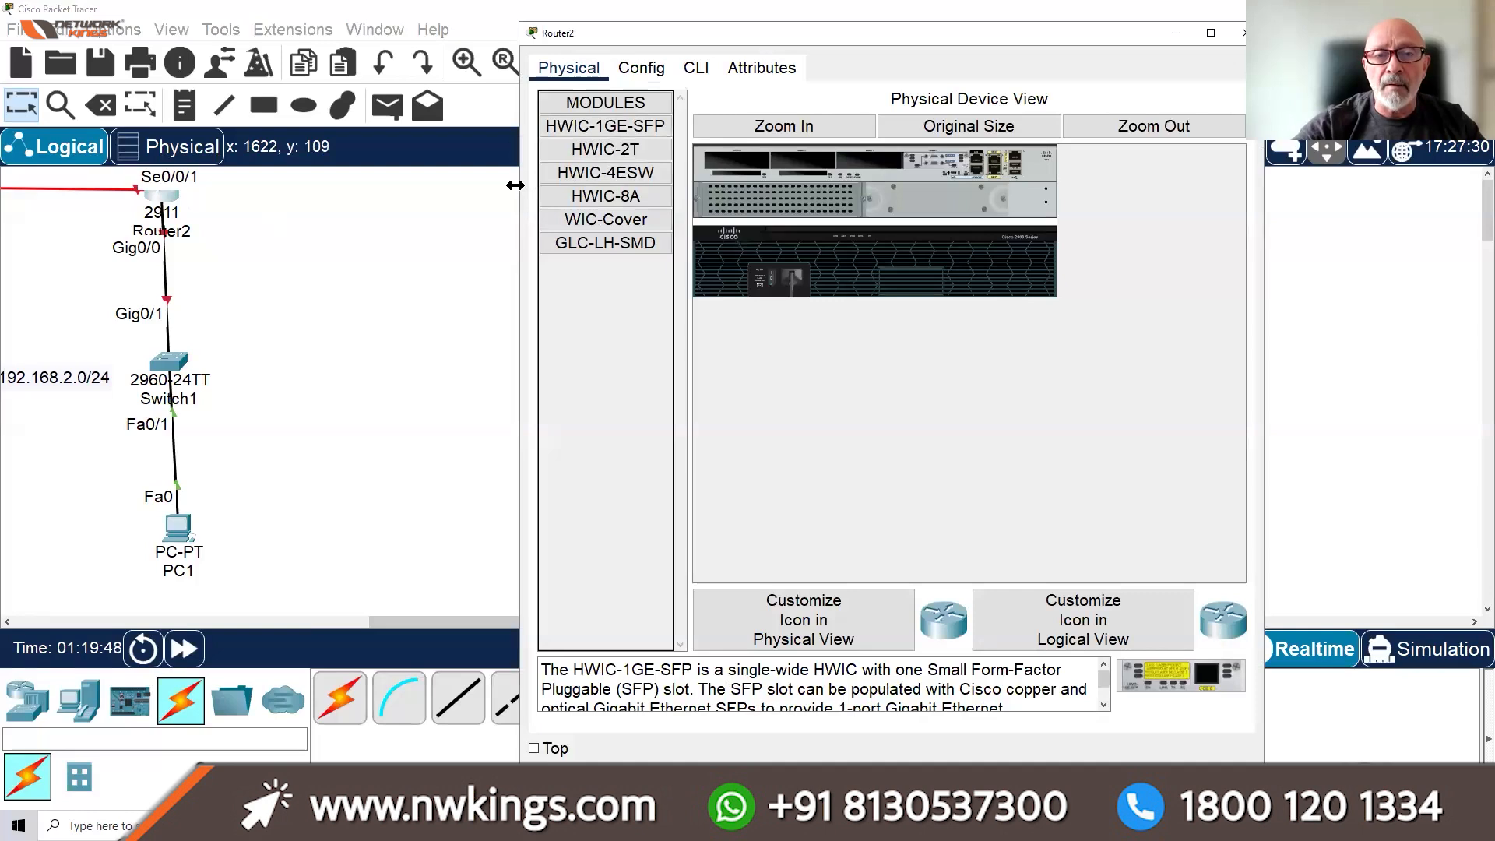
drag(522, 78, 365, 78)
click(538, 67)
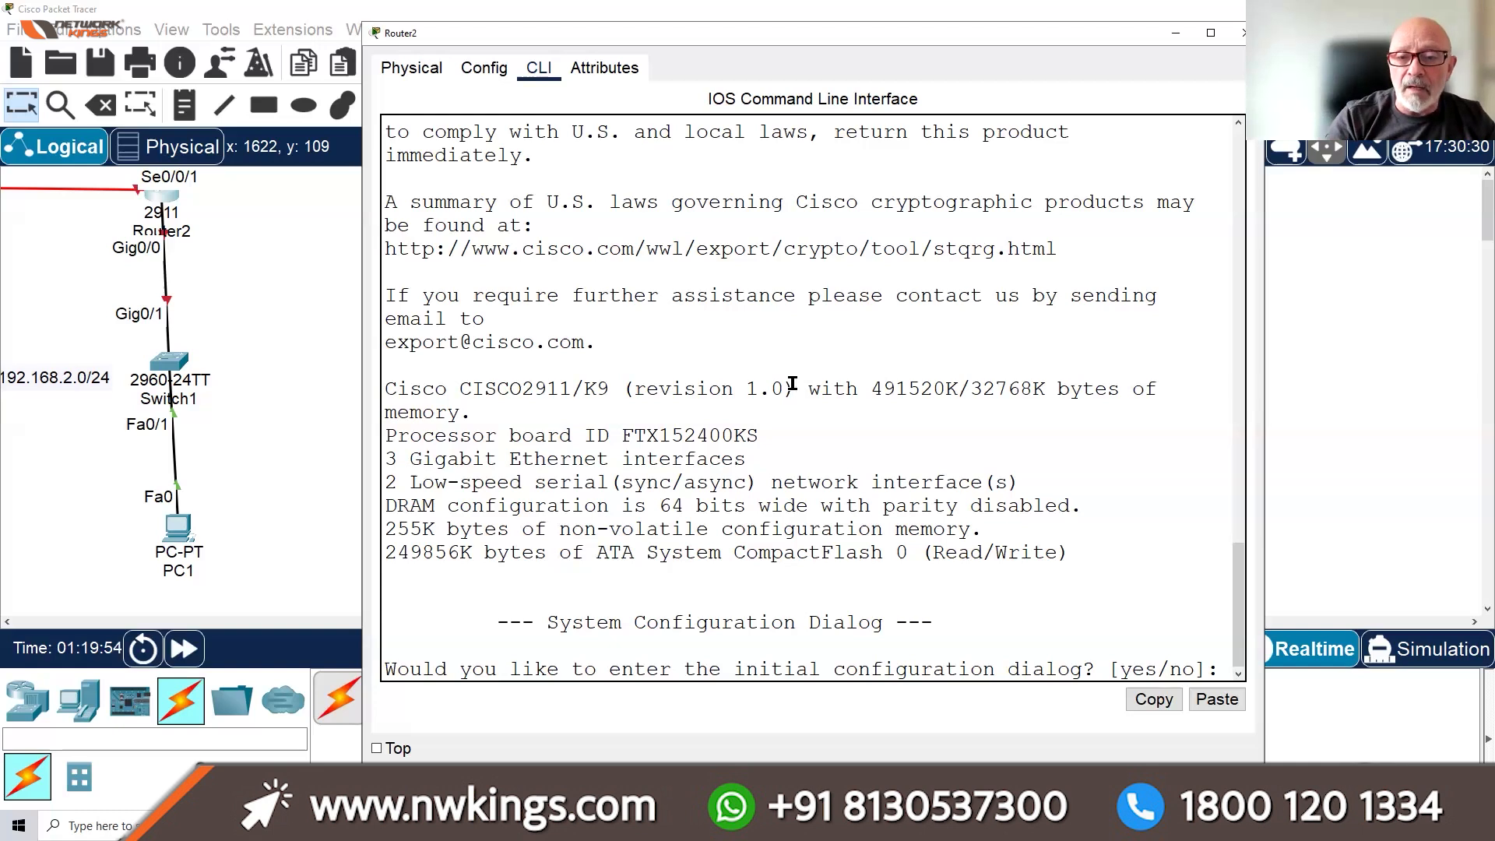
Decline the setup dialog with N, then enter privileged mode with EN and configuration mode with CONF T
text(N)
key(Return)
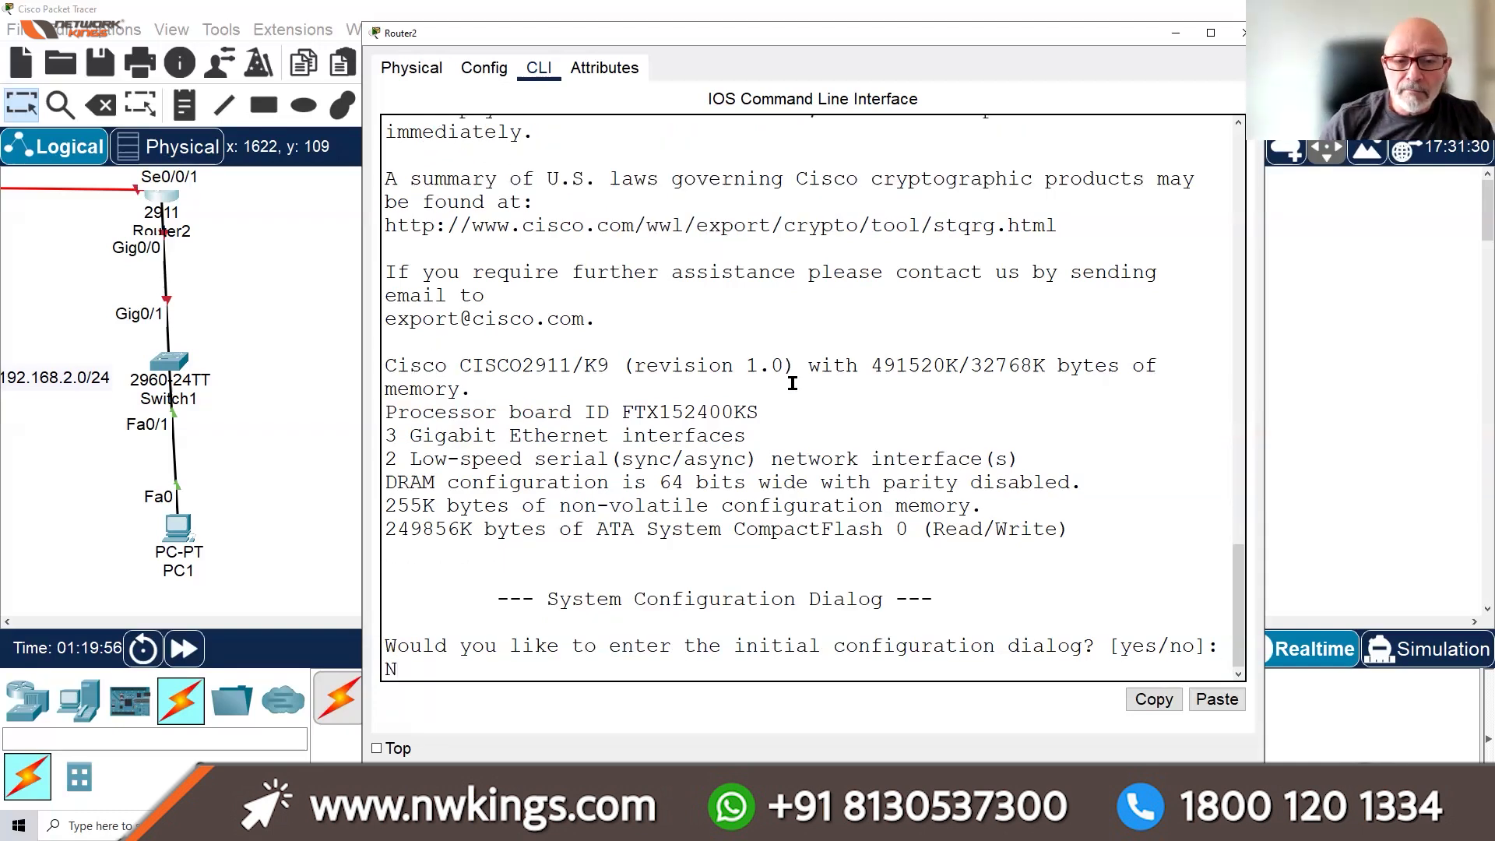
key(Return)
key(Return)
key(Return)
key(Return)
text(EN)
key(Return)
key(Return)
key(Return)
key(Return)
key(Return)
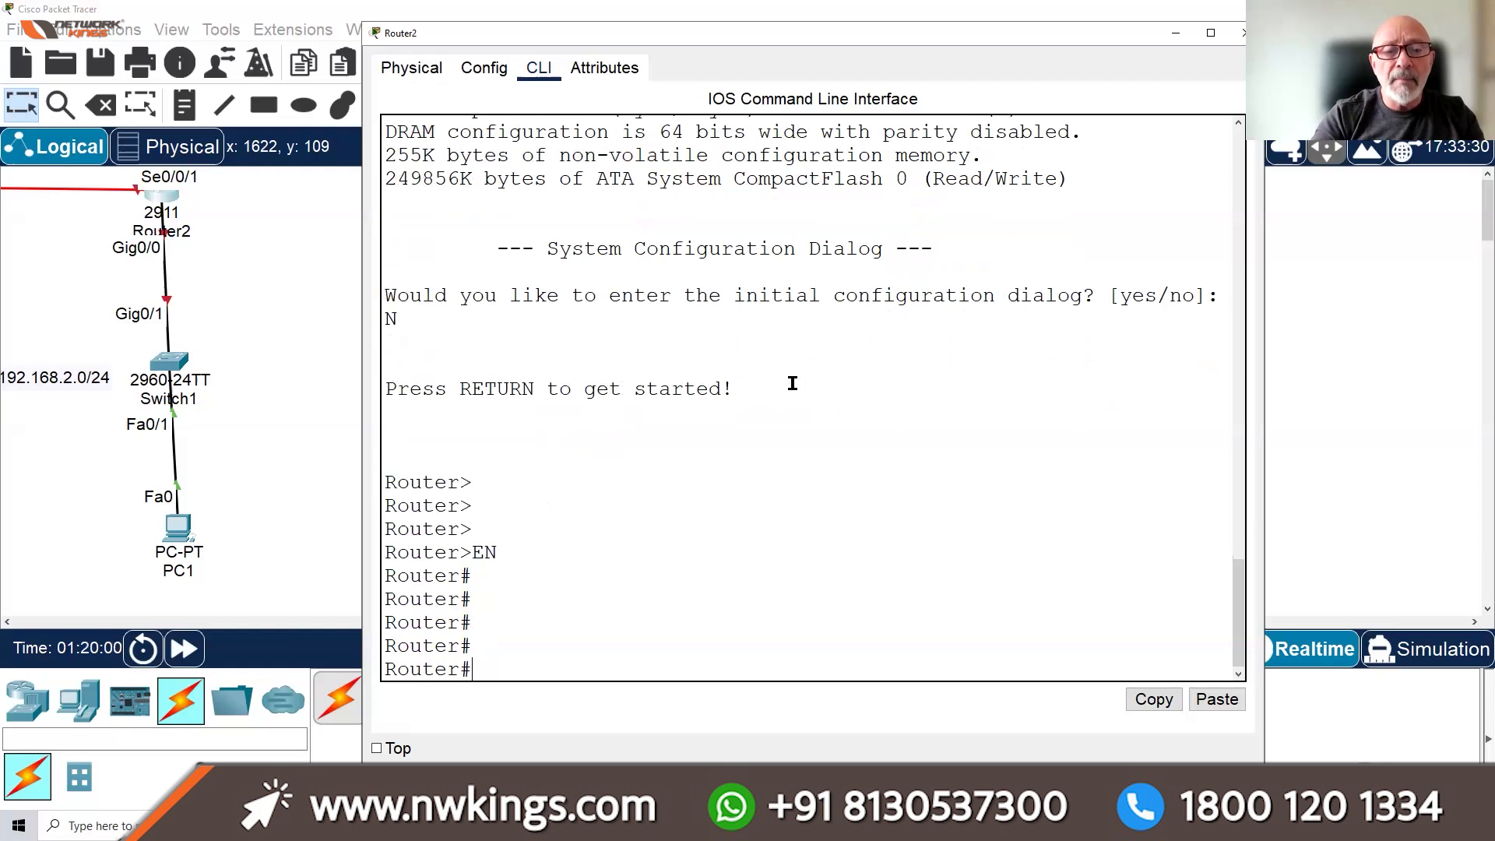
text(CONF T)
key(Return)
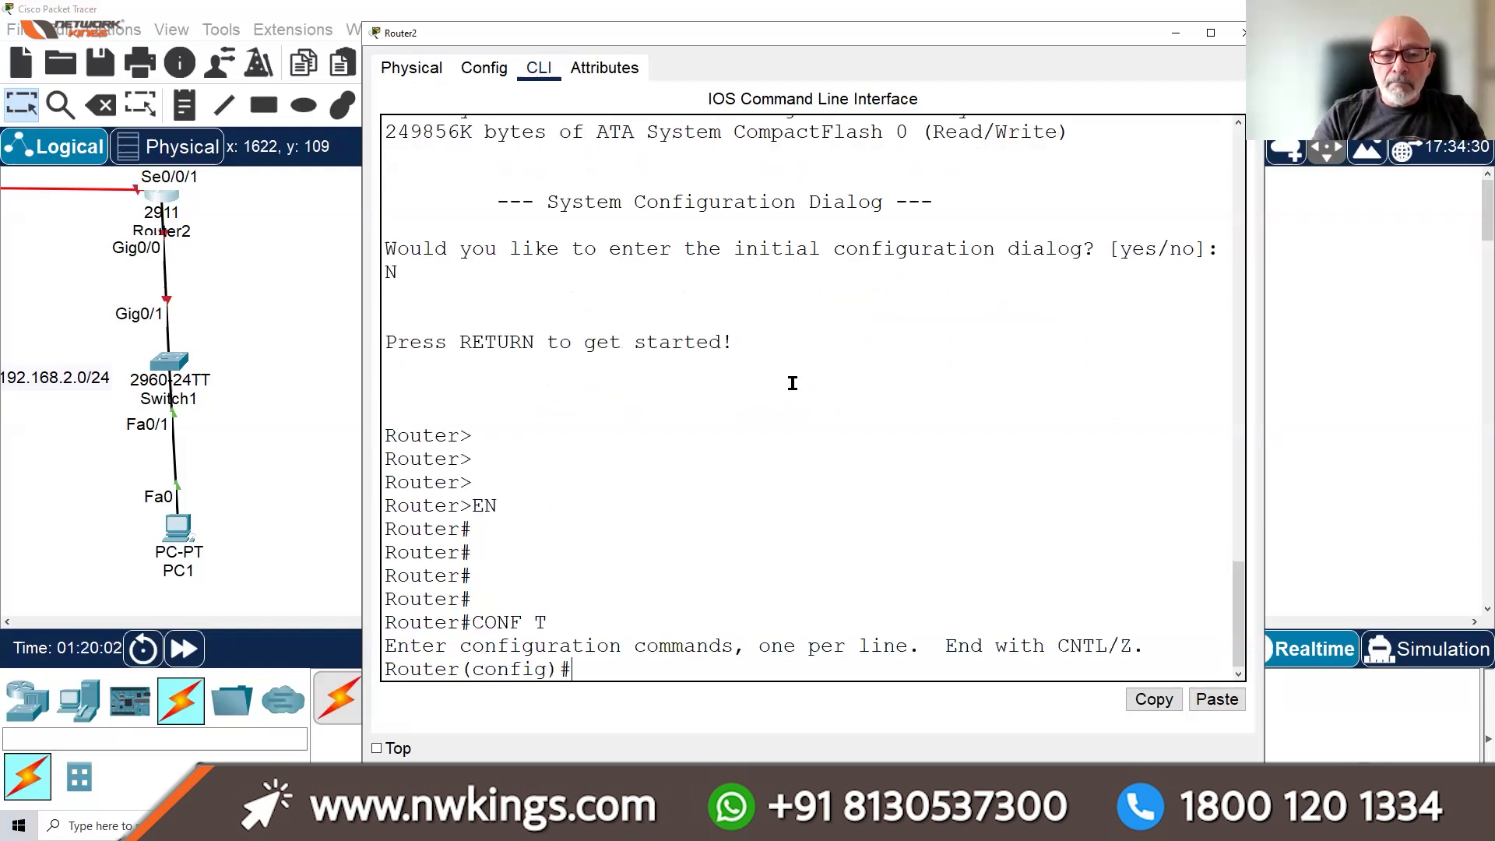
key(Return)
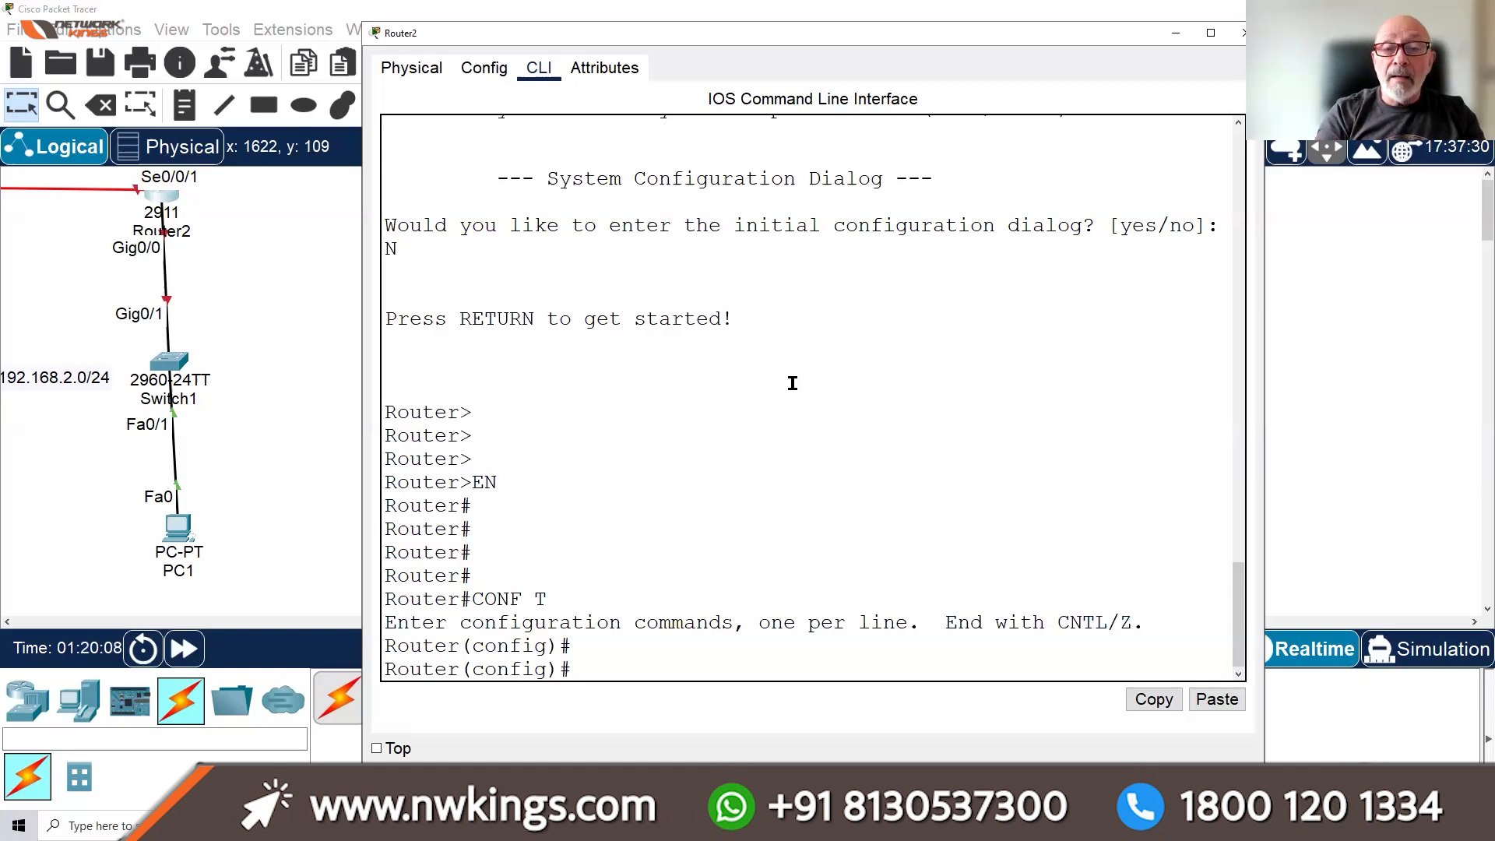
List the H commands with H?, then set the router hostname to R2
text(H)
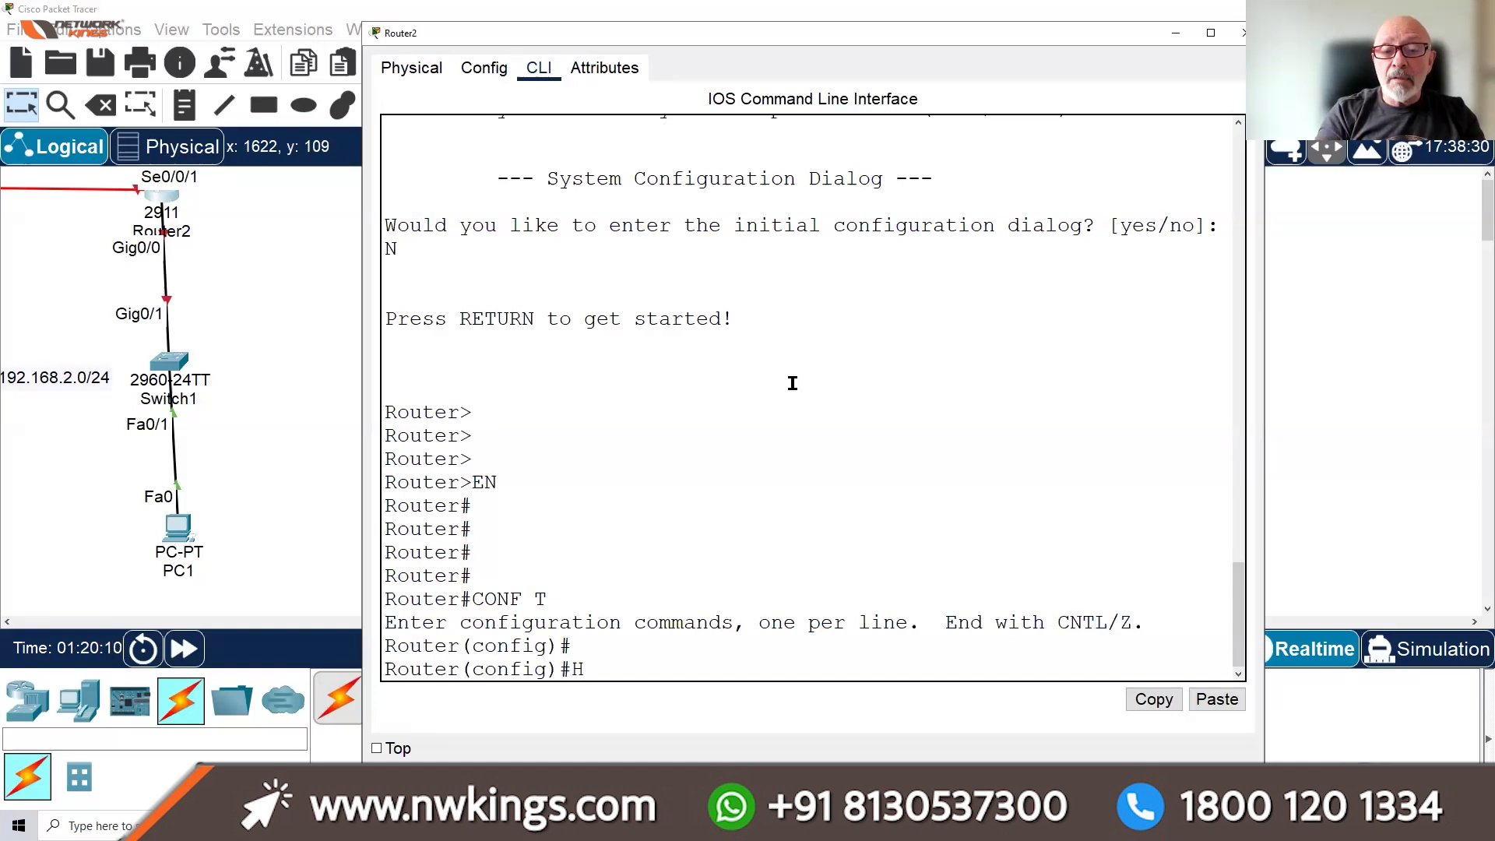
text(?)
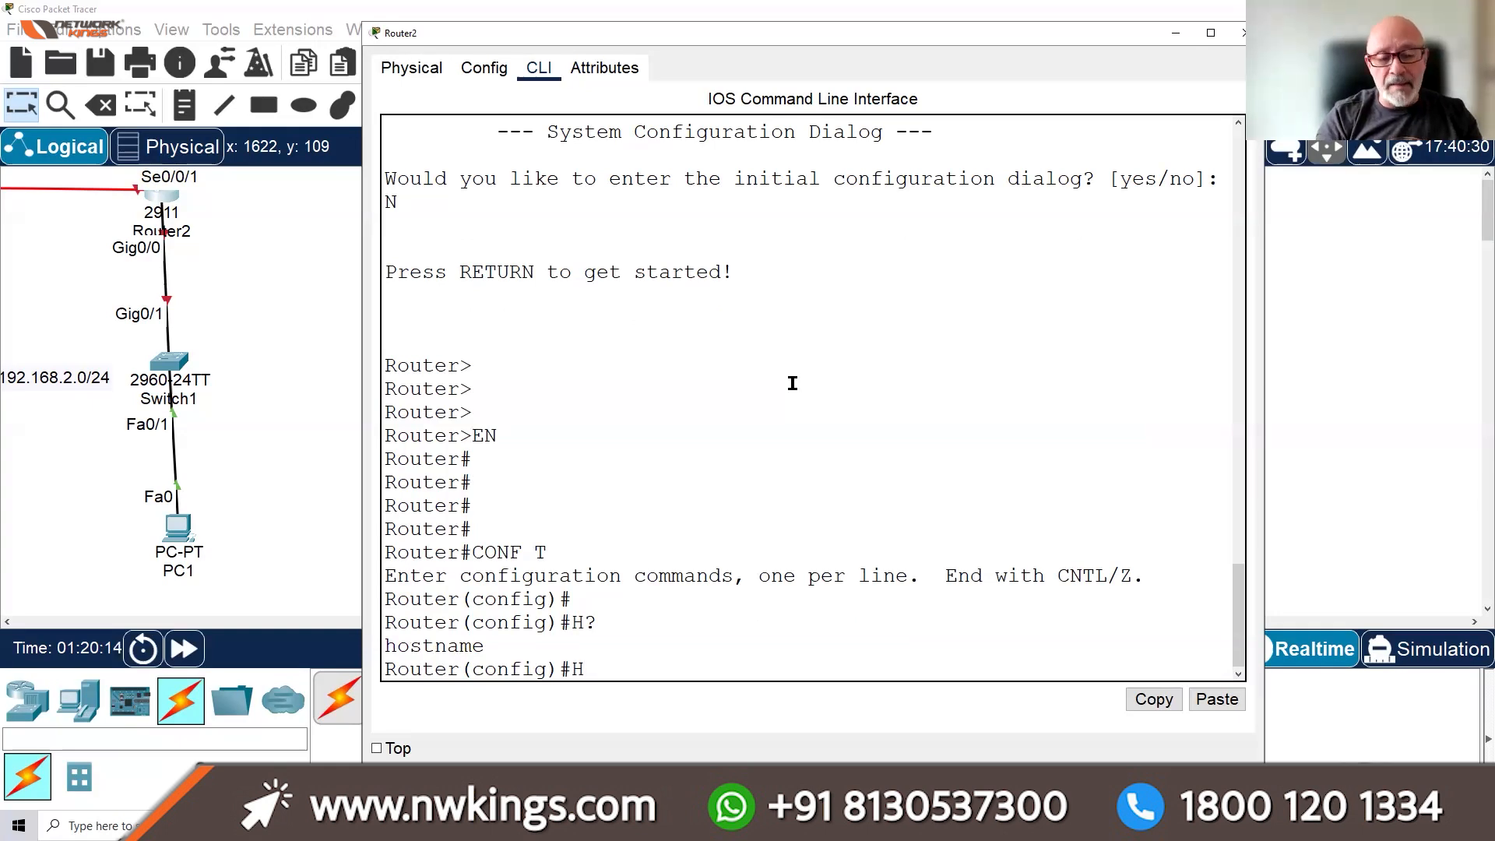
key(Tab)
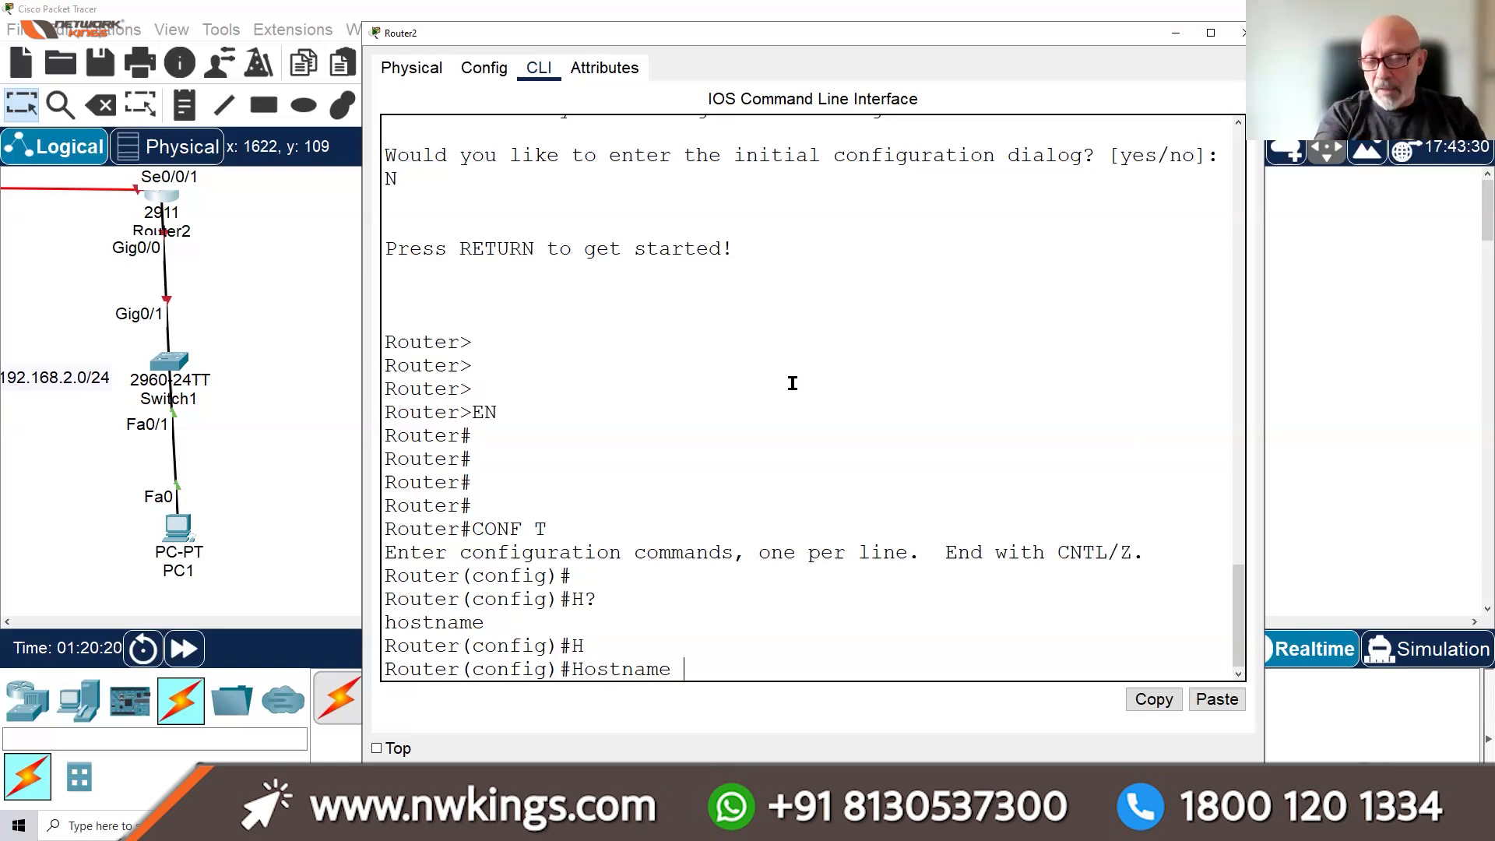
text(R2)
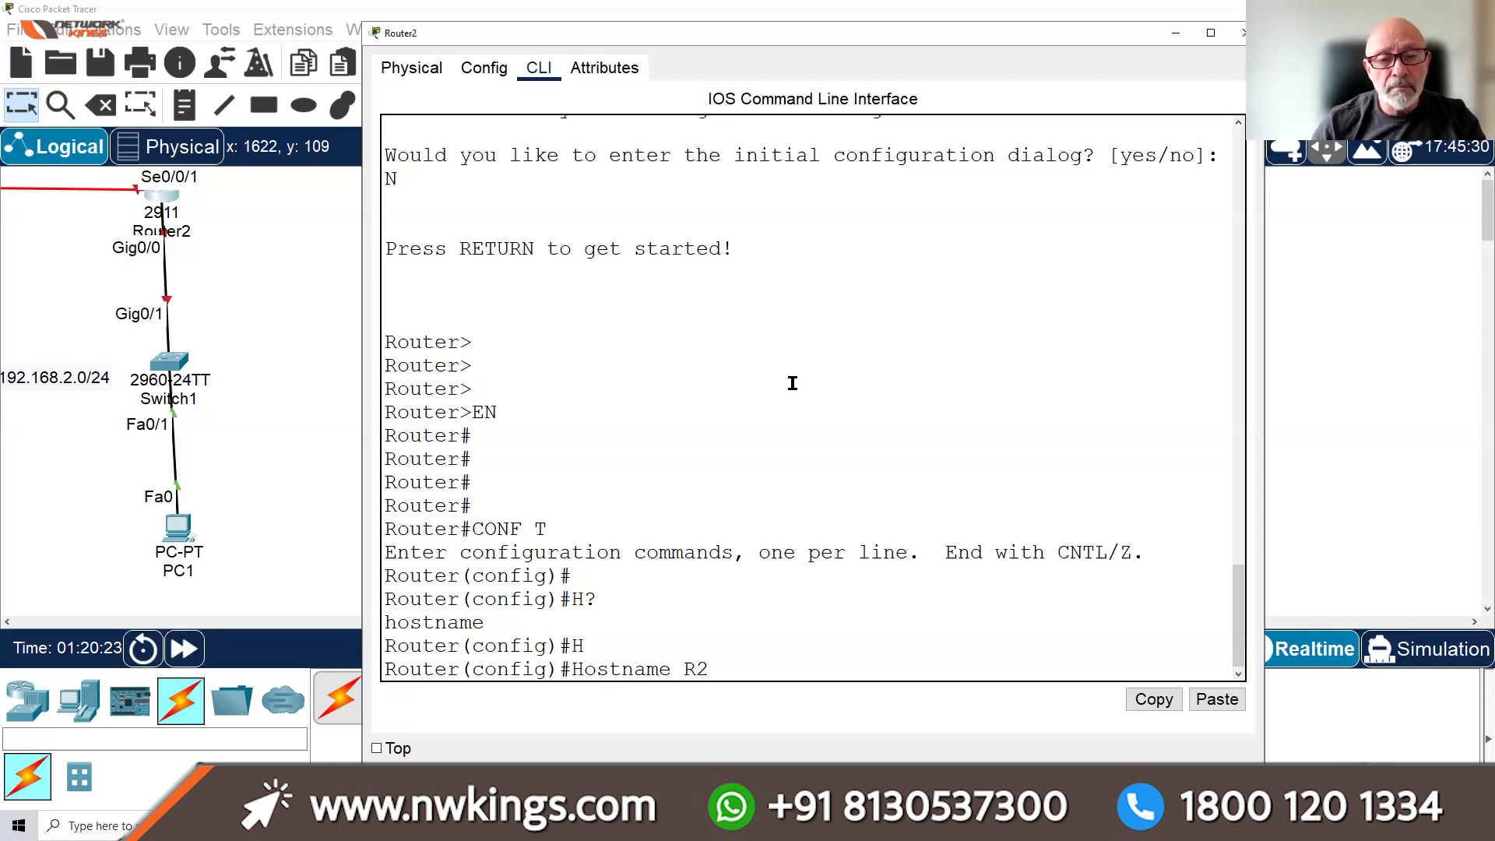
key(Return)
key(Return)
key(Return)
key(Return)
key(Return)
key(Return)
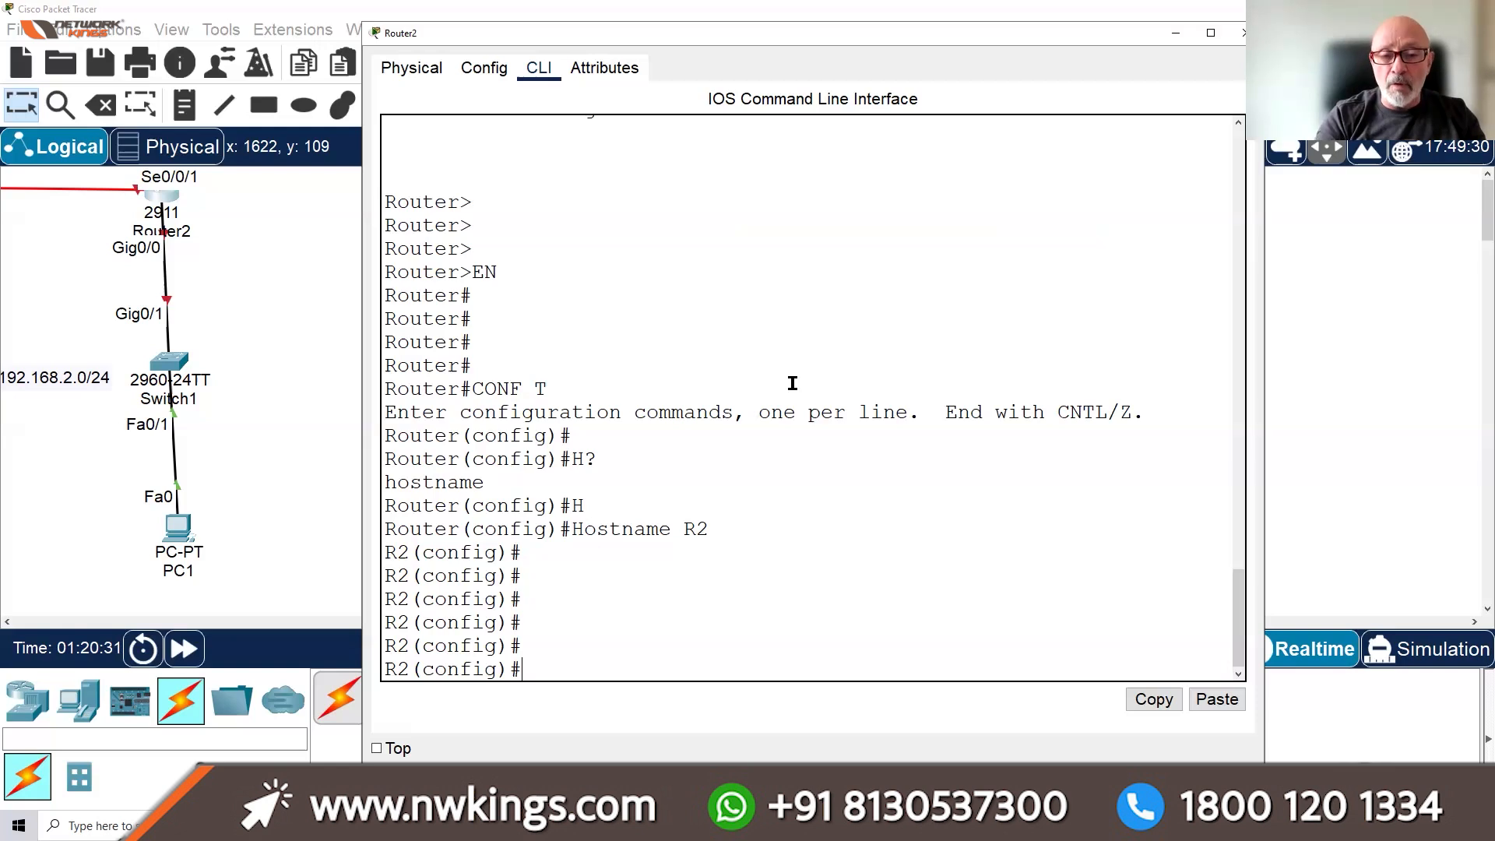
Disable DNS name lookup with no ip domain-lookup
text(NO IP DOMAIN)
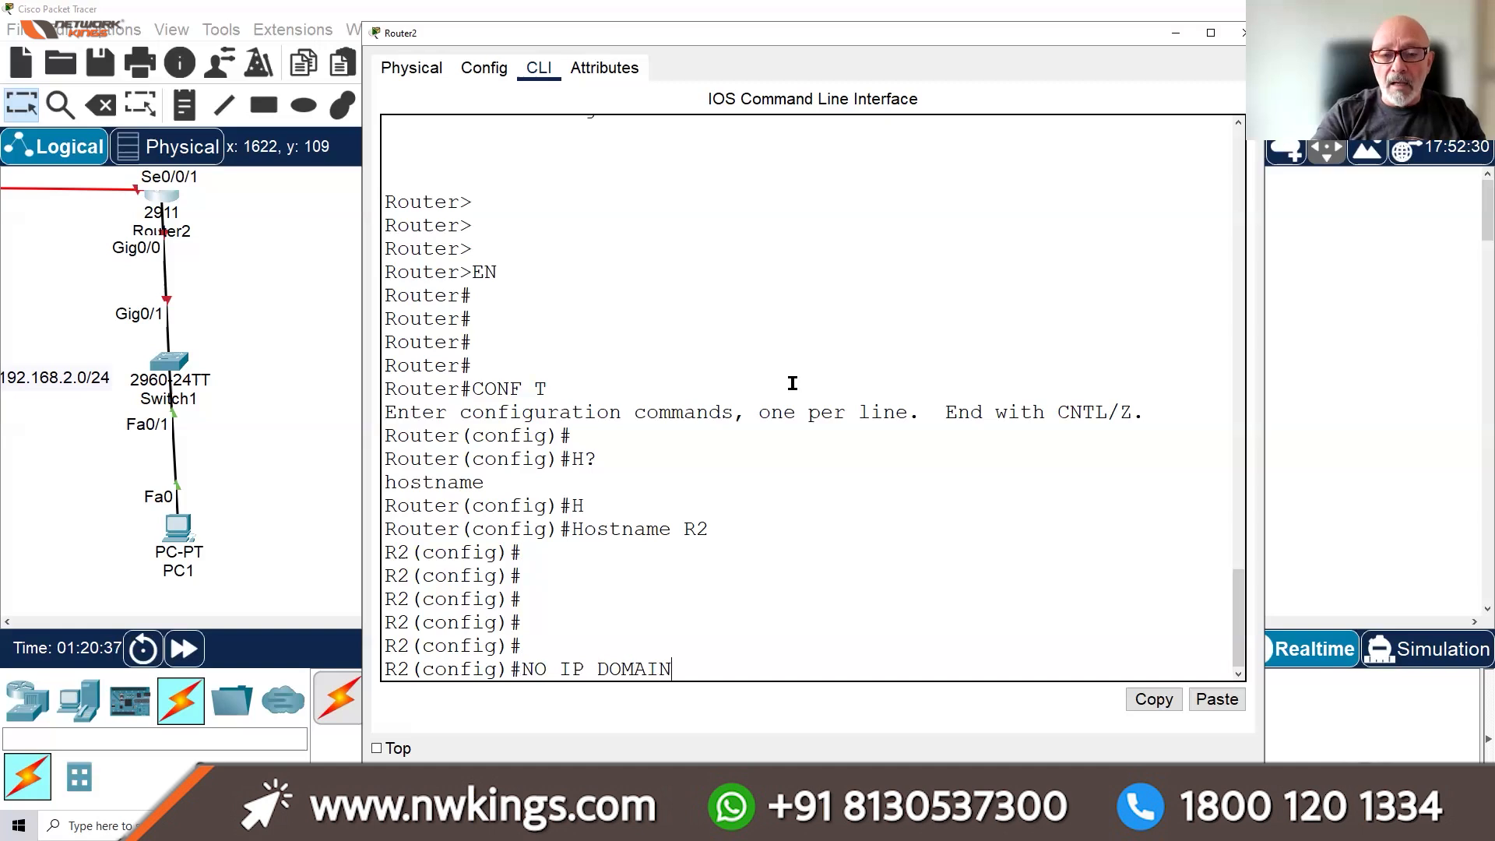
text(-LOO)
key(Tab)
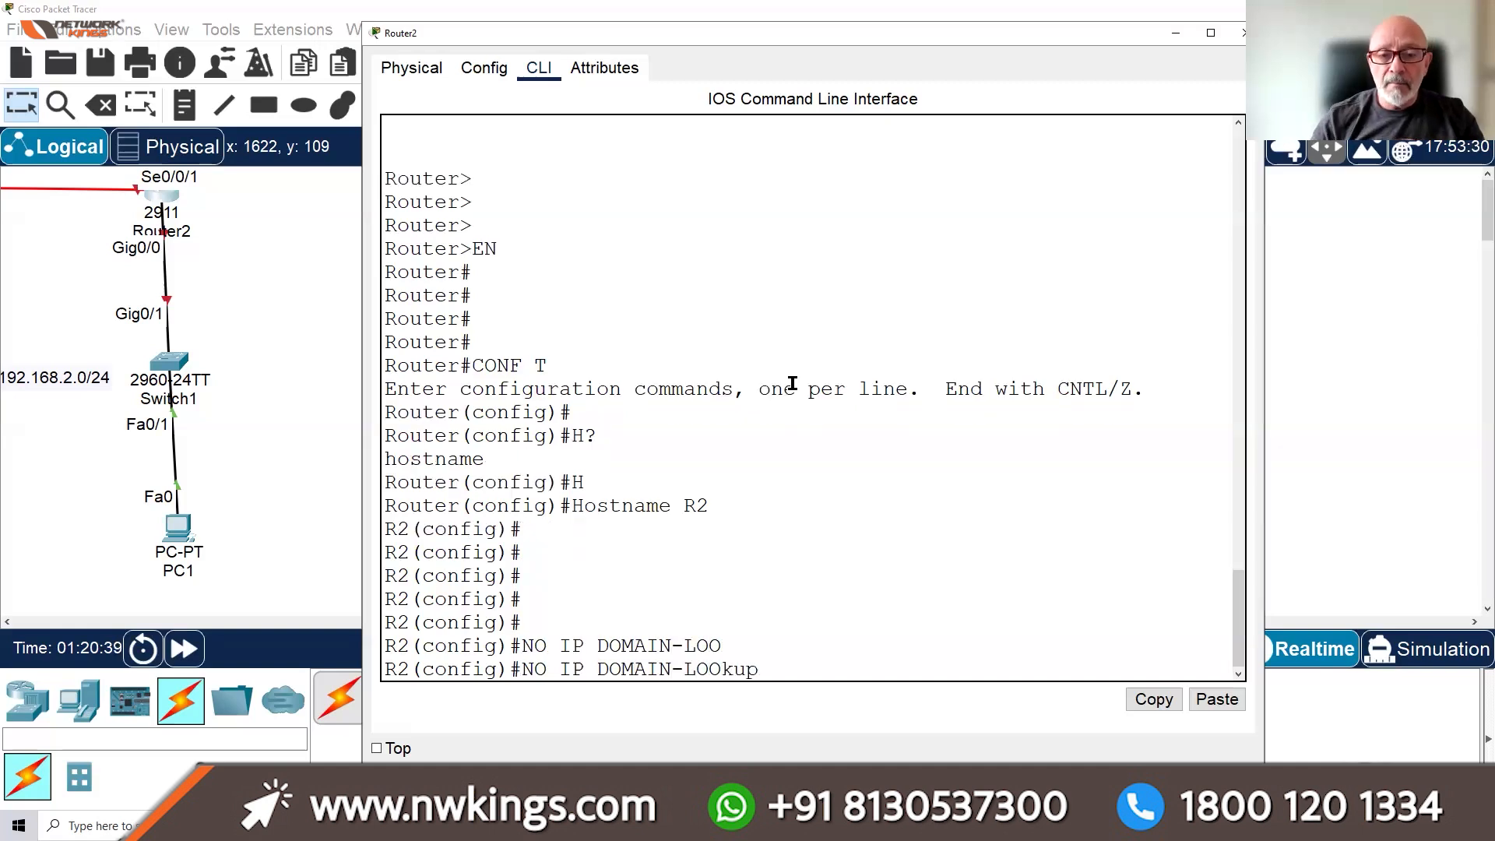
key(Return)
Enter line con 0 and turn on logging synchronous for the console
text(LINE)
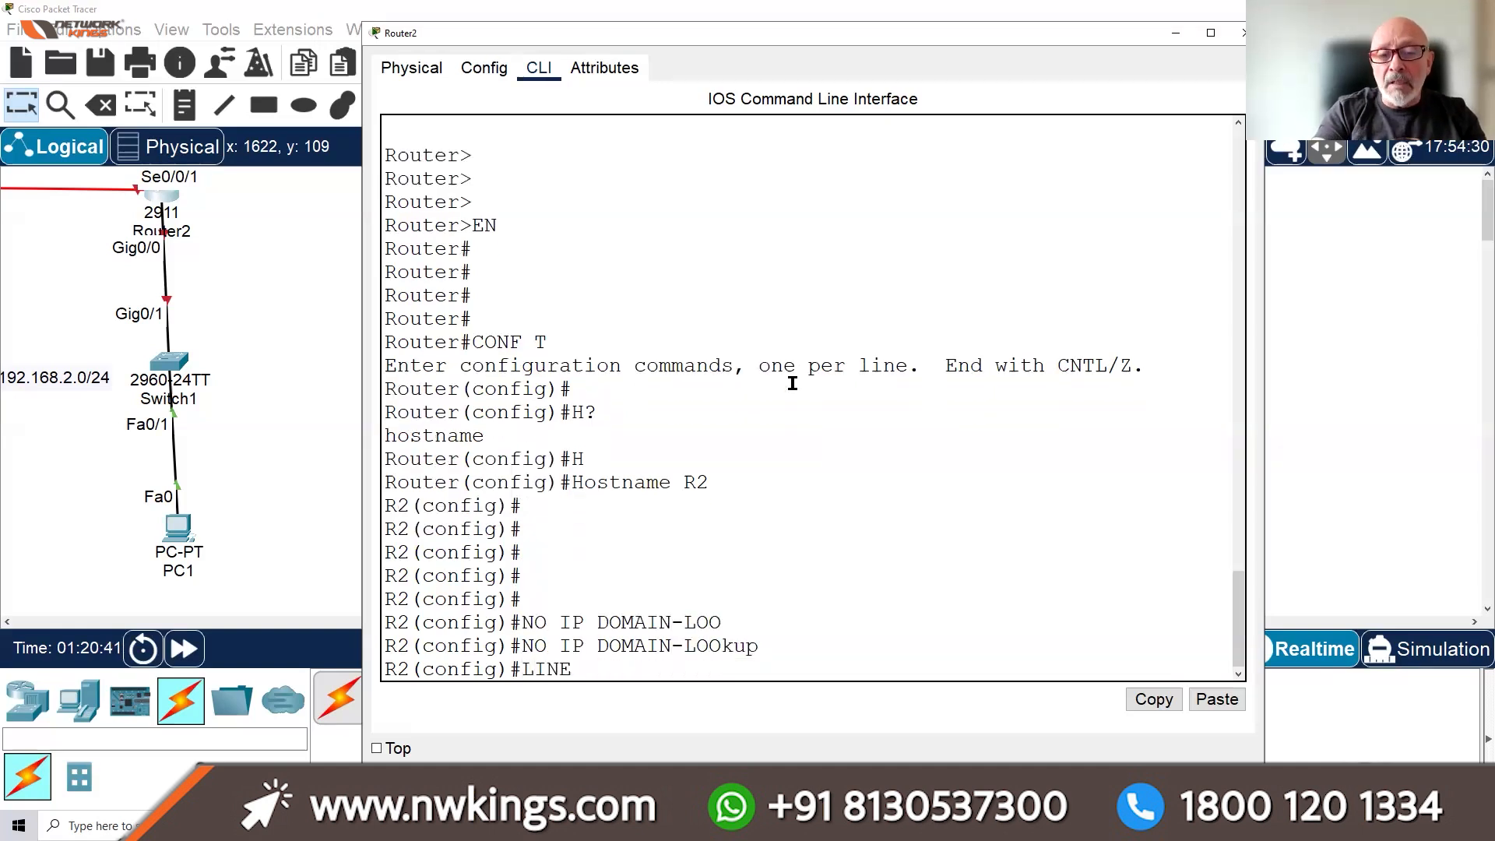
text( CON 0)
key(Return)
text(LOGGIN)
key(Tab)
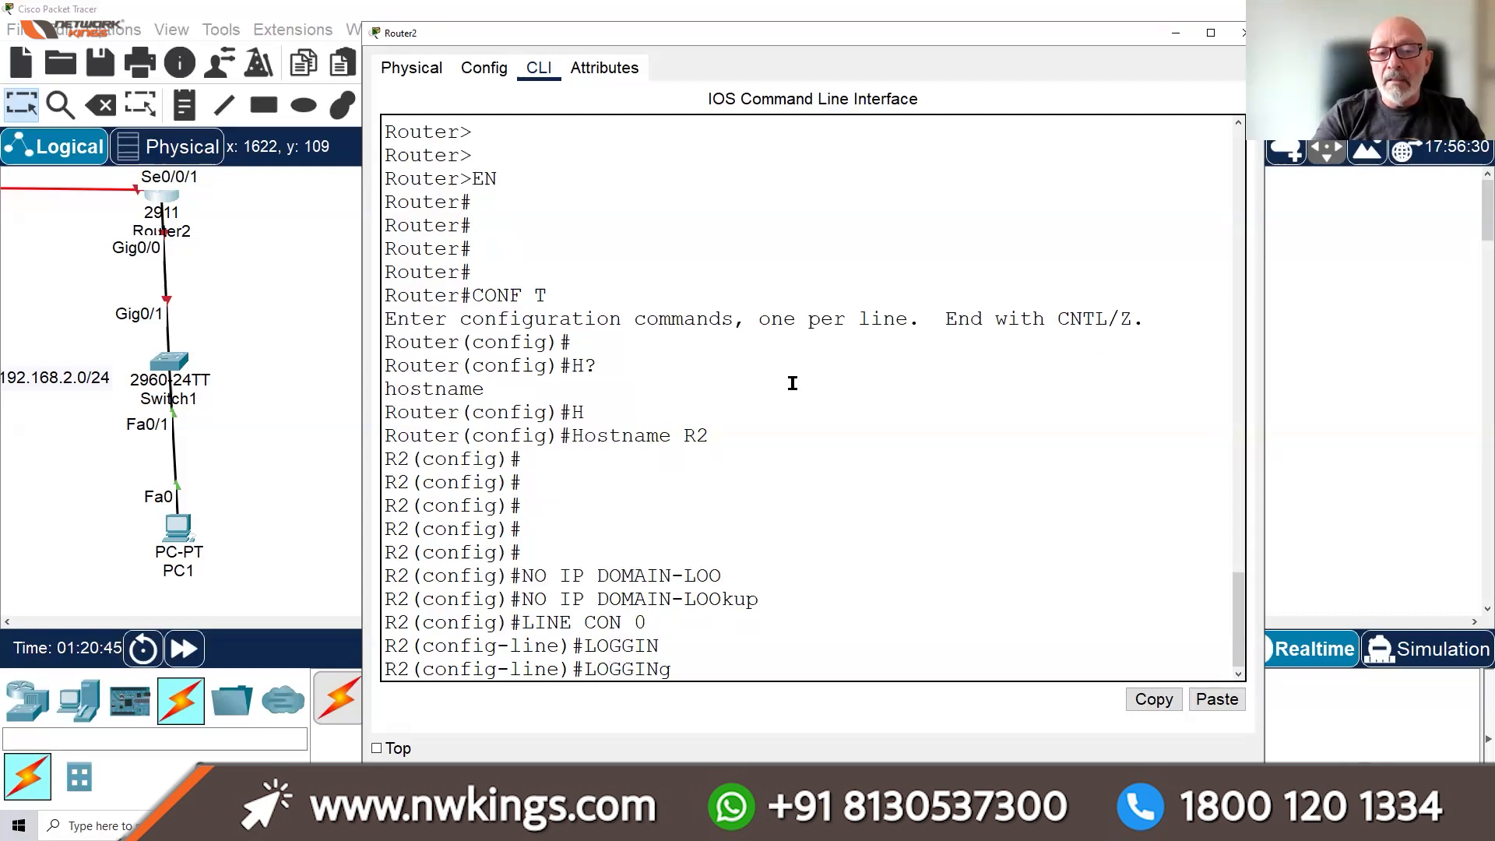
text(SY)
key(Tab)
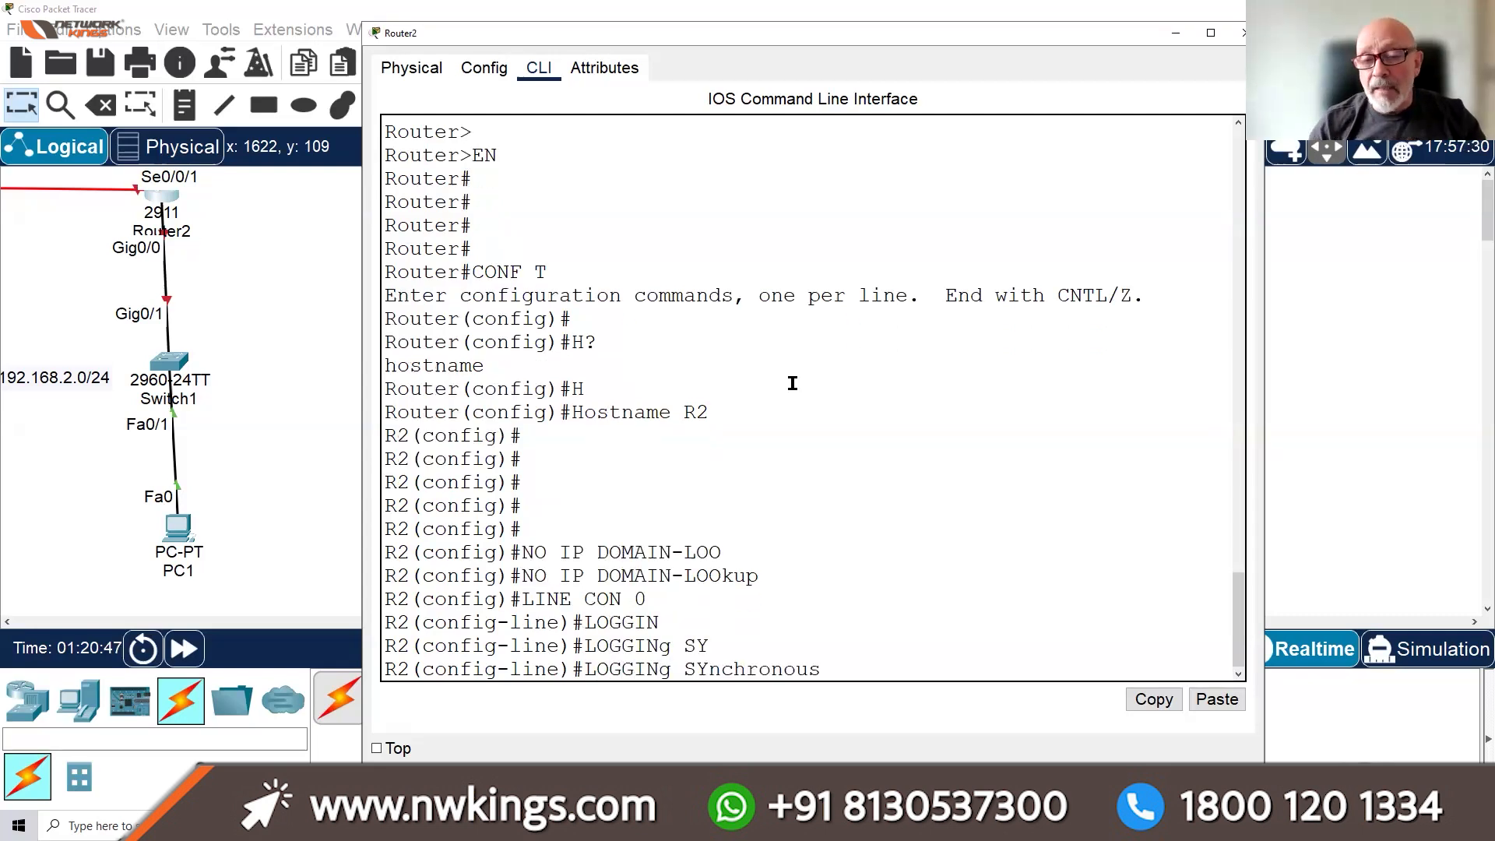
key(Return)
key(Return)
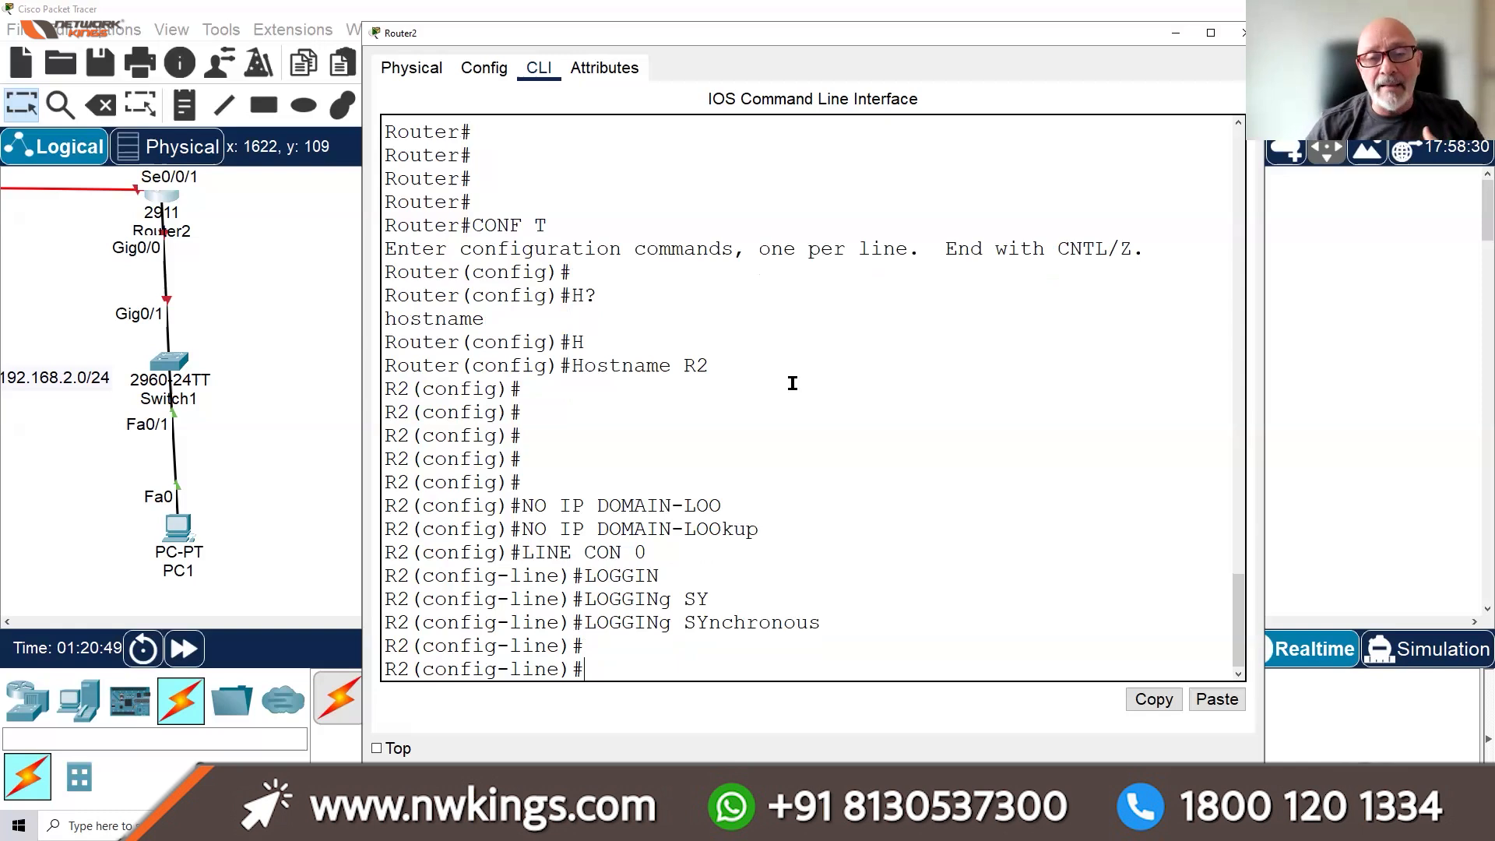
key(Return)
key(Return)
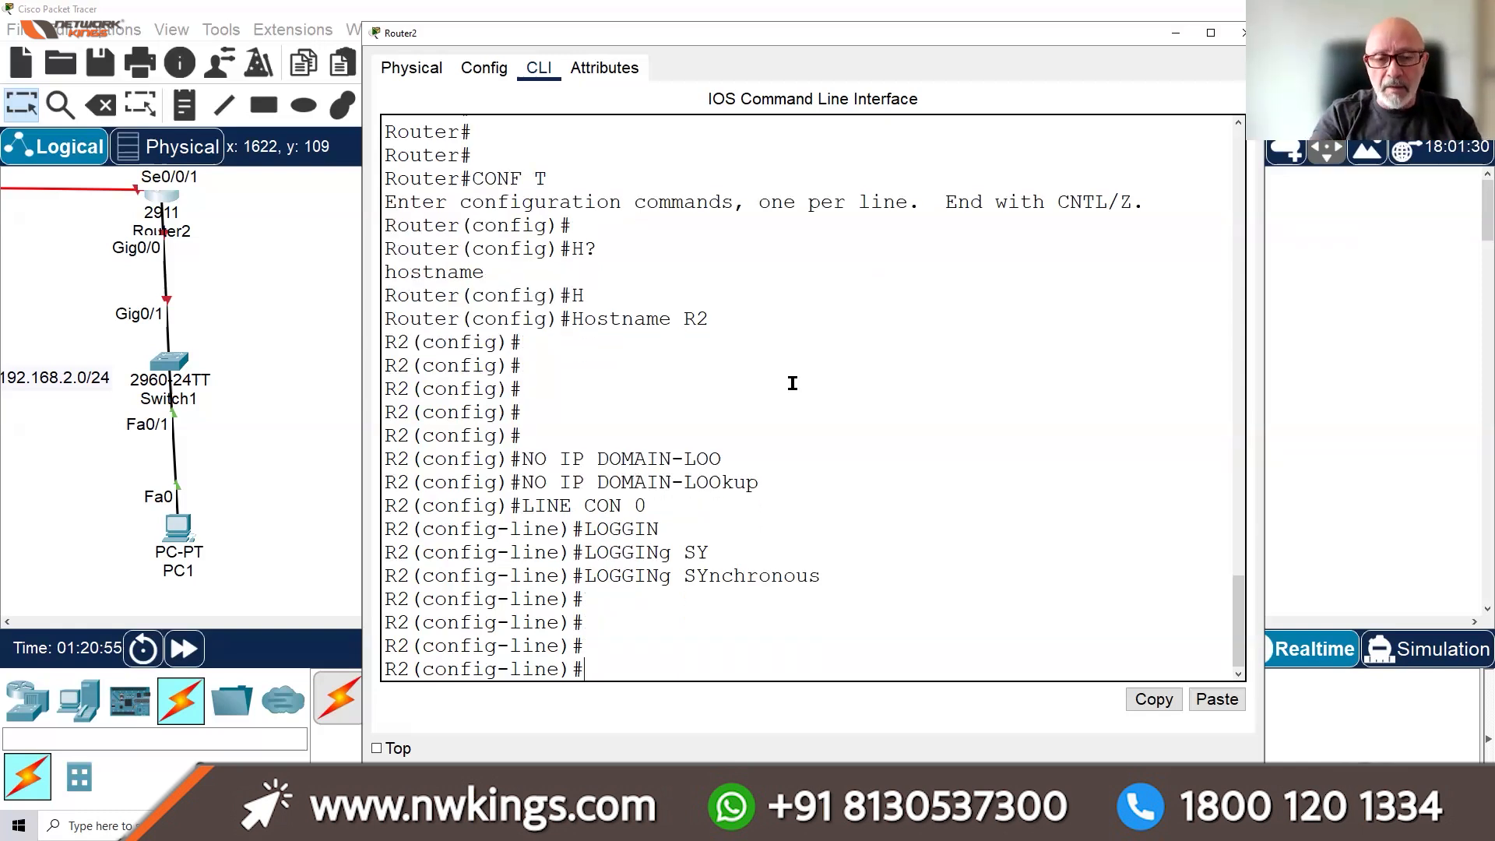
Require login local on the console with an exec-timeout of 10 minutes 45 seconds
text(LOGIN)
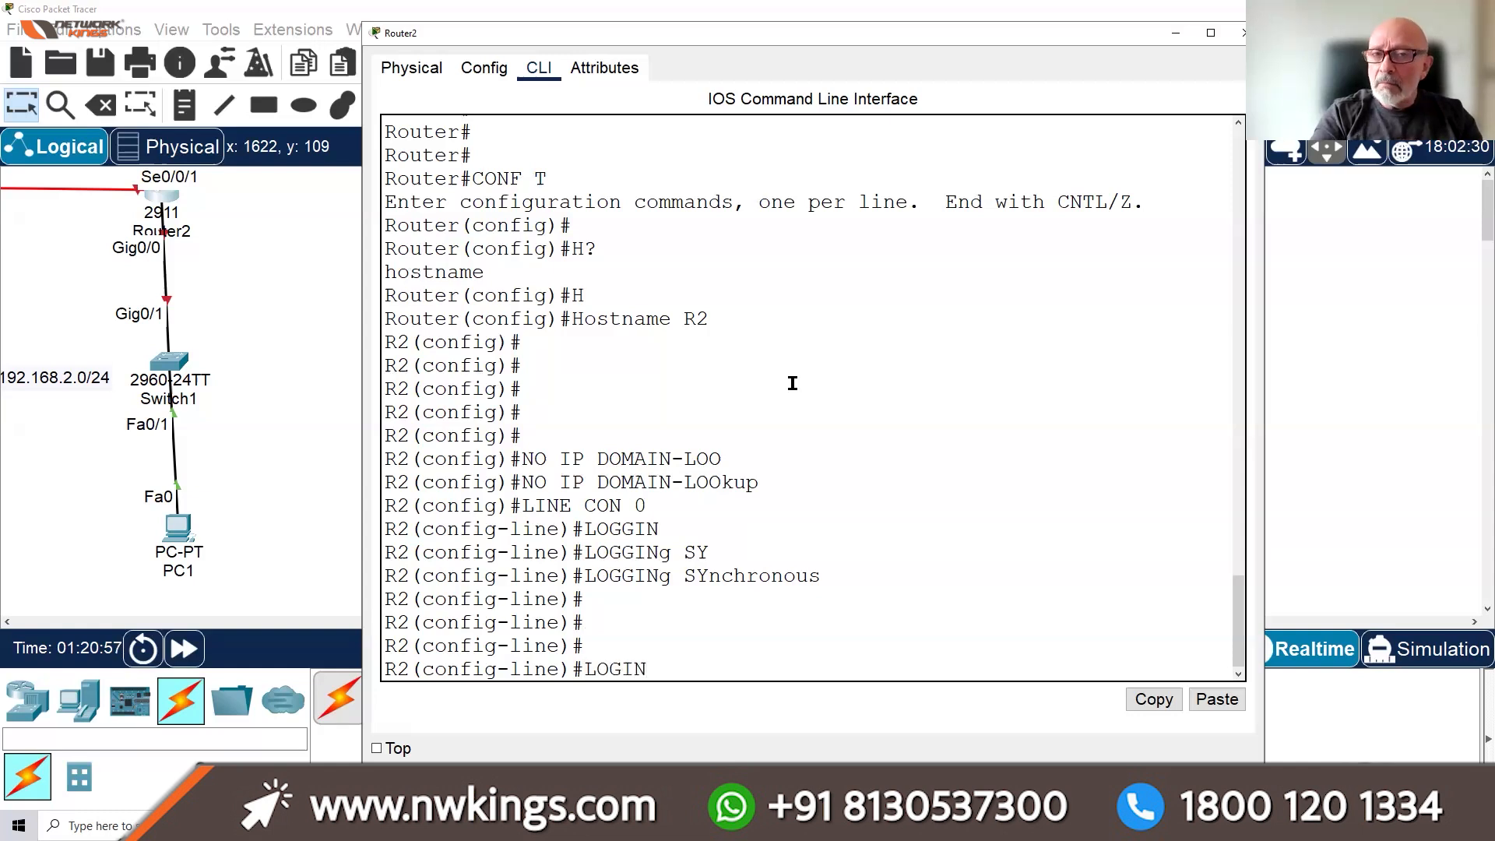
text( LOCAL)
key(Return)
text(EXE)
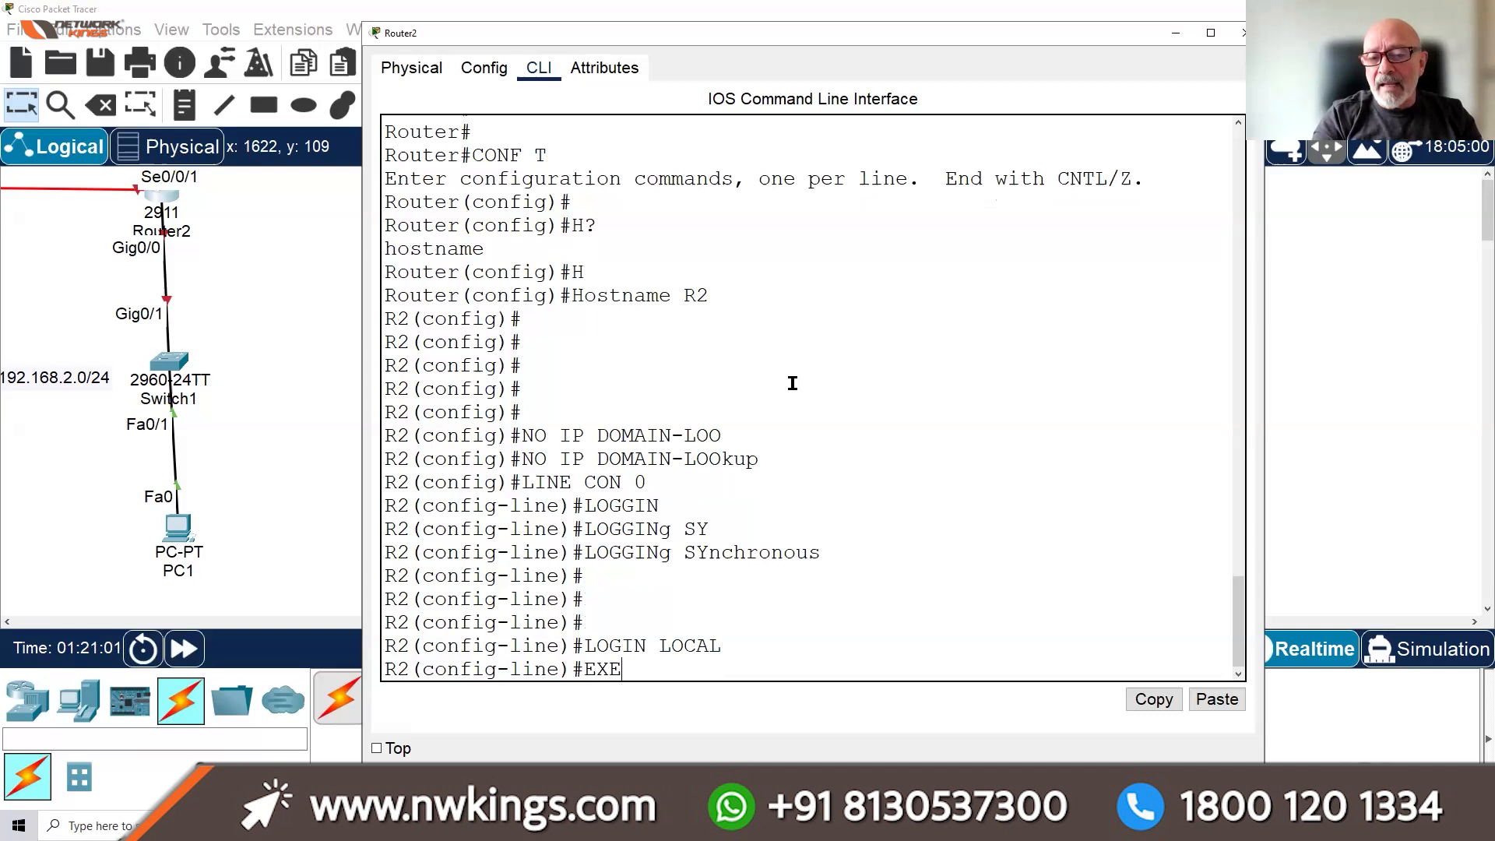
key(Tab)
text(10 45)
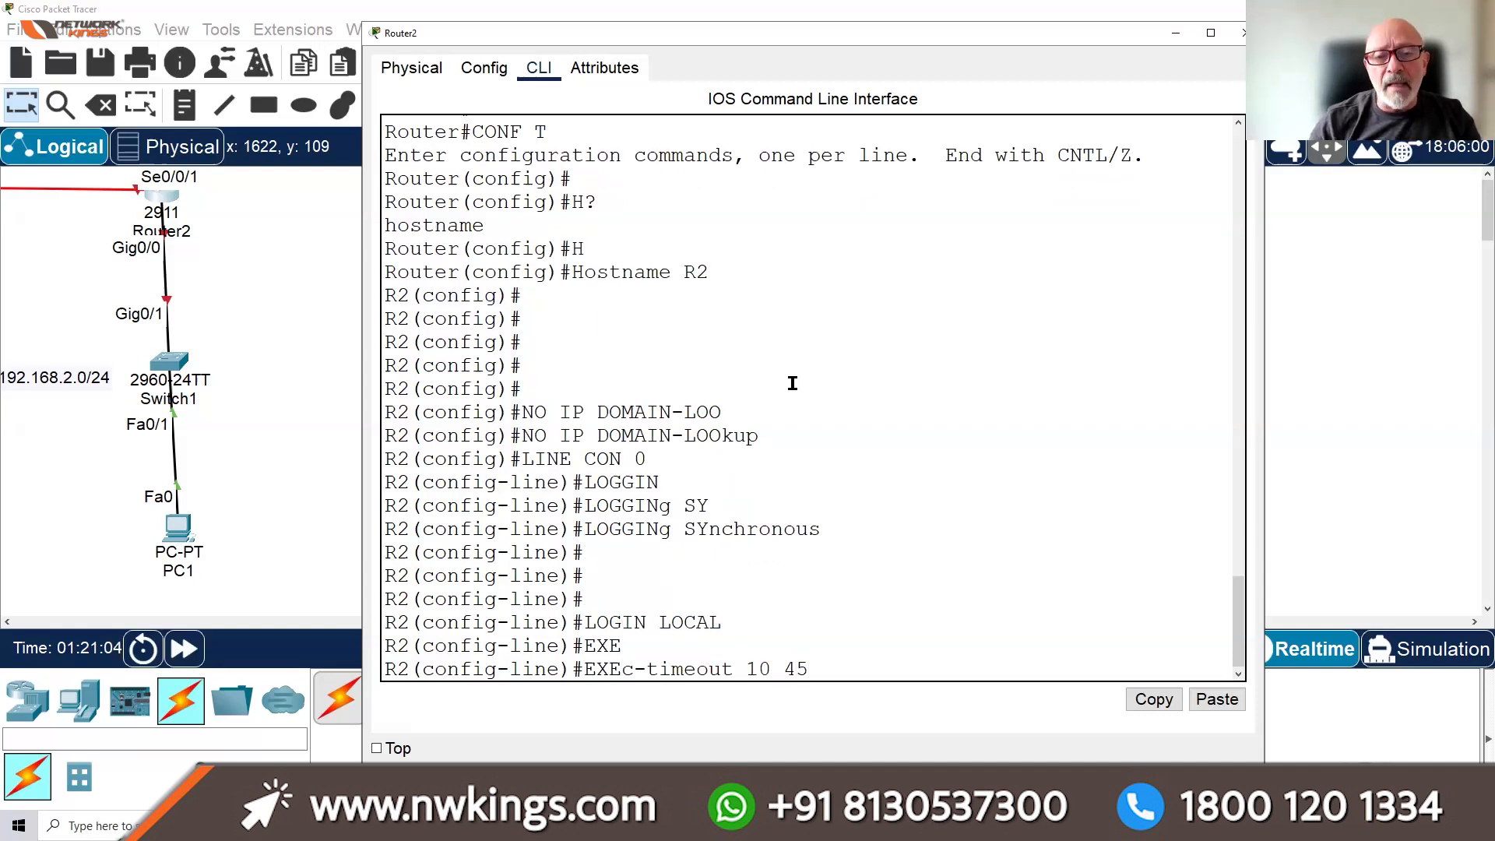
key(Return)
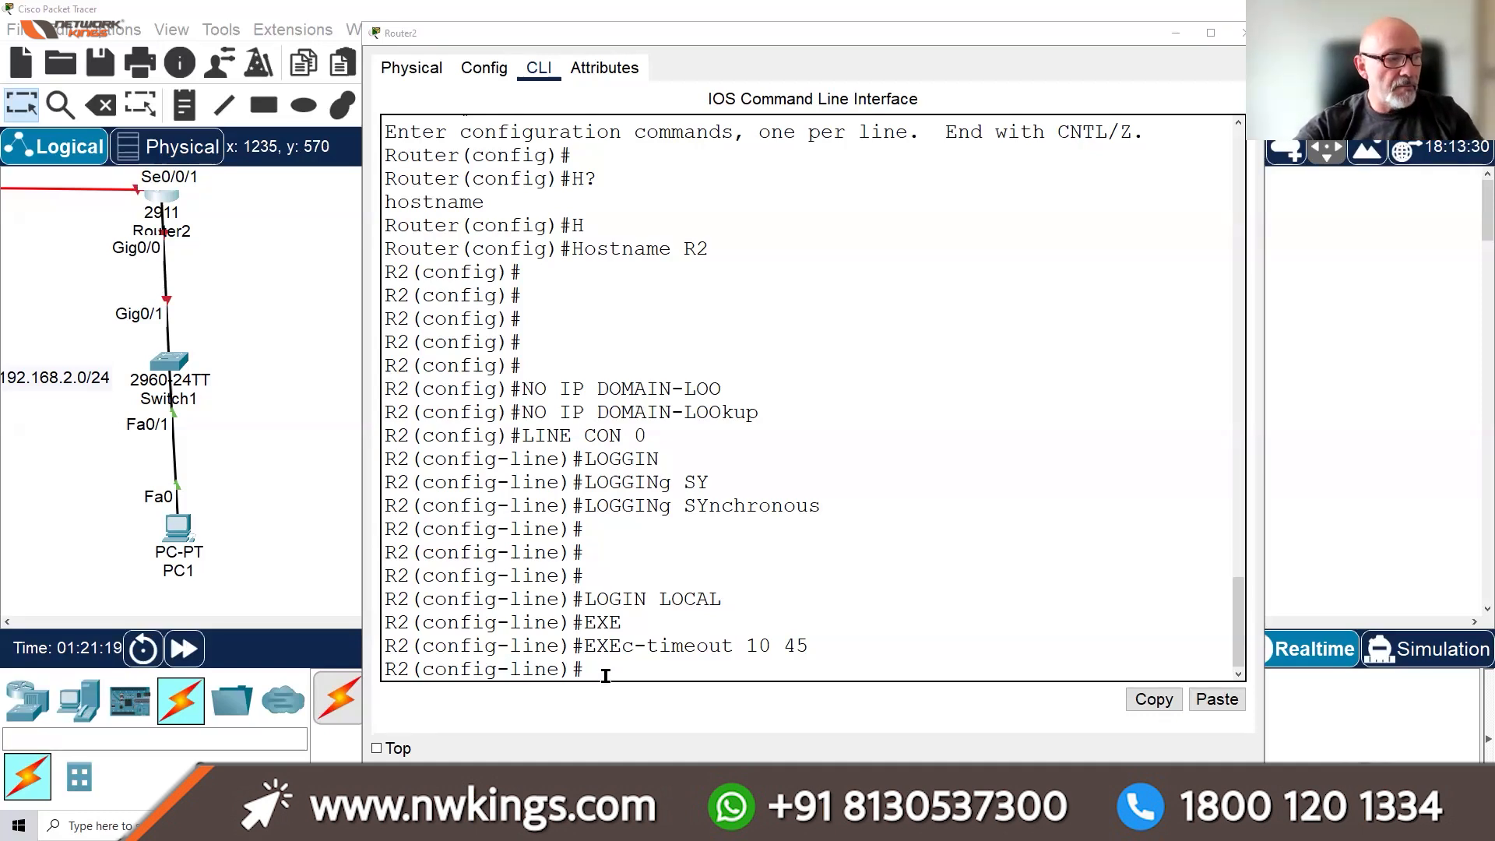
Start typing a LINE command at a fresh prompt and bring the command notes into view
click(630, 666)
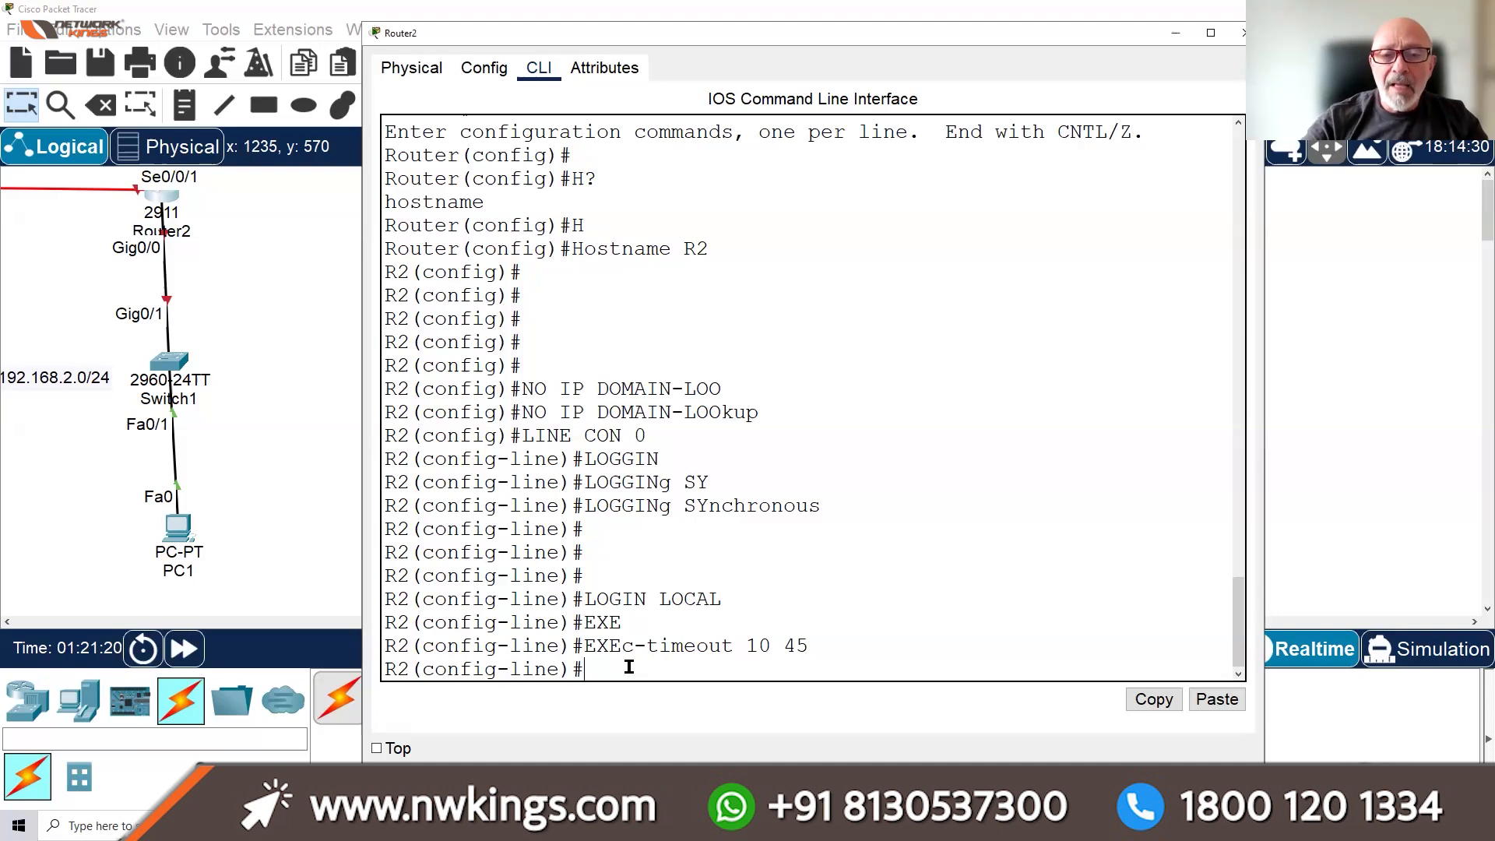
key(Return)
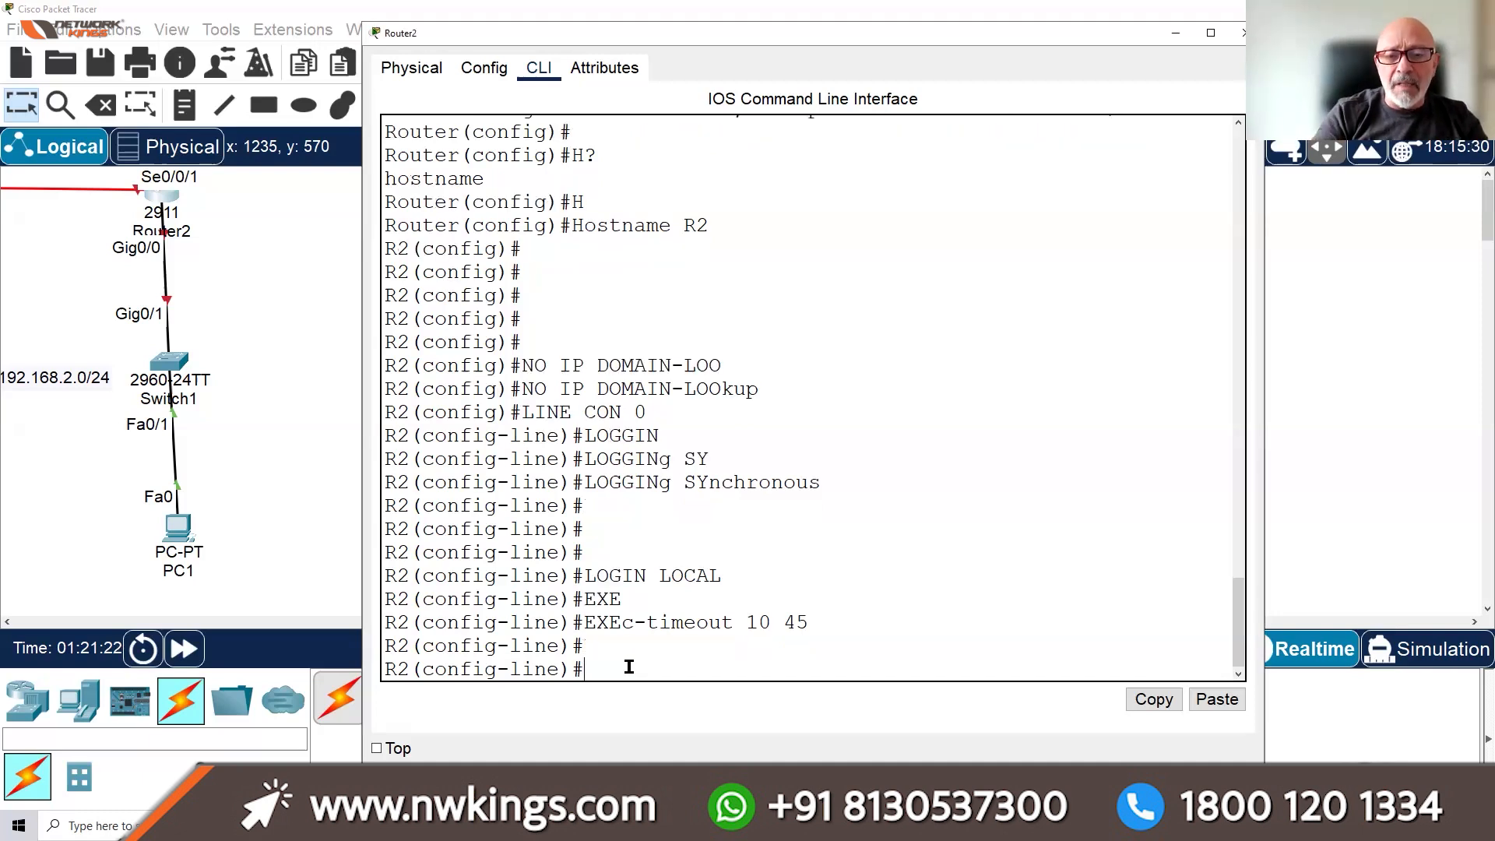
text(LINN)
key(BackSpace)
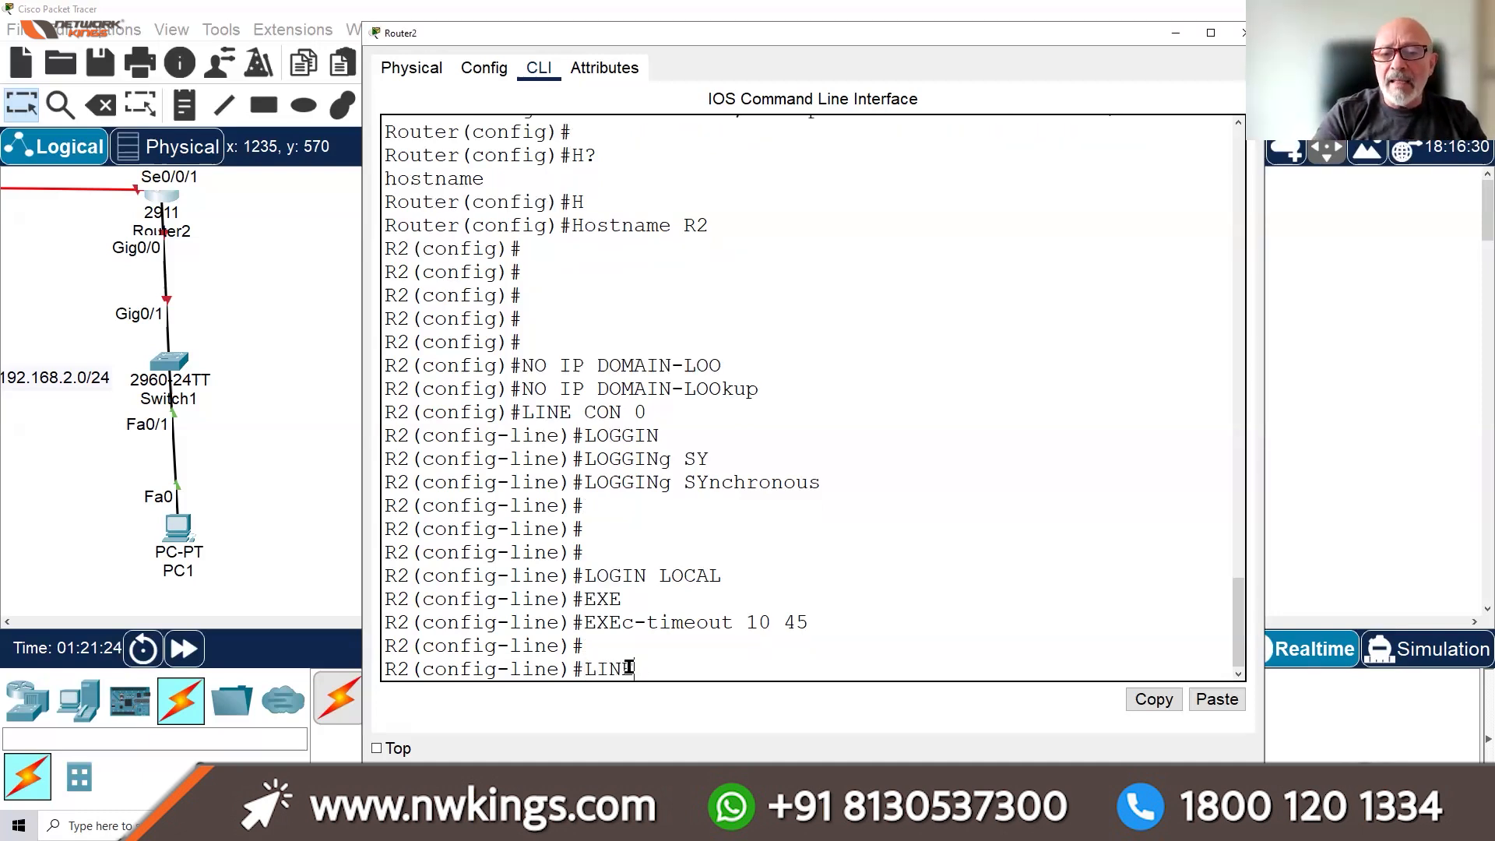
text(E)
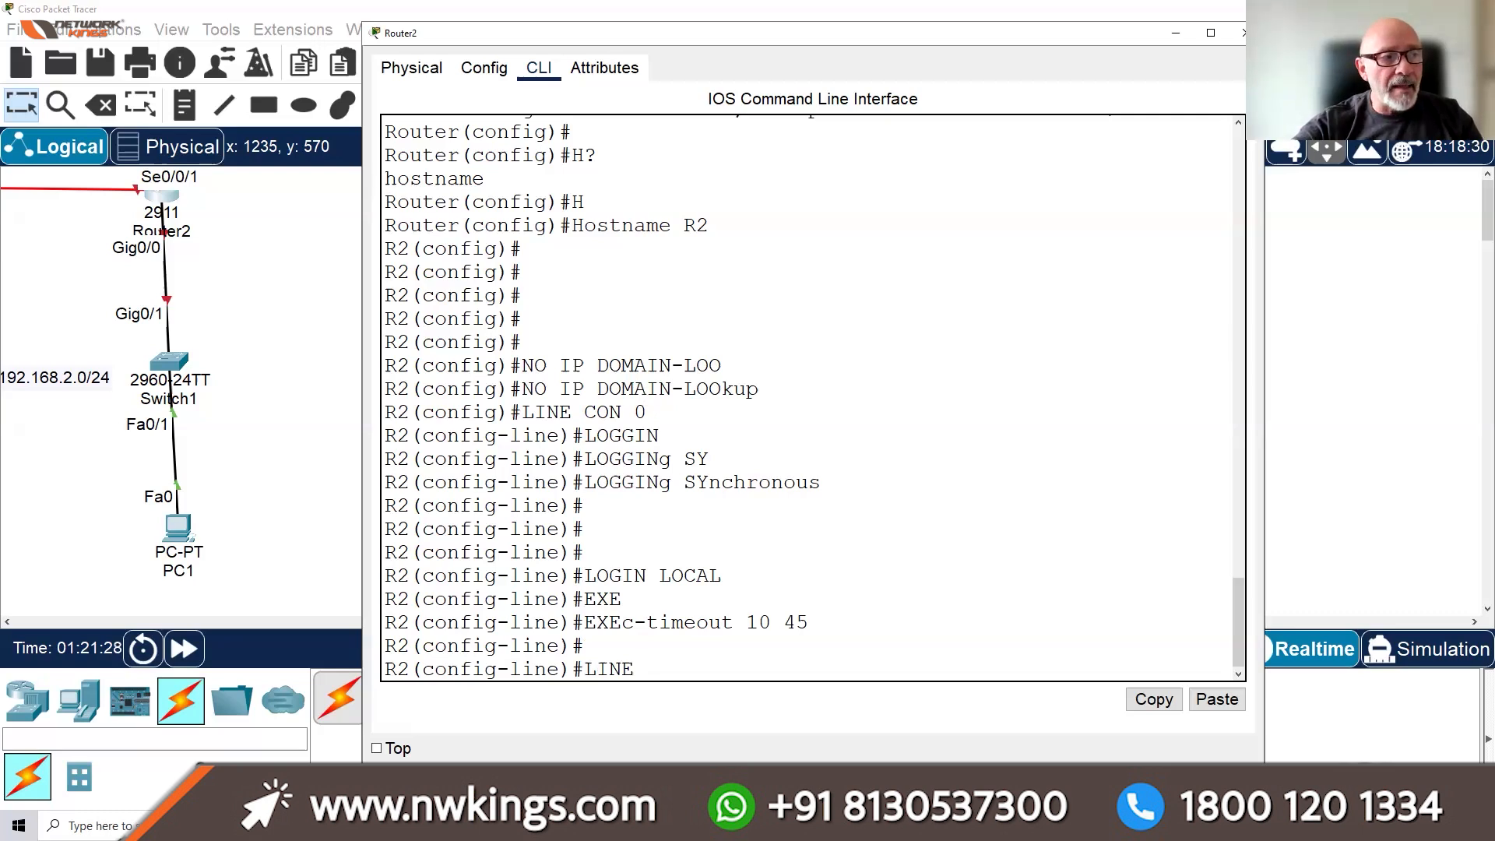
drag(844, 104, 905, 109)
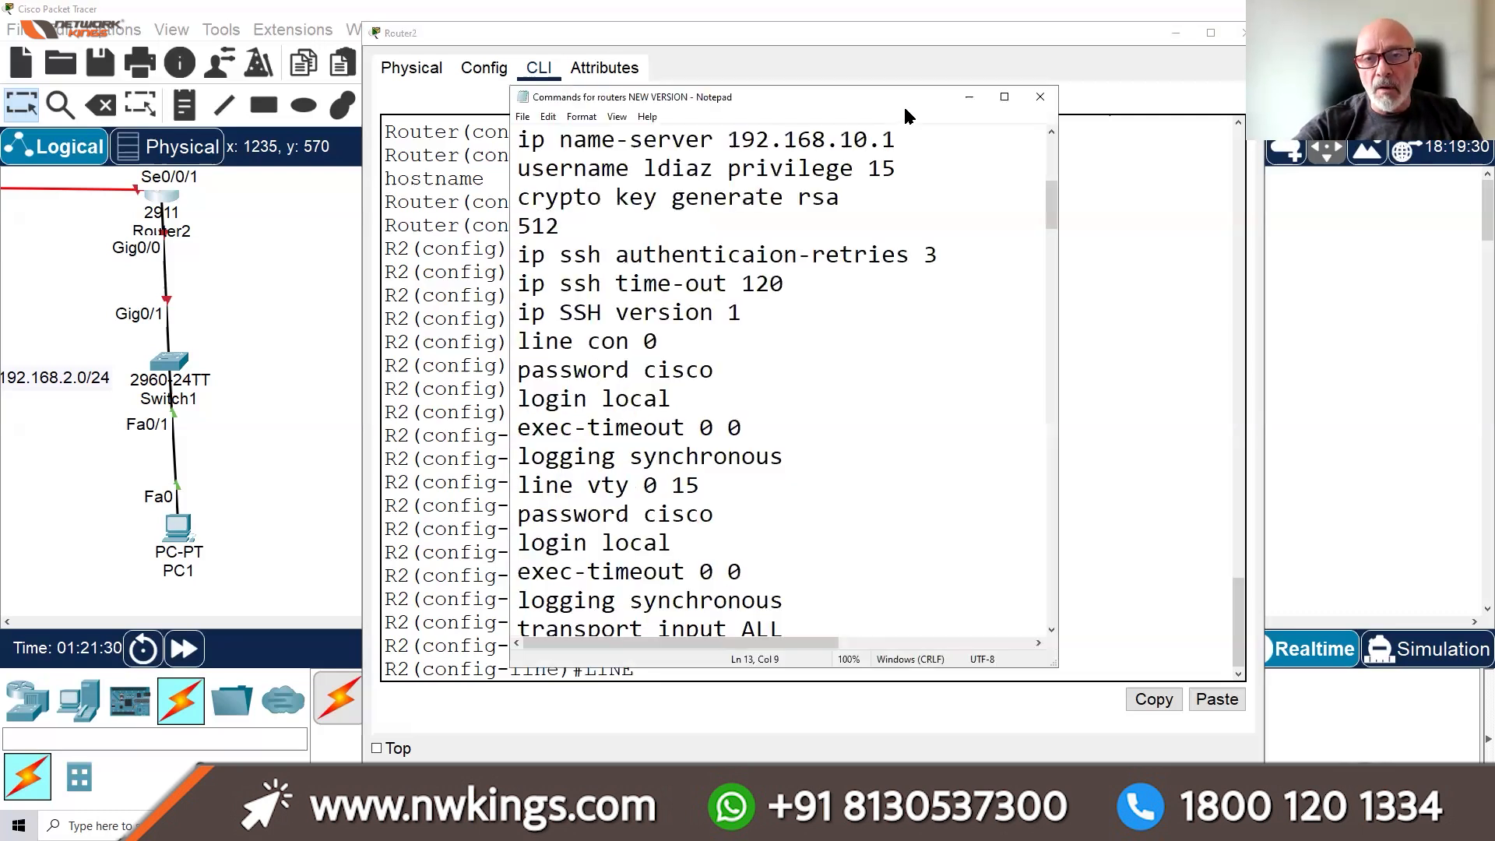
Maximize the Notepad command list and select the block of router configuration commands
click(1000, 101)
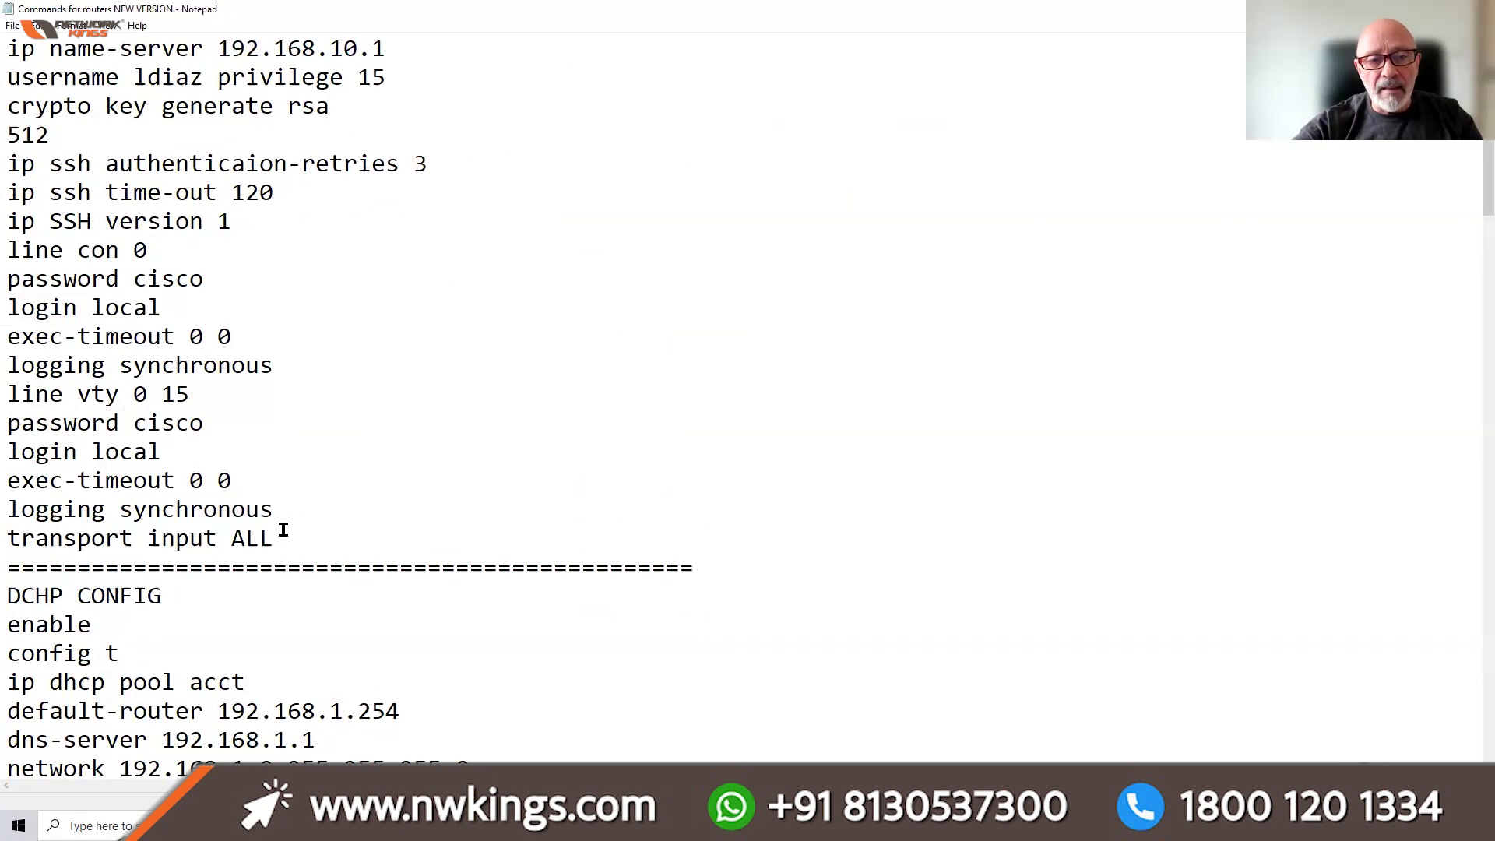
scroll(287, 537, up, 1)
scroll(287, 493, up, 1)
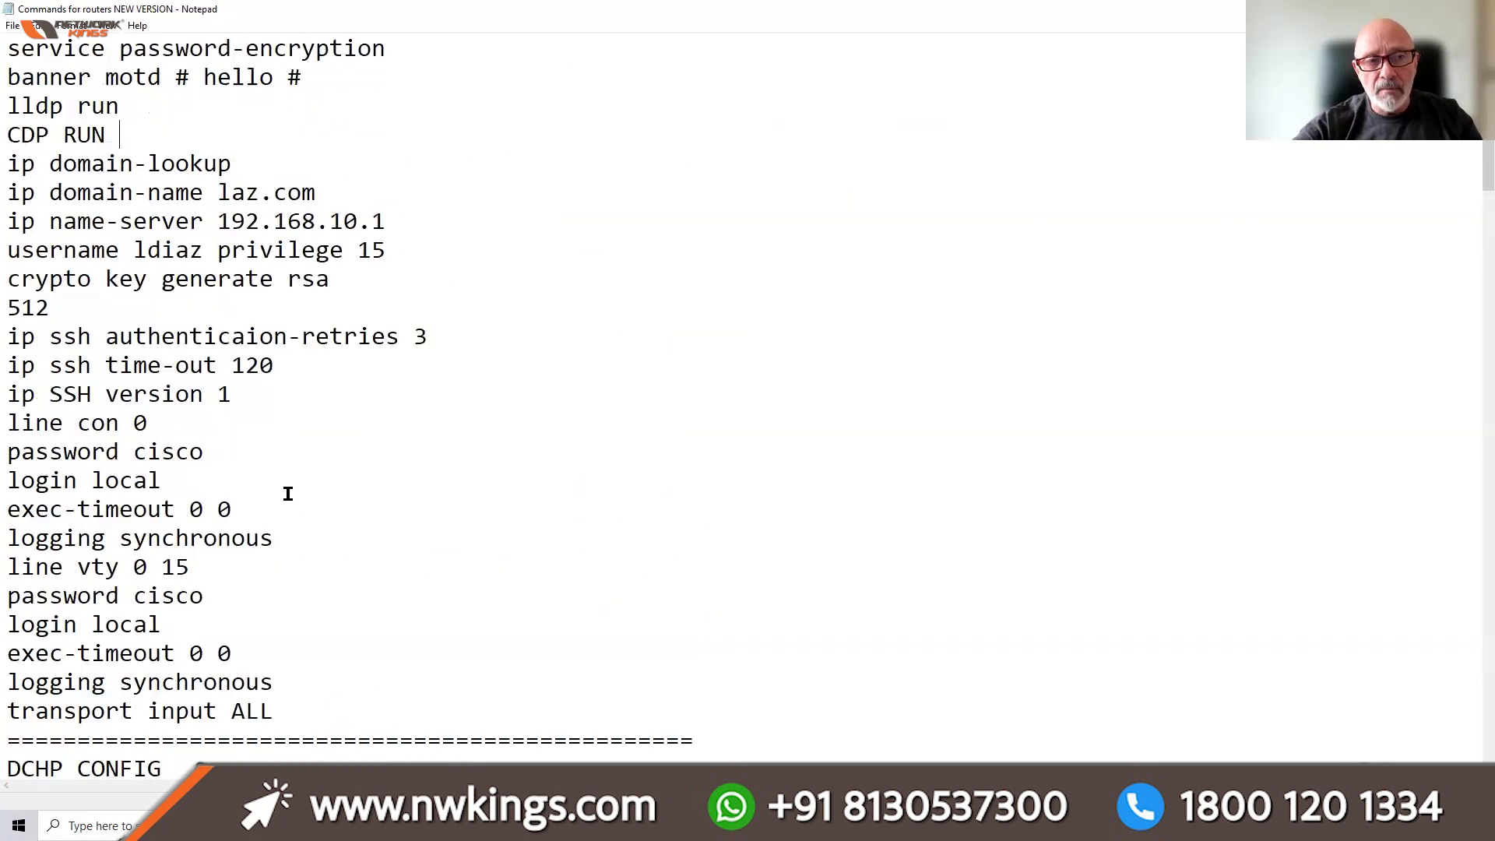
scroll(287, 545, up, 1)
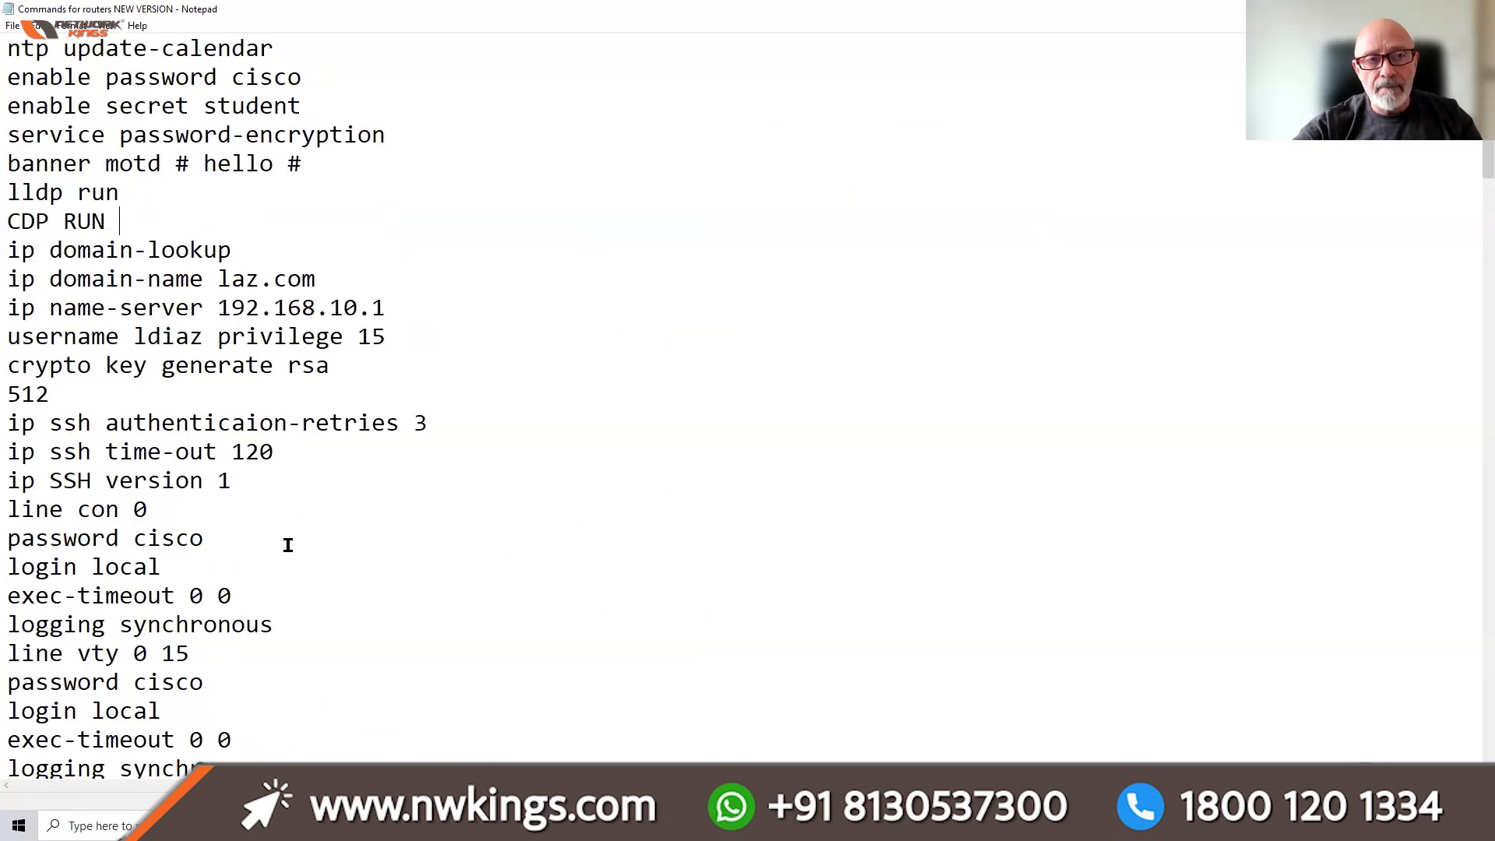
scroll(203, 166, up, 1)
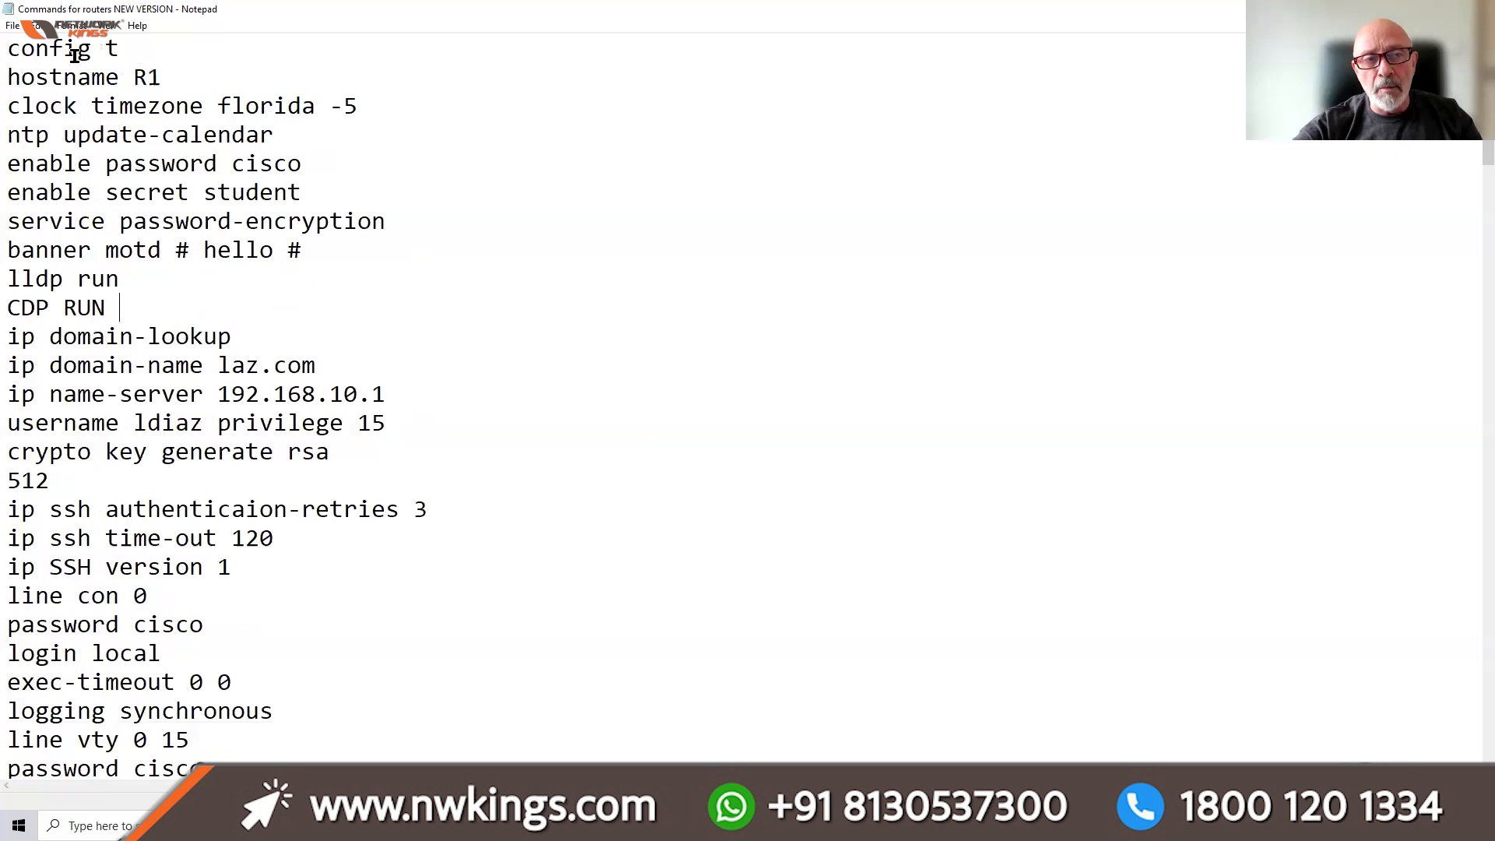
drag(13, 52, 274, 334)
Select the commands from enable through login local, then return to Router2's CLI
scroll(297, 330, up, 2)
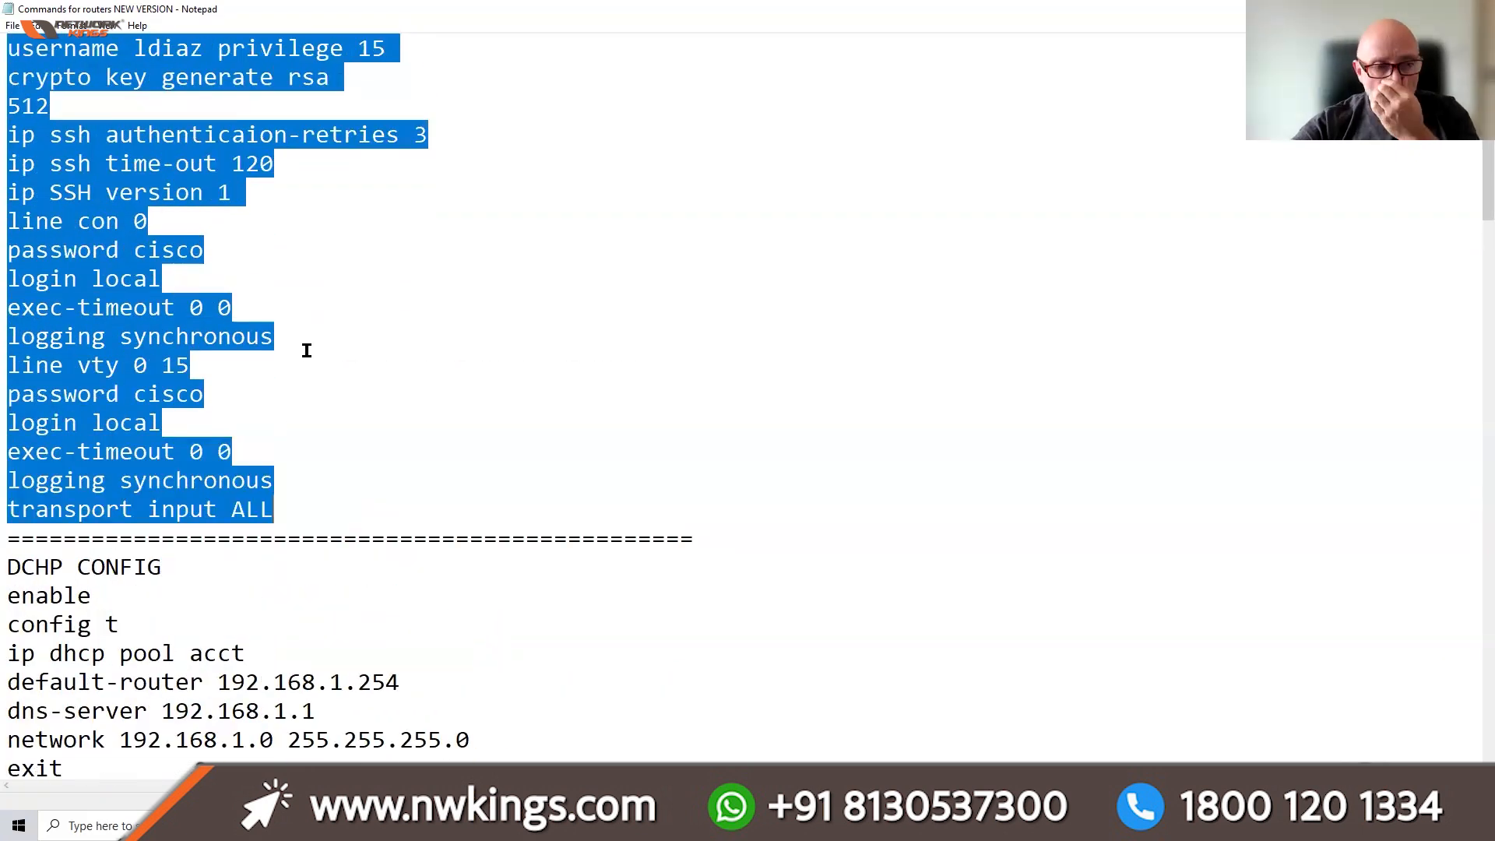
scroll(298, 330, up, 1)
scroll(298, 331, up, 2)
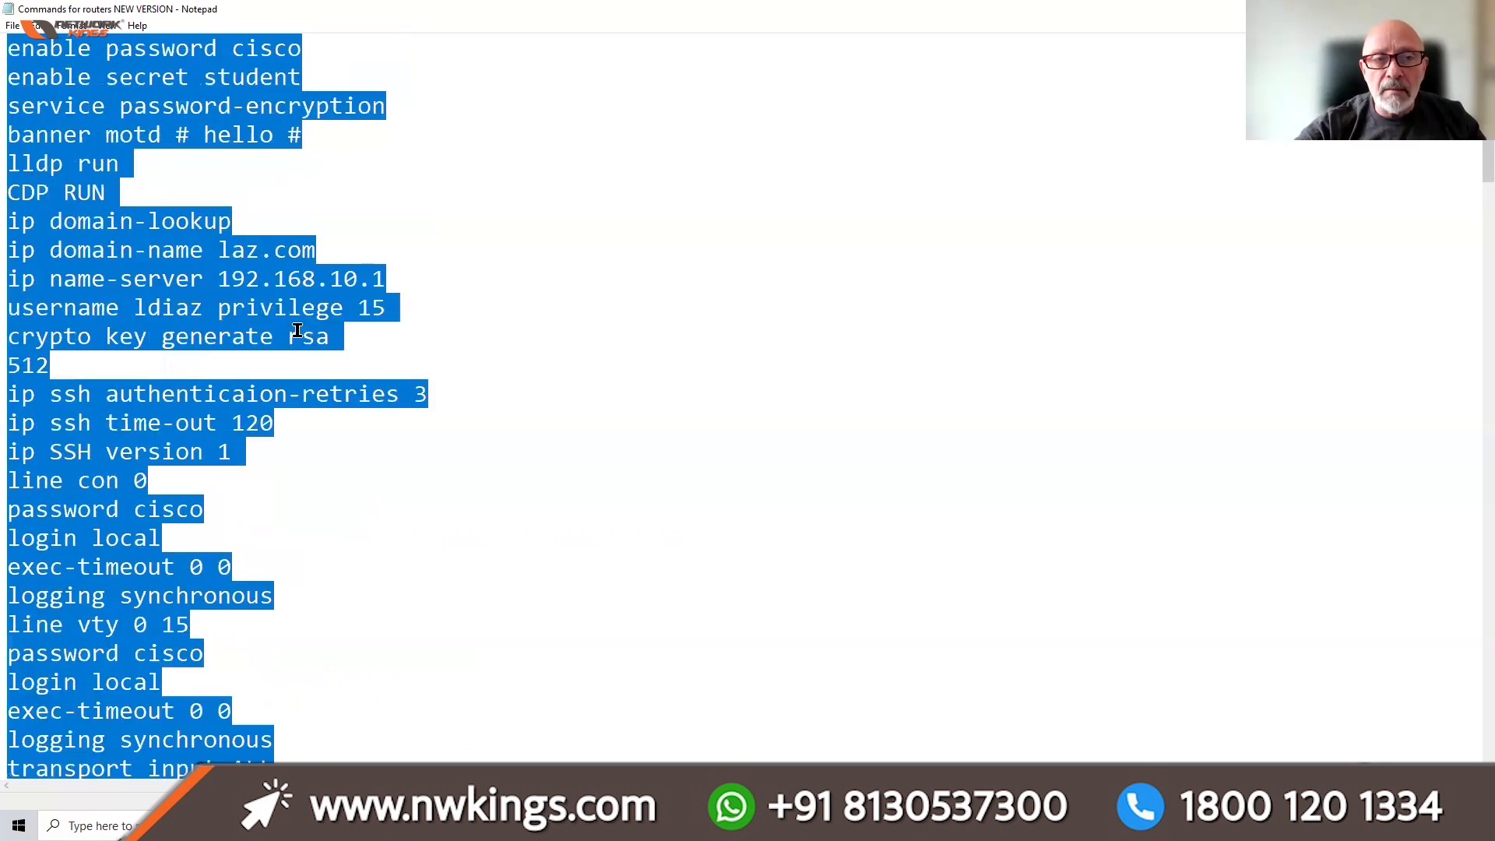
scroll(297, 331, up, 2)
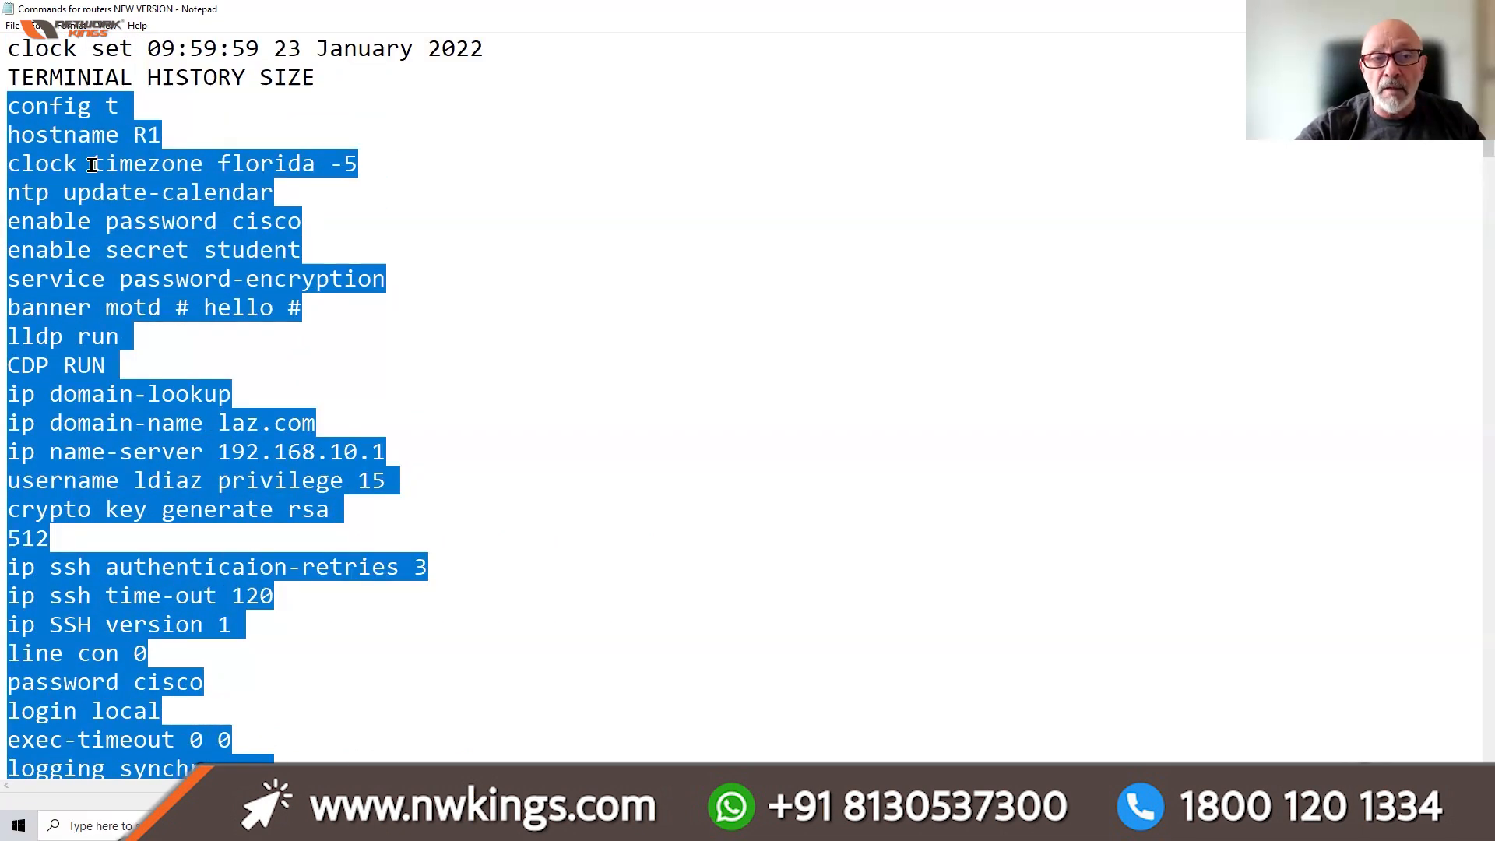
scroll(92, 165, up, 1)
drag(13, 43, 352, 731)
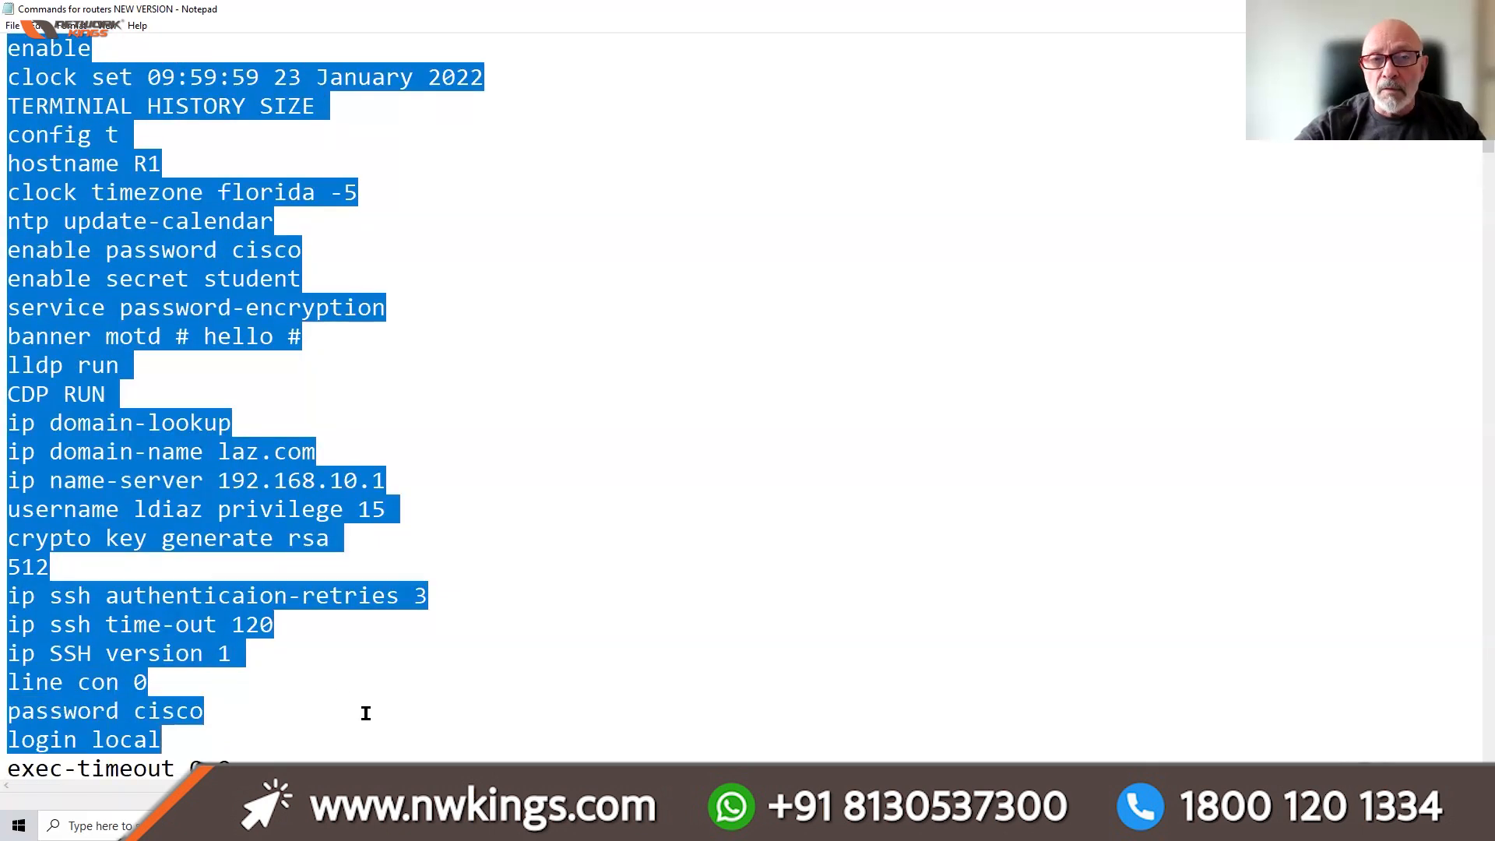
click(502, 479)
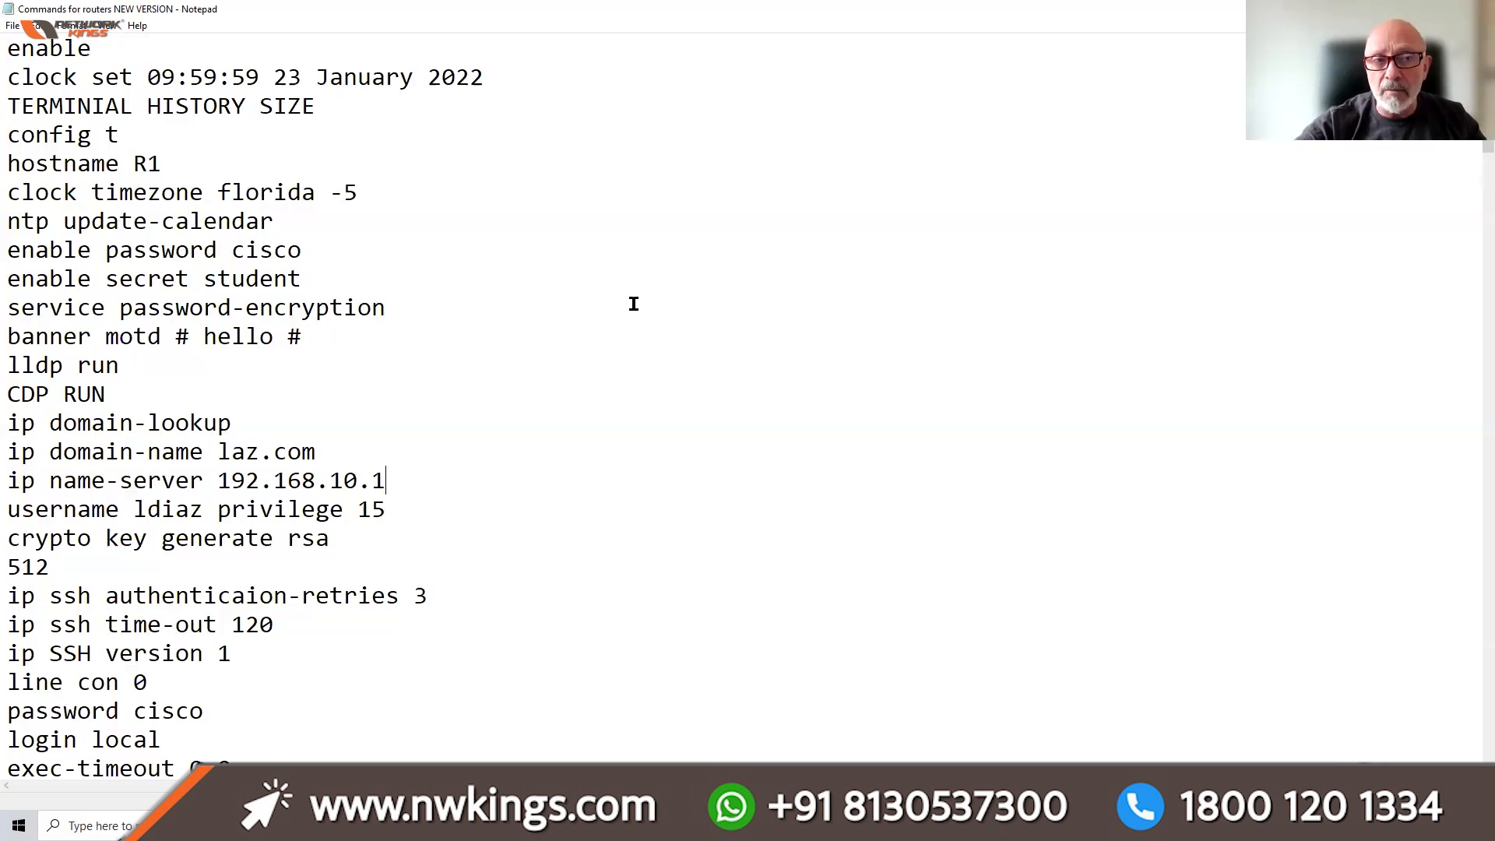
drag(8, 48, 92, 48)
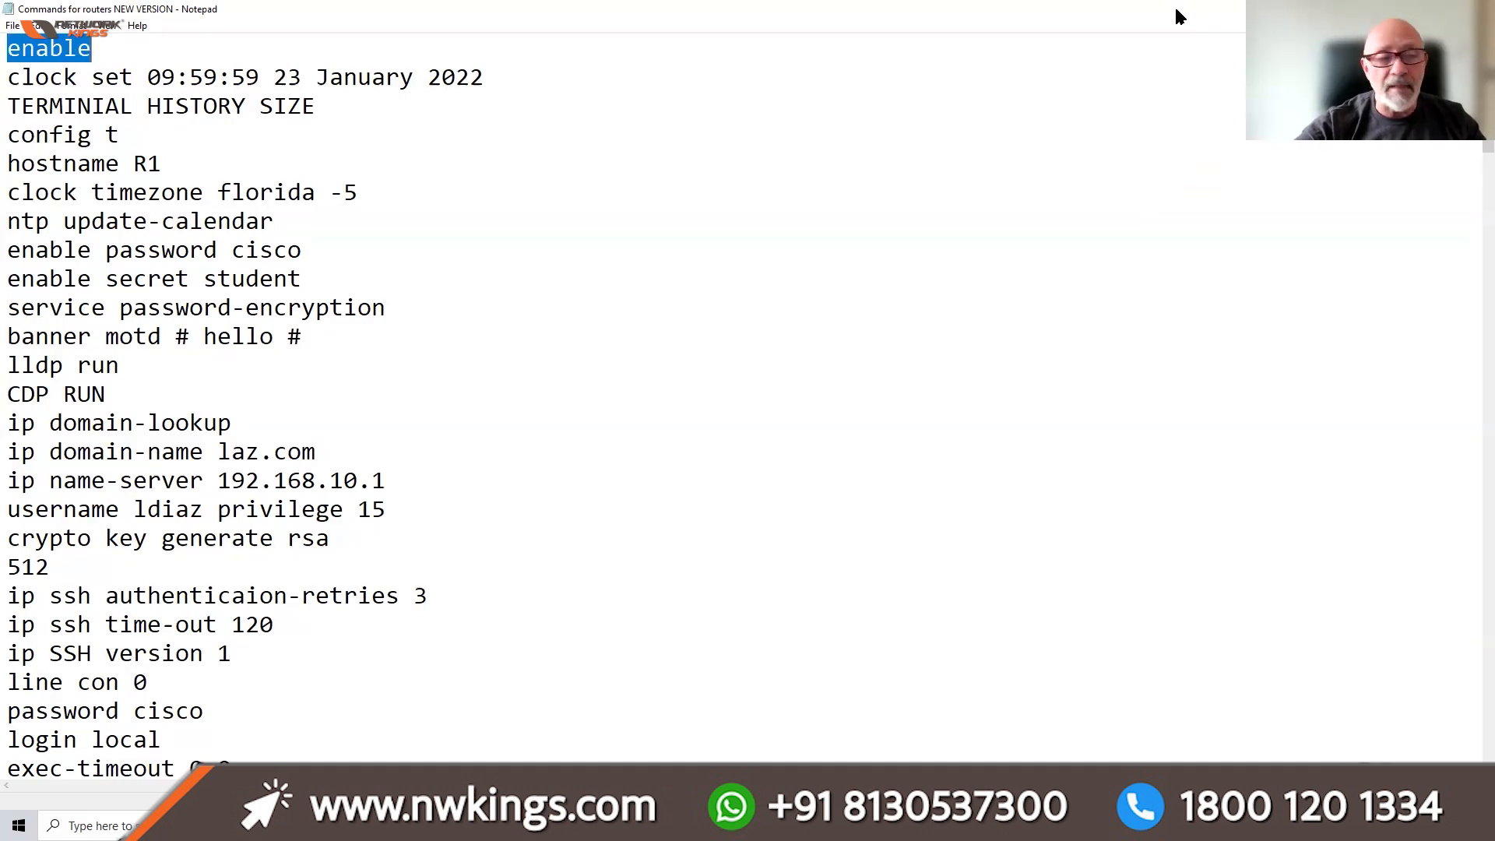
key(alt+Tab)
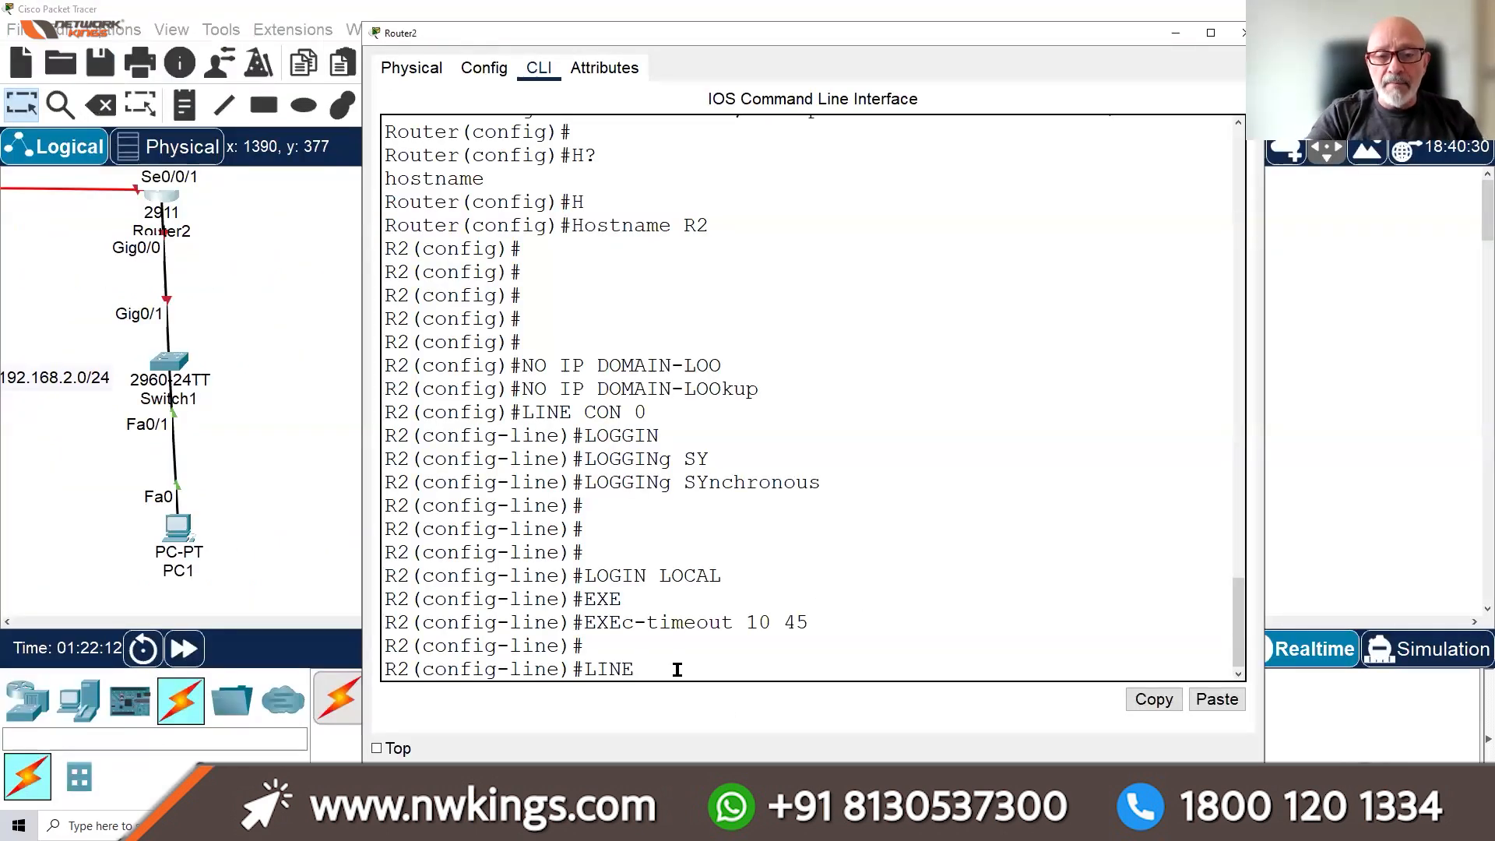
Under line vty 0 15, enable login local and logging synchronous
text(VTY)
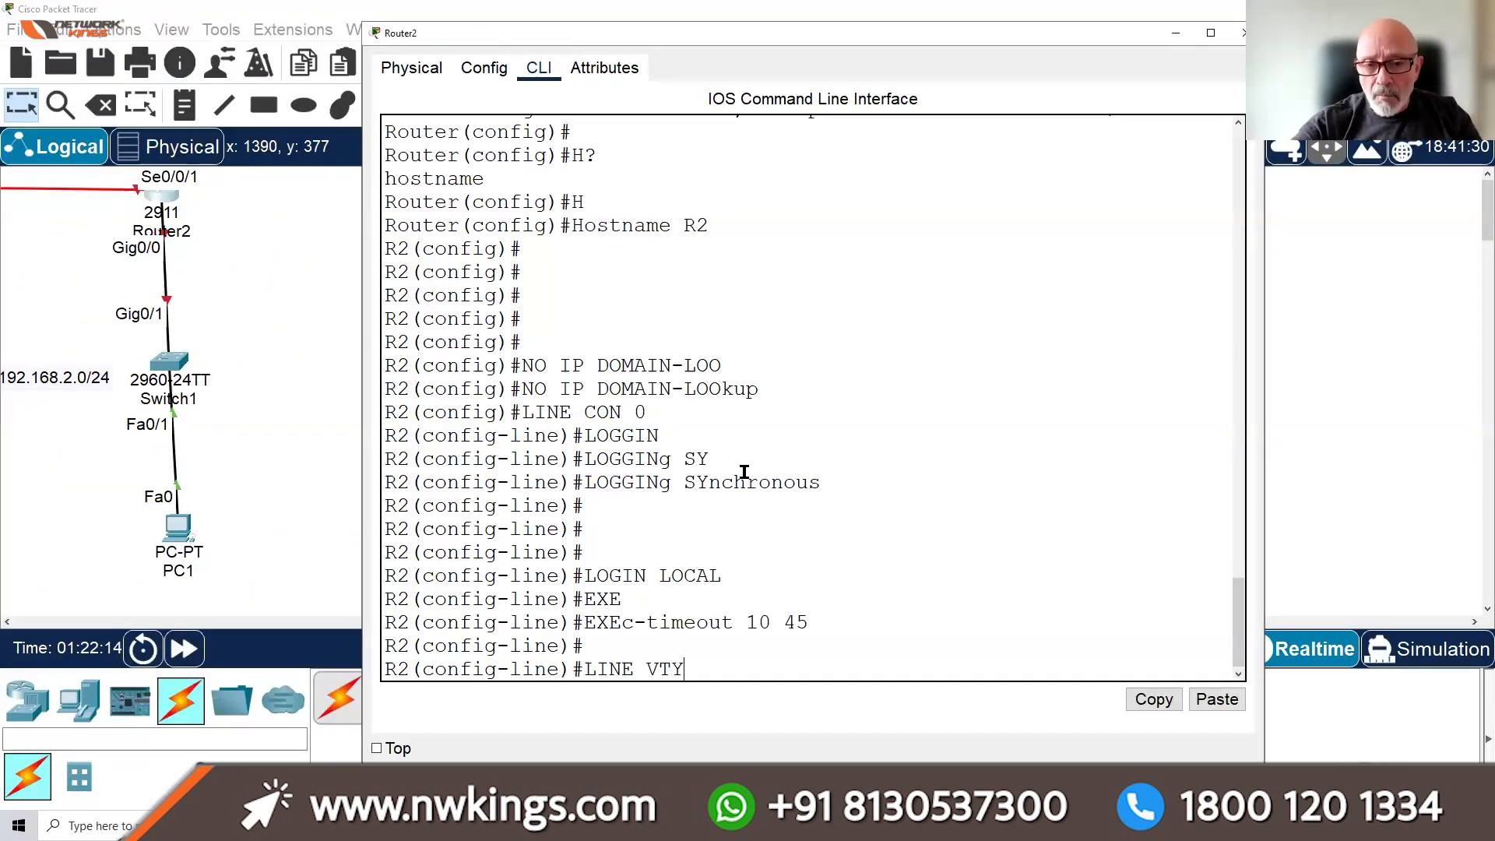
text( 0 15)
key(Return)
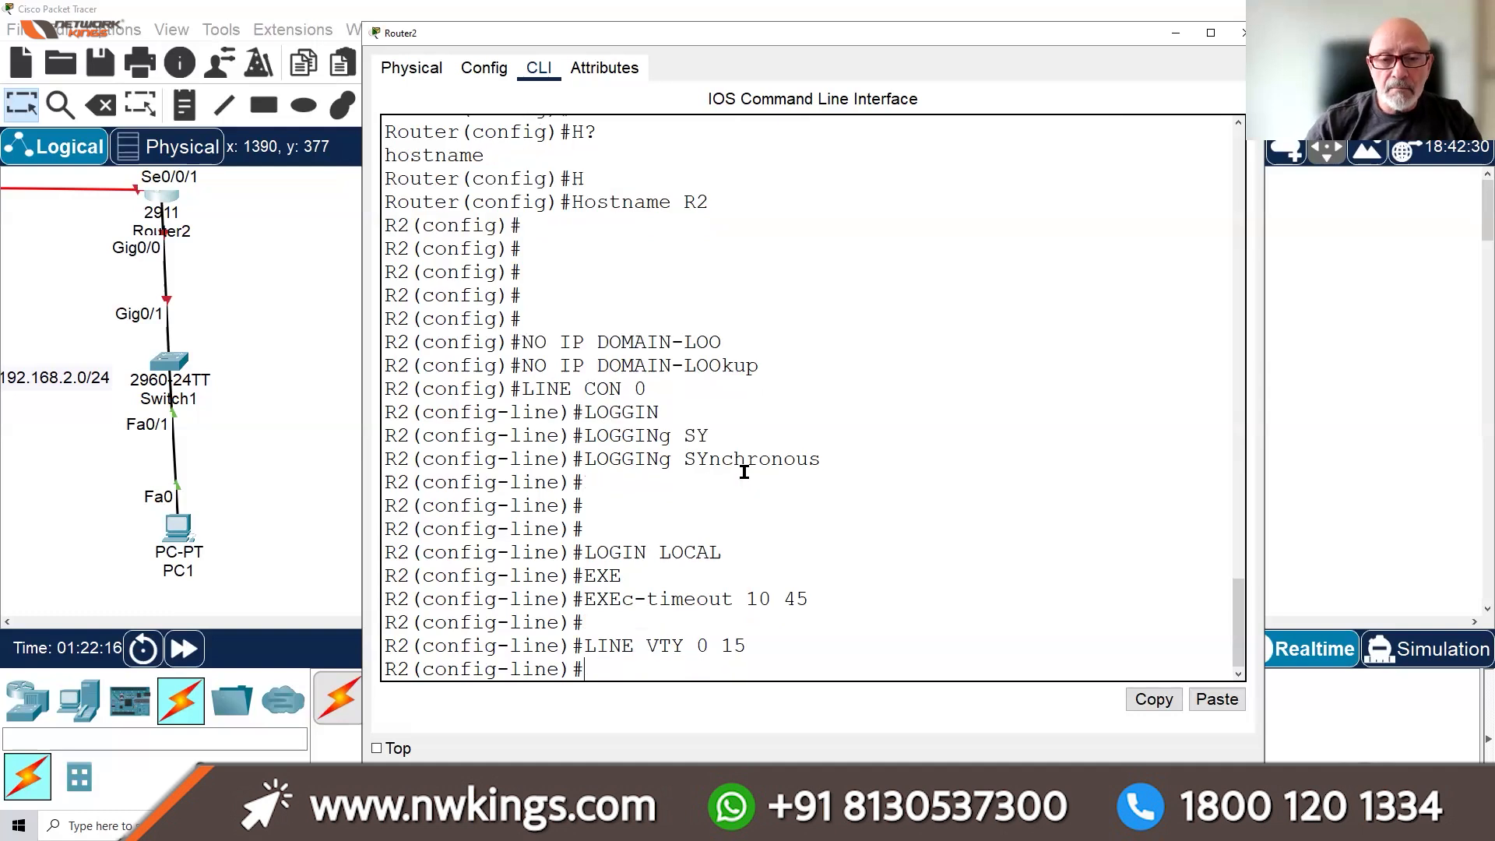
text(LOGI)
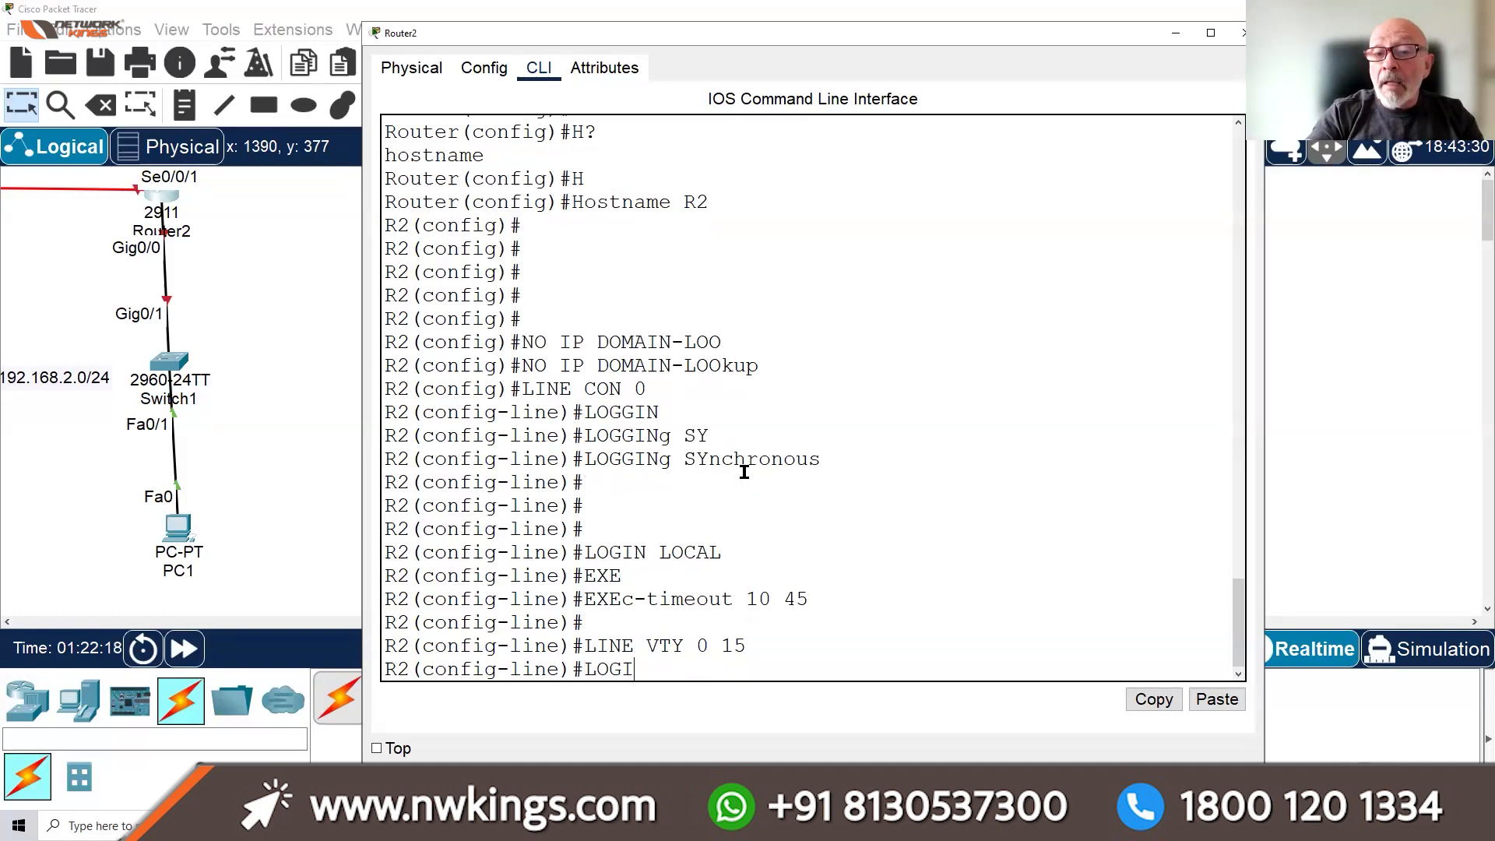
text(N LOCAL)
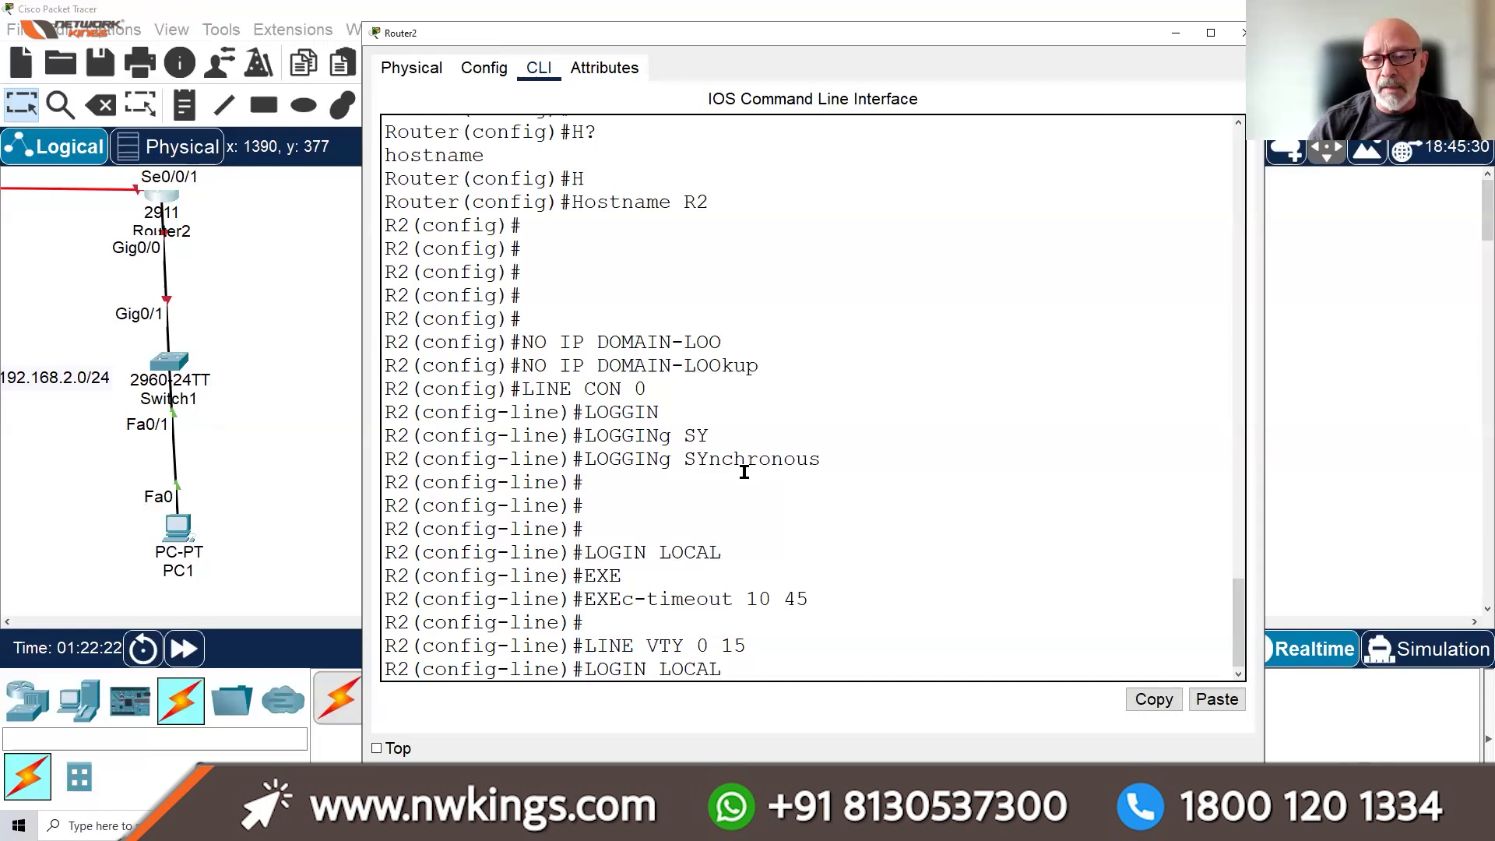
key(Return)
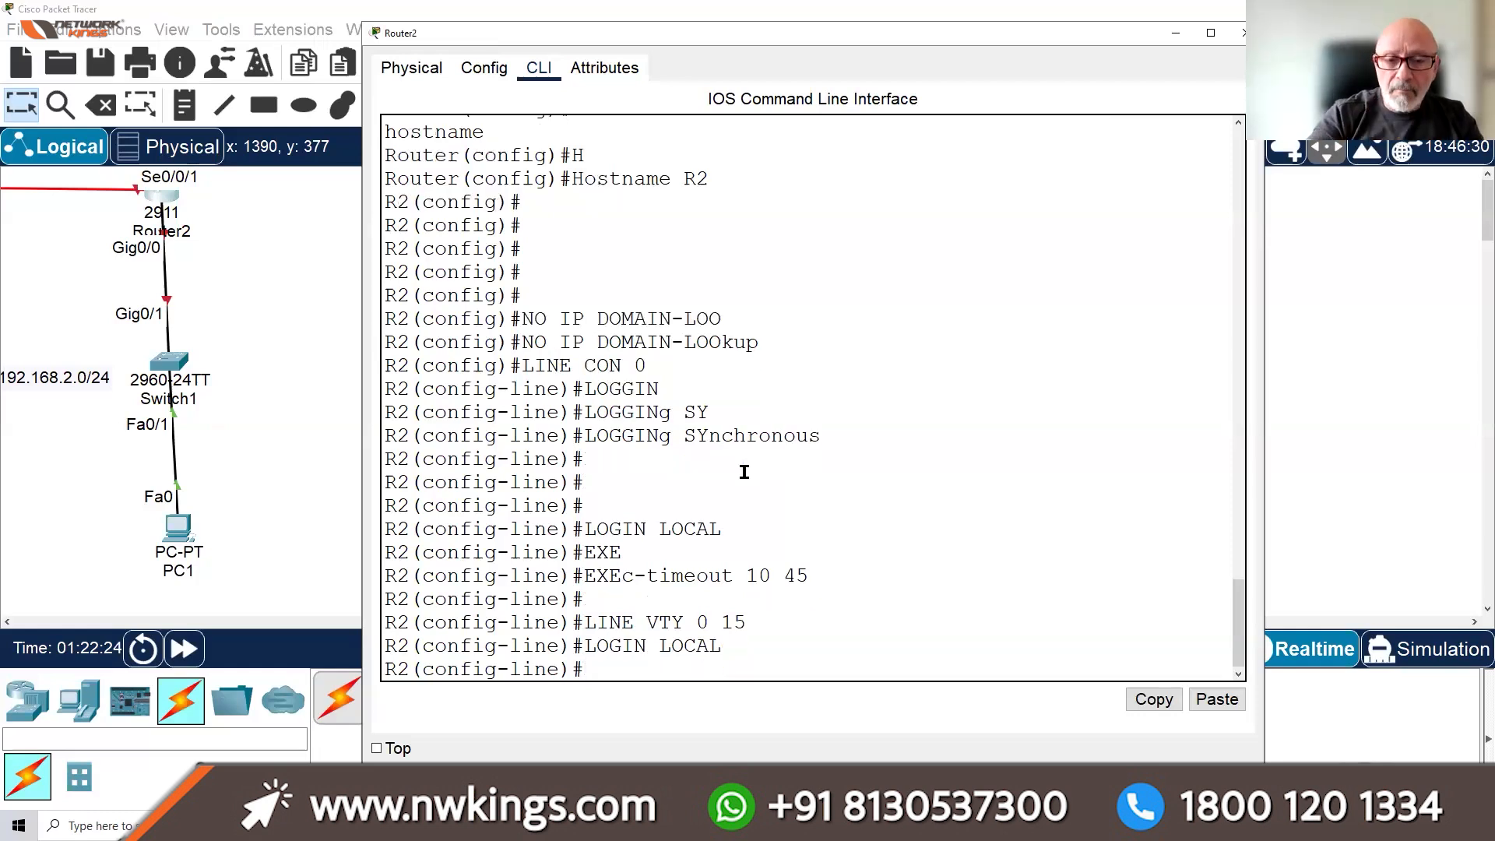
text(LOGG)
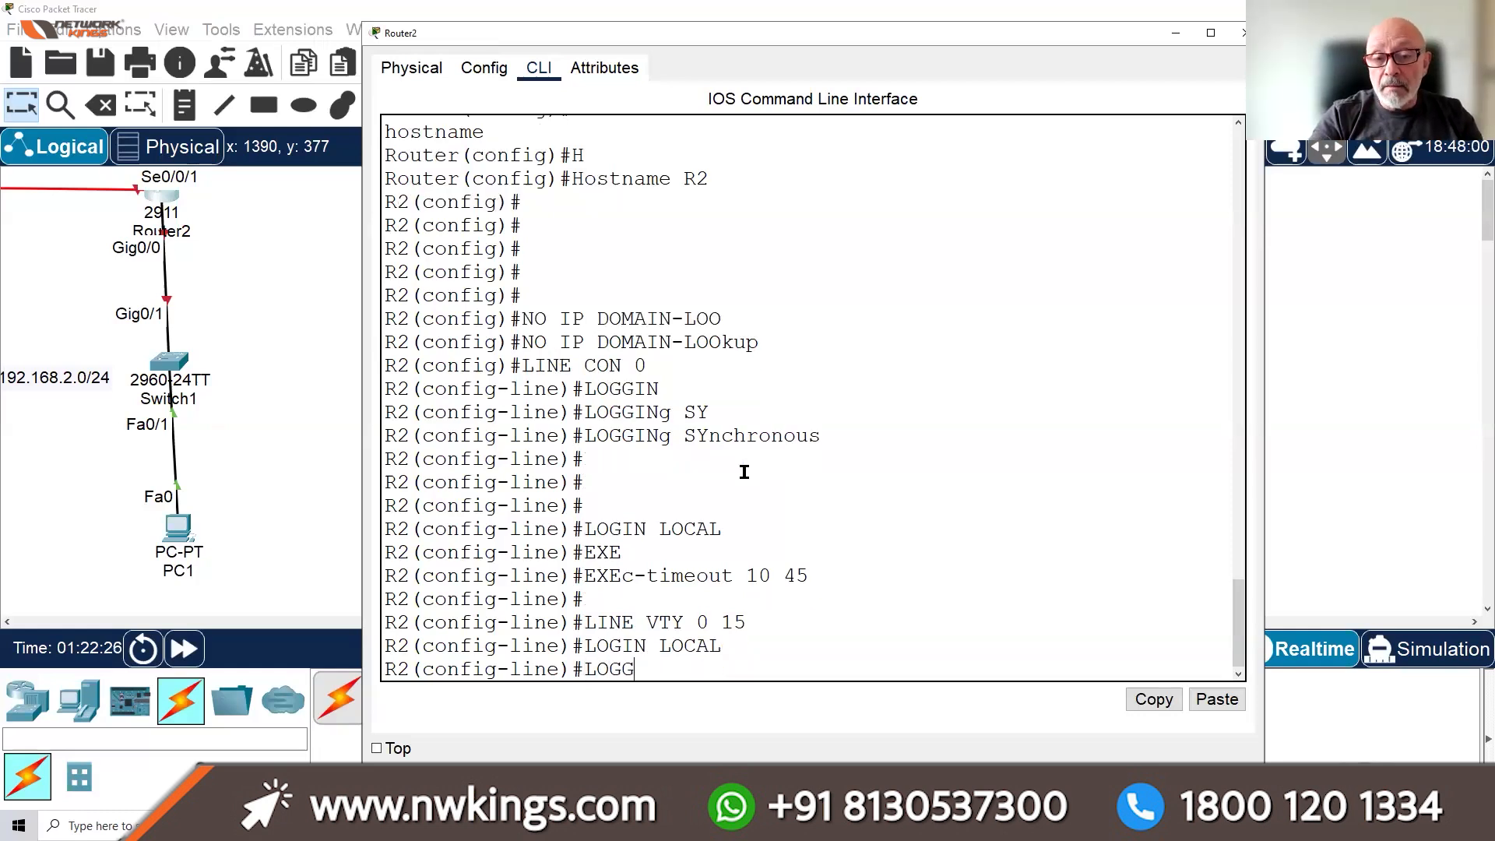
key(Tab)
text(S)
key(Tab)
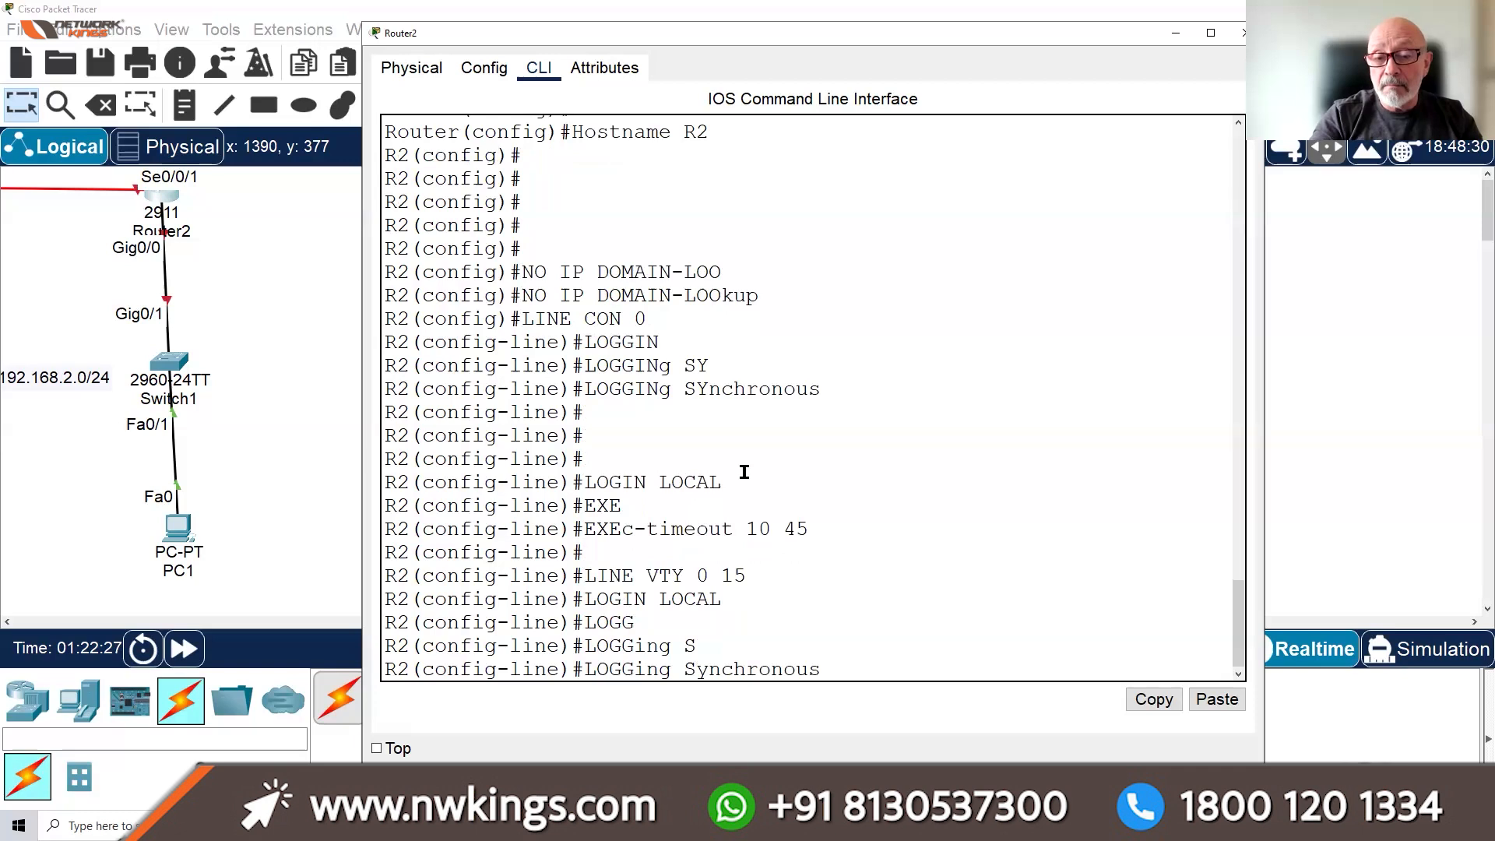
key(Return)
Set the VTY exec-timeout to 10 45, exit line configuration and type the STAY OUT!!! banner
text(EX)
key(Tab)
text(E)
key(Tab)
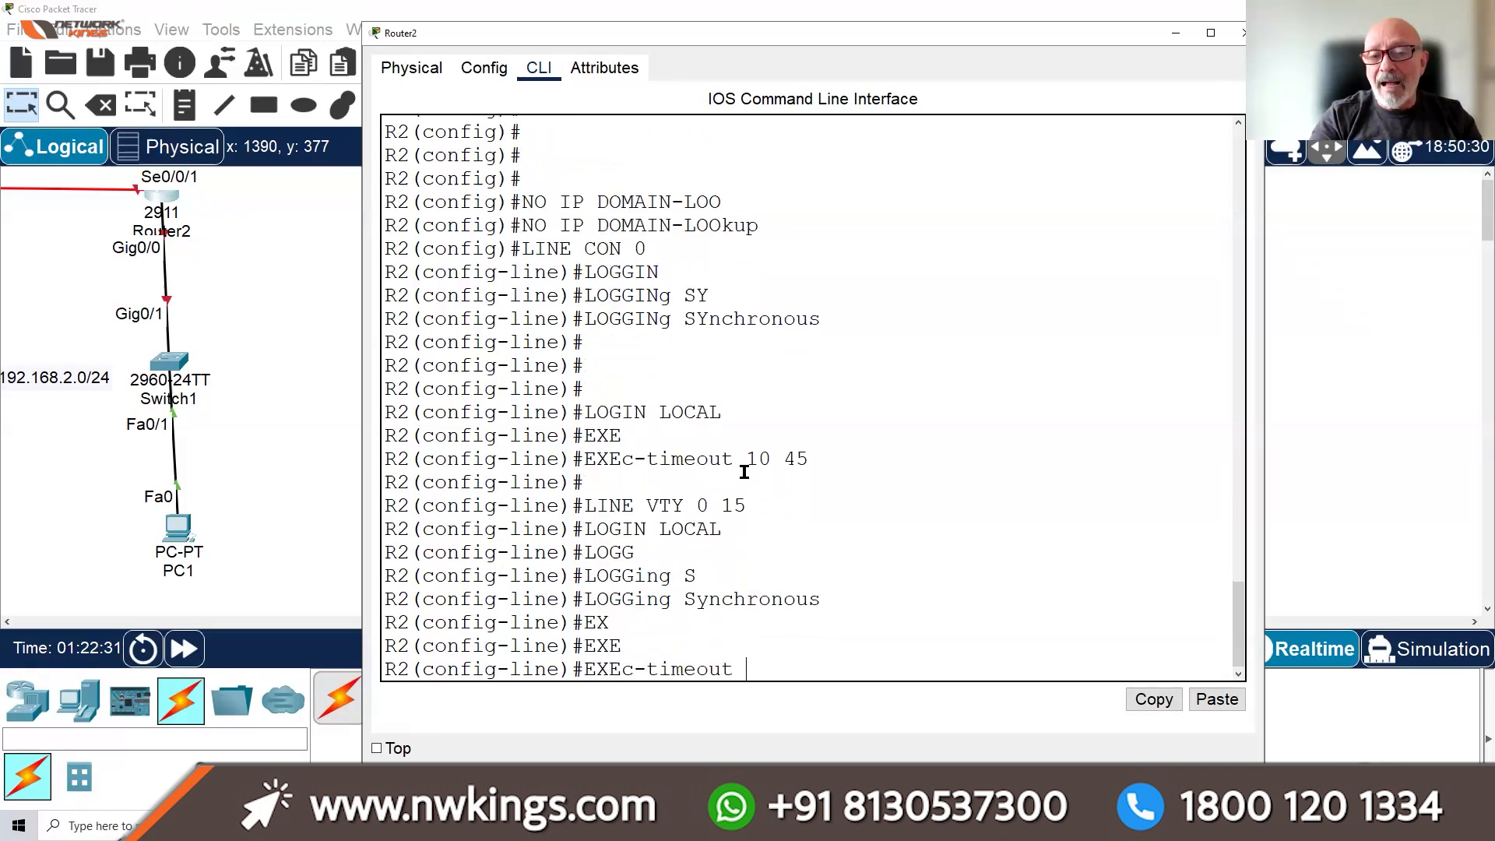
text(10 45)
key(Return)
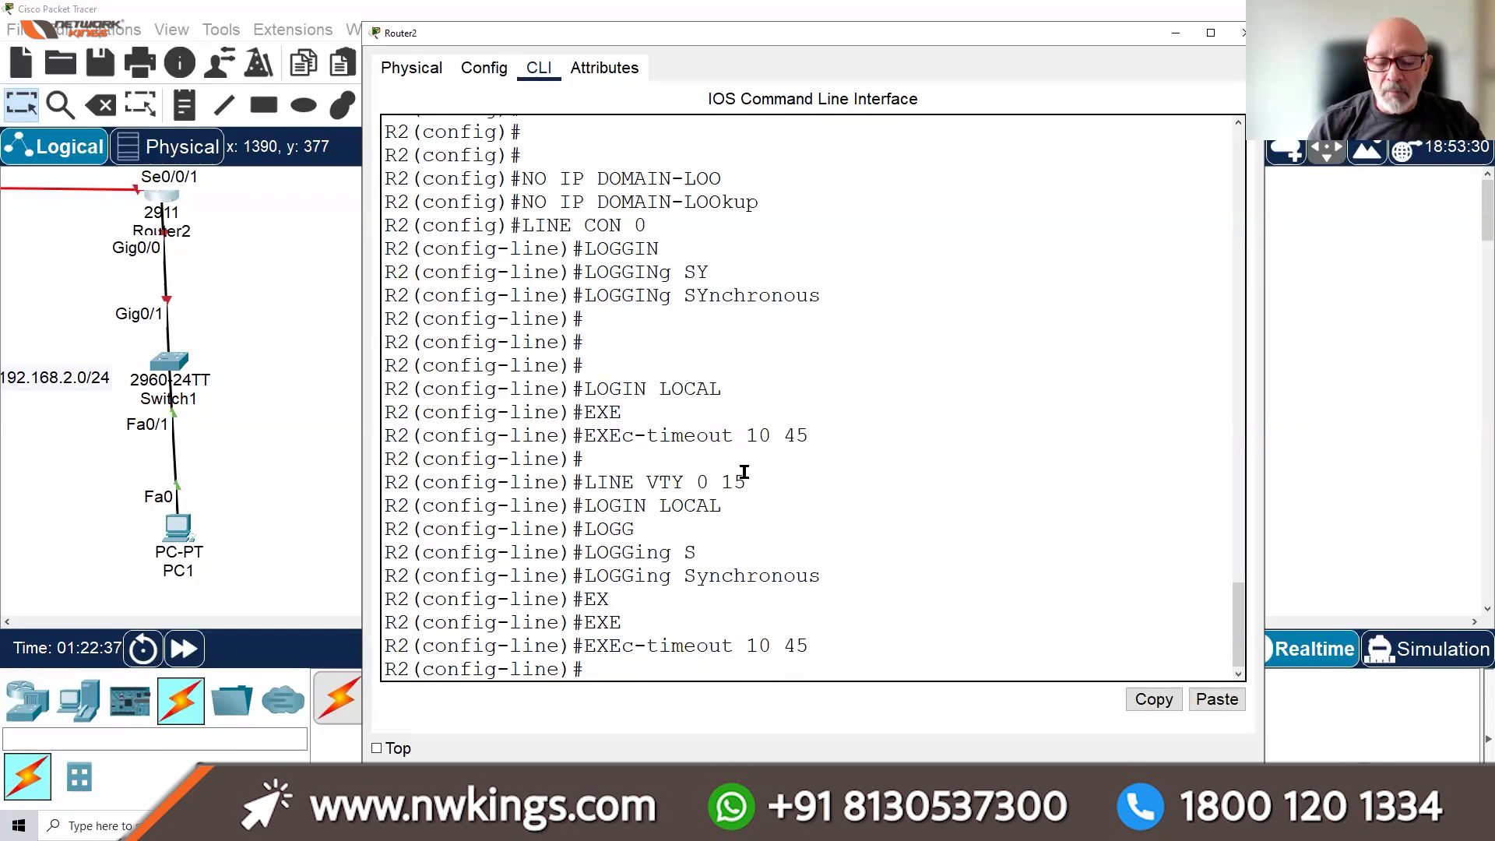
text(EXIT)
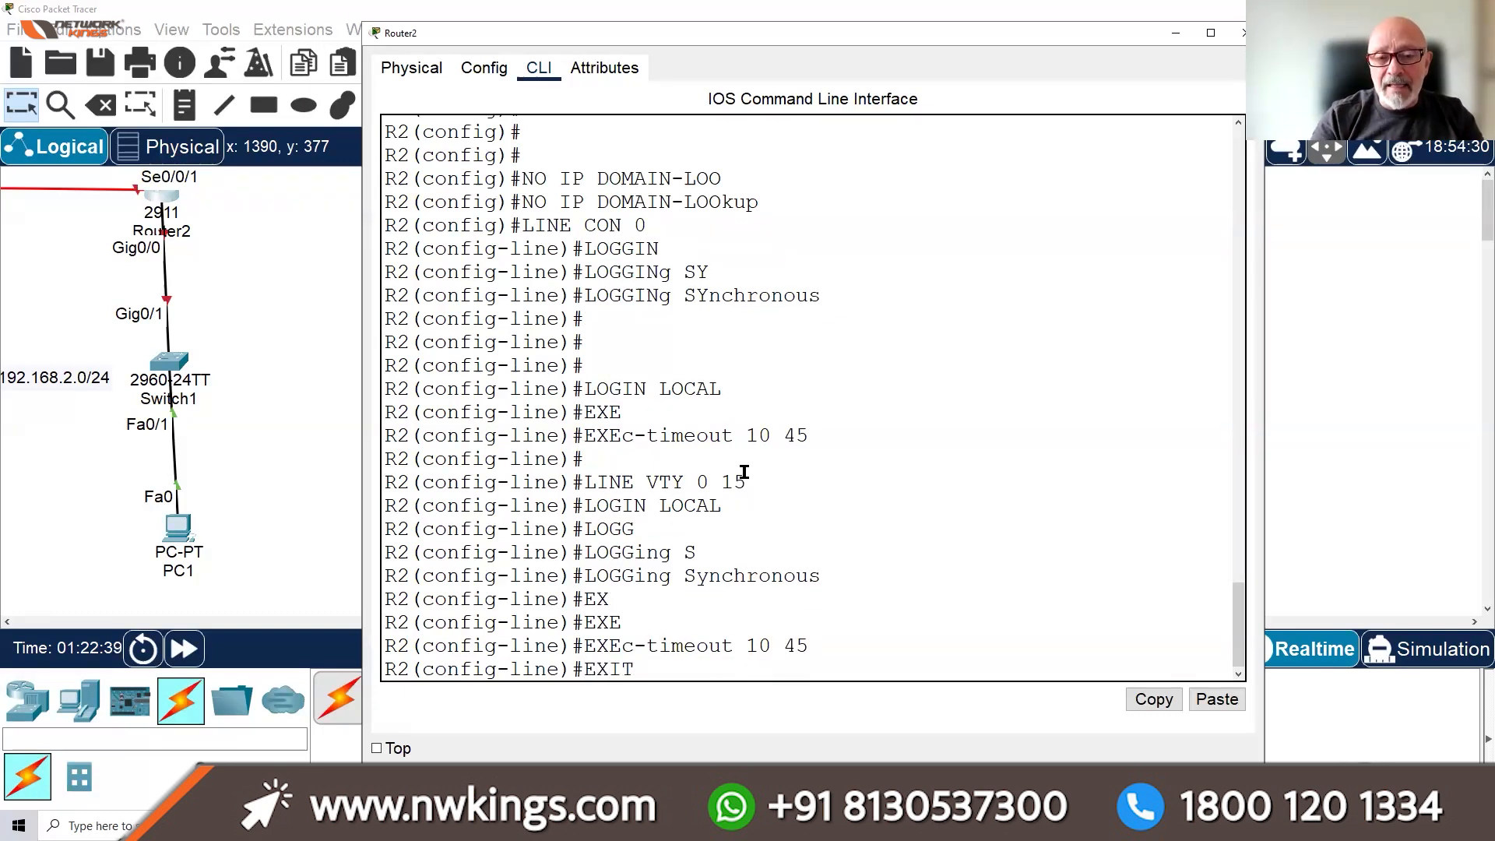
key(Return)
text(BANNER)
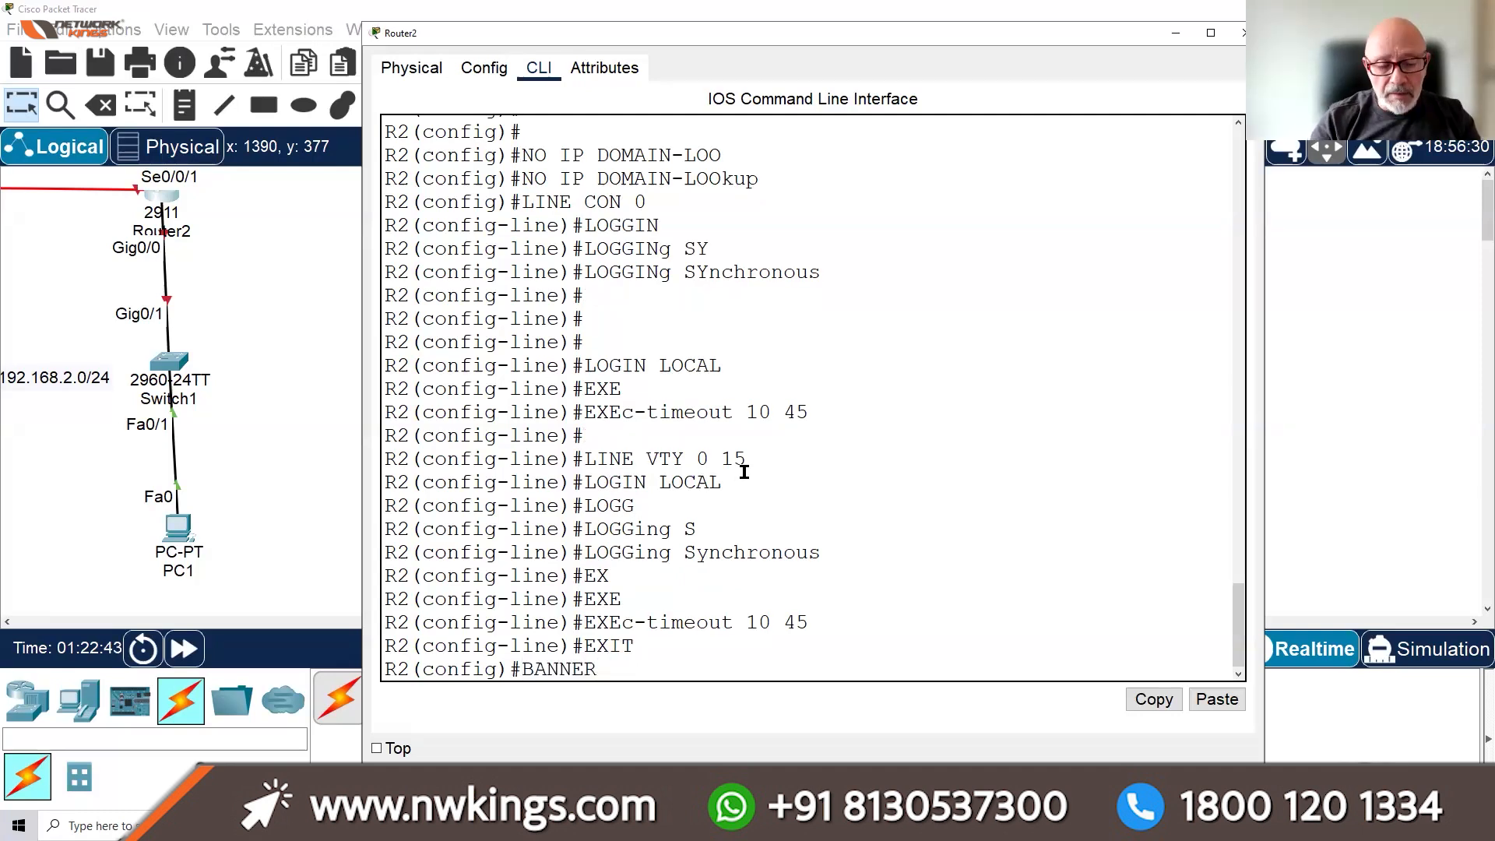
text( M)
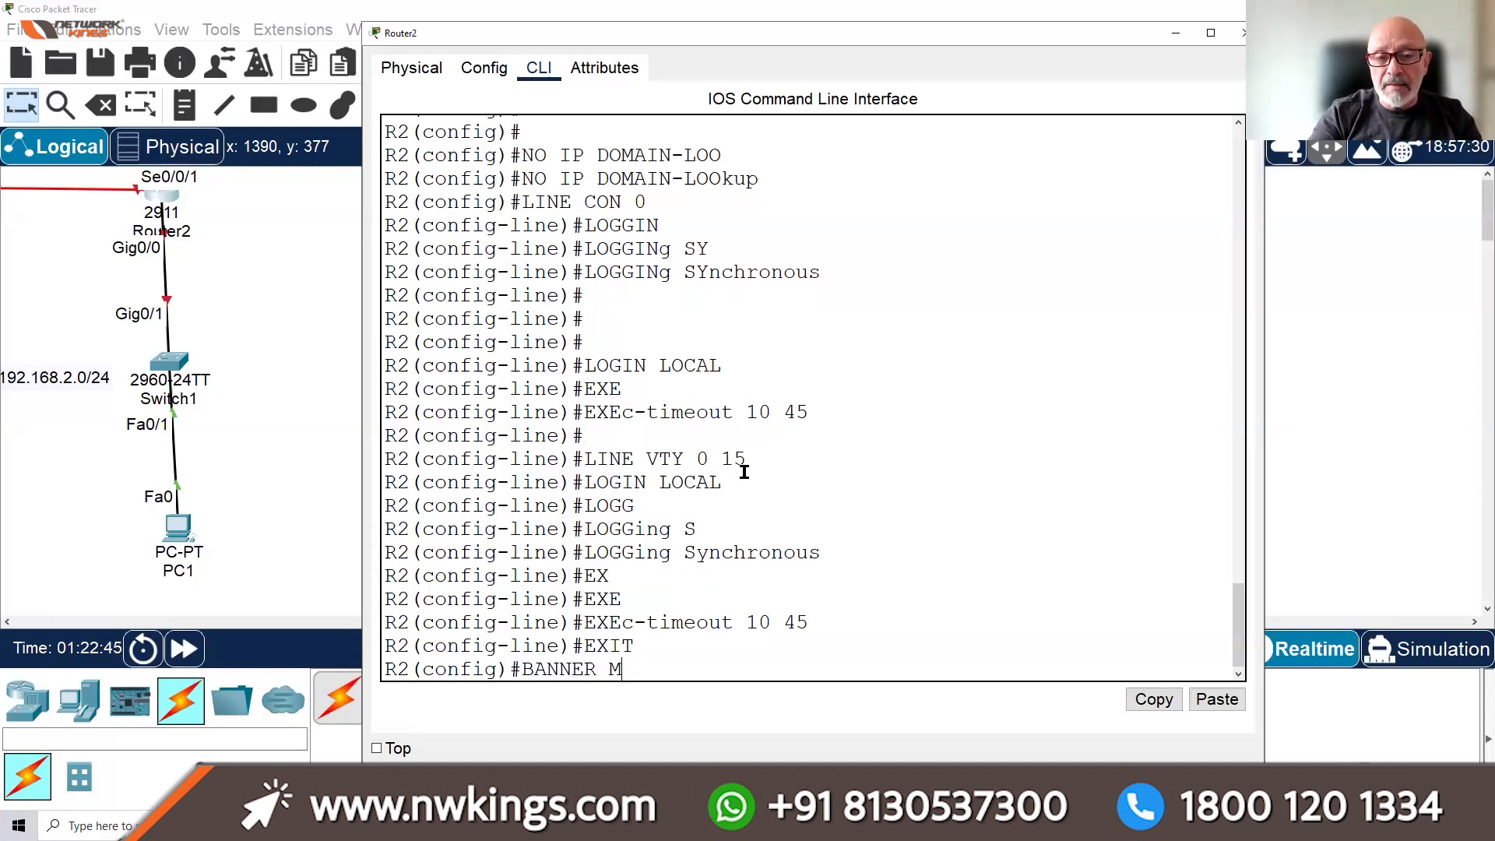
text(OTD)
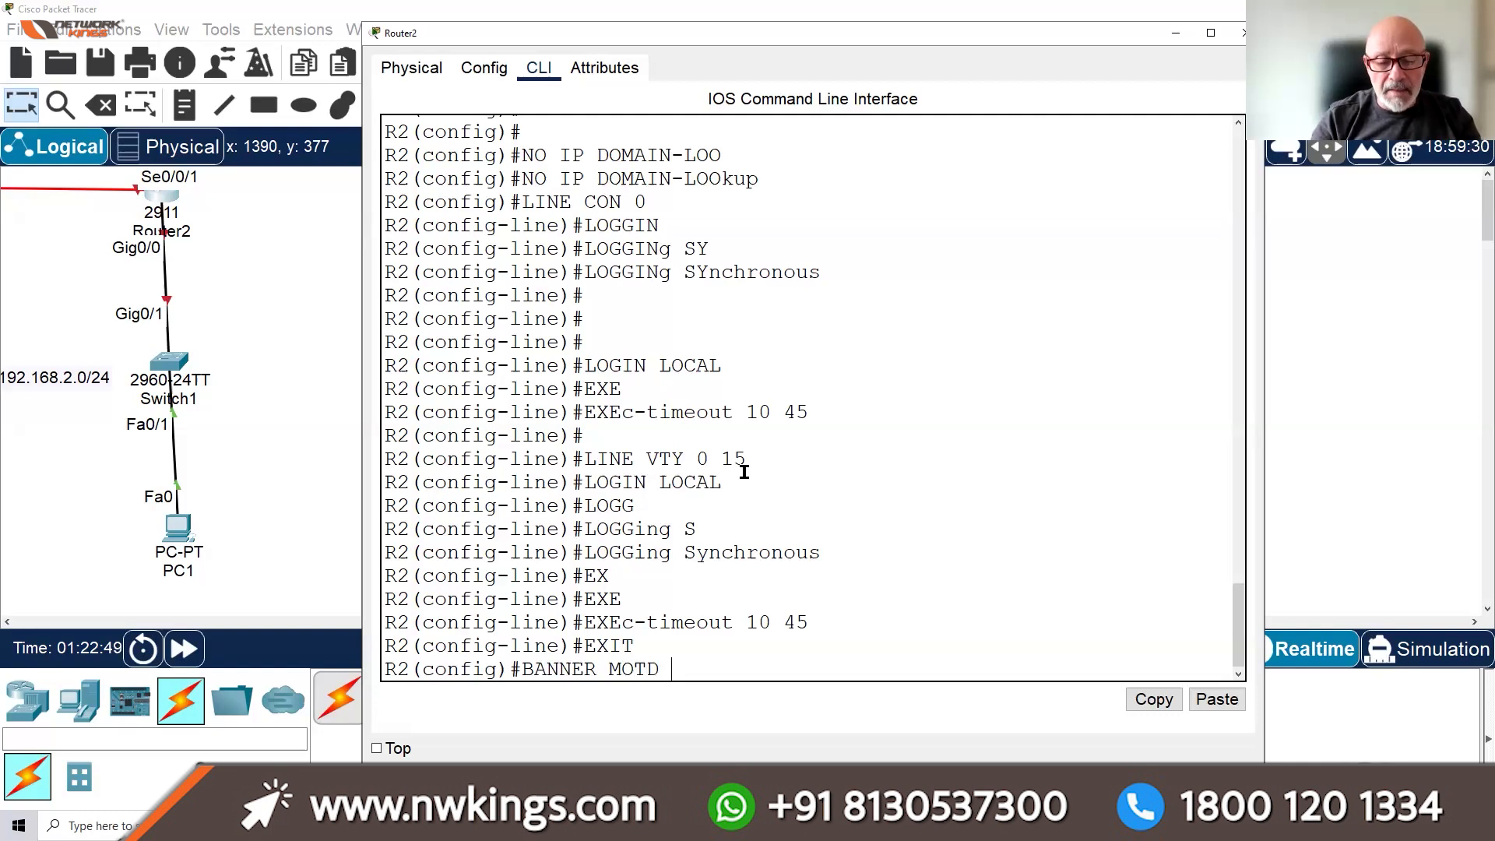
text( $ STAY OUT)
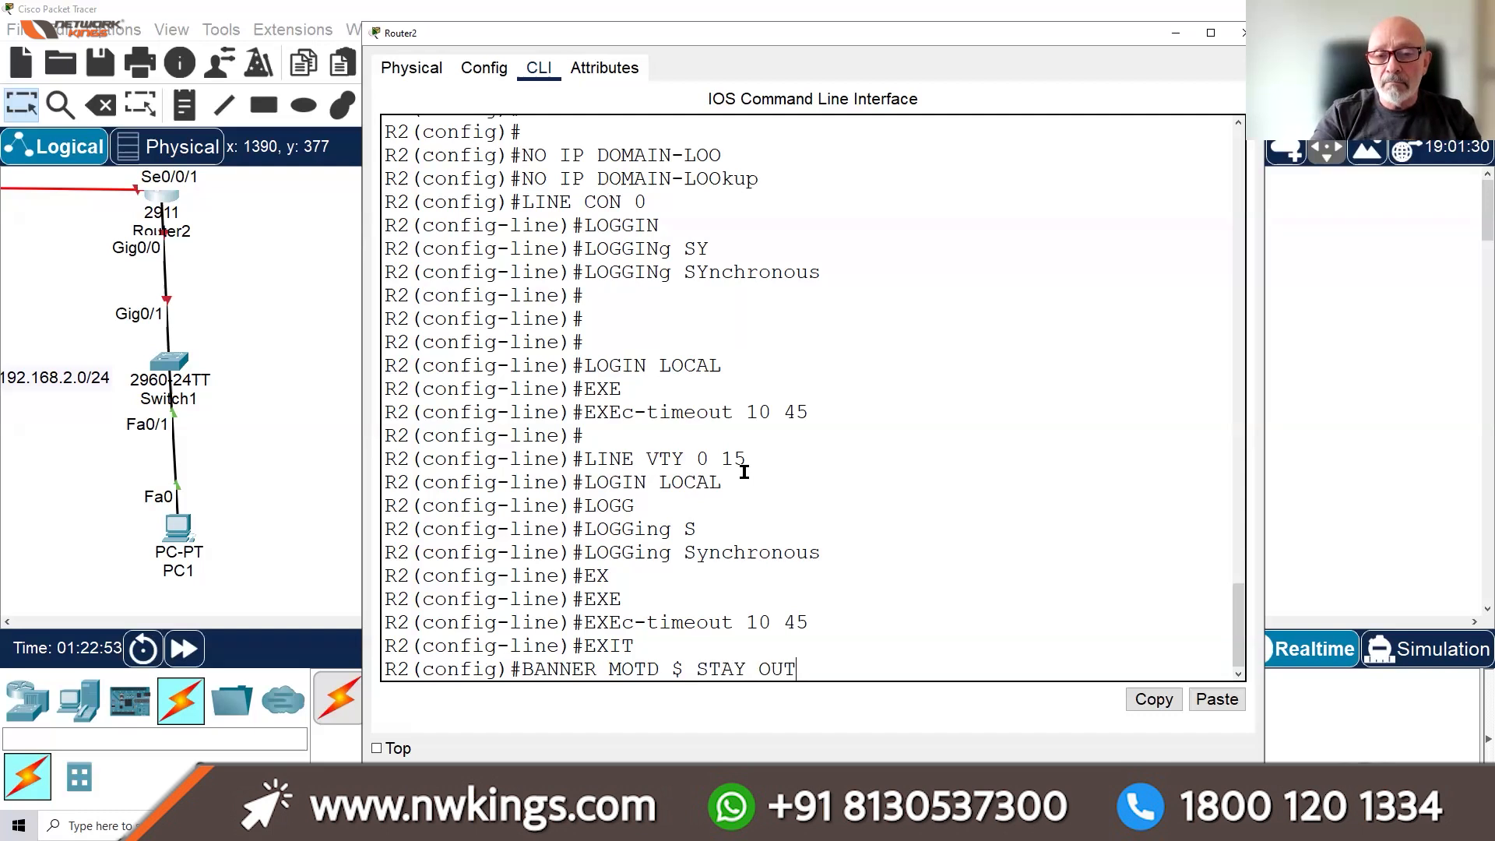
text(!!! )
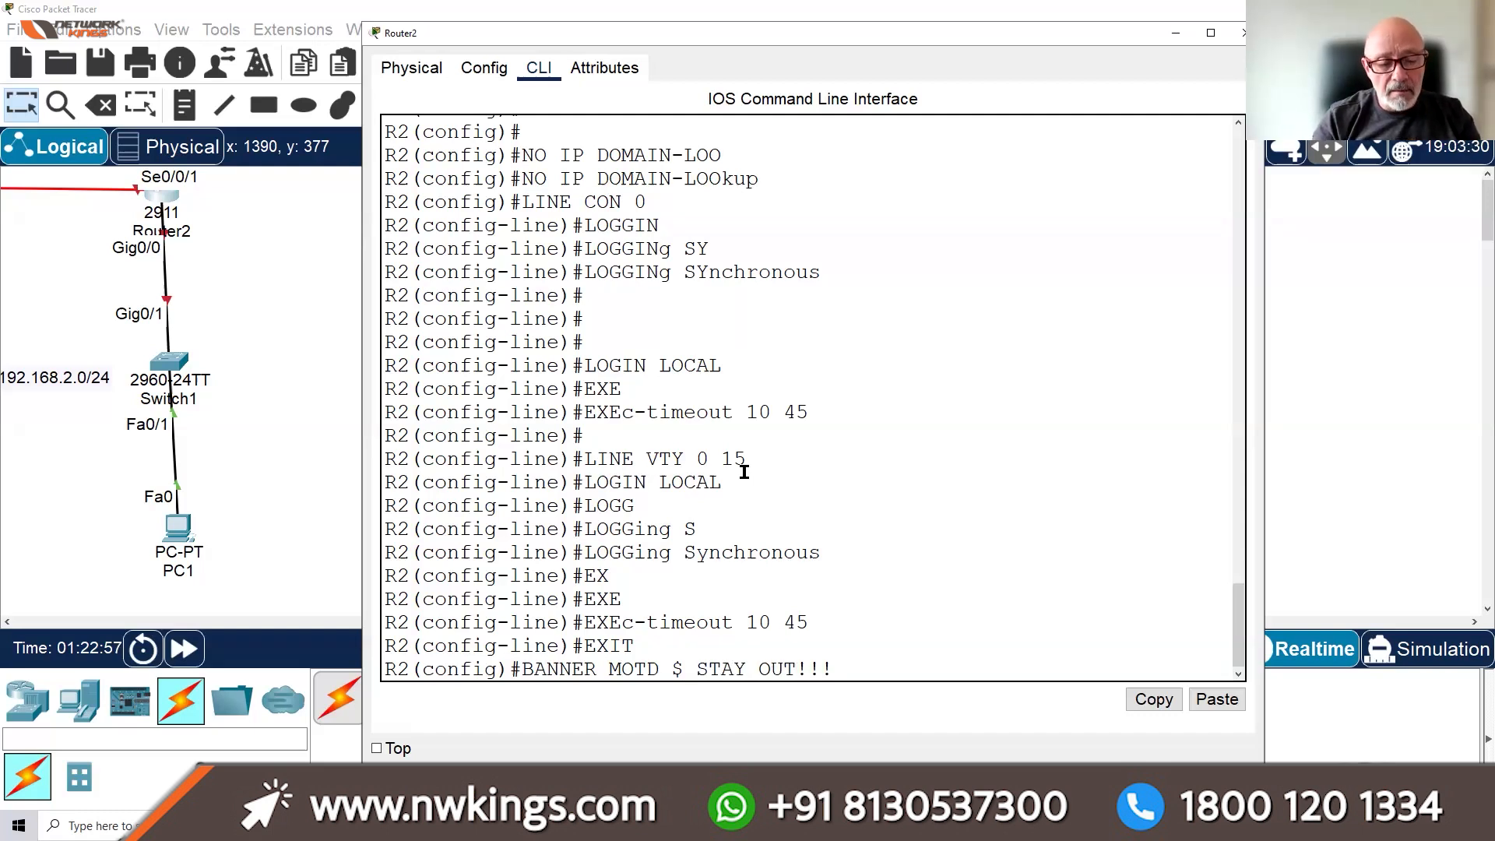
text($)
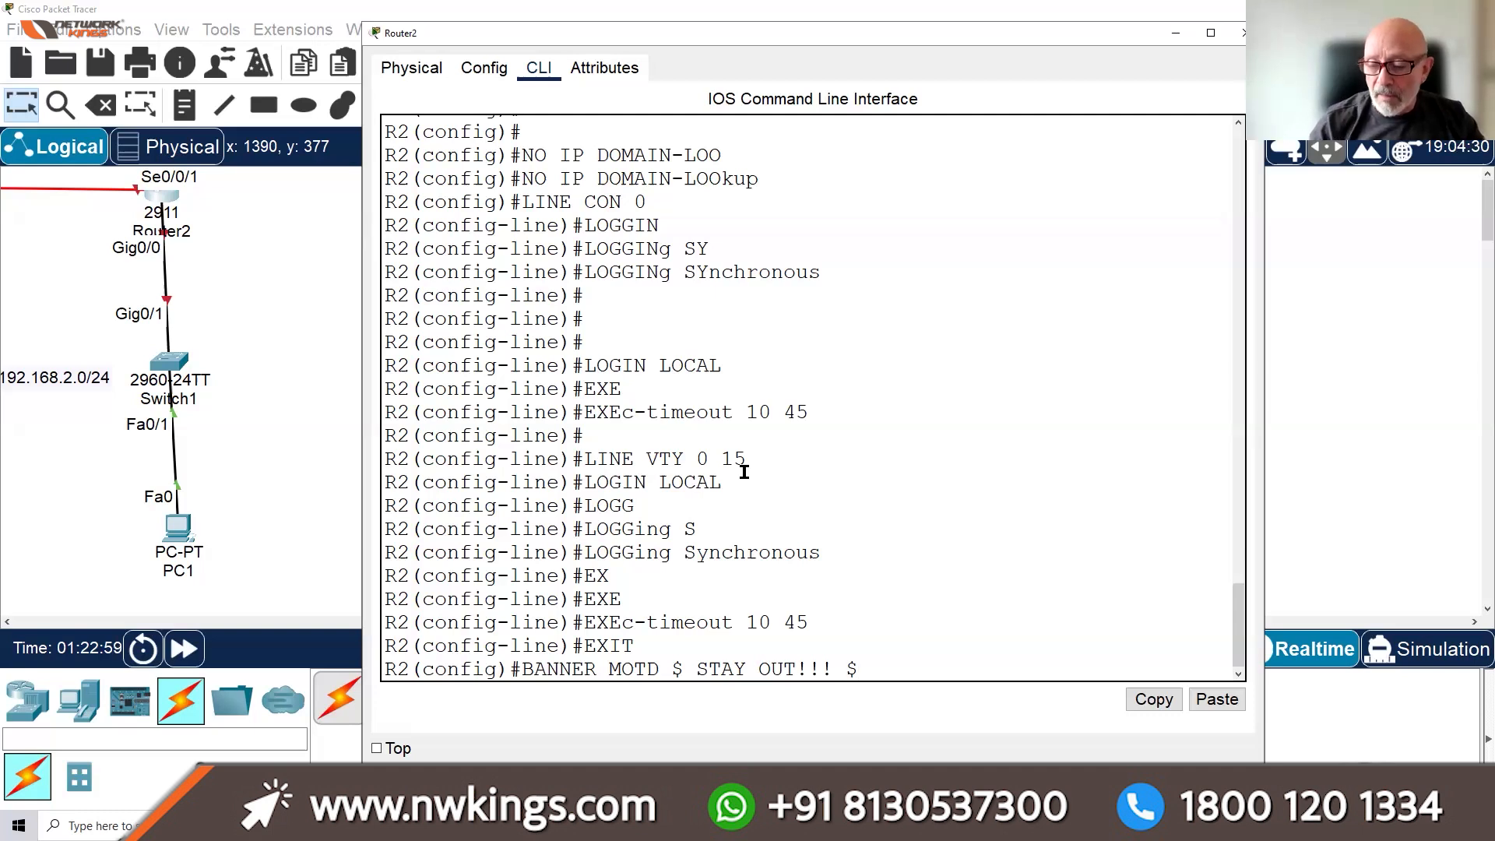
Apply the STAY OUT!!! MOTD banner and set the enable password
key(Return)
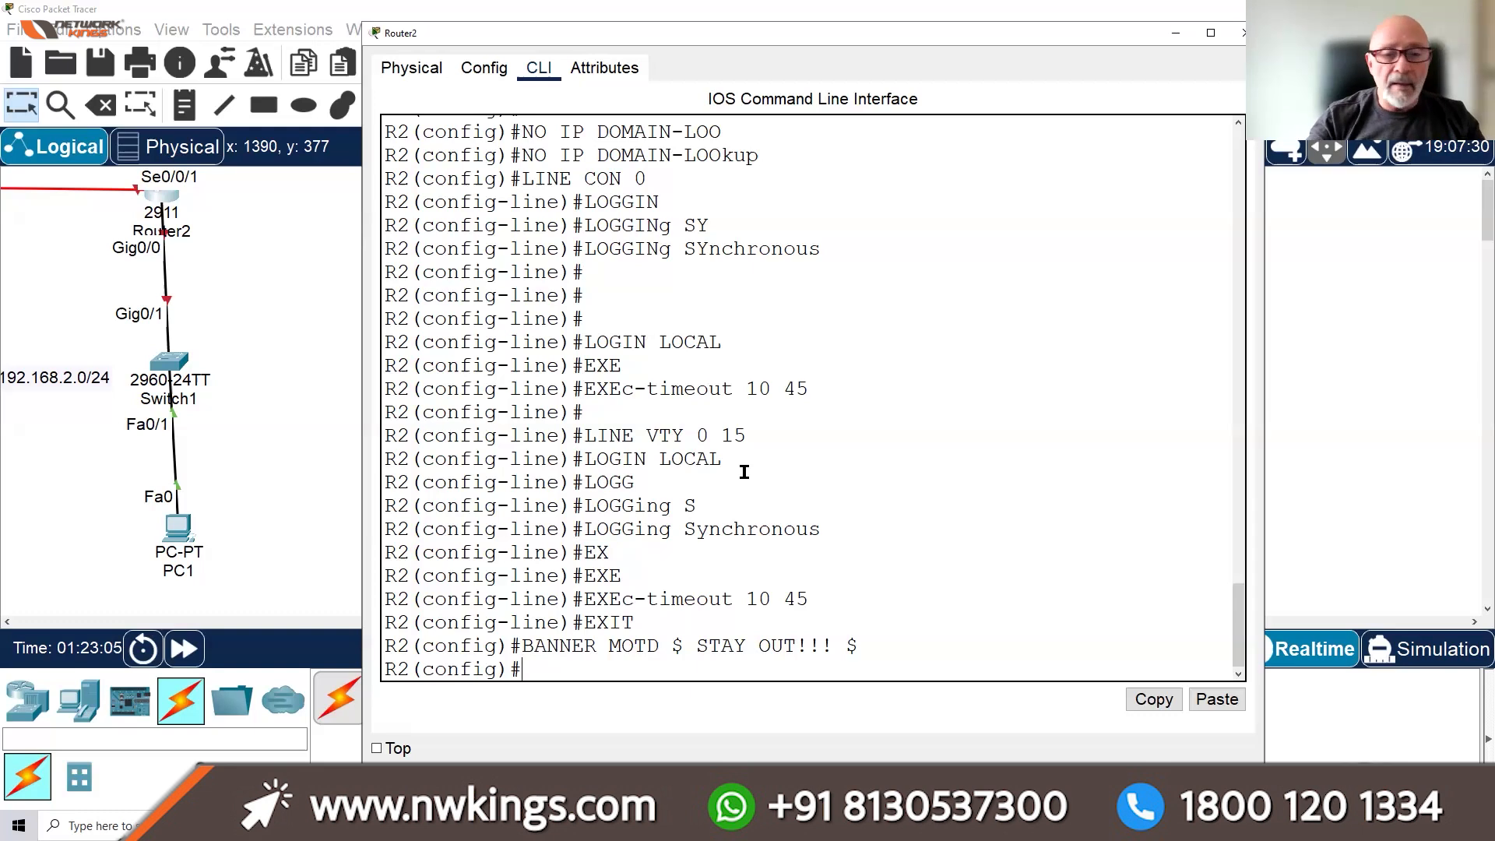
text(ENABLE P)
key(BackSpace)
text(LE PASSWO)
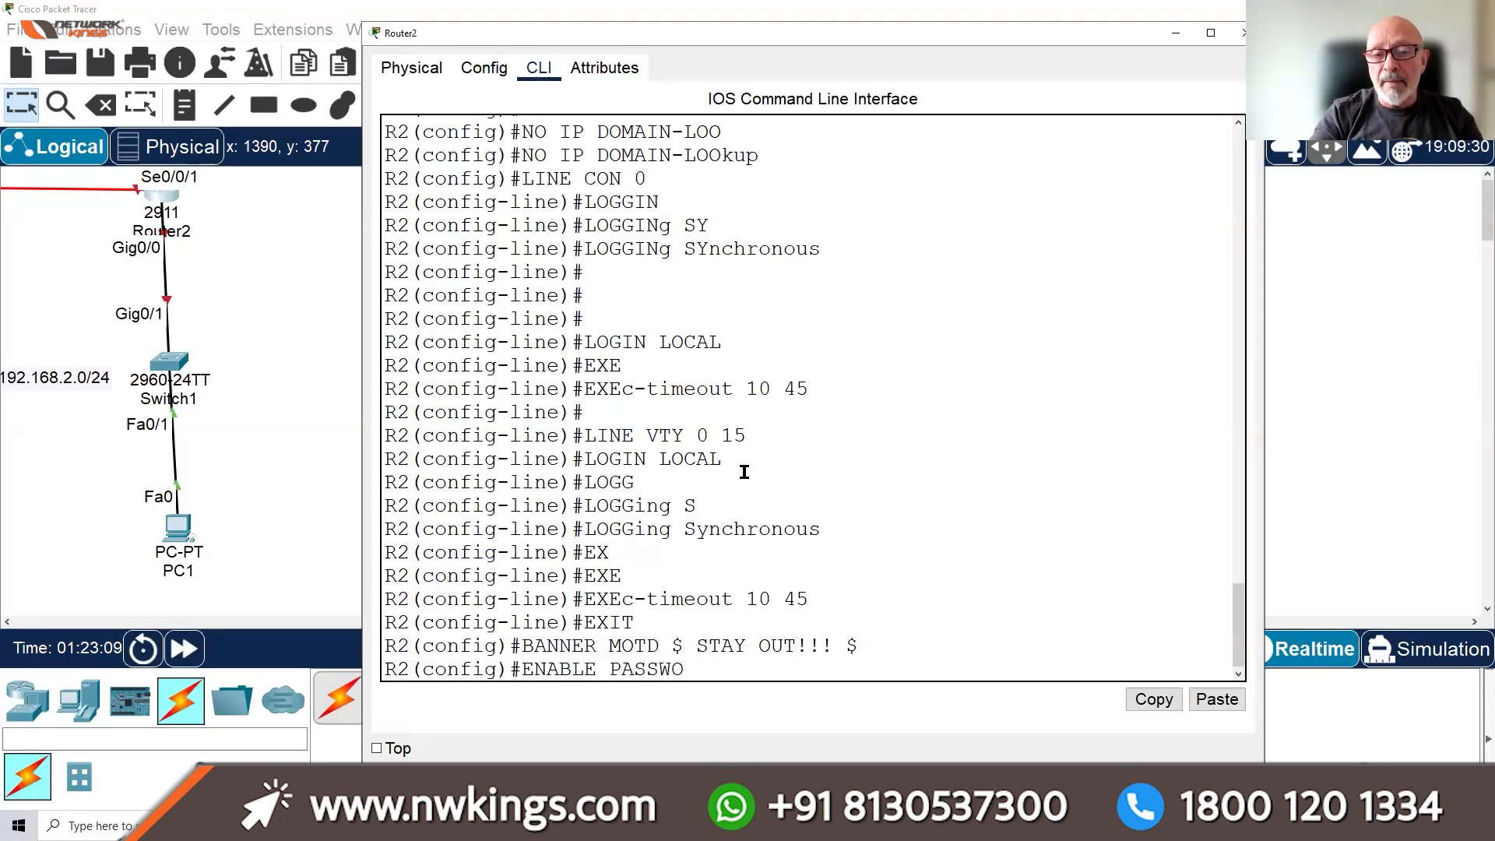
text(RD CISO)
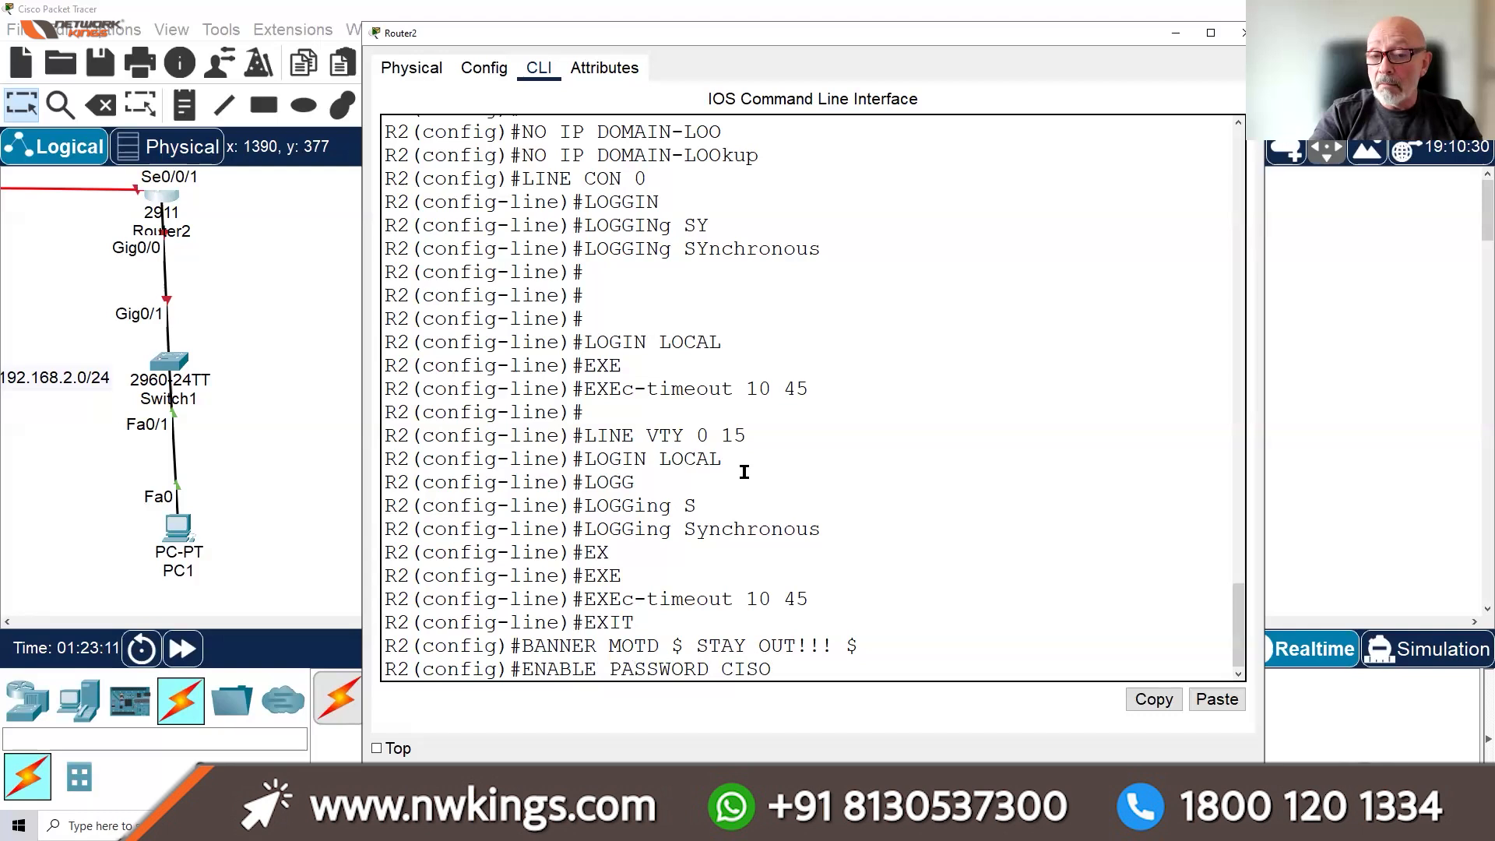
key(BackSpace)
text(CO)
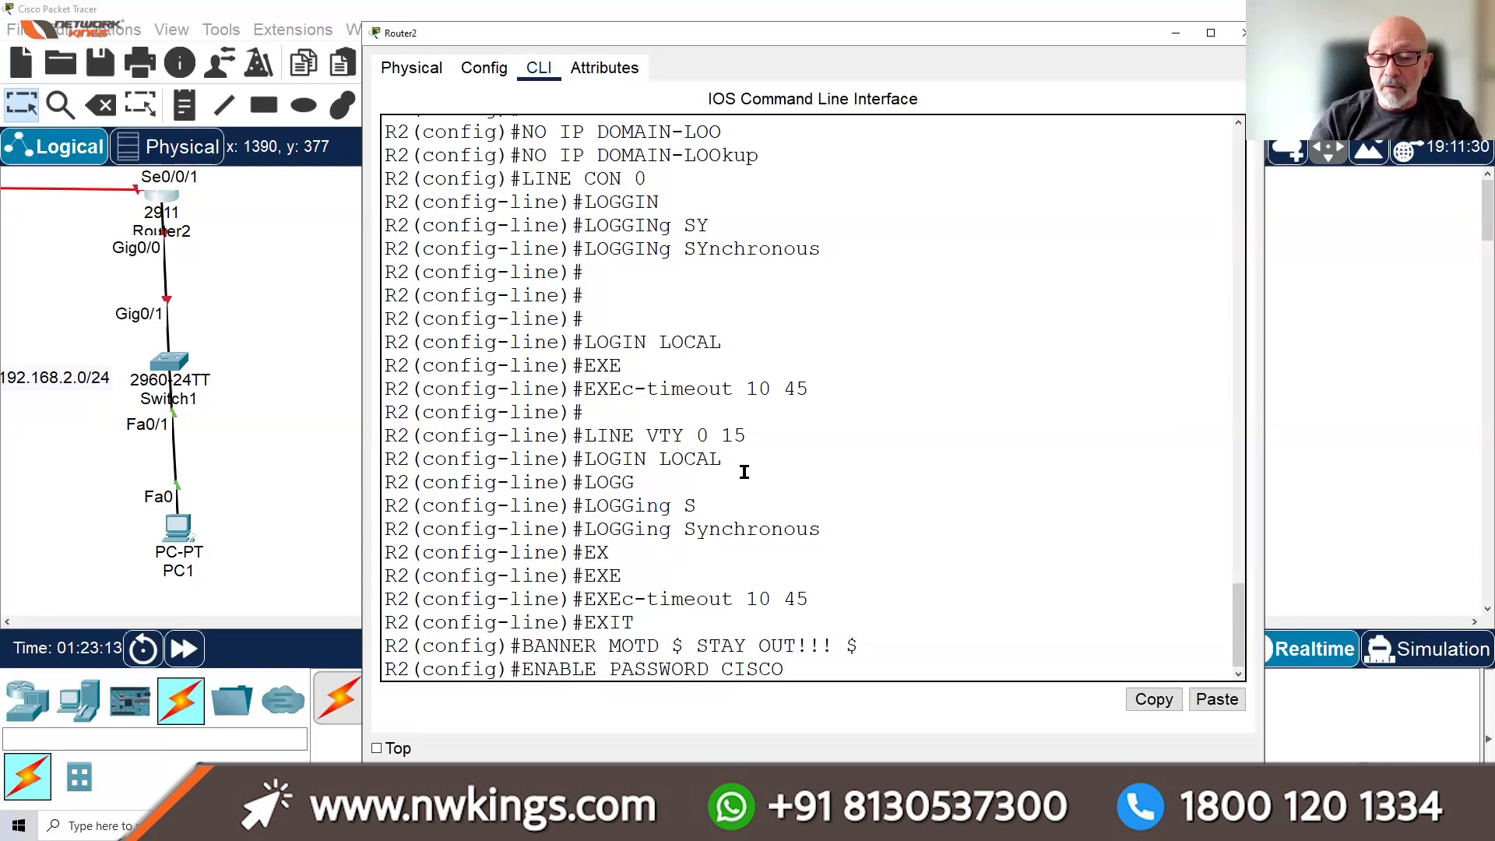
key(Return)
Set the enable secret on R2
text(ENABLE)
key(BackSpace)
text(LE S)
key(BackSpace)
text(SECRET ST)
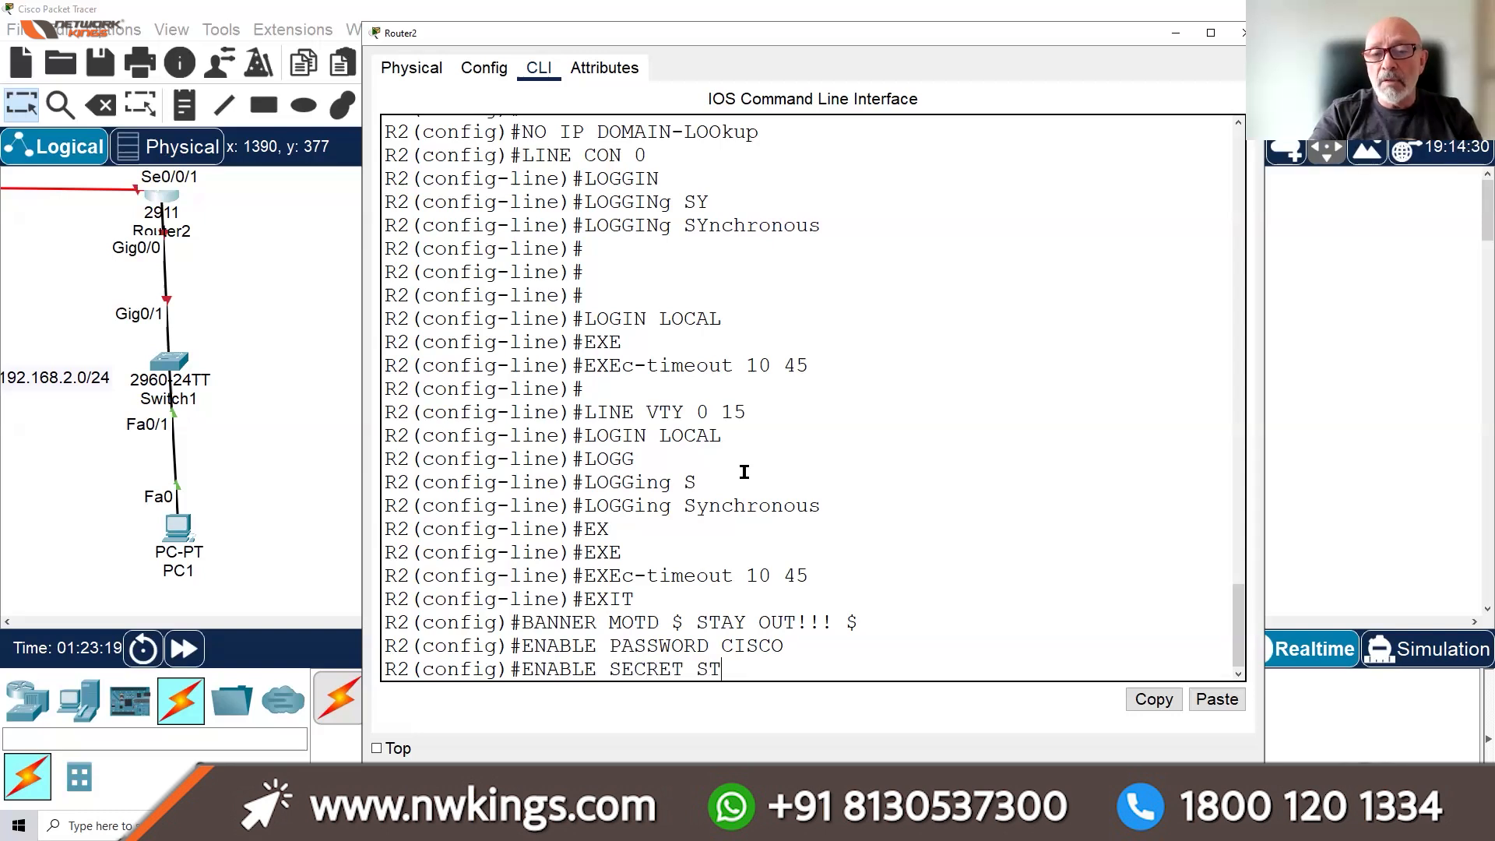
text(UDENT)
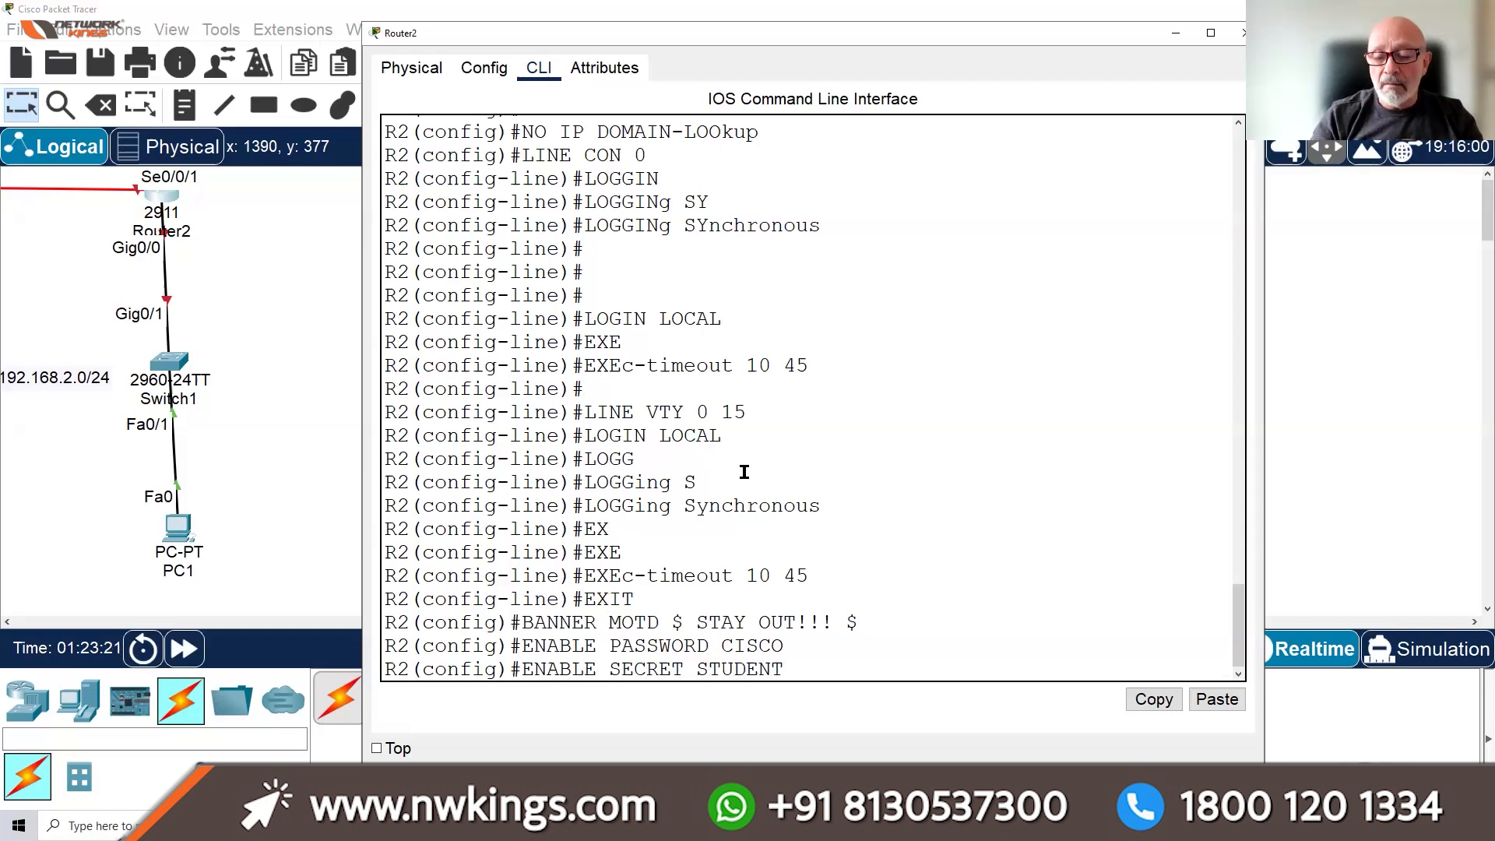
key(Return)
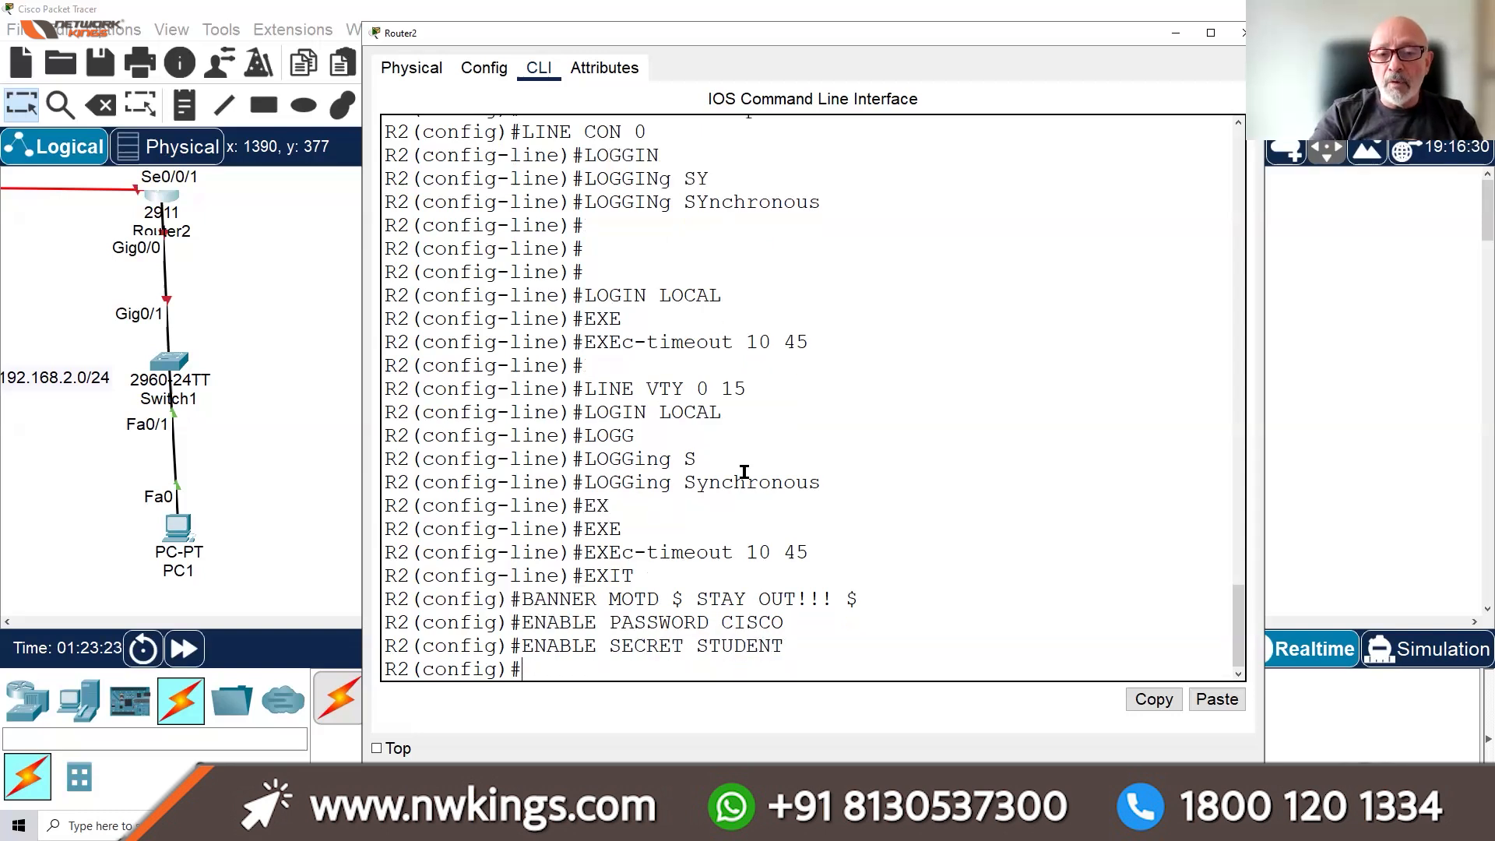
Turn on service password-encryption and begin entering interface S0/0/1
text(SERV)
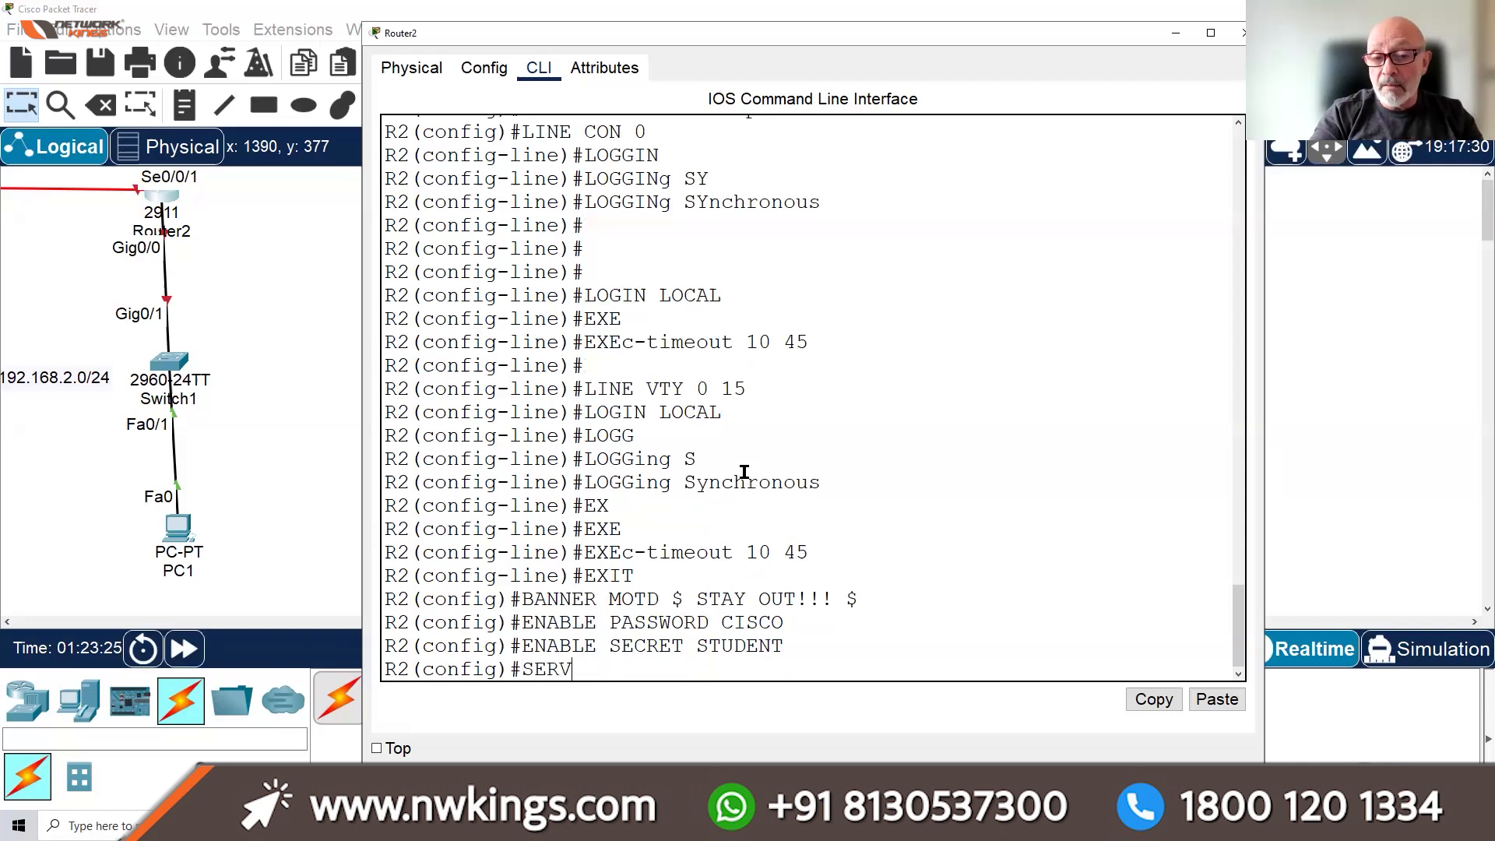
text(ICE PASSWORD)
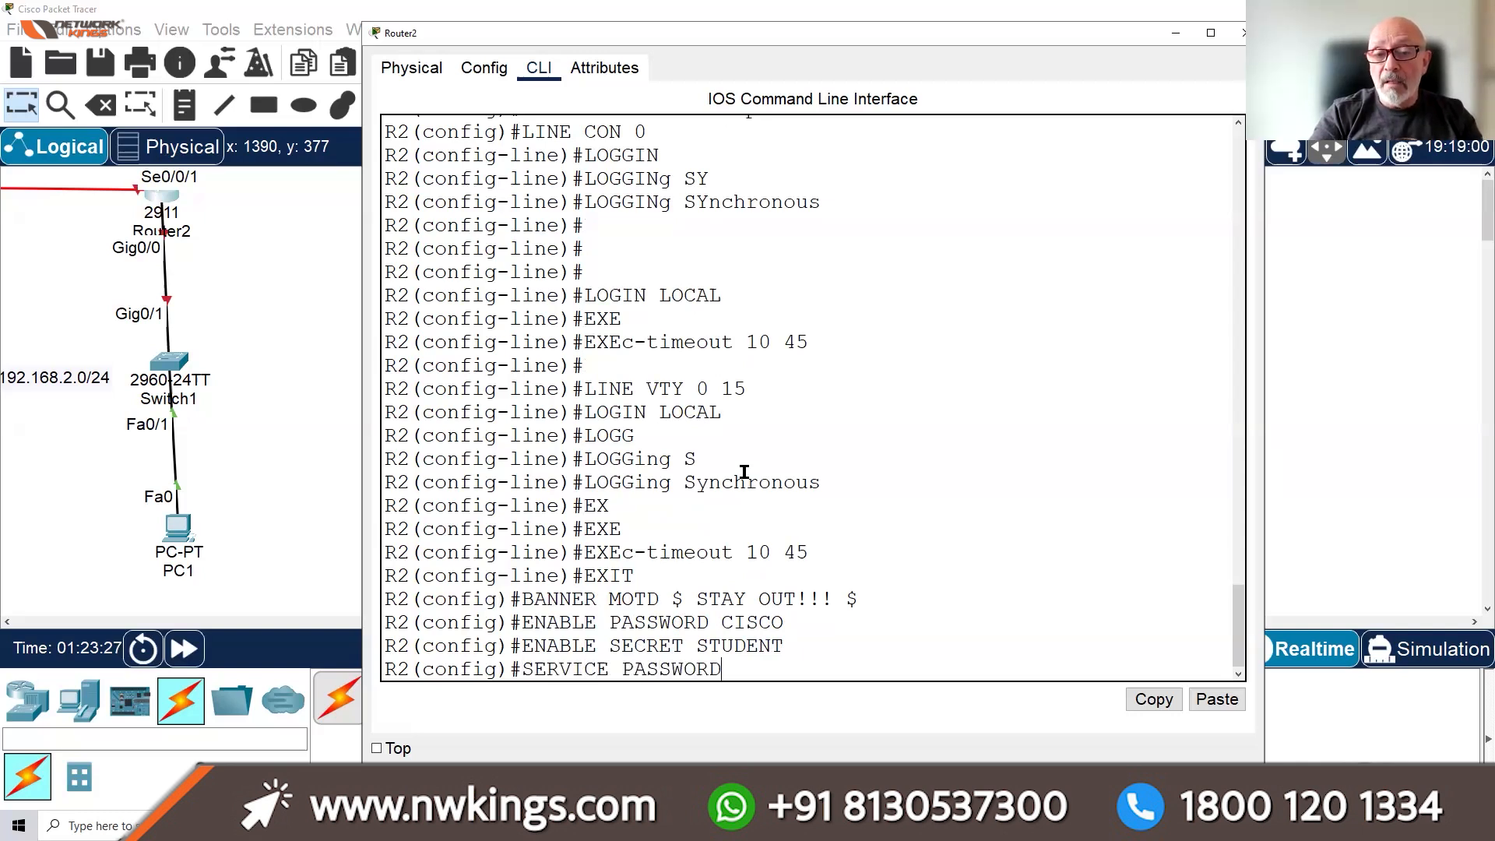
key(Tab)
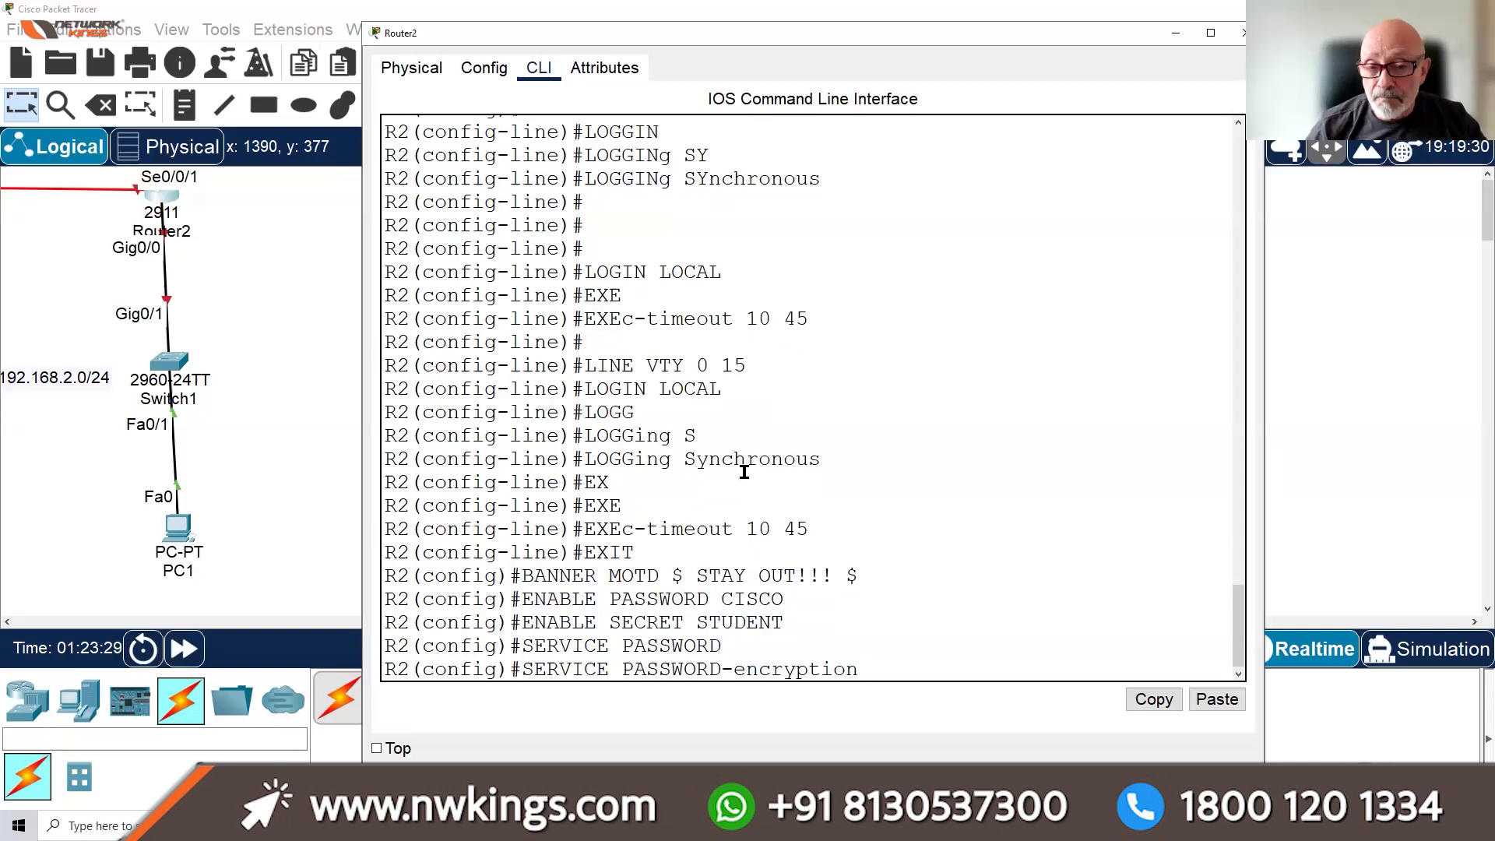
key(Return)
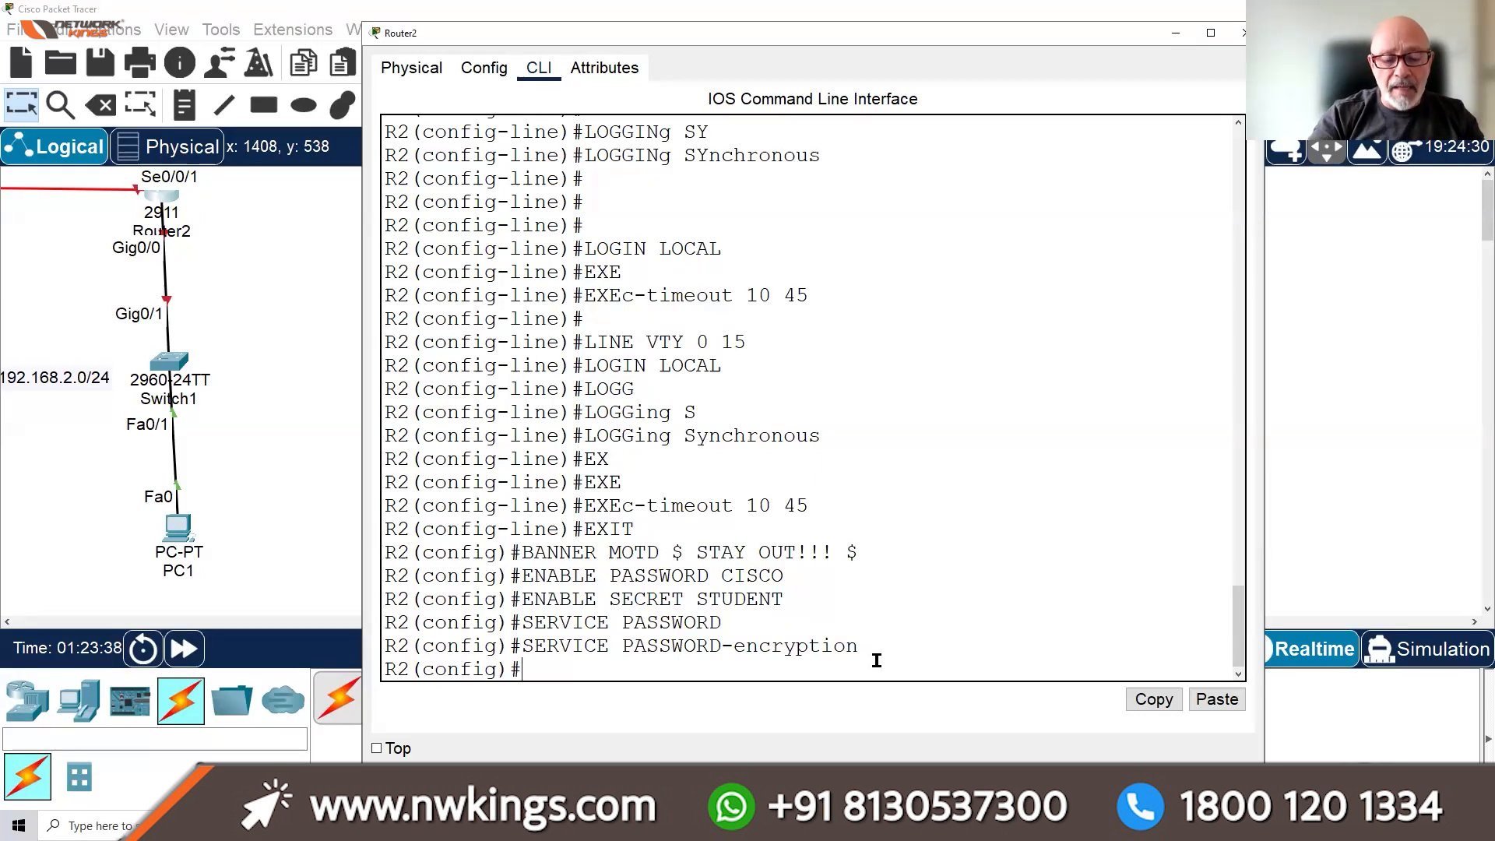
text(INT )
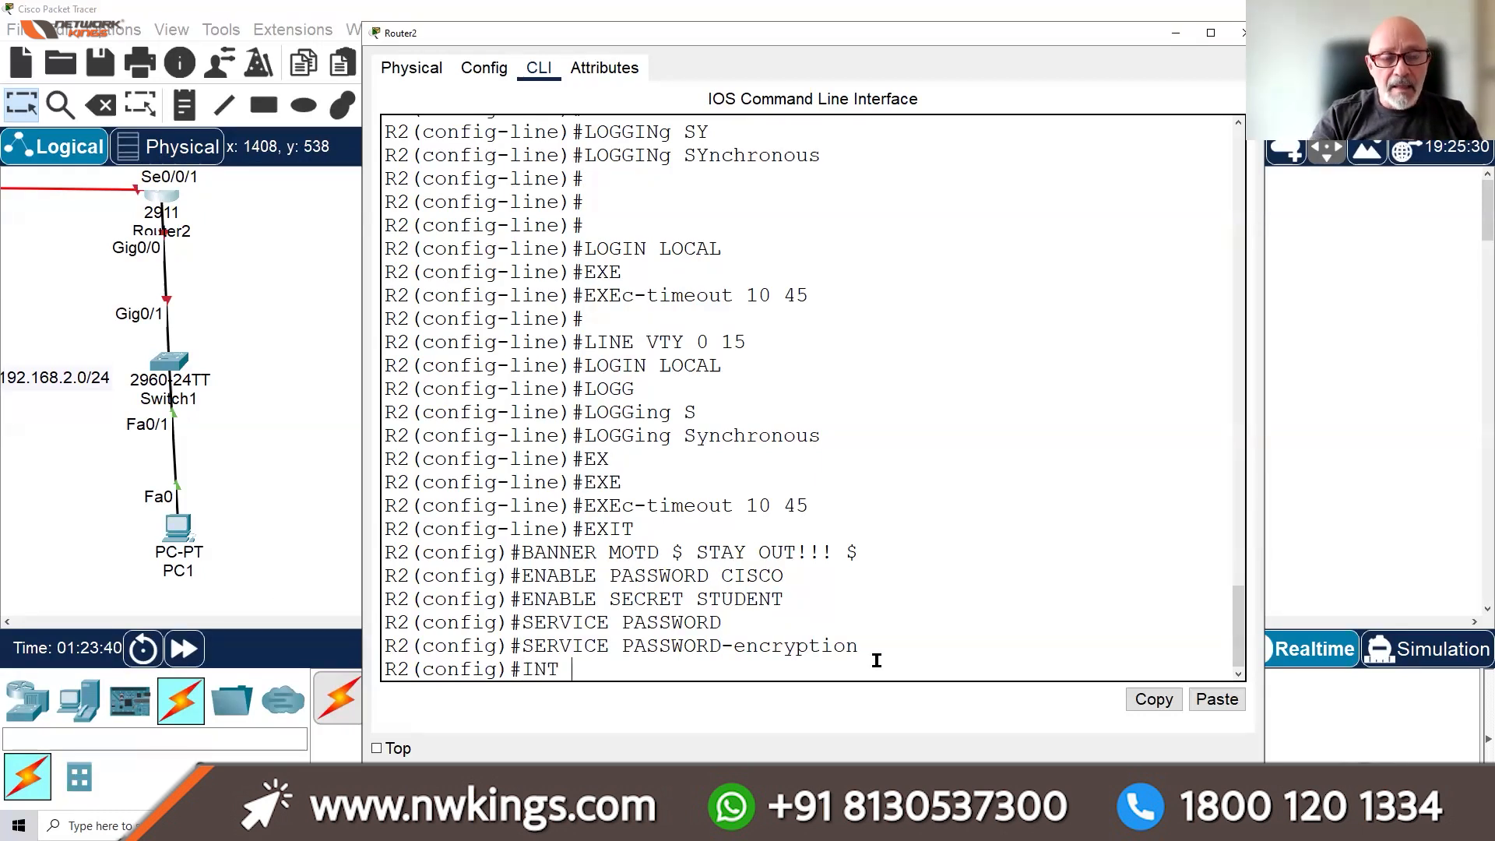
text(S0/0/1)
Give Serial0/0/1 address 10.1.1.6 255.255.255.252, enable it with no shut, and type a controller check
key(Return)
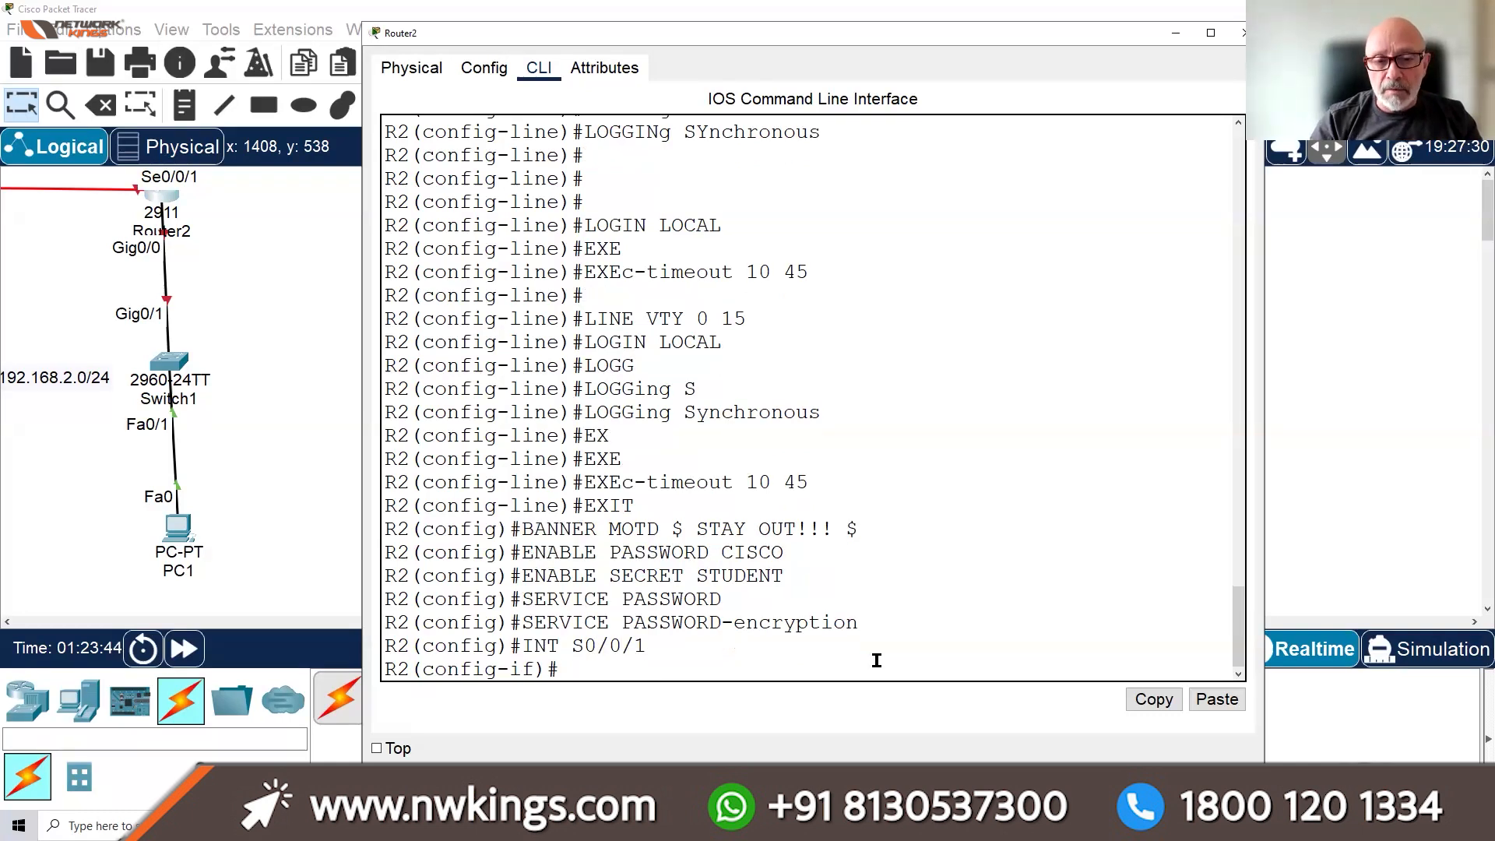
text(IP AD)
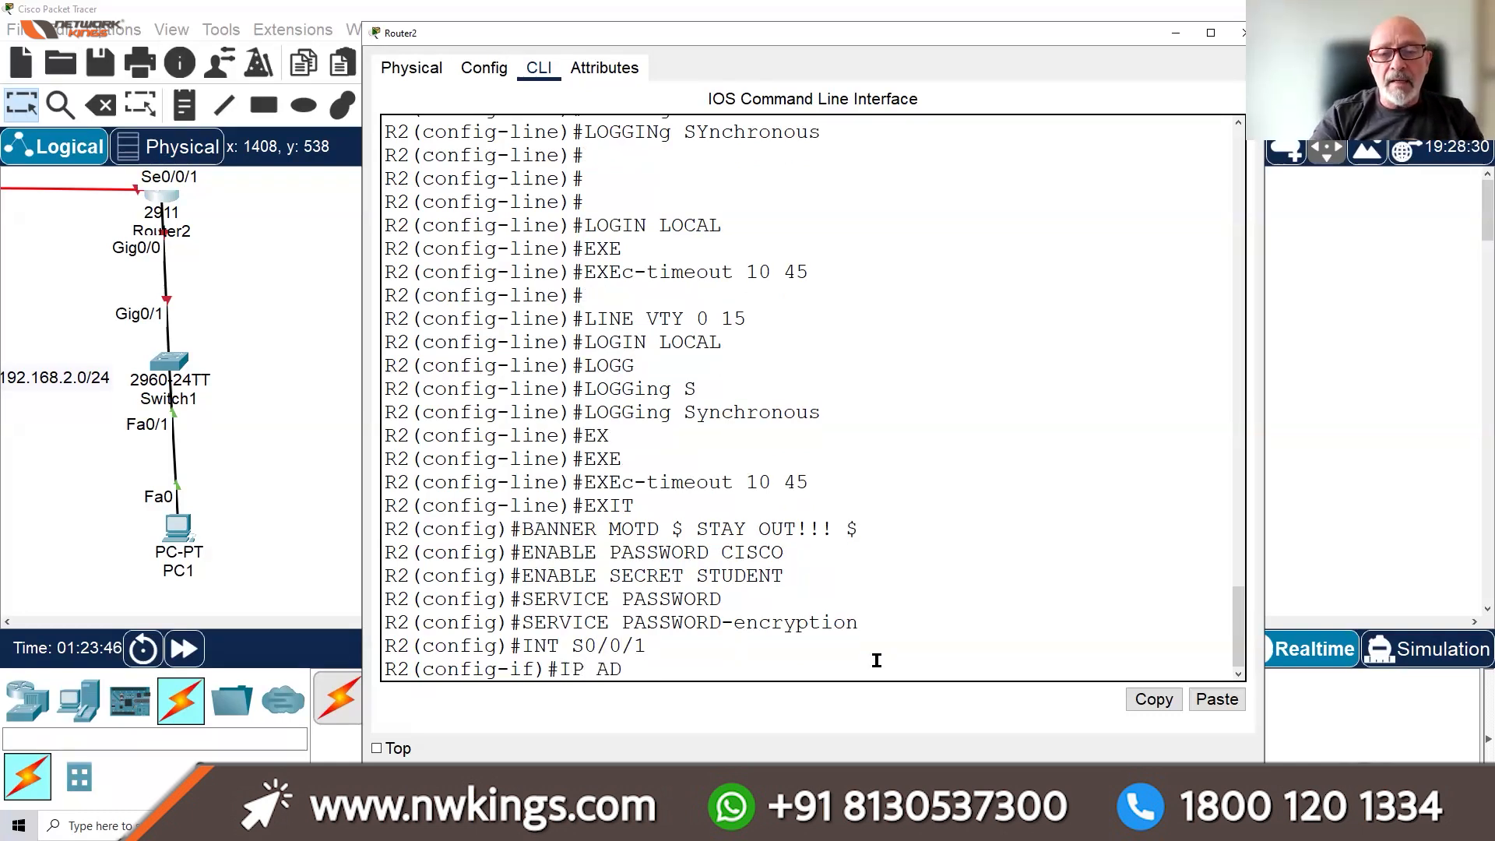
text(DRESS 10.1.1.6 255.255.255.252)
key(Return)
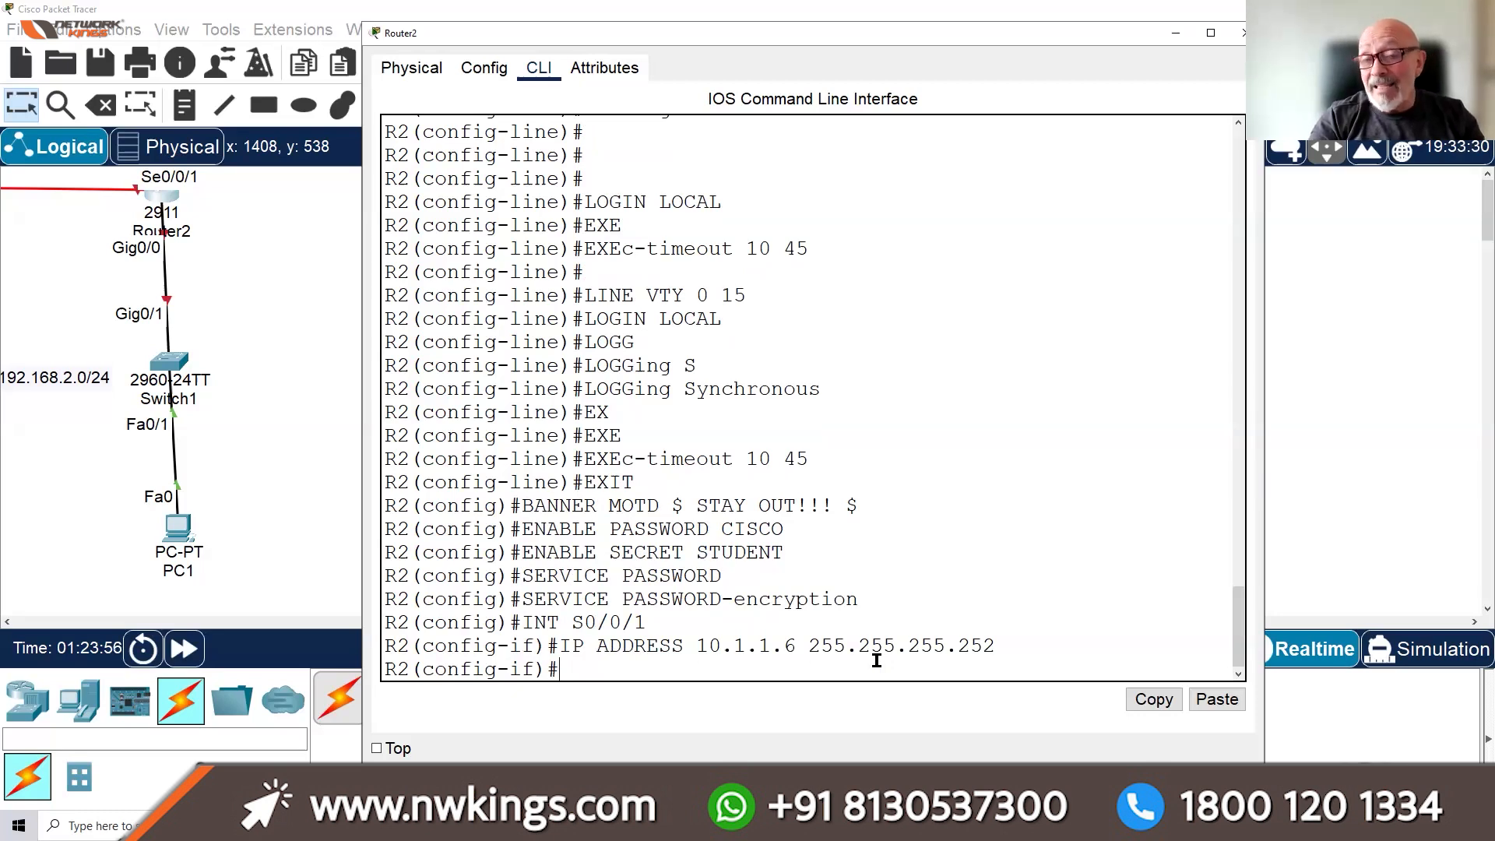
text(NO SHUT)
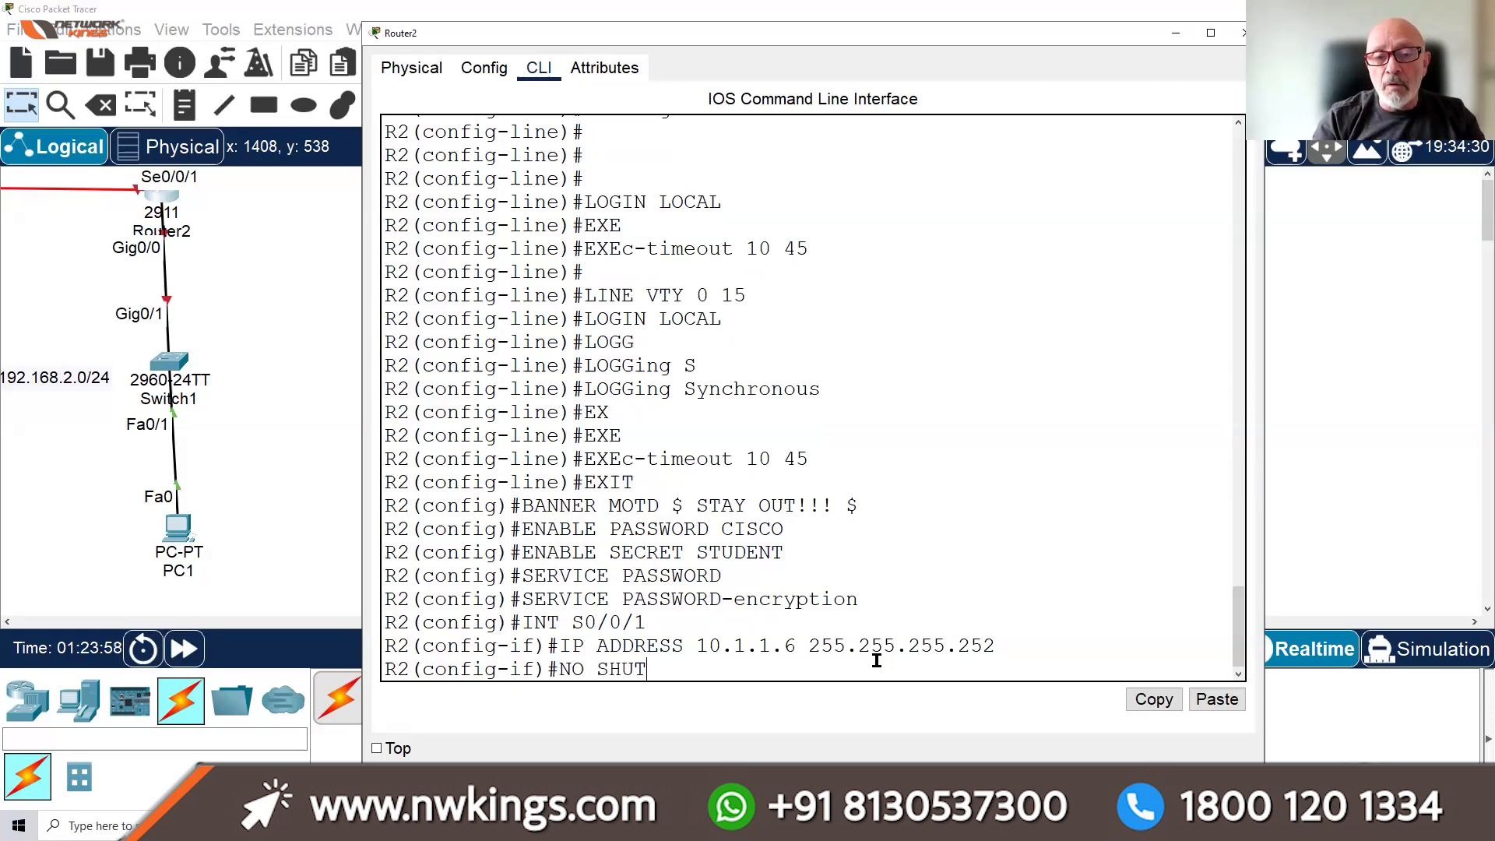
key(Return)
text(DO SH CONTROLLER)
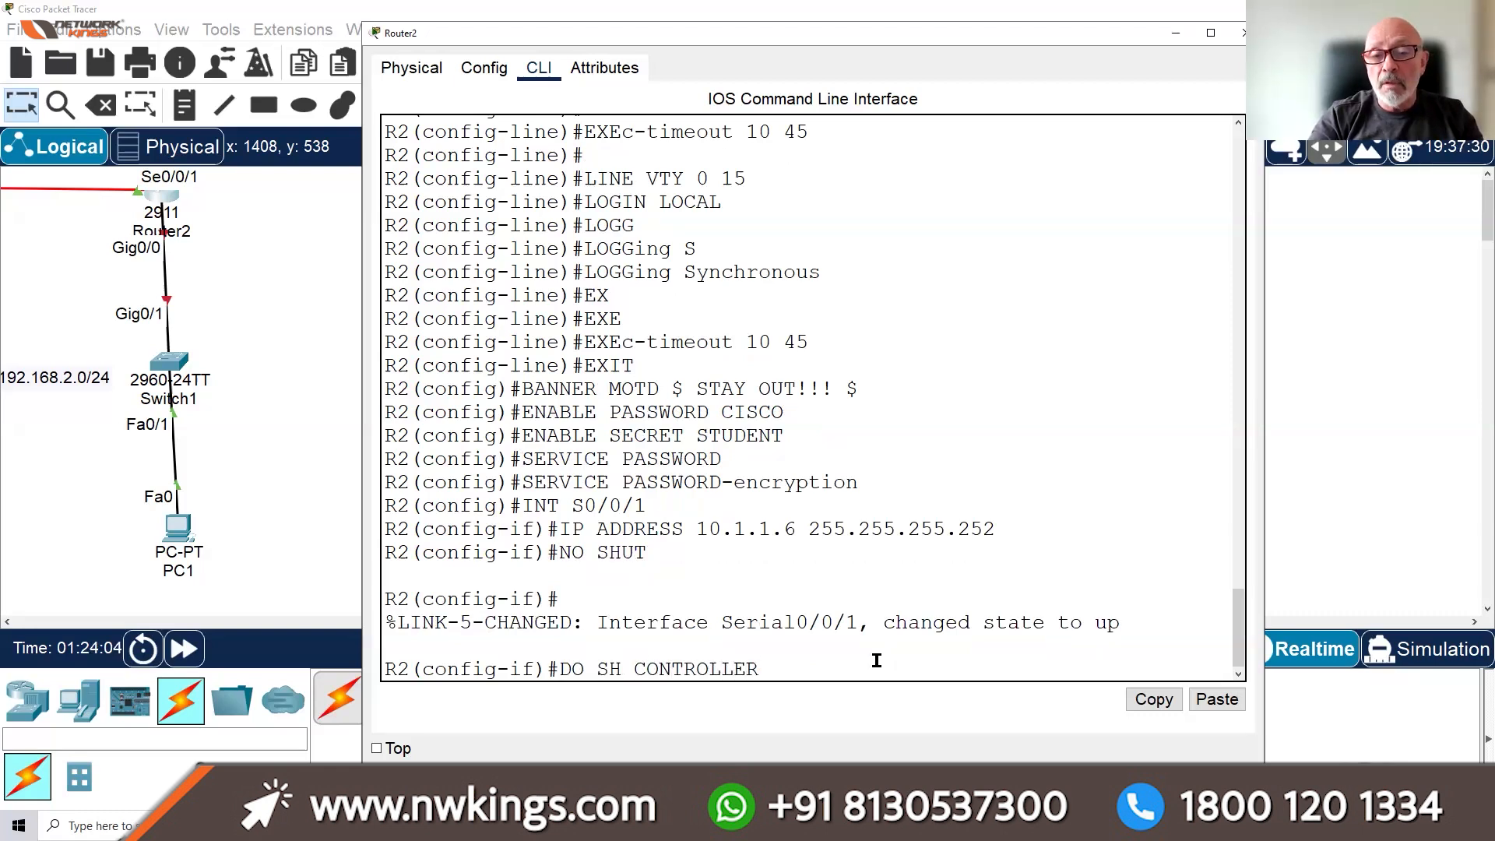
text( S)
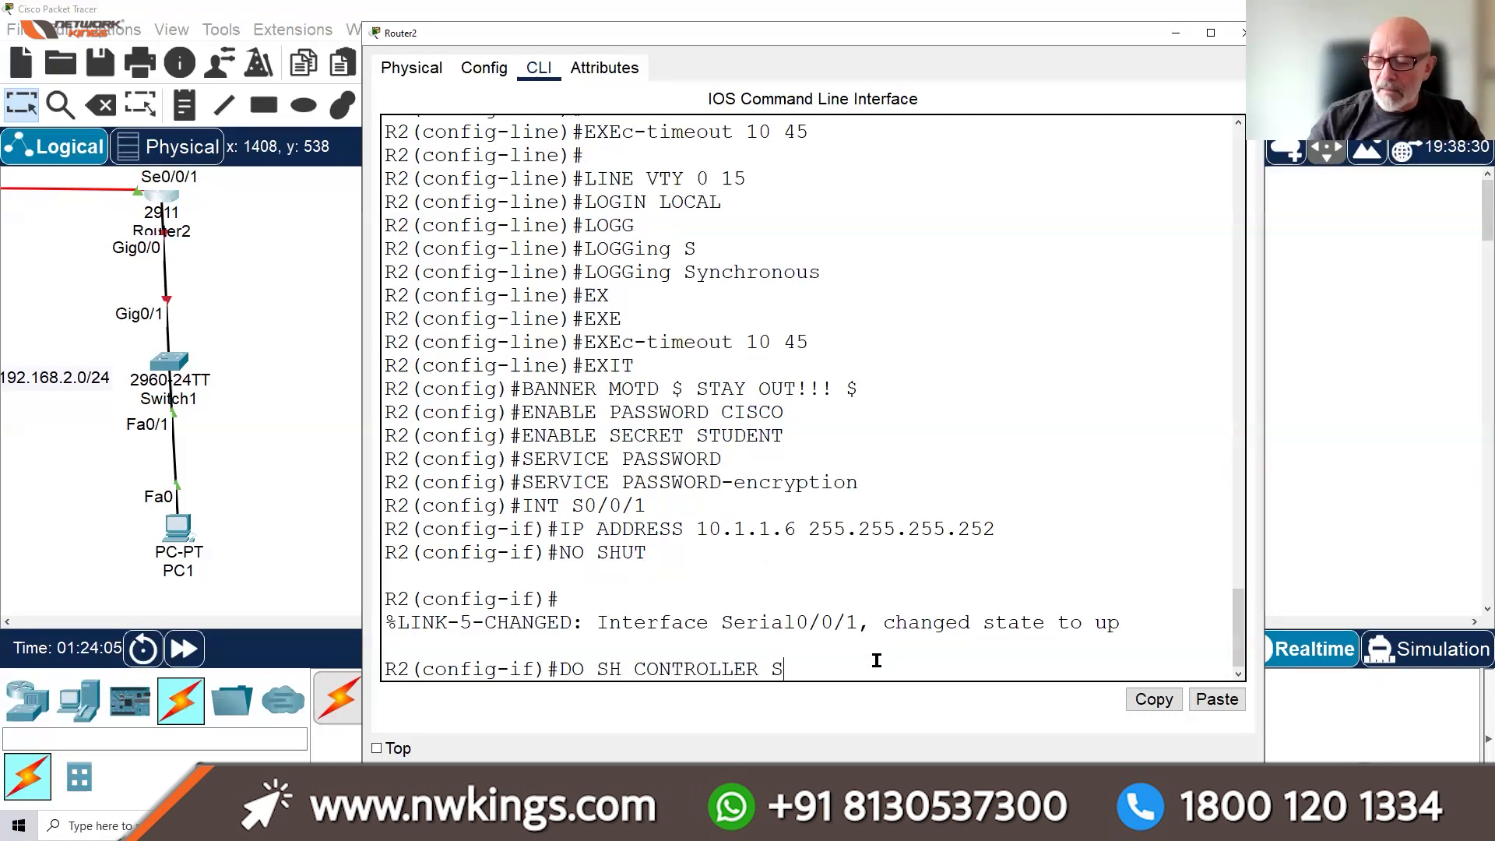
text(0/0/4)
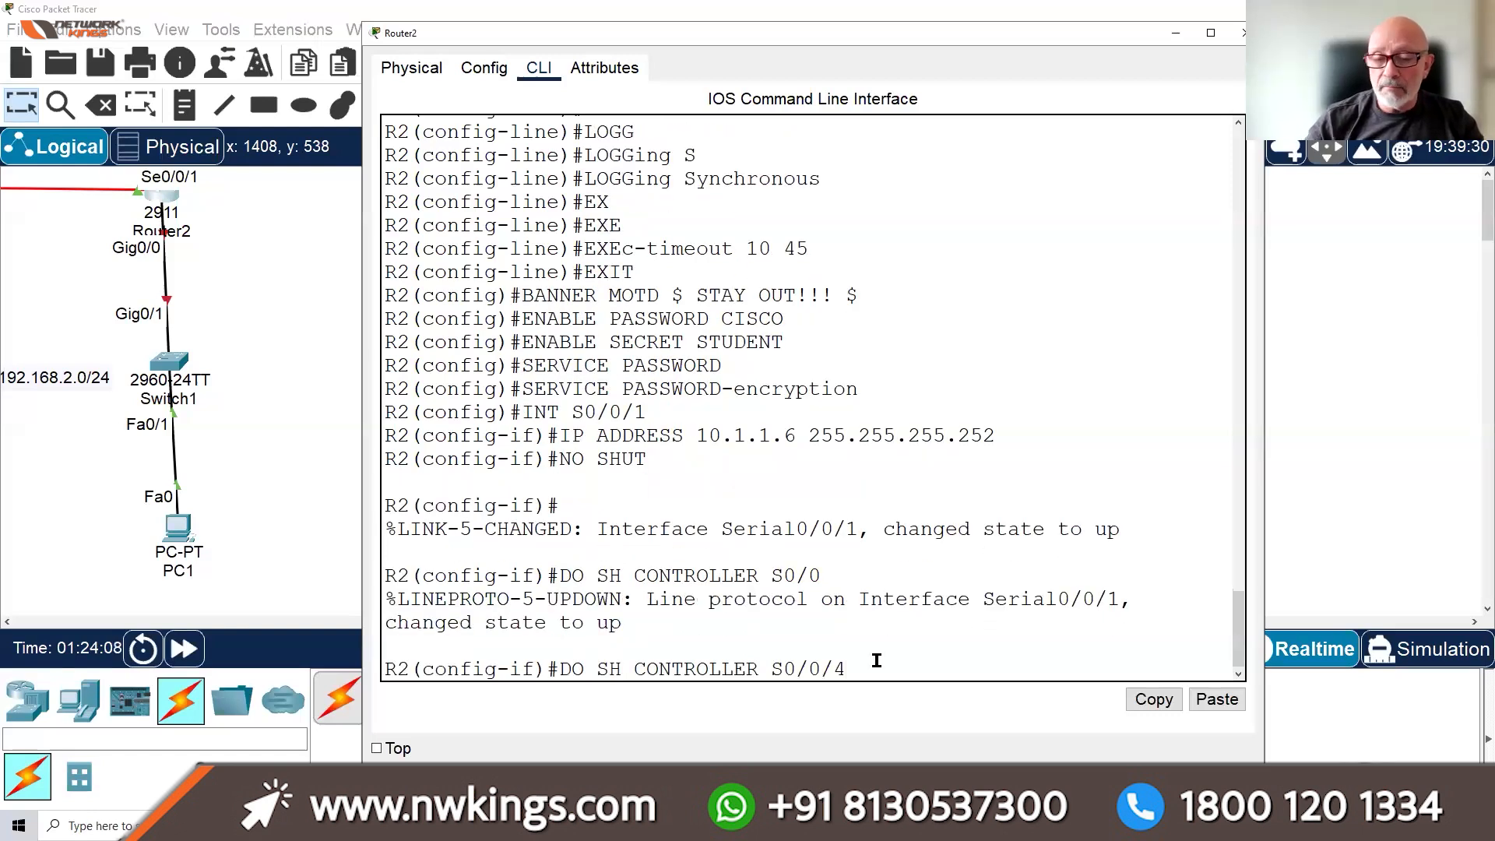
Fix the interface to s0/0/1, run 'do sh controller s0/0/1', and highlight the DTE V.35 line
key(BackSpace)
text(1)
key(Return)
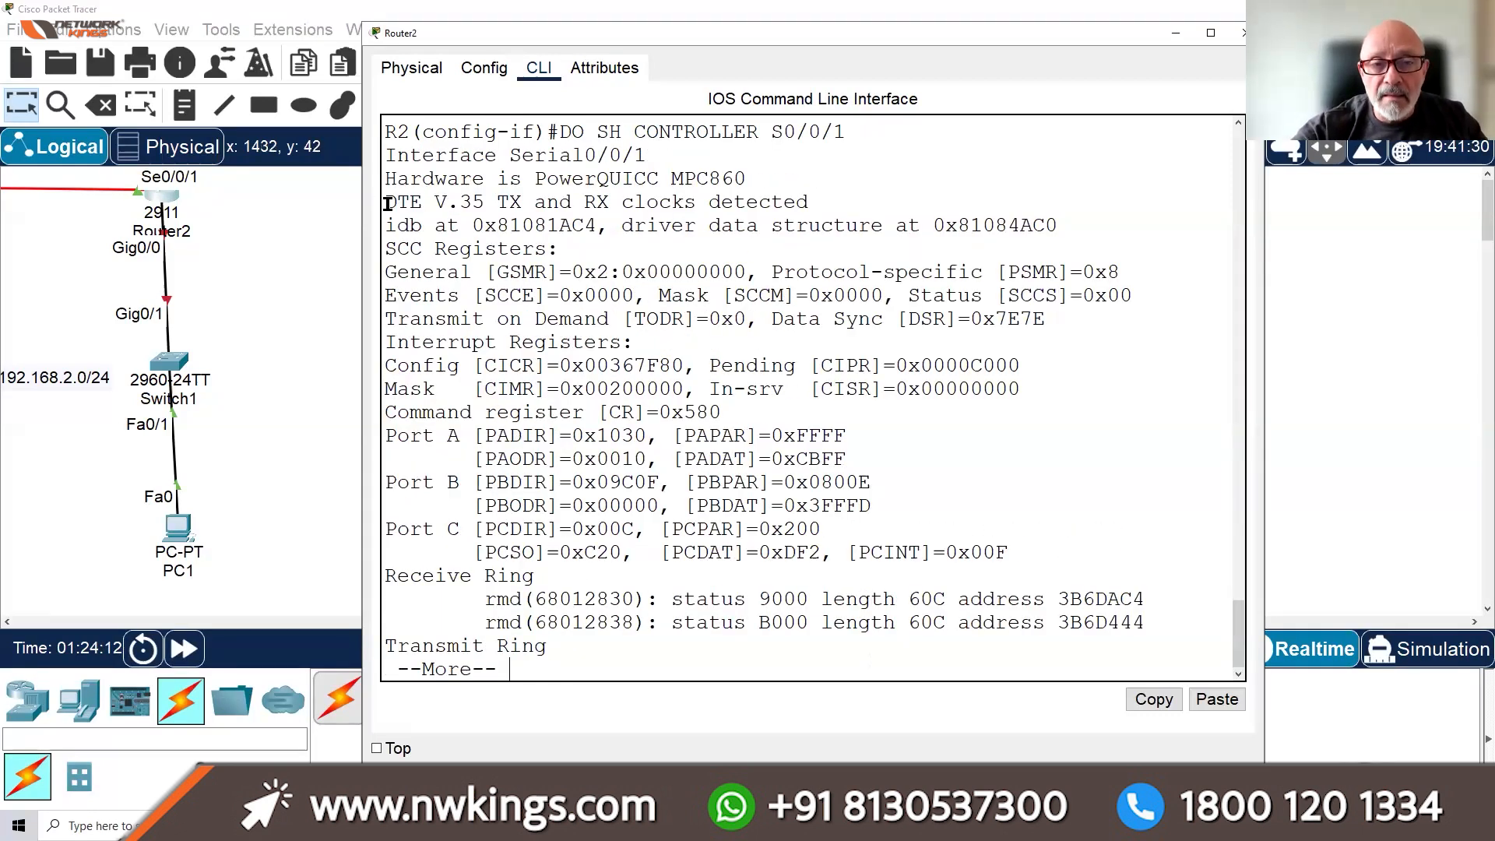
drag(383, 204, 459, 208)
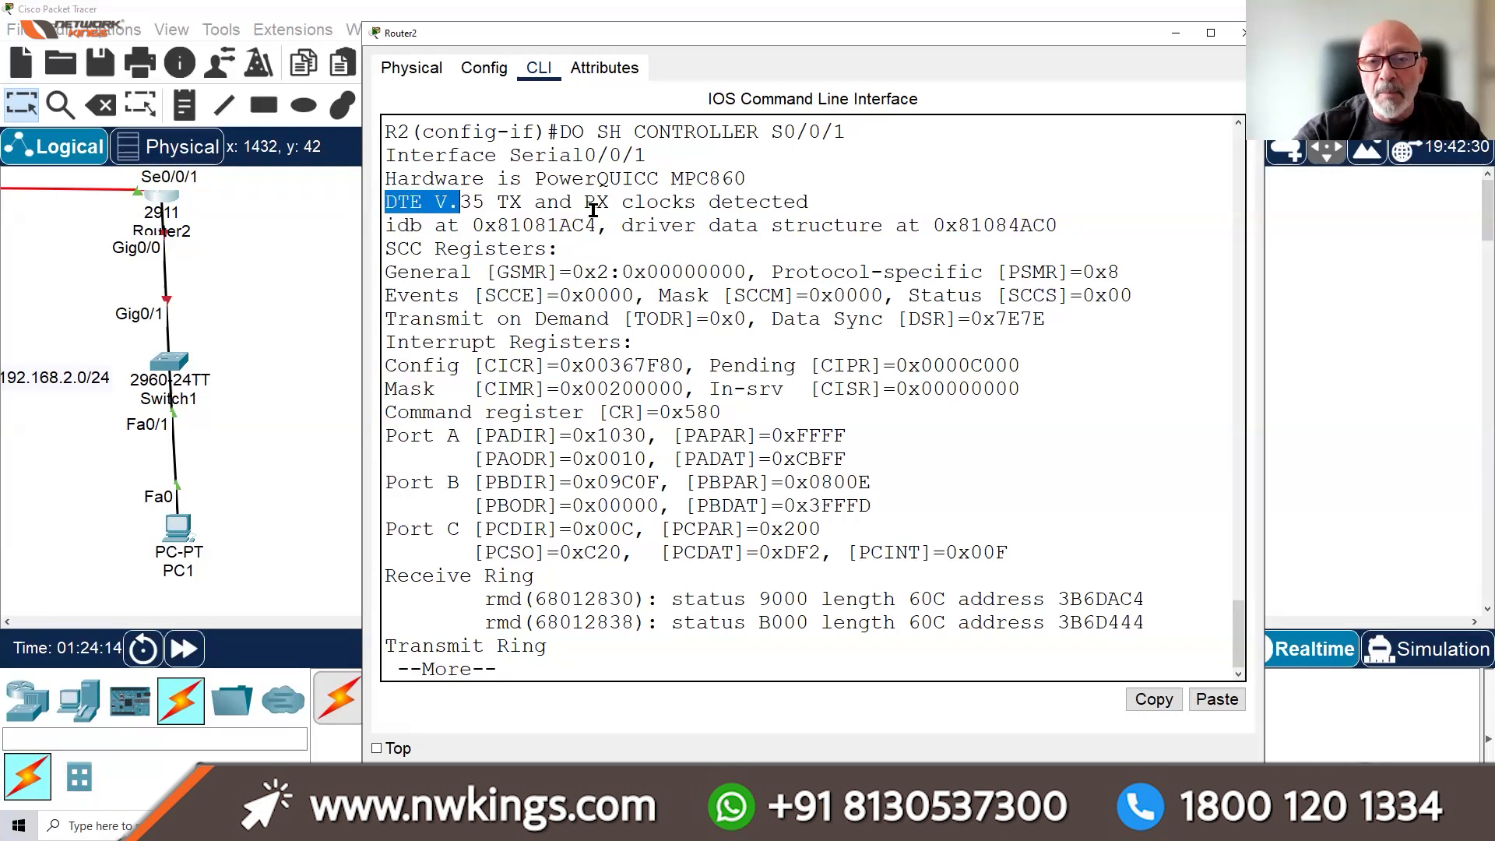
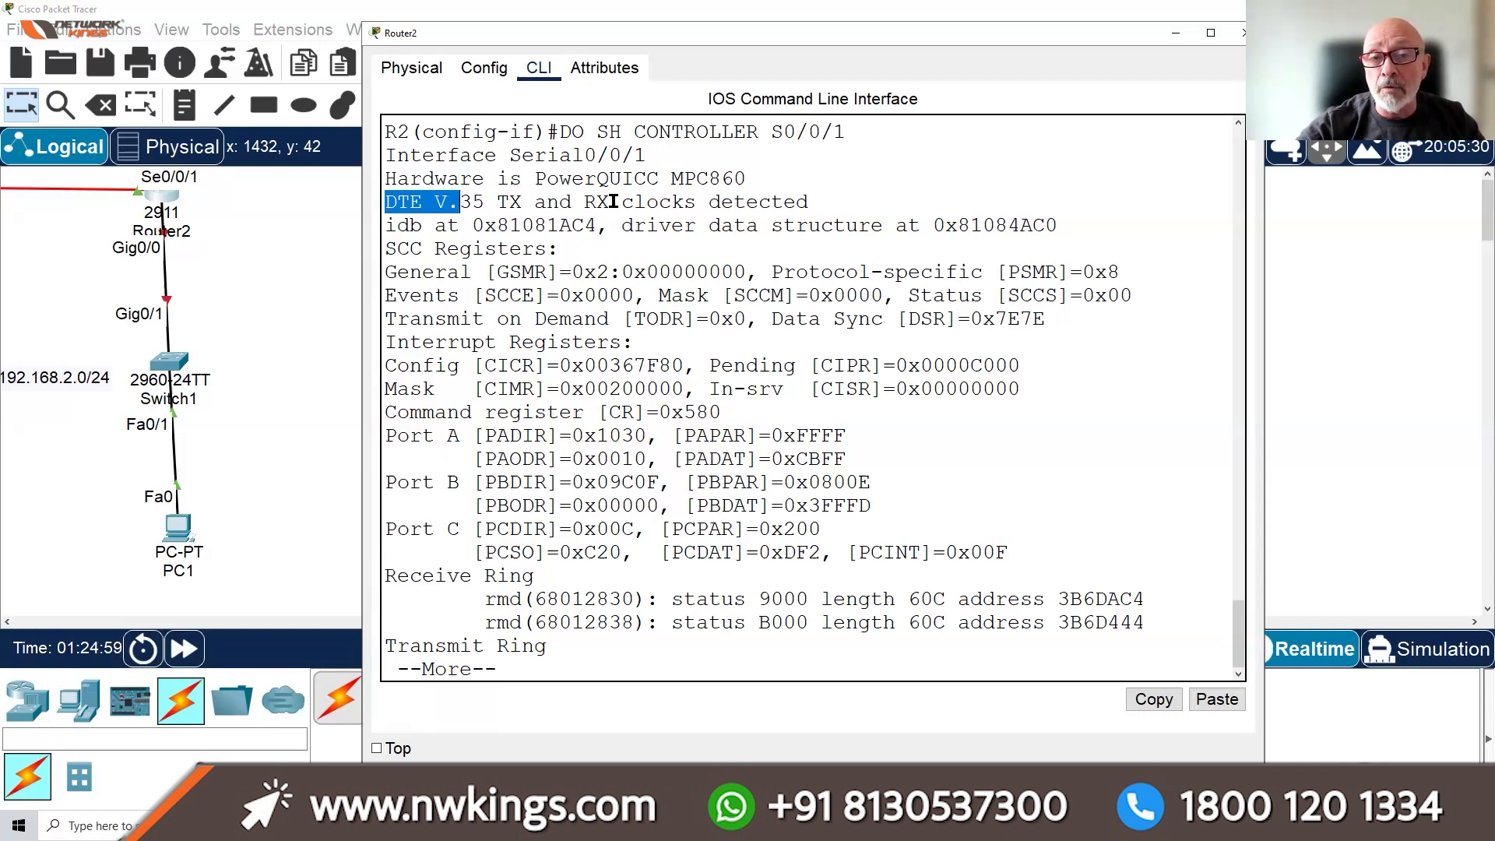
Highlight 'clocks detected' in the Serial0/0/1 controller report and quit the paged output
drag(833, 201, 619, 206)
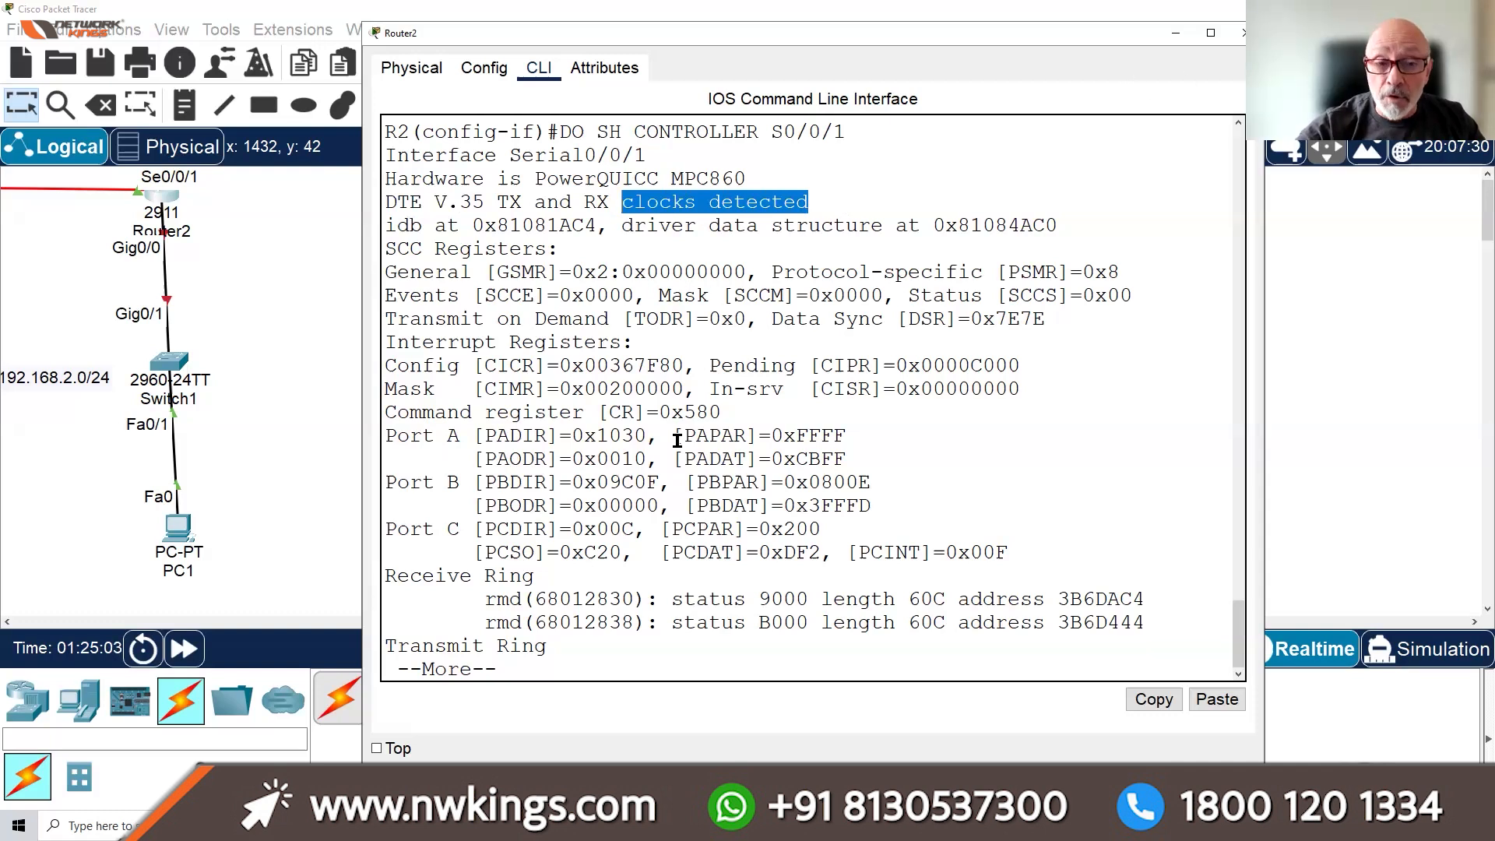
click(595, 505)
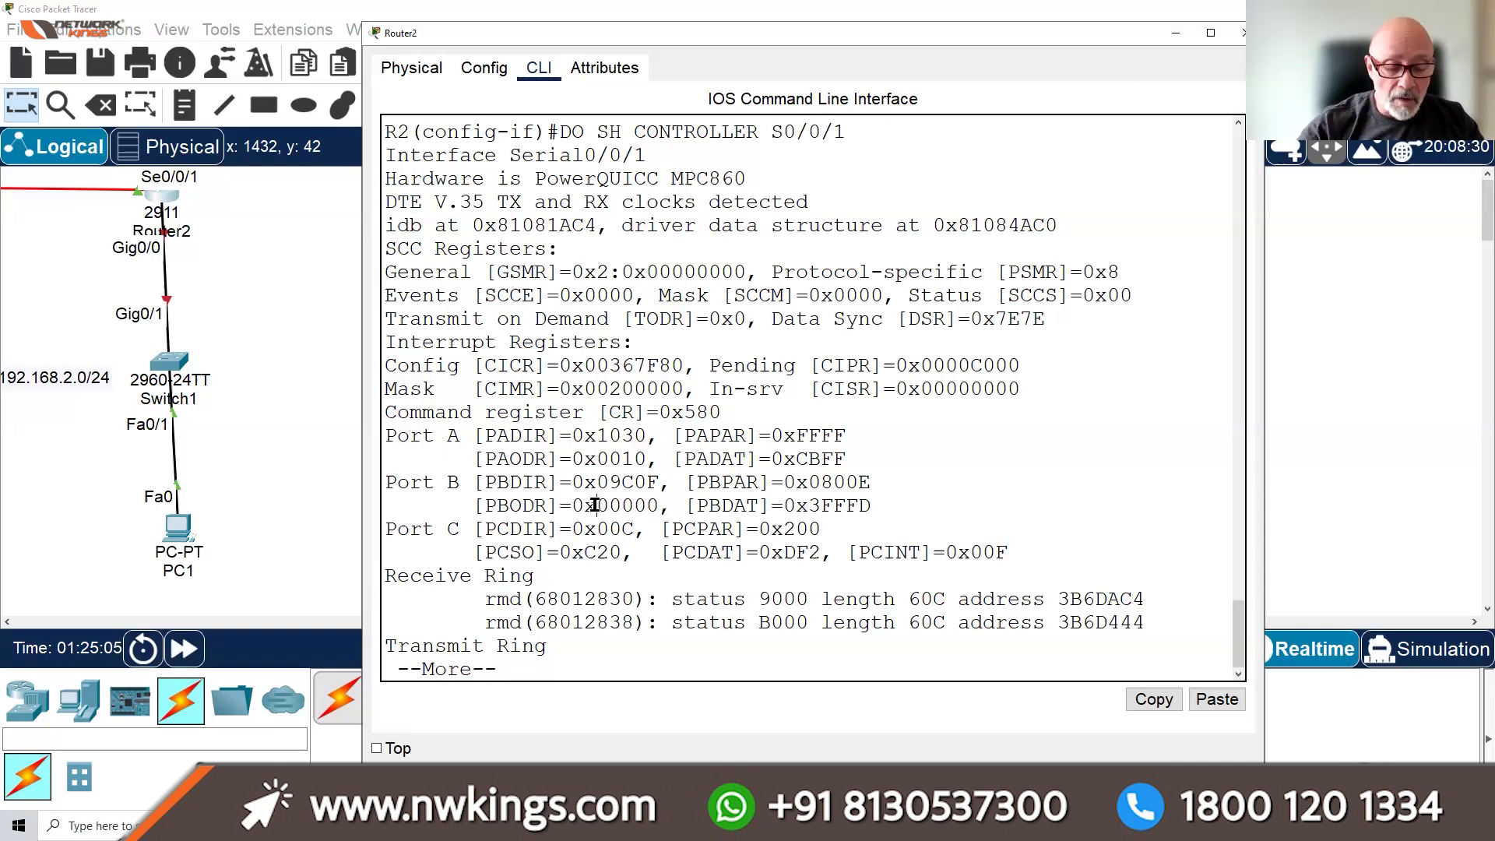
key(q)
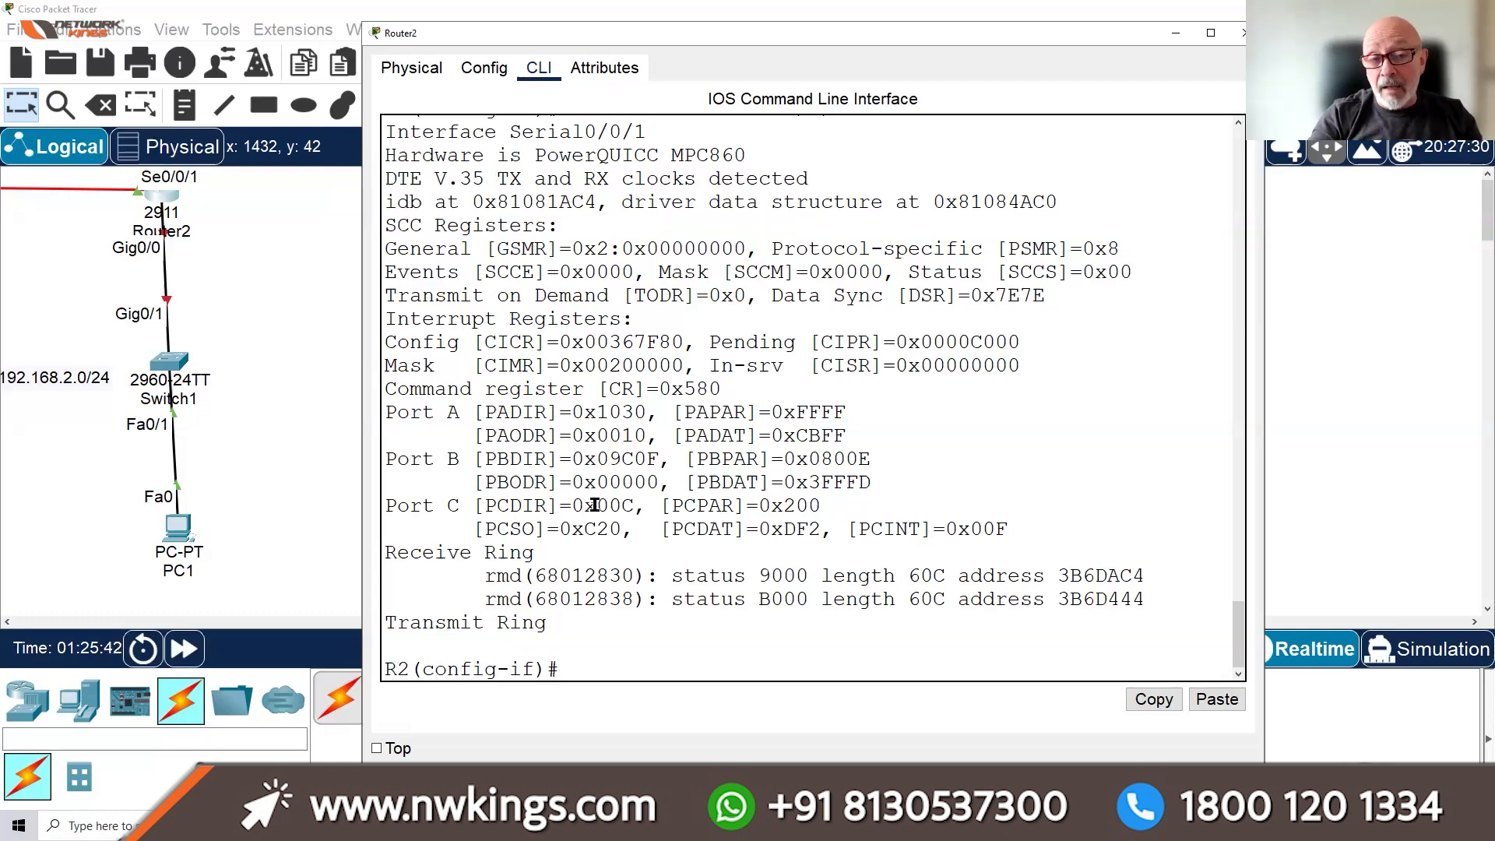
Give GigabitEthernet0/0 the address 192.168.2.254 255.255.255.0 and bring it up with no shut
text(I)
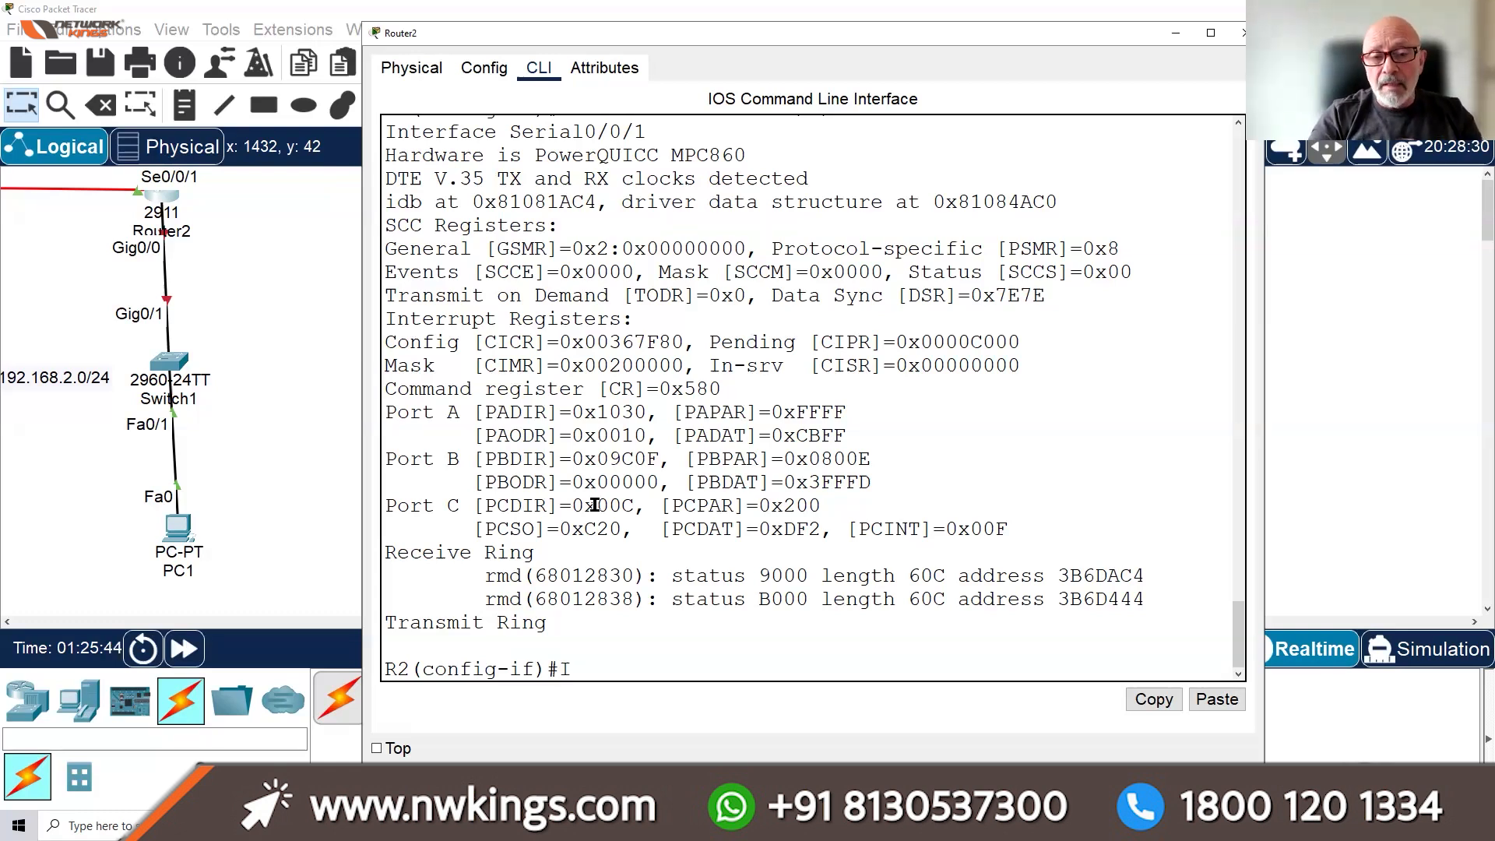
text(NT G0/0)
key(Return)
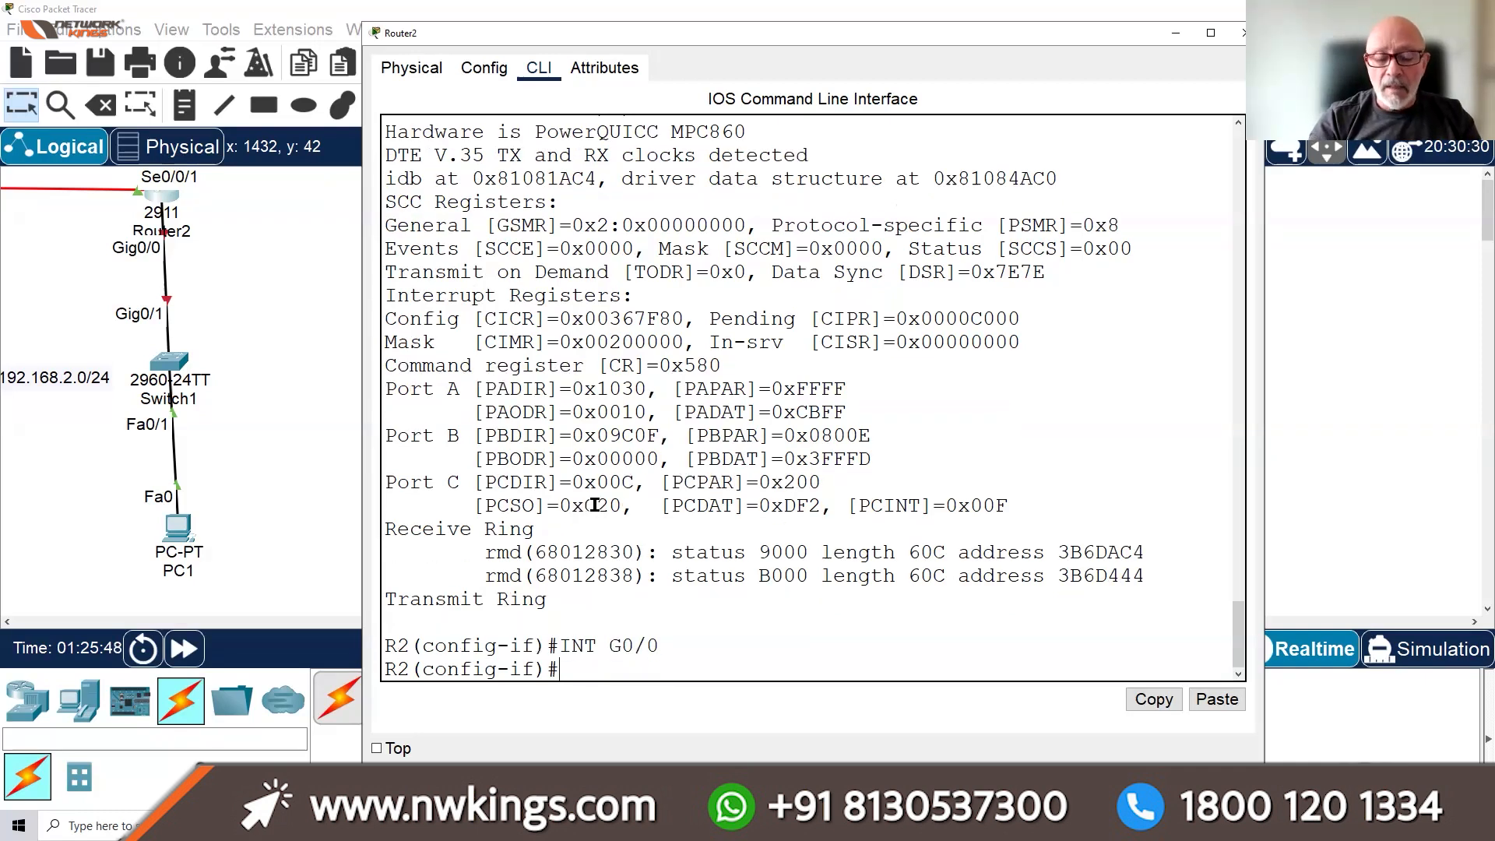
text(IP ADD)
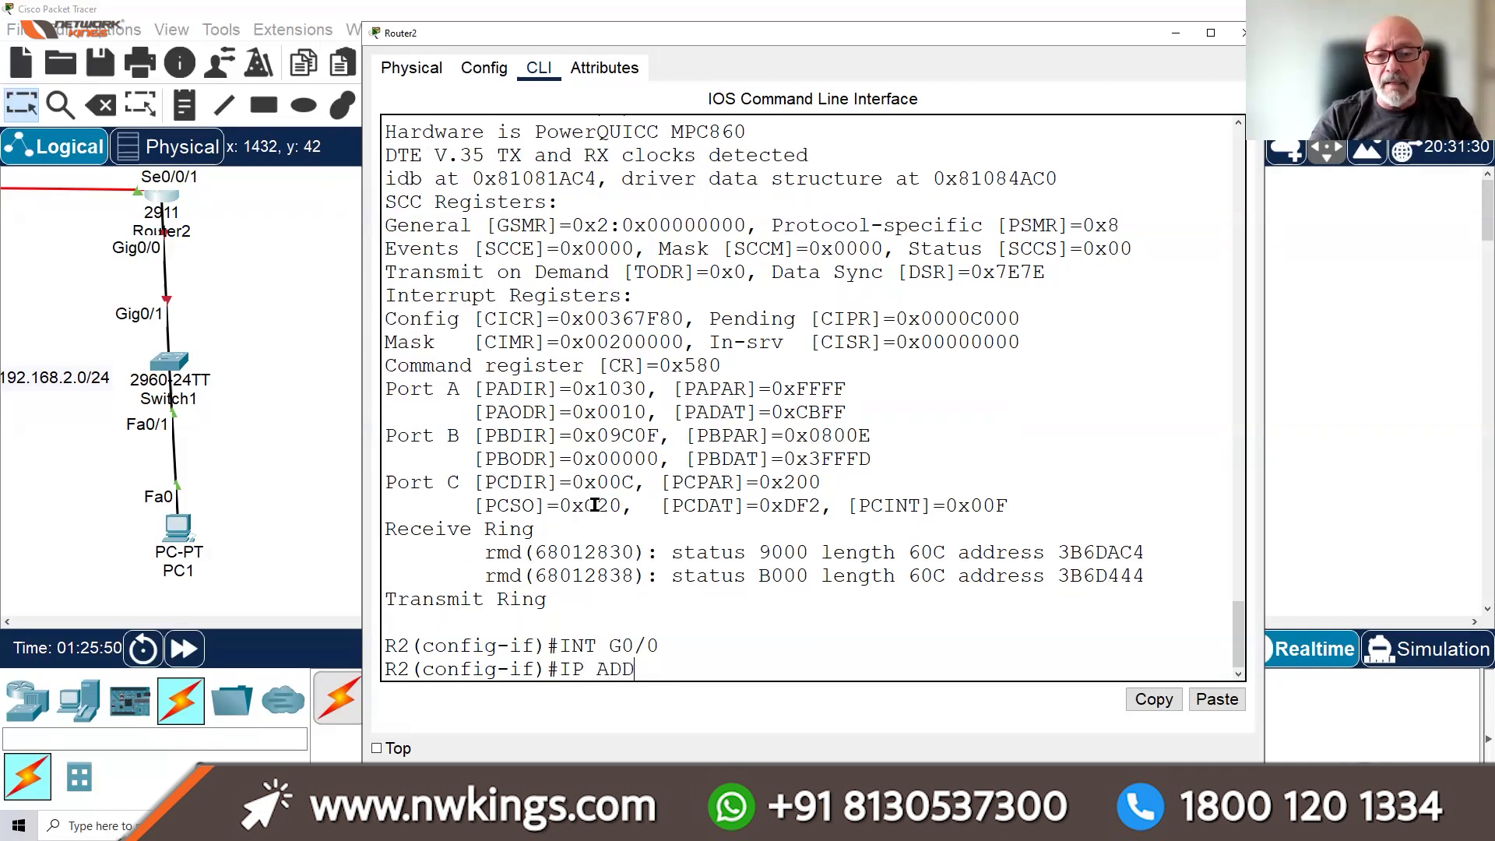
text(RESS 192.168.2.254 255.255.255.)
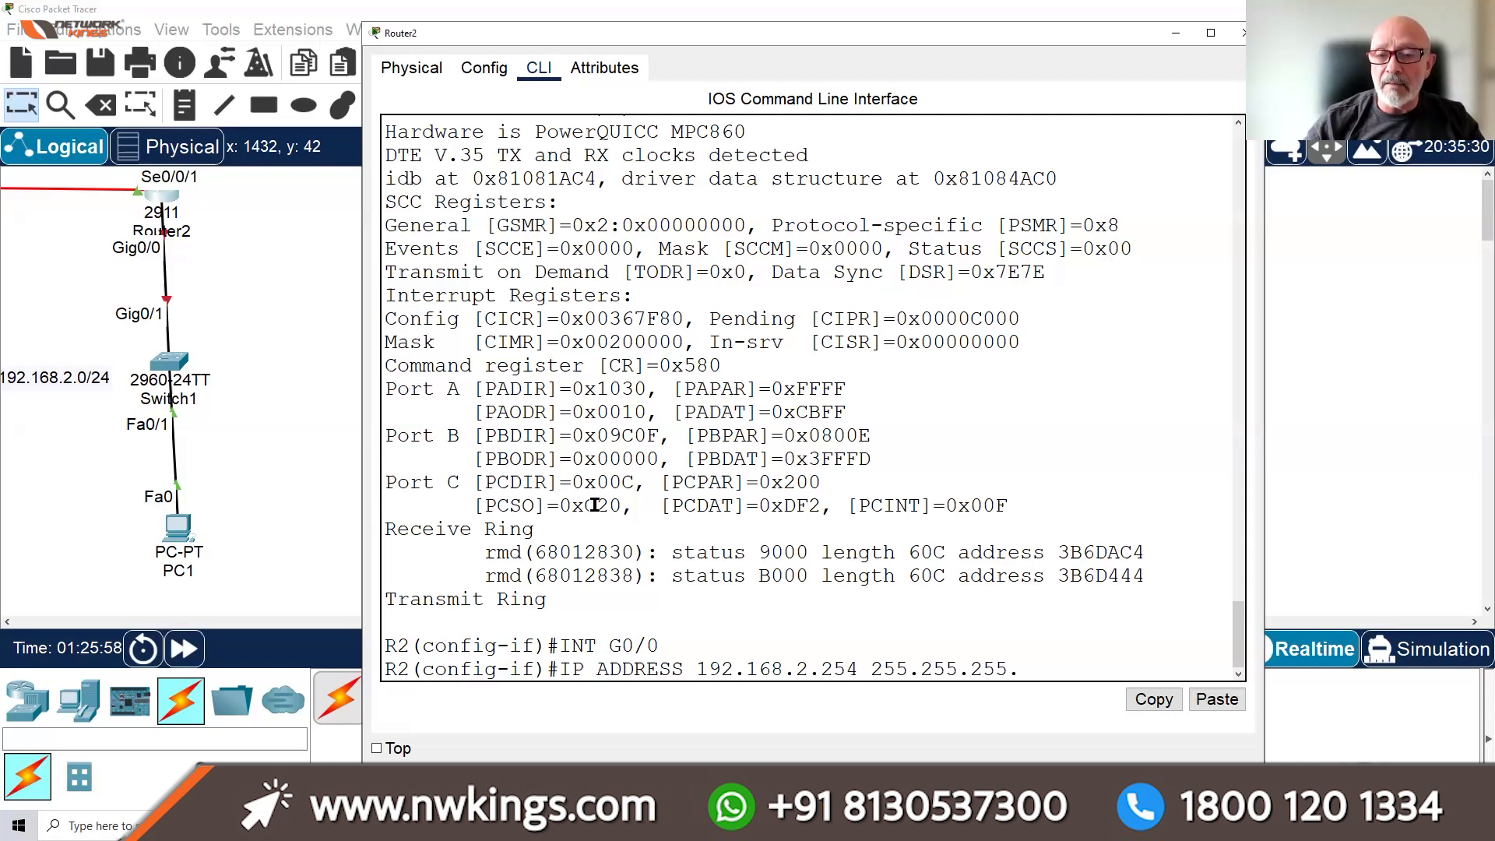
text(0)
key(Return)
text(NO SHUY)
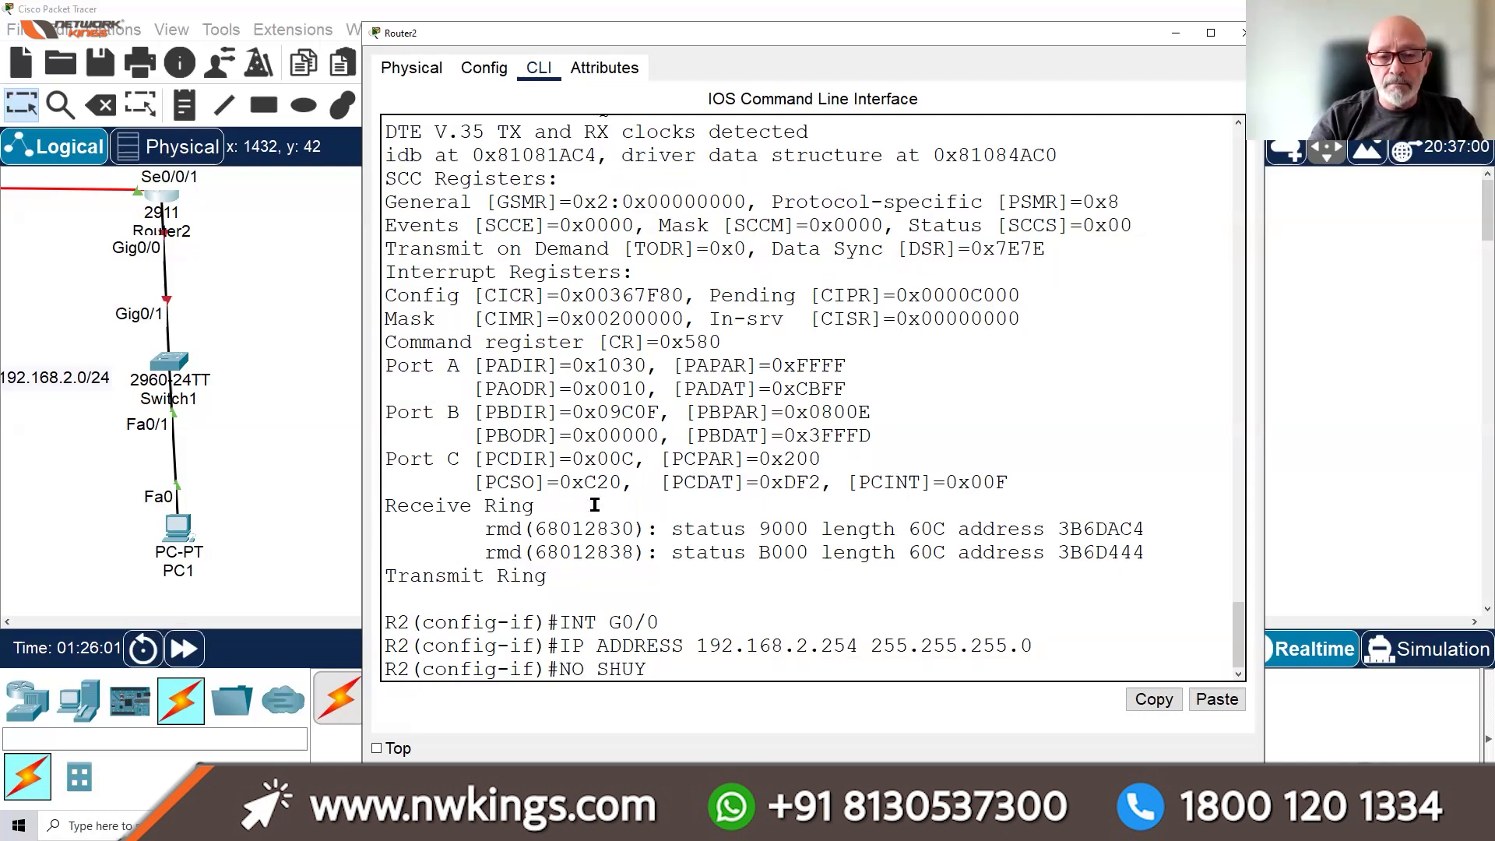
key(BackSpace)
text(T)
key(Return)
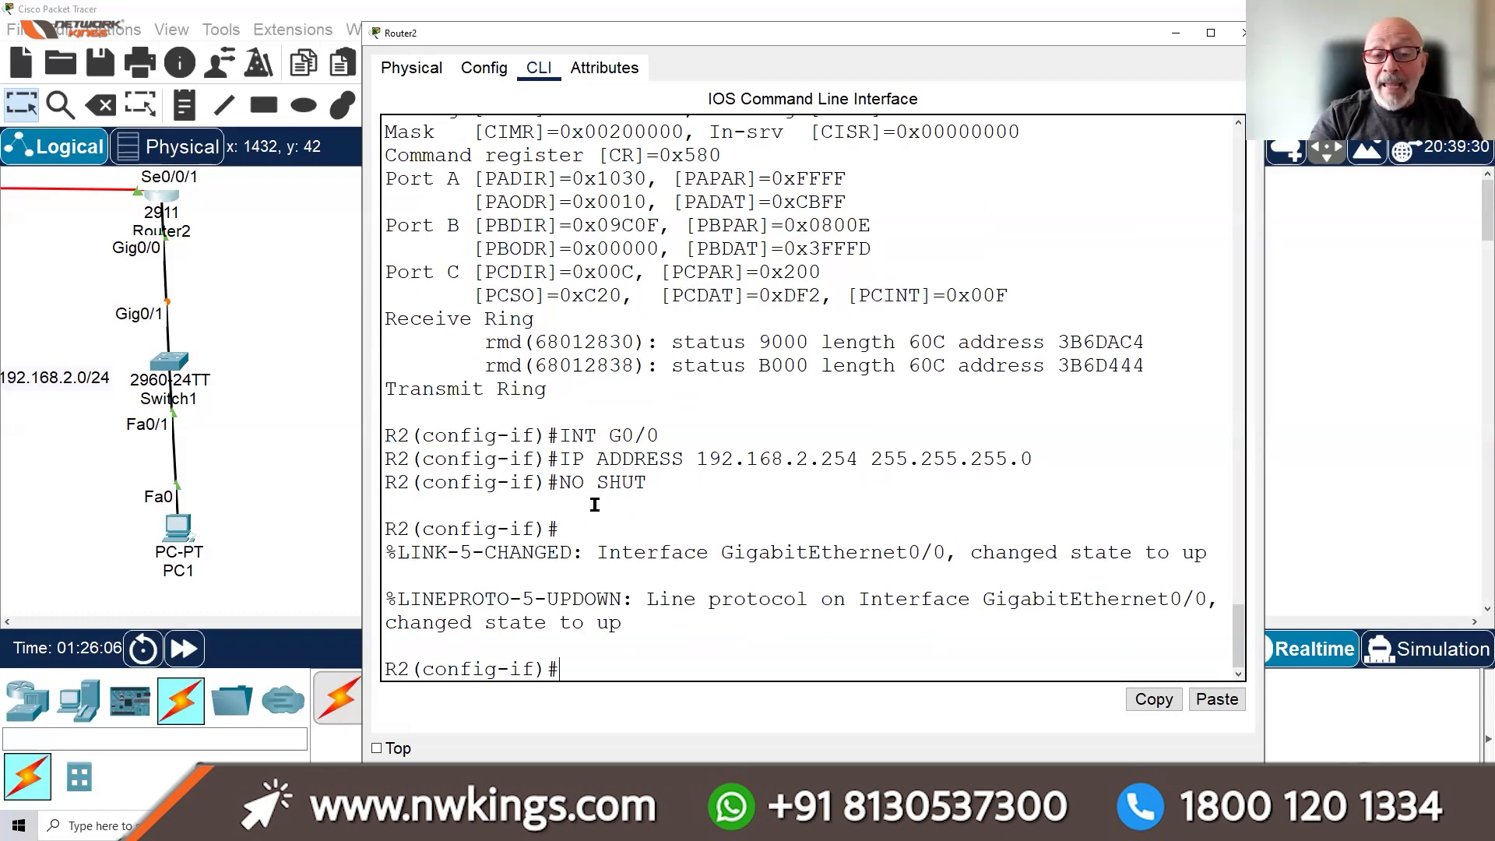
Leave configuration mode and save the running configuration to startup-config
text(END)
key(Return)
text(COPY RUN START)
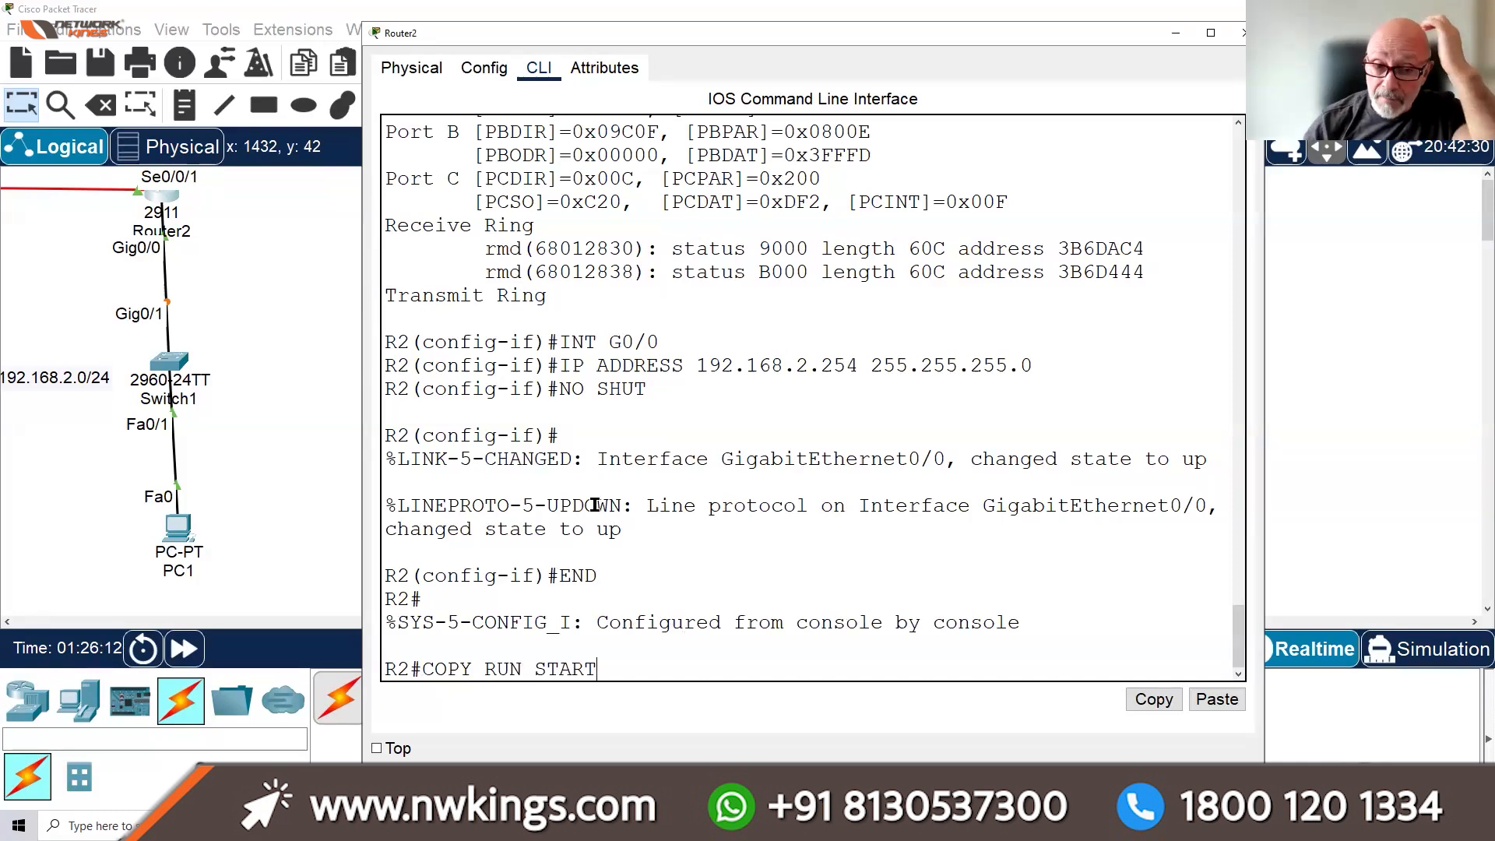
key(Return)
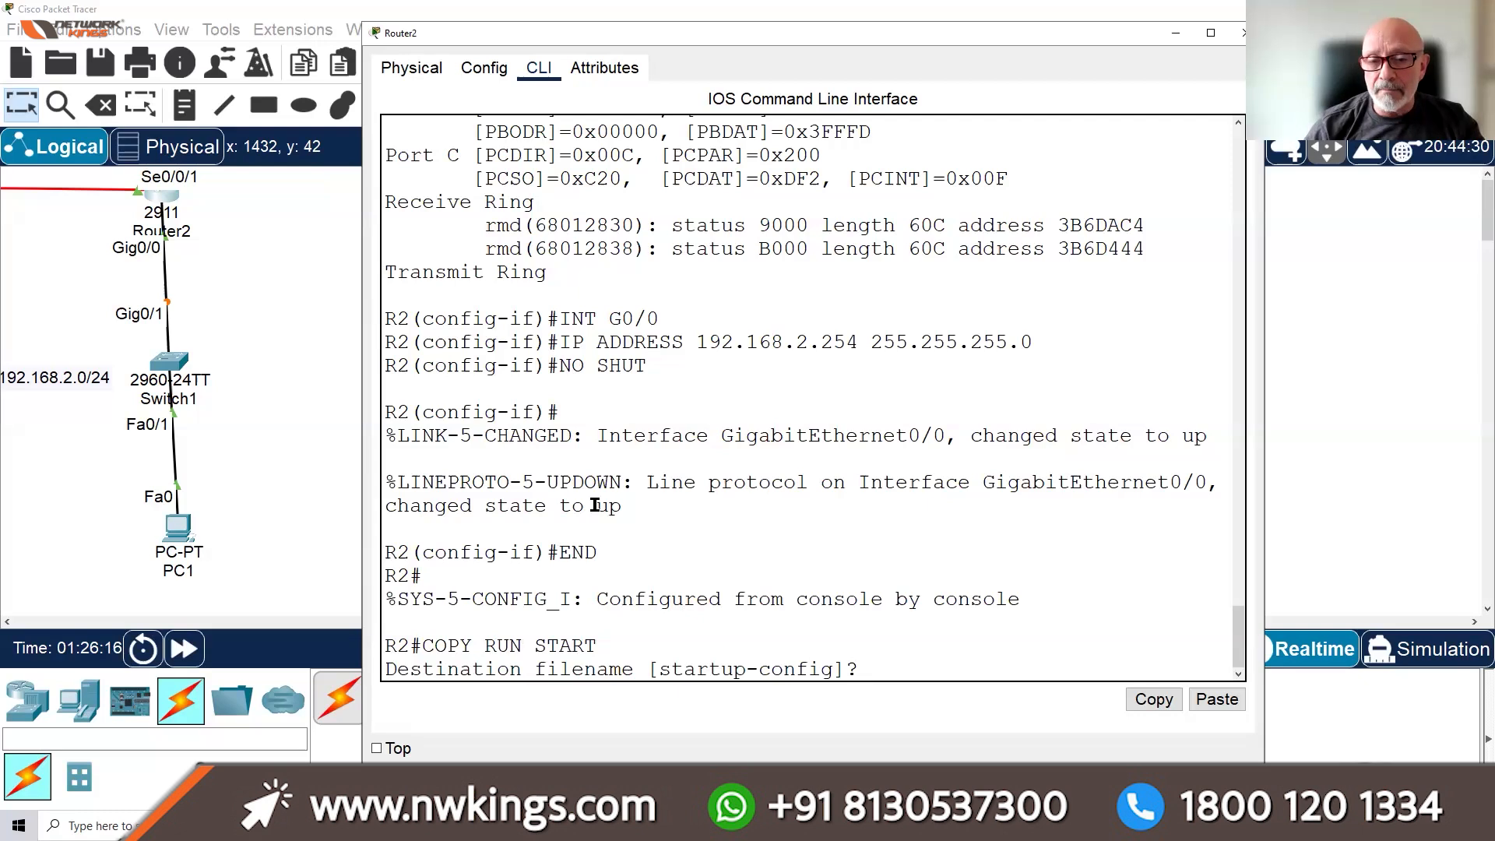
key(Return)
key(Return)
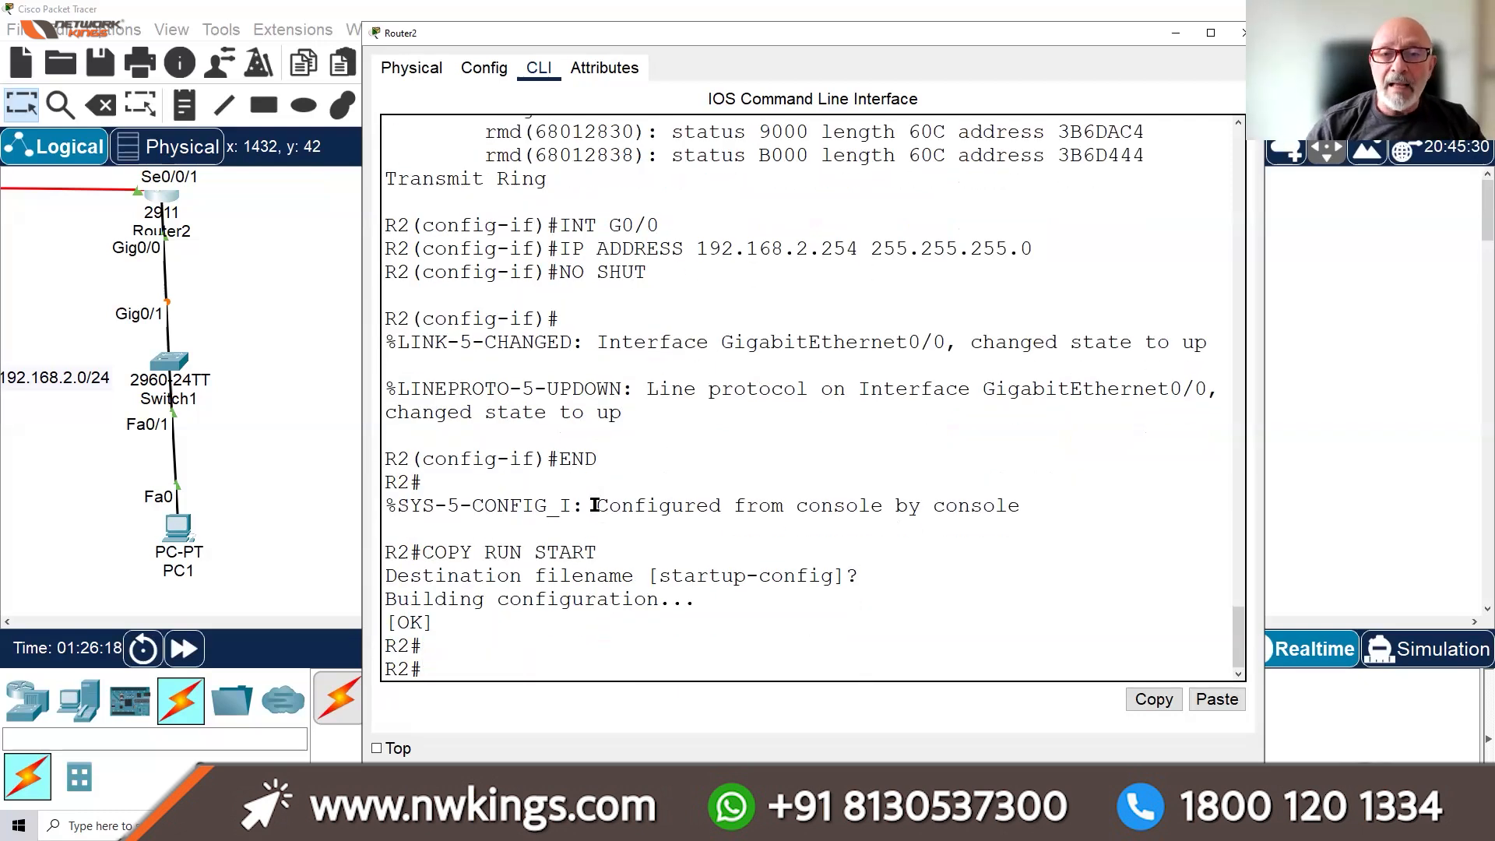
click(1211, 33)
Run show run and highlight service password-encryption and the encrypted enable secret and password
text(SH RUN)
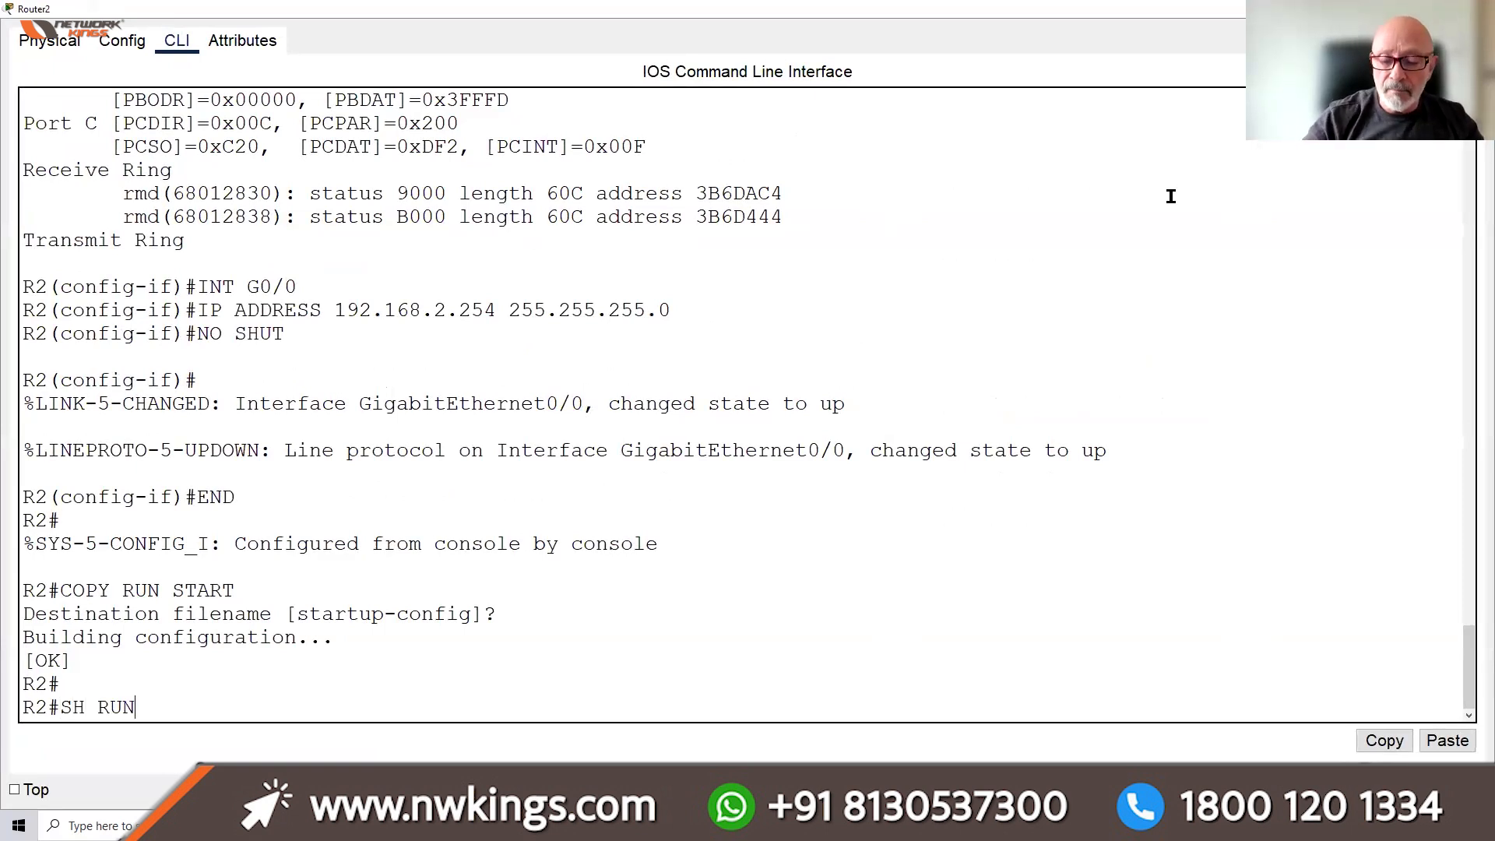
key(Return)
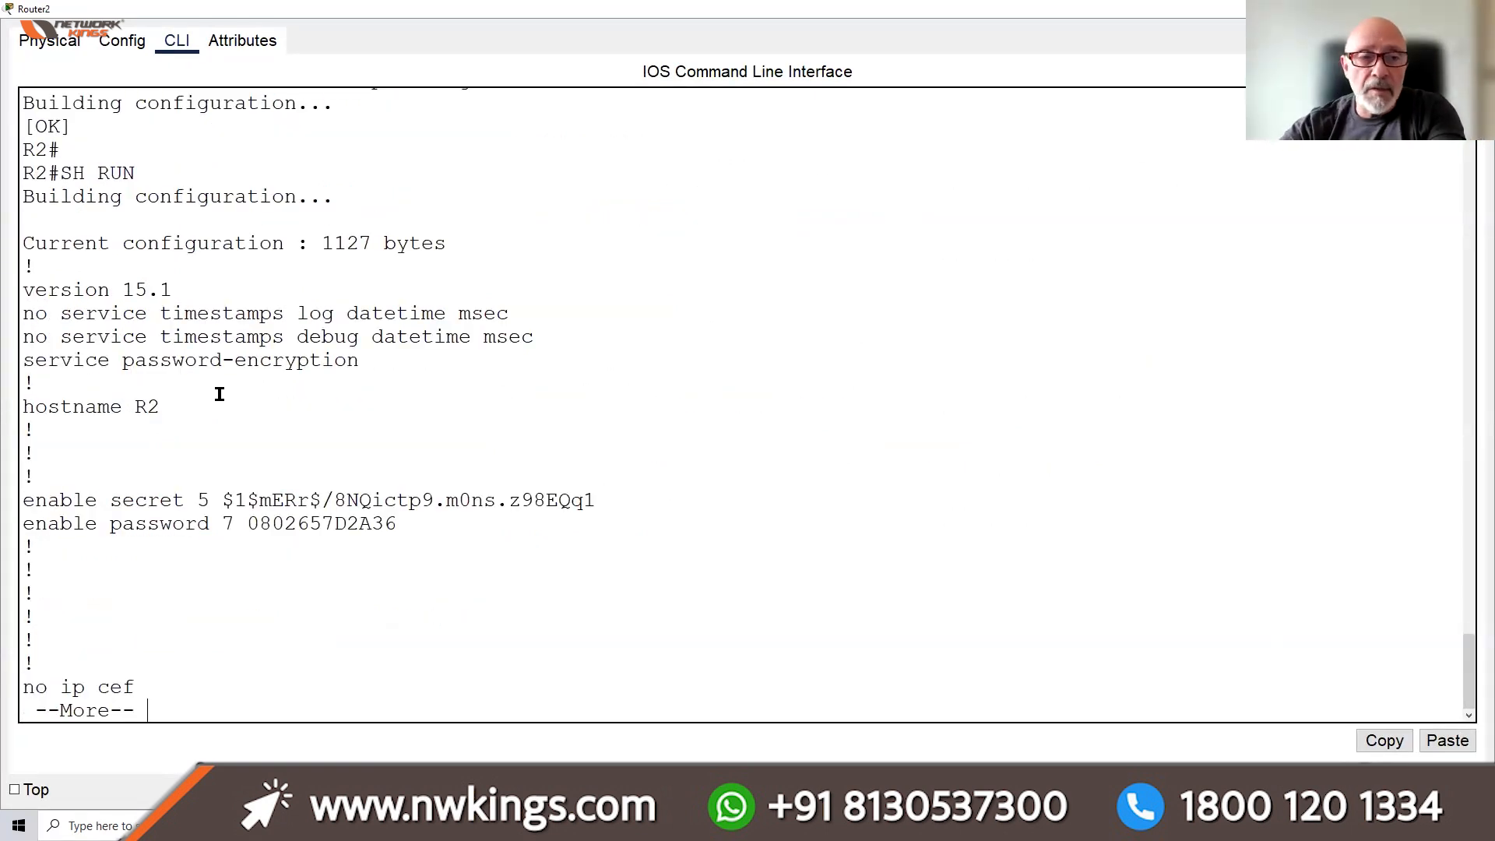
drag(19, 360, 294, 387)
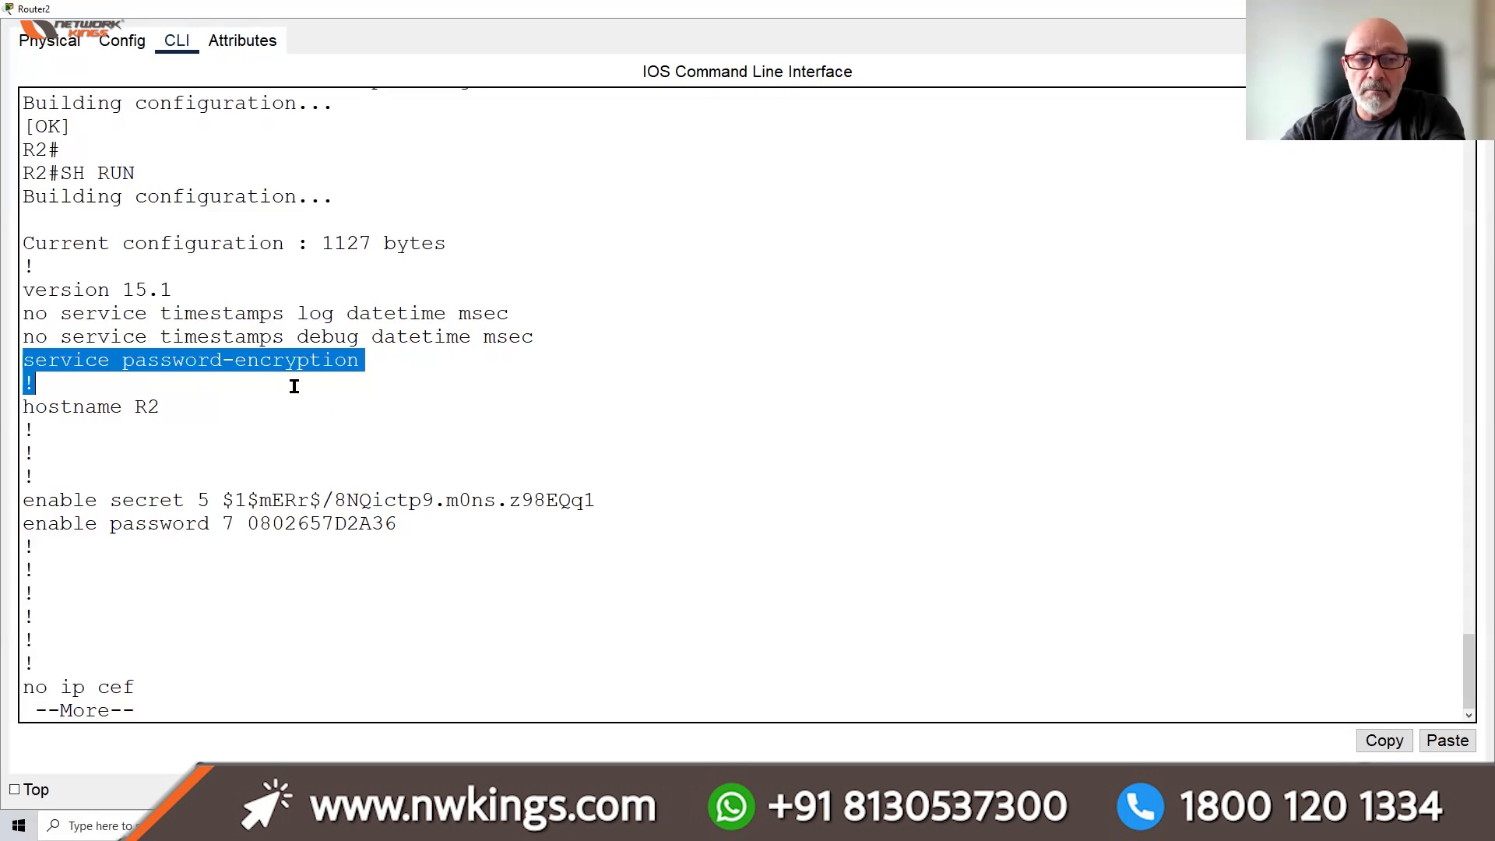
drag(178, 413, 128, 430)
drag(170, 501, 596, 501)
drag(396, 524, 235, 522)
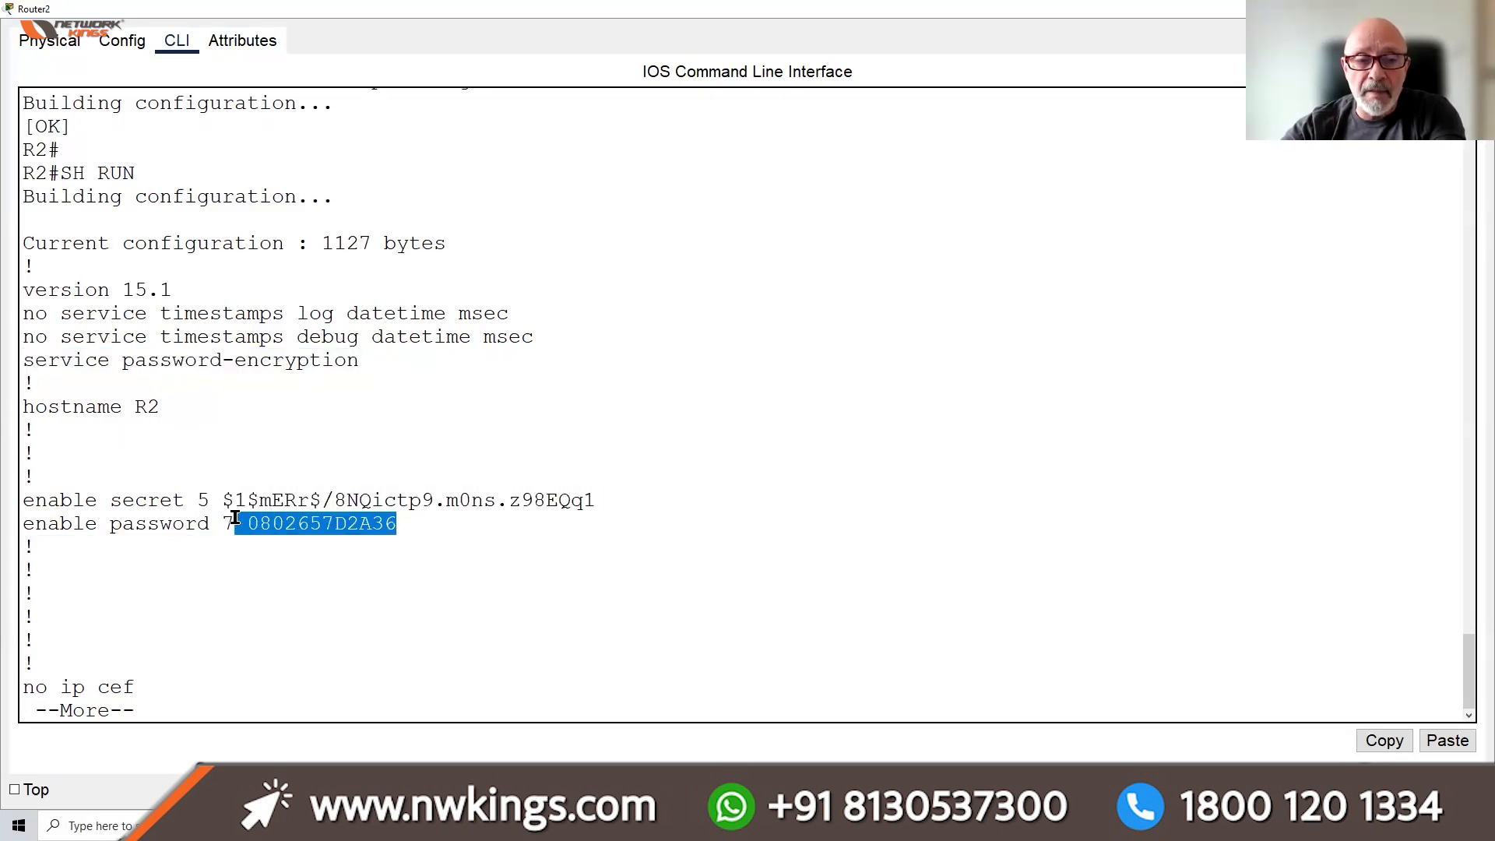
drag(374, 359, 88, 360)
key(Return)
key(Return)
key(Return)
key(Return)
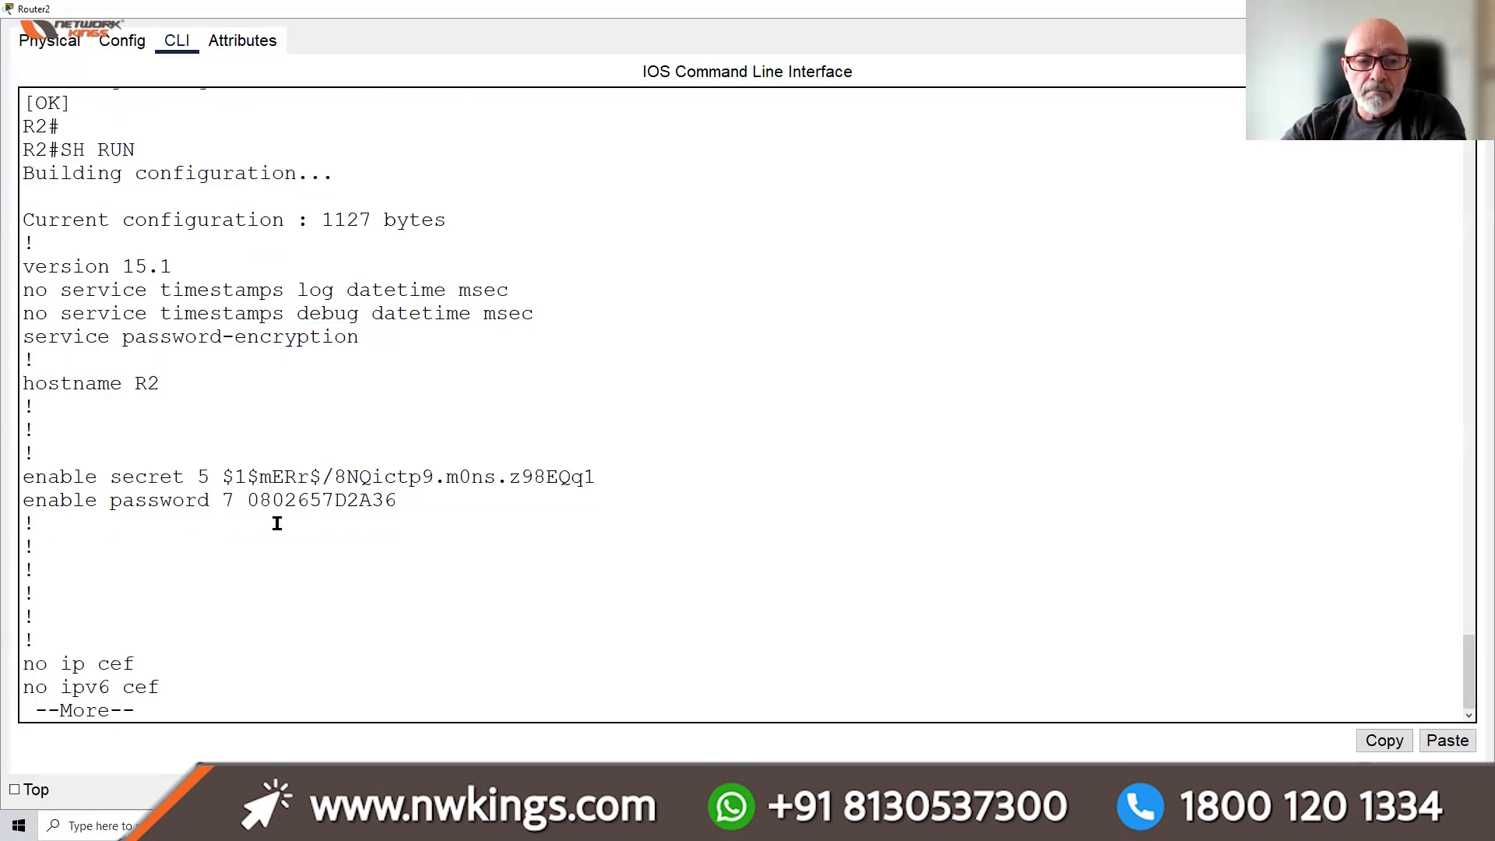
key(Return)
key(Return)
key(Return)
key(Return)
key(Return)
key(Return)
key(Return)
key(Return)
key(Return)
key(Return)
key(Return)
key(Return)
key(Return)
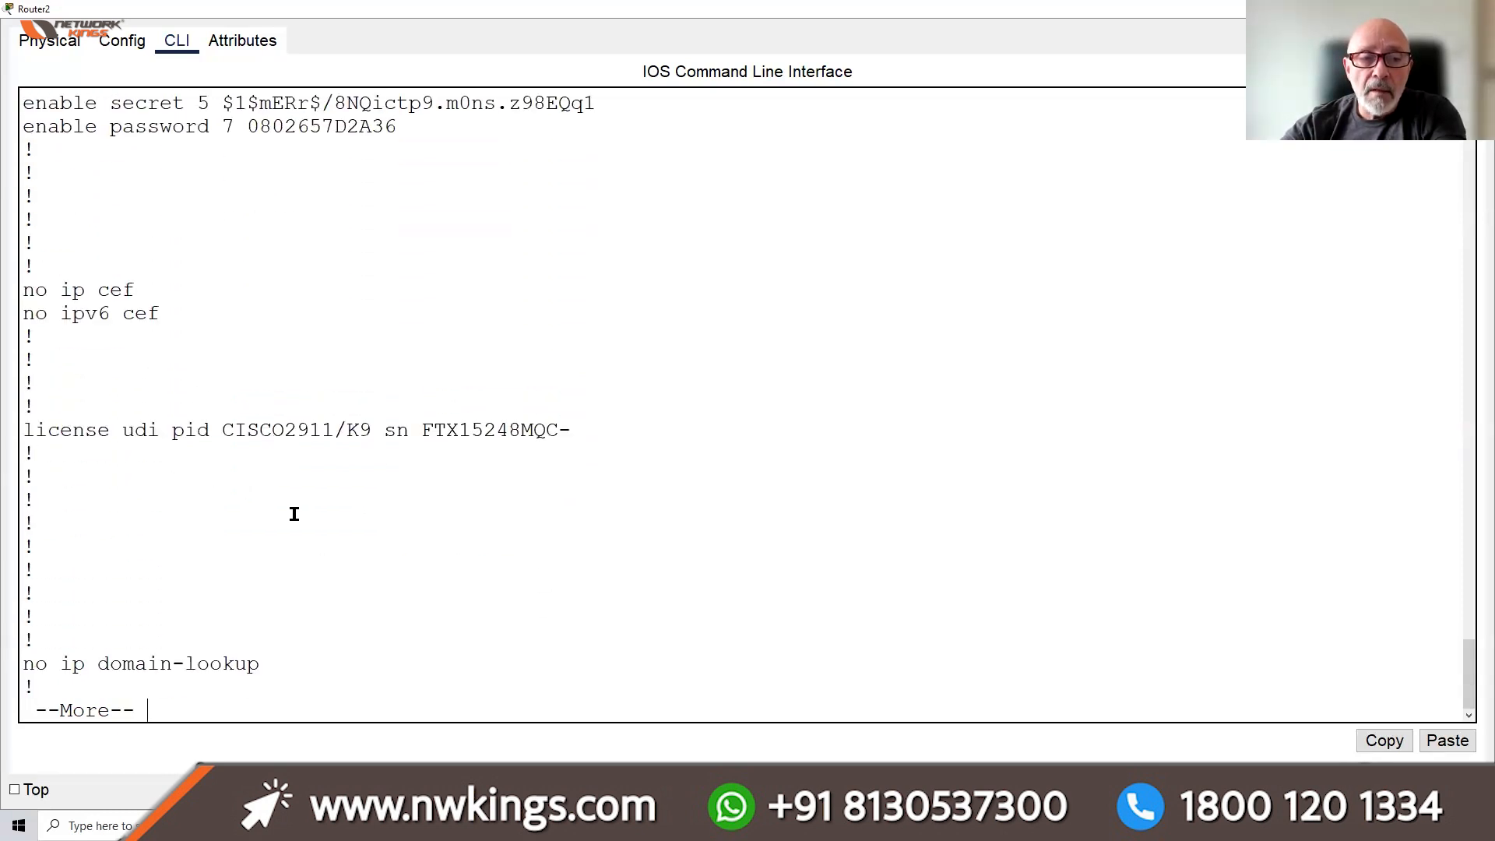
key(Return)
key(Return)
key(Return)
key(Return)
key(Return)
key(Return)
key(Return)
key(Return)
key(Return)
key(Return)
Page through the interface blocks, highlighting no ip domain-lookup and the Serial0/0/1 subnet mask
drag(271, 424, 23, 427)
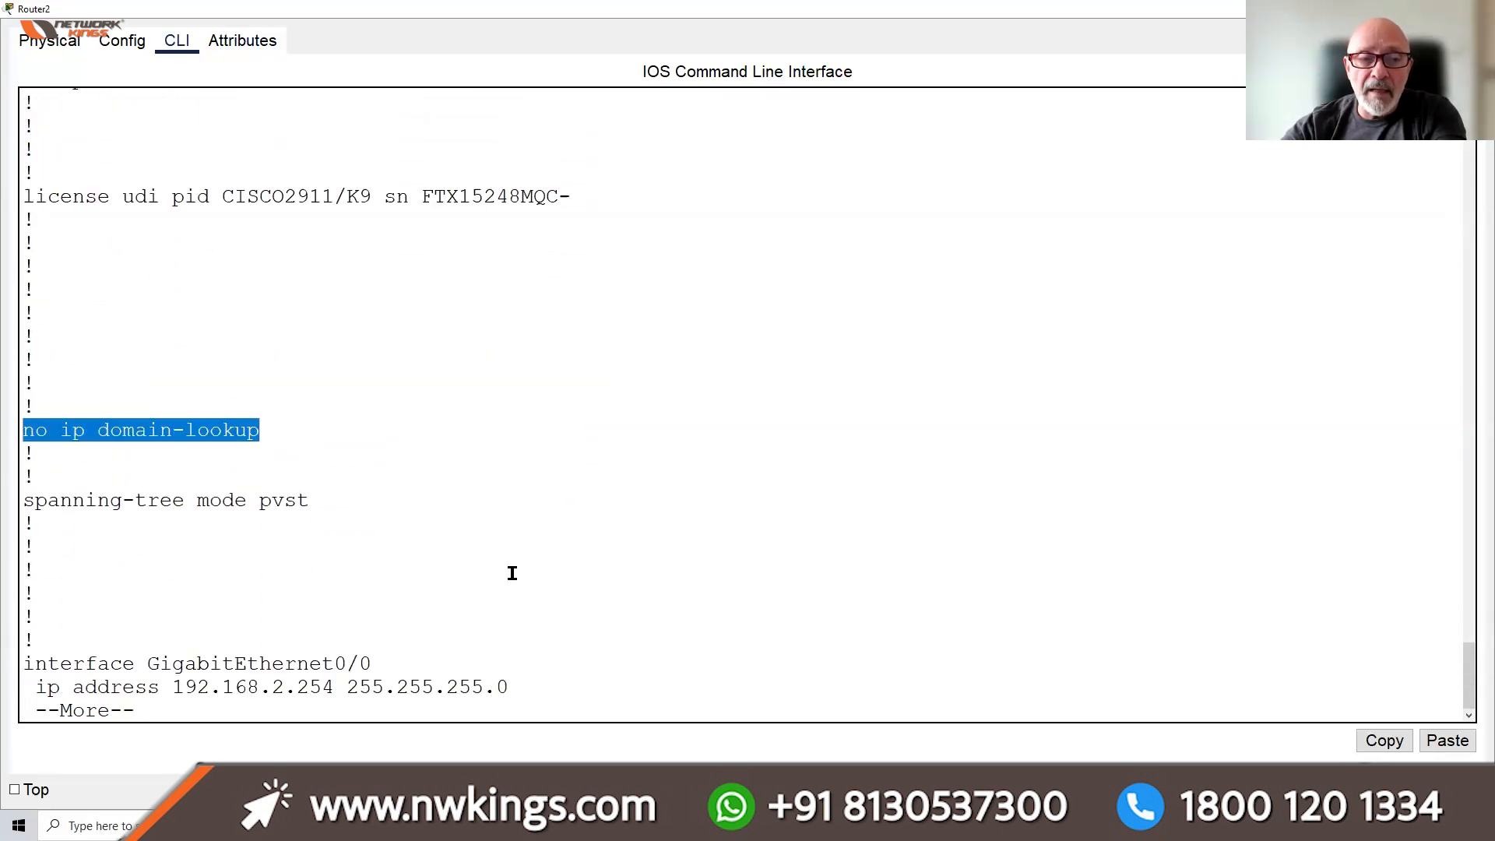
key(Return)
key(Return)
key(Return)
key(Return)
key(Return)
key(Return)
key(Return)
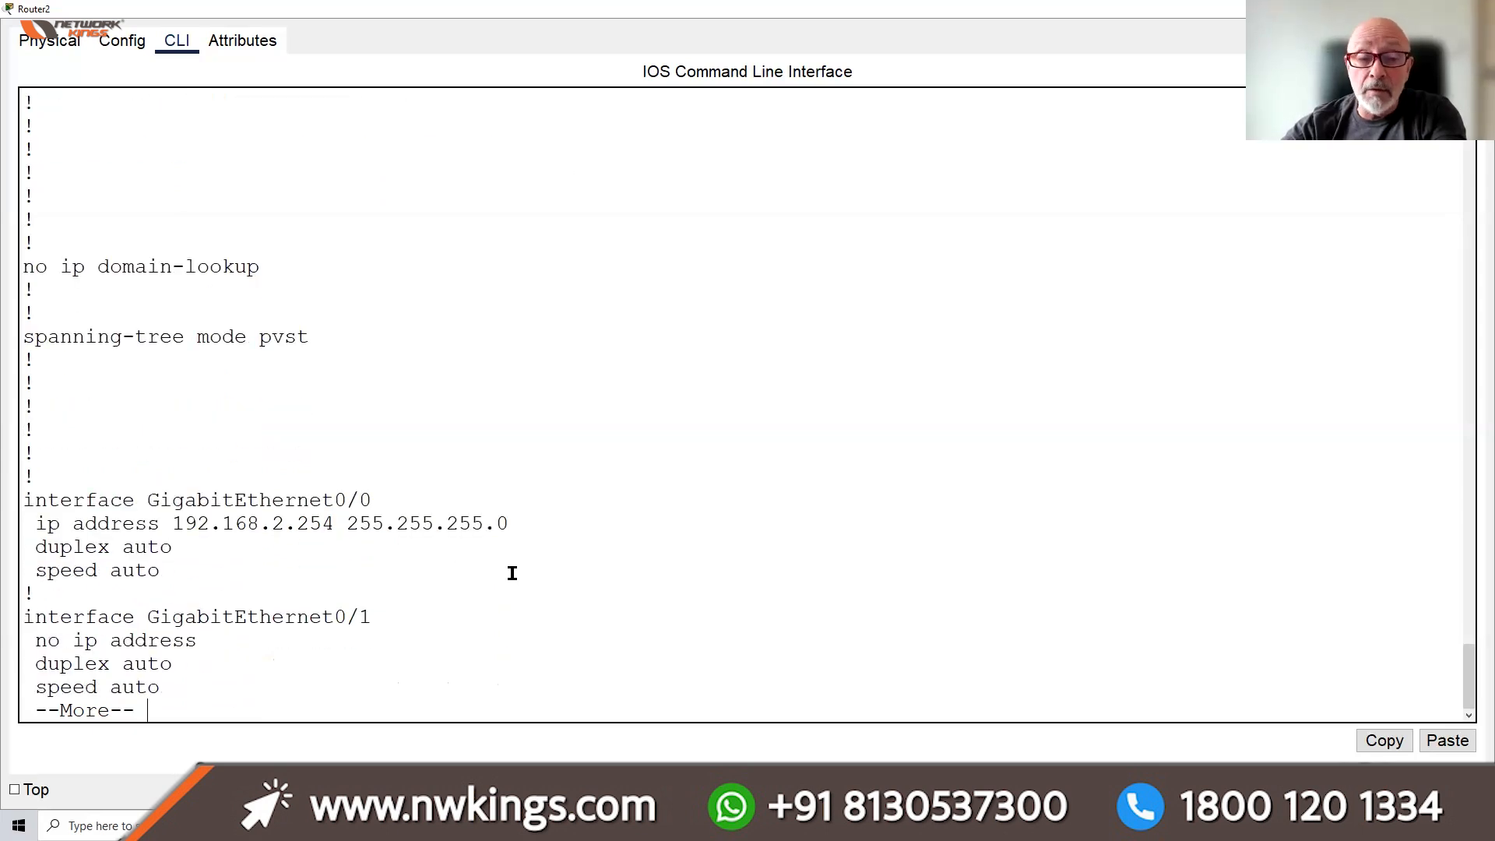
key(Return)
key(Return)
key(Return)
key(Return)
key(Return)
key(Return)
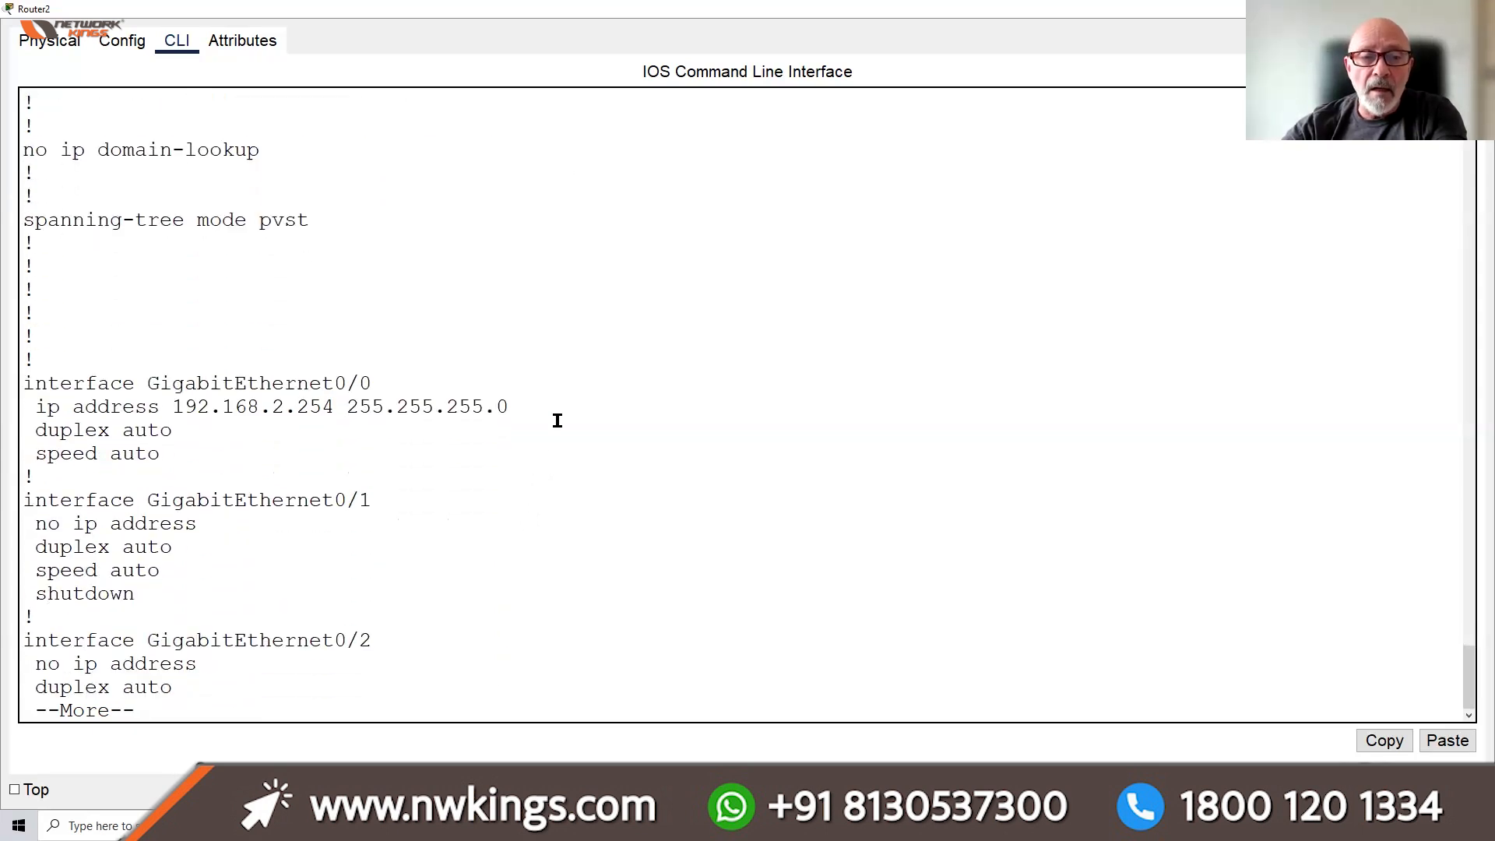
key(Return)
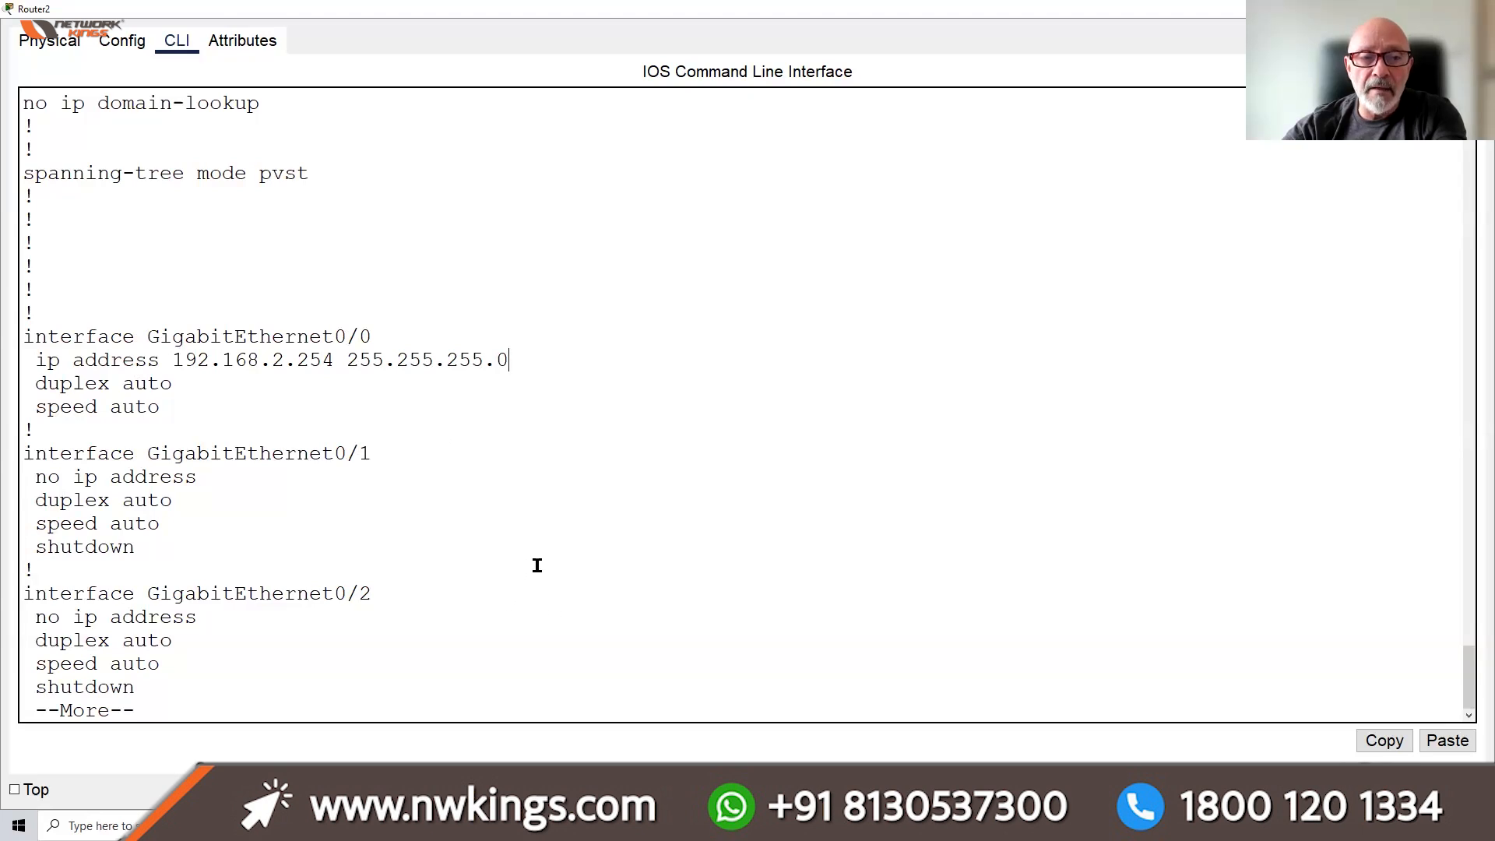
key(Return)
key(Return)
key(Return)
key(Return)
key(Return)
key(Return)
key(Return)
key(Return)
key(Return)
key(Return)
key(Return)
key(Return)
key(Return)
key(Return)
key(Return)
key(Return)
key(Return)
key(Return)
drag(334, 453, 472, 453)
key(Return)
key(Return)
key(Return)
key(Return)
key(Return)
key(Return)
key(Return)
key(Return)
key(Return)
key(Return)
key(Return)
key(Return)
key(Return)
key(Return)
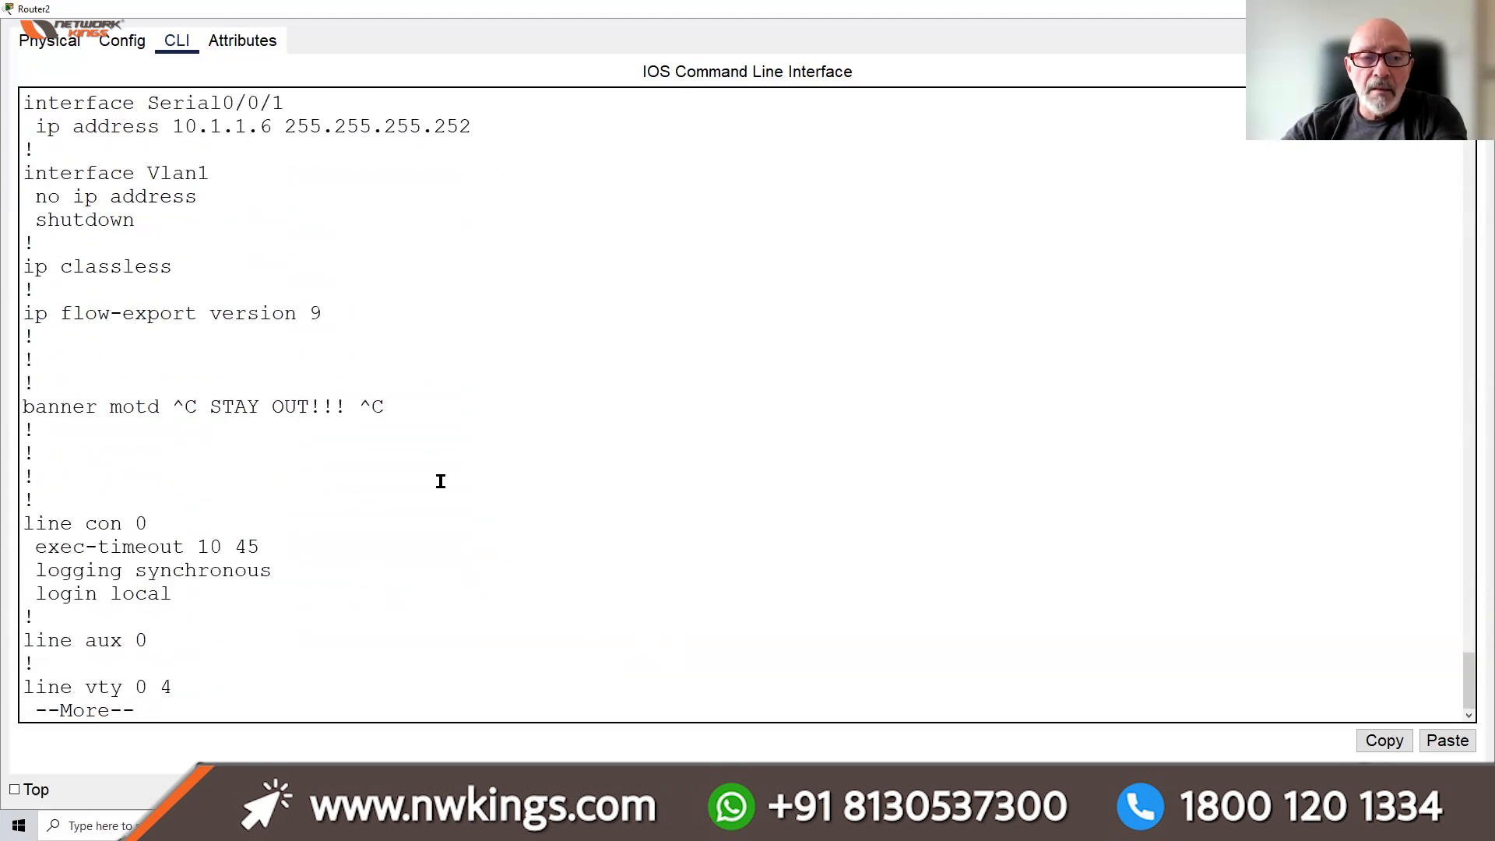
Highlight the STAY OUT banner and the vty 0 4 and 5 15 lines, then list the rest
drag(409, 403, 297, 405)
key(Return)
key(Return)
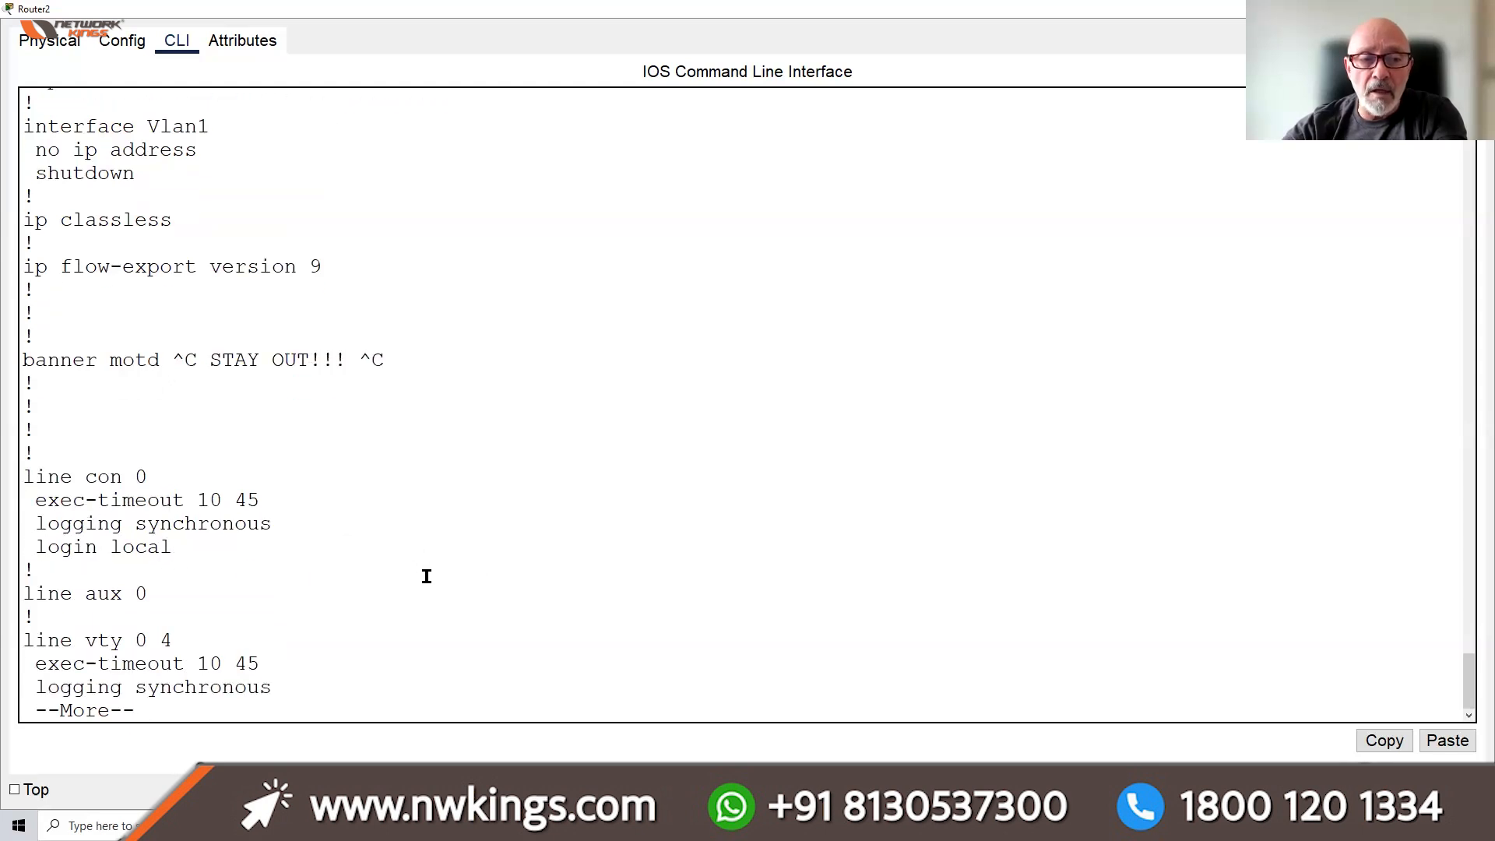
key(Return)
key(Return)
key(Return)
key(Return)
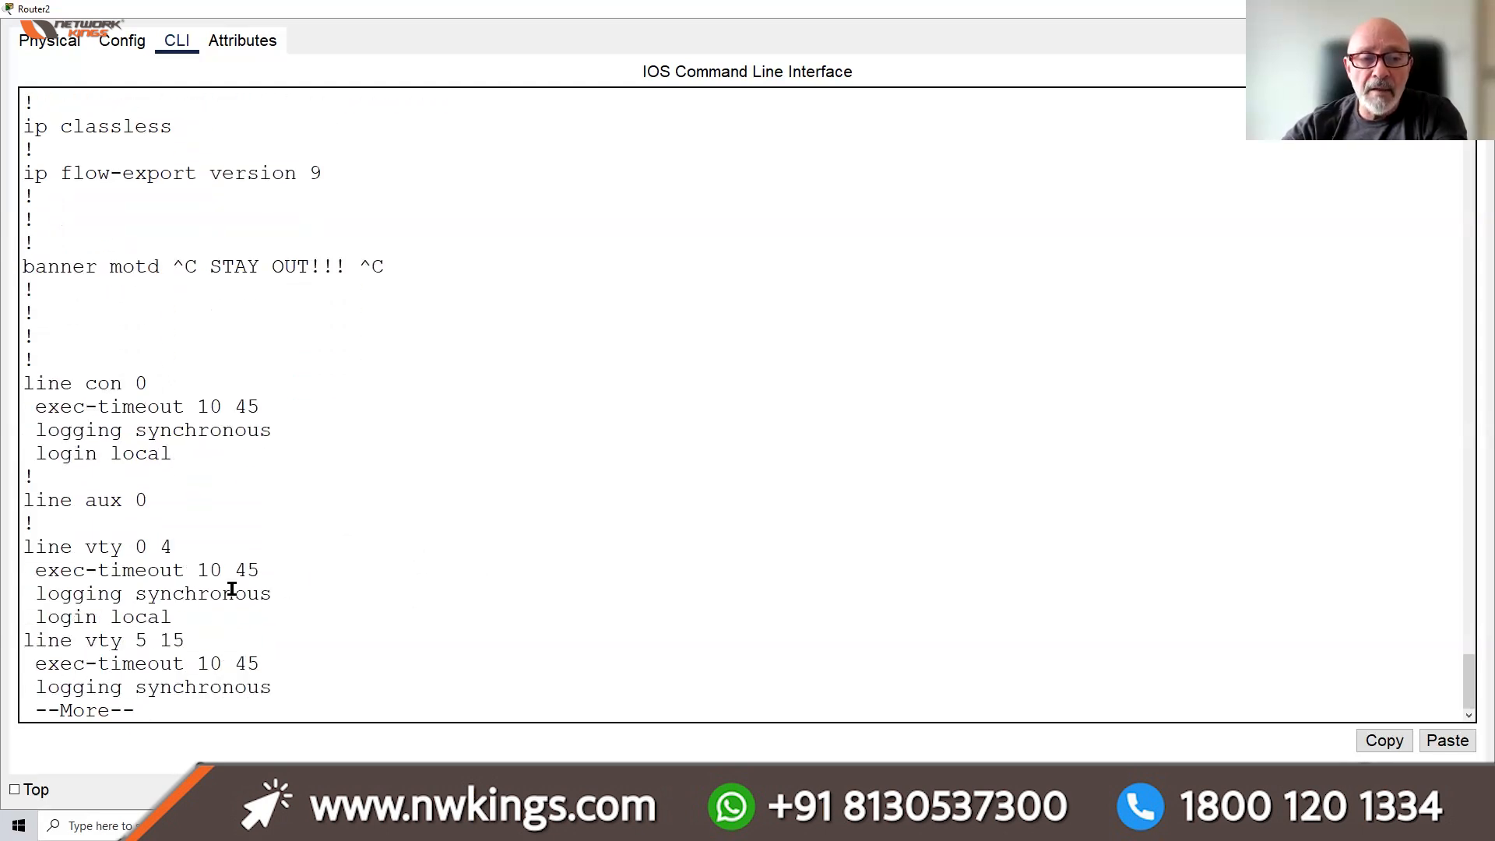
key(Return)
key(Return)
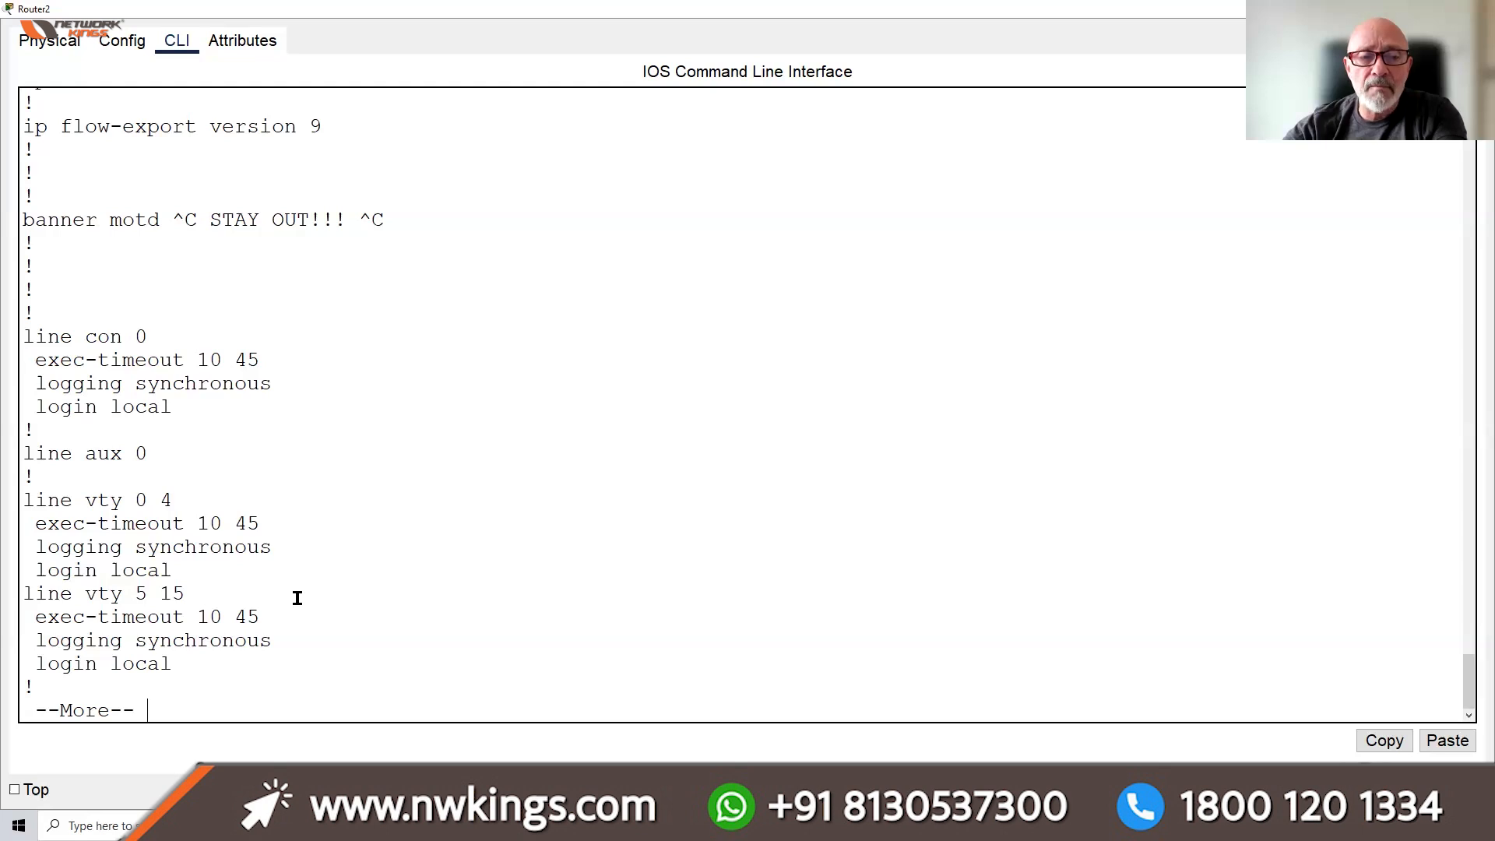
key(Return)
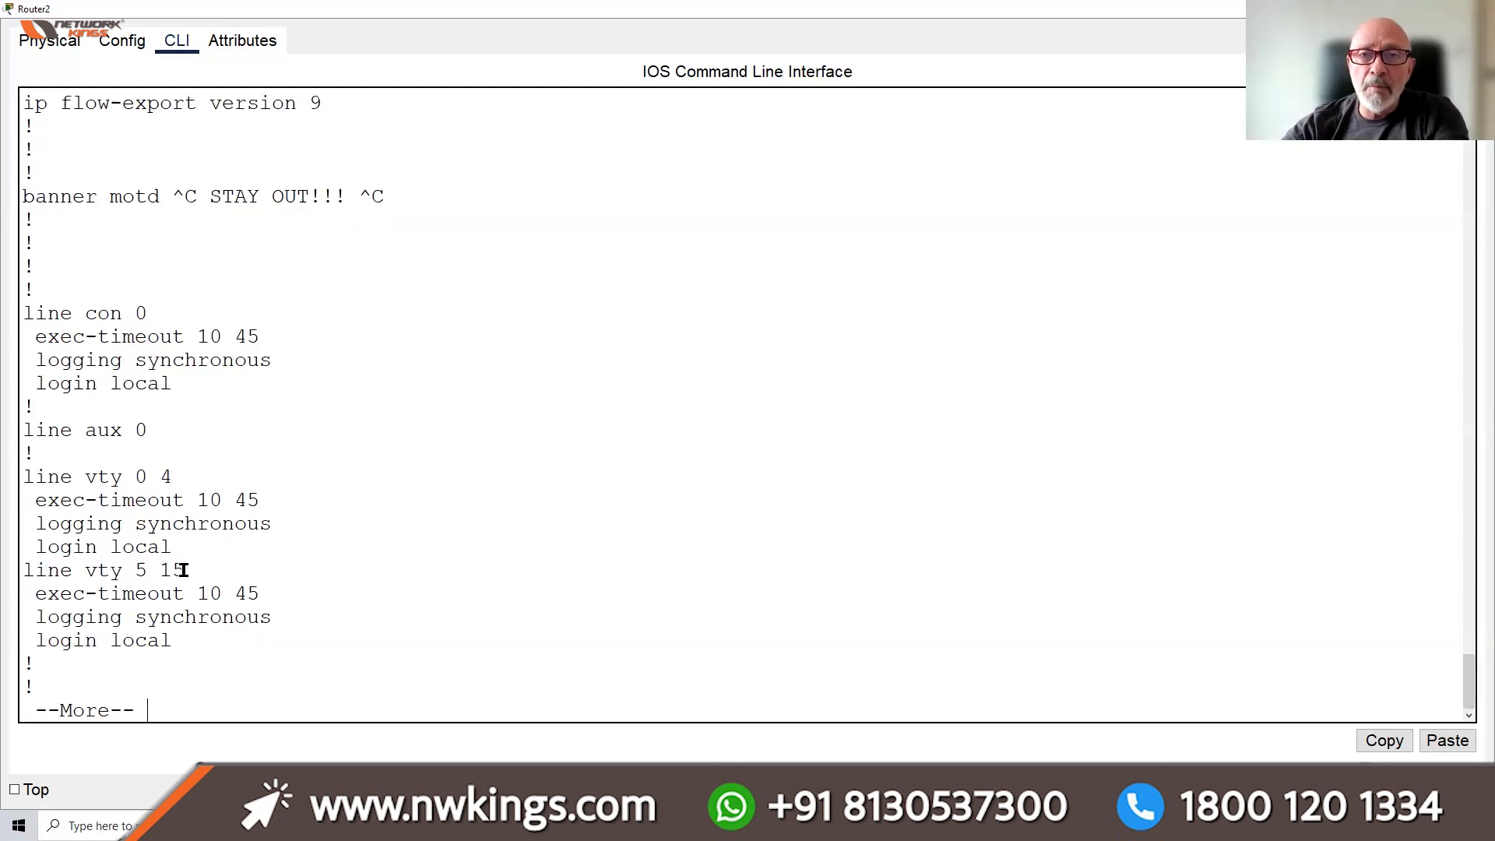
drag(123, 477, 169, 478)
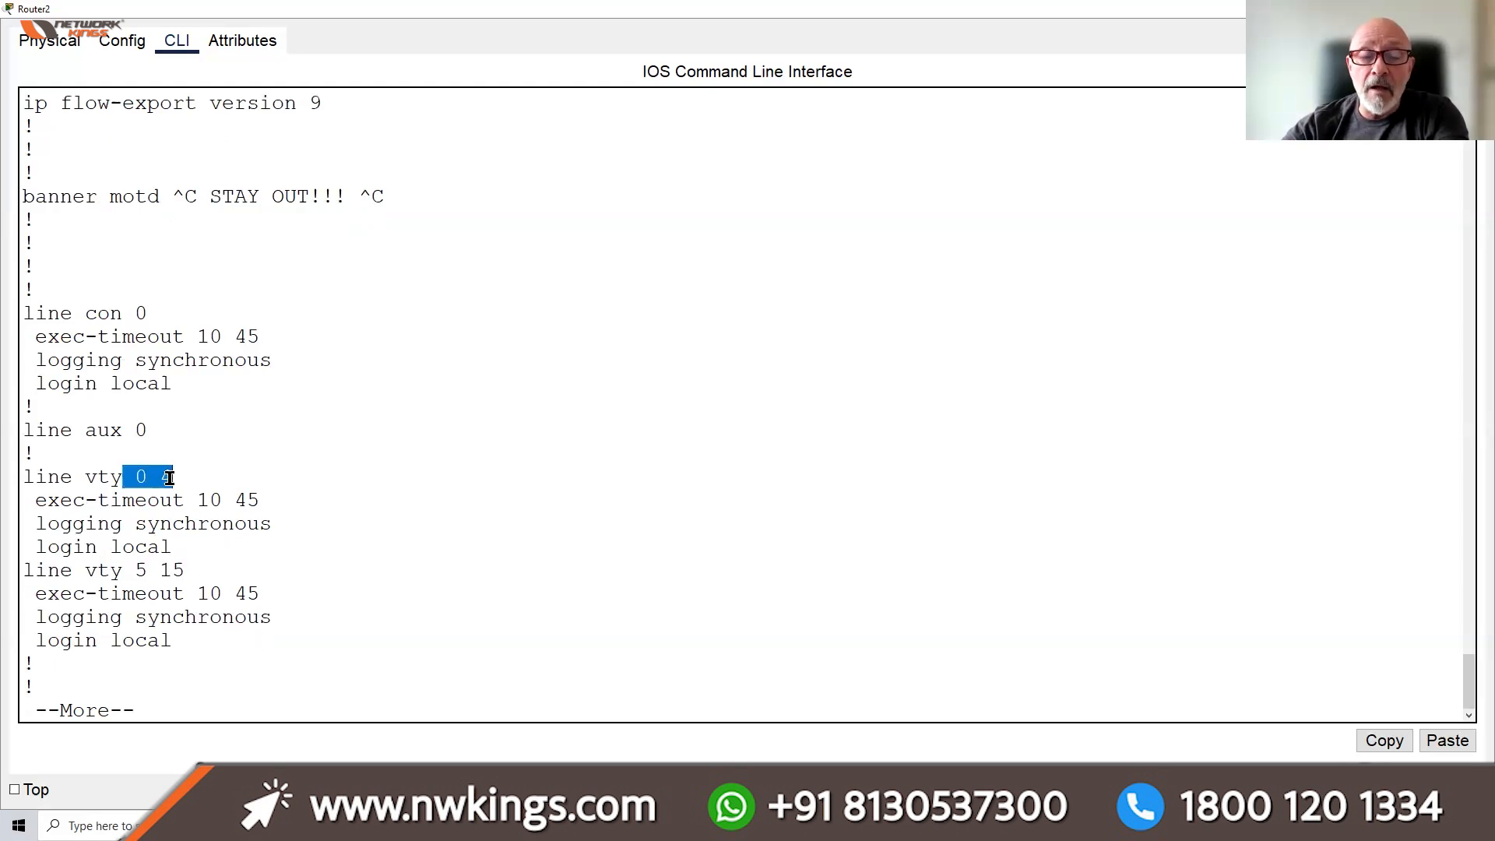
drag(123, 571, 204, 568)
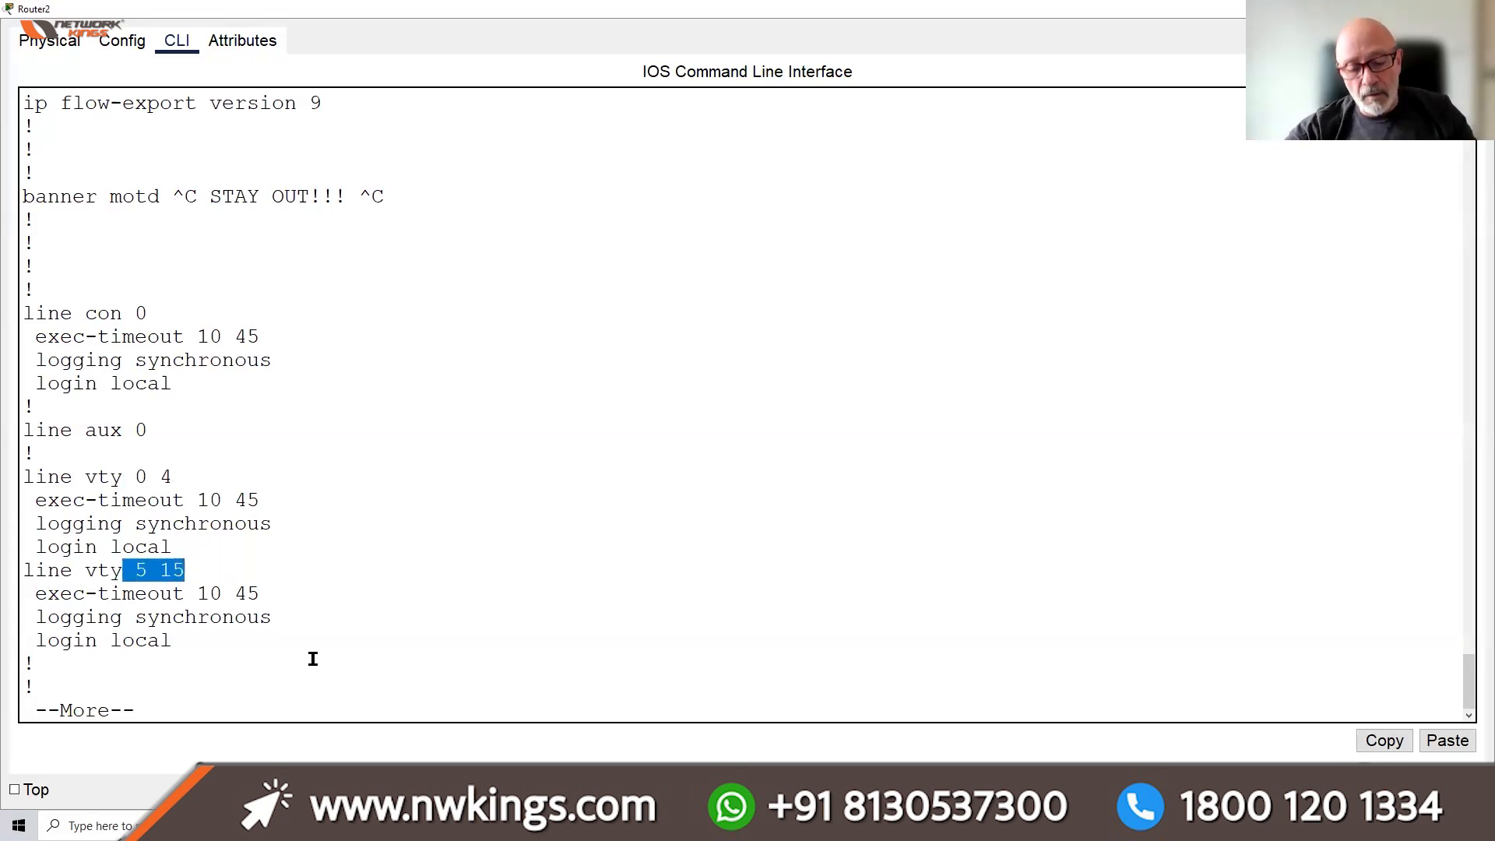
key(space)
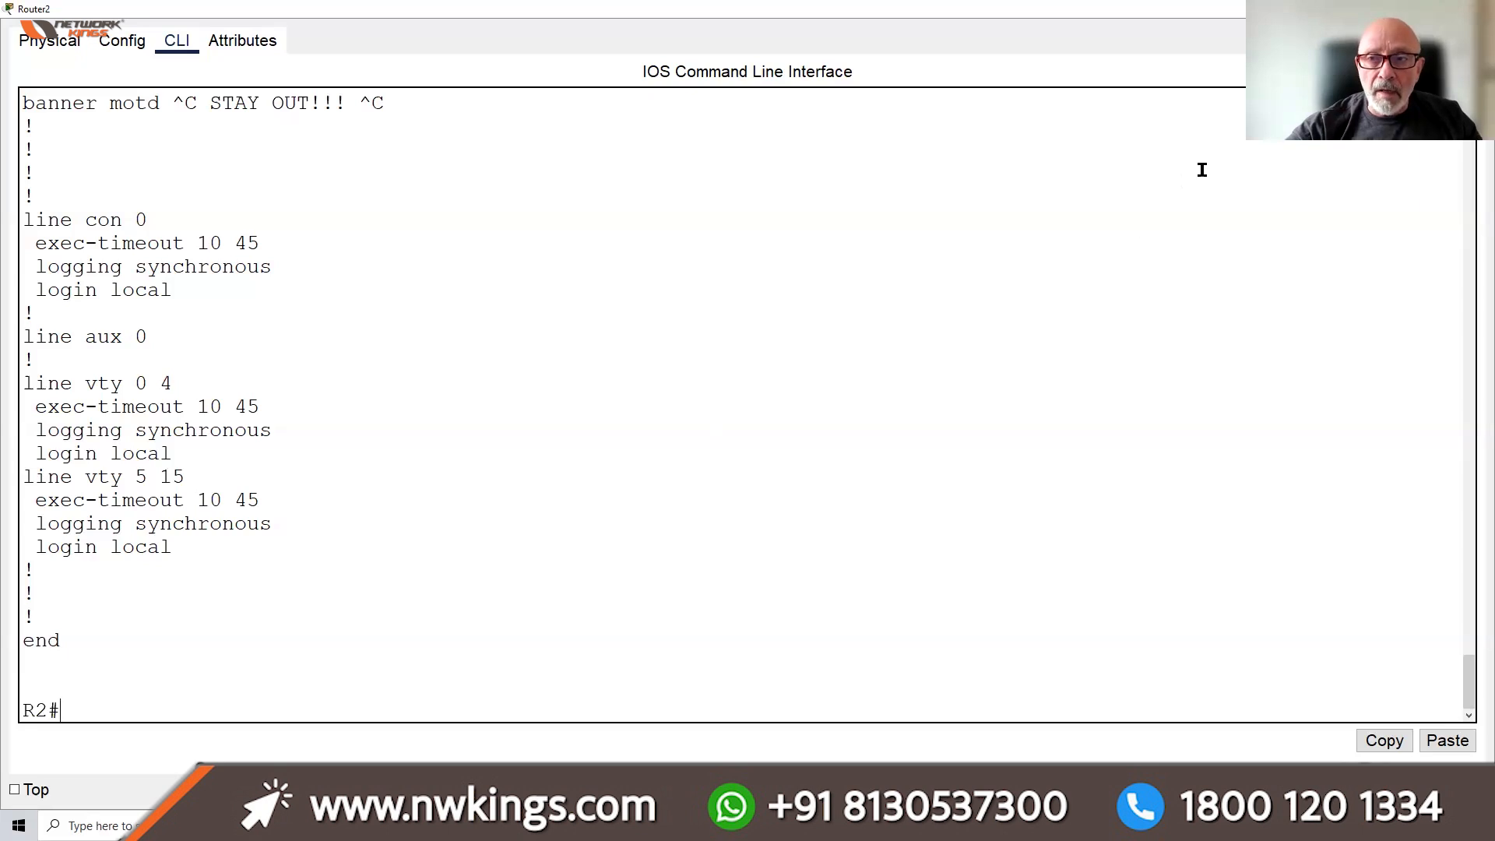
Close Router2's console and review PC1's ipconfig output, marking its default gateway address
click(1404, 8)
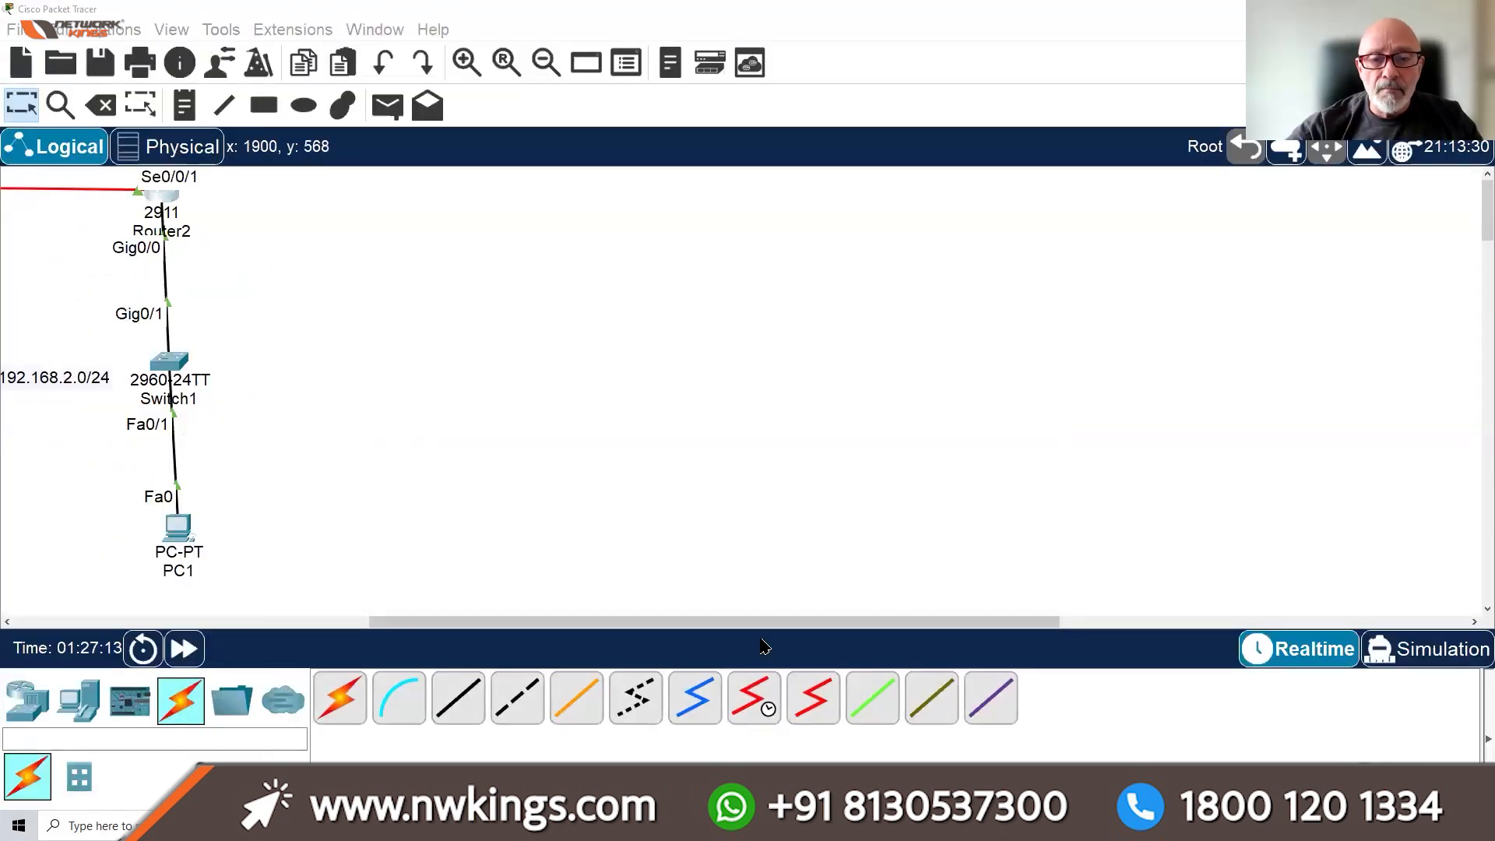
drag(770, 620, 334, 627)
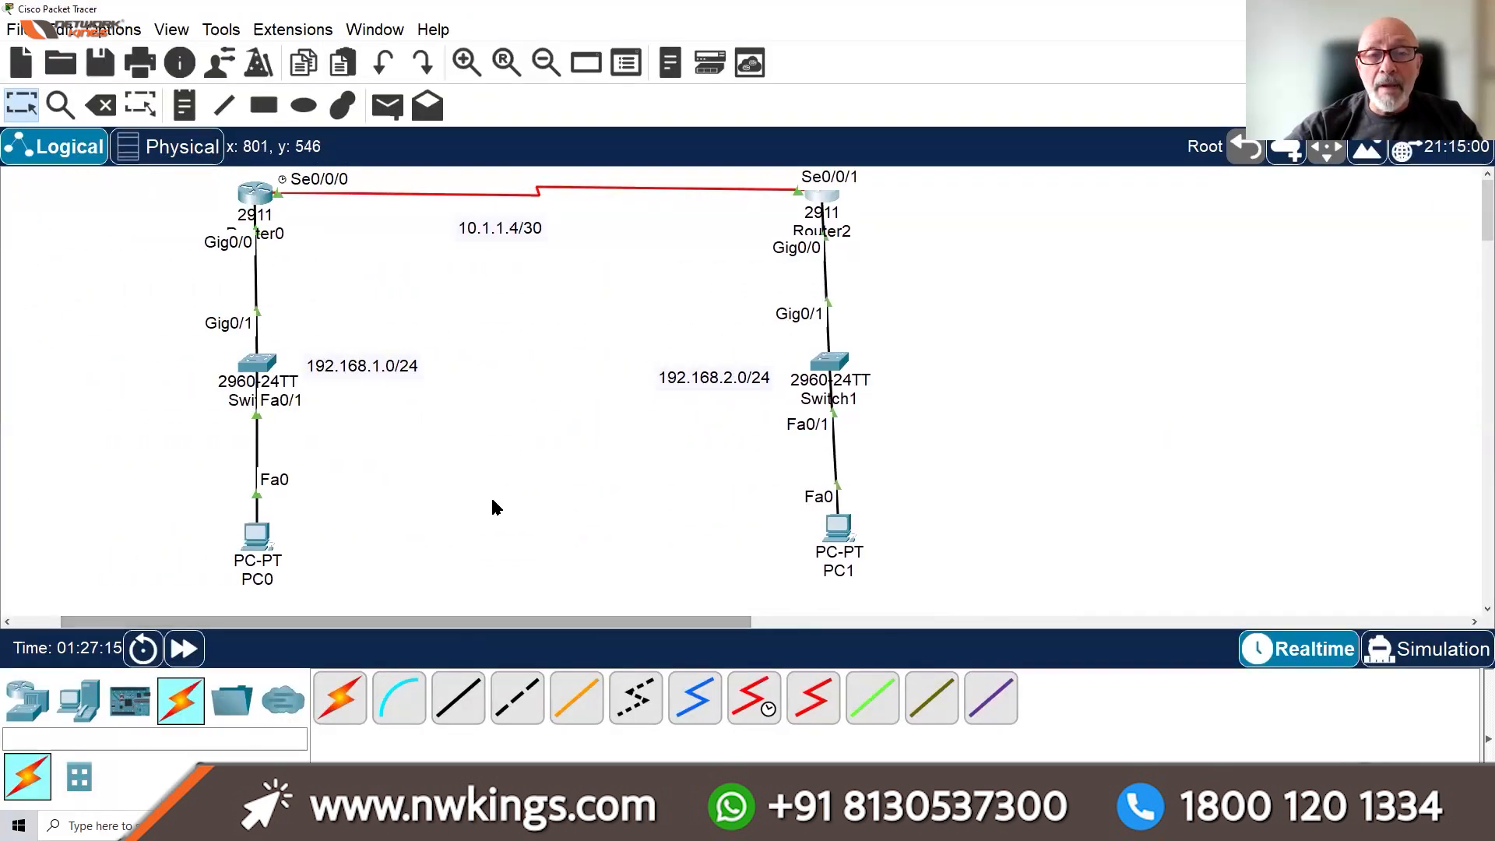
click(842, 532)
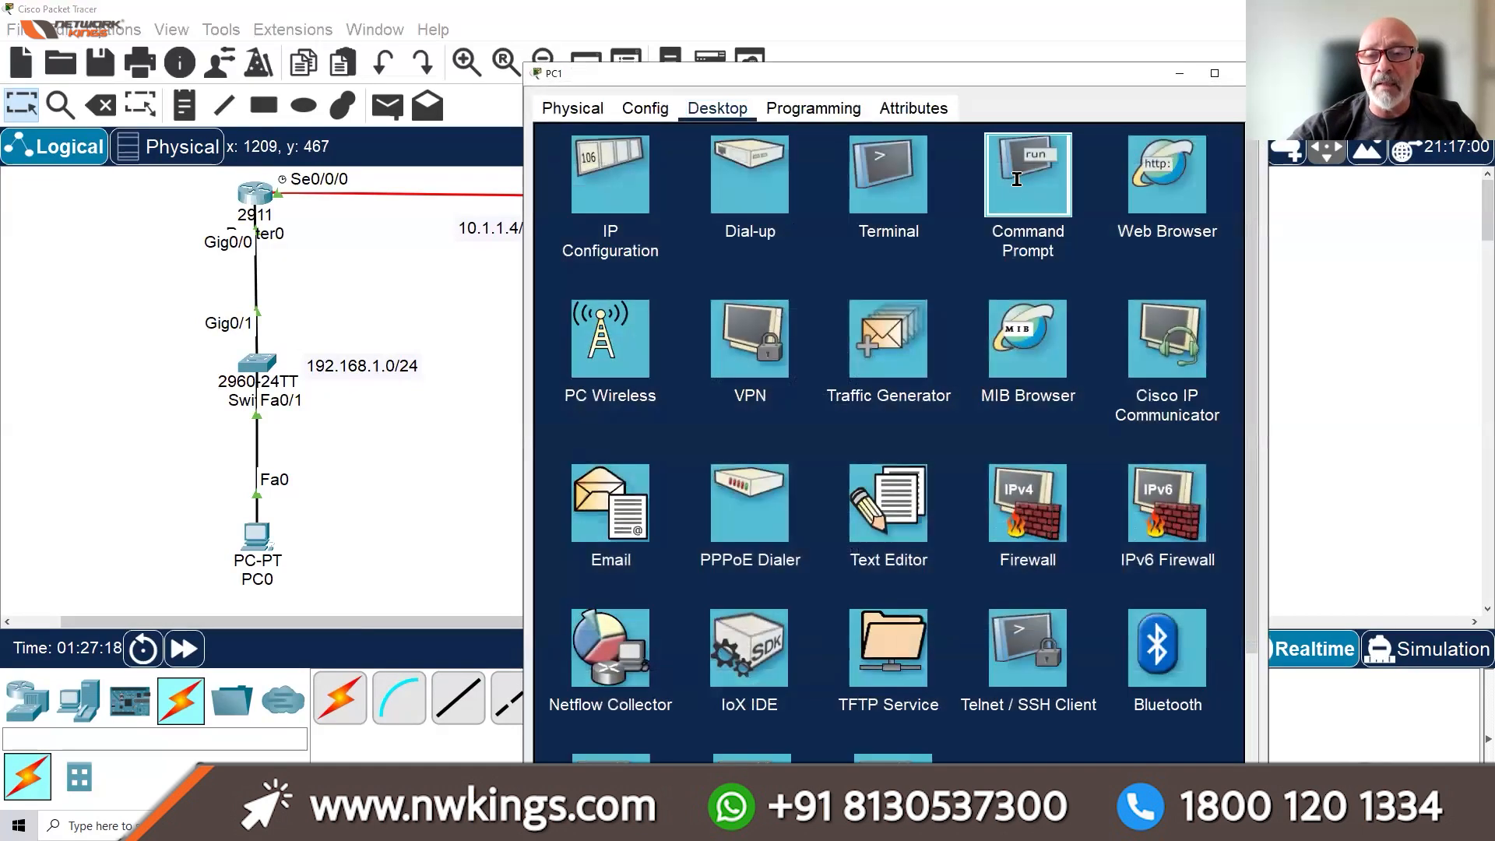
click(1032, 179)
drag(1171, 475, 1034, 475)
drag(1029, 70, 1031, 9)
click(832, 683)
key(Return)
key(Return)
key(Return)
key(Return)
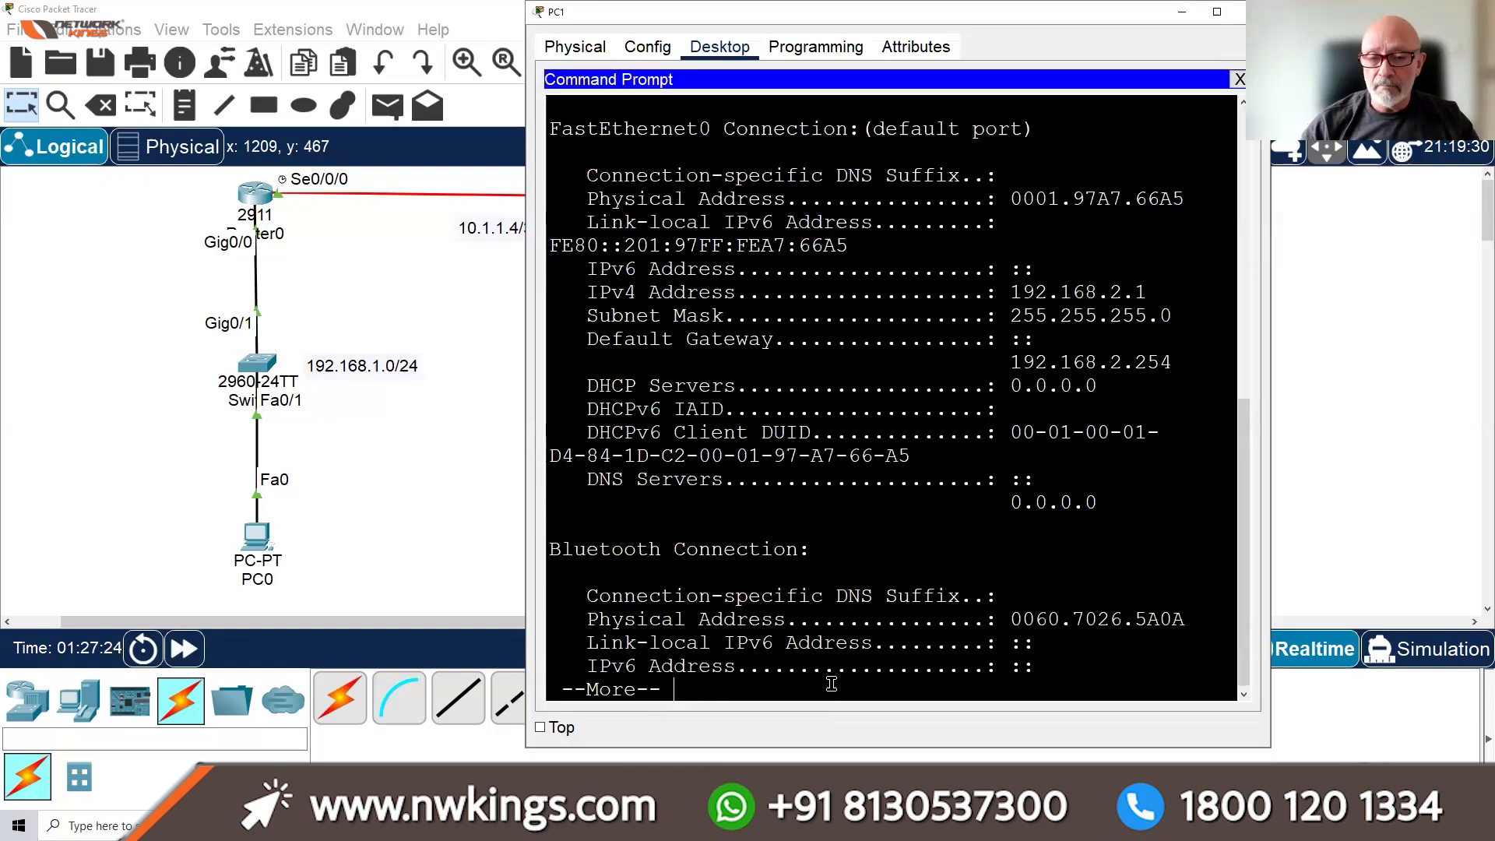
key(space)
key(Return)
key(Return)
key(Return)
key(Return)
key(Return)
key(Return)
key(Return)
key(Return)
key(Return)
key(Return)
key(Return)
key(Return)
key(Return)
key(Return)
key(Return)
Ping the gateway 192.168.2.254 from PC1 with 0% loss, then close PC1's windows
text(PING 192.168.2.254)
key(Return)
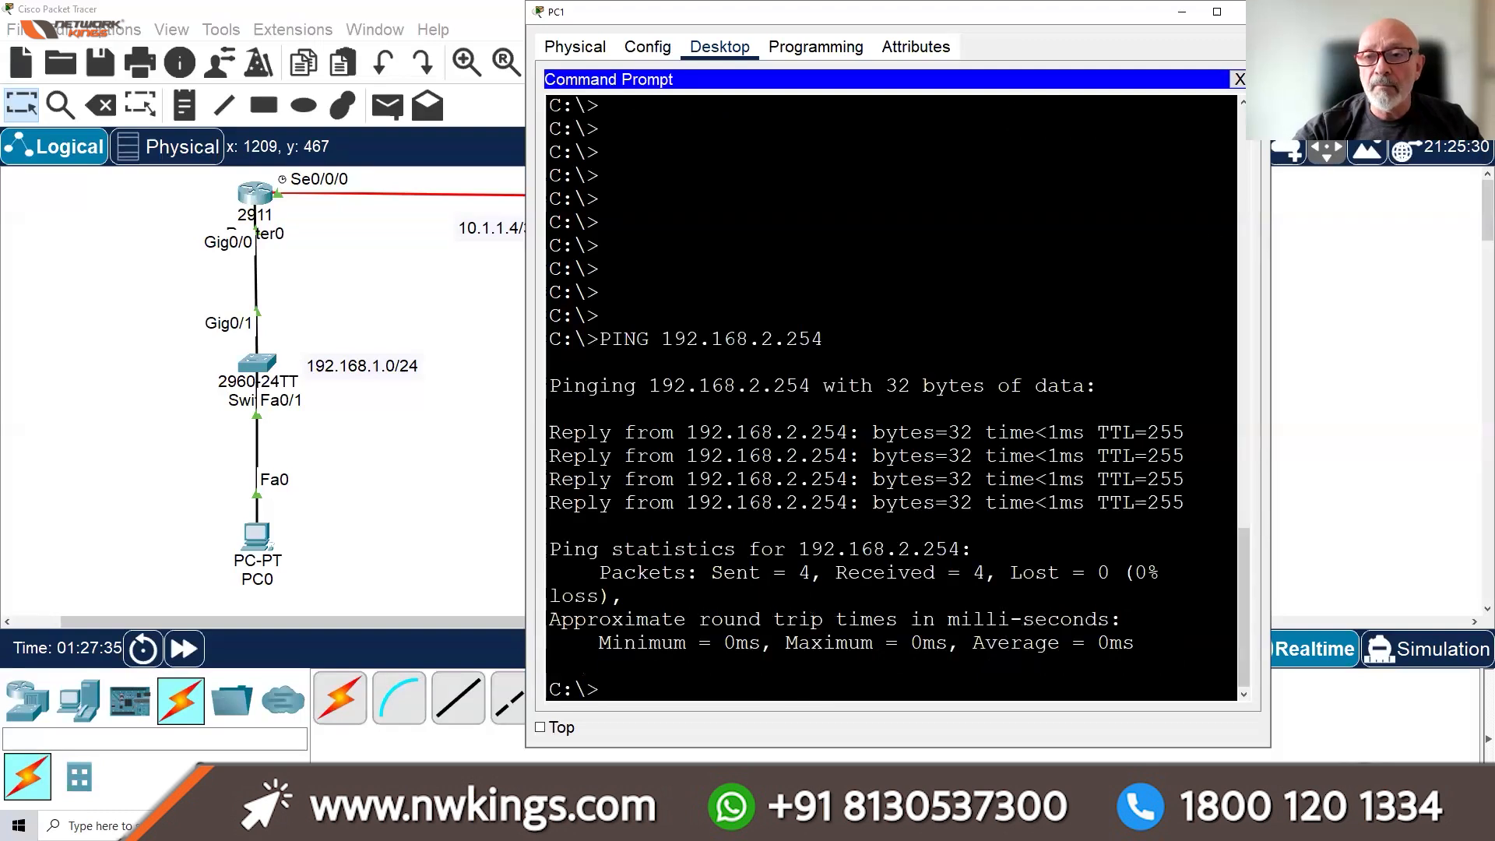
click(1239, 79)
click(1242, 11)
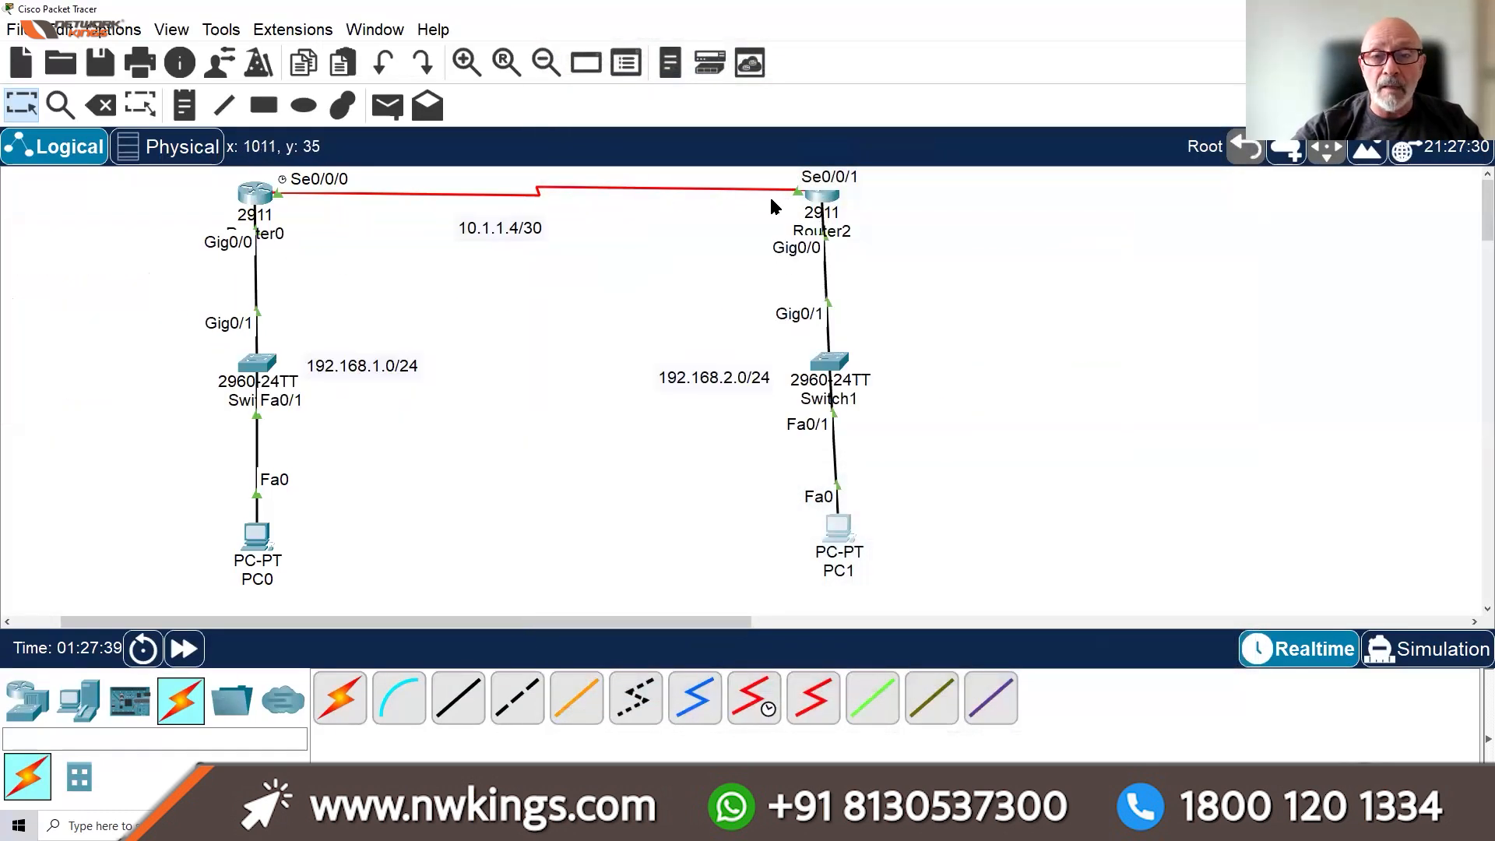
Ping 10.1.1.1 from Router2's CLI, which fails at 0 percent, and maximize the console
click(828, 200)
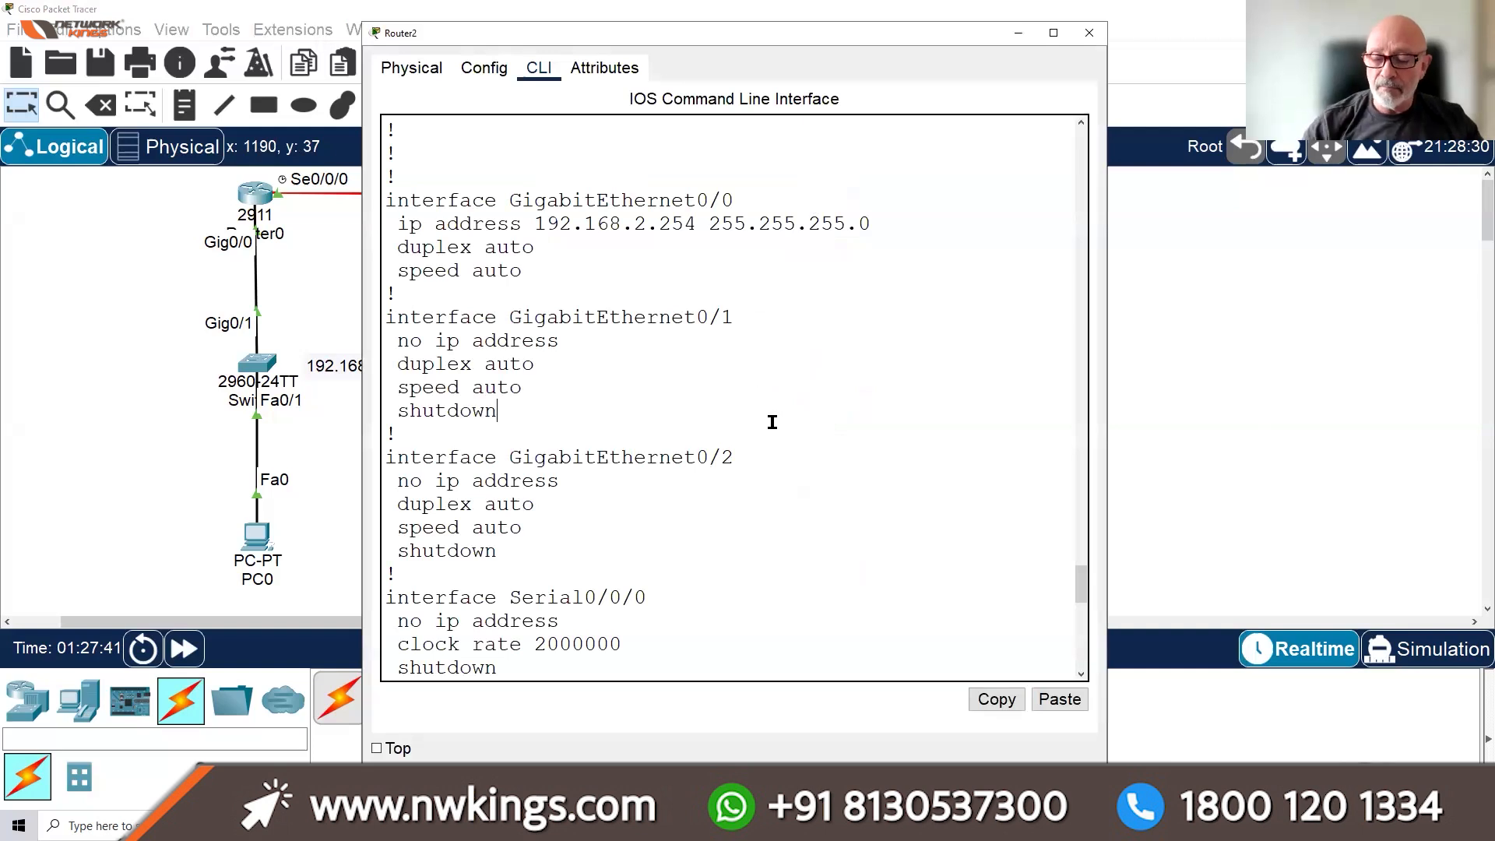
key(Return)
key(Return)
key(Return)
text(PING 10.1.1.1)
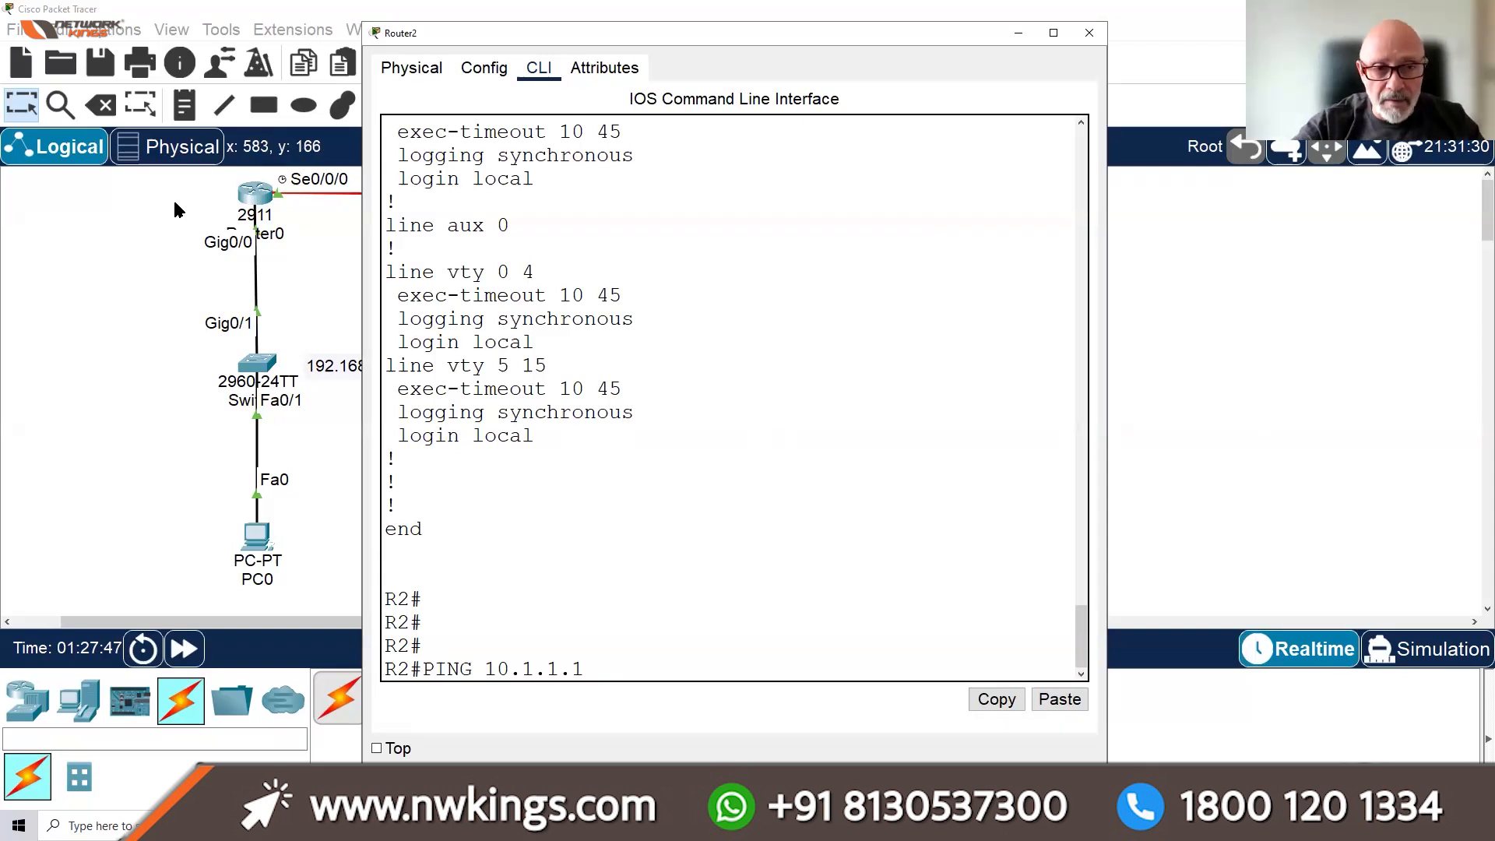
key(Return)
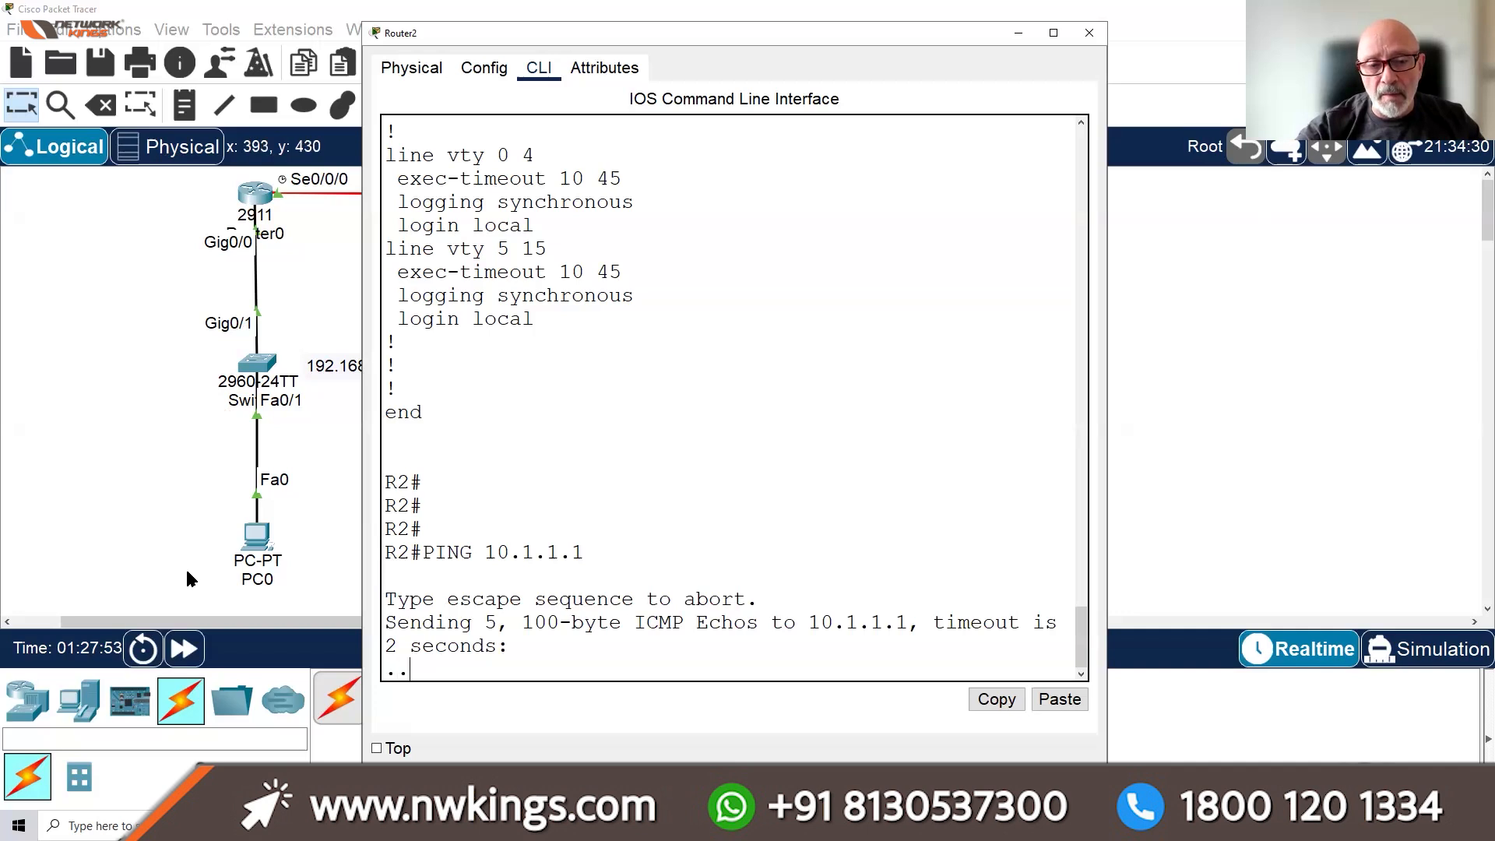
click(183, 650)
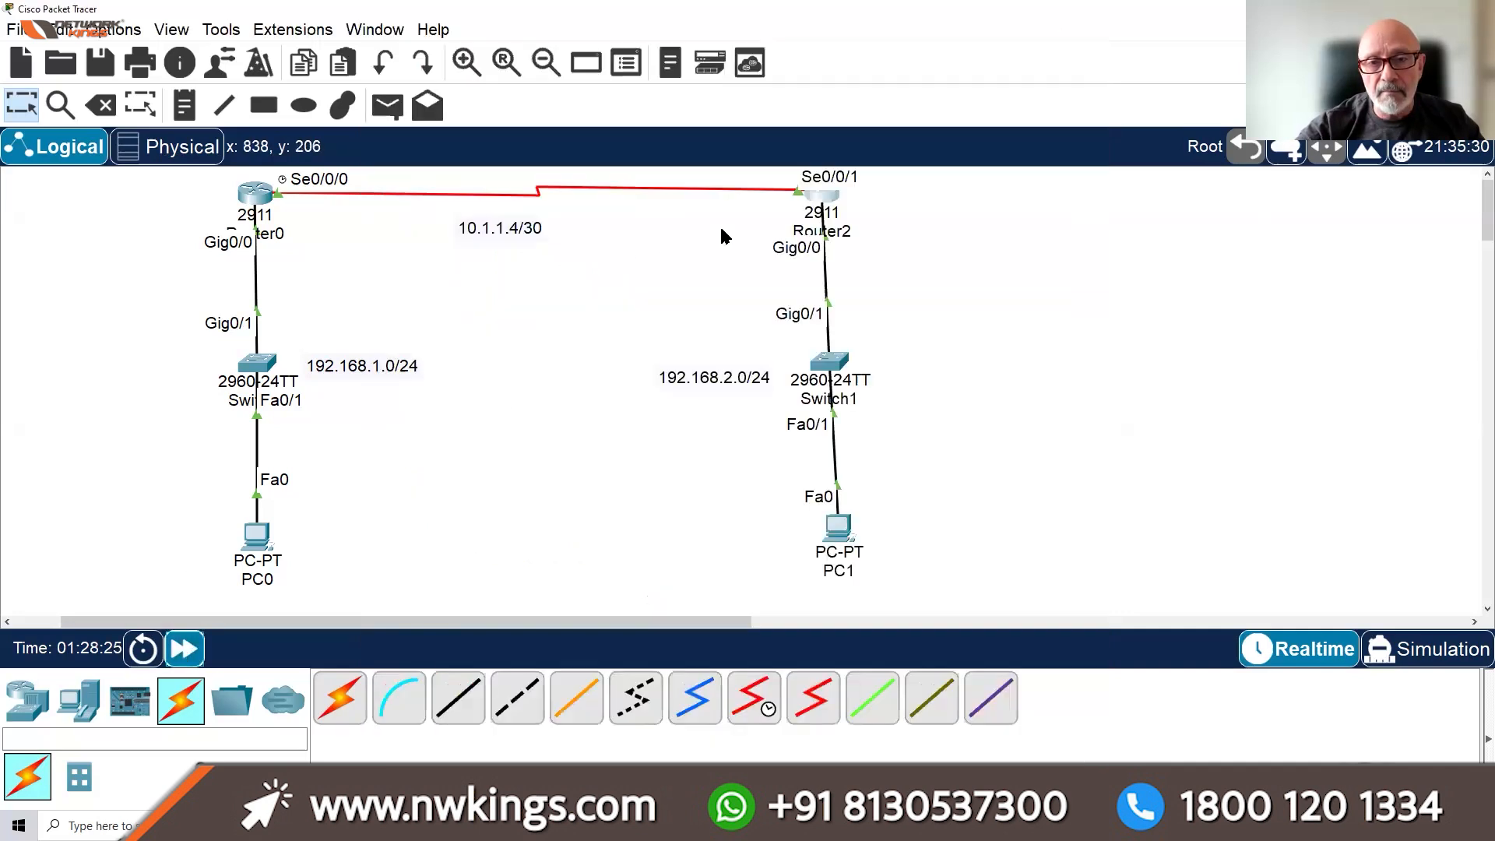
click(830, 202)
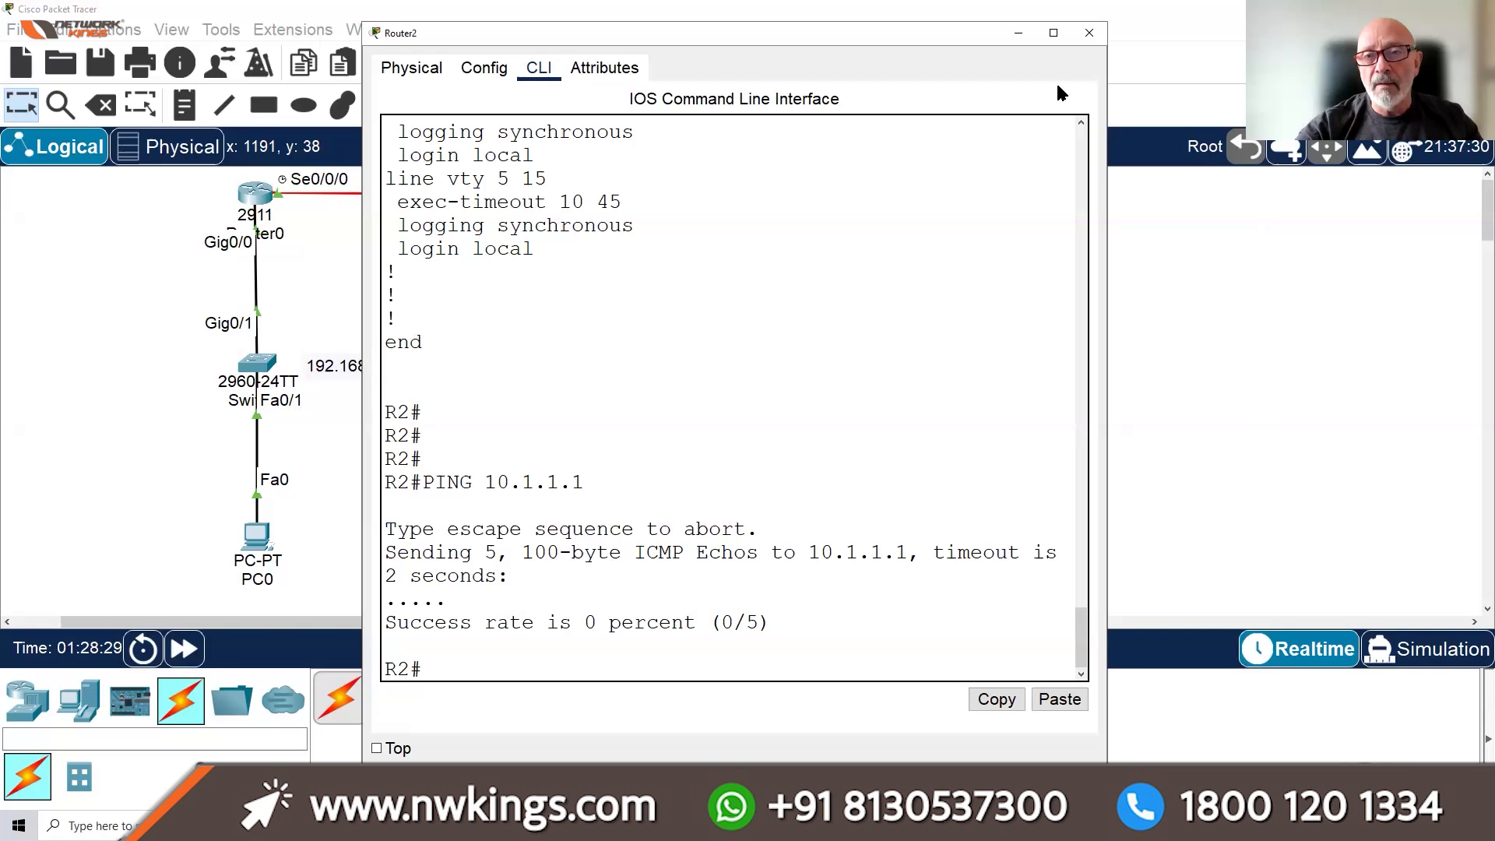
click(1053, 33)
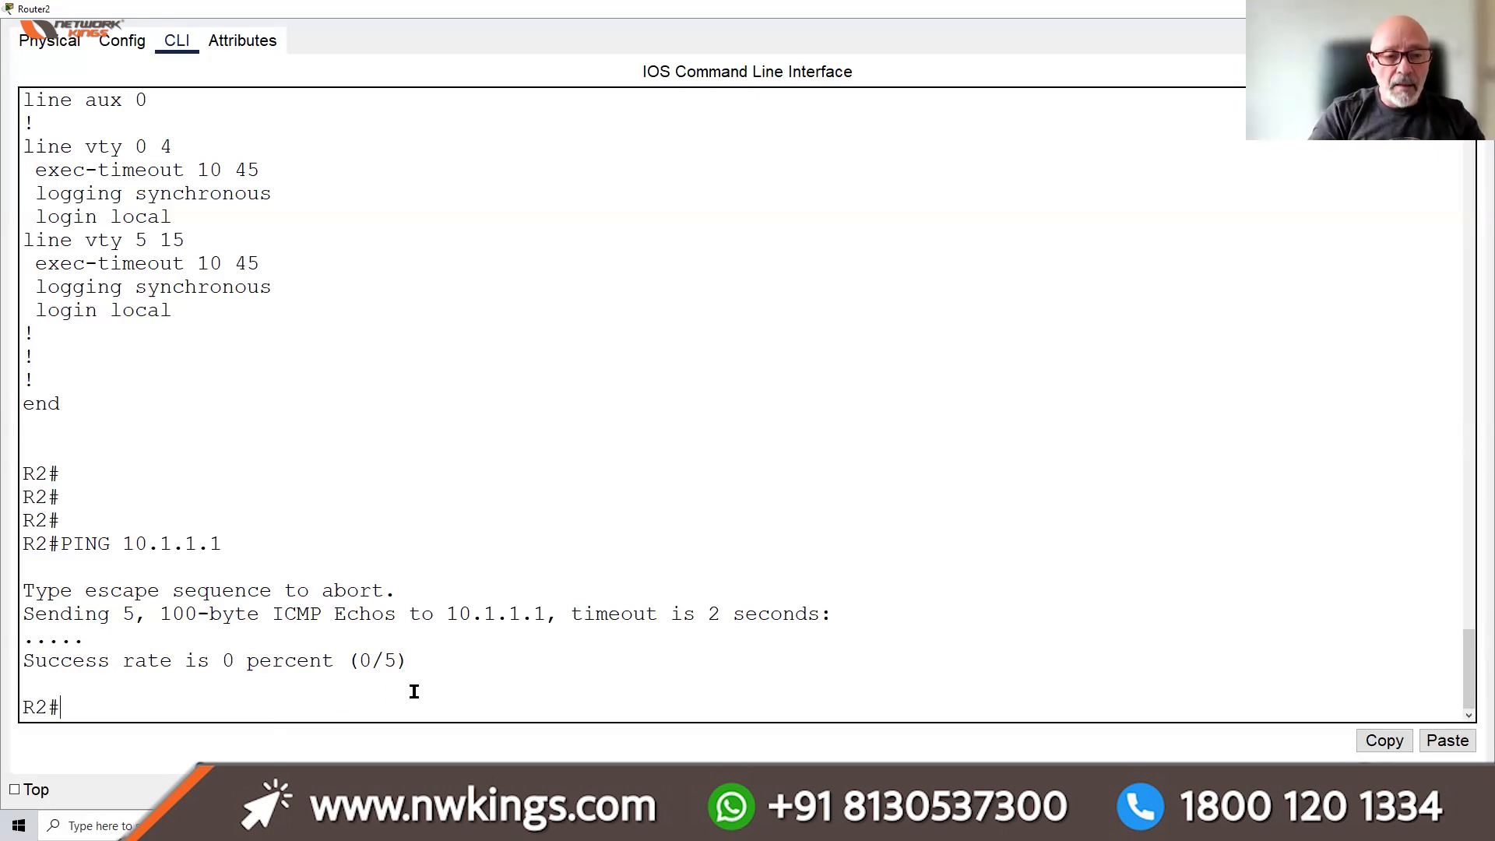
Run SH IP INT BRIEF and highlight Serial0/0/1's address 10.1.1.6
text(SH)
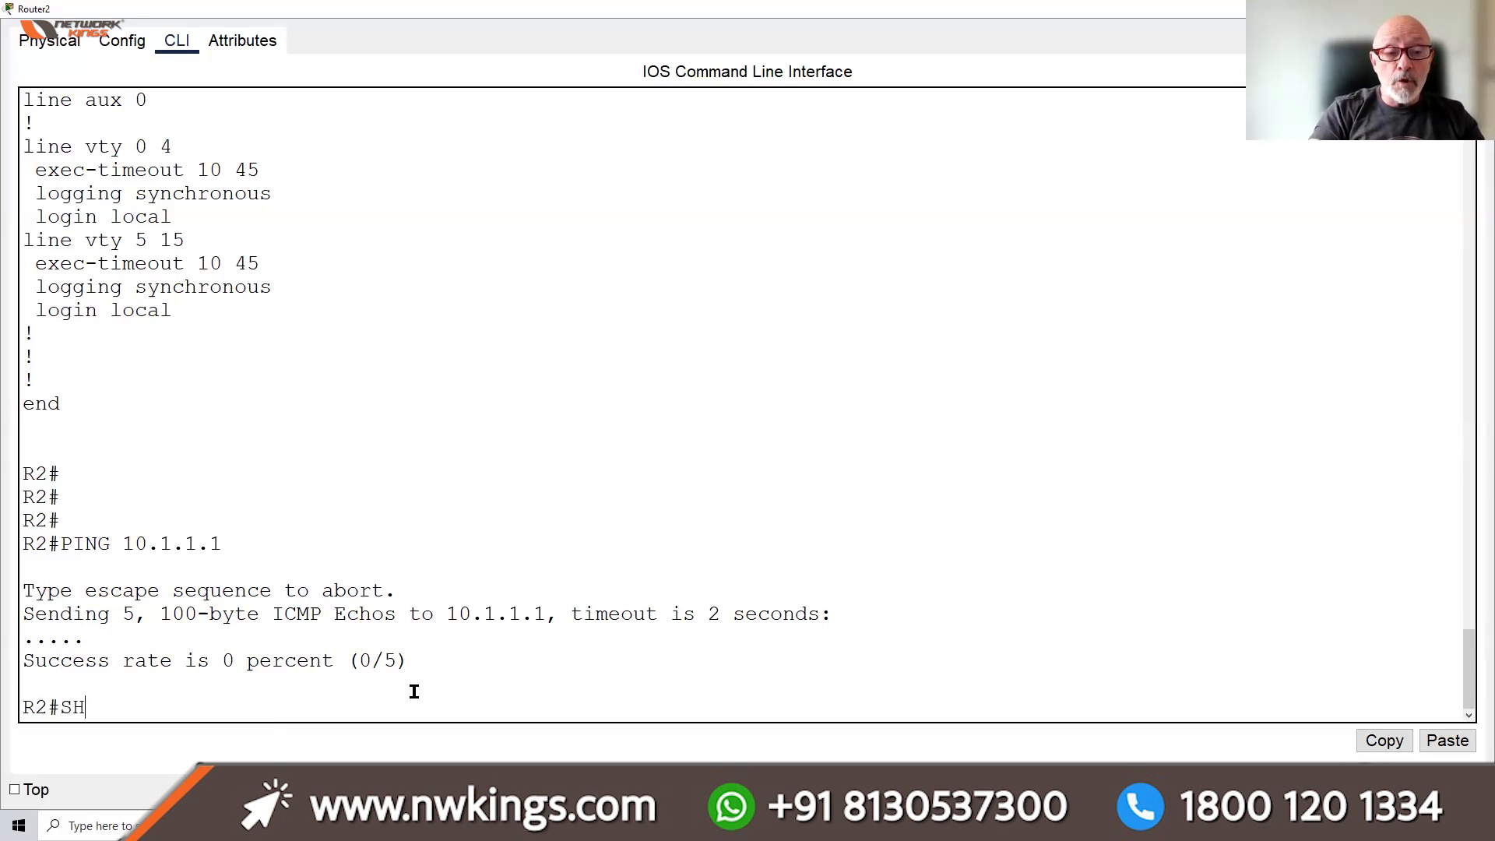
text( IP INT BR)
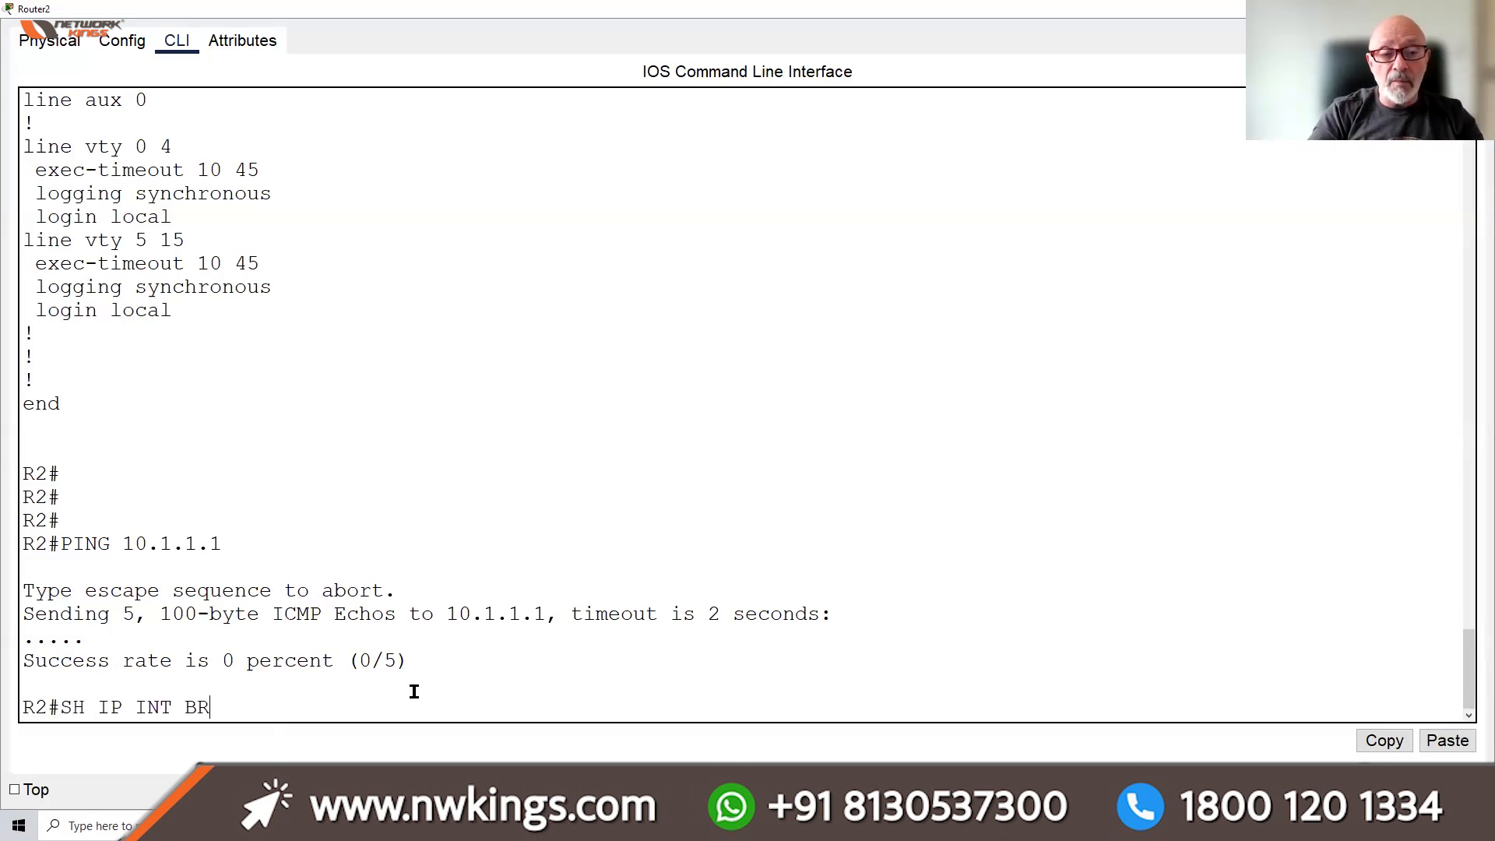
text(IEF)
key(Return)
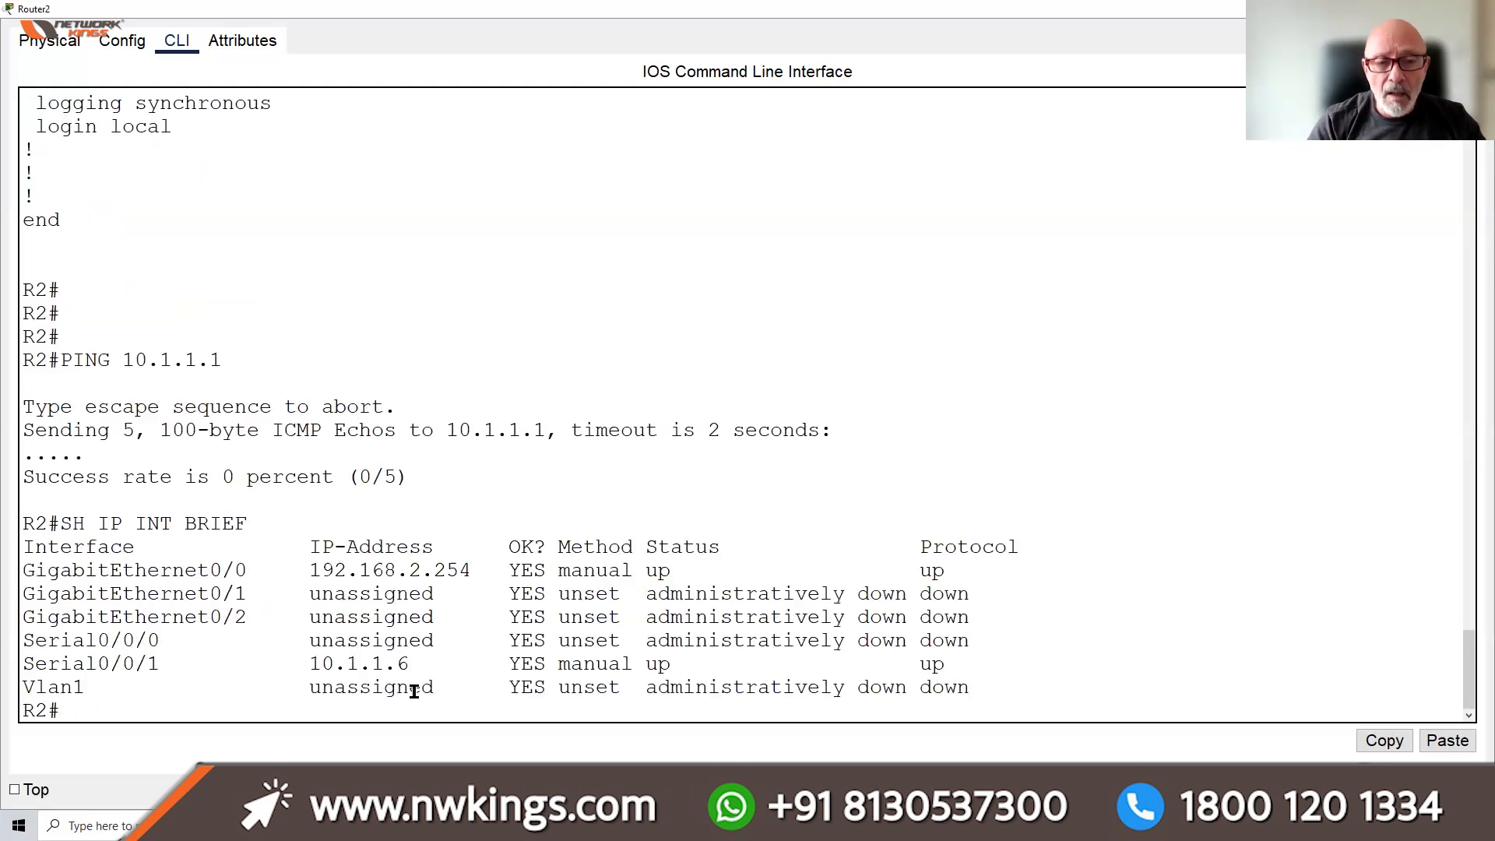
drag(297, 660, 433, 662)
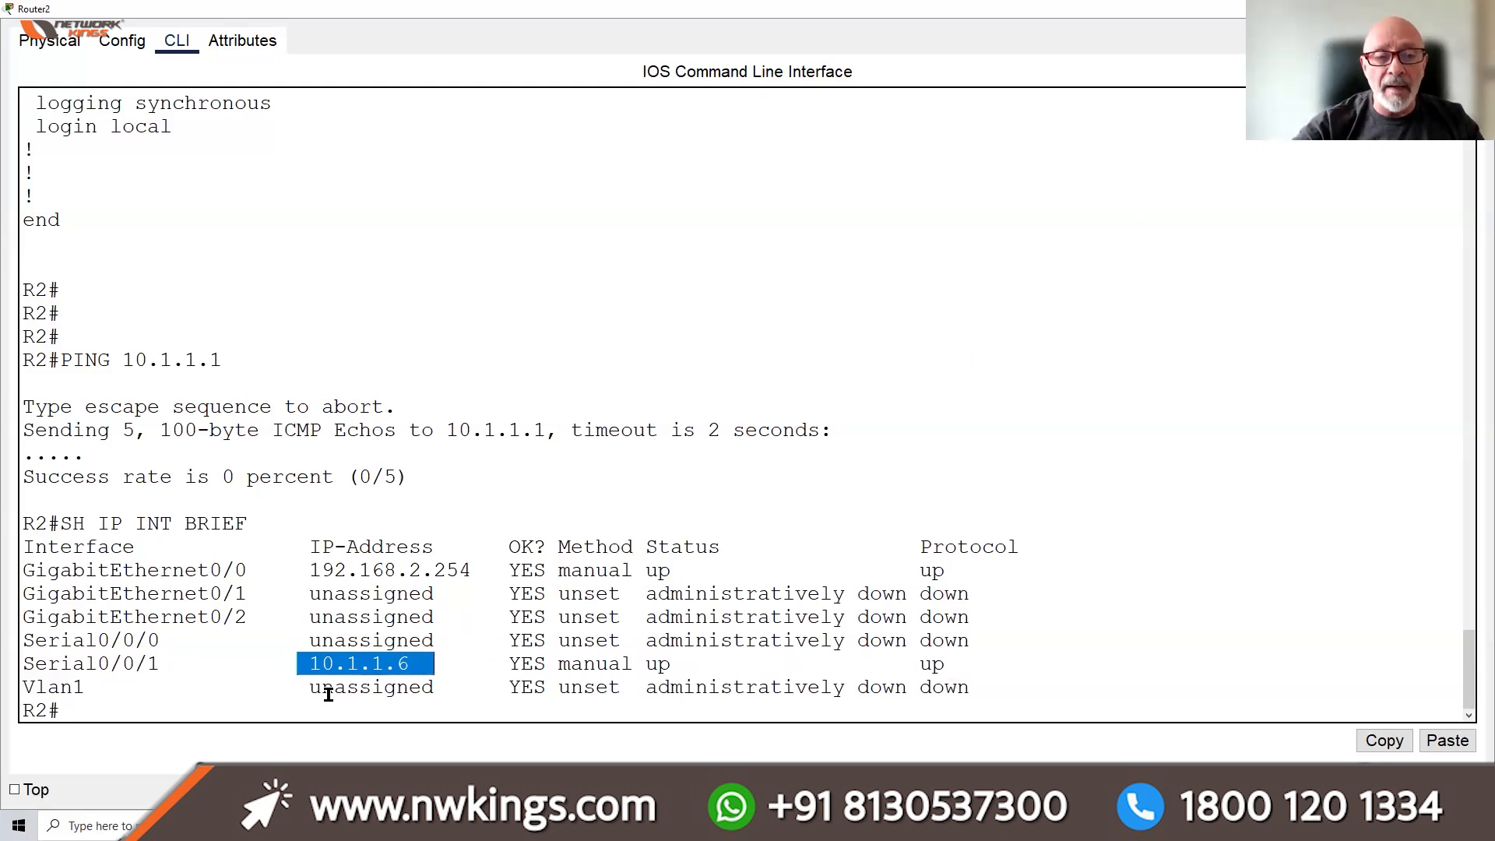
click(222, 713)
Edit the recalled ping to 10.1.1.5, confirm 100 percent success, then minimize the console
key(Up)
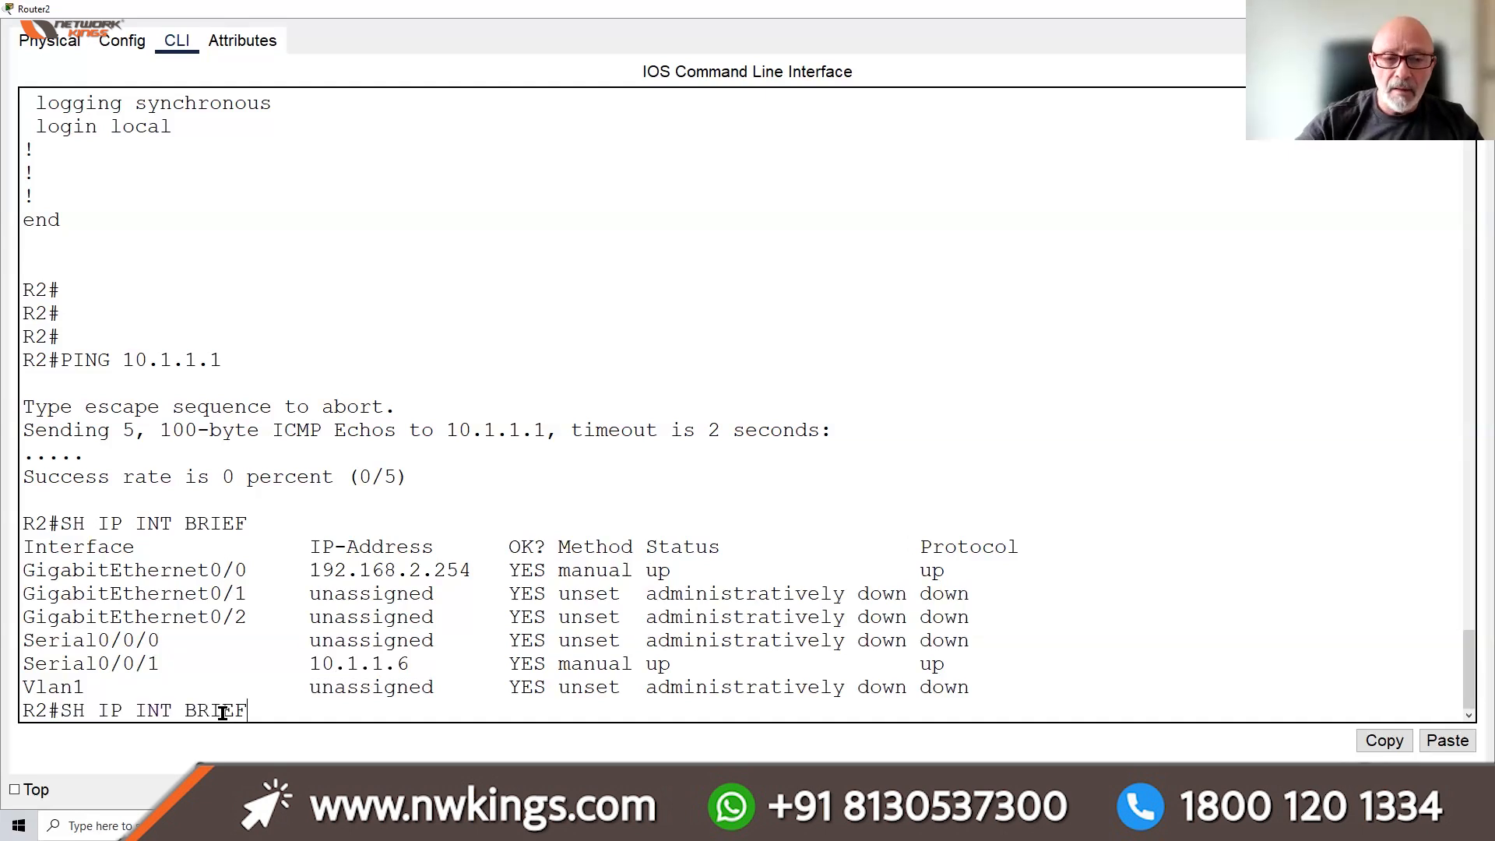
key(Up)
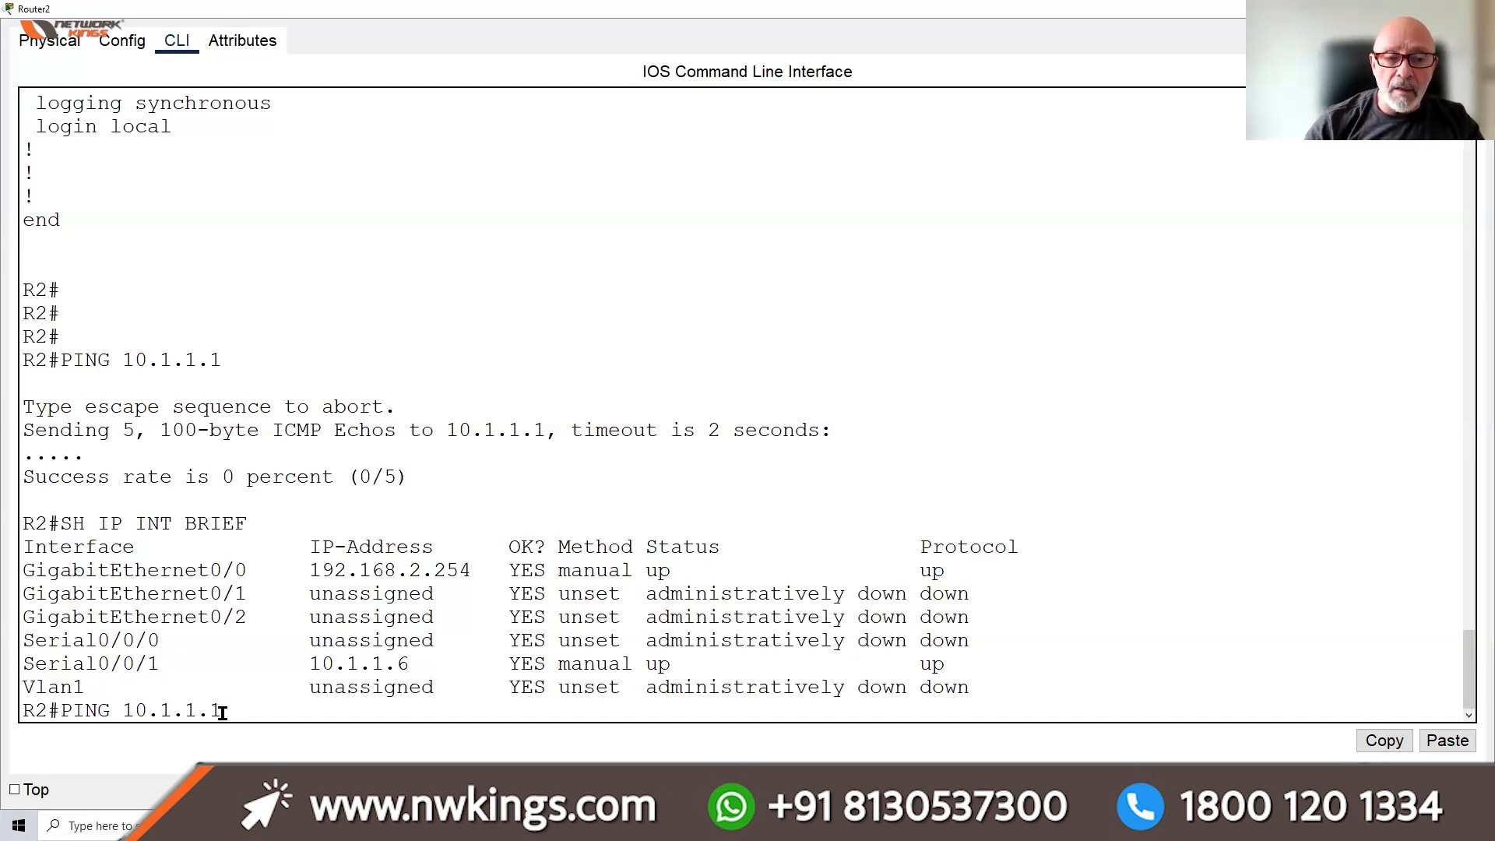
key(BackSpace)
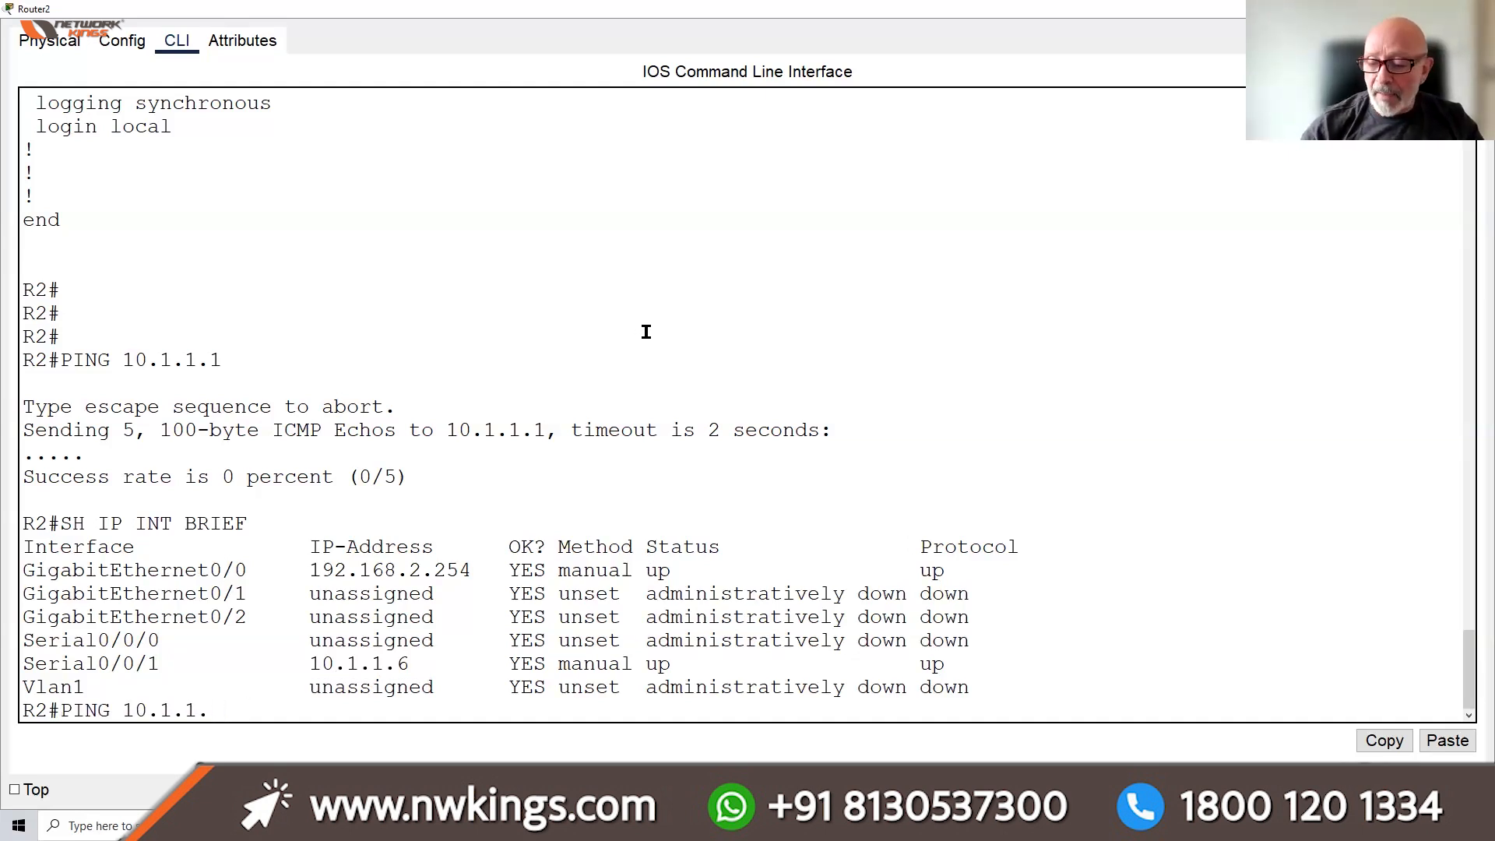
text(5)
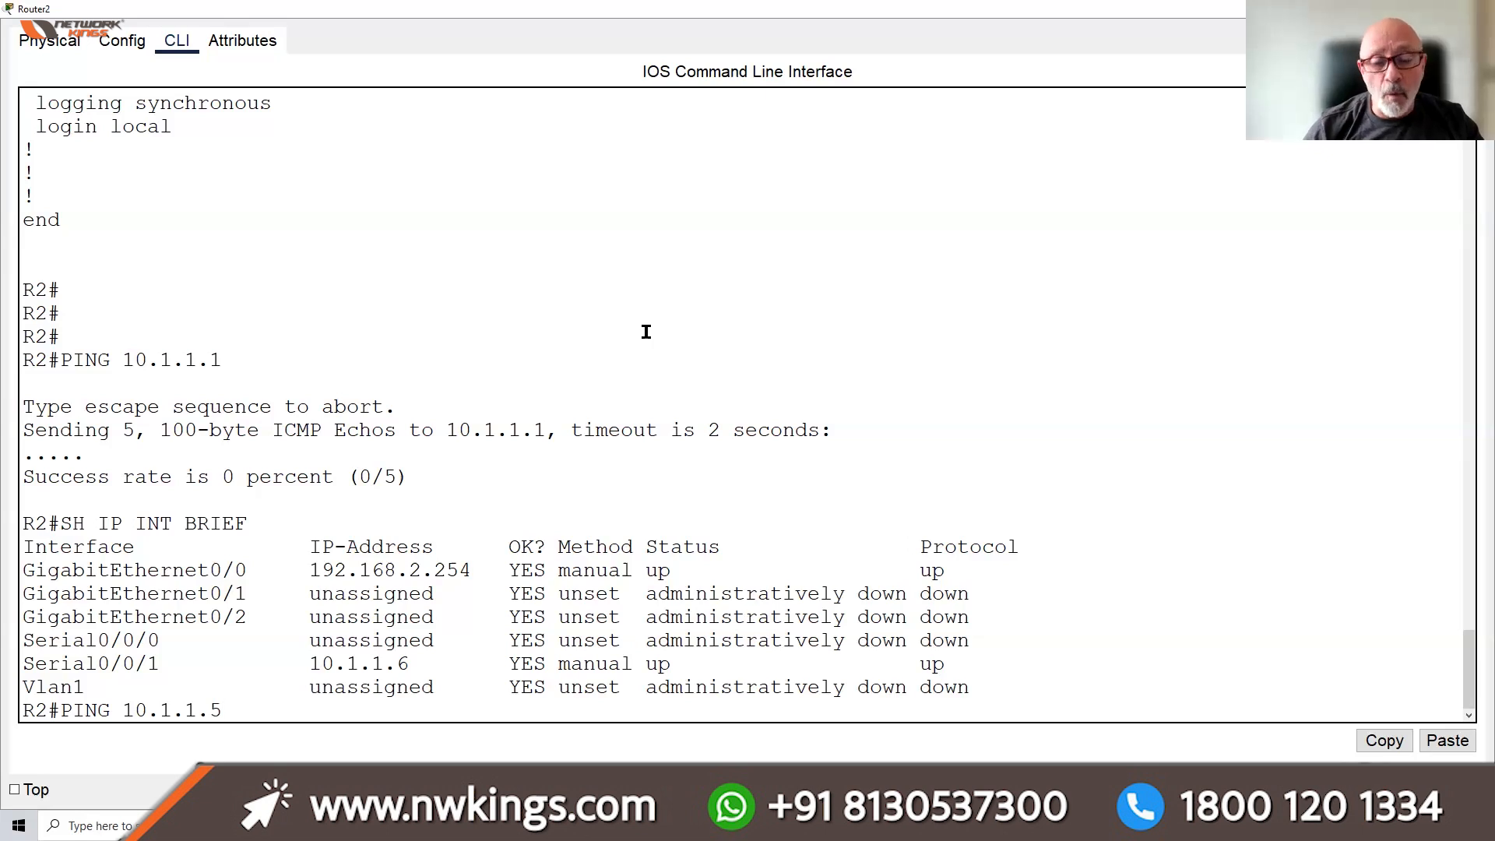
key(Return)
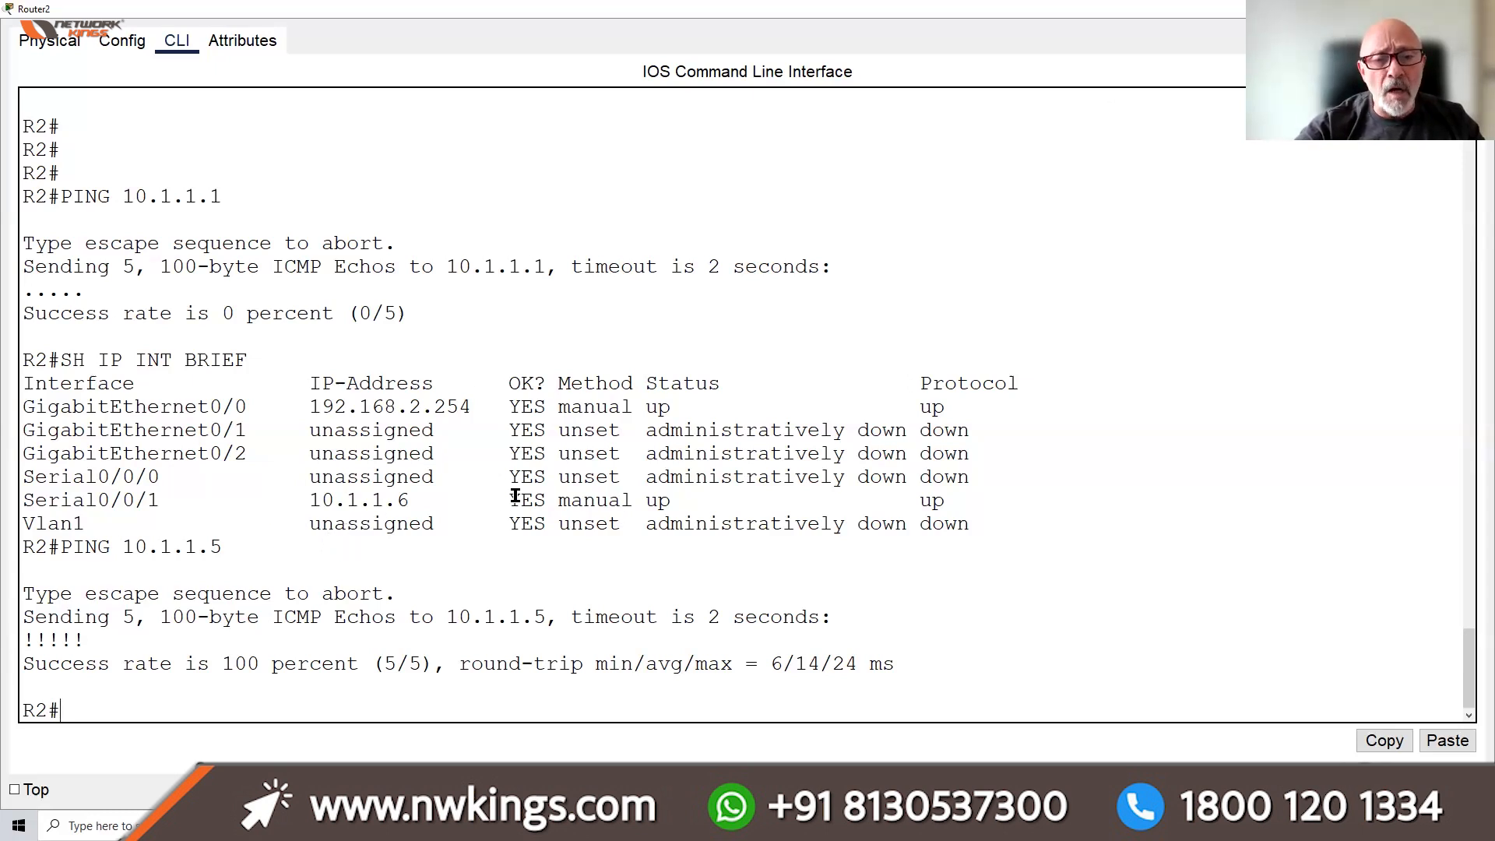
drag(510, 500, 559, 501)
drag(968, 533, 971, 507)
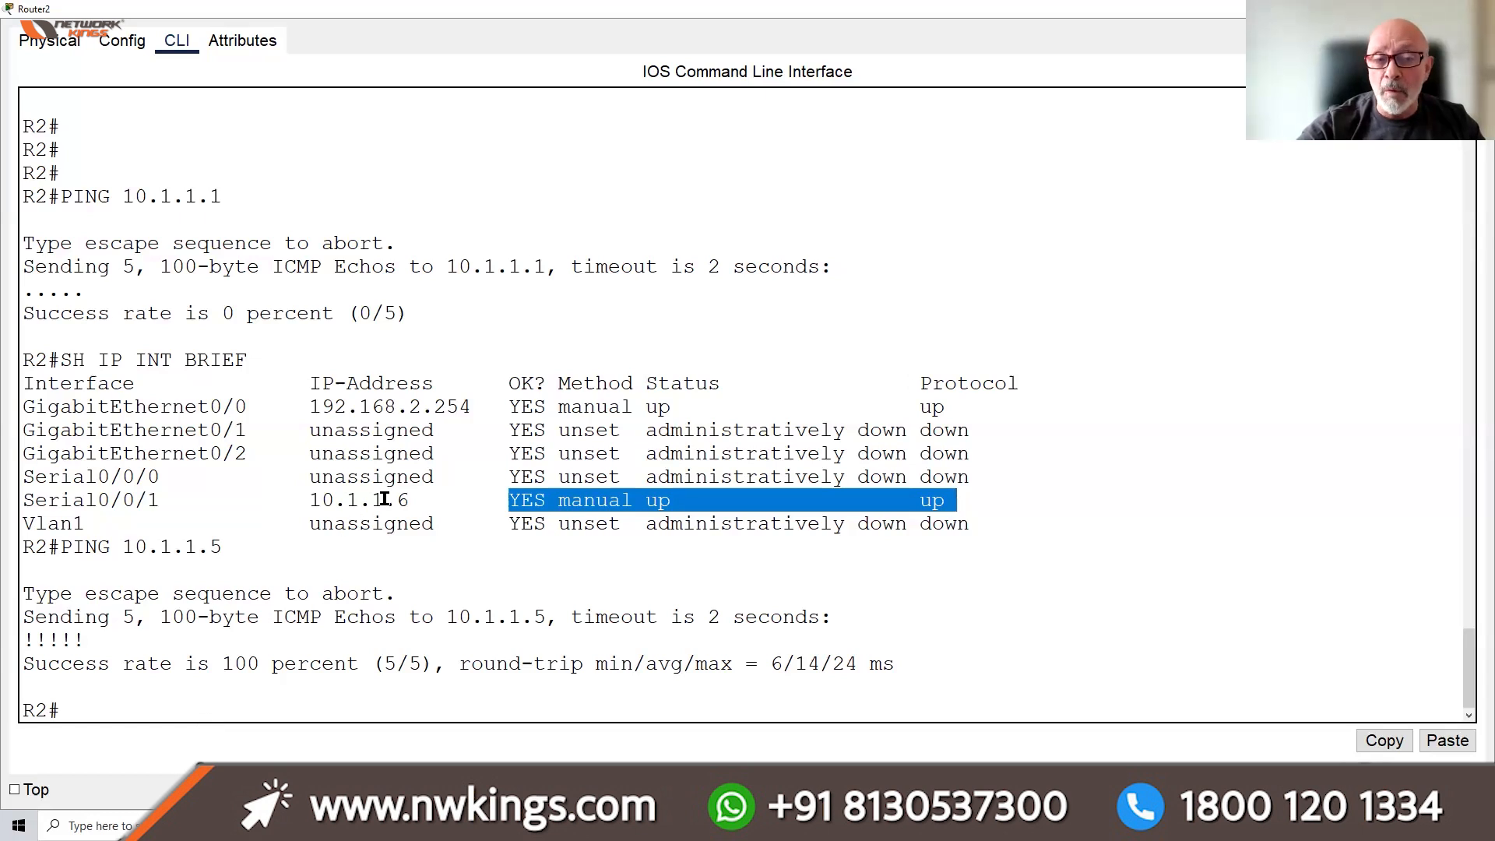
double_click(216, 197)
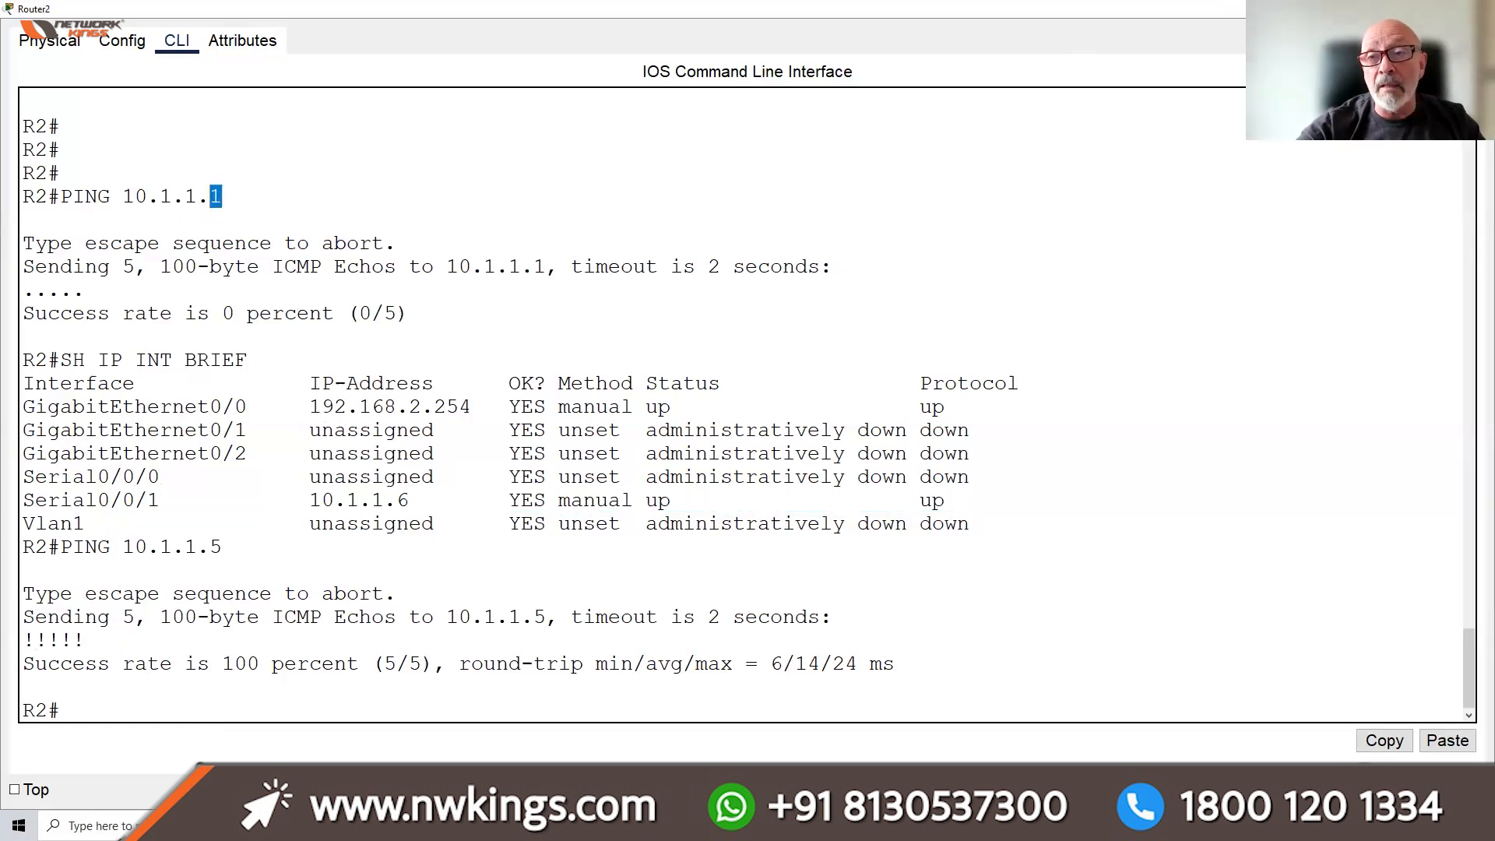
click(1405, 9)
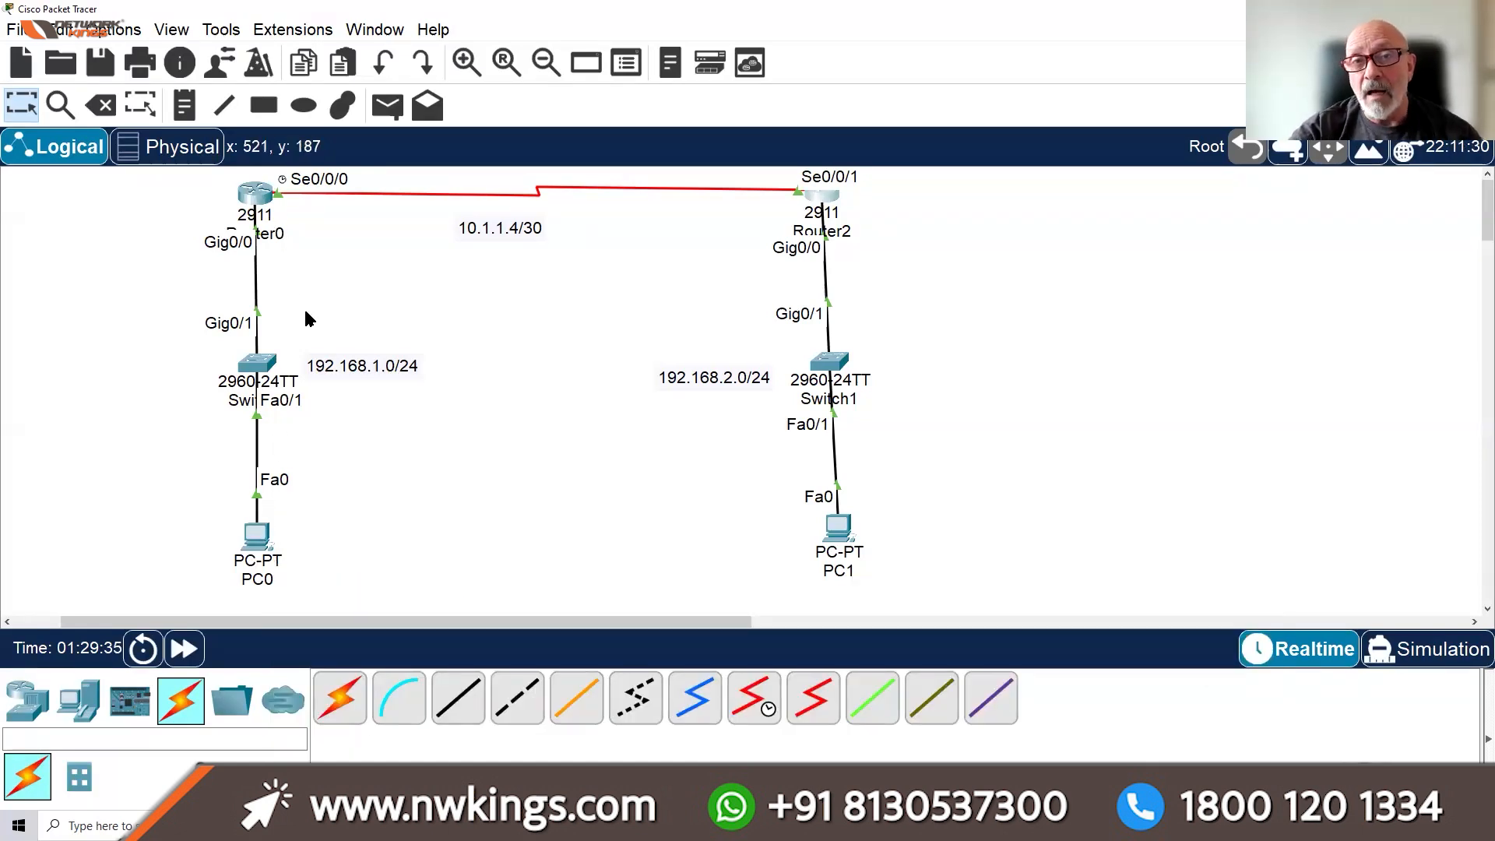
Open Switch0's device window and widen it by dragging its left and right edges
mouse_move(267, 378)
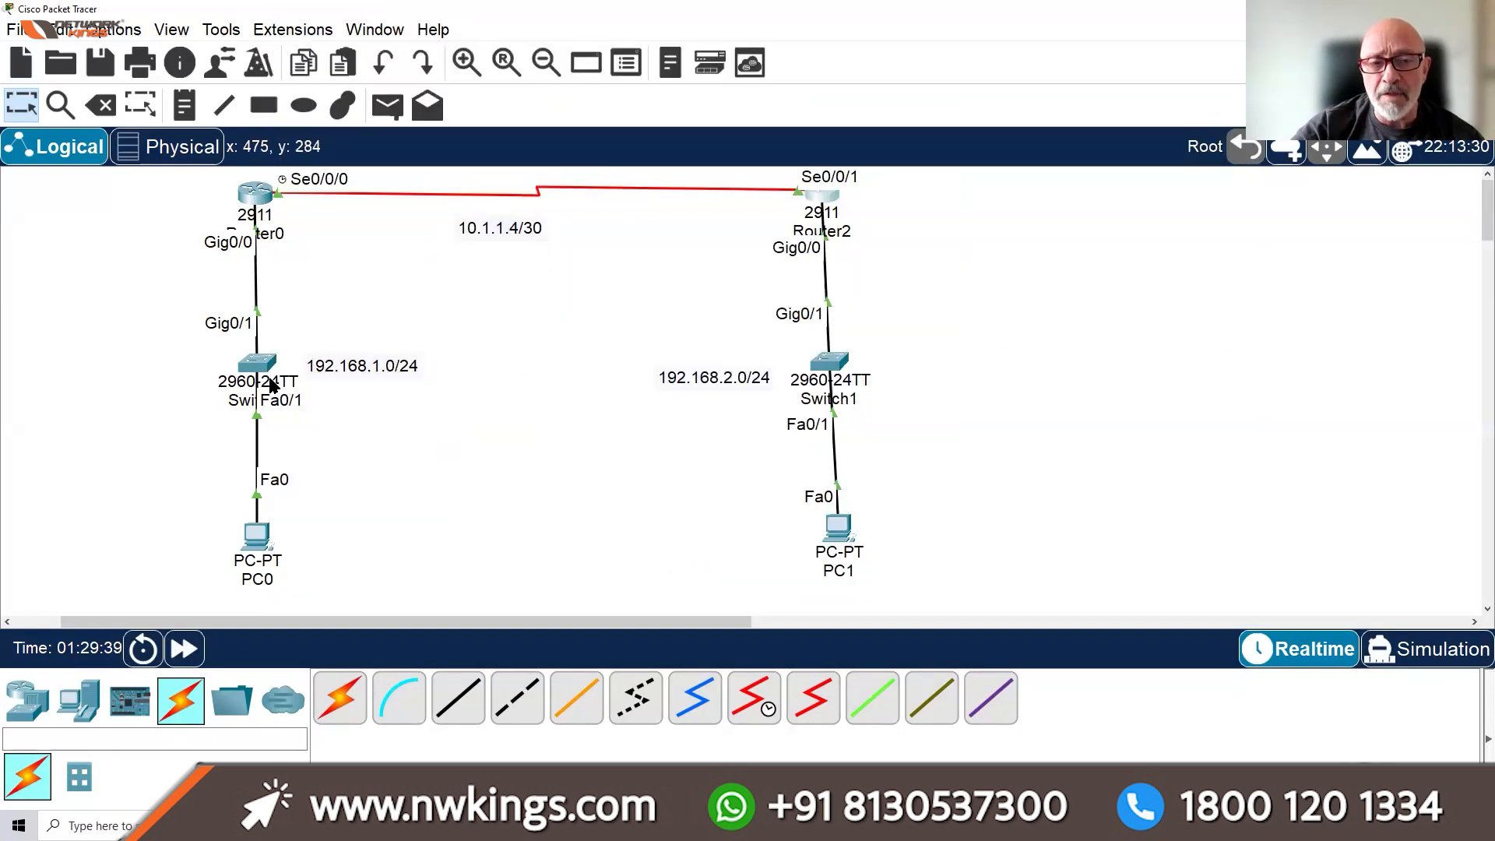
click(257, 366)
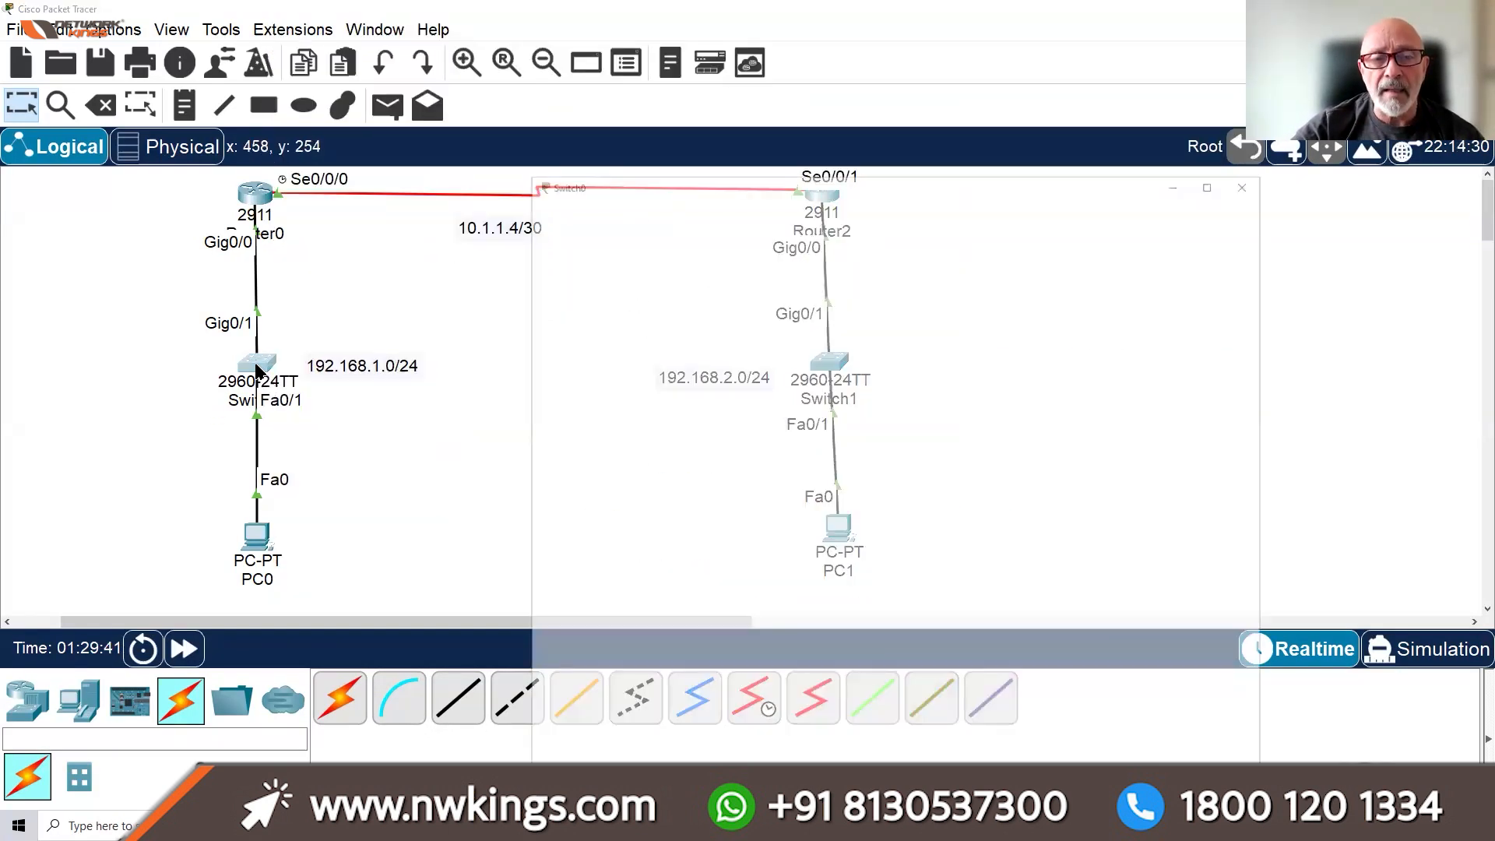
drag(241, 623, 320, 622)
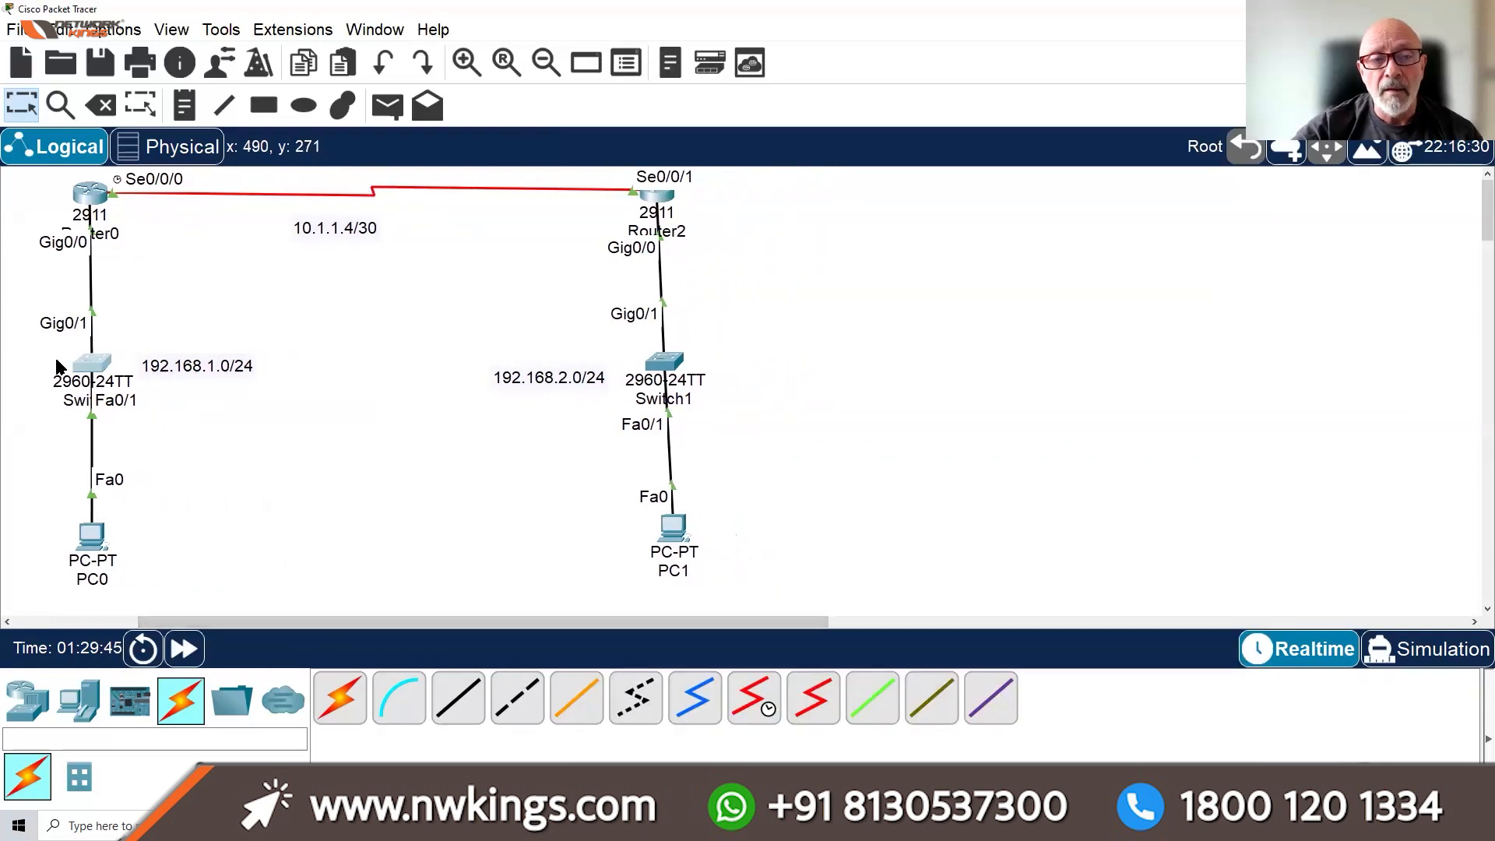
click(91, 364)
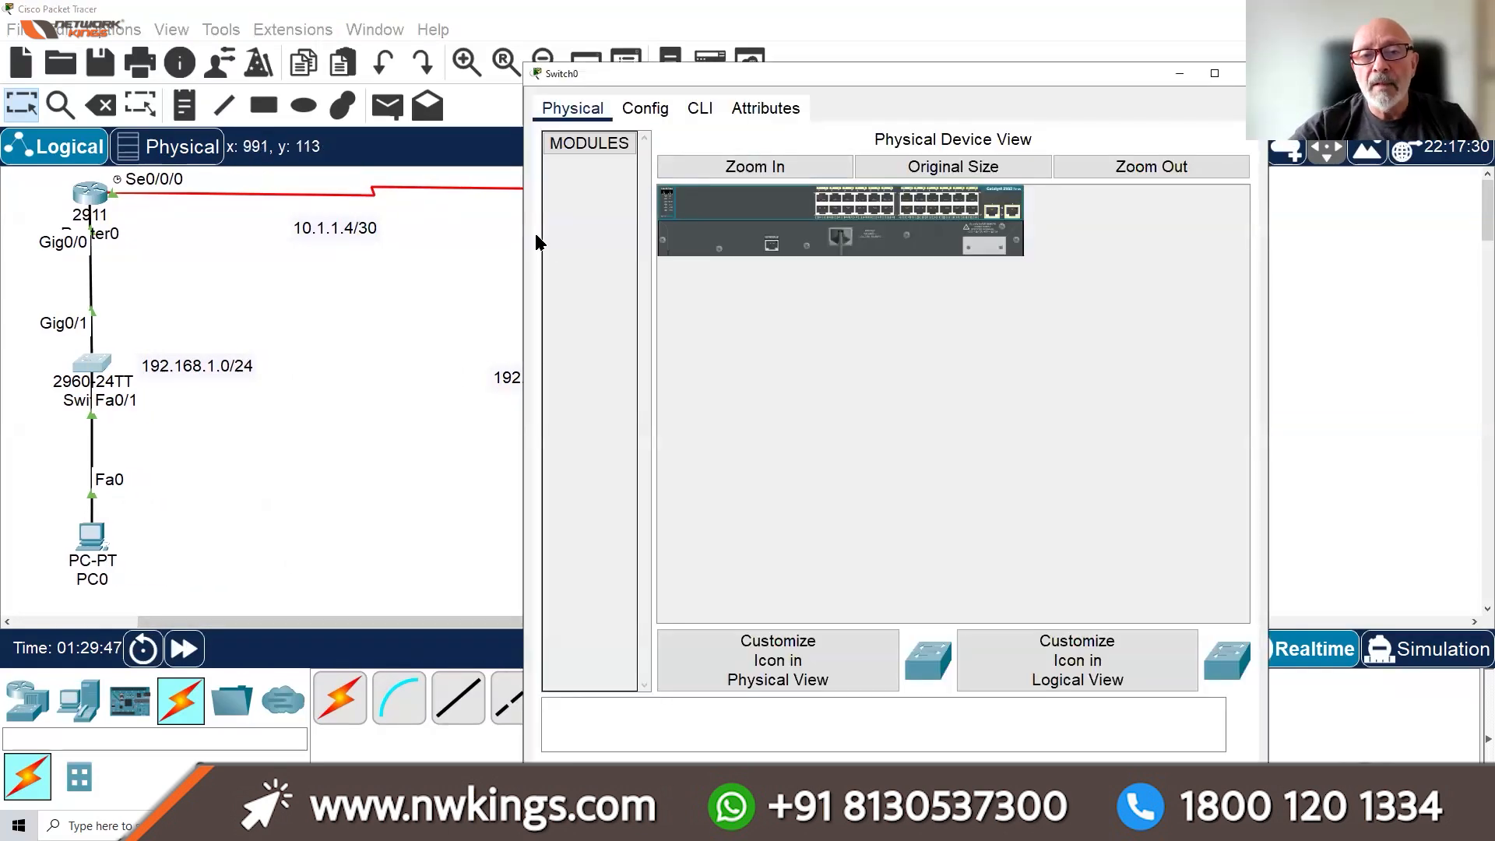
drag(520, 235, 309, 275)
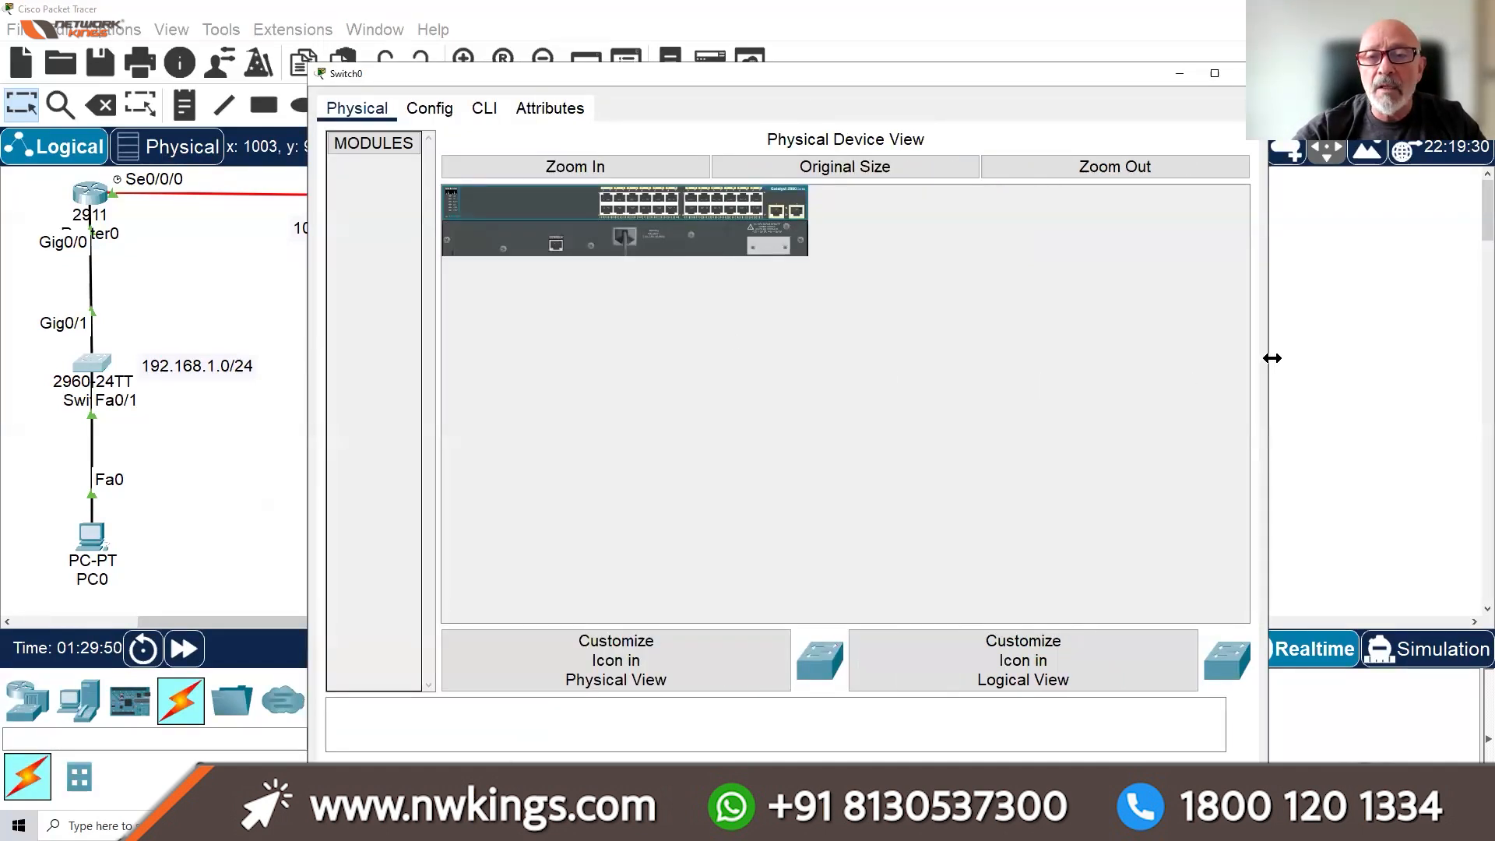
drag(1271, 359, 1338, 359)
Enter privileged and global configuration mode on the switch and name it SW1
click(487, 109)
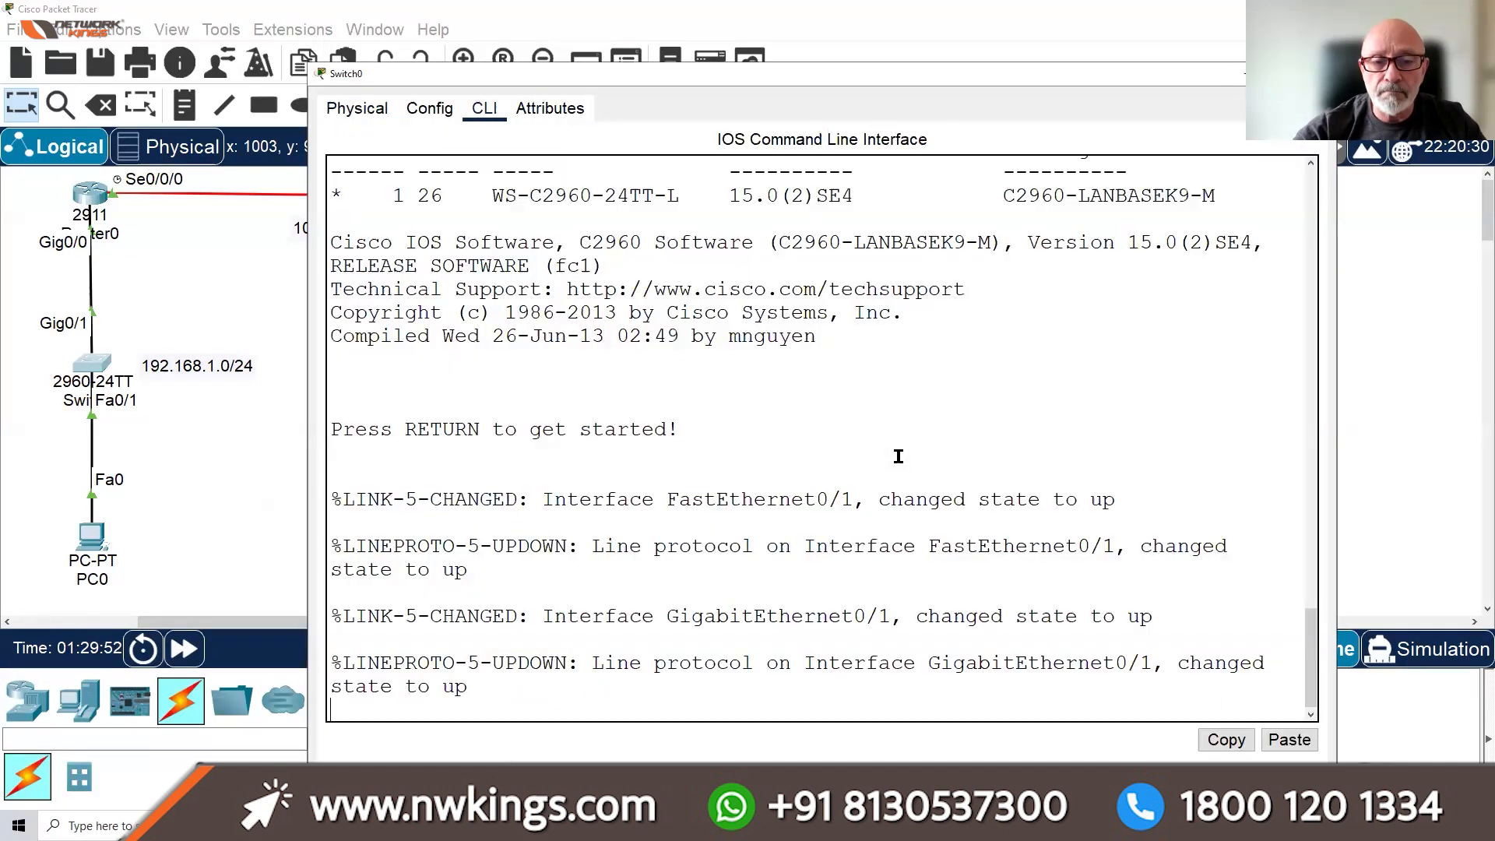
key(Return)
key(Return)
key(Return)
key(Return)
key(Return)
key(Return)
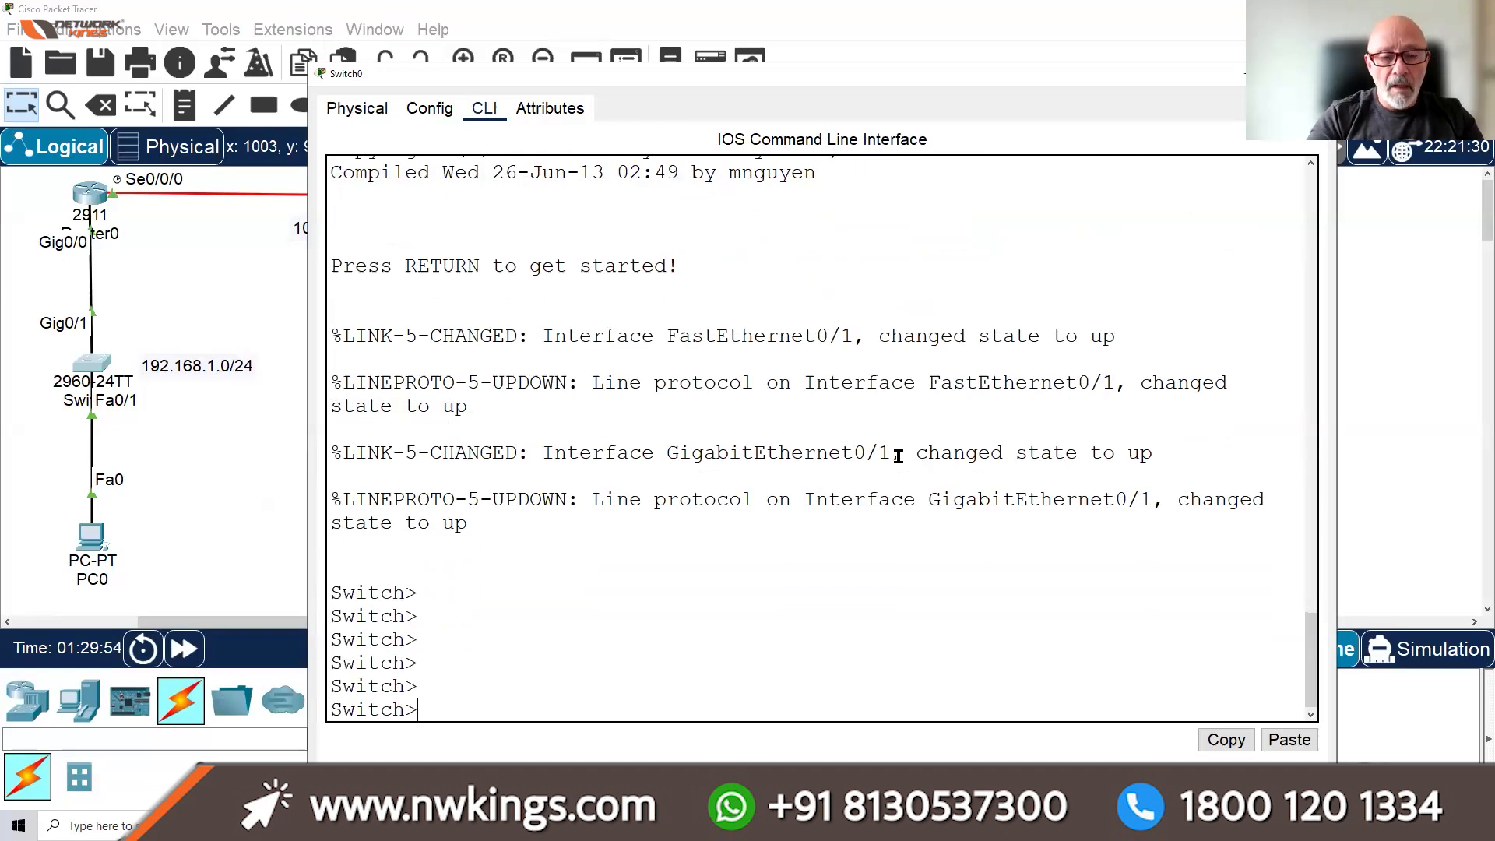
text(ENABLE)
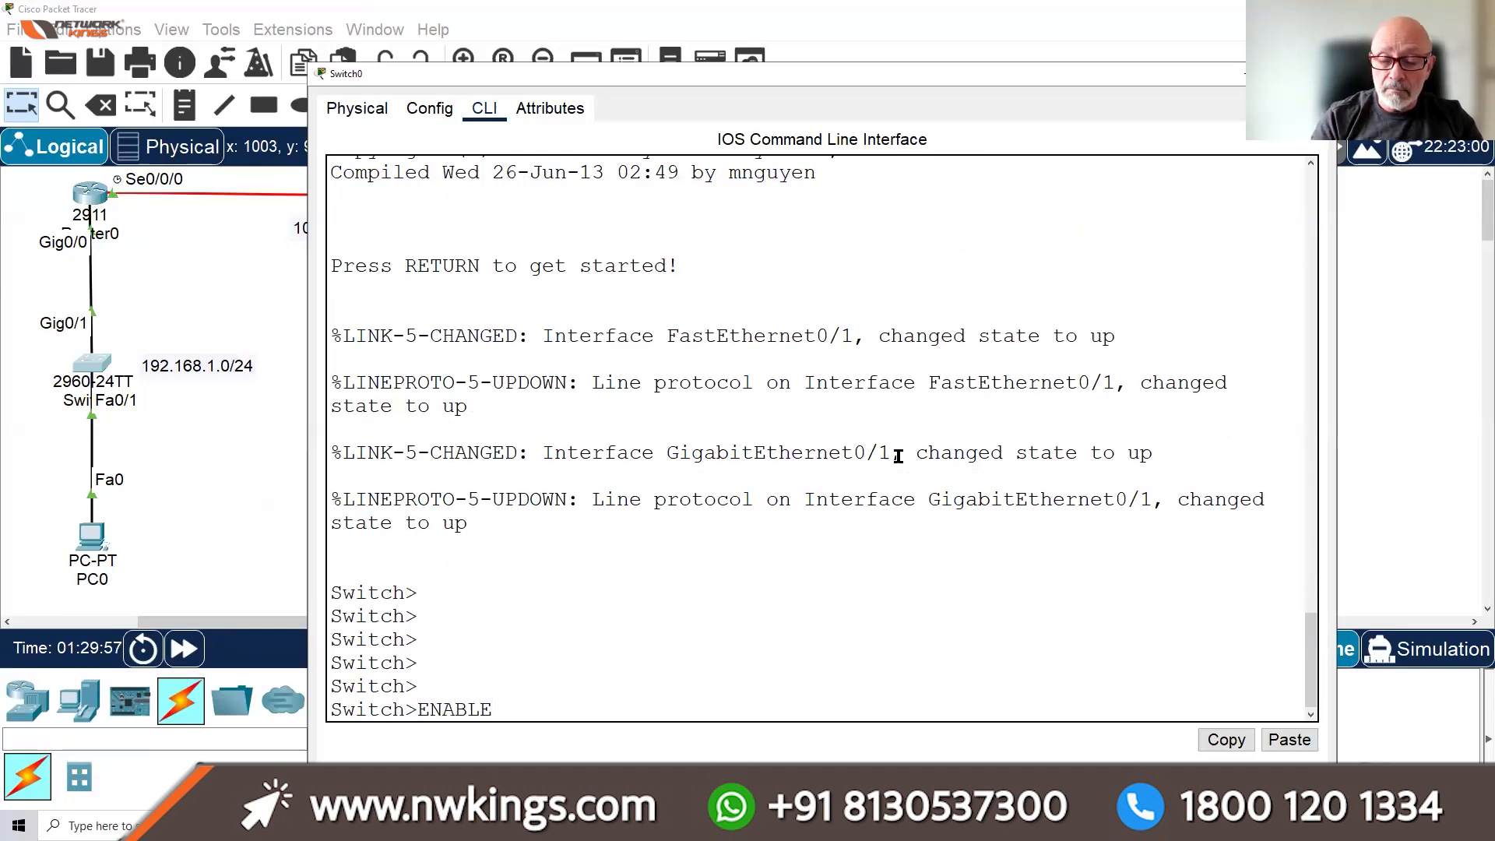
key(Return)
text(CONF)
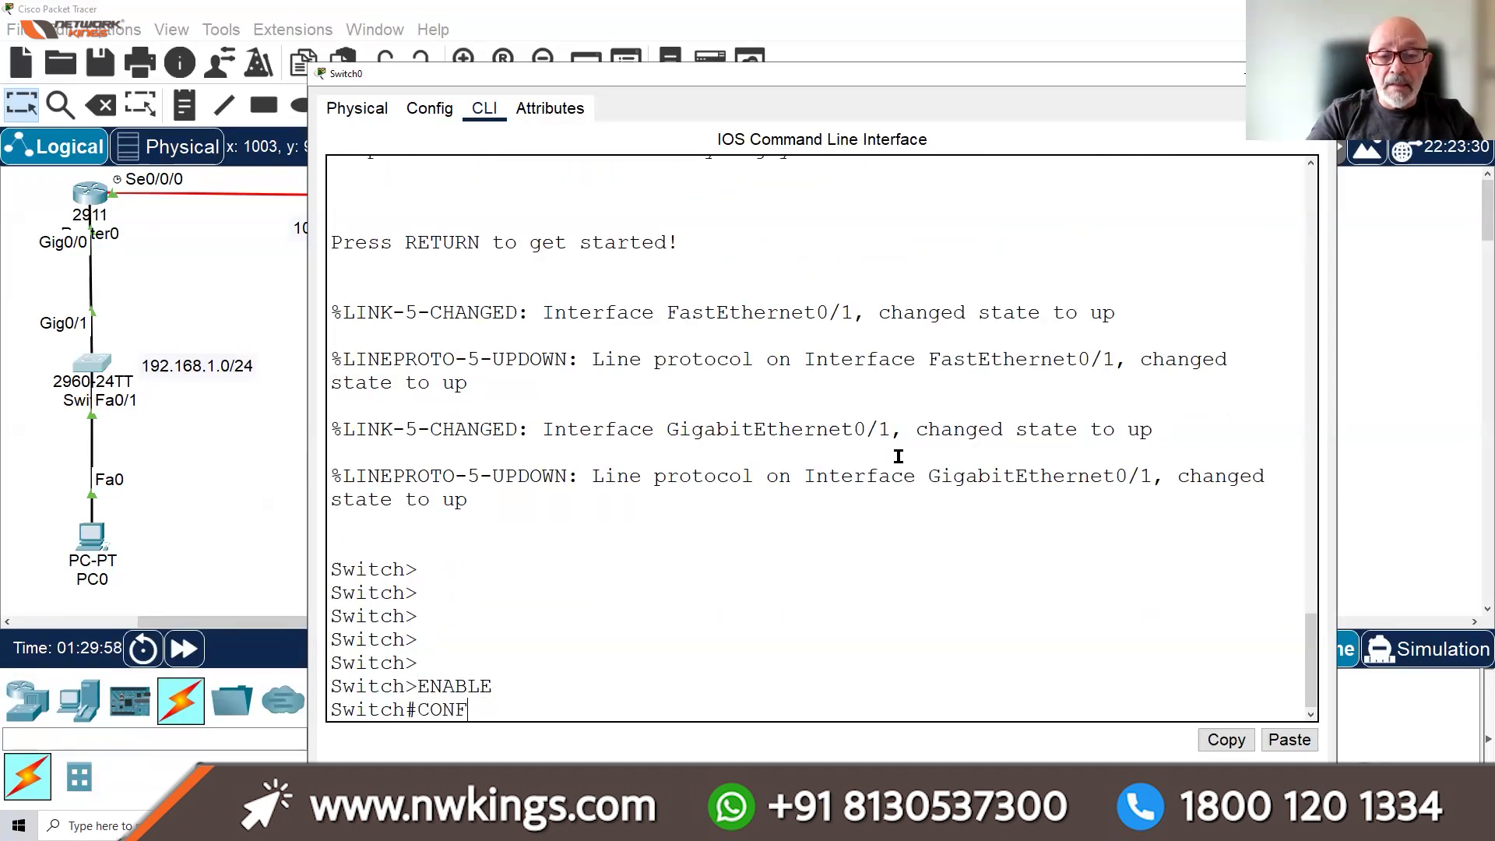
text( T)
key(Return)
text(HOS)
key(Tab)
text(SW)
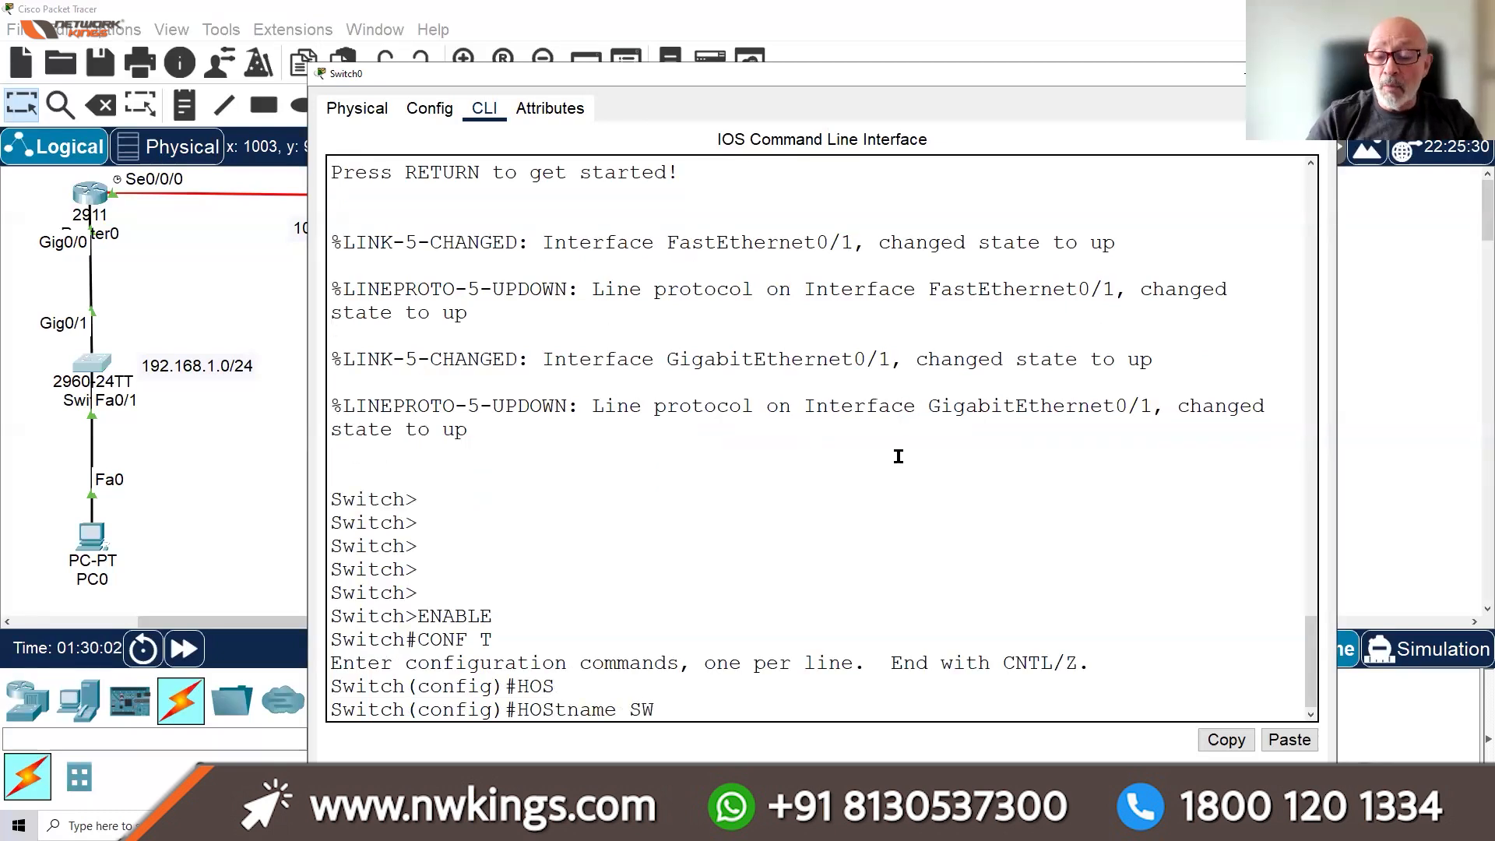
text(1)
key(Return)
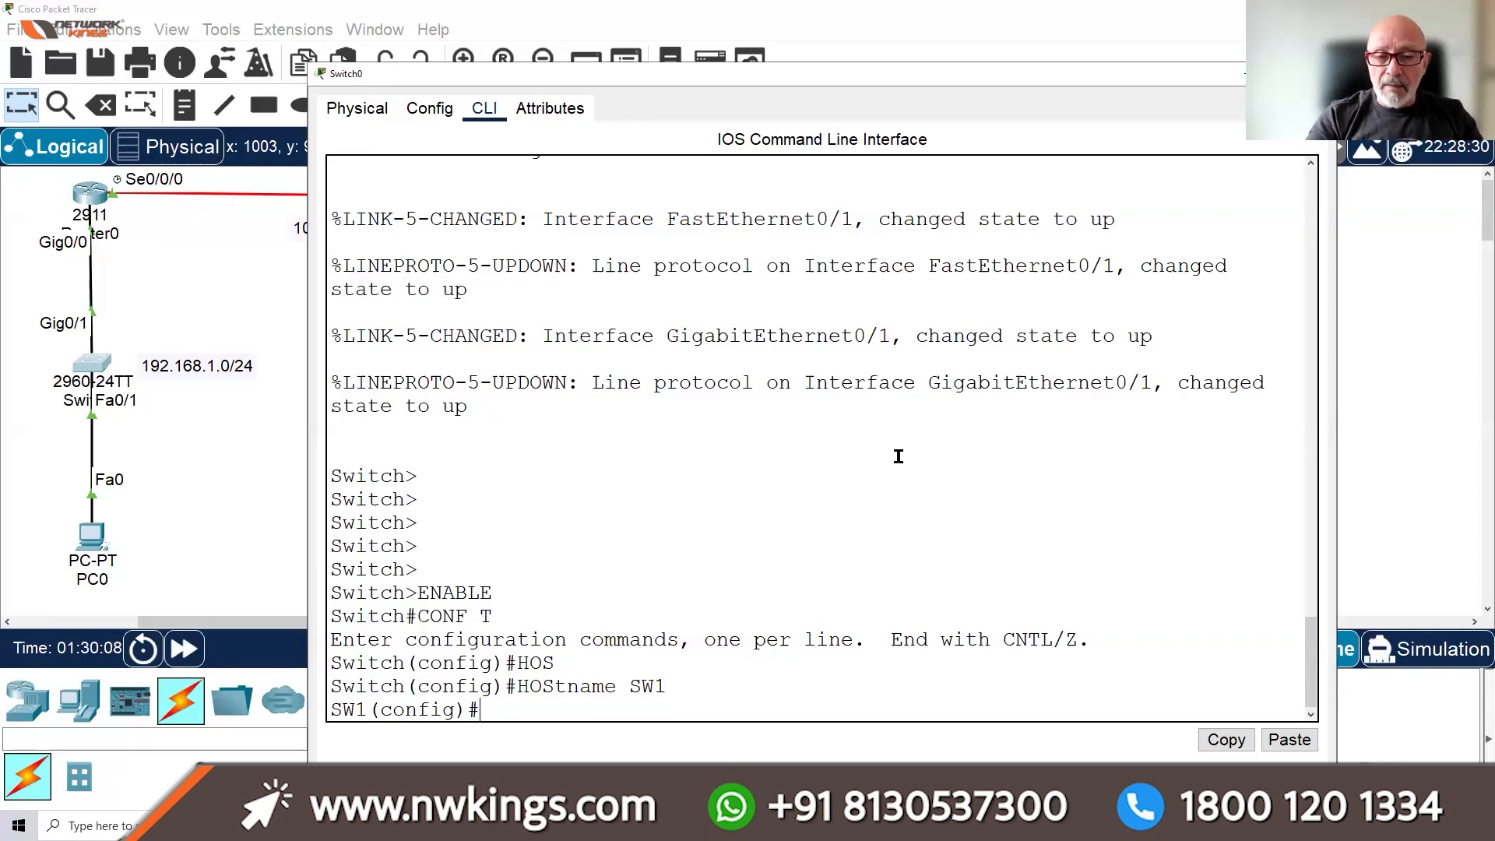
Set the switch's enable password and enable secret
text(ENABL)
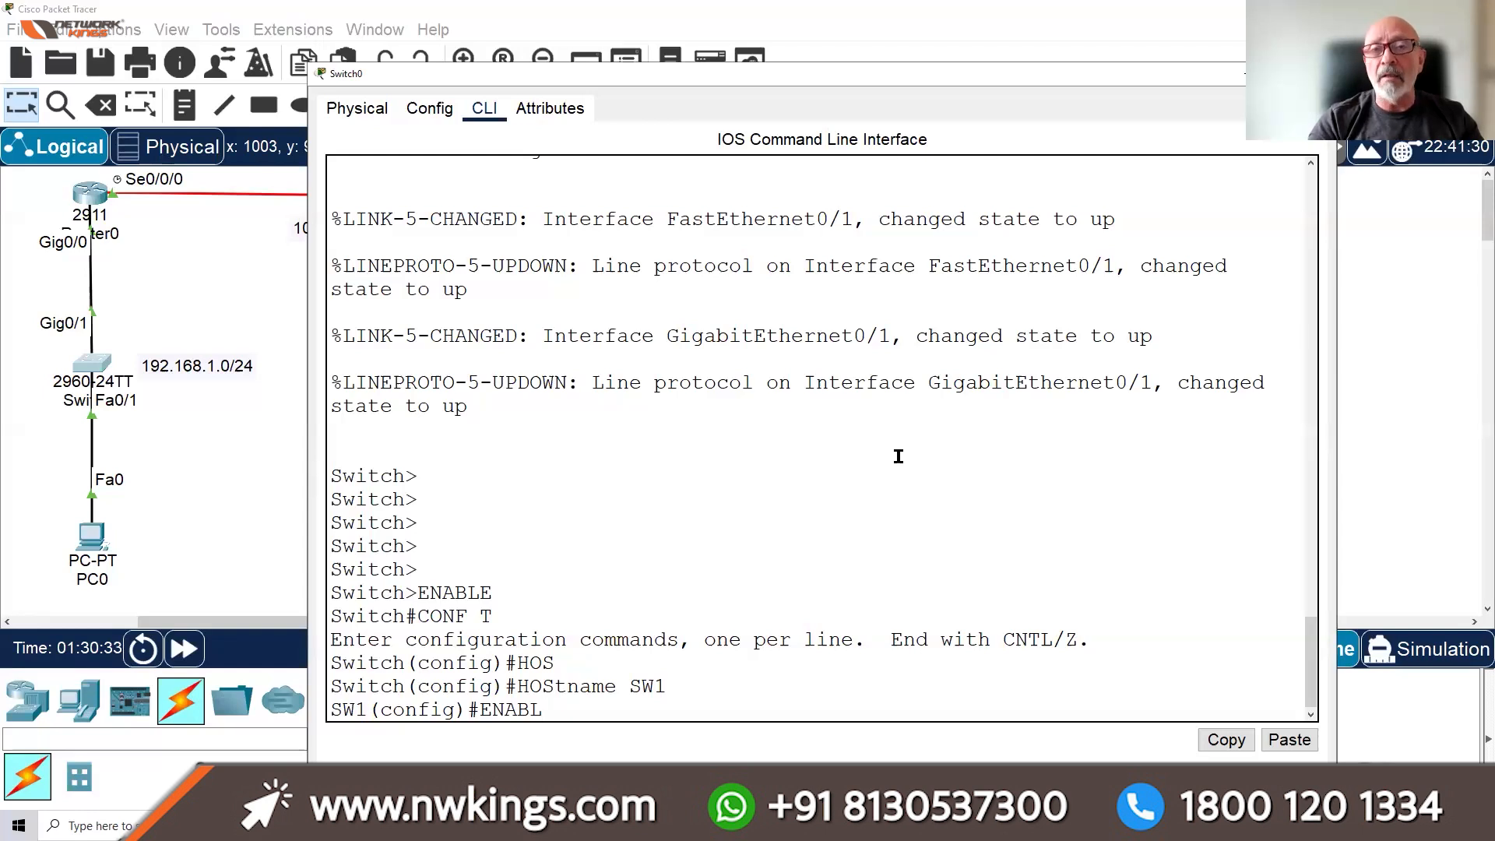
text(E)
text( PASSWO)
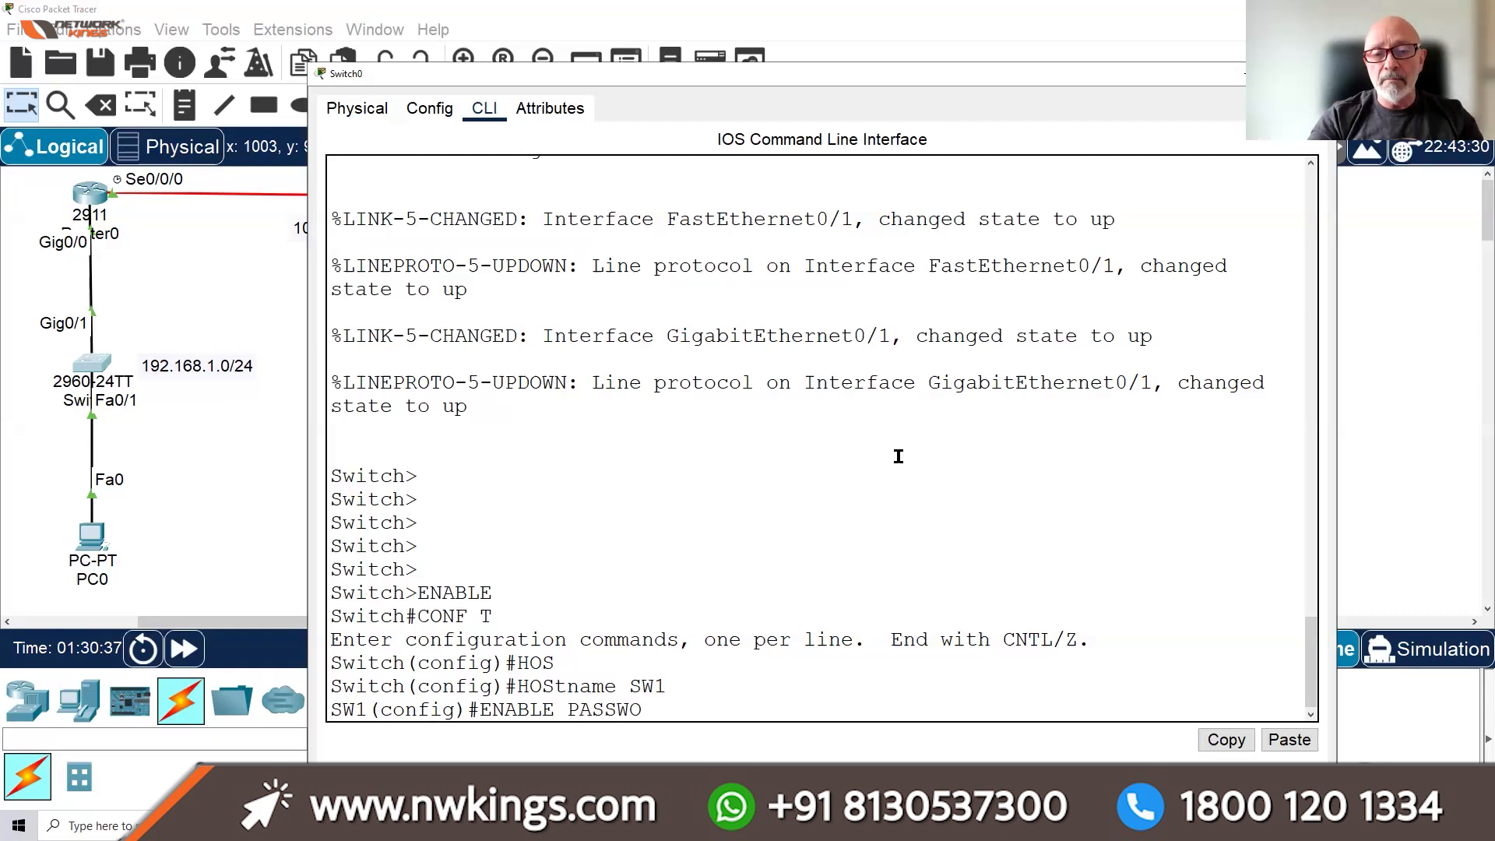
text(RD CISCO)
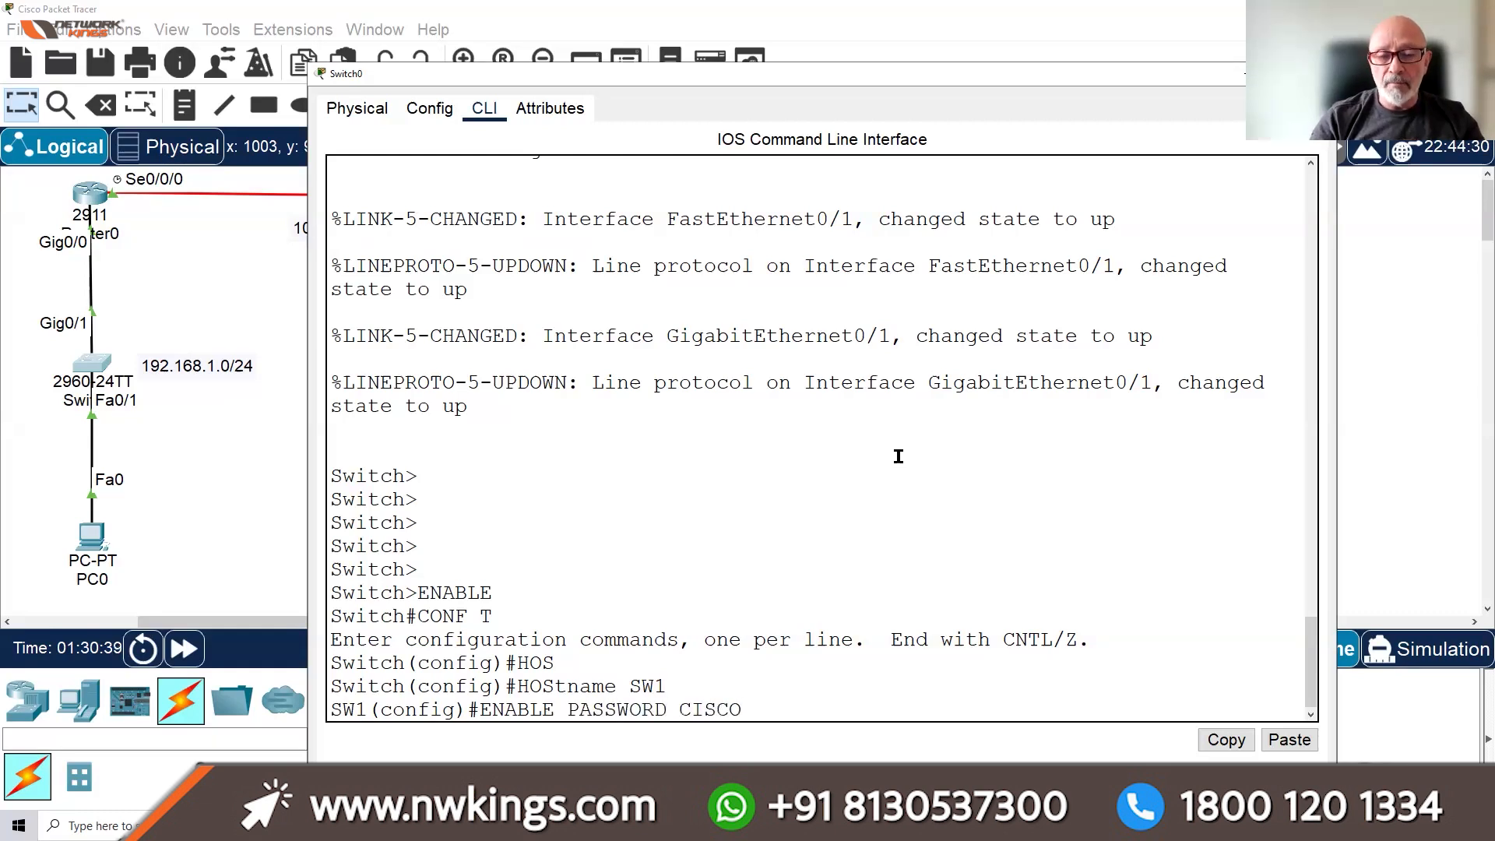
key(Return)
text(ENABL)
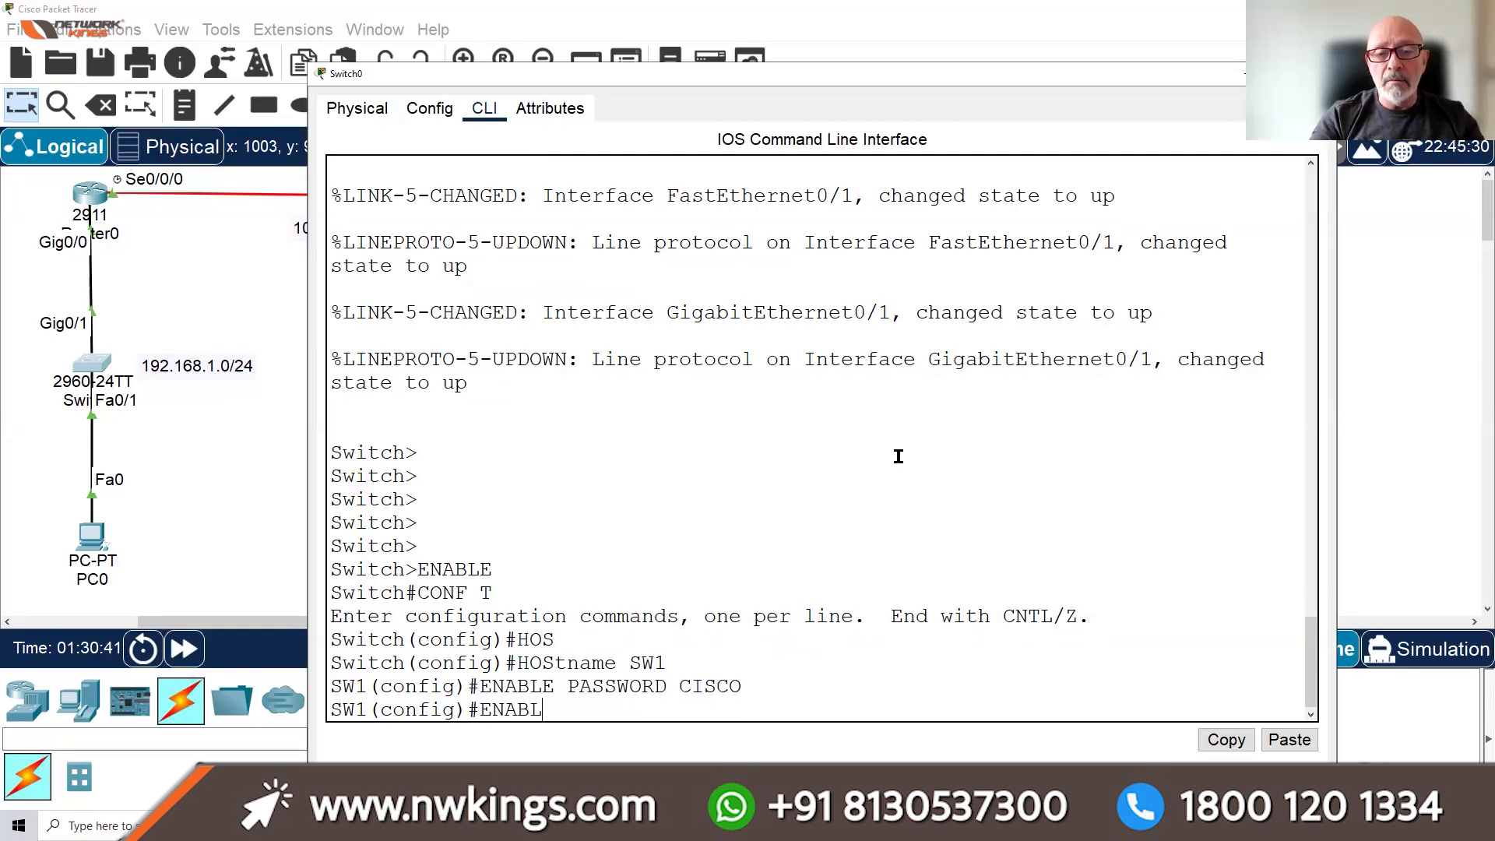
text(E SECRET STUDENT)
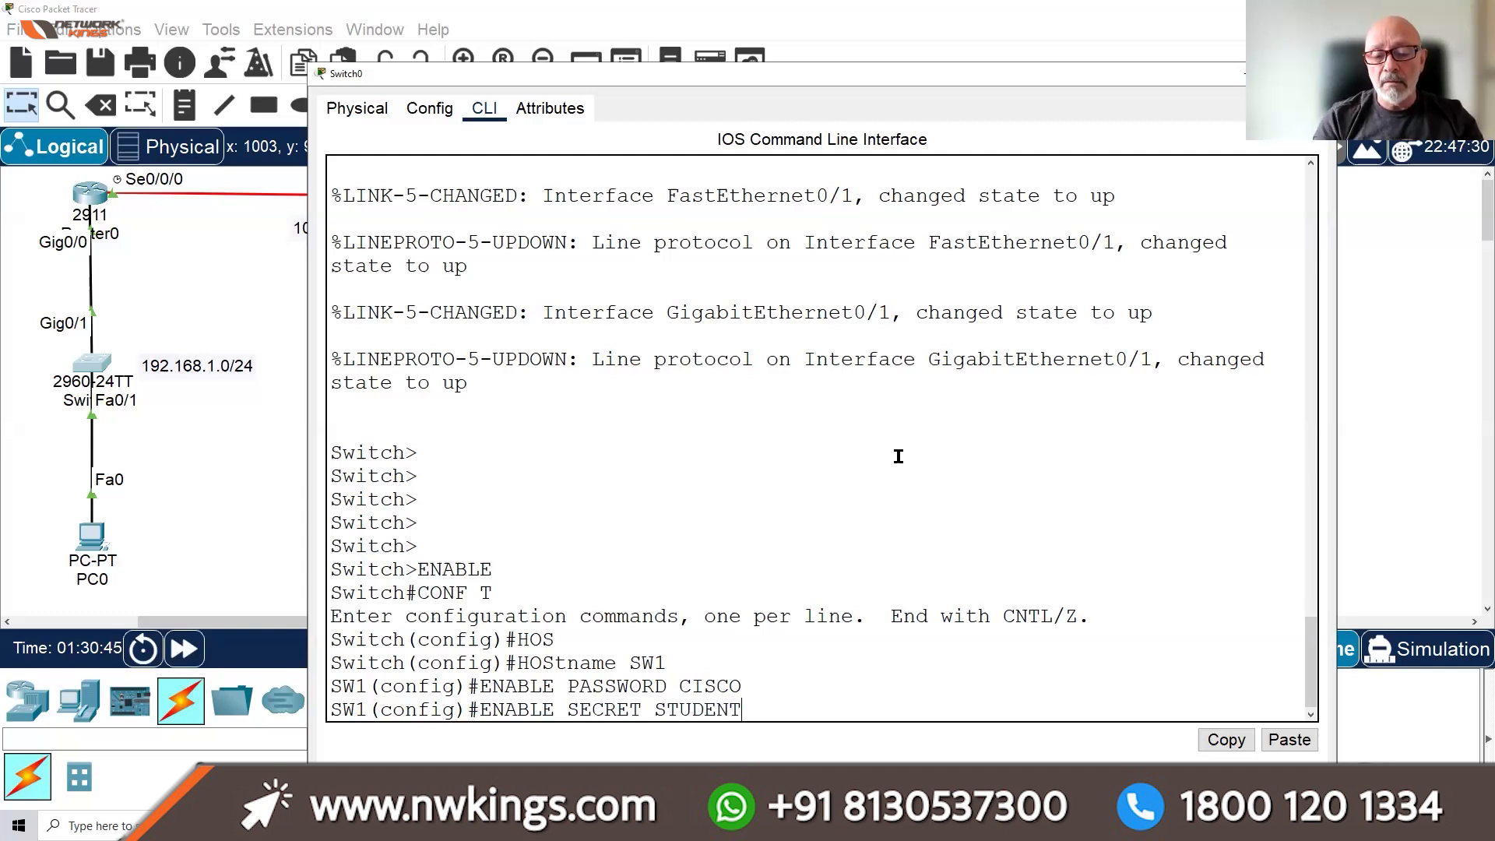
key(Return)
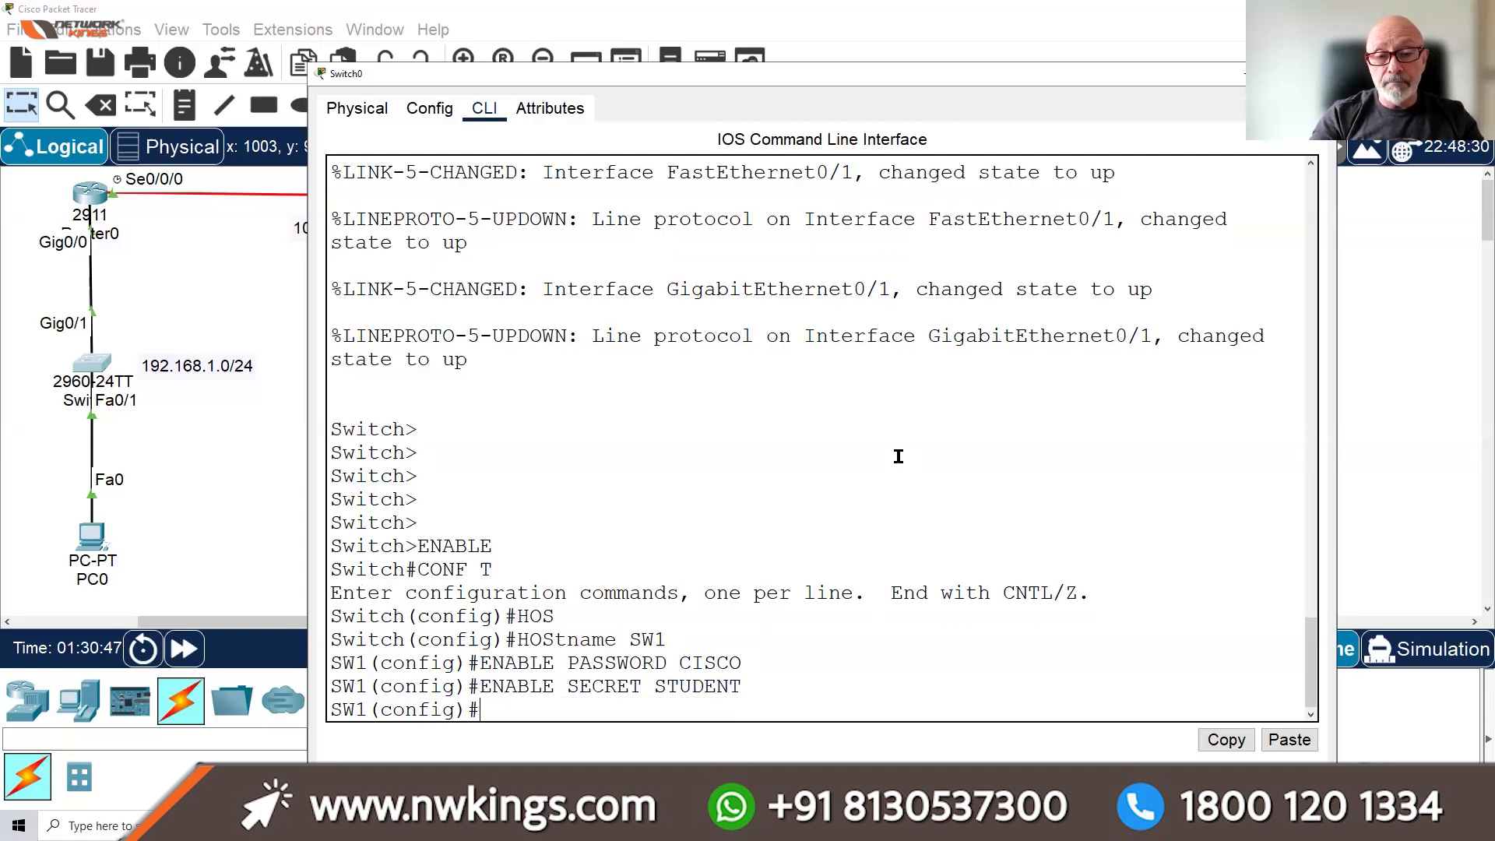
Turn on service password-encryption and exit back to privileged mode
text(SERV)
key(Tab)
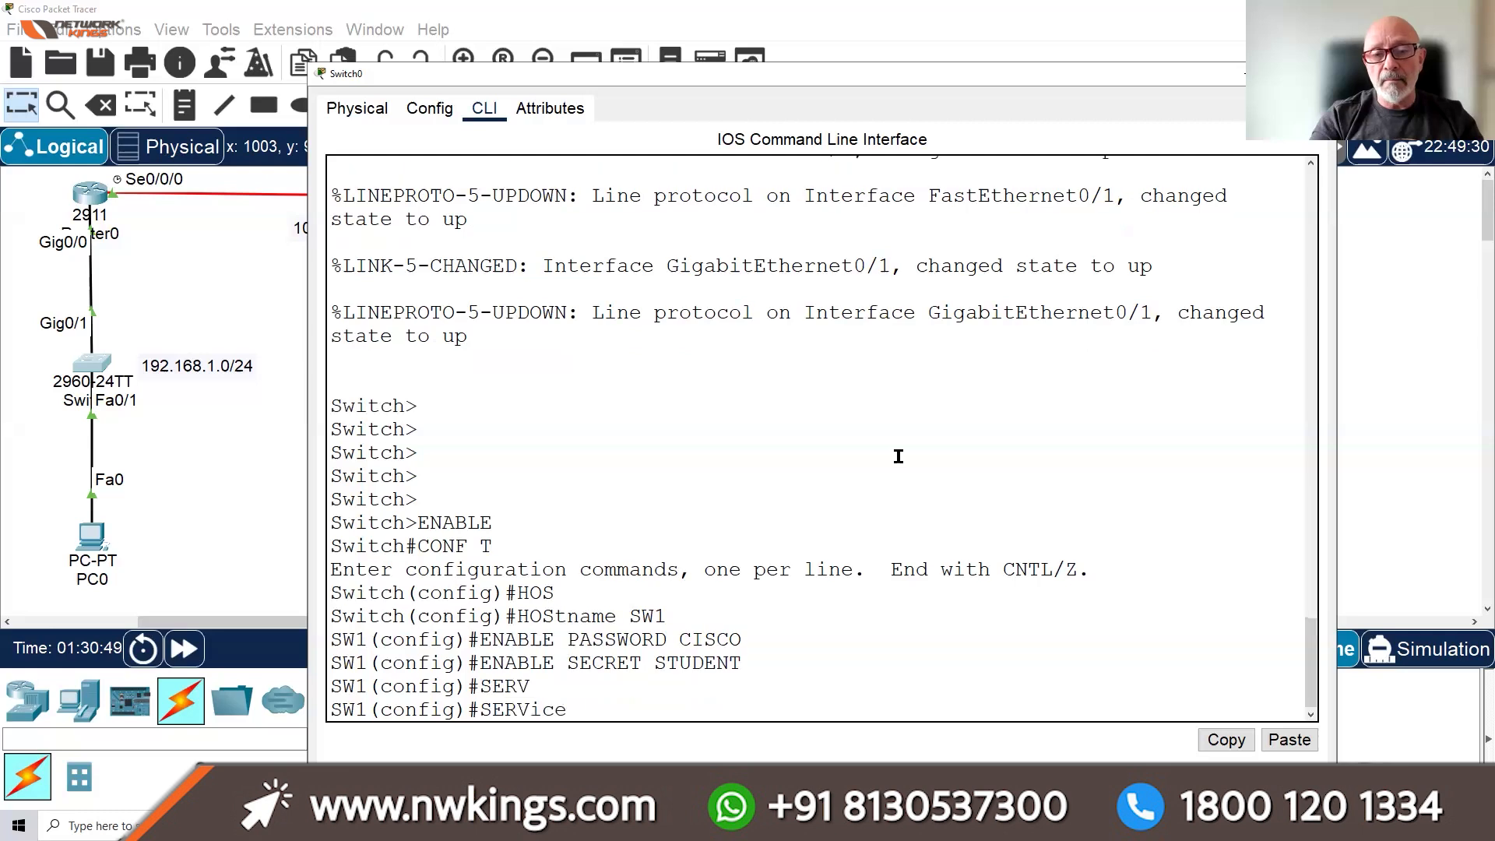
text(P)
key(Tab)
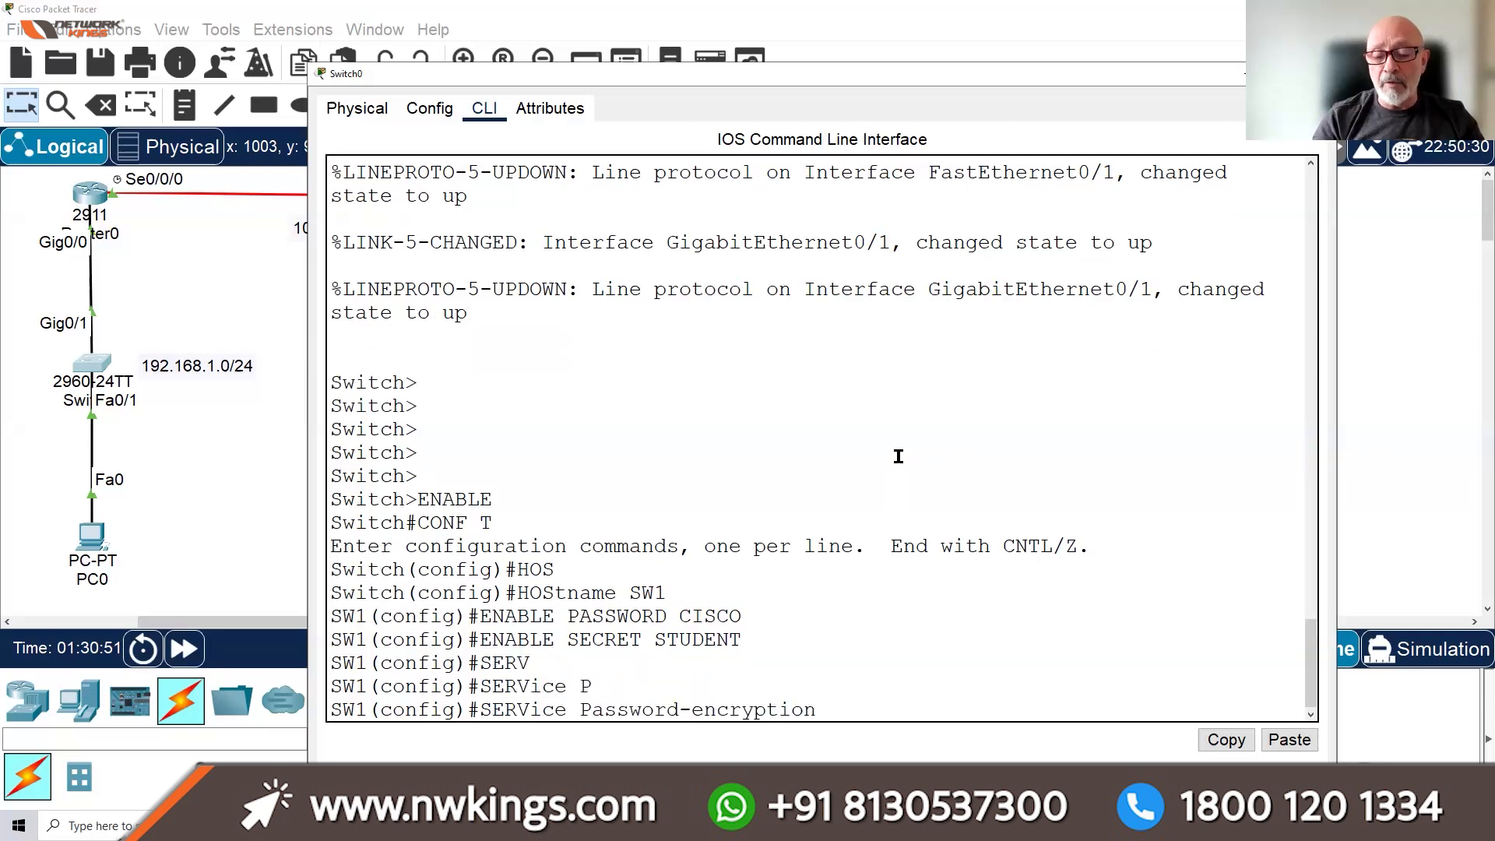
key(Return)
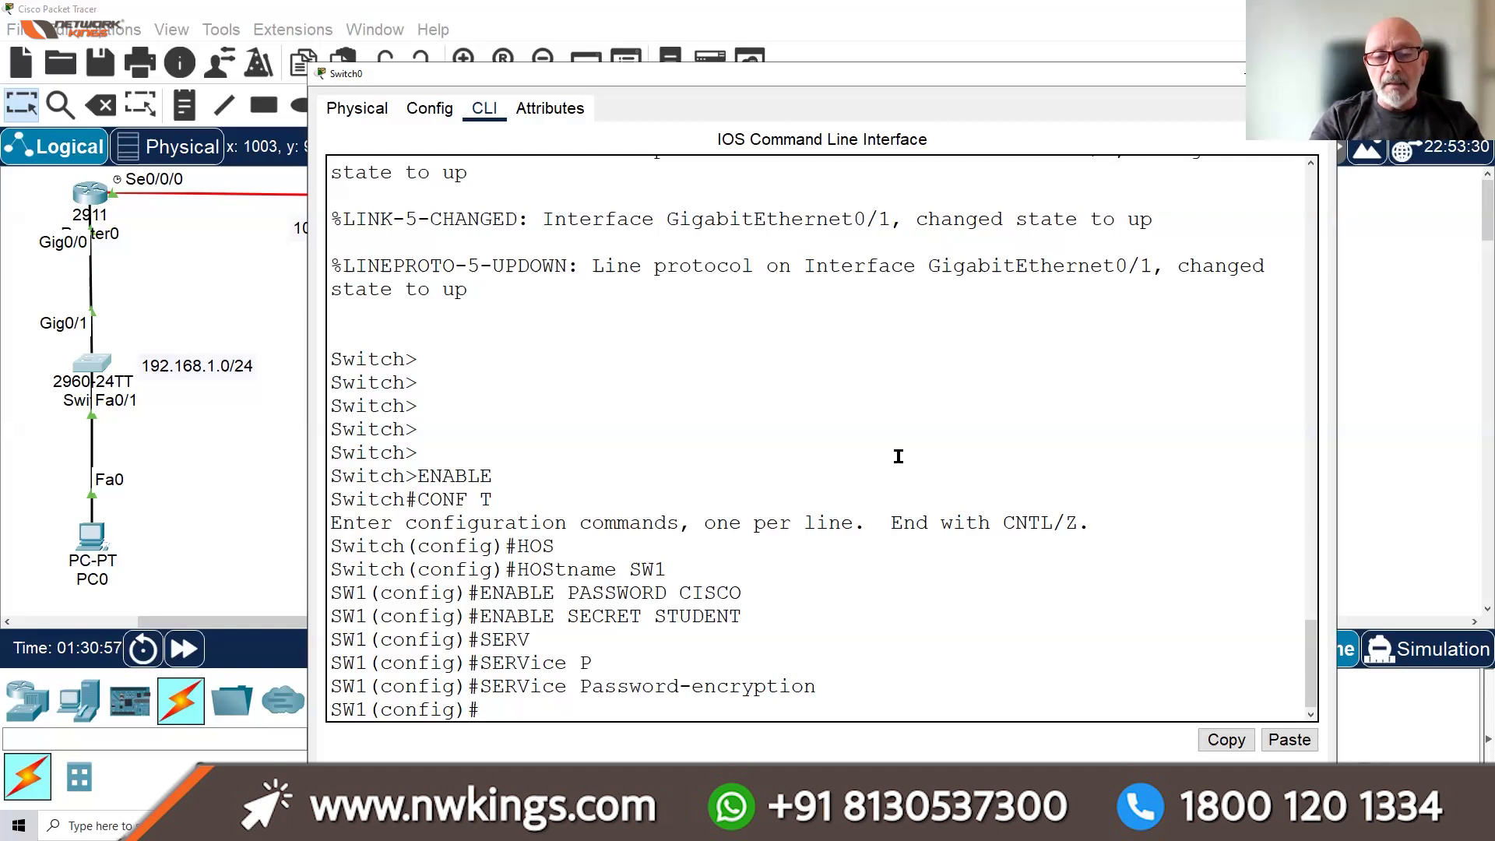
text(EXIT)
key(Return)
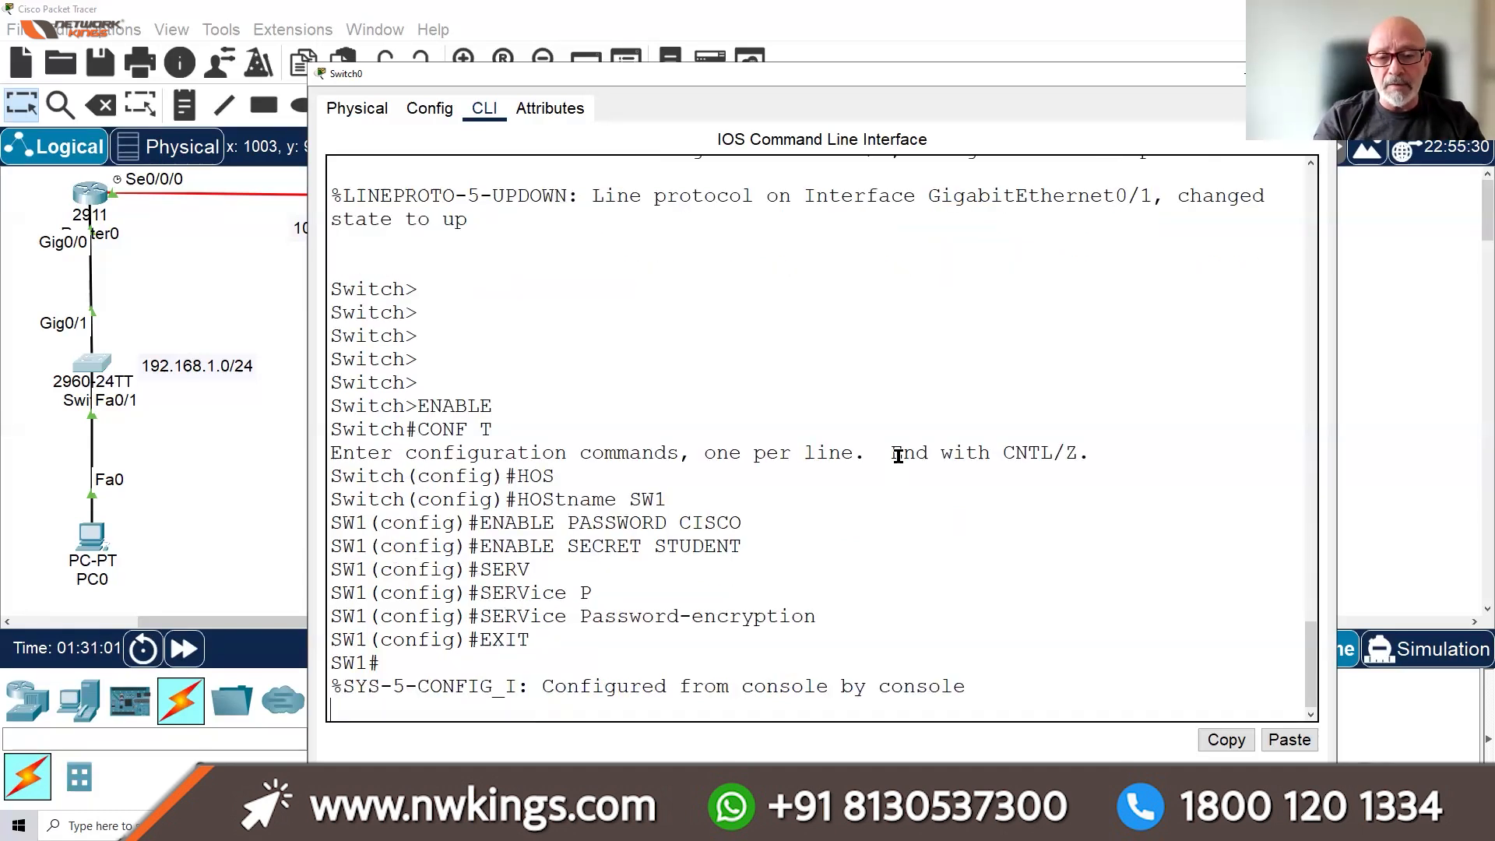
Set the switch clock to 11:53:30 on 8 December 2025
key(Return)
text(CL)
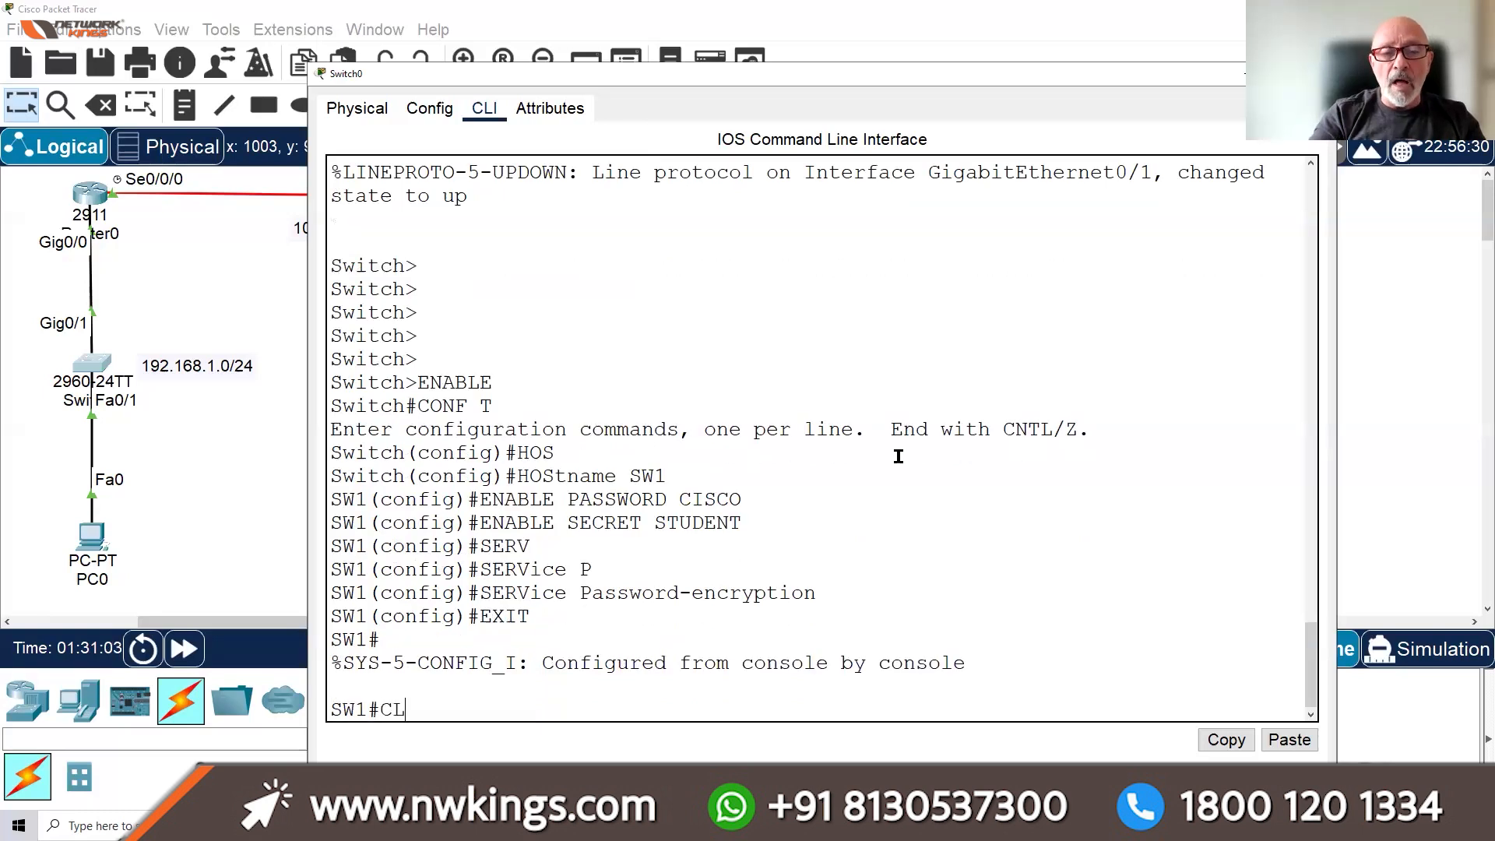
text(OCK SET ?)
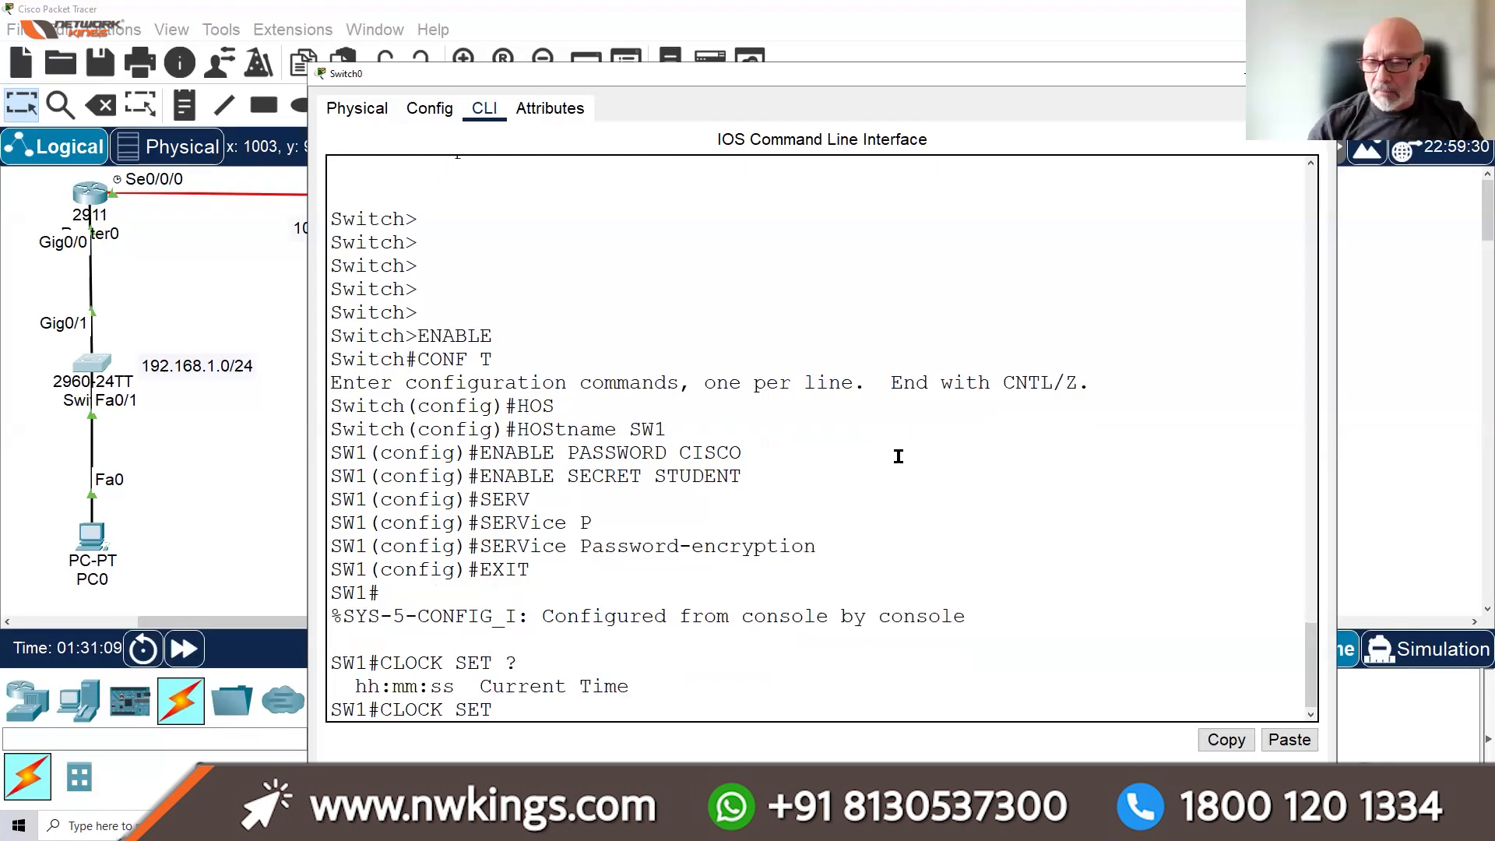
text(11)
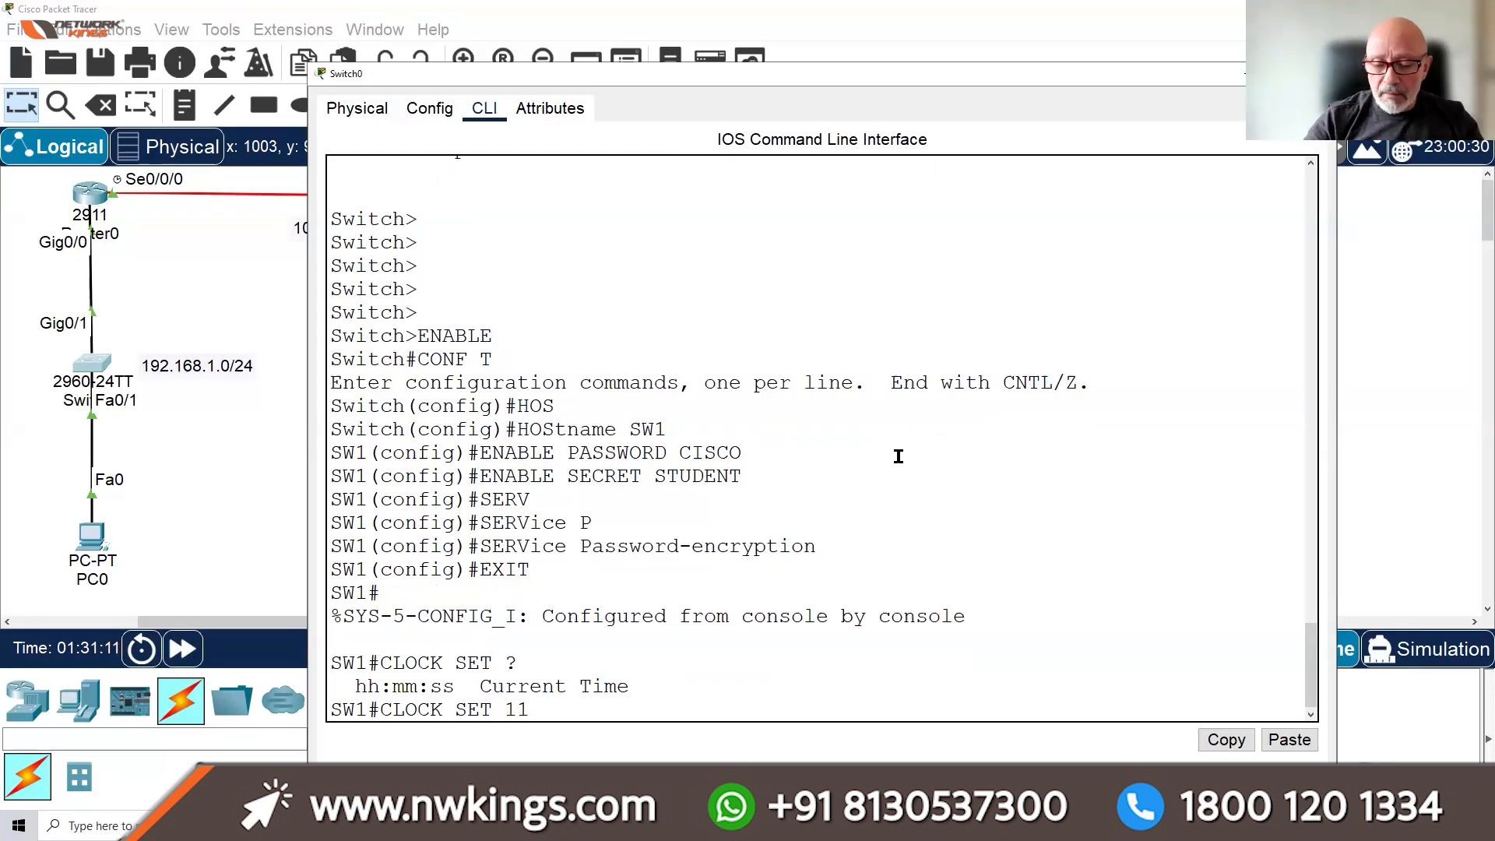
text(:53:)
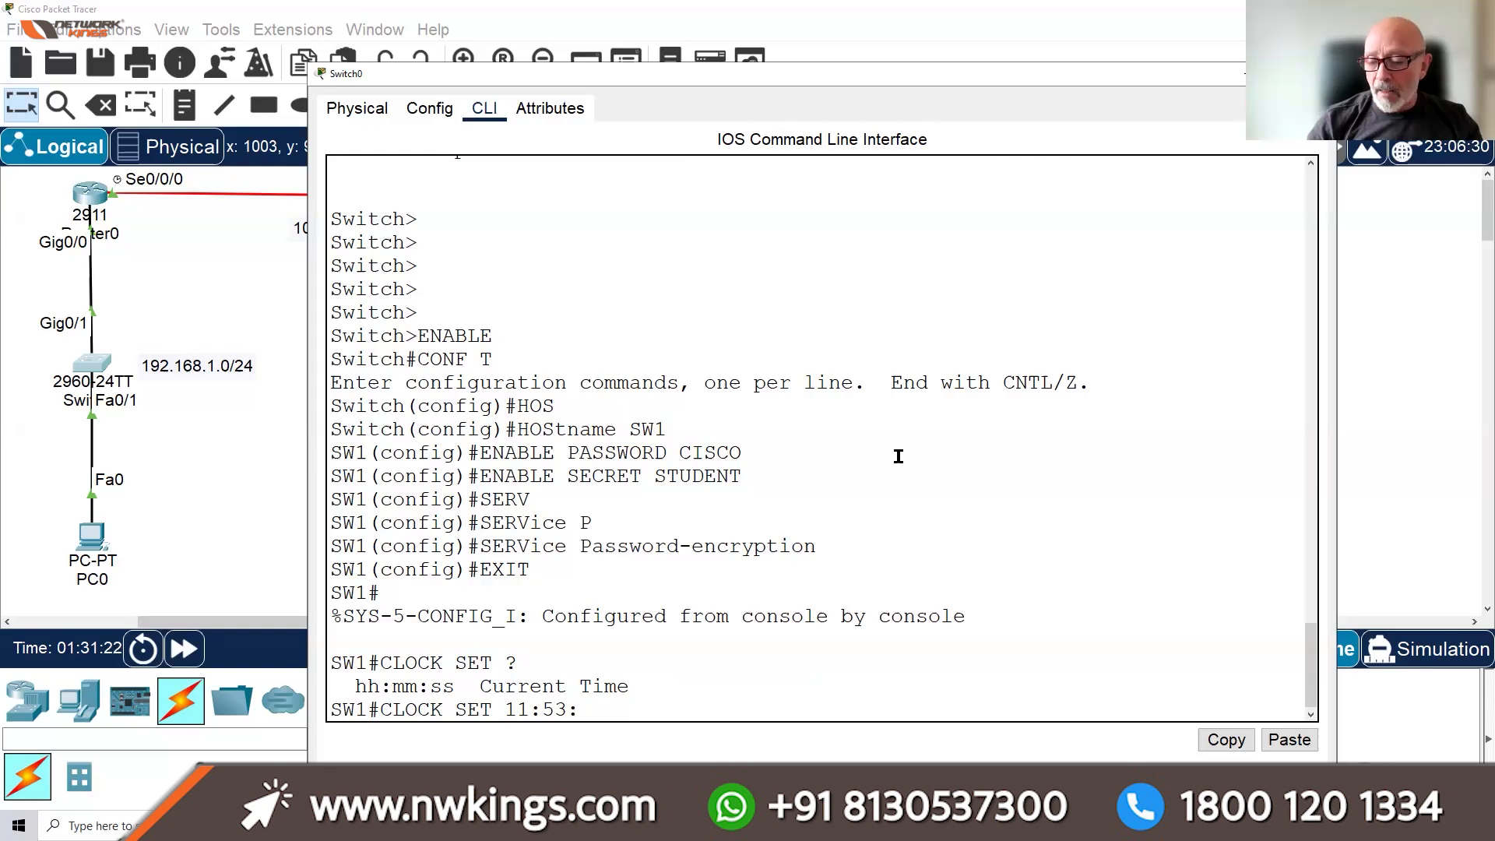
text(30)
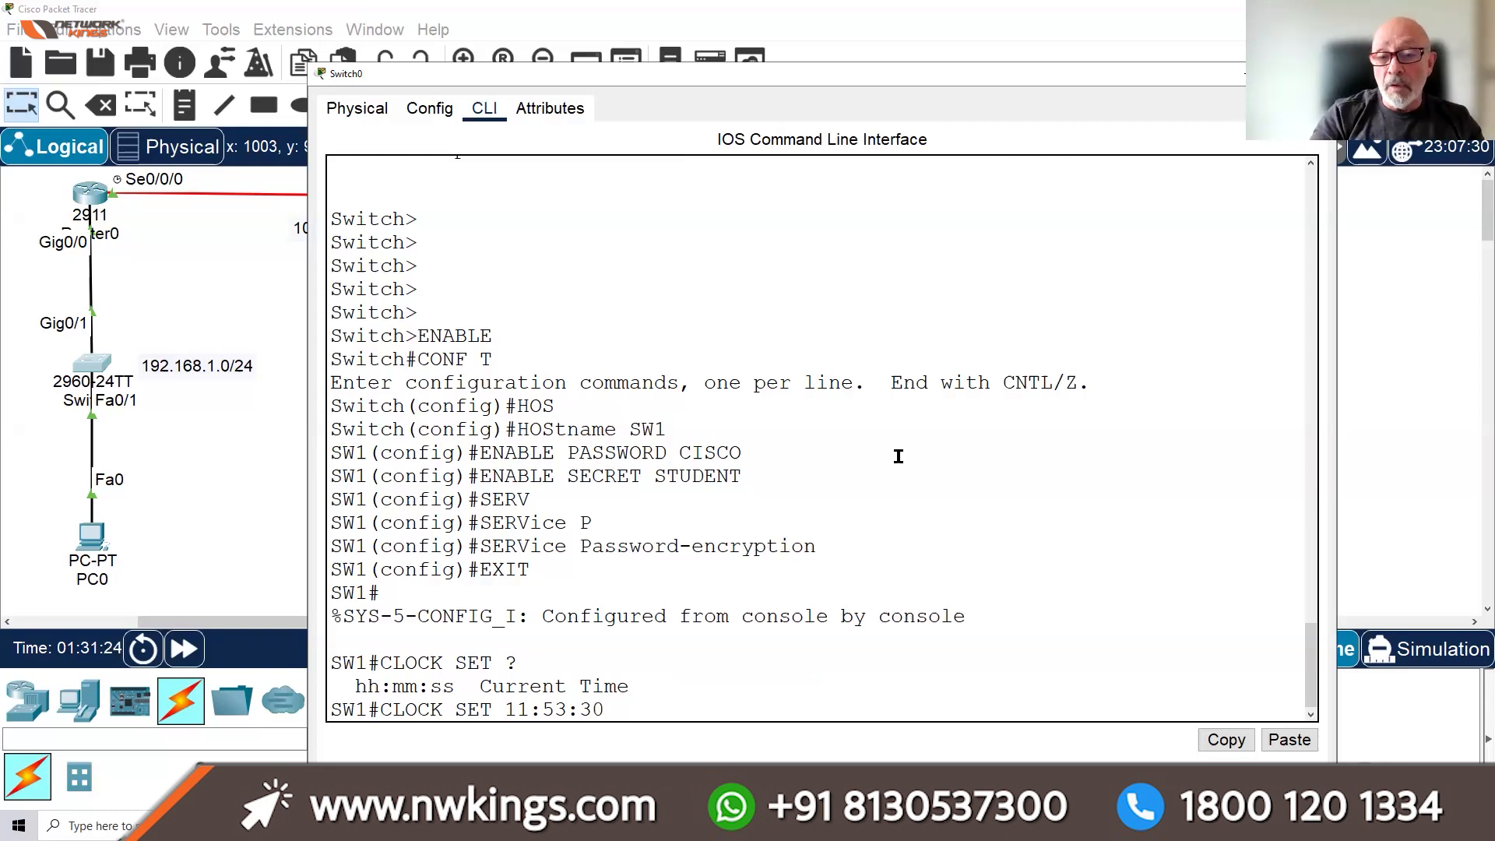
text( ?)
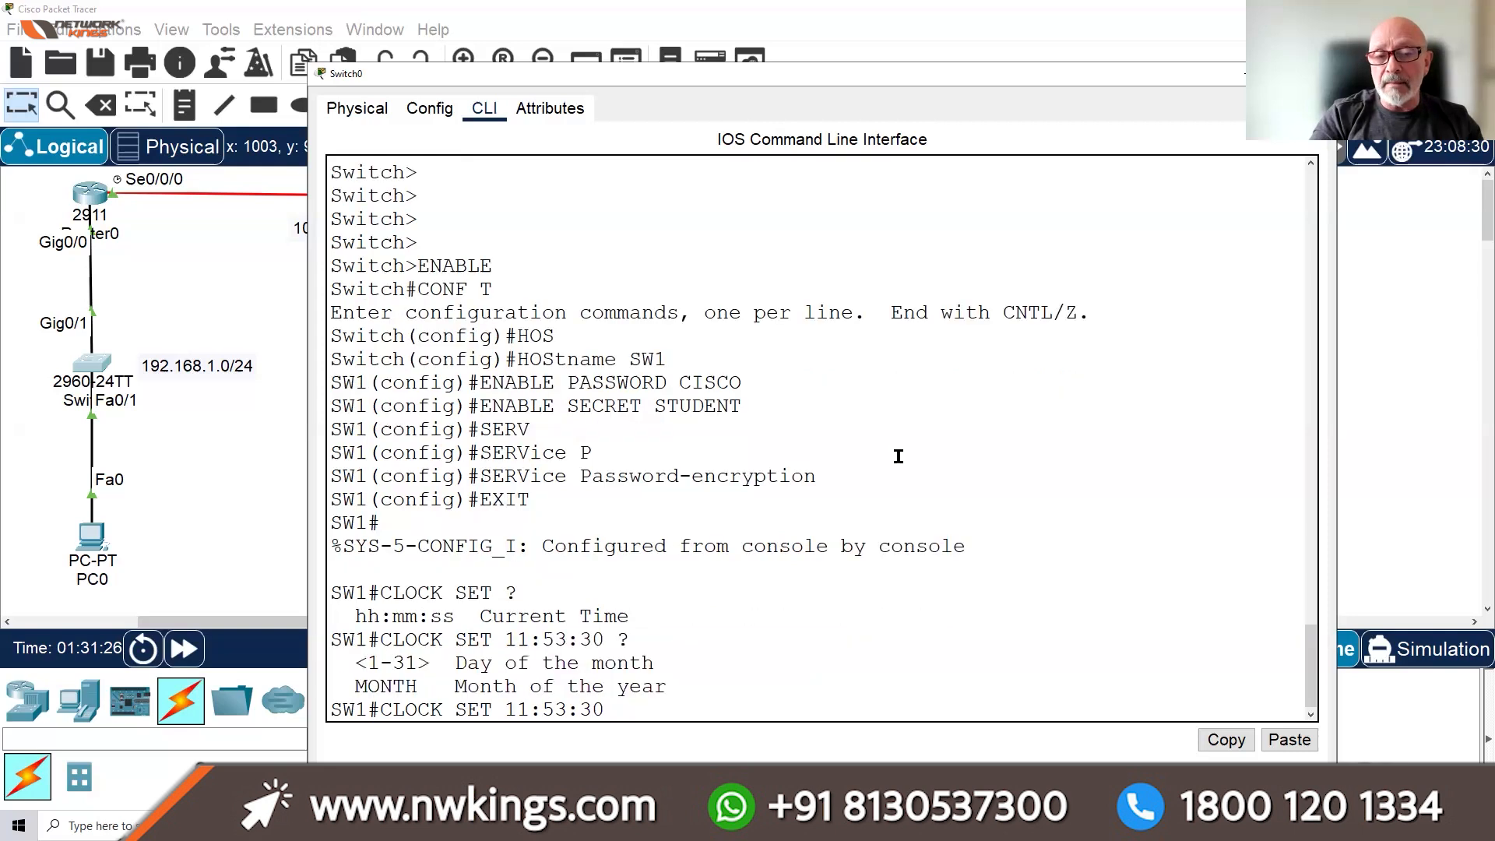
text(8 DECEM)
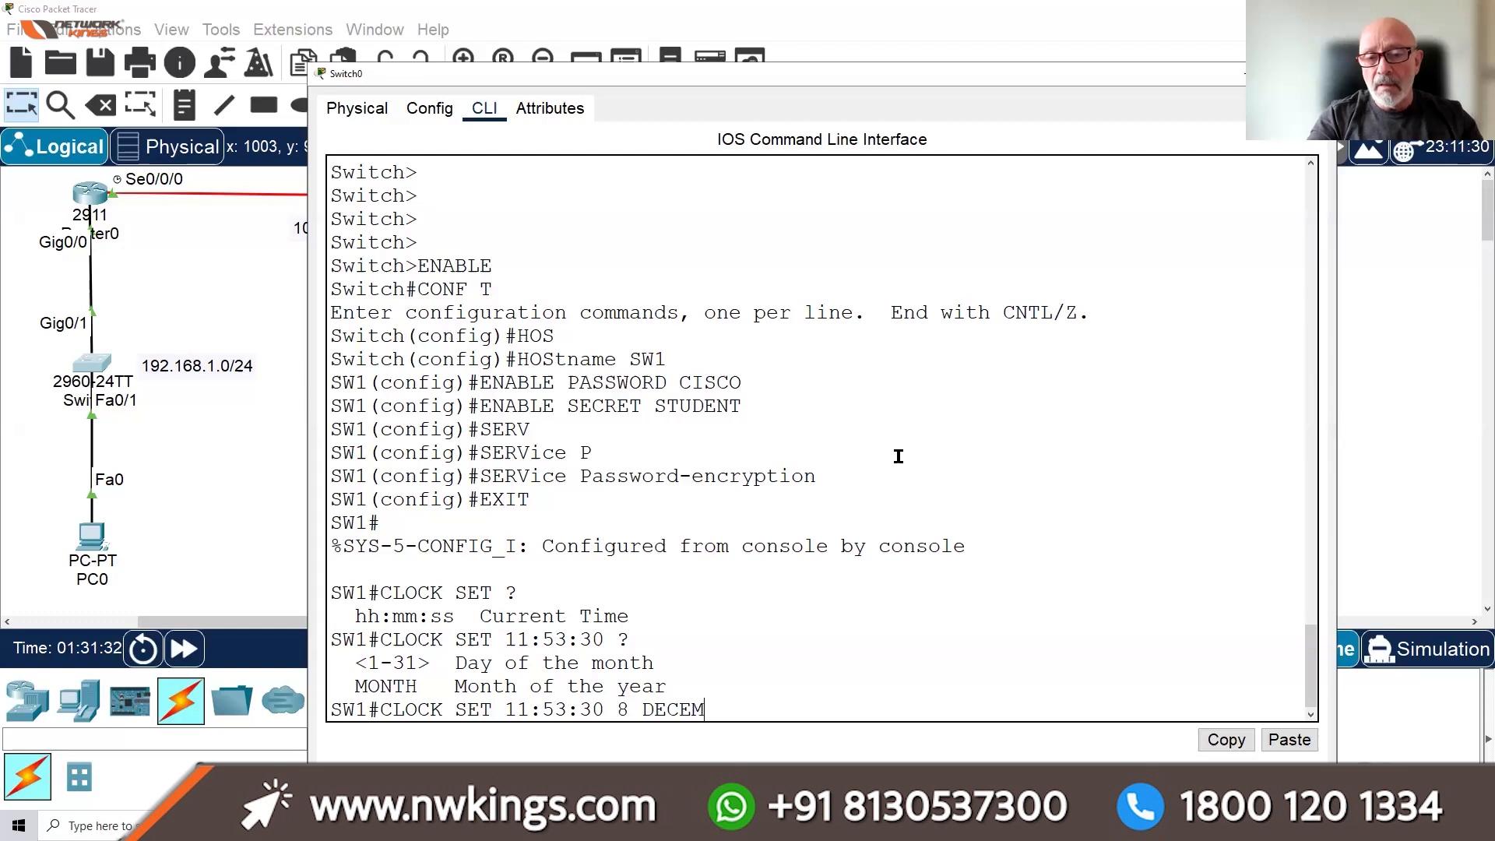
text(BER 2025)
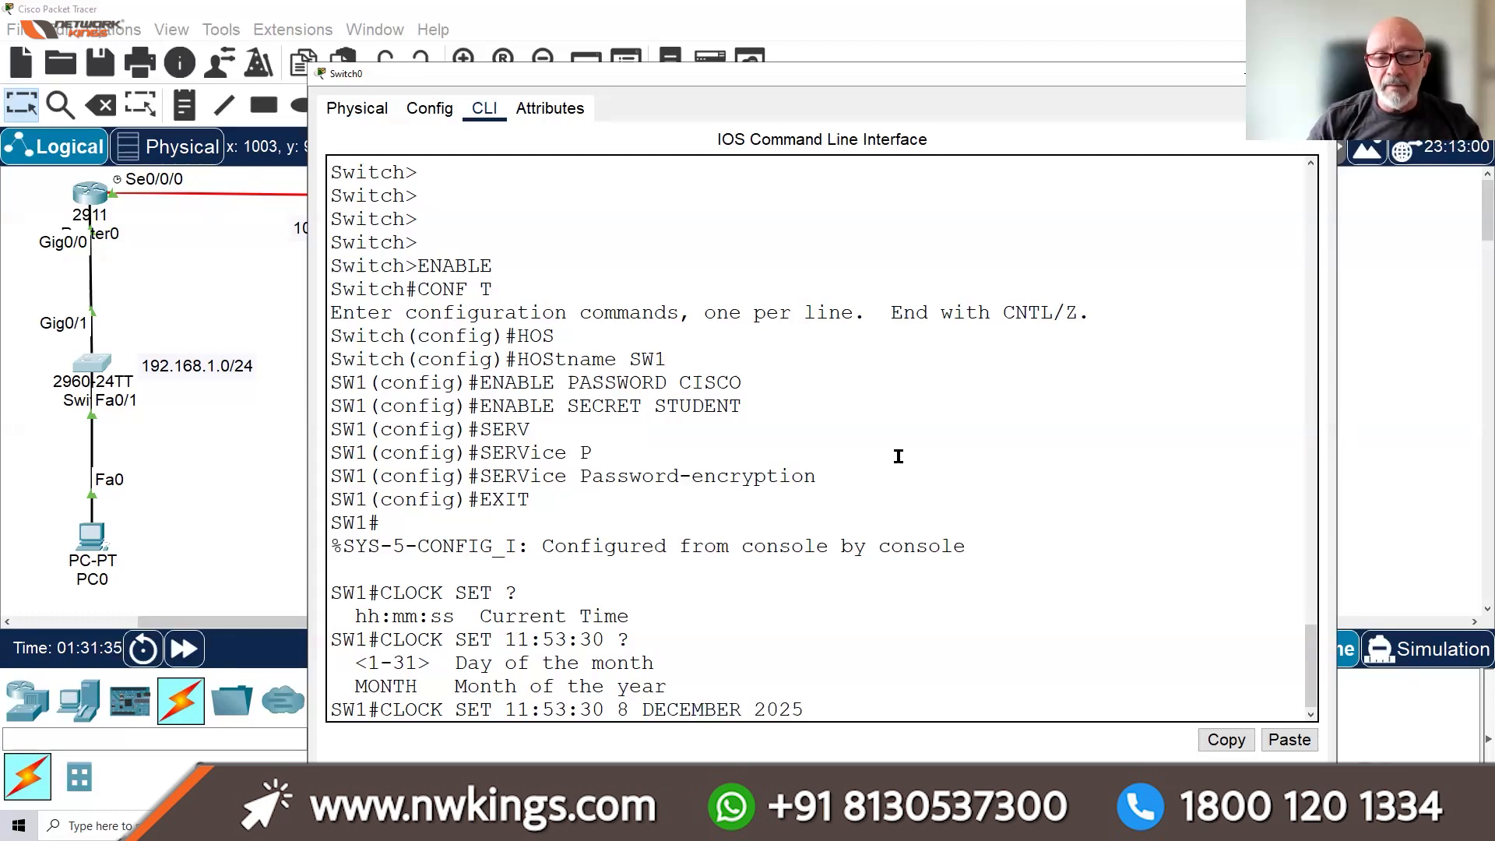
key(Return)
In global configuration, set the clock timezone to THAI -7
text(CONF T)
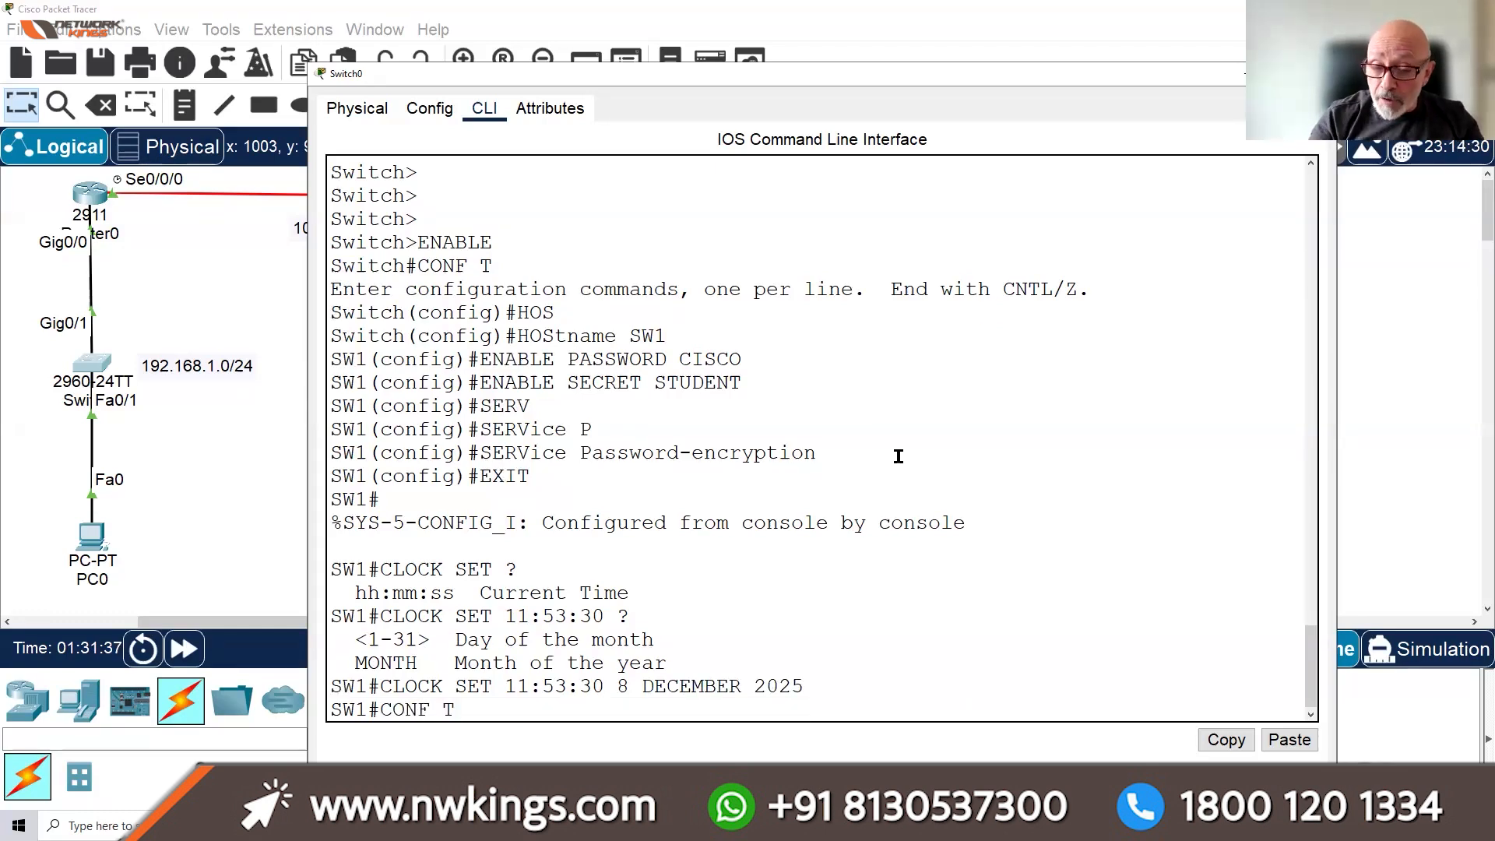
key(Return)
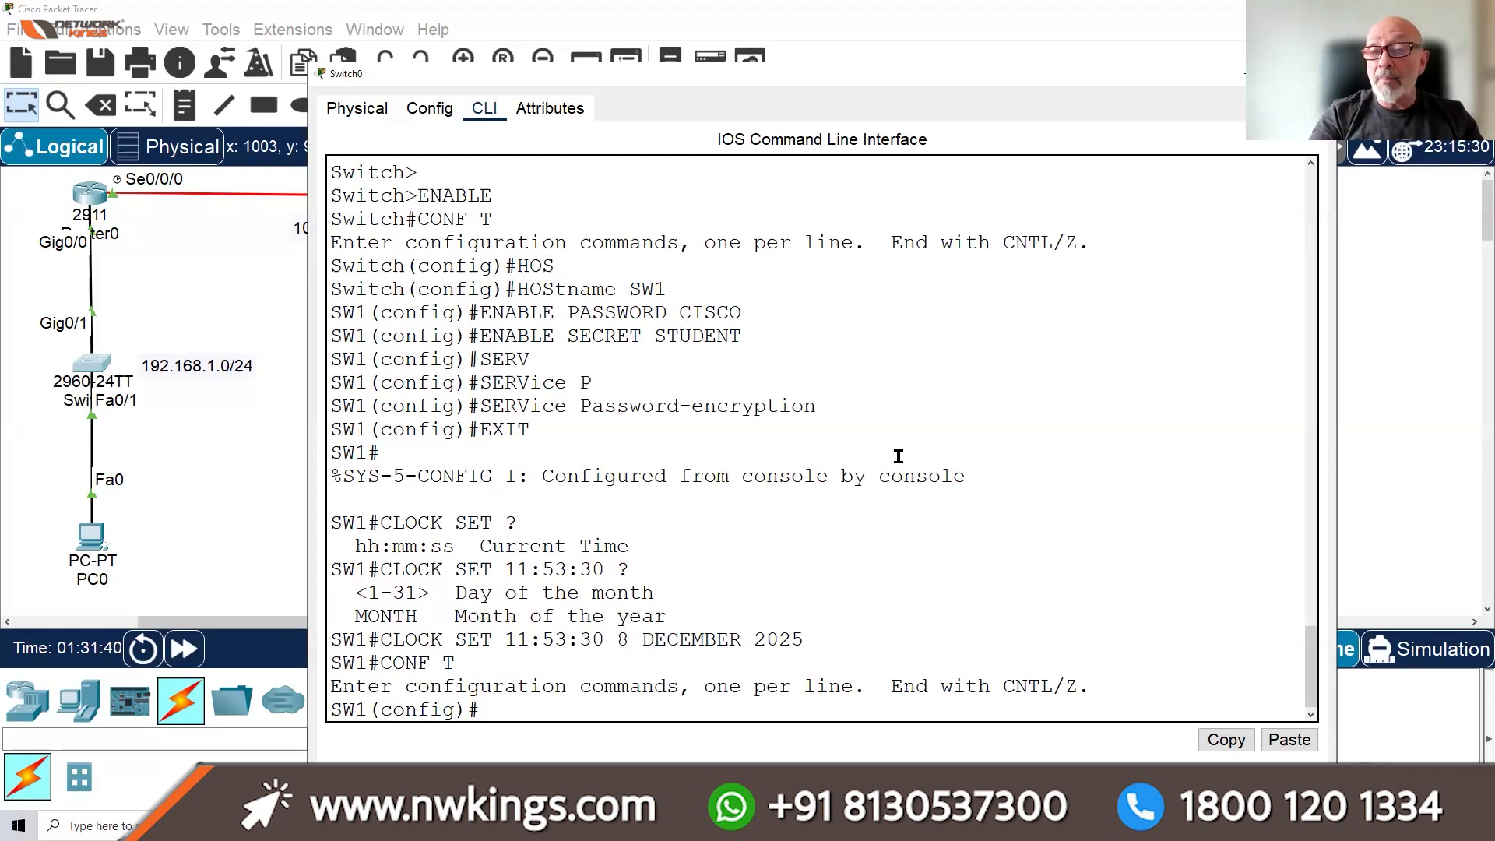
text(CLOCK T)
key(Tab)
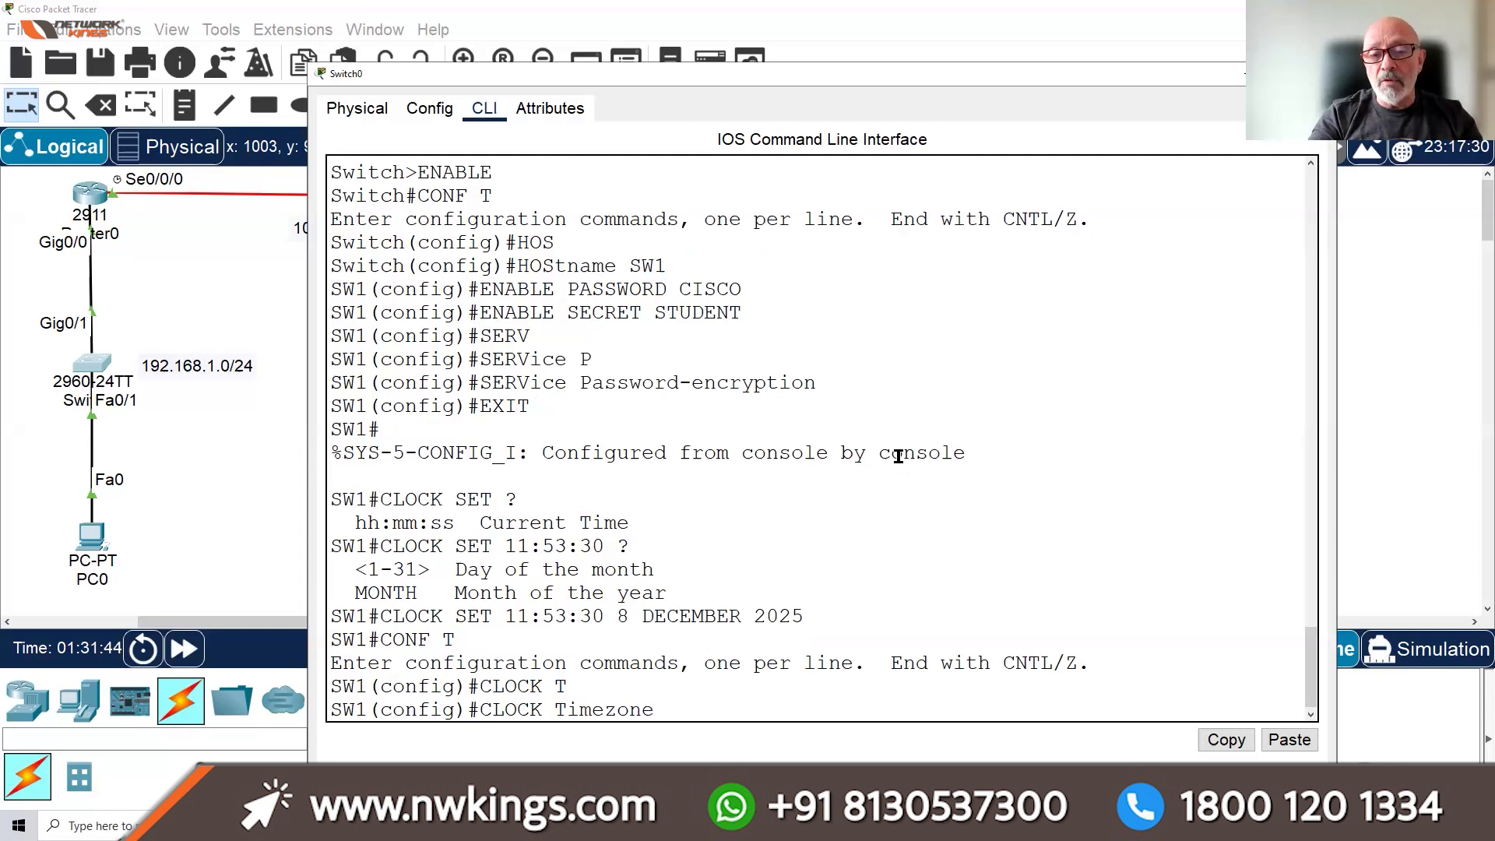
text(TASI)
key(BackSpace)
key(BackSpace)
key(BackSpace)
text(HAI )
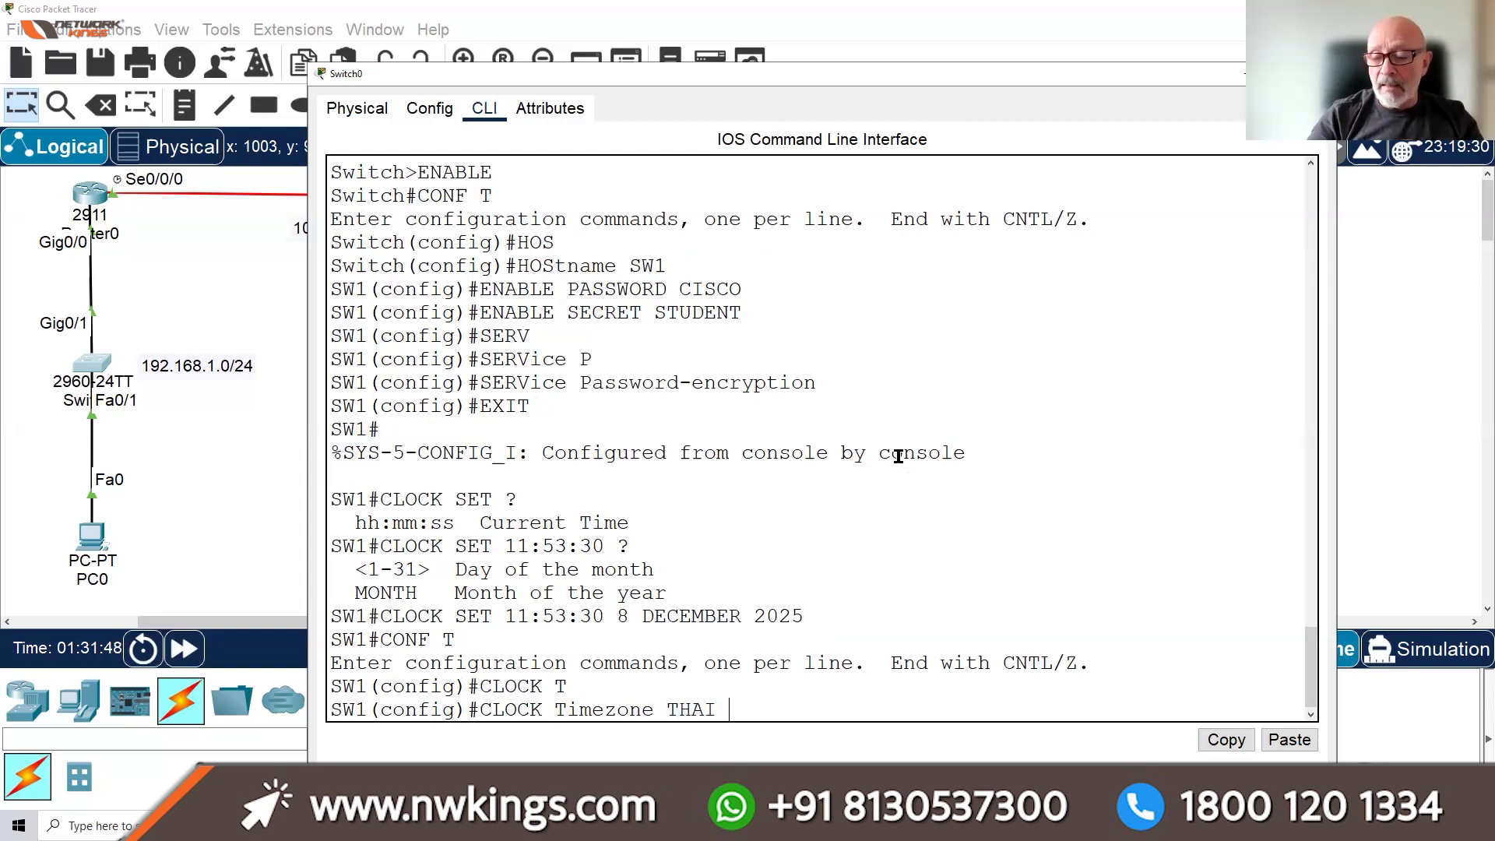
text(-7)
key(Return)
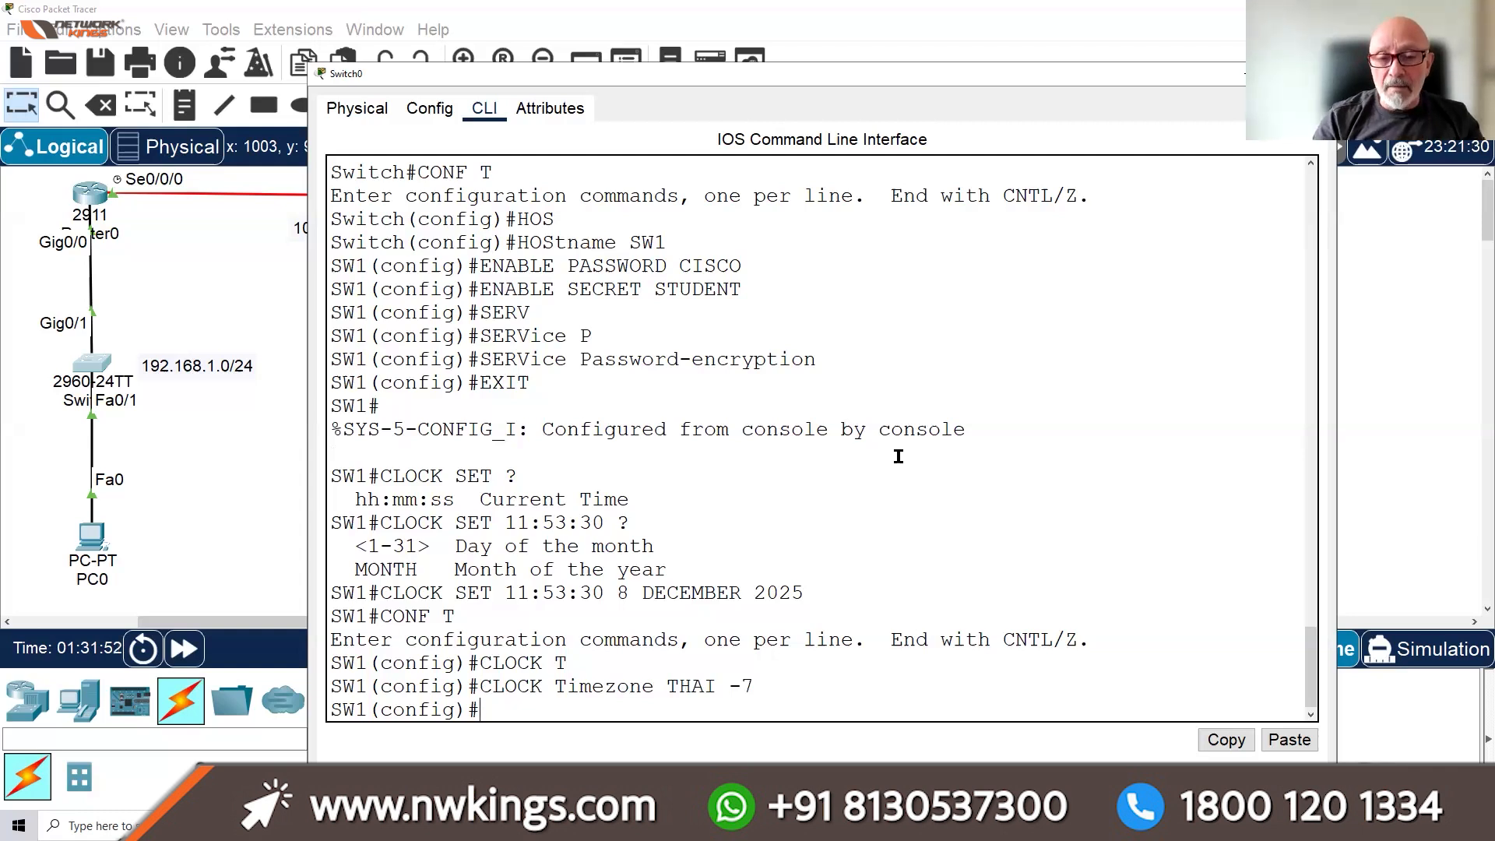
key(Return)
key(Return)
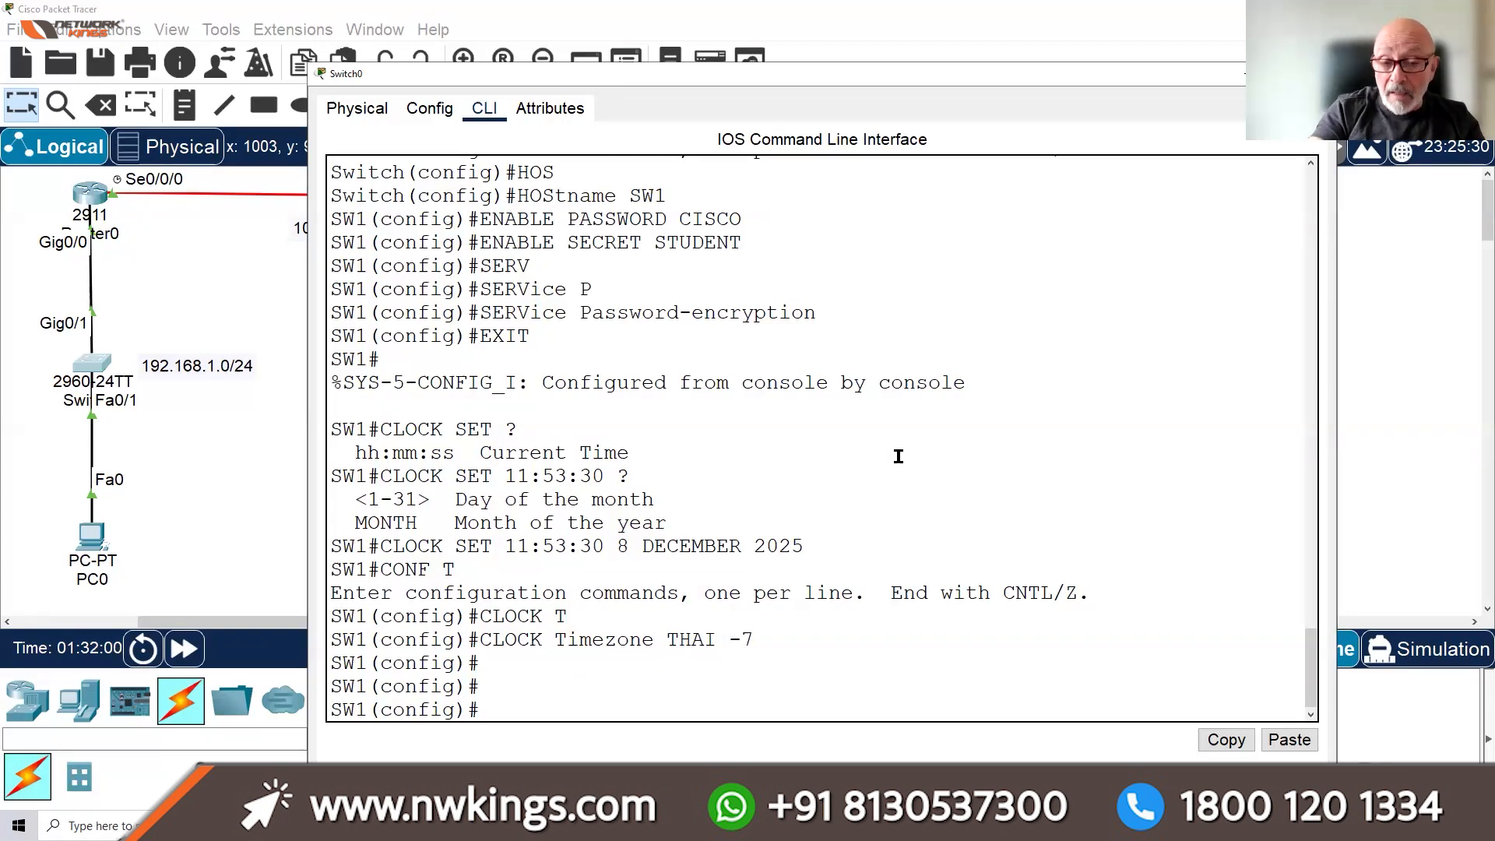
Disable IP domain lookup on SW1 with no ip domain-lookup
text(LINE)
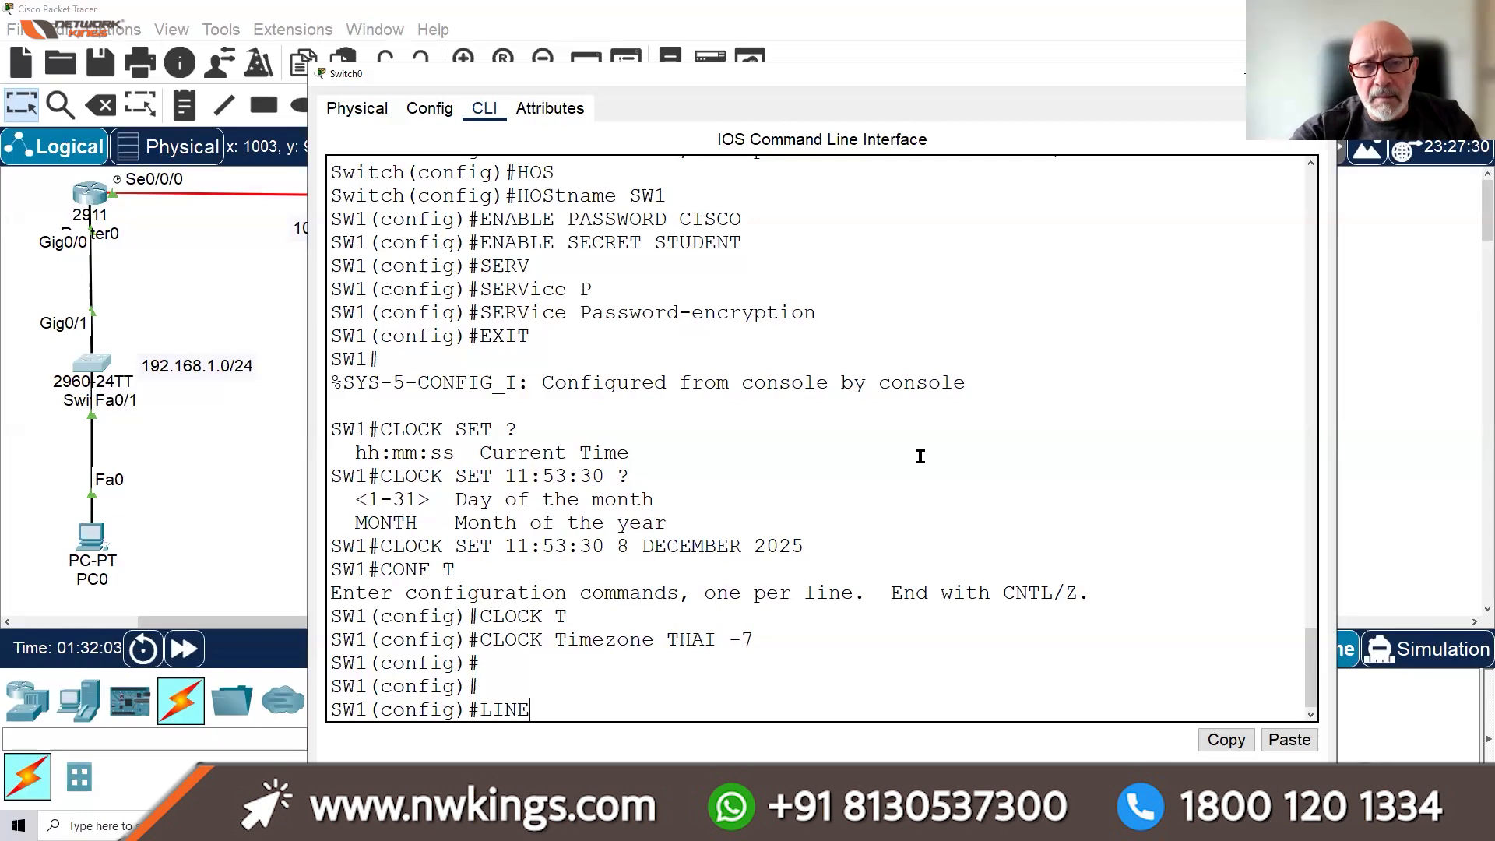
scroll(912, 456, up, 3)
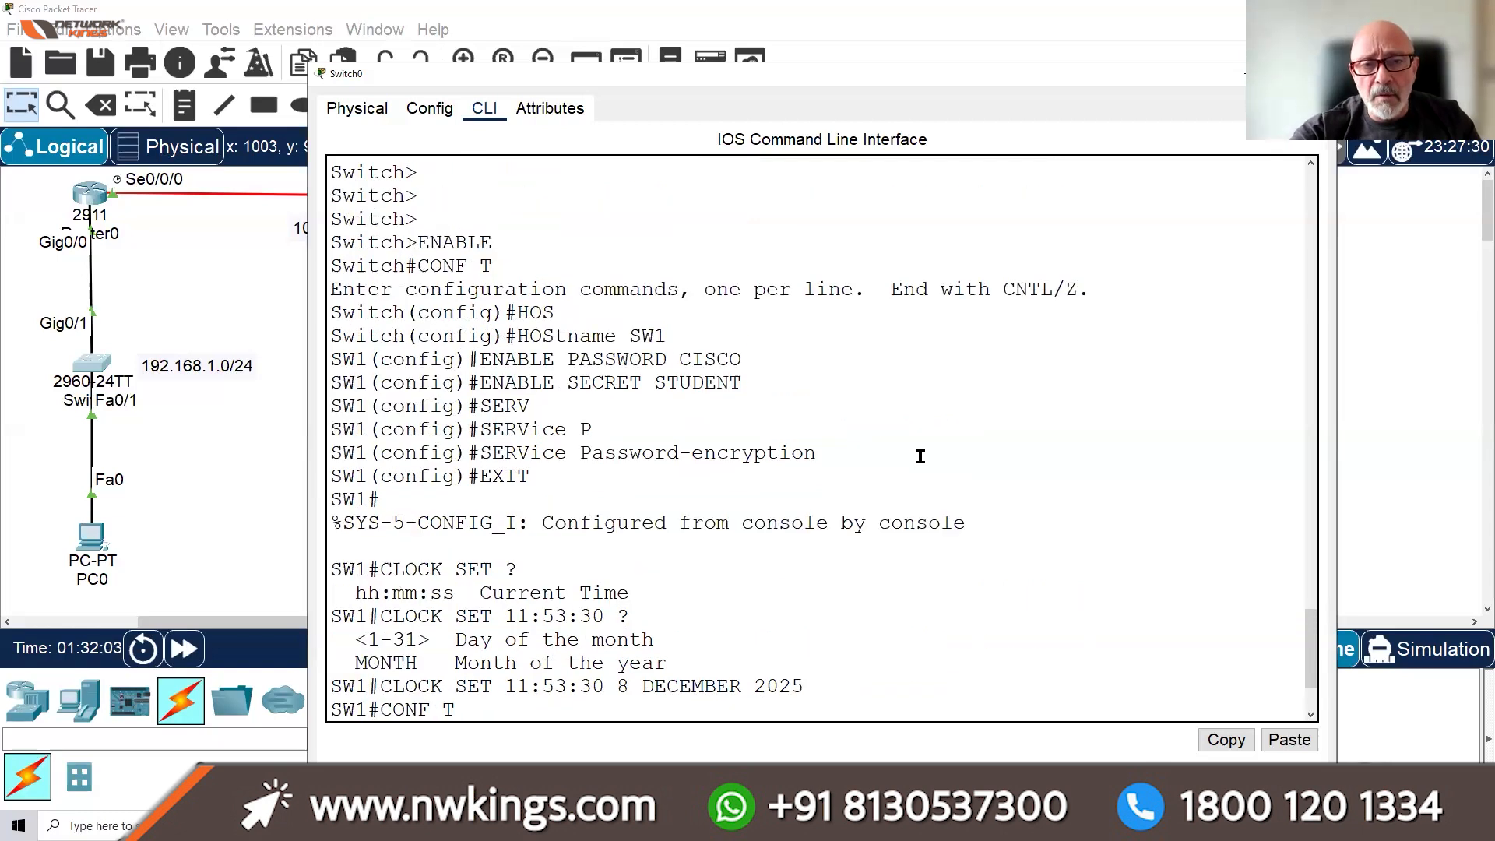
scroll(920, 455, down, 3)
key(BackSpace)
key(BackSpace)
key(BackSpace)
key(BackSpace)
text(NO )
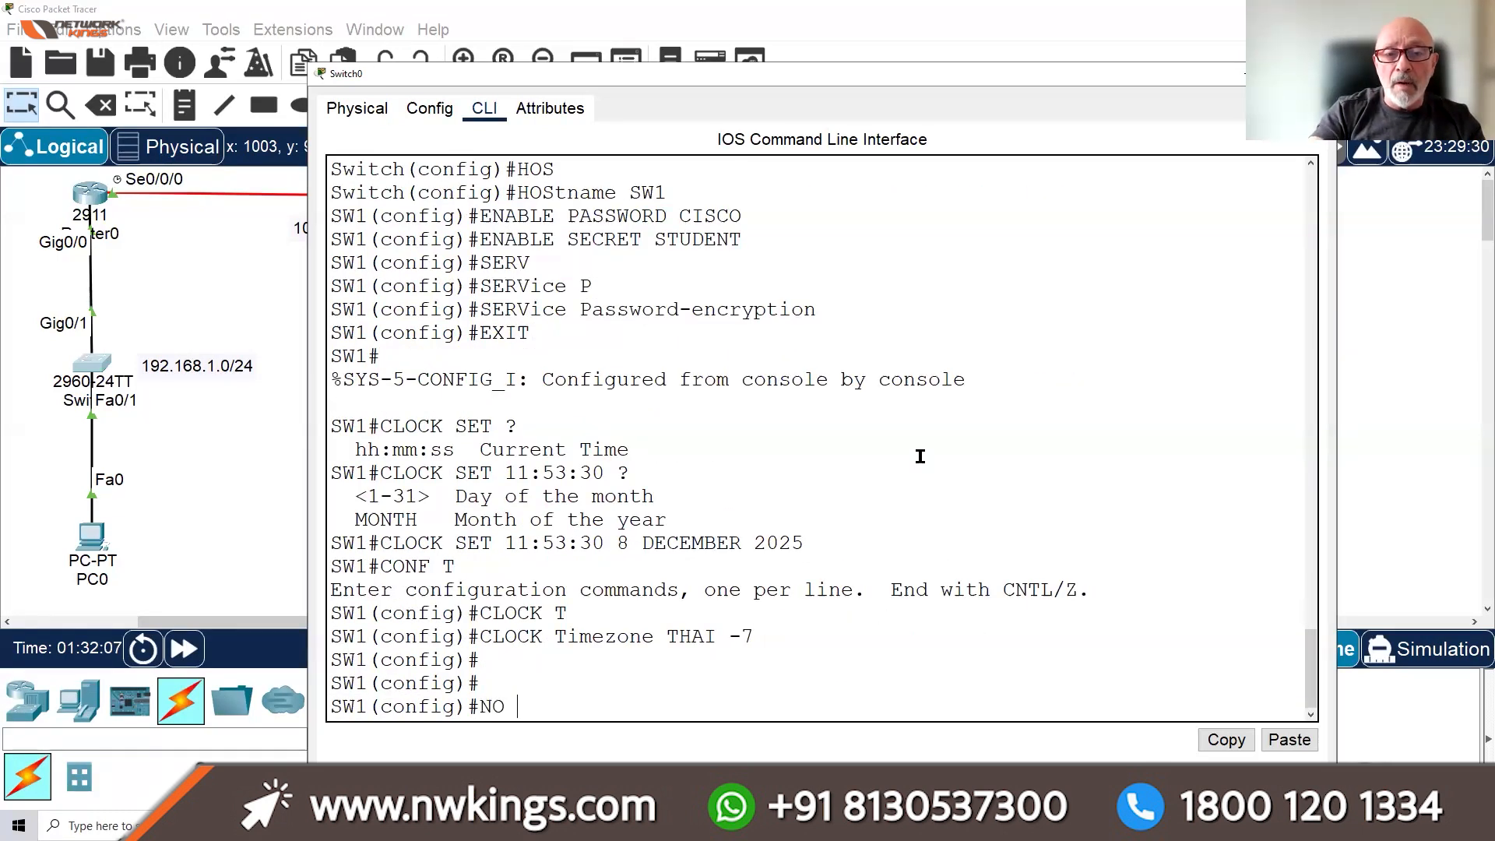
text(IP CO)
key(BackSpace)
key(BackSpace)
text(DOMAIN-)
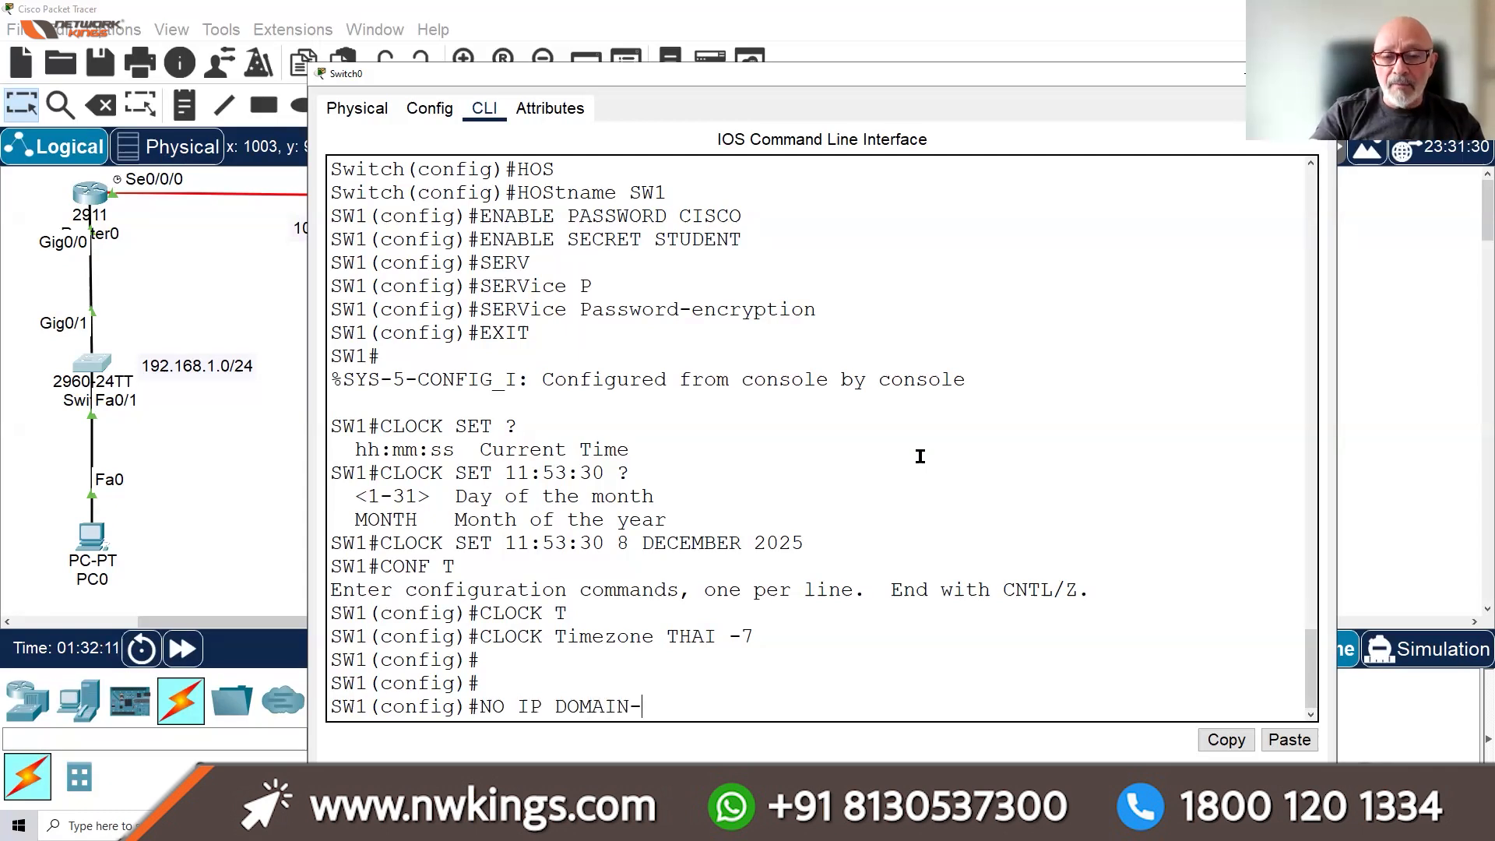
text(LOOKUP)
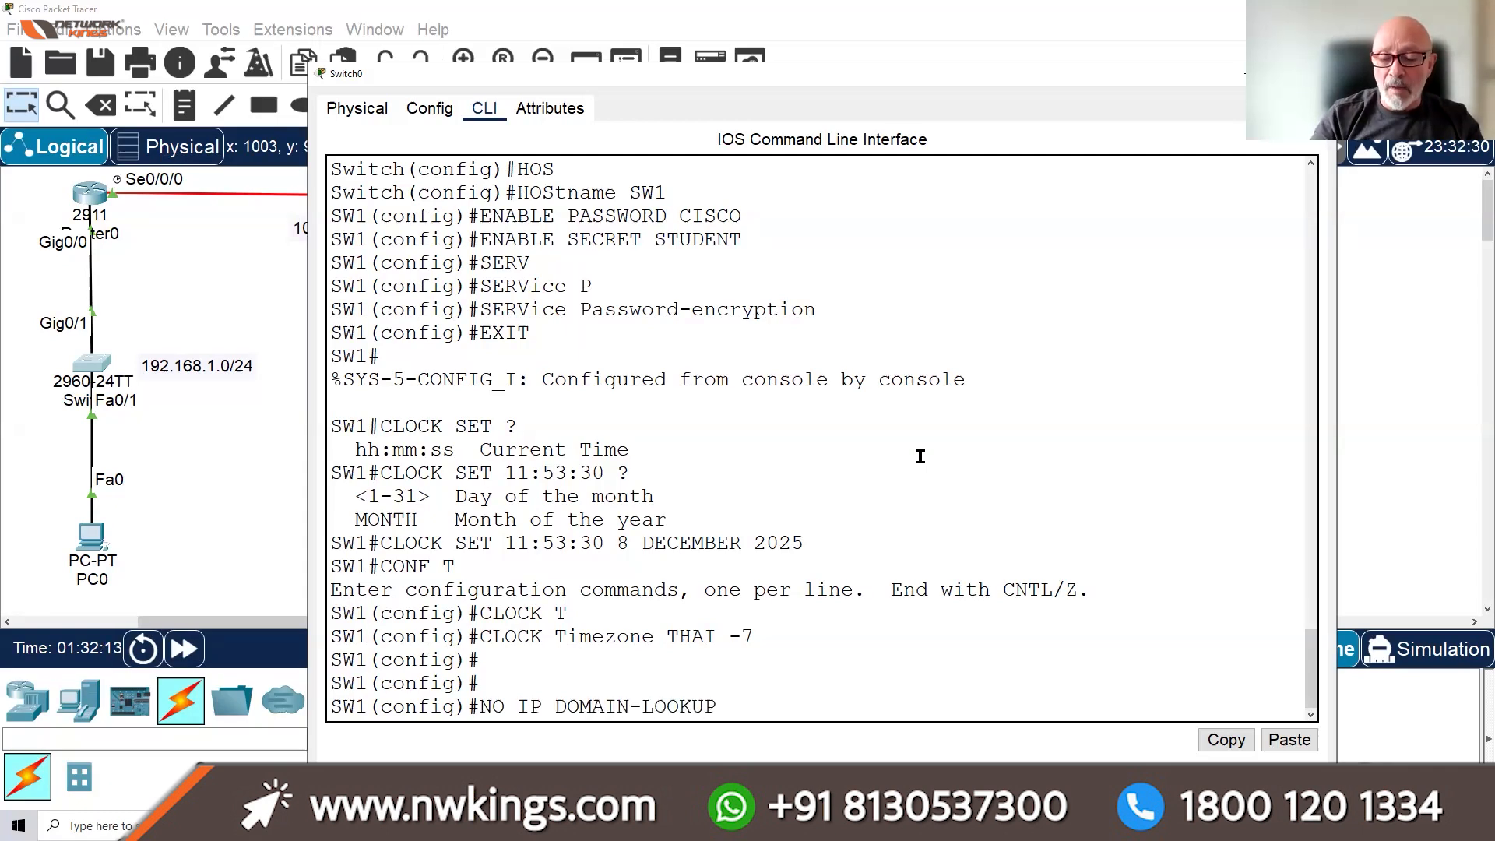
key(Return)
key(Return)
key(Return)
text(LINE CON)
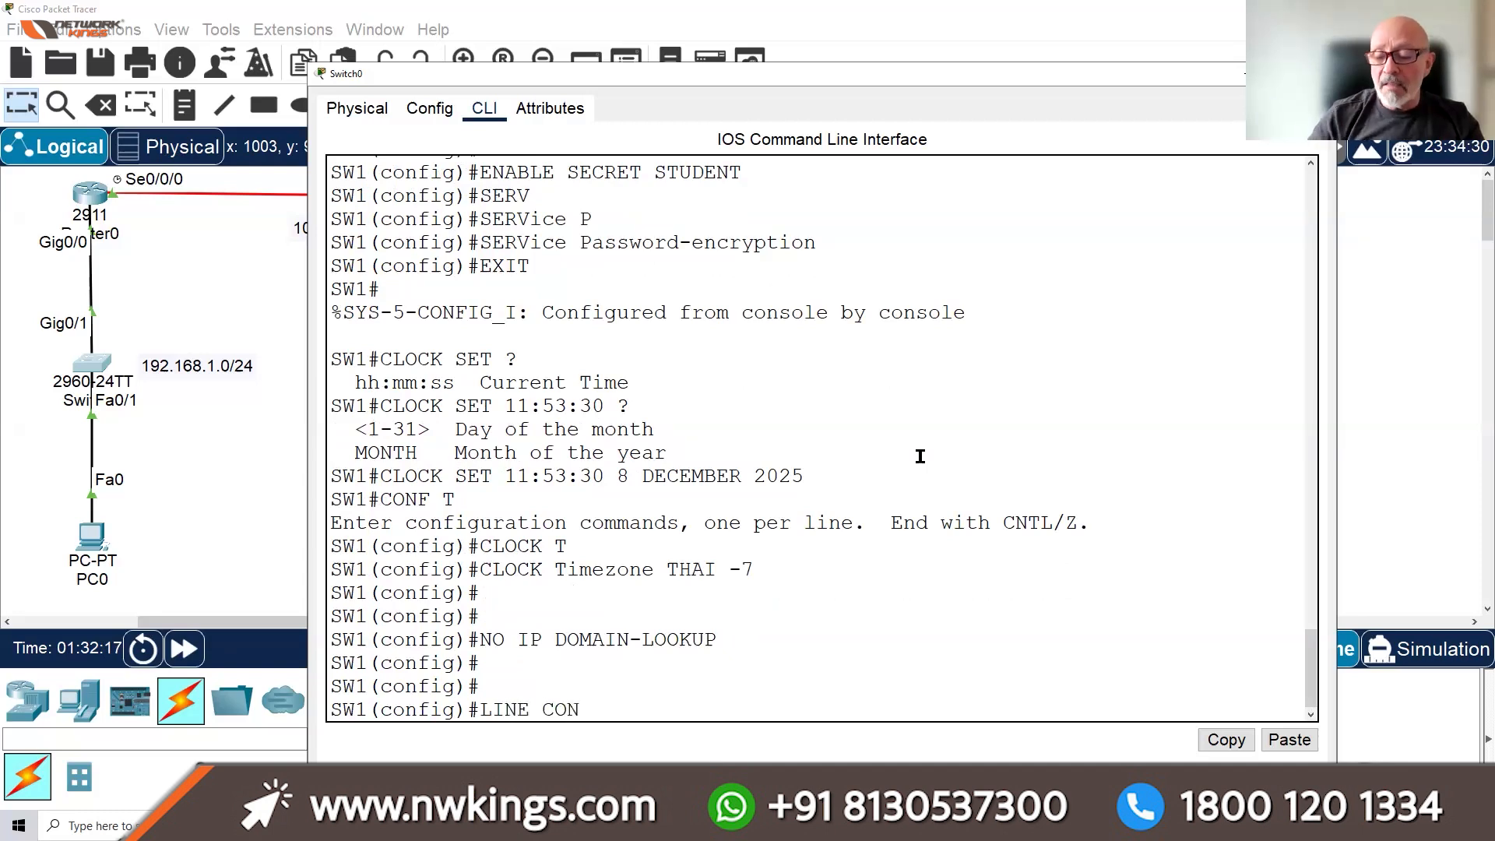
text( 0)
Give the console line synchronous logging, local login and a 10 45 exec timeout
key(Return)
text(LOGGNG)
key(BackSpace)
key(BackSpace)
key(Tab)
text(SY)
key(Tab)
key(Return)
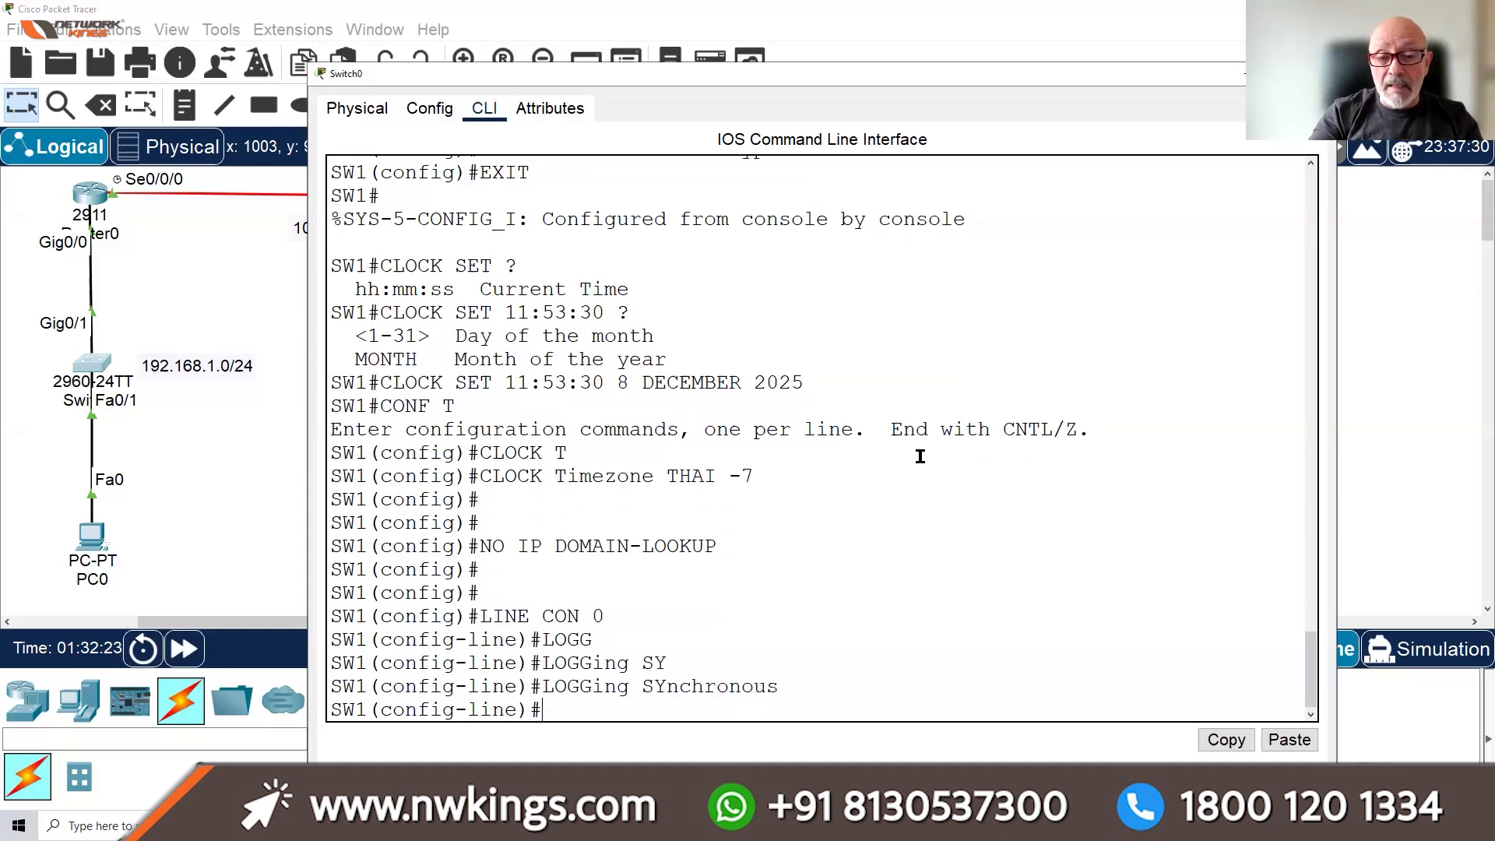
text(LOGIN)
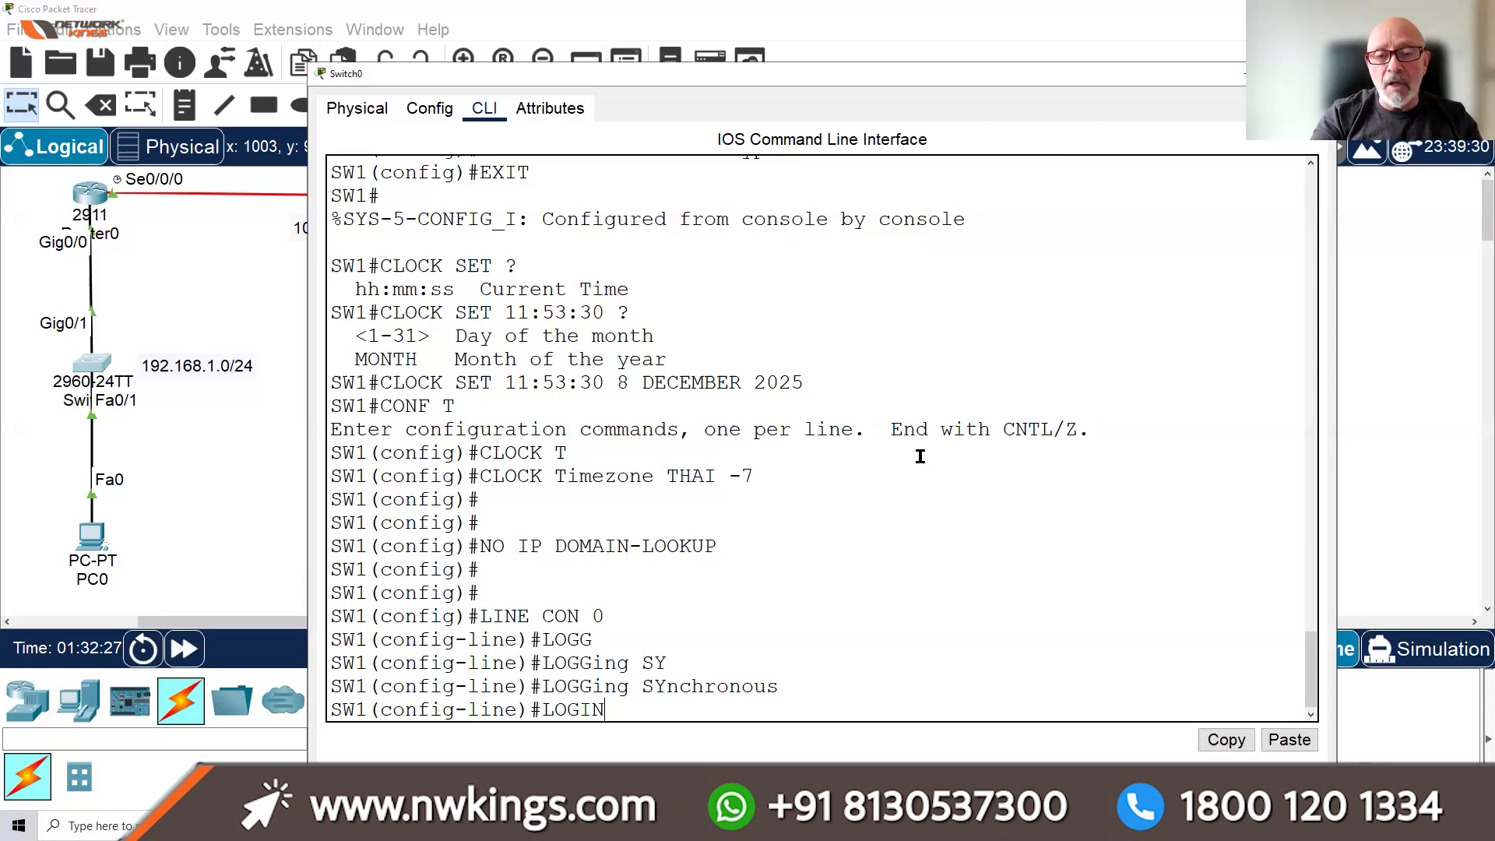
text( LOCAL)
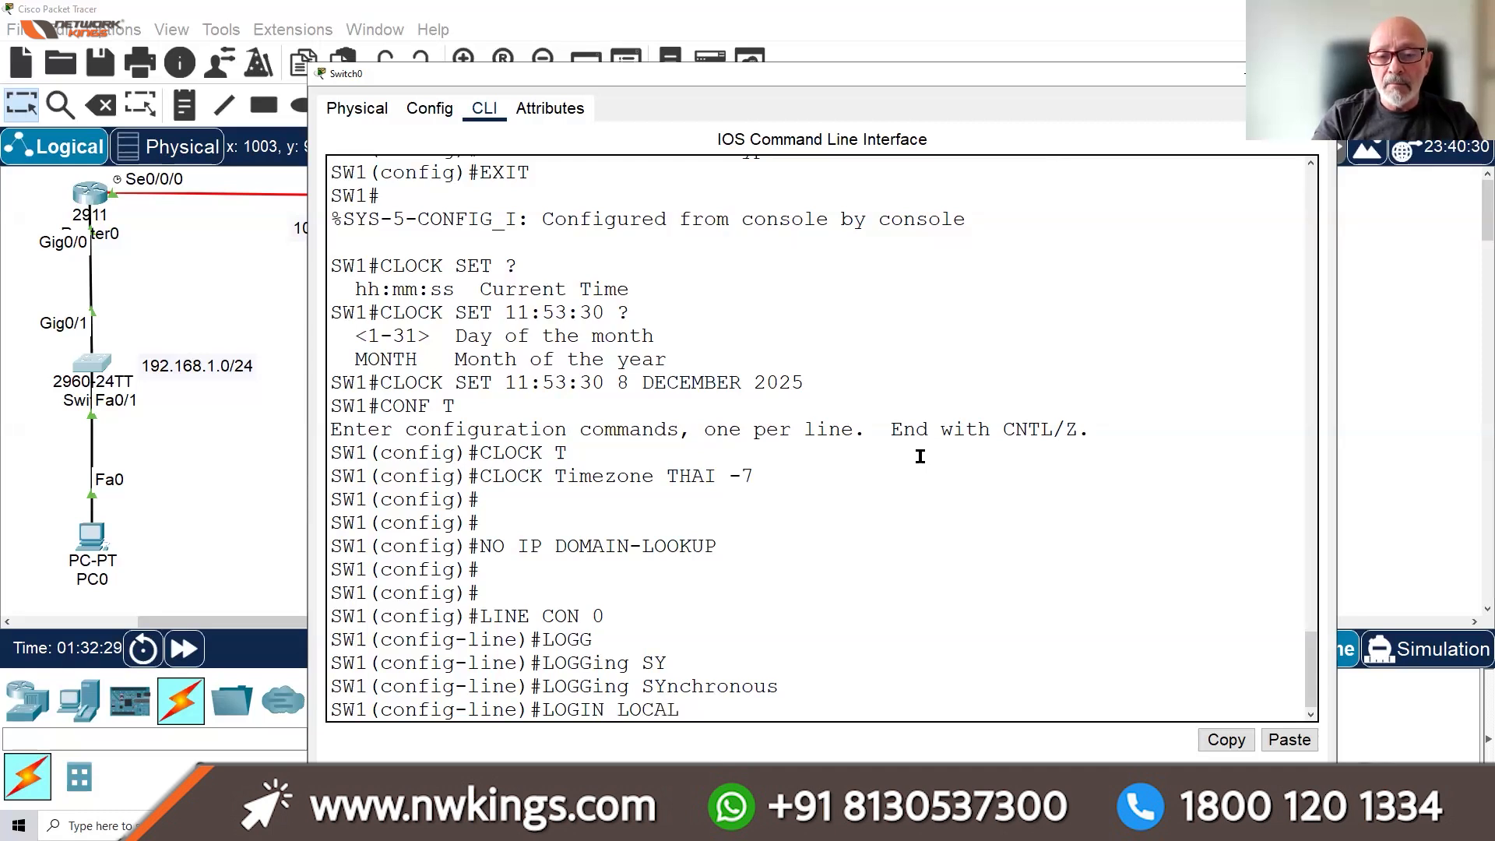
key(Return)
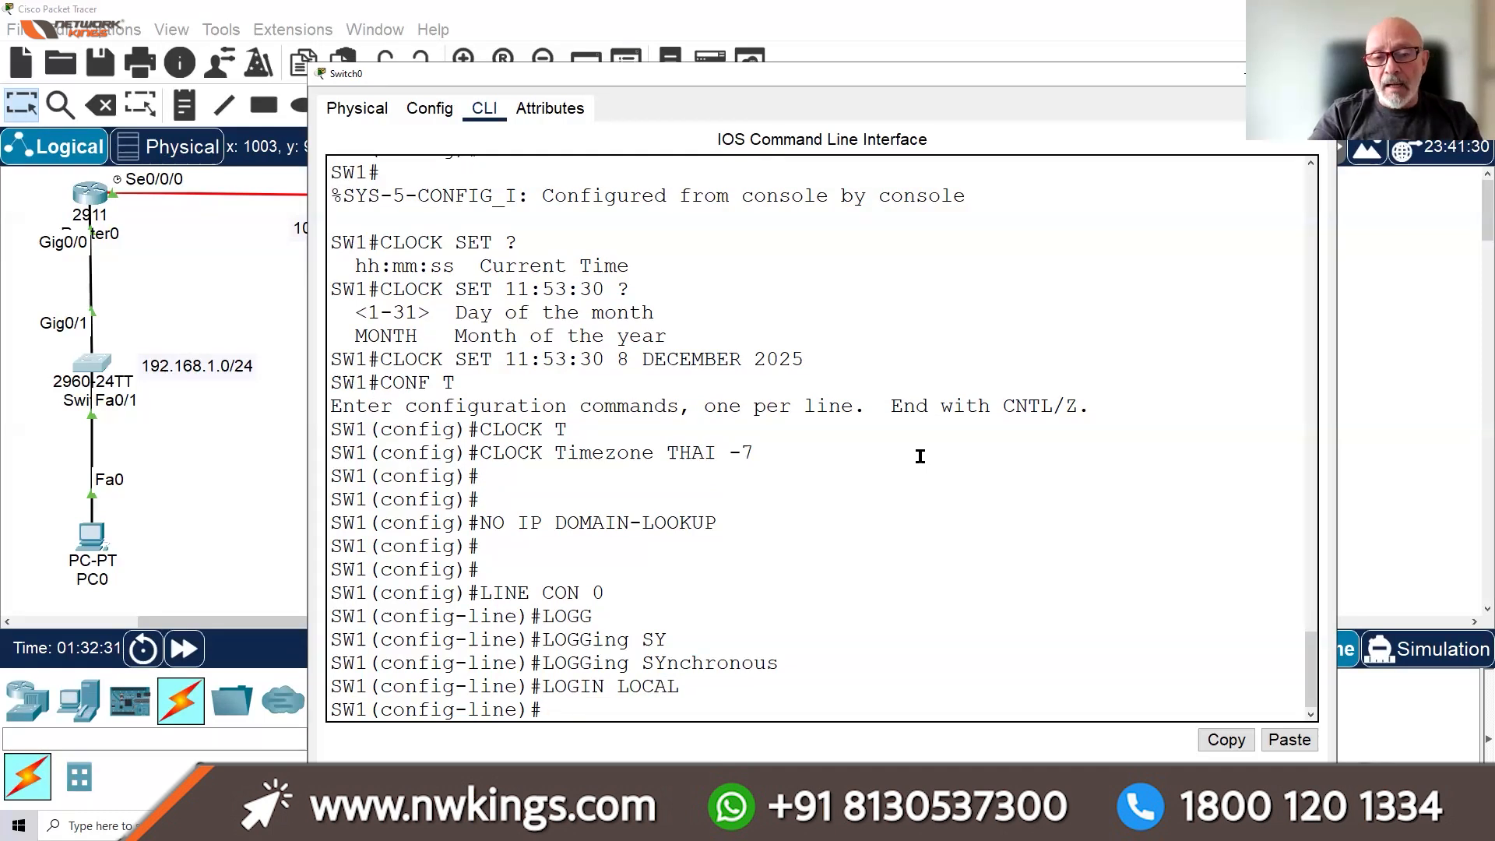
text(EX)
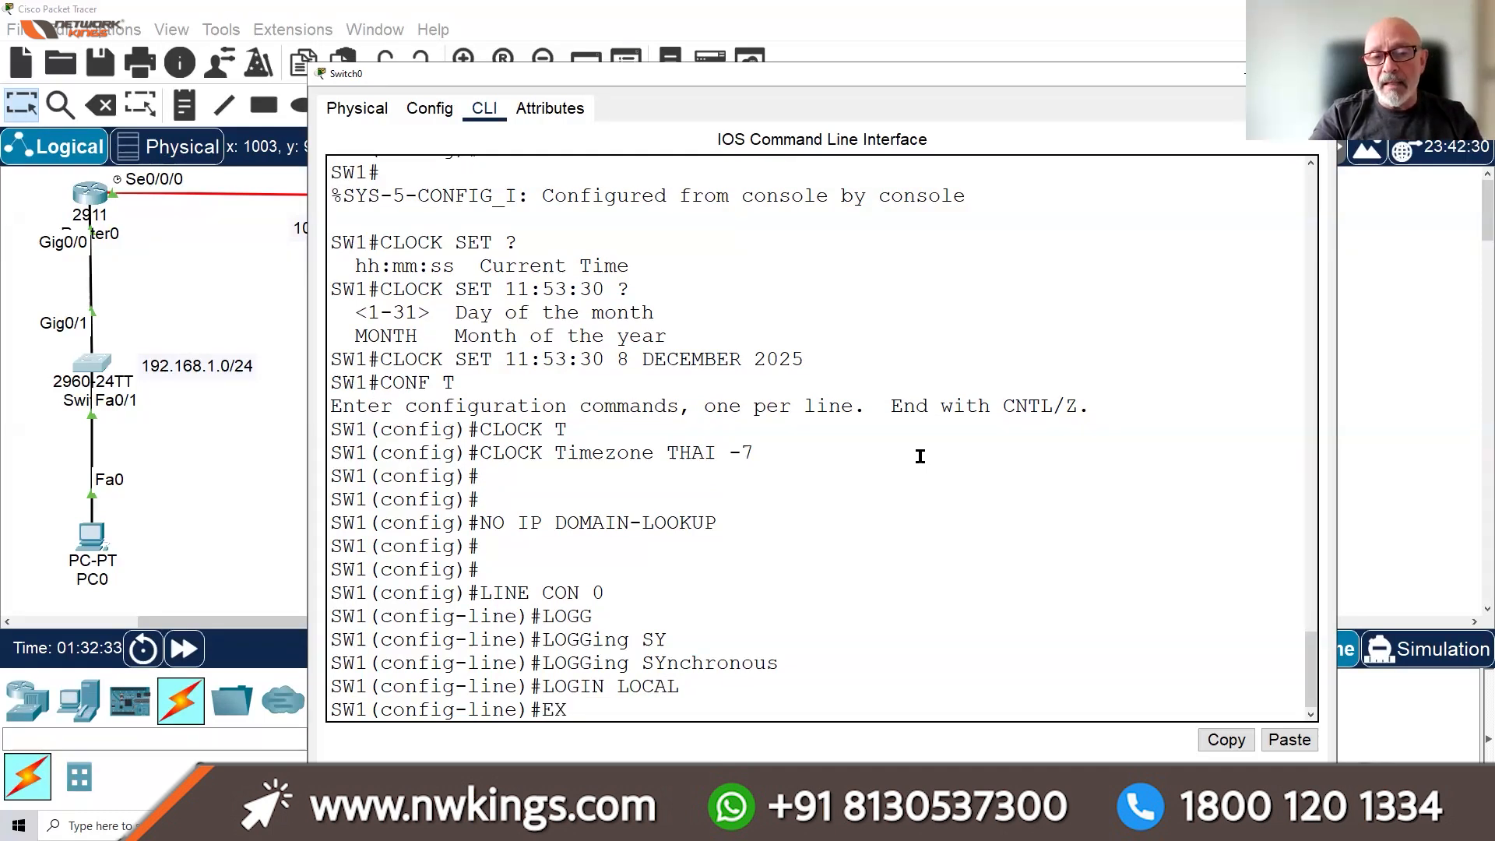
key(Tab)
text(E)
key(Tab)
text(10 45)
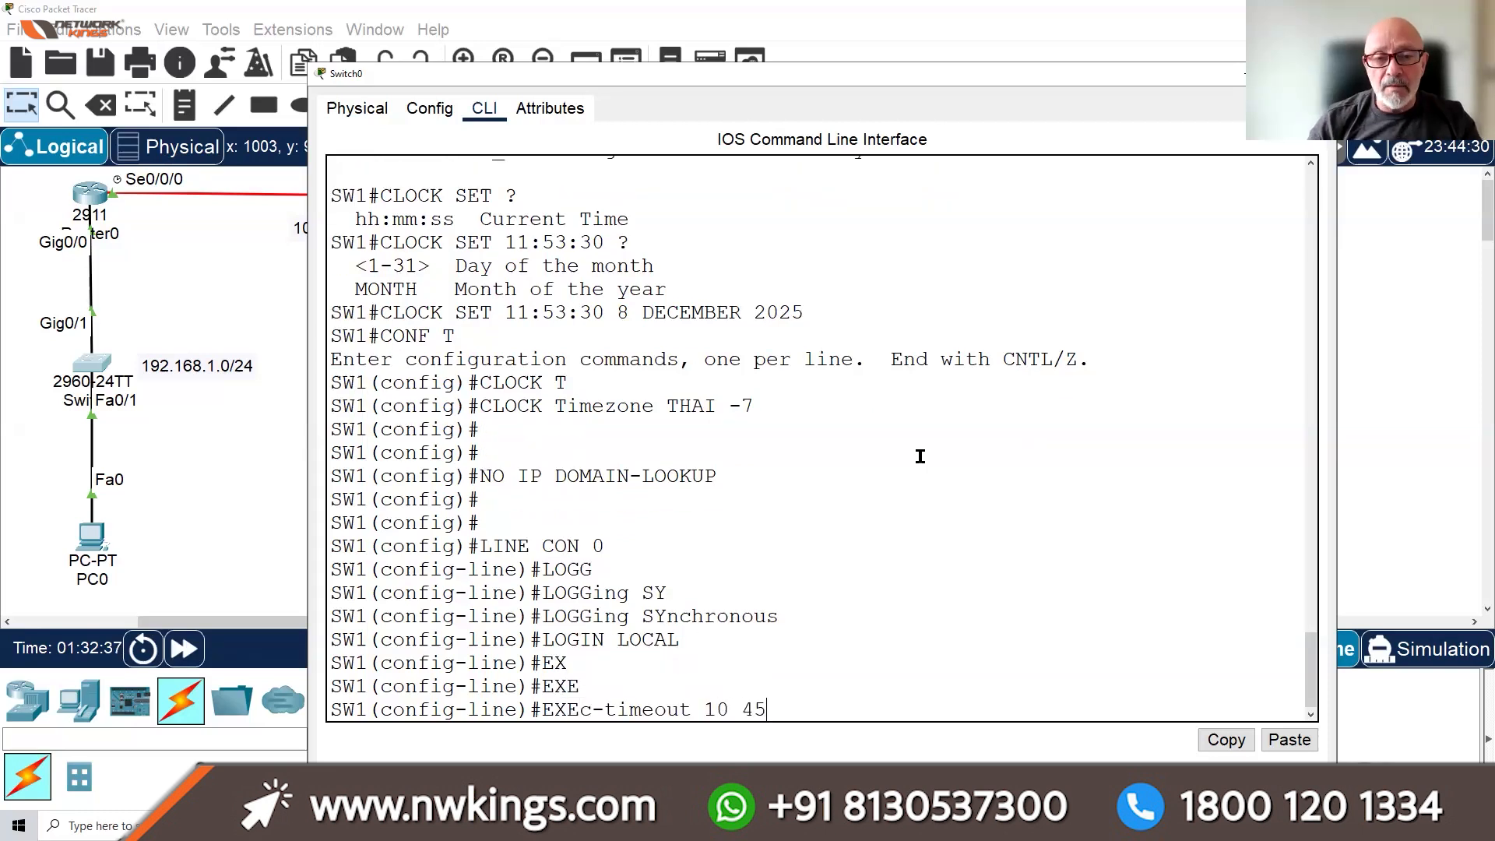
key(Return)
Apply the same three settings to VTY lines 0–15, then exit line configuration
text(LINE VTY 0 15)
key(Return)
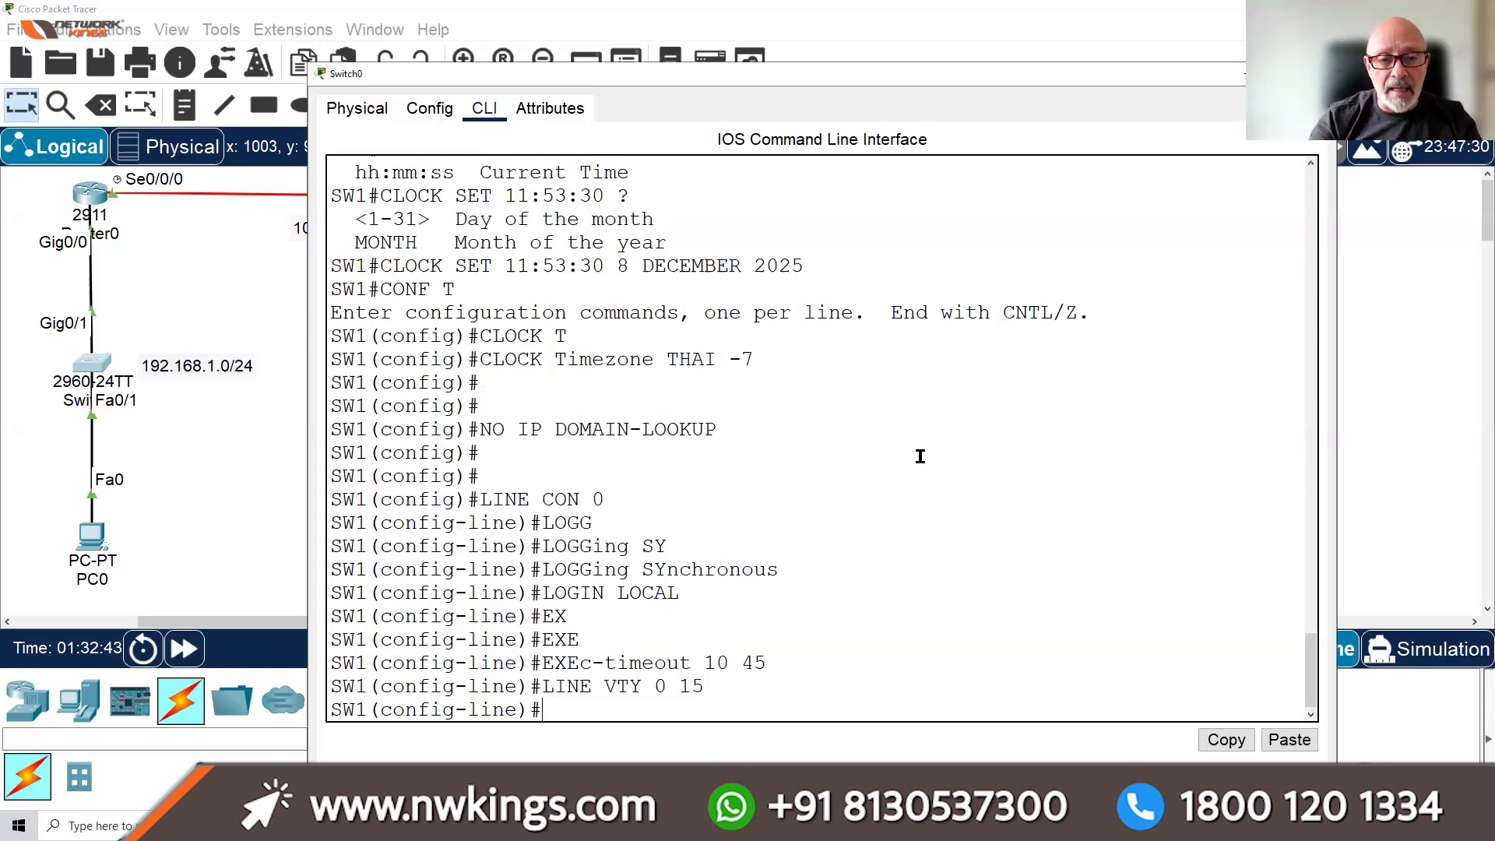
text(LOGG)
key(Tab)
text(SY)
key(Tab)
key(Return)
text(L)
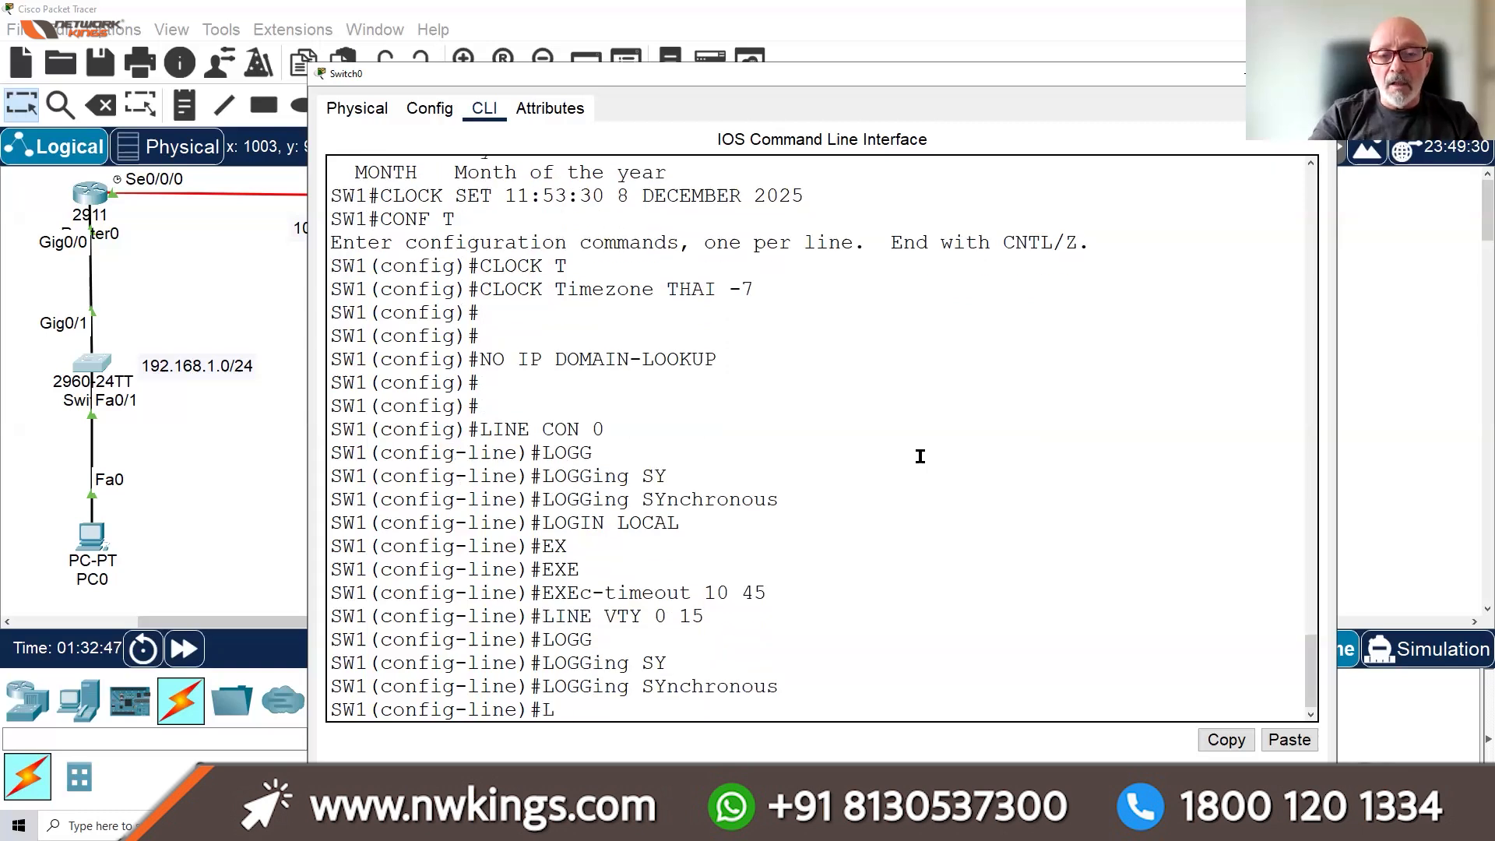
text(OGIN LO)
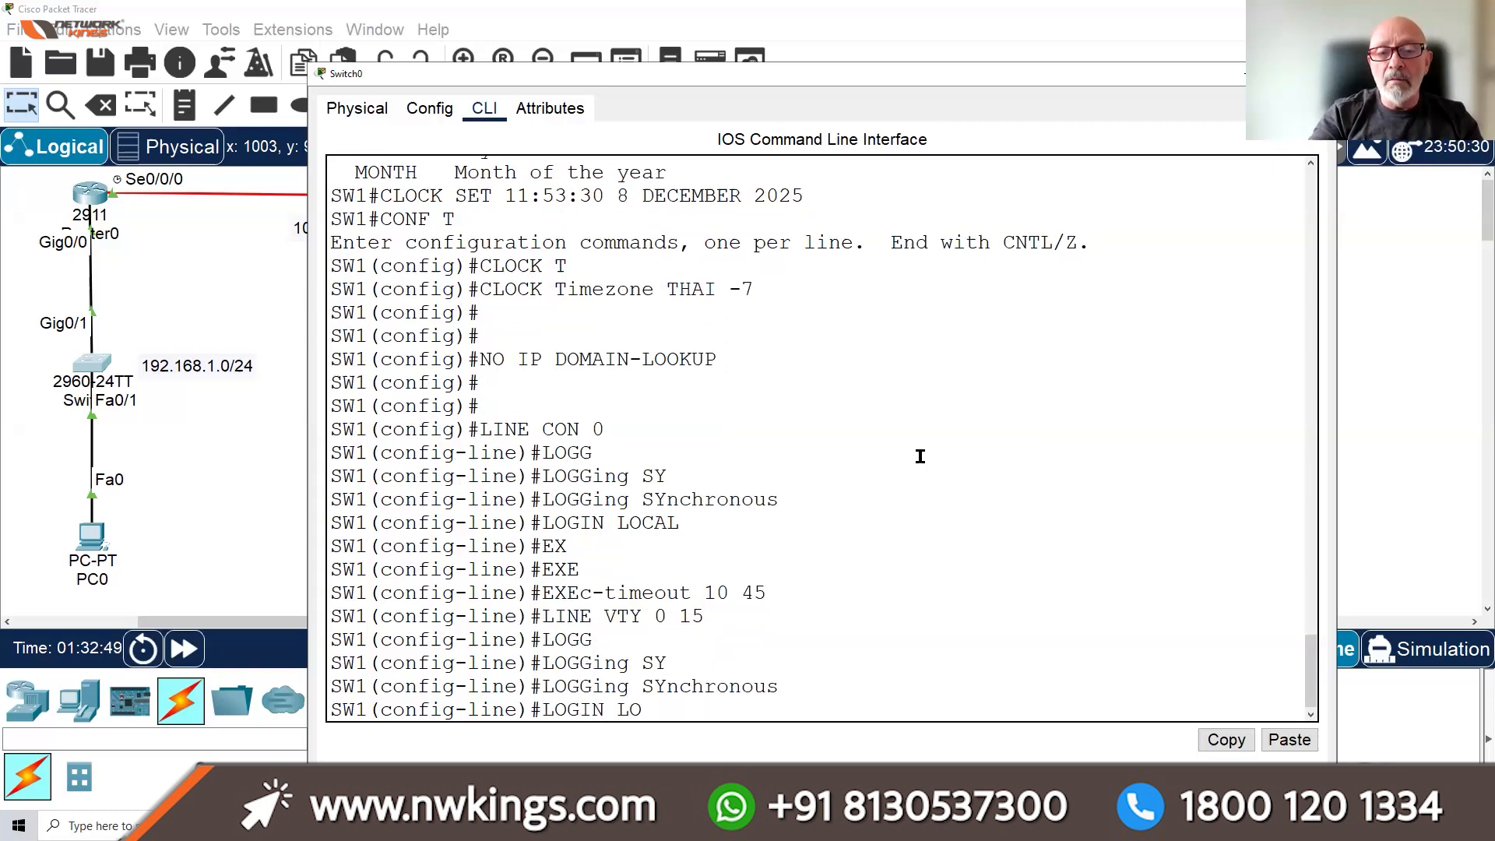
text(CAL)
key(Return)
text(EXE)
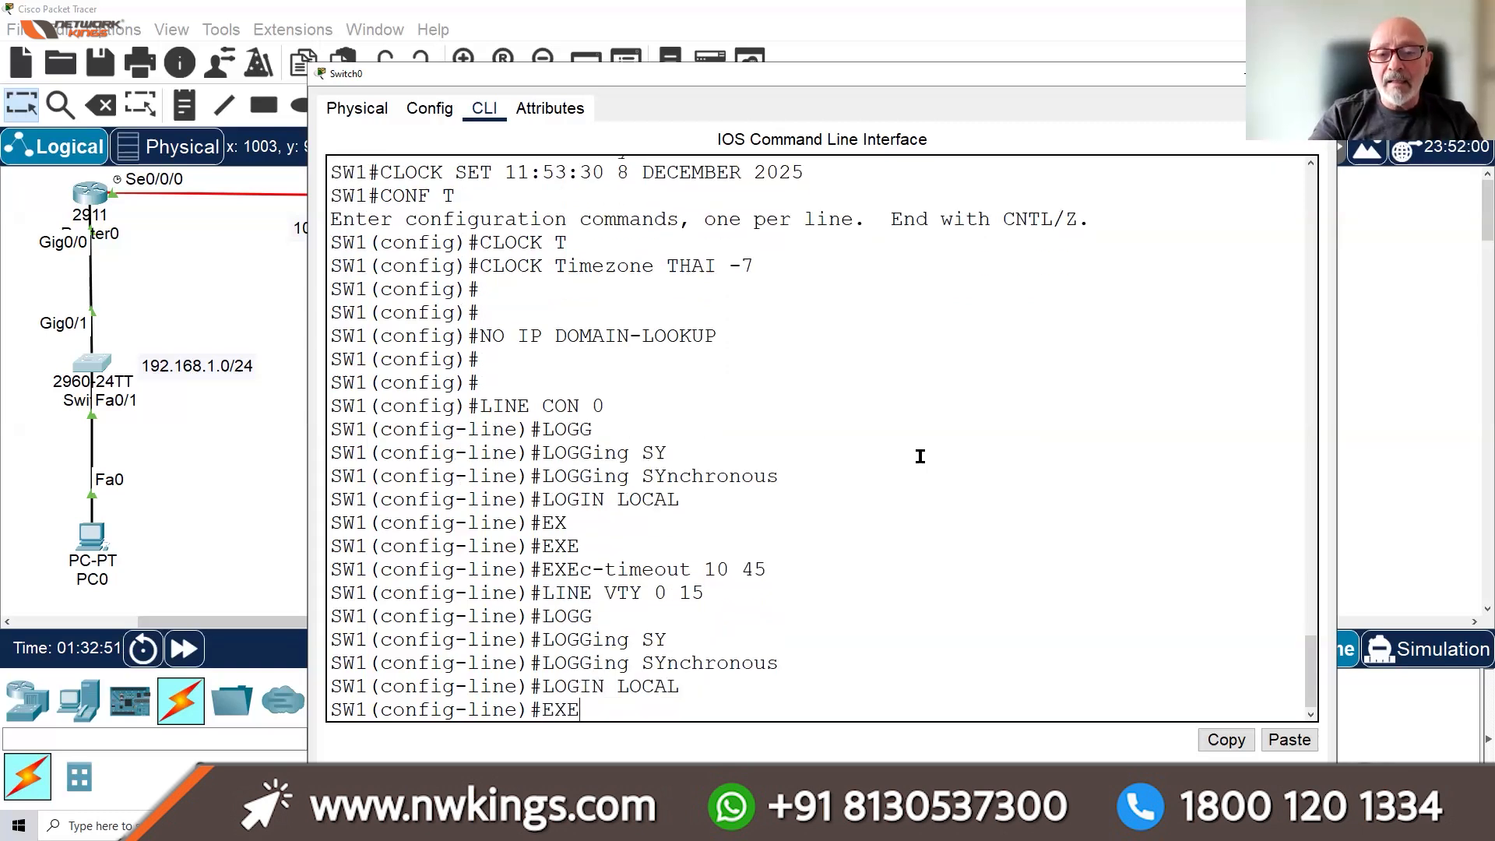
key(Tab)
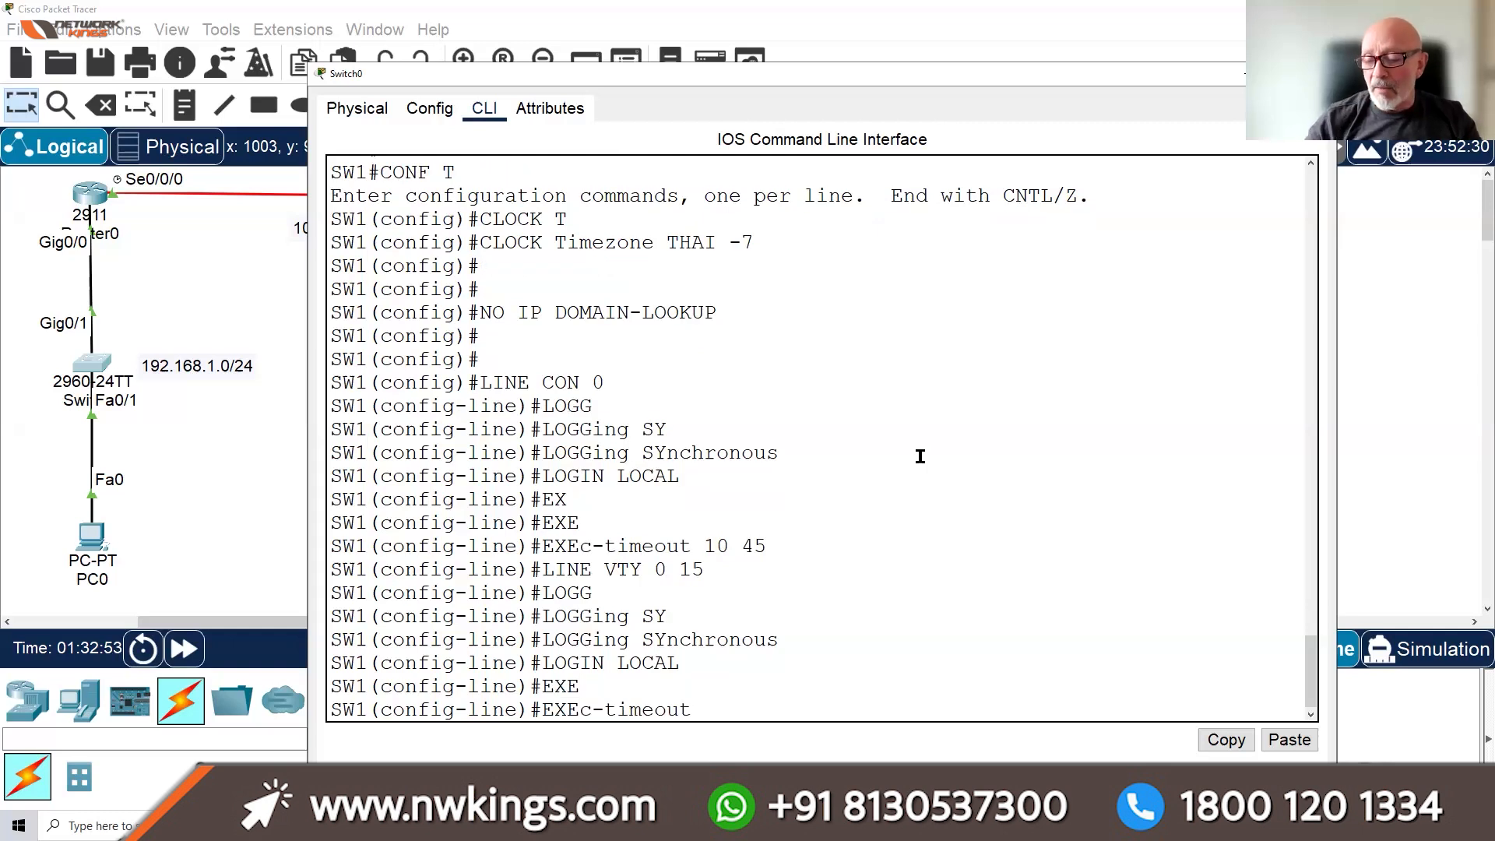
text(10 45)
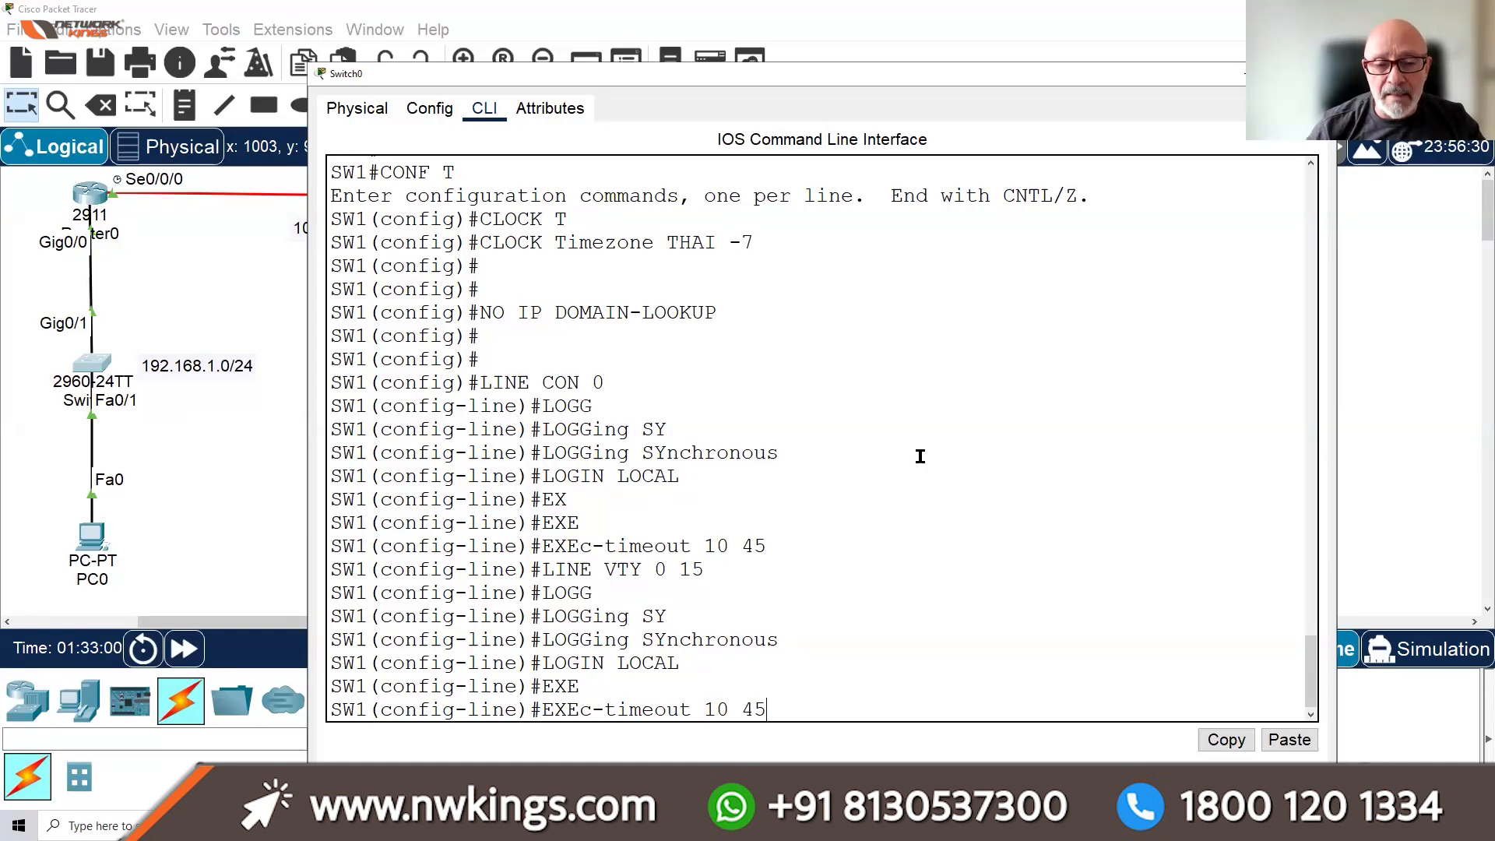
key(Return)
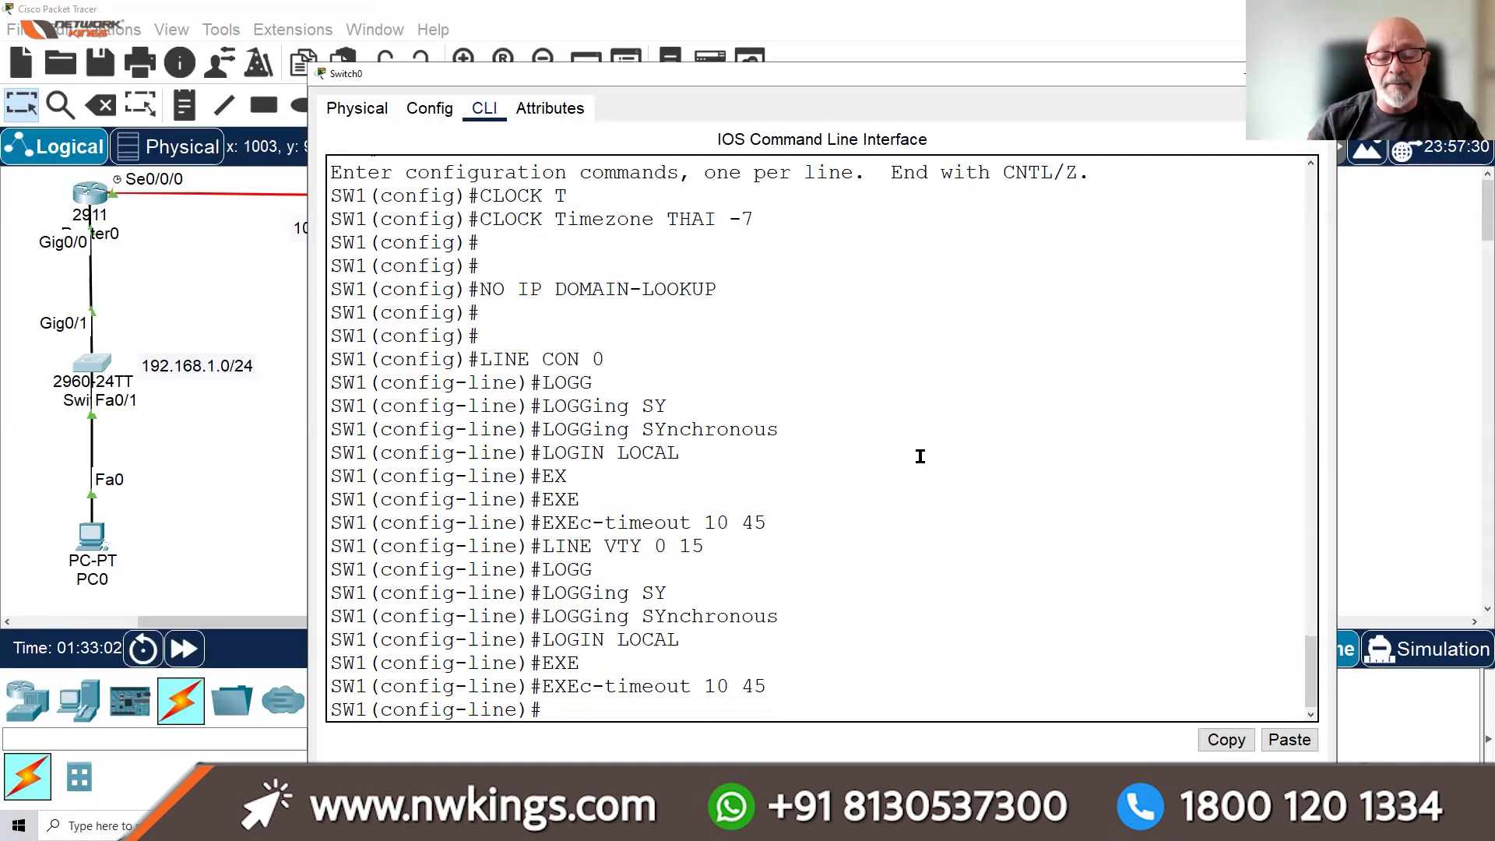
text(EXIT)
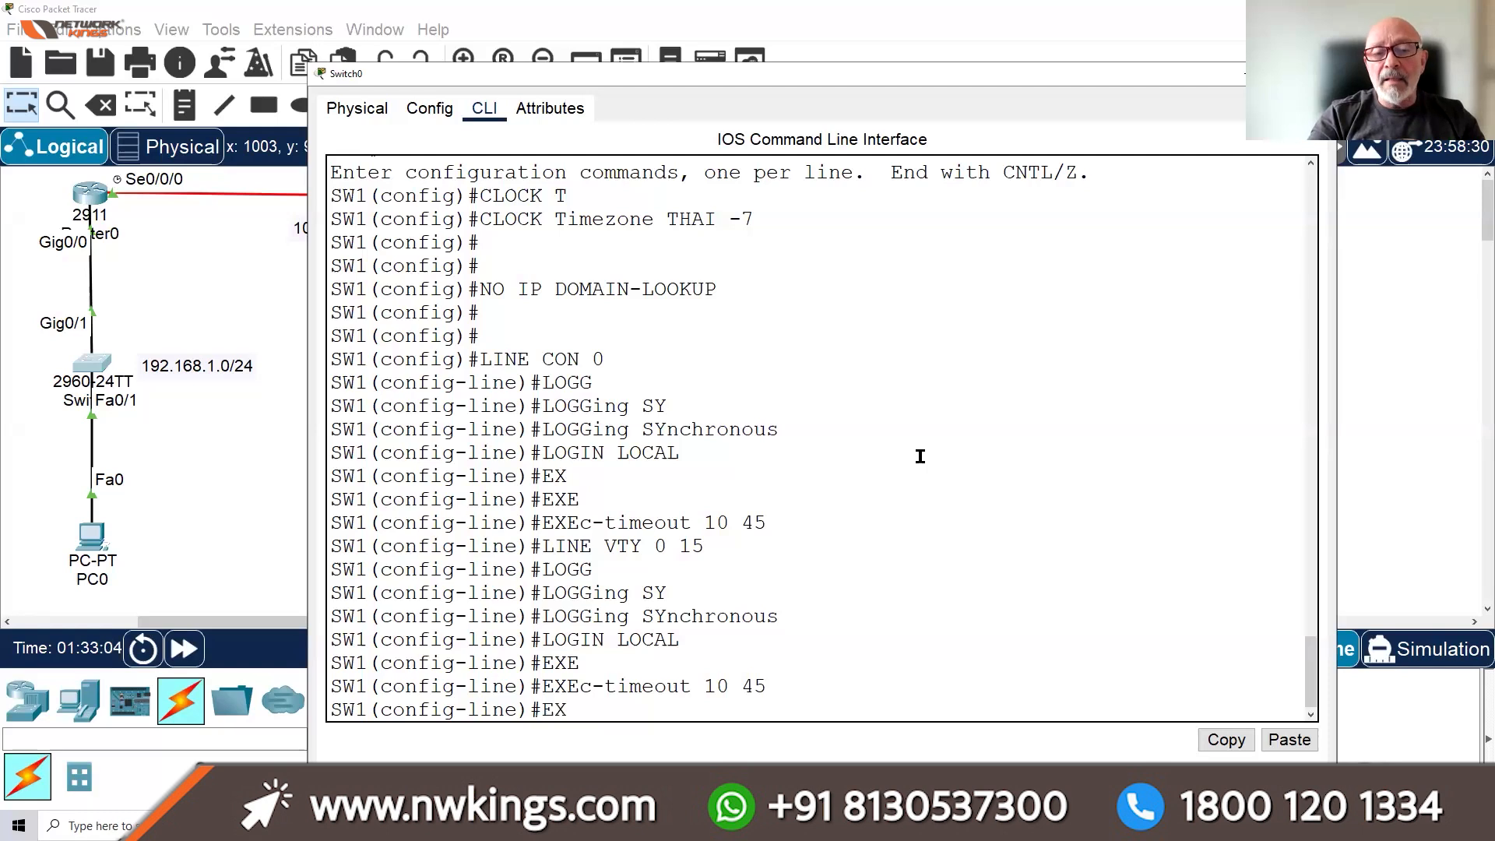
key(Return)
key(Return)
key(Return)
key(Return)
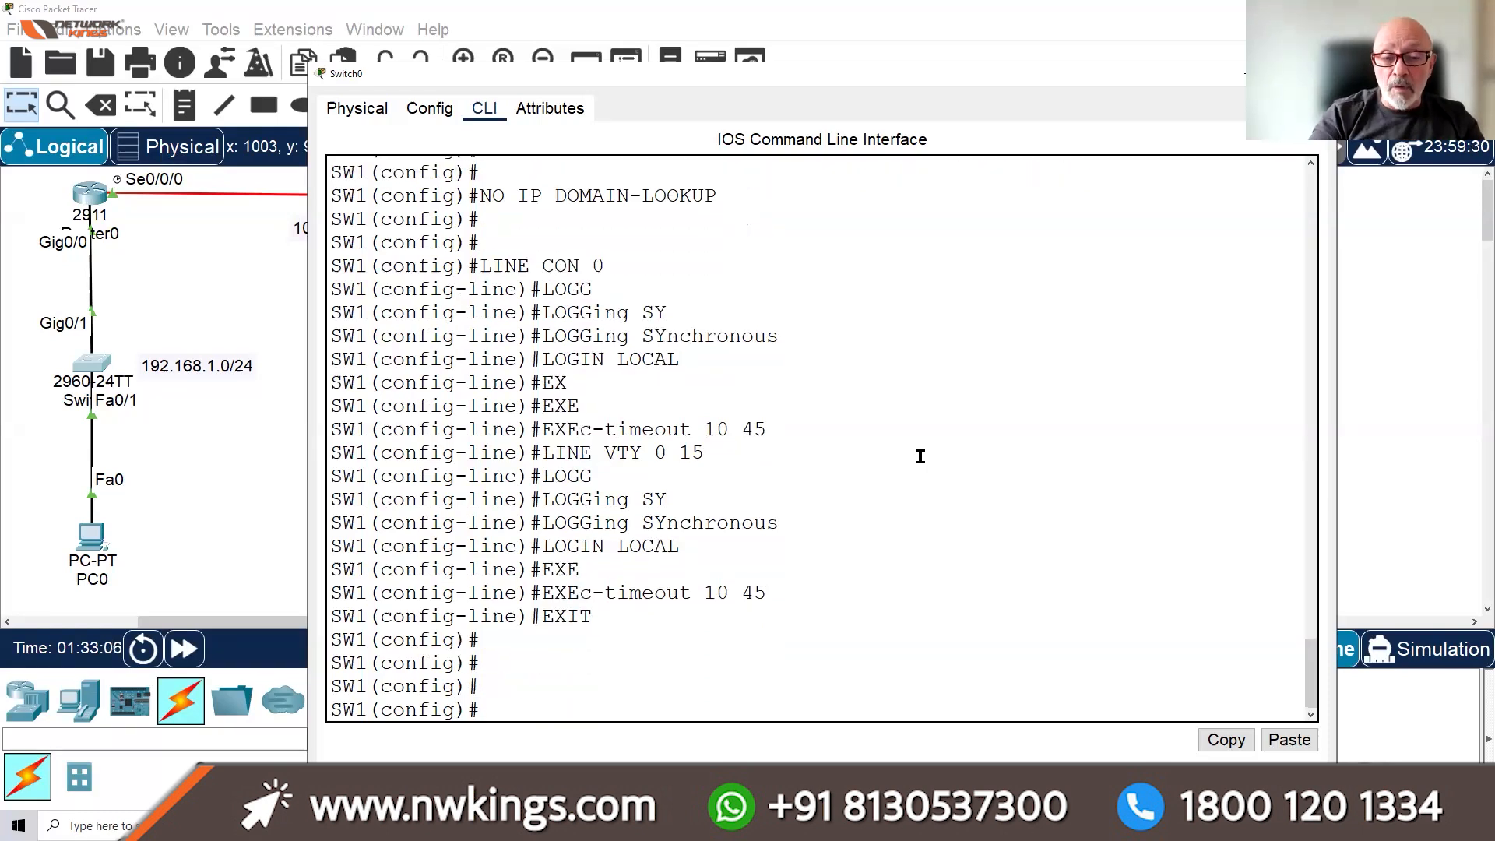
Create a privilege-15 local user account with a type-0 password
text(USERNAME LDIAZ PR)
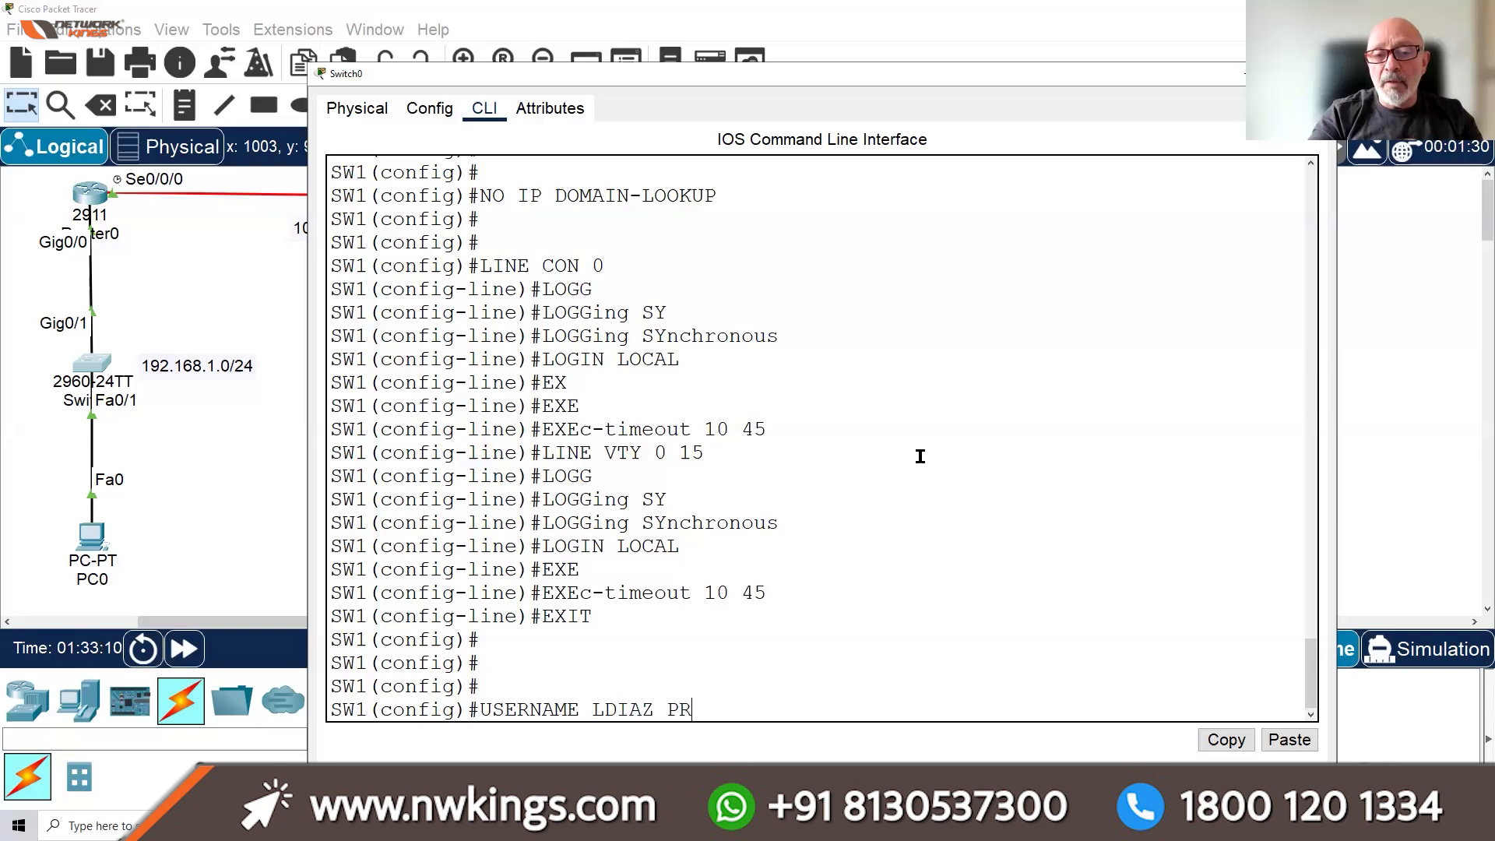
key(Tab)
text(15 PASSWORD 0)
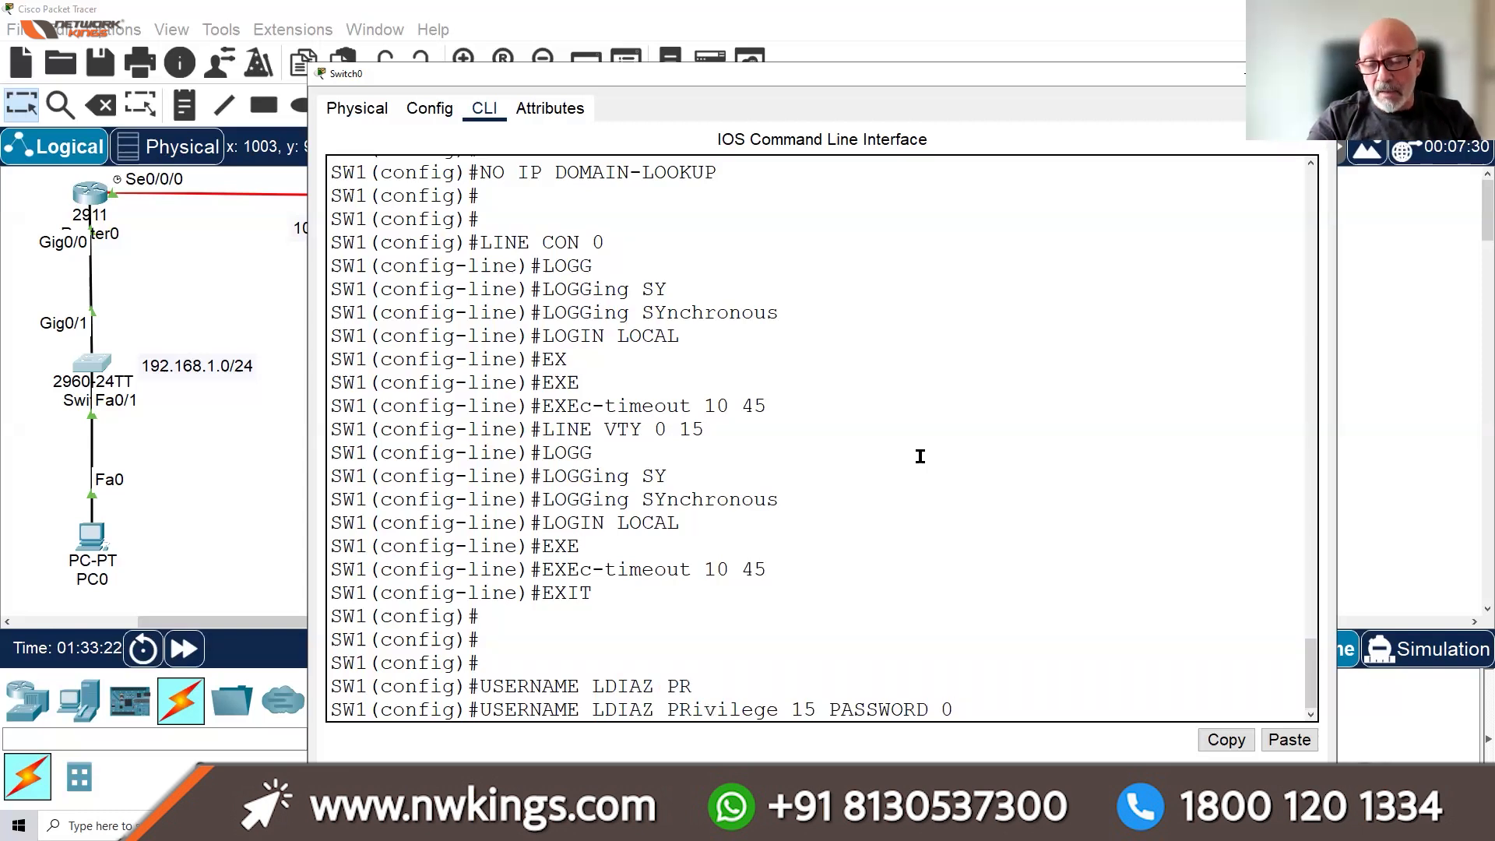
text(CISCO)
key(Return)
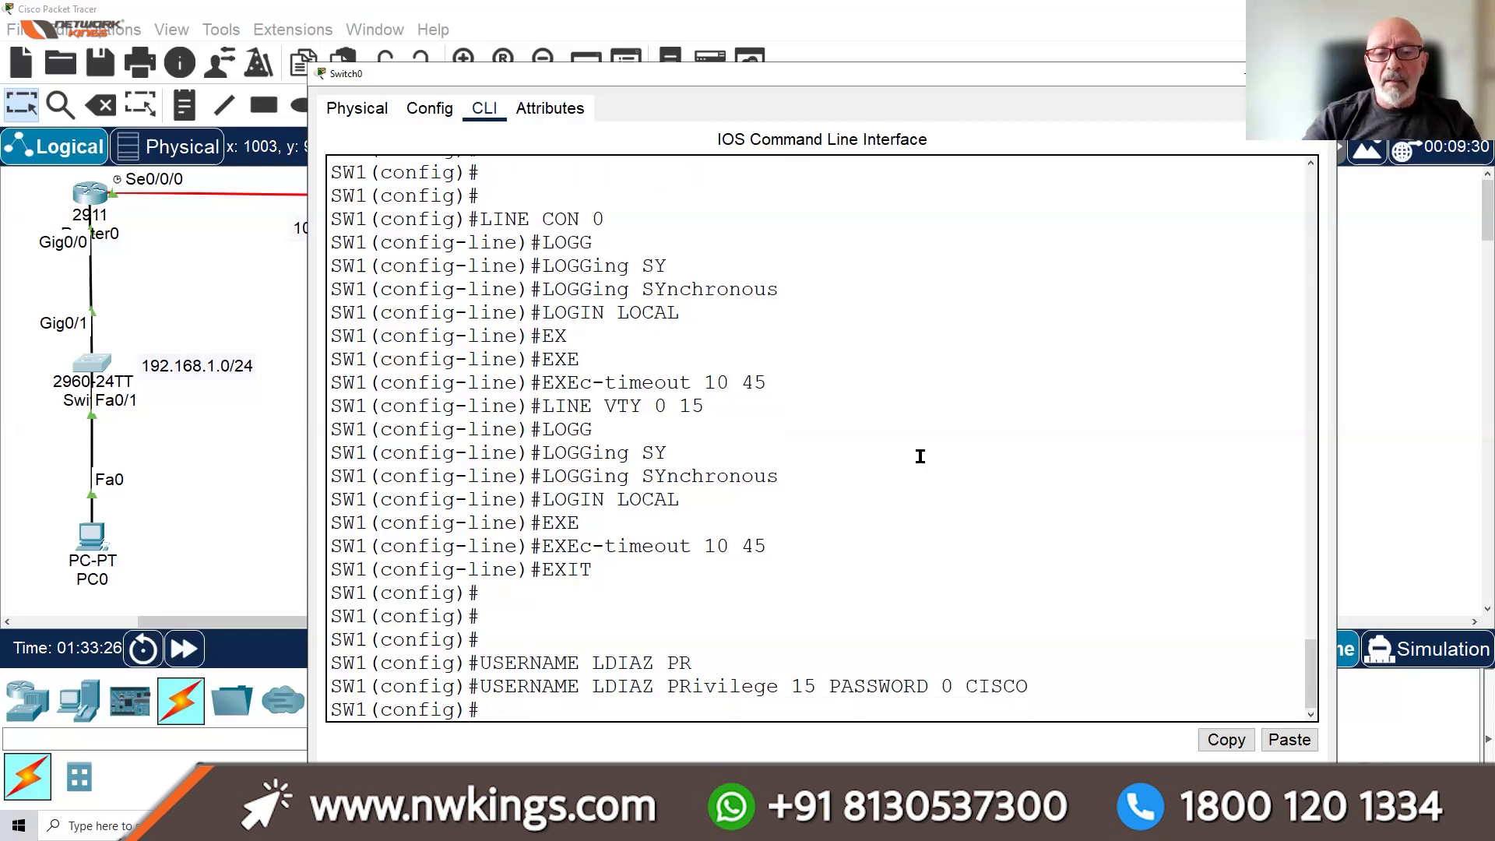
key(Return)
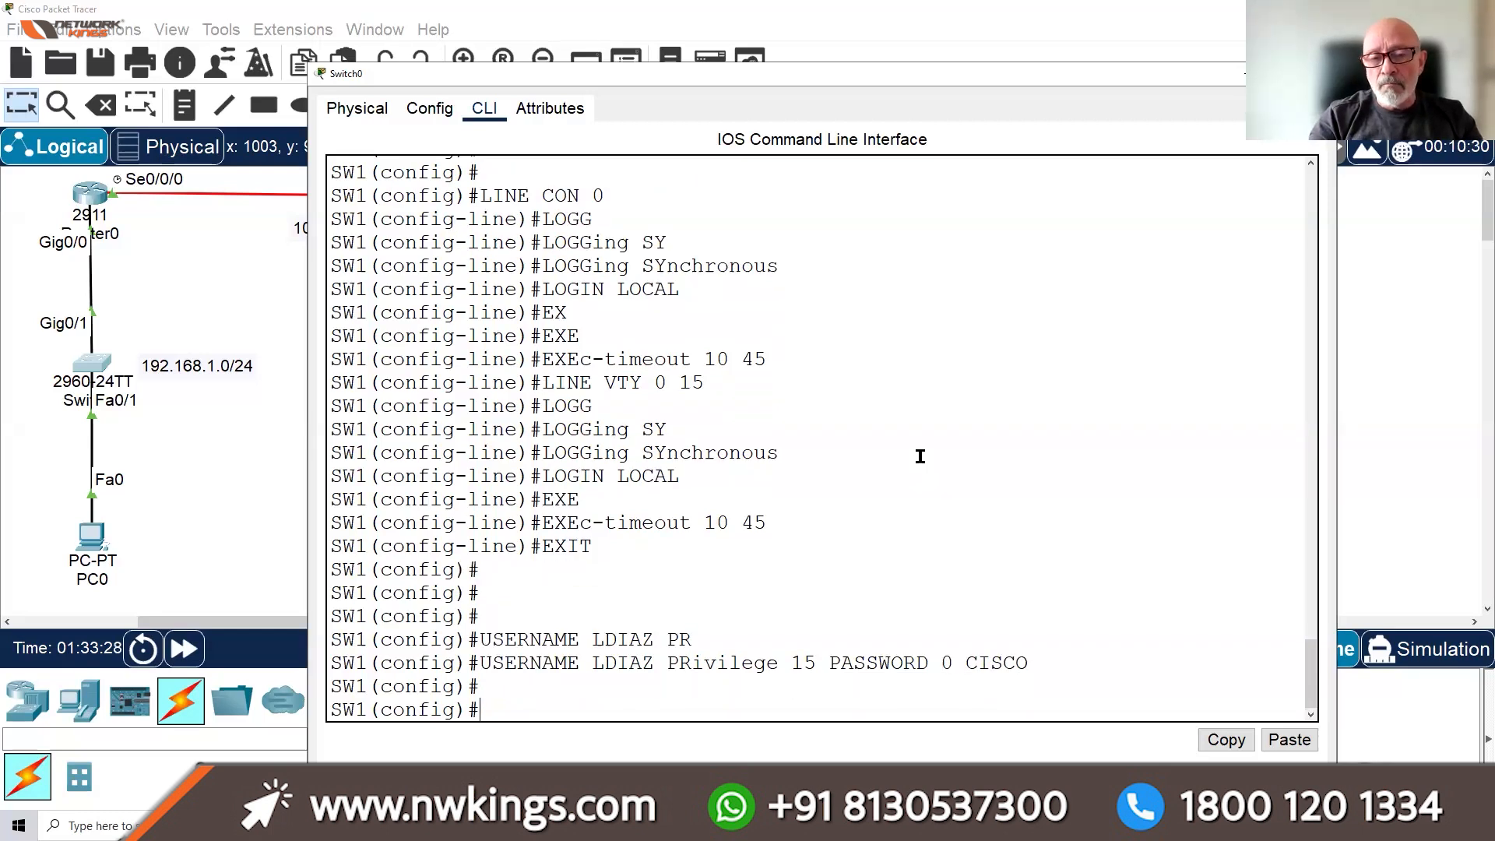
key(Return)
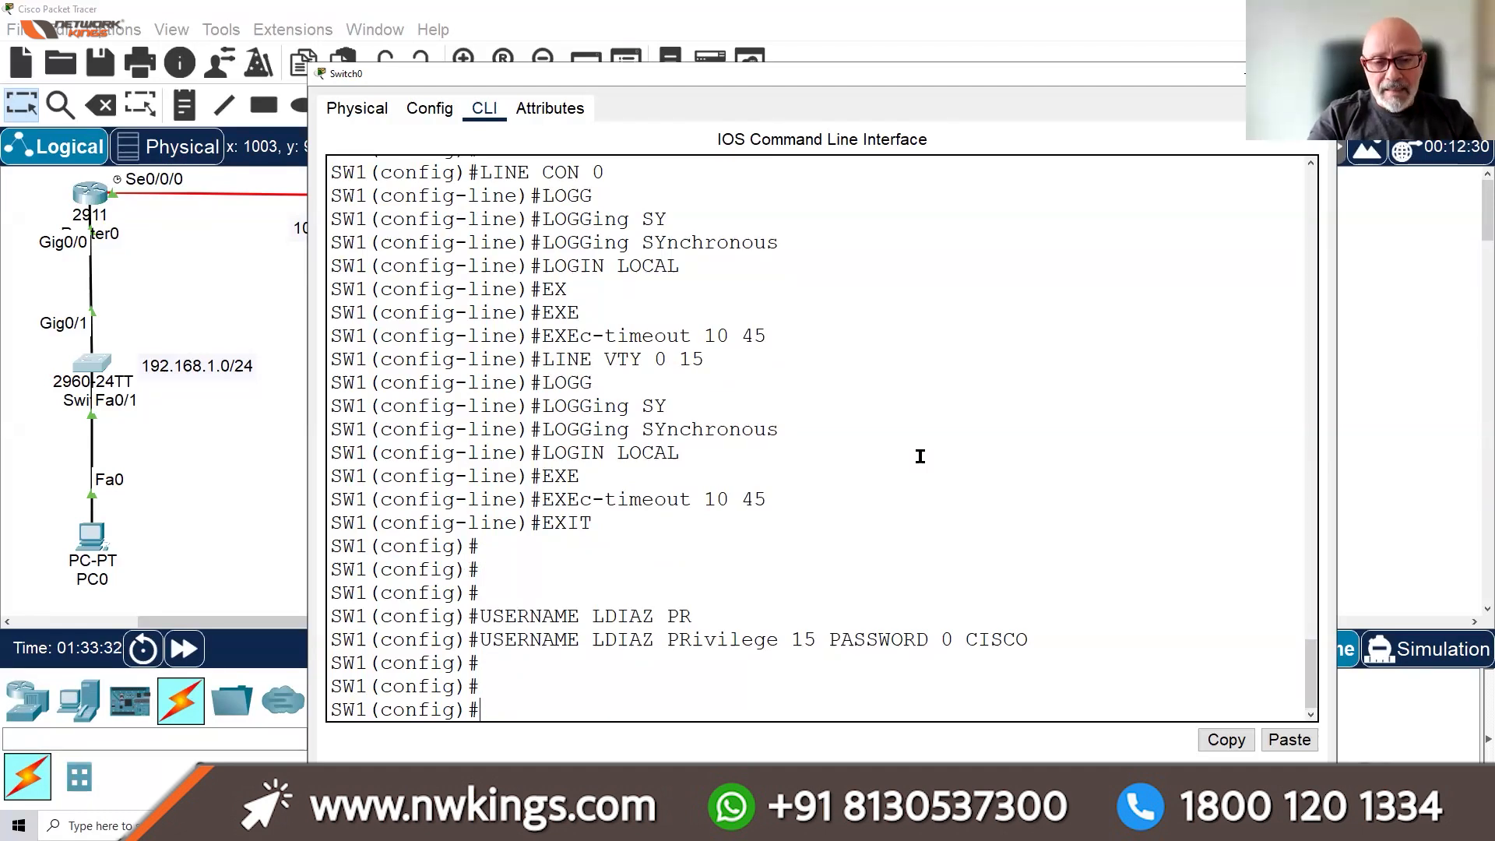
Leave configuration mode and save the running configuration to startup with wr
text(END)
key(Return)
text(WR)
key(Return)
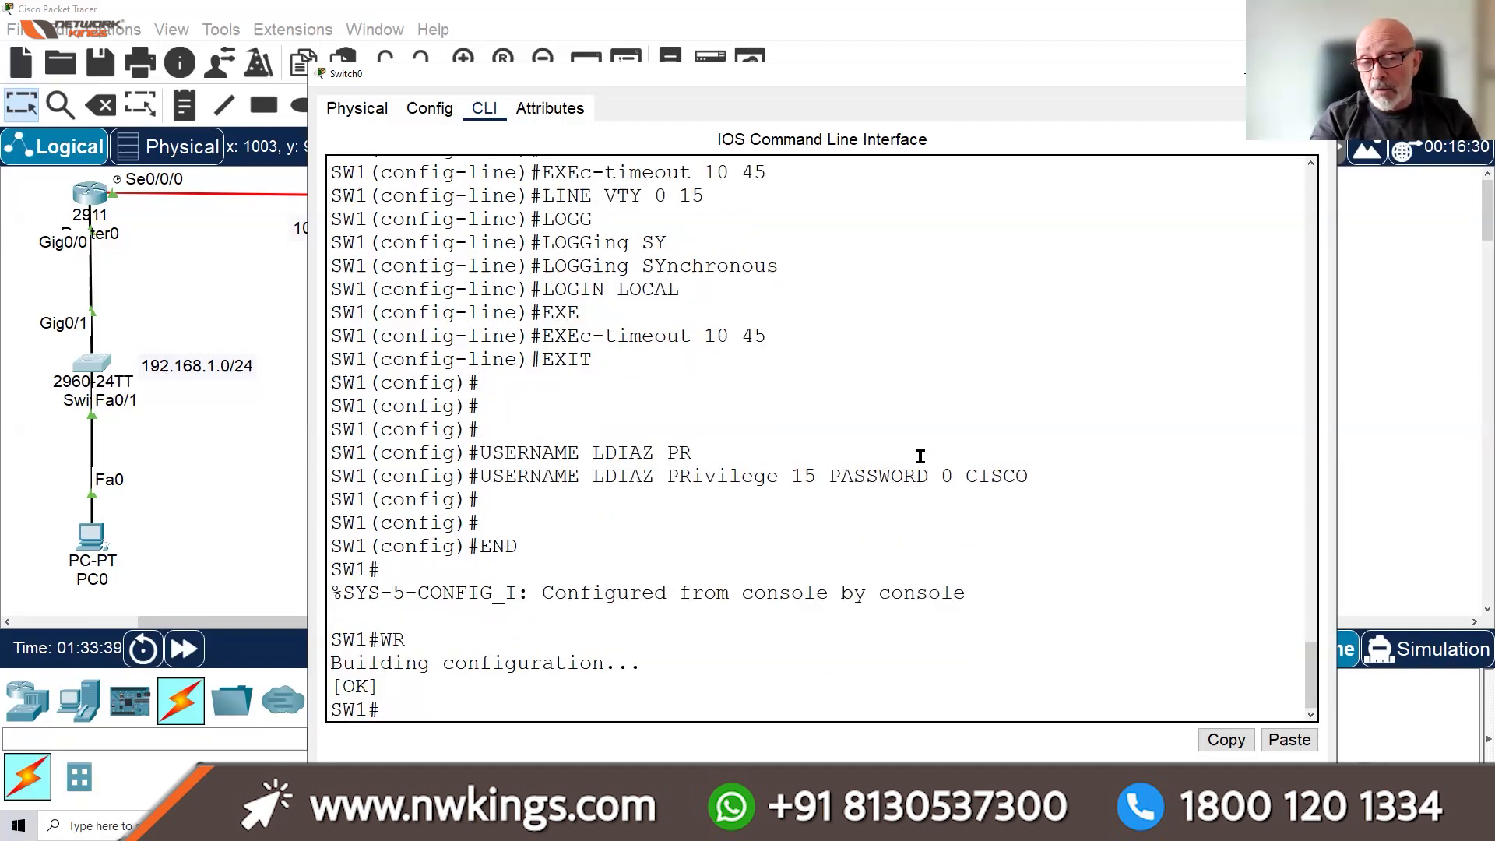
key(Return)
key(Return)
key(Return)
key(Return)
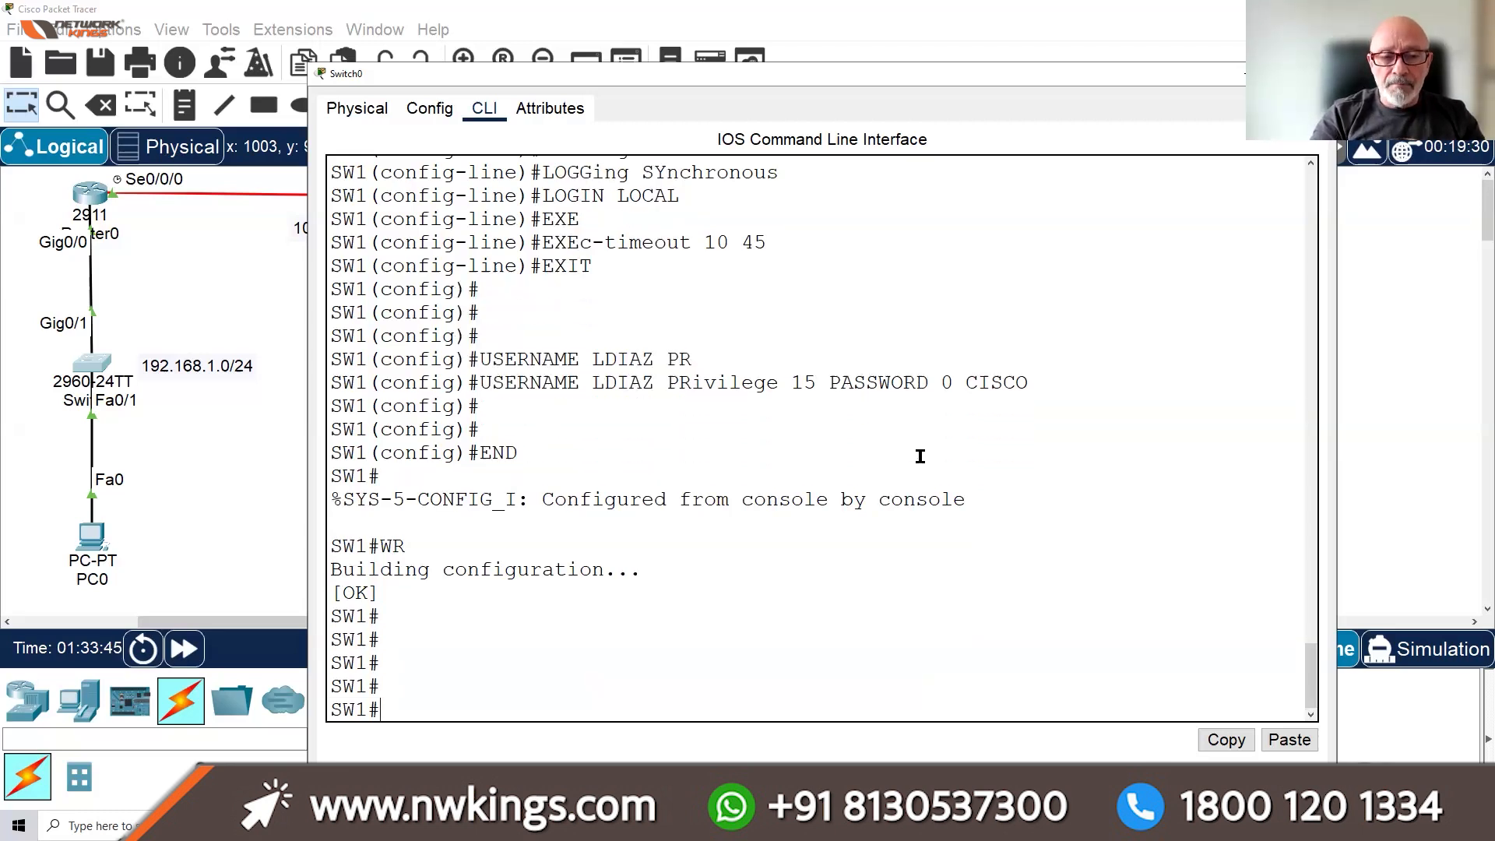
Display SW1's running configuration and page through it, noting the enable secret and domain-lookup lines
text(SH RUN)
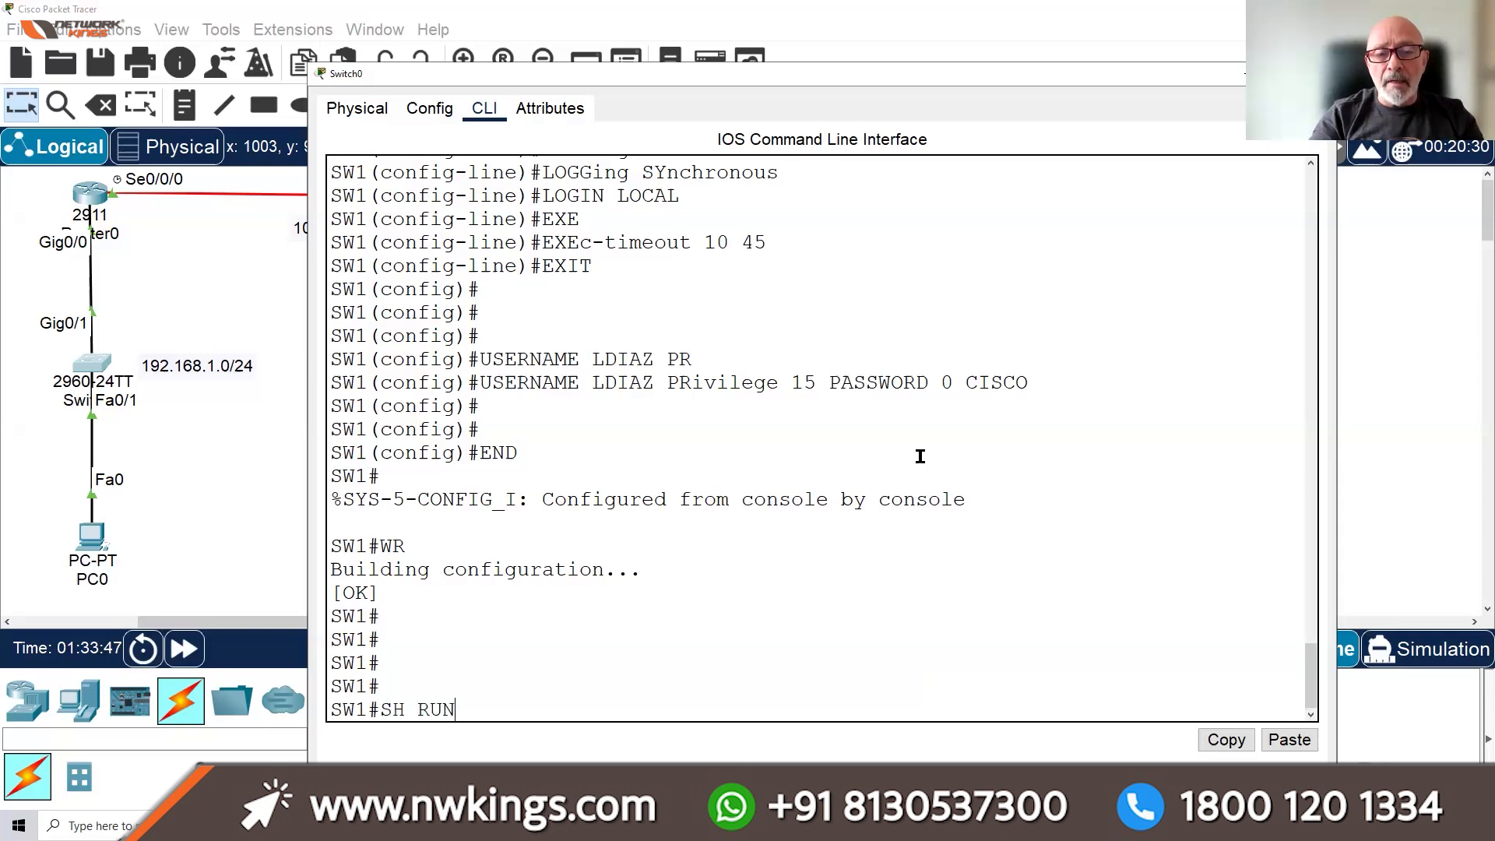
key(Return)
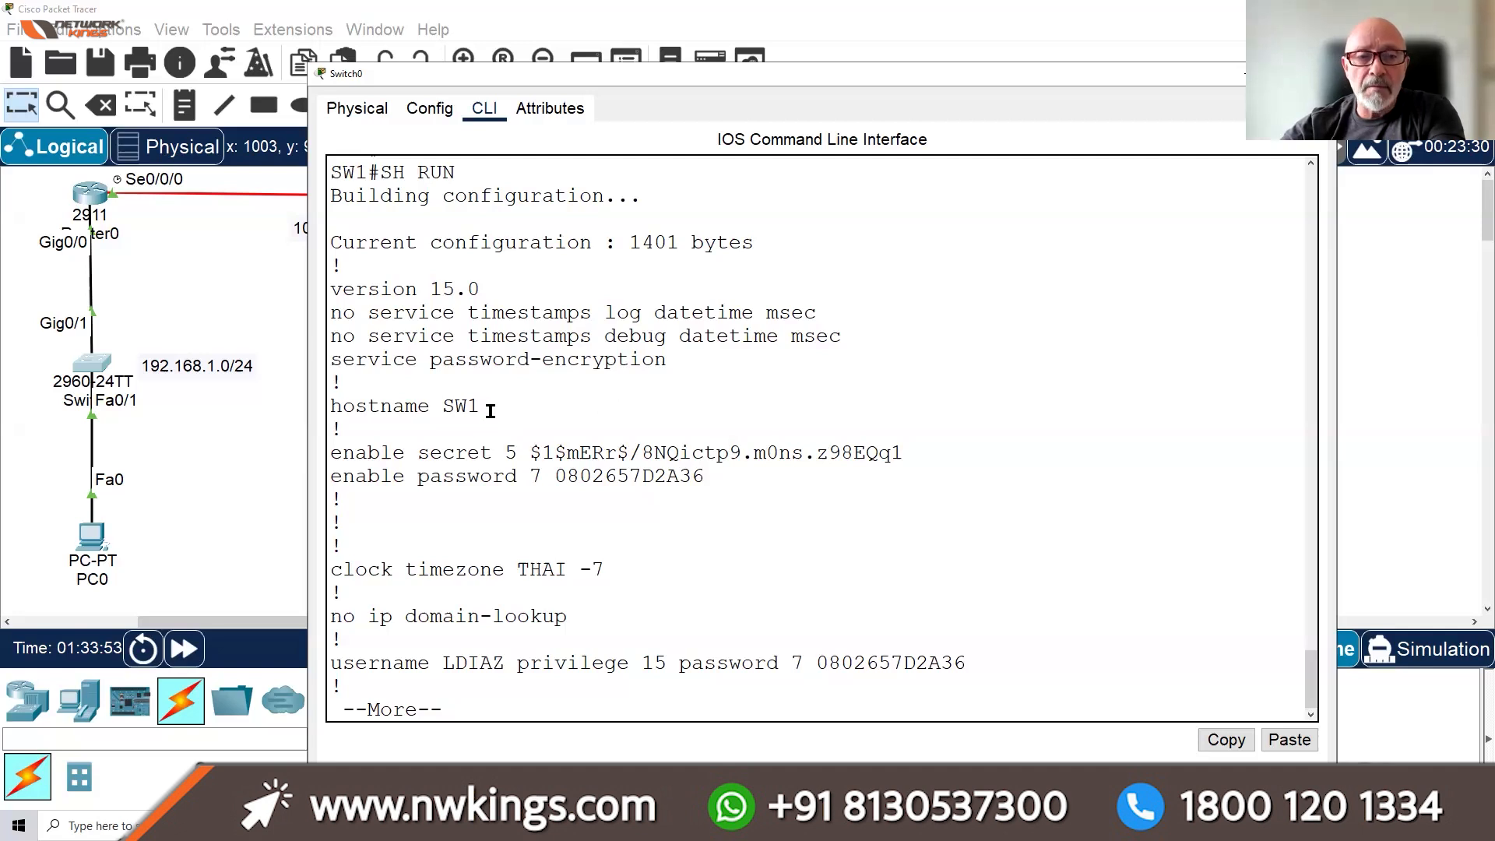
drag(601, 456, 704, 481)
drag(604, 573, 558, 625)
click(683, 666)
key(Return)
key(Return)
key(Return)
key(Return)
key(Return)
key(Return)
key(Return)
key(Return)
key(Return)
key(Return)
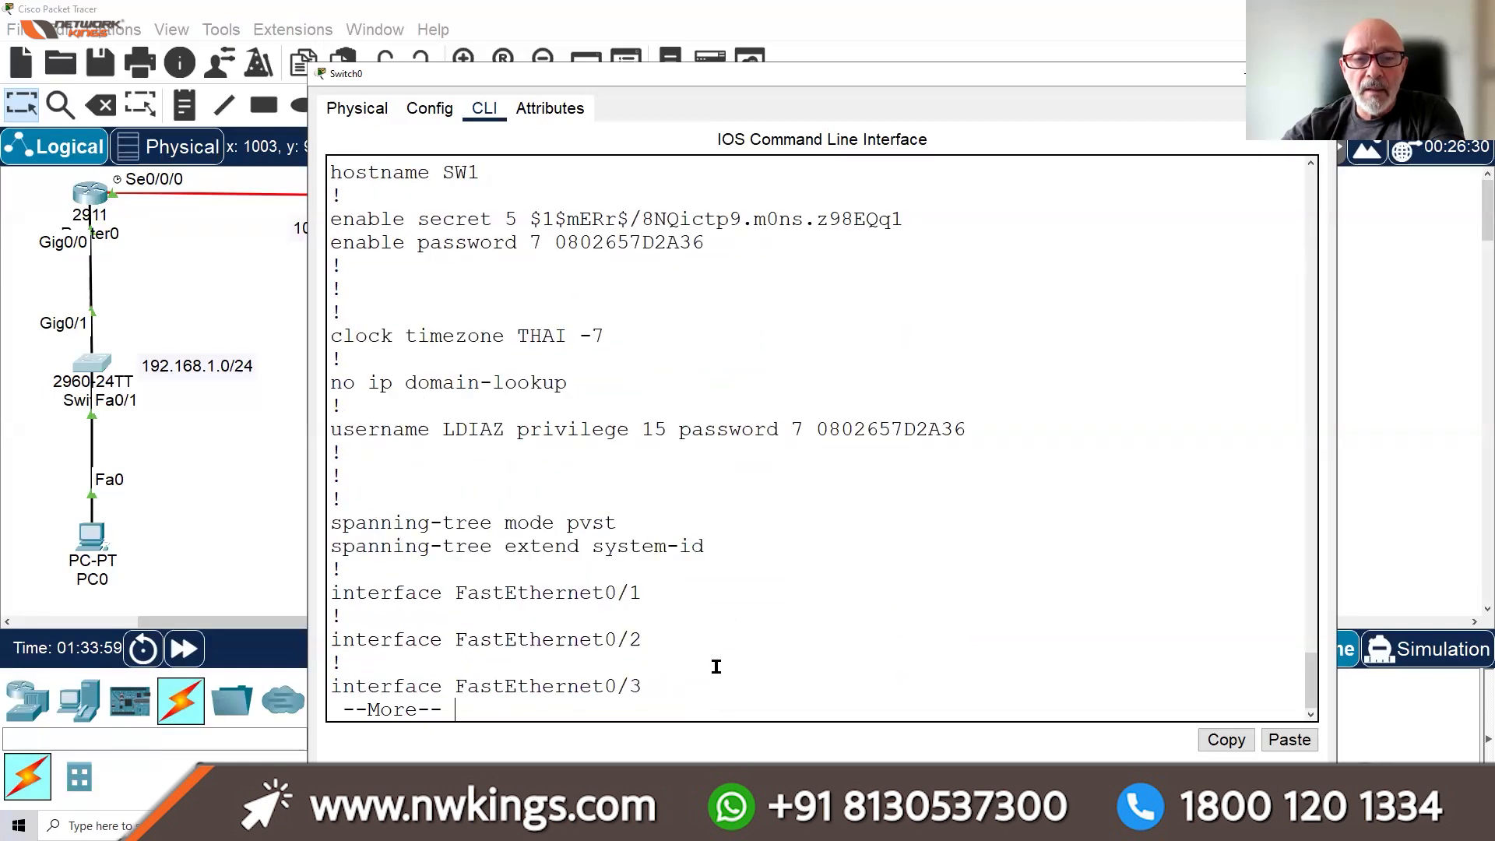
key(Return)
key(Return)
key(Return)
key(Return)
key(Return)
key(Return)
key(Return)
key(Return)
key(Return)
key(Return)
key(Return)
key(Return)
key(Return)
key(Return)
key(Return)
key(Return)
key(Return)
key(Return)
key(Return)
key(Return)
key(Return)
key(Return)
key(Return)
key(Return)
key(Return)
key(Return)
key(Return)
key(Return)
key(Return)
key(Return)
key(Return)
key(Return)
key(Return)
key(Return)
key(Return)
key(Return)
key(Return)
key(Return)
key(Return)
key(Return)
key(Return)
key(Return)
key(Return)
key(Return)
key(Return)
key(Return)
key(Return)
key(Return)
key(Return)
key(Return)
key(Return)
key(Return)
key(Return)
key(Return)
key(Return)
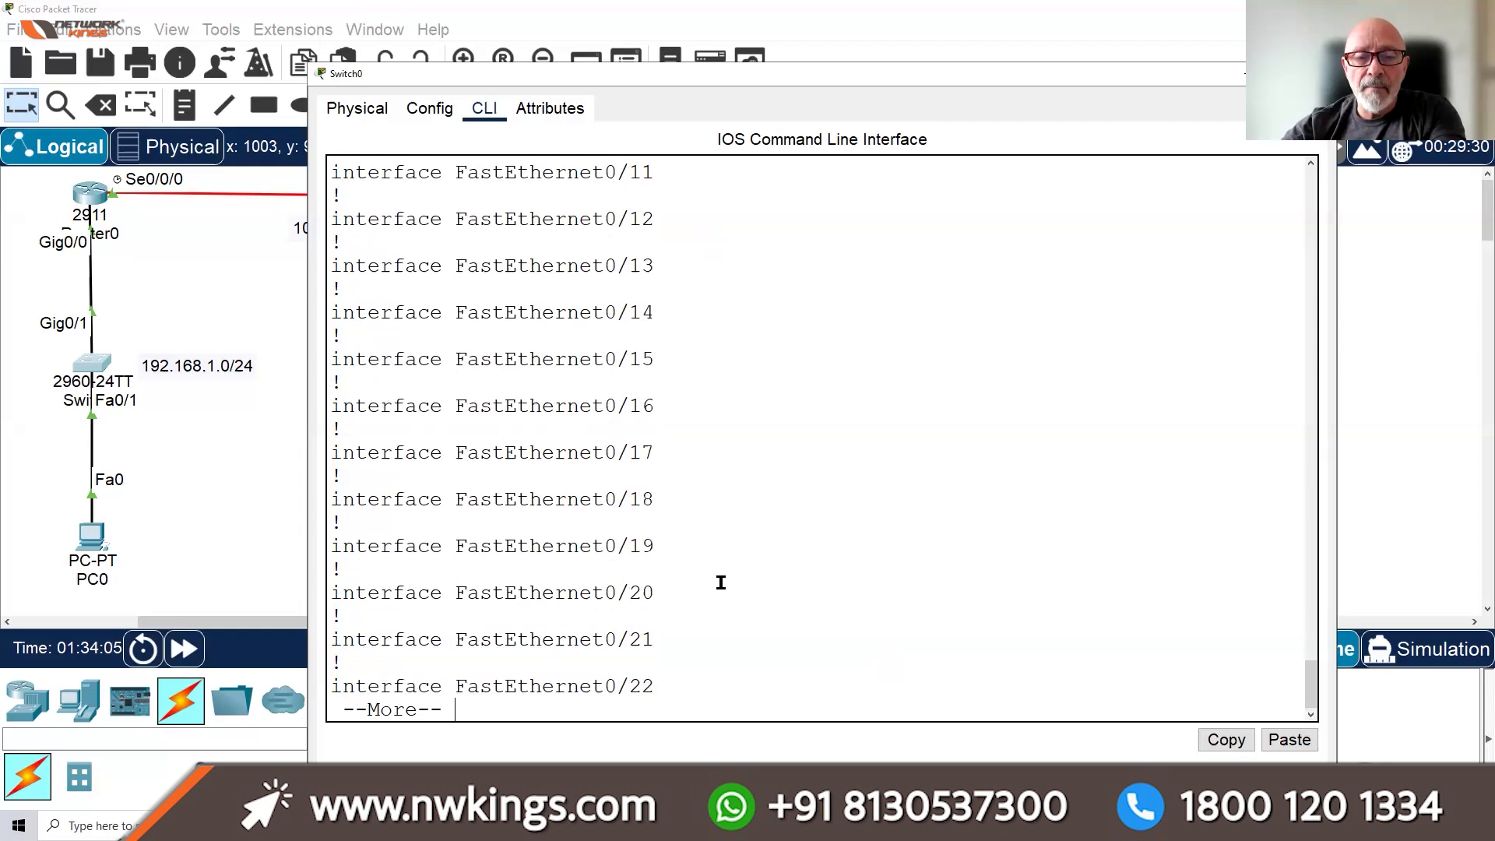
key(Return)
key(Return)
key(Return)
key(Return)
key(Return)
key(Return)
key(Return)
key(Return)
key(Return)
key(Return)
key(Return)
key(Return)
key(Return)
key(Return)
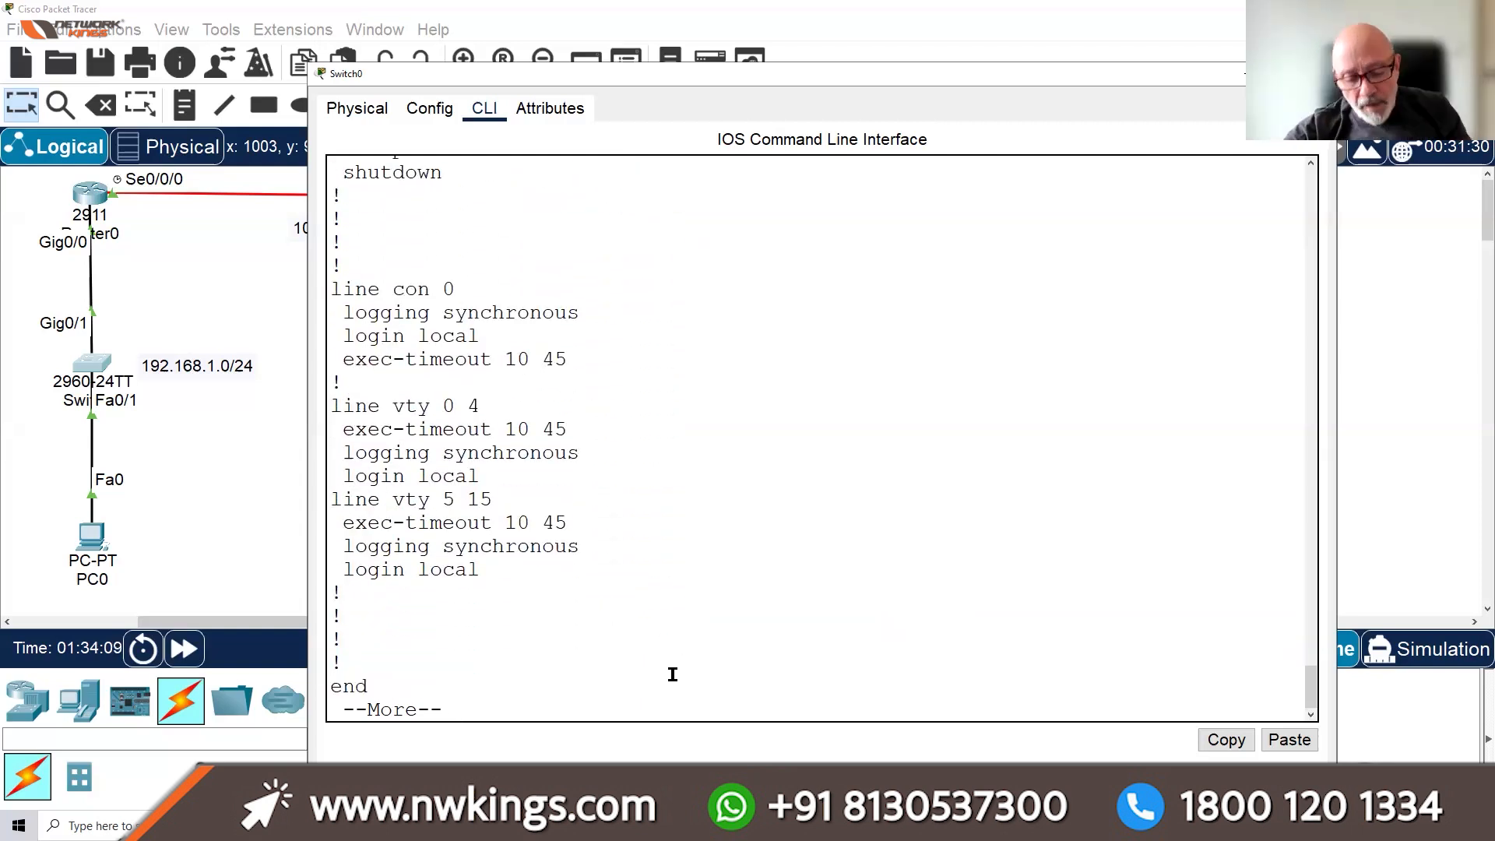
key(Return)
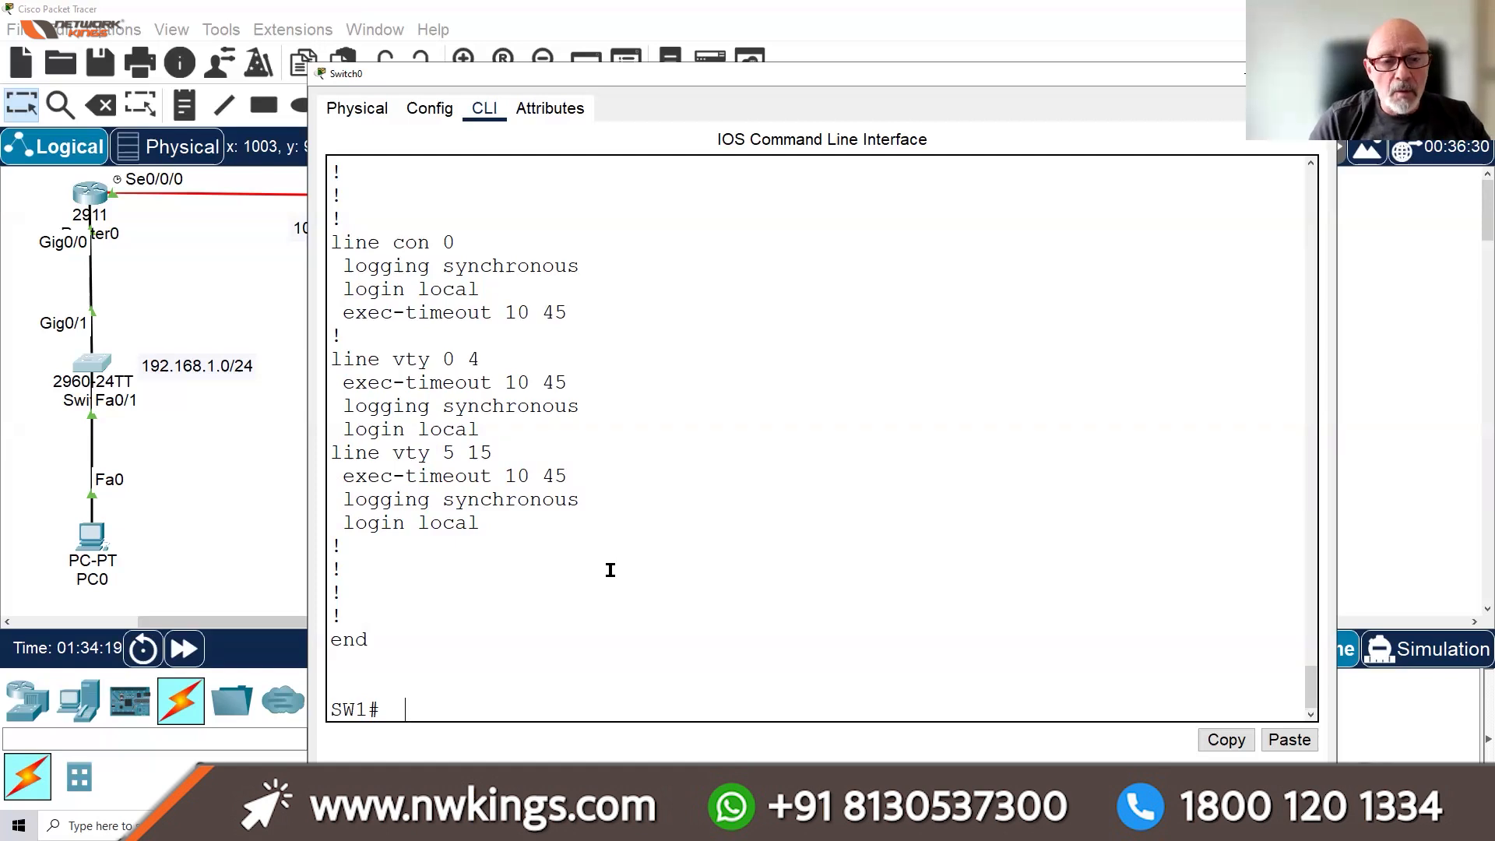
key(Return)
key(Return)
Enter global configuration mode with conf t
text(IN)
key(BackSpace)
key(BackSpace)
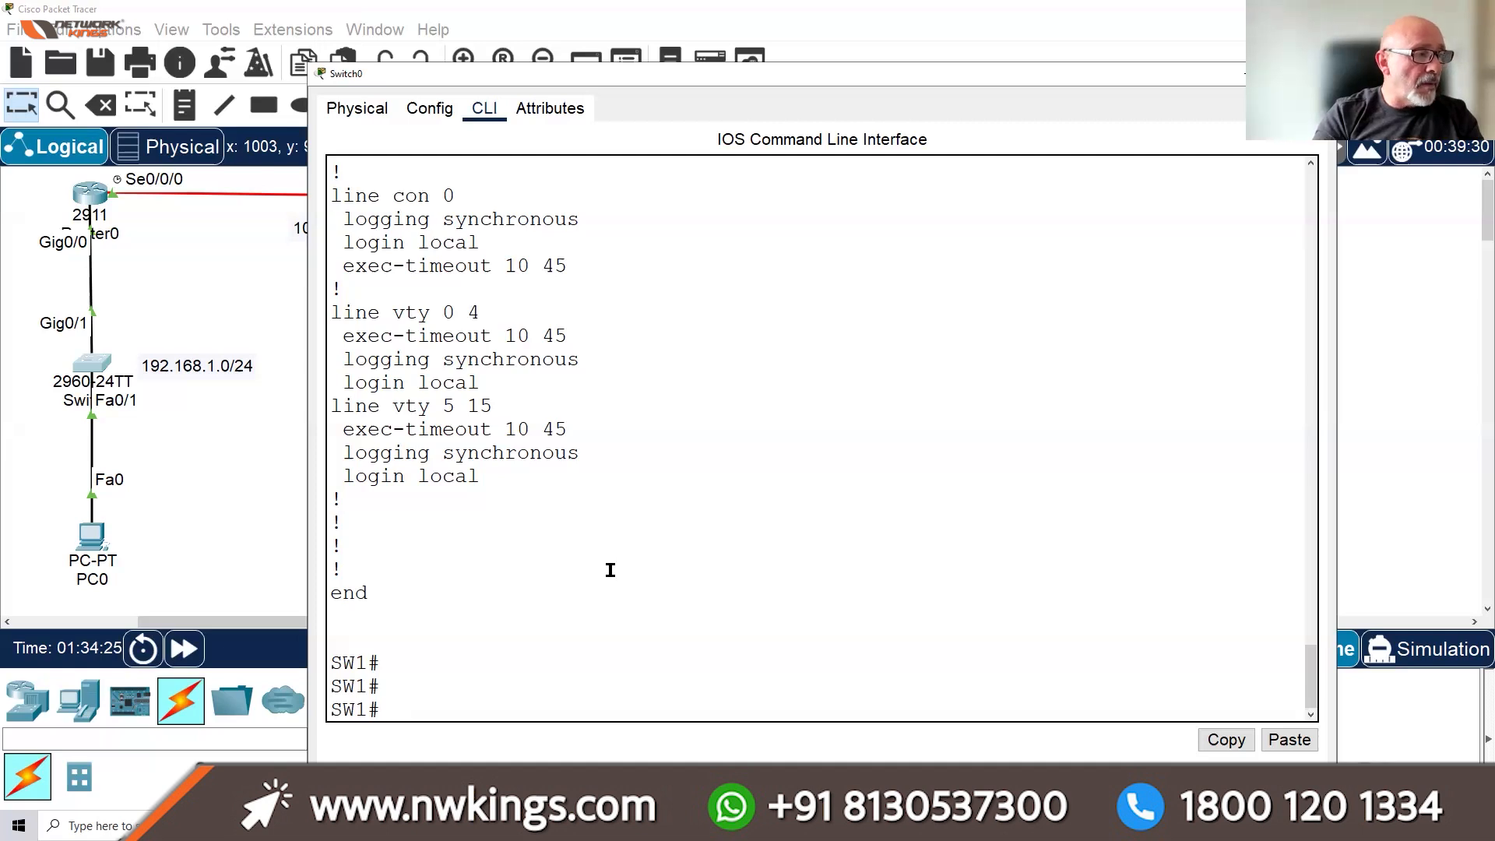
text(CONF T)
key(Return)
key(Return)
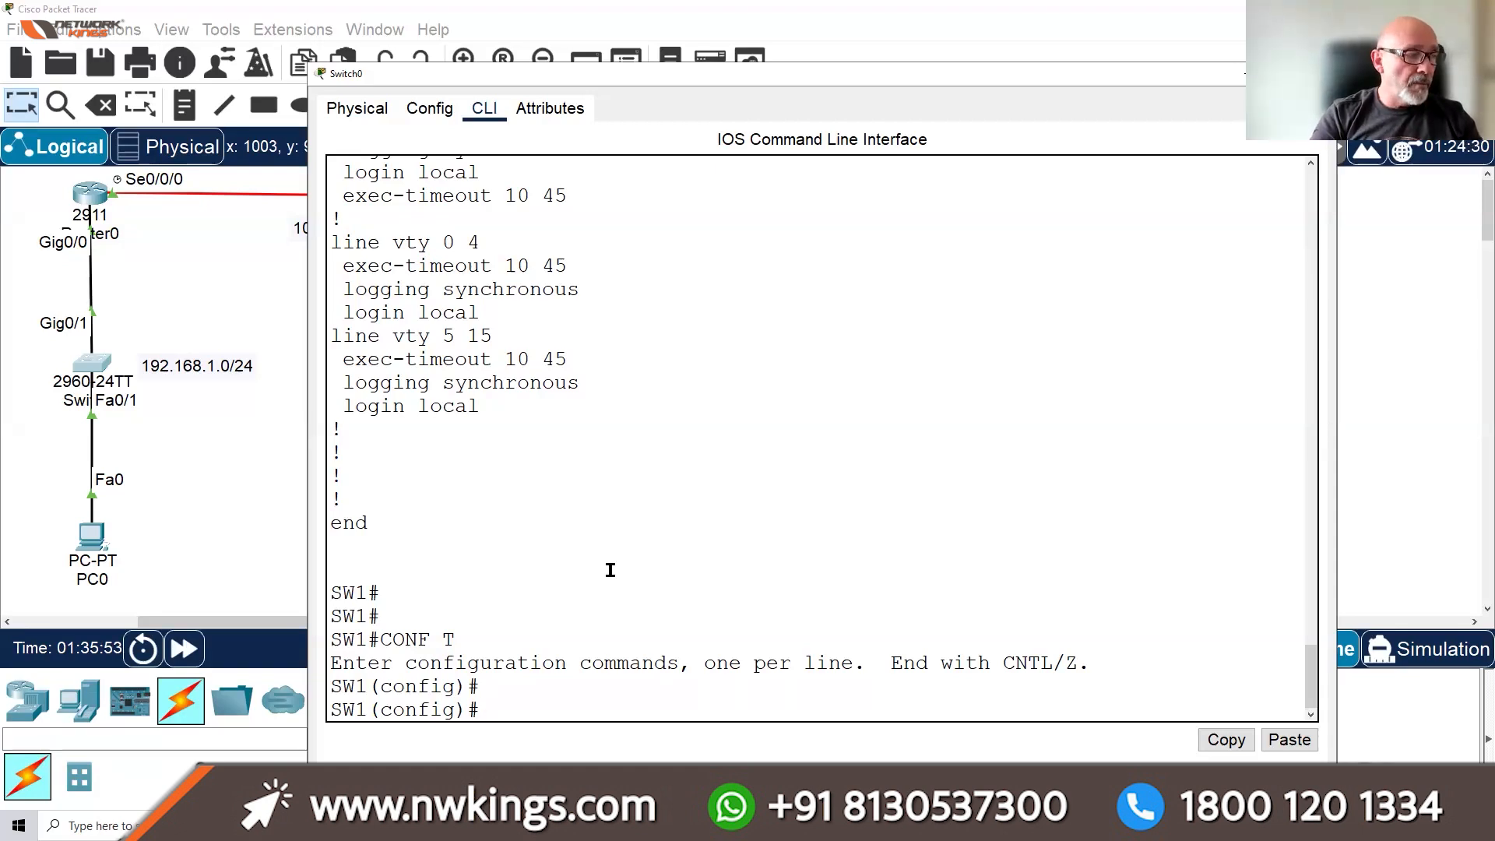
Try assigning 192.168.1.253 255.255.255.0 to F0/1, then exit config mode after the error
text(INT F0/1)
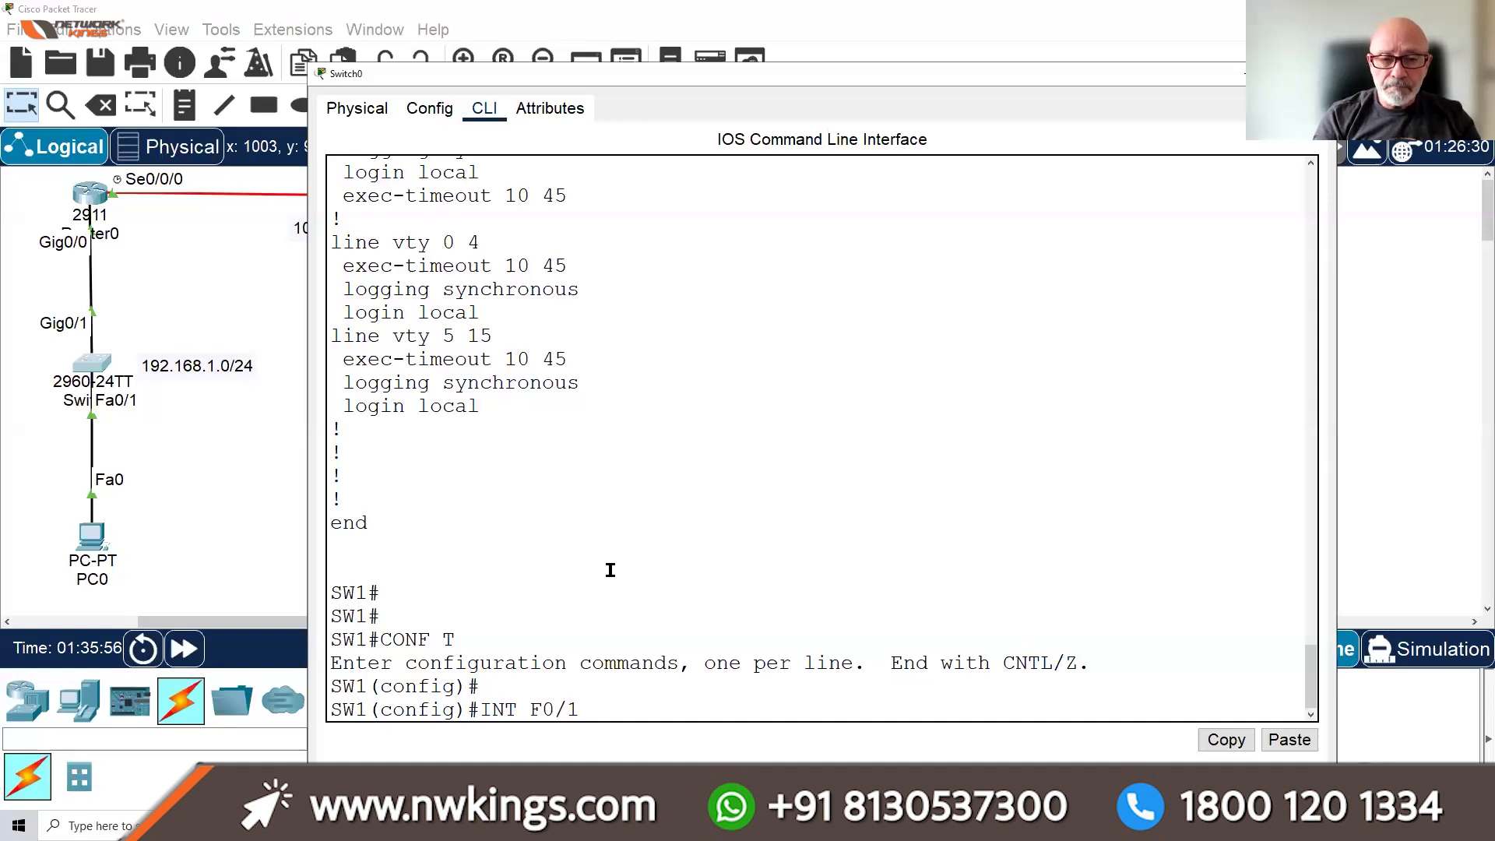
key(Return)
text(IP ADDRESS 192.)
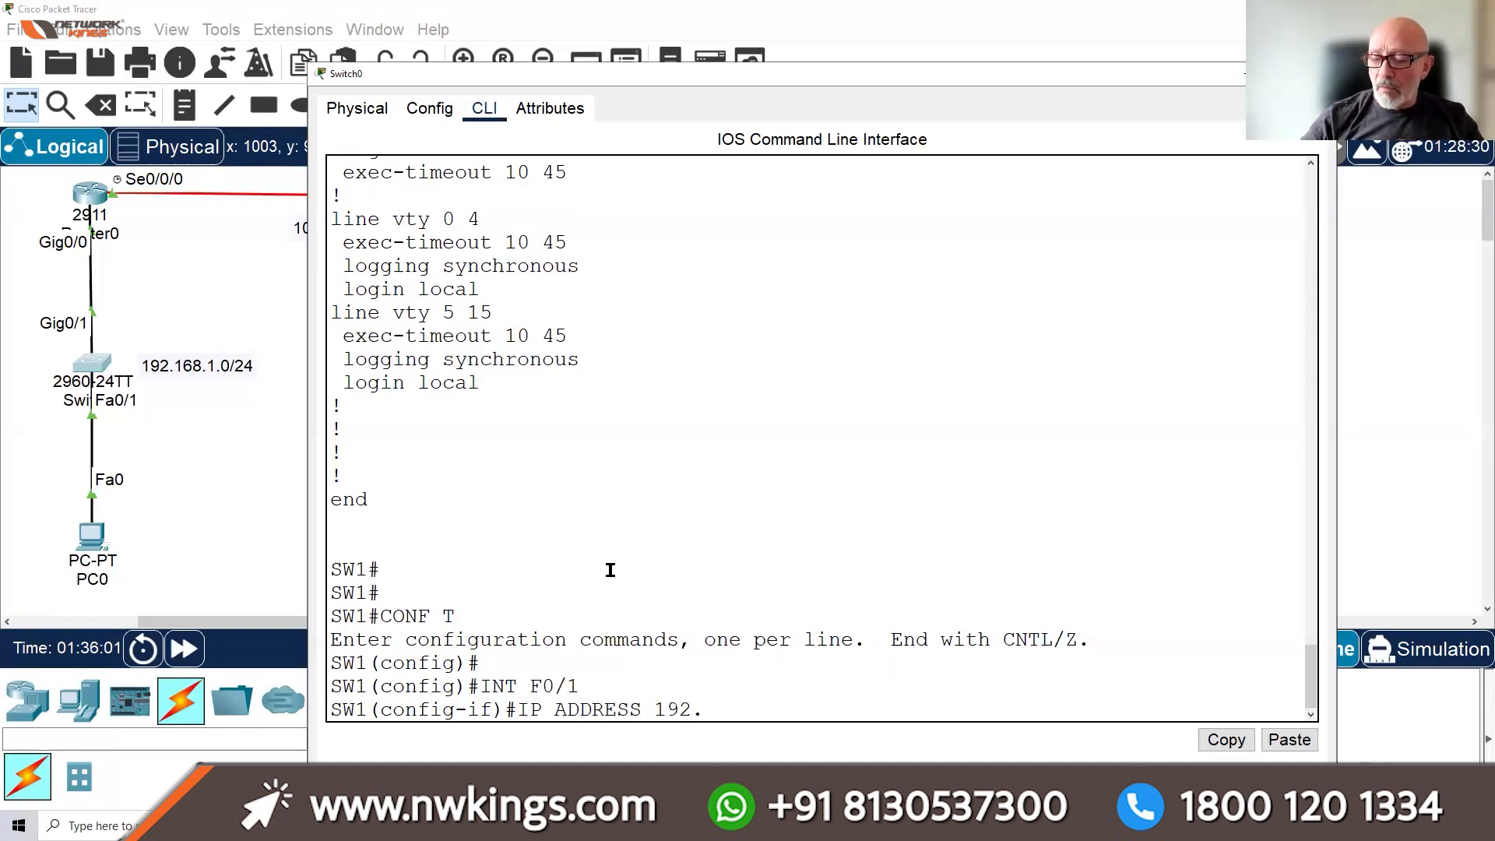
text(168.1.2)
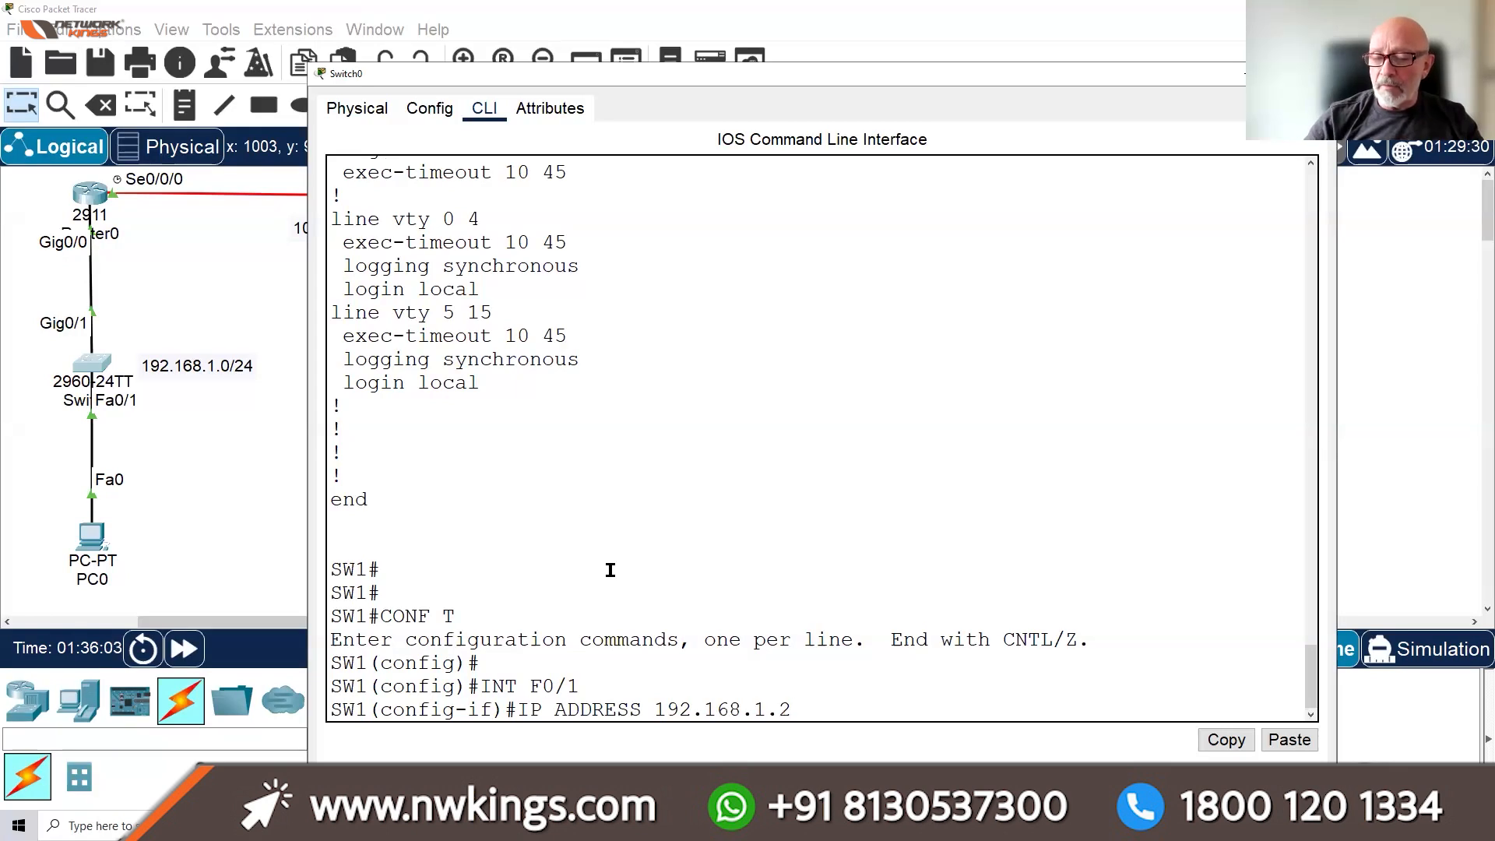
text(53 25.2)
key(BackSpace)
text(5)
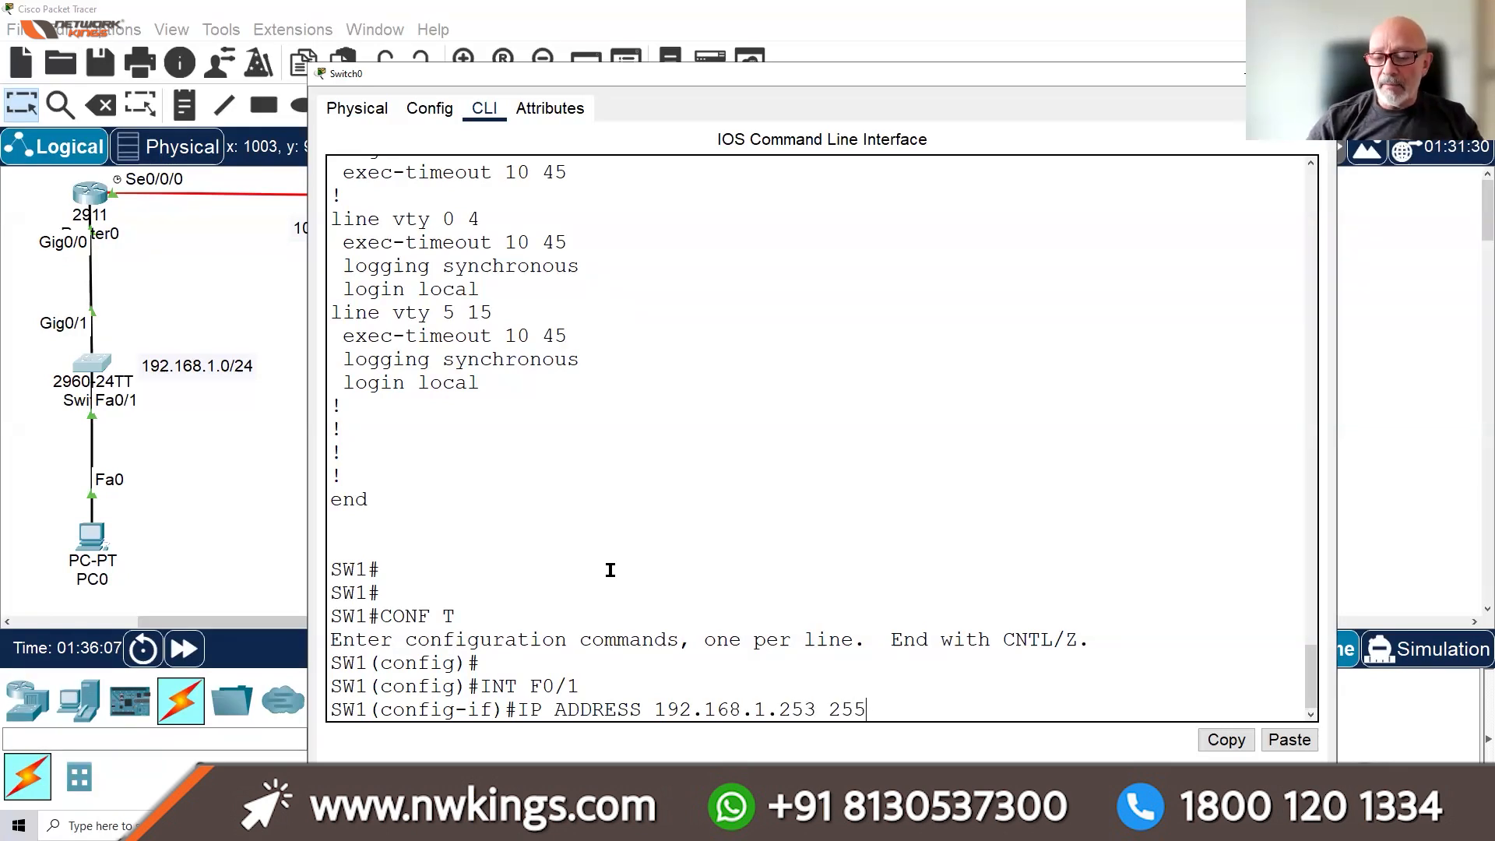
text(.255.255.0)
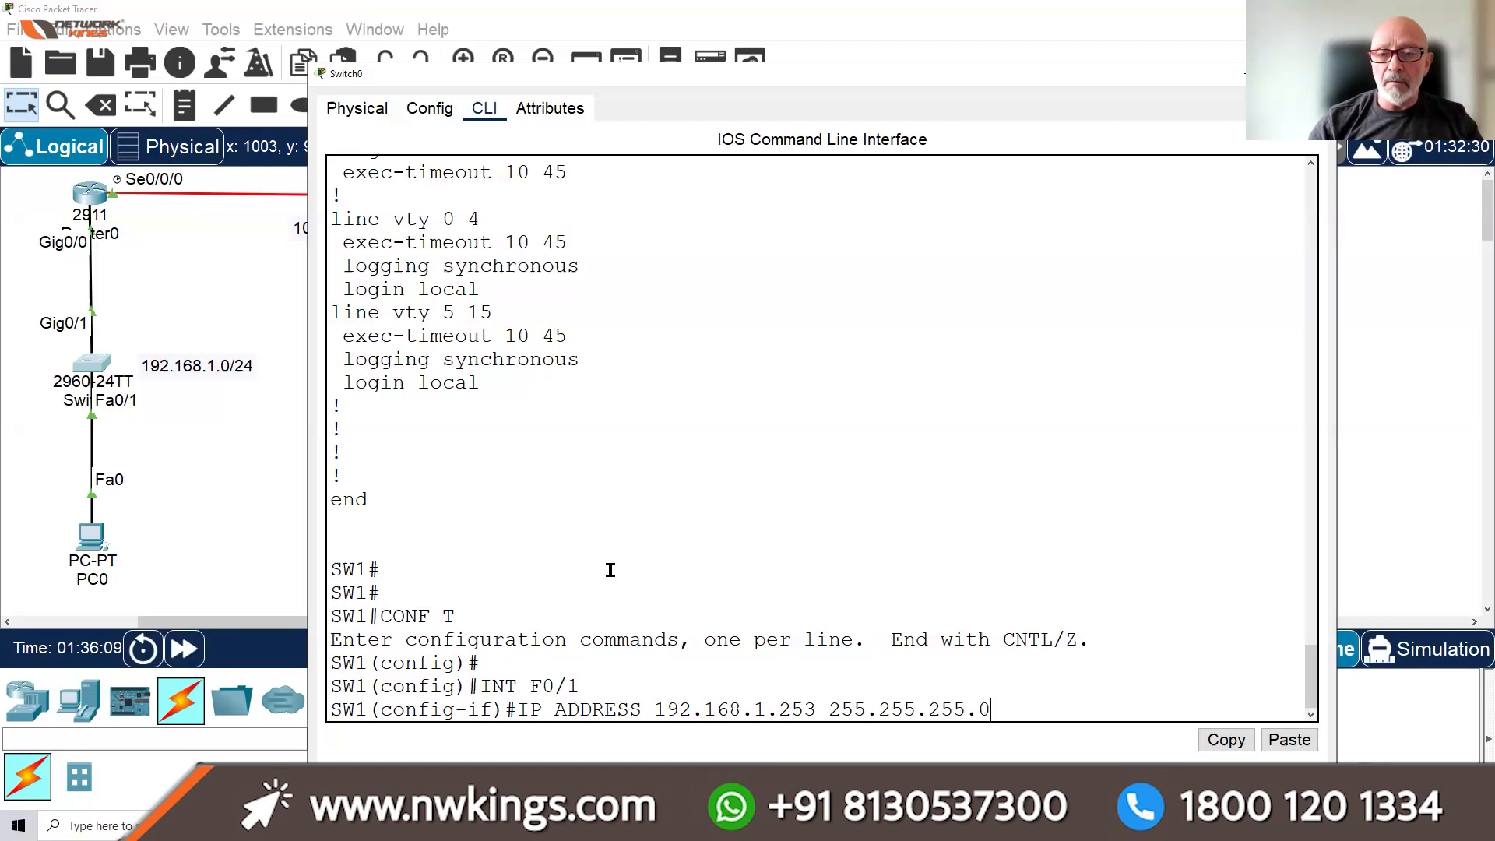
key(Return)
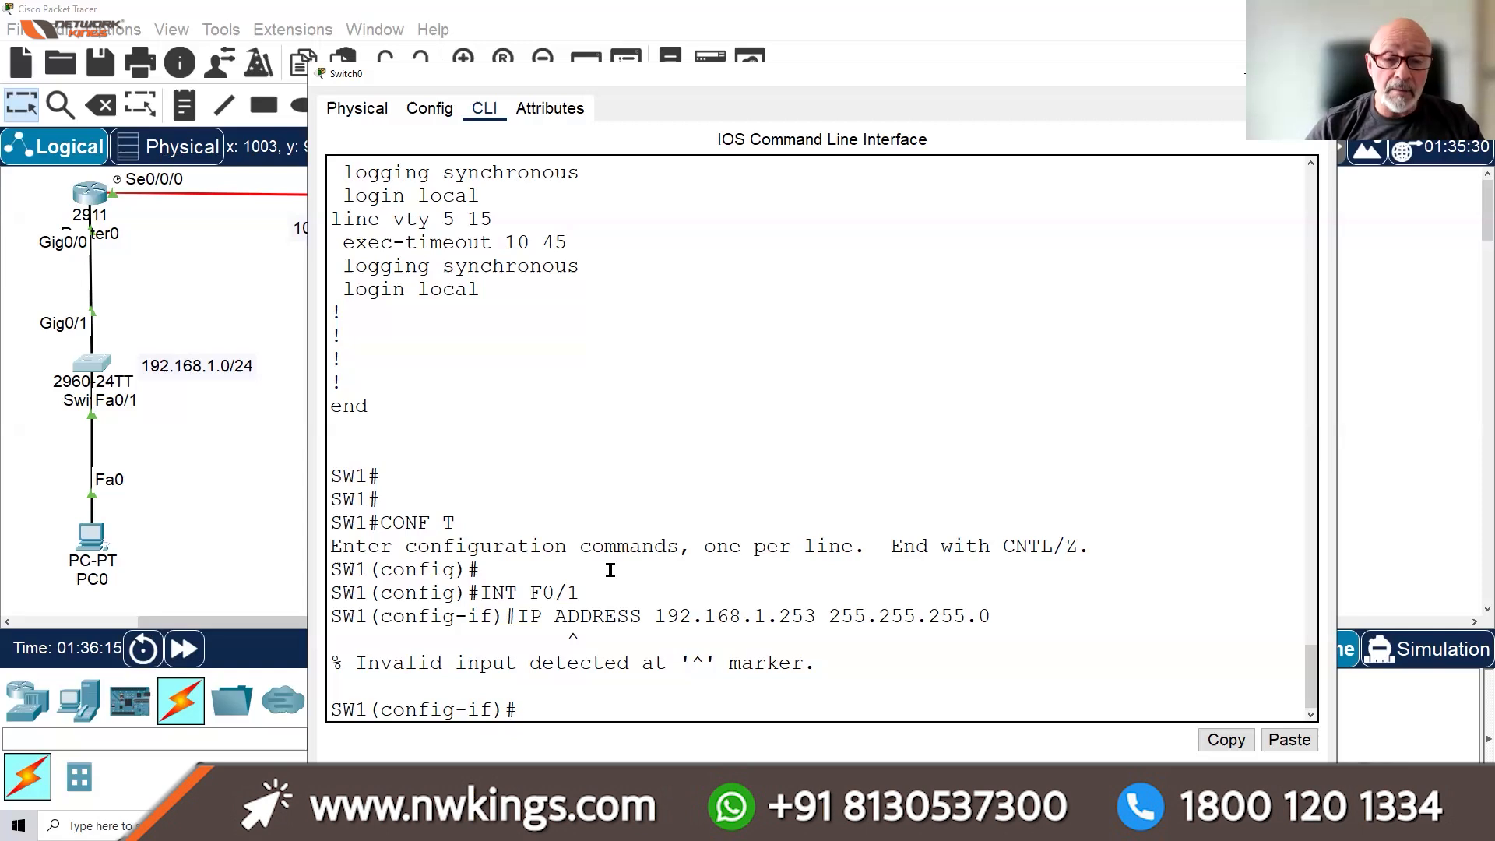
key(ctrl+z)
key(Return)
key(Return)
key(Return)
key(Return)
key(Return)
key(Return)
key(Return)
key(Return)
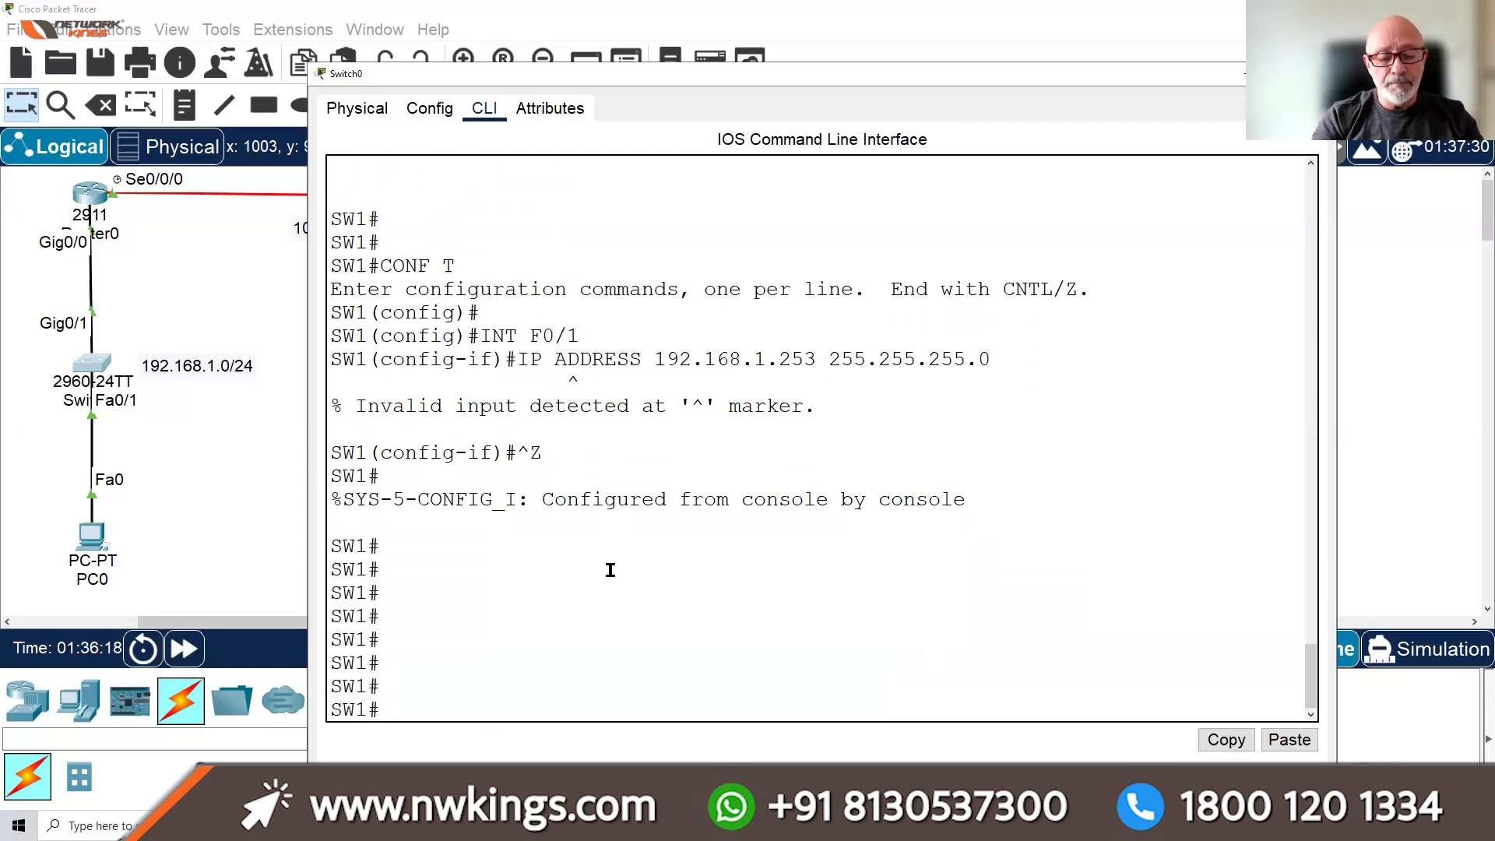
text(SH)
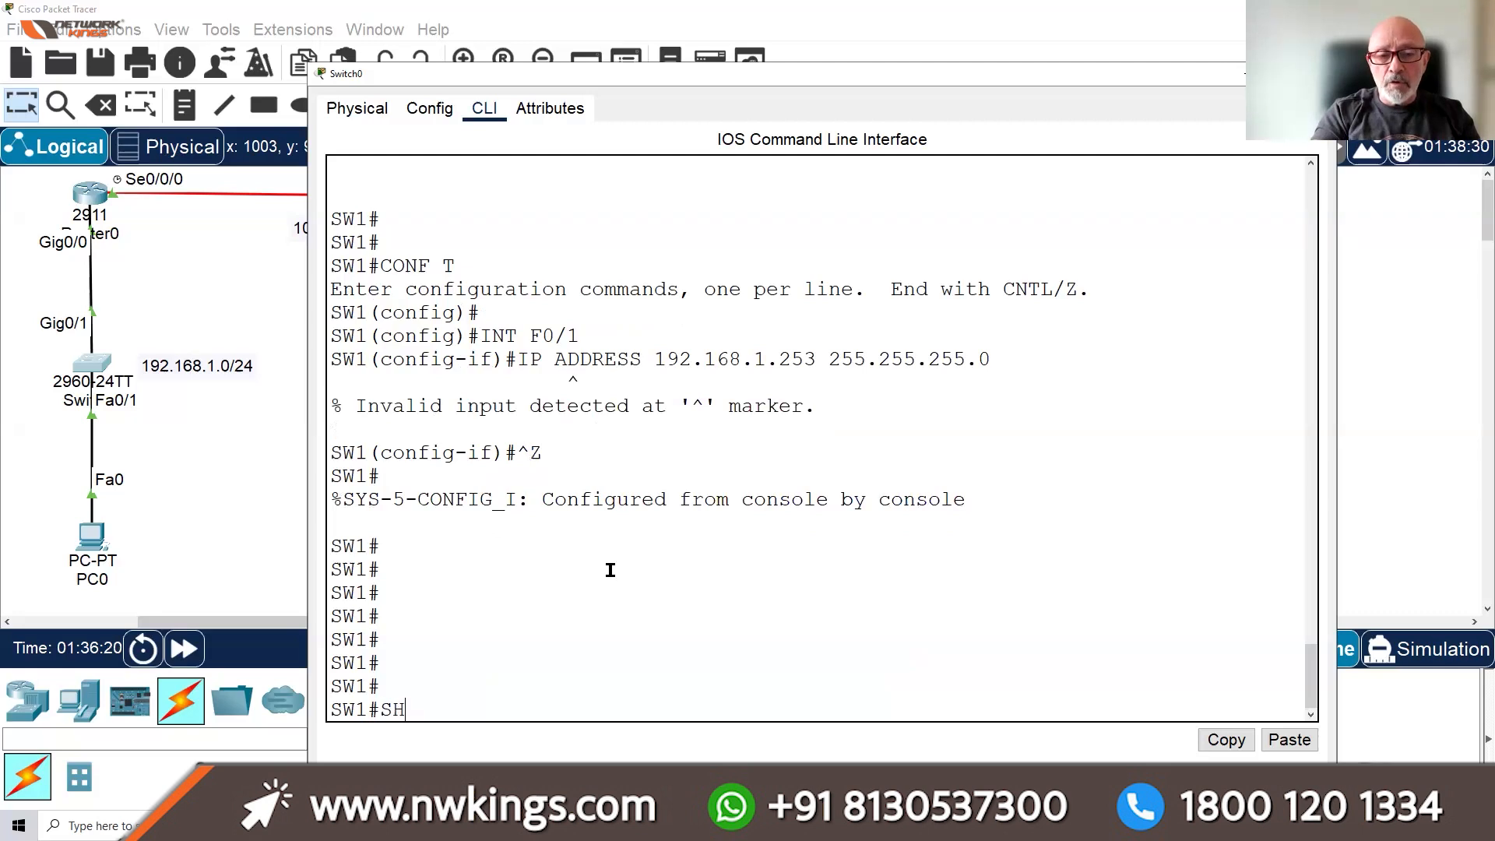
text( VLAN BRIEF)
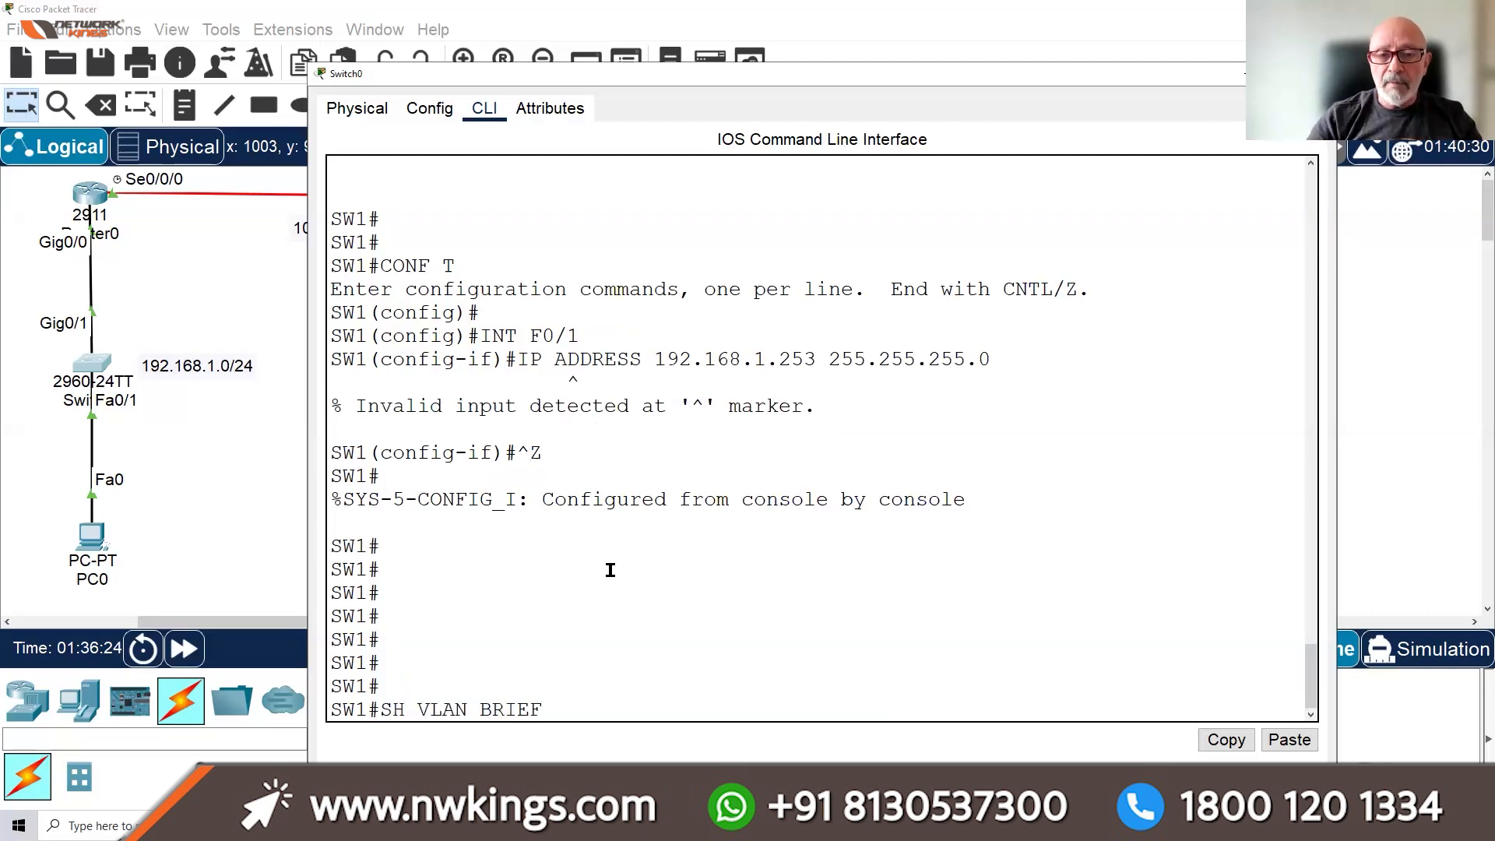
Run show vlan brief to list SW1's VLANs and their assigned ports
key(Return)
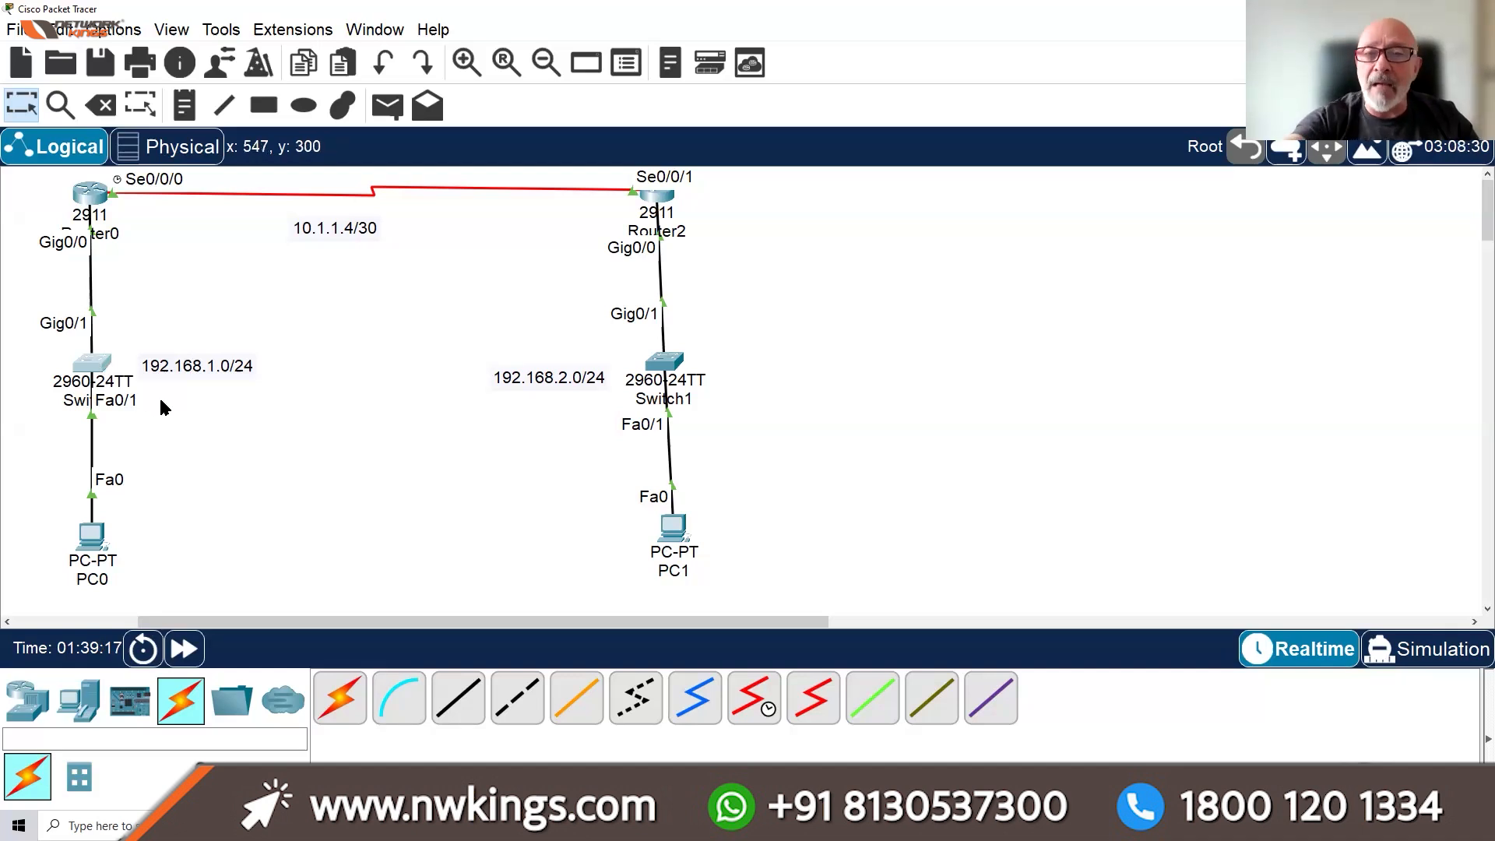
Reopen Switch0's command line and maximize its window
click(101, 378)
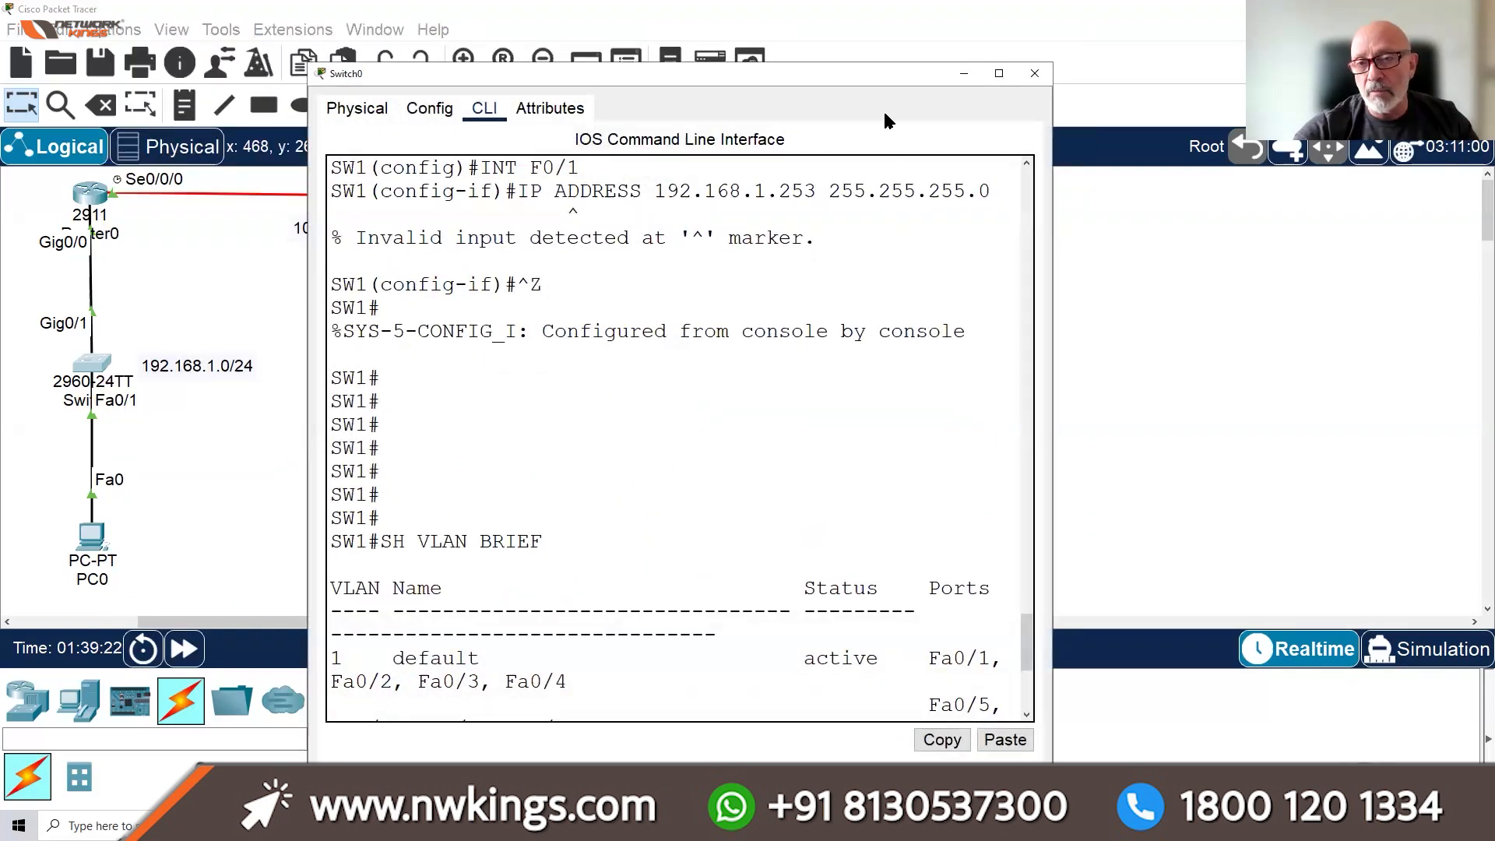
click(999, 74)
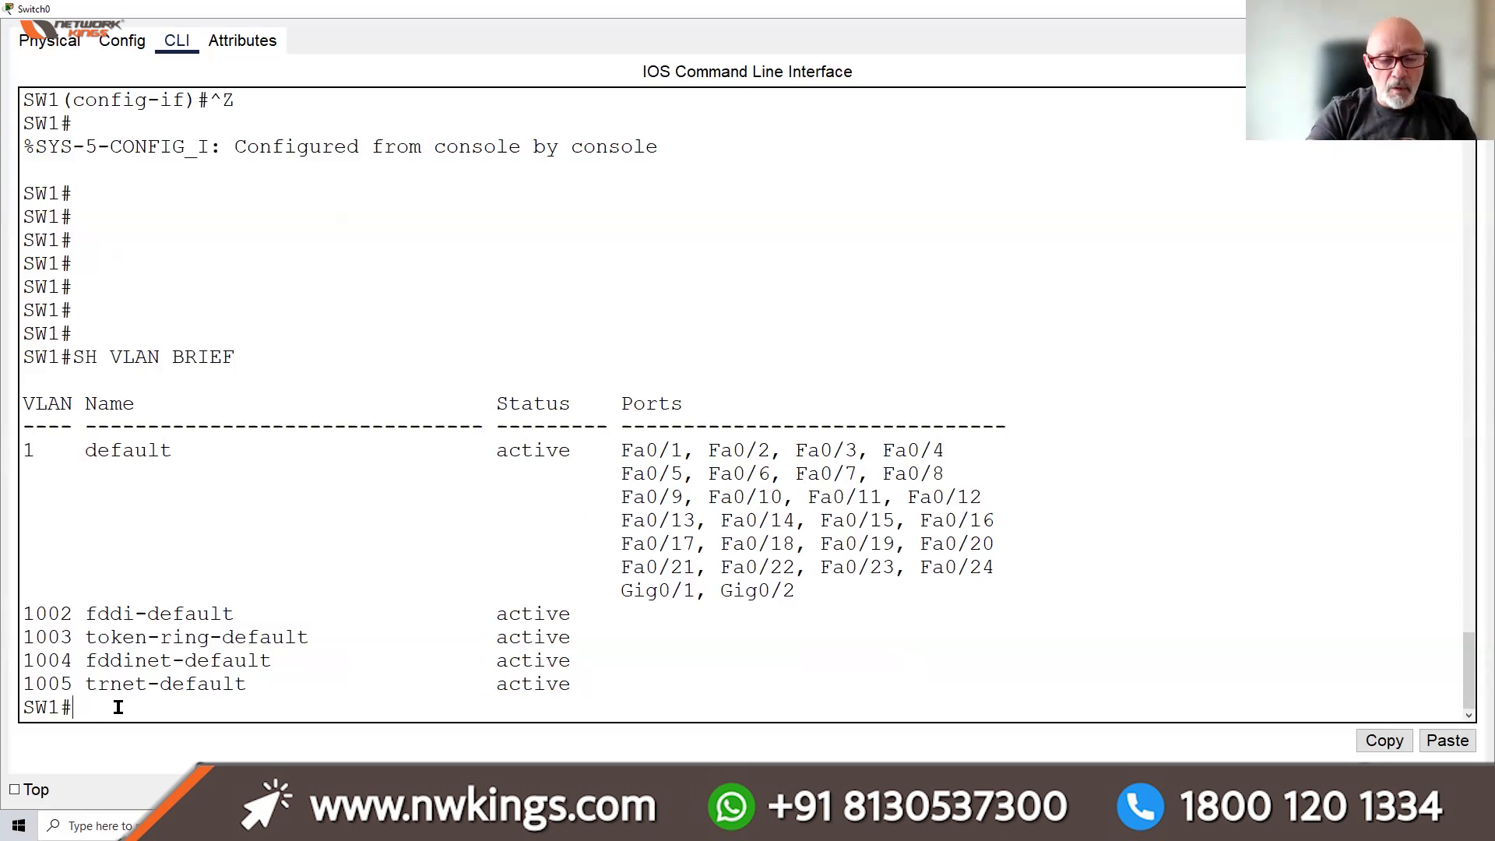
text(CONF )
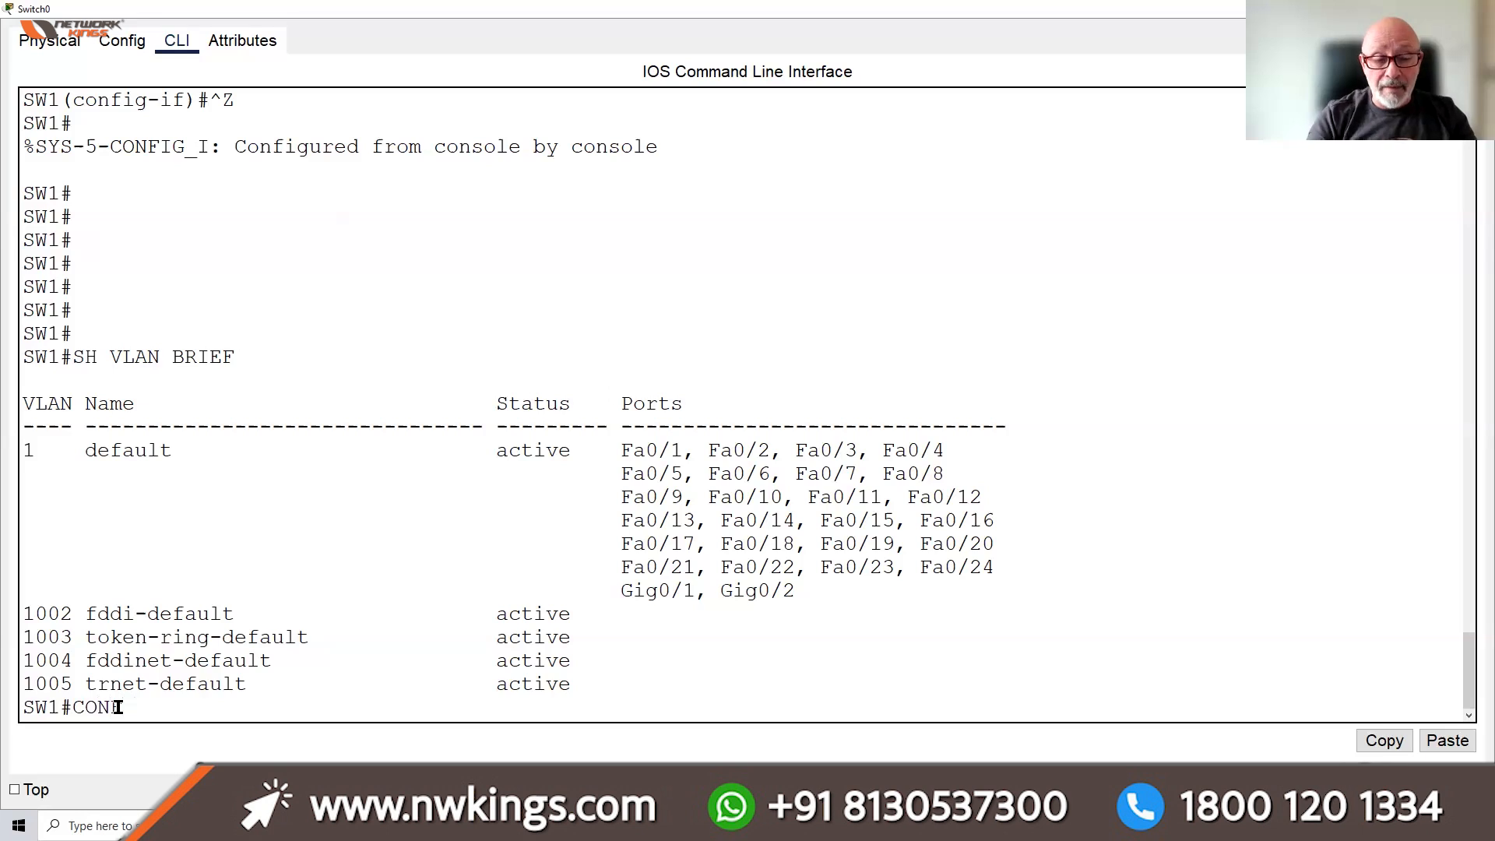
text(T)
Under interface VLAN 1, set ip address 192.168.2.253 255.255.255.0
key(Return)
key(Return)
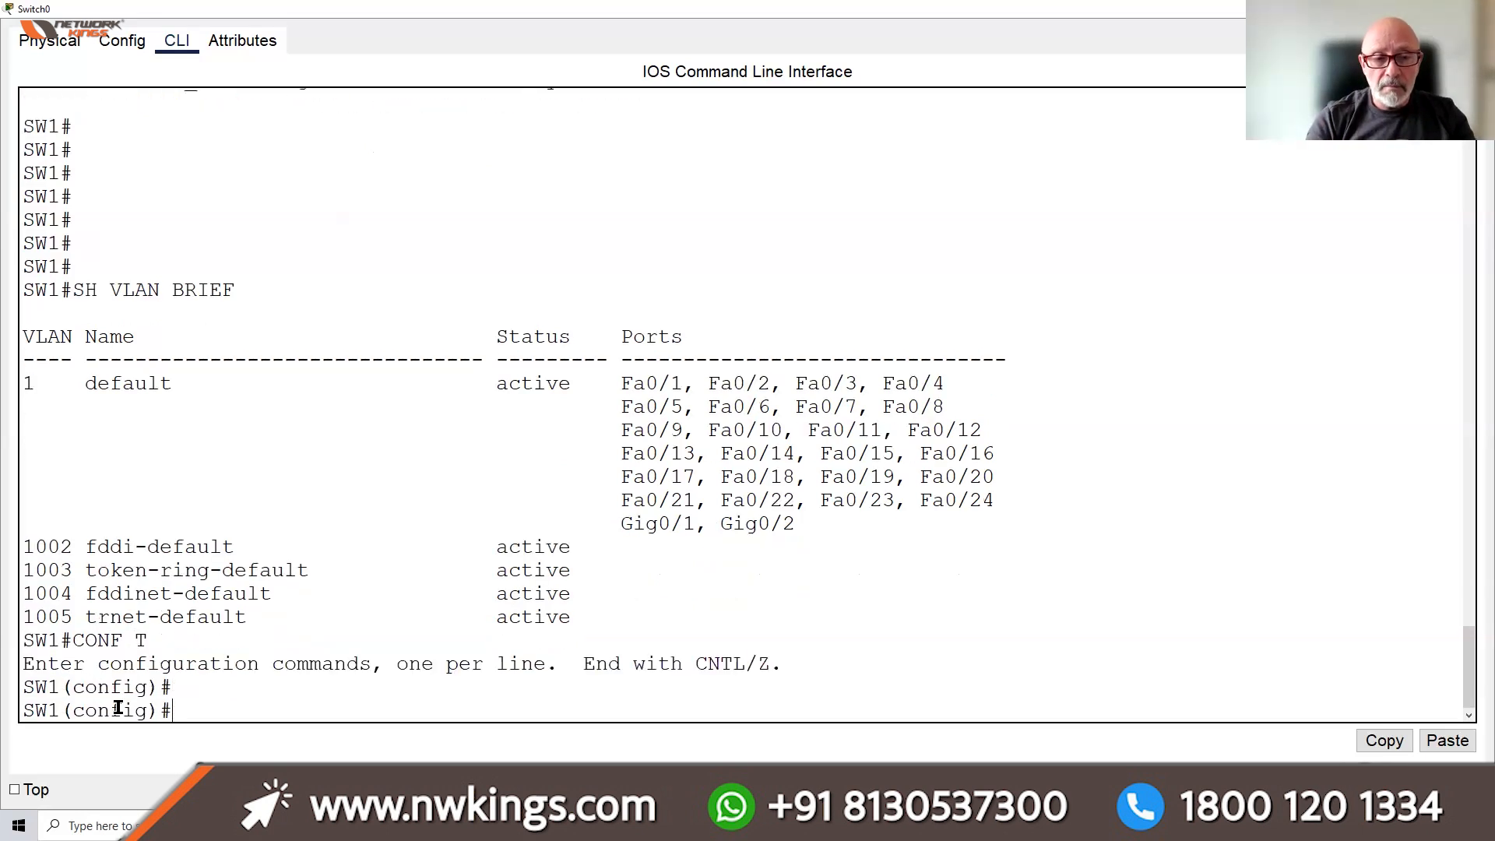
text(INT )
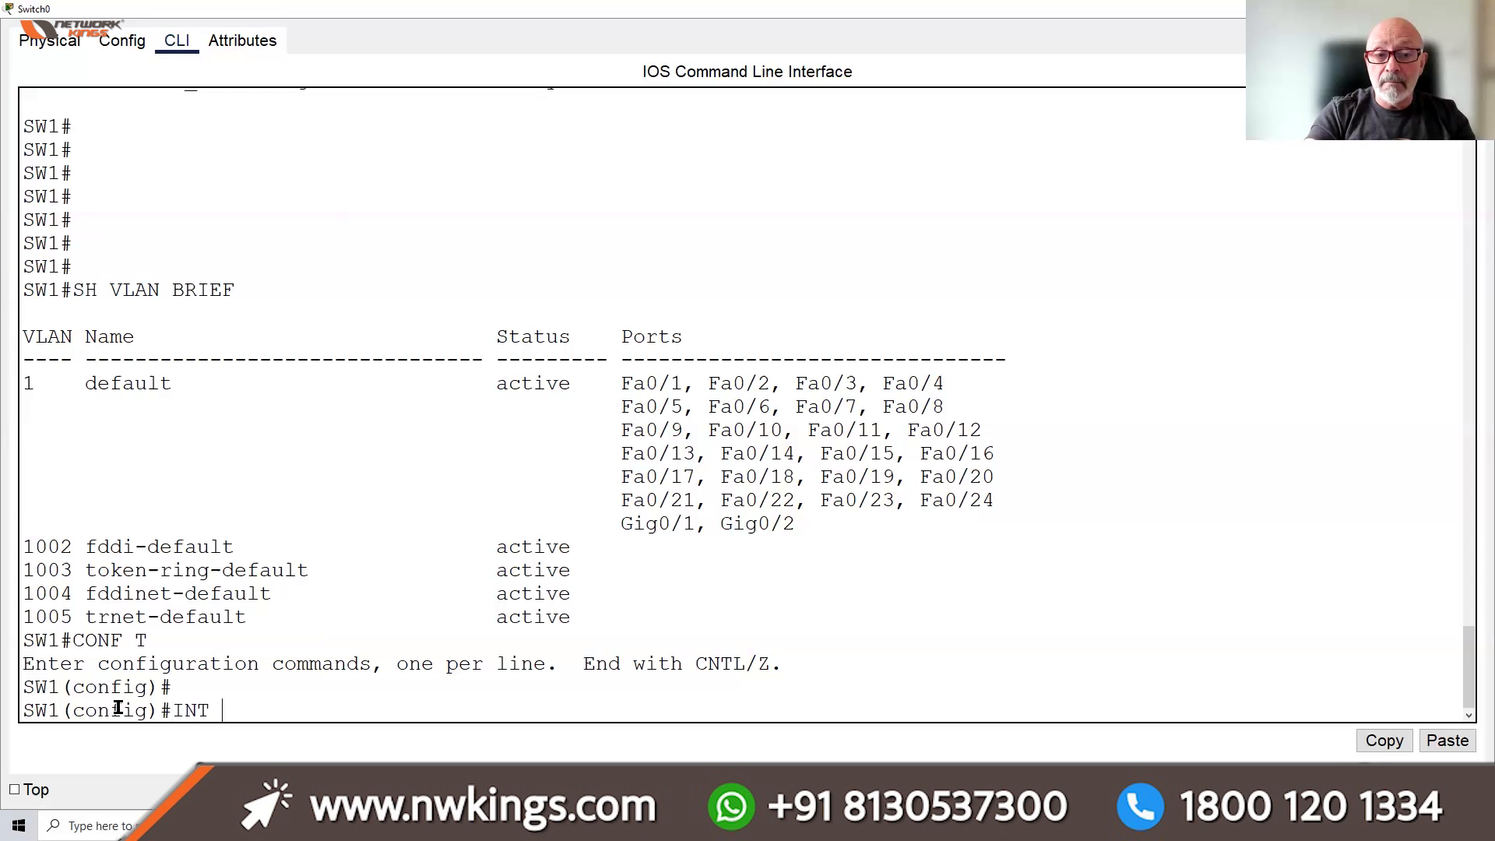
text(VLAN 1)
key(Return)
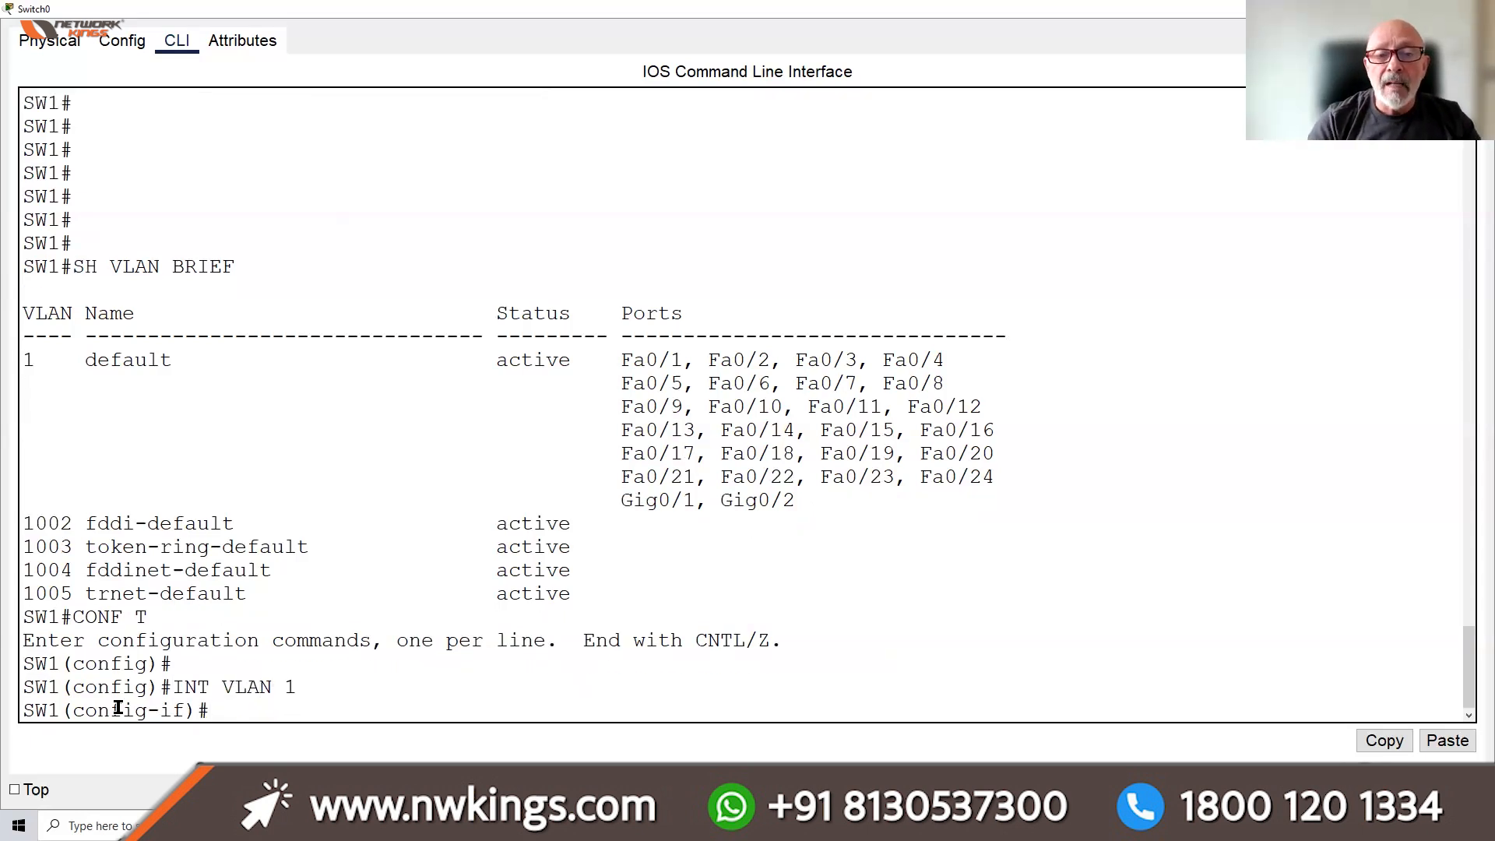
text(192.168)
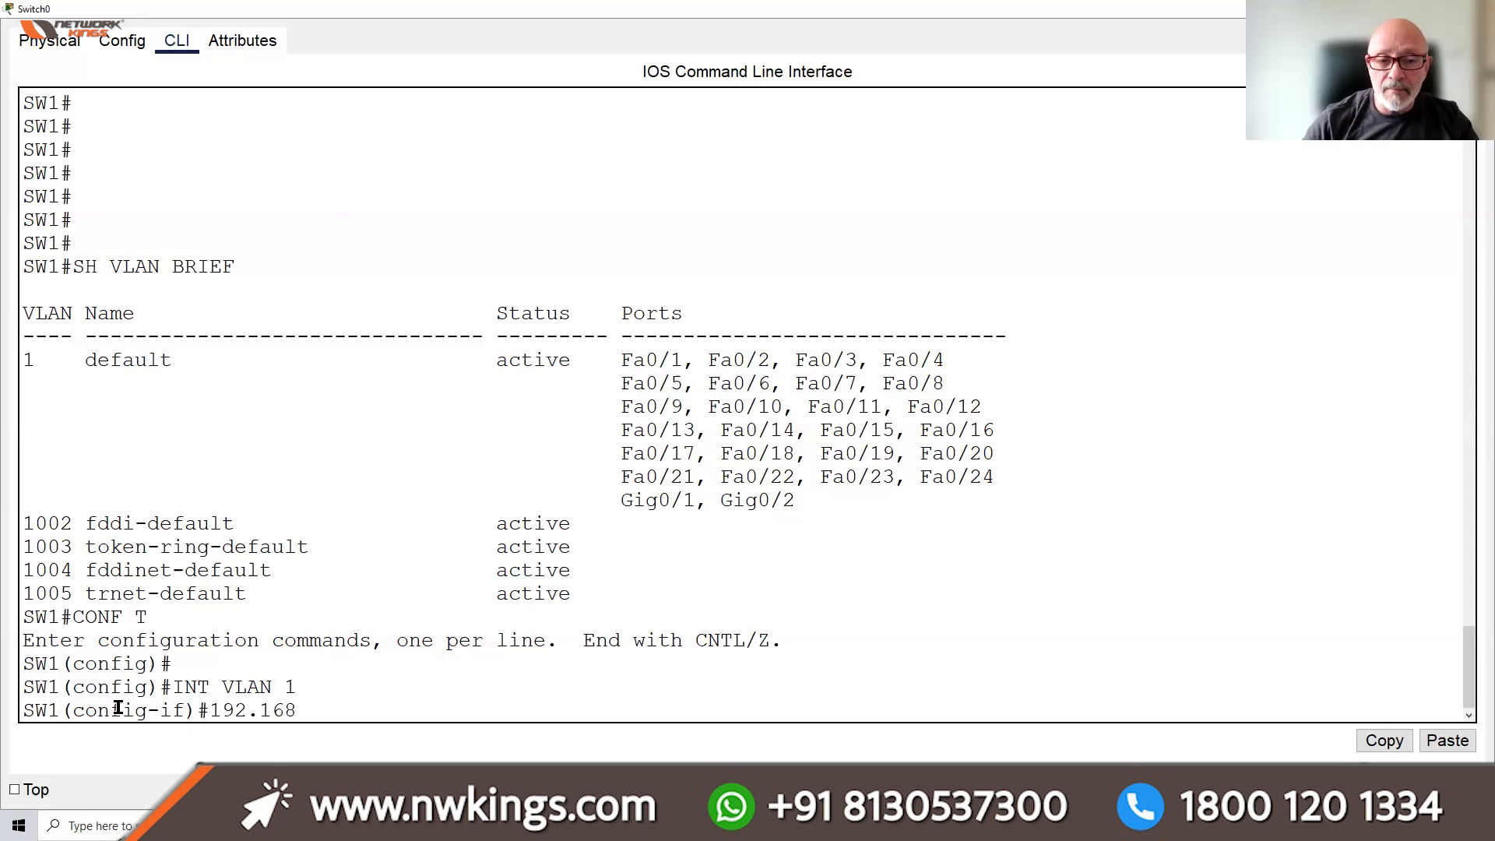
key(BackSpace)
key(BackSpace)
key(BackSpace)
key(BackSpace)
key(BackSpace)
key(BackSpace)
key(BackSpace)
text(IP ADDRESS )
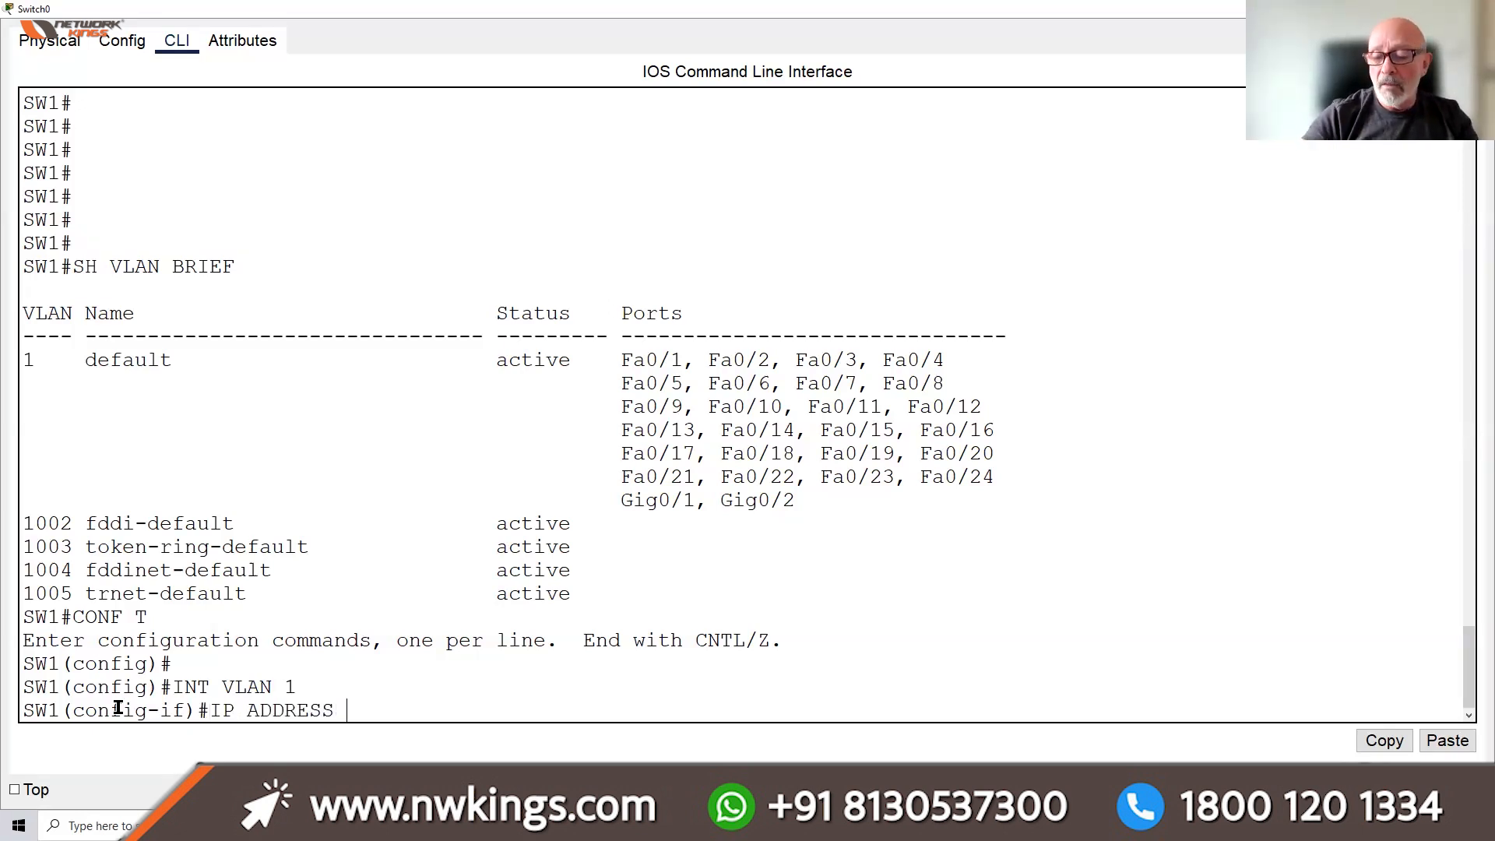
text(192.168.2.253 )
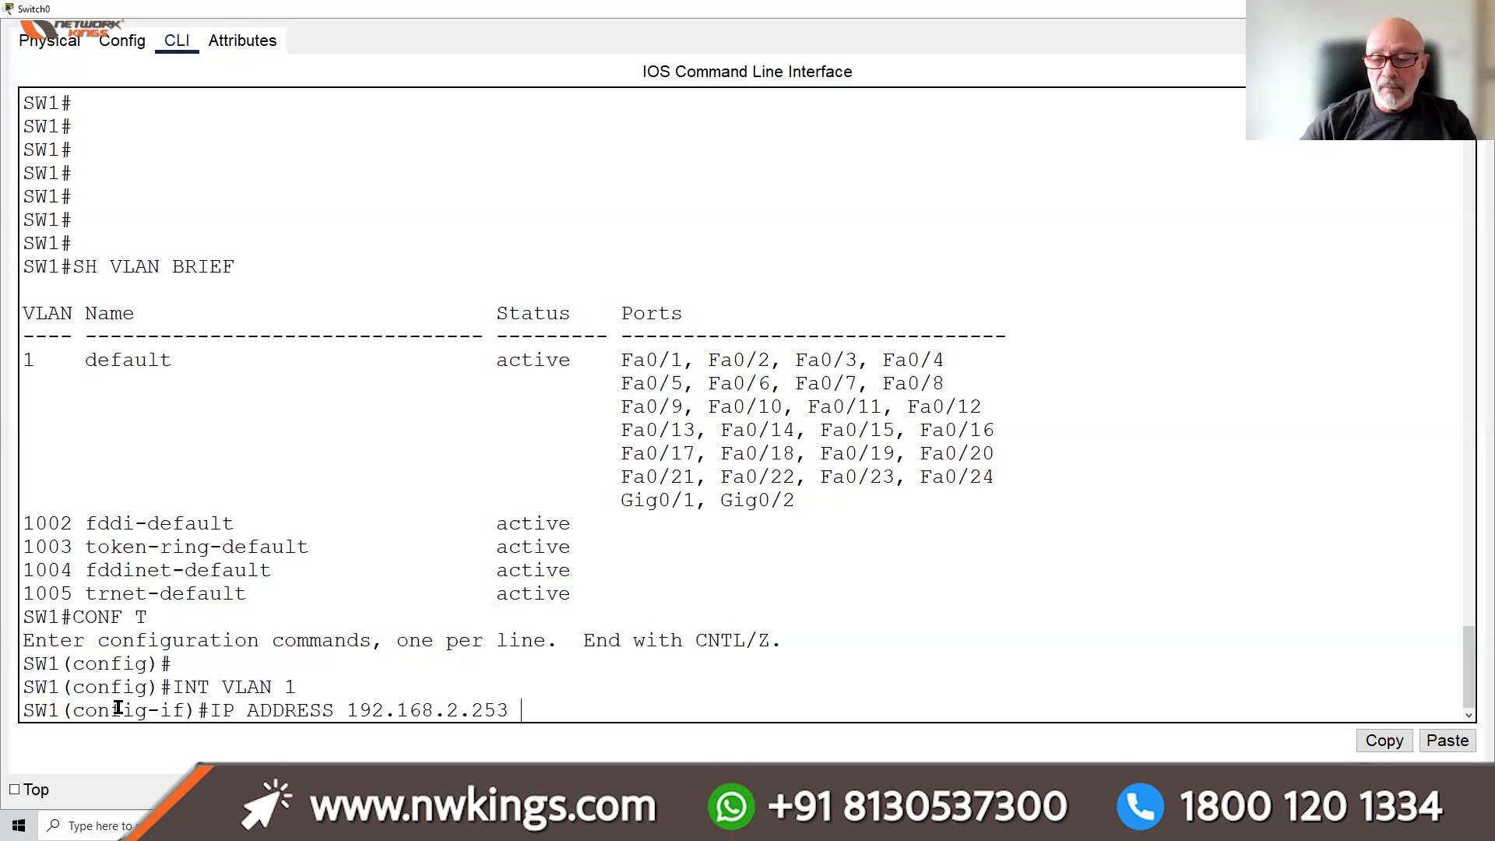
text(255.255.2)
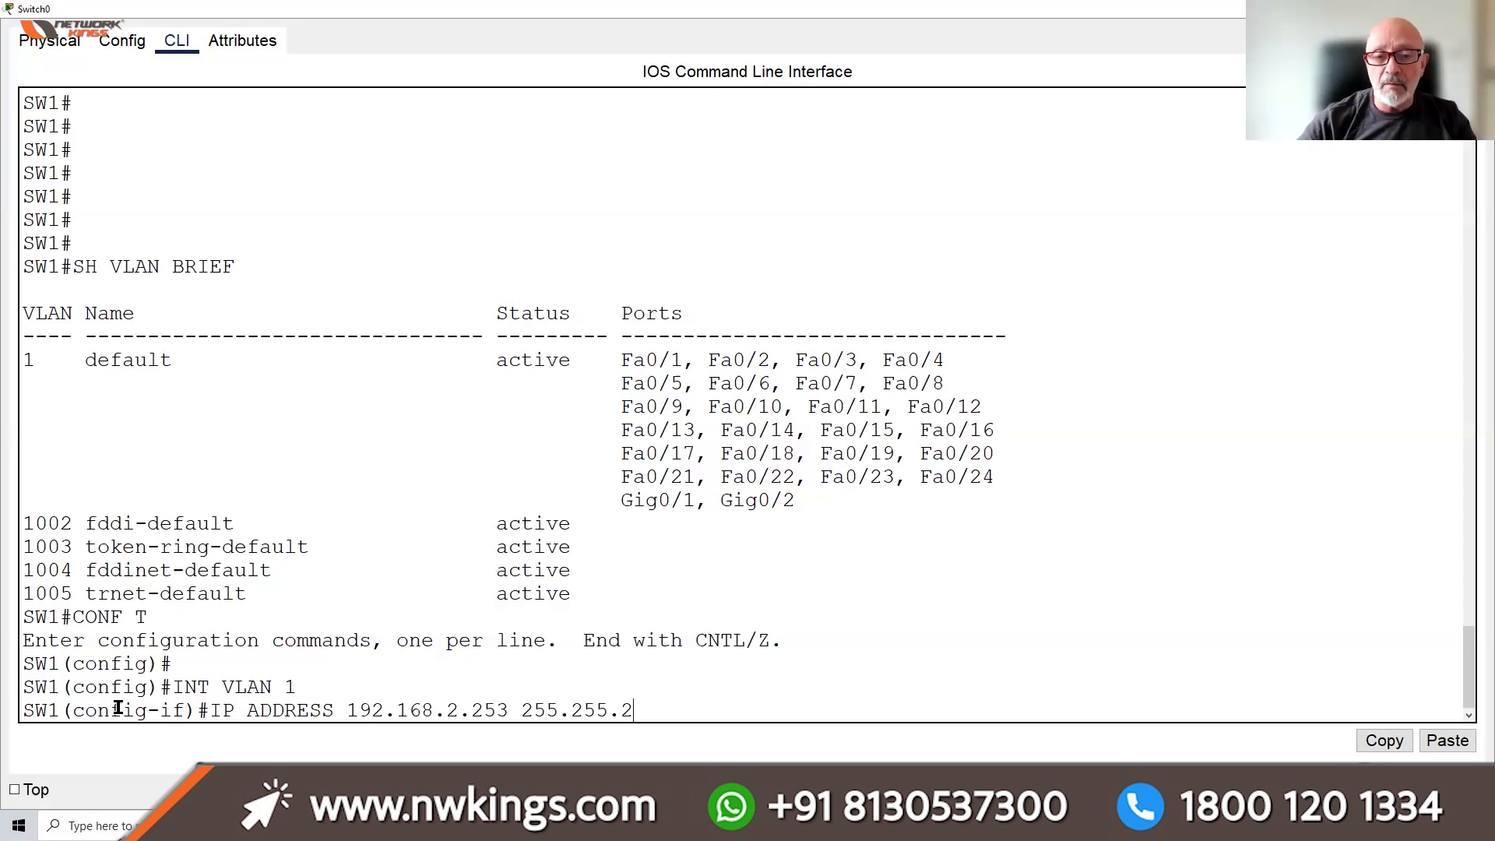
text(55.0)
key(Return)
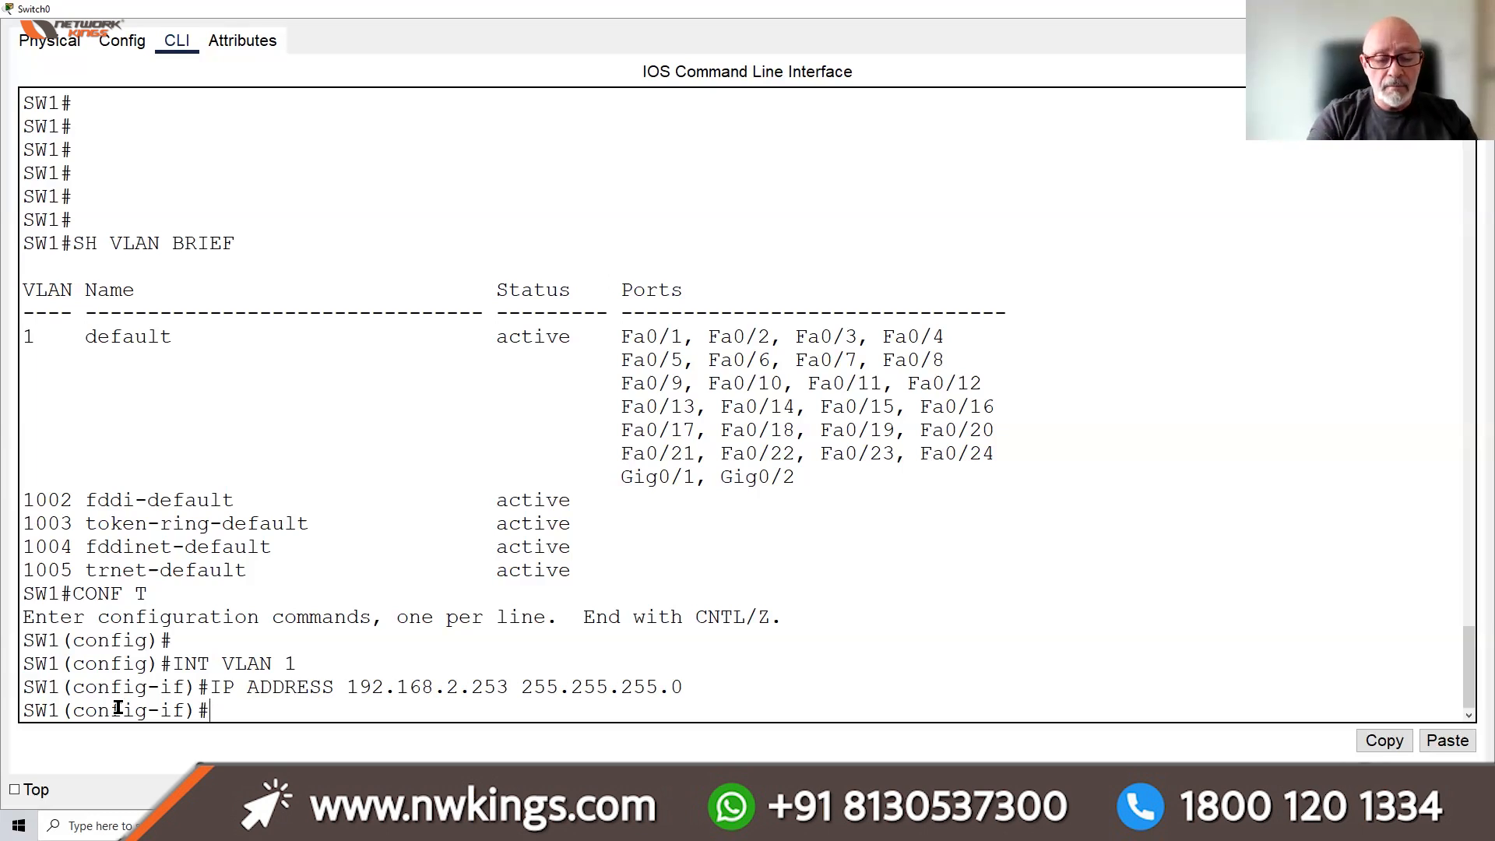
text(DO SH )
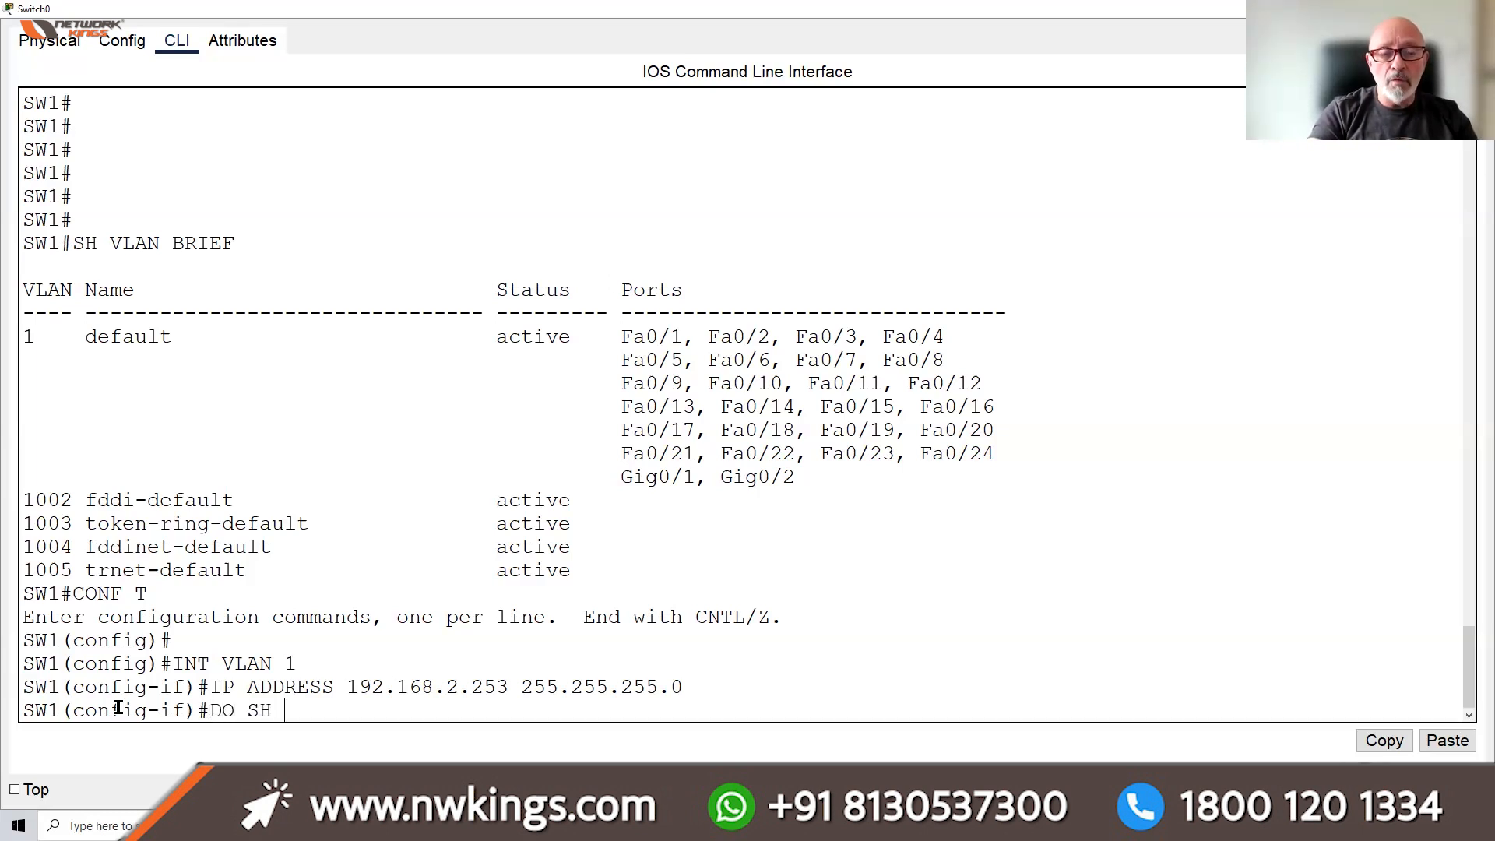
text(IP INT )
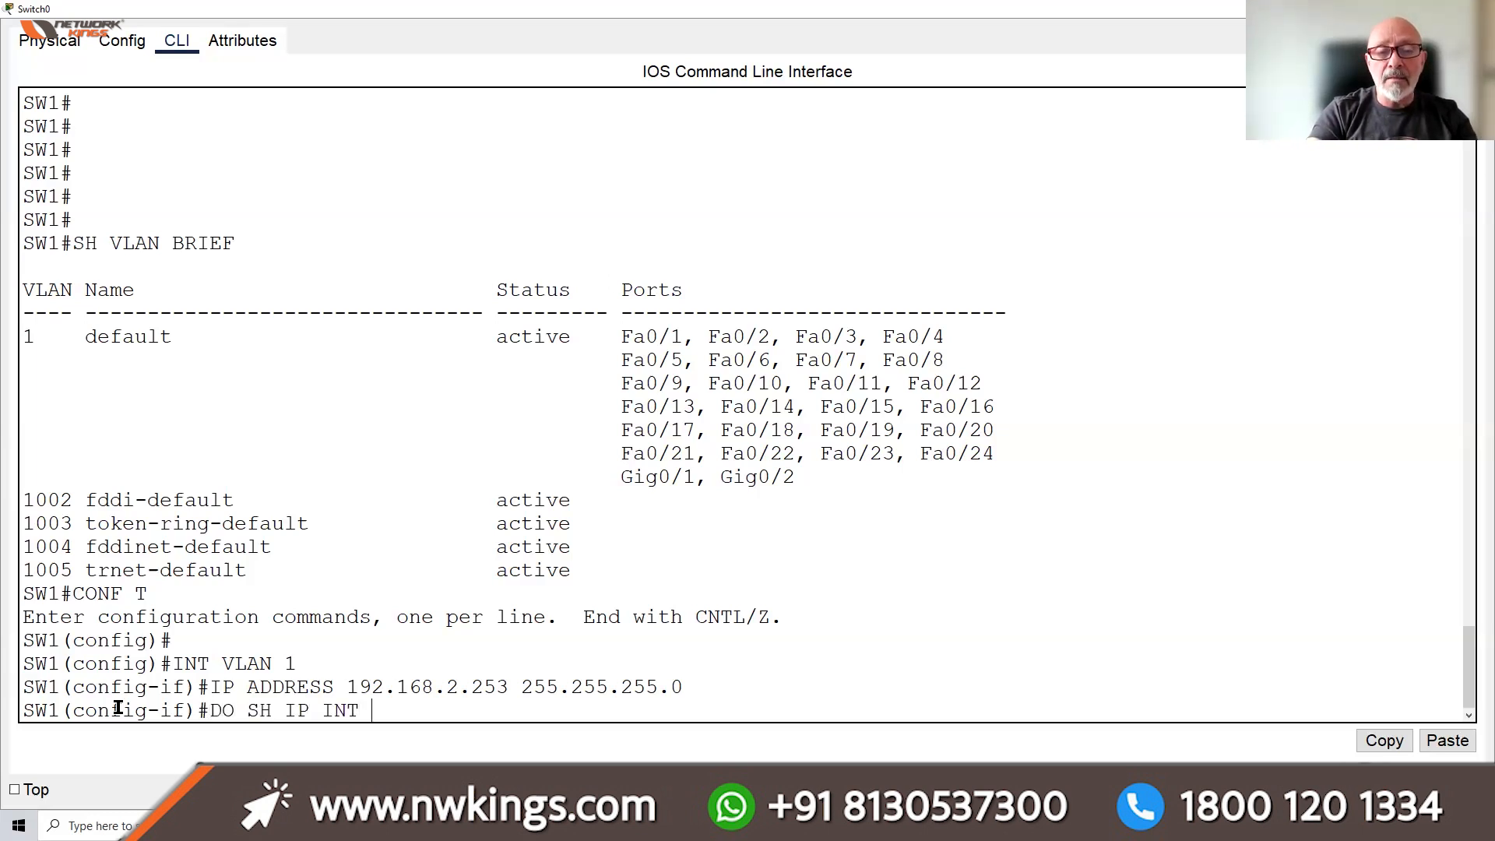
text(BRIEF)
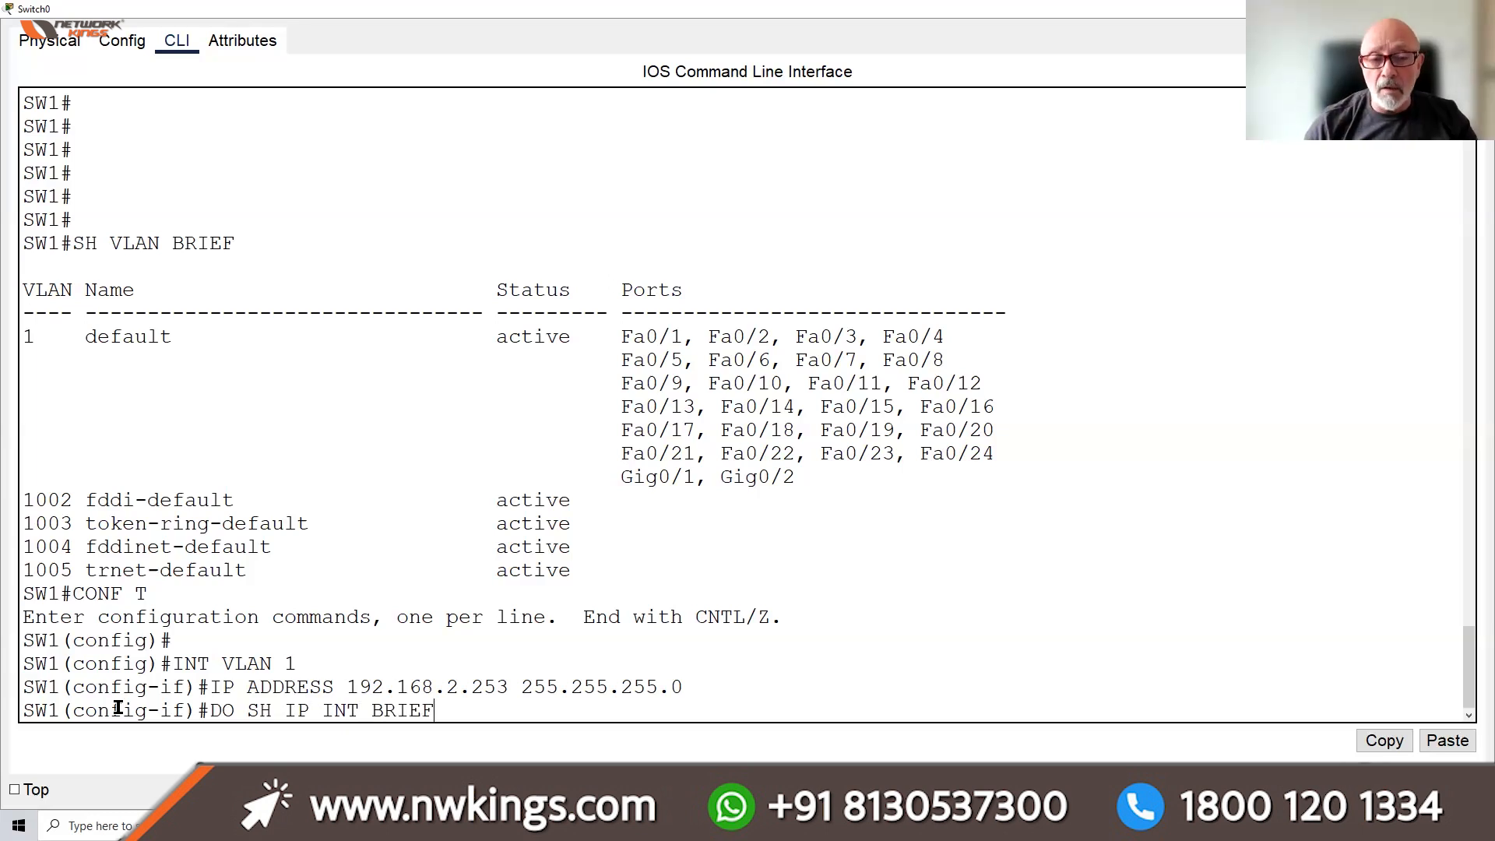
Show the interface IP summary and inspect the FastEthernet0/1, GigabitEthernet0/1 and Vlan1 rows
key(Return)
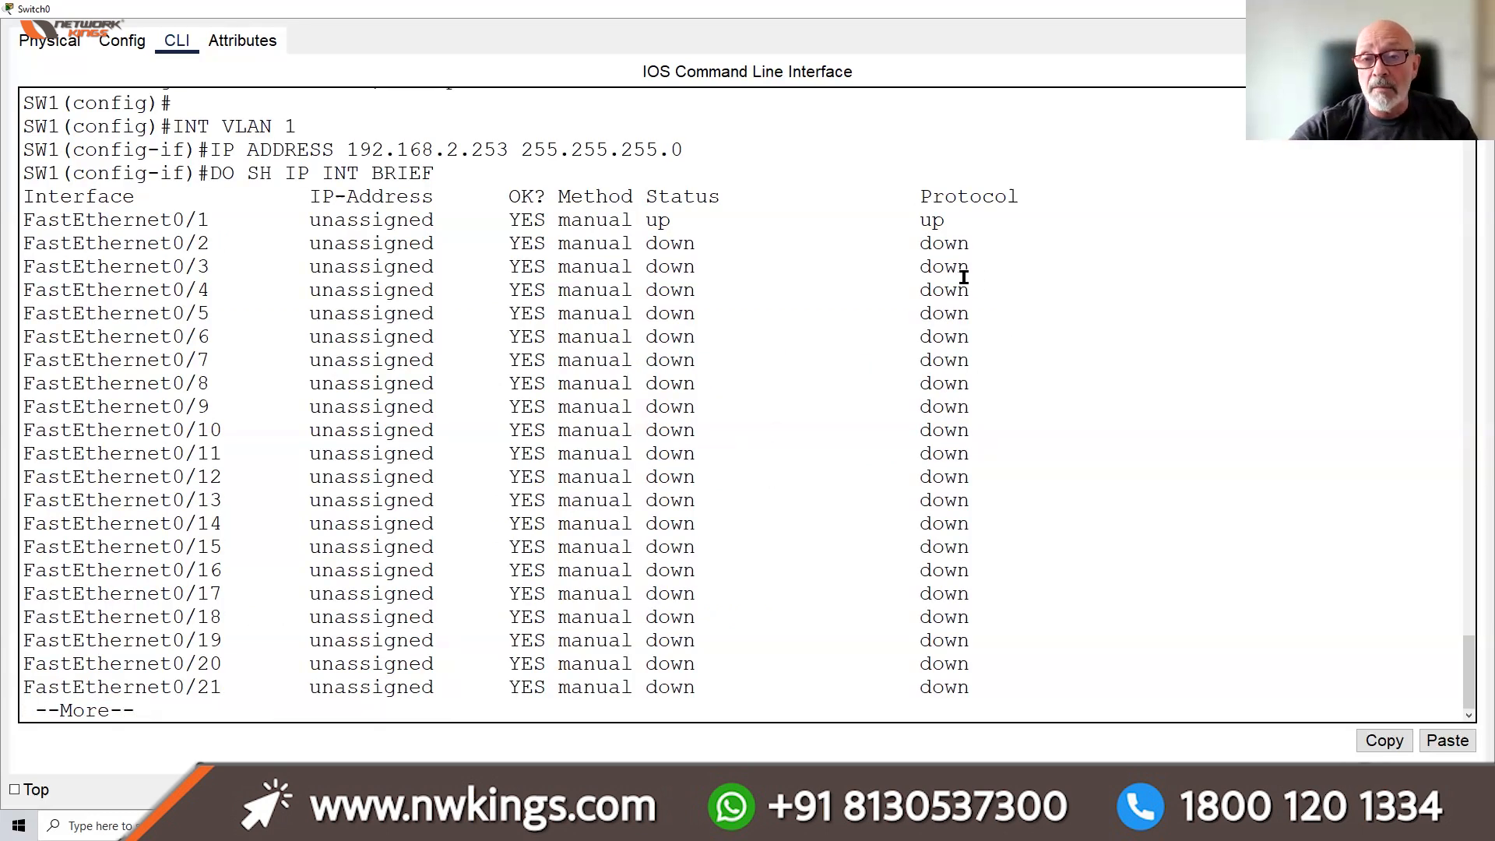
drag(955, 215, 847, 223)
drag(698, 225, 17, 226)
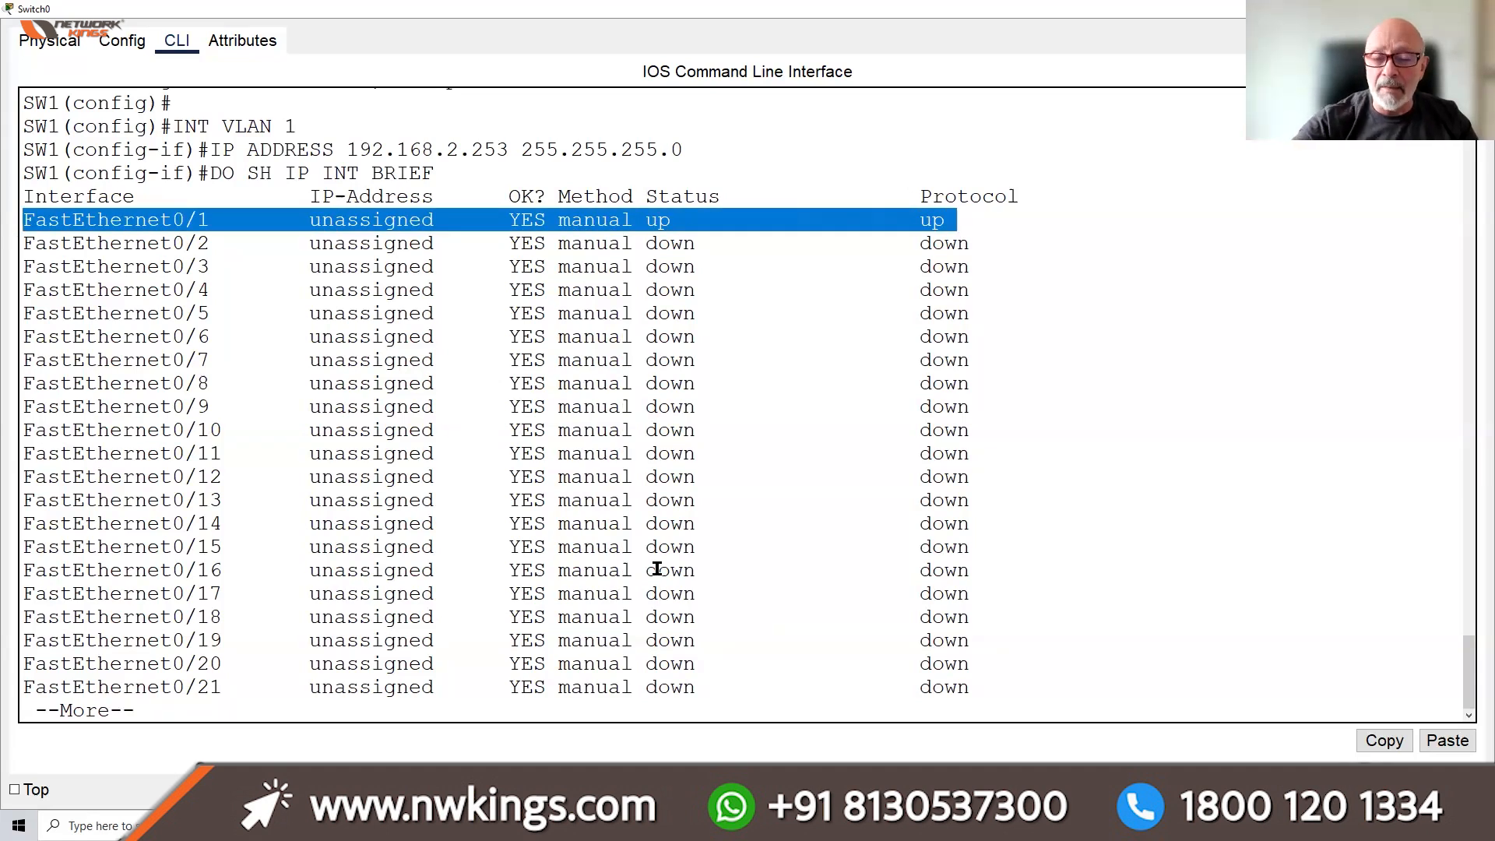
click(750, 623)
key(space)
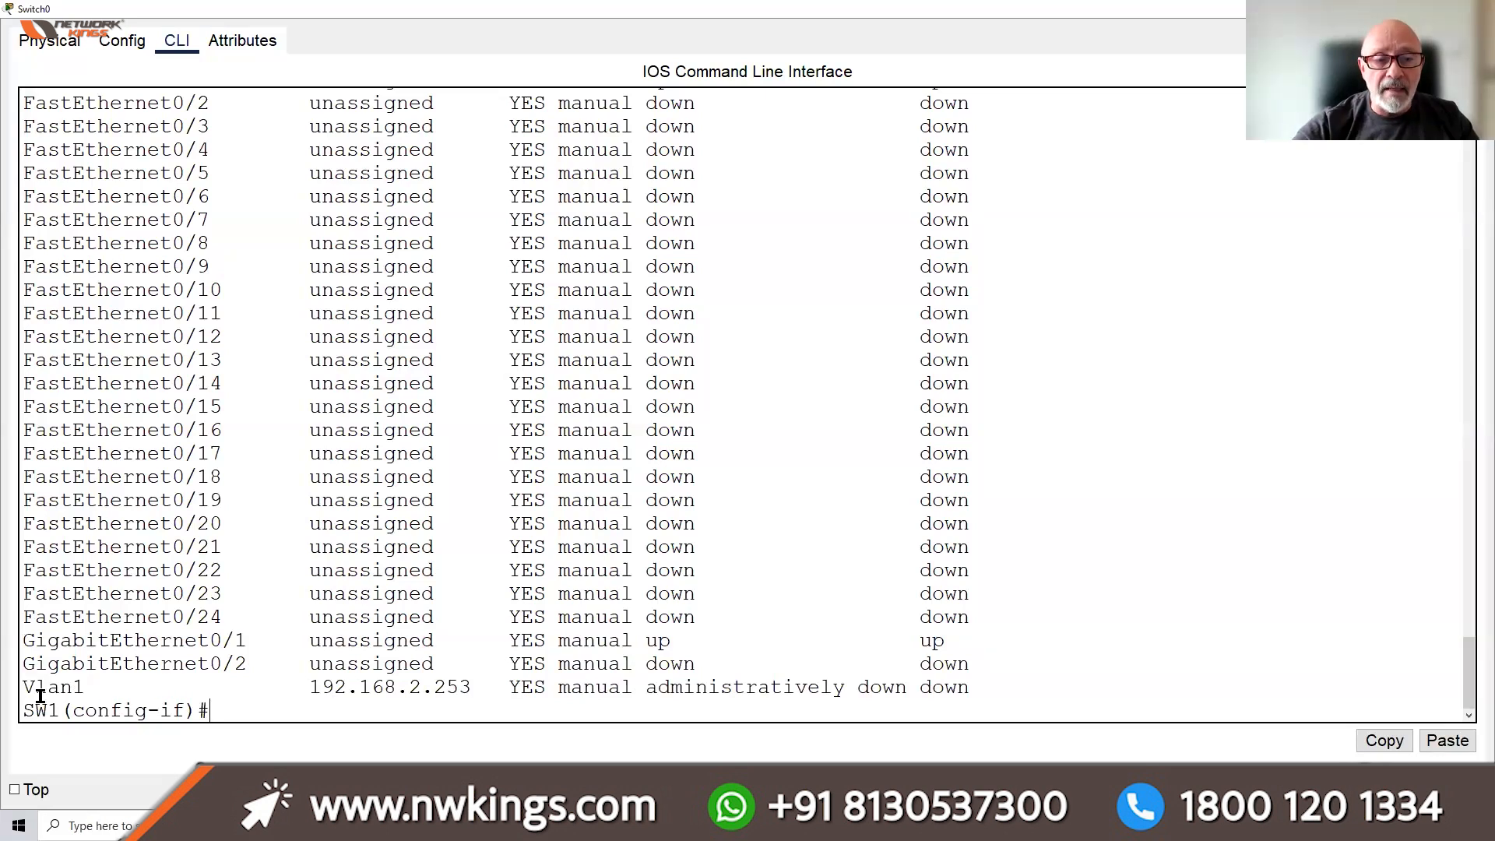
drag(22, 687, 968, 689)
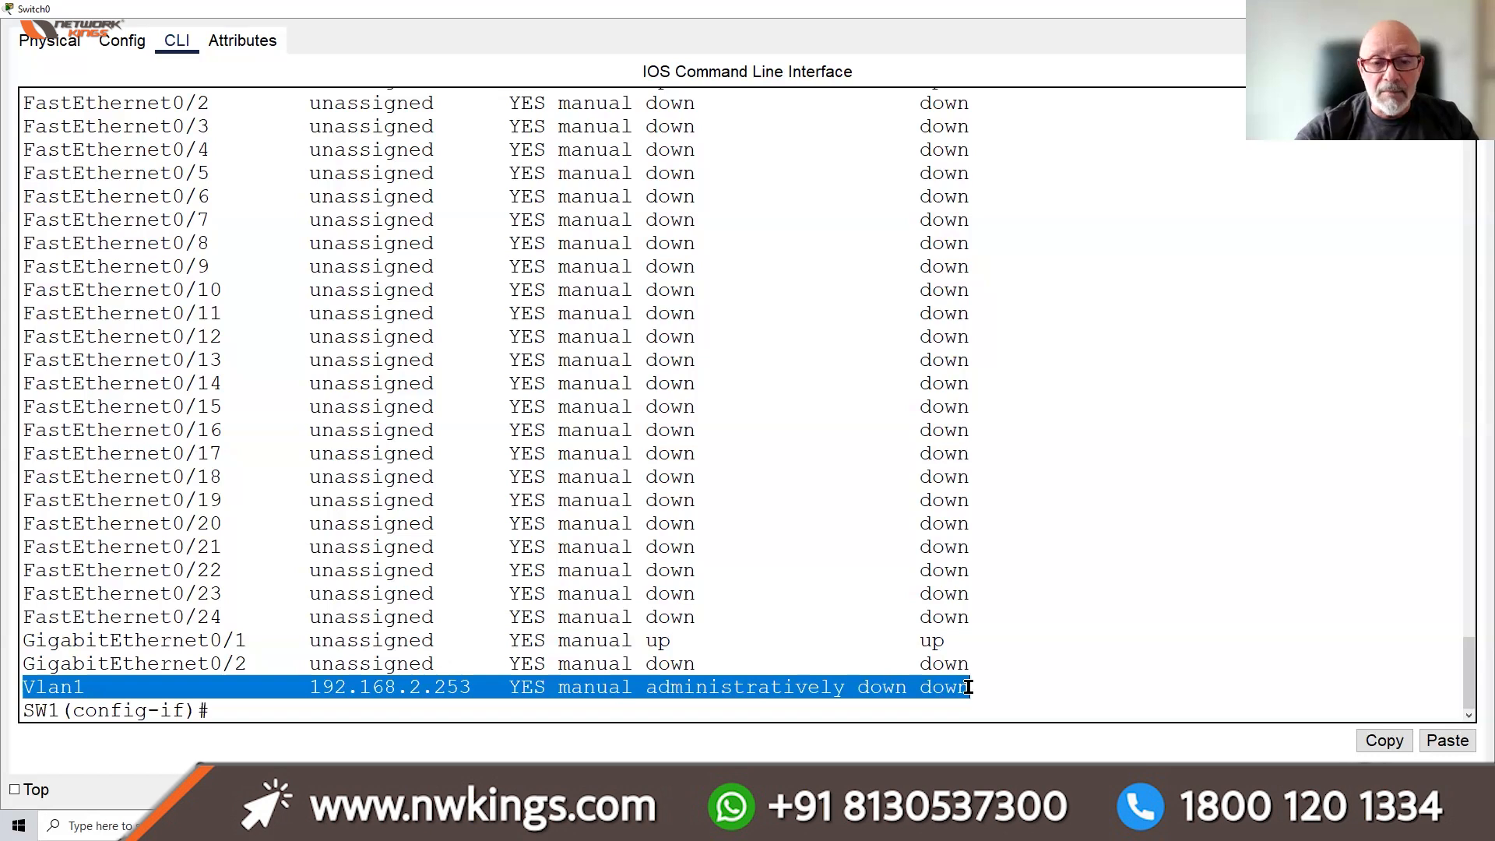
drag(959, 642, 23, 640)
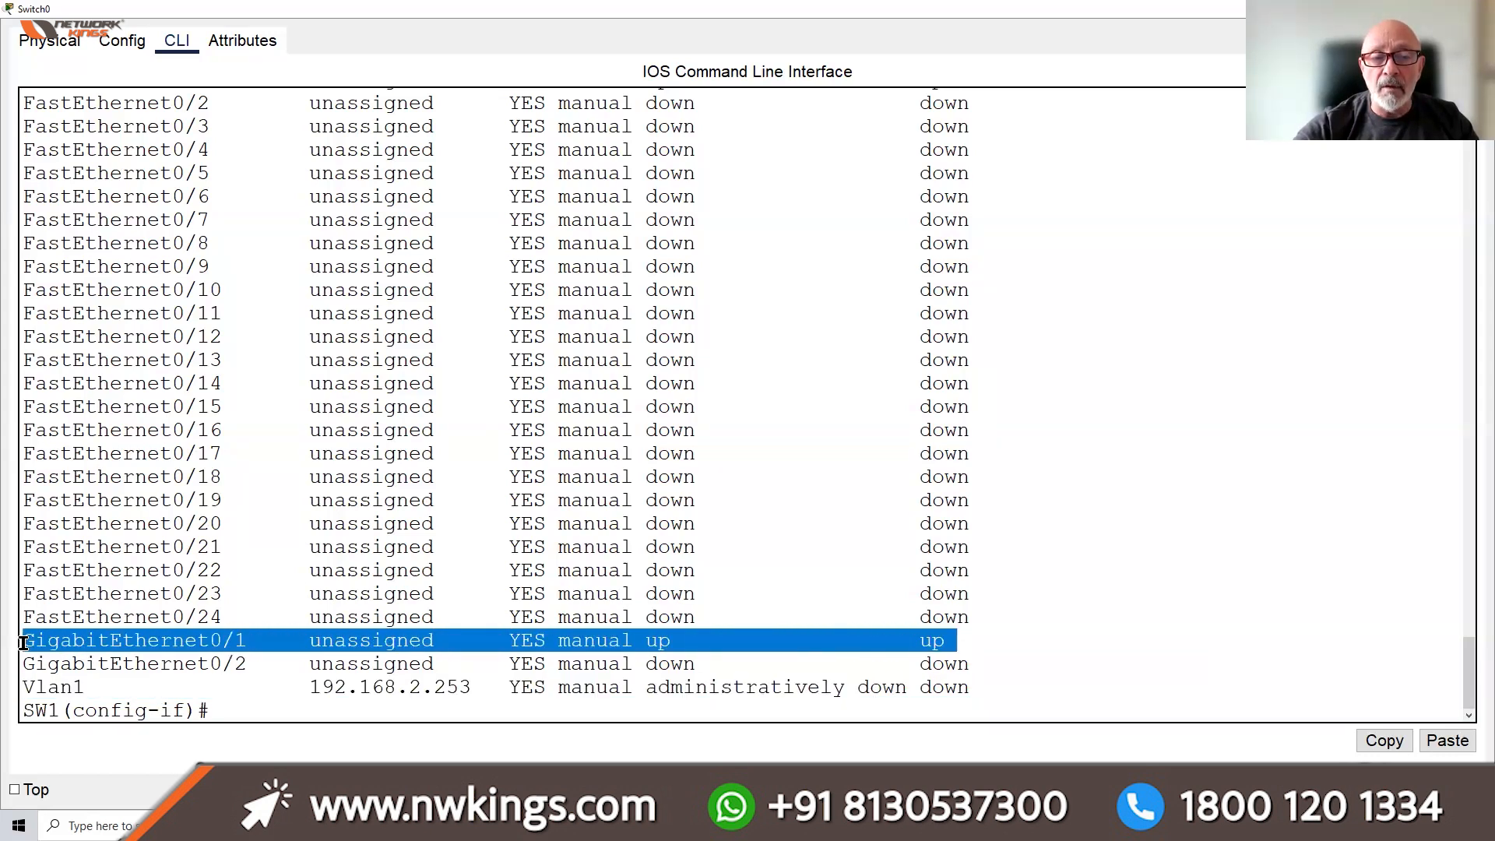
click(257, 709)
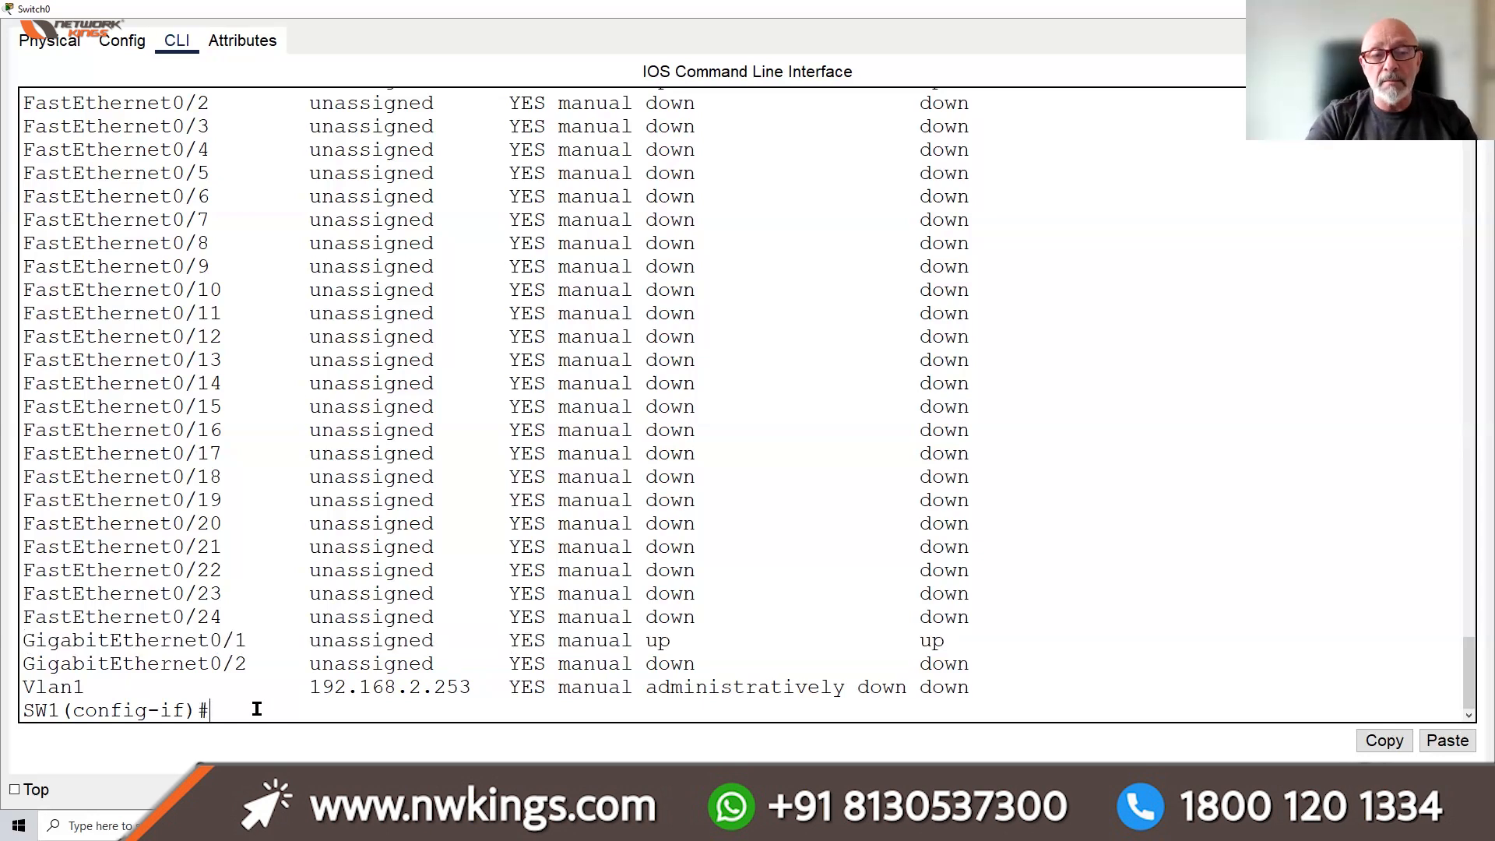
text(NO )
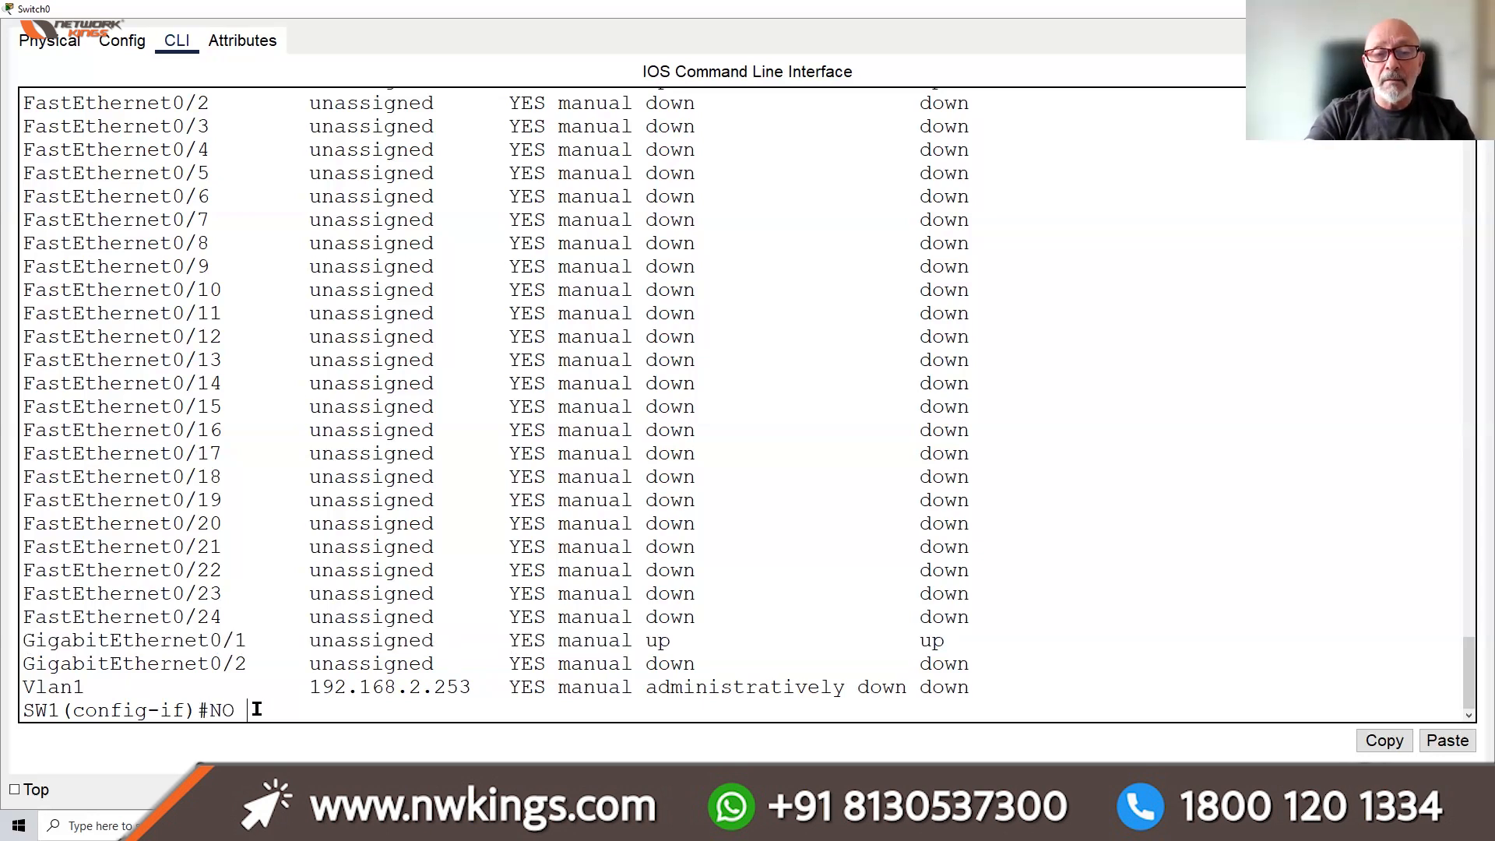
text(SHUT)
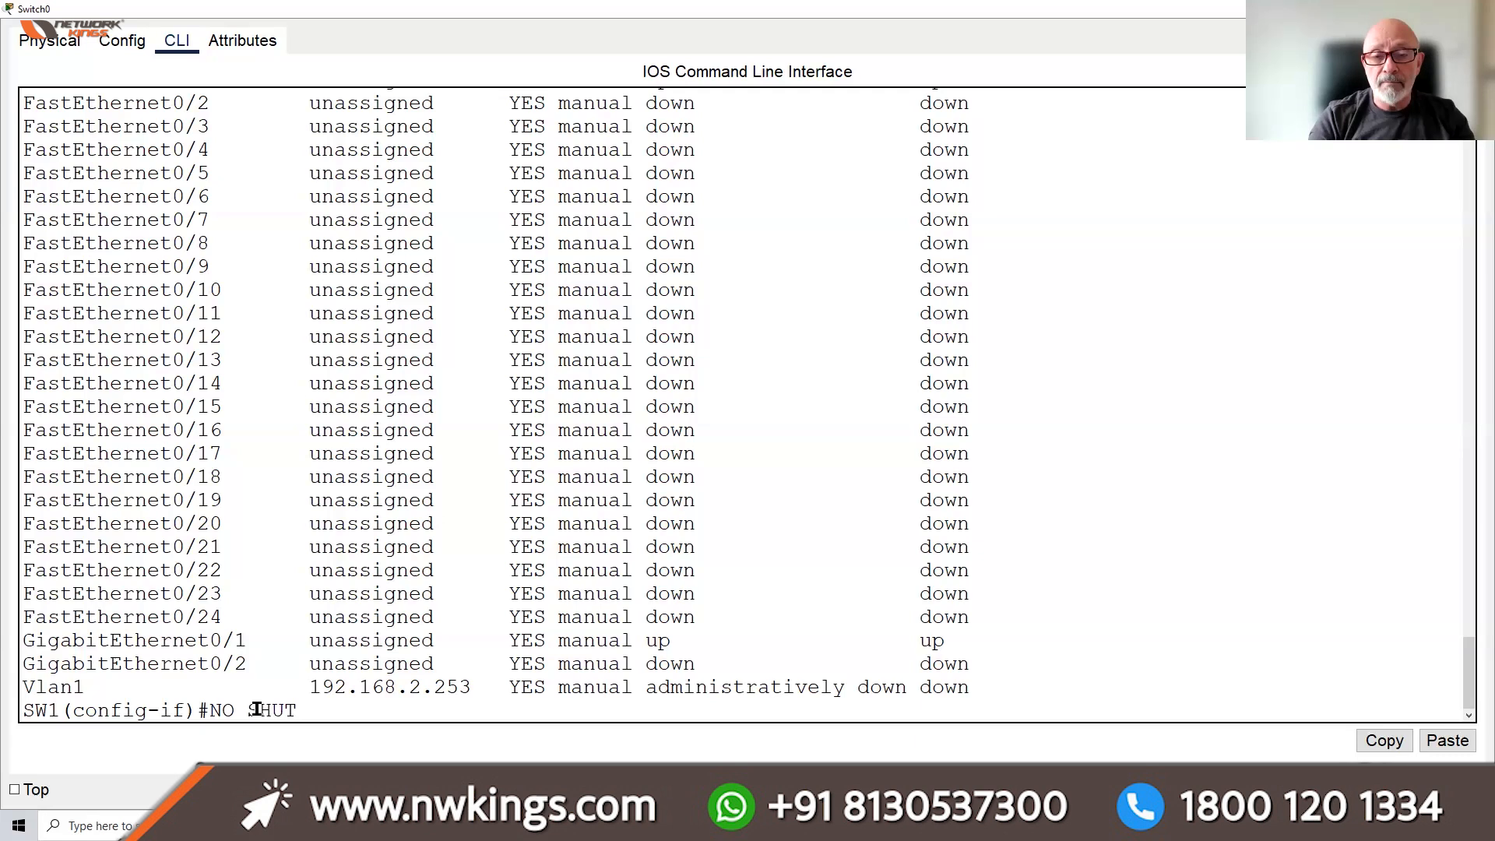
Bring Vlan1 up with no shut and rerun the summary to see it up/up
key(Return)
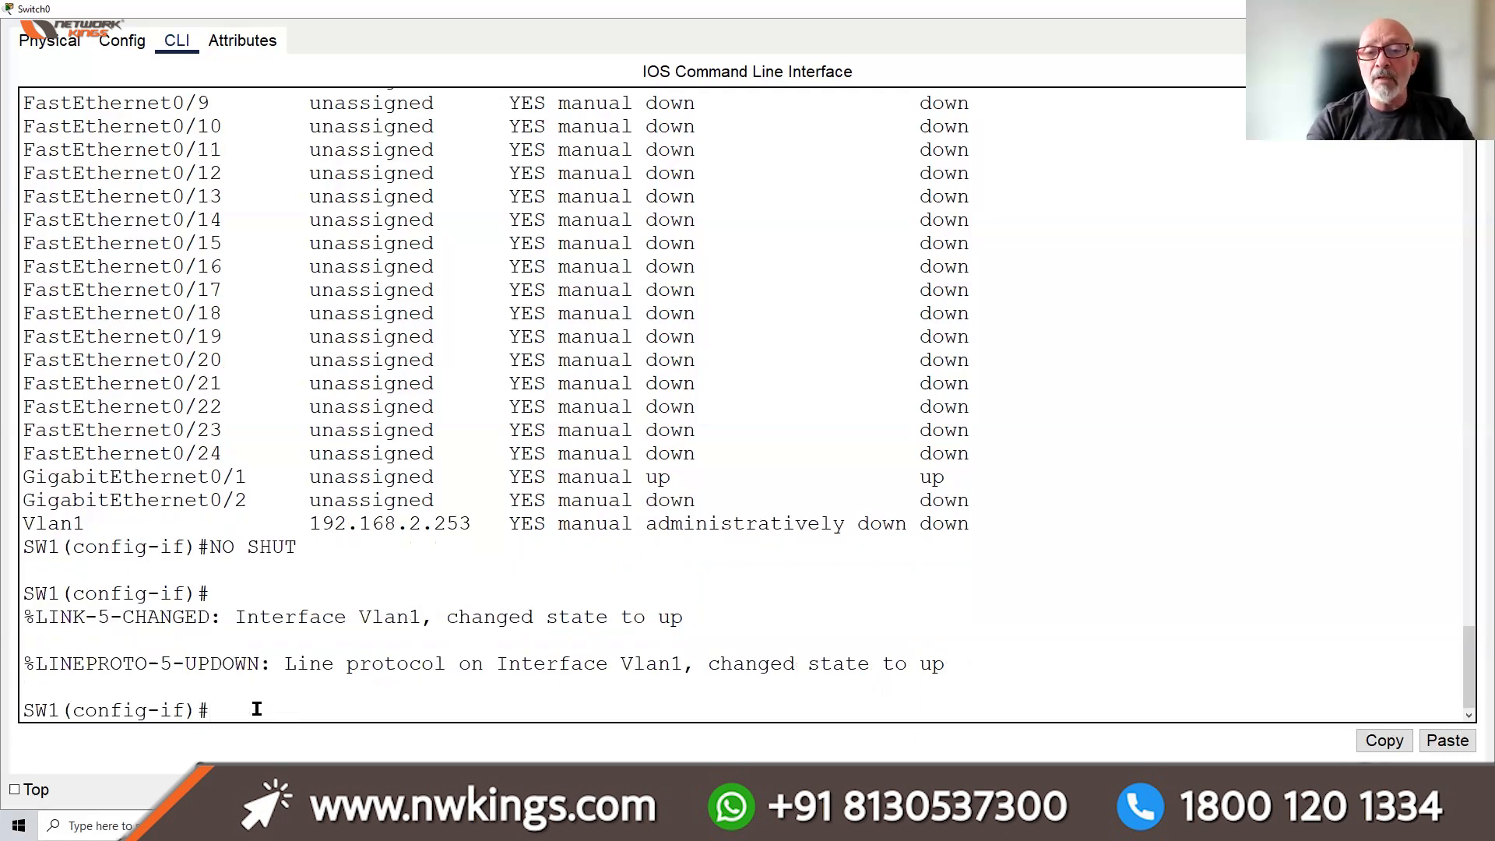
key(Up)
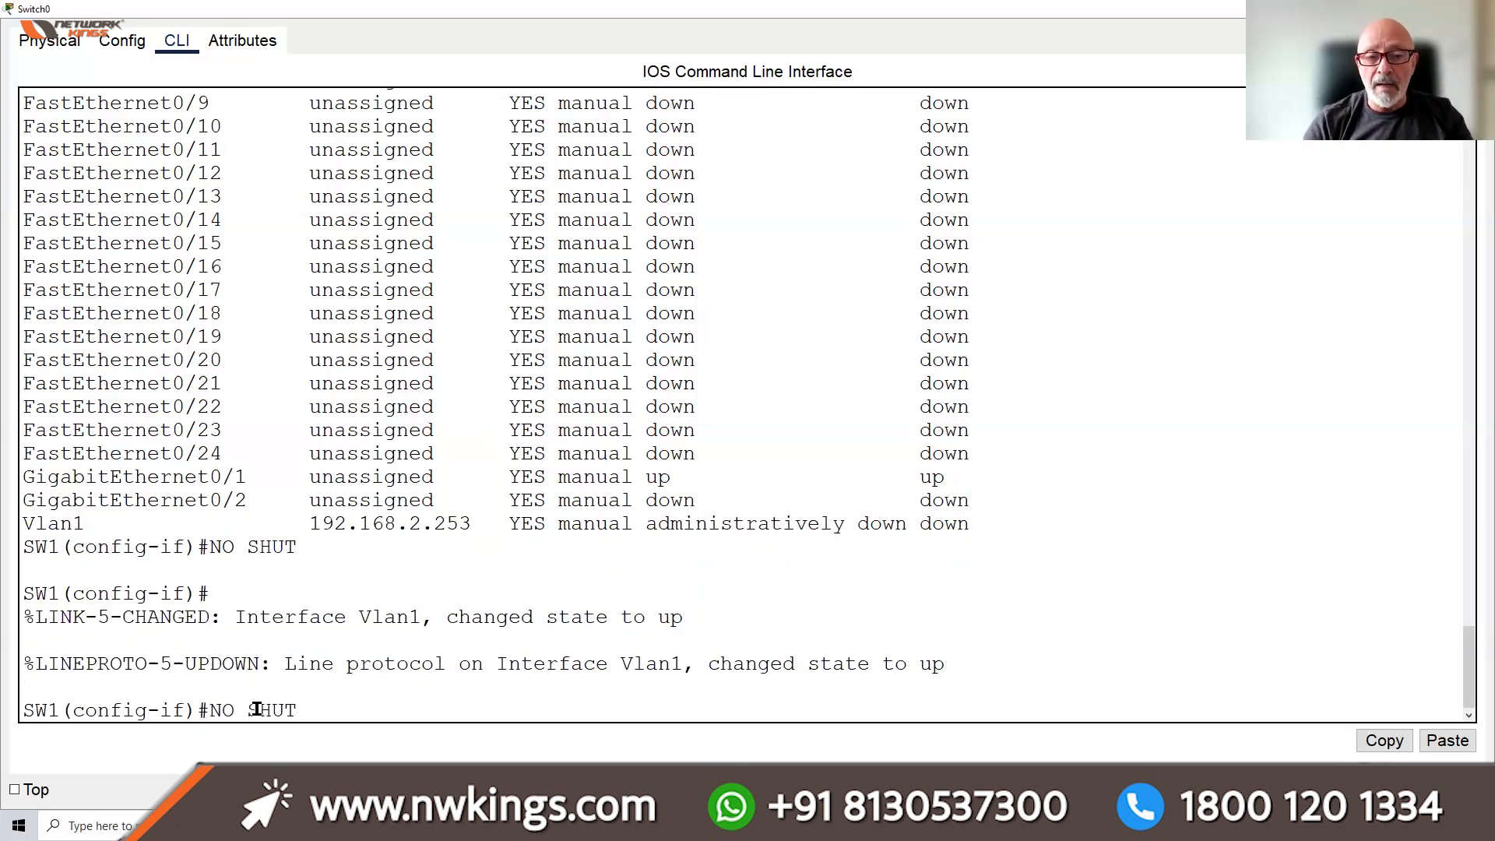
key(Up)
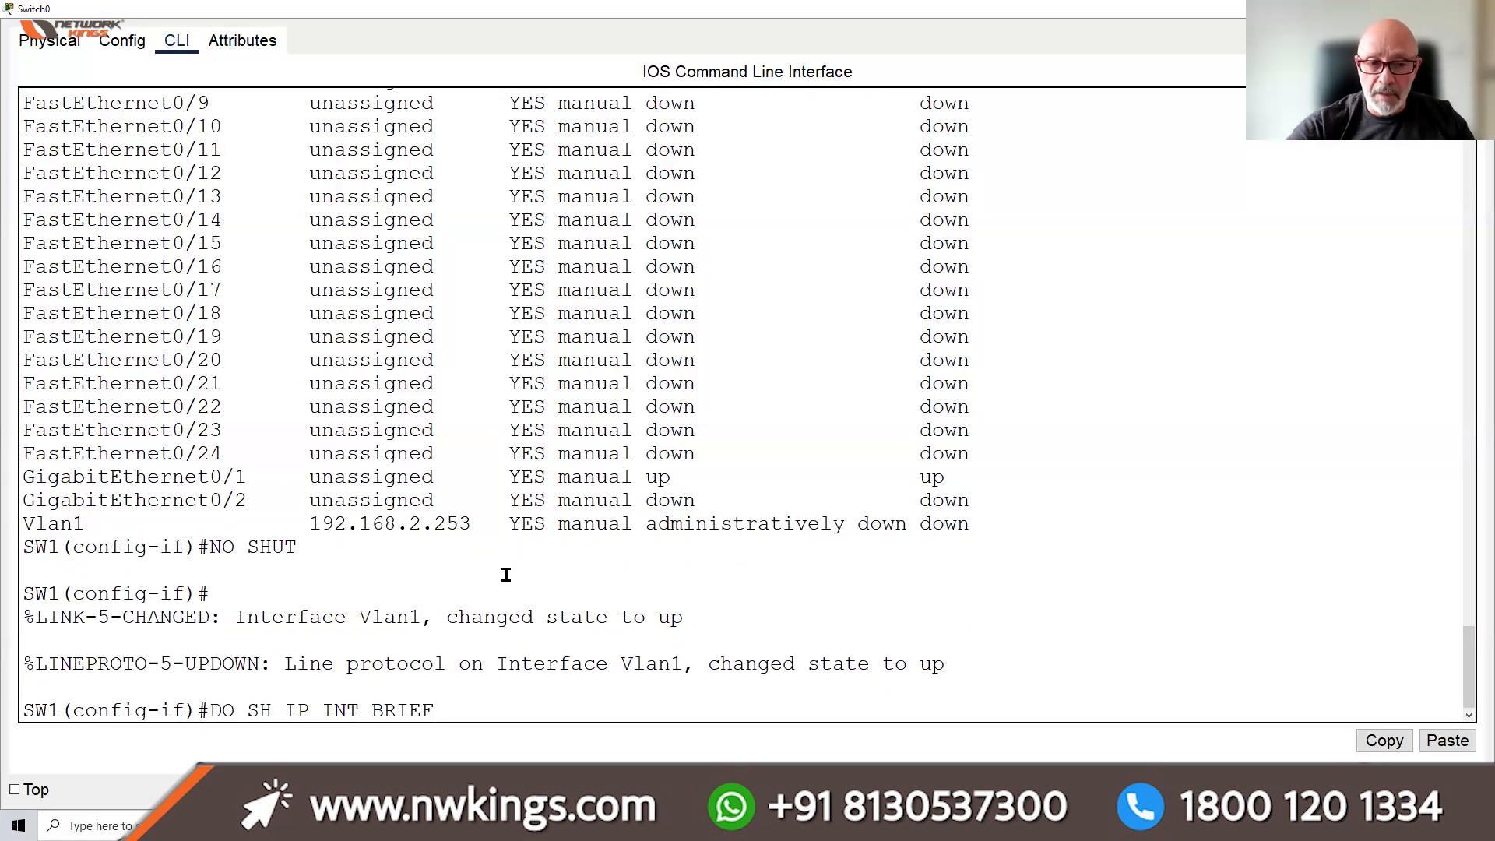
key(Return)
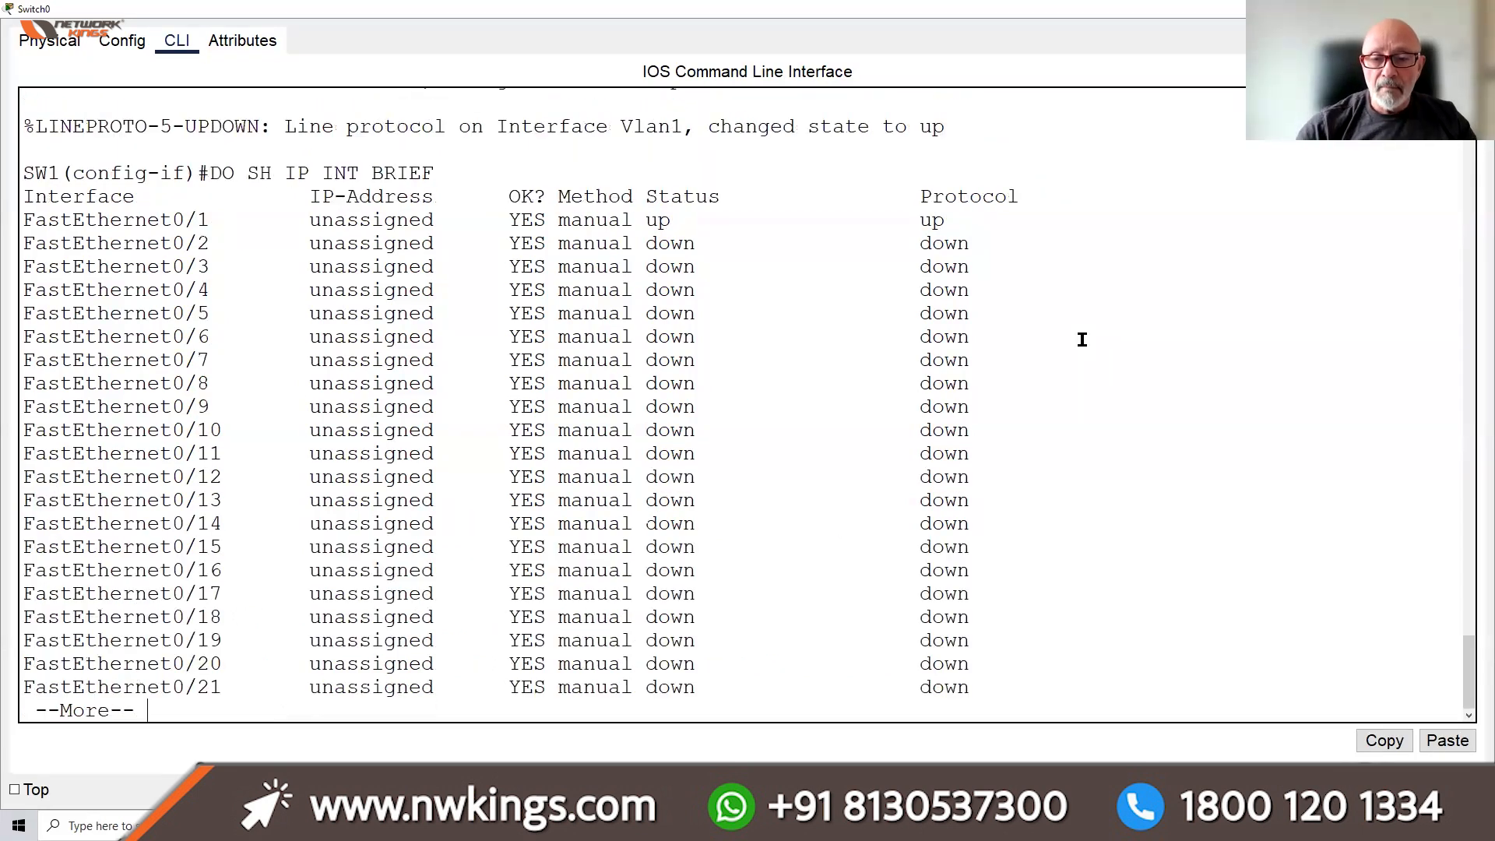
key(space)
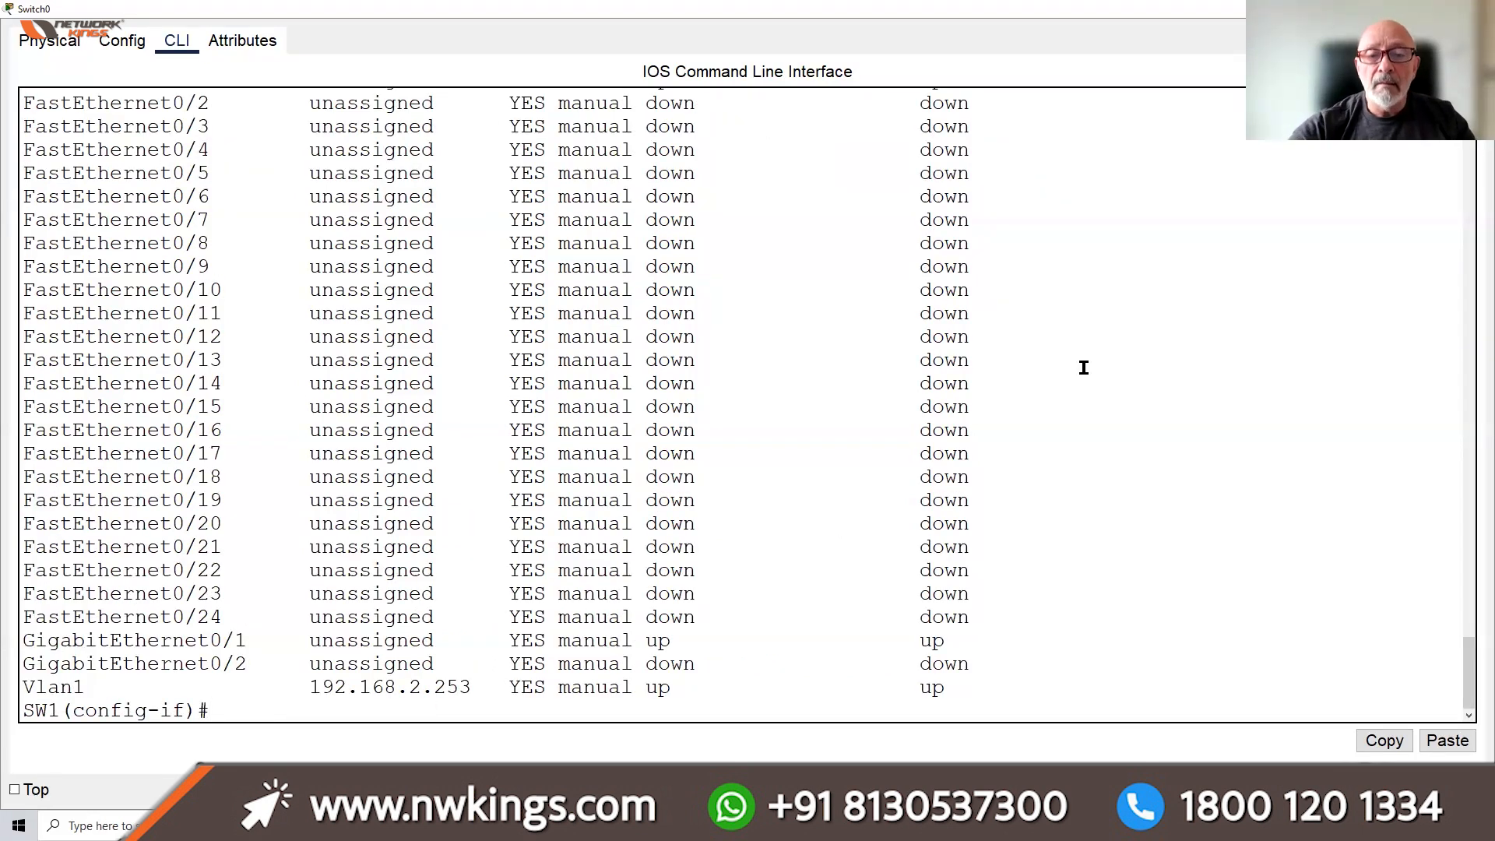
drag(954, 689, 576, 688)
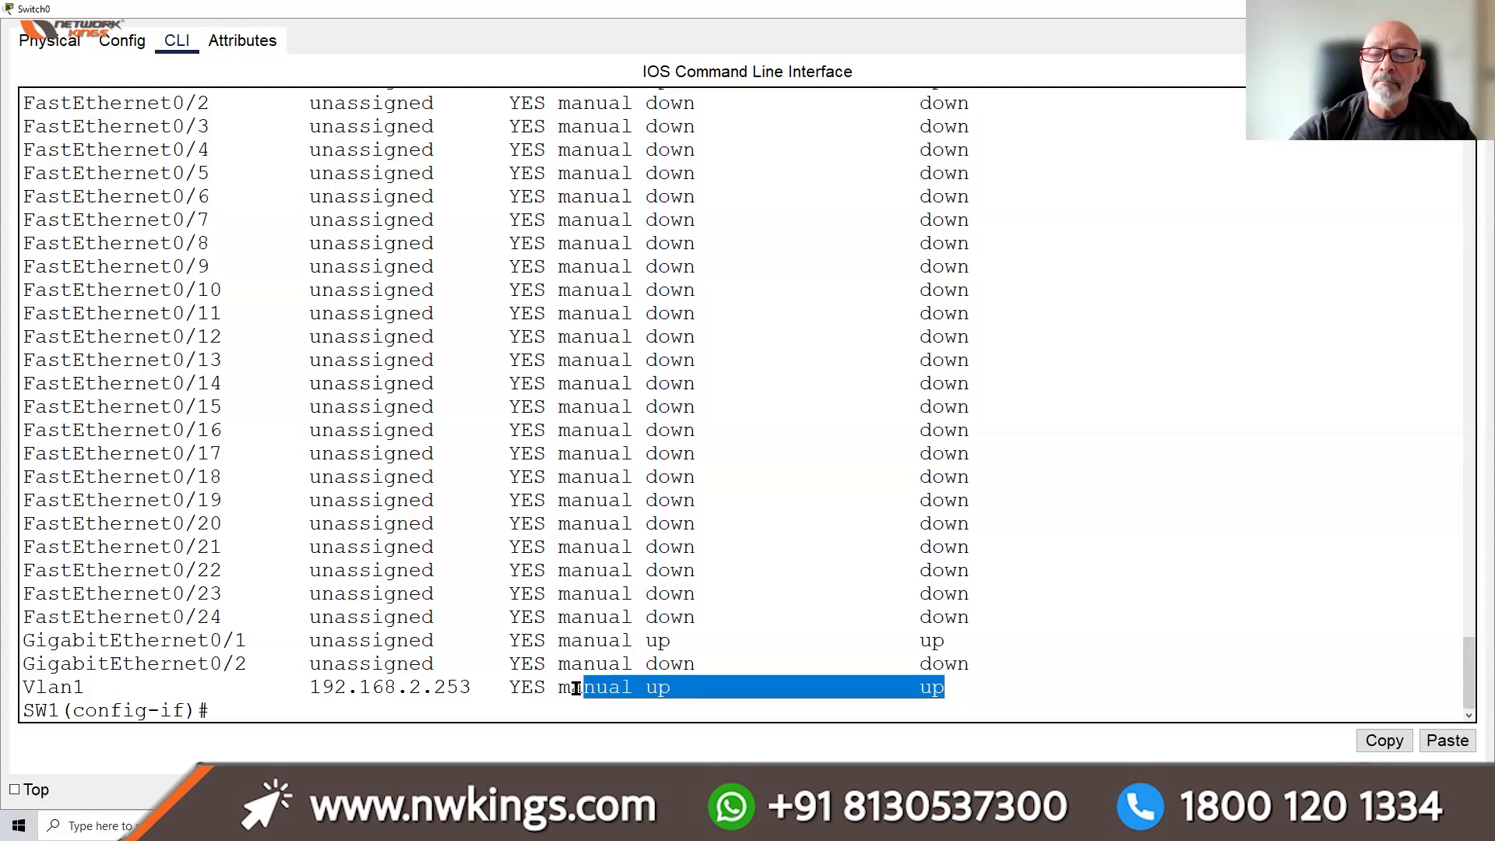
click(237, 702)
Exit interface configuration and return to privileged mode with Ctrl+Z
text(EXIT)
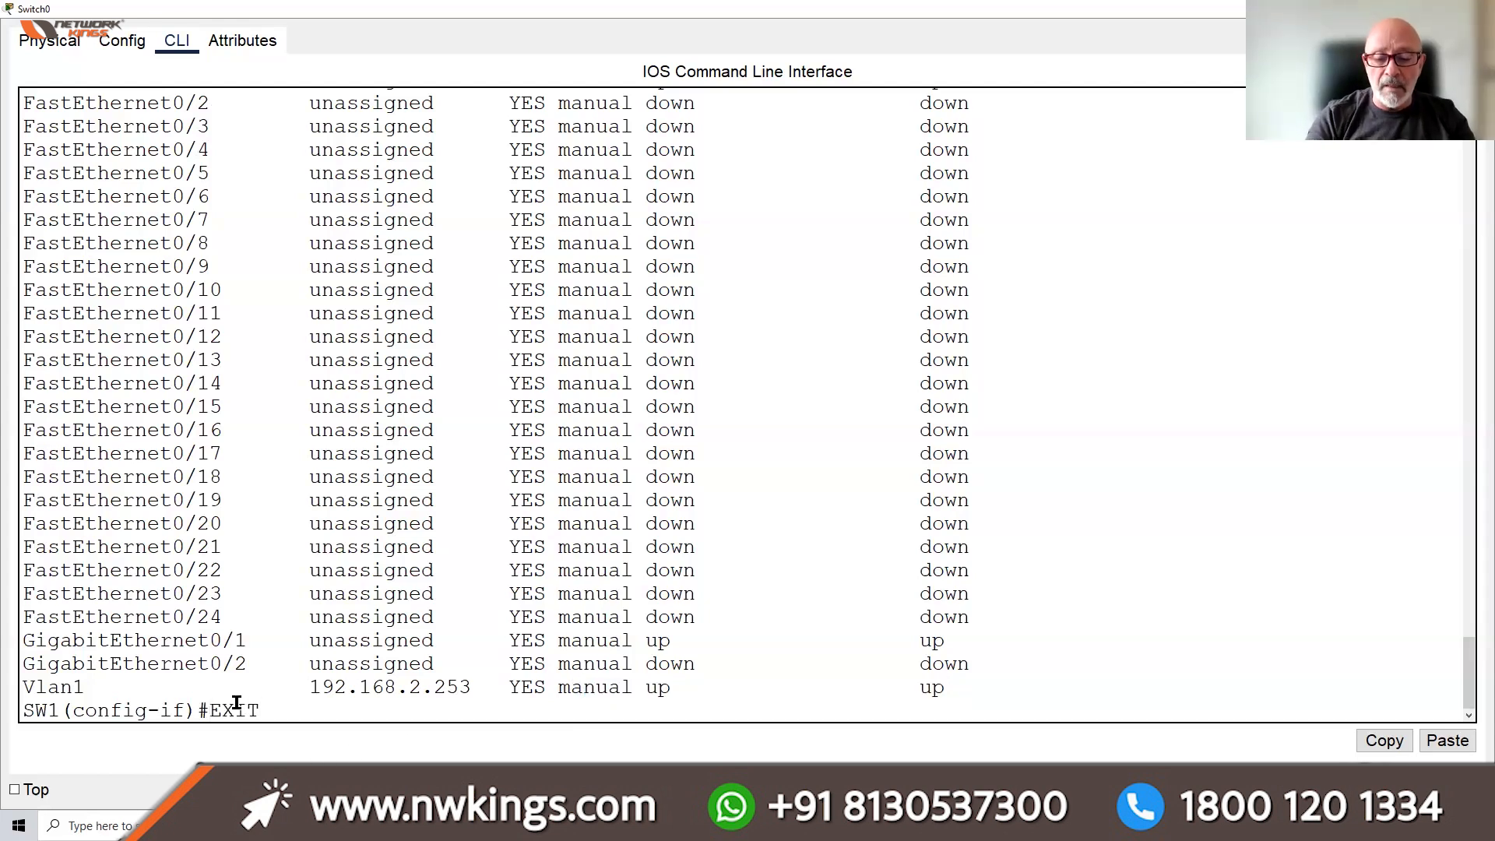
key(Return)
key(Return)
key(Return)
key(Return)
key(Return)
key(Return)
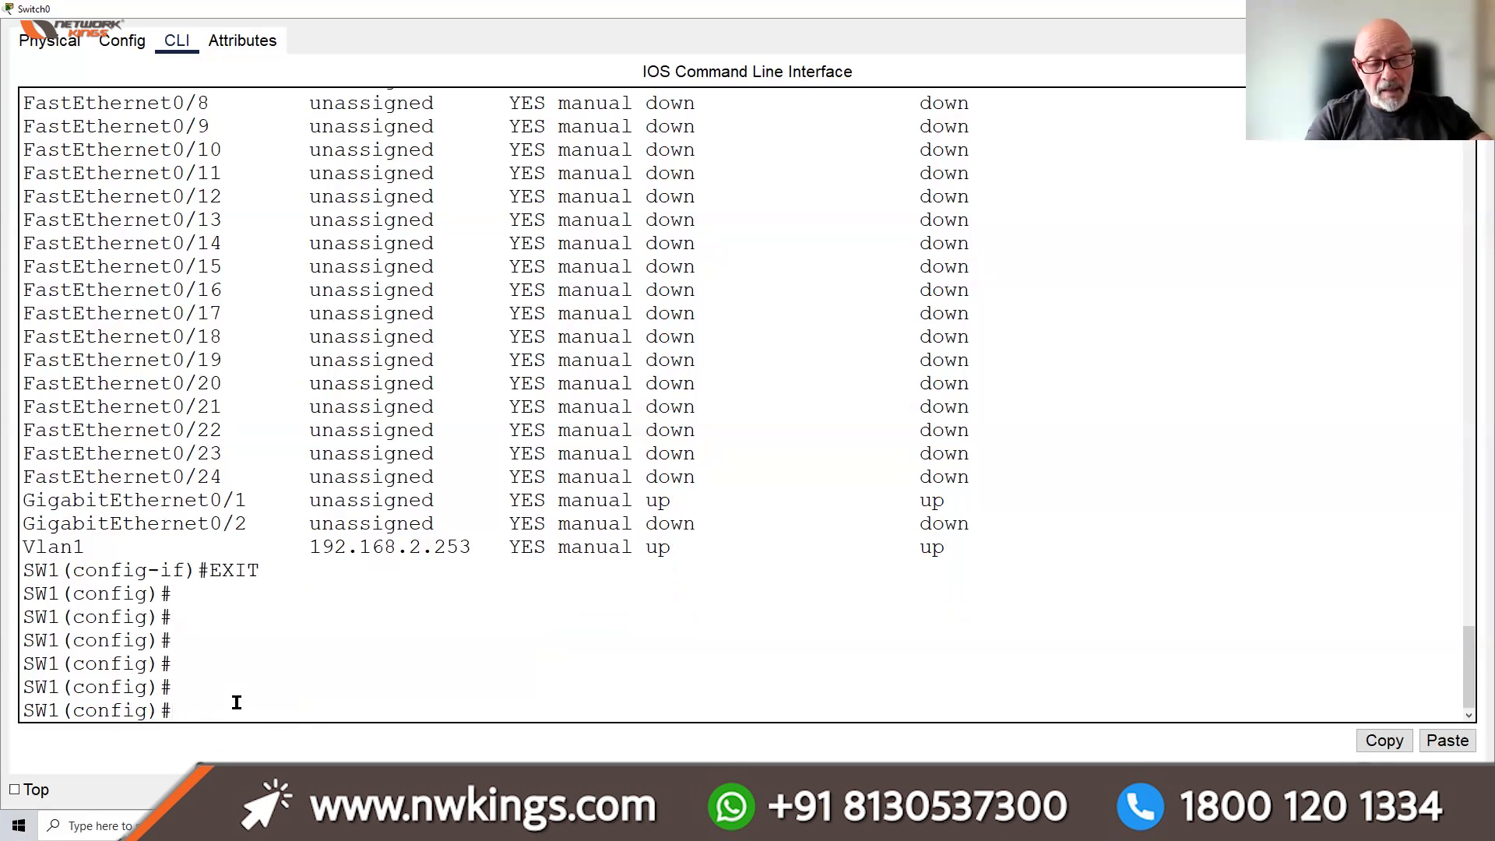
key(ctrl+z)
key(Return)
key(Return)
key(Return)
key(Return)
key(Return)
key(Return)
key(Return)
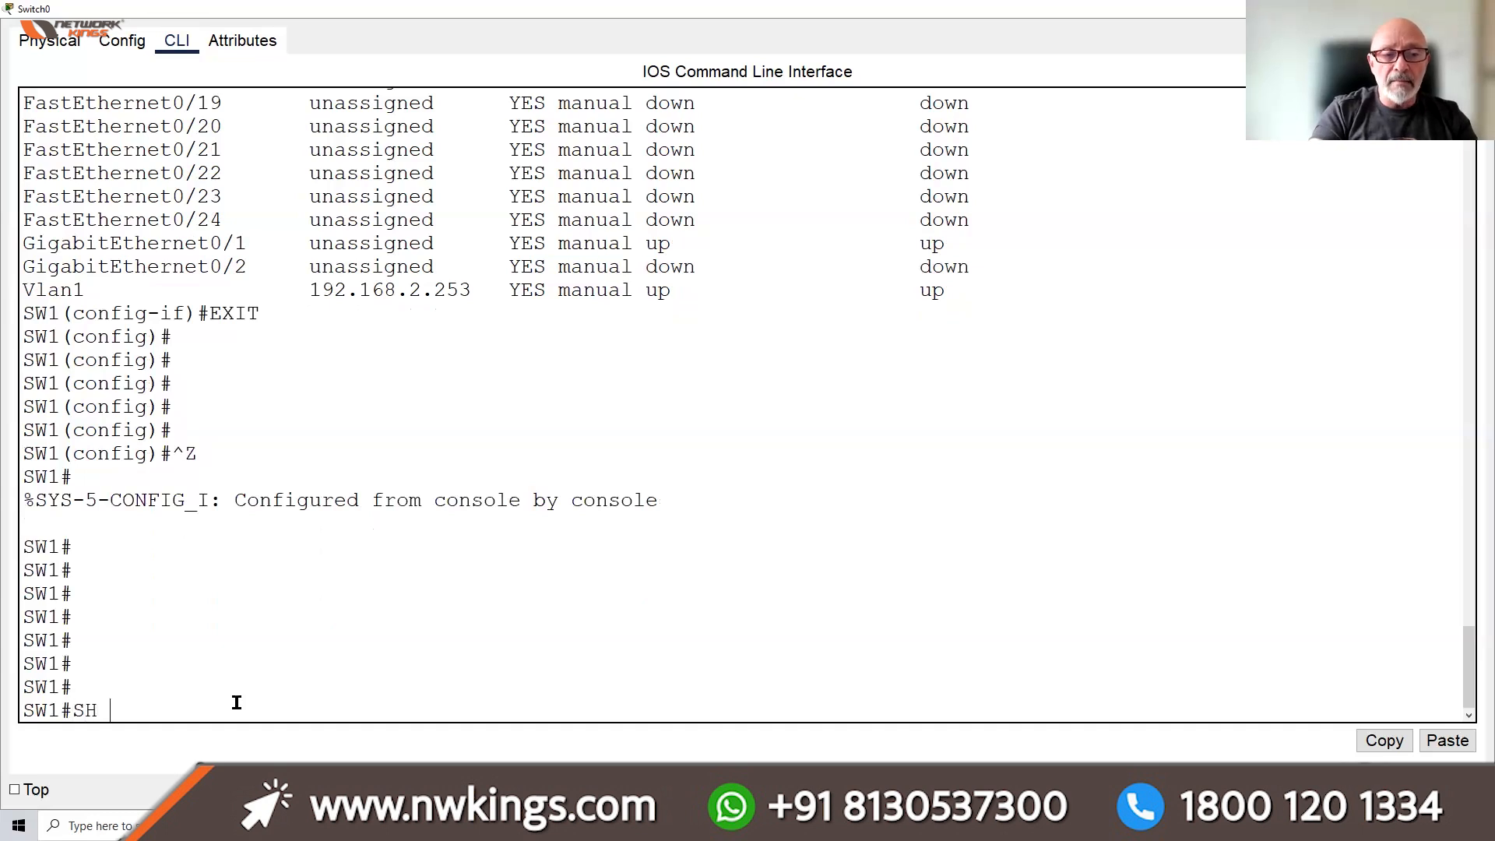
Page through the running configuration to the end, showing Vlan1 at 192.168.2.253, then close the CLI
text(RUN)
key(Return)
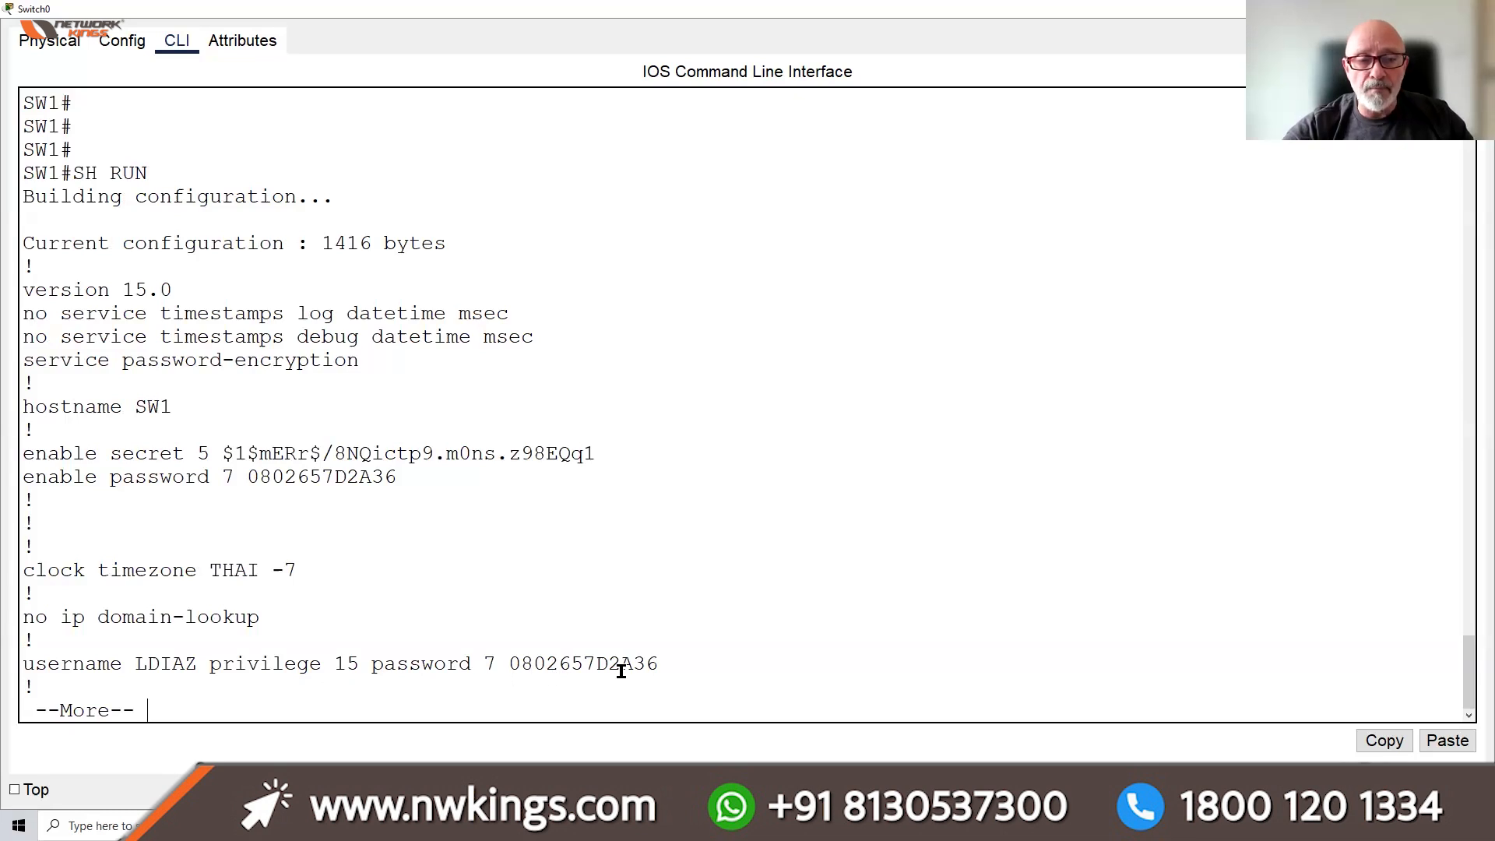
key(space)
key(space)
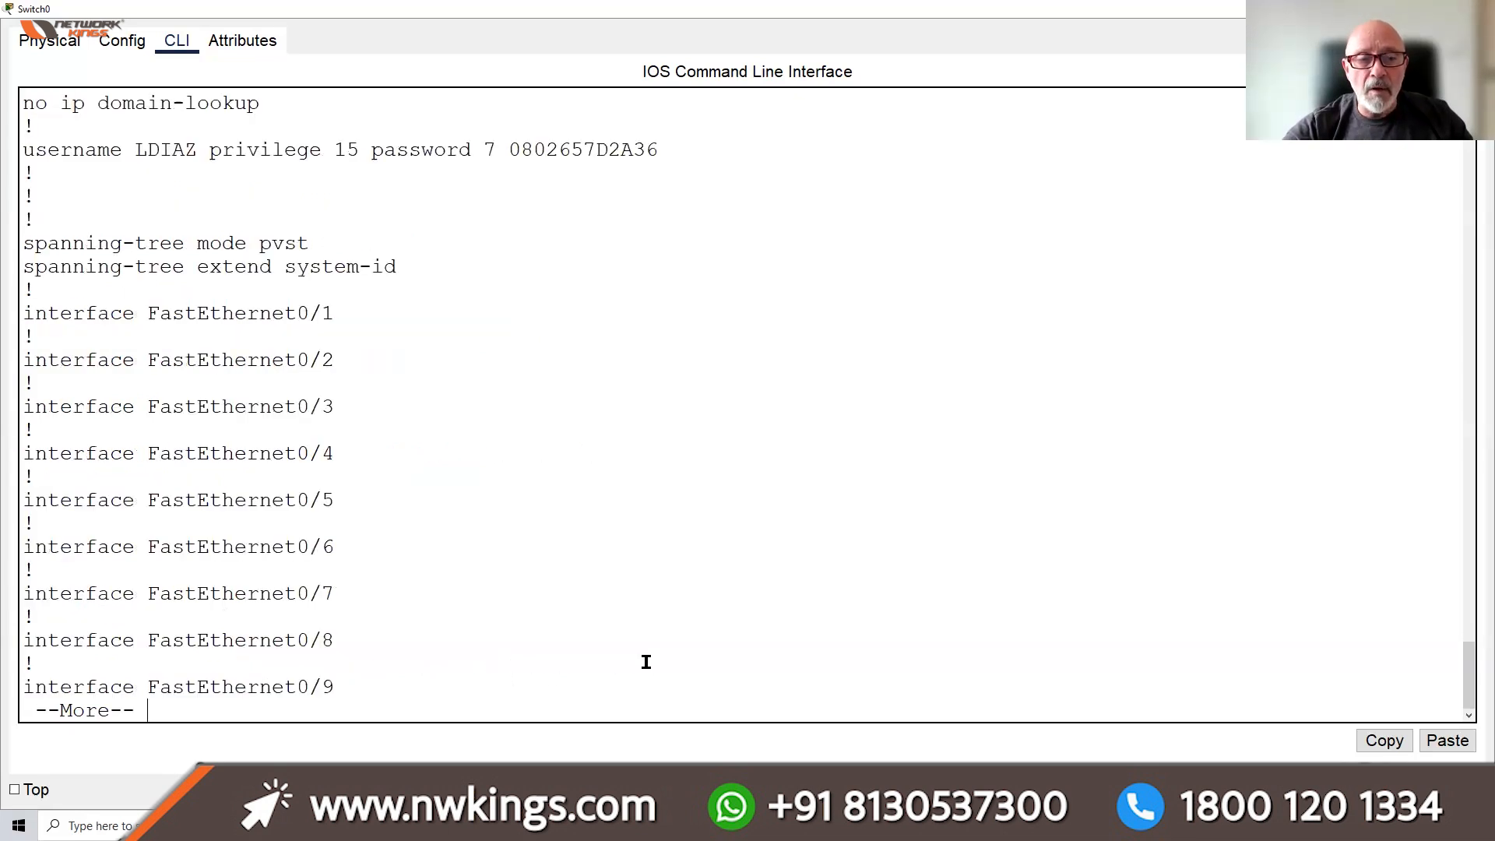
key(space)
key(space)
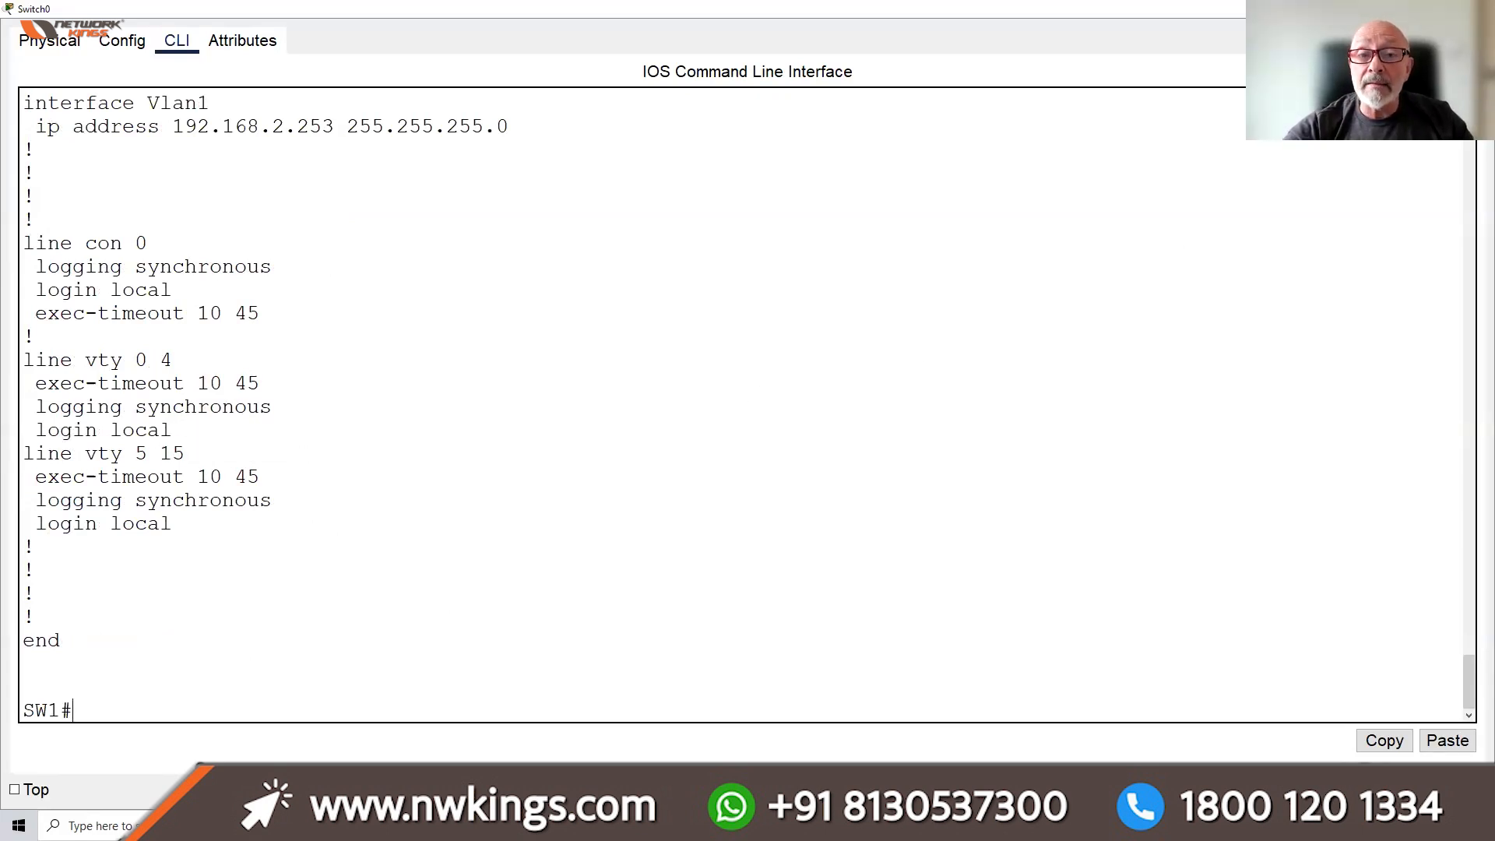
click(1404, 8)
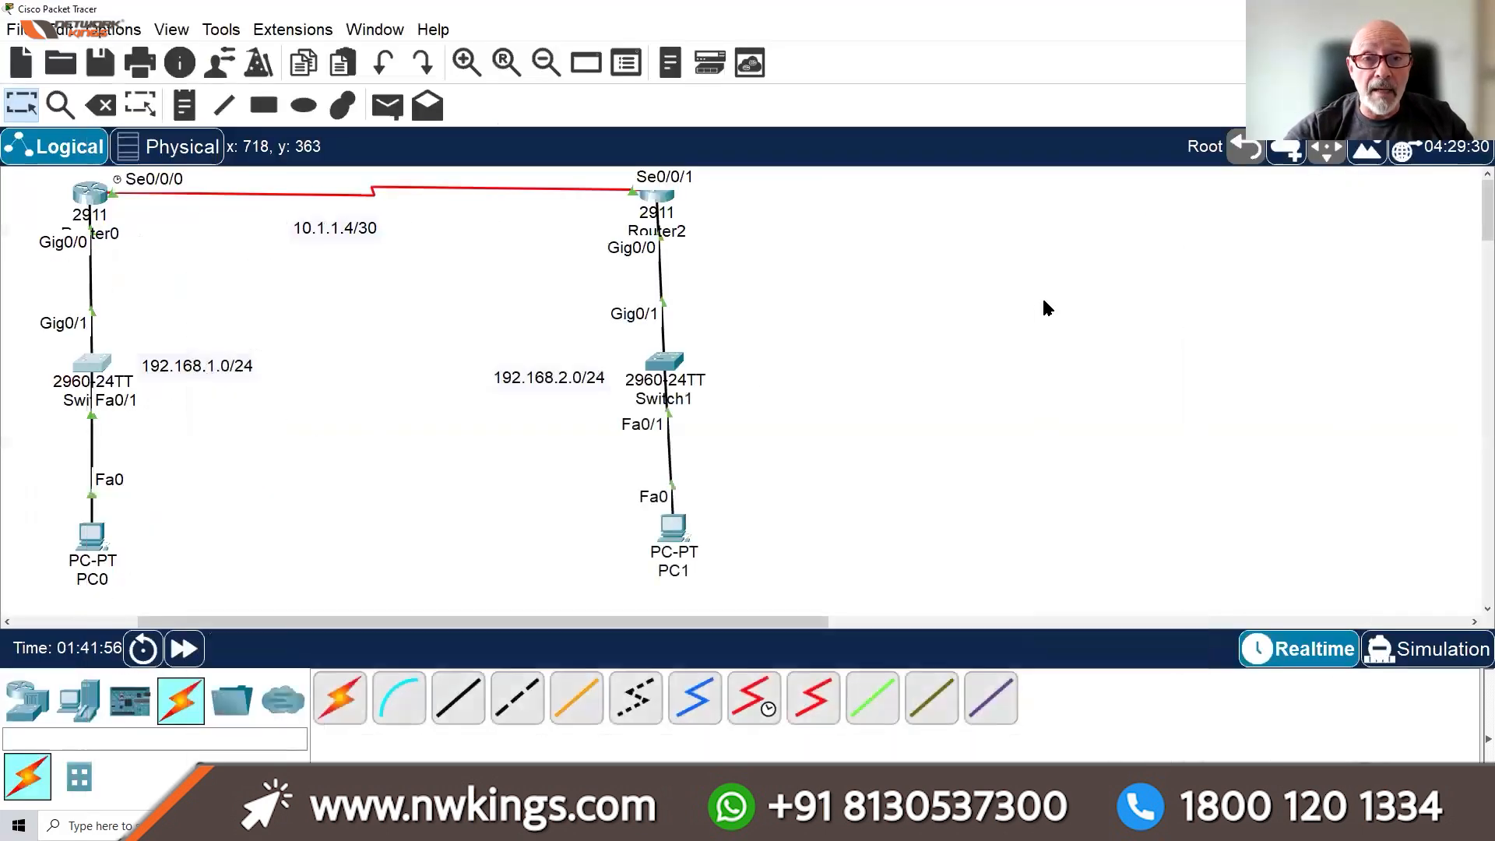
Run TELNET 192.168.1.253 from PC0's command prompt
click(94, 535)
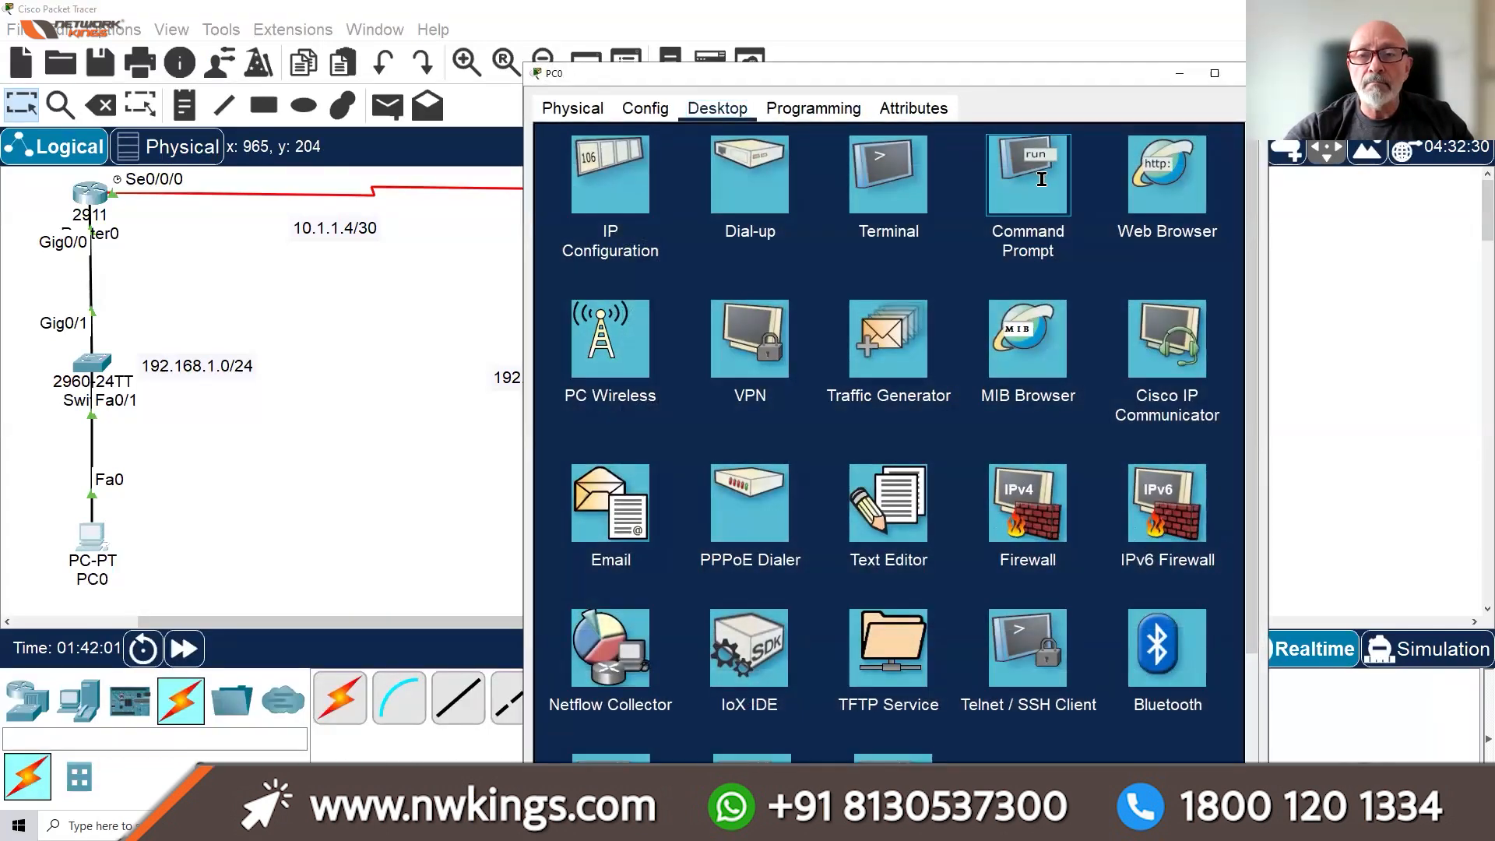
click(1028, 183)
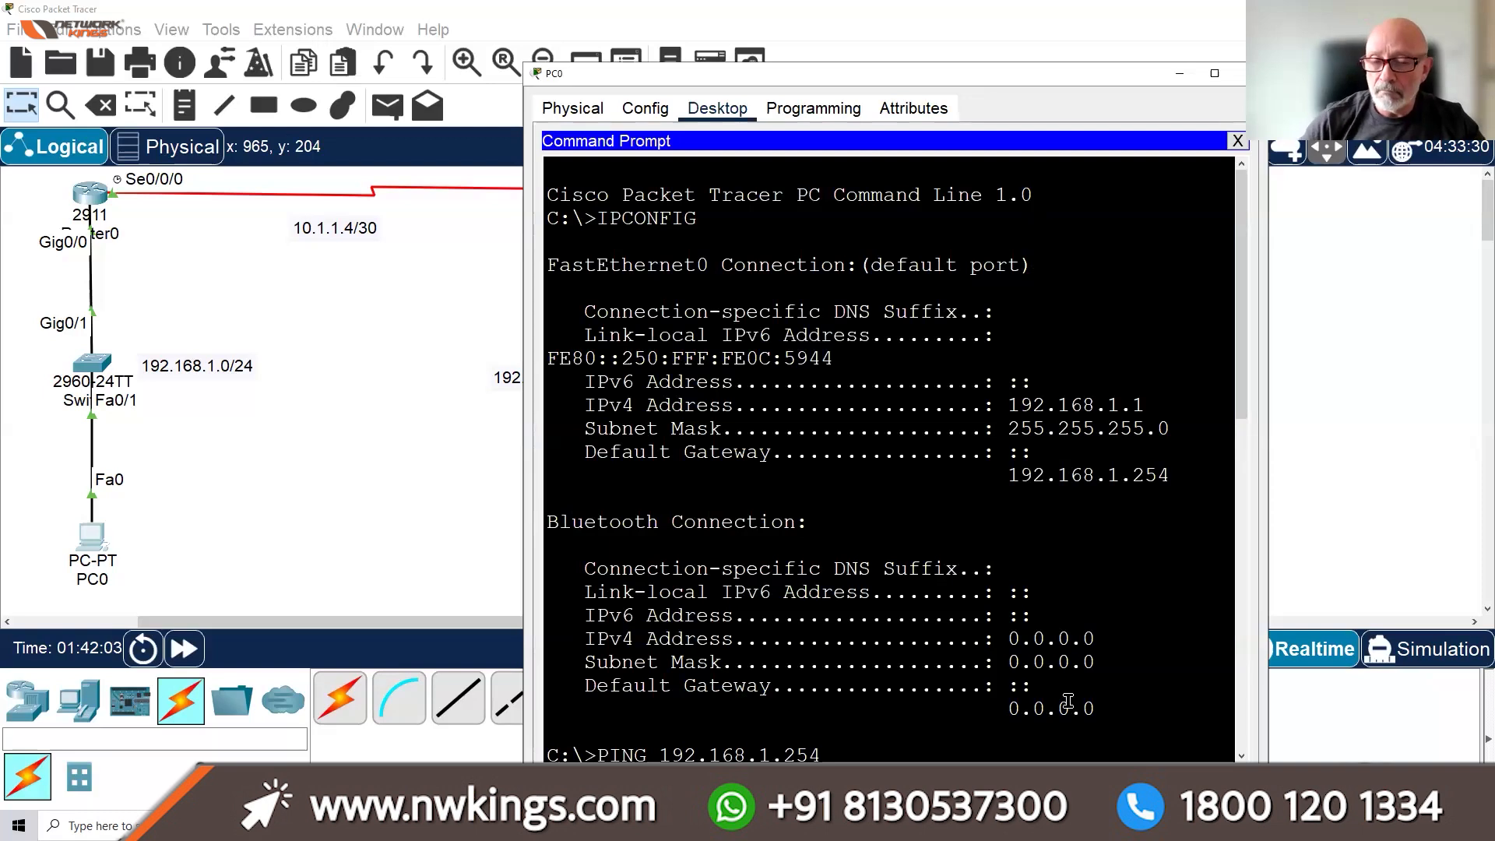
key(Return)
key(Return)
key(Return)
key(Return)
key(Return)
key(Return)
key(Return)
key(Return)
key(Return)
key(Return)
key(Return)
key(Return)
key(Return)
key(Return)
key(Return)
key(Return)
key(Return)
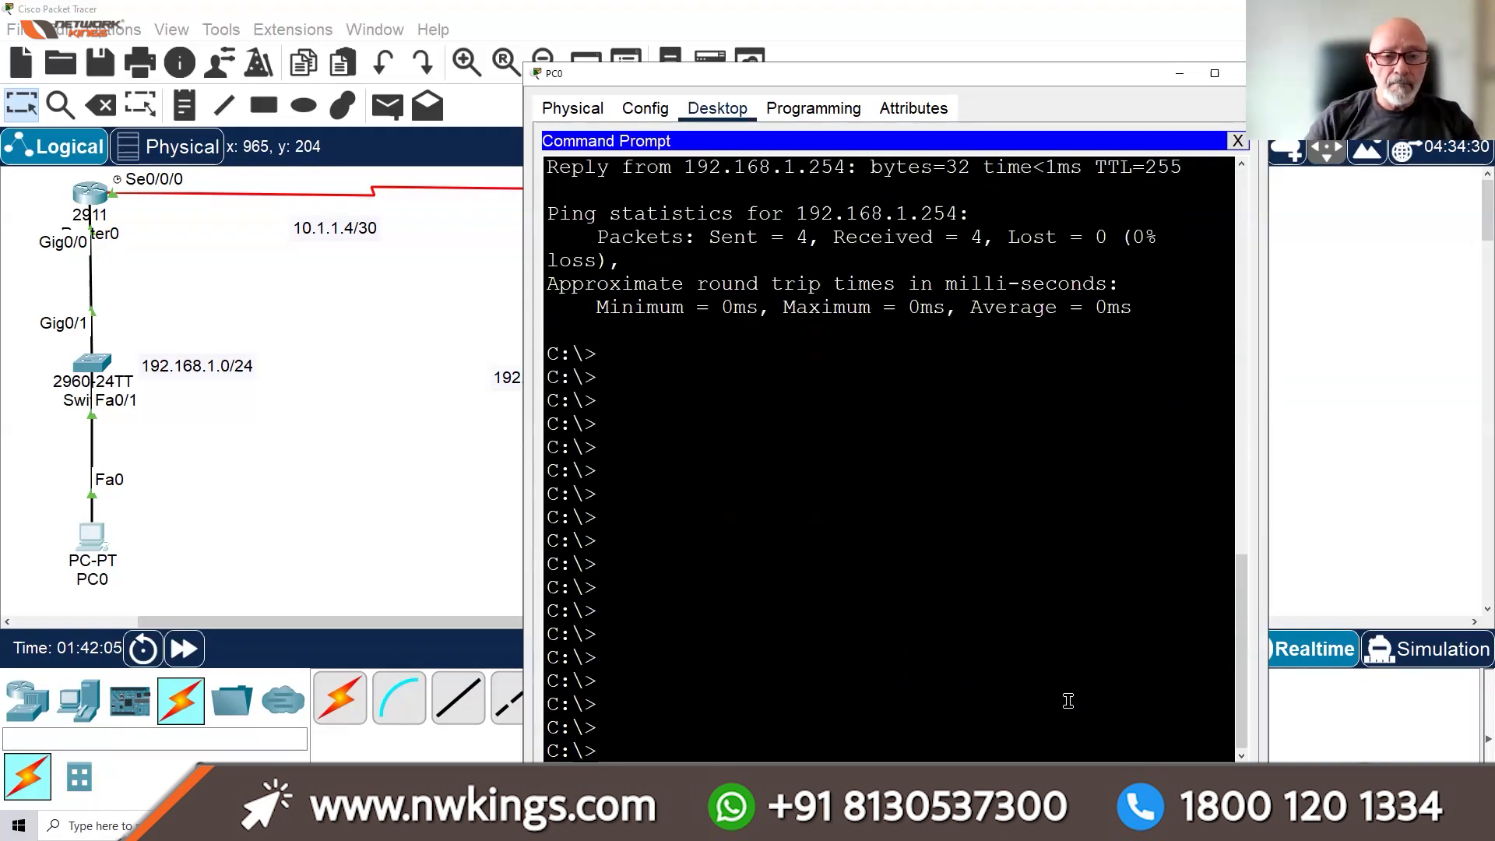
text(TELNET)
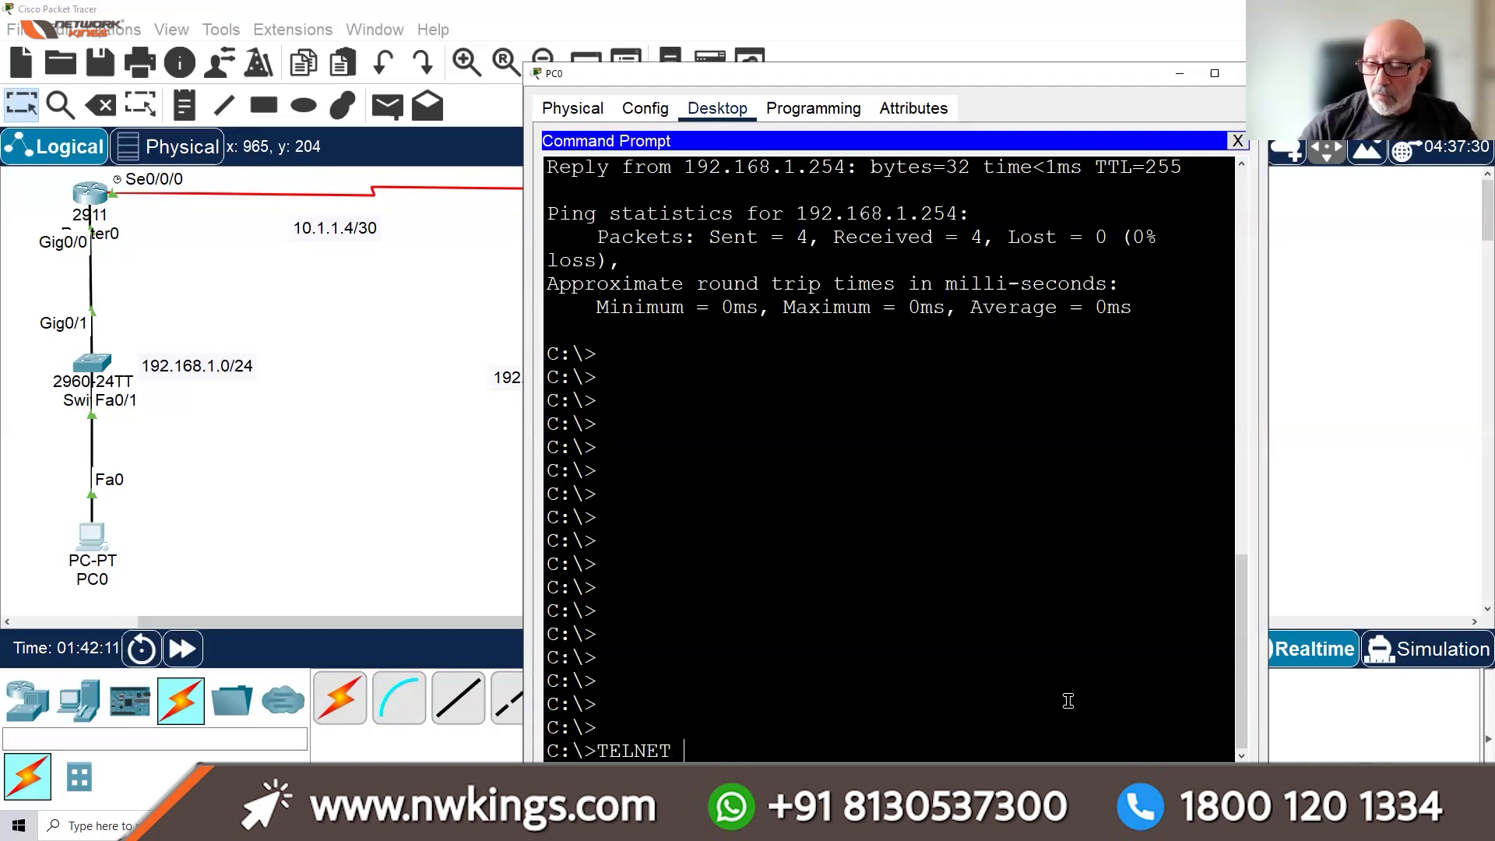
text( 192.168.1.253)
key(Return)
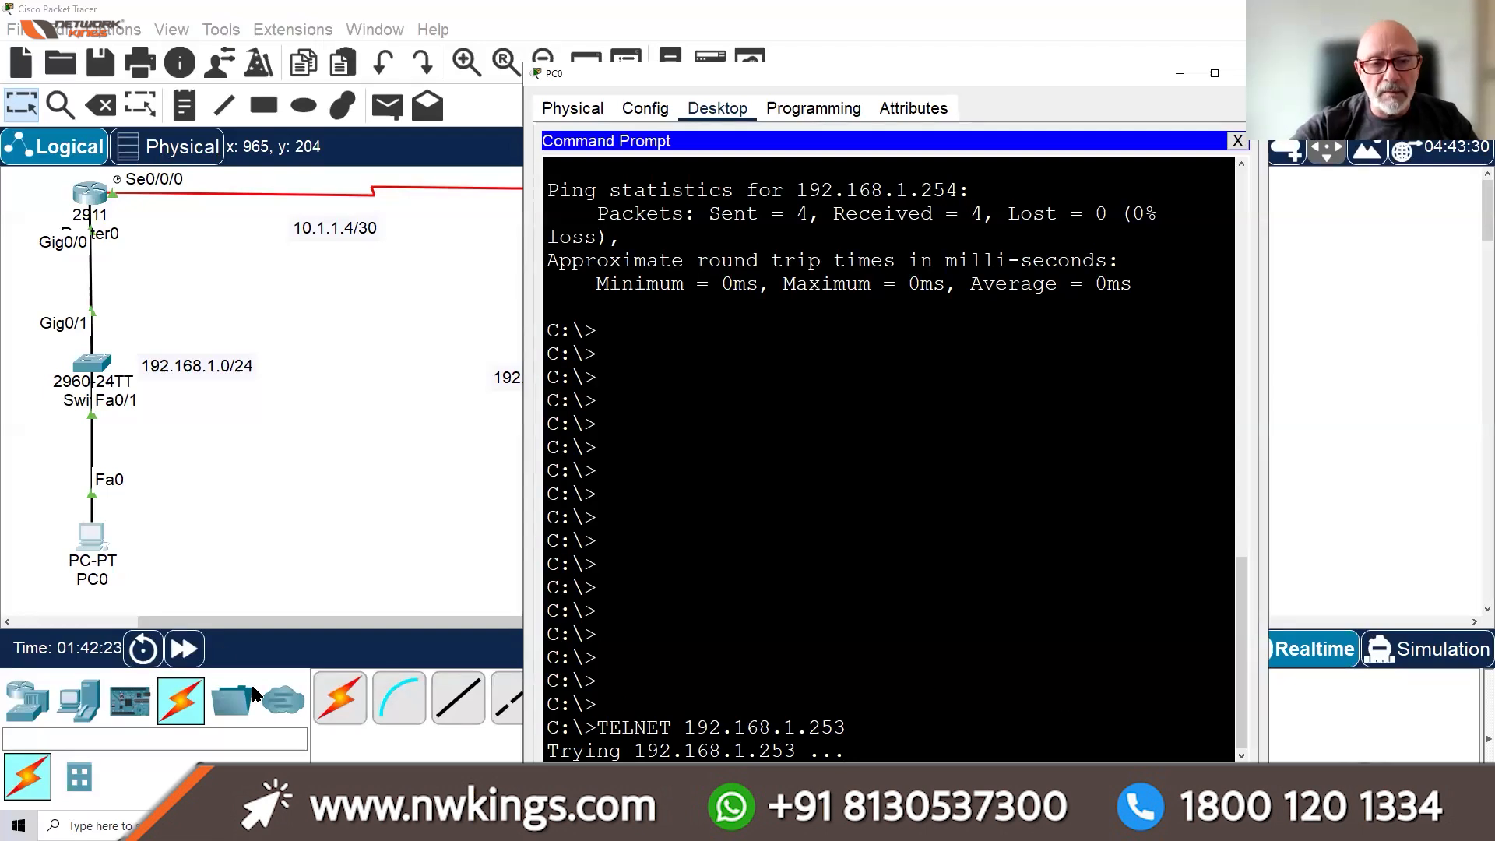
Fast-forward time so the telnet times out, then bring up Switch0's CLI
click(186, 652)
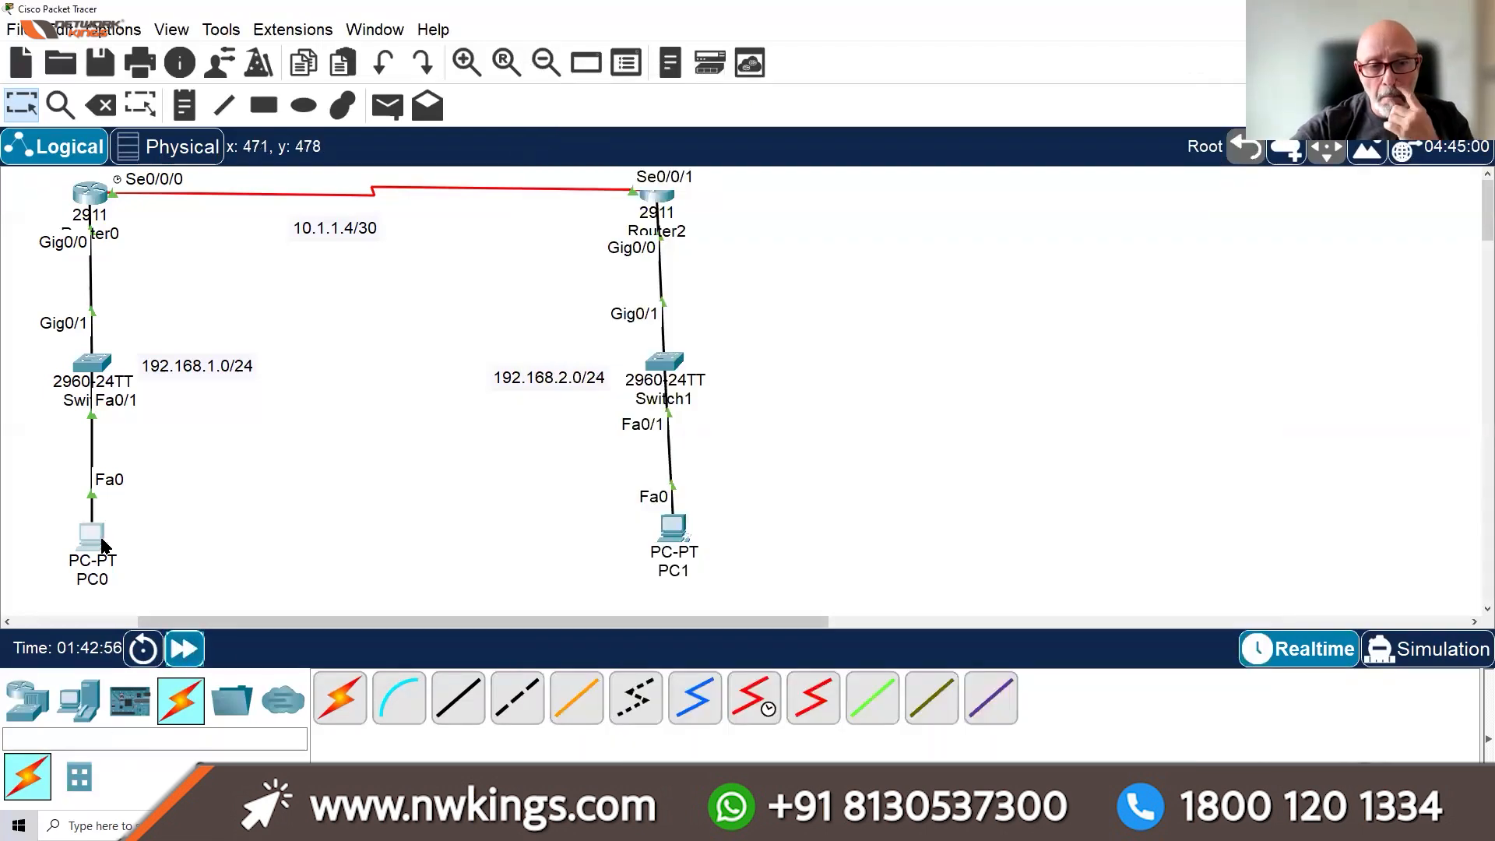
click(92, 537)
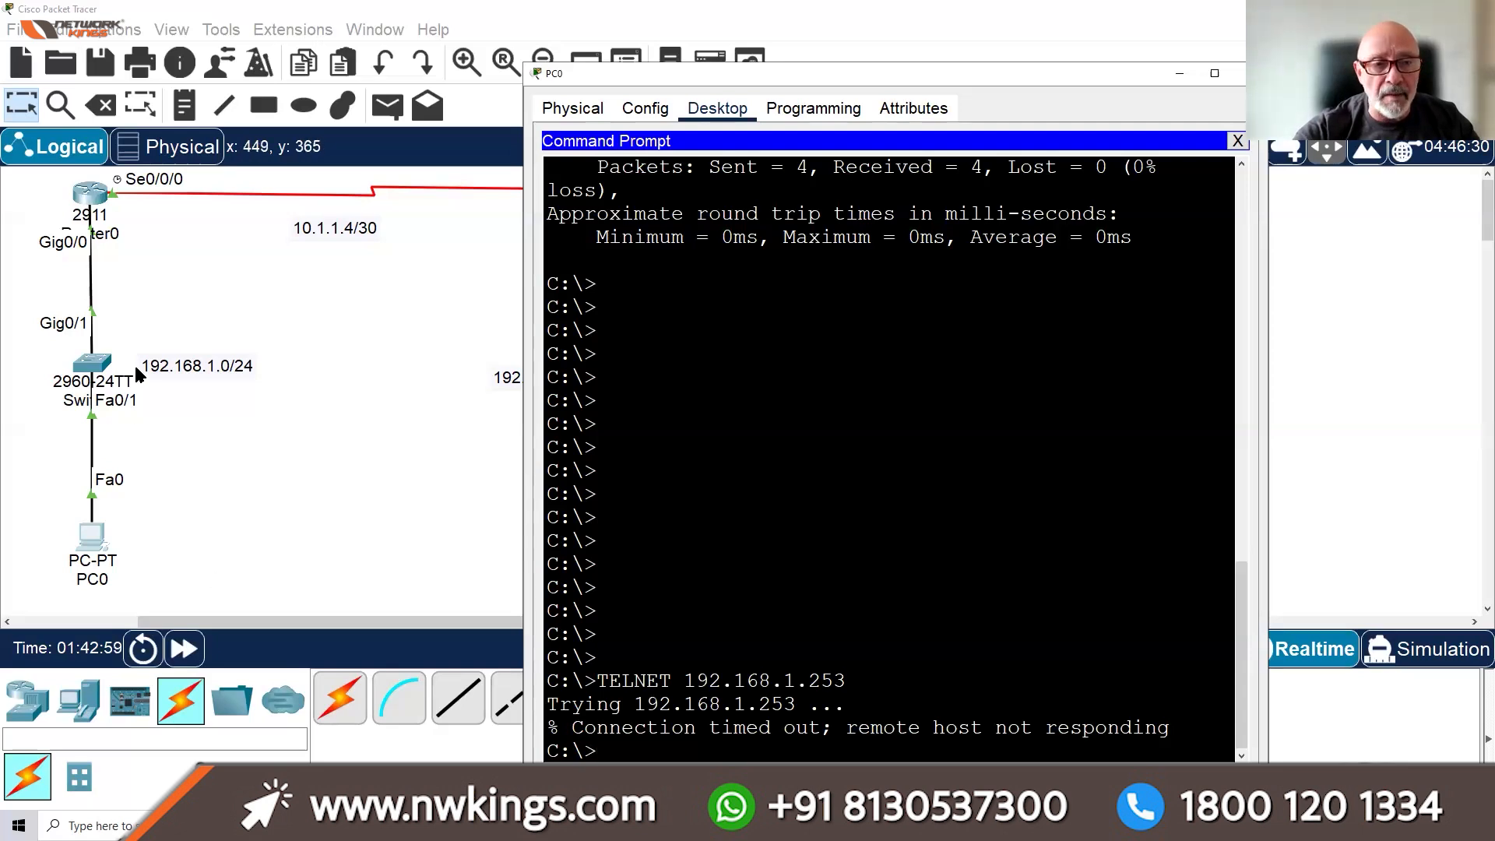
click(103, 366)
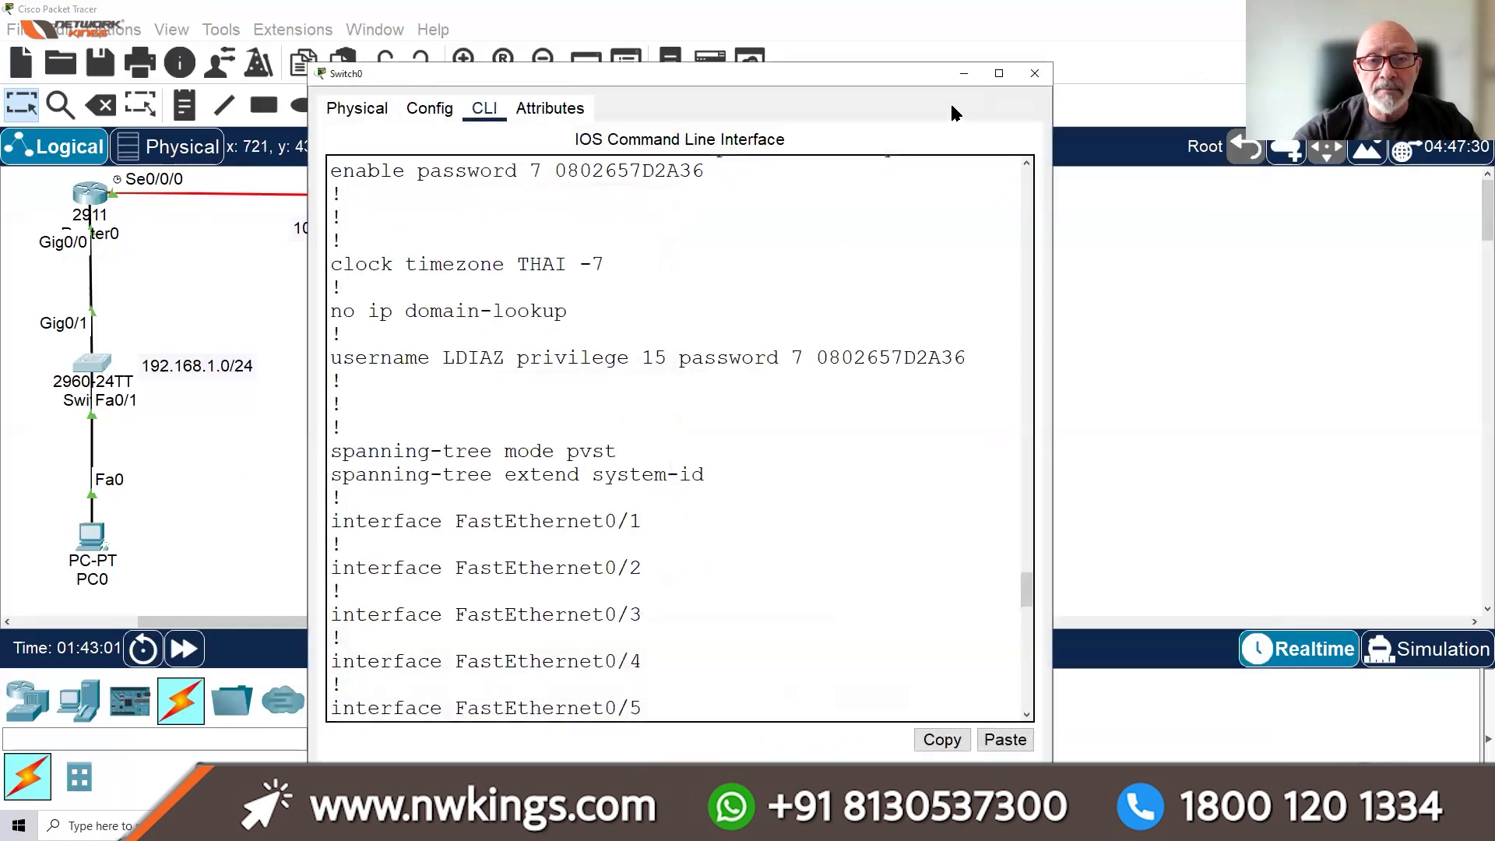
Enter line vty 0 15 on SW1 and set a login password
click(1000, 70)
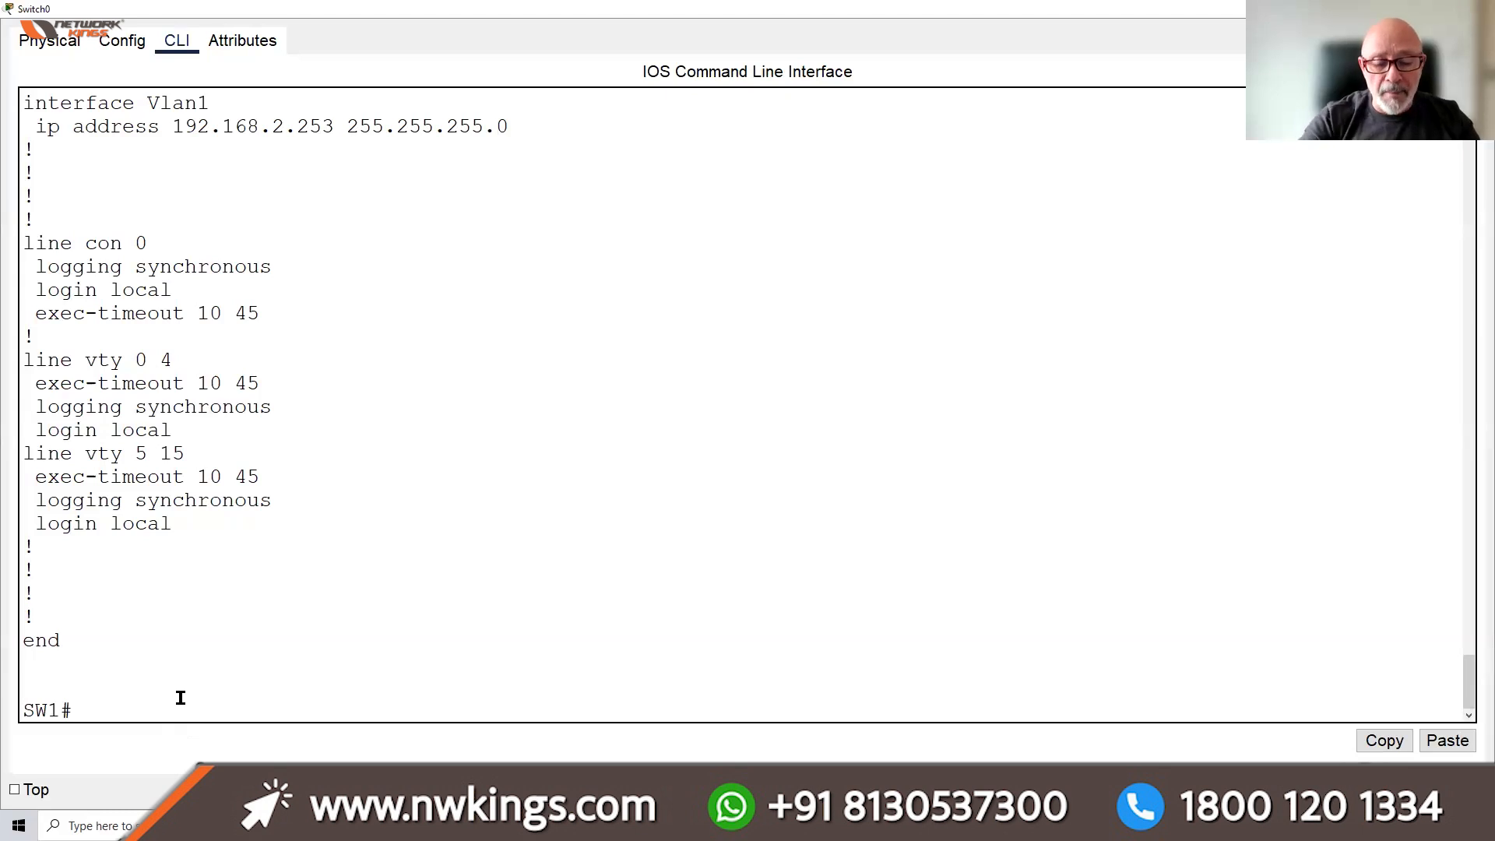
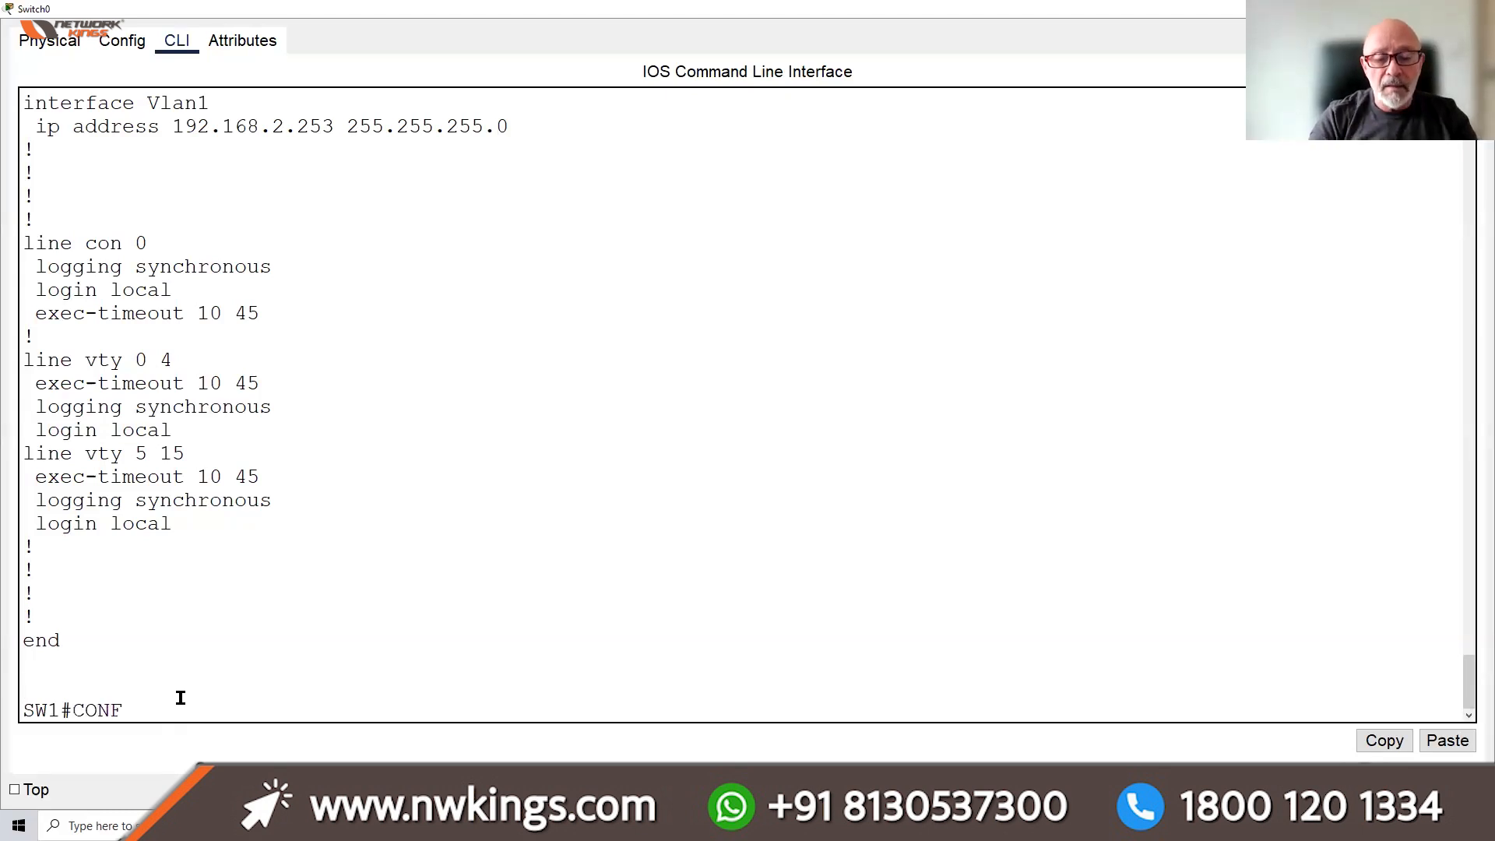
key(Return)
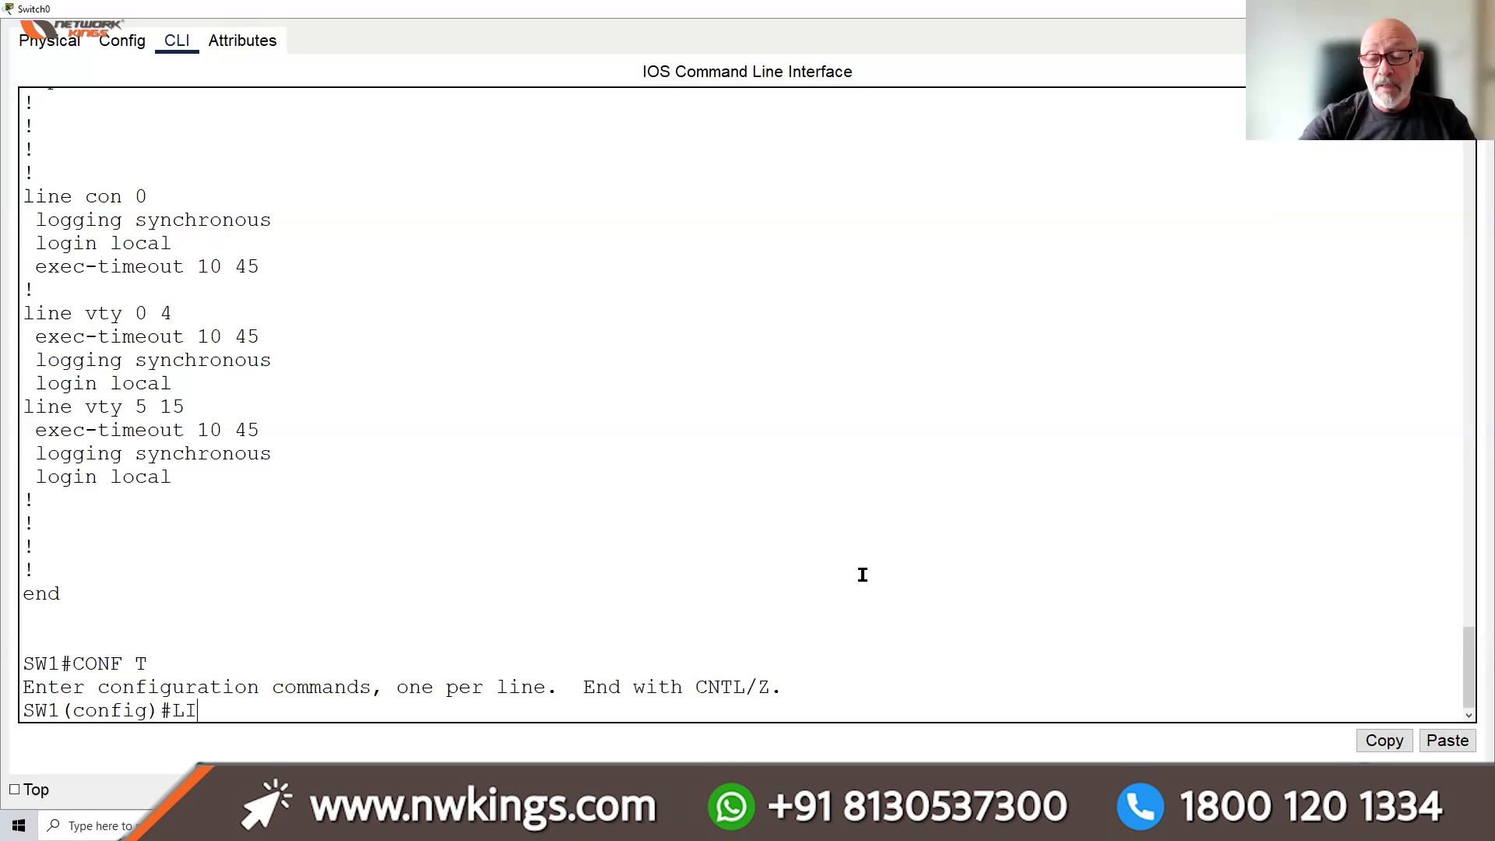
key(BackSpace)
key(BackSpace)
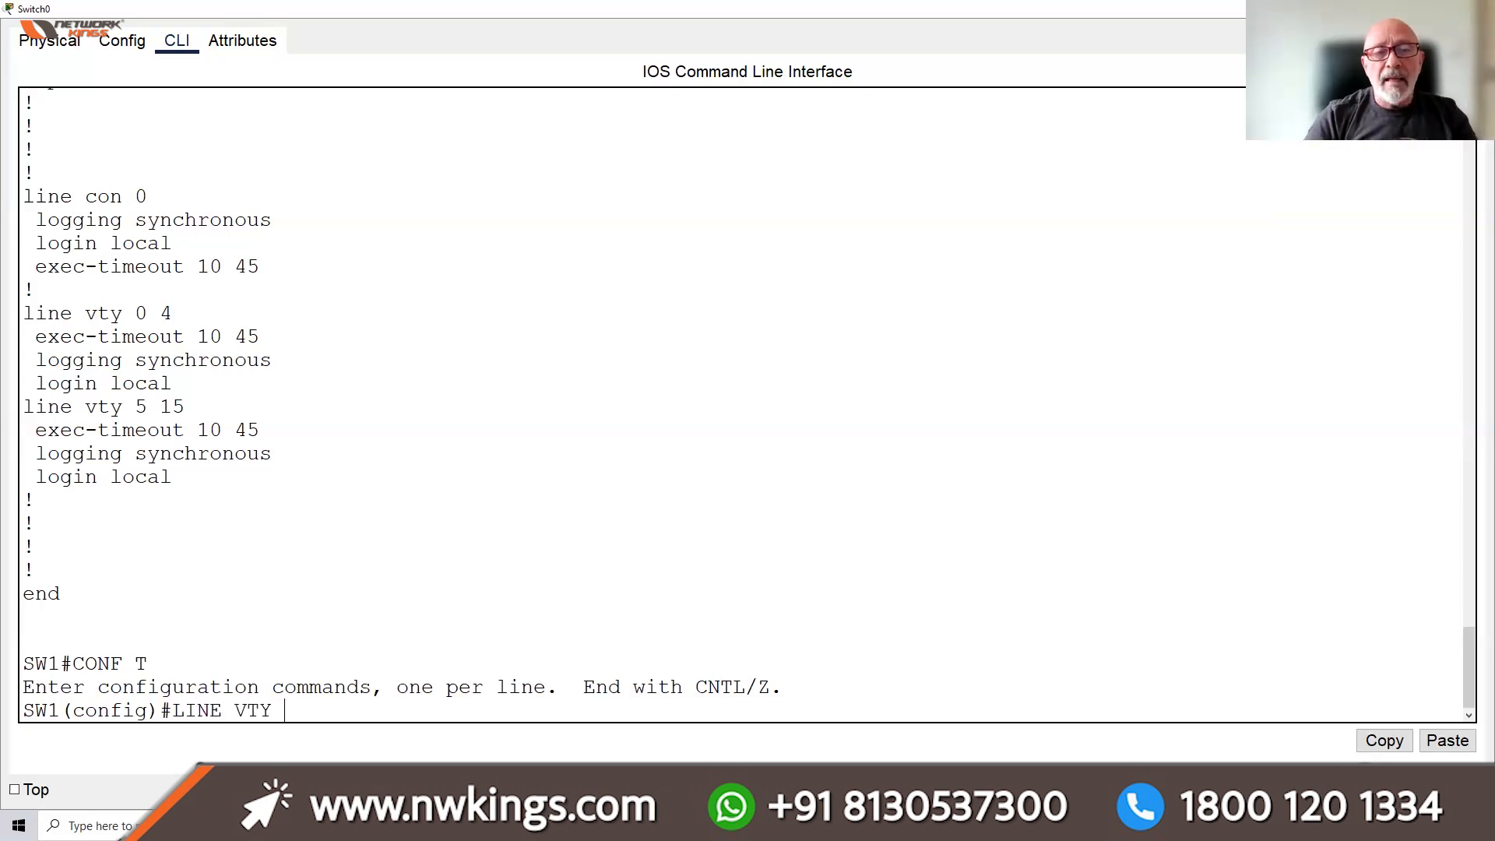
key(Return)
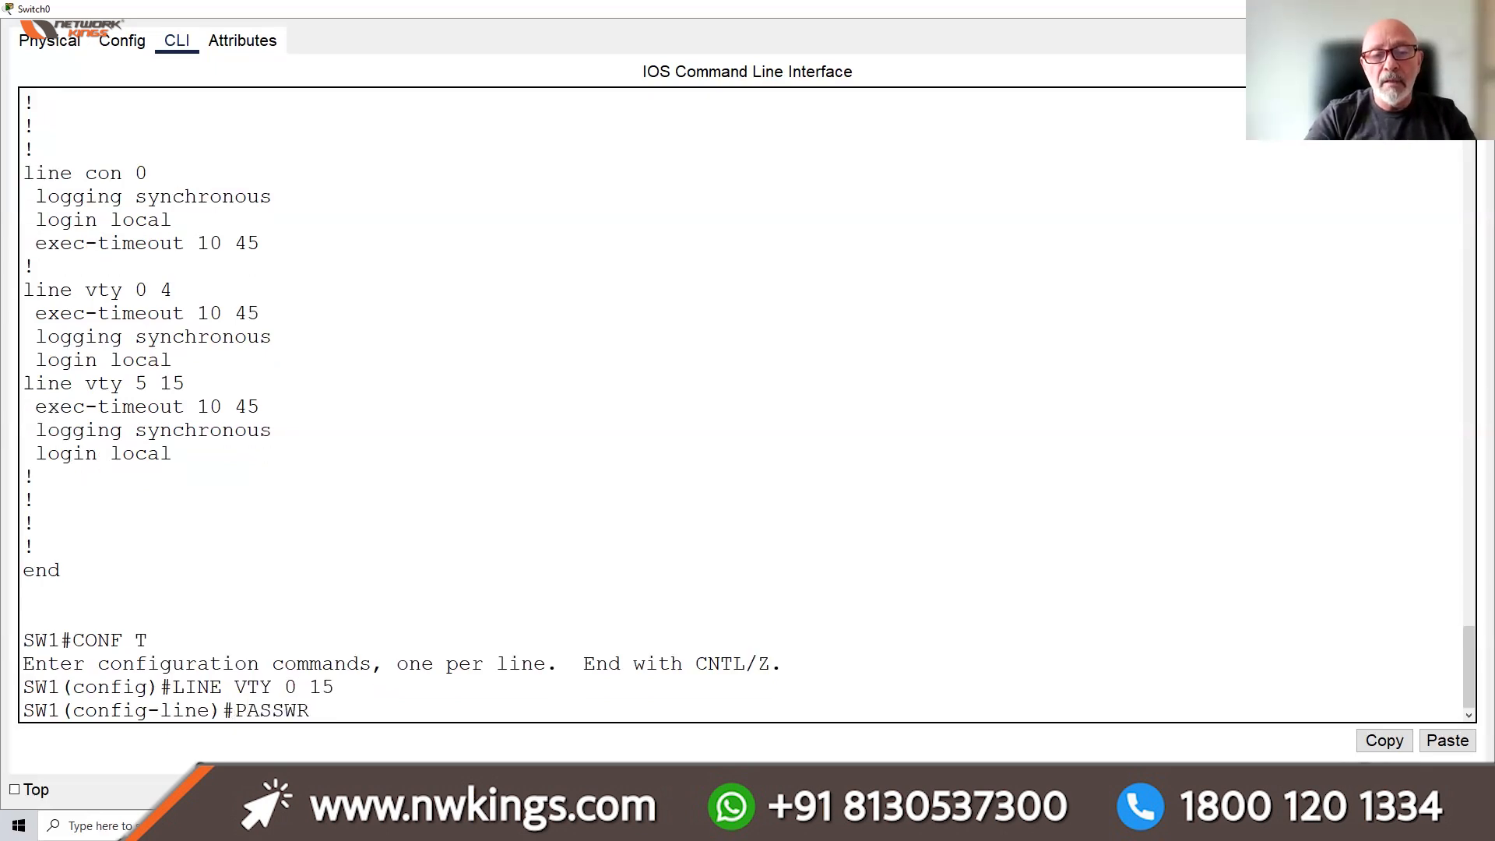
key(BackSpace)
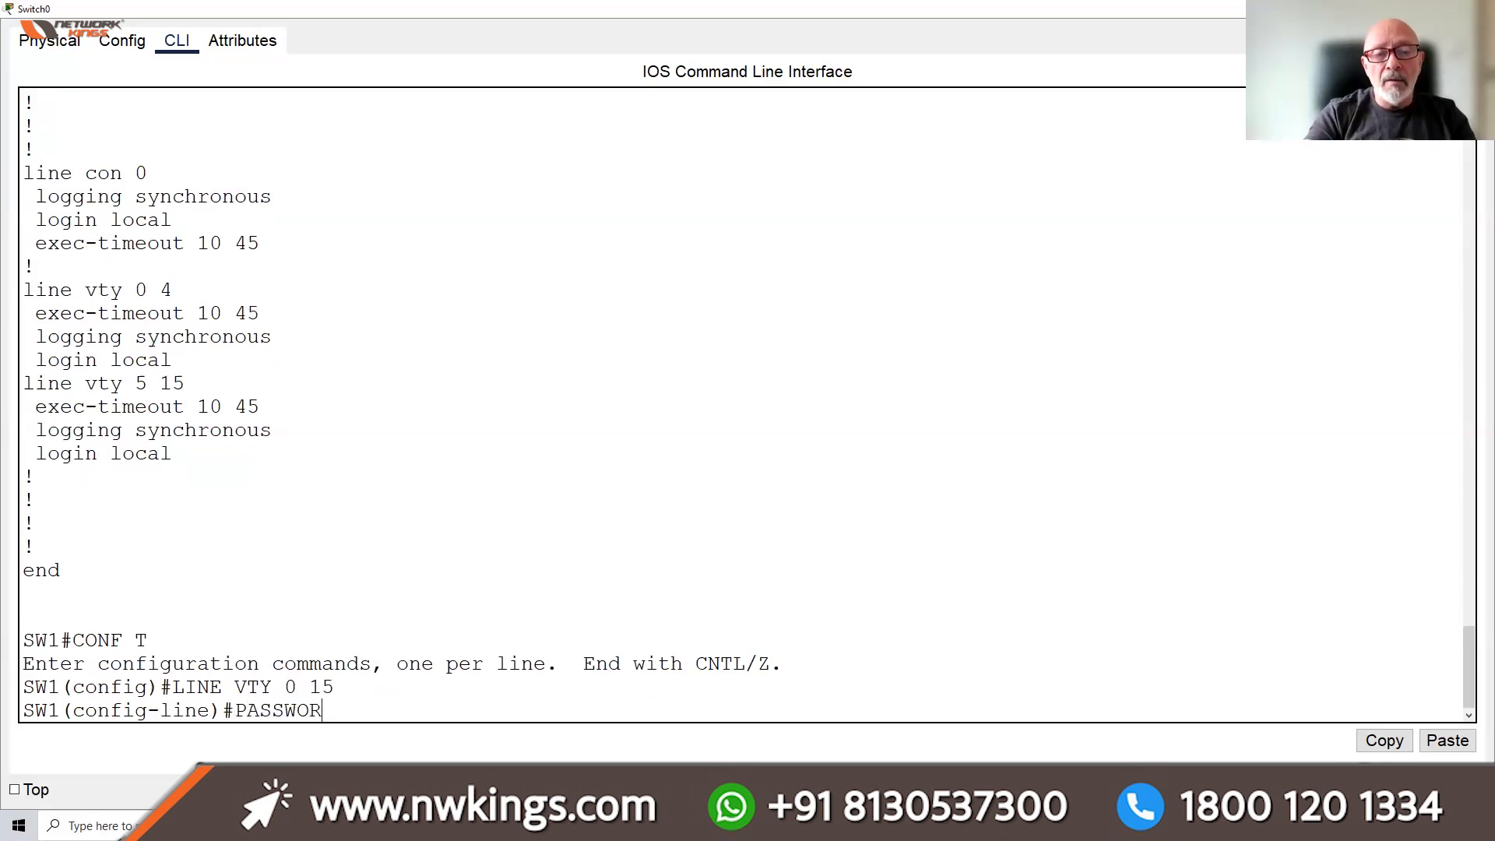
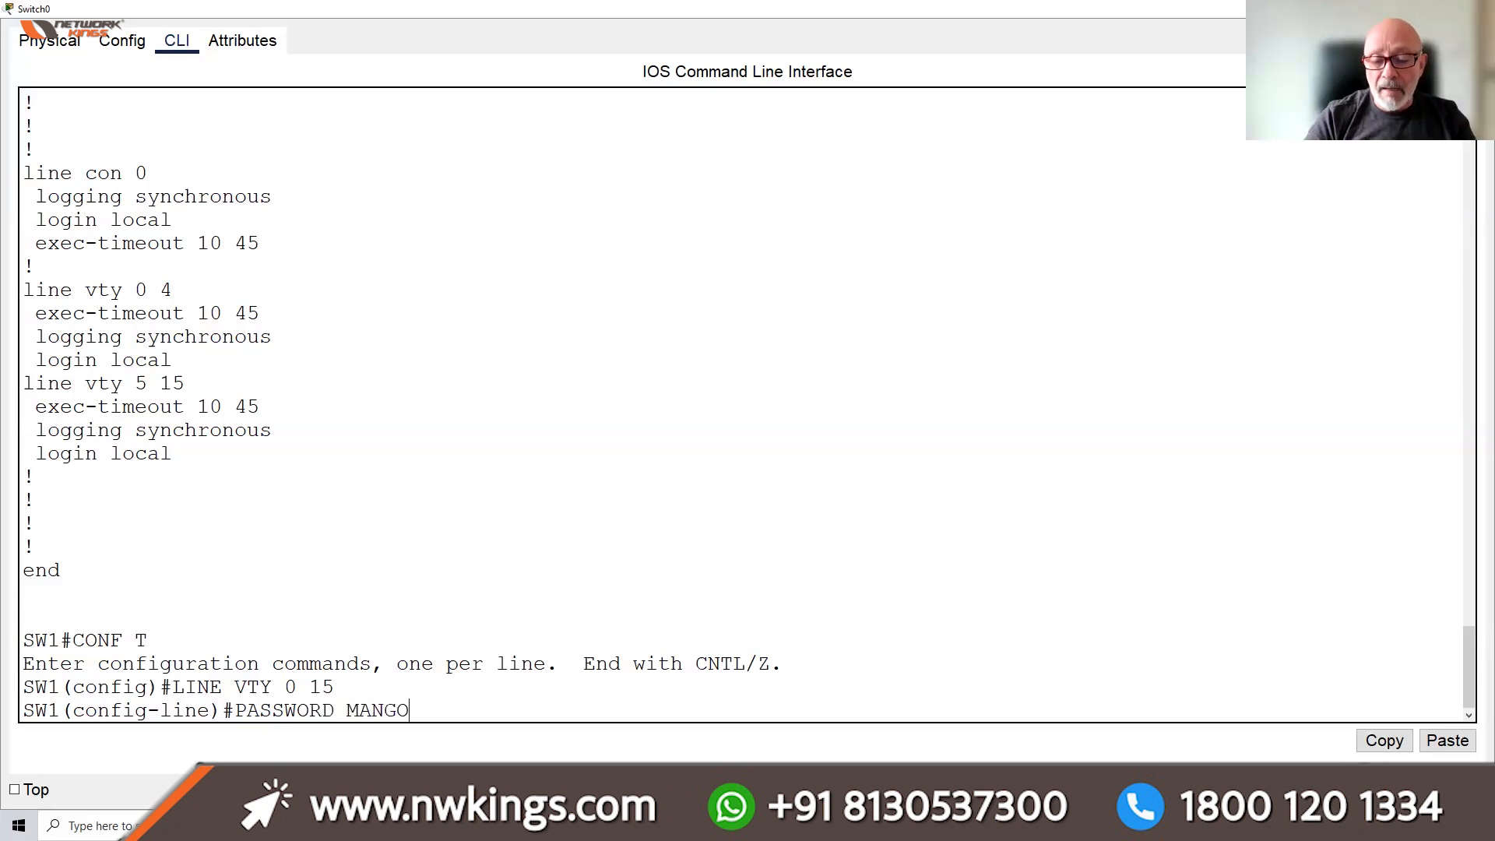
key(Return)
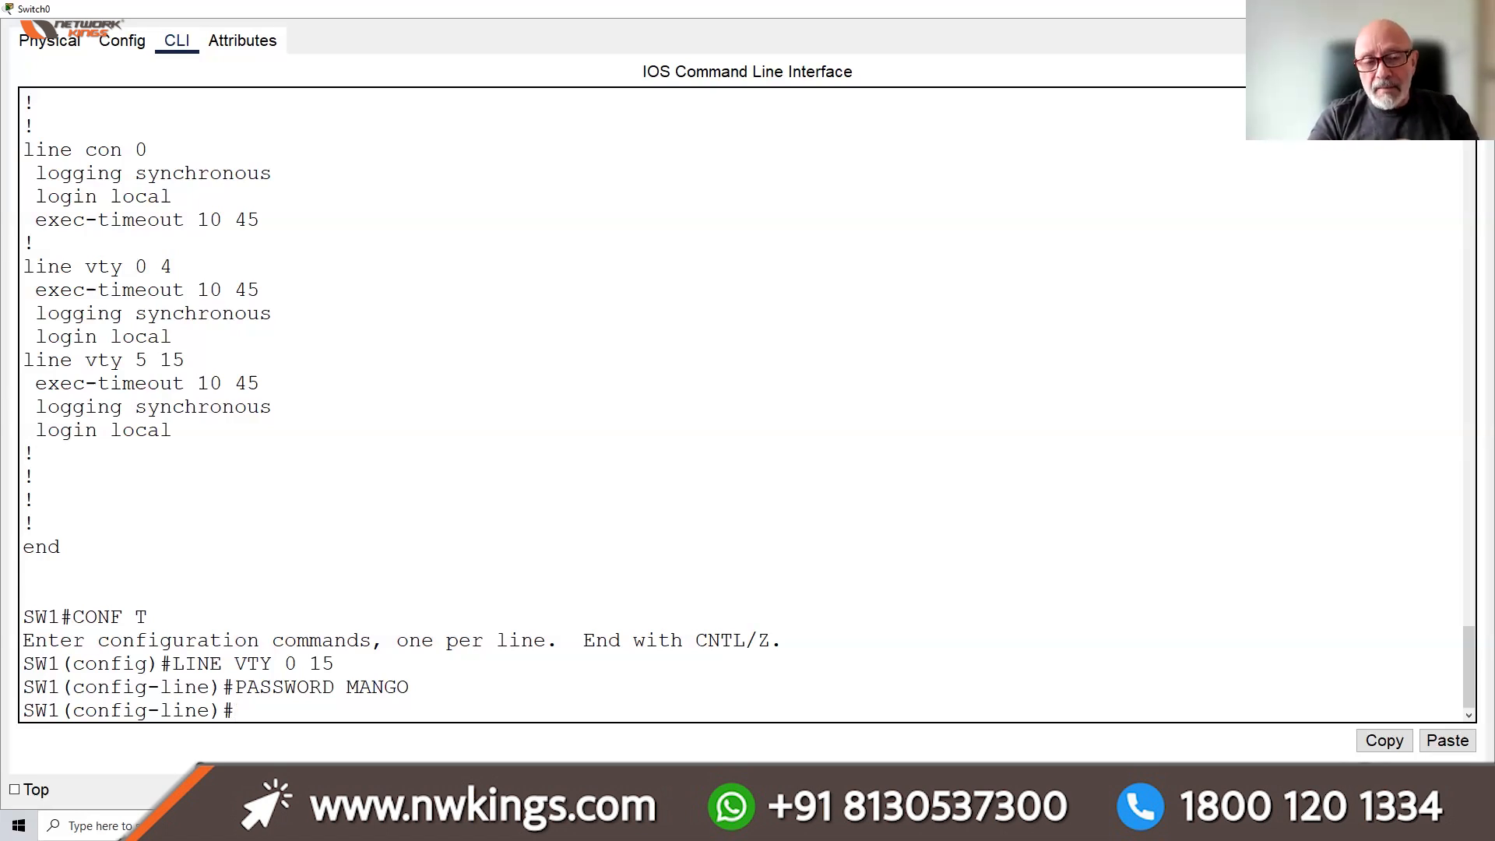
Allow all protocols on the VTY lines with 'transport input all'
text(TRA)
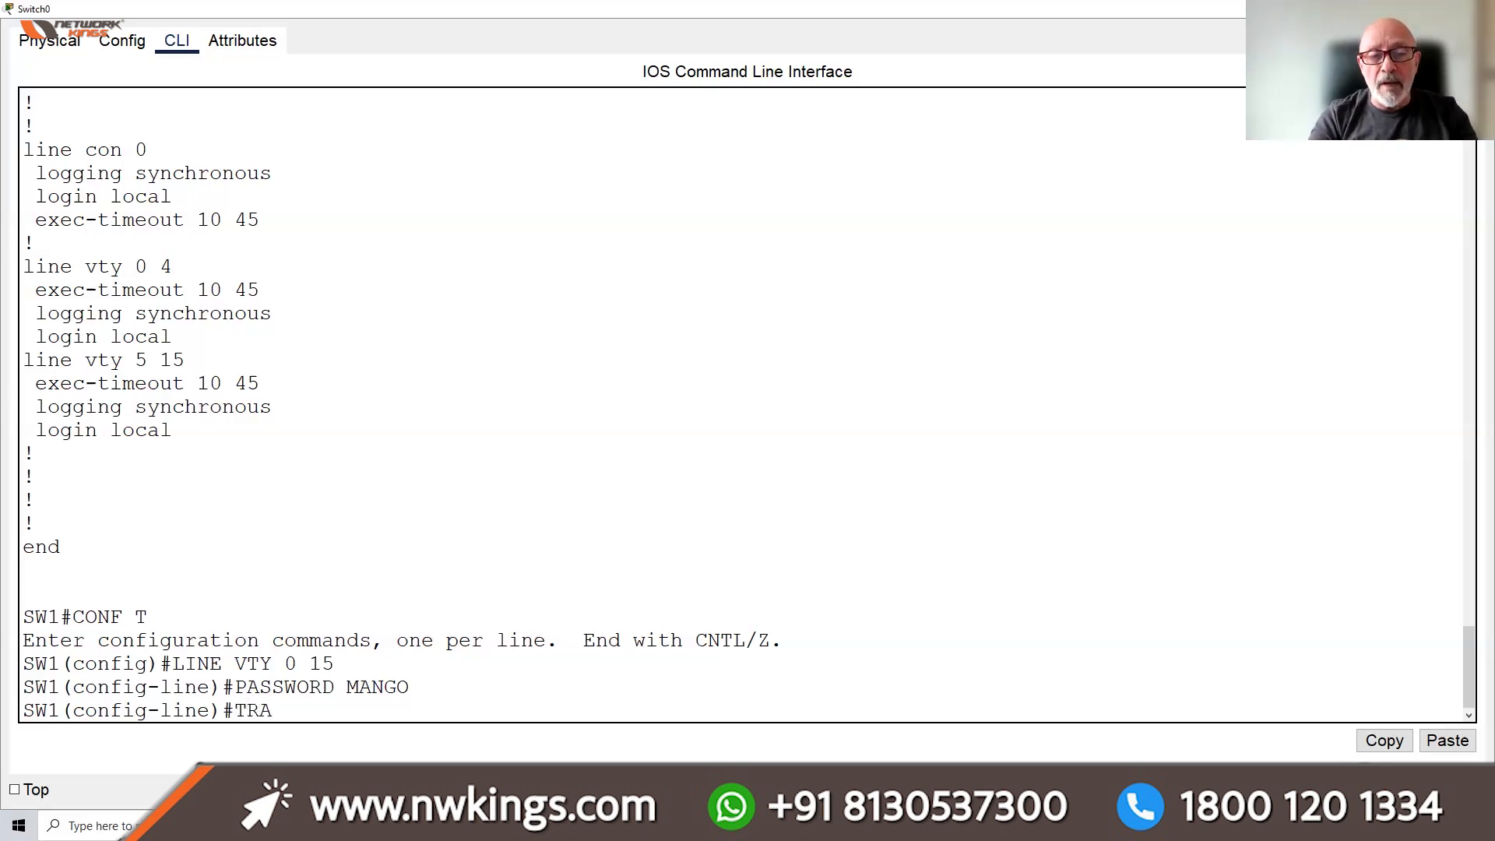
key(Tab)
text(N)
key(BackSpace)
text(INPUT ?)
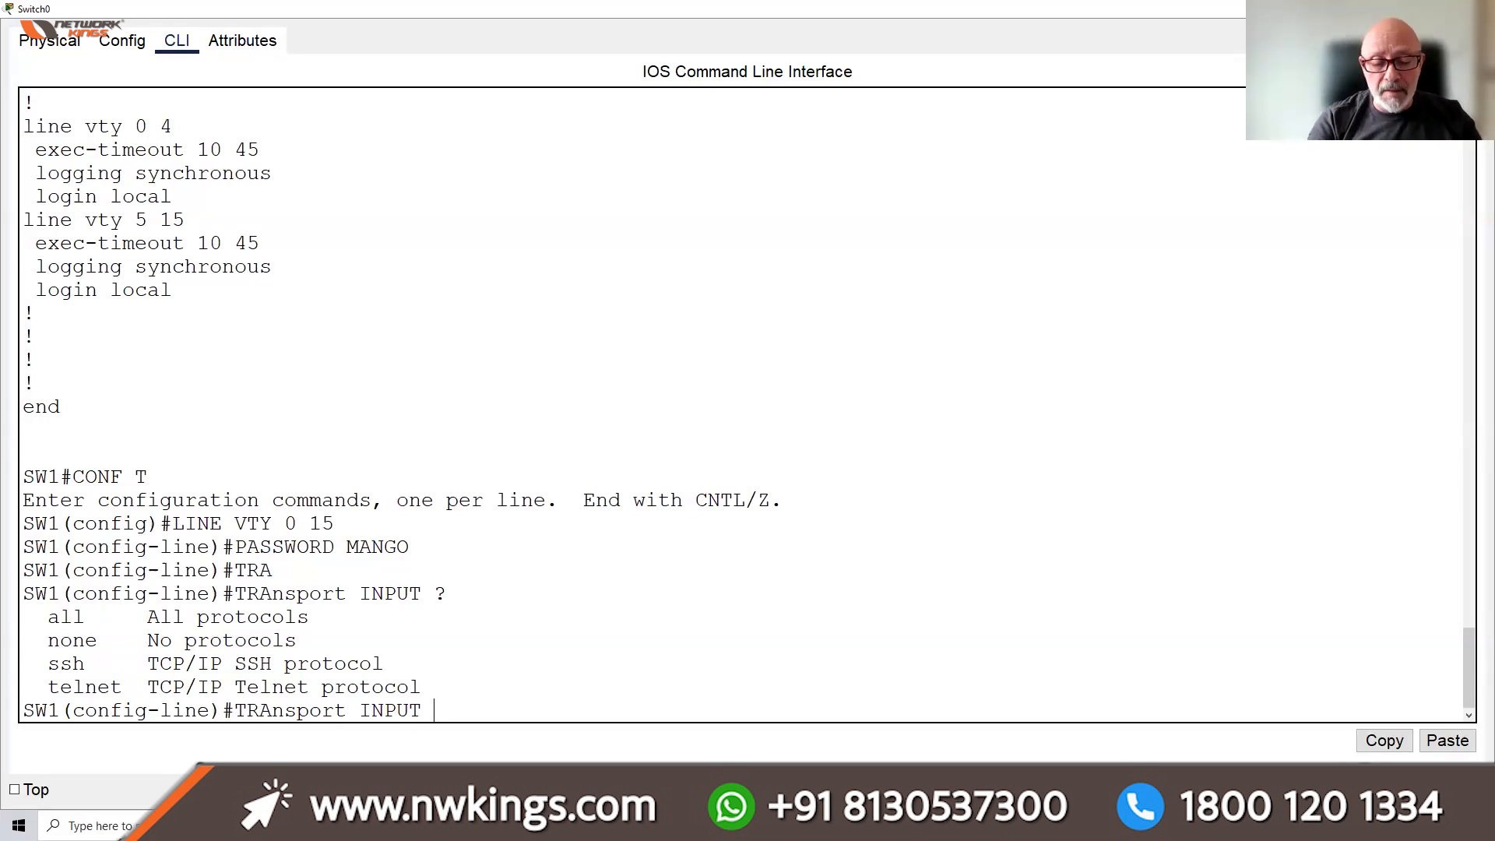
text(ALL)
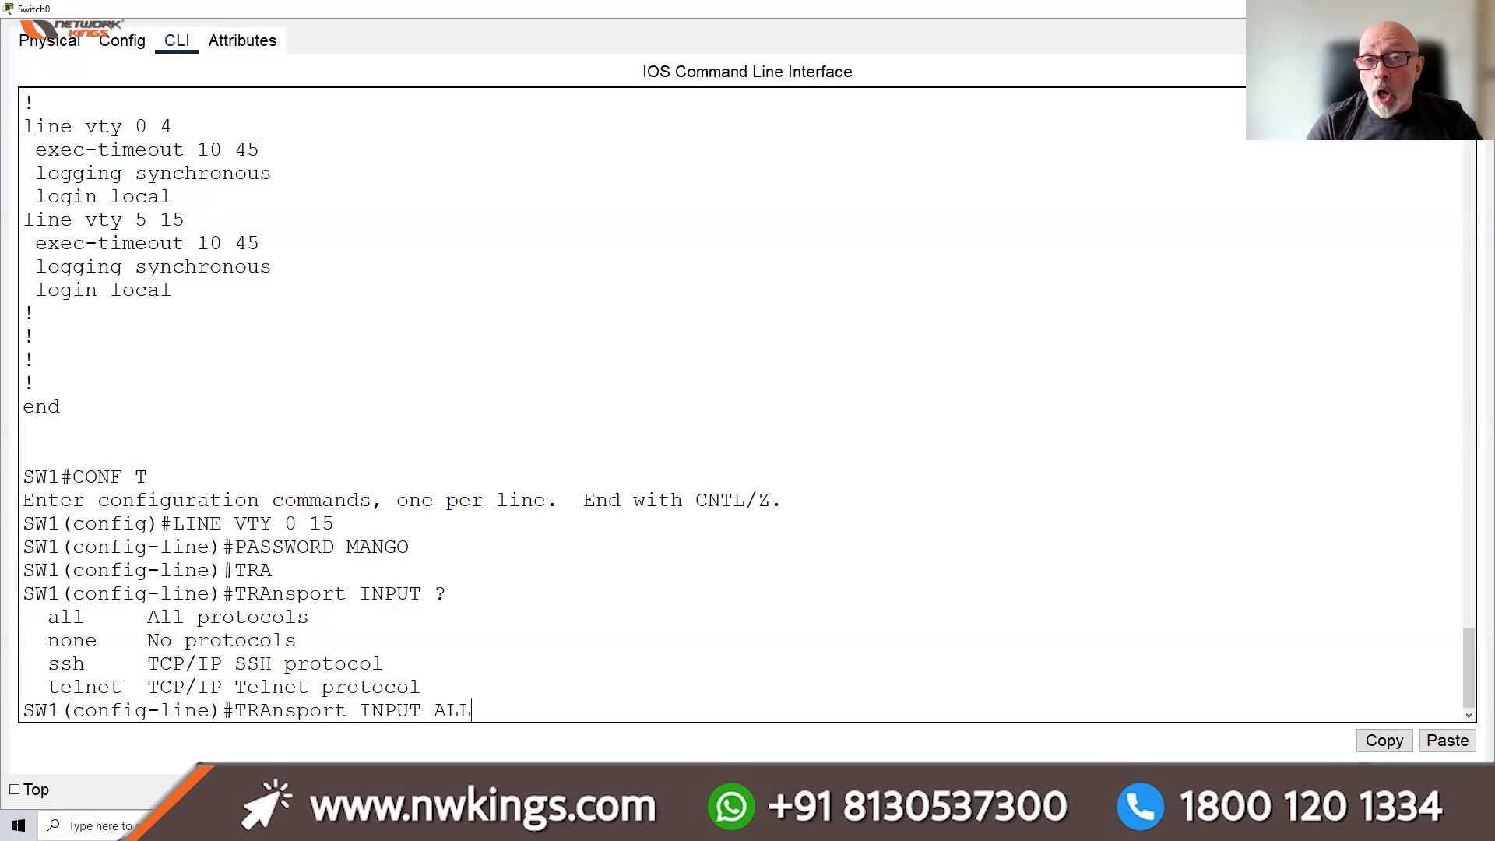
key(Return)
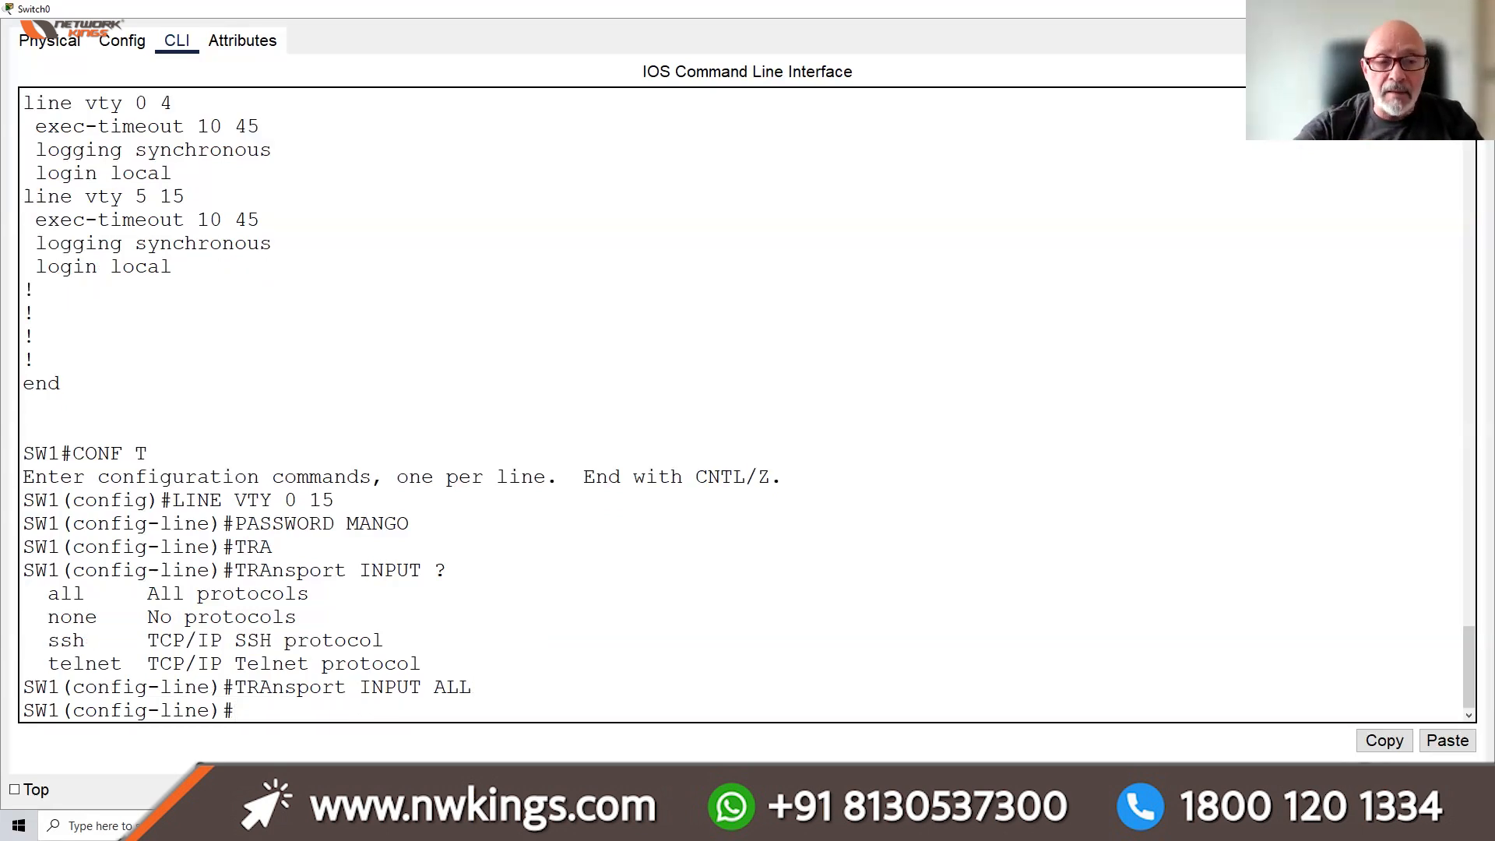
drag(96, 640, 47, 640)
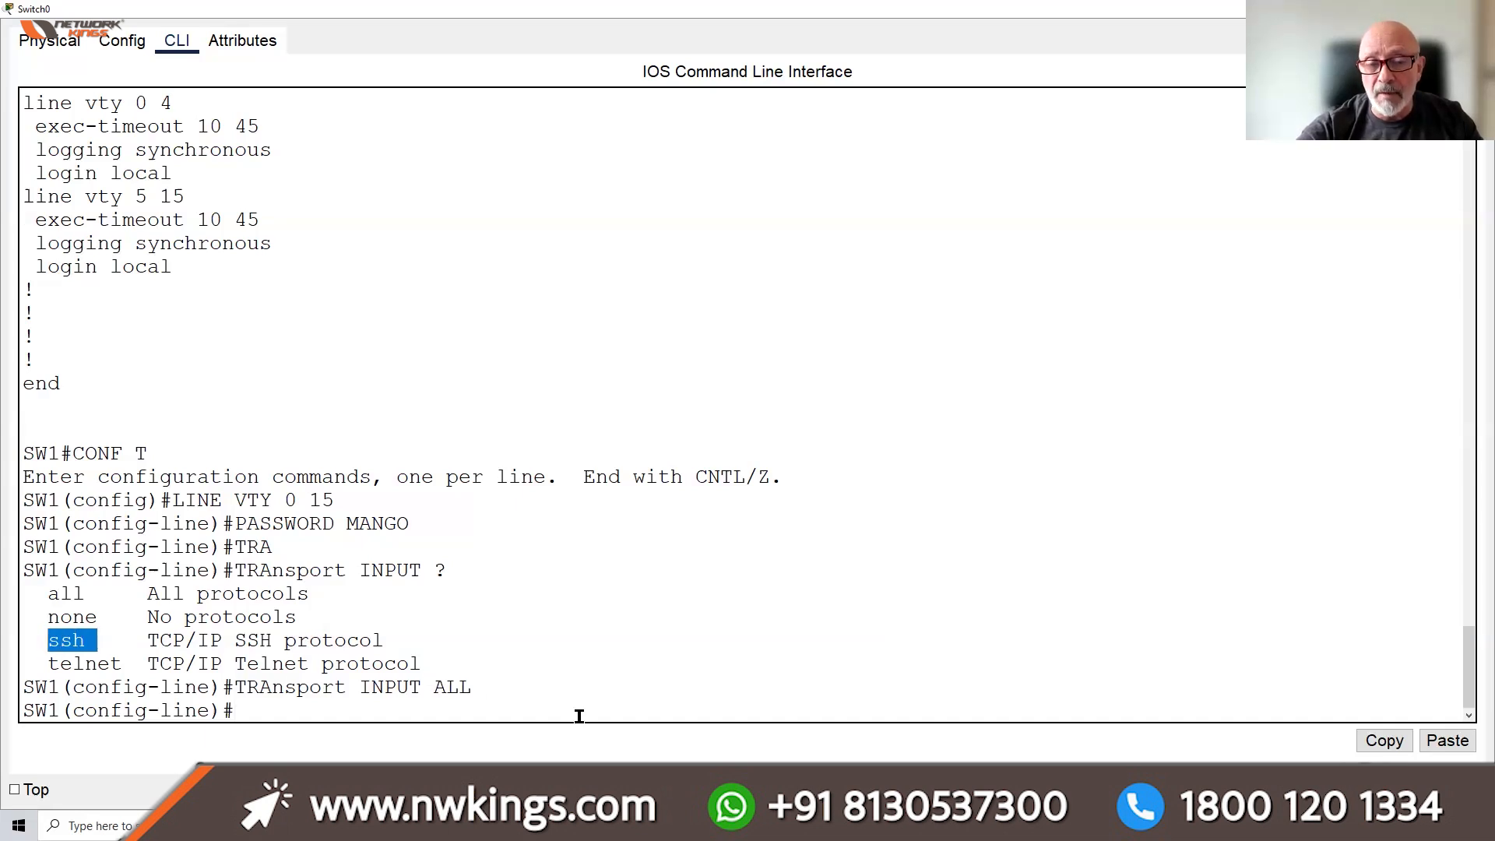
click(636, 698)
Save SW1's configuration with 'do wr' and return to the topology
text(DO WR)
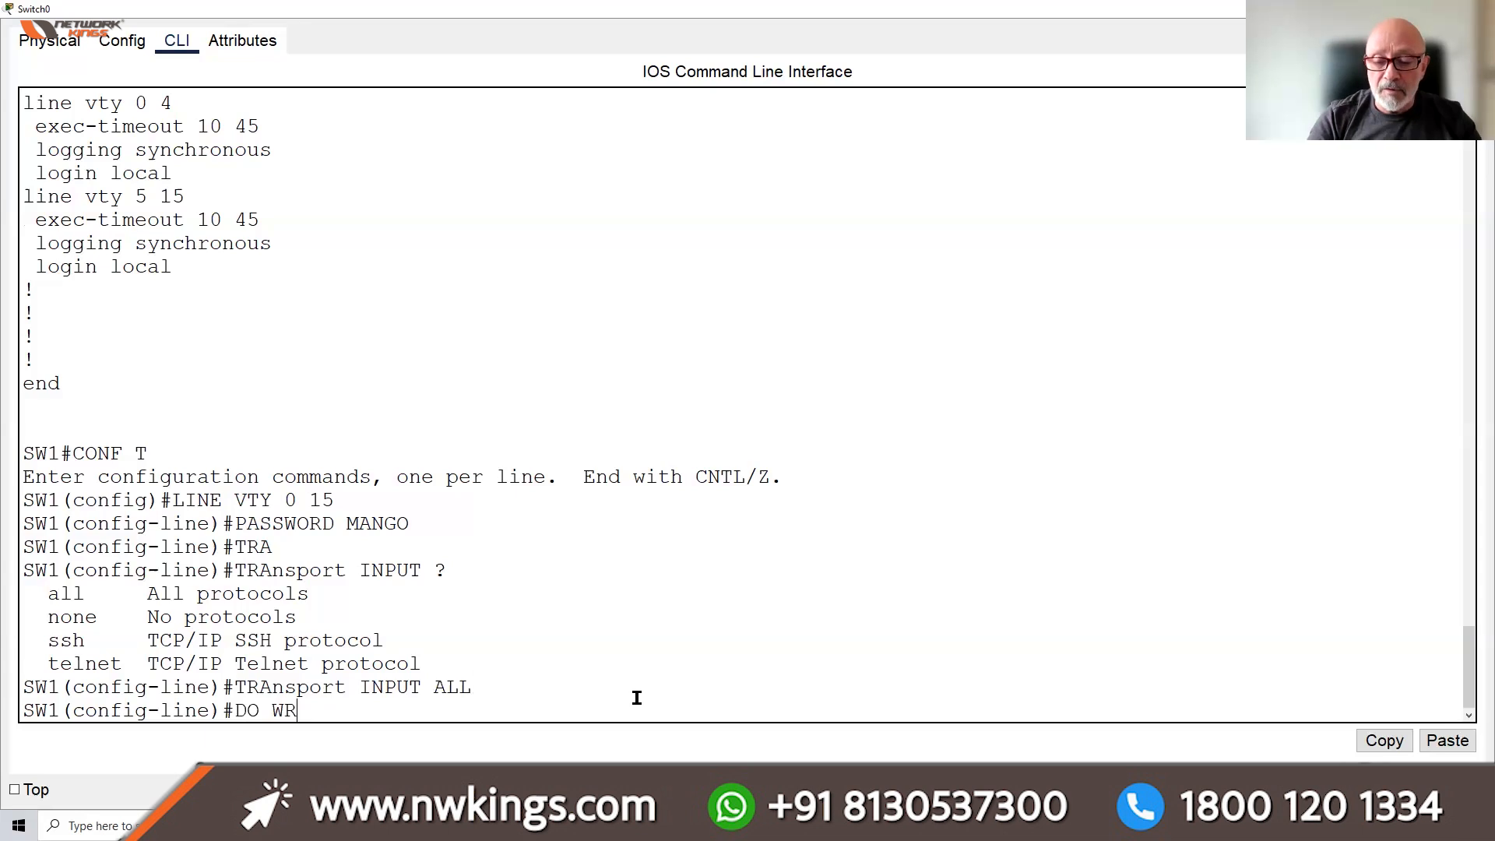
key(Return)
drag(488, 617, 247, 617)
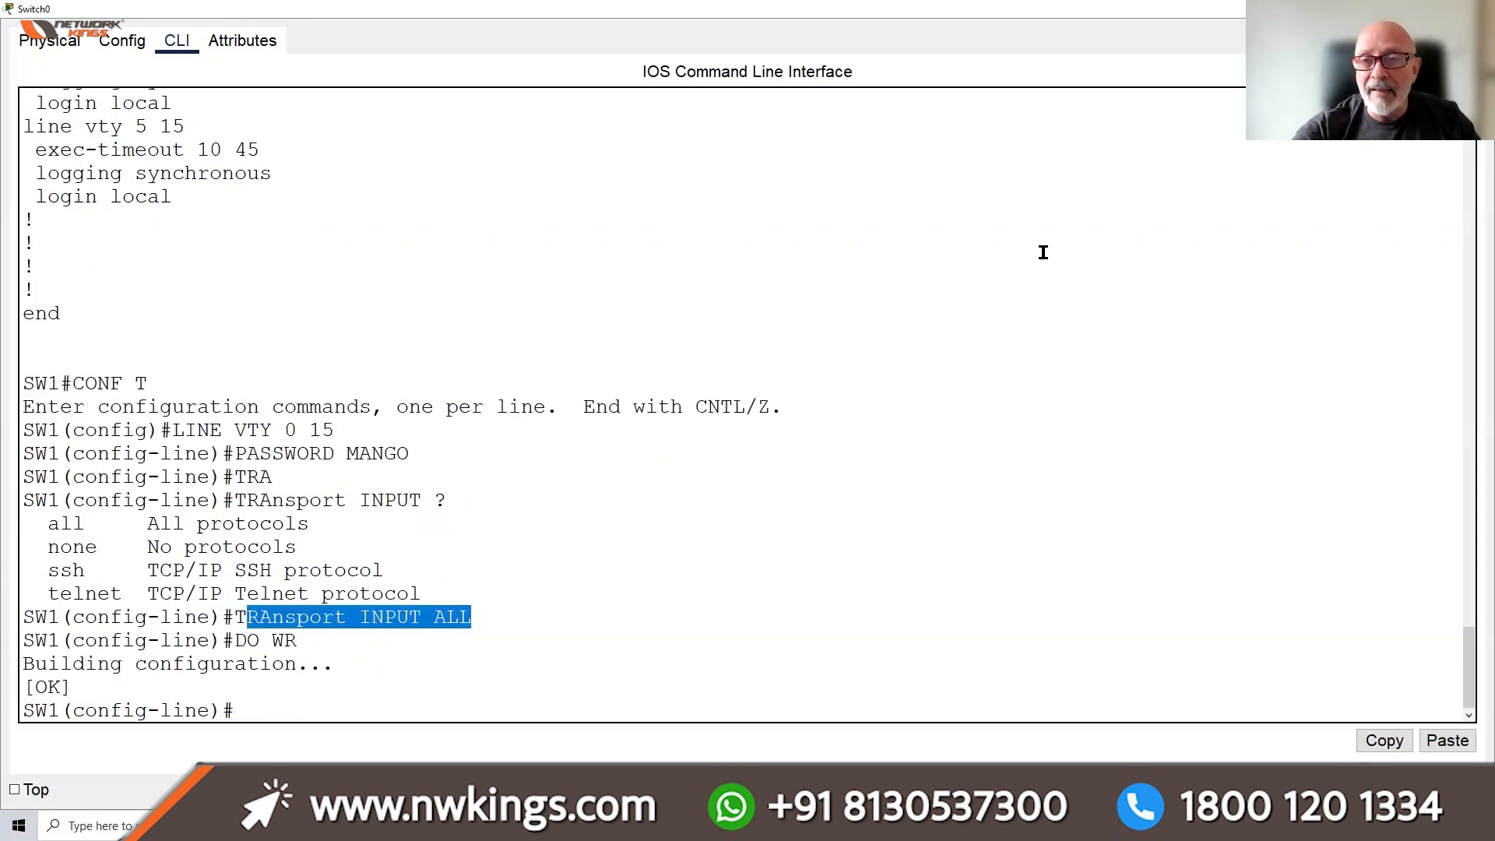
click(1476, 8)
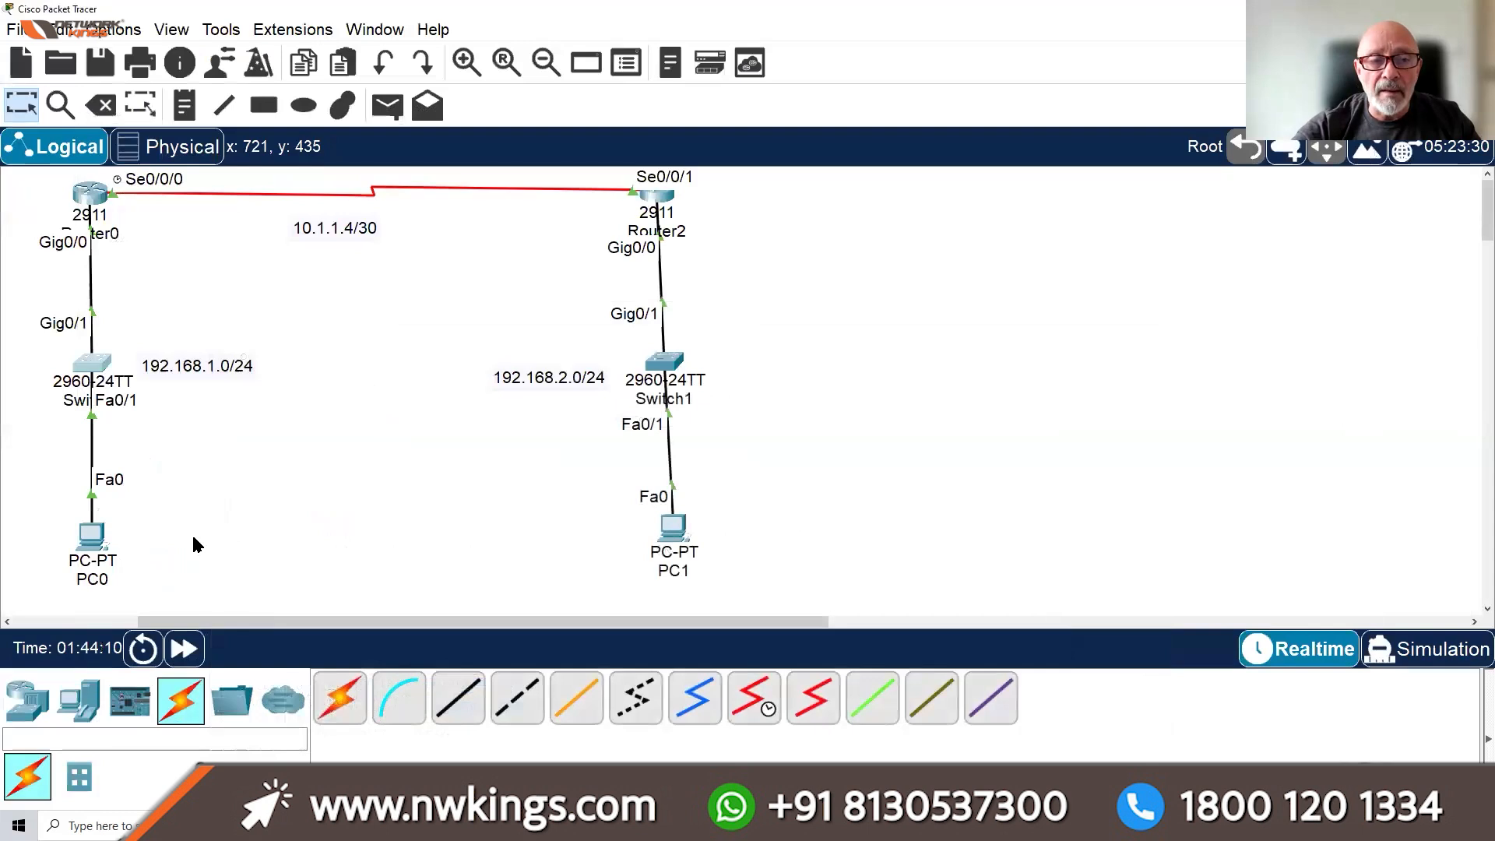
Retry TELNET 192.168.1.253 from PC0 and fast-forward time; it still times out
click(99, 530)
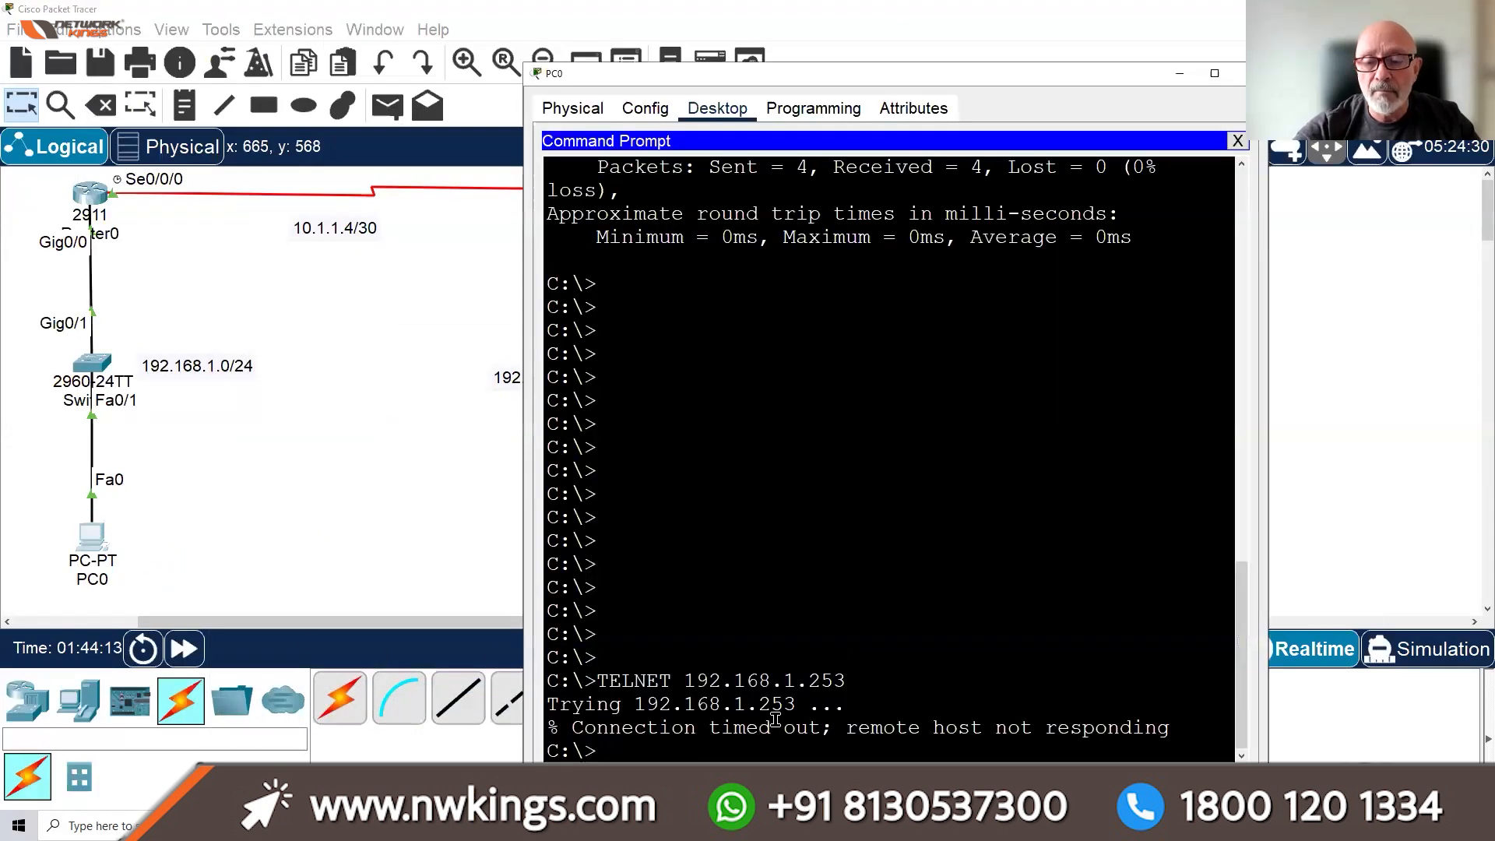
key(Return)
key(Return)
key(Return)
key(Return)
key(Return)
key(Return)
key(Up)
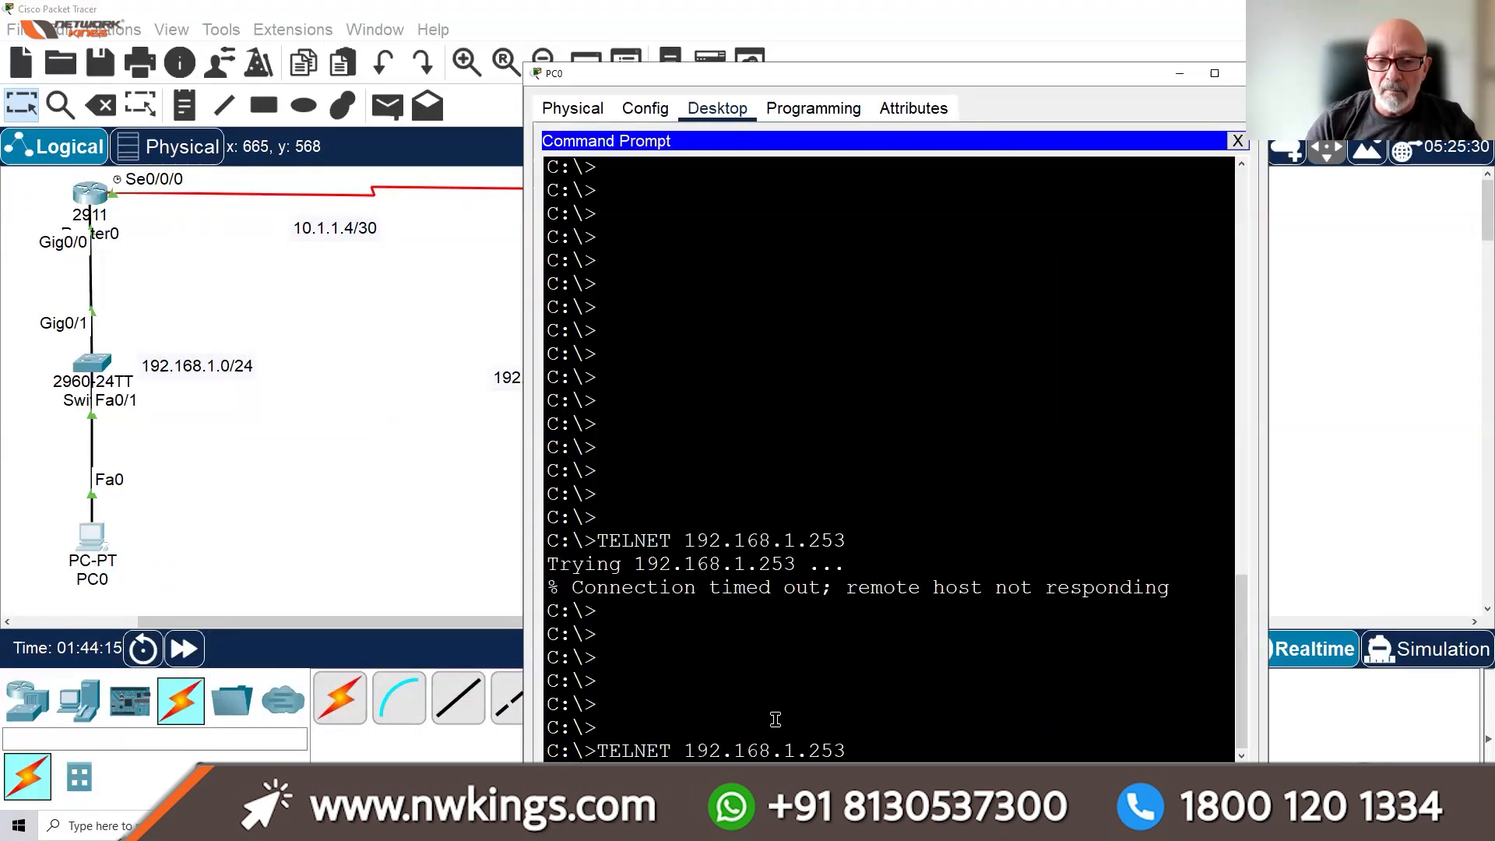
key(Return)
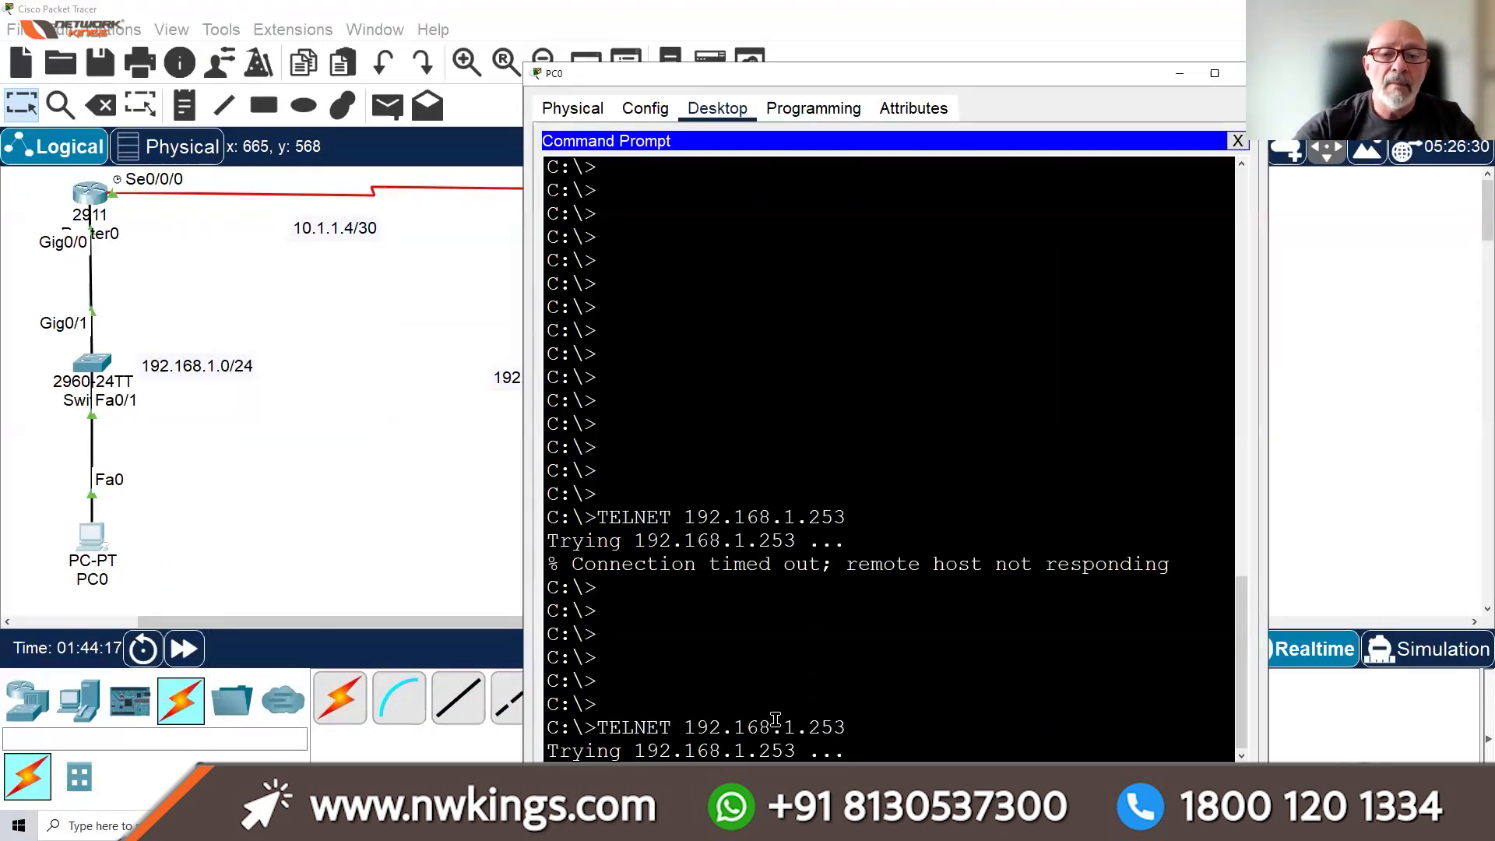
click(183, 649)
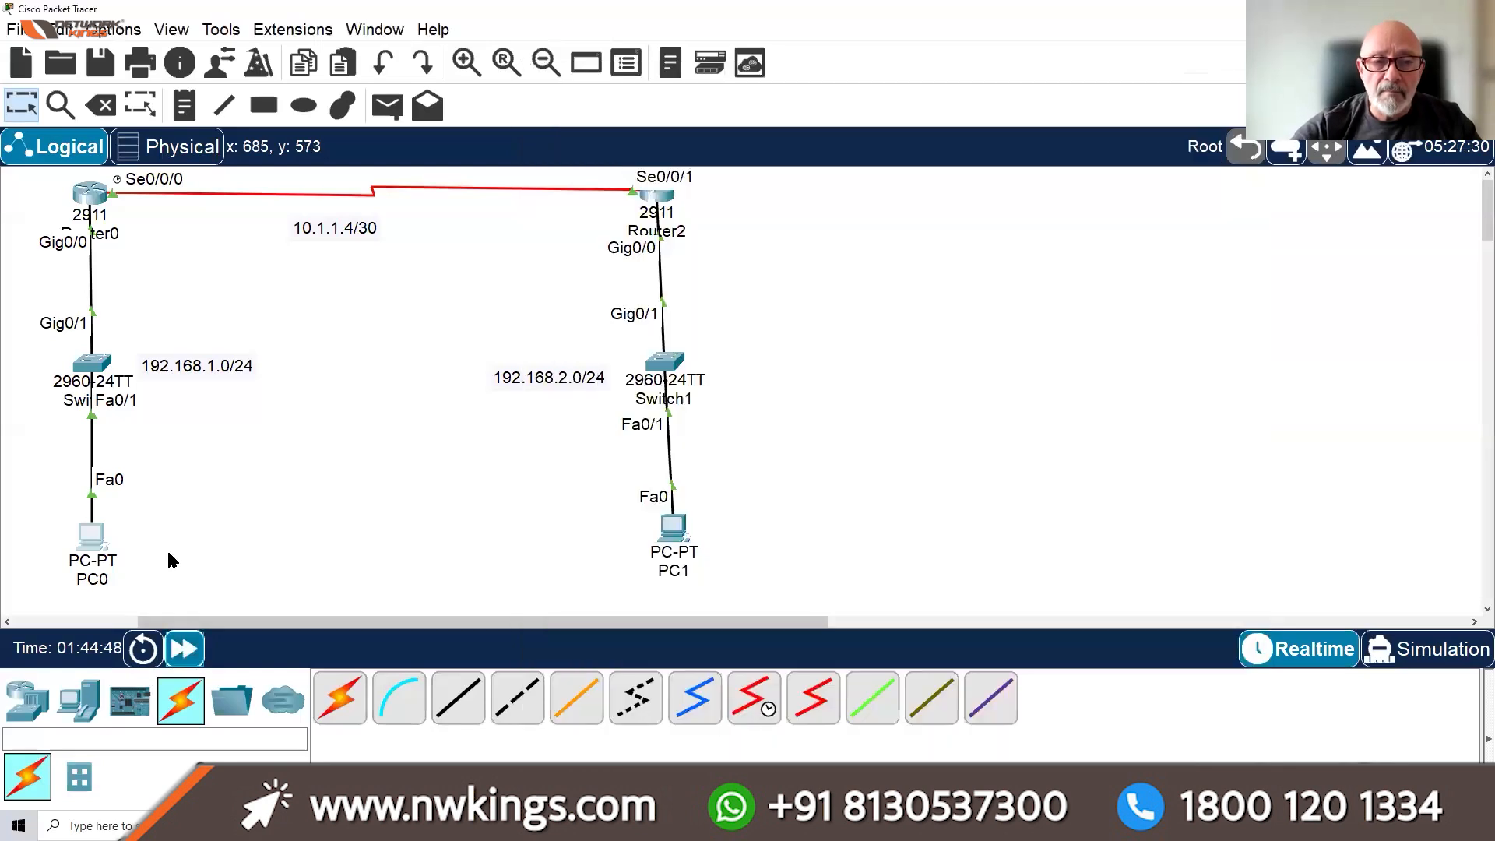
click(84, 539)
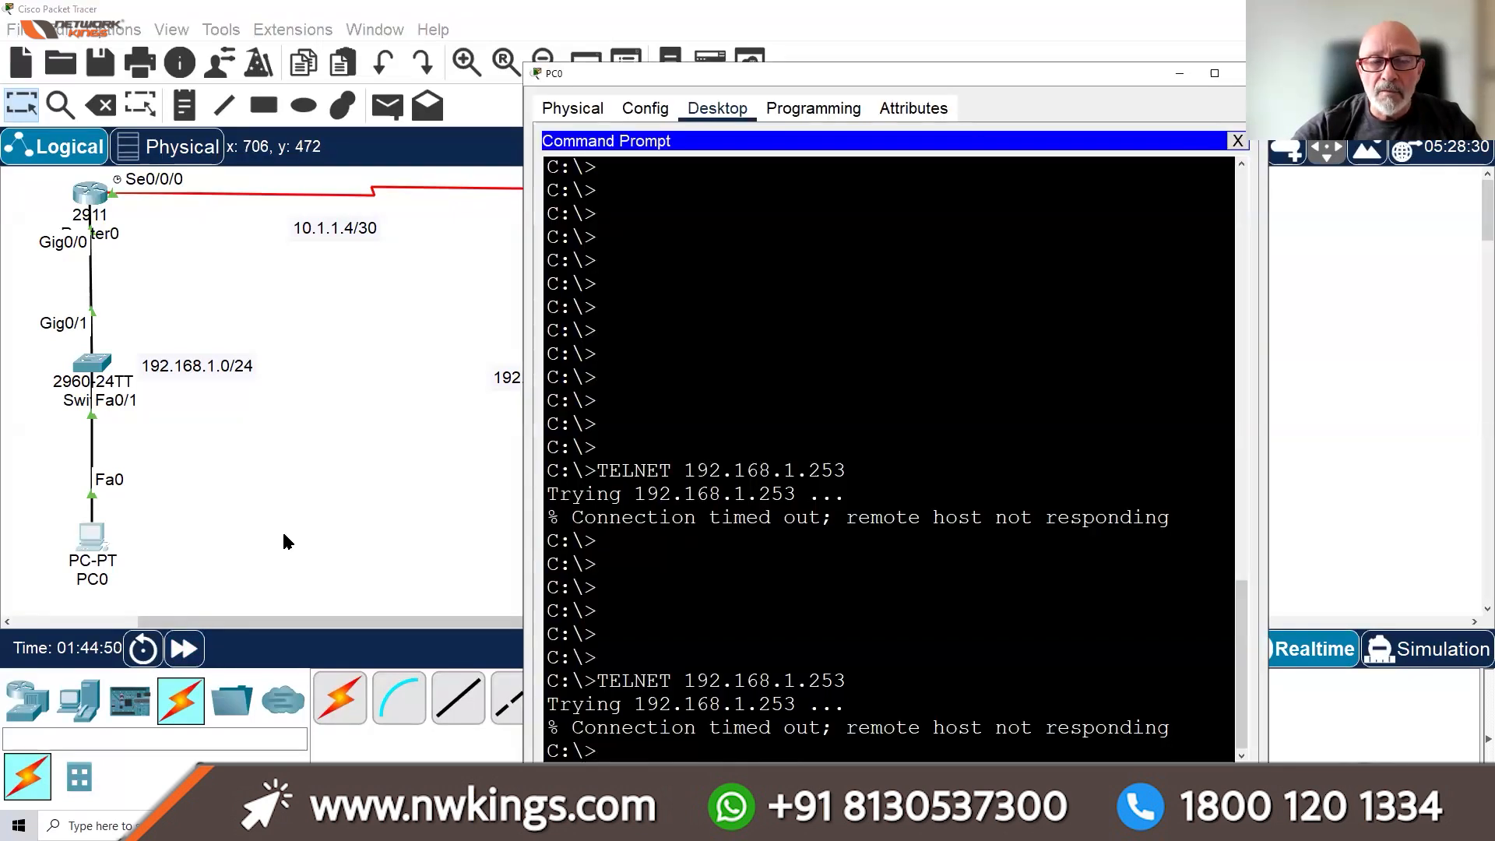
Check Switch0's console in full-screen view
click(88, 362)
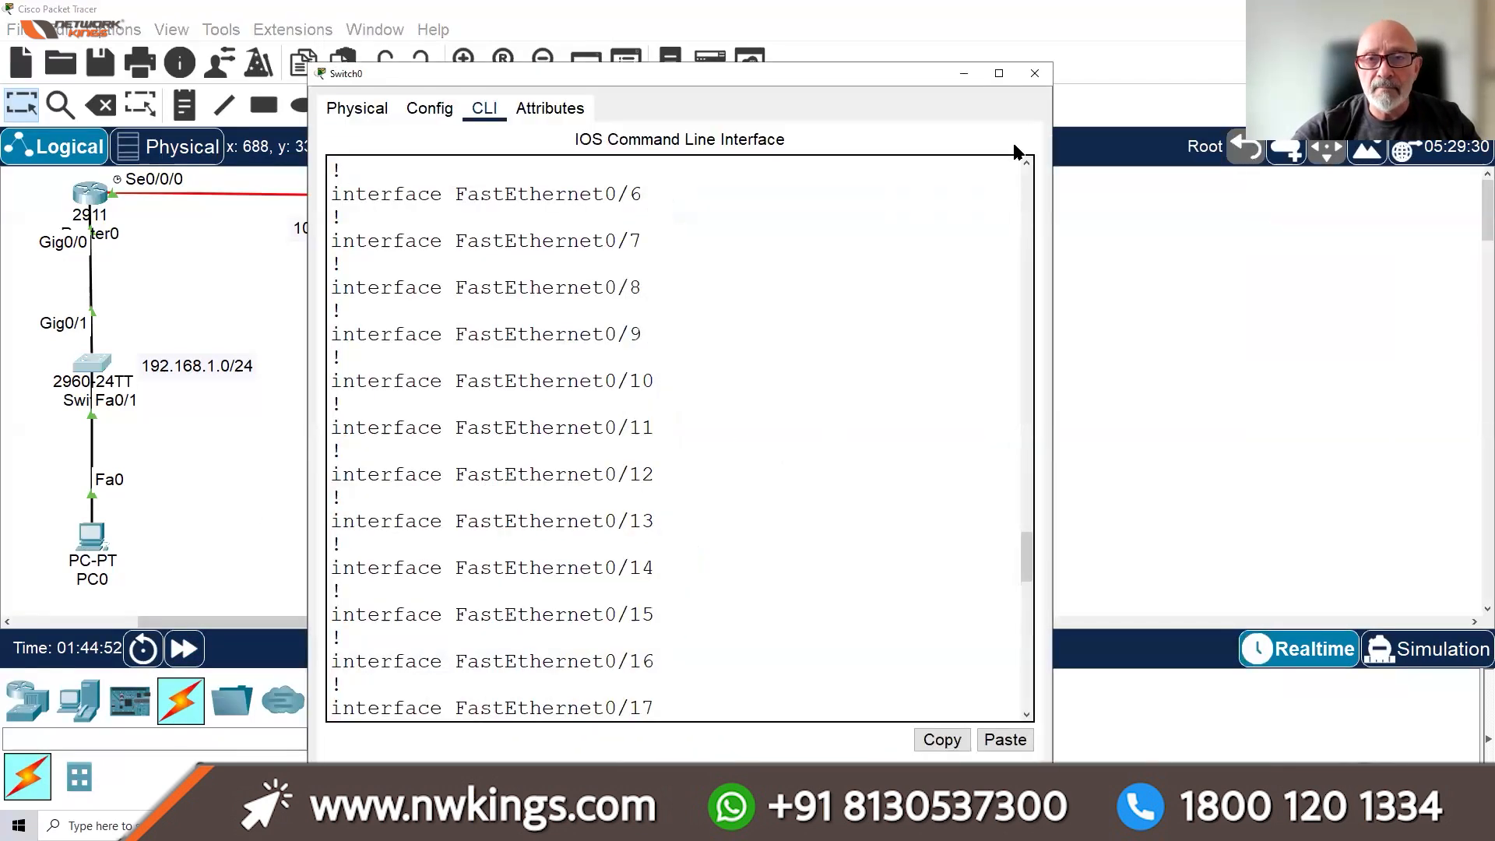
click(997, 75)
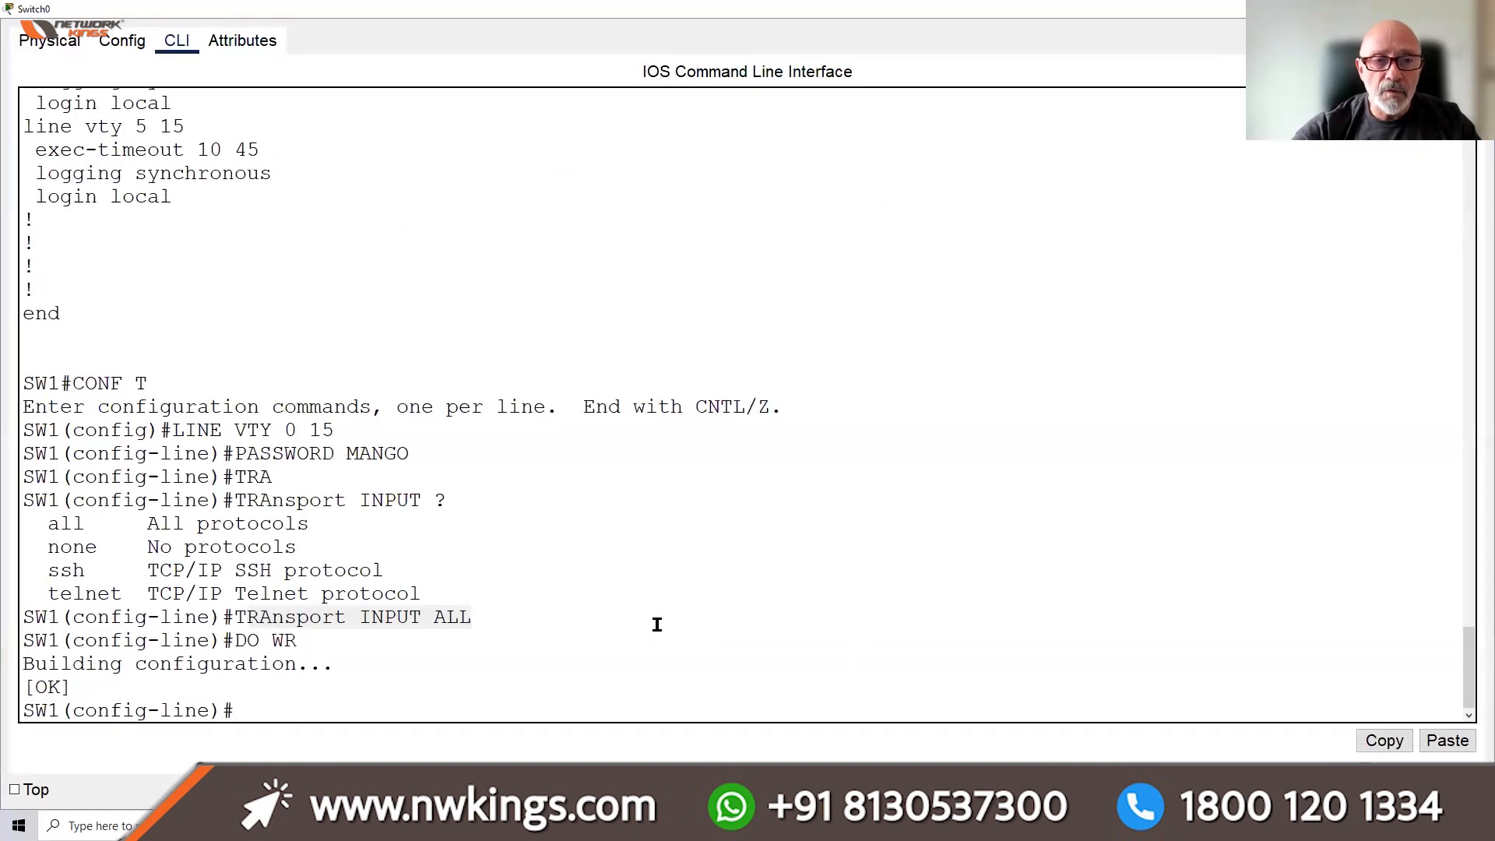
click(575, 693)
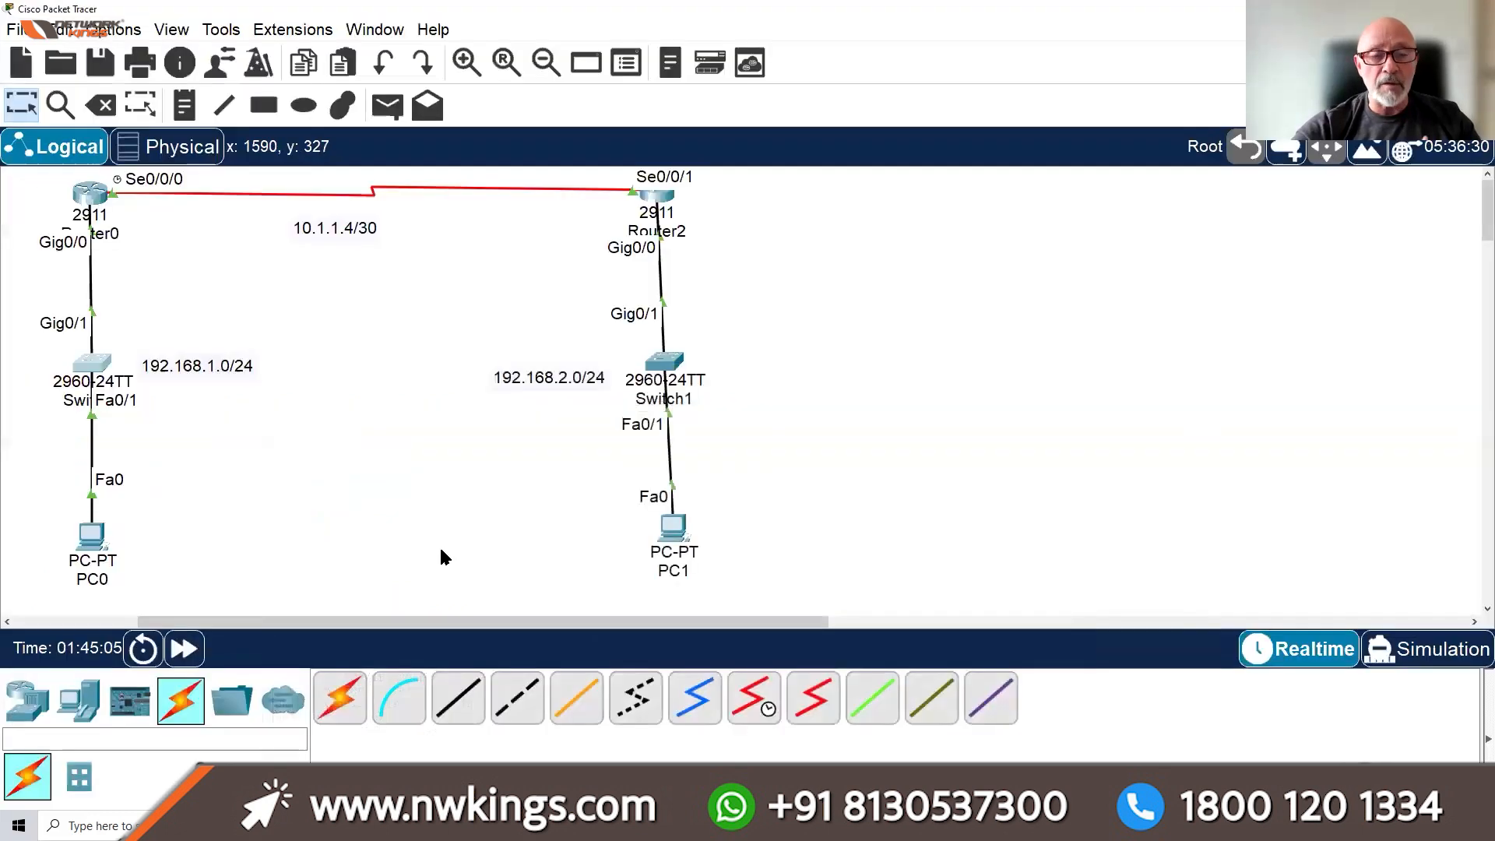
Back in PC0's command prompt, type PING 192.168.1.253
click(92, 536)
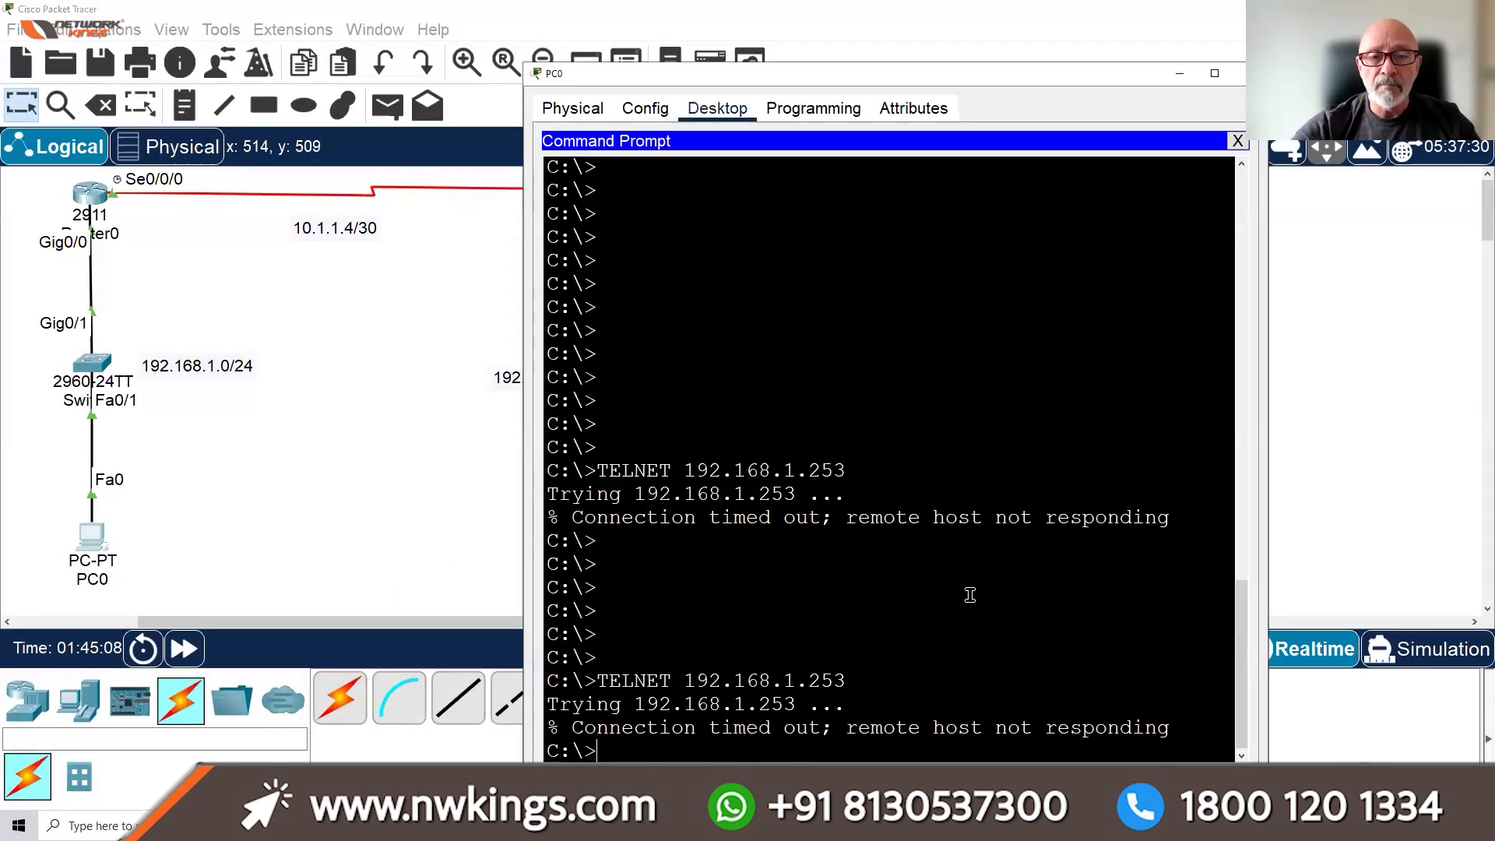
key(Return)
key(Return)
key(Return)
key(Return)
key(Return)
key(Return)
key(Return)
key(Return)
key(Return)
key(Return)
key(Return)
key(Return)
key(Return)
key(Return)
key(Return)
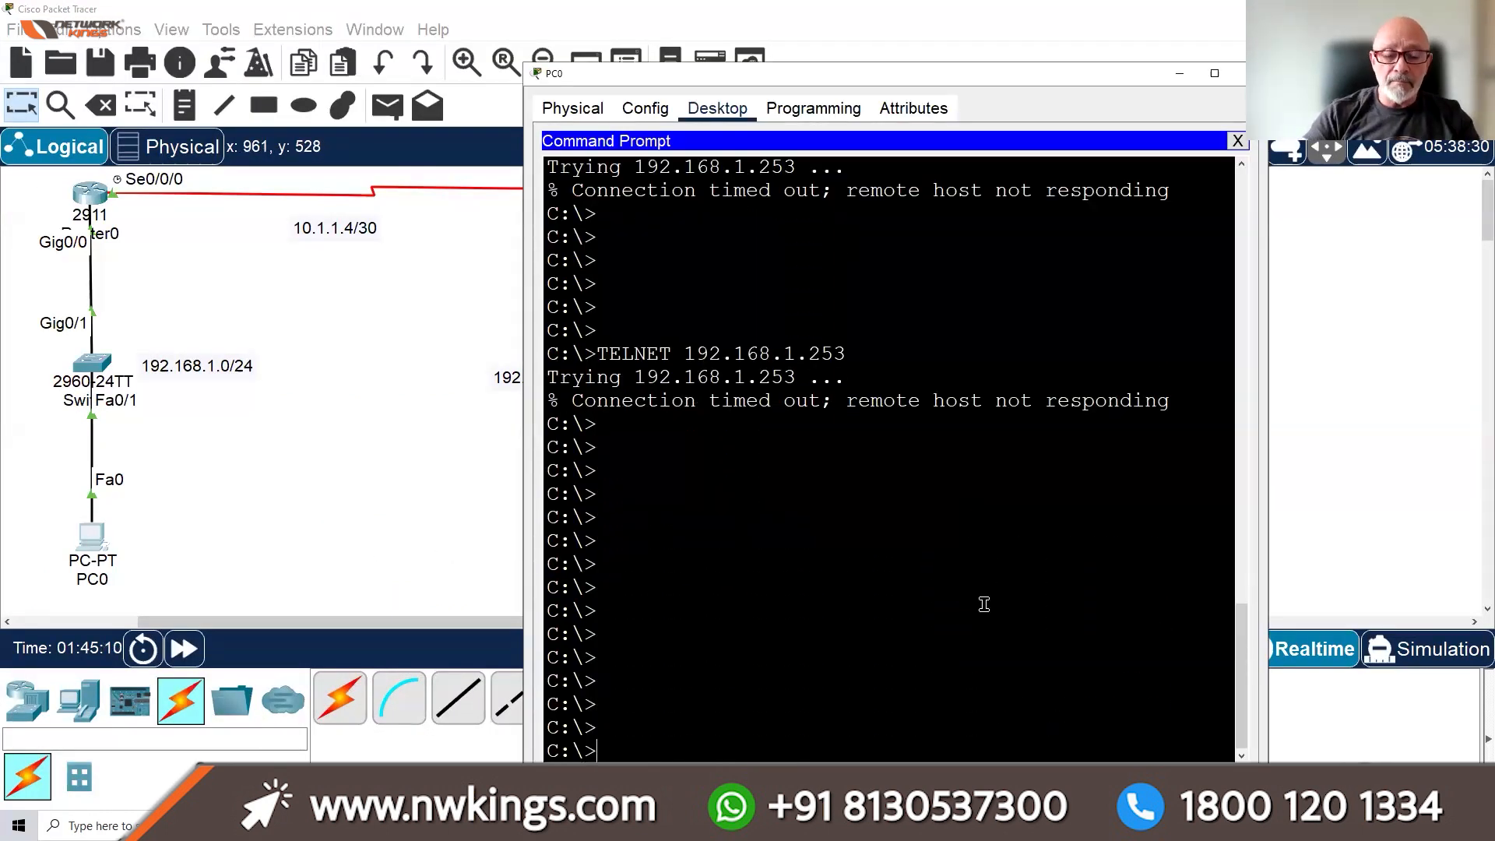
text(PING )
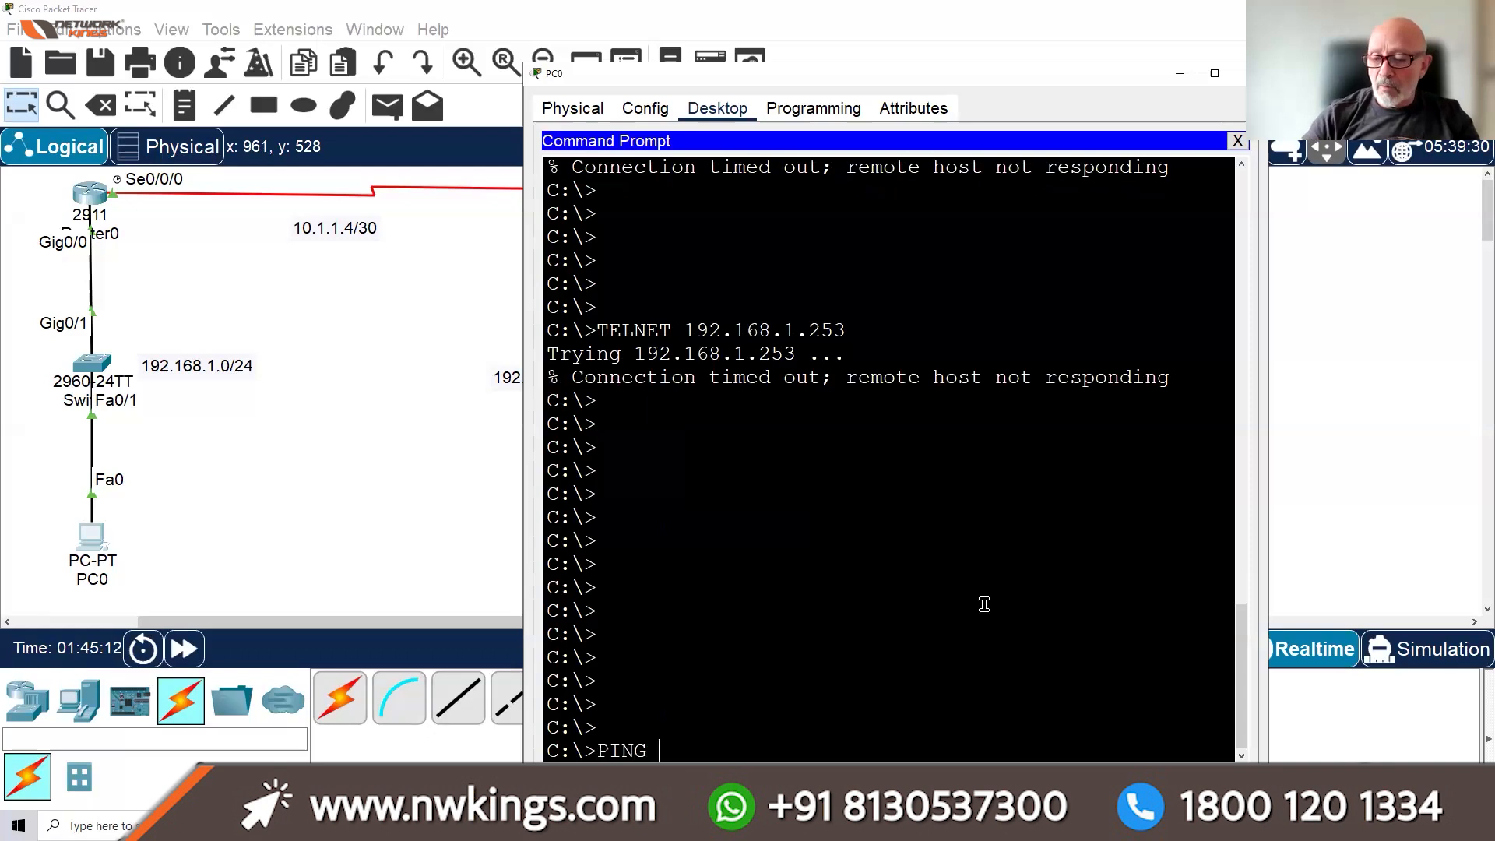
text(192.168.1.253)
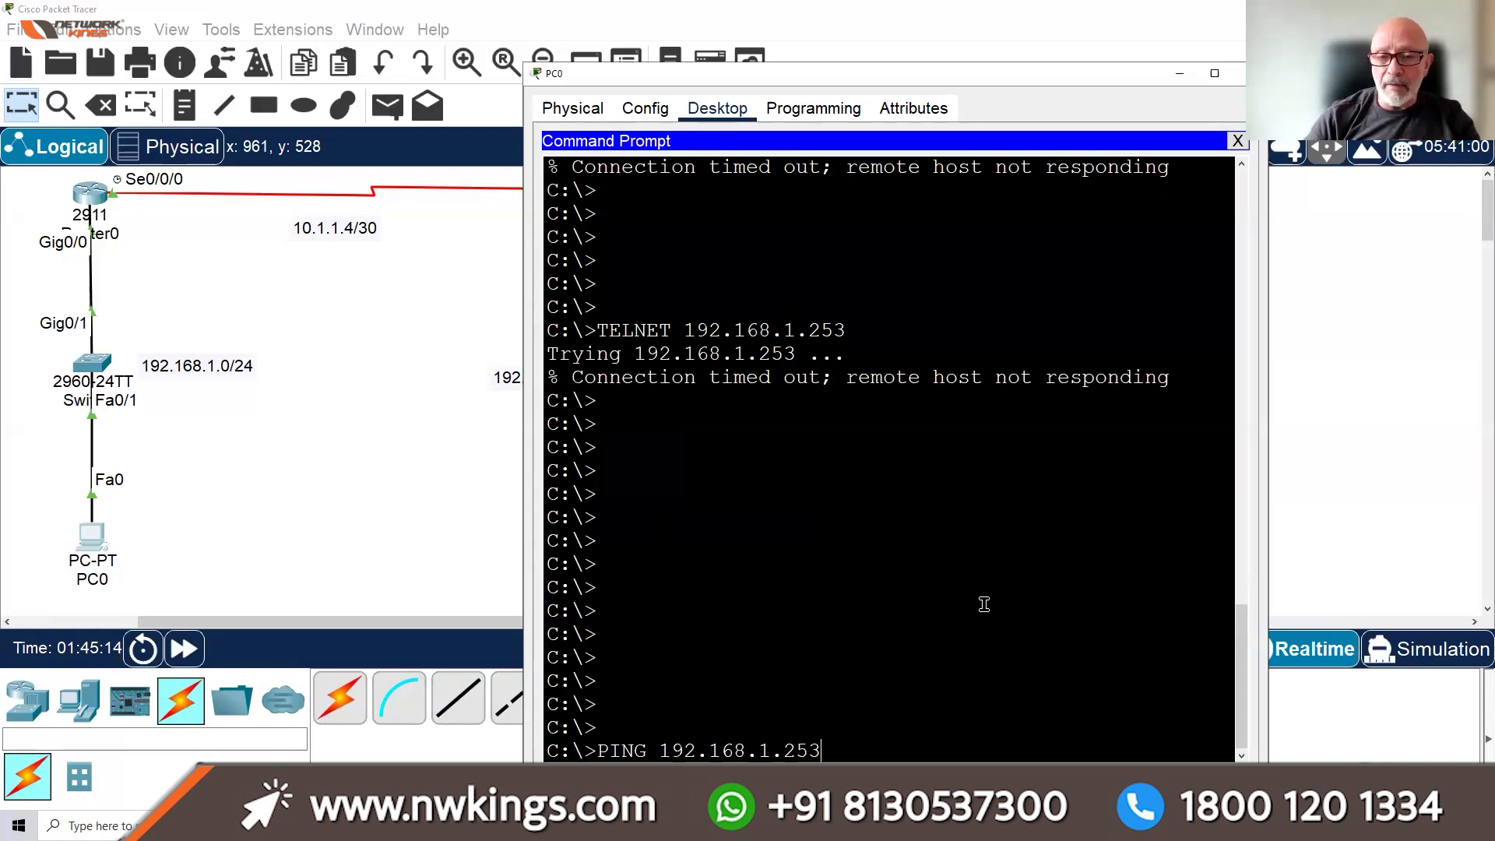
Ping 192.168.1.253 from PC0 and fast-forward time; the ping fails
key(Return)
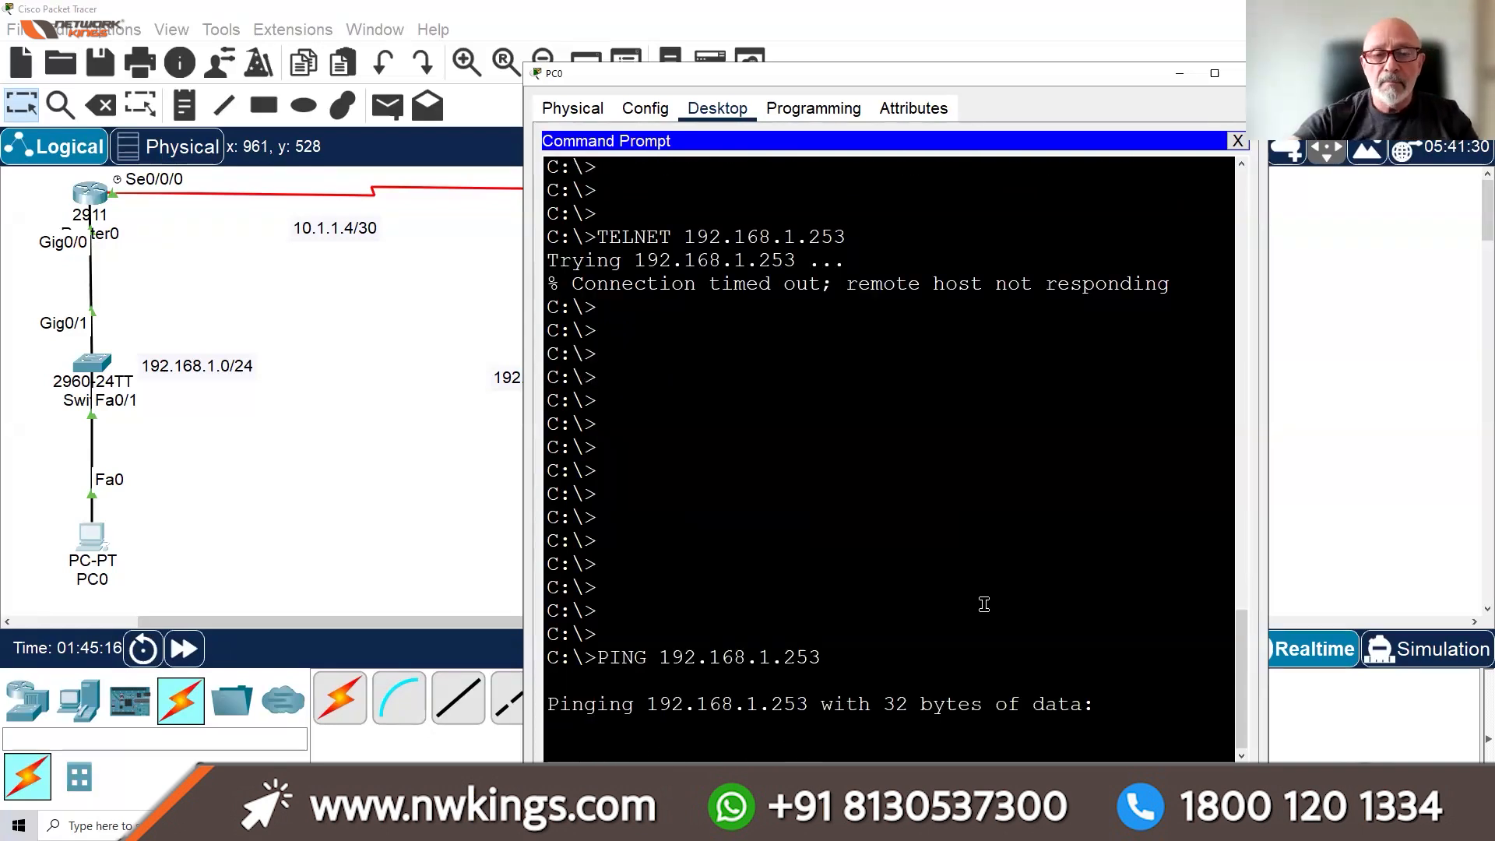
click(198, 664)
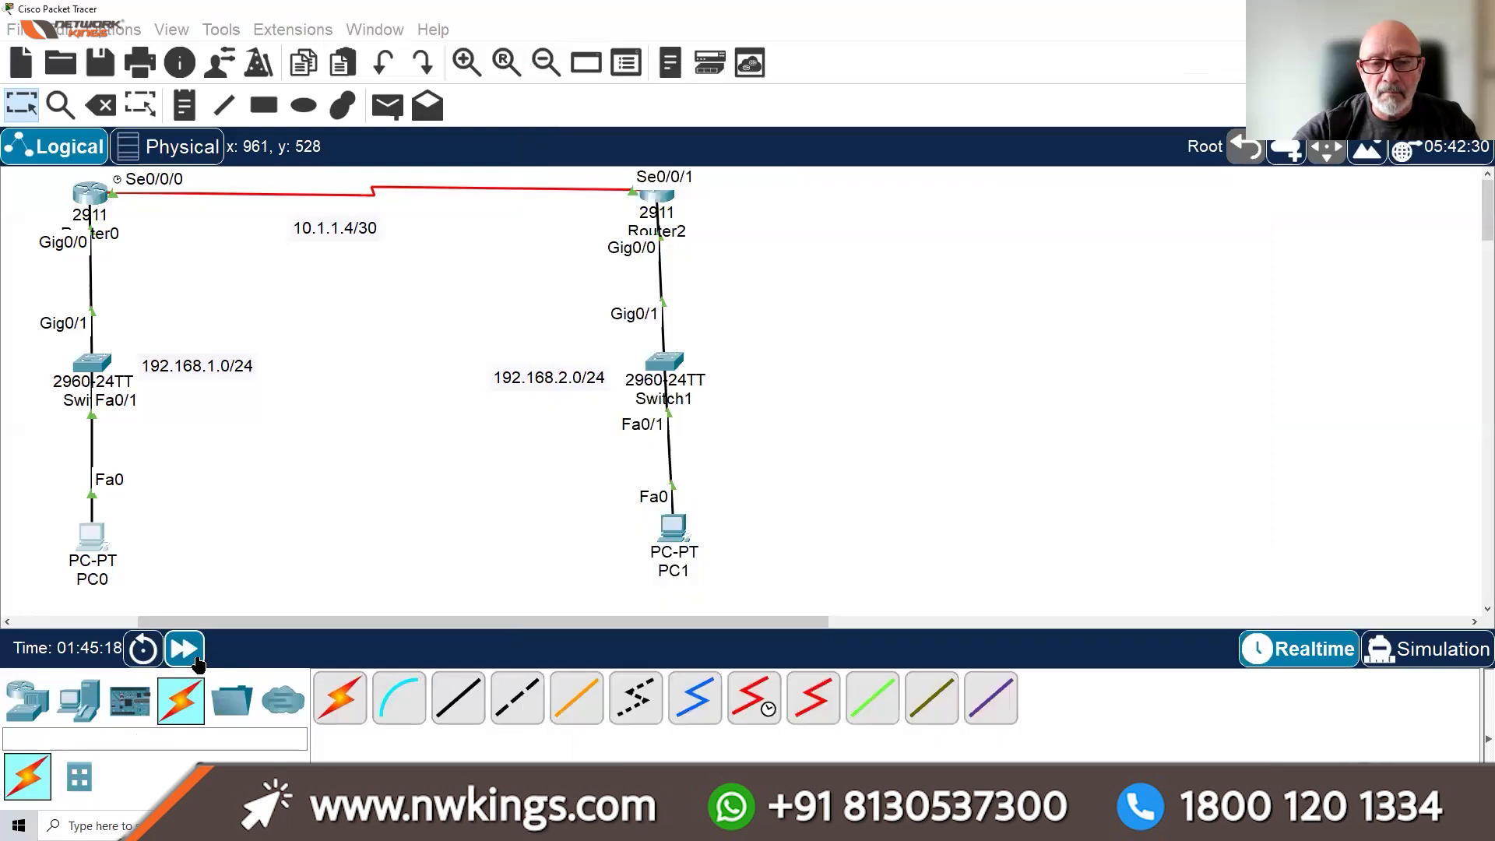
click(198, 664)
click(92, 538)
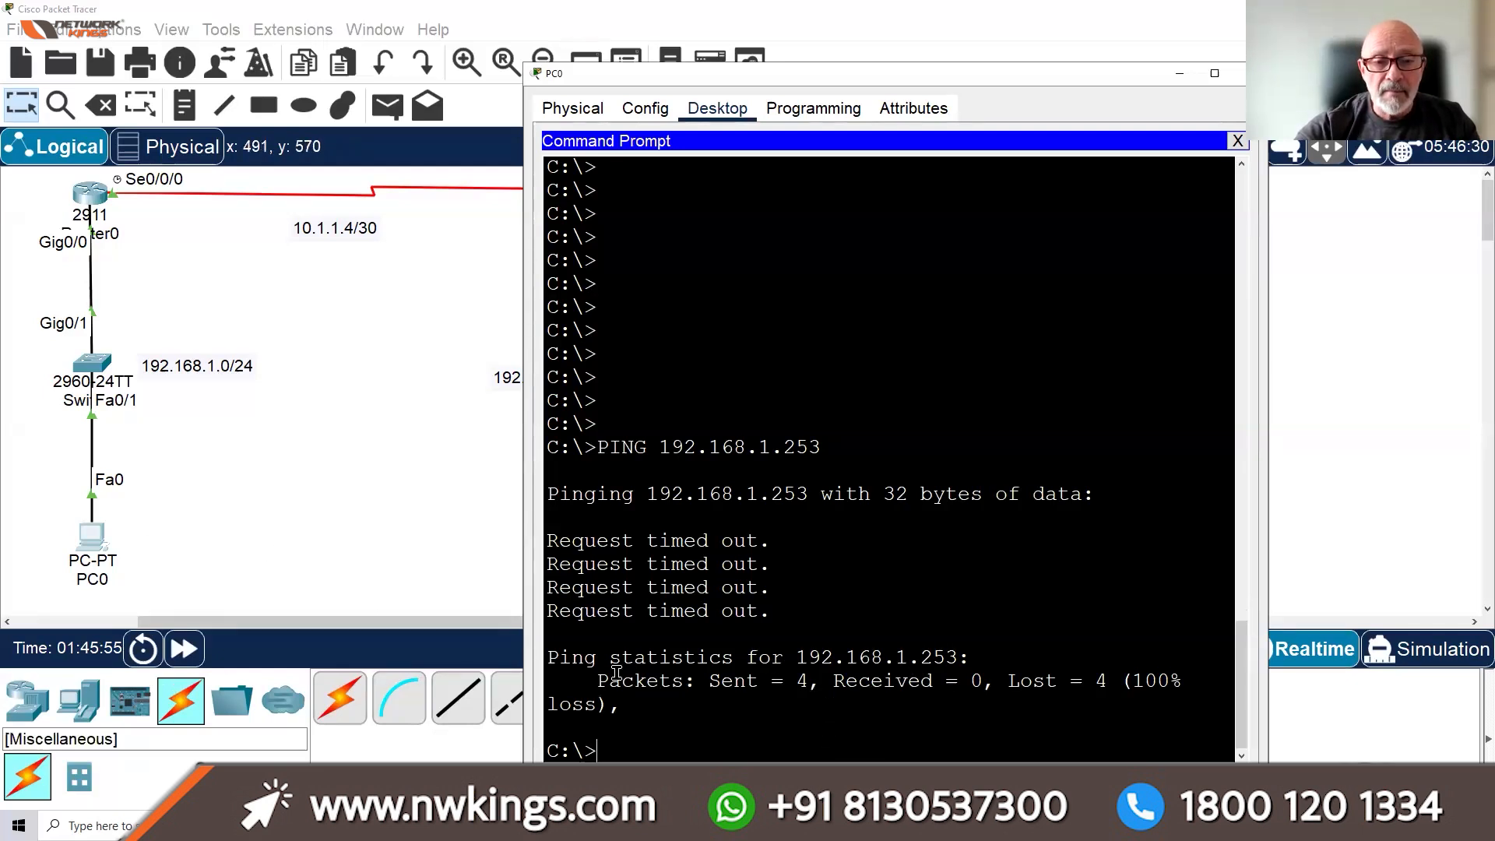
Ping the gateway 192.168.1.254, which answers 4/4
text(IPCONF)
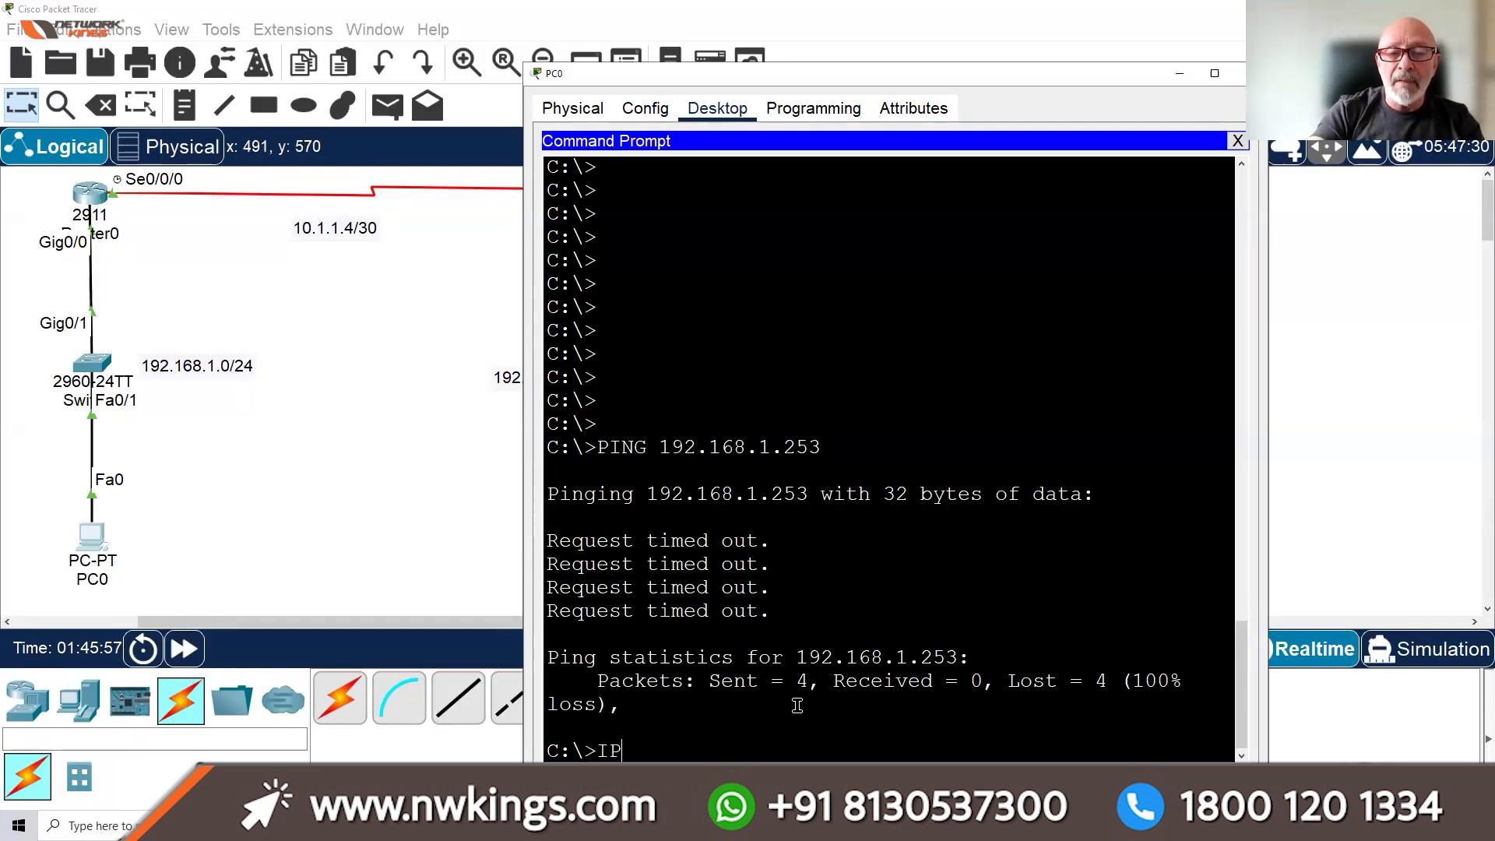
key(BackSpace)
key(BackSpace)
key(BackSpace)
key(BackSpace)
key(BackSpace)
key(BackSpace)
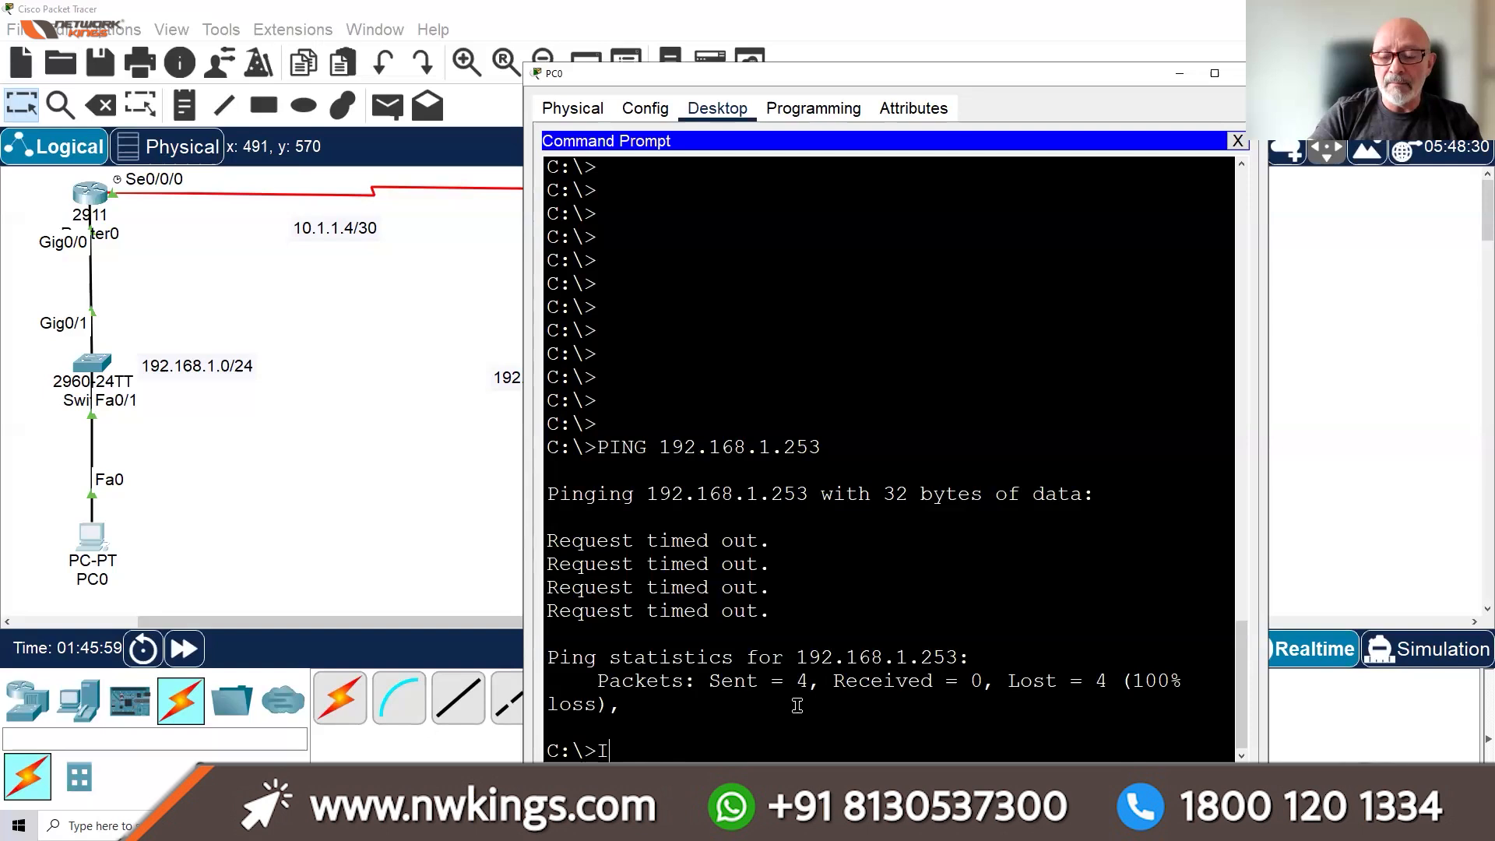
key(Up)
key(BackSpace)
text(4)
key(Return)
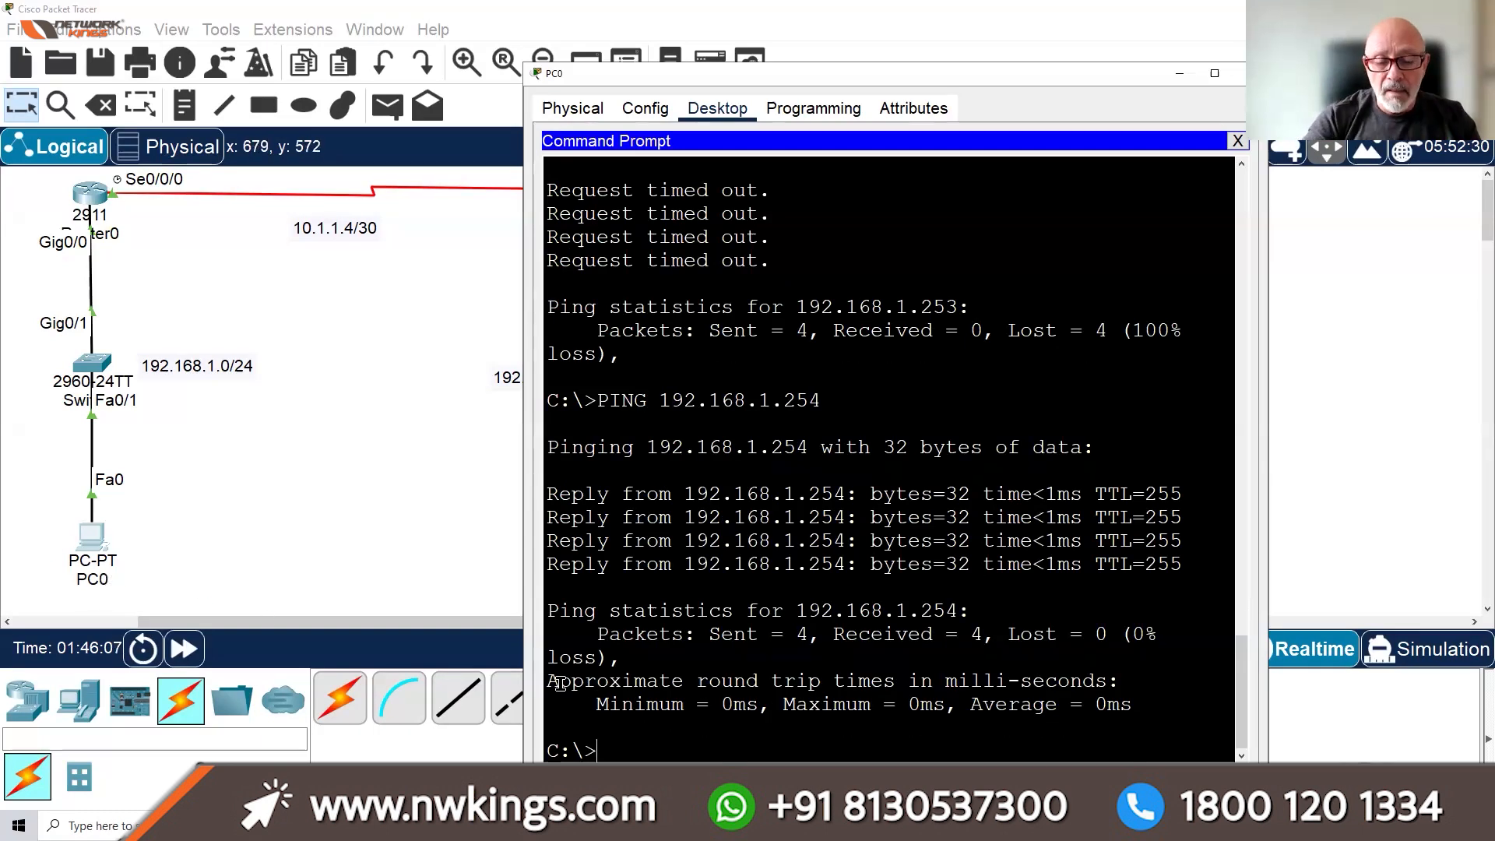
Run IPCONFIG to show PC0's address 192.168.1.1 and gateway 192.168.1.254
text(IPCOINFIG)
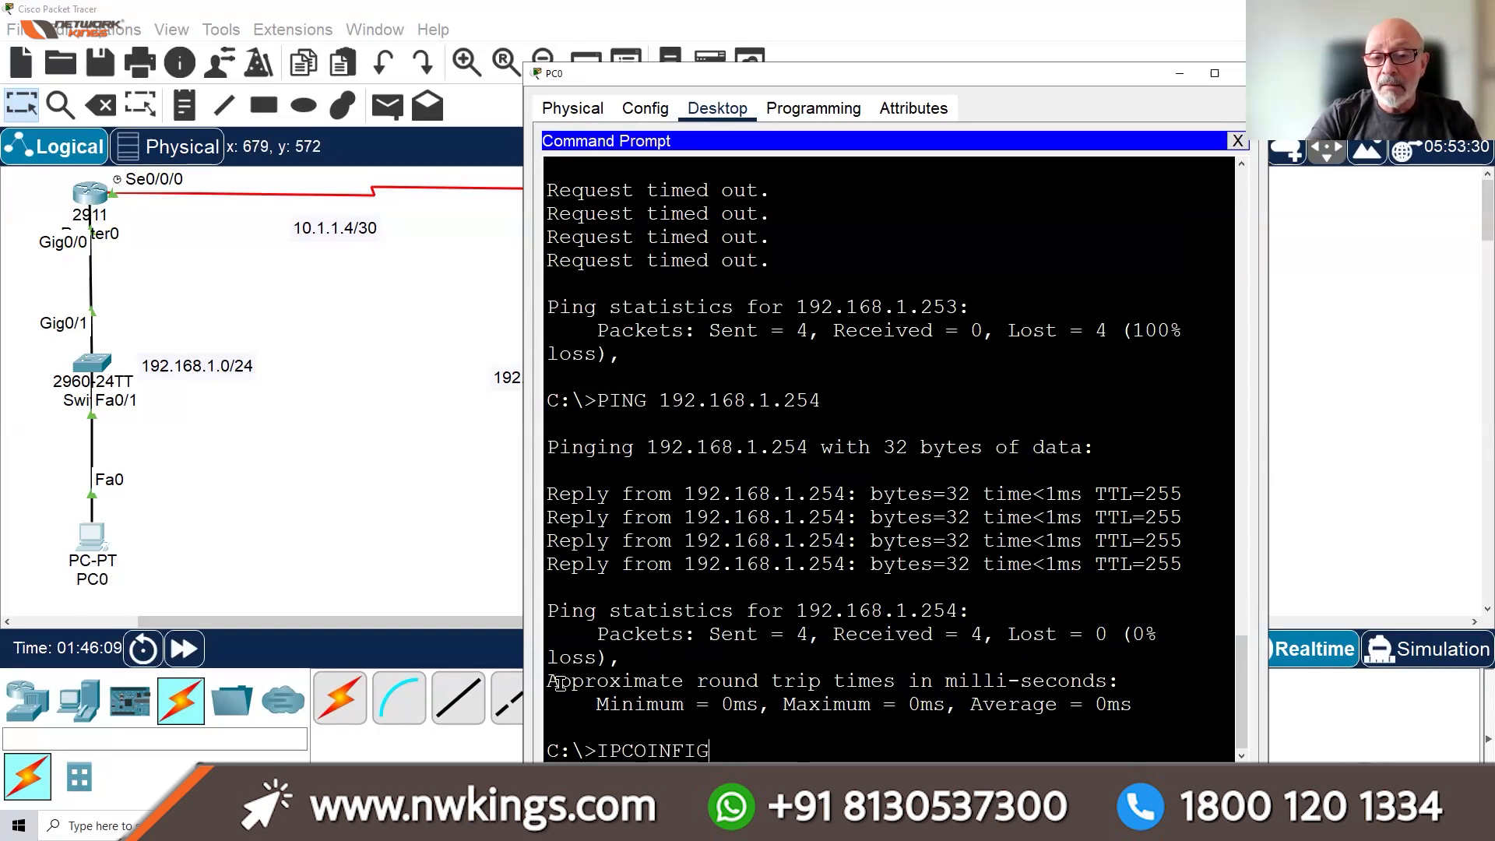
key(BackSpace)
key(BackSpace)
key(BackSpace)
key(BackSpace)
key(BackSpace)
text(NFIG)
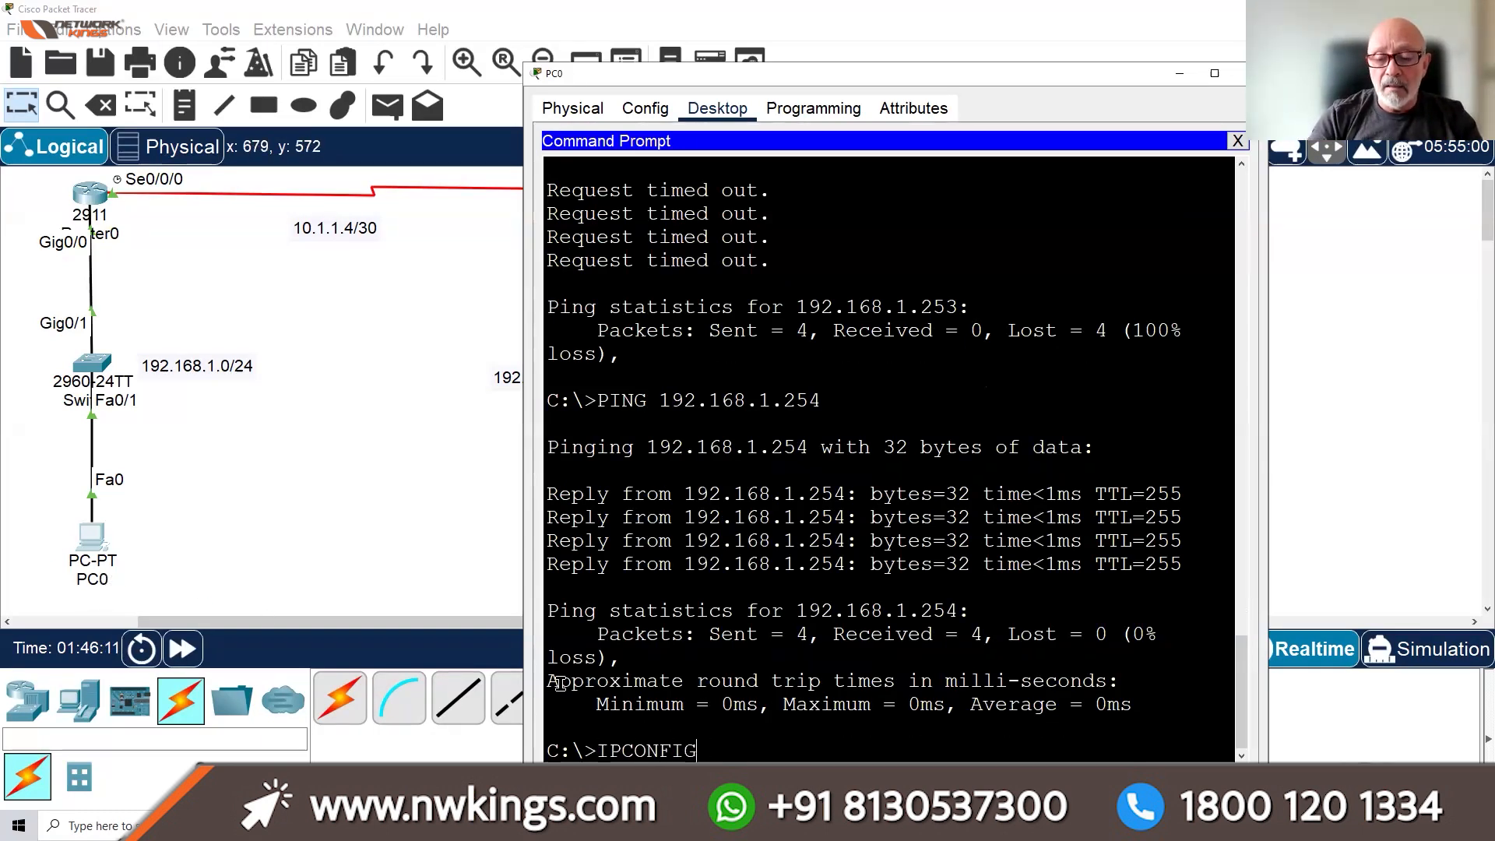
key(Return)
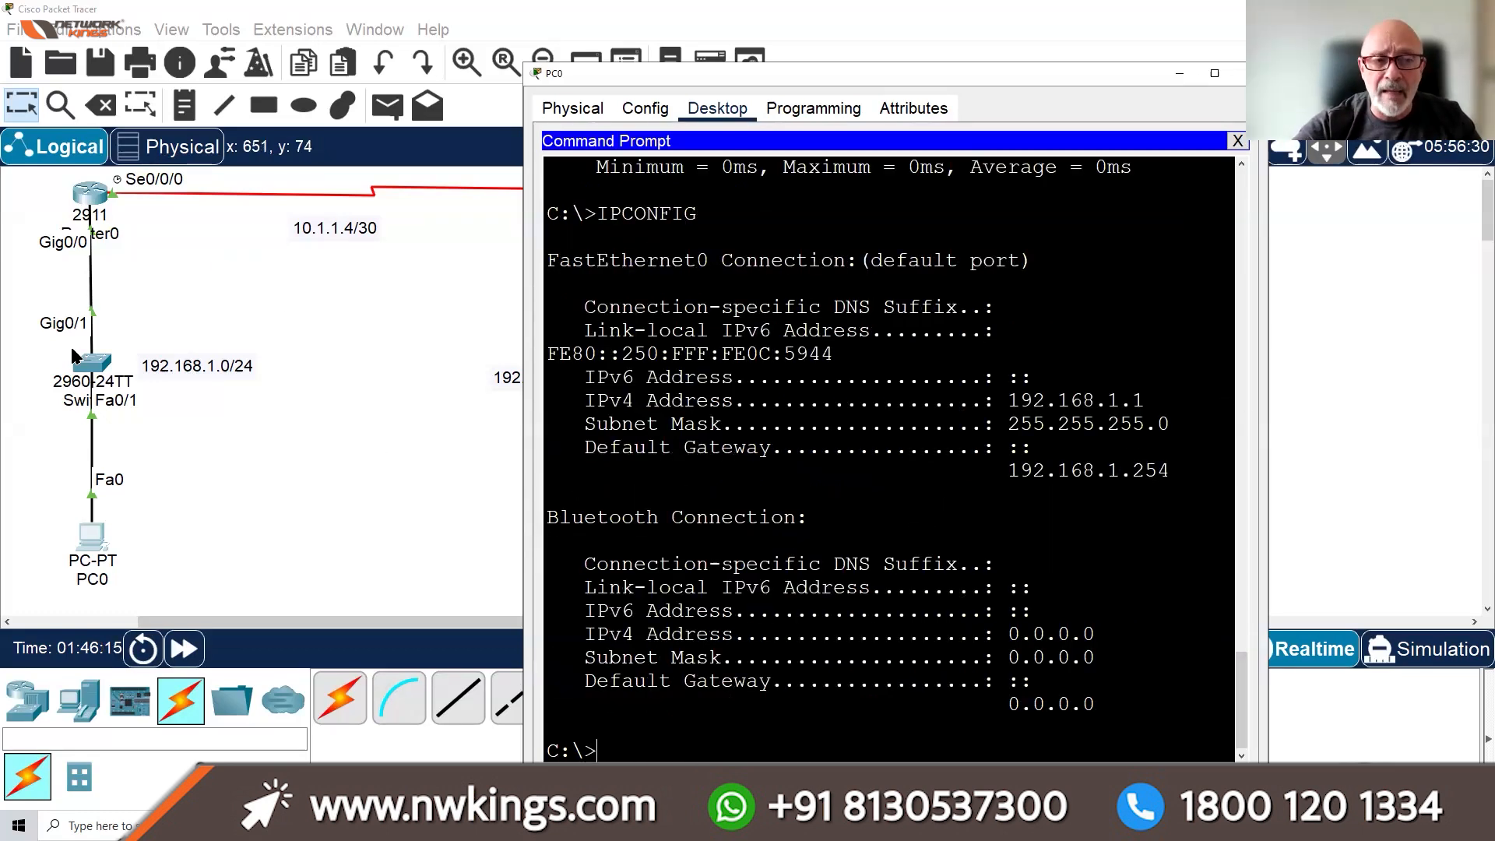
Exit line configuration and set SW1's ip default-gateway to 192.168.1.254
click(86, 366)
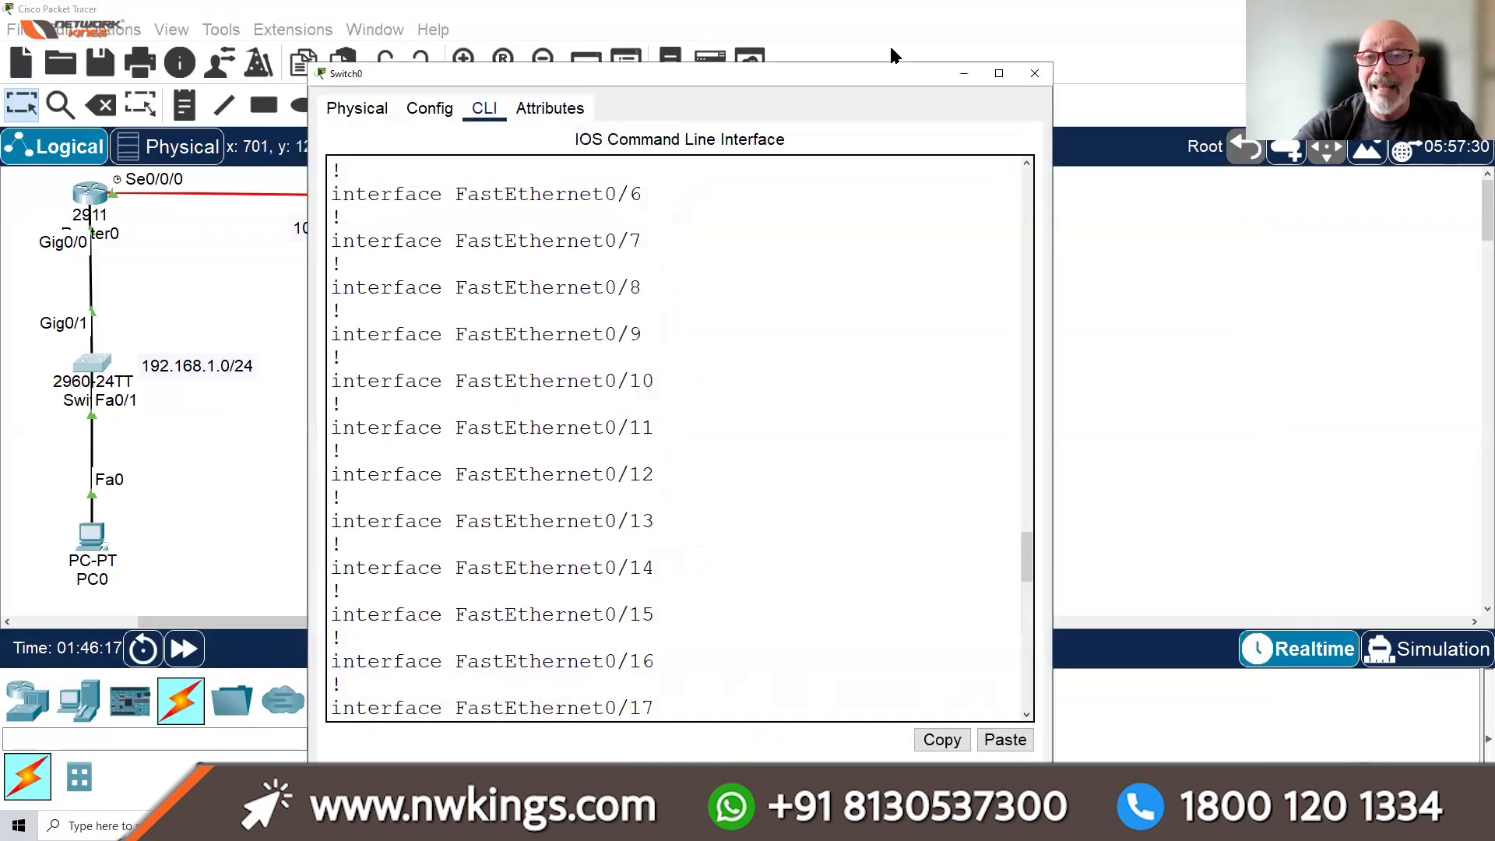
click(1000, 73)
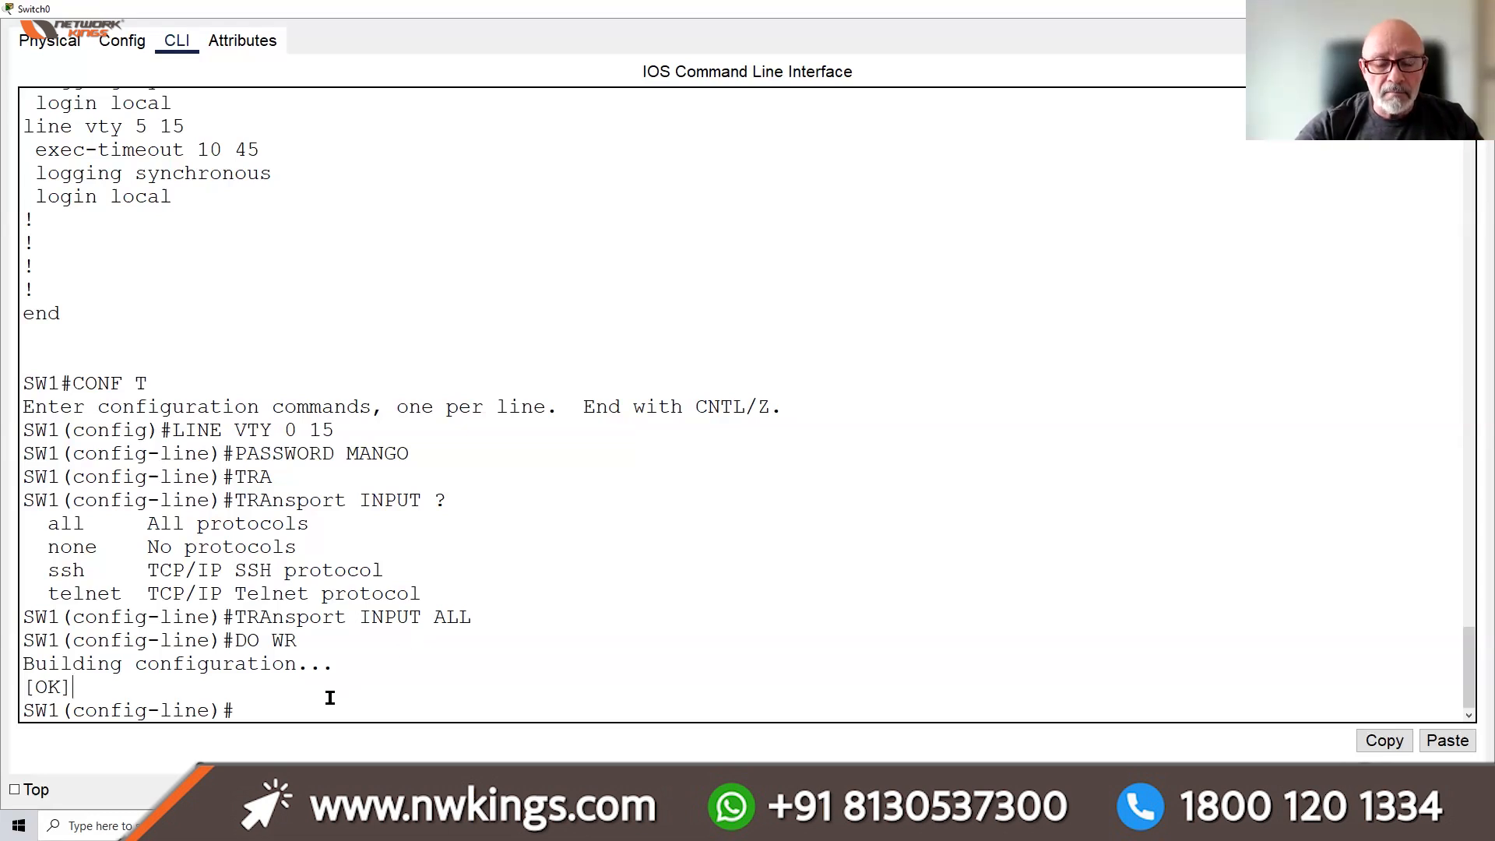
text(EXIT)
key(Return)
key(Return)
key(Return)
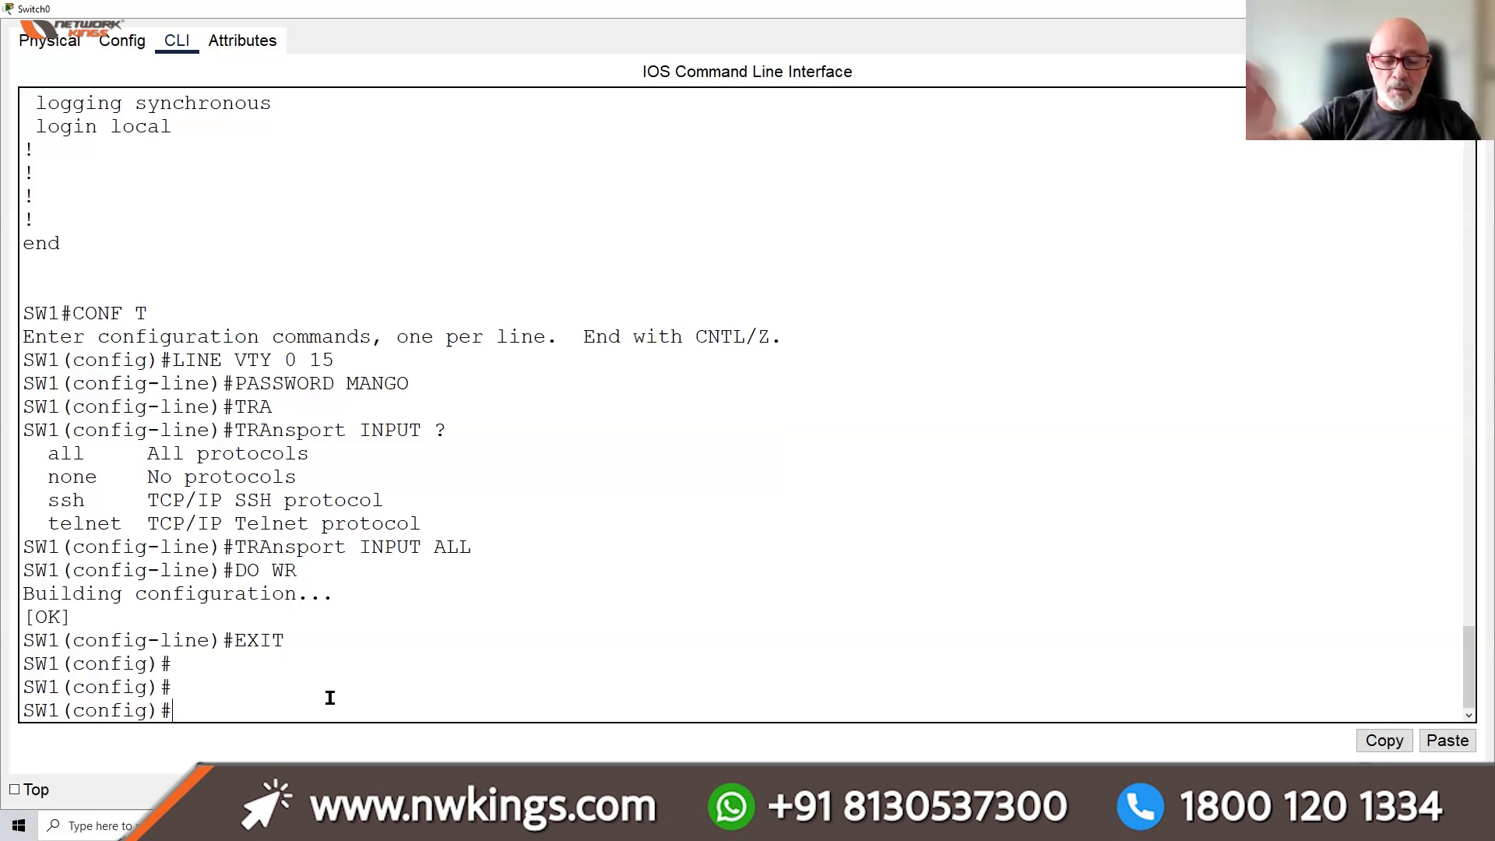
text(IP D)
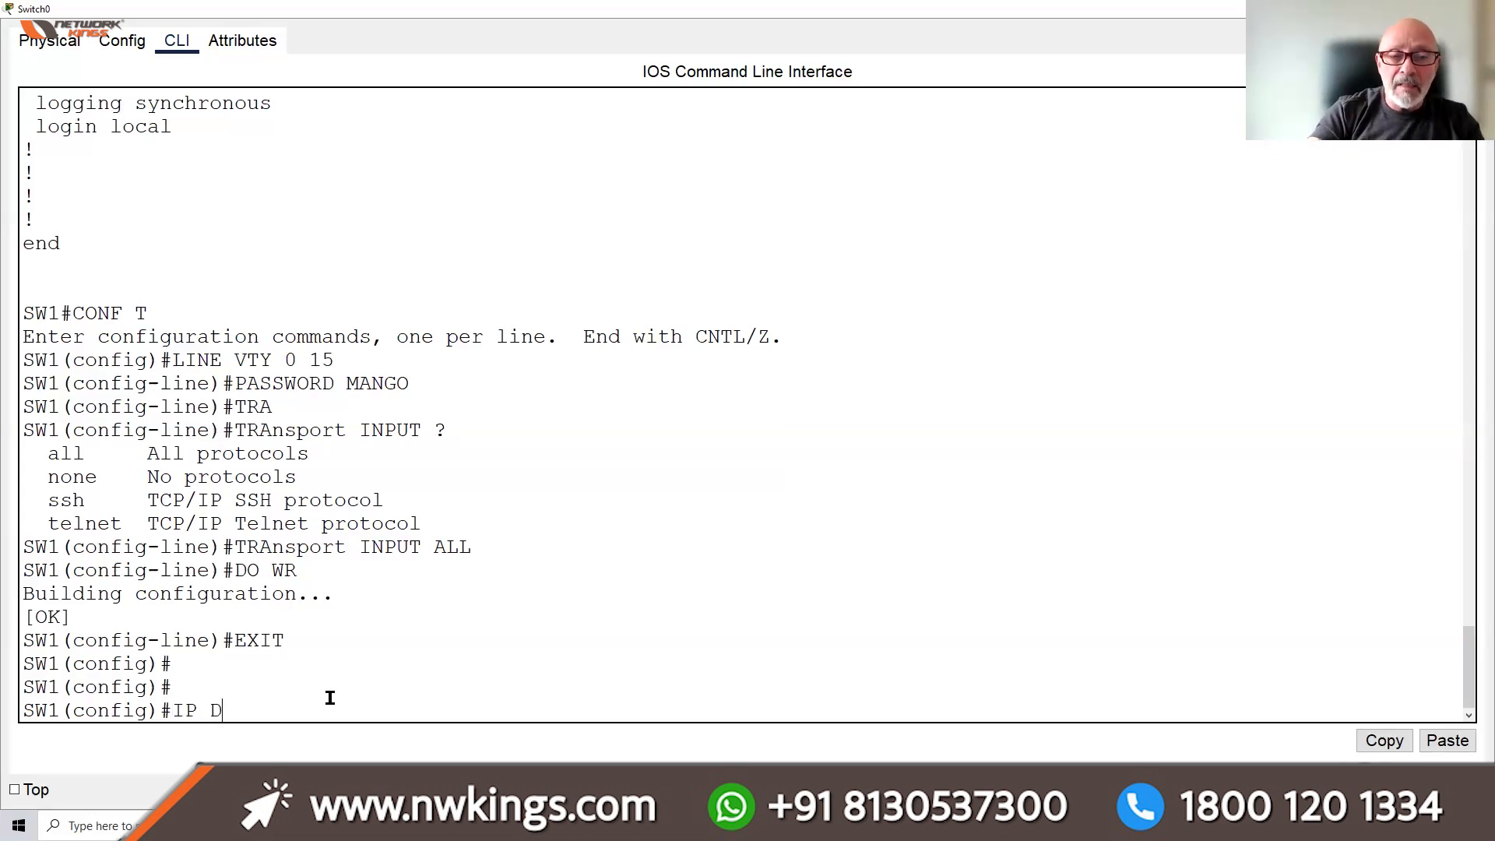
text(EFAULT)
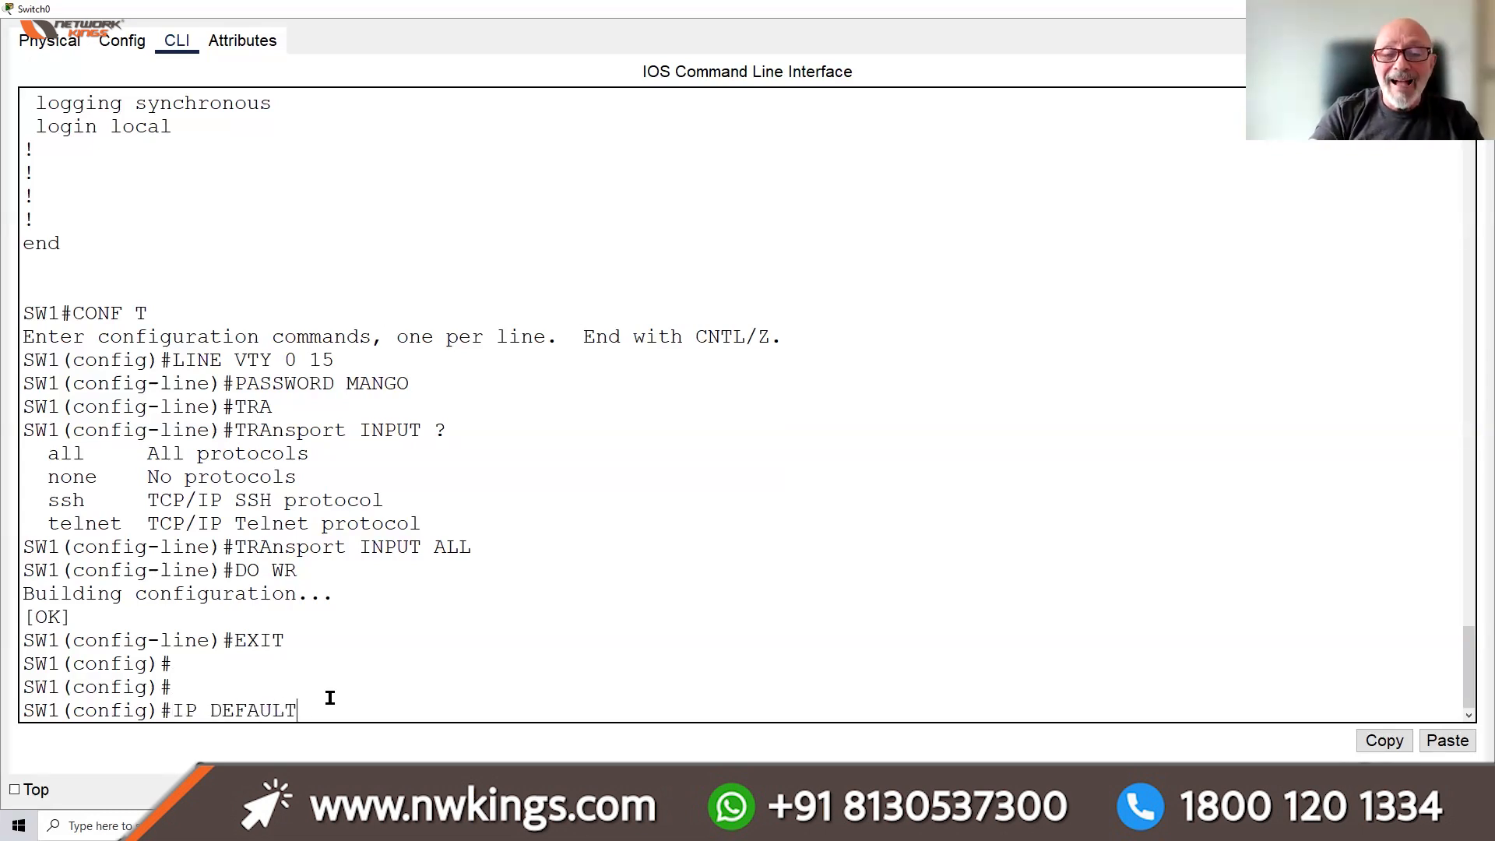
text(-G)
key(Tab)
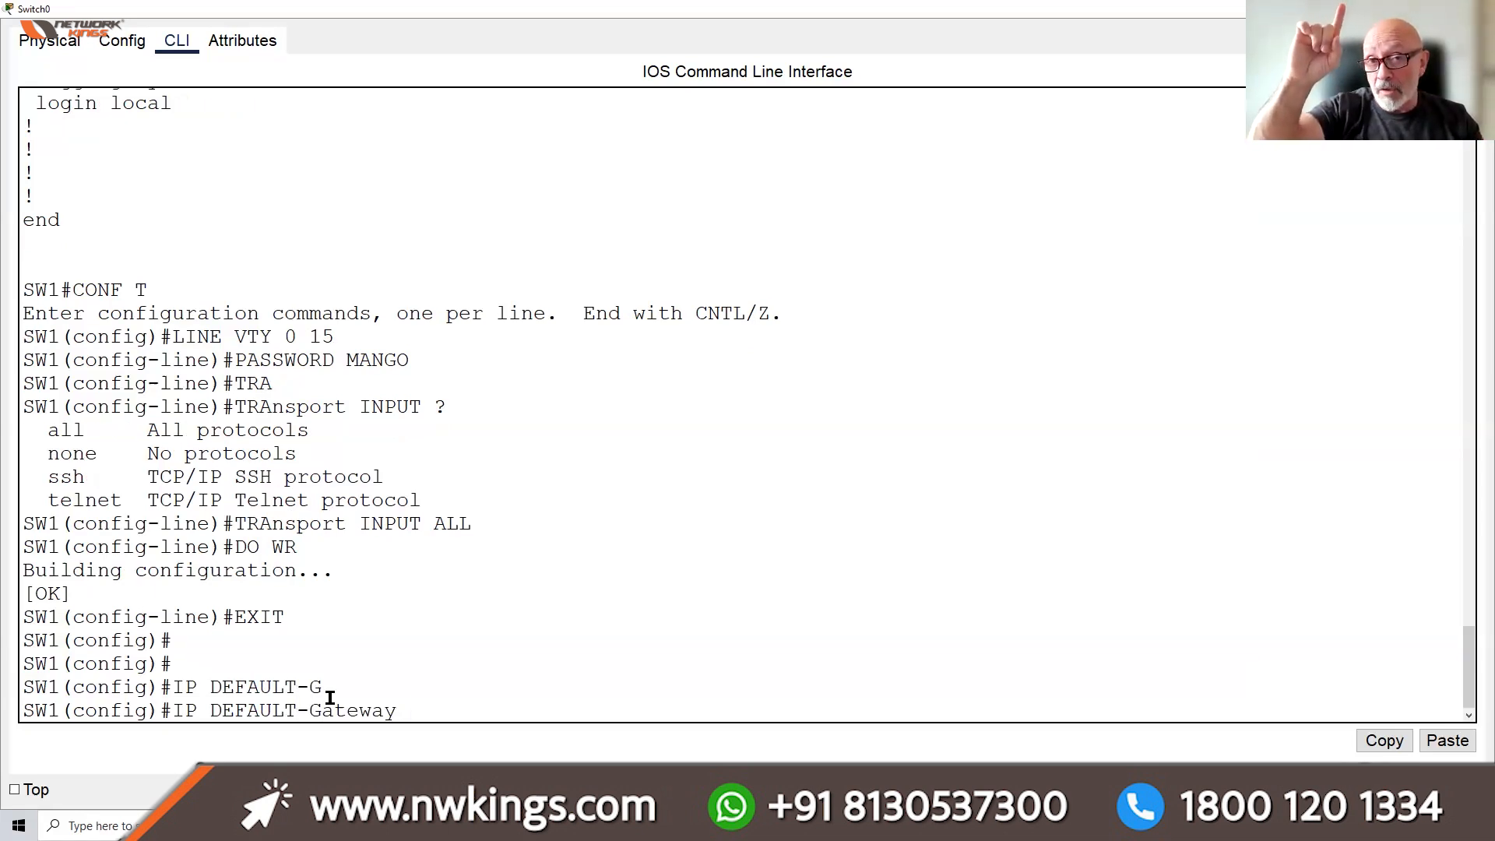
text(192.)
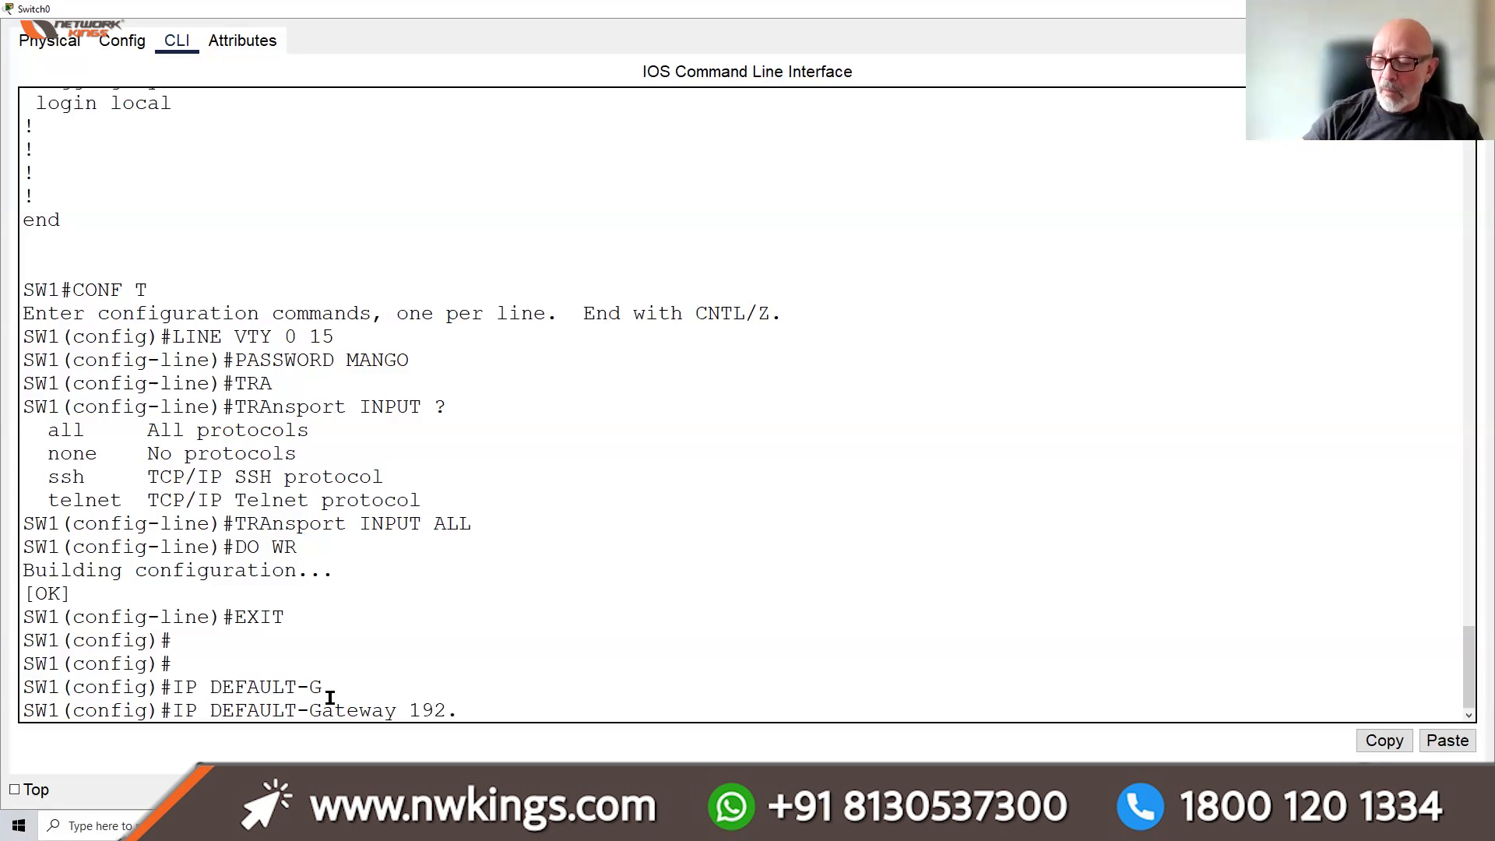
text(168.1.254)
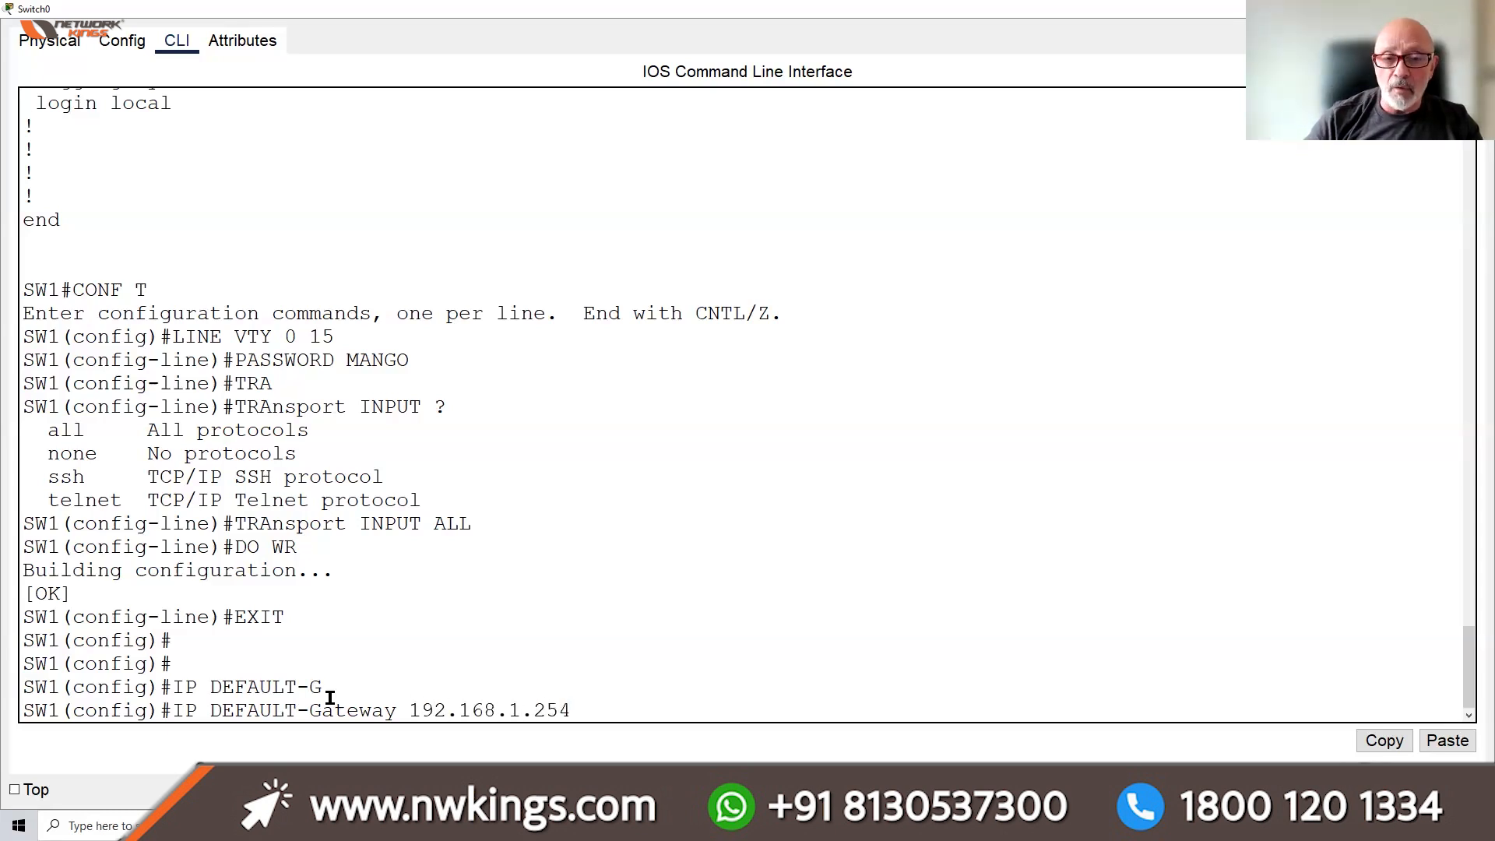
key(Return)
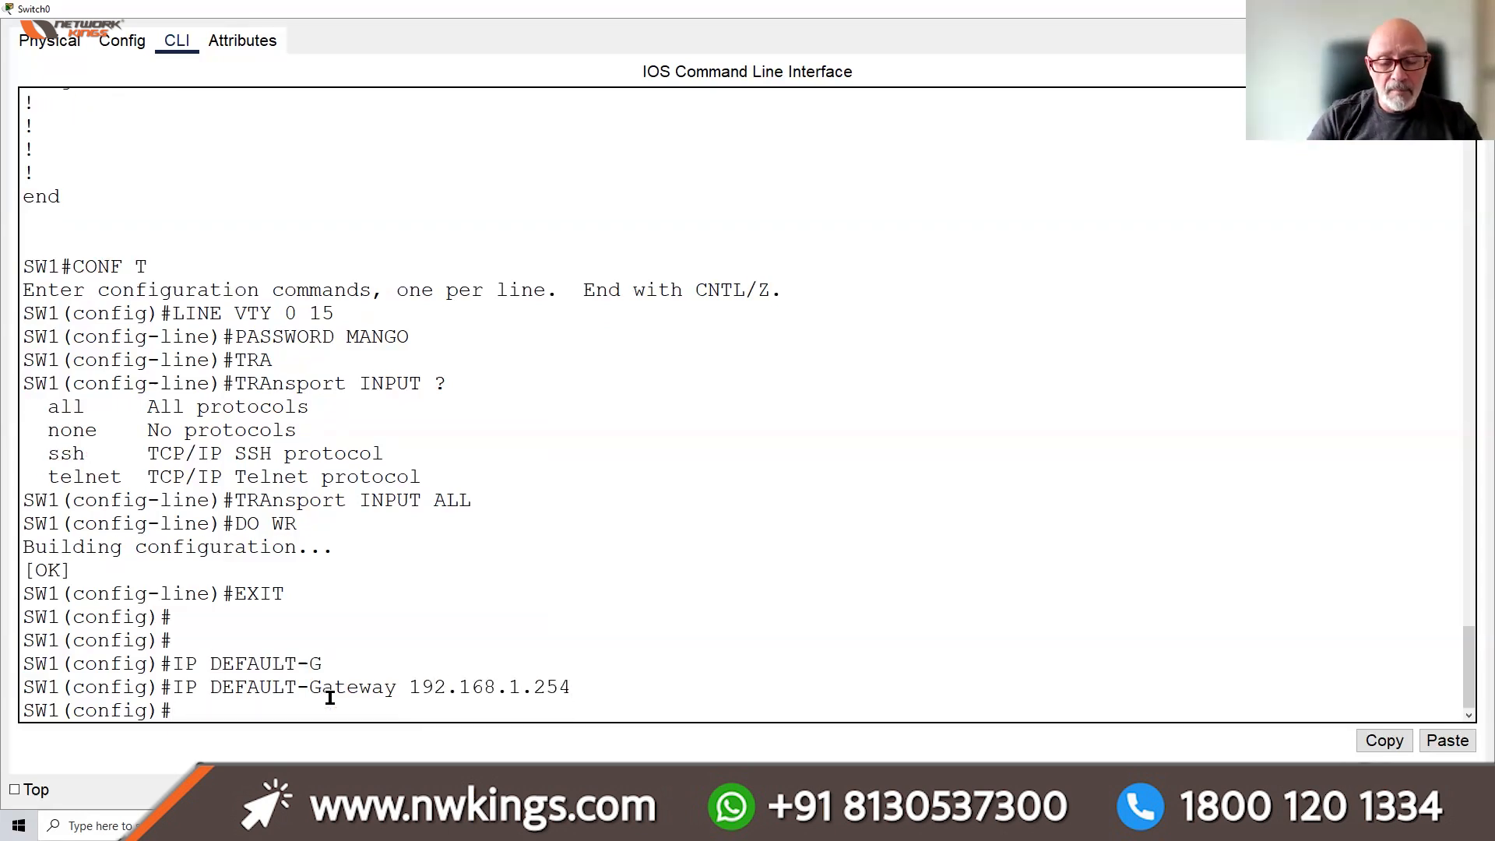
Save the switch configuration with 'do wr' and hide the terminal
text(DO WR)
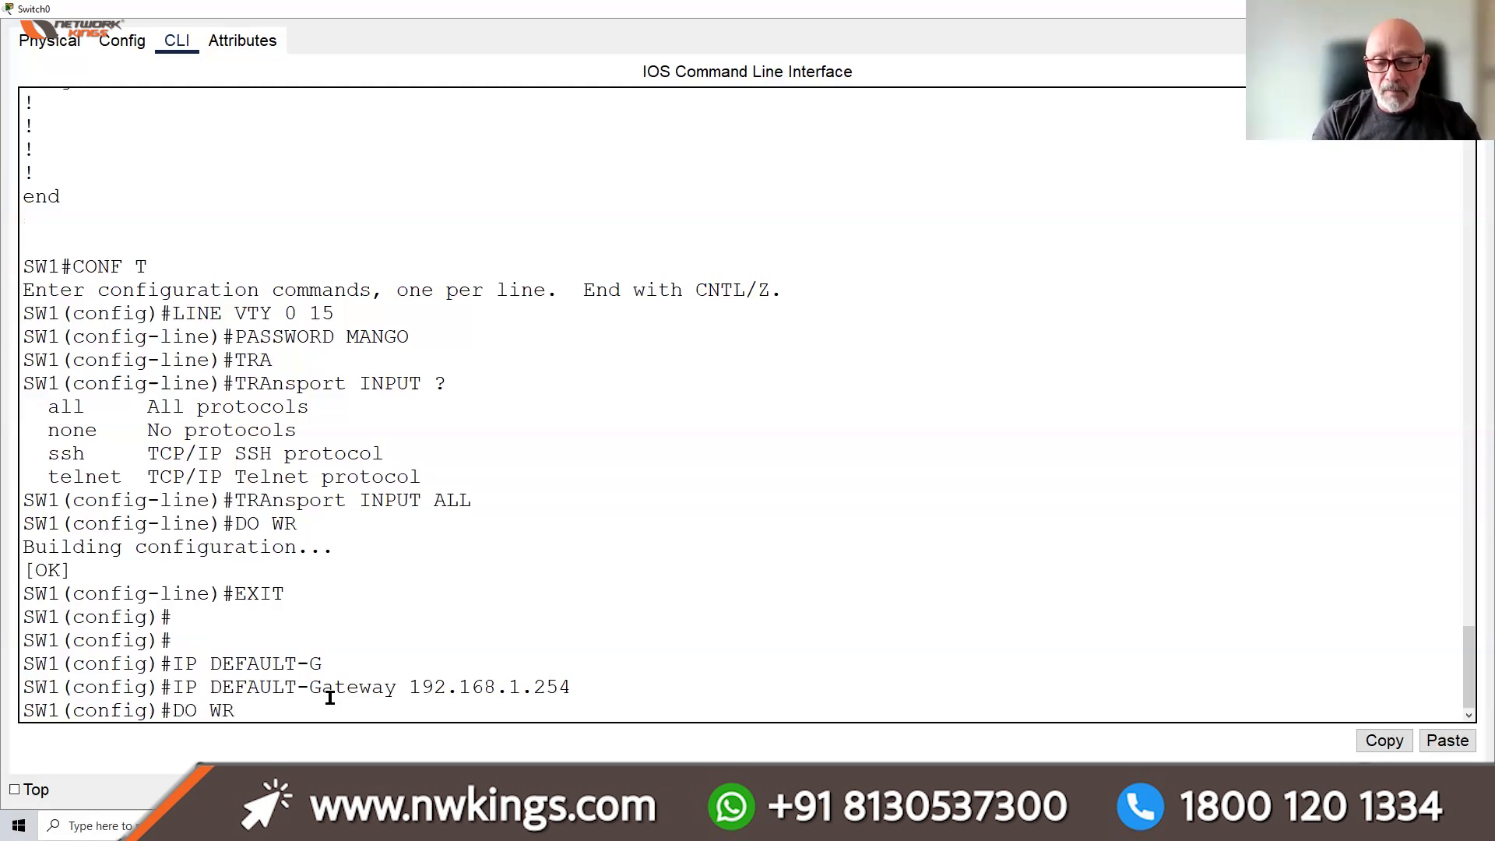
key(Return)
key(Return)
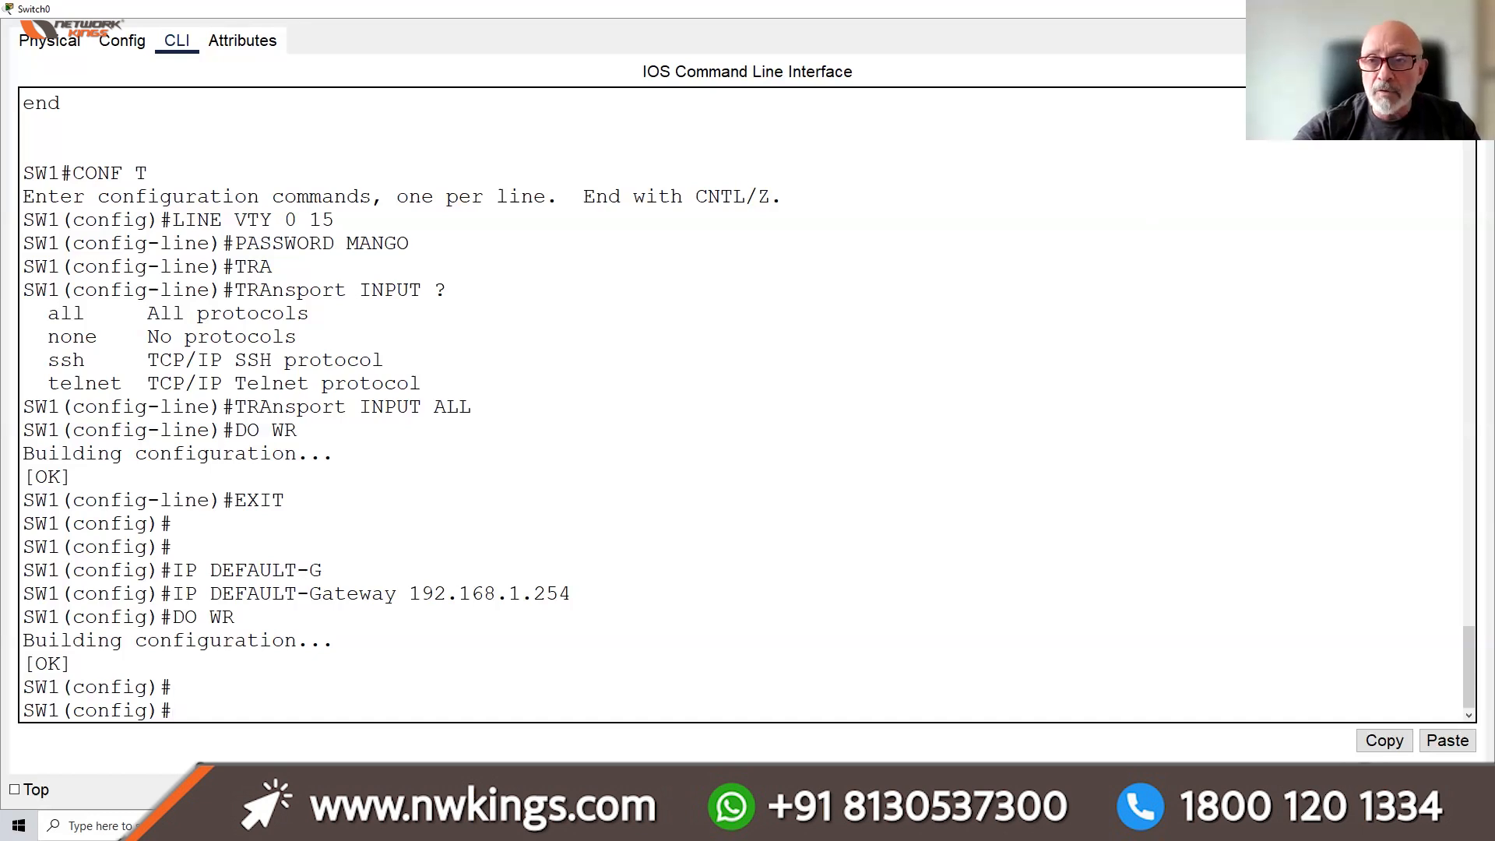
click(1405, 9)
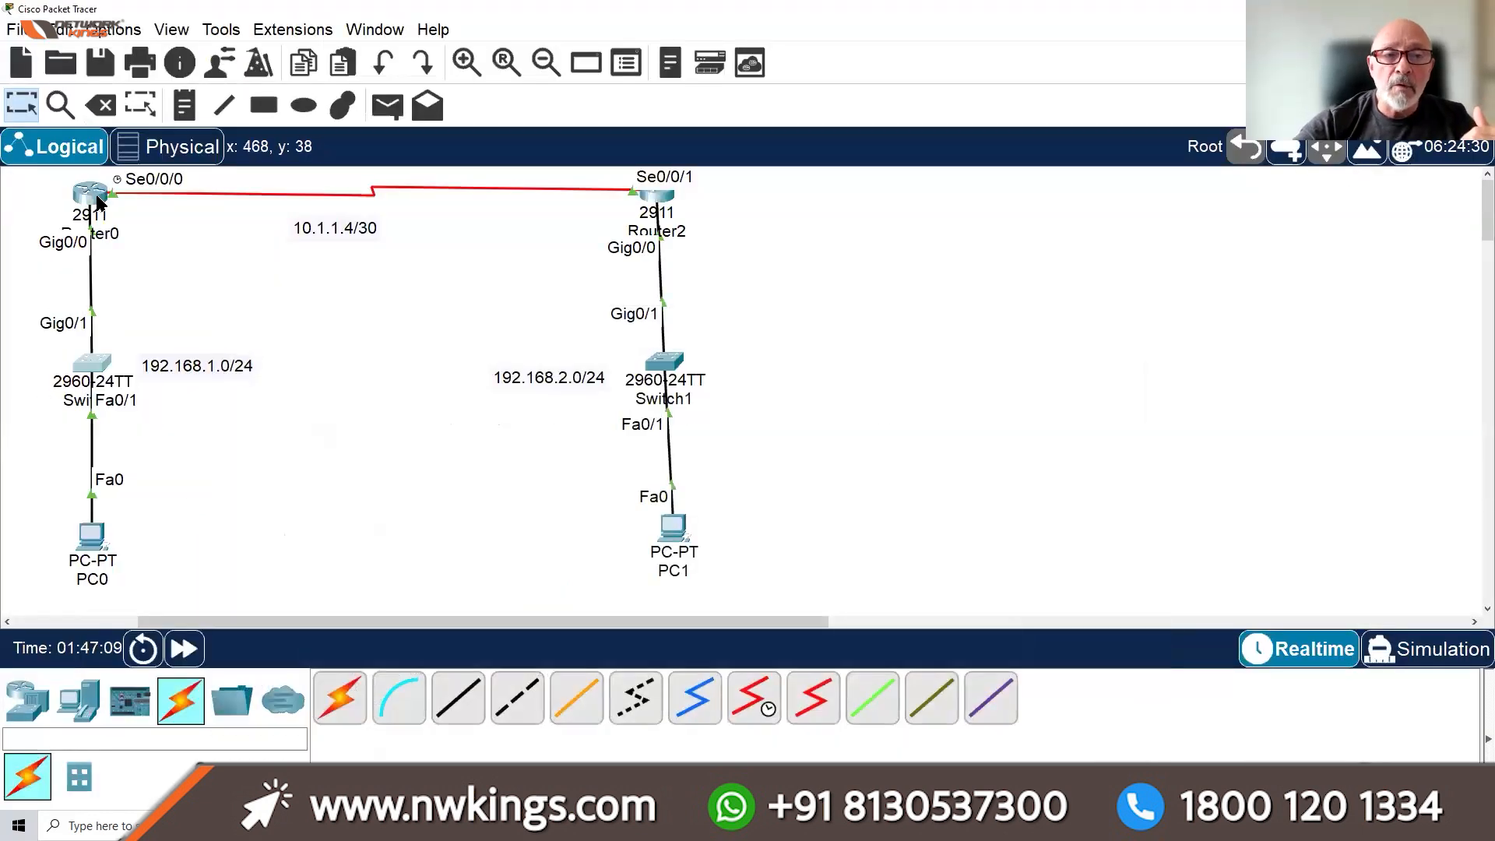
Log in to Router0's CLI with the local username and password
click(91, 194)
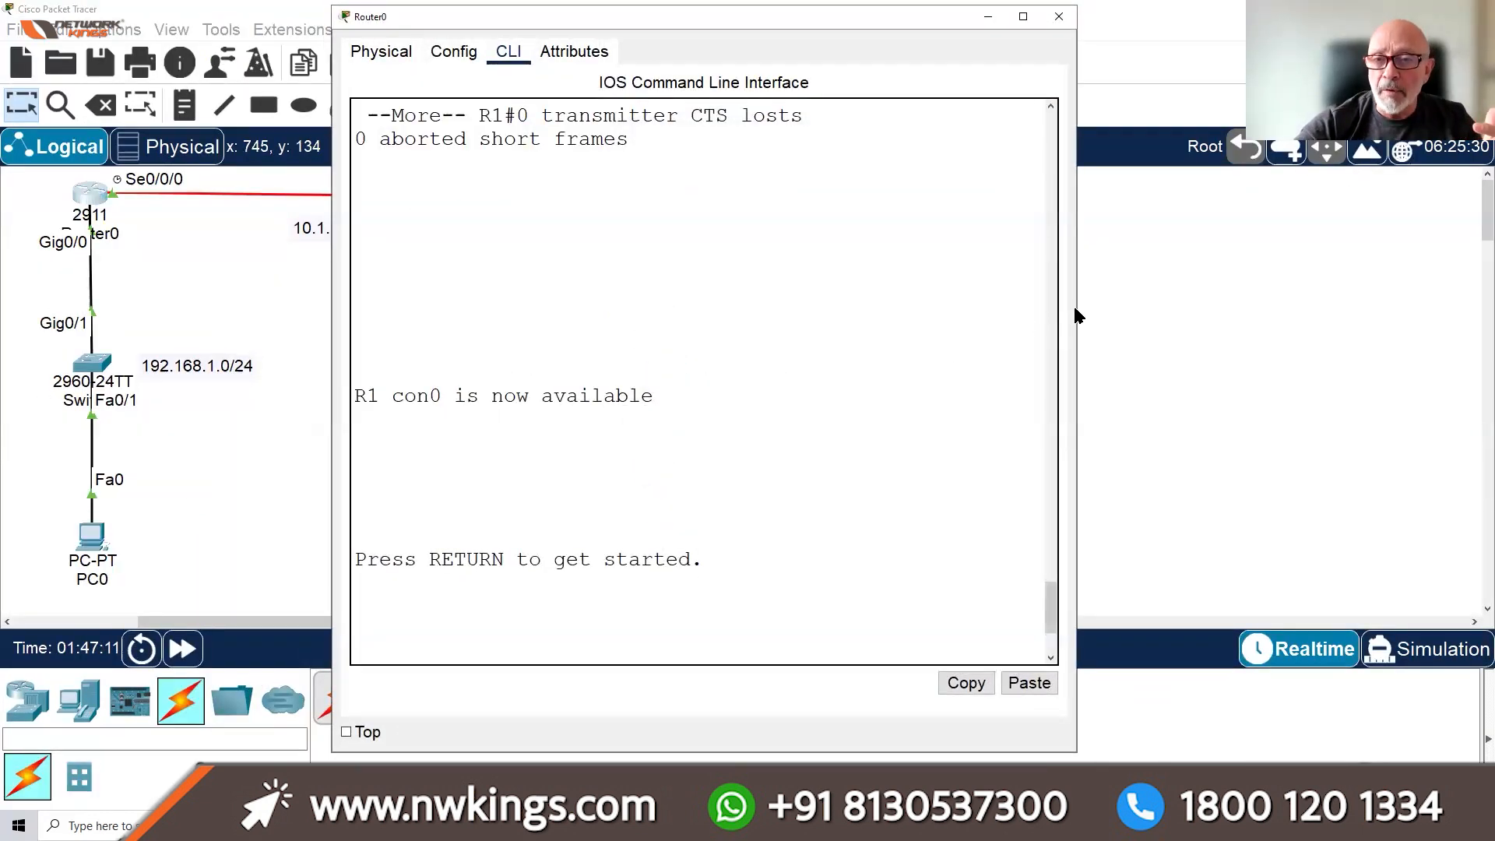
drag(1079, 305, 1335, 343)
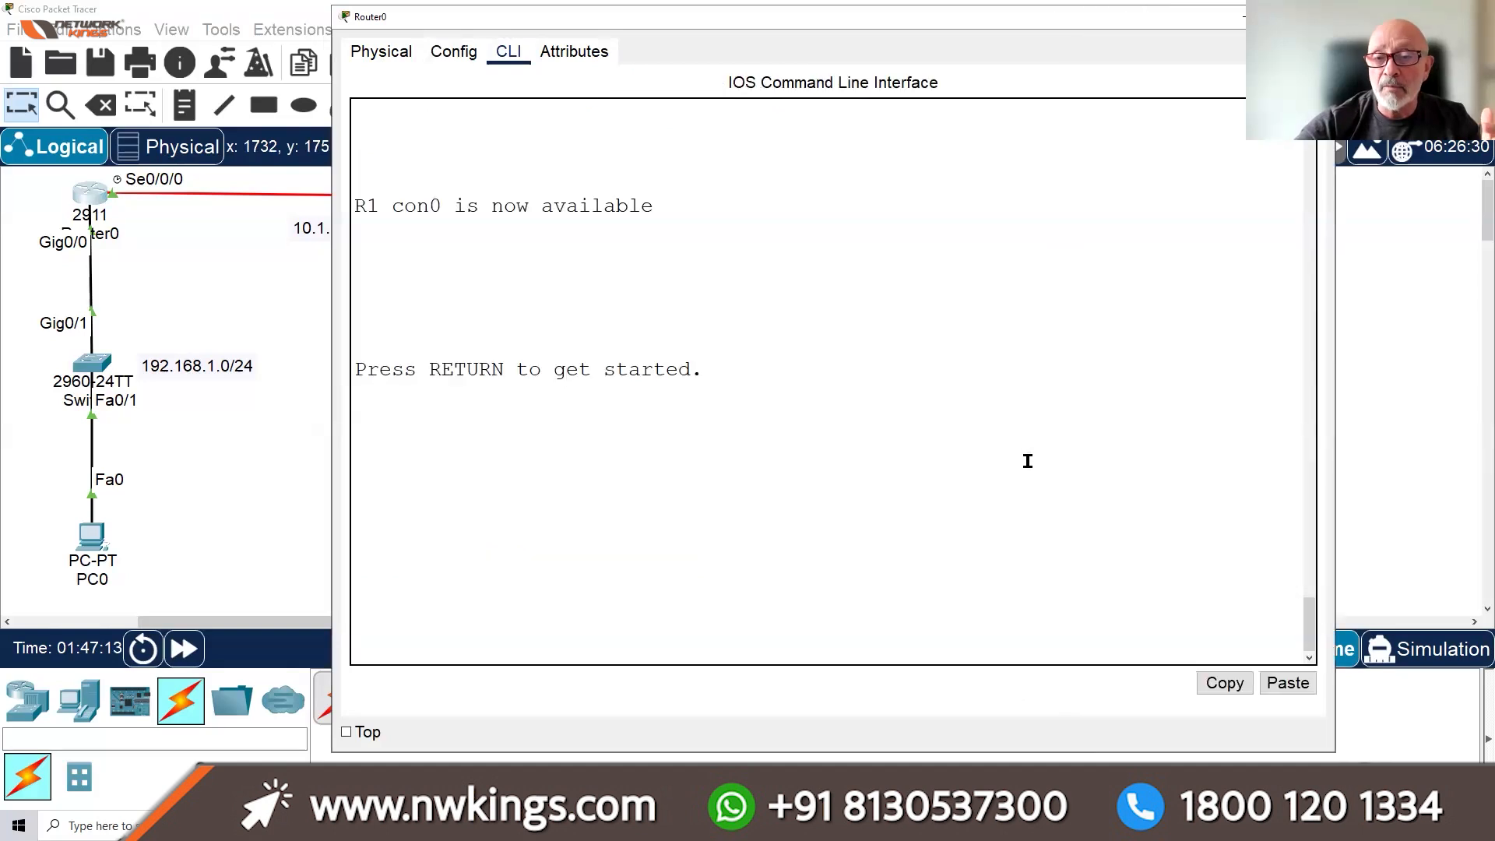
key(Return)
key(Return)
key(Return)
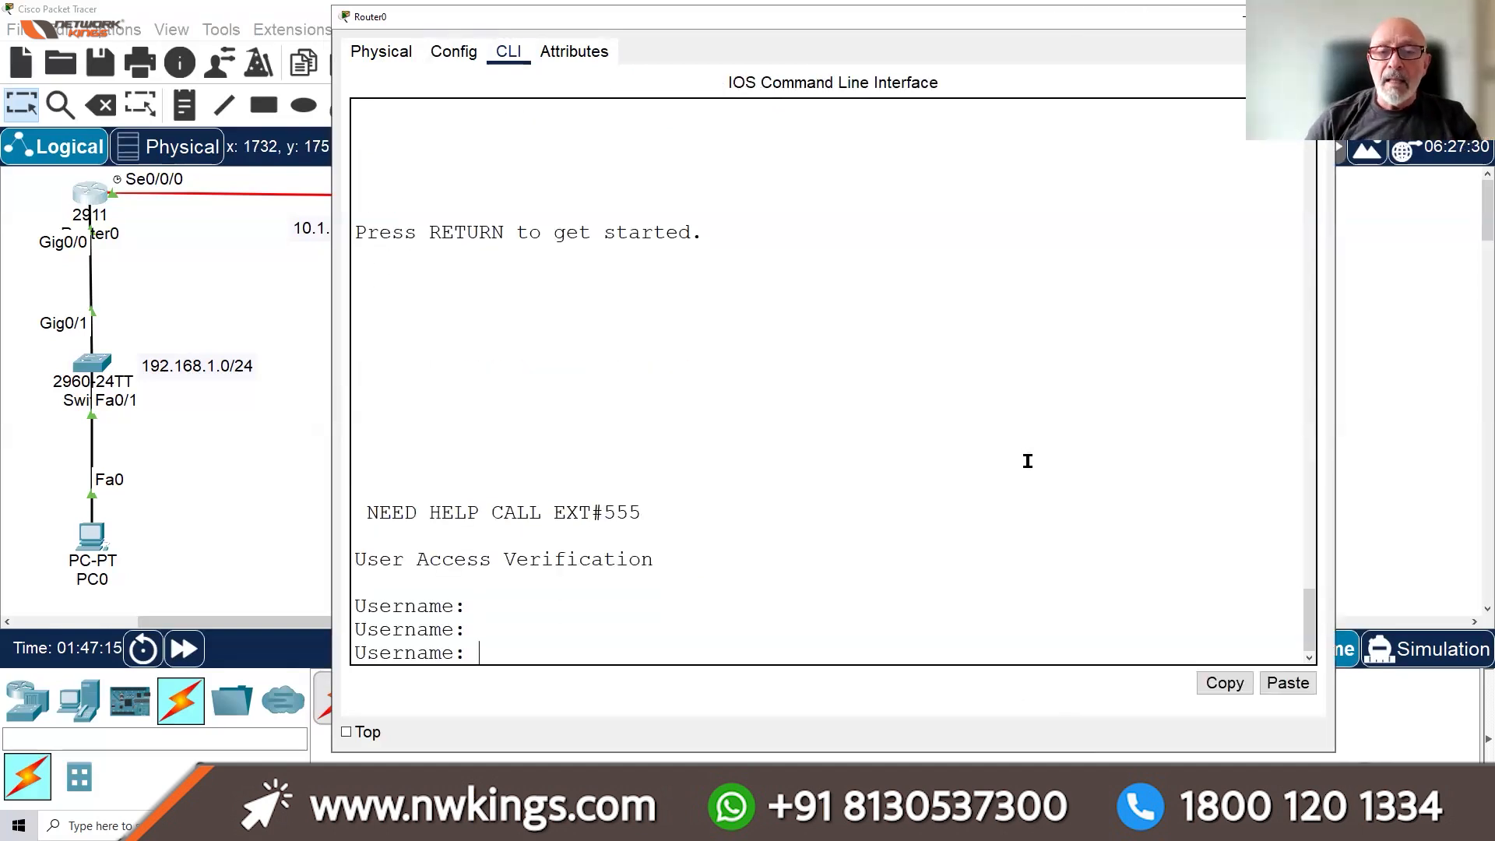
text(LD)
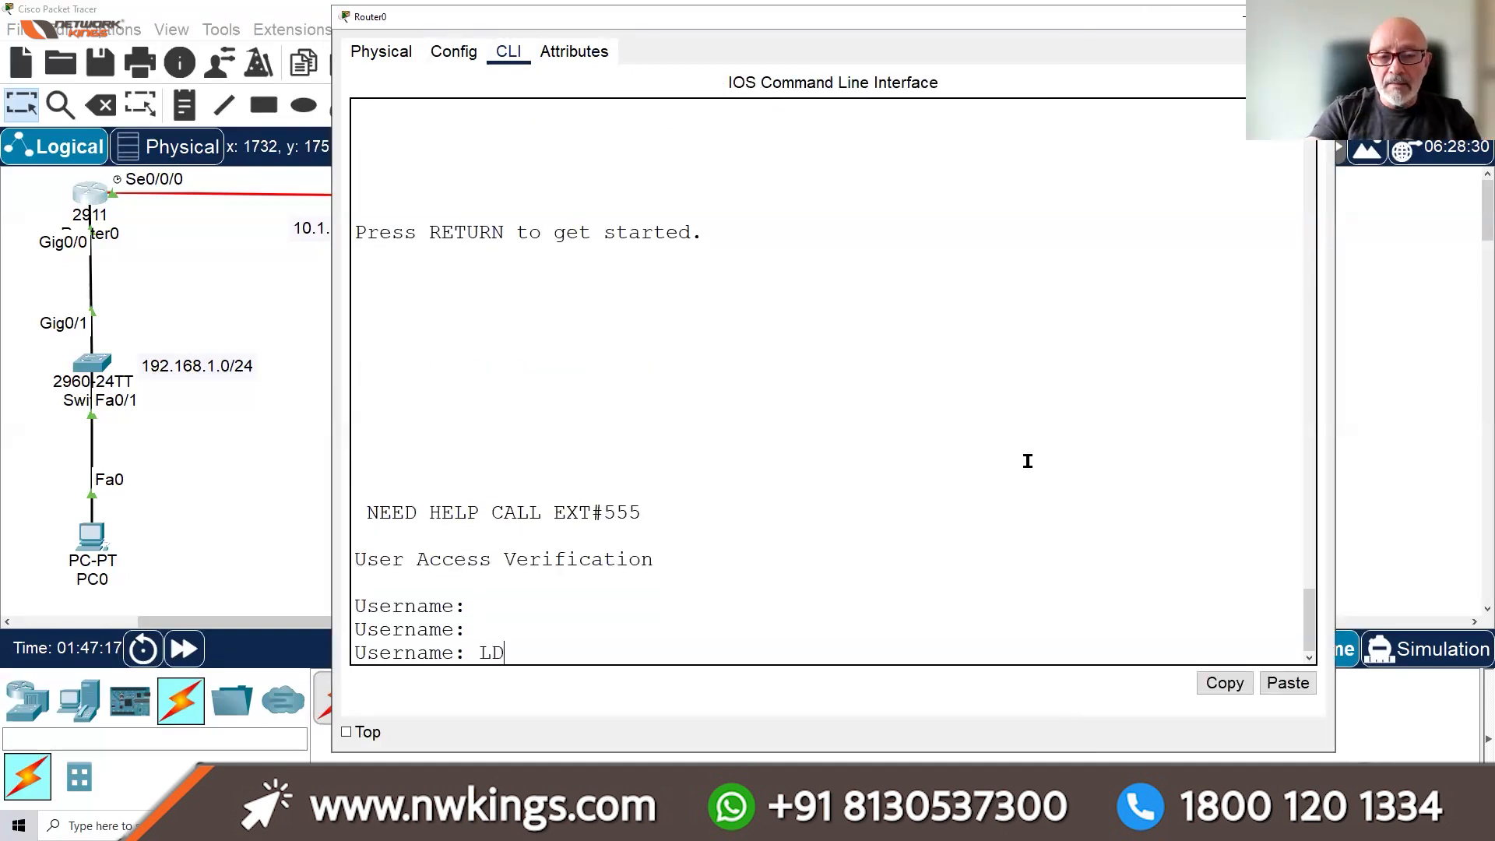
text(IAZ)
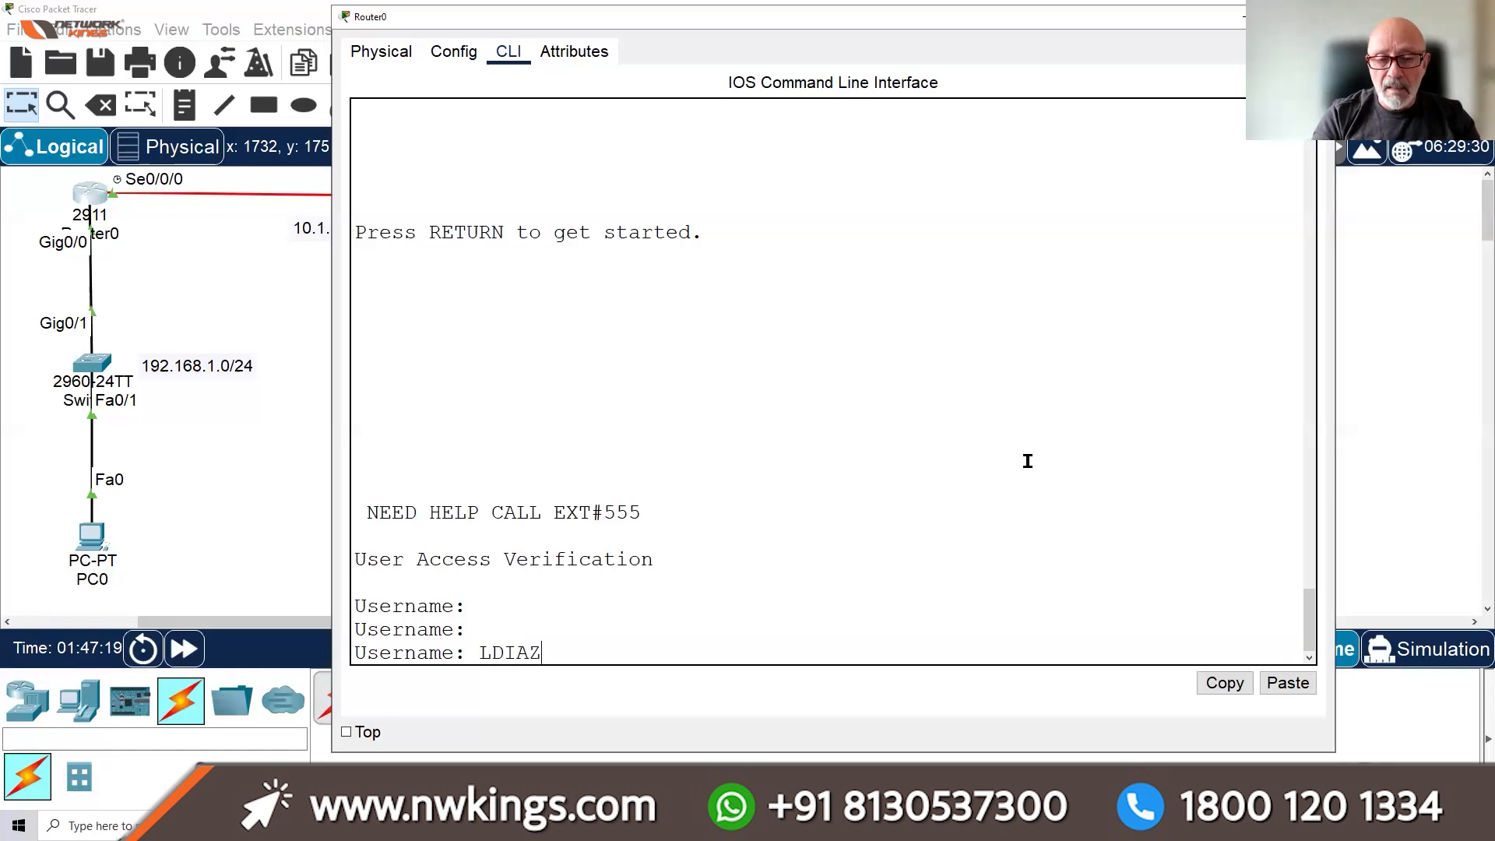
key(Return)
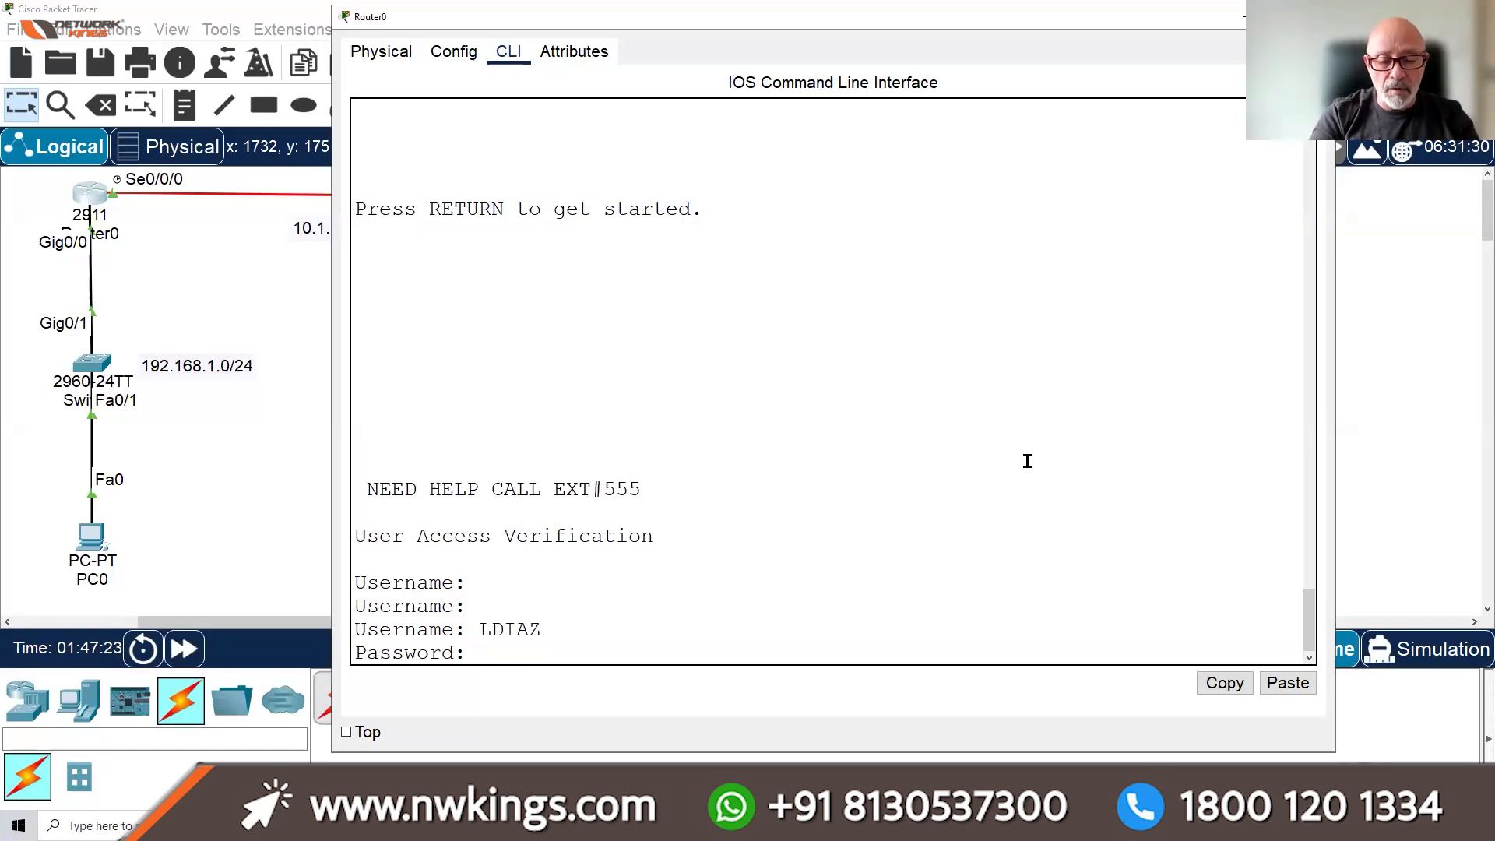
key(Return)
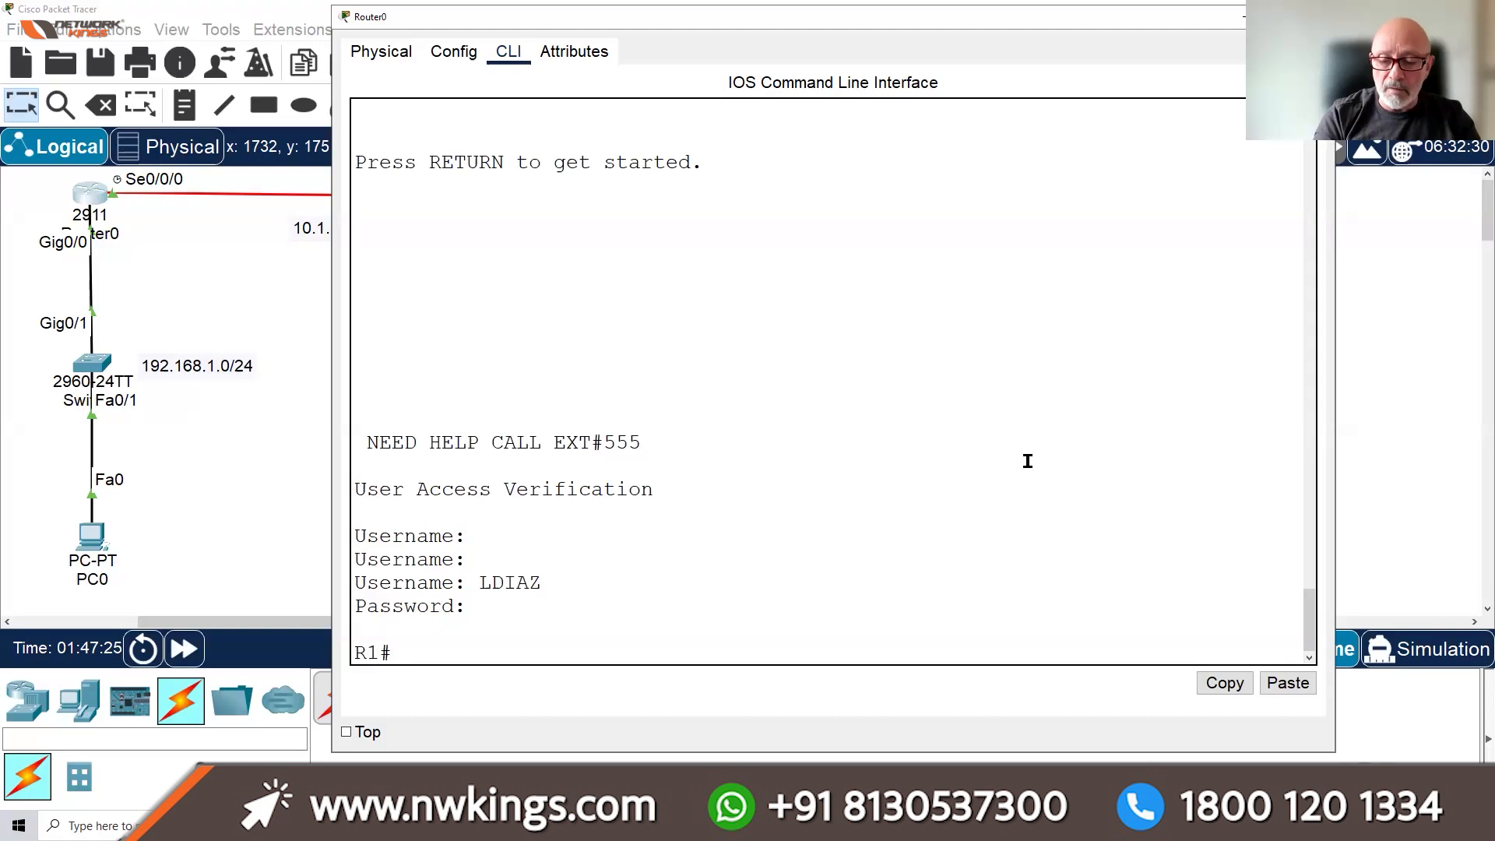
Ping 192.168.1.253 from Router0 and fast-forward; it fails at 0 percent (0/5)
key(Return)
key(Return)
key(Return)
key(Return)
text(PING)
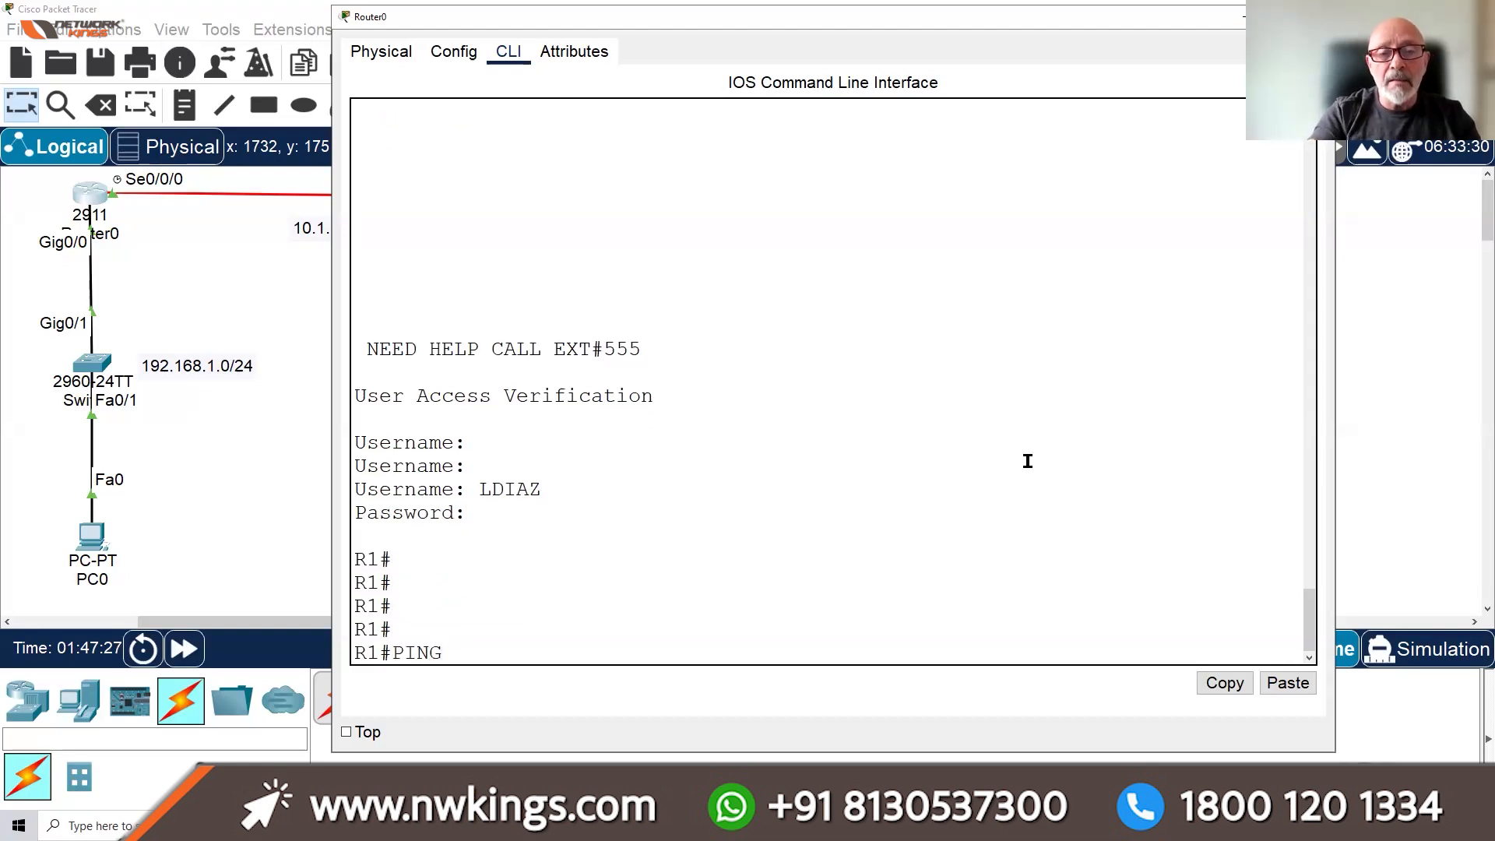
text( 192.1)
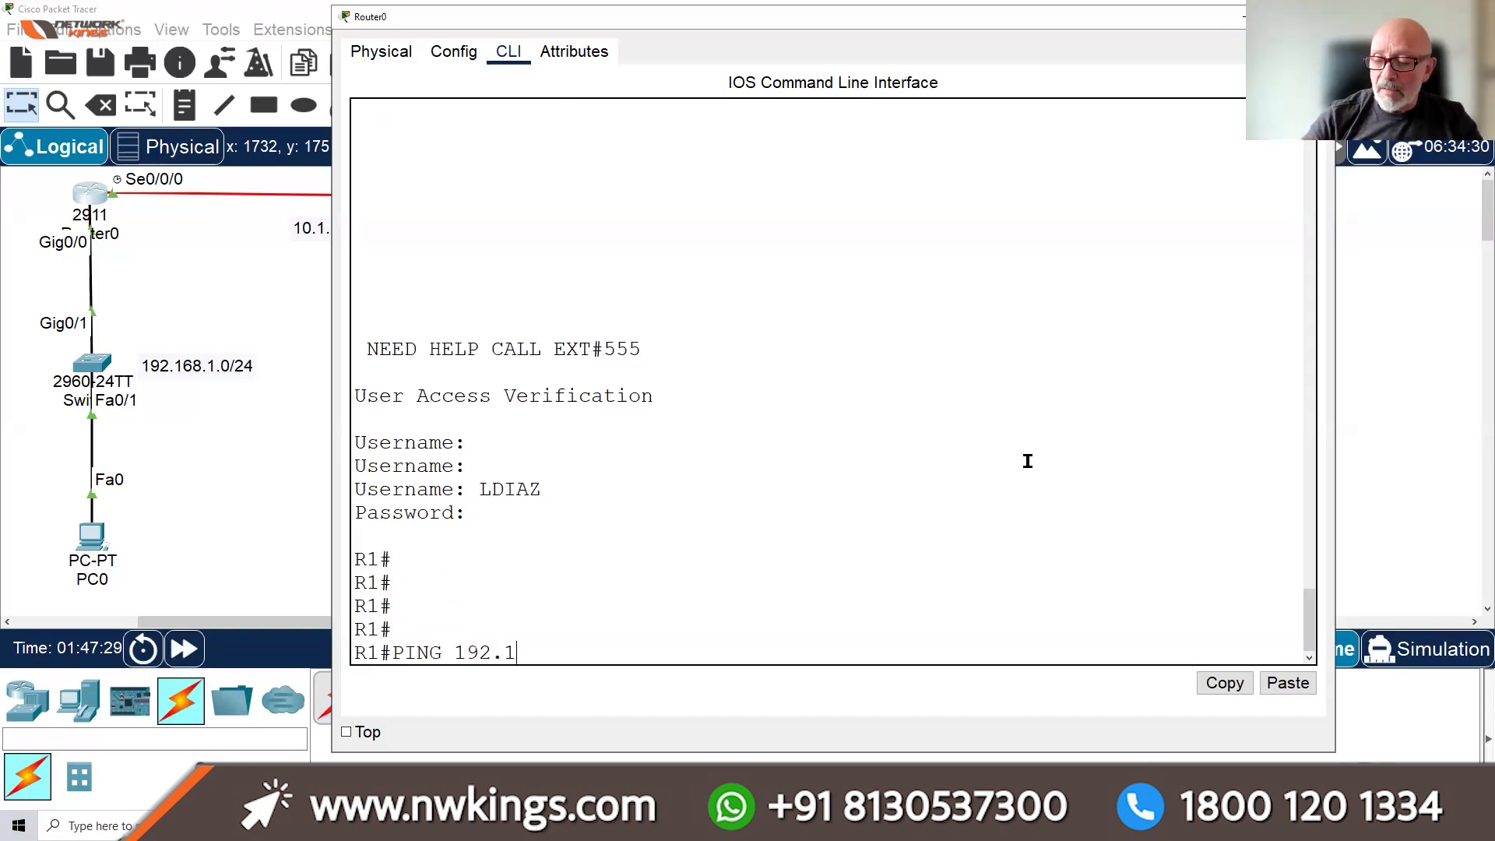
text(68.1.253)
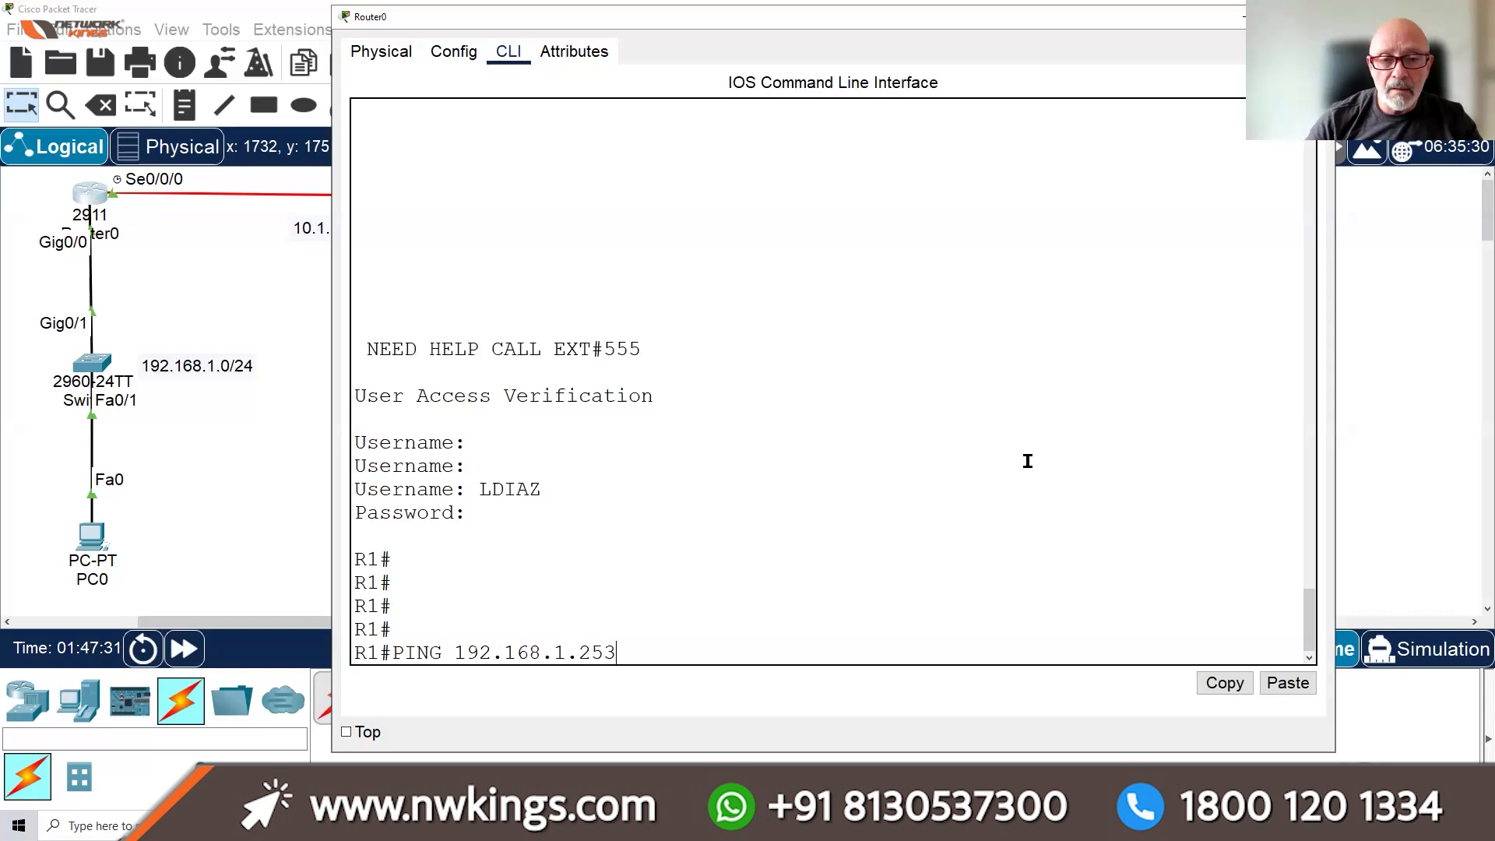
key(Return)
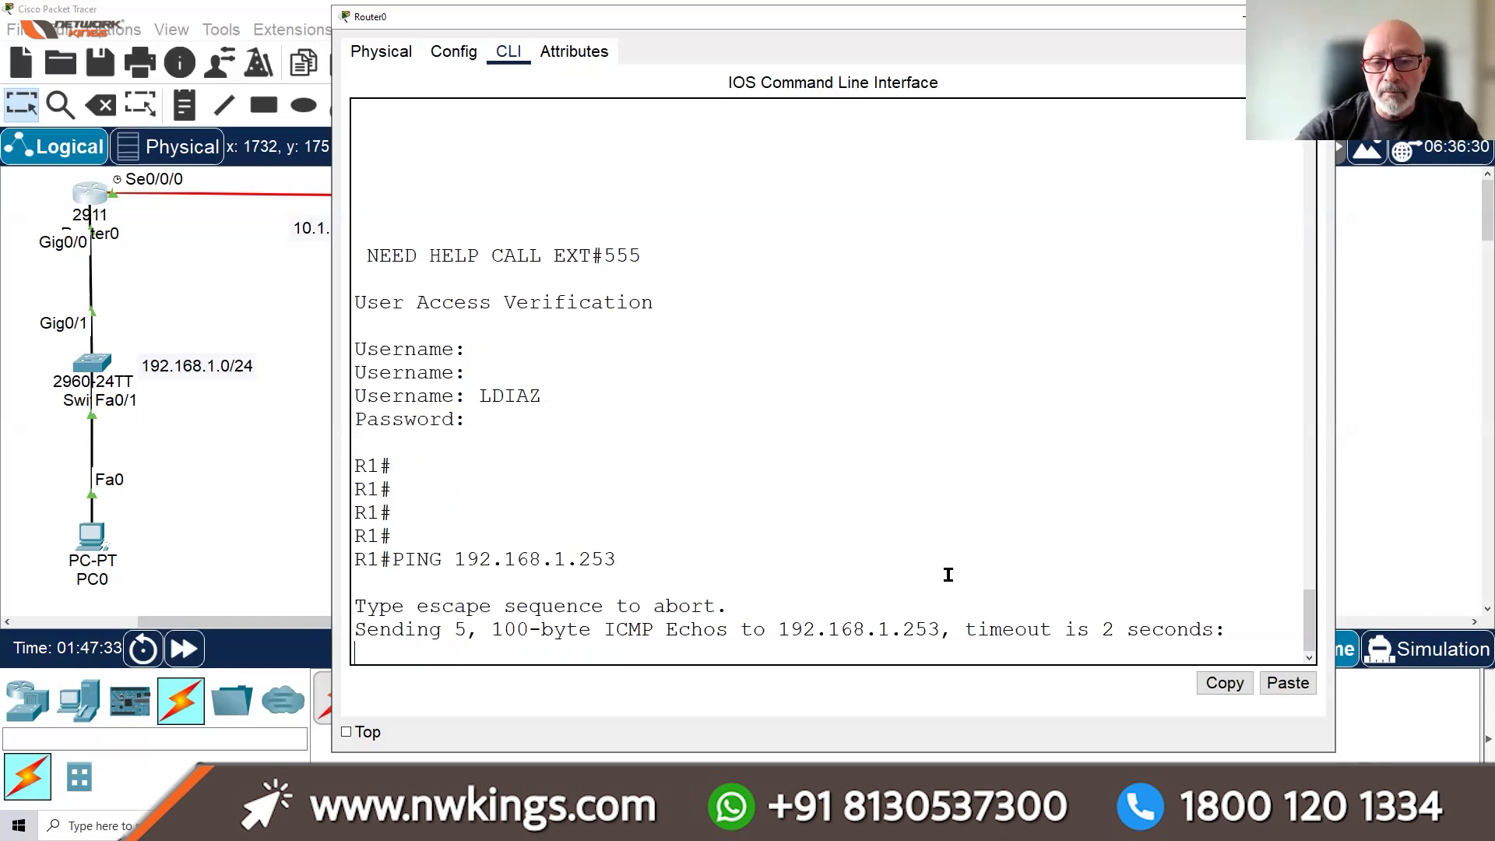
click(177, 648)
click(178, 649)
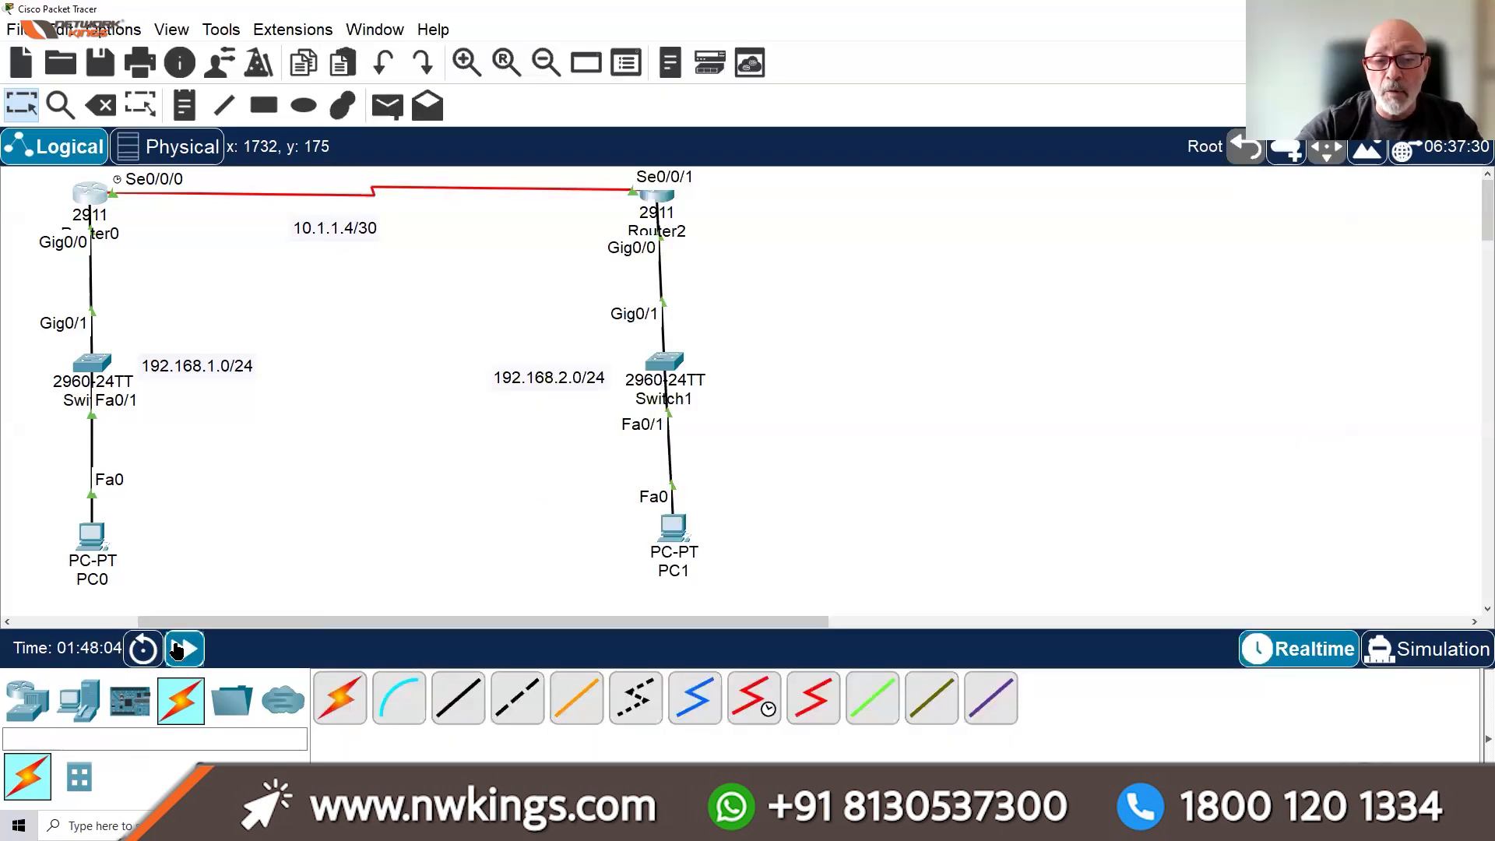
click(95, 192)
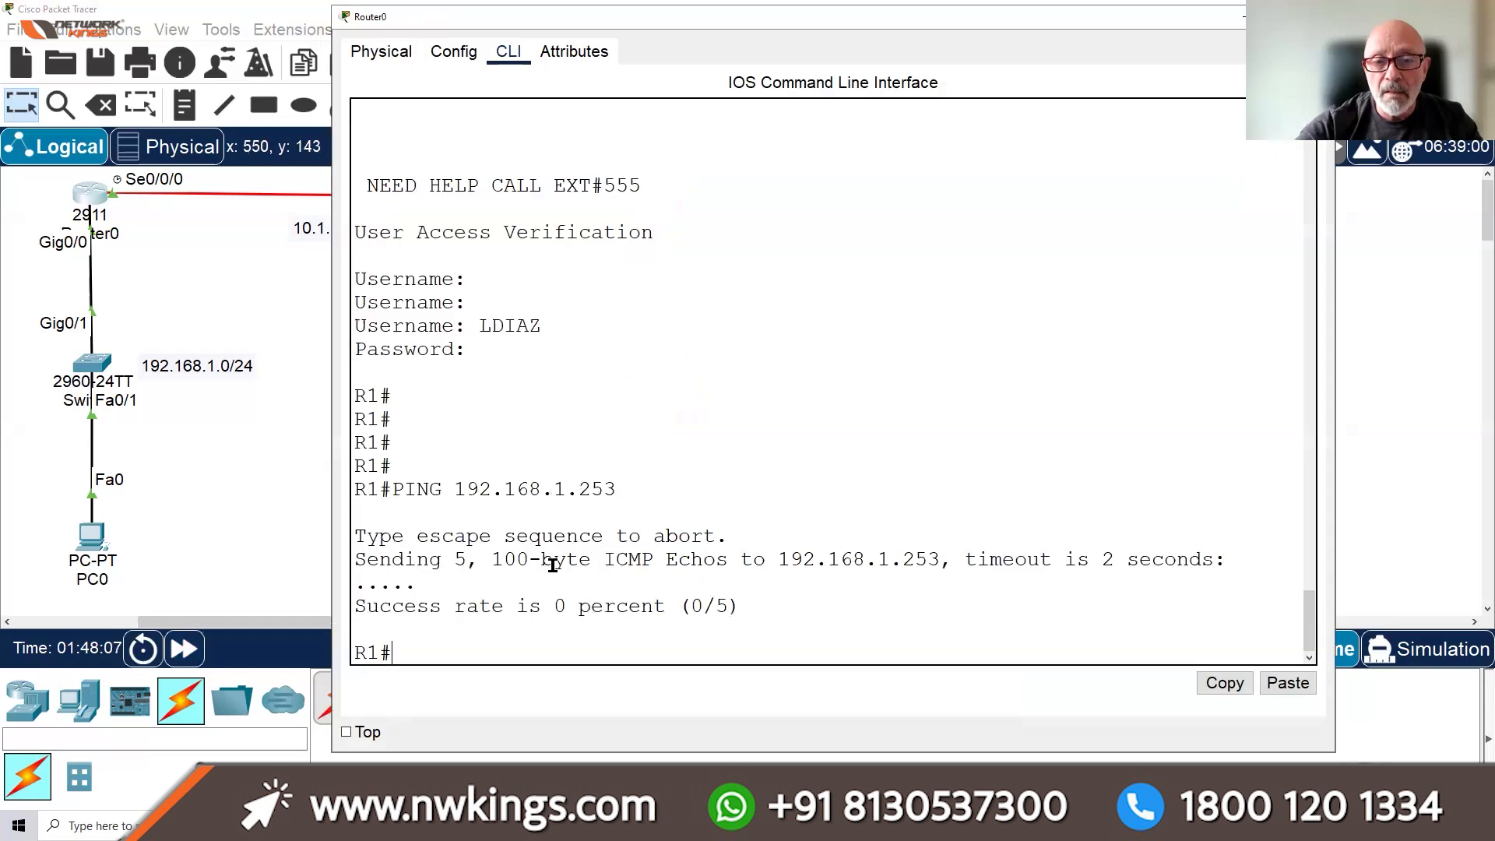
click(92, 364)
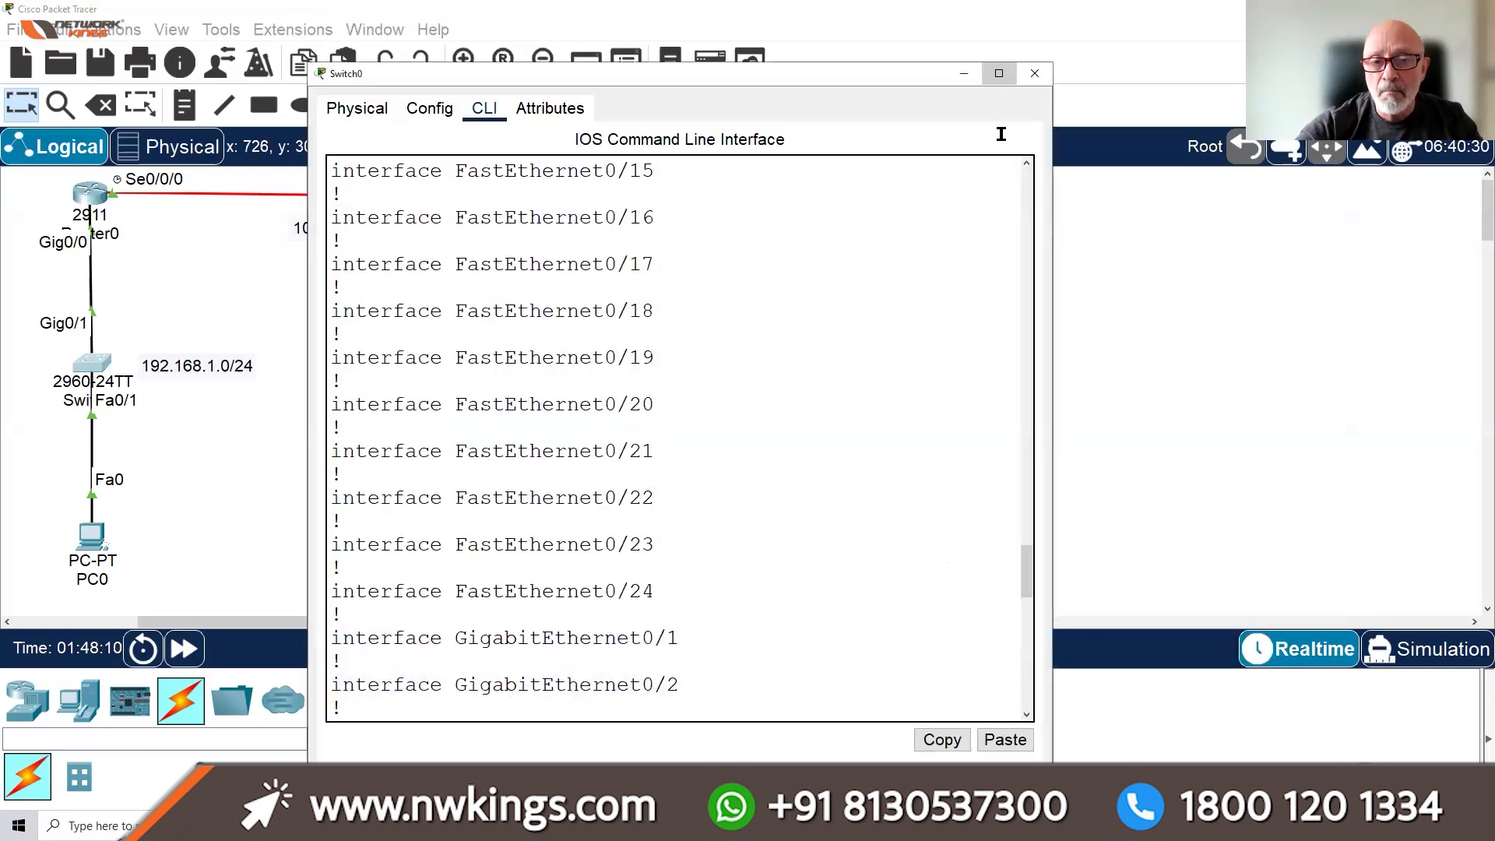
Leave config mode with Ctrl+Z, save with WR, and type SH START
click(999, 74)
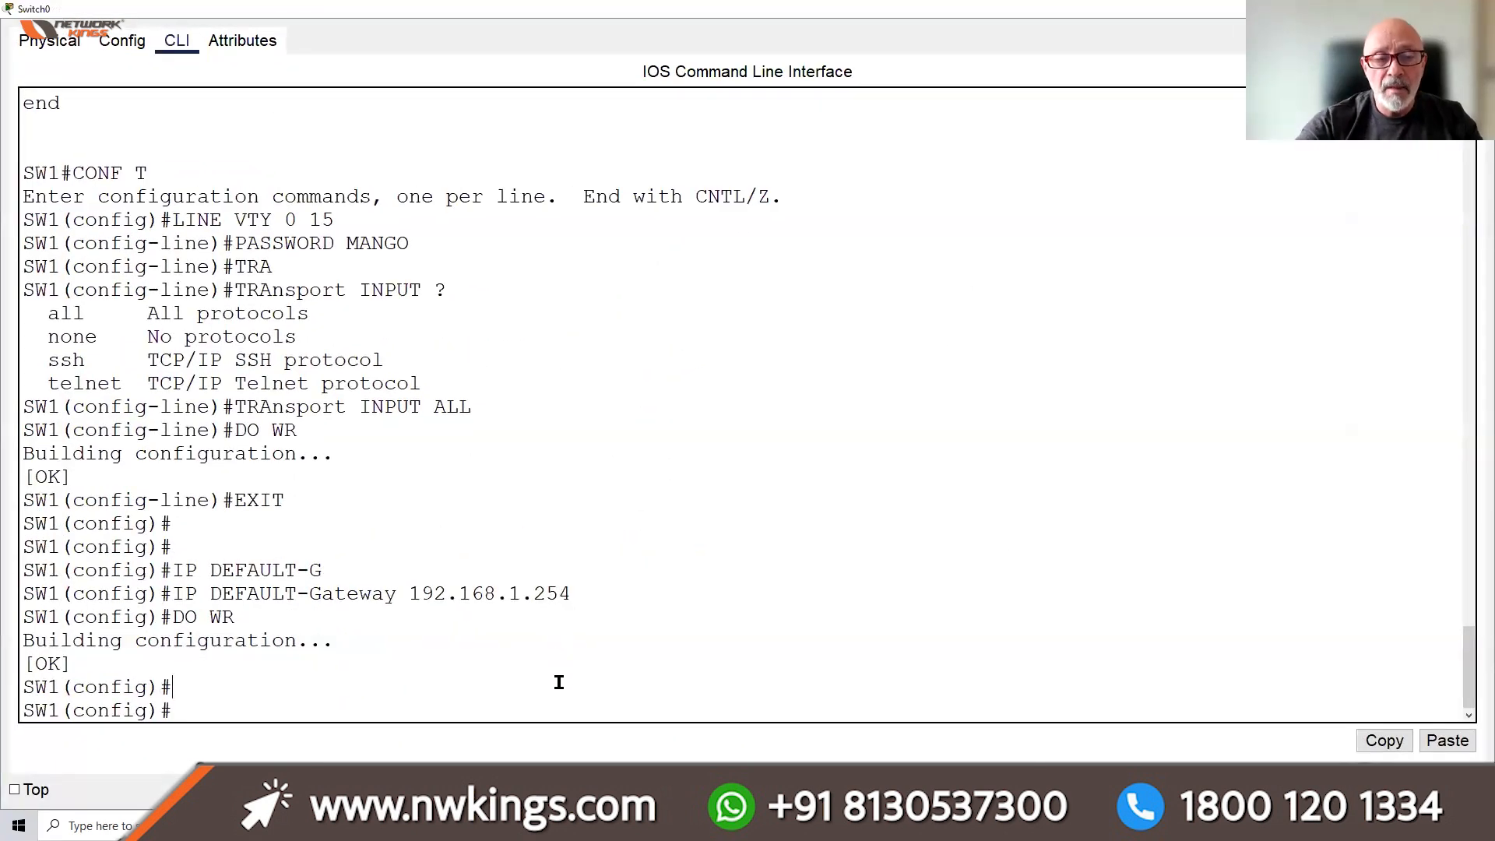
key(ctrl+z)
key(Return)
key(Return)
key(Return)
key(Return)
key(Return)
key(Return)
key(Return)
key(Return)
key(Return)
key(Return)
key(Return)
key(Return)
key(Return)
key(Return)
key(Return)
key(Return)
key(Return)
key(Return)
key(Return)
key(Return)
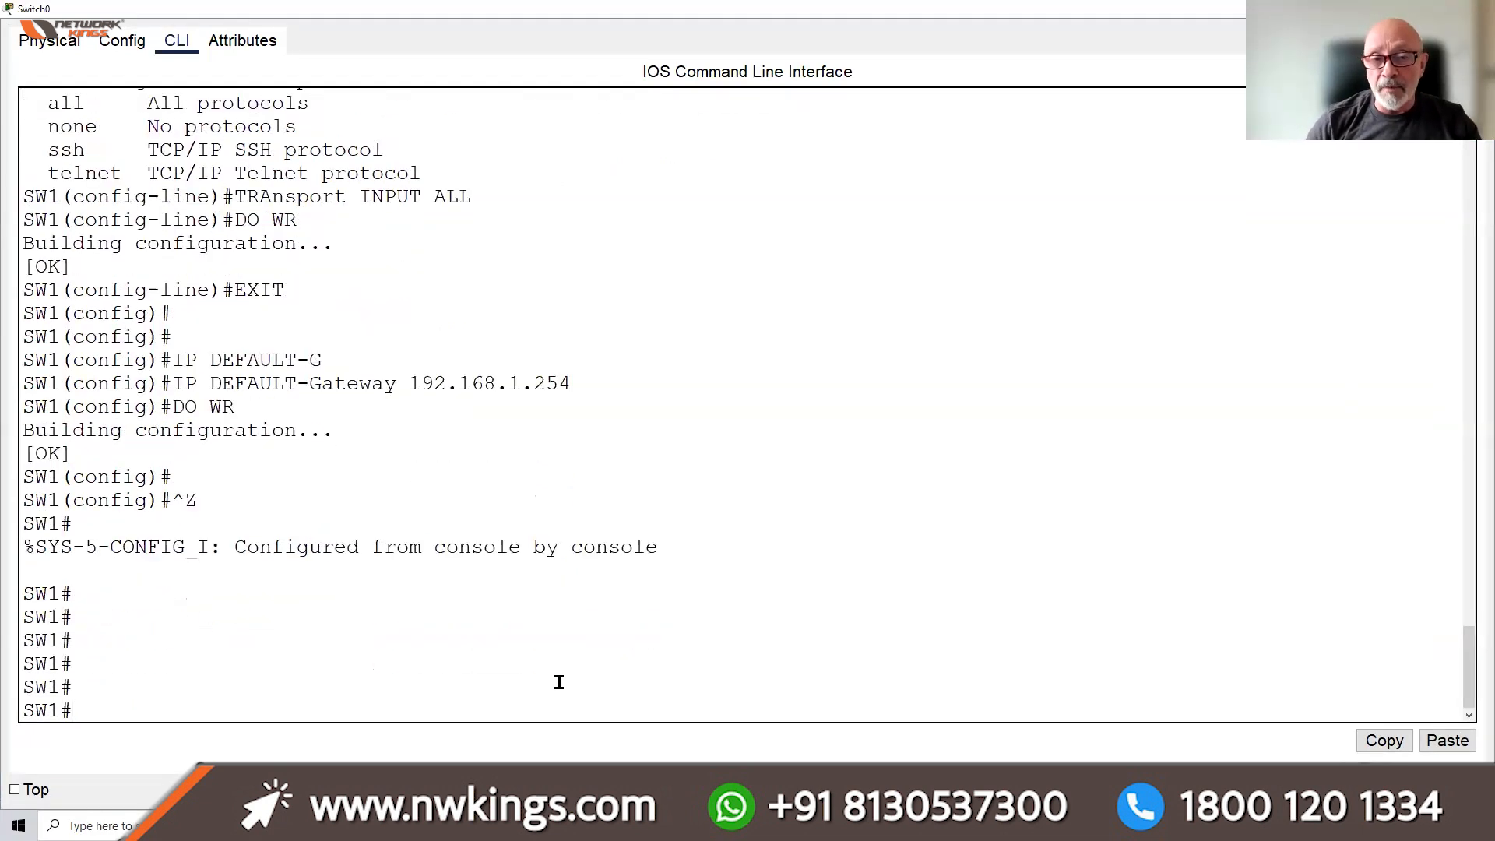
key(Return)
key(Return)
key(Return)
key(Return)
key(Return)
key(Return)
text(WR)
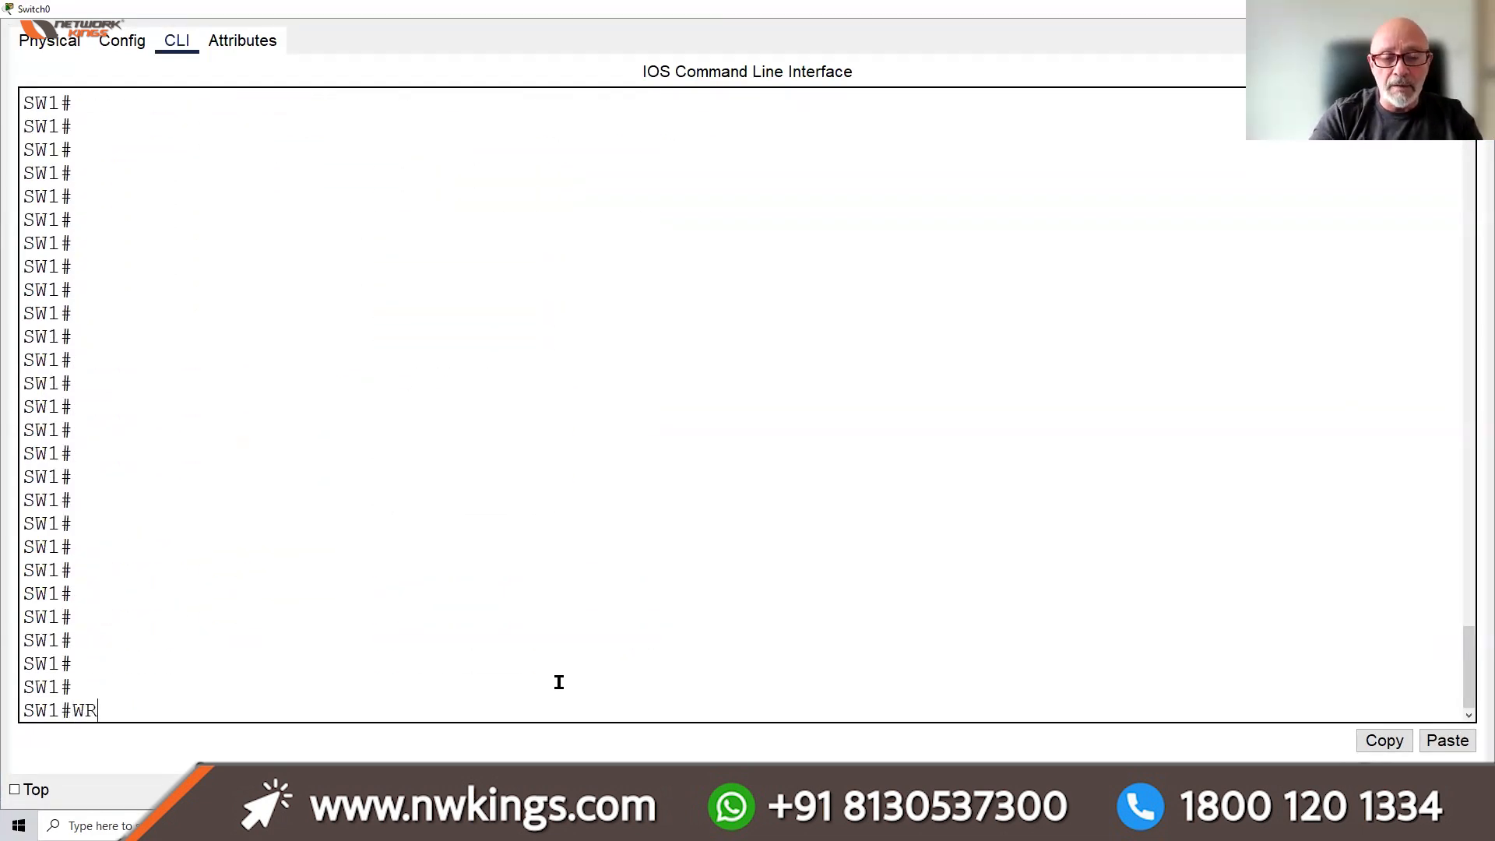
key(Return)
key(Return)
key(Return)
key(Return)
key(Return)
key(Return)
key(Return)
key(Return)
key(Return)
key(Return)
key(Return)
key(Return)
key(Return)
key(Return)
key(Return)
key(Return)
key(Return)
key(Return)
key(Return)
key(Return)
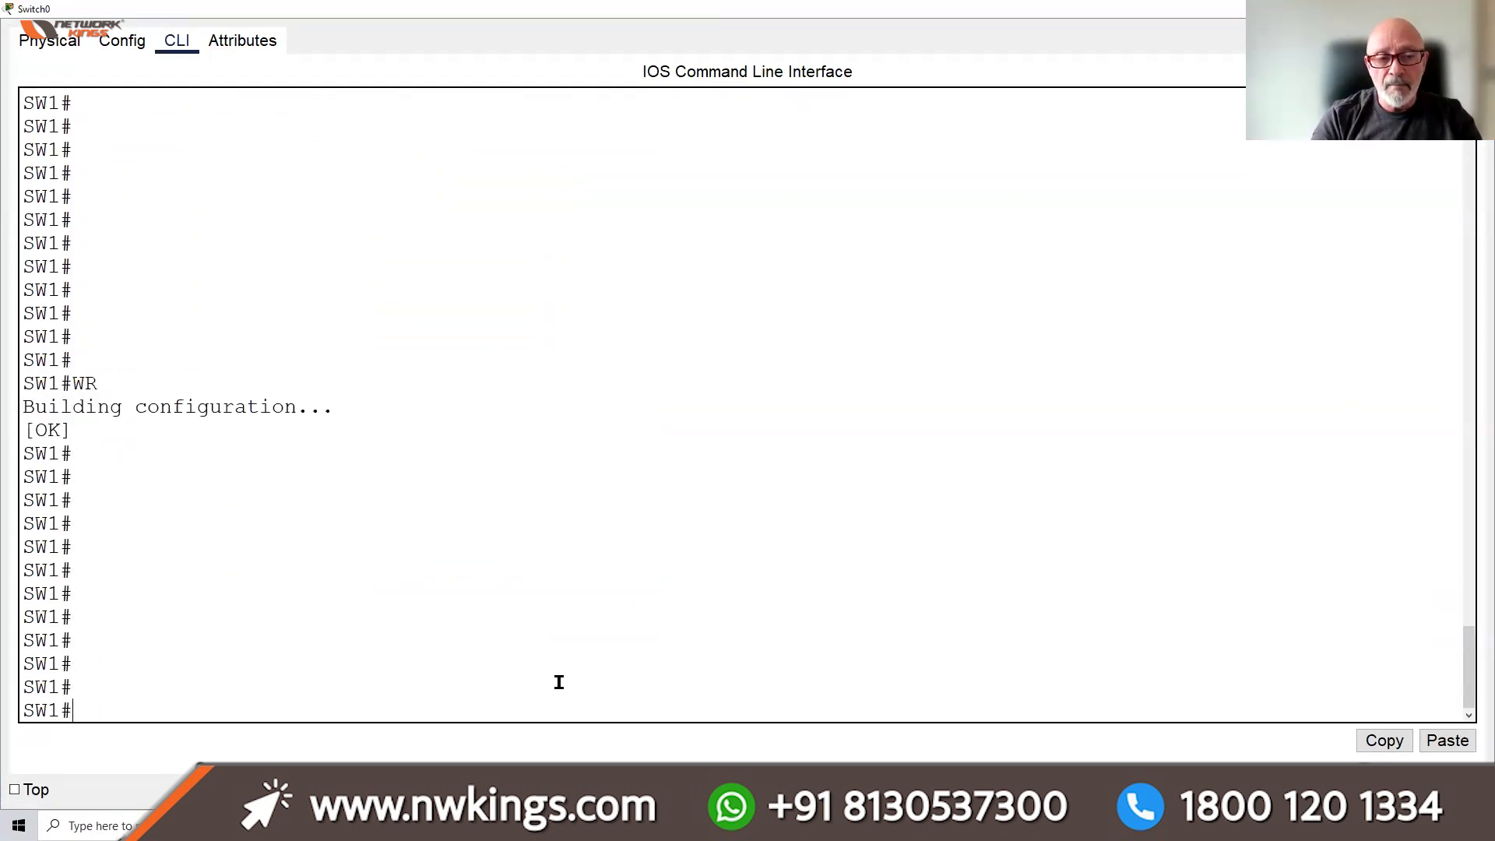
key(Return)
text(SH START)
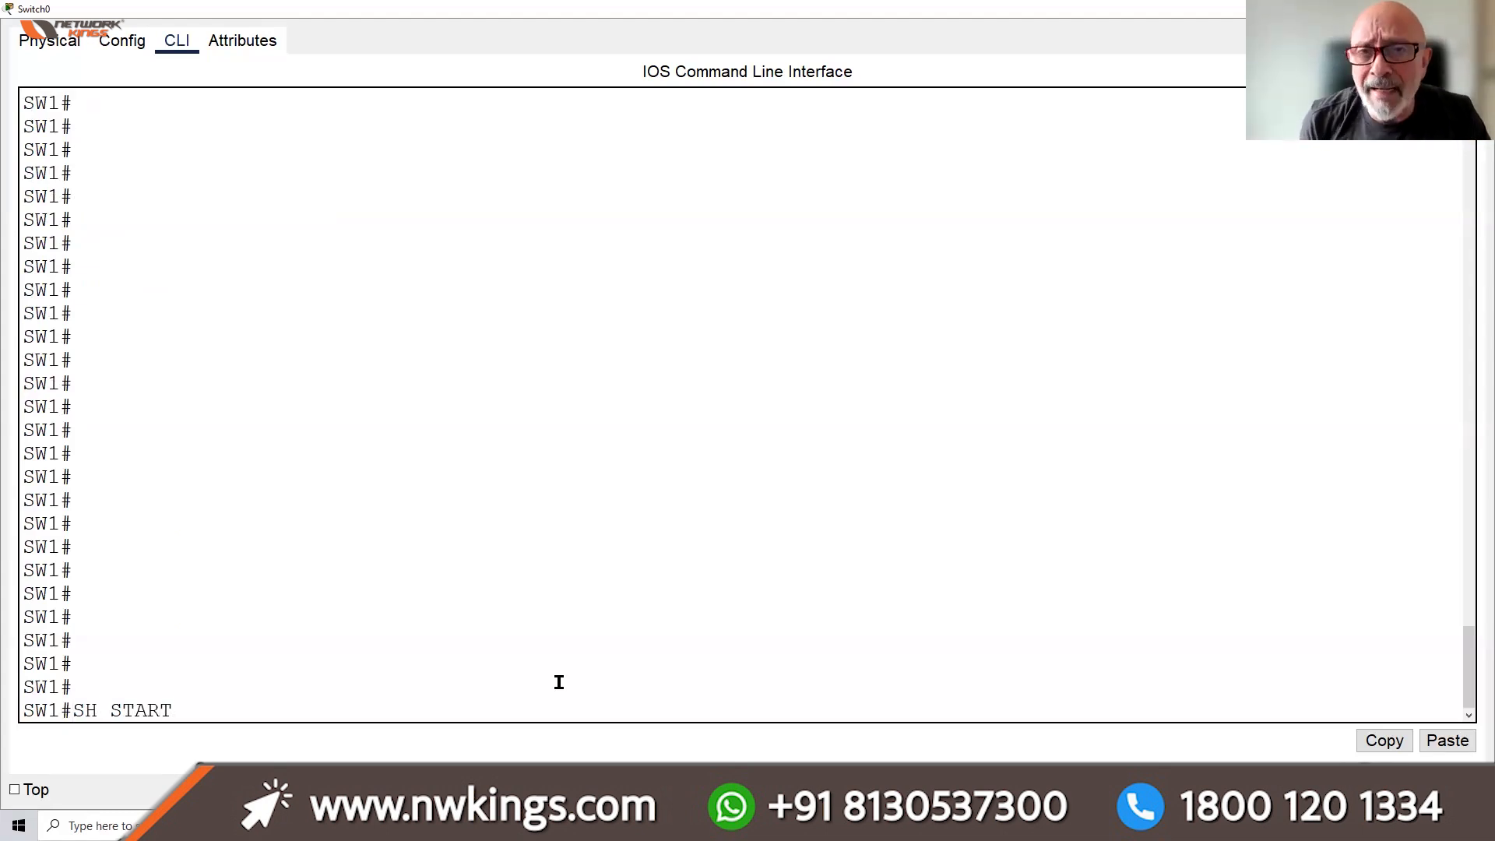
Page through SW1's startup configuration down to the Vlan1 address and default gateway
key(Return)
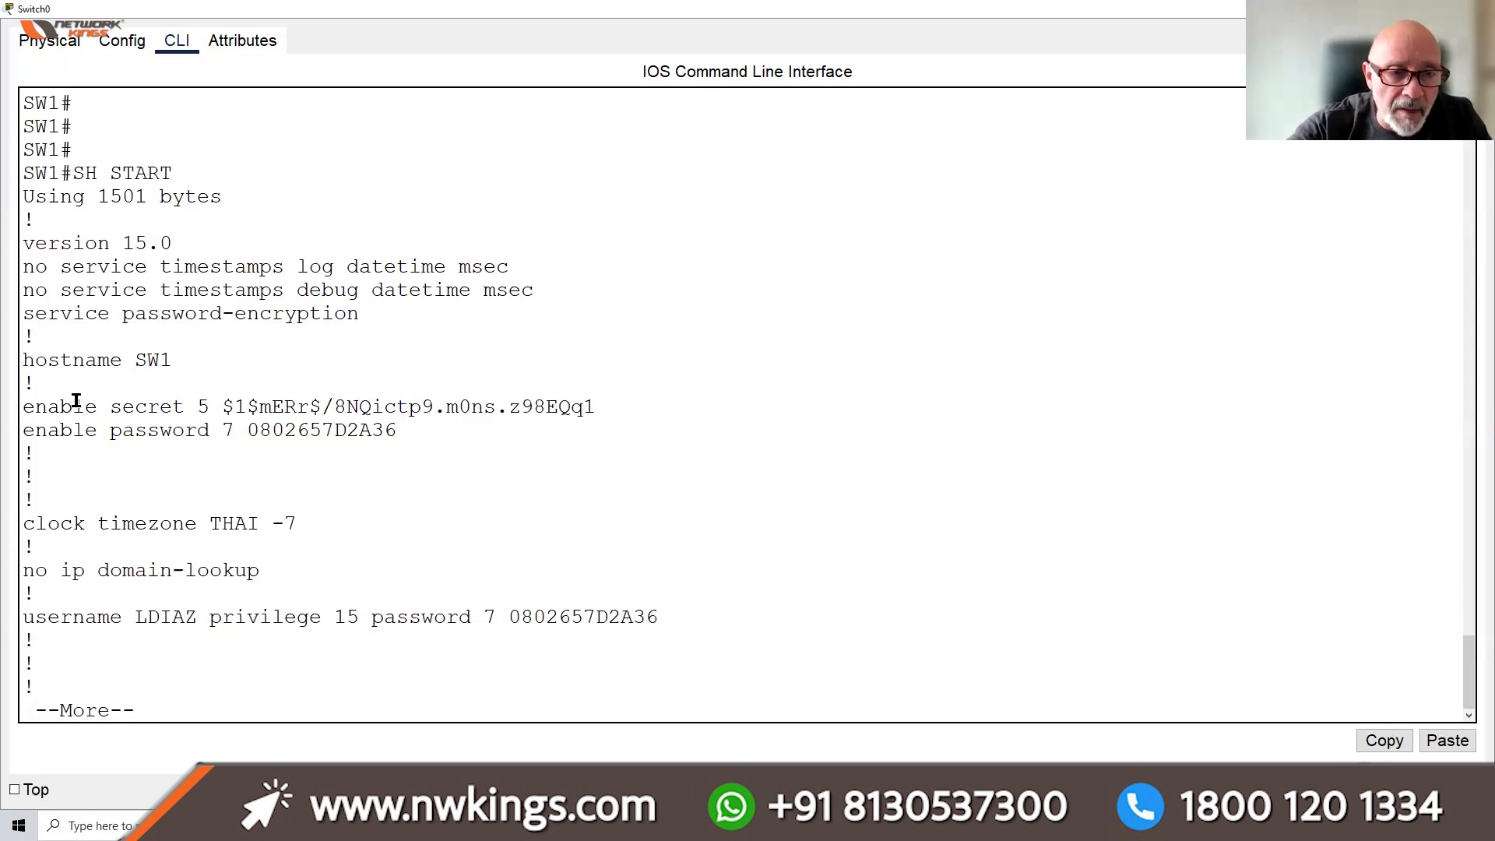
drag(27, 404, 139, 406)
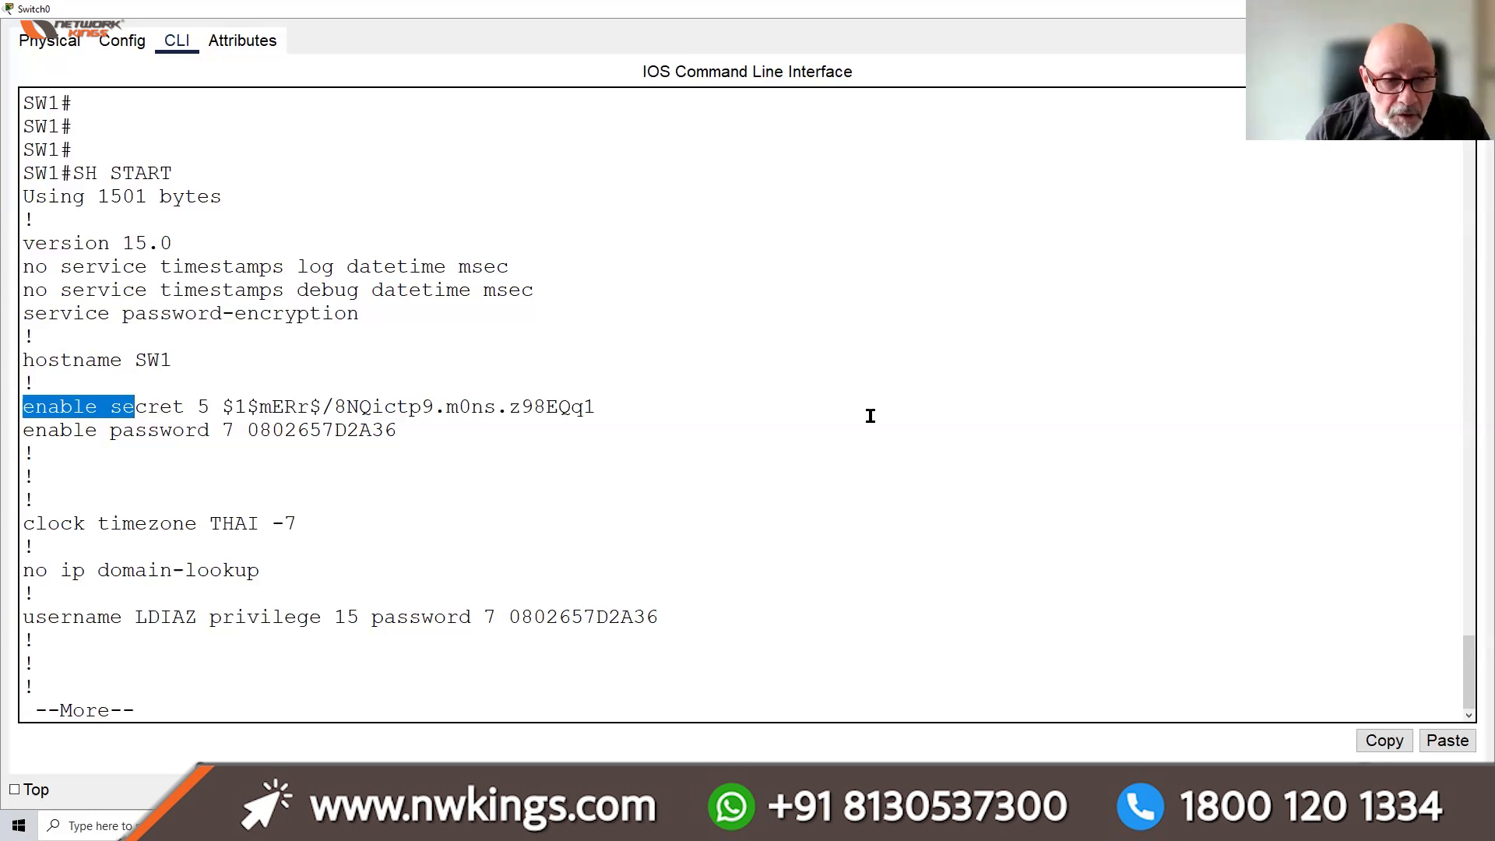
key(Return)
key(Return)
key(Return)
key(Return)
key(Return)
key(Return)
key(Return)
key(Return)
key(Return)
key(Return)
key(Return)
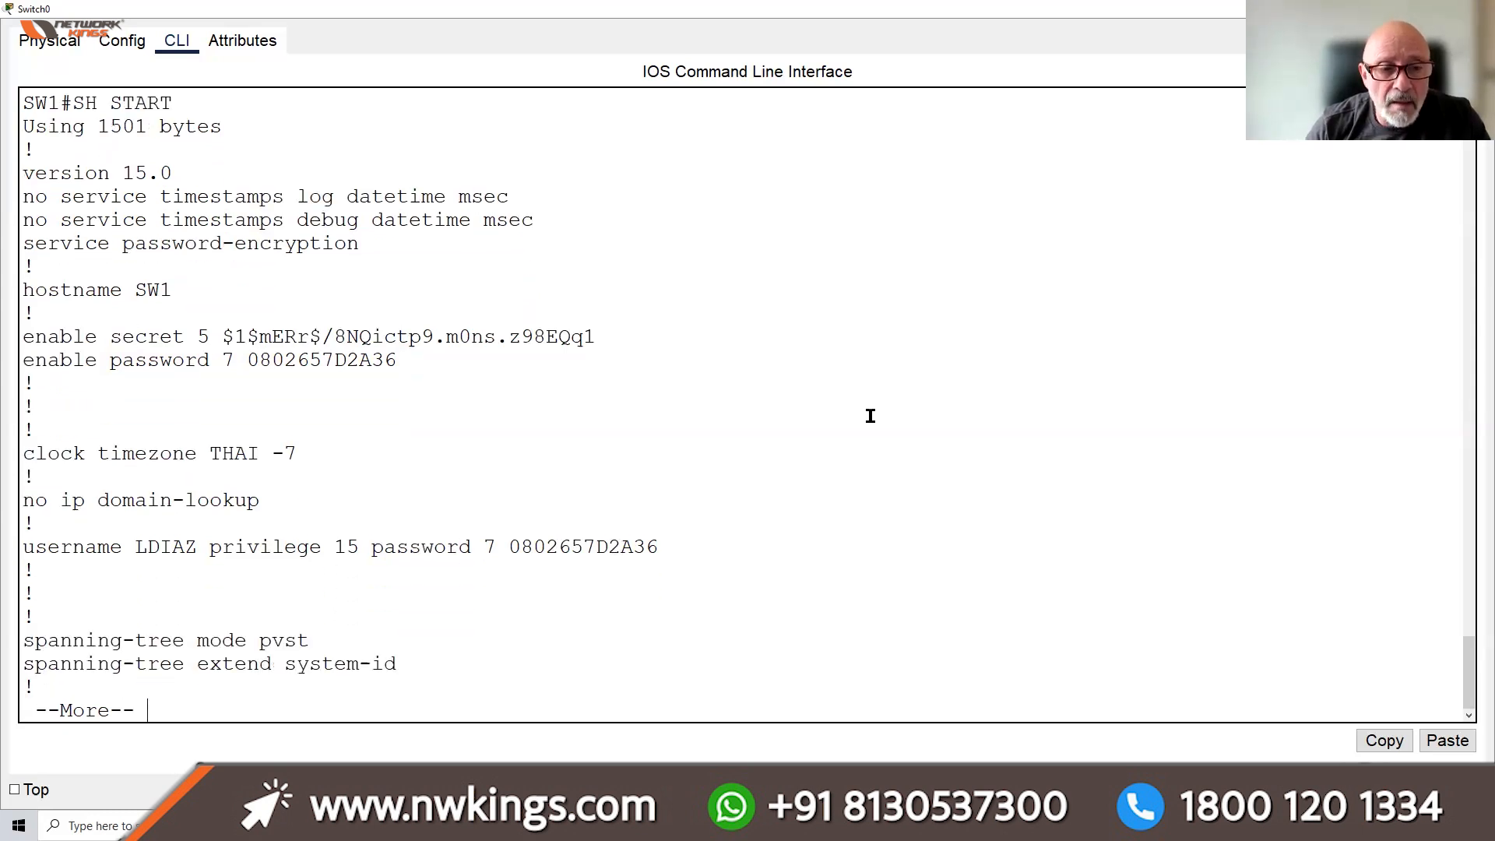
key(Return)
key(Return)
key(Return)
key(Return)
key(Return)
key(Return)
key(Return)
key(Return)
key(Return)
key(Return)
key(Return)
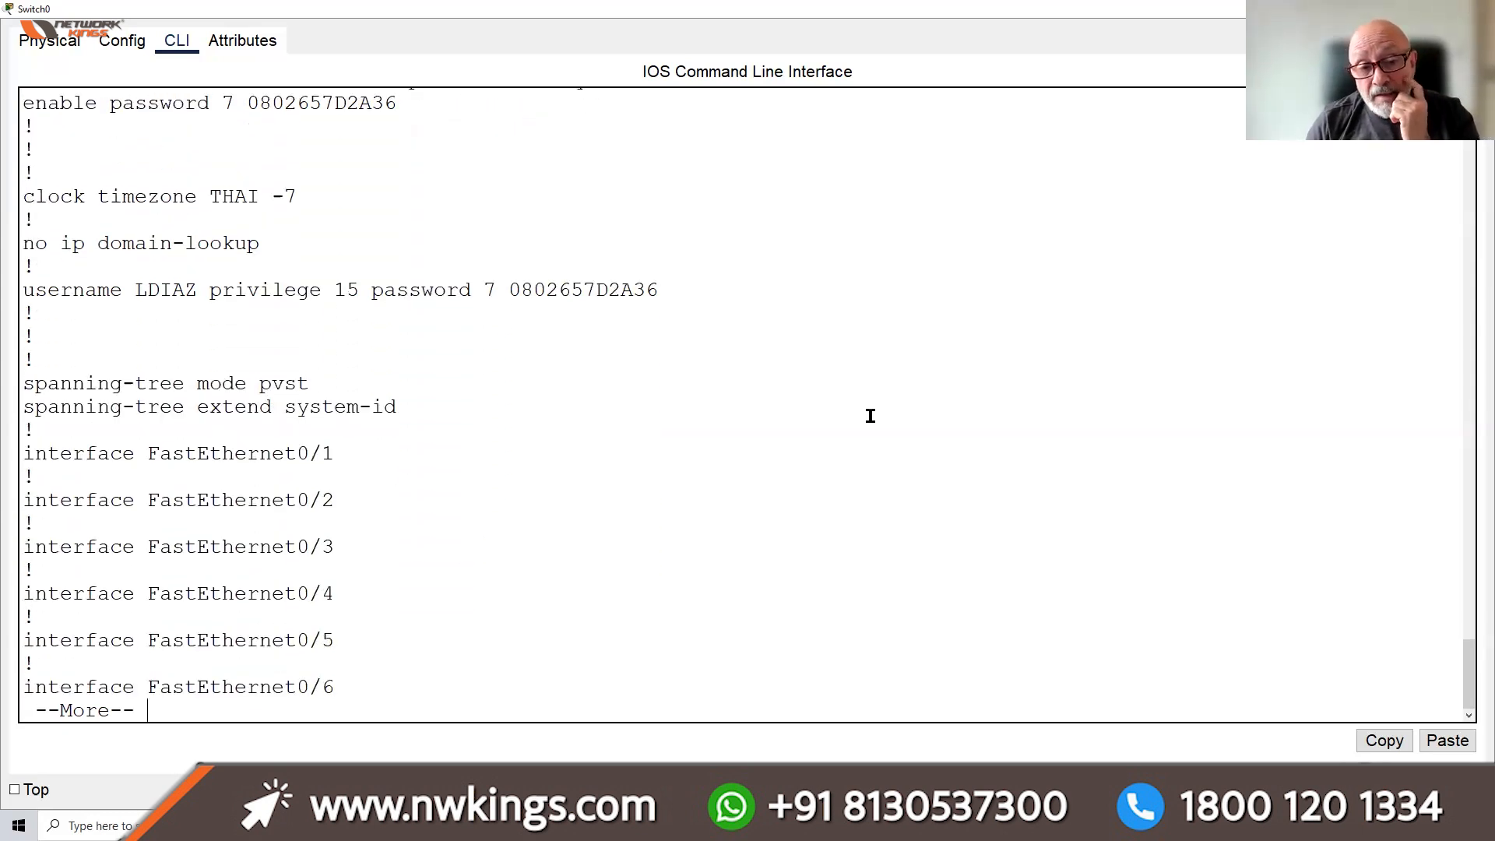
key(Return)
key(Return)
key(Return)
key(Return)
key(Return)
key(Return)
key(Return)
key(Return)
key(Return)
key(Return)
key(Return)
key(Return)
key(Return)
key(Return)
key(Return)
key(Return)
key(Return)
key(Return)
key(Return)
key(Return)
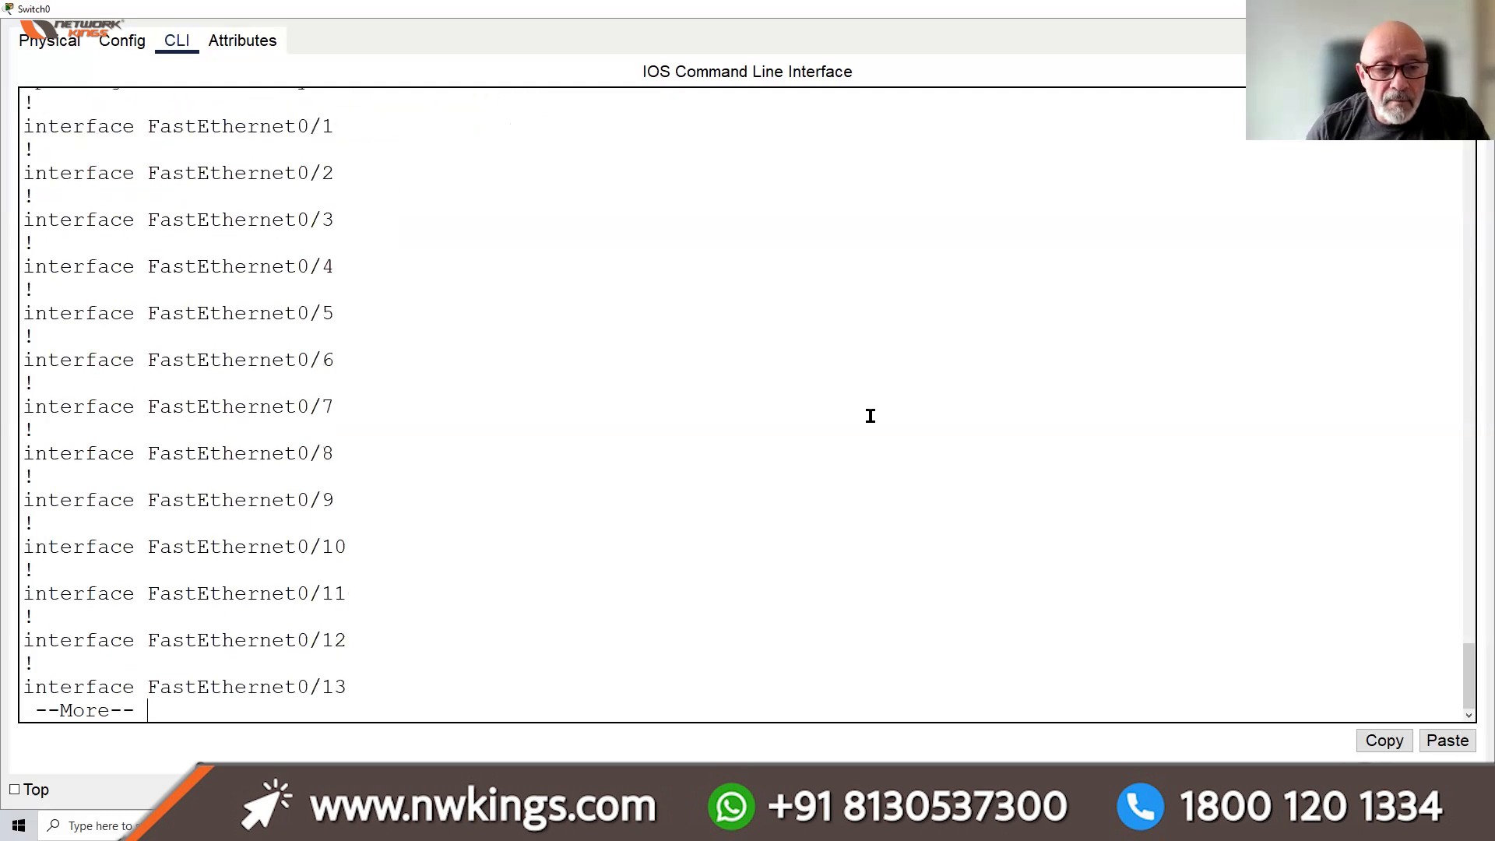
key(Return)
key(Return)
key(Return)
key(Return)
key(Return)
key(Return)
key(Return)
key(Return)
key(Return)
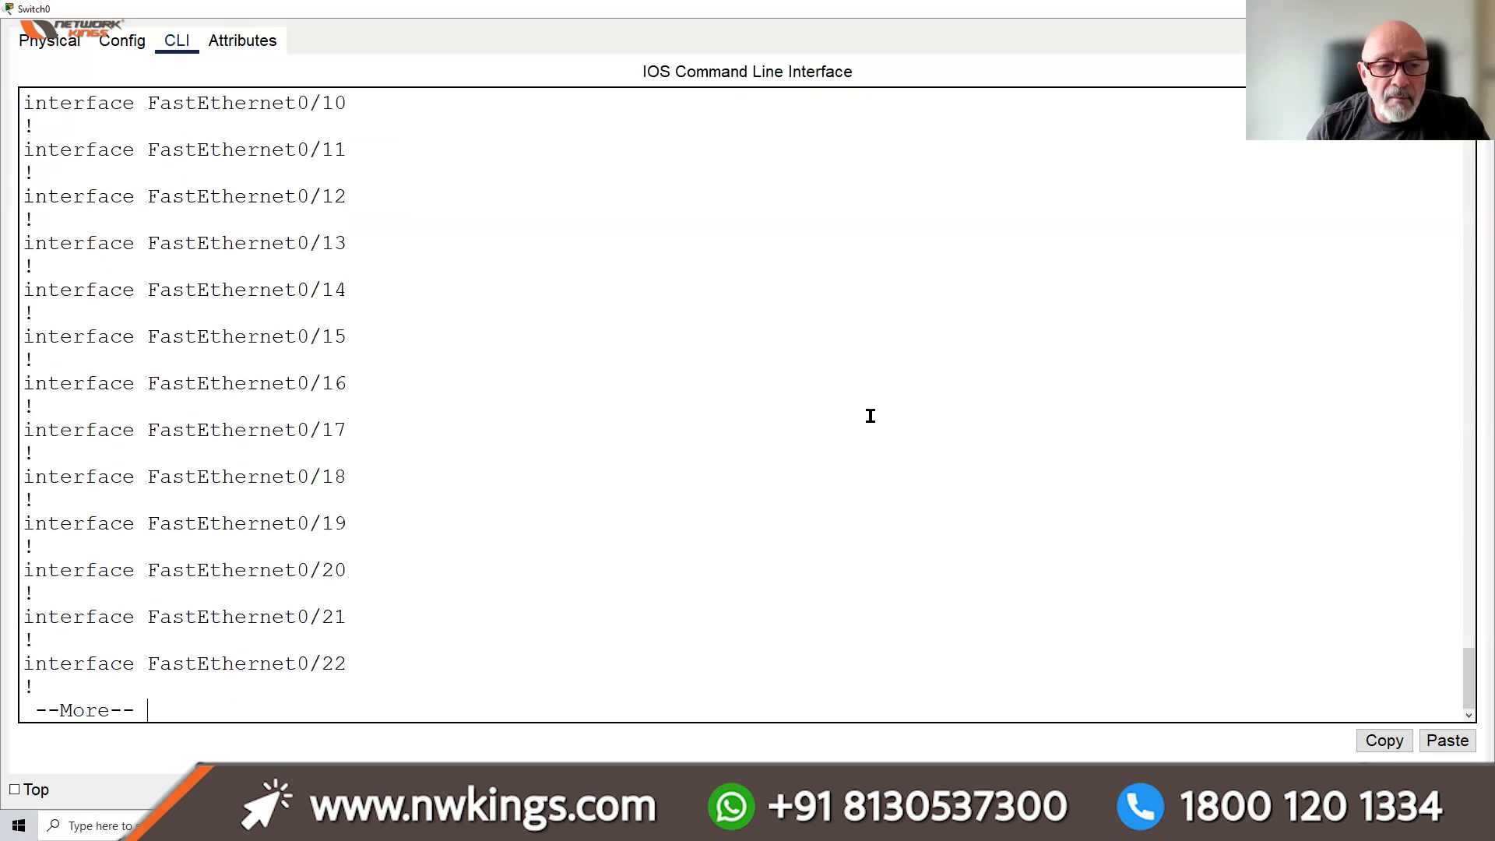
key(Return)
key(Return)
key(Return)
key(Return)
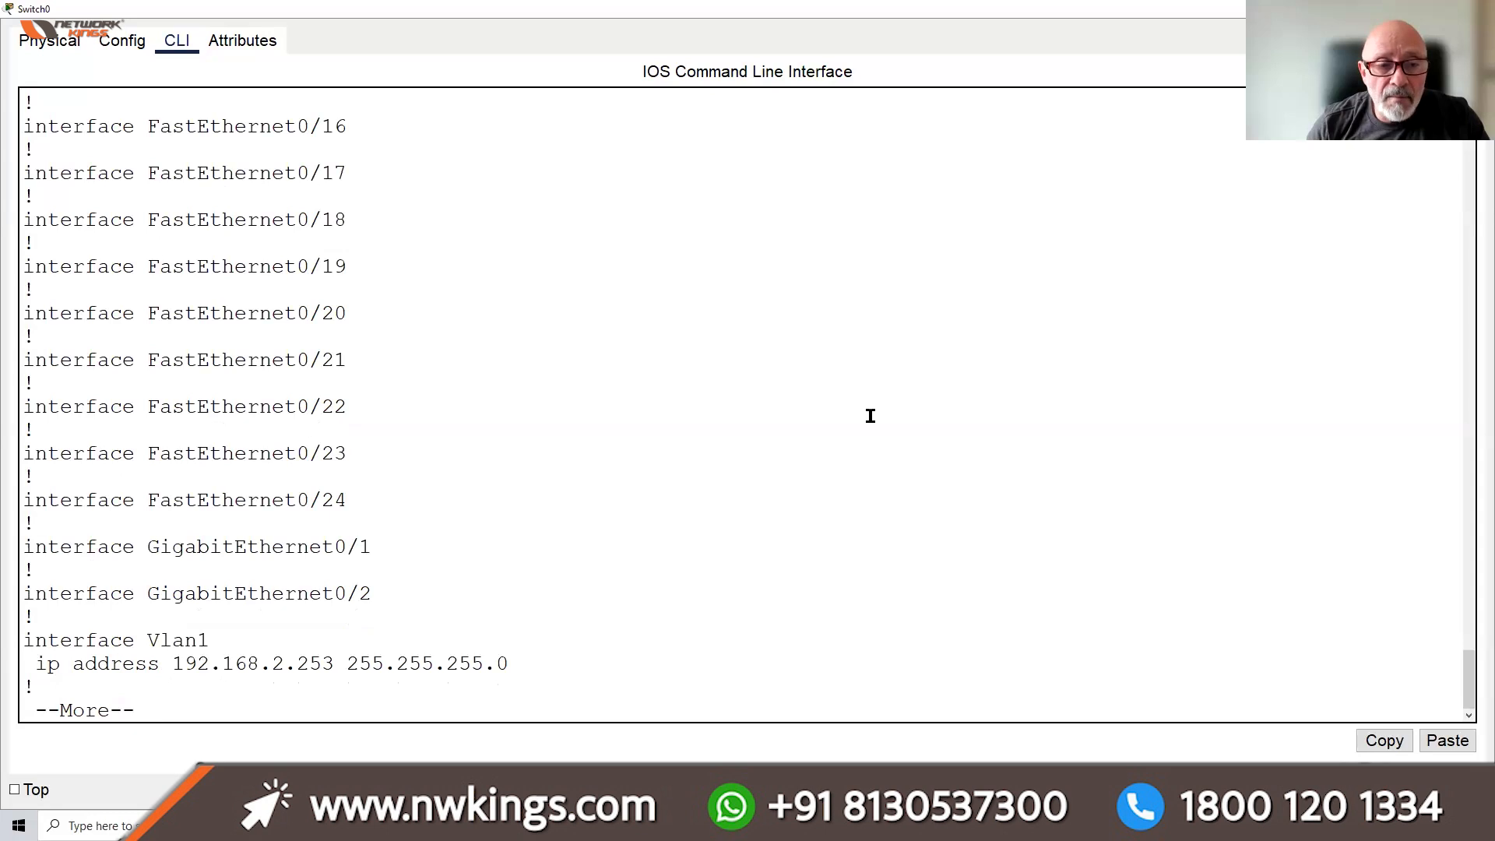
key(Return)
key(Return)
key(Return)
key(Return)
key(Return)
key(Return)
key(Return)
key(Return)
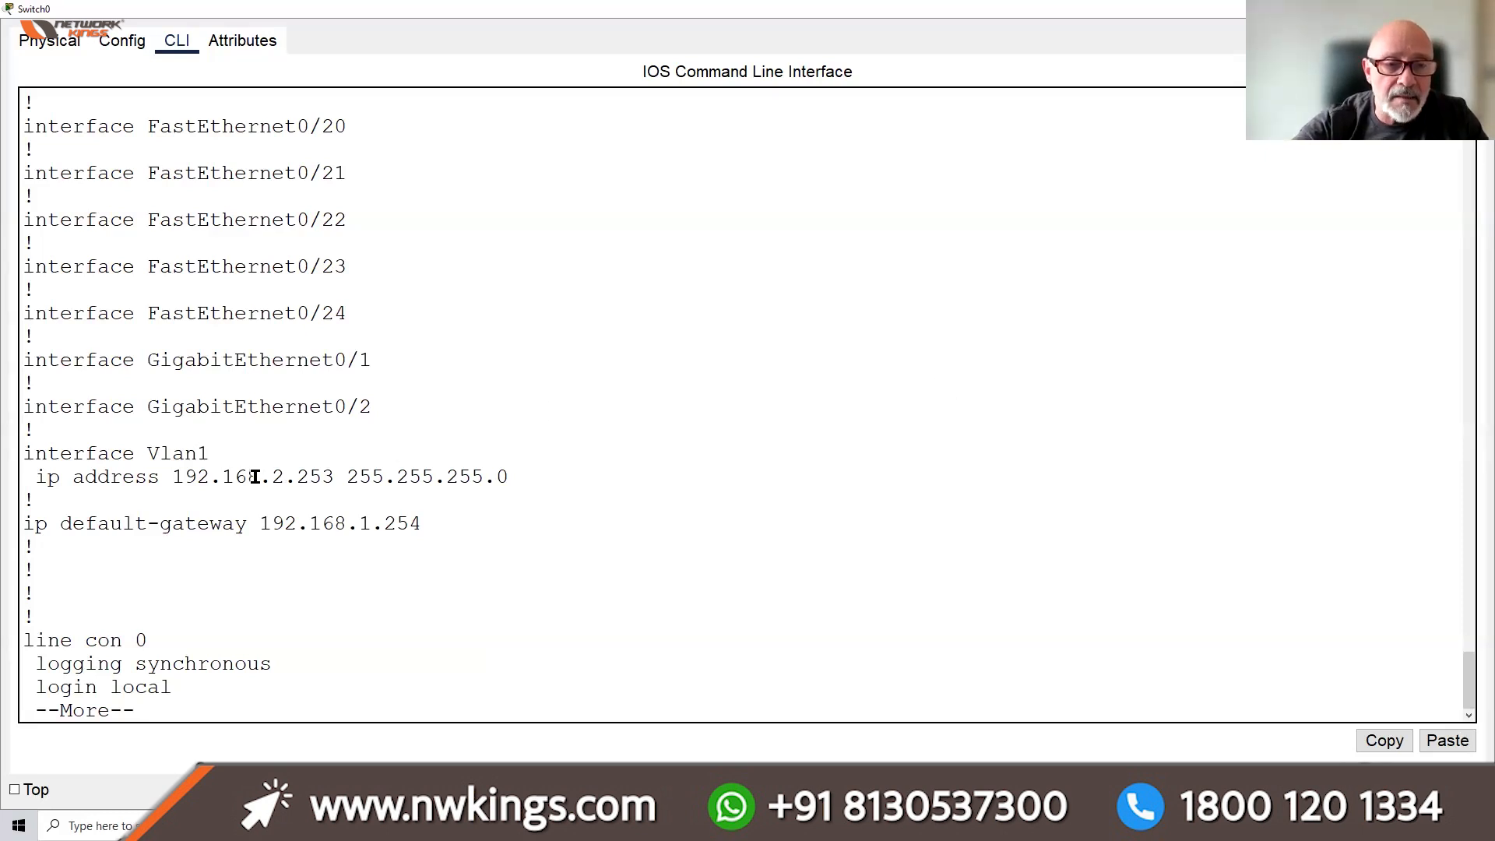
Highlight the mismatch between Vlan1 192.168.2.253 and gateway 192.168.1.254, then quit the listing
drag(268, 476, 287, 477)
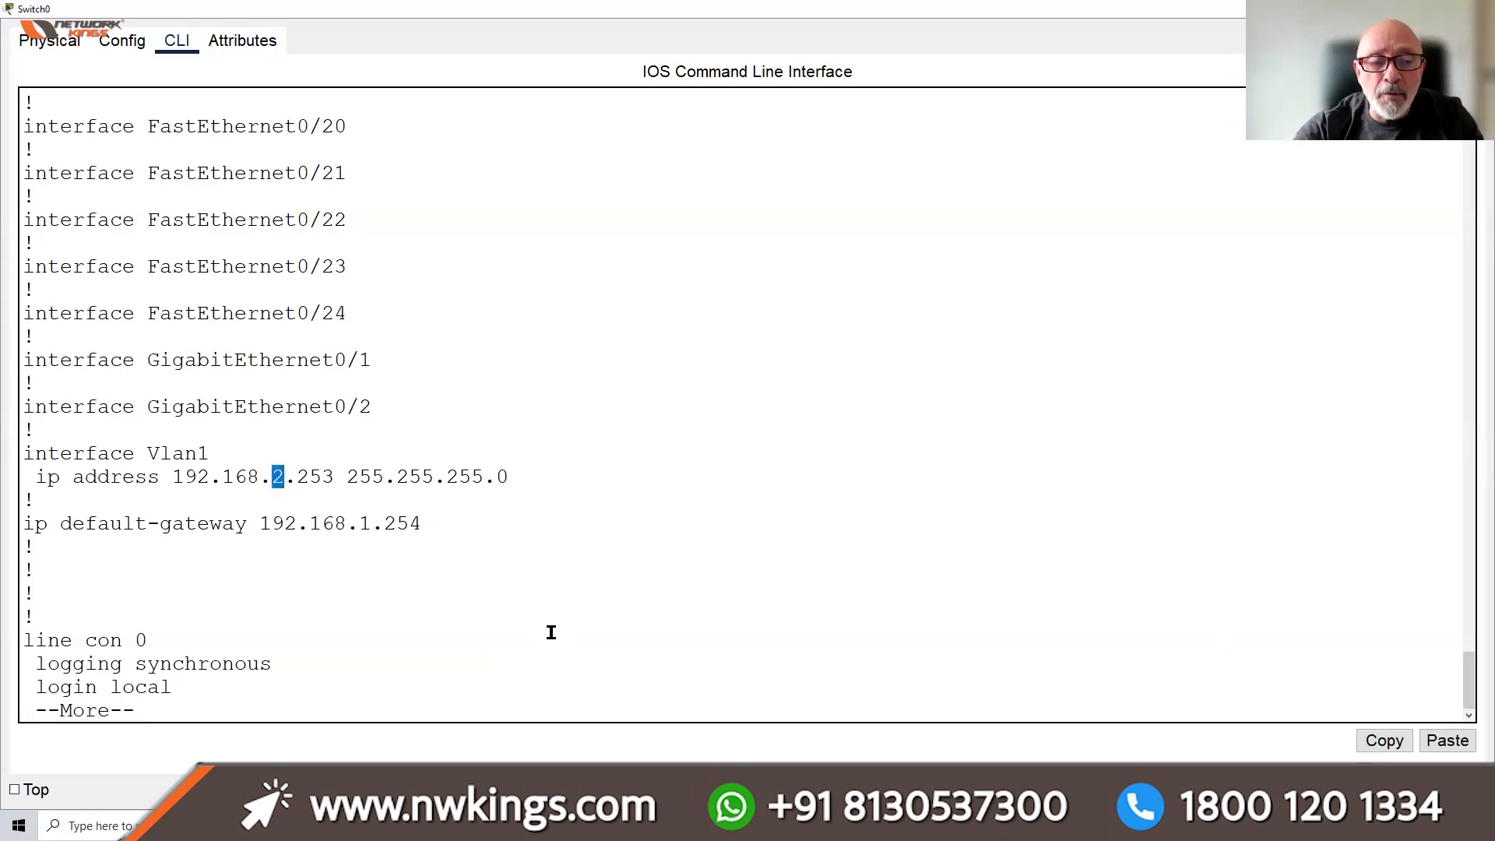
click(368, 684)
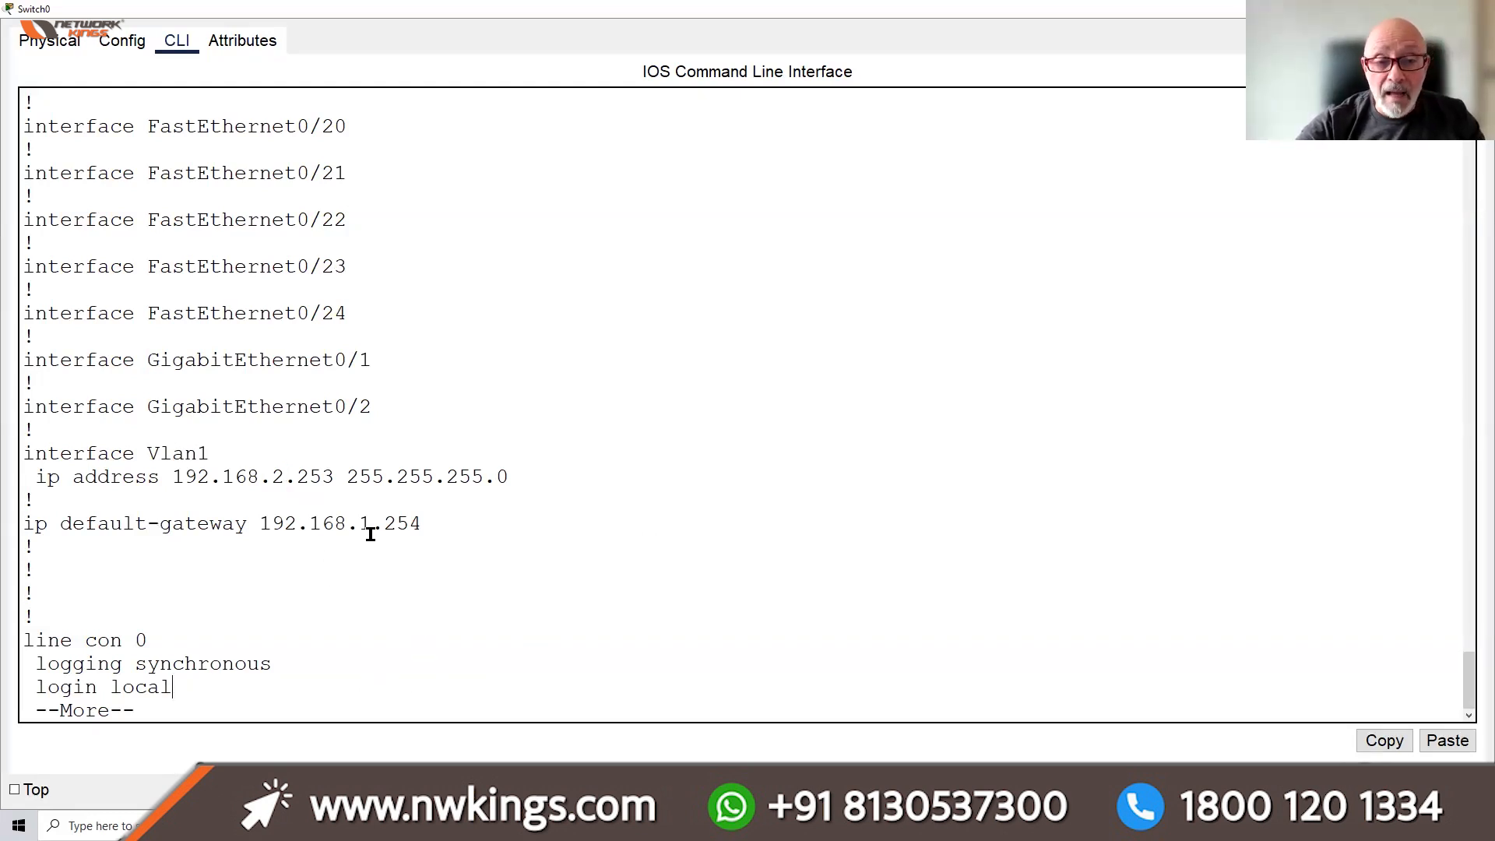
drag(364, 521, 406, 520)
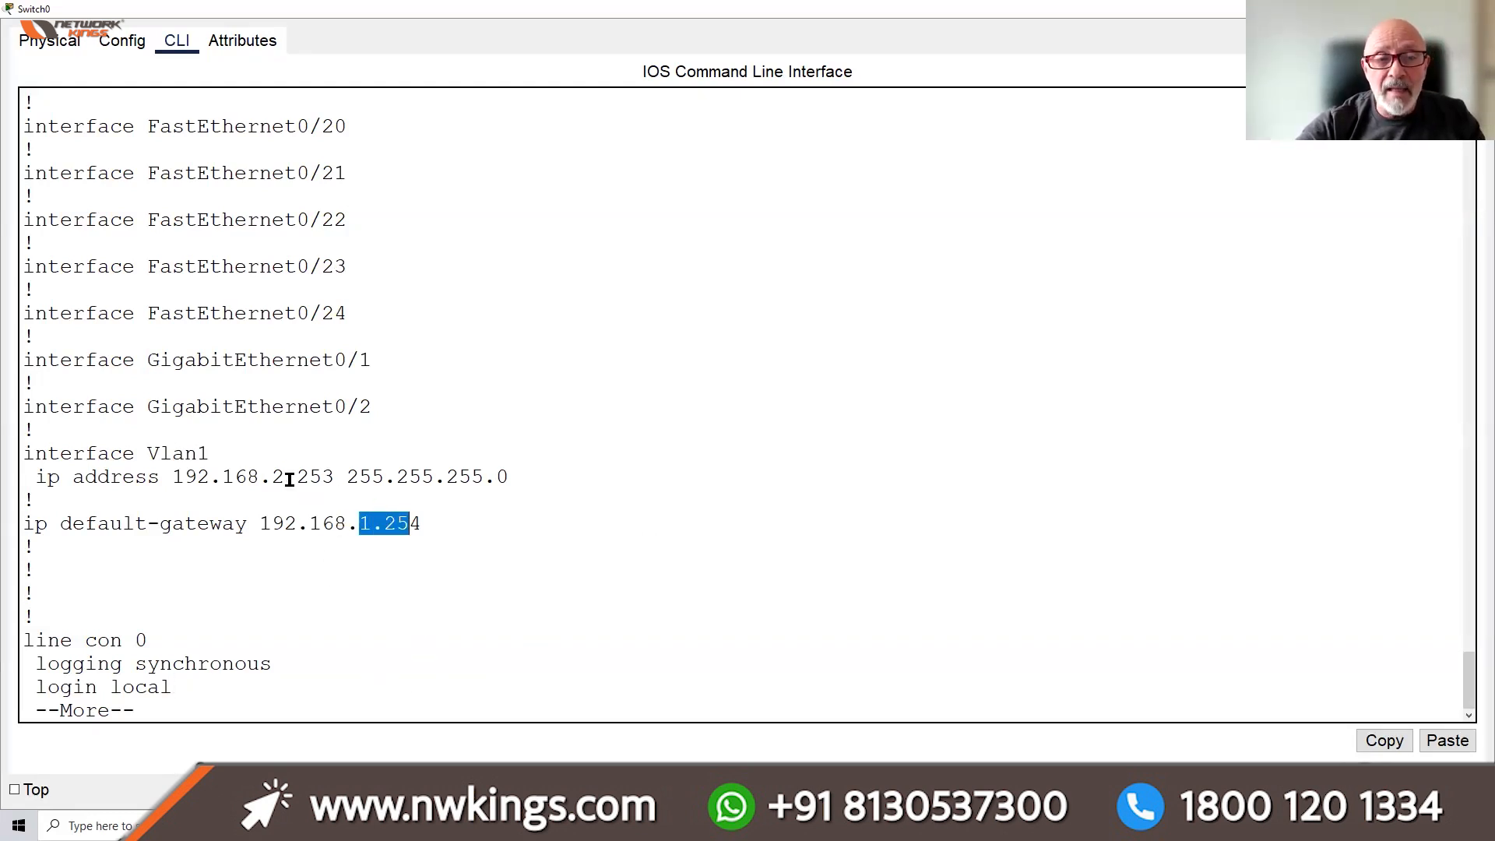
drag(261, 477, 337, 477)
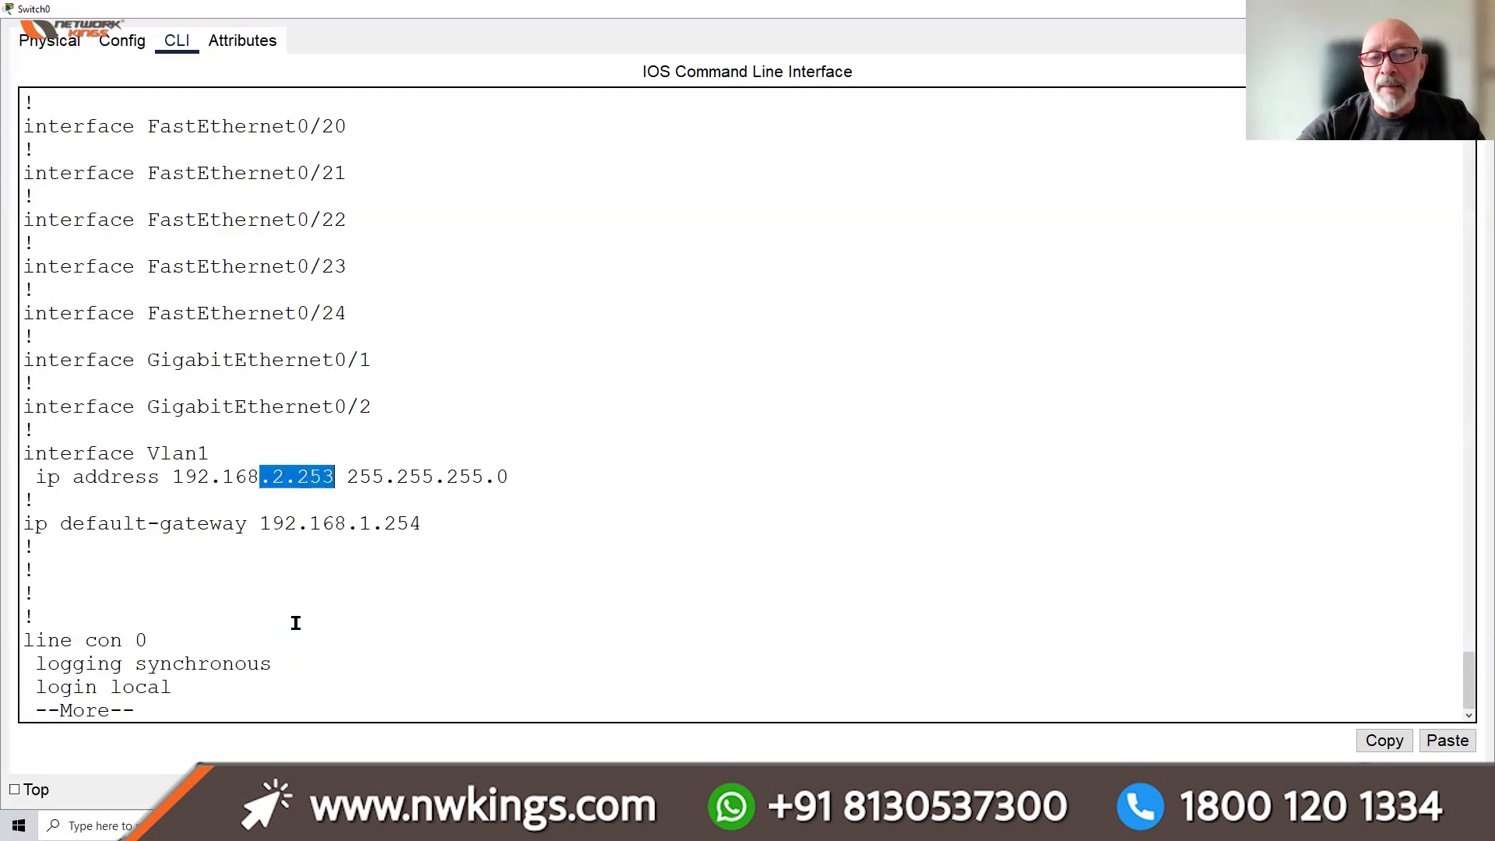
click(312, 709)
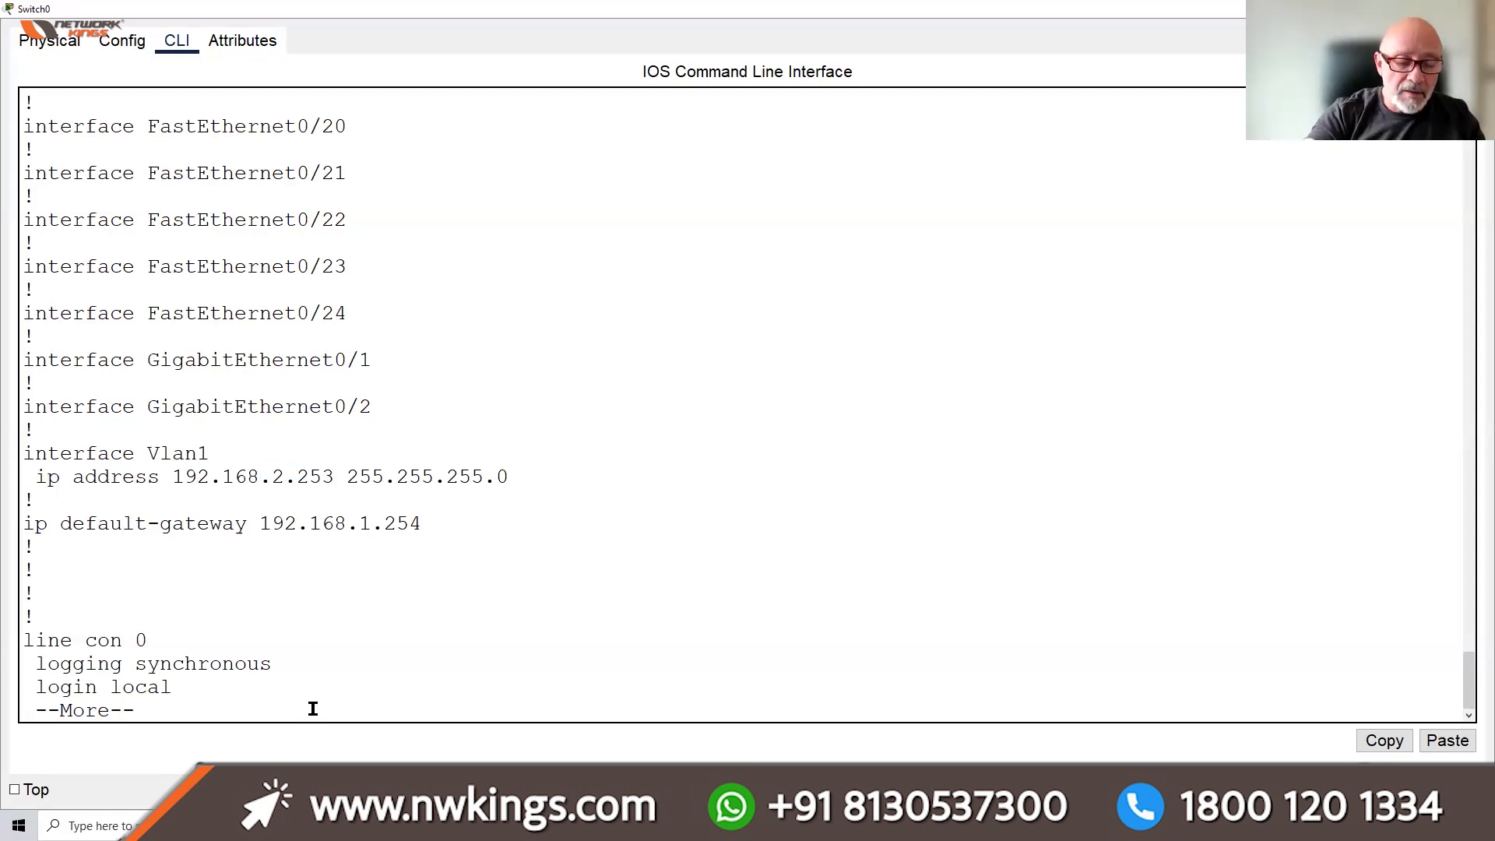
key(q)
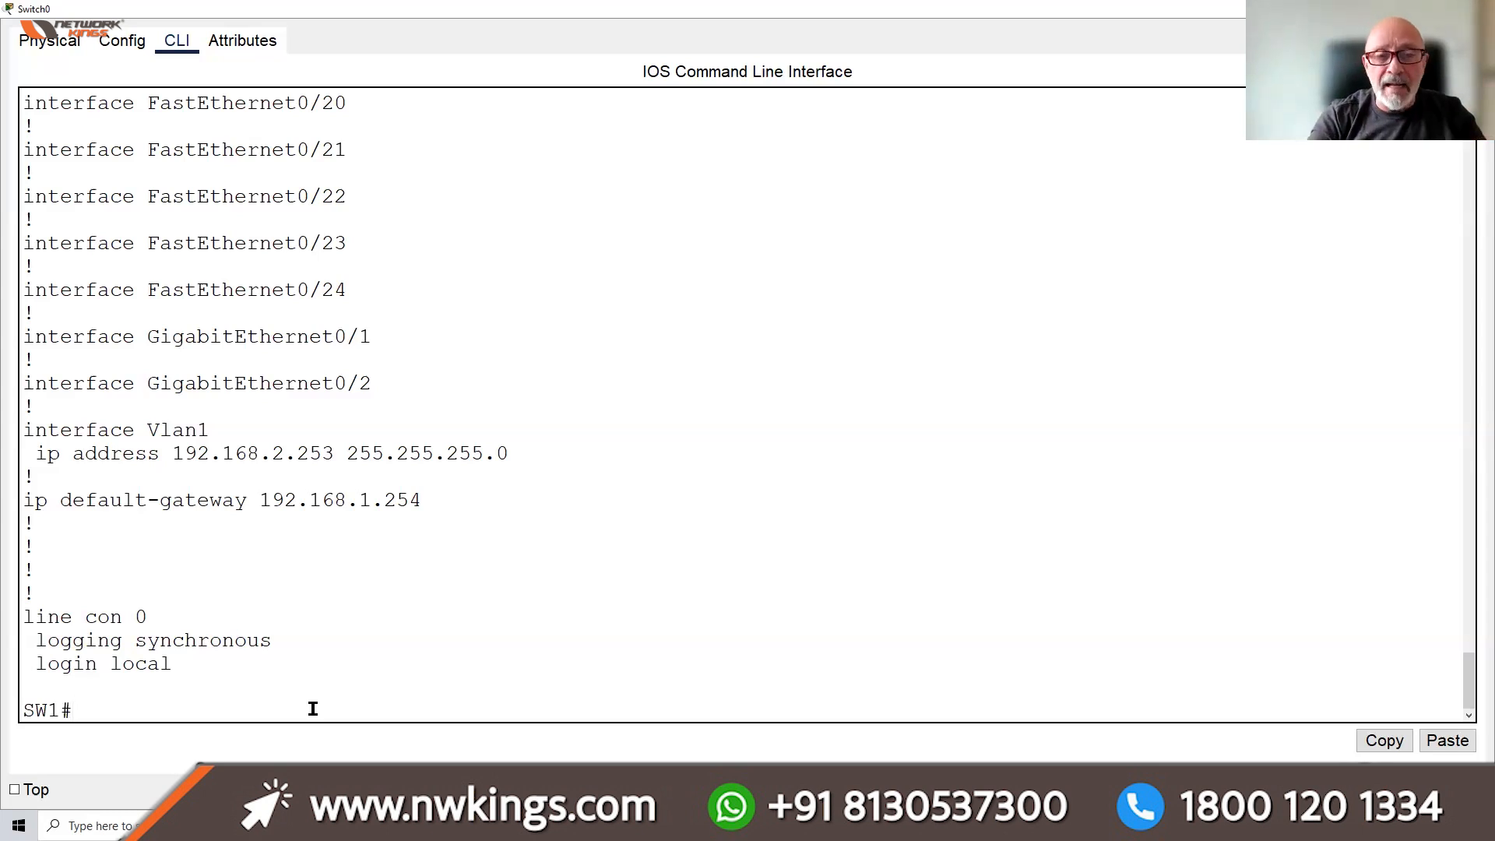
Set interface VLAN 1's address to 192.168.1.253 255.255.255.0
text(CONF T)
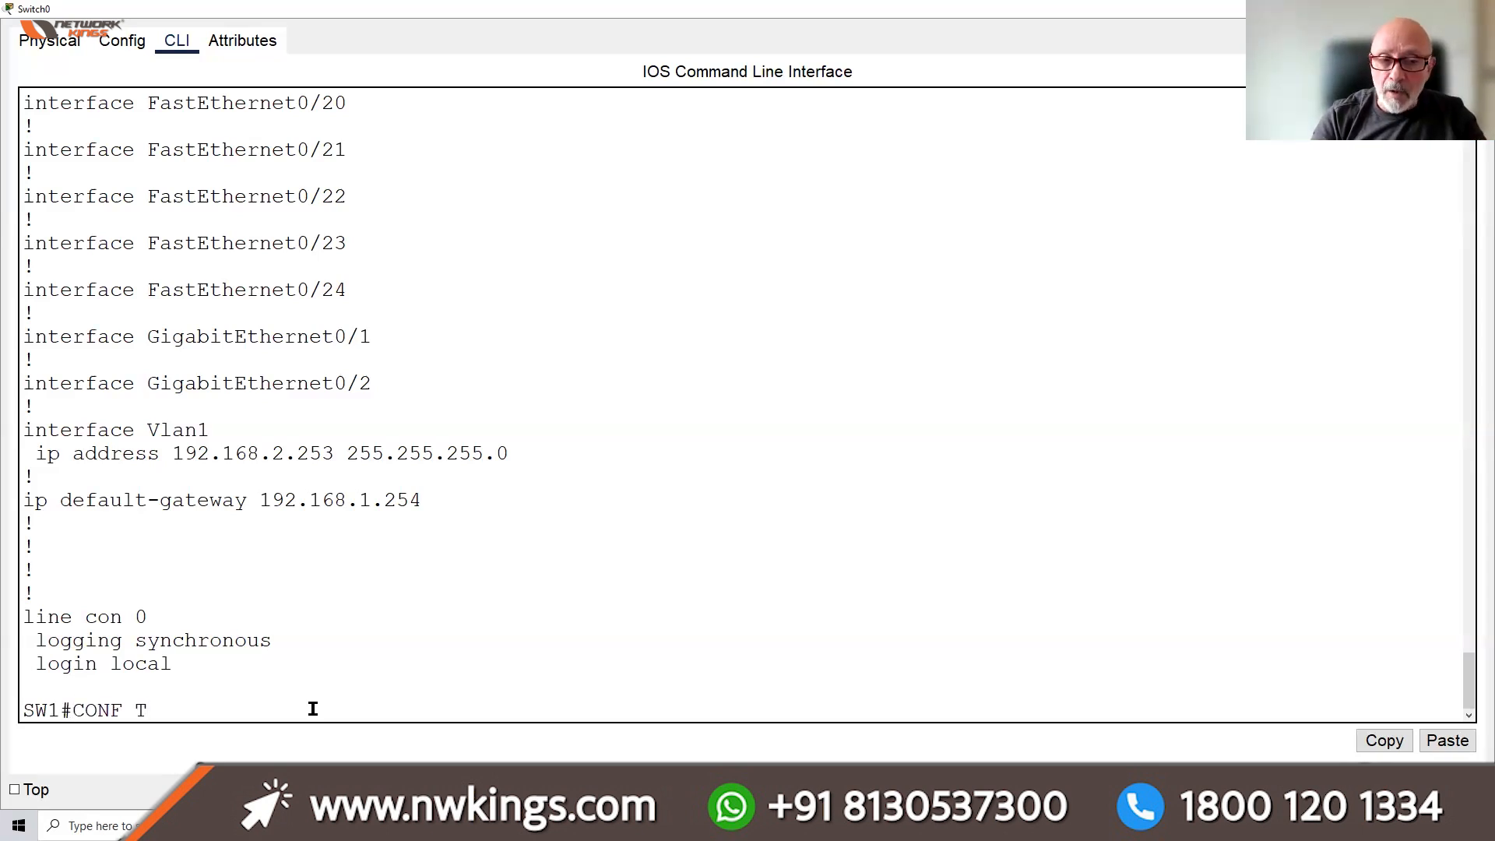
key(Return)
text(INT)
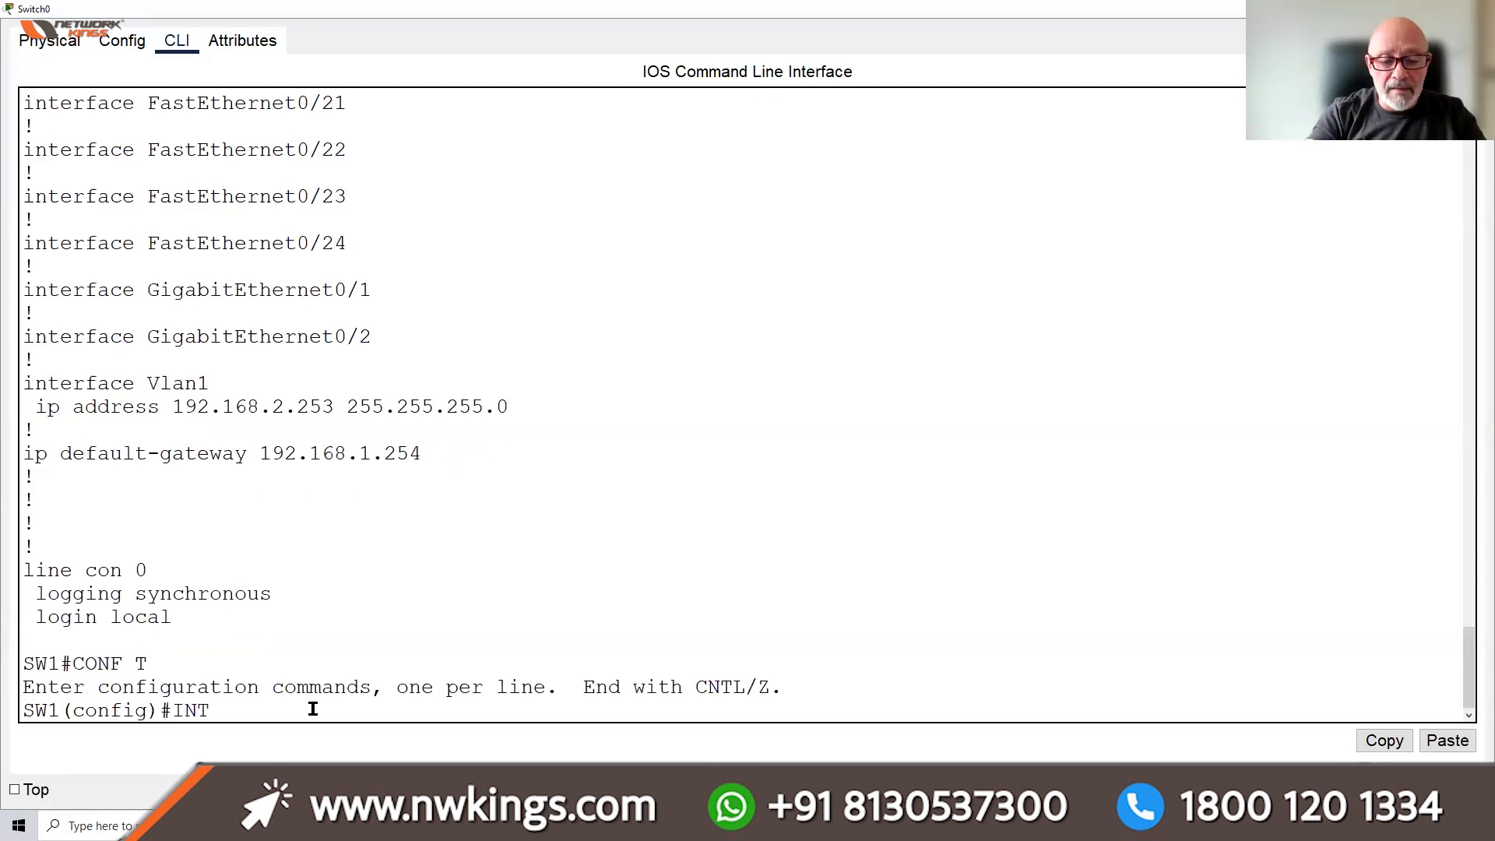
text( VLAN 1)
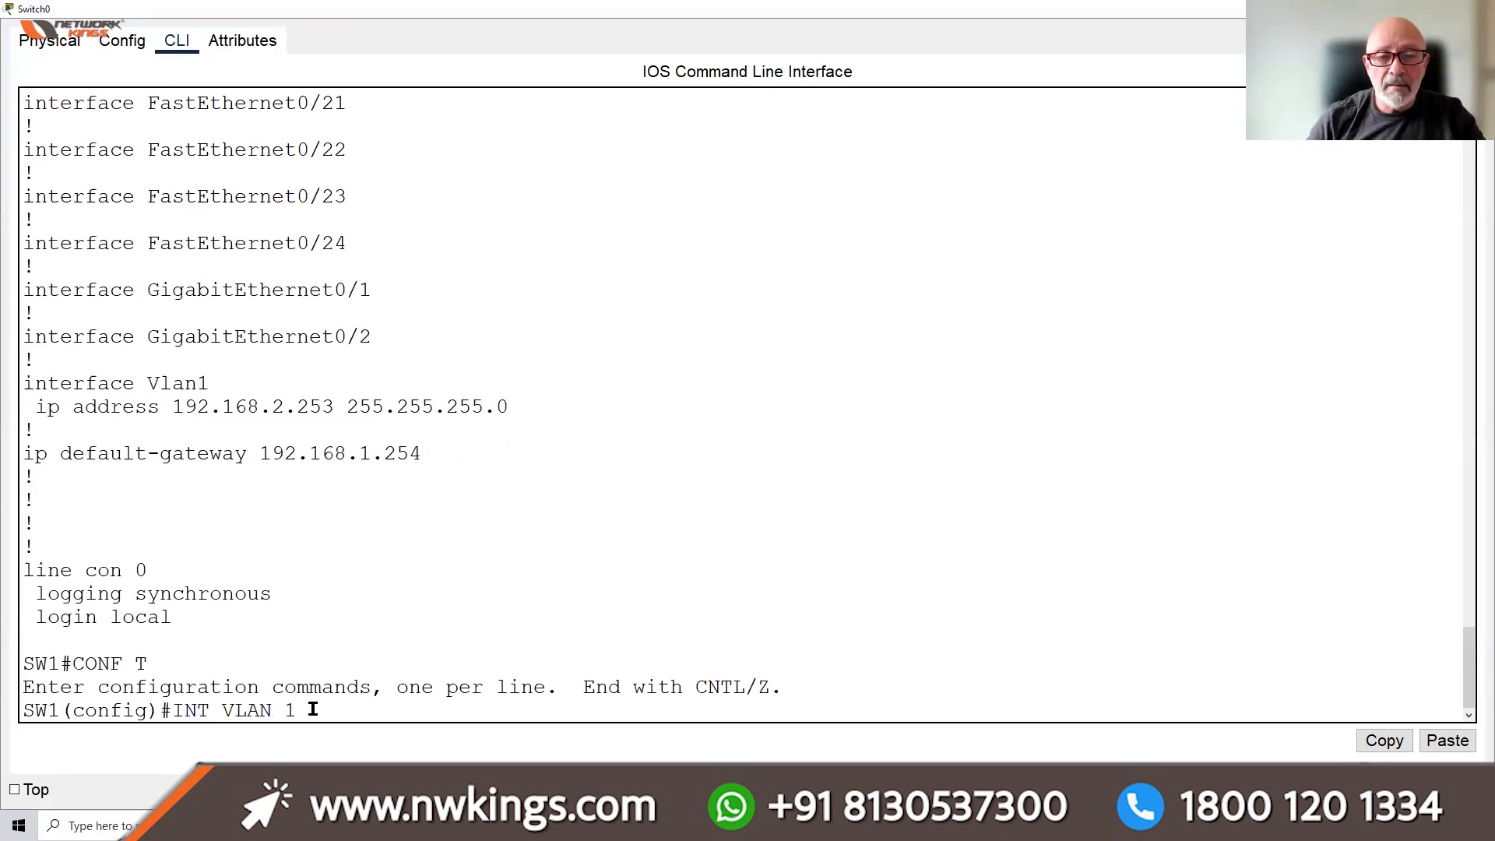
key(Return)
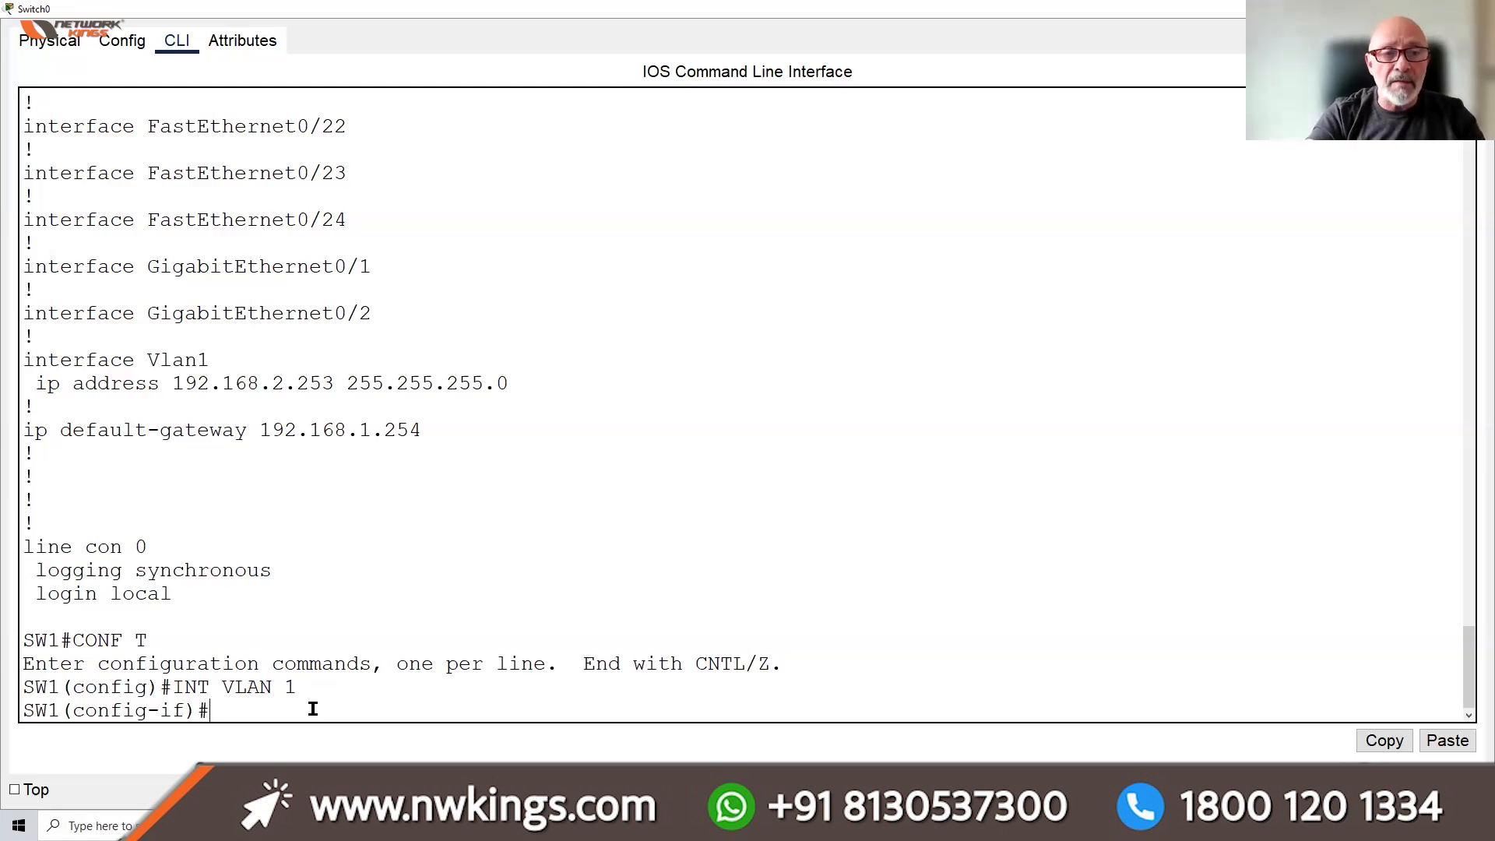
text(IP ADD)
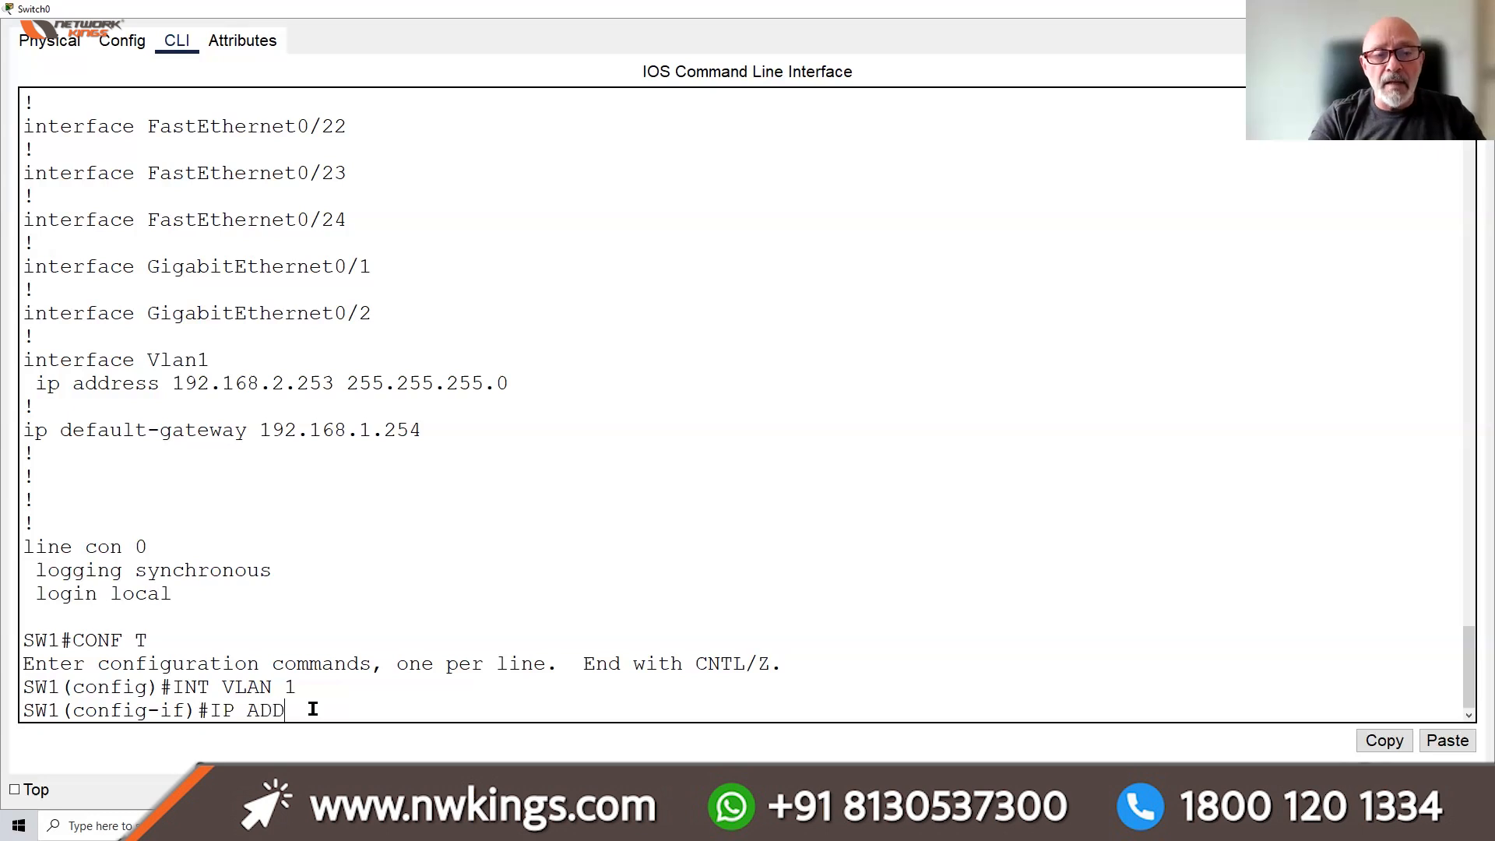
text(RESS 1)
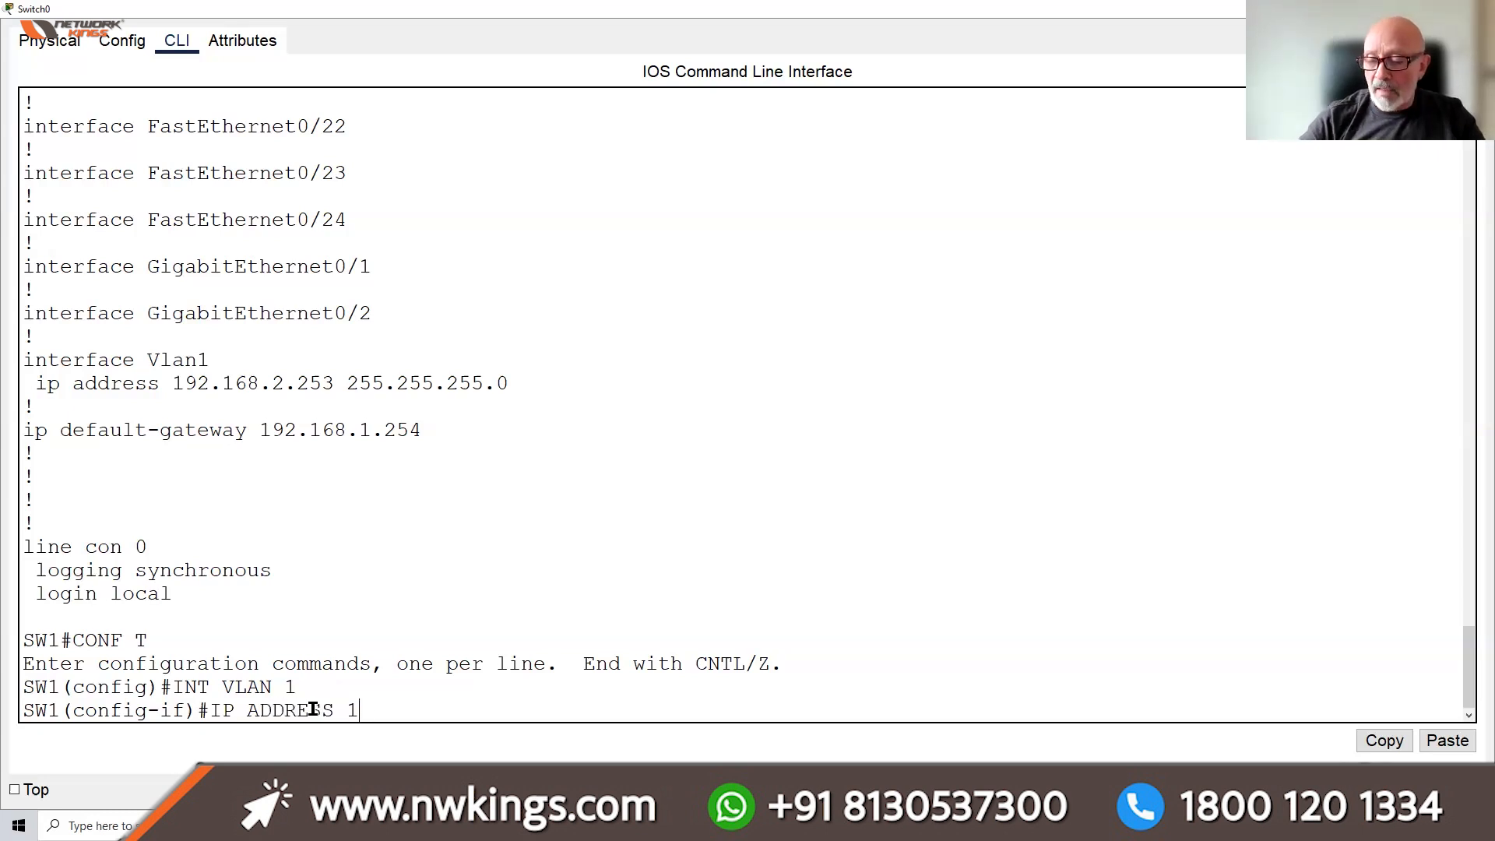
text(92.168.1.253 255.)
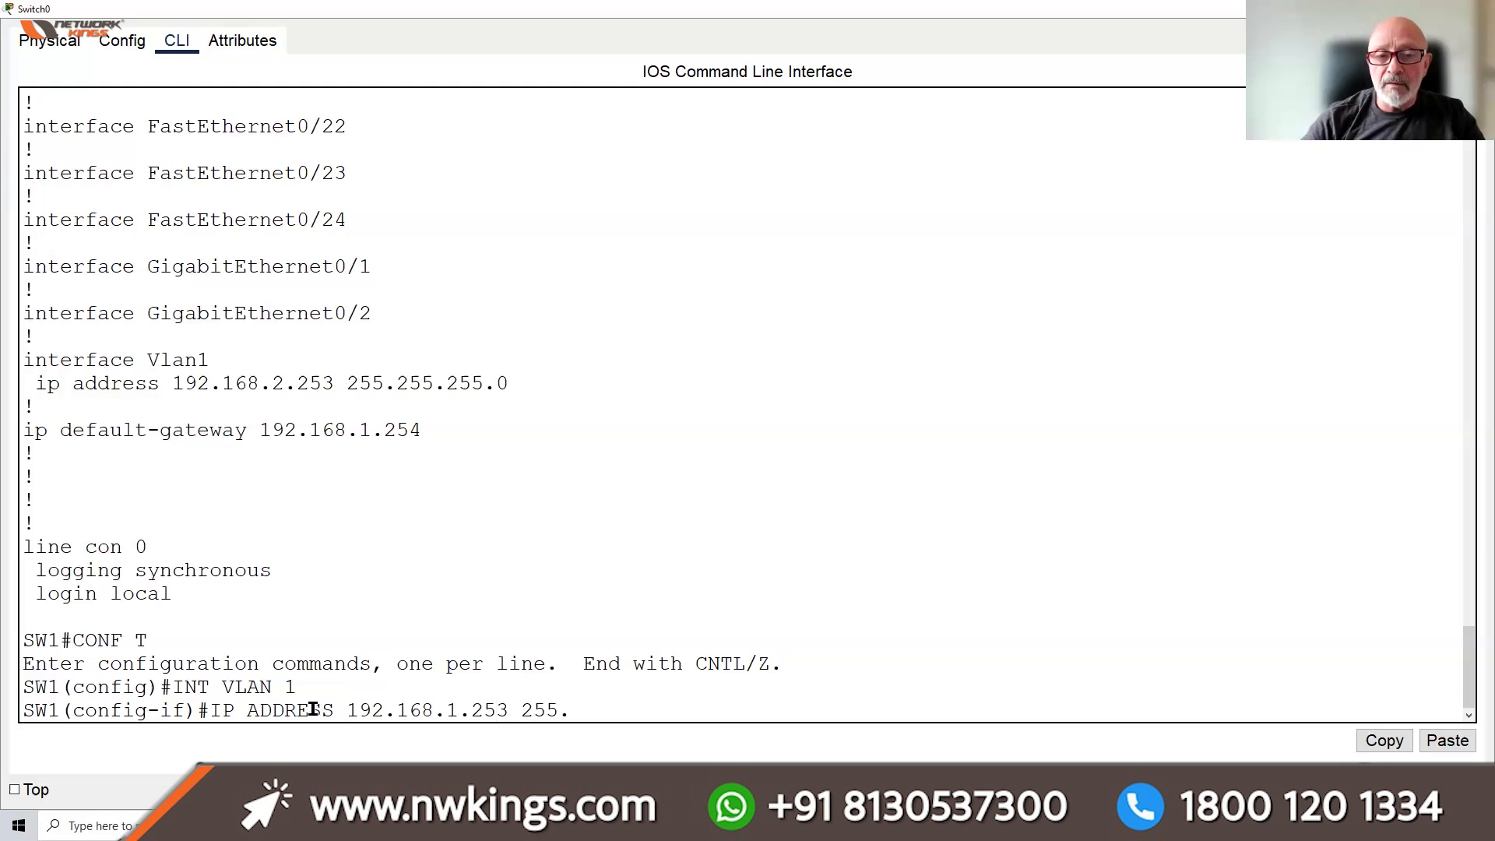
text(255.255.0)
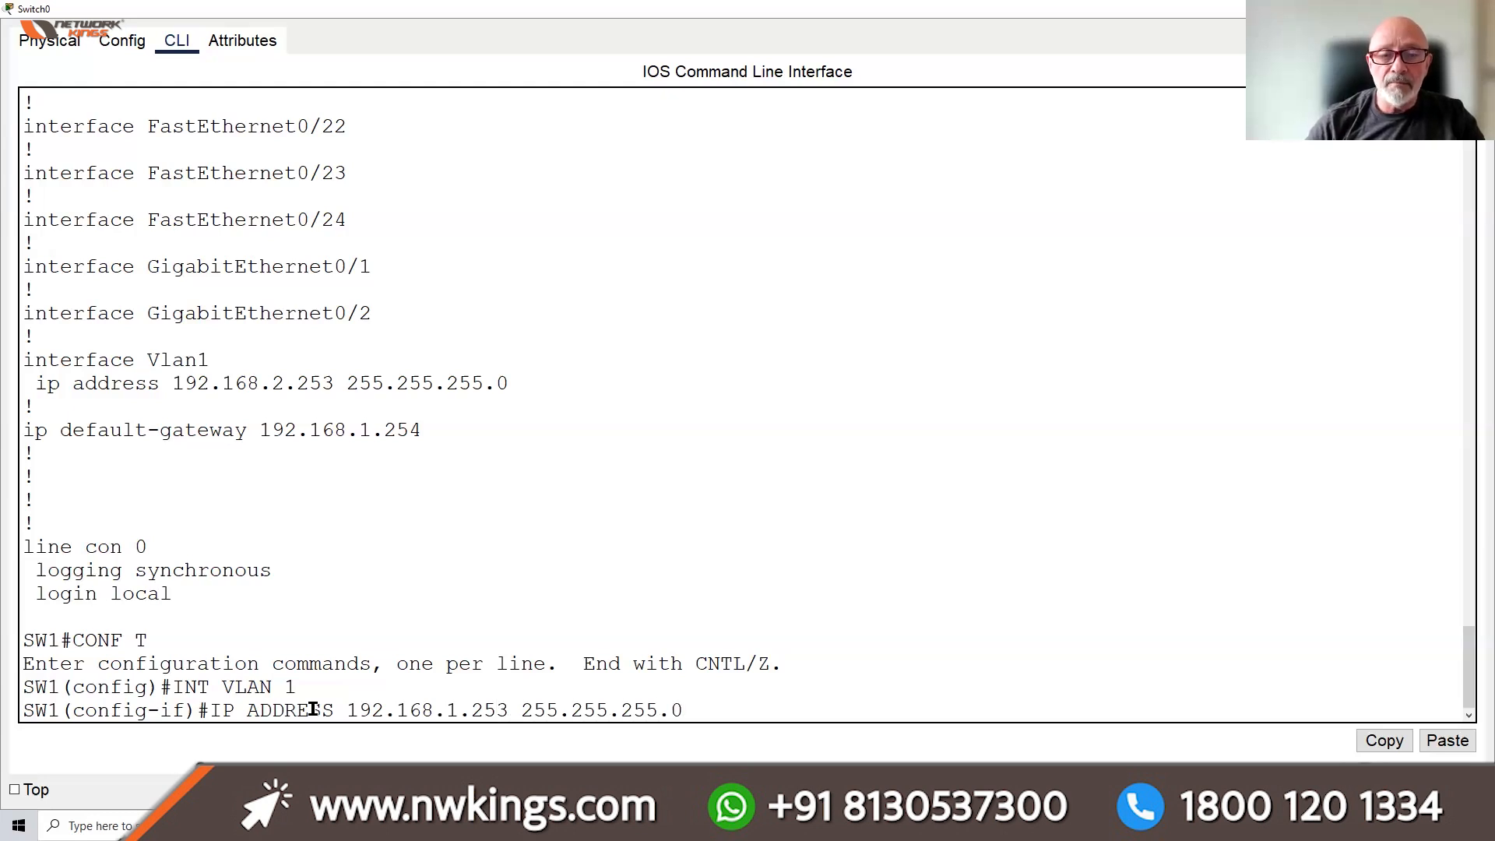
key(Return)
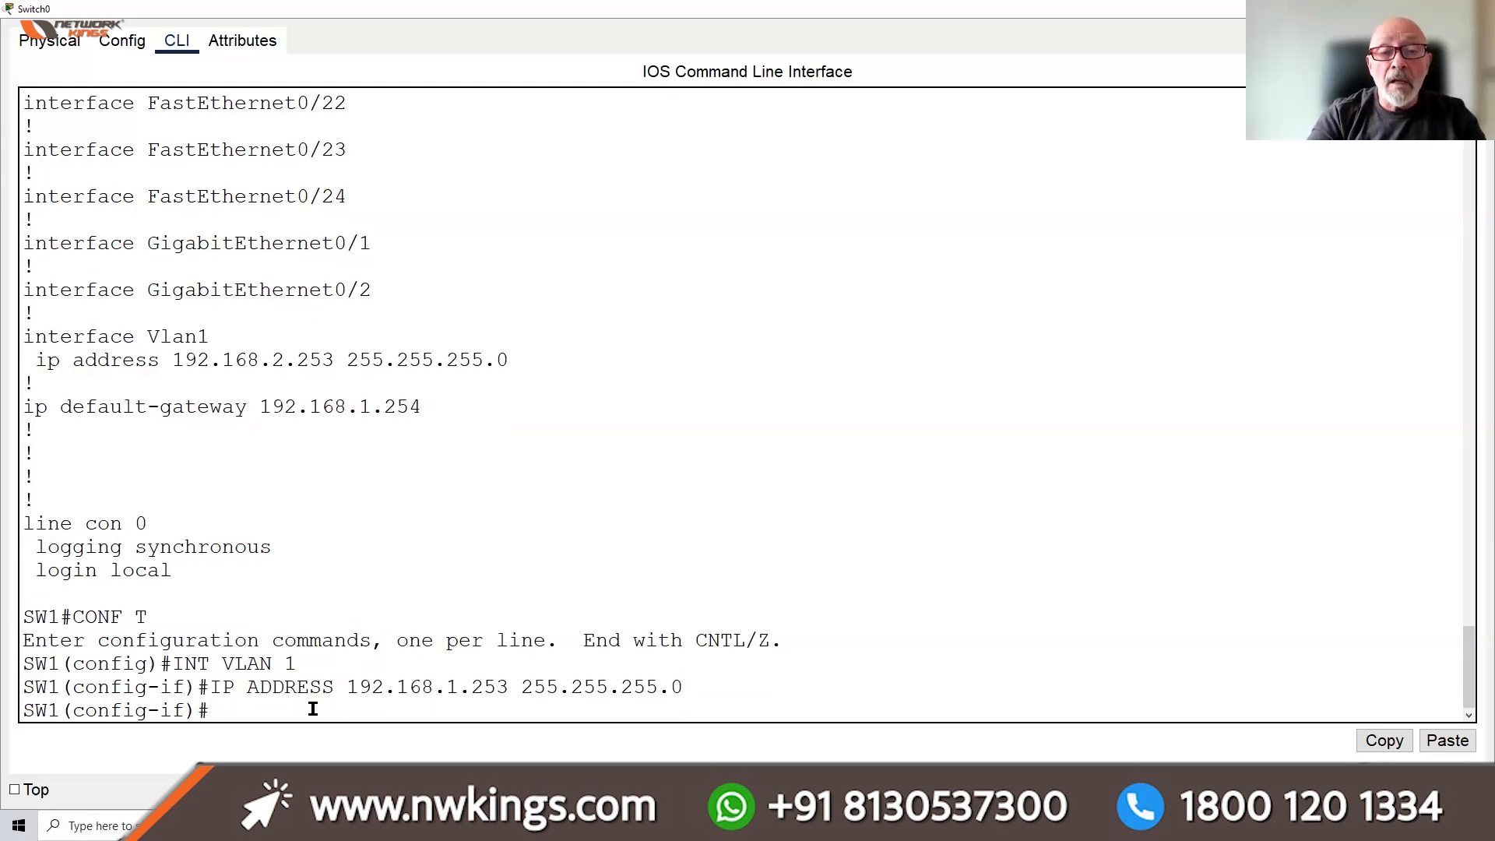
Save with 'do wr', verify the address in 'do sh start', and close the switch window
text(DO WR)
key(Return)
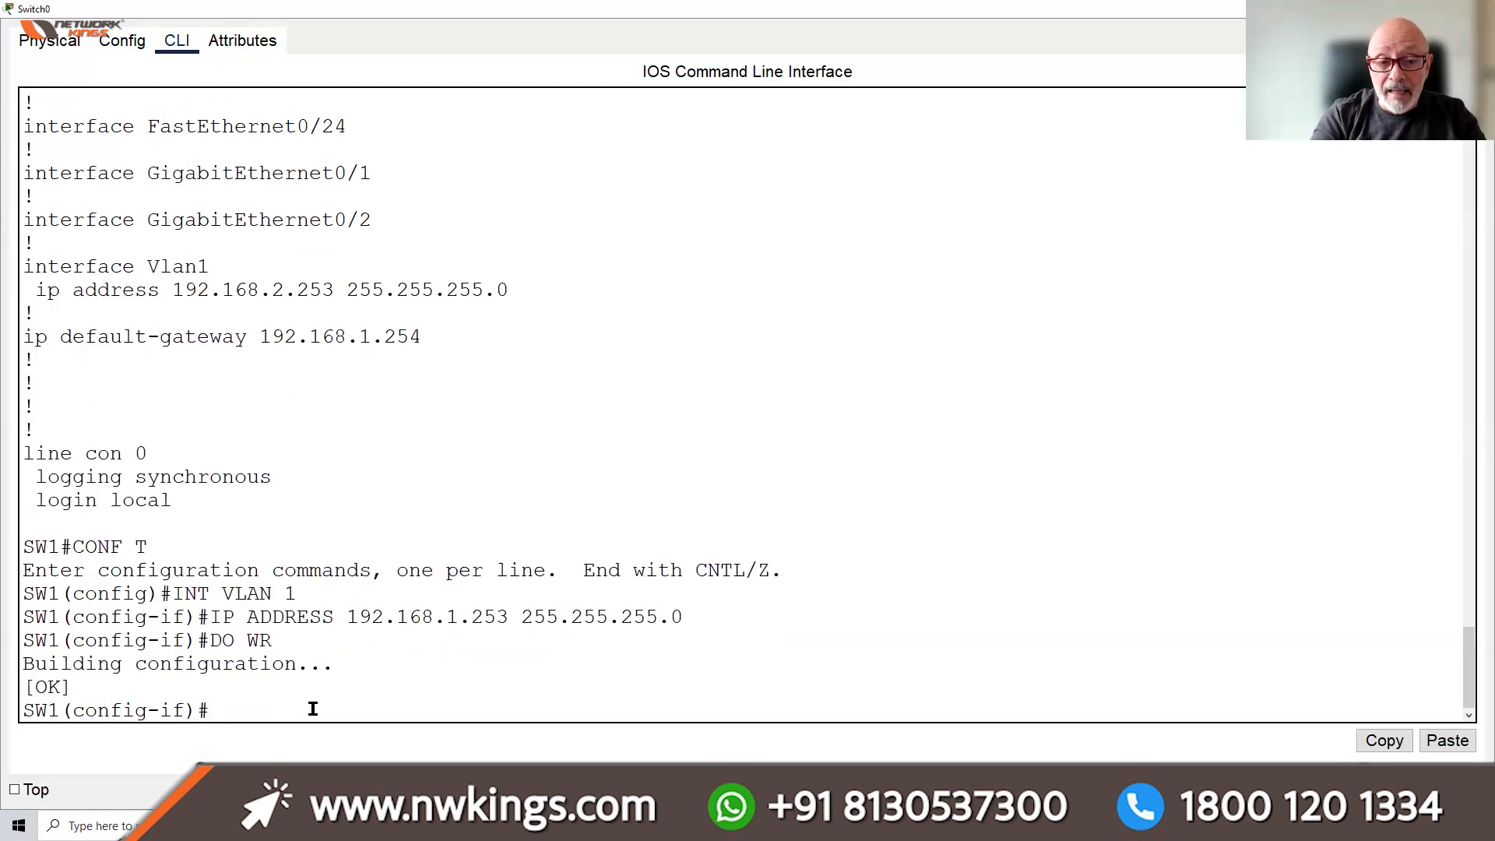
text(DO SH)
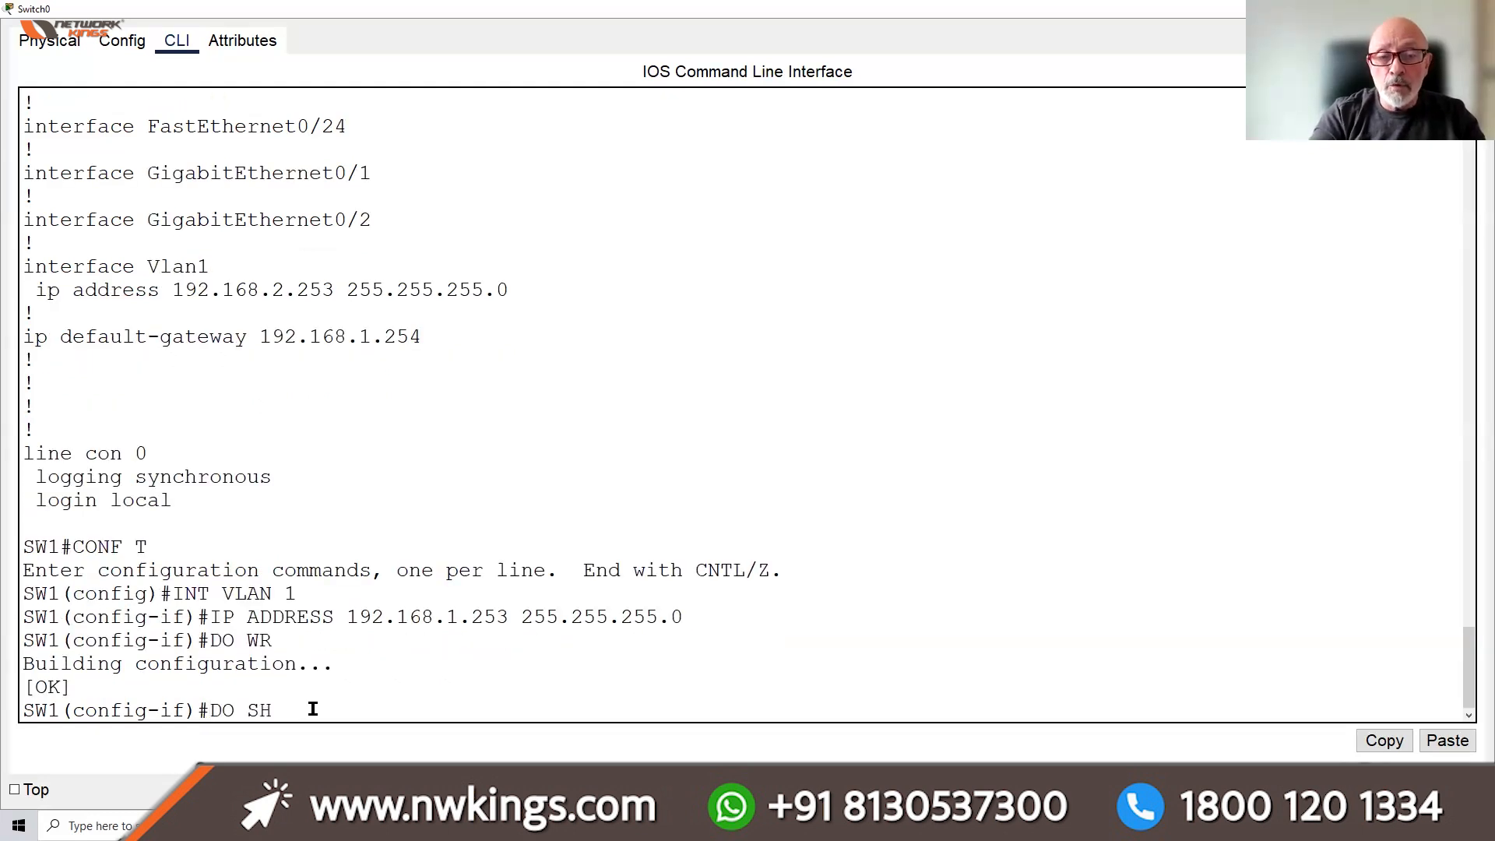
text( START)
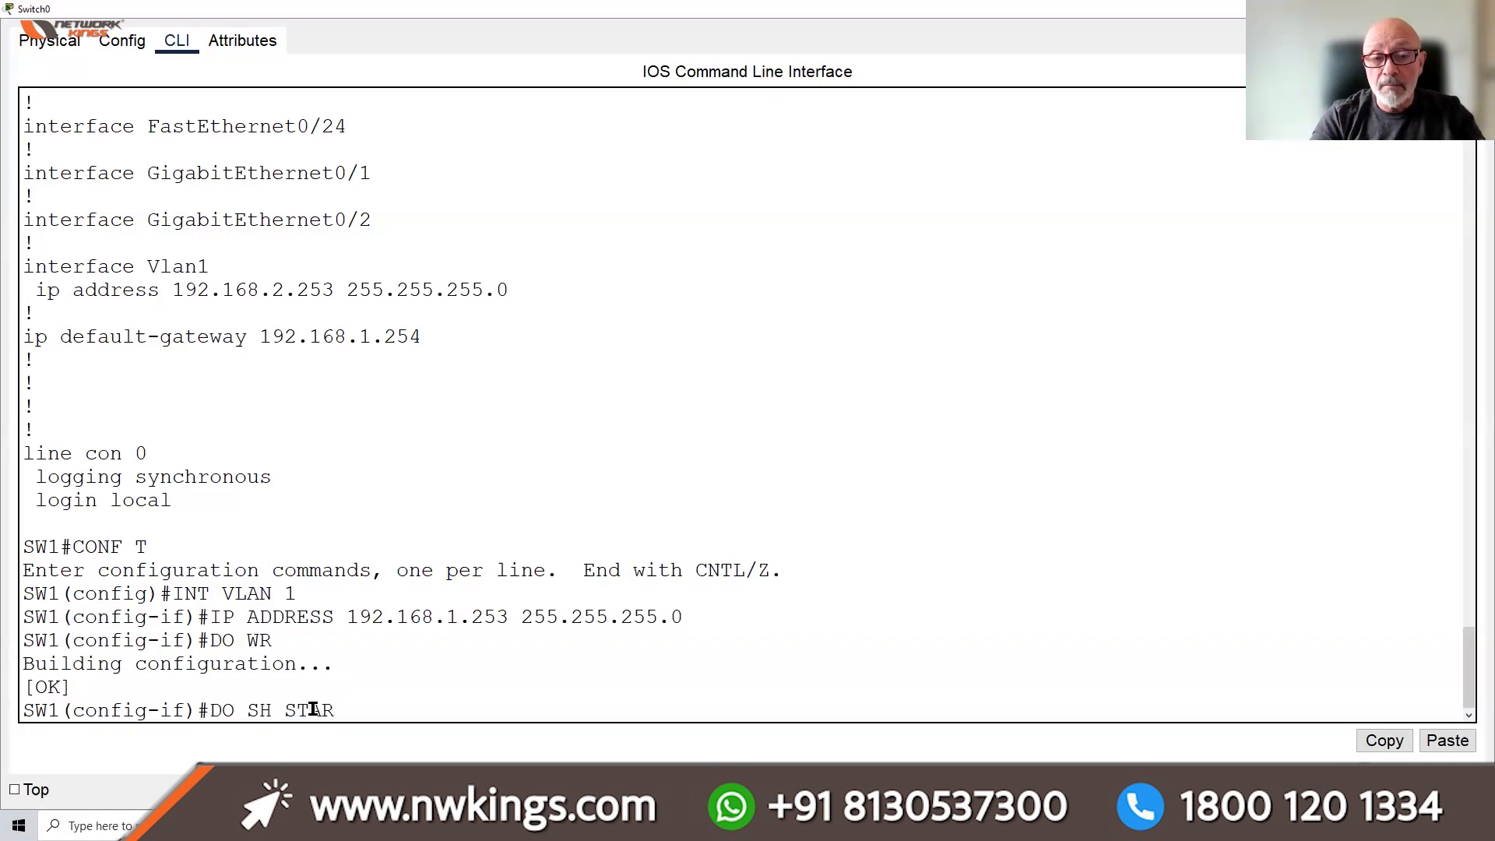
key(Return)
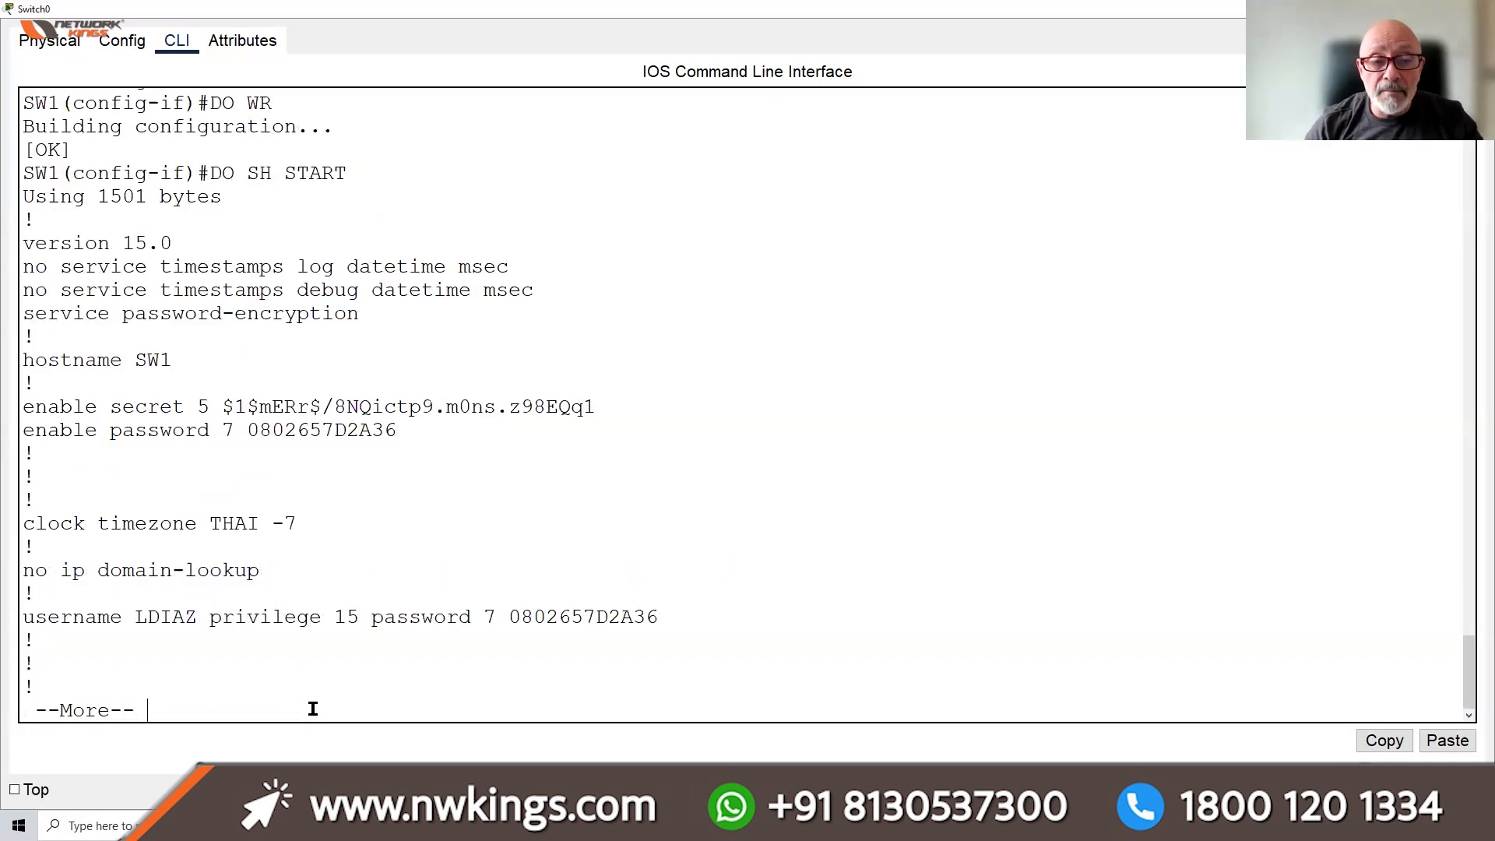
key(space)
key(space)
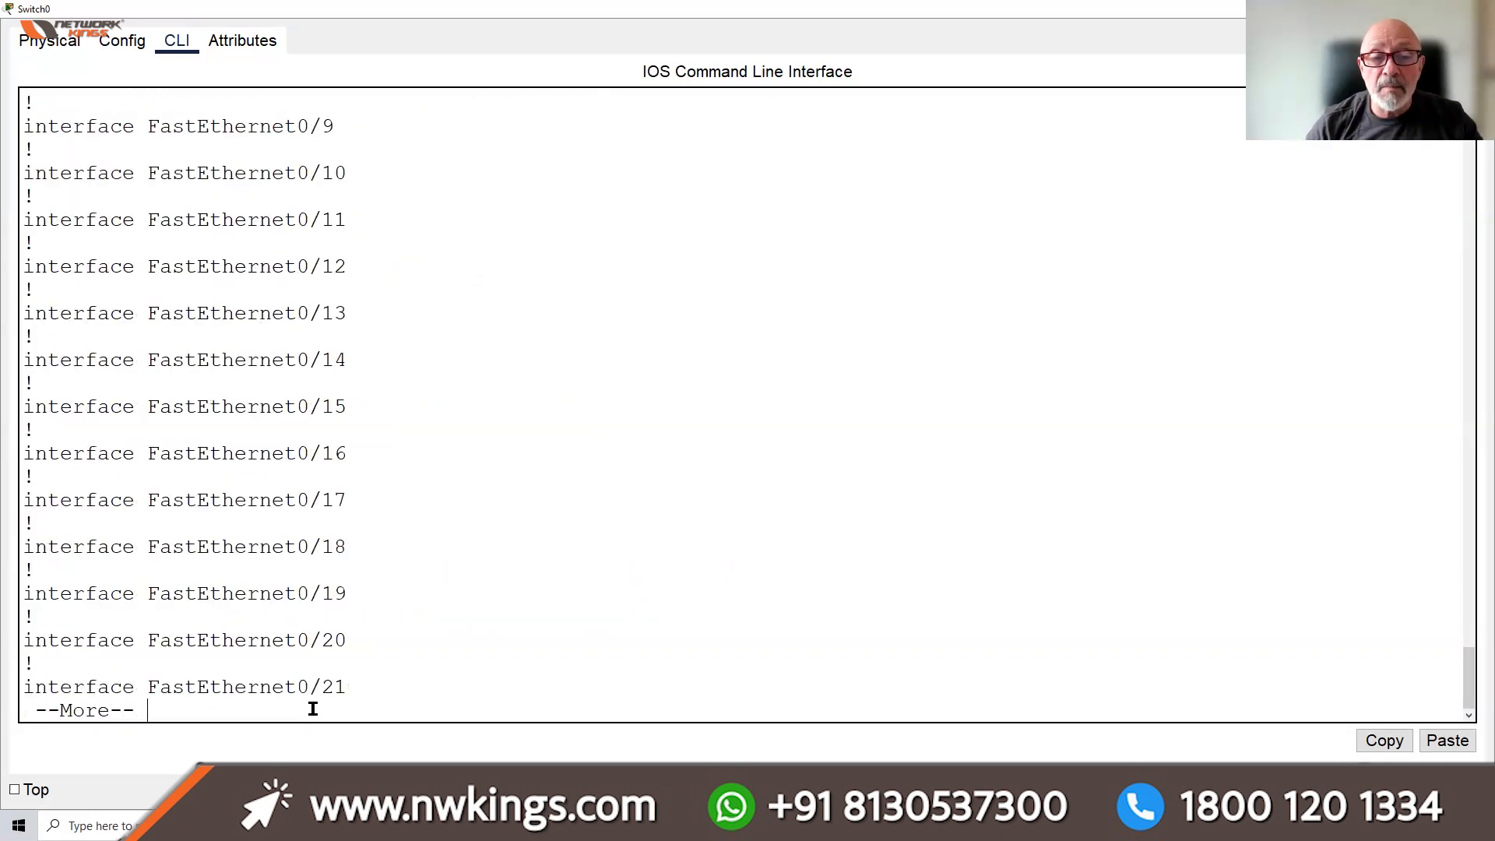
key(space)
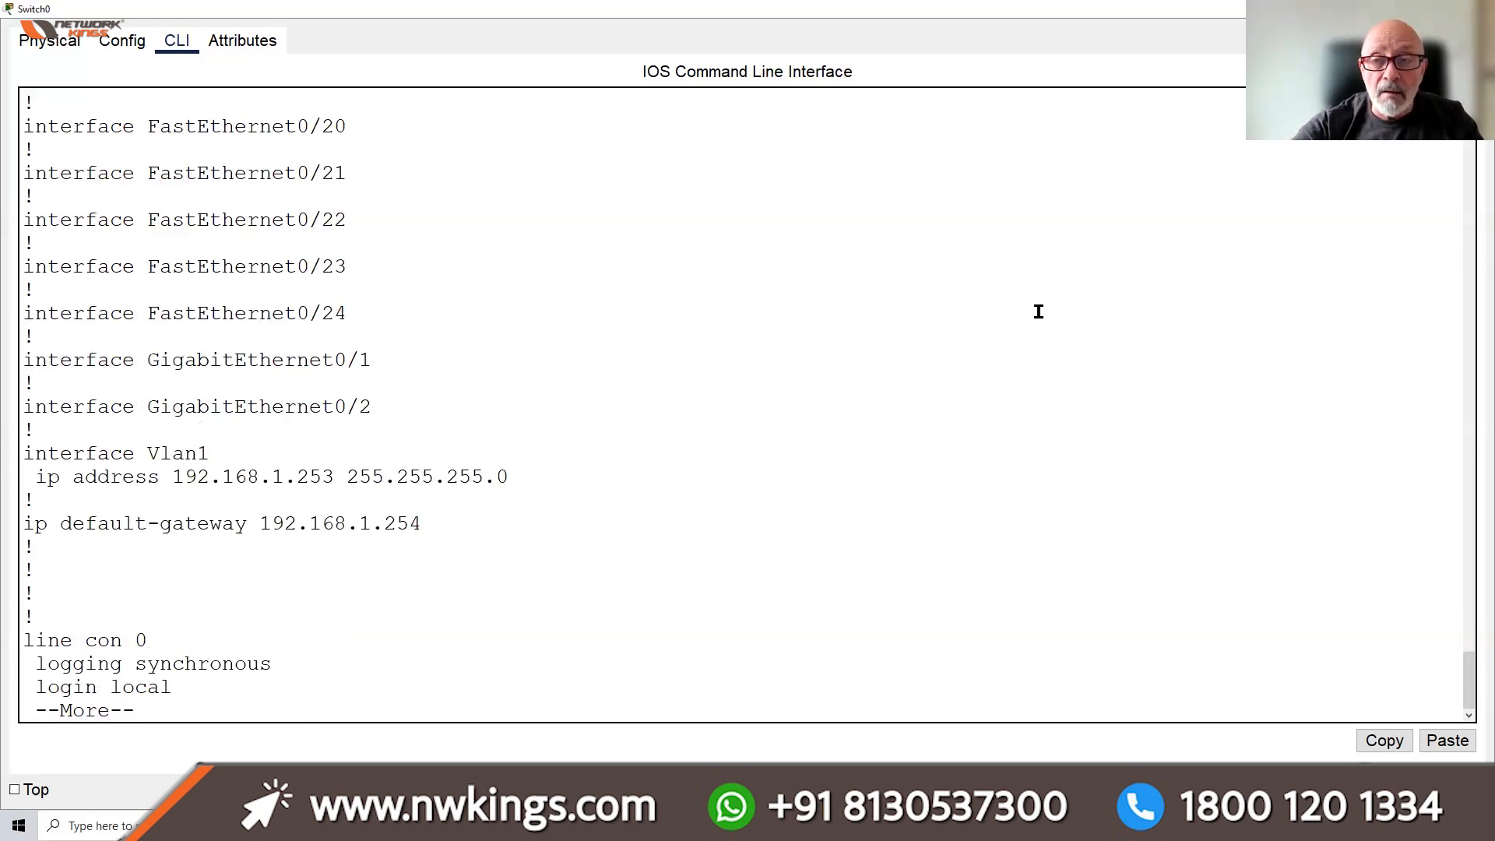
click(1405, 8)
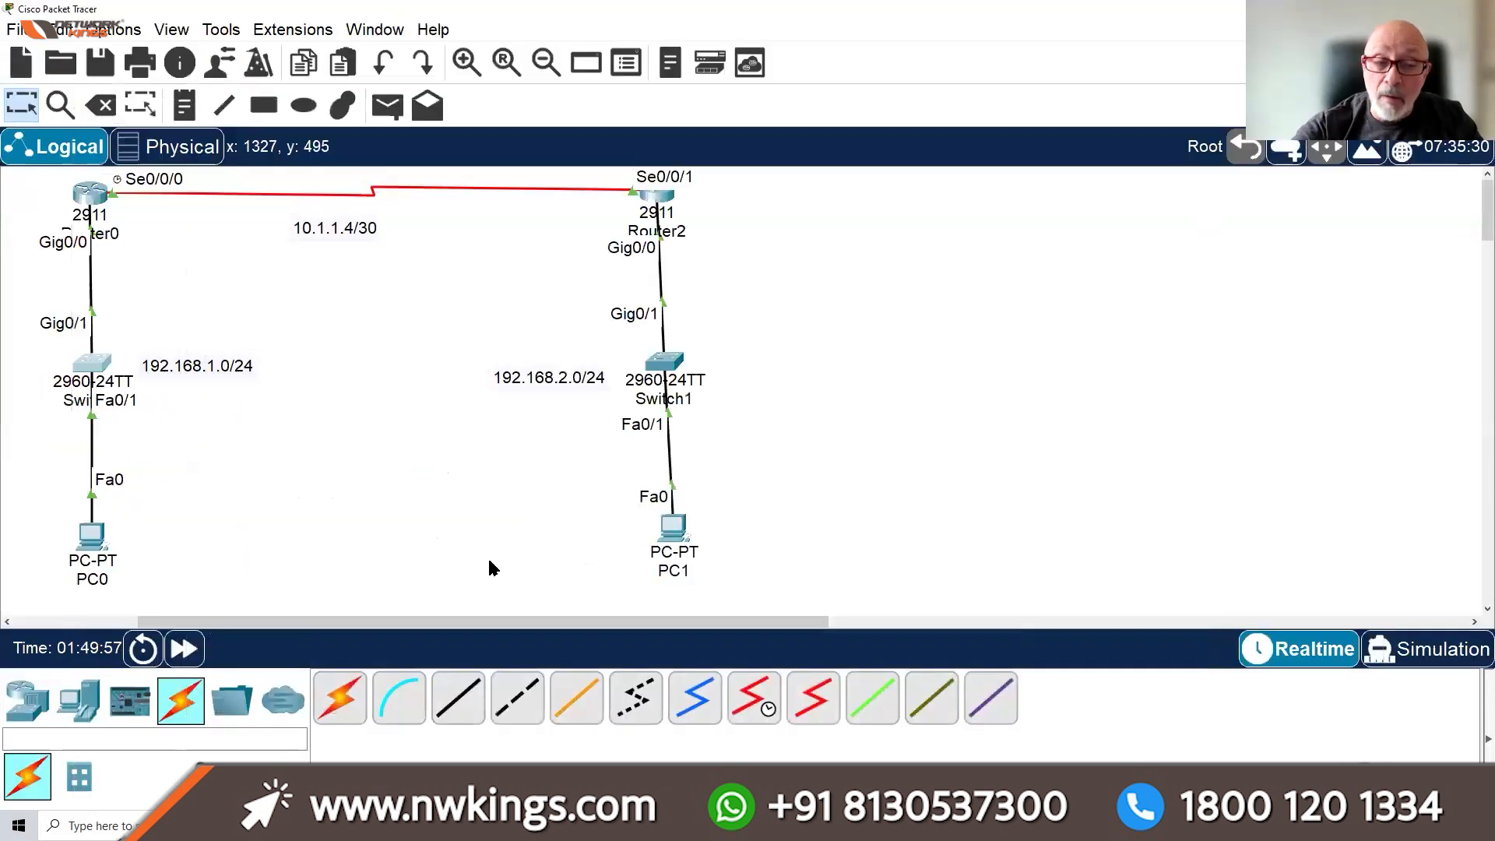
Run telnet 192.168.1.253 from PC0's command prompt
click(93, 538)
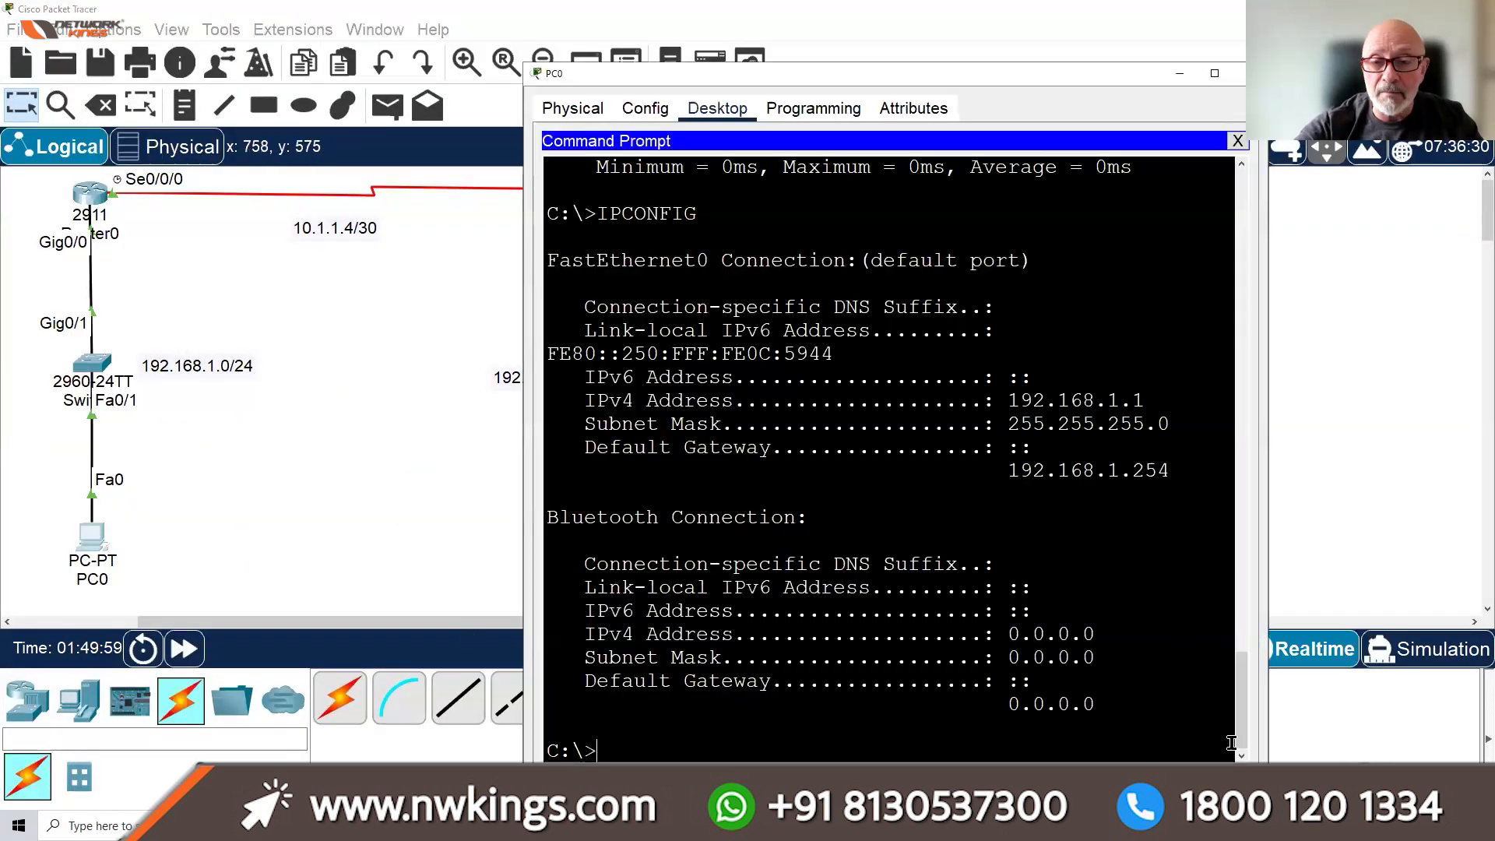
key(Return)
key(Return)
key(Return)
key(Return)
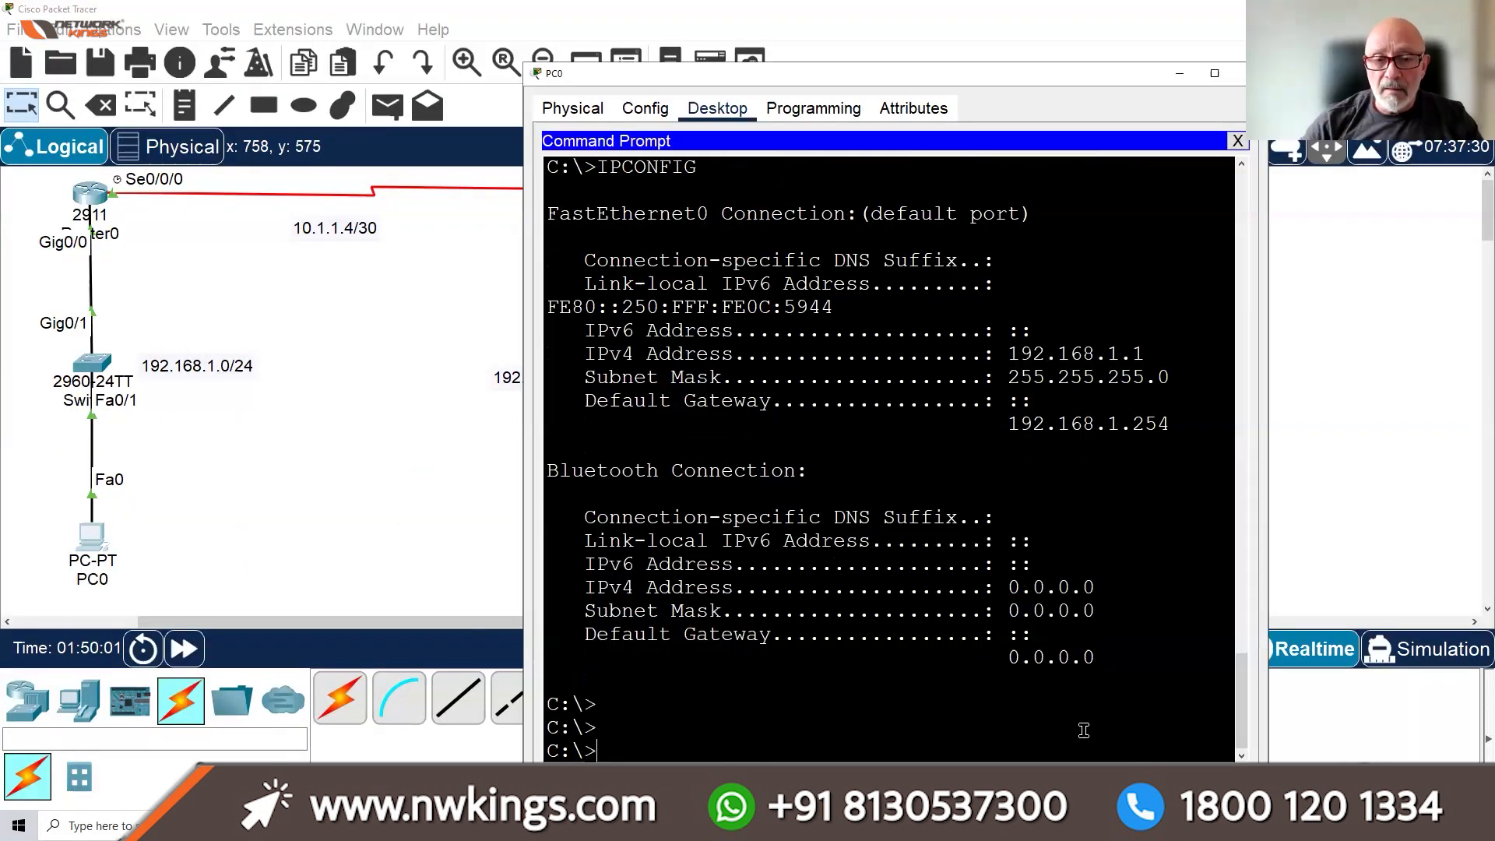
key(Up)
key(Up)
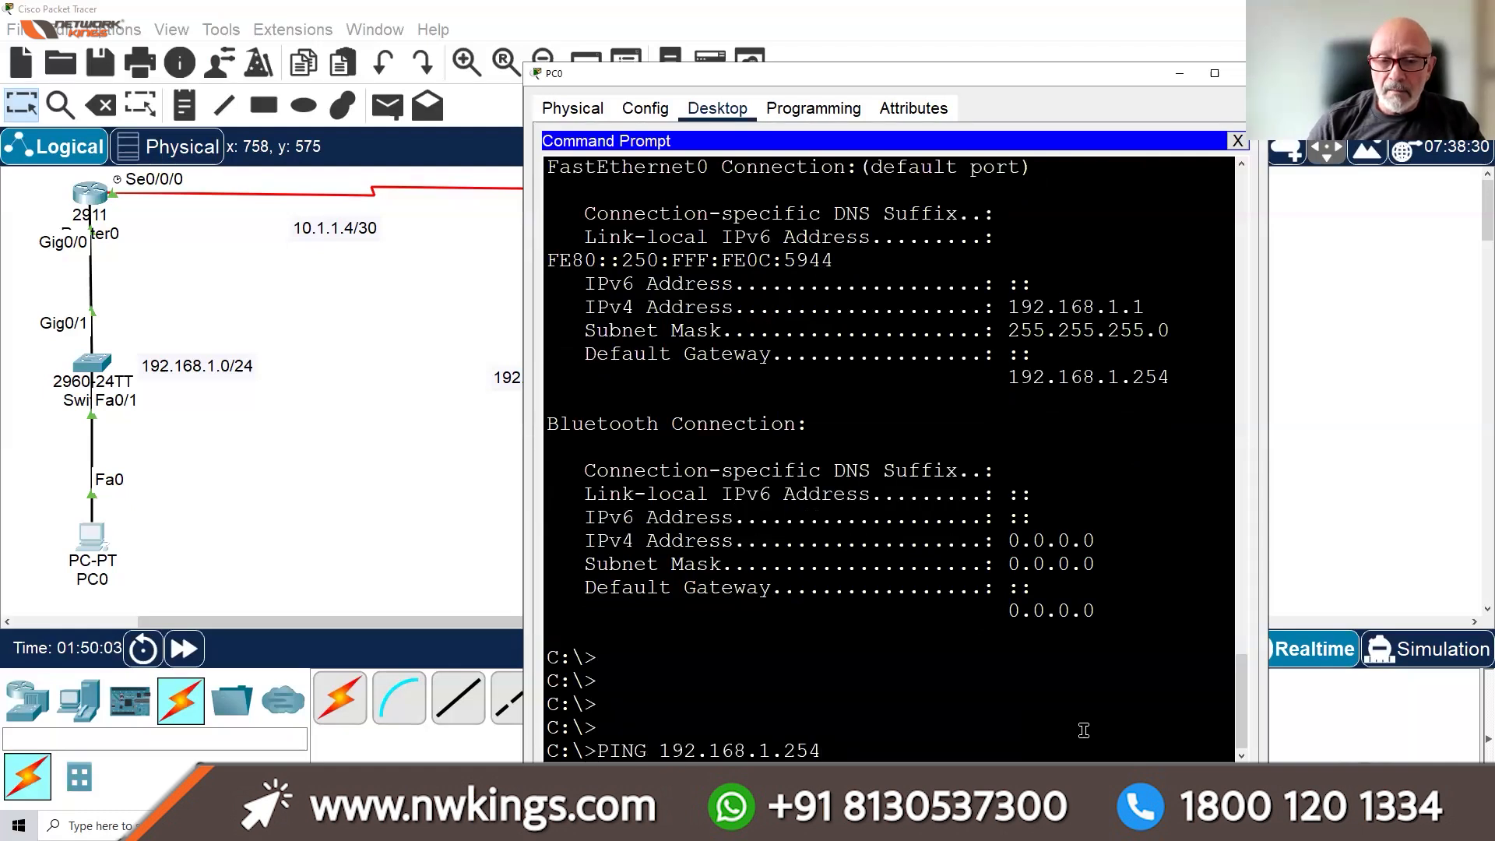
key(BackSpace)
text(3)
key(Up)
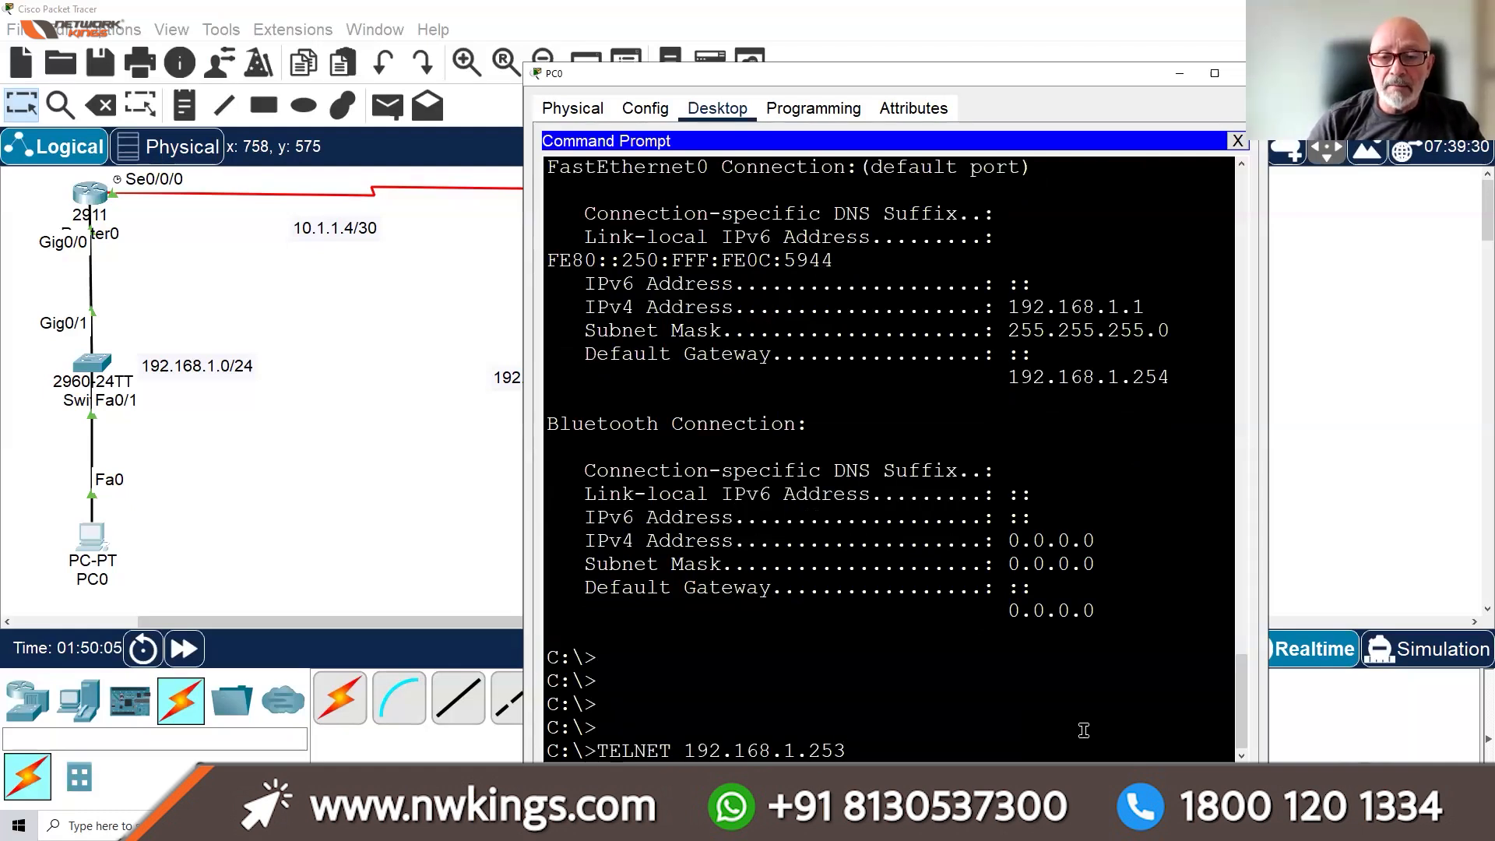
key(Return)
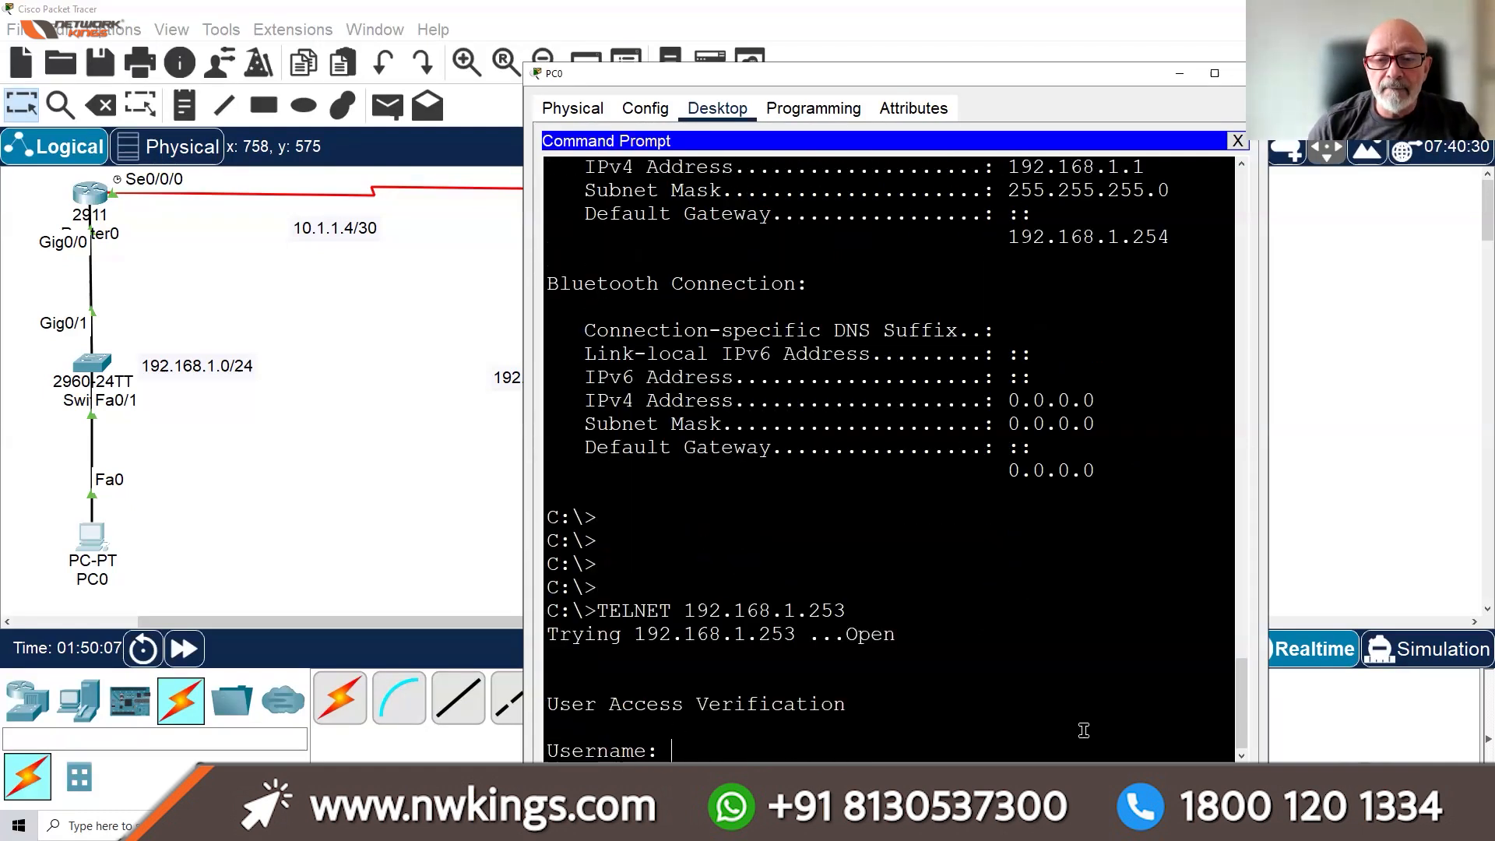
Log in with the local username and password, reaching SW1's privileged prompt
text(LDIAZ)
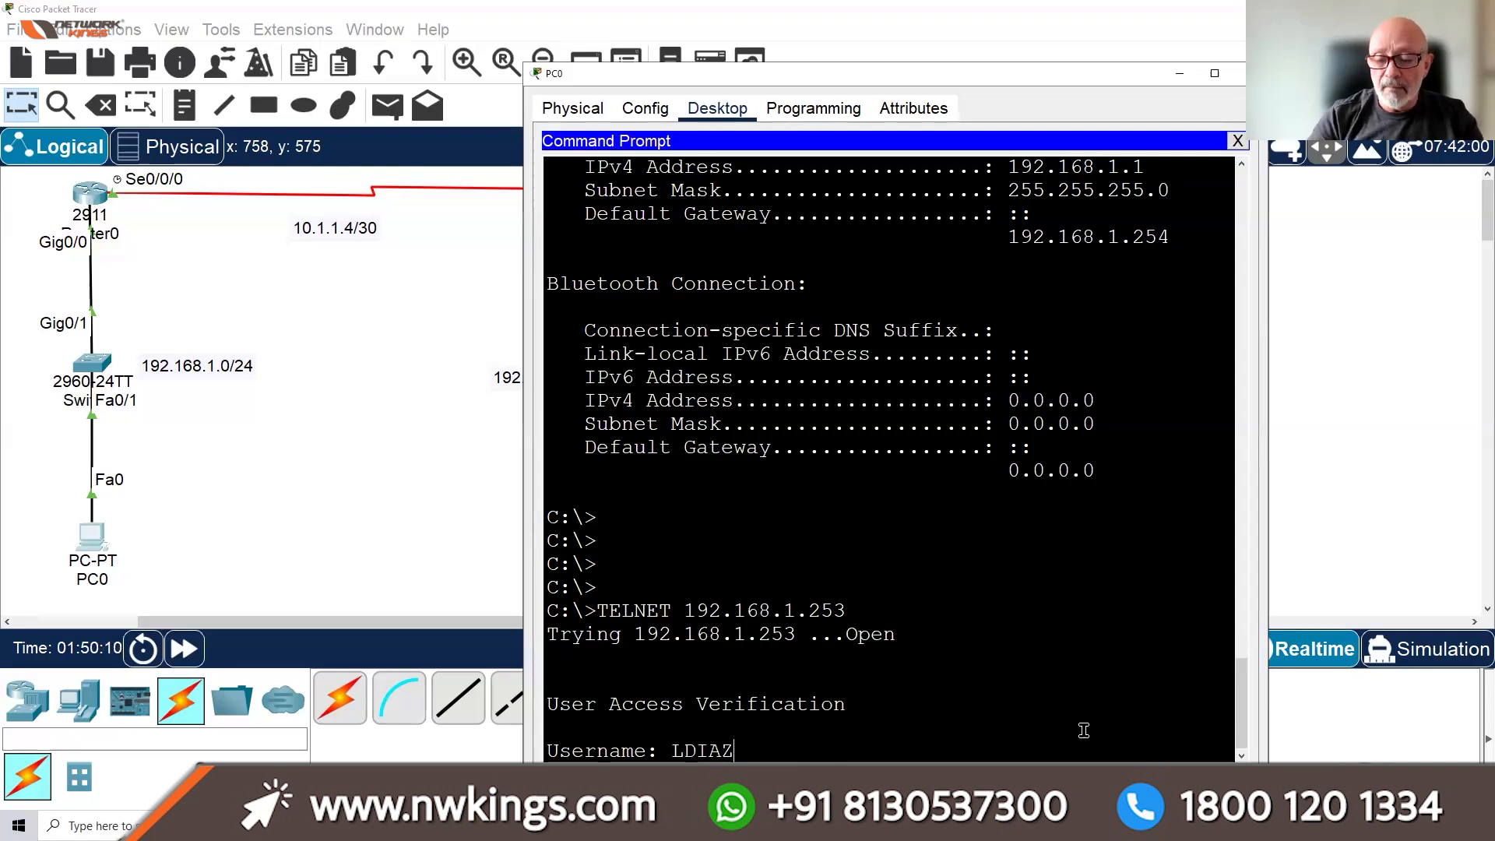
key(Return)
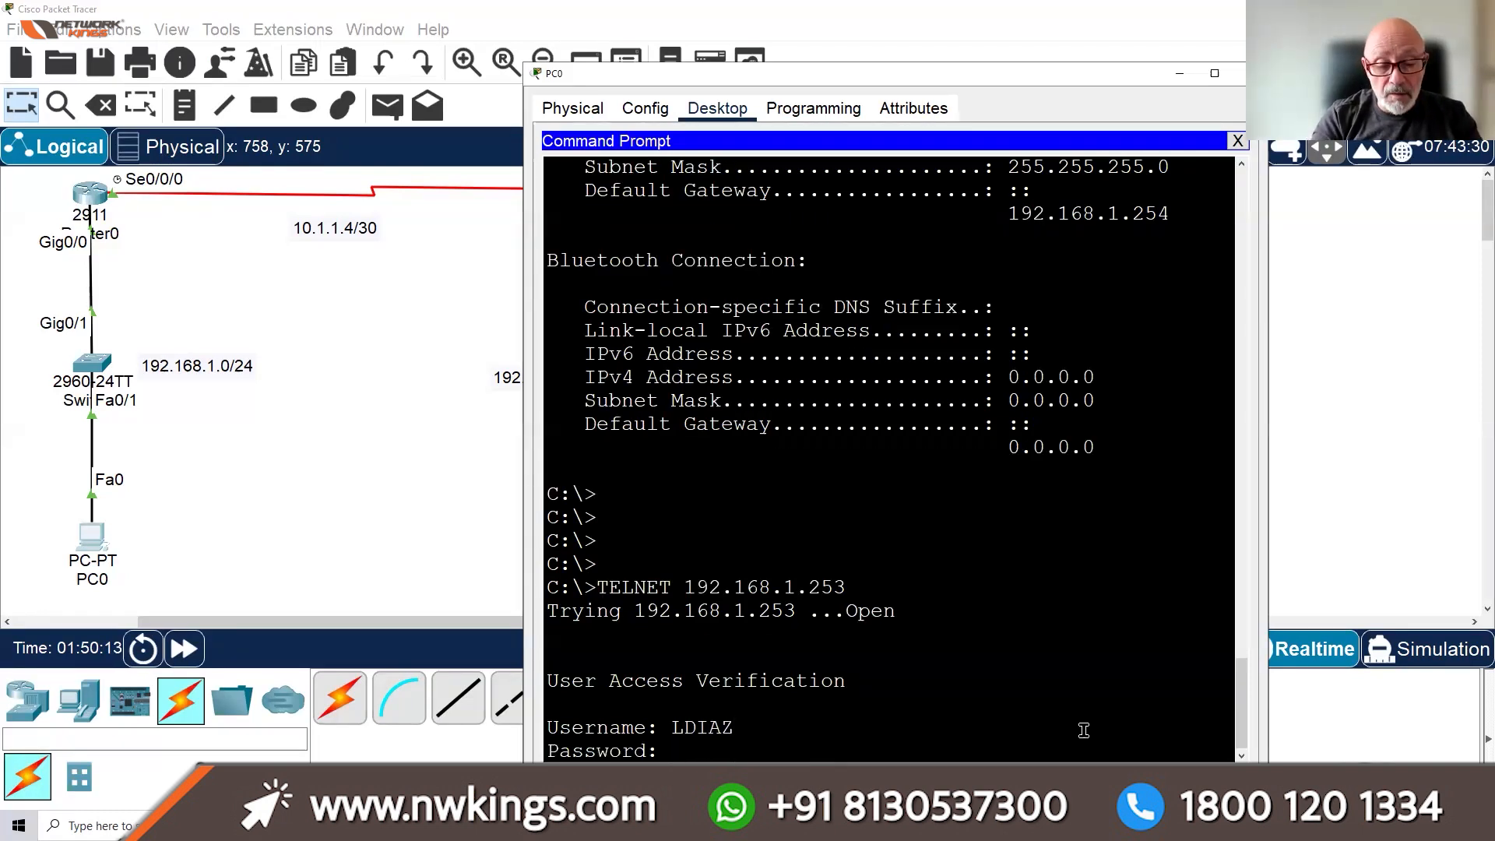
key(Return)
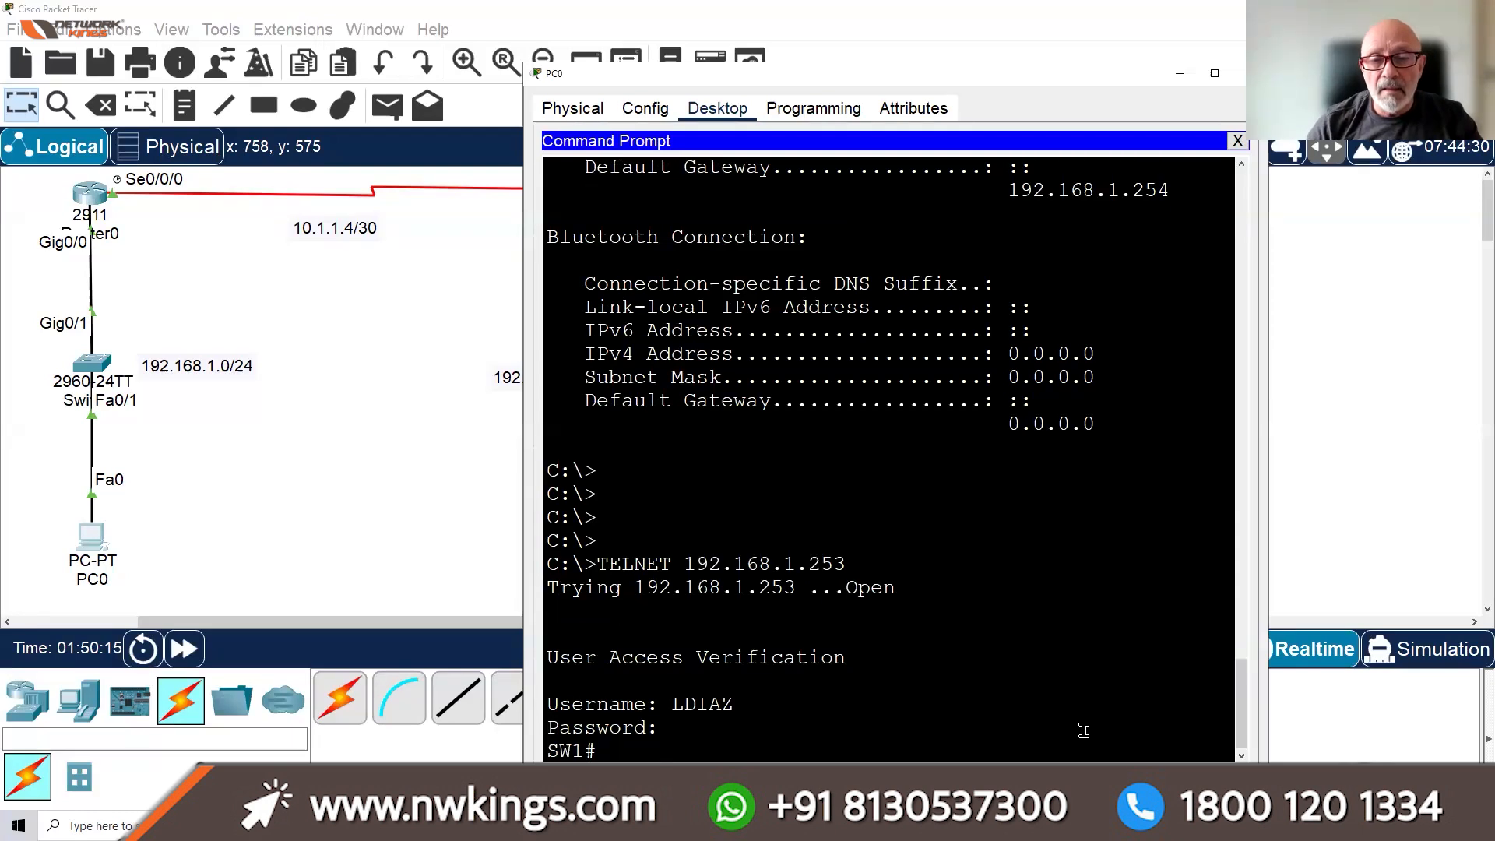
key(Return)
key(Return)
key(Return)
key(Return)
key(Return)
key(Return)
key(Return)
key(Return)
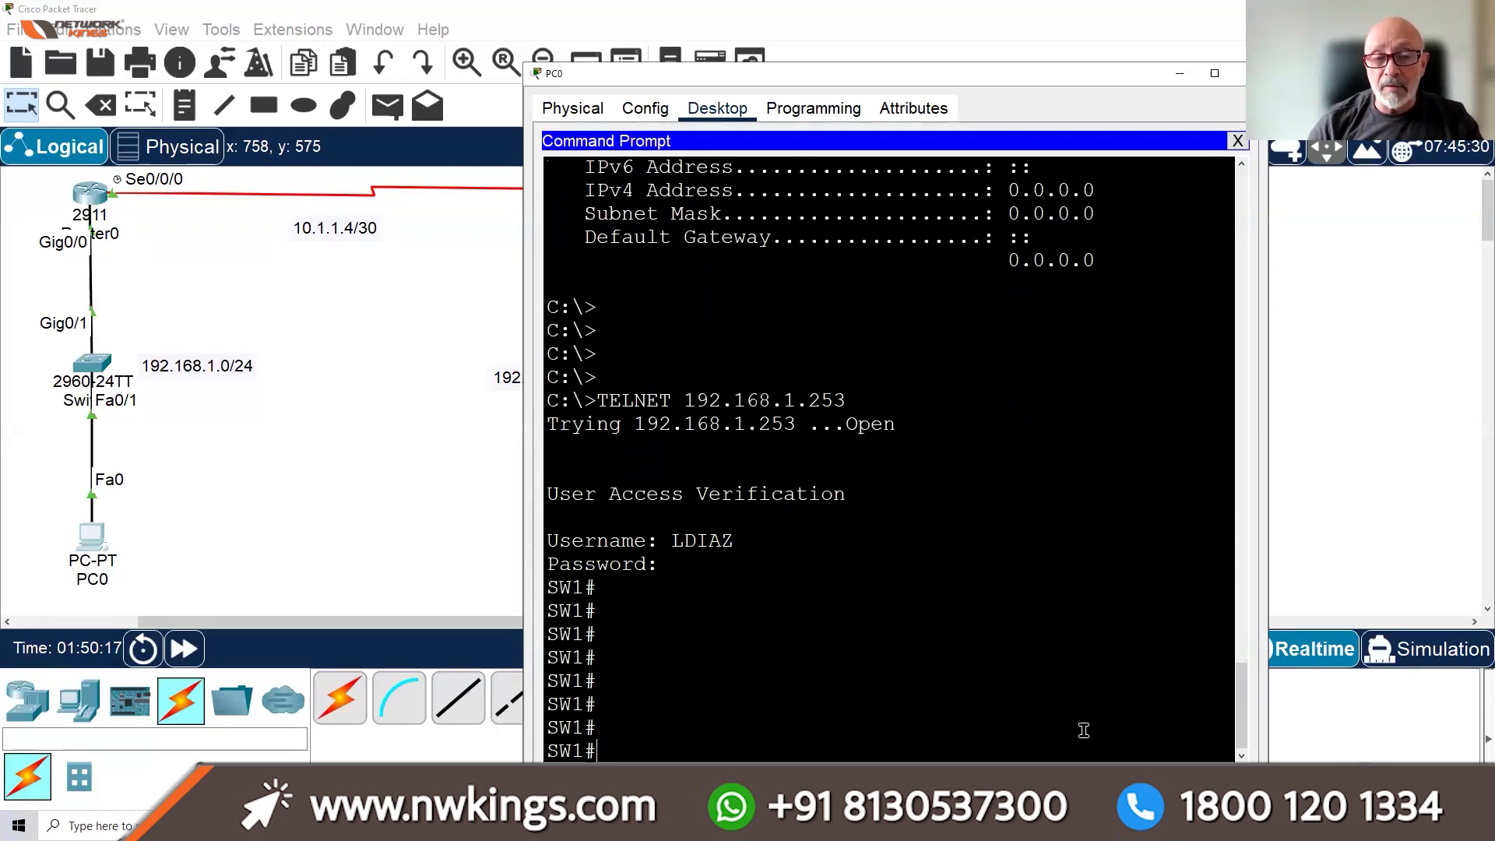
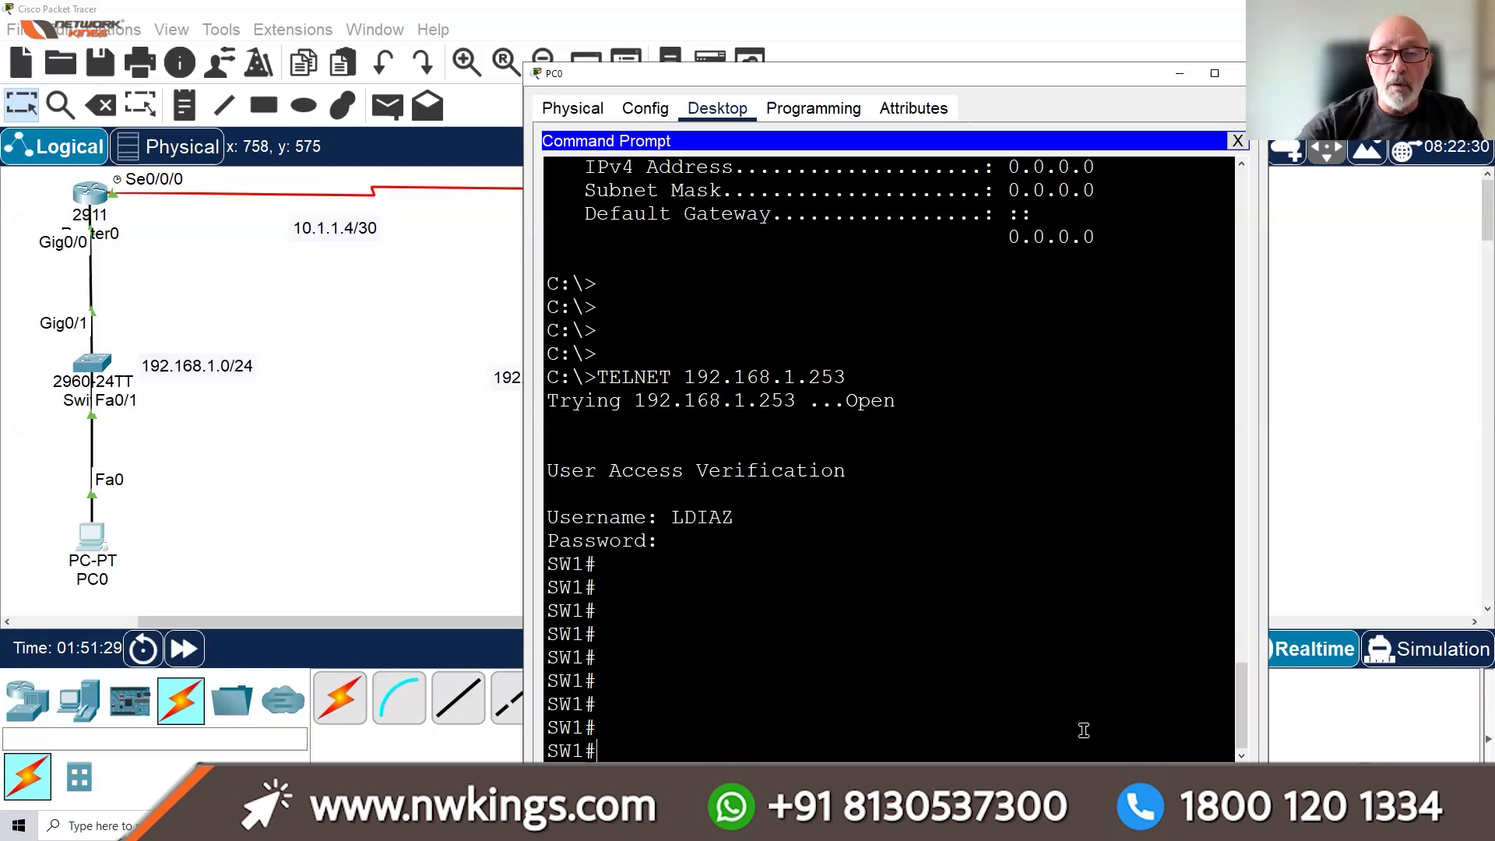
Type EXIT at SW1# to end PC0's telnet session and return to C:\>
click(1008, 694)
text(EXIT)
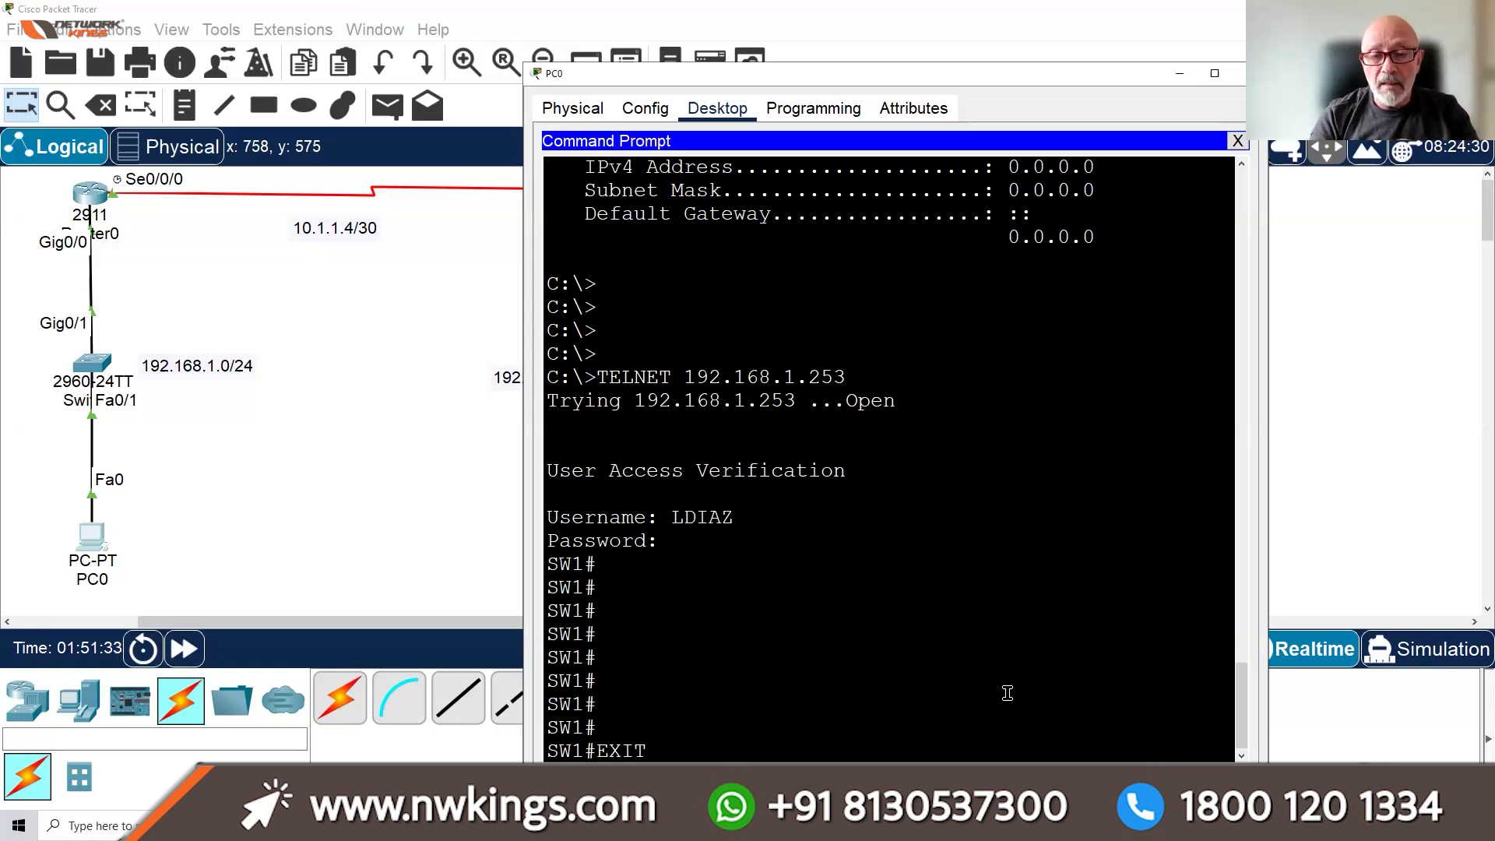
key(Return)
key(Return)
key(Return)
key(Return)
key(Return)
key(Return)
key(Return)
key(Return)
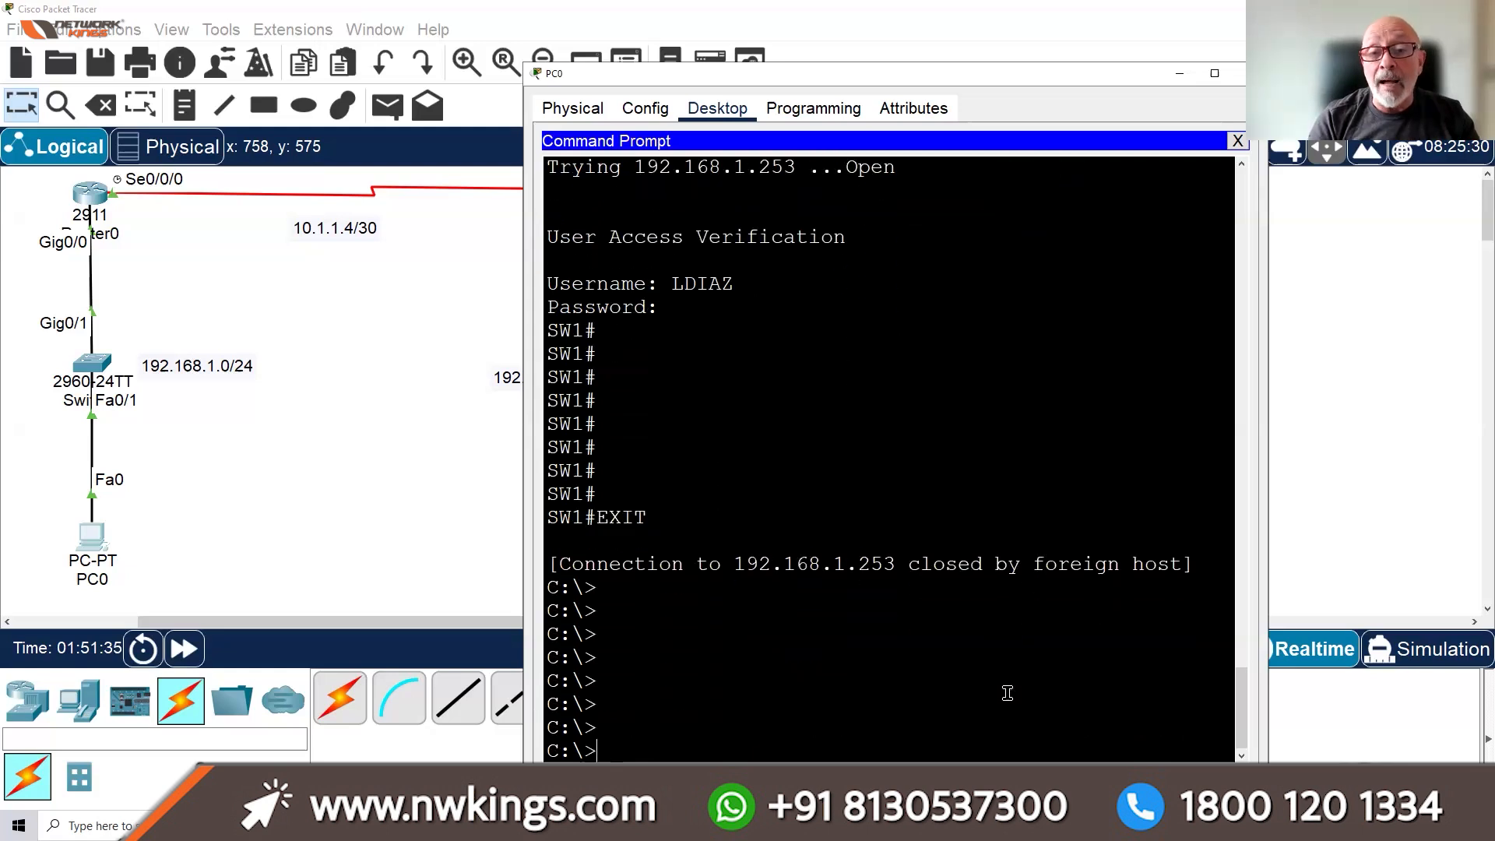
key(Return)
Telnet from PC0 to R1 at 192.168.1.254 and log in with the local username and password
text(T)
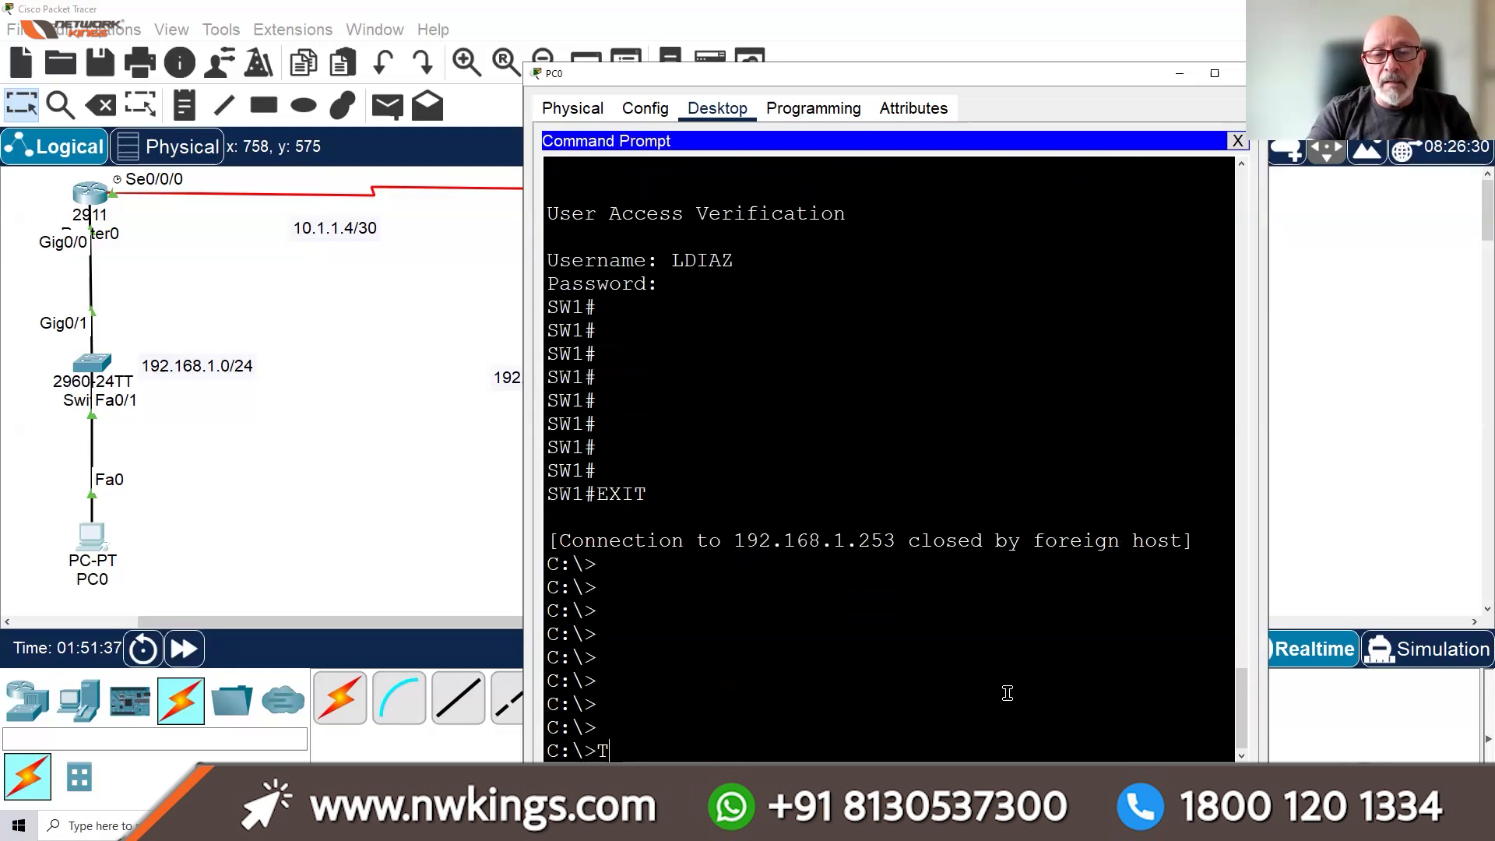
text(ELNET 192.168.)
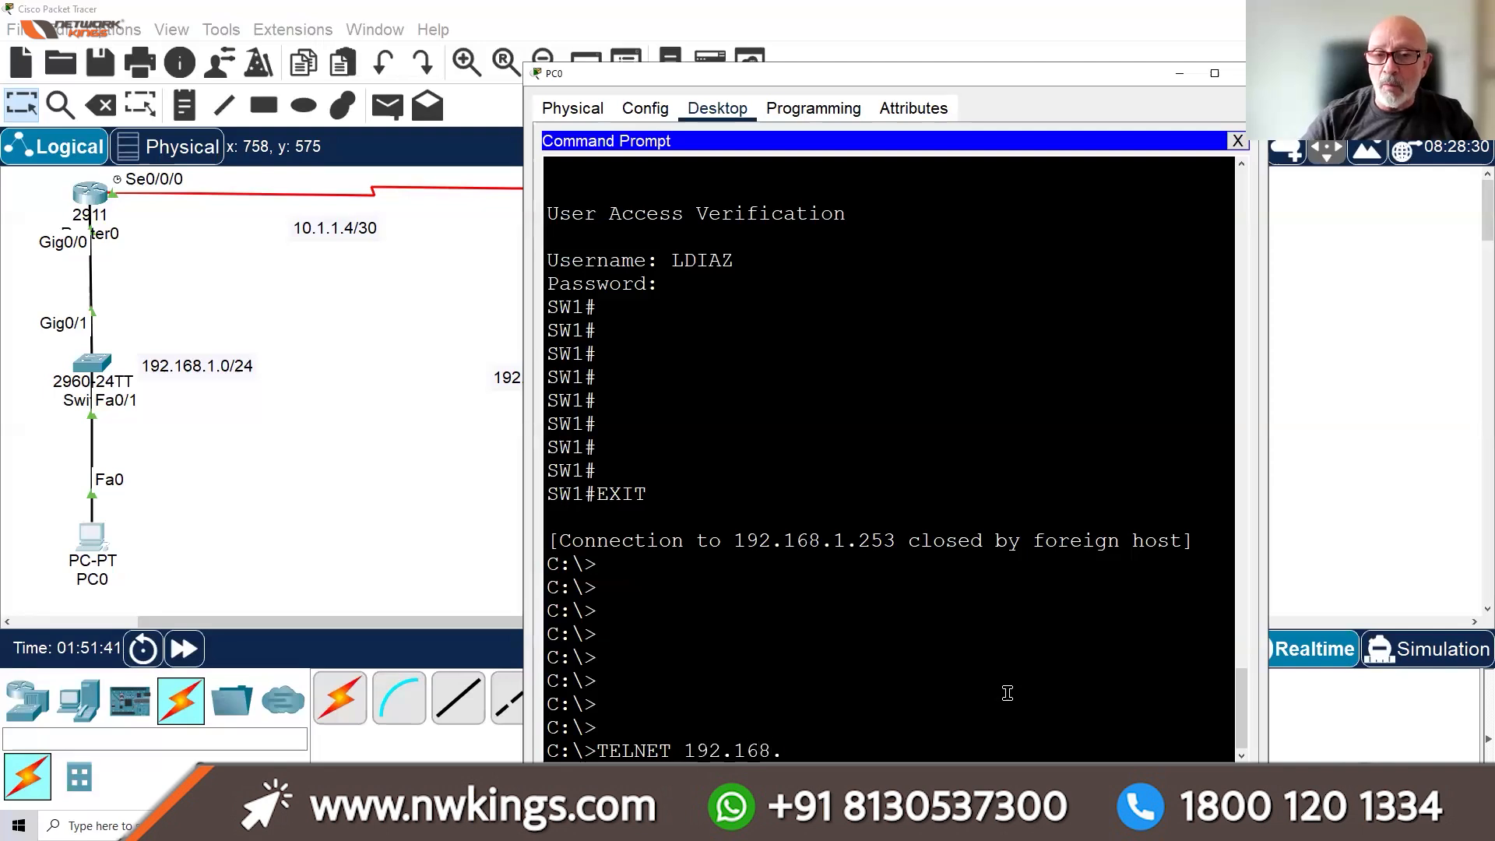
text(1.254)
key(Return)
text(LDIAZ)
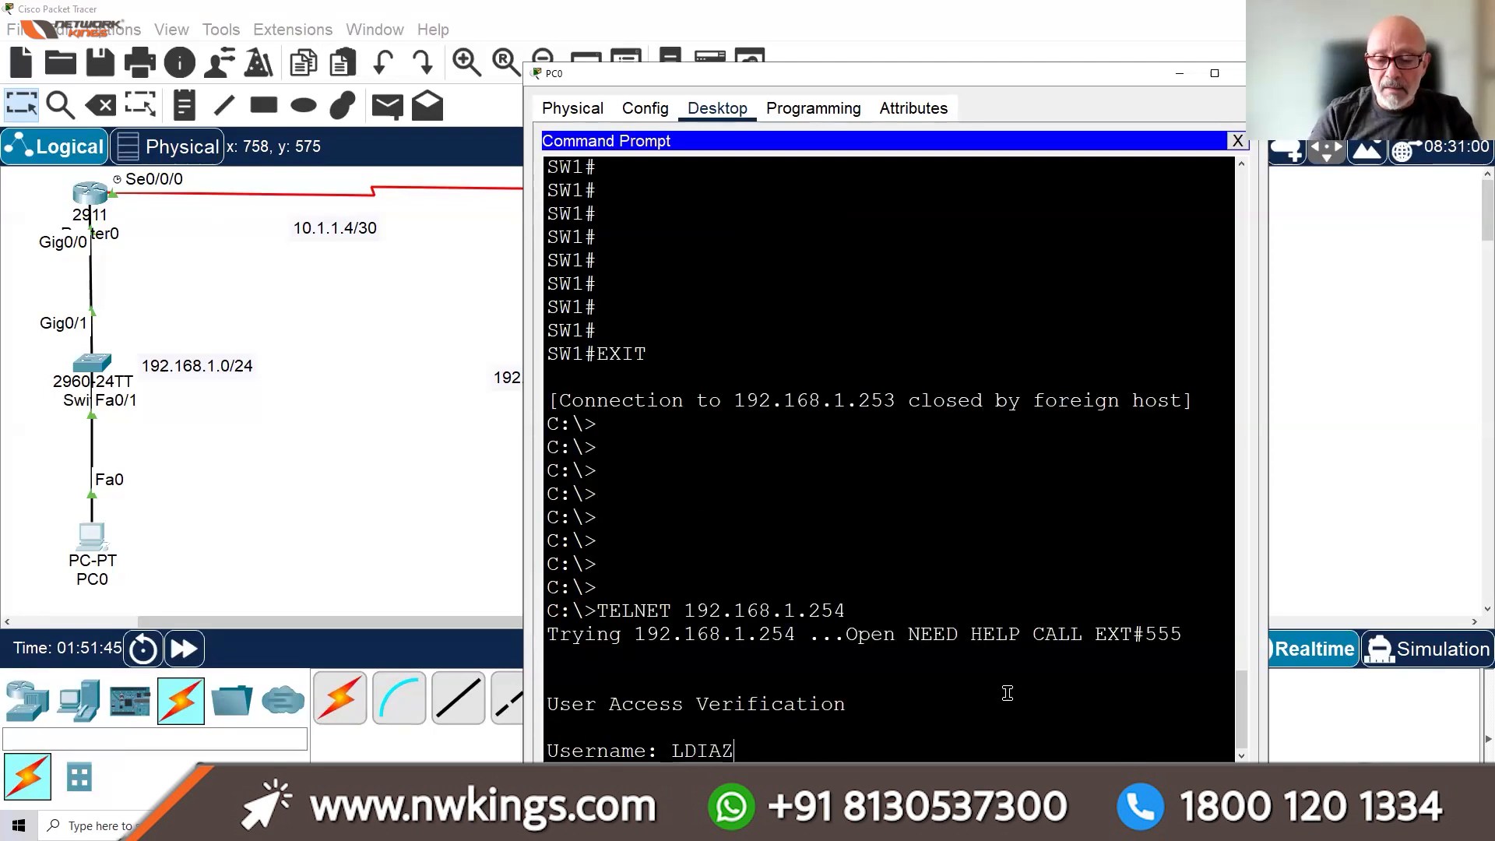
key(Return)
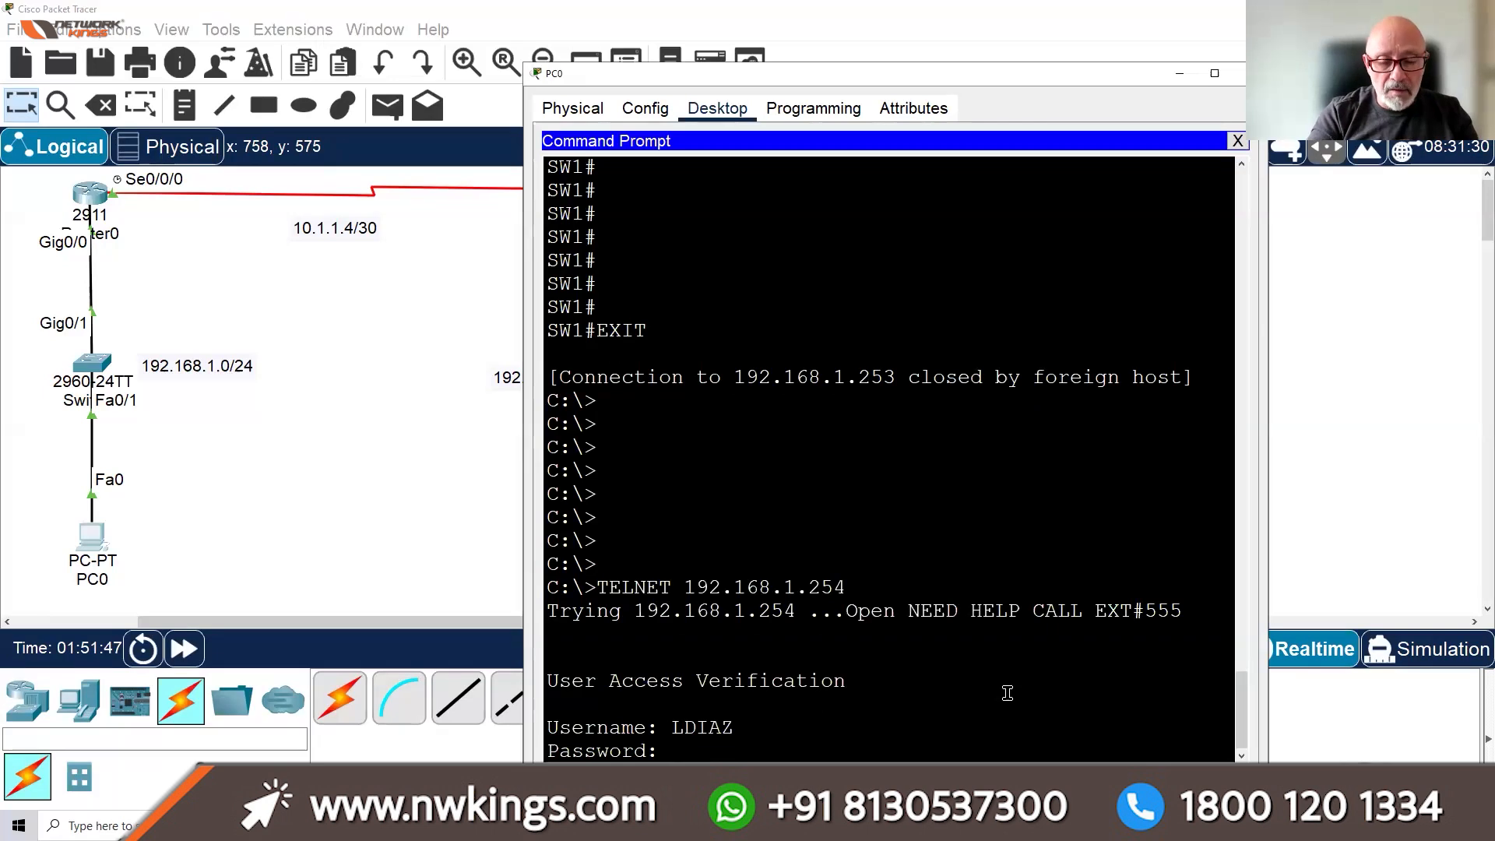
key(Return)
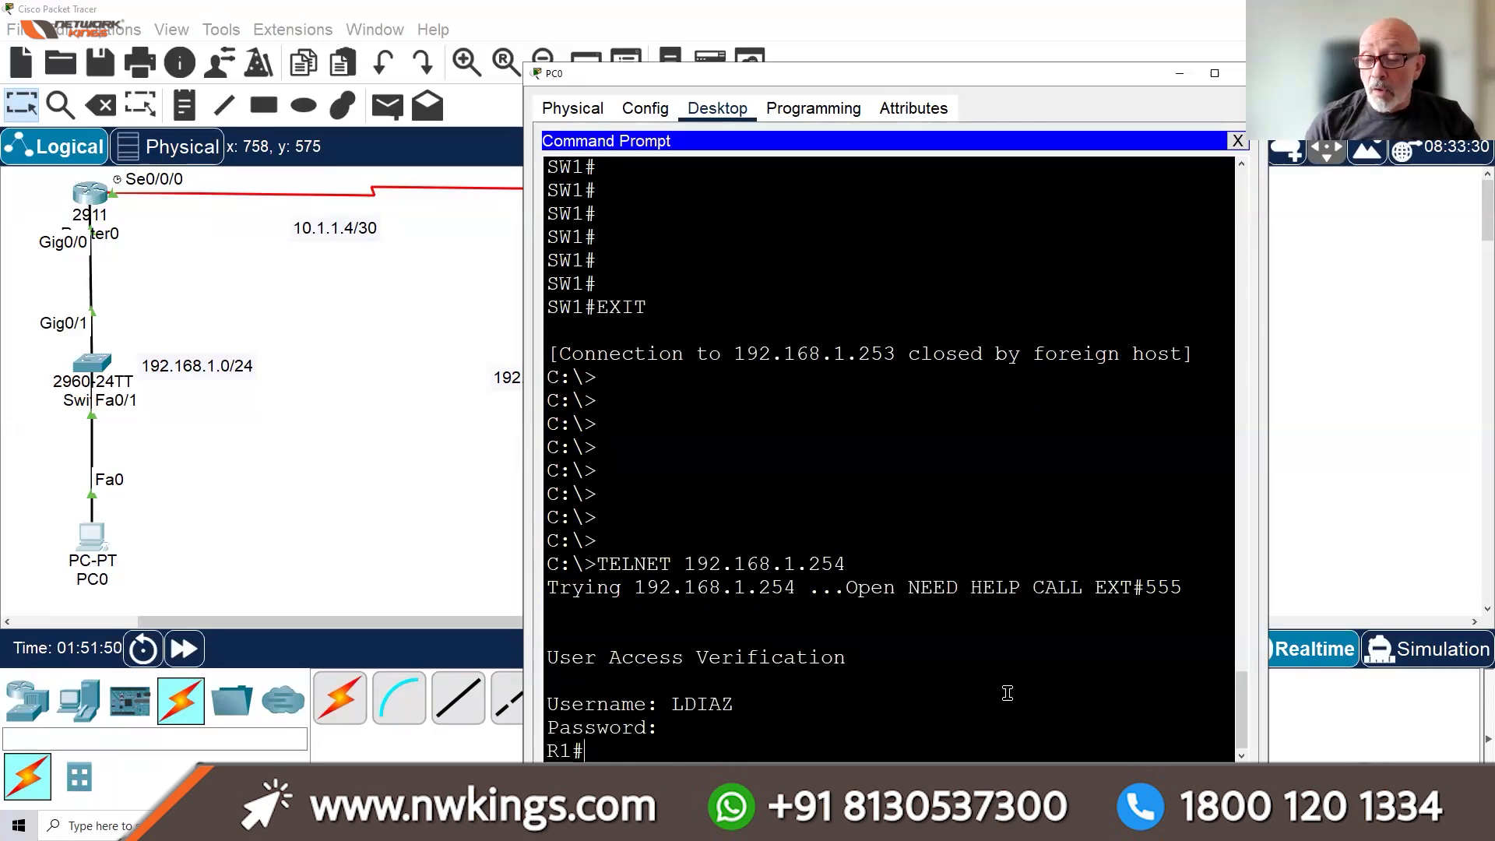
key(Return)
key(Return)
key(Return)
key(Return)
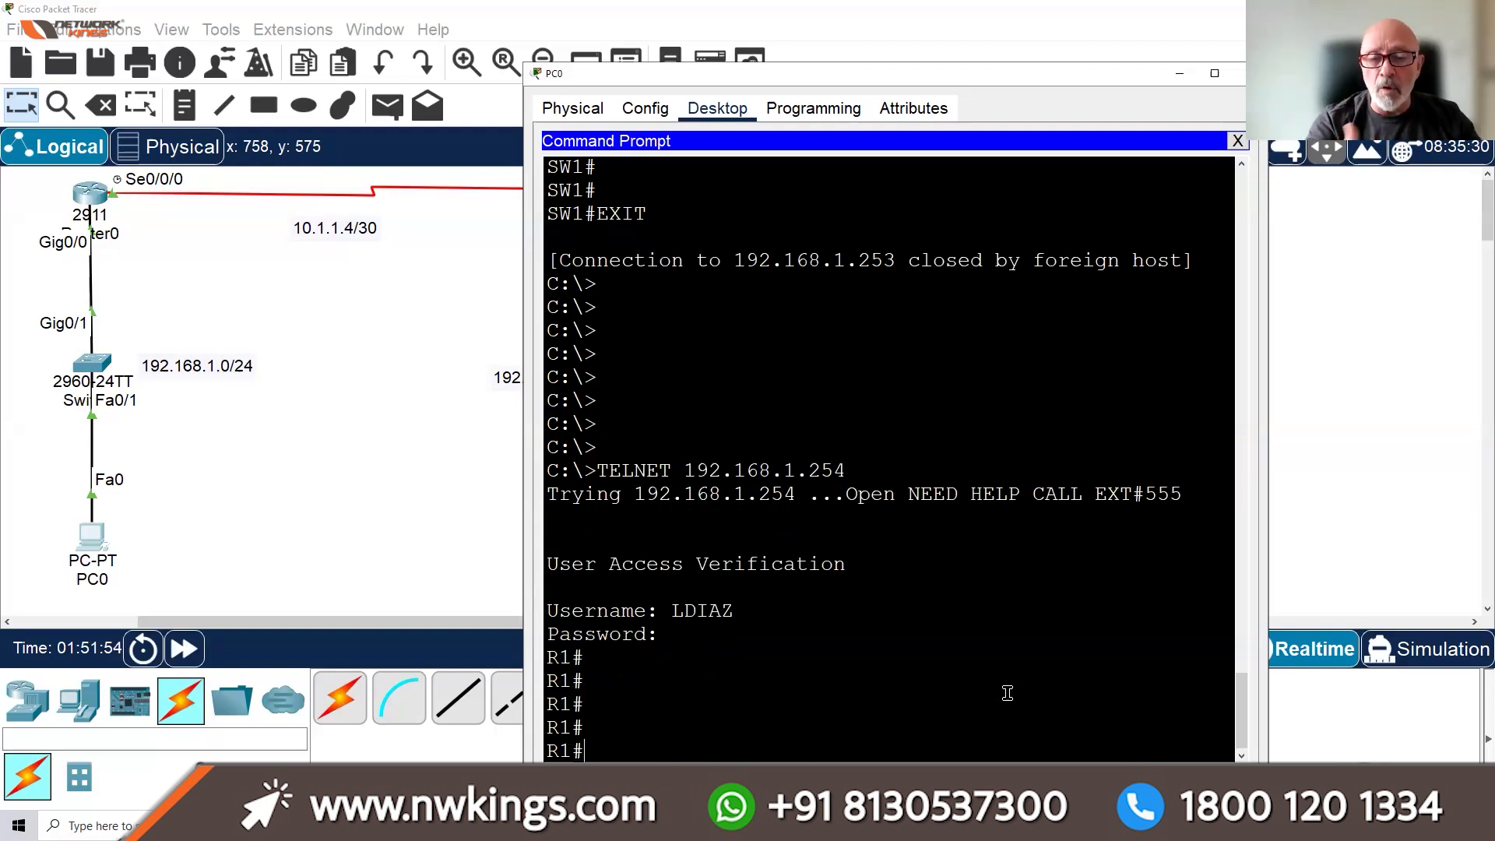
Page through R1's running configuration with SH RUN
text(SH RUN)
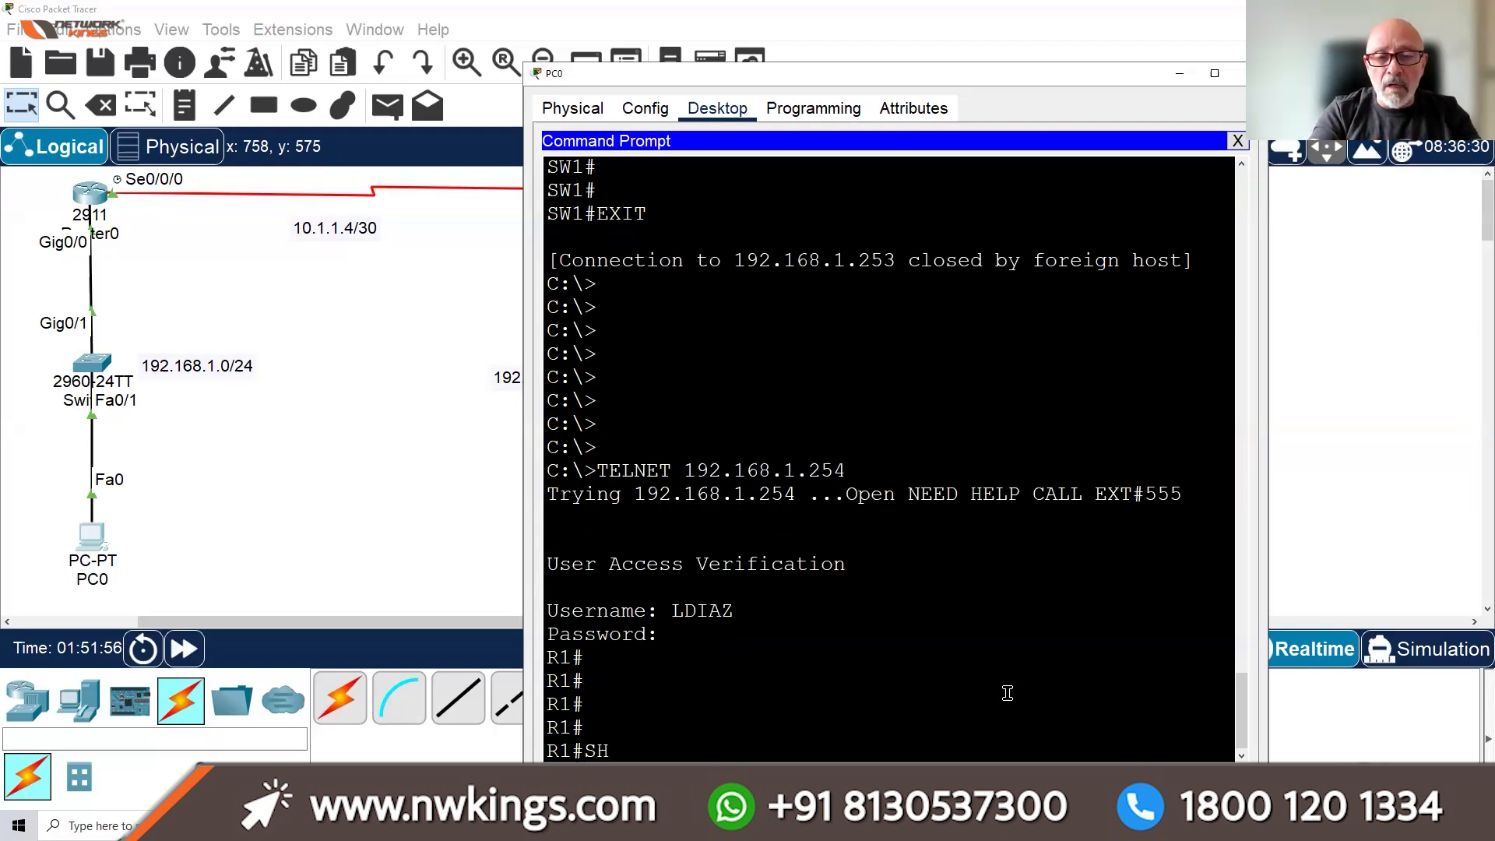
key(Return)
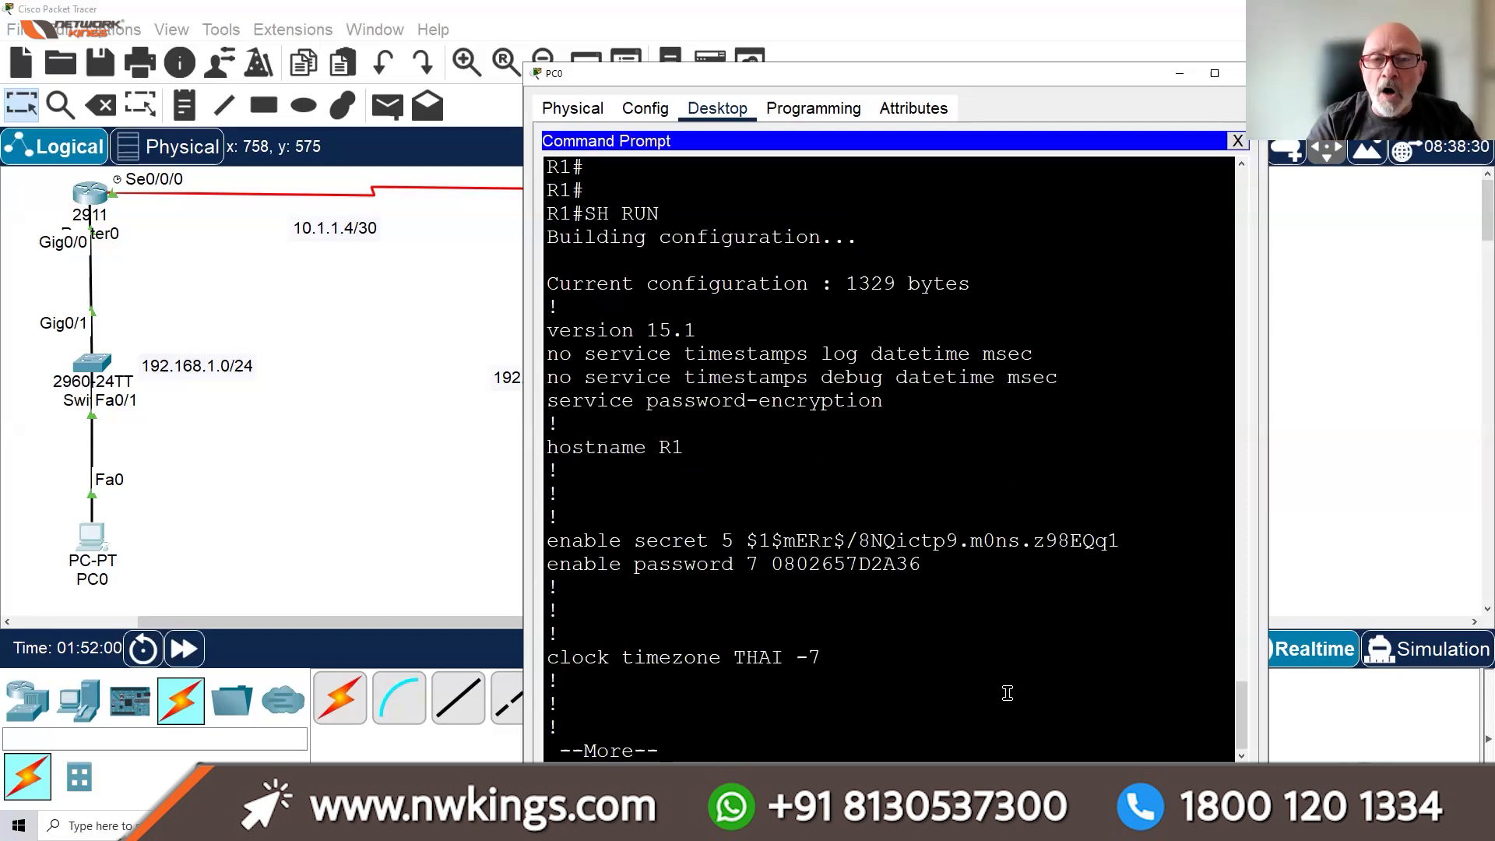
key(space)
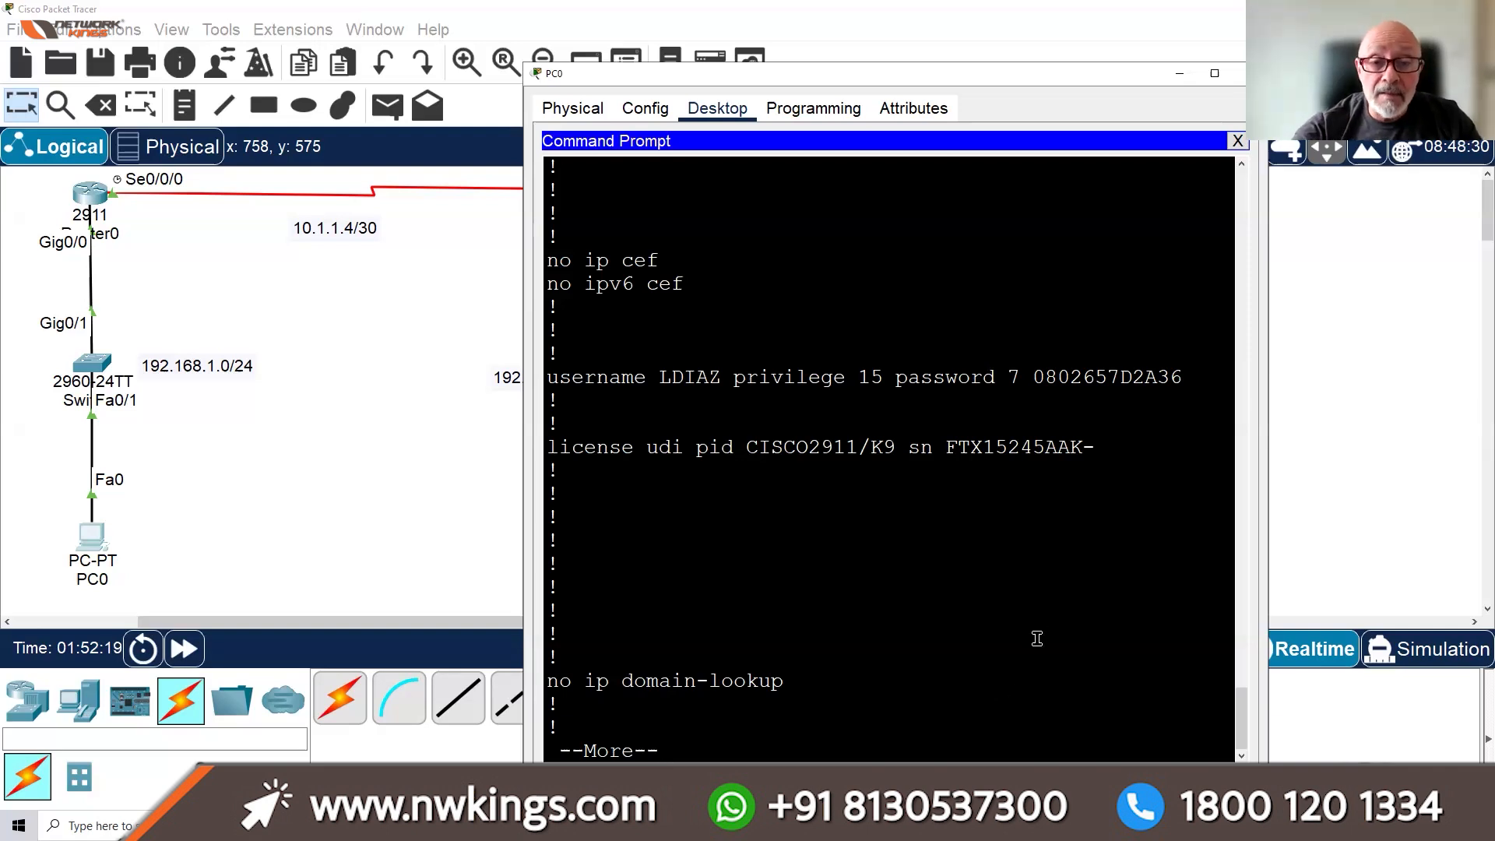
key(q)
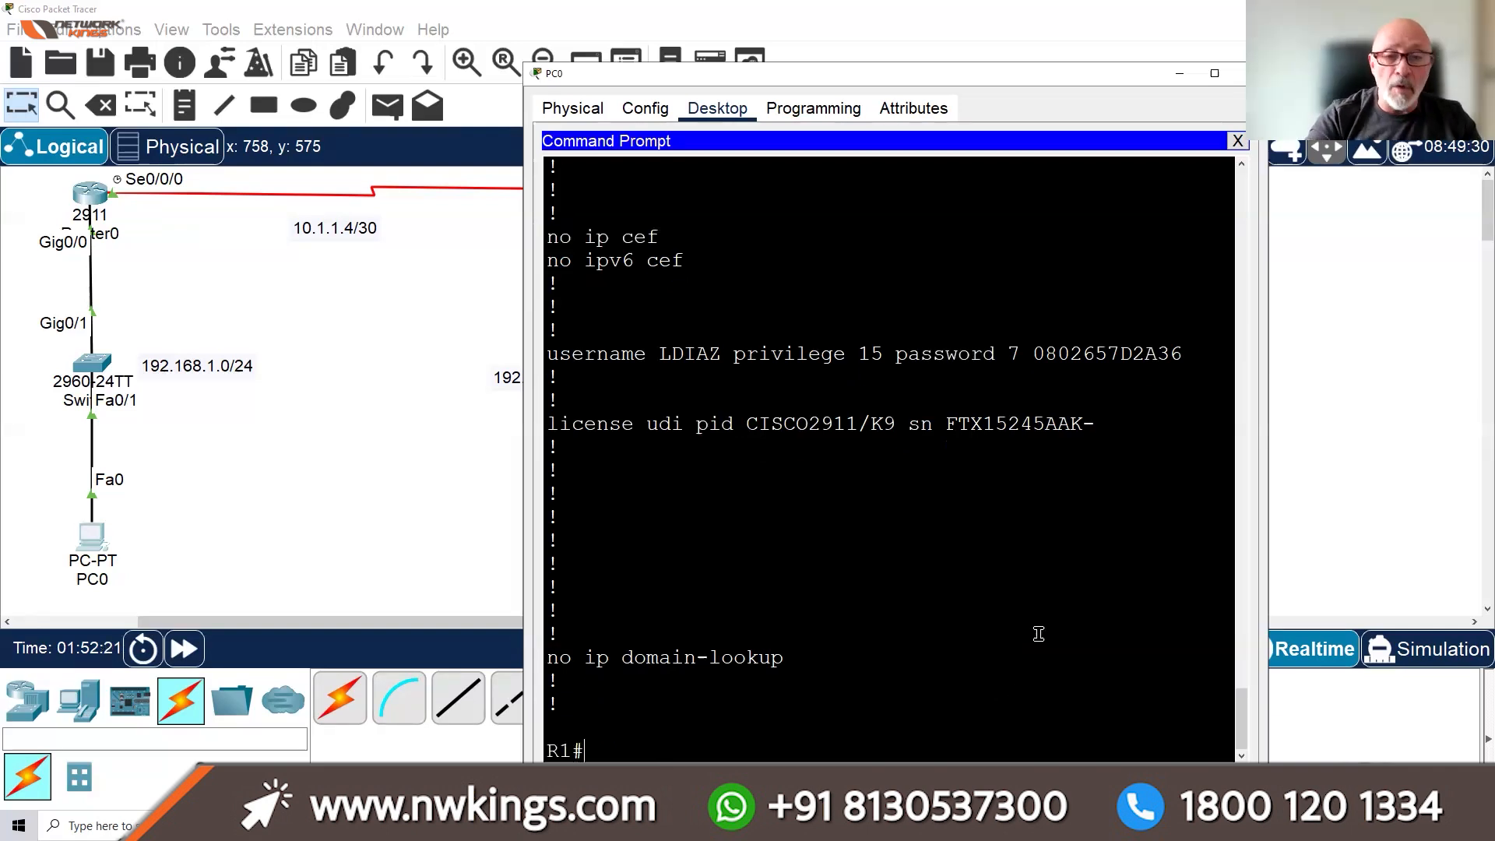
Disconnect from R1 with EXIT and close PC0's Command Prompt
text(EXIT)
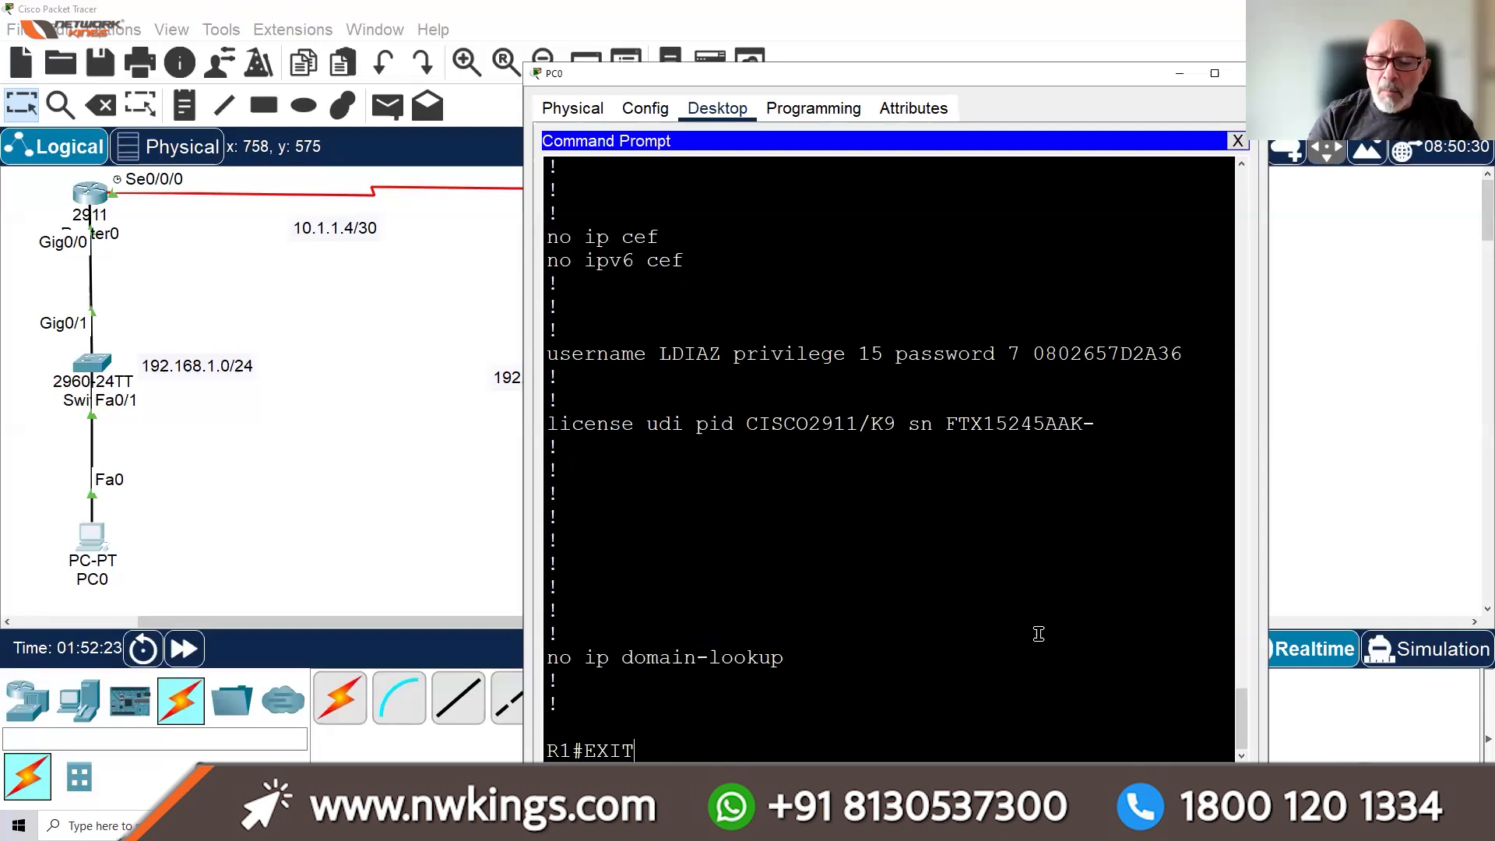
key(Return)
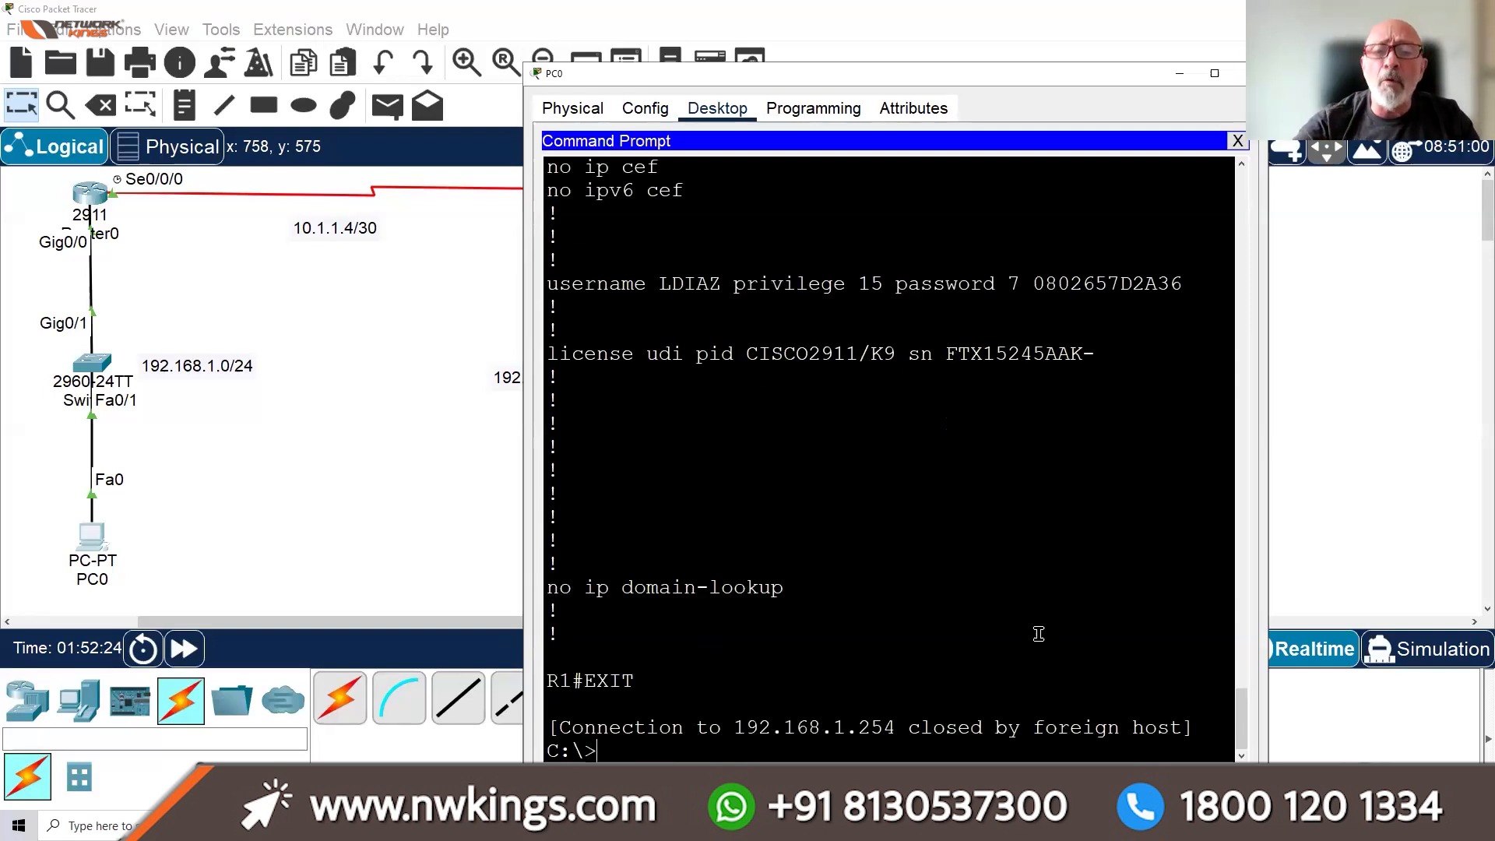
click(1238, 141)
Close PC0 and review Router0's startup configuration with SH START in its CLI
click(1243, 75)
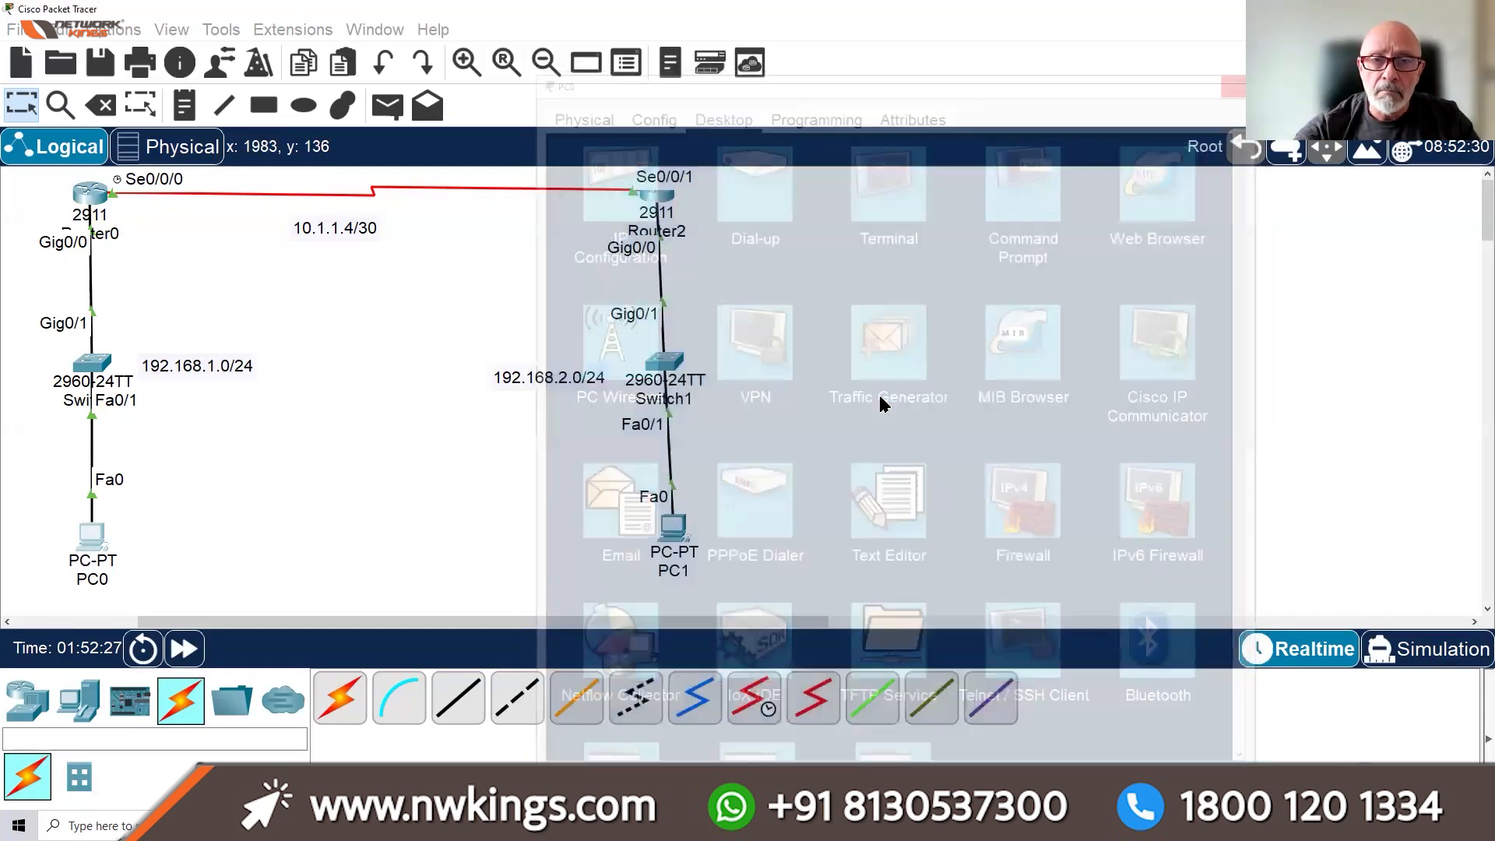
click(90, 193)
click(788, 612)
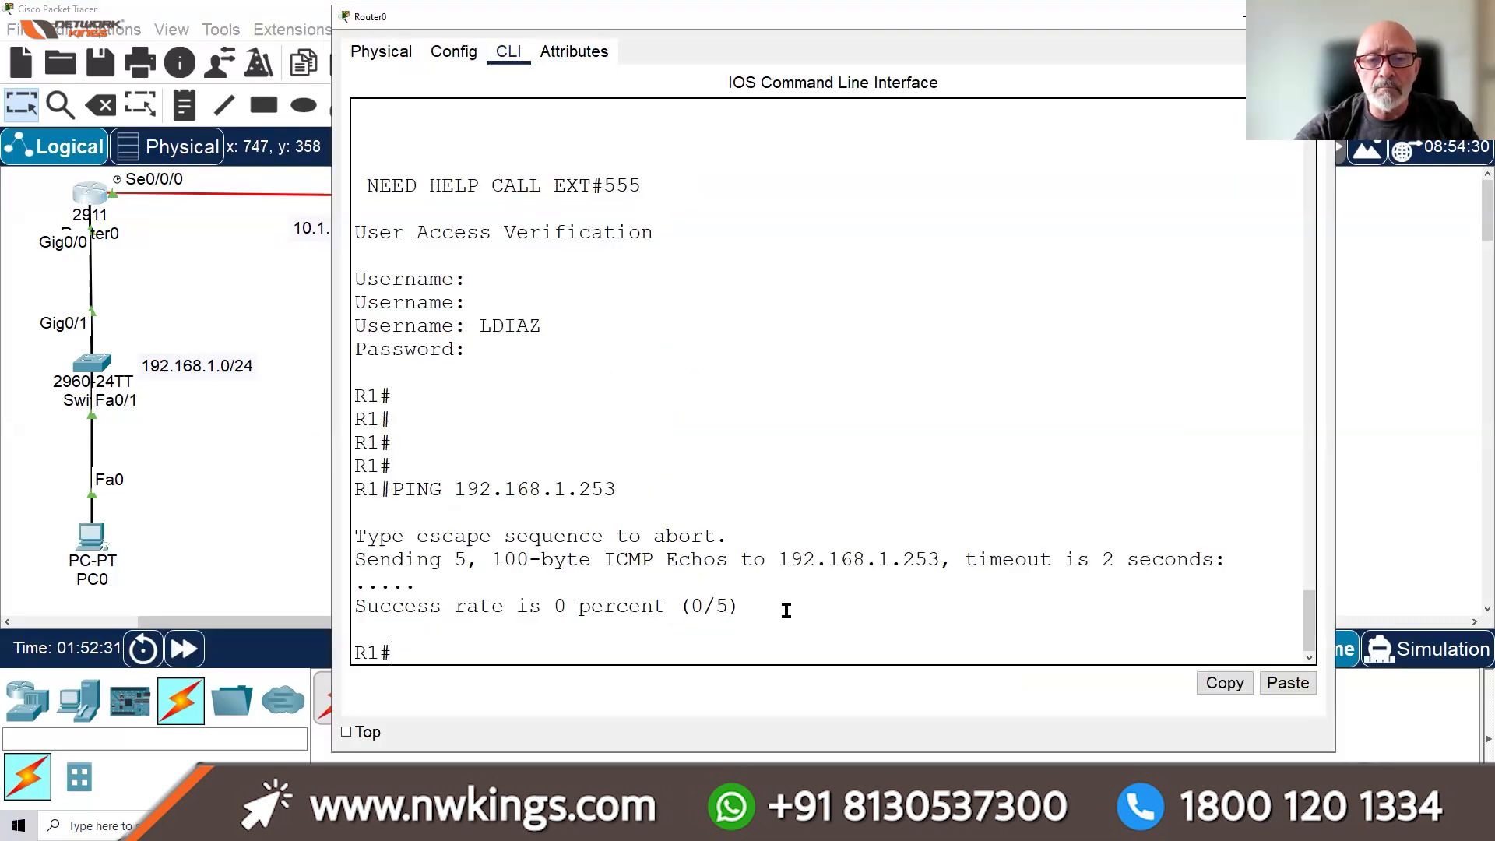
key(Return)
key(Return)
key(Return)
key(Return)
key(Return)
key(Return)
key(Return)
key(Return)
key(Return)
key(Return)
key(Return)
key(Return)
key(Return)
key(Return)
key(Return)
key(Return)
key(Return)
key(Return)
key(Return)
key(Return)
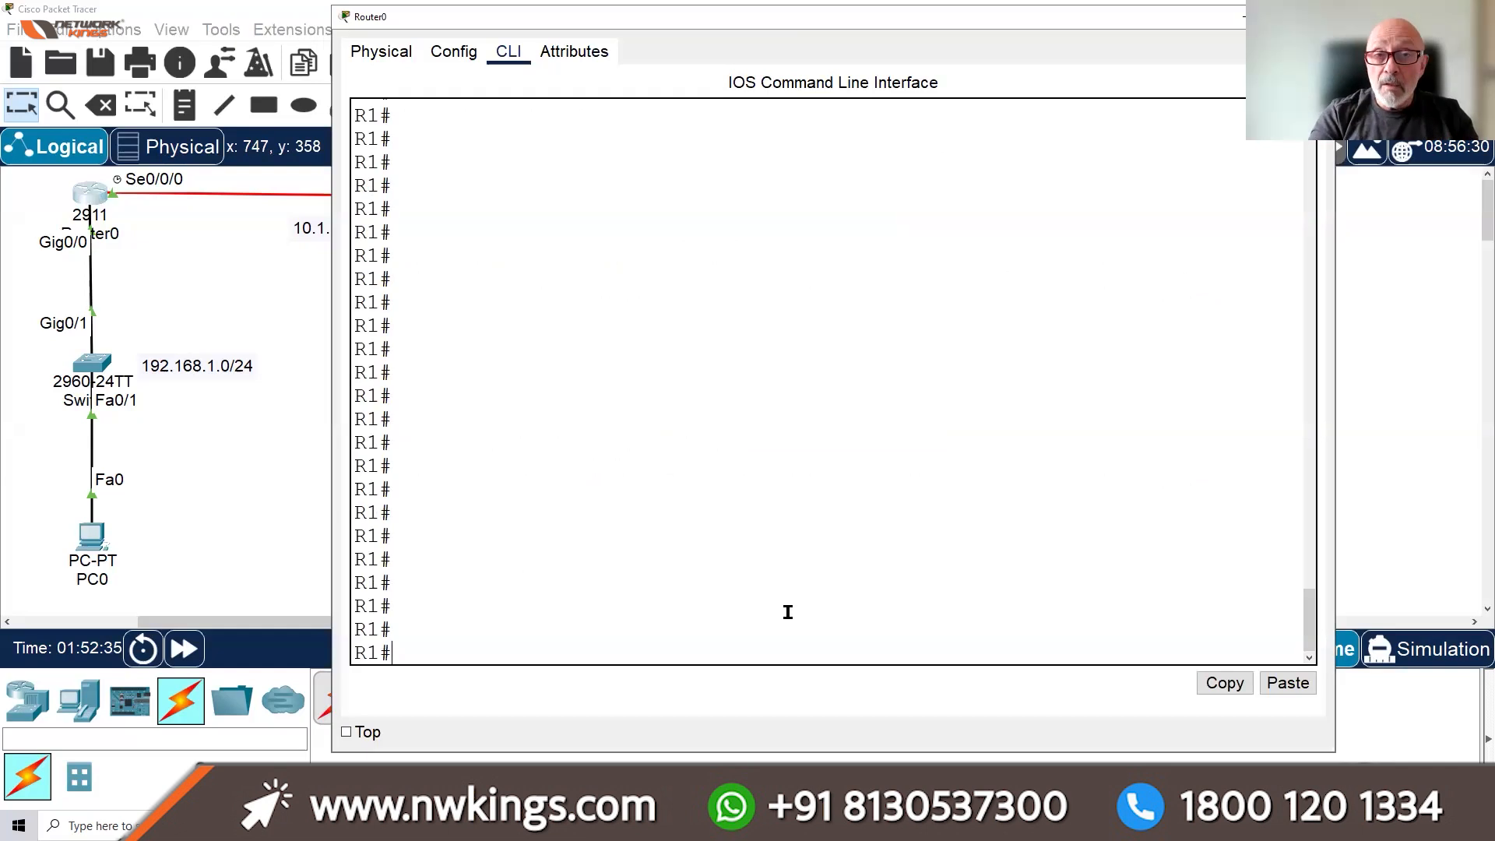
text(SH )
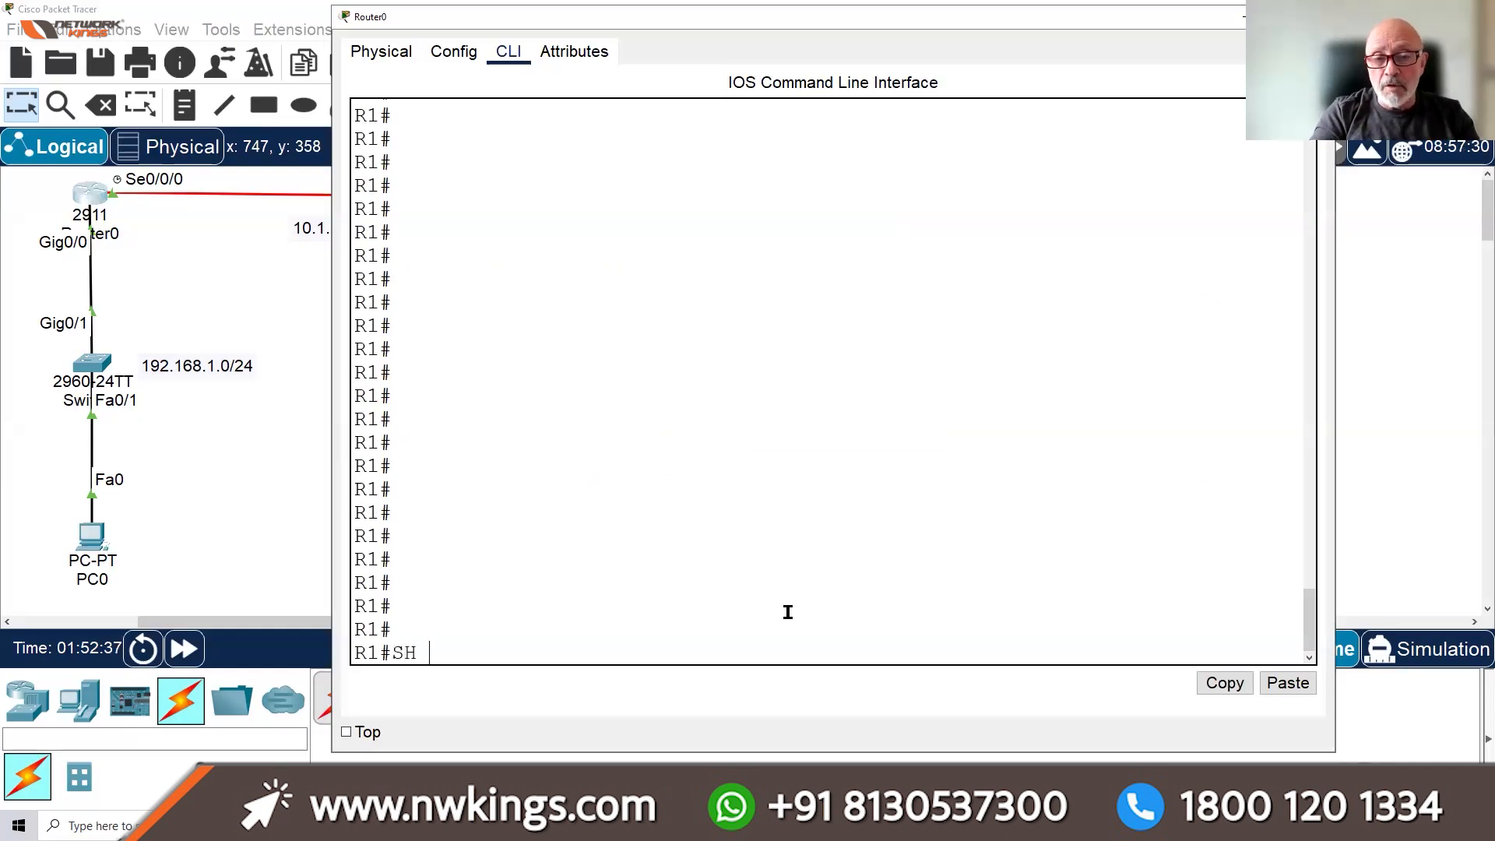
text(S)
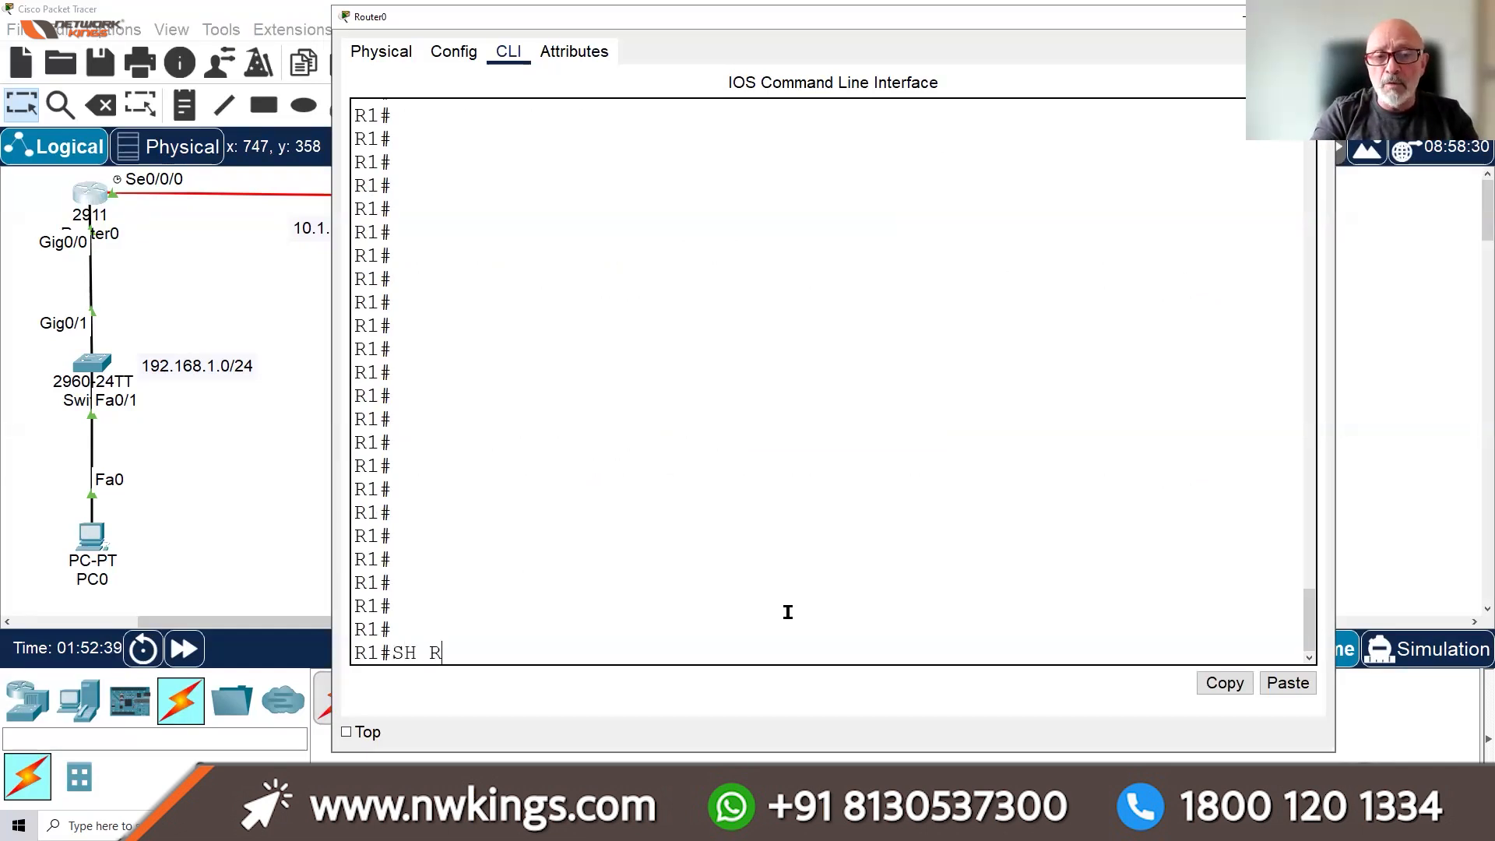
text(TART)
key(Return)
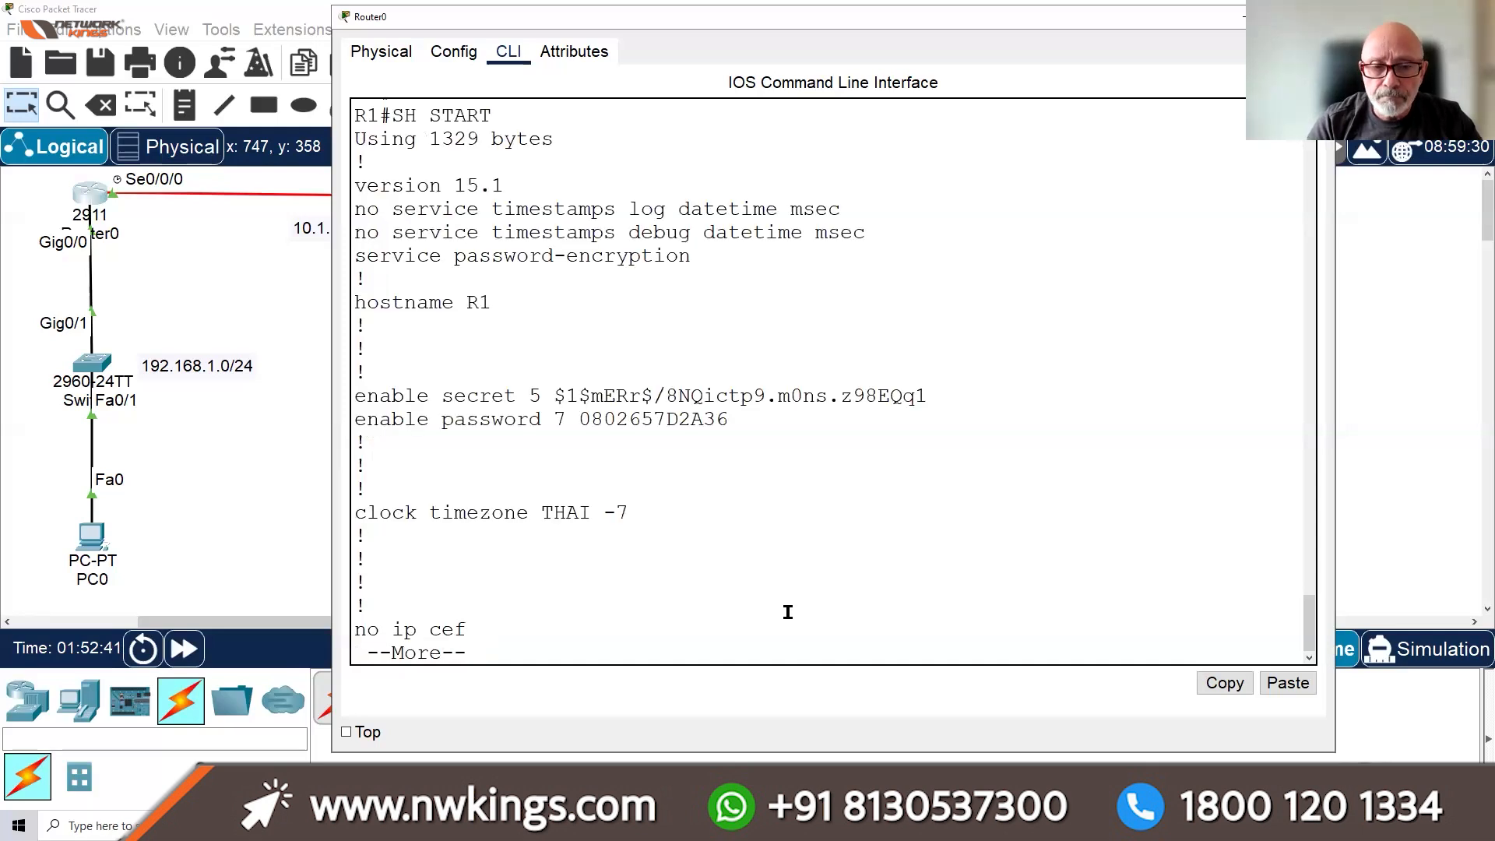
key(space)
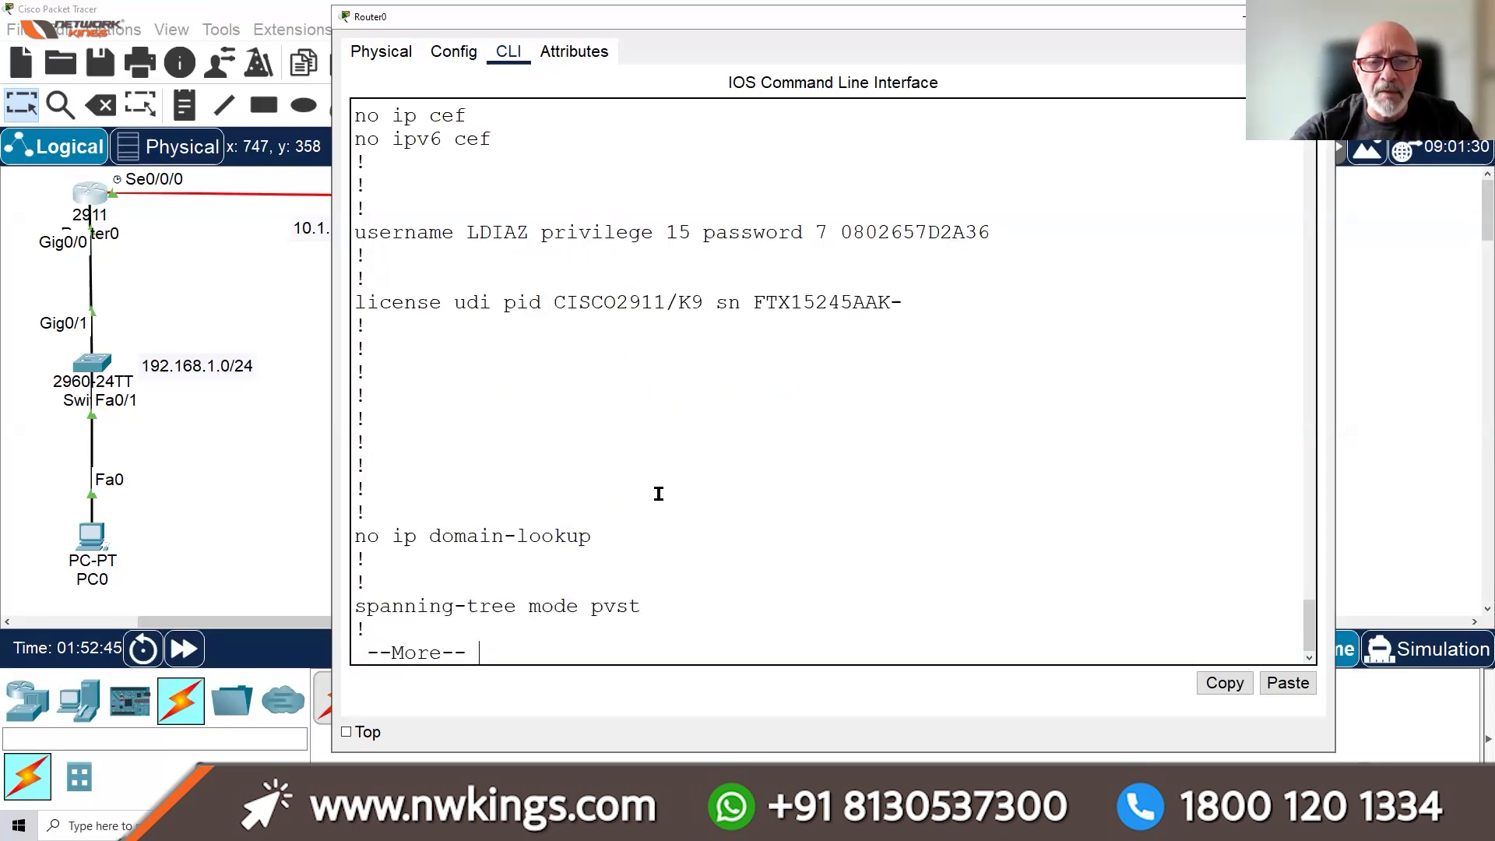
key(q)
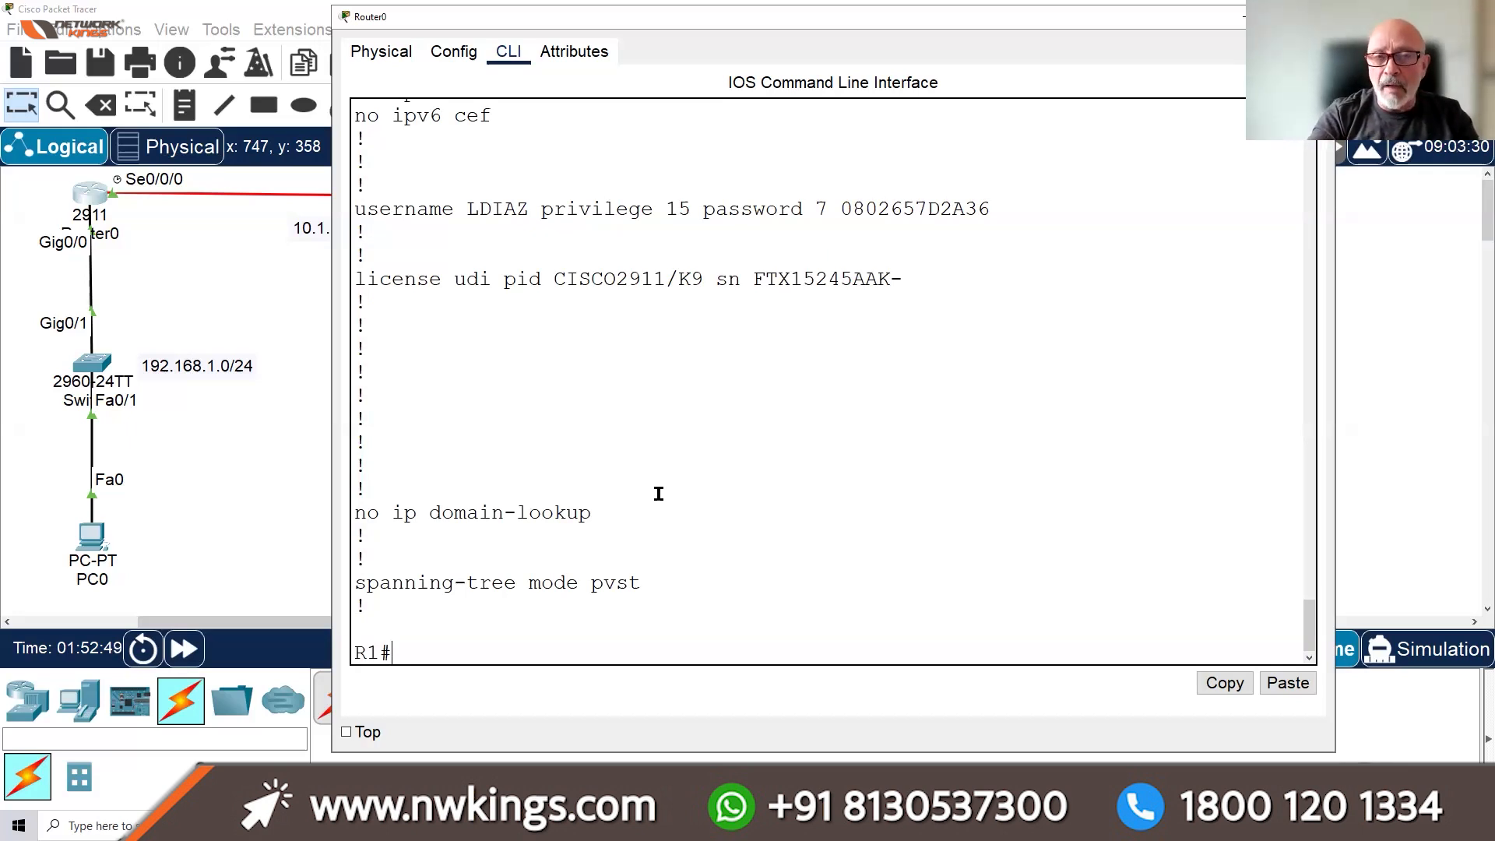
Add a new local username on R1 in CONF T, save with DO WR, and return to R1#
text(CONF T)
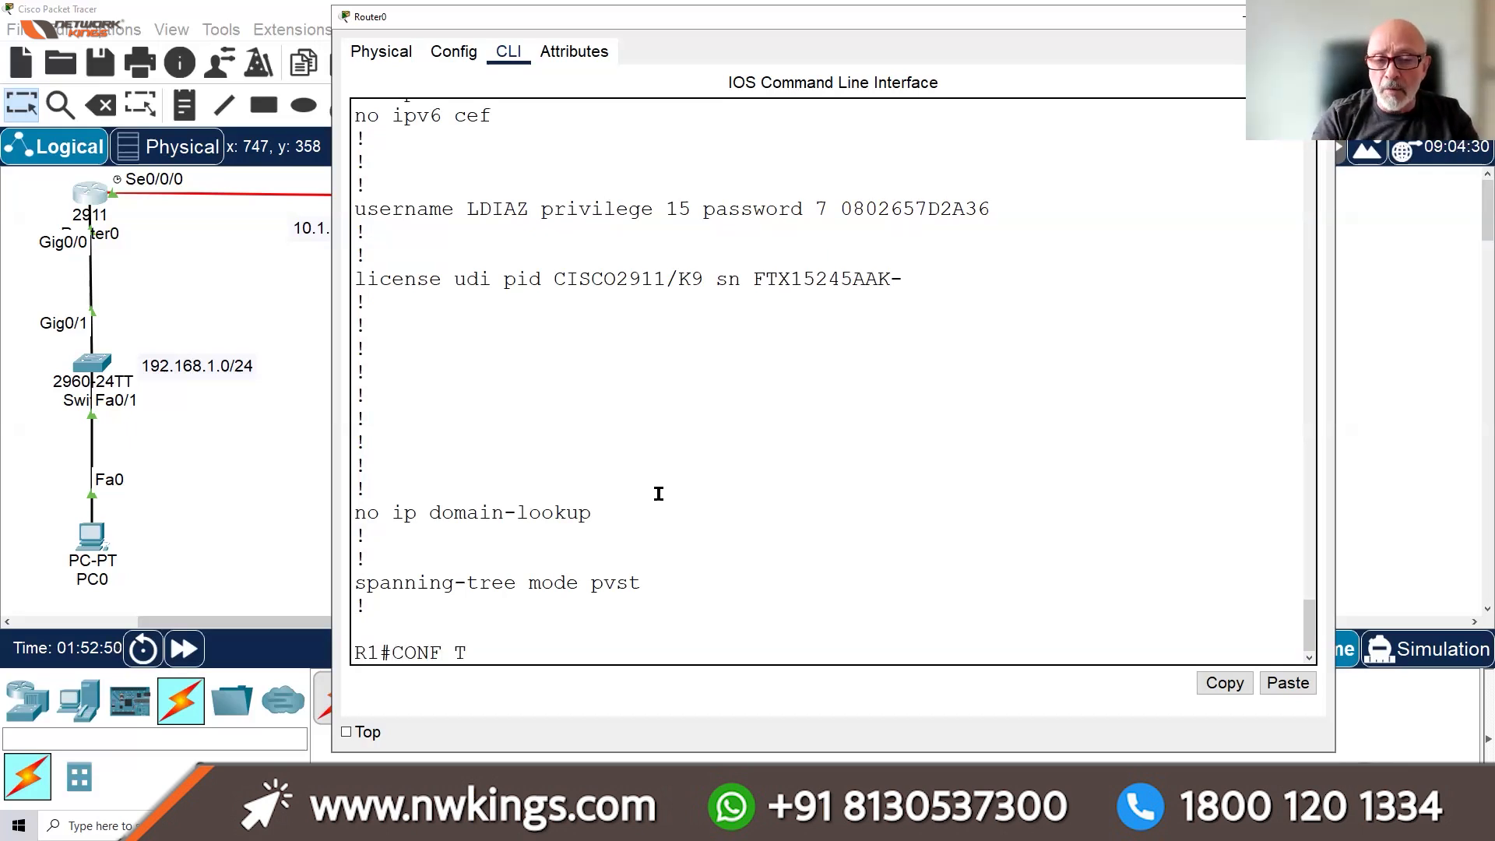
key(Return)
text(USERNA)
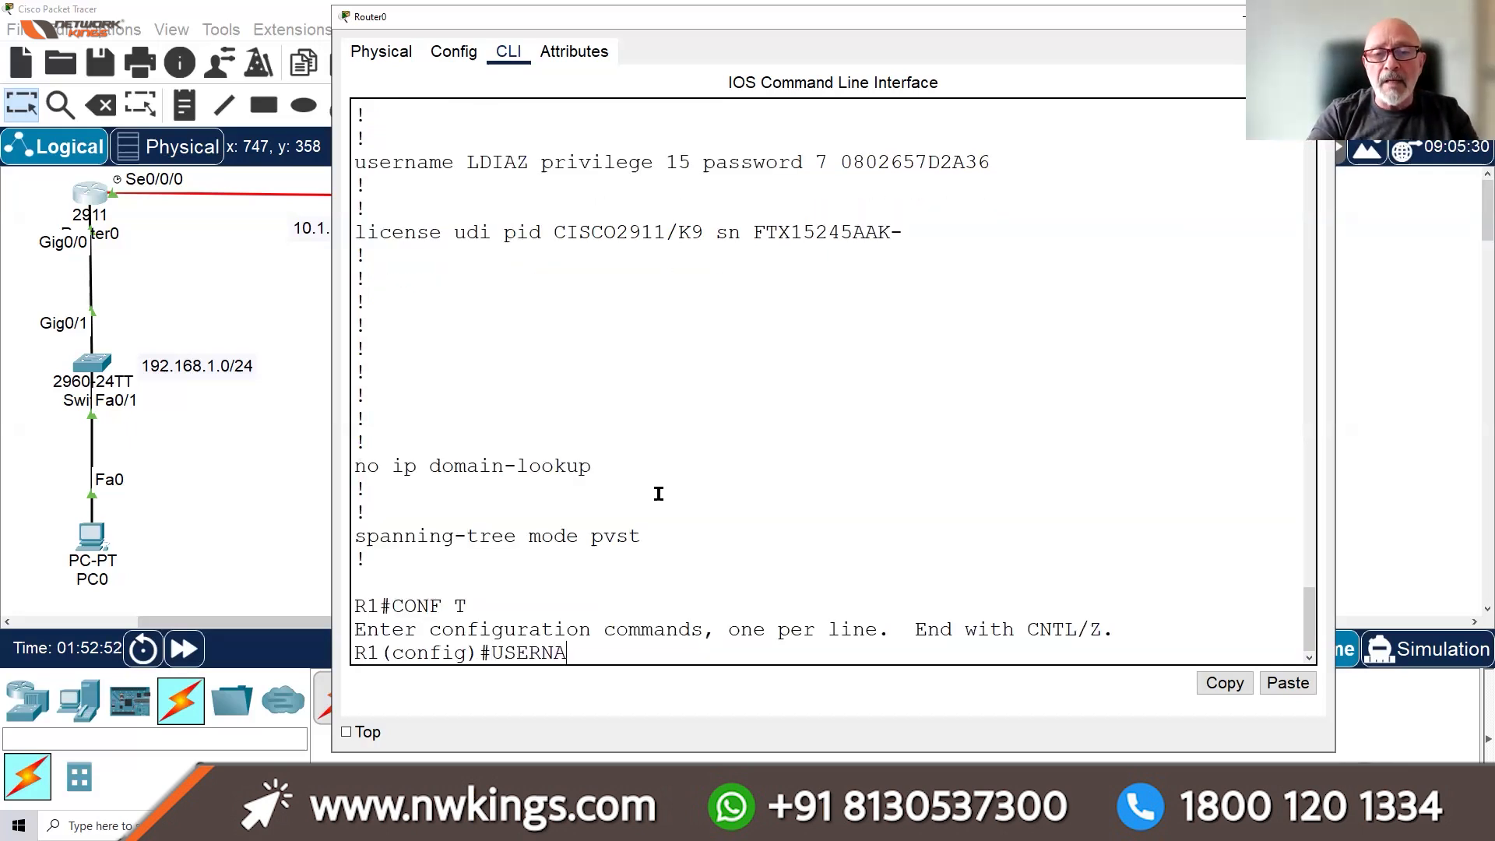
text(ME SUSY)
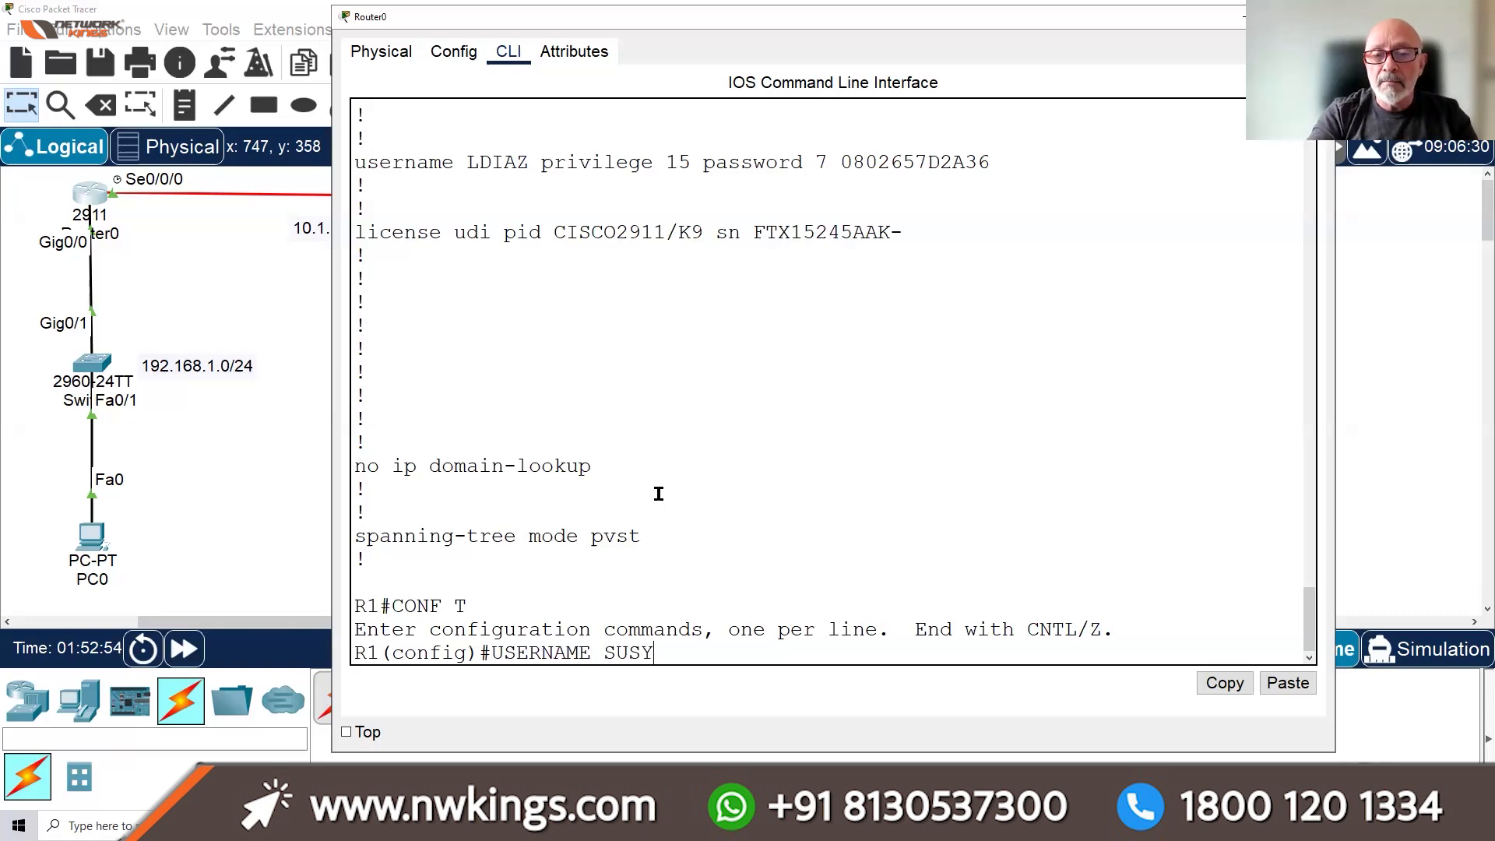
key(Return)
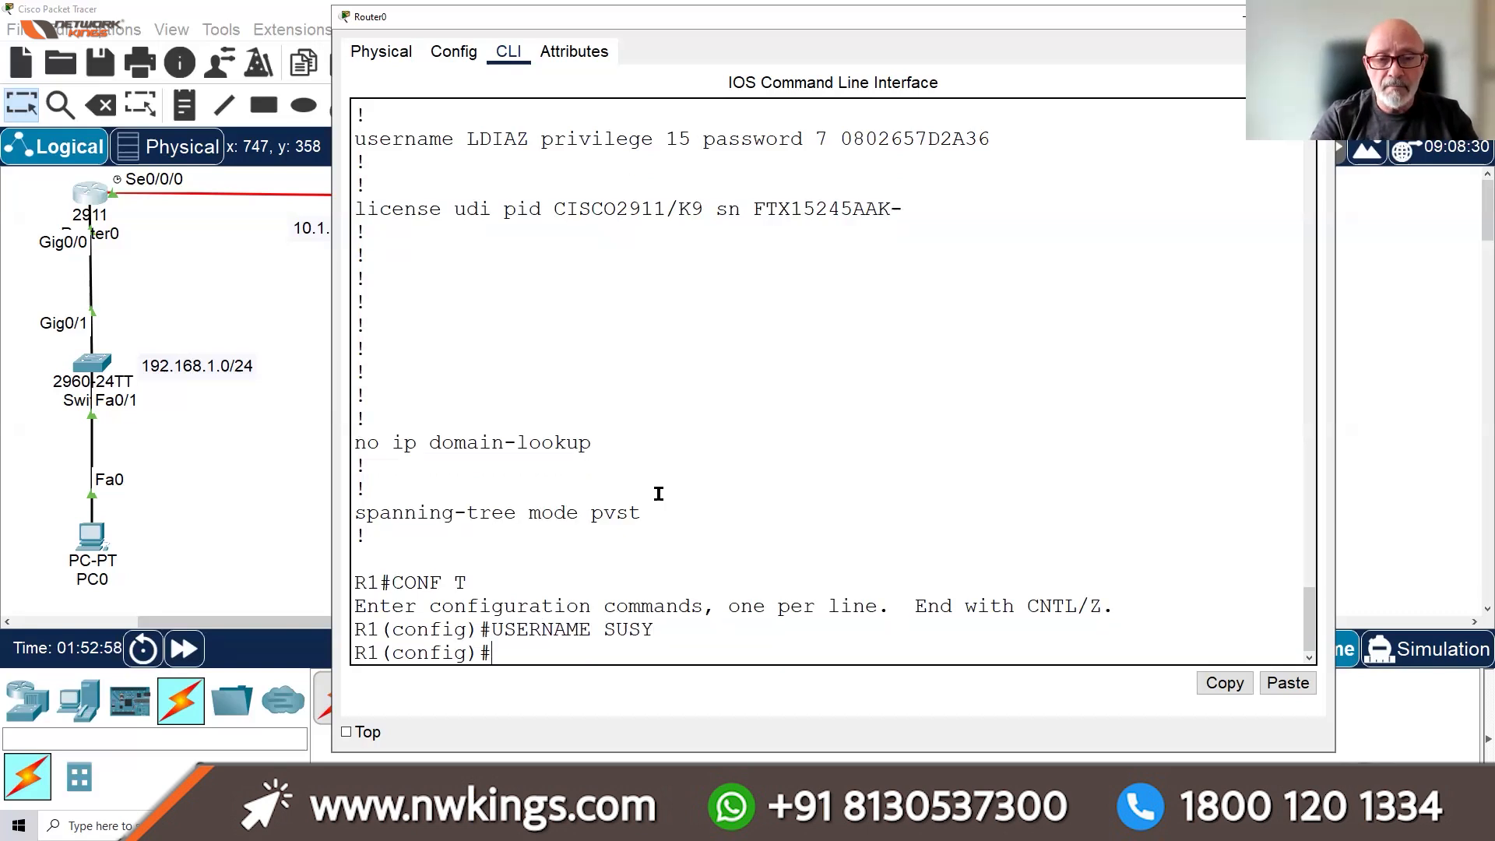
text(DO)
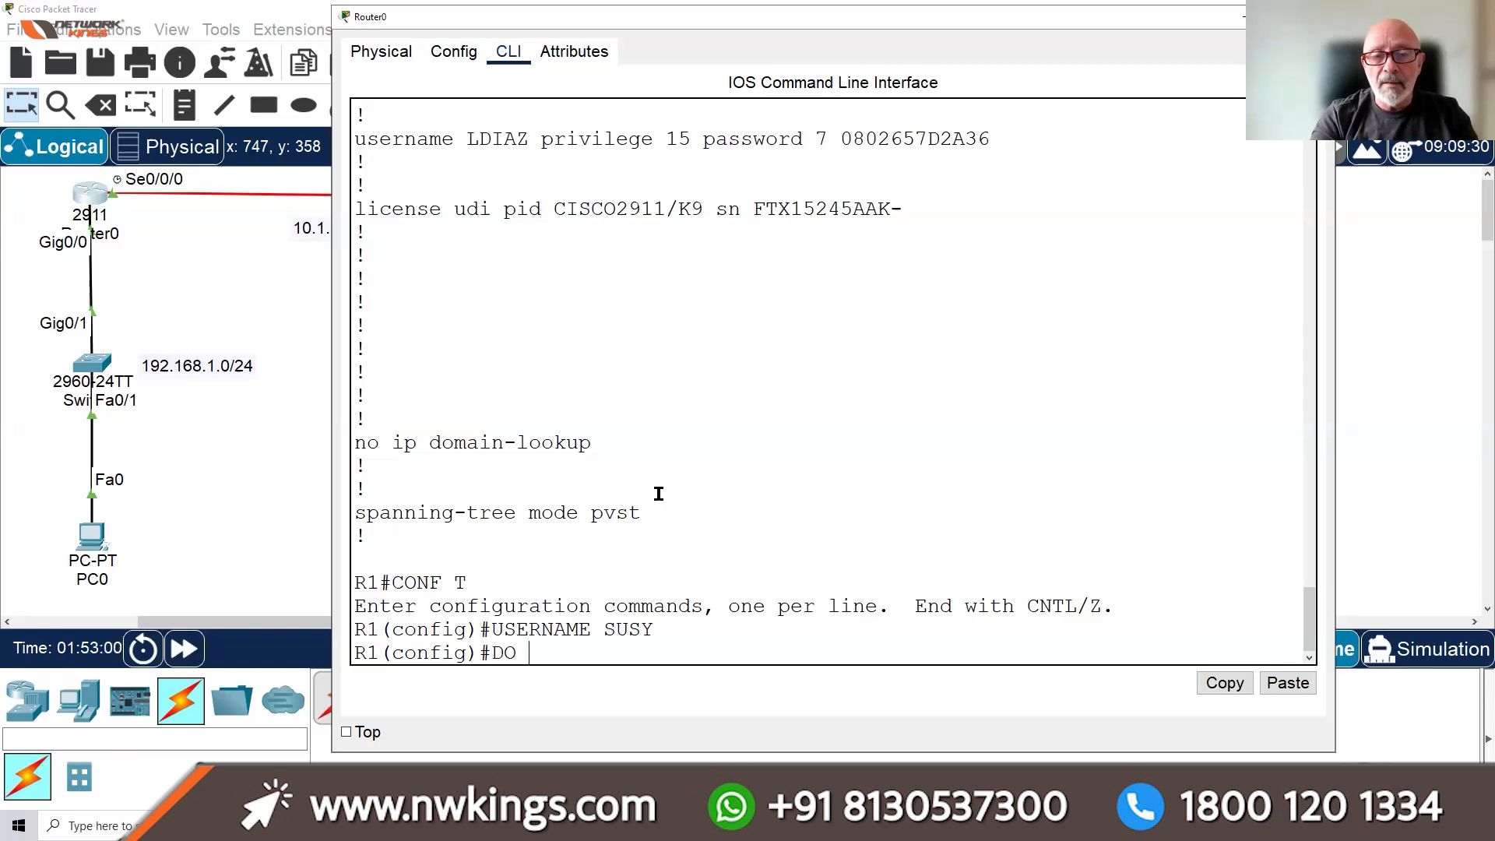
text( WR)
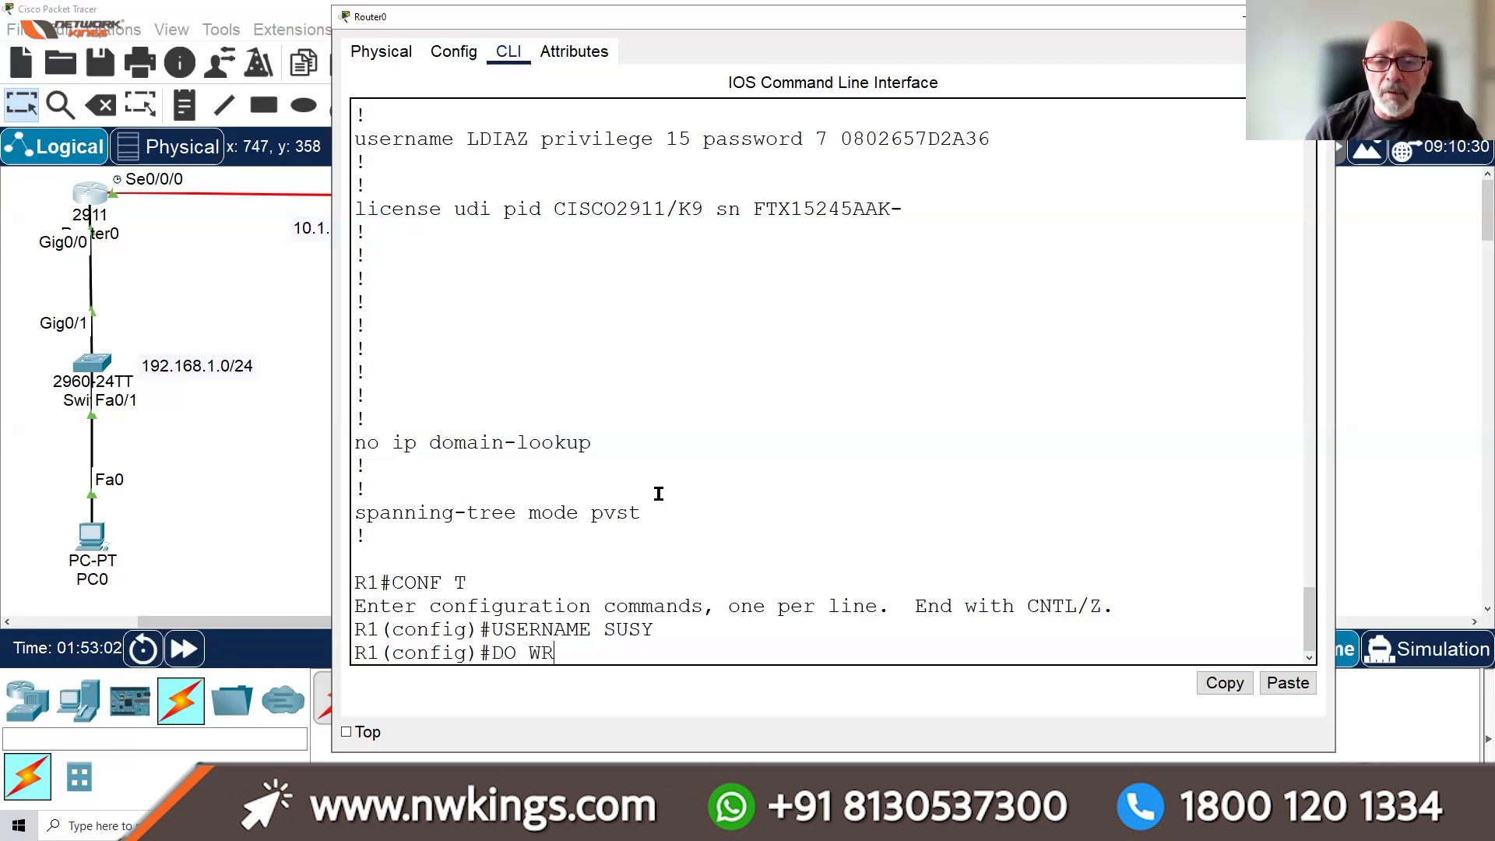
key(Return)
key(Return)
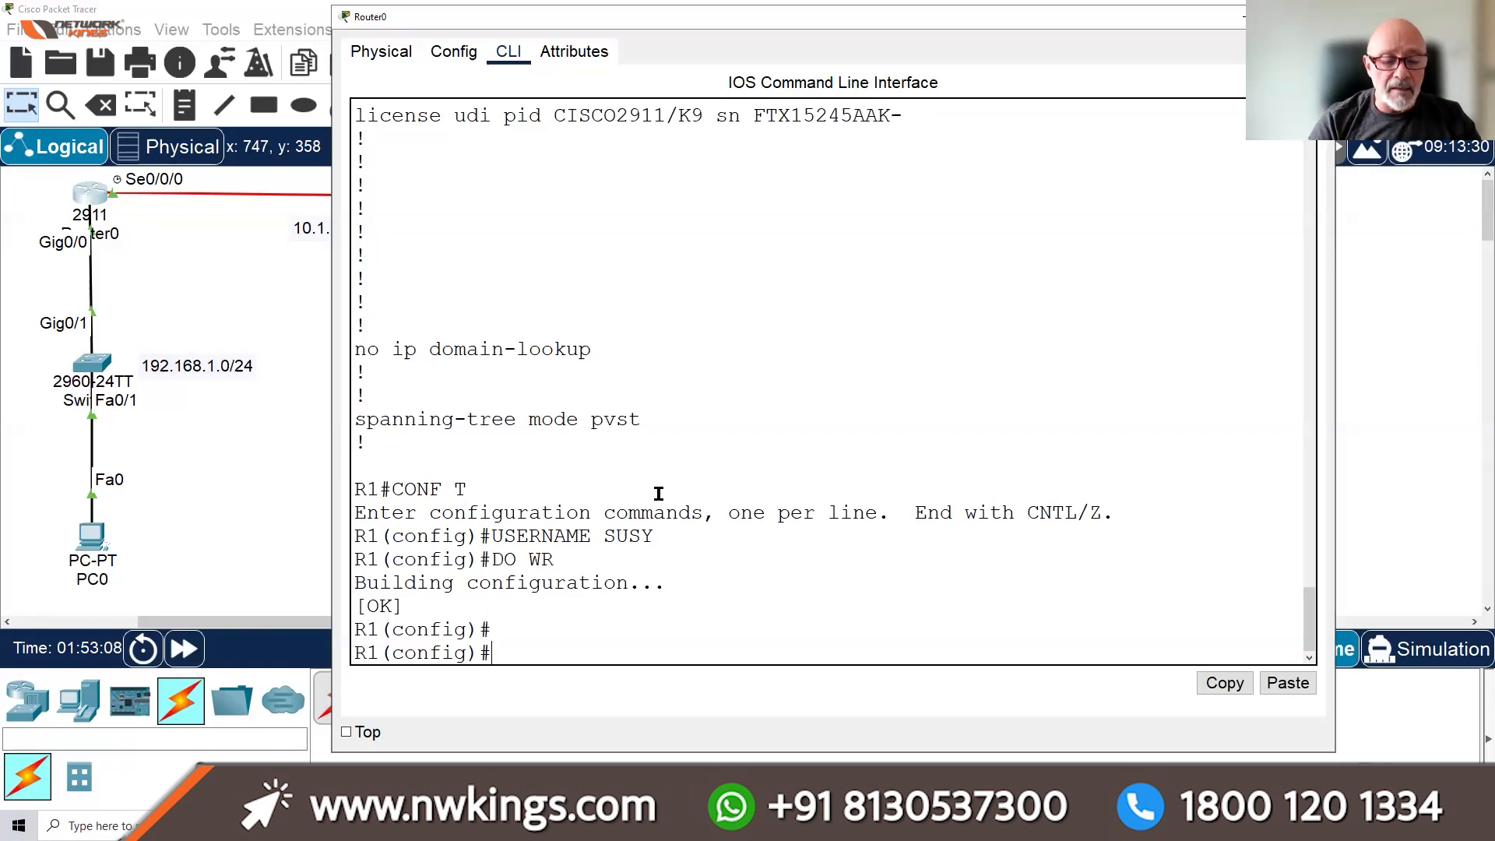
key(ctrl+z)
key(Return)
key(Return)
key(Return)
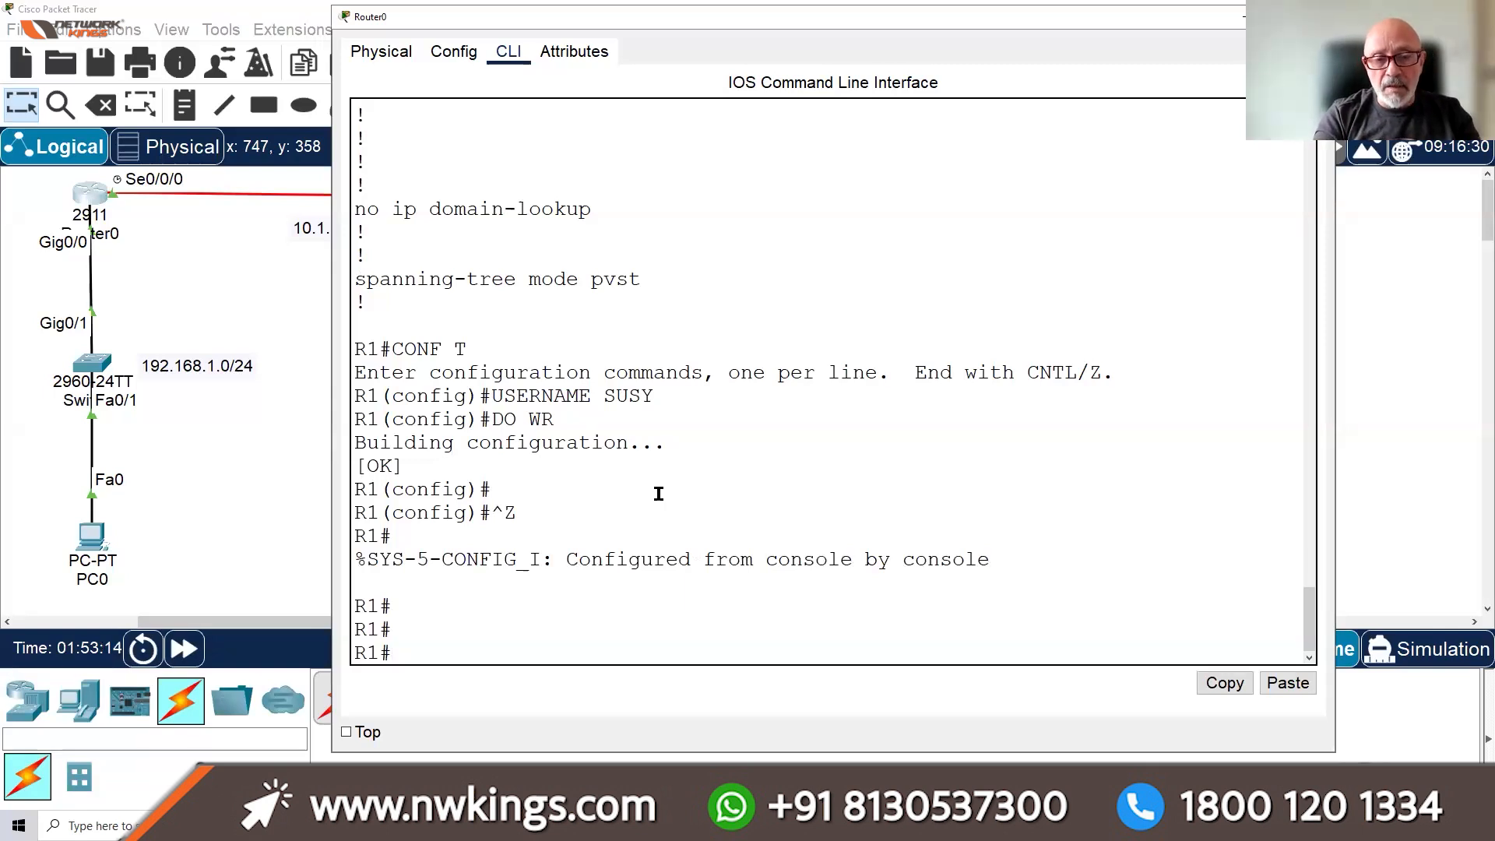
List R1's console, aux and vty line settings with 'sh run | sec line'
text(sh )
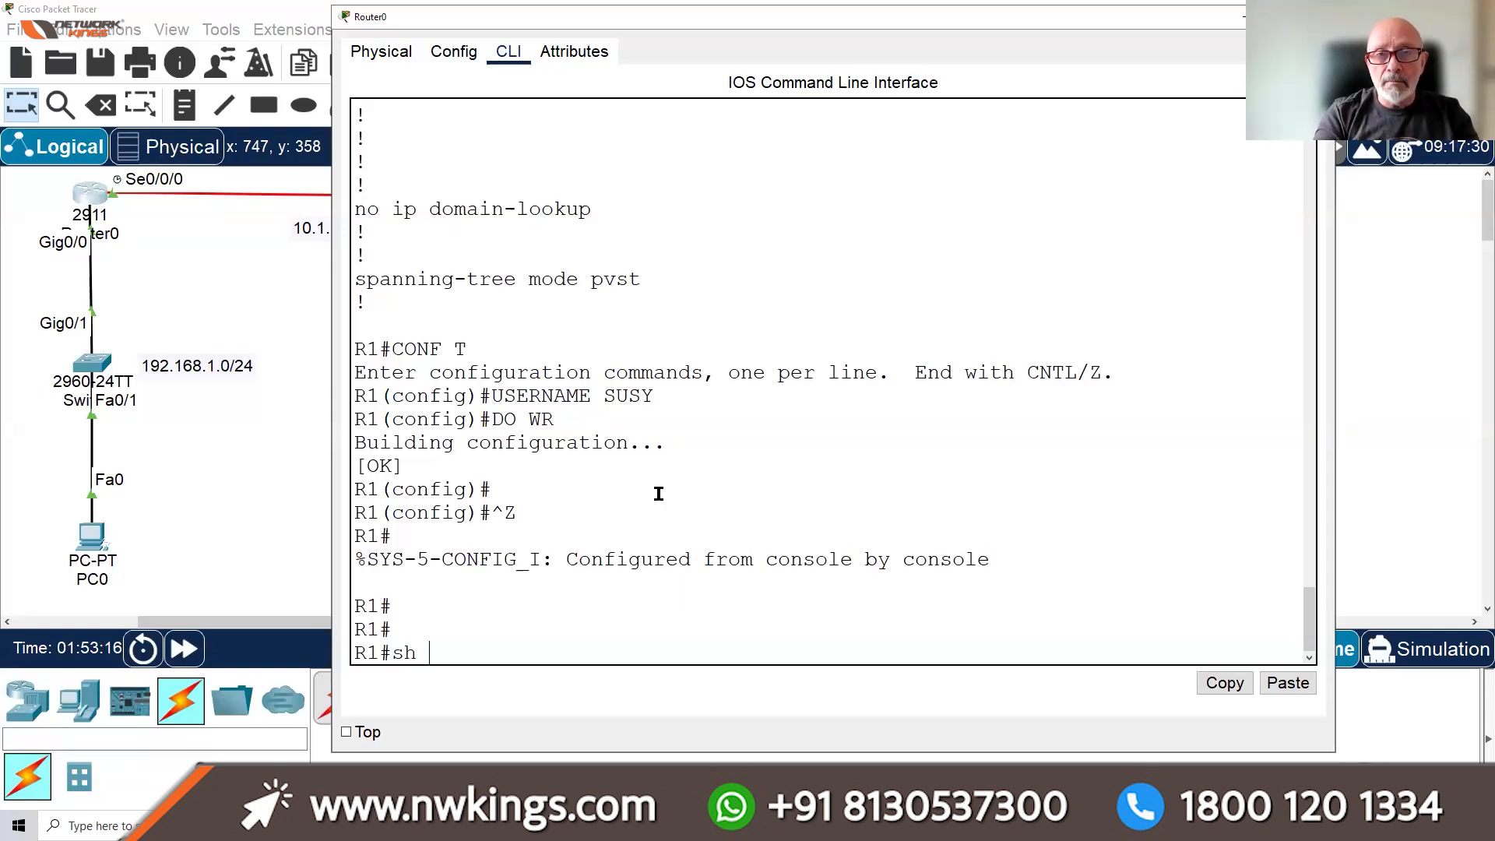
text(run)
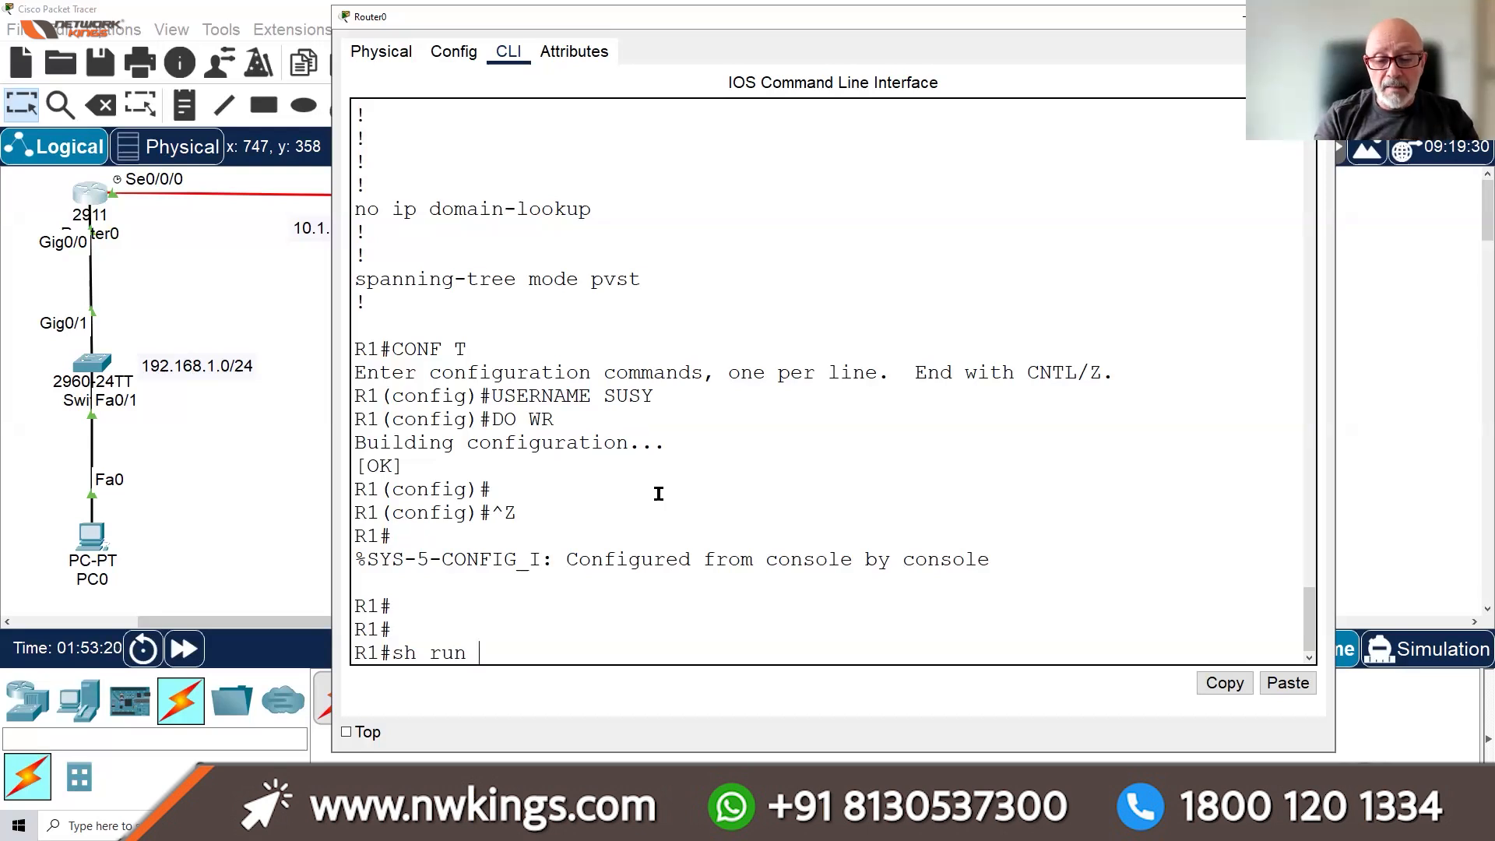
text( |)
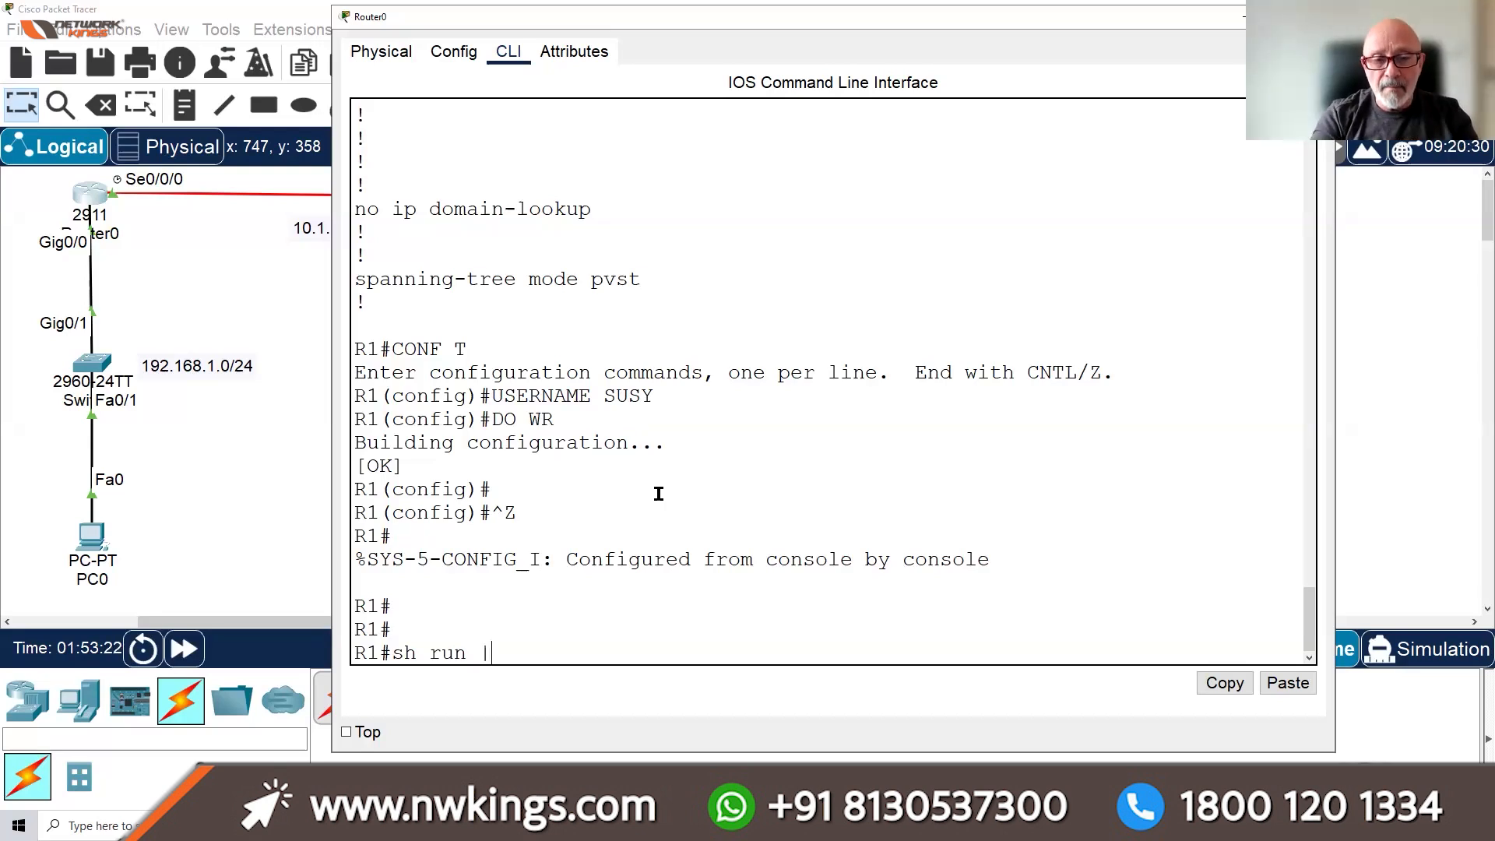
text( sec)
text(line)
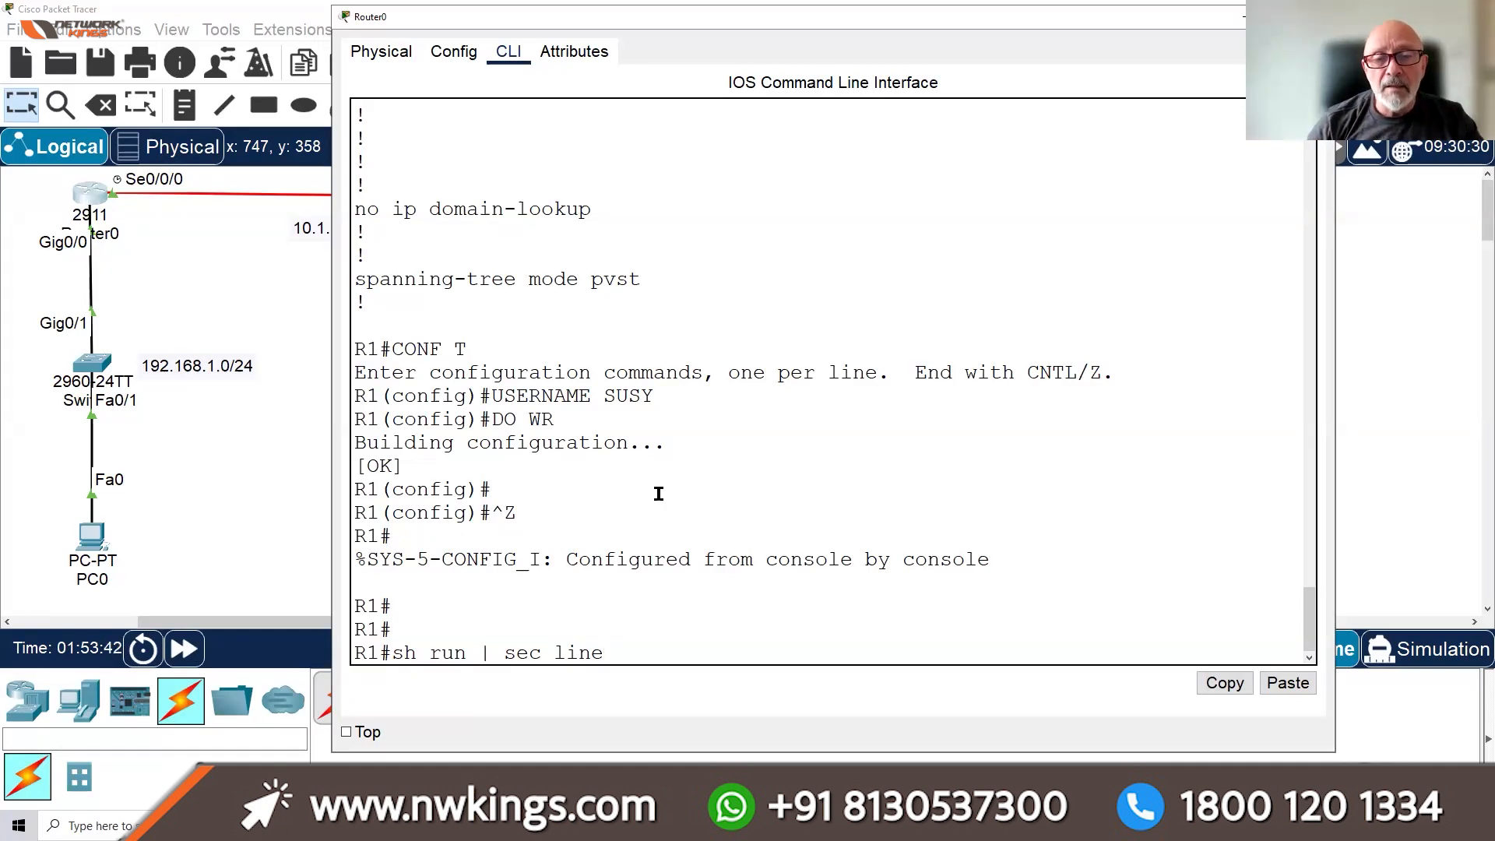
key(Return)
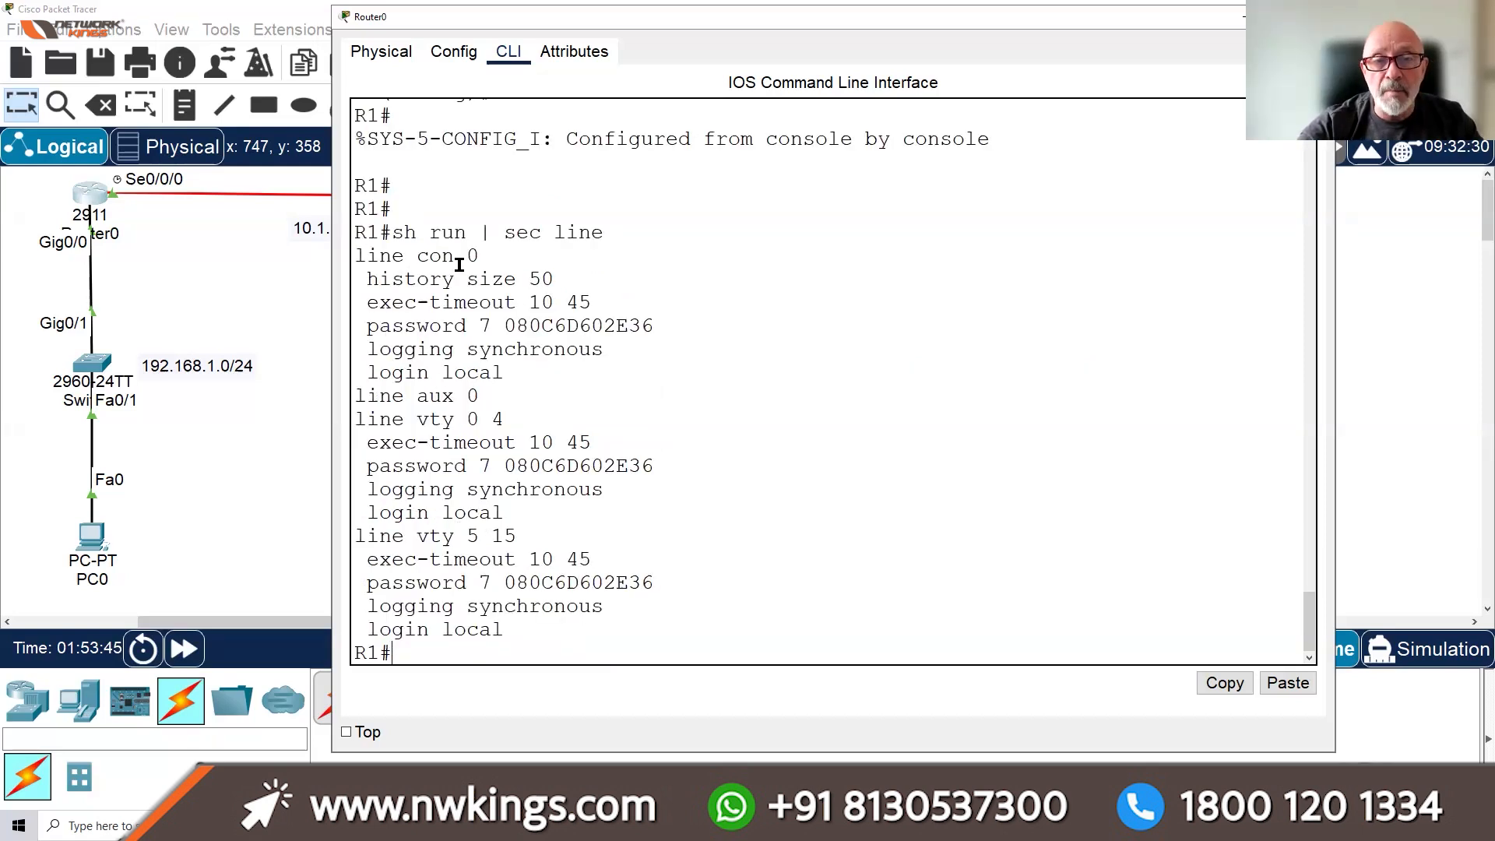
Highlight the console, aux, vty 0 4 and login local lines, then close Router0's window
drag(481, 255, 368, 257)
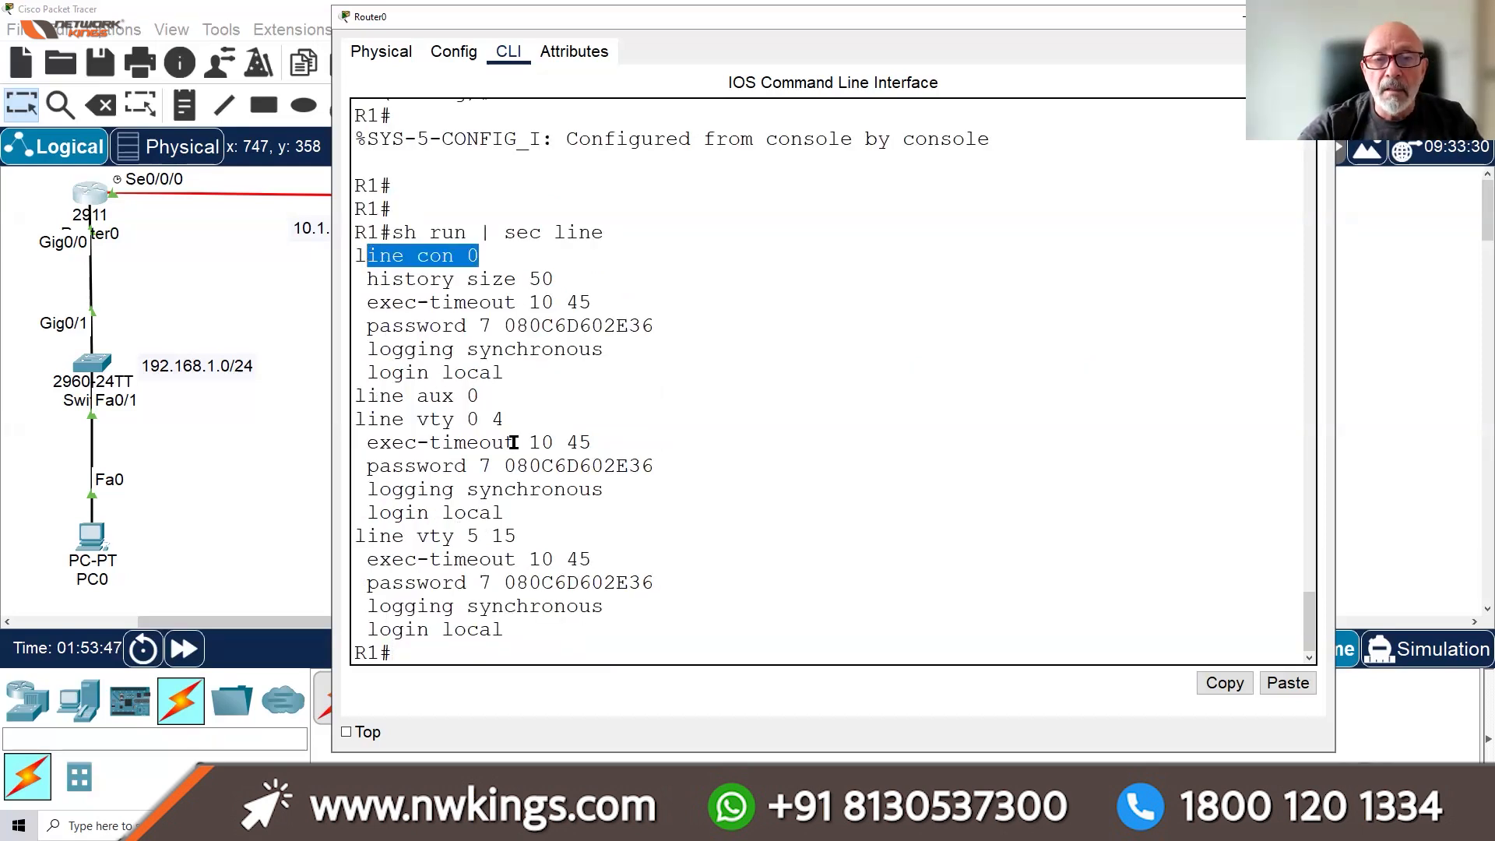
drag(480, 395, 368, 396)
drag(484, 401, 524, 417)
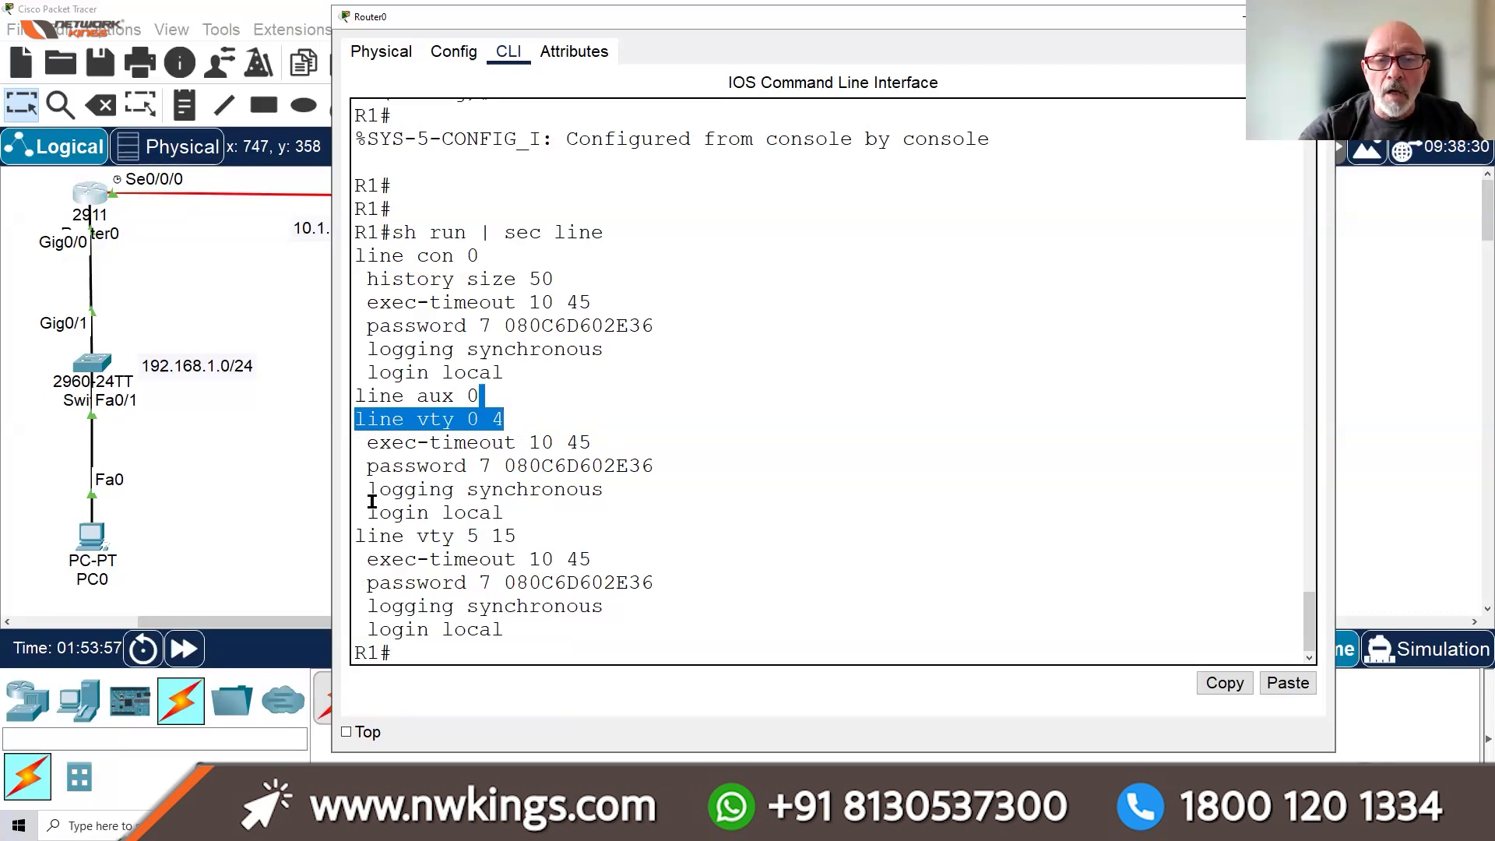
drag(380, 512, 505, 513)
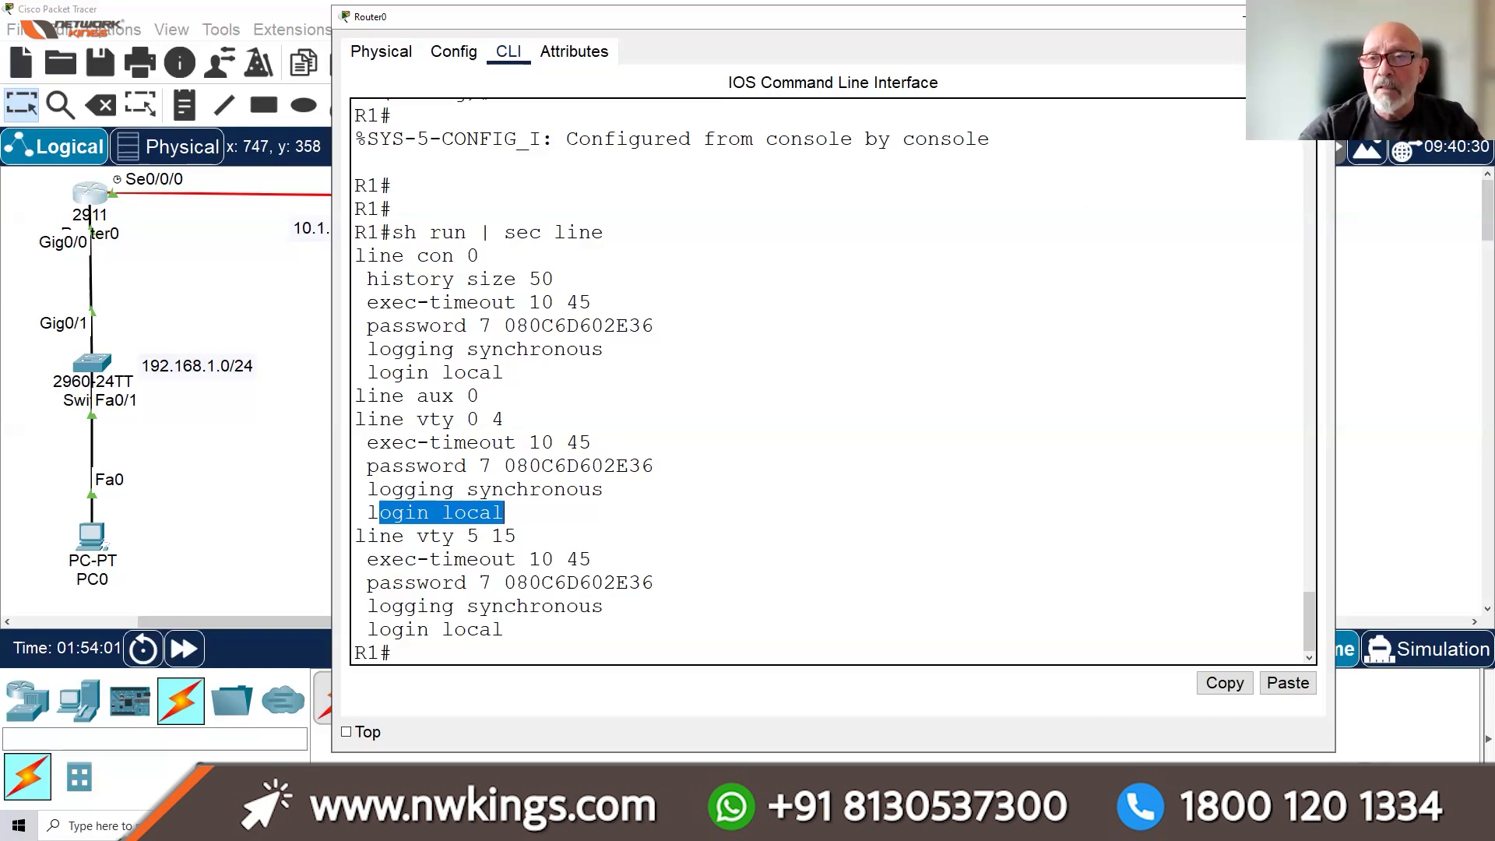
click(1240, 15)
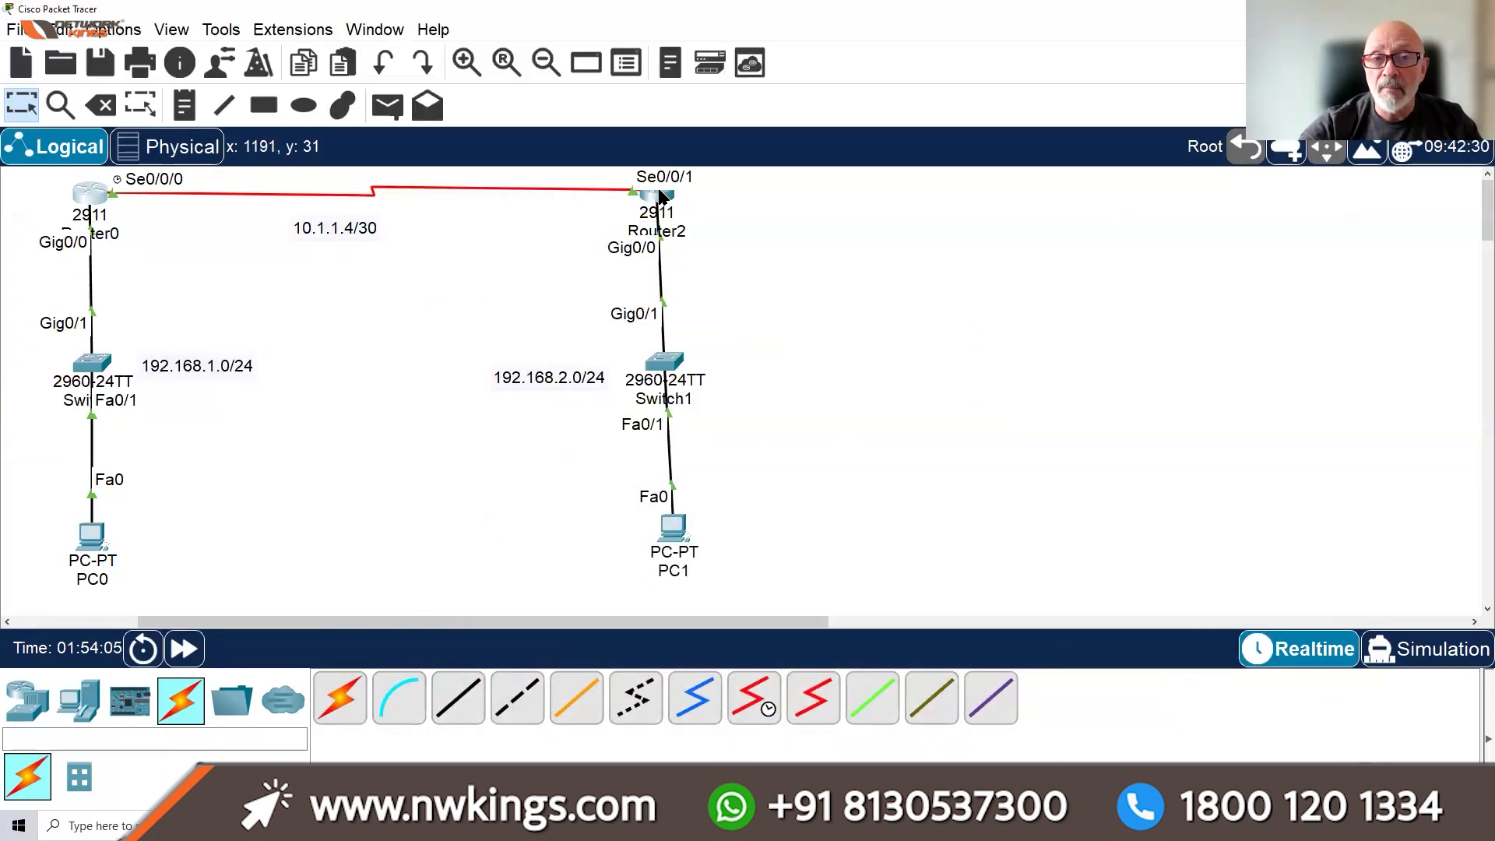
Try logging in at Router2's console with the local username and password, getting % Login invalid
click(660, 195)
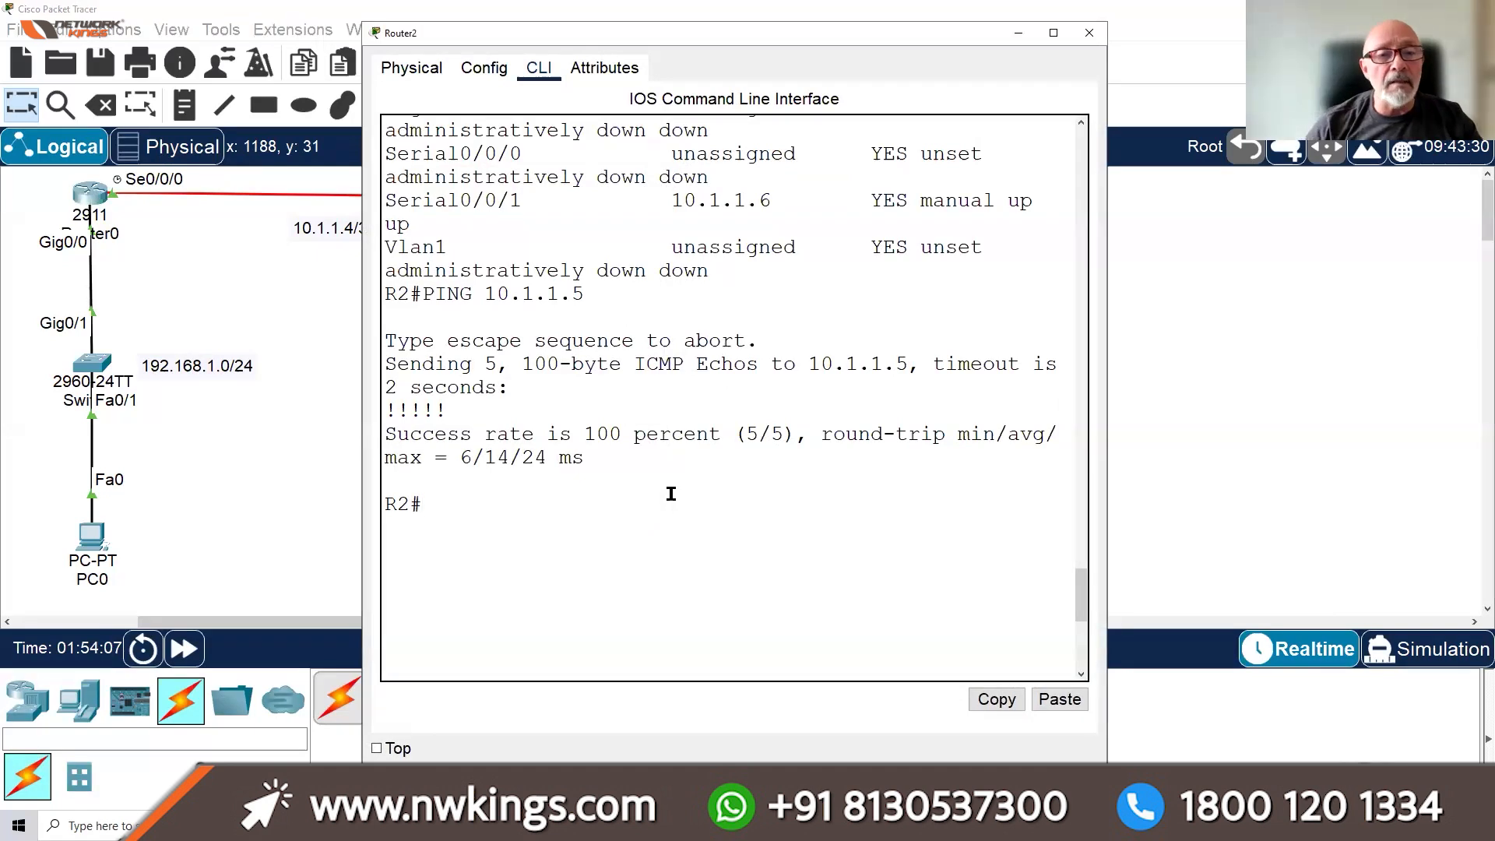
key(Return)
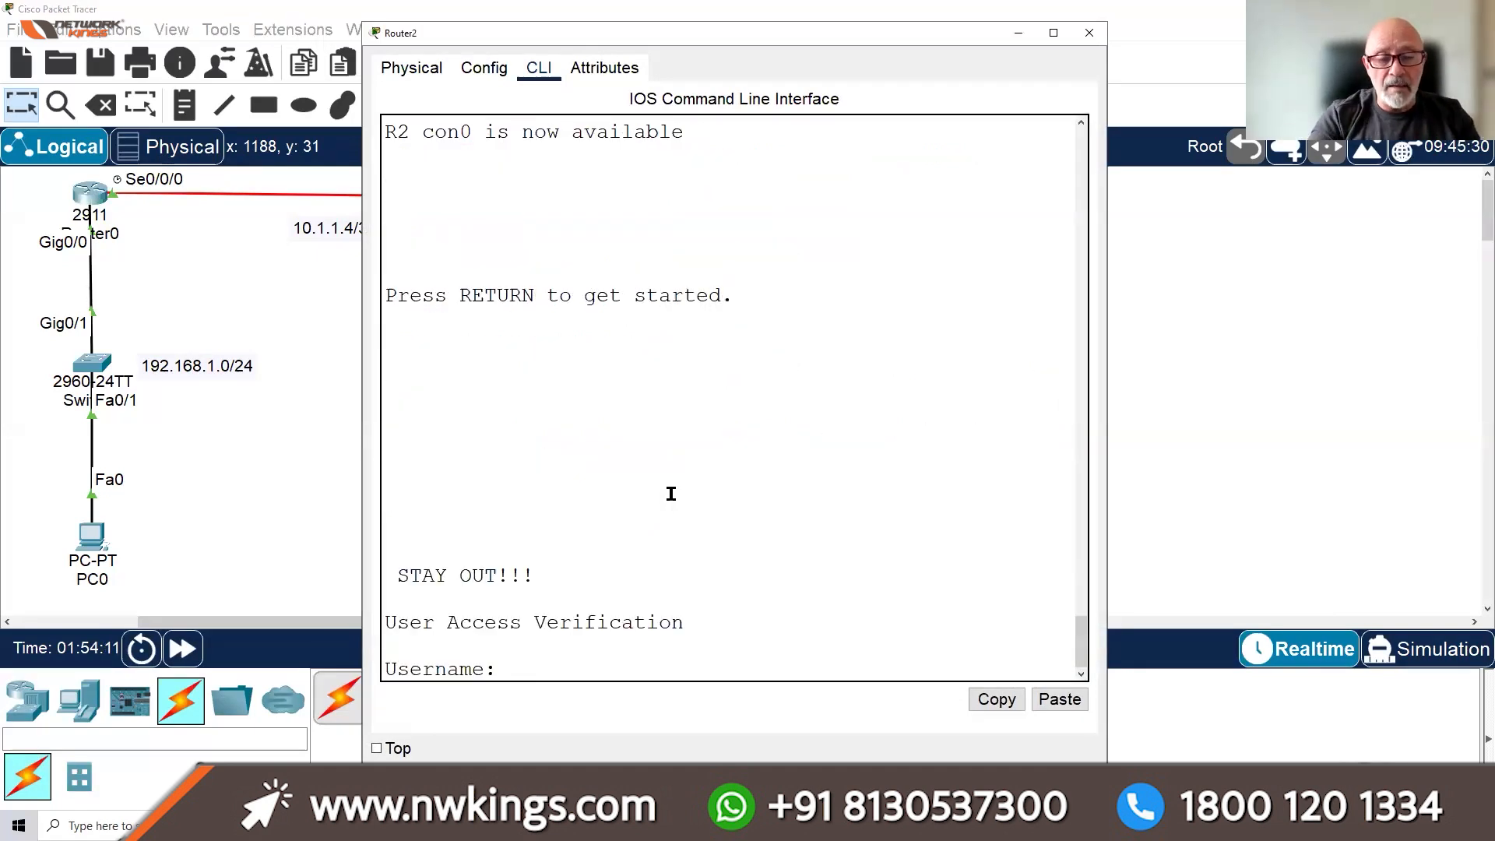
text(idia)
key(BackSpace)
key(BackSpace)
key(BackSpace)
key(BackSpace)
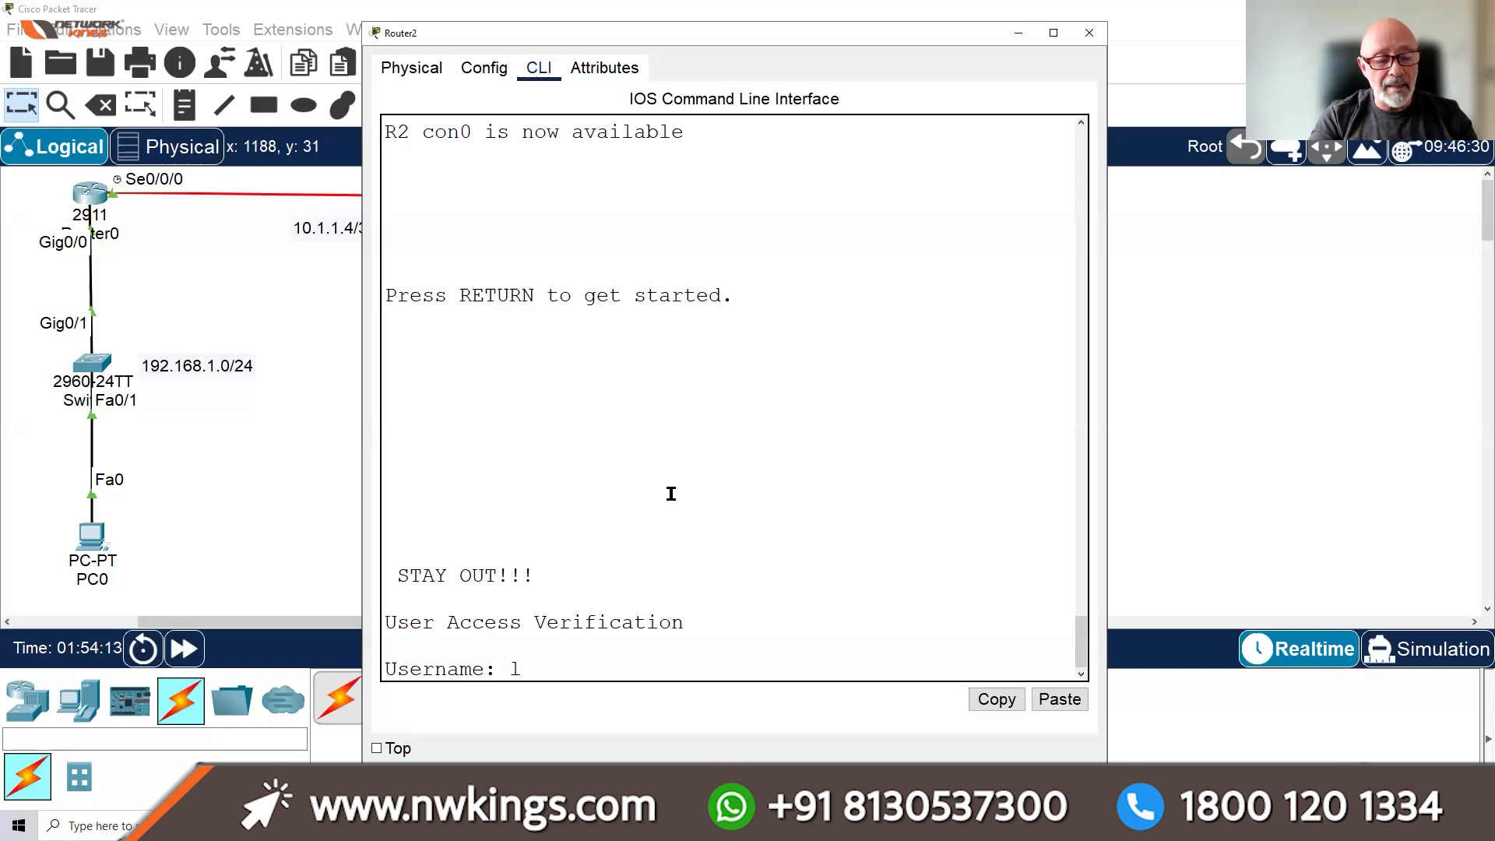
text(LDIAZ)
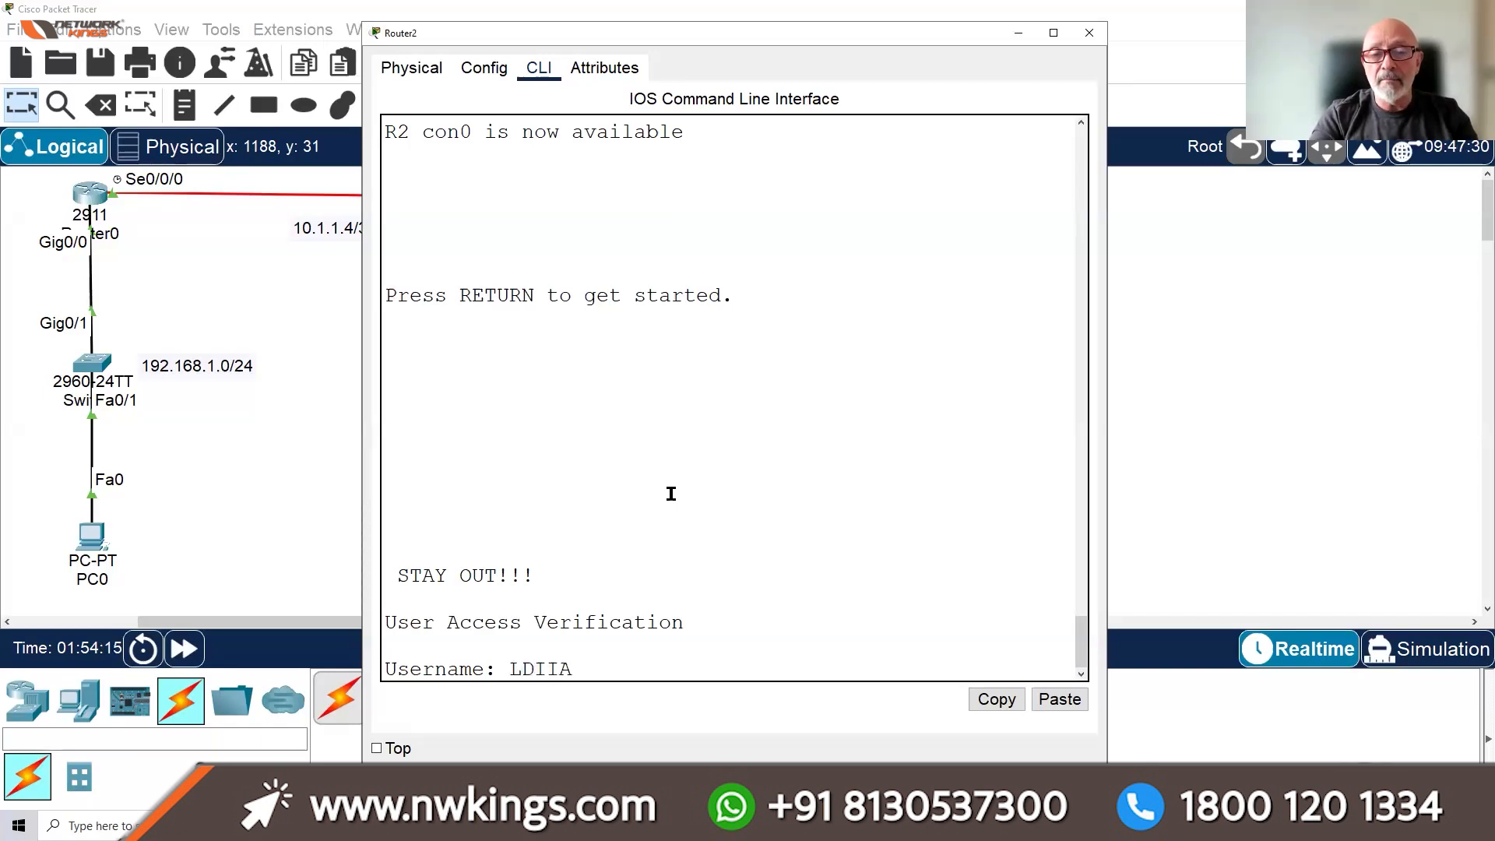
key(Return)
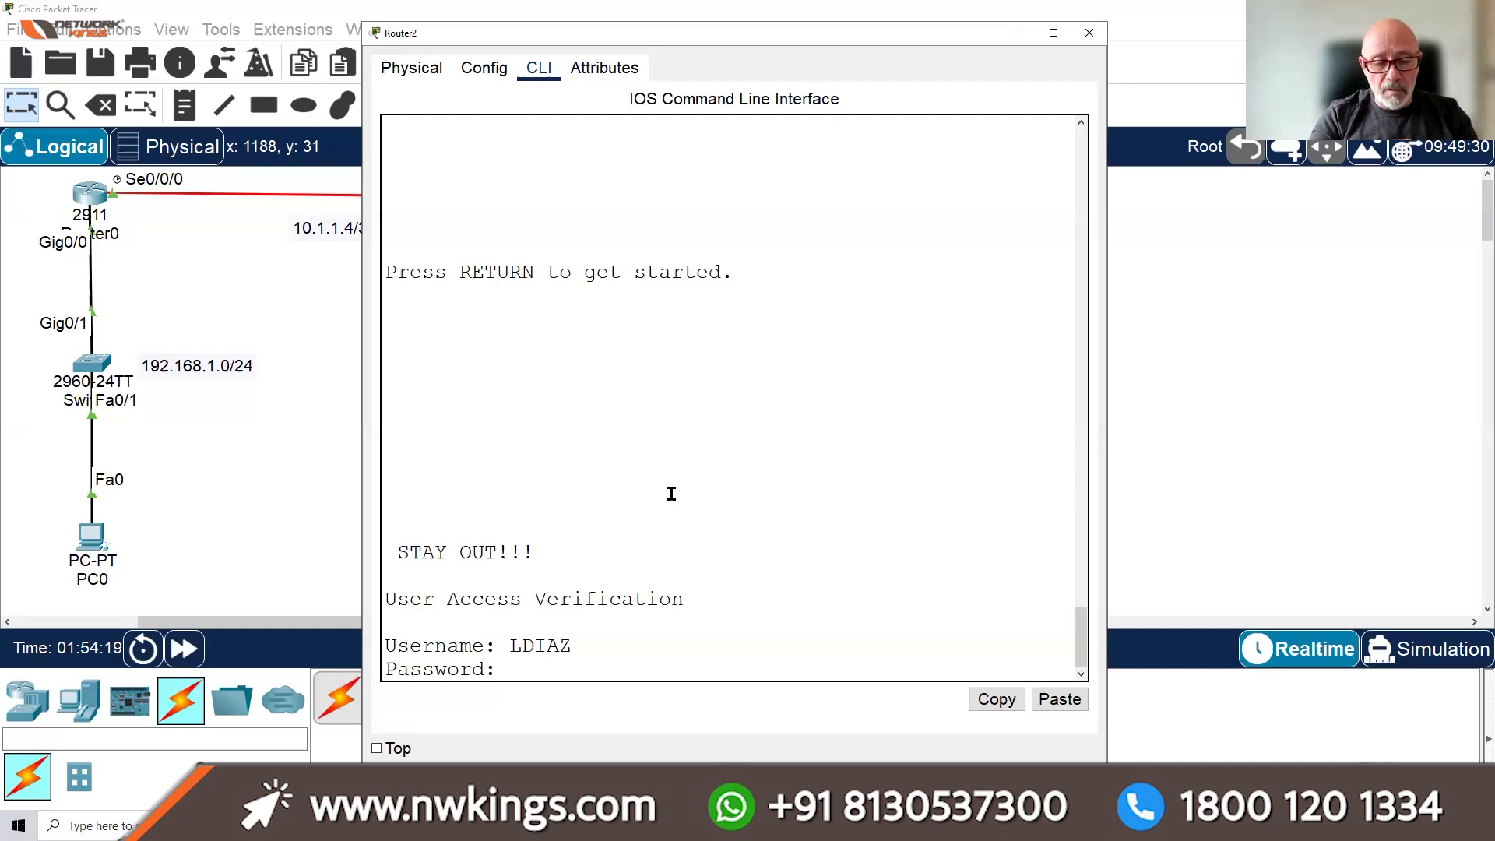
key(Return)
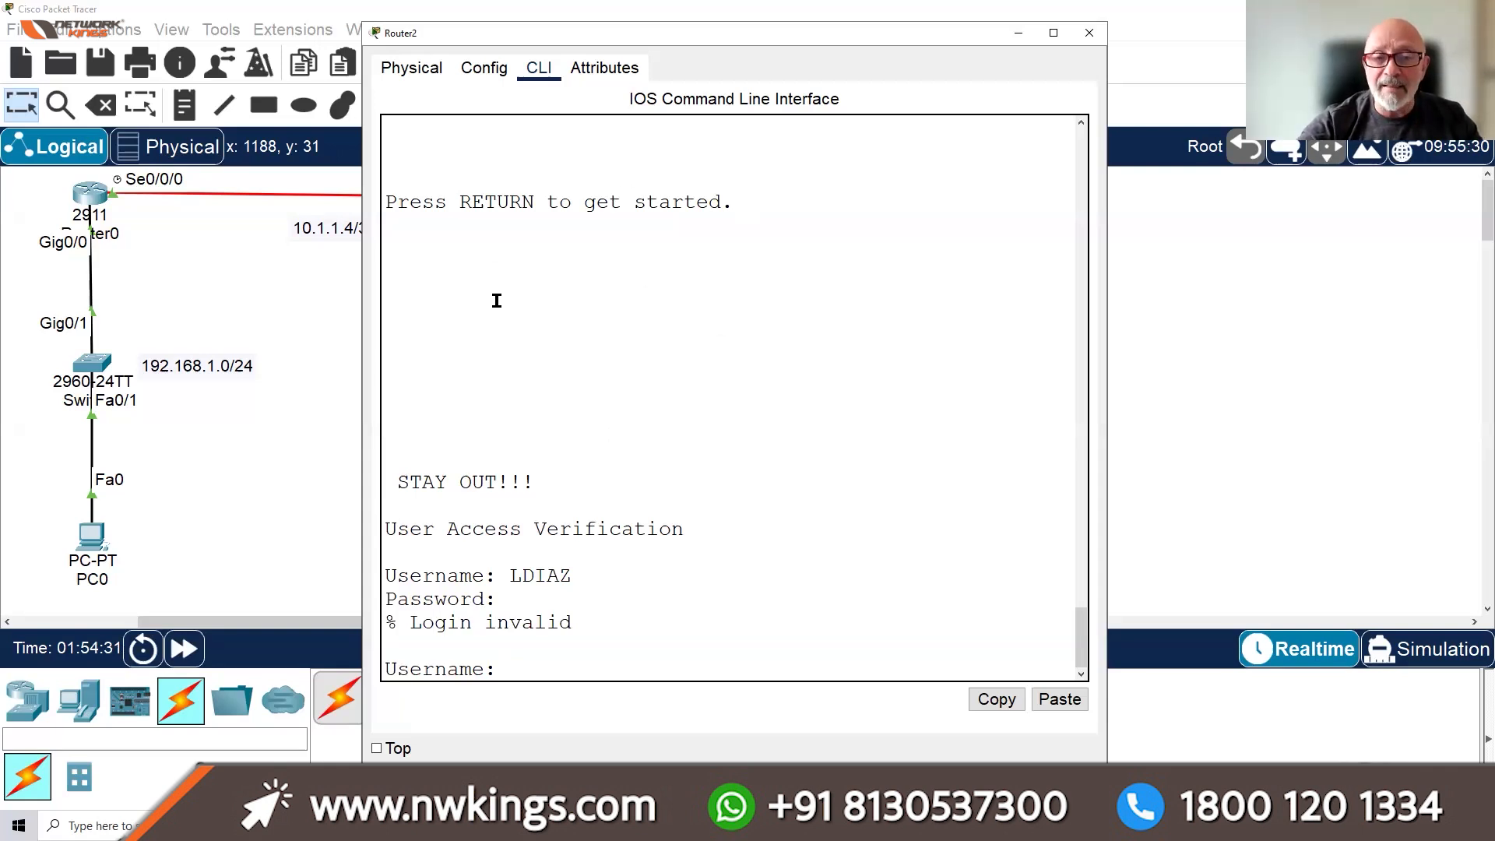
click(483, 70)
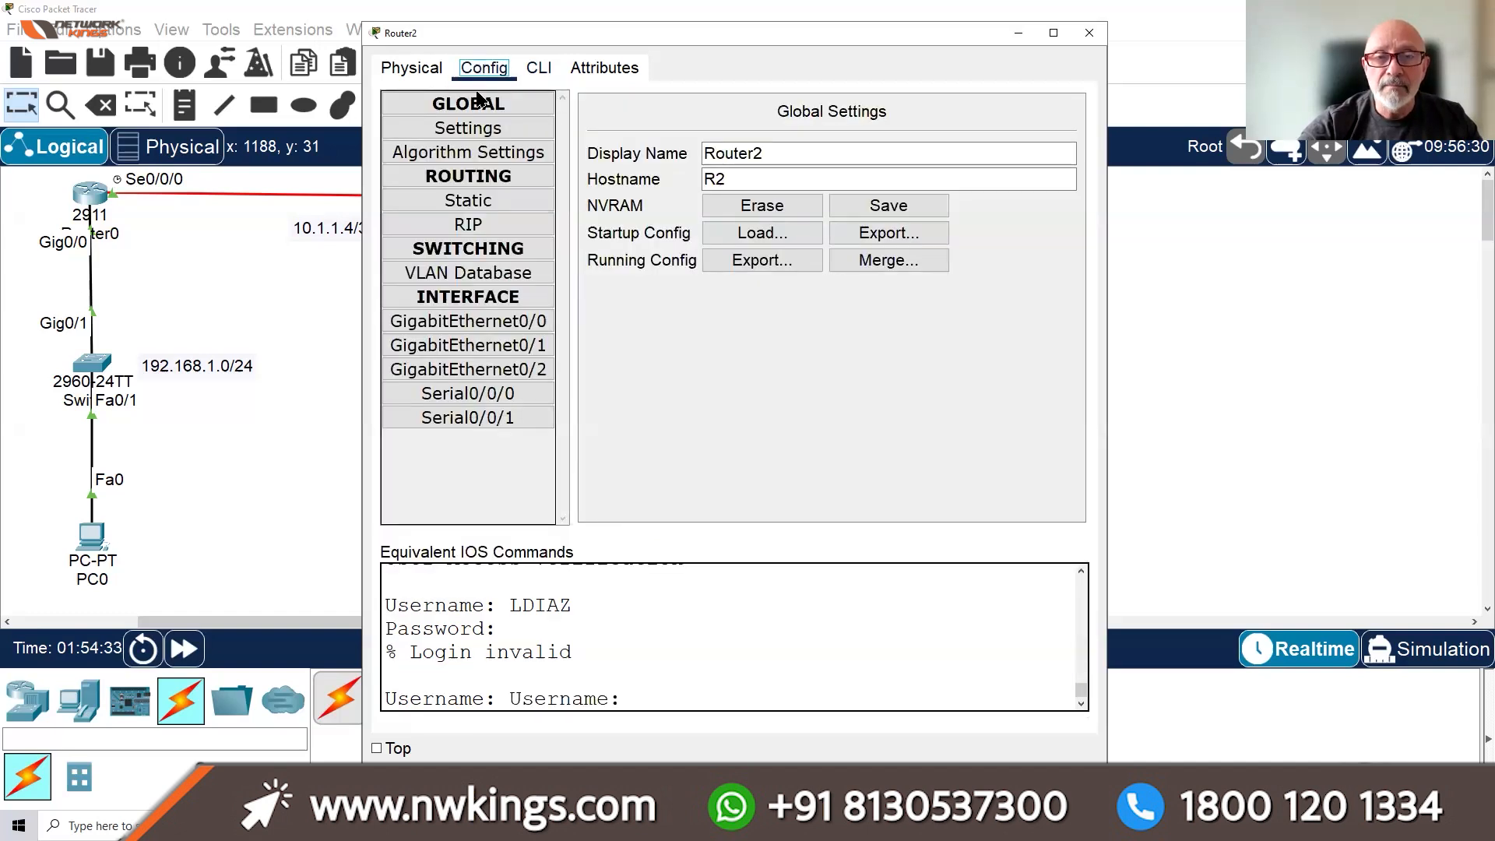
Select GigabitEthernet0/1 in Router2's Config, then run EXIT twice in the CLI to reach R2#
click(508, 351)
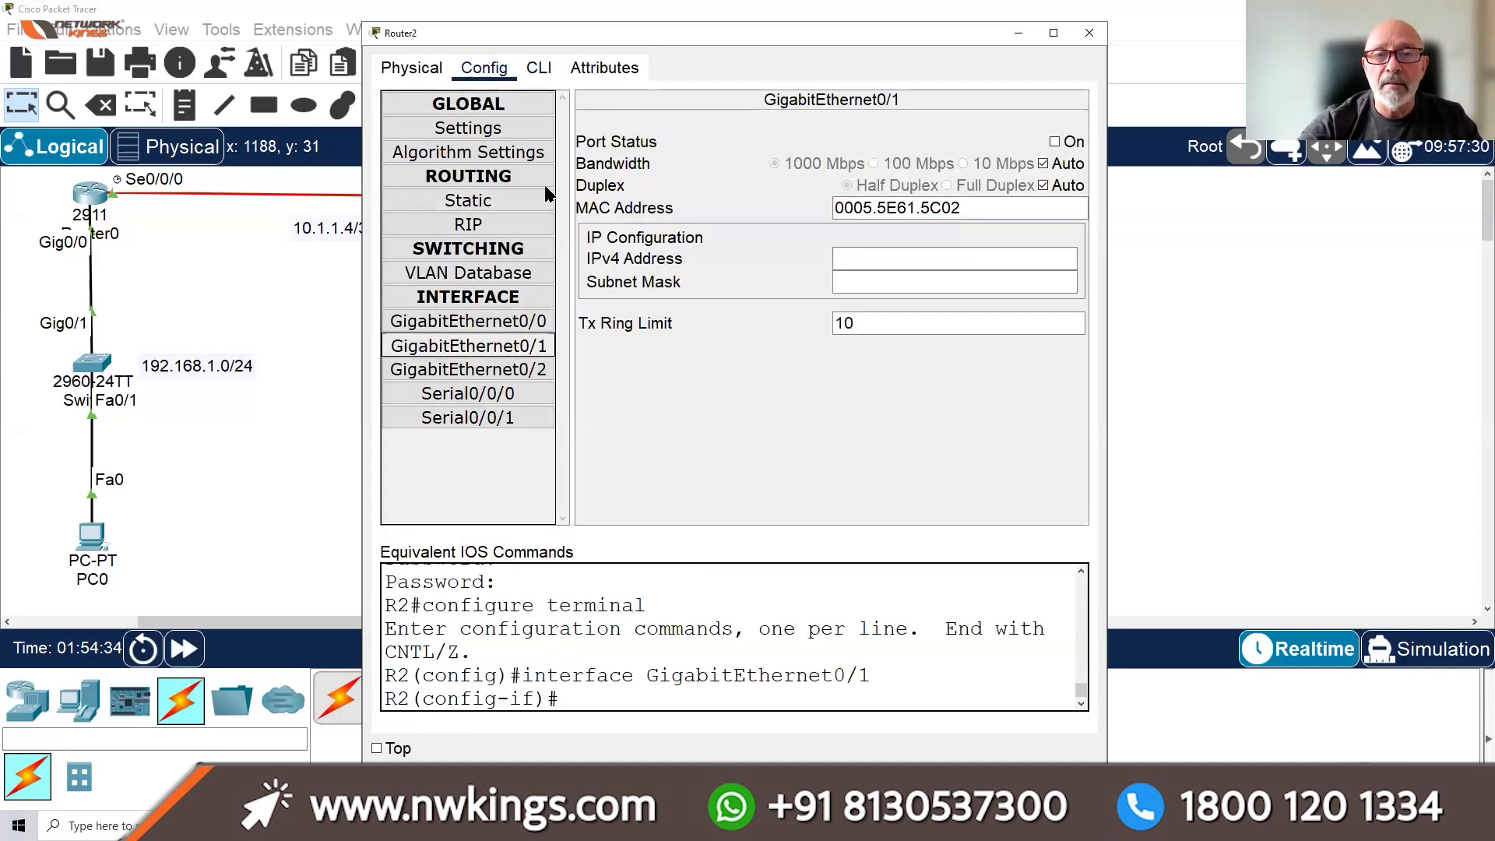
click(541, 73)
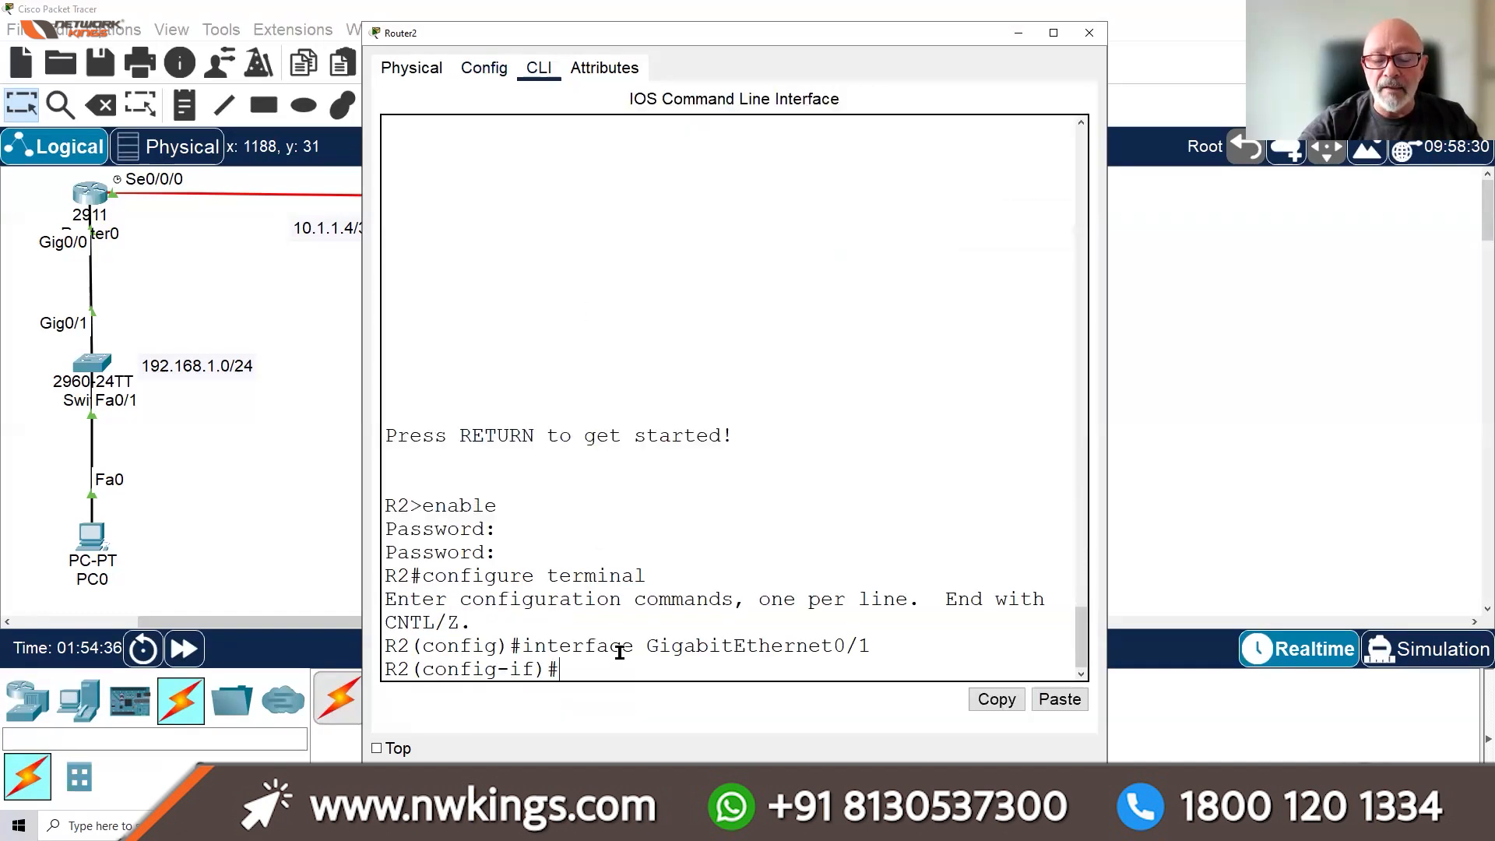
text(EXIT)
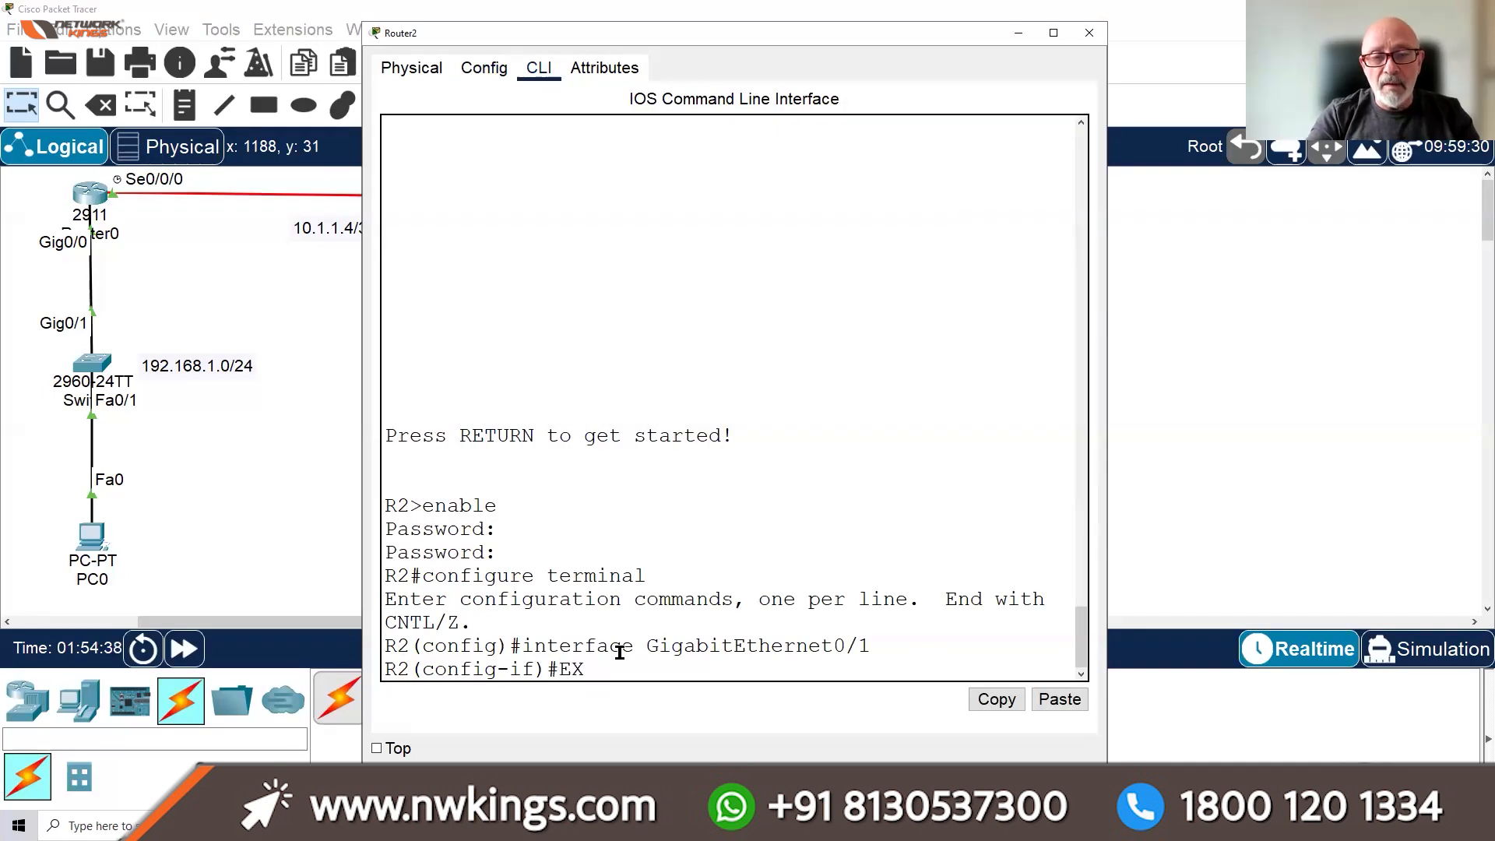
key(Return)
key(Return)
key(Return)
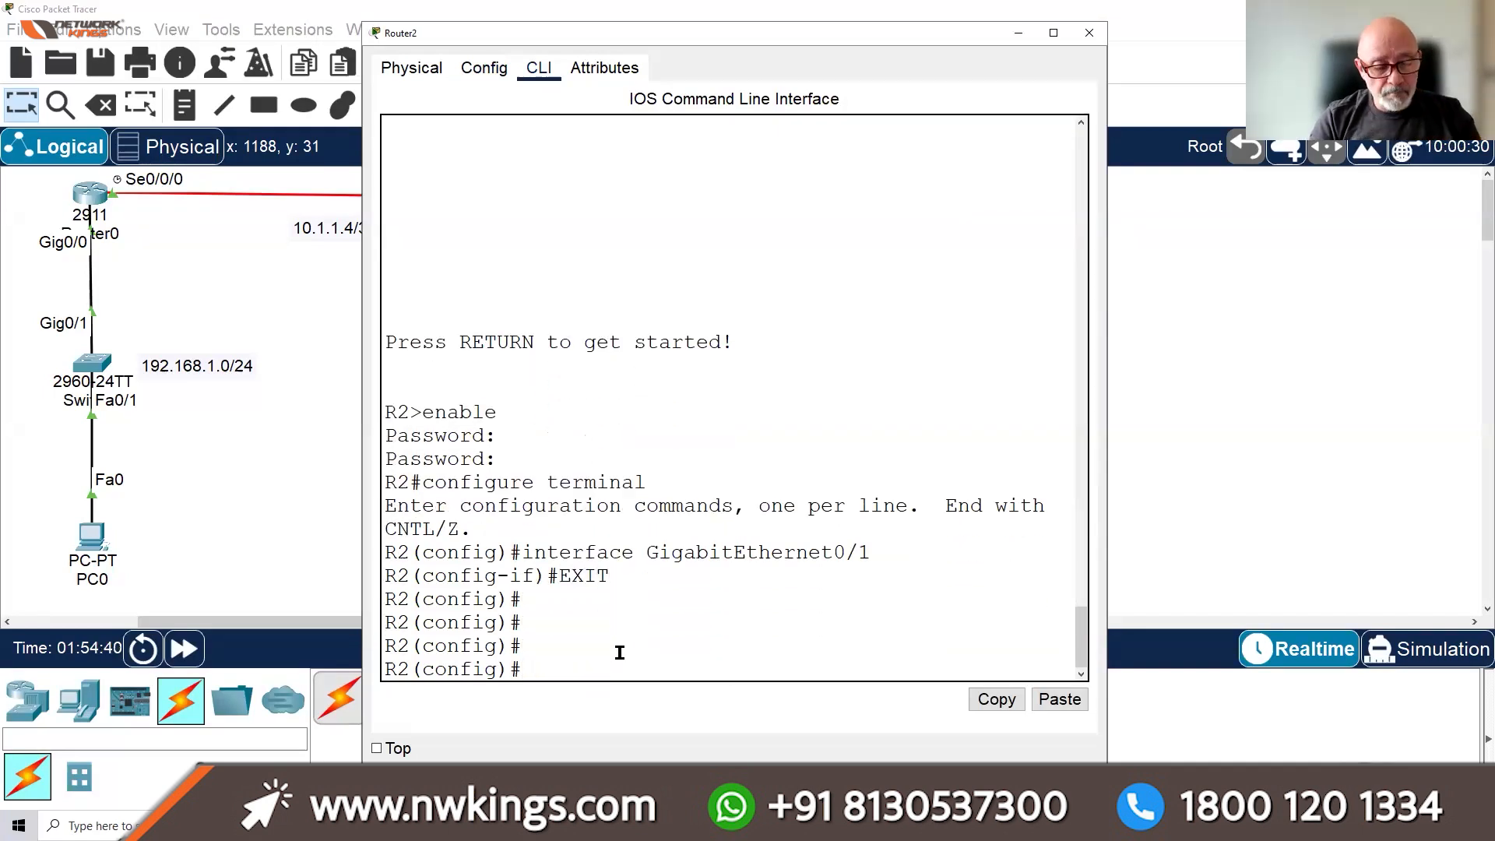
text(EI)
key(BackSpace)
text(XIT)
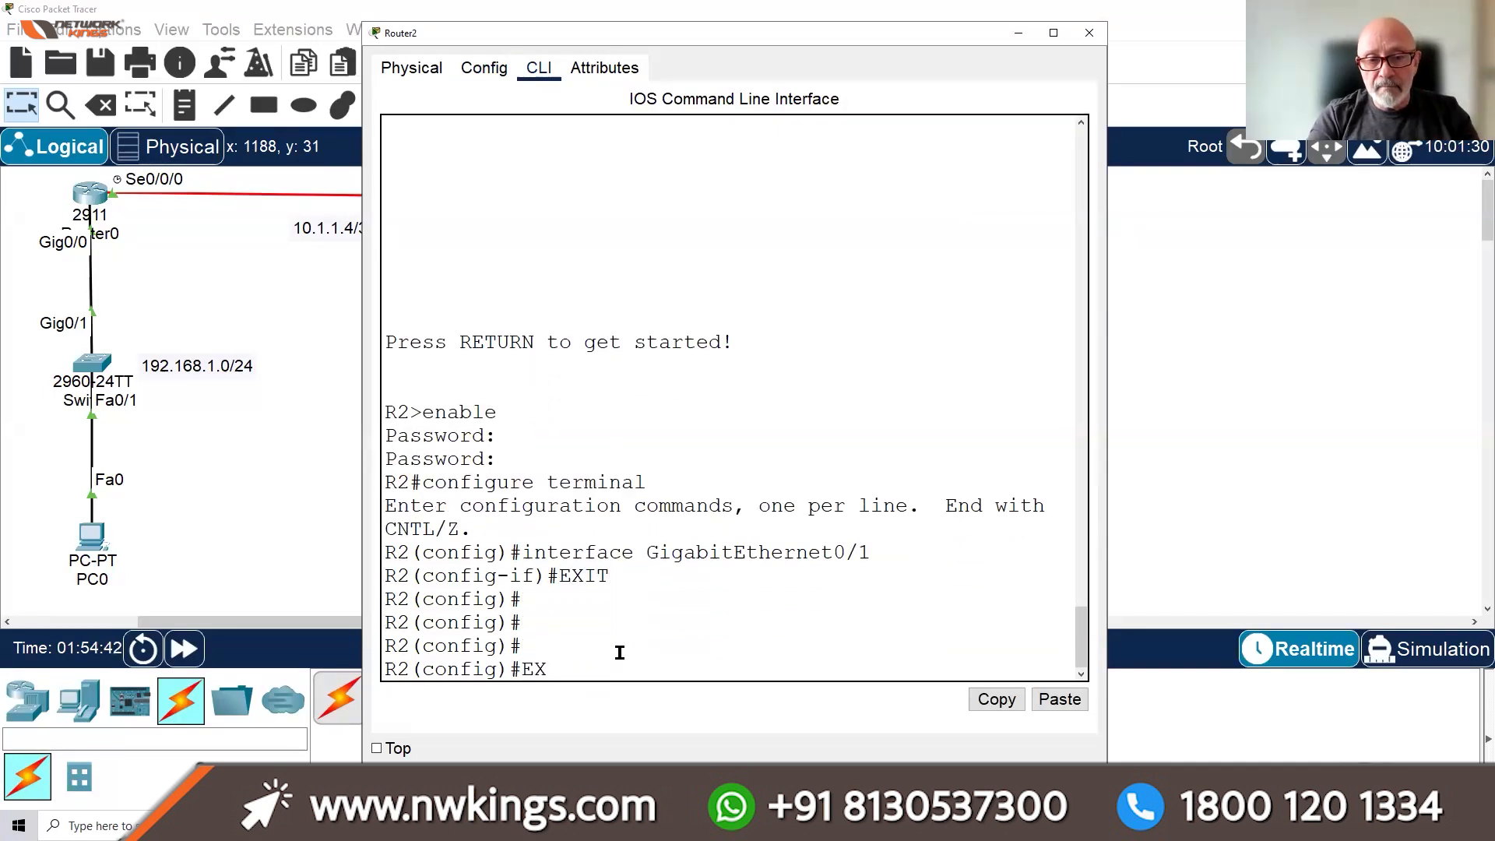
key(Return)
key(Return)
key(Return)
key(Return)
key(Return)
key(Return)
key(Return)
key(Return)
key(Return)
key(Return)
key(Return)
key(Return)
key(Return)
key(Return)
key(Return)
key(Return)
key(Return)
key(Return)
key(Return)
key(Return)
key(Return)
key(Return)
key(Return)
key(Return)
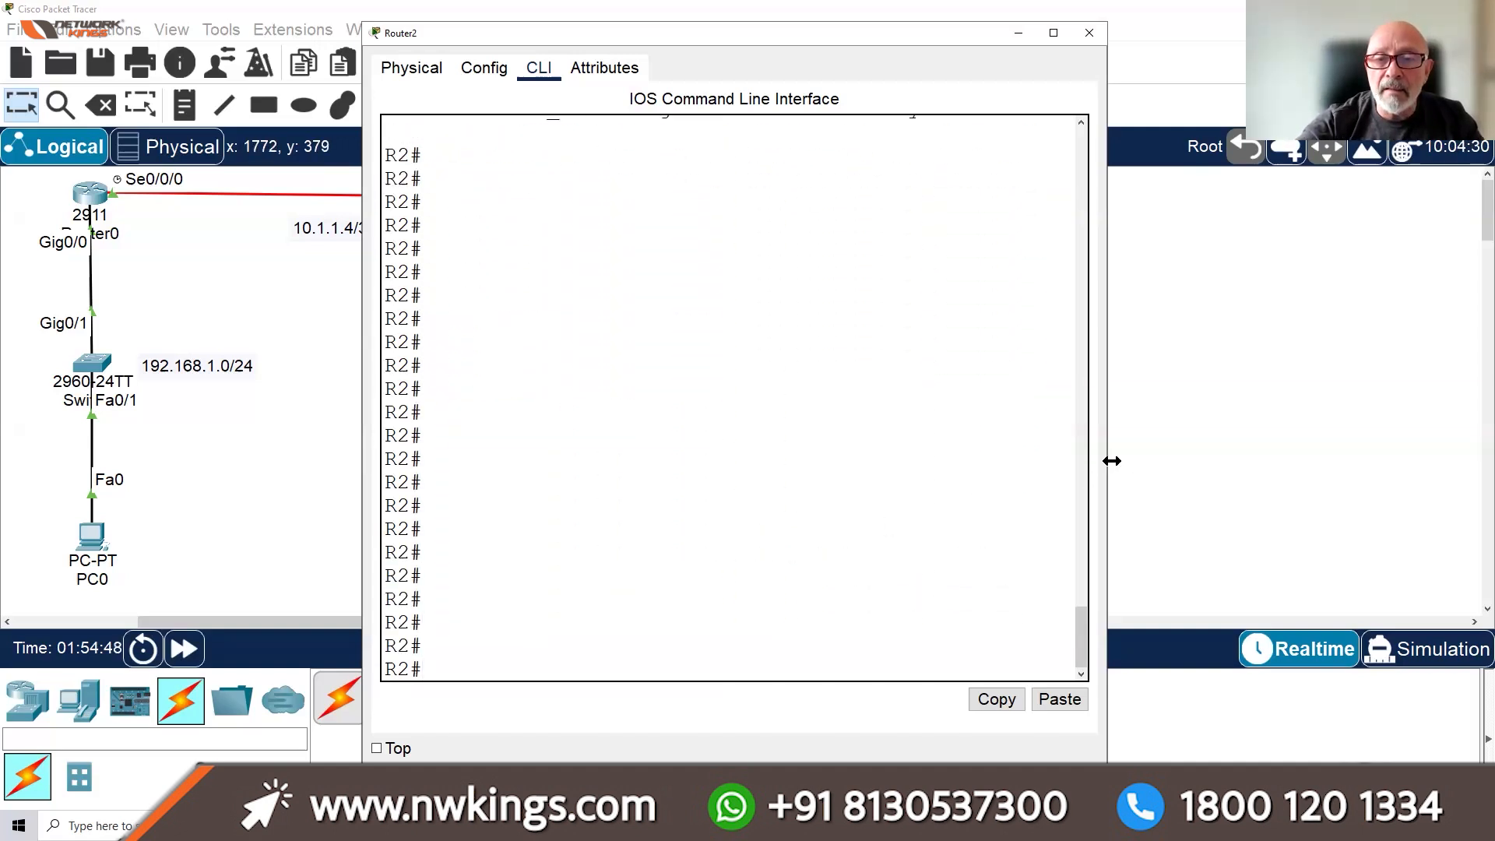
Telnet from R2 to 10.1.1.5 and log in with the new local user account, reaching R1>
drag(1112, 461, 1328, 461)
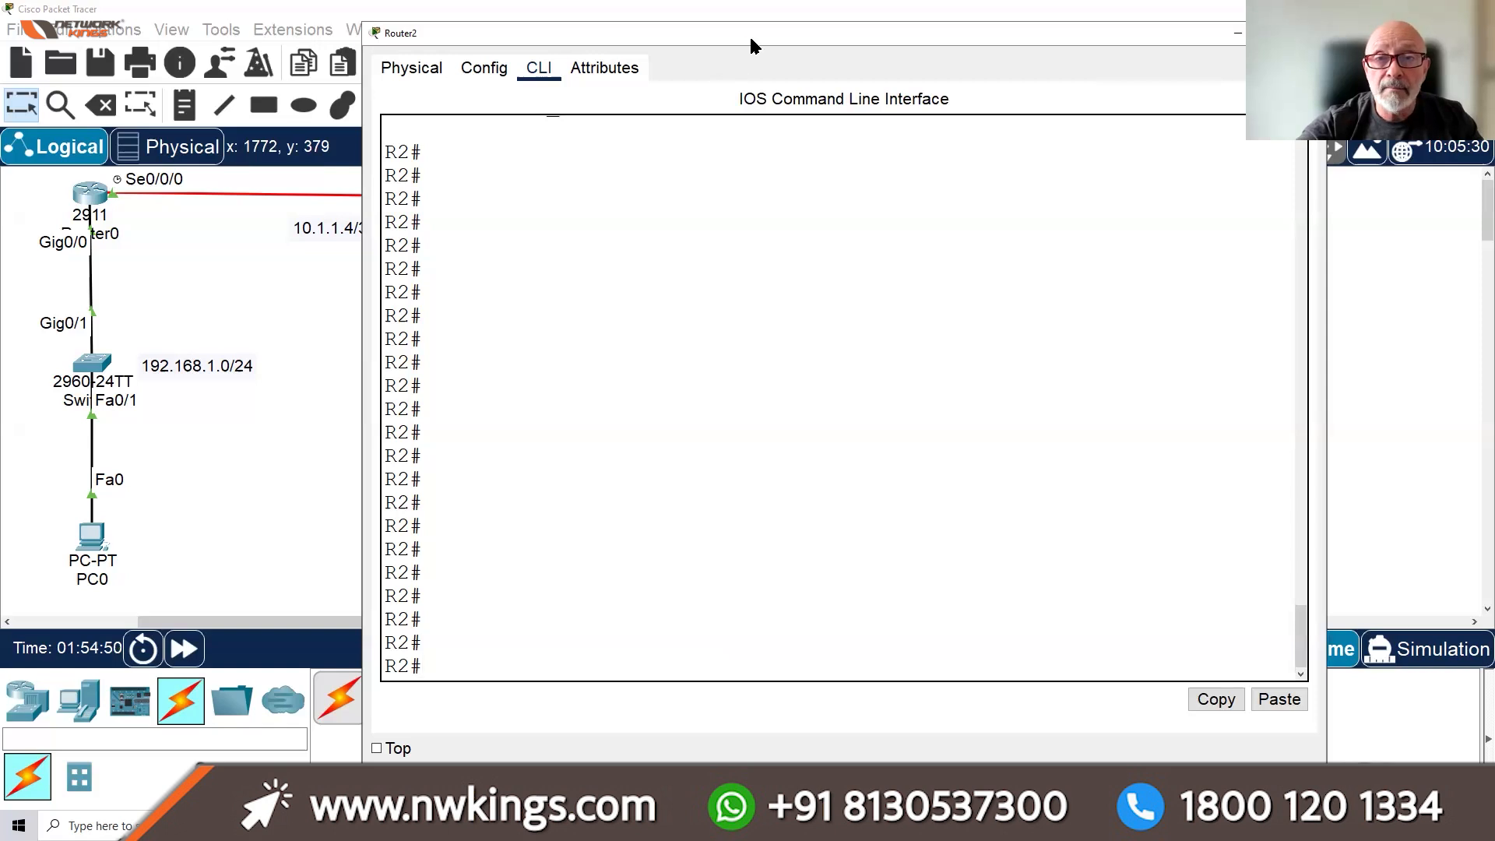
drag(752, 45, 817, 50)
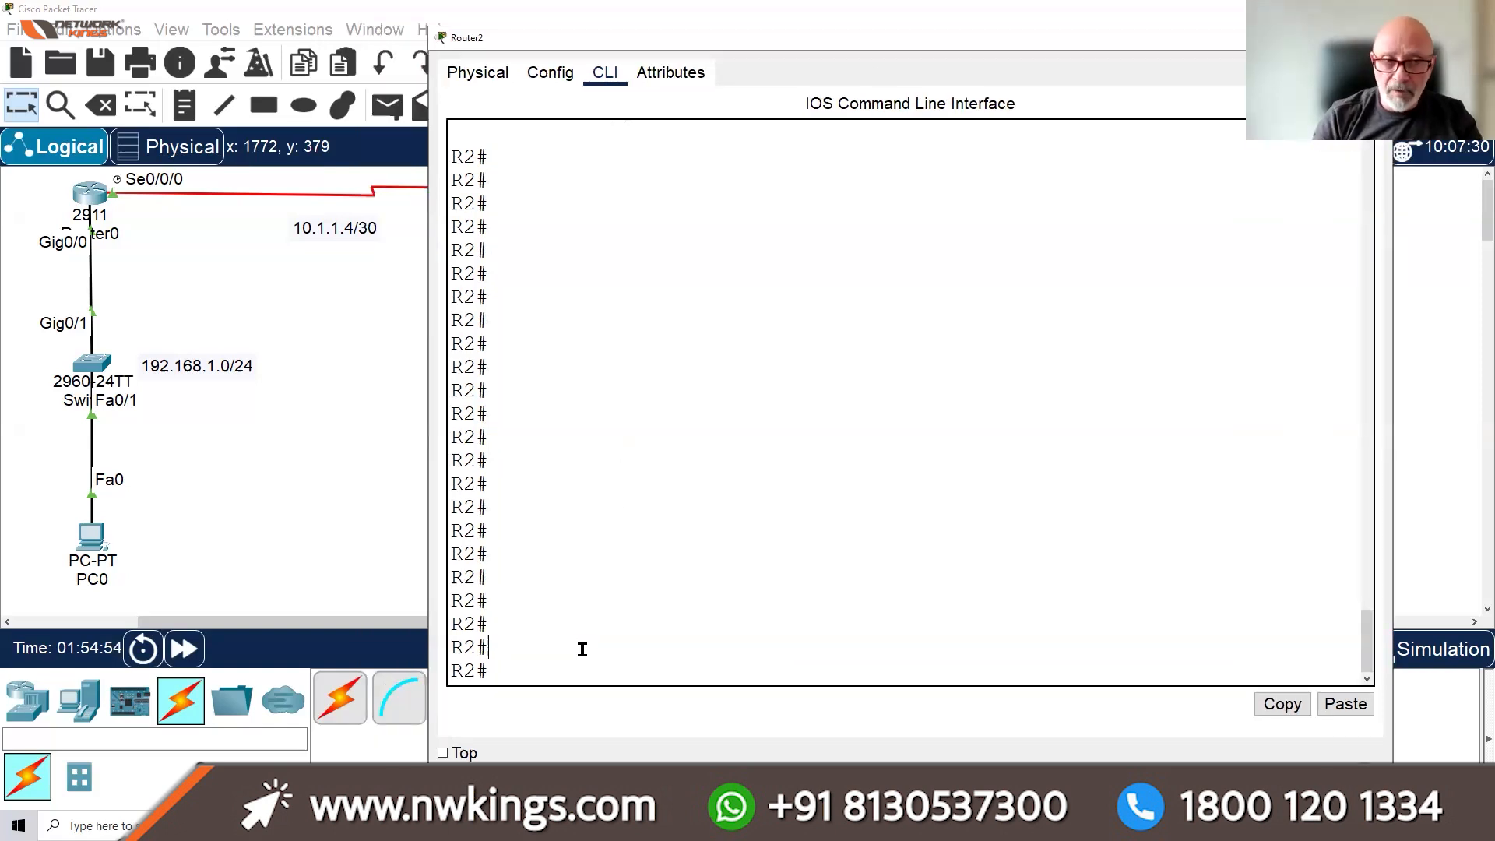
text(10.1.1.5)
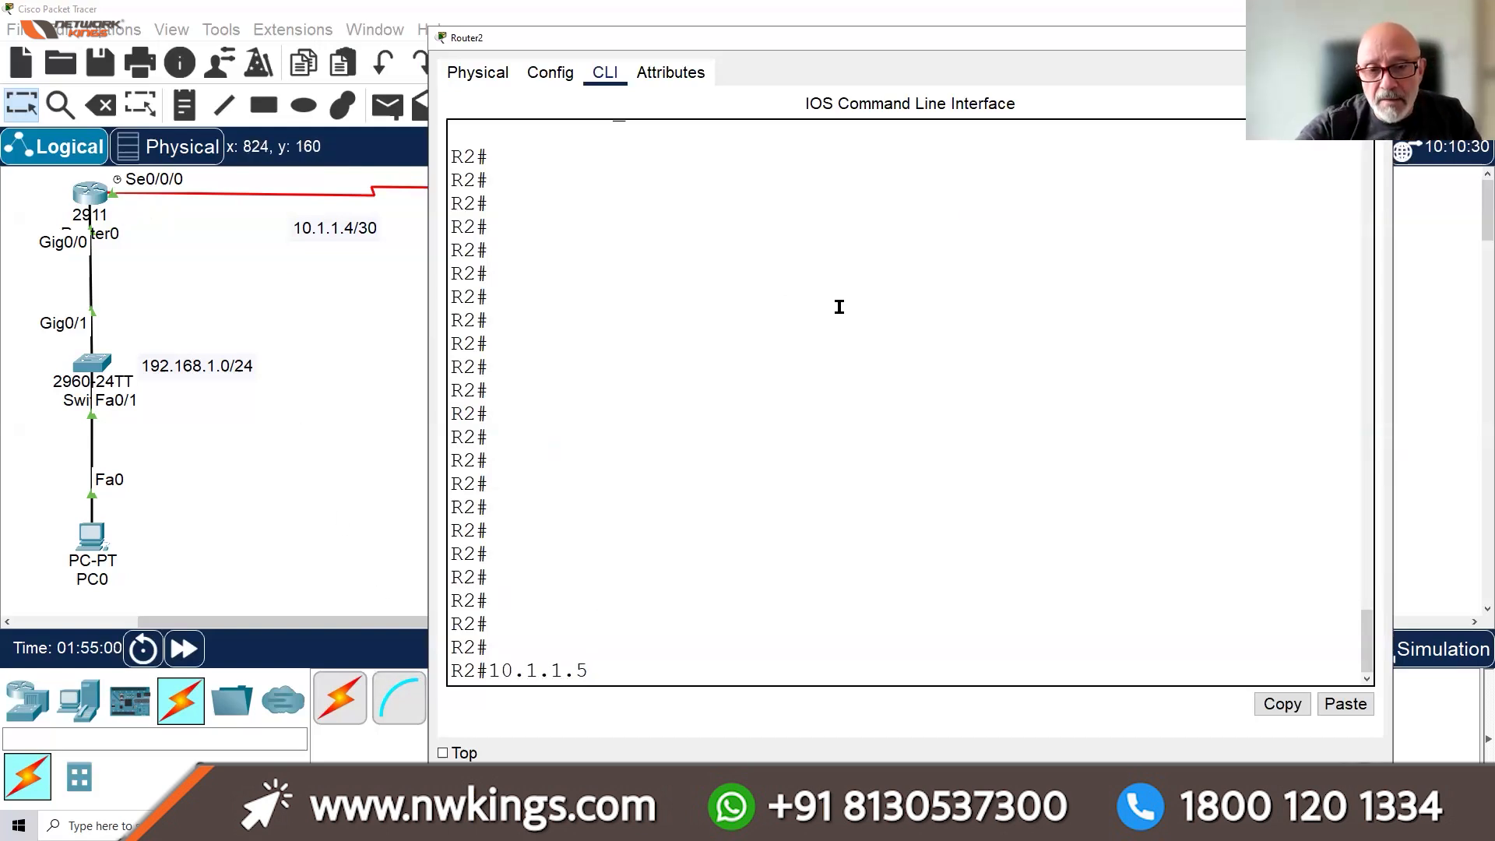
key(Return)
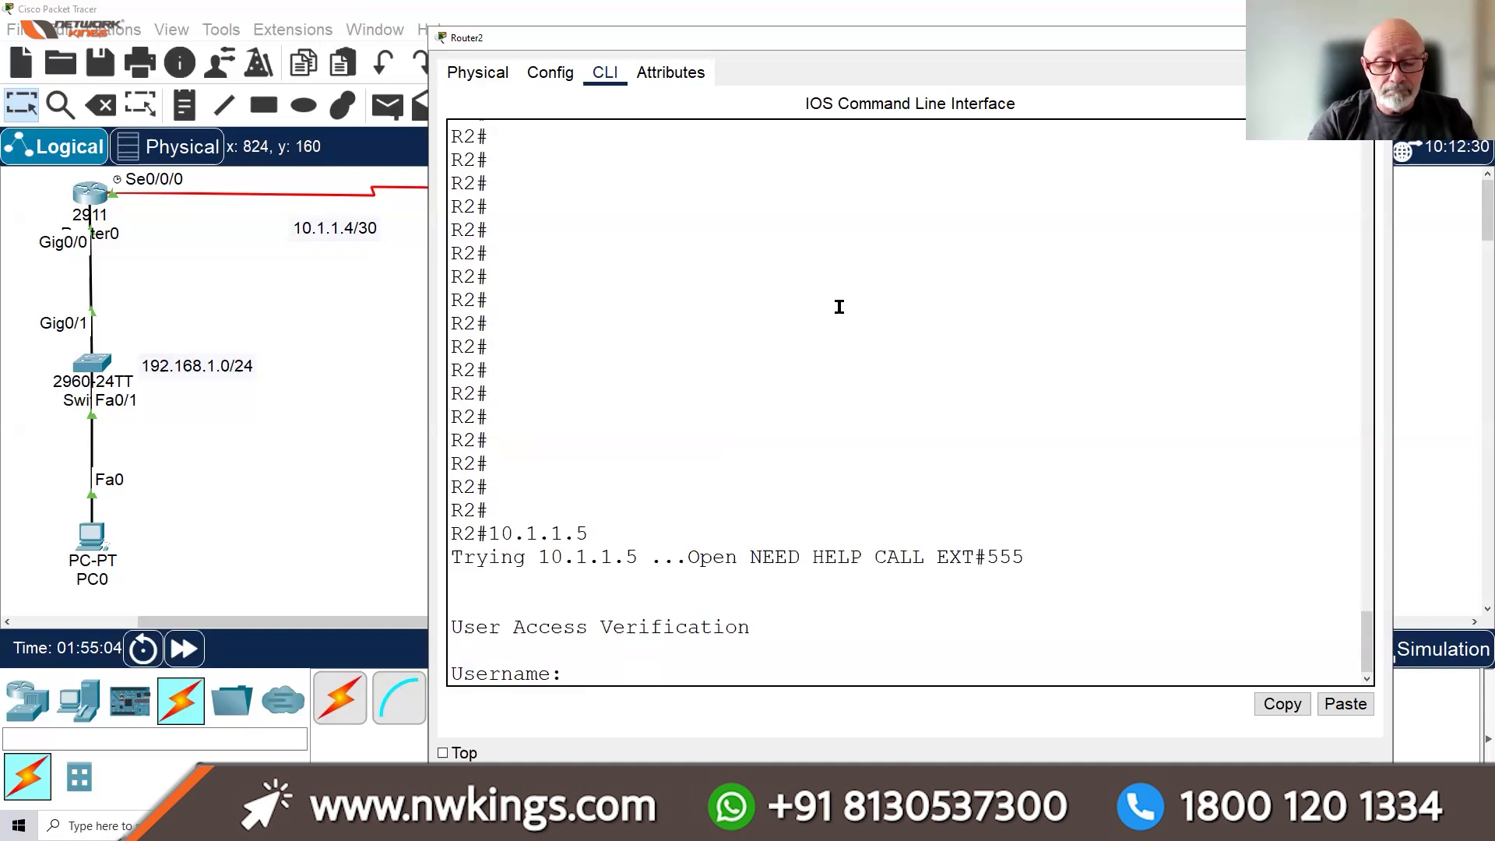
text(SUSY)
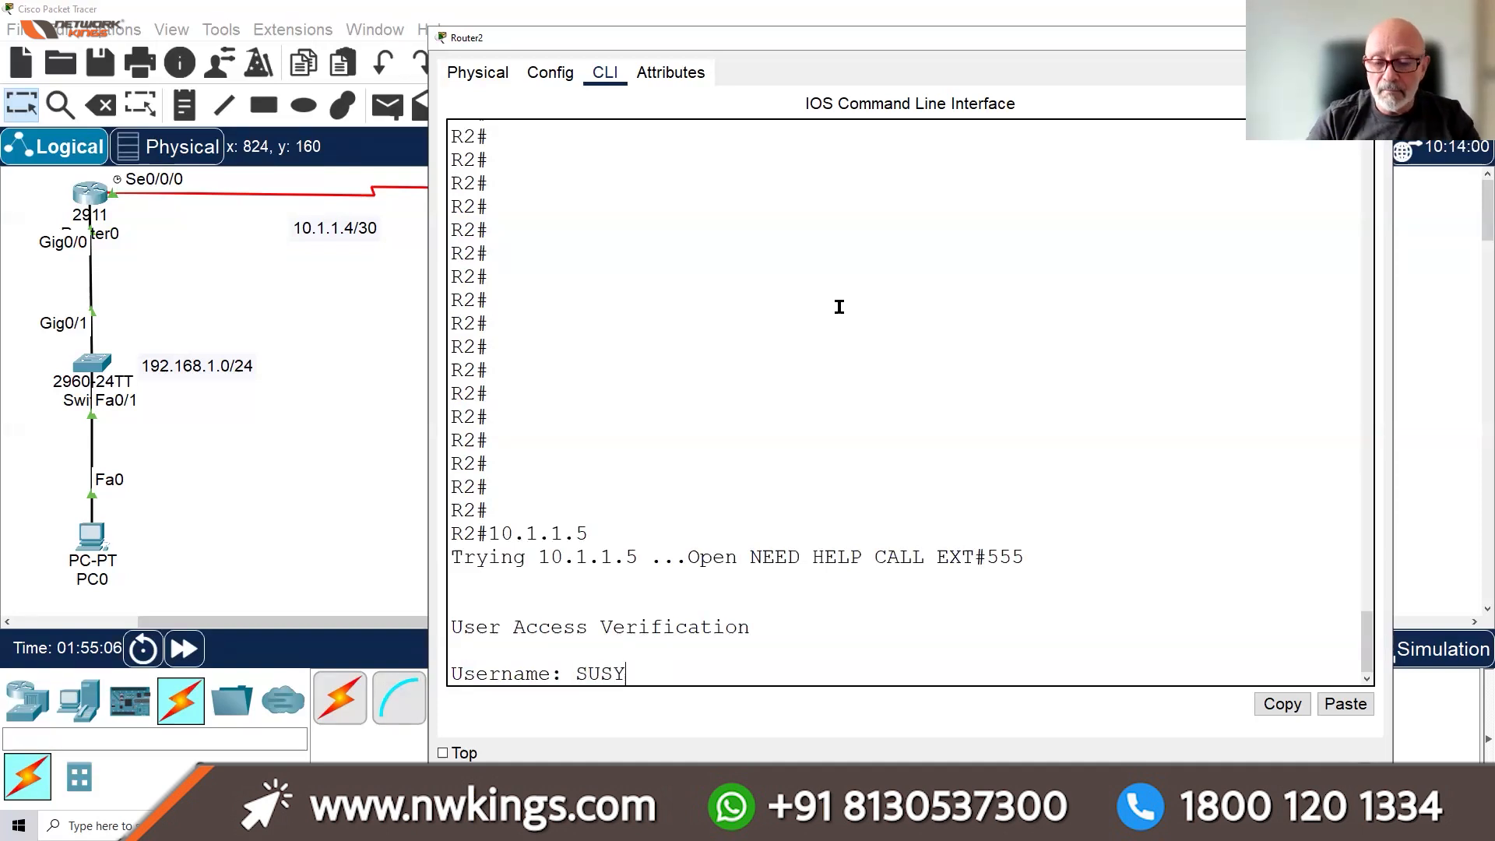
key(Return)
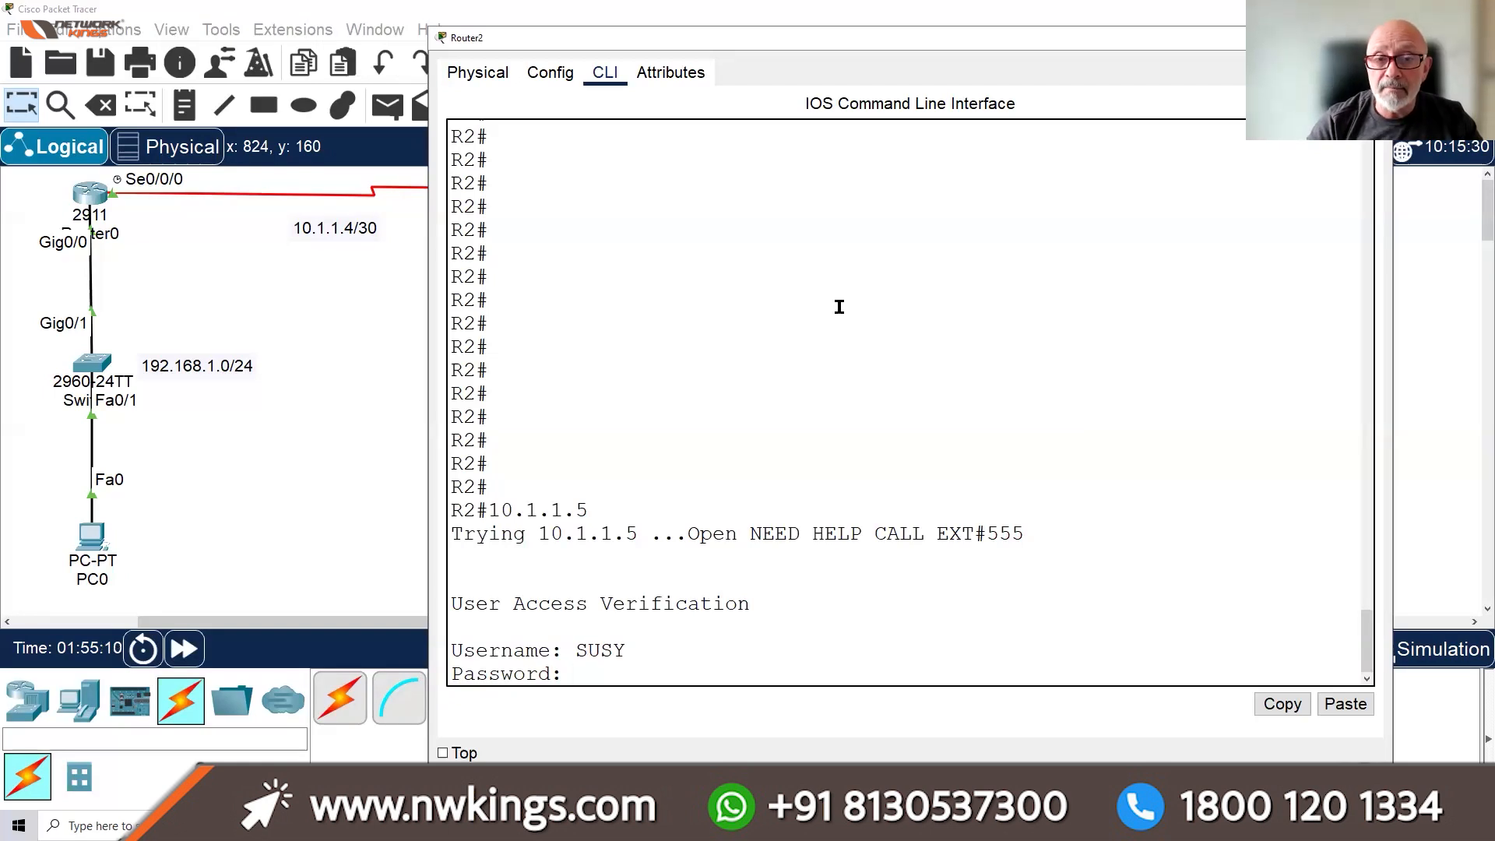
key(Return)
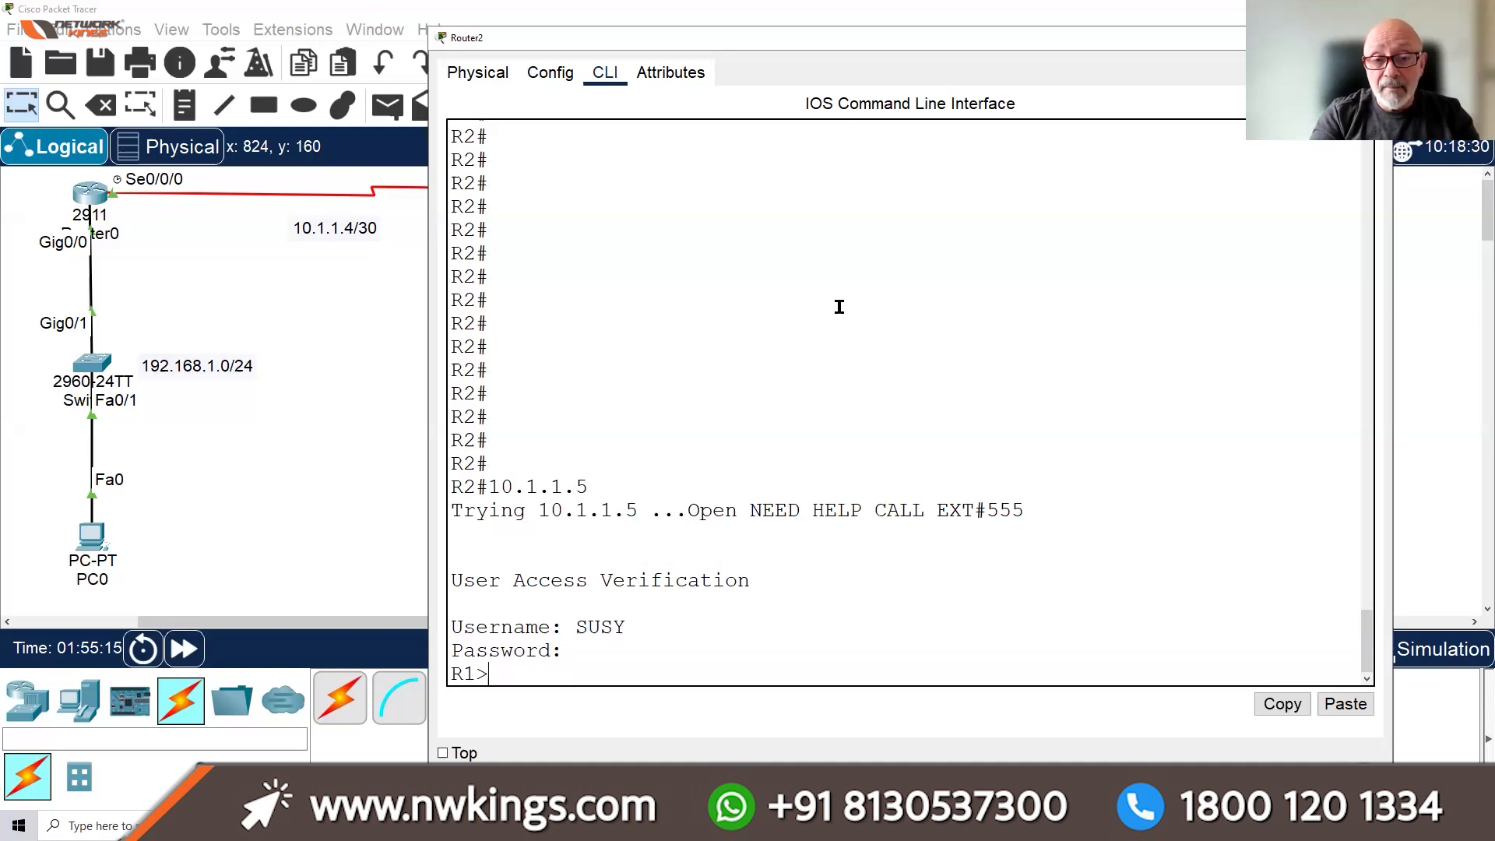
List R1's user-mode commands with '?' and point out the > prompt symbol
text(?)
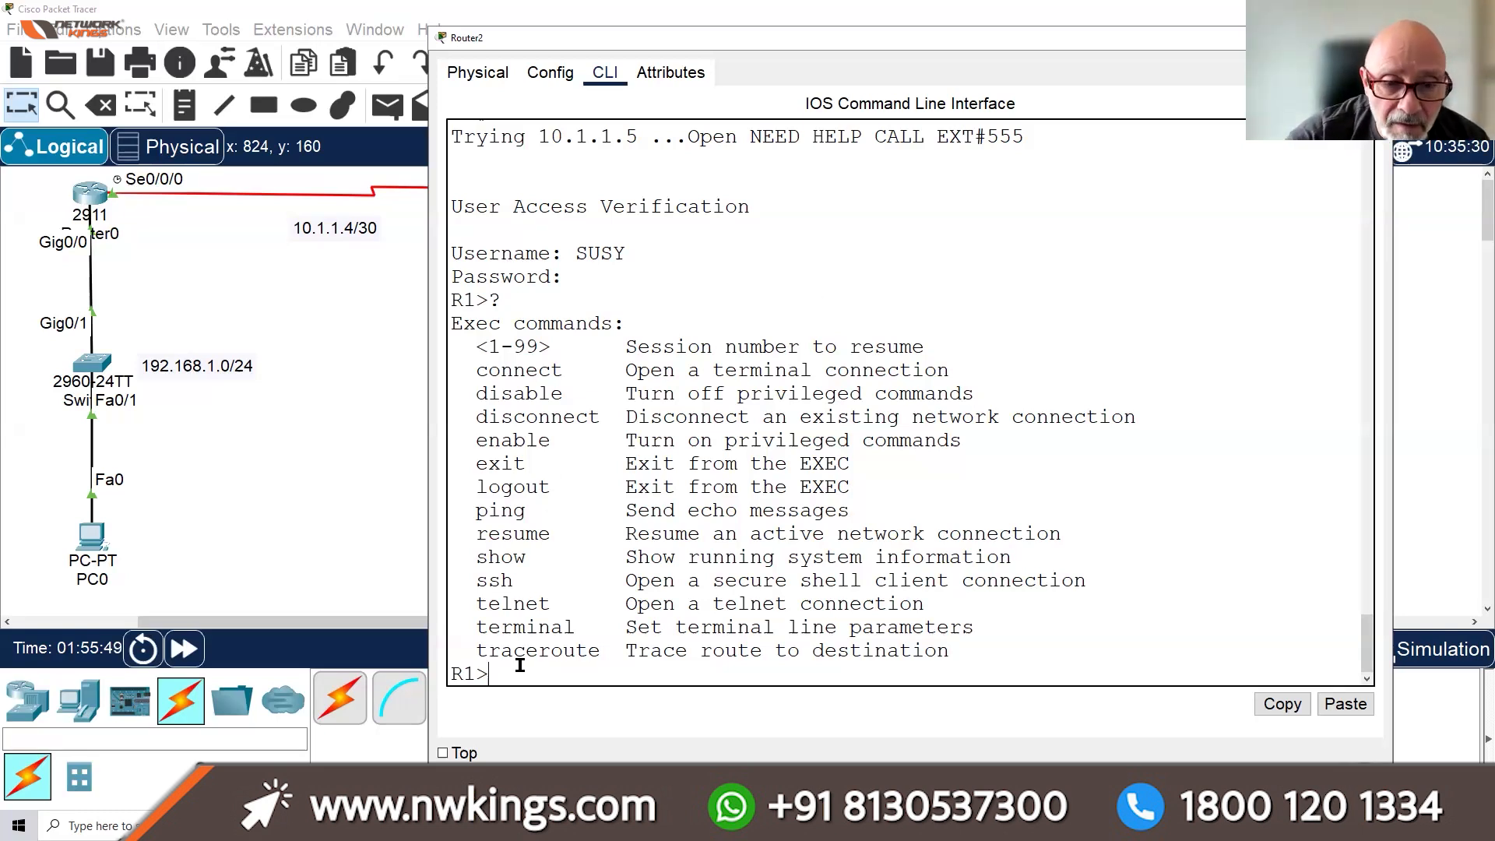
drag(492, 297, 476, 300)
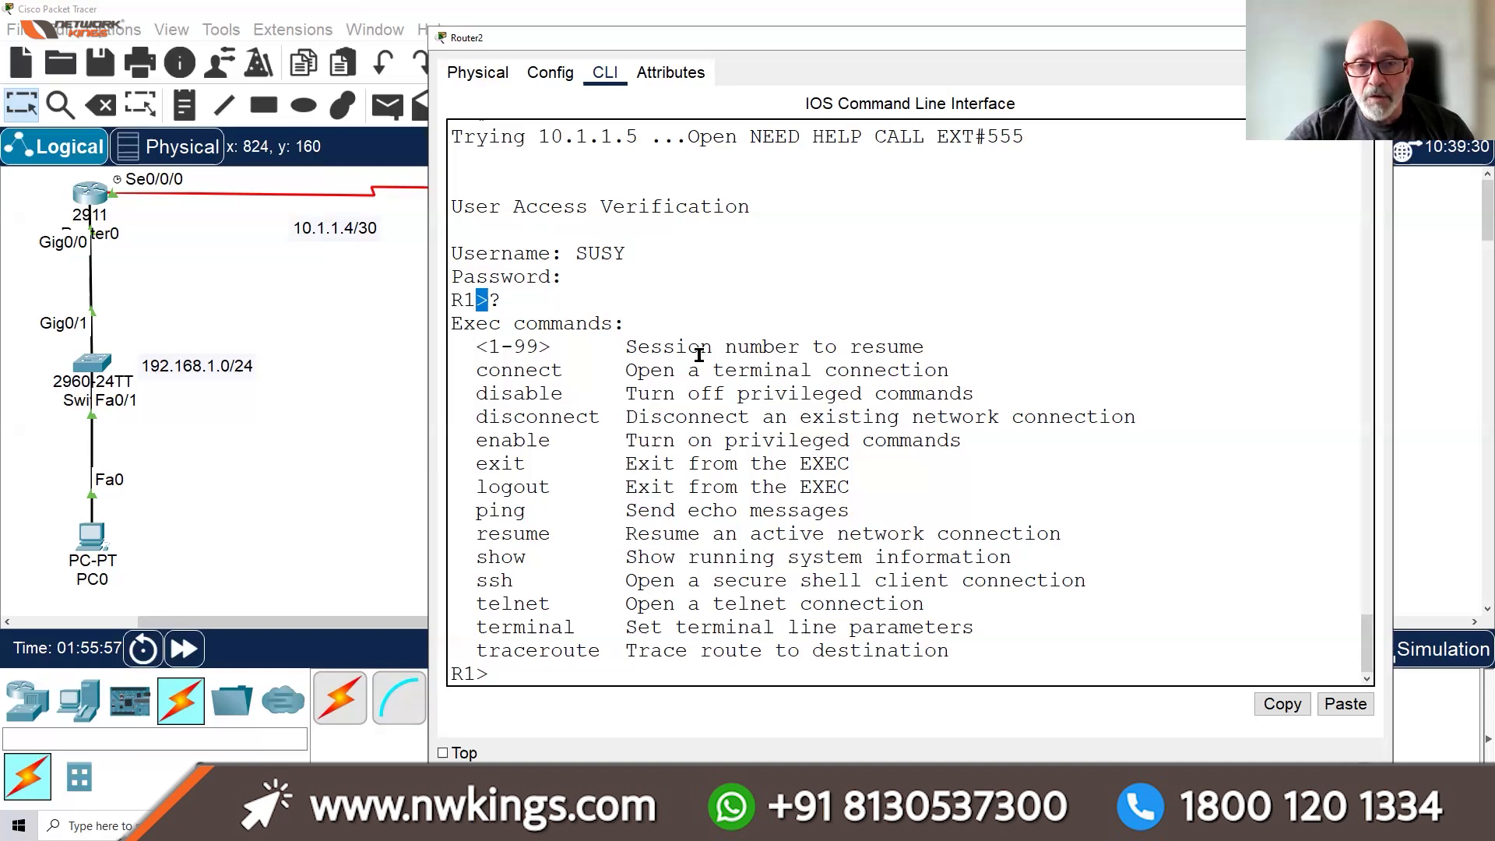
click(740, 665)
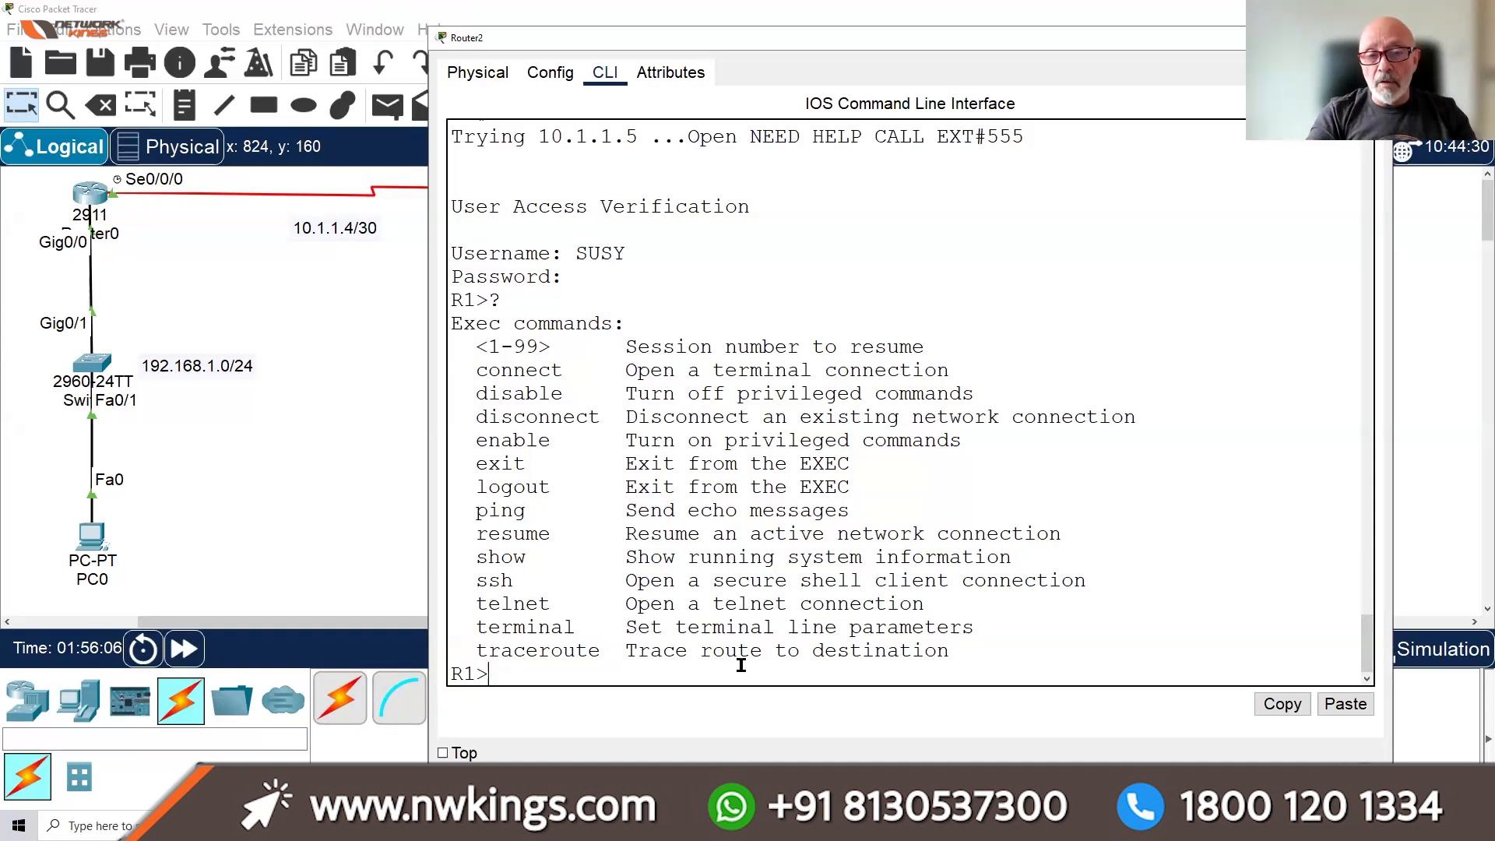
Try ENABLE on R1 until the password is rejected, then EXIT back to R2#
text(ENABLE)
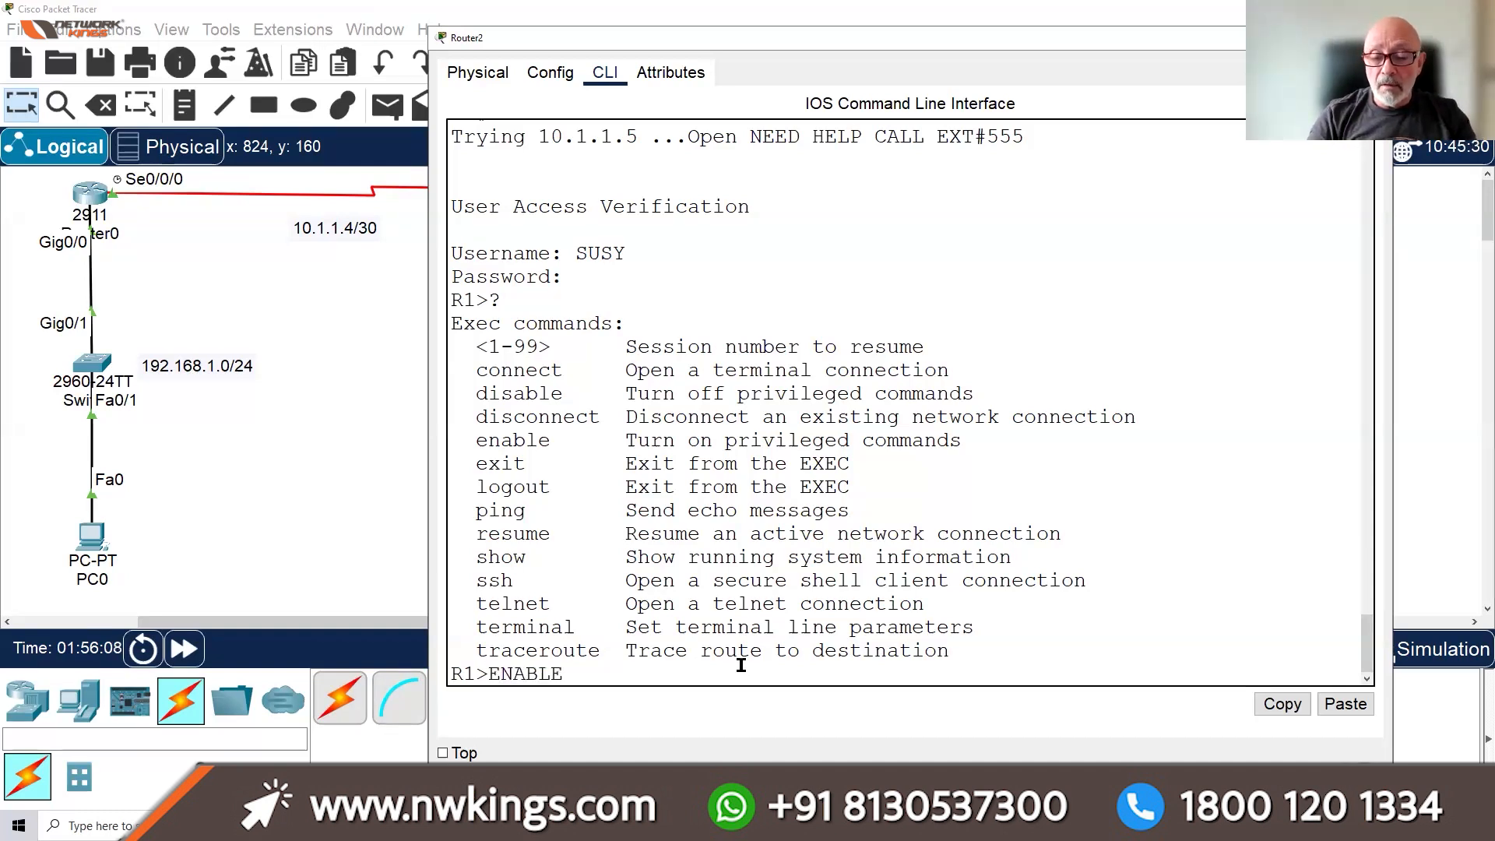
key(Return)
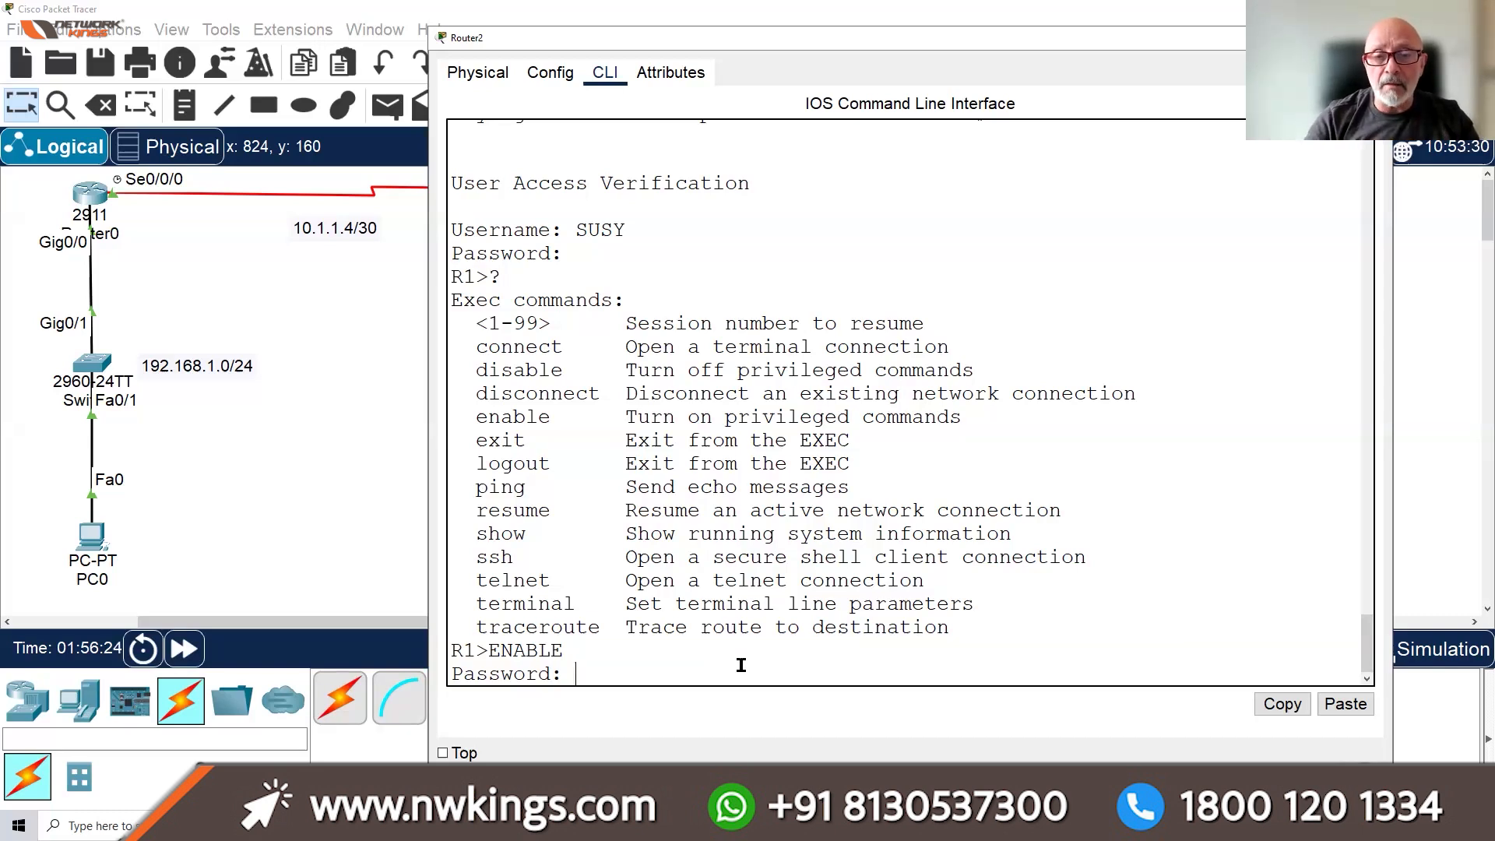
key(Return)
key(Return)
key(Return)
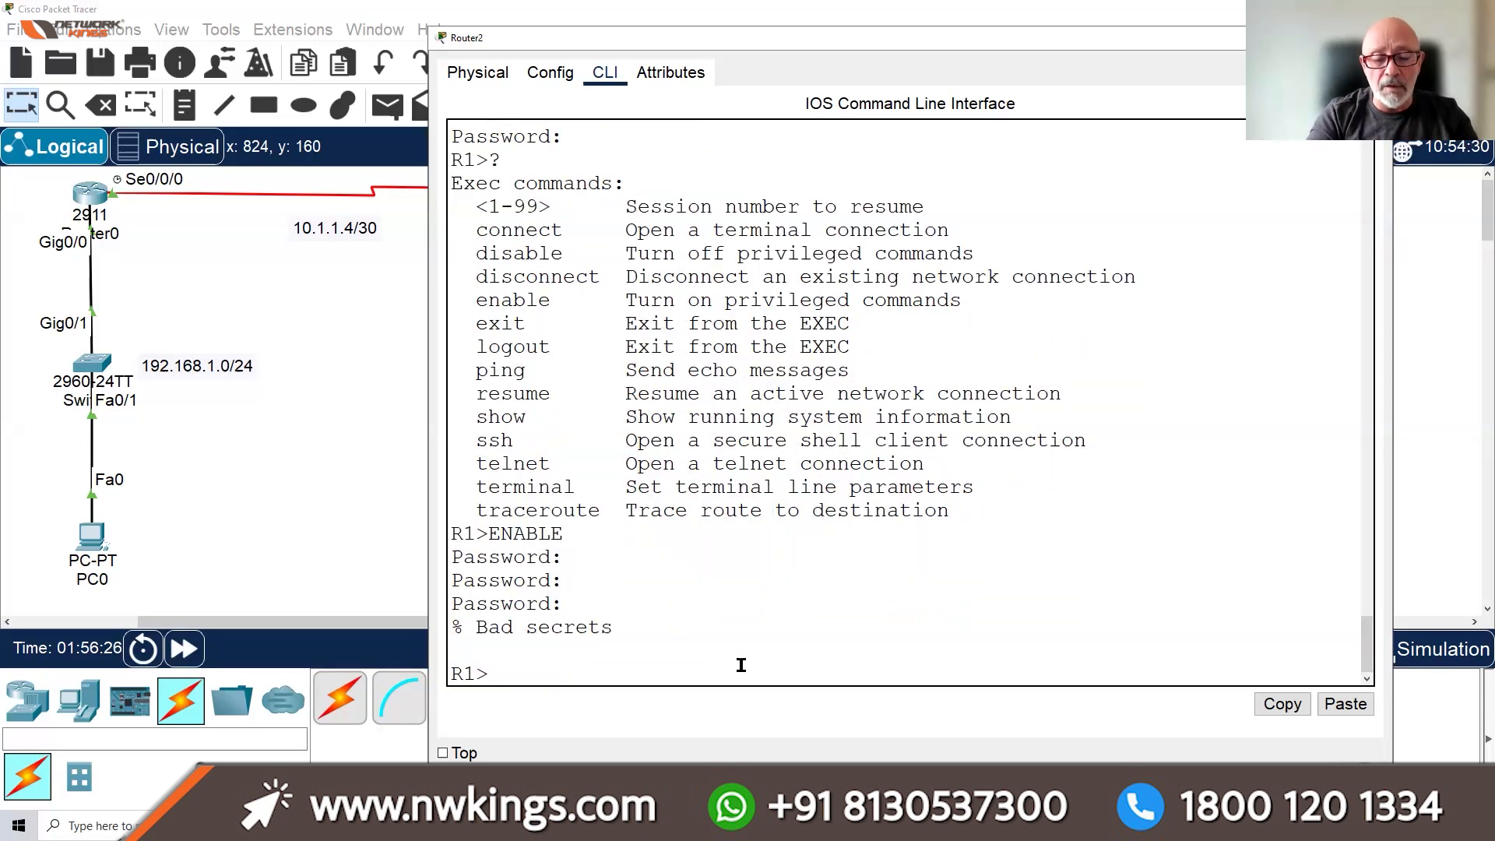
text(EXIT)
key(Return)
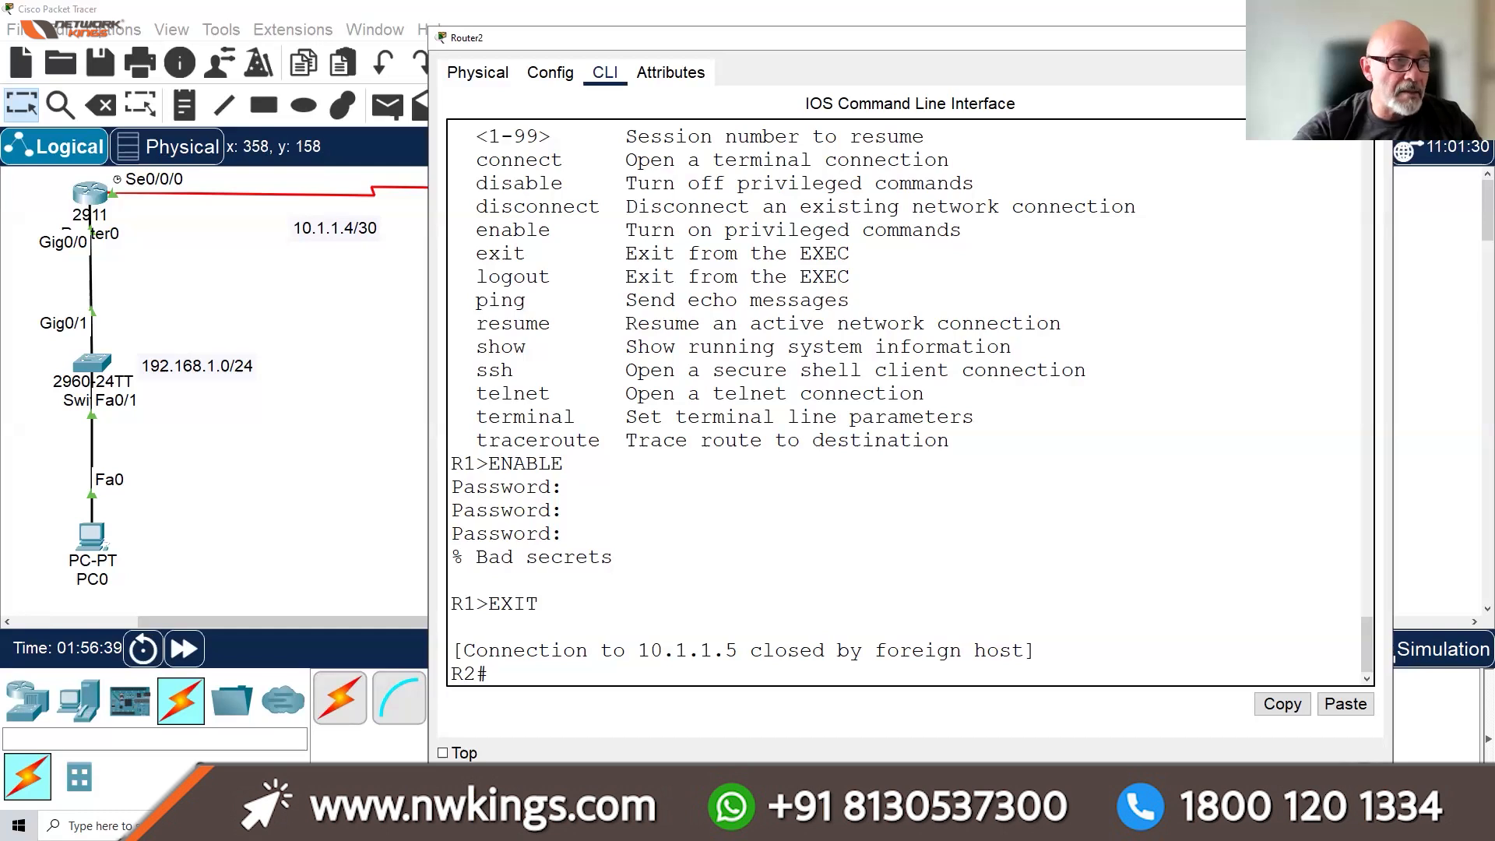
key(alt+Tab)
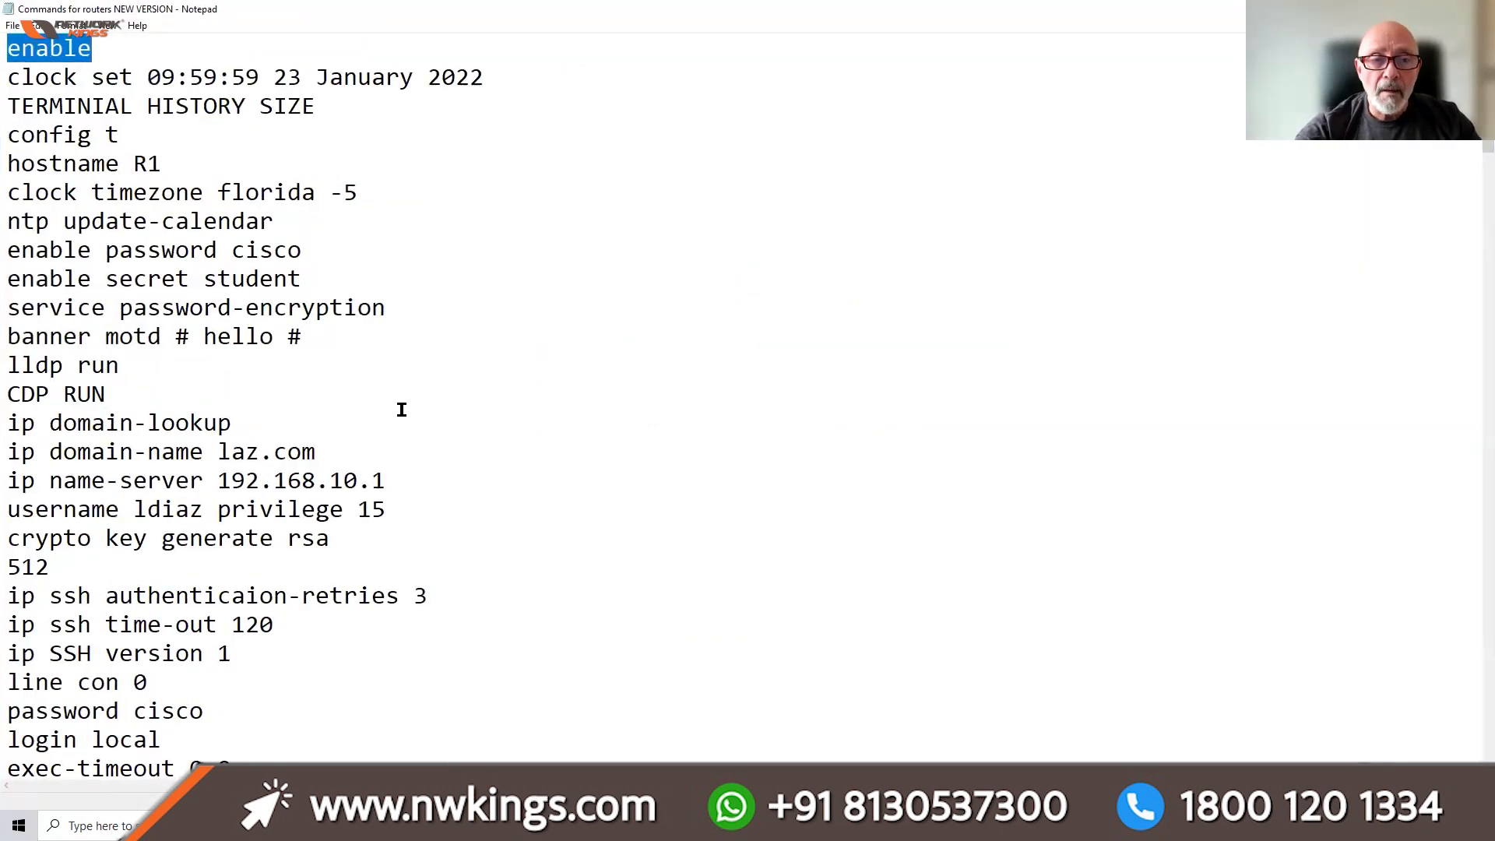
Scroll through the router command notes in Notepad, then minimize Notepad
scroll(402, 410, down, 1)
scroll(402, 409, down, 1)
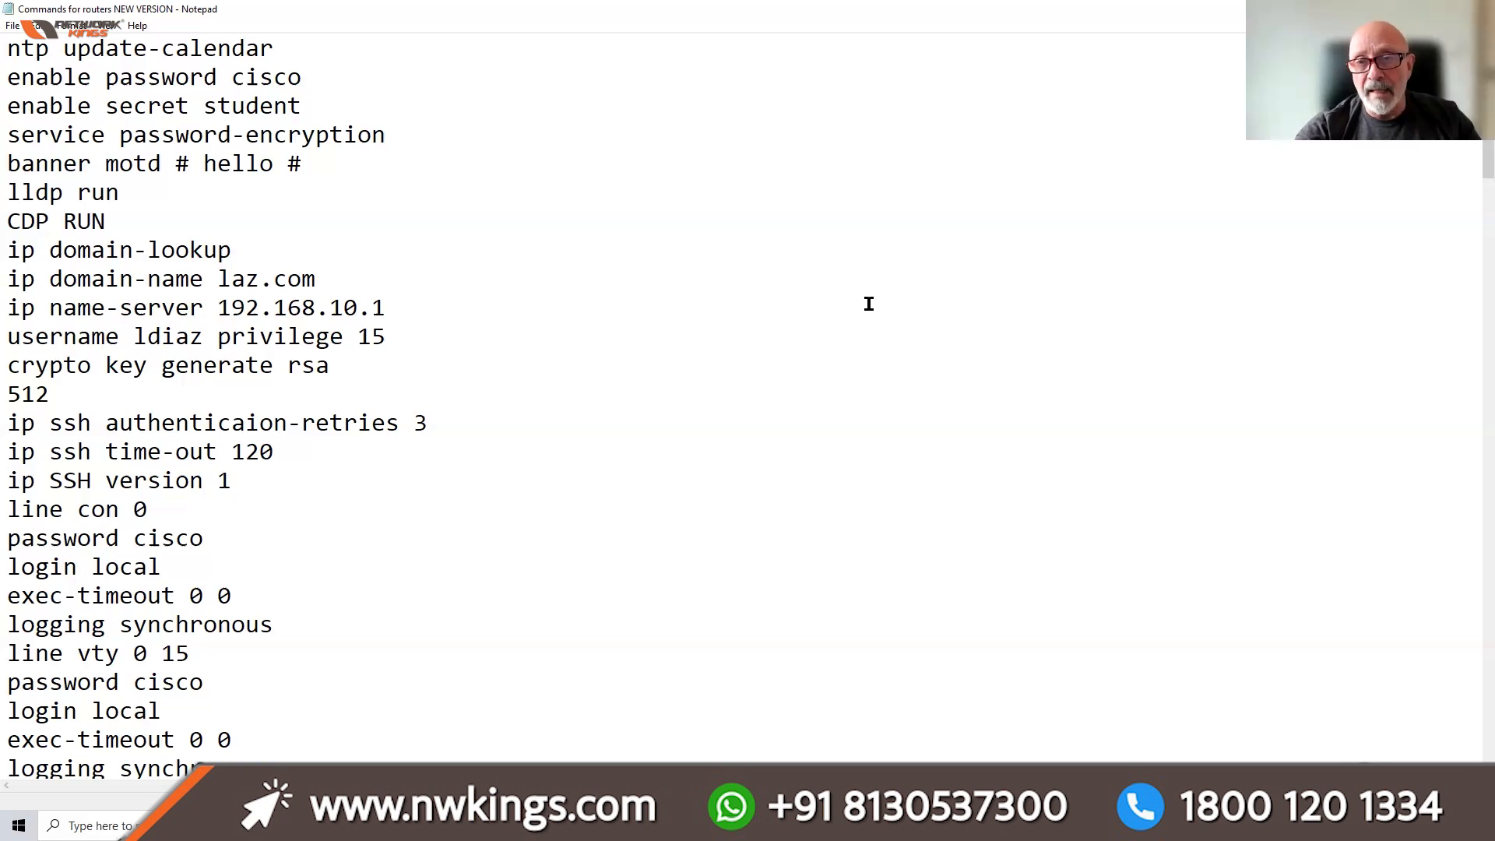
click(1404, 9)
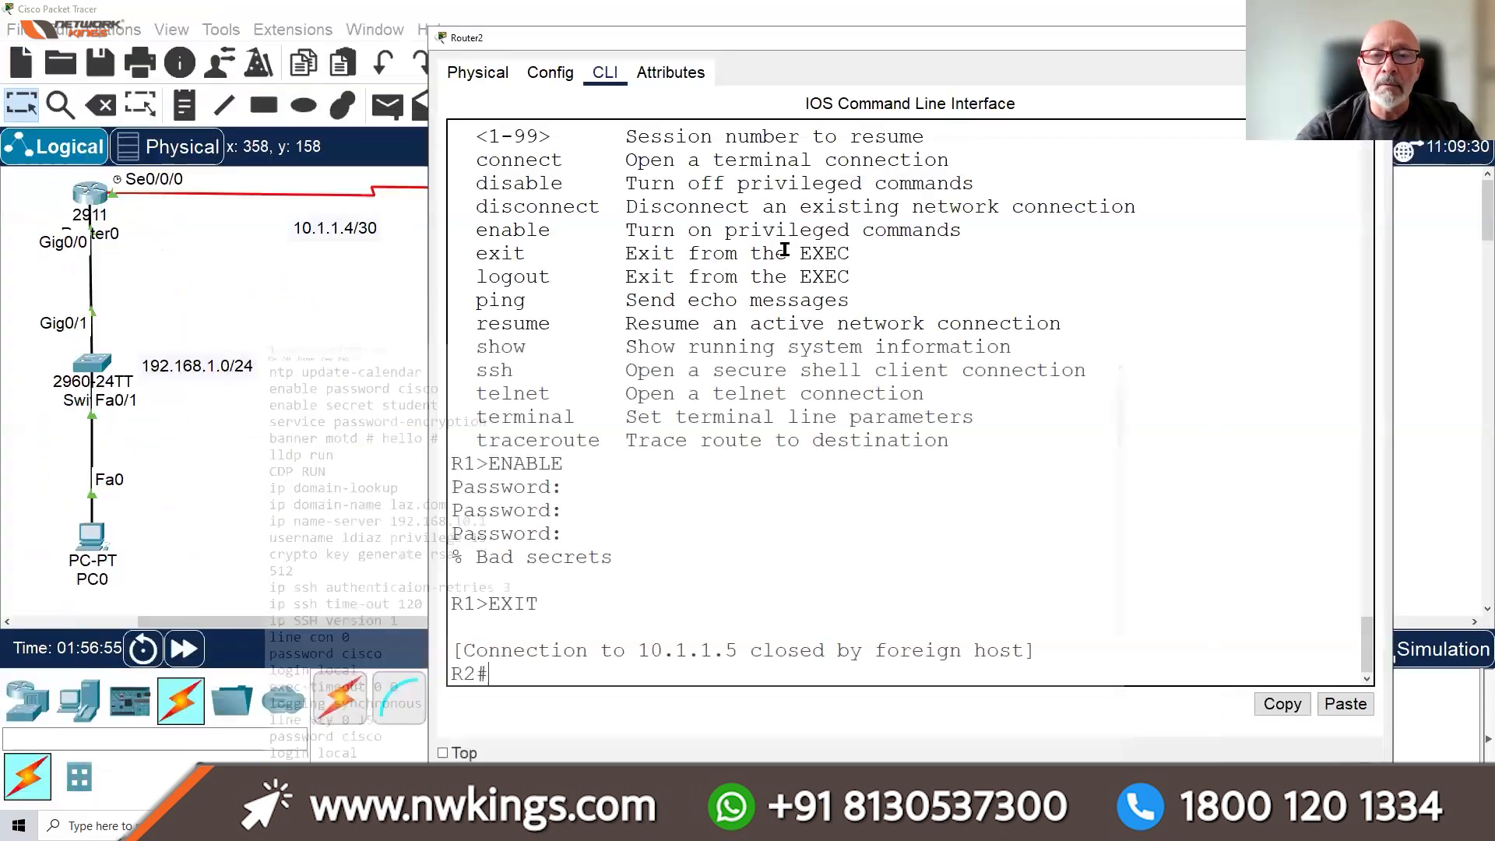
Maximize Router2, log out with EXIT, and leave the STAY OUT!!! Username prompt empty
double_click(1067, 42)
text(EXIT)
key(Return)
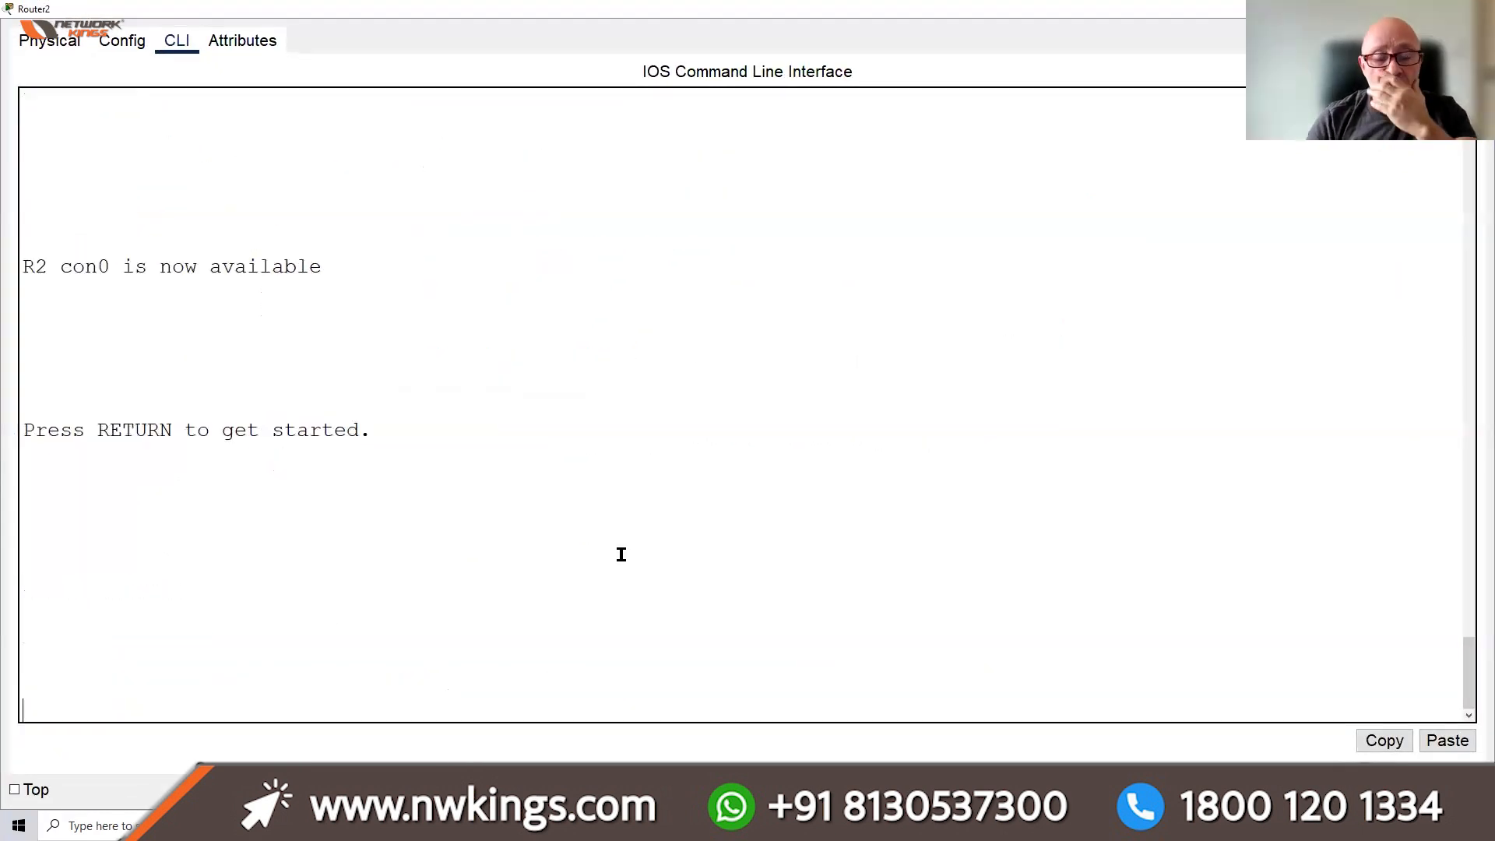
key(Return)
key(Return)
key(Return)
key(Return)
key(Return)
key(Return)
key(Return)
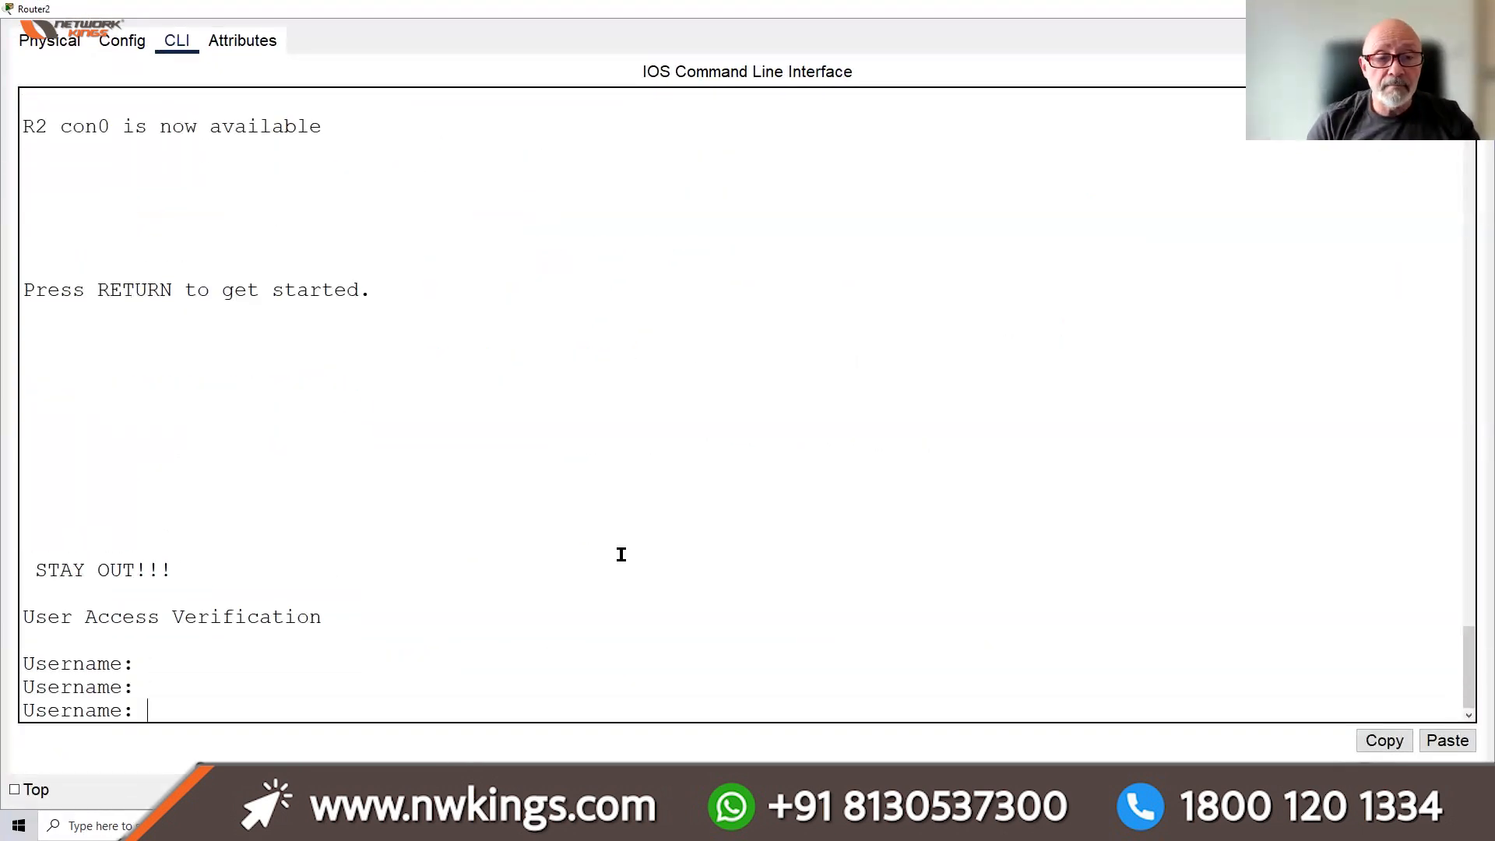
key(Return)
key(Return)
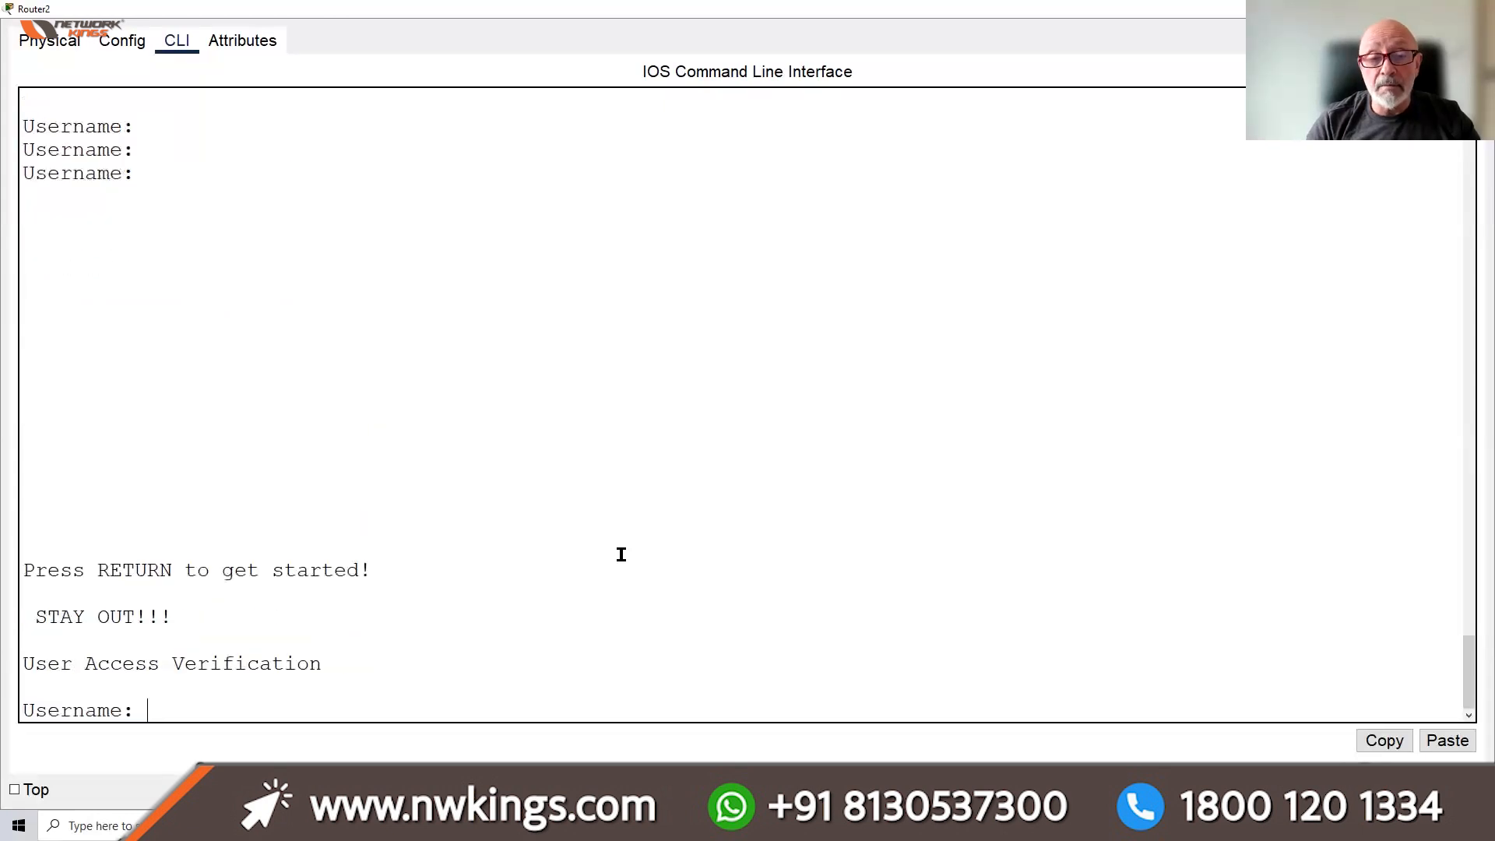
key(Return)
key(Return)
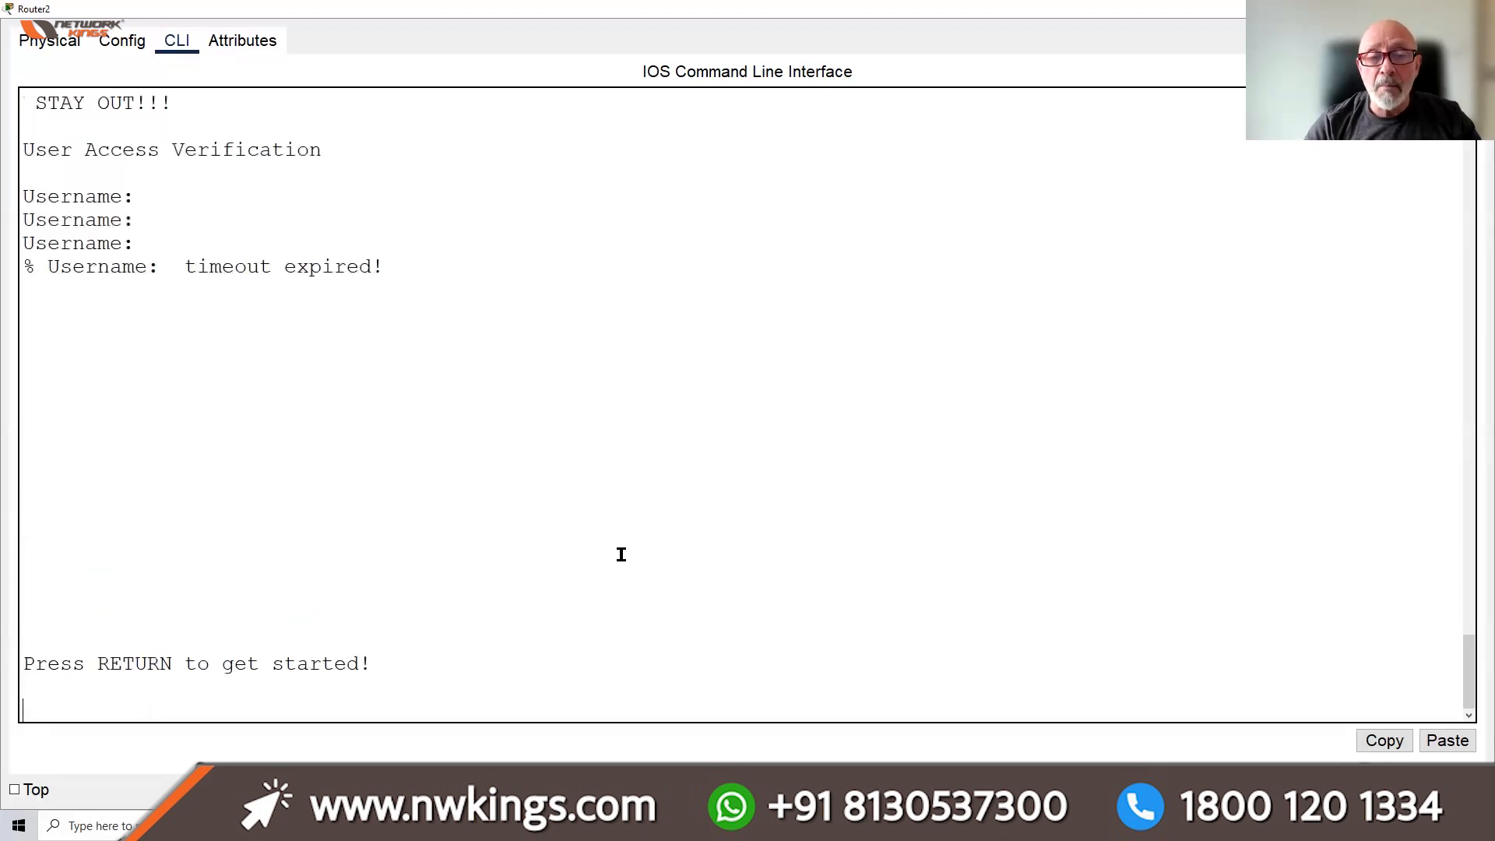
key(Return)
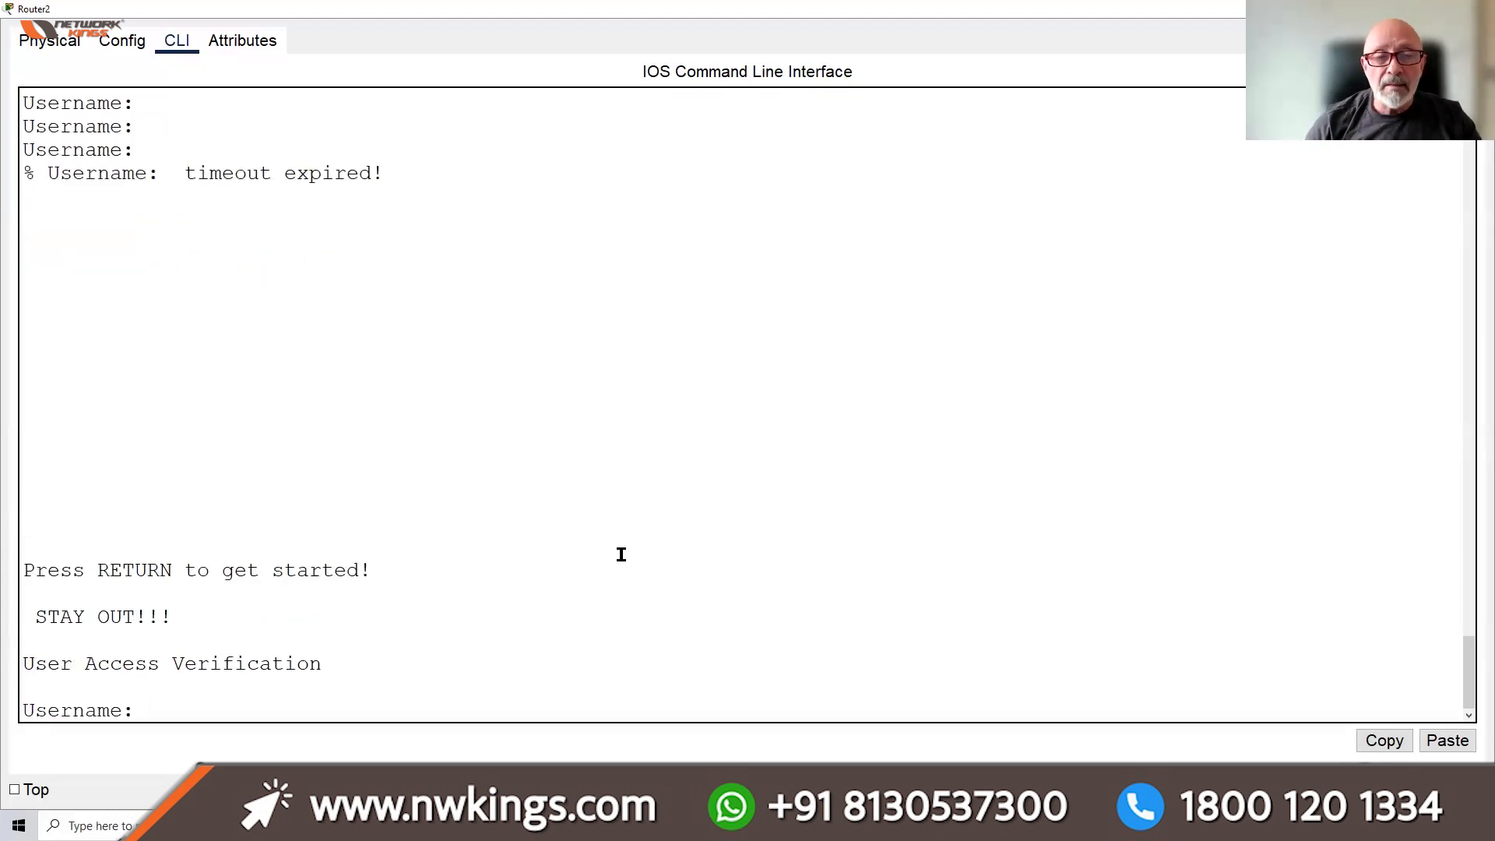
key(Return)
key(Return)
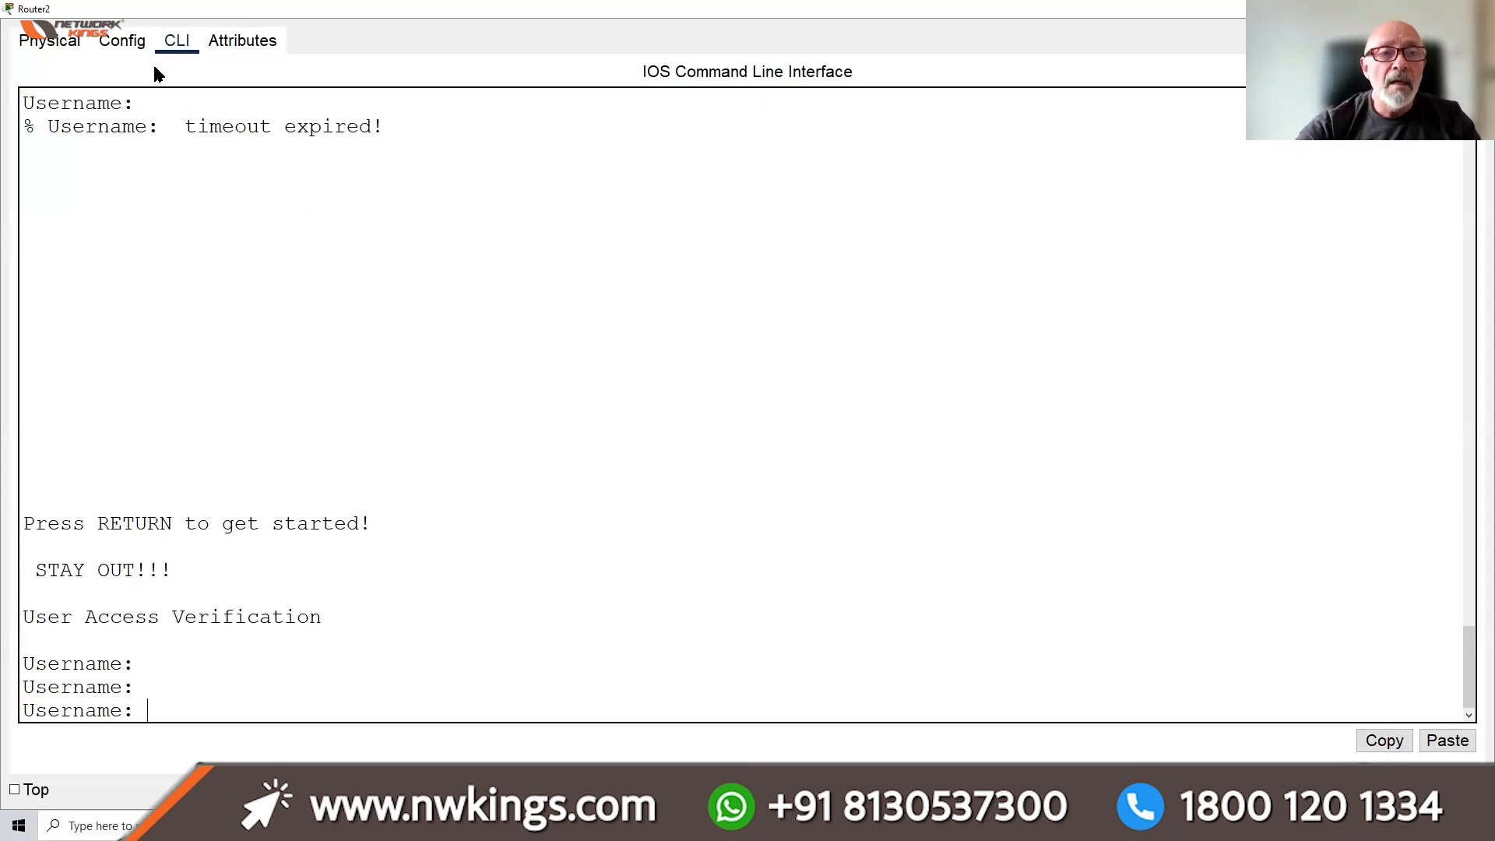
click(123, 43)
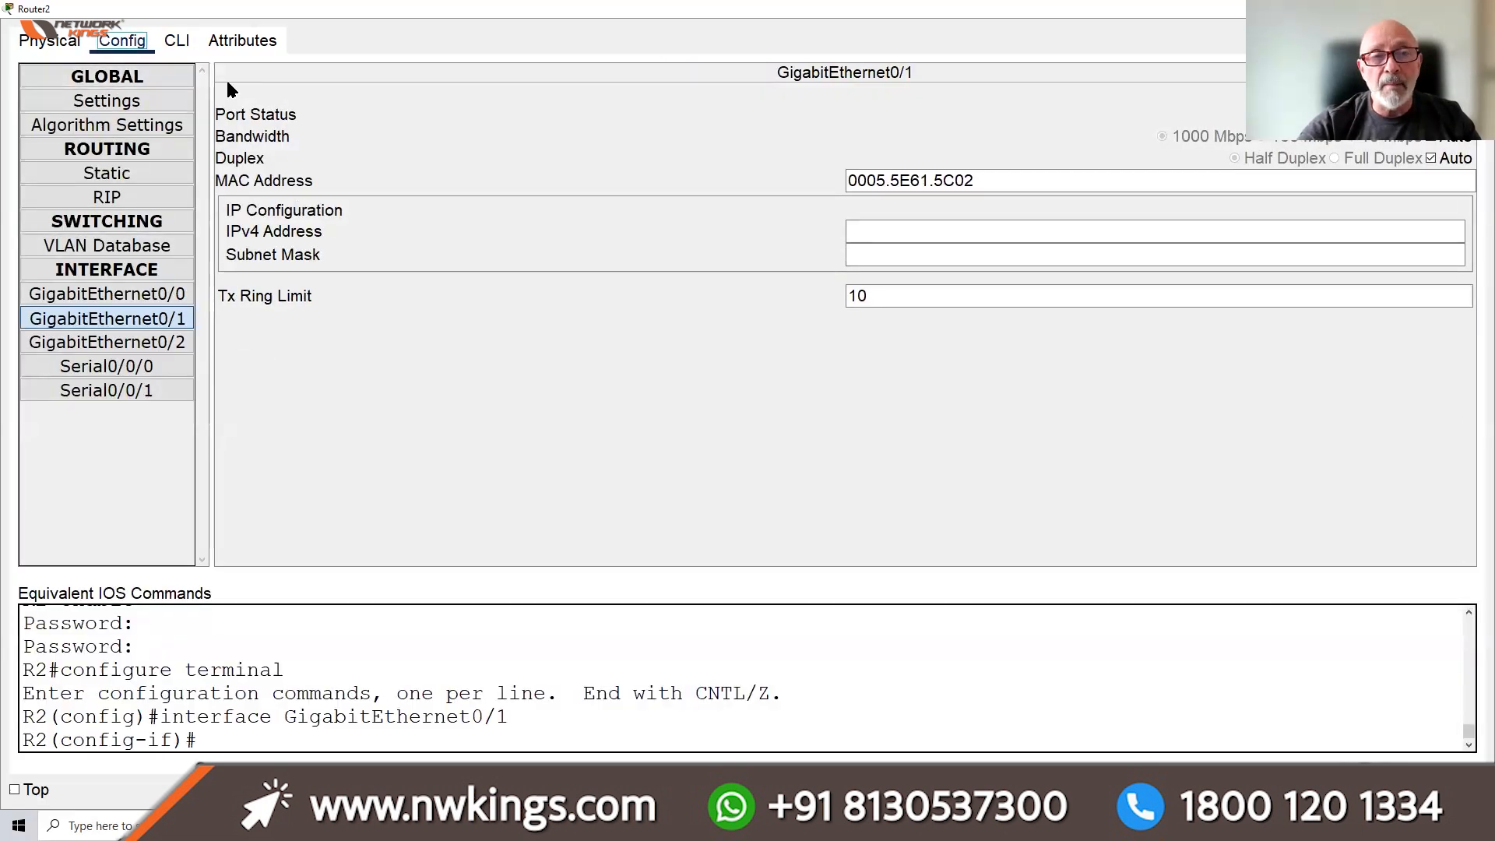
Save R2's running configuration to startup with DO WR
click(168, 45)
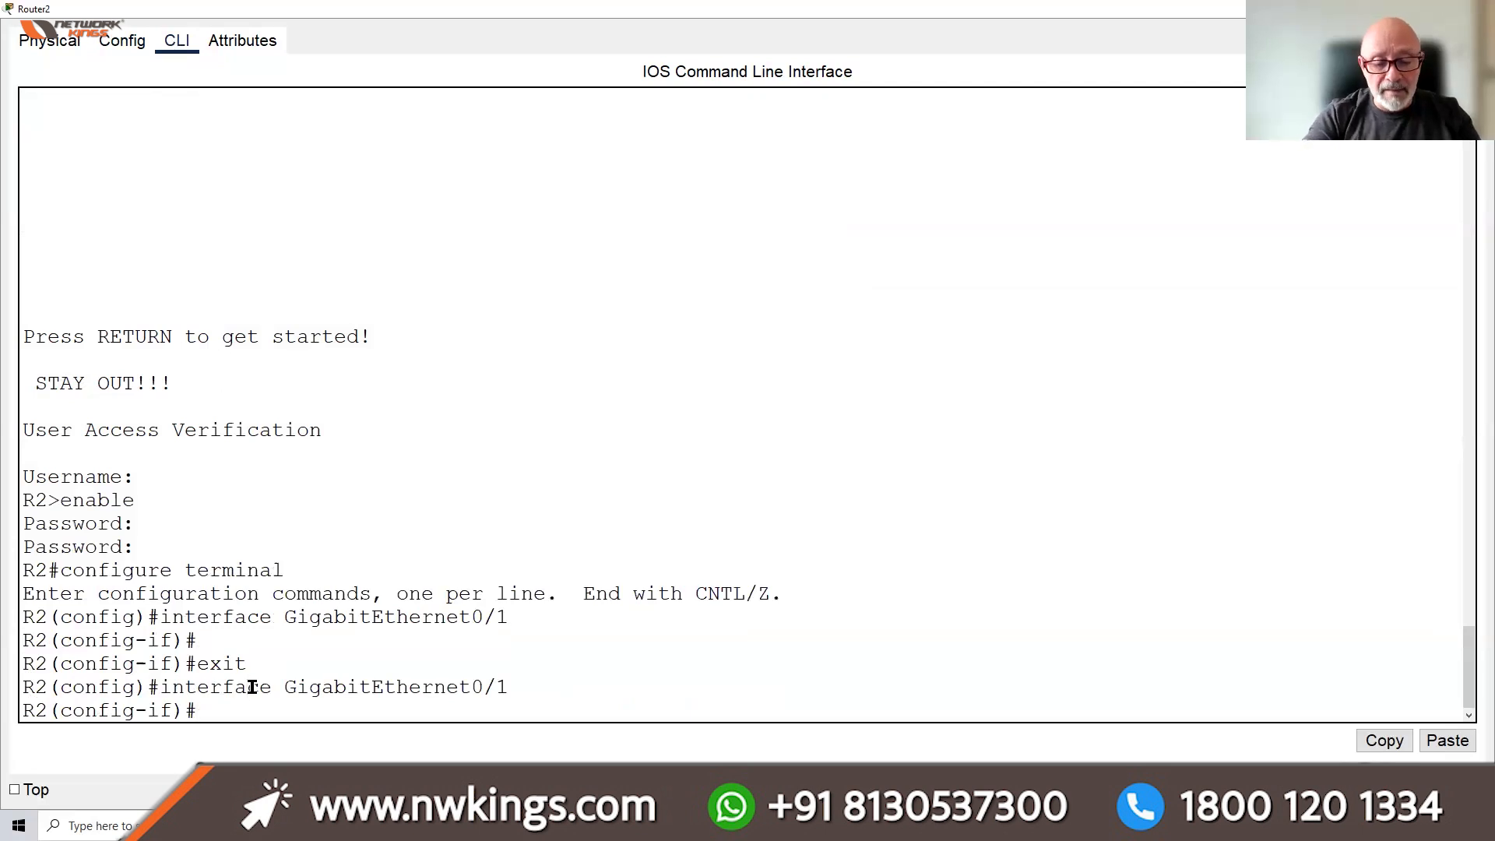
text(DO WR)
key(Return)
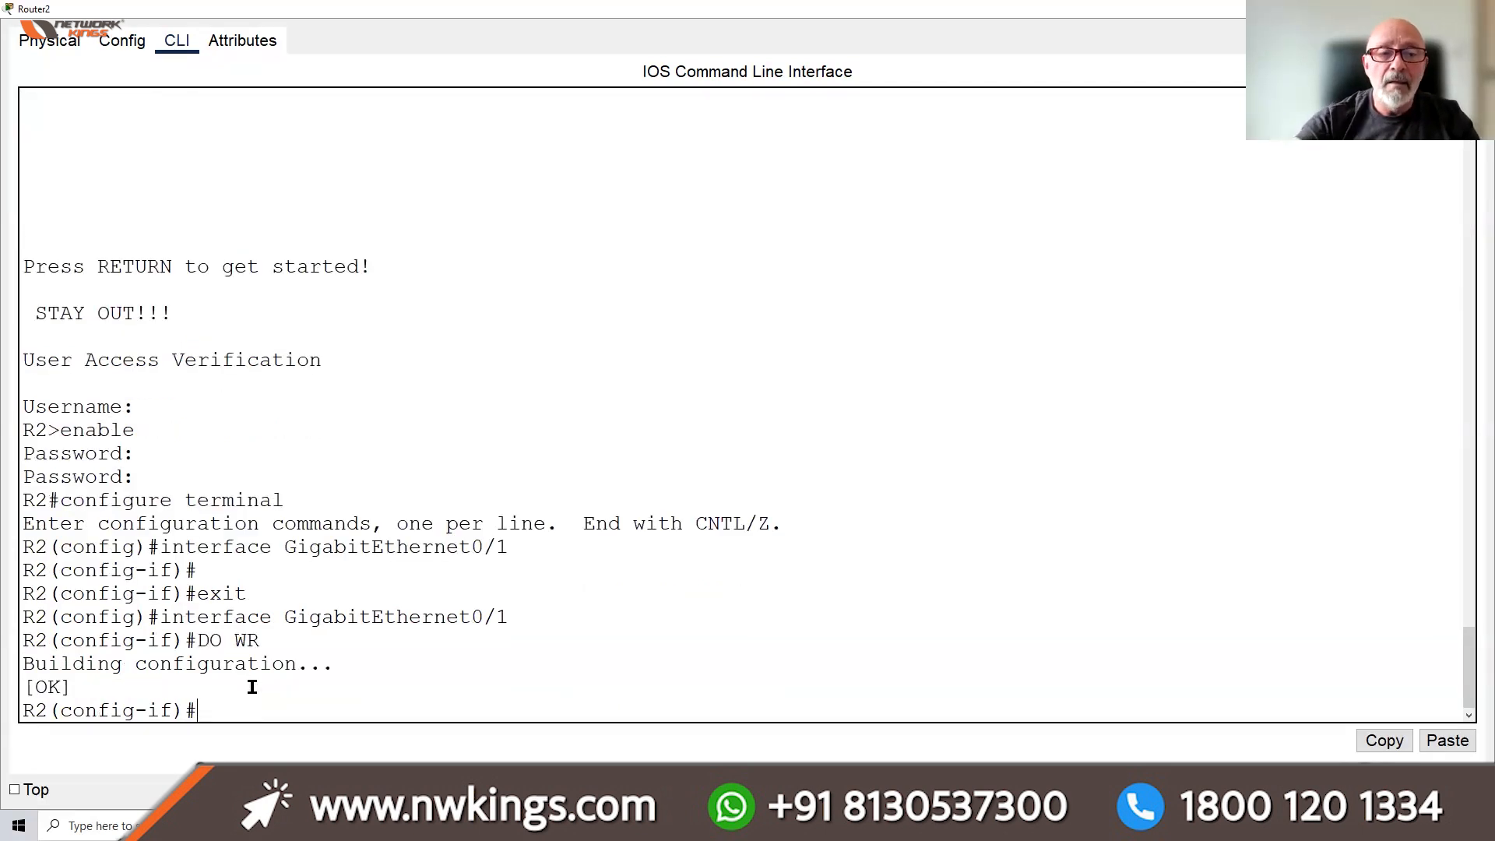
Power-cycle Router2 from its Physical view so it starts booting again
click(140, 45)
click(49, 40)
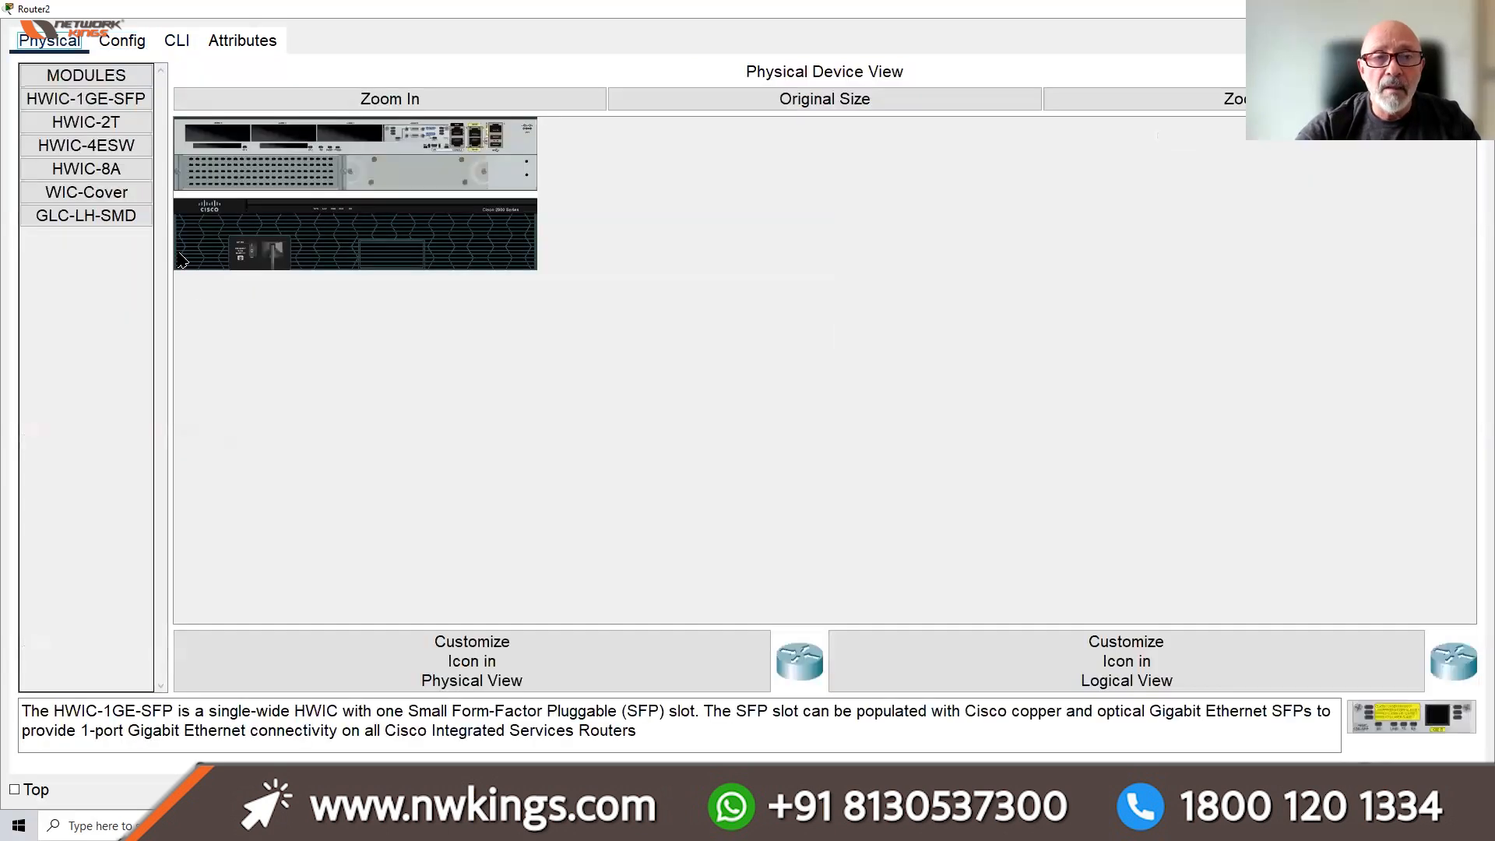
click(331, 100)
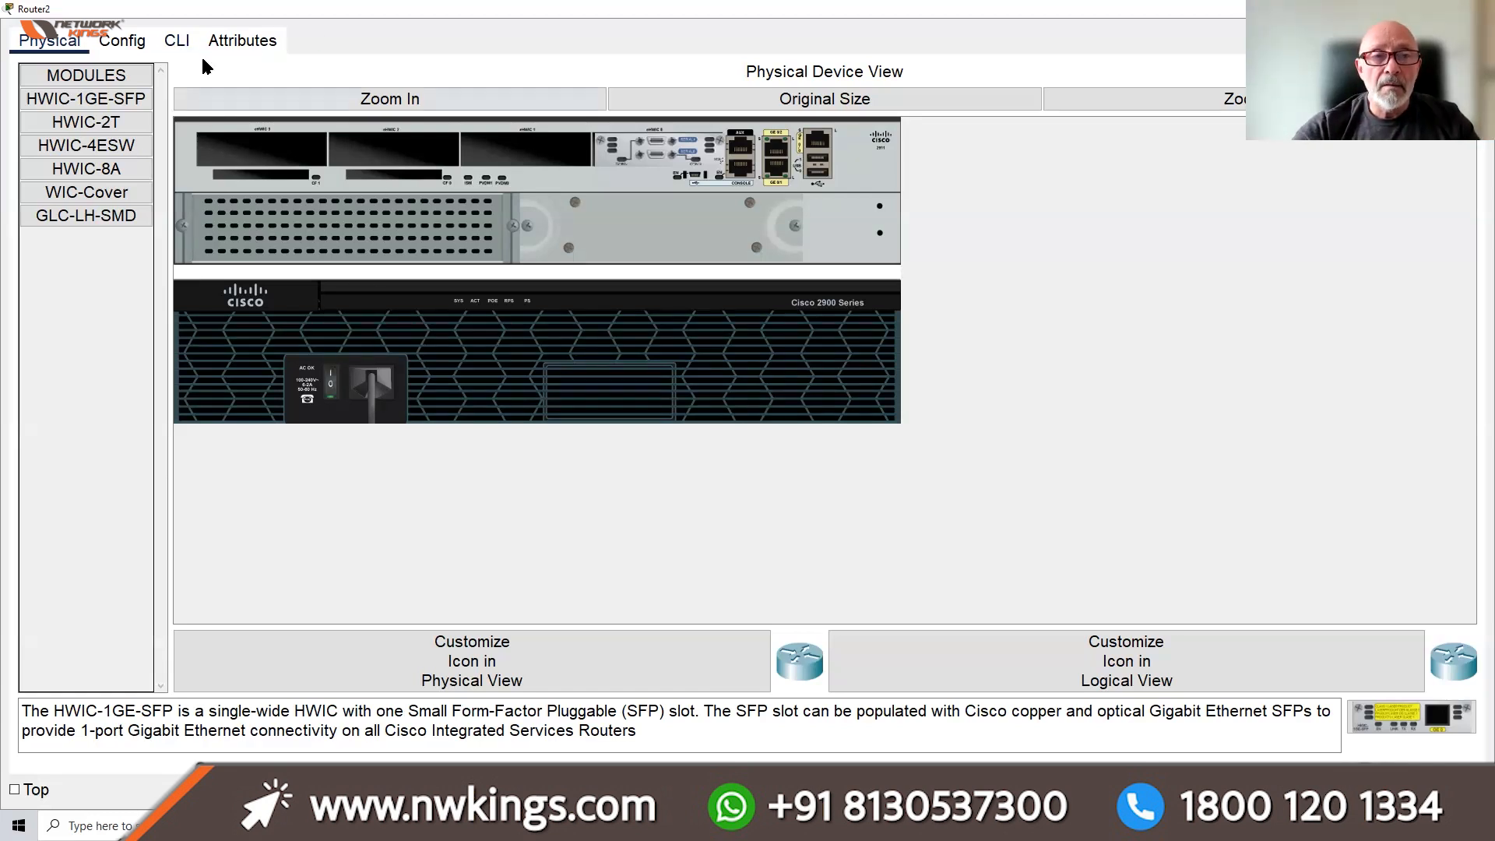
click(177, 40)
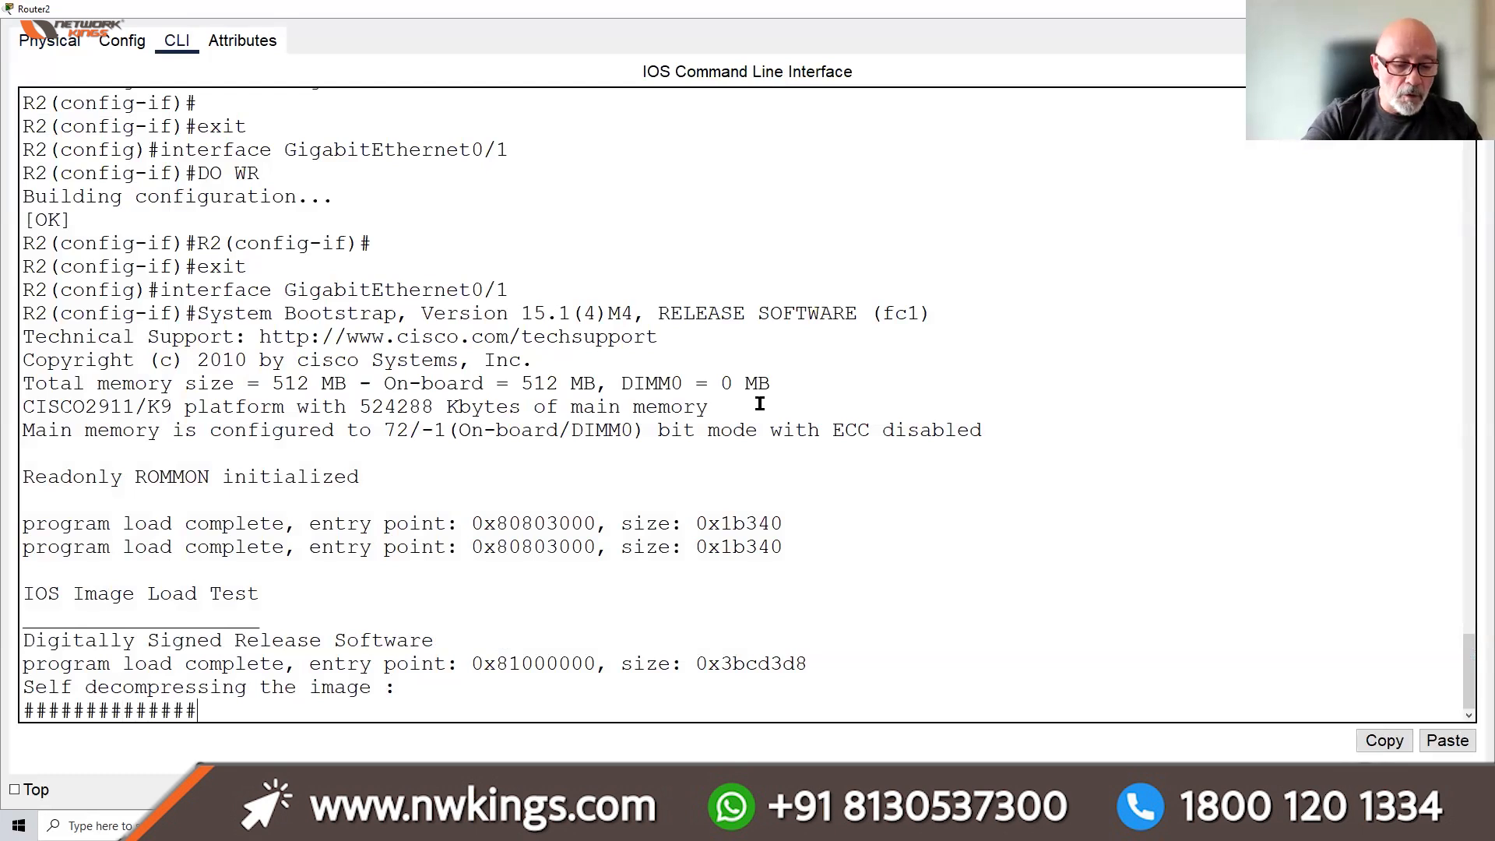
Break into Router2's boot during image decompression to reach the rommon 1 > prompt
key(ctrl+c)
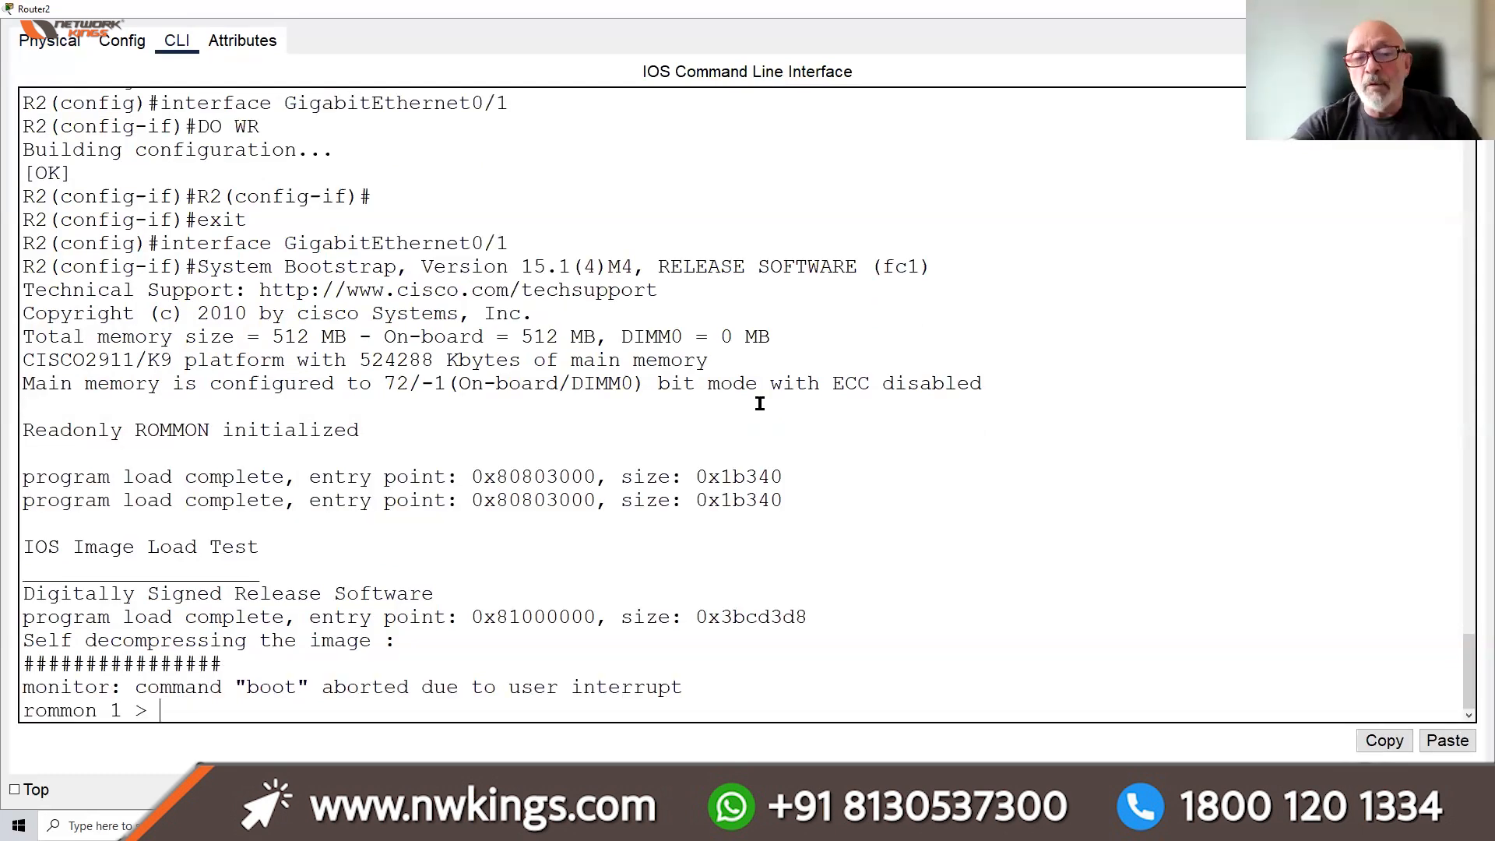
drag(238, 664, 24, 664)
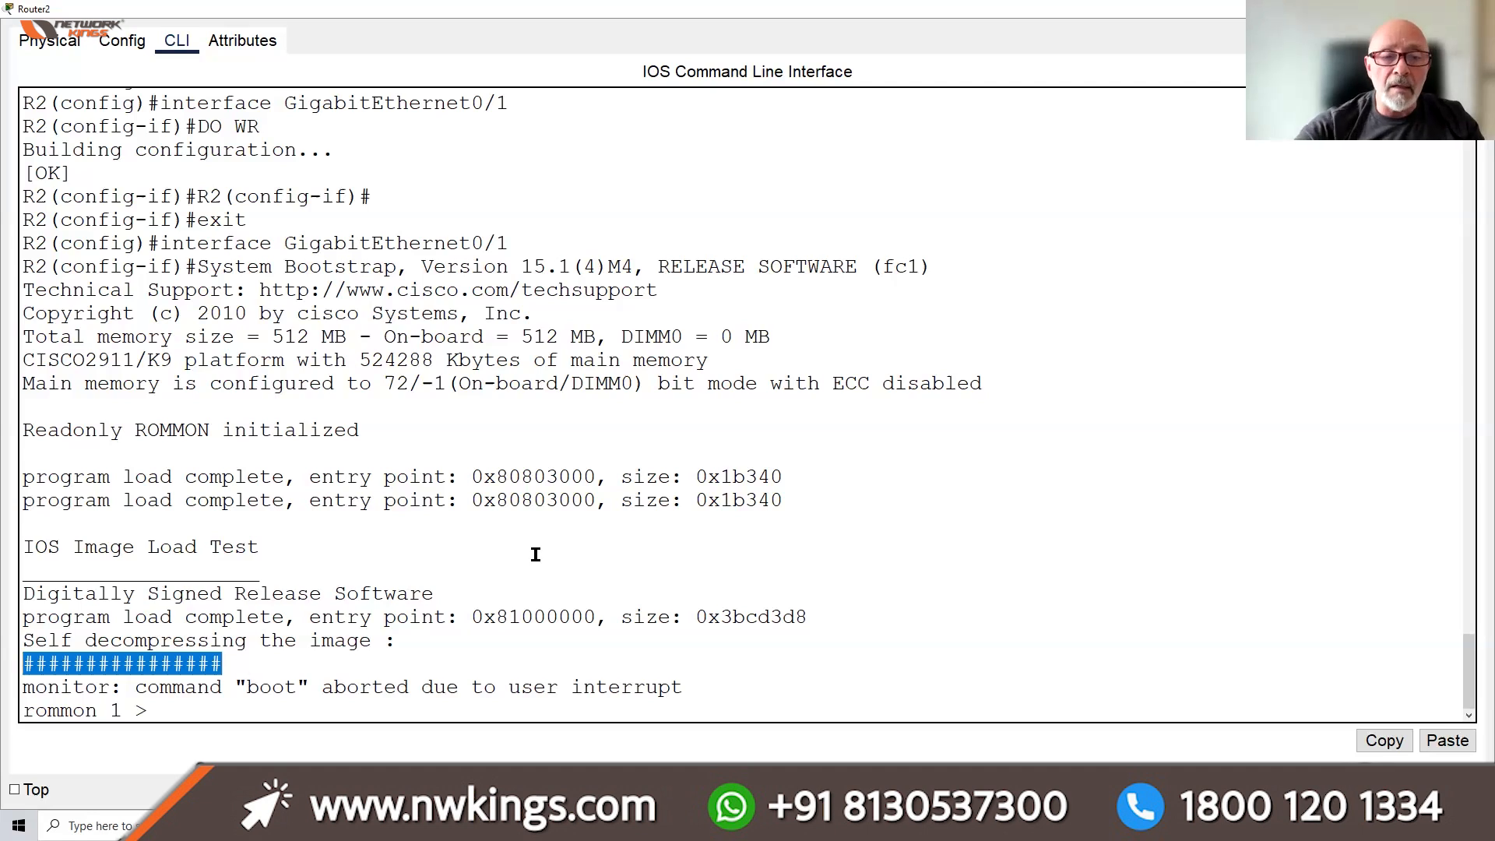
click(195, 707)
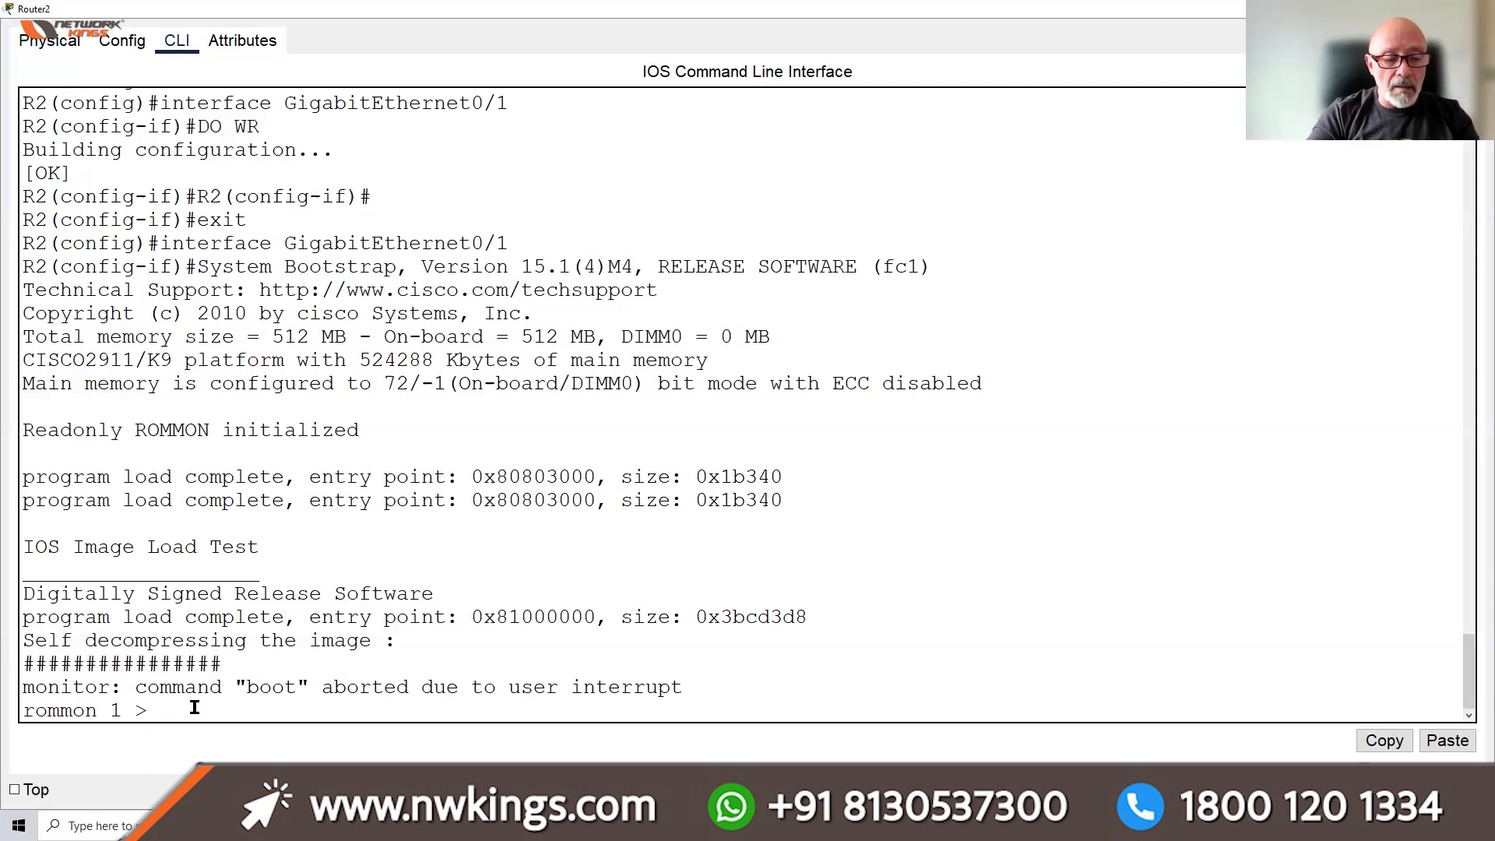
Run help at rommon, note the confreg command, and type confreg 0x2142
text(help)
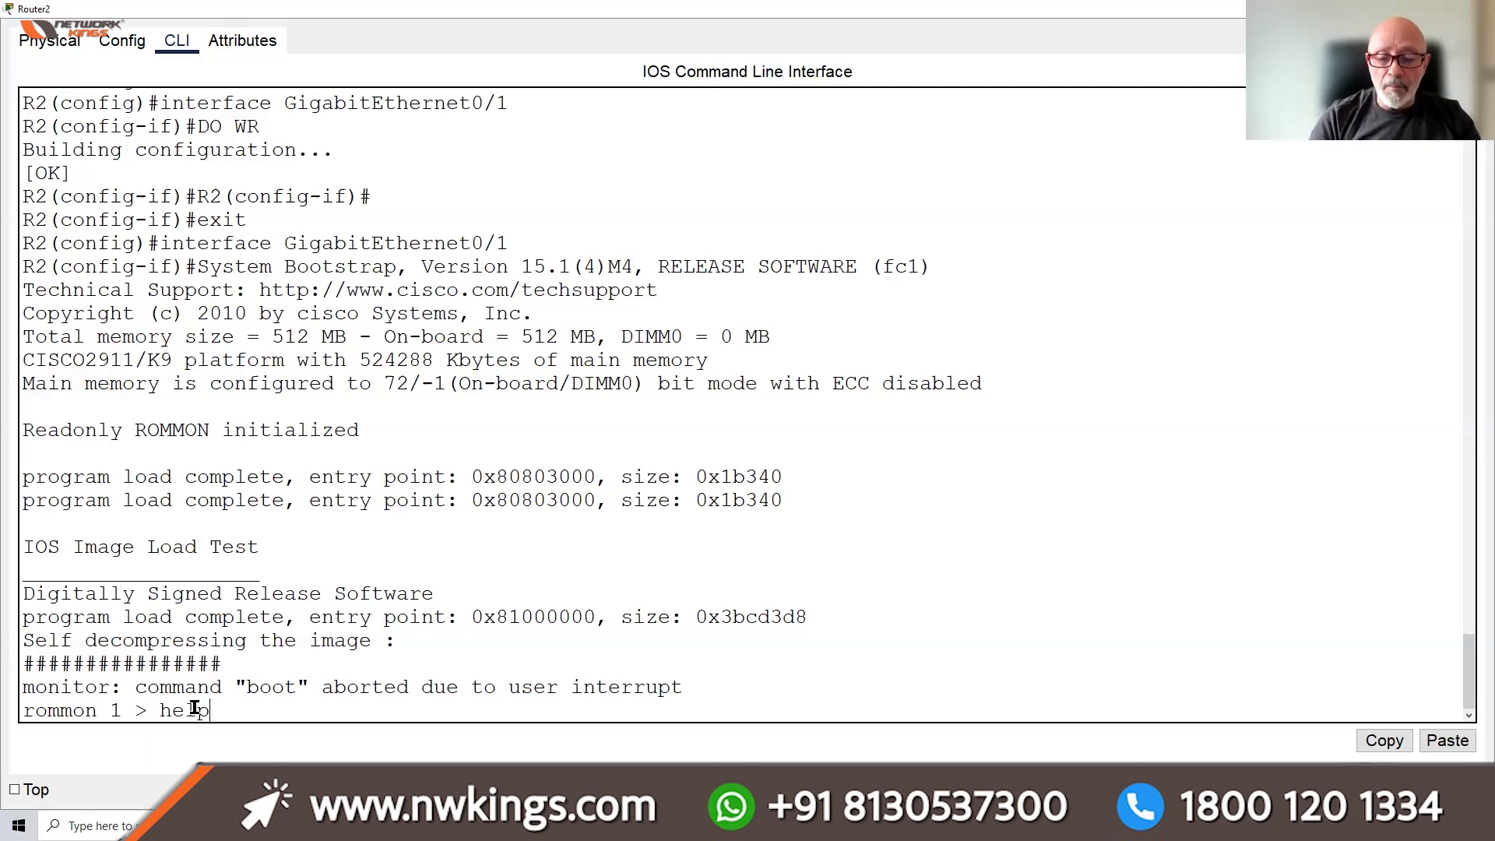
key(Return)
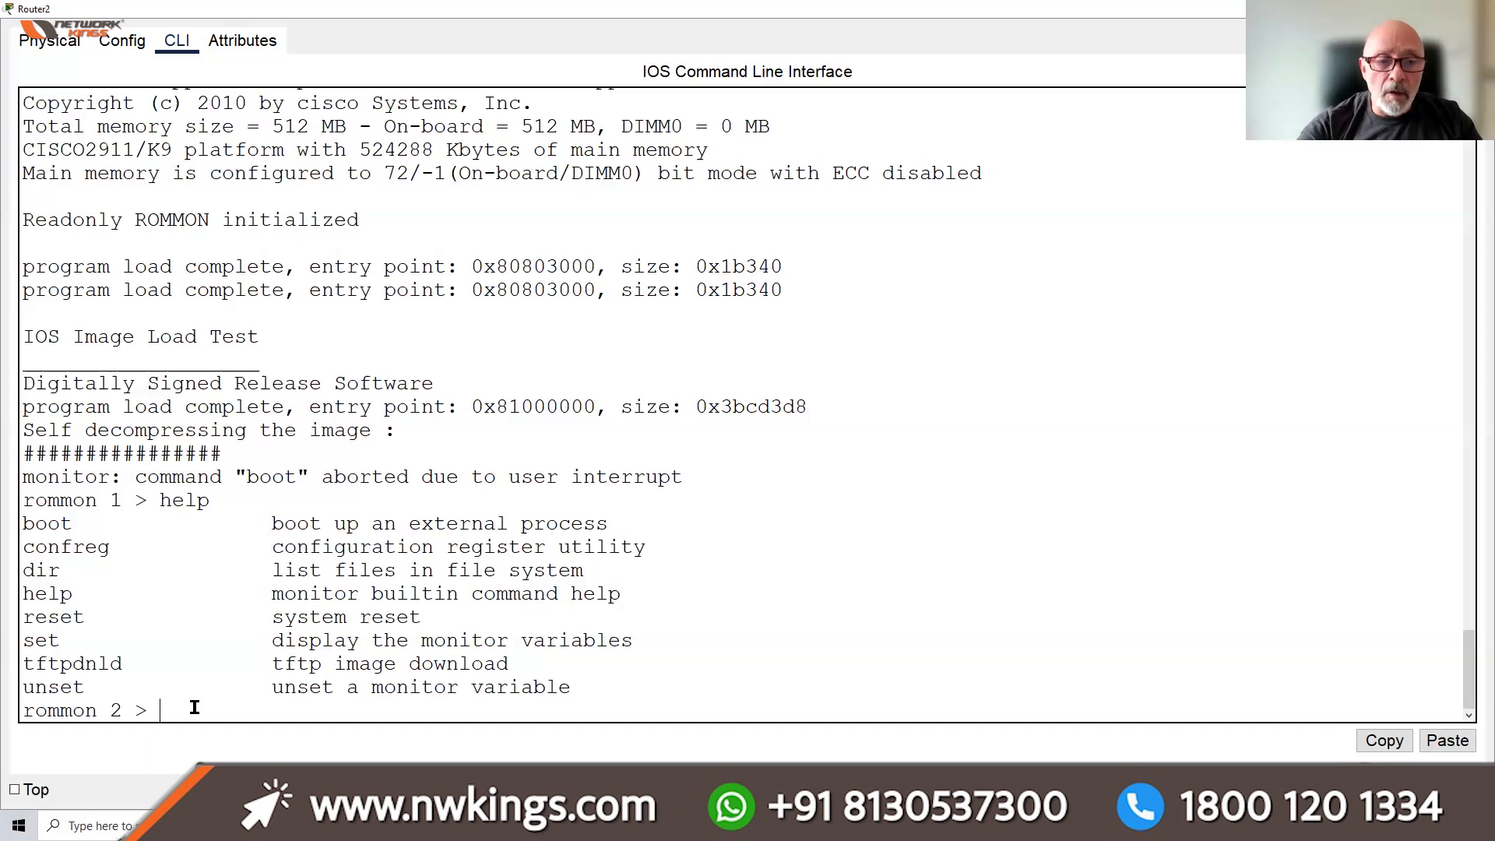
drag(110, 547, 30, 543)
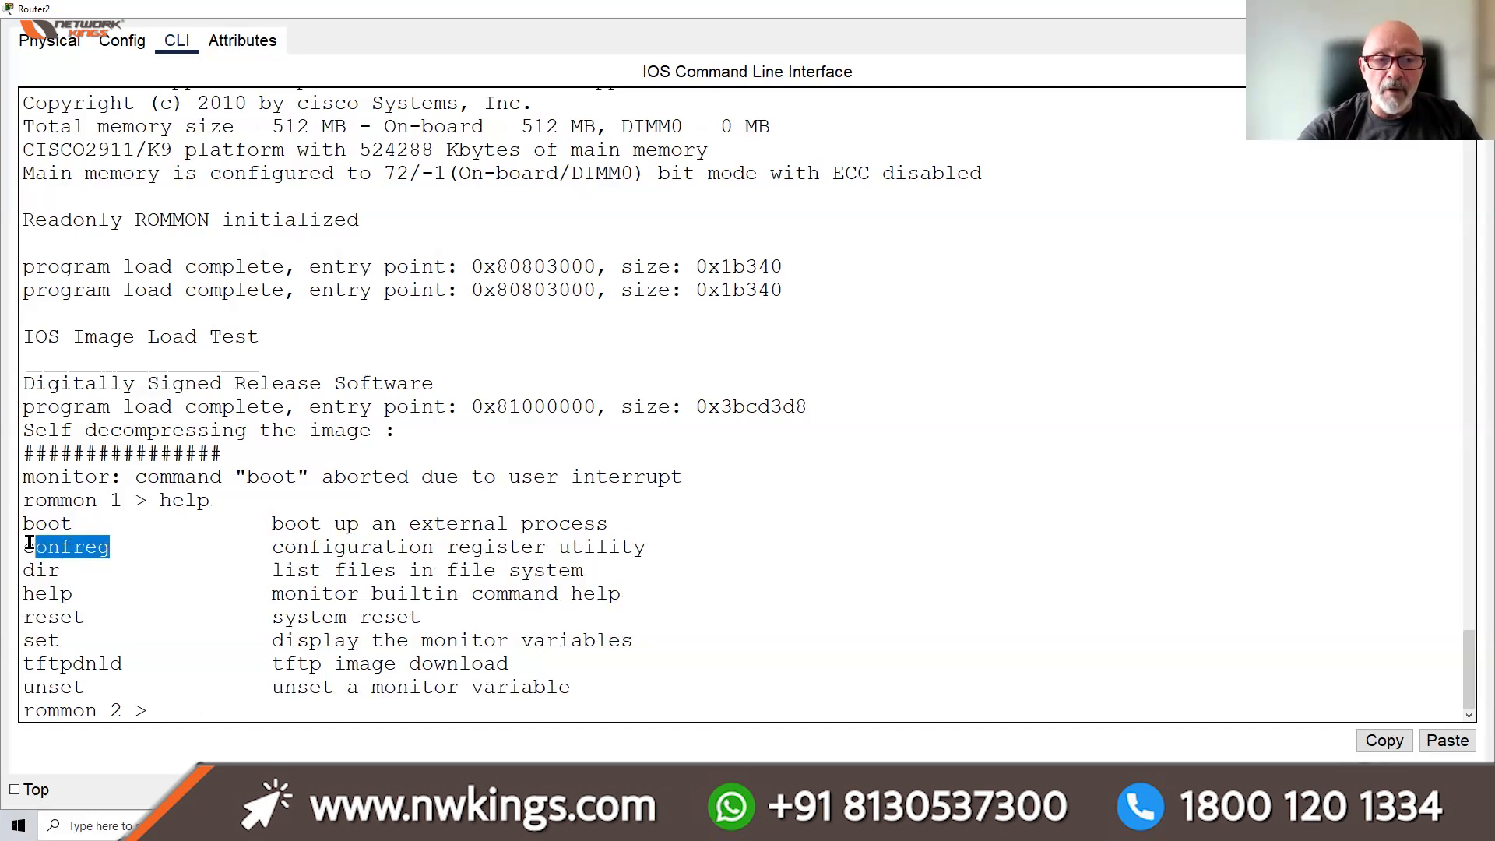
click(156, 708)
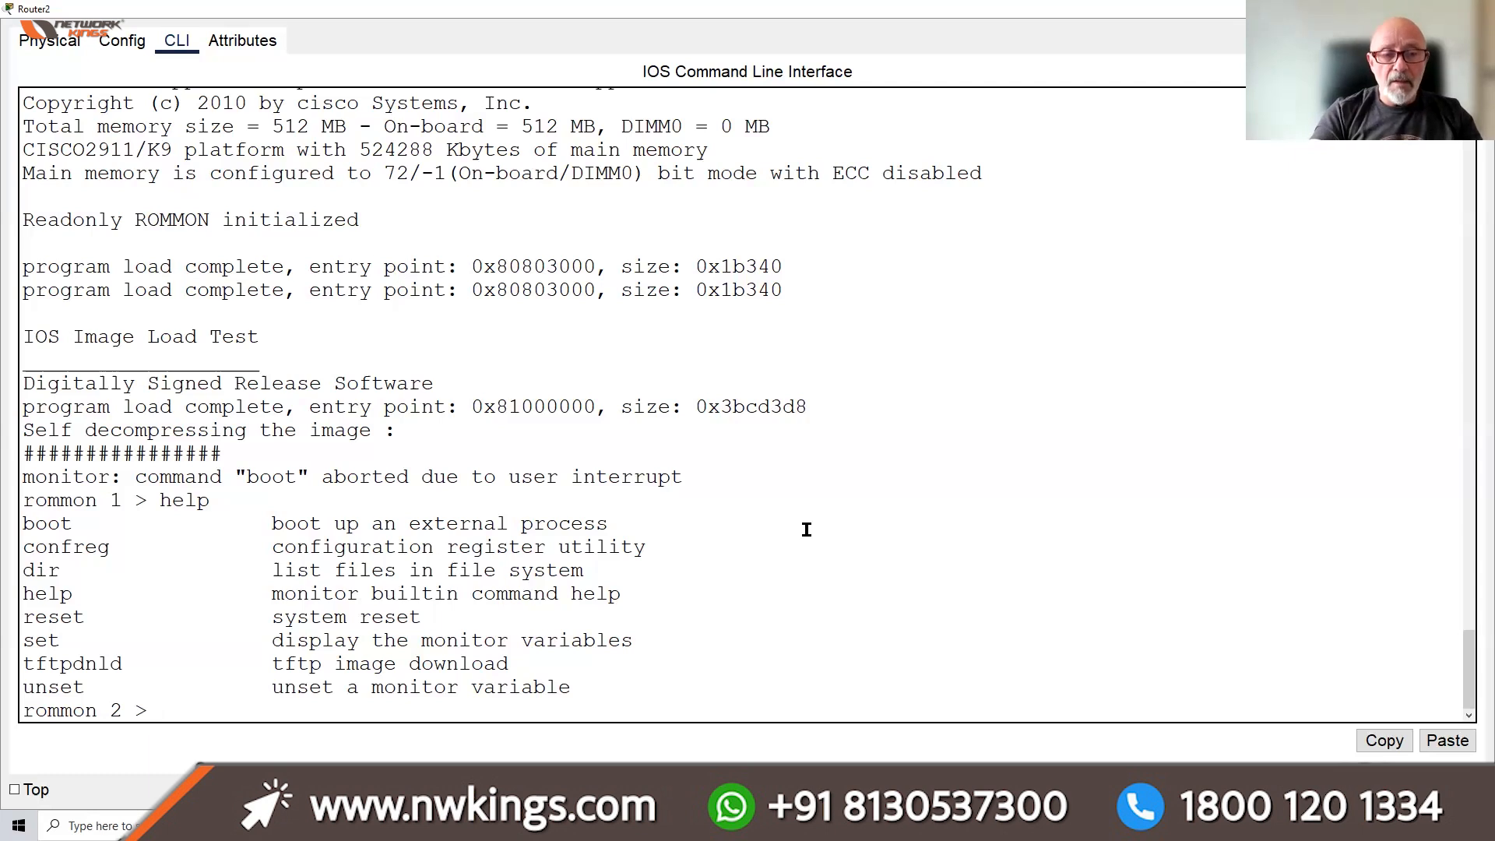
text(confre)
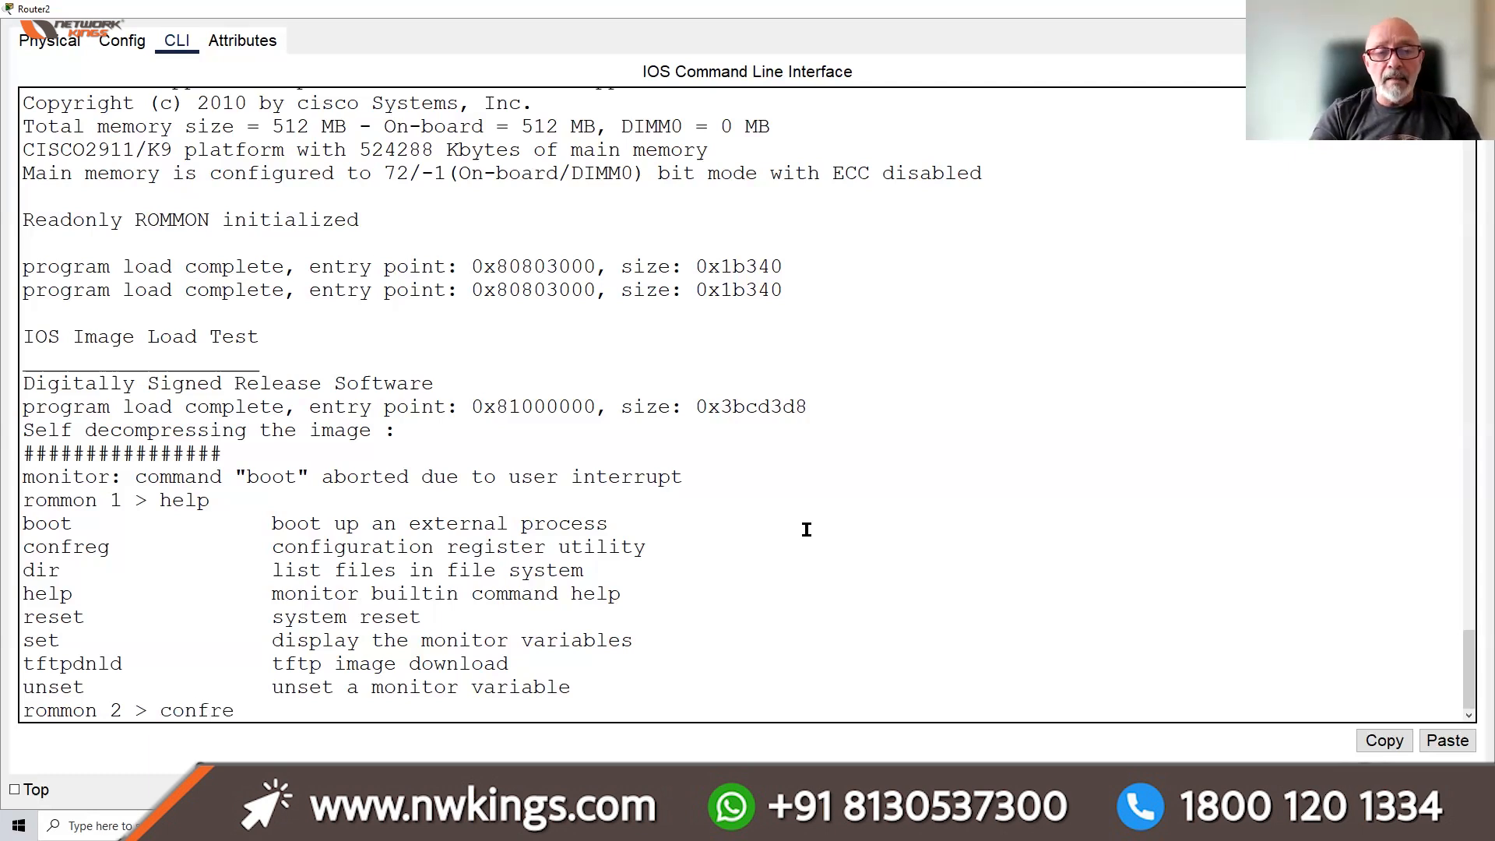
text(g 0x2142)
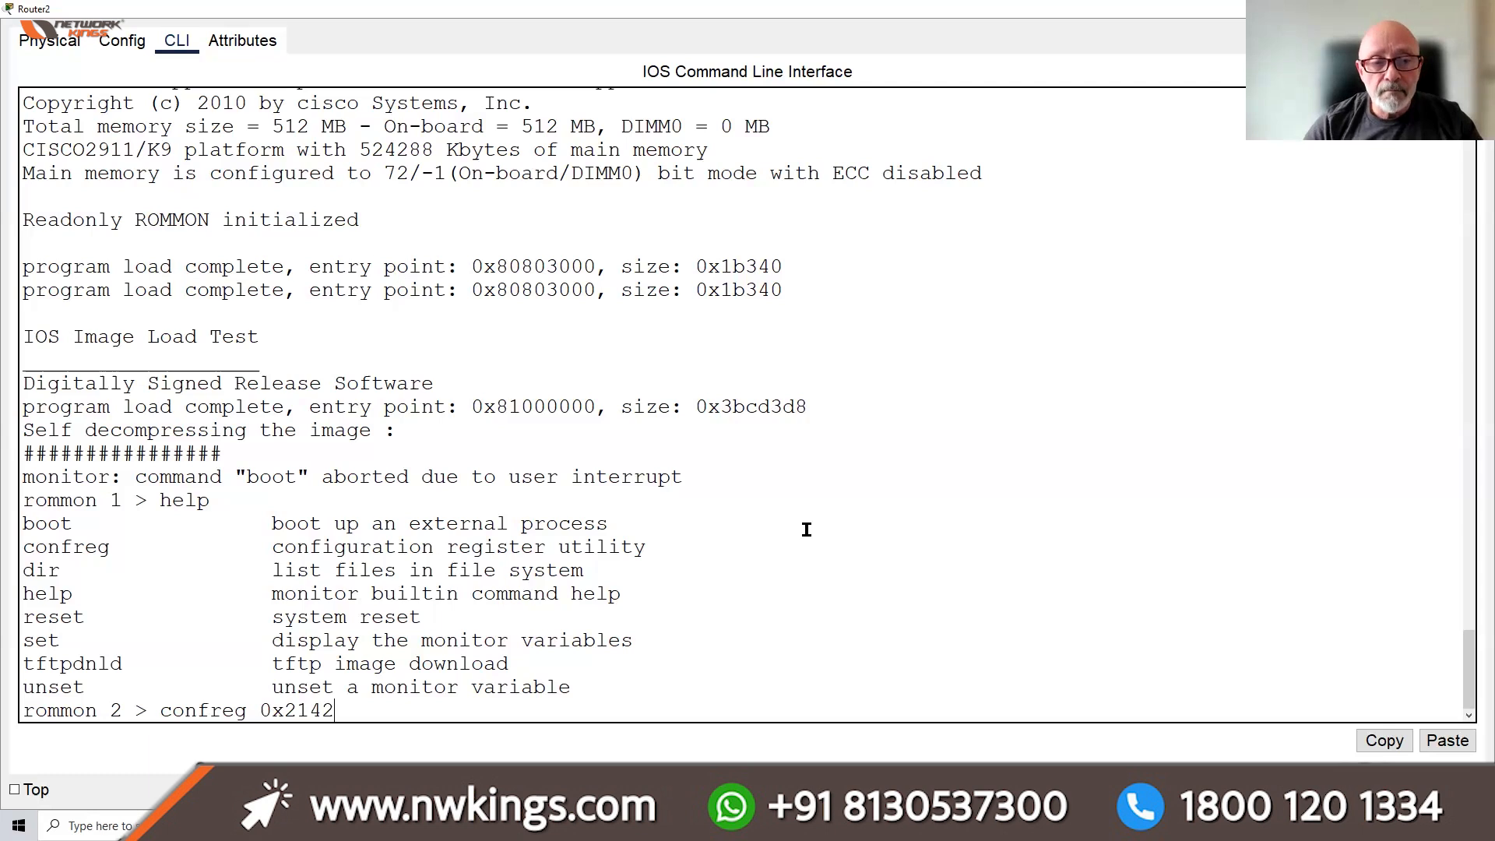
Apply confreg 0x2142, reset Router2, and answer 'n' to the initial configuration dialog
key(Return)
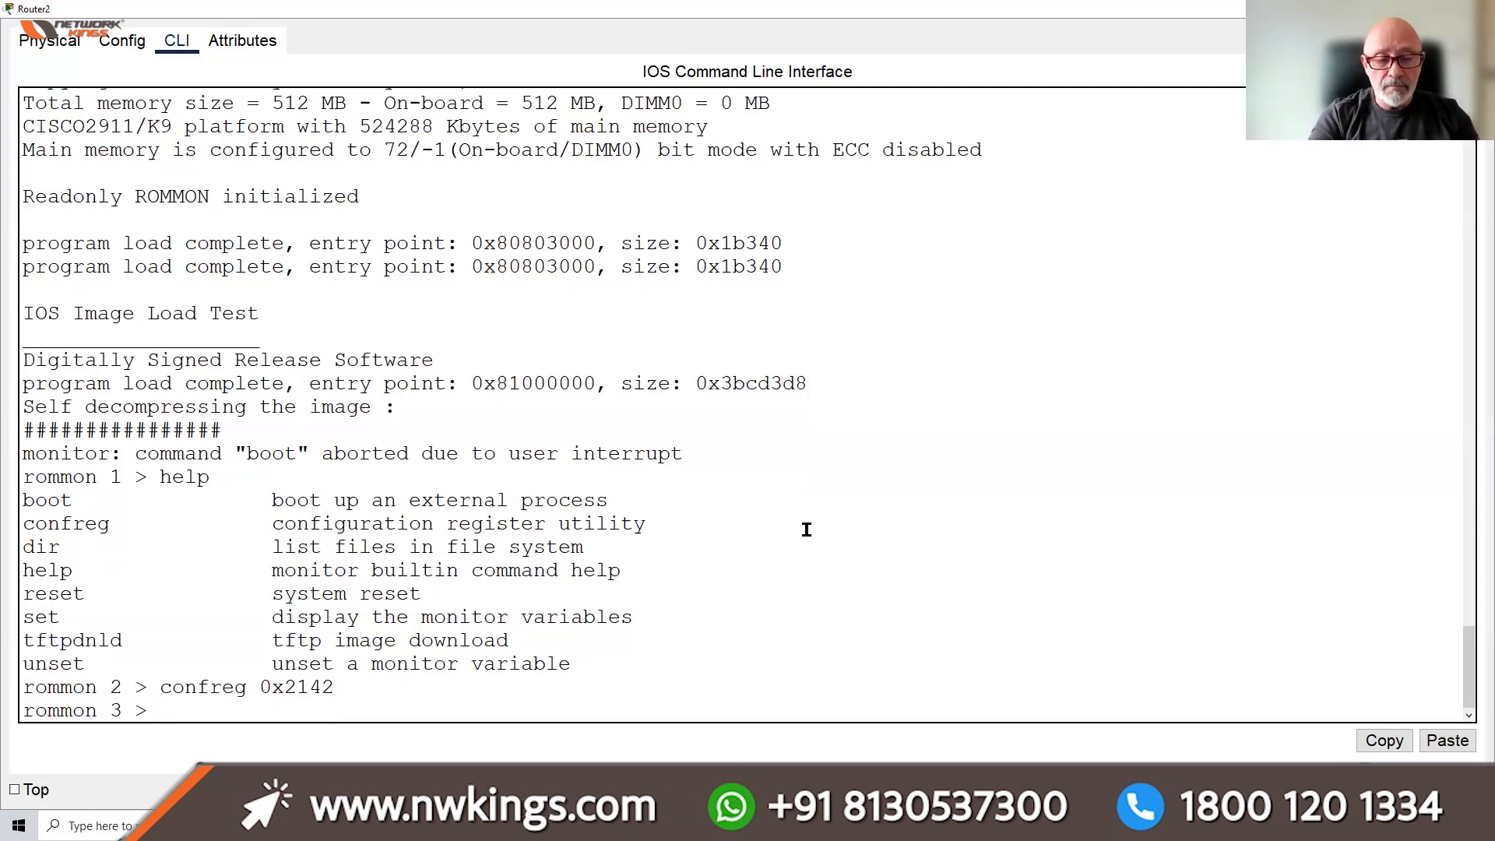
text(reload)
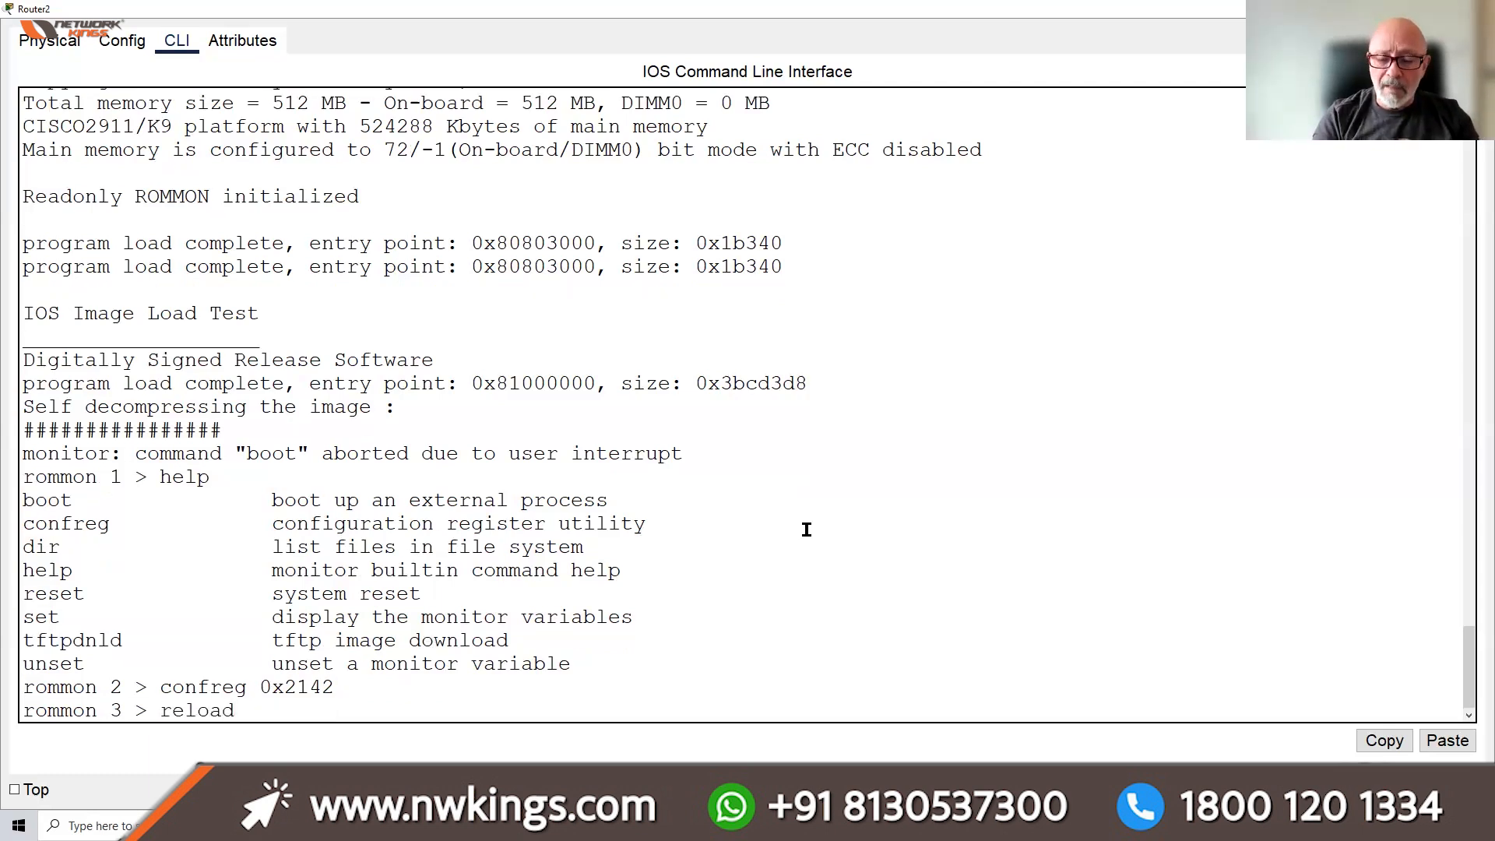
key(Return)
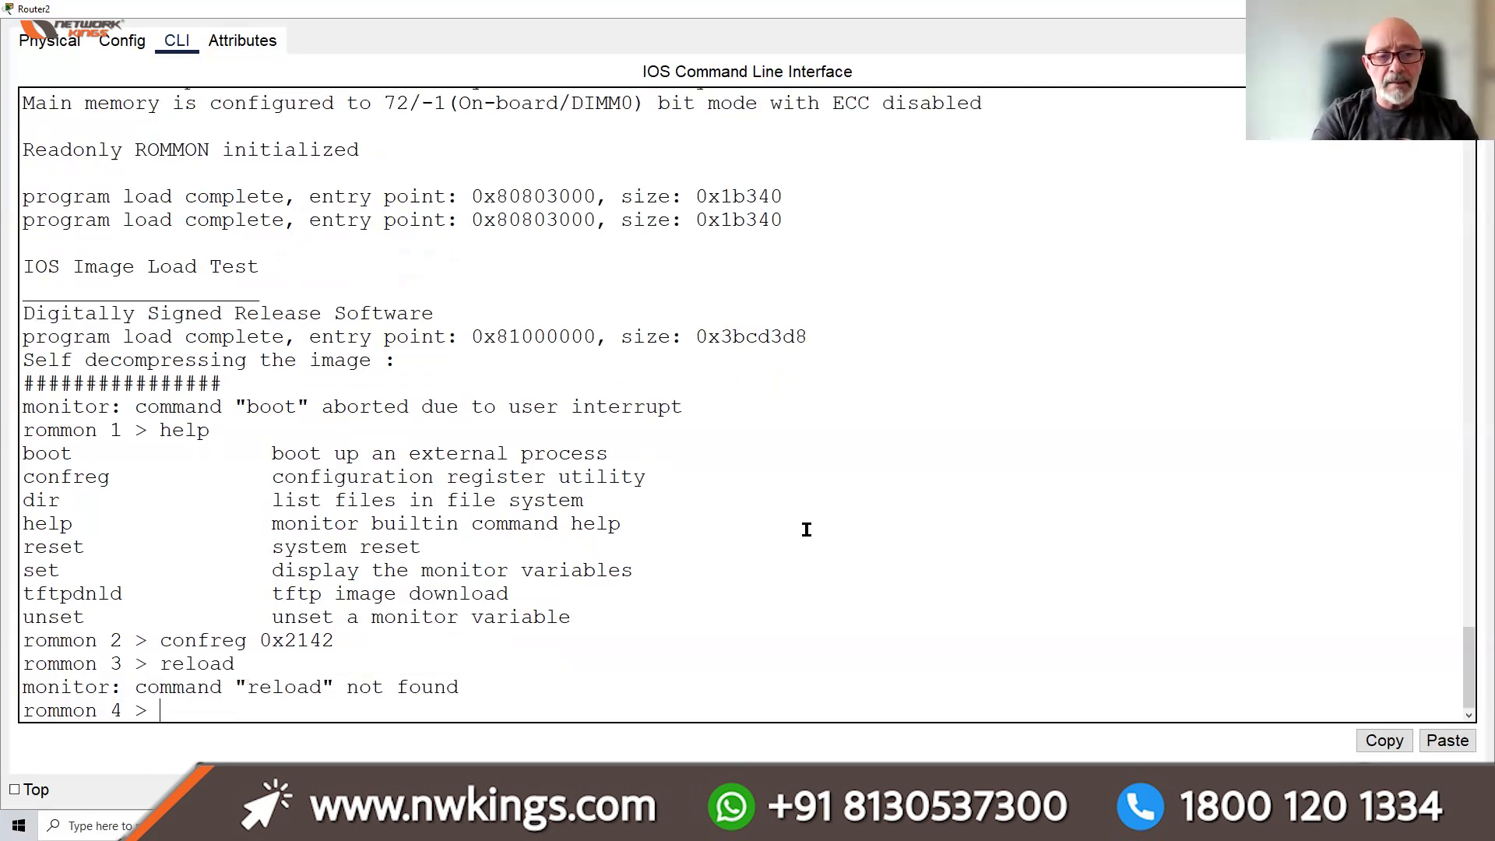
text(reset)
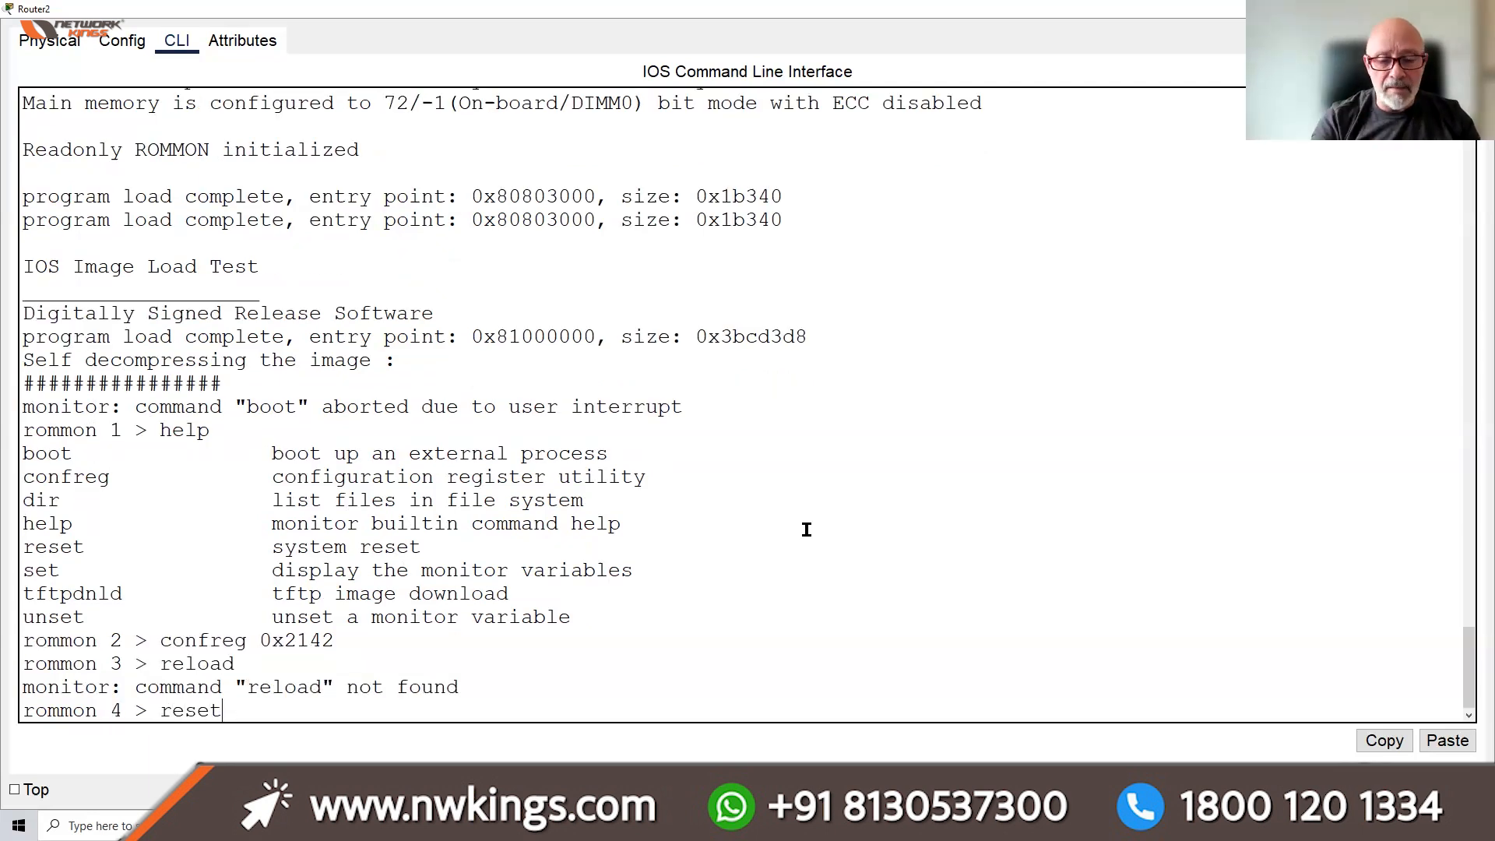
key(Return)
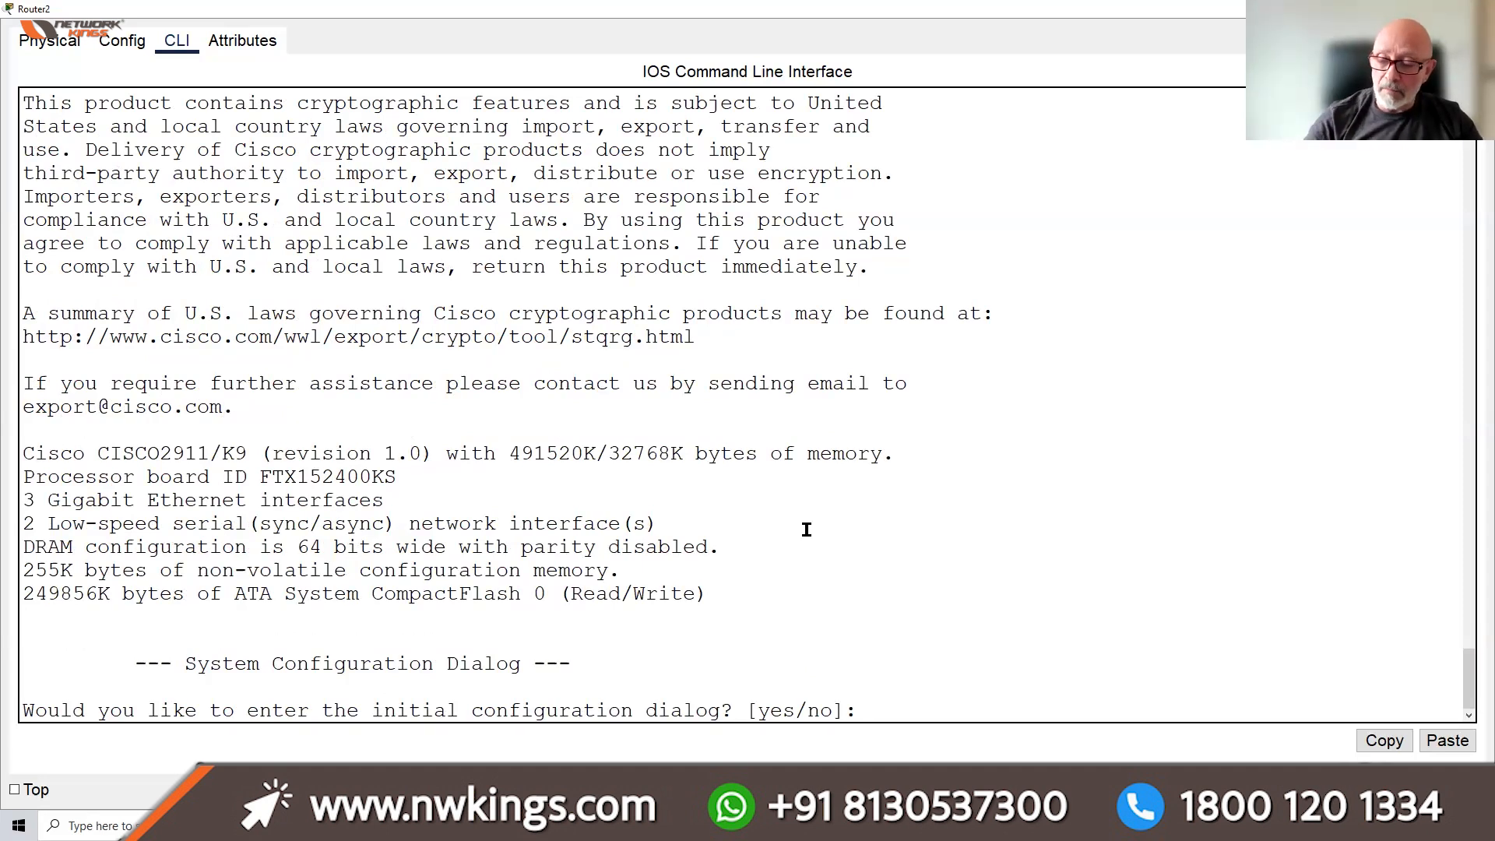
text(n)
key(Return)
key(Return)
key(Return)
key(Return)
key(Return)
key(Return)
key(Return)
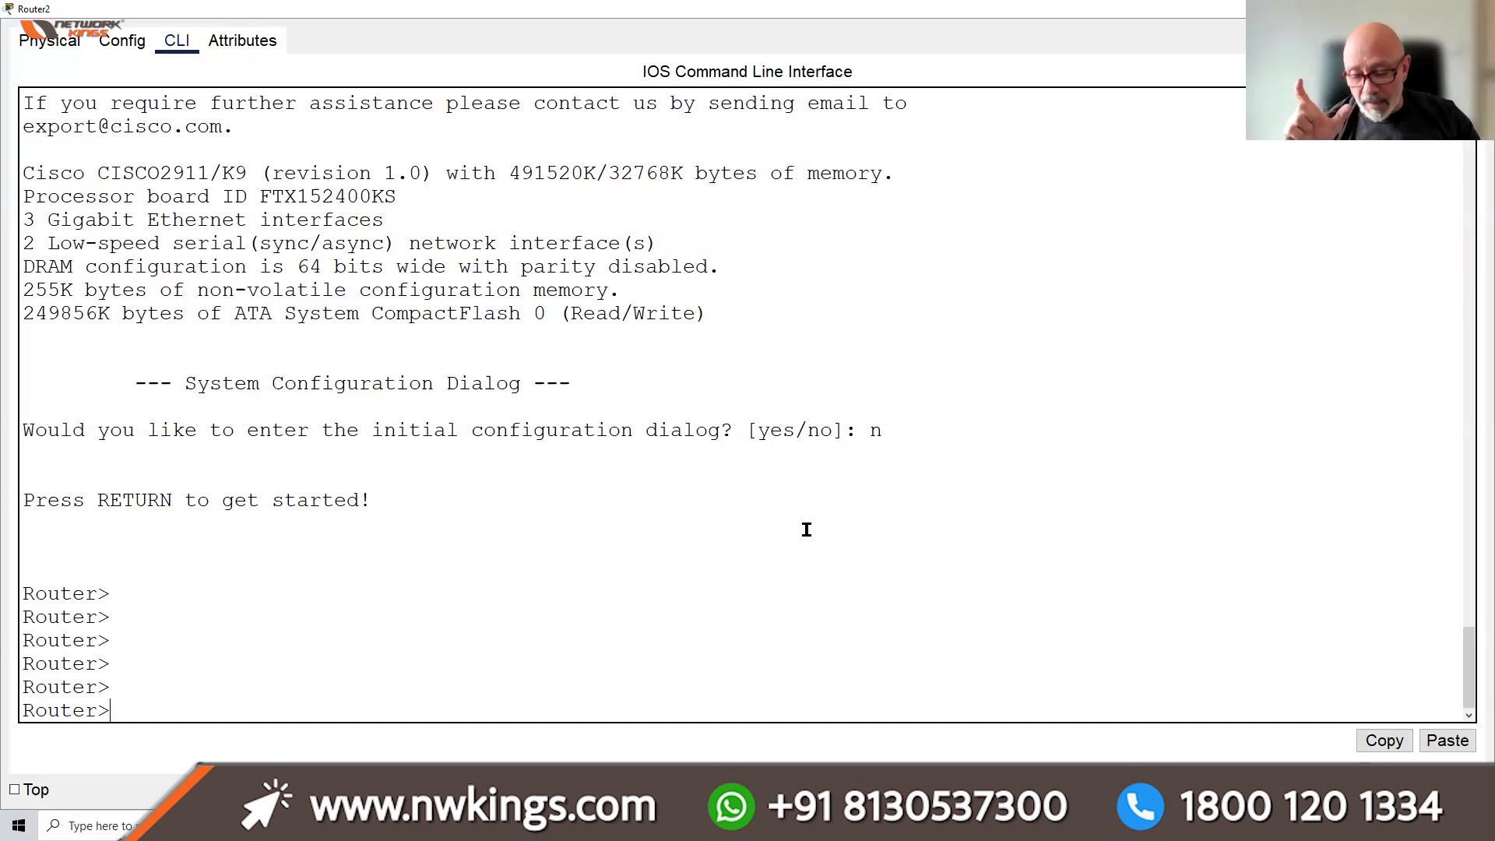
Run en and sh run, paging to the end to see unaddressed, shut-down Gigabit and serial interfaces
text(en)
key(Return)
text(s)
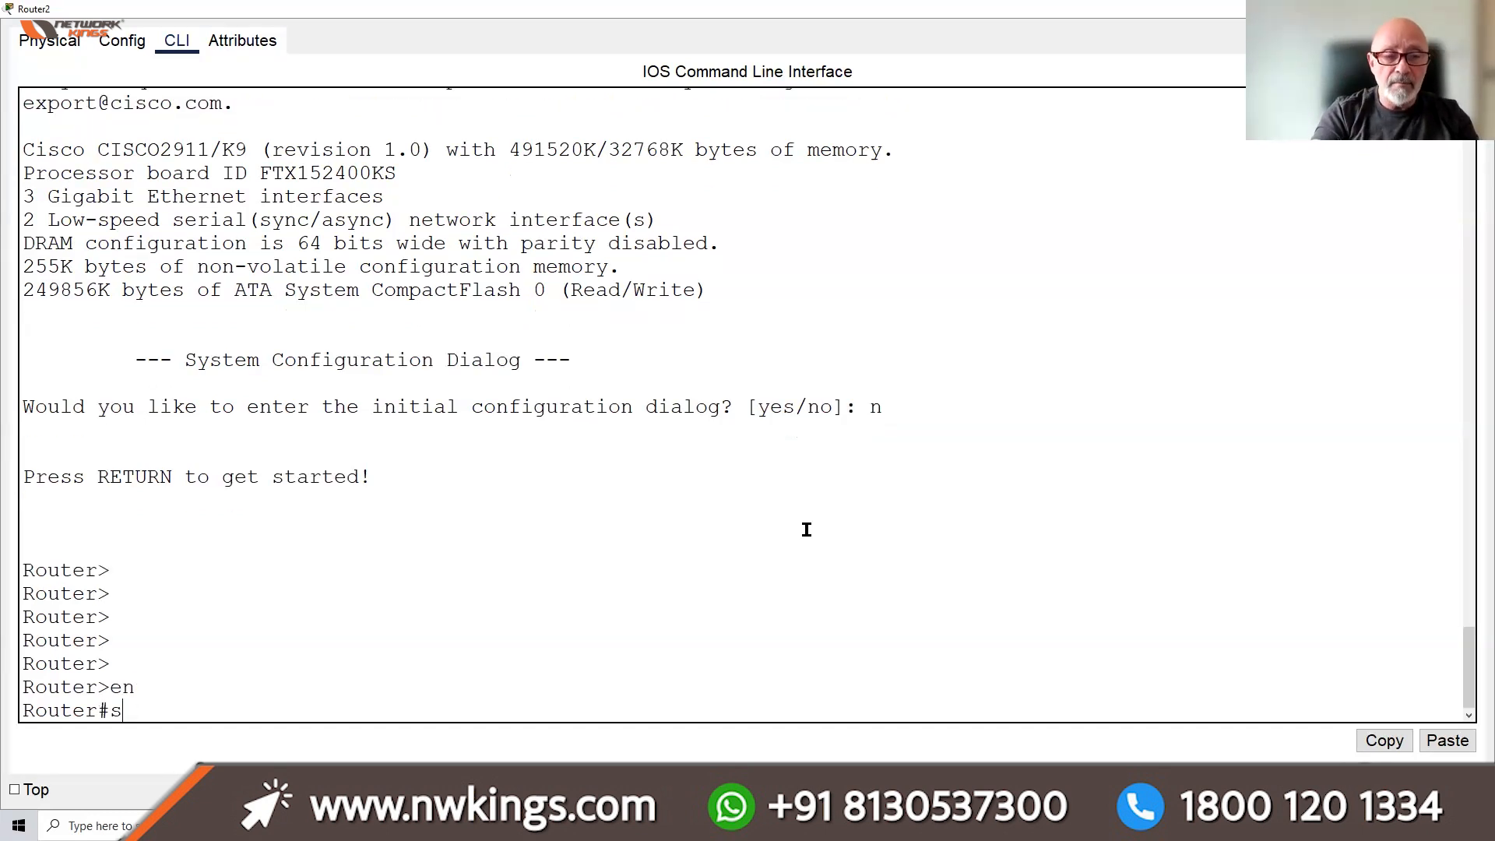
text(h run)
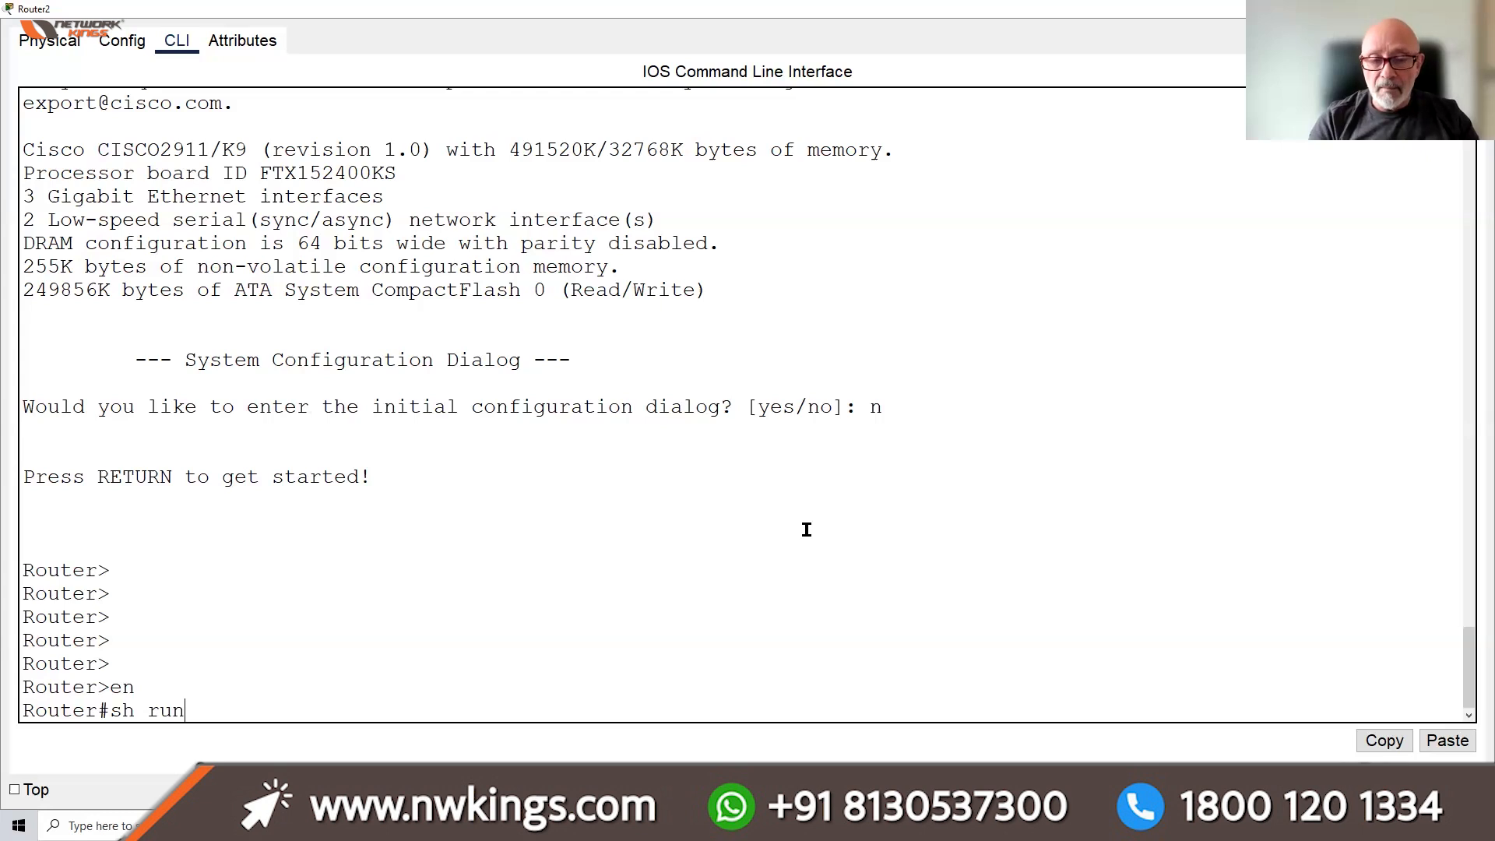
key(Return)
key(space)
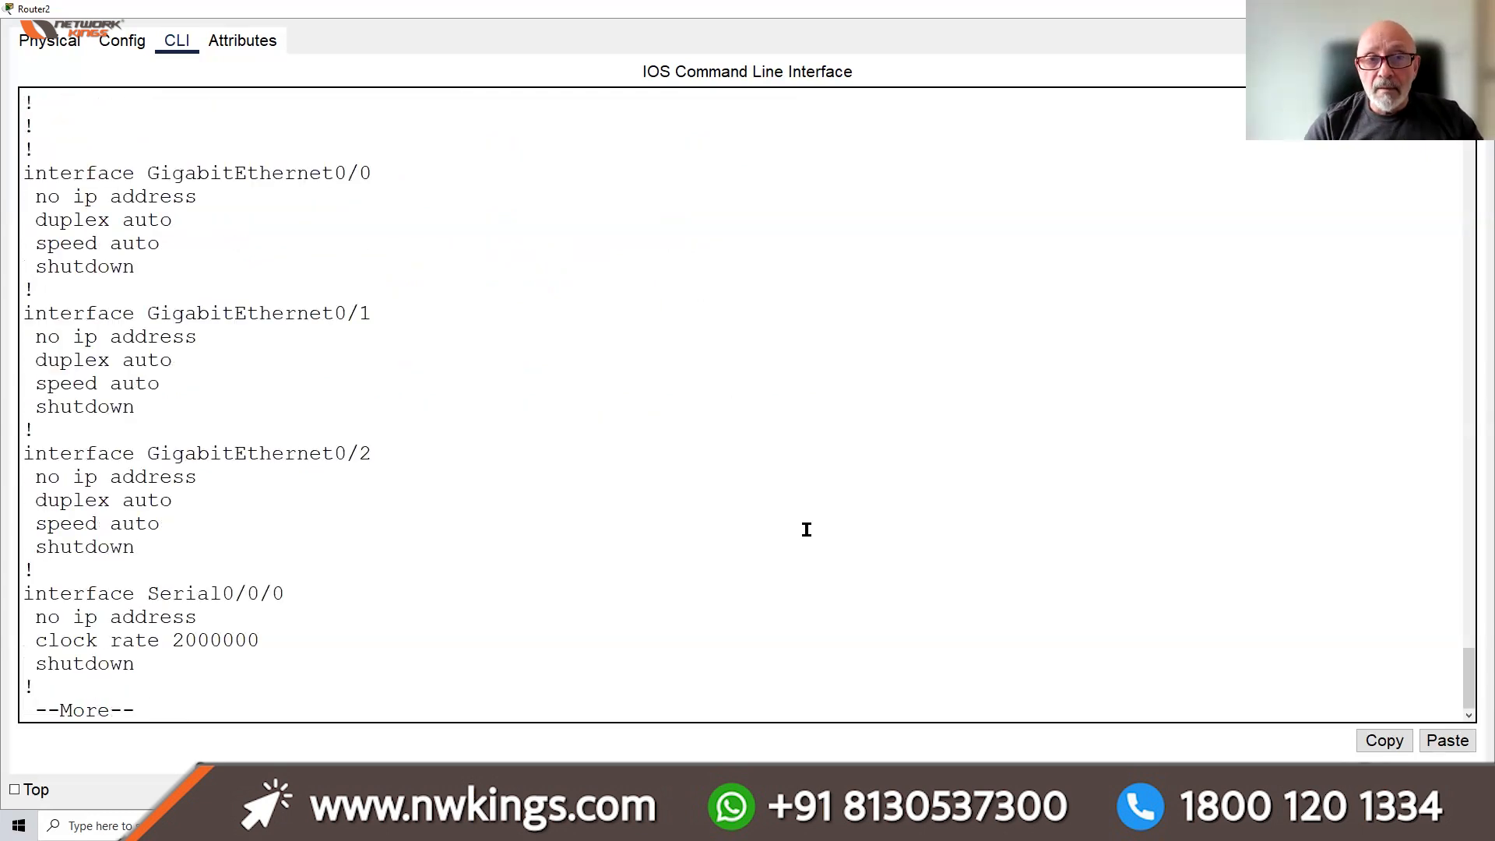
key(space)
key(space)
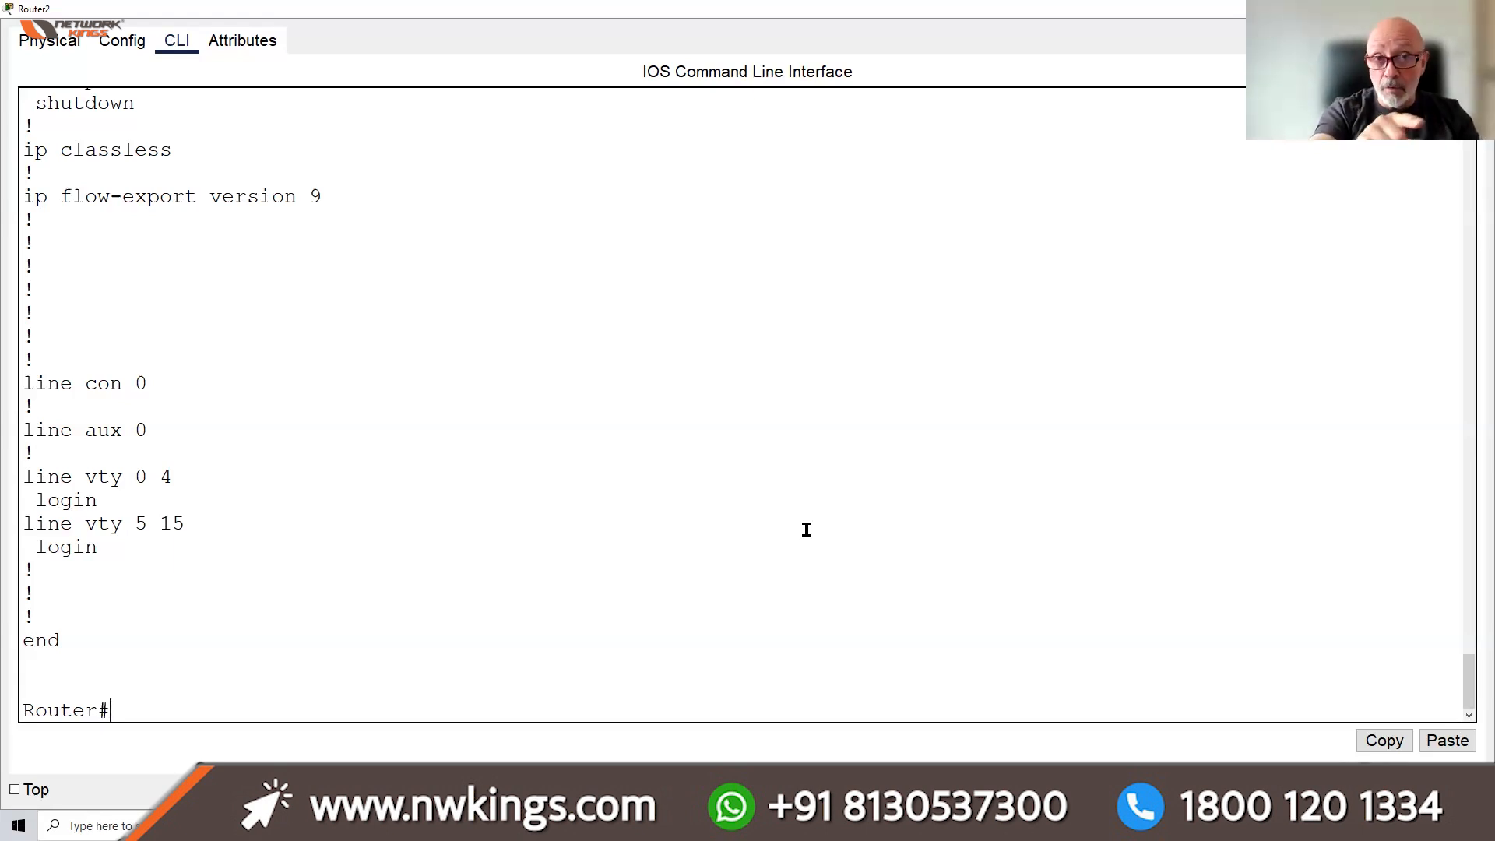
Copy the startup configuration into the running config with copy start run, accepting the default
text(conf )
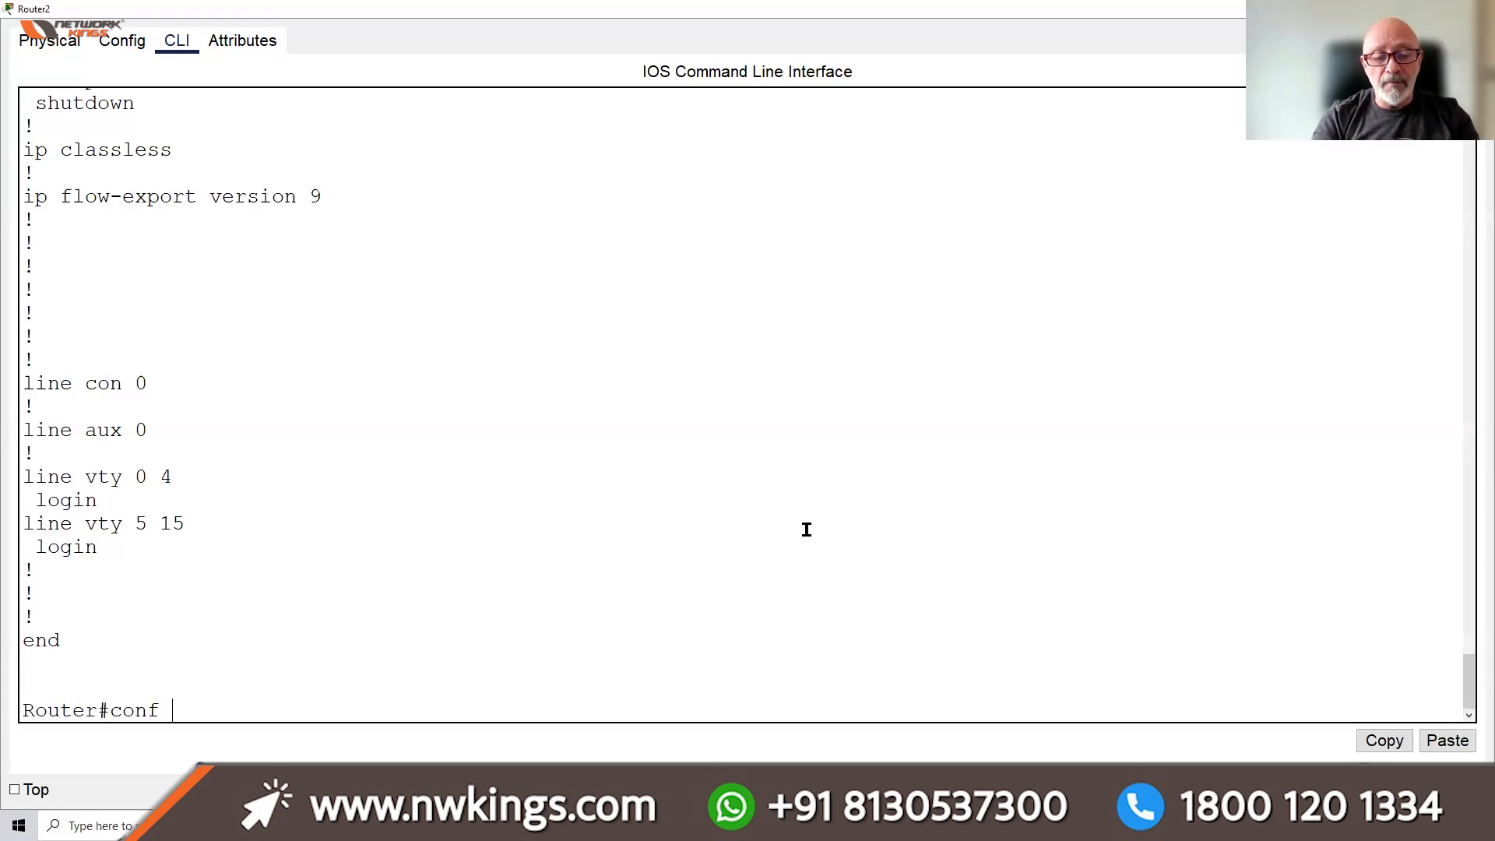
text(t)
key(Return)
key(Return)
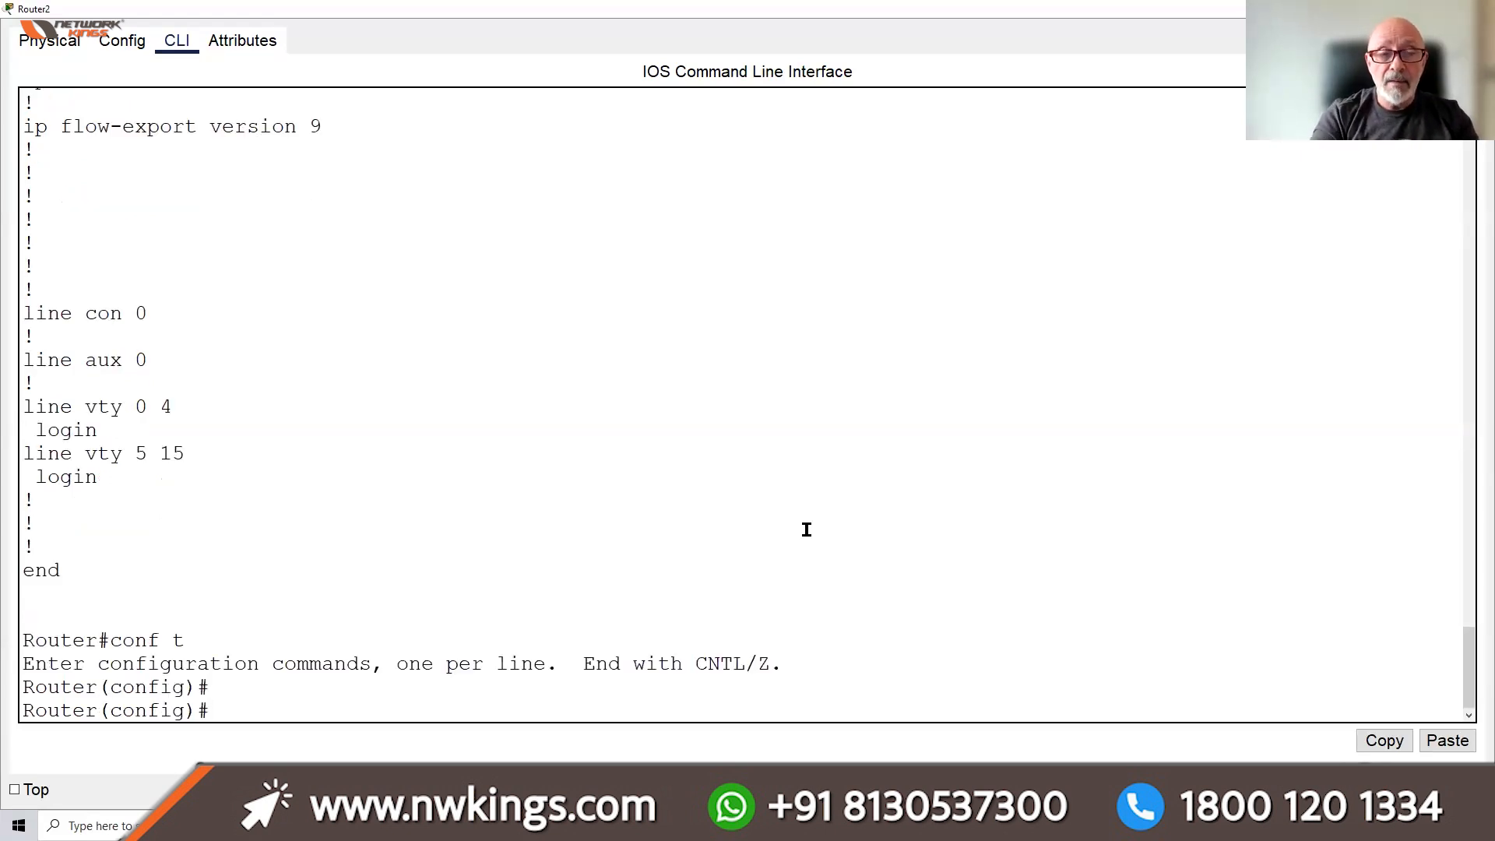
text(exit)
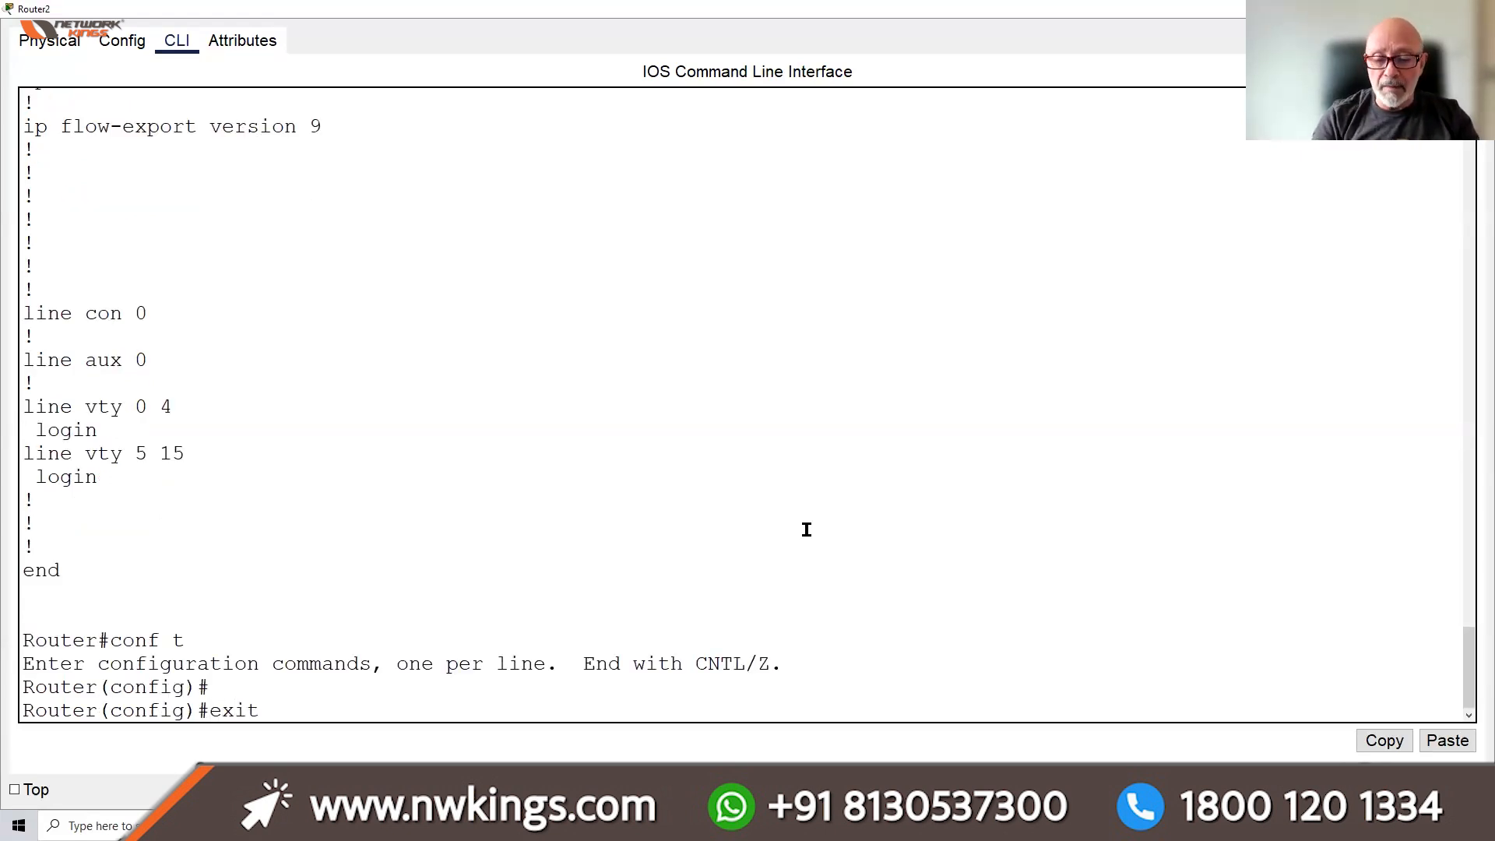
key(Return)
key(Return)
key(Return)
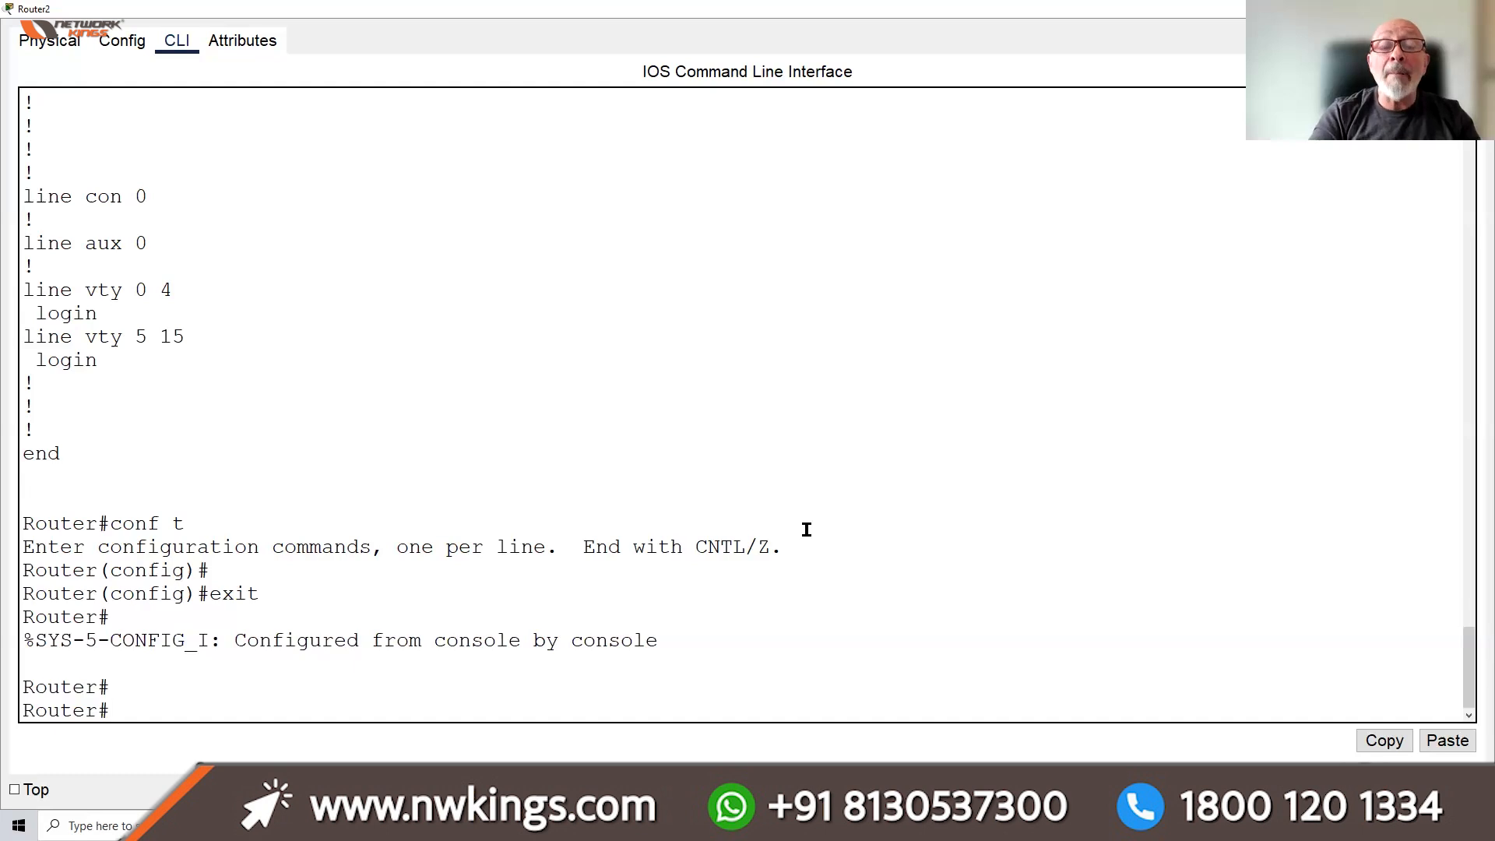
text(copy start)
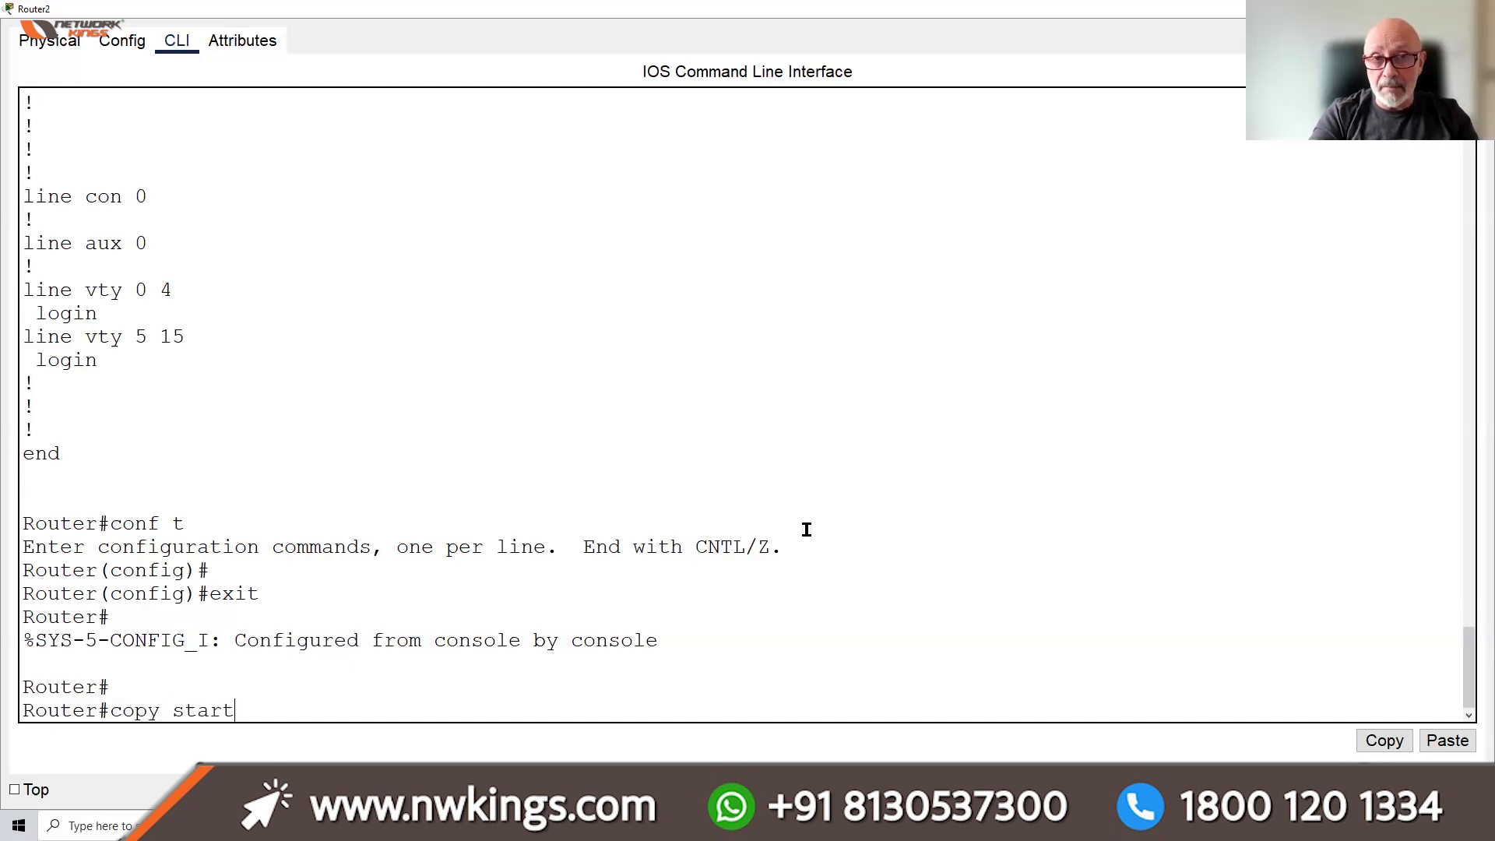
text( run)
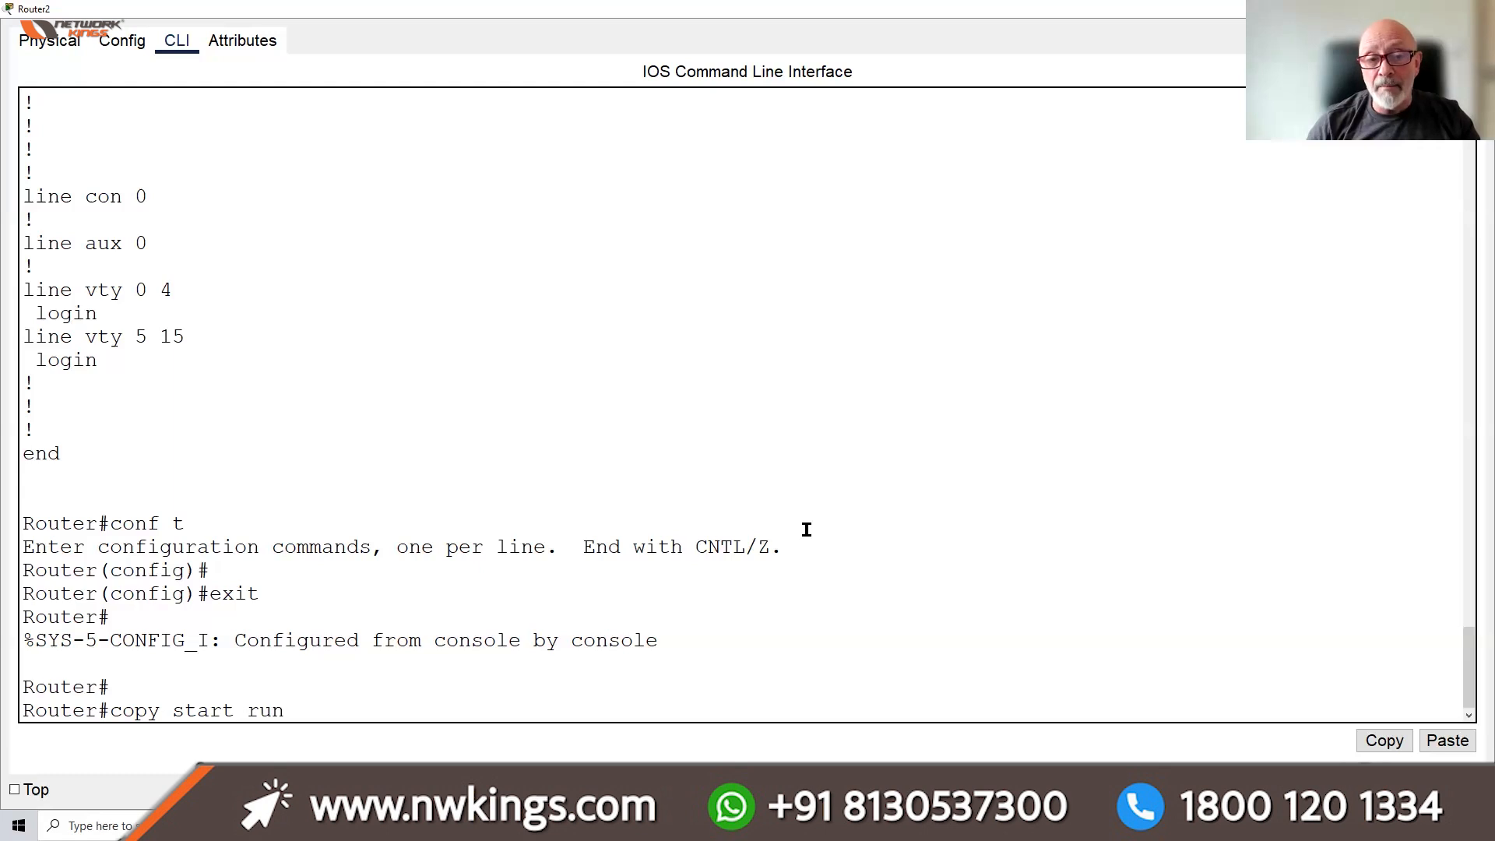
key(Return)
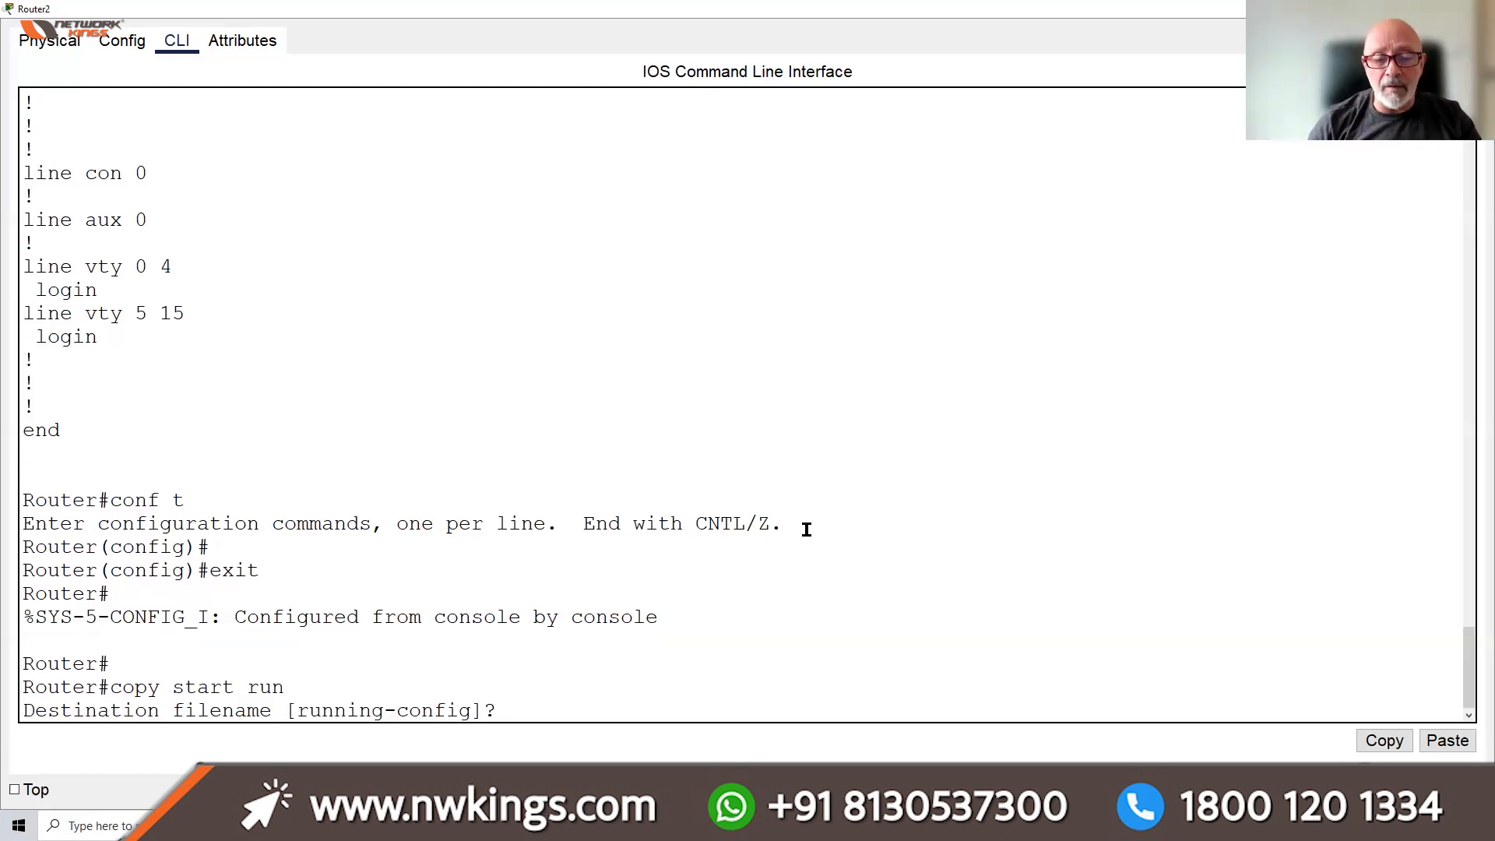
key(Return)
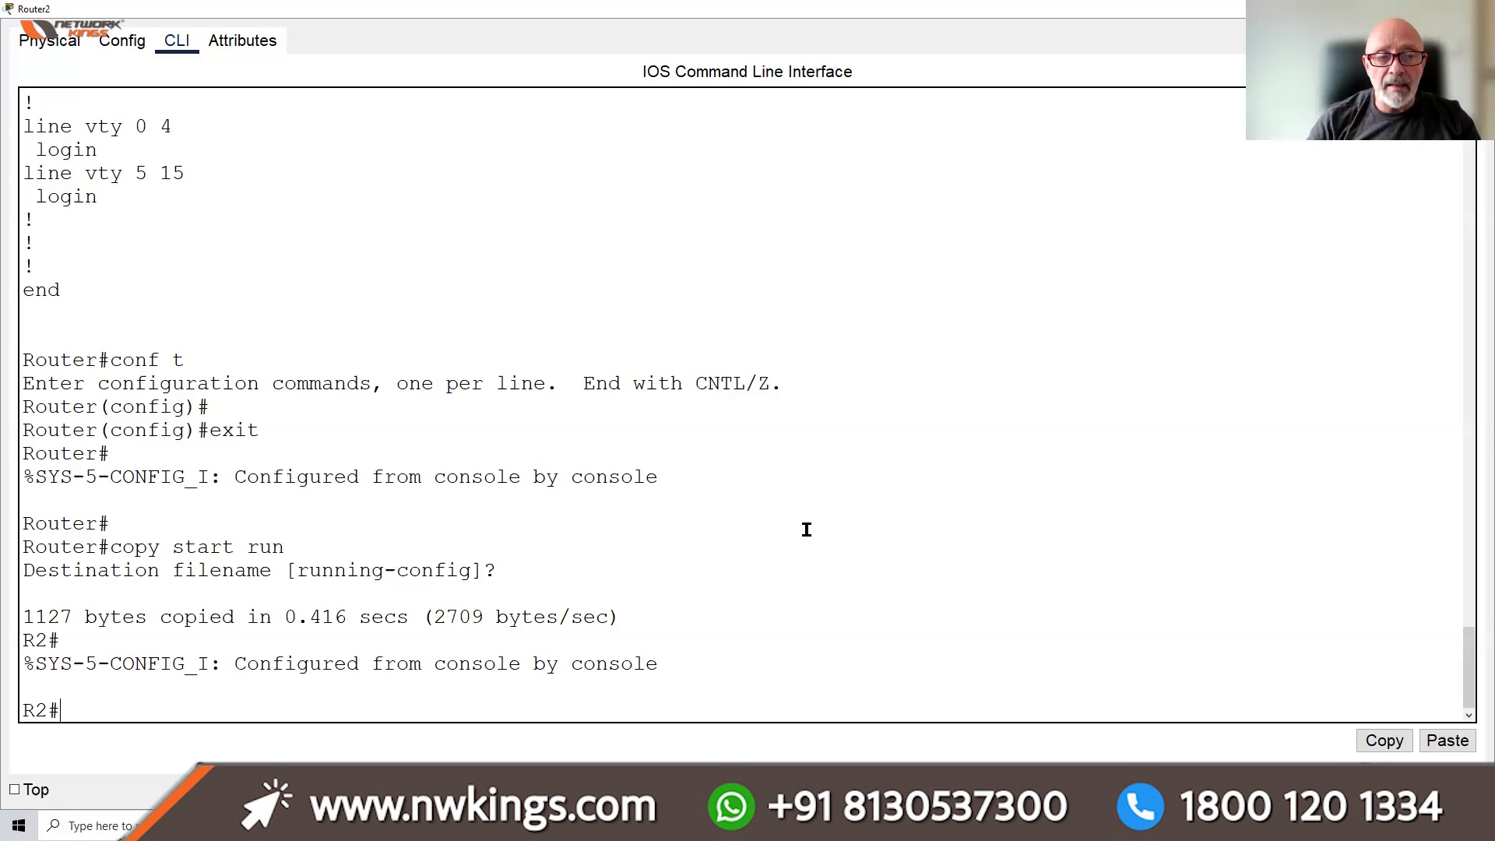
Review the restored running config (hostname R2, addresses, login local), then enter conf t
text(sh run)
key(Return)
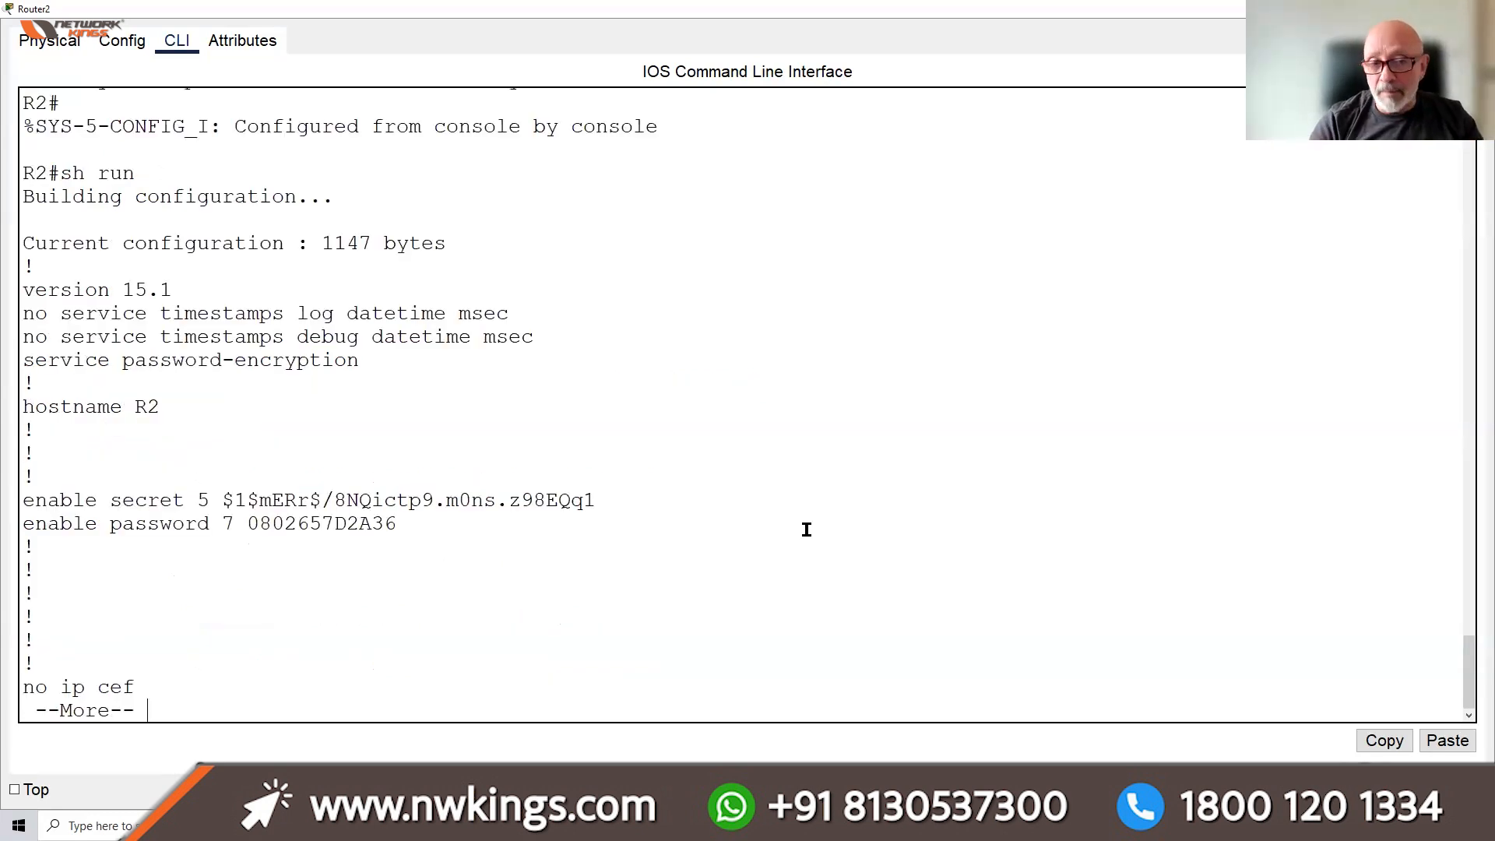
key(space)
key(space)
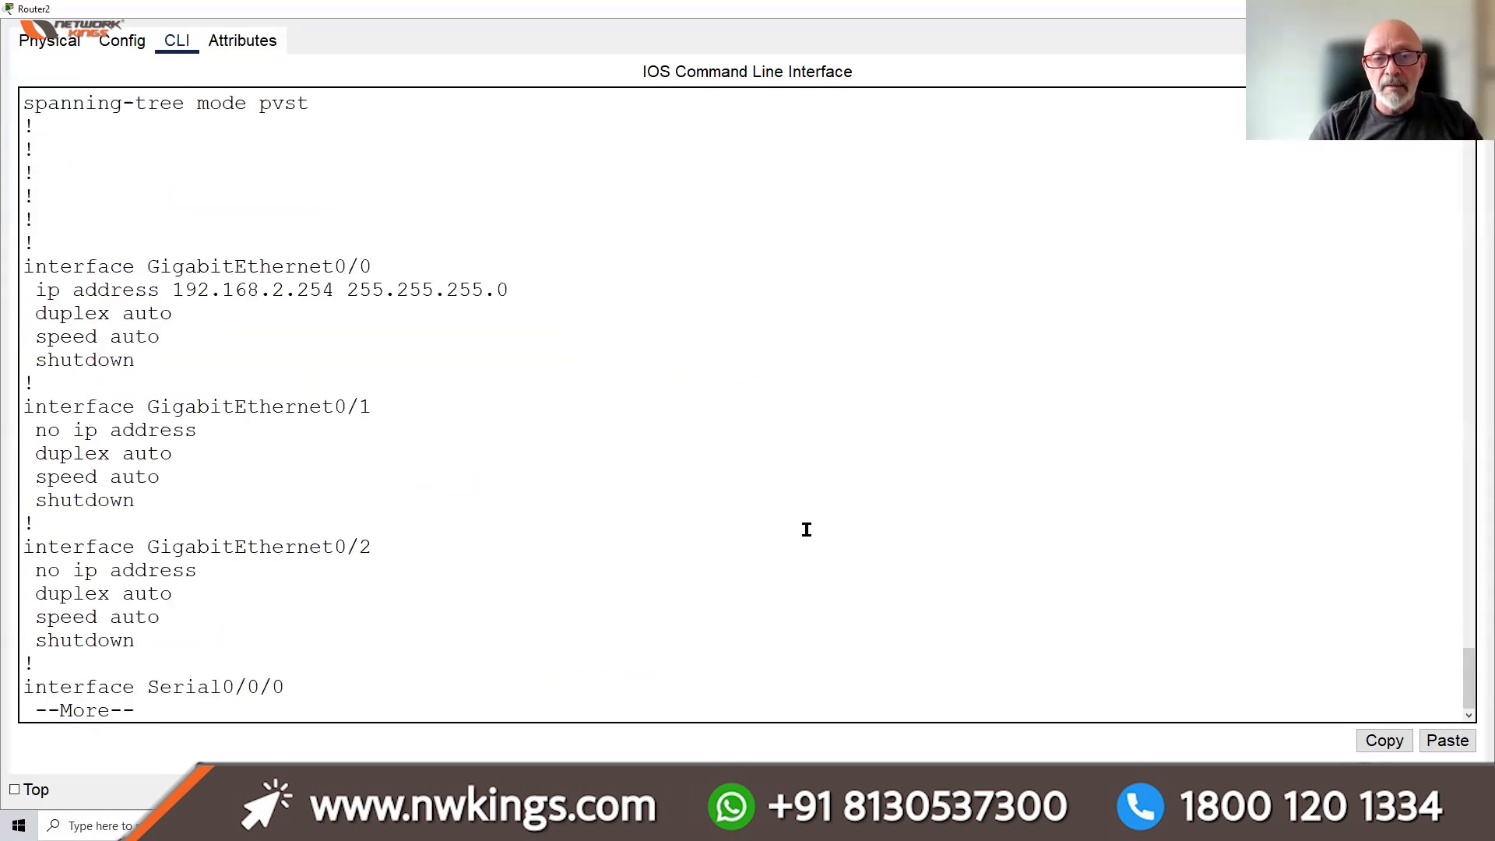
key(space)
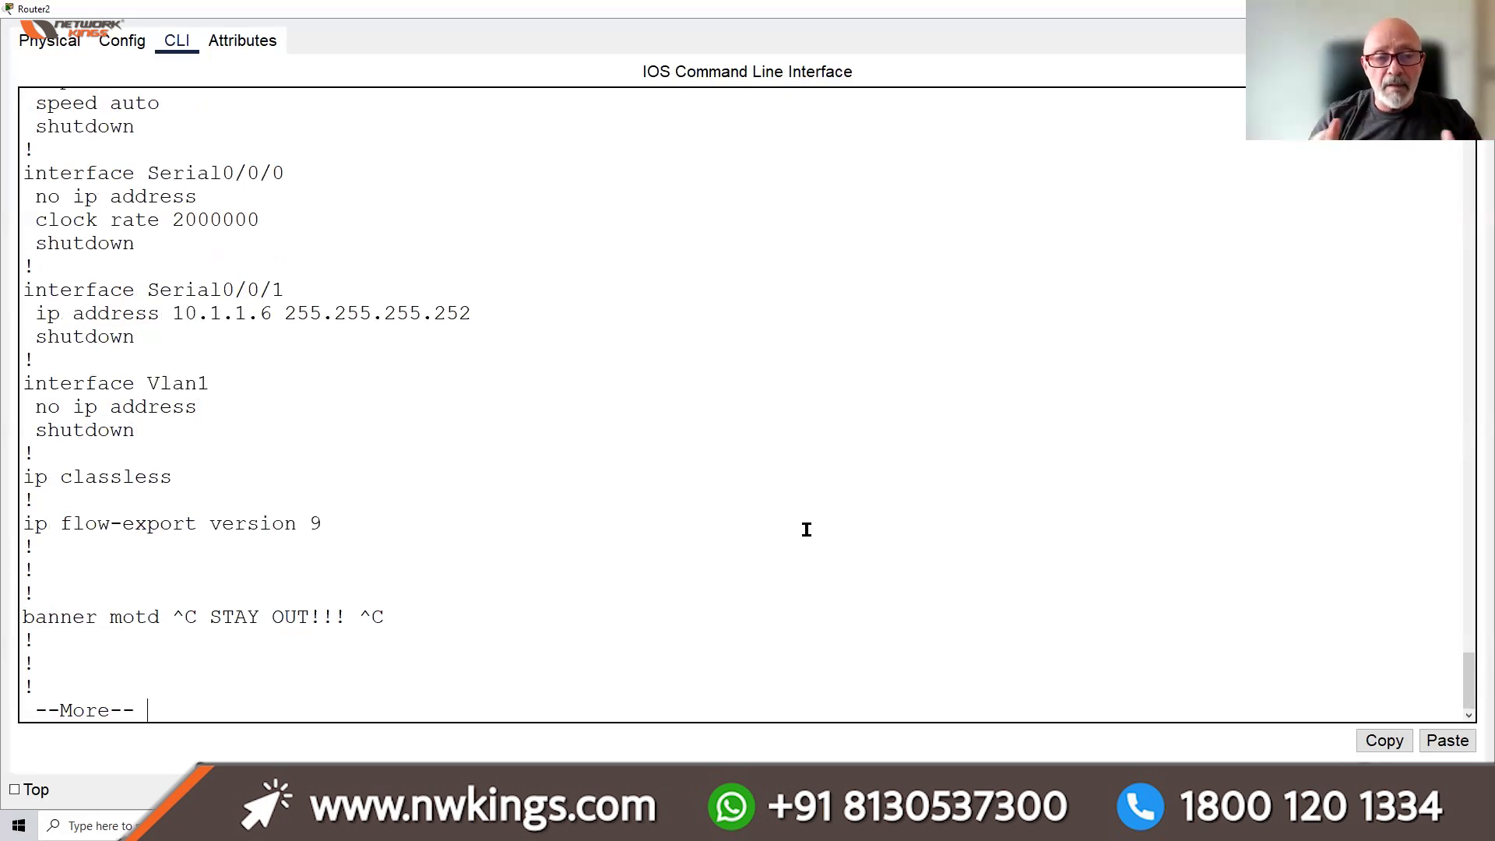
key(space)
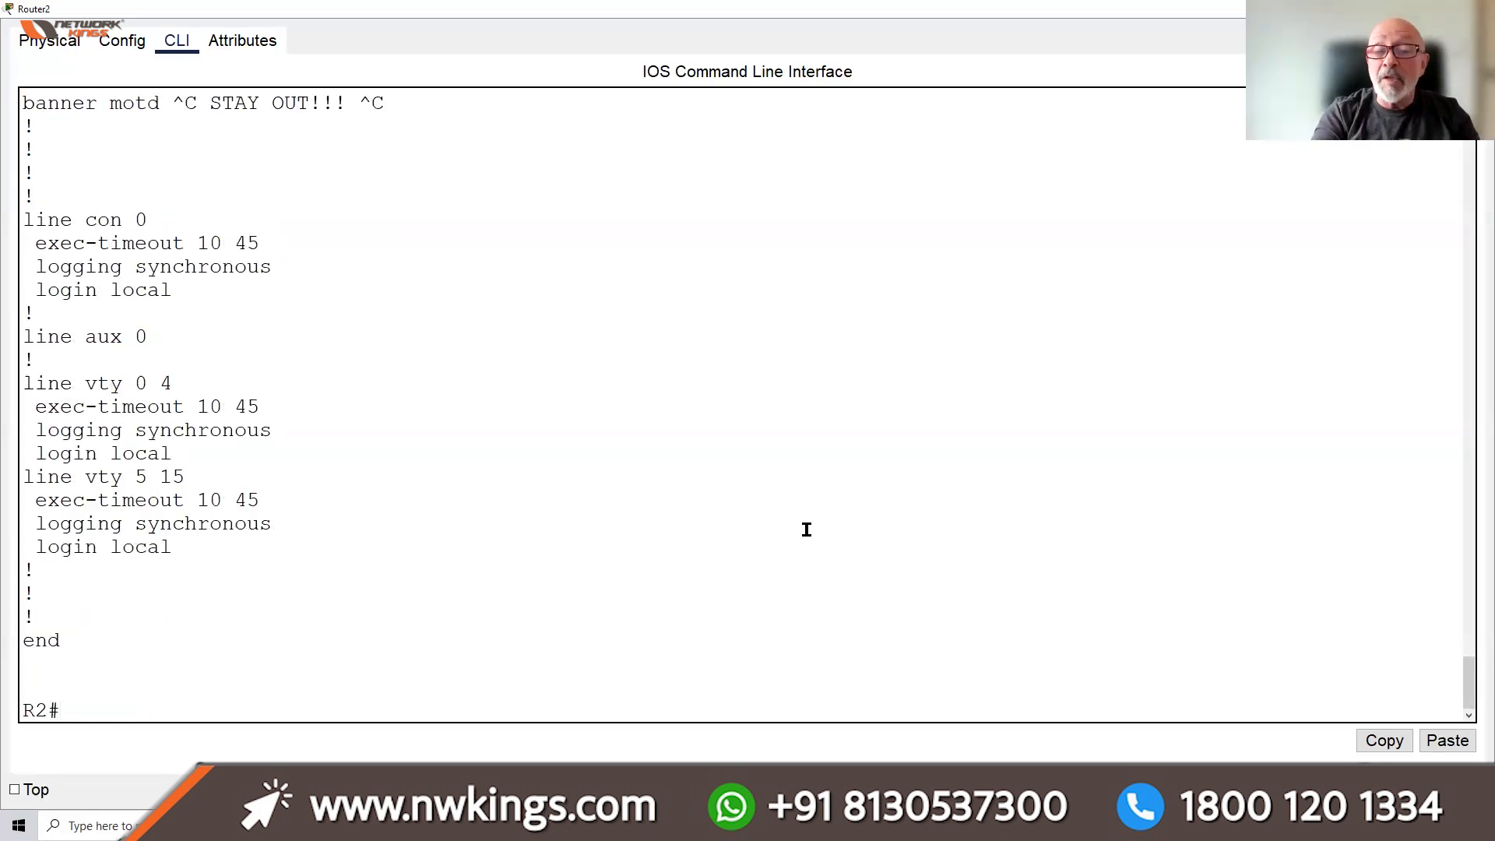
text(conf t)
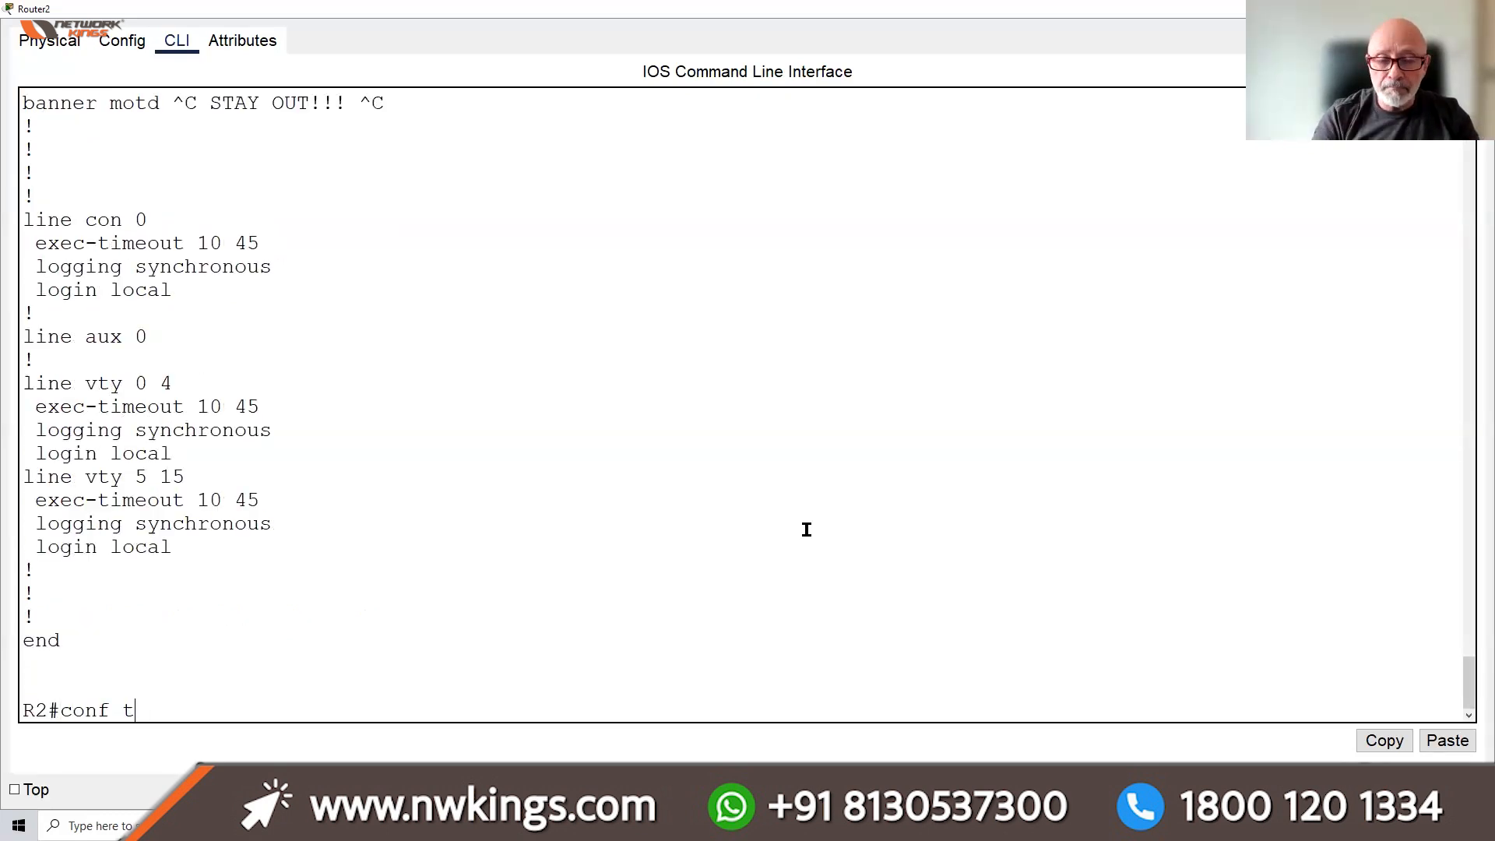
key(Return)
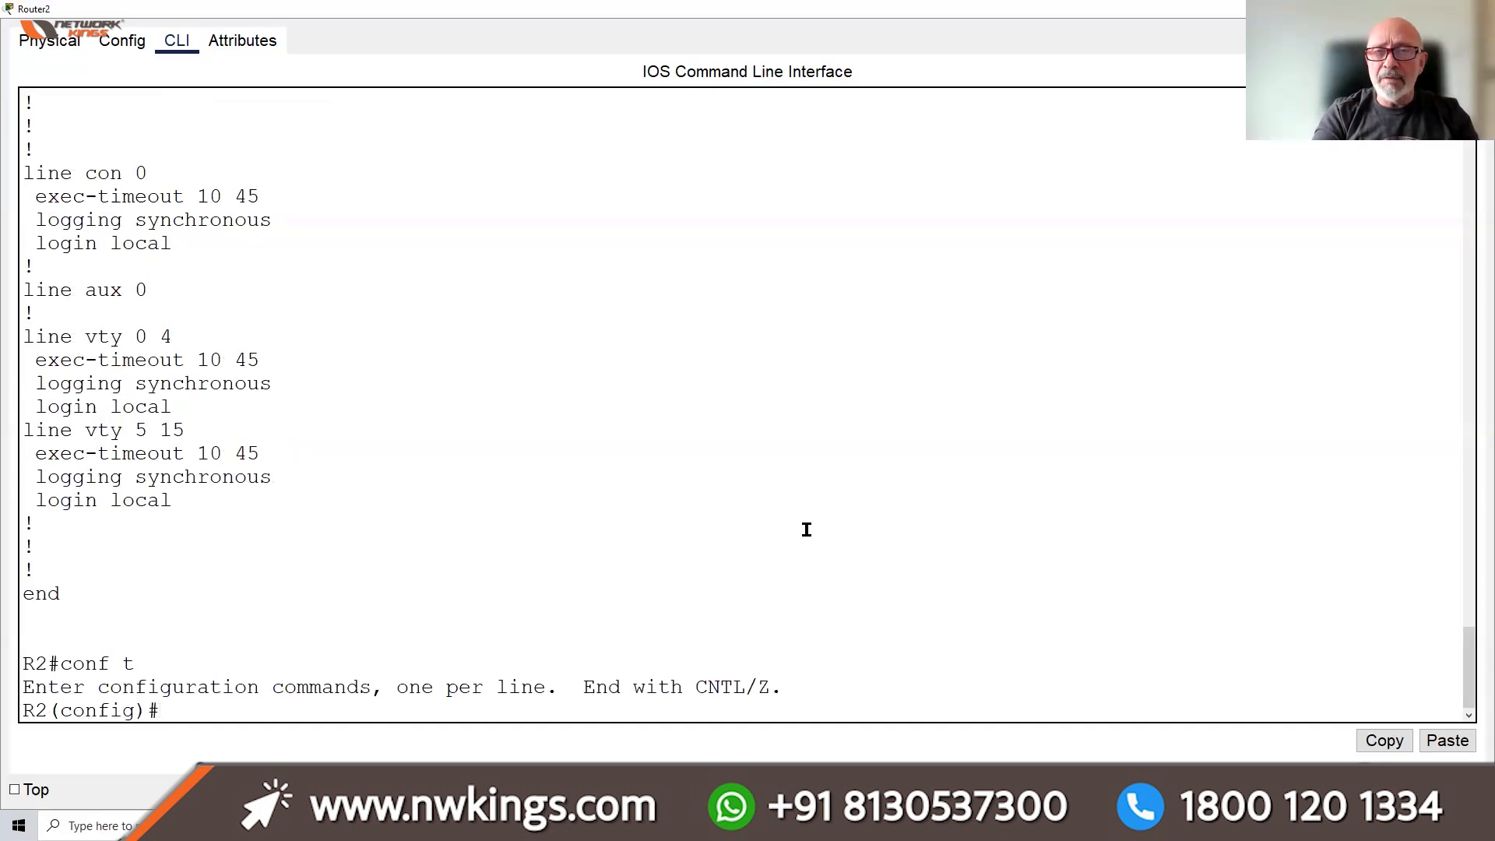
Set R2's enable password
text(enal)
key(BackSpace)
key(BackSpace)
key(BackSpace)
key(BackSpace)
text(EN)
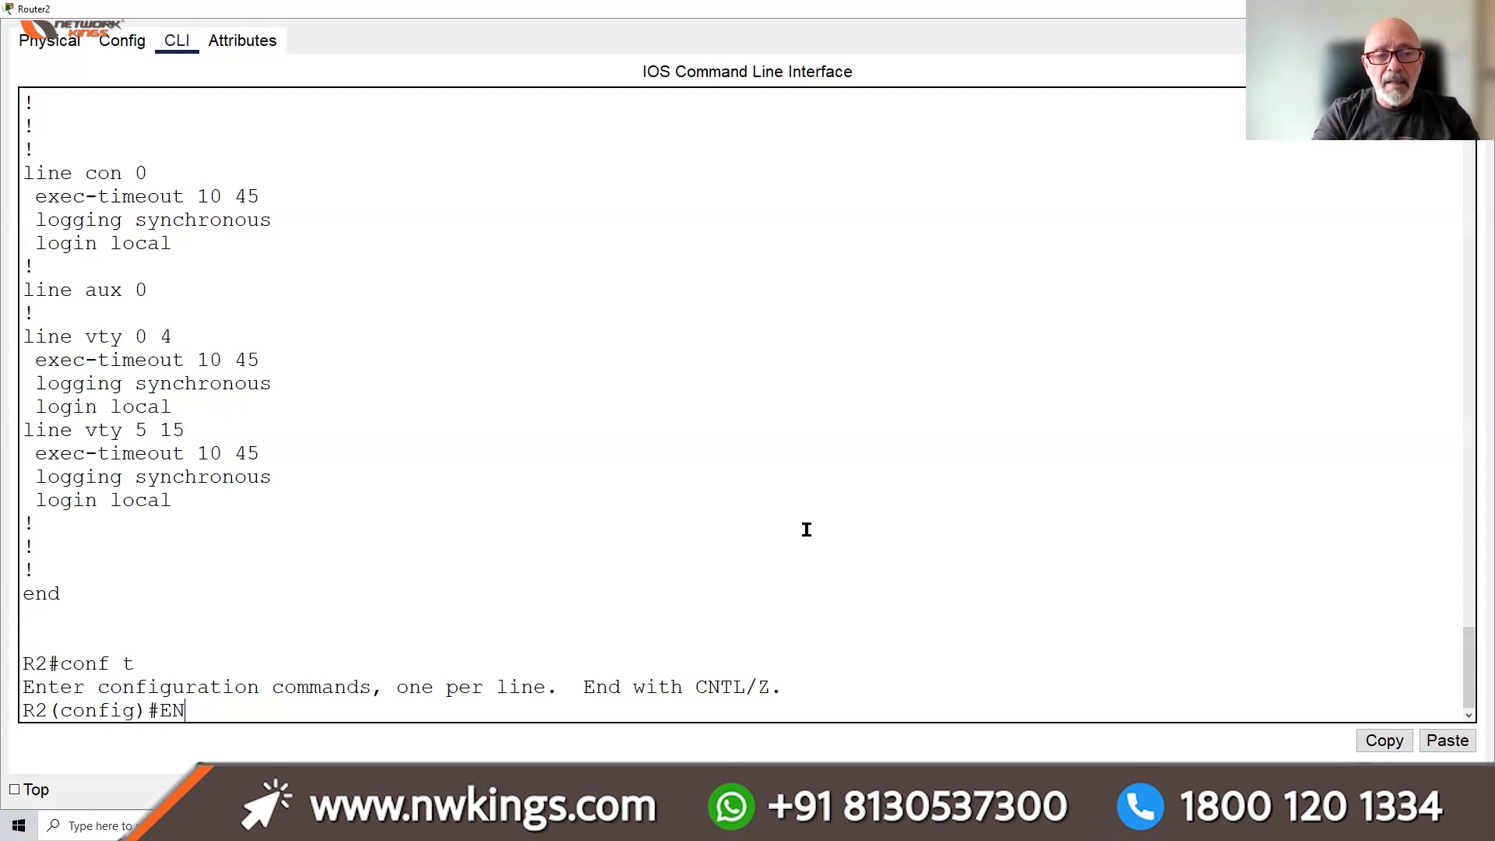
text(ABLE PASSWORD CS)
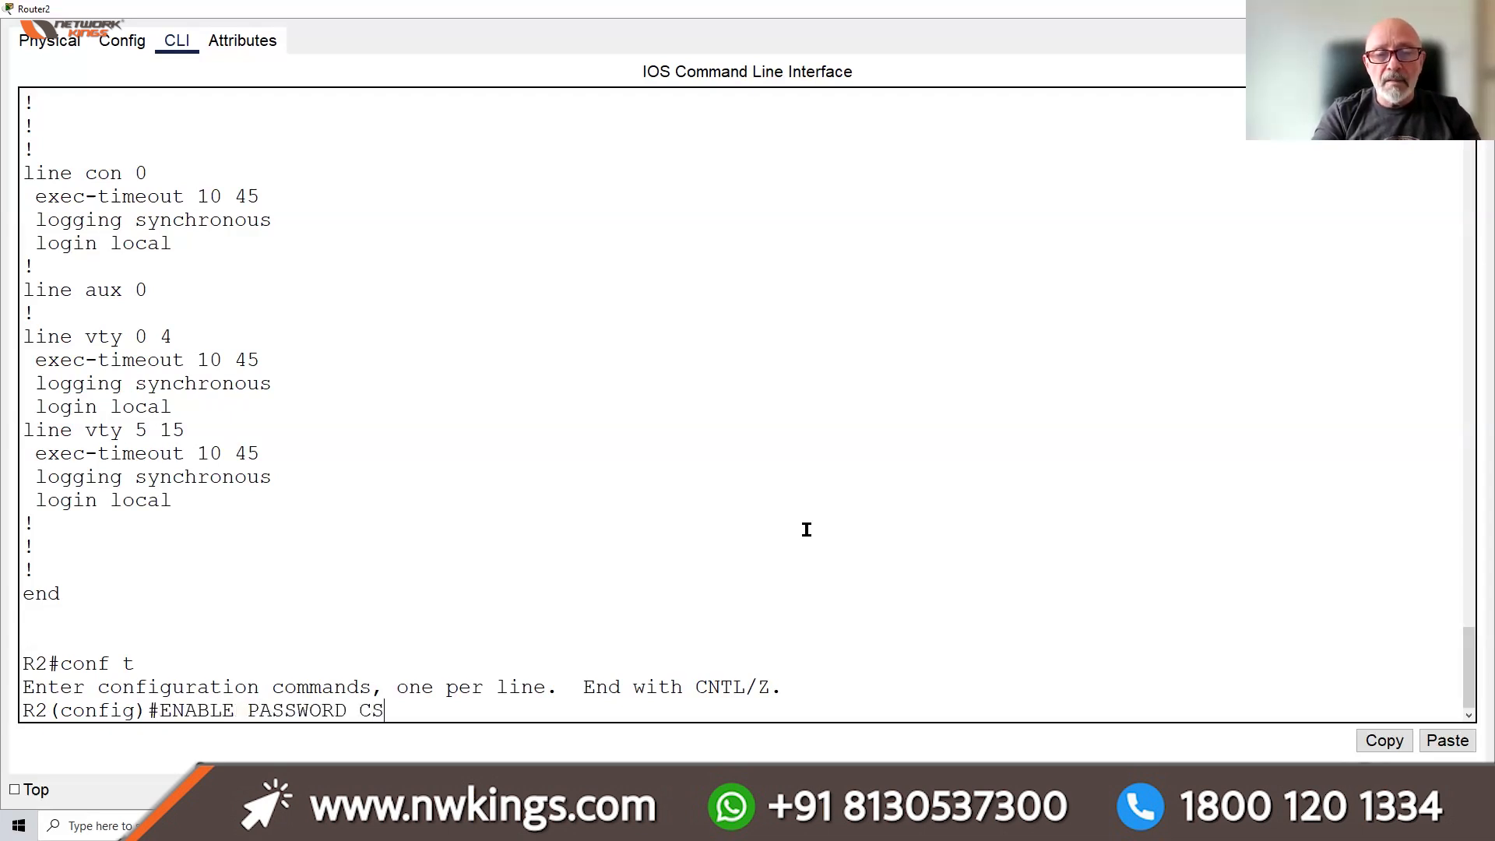
key(BackSpace)
text(ISO)
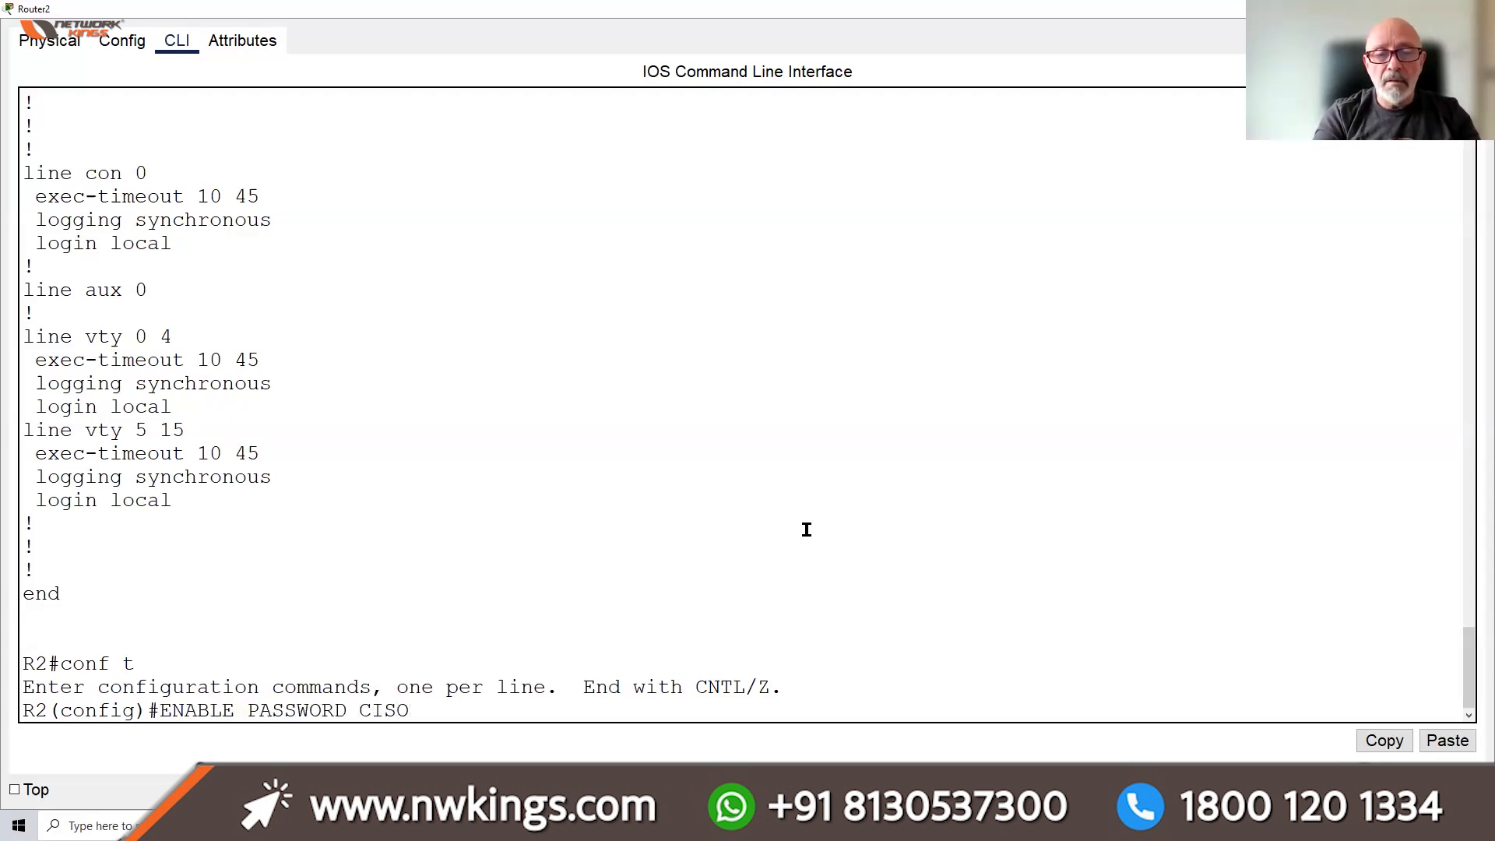
key(BackSpace)
text(CO)
key(Return)
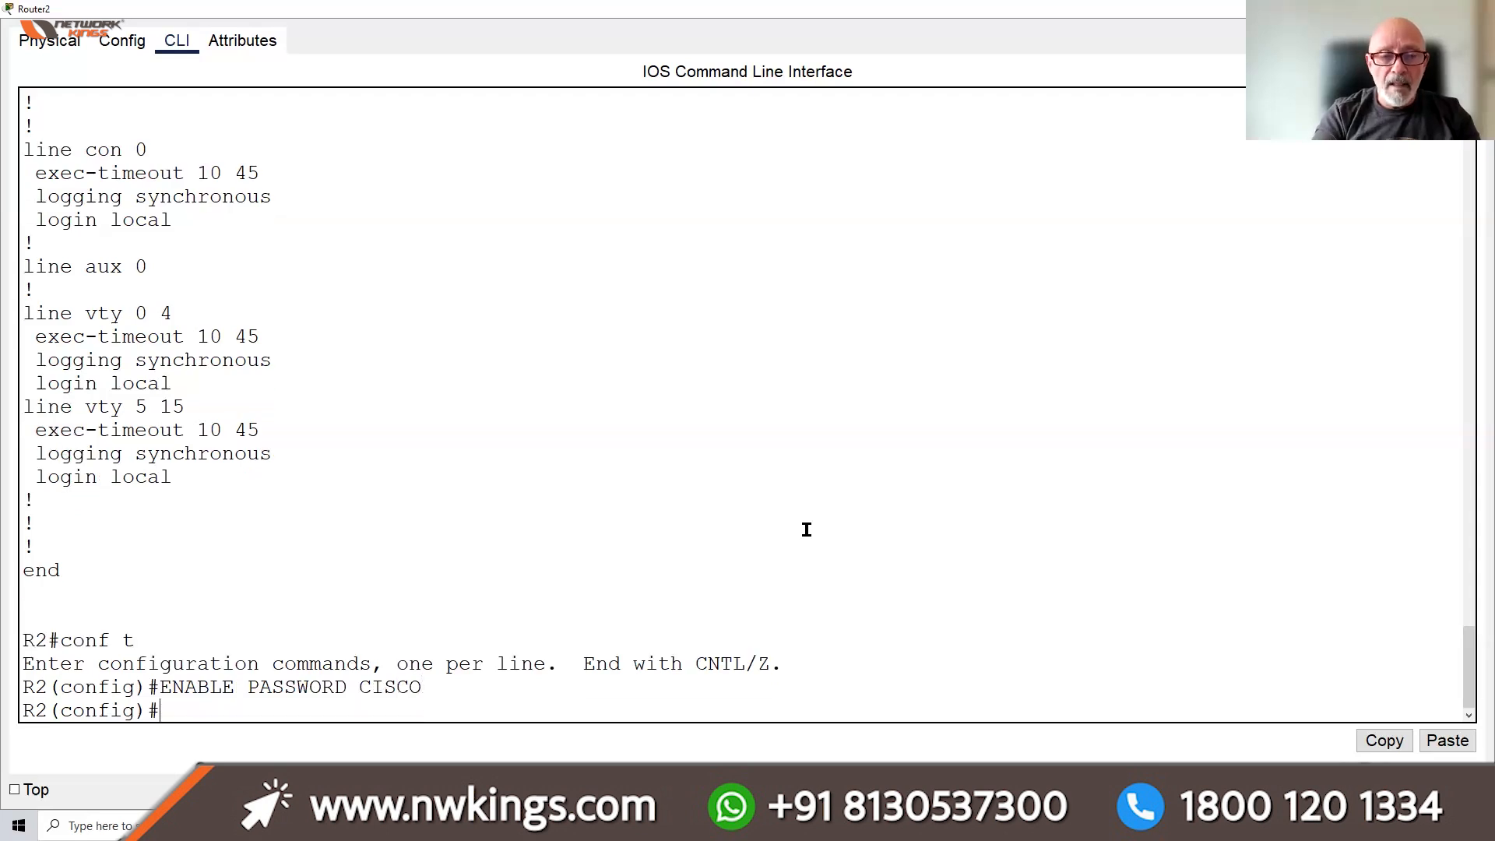
Set R2's enable secret and return to privileged mode with END
text(ENABLE SEC)
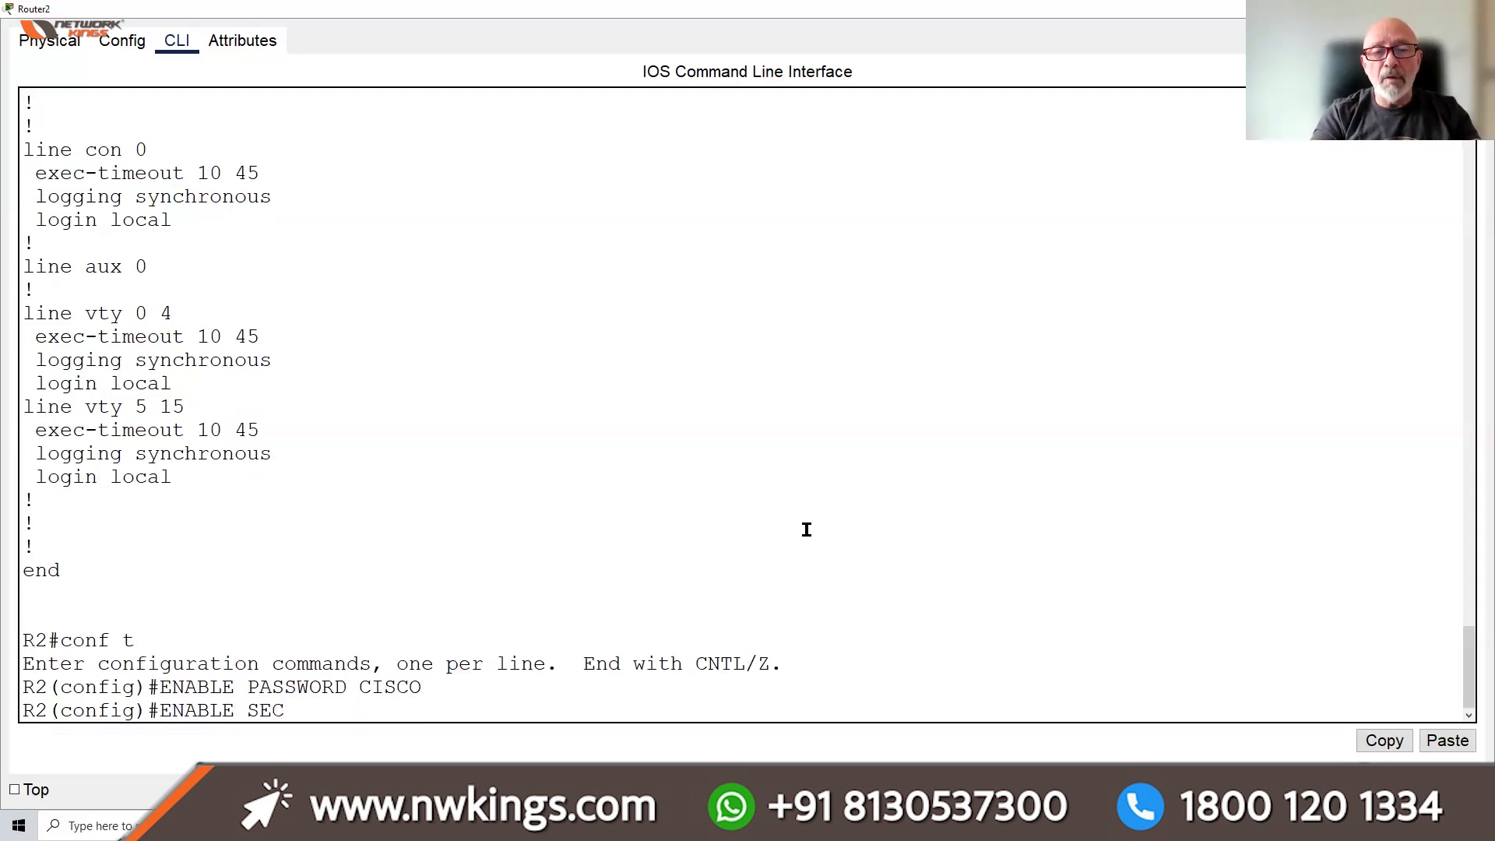
text(RET STUDENT)
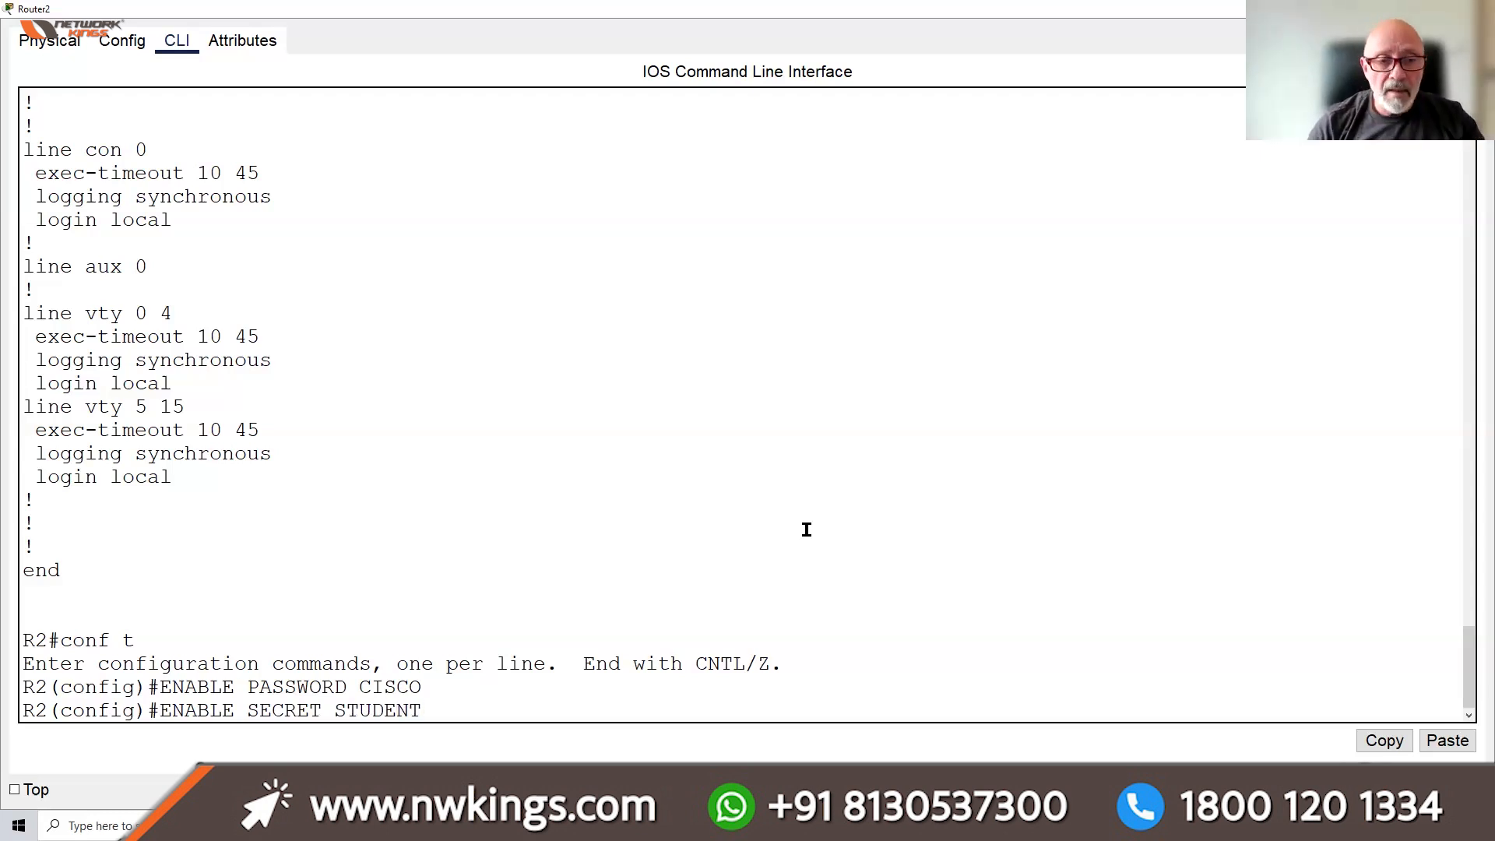
key(Return)
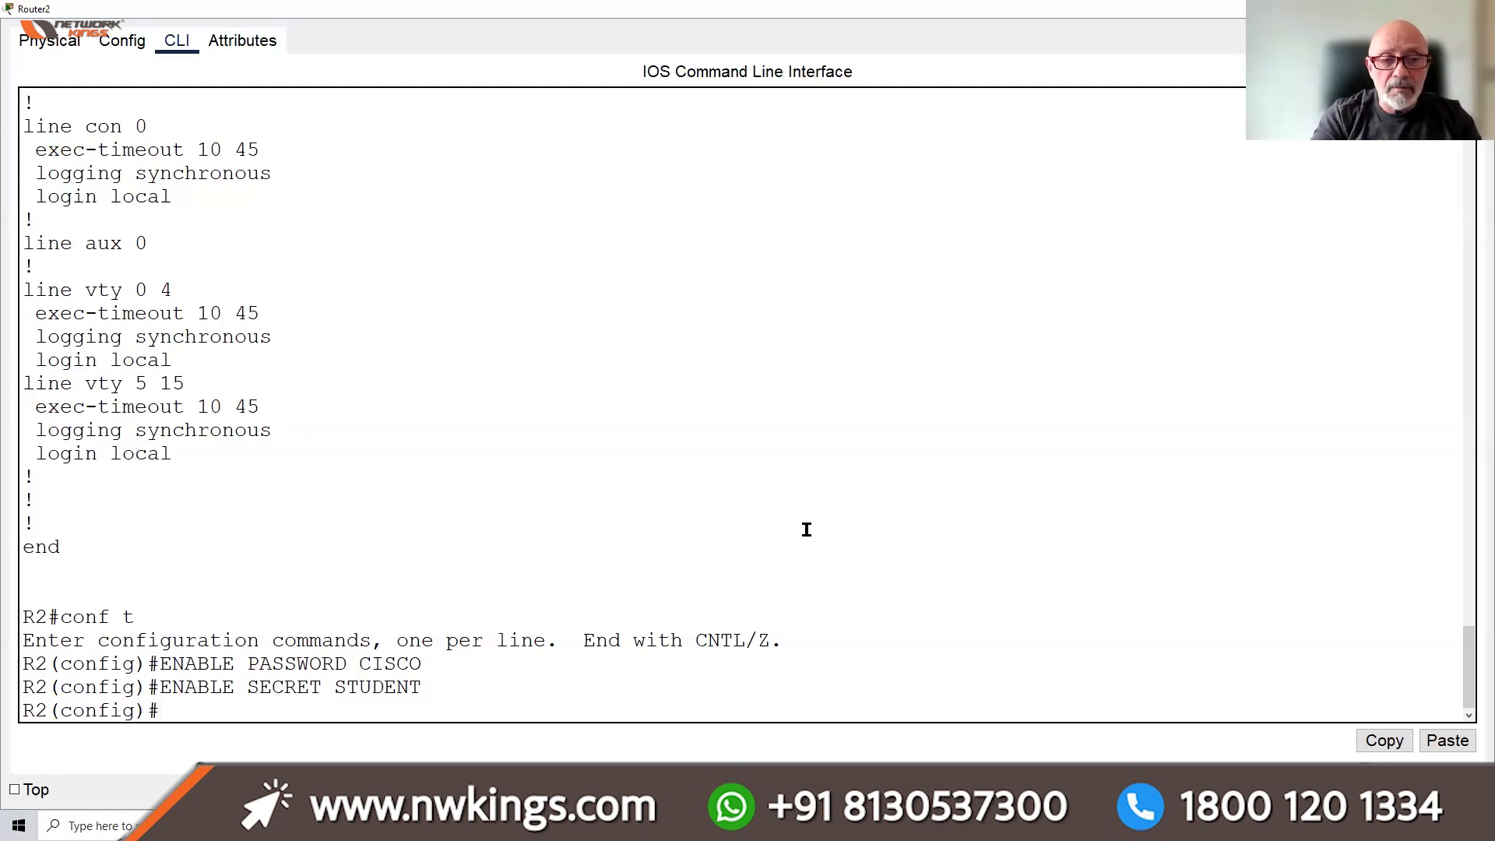
text(END)
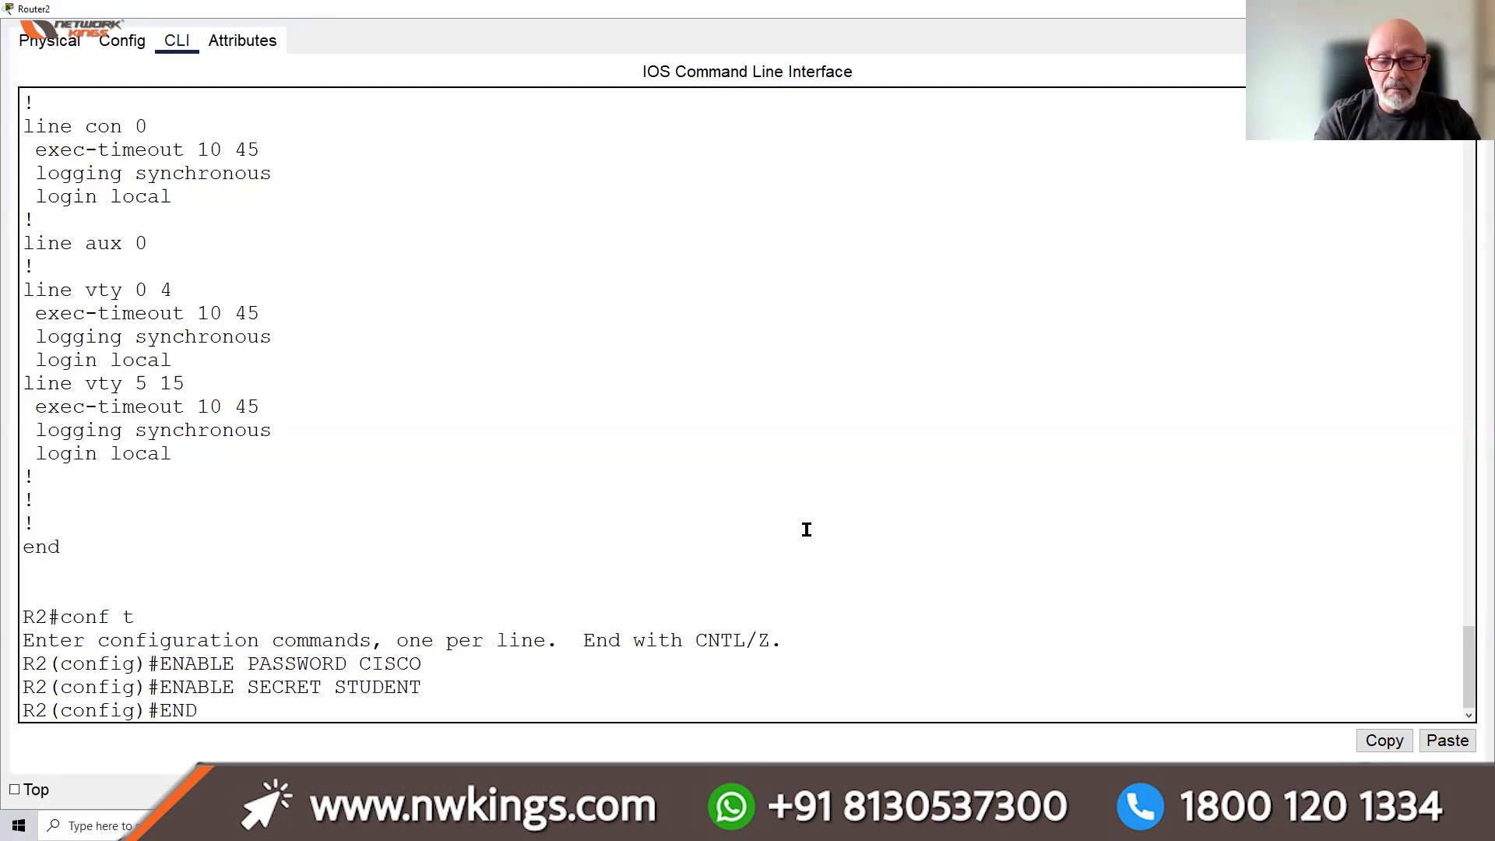
key(Return)
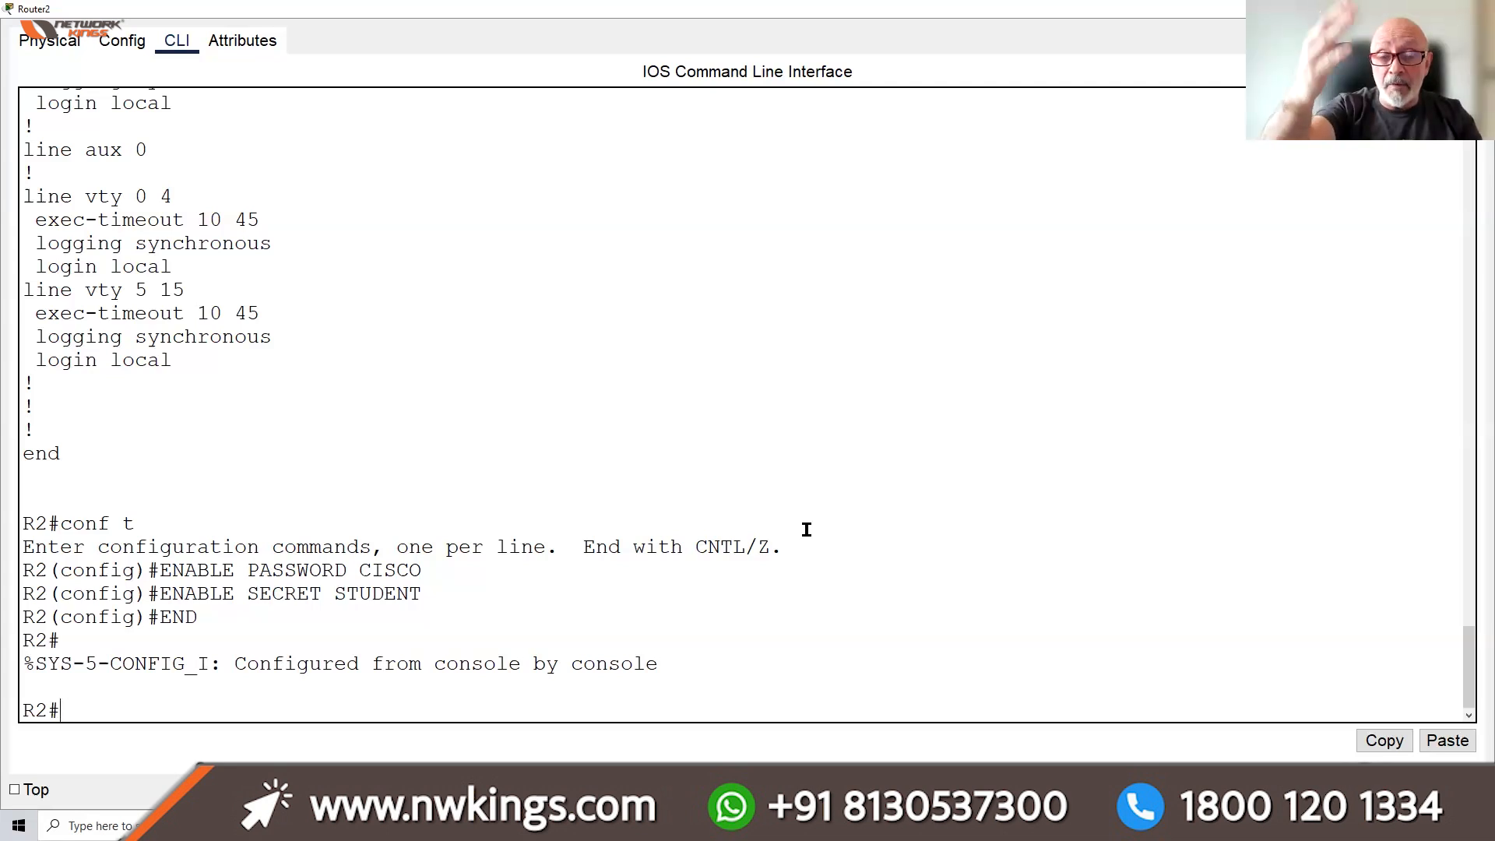
Save R2's running config to startup-config with COPY RUN START
text(COPY R)
text(UN START)
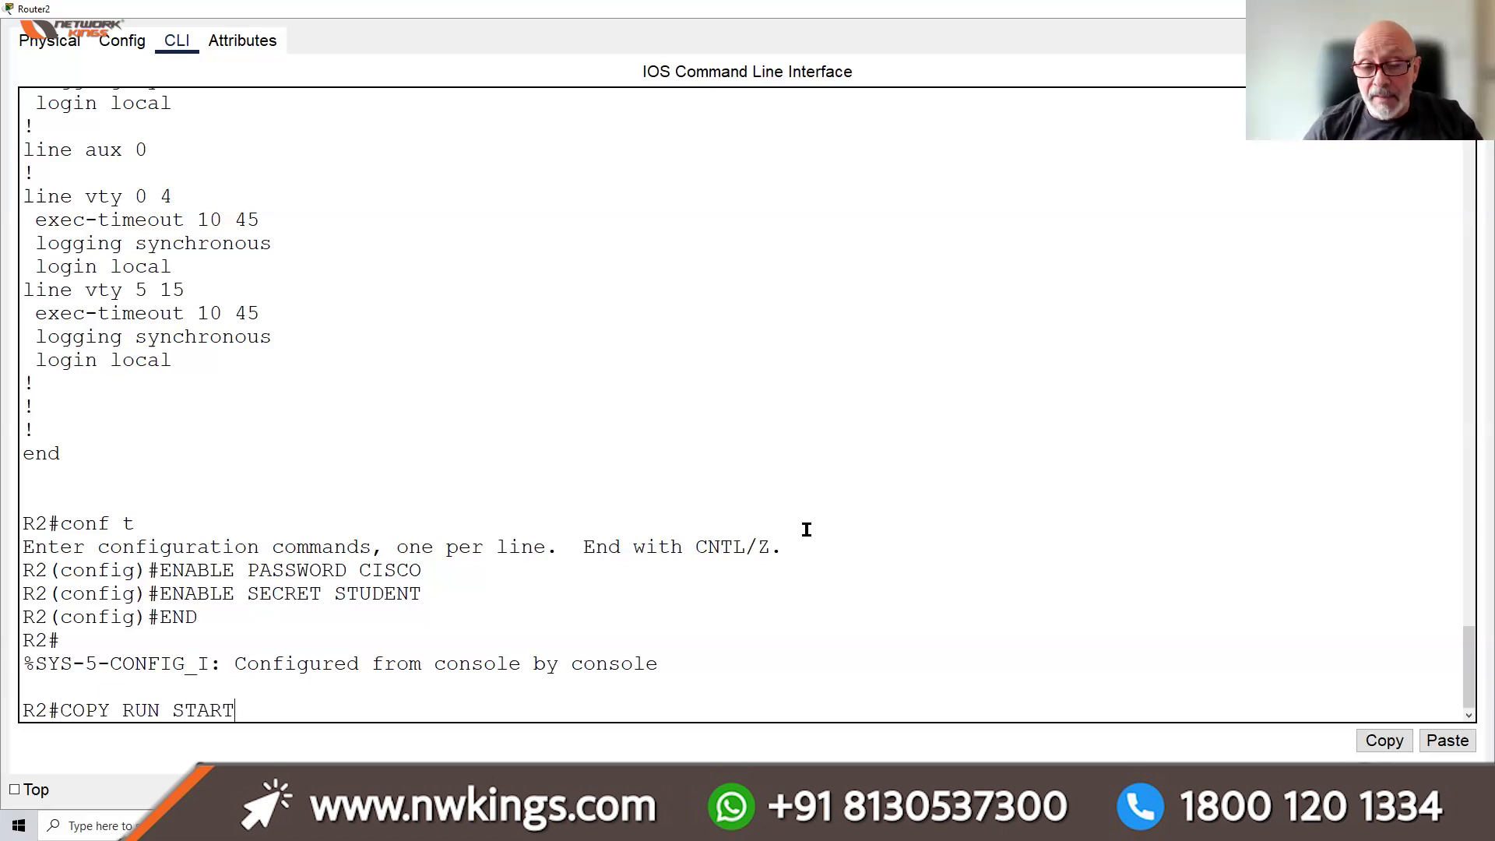
key(Return)
key(Return)
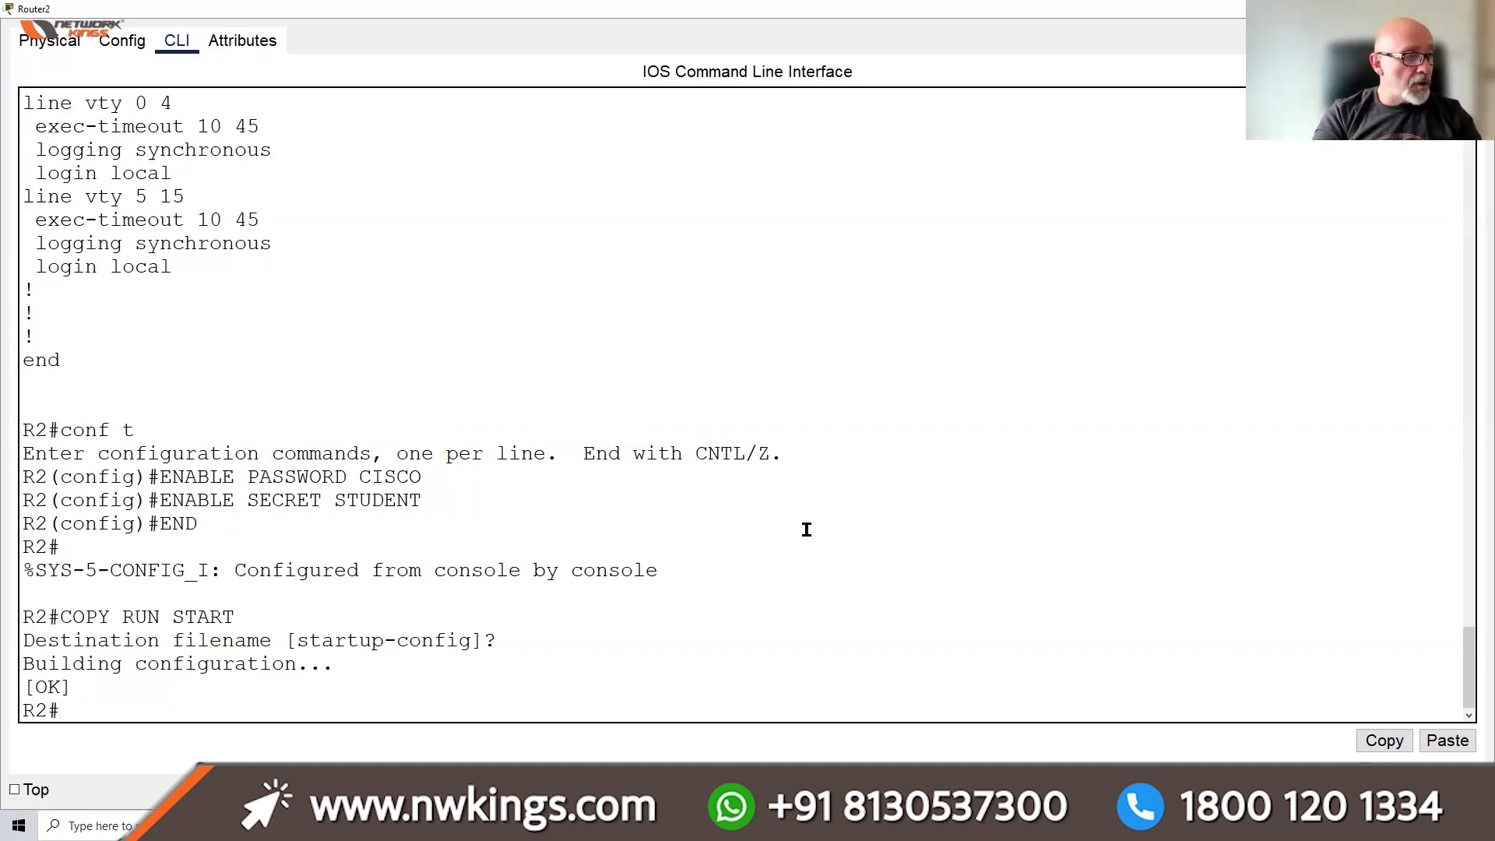
text(SH)
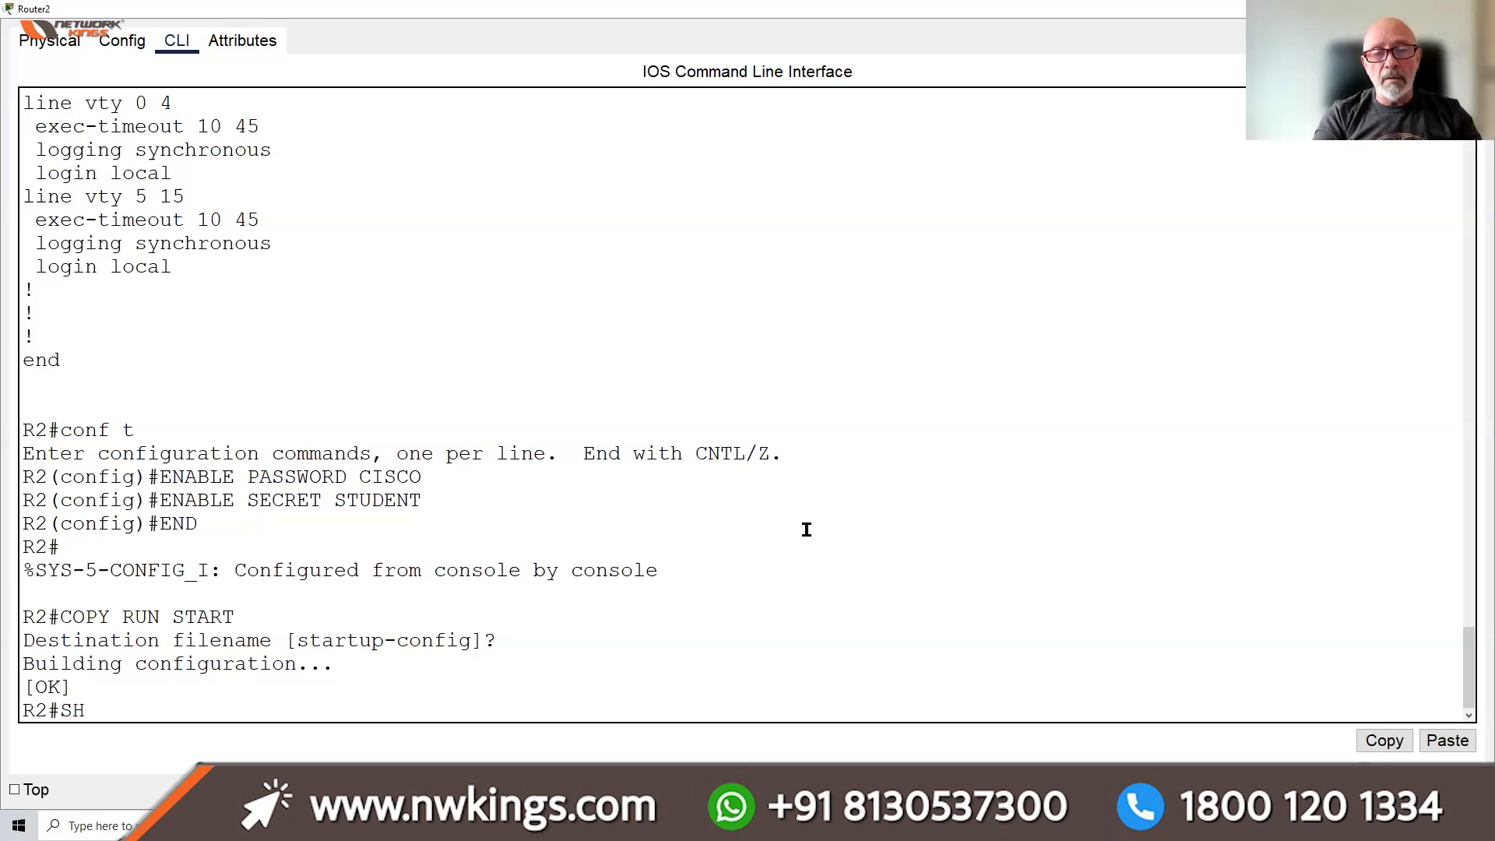
text( VERSION)
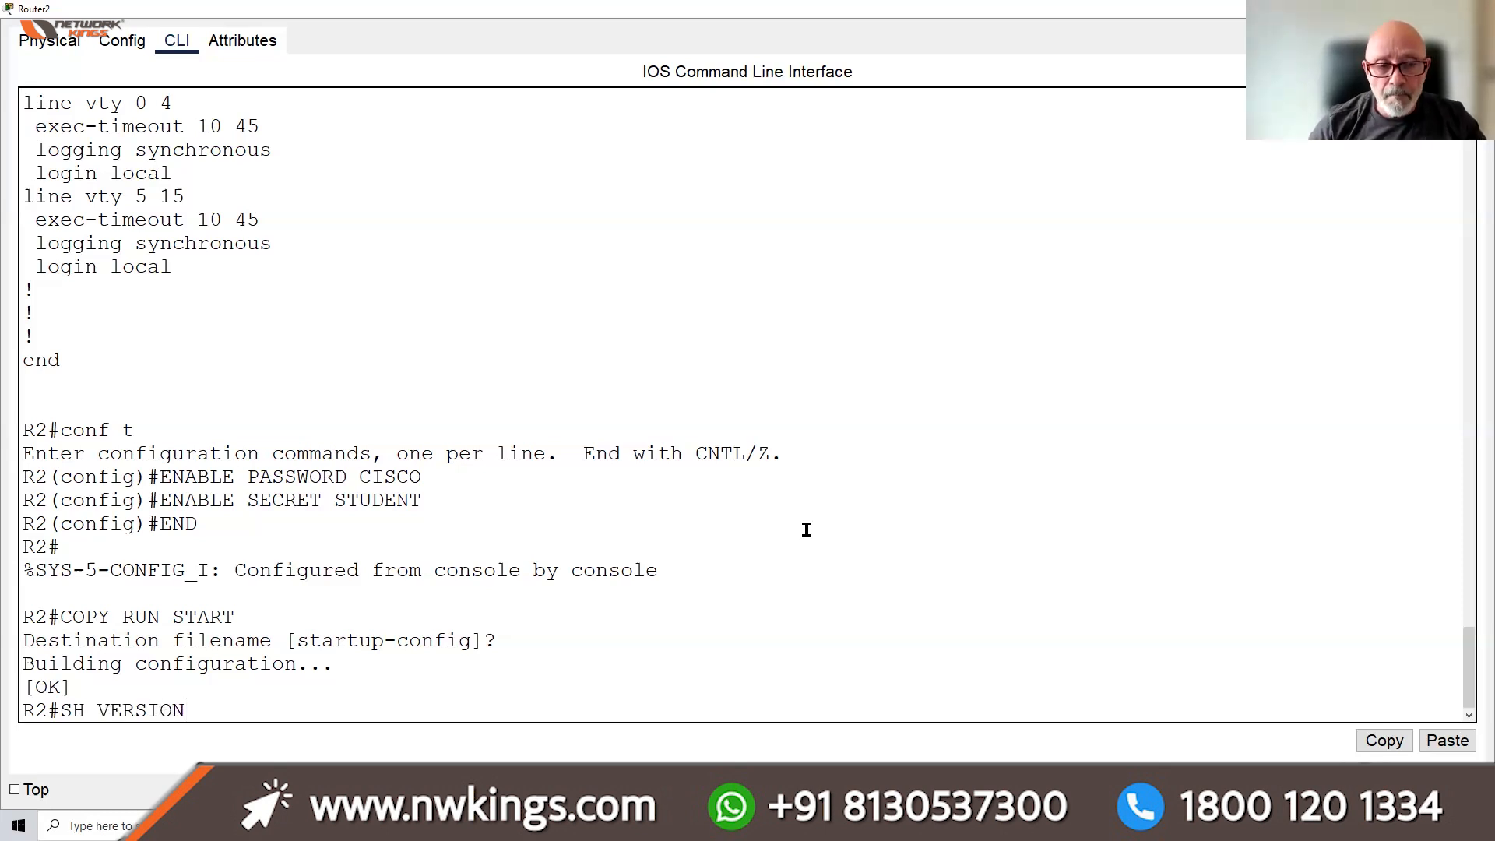
Page through show version, highlighting the C2900 software version, system image name and register 0x2142
key(Return)
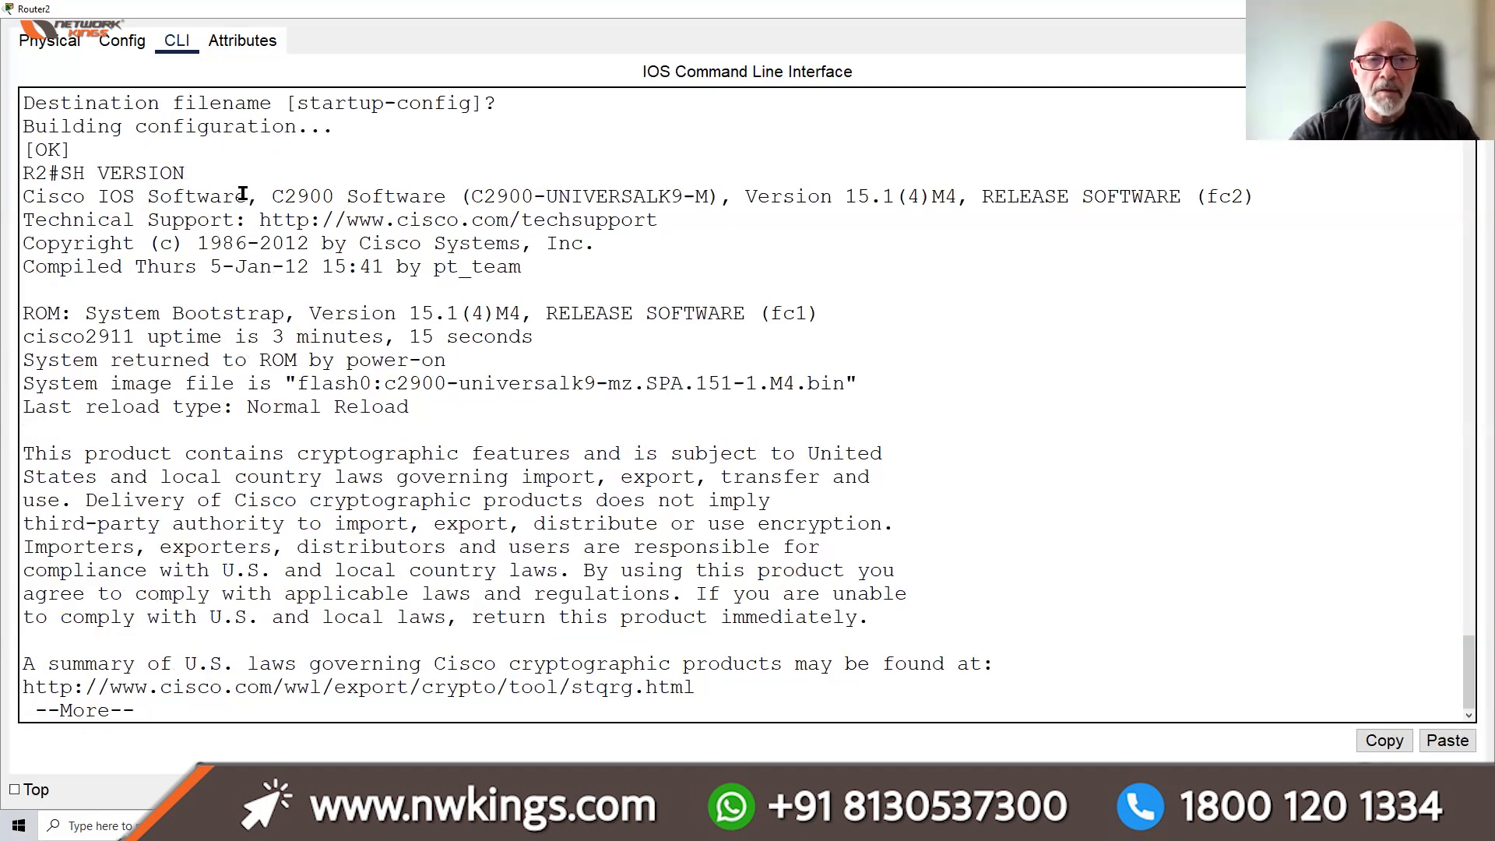
drag(259, 196, 944, 194)
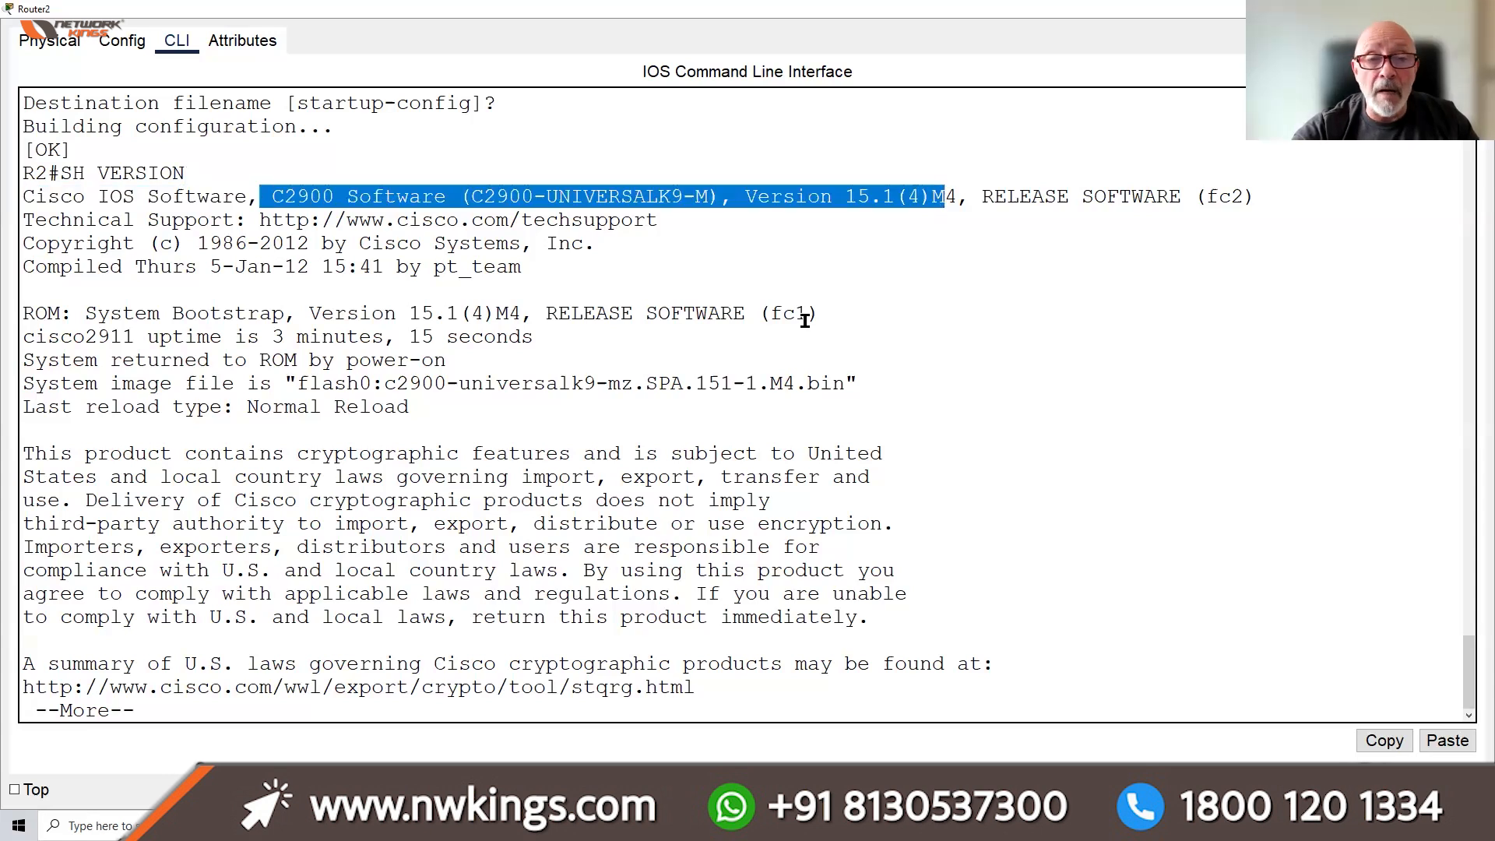
drag(293, 383, 447, 377)
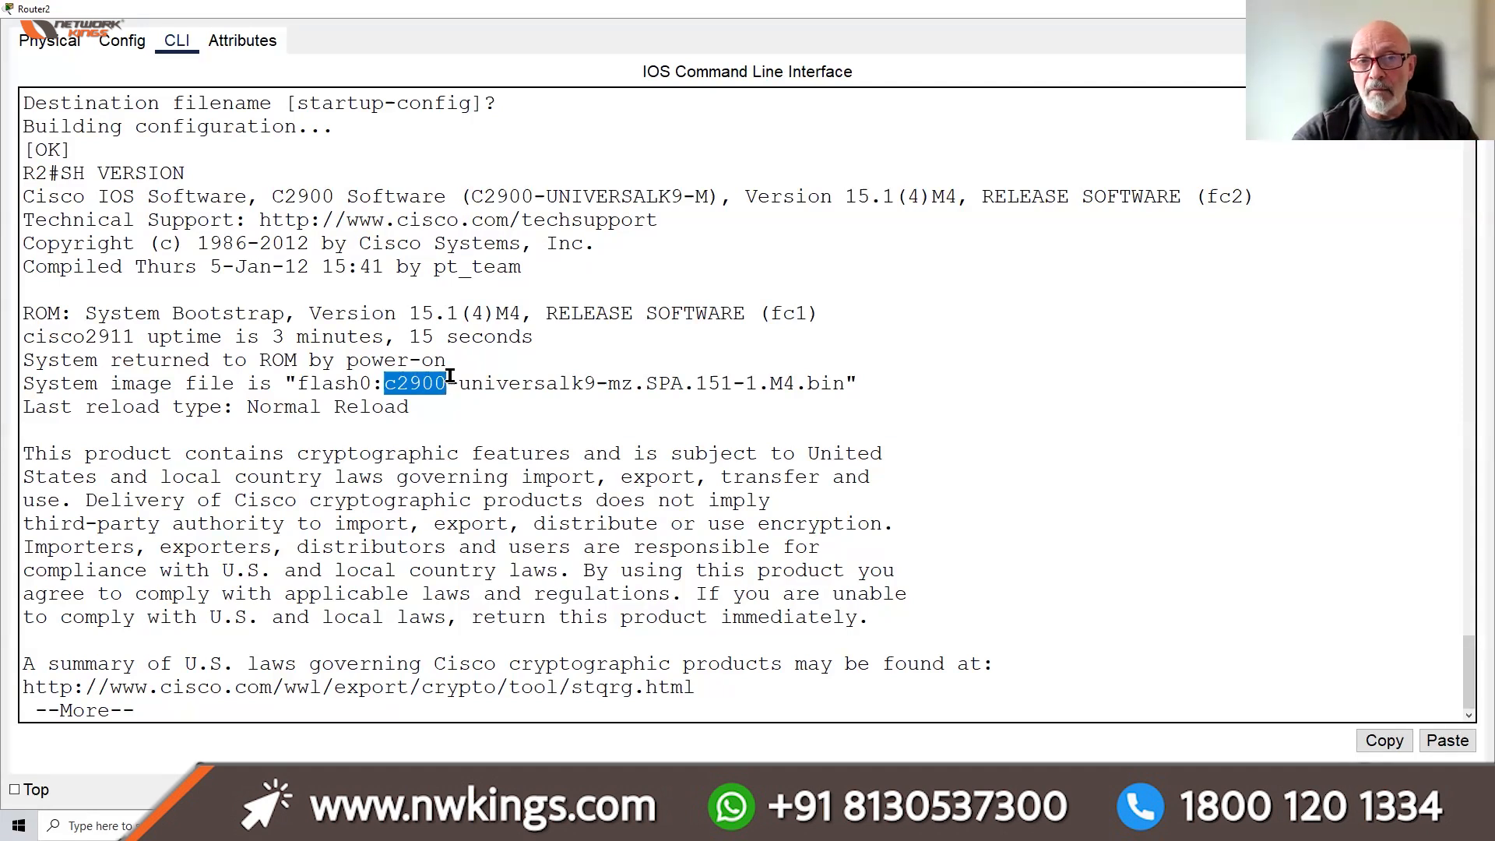
drag(450, 377, 744, 394)
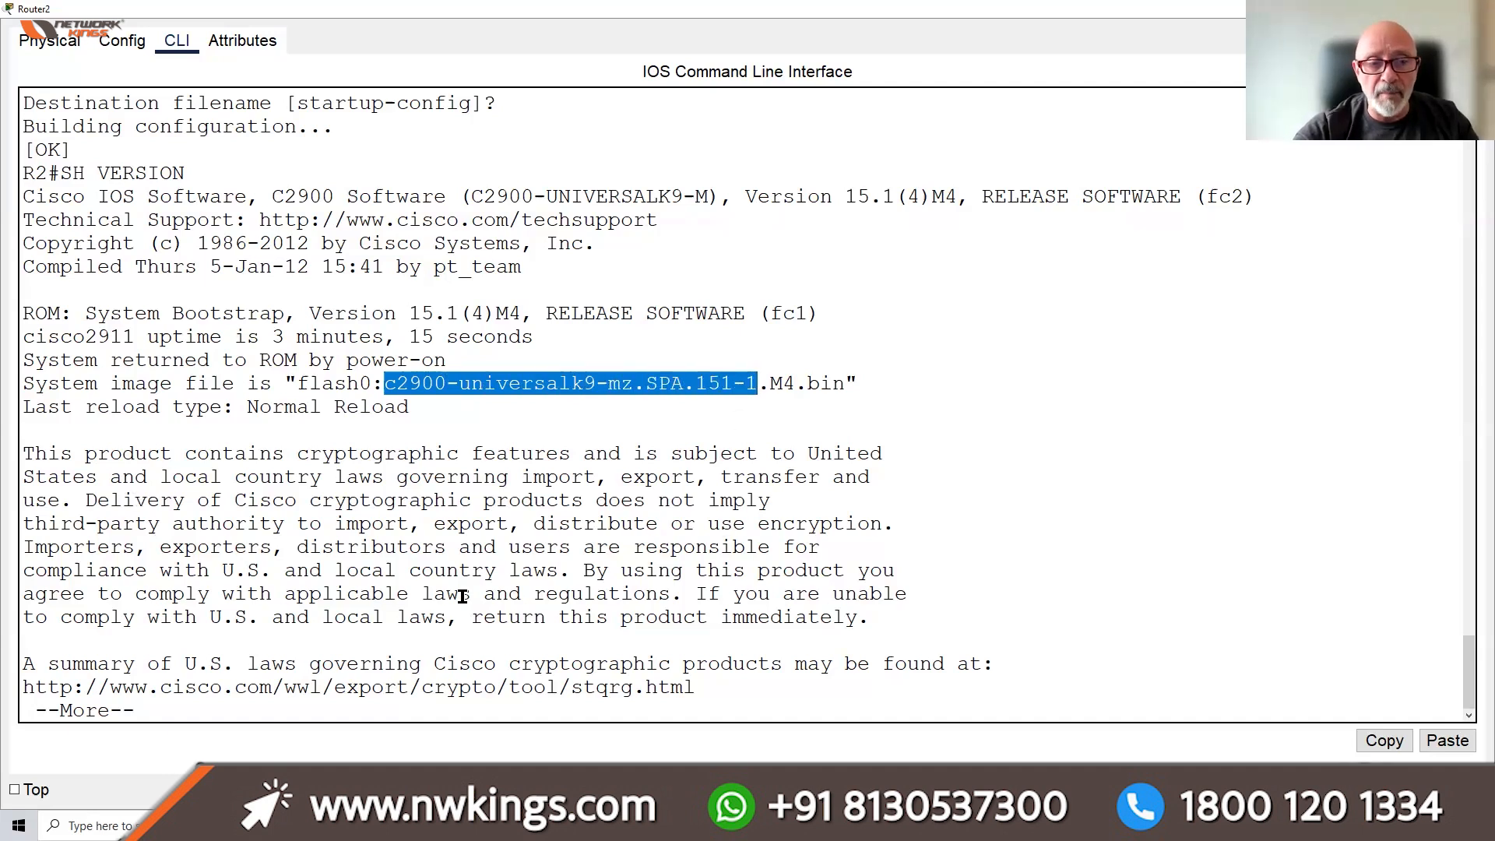
key(space)
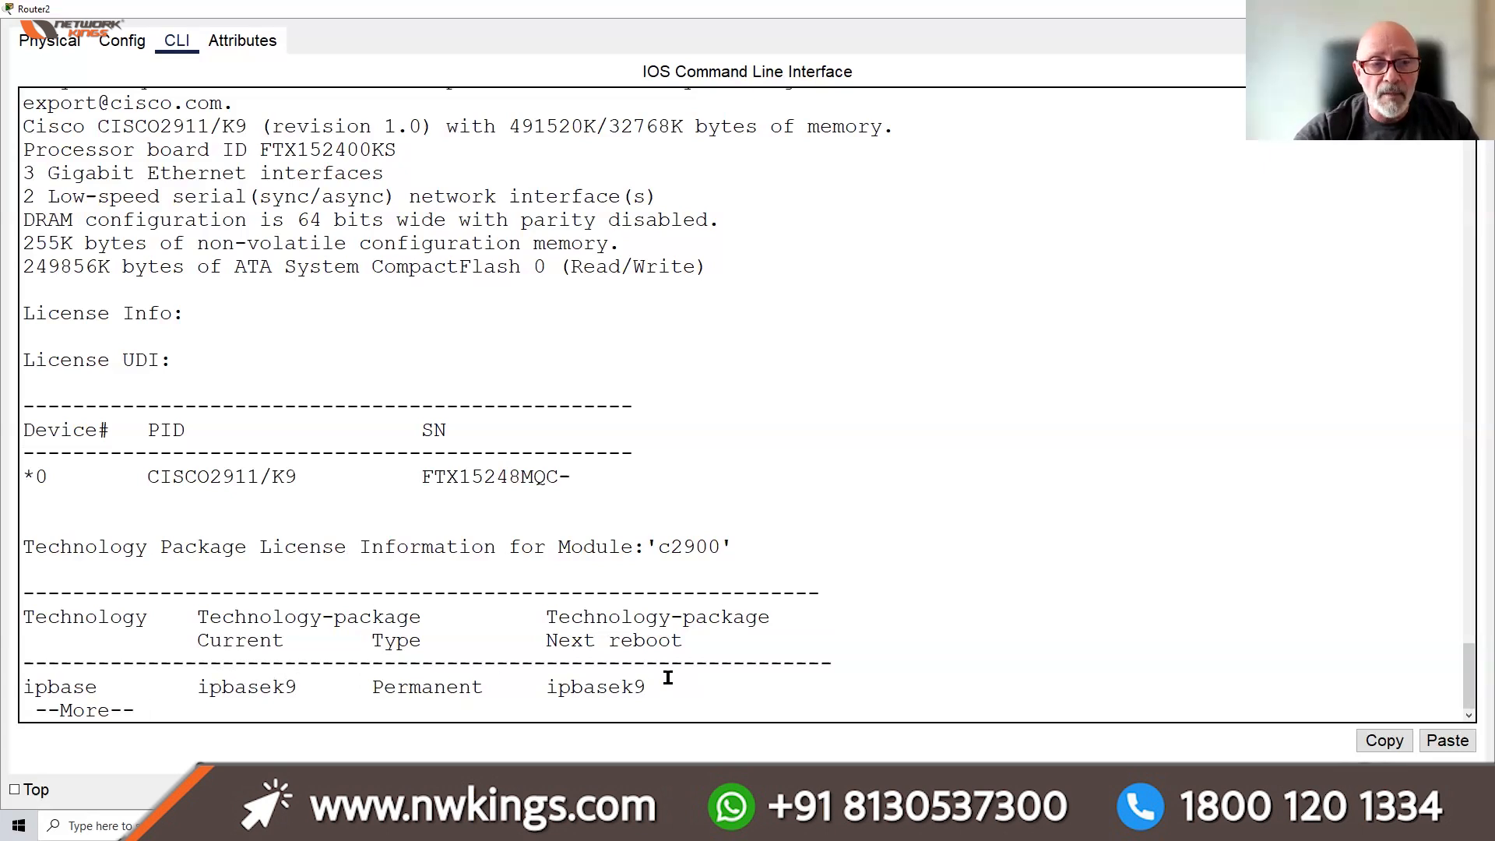
key(space)
drag(421, 641, 332, 642)
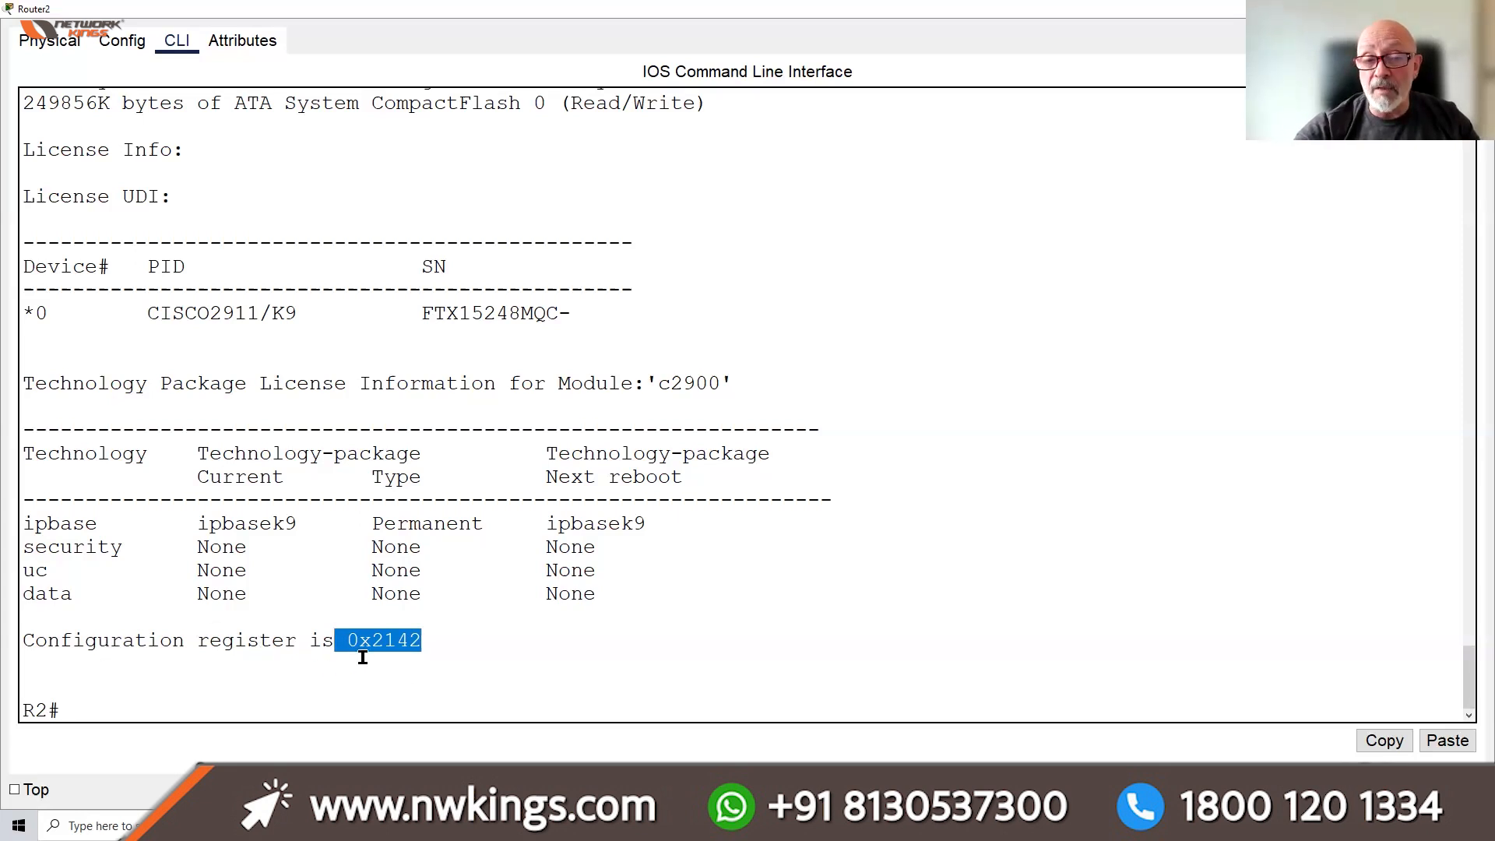
click(413, 695)
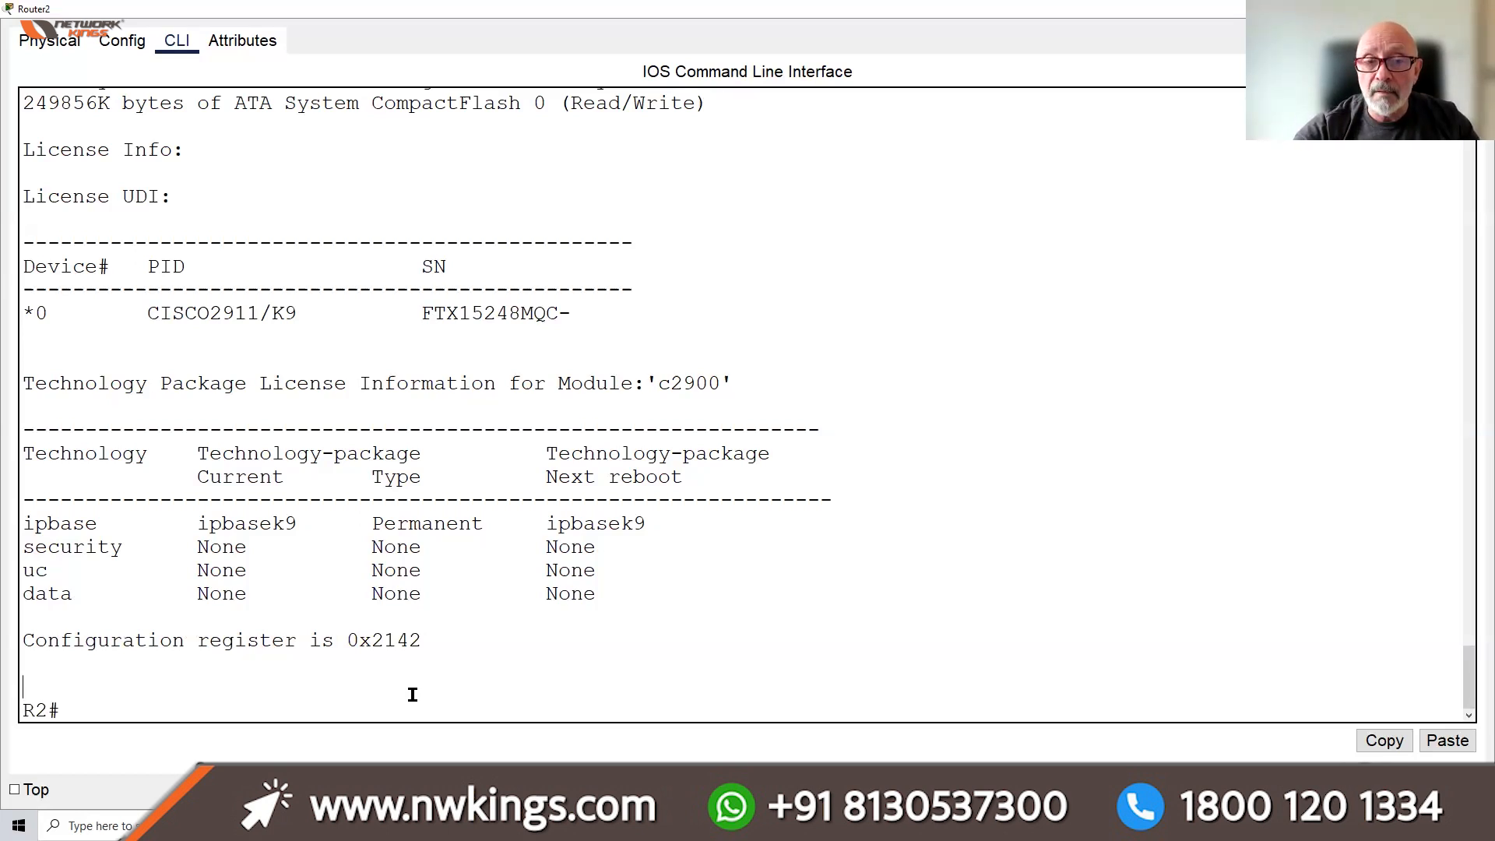
drag(422, 640, 334, 640)
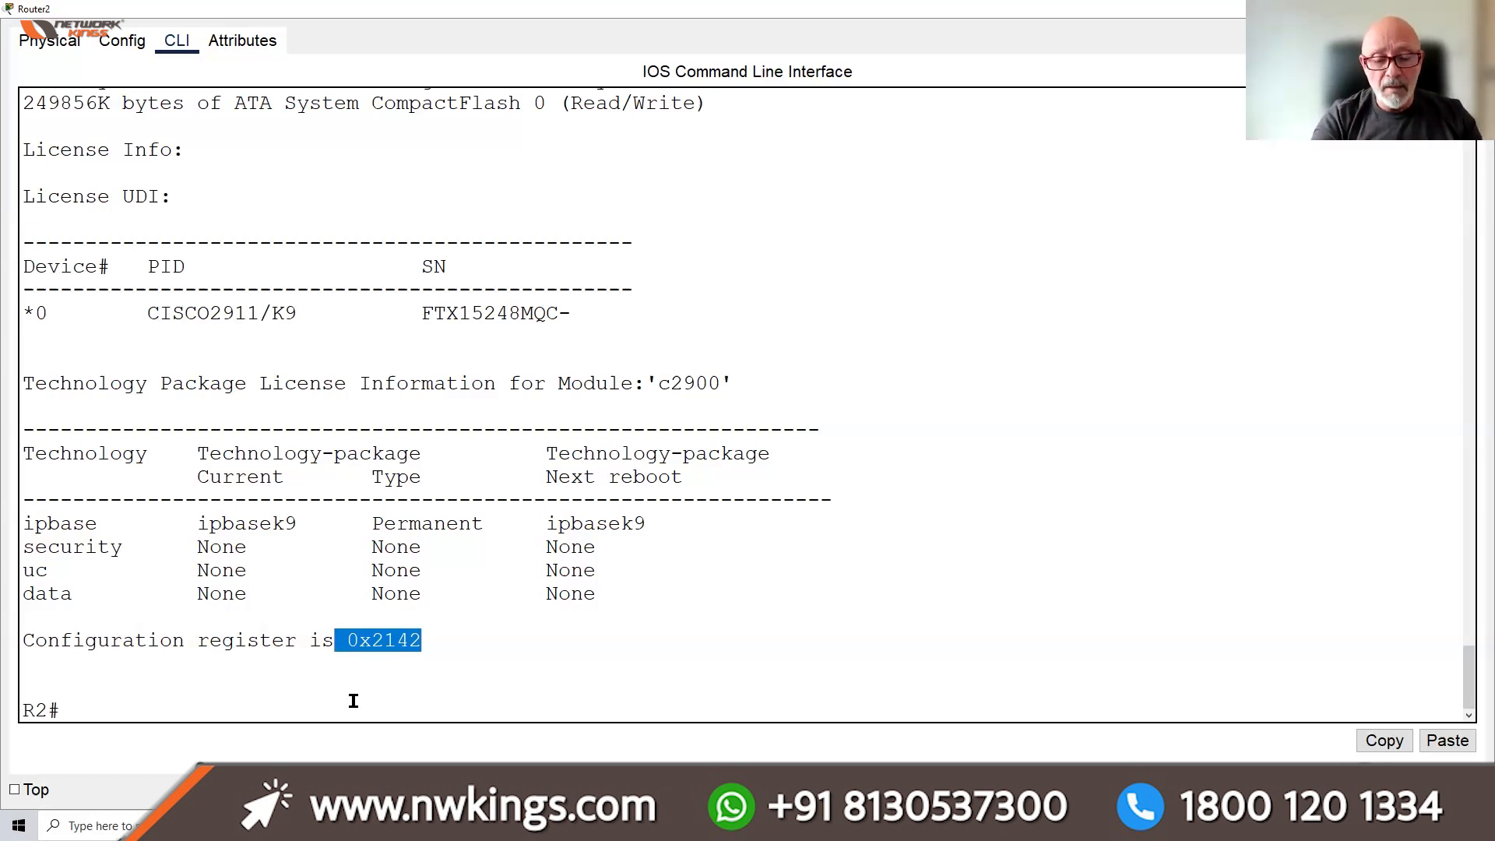
Set config-register 0x2102 in global configuration mode and save with DO WR
text(CONF T)
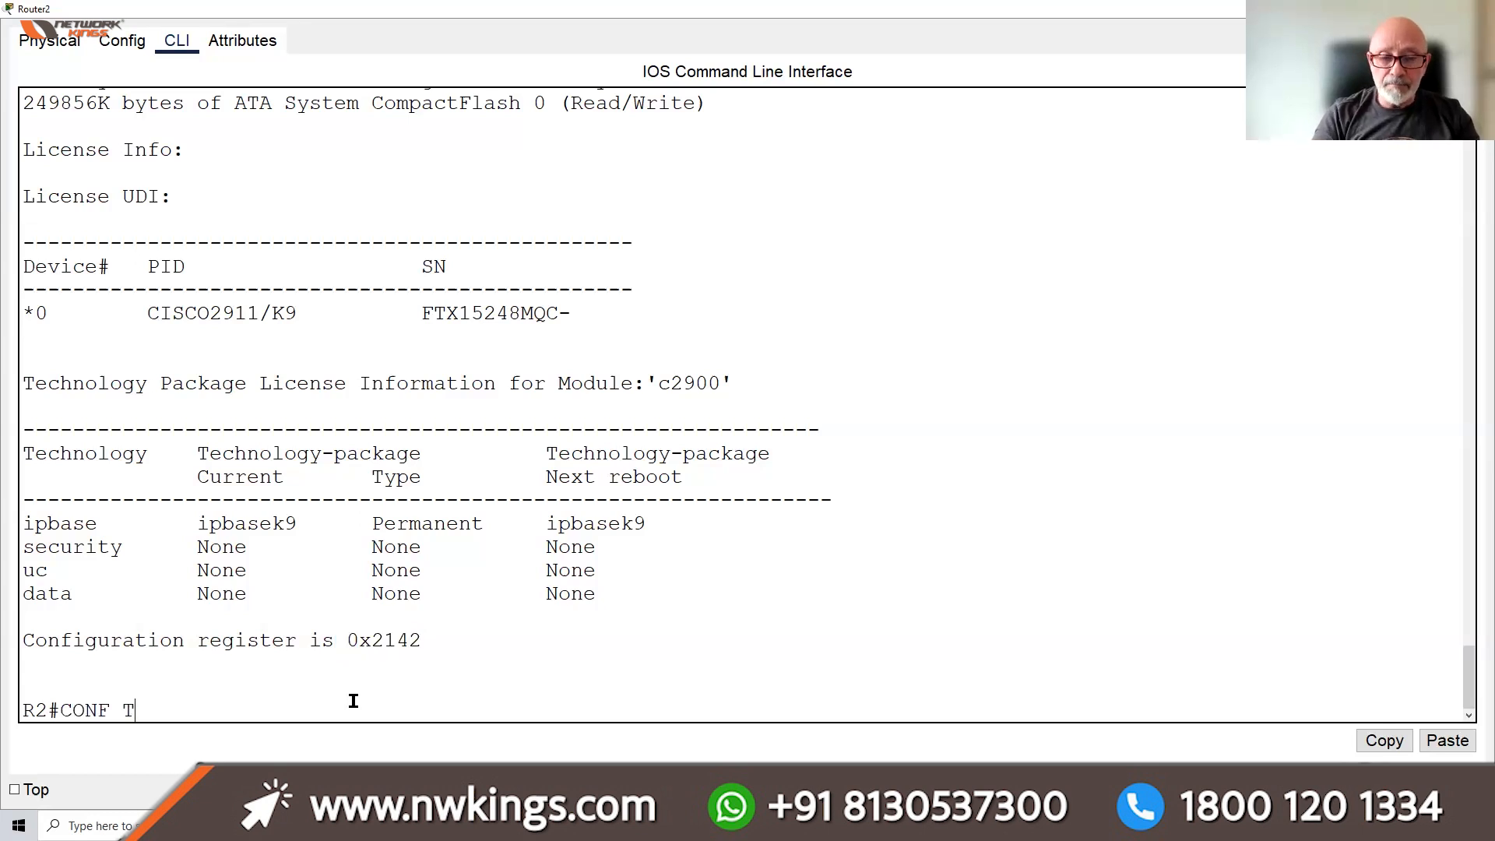
key(Return)
key(Return)
text(CONF)
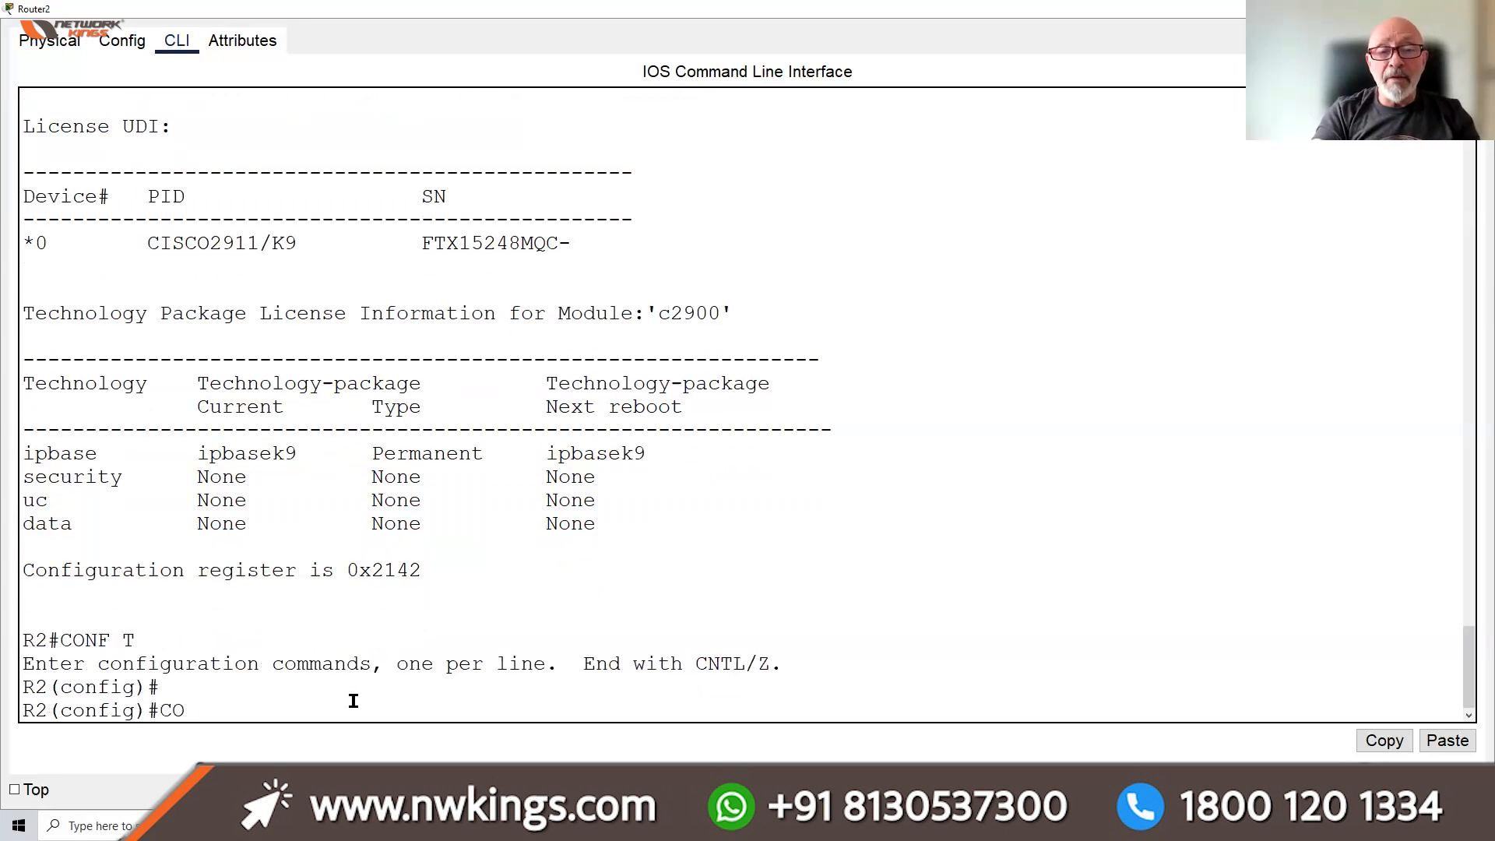
key(Tab)
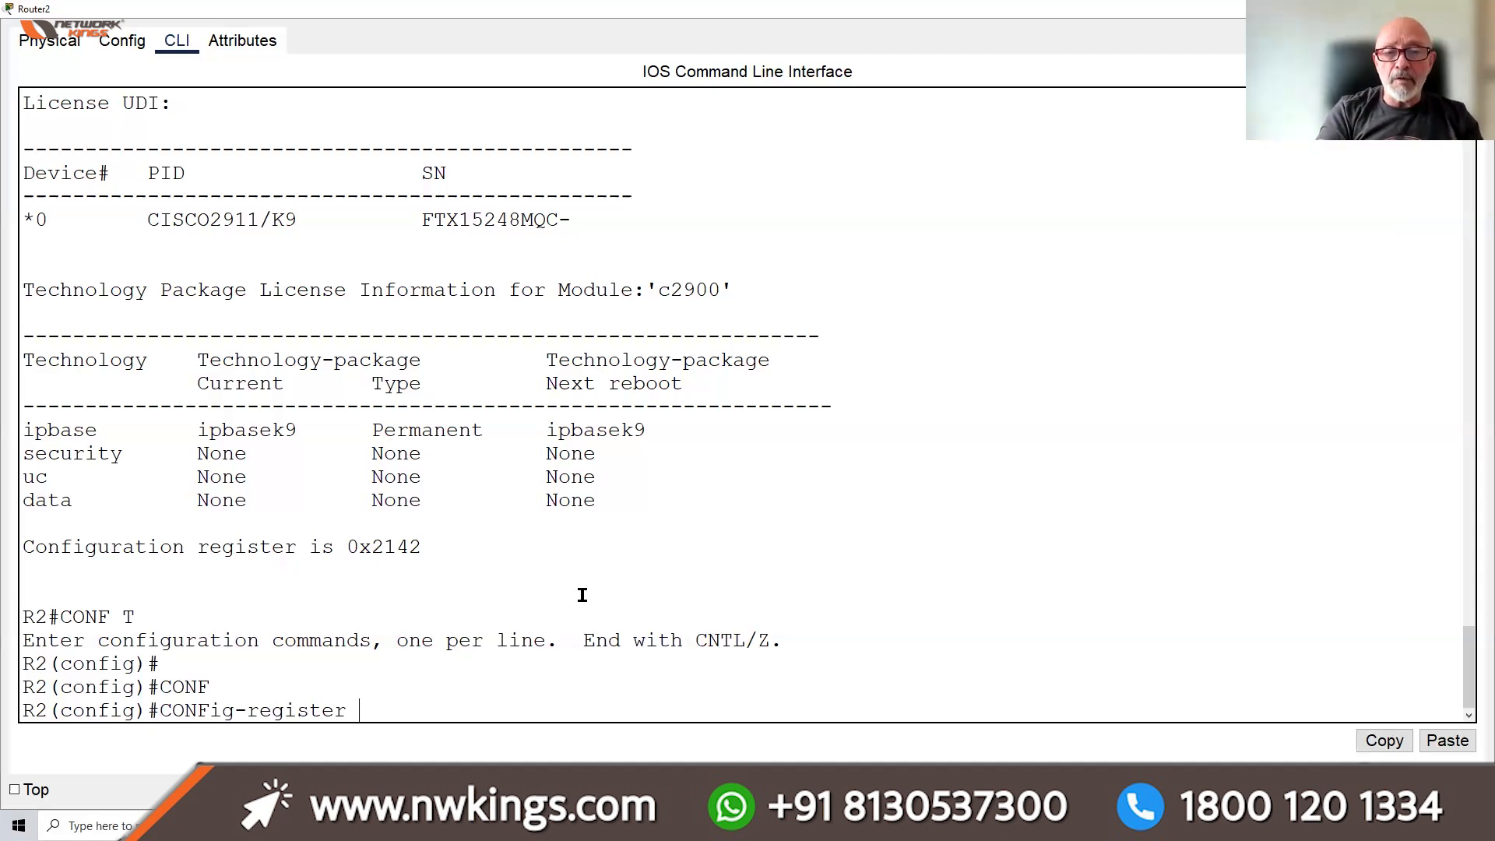
text(0X2102)
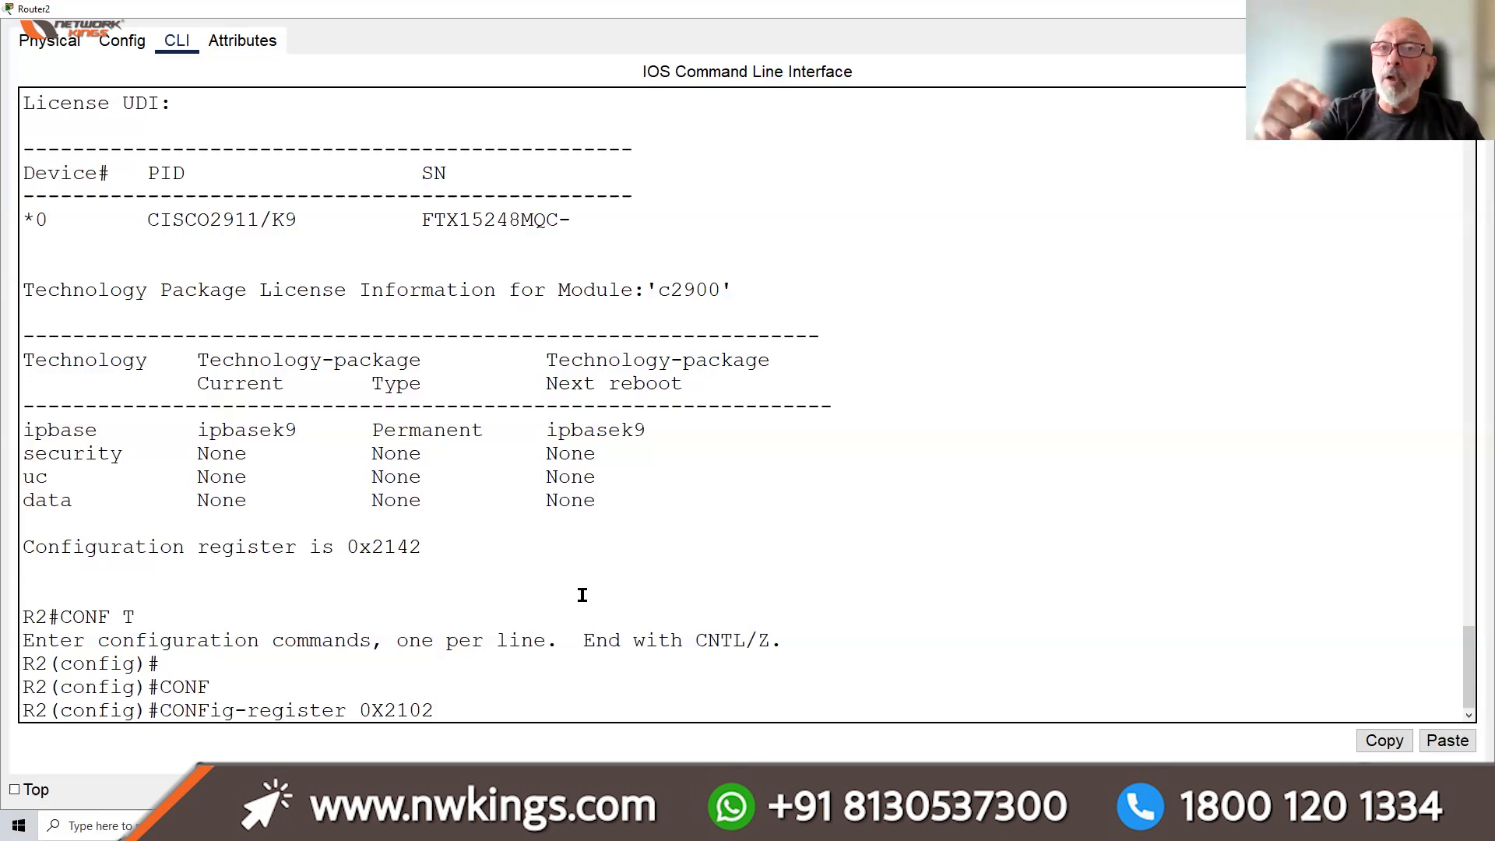
key(Return)
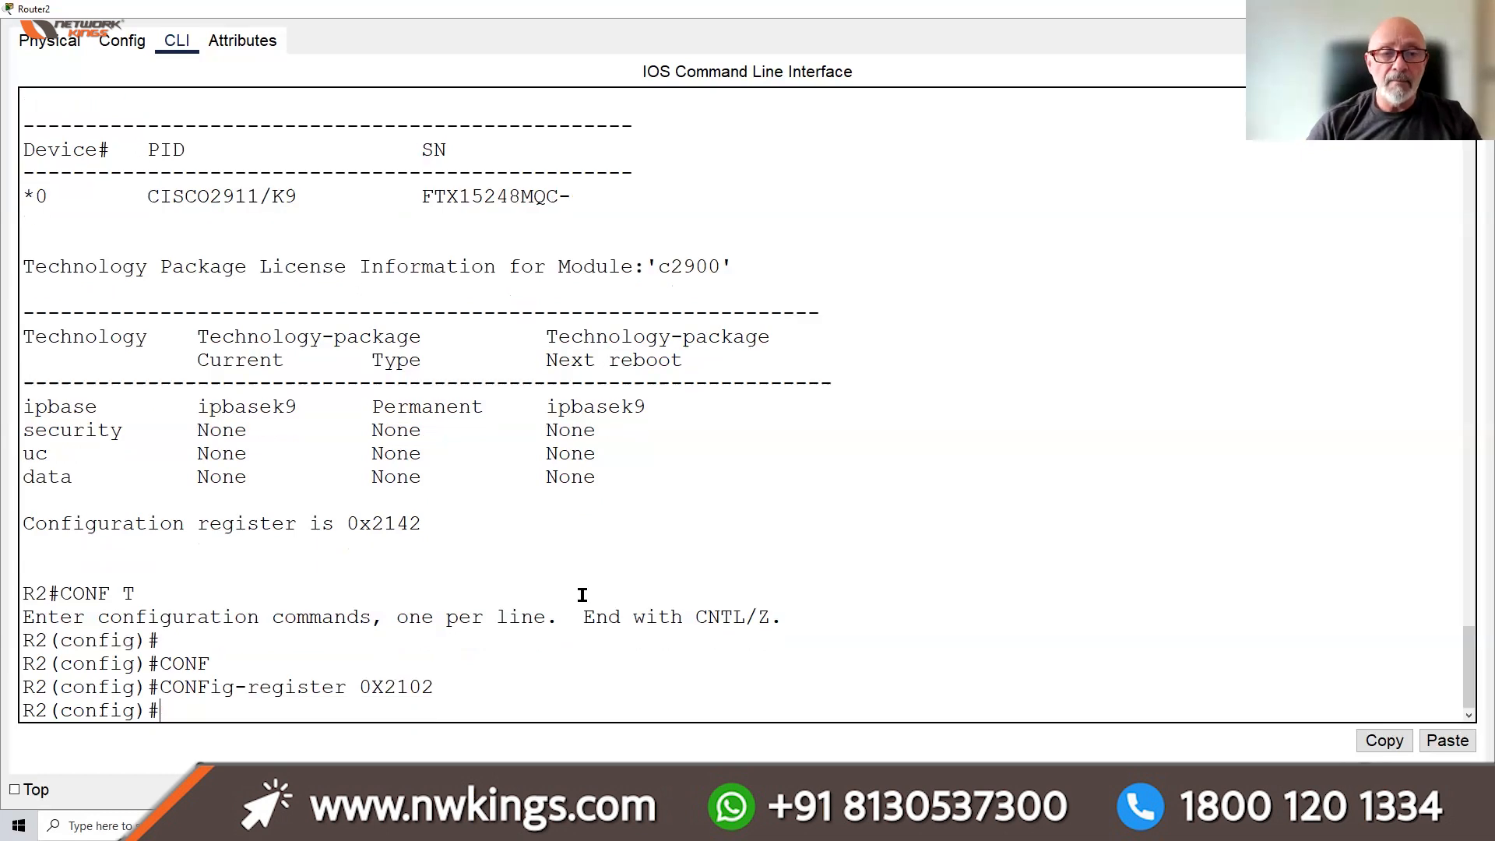
text(DO )
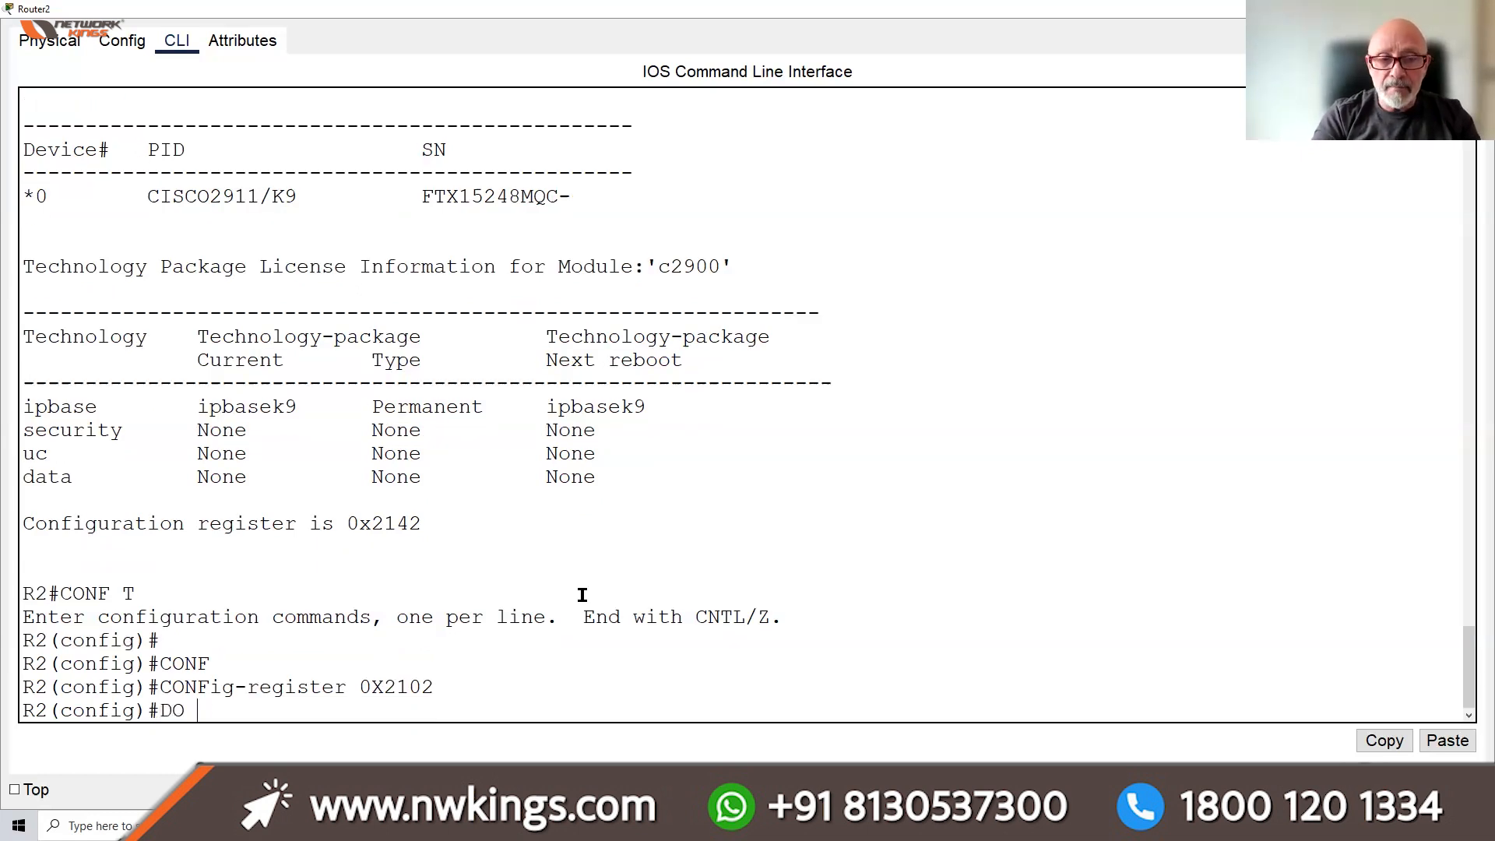
text(WR)
key(Return)
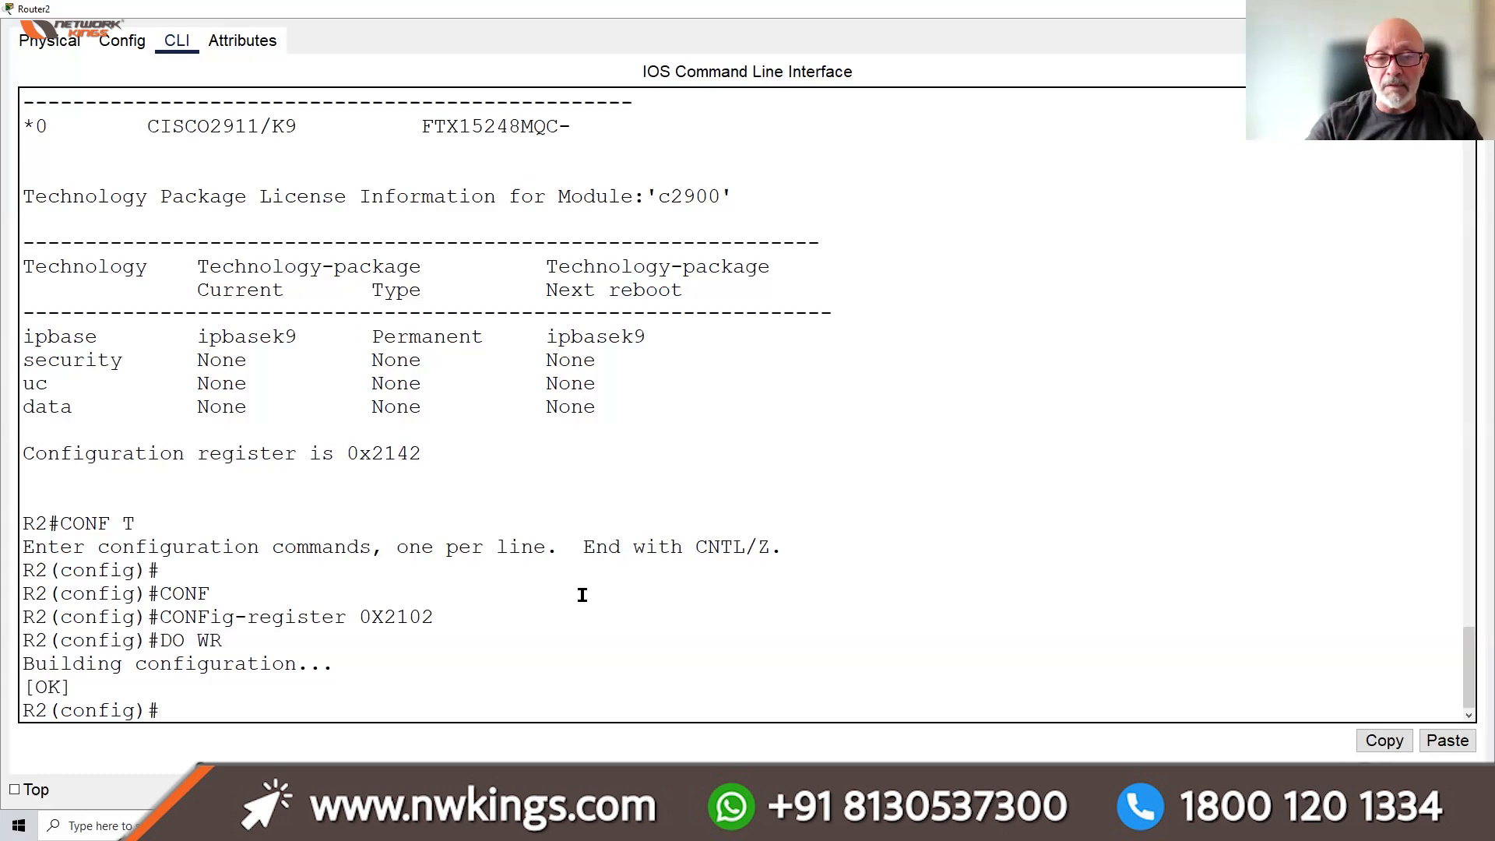
Run DO SH VER to confirm register 0x2142 now and 0x2102 at next reload
text(DO)
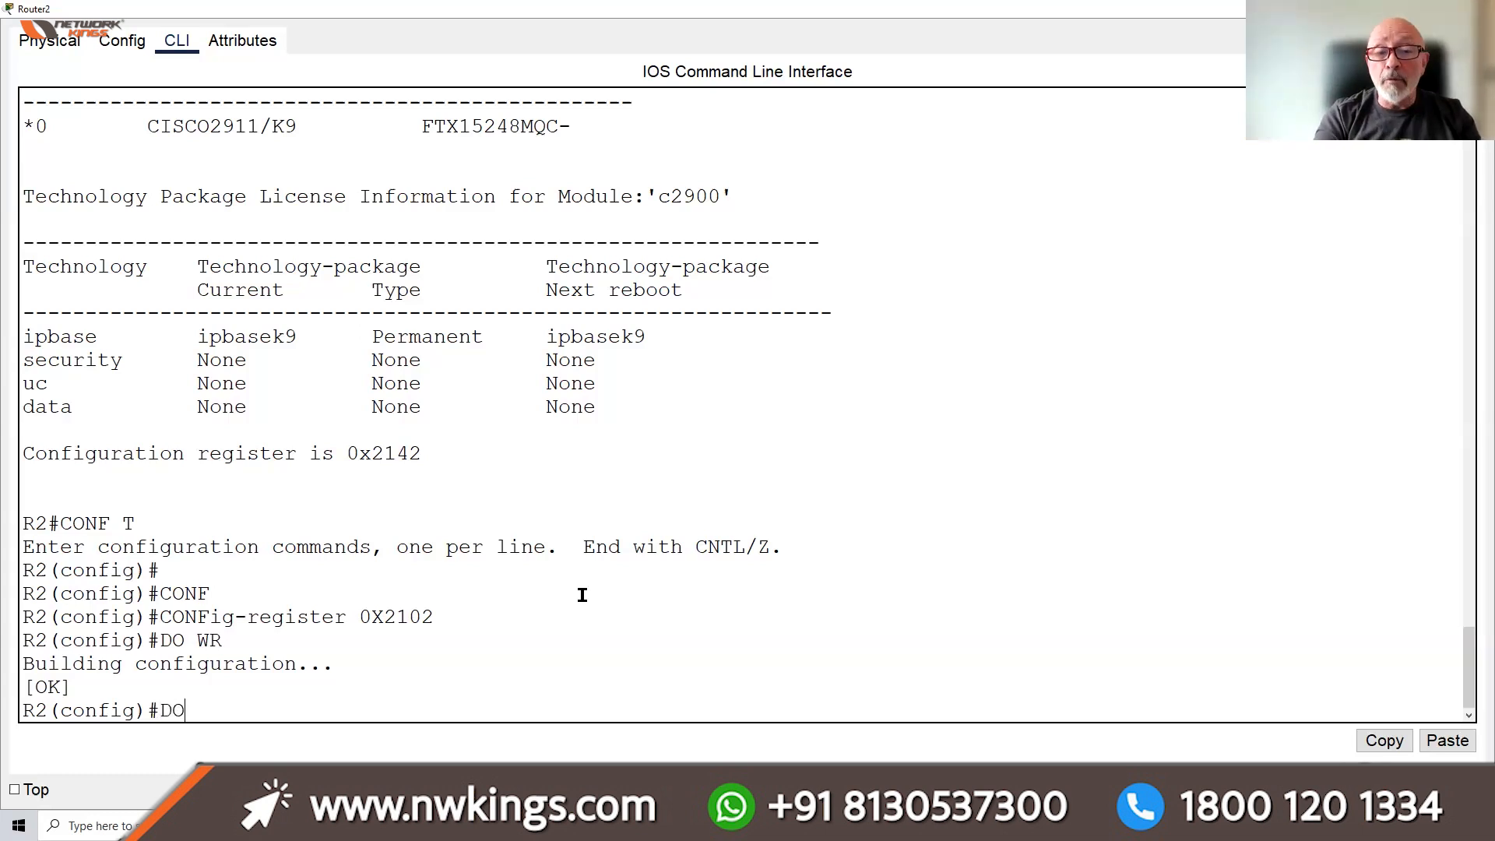
text( SH VER)
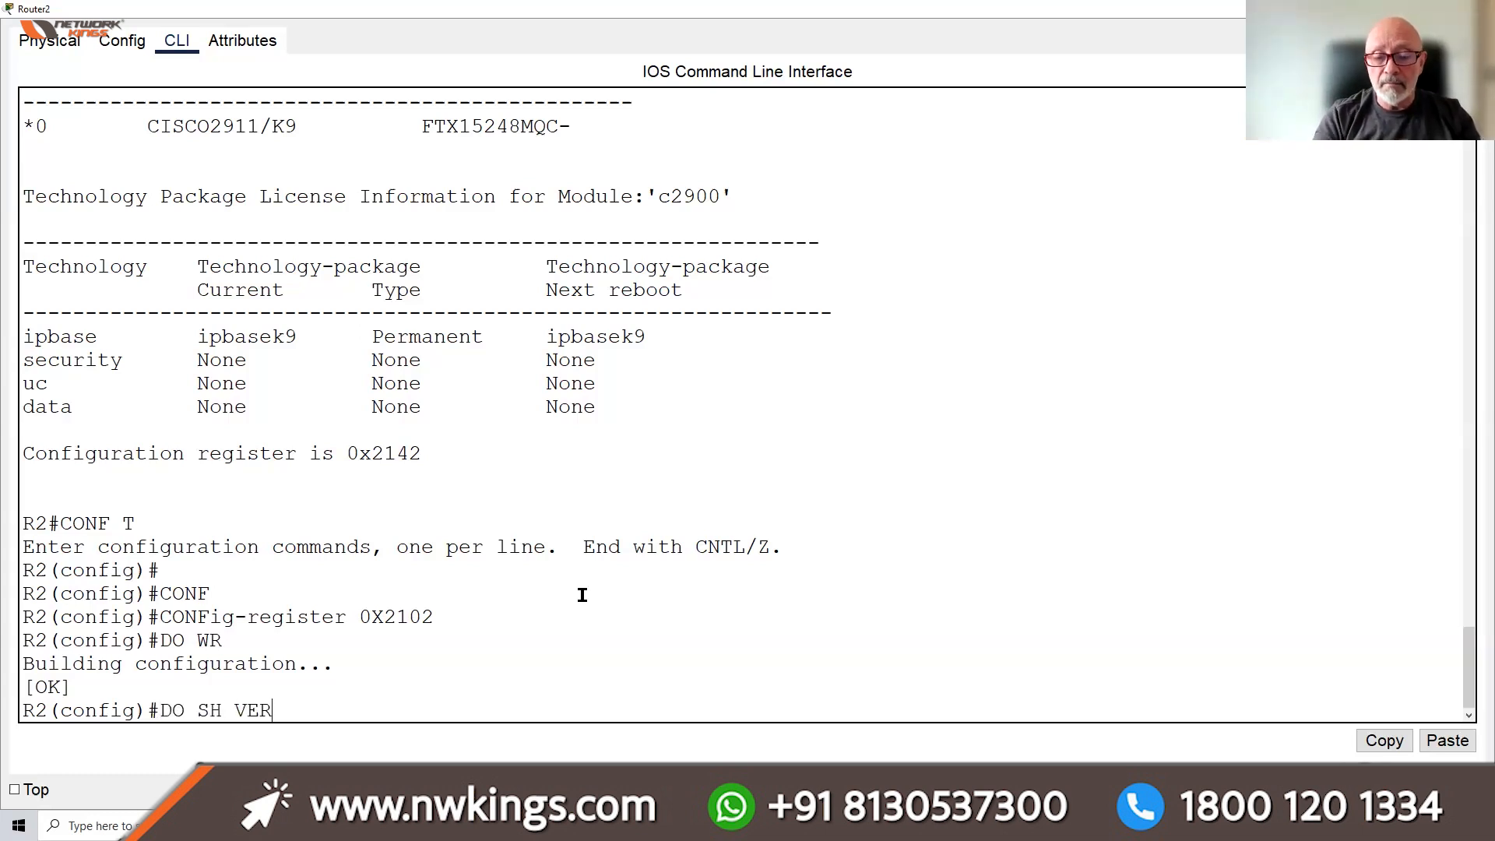
key(Return)
key(space)
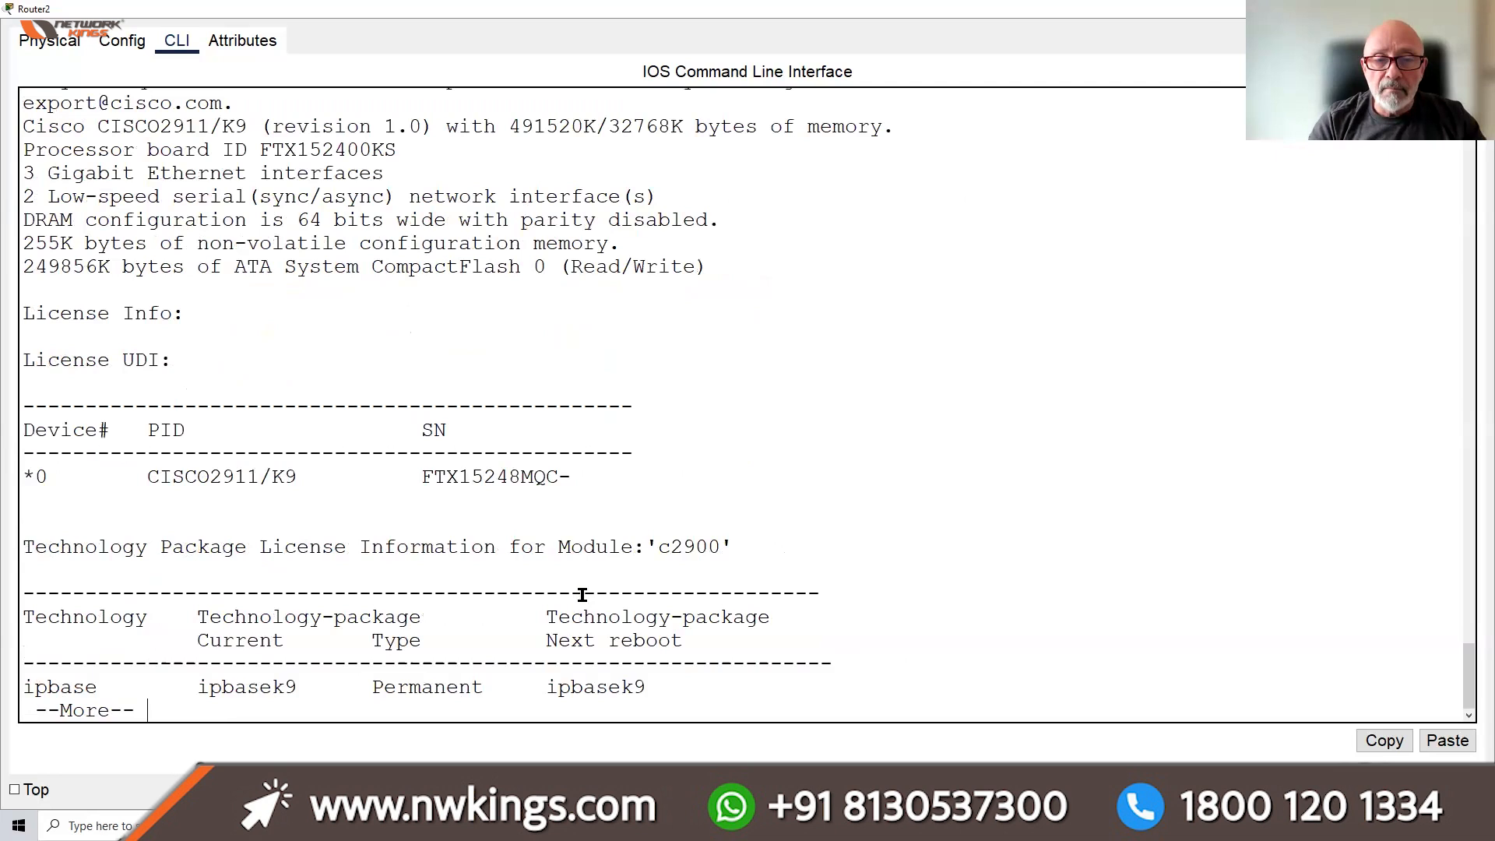
key(space)
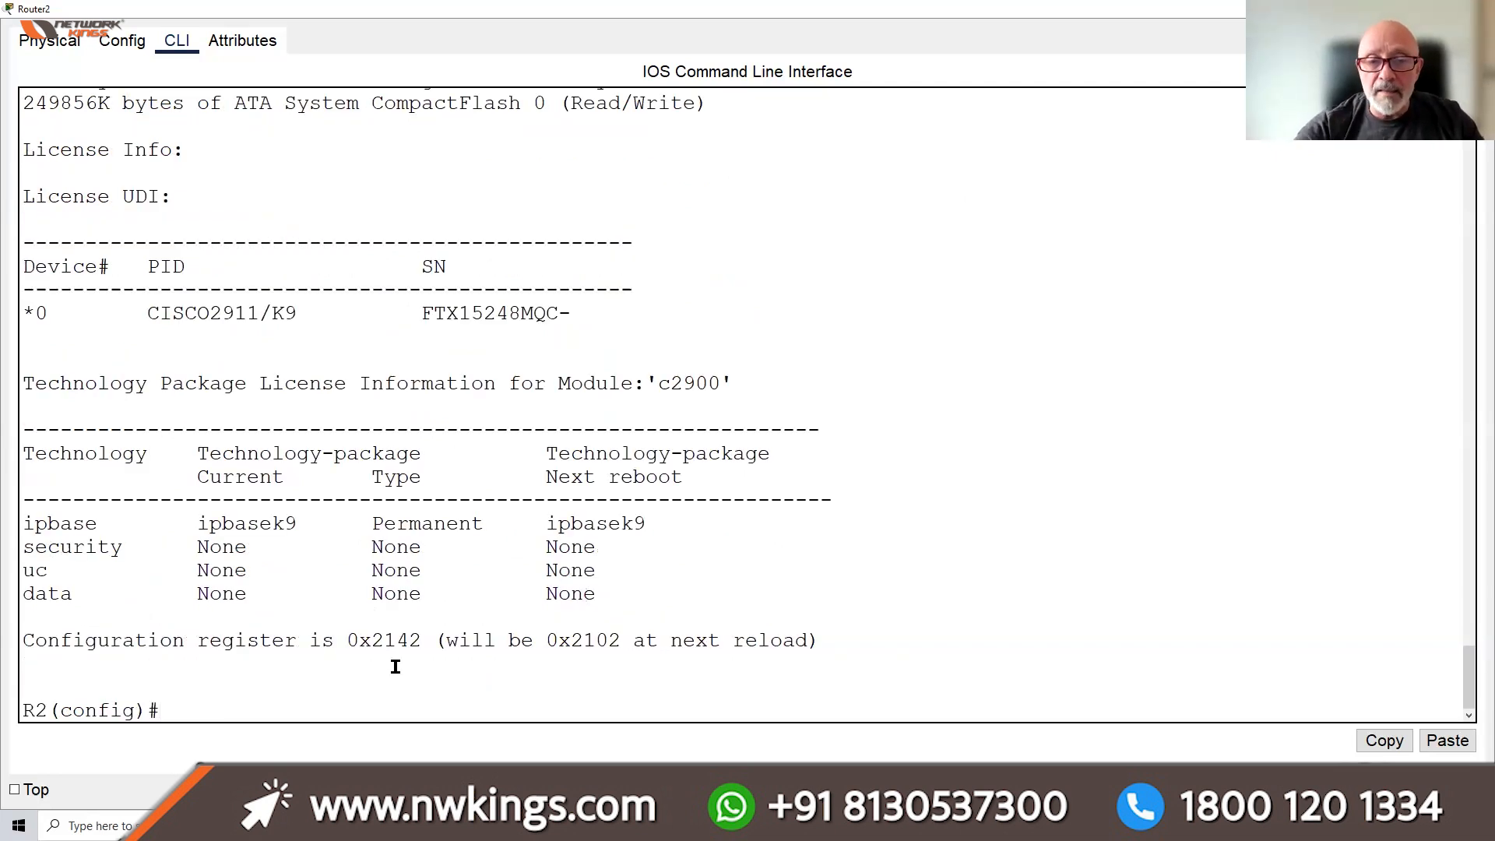
drag(417, 637, 345, 641)
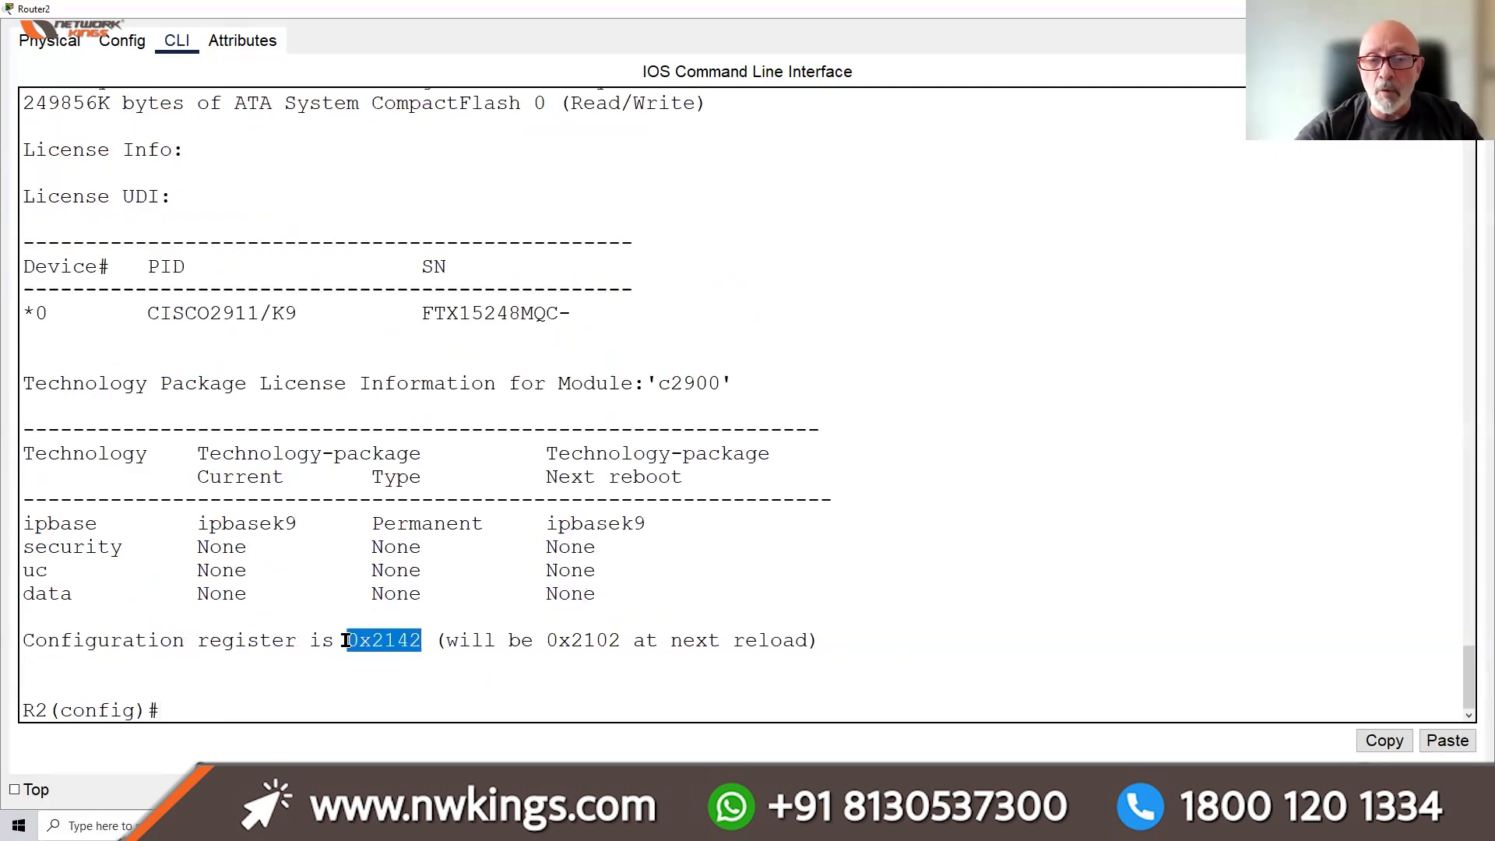
drag(536, 639, 635, 640)
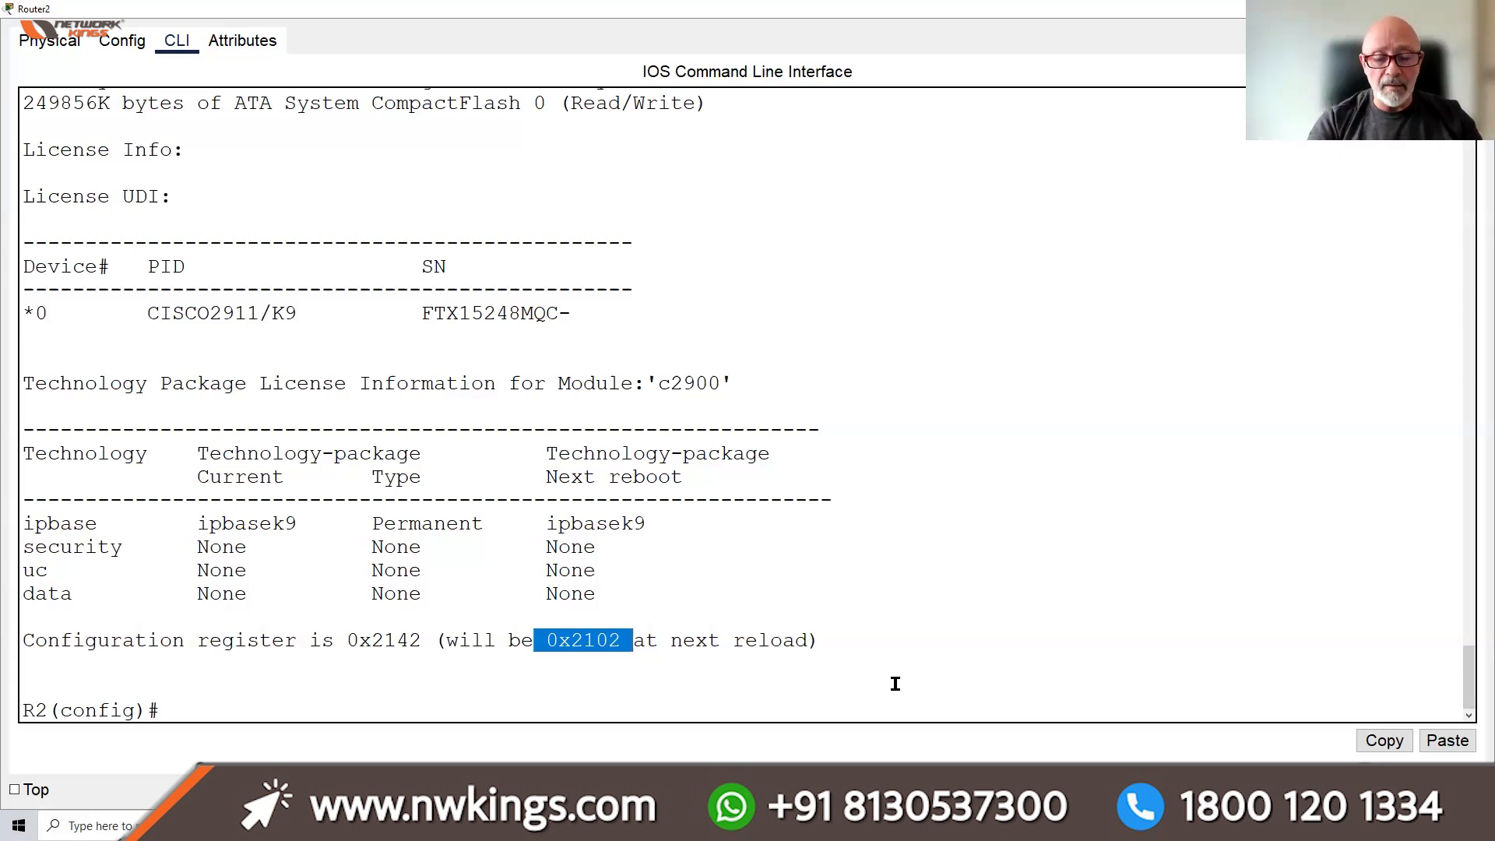
Leave R2's configuration mode with EXIT, reopen Router2's CLI maximized, and begin SH IP INT BRIEF
key(Return)
key(Return)
key(Return)
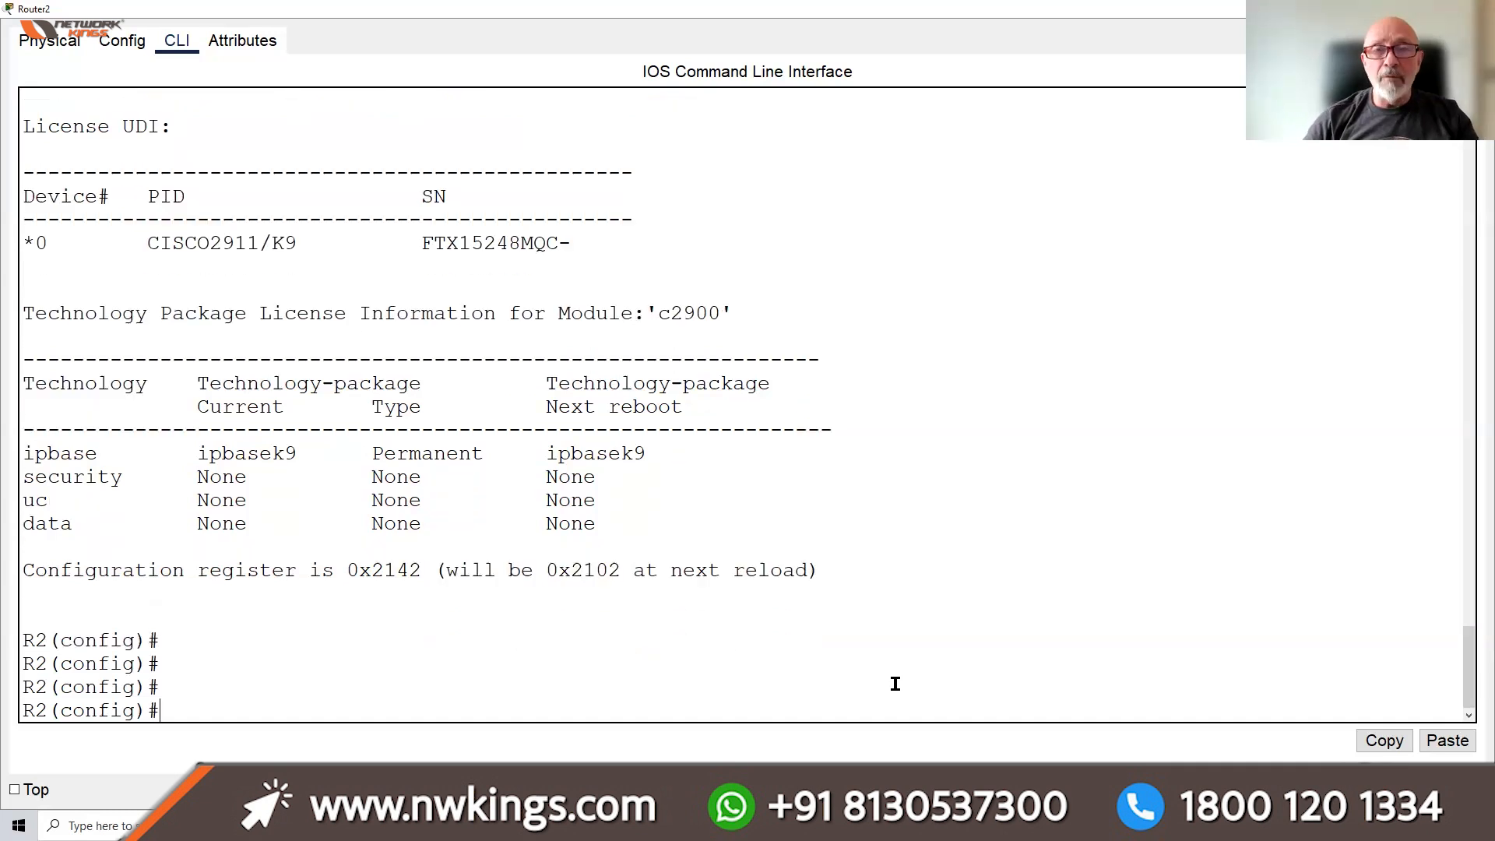
text(EXIT)
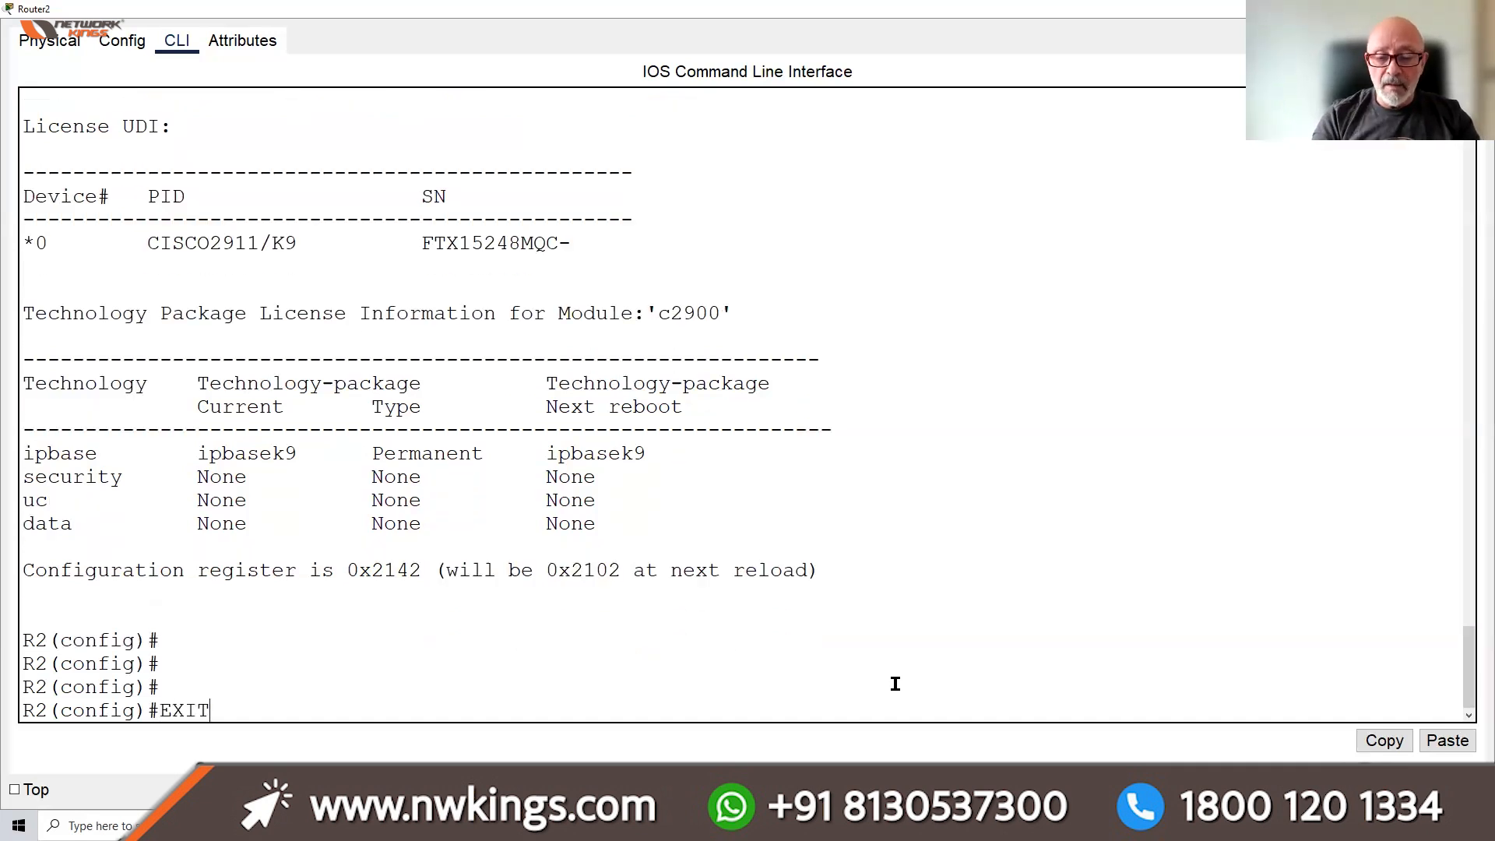
key(Return)
key(Return)
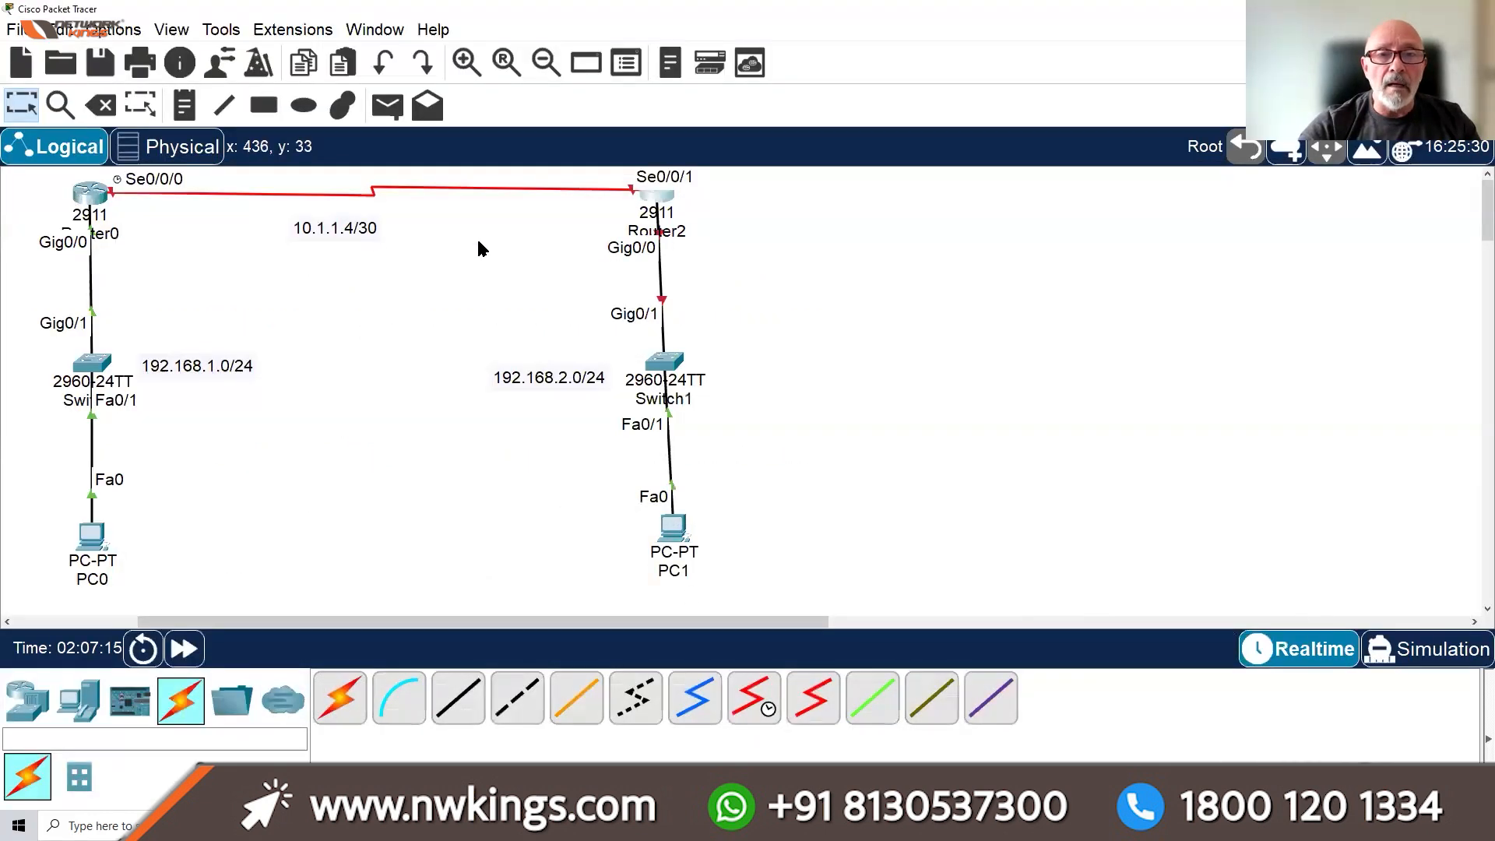
click(657, 199)
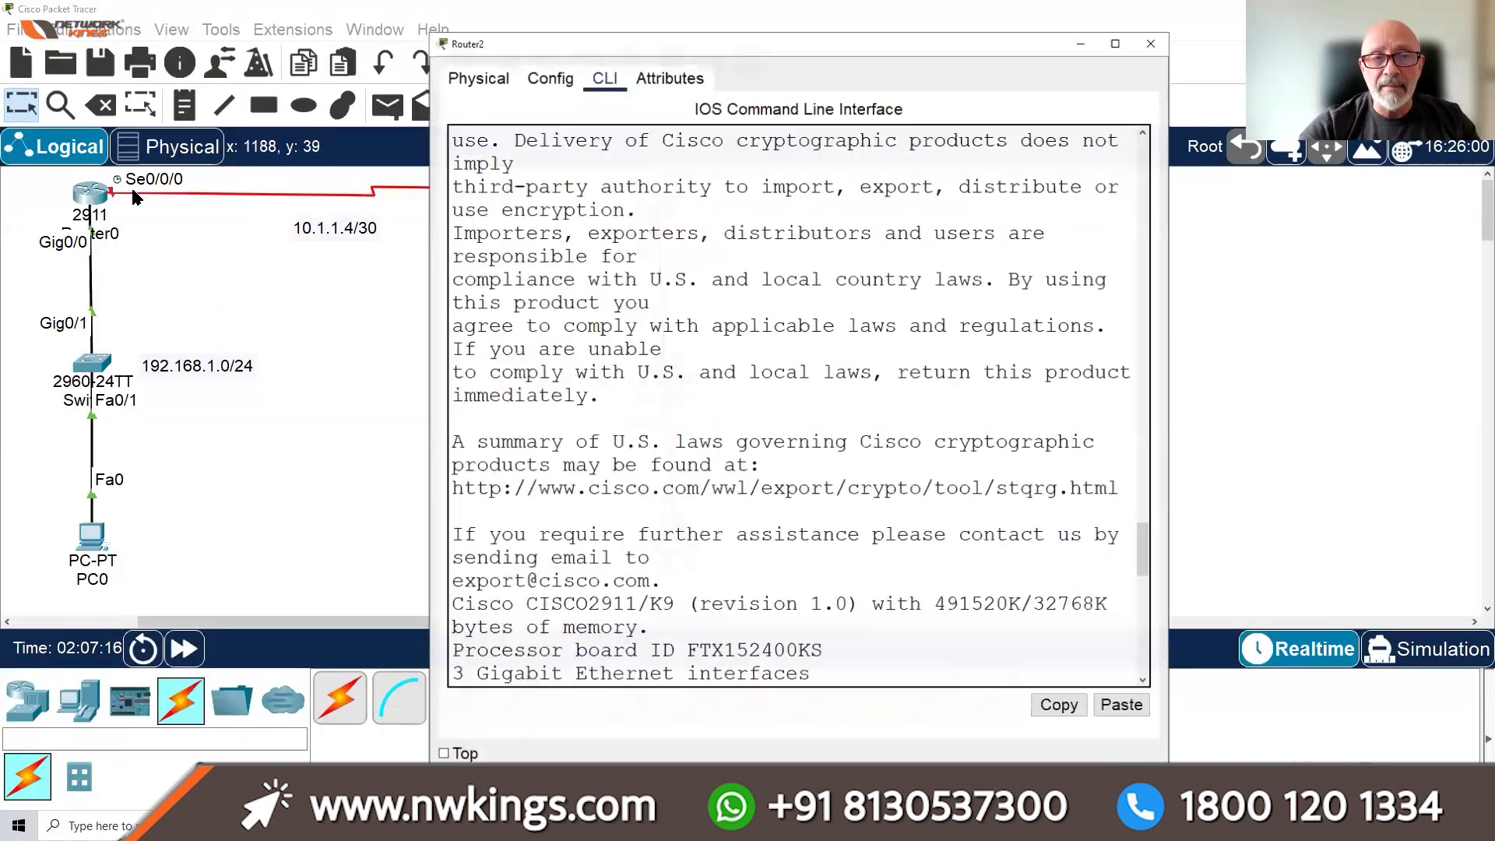
click(1121, 38)
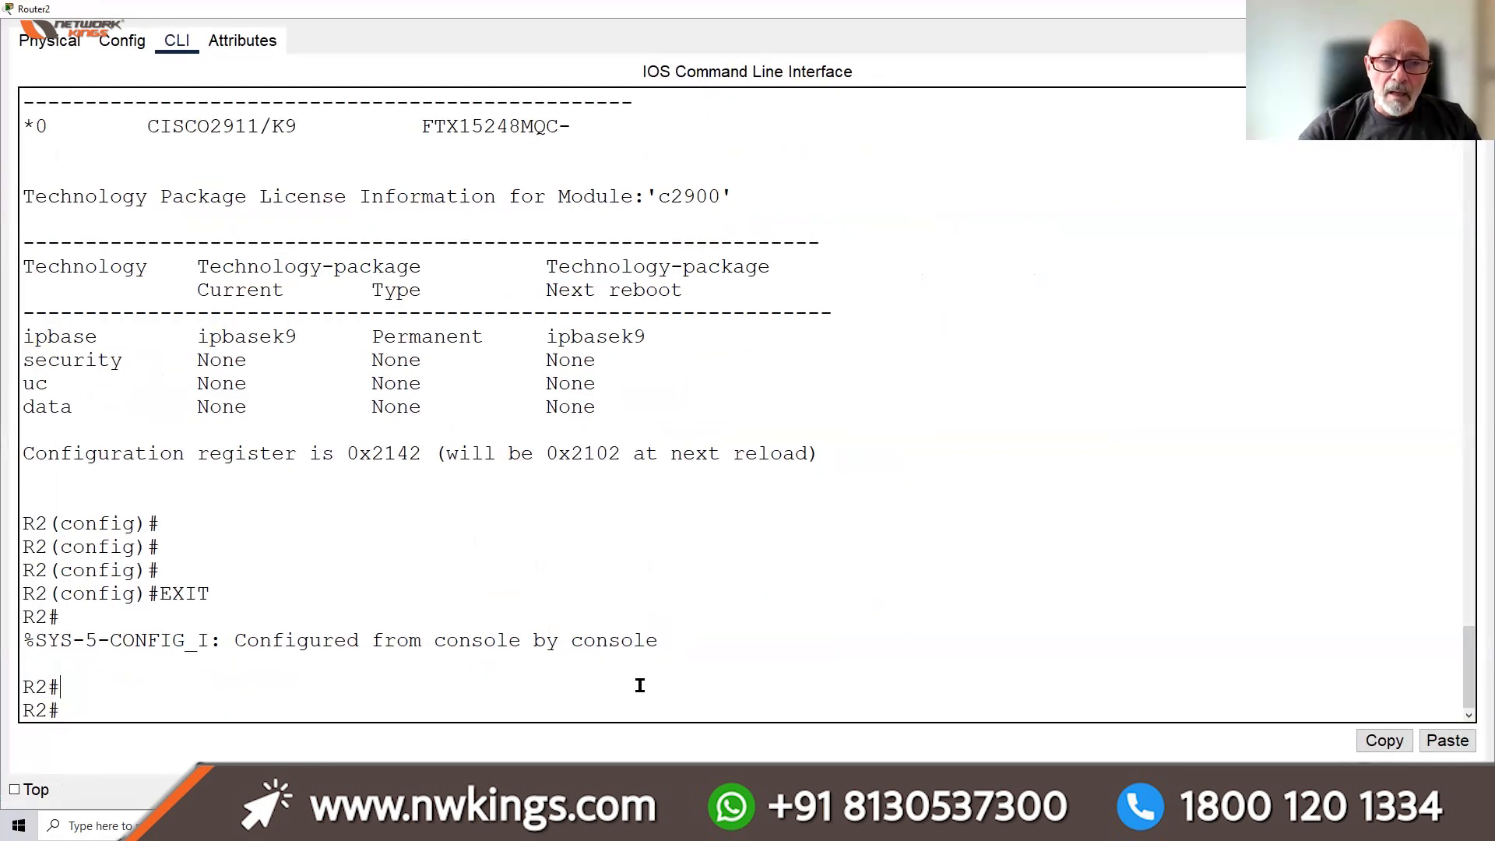
text(SH IP INT BRIEF)
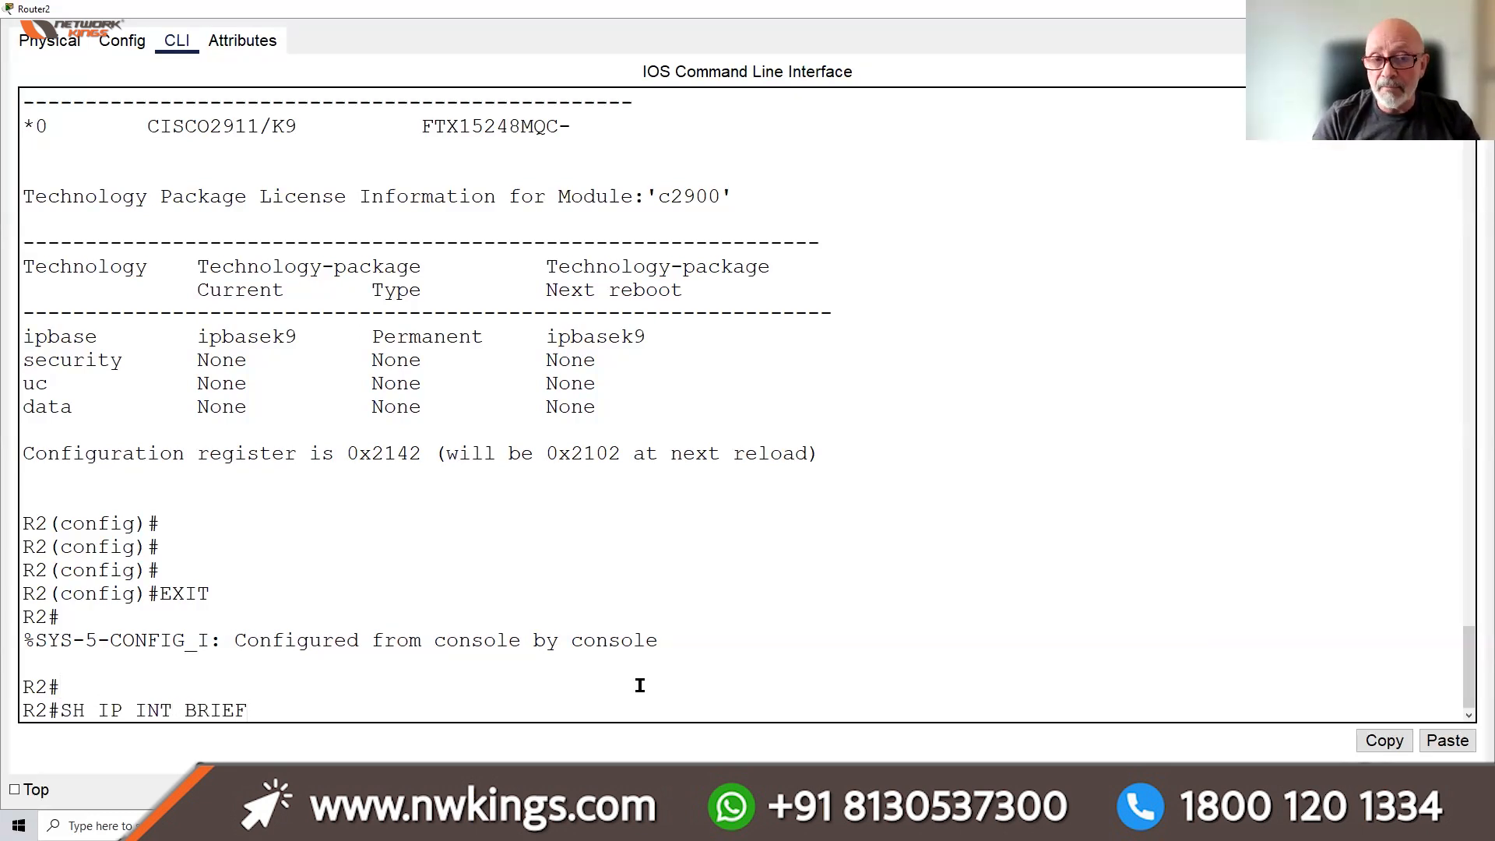
List R2's interface status, then bring GigabitEthernet0/0 up with no shut
key(Return)
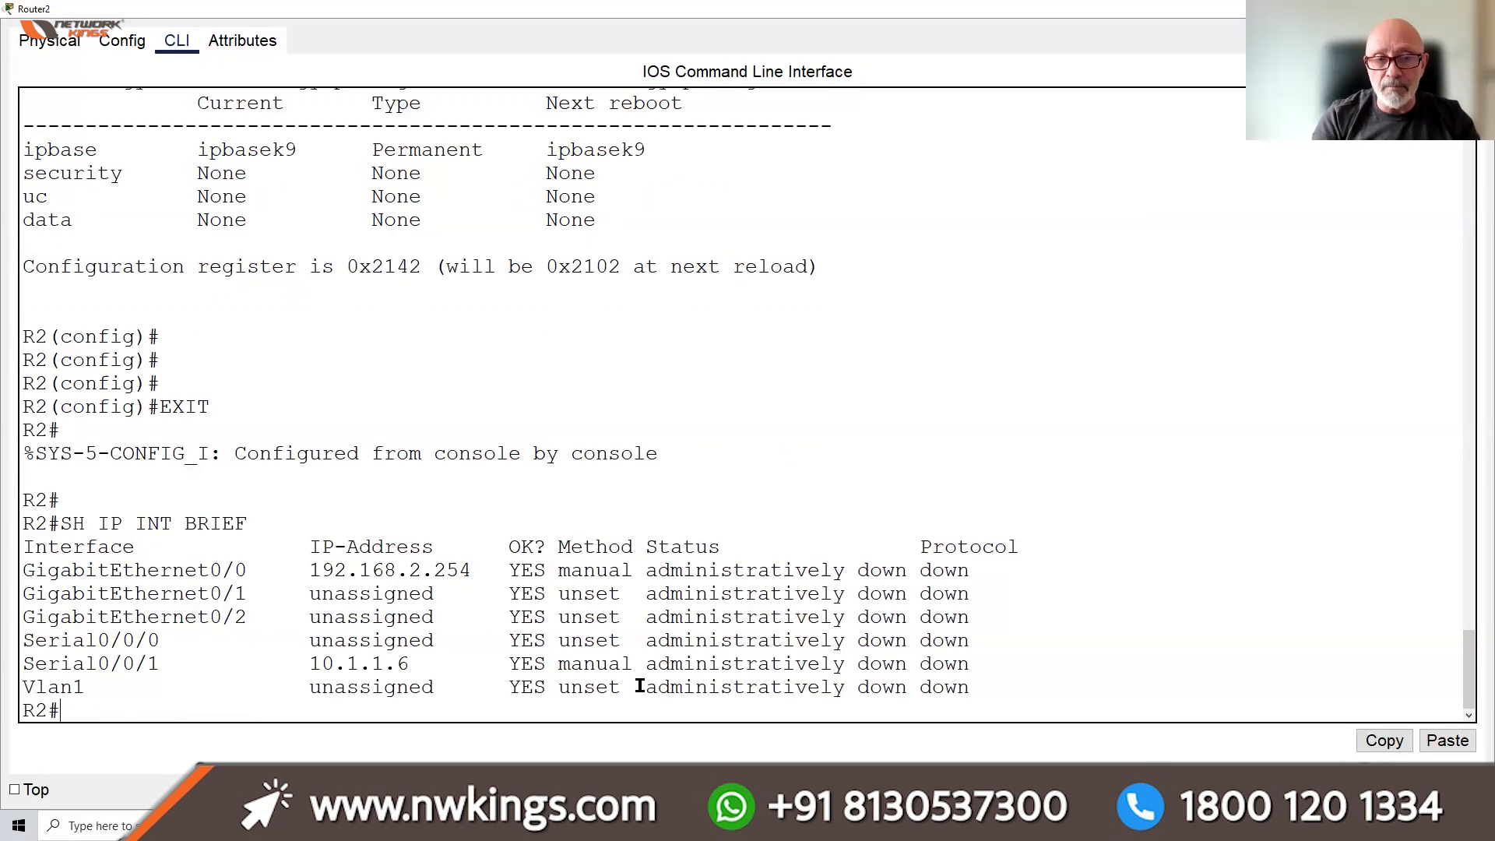
text(CONF T)
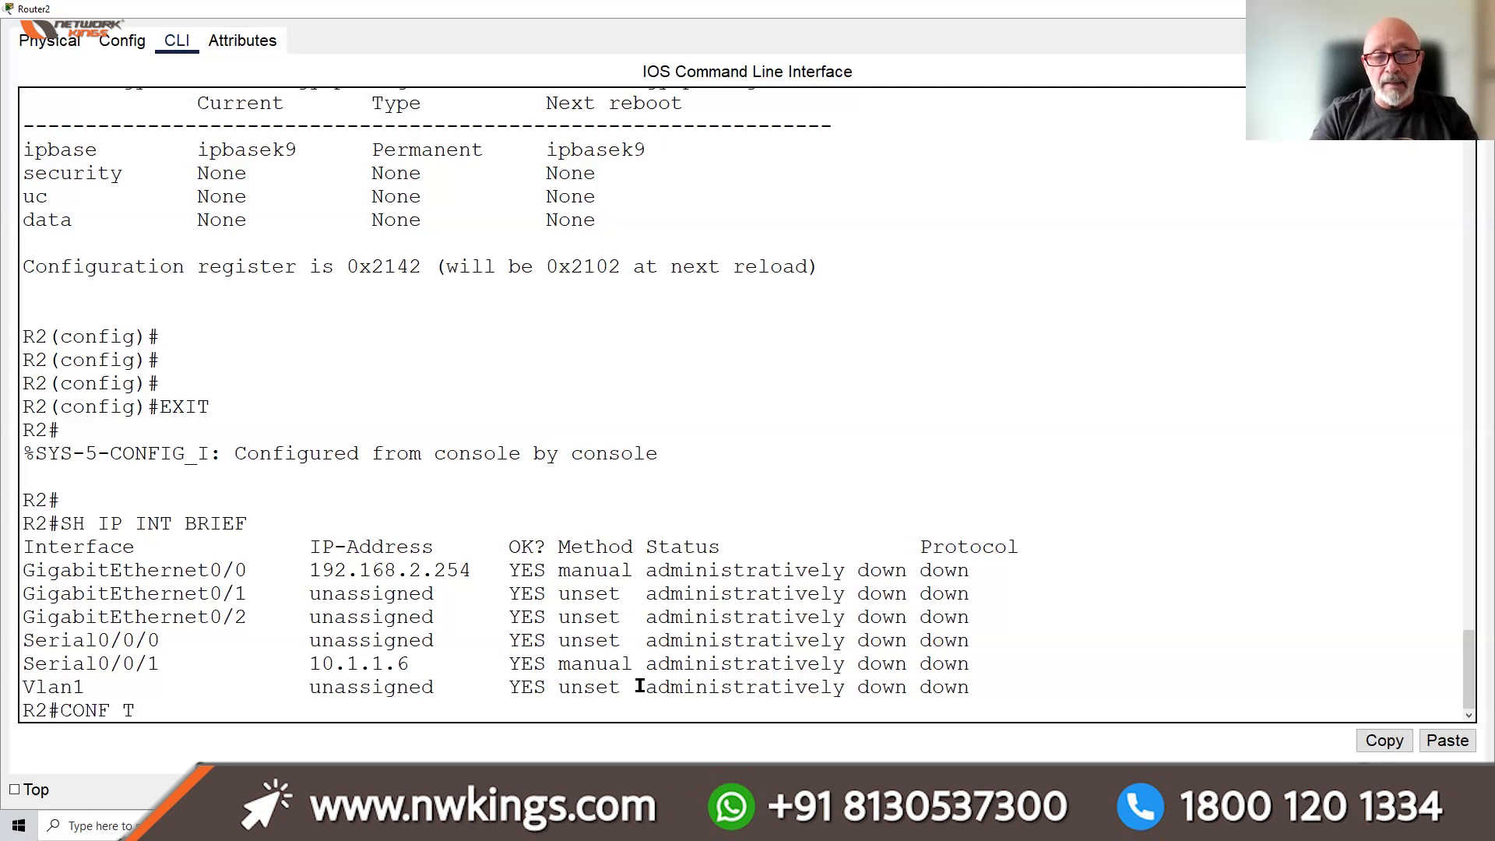
key(Return)
text(IN )
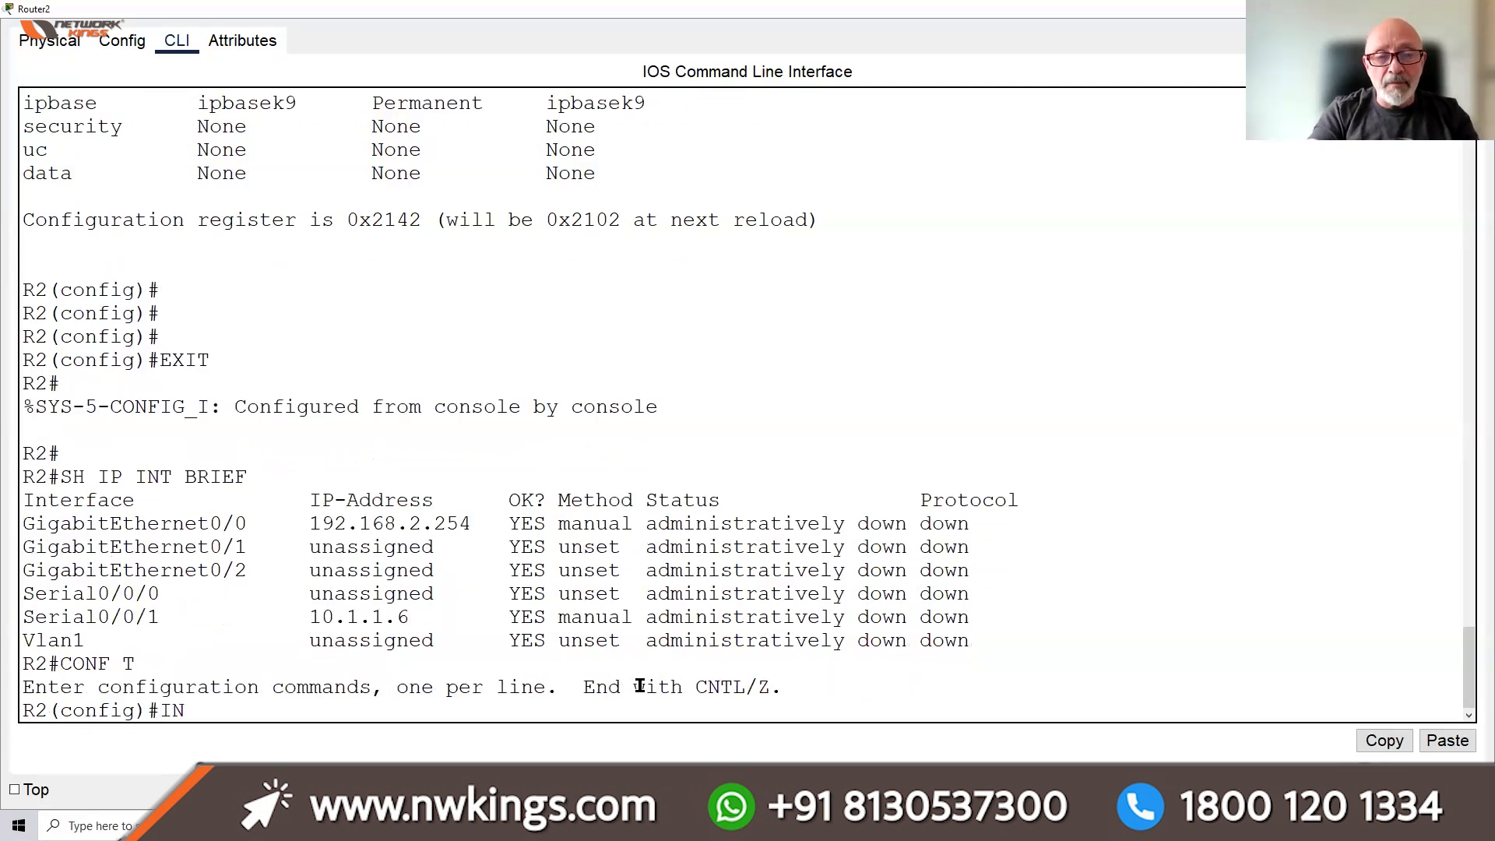
text(T)
key(BackSpace)
key(BackSpace)
text(T )
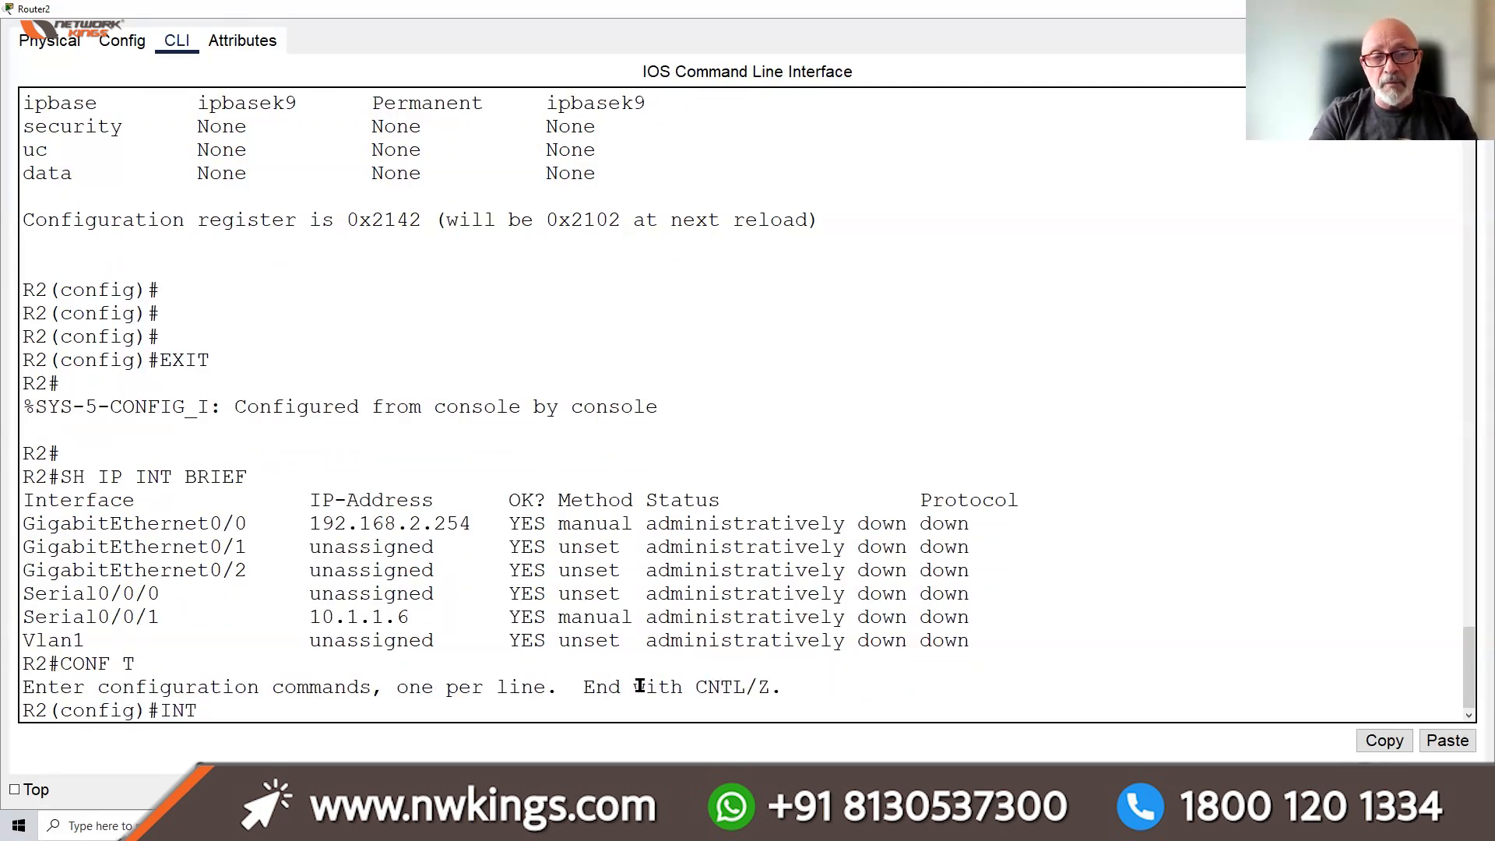
text(G0)
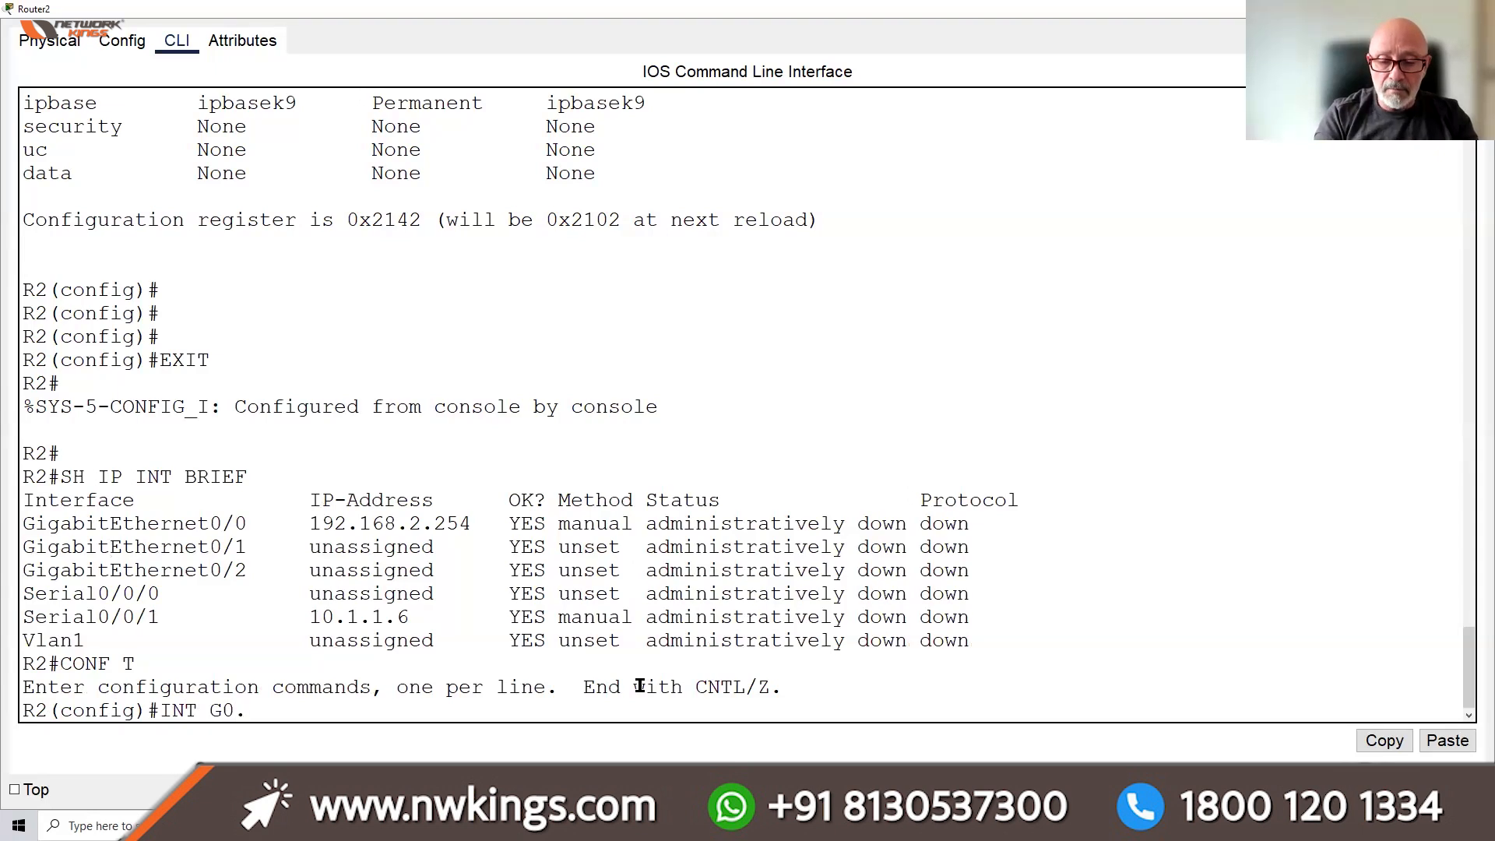
text(/0)
key(Return)
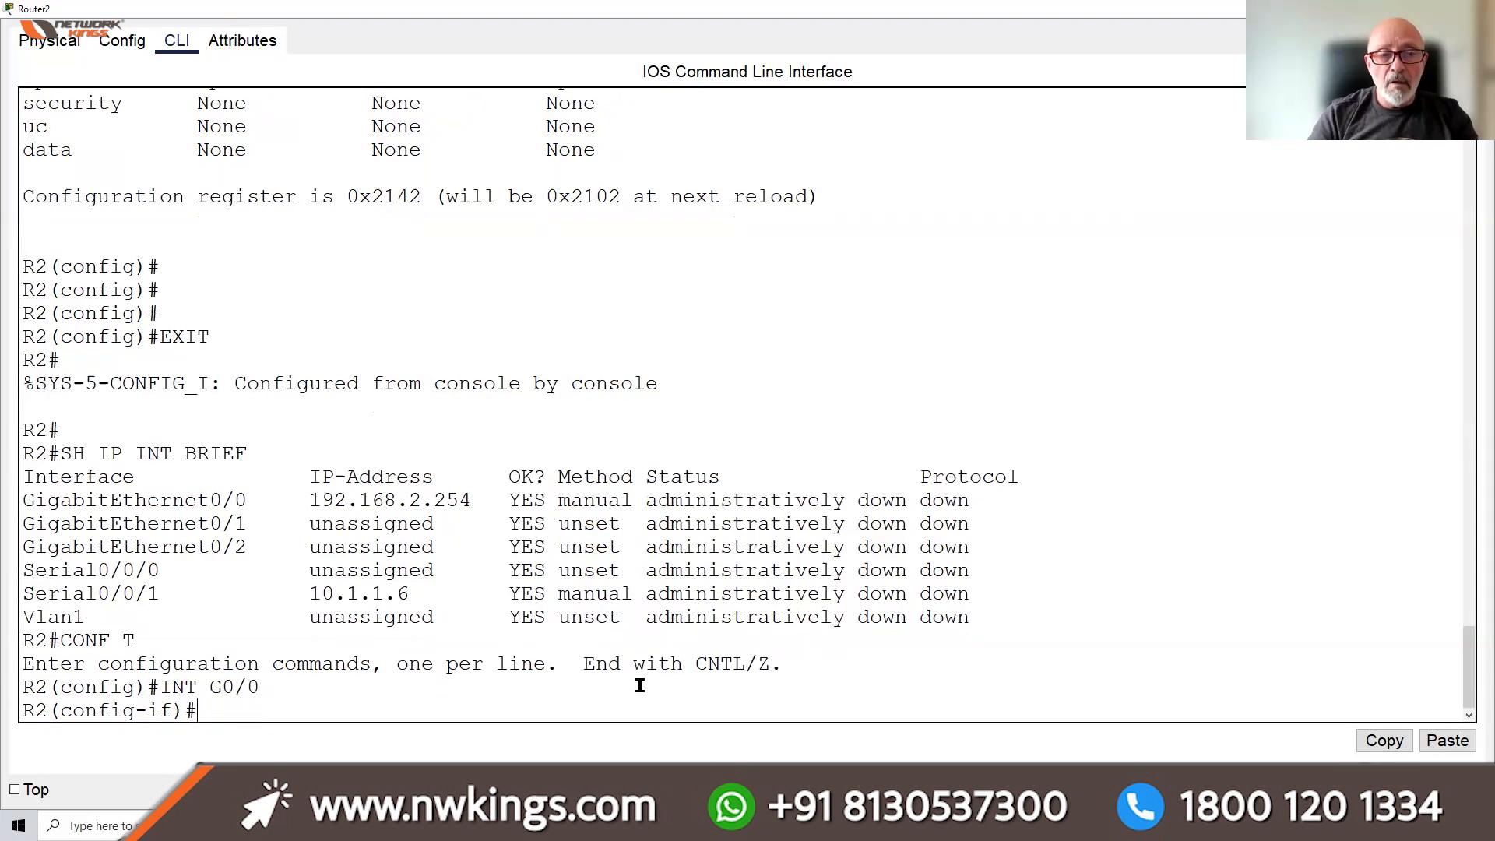
text(NO SHUT)
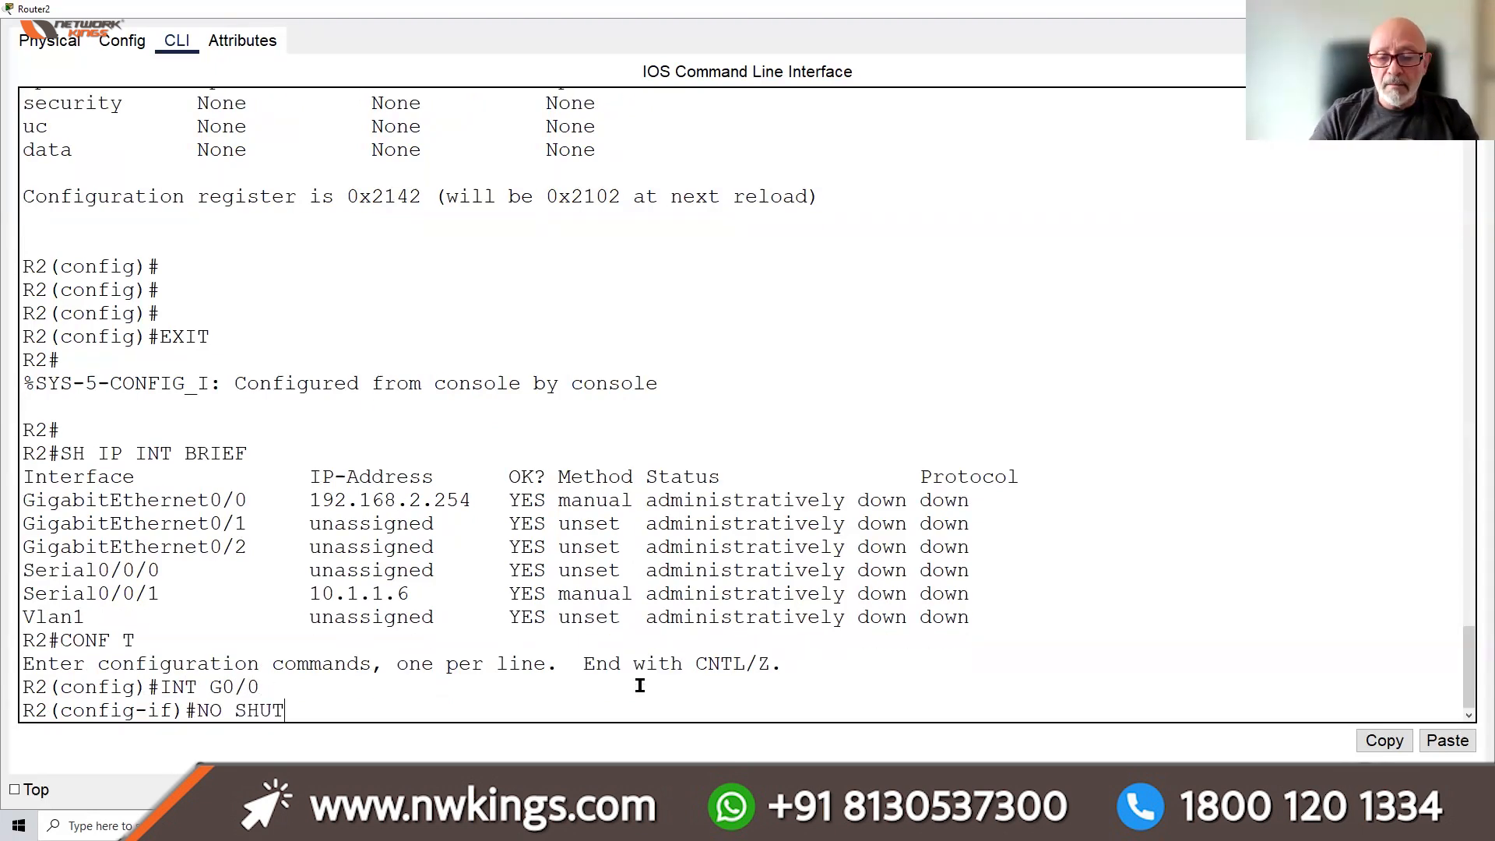
key(Return)
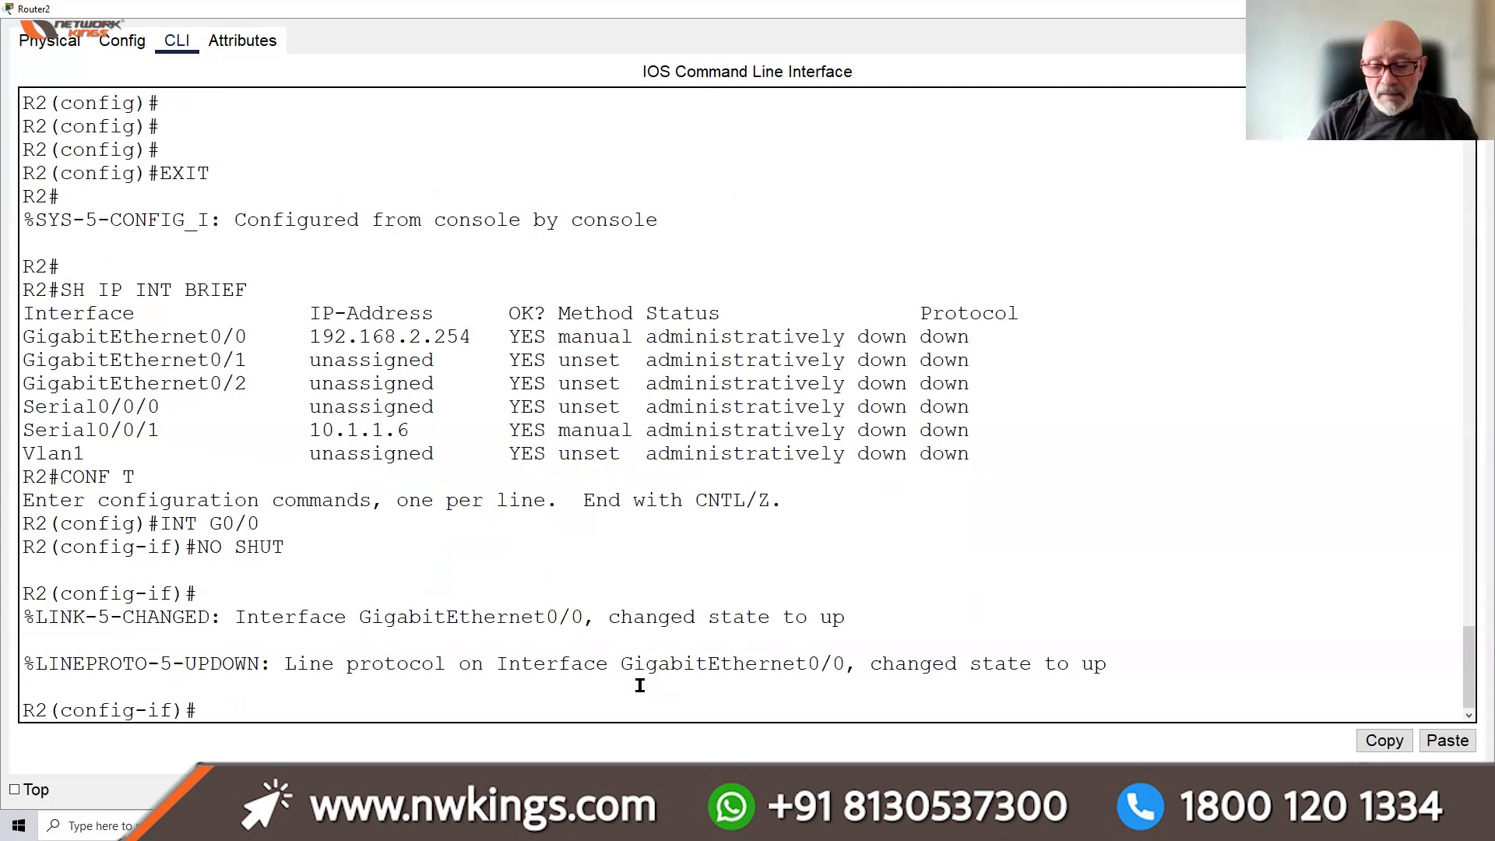
Bring Serial0/0/1 up with no shut and return to the R2# prompt
key(Up)
key(Up)
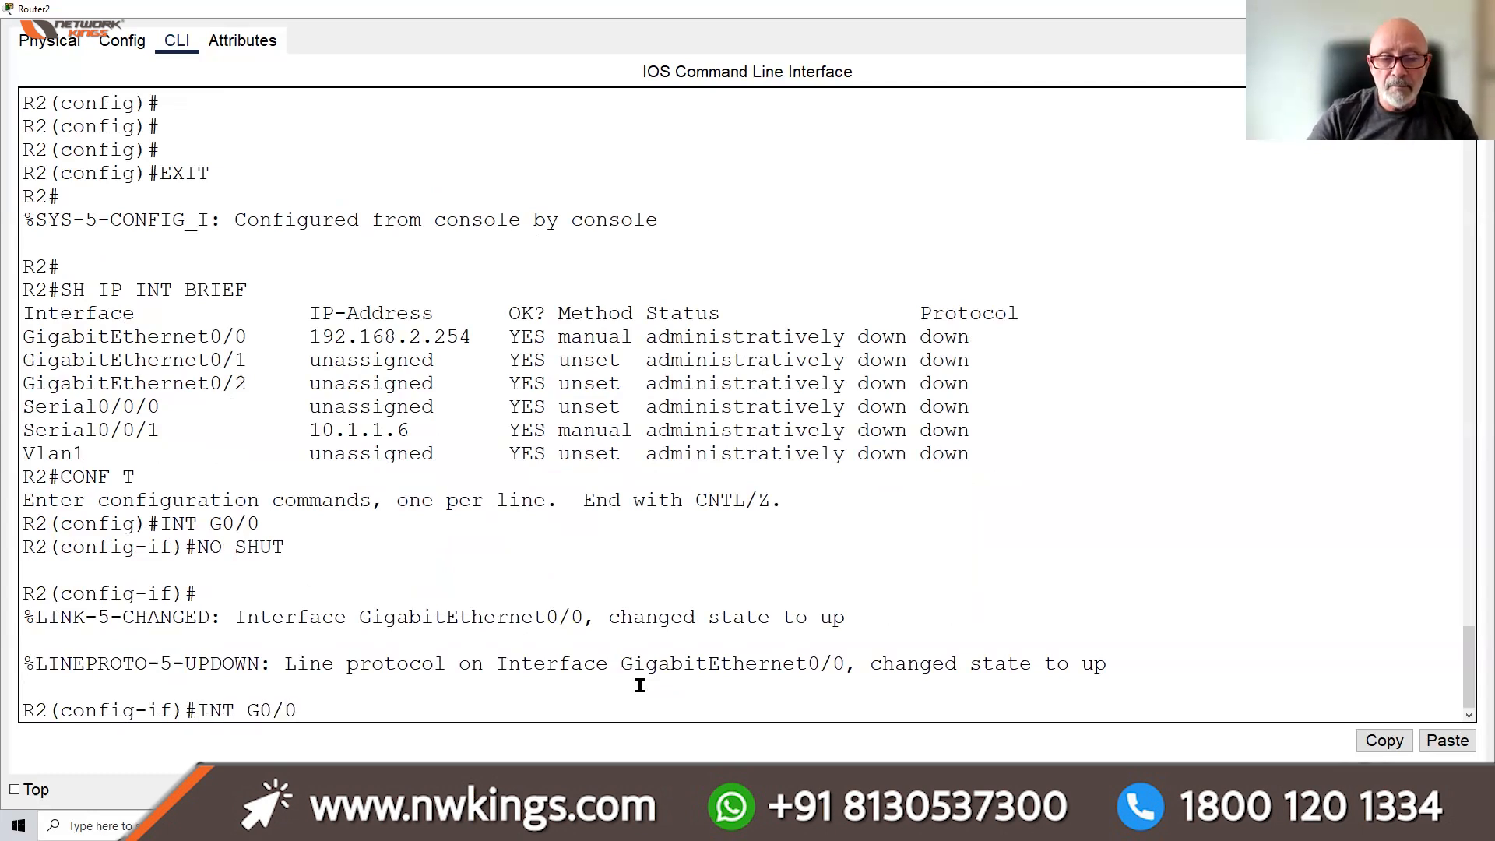
key(BackSpace)
key(BackSpace)
key(BackSpace)
key(BackSpace)
text(S0/0/1)
key(Return)
text(NO SHU)
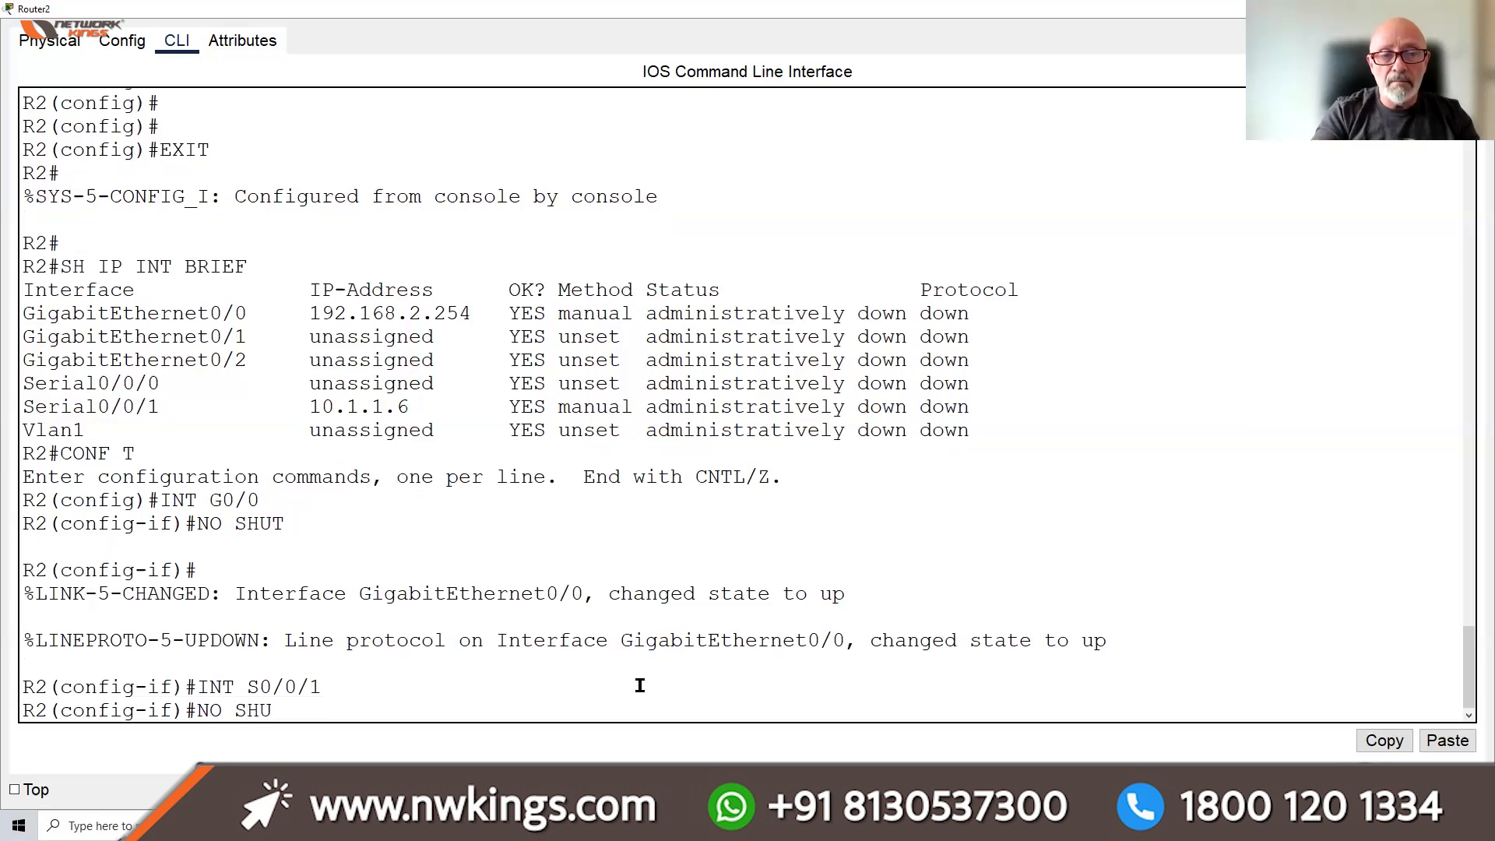
text(T)
key(Return)
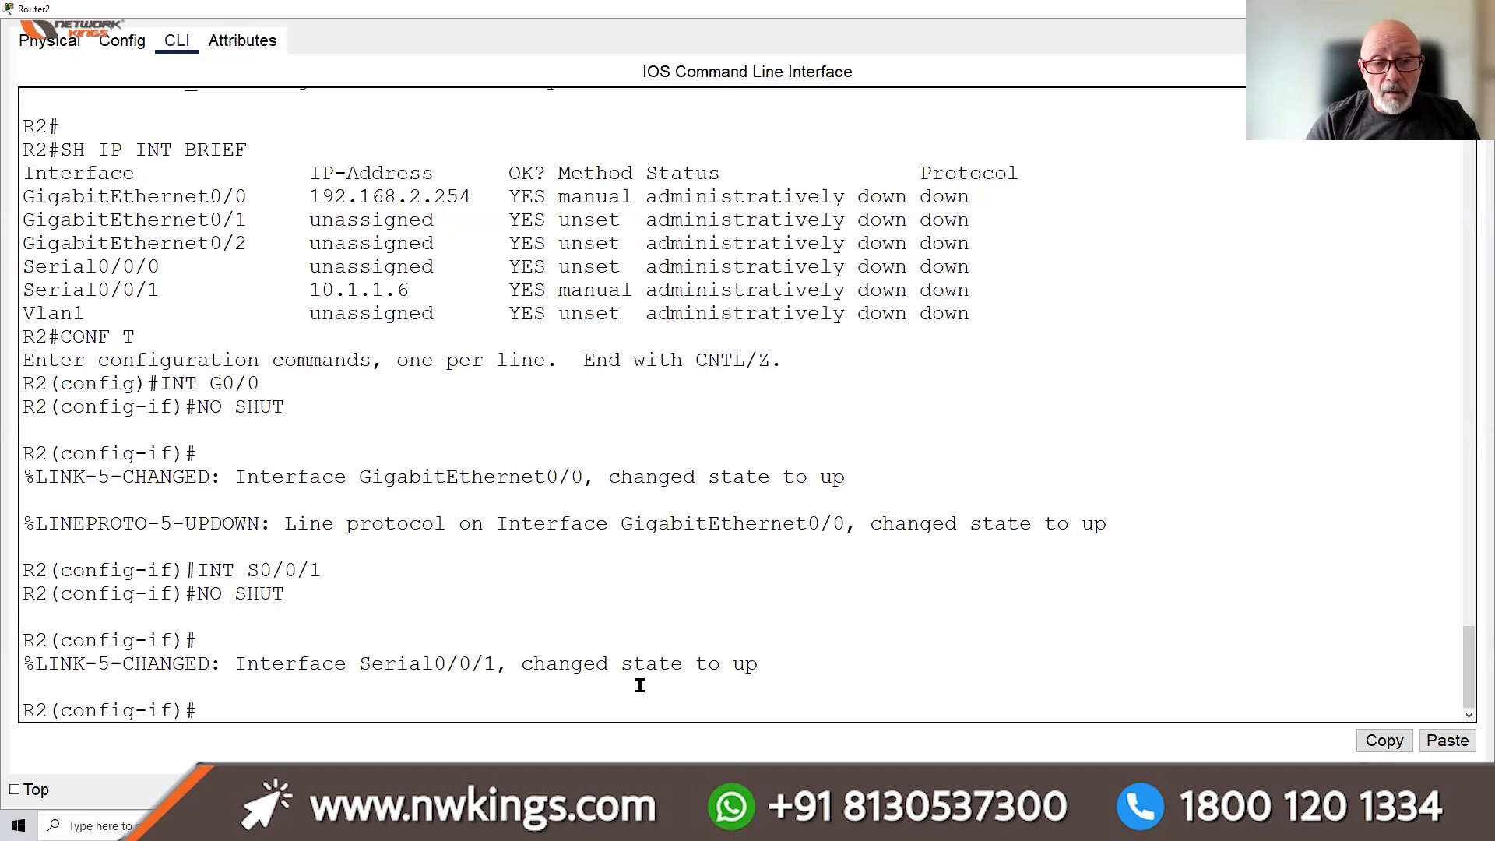
key(ctrl+z)
key(Return)
key(Return)
key(Return)
key(Return)
key(Return)
key(Return)
key(Return)
key(Return)
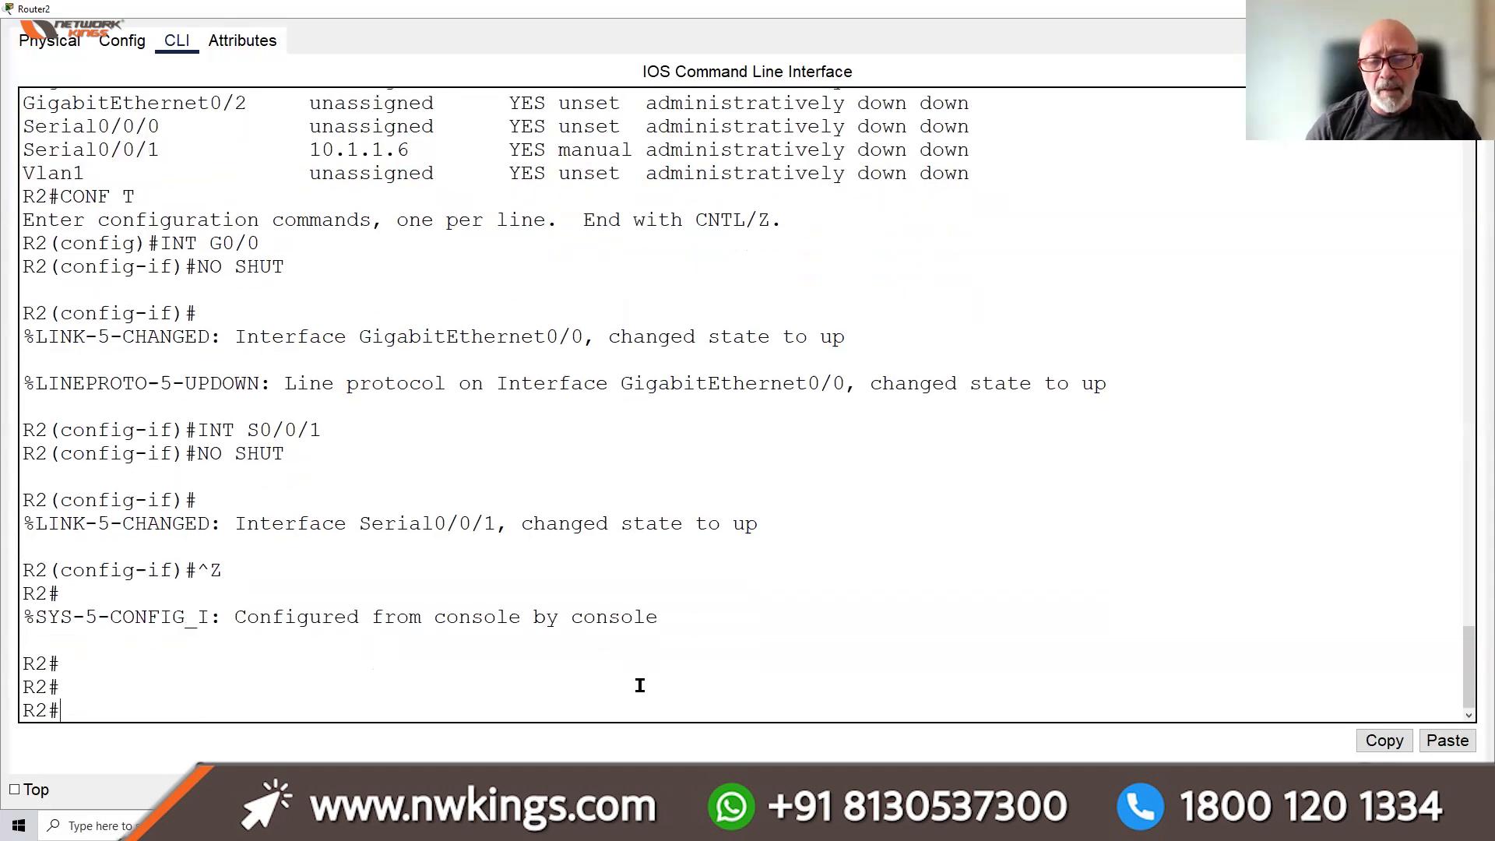
key(Return)
key(Return)
key(Return)
key(Return)
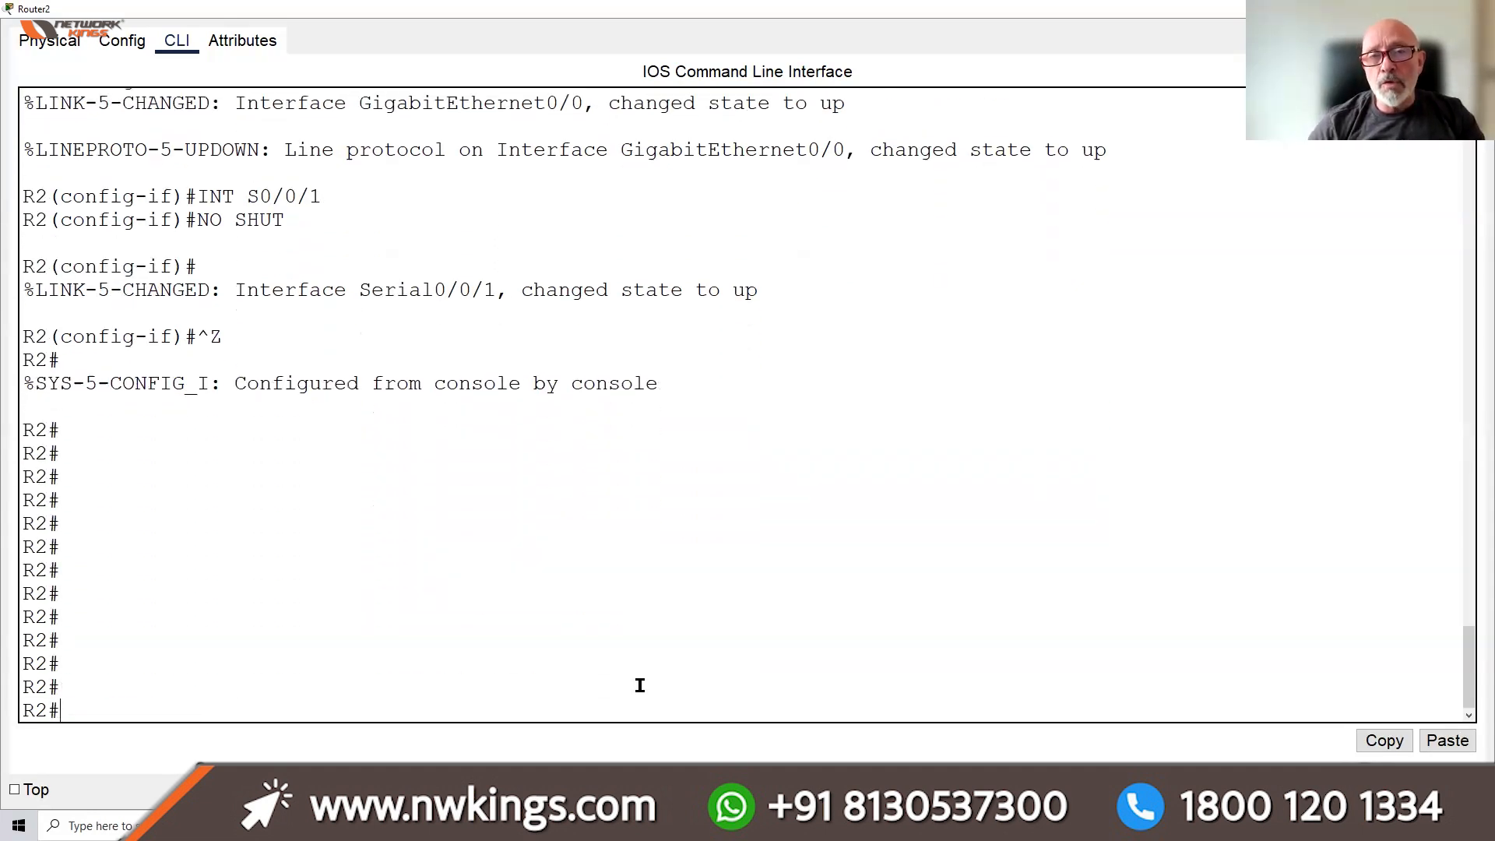
key(Return)
key(Return)
key(Return)
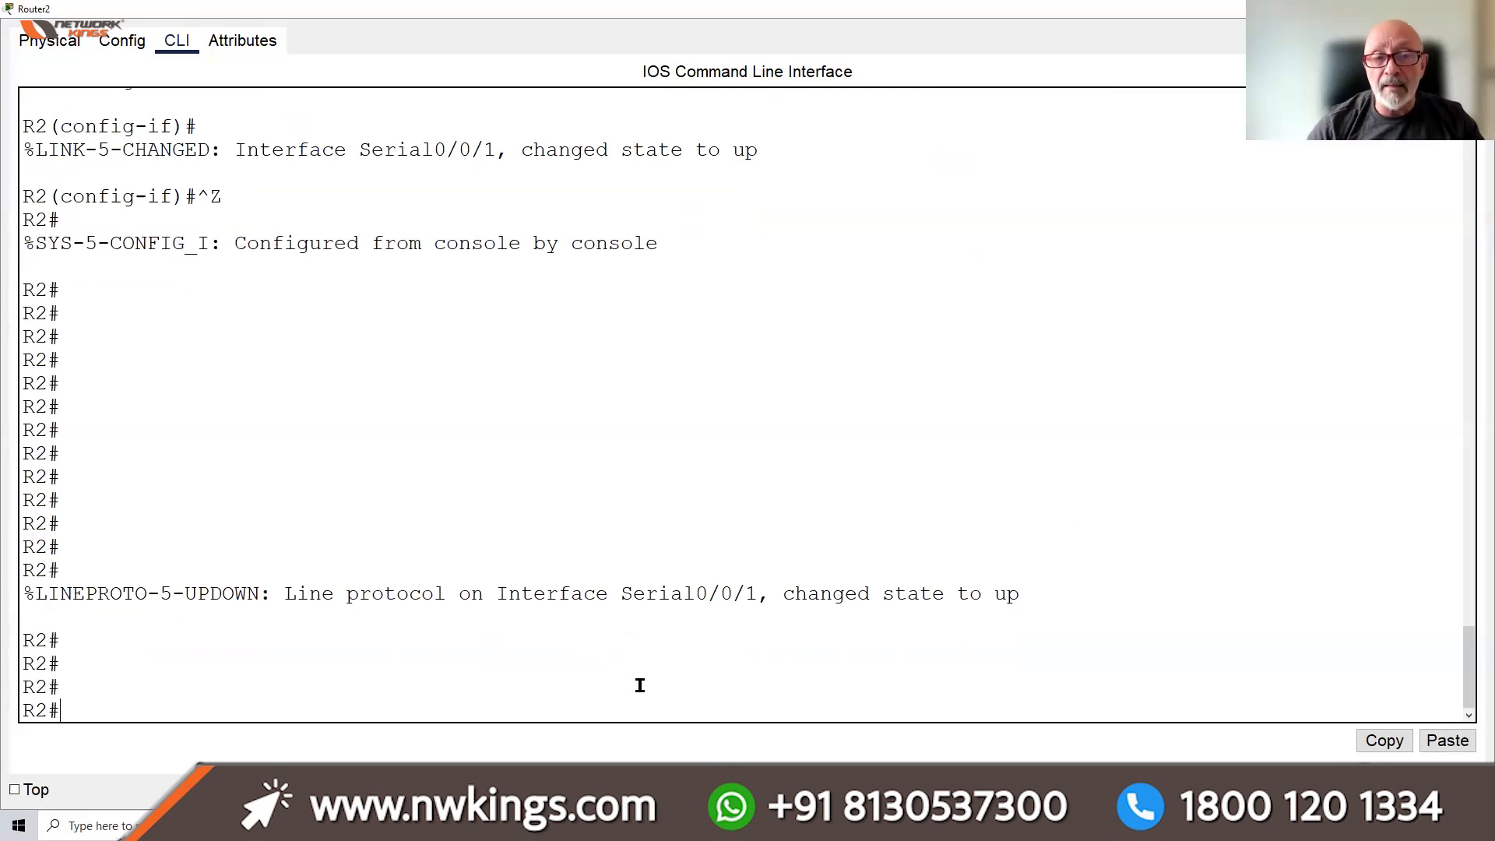
key(Return)
key(Return)
key(Return)
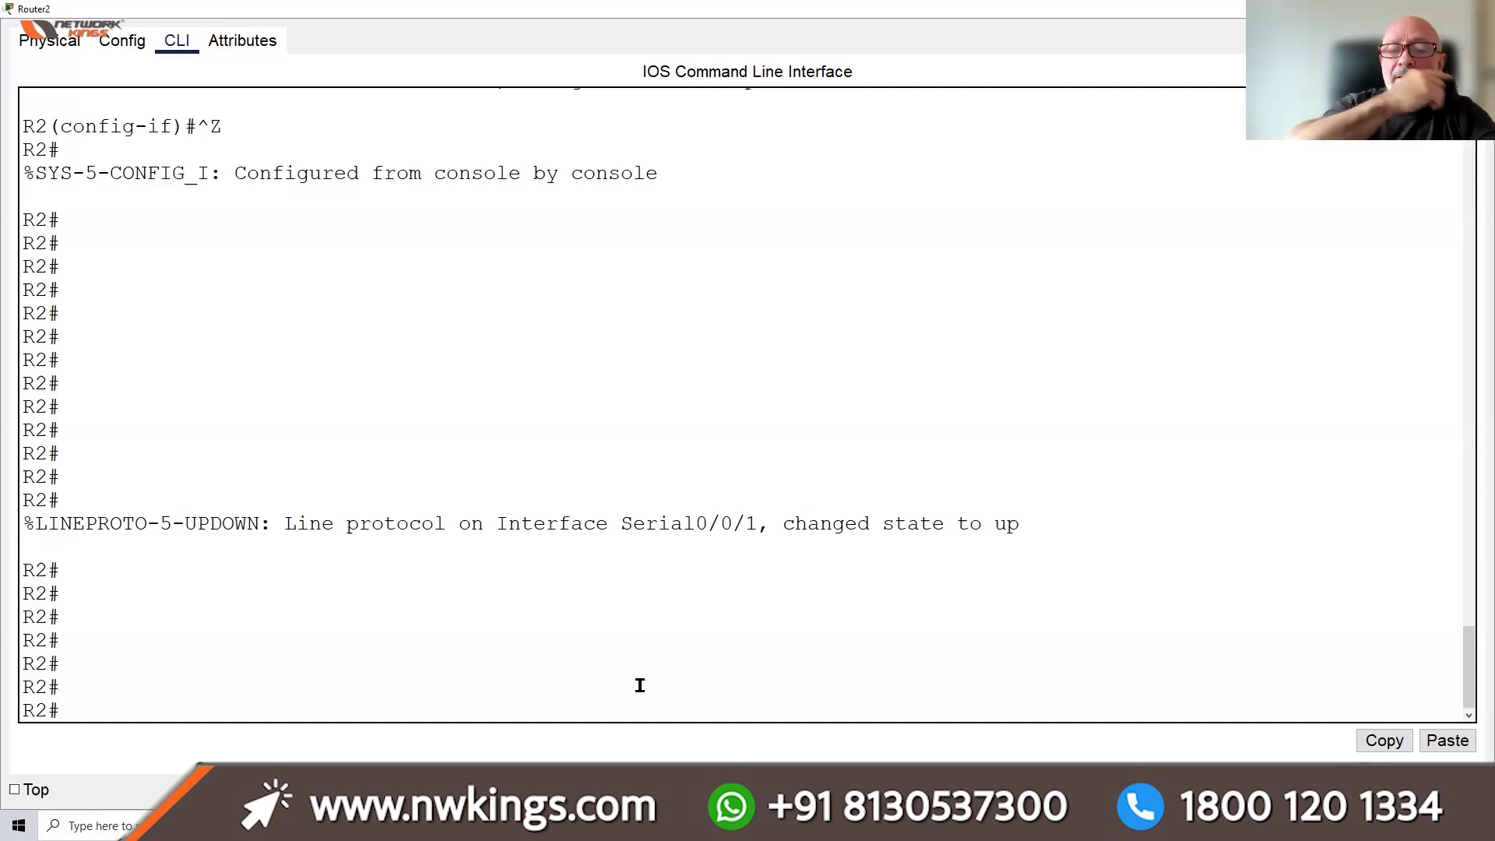
Enter ip host R1 10.1.1.5 192.168.1.254 in global config, save with DO WR, and exit
text(CONF T)
key(Return)
text(IP HOST R1)
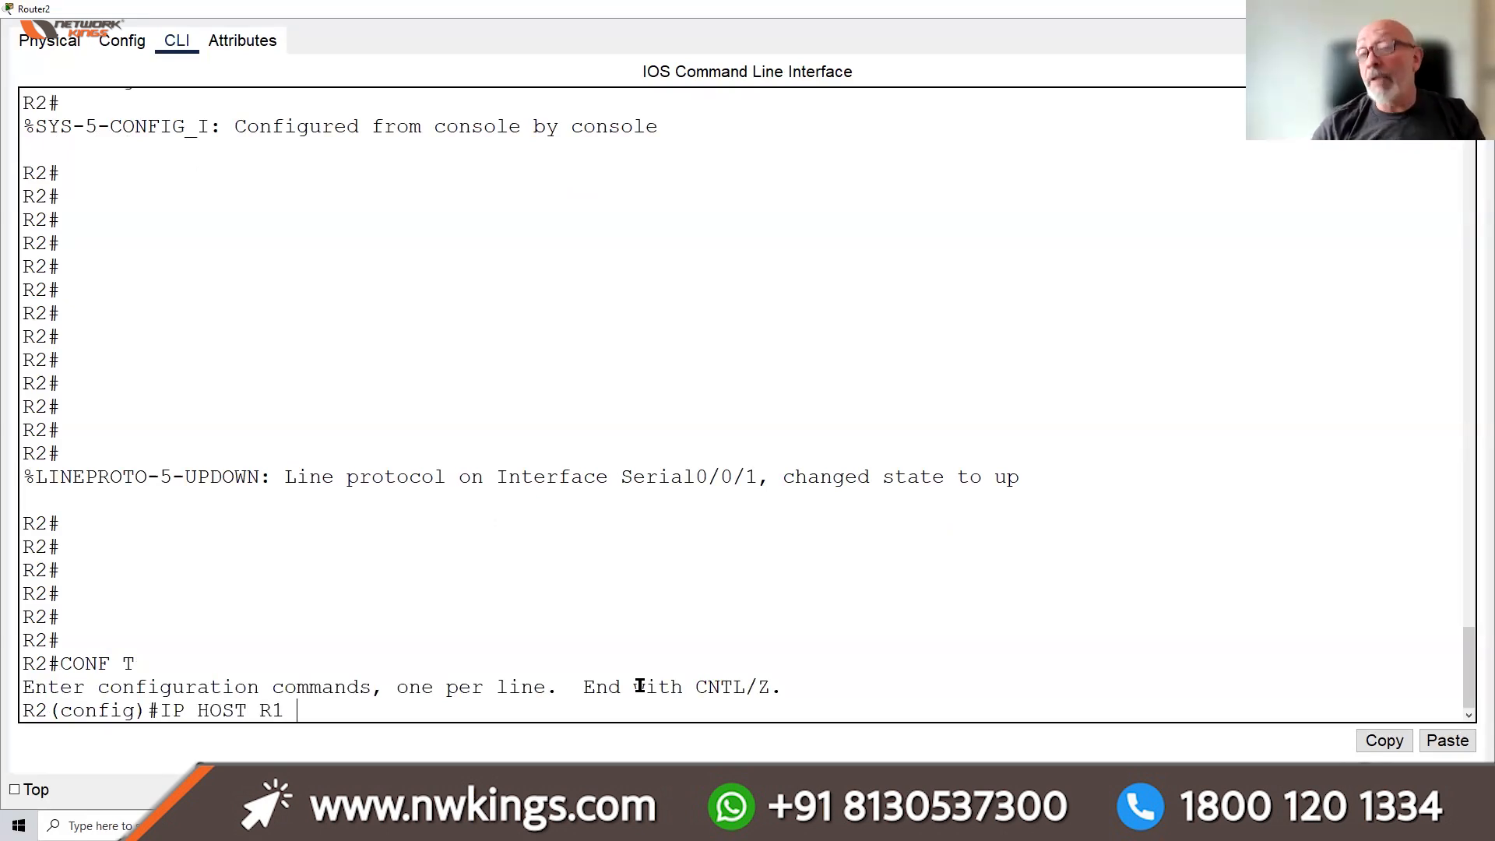
text( 10.1.1.5)
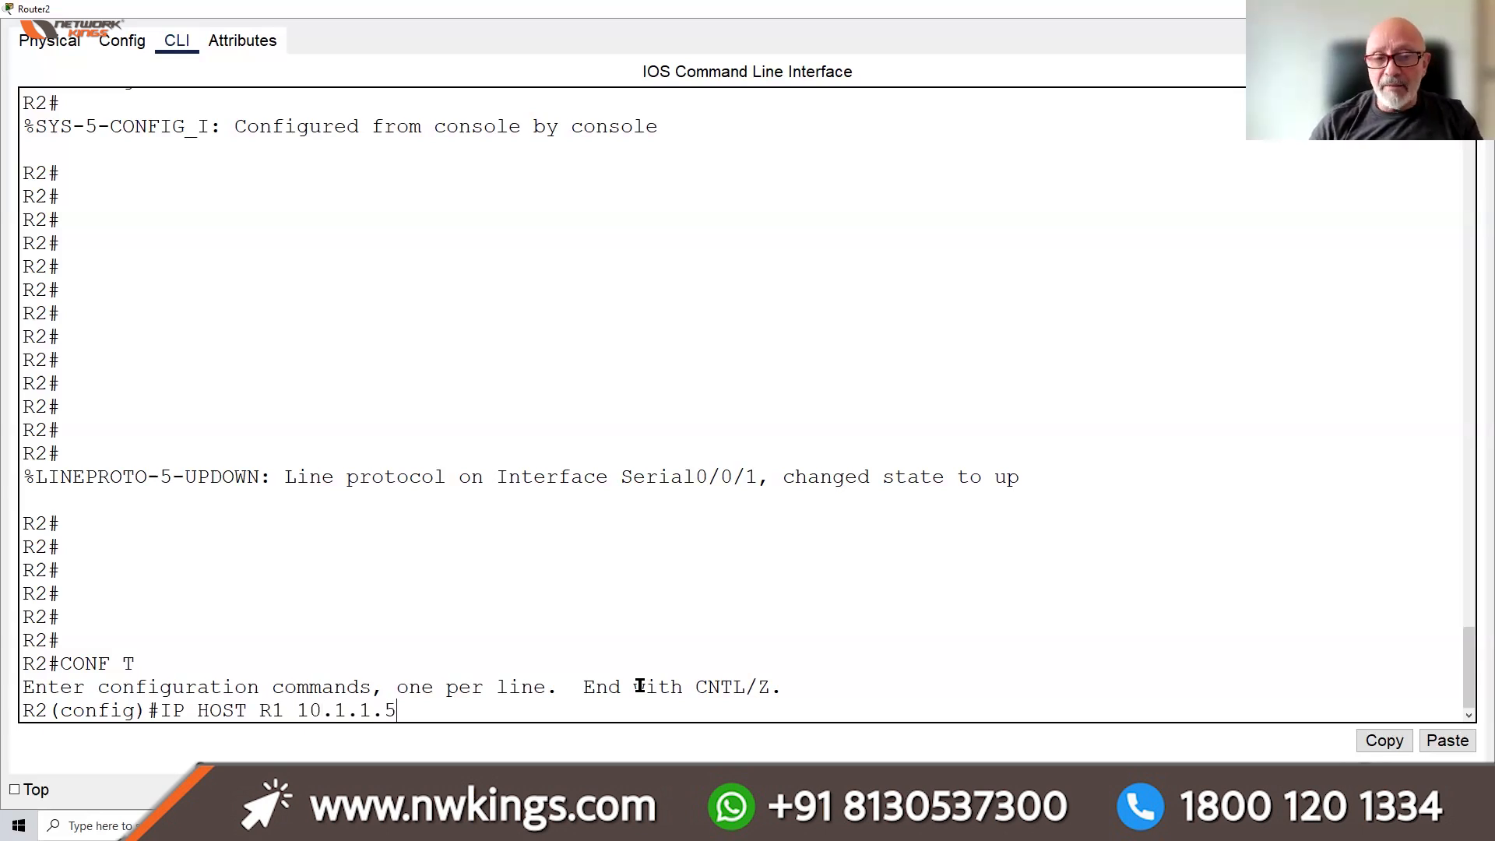
text( 192.168.1.254)
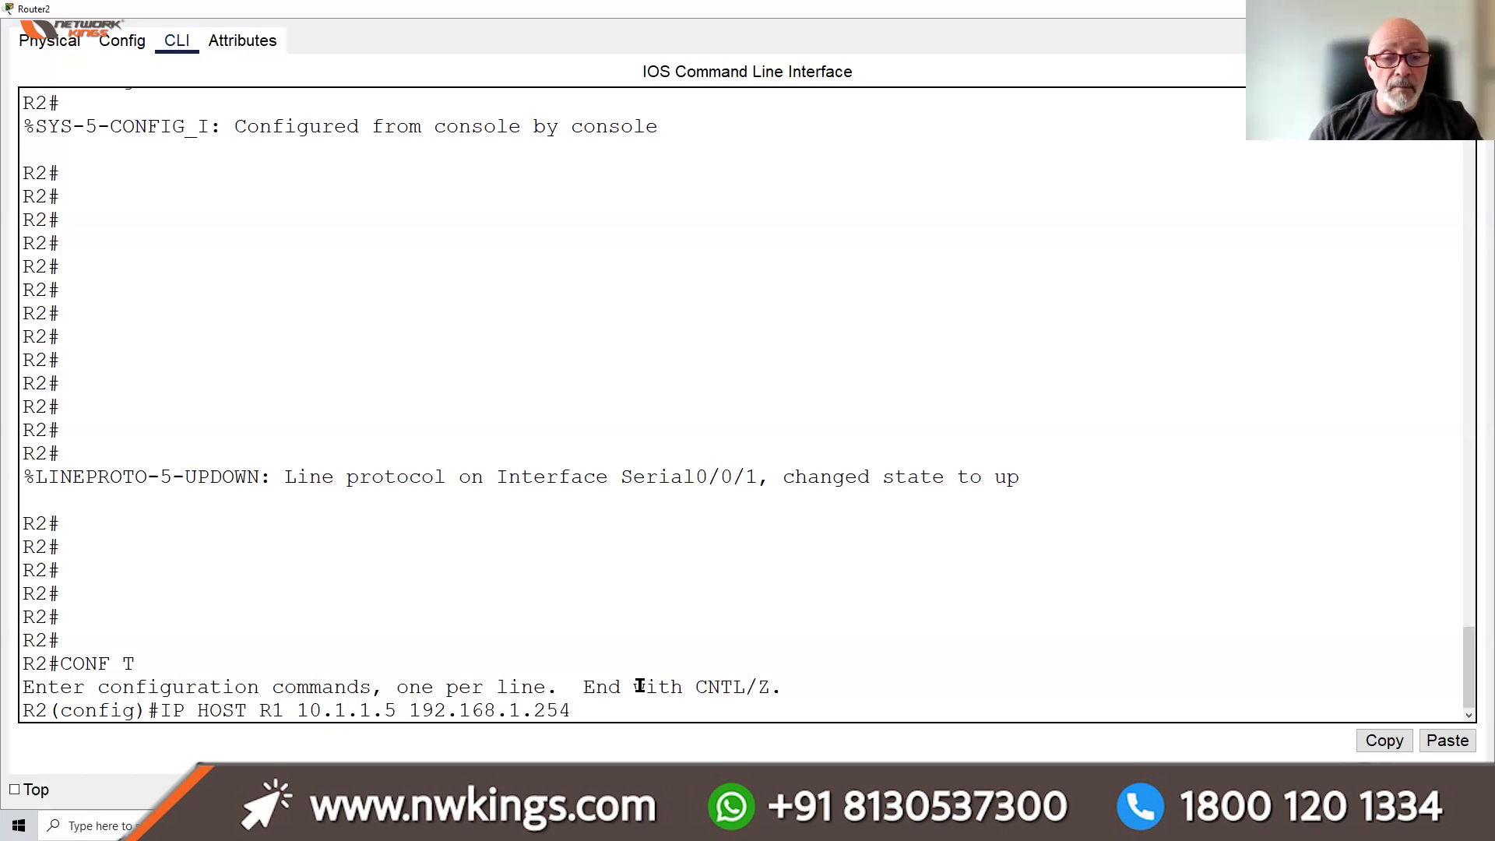
key(Return)
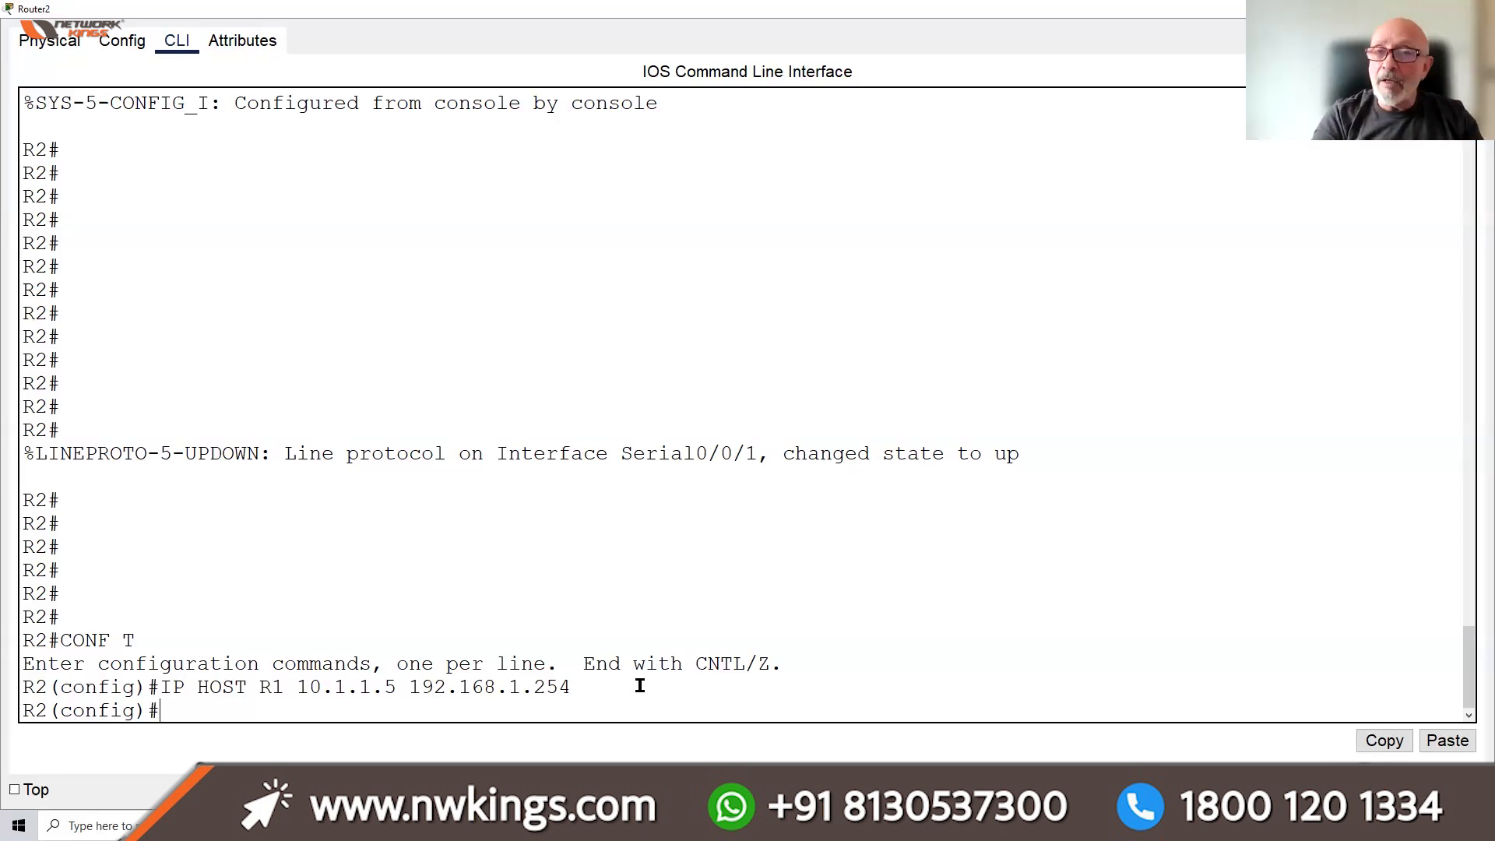
text(DO WR)
key(Return)
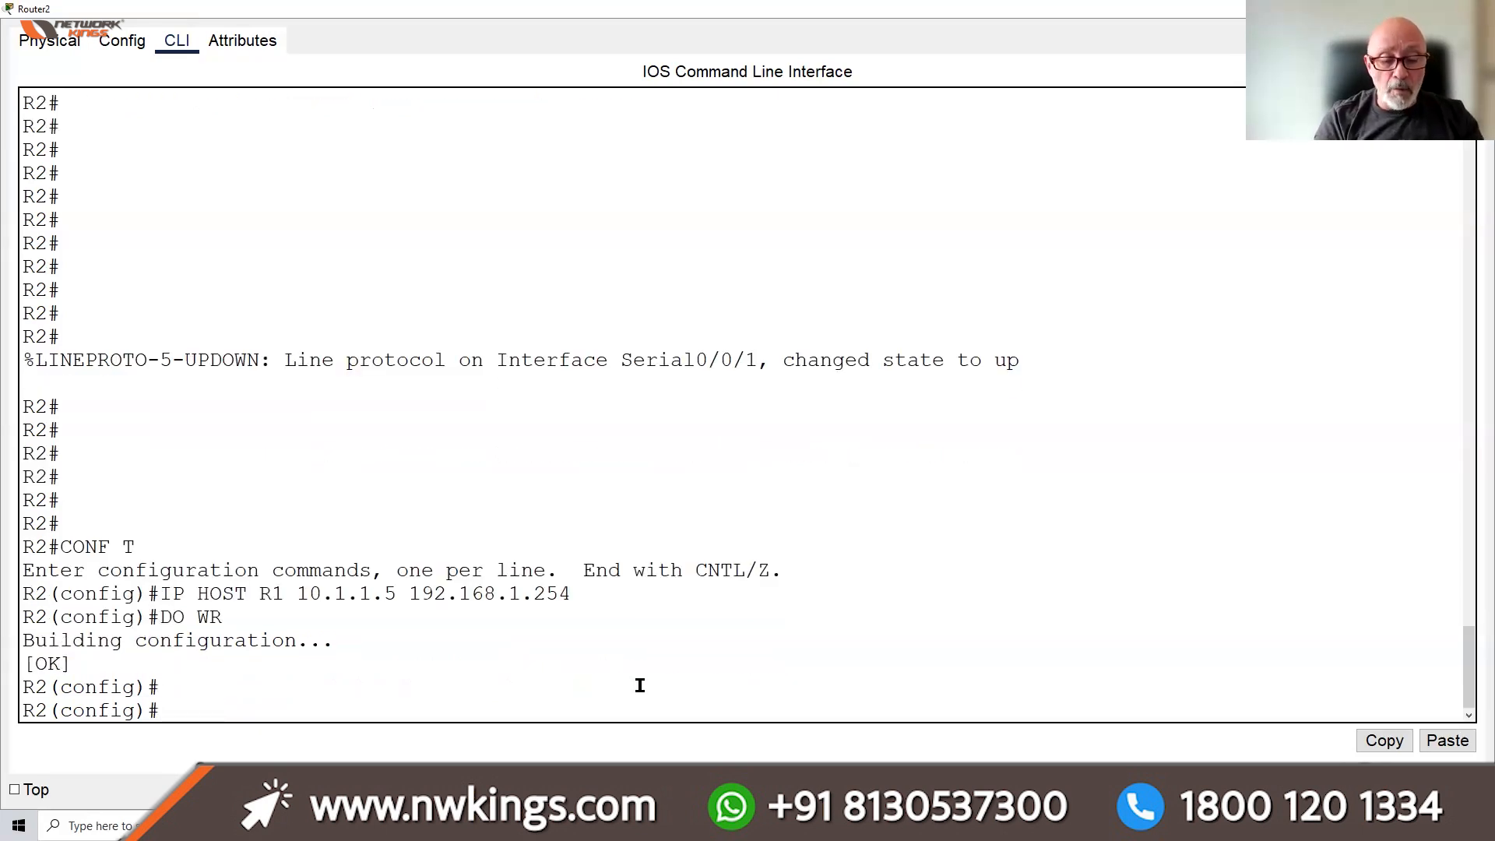
key(ctrl+z)
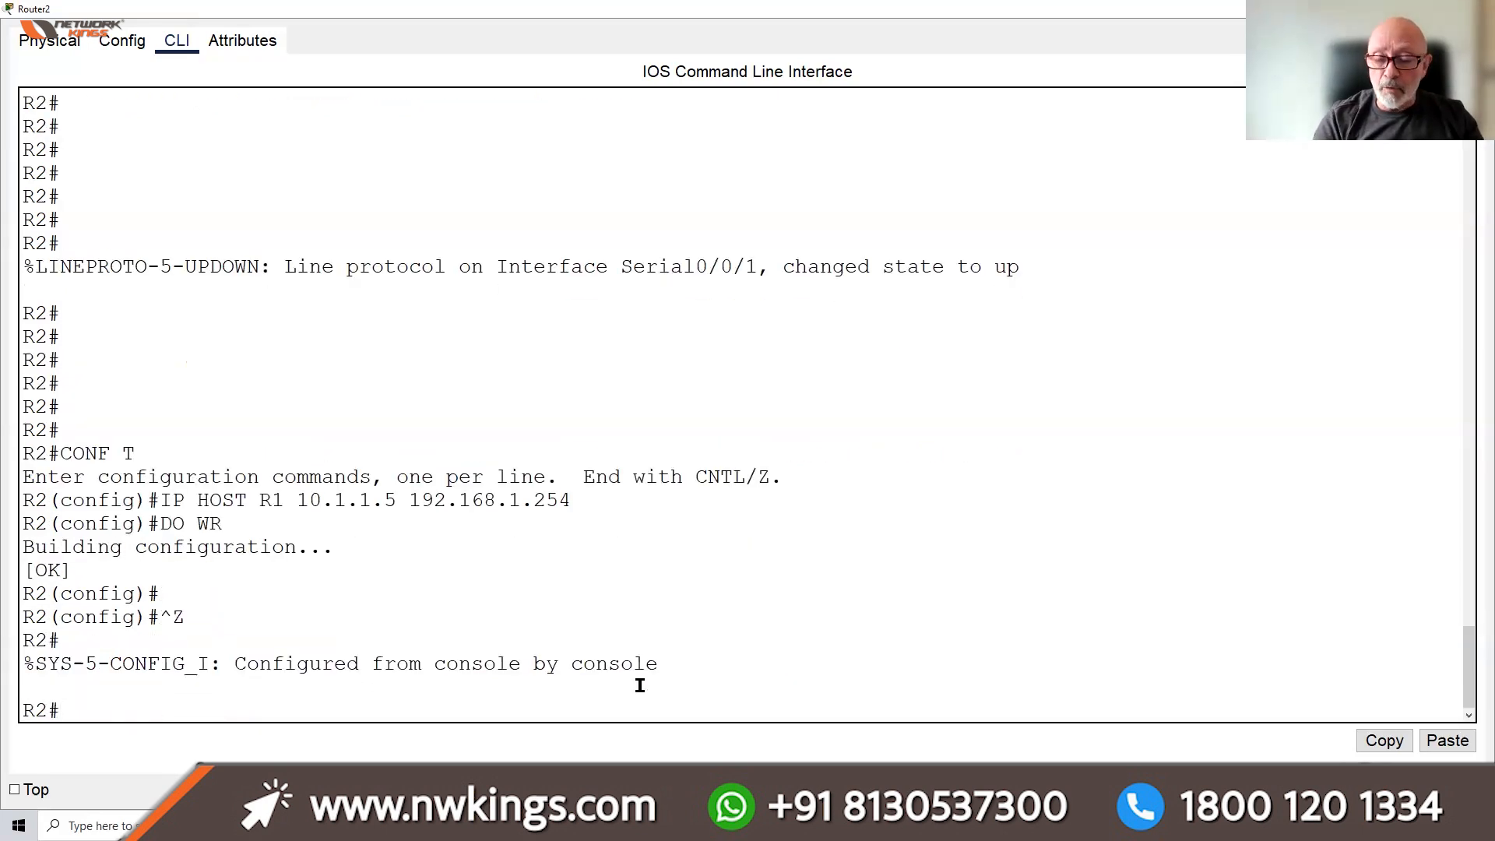
key(Return)
key(Return)
key(Return)
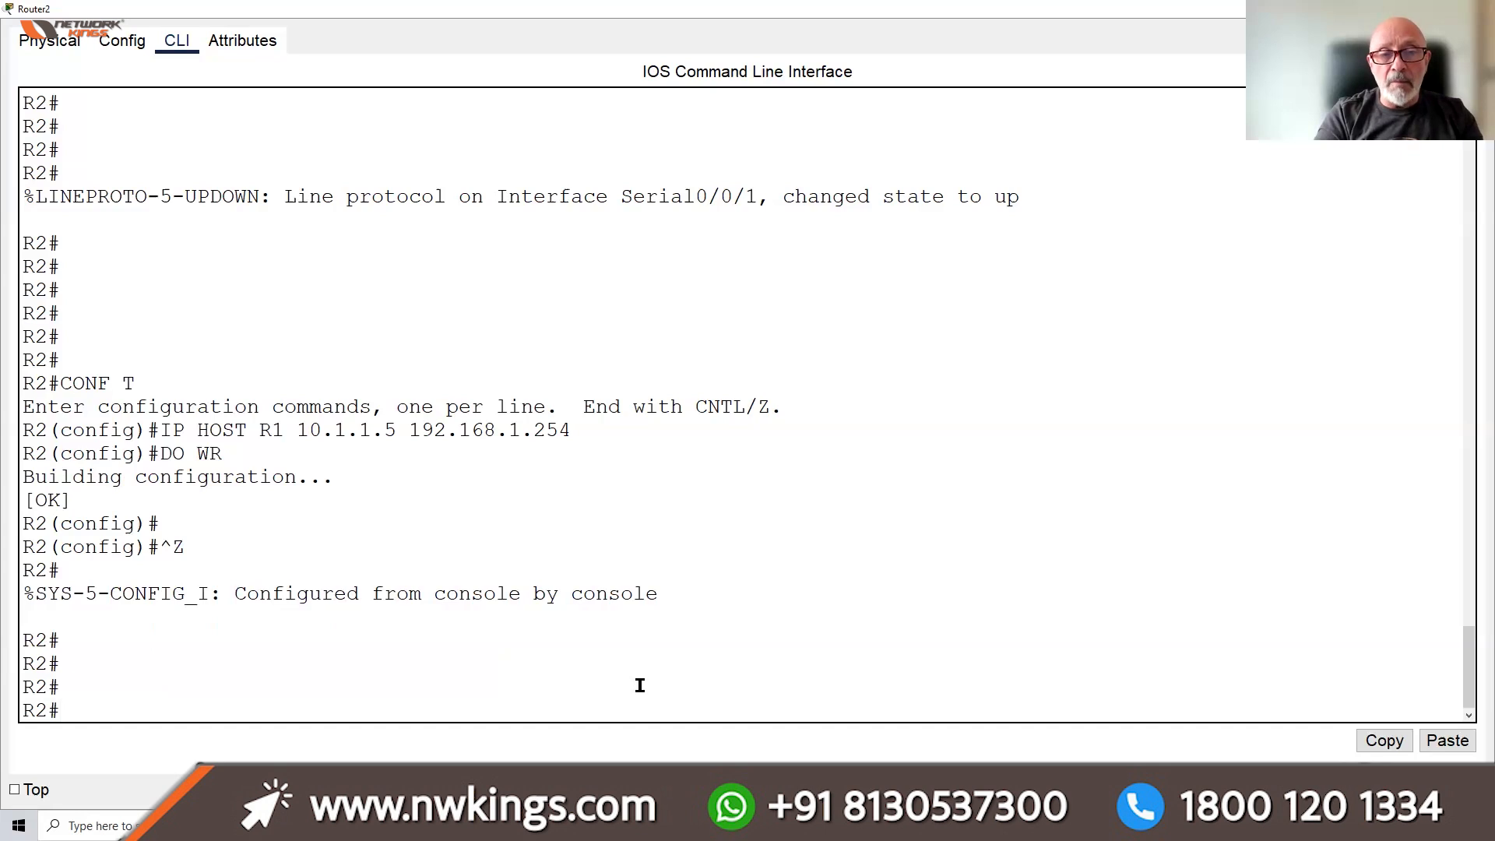
Ping R1 by host name from R2, getting 5/5 replies from 10.1.1.5
text(PING)
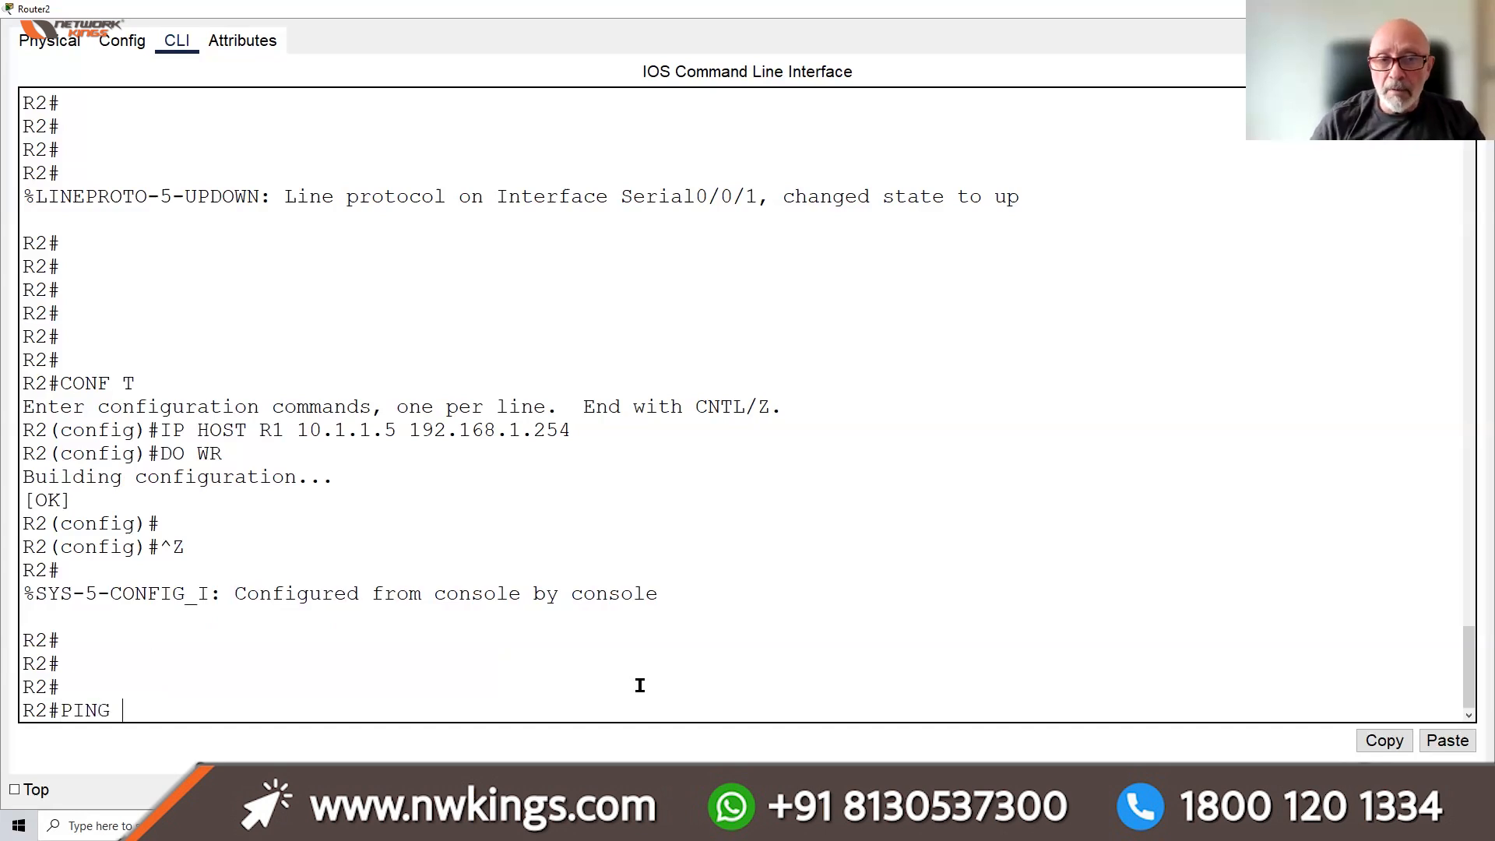
text( 10.1.1.)
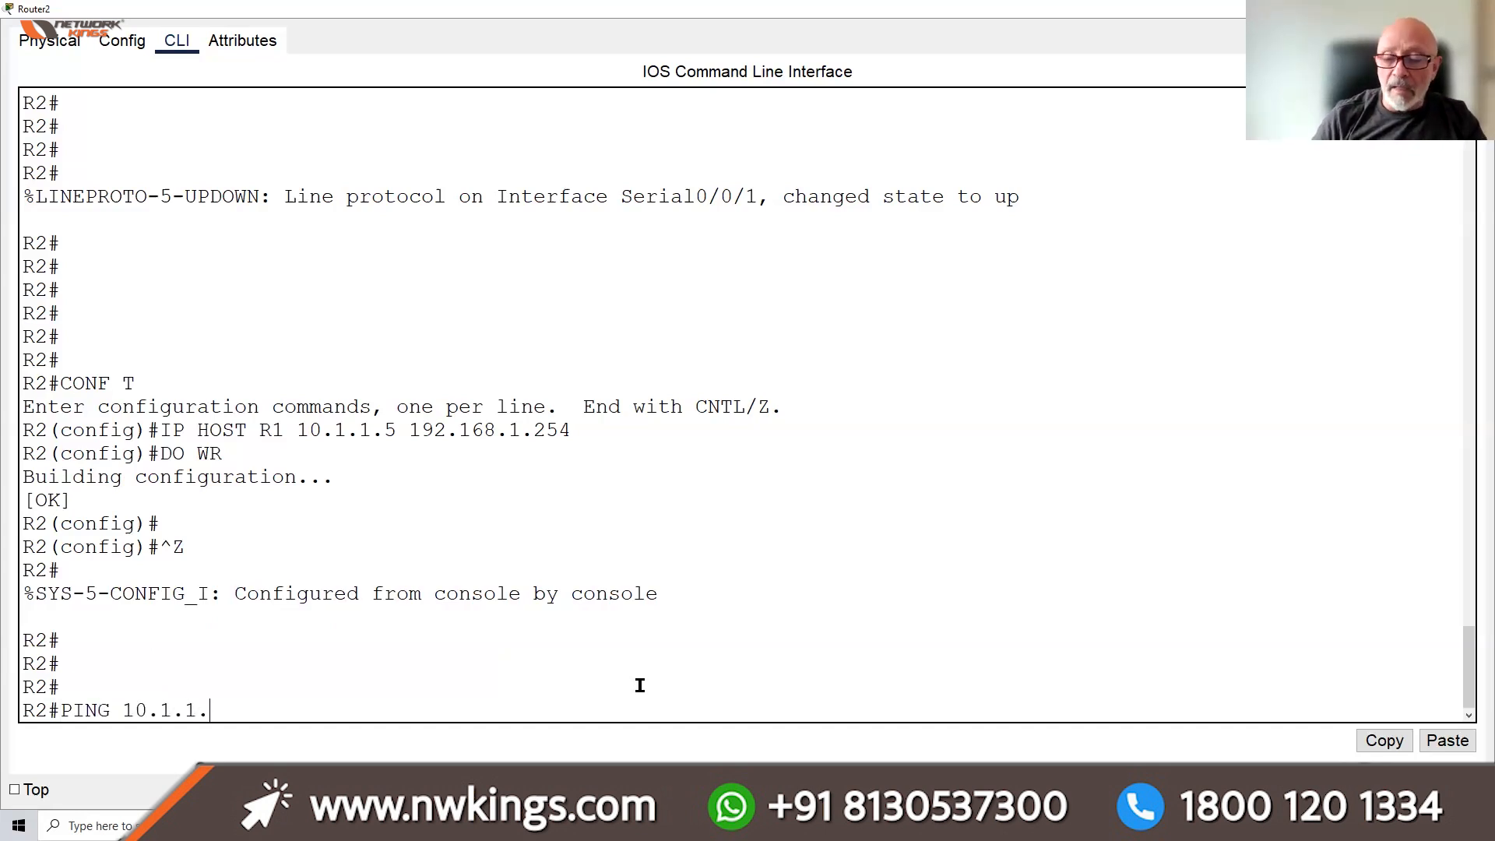
key(BackSpace)
key(BackSpace)
key(BackSpace)
key(BackSpace)
key(BackSpace)
key(BackSpace)
key(BackSpace)
text(R)
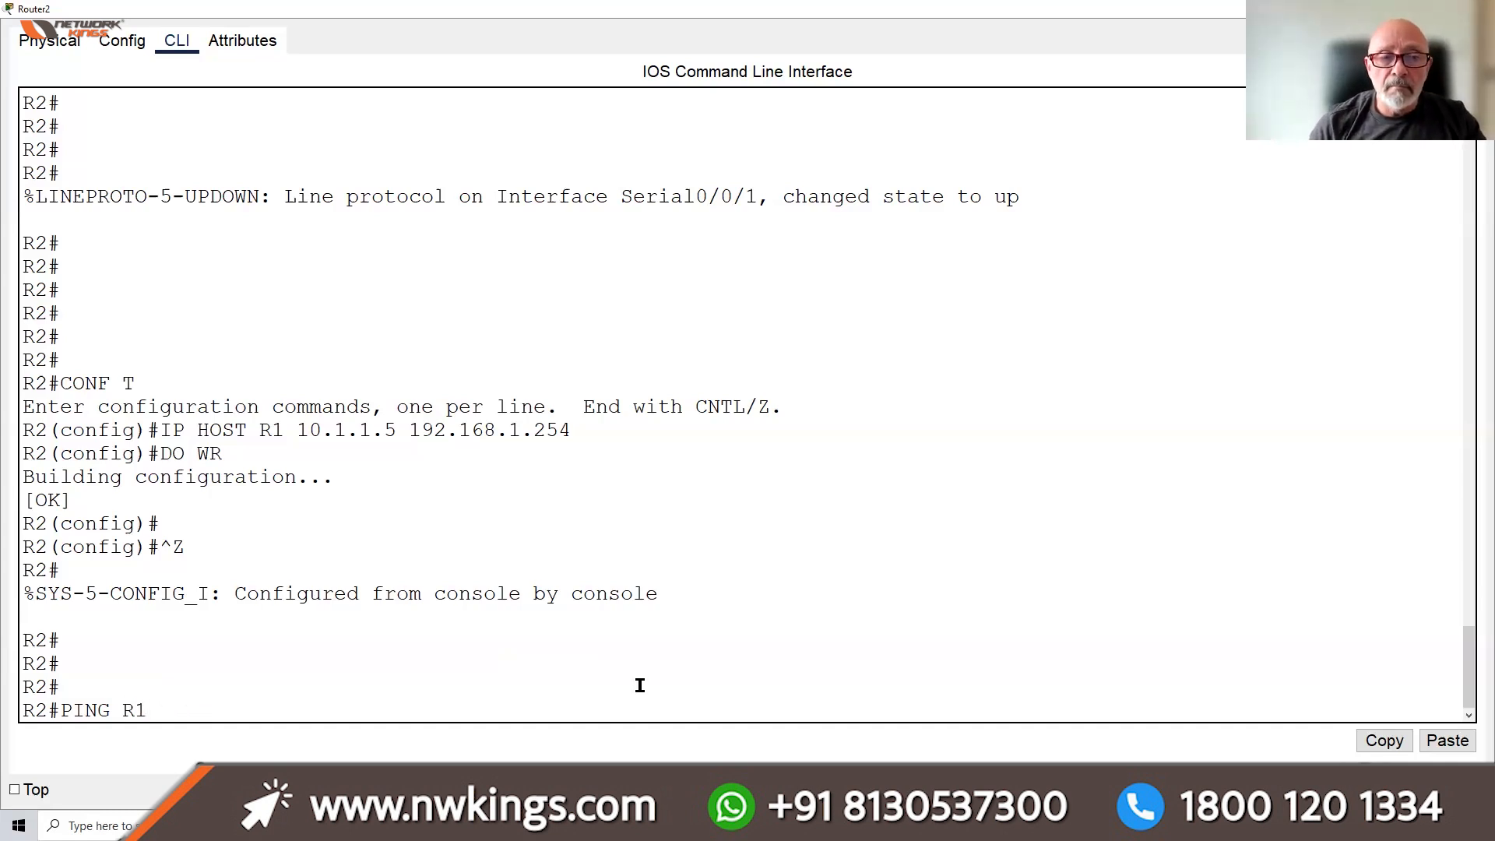
key(Return)
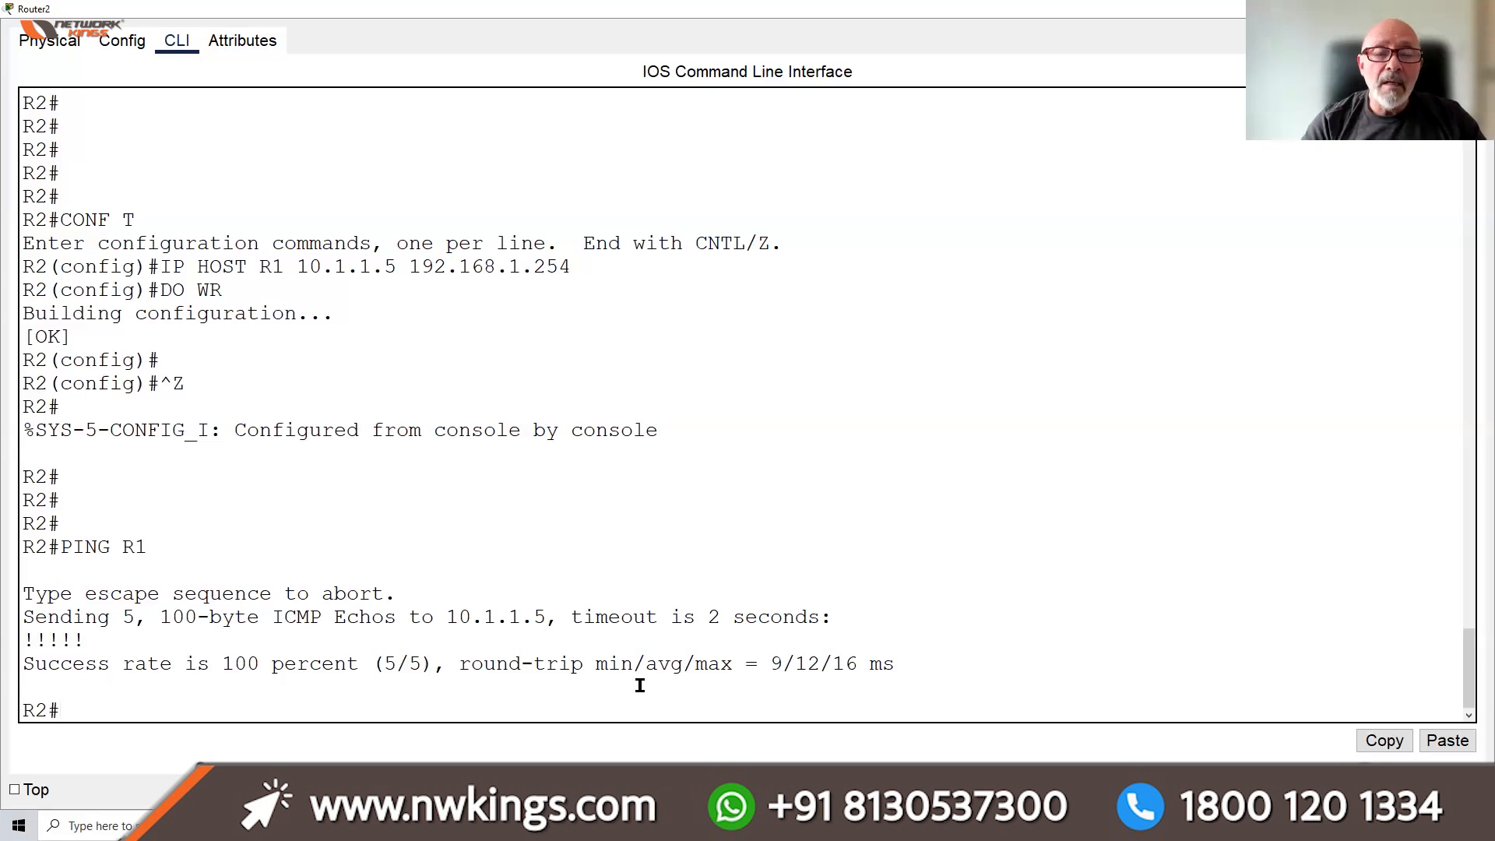
Enter global configuration on R2 and enable ip domain-lookup
text(CONF T)
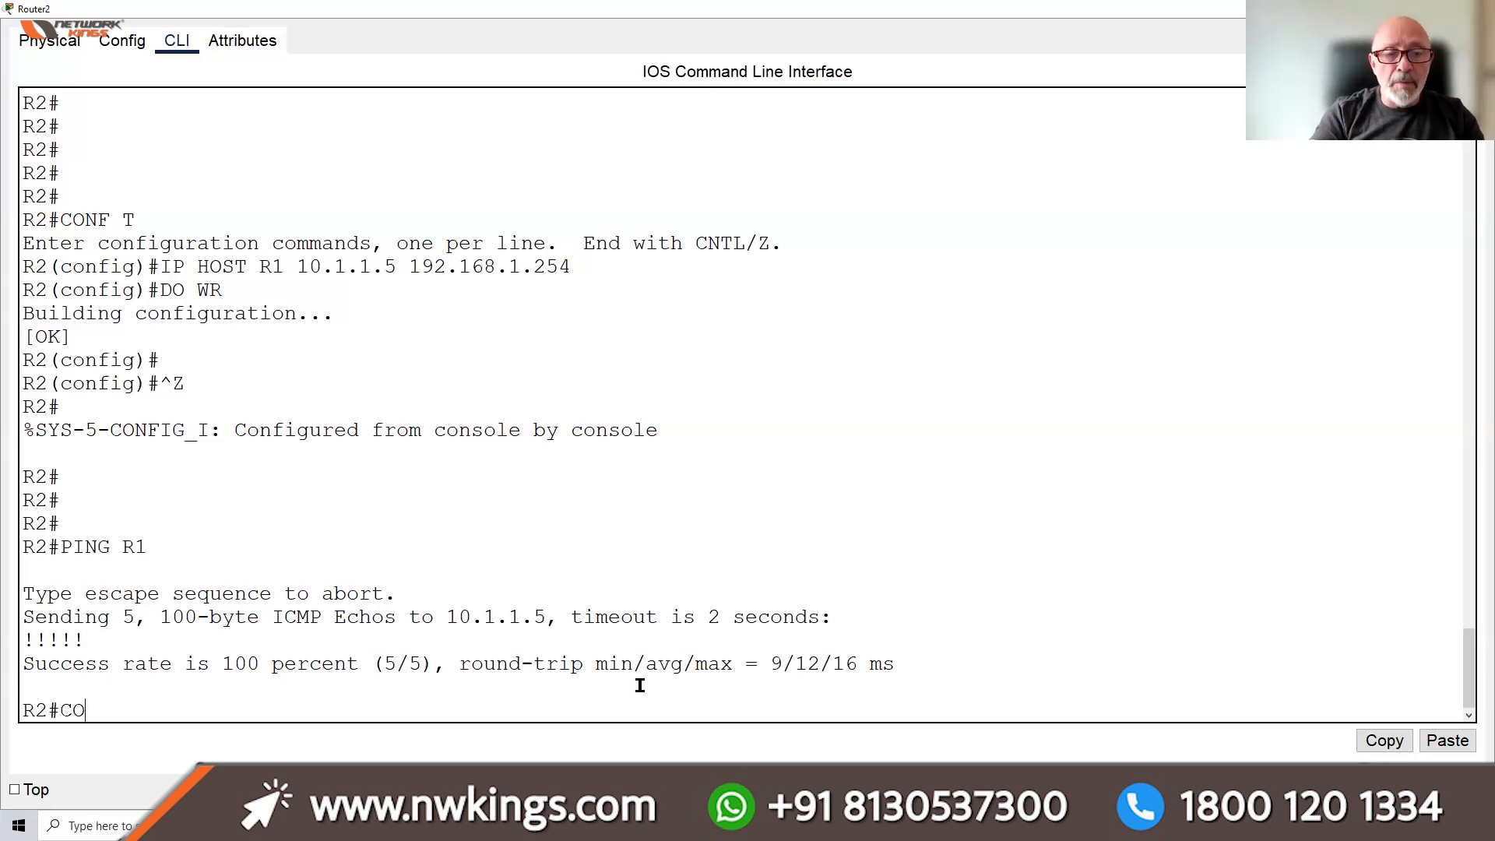
key(Return)
key(Return)
key(Return)
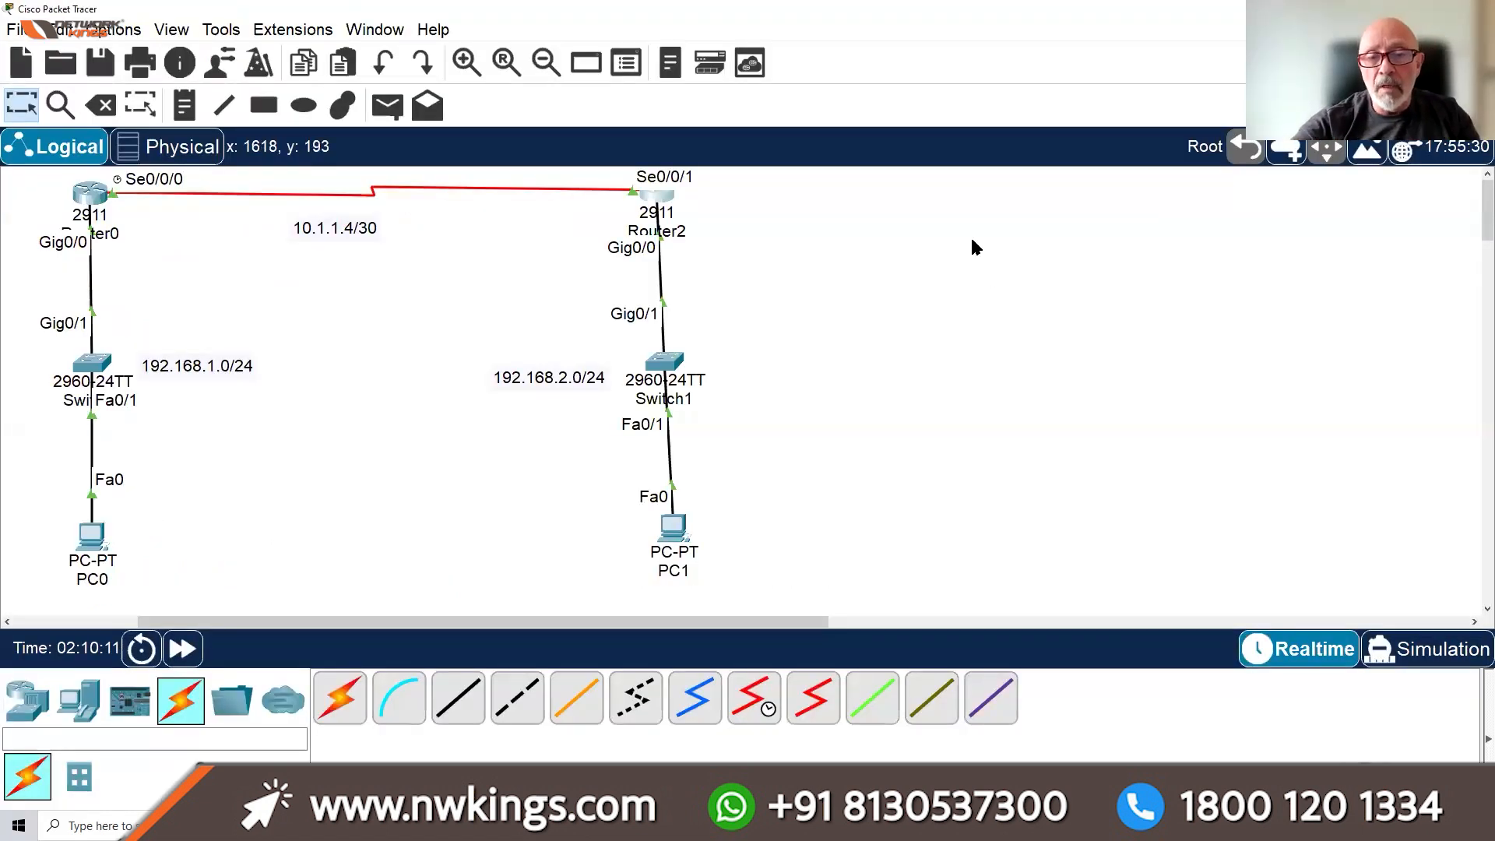
click(656, 196)
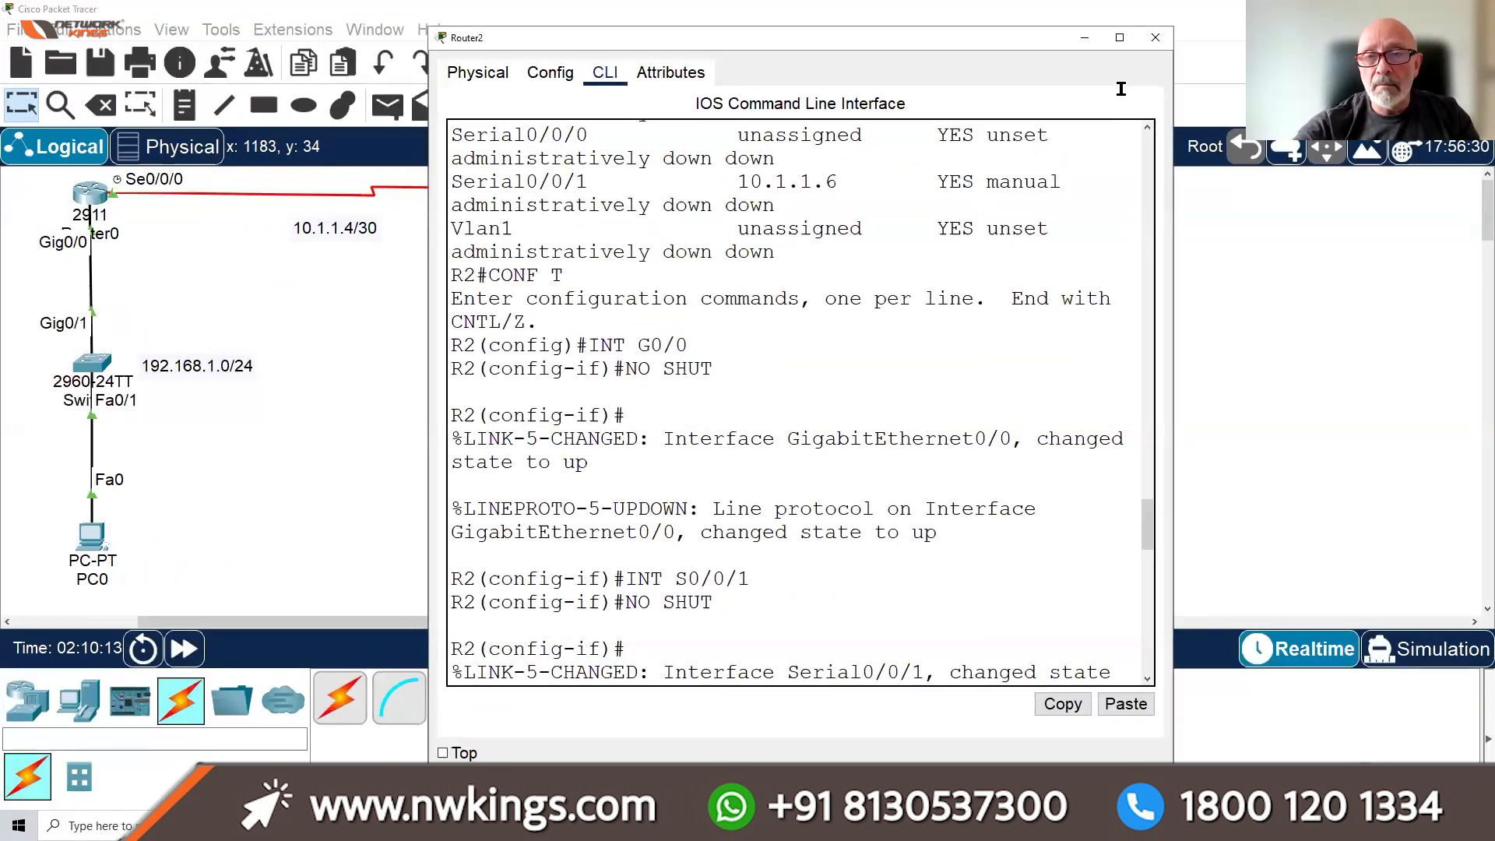
click(1120, 37)
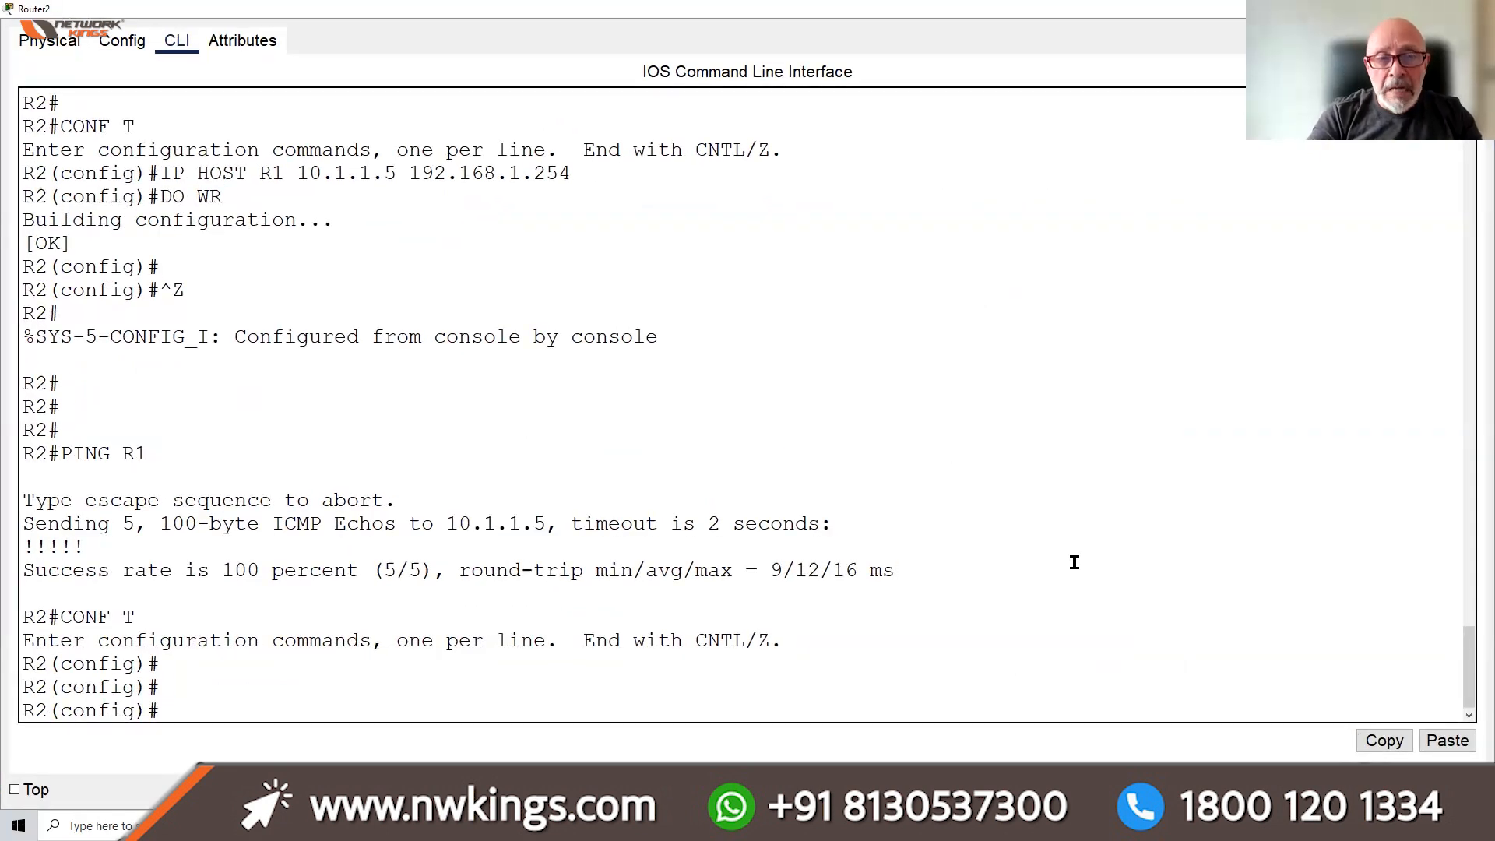
drag(148, 173, 550, 187)
click(204, 695)
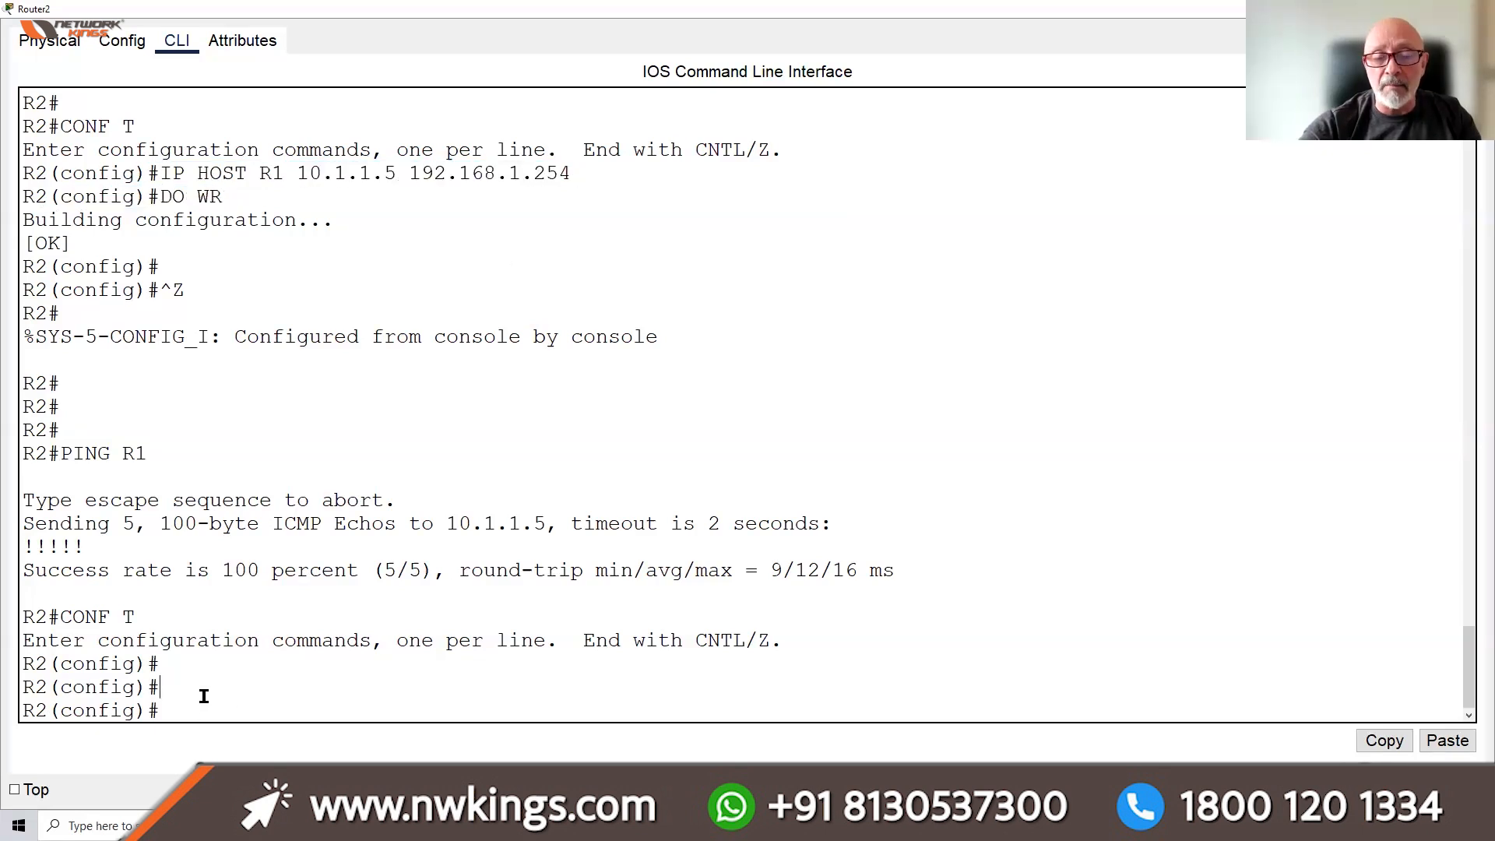
text(IP)
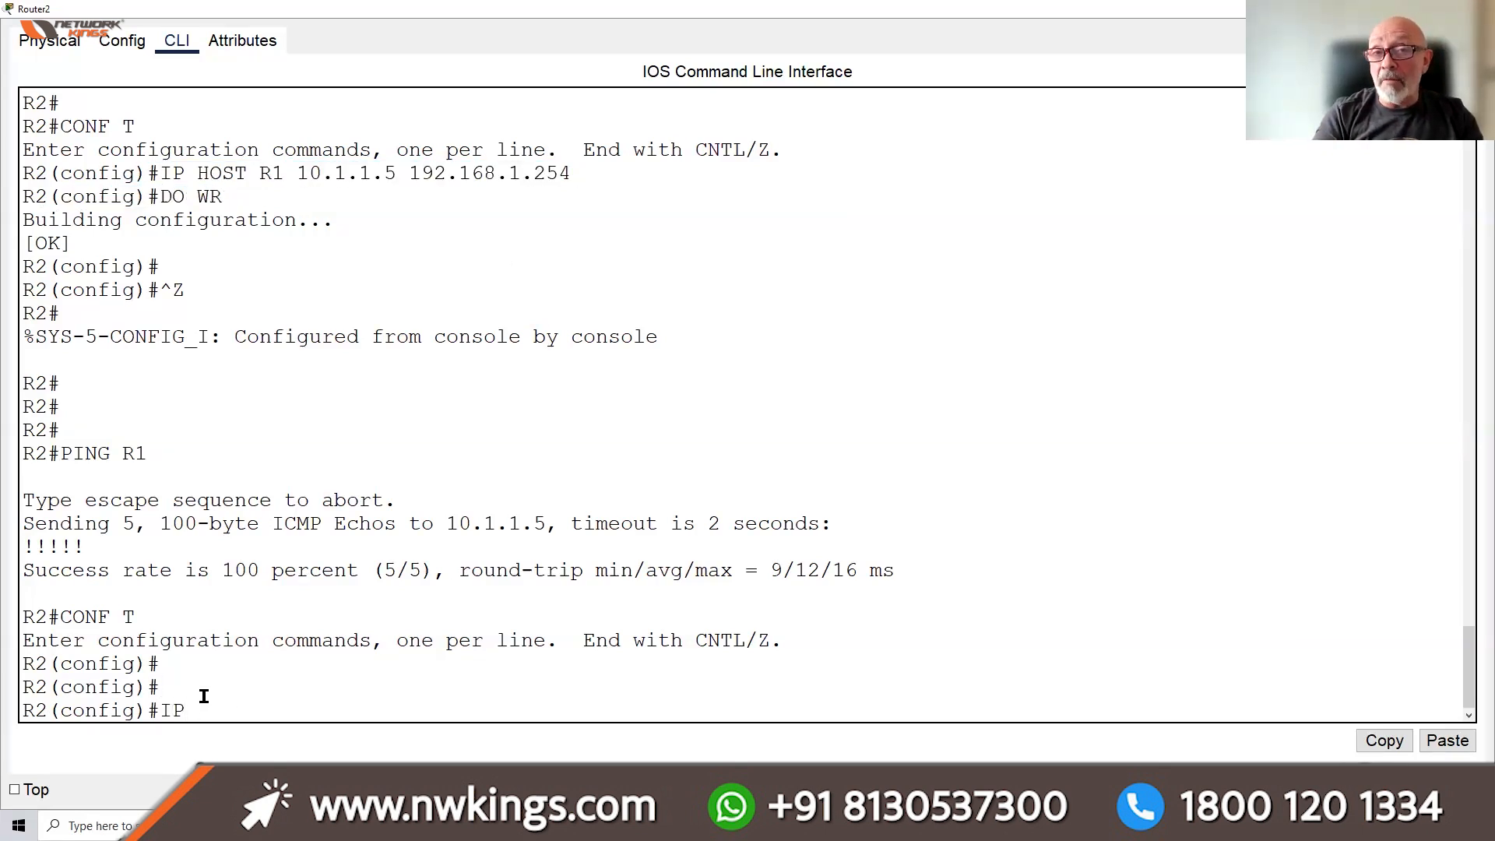
text( DO)
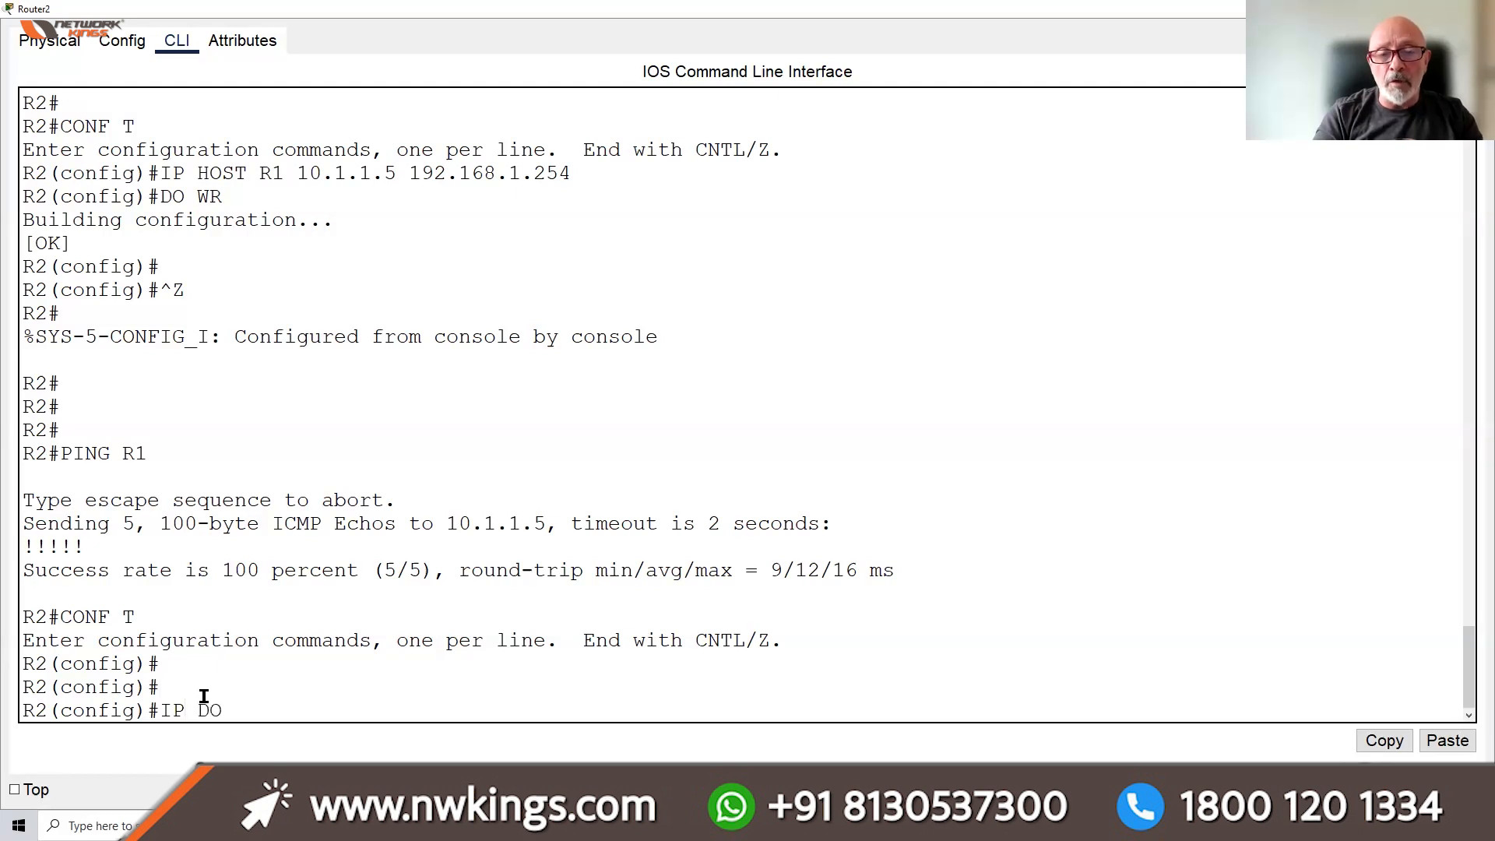
text(MAIN-LOOKP)
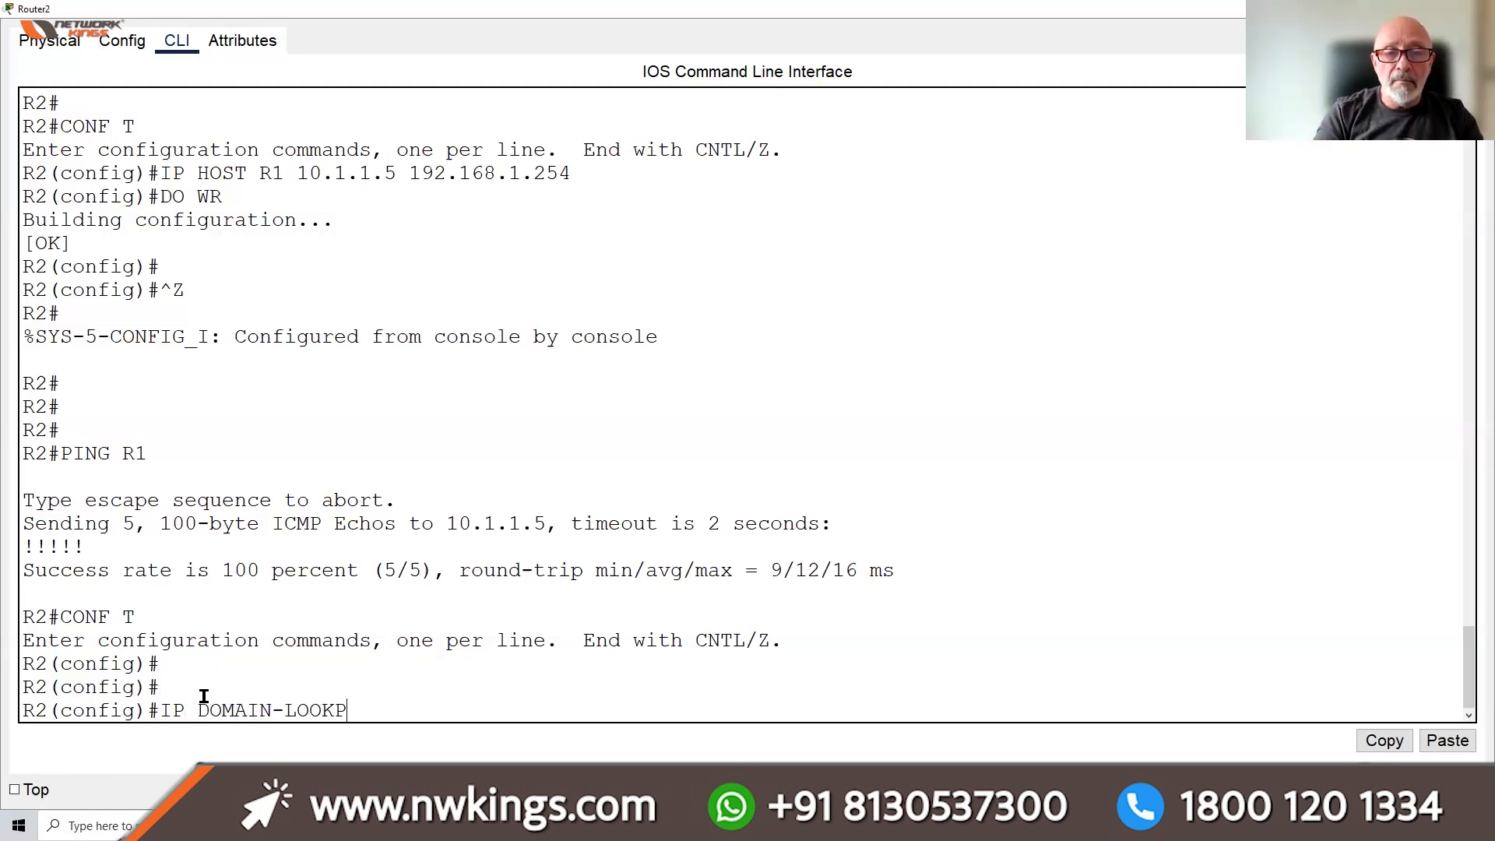
key(BackSpace)
text(UP)
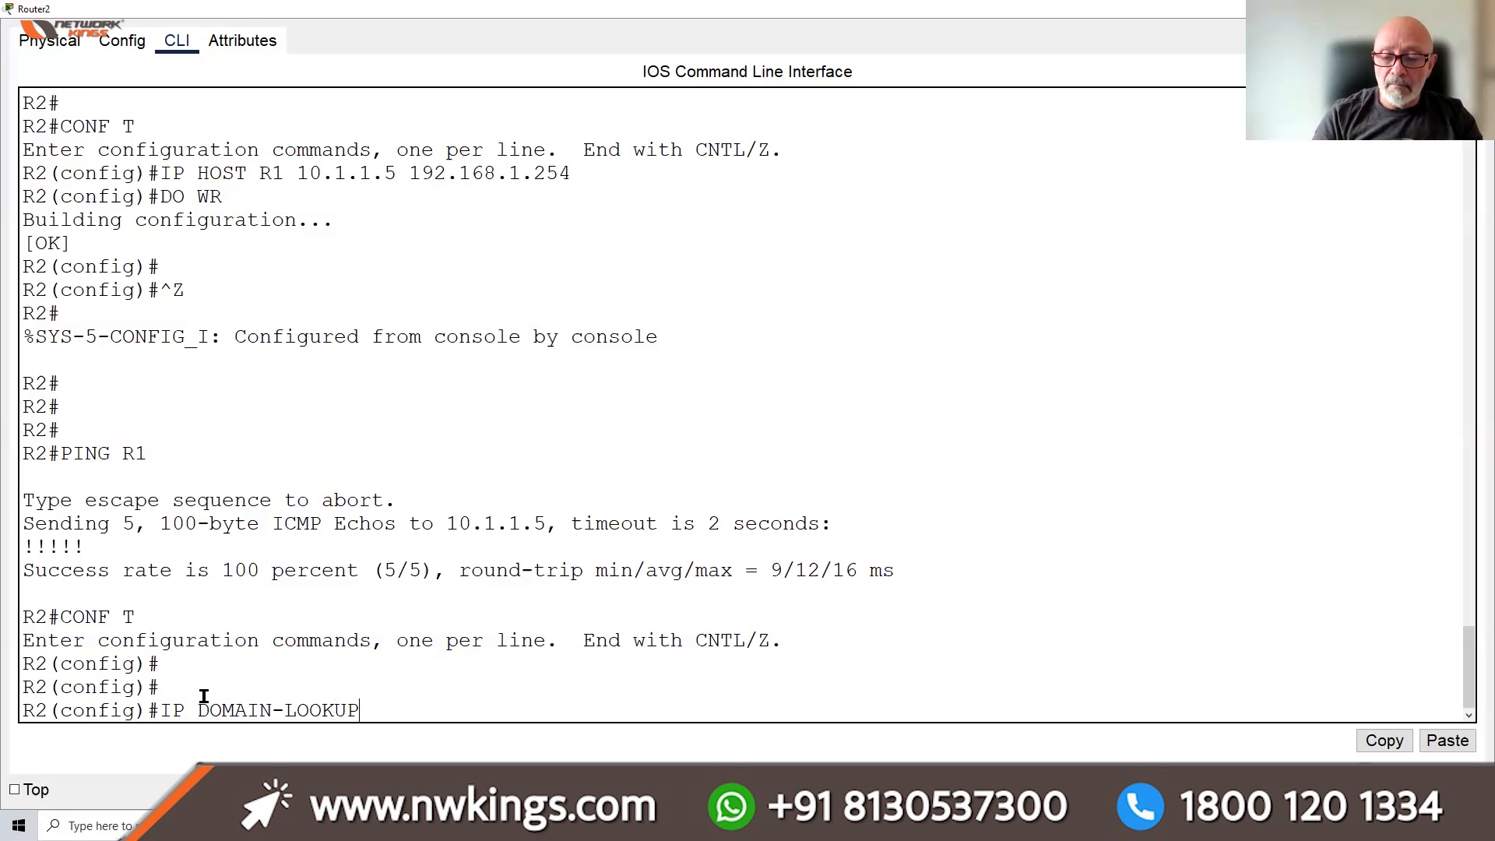
key(Return)
Set R2's domain name to CISCO.COM and its name server to 192.168.2.1
text(IP )
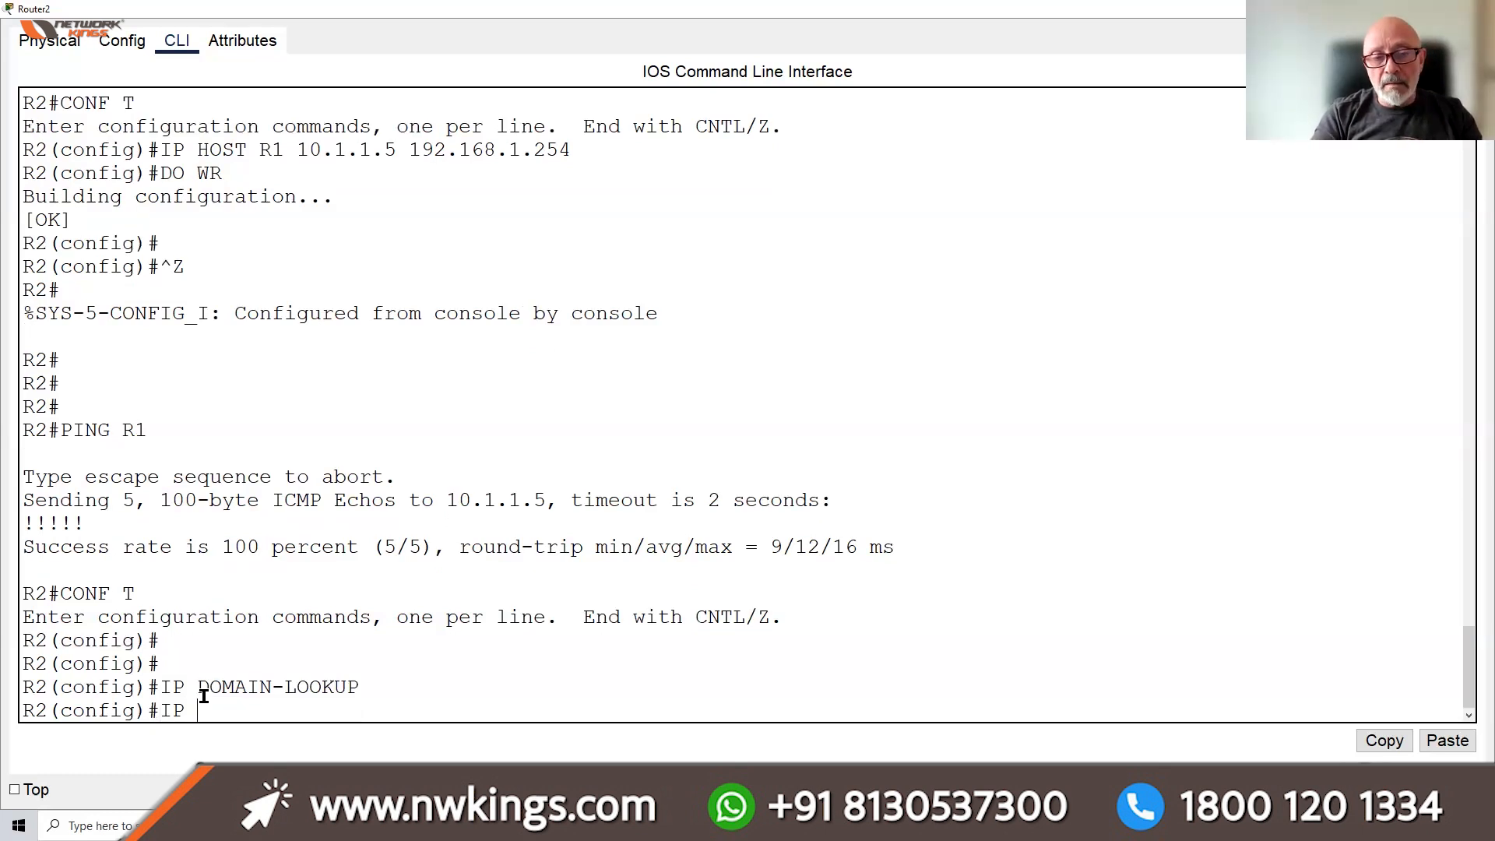
text(DO)
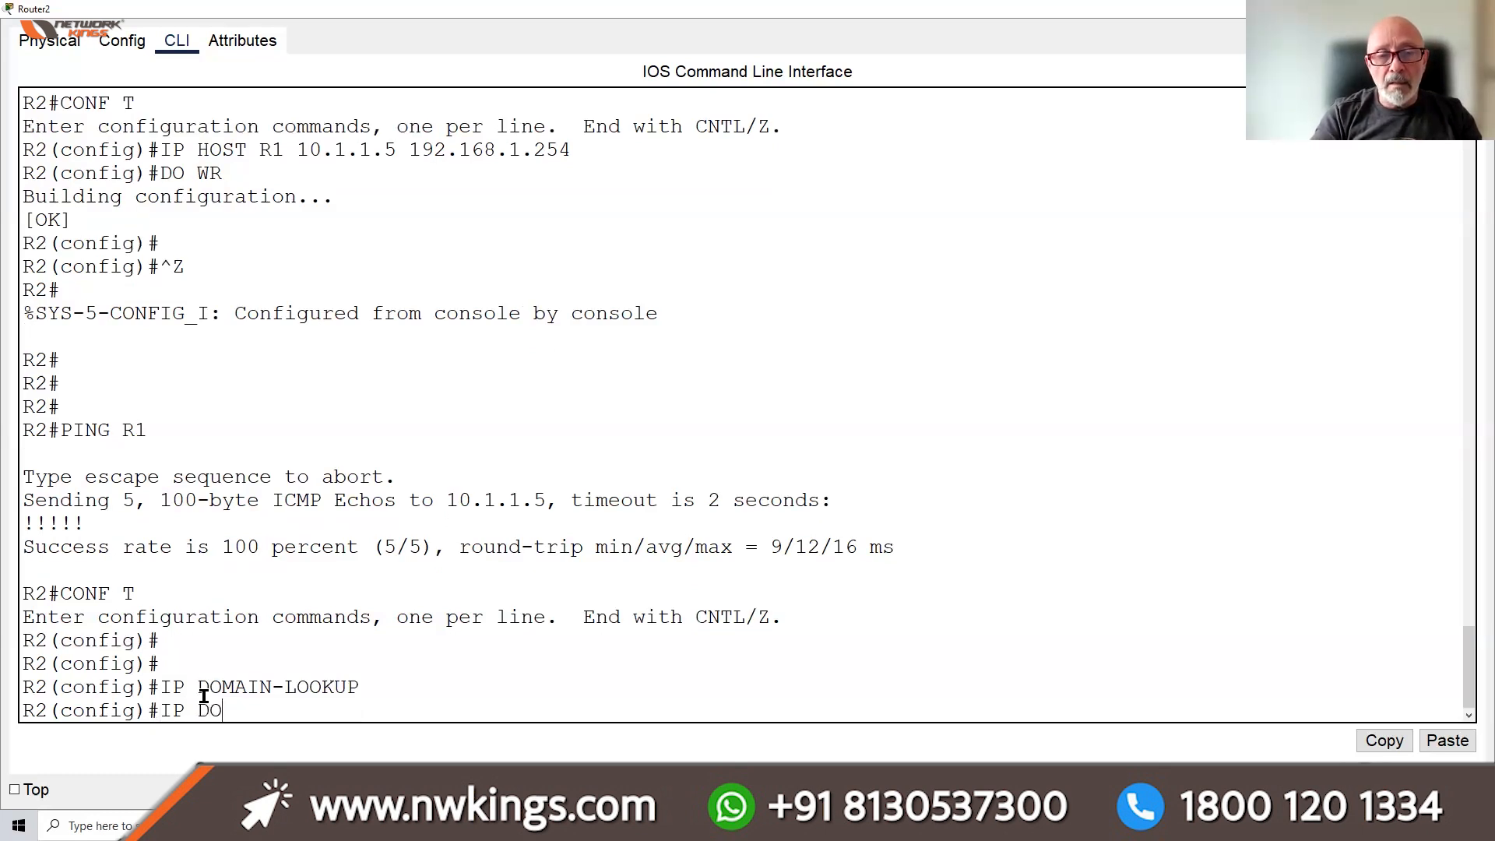
text(MAIN-NAME C)
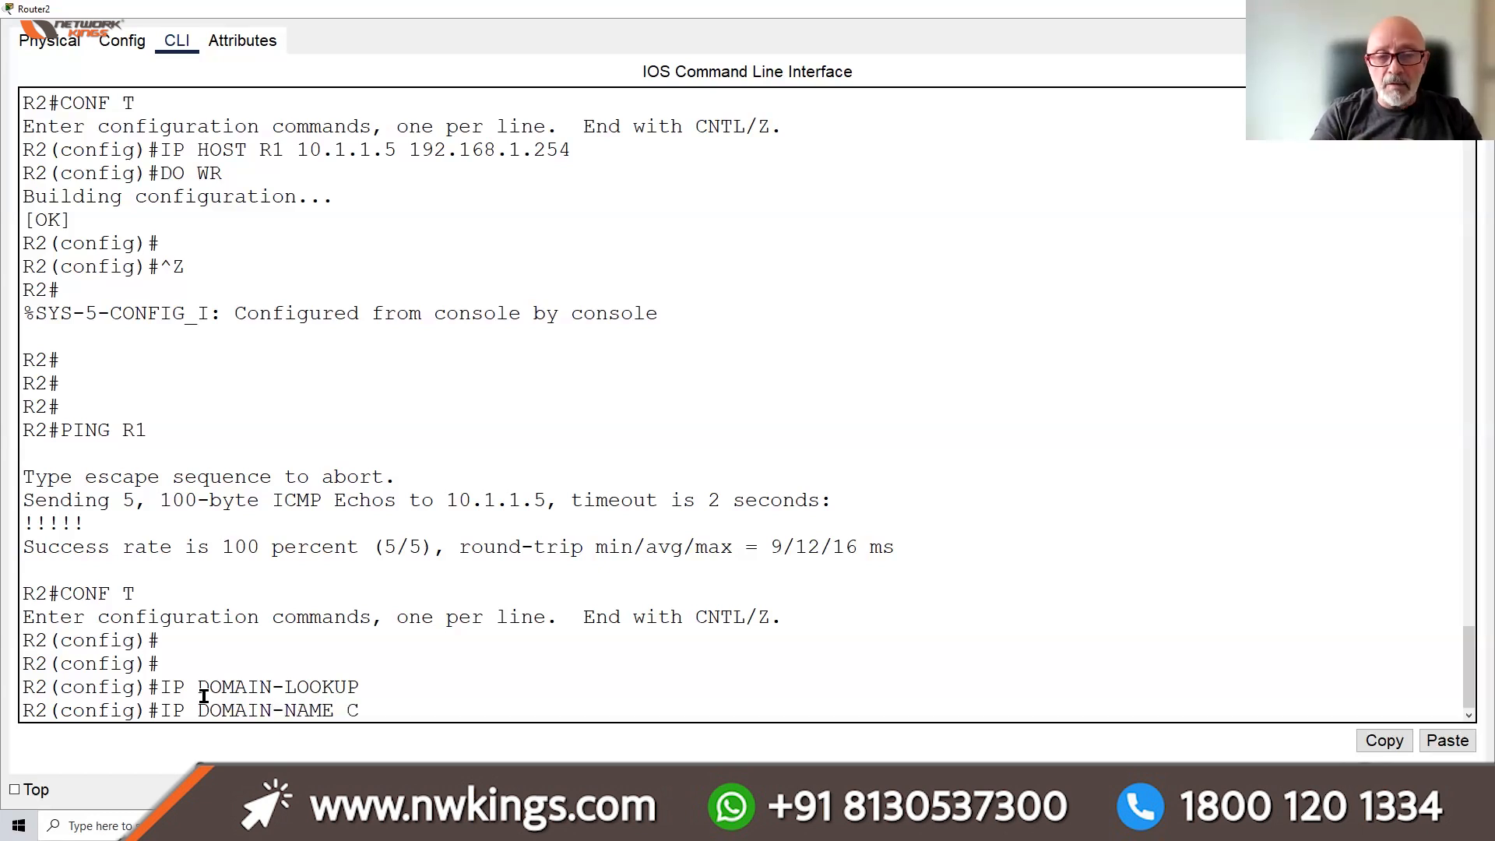
text(ISCO.COM)
key(Return)
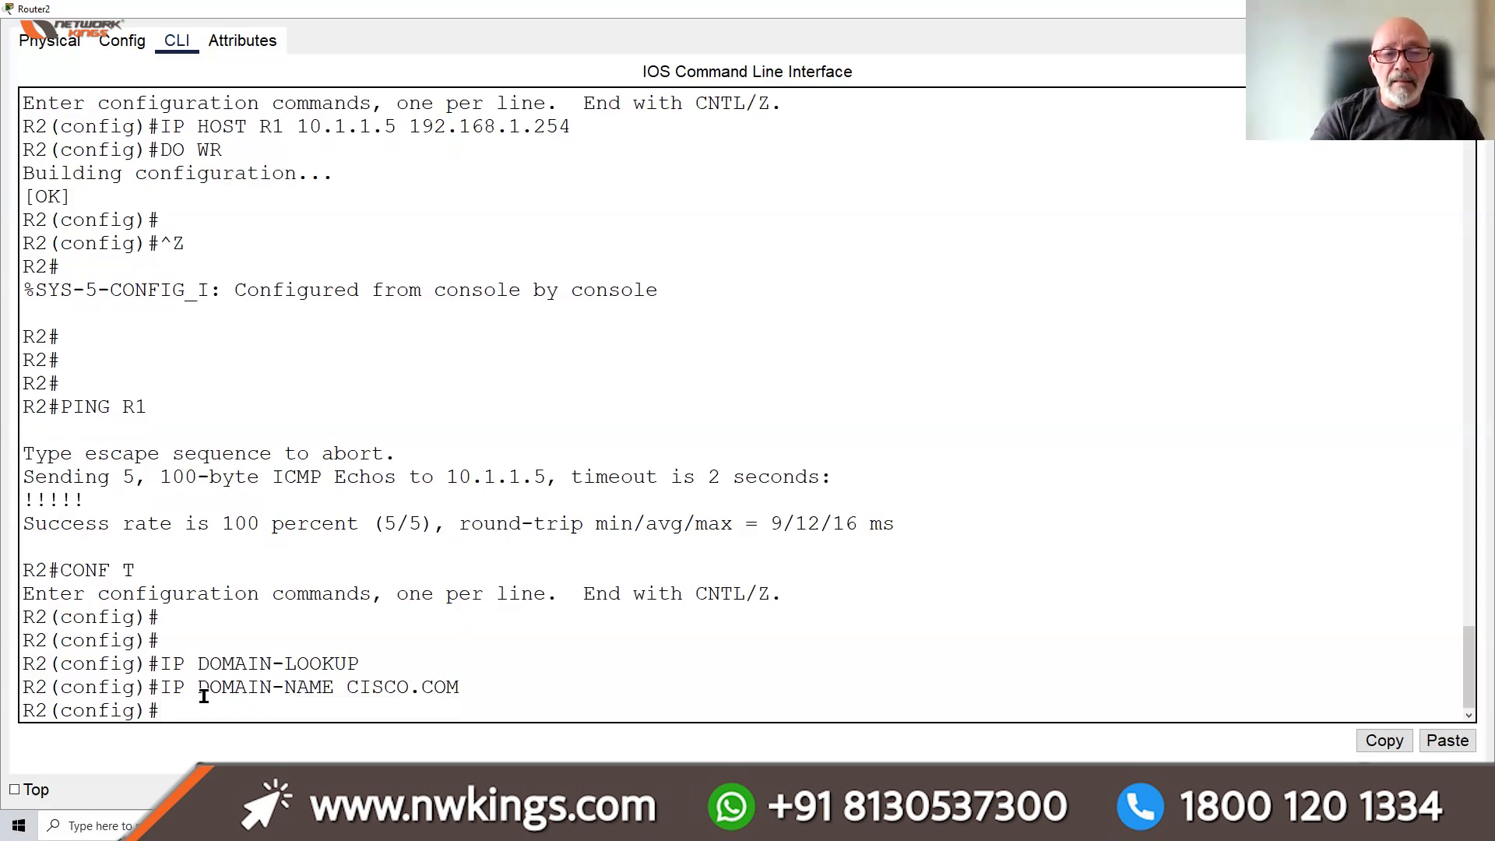
text(IP)
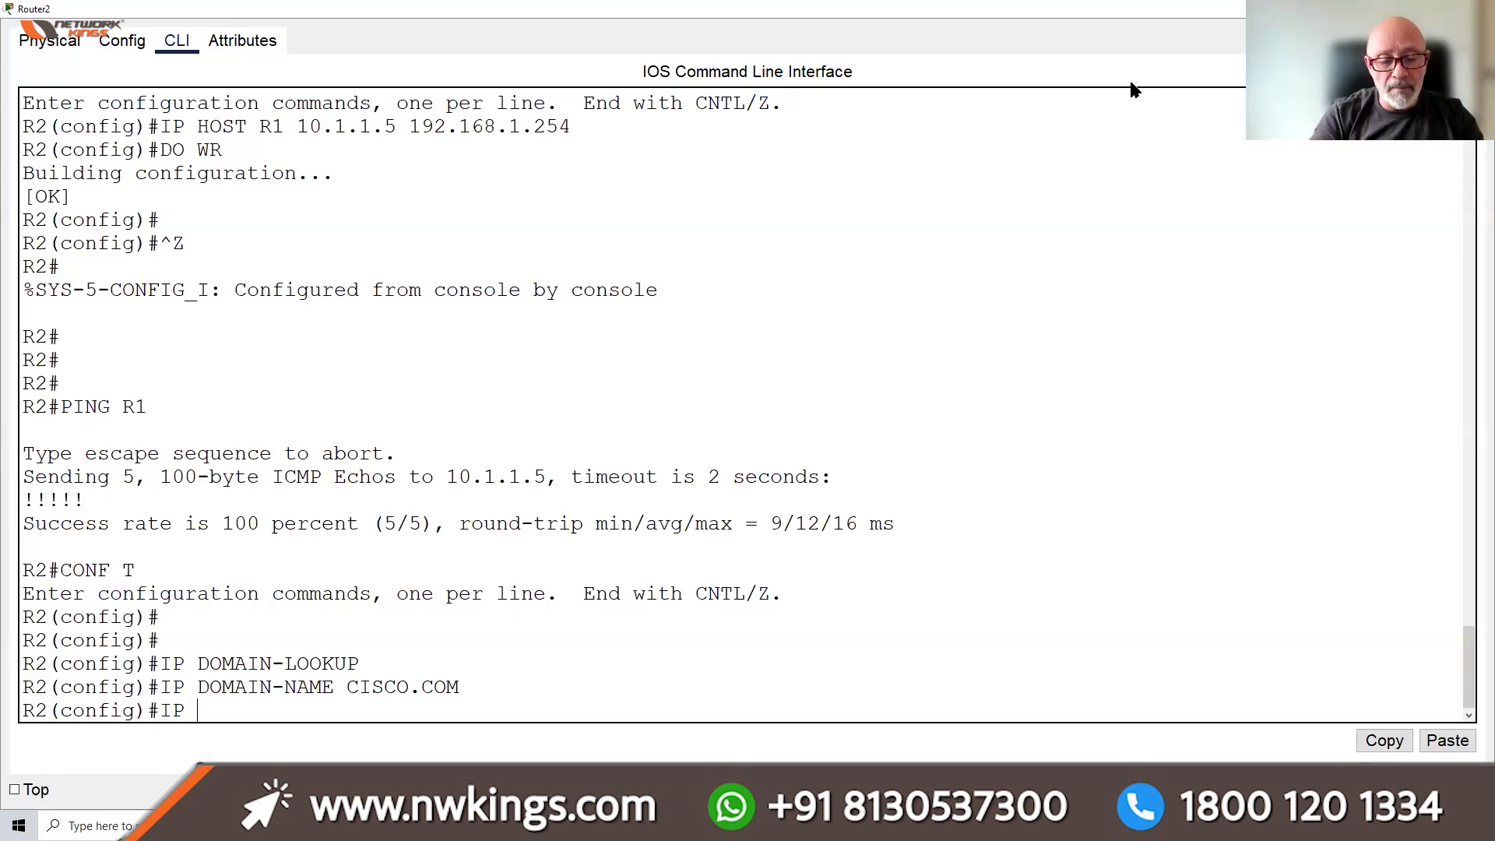
text(NAME-ER)
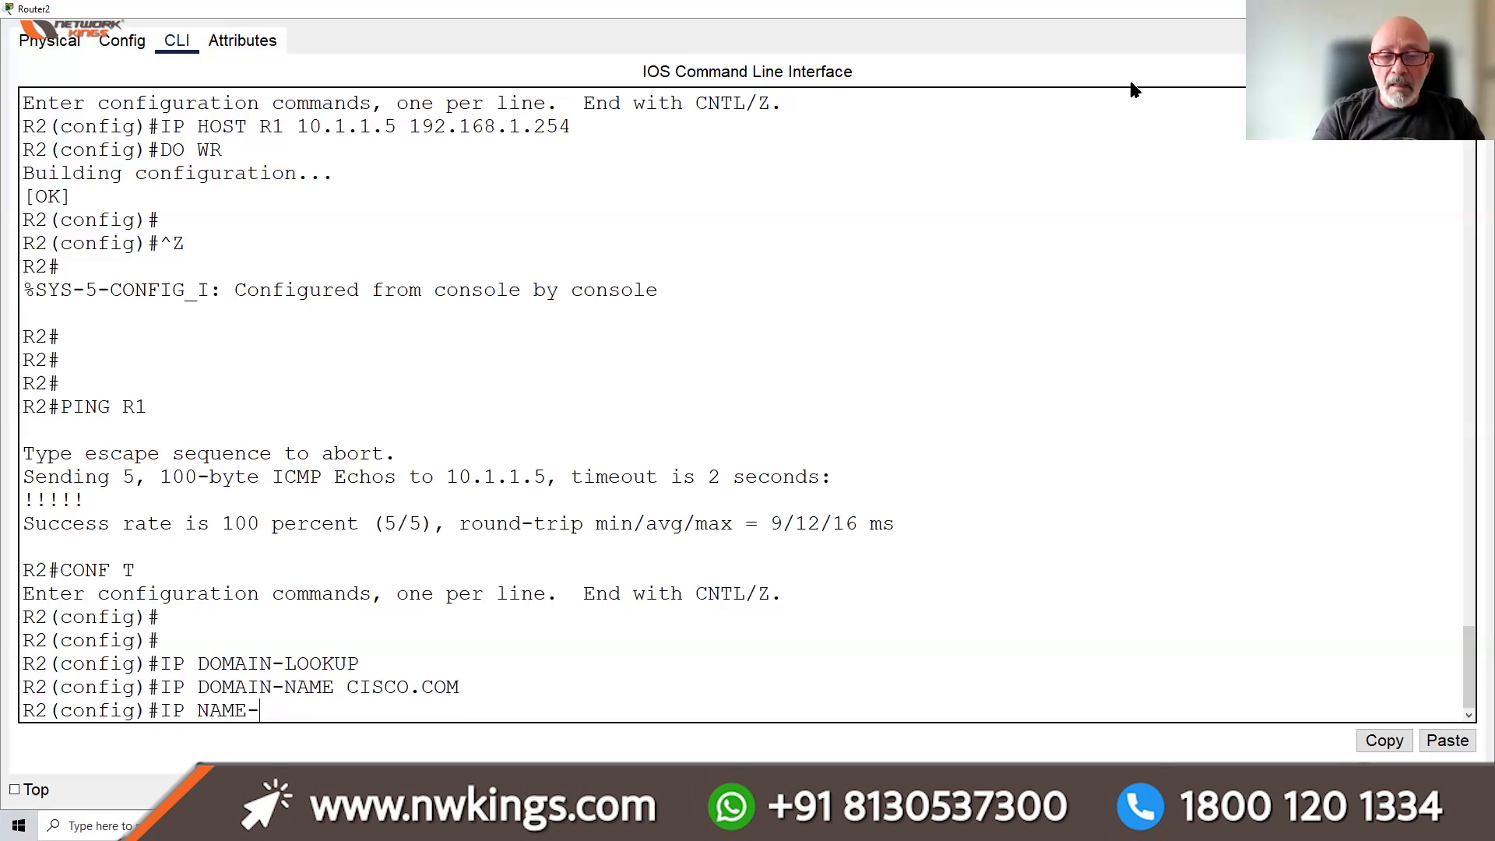
key(BackSpace)
key(BackSpace)
text(SERVER )
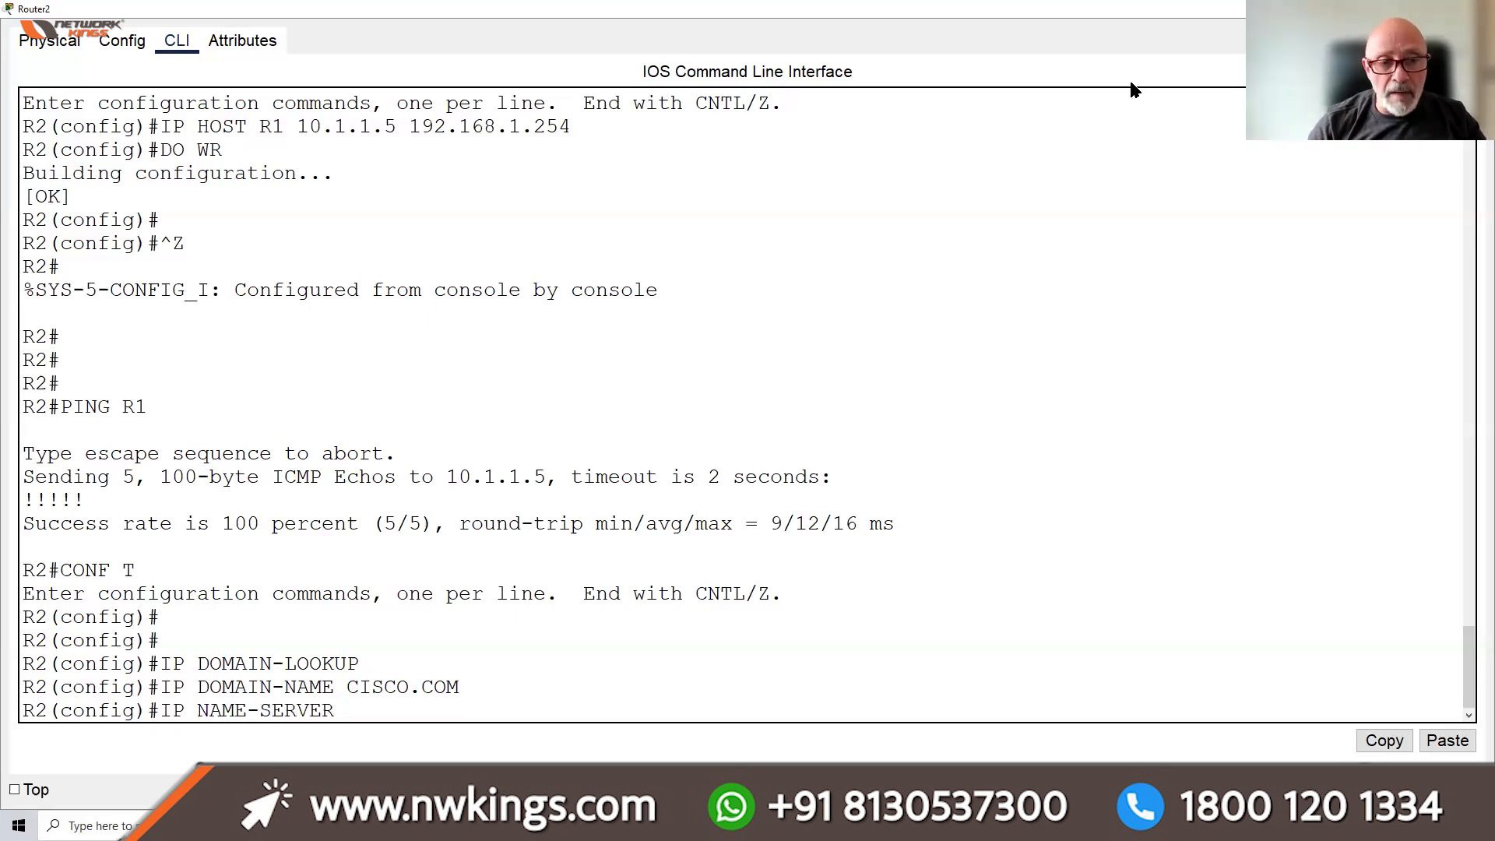
text(192.168.)
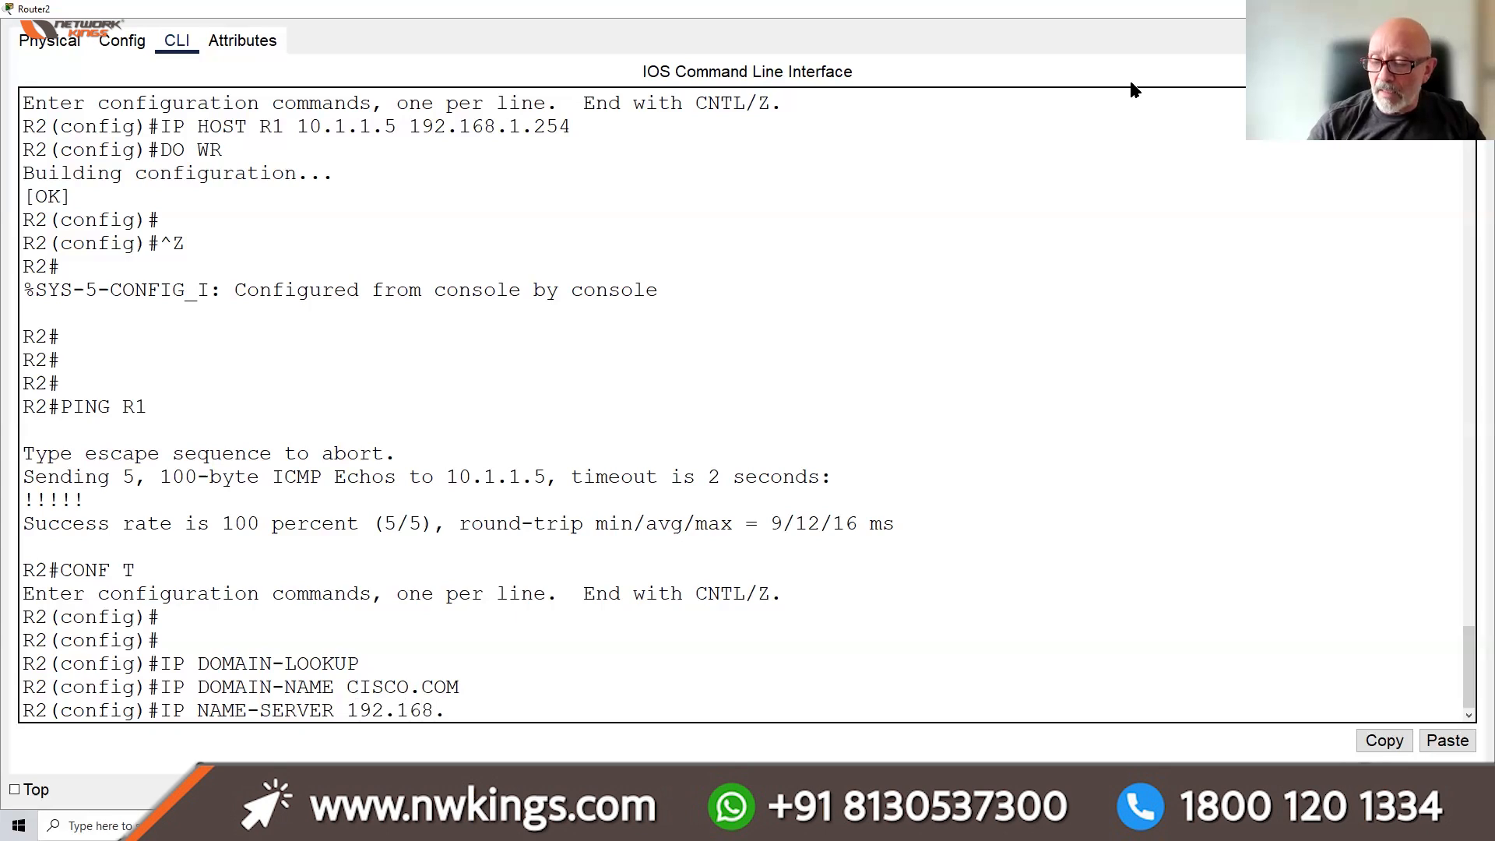
text(2.1)
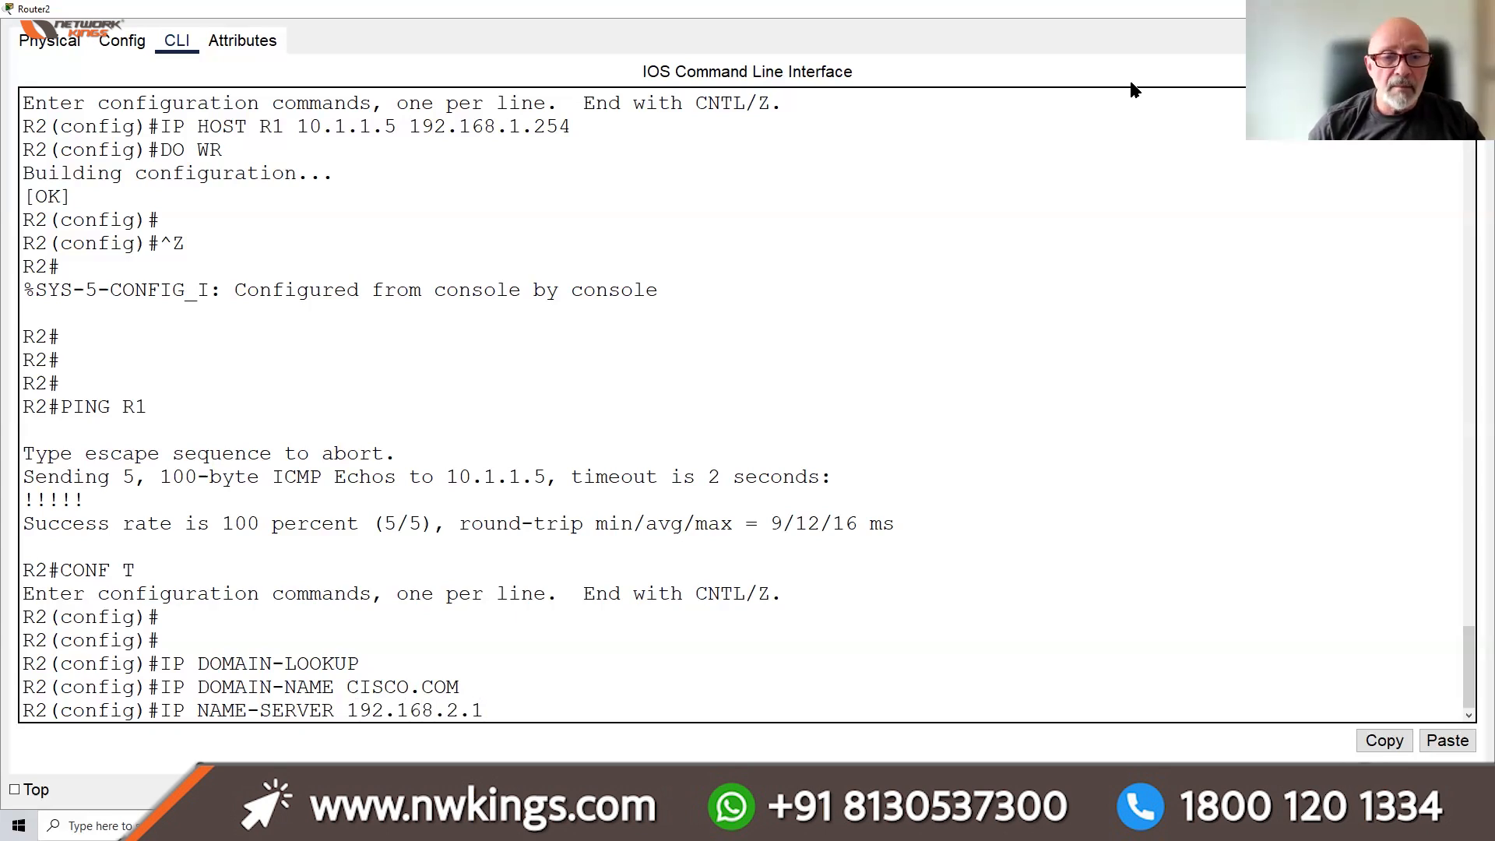
key(Return)
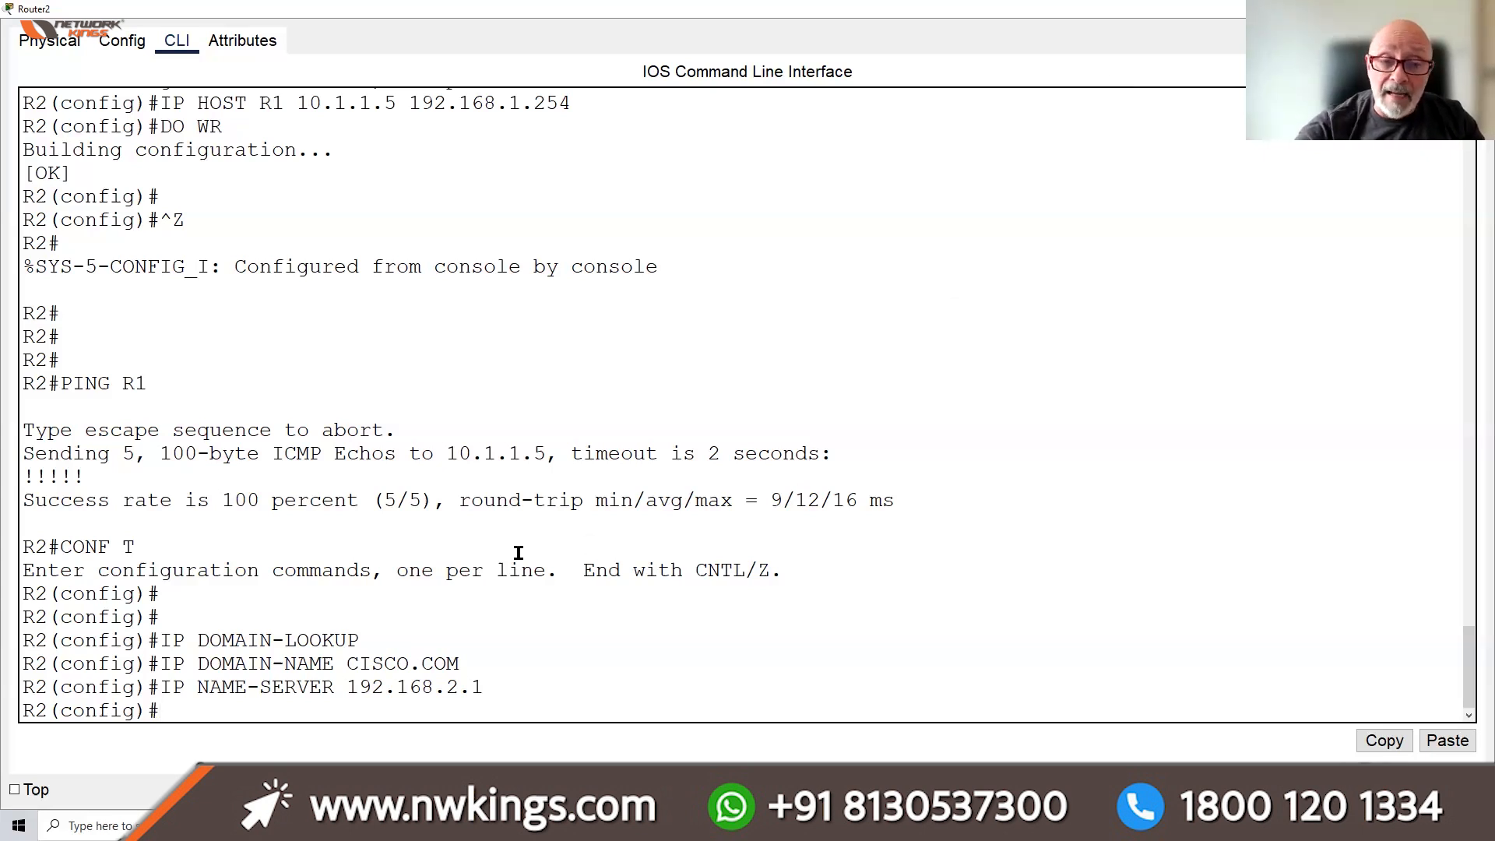
Highlight the domain commands, then disable lookup with NO IP DOMAIN-LOOKUP
drag(330, 640, 158, 640)
drag(485, 685, 167, 667)
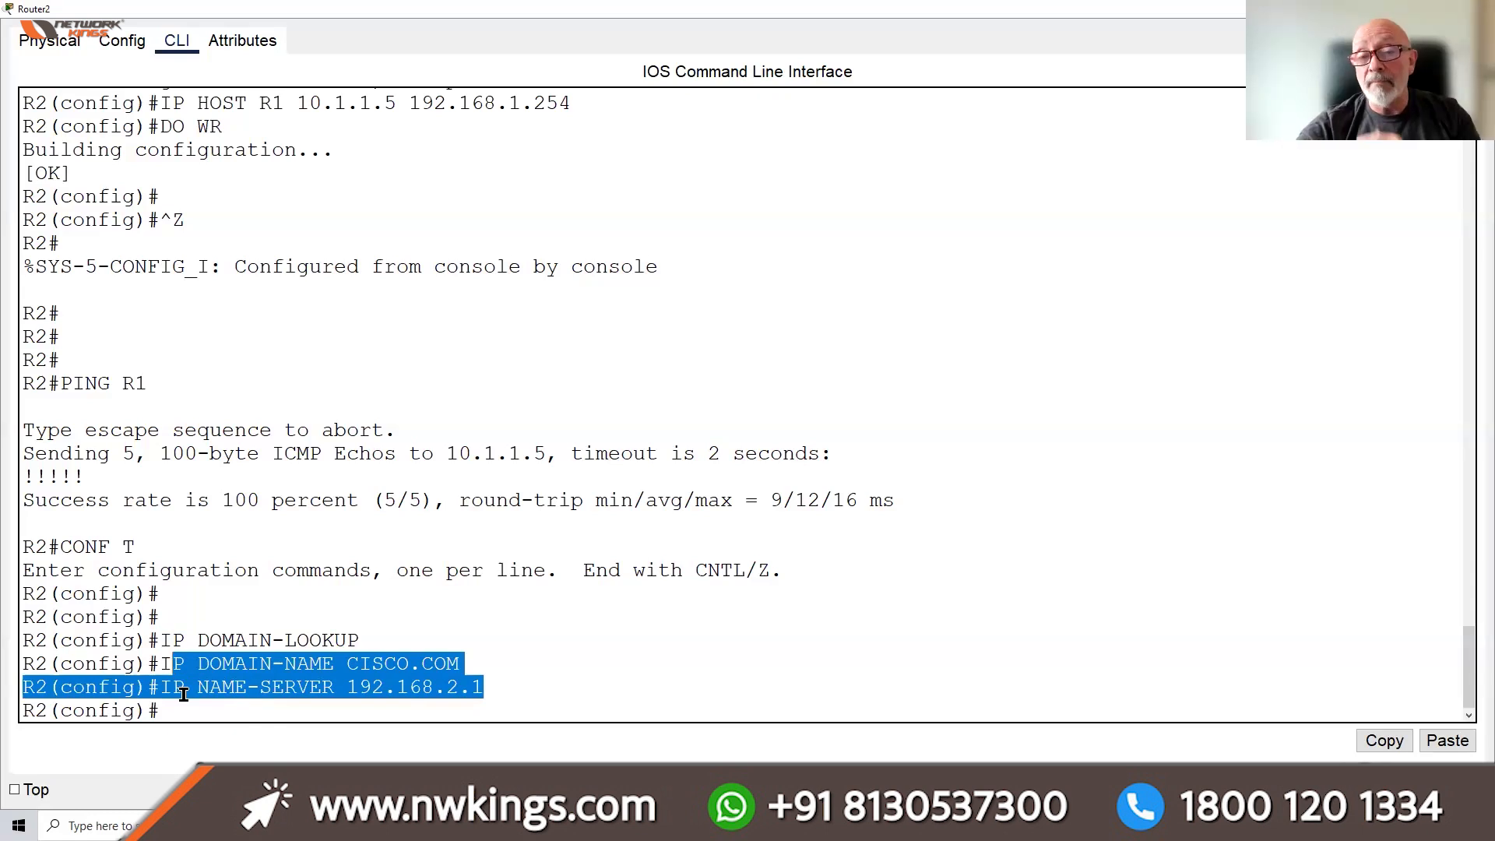
click(218, 711)
text(NO IP DOMAIN-LOO)
key(Tab)
key(Return)
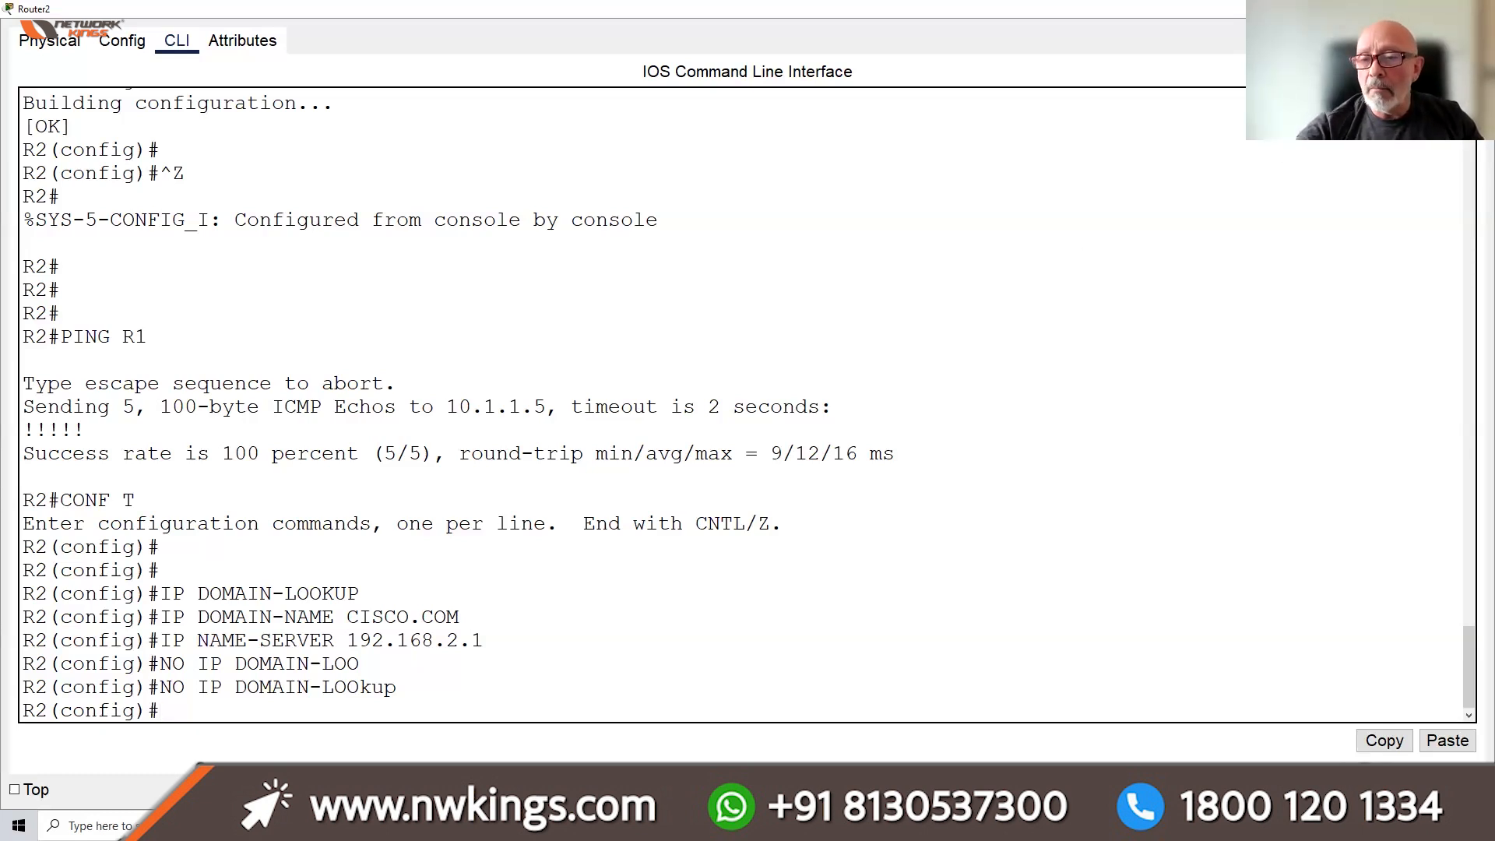
From PC0's command prompt, ping the gateway 192.168.1.254 and get replies
click(1406, 8)
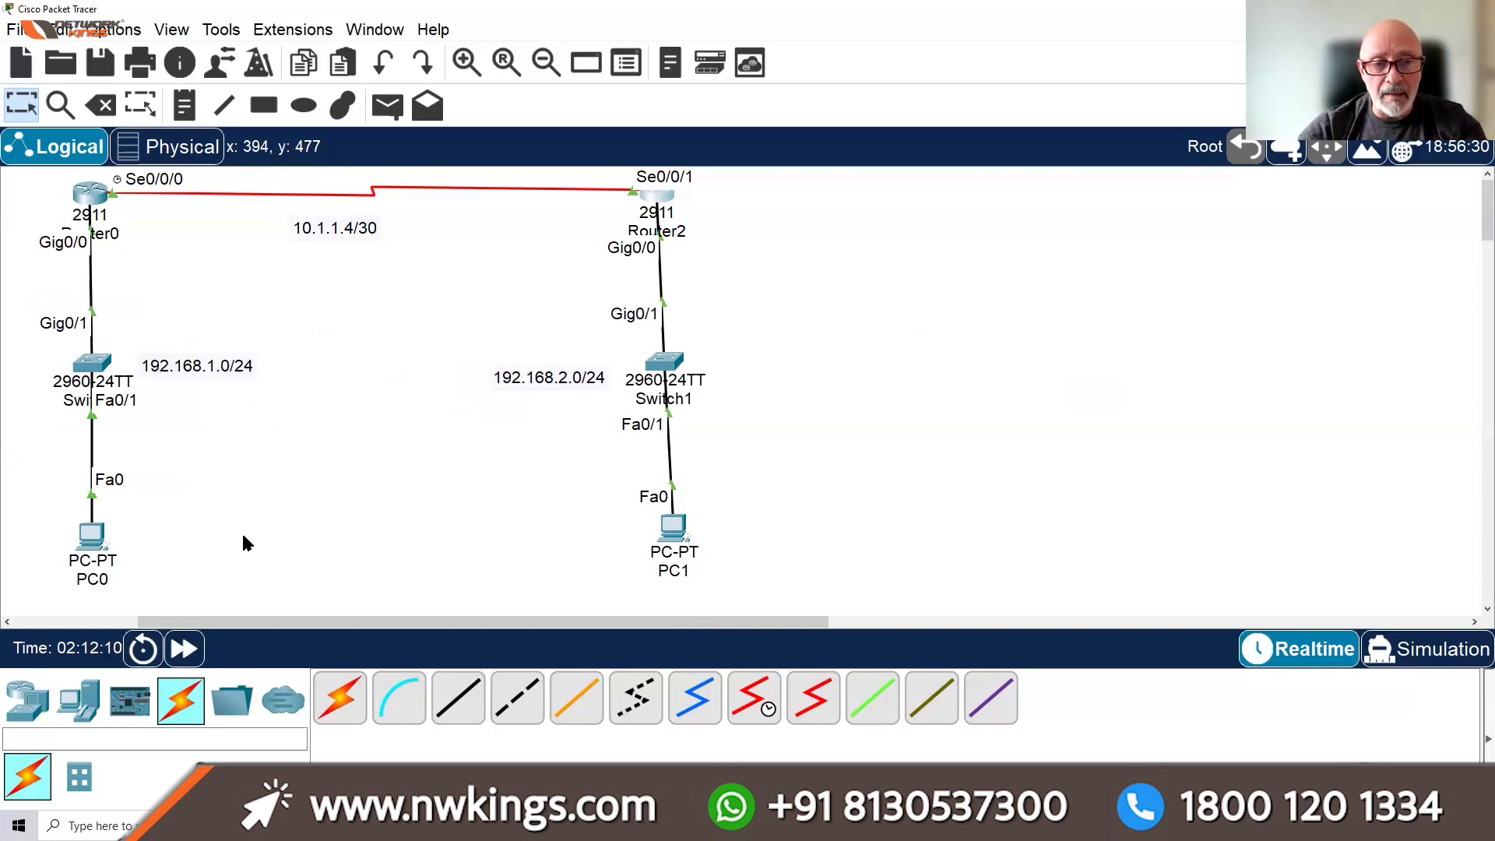
mouse_move(679, 536)
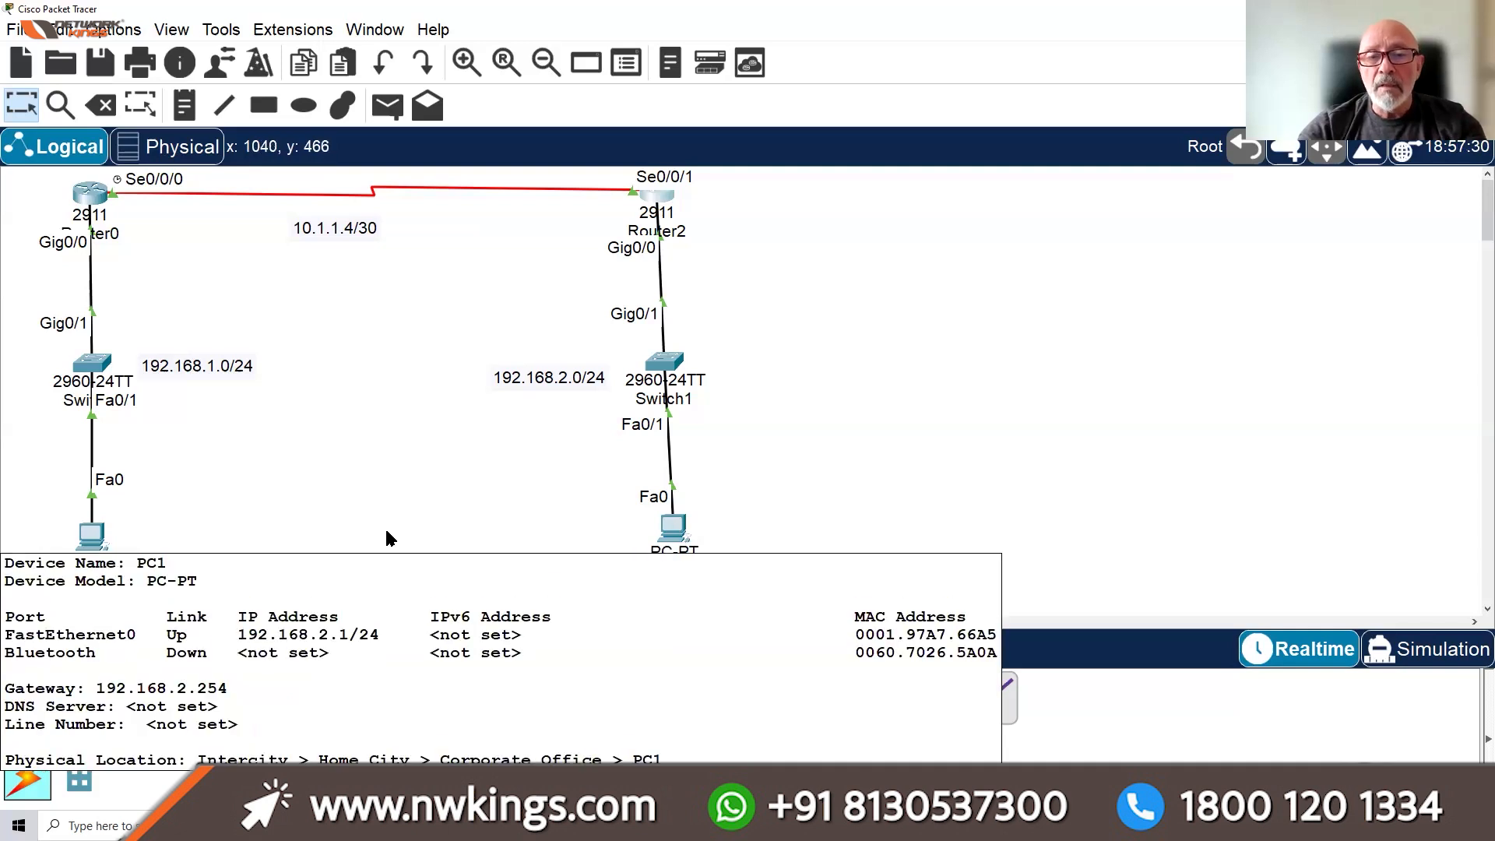
click(93, 538)
drag(1032, 176, 1041, 2)
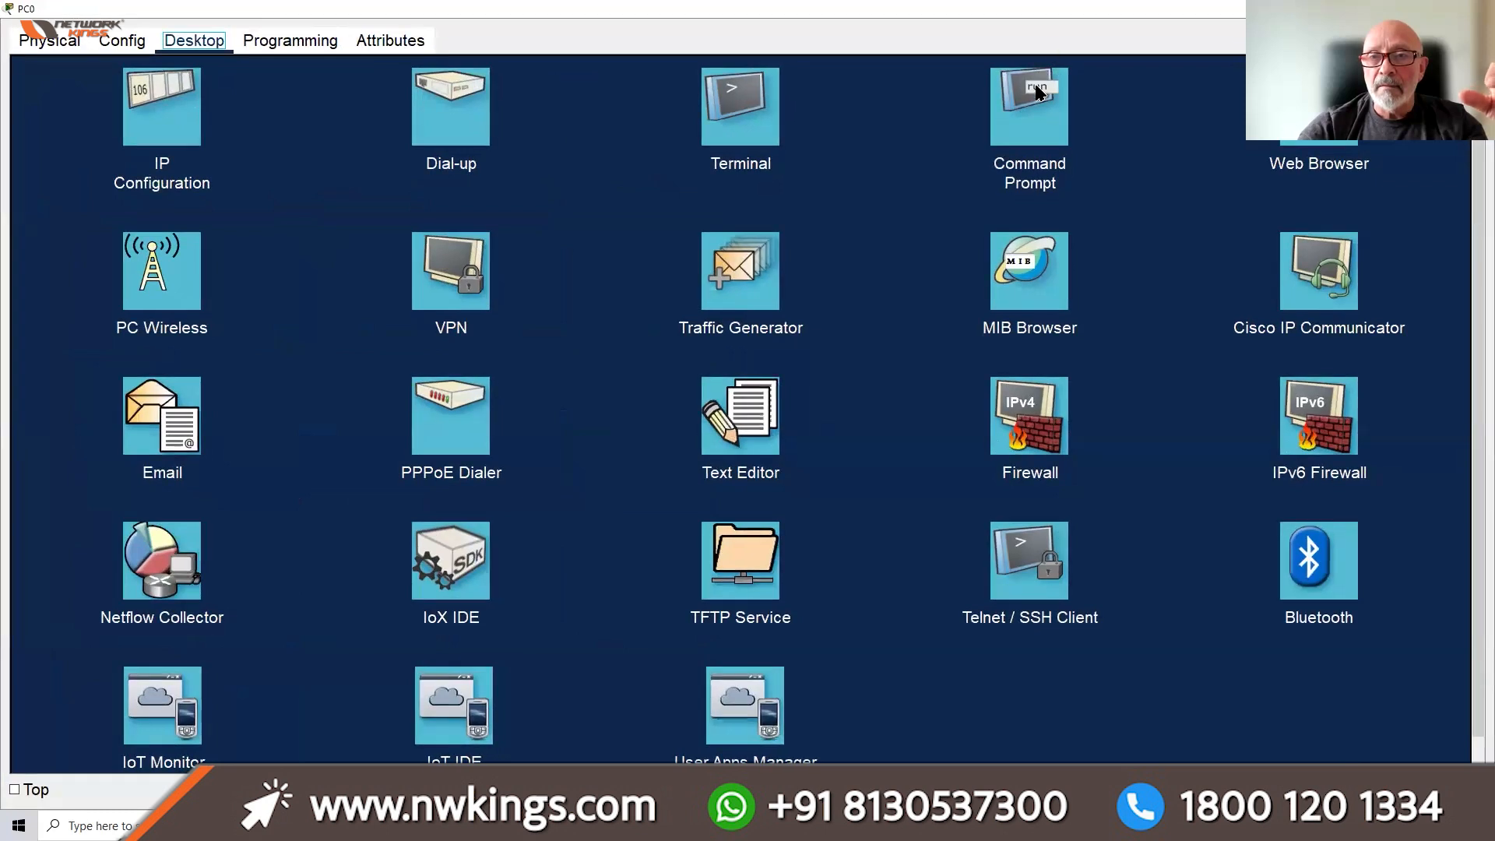
click(1041, 88)
key(Return)
key(Return)
key(Return)
key(Return)
key(Return)
key(Return)
key(Return)
key(Return)
key(Return)
key(Return)
key(Return)
key(Return)
key(Return)
key(Return)
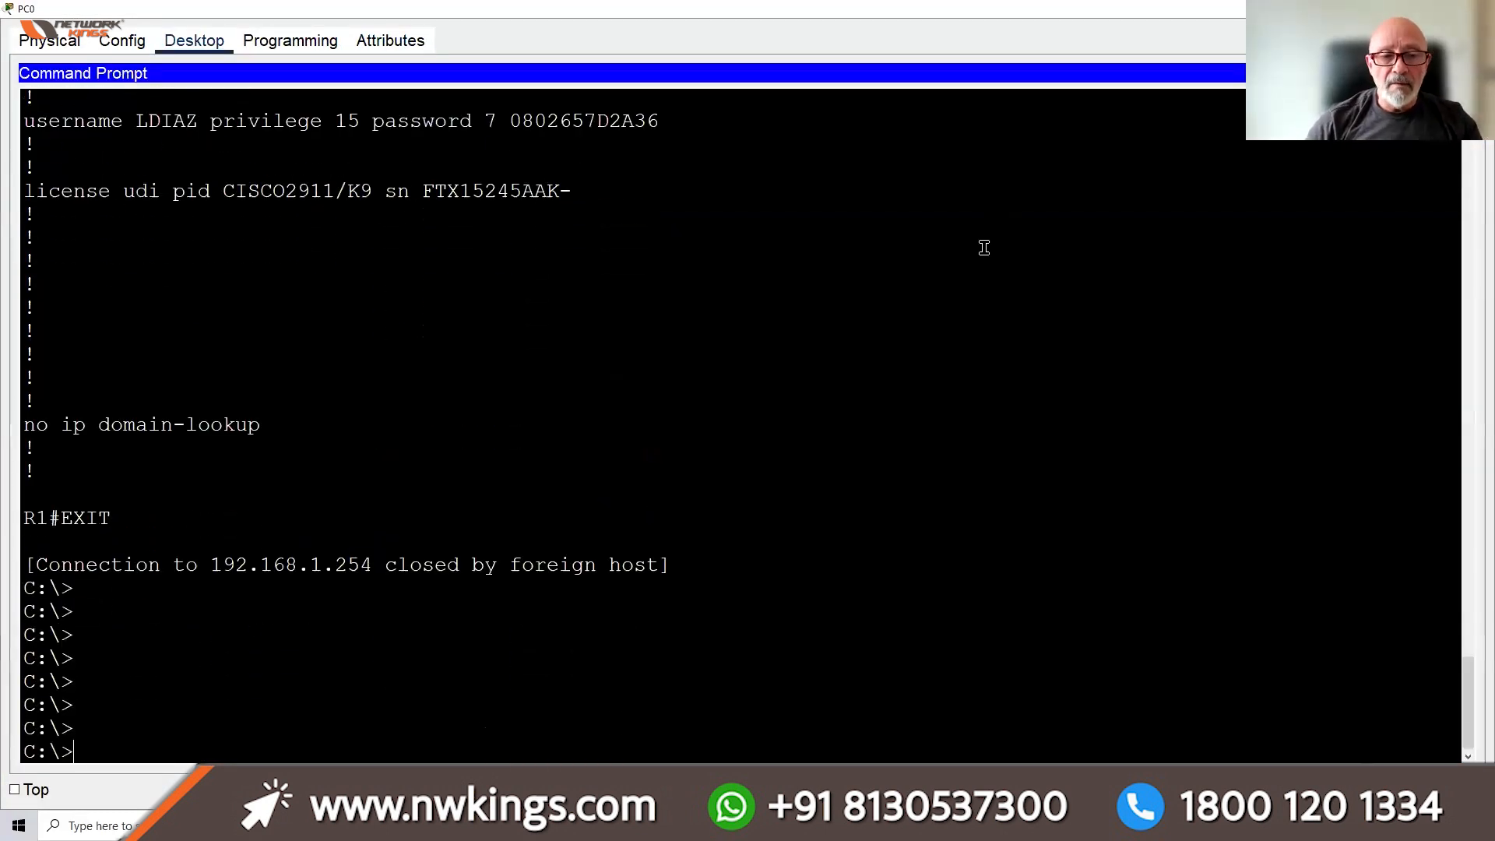
text(PING)
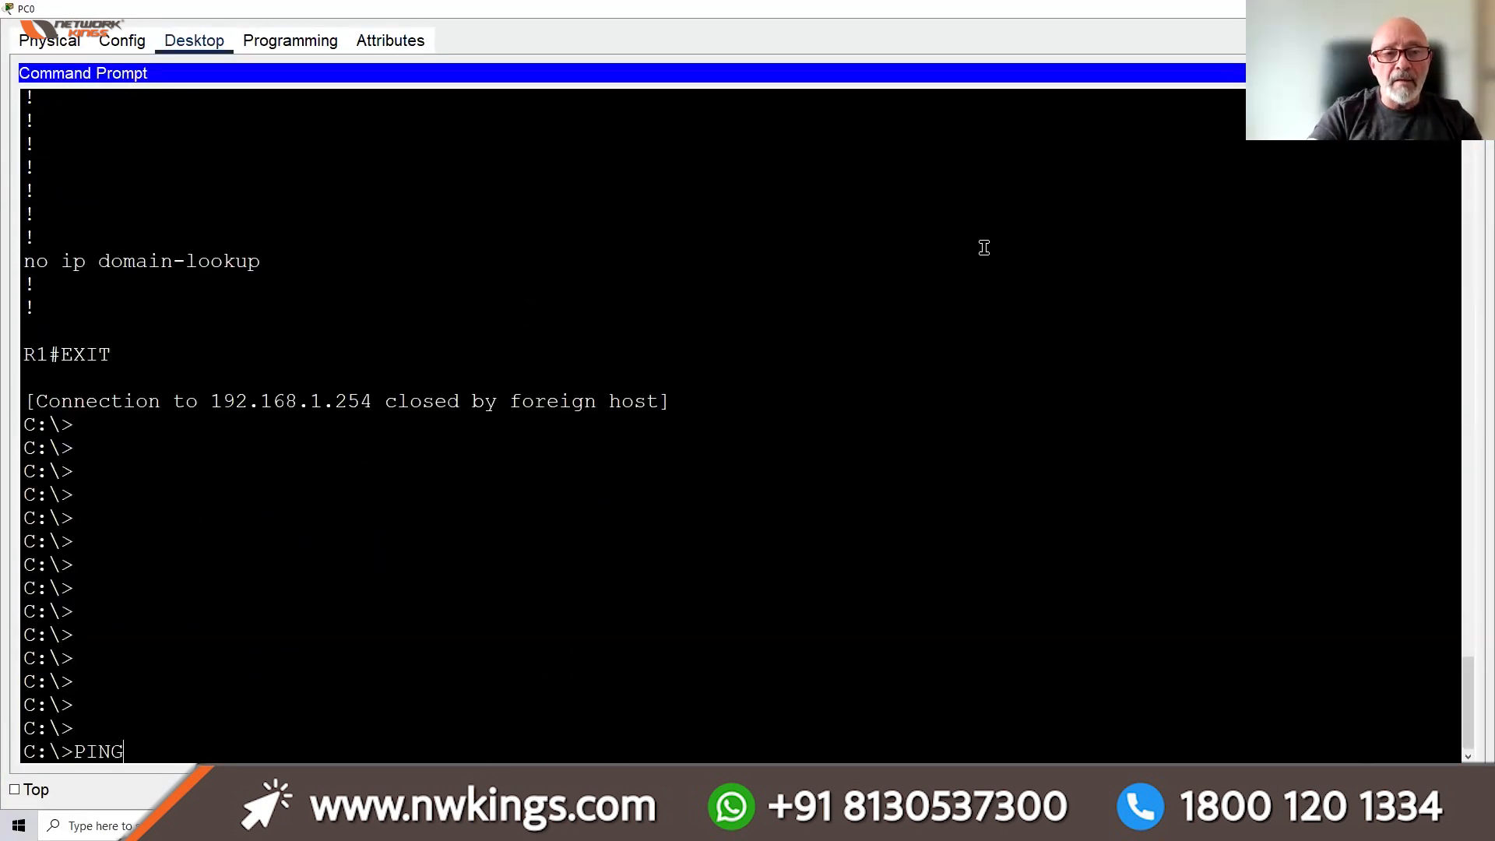
text( 192.16)
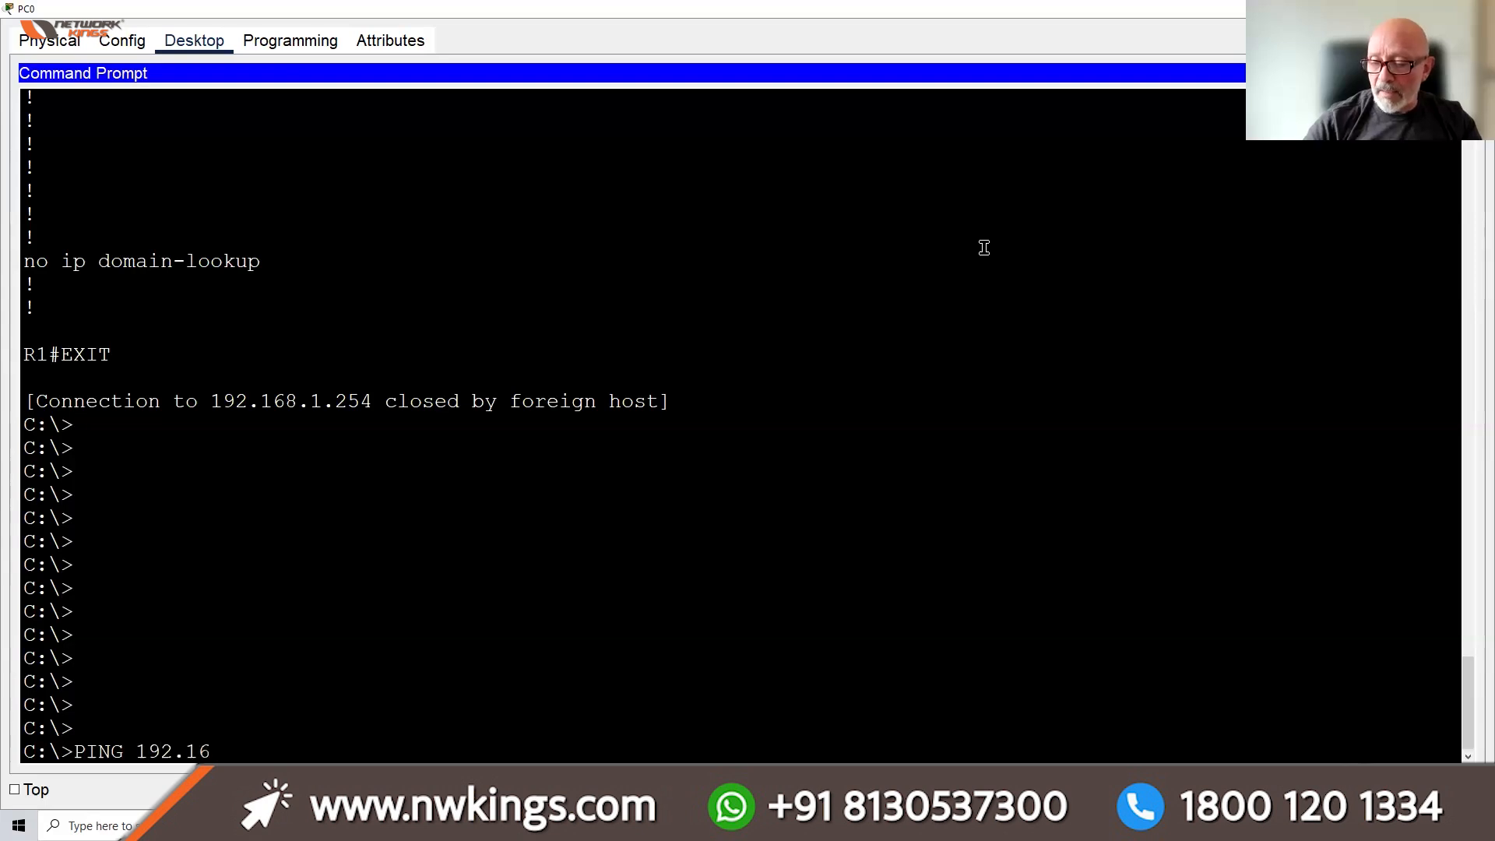
text(8.1.254)
key(Return)
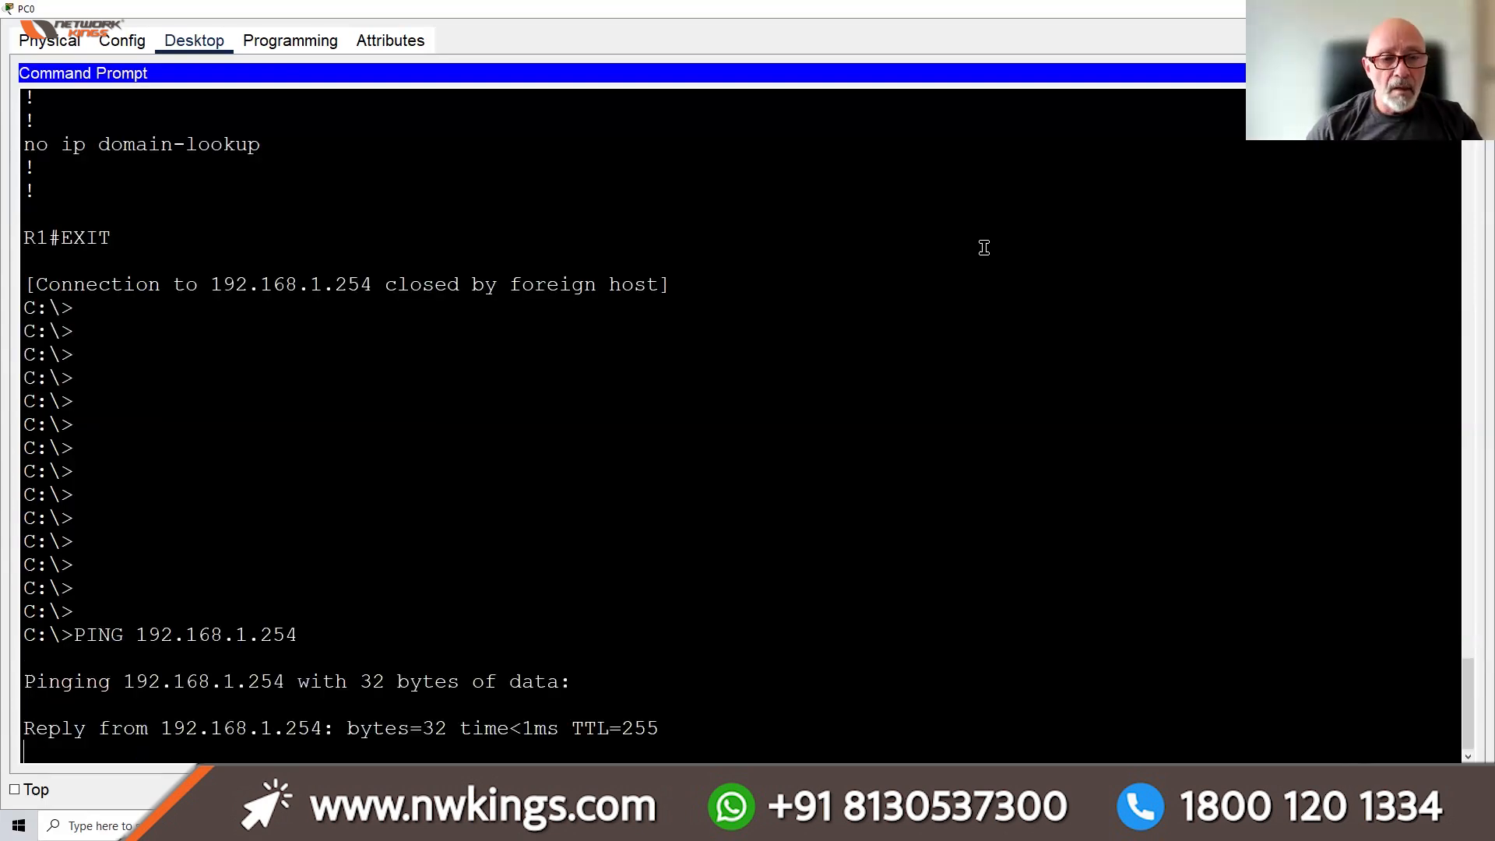
key(ctrl+c)
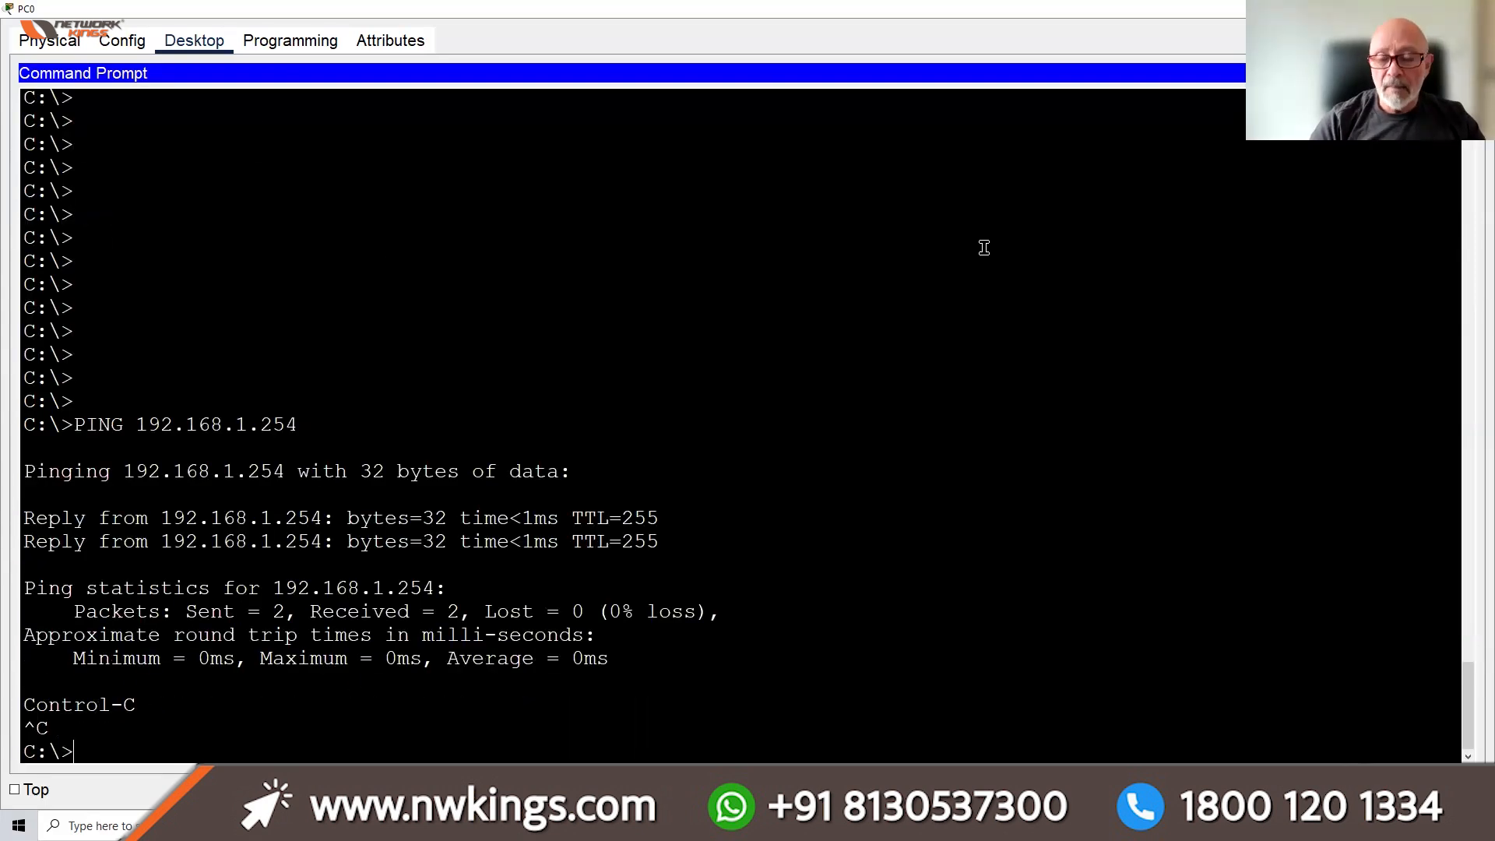
Ping 10.1.1.6 from PC0, confirming it times out with 100% loss
key(Up)
key(BackSpace)
key(BackSpace)
key(BackSpace)
key(BackSpace)
key(BackSpace)
key(BackSpace)
key(BackSpace)
key(BackSpace)
key(BackSpace)
key(BackSpace)
key(BackSpace)
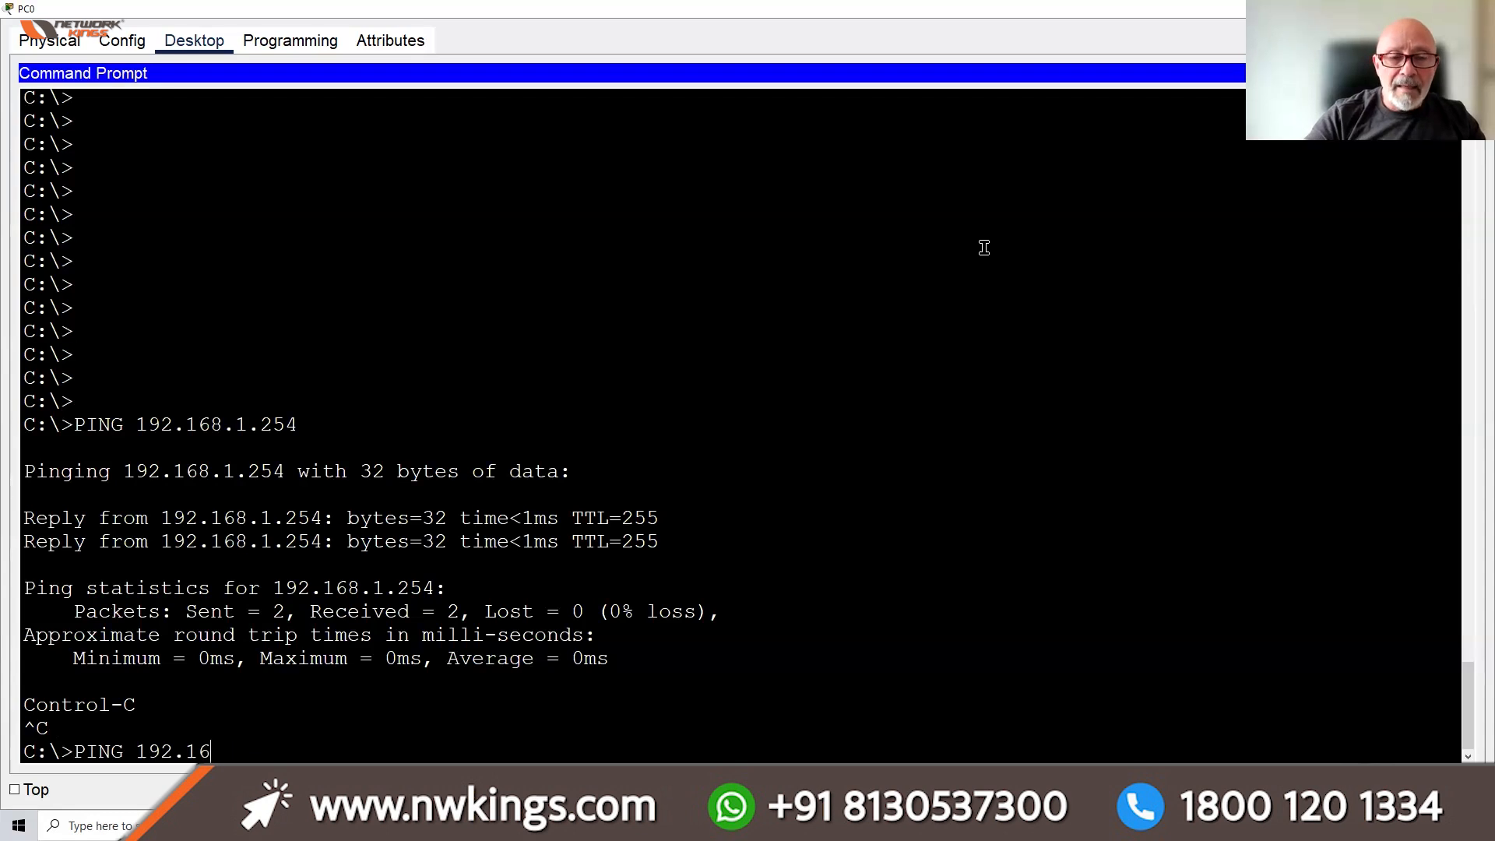
key(BackSpace)
key(BackSpace)
text(10.1.16)
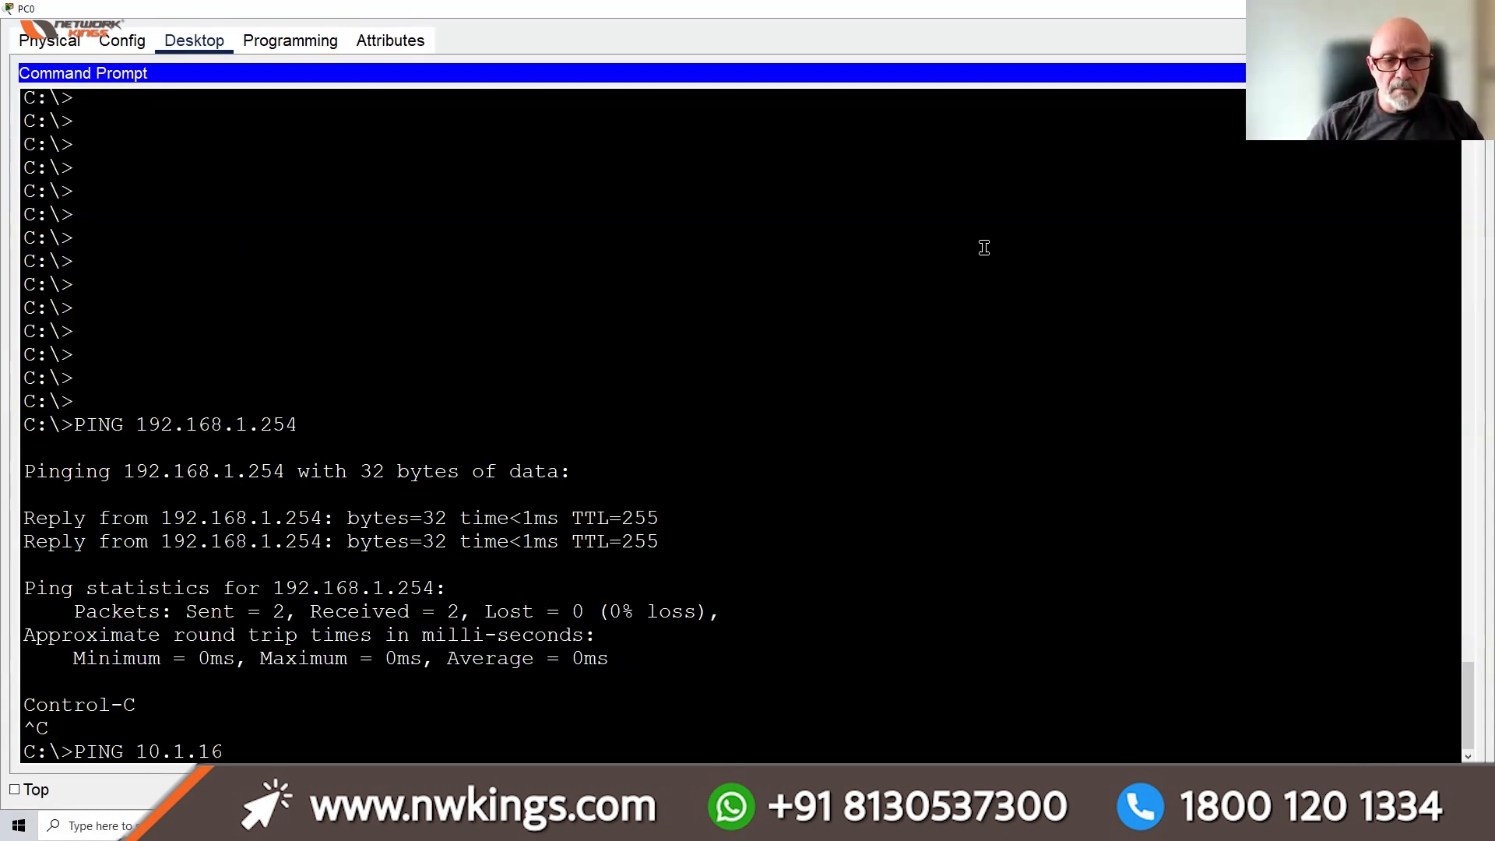
key(Return)
key(Up)
key(BackSpace)
text(.6)
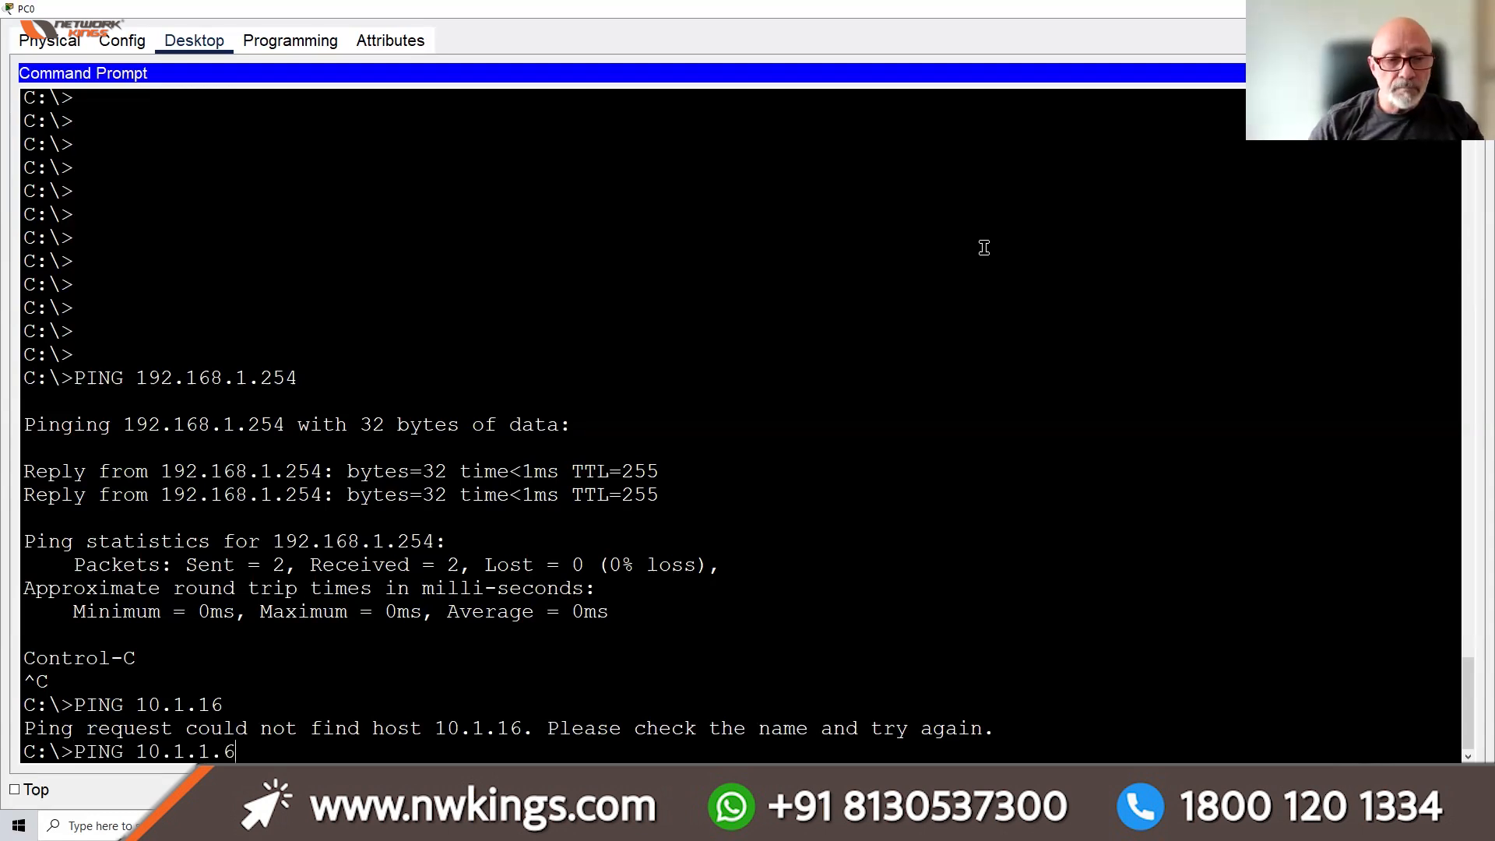
key(Return)
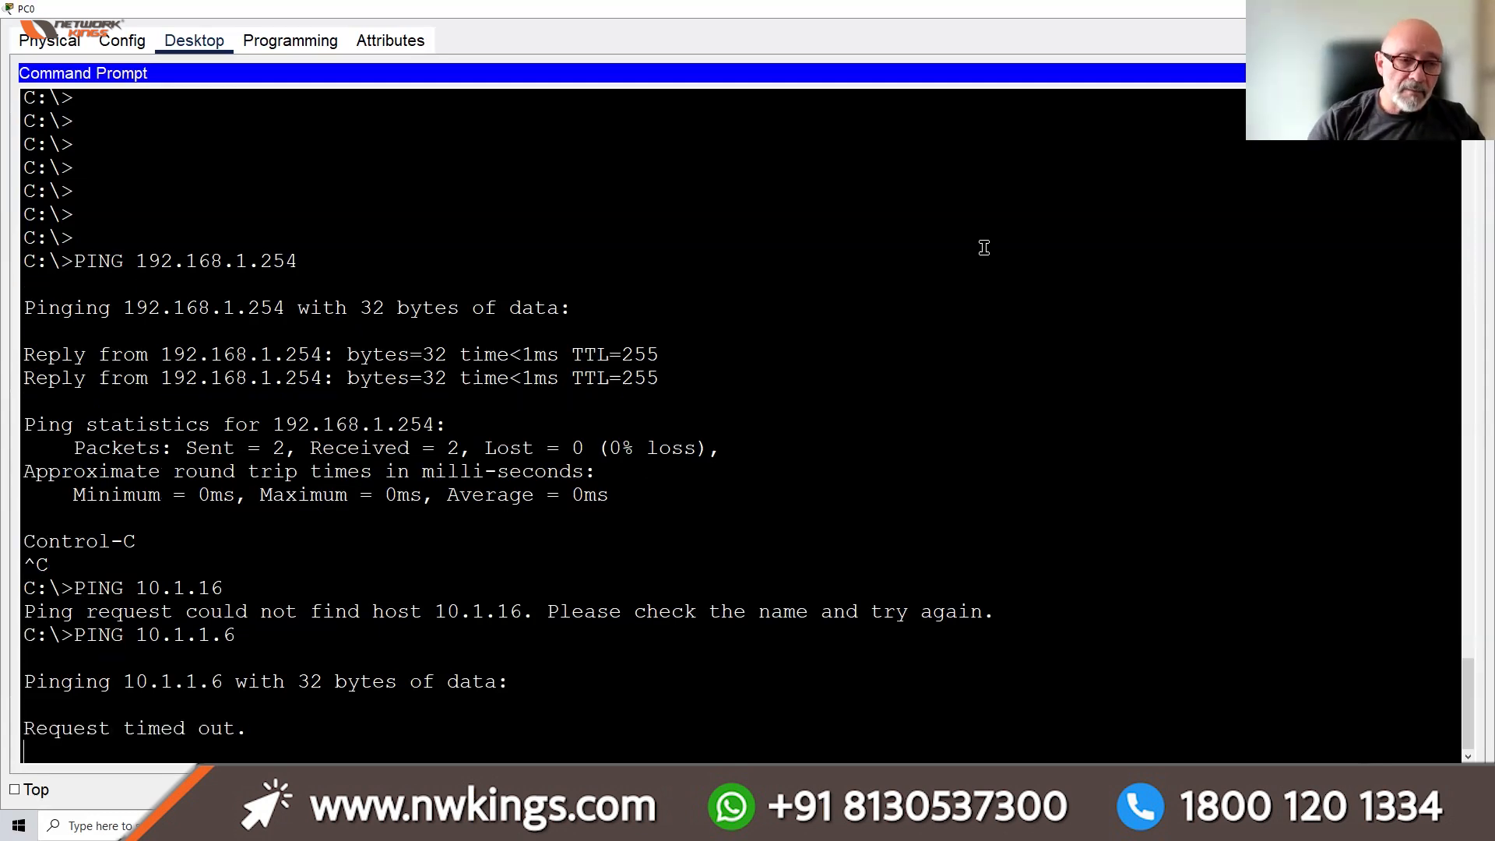
key(ctrl+c)
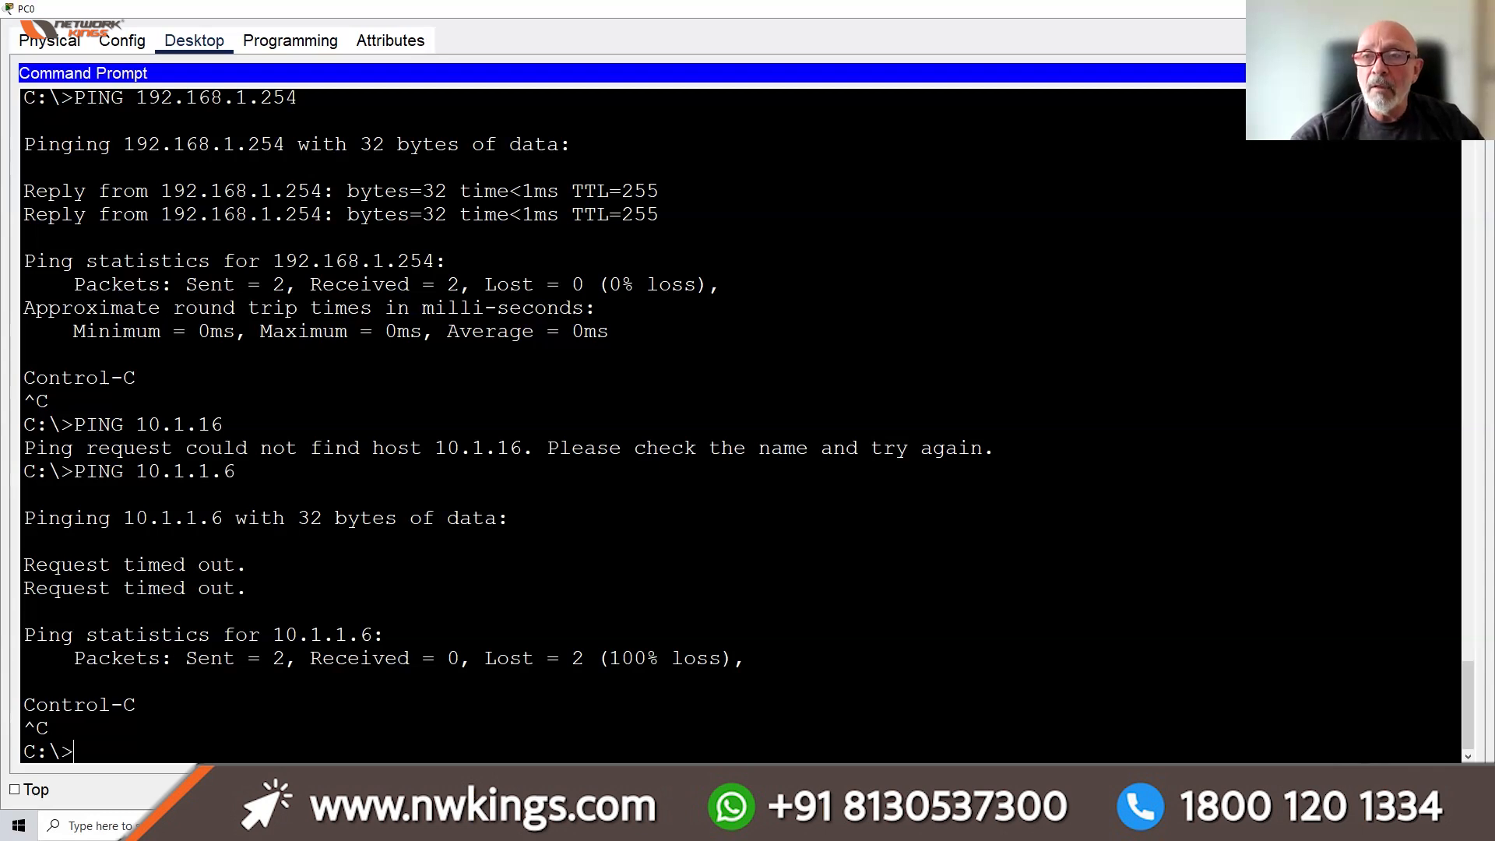
click(1404, 8)
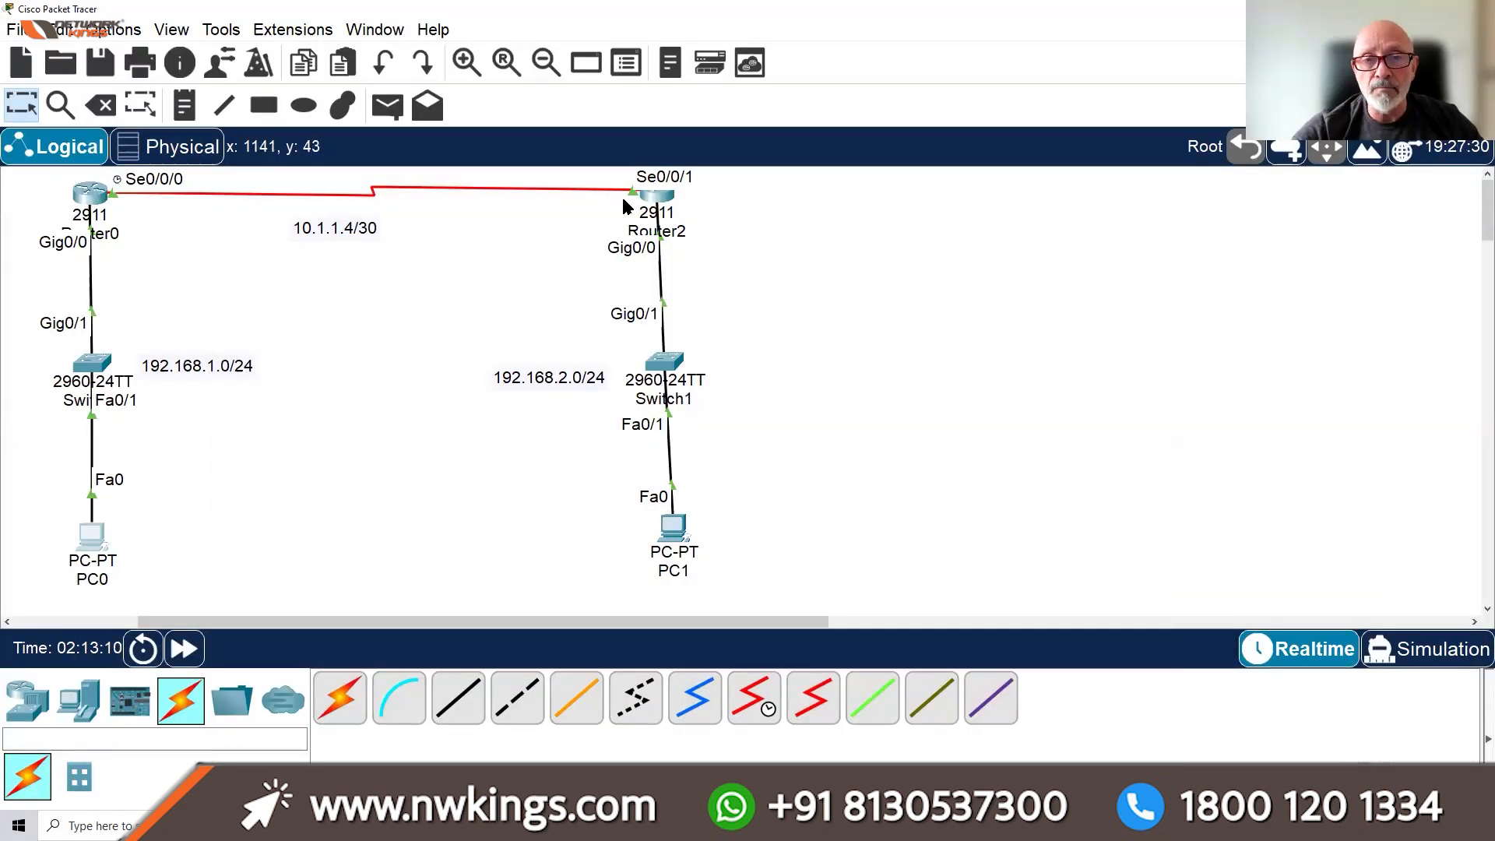
Read Router2's and Router0's port addresses from their info boxes, then open Switch0
mouse_move(647, 203)
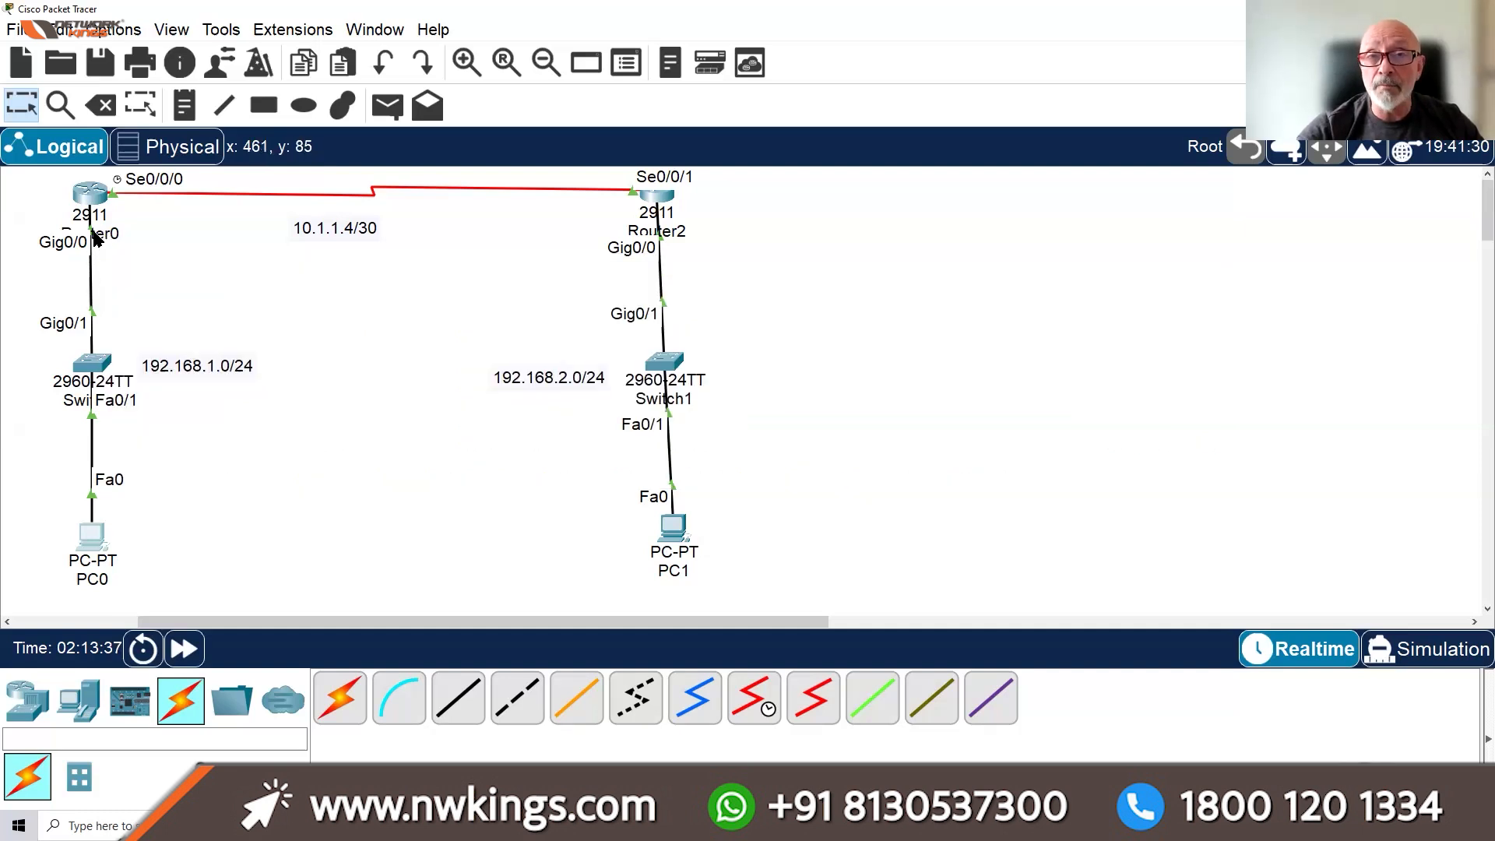
mouse_move(96, 238)
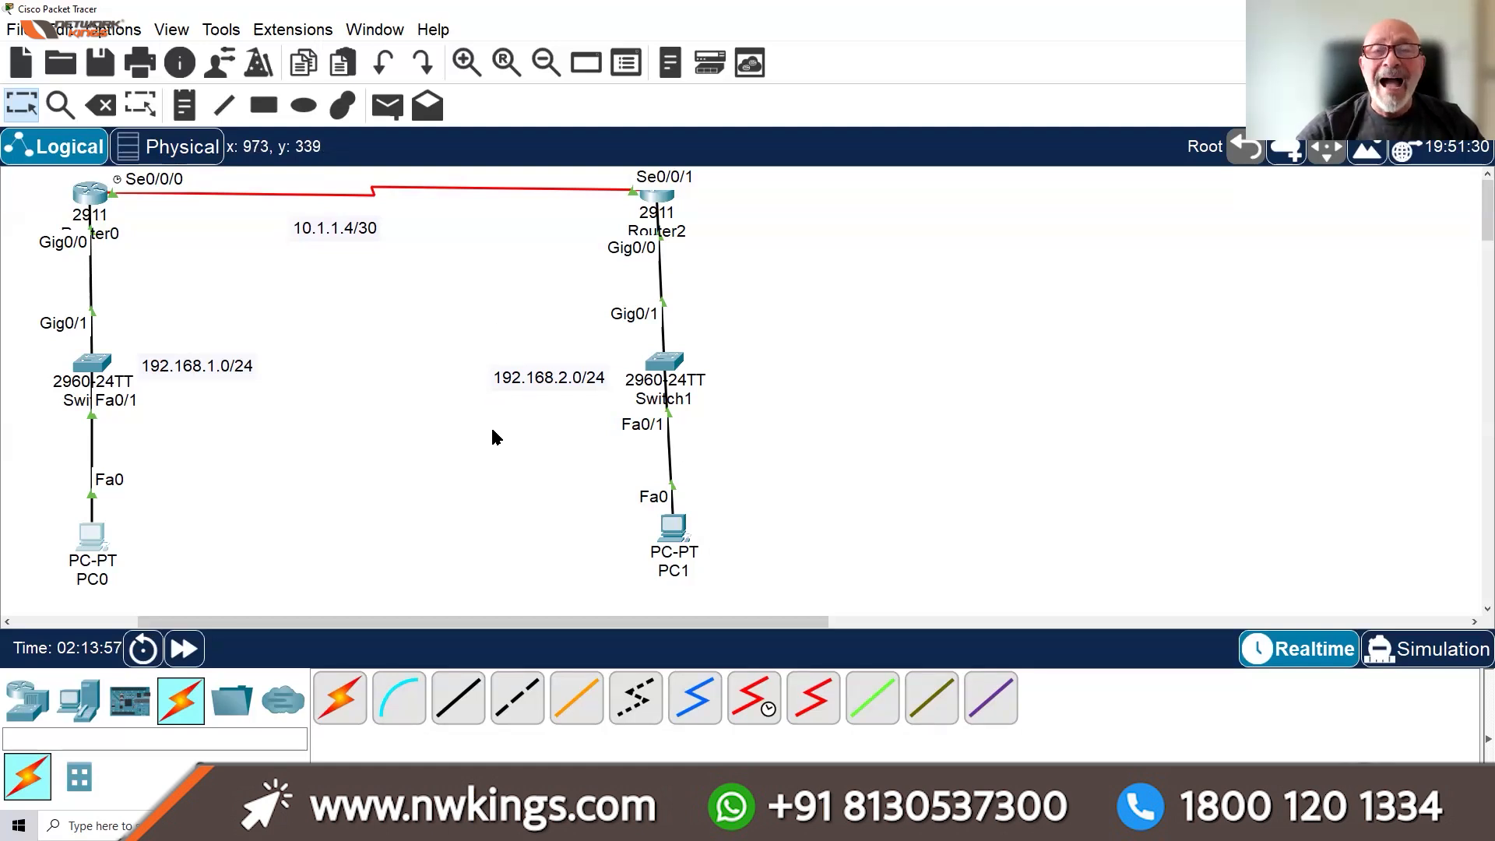
click(91, 363)
click(999, 74)
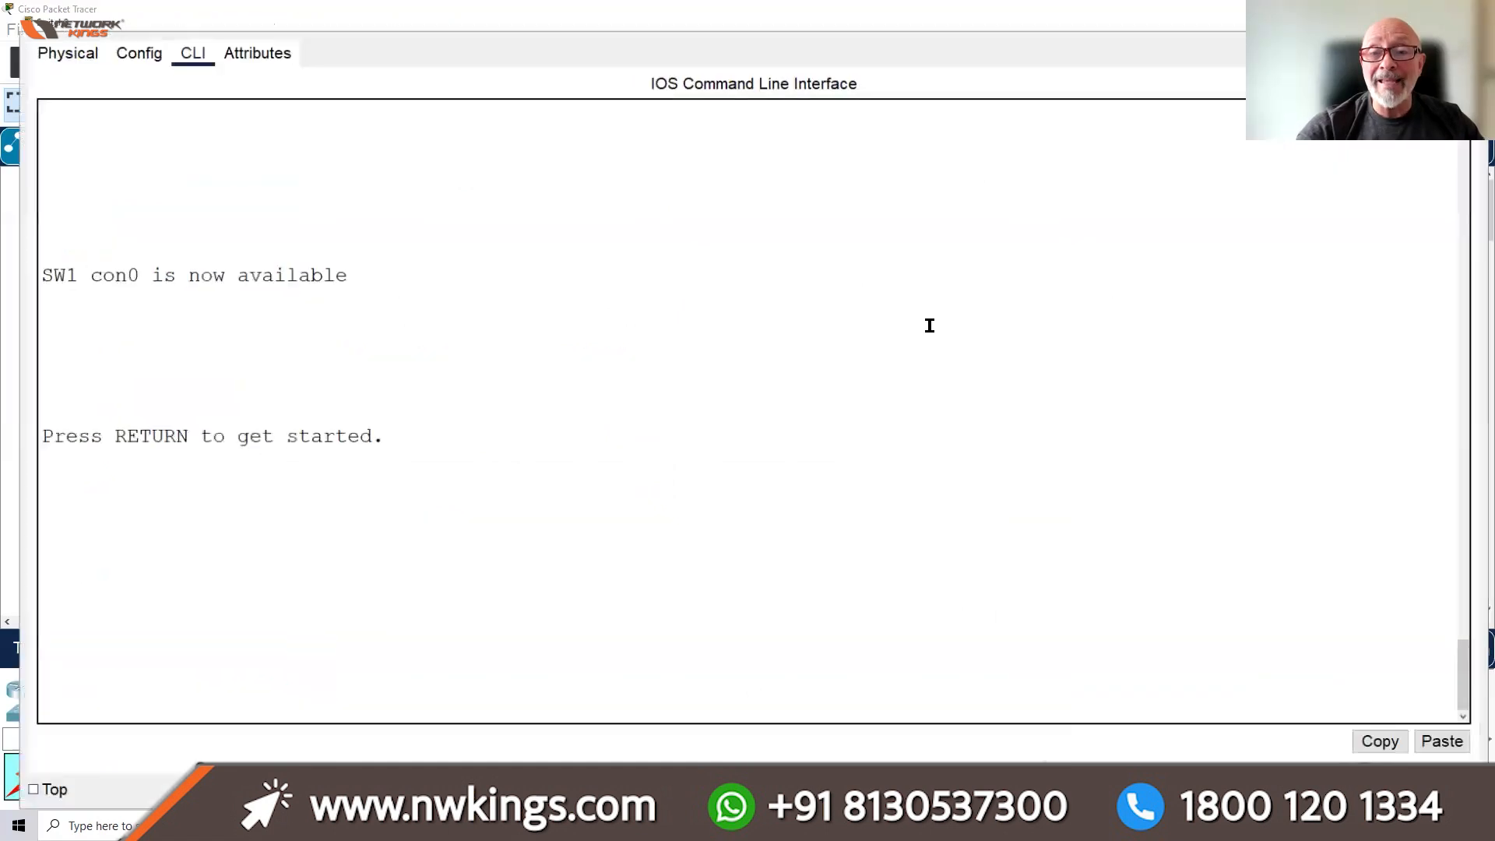
key(Return)
key(Return)
key(Return)
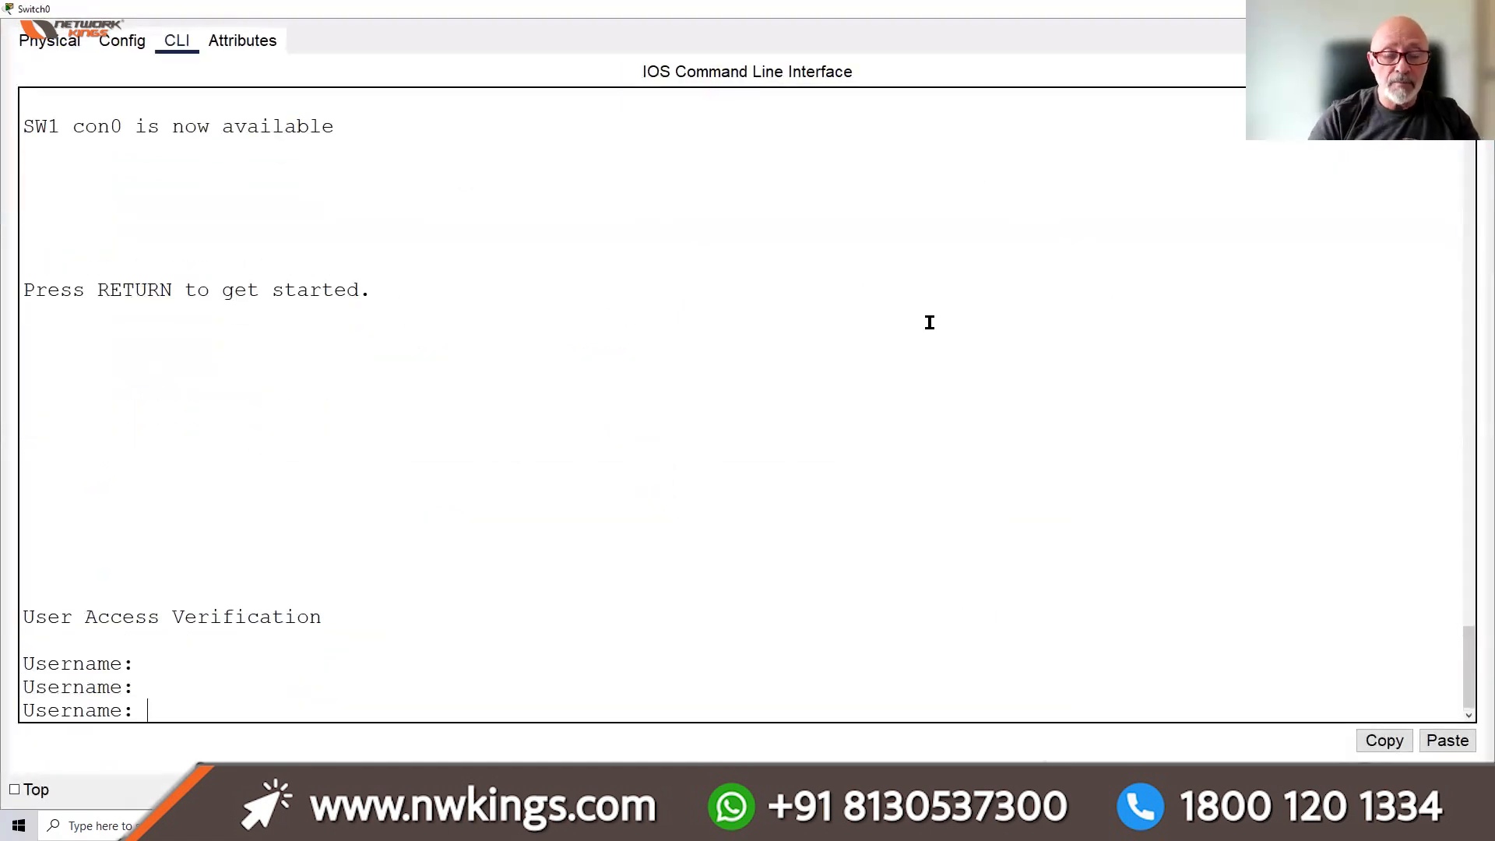
click(125, 45)
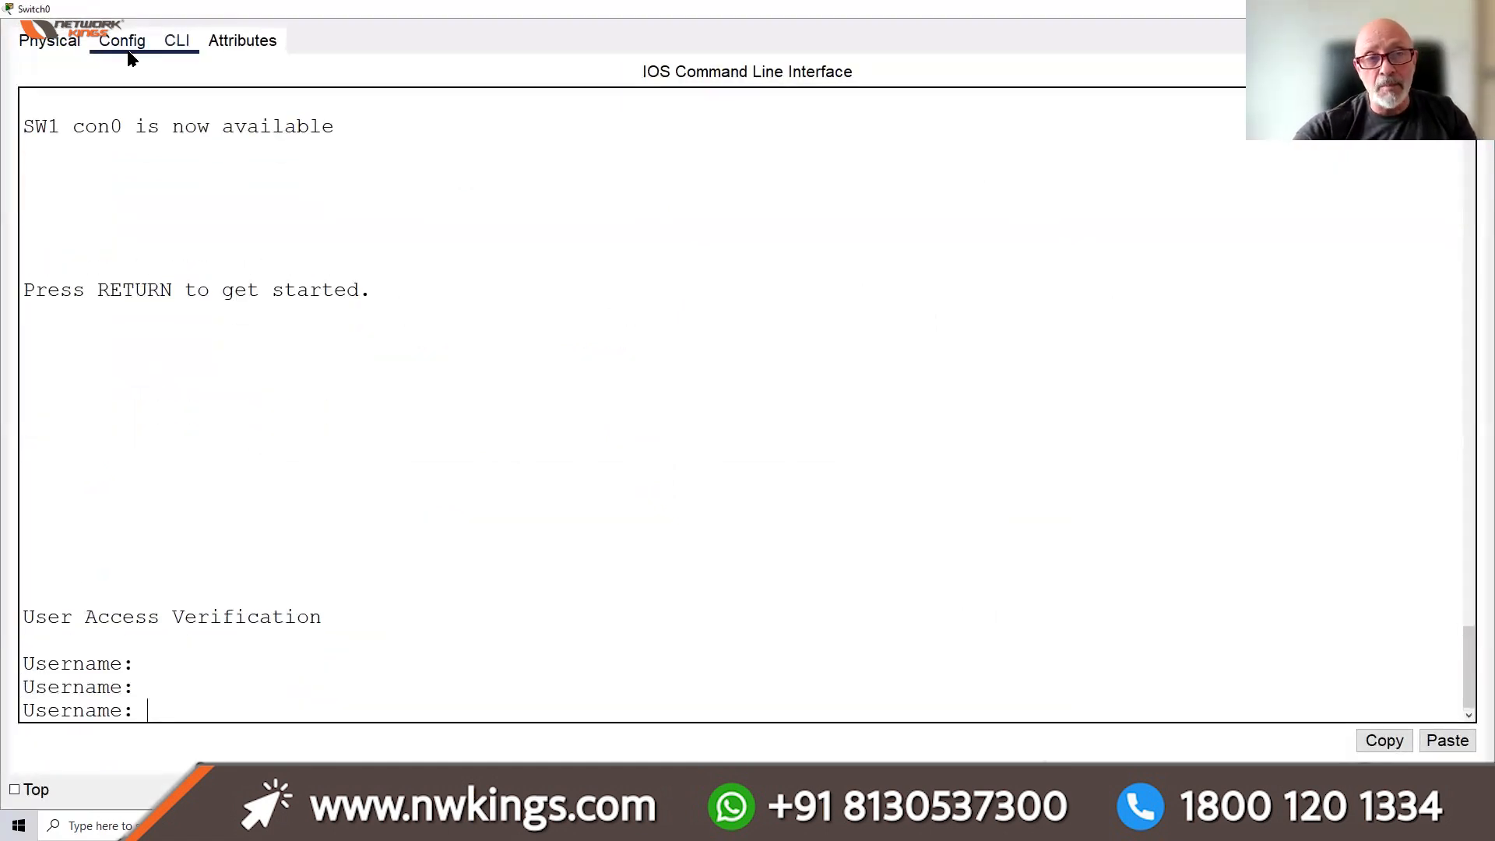
click(121, 218)
click(177, 40)
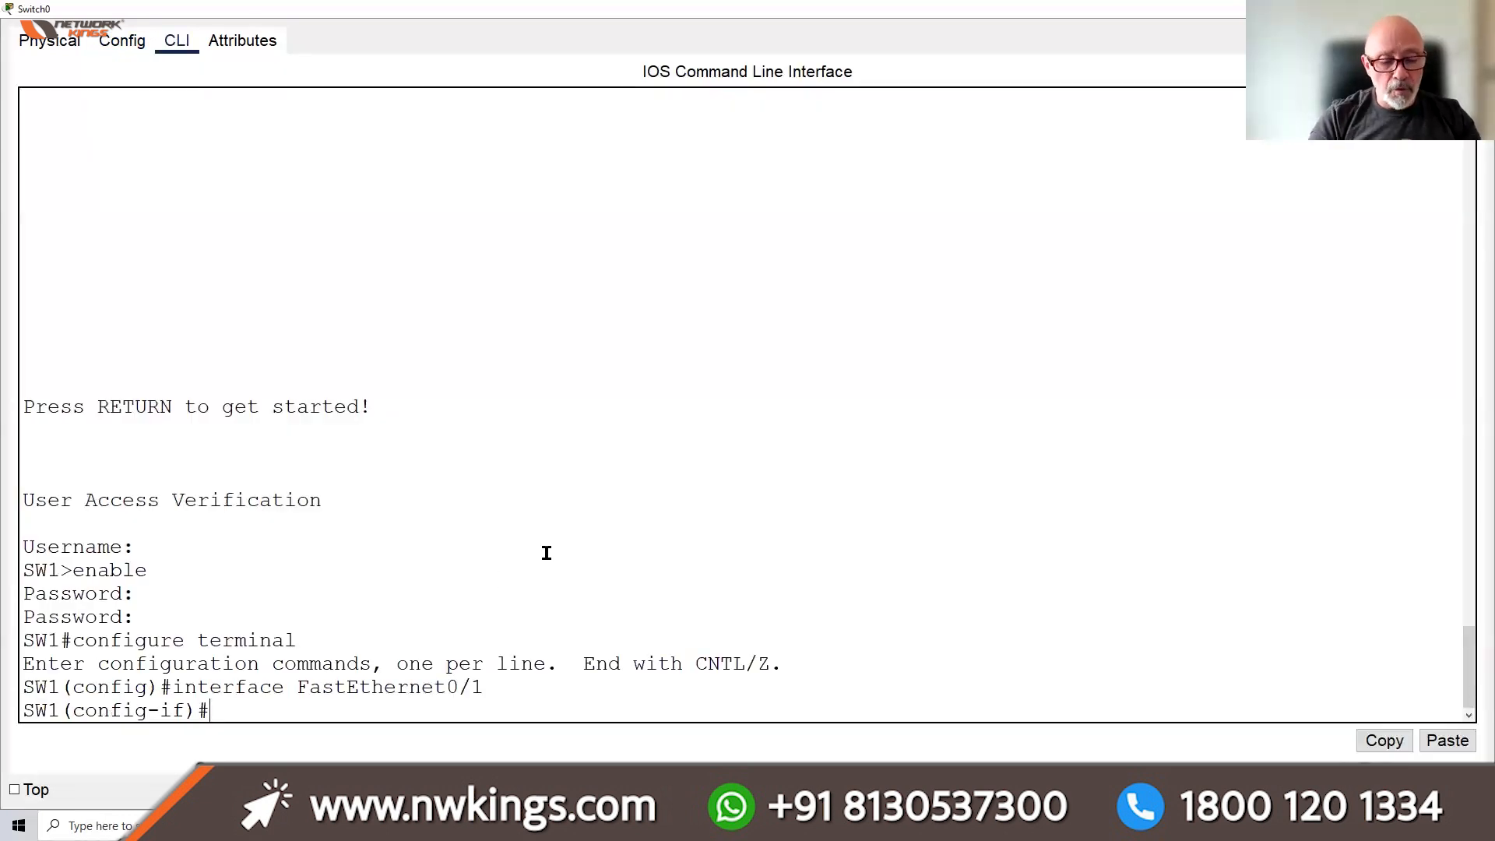
key(ctrl+z)
key(Return)
key(Return)
text(SH MAC A)
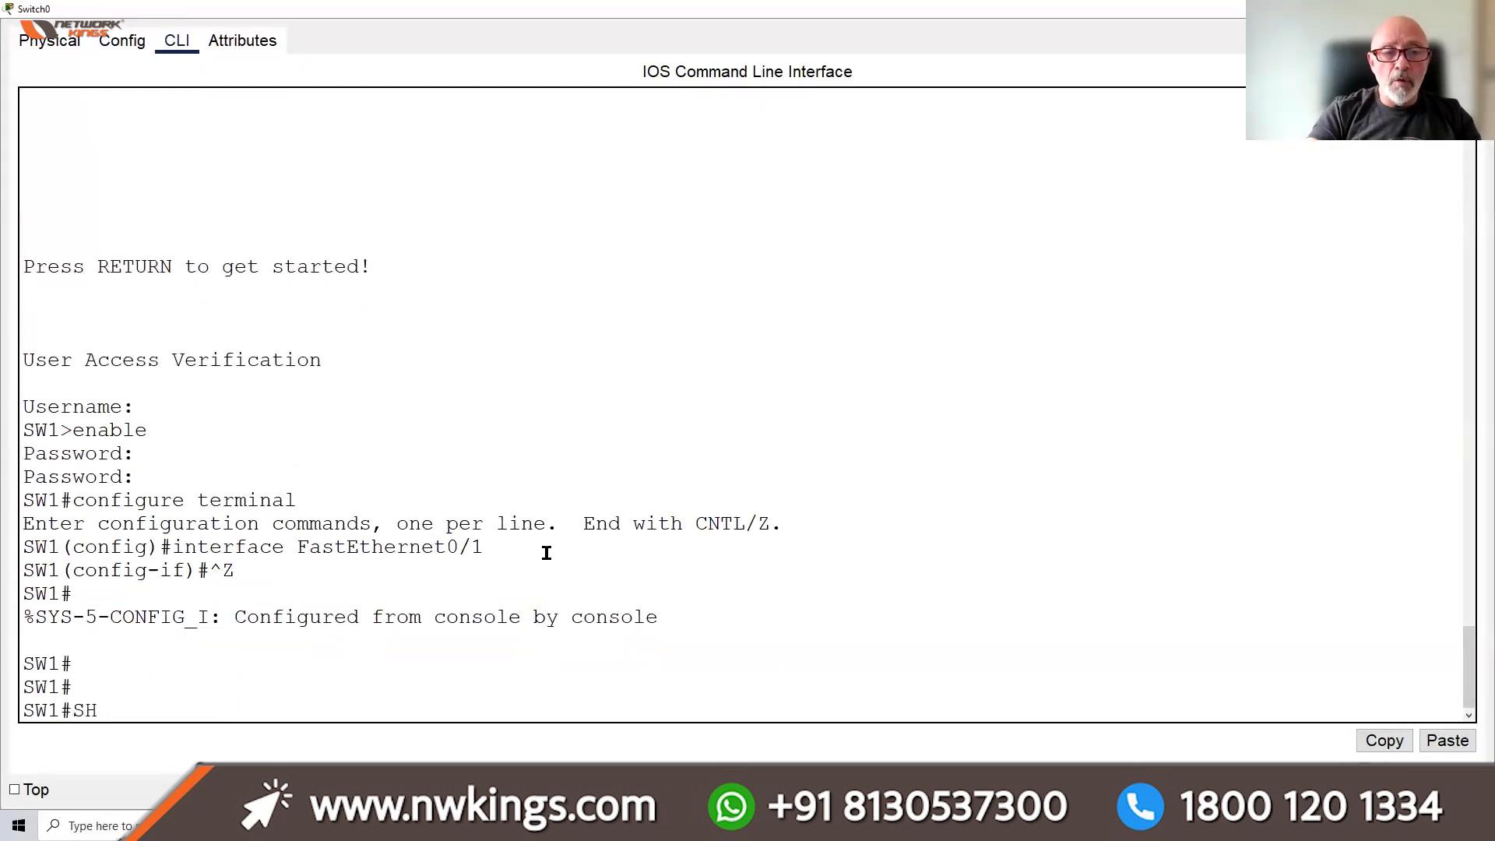
key(Tab)
key(Return)
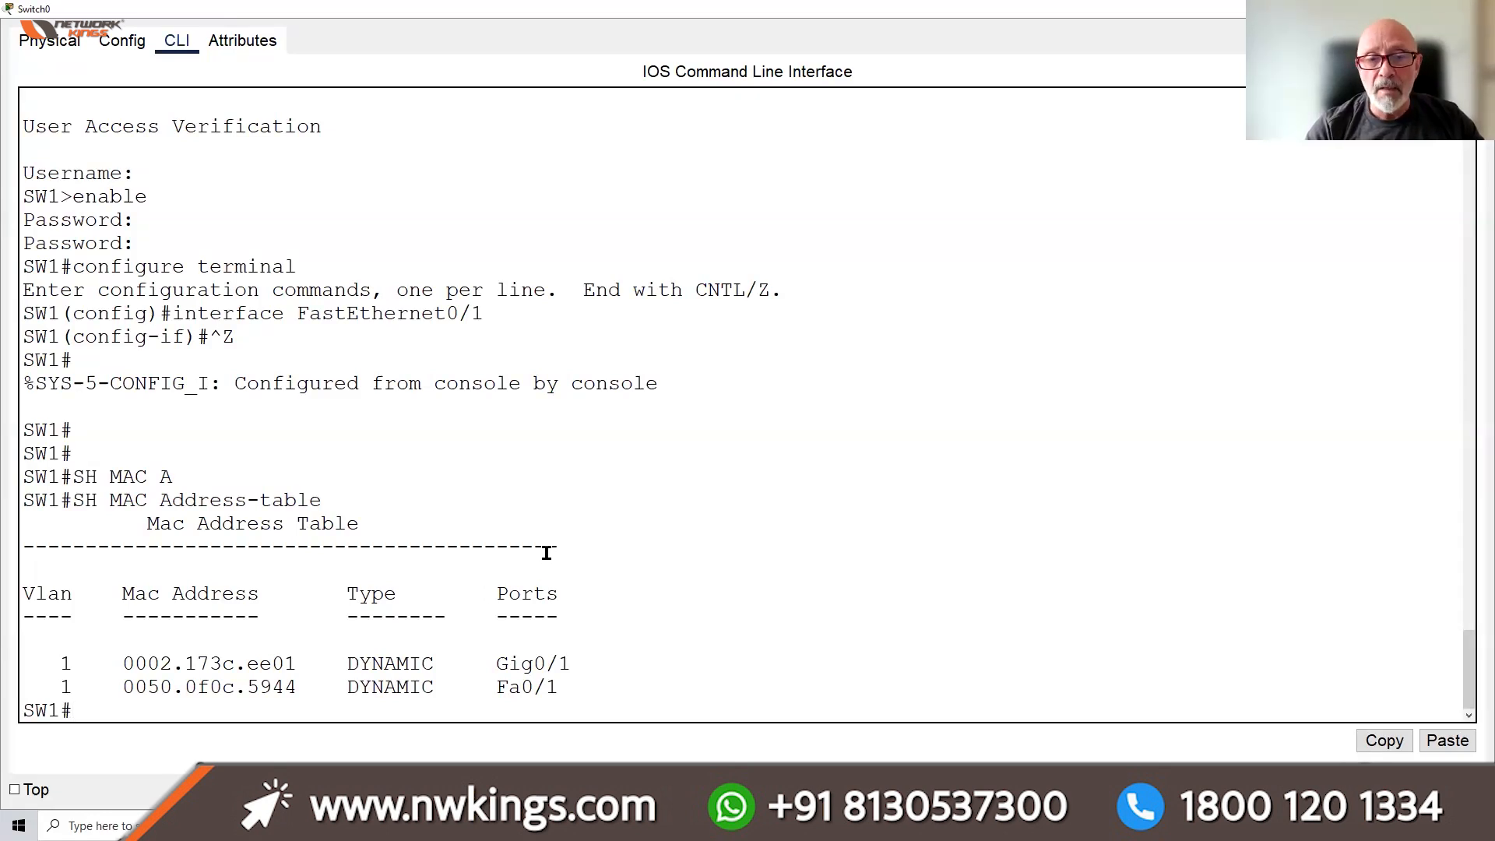
drag(572, 664, 493, 664)
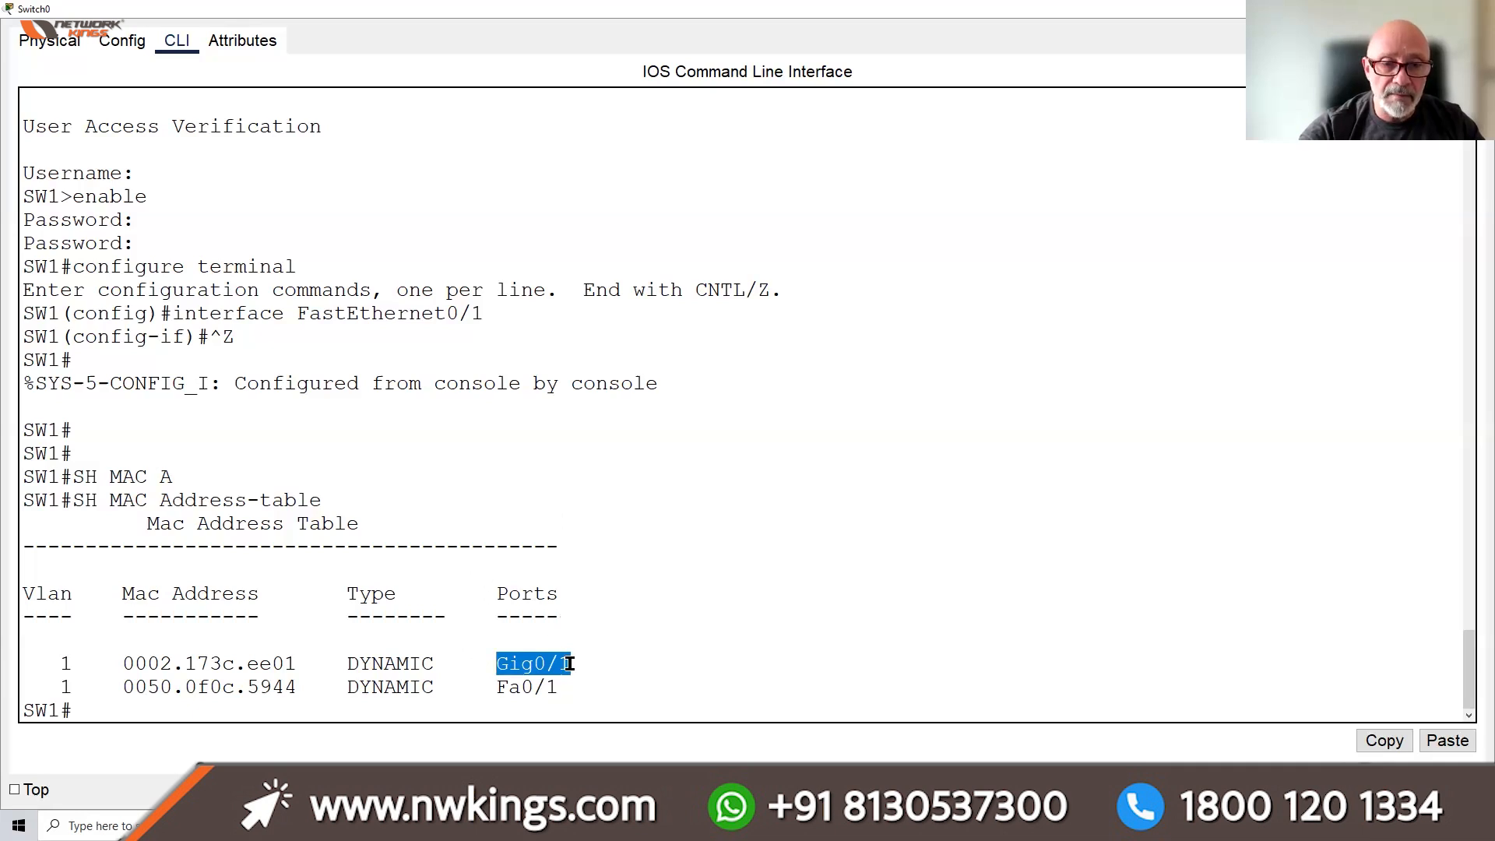
double_click(522, 16)
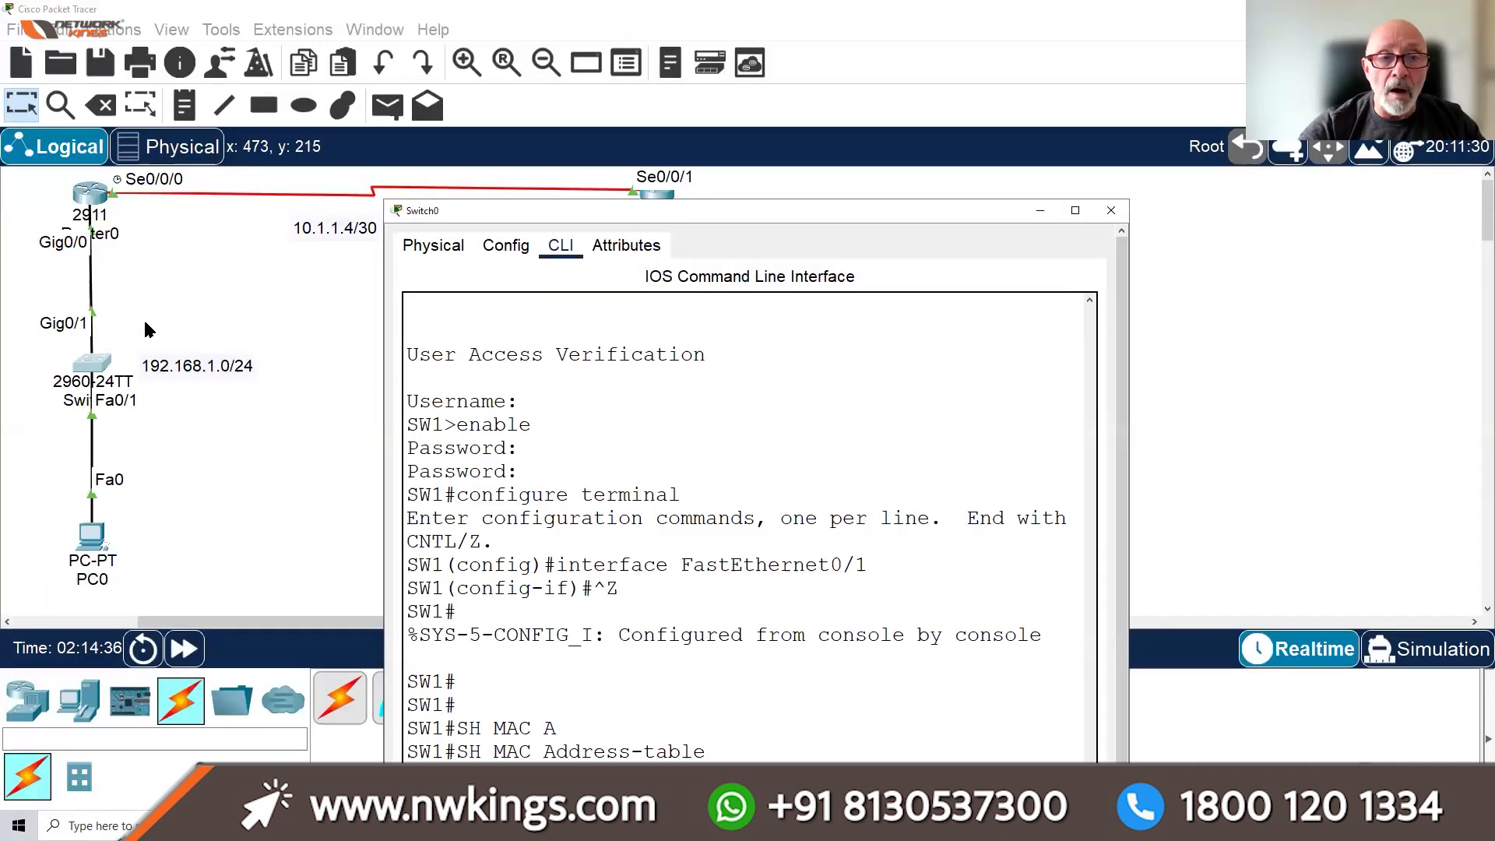
click(1076, 210)
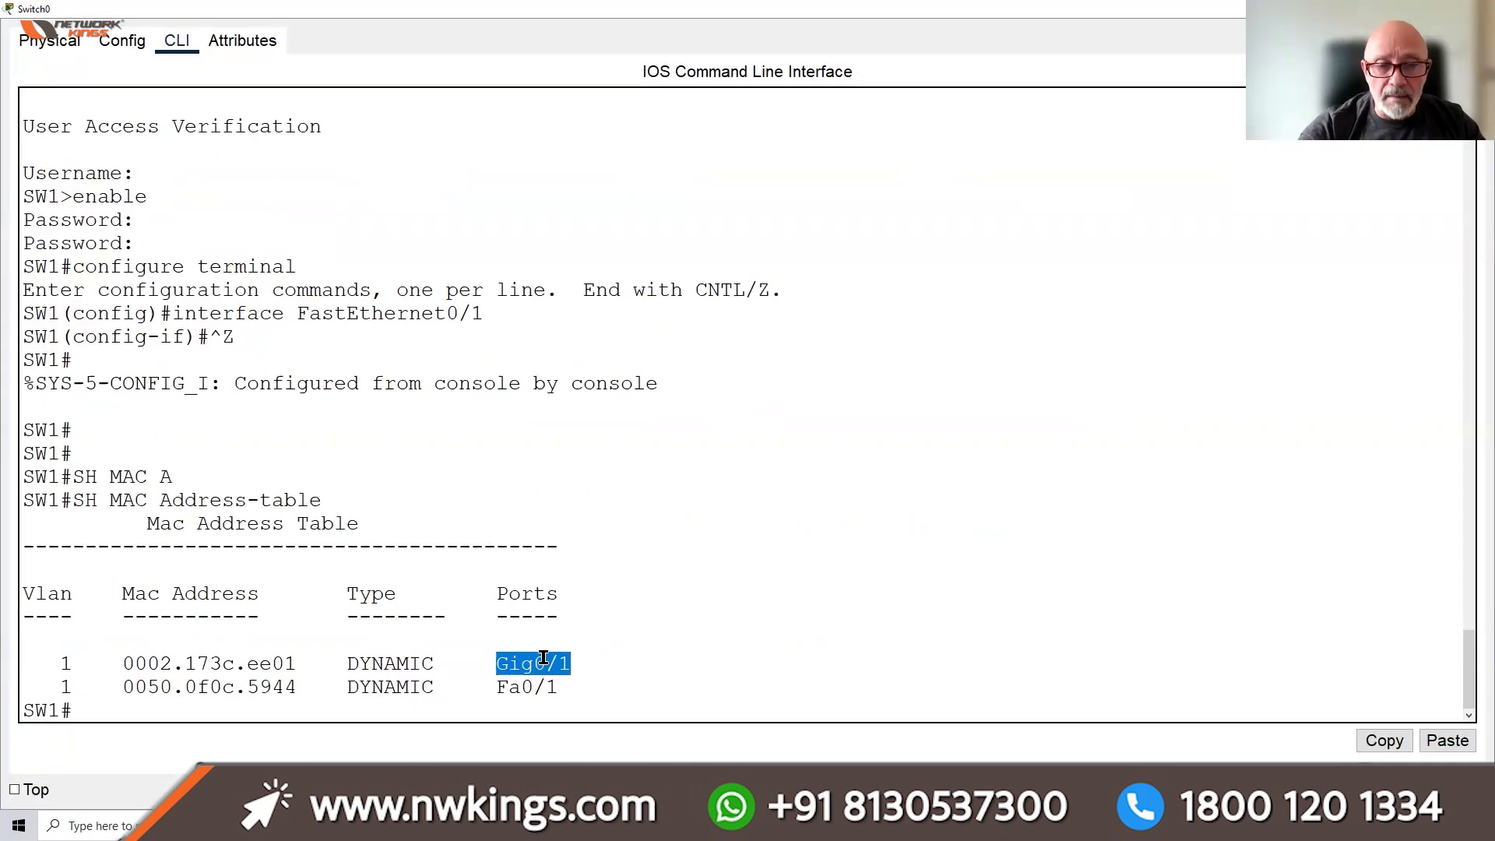
drag(444, 664, 207, 640)
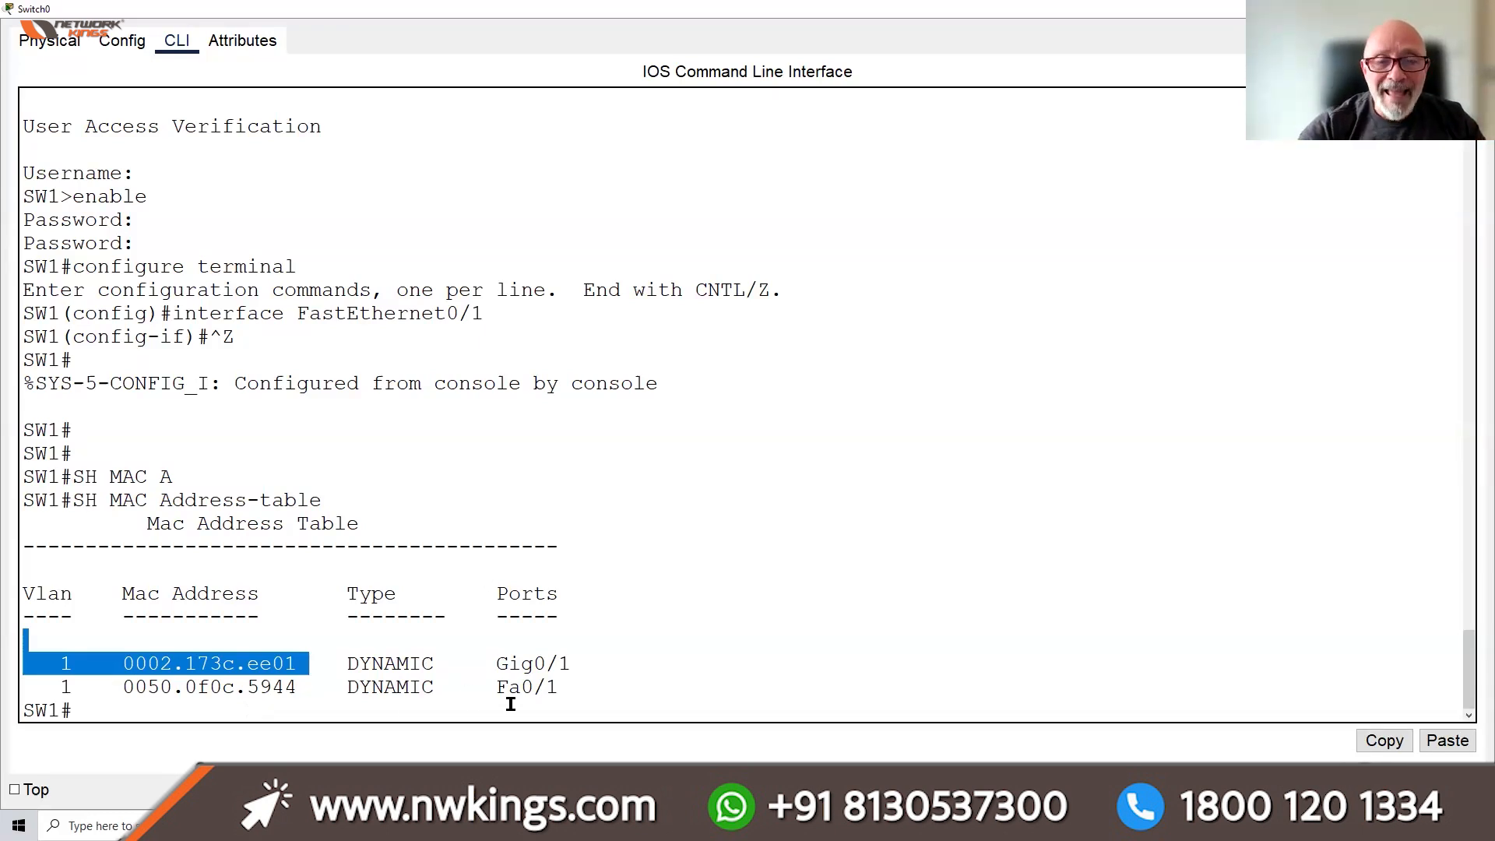
drag(547, 686, 496, 686)
drag(309, 686, 126, 691)
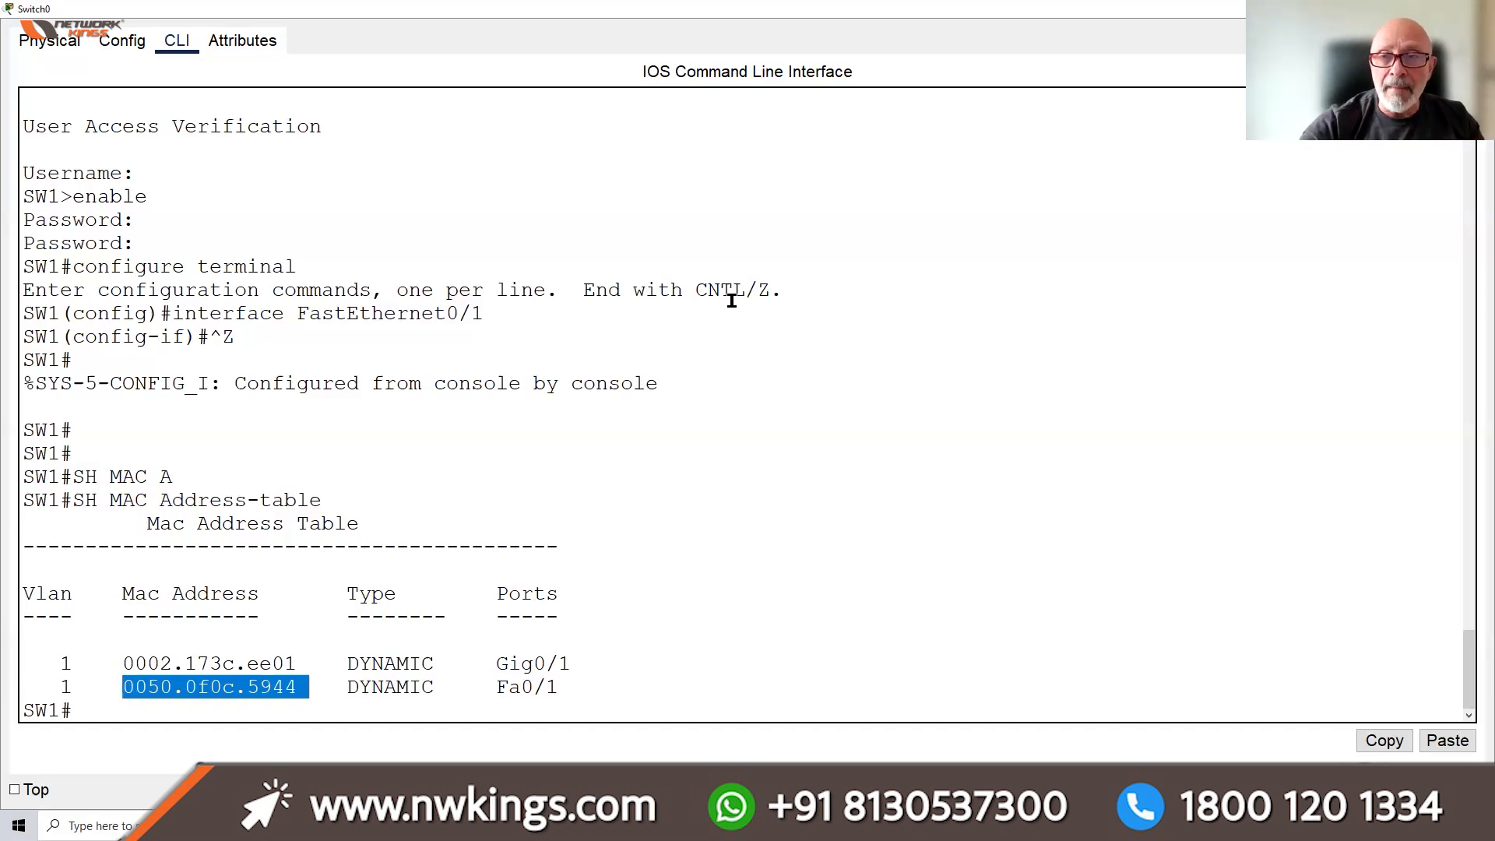
click(1478, 9)
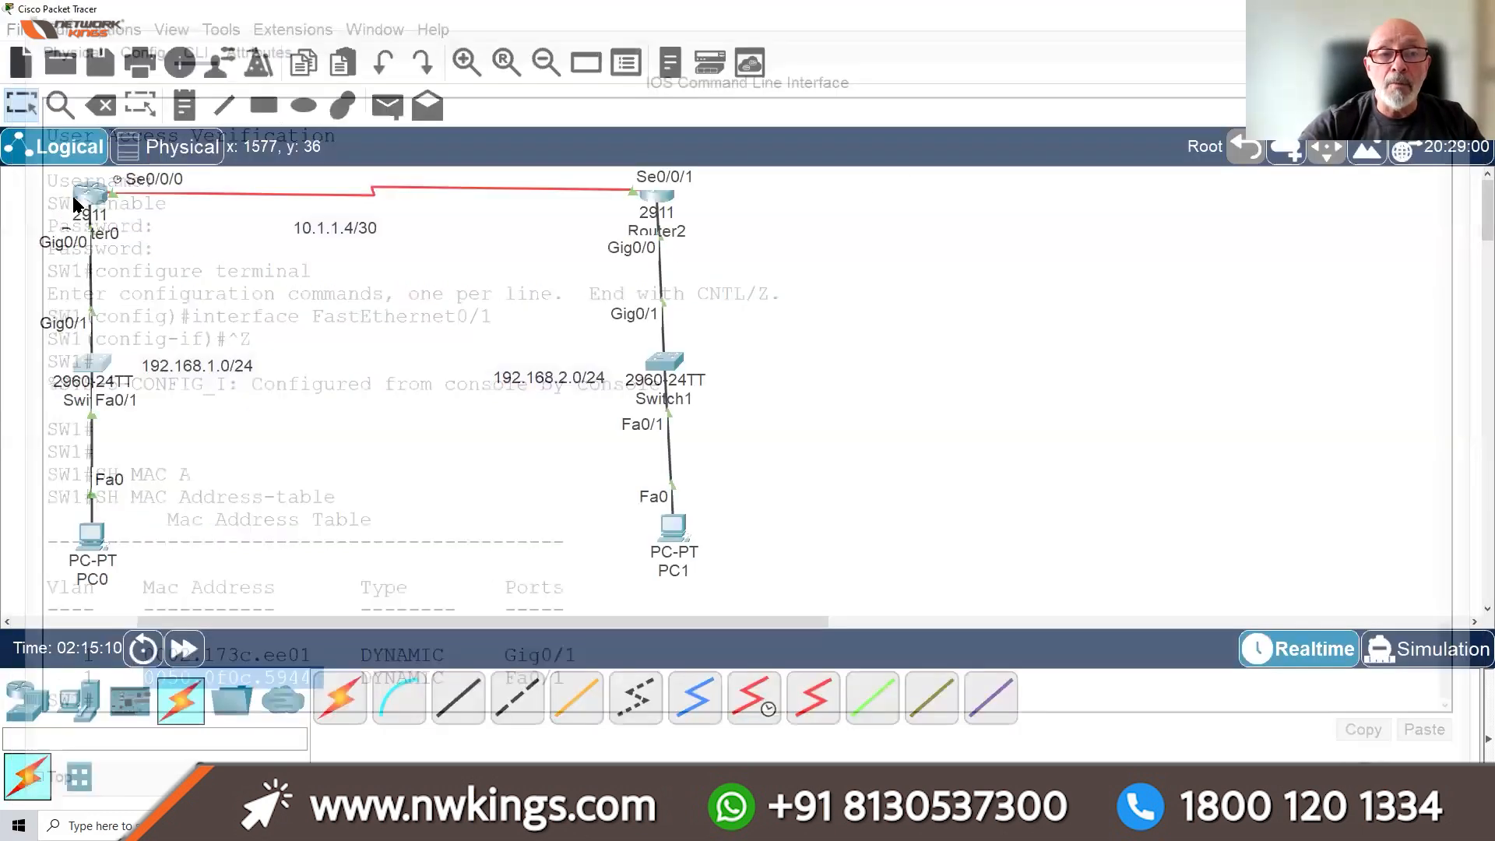
Open Router0 full-screen and check its GigabitEthernet0/0 settings in the Config view
click(80, 195)
click(1023, 17)
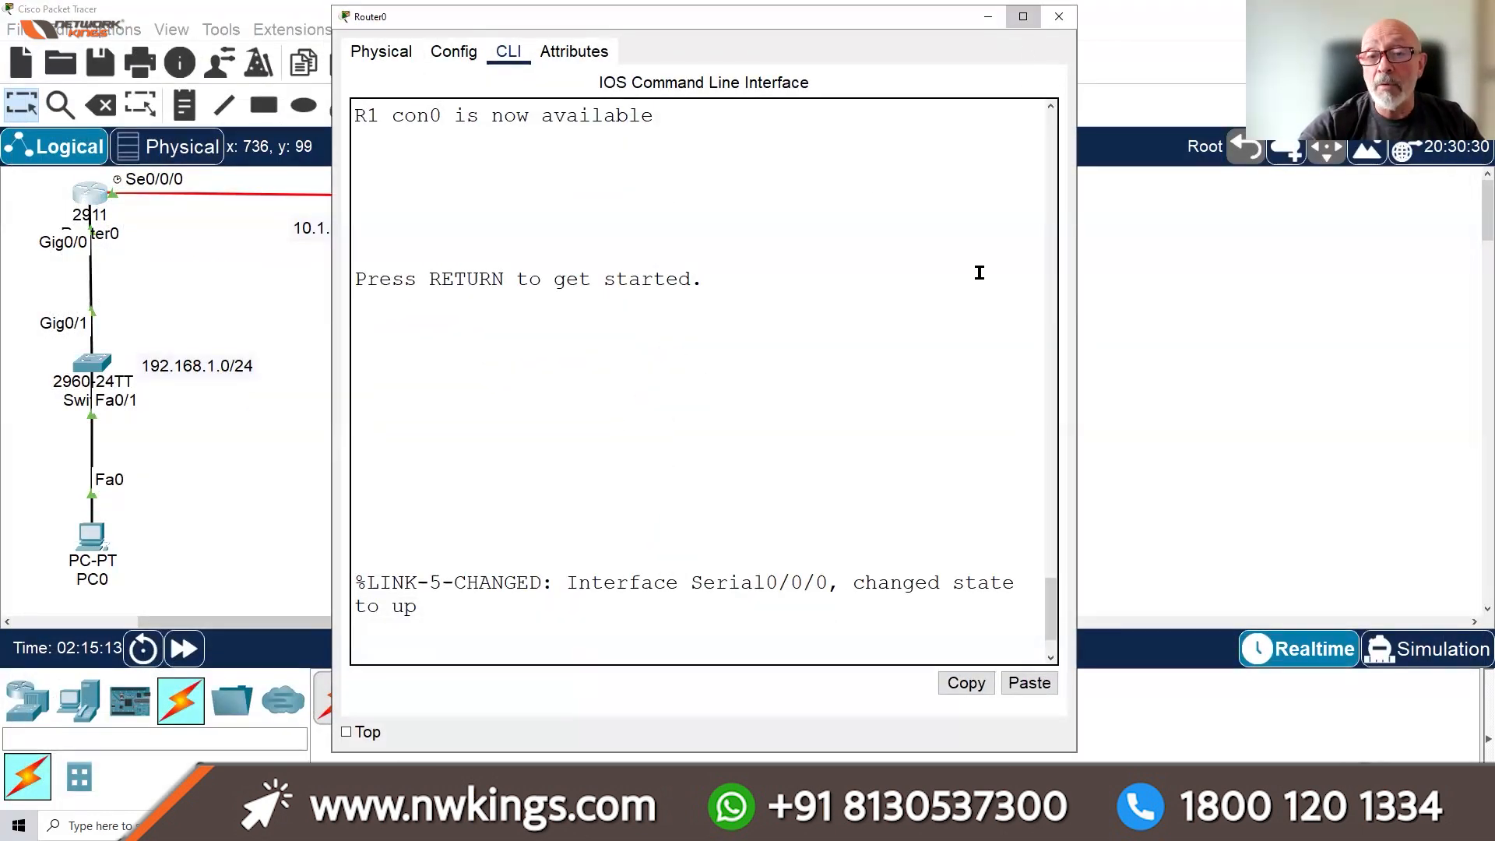
key(Return)
key(Return)
key(Return)
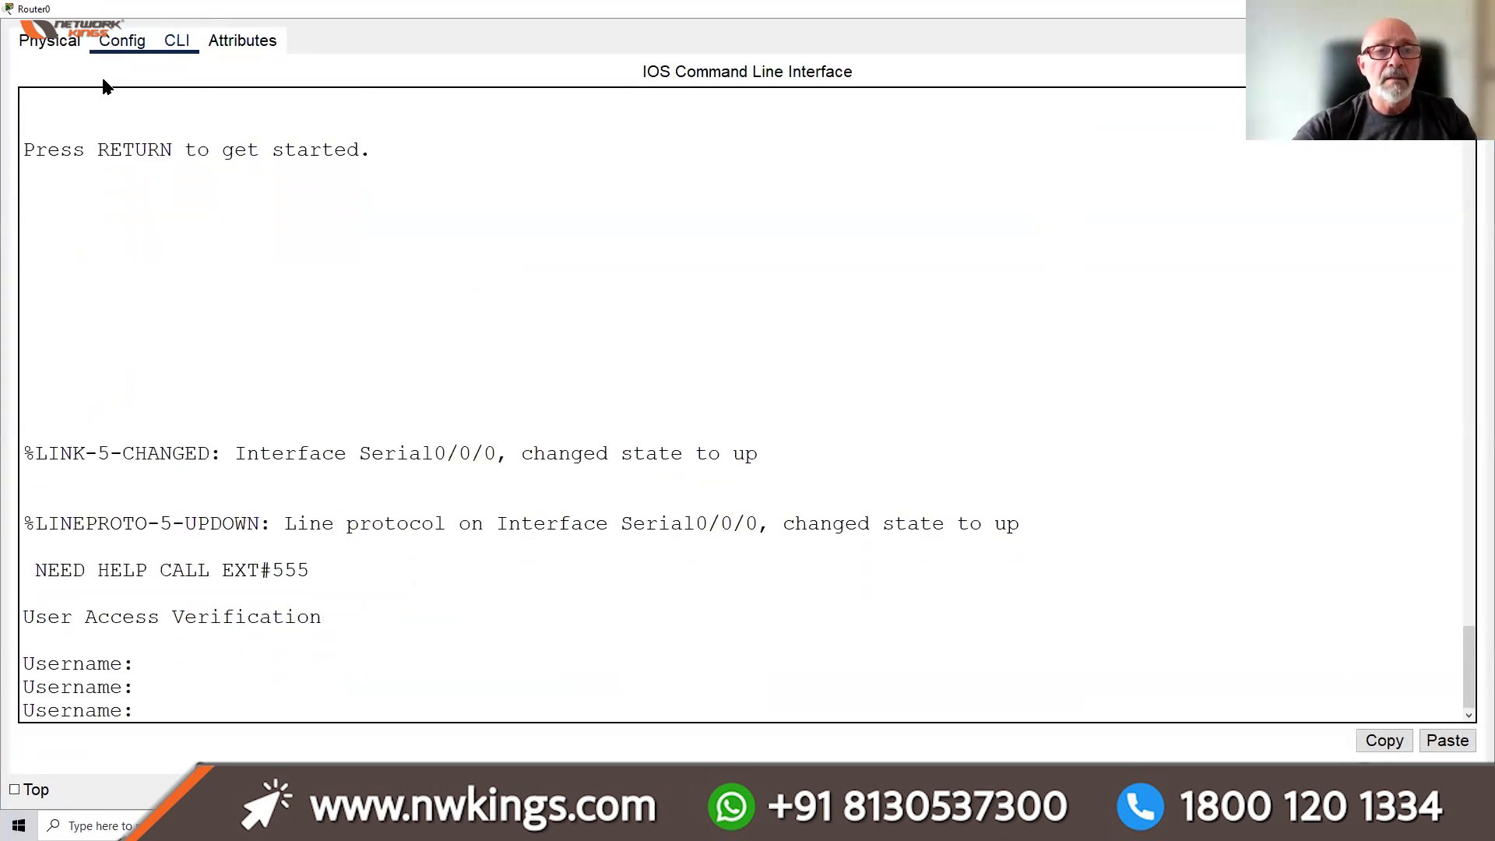
click(120, 41)
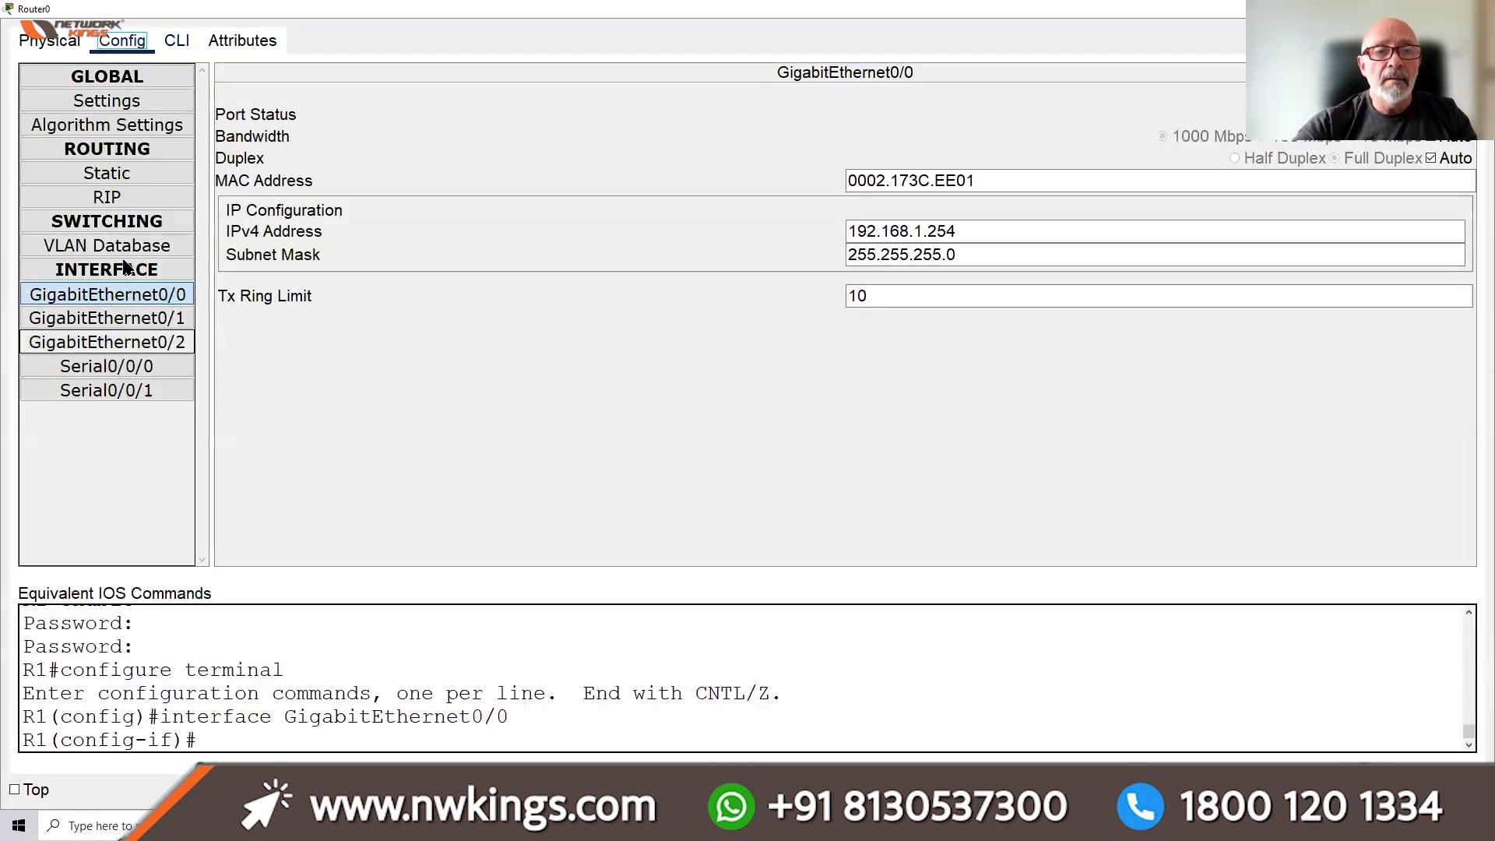
click(176, 41)
Return R1 to privileged mode and show its routing table: connected 10.1.1.4/30 and 192.168.1.0/24
text(EXIT)
key(Return)
key(Return)
key(Return)
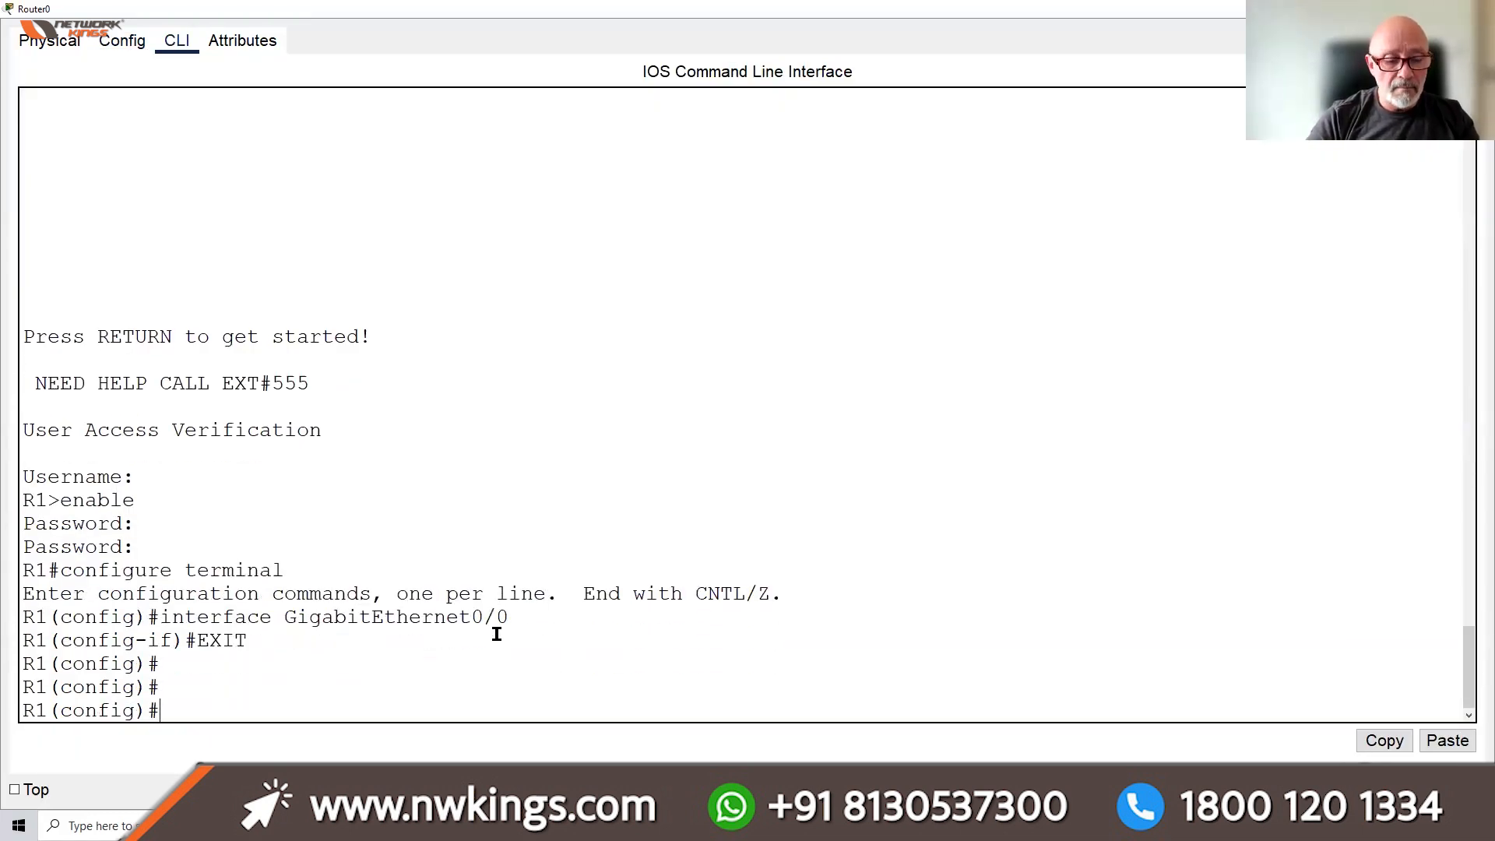
key(ctrl+z)
key(Return)
key(Return)
key(Return)
text(SH )
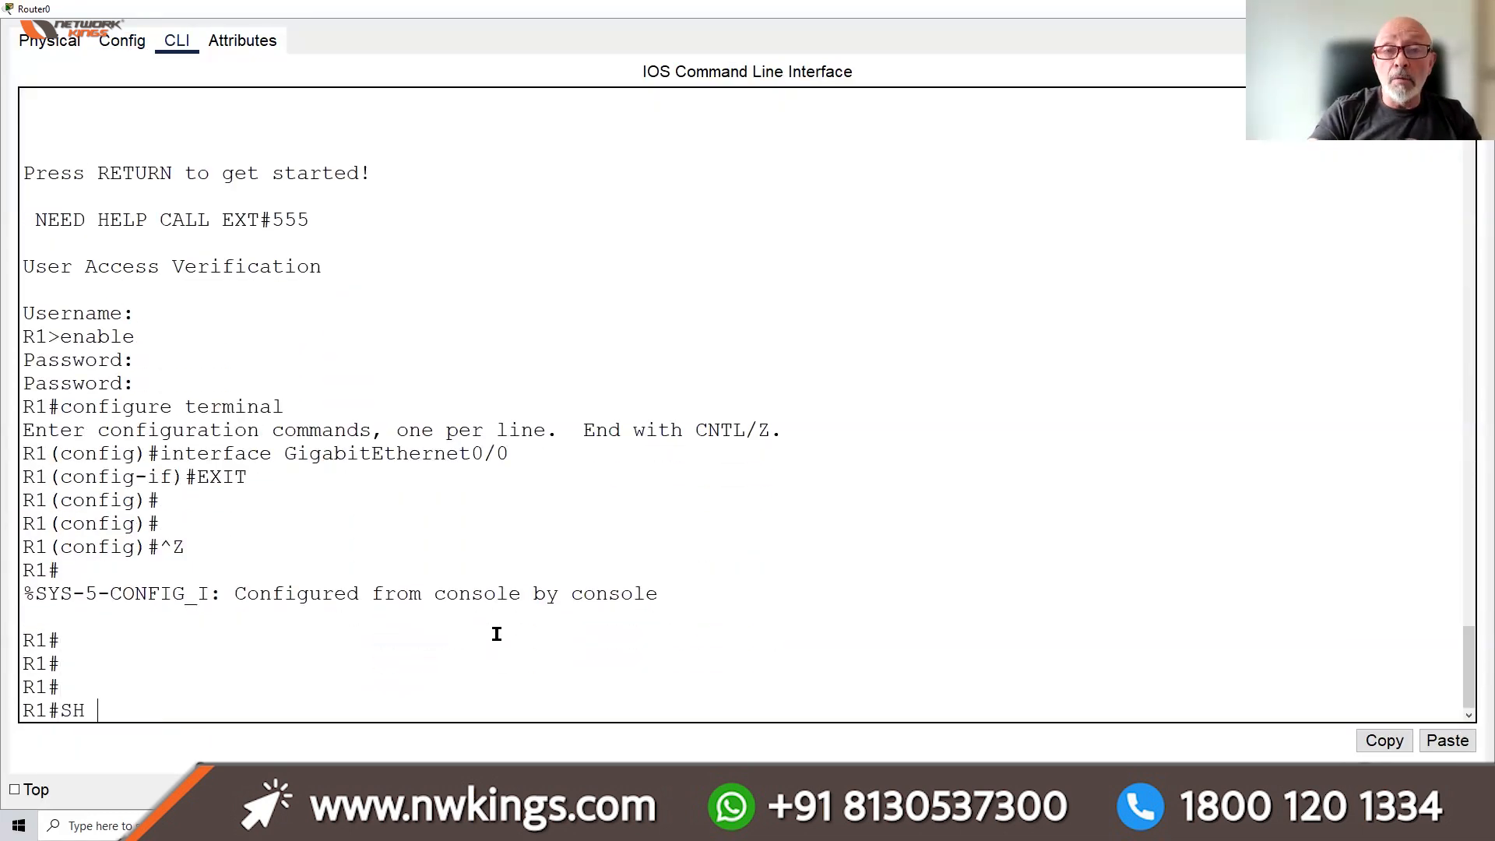
text(IP ROUTE)
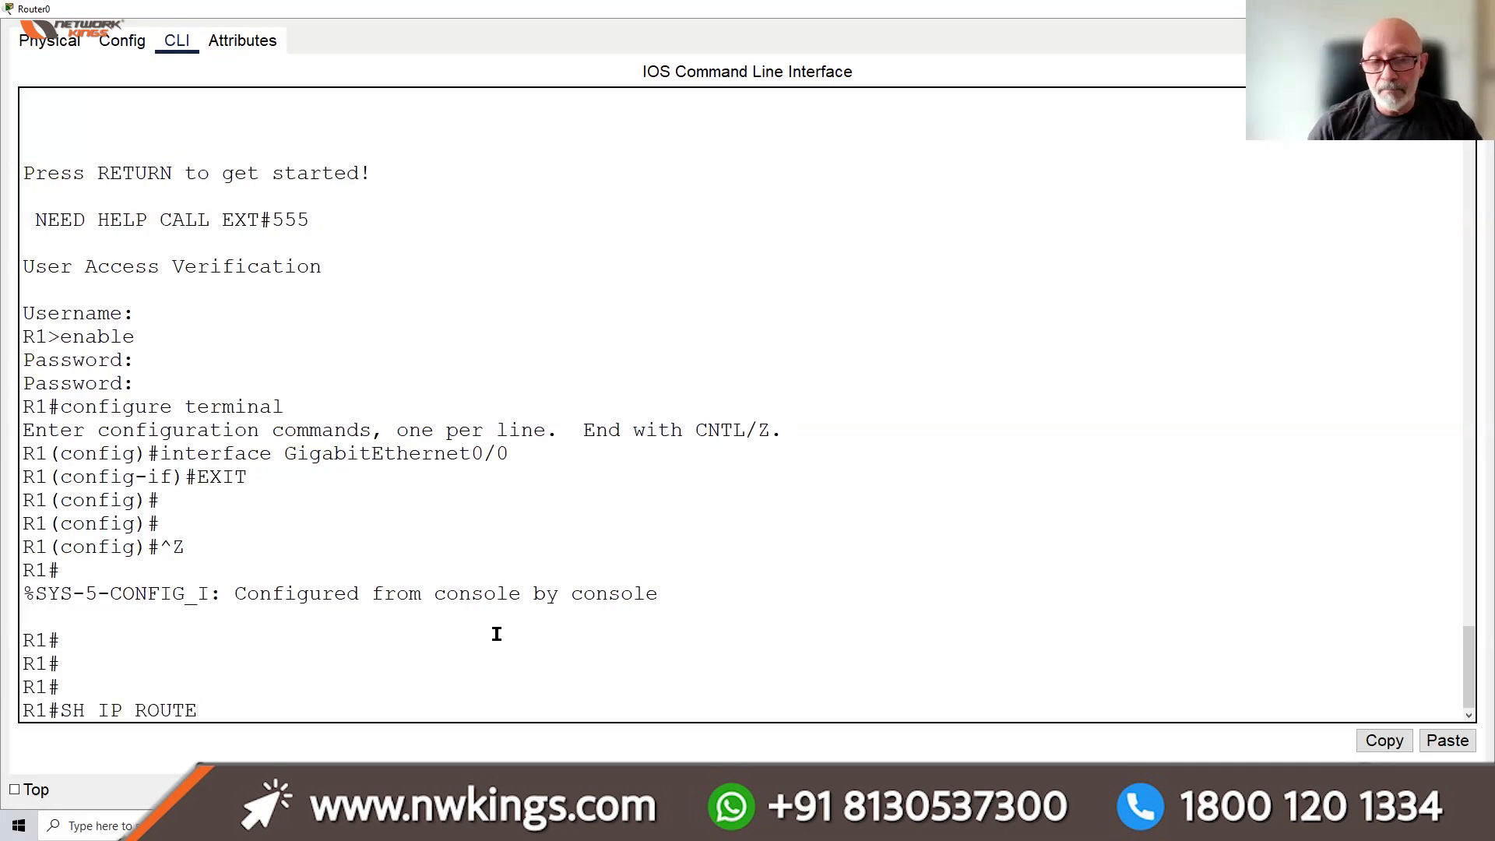
key(Return)
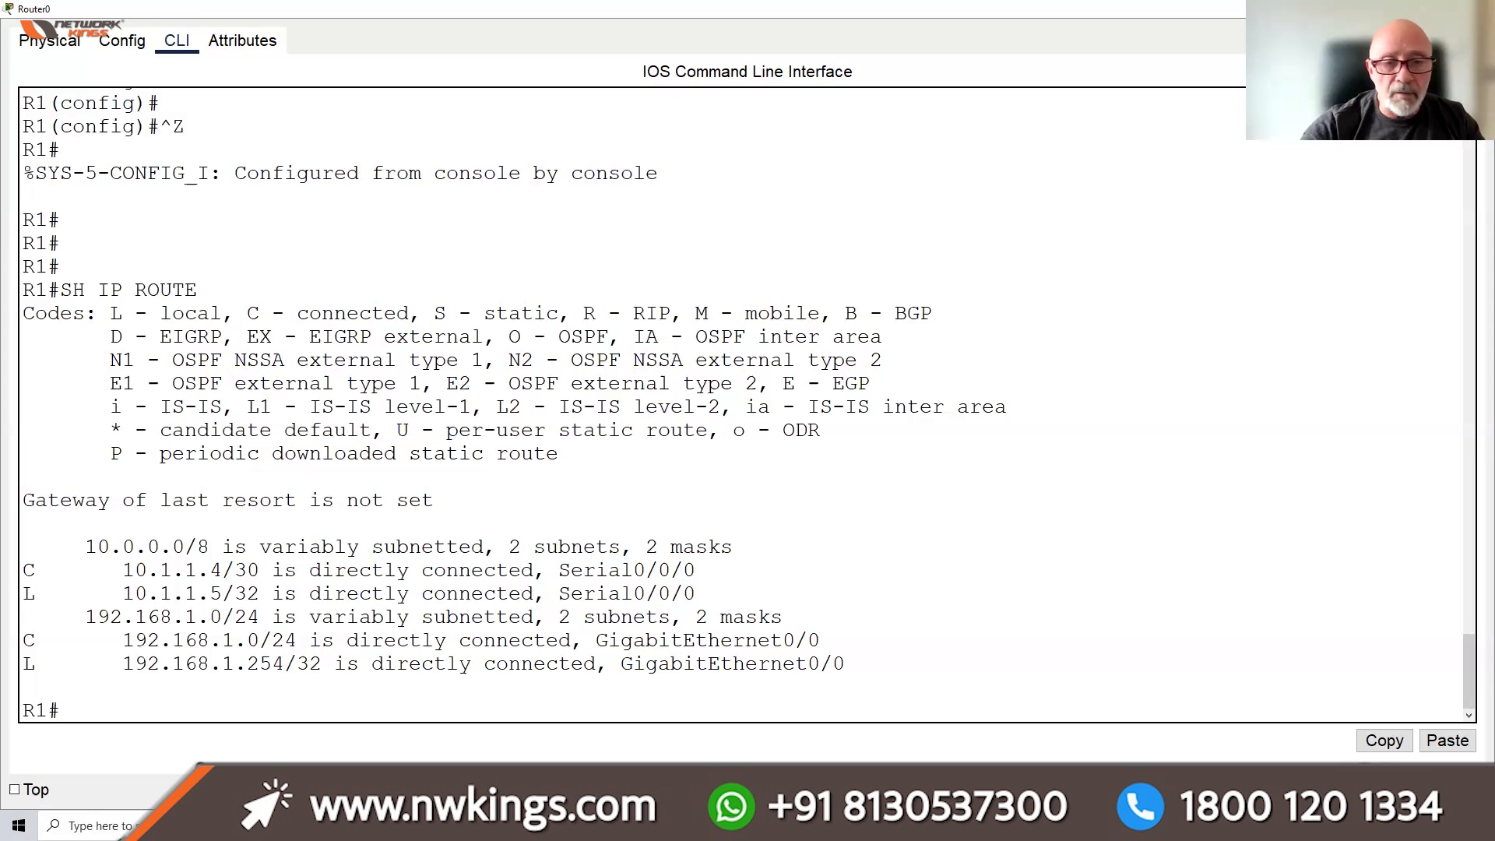
mouse_move(626, 825)
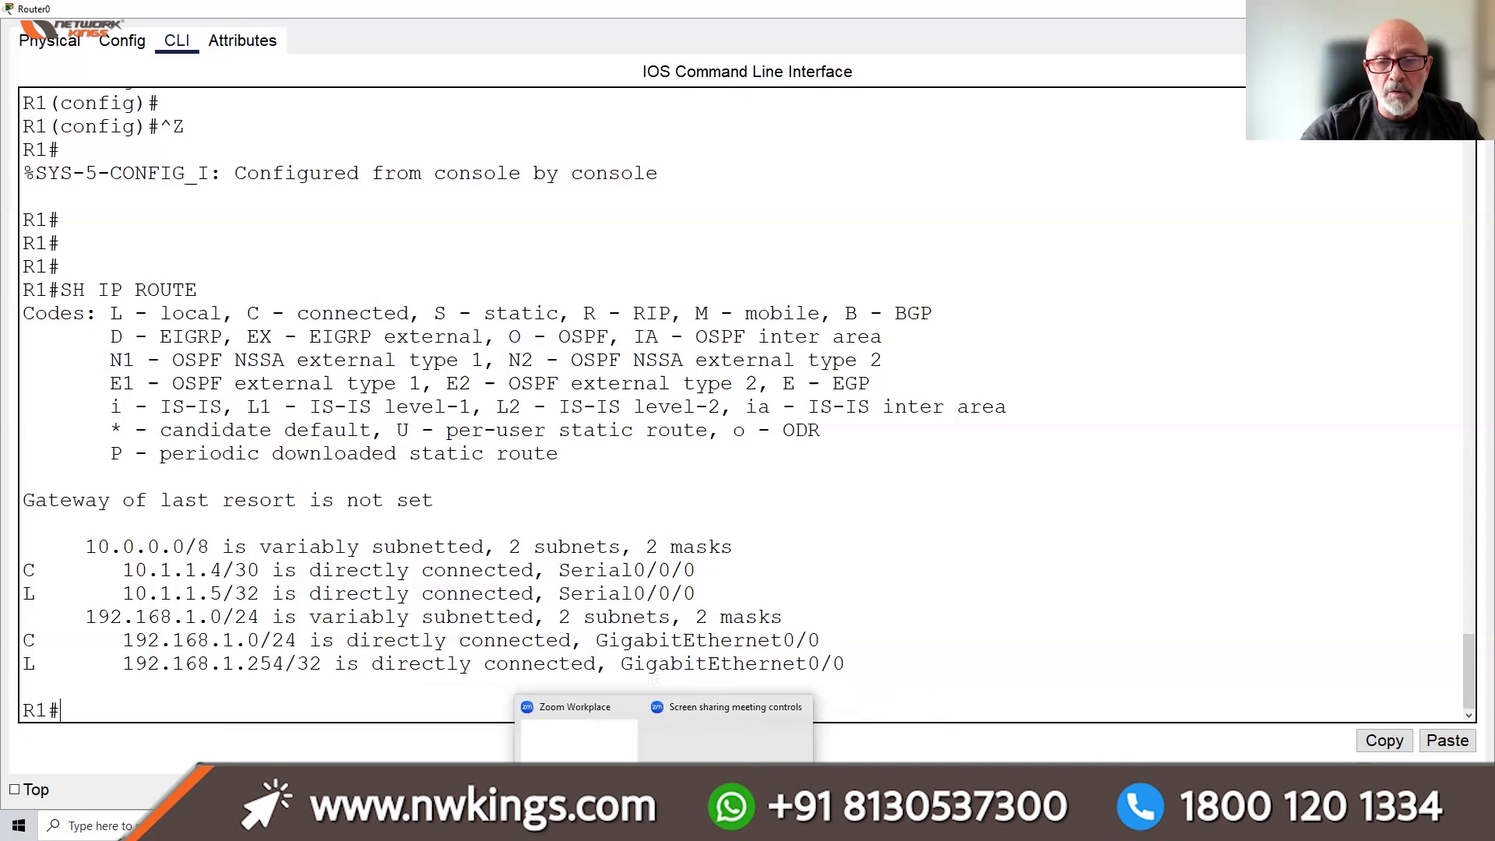
Bring PC0's command prompt back full-screen and run arp to see its usage help
click(757, 736)
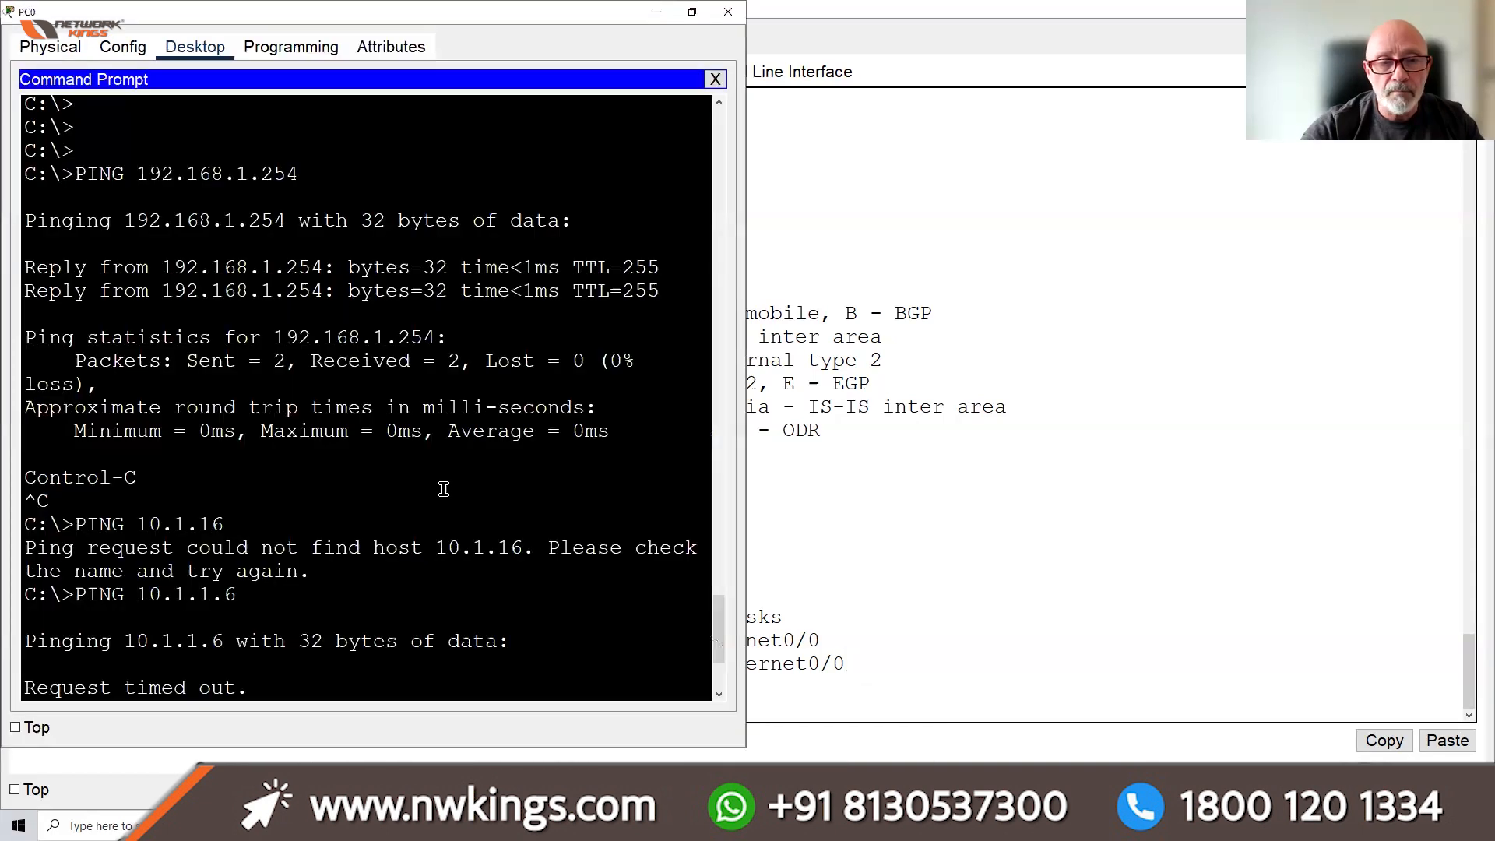
click(691, 12)
click(1204, 180)
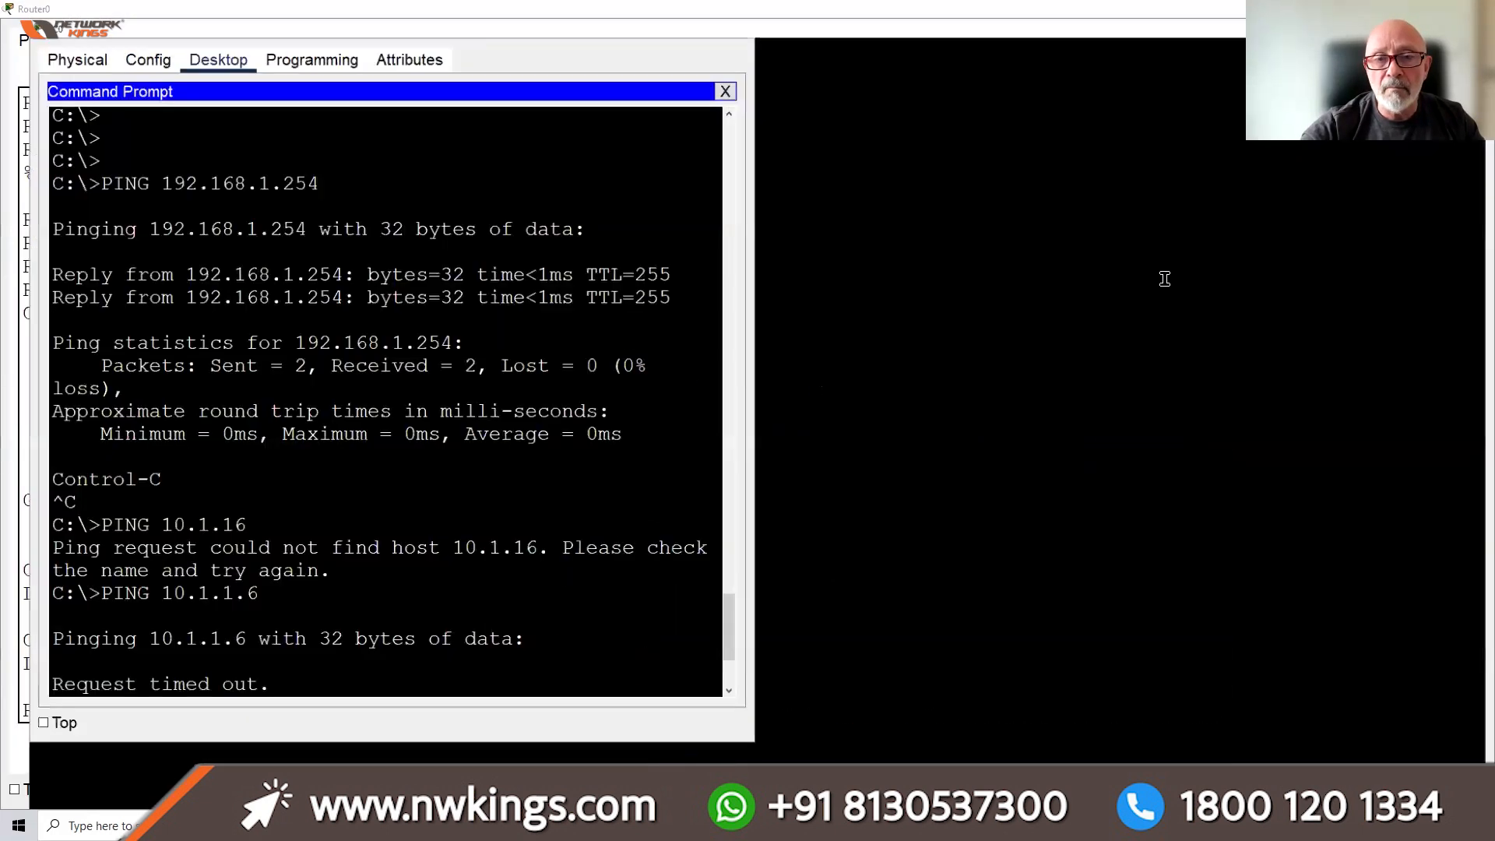
key(Return)
key(Return)
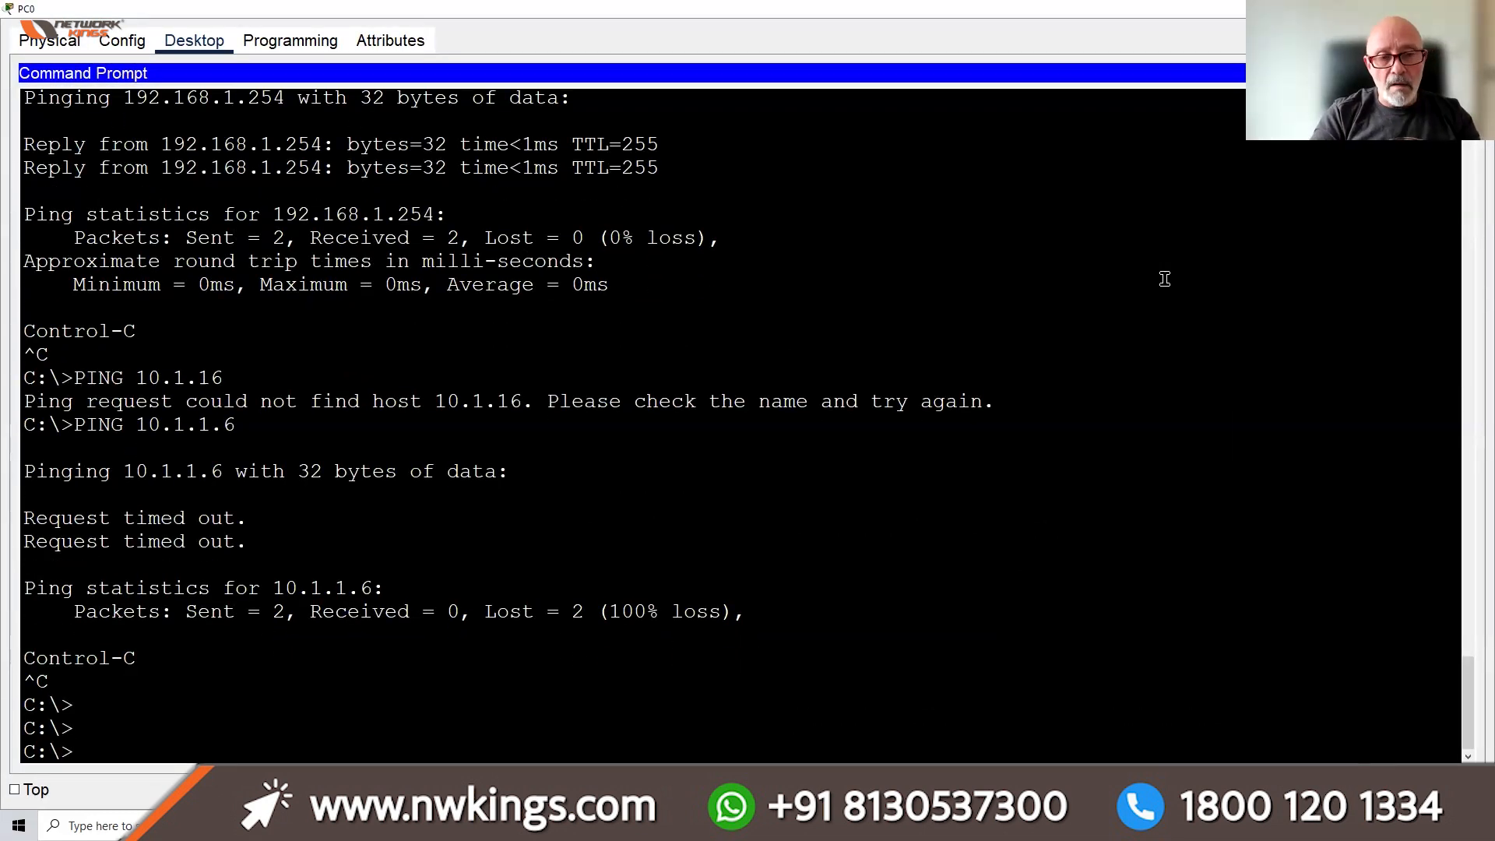
text(ARP CACHE)
key(BackSpace)
key(BackSpace)
key(BackSpace)
key(BackSpace)
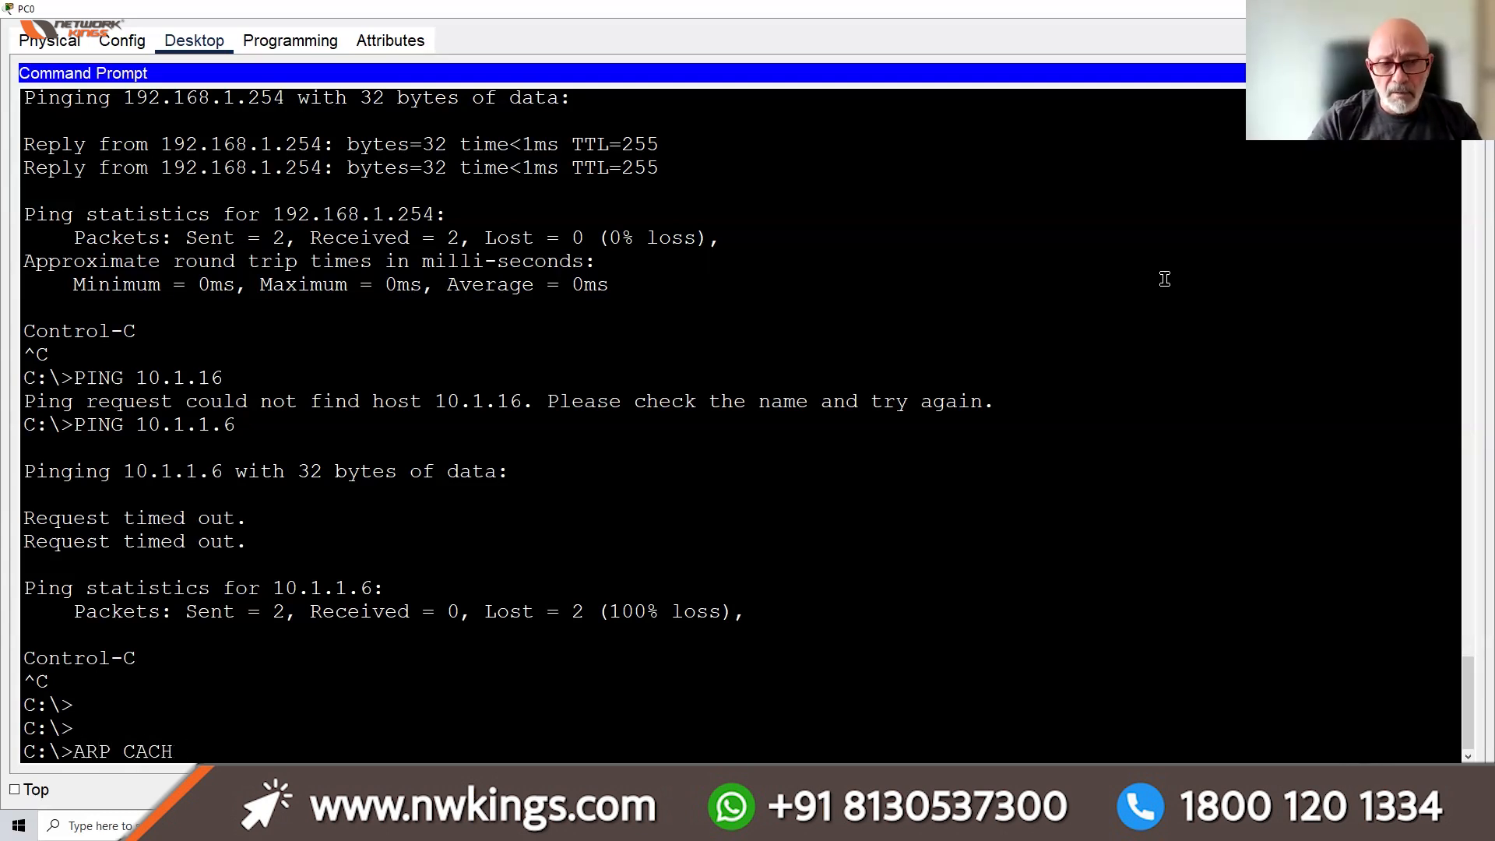
key(BackSpace)
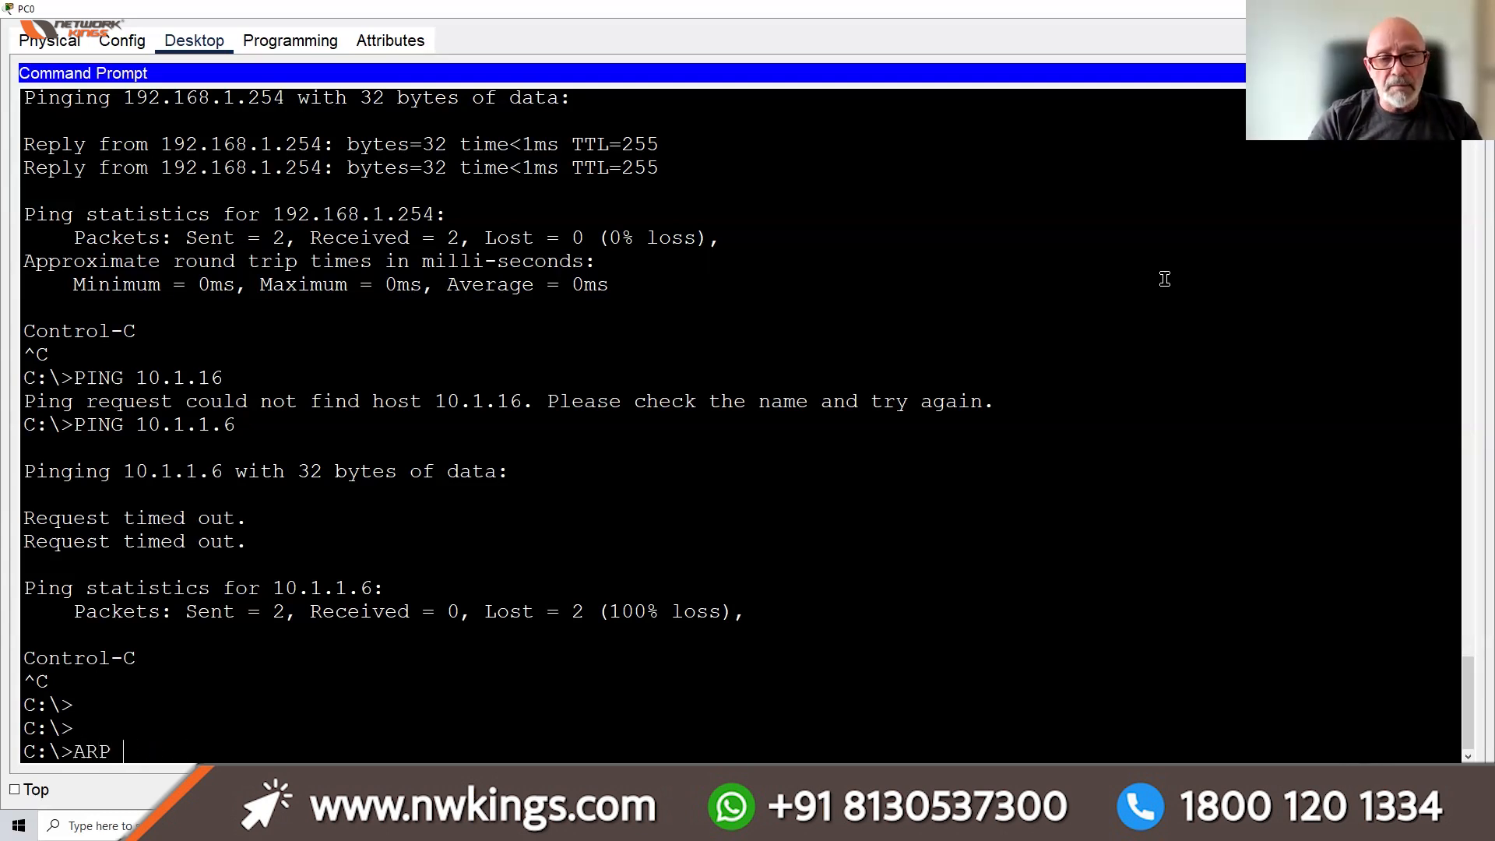
key(Return)
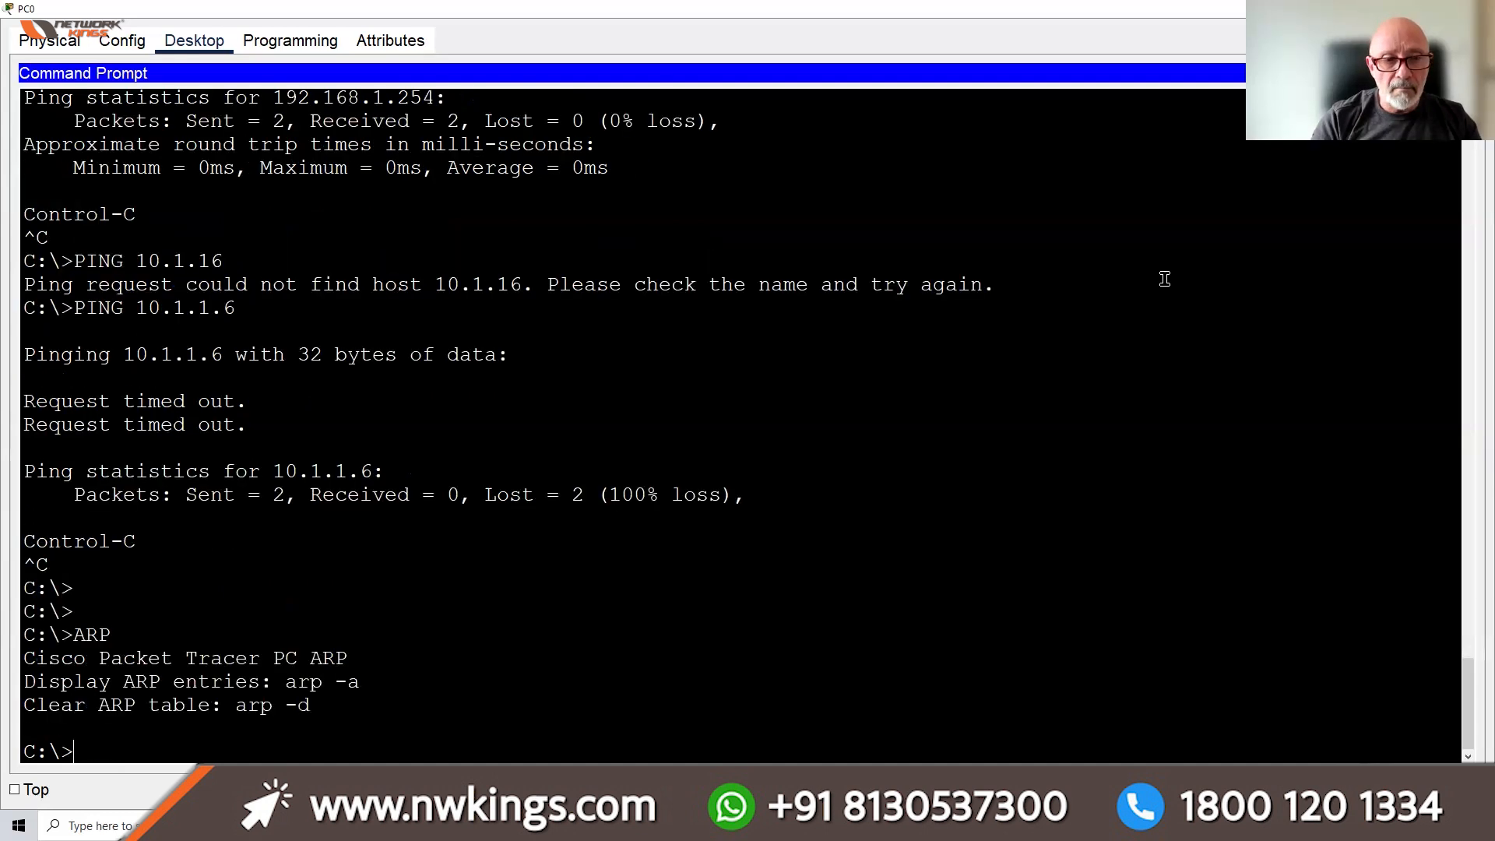
text(ARP A)
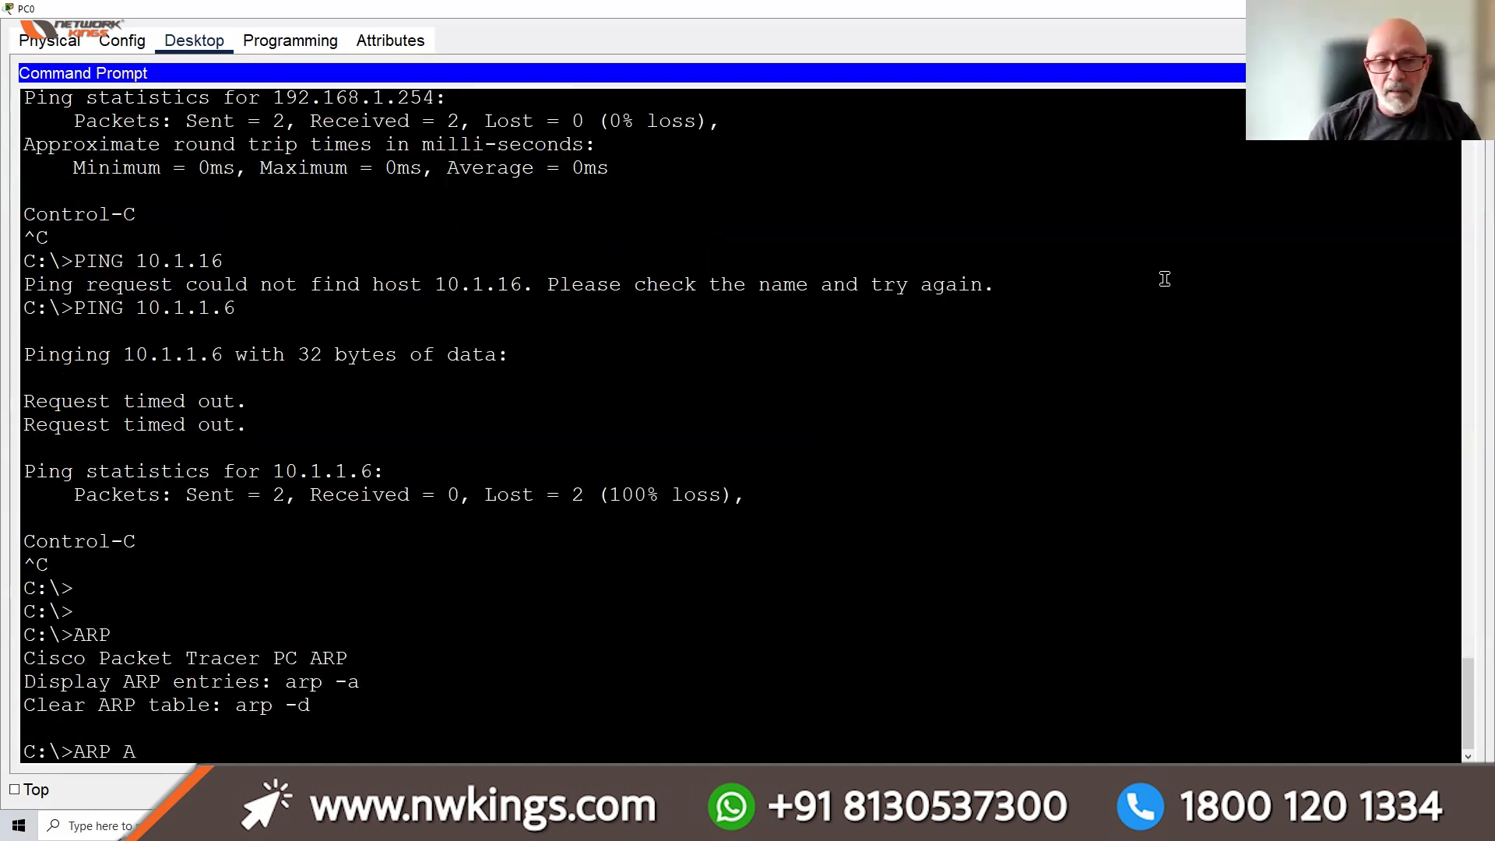
key(Return)
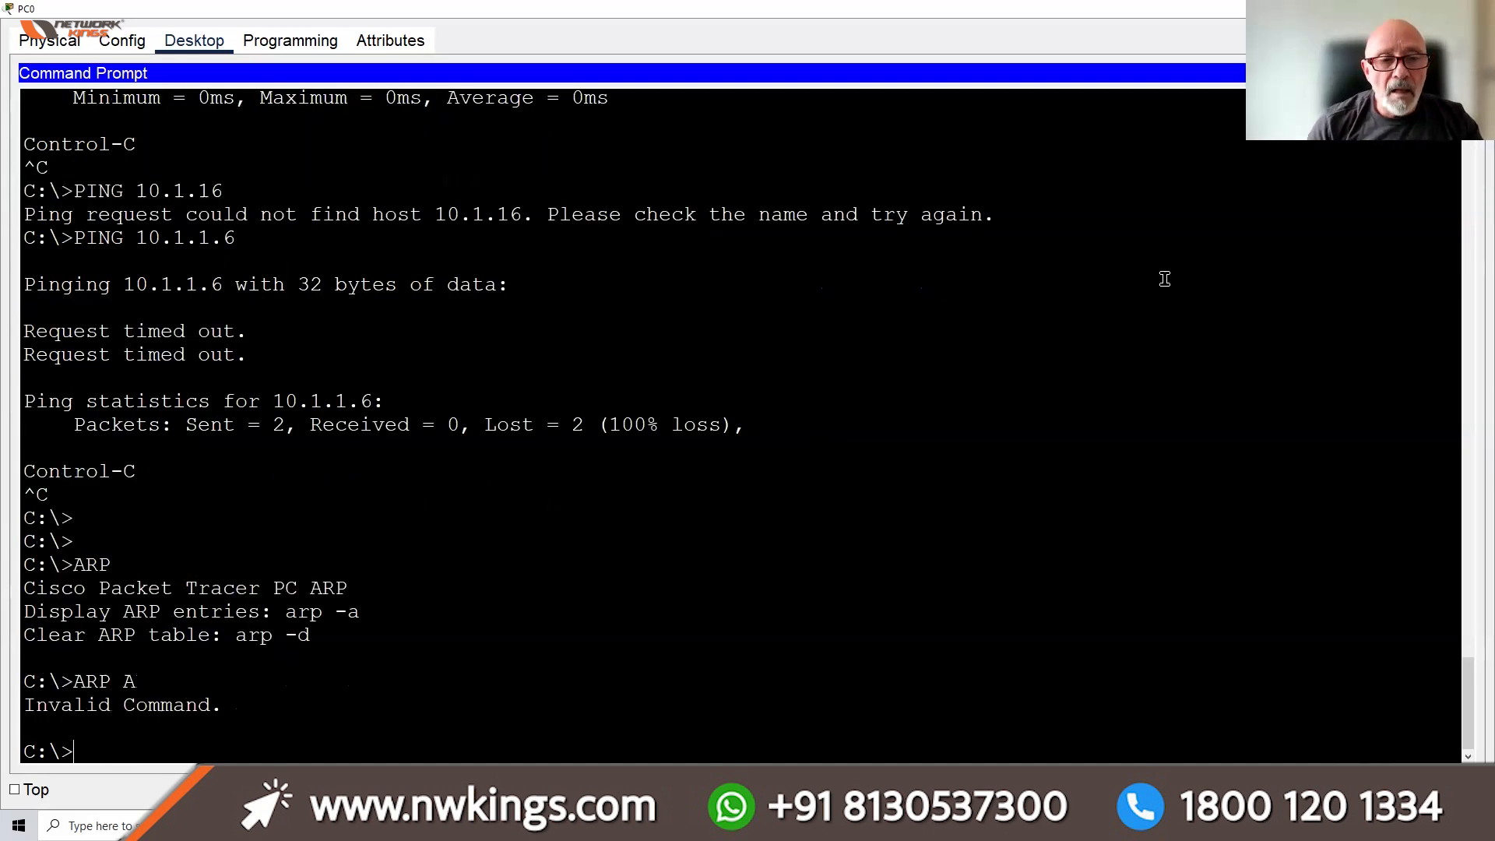
Run arp -a to list entries for 192.168.1.253 and 192.168.1.254, then close the prompt
text(arep)
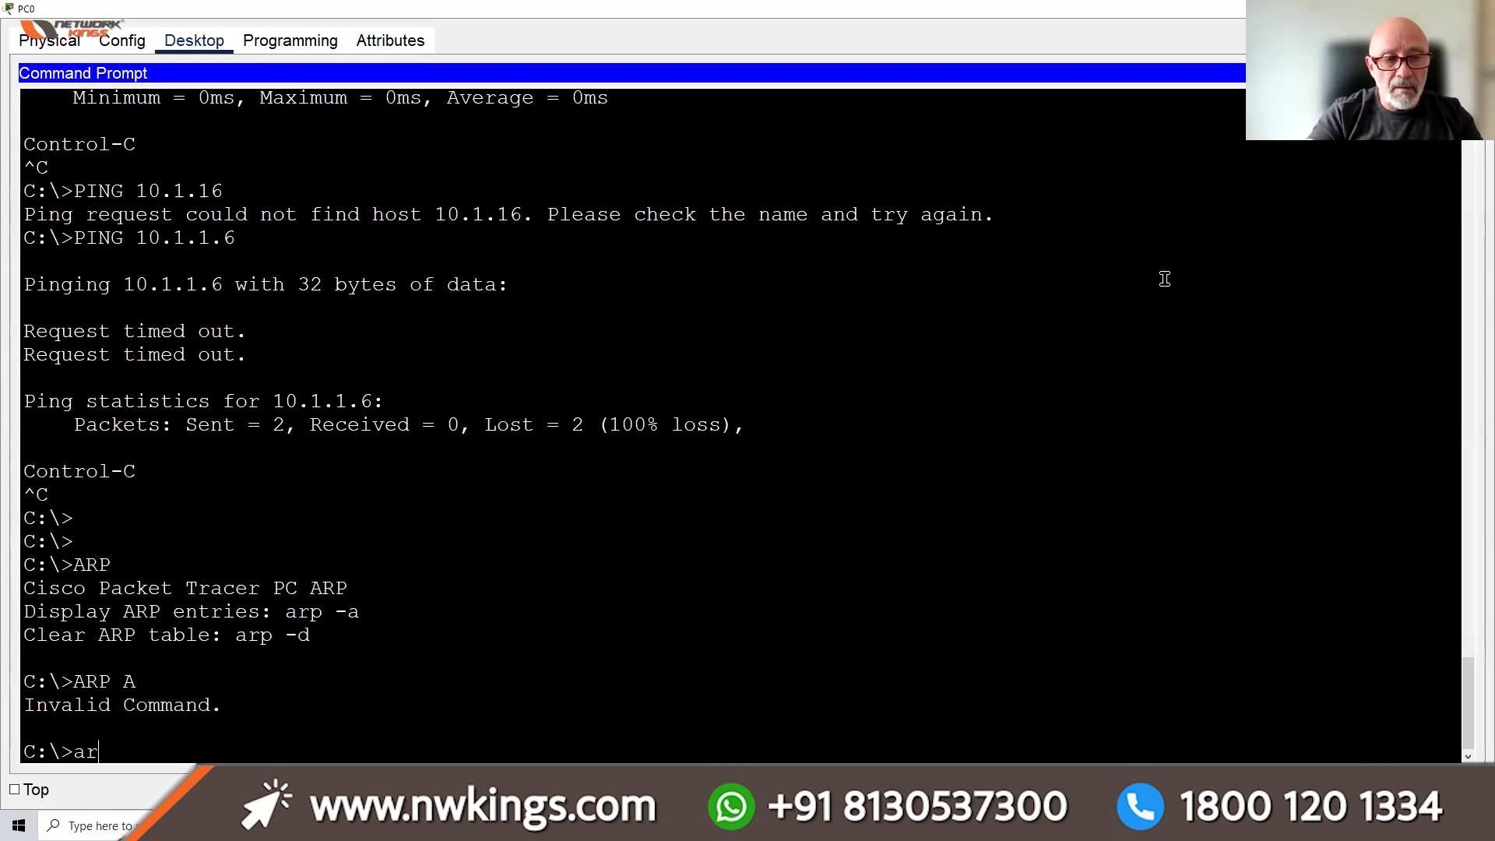
key(BackSpace)
text(p)
key(BackSpace)
key(BackSpace)
text(p -a)
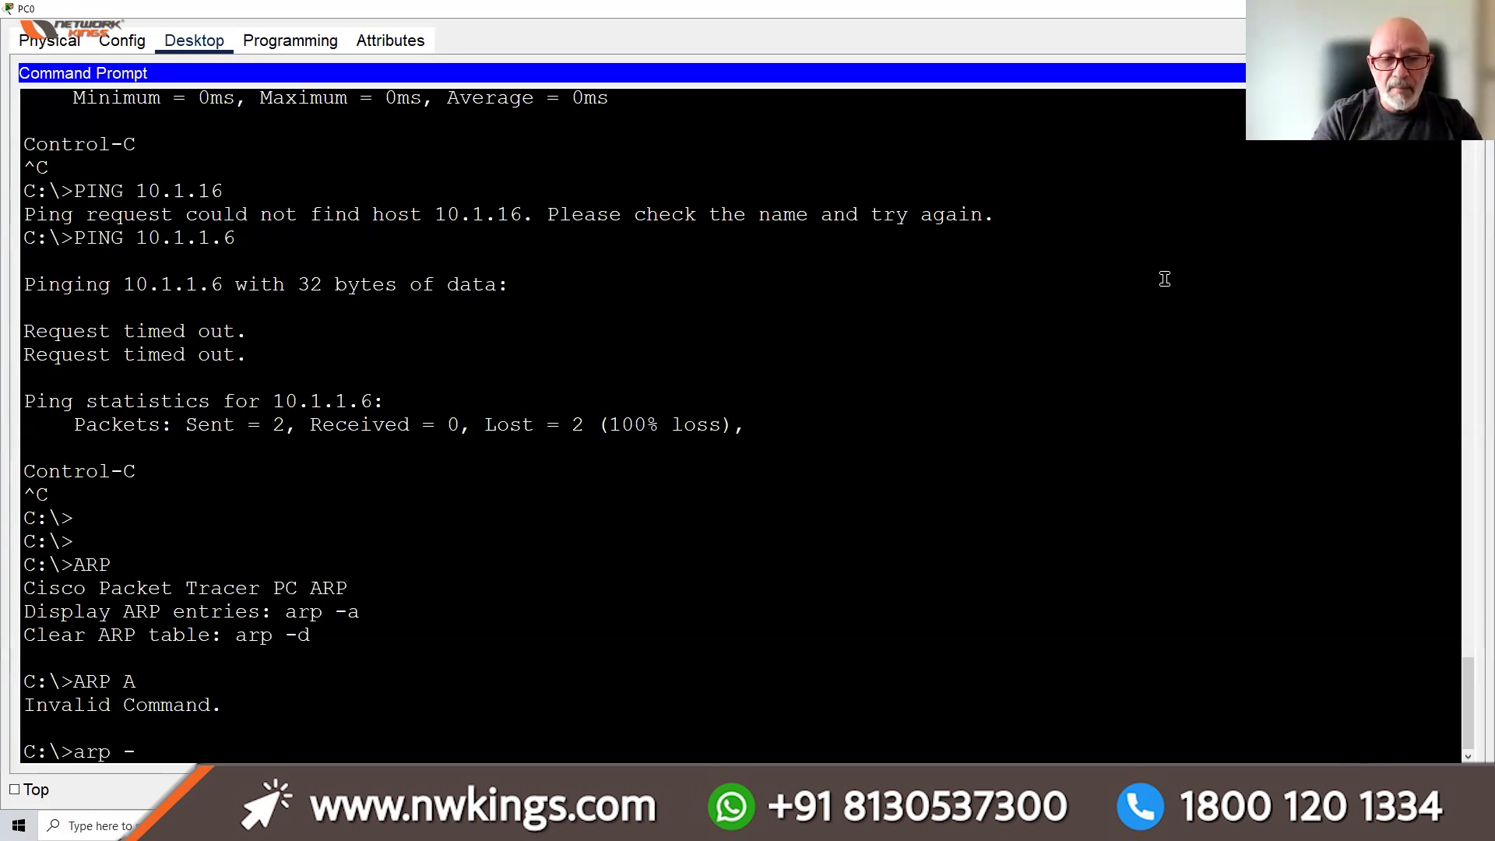
key(Return)
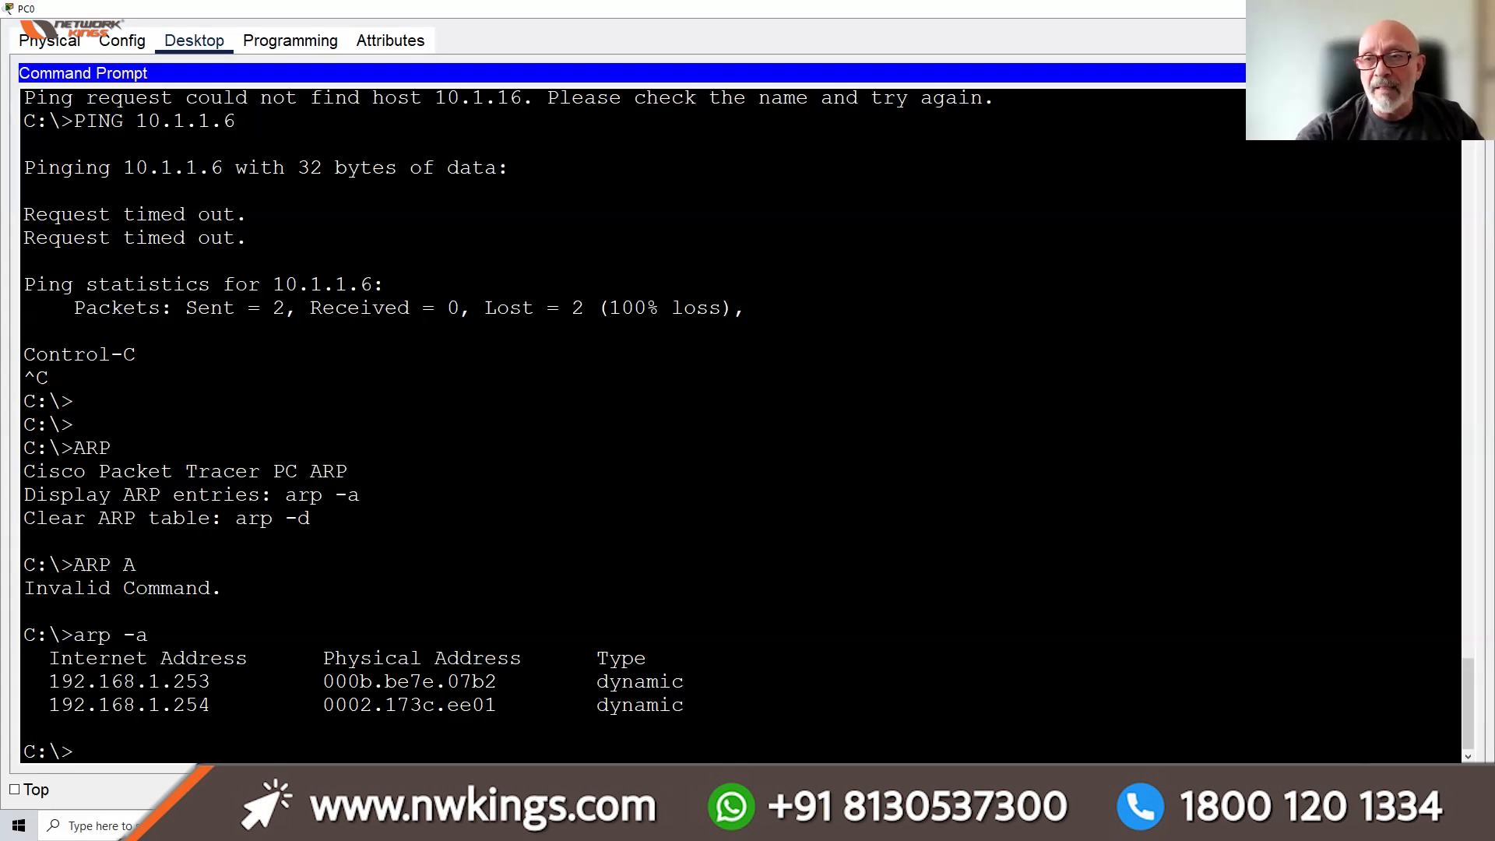
click(1466, 73)
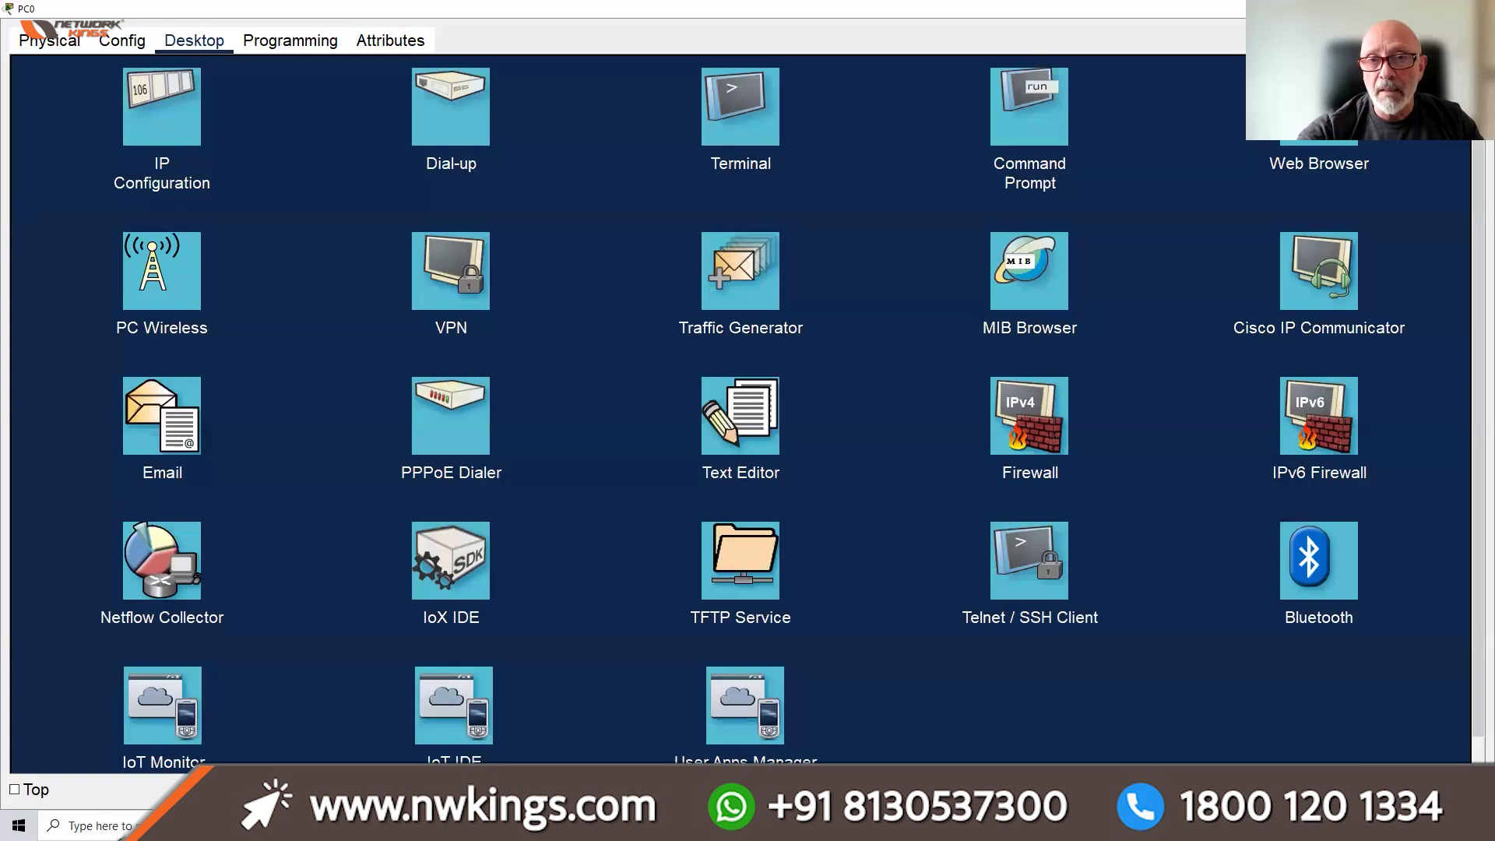
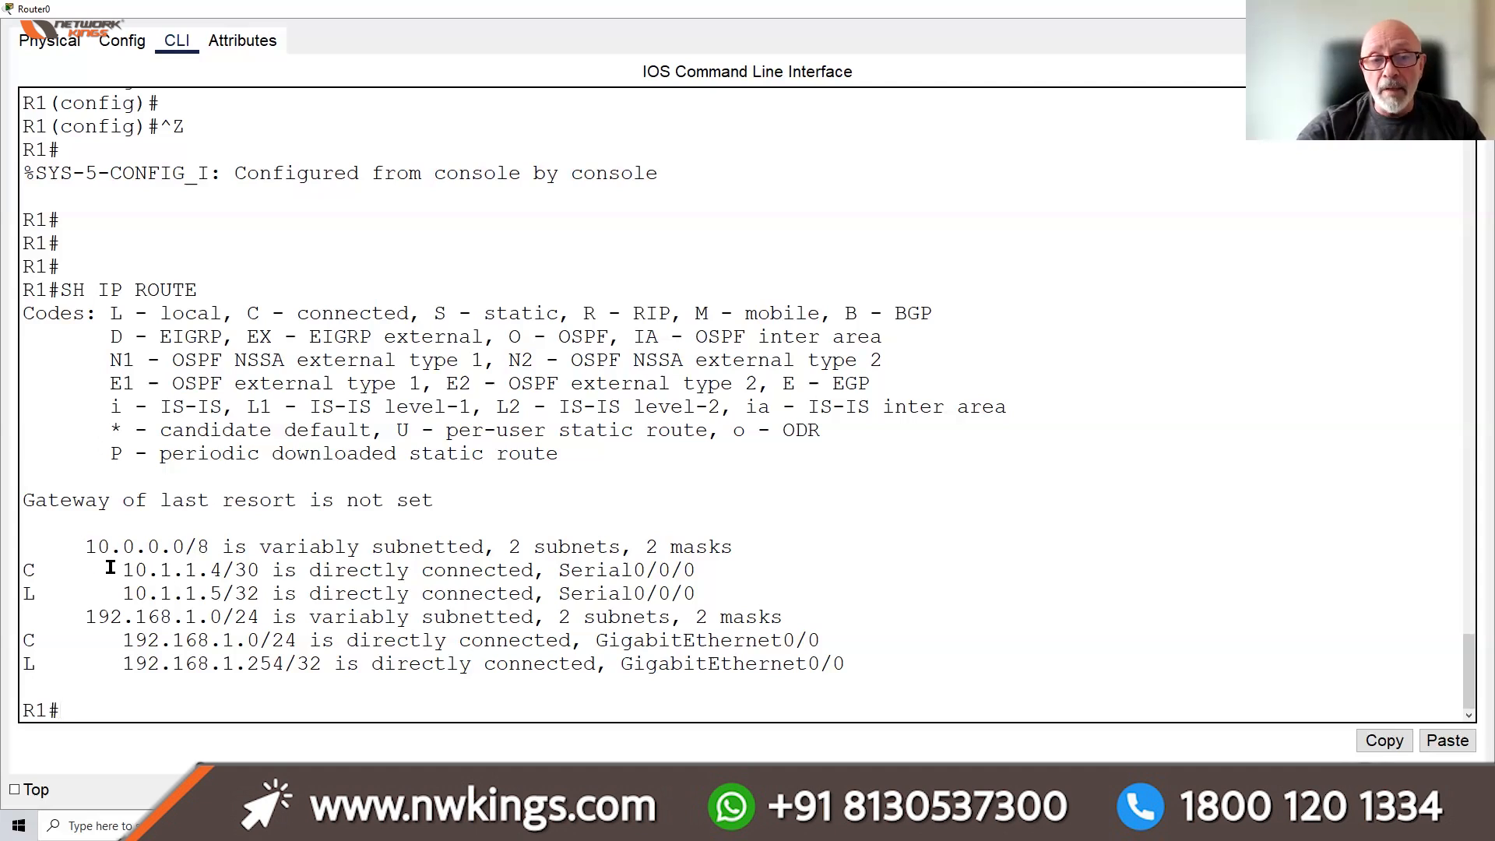
Highlight R1's connected networks 10.1.1.4/30 and 192.168.1.0/24 and its missing gateway of last resort
drag(123, 570, 222, 574)
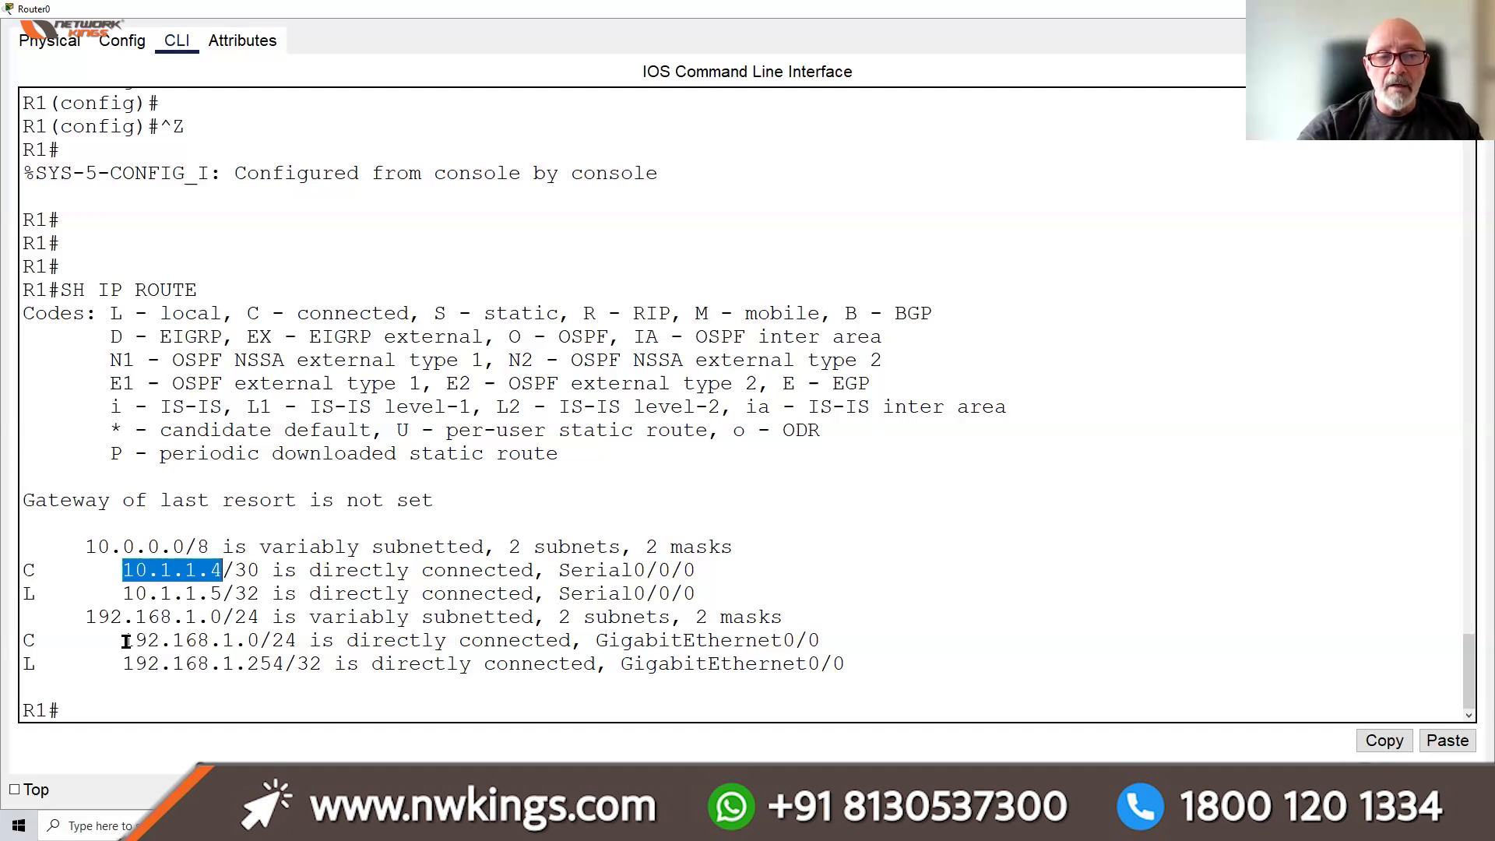
drag(123, 641, 284, 642)
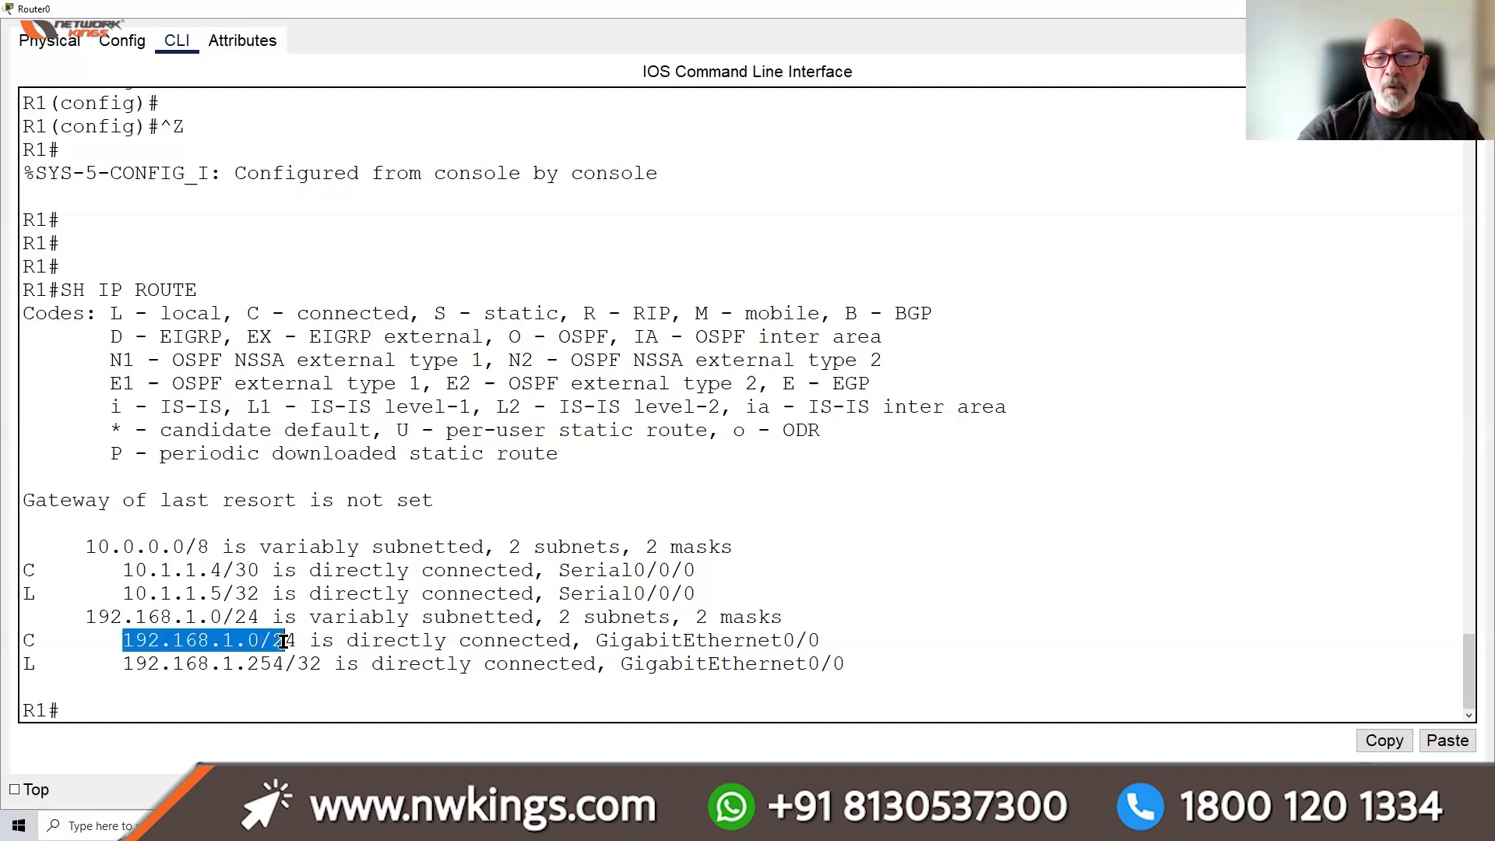
drag(297, 638, 275, 637)
drag(255, 568, 233, 569)
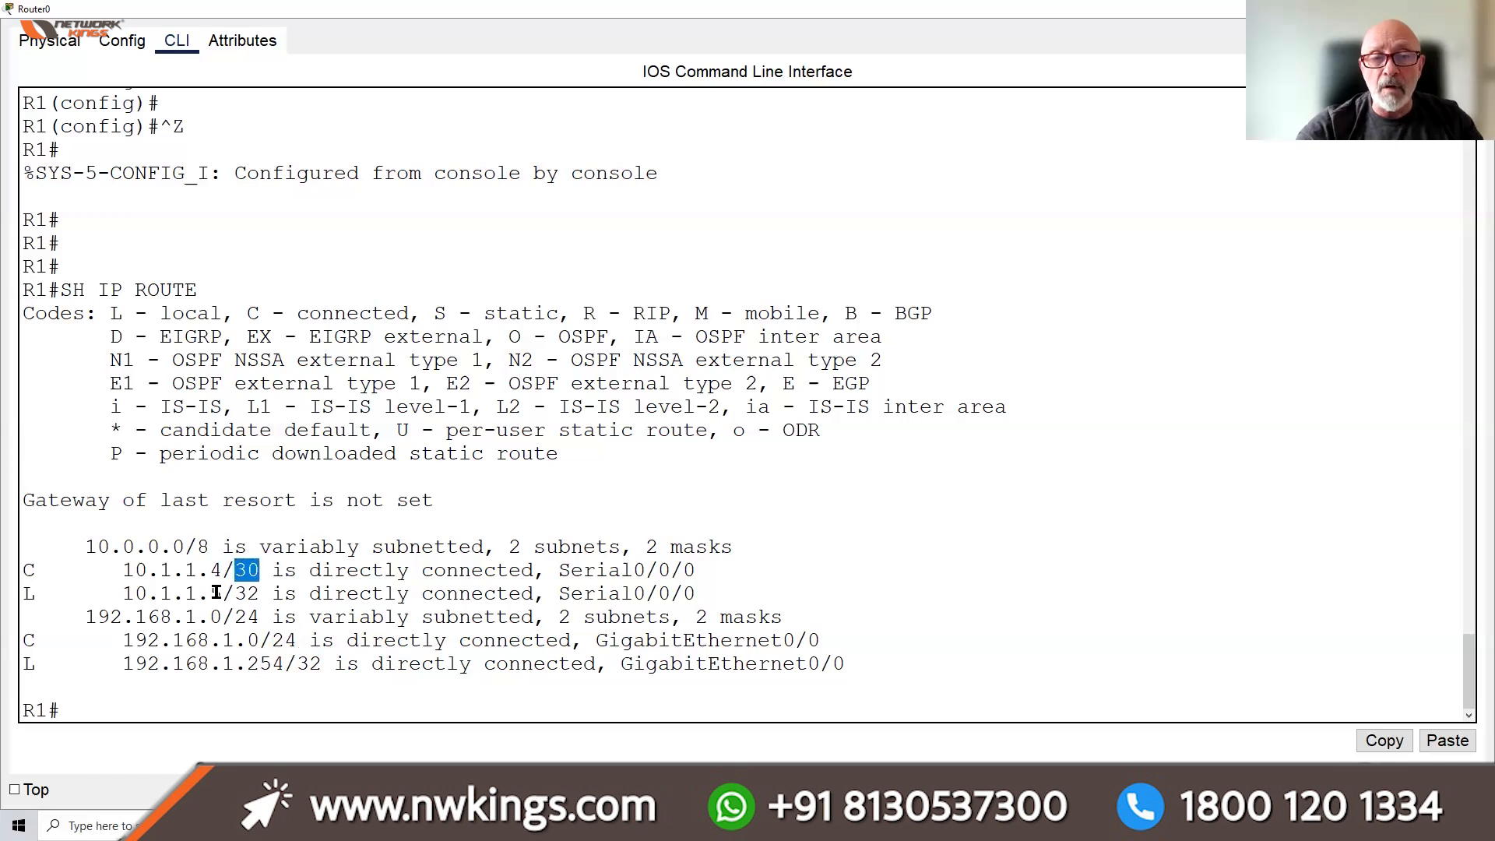
drag(113, 594, 257, 592)
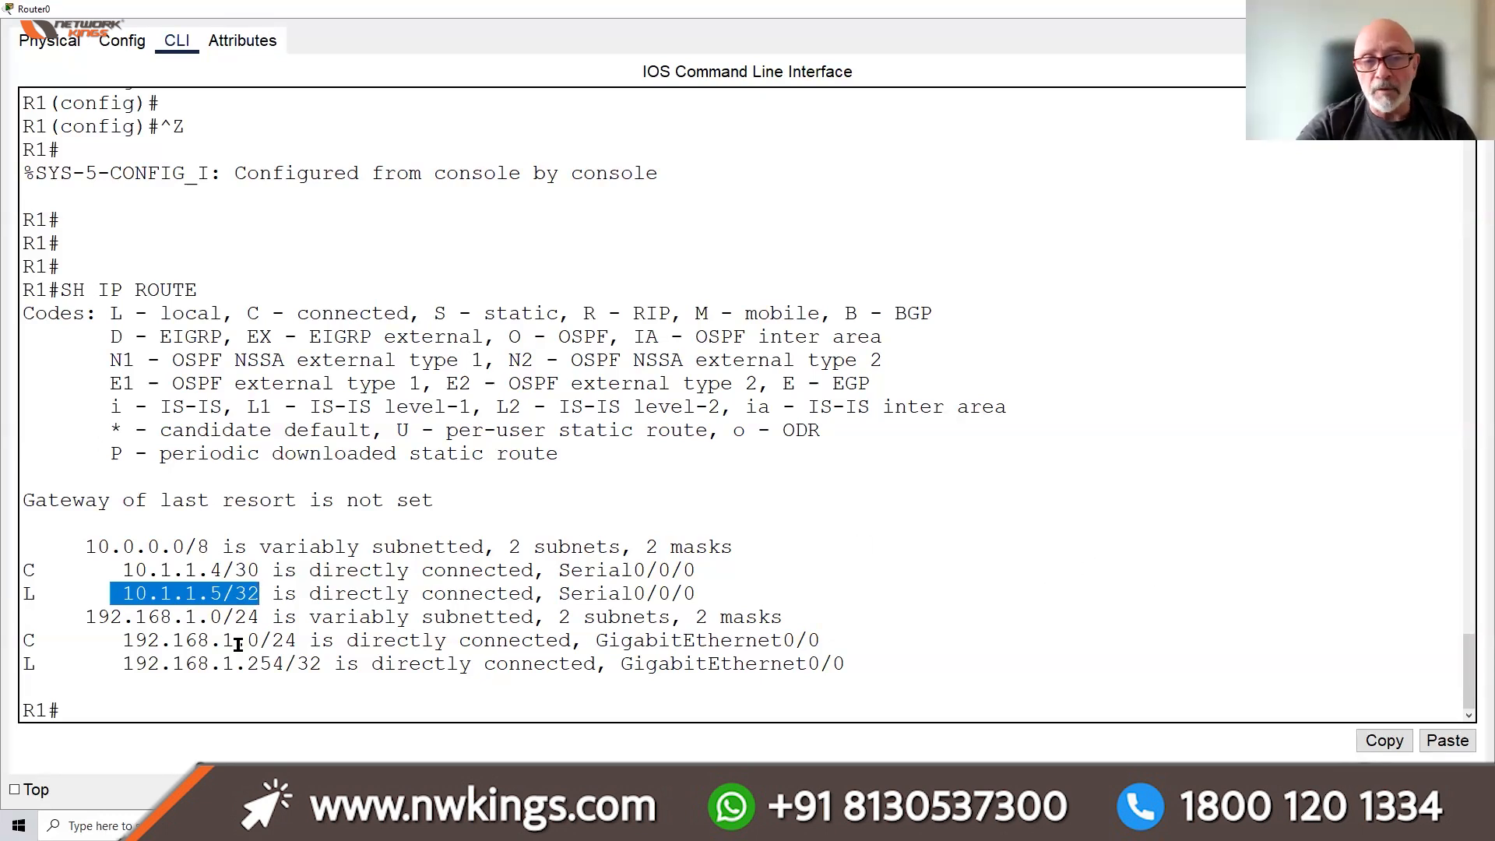
drag(437, 502, 20, 503)
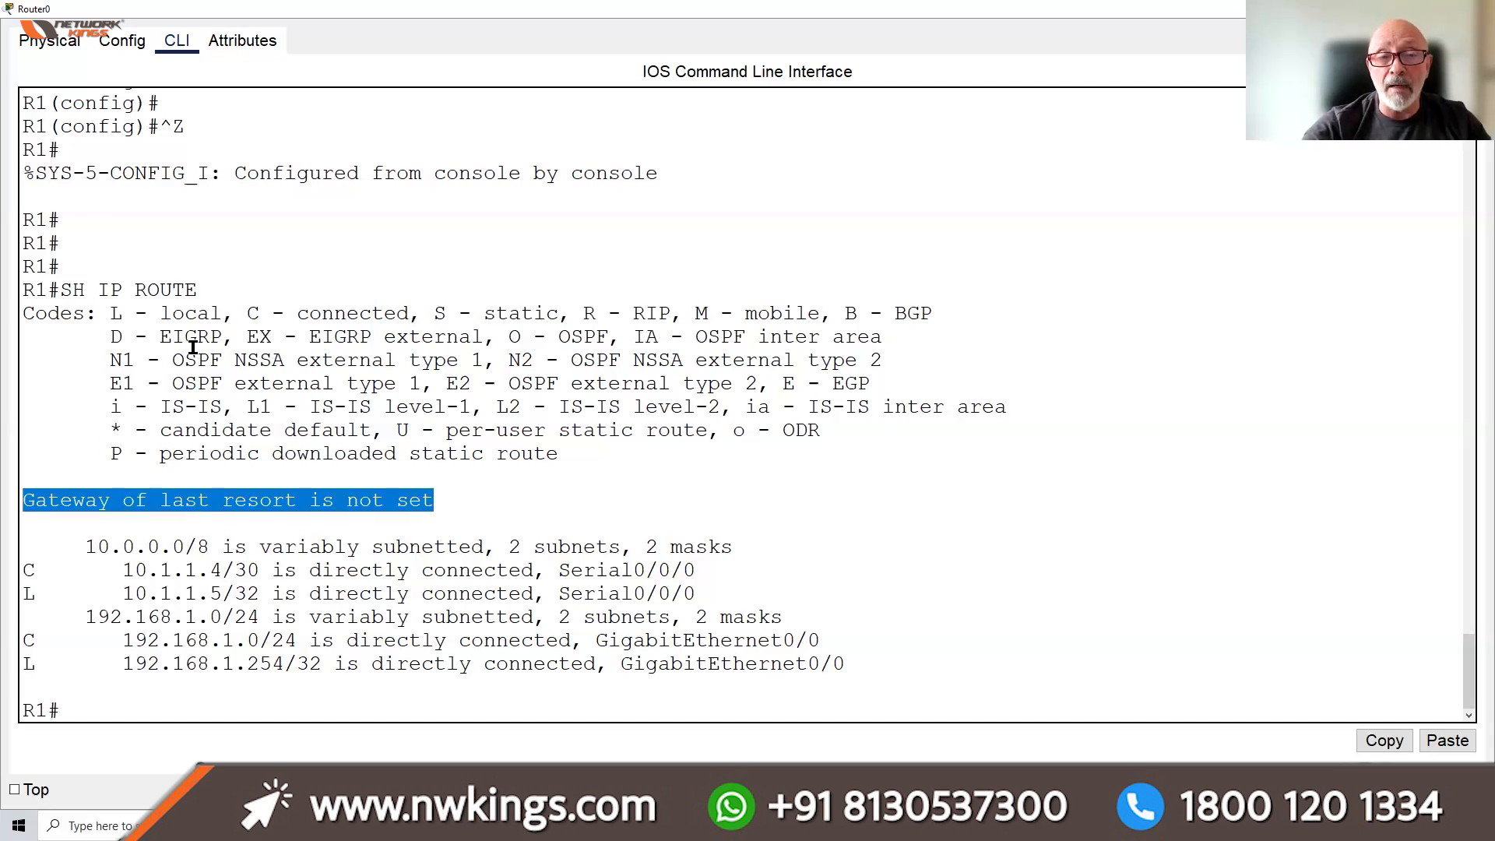
Highlight the routing-table legend codes: S static, candidate default, C connected and L local
click(113, 312)
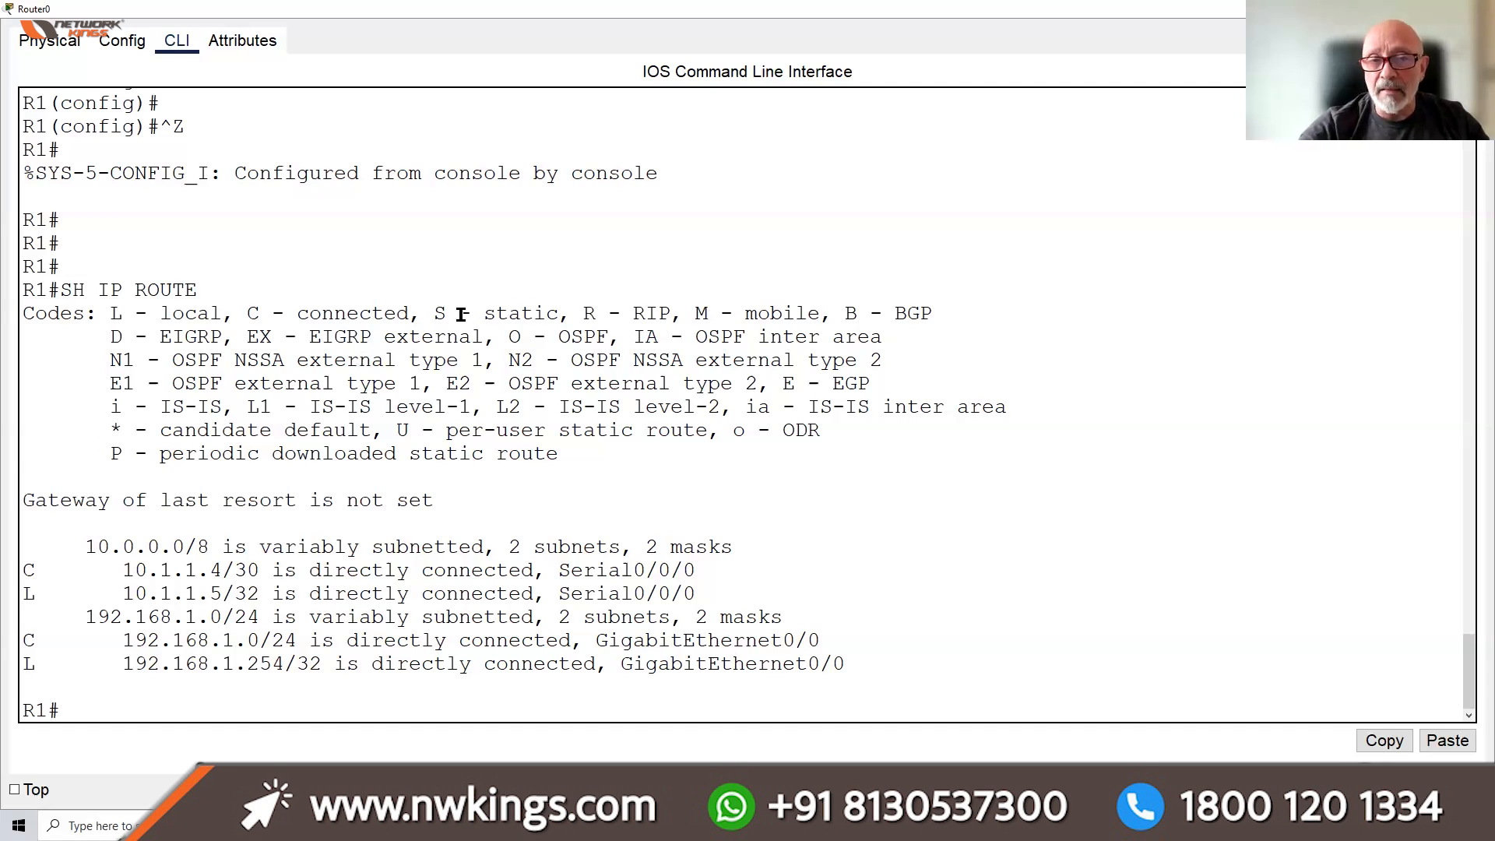
drag(434, 316, 455, 312)
click(486, 314)
double_click(552, 311)
drag(337, 430, 123, 427)
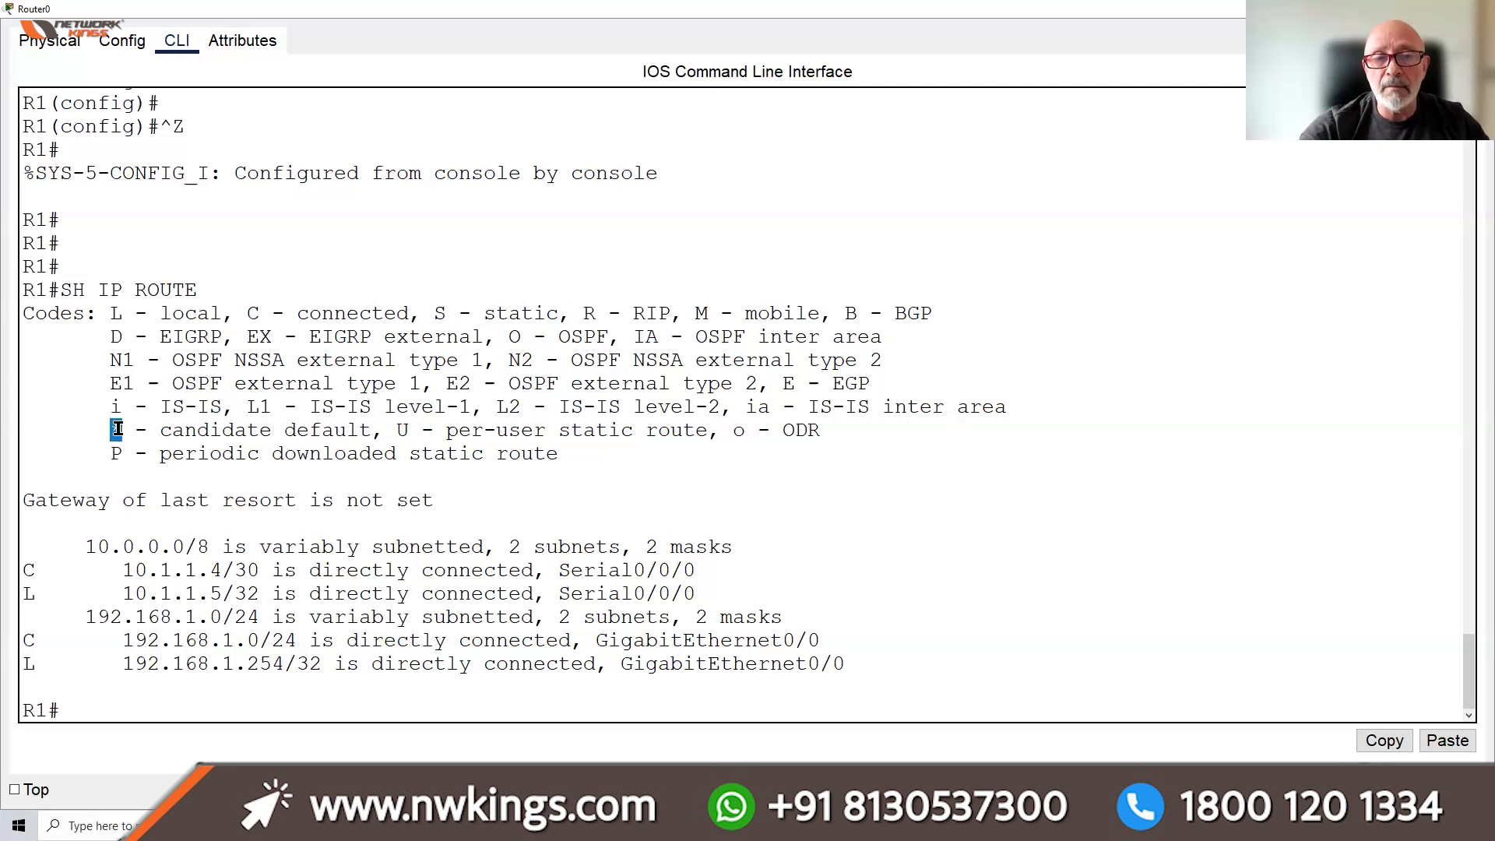
click(23, 570)
double_click(23, 570)
double_click(251, 310)
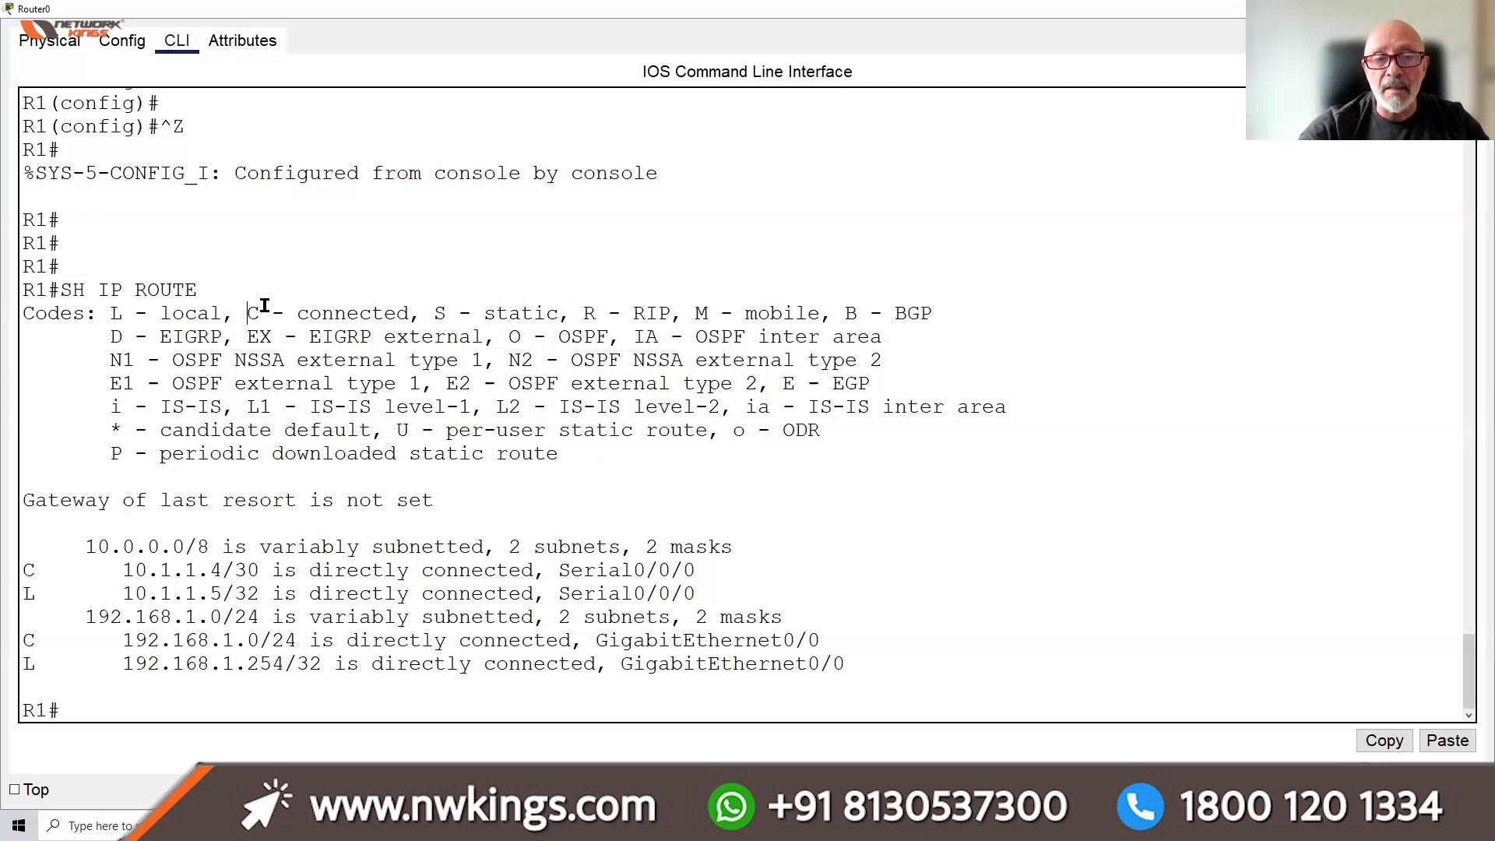
double_click(29, 594)
double_click(103, 314)
drag(267, 315, 233, 315)
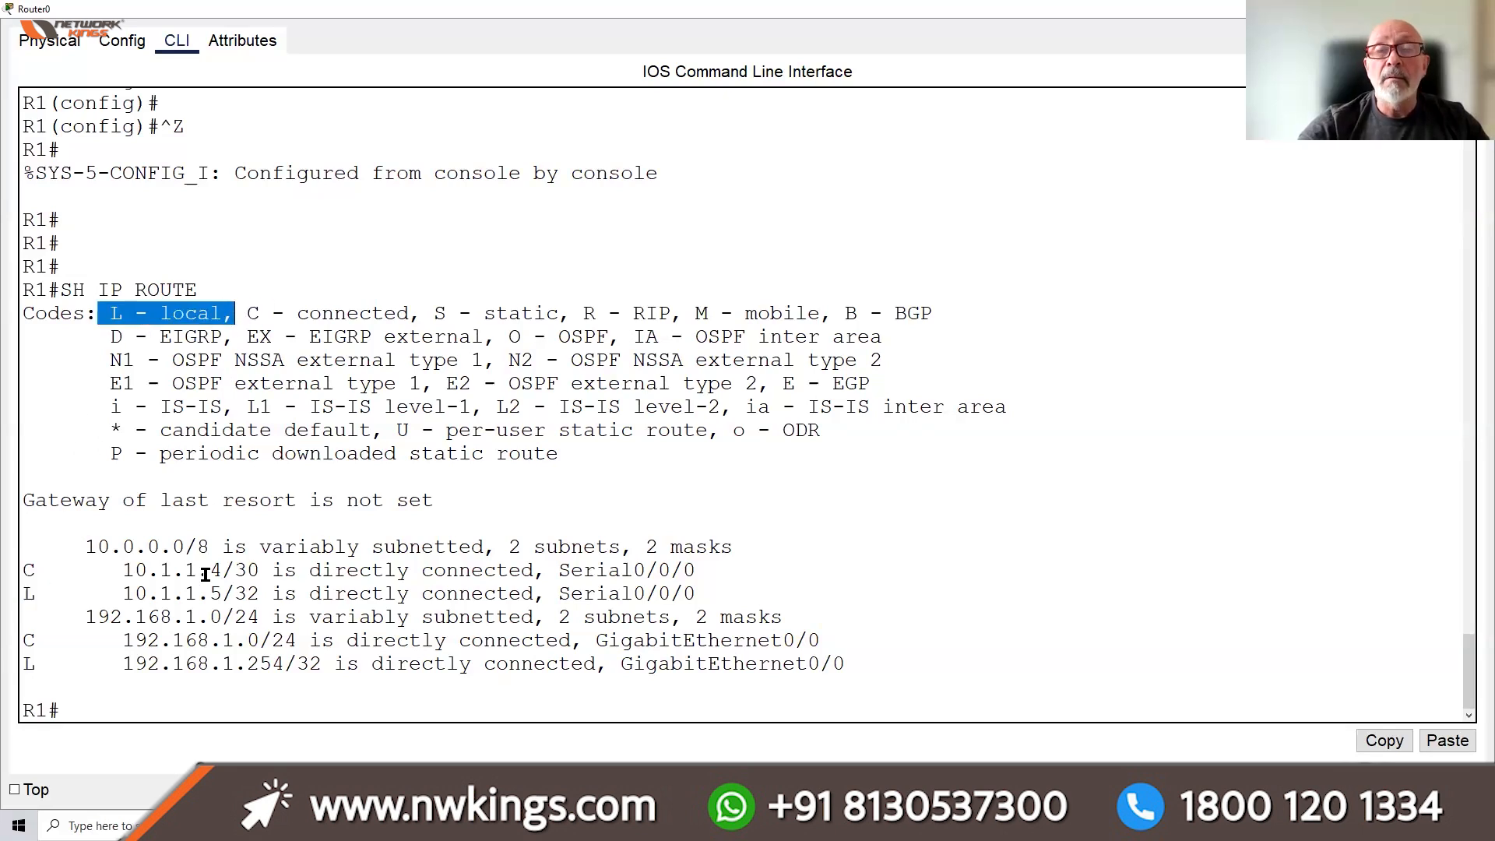
click(133, 704)
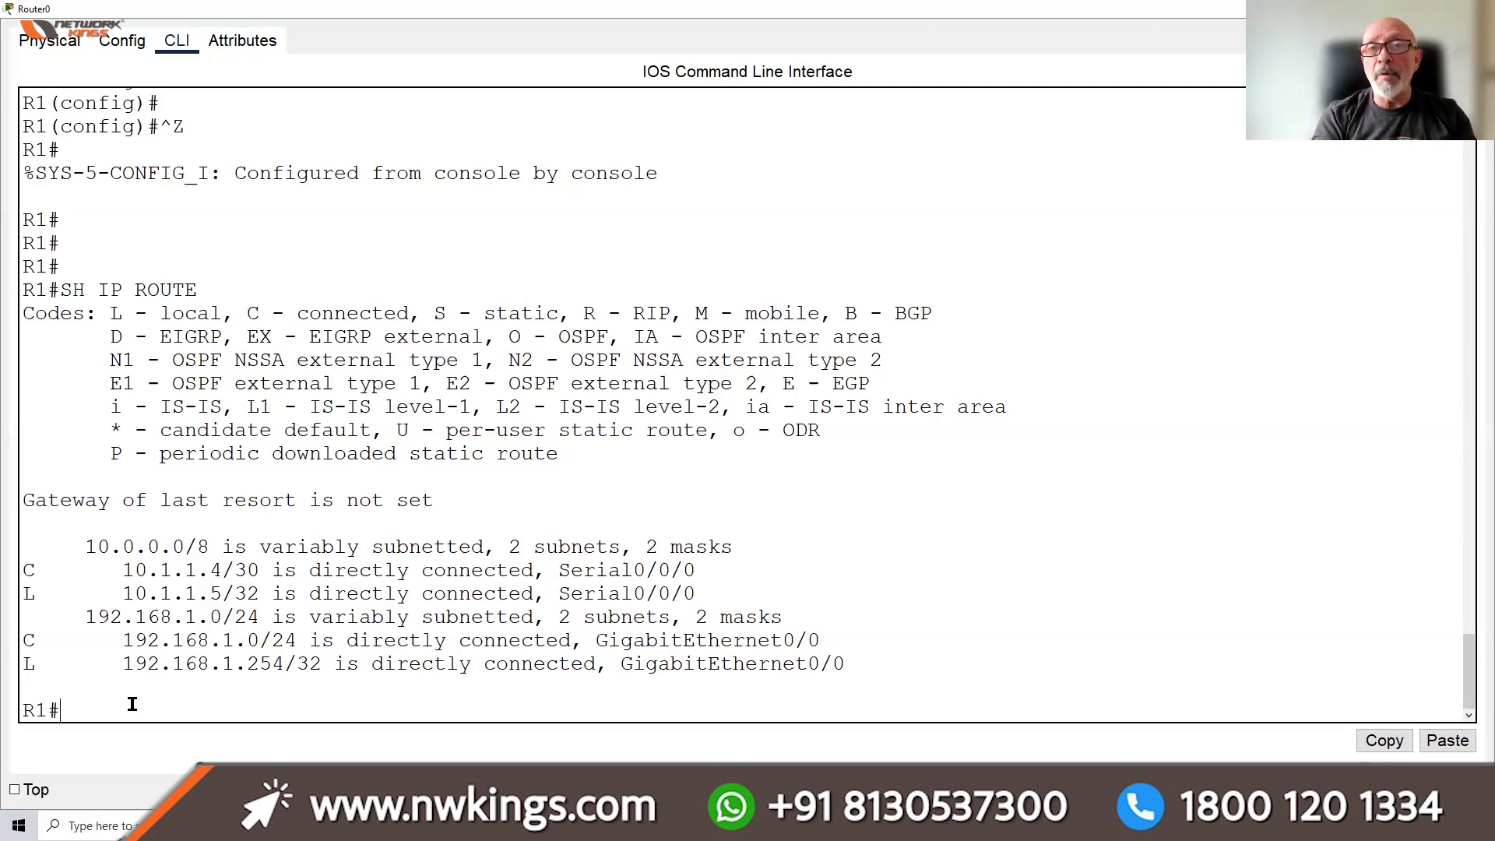
In global configuration mode, add the default route 0.0.0.0 0.0.0.0 via next hop 10.1.1.2
text(conf)
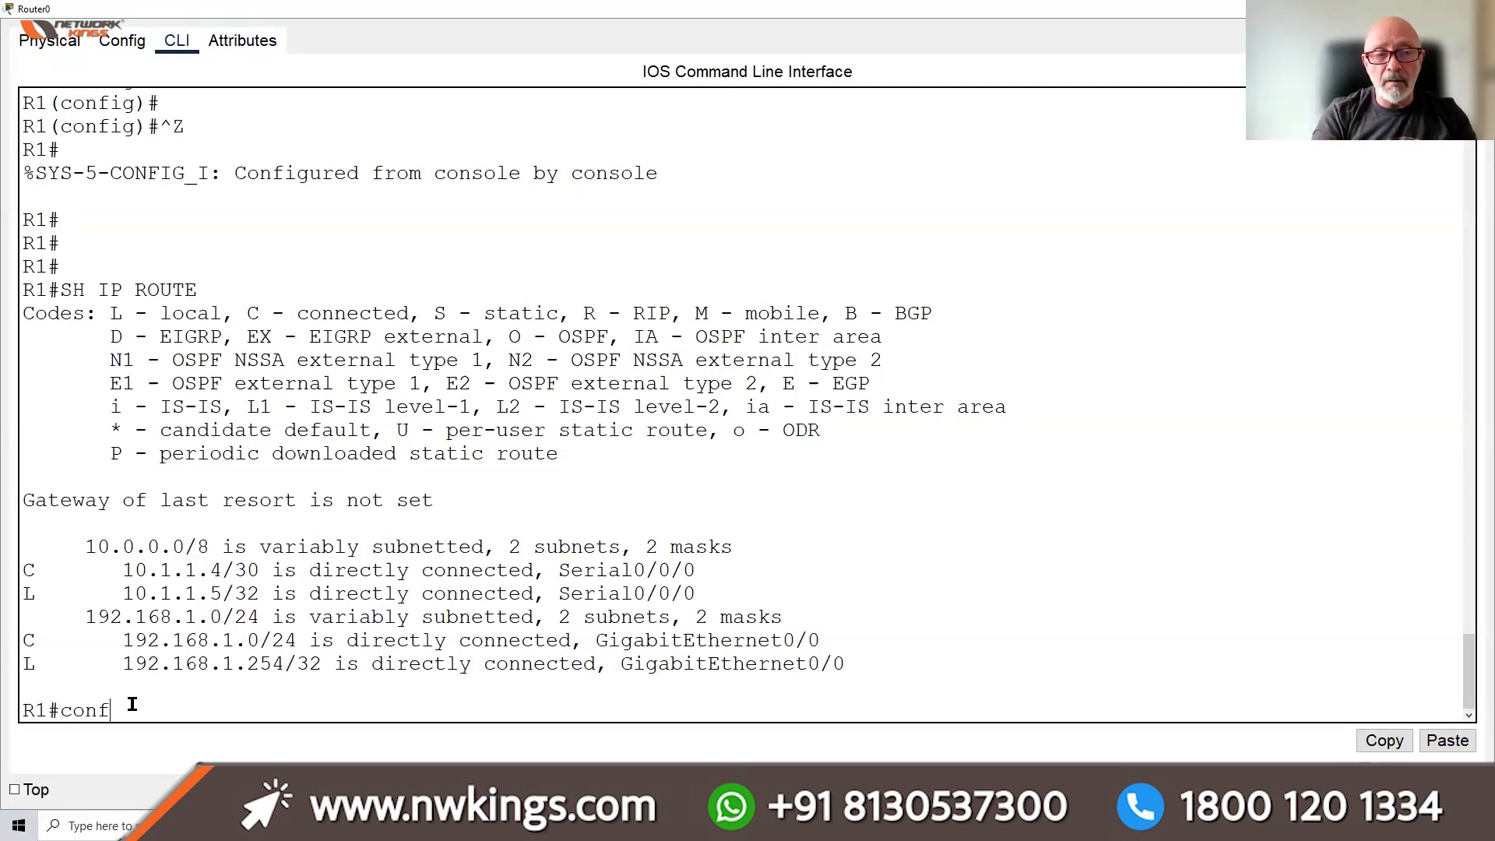
key(BackSpace)
text(f t)
key(Return)
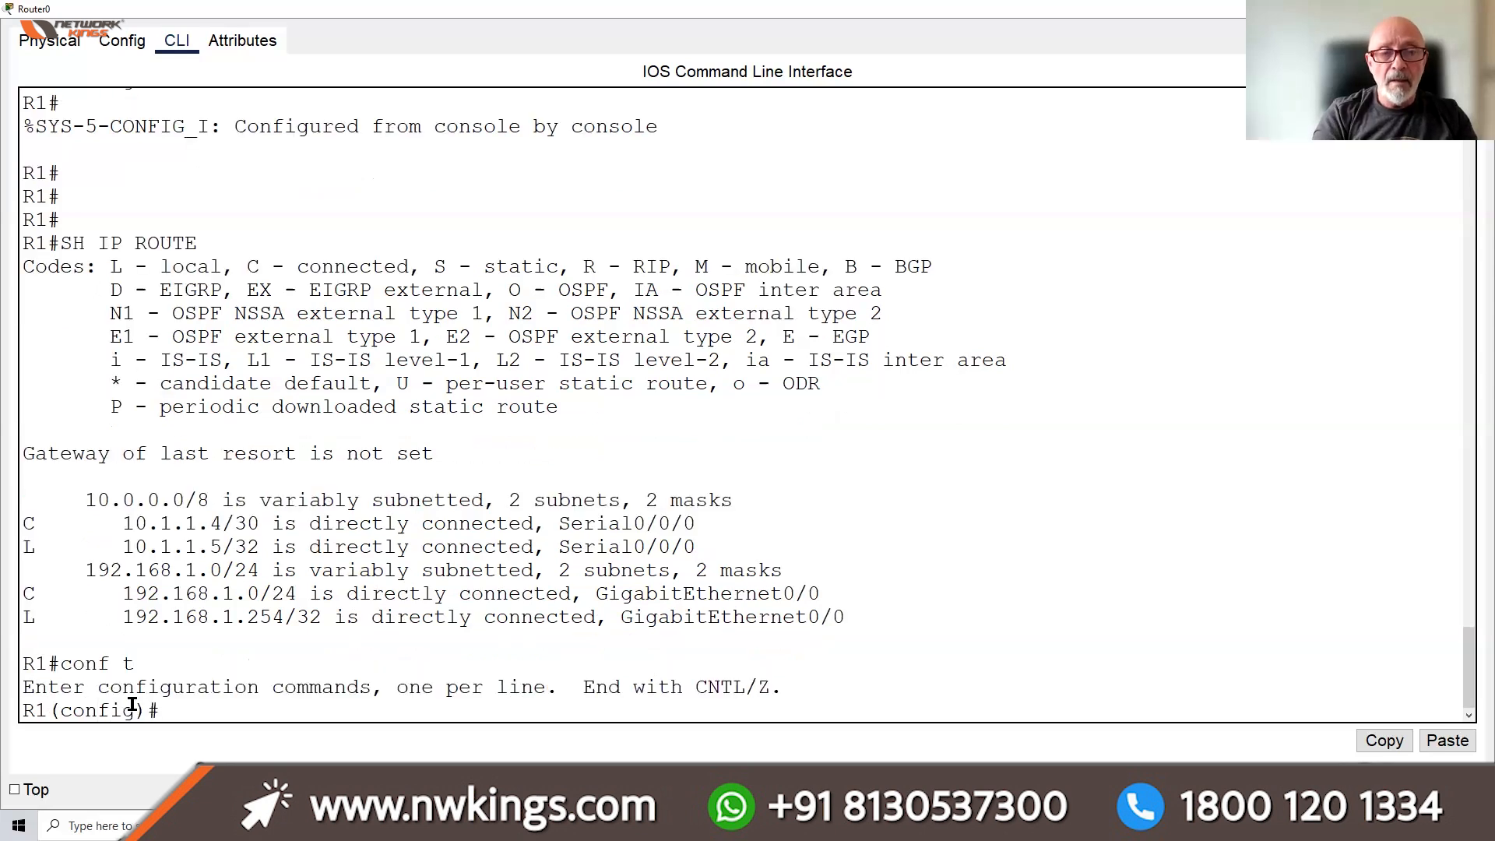
text(ip route)
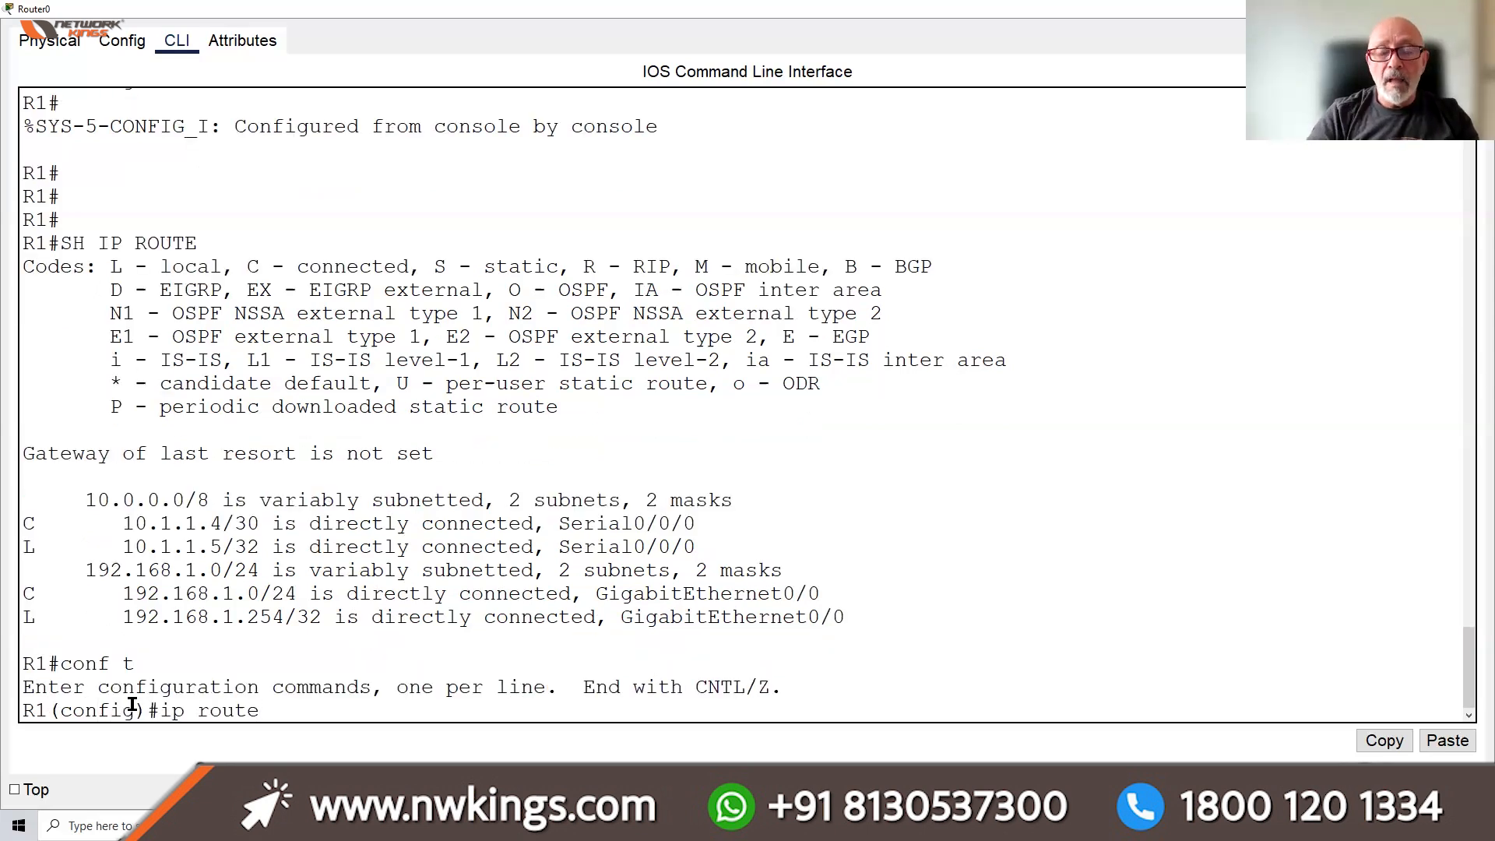
text(0.0.0.0 0.0.0)
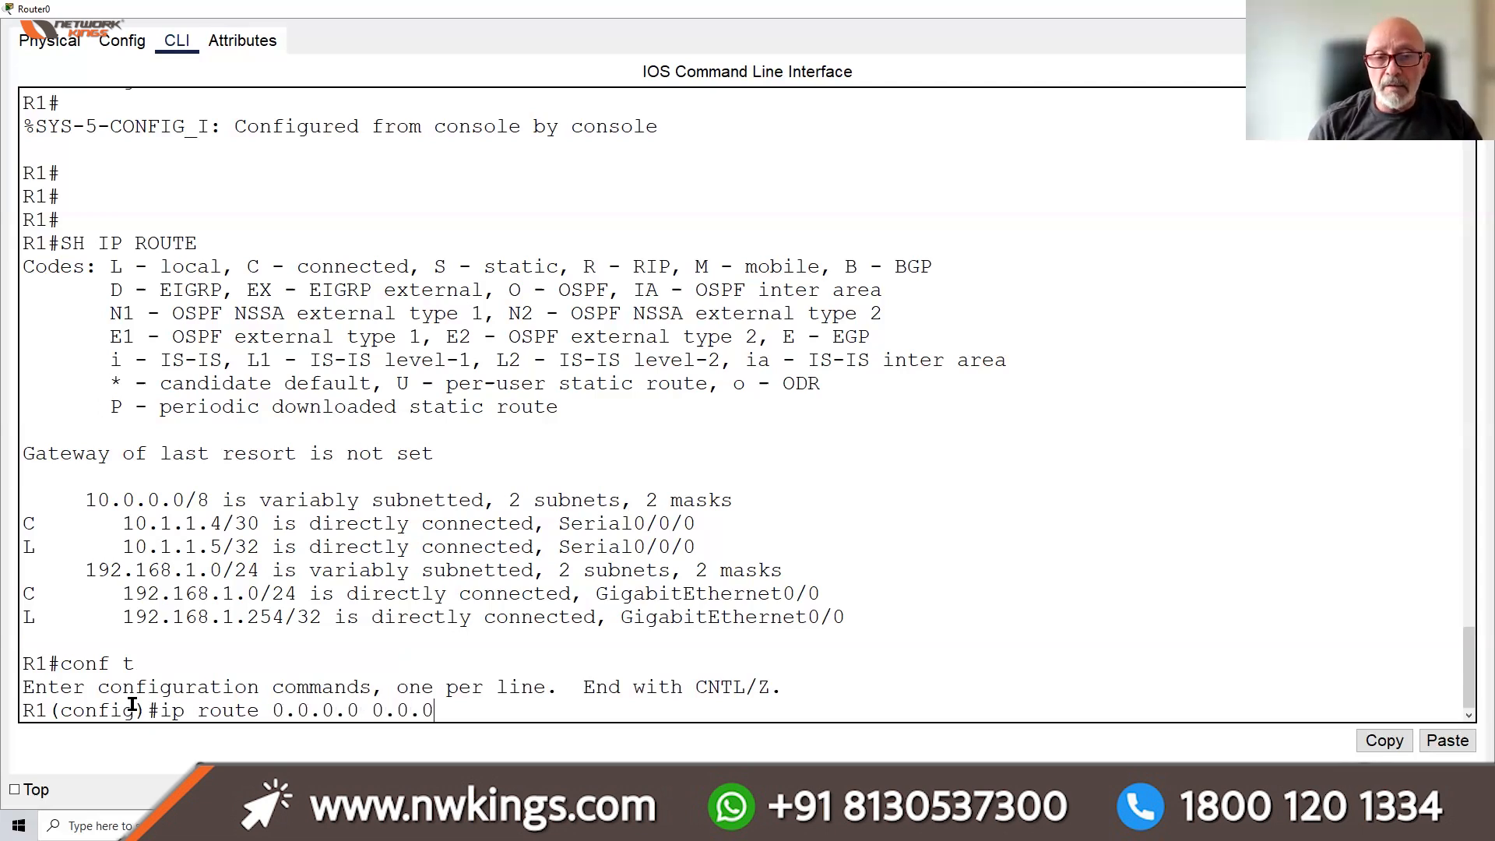
text(.0 10.)
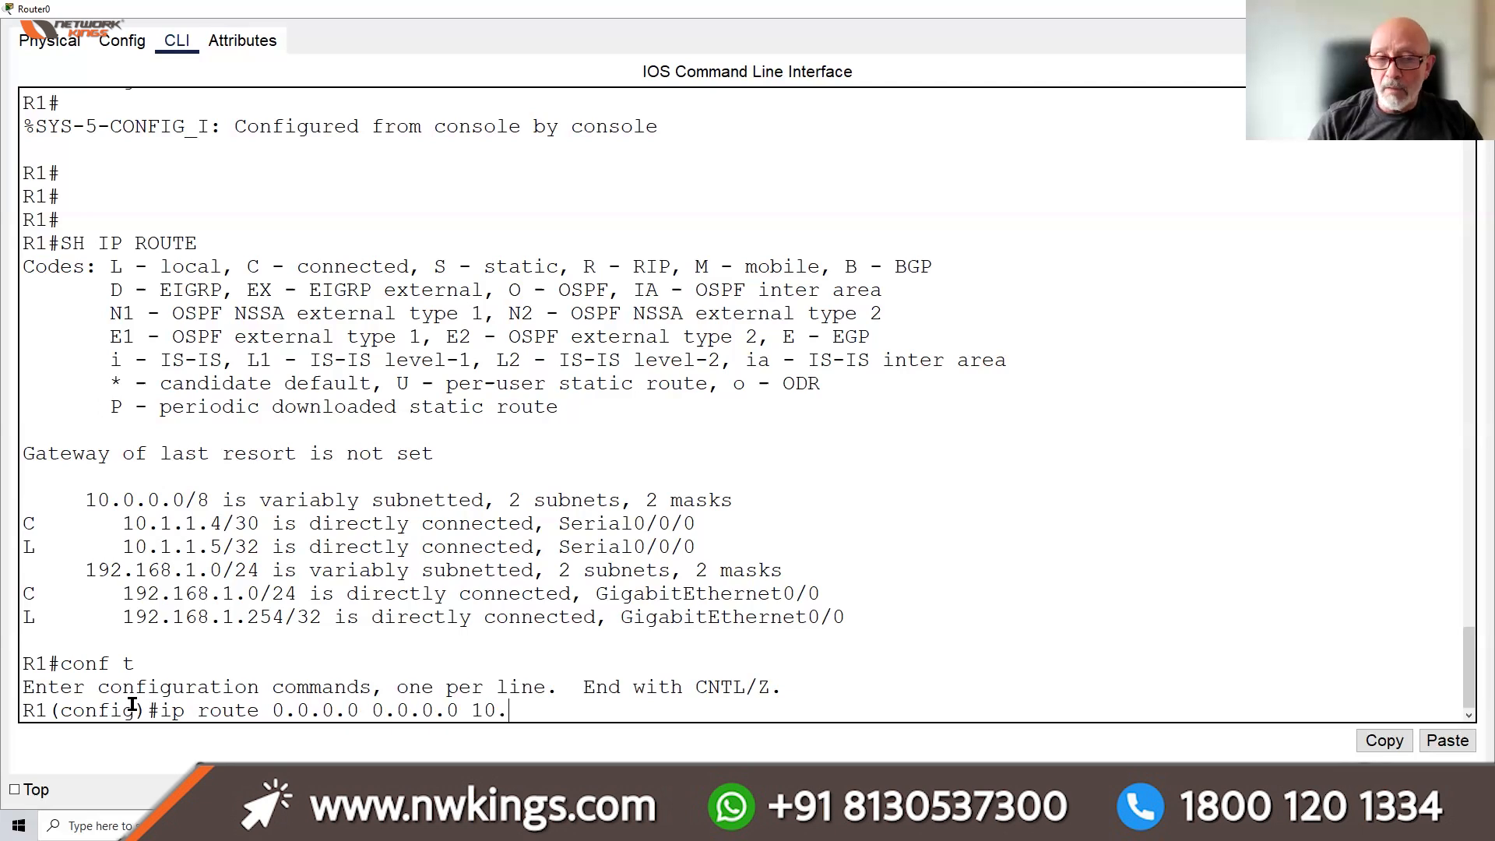
text(1.1.2)
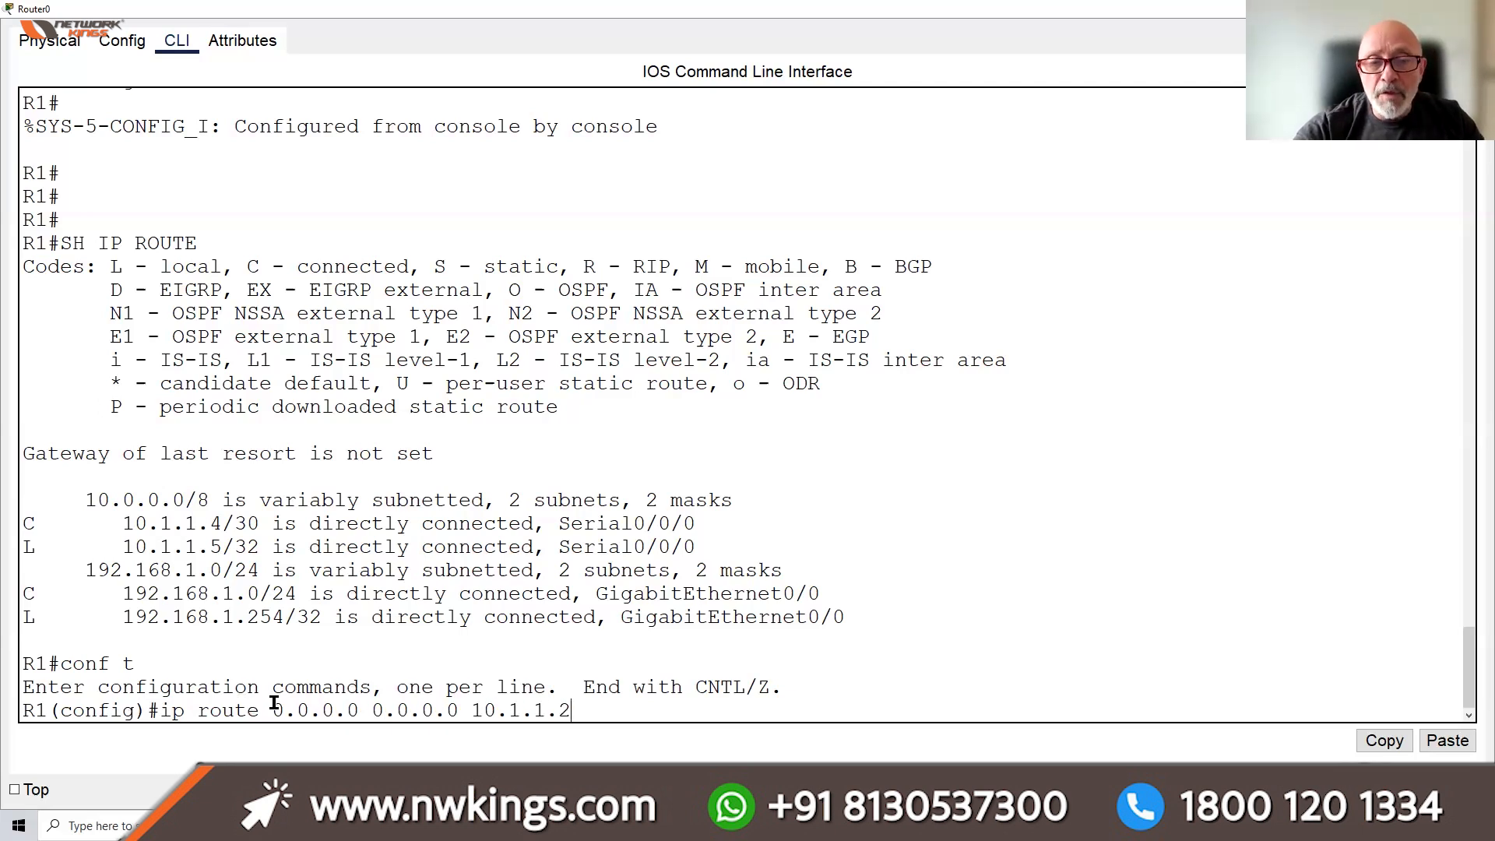
drag(272, 709, 564, 709)
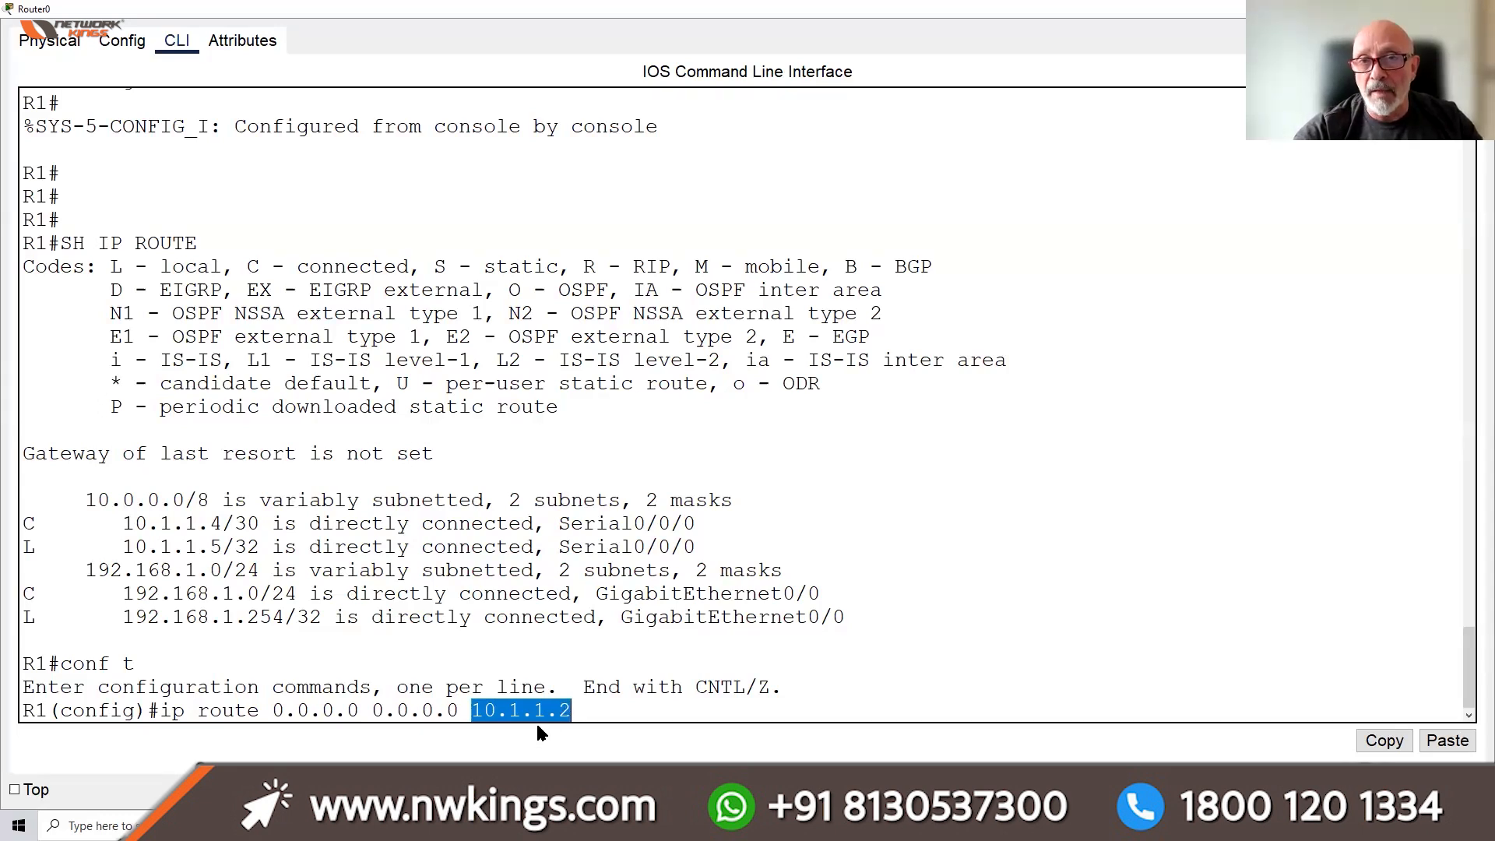
click(648, 698)
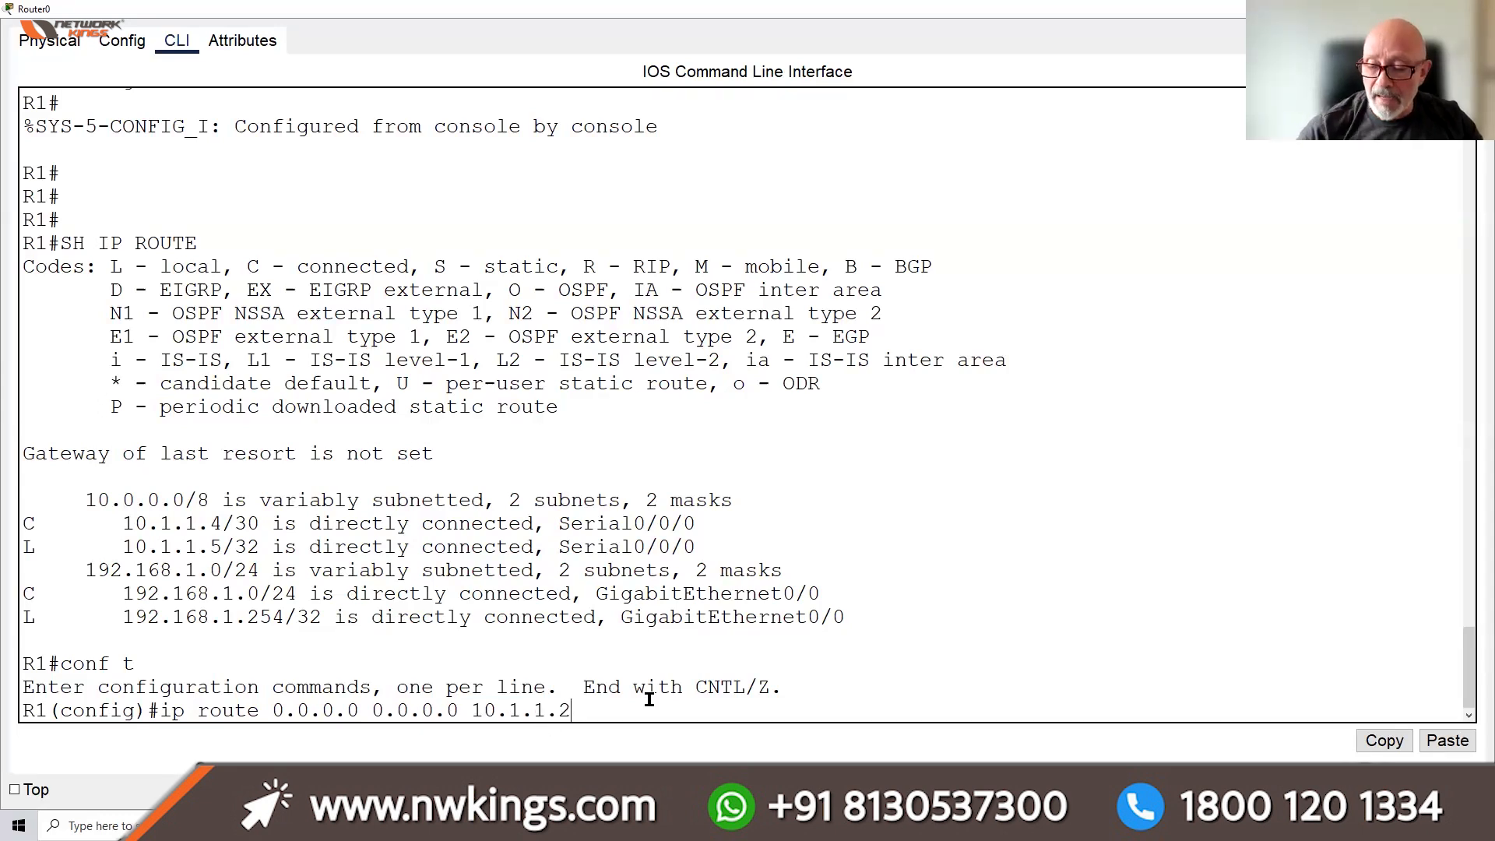
key(Return)
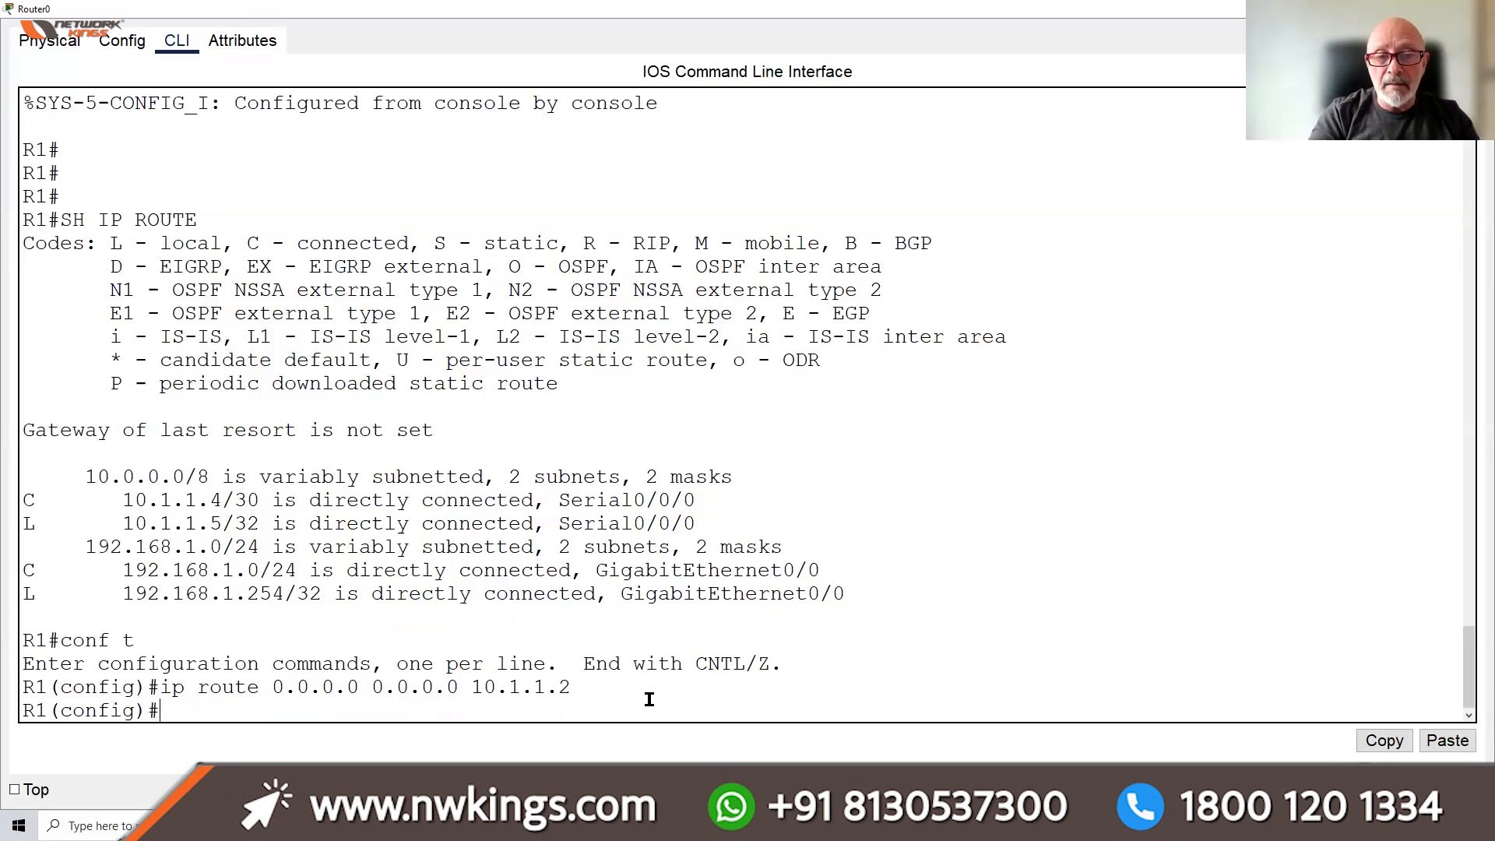
Save R1's configuration with do wr, show its routing table, and exit configuration mode
text(do wr)
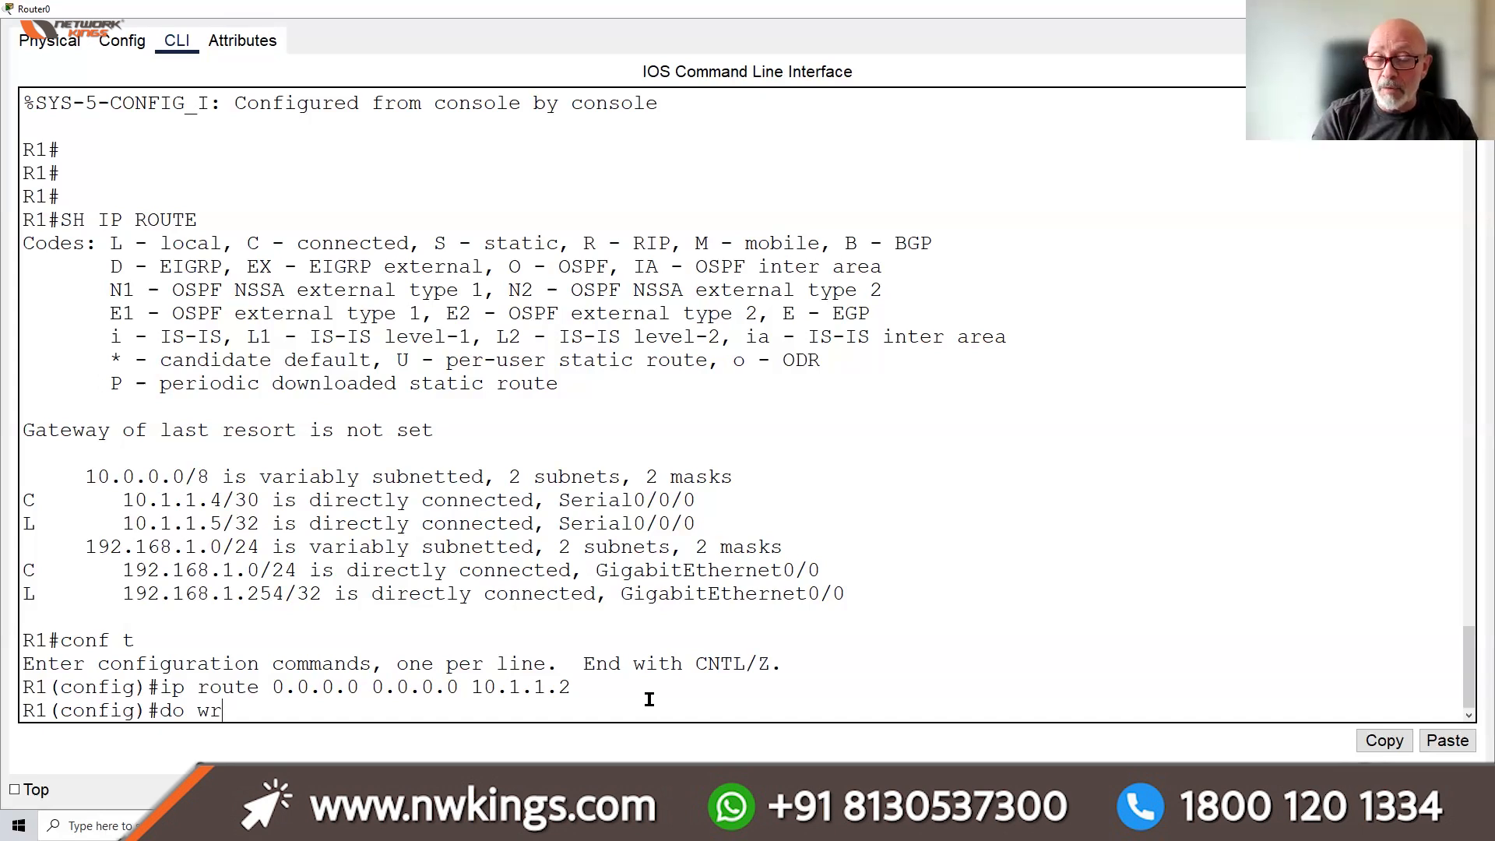
key(Return)
text(do ship o)
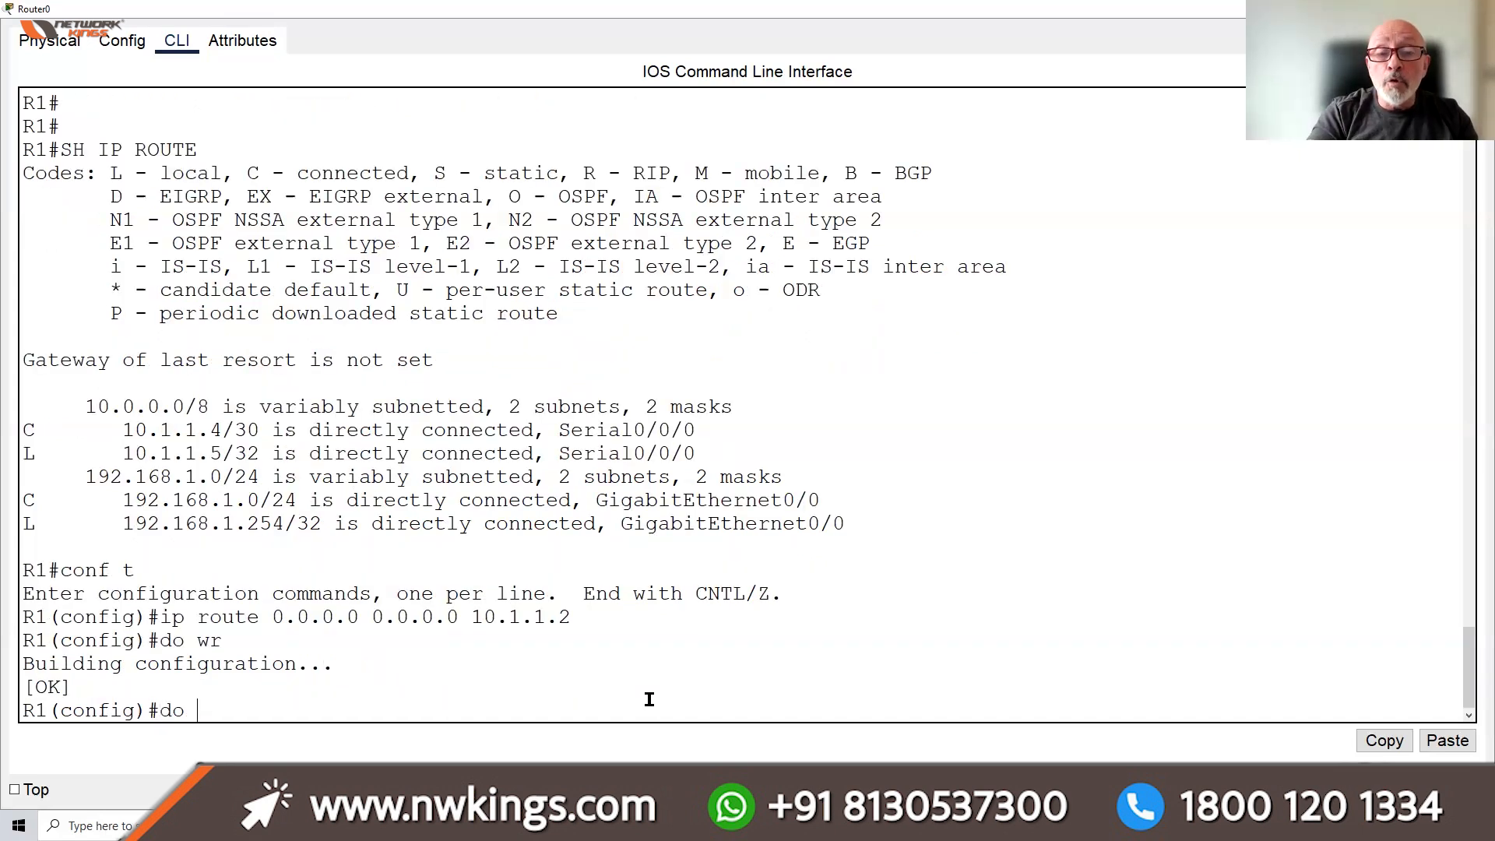
key(BackSpace)
key(BackSpace)
key(BackSpace)
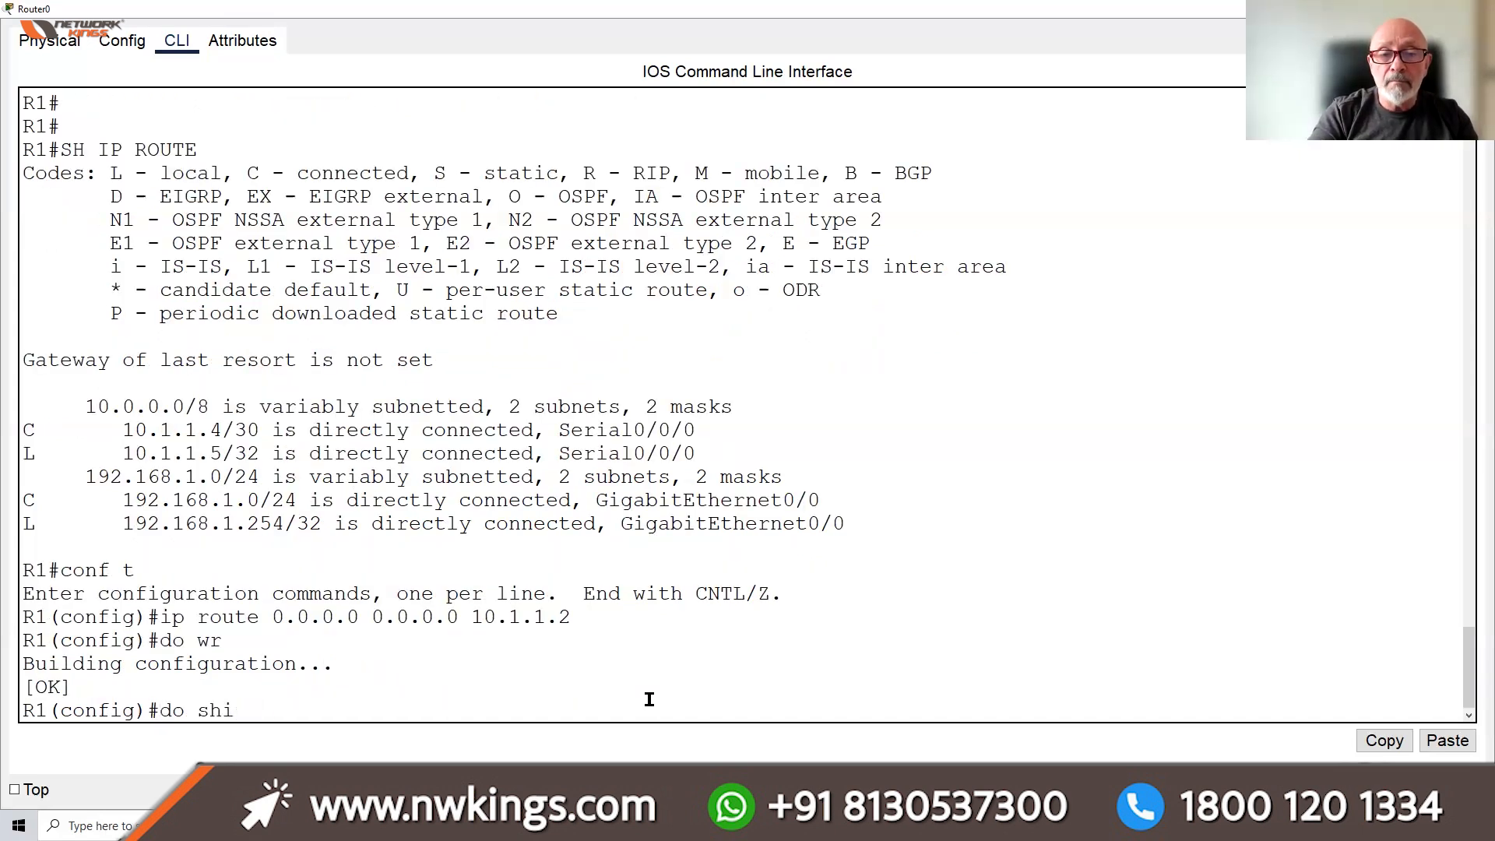
text(ip route)
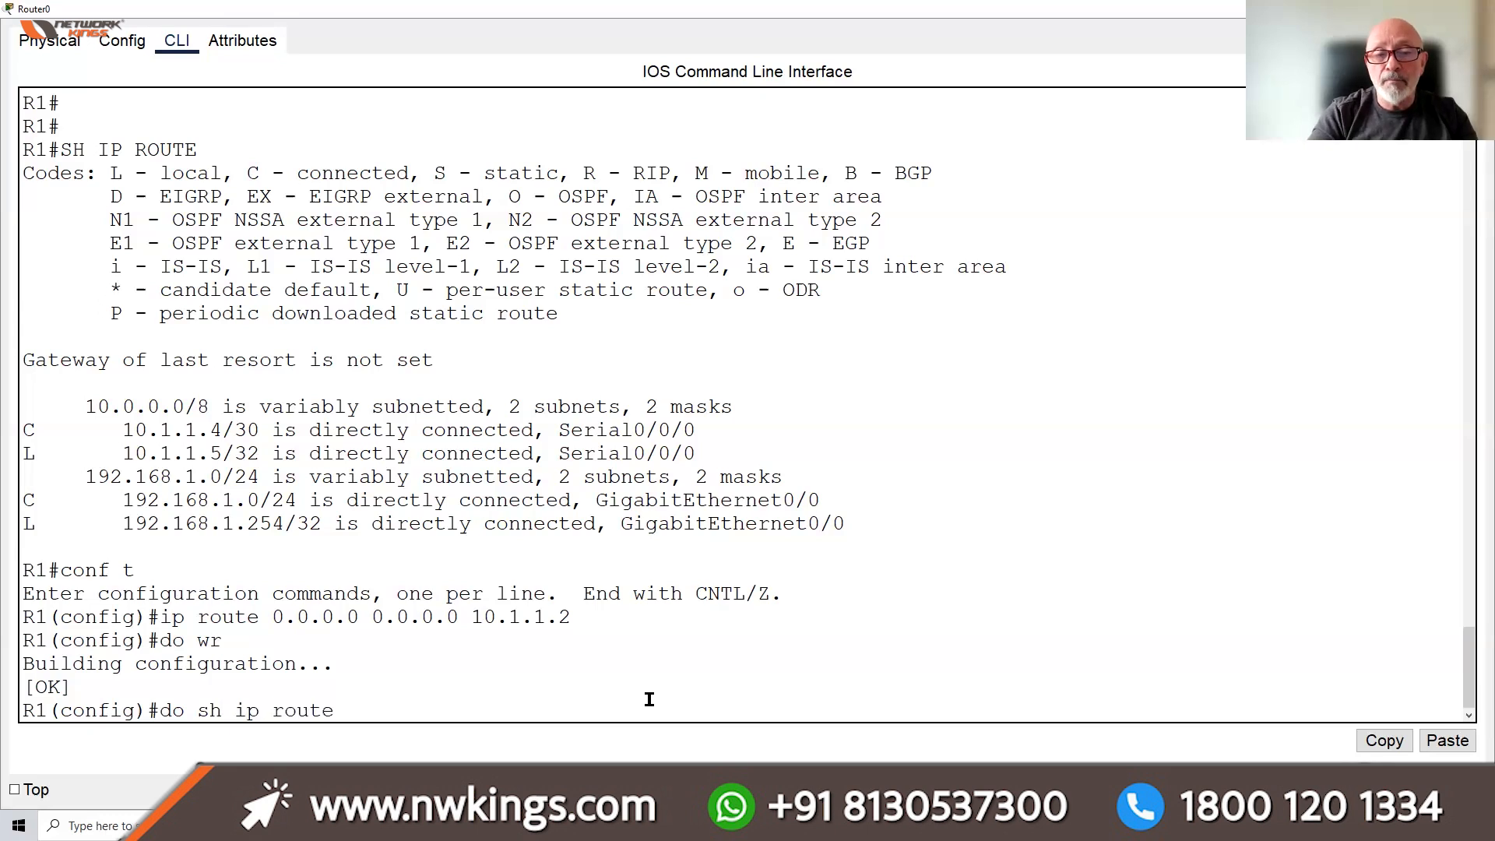
key(Return)
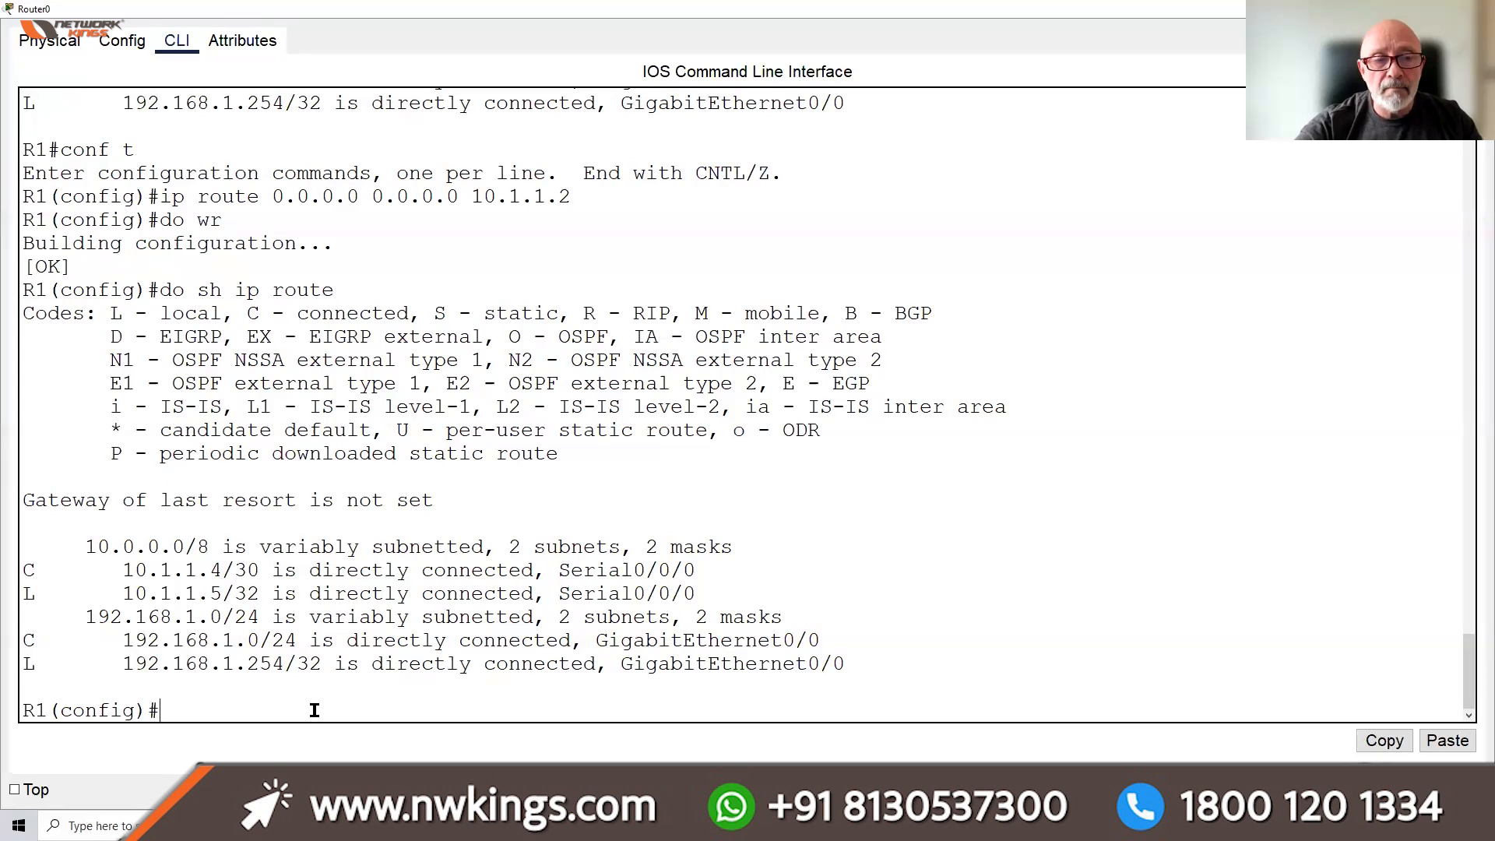
key(ctrl+z)
key(Return)
key(Return)
Copy the running config to startup-config and display the routing table
text(copy run sta)
text(rat)
key(BackSpace)
key(BackSpace)
text(t)
key(Return)
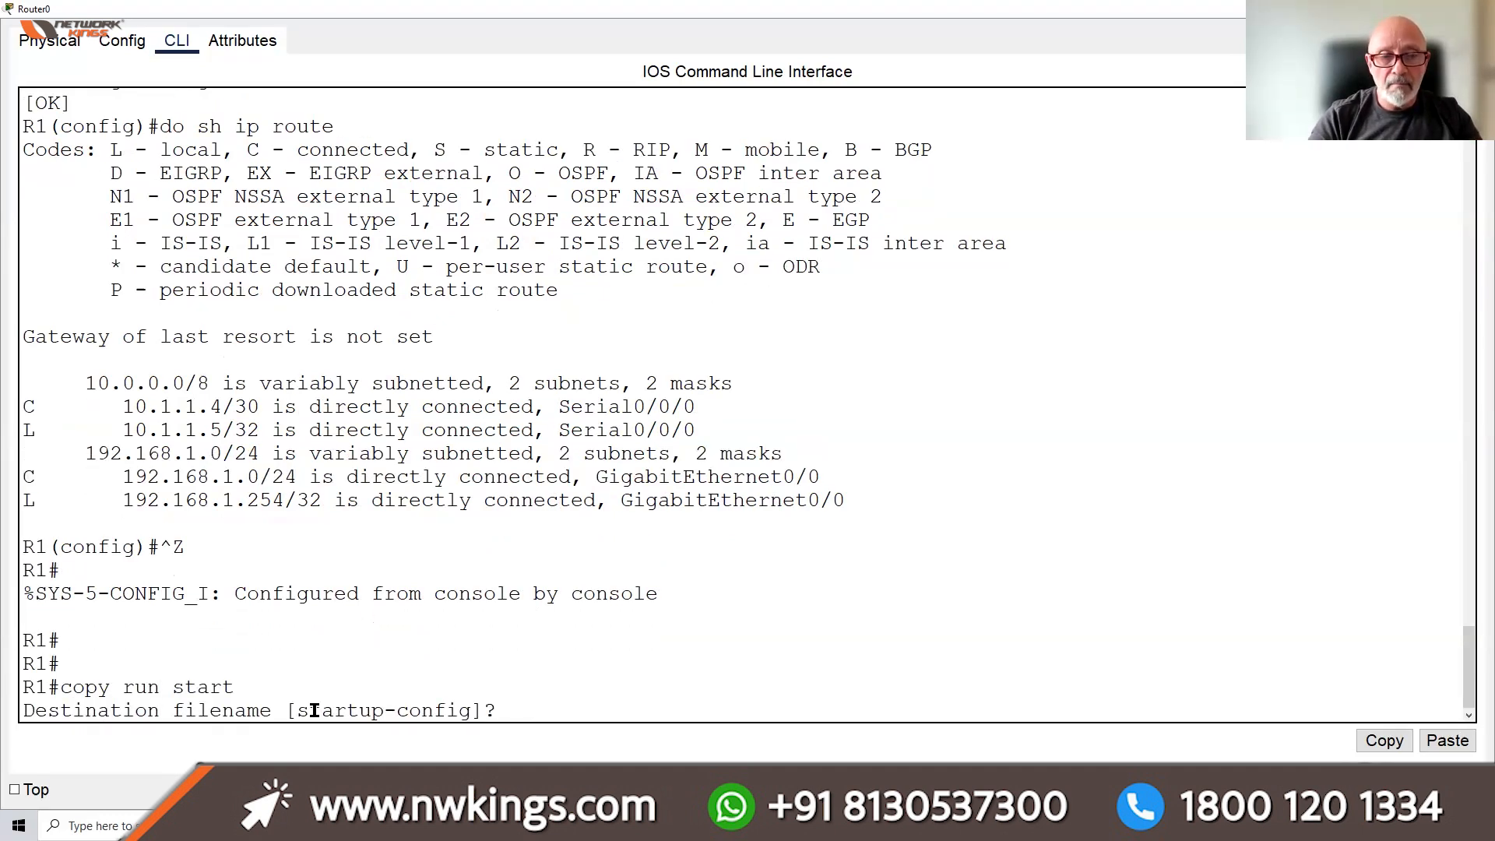
key(Return)
text(sh ip route)
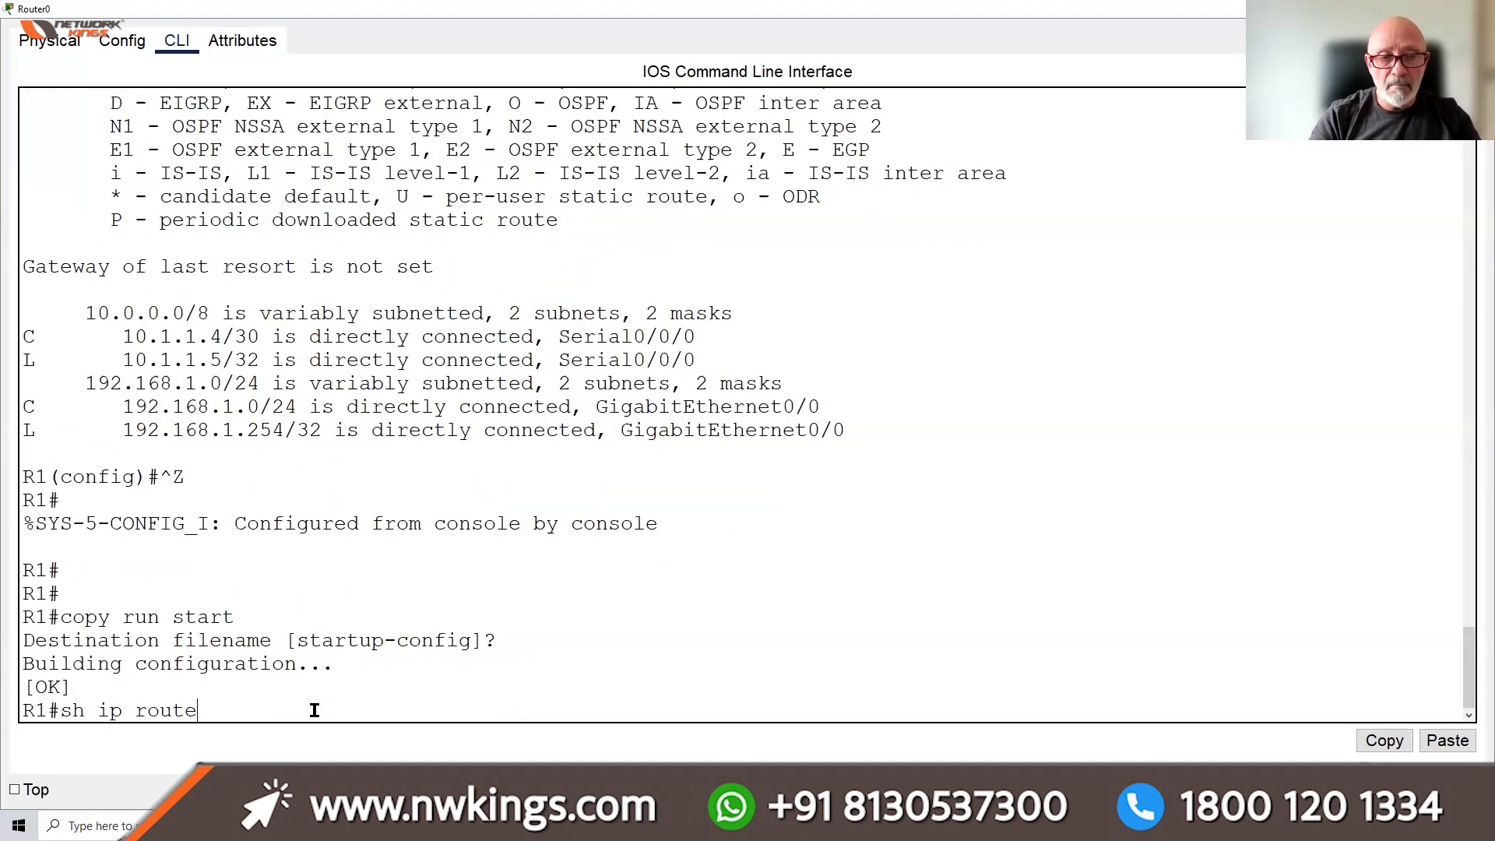
key(Return)
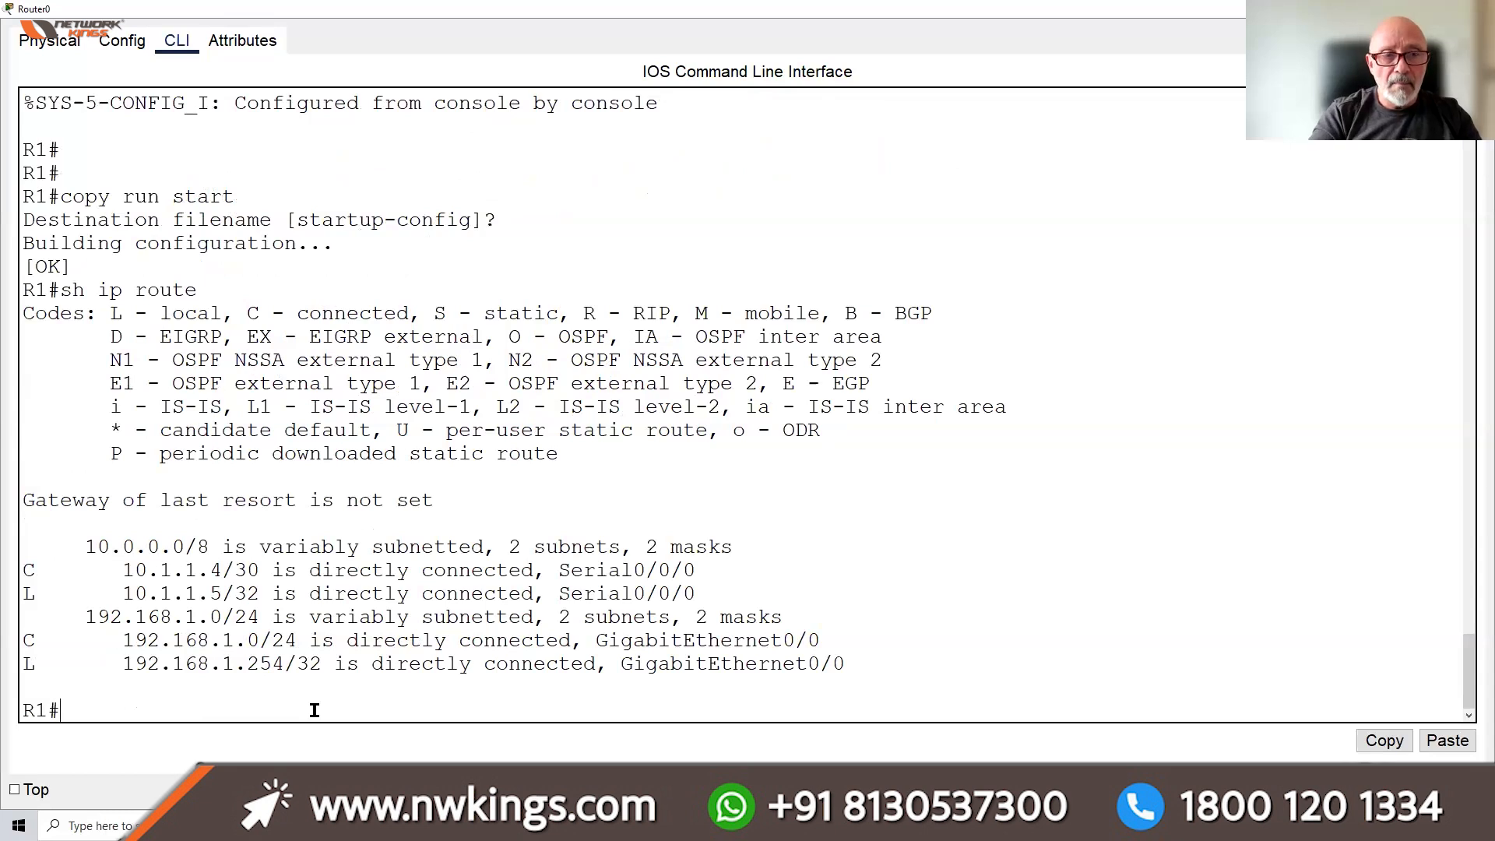
Add the default route 0.0.0.0 0.0.0.0 via 10.1.1.2 and save with do wr
text(conf t)
key(Return)
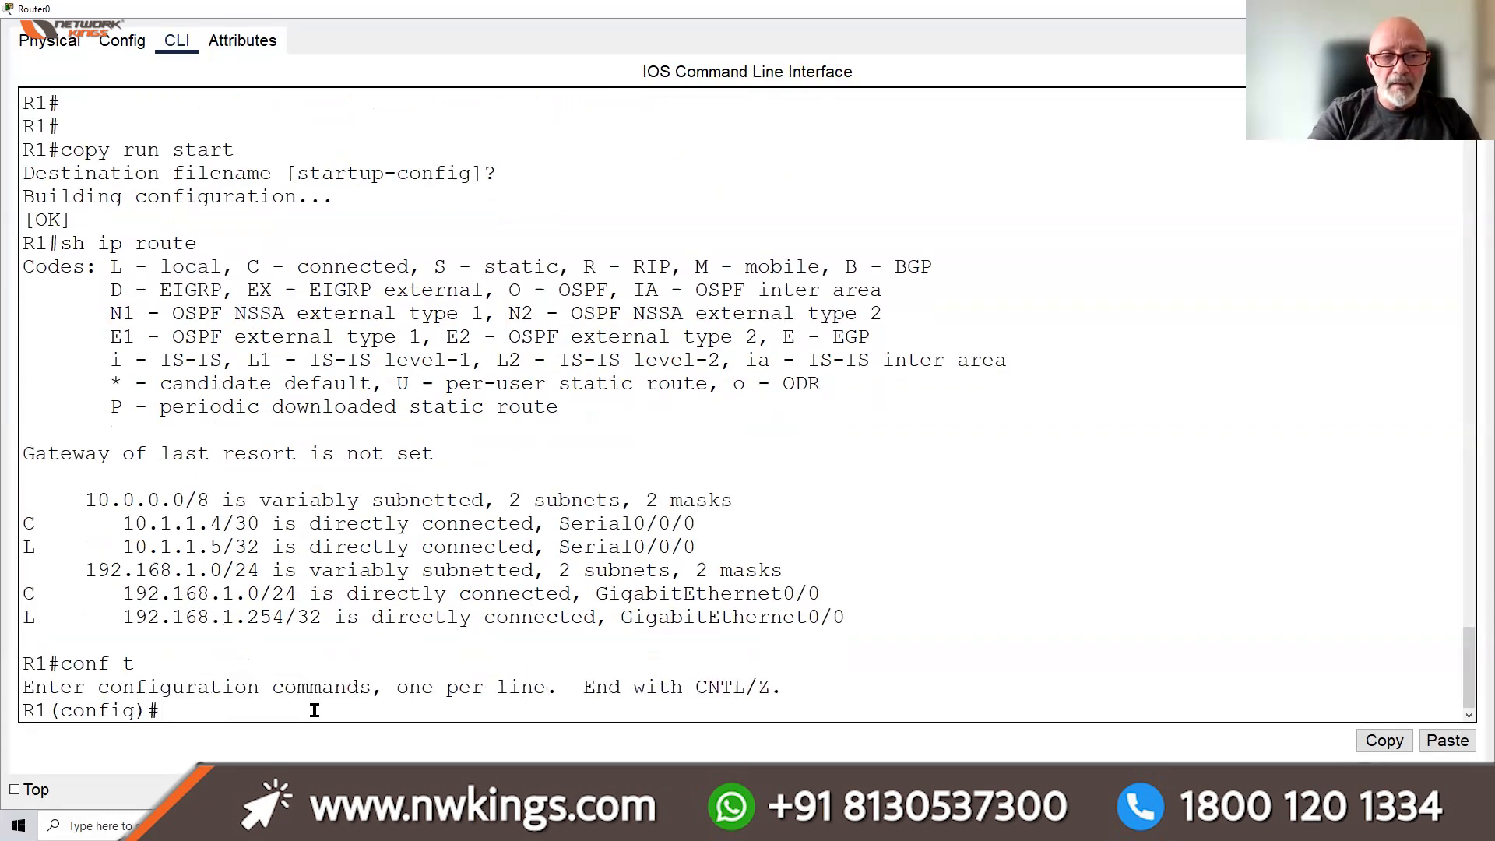
text(ip route 0.0.00)
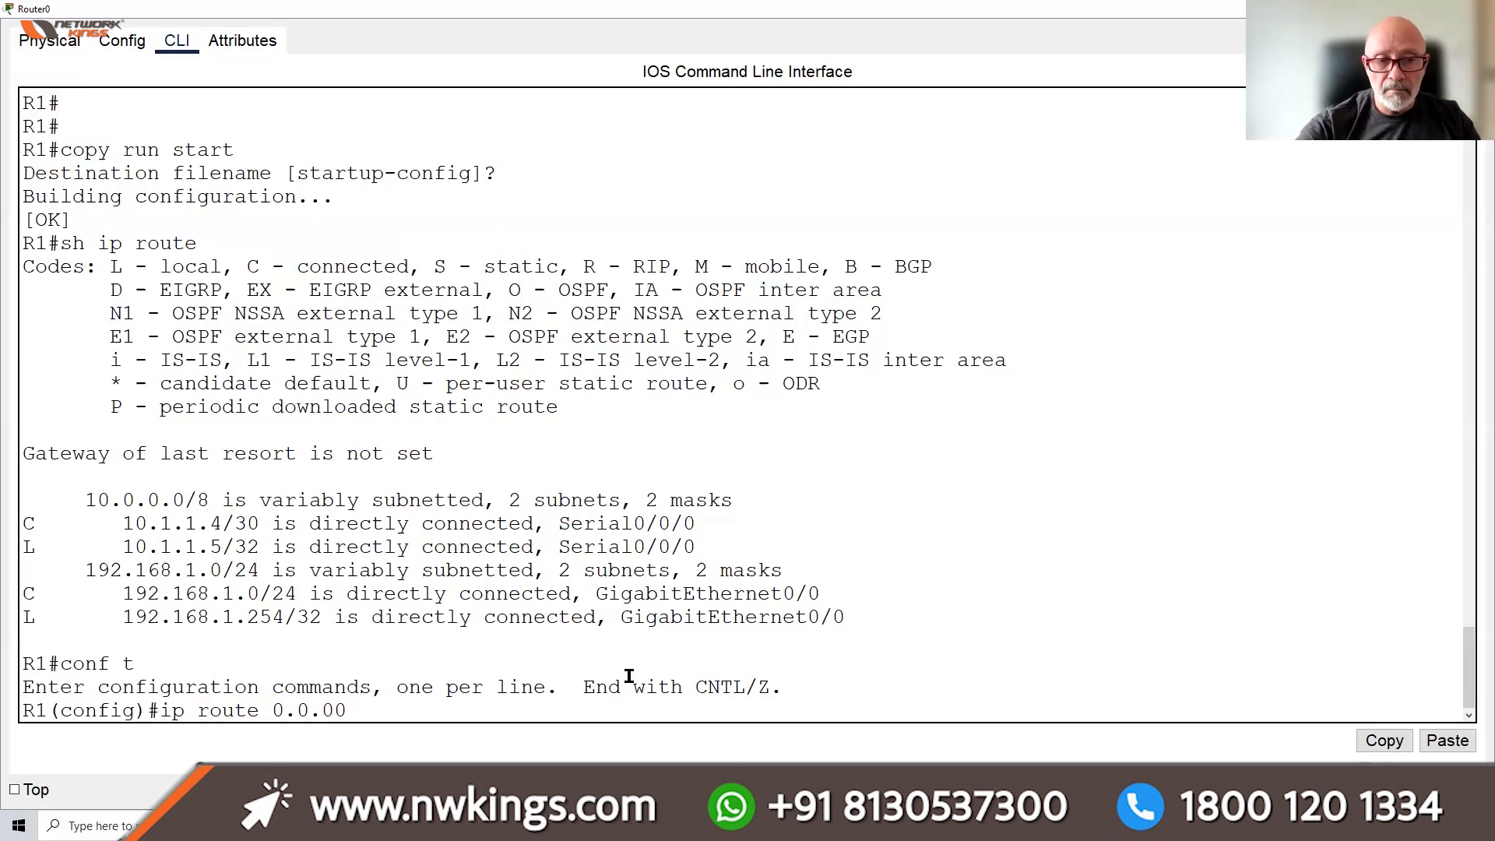
key(BackSpace)
text(.0)
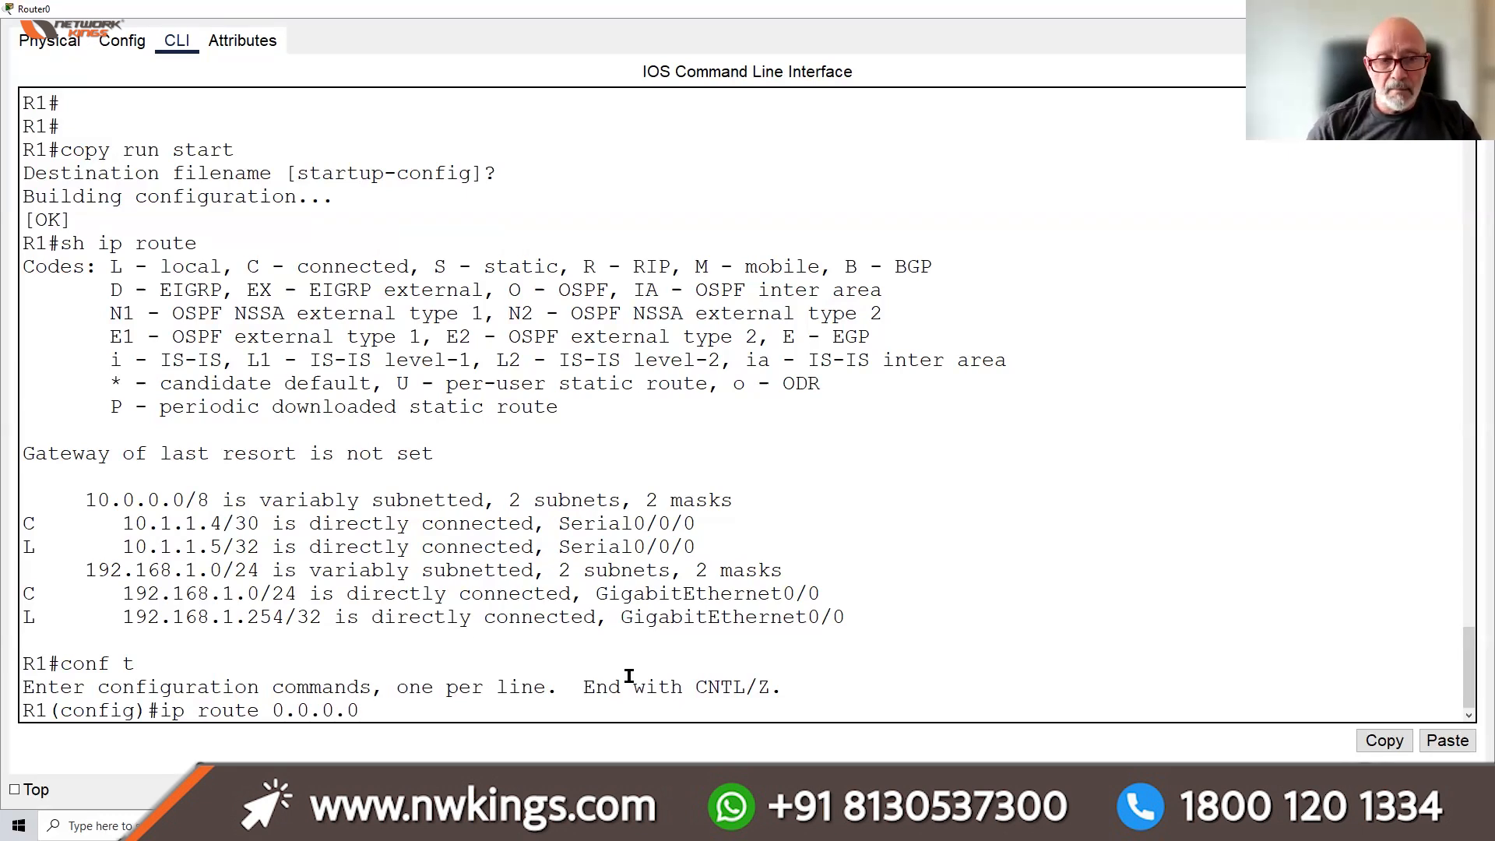
text( 0.0.0.0)
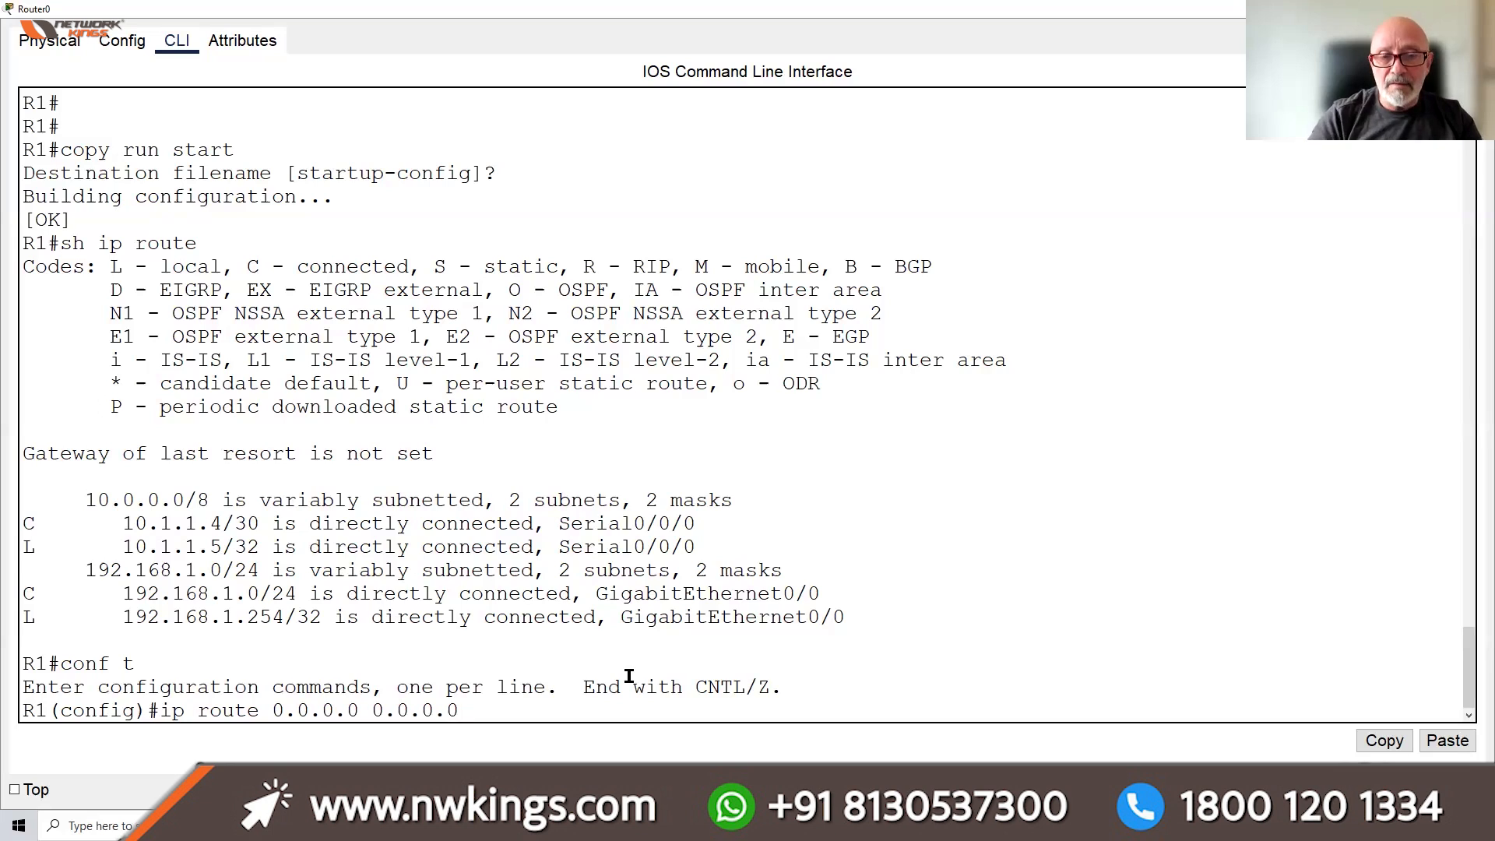
text( 10.1.1.2)
key(Return)
text(do wr)
key(Return)
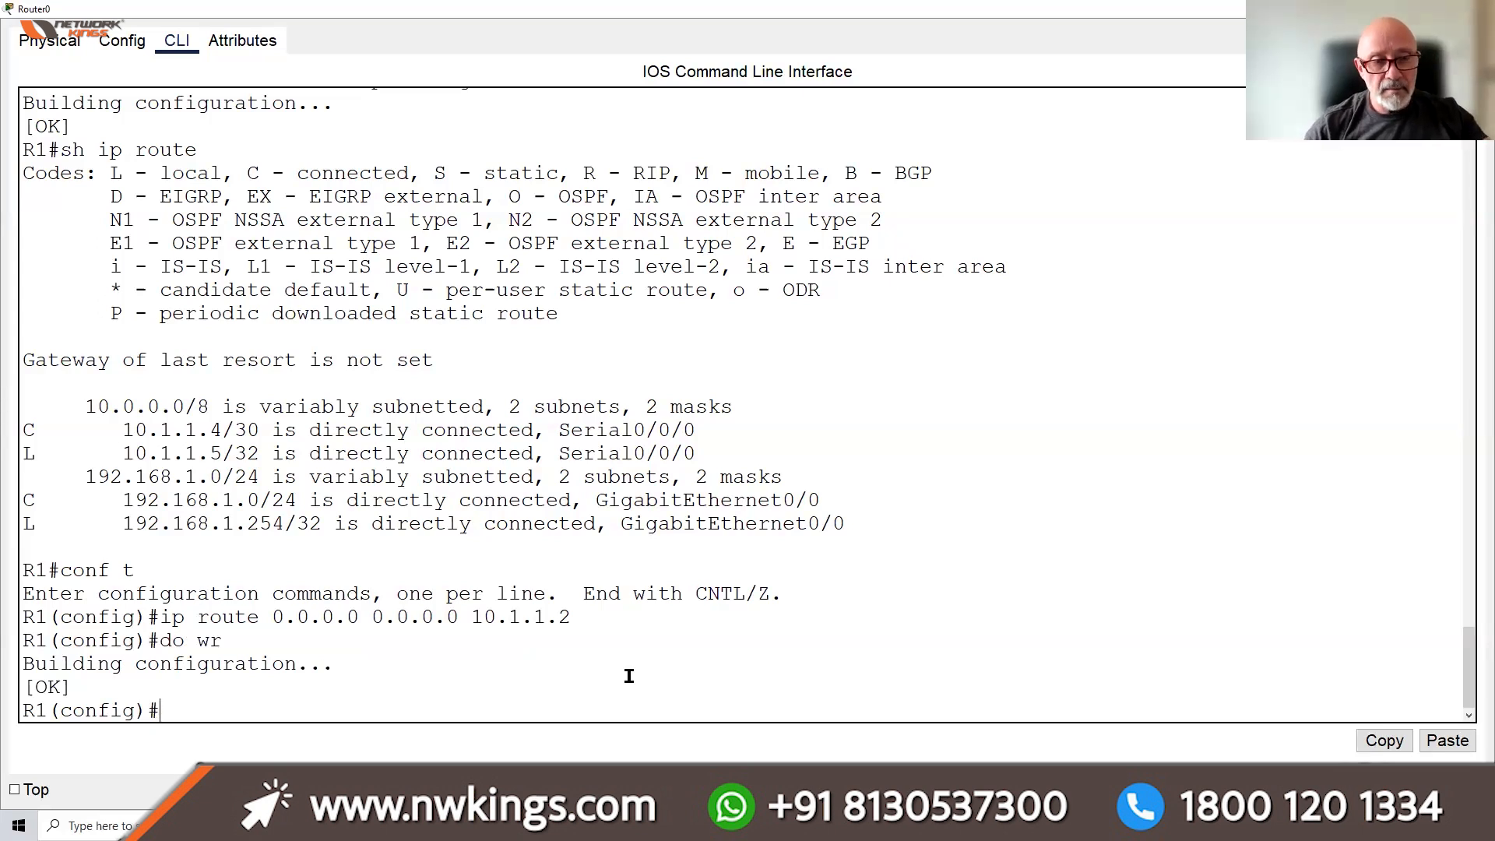
Leave configuration mode, check the routing table, and close the console to show the topology
key(ctrl+z)
key(Return)
key(Return)
key(Return)
key(Return)
key(Return)
text(sh ip route)
key(Return)
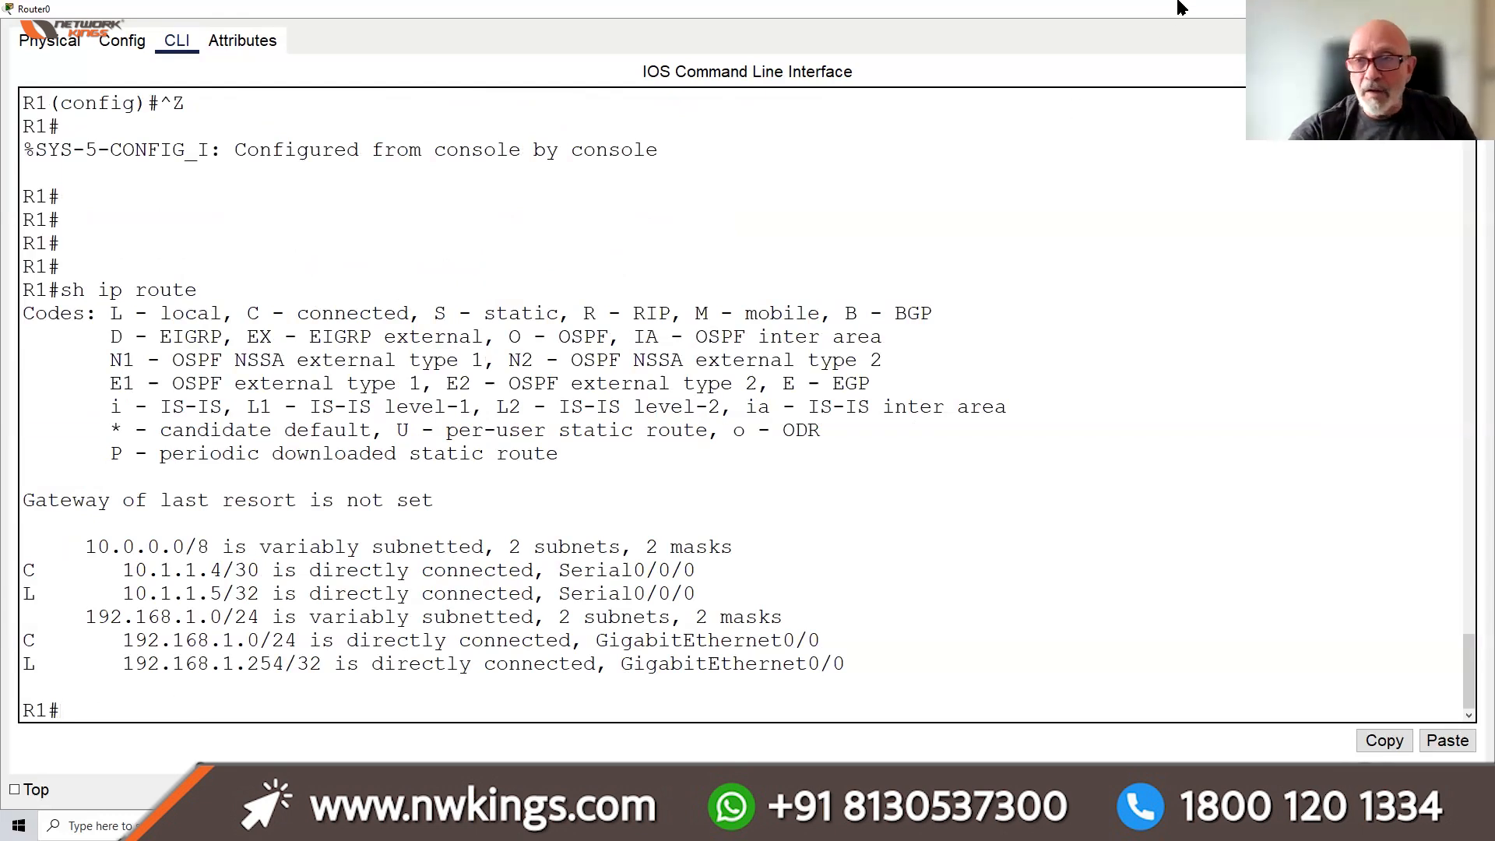
click(1406, 9)
Open and widen Router2's window, check its GigabitEthernet0/1 settings, and return to the CLI
click(185, 648)
click(184, 649)
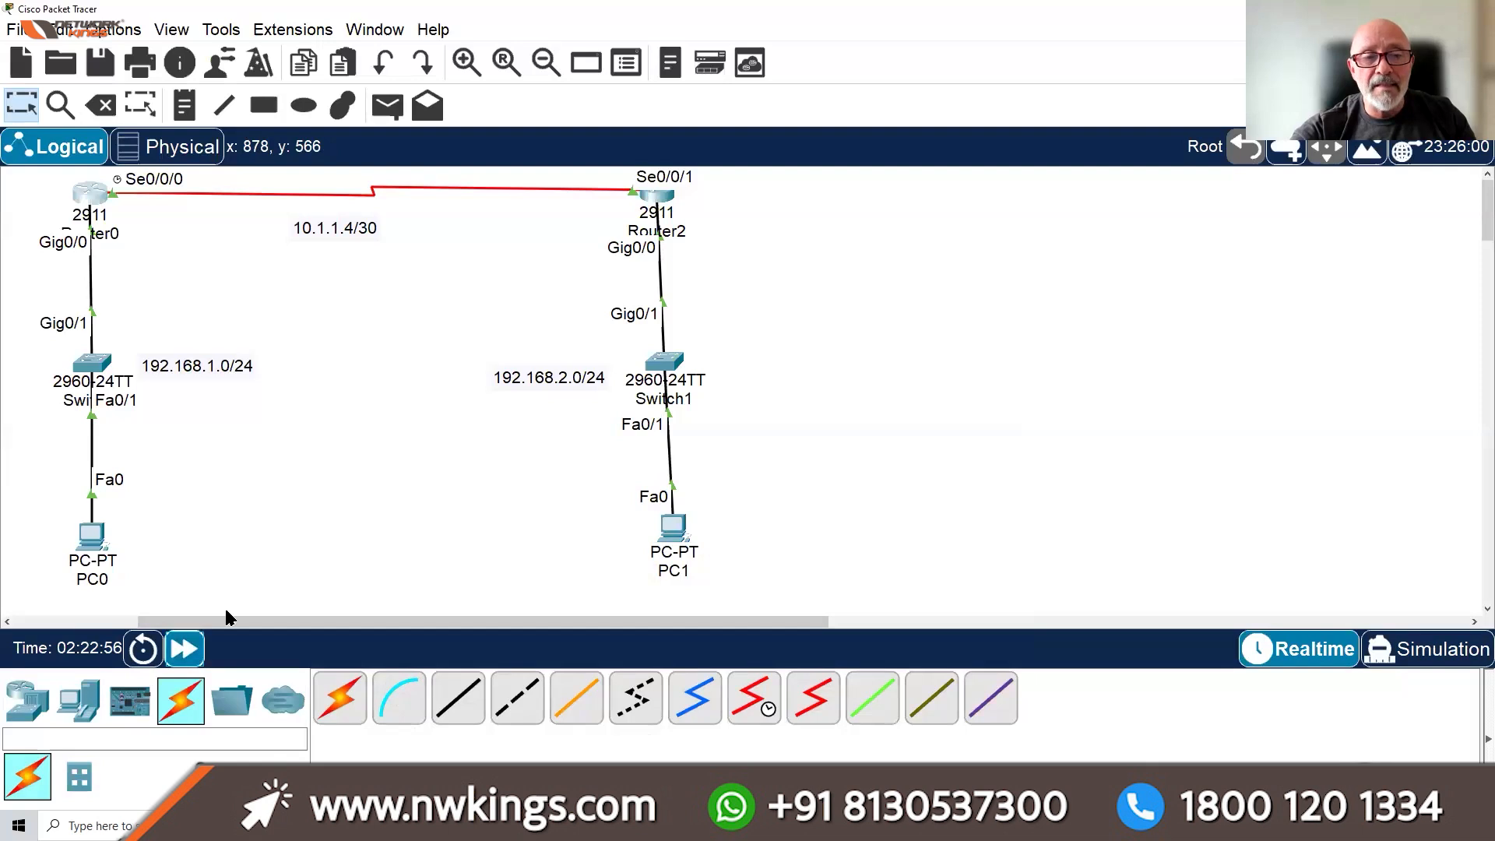
click(657, 195)
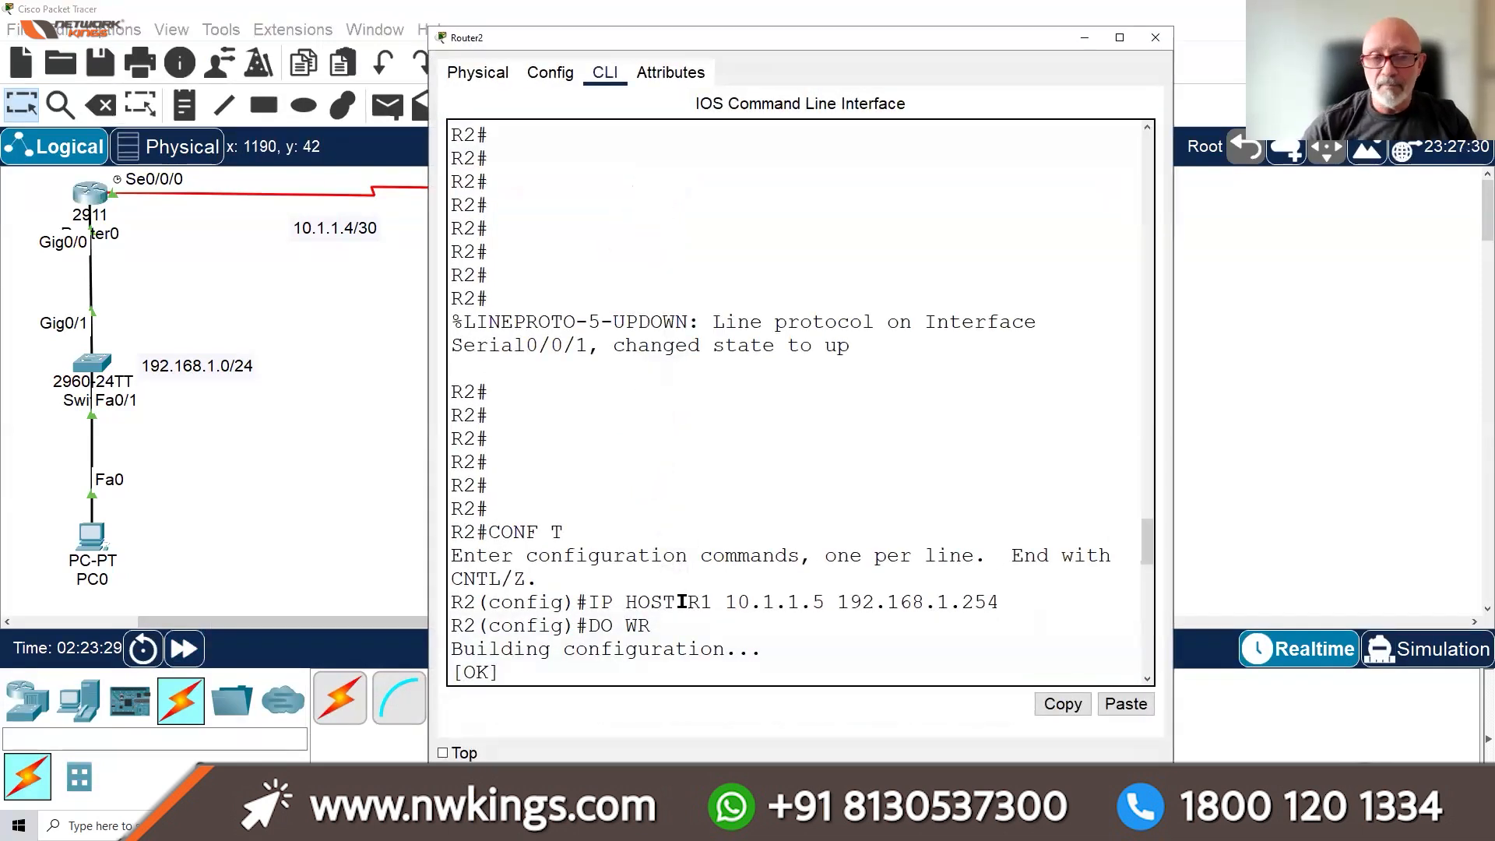
key(Return)
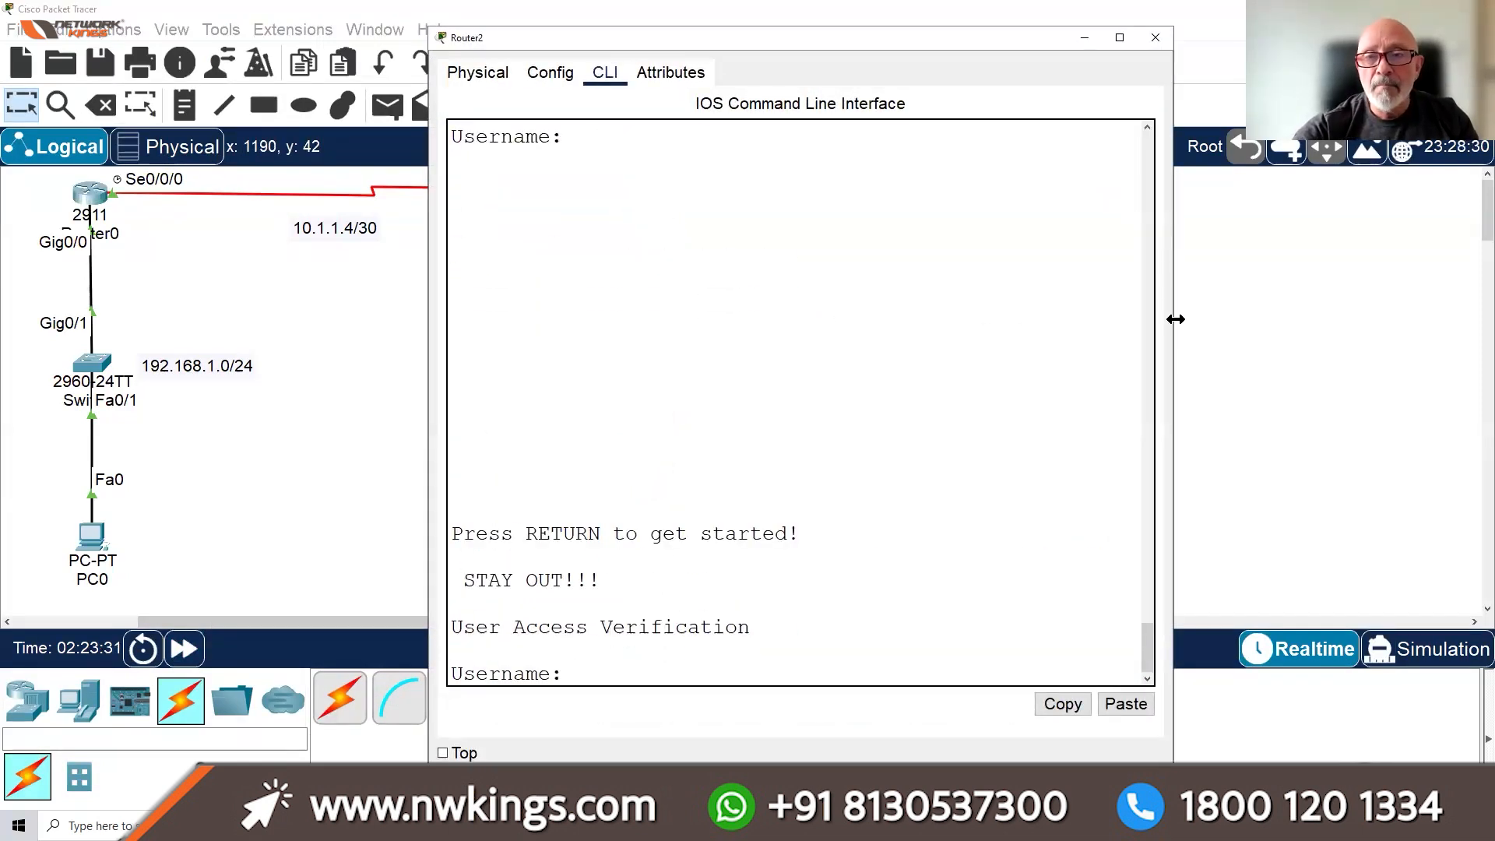
drag(1176, 319, 1357, 319)
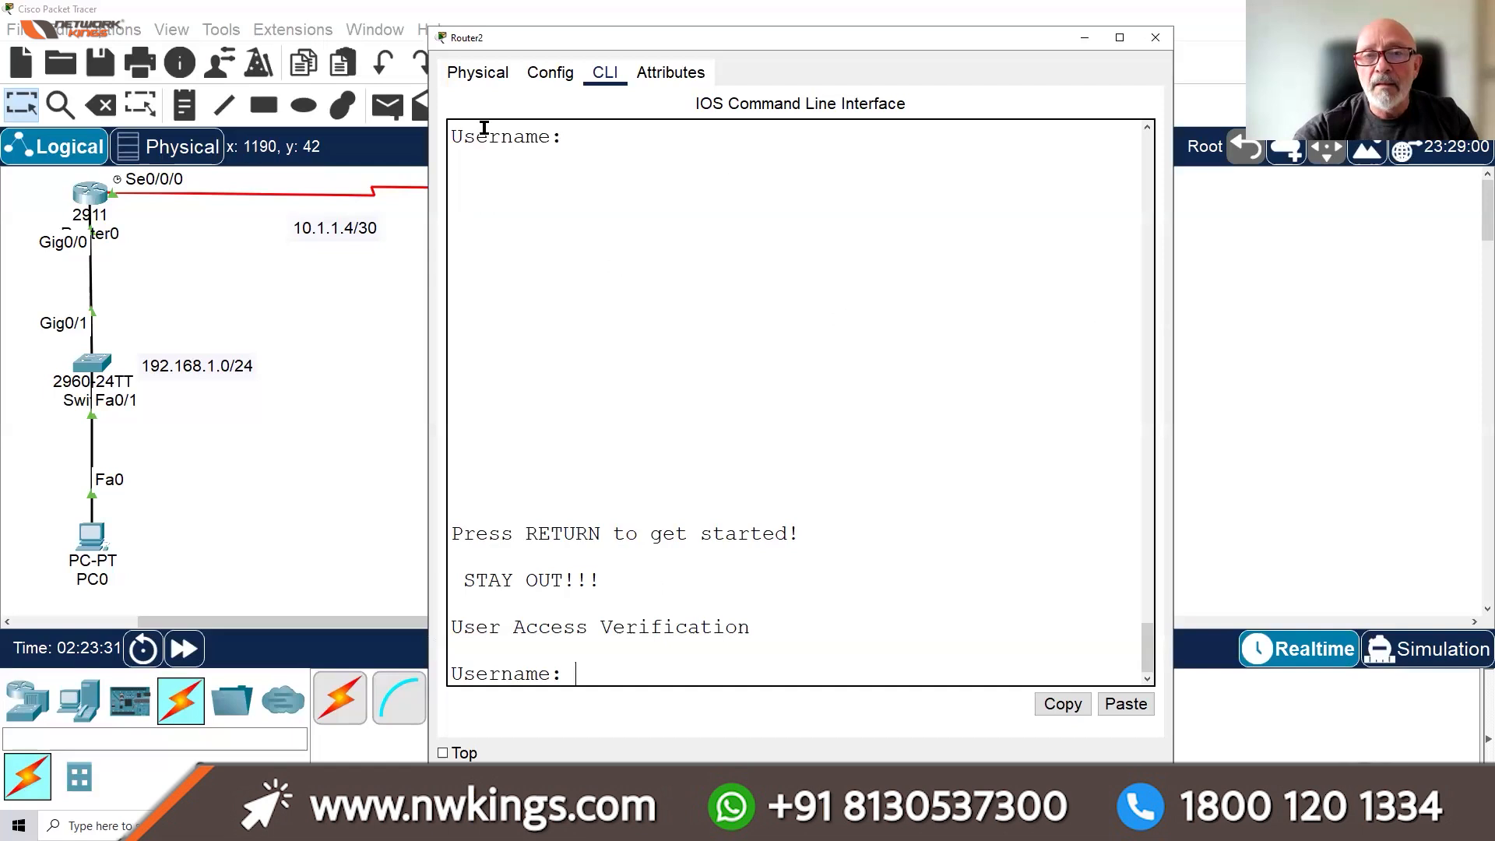
click(567, 78)
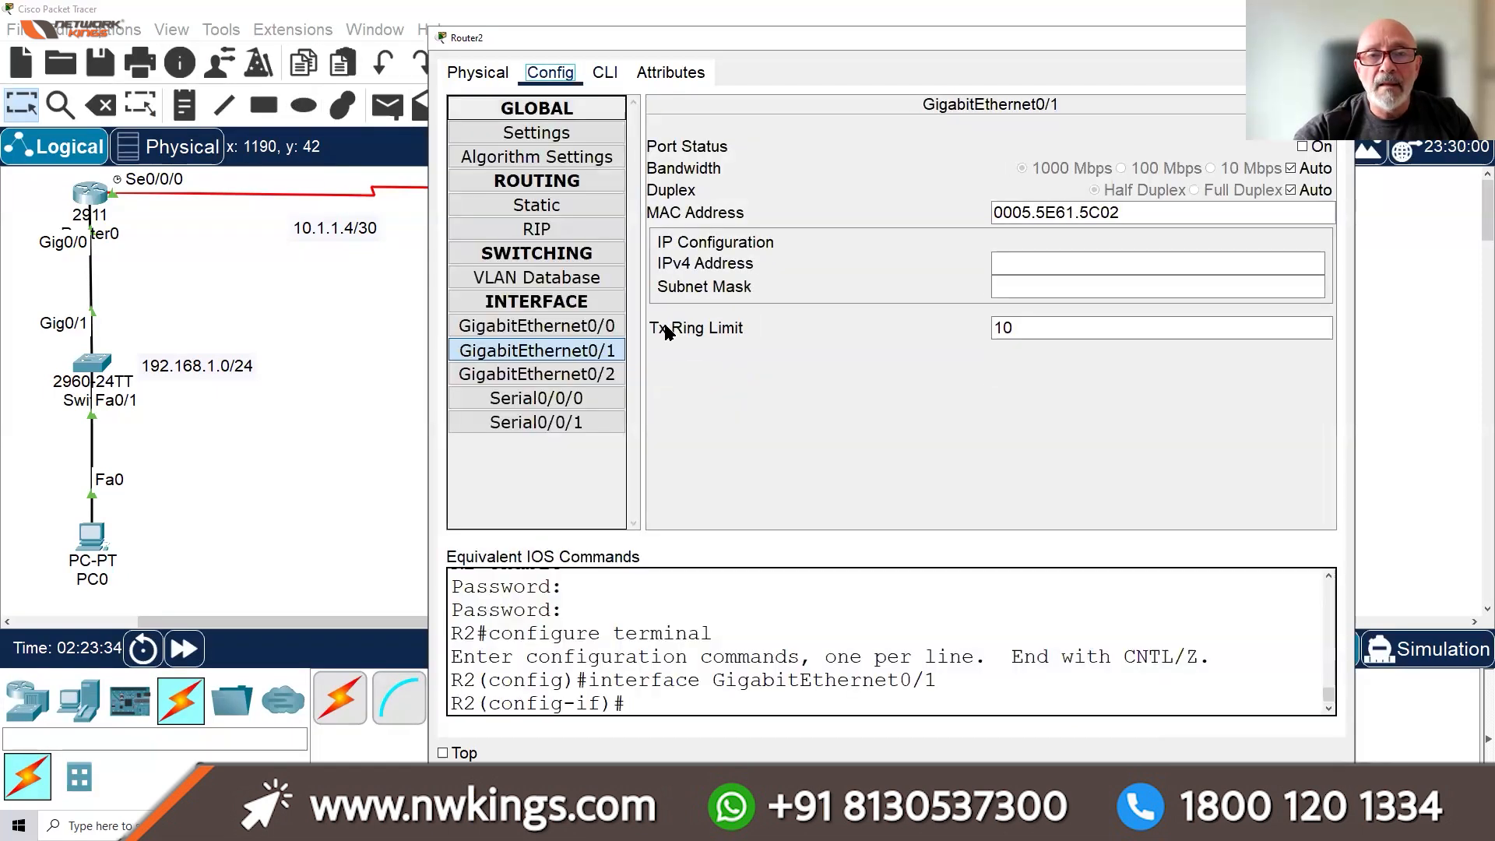
click(574, 352)
click(605, 73)
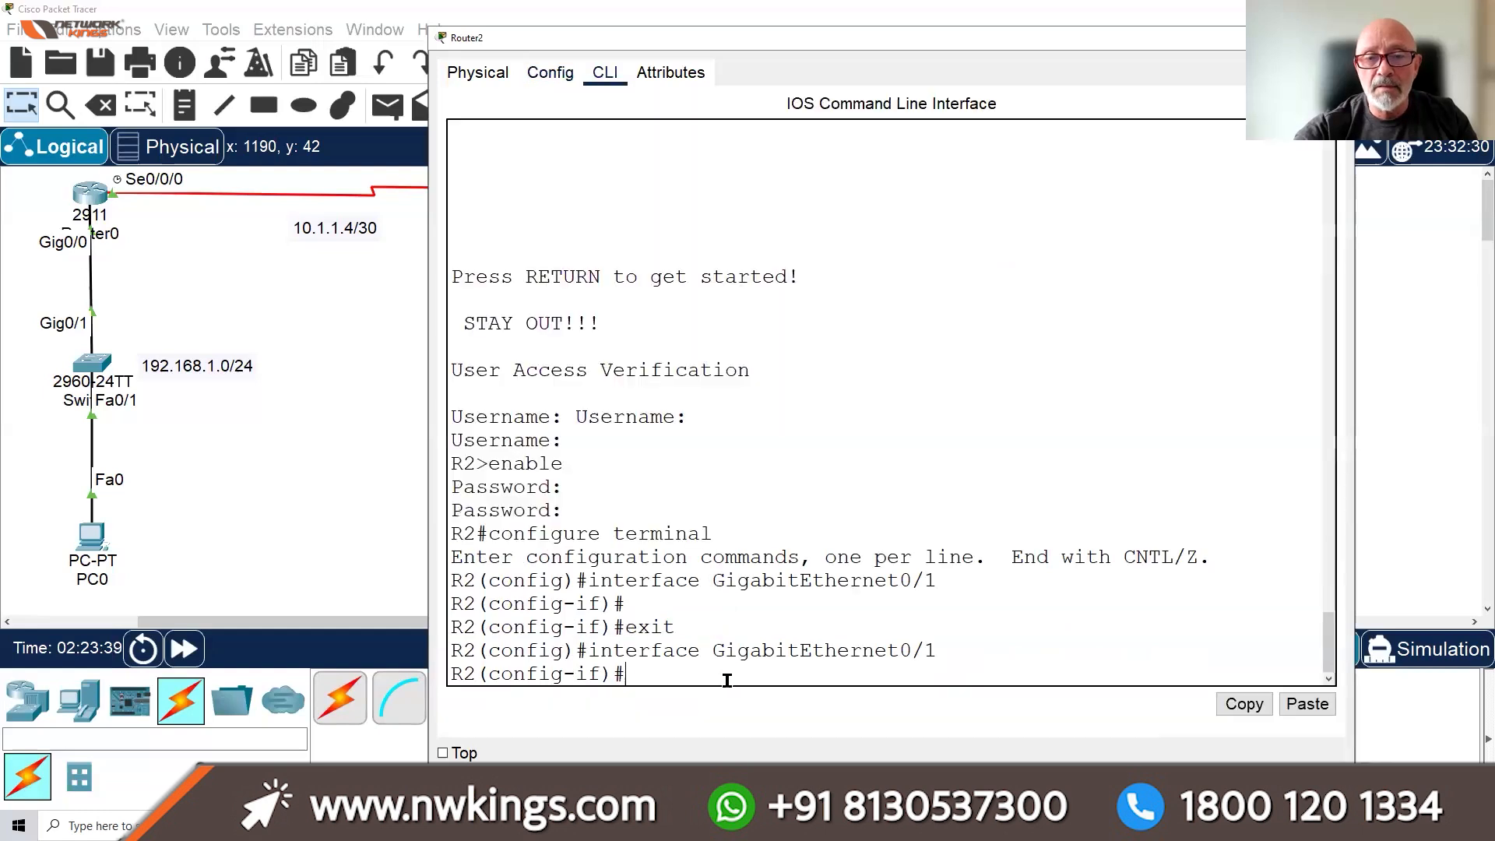
Add the default route 0.0.0.0 0.0.0.0 via 10.1.1.5 on Router2 and save it
text(exit)
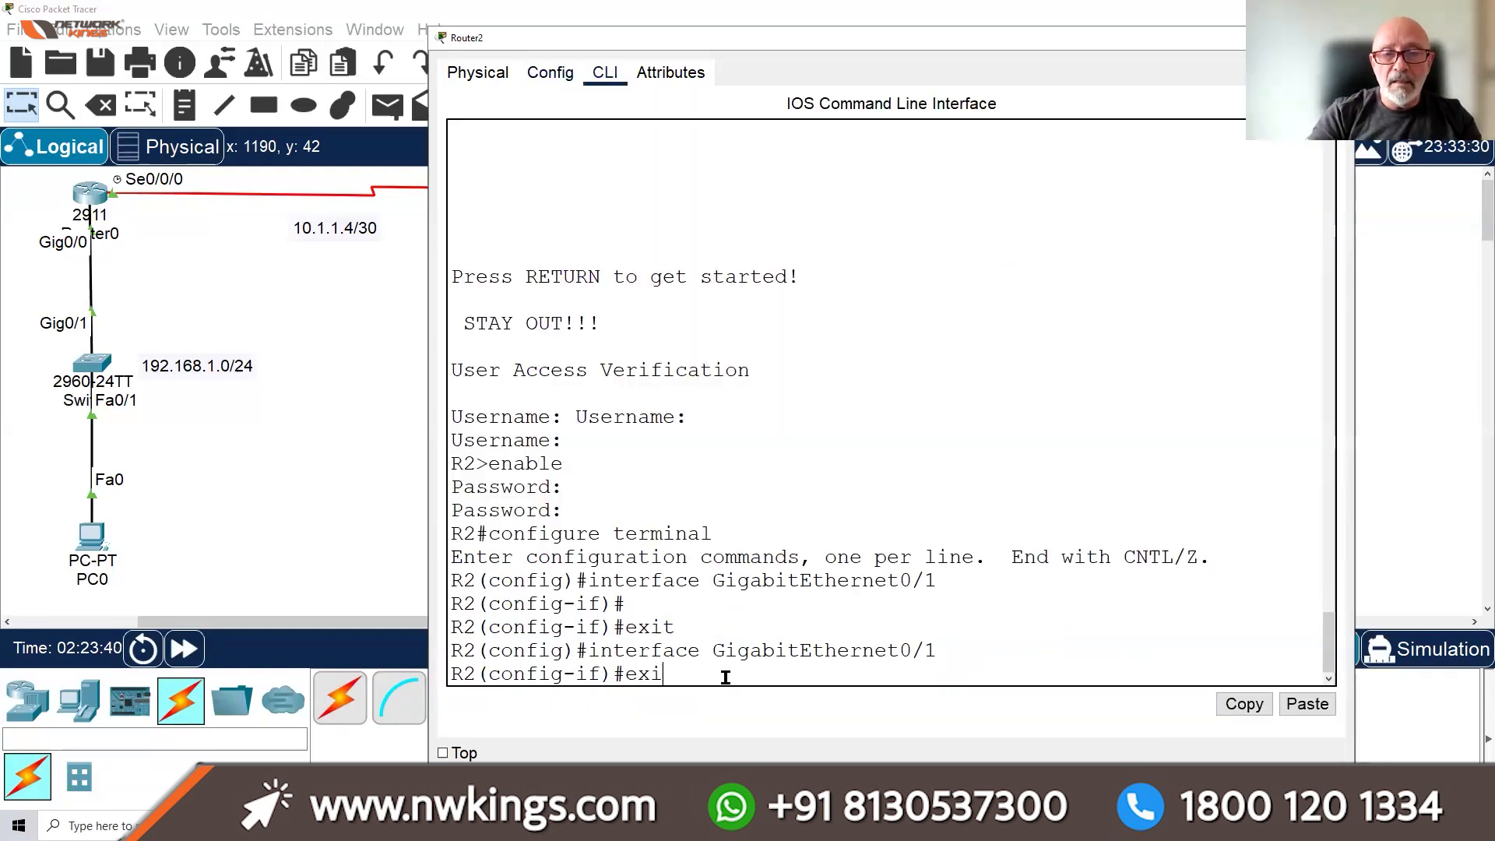
key(Return)
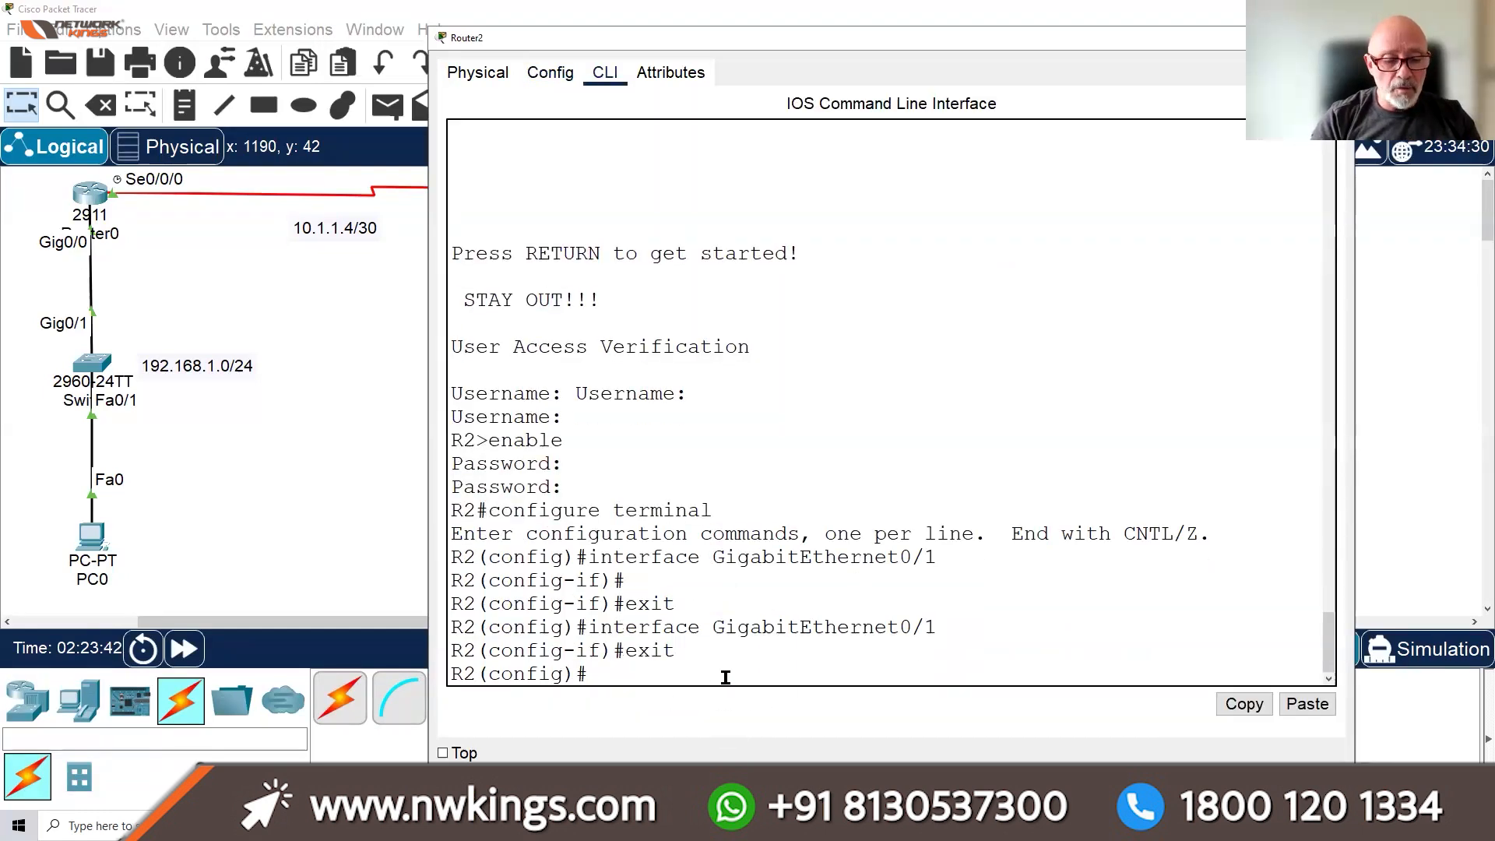
key(ctrl+z)
key(Return)
key(Return)
key(Return)
key(Return)
key(Return)
key(Return)
key(Return)
key(Return)
key(Return)
key(Return)
key(Return)
text(conf t)
key(Return)
key(Return)
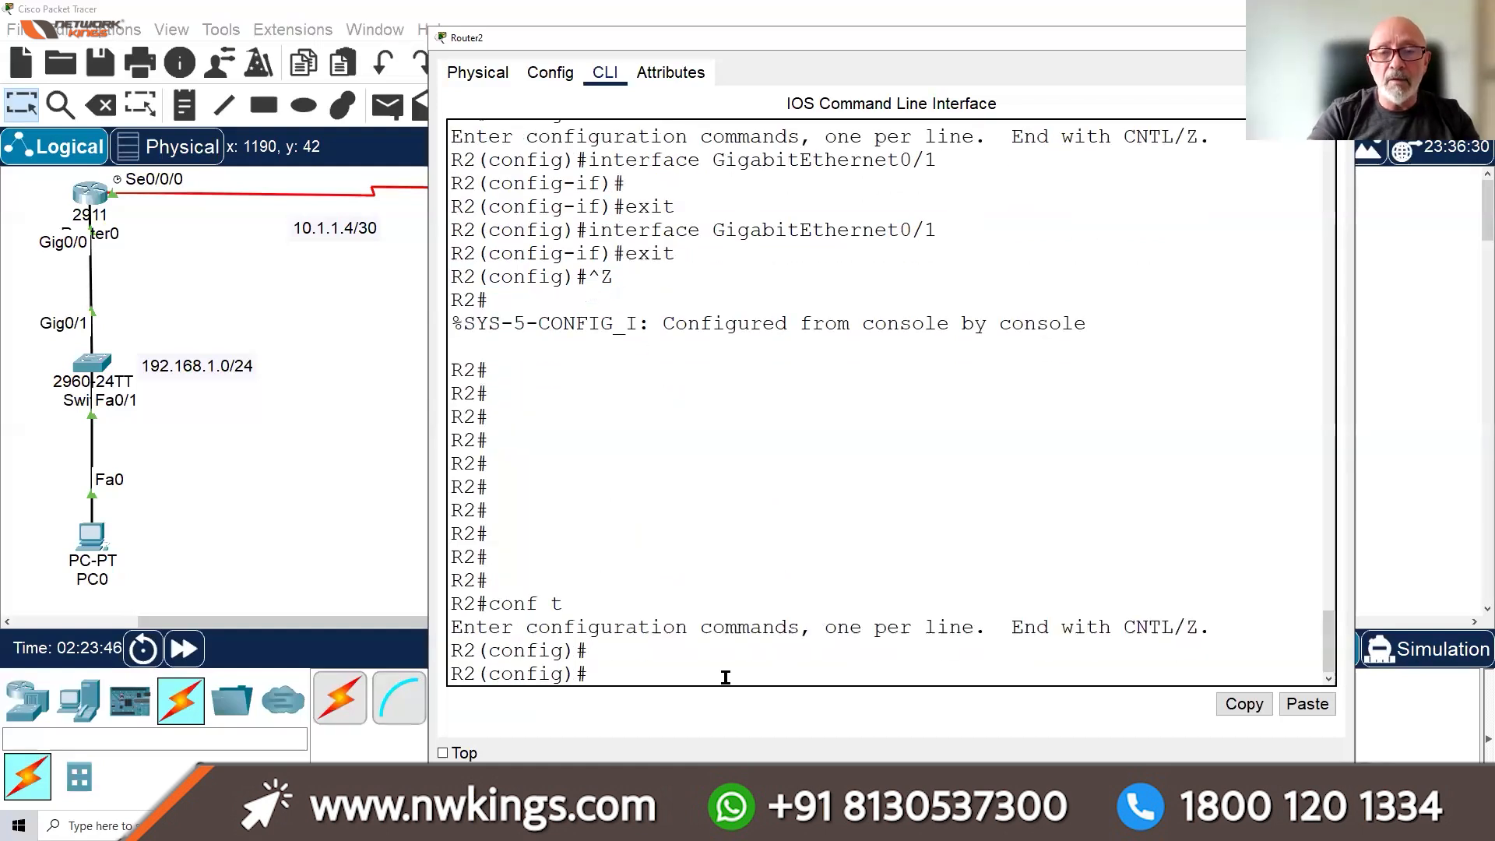
text(ip route)
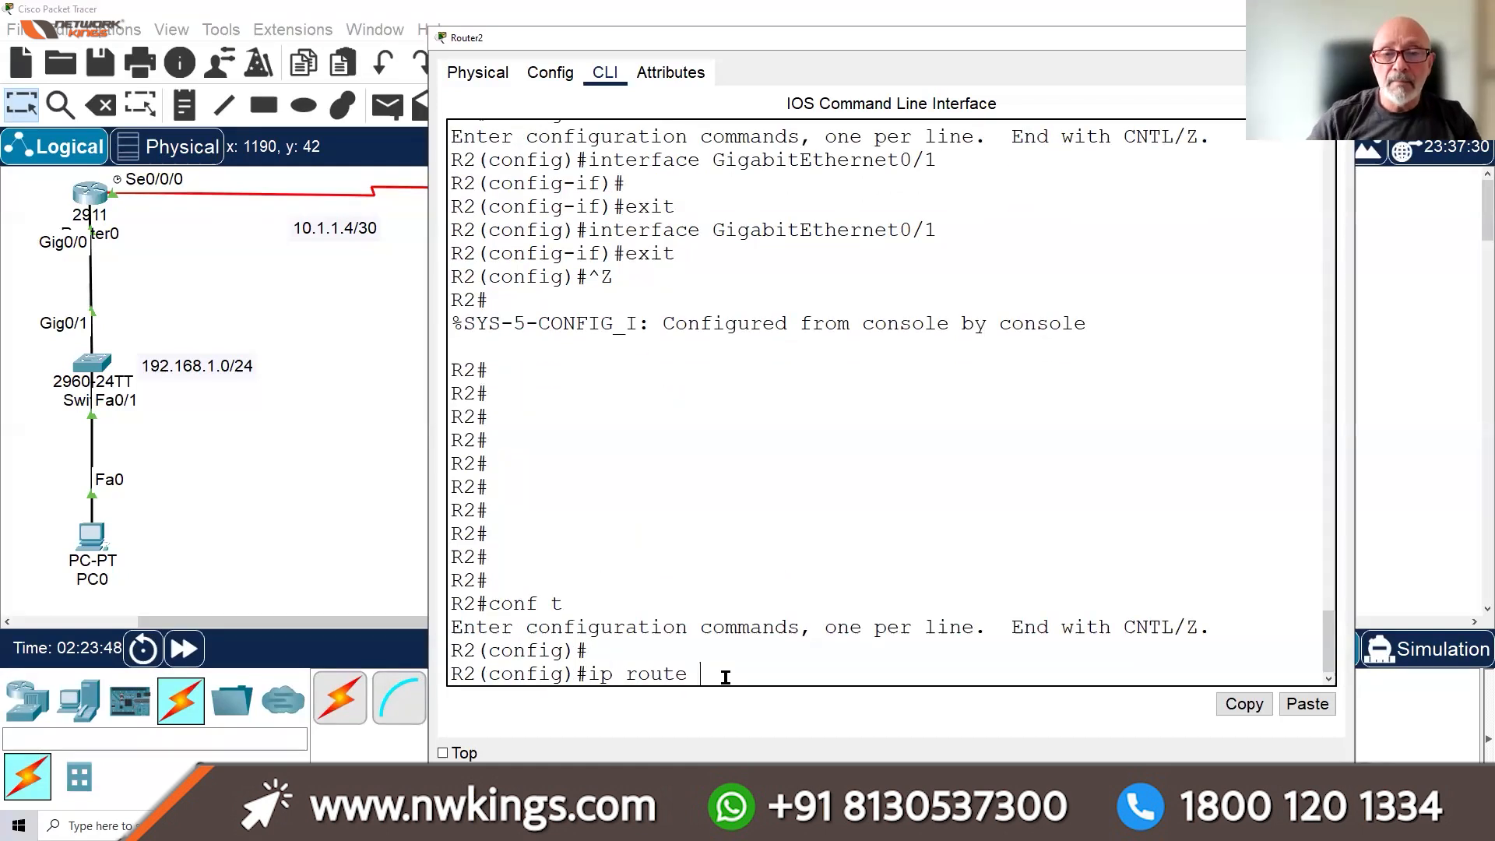
text( 0.0.0.)
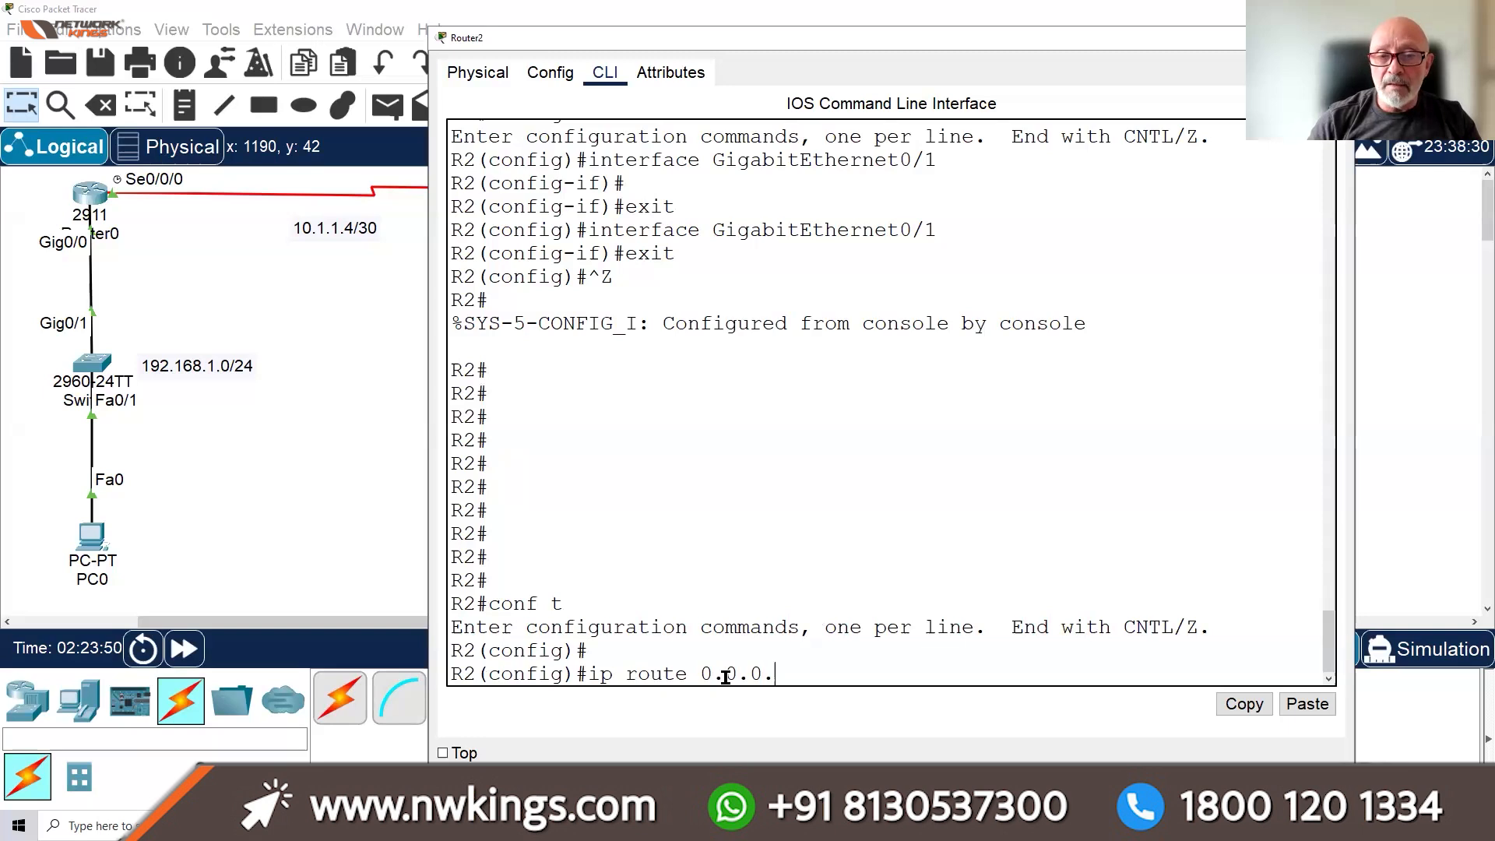
text(0 0.0.0.0)
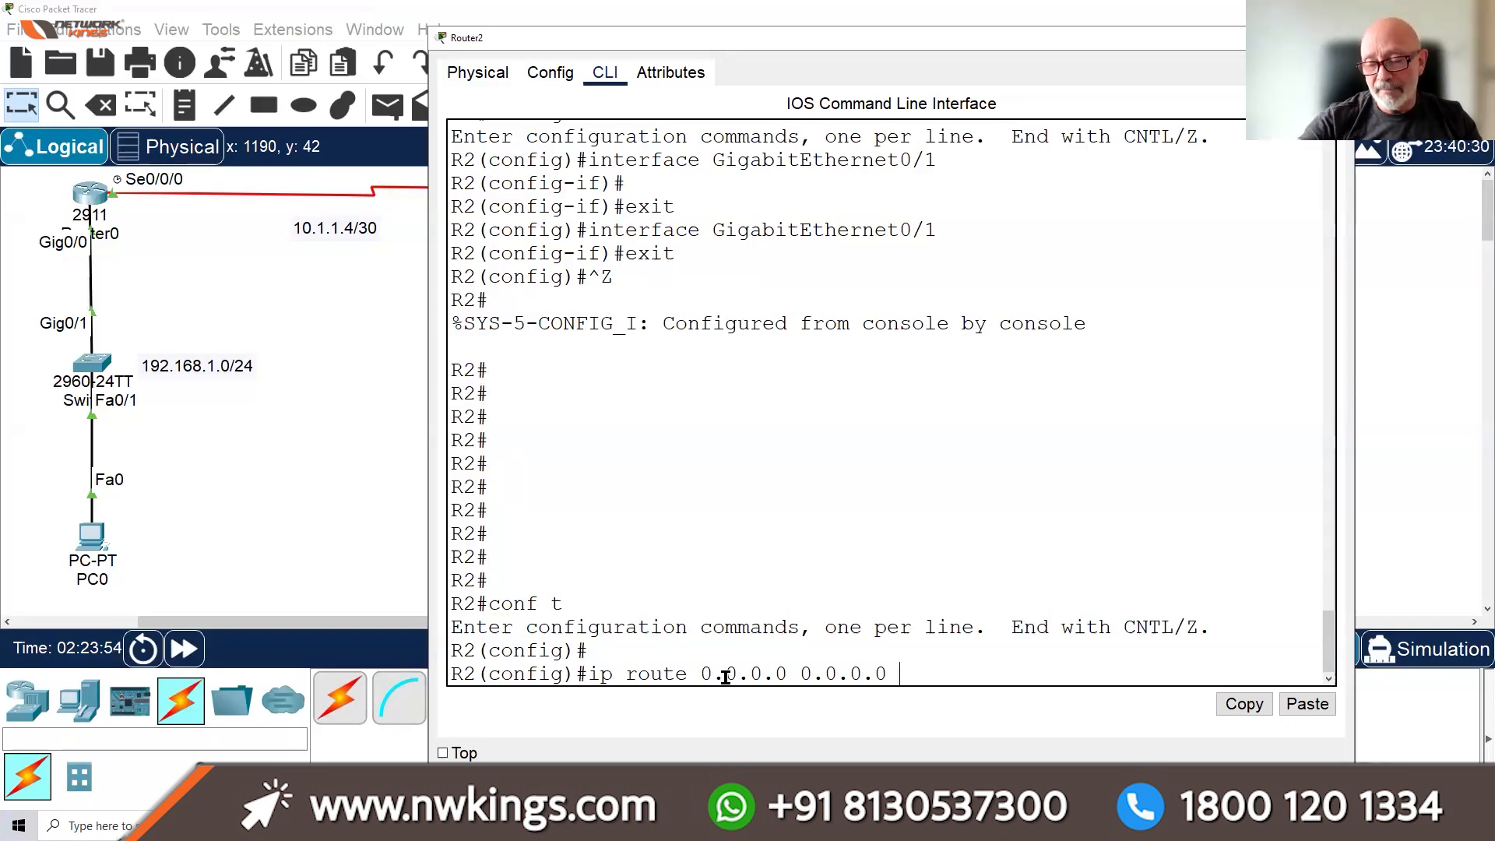
text( 10.1.1.5)
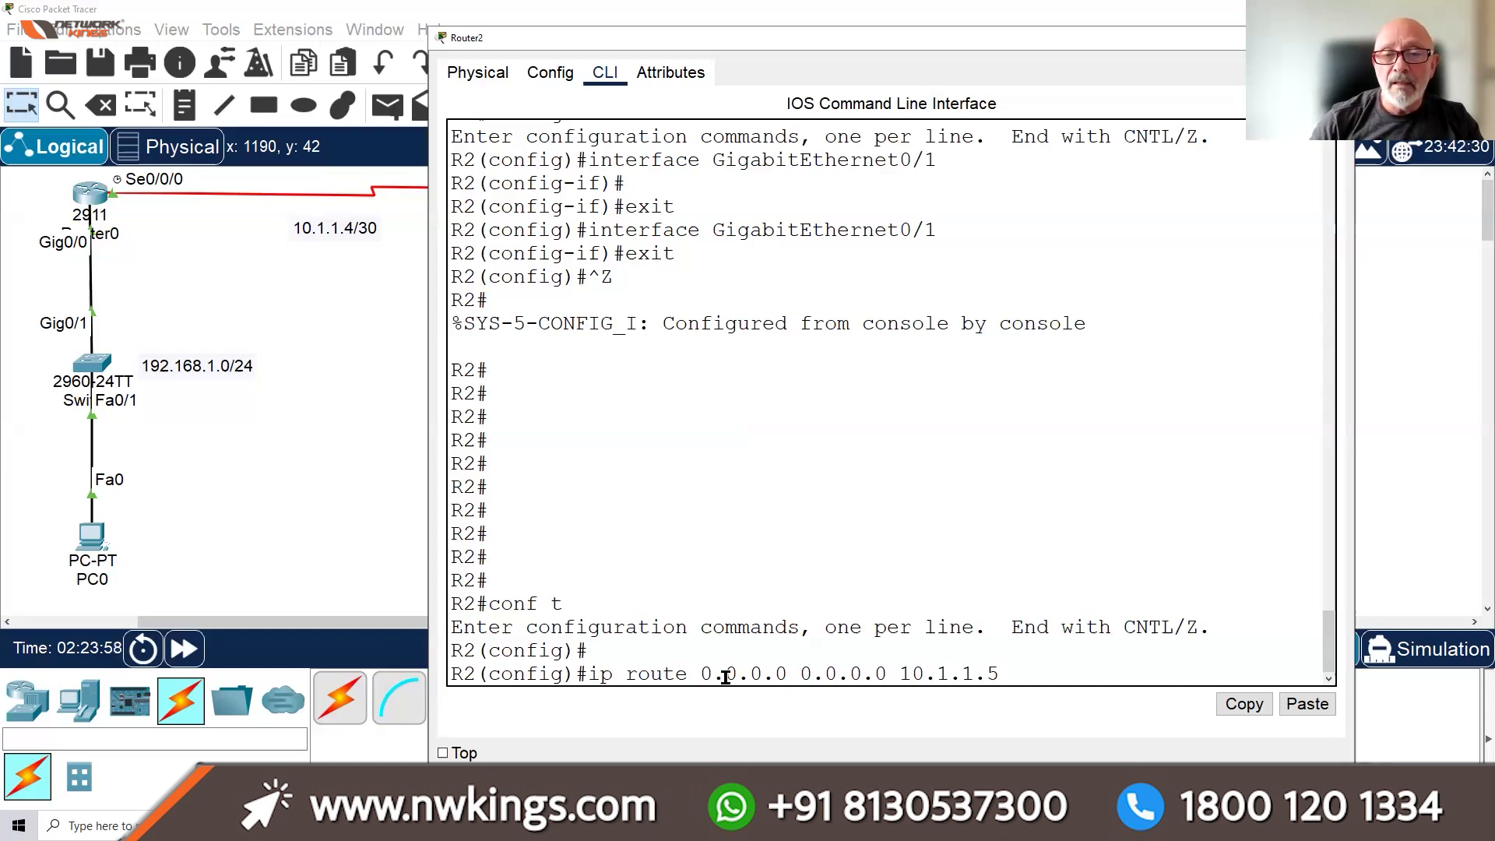
key(Return)
text(do w)
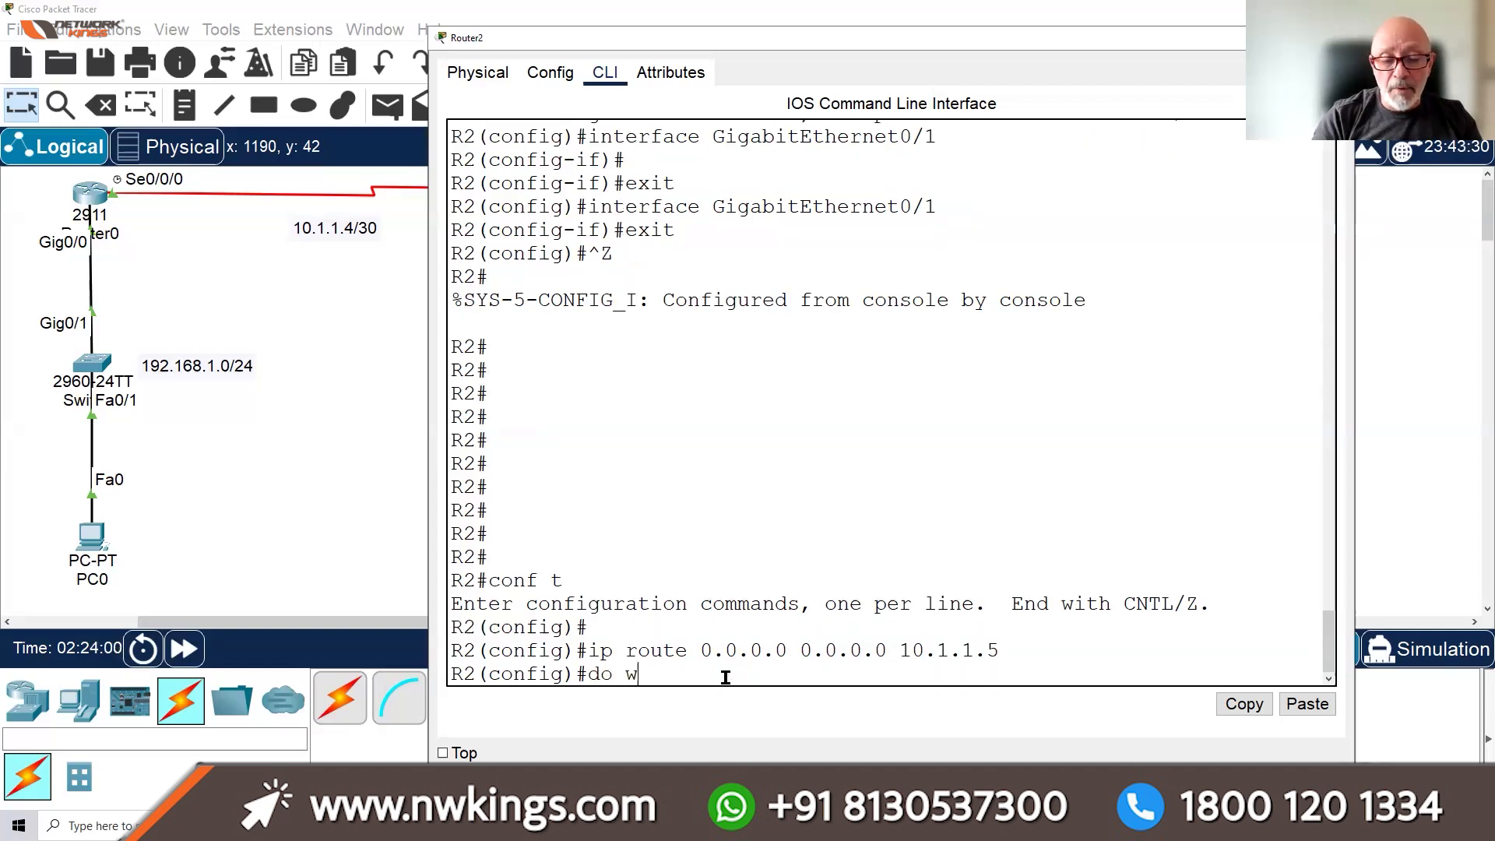
text(r)
key(Return)
Show Router2's routing table and highlight its gateway of last resort 10.1.1.5
key(ctrl+z)
key(Return)
key(Return)
key(Return)
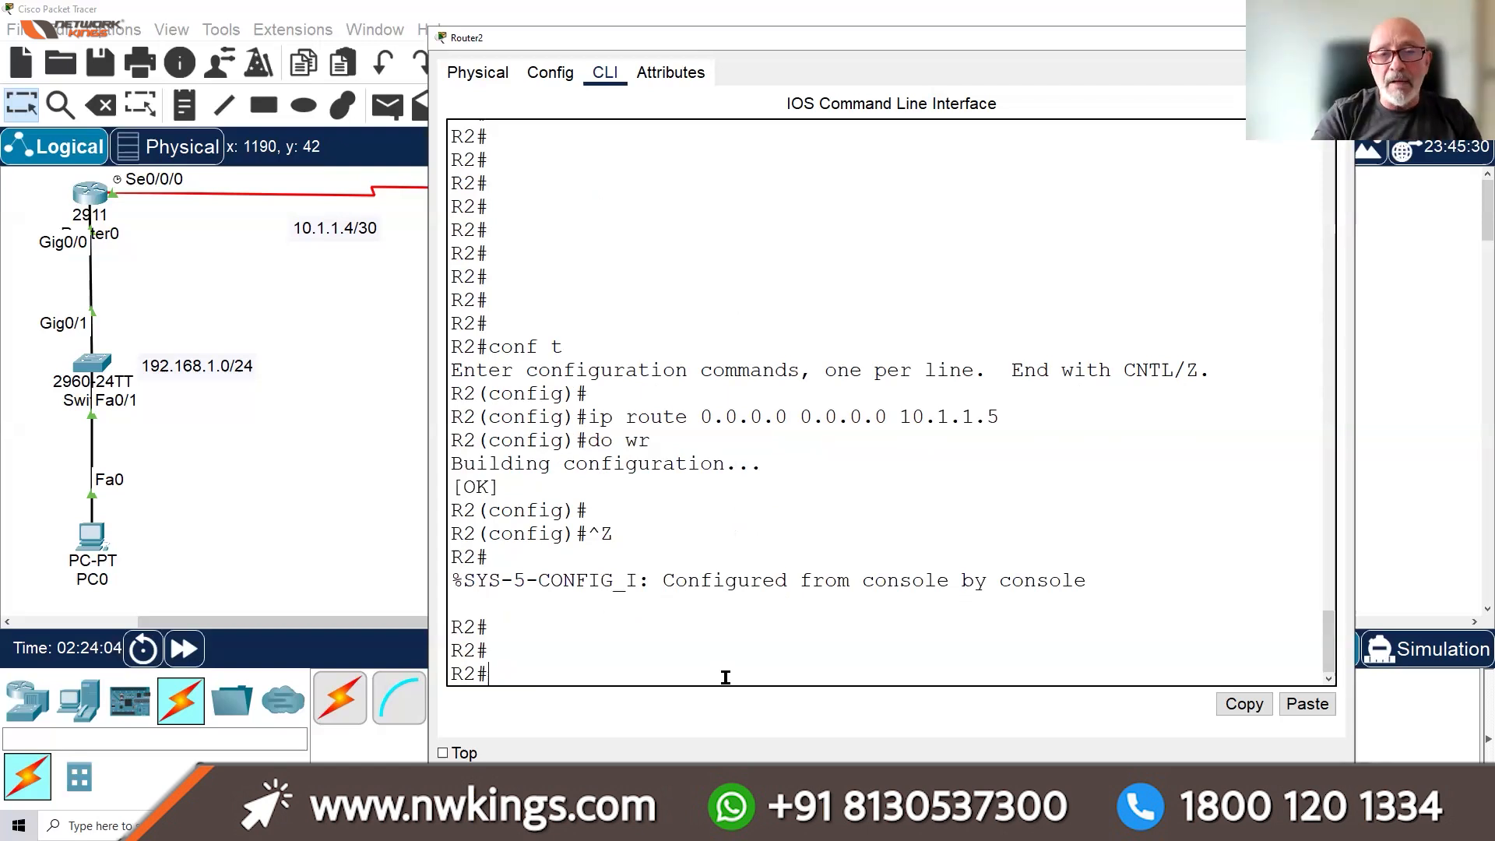
text(sh ip rute)
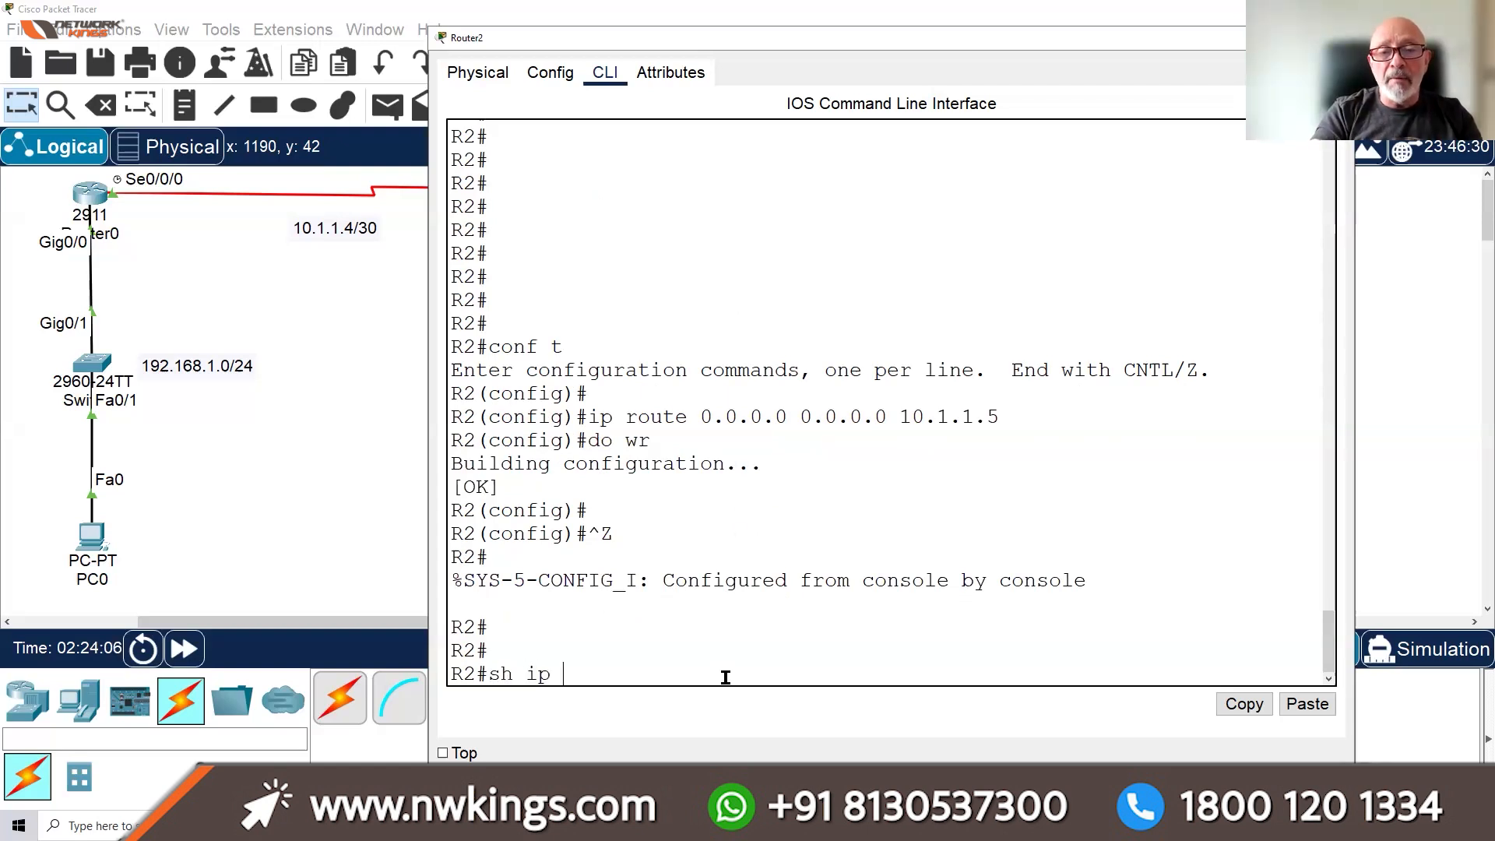
key(BackSpace)
key(BackSpace)
key(BackSpace)
text(oute)
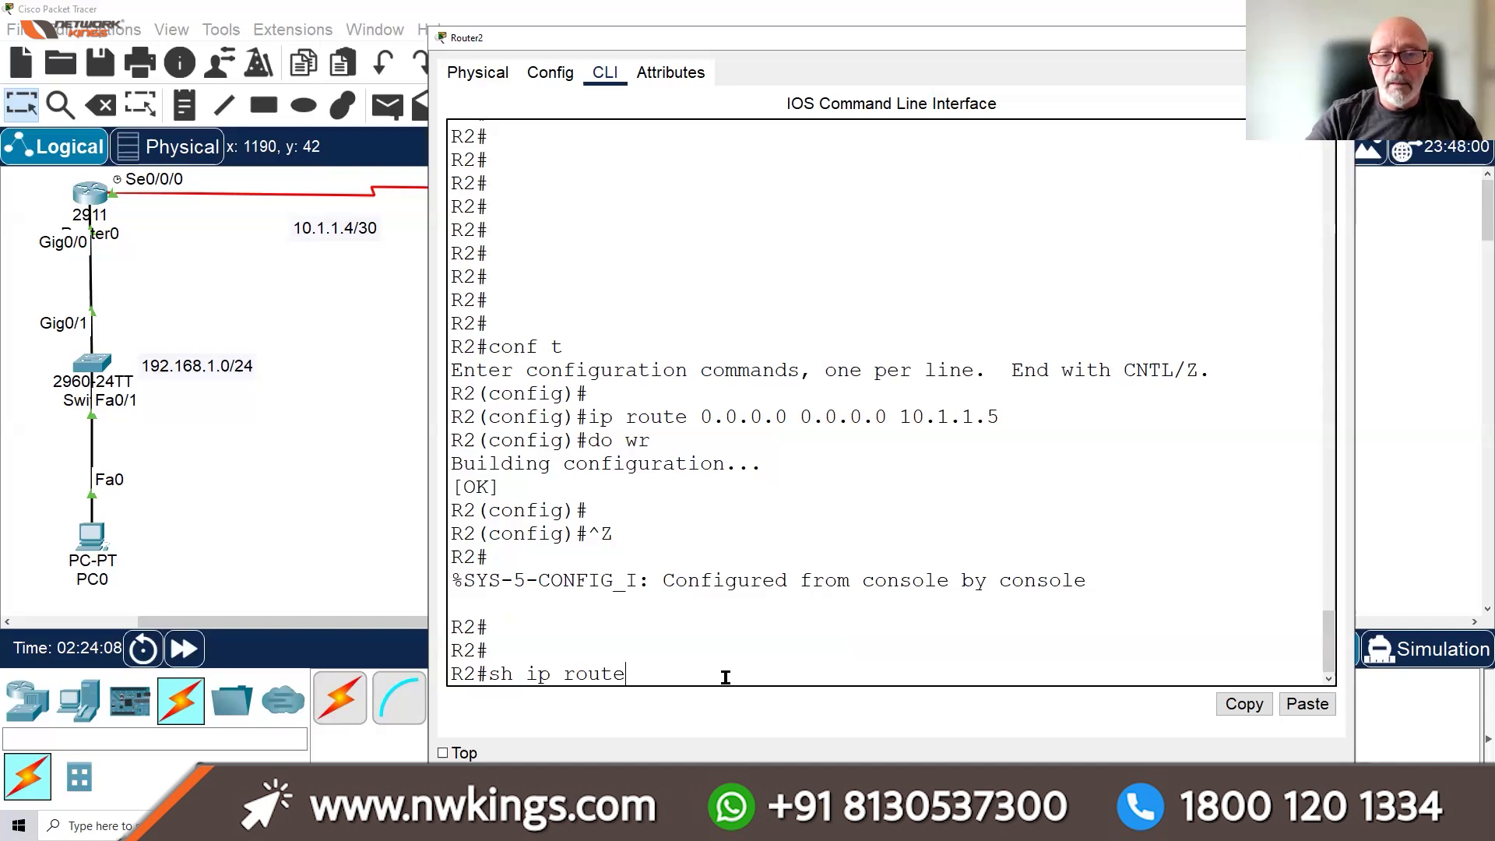
key(Return)
click(1119, 440)
drag(705, 444, 651, 441)
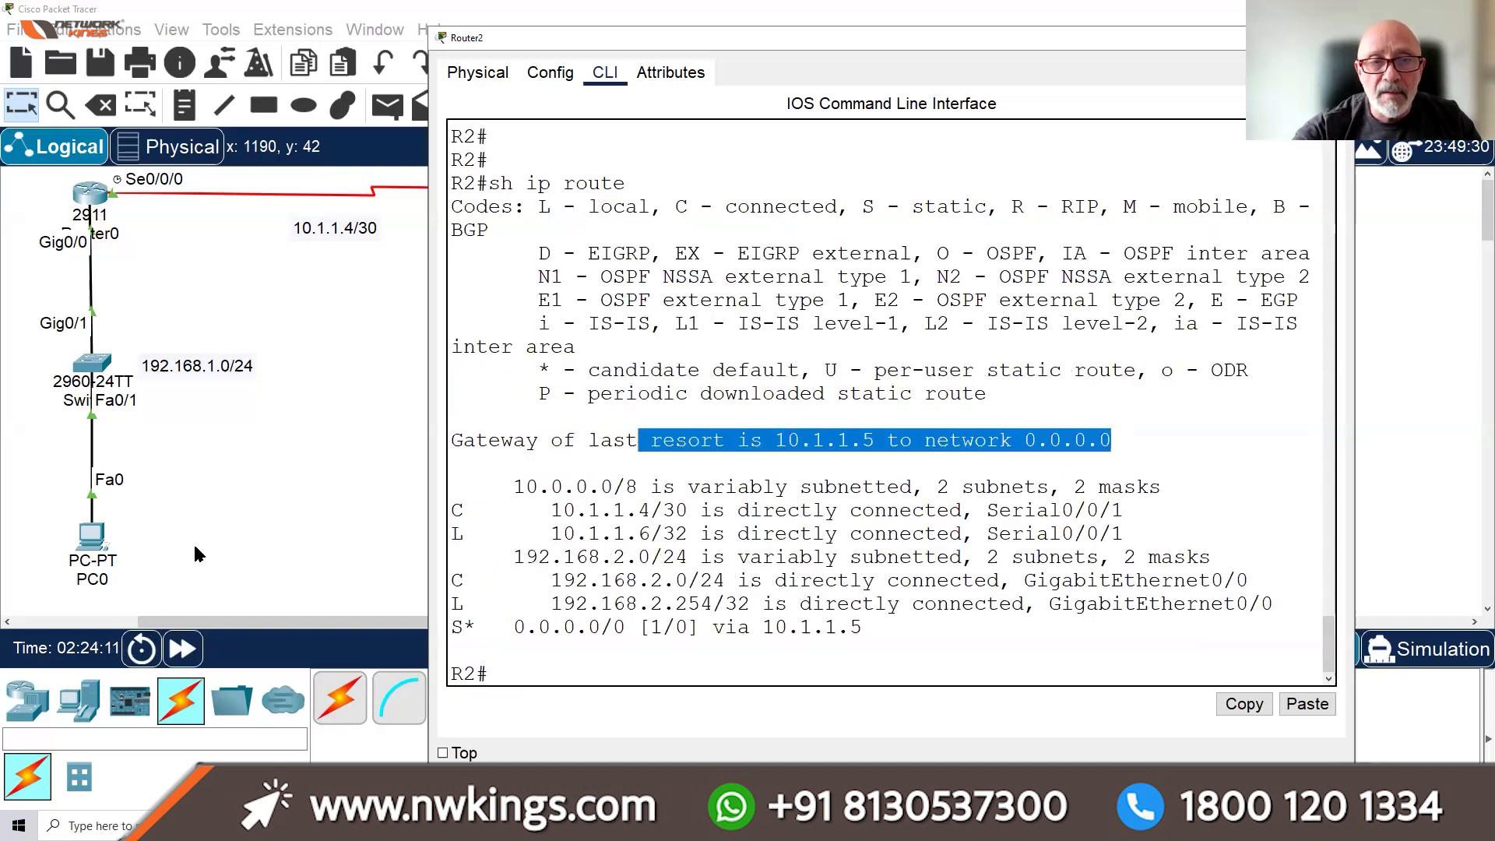
click(90, 194)
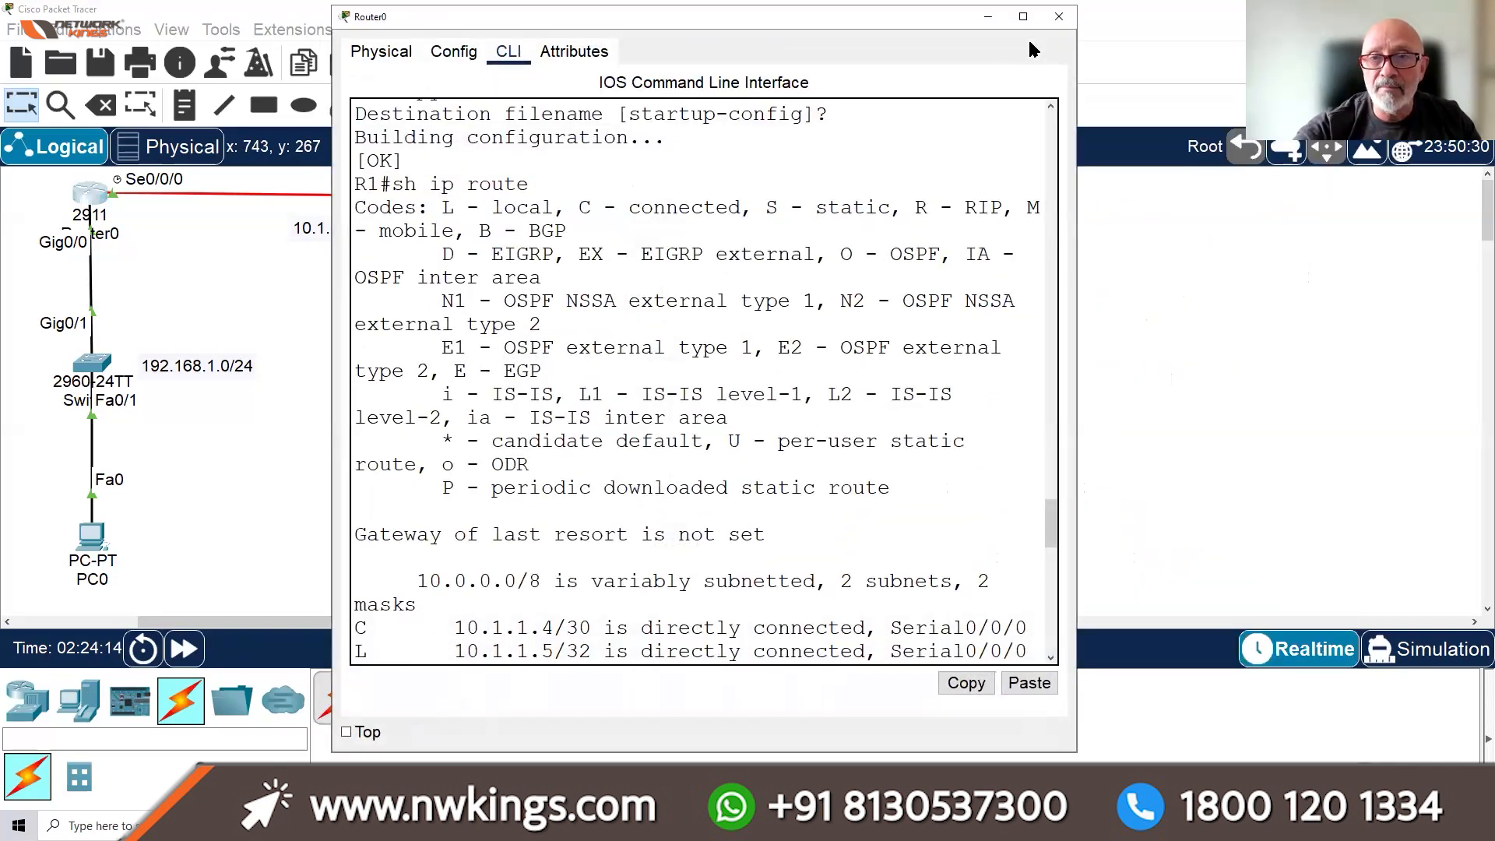
Maximize the R1 console window and enter global configuration mode
key(super+Up)
drag(851, 664, 732, 663)
click(671, 688)
text(con f)
key(BackSpace)
key(BackSpace)
text(f)
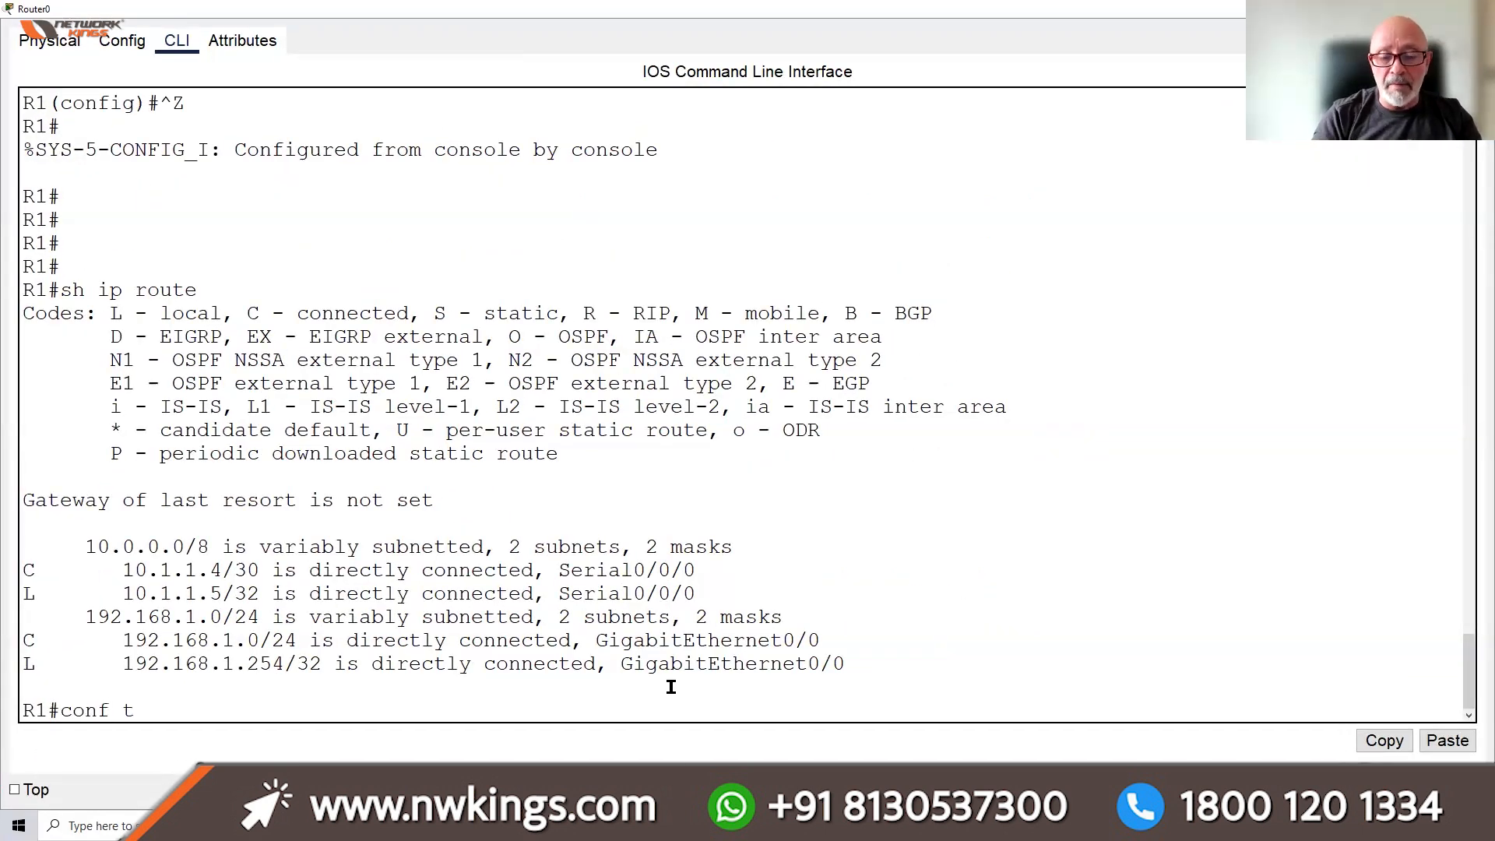
text( t)
key(Return)
key(Return)
Add the default route 0.0.0.0 0.0.0.0 via next hop 10.1.1.6
text(ijp route)
key(BackSpace)
key(BackSpace)
key(BackSpace)
key(BackSpace)
key(BackSpace)
key(BackSpace)
key(BackSpace)
key(BackSpace)
text(pp)
key(BackSpace)
text(route )
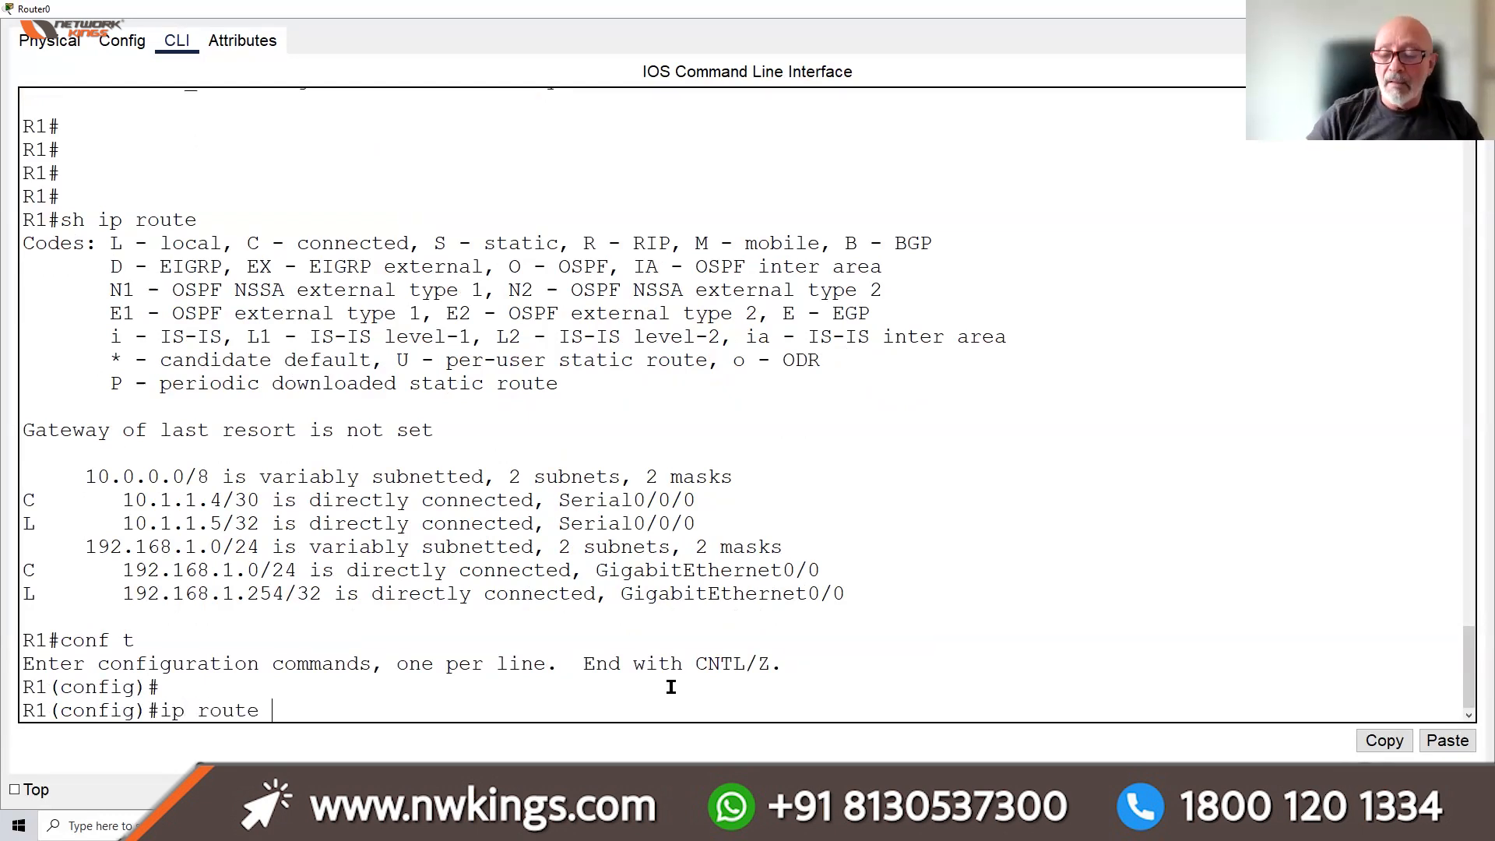
text(0.0.0.0 0)
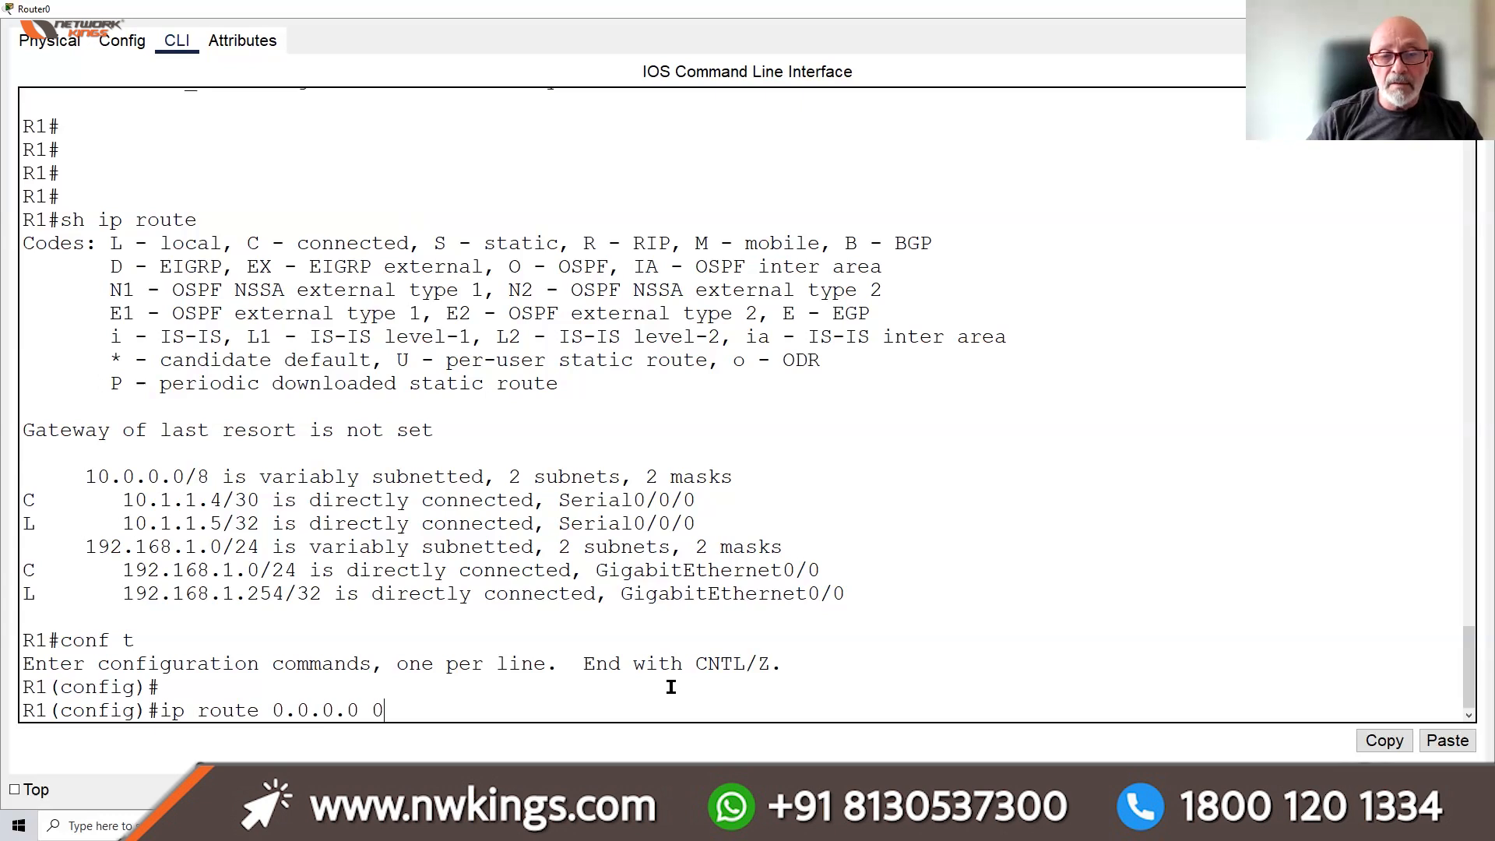
text(.0.0.0 10.11.)
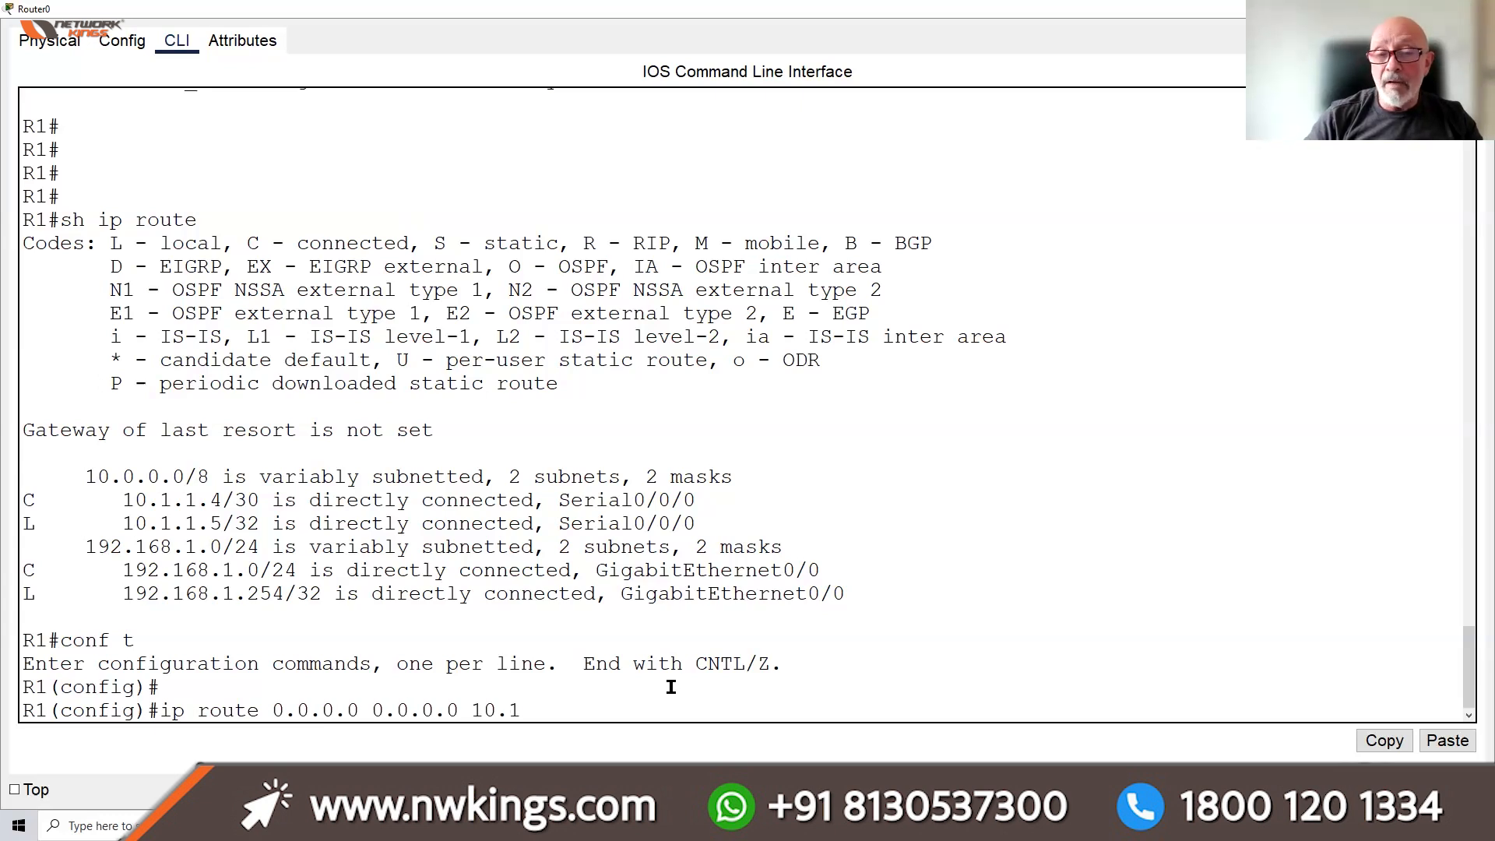
key(BackSpace)
key(BackSpace)
text(.1.6)
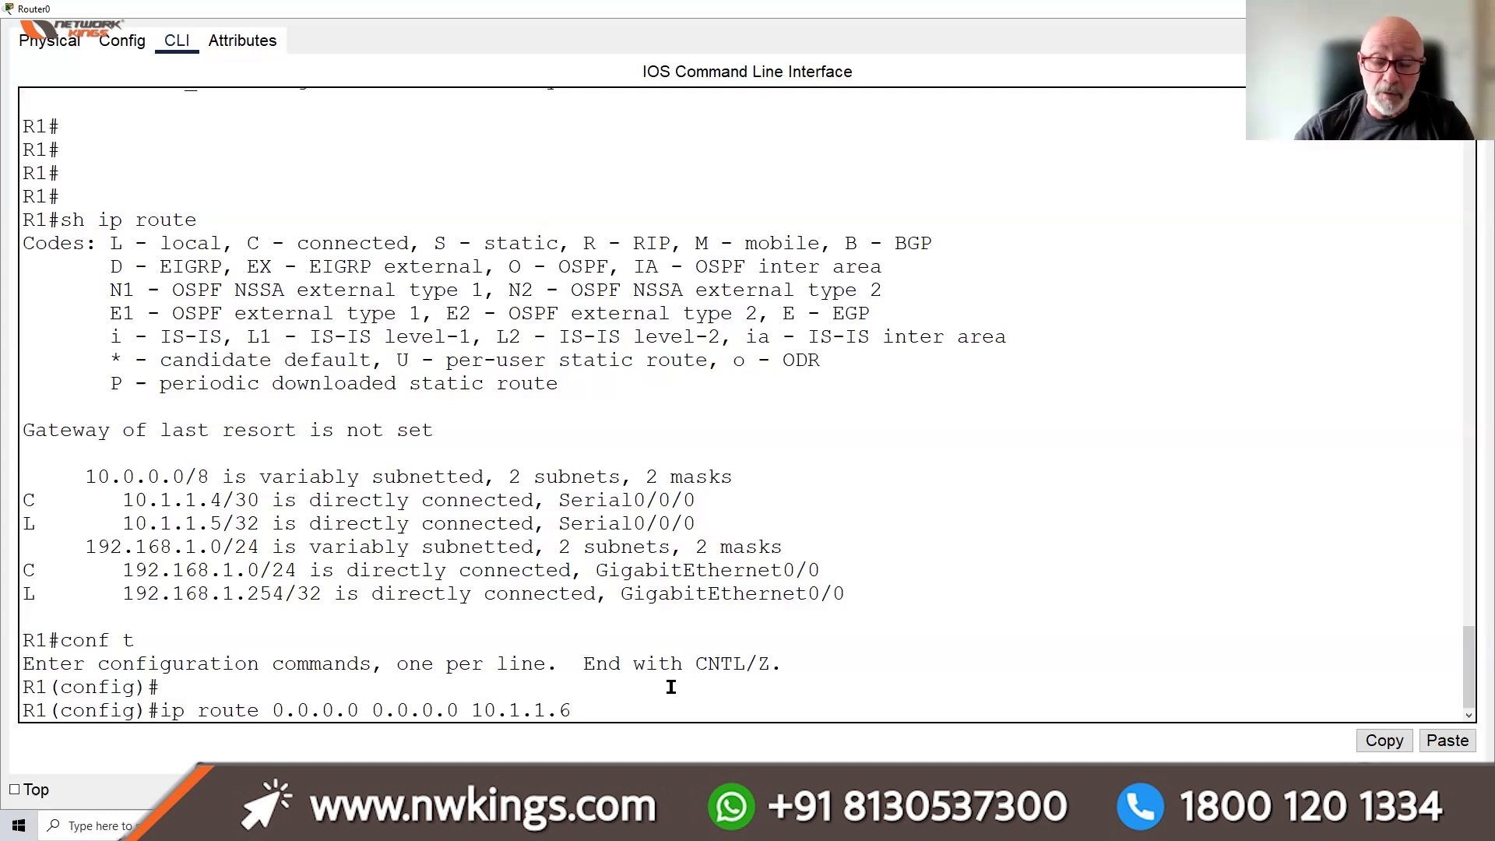
key(Return)
Save the configuration with do wr and display the routing table
text(do wr)
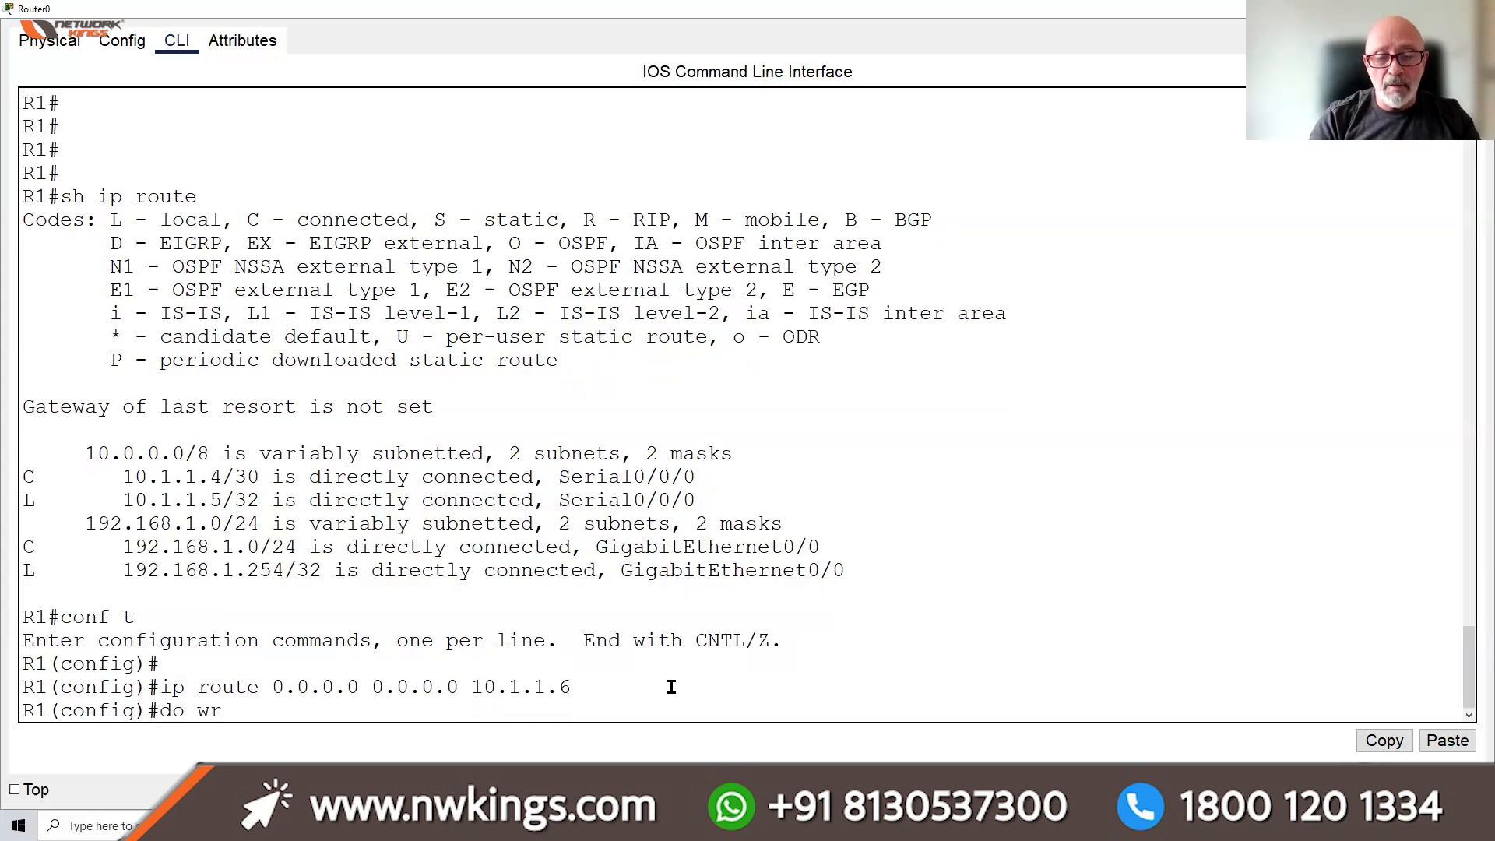
key(BackSpace)
key(BackSpace)
text(wr)
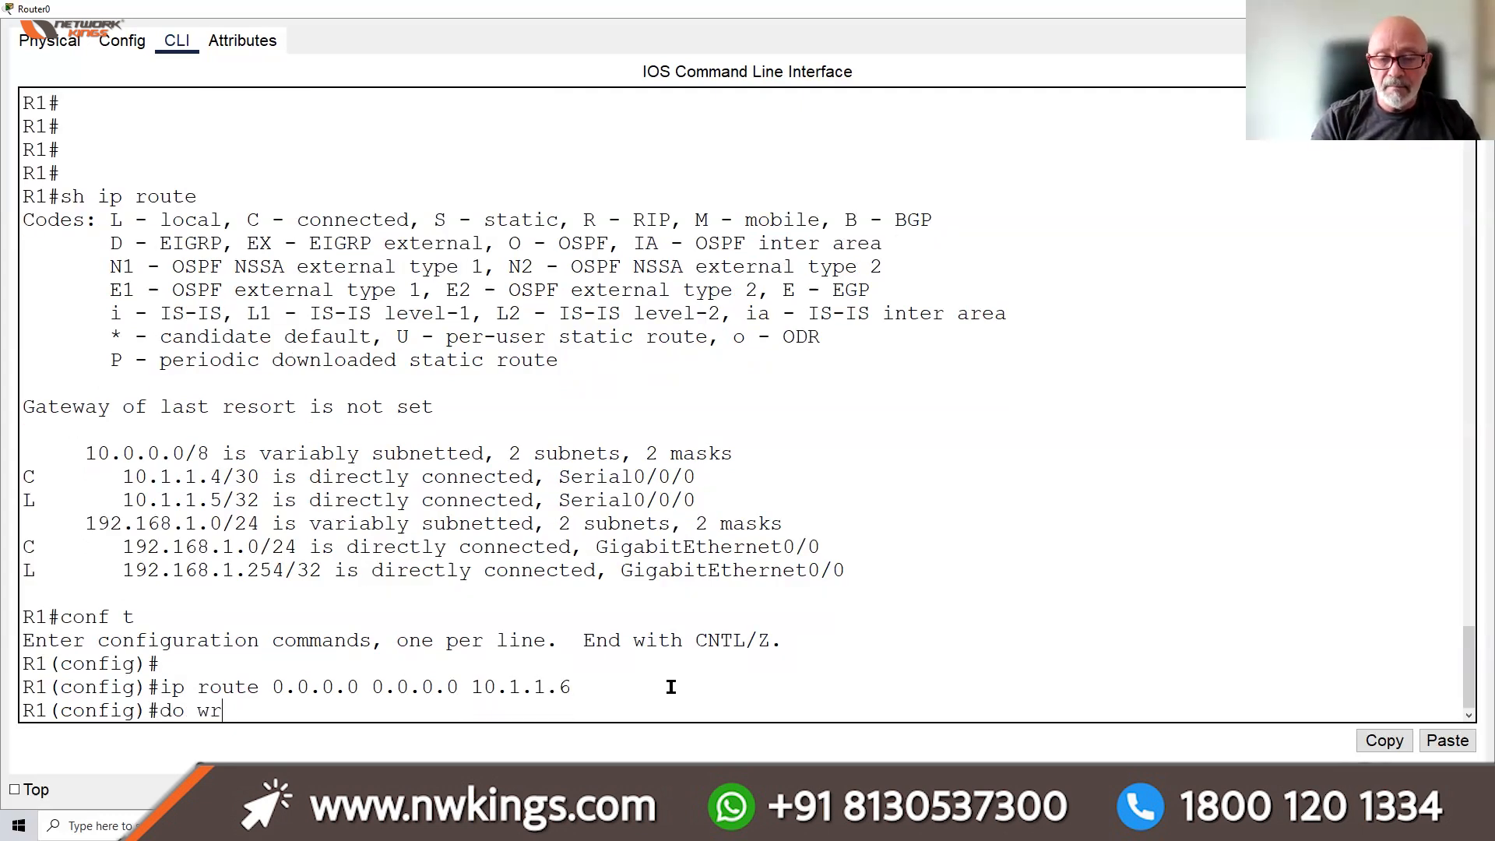
key(Return)
text(do sh ip route)
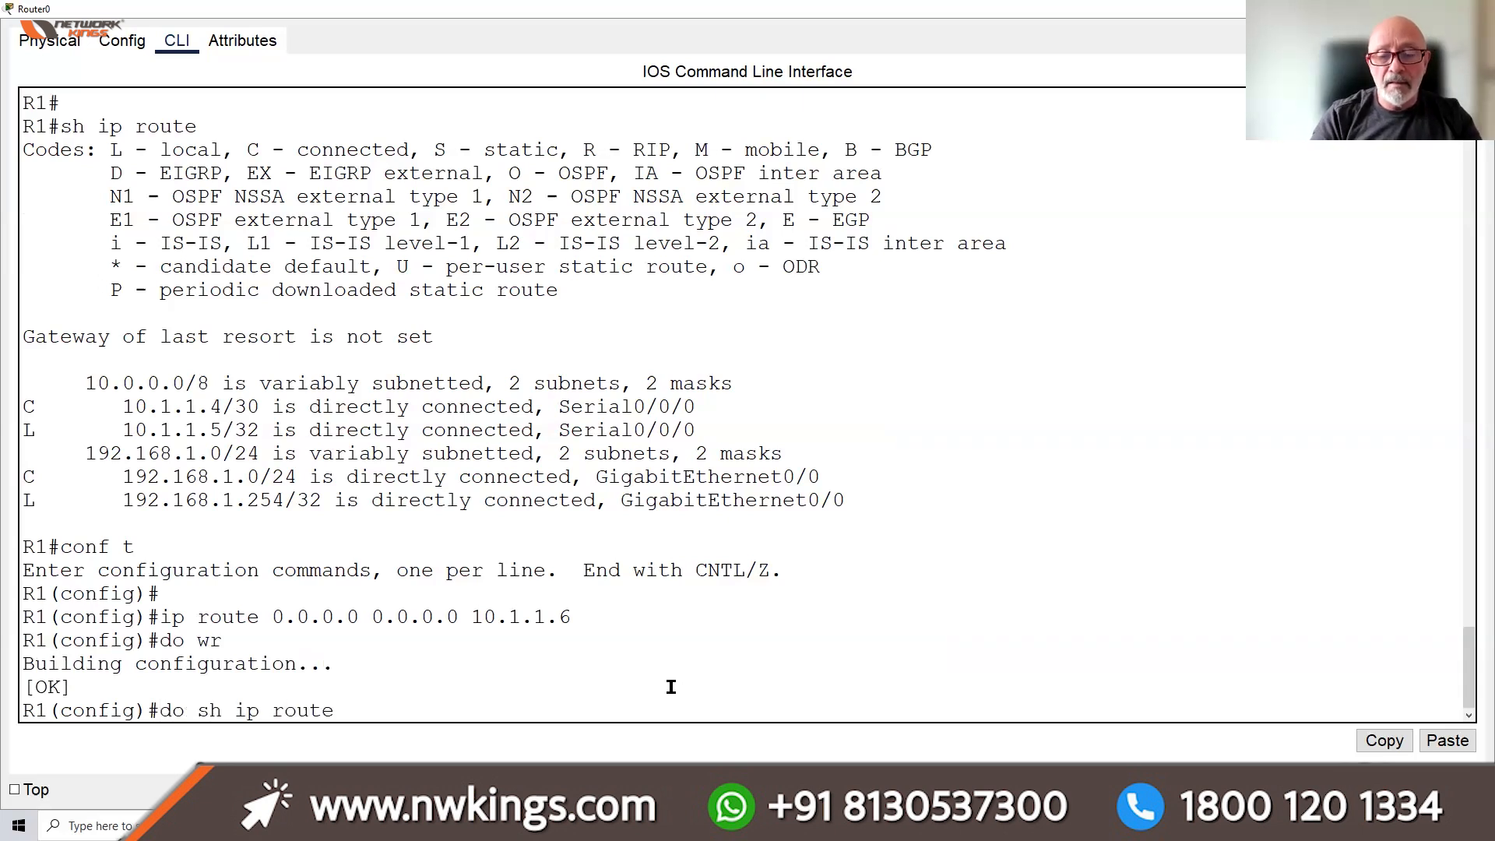
key(Return)
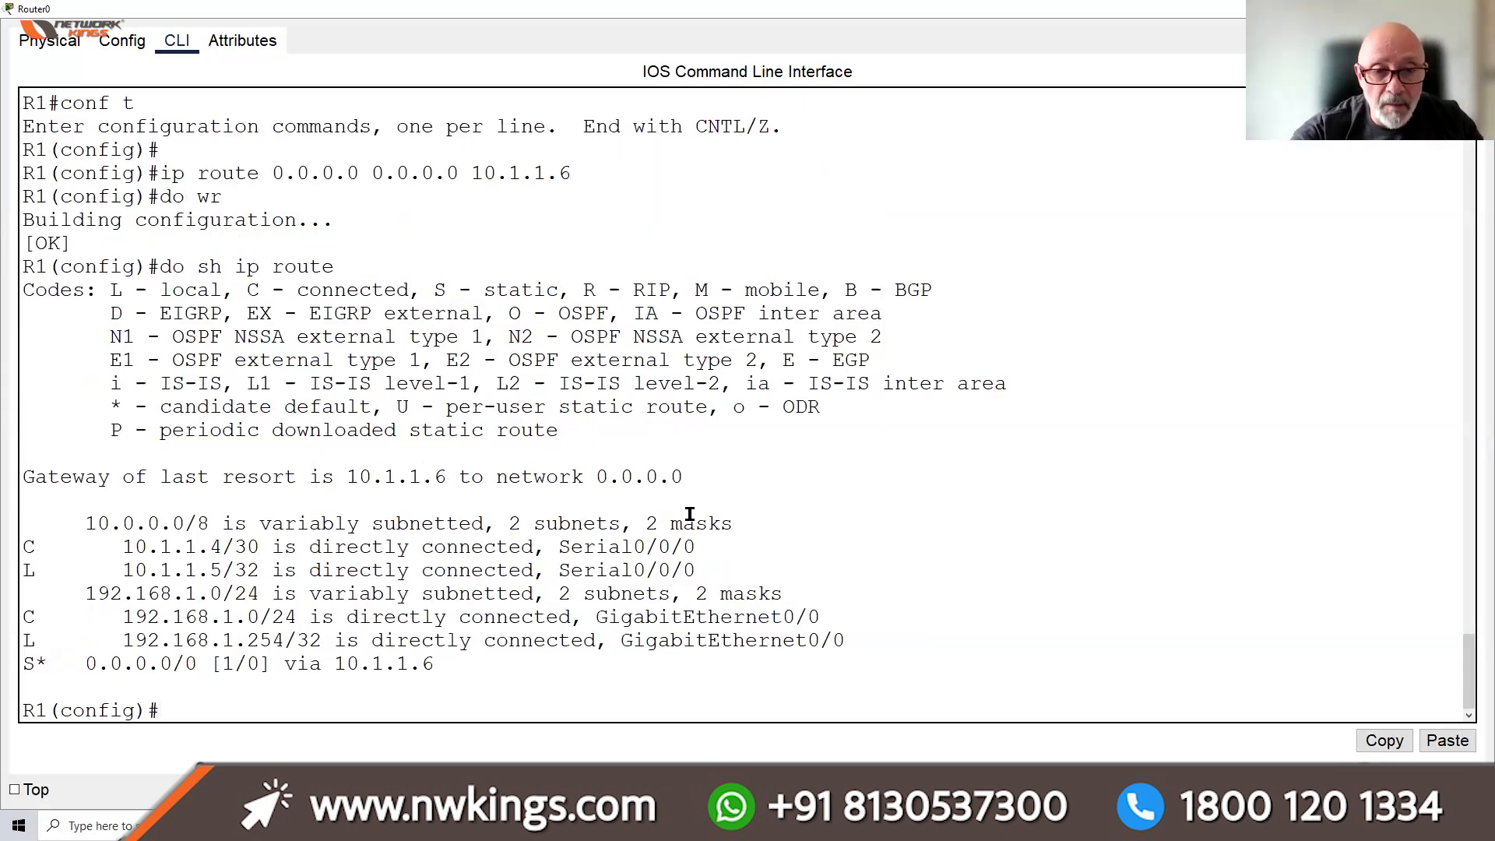
Highlight the gateway of last resort, S* default route, distance 1 and next hop 10.1.1.6, then exit configuration mode
drag(692, 478, 12, 481)
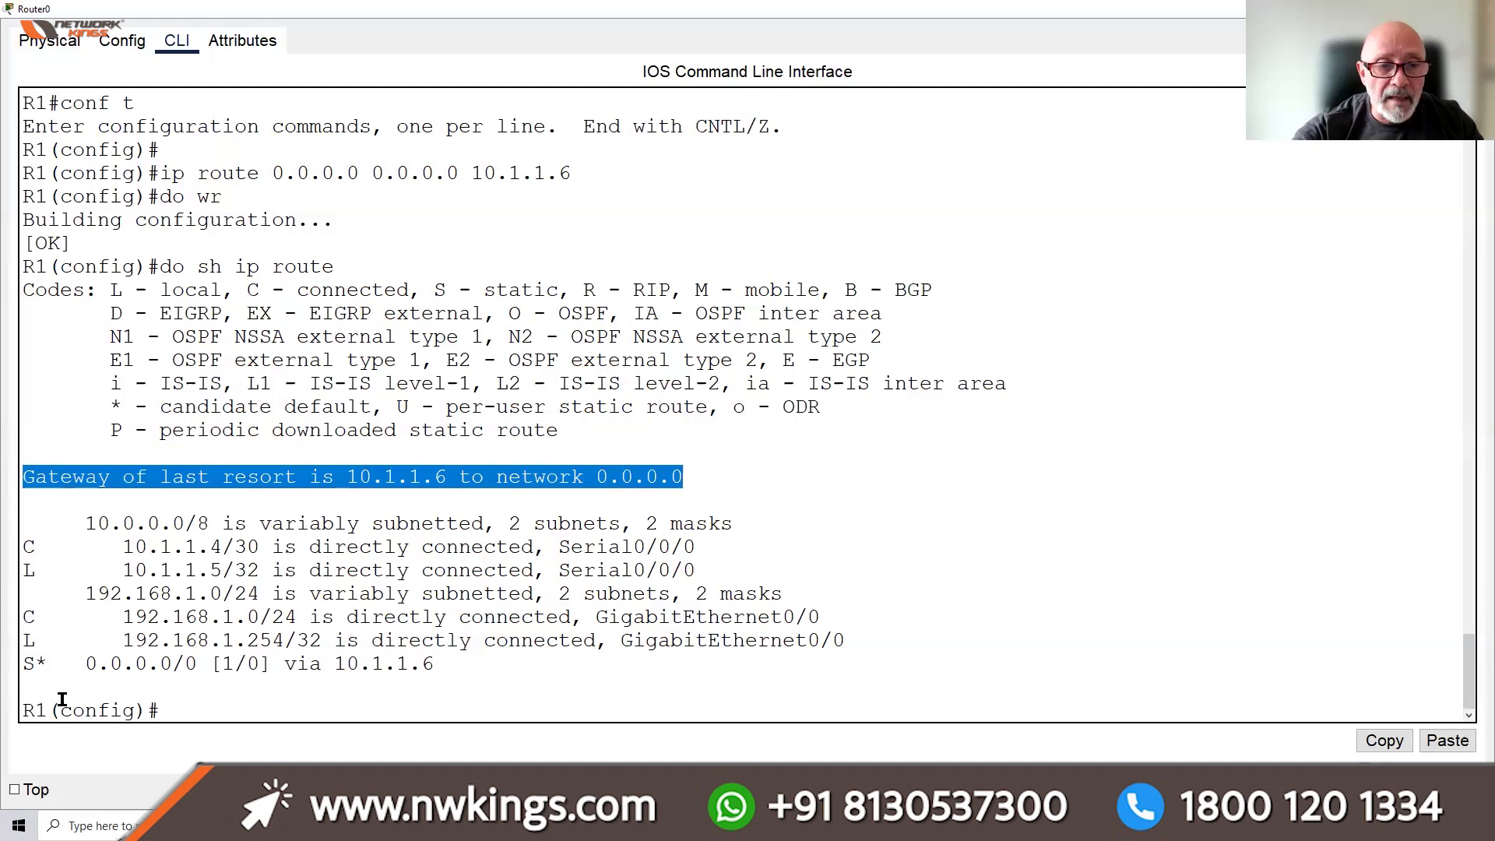
click(44, 661)
double_click(44, 661)
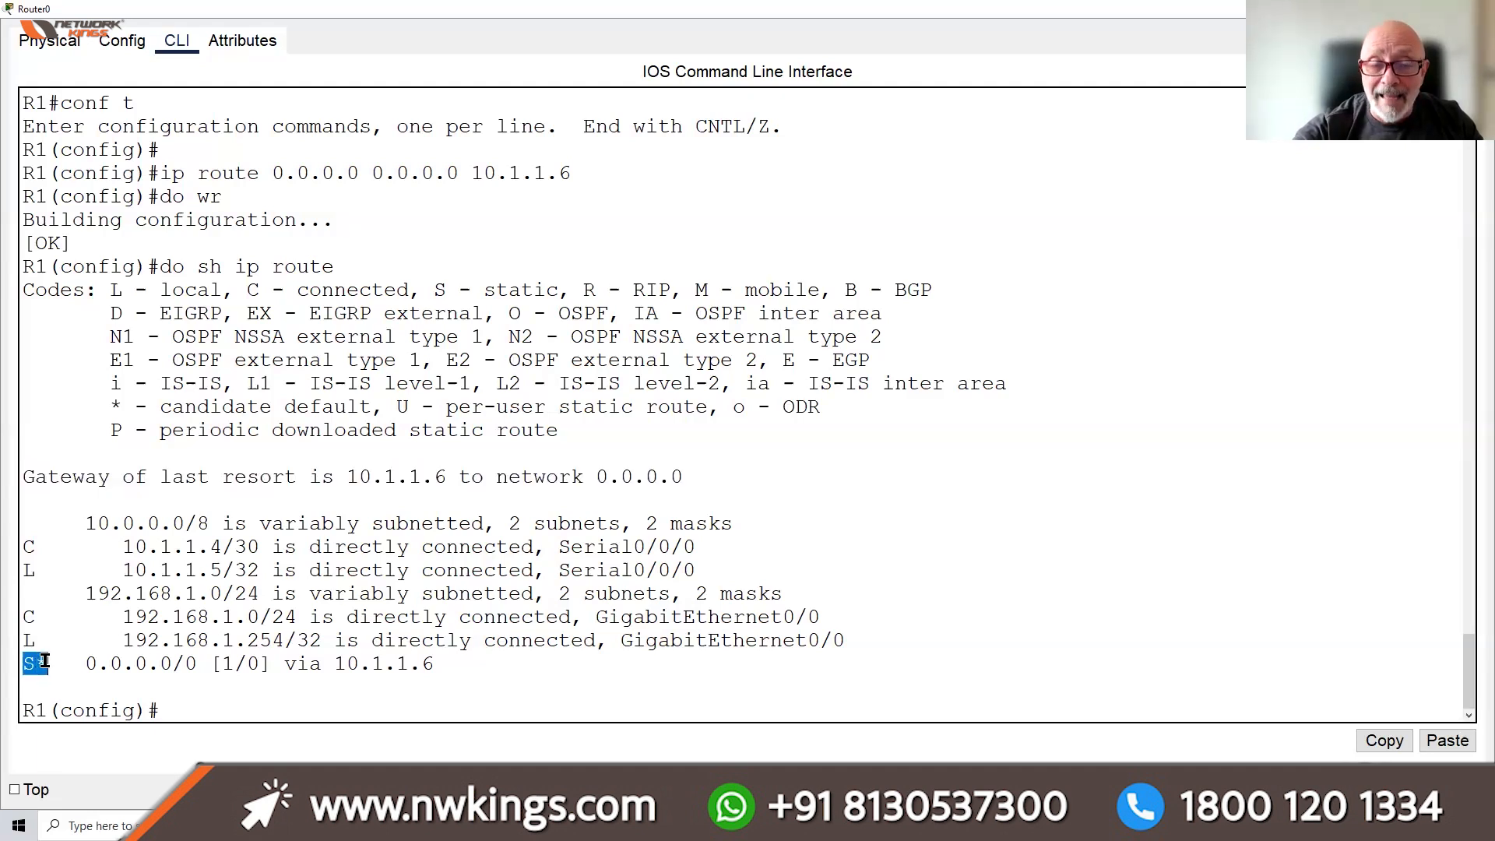
drag(44, 661, 223, 661)
click(232, 661)
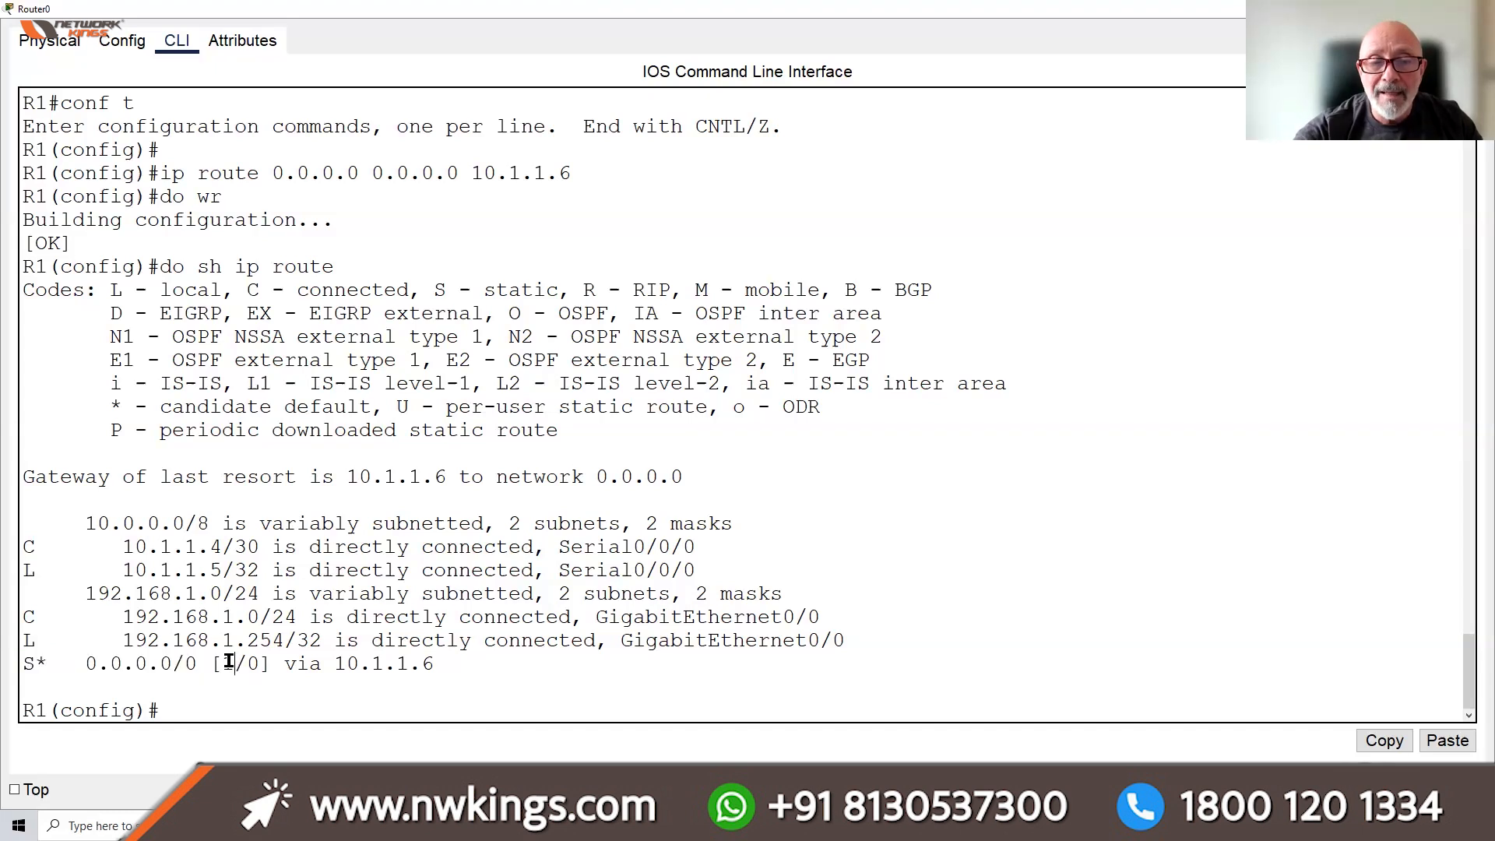
double_click(229, 661)
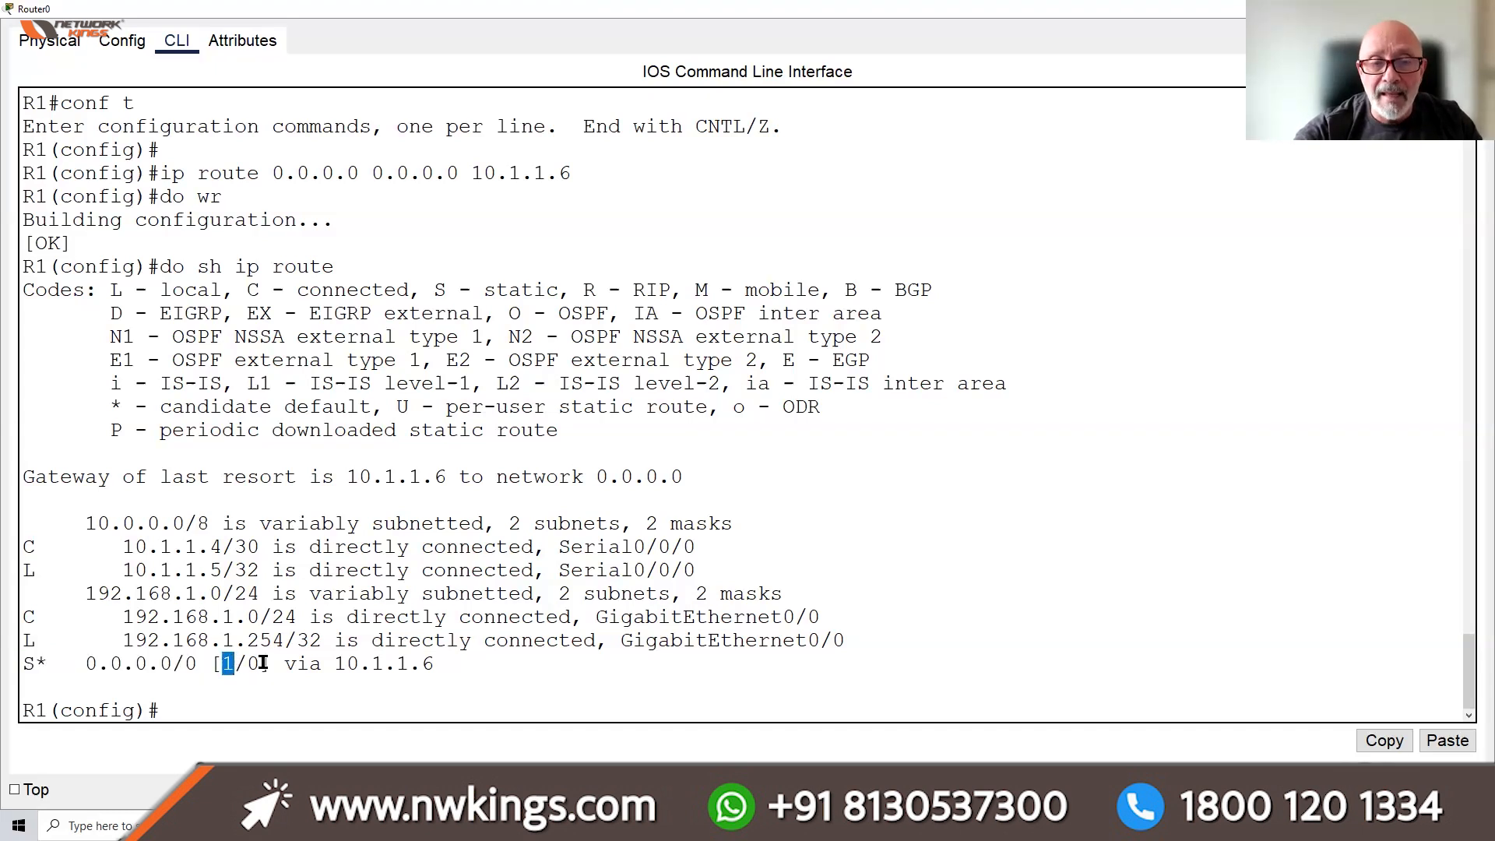
click(263, 661)
drag(285, 661, 444, 662)
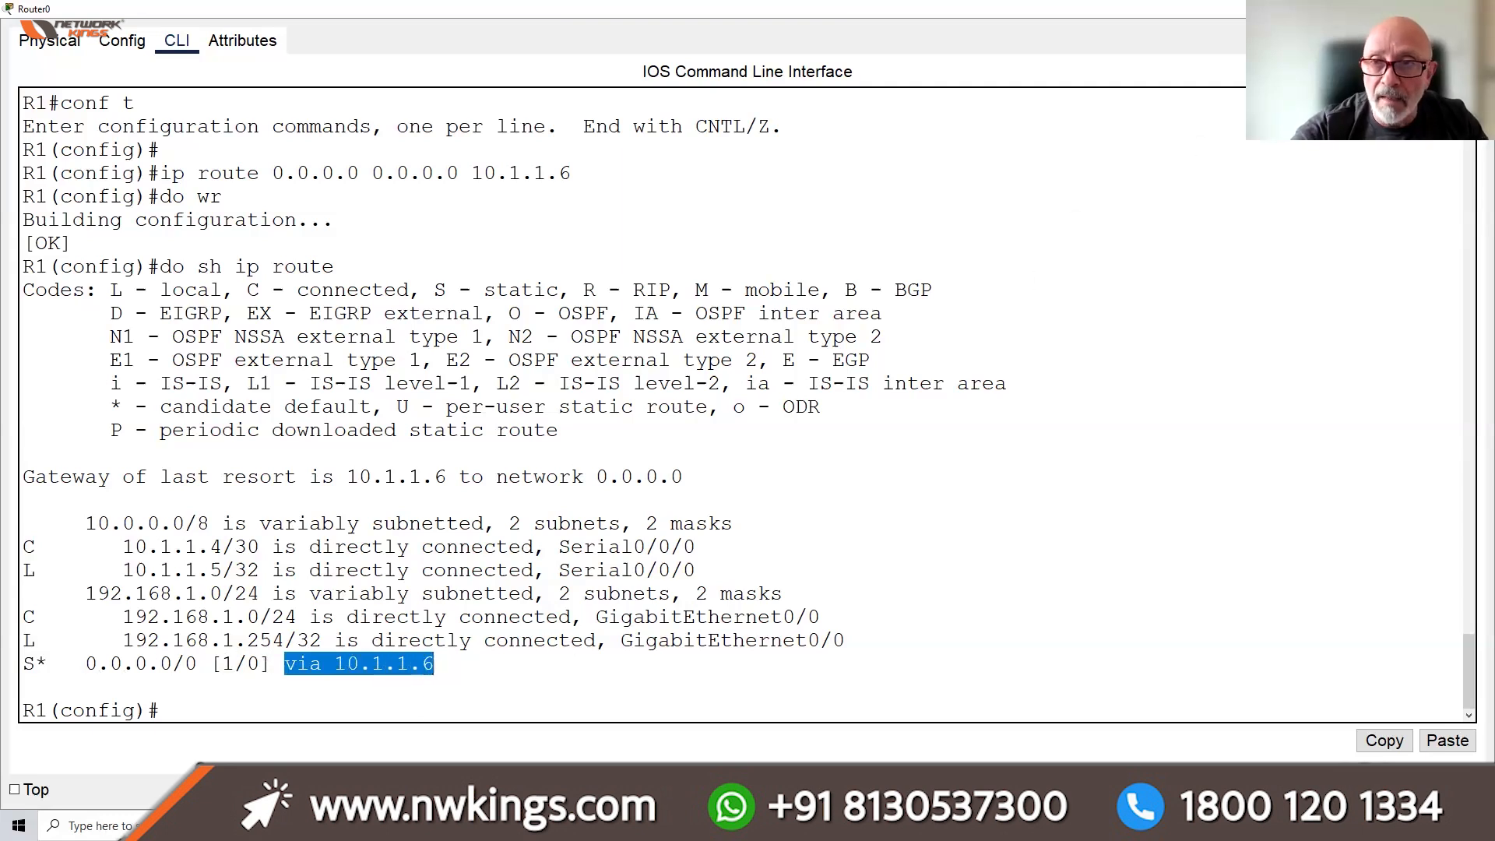
click(834, 669)
key(ctrl+z)
key(Return)
key(Return)
key(Return)
key(Return)
key(Return)
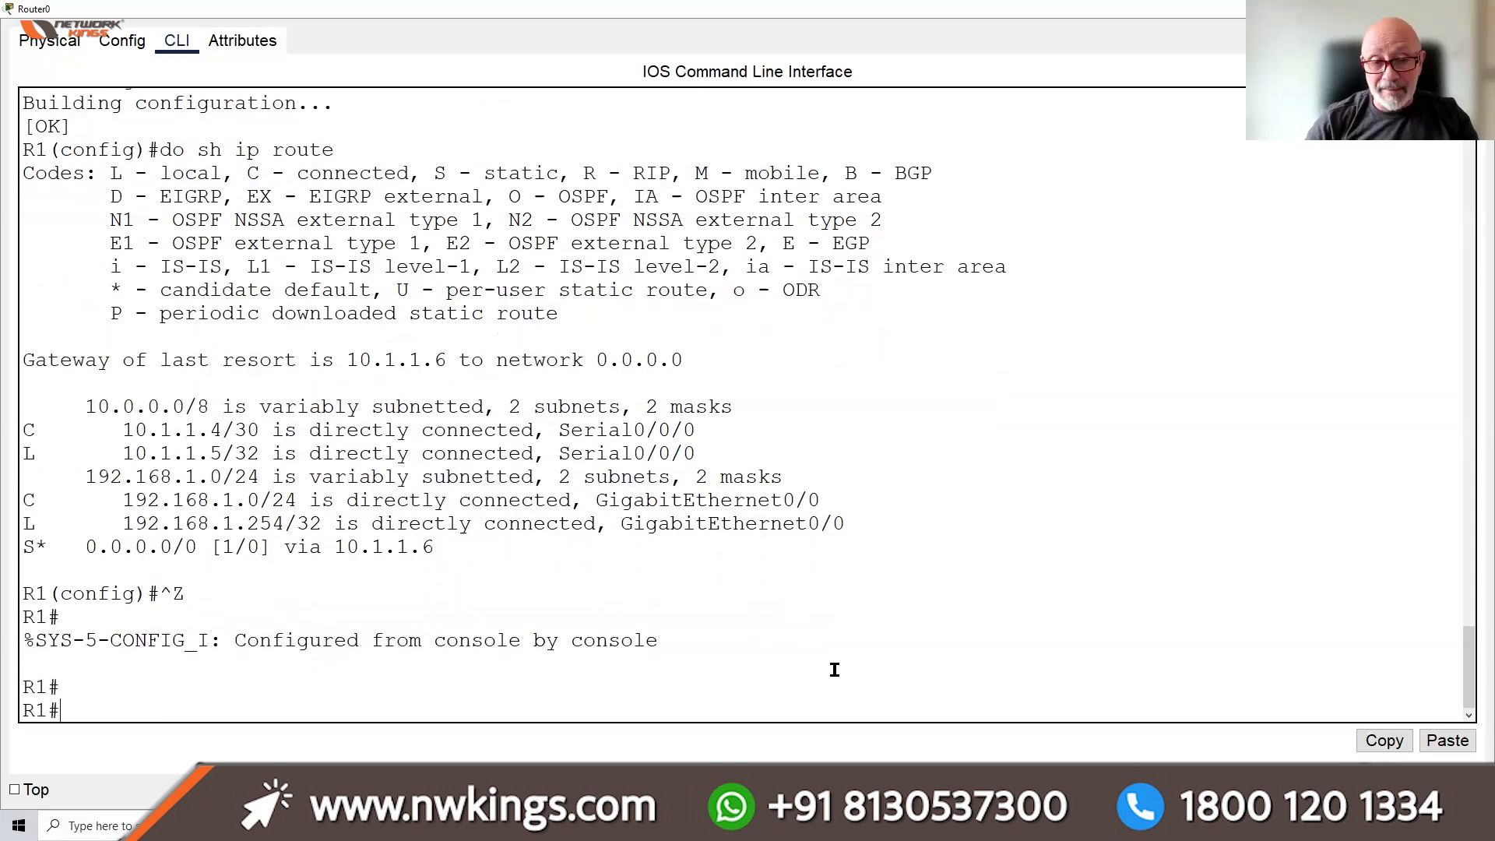
List the static routes with sh run | sec route and highlight the 10.1.1.2 route
text(sh run)
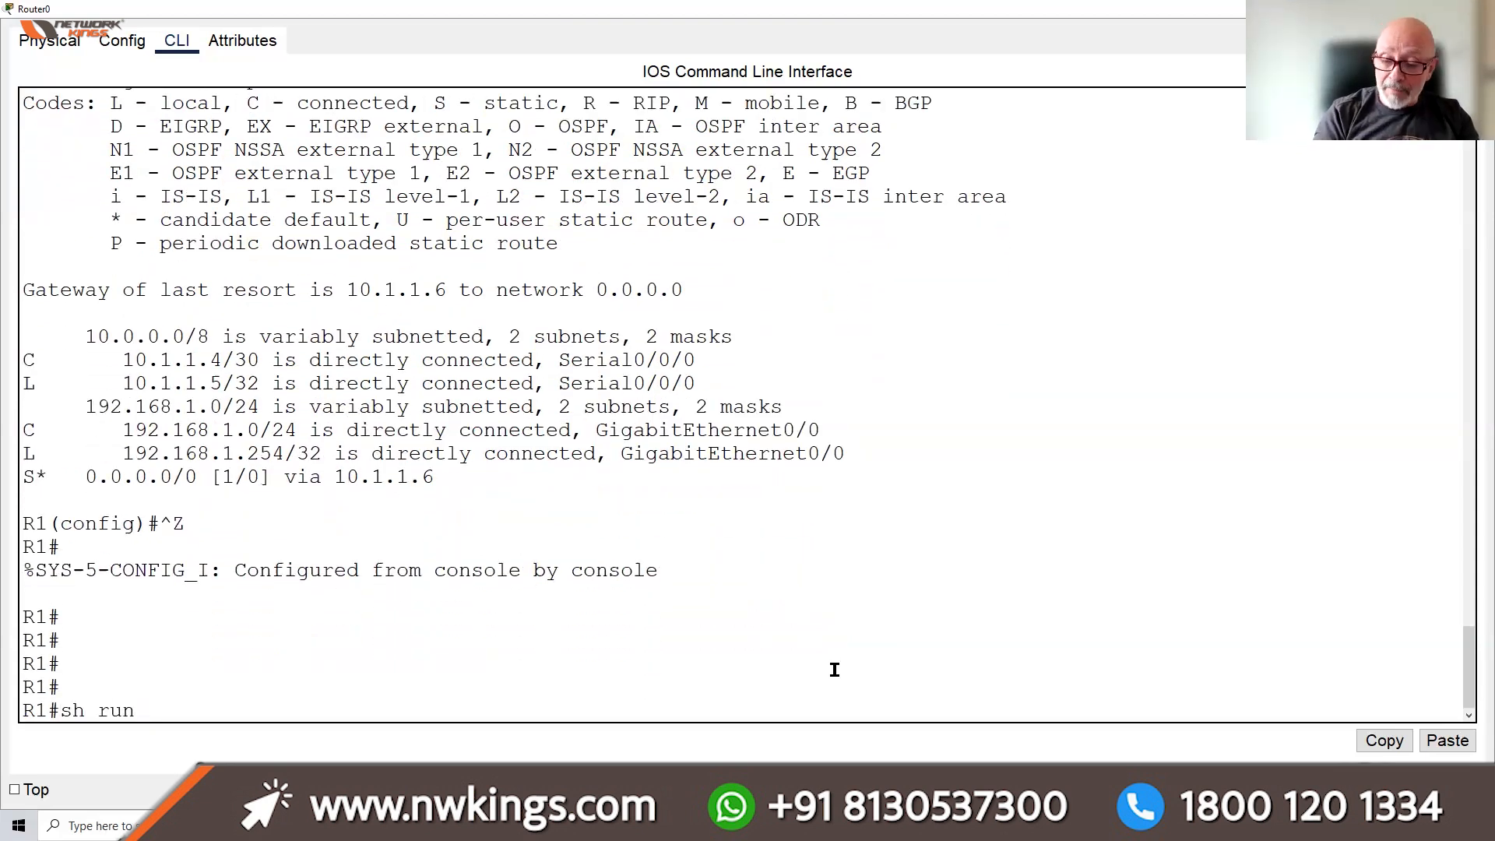
text( | sec sta)
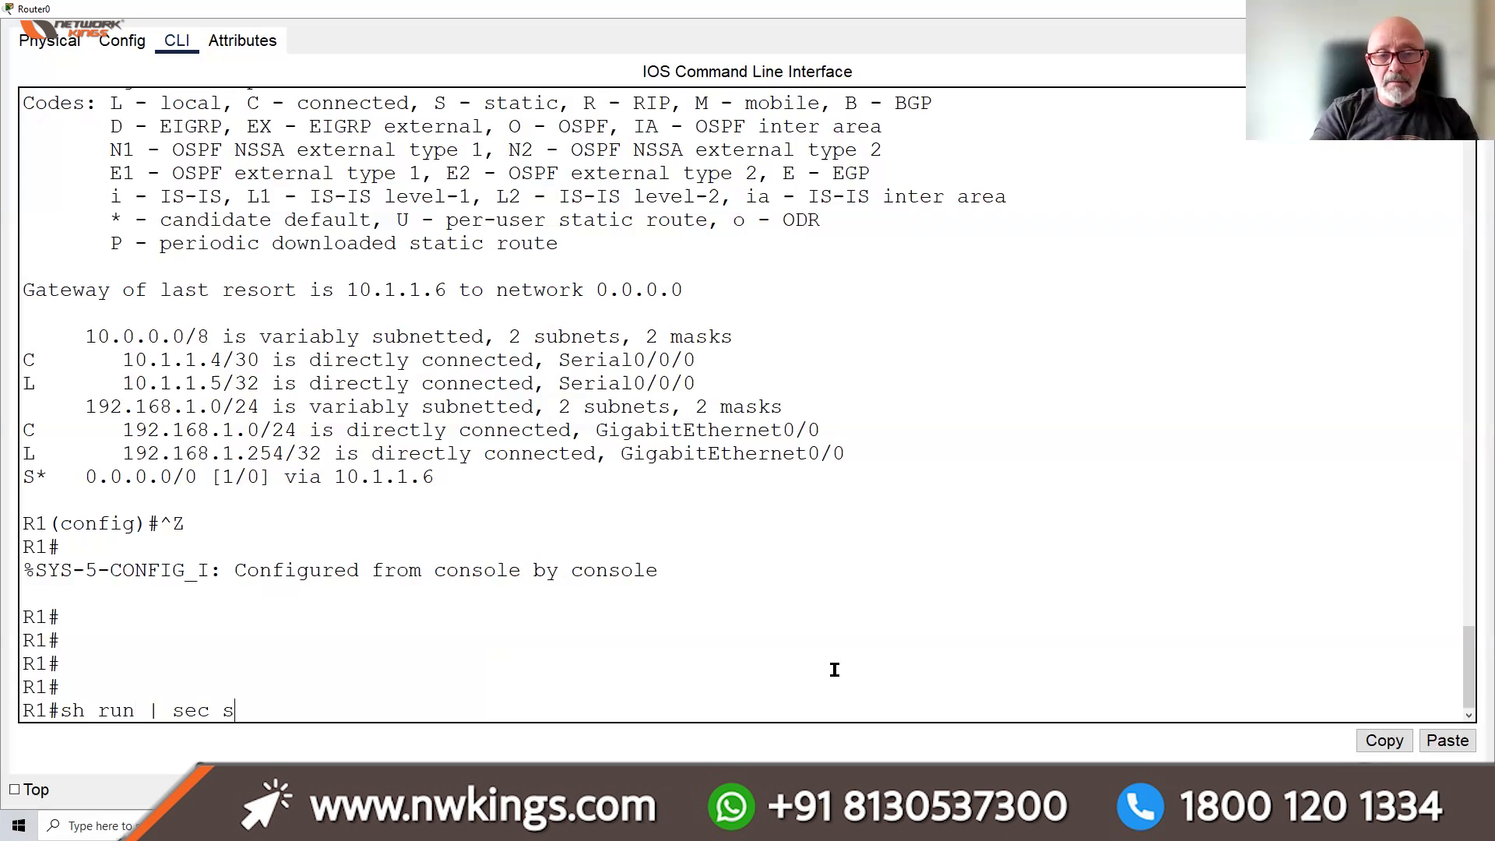
key(BackSpace)
key(BackSpace)
key(BackSpace)
text(route)
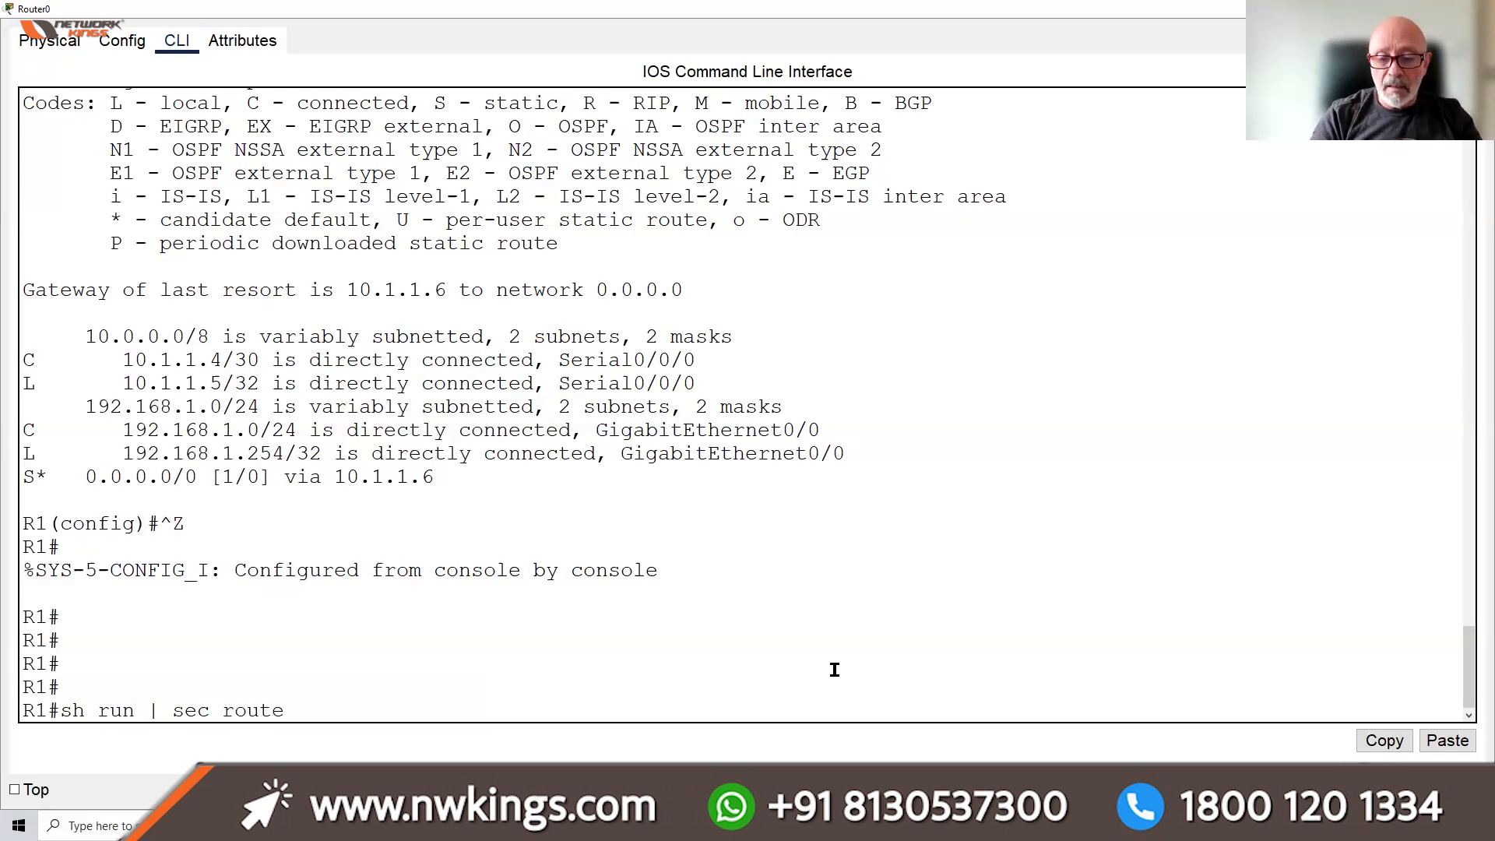
key(Return)
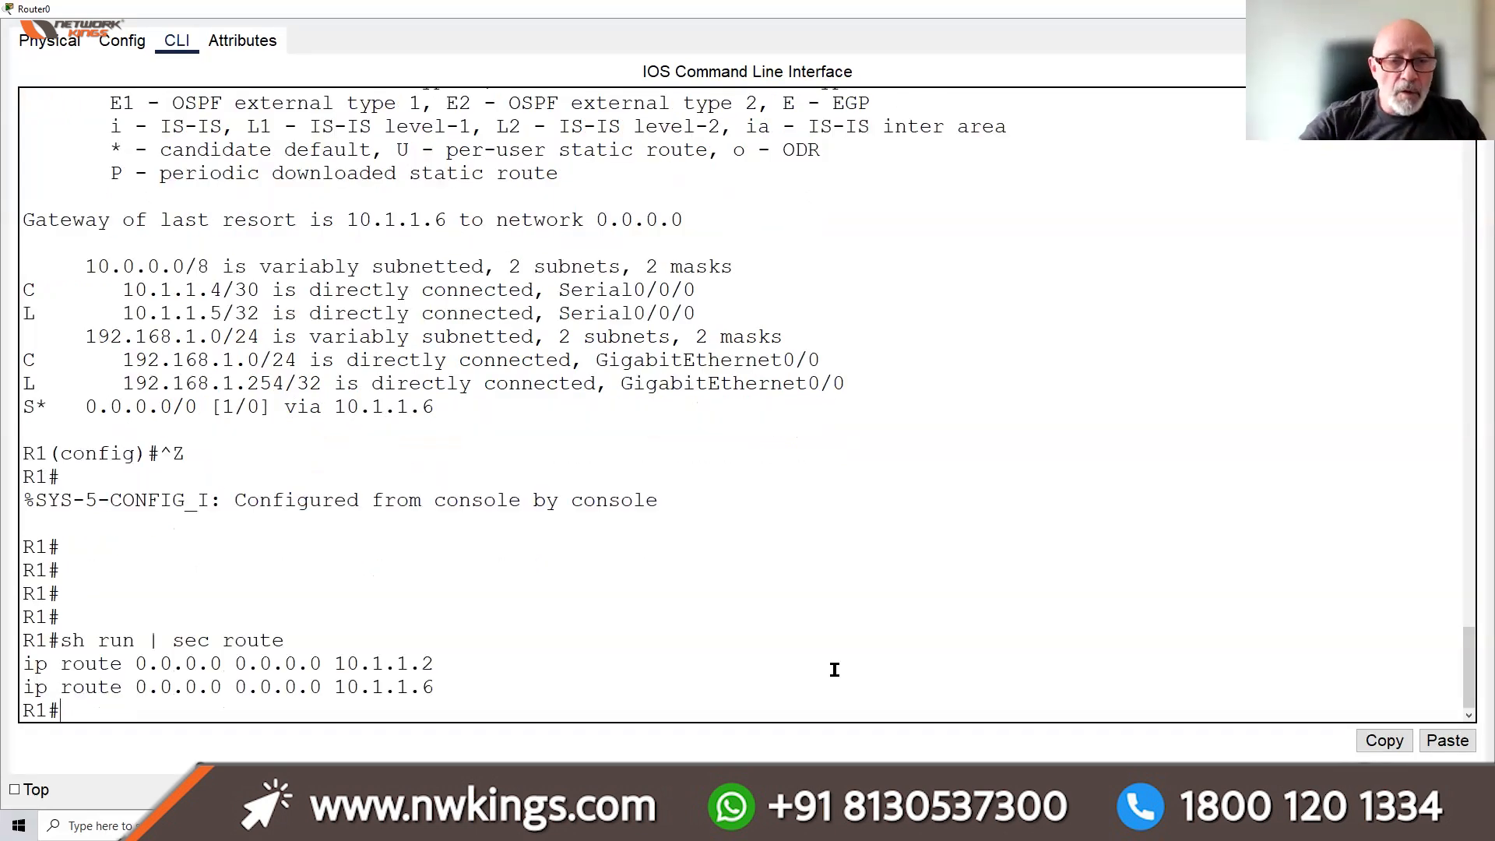
drag(447, 664, 29, 662)
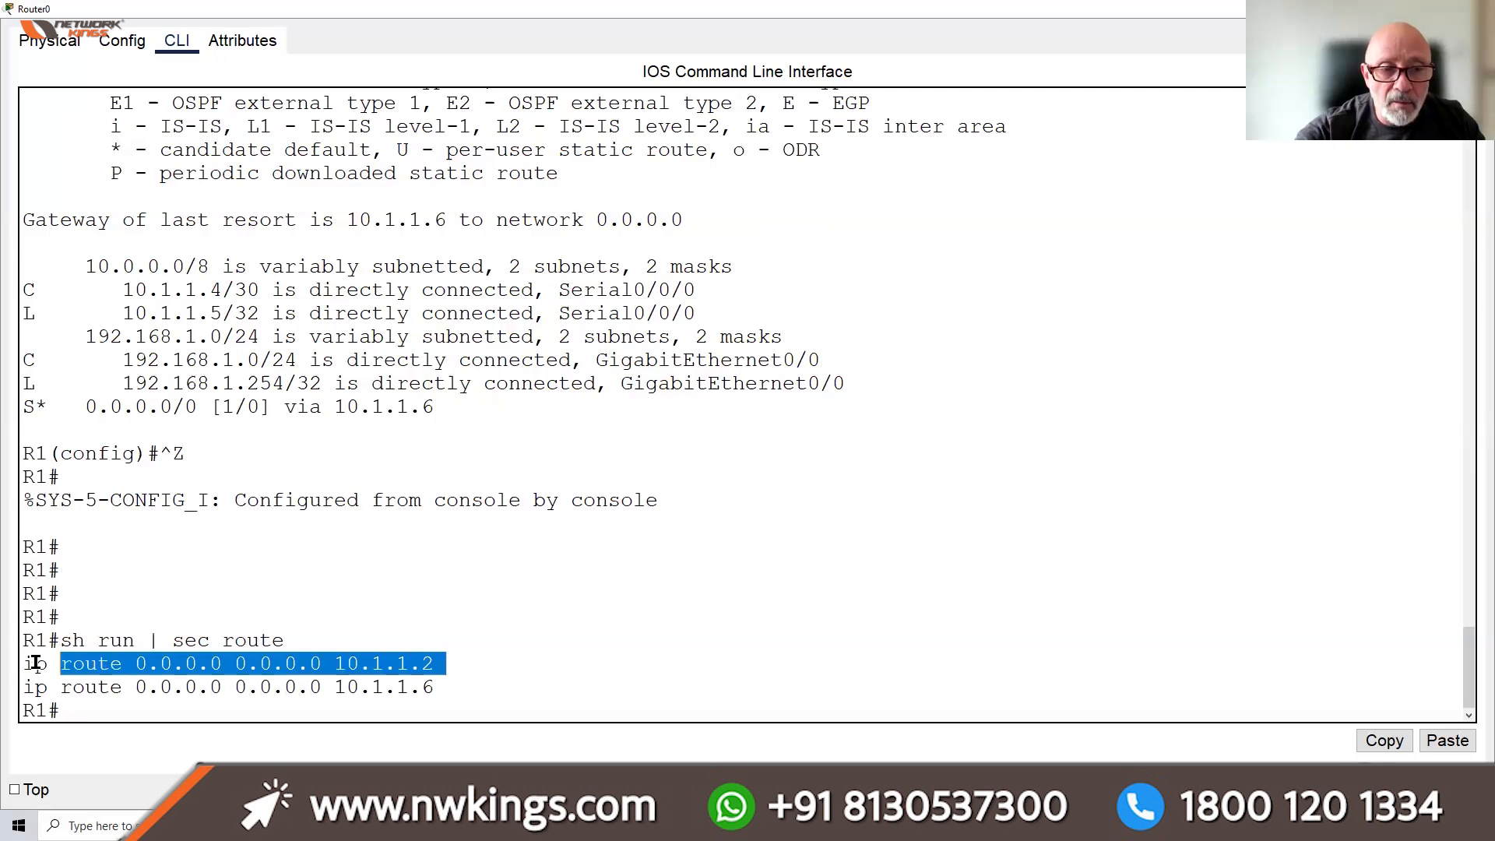
click(92, 709)
Delete the default route via 10.1.1.2 with no ip route 0.0.0.0 0.0.0.0 10.1.1.2
text(conf t)
key(Return)
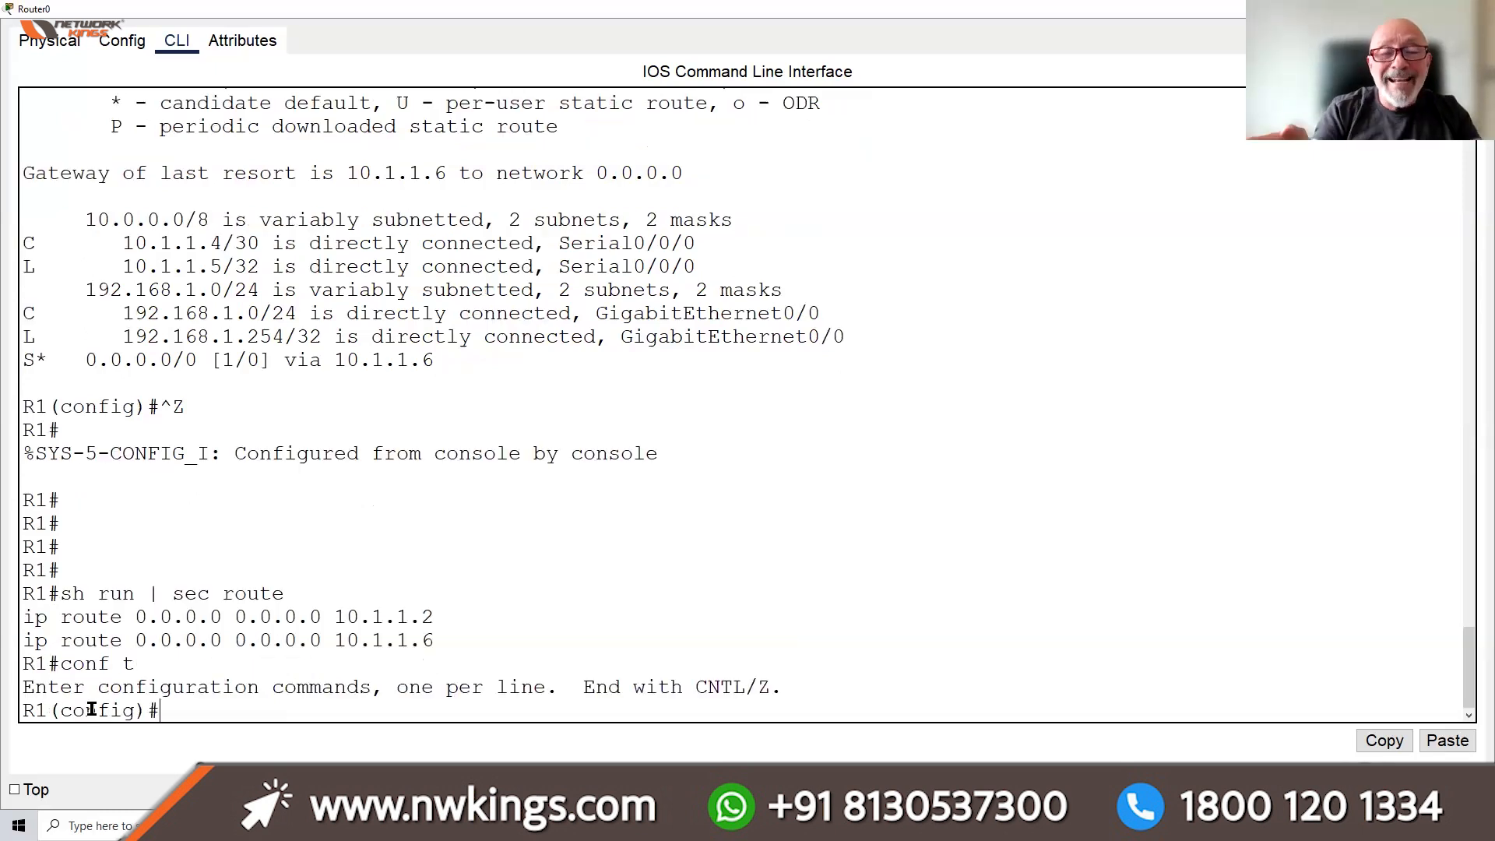
text(no)
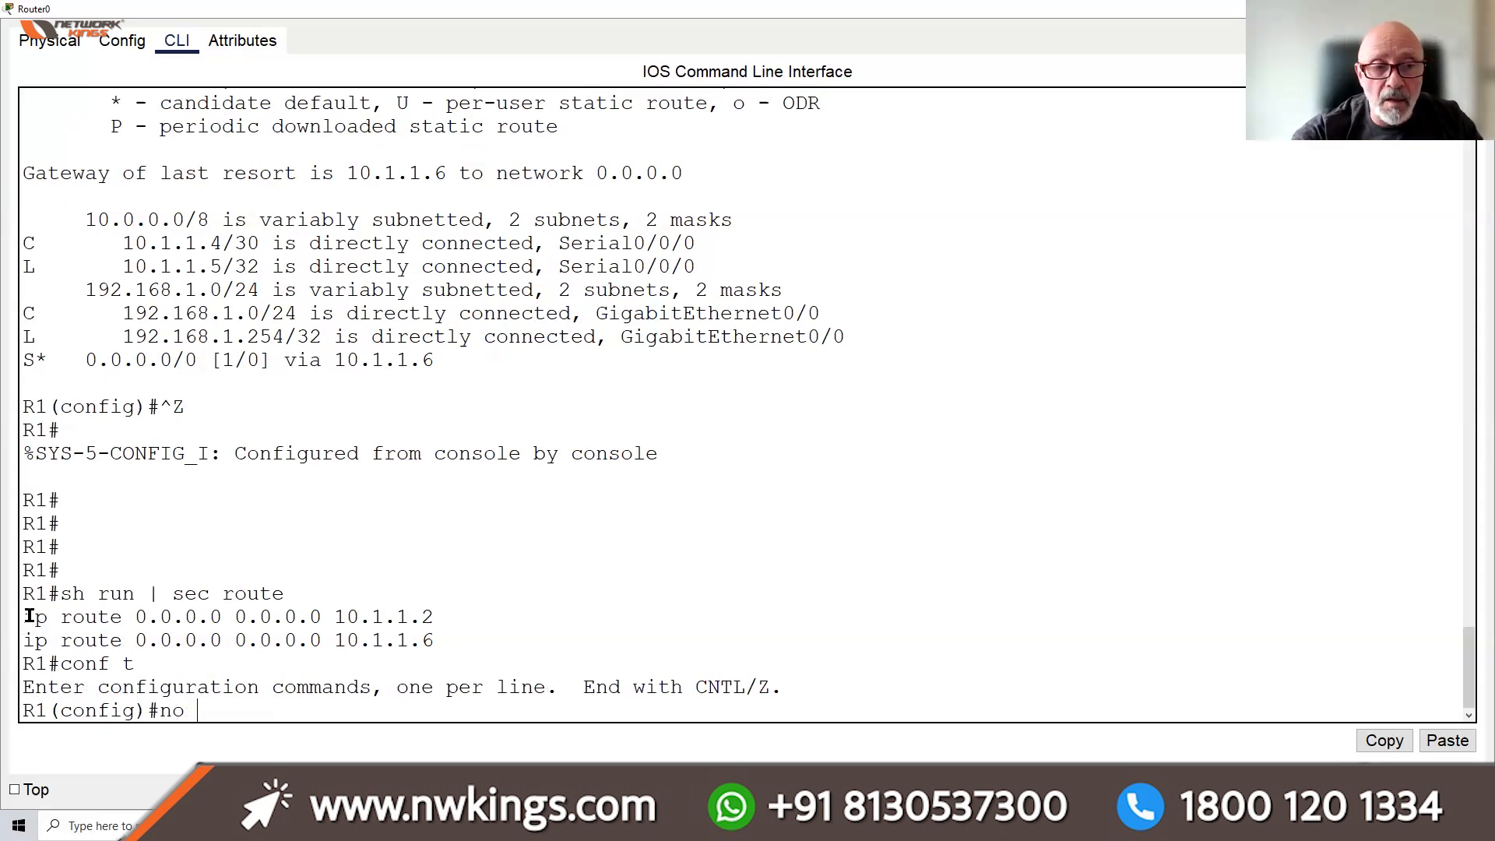
drag(24, 617, 434, 618)
right_click(433, 618)
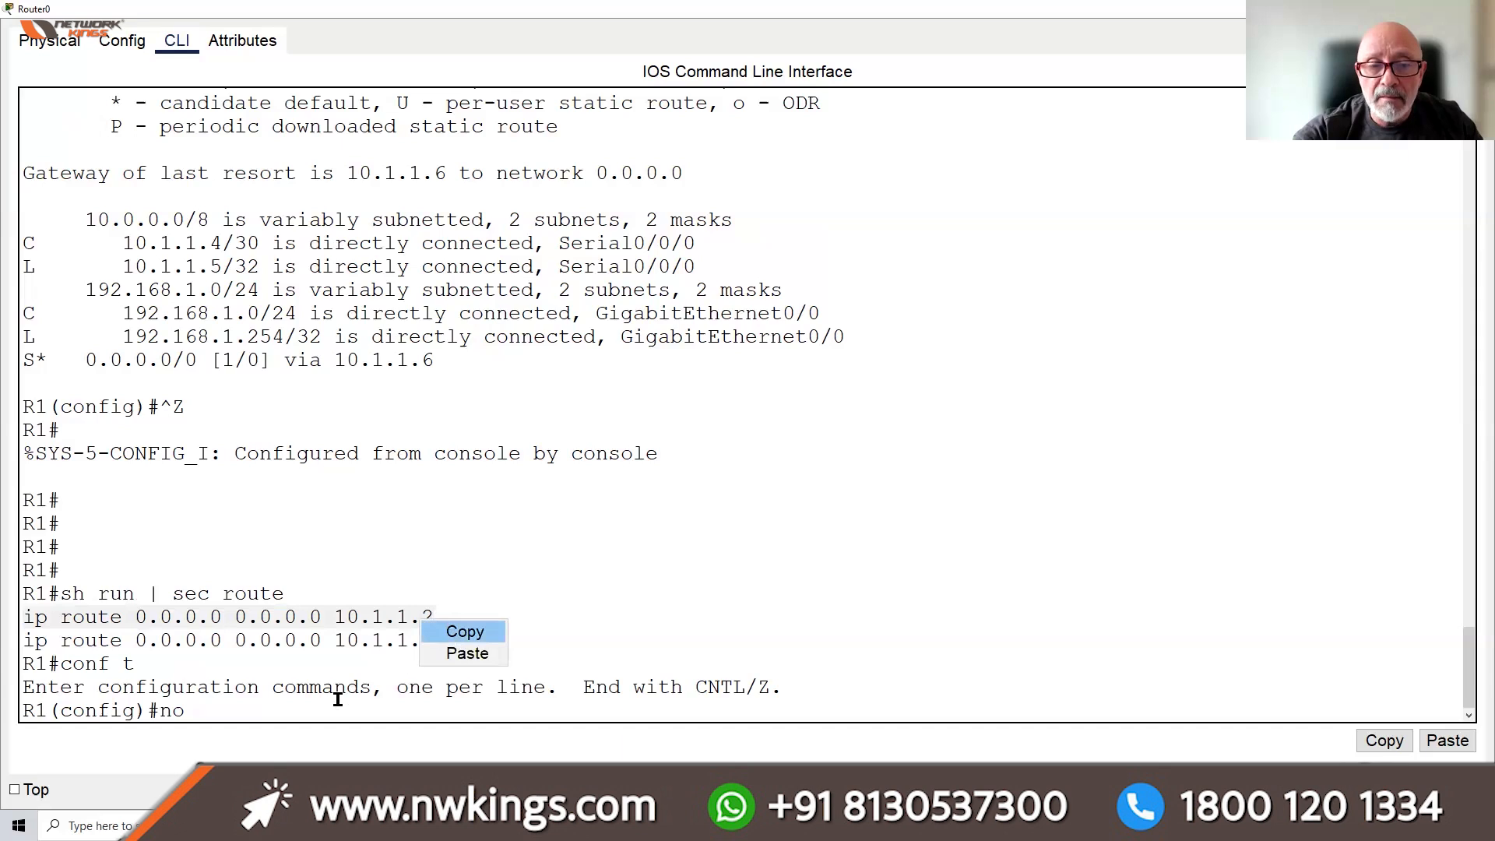
click(455, 629)
click(271, 704)
right_click(273, 705)
click(305, 737)
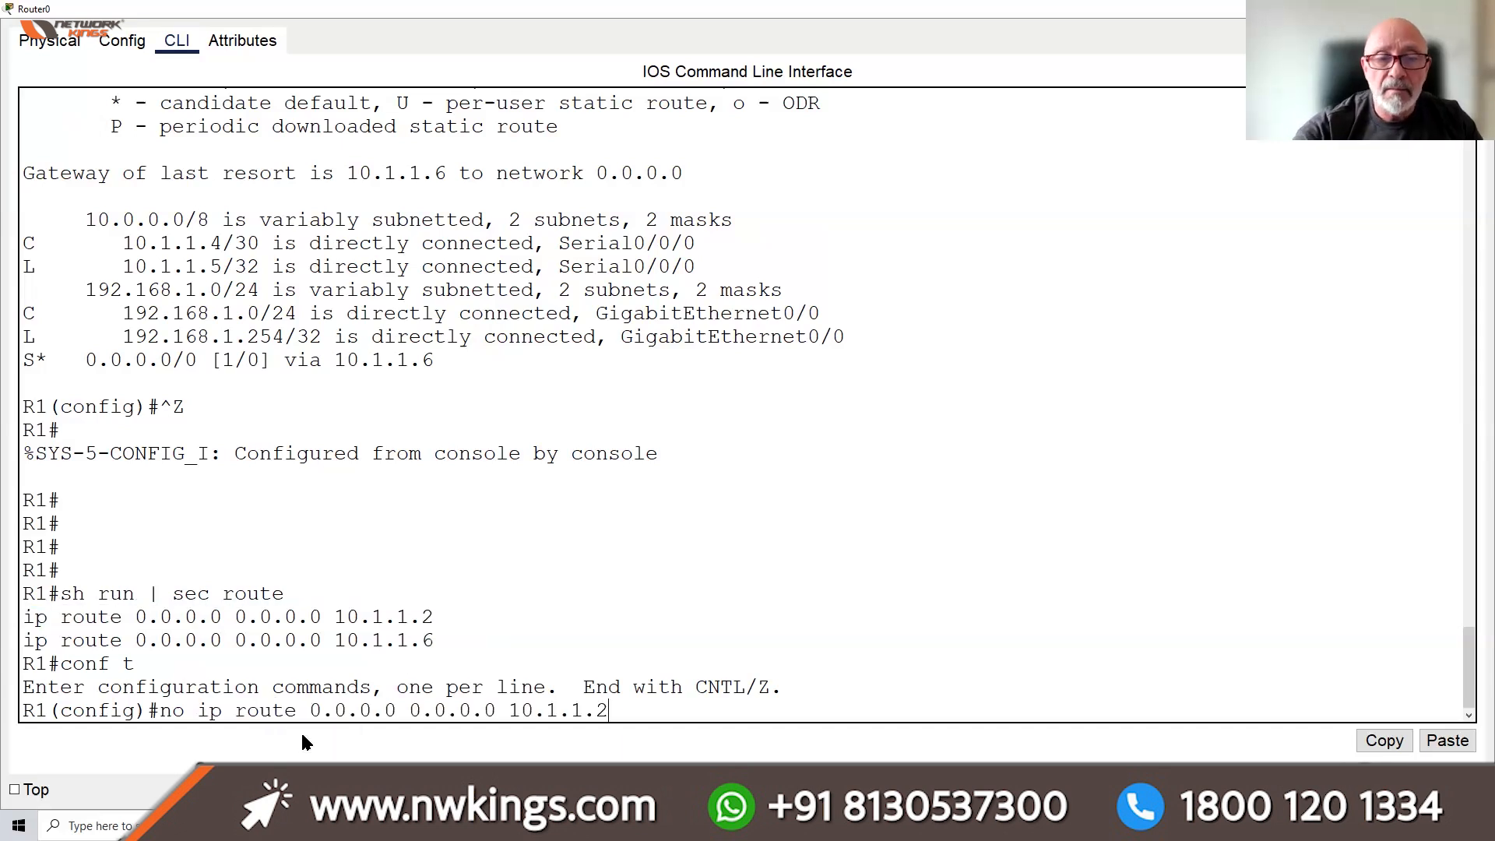
key(Return)
Save, exit configuration mode, and re-list routes to confirm only 10.1.1.6 remains
text(do wr)
key(Return)
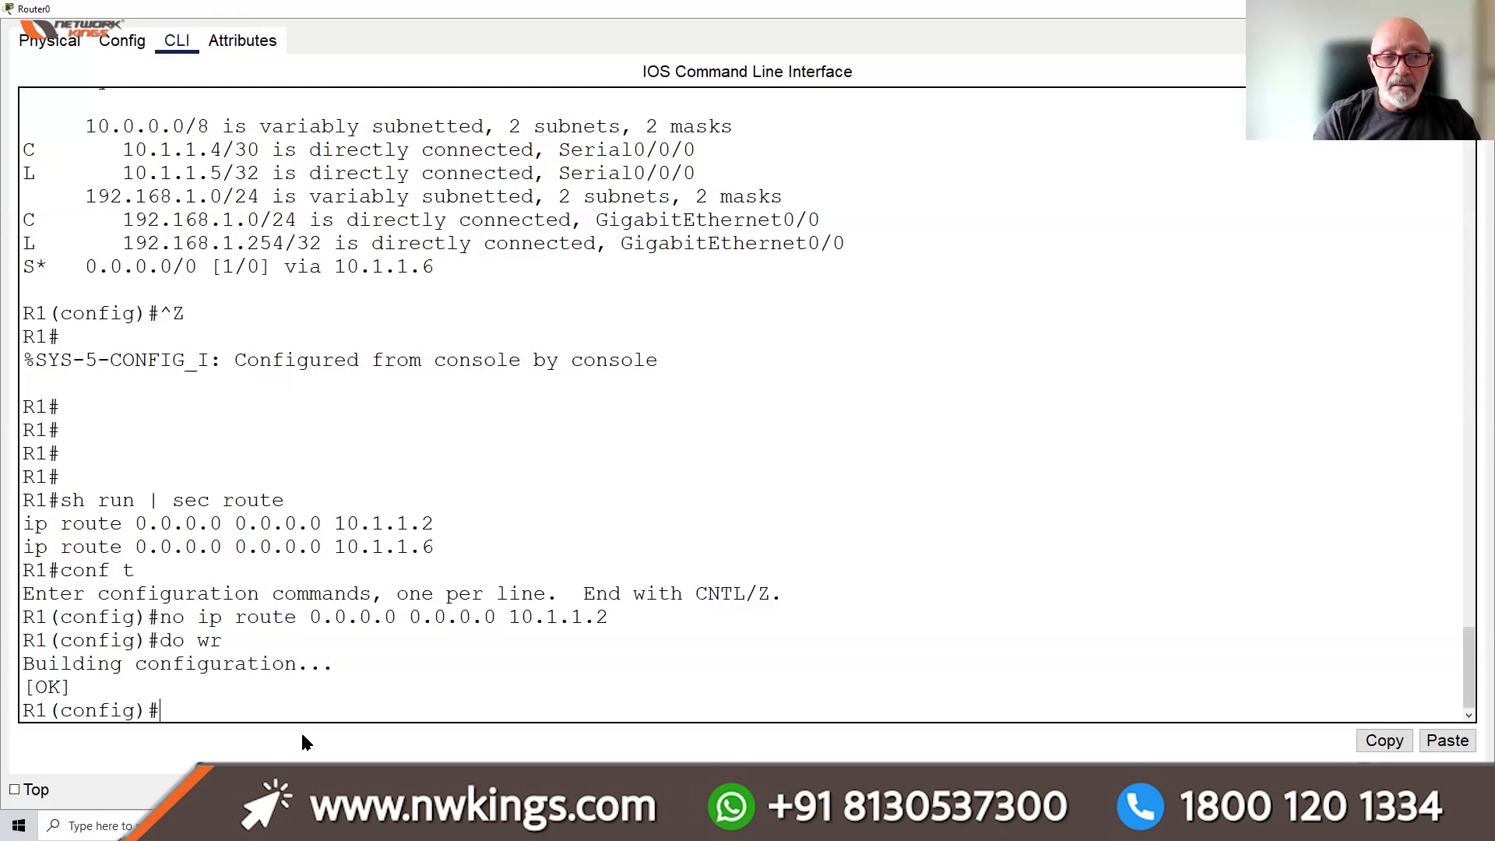
text(end)
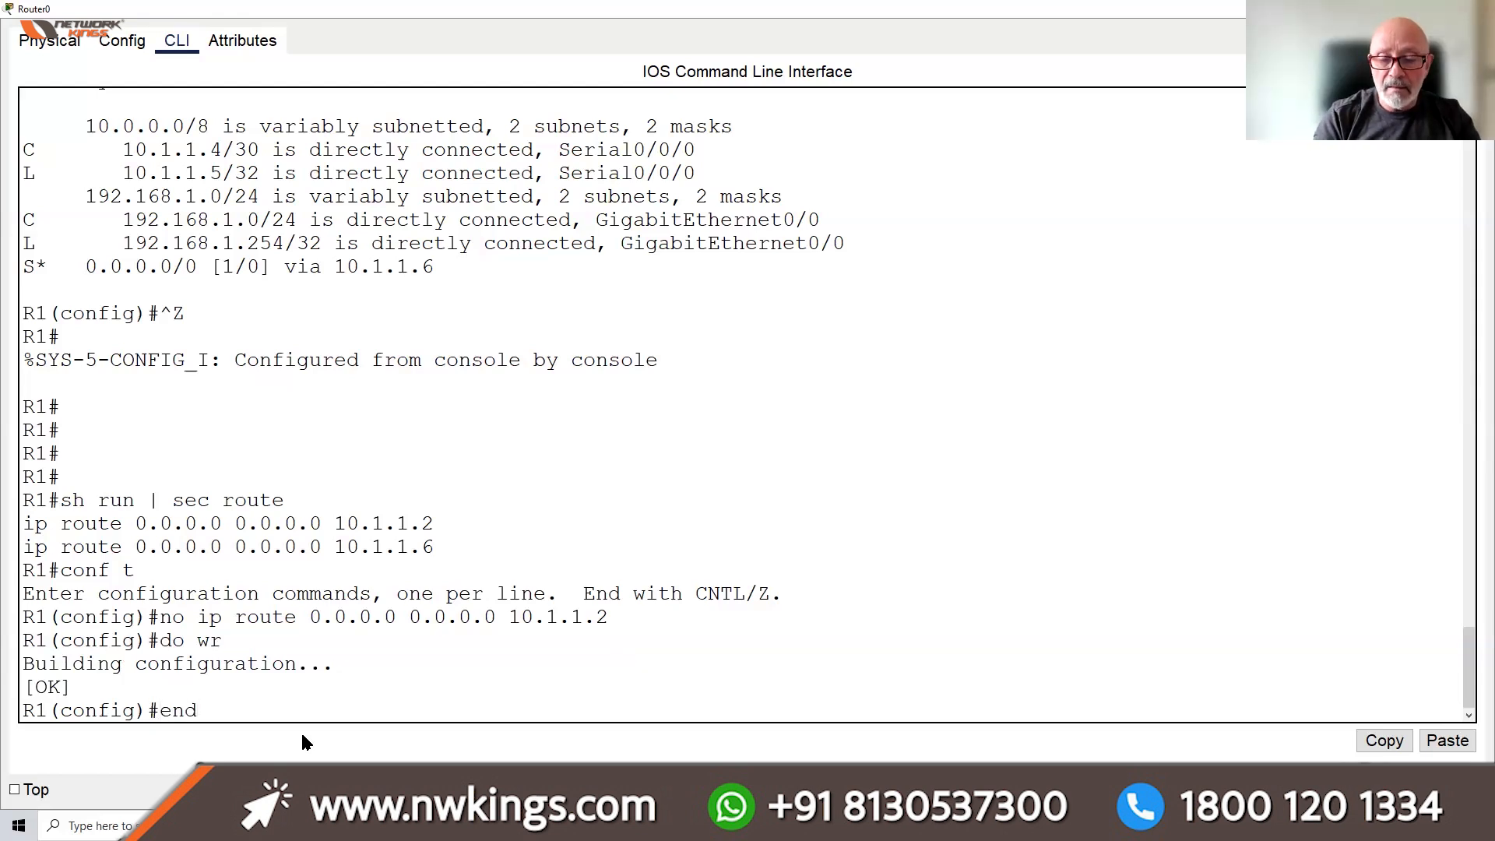
key(Return)
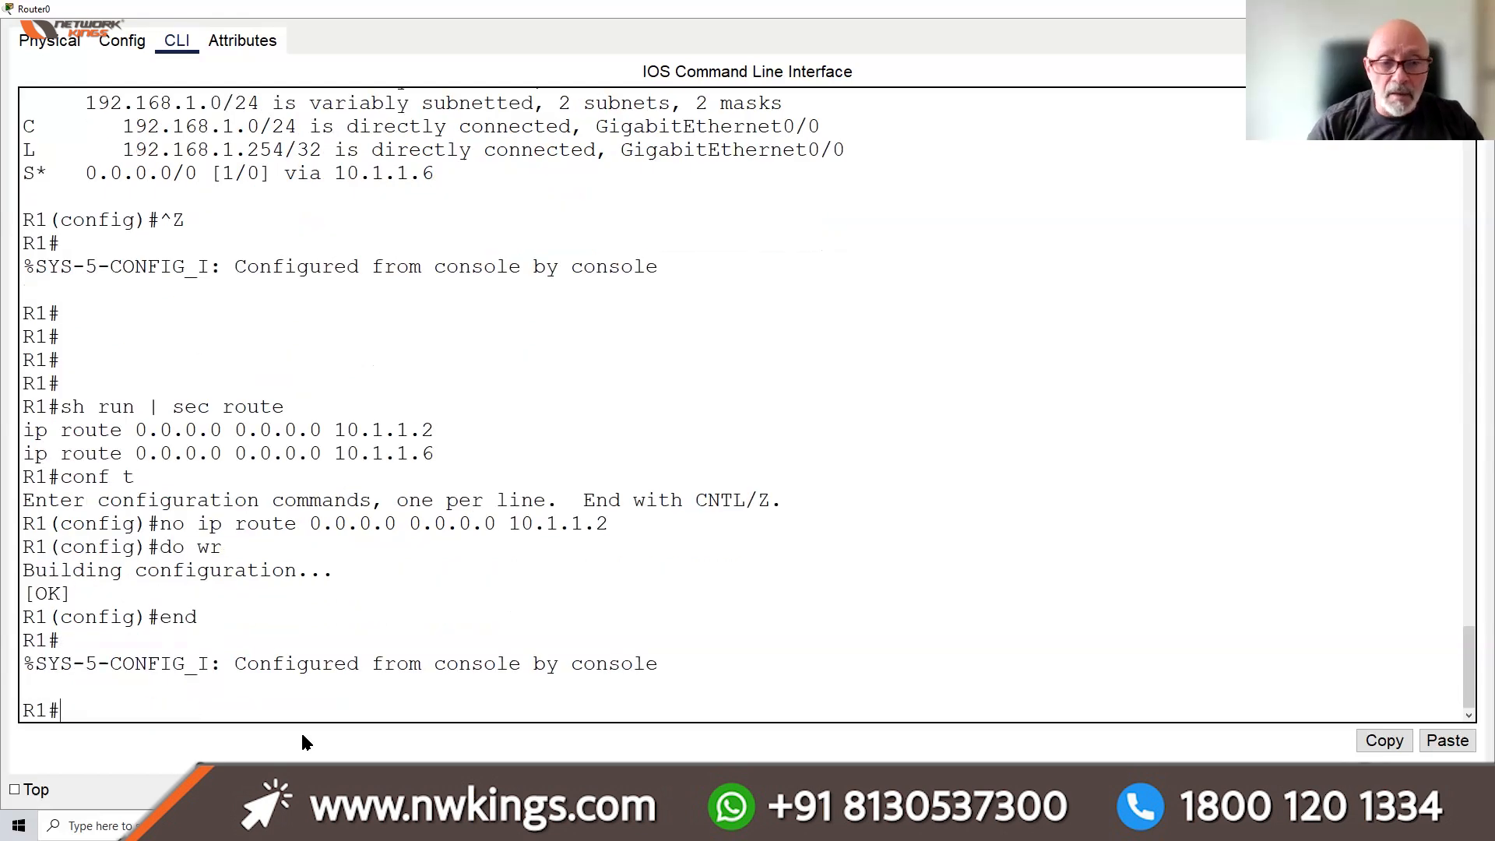
key(Up)
key(Up)
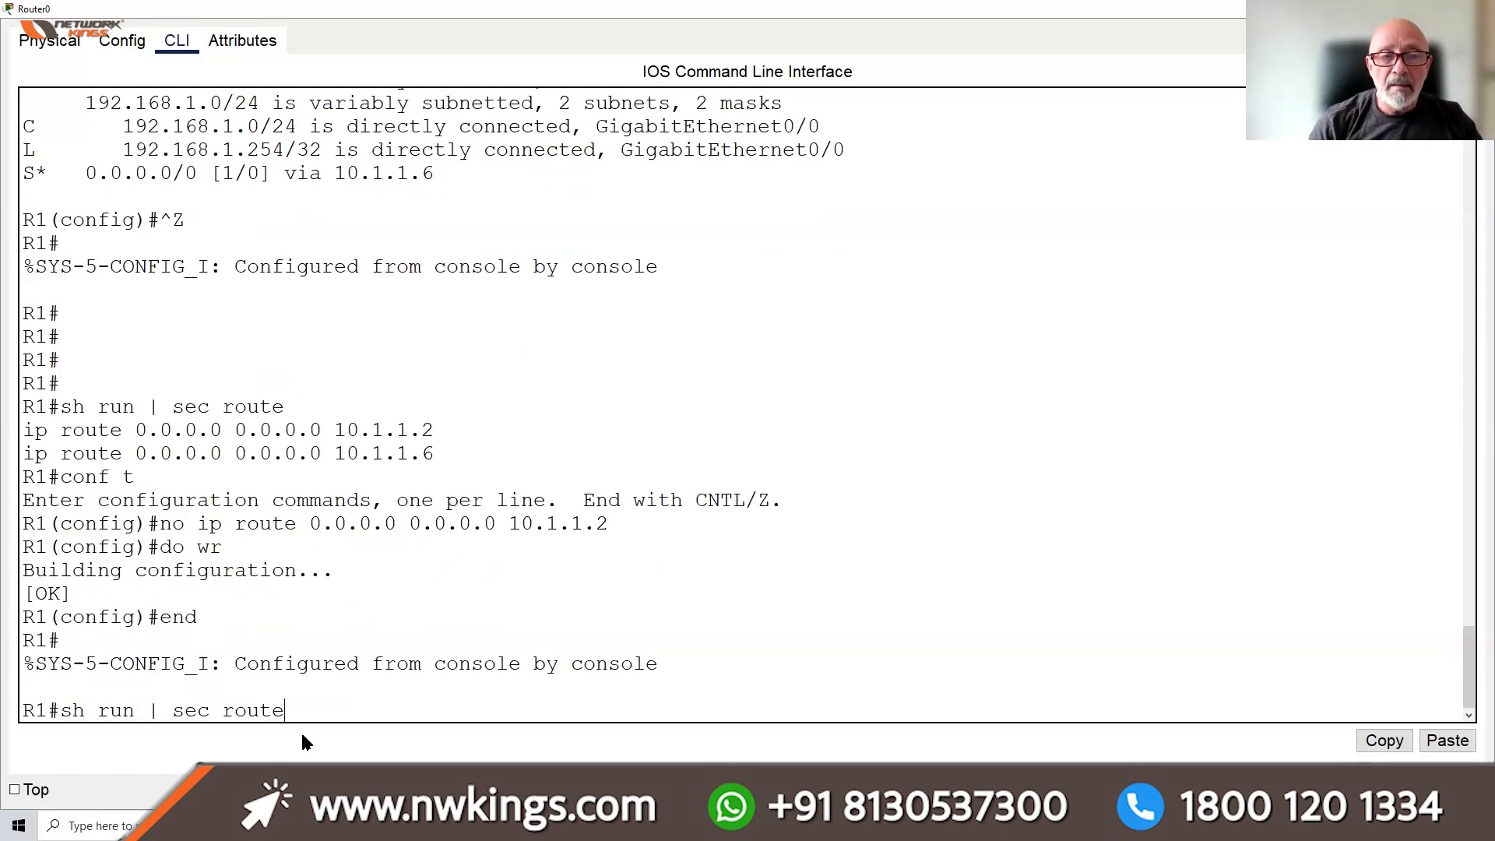
key(Return)
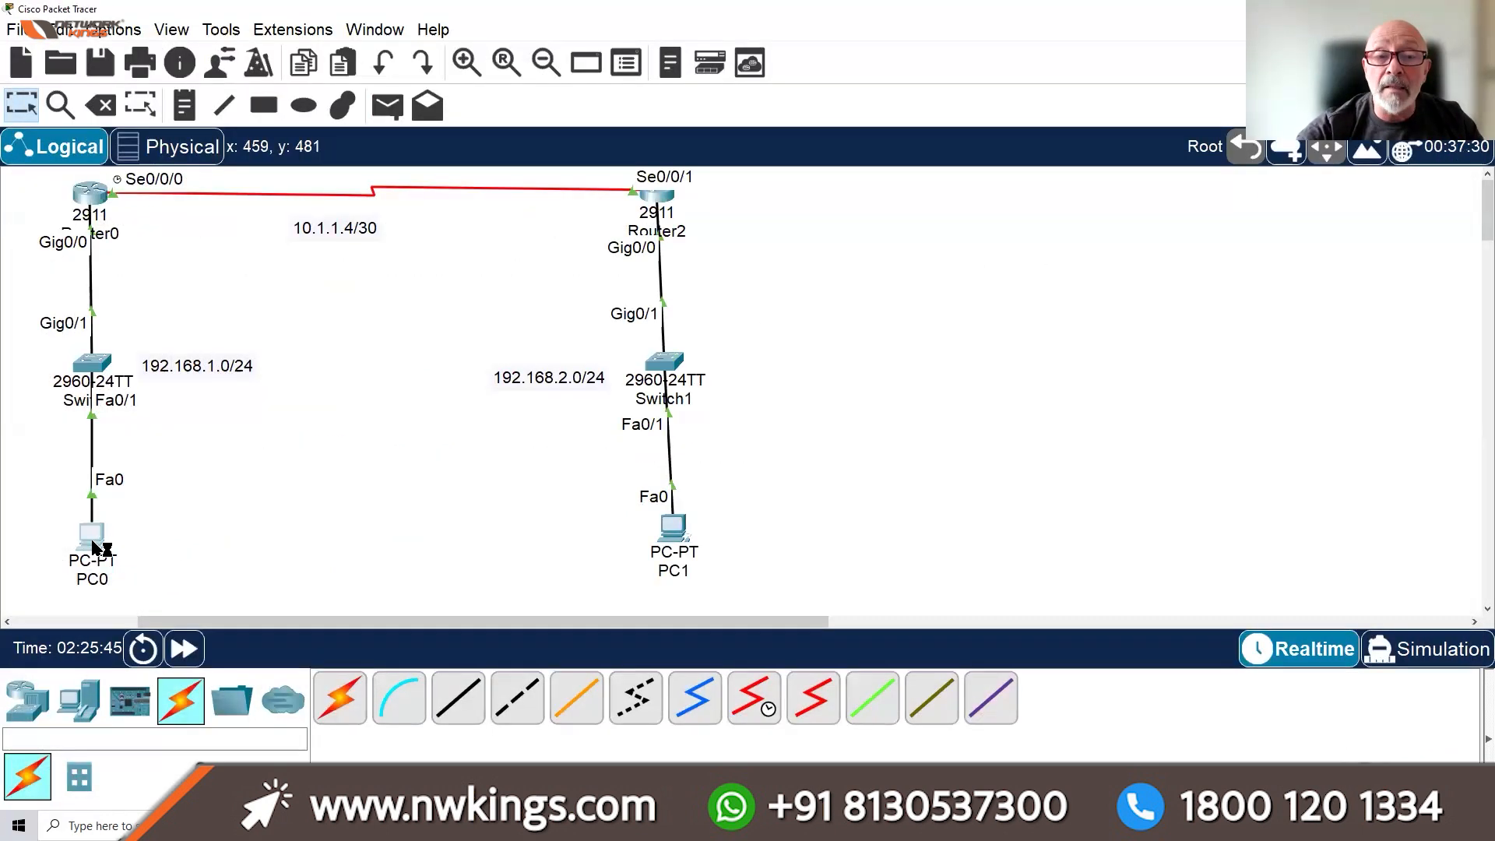
From PC0's Command Prompt, run arp -a and ping 192.168.2.1
click(92, 539)
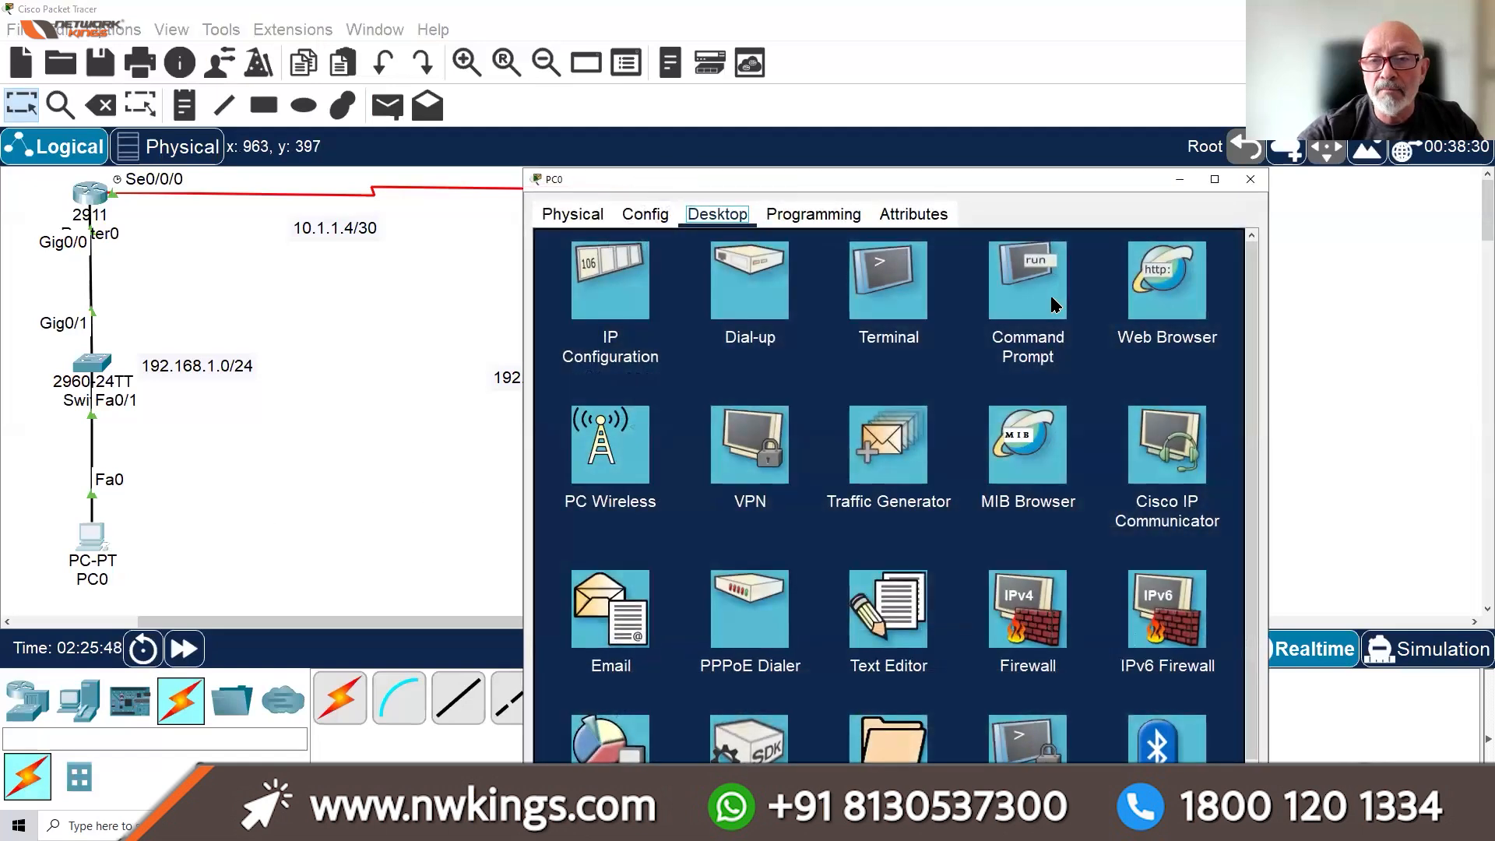
click(1050, 296)
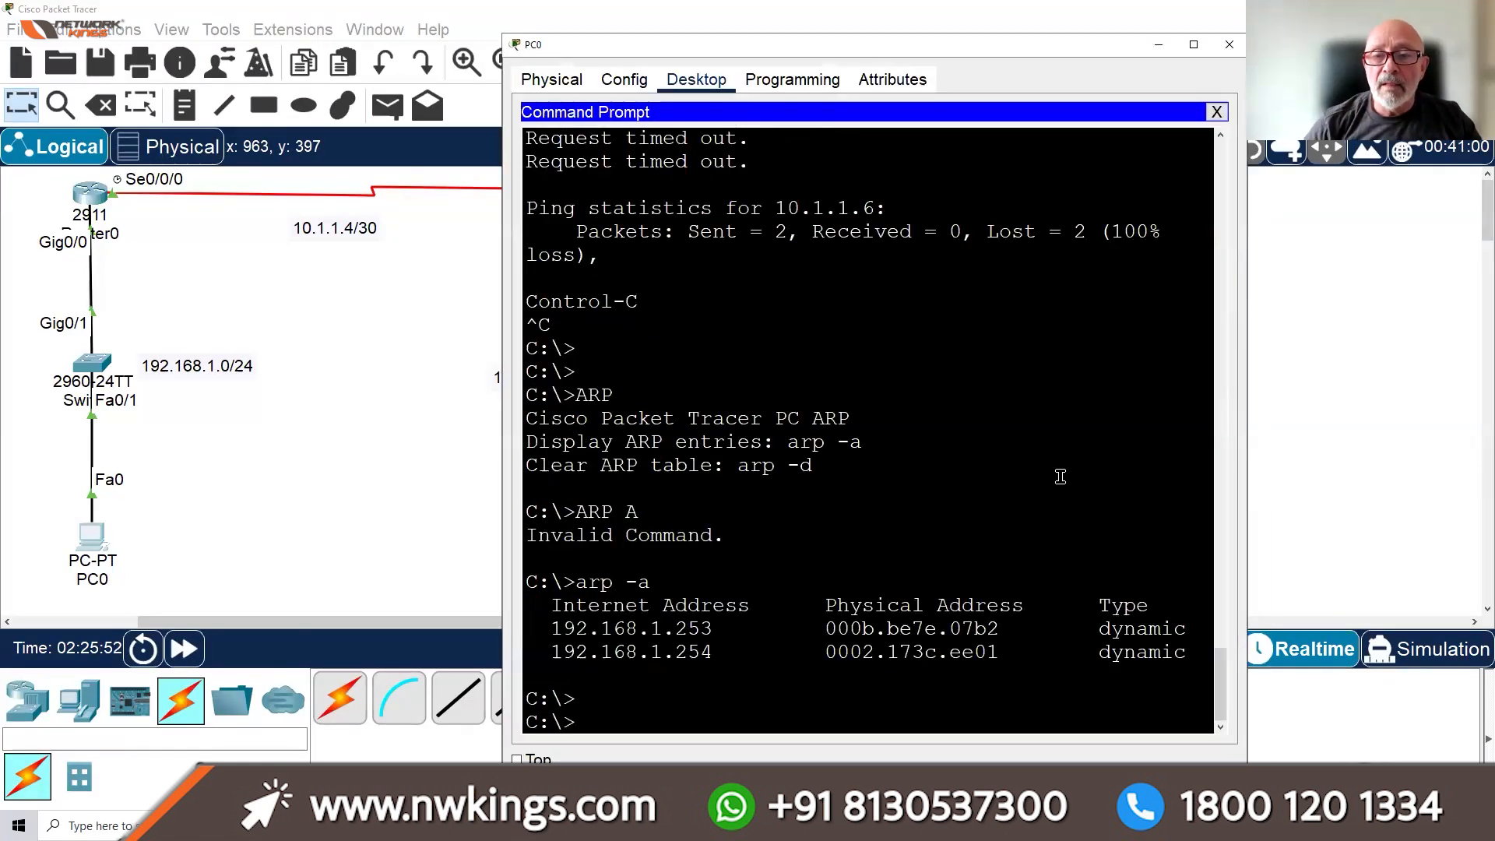
key(Return)
key(Return)
key(Return)
key(Return)
key(Return)
text(arp -a)
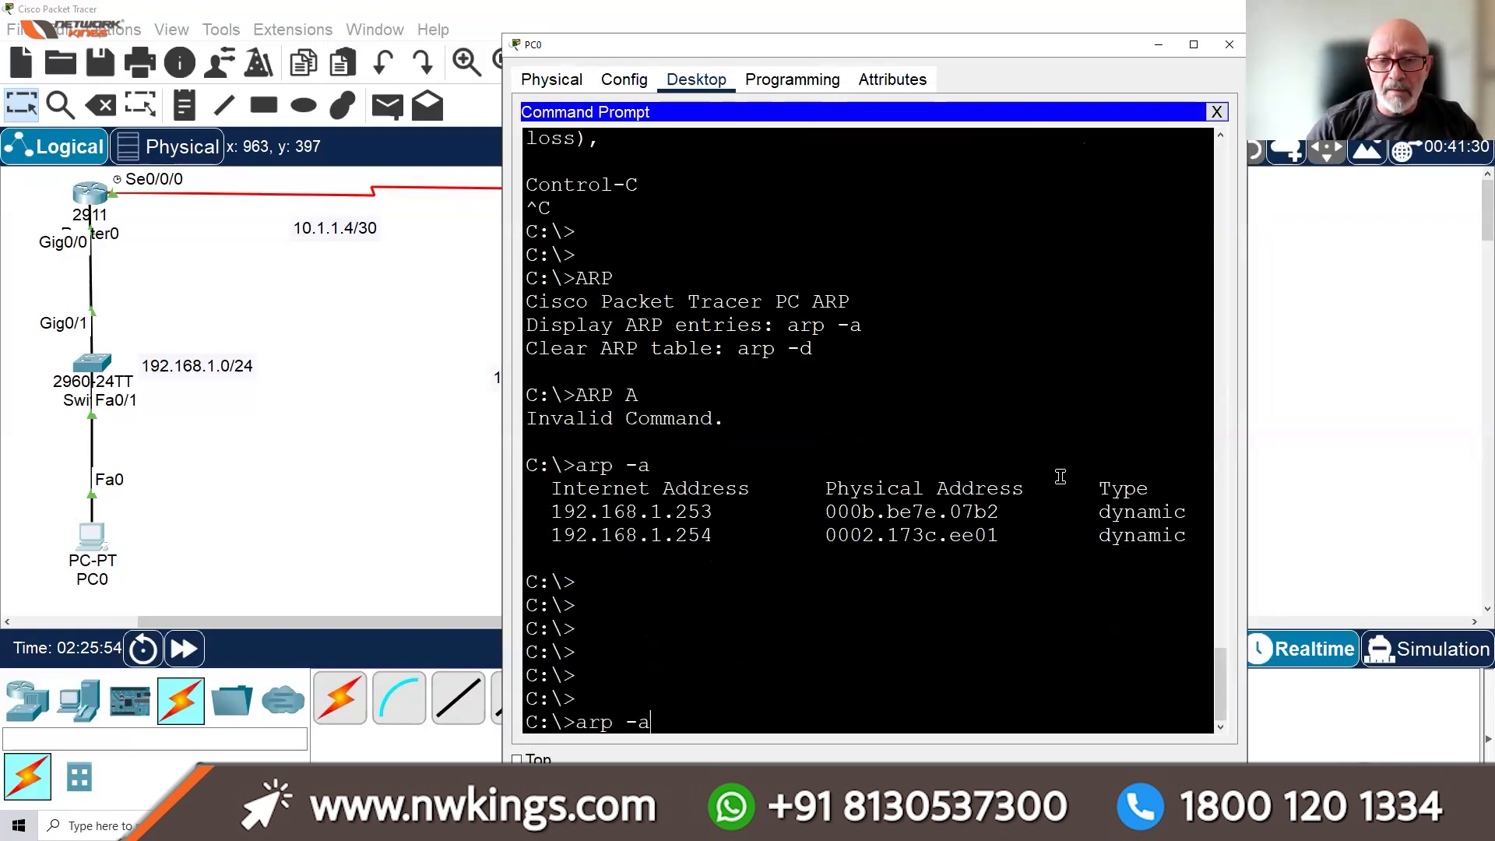
key(Up)
key(BackSpace)
key(BackSpace)
key(BackSpace)
key(BackSpace)
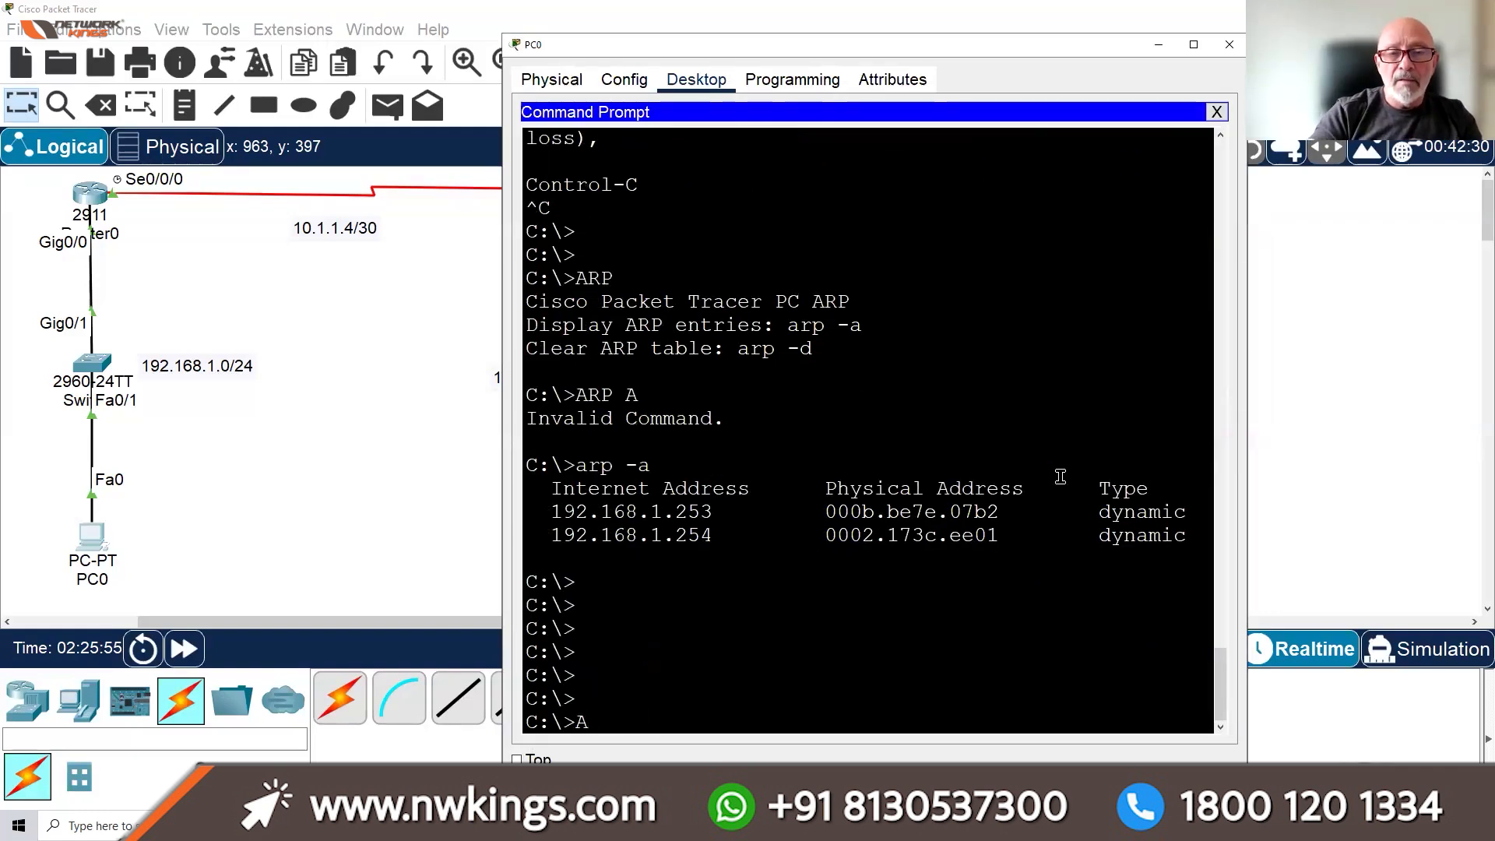
key(BackSpace)
text(ping )
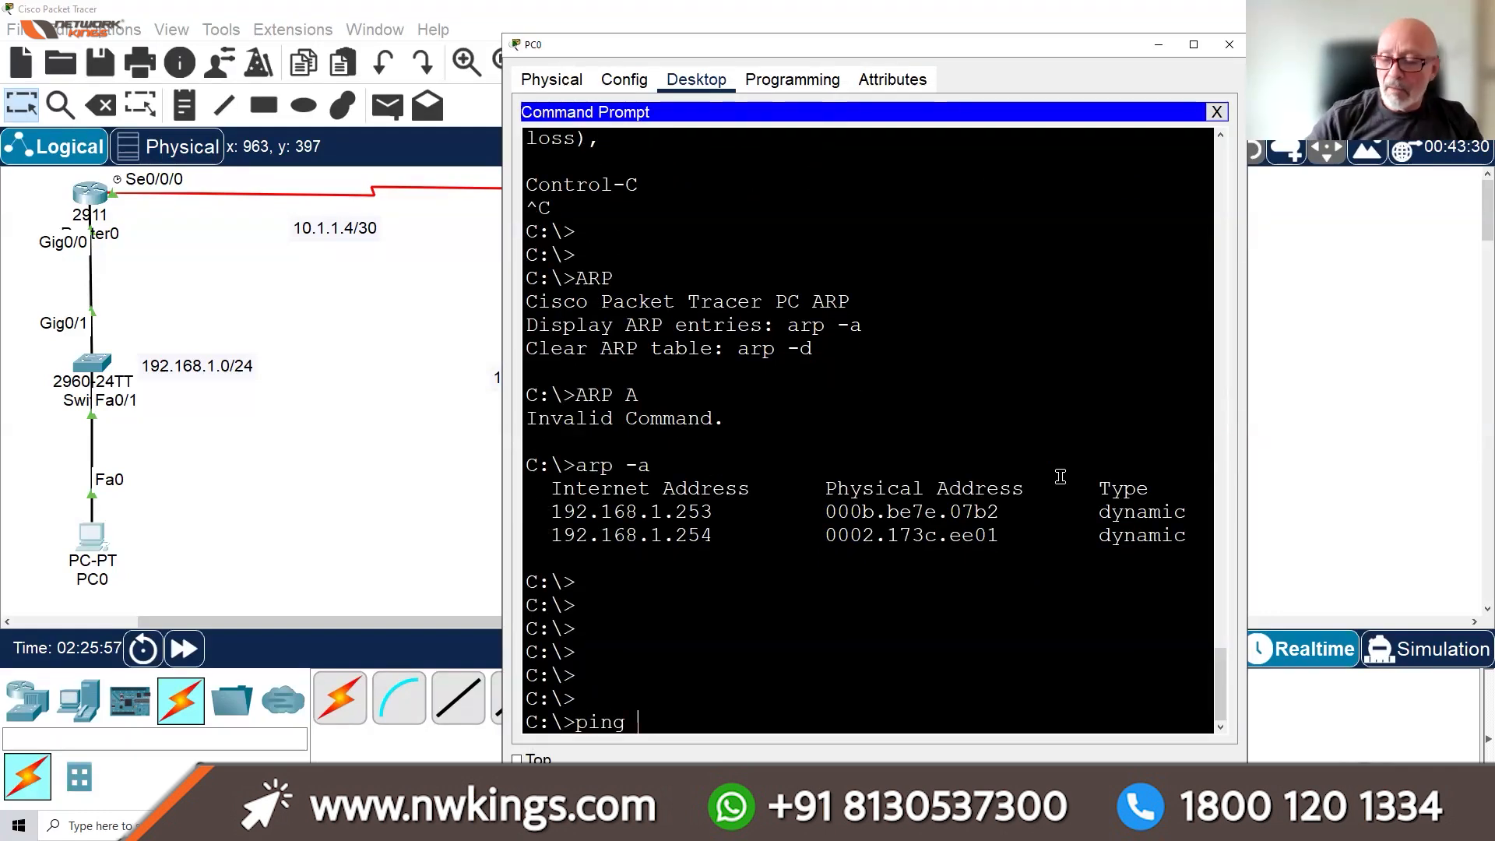
text(192.168)
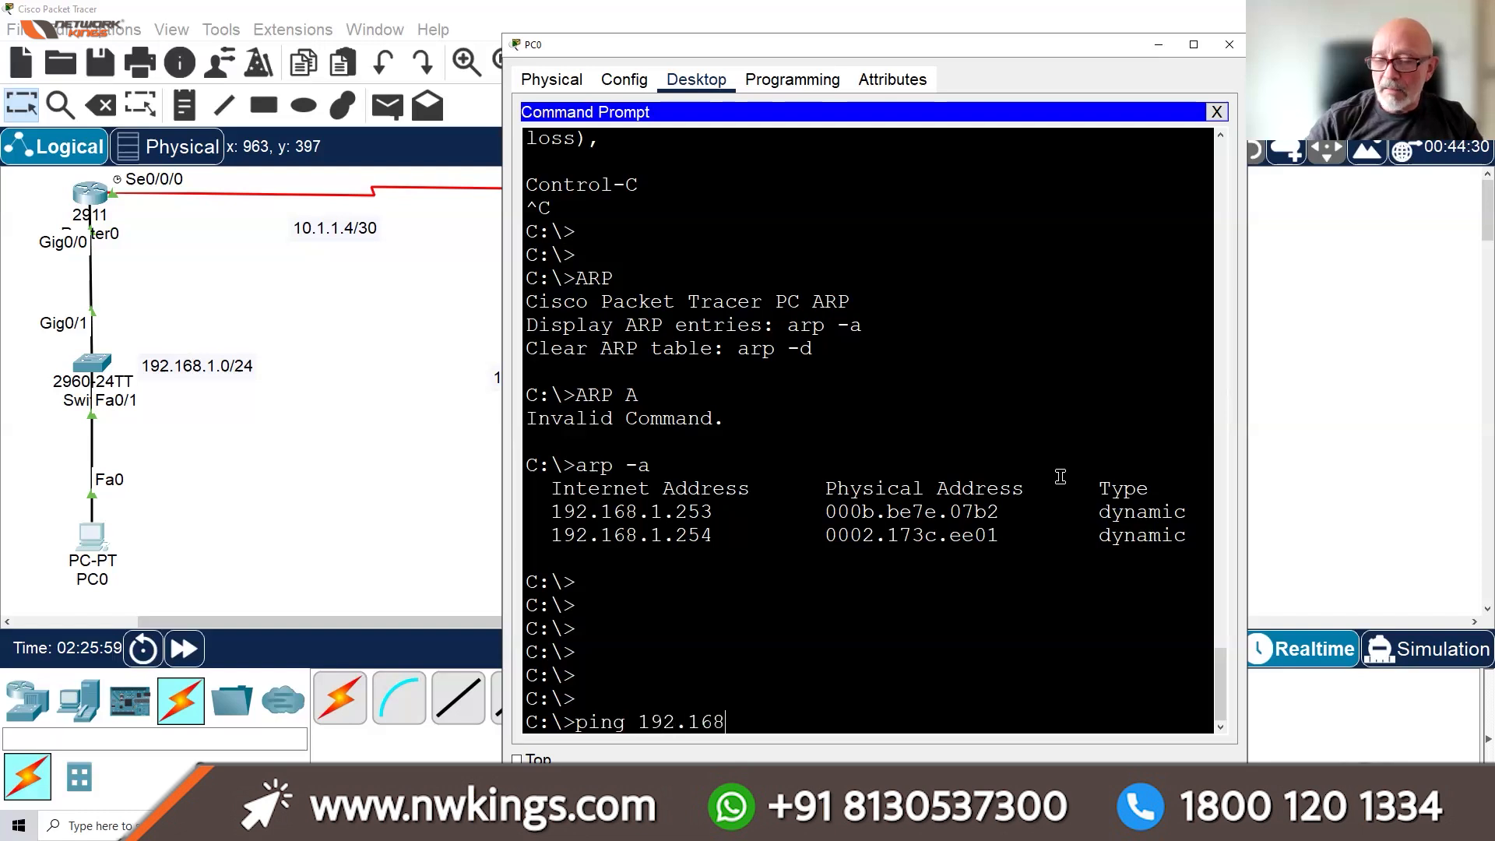
text(.2.1)
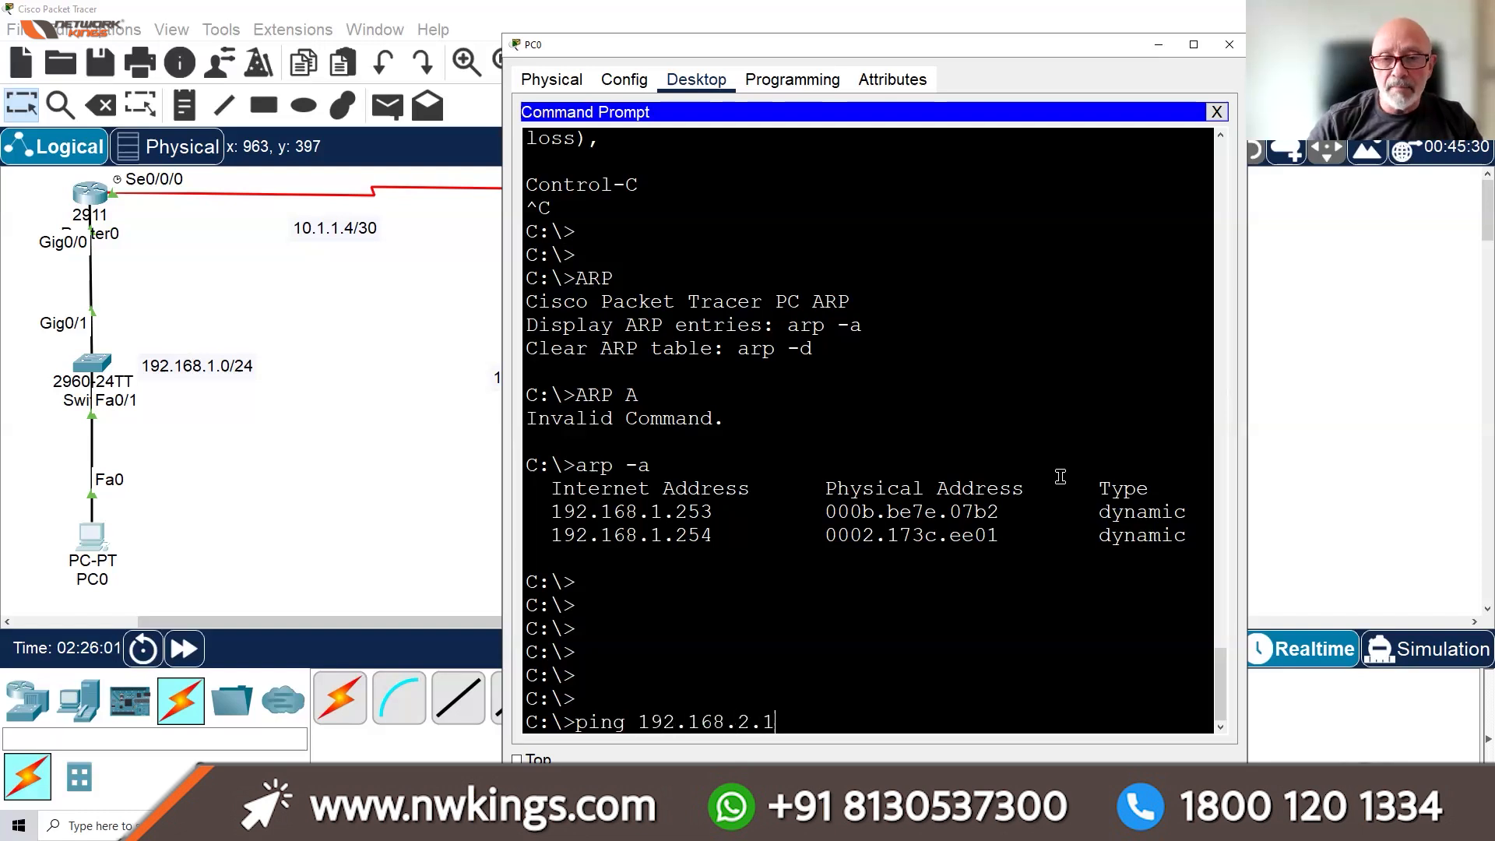
key(Return)
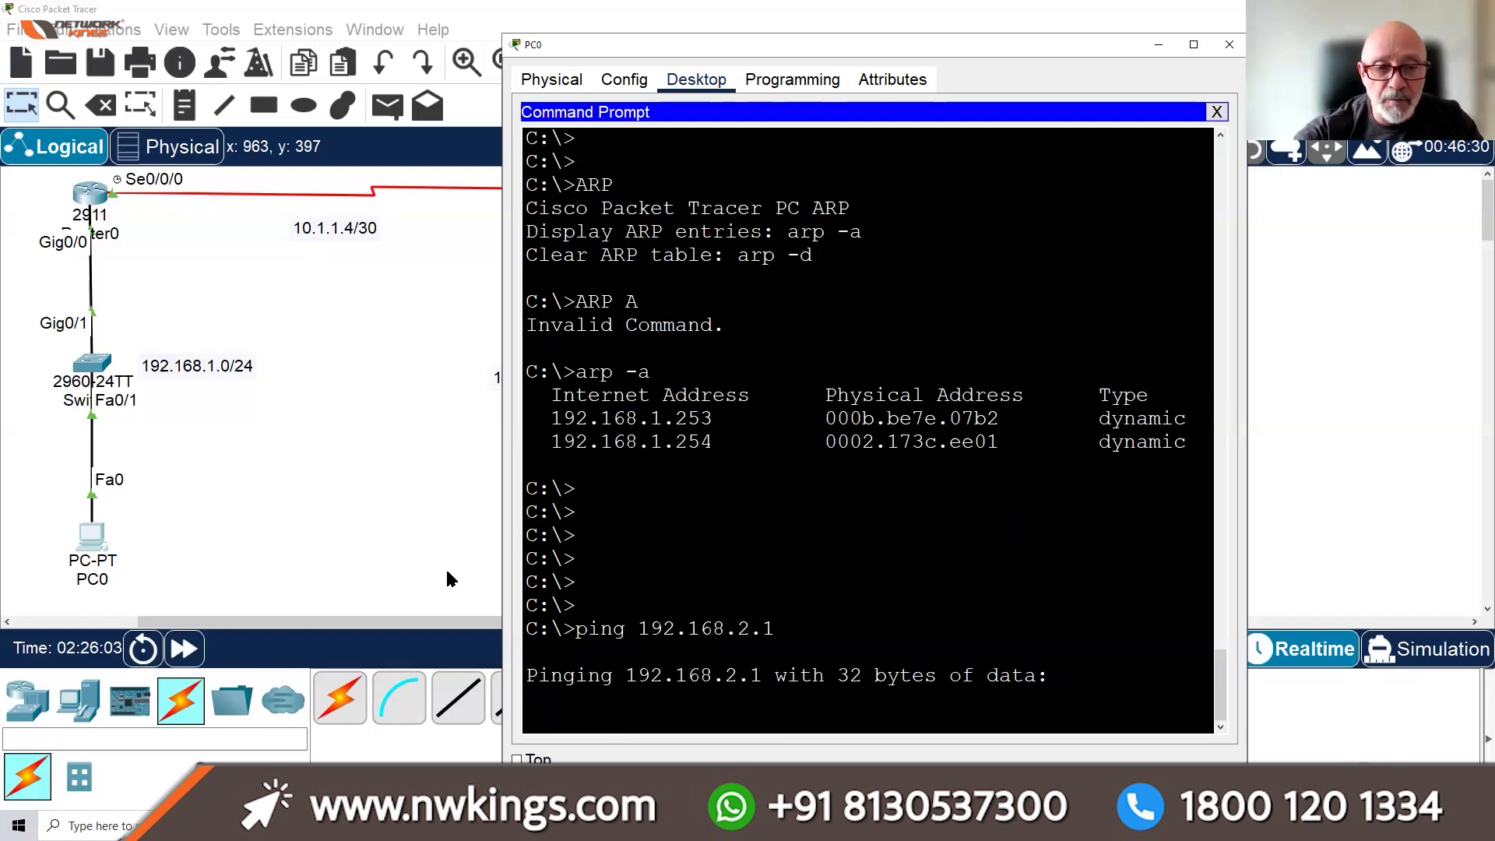
Repeat the ping to 192.168.2.1 twice more, getting 4 of 4 replies with 0% loss
click(133, 596)
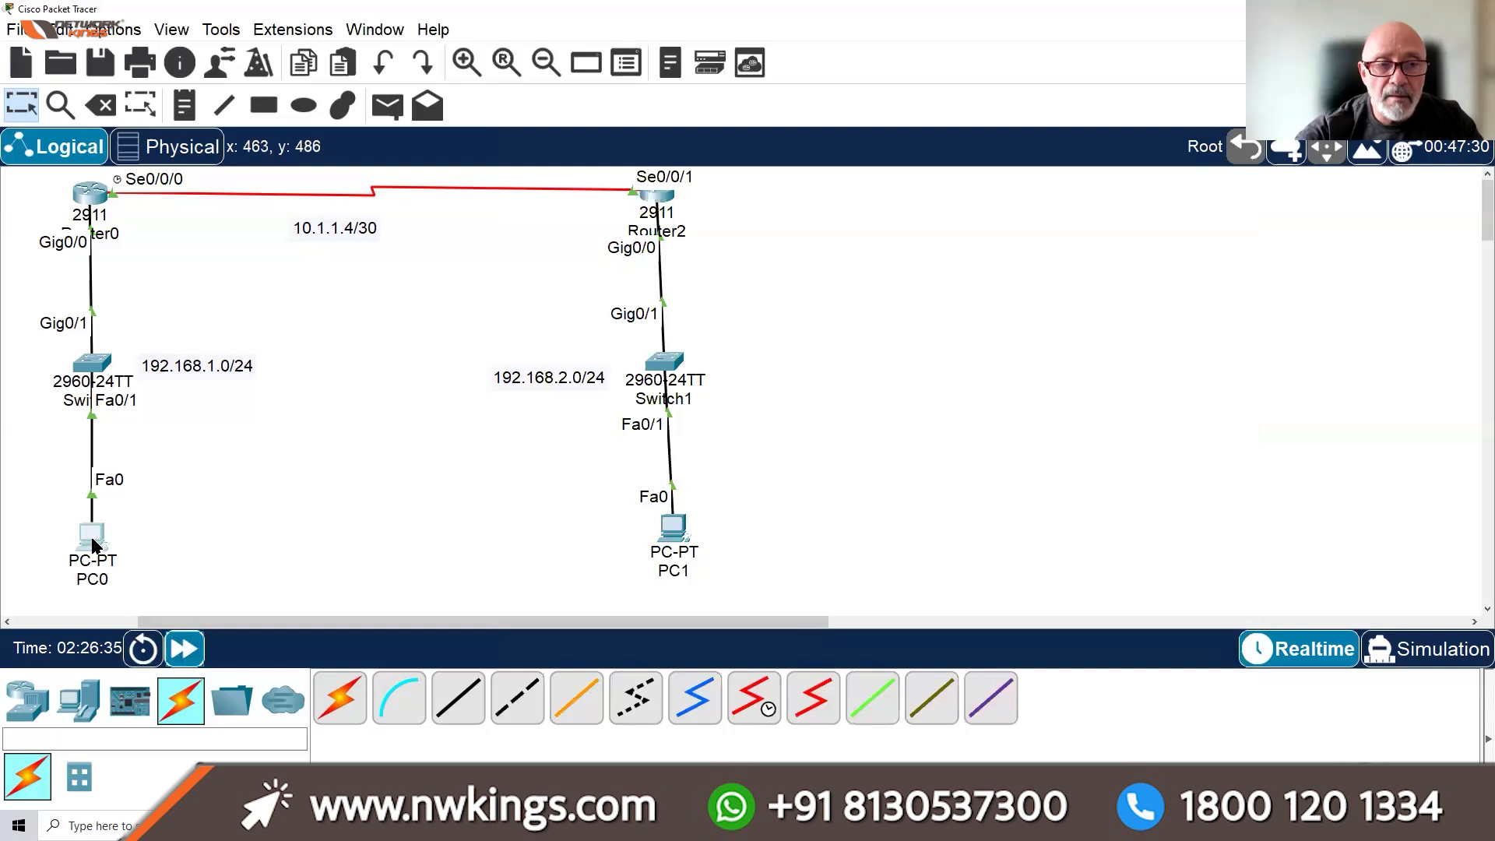
click(92, 538)
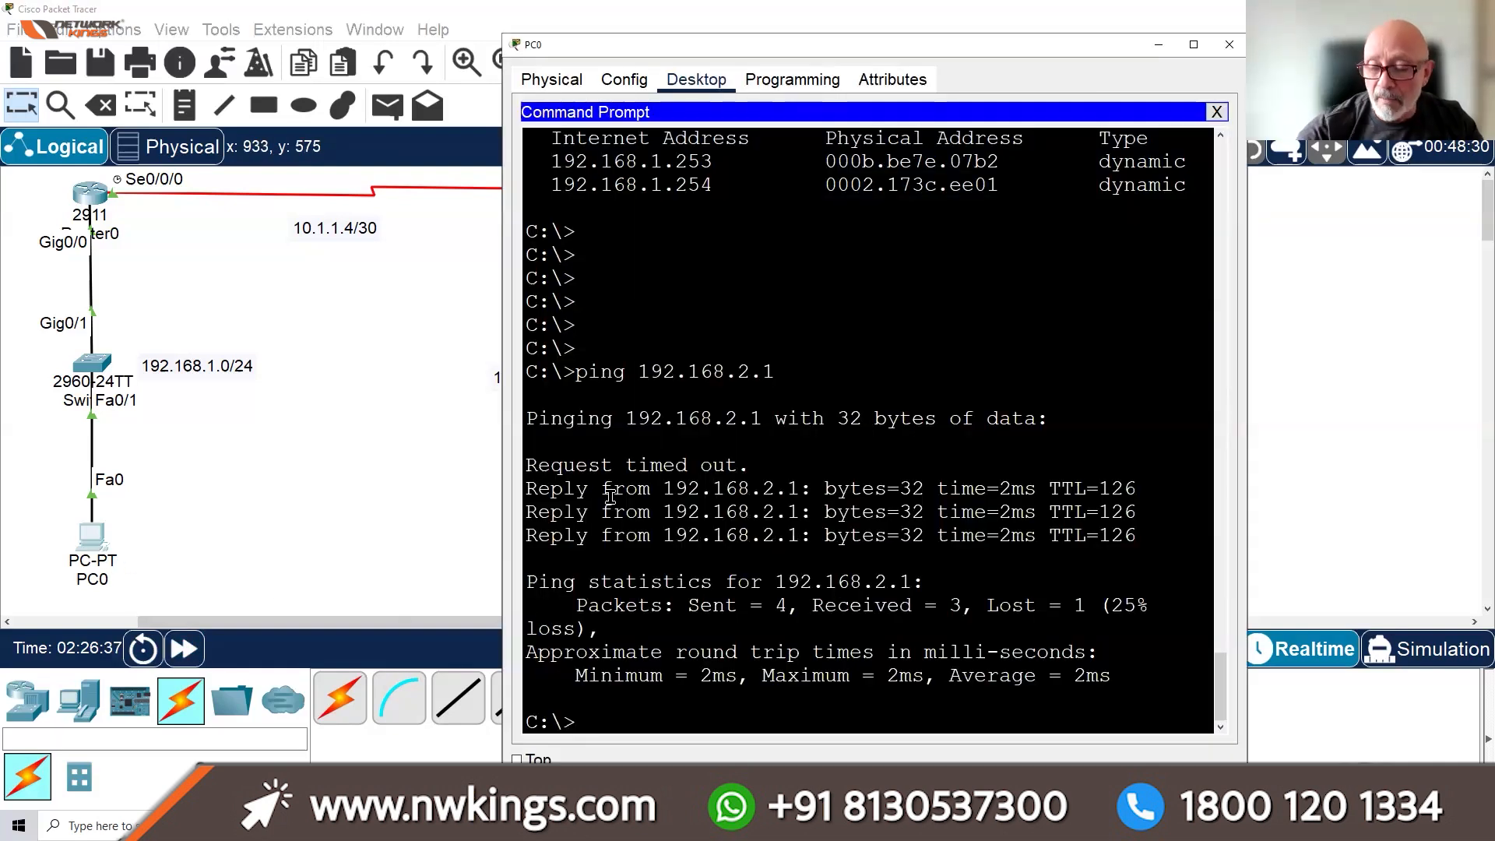
key(Up)
key(Return)
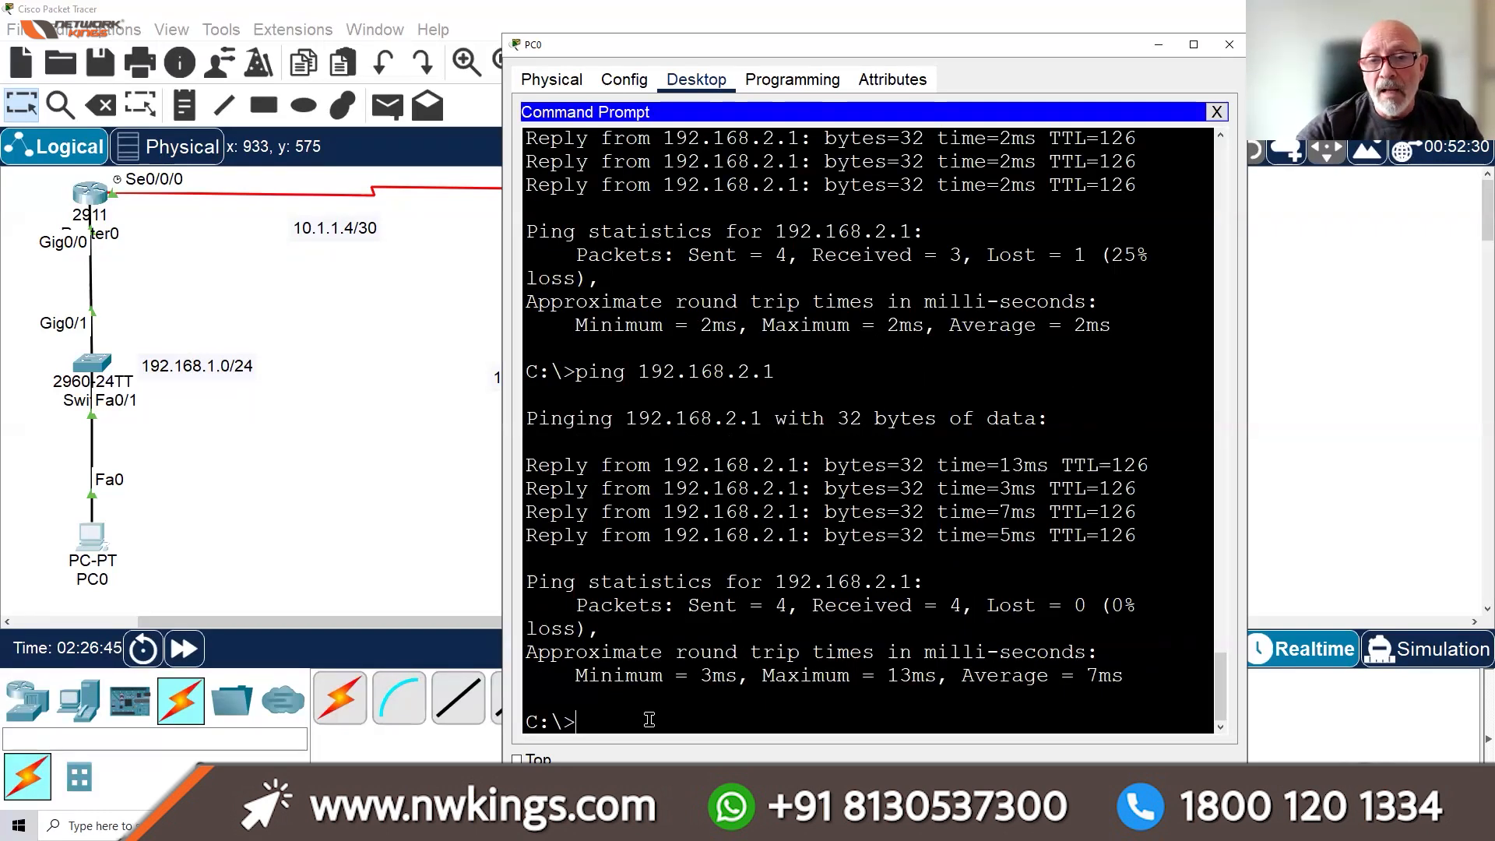
key(Up)
key(Return)
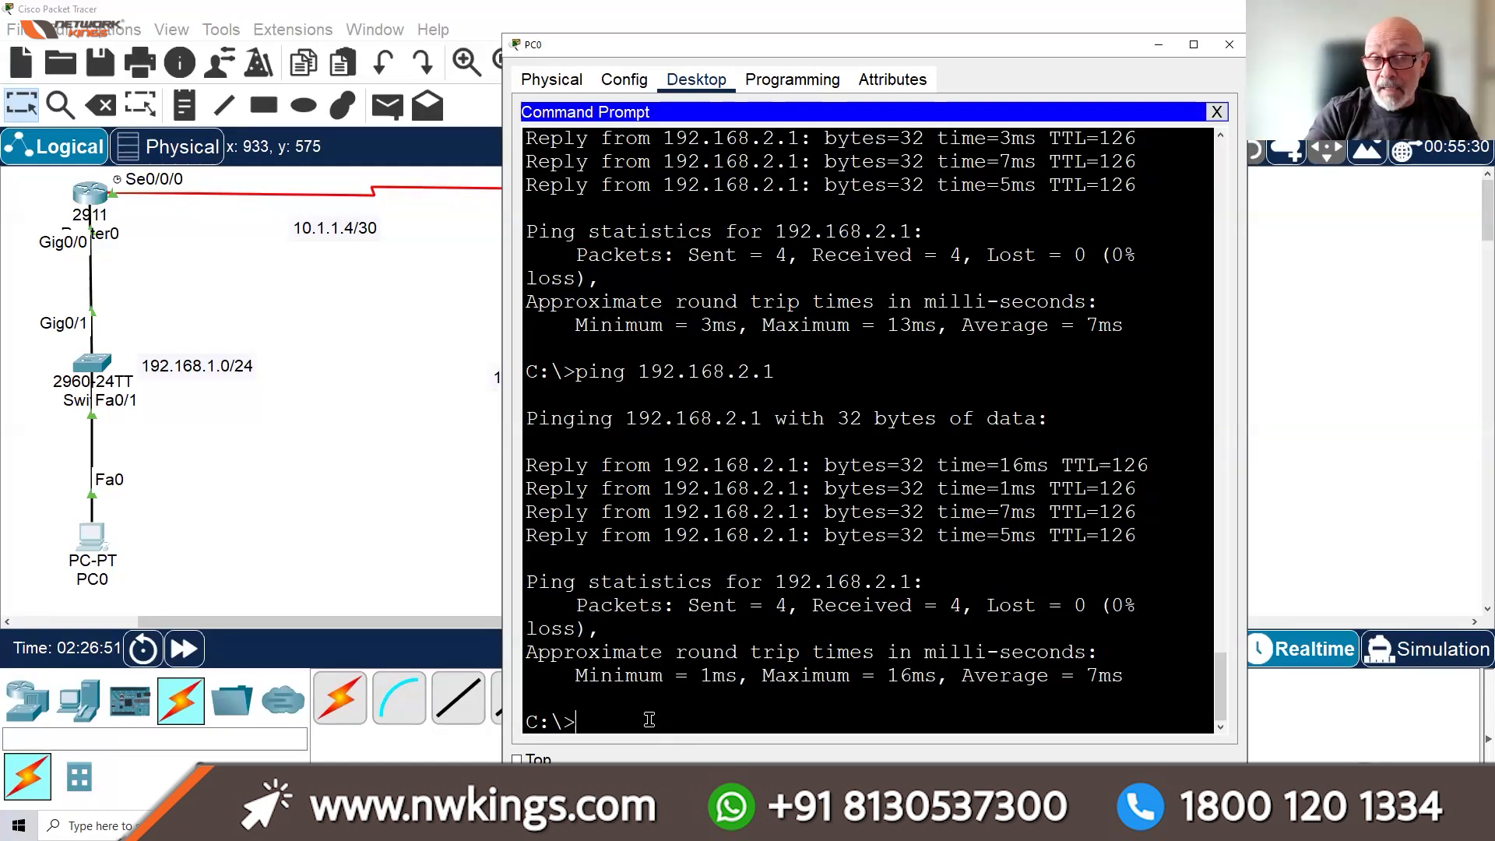
Show PC0's ARP table, clear it with arp -d, and confirm it is now empty
text(are)
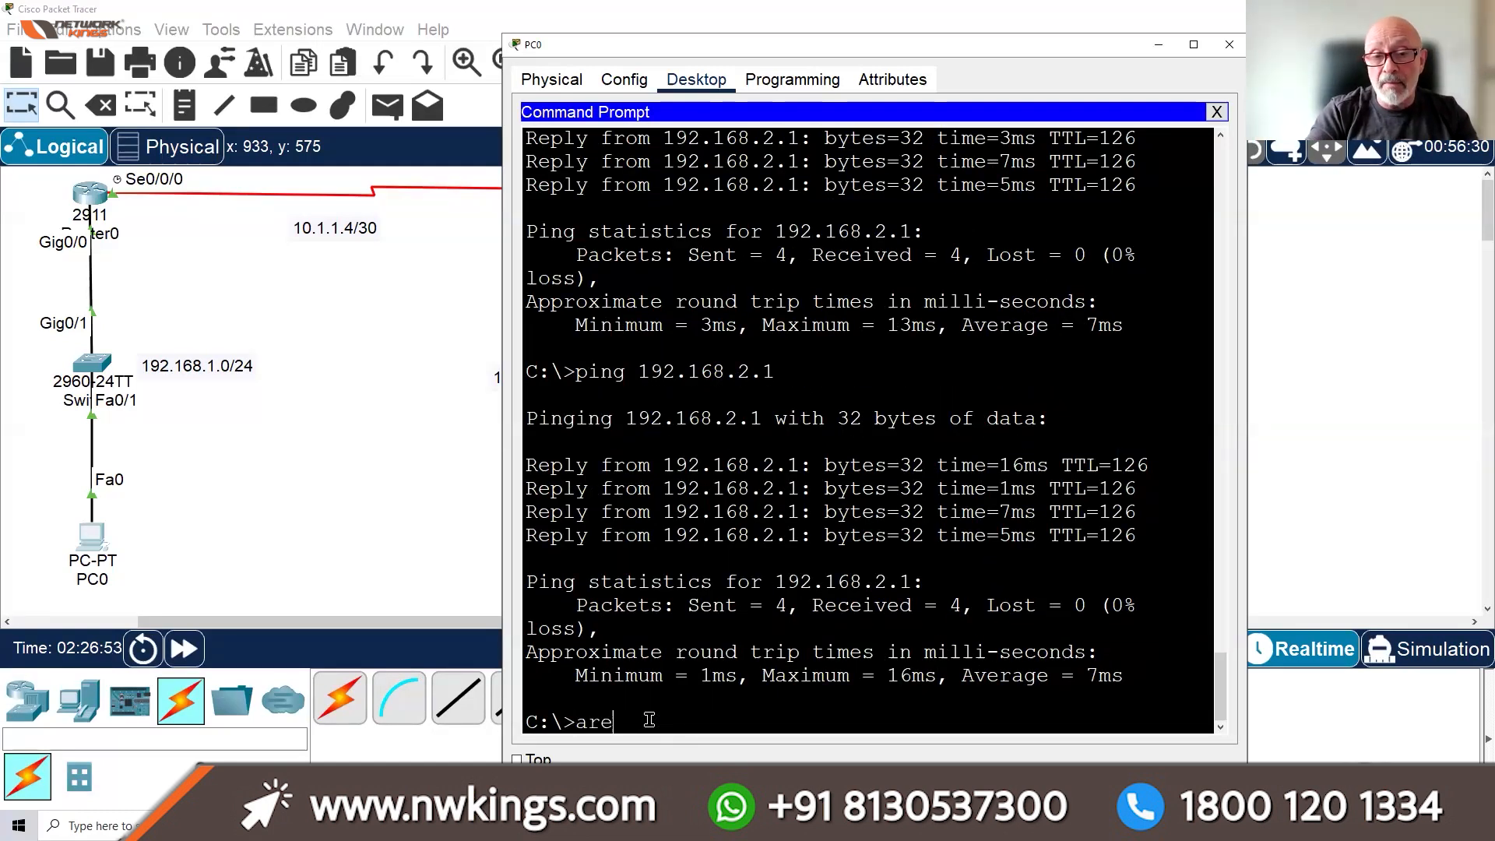
key(BackSpace)
text(p -a)
key(Return)
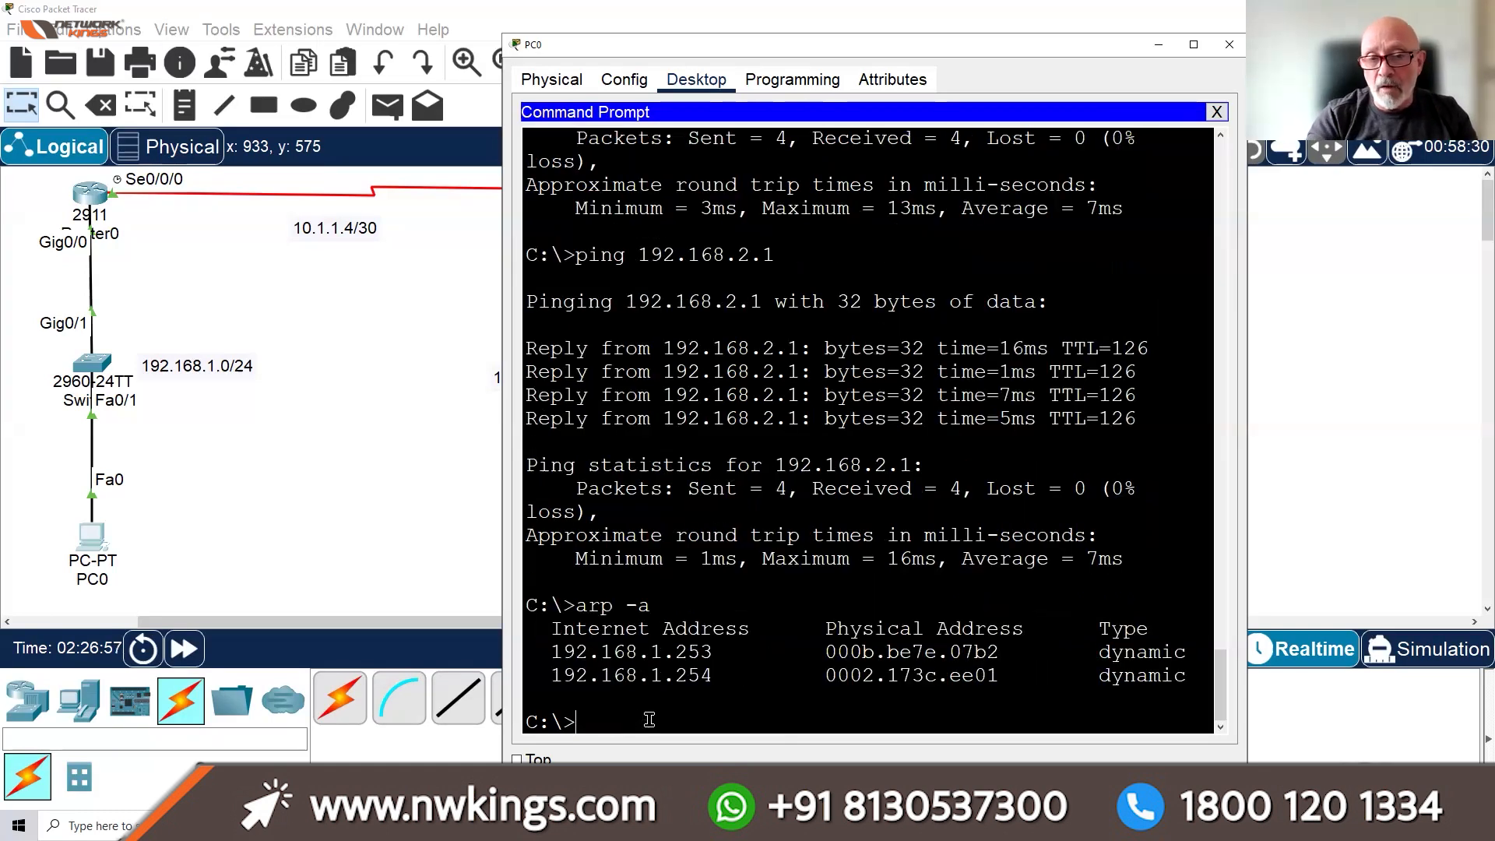
text(arp -d)
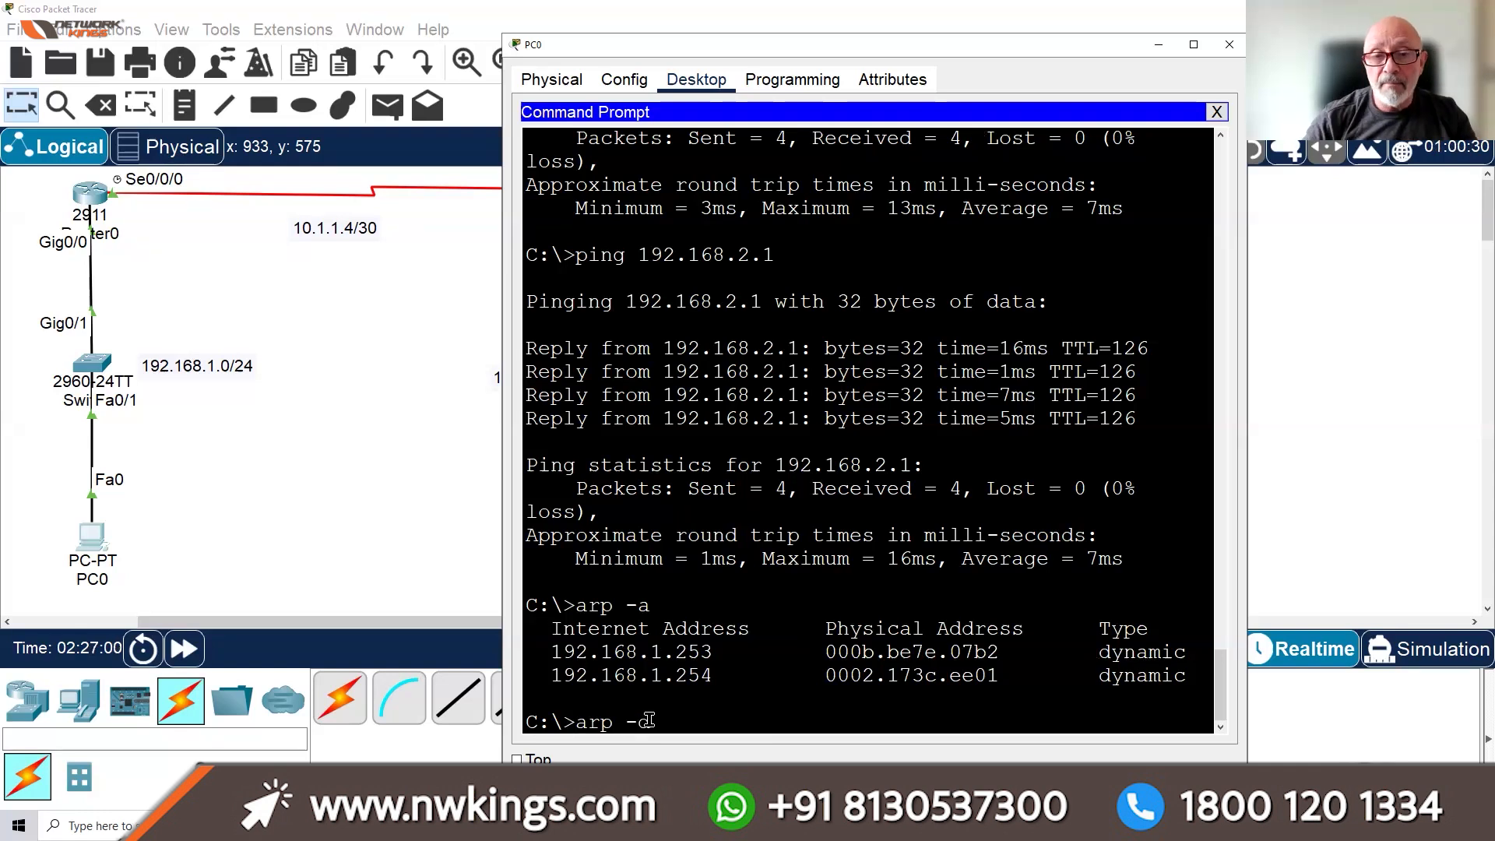
key(Return)
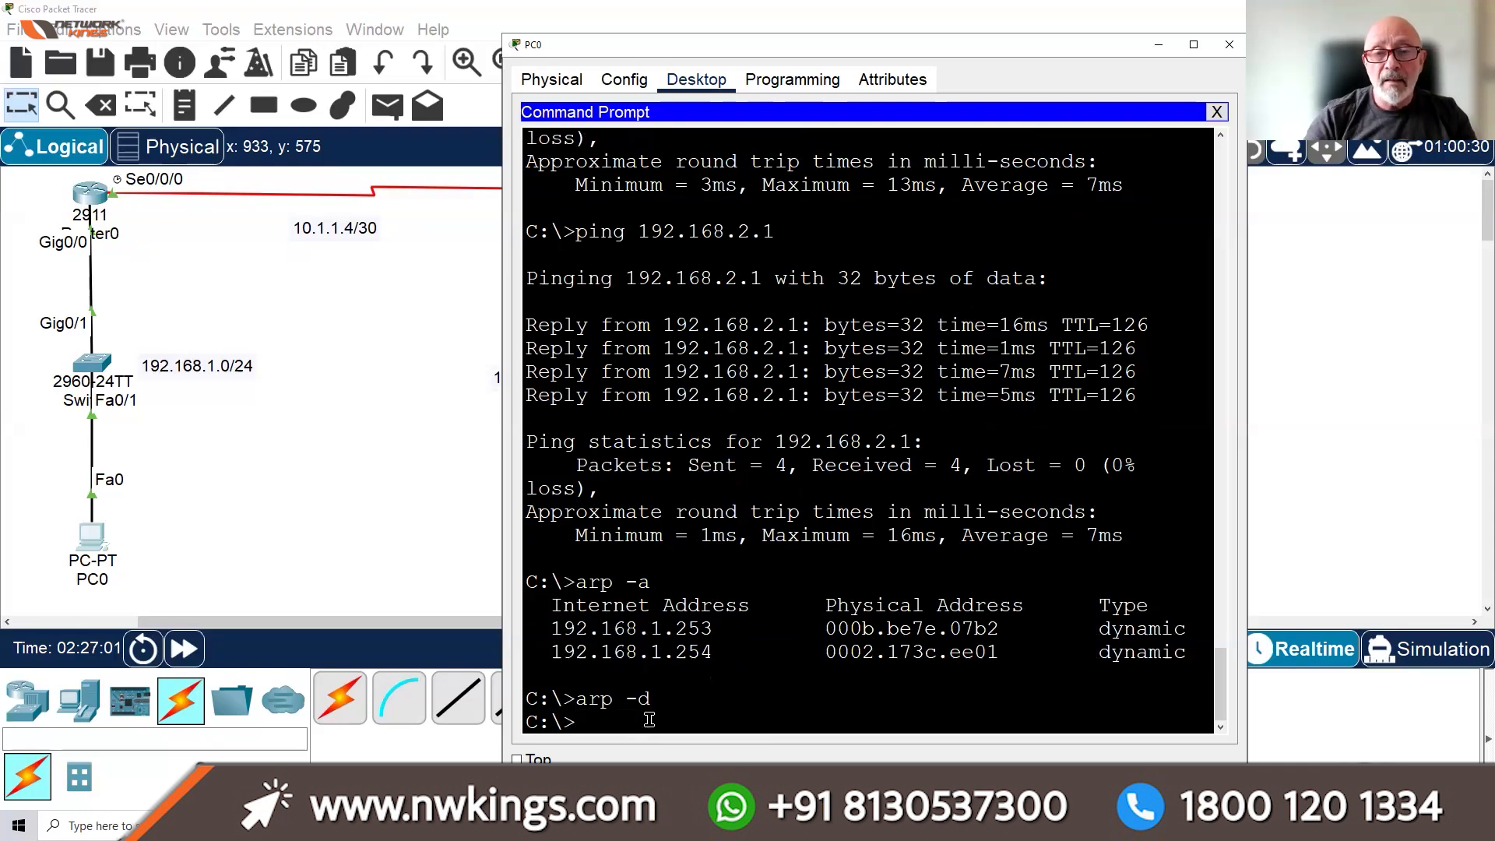
text(arp )
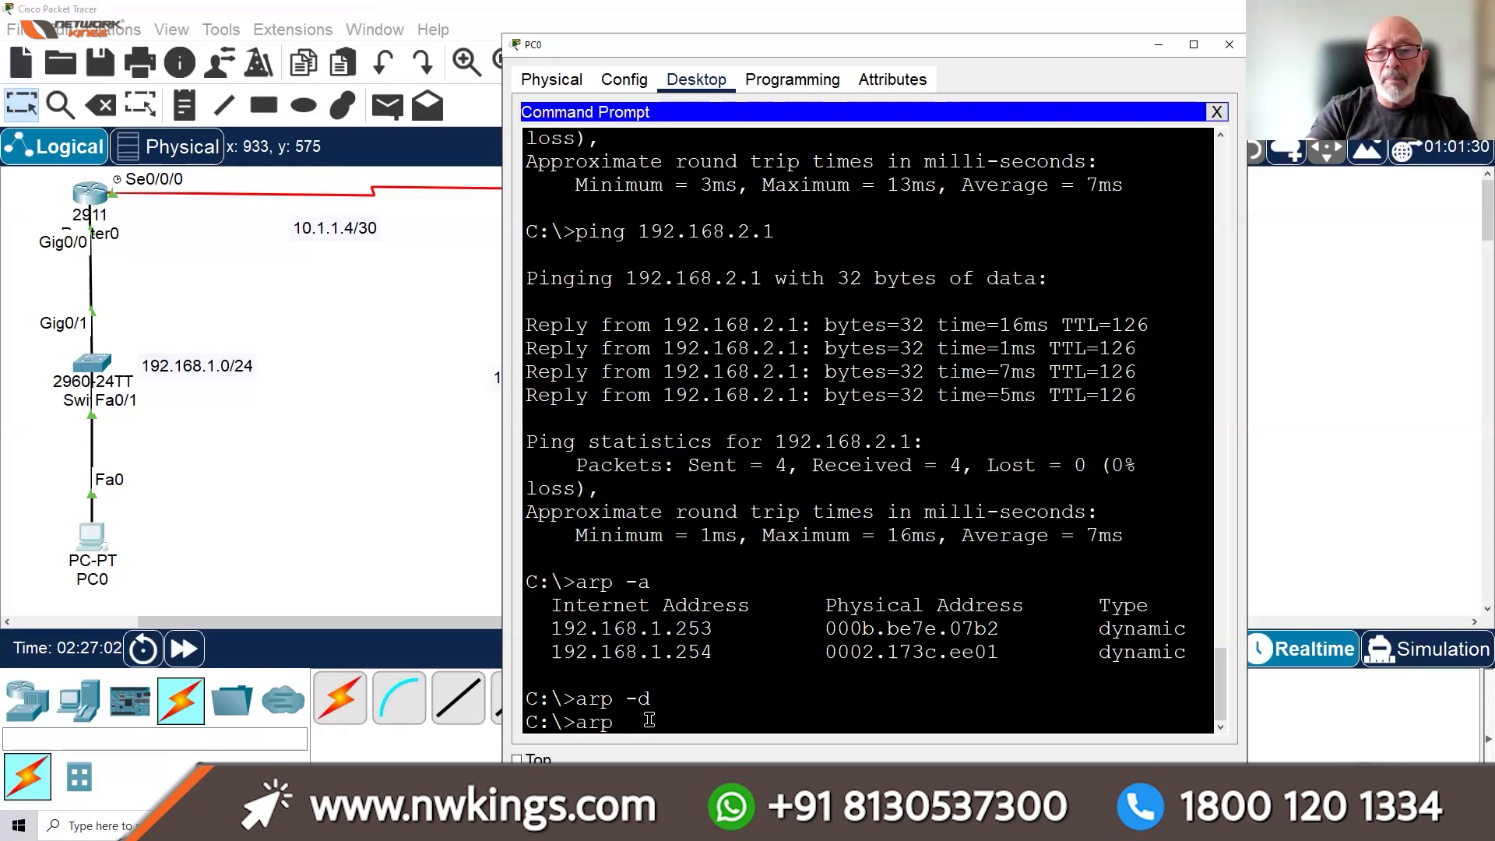
text(-a)
key(Return)
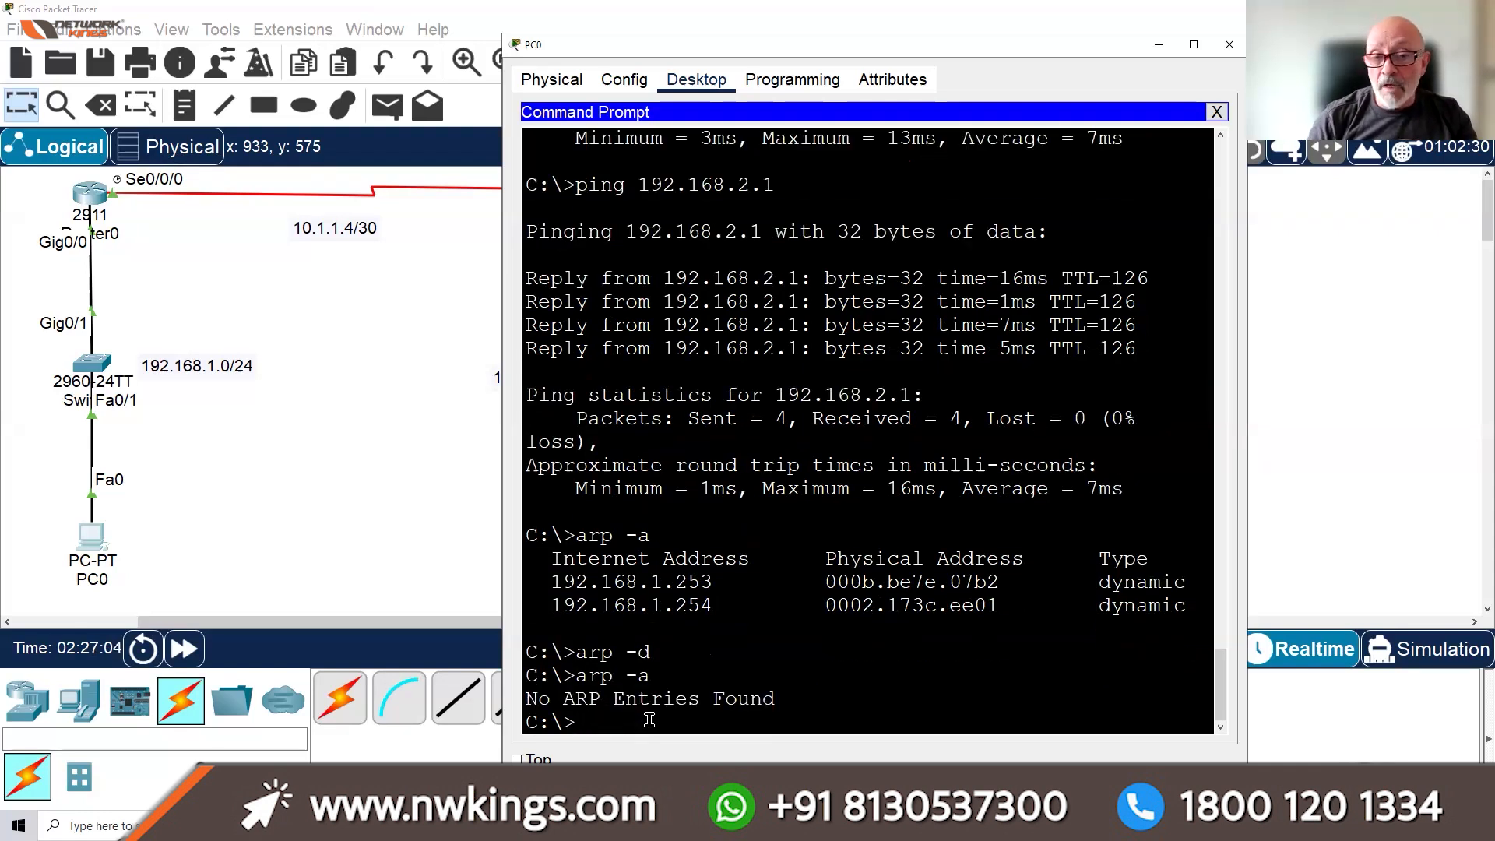
Re-run the ping to 192.168.2.1 for 4 of 4 replies, then close PC0's prompt
key(Return)
key(Return)
key(Return)
key(Return)
key(Return)
key(Return)
key(Return)
key(Return)
key(Return)
key(Return)
key(Return)
key(Return)
key(Return)
key(Return)
key(Return)
key(Return)
key(Return)
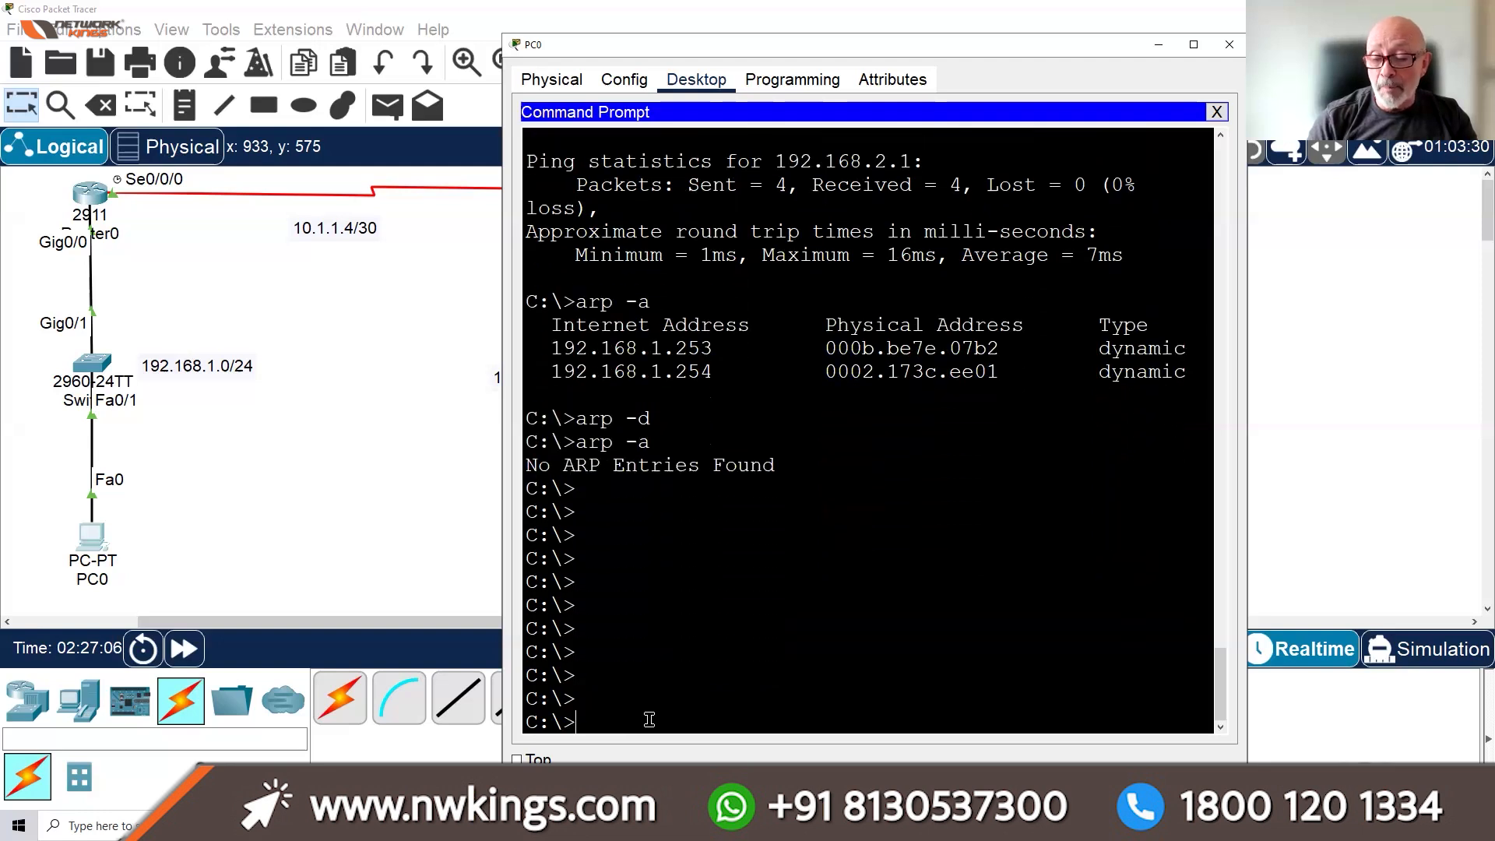
key(Return)
text(arp -a)
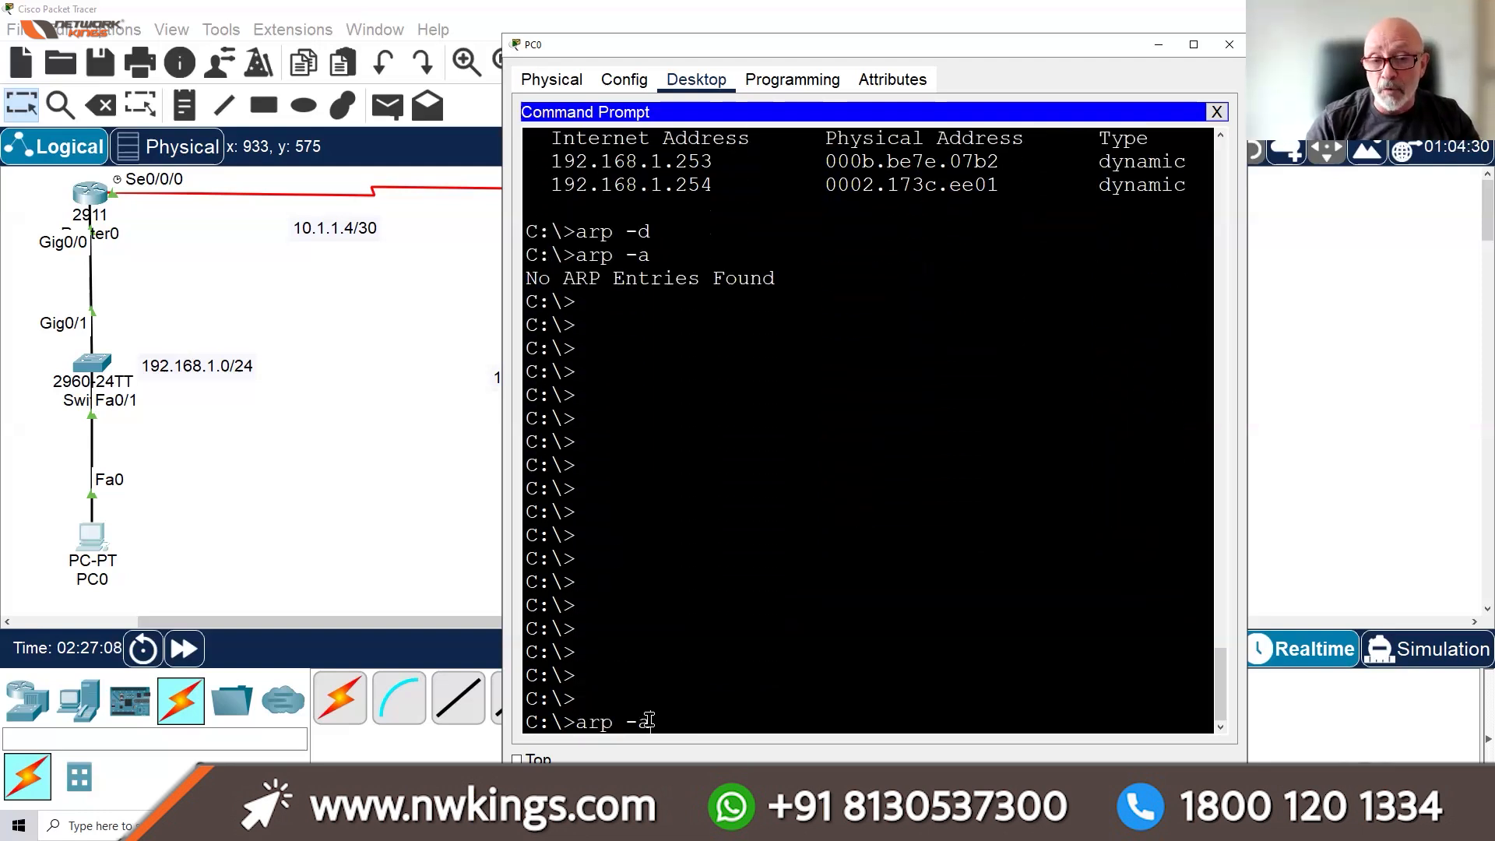
key(Up)
key(Up)
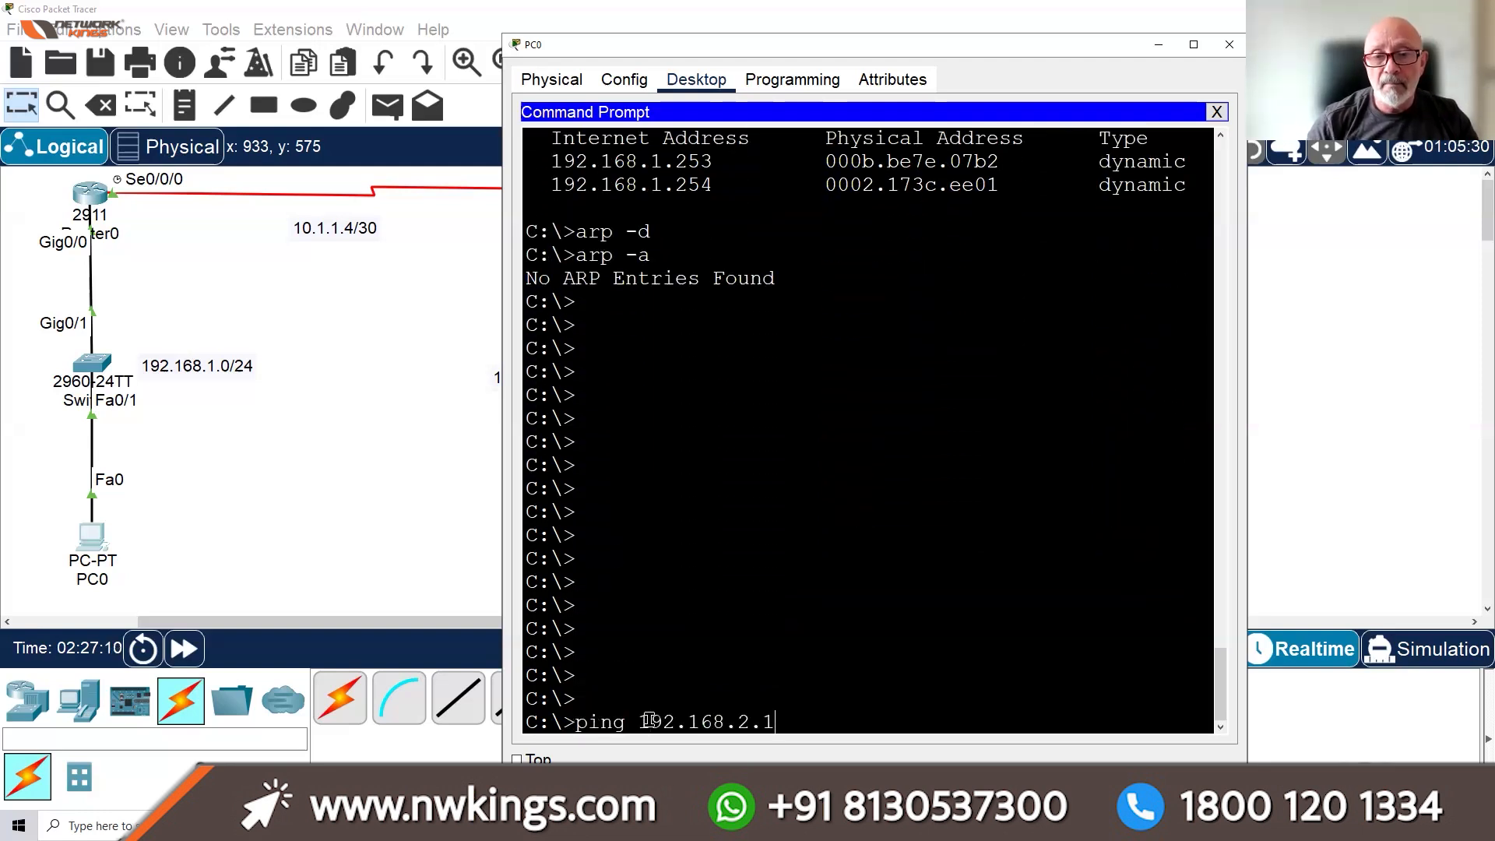
key(Return)
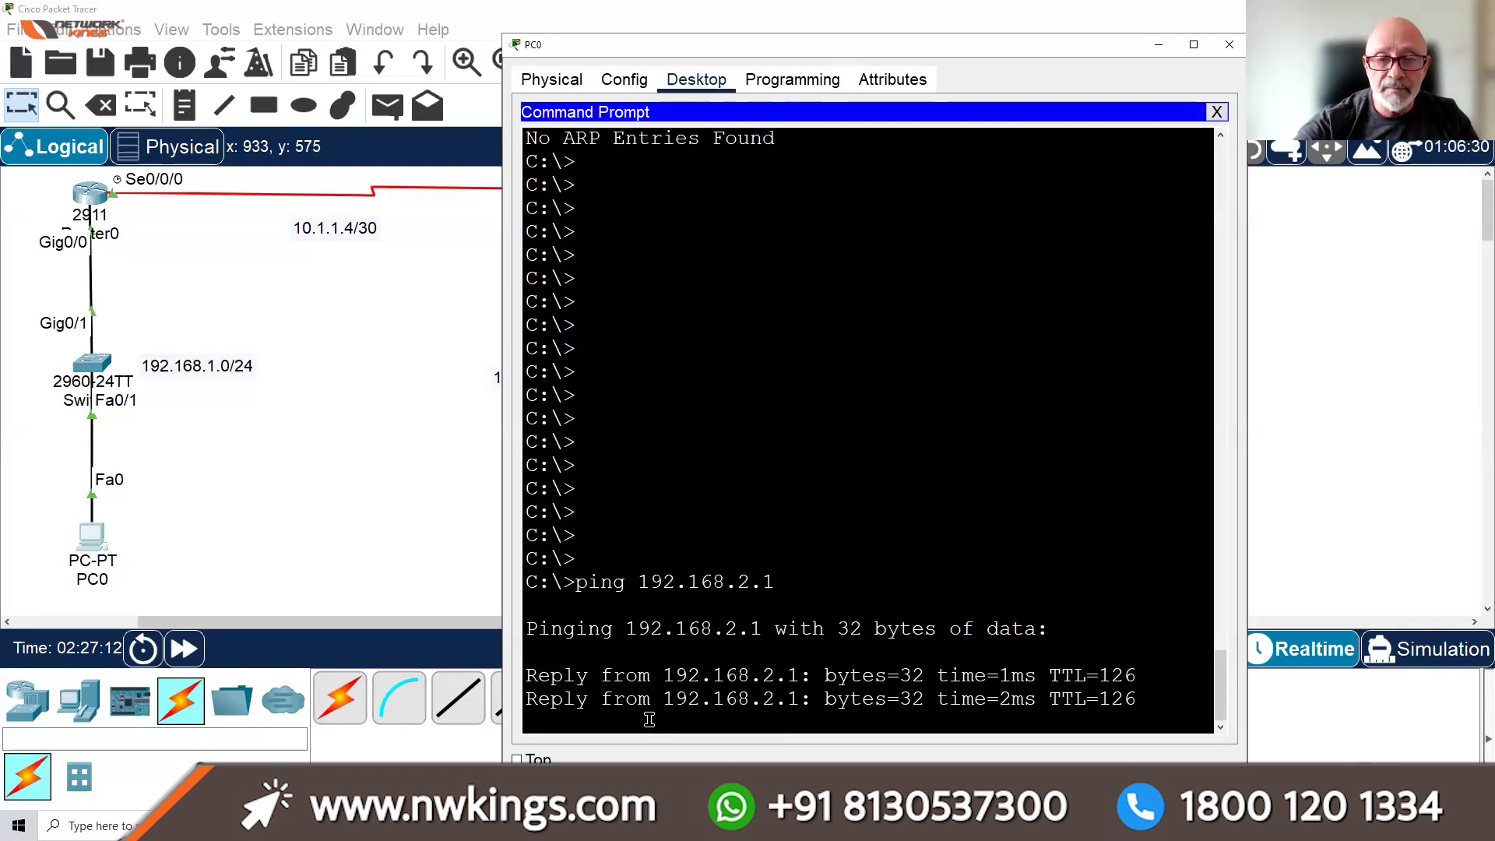
click(1216, 112)
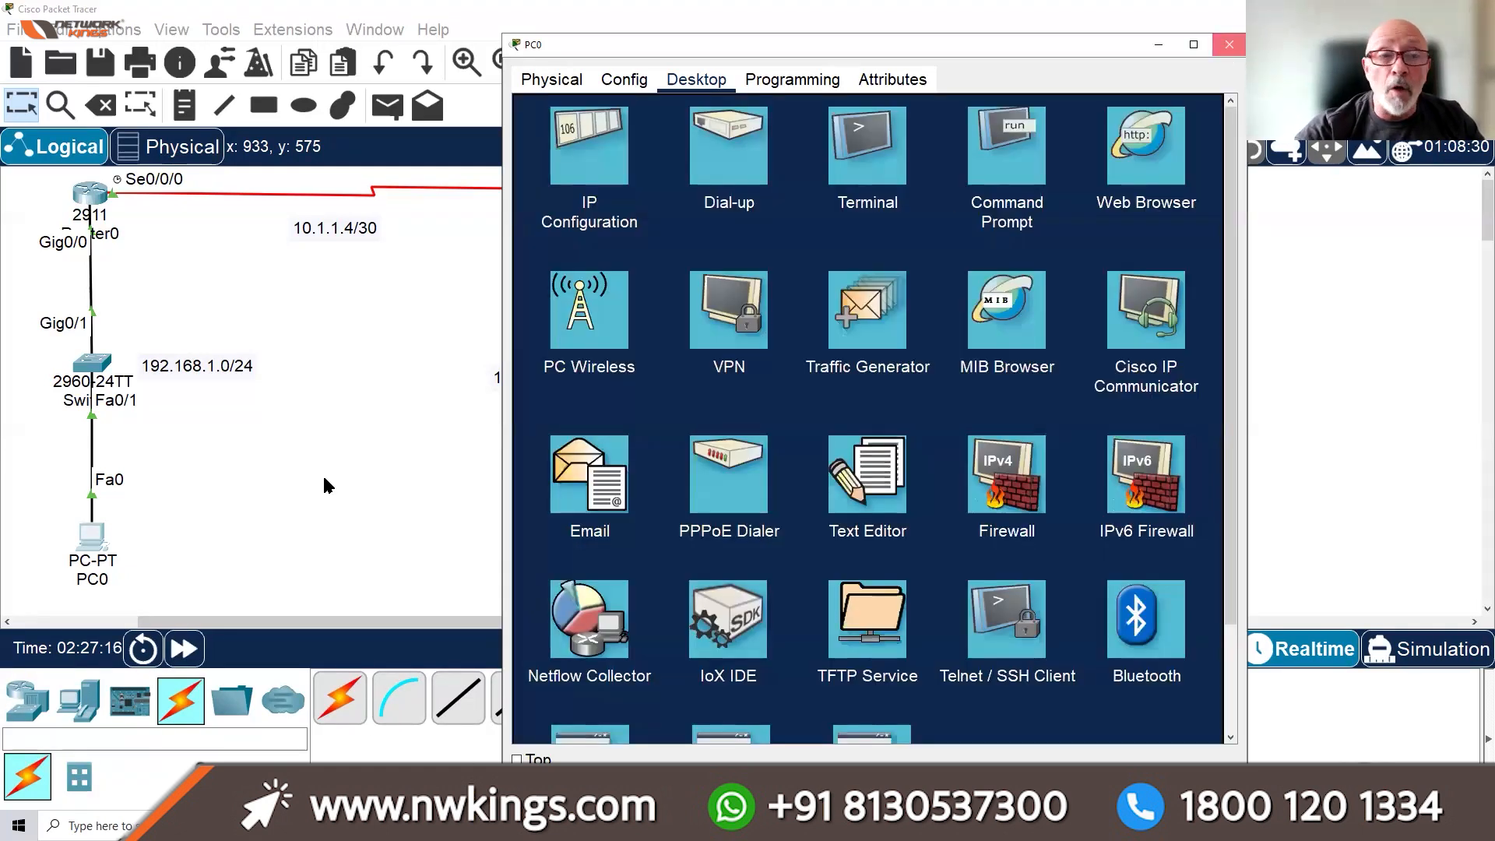
Close PC0's window and launch Windows Command Prompt from the search panel's Recent list
click(1230, 44)
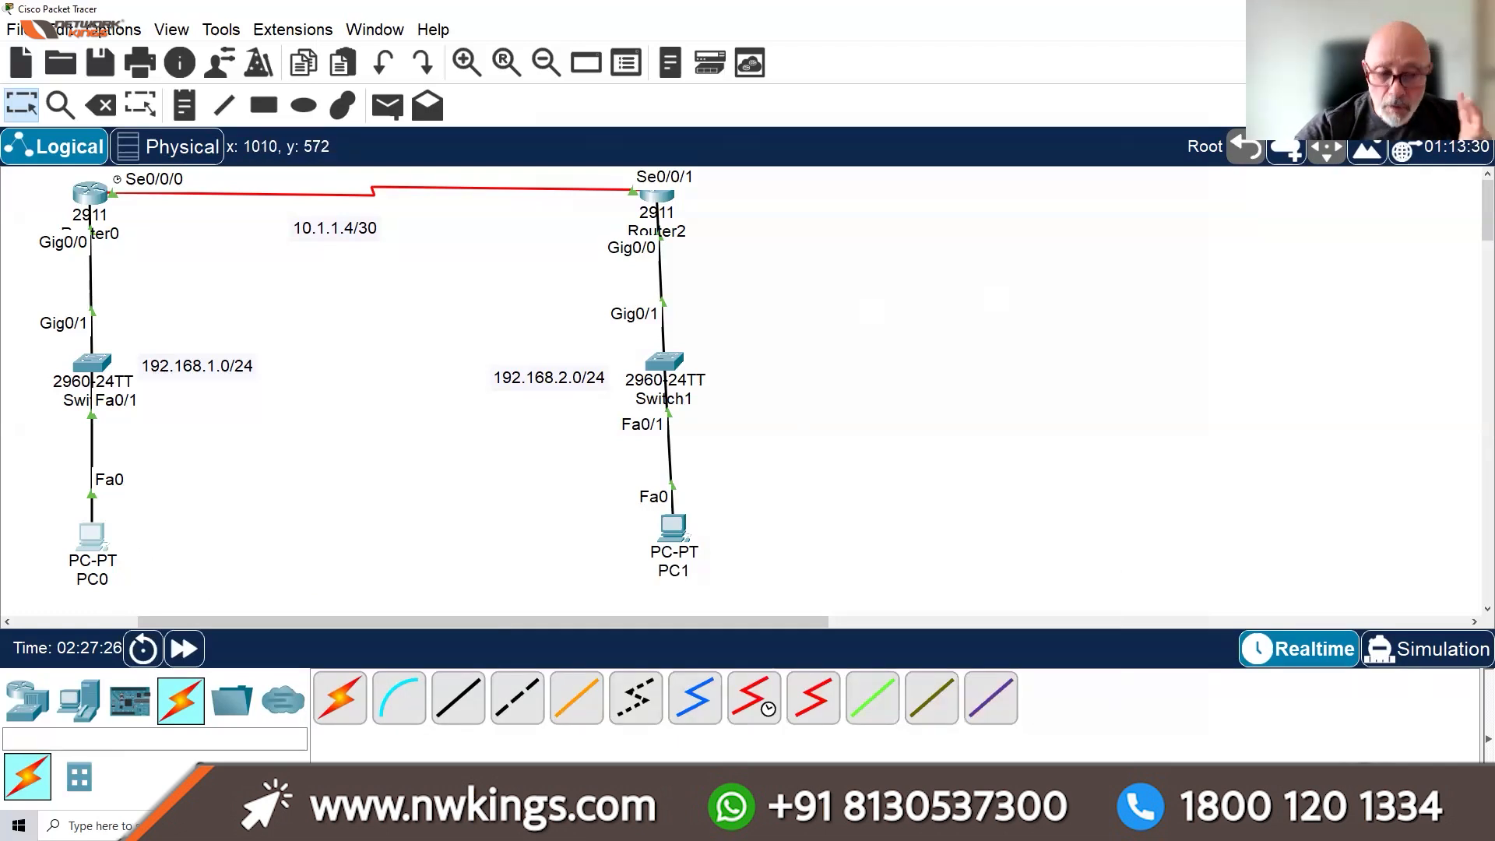
click(98, 826)
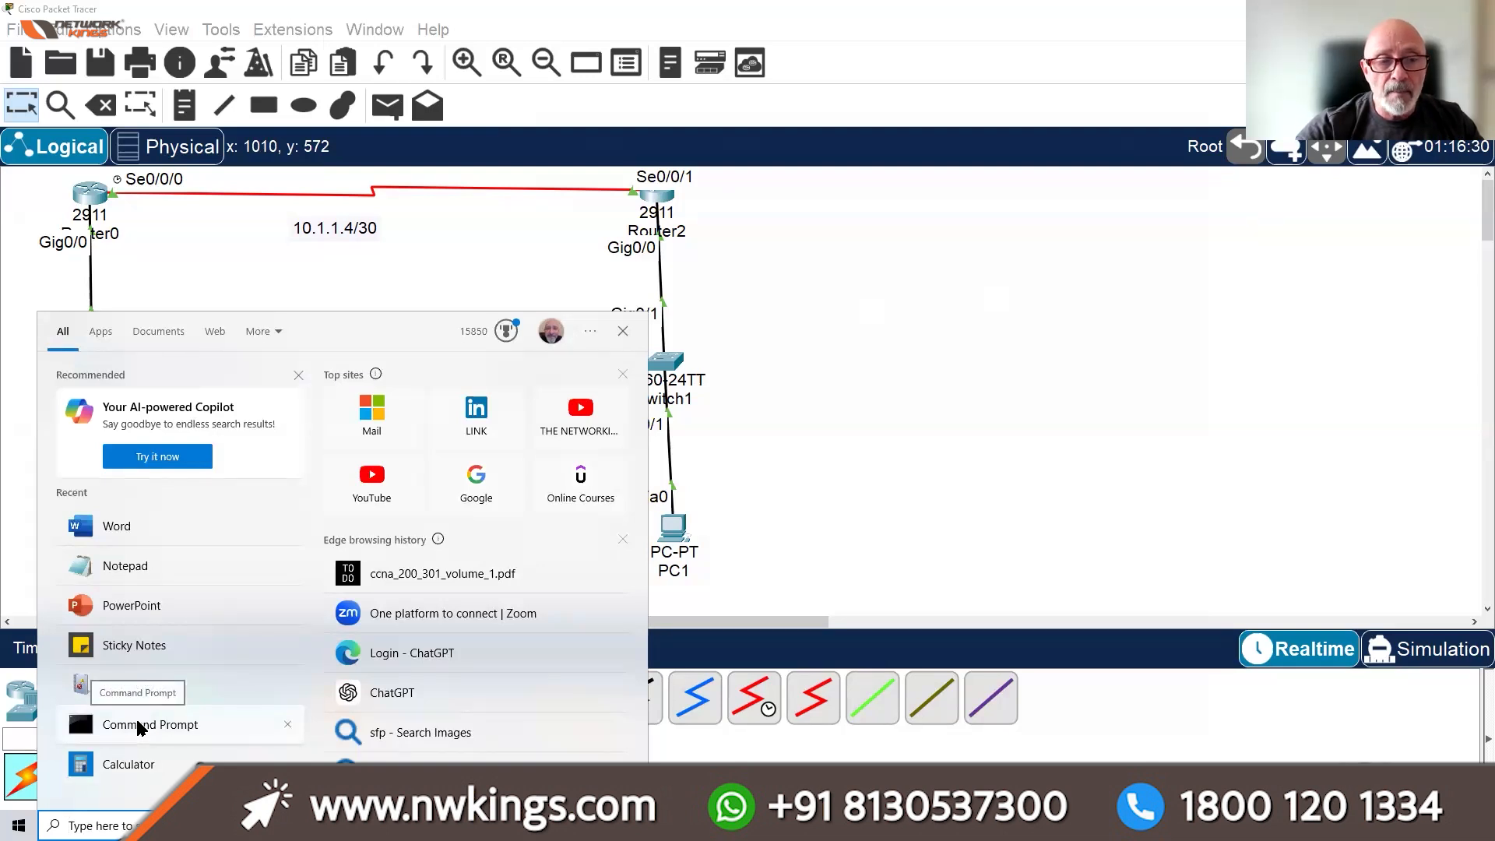
click(137, 723)
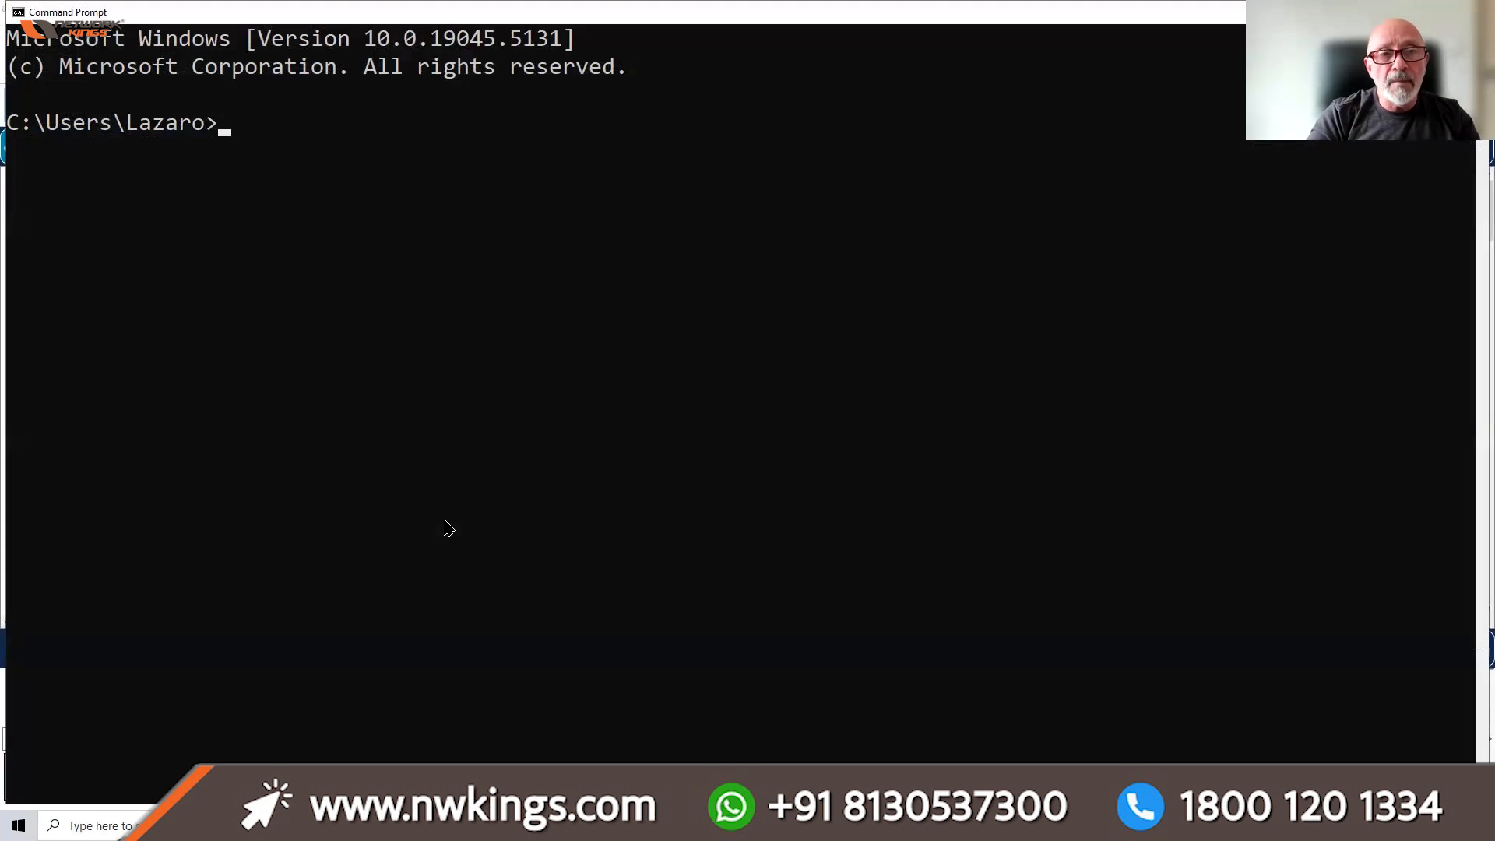
Move to the drive root with cd/ and clear the console with cls
text(cd/)
key(Return)
text(cls)
key(Return)
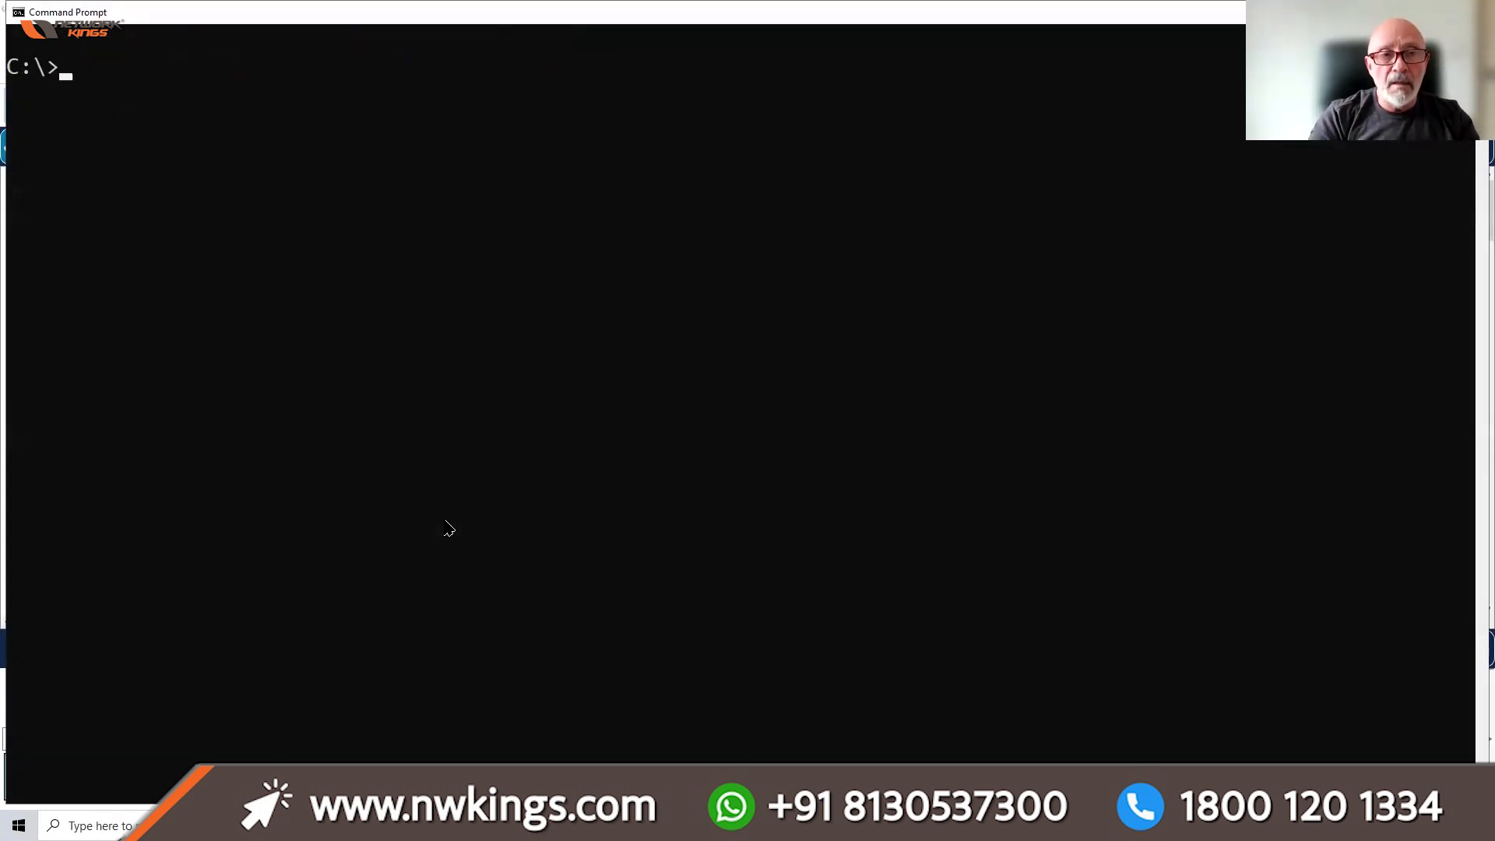
Run ipconfig /? and scroll through its usage, options and examples
text(ipcof)
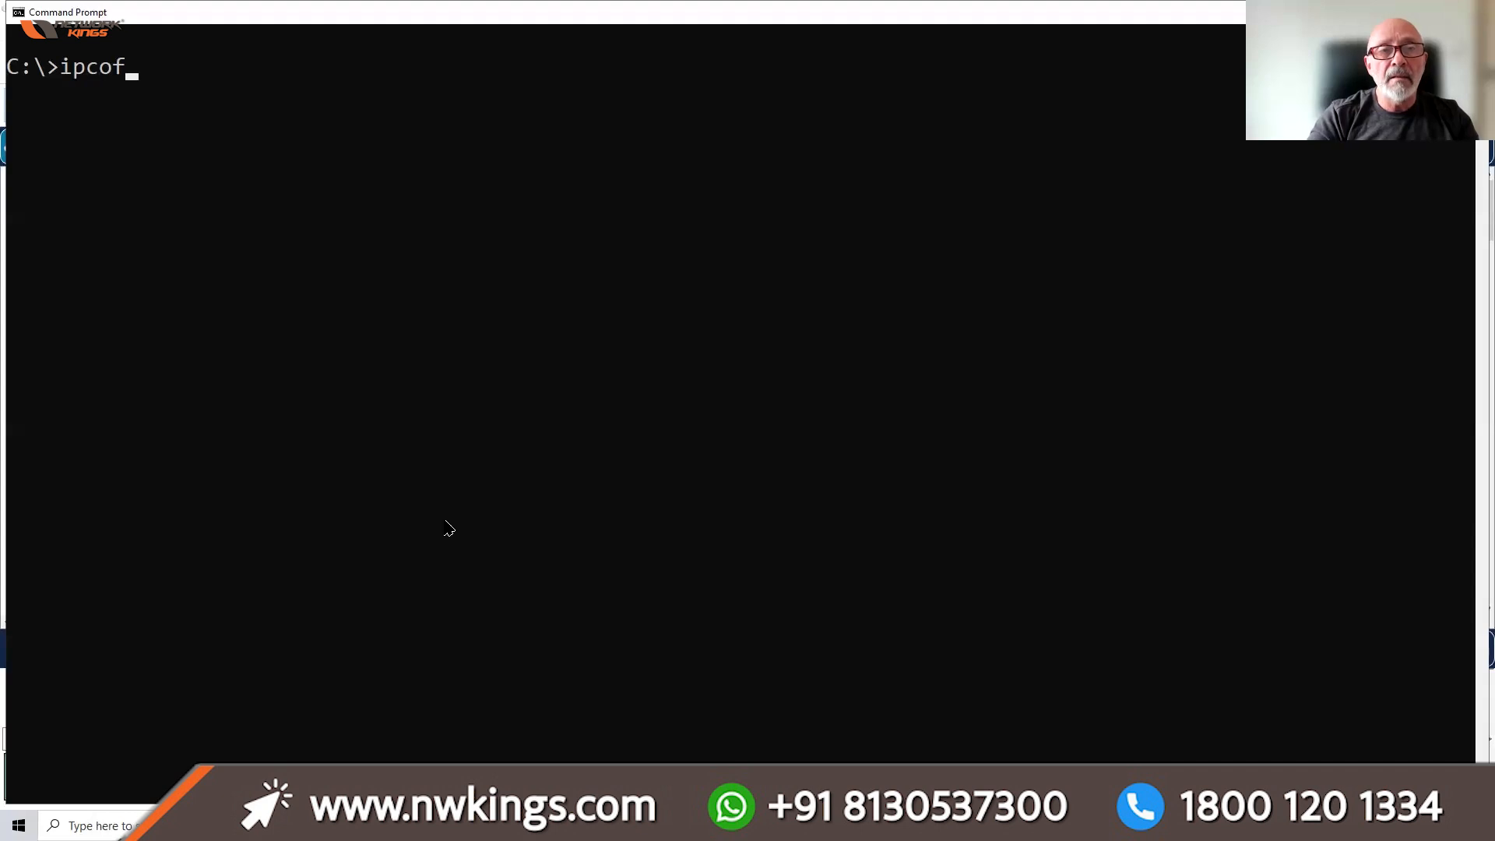
key(BackSpace)
key(BackSpace)
text(onfig/)
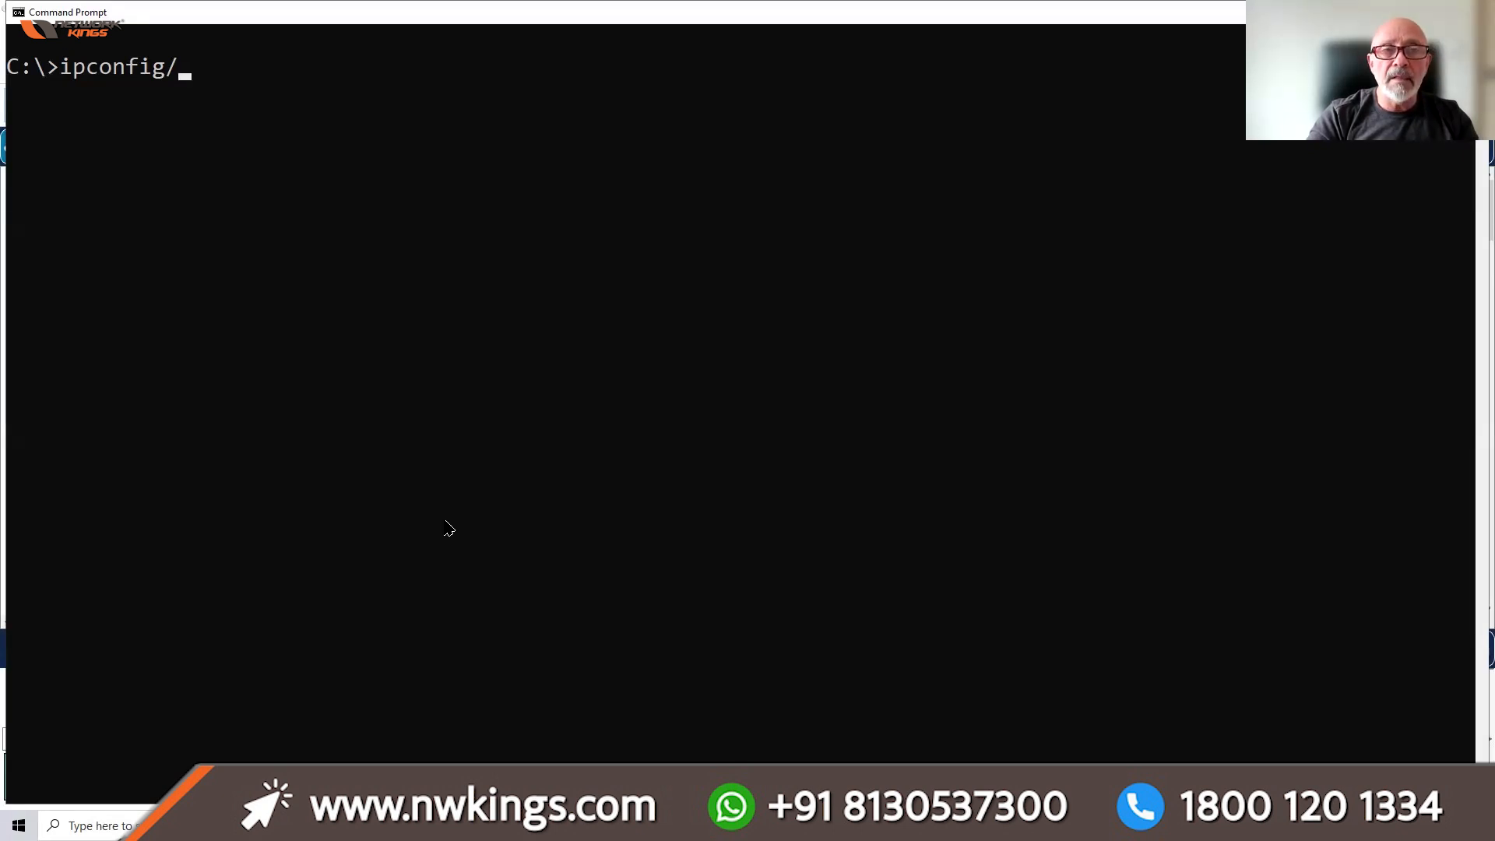
text(dn)
key(BackSpace)
key(BackSpace)
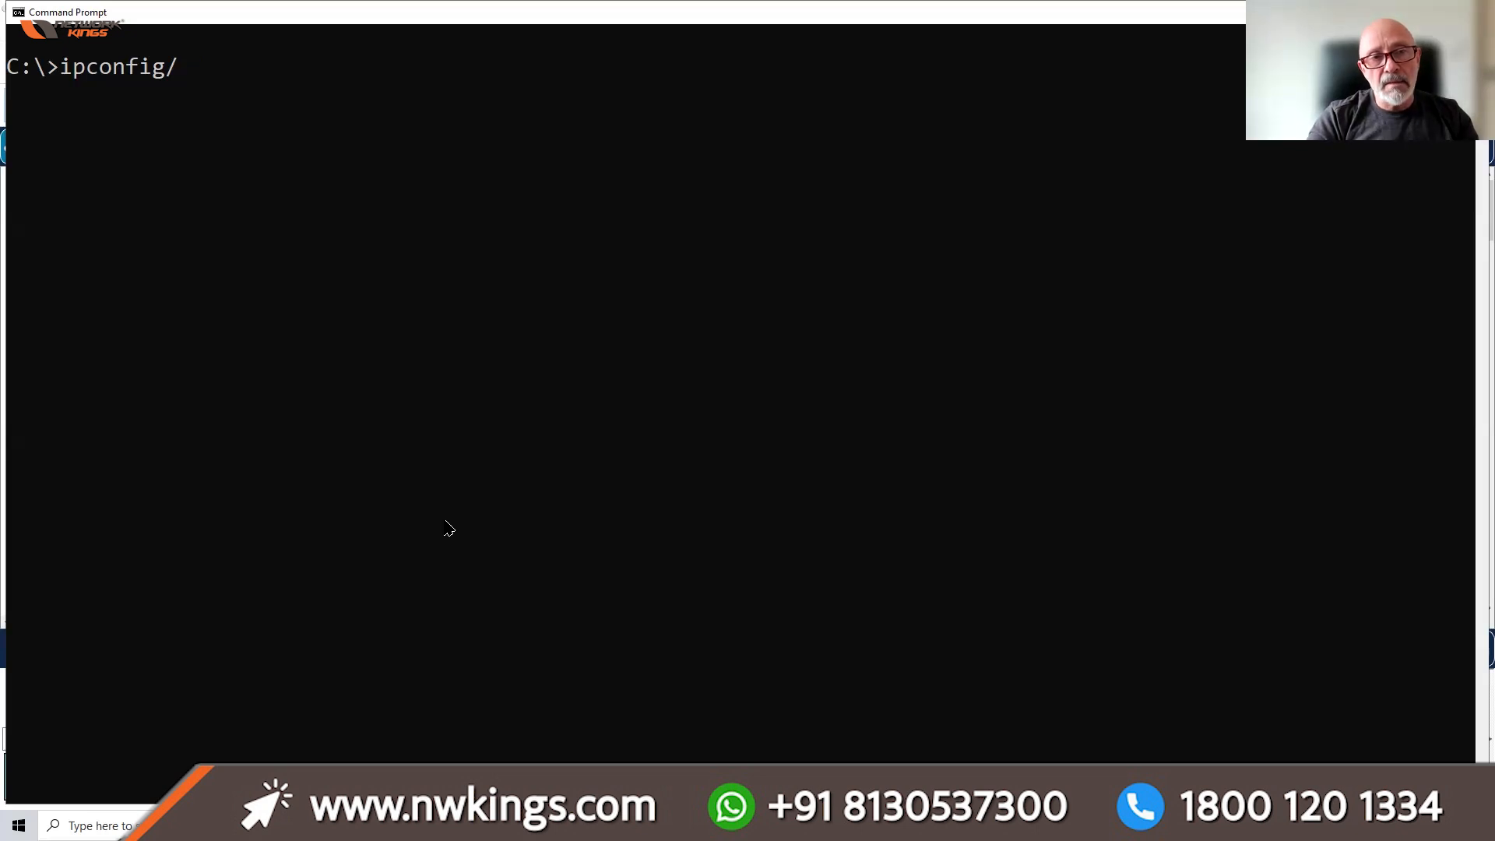
key(BackSpace)
text(/?)
key(Return)
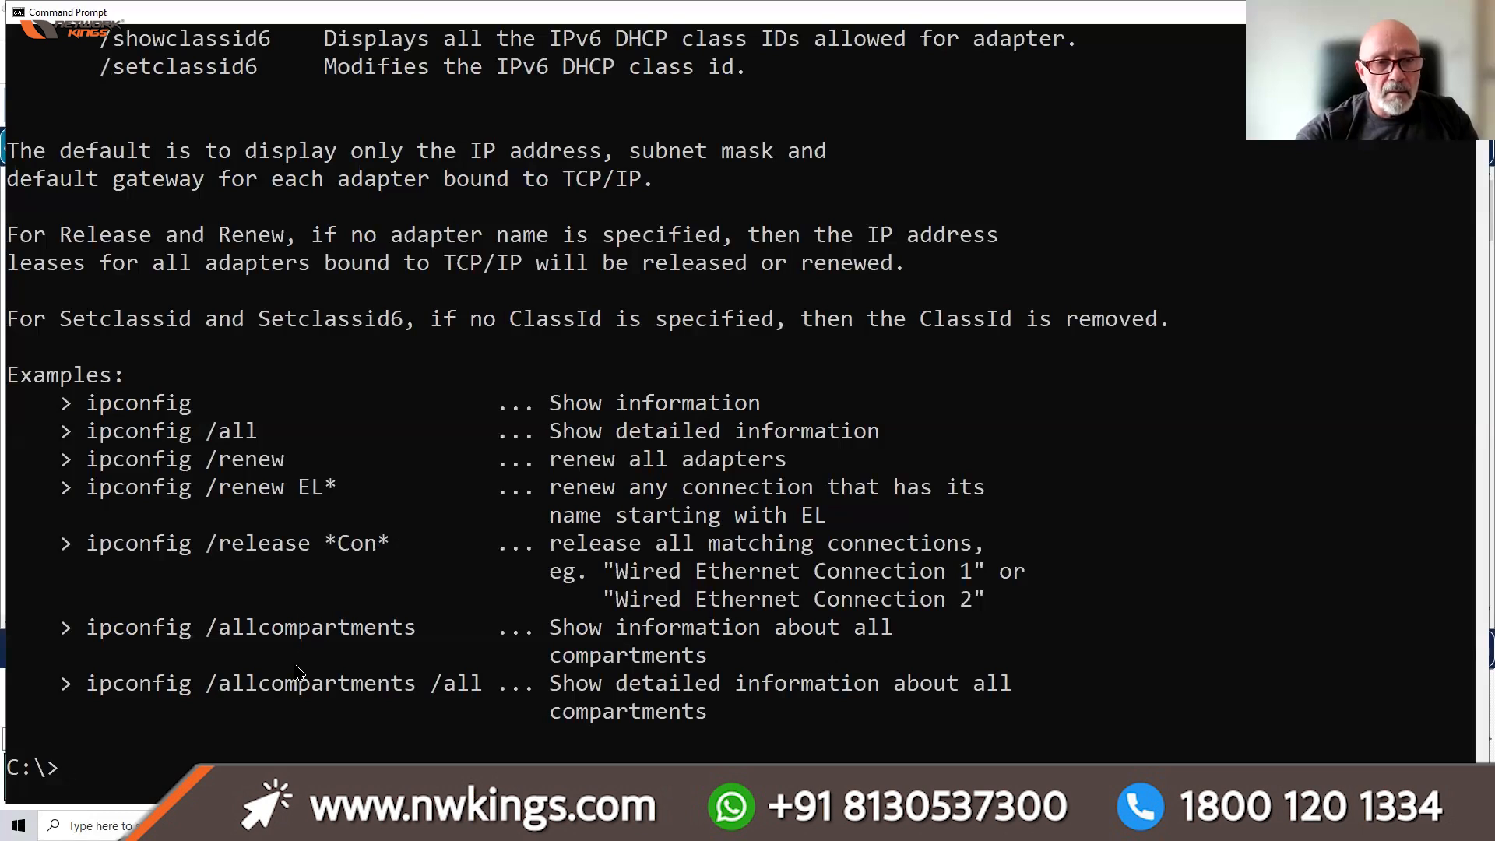
scroll(300, 654, up, 2)
scroll(301, 654, up, 3)
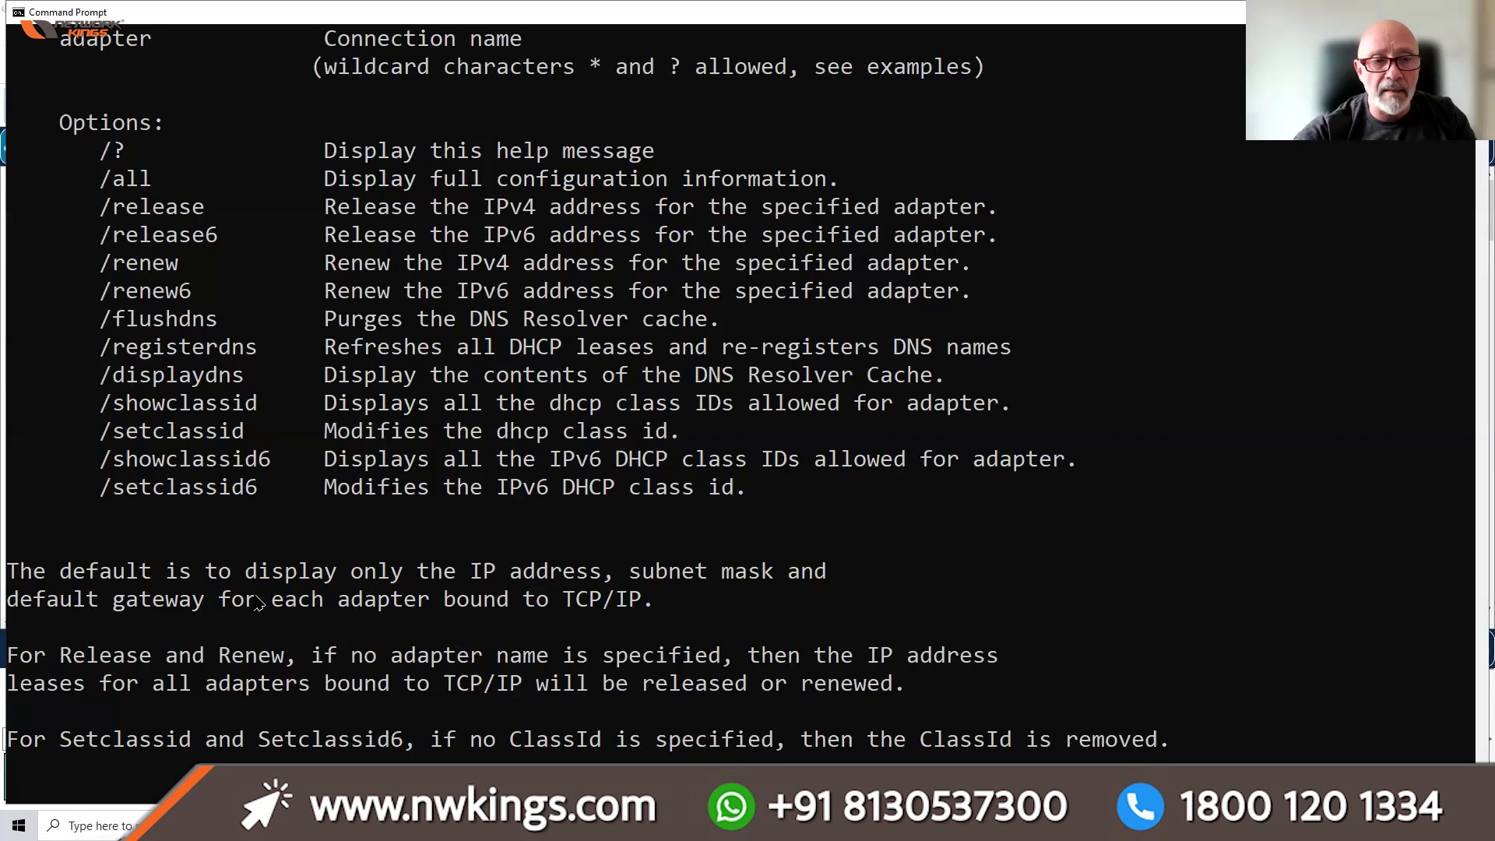
scroll(273, 623, down, 9)
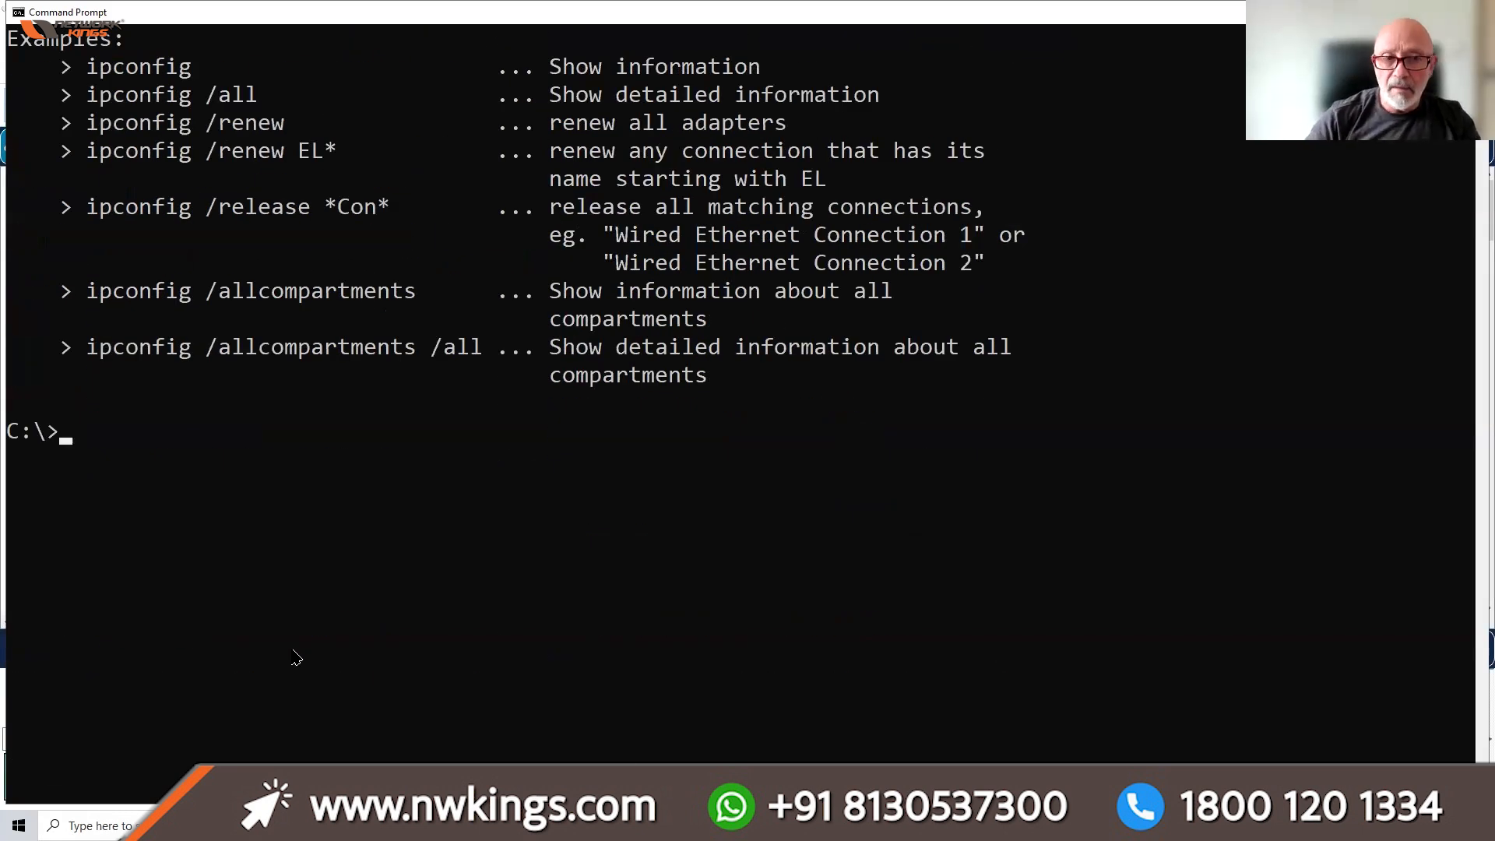
Run ipconfig /flushdns to flush the DNS resolver cache, then return to Packet Tracer
text(ipconfig /?)
key(BackSpace)
text(fl)
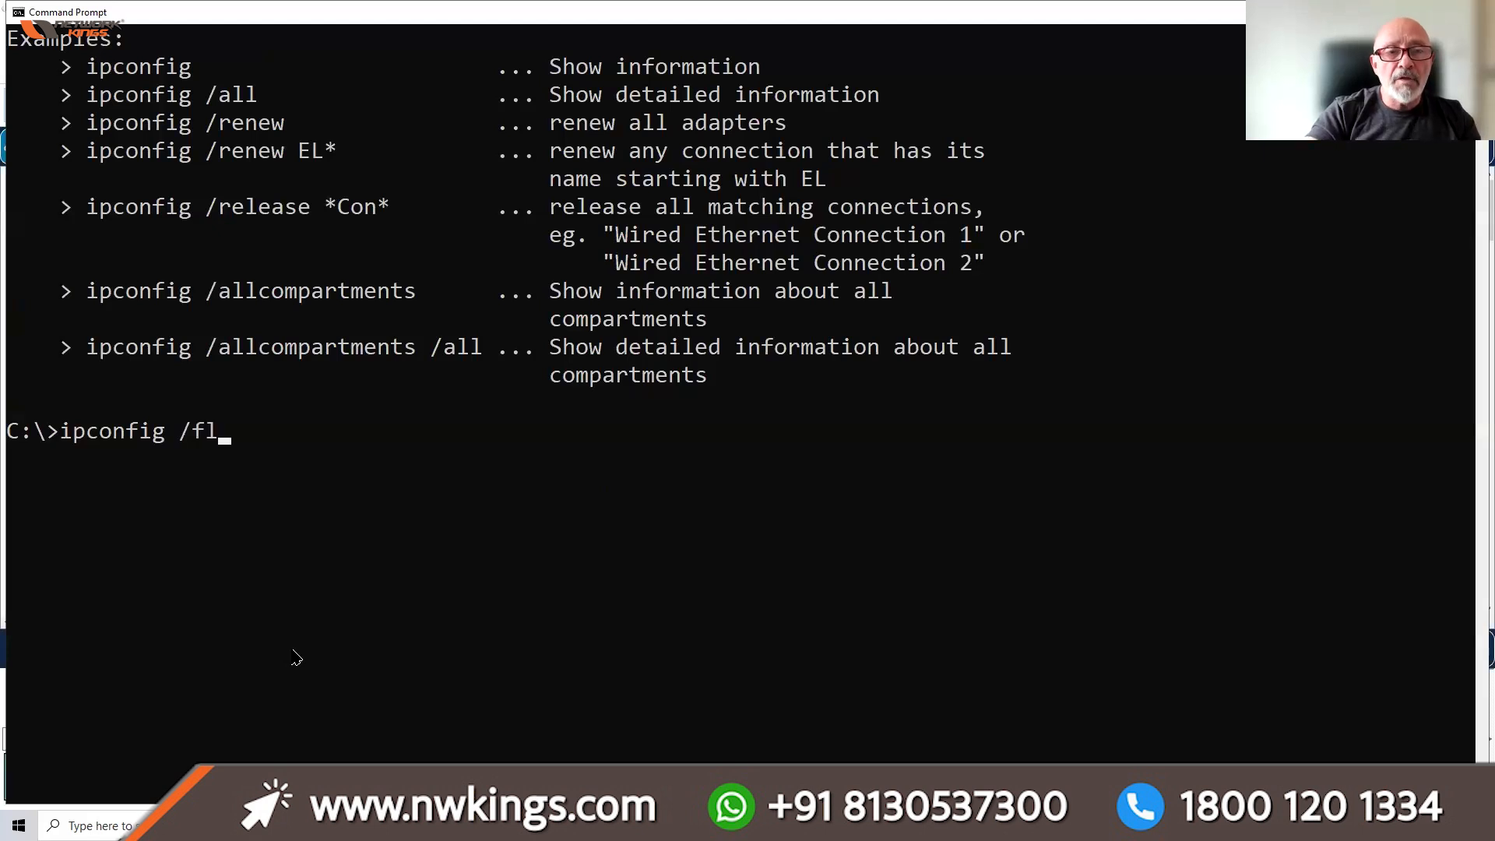
text(ushdns)
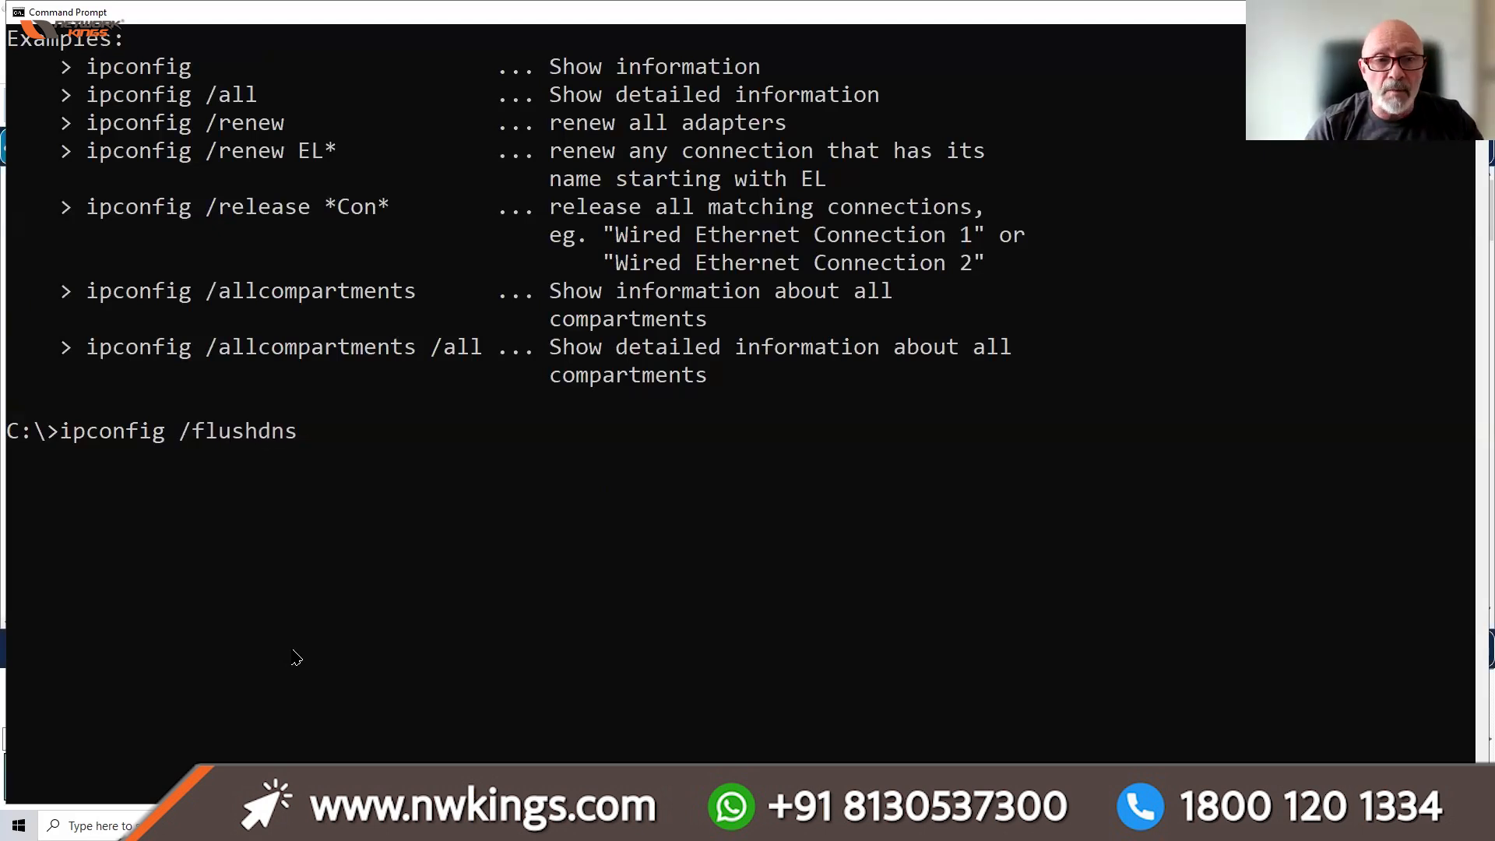
key(Return)
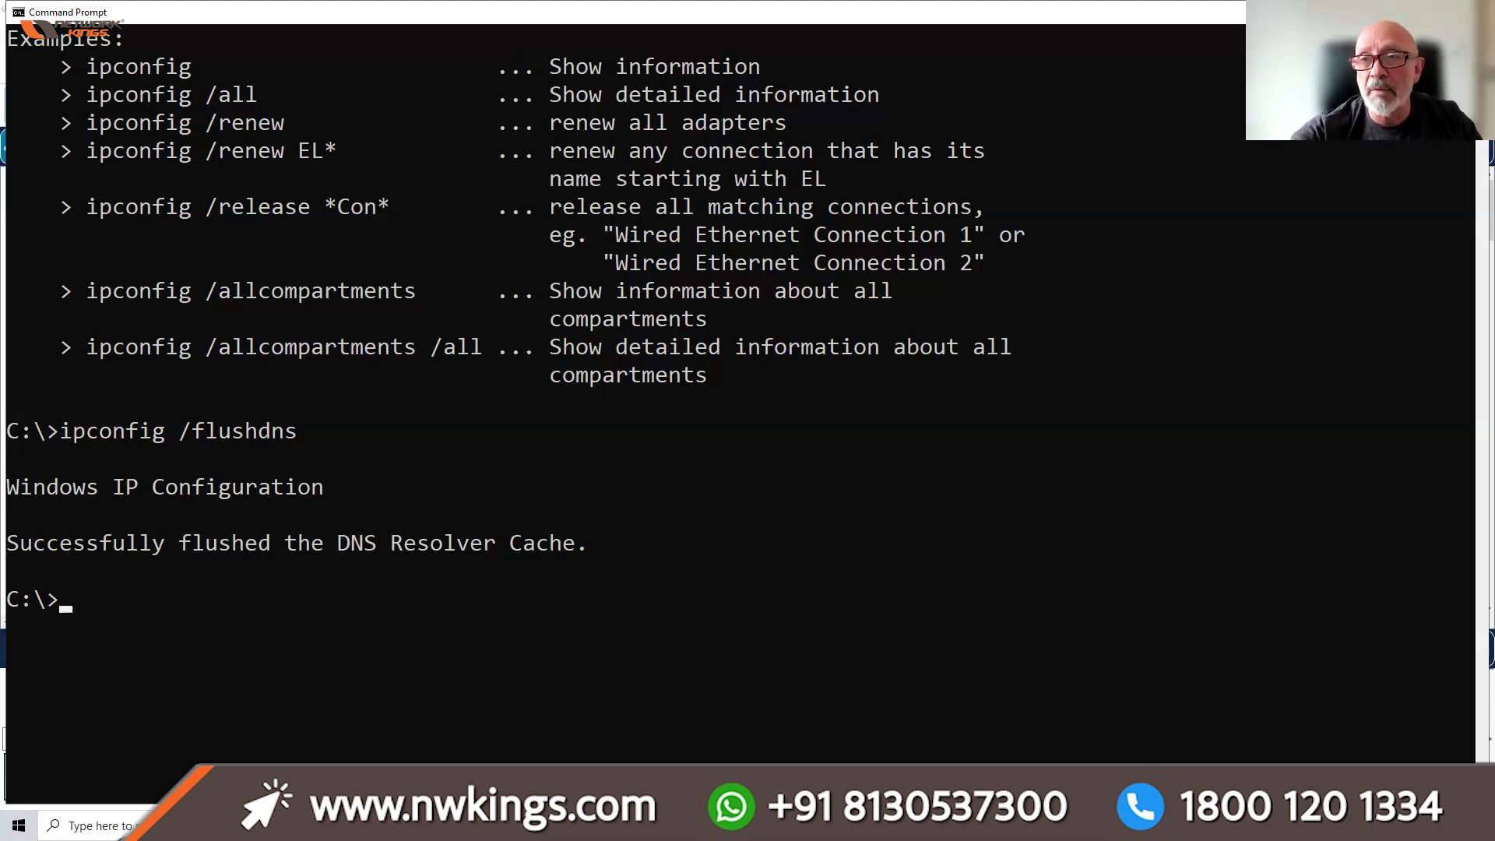
key(alt+Tab)
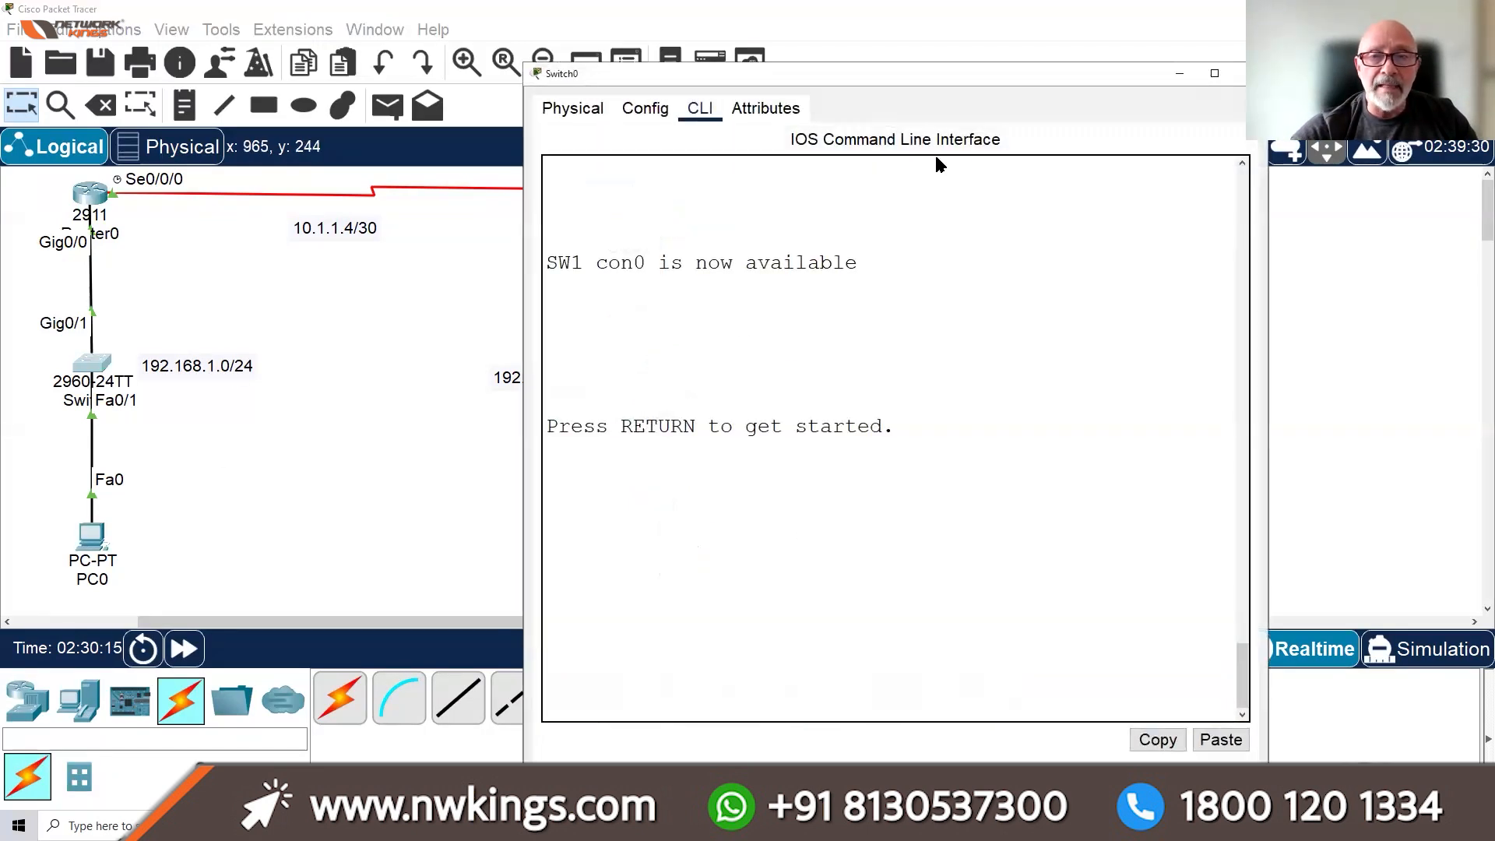
Maximize the switch terminal, check FastEthernet0/2 settings, and exit interface configuration mode
click(1214, 73)
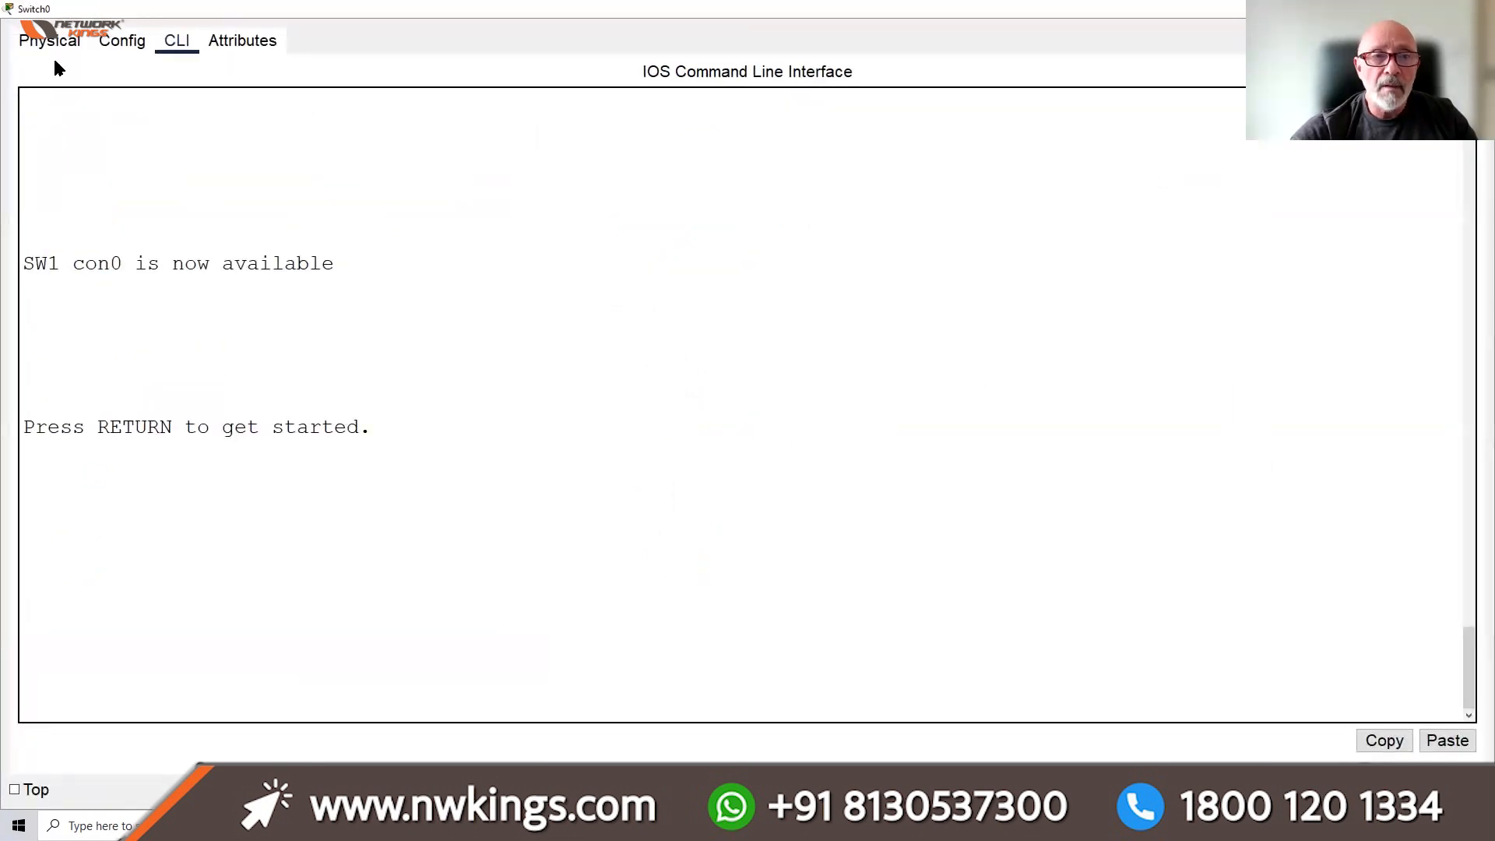
key(Return)
key(Return)
key(Return)
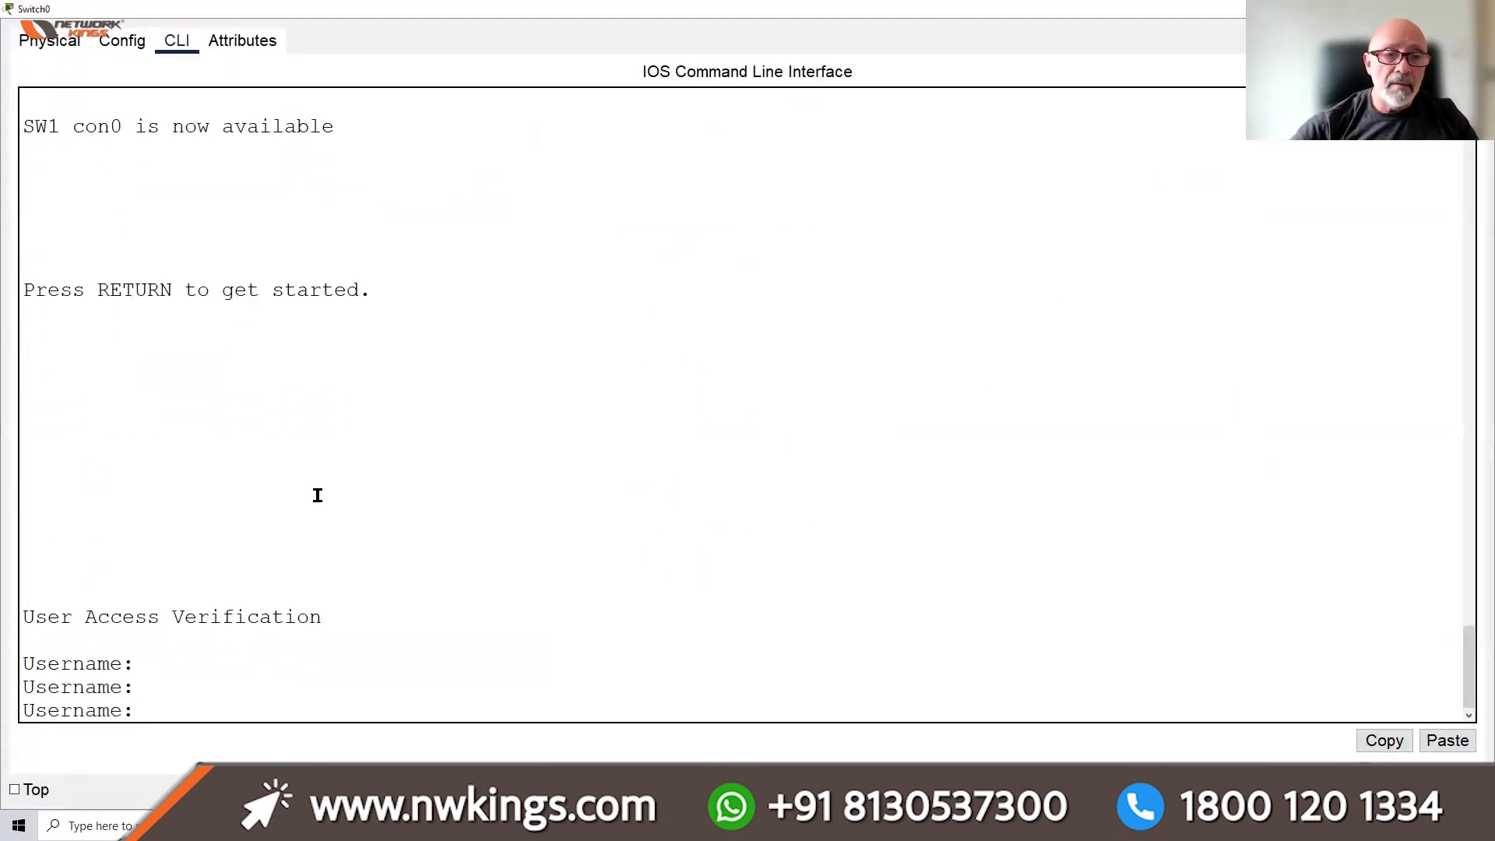
click(106, 48)
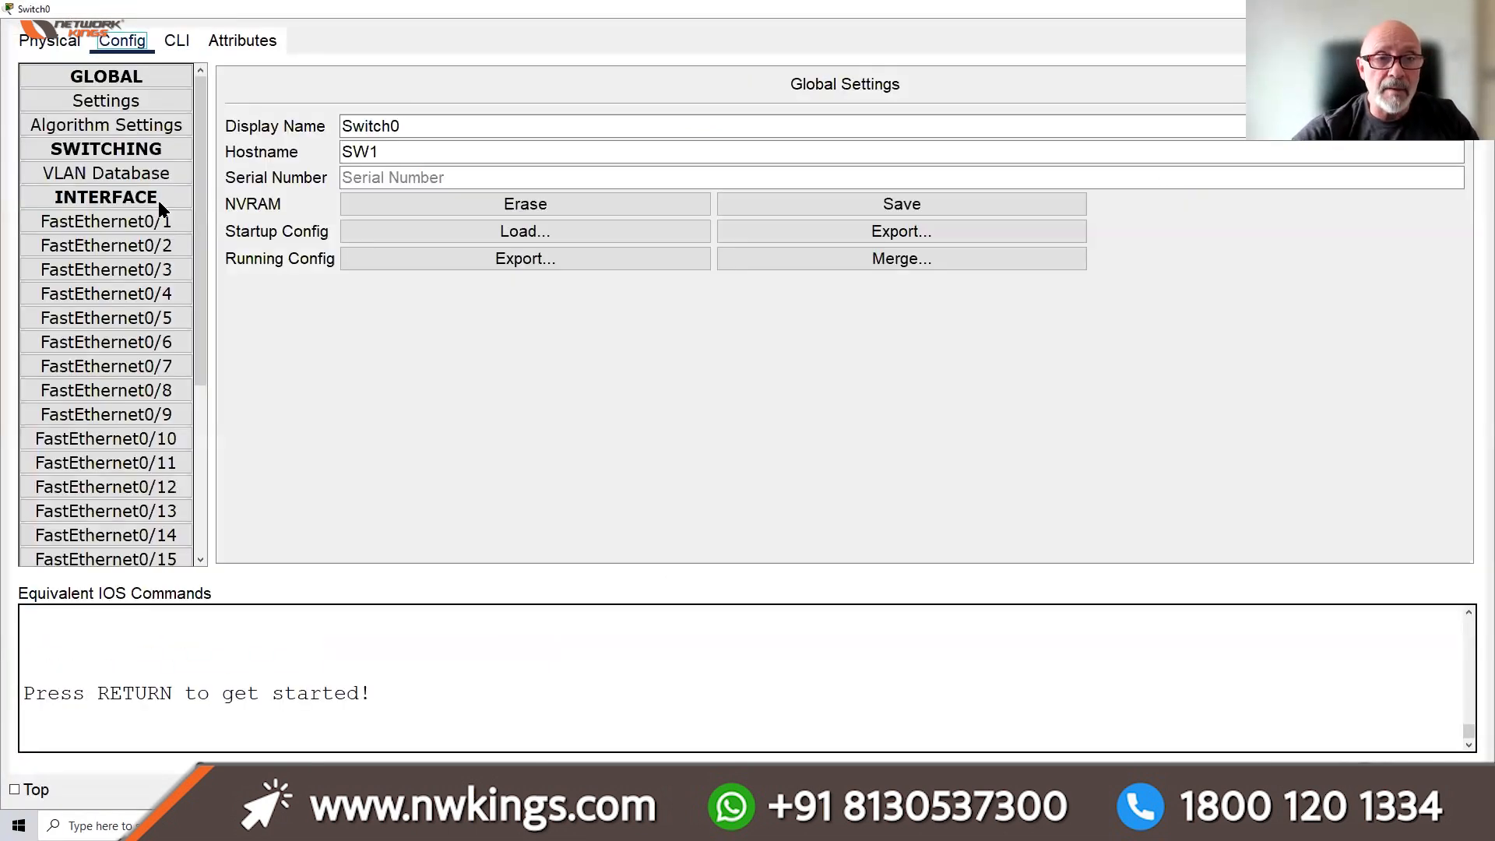
click(148, 252)
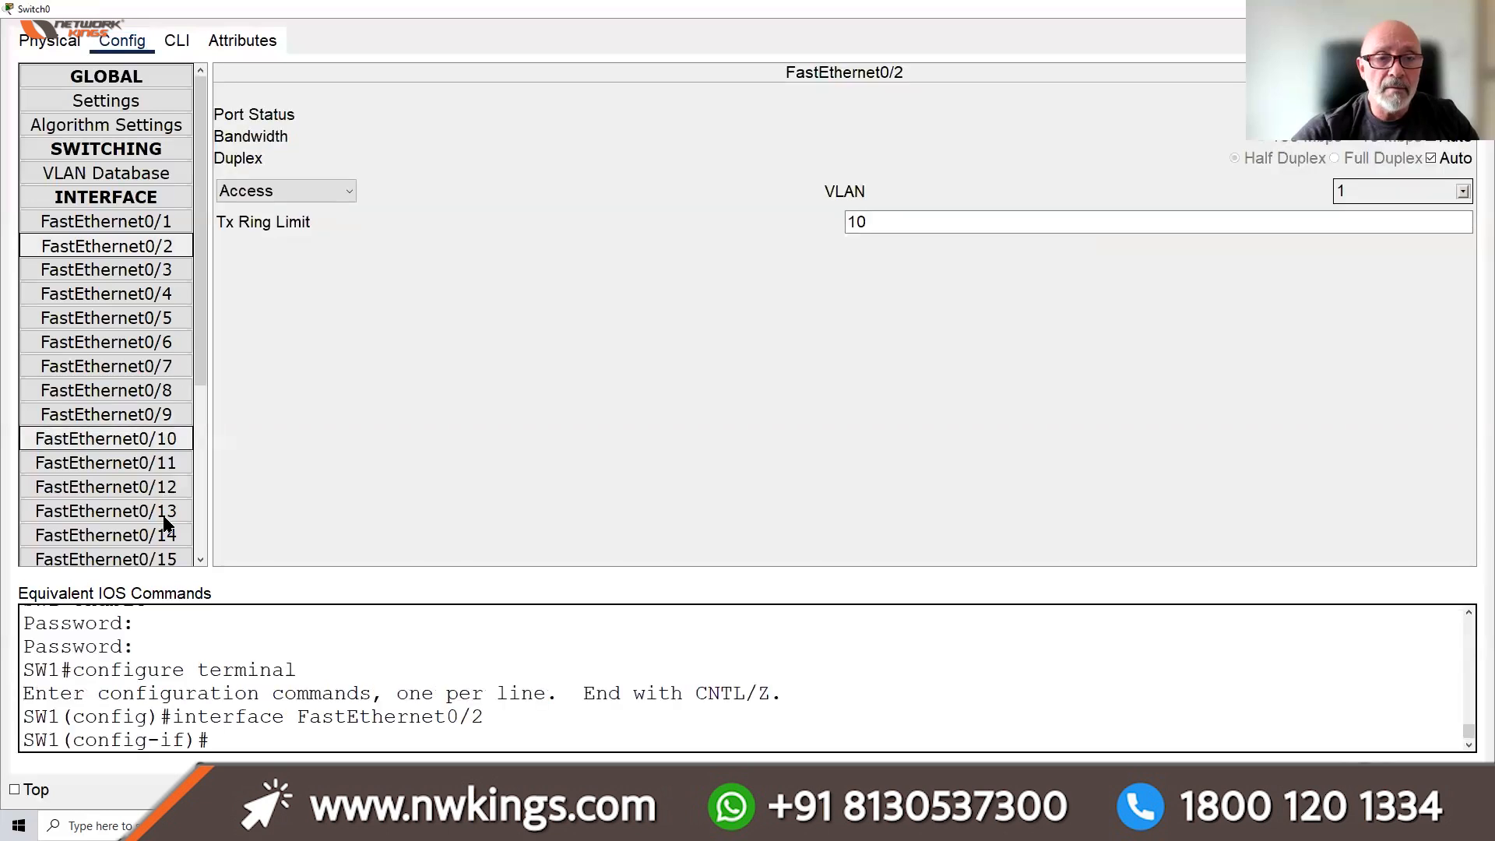
click(177, 41)
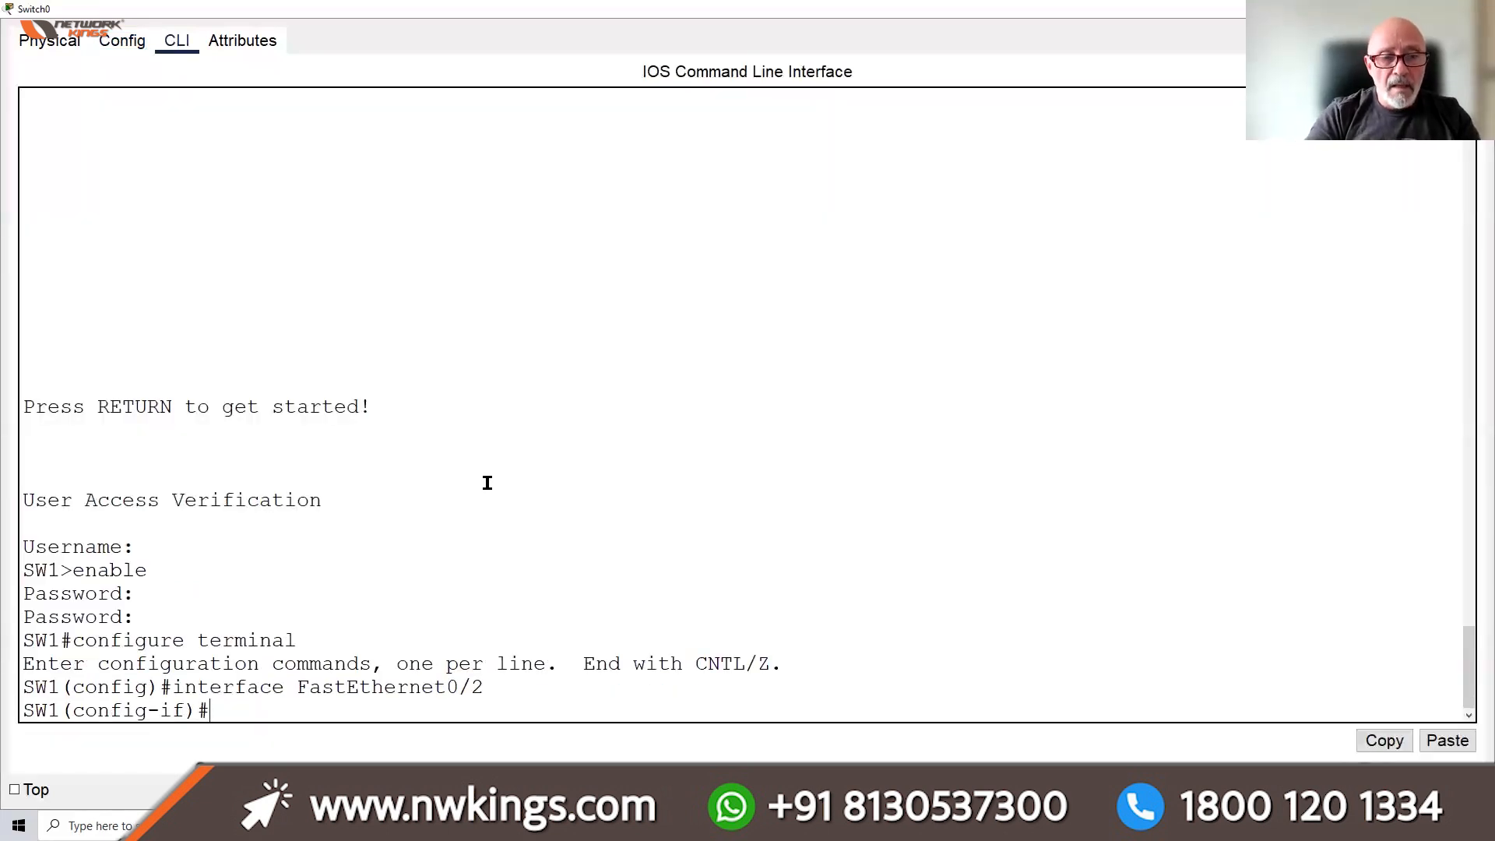
text(exit)
key(Return)
key(Return)
key(Return)
key(Return)
key(Return)
key(Return)
key(Return)
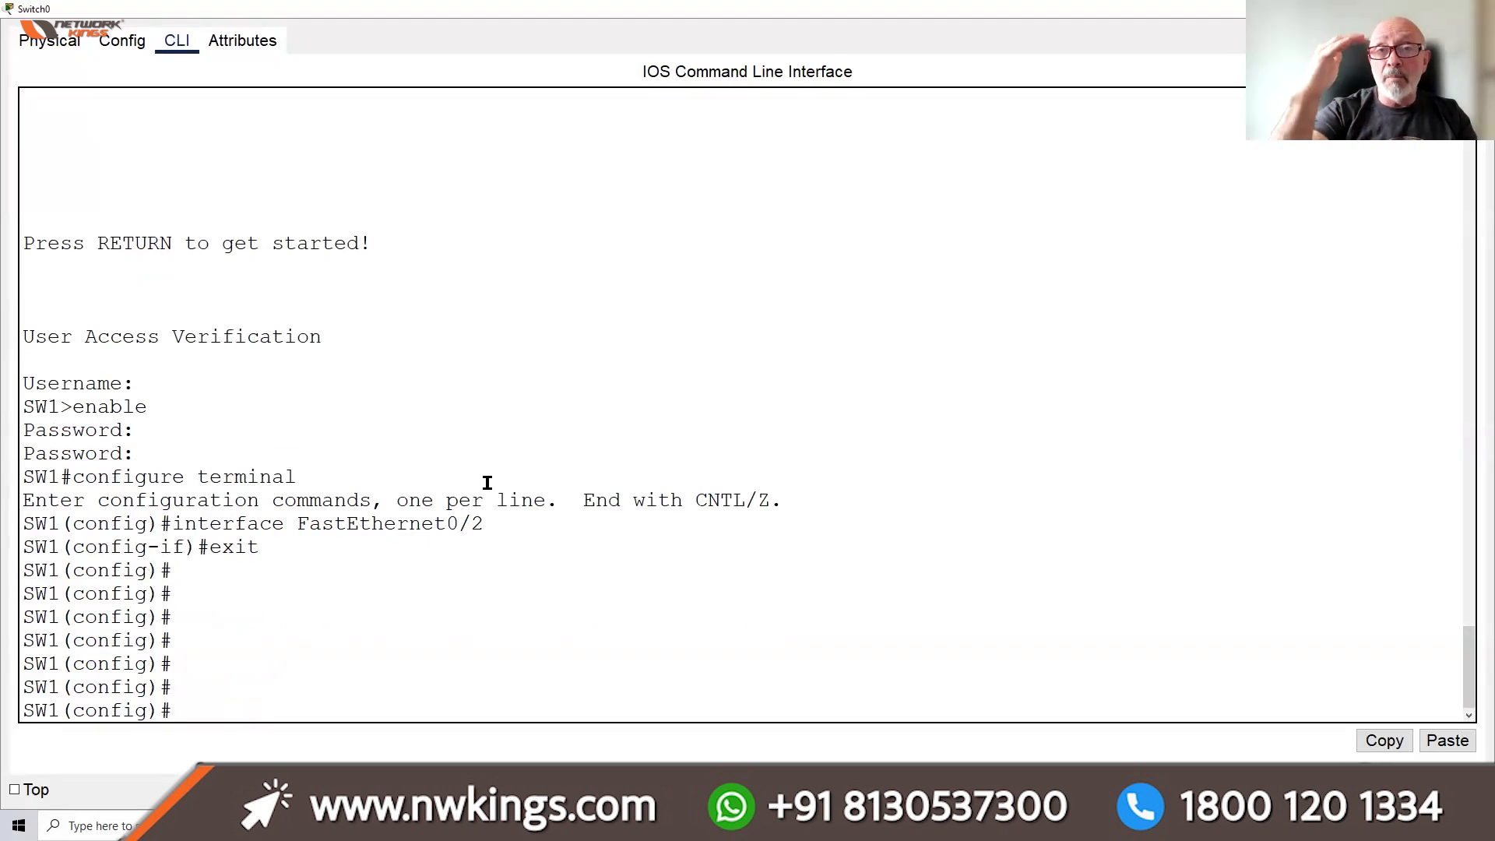
Create VLAN 10 and name it HR
text(vl)
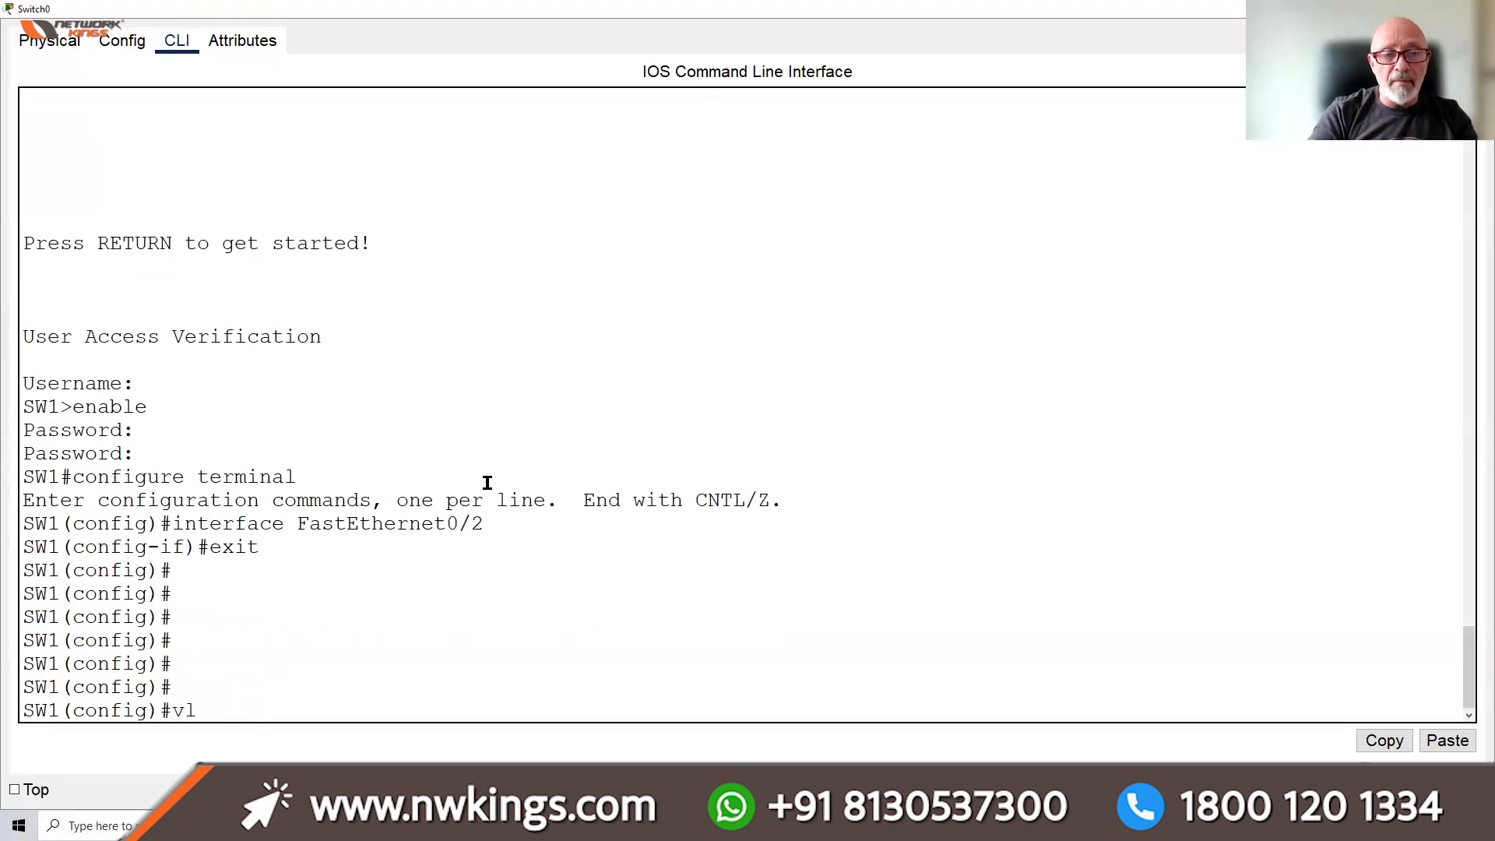
text(an )
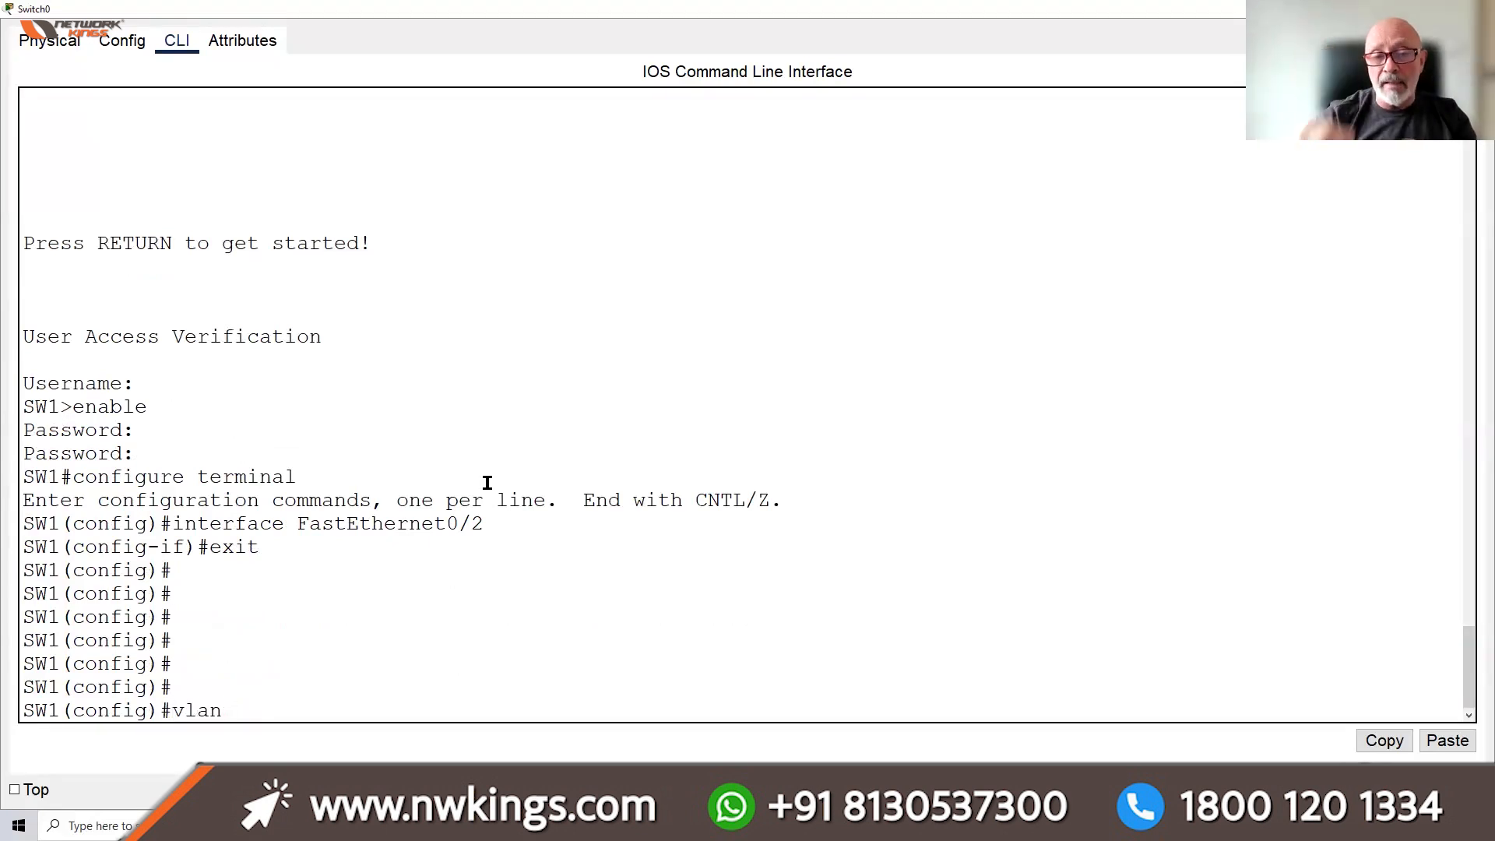
text(10)
key(Return)
text(an)
key(BackSpace)
key(BackSpace)
text(name)
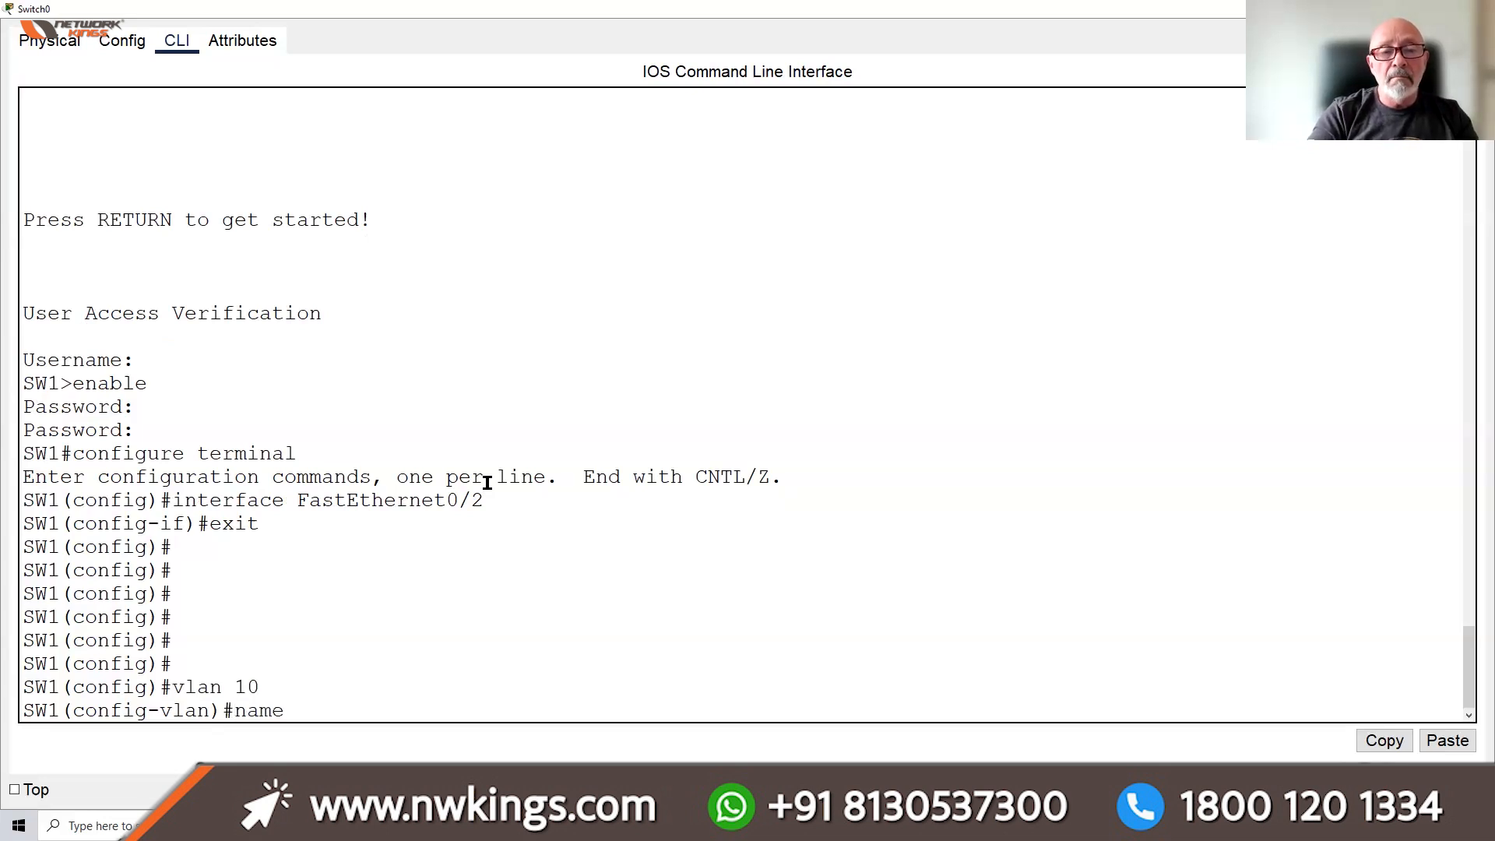
text( hr)
key(BackSpace)
key(BackSpace)
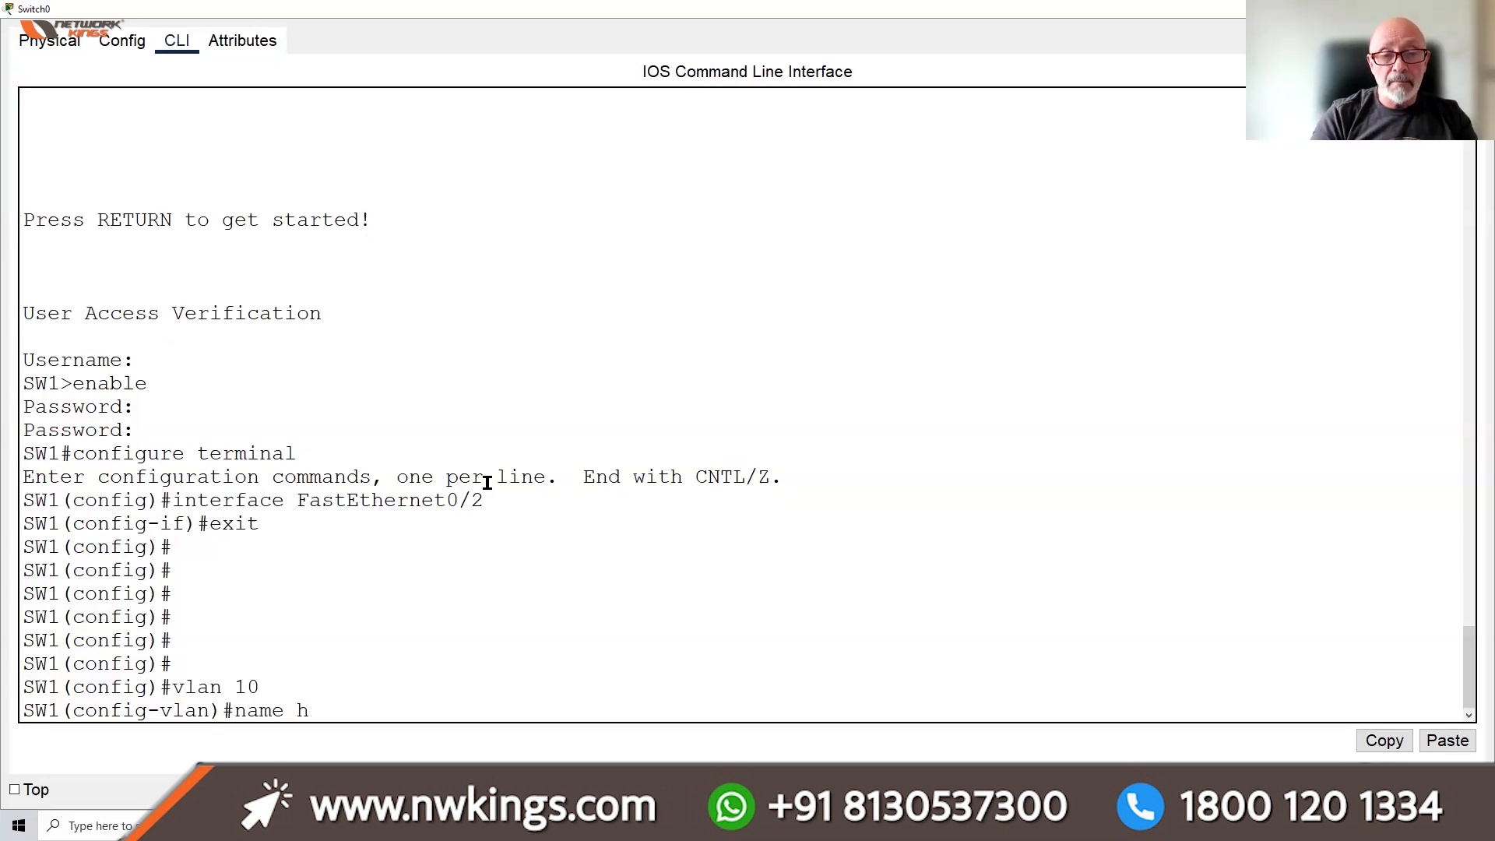
text(HR)
key(Return)
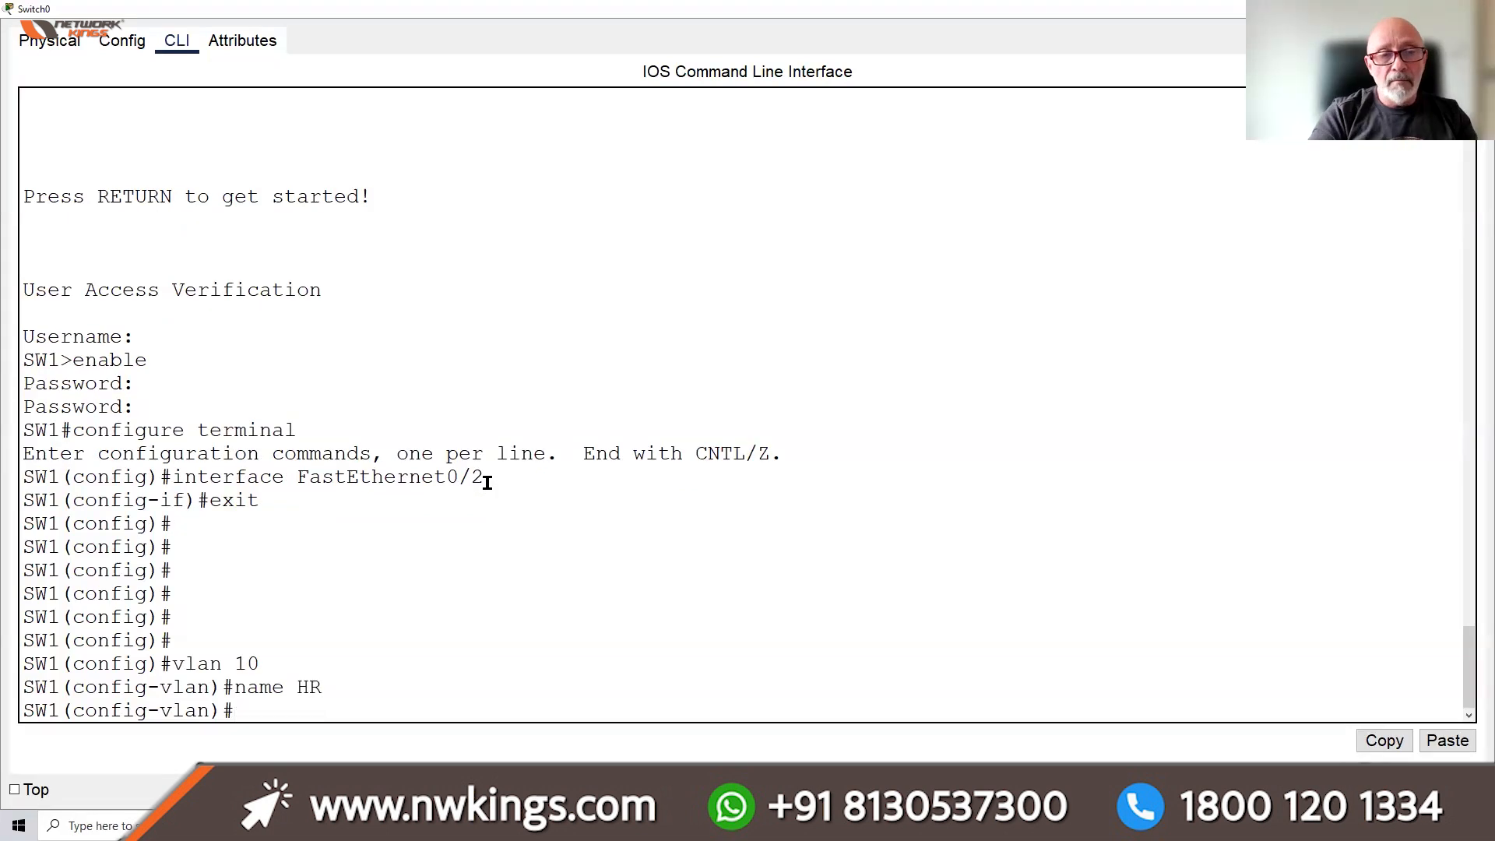
Create VLAN 20 named PAYROLL, save with DO WR, and list VLANs with DO SH VLAN BRIEF
text(VLAN 20)
key(Return)
text(NAME)
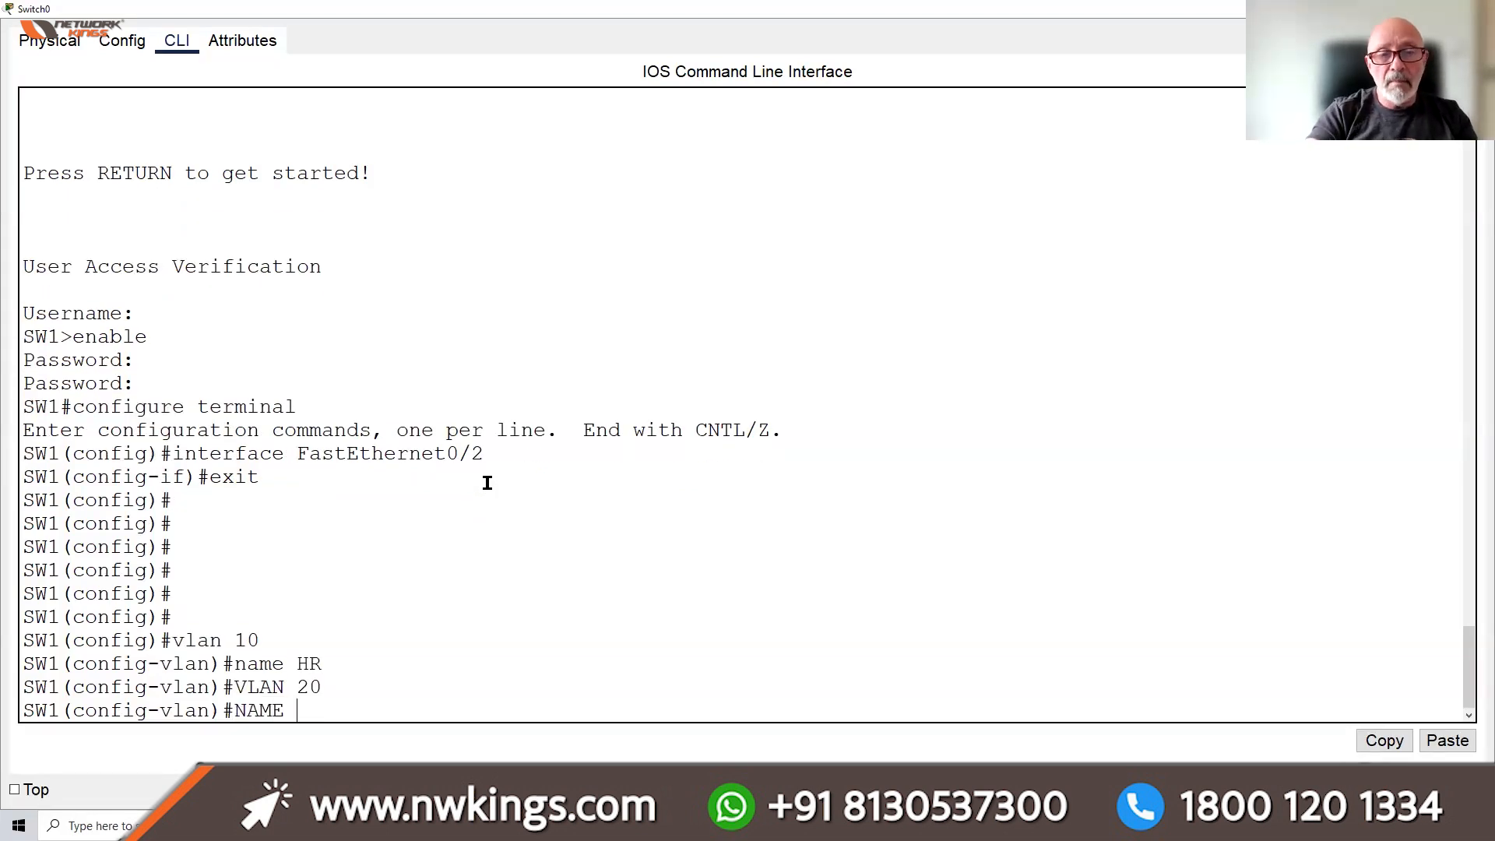
text( PA)
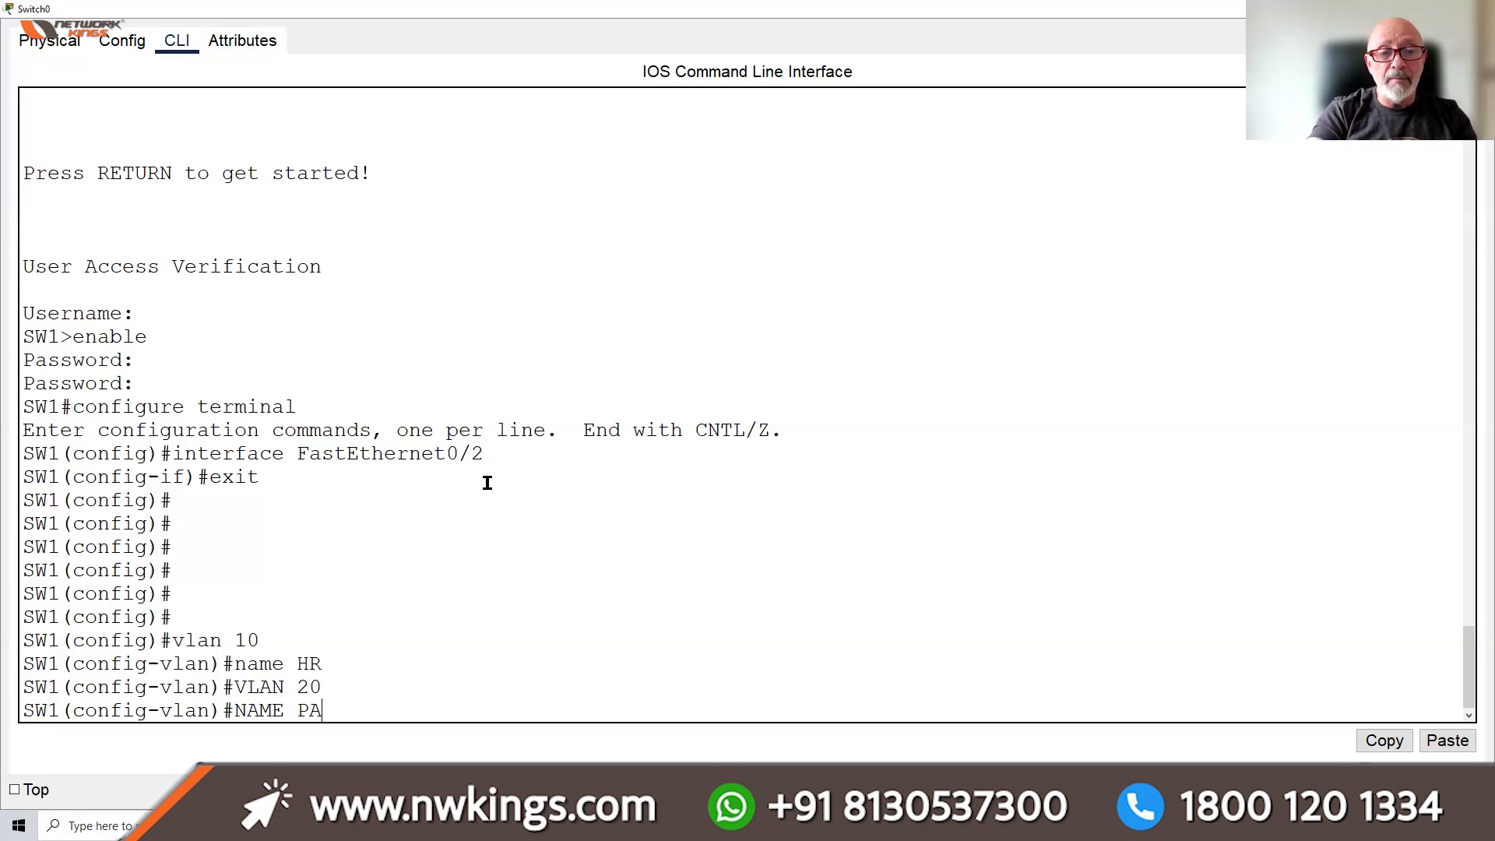
text(YROOL)
key(BackSpace)
key(BackSpace)
text(LL)
key(Return)
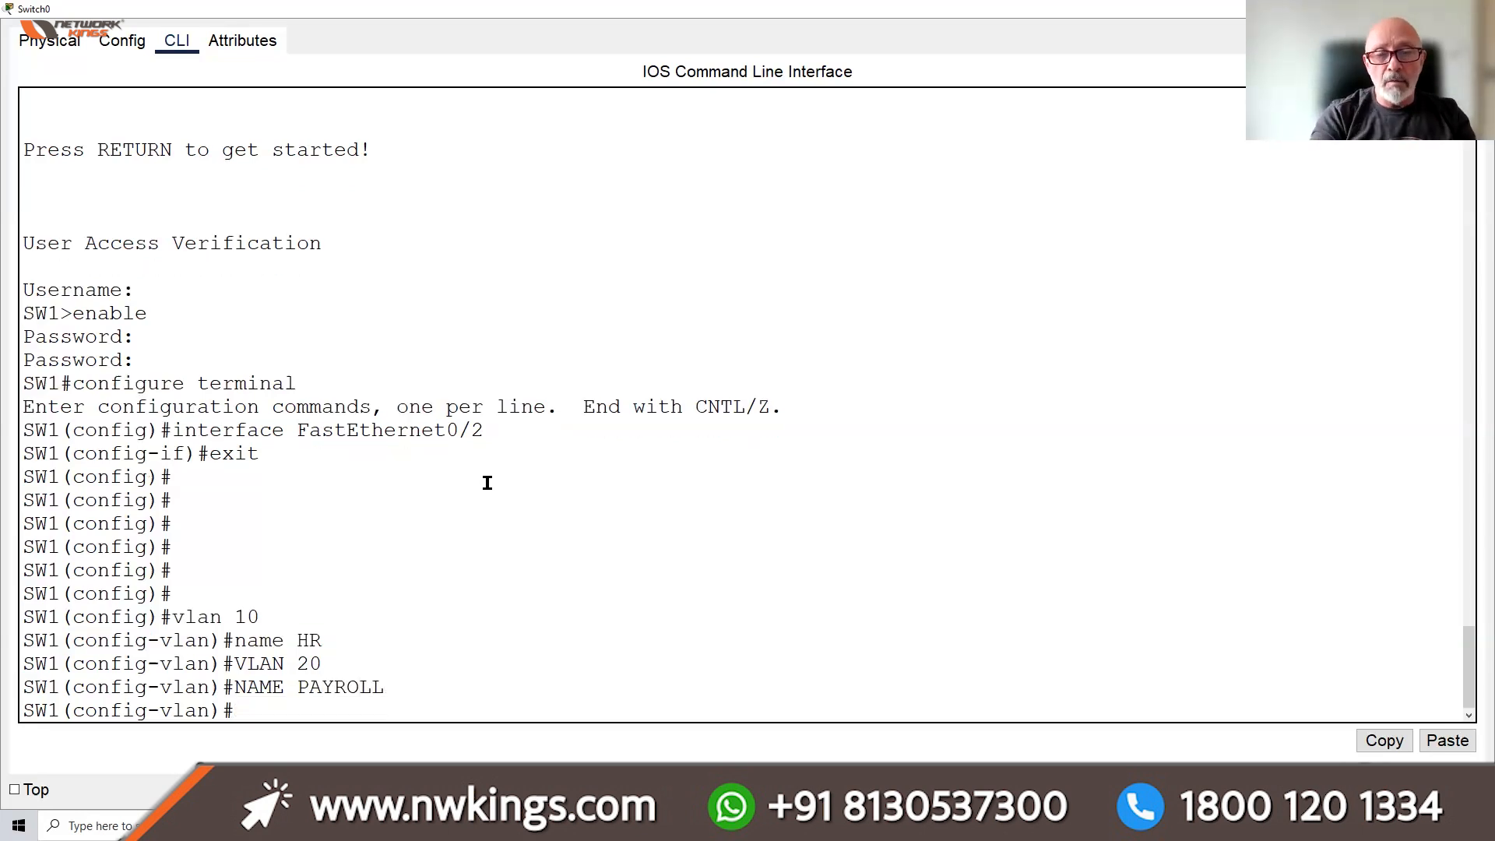
text(DO WR)
key(Return)
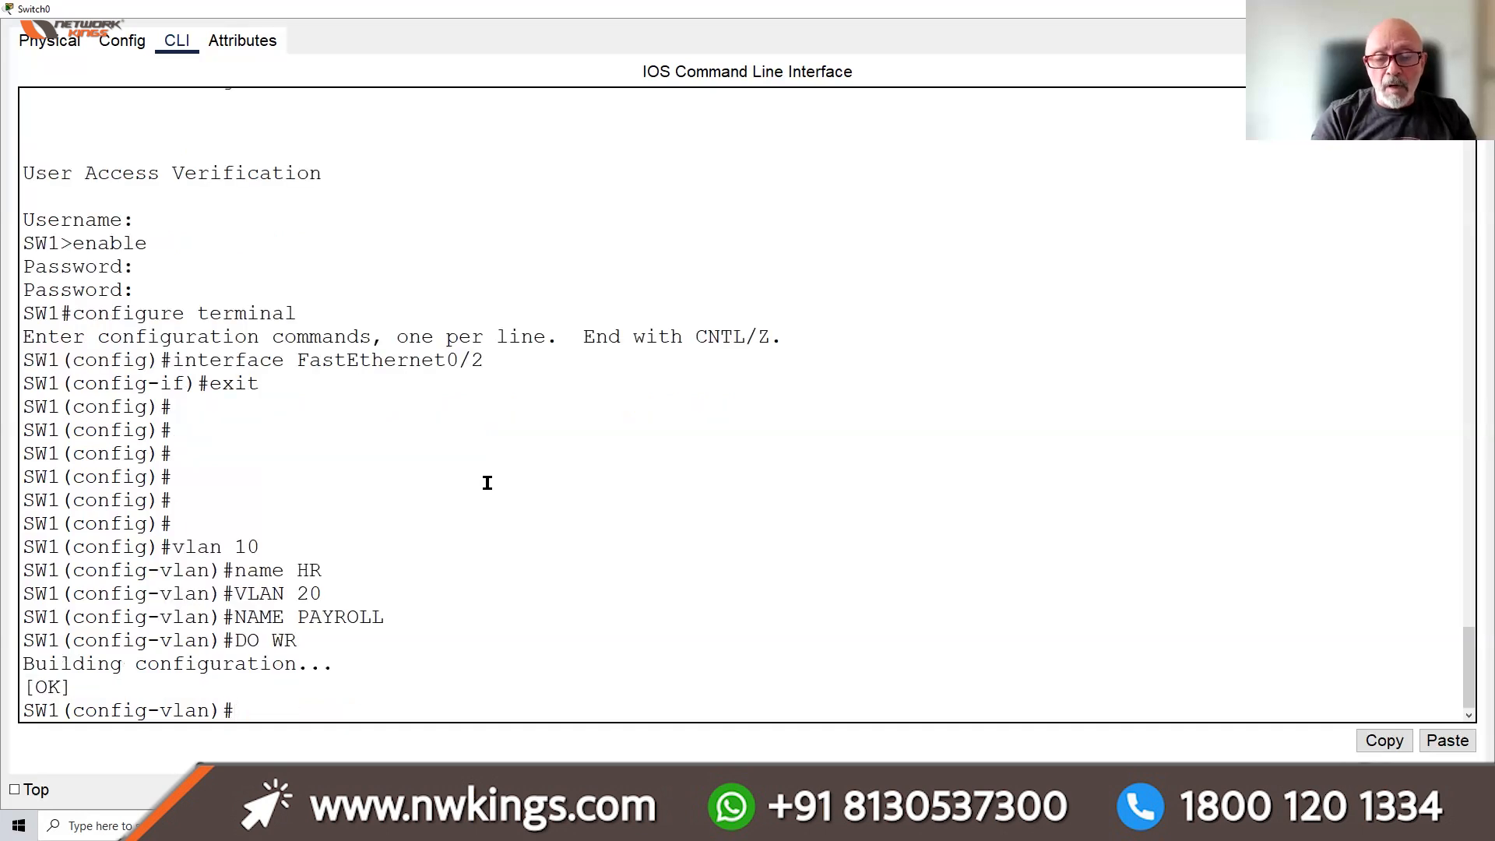
text(DO )
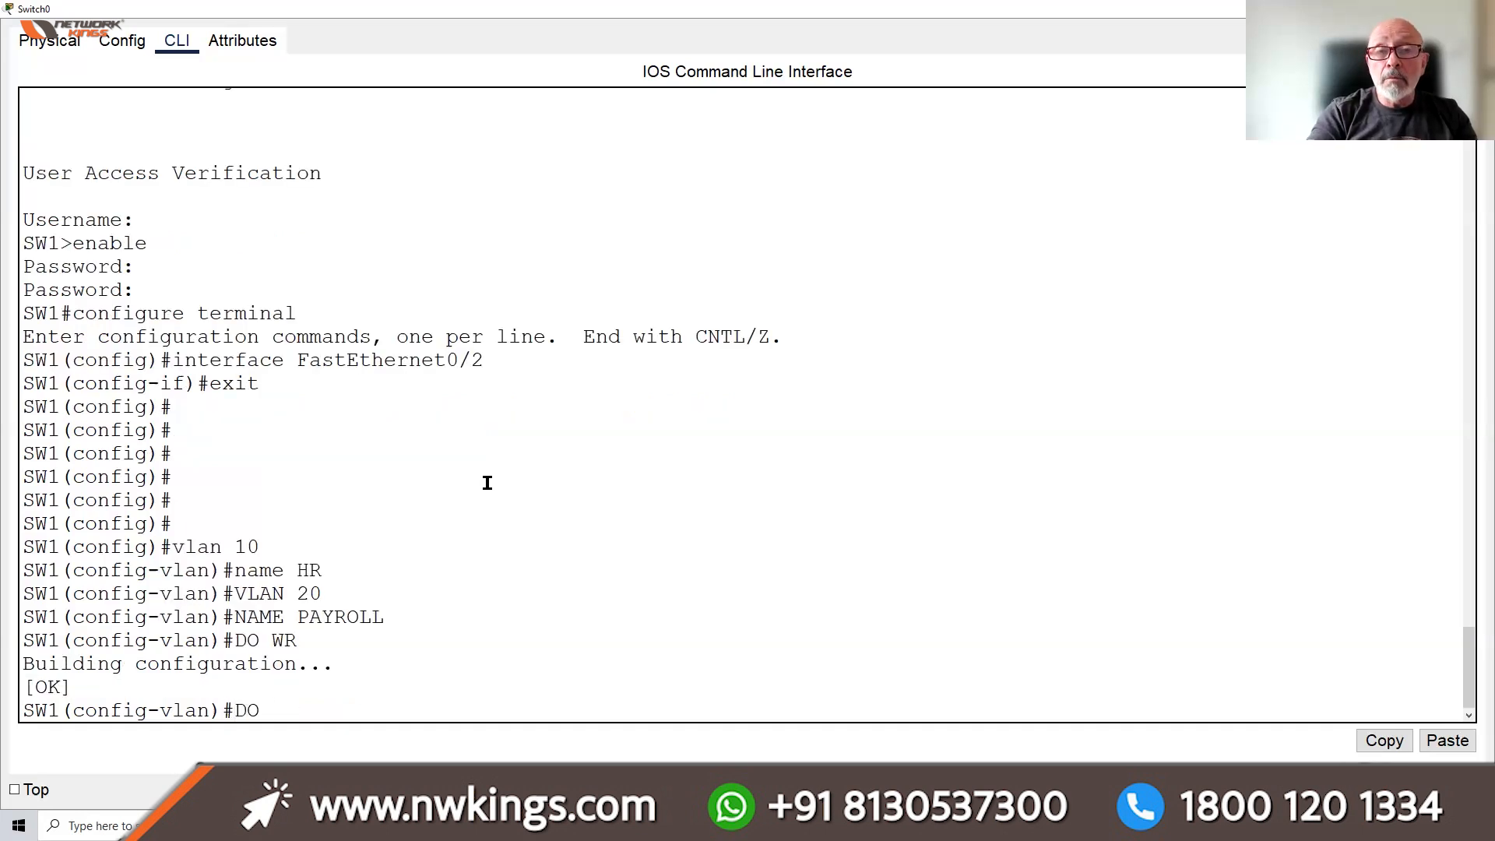
text(SH VLA)
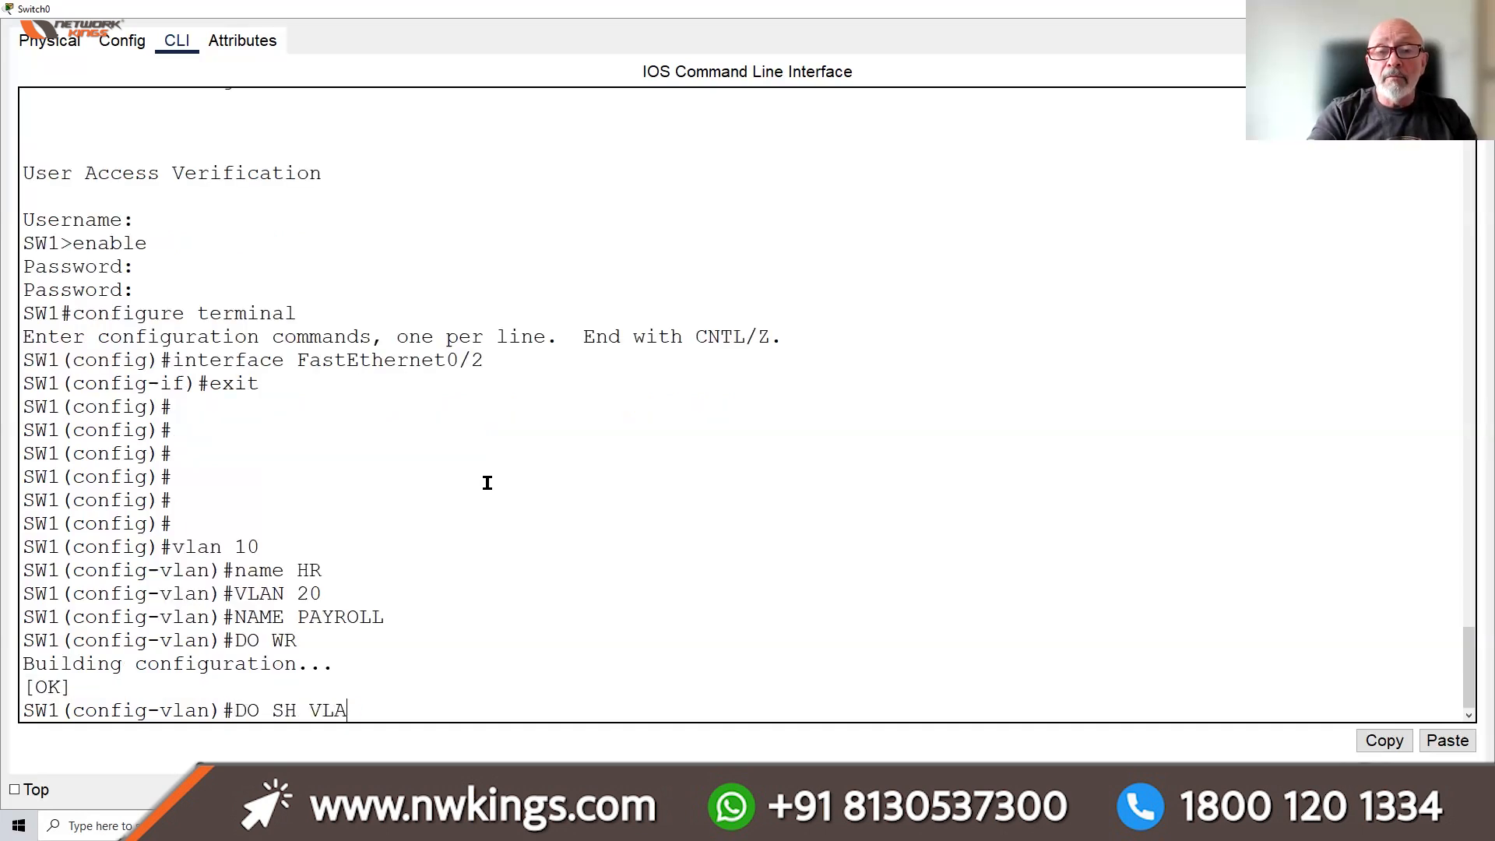
text(N BRIEF)
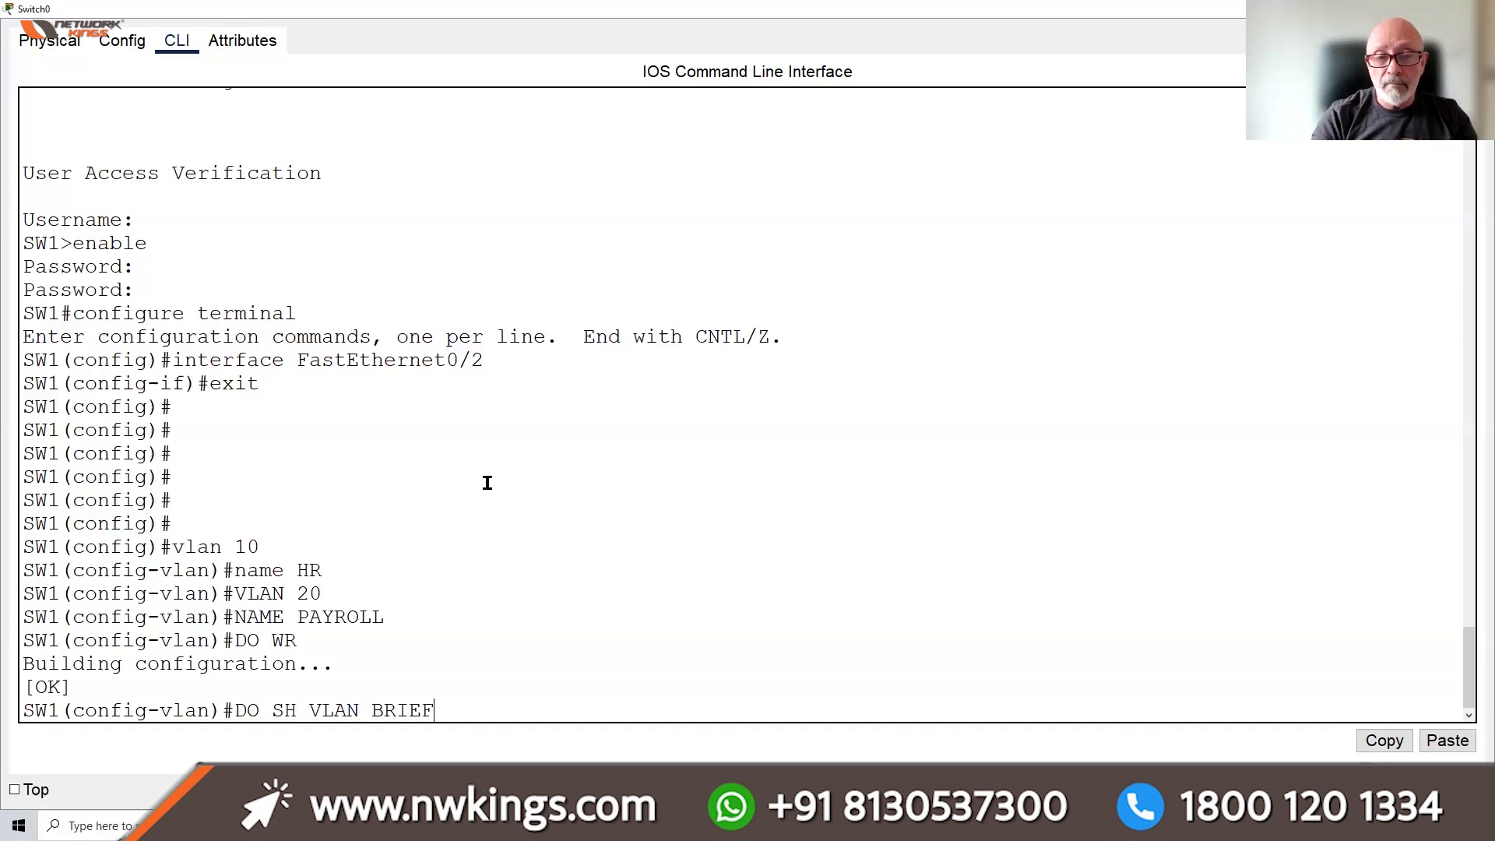
key(Return)
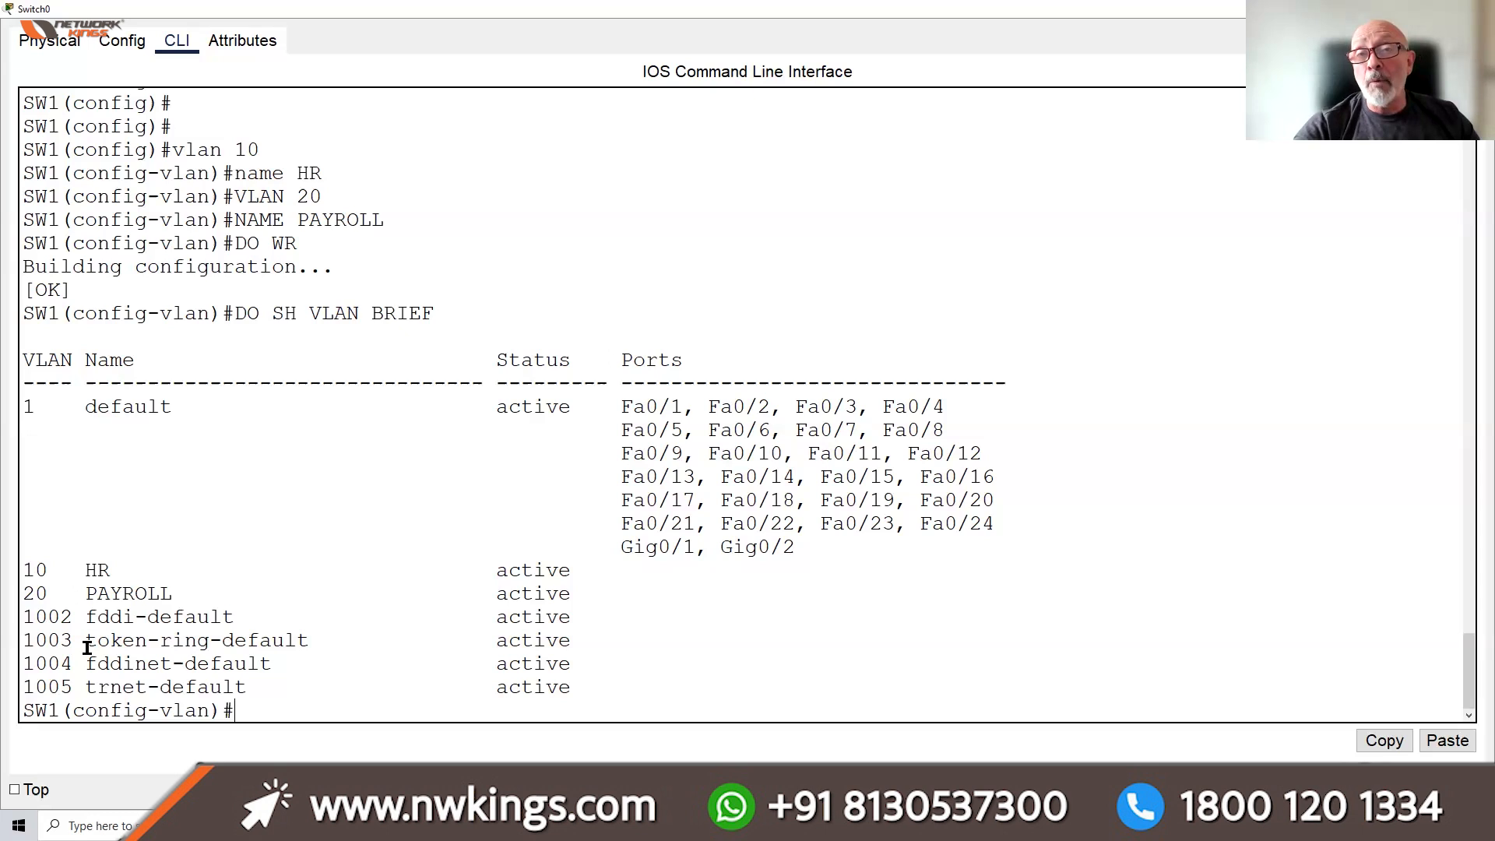
click(114, 50)
click(63, 41)
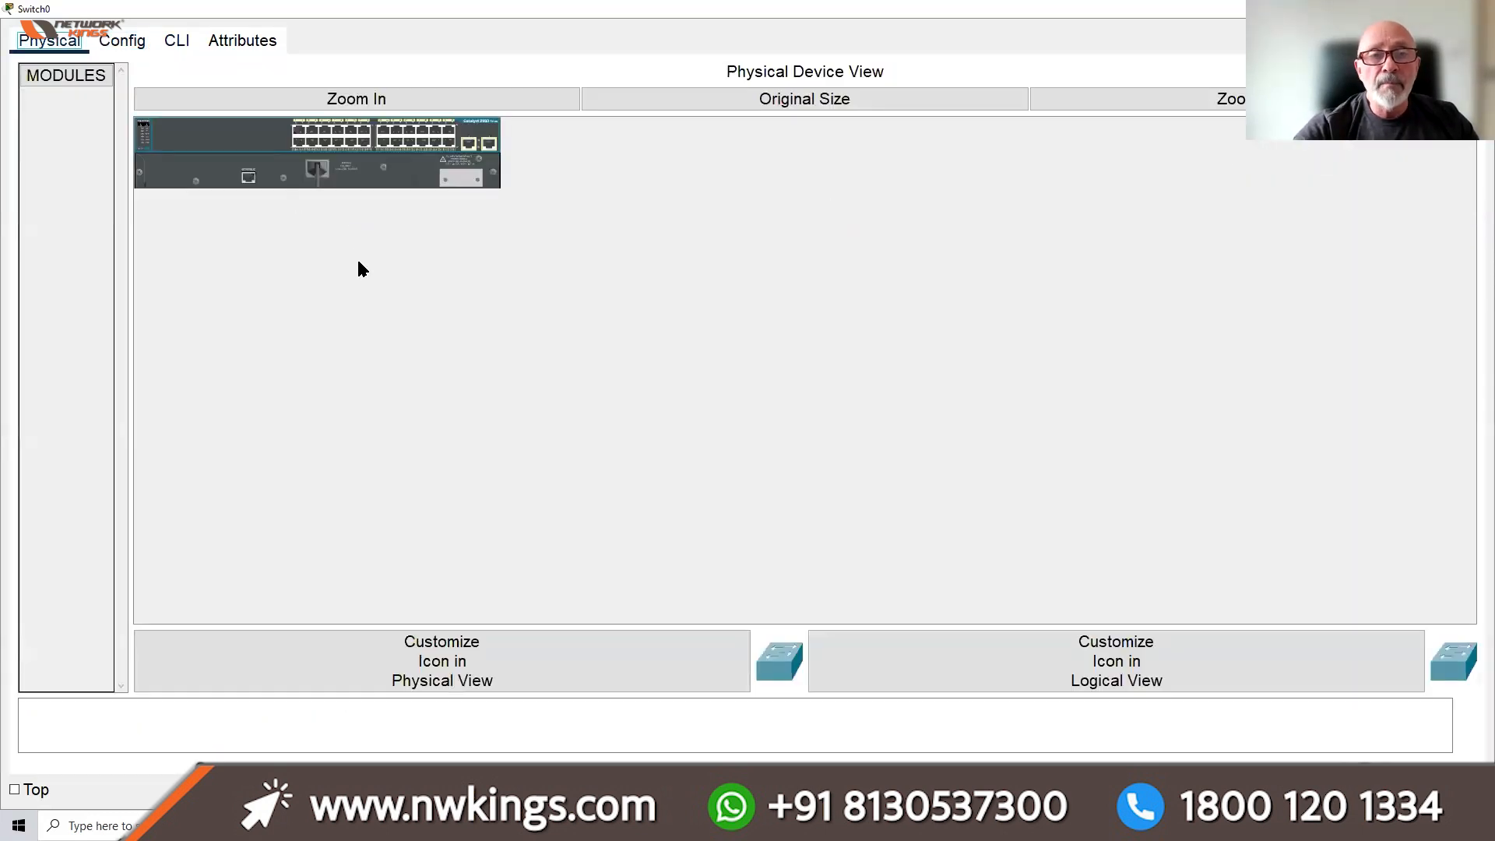
Zoom in on Switch0's physical front panel, then close the Switch0 window
click(404, 94)
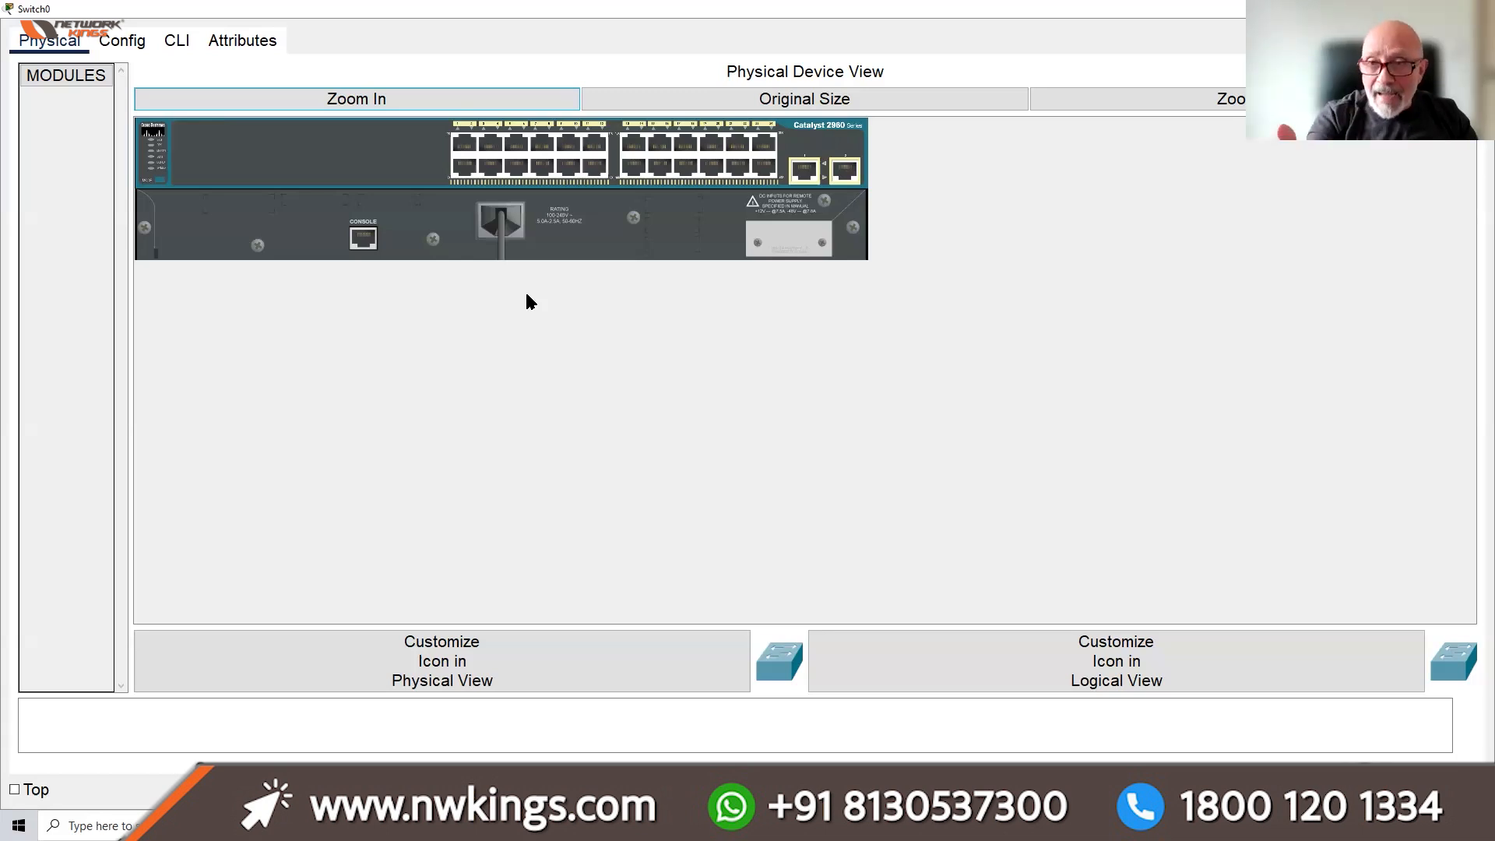
click(1477, 9)
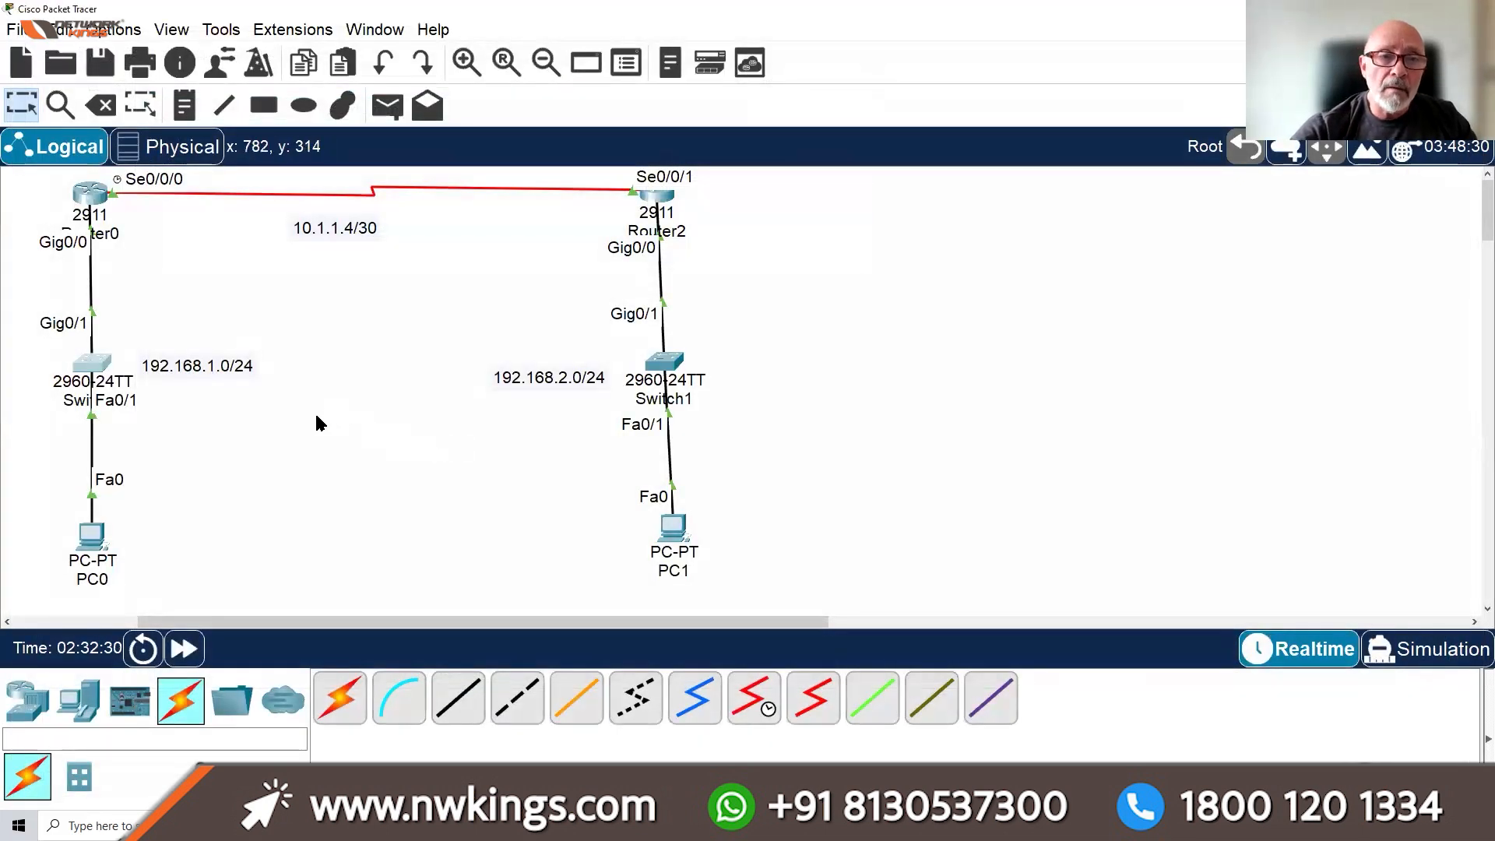
Pan the topology canvas and open Router0's configuration window
drag(343, 621, 296, 621)
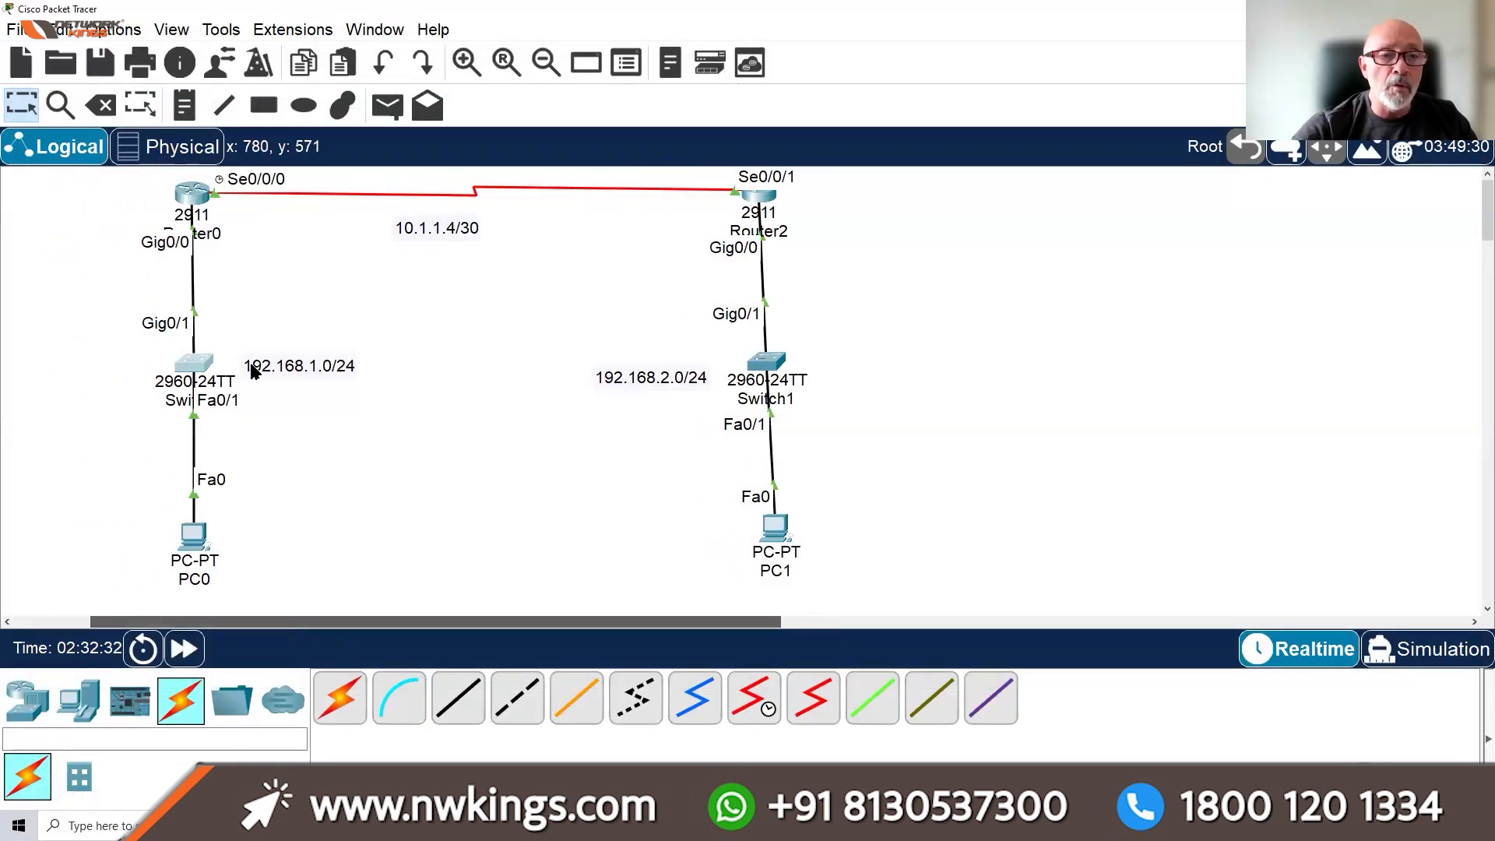
drag(251, 365, 240, 351)
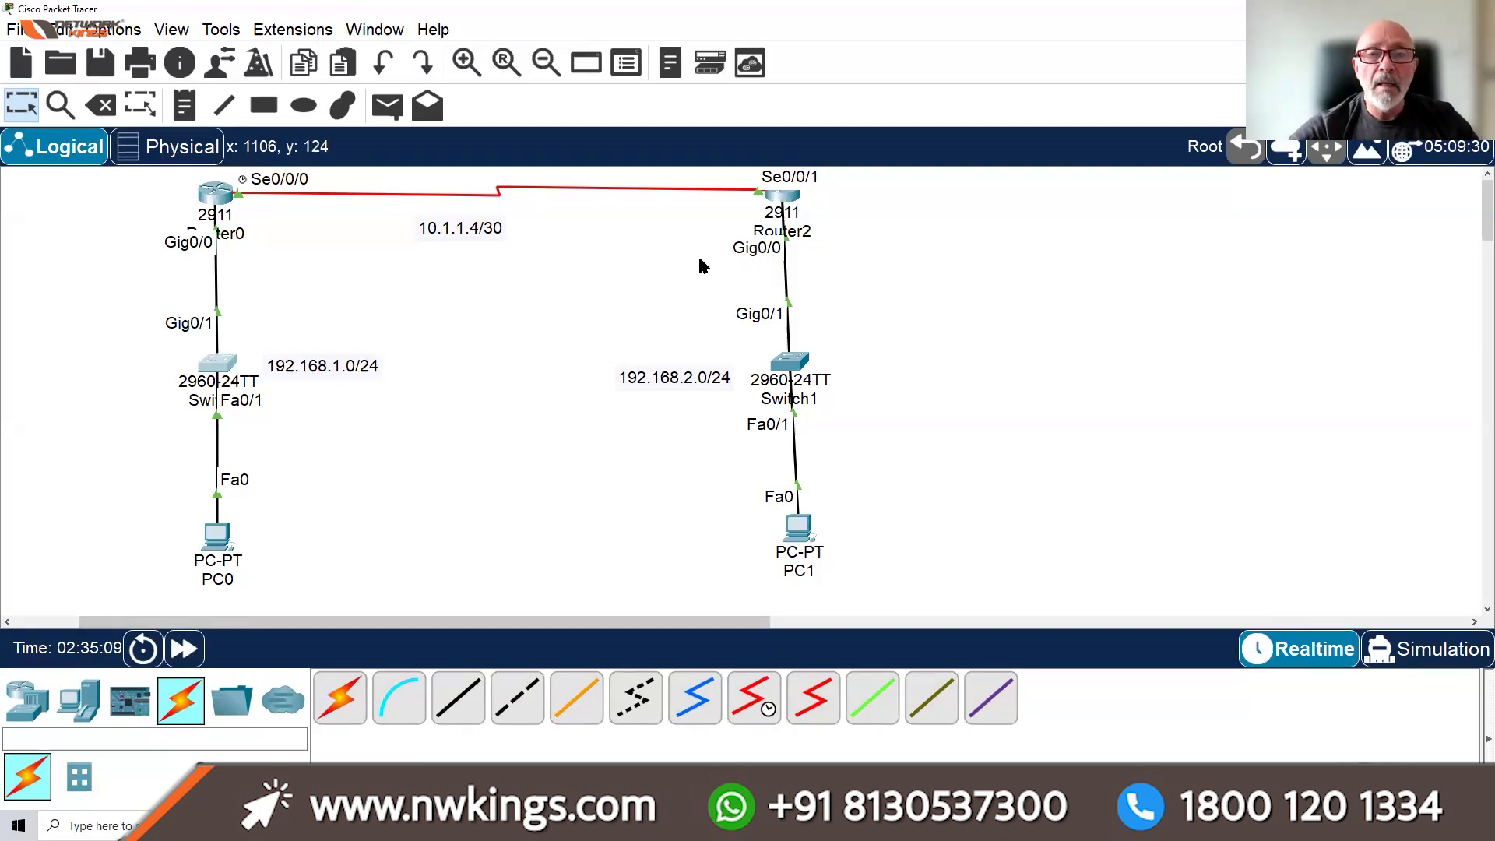
click(210, 194)
In Router0's maximized CLI, enter CONF T and set IP DOMAIN-NAME CISCO.COM
click(1217, 74)
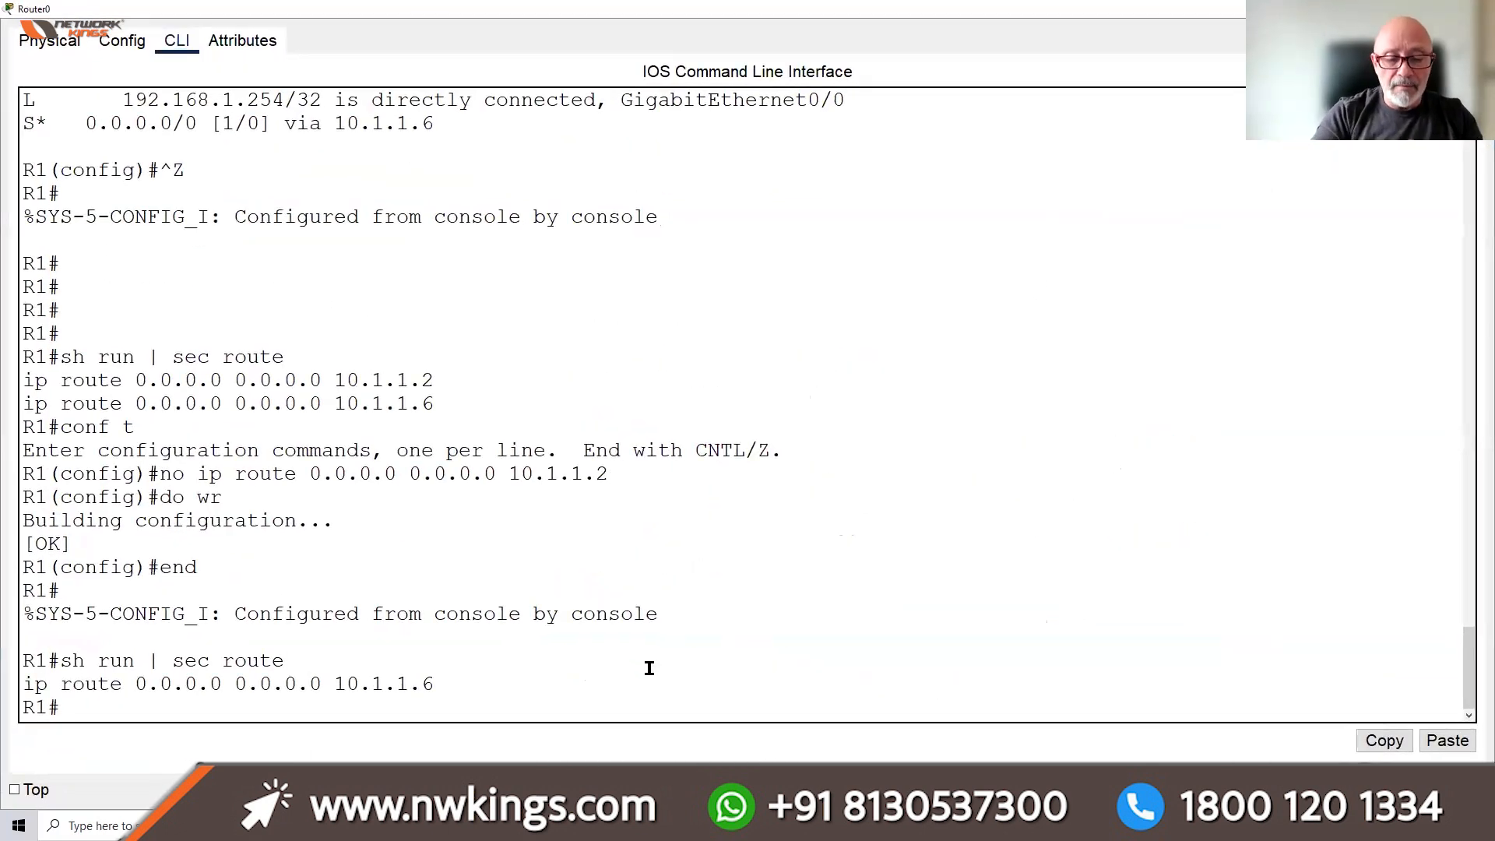
text(CONF T)
key(Return)
key(Return)
key(Return)
key(Return)
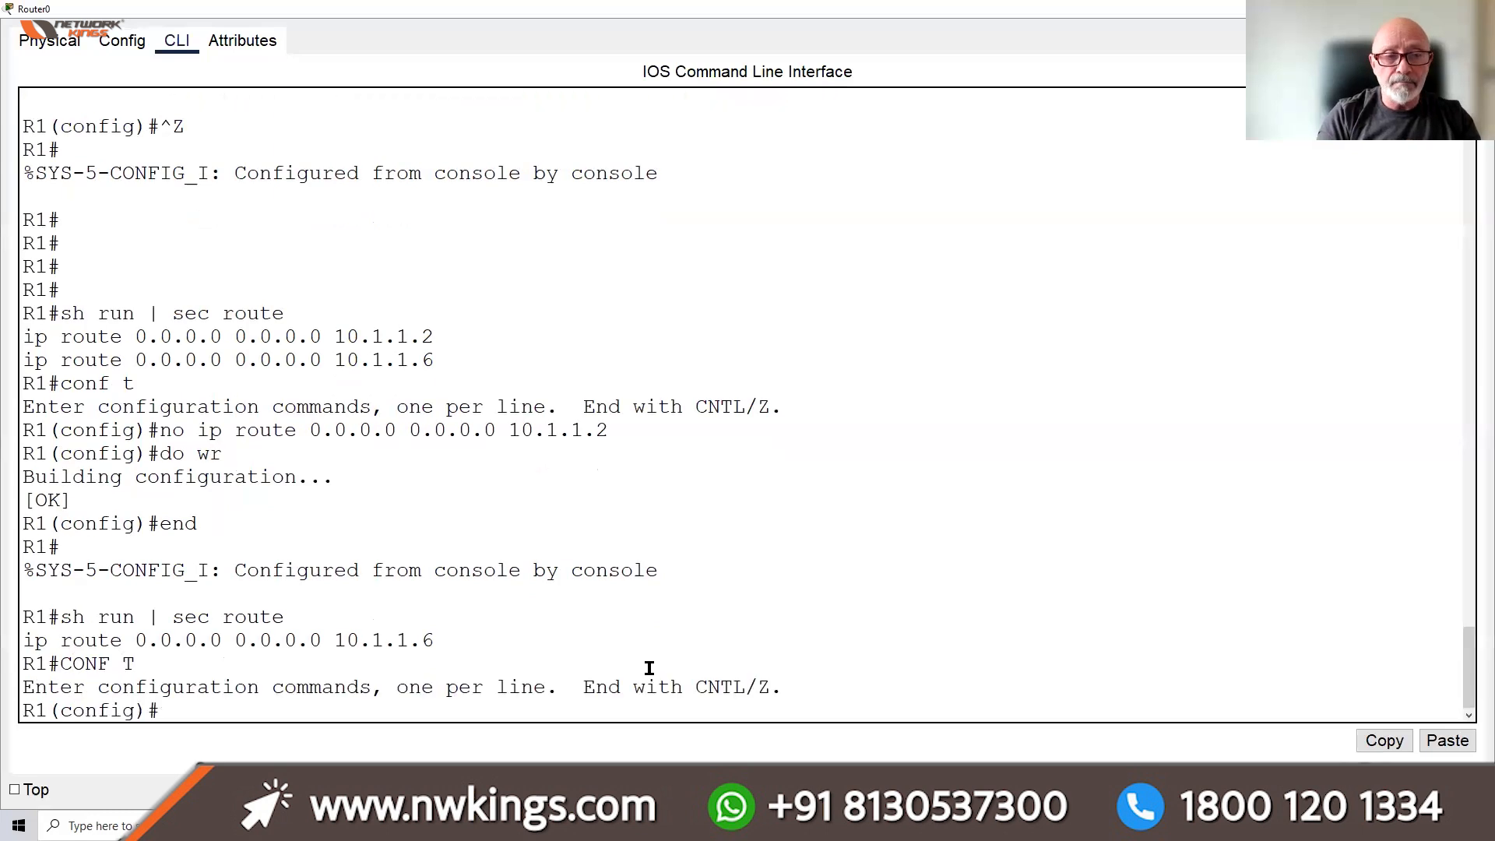
key(Return)
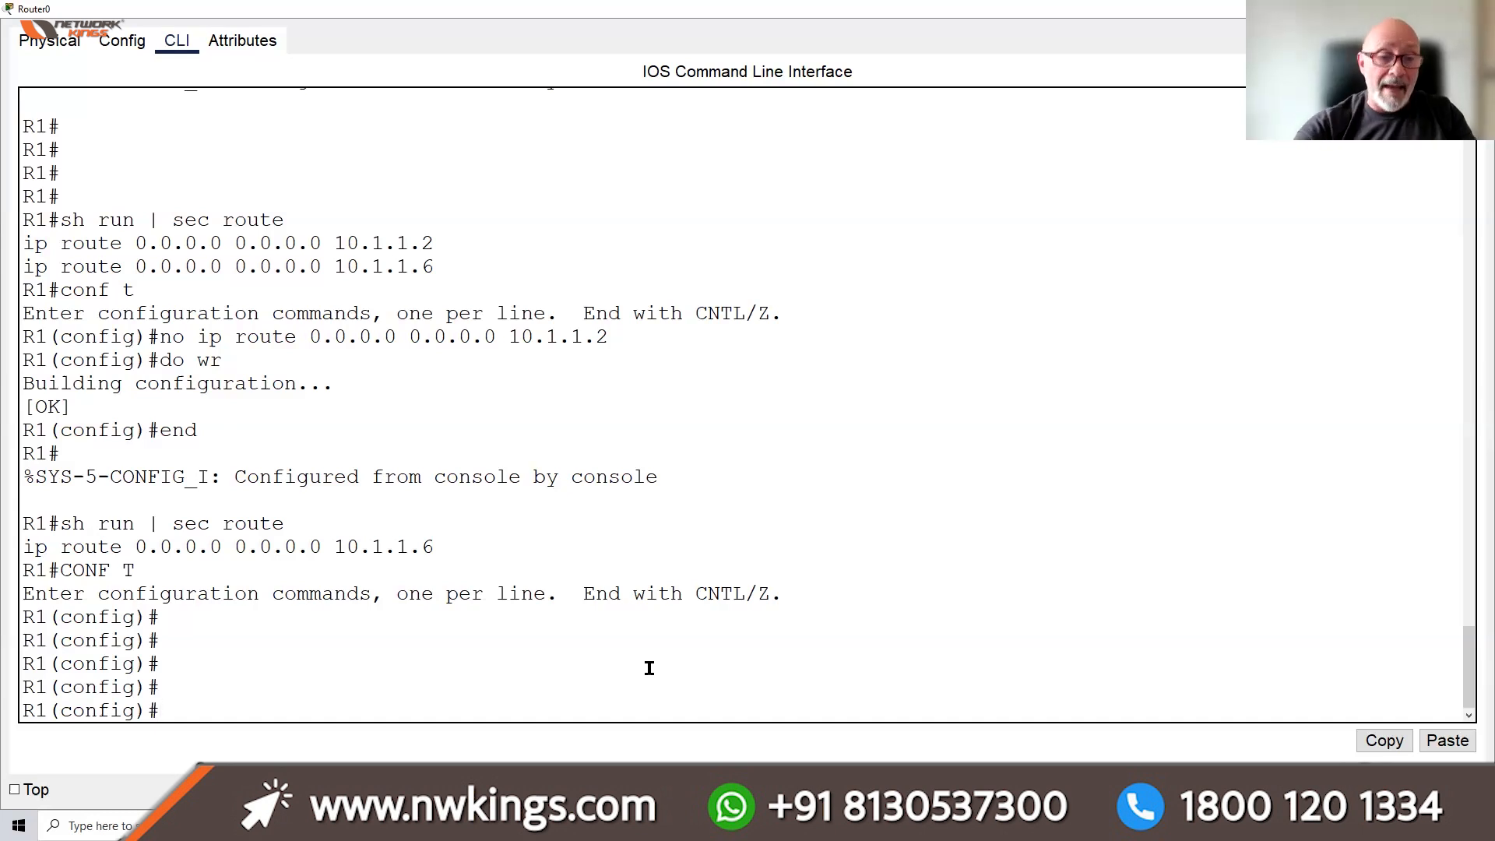
drag(26, 708, 34, 707)
click(194, 707)
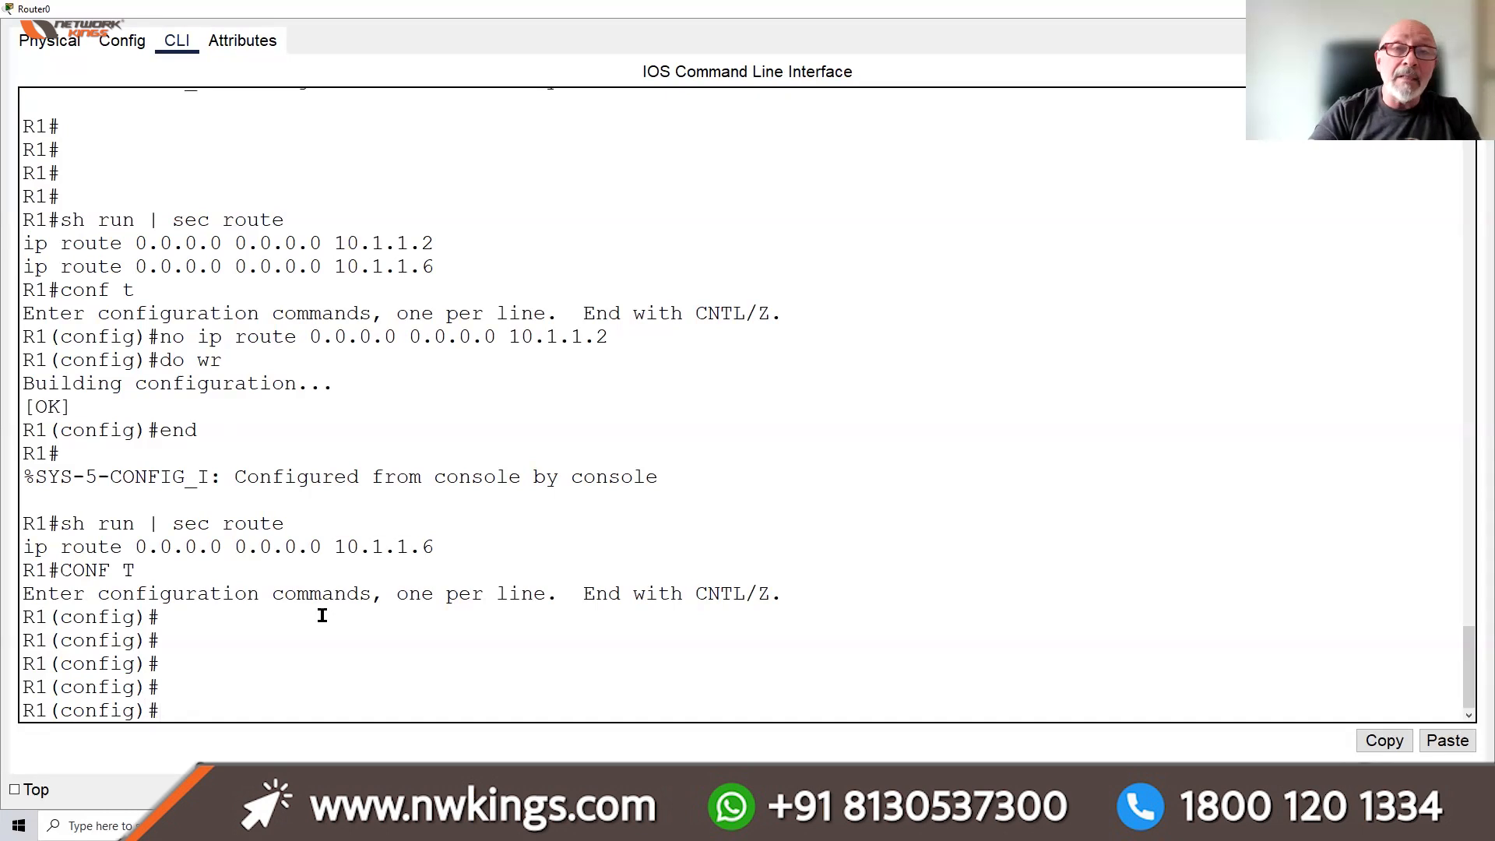
text(IP )
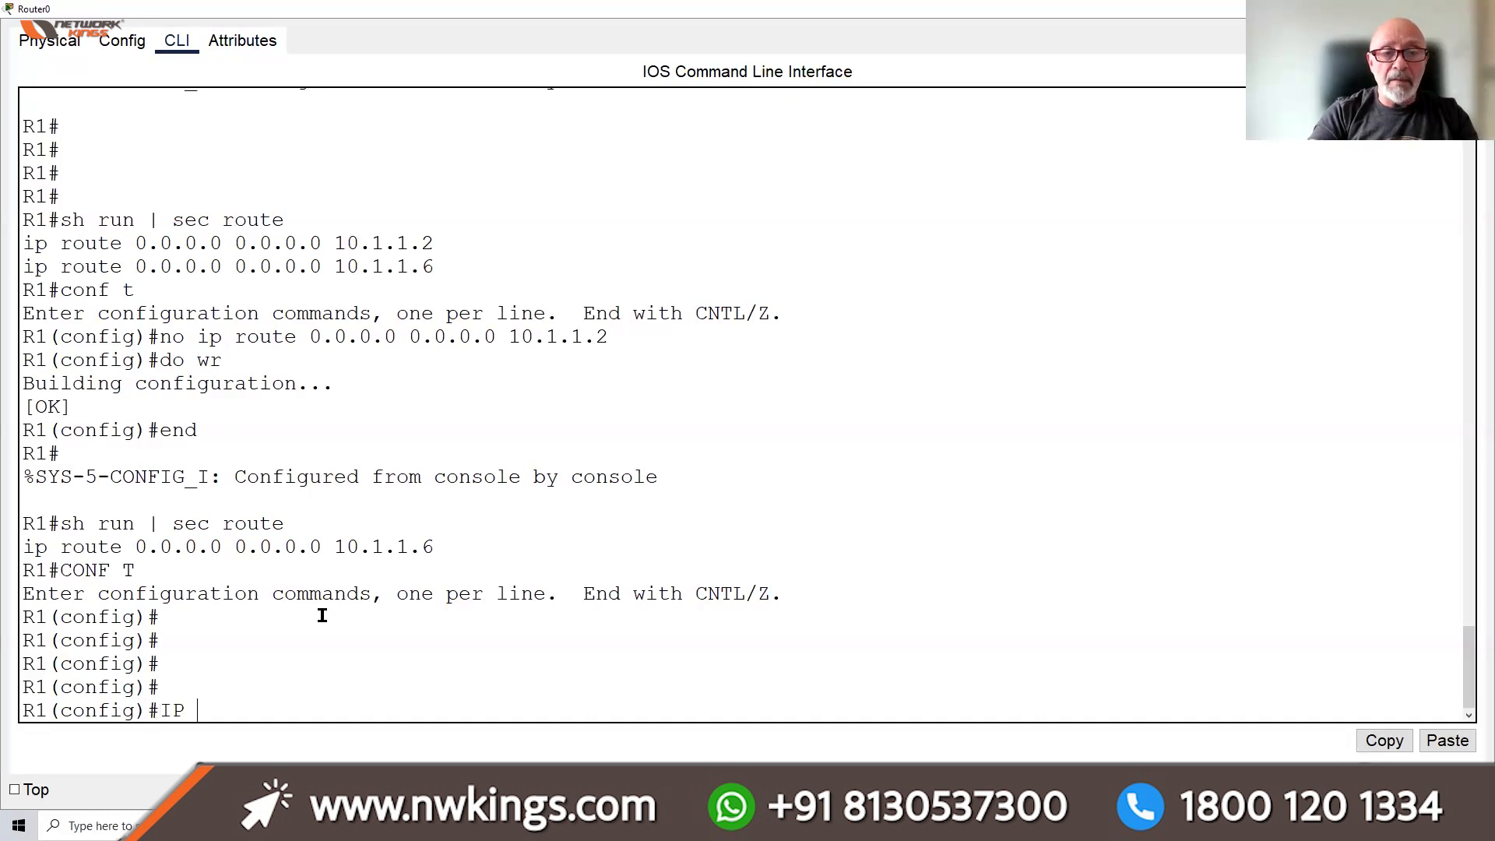
text(DOMAIN-)
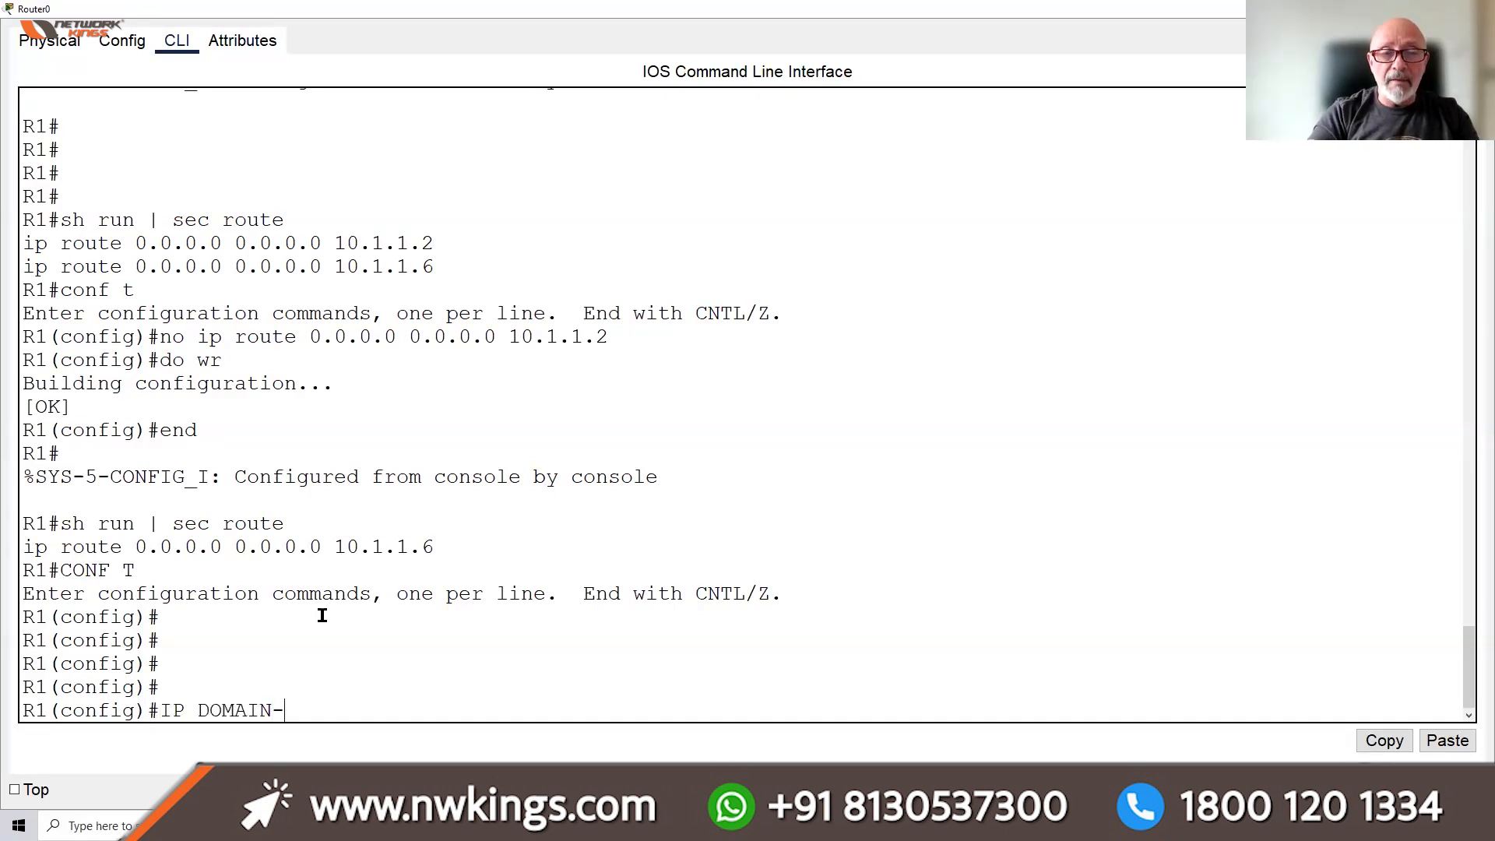
text(NAME CISCO.)
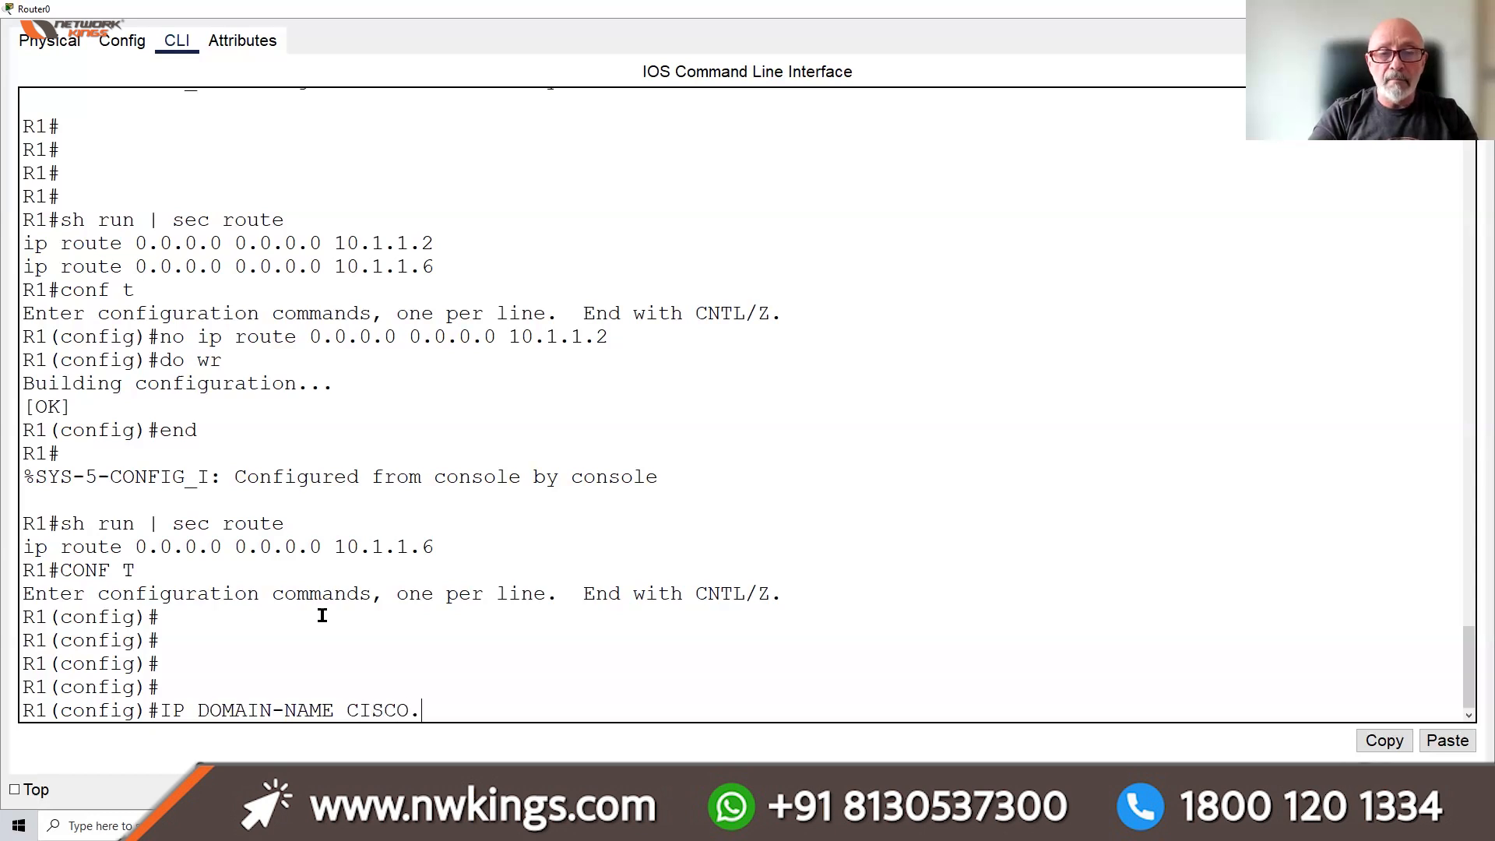
text(COM)
key(Return)
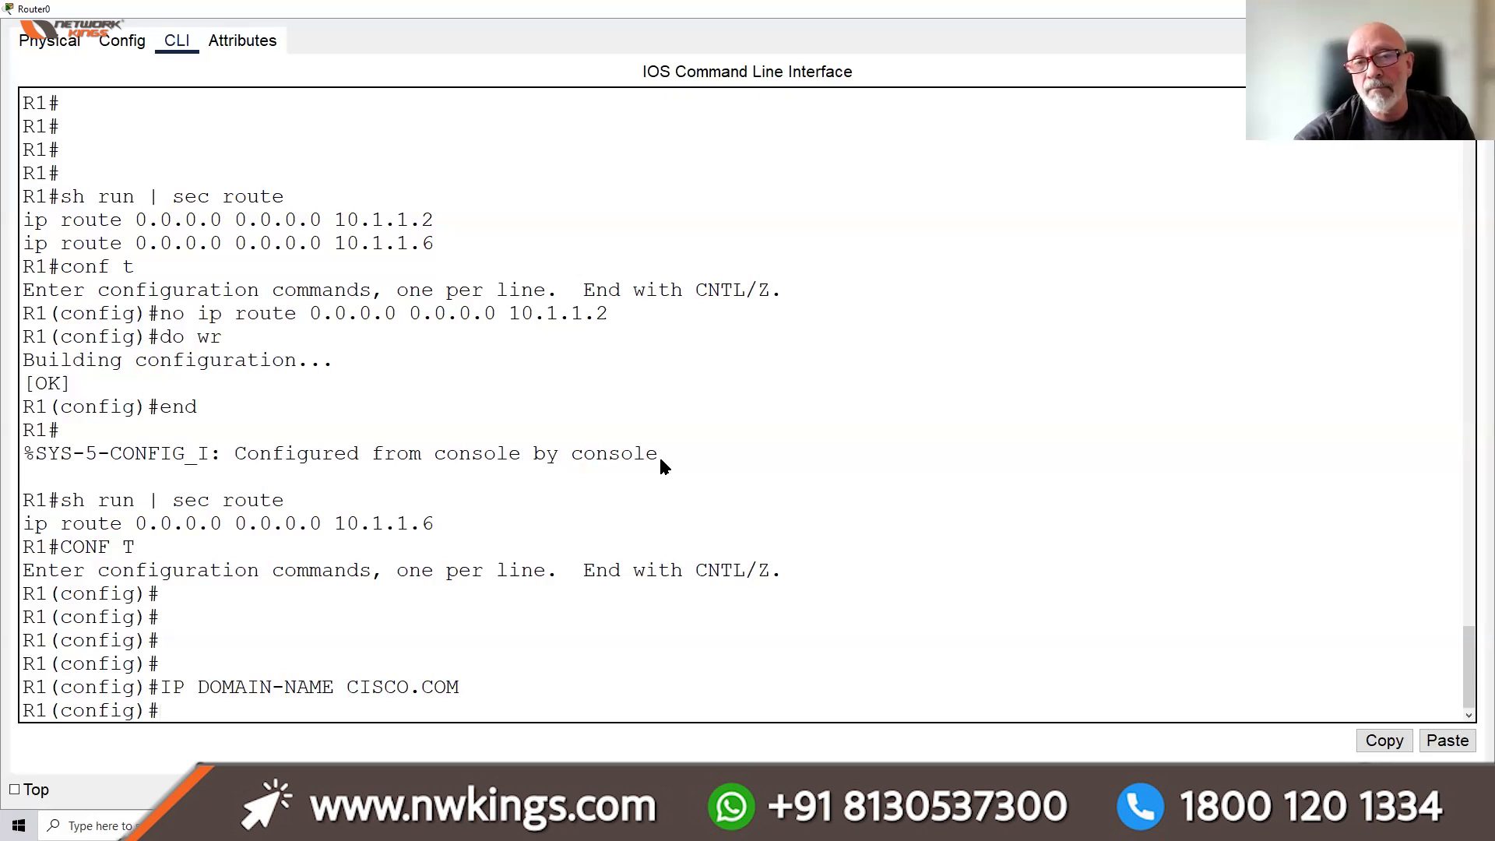
click(1406, 8)
Open Switch0's CLI maximized and enter global configuration mode with CONF T
click(226, 363)
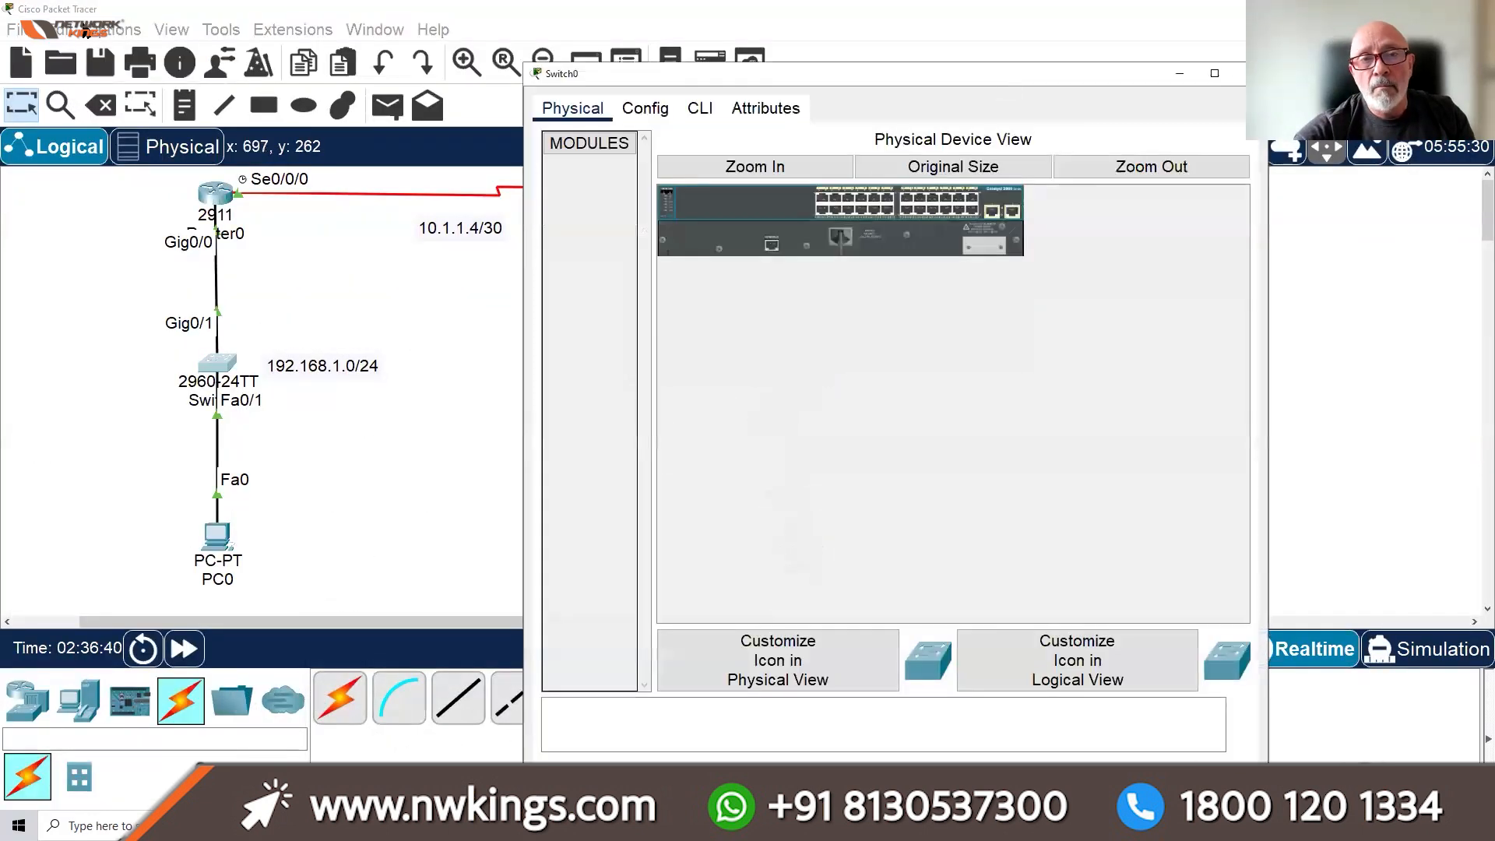
double_click(1006, 77)
click(186, 45)
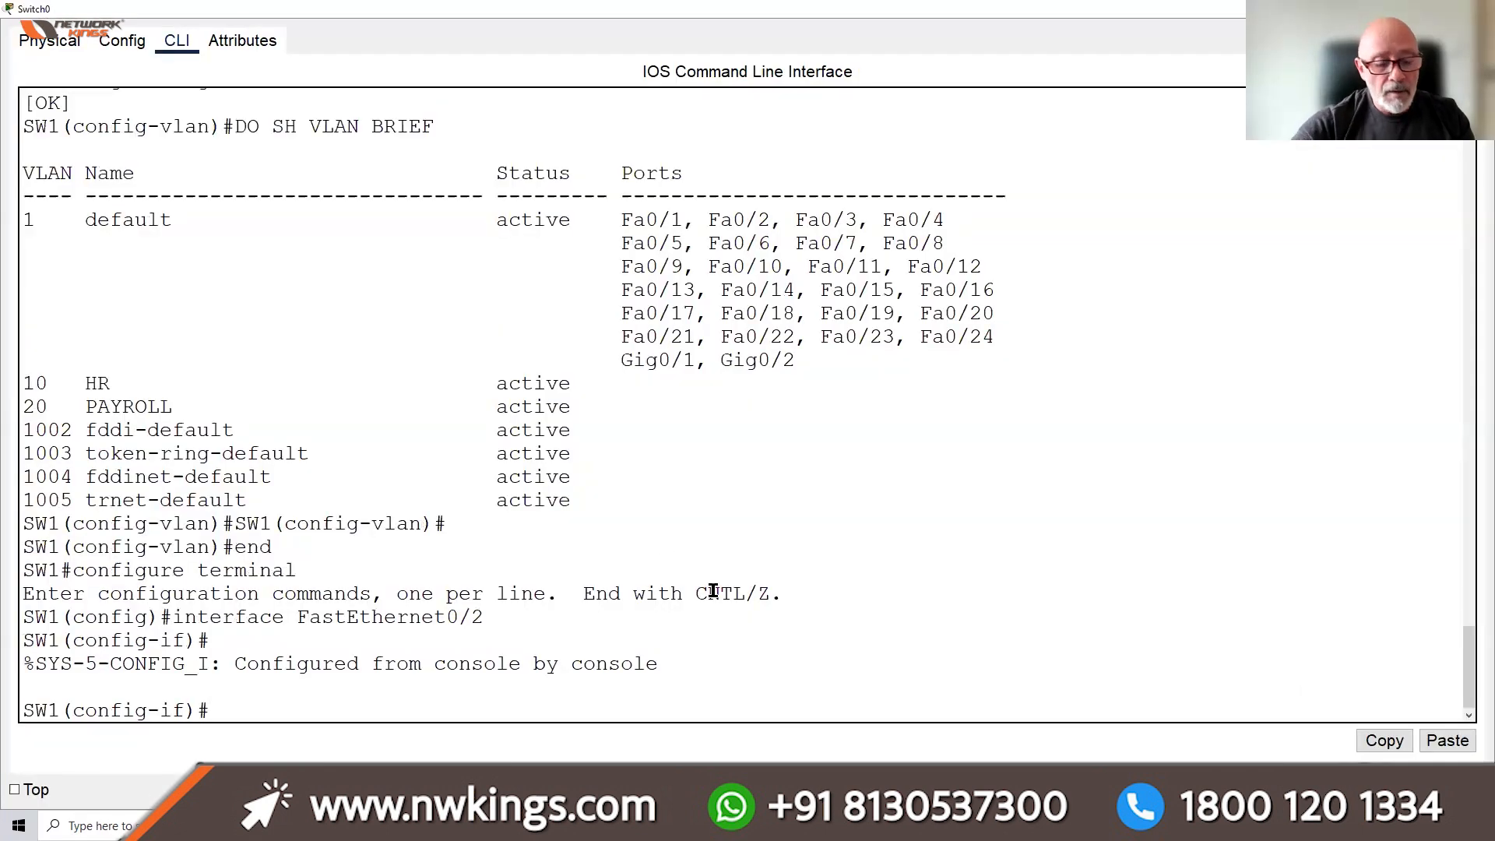
key(ctrl+z)
key(Return)
key(Return)
key(Return)
key(Return)
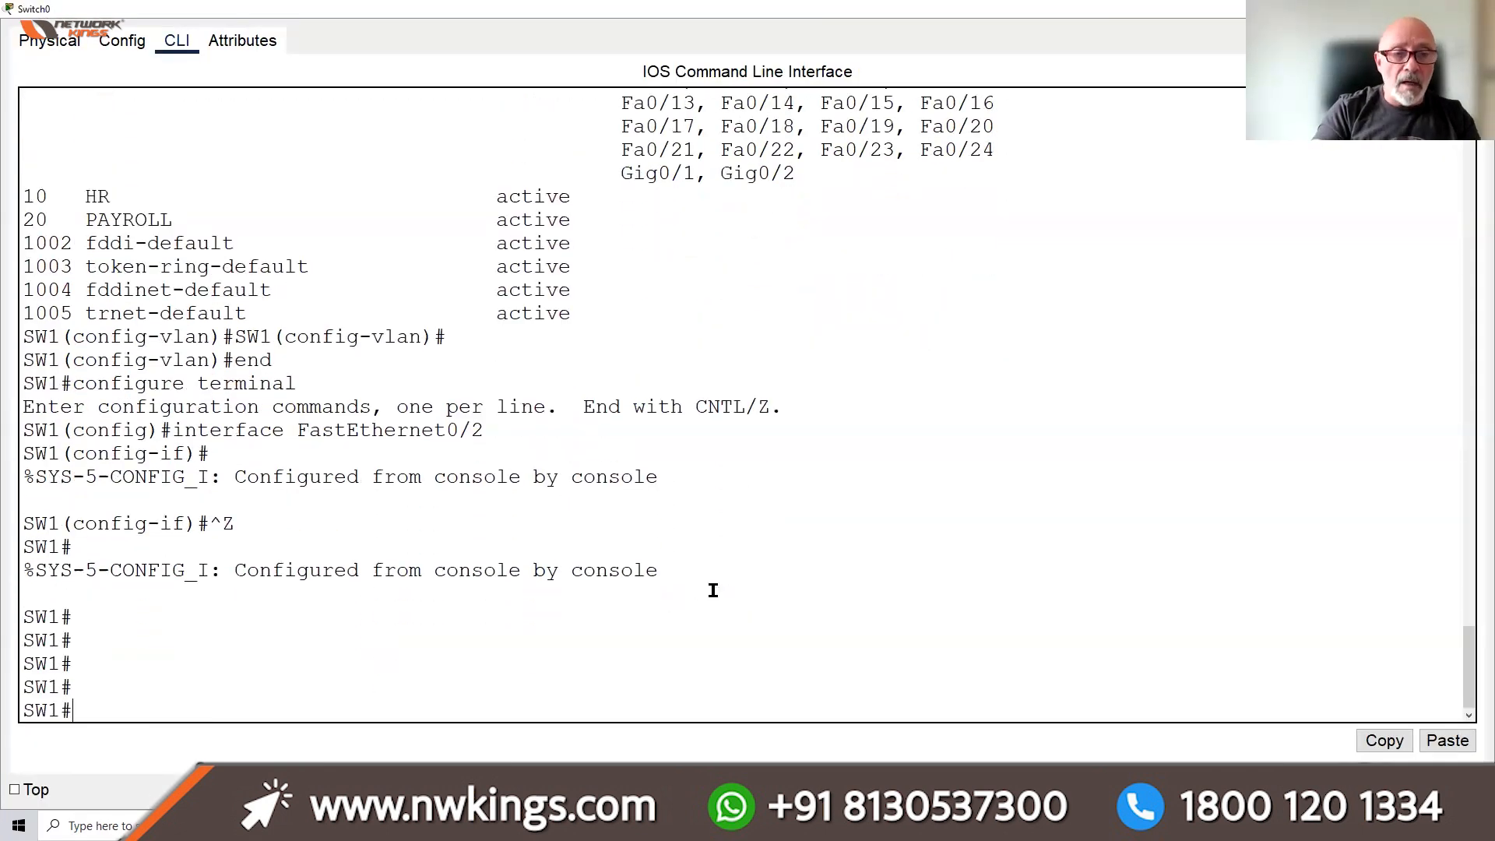
text(CONF T\)
key(BackSpace)
key(Return)
Set interface F0/20 to switchport mode trunk
text(INT F0/20)
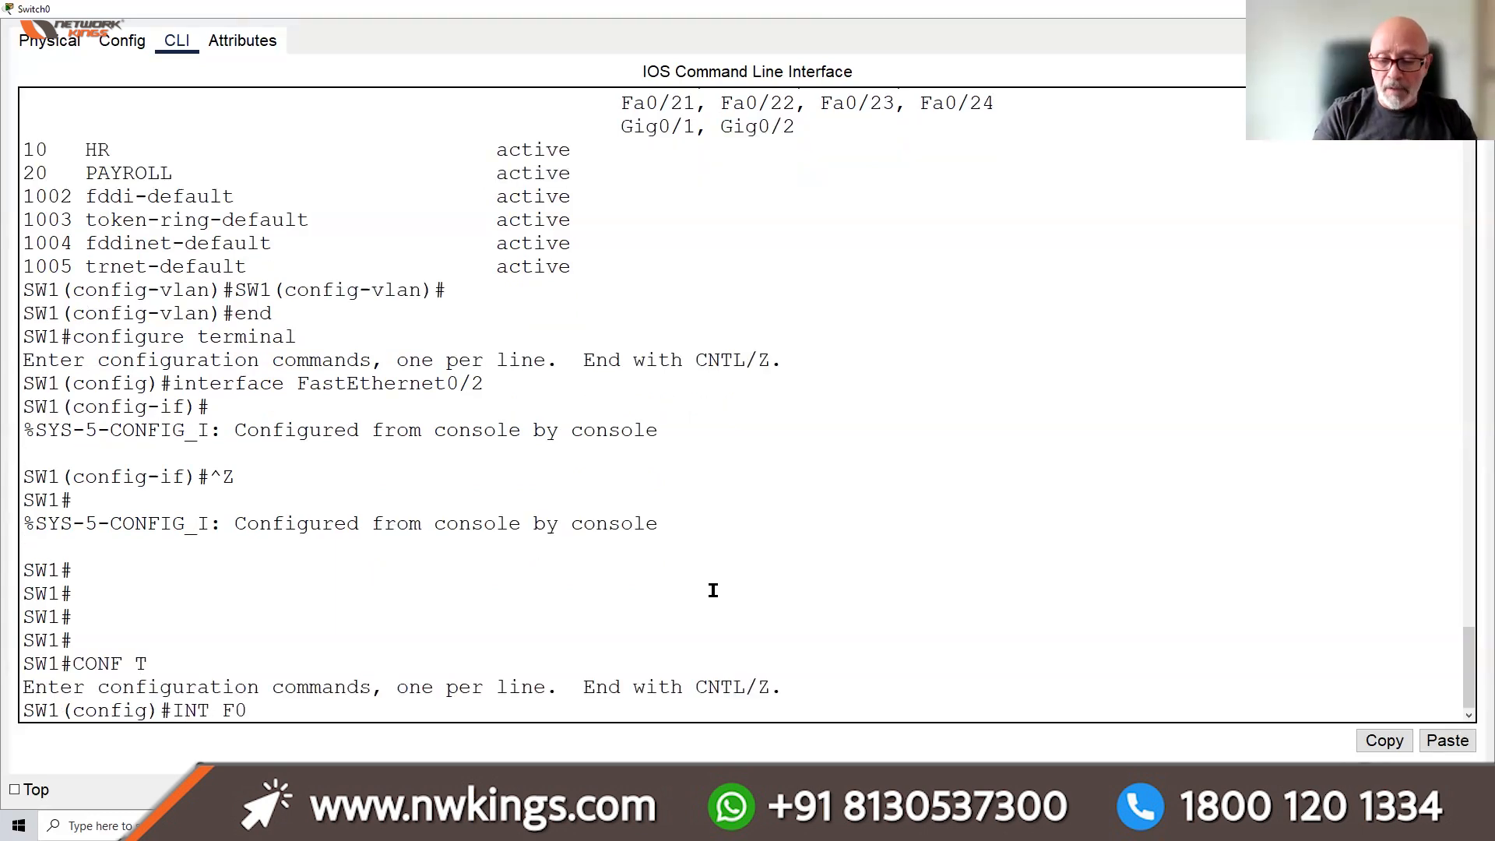
key(Return)
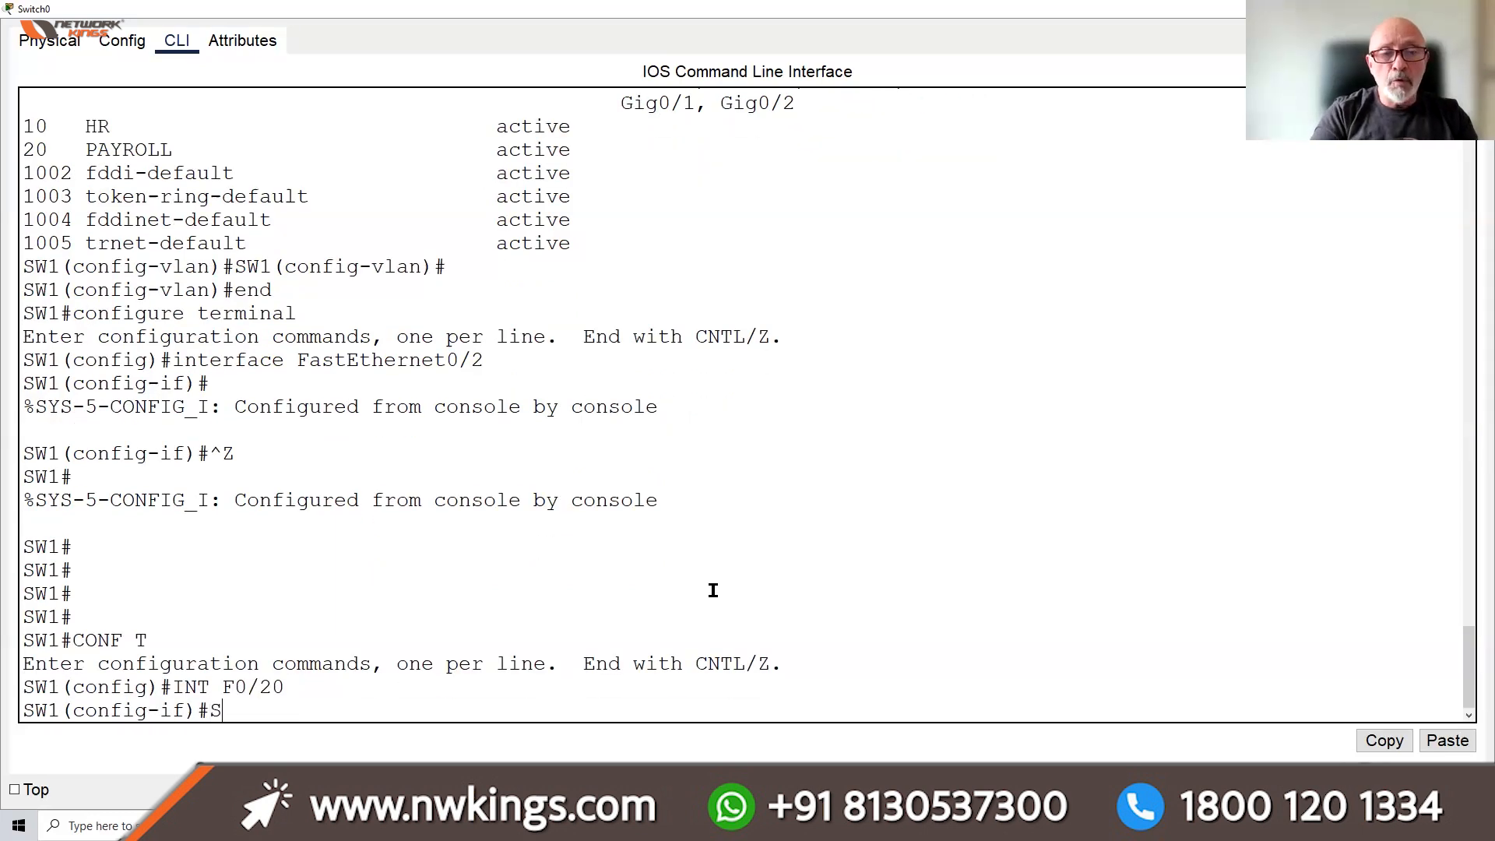
text(SWI)
key(Tab)
text(M)
key(Tab)
text(T)
key(Tab)
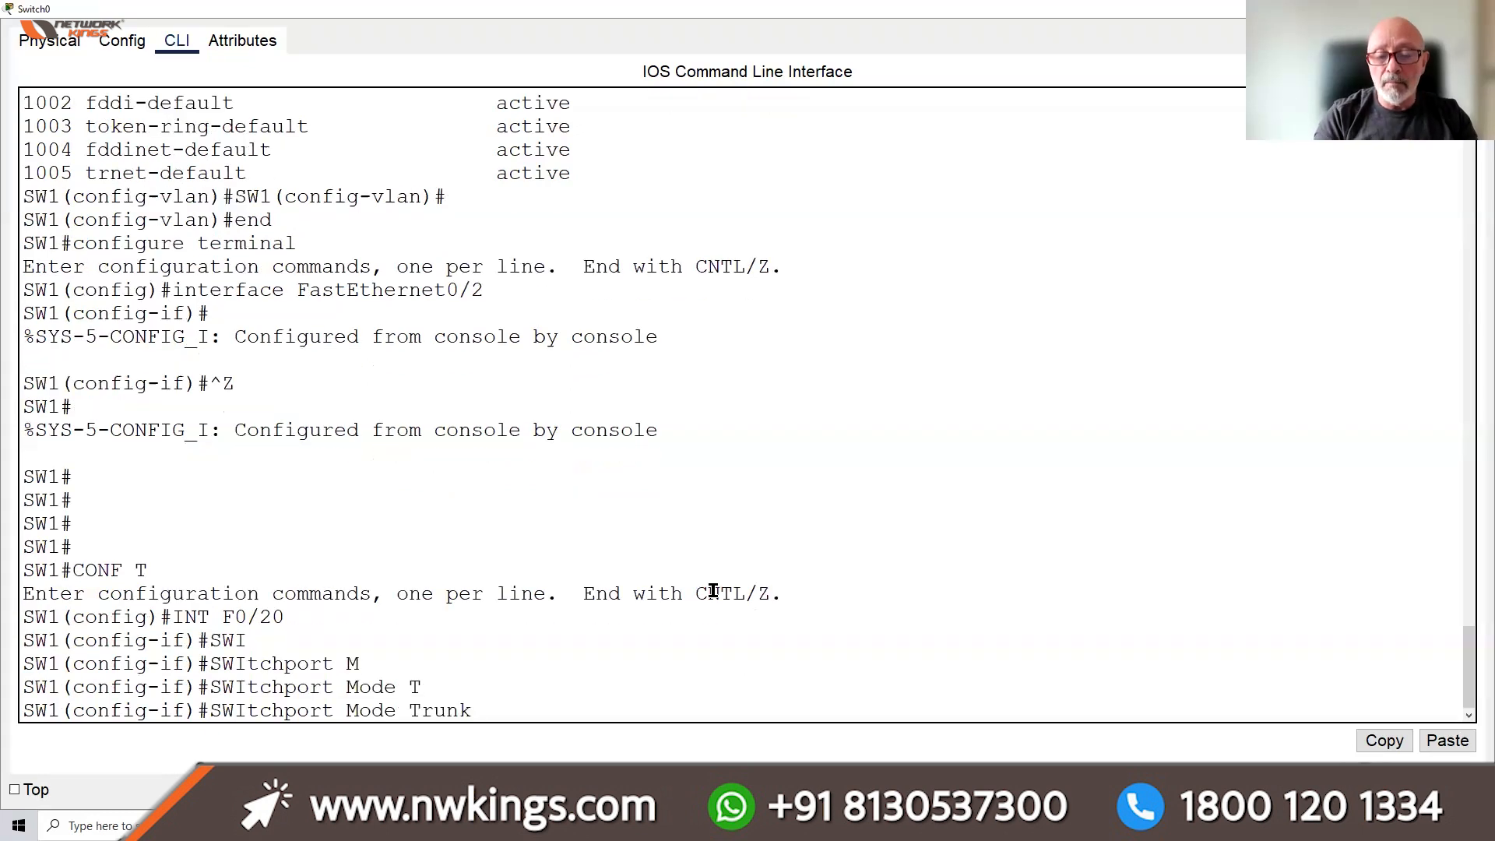
key(Return)
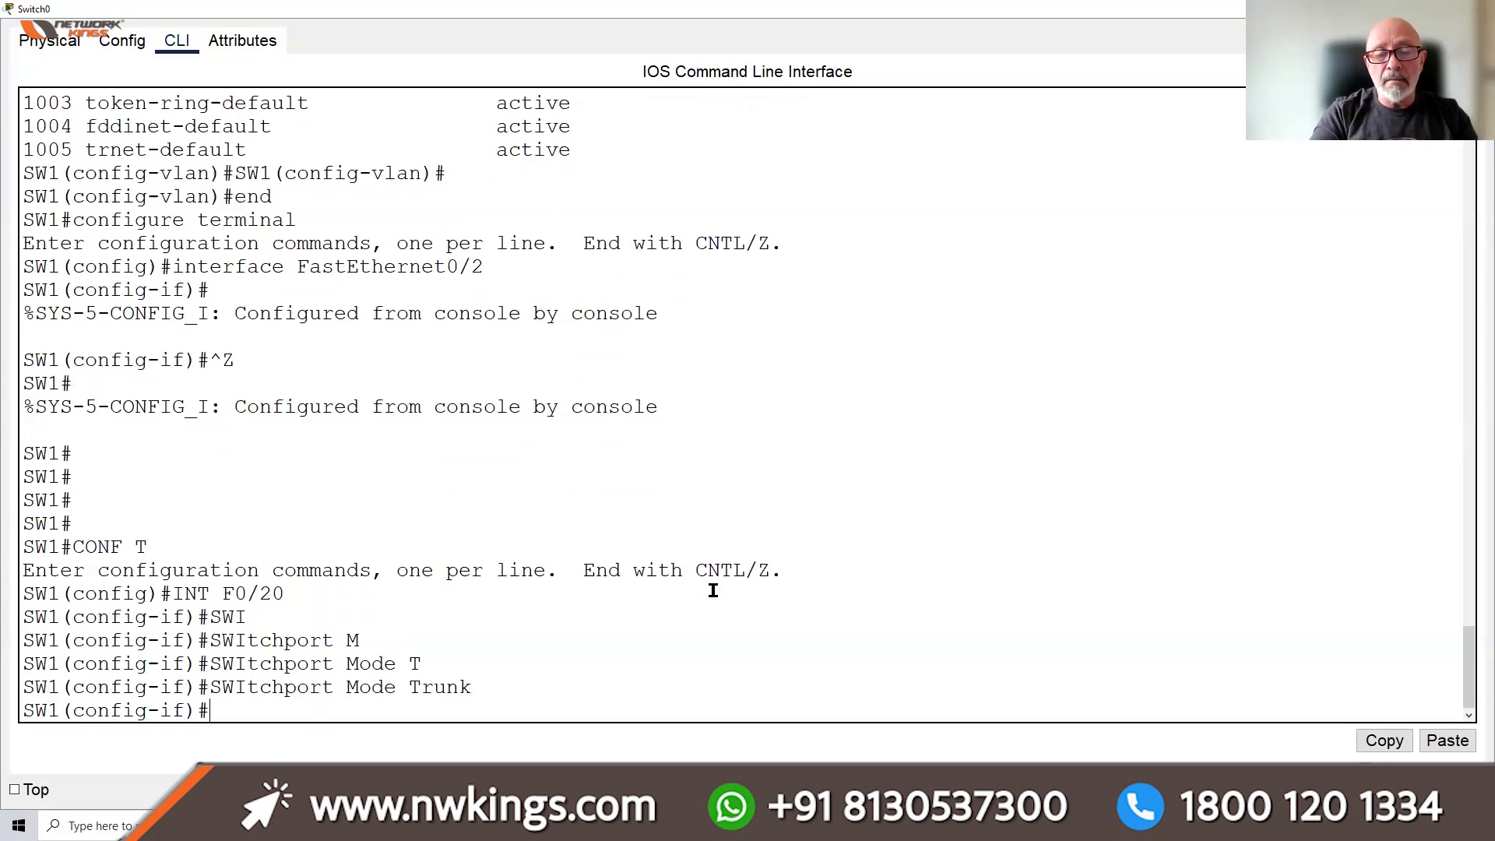
Save with DO WR and list trunking interfaces with DO SH INT TRUNK
text(DO WR)
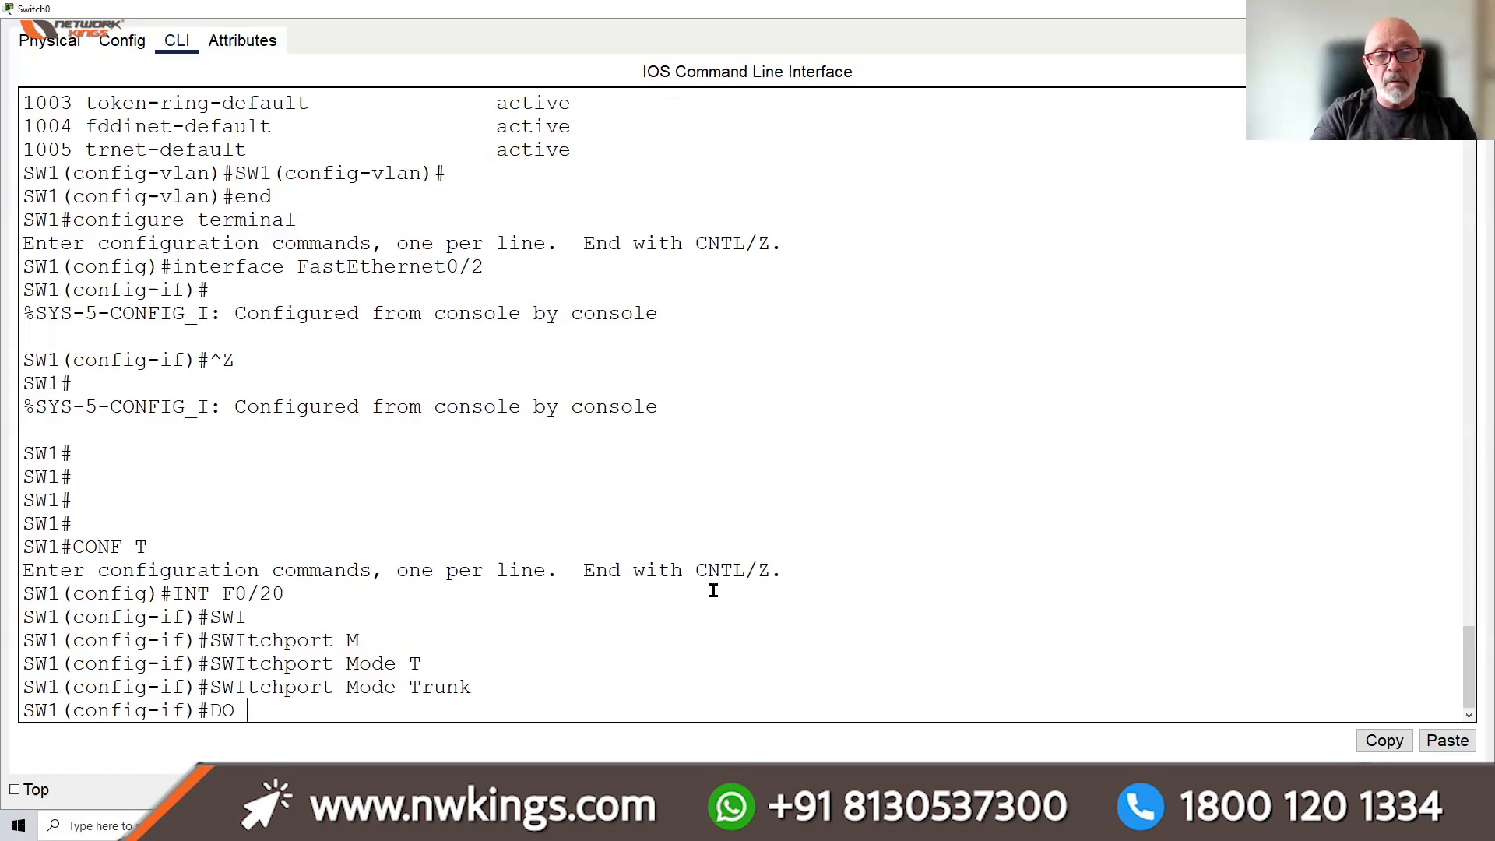
key(Return)
key(Return)
text(DO SH)
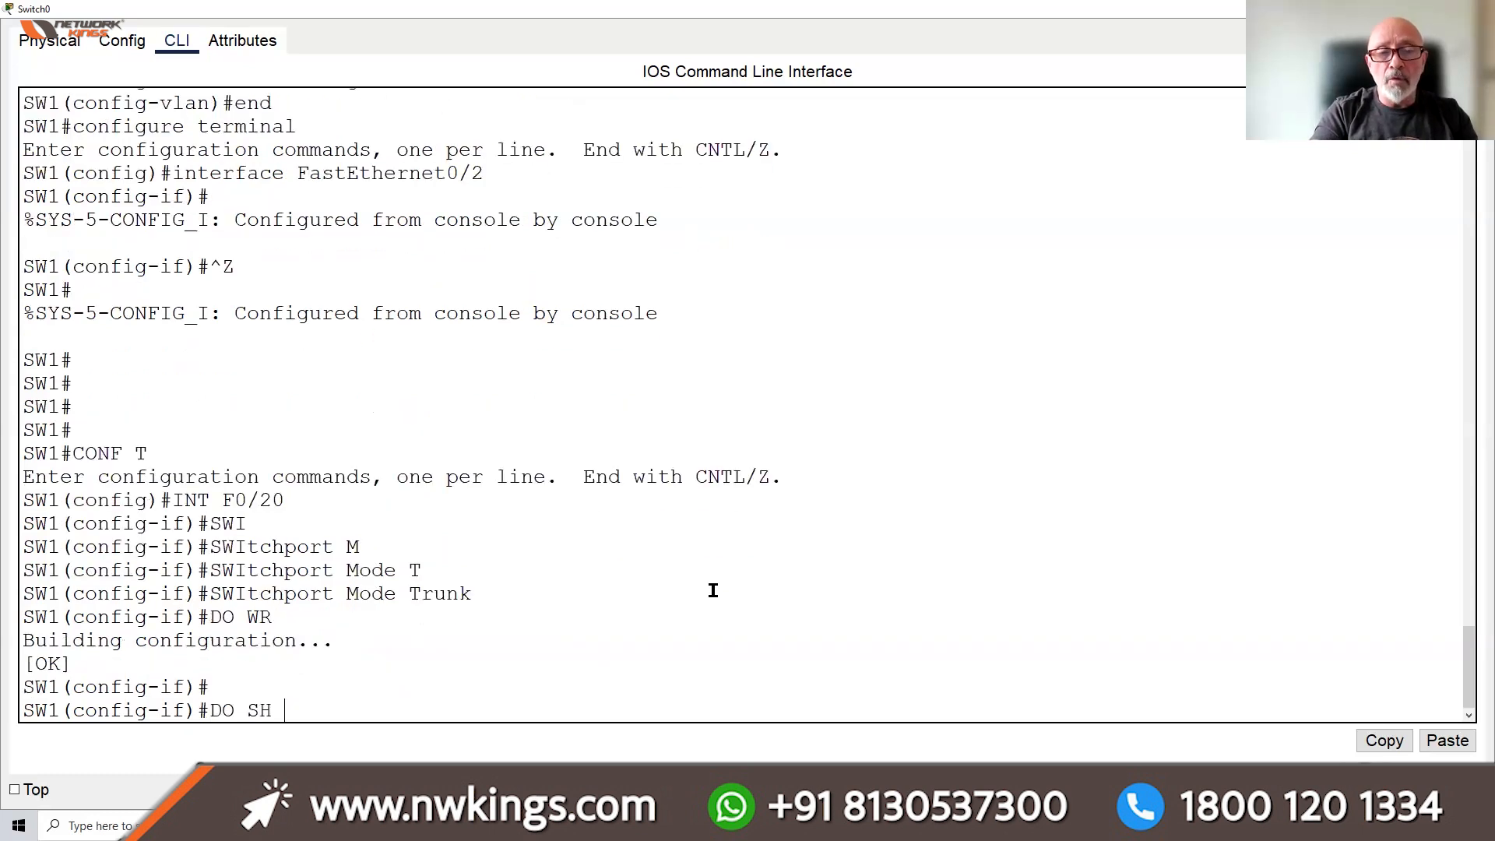
text( INT TRUNK)
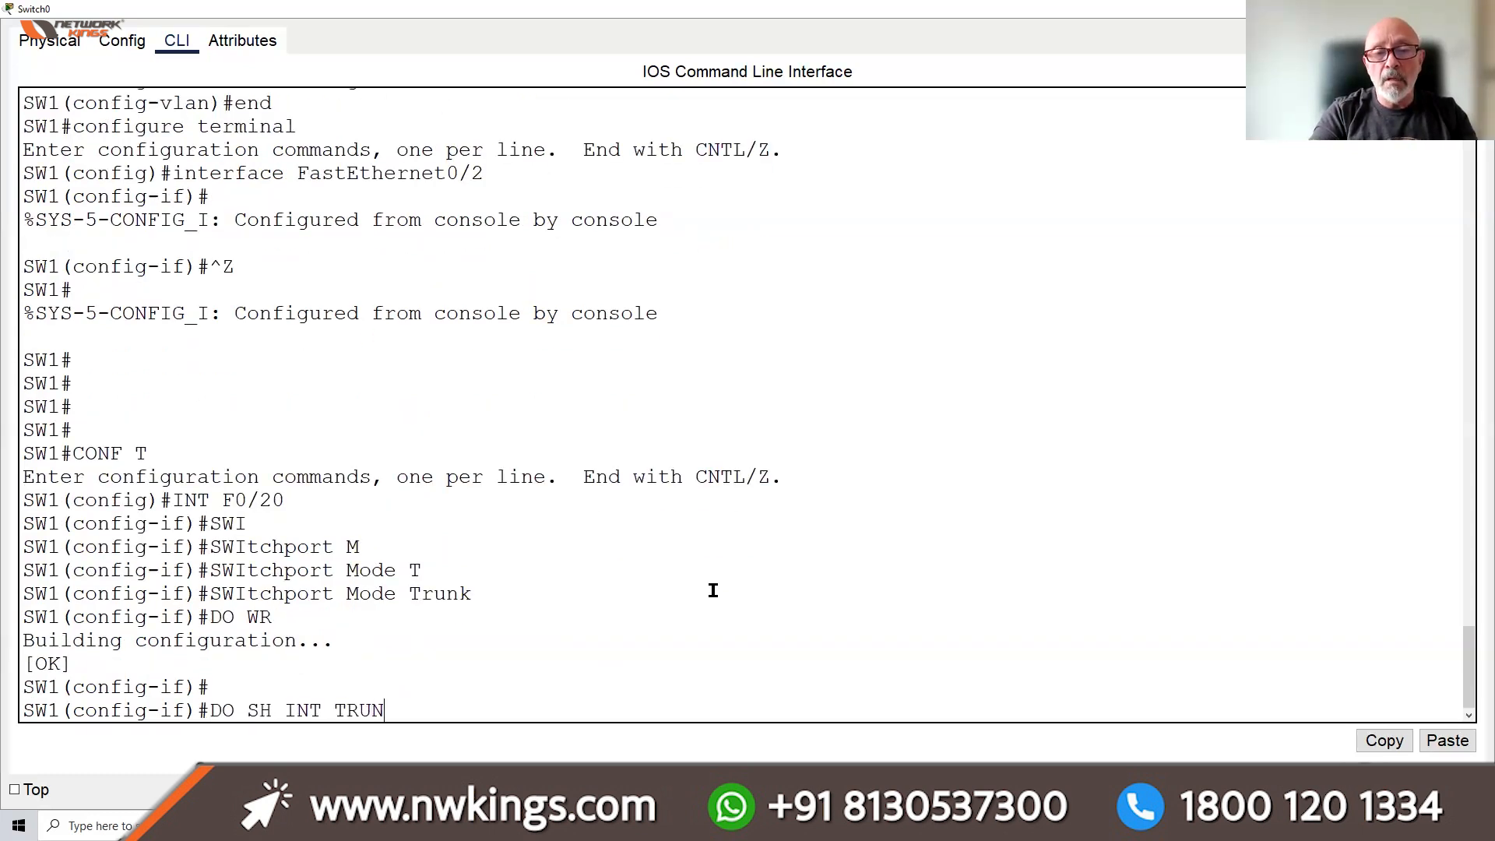
key(Return)
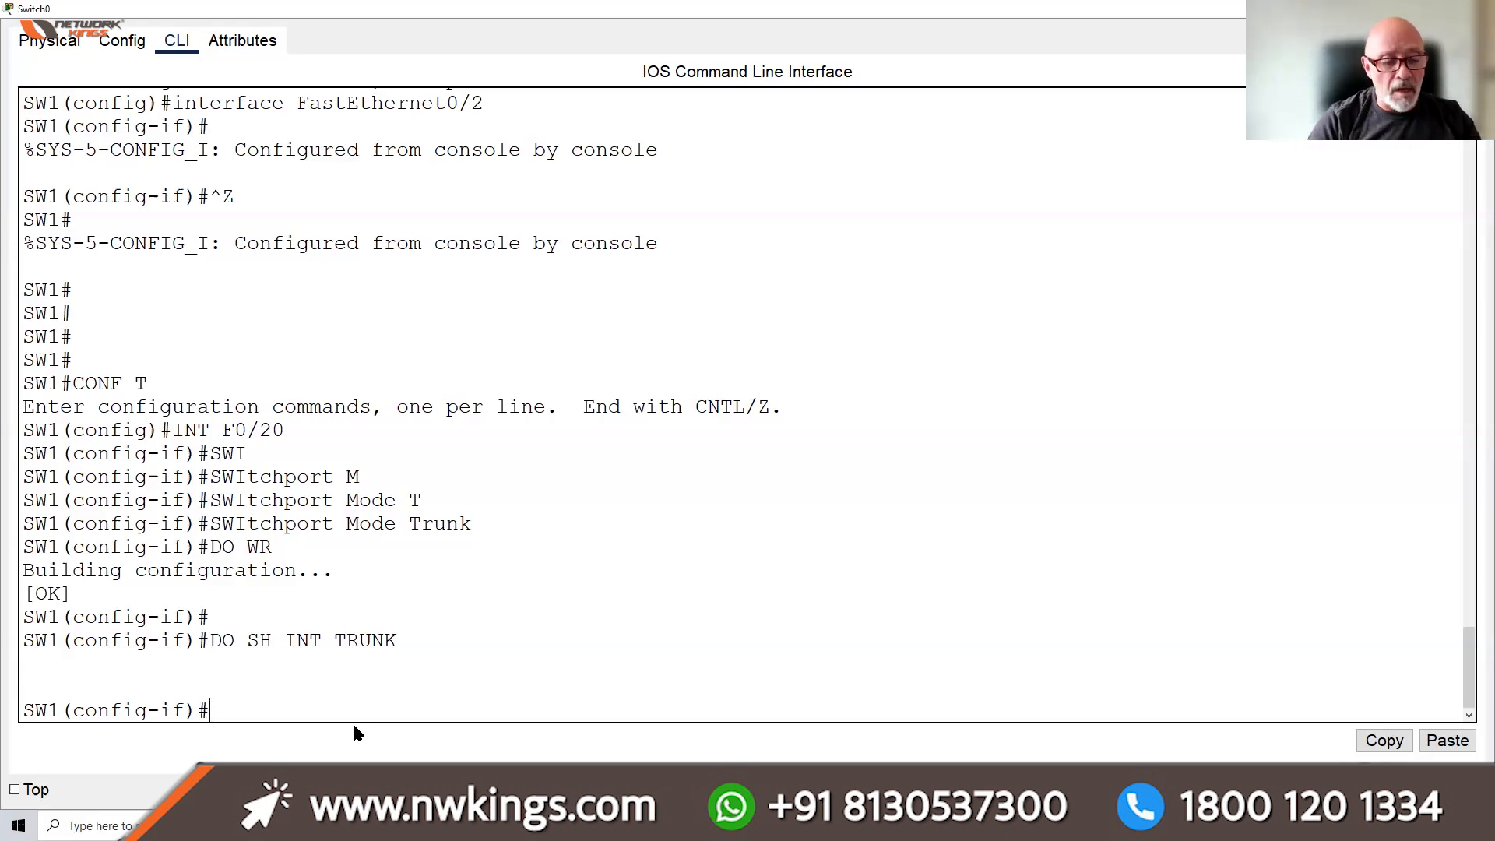
Leave configuration mode and run 'show vlan brief' to list the HR and PAYROLL VLANs
key(ctrl+z)
key(Return)
key(Return)
key(Return)
key(Return)
text(SW1#S)
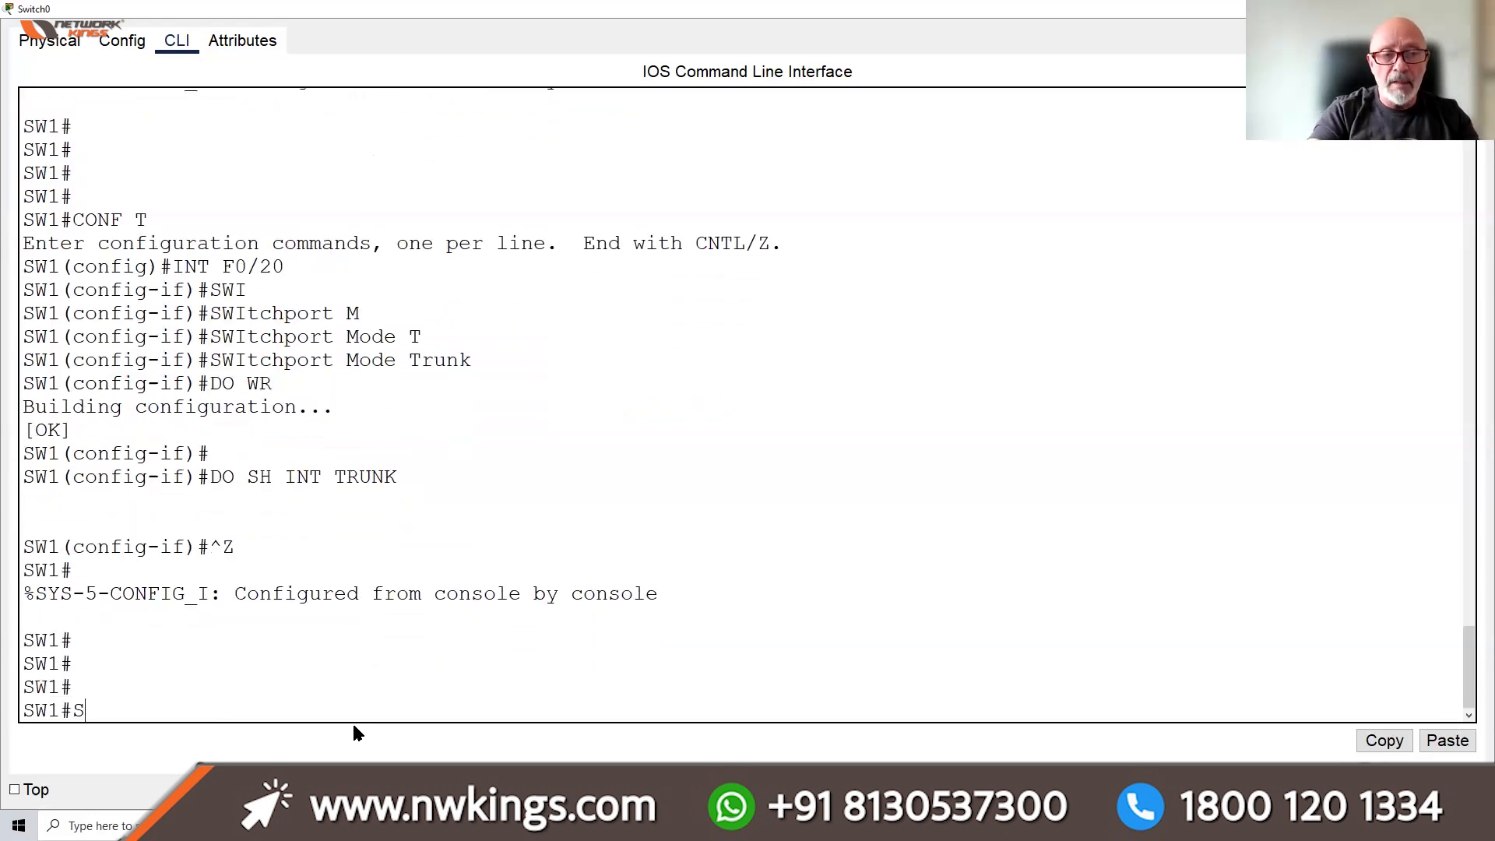
text(H VLAN B)
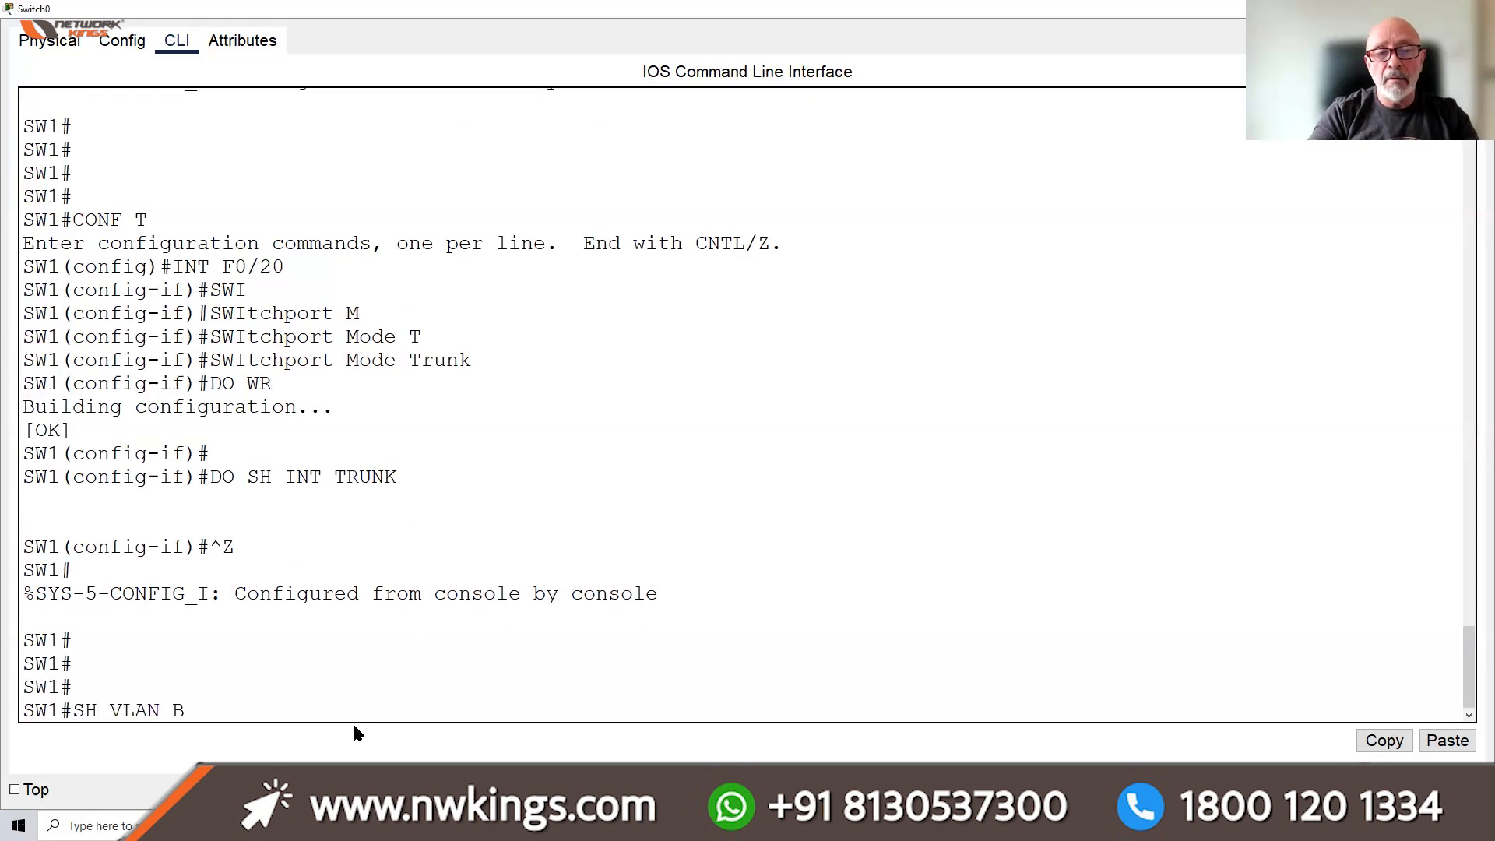
text(RIEF)
key(Return)
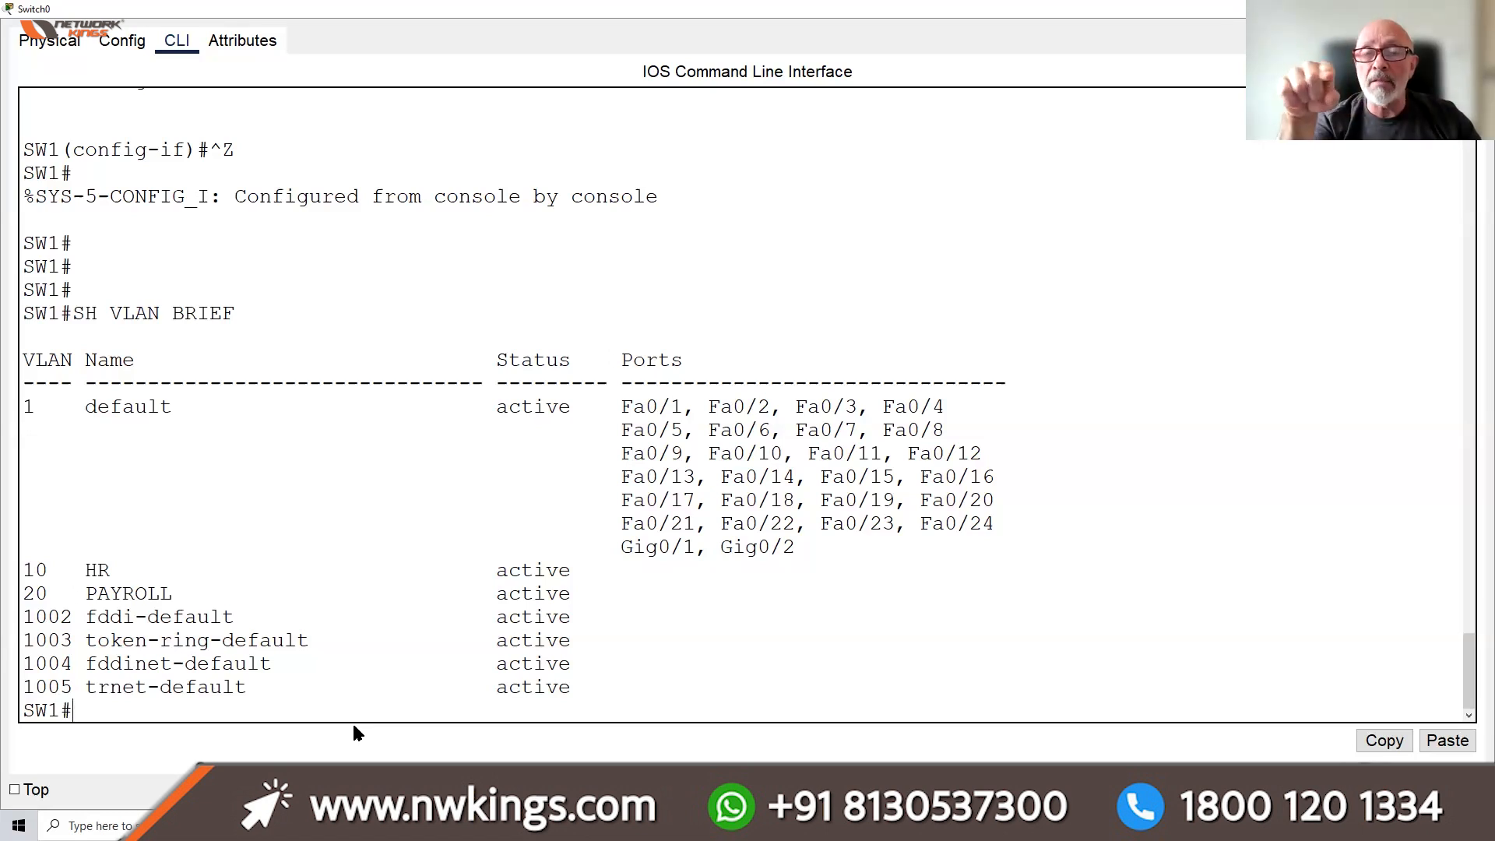
Run 'show interfaces g0/1 switchport' to display Gig0/1's switchport details
text(SH)
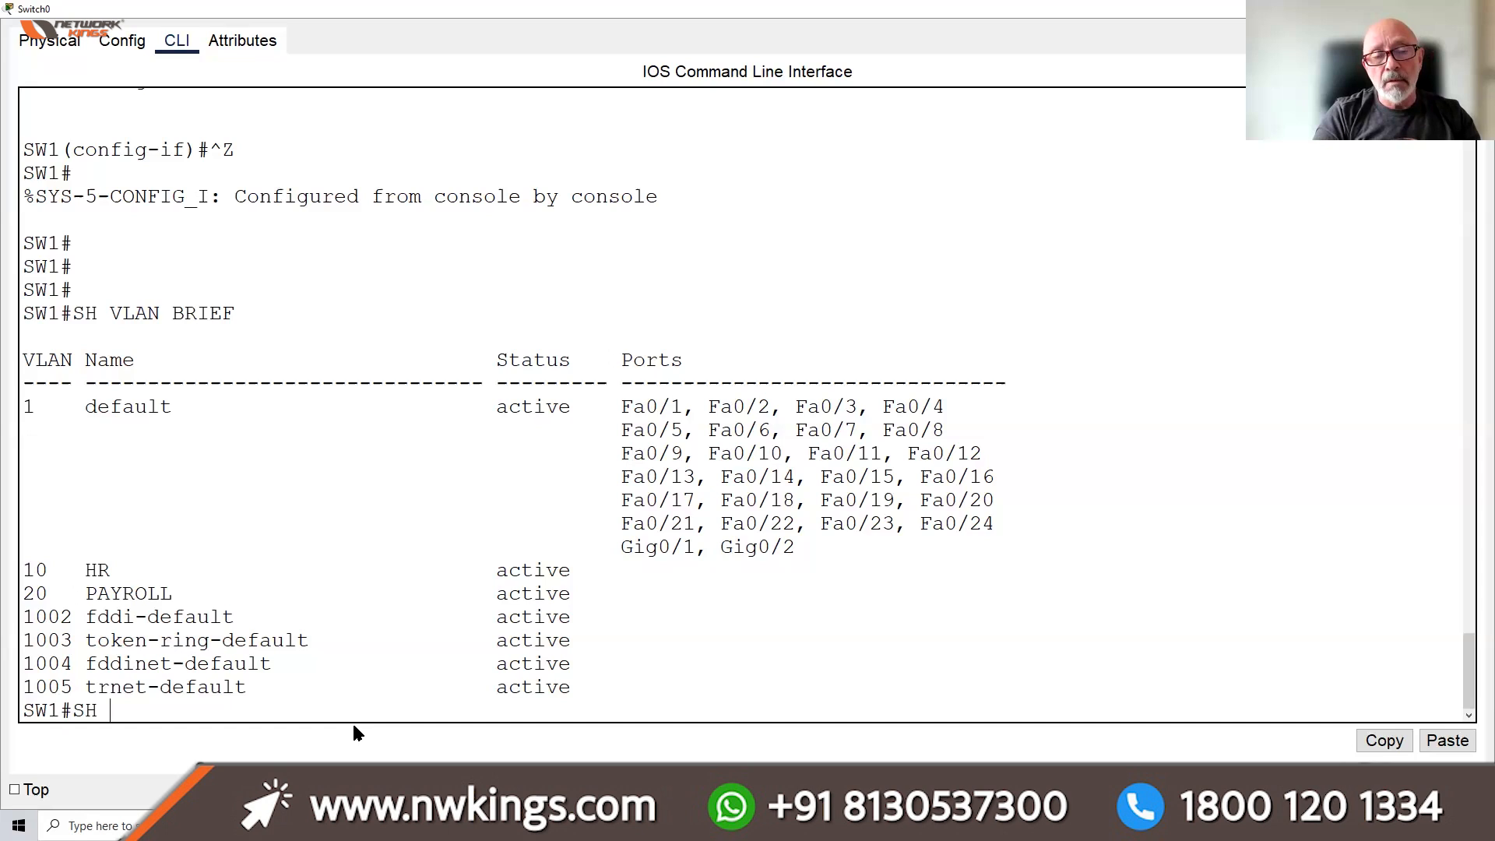
text( SWI)
key(Tab)
key(BackSpace)
key(BackSpace)
key(BackSpace)
text(IUNT)
key(BackSpace)
key(BackSpace)
key(BackSpace)
text(NT F)
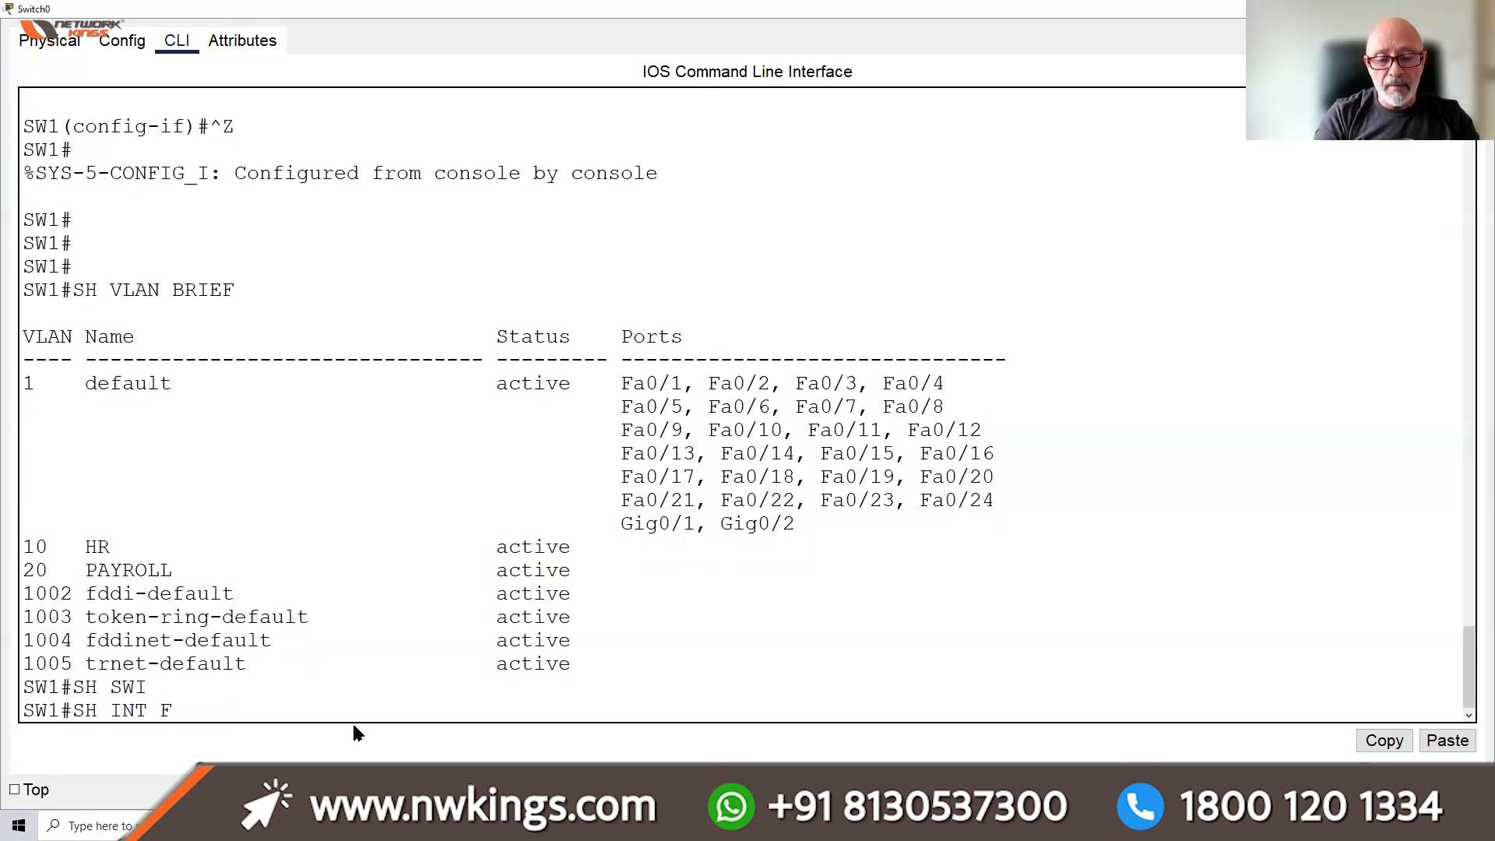
key(BackSpace)
text(G)
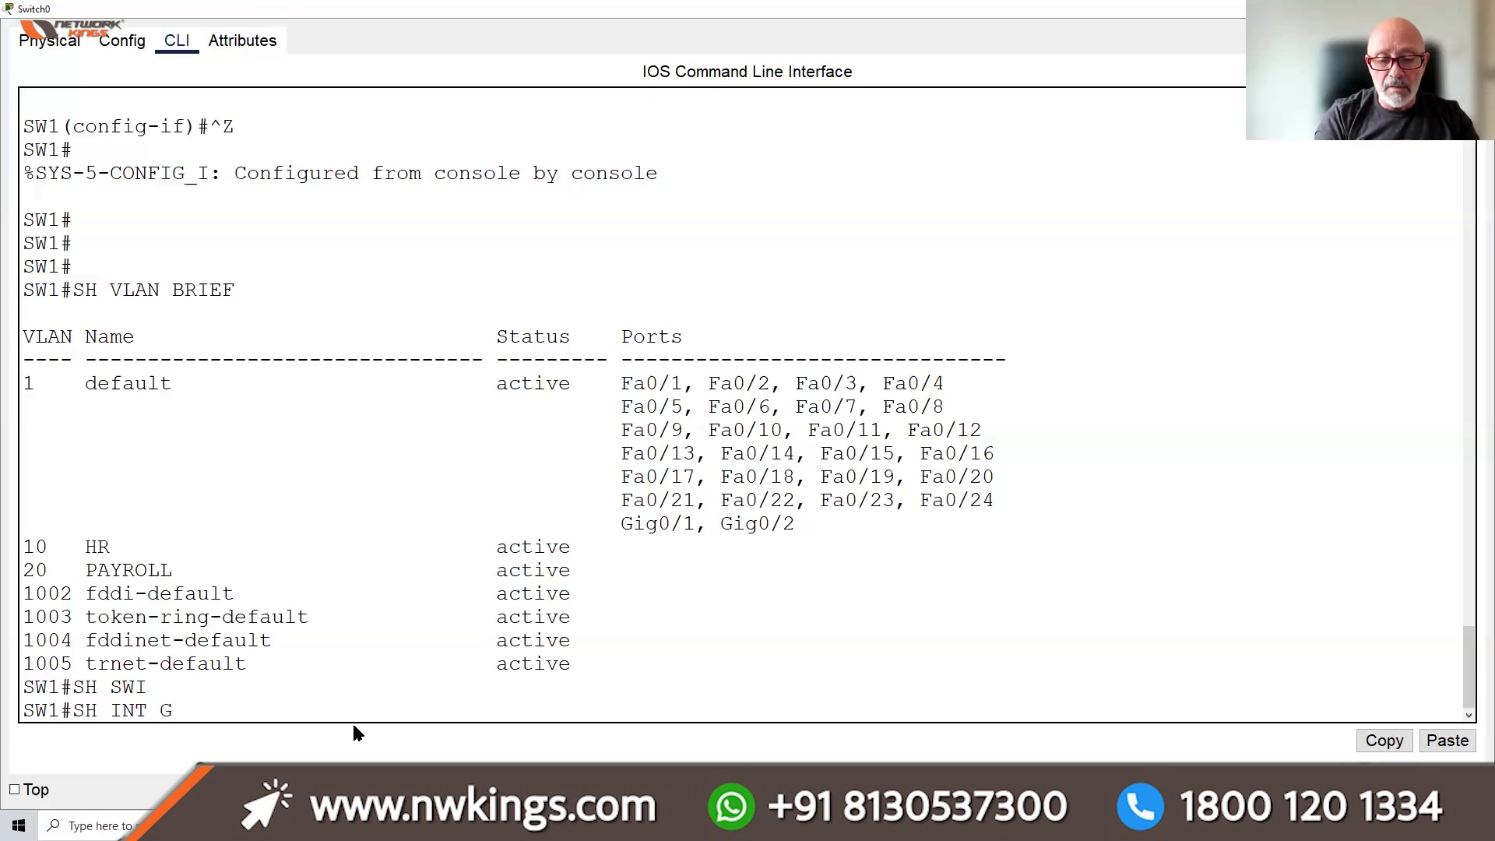
text(0/1)
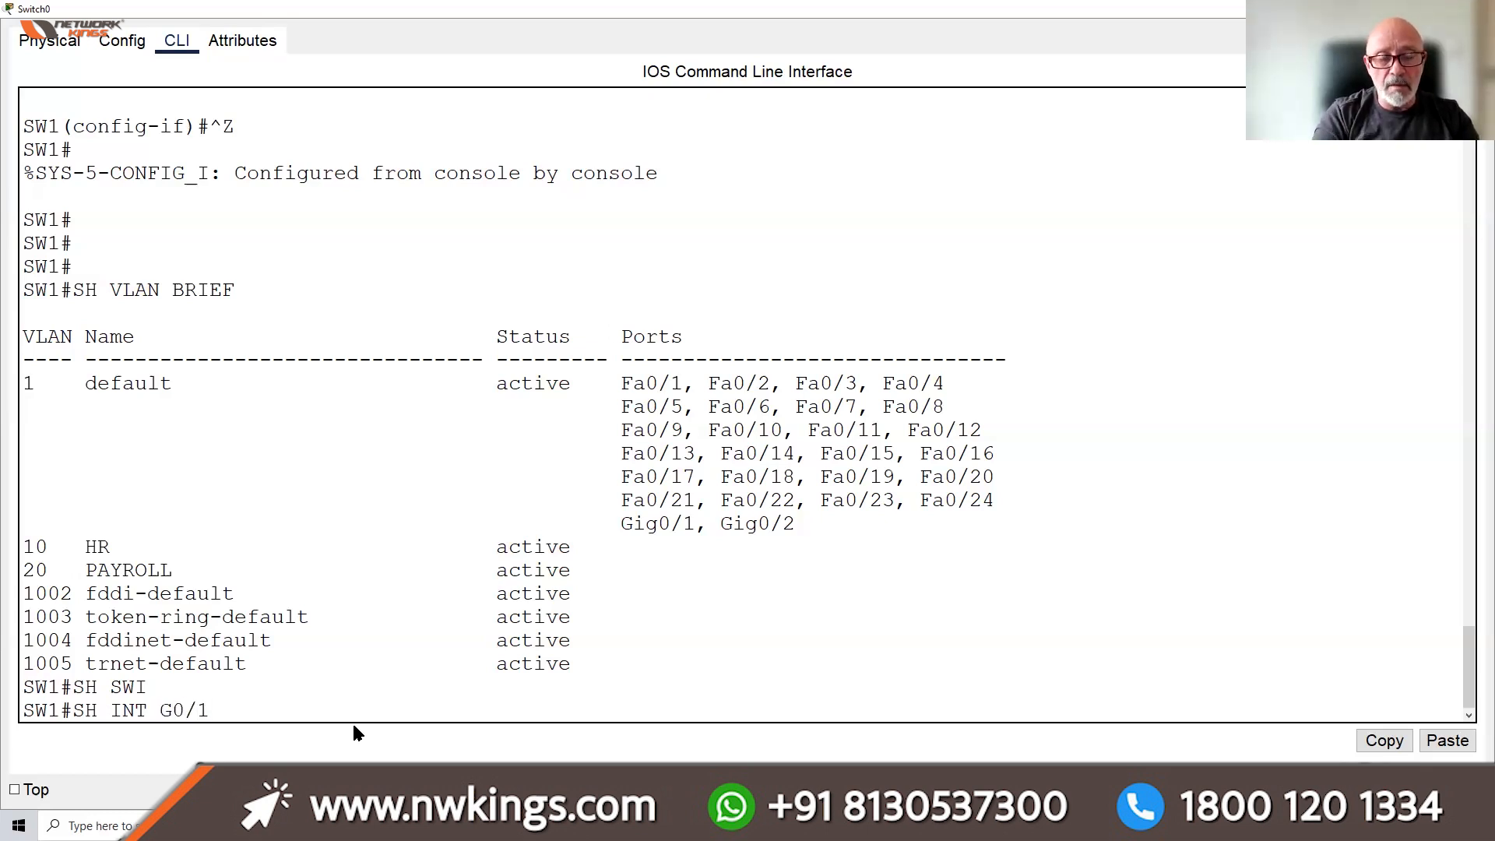
text( SWI)
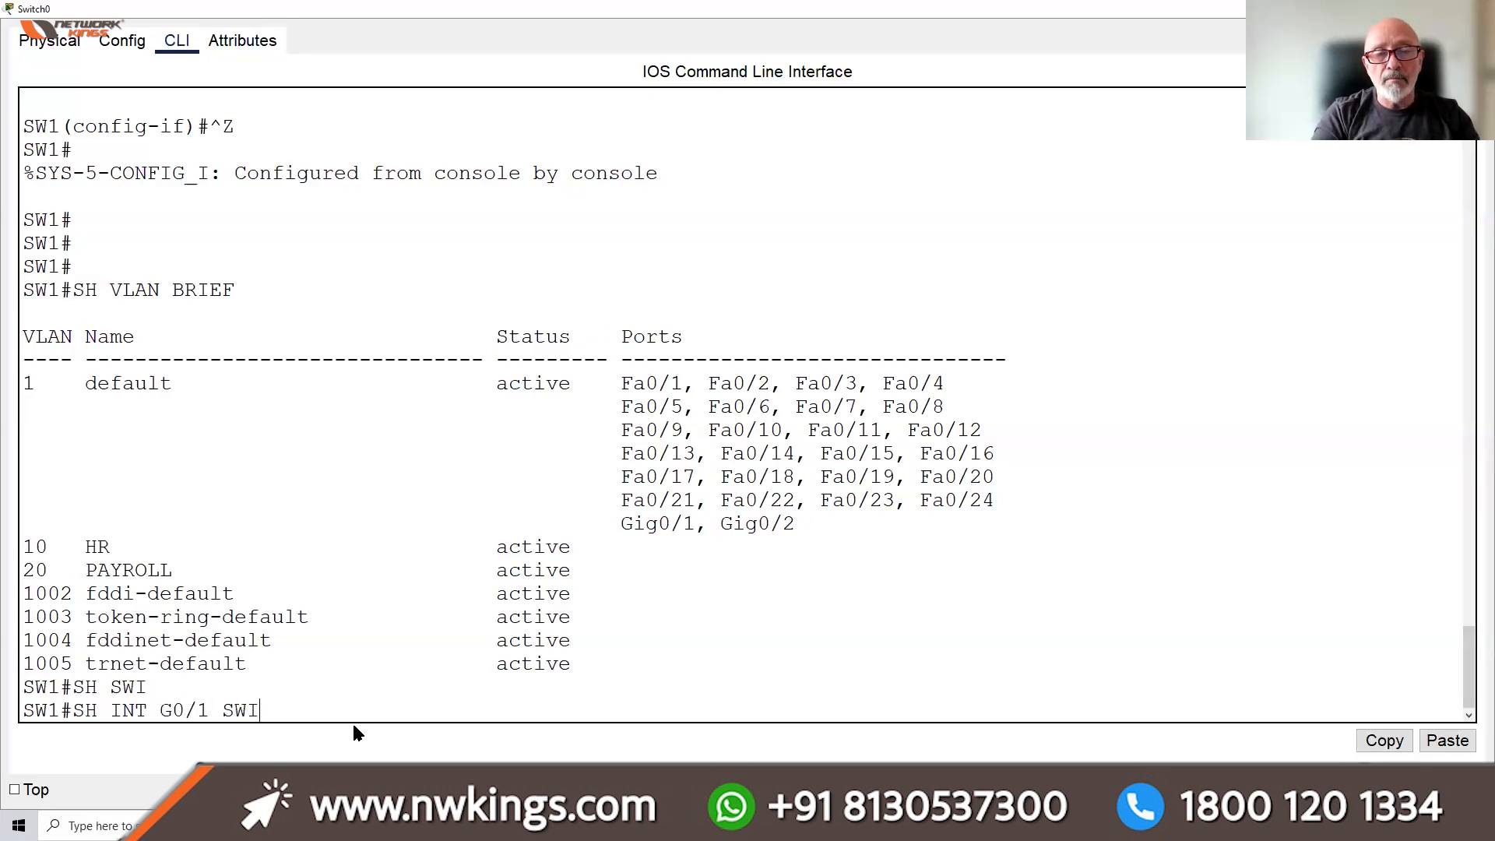
key(Tab)
key(Return)
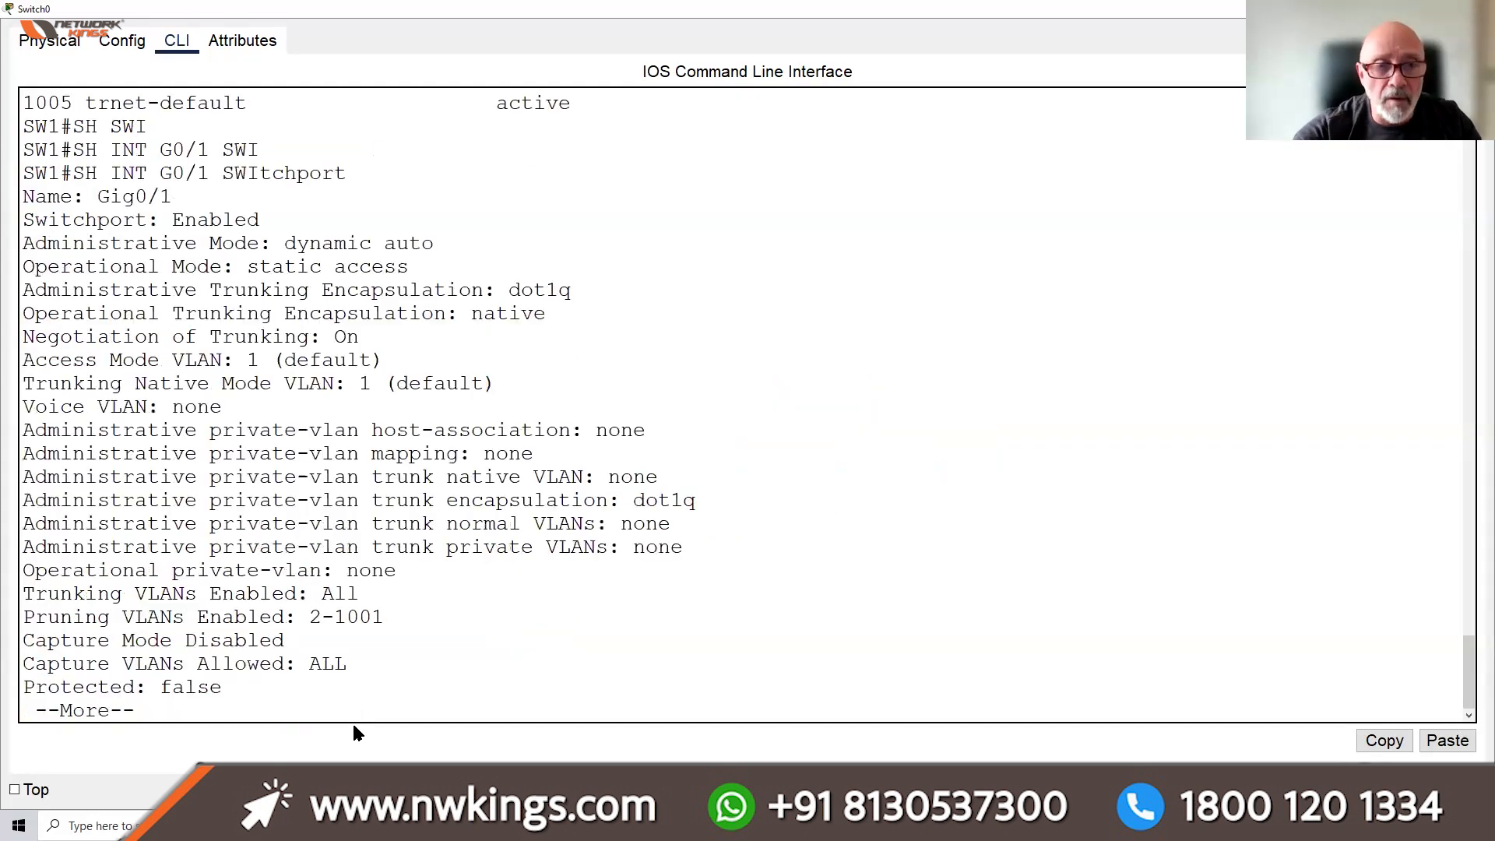
Highlight the Gig0/1 name, static access operational mode and native encapsulation lines, then page past --More--
drag(73, 152, 261, 153)
drag(350, 166, 48, 172)
drag(406, 265, 244, 268)
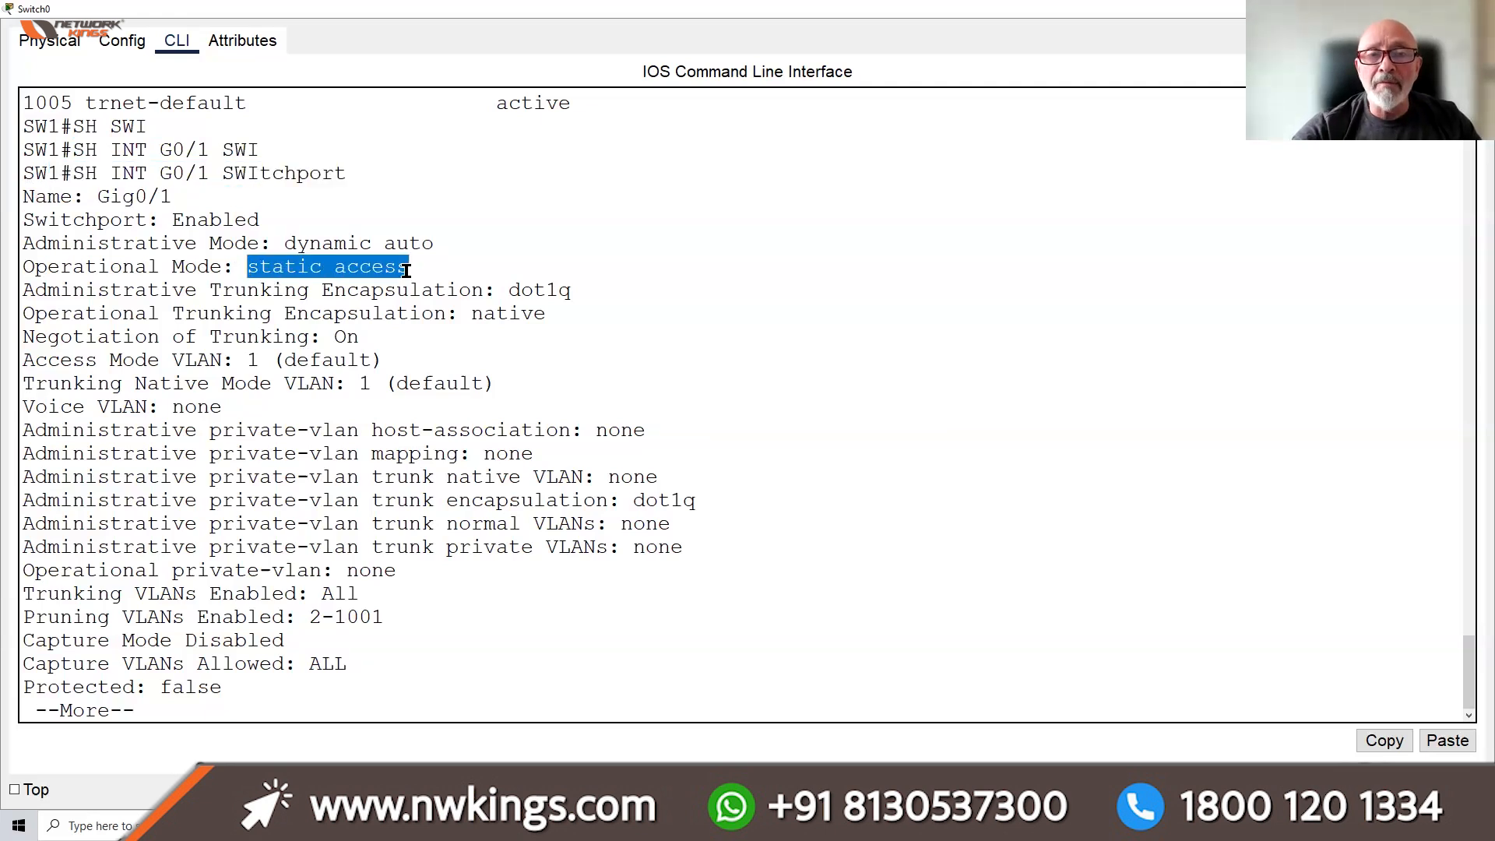
drag(559, 313, 459, 314)
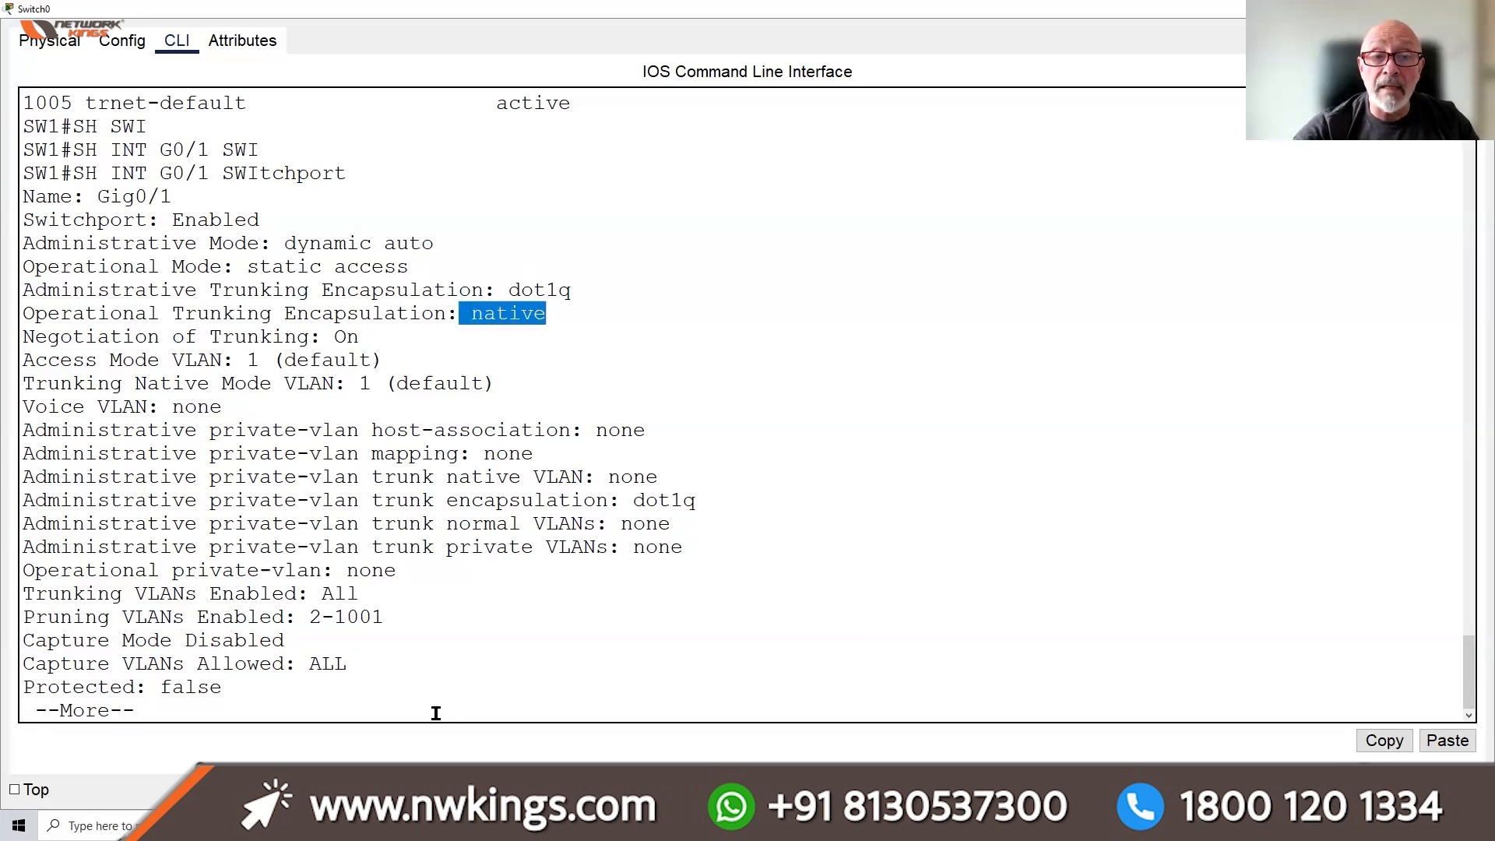
key(space)
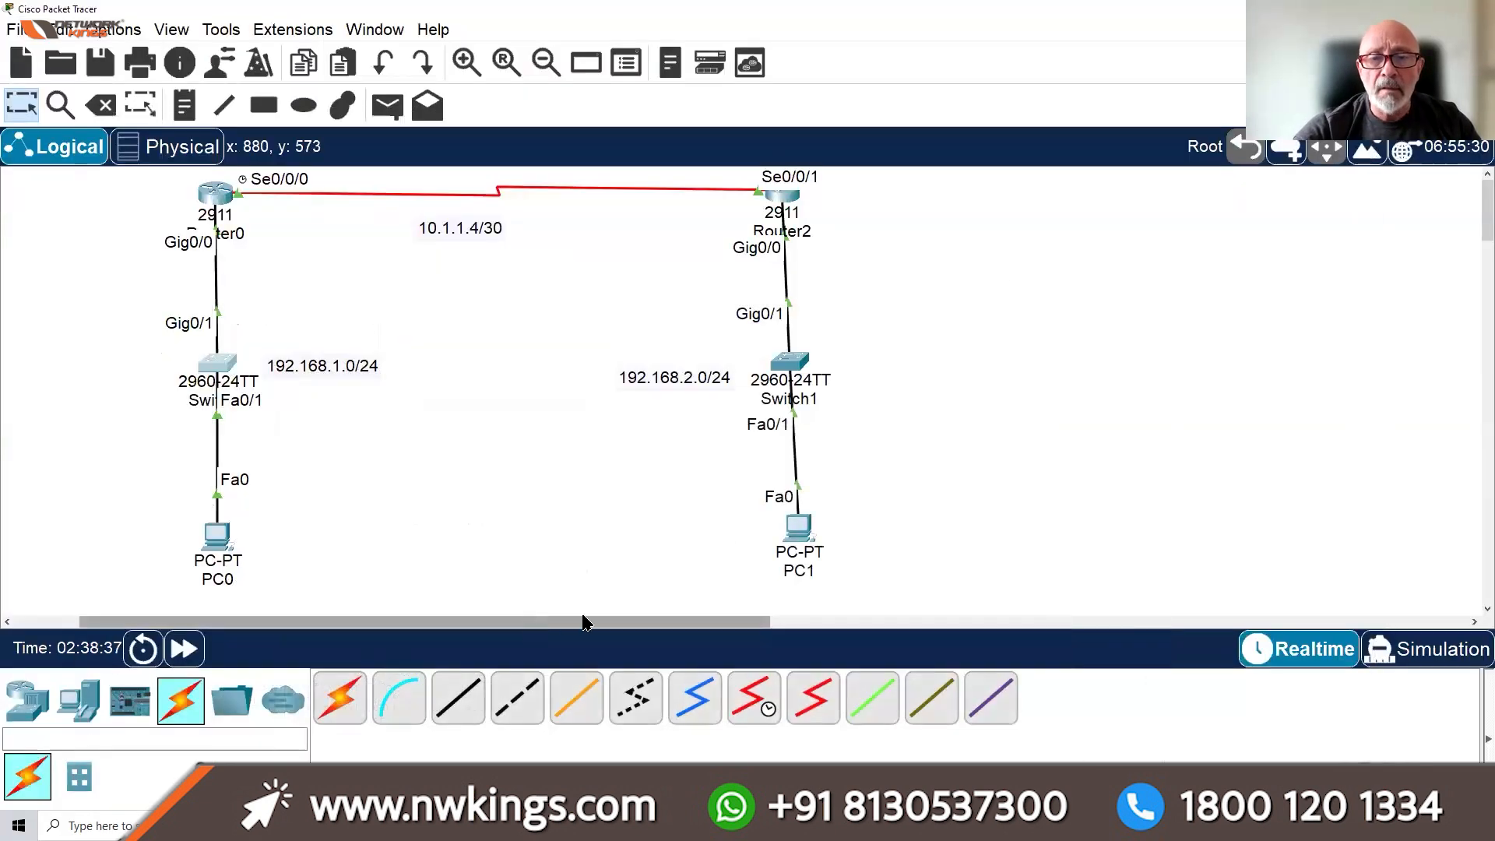
Place two 2960 switches, Switch2 and Switch3, on an empty area of the canvas
drag(586, 621, 983, 621)
click(27, 698)
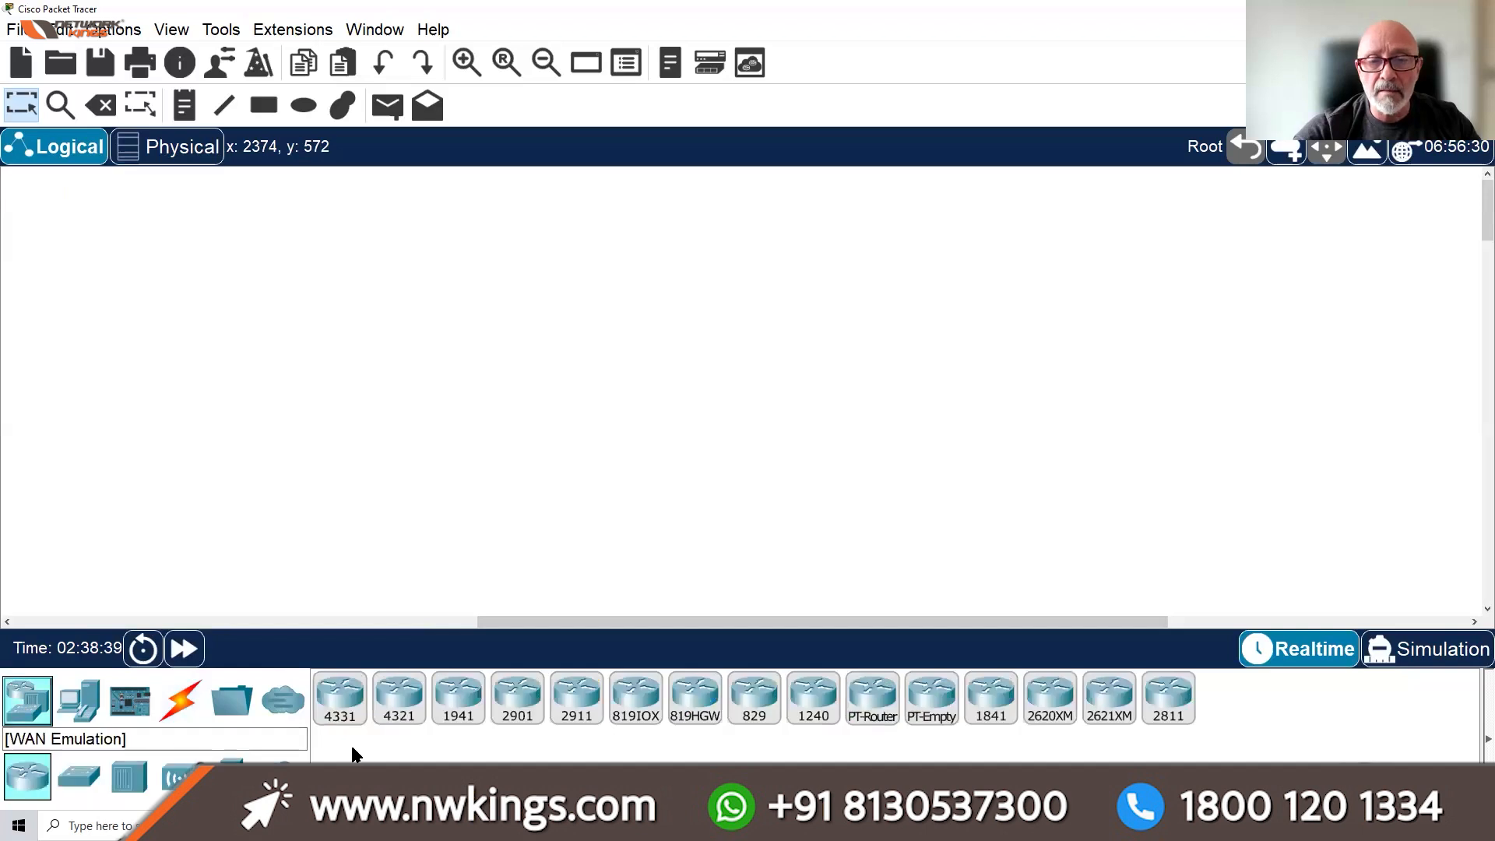
click(79, 777)
drag(340, 697, 417, 367)
drag(340, 697, 684, 359)
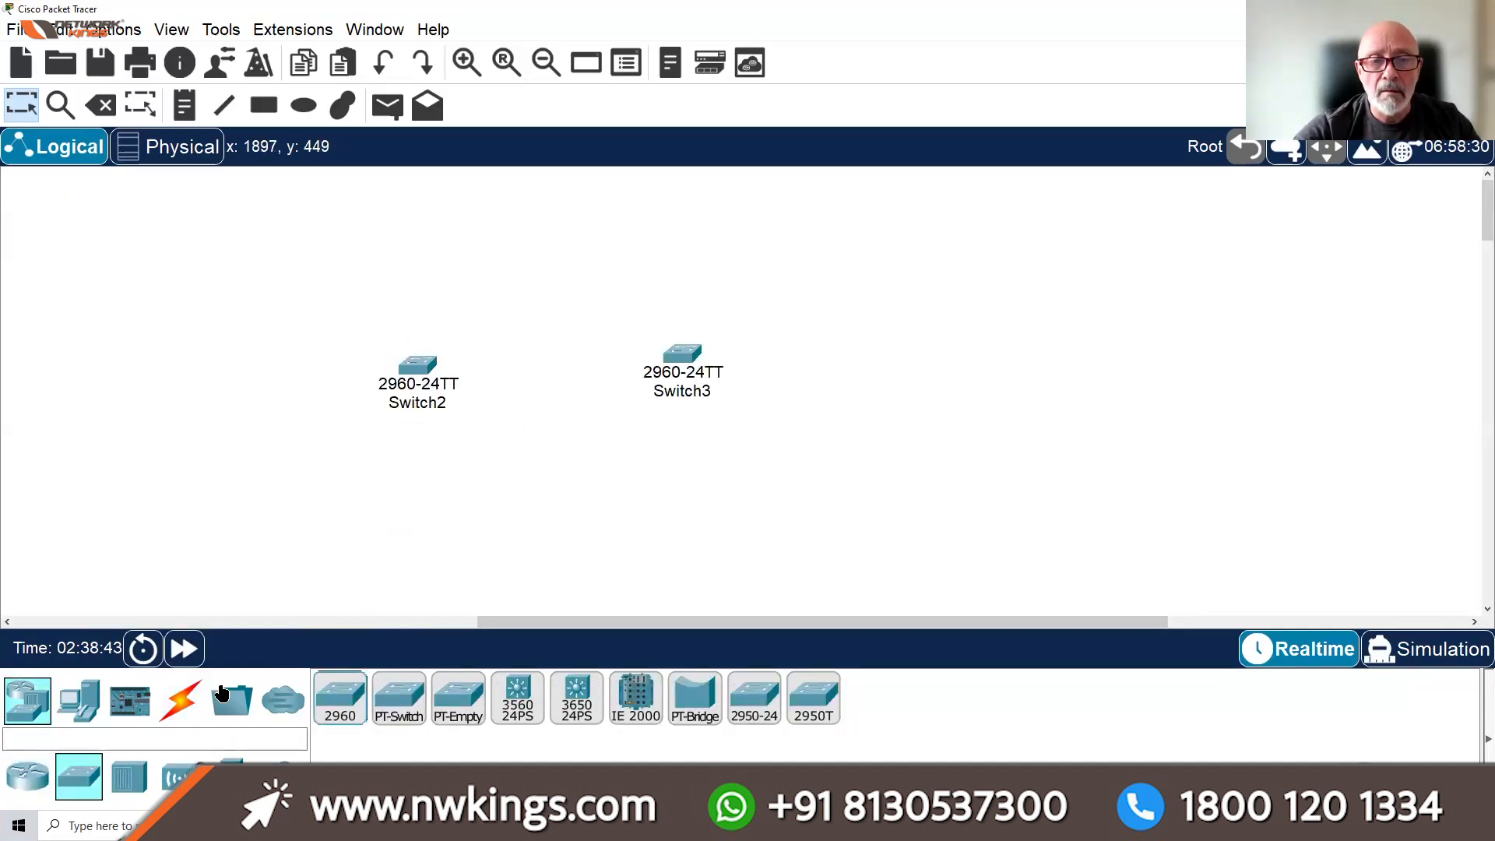
Link Switch2 to Switch3 with two automatic cables on Fa0/1 and Fa0/2, then fast-forward time
click(180, 700)
click(340, 697)
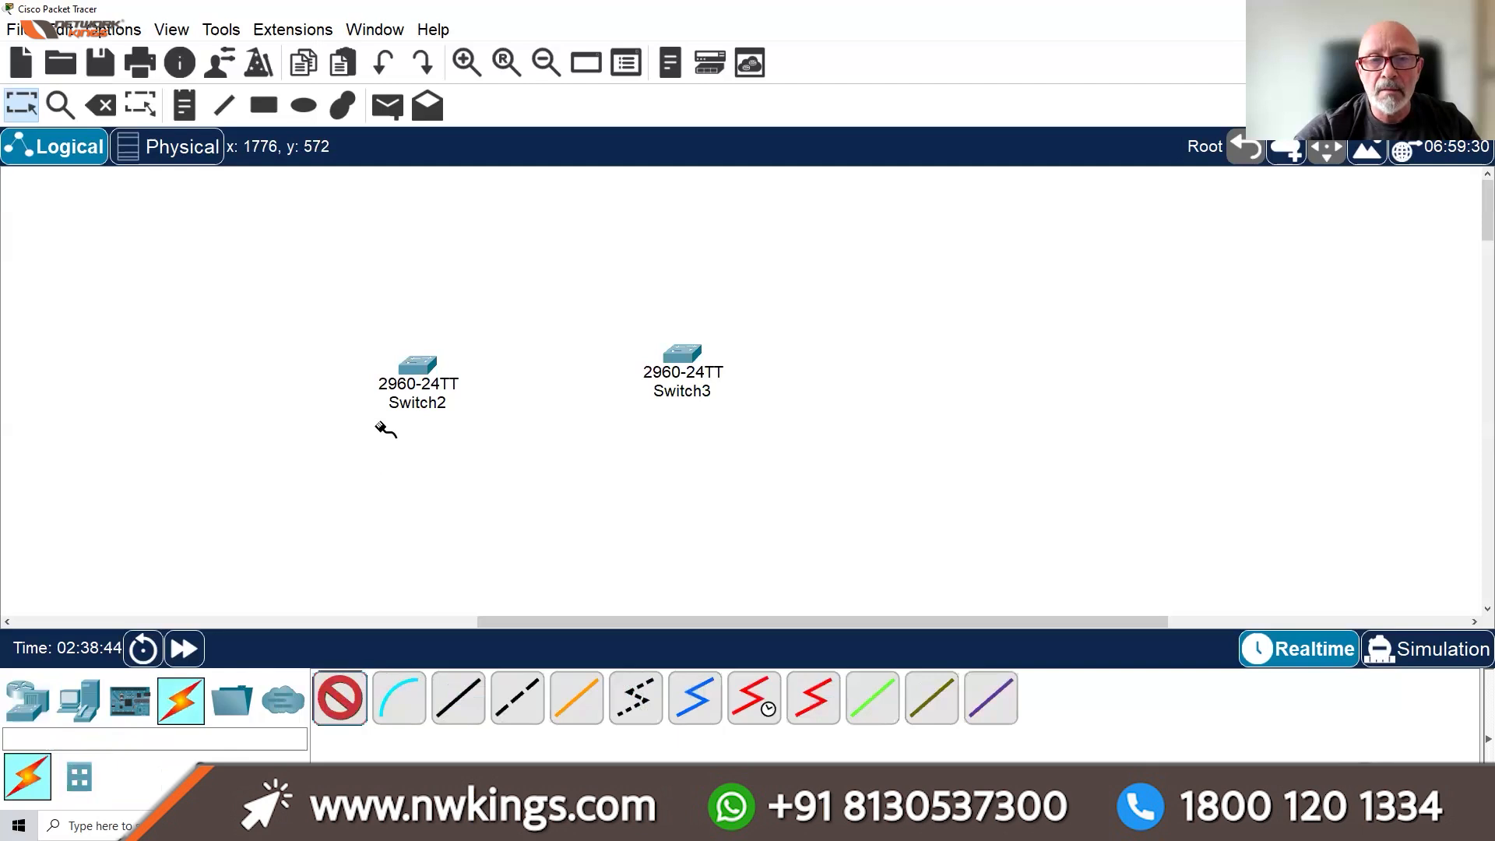
click(417, 366)
click(684, 357)
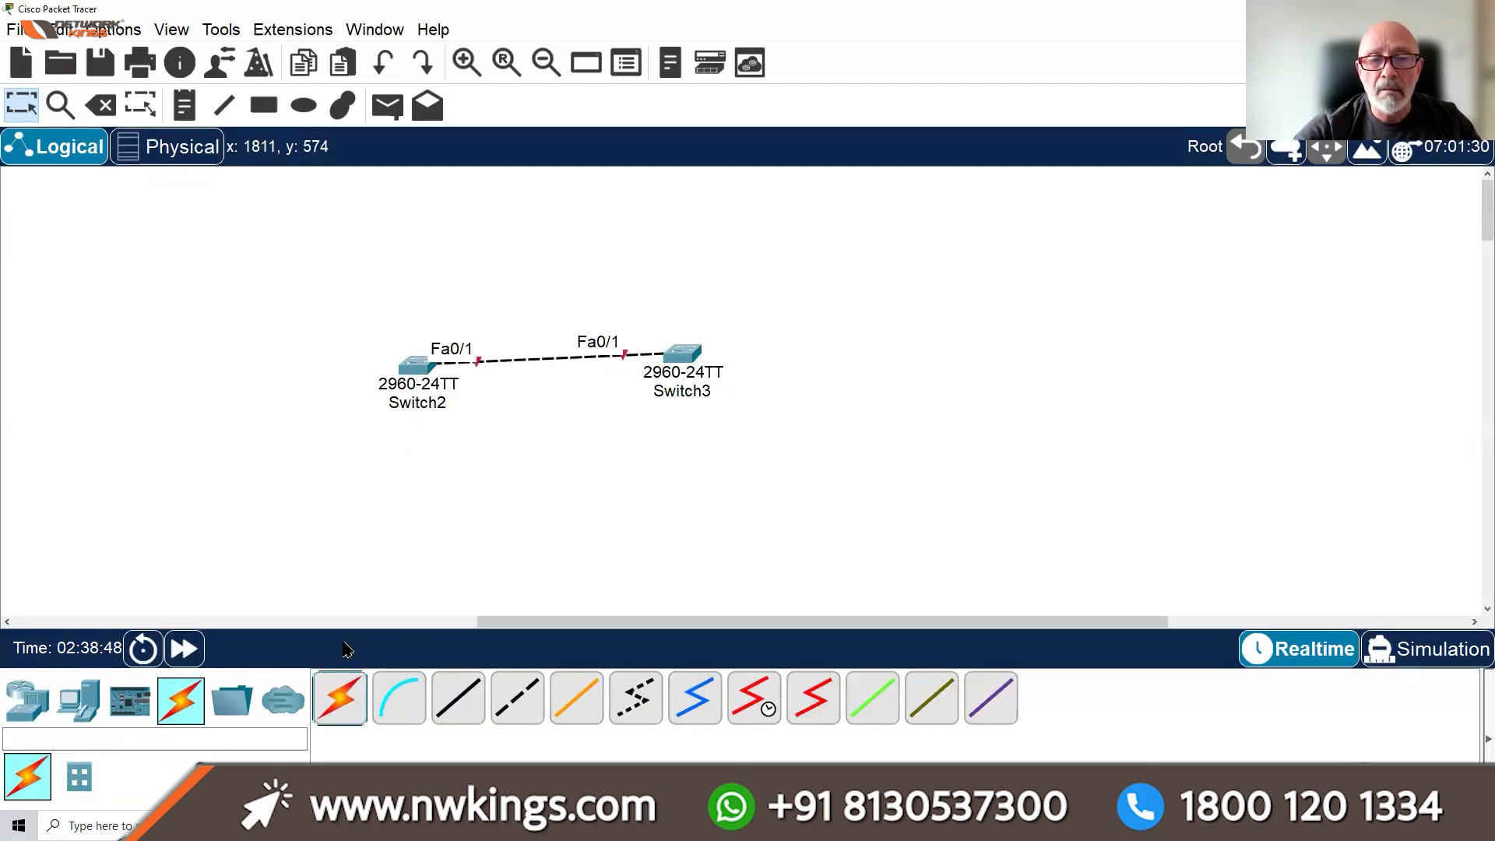
click(321, 705)
click(416, 364)
click(690, 357)
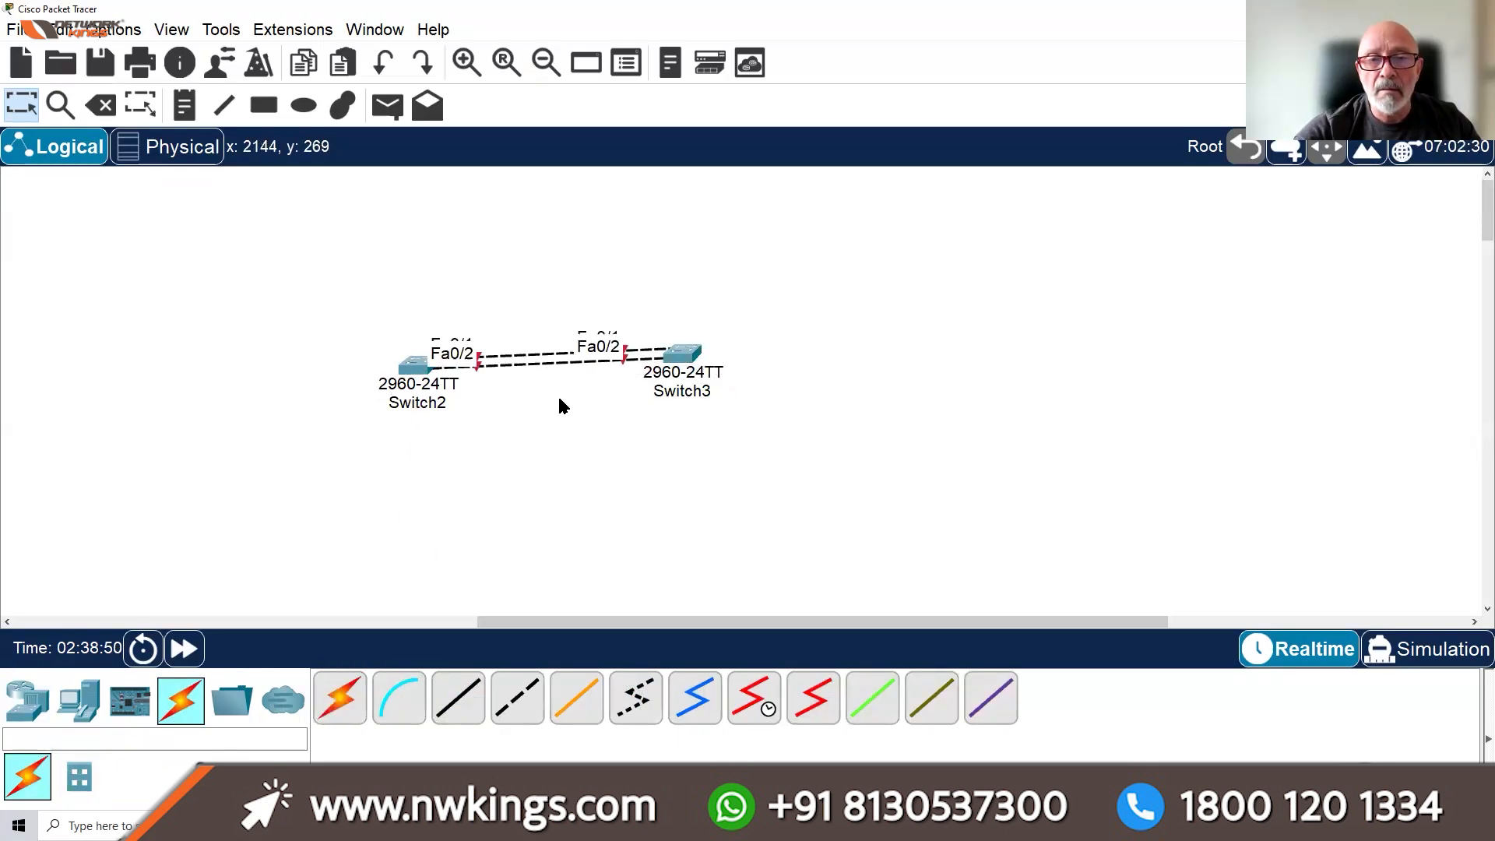
drag(421, 376, 265, 370)
click(184, 654)
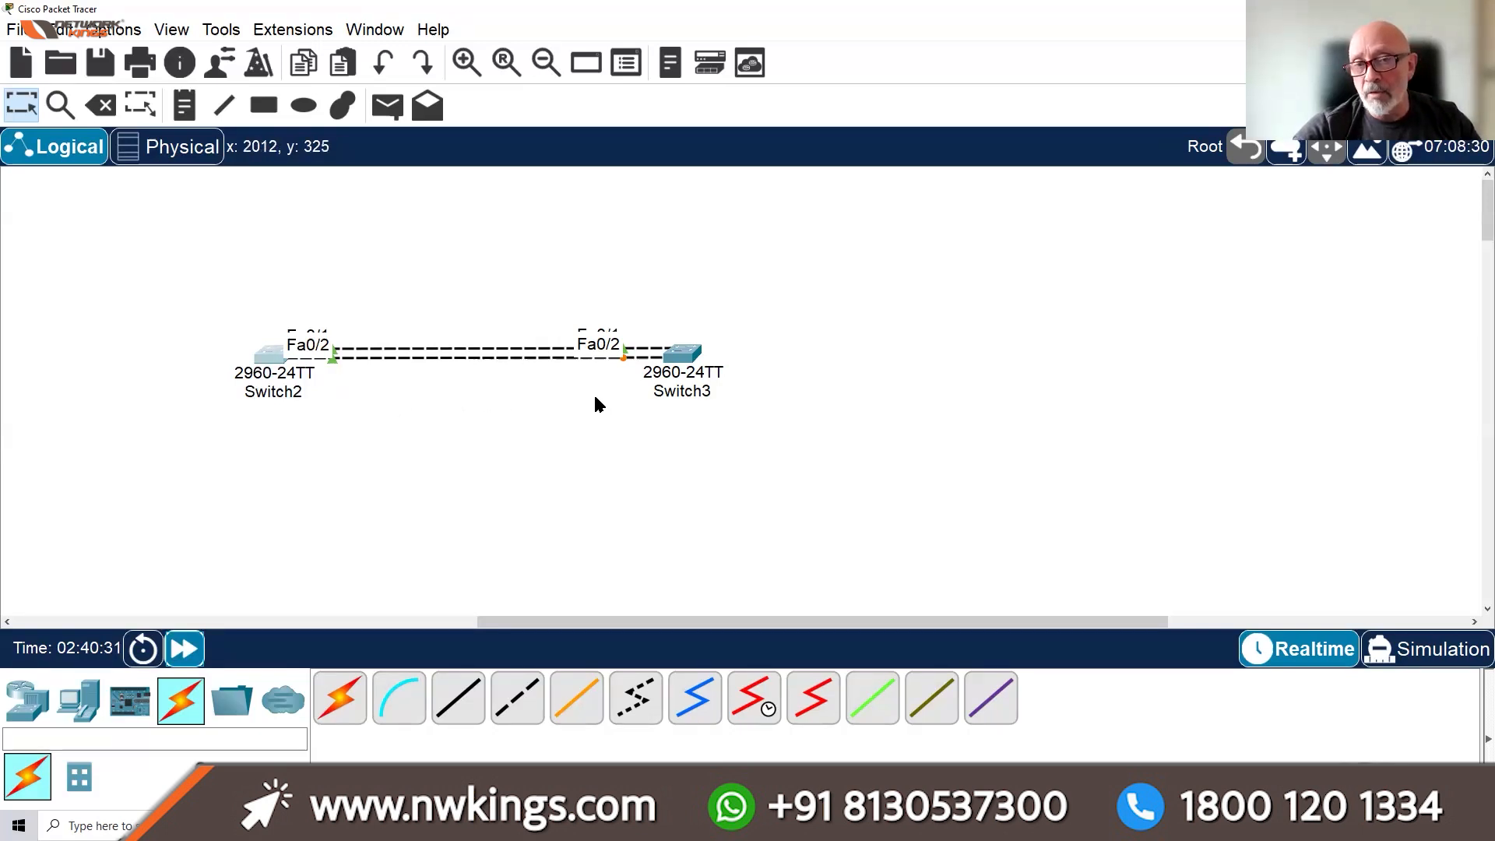
click(464, 62)
Add a third automatic cable between Switch2 and Switch3 on Fa0/3
drag(658, 624, 846, 615)
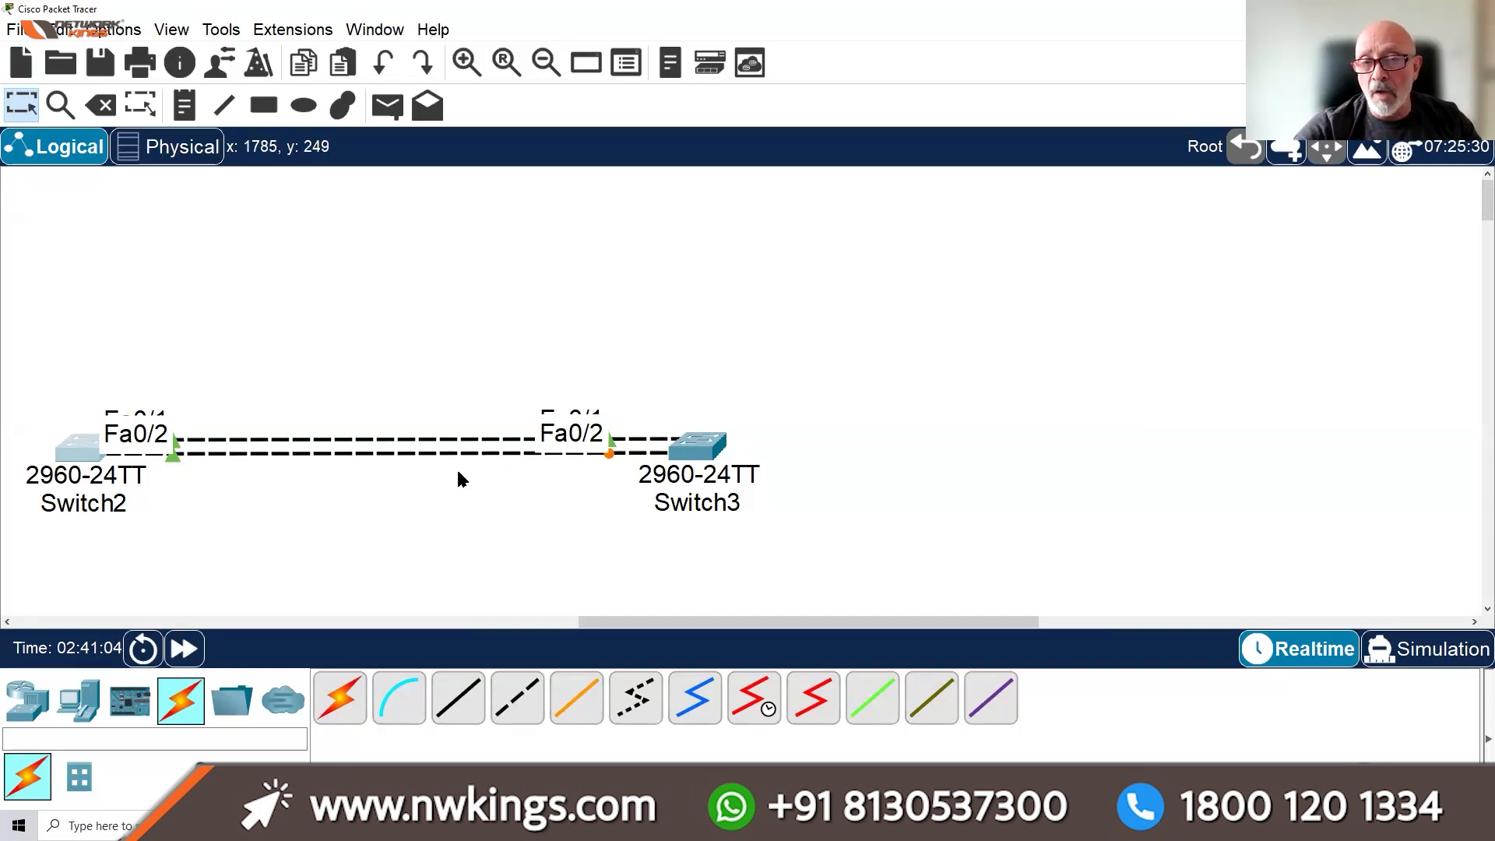
click(341, 705)
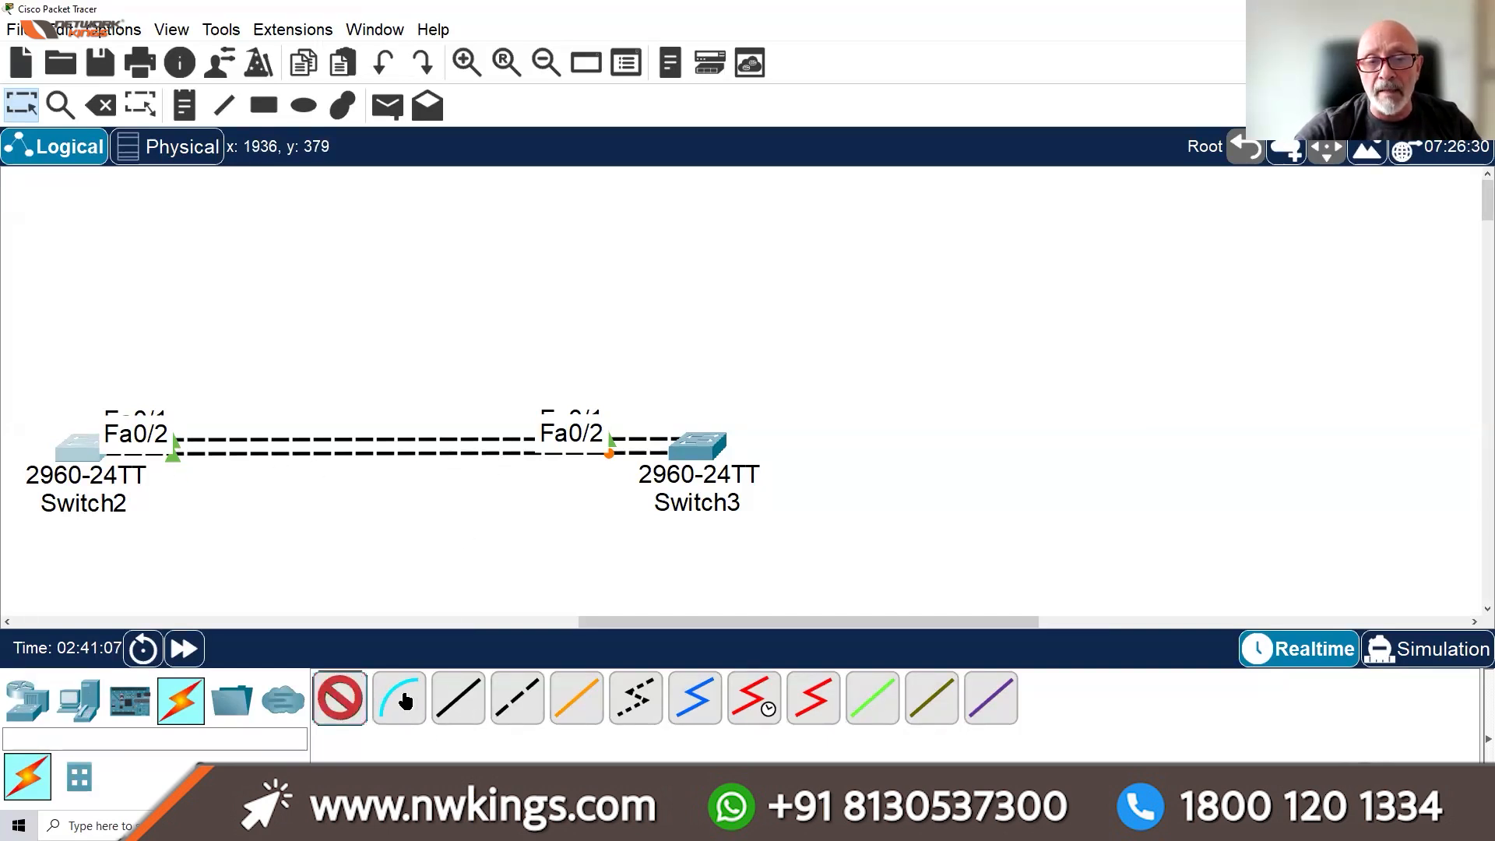
click(81, 448)
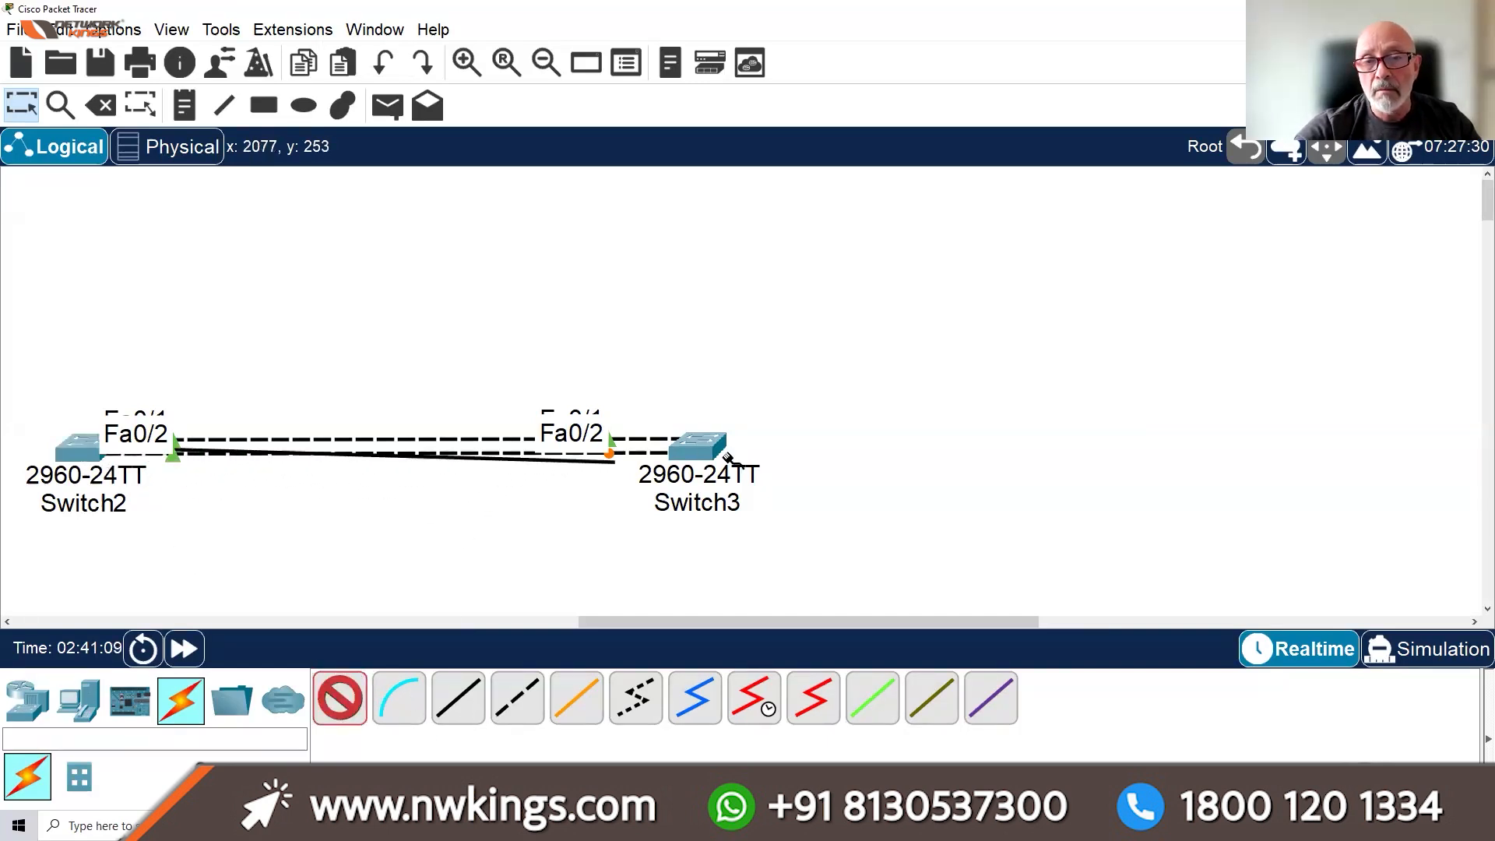
click(700, 468)
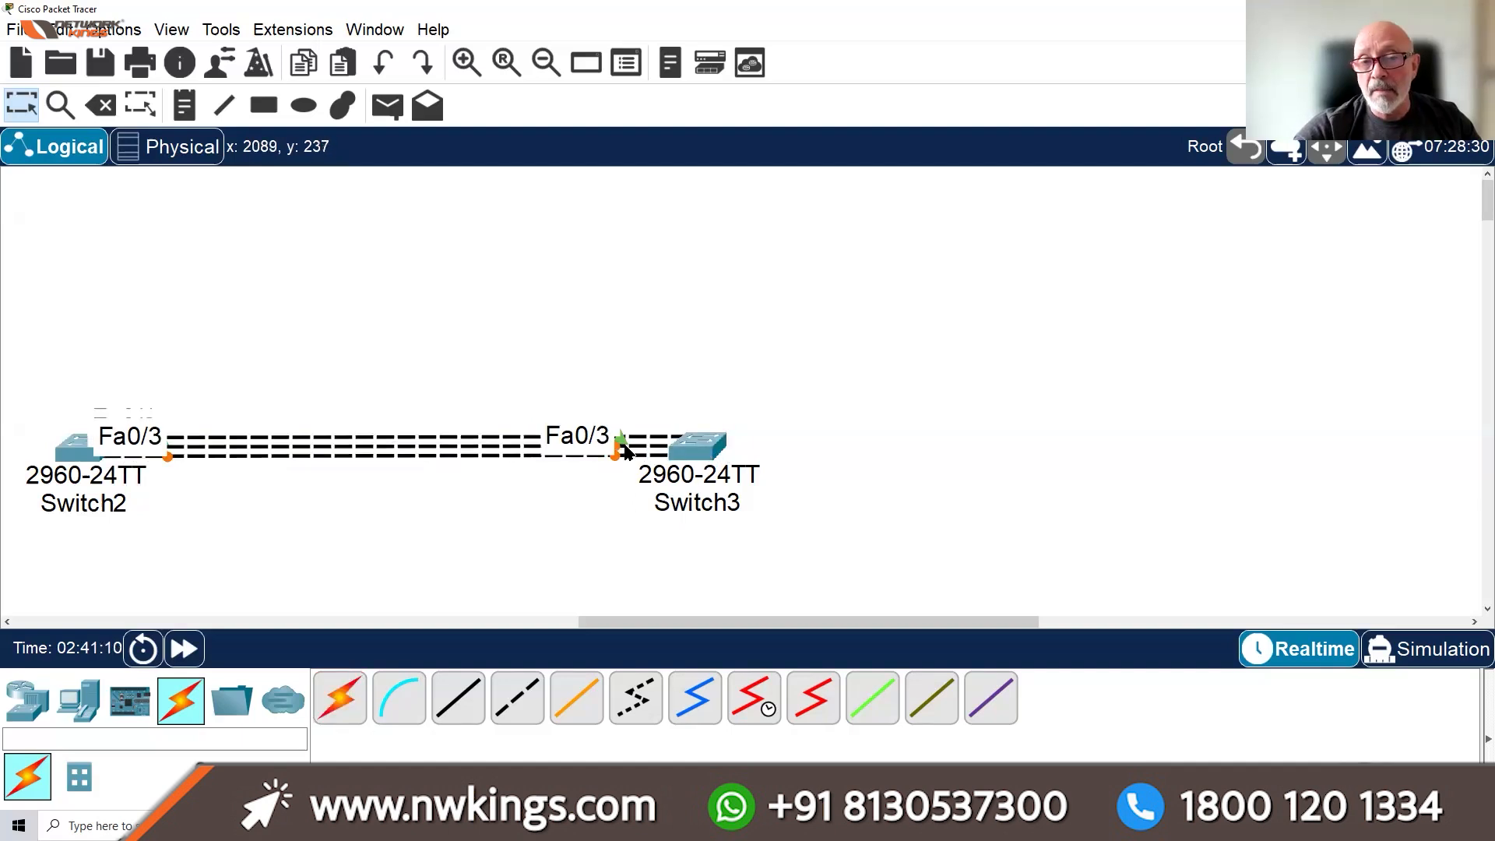
Move both connected switches together up and to the right
drag(48, 355, 748, 520)
drag(718, 434, 823, 276)
click(743, 396)
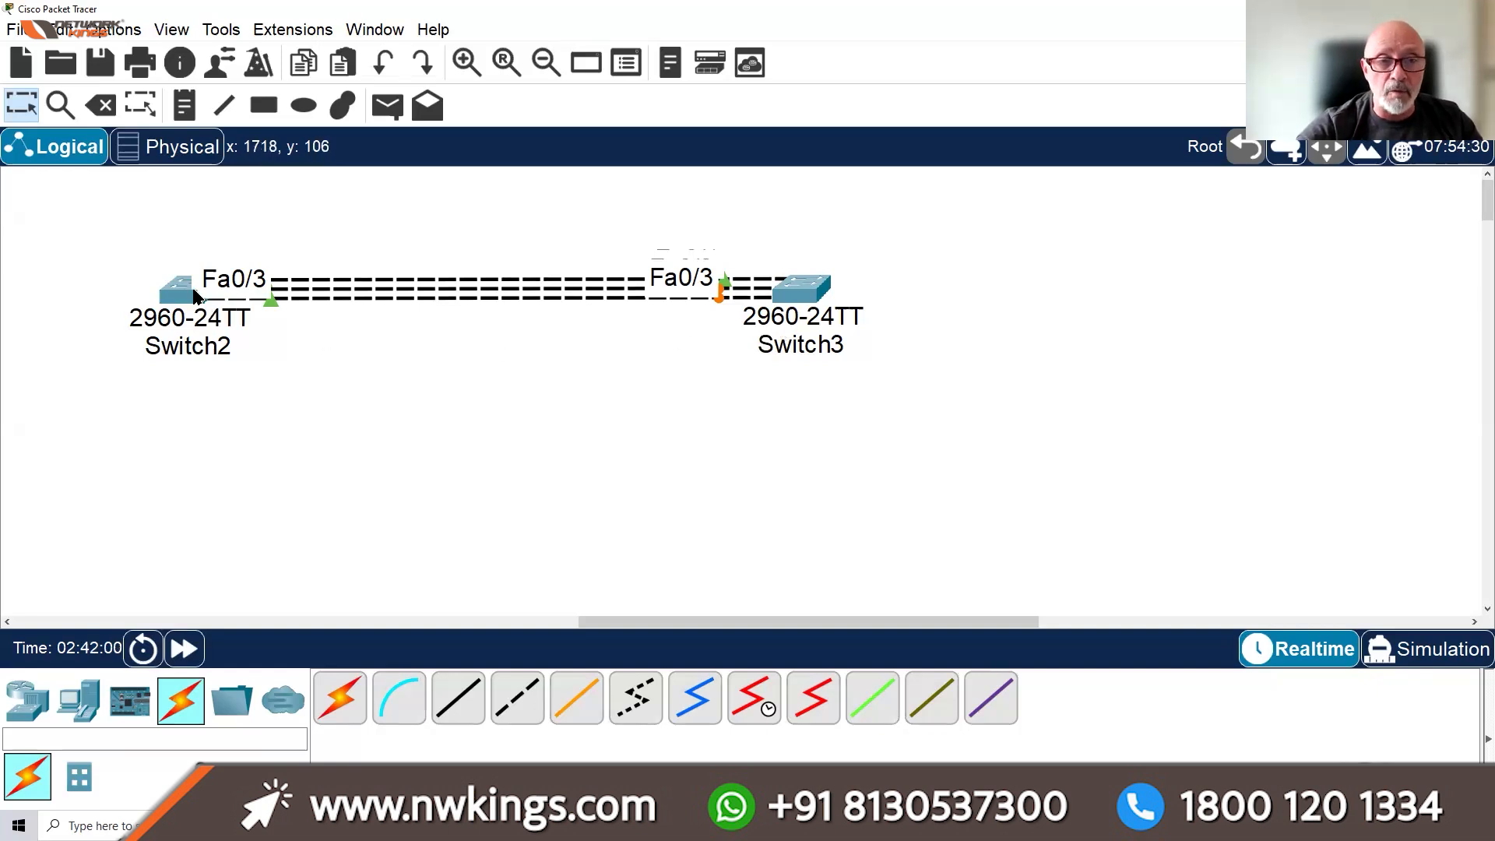
Place Switch2 below Switch3 and align them so the three links run vertically
drag(184, 296, 805, 491)
drag(804, 309, 792, 224)
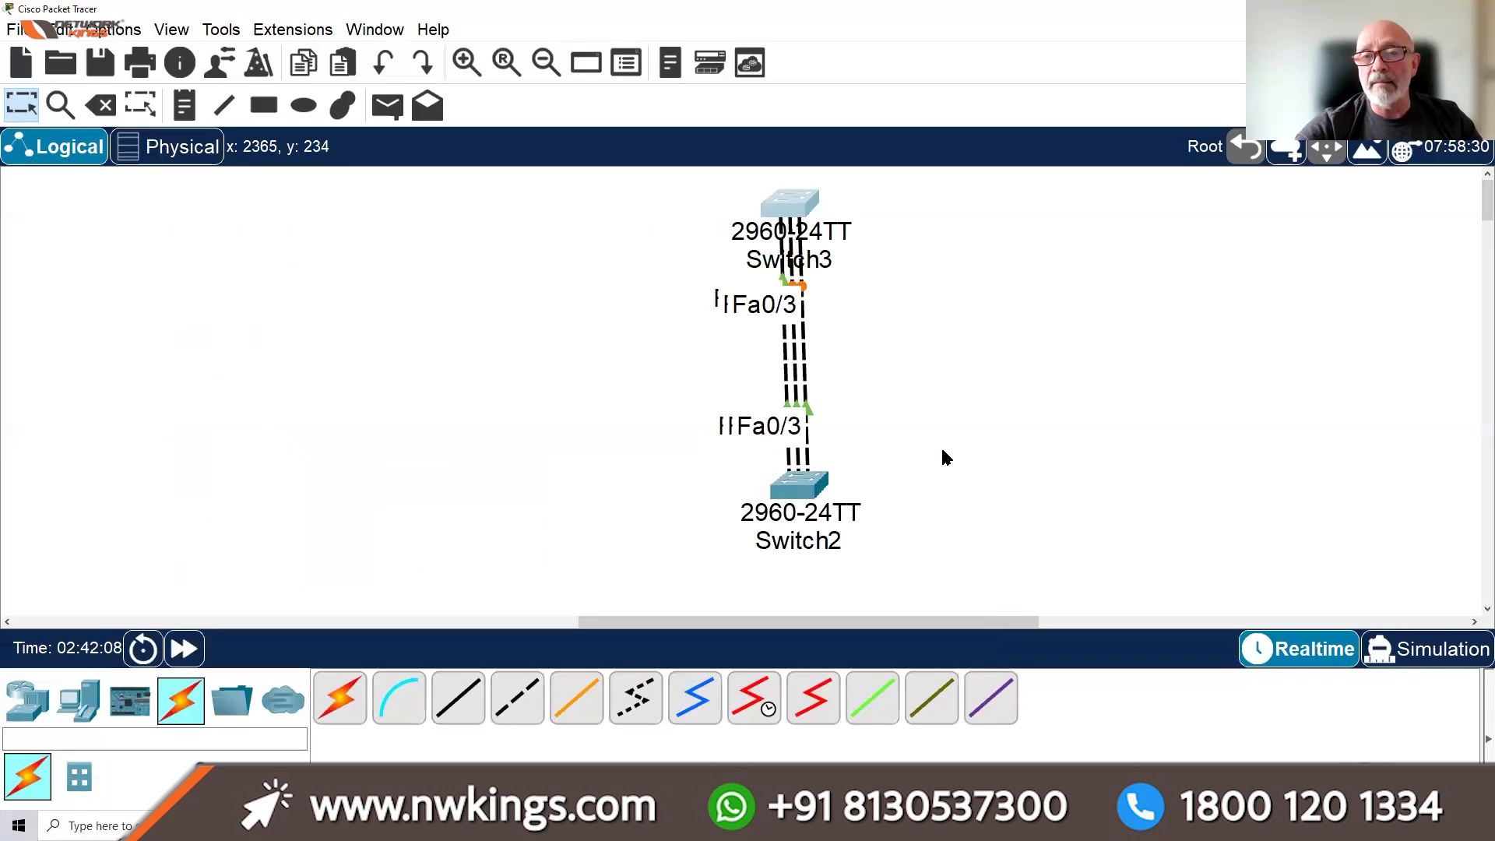
mouse_move(788, 217)
mouse_down()
mouse_move(810, 216)
mouse_move(795, 225)
mouse_up()
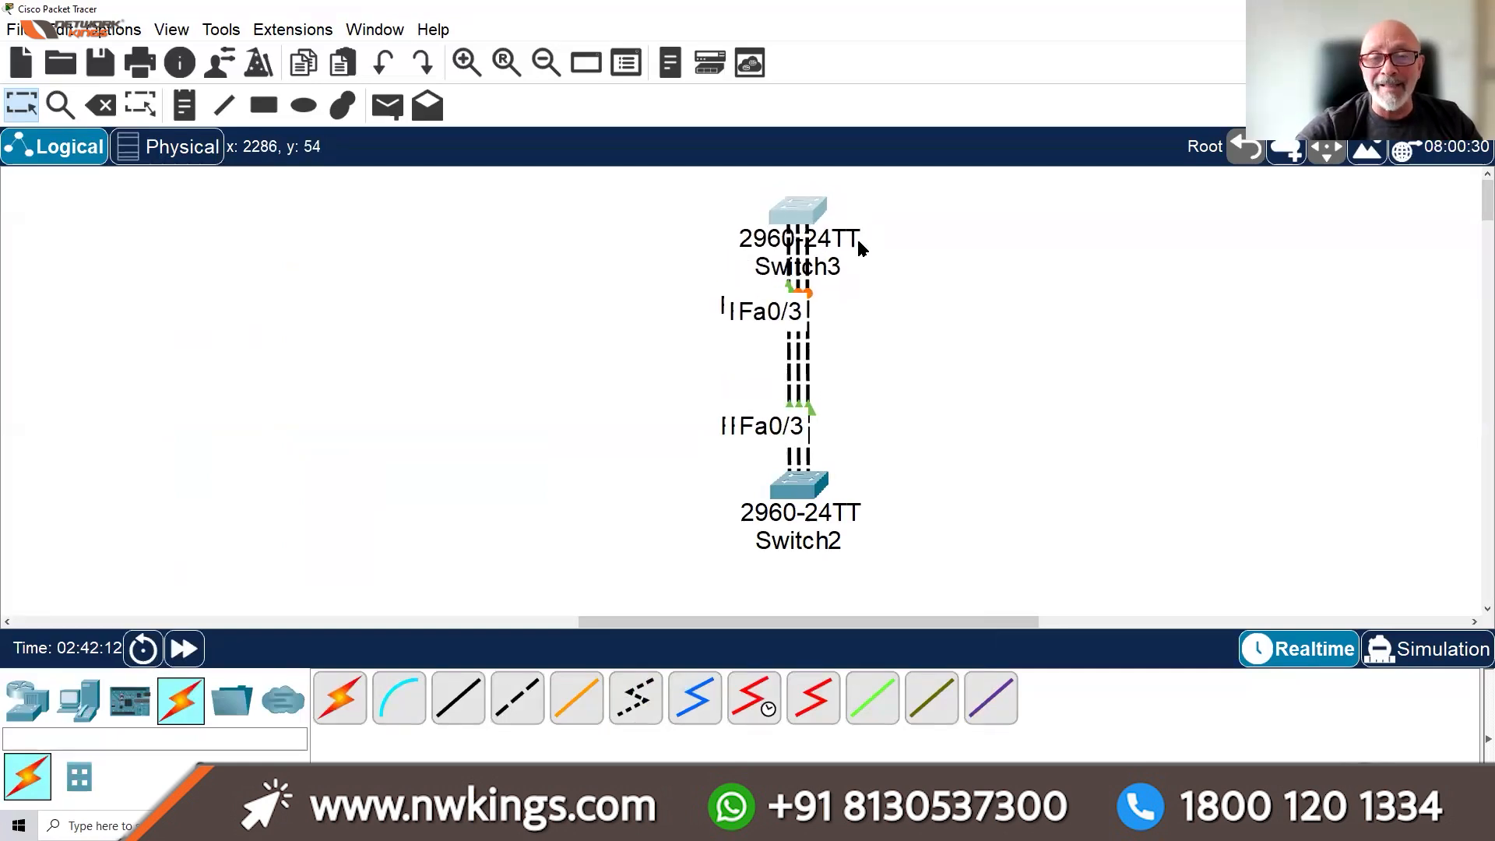